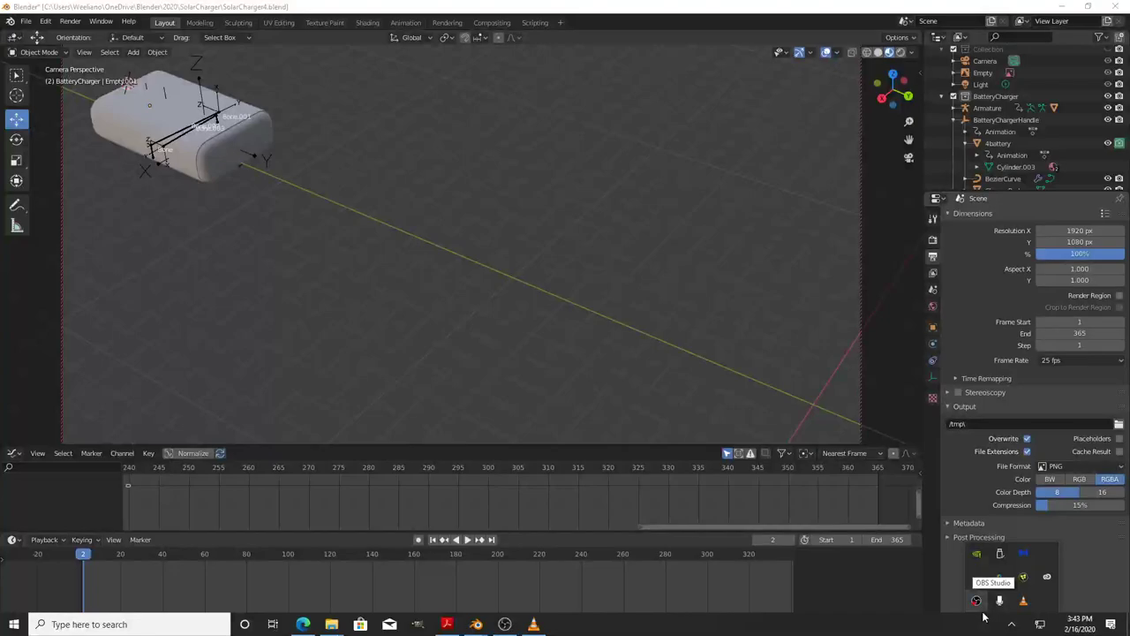
# Step: Play the solar charger animation through and stop the playback
pyautogui.rightClick(976, 553)
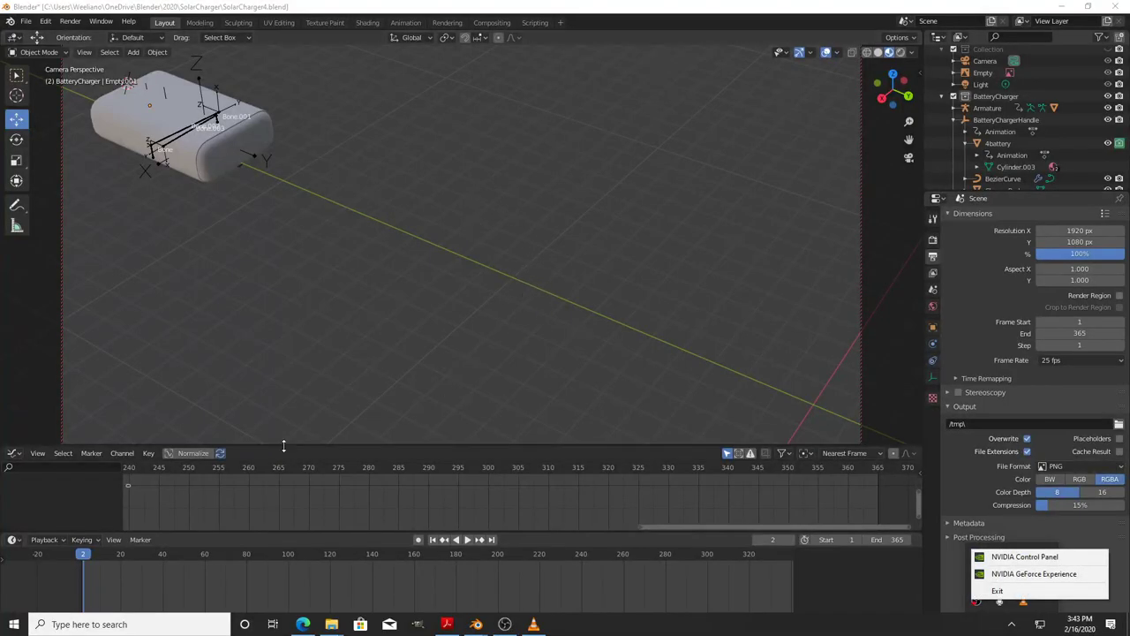
pyautogui.click(468, 539)
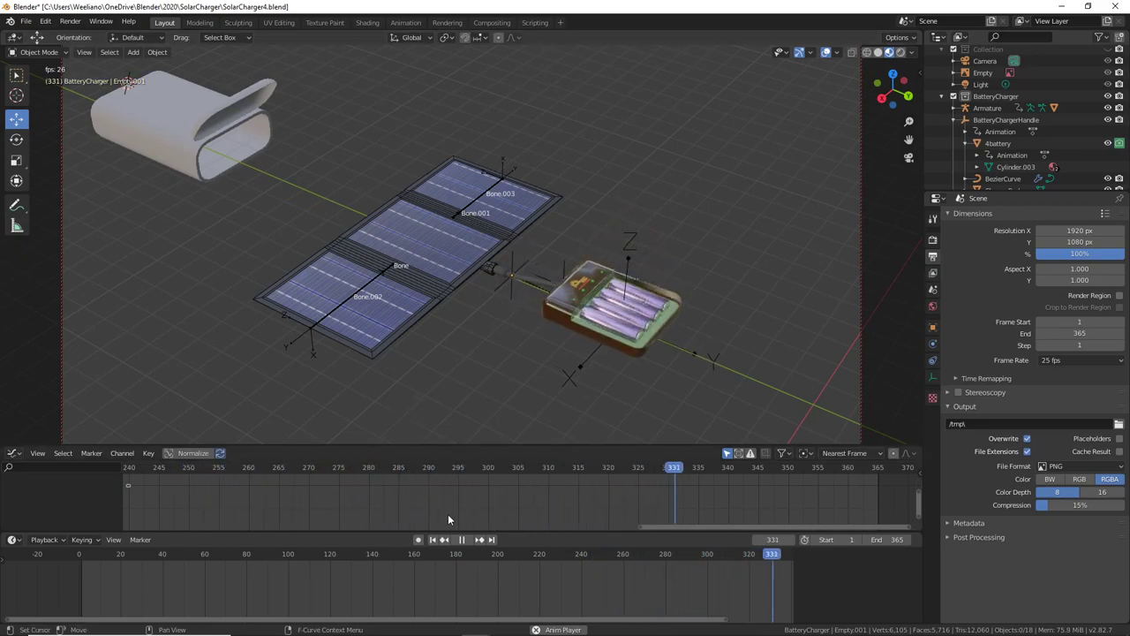
pyautogui.press('Escape')
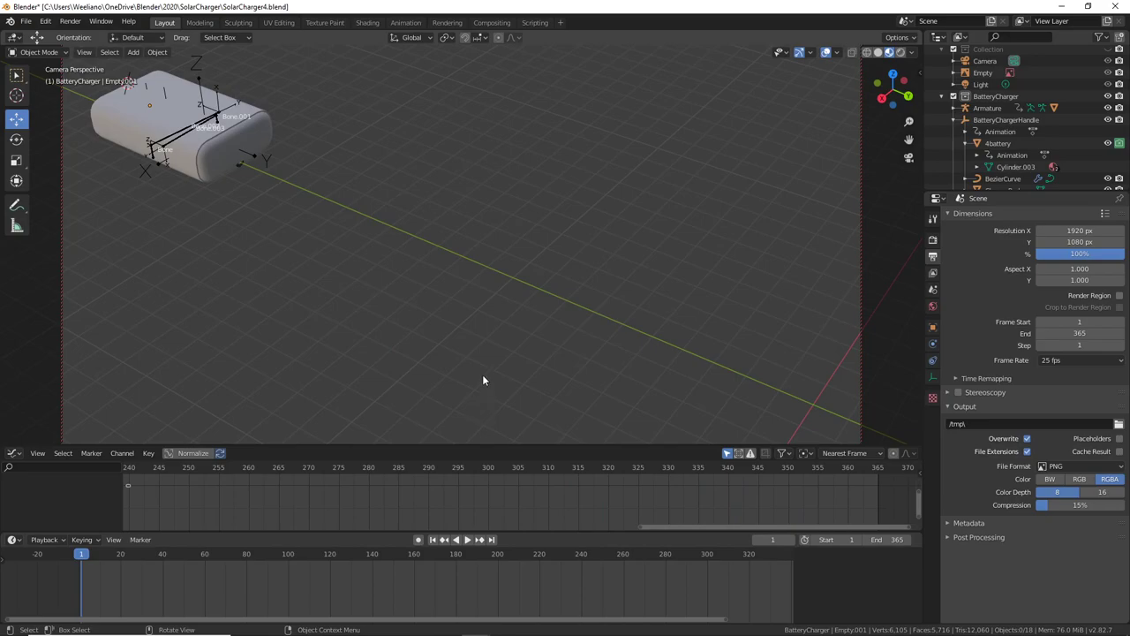
pyautogui.click(532, 625)
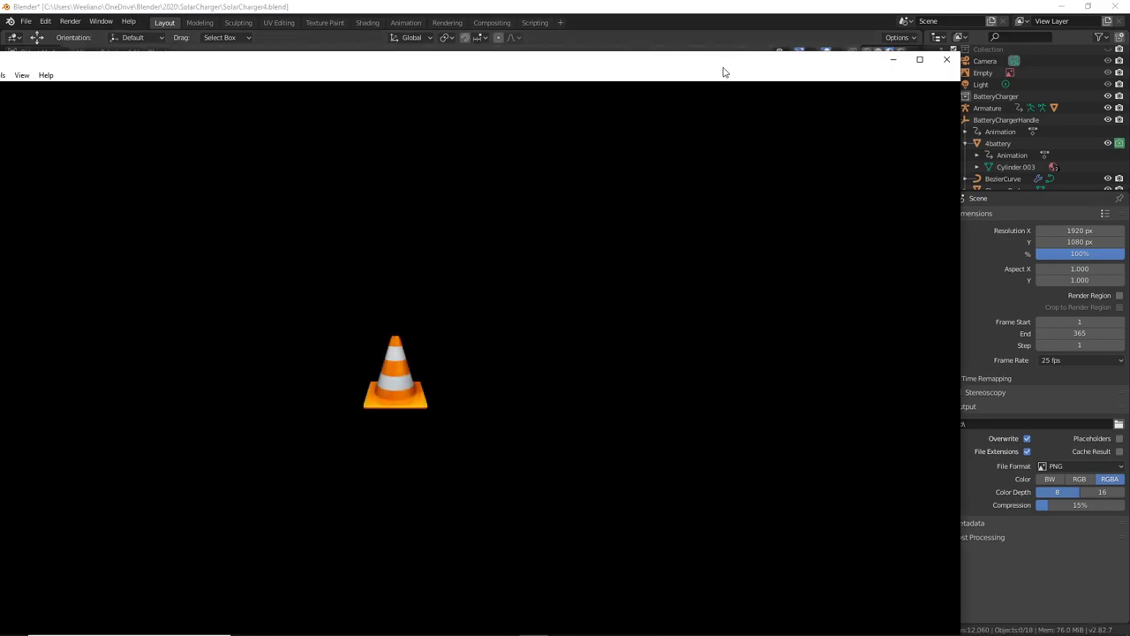
pyautogui.click(919, 62)
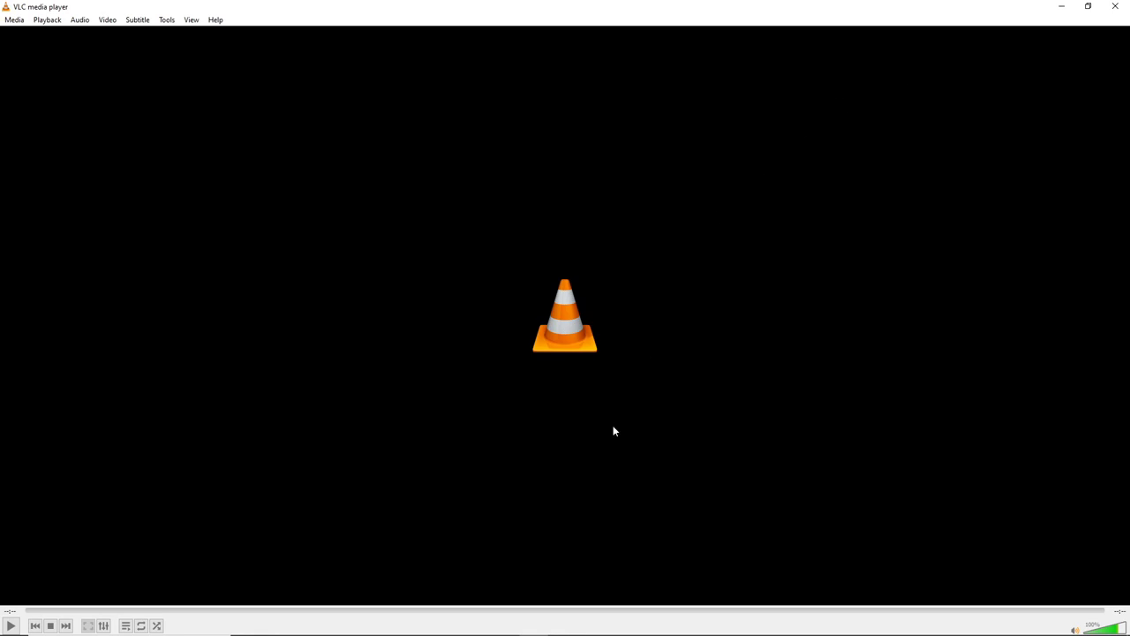
pyautogui.click(11, 626)
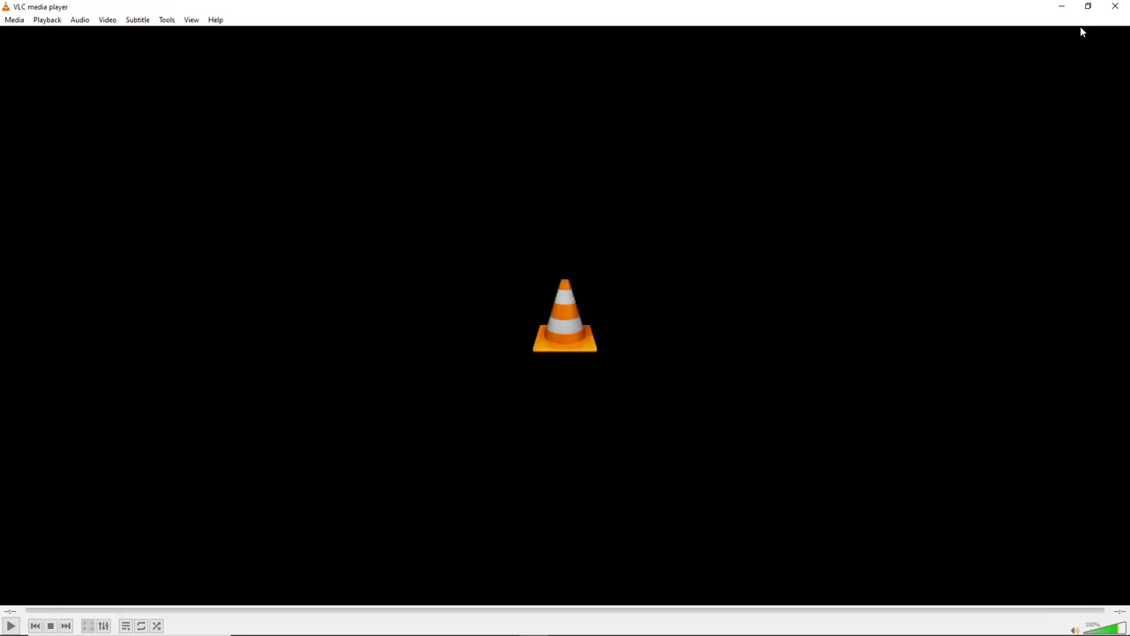
pyautogui.click(1088, 6)
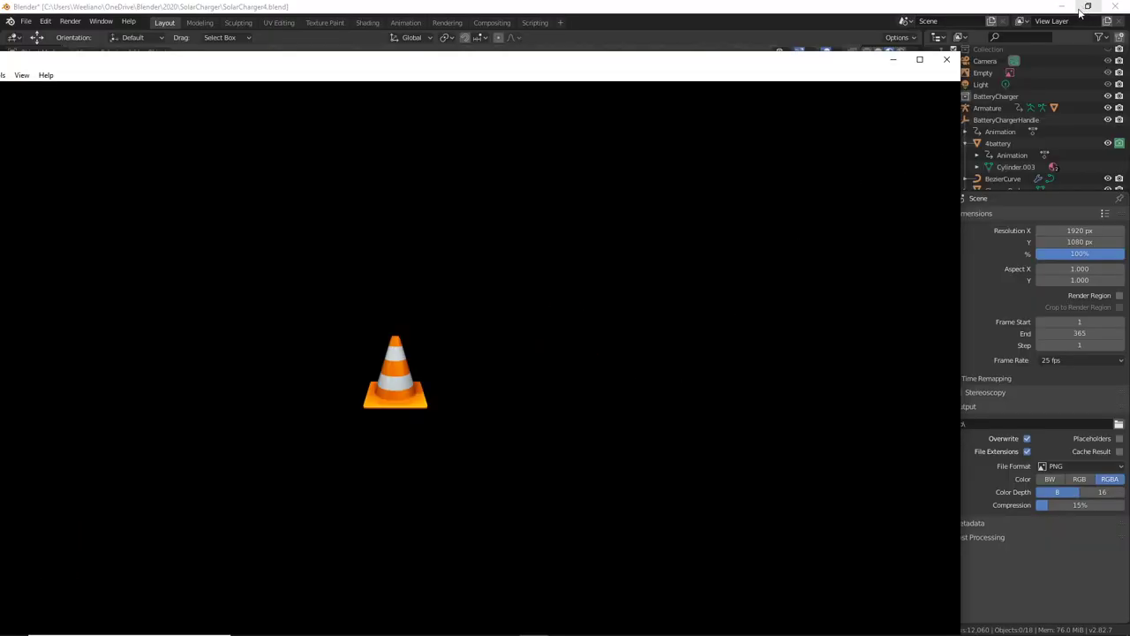
pyautogui.click(893, 60)
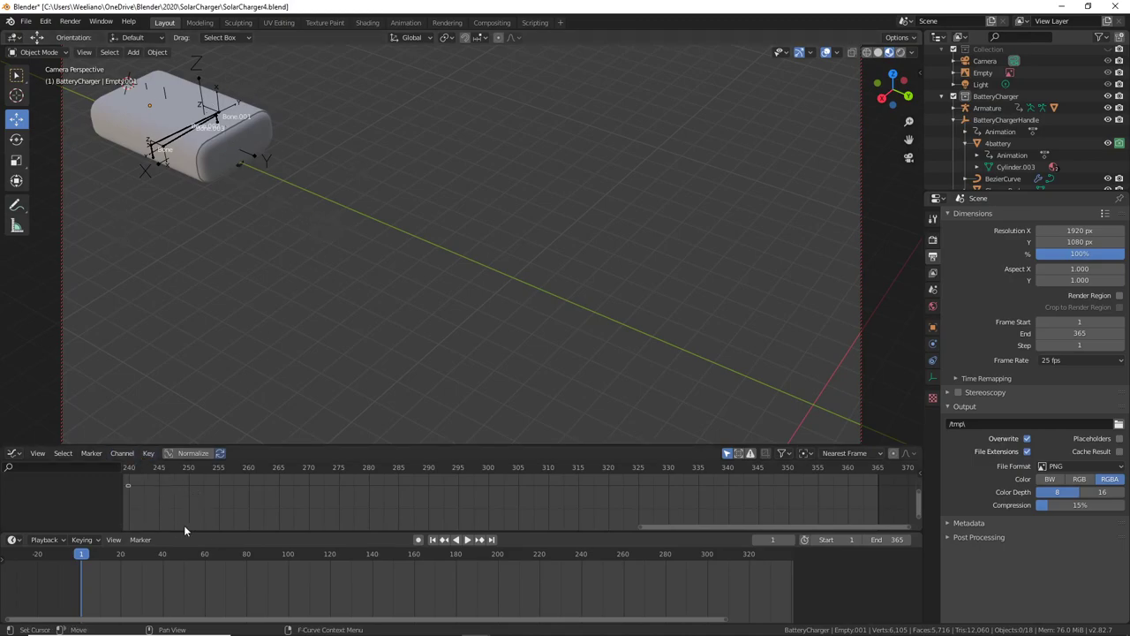
# Step: Scrub the animation to frame 330 and examine the unfolded solar panels and battery charger
pyautogui.moveTo(261, 469); pyautogui.dragTo(668, 512)
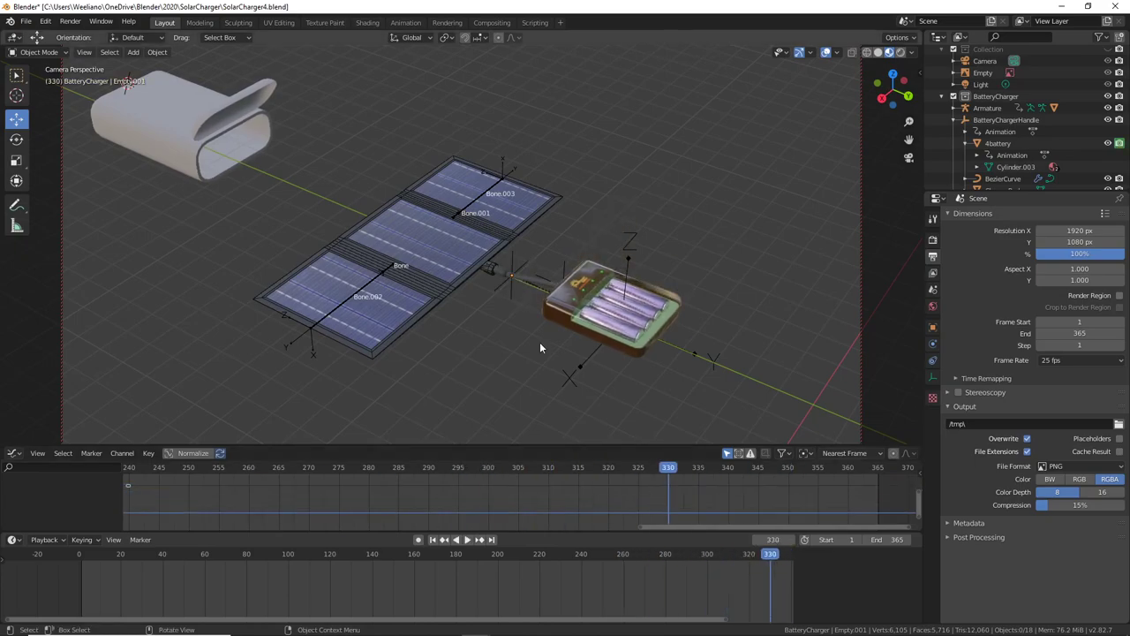
pyautogui.moveTo(540, 342)
pyautogui.mouseDown(button='middle')
pyautogui.moveTo(526, 343)
pyautogui.moveTo(533, 321)
pyautogui.moveTo(513, 327)
pyautogui.moveTo(548, 336)
pyautogui.moveTo(483, 332)
pyautogui.moveTo(528, 336)
pyautogui.mouseUp(button='middle')
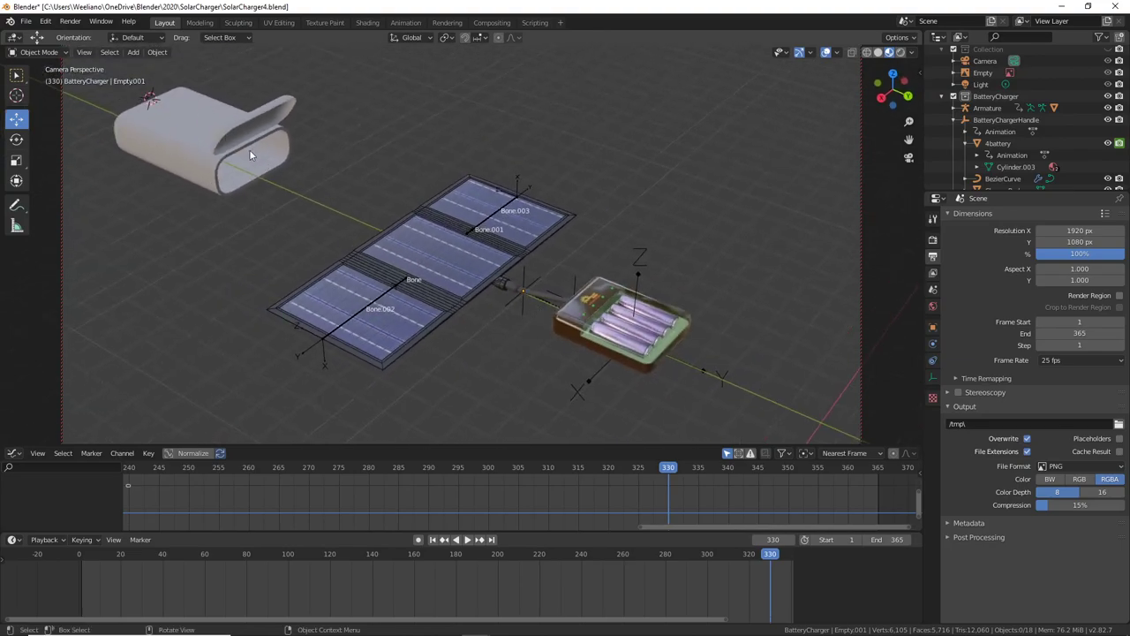
# Step: Switch to the web browser and search Google Images for "Solar AA battery Charger"
pyautogui.moveTo(358, 626)
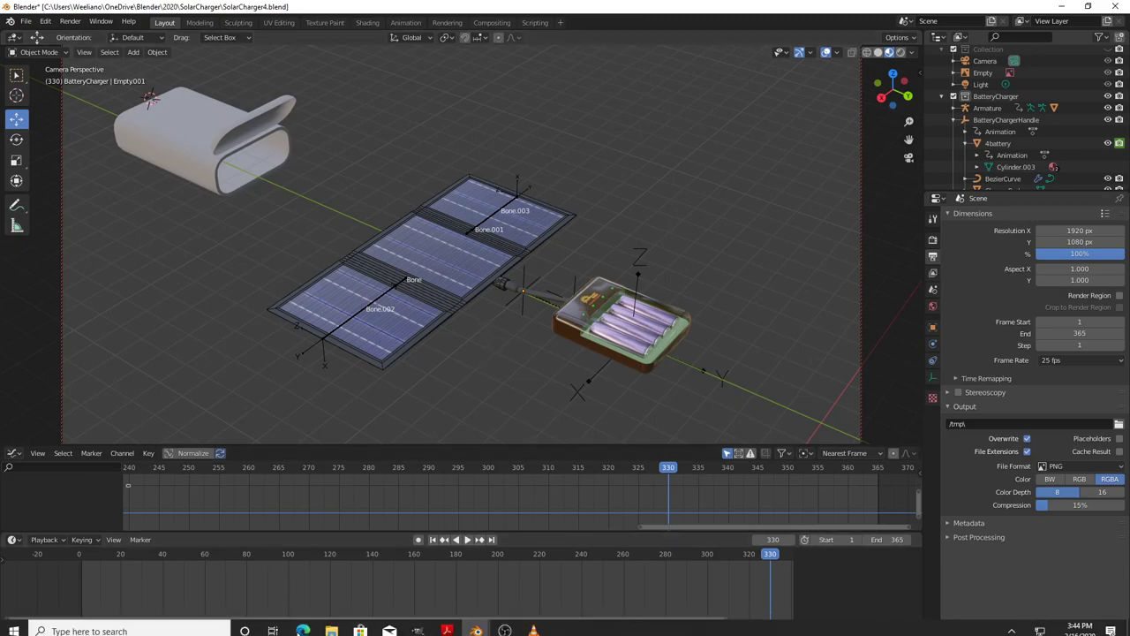
pyautogui.click(303, 624)
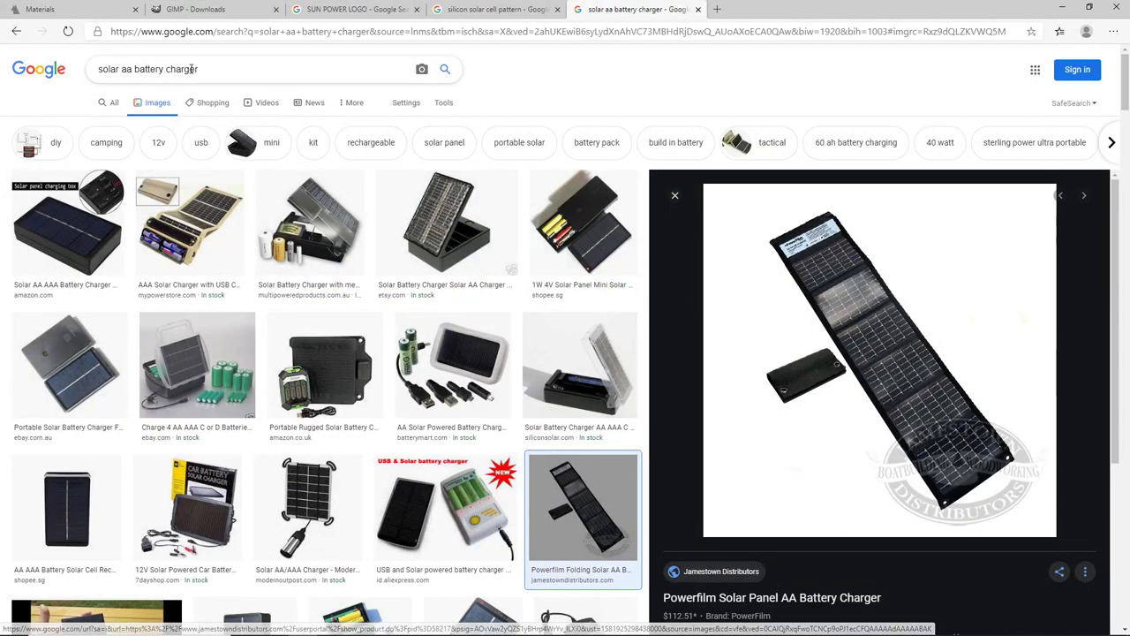
pyautogui.tripleClick(309, 71)
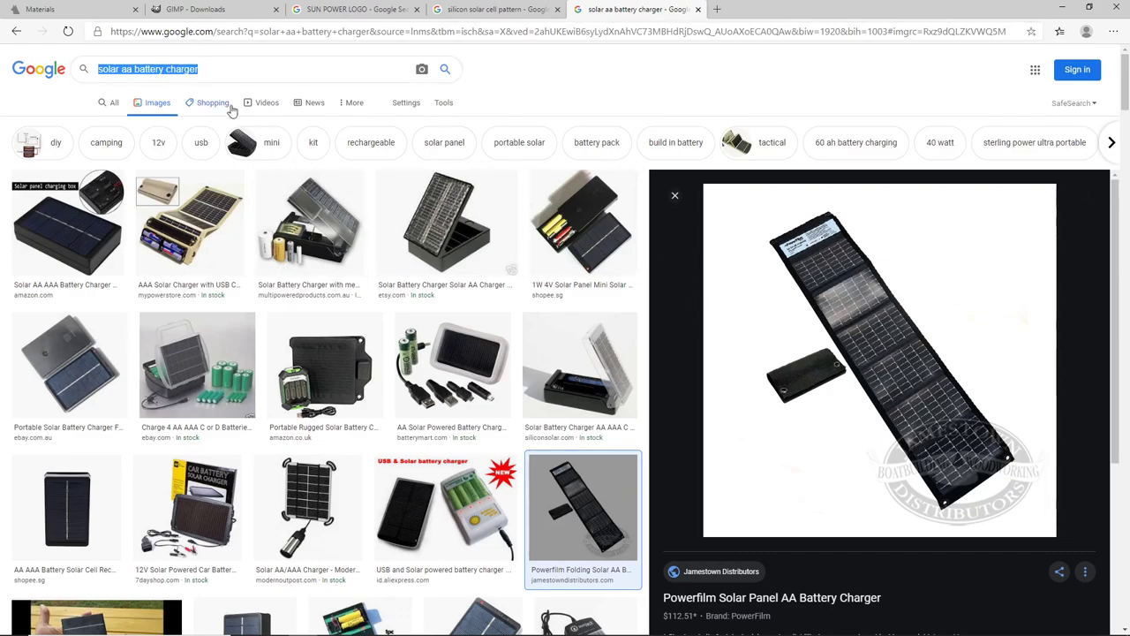
pyautogui.write('Sola')
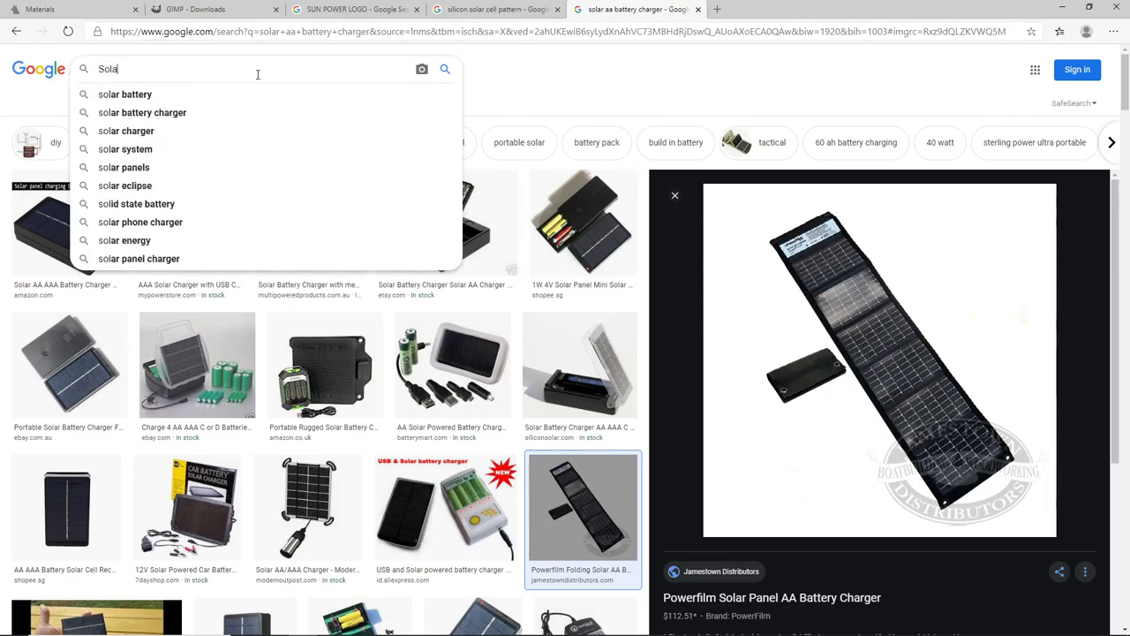
pyautogui.write('r B')
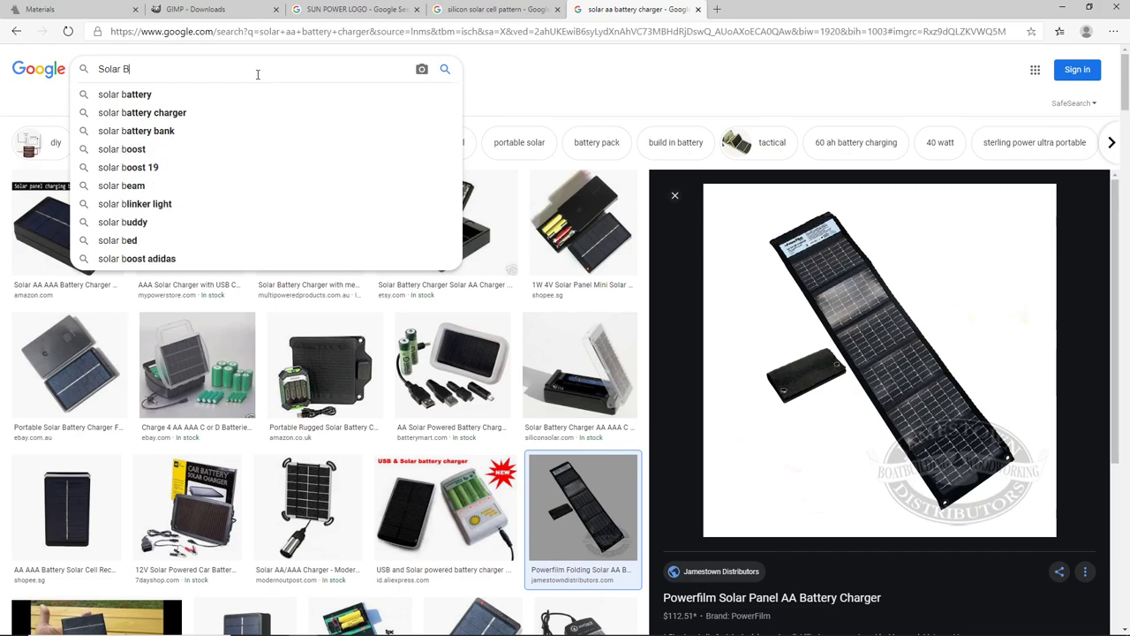
pyautogui.write('at')
pyautogui.press('BackSpace')
pyautogui.press('BackSpace')
pyautogui.press('BackSpace')
pyautogui.write('AA ba')
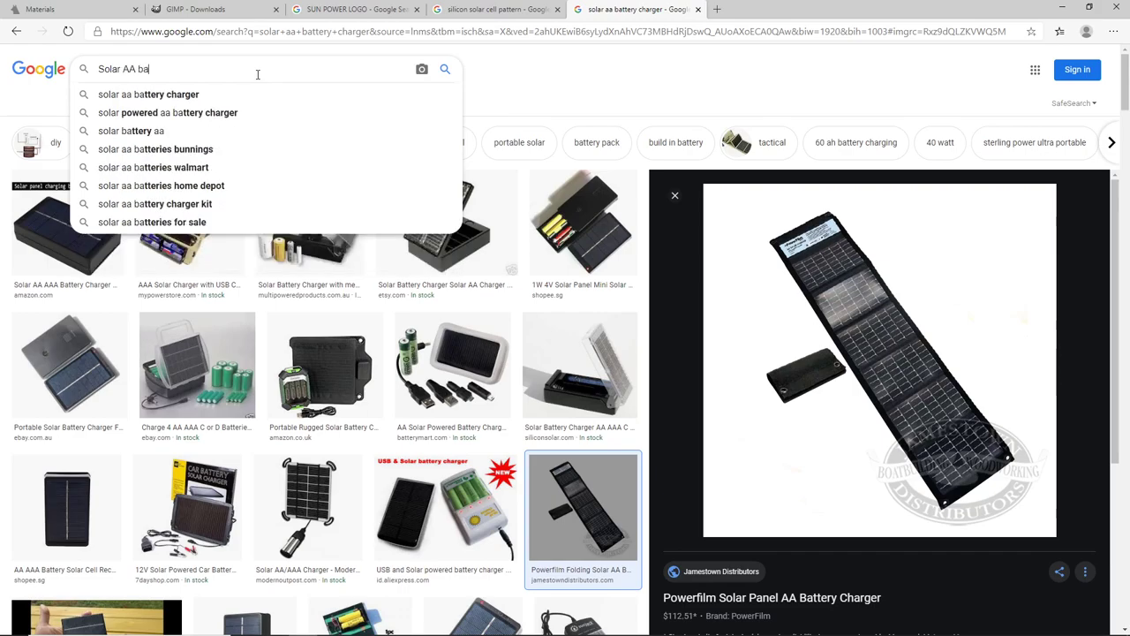
pyautogui.write('ttery Charger')
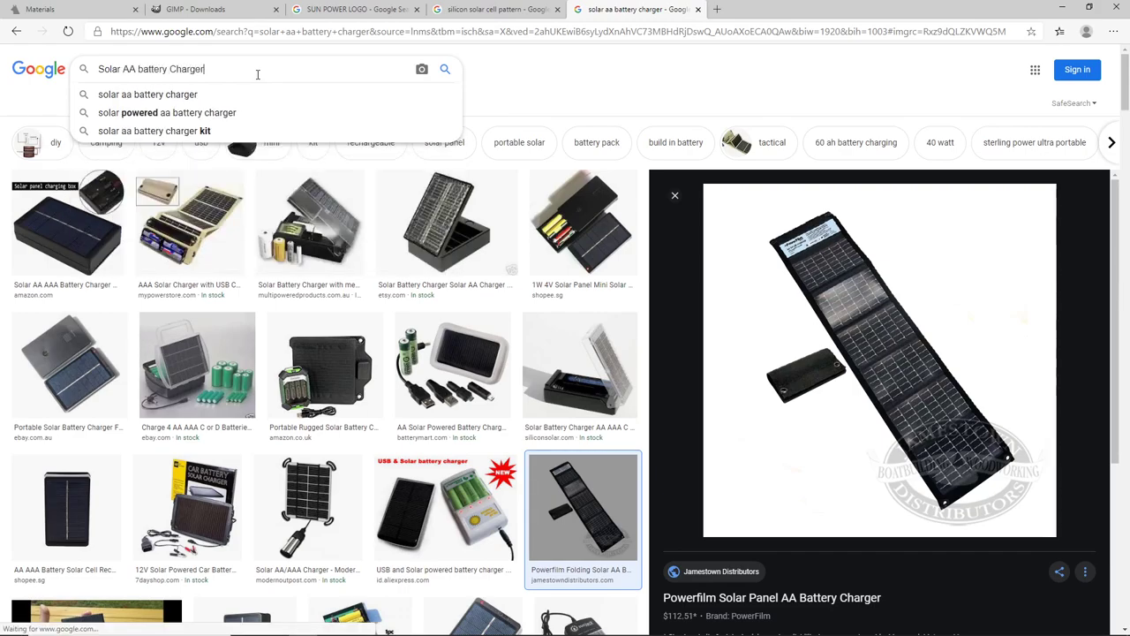
pyautogui.press('Return')
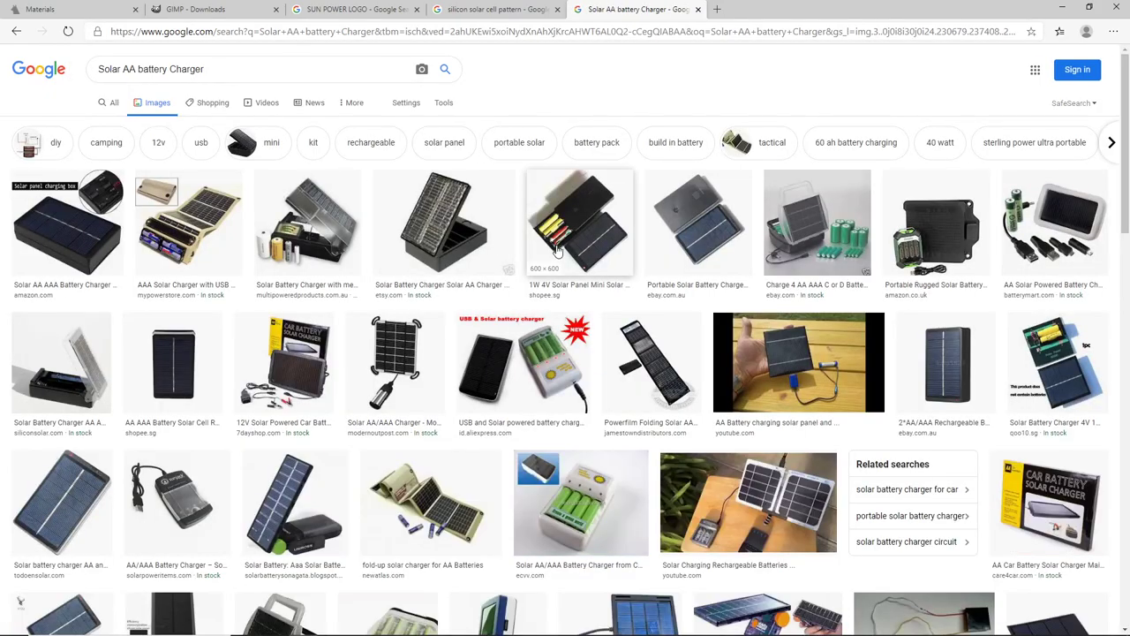
# Step: Browse the image results and open the "Solar Charging Rechargeable Batteries" picture for a closer look at the panels and charger
pyautogui.scroll(-3, 621, 274)
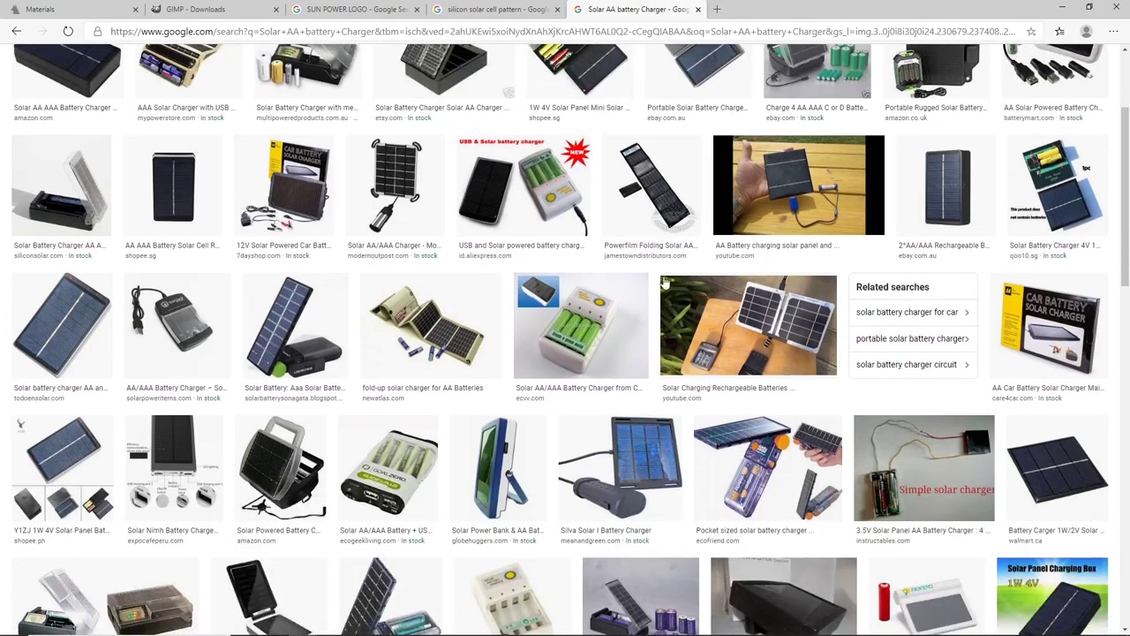
pyautogui.middleClick(667, 281)
pyautogui.scroll(3, 667, 280)
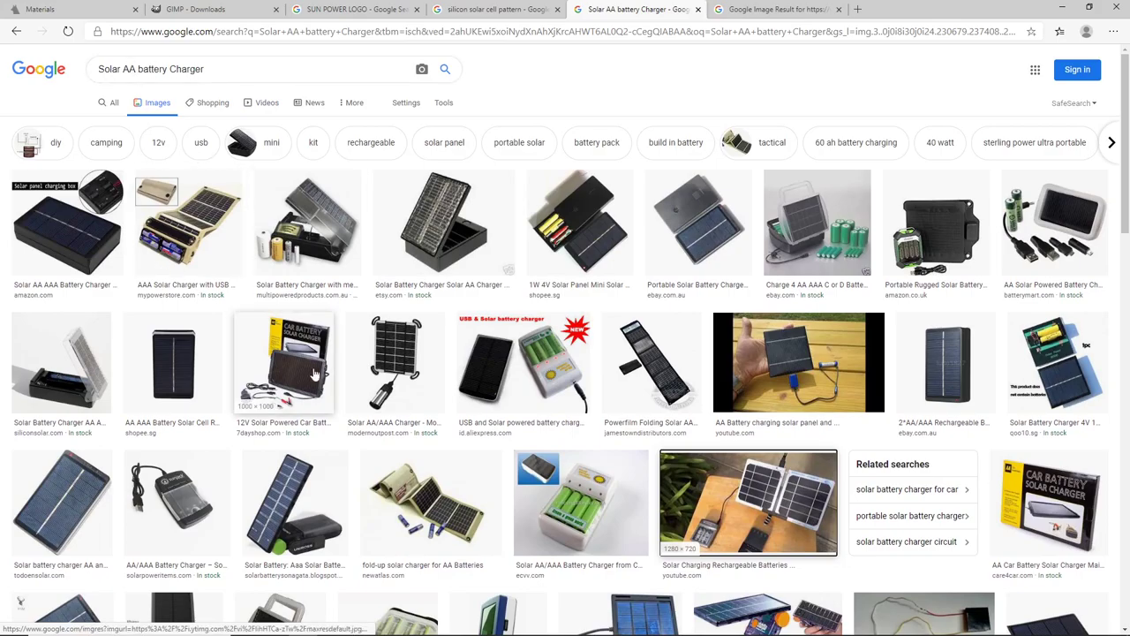
pyautogui.scroll(-2, 900, 340)
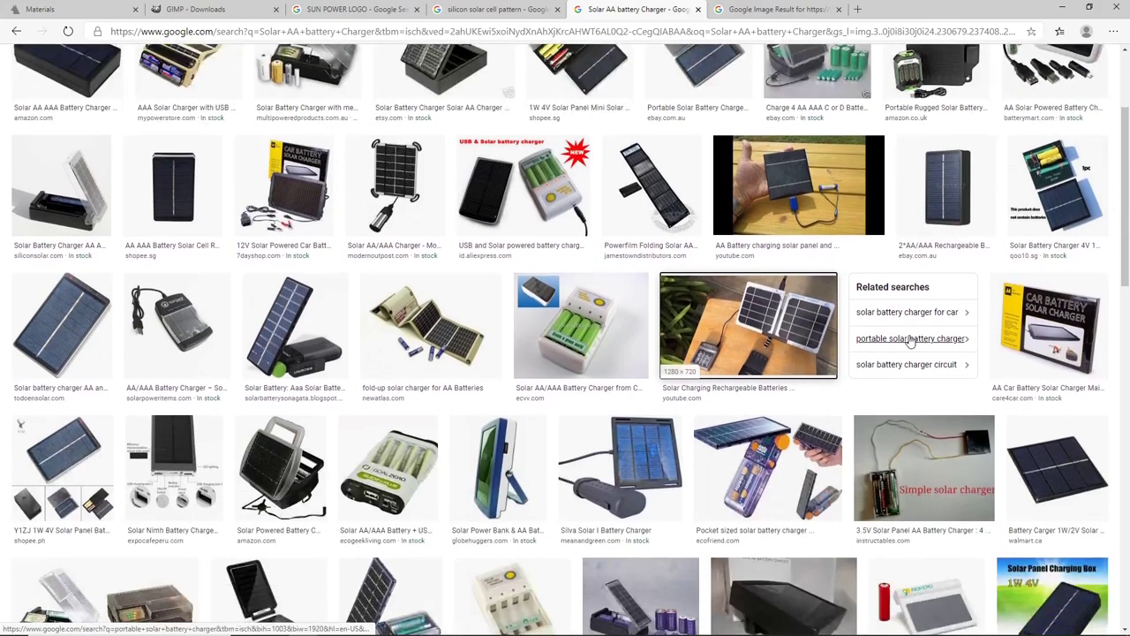
pyautogui.click(761, 325)
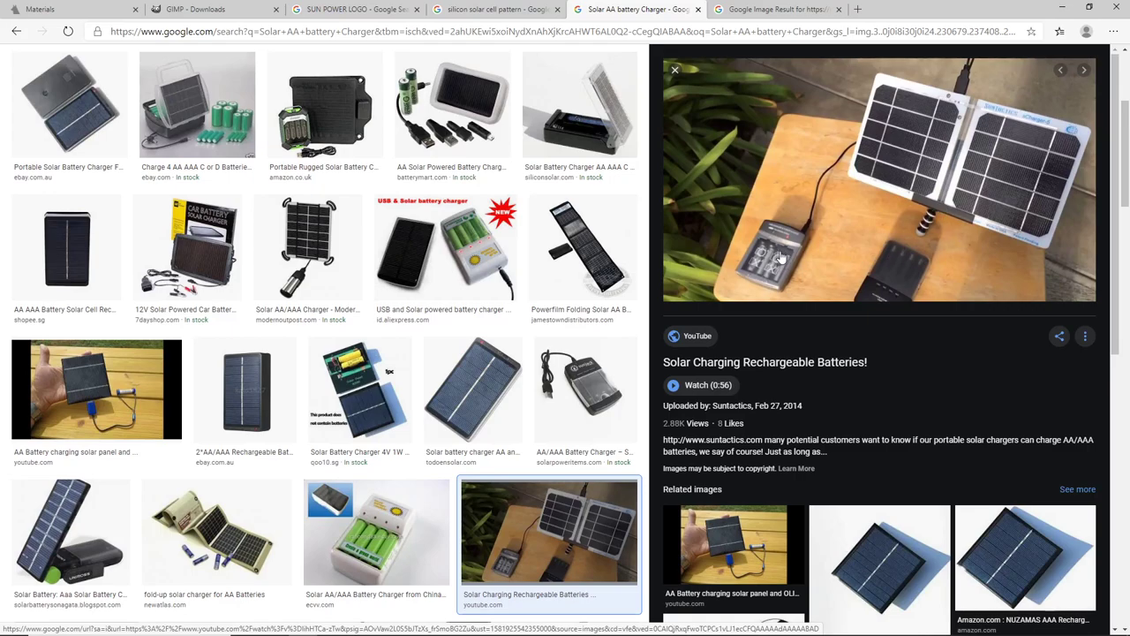
pyautogui.scroll(-1, 577, 291)
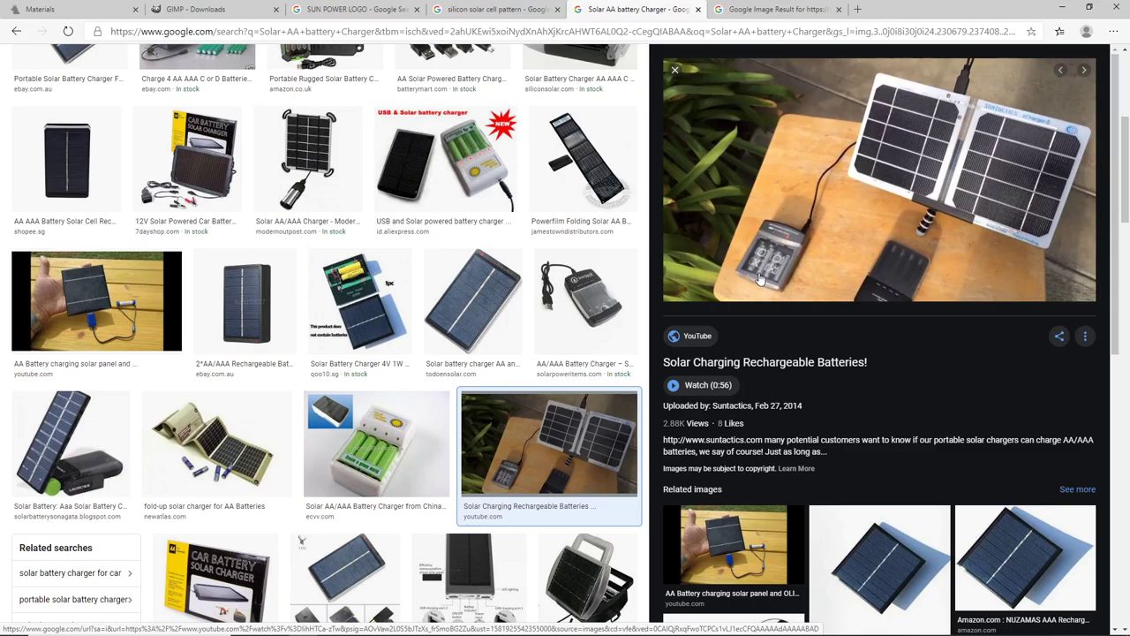
pyautogui.scroll(3, 527, 219)
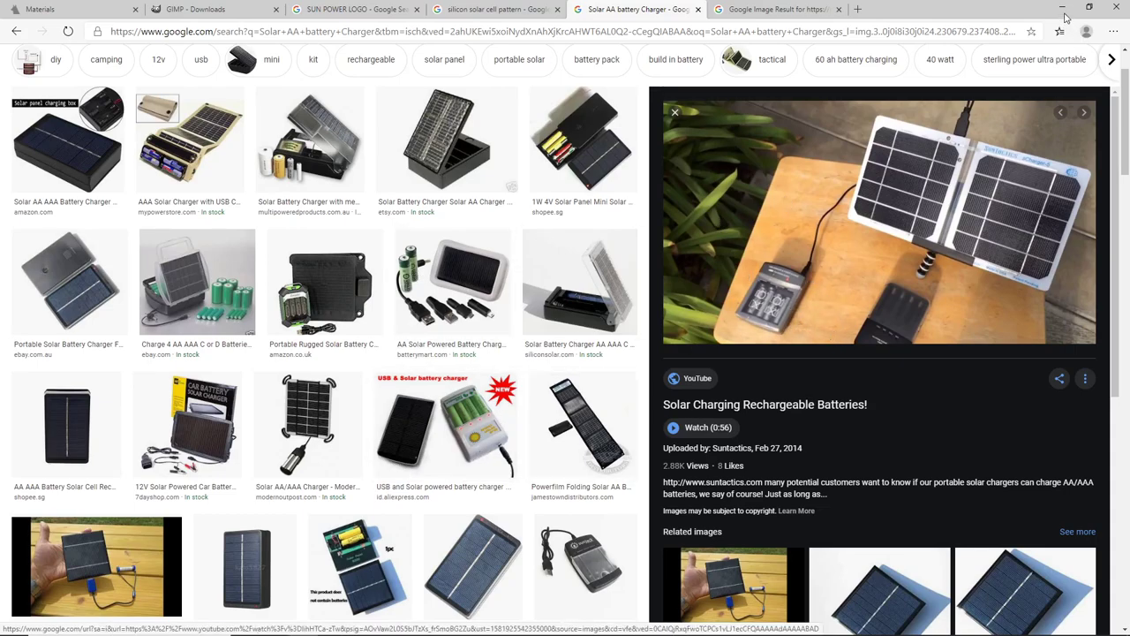
pyautogui.click(778, 10)
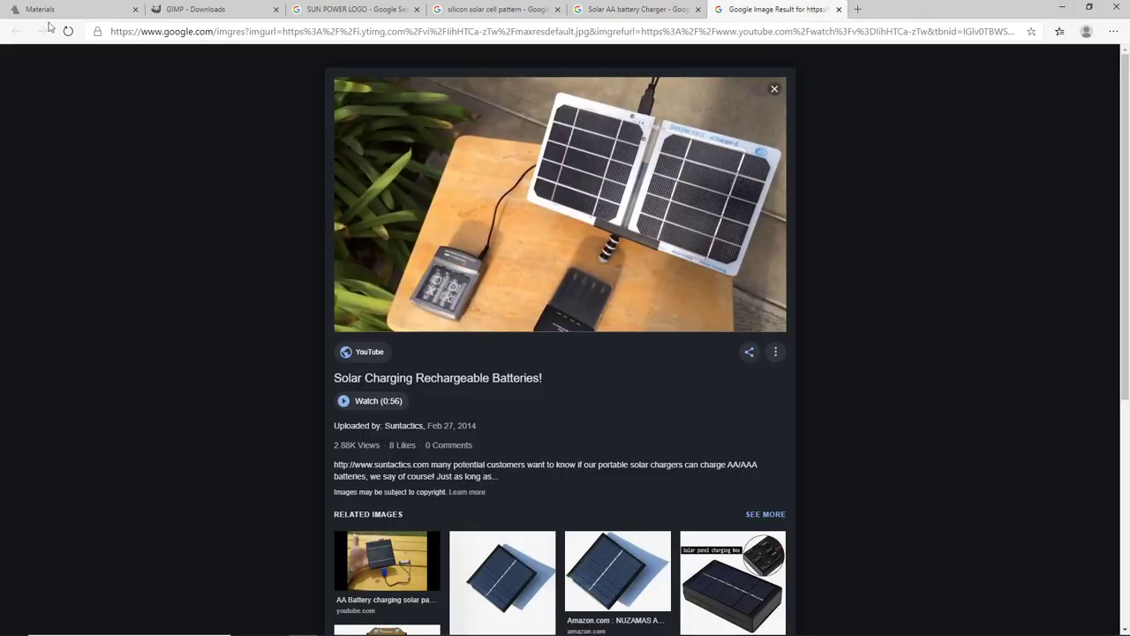
pyautogui.click(286, 32)
pyautogui.write('www.googl')
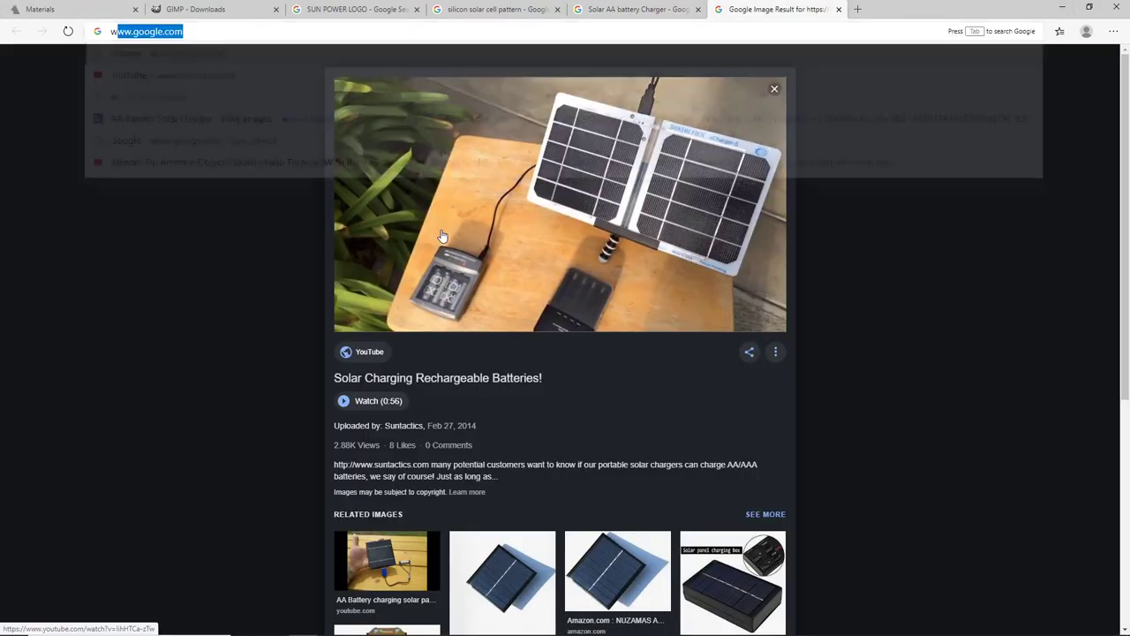
pyautogui.write('e.com')
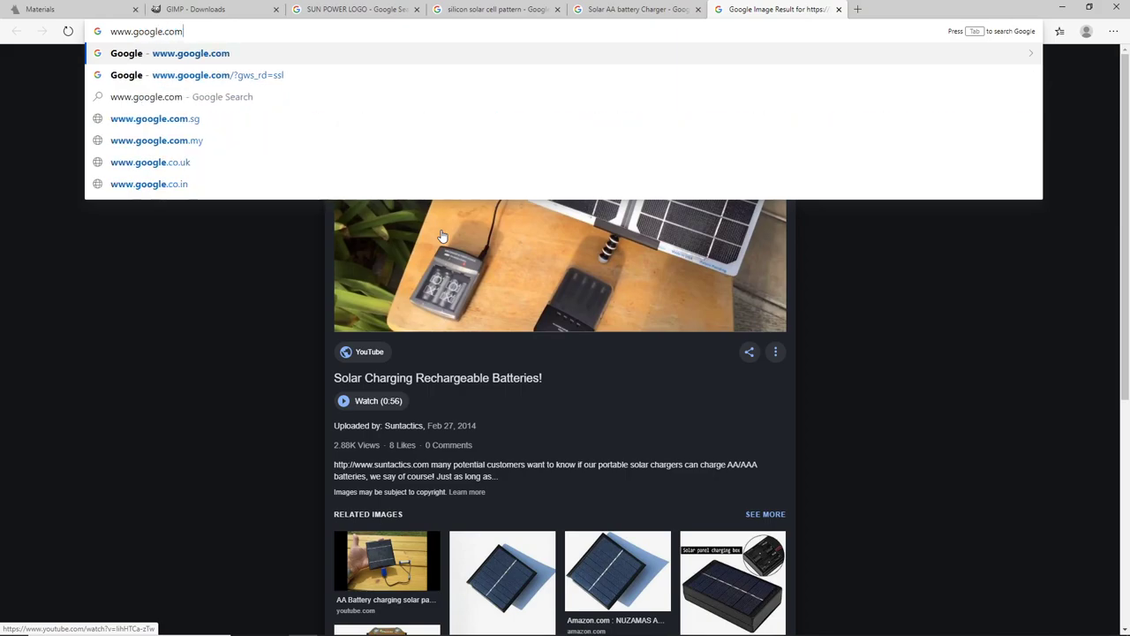
pyautogui.press('Return')
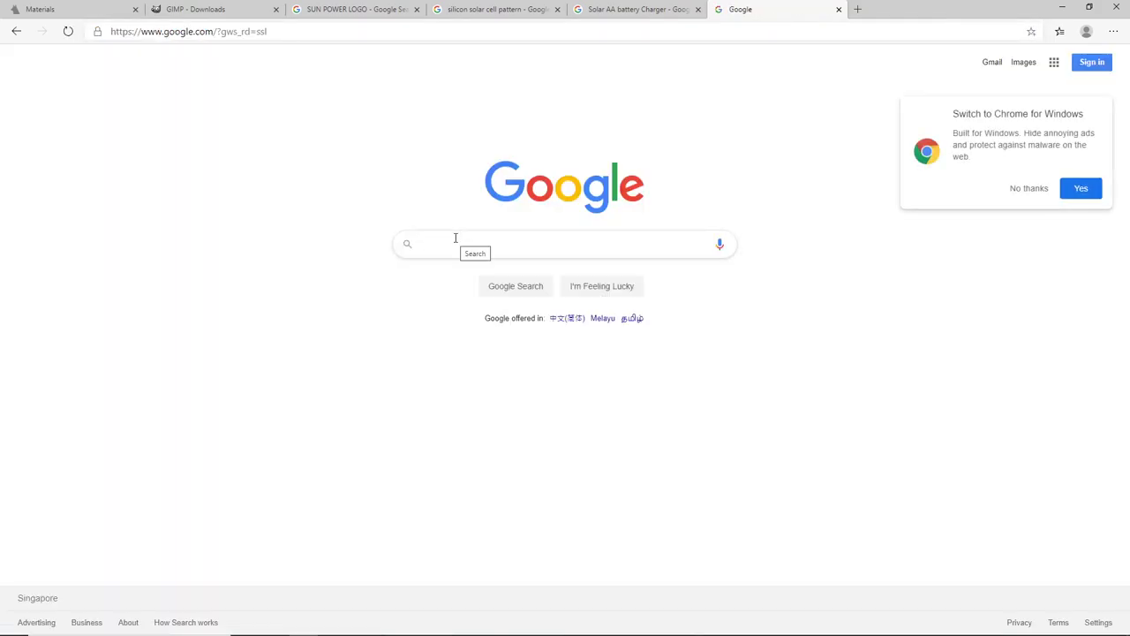
pyautogui.write('AA Batte')
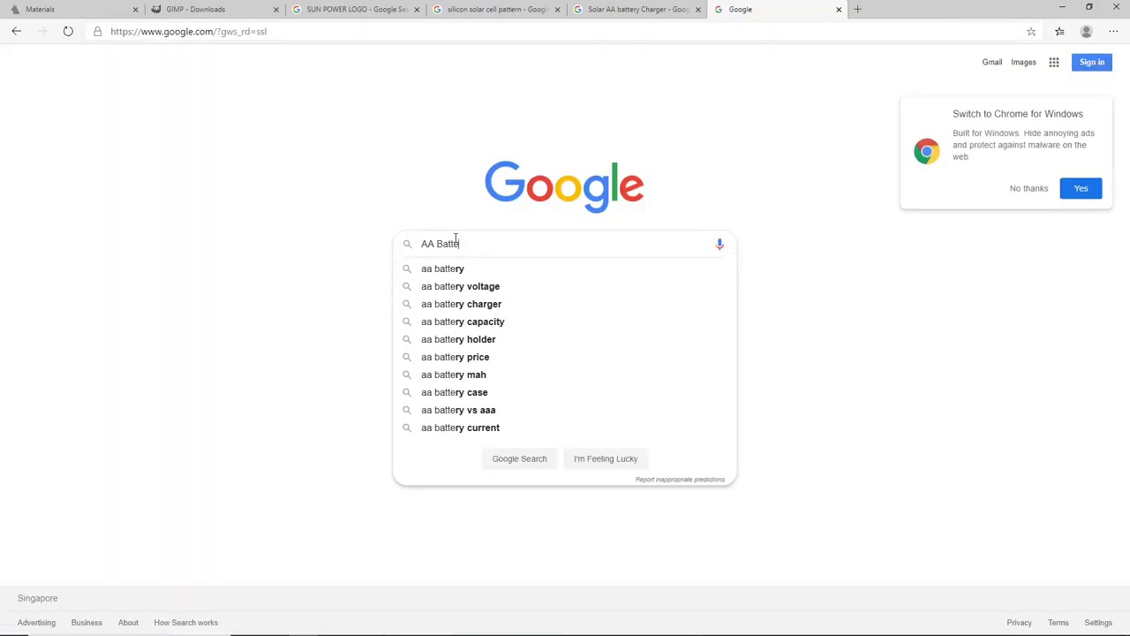
pyautogui.write('ry dimensions')
pyautogui.press('Return')
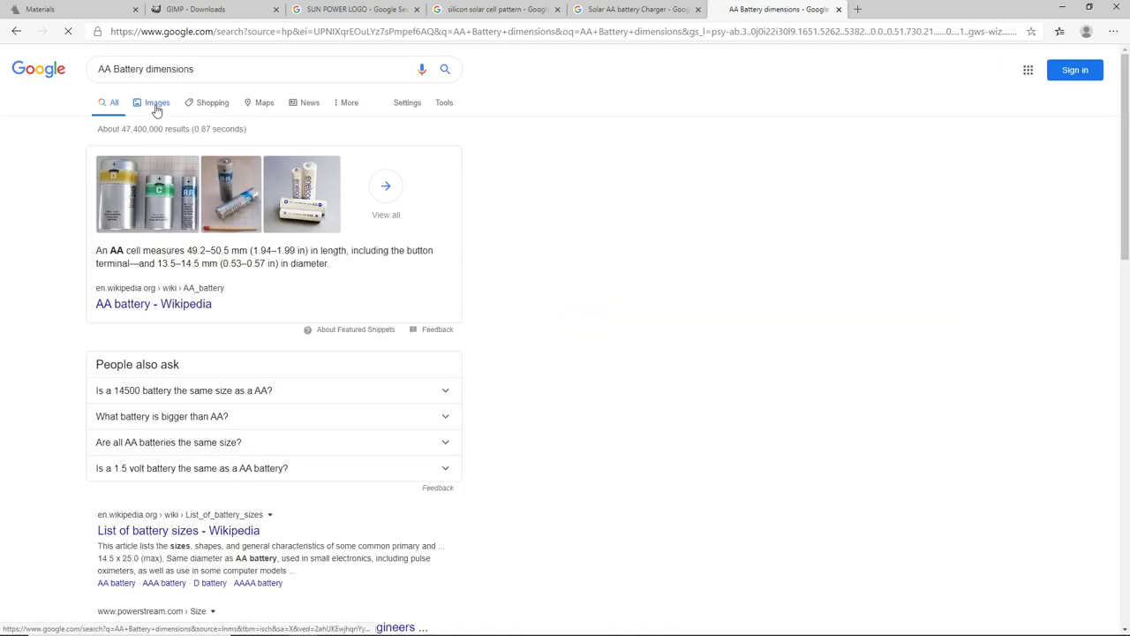
pyautogui.click(156, 104)
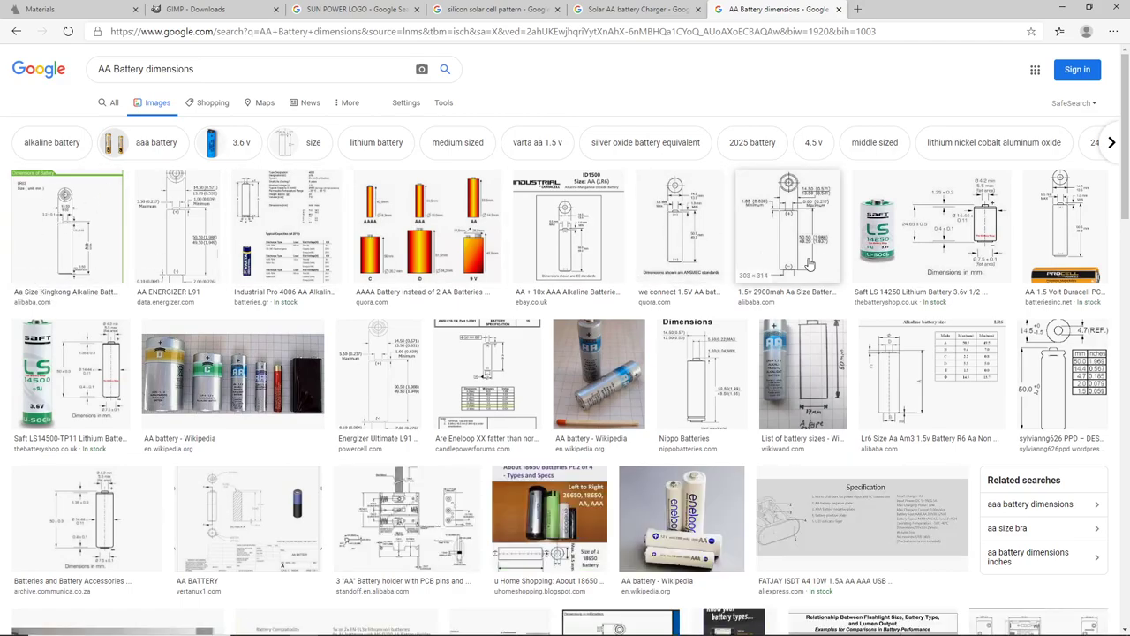
# Step: Switch back to Blender, start a new default scene without saving SolarCharger4, and show the cube's transform and dimension values in the viewport
pyautogui.click(1061, 8)
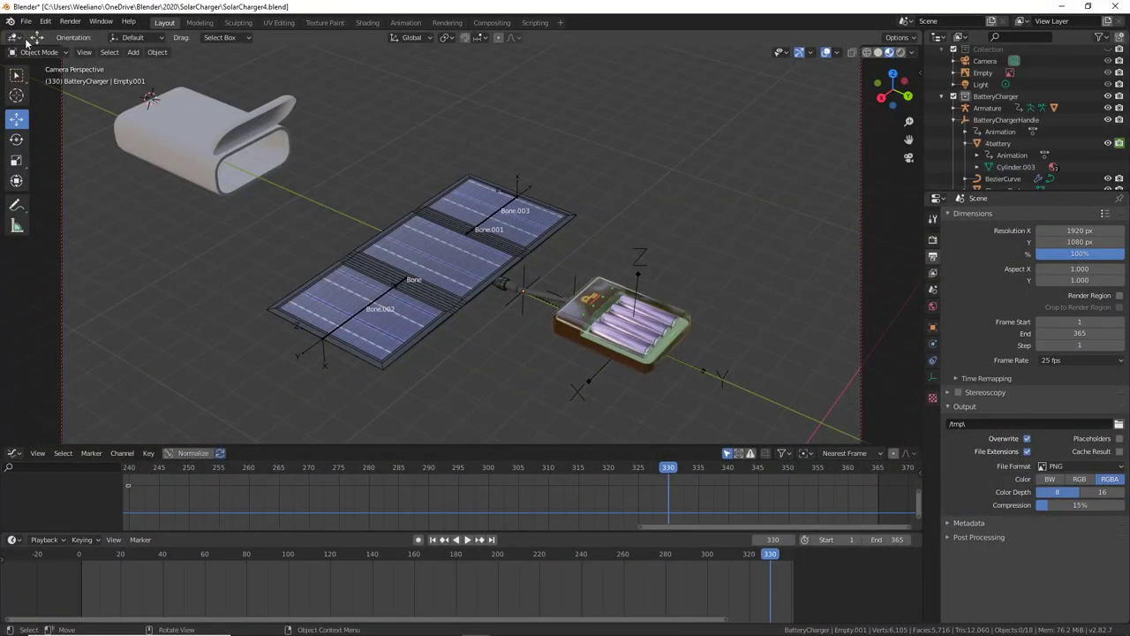
pyautogui.click(26, 21)
pyautogui.click(162, 40)
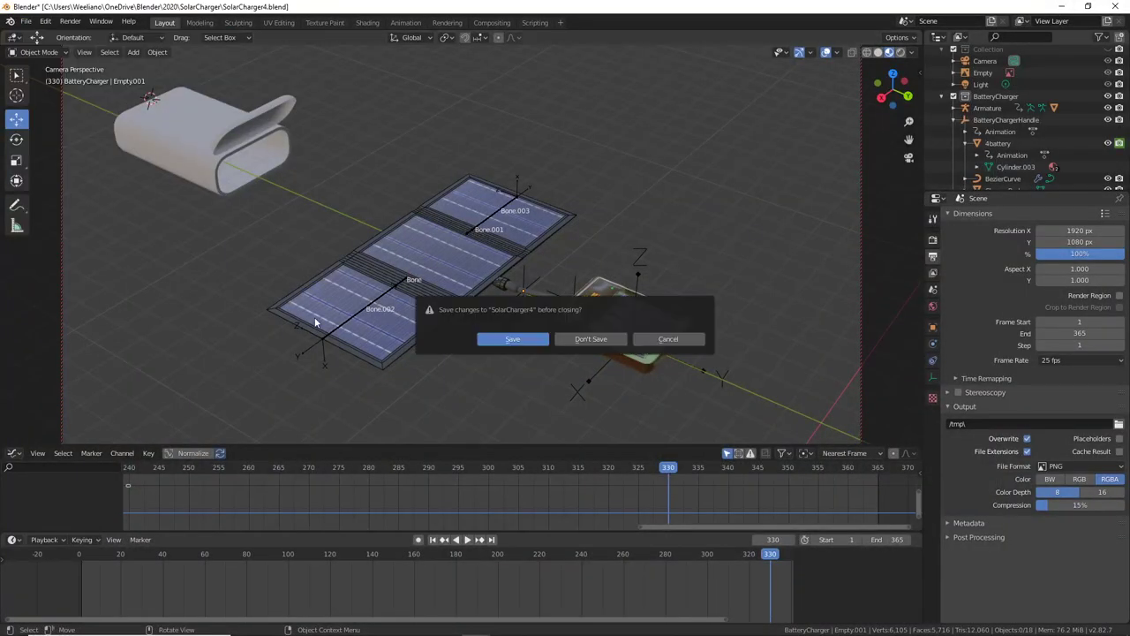
pyautogui.click(583, 340)
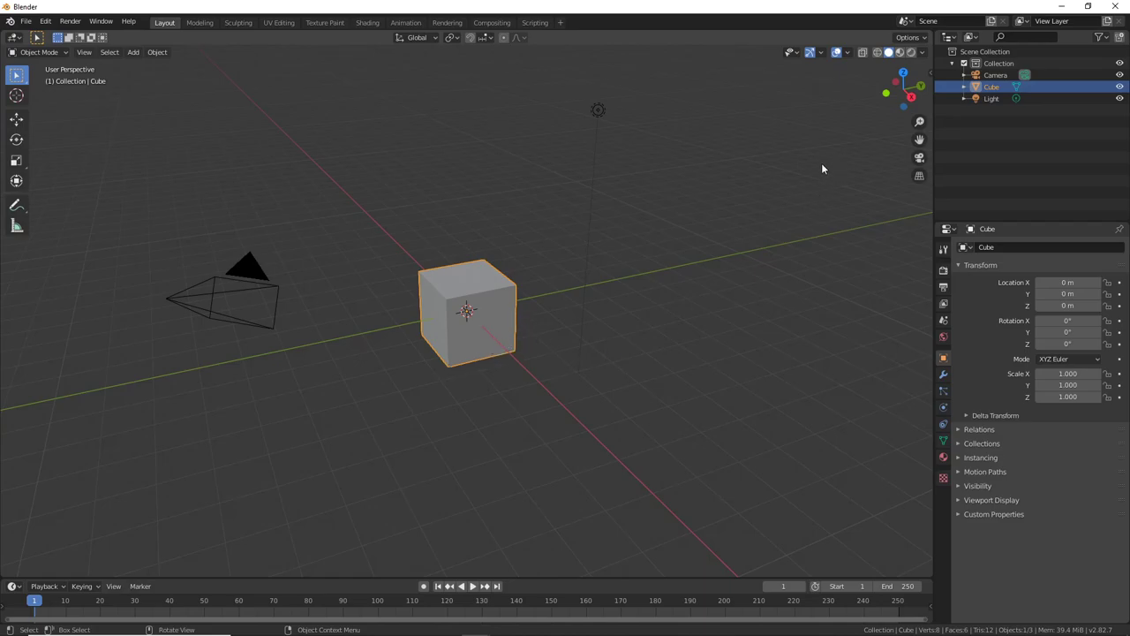
pyautogui.press('n')
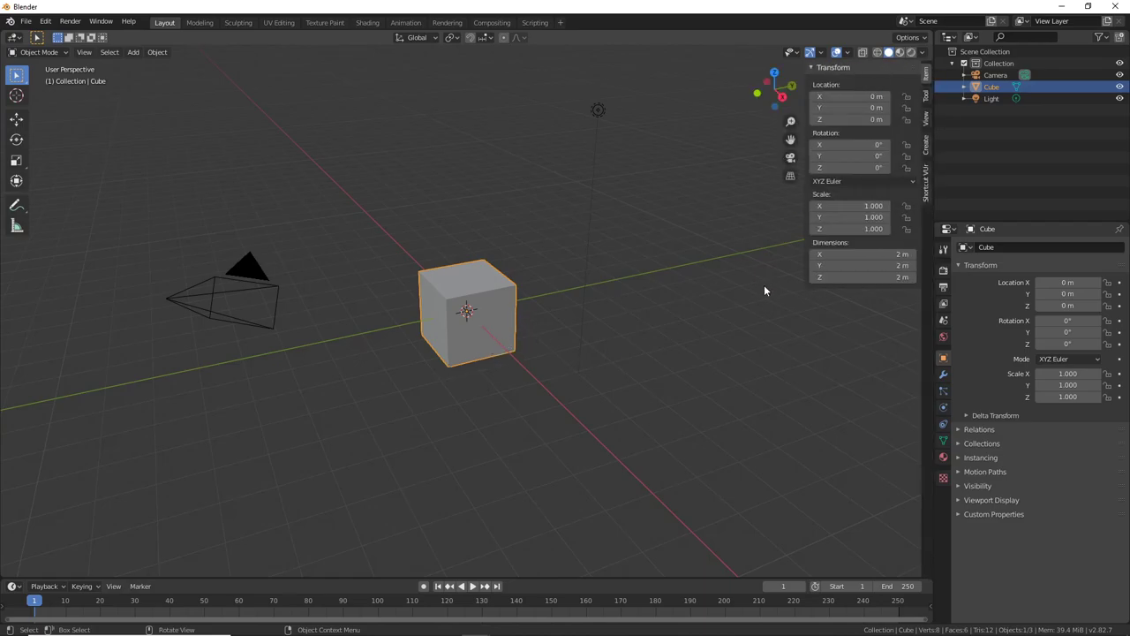
# Step: Start the Shortcut VUr input display in the viewport and set its dock side to Left
pyautogui.click(926, 186)
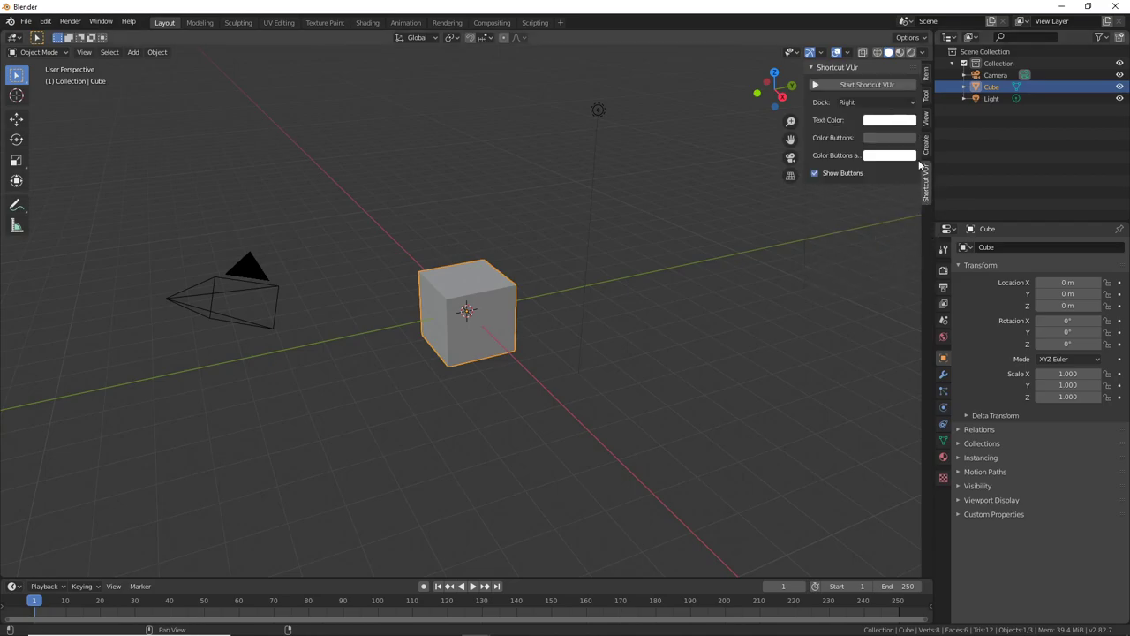
pyautogui.click(870, 85)
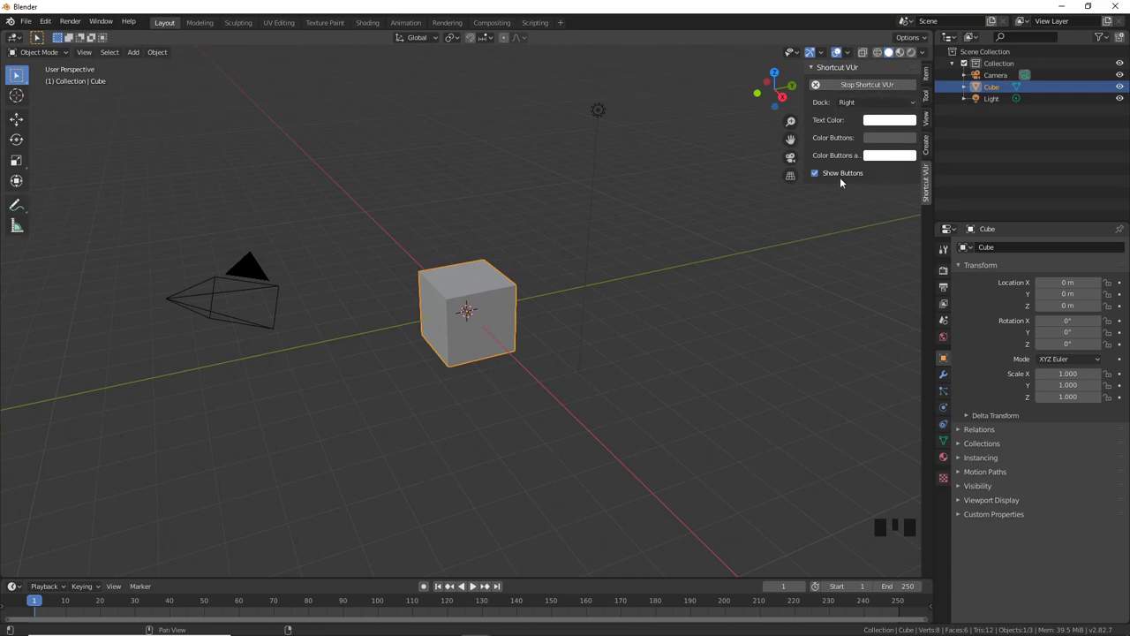
pyautogui.click(909, 104)
pyautogui.click(870, 120)
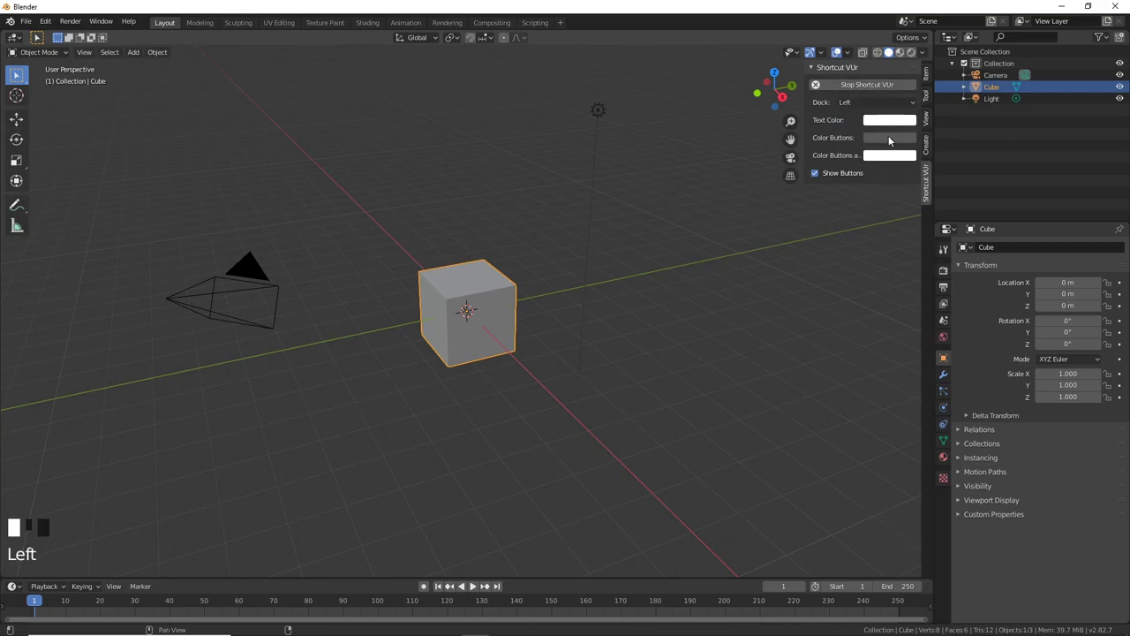
pyautogui.scroll(-2, 633, 401)
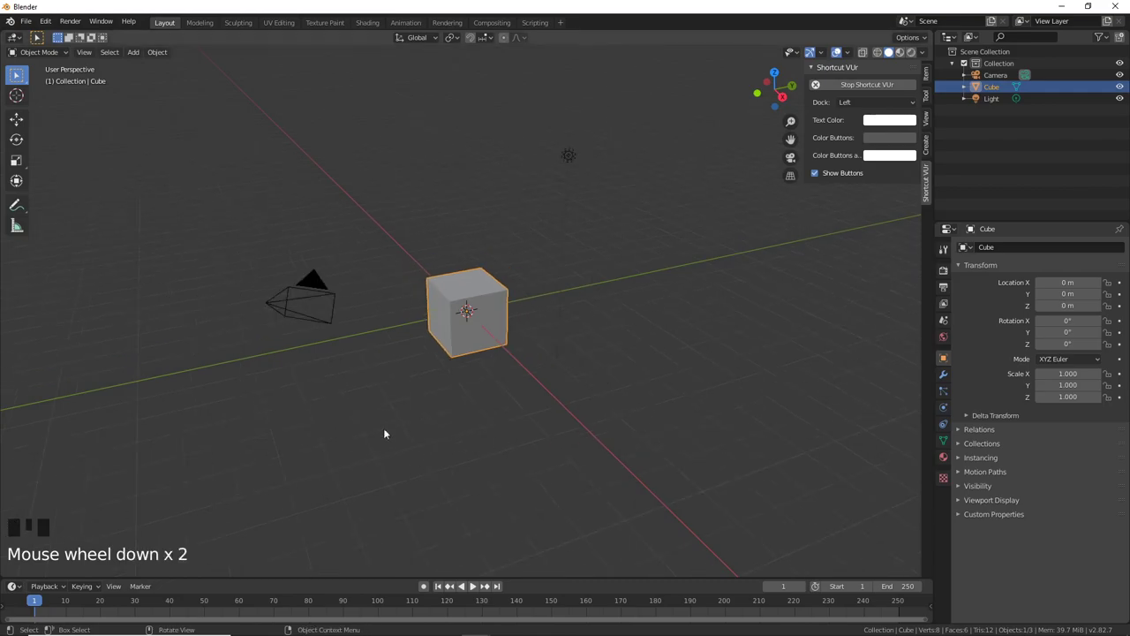
pyautogui.scroll(1, 512, 348)
# Step: Delete the default cube from the scene
pyautogui.click(505, 338)
pyautogui.scroll(-1, 495, 331)
pyautogui.scroll(1, 493, 341)
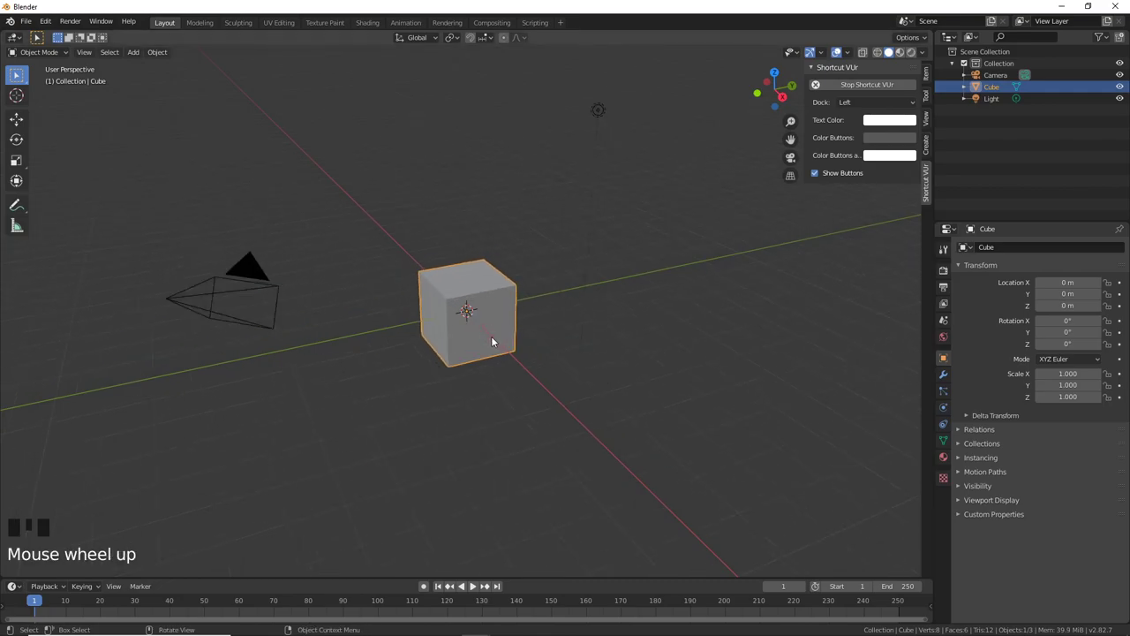
pyautogui.press('x')
pyautogui.click(486, 337)
# Step: Add an image-type empty at the world origin
pyautogui.moveTo(507, 329); pyautogui.dragTo(559, 351, button='middle')
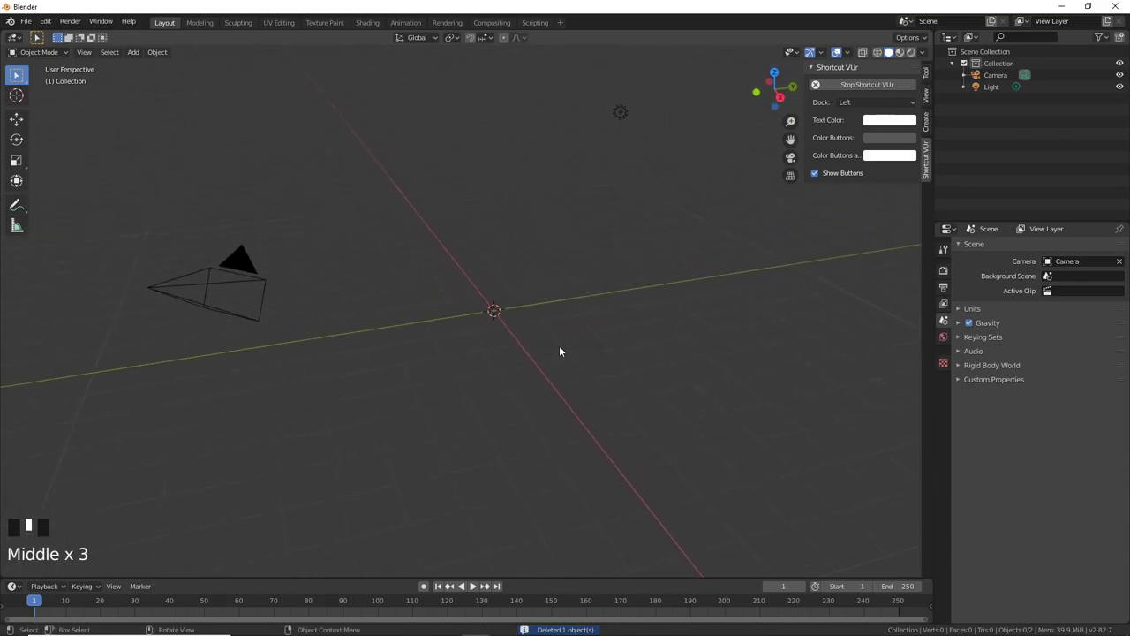
pyautogui.hotkey('shift', 'a')
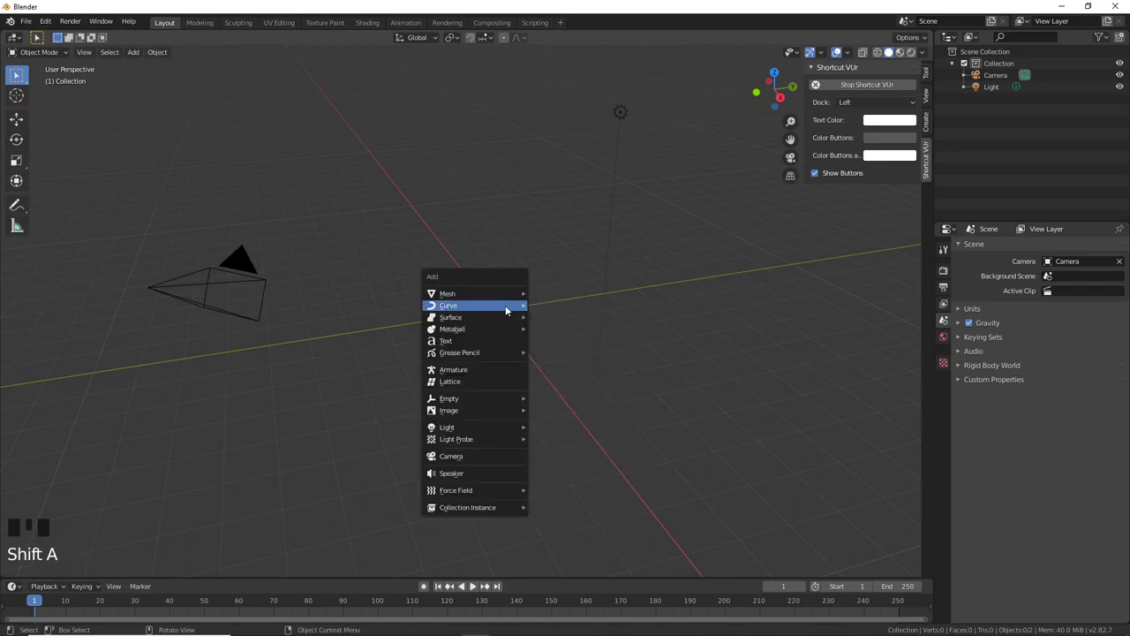
pyautogui.moveTo(490, 398)
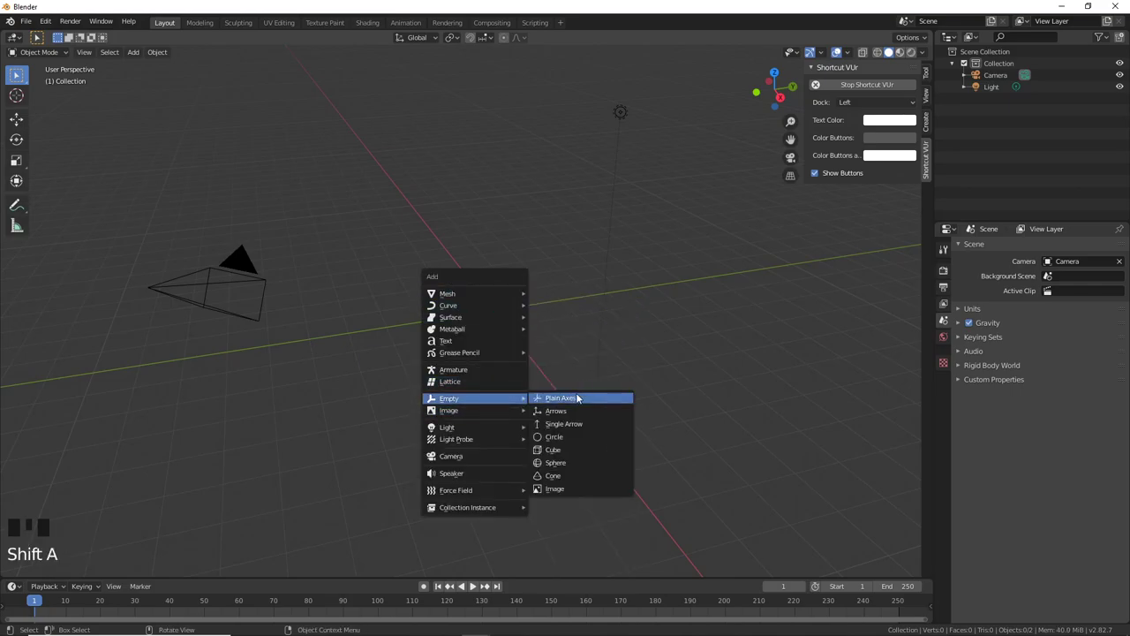
pyautogui.click(559, 490)
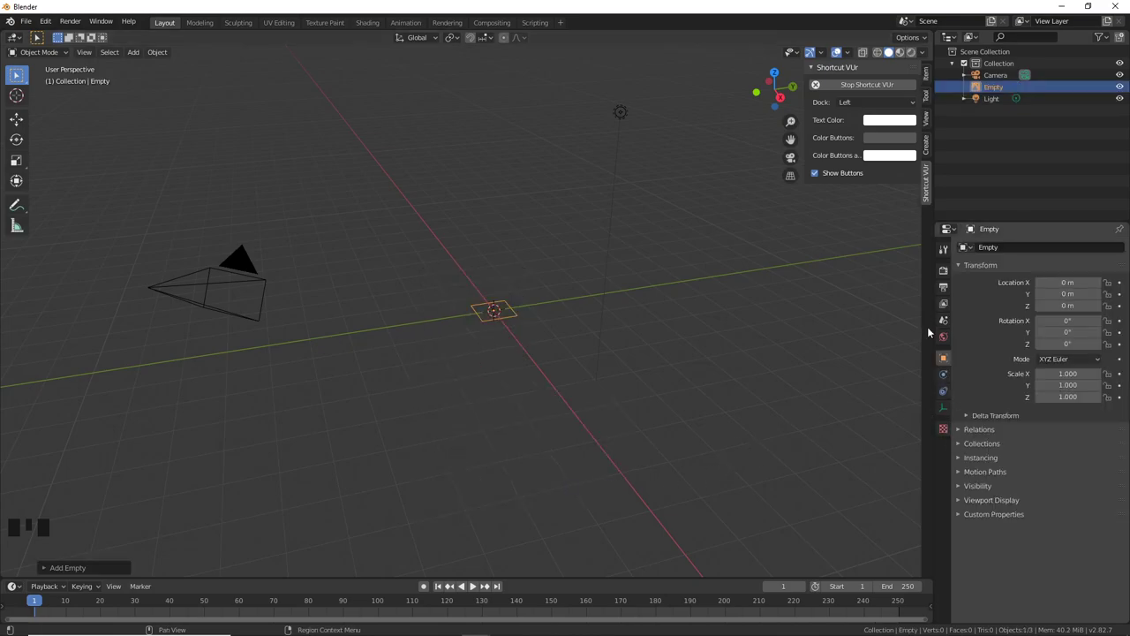
# Step: Load Dimensions-and-battery.jpg from the Instructor user's Downloads folder as the empty's image
pyautogui.click(943, 407)
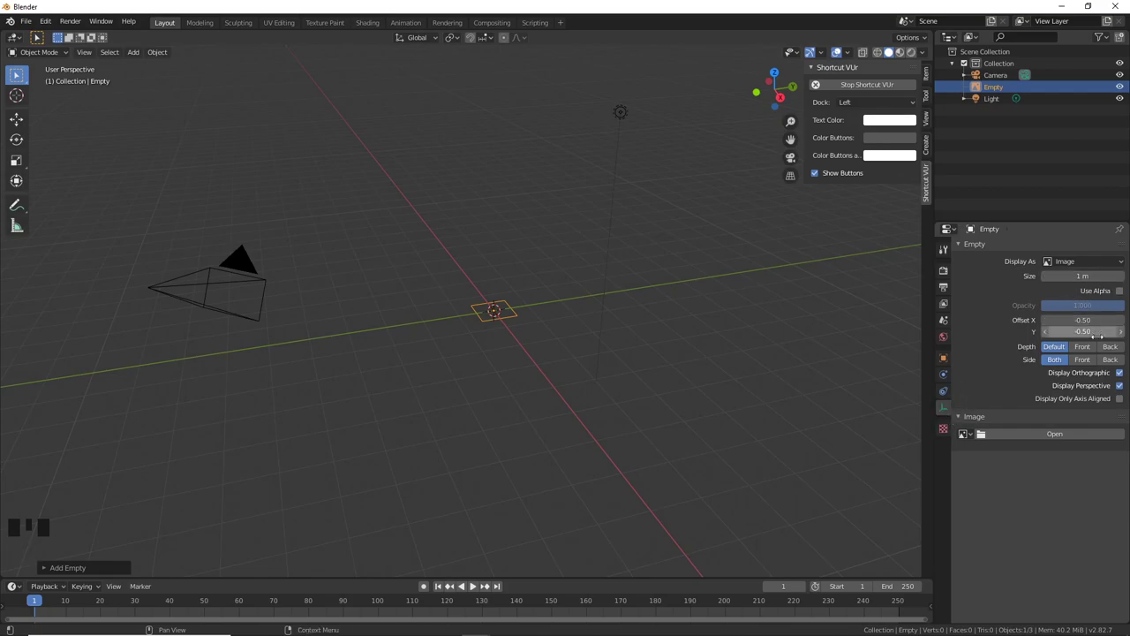
pyautogui.click(1070, 434)
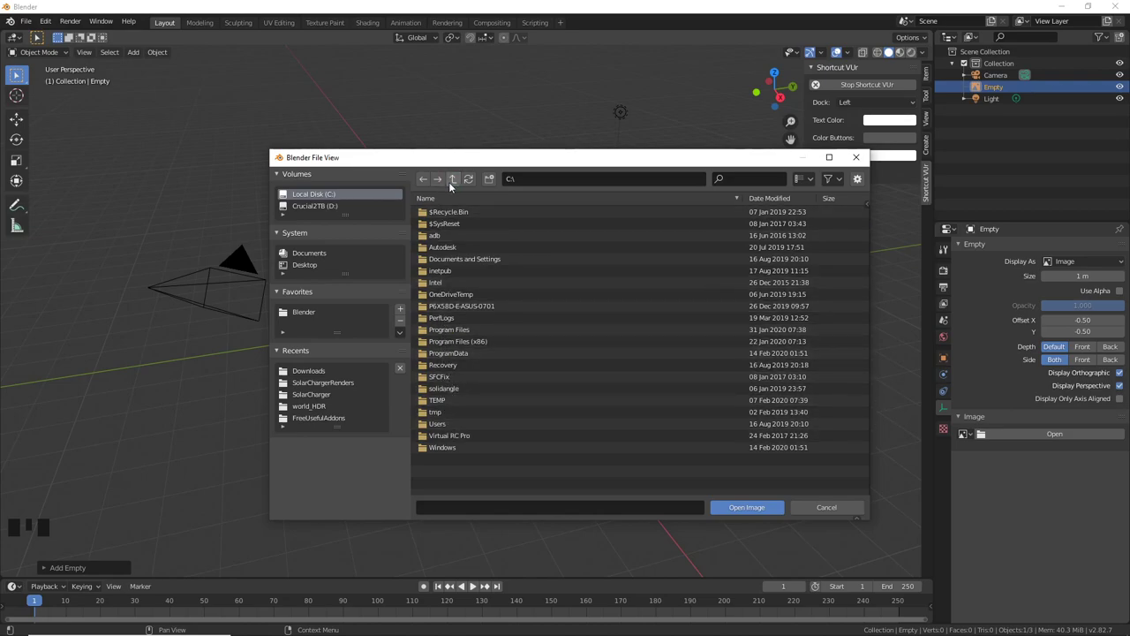
pyautogui.click(438, 424)
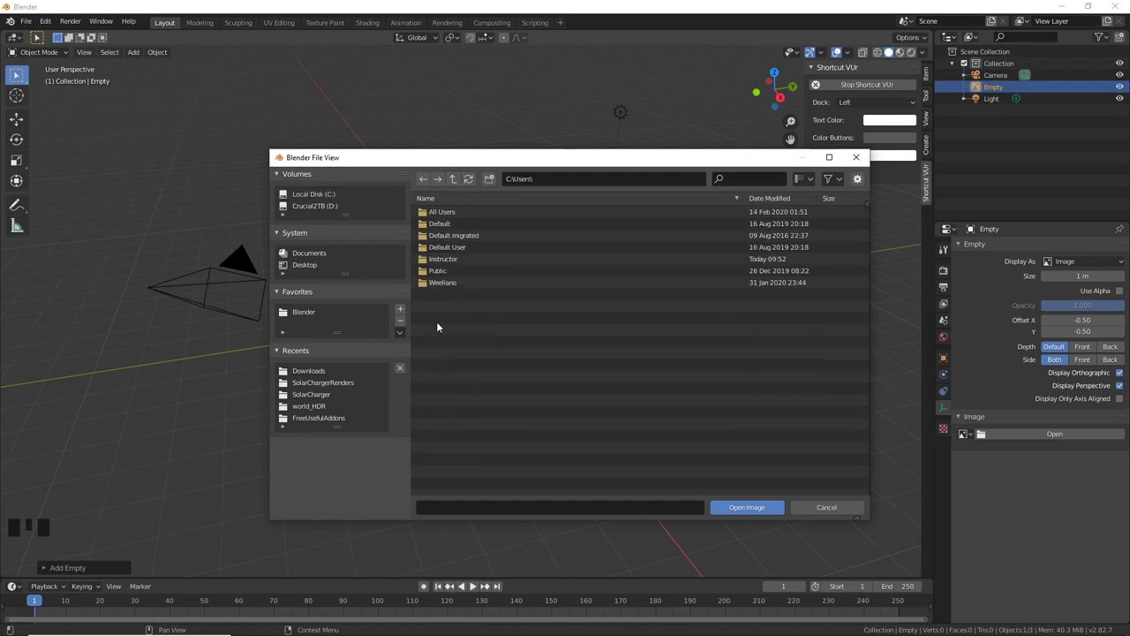
pyautogui.click(438, 258)
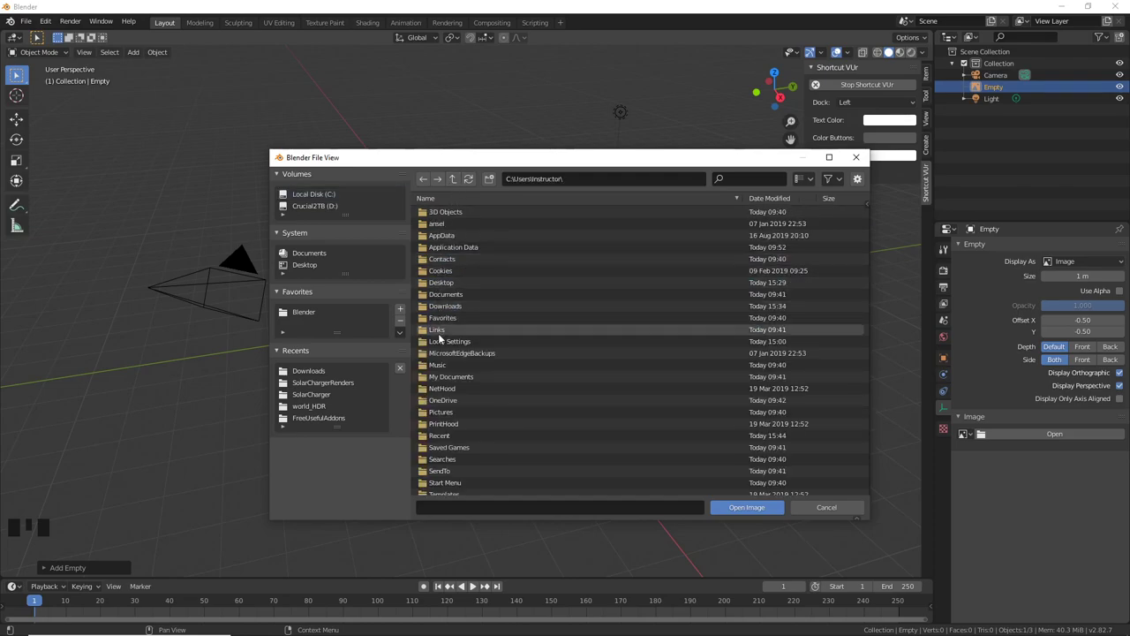
pyautogui.click(444, 305)
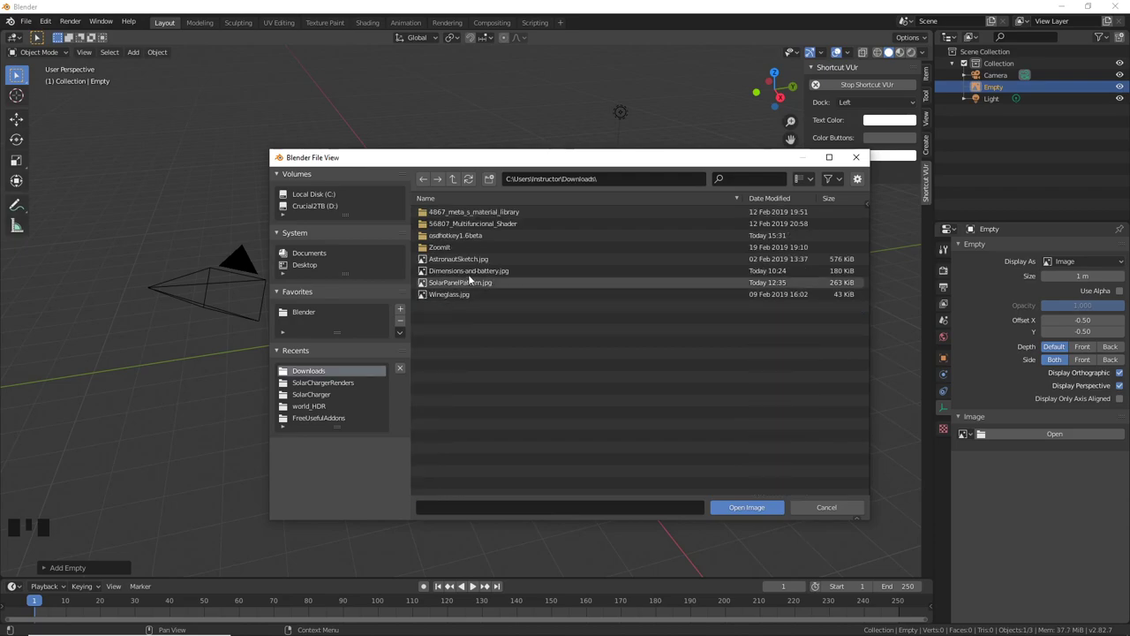
pyautogui.click(468, 272)
# Step: Stand the battery reference image upright by rotating it 90° about the X axis and 90° about the Z axis
pyautogui.scroll(9, 613, 331)
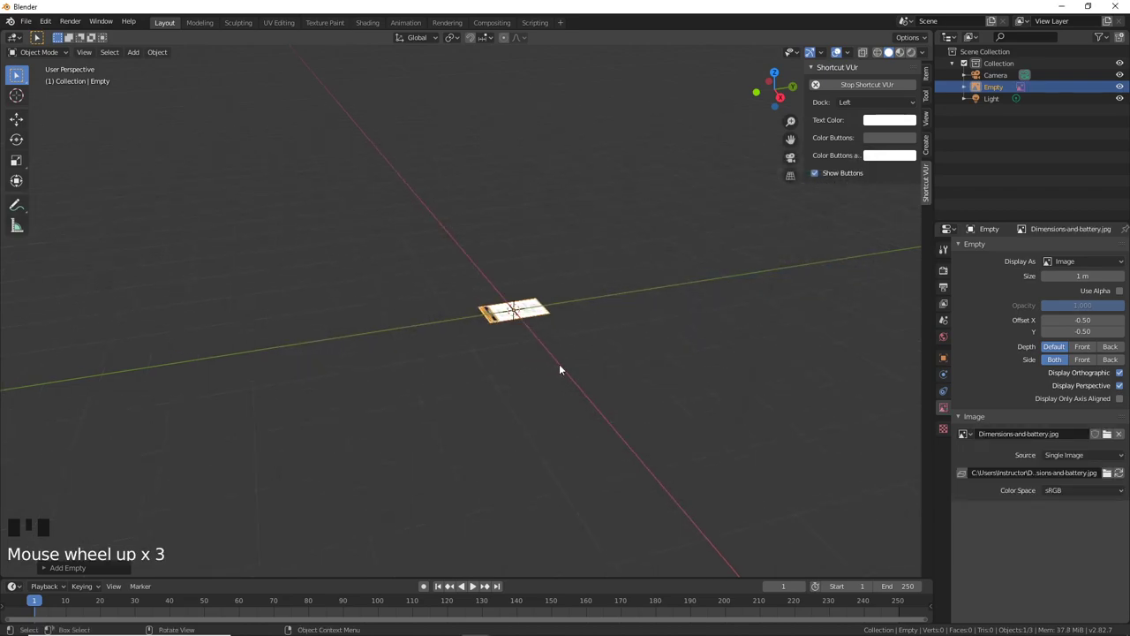
pyautogui.keyDown('shift'); pyautogui.moveTo(661, 363); pyautogui.dragTo(525, 394, button='middle'); pyautogui.keyUp('shift')
pyautogui.scroll(1, 530, 413)
pyautogui.scroll(-7, 521, 397)
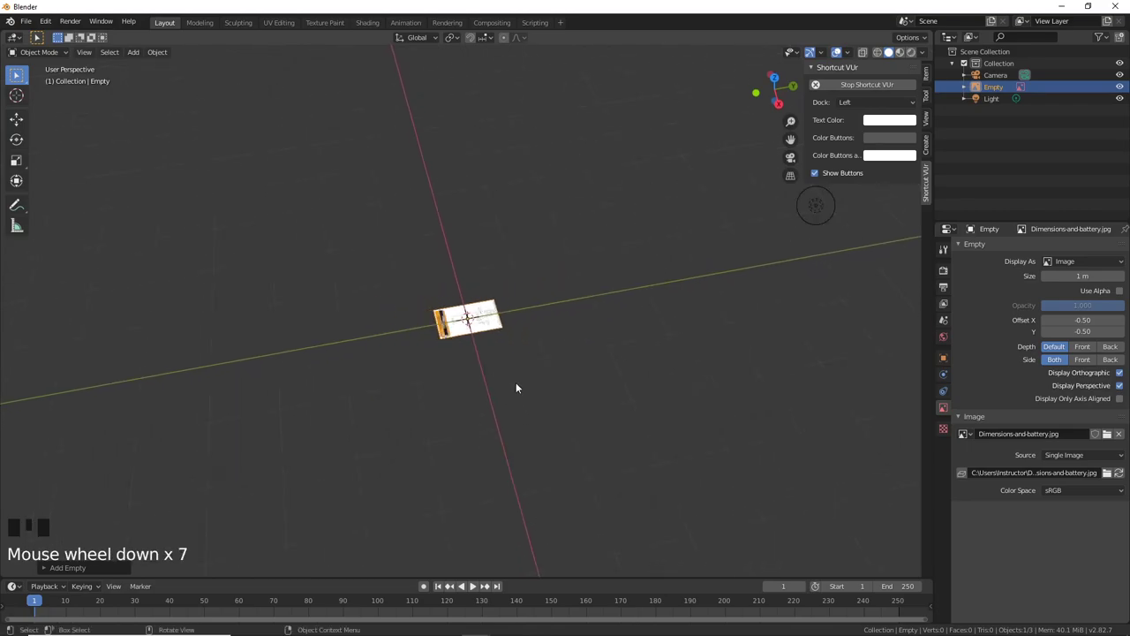
pyautogui.scroll(2, 517, 386)
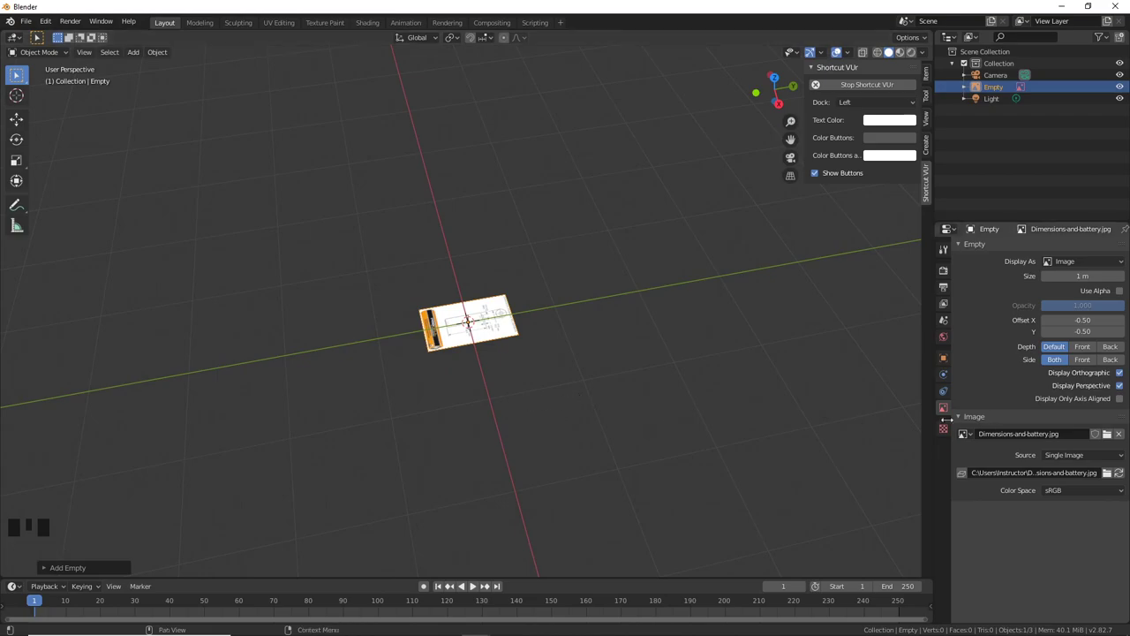
pyautogui.write('rx')
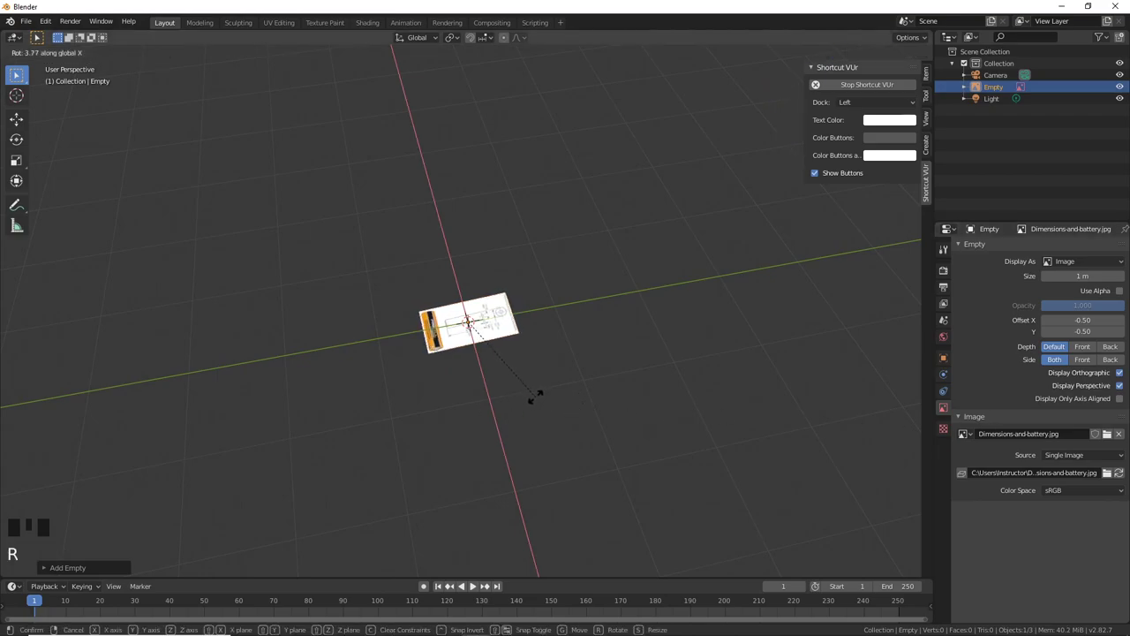
pyautogui.write('90')
pyautogui.press('Return')
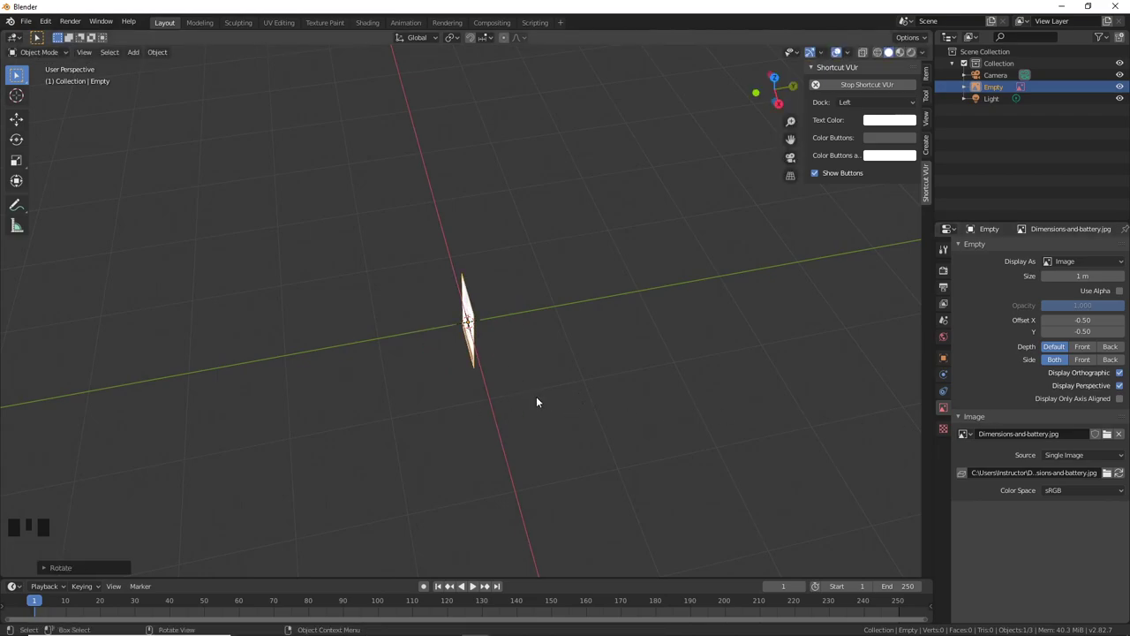
pyautogui.write('rz90')
pyautogui.press('Return')
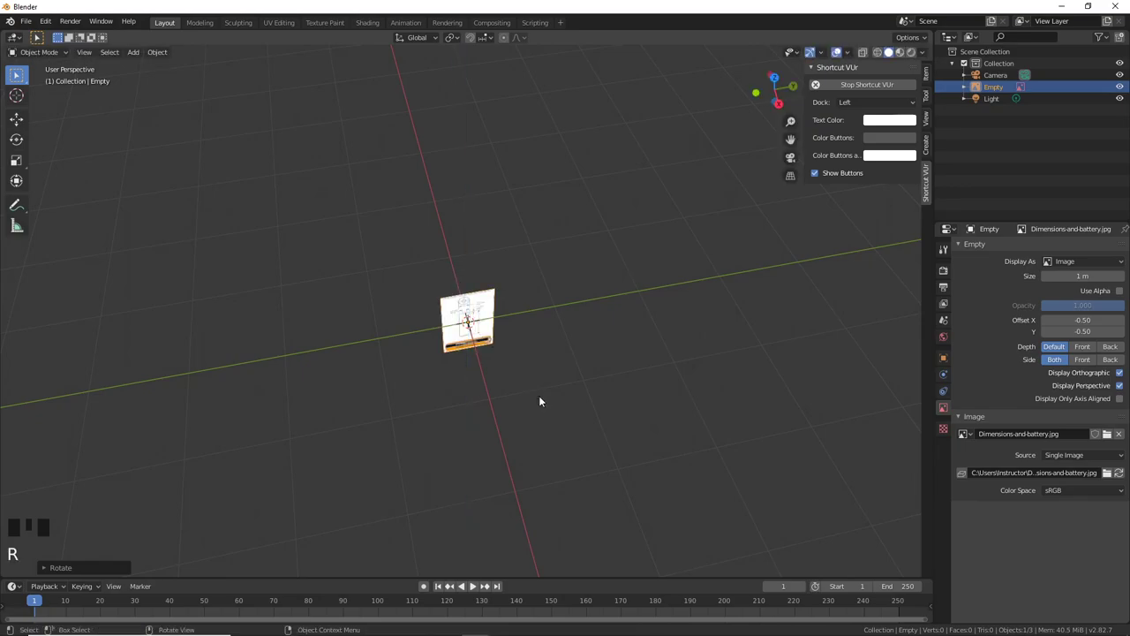
# Step: Raise the battery reference image along the Z axis so it sits above the ground grid
pyautogui.moveTo(538, 396)
pyautogui.mouseDown(button='middle')
pyautogui.moveTo(550, 379)
pyautogui.moveTo(557, 386)
pyautogui.mouseUp(button='middle')
pyautogui.scroll(1, 550, 389)
pyautogui.scroll(-8, 539, 389)
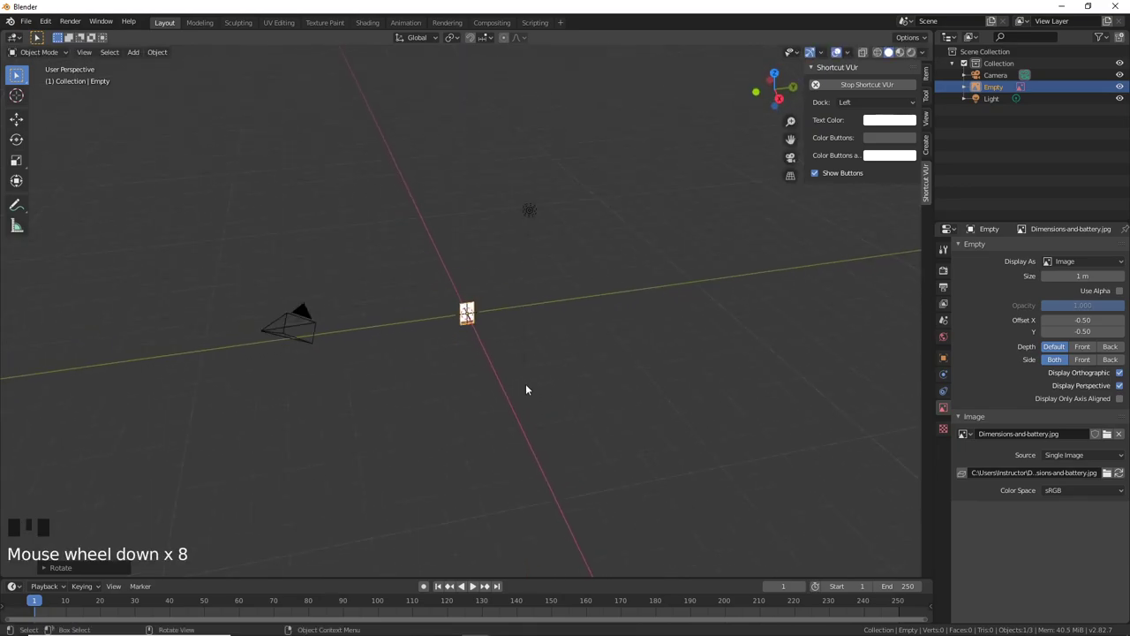
pyautogui.scroll(7, 528, 389)
pyautogui.scroll(-5, 531, 391)
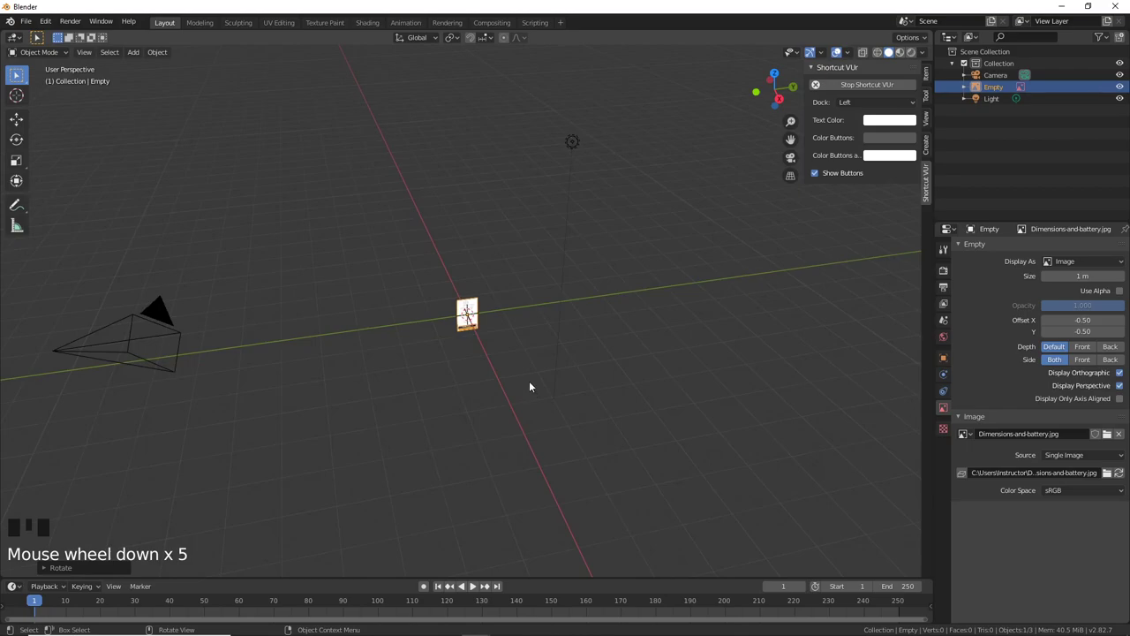
pyautogui.press('g')
pyautogui.press('z')
pyautogui.click(525, 349)
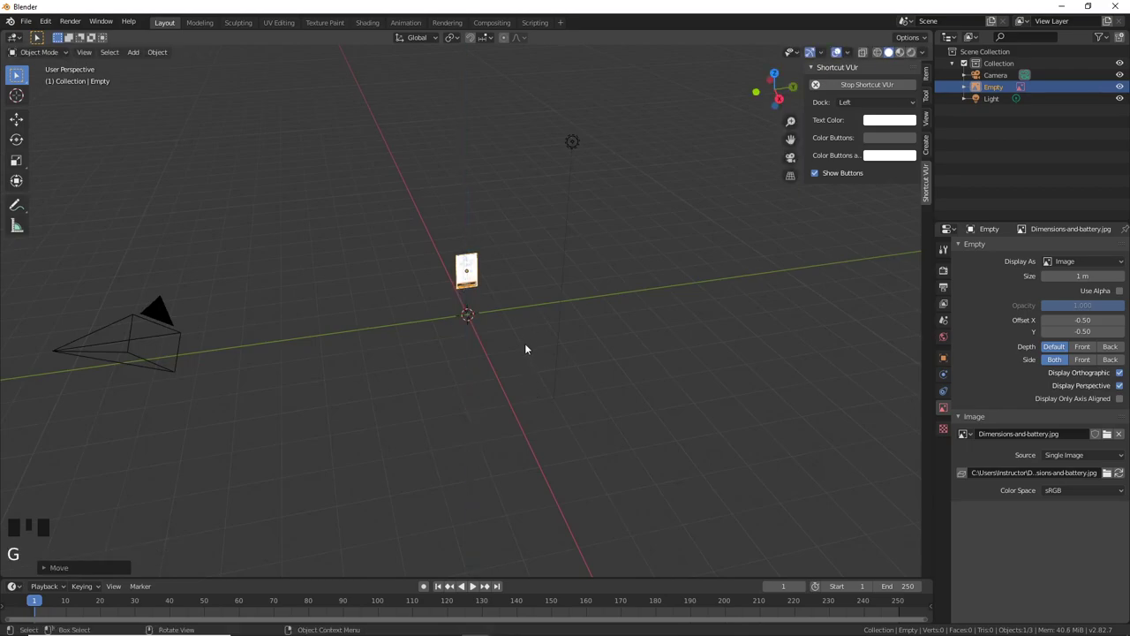
# Step: Move the battery reference image back along the negative X axis, behind the origin
pyautogui.moveTo(525, 349); pyautogui.dragTo(504, 321, button='middle')
pyautogui.scroll(2, 497, 316)
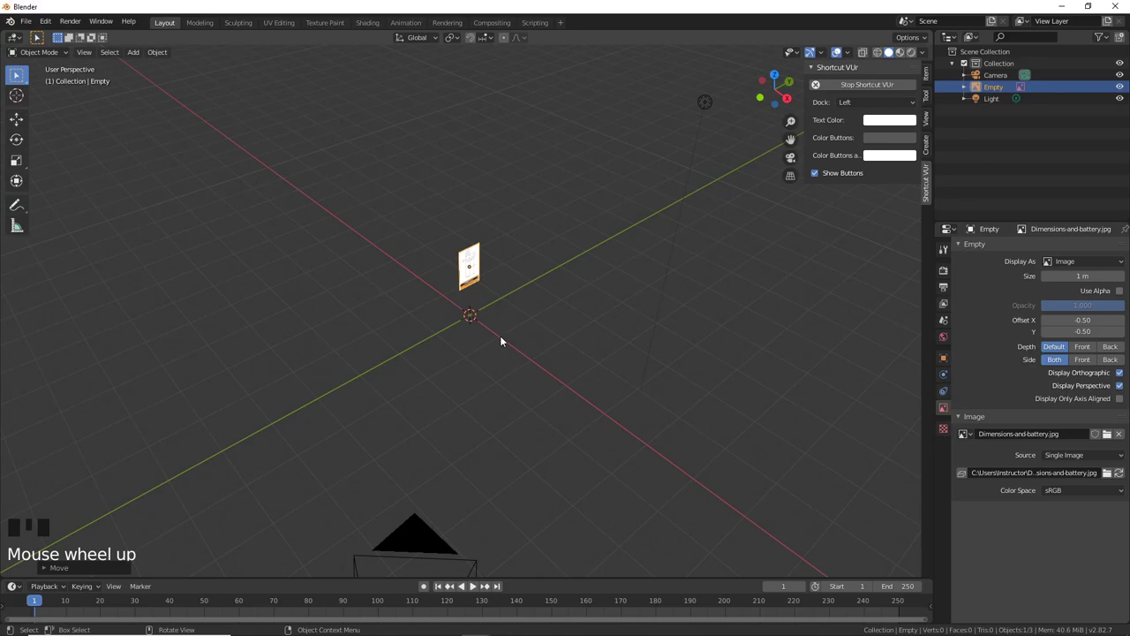
pyautogui.press('g')
pyautogui.click(444, 326)
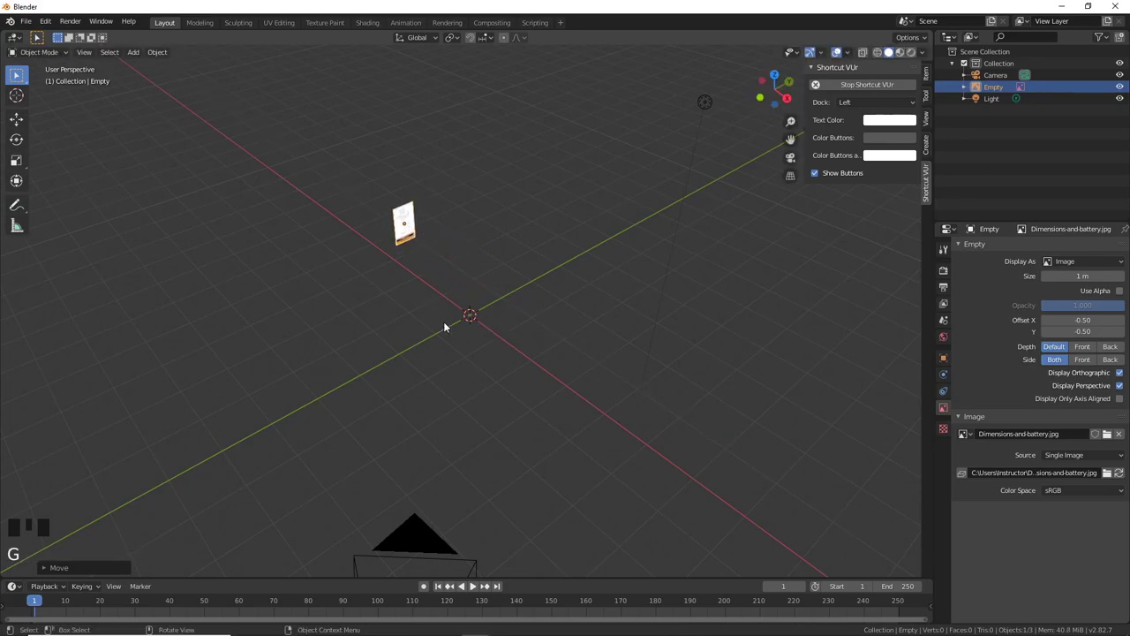
# Step: In the right orthographic view, enable alpha for the reference image and set its opacity to 0.472
pyautogui.press('KP_3')
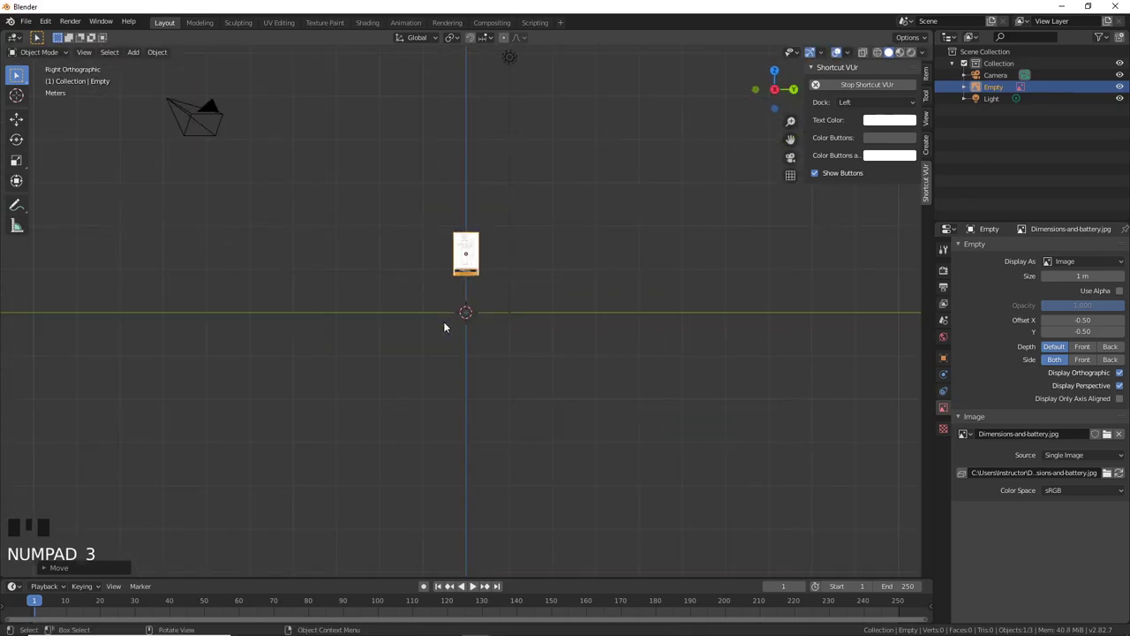
pyautogui.press('`')
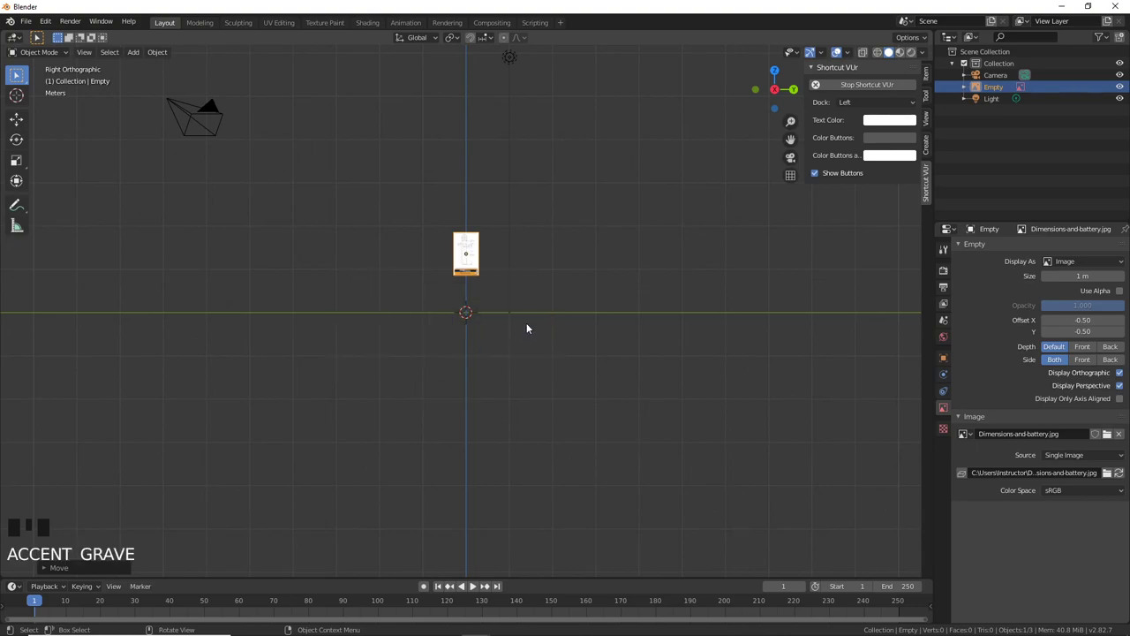
pyautogui.scroll(2, 507, 268)
pyautogui.keyDown('shift'); pyautogui.moveTo(508, 268); pyautogui.dragTo(525, 310, button='middle'); pyautogui.keyUp('shift')
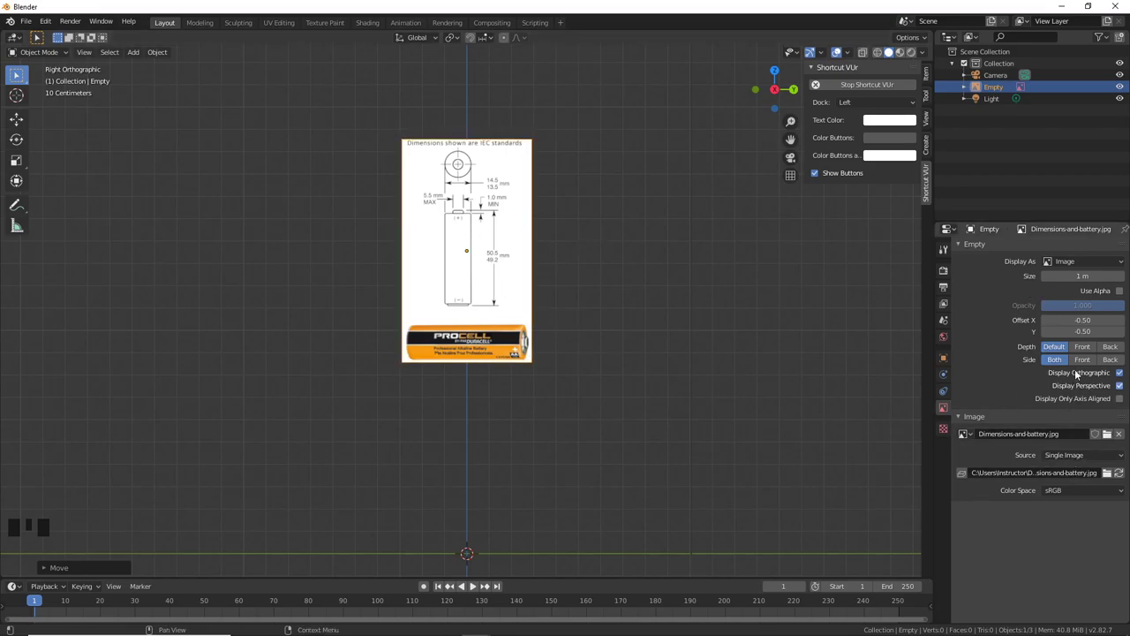
pyautogui.click(1120, 291)
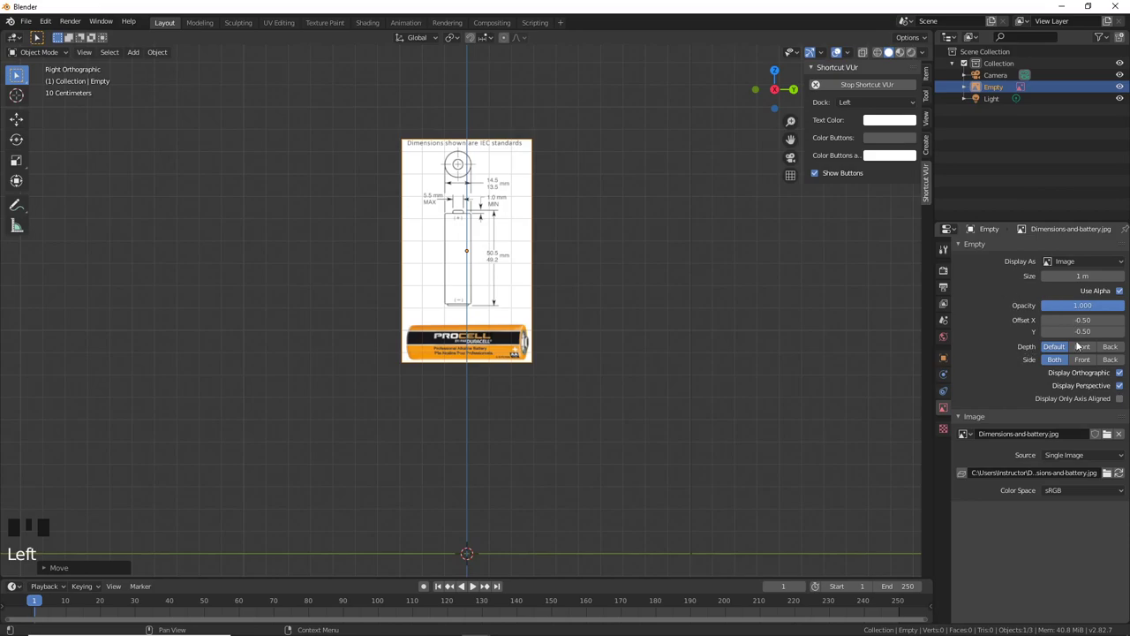
pyautogui.moveTo(1113, 313); pyautogui.dragTo(1081, 312)
# Step: Move the reference image about 0.04 m along the Y axis to centre the battery outline on the vertical axis
pyautogui.scroll(1, 527, 297)
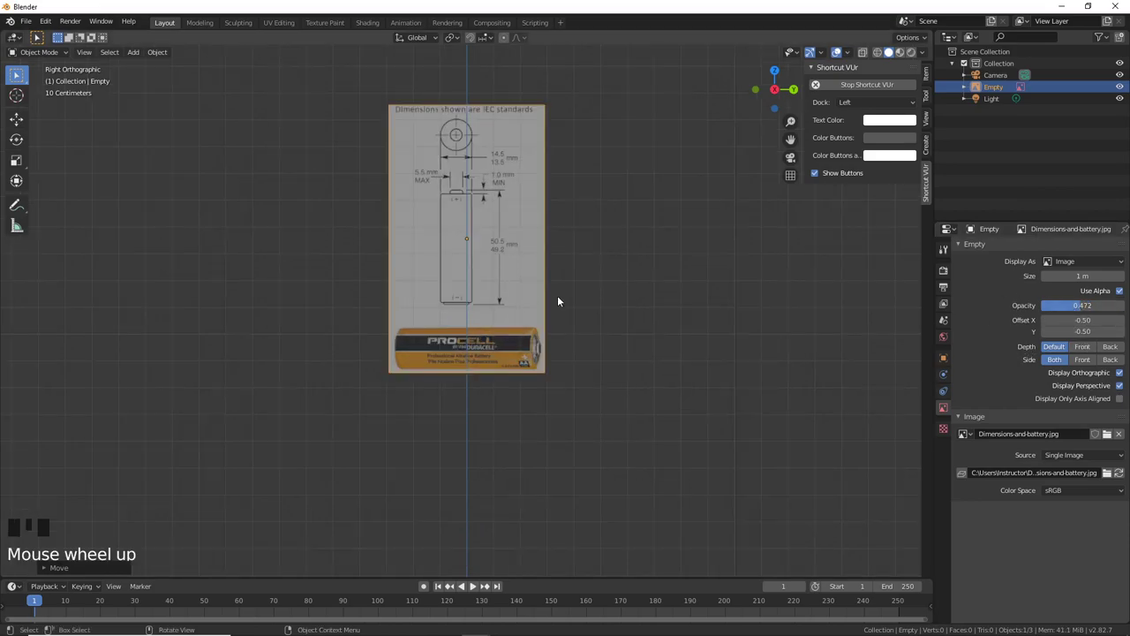
pyautogui.press('g')
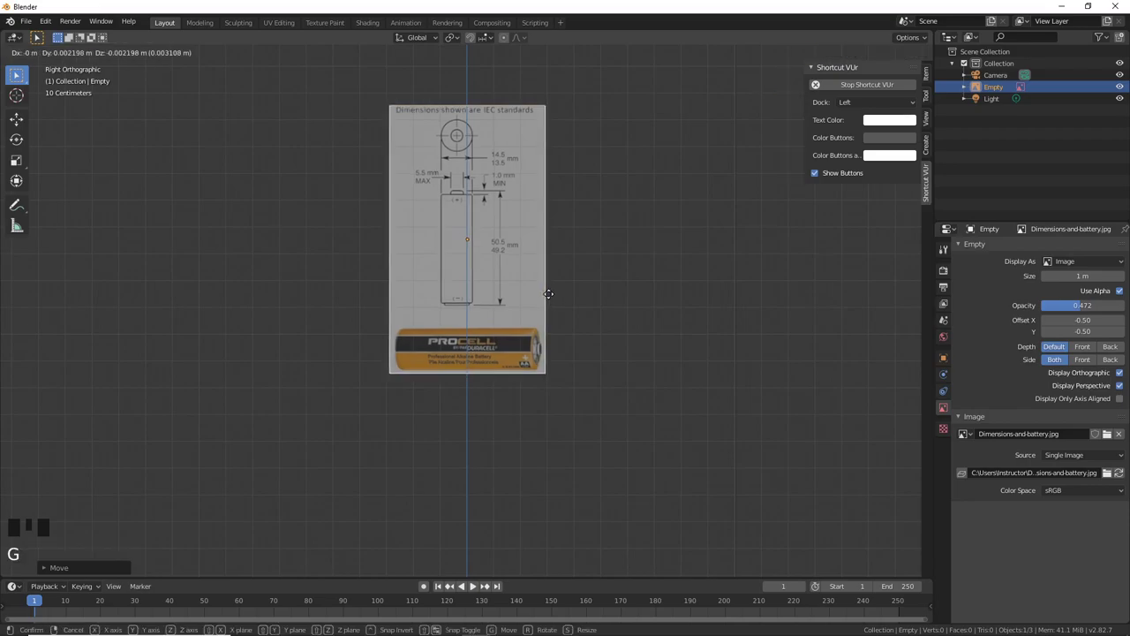
pyautogui.press('y')
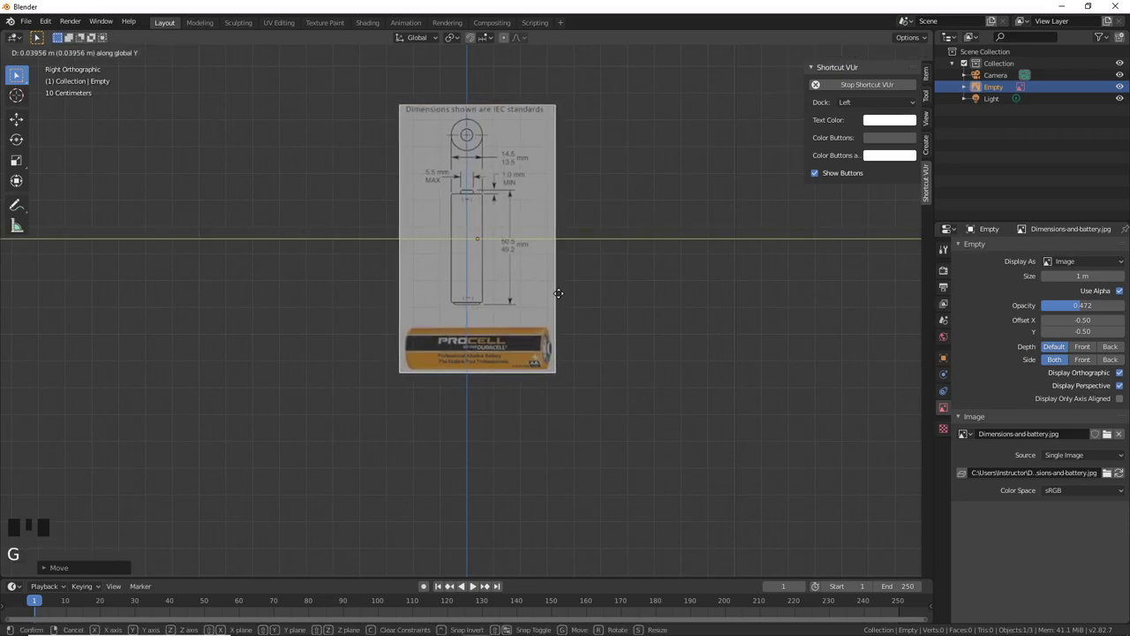
pyautogui.click(553, 290)
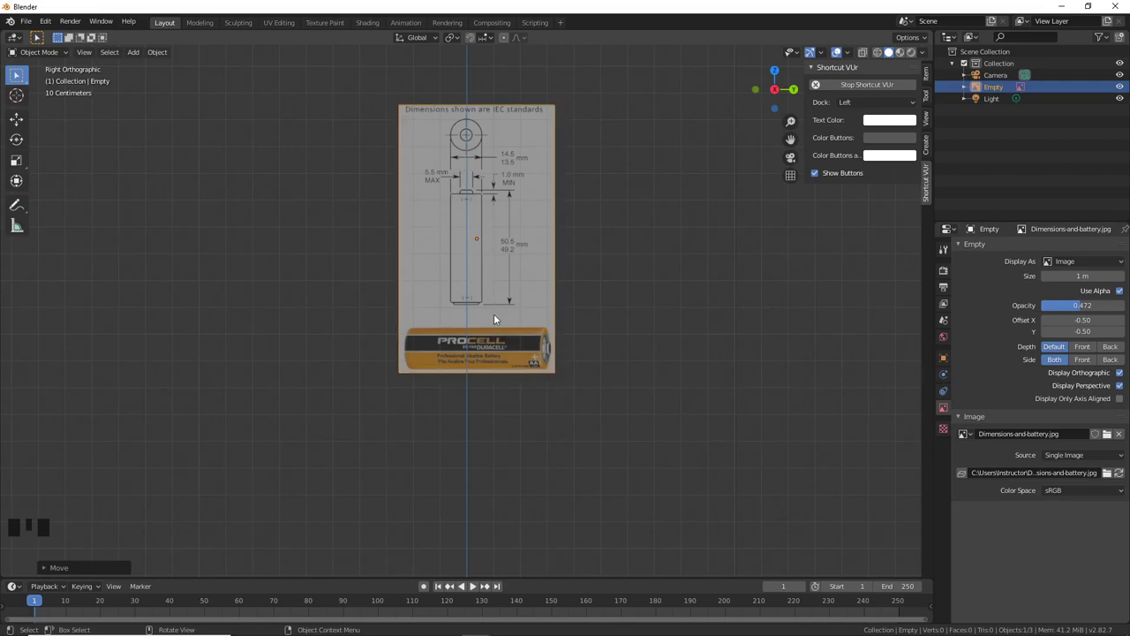
# Step: Add a mesh cylinder with 24 vertices and a radius of 0.061 m to match the battery outline's width
pyautogui.scroll(-2, 494, 491)
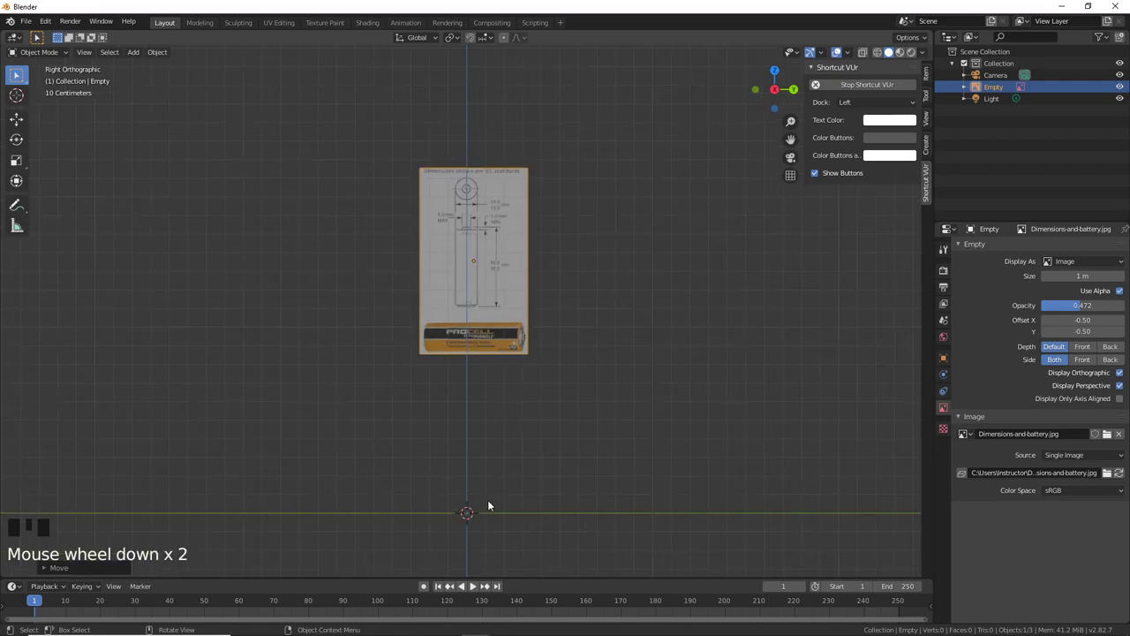
pyautogui.hotkey('shift', 'a')
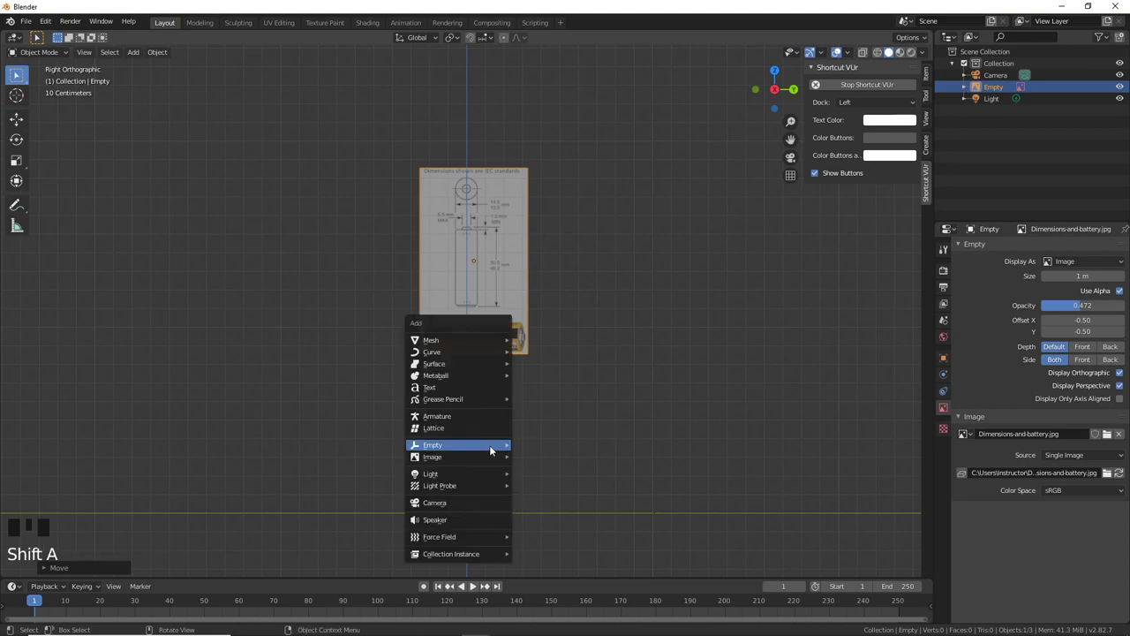
pyautogui.moveTo(468, 342)
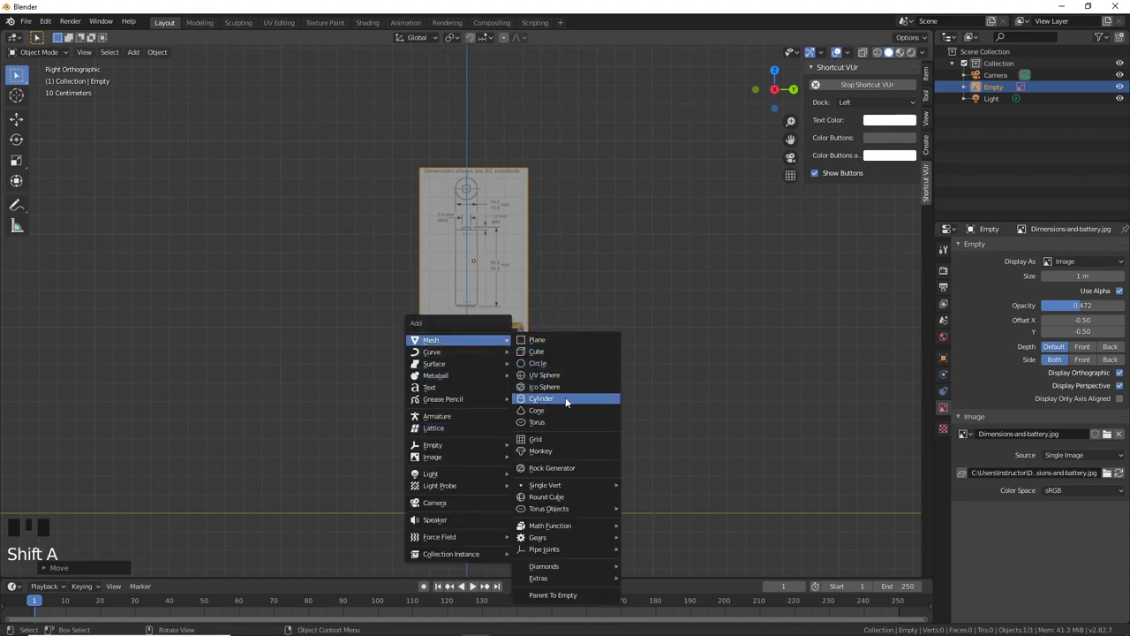
pyautogui.click(564, 400)
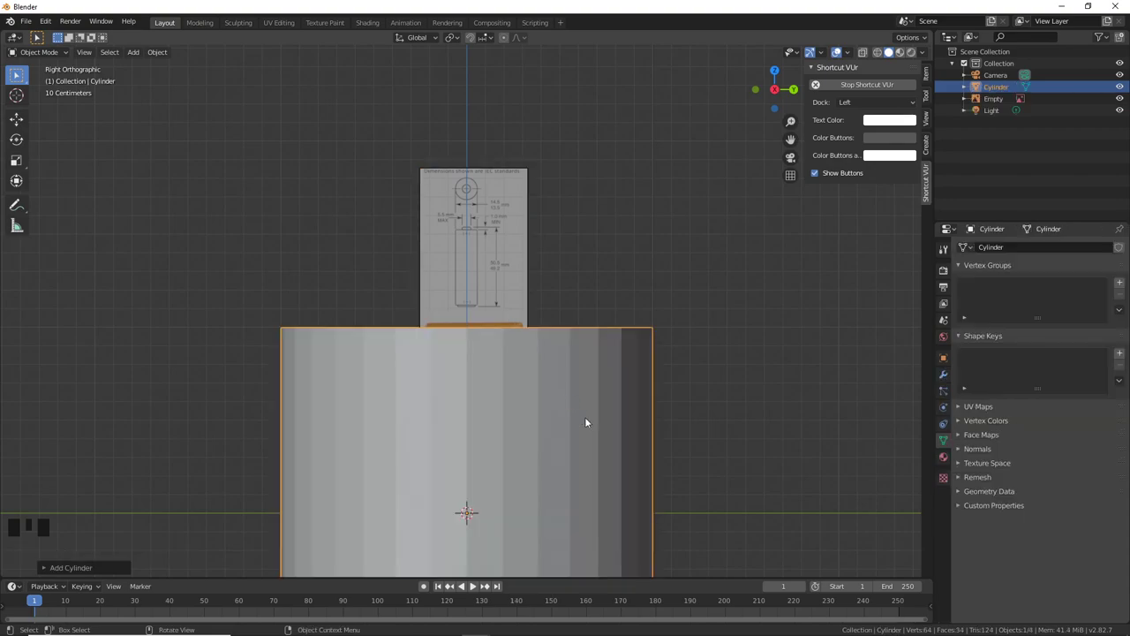
pyautogui.click(35, 568)
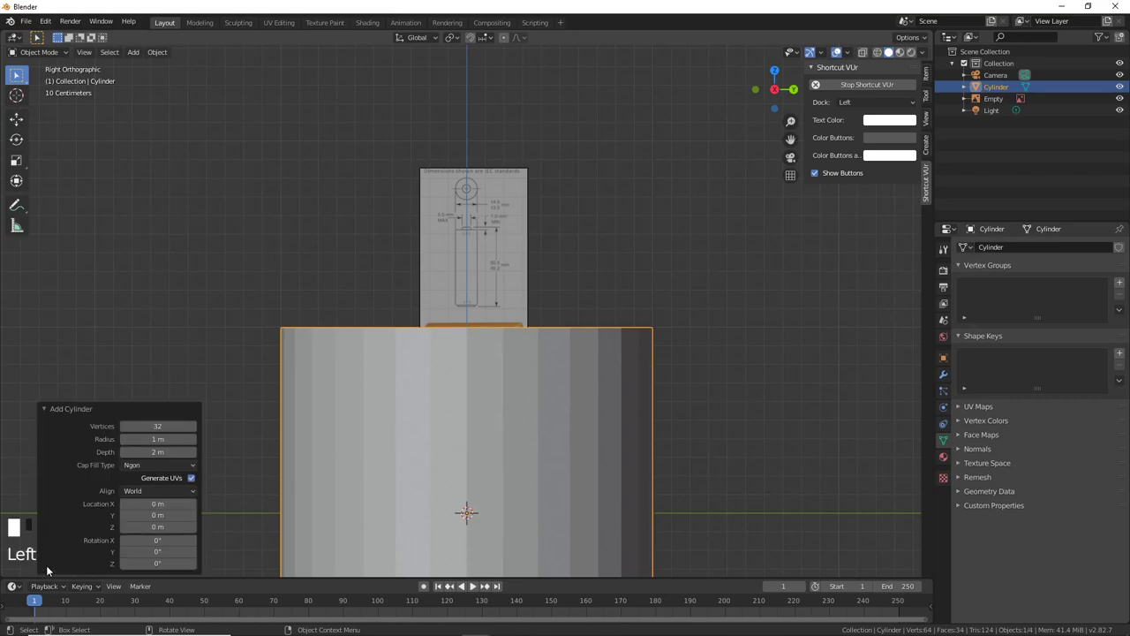
pyautogui.click(133, 425)
pyautogui.write('24')
pyautogui.press('Return')
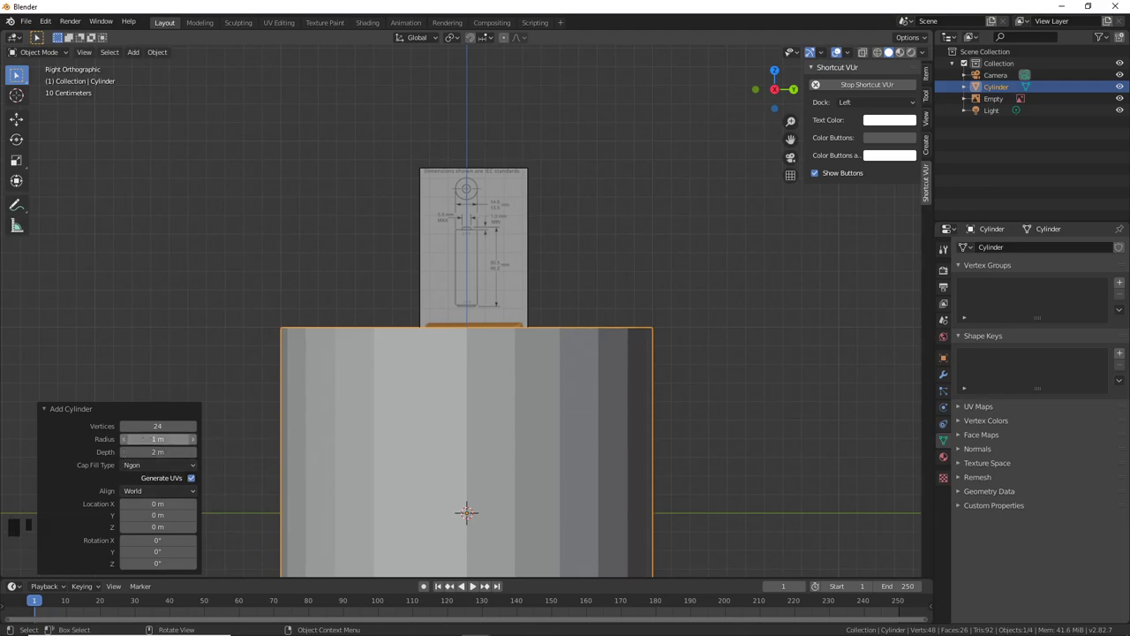
pyautogui.moveTo(141, 439); pyautogui.dragTo(84, 452)
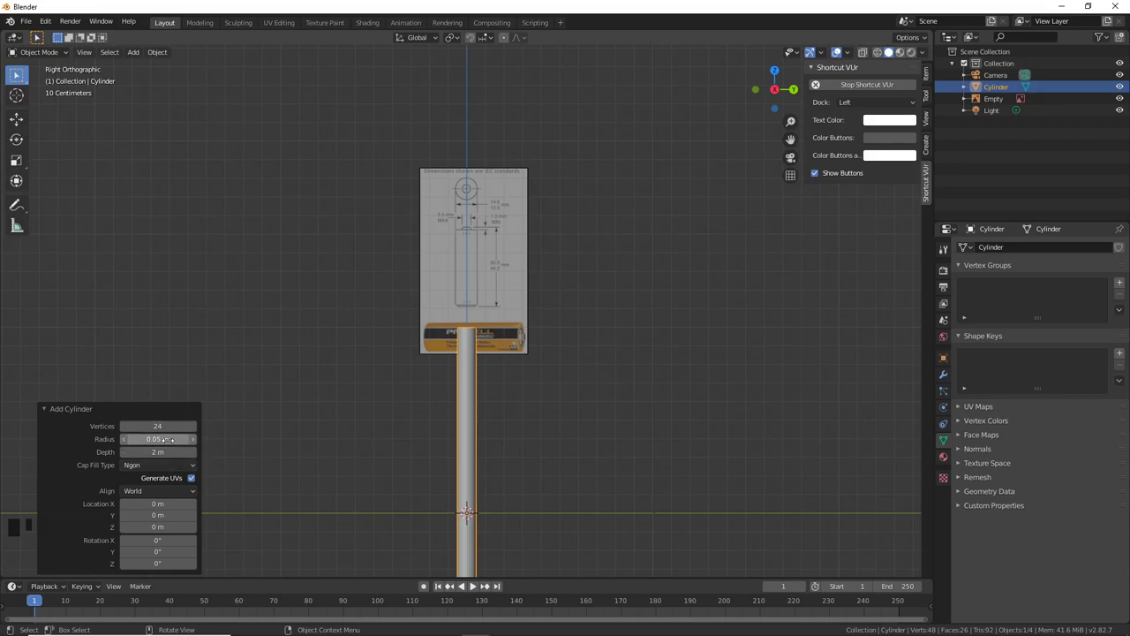
pyautogui.keyDown('shift'); pyautogui.moveTo(164, 439); pyautogui.dragTo(175, 446); pyautogui.keyUp('shift')
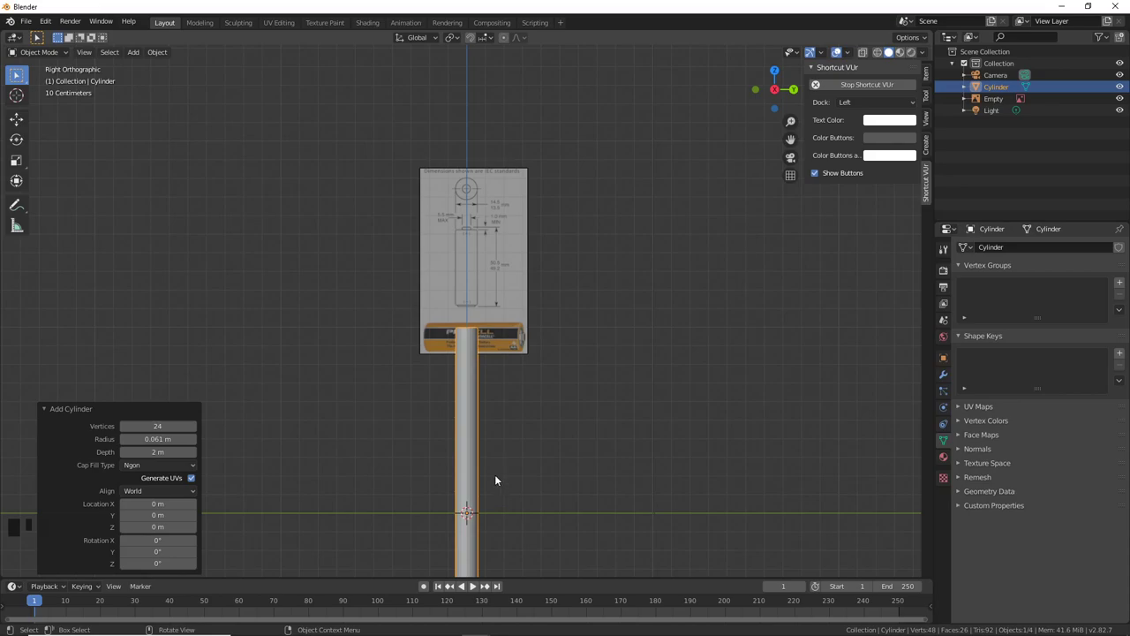
# Step: Raise the cylinder 1.35 m along the Z axis over the battery drawing and turn on X-ray display
pyautogui.press('g')
pyautogui.press('z')
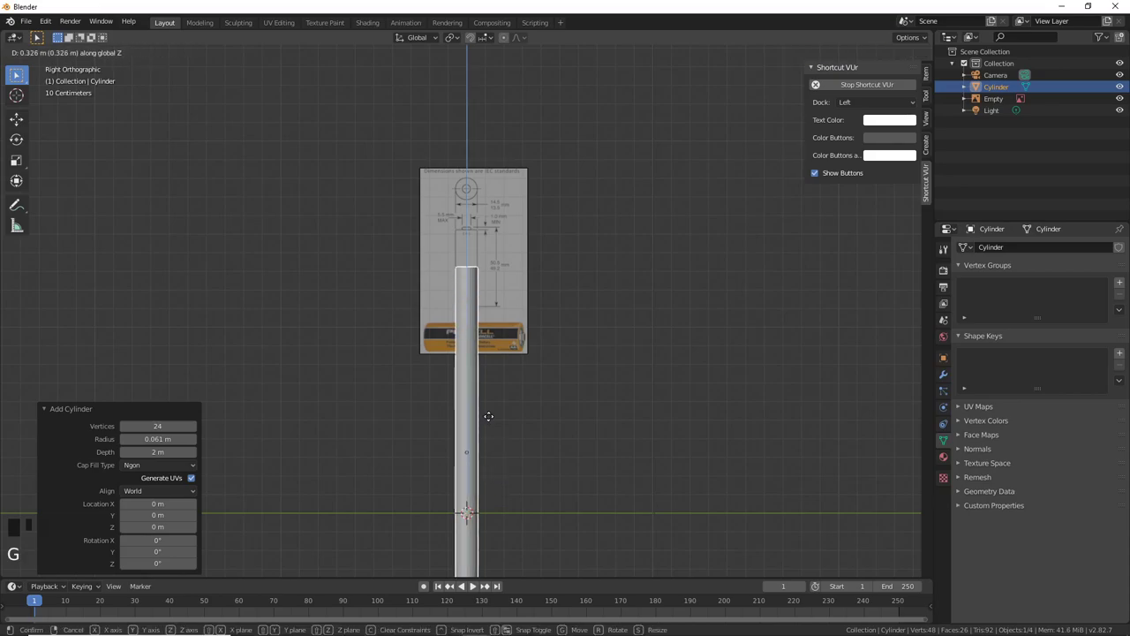
pyautogui.click(474, 227)
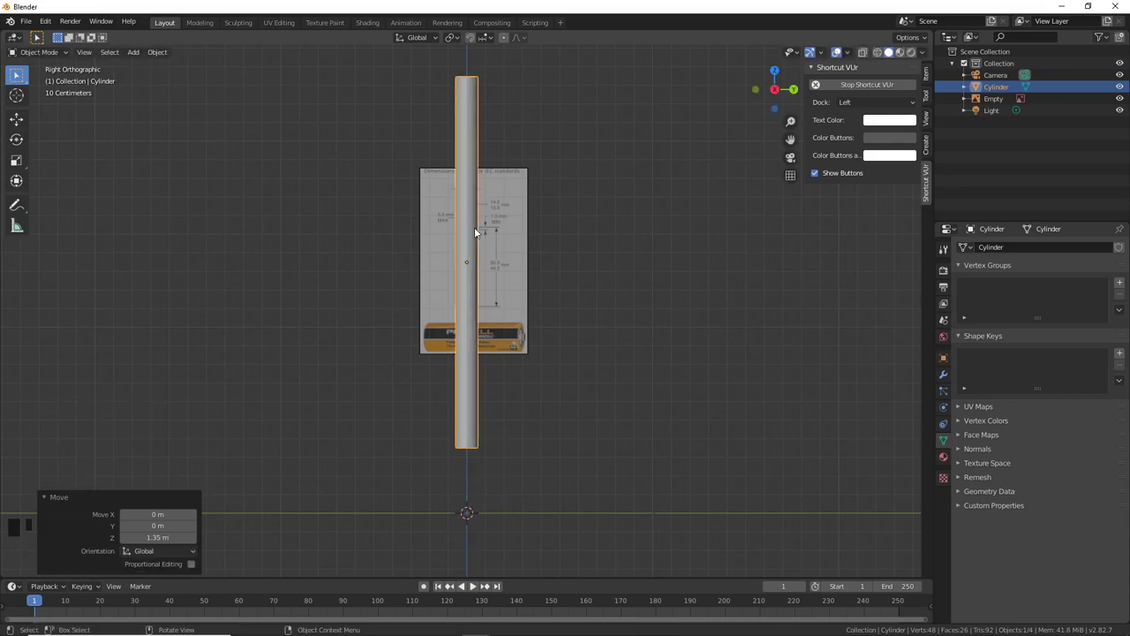
pyautogui.scroll(3, 484, 264)
pyautogui.scroll(-3, 484, 270)
pyautogui.hotkey('alt', 'z')
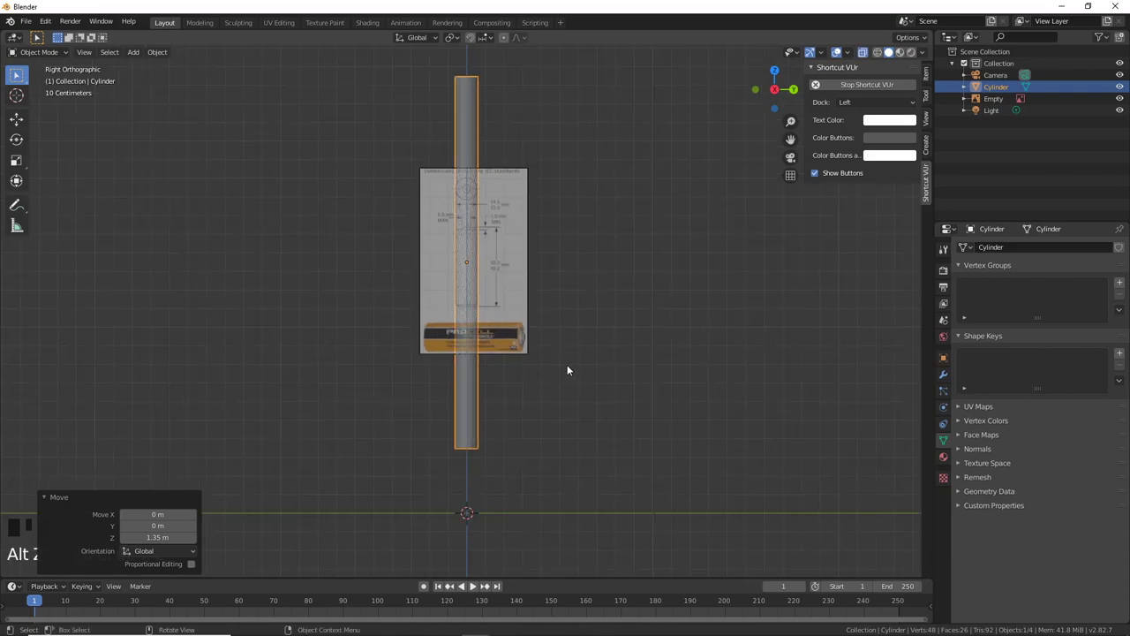
# Step: In Edit Mode, scale the cylinder's mesh along Z by 0.197 to roughly the battery drawing's height
pyautogui.keyDown('shift'); pyautogui.scroll(2, 561, 380); pyautogui.keyUp('shift')
pyautogui.scroll(1, 555, 374)
pyautogui.keyDown('shift'); pyautogui.scroll(1, 558, 380); pyautogui.keyUp('shift')
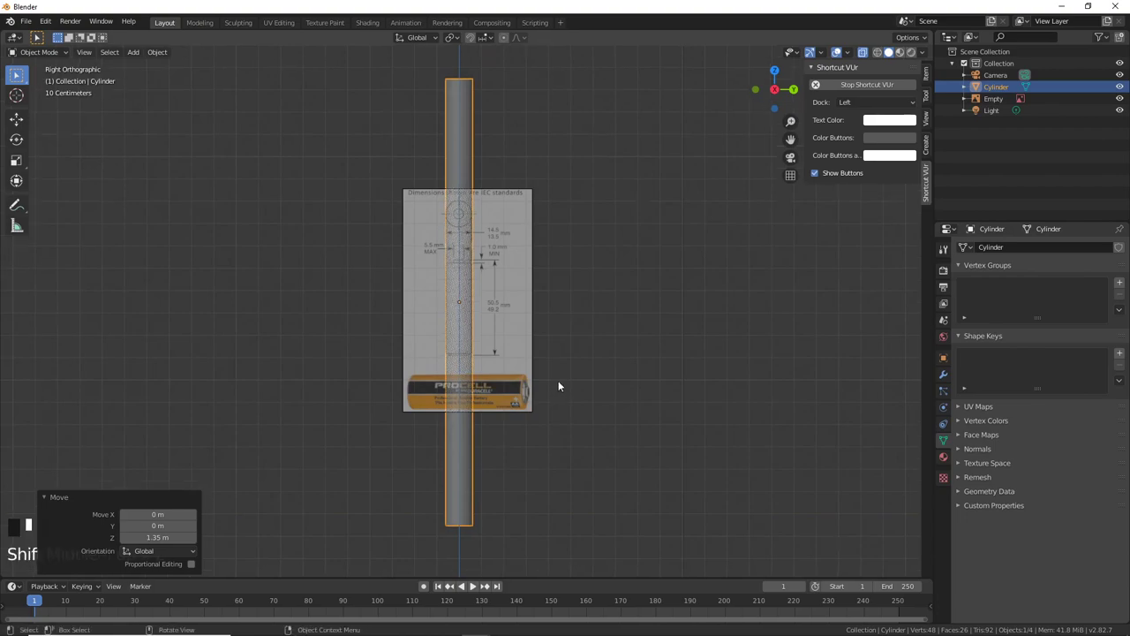
pyautogui.keyDown('shift'); pyautogui.moveTo(558, 381); pyautogui.dragTo(859, 111, button='middle'); pyautogui.keyUp('shift')
pyautogui.press('Tab')
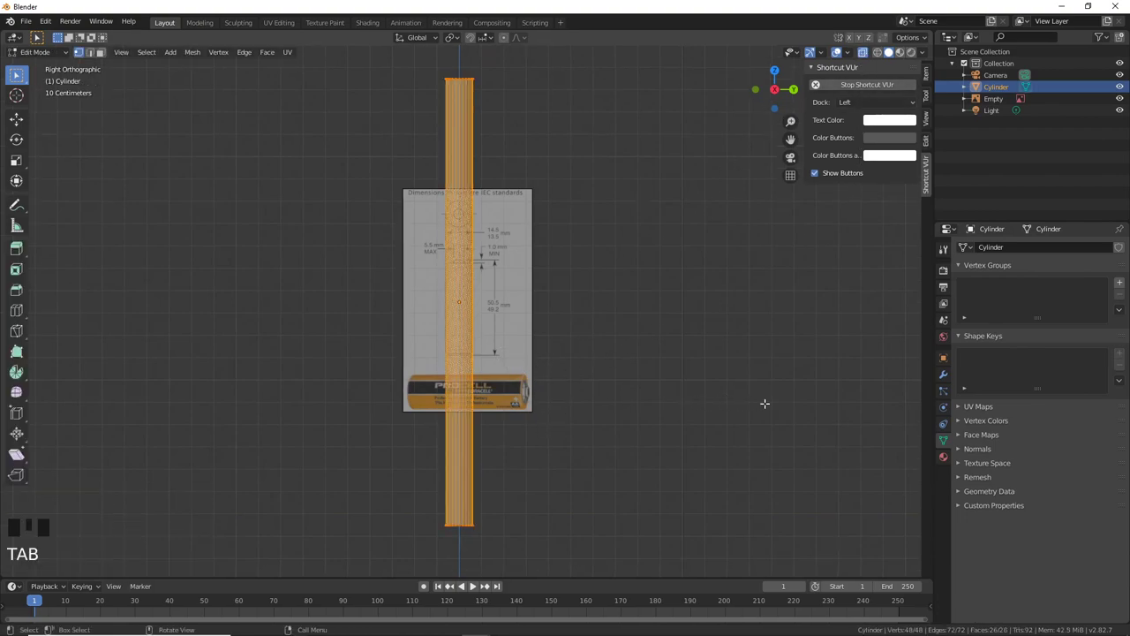
pyautogui.press('s')
pyautogui.press('z')
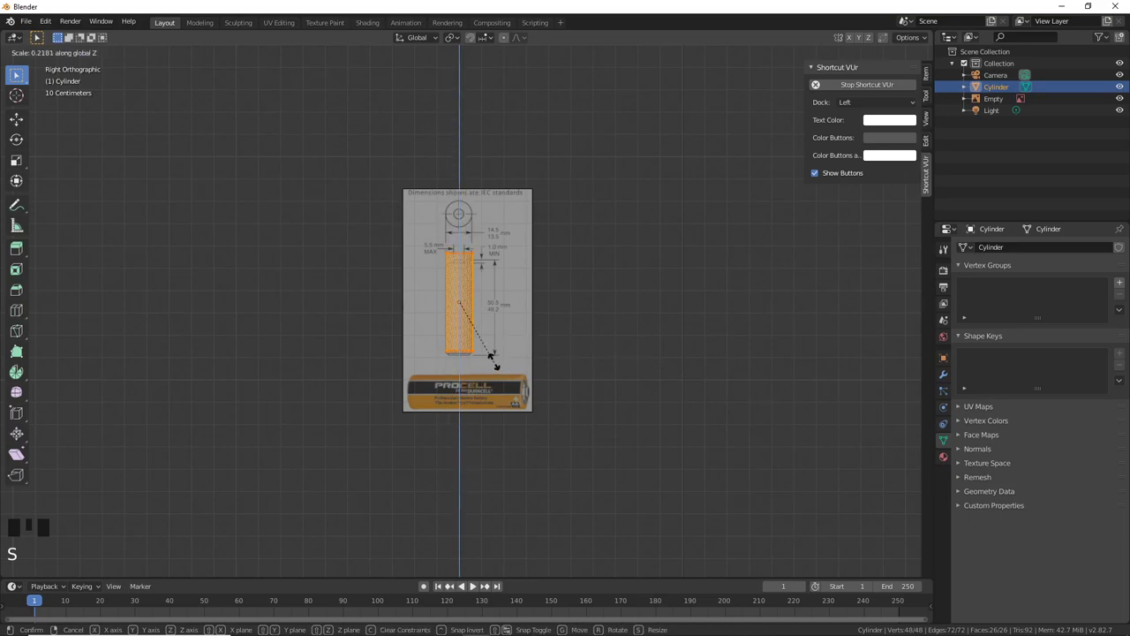
pyautogui.click(496, 352)
pyautogui.scroll(5, 497, 353)
pyautogui.keyDown('shift'); pyautogui.moveTo(497, 353); pyautogui.dragTo(565, 352, button='middle'); pyautogui.keyUp('shift')
pyautogui.scroll(1, 577, 352)
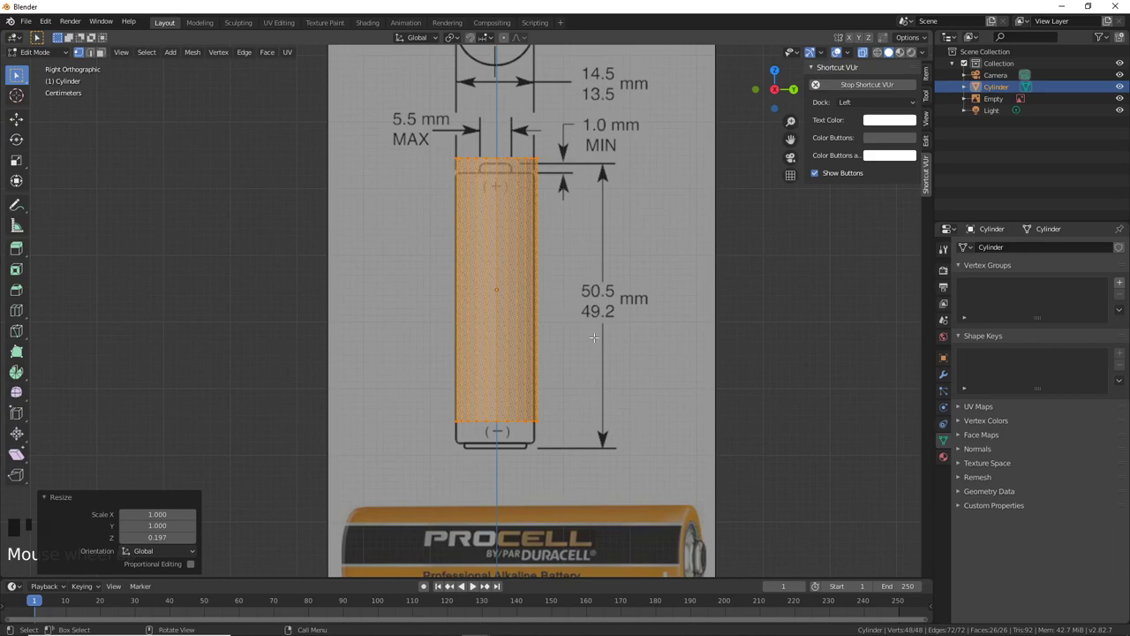
# Step: In Object Mode, move the cylinder -0.0309 m along Z to line it up with the battery body outline
pyautogui.press('Tab')
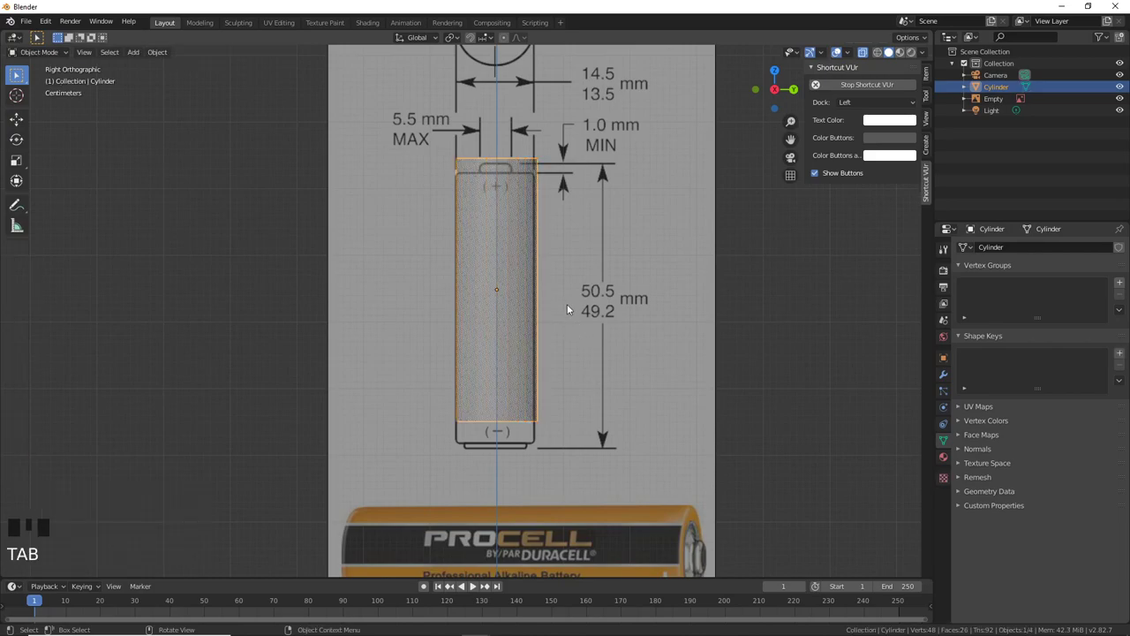
pyautogui.press('g')
pyautogui.press('z')
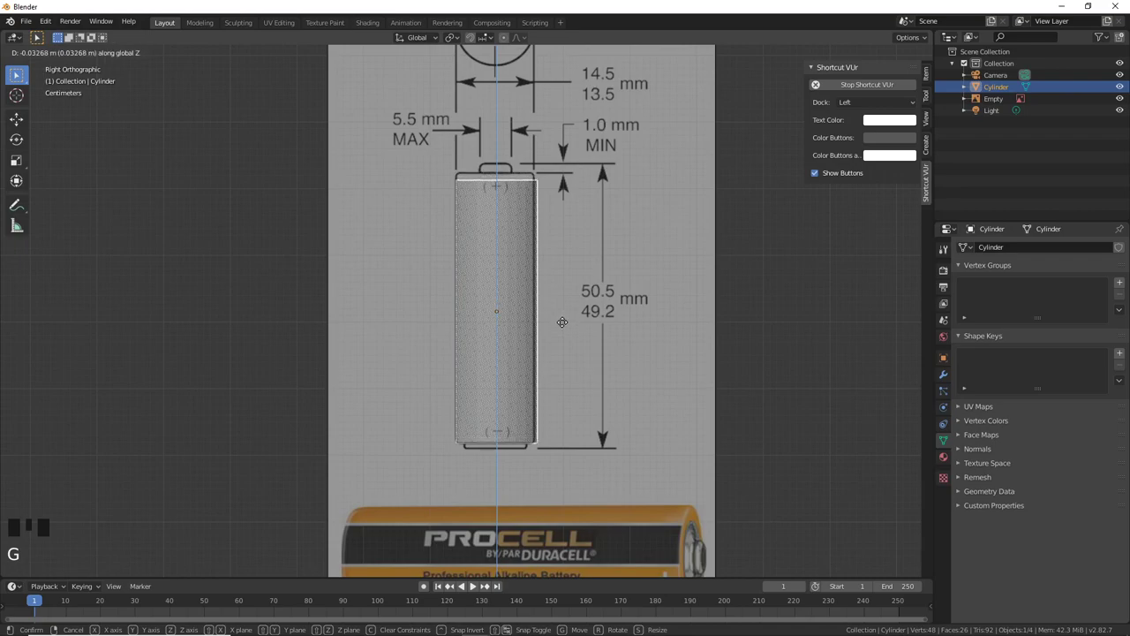
pyautogui.click(561, 321)
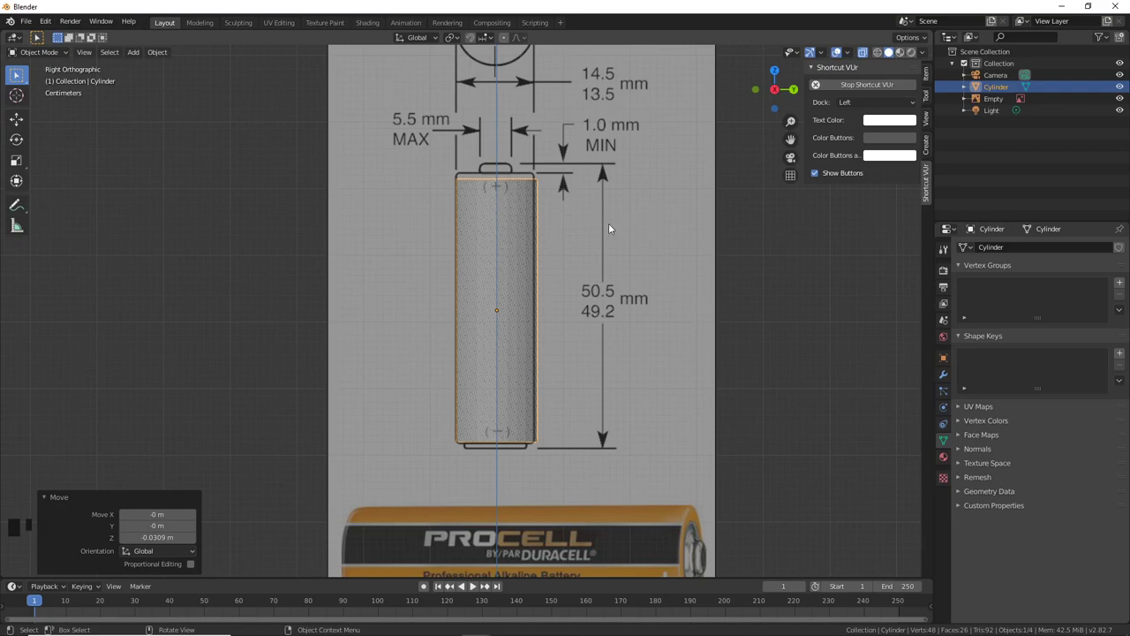
# Step: Move the reference image 0.00177 m along the Y axis to align its battery outline with the cylinder
pyautogui.click(687, 331)
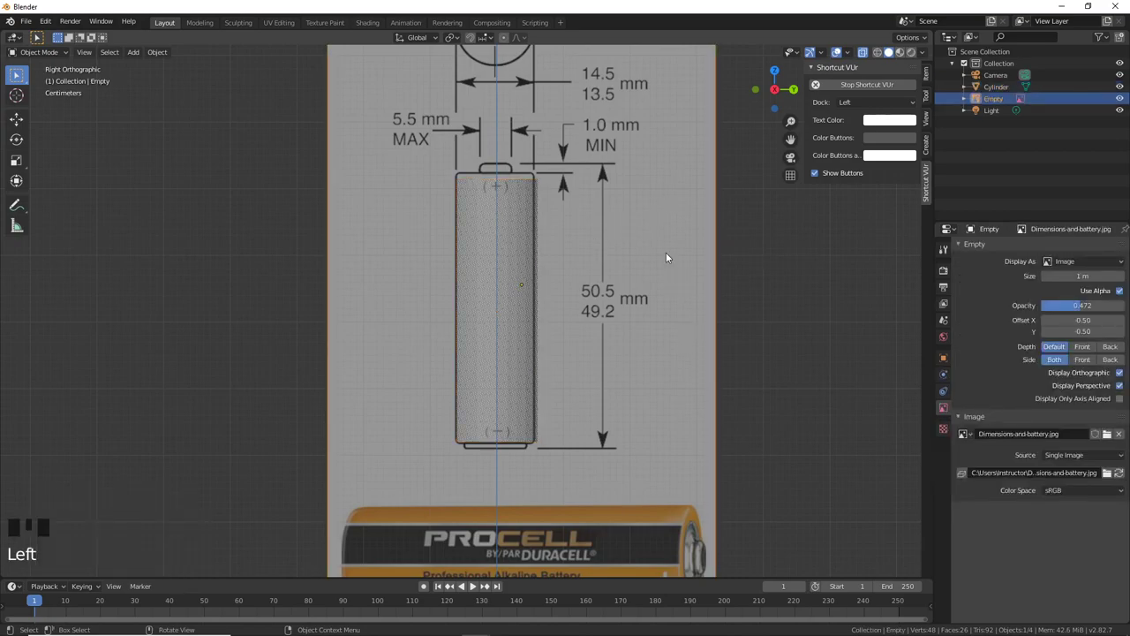
pyautogui.press('g')
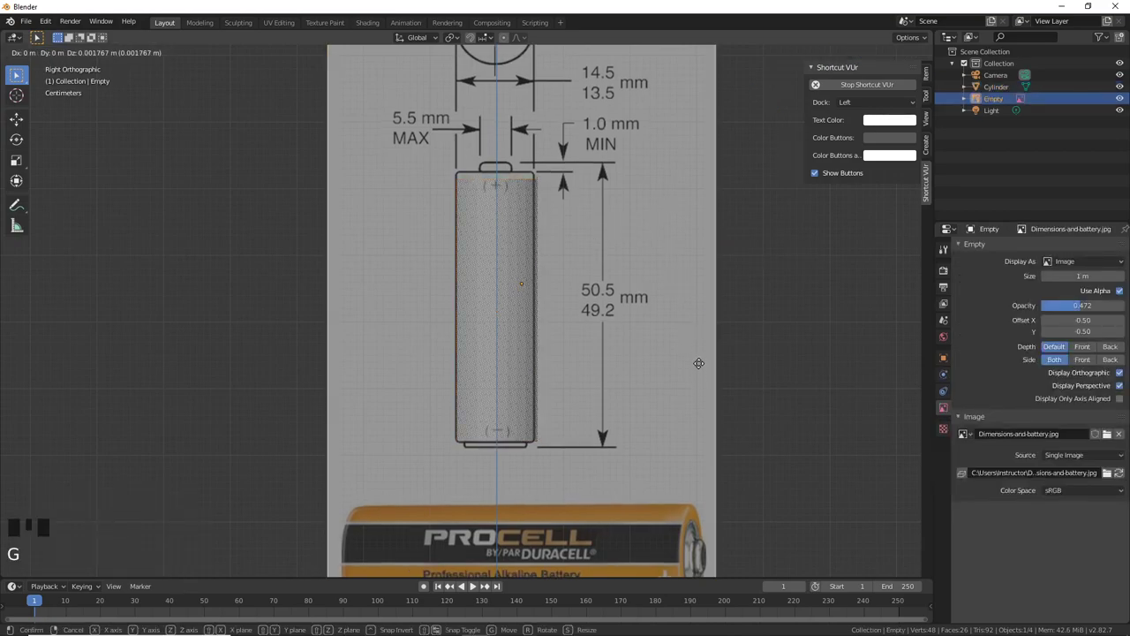
pyautogui.press('y')
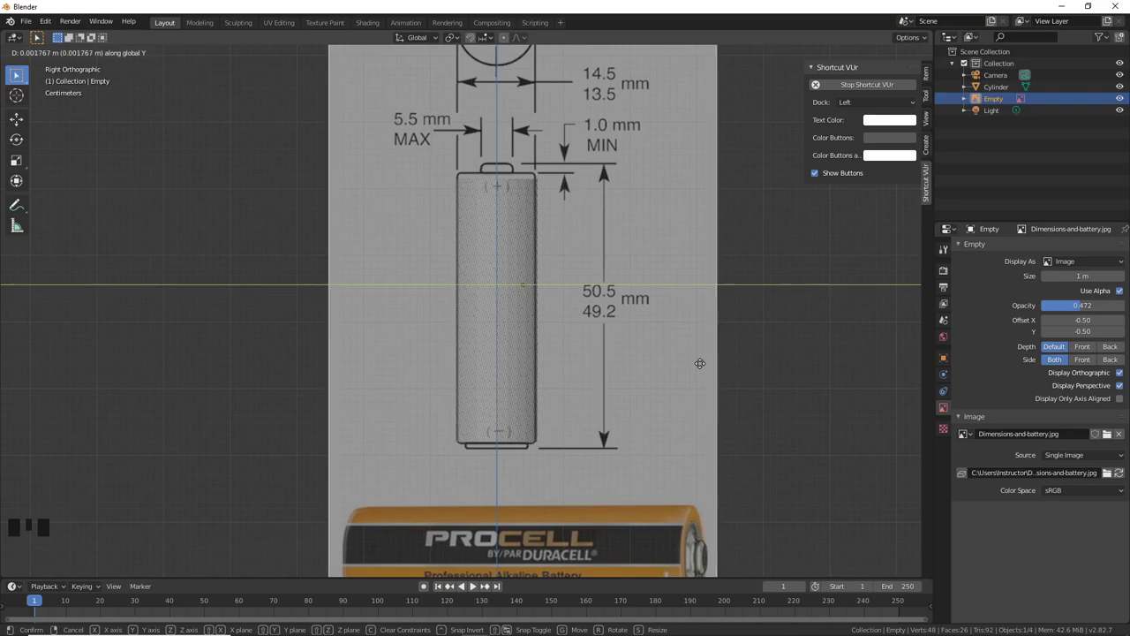
pyautogui.click(699, 363)
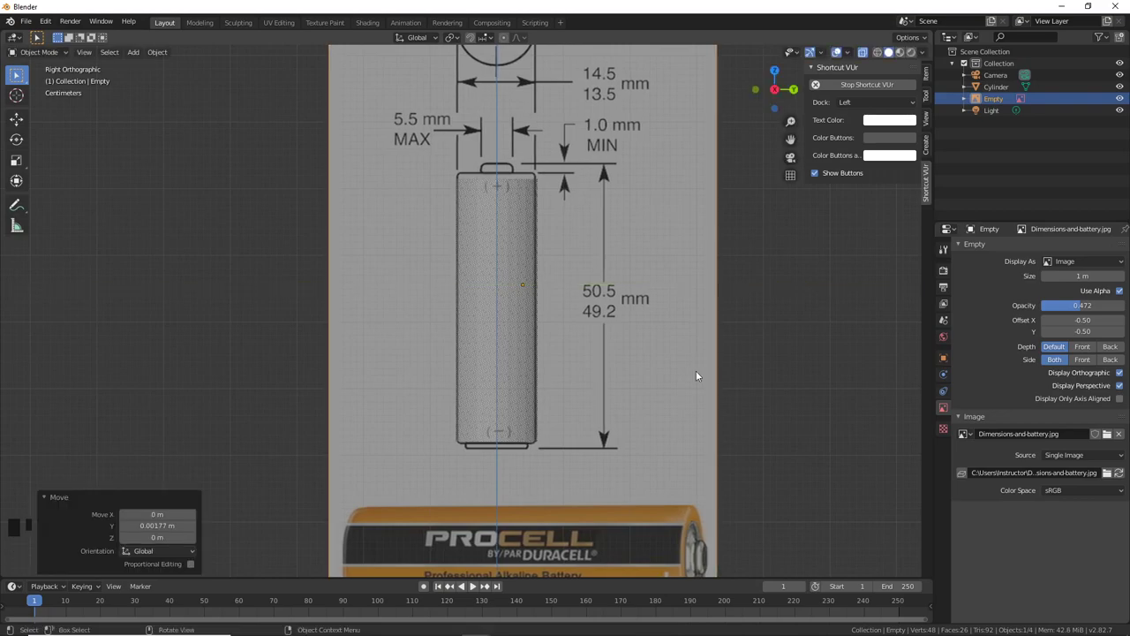
# Step: Rename the cylinder object as AABattery
pyautogui.click(529, 347)
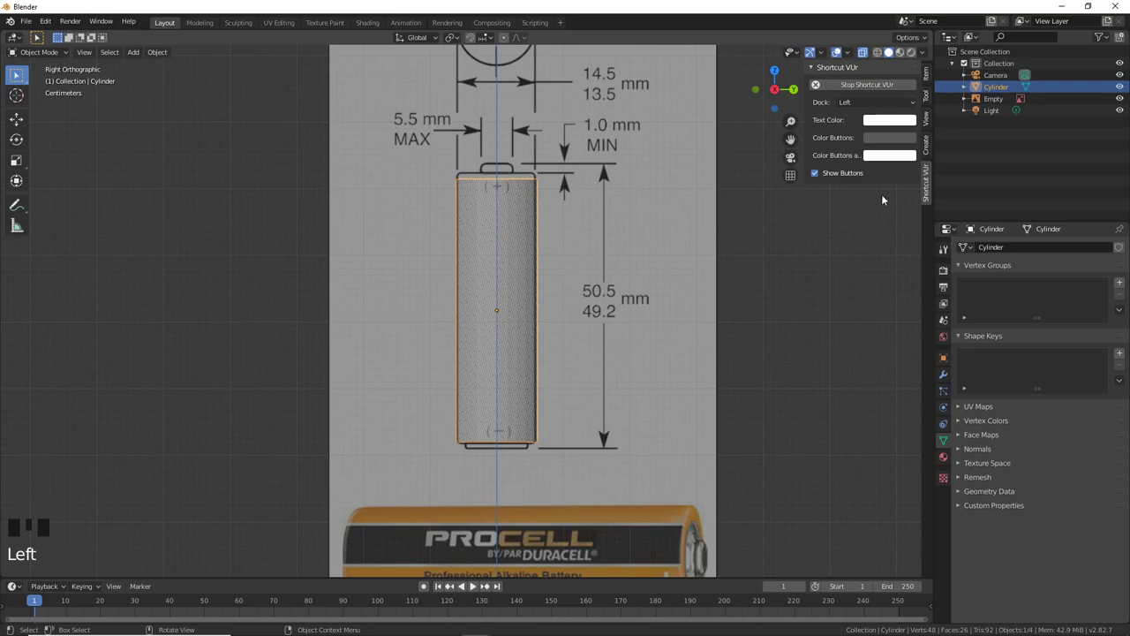
pyautogui.doubleClick(995, 87)
pyautogui.write('A')
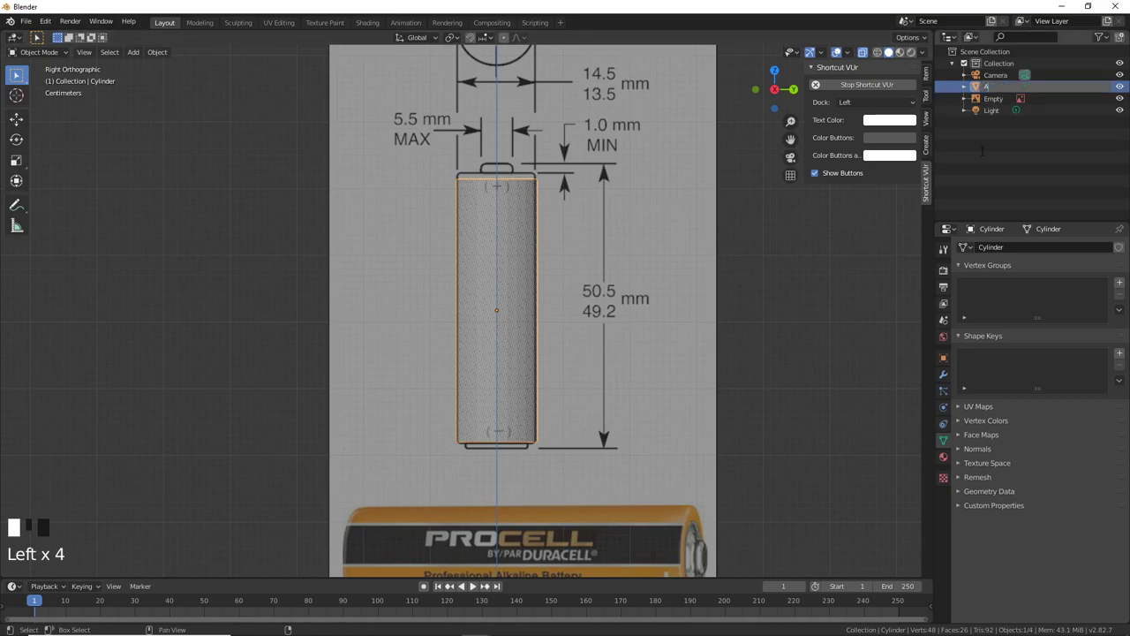
pyautogui.write('ABat')
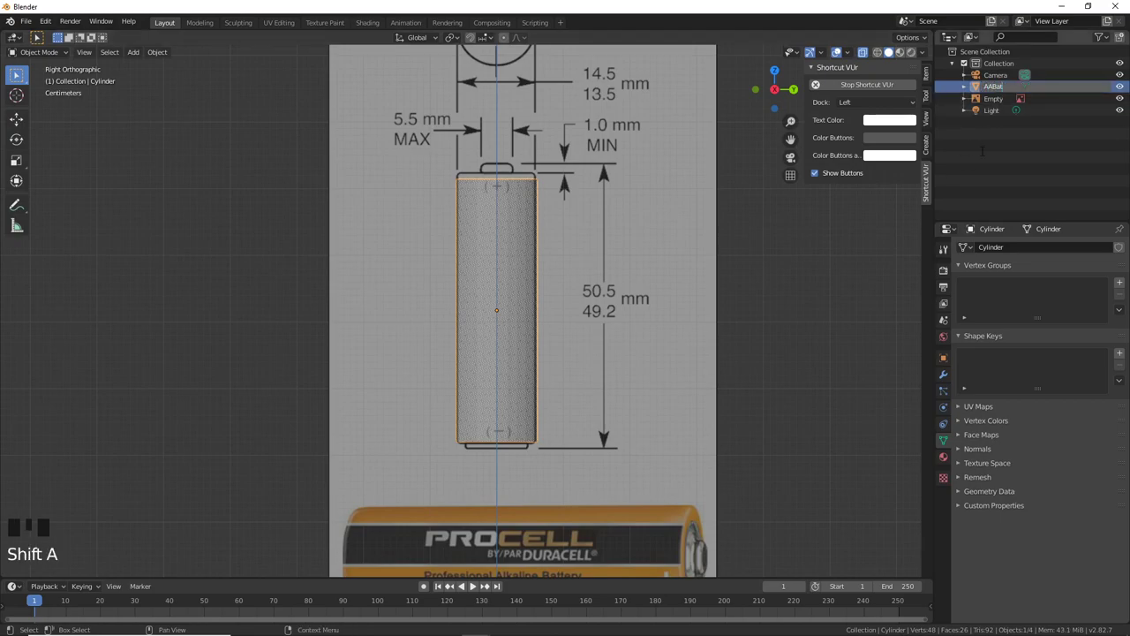
pyautogui.write('tery')
pyautogui.press('Return')
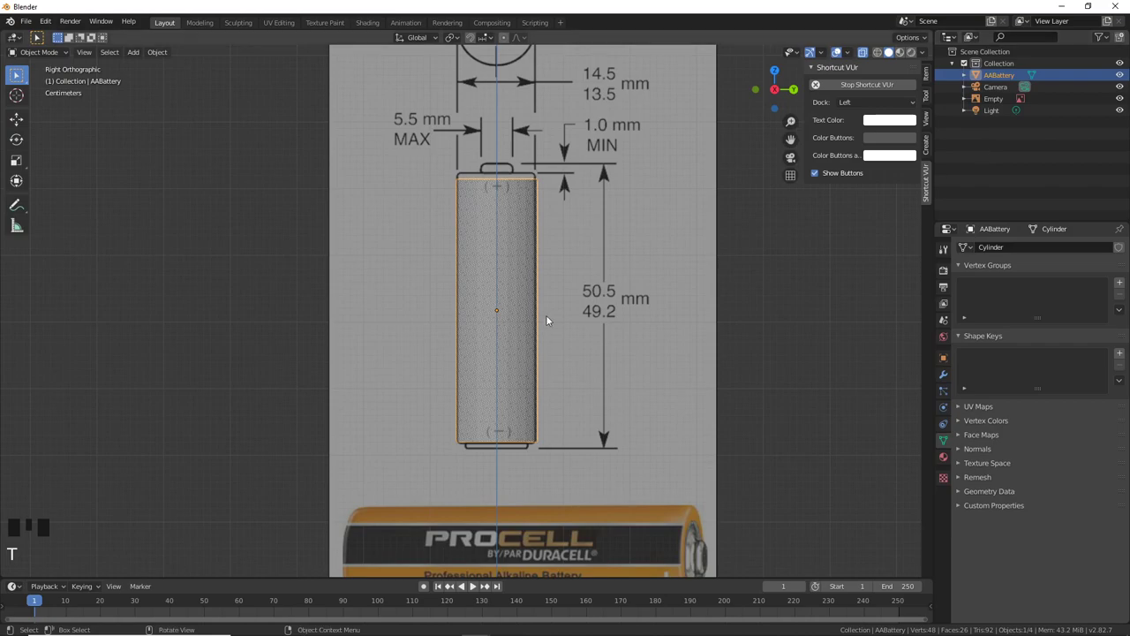
# Step: Scale the battery mesh along Z by 1.051 in Edit Mode to reach the body's top edge, and return to Object Mode
pyautogui.press('Tab')
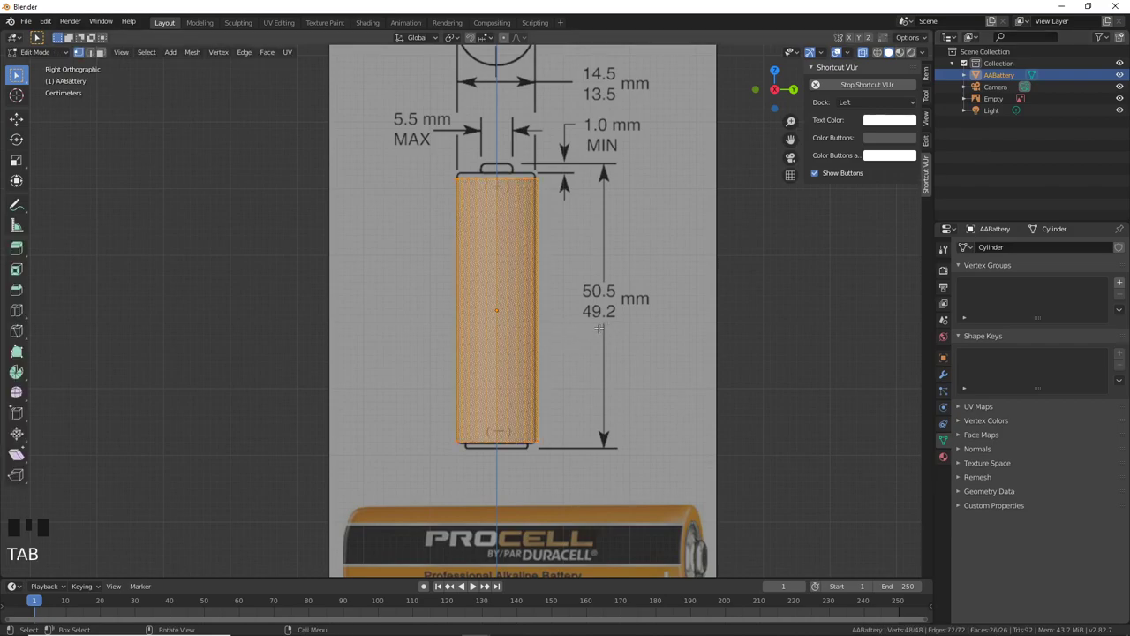
pyautogui.press('s')
pyautogui.press('z')
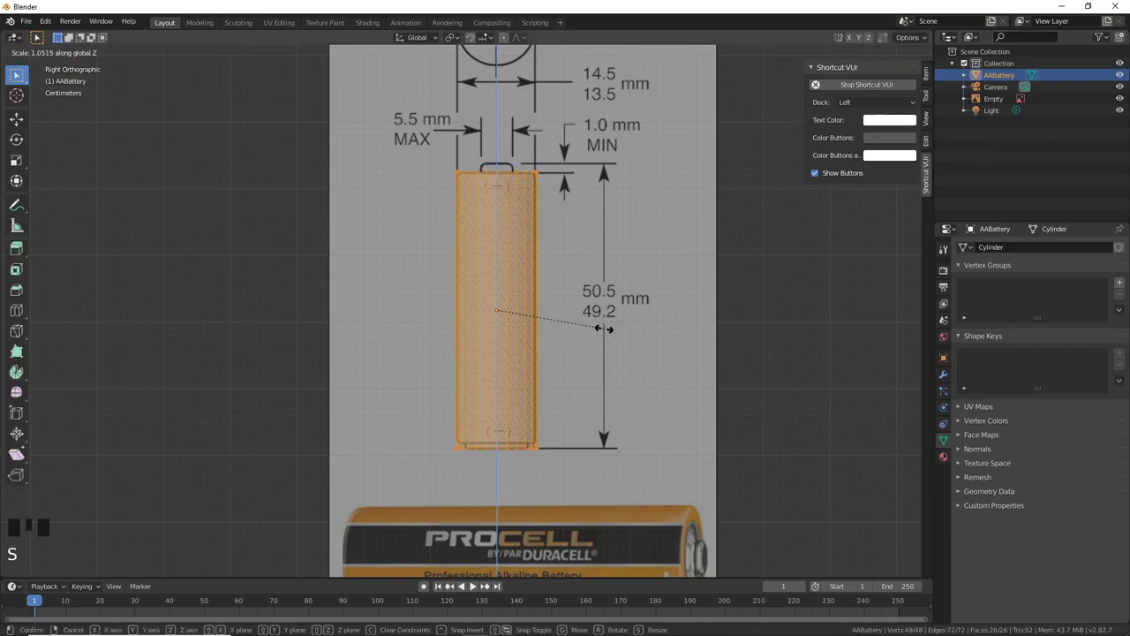
pyautogui.click(603, 327)
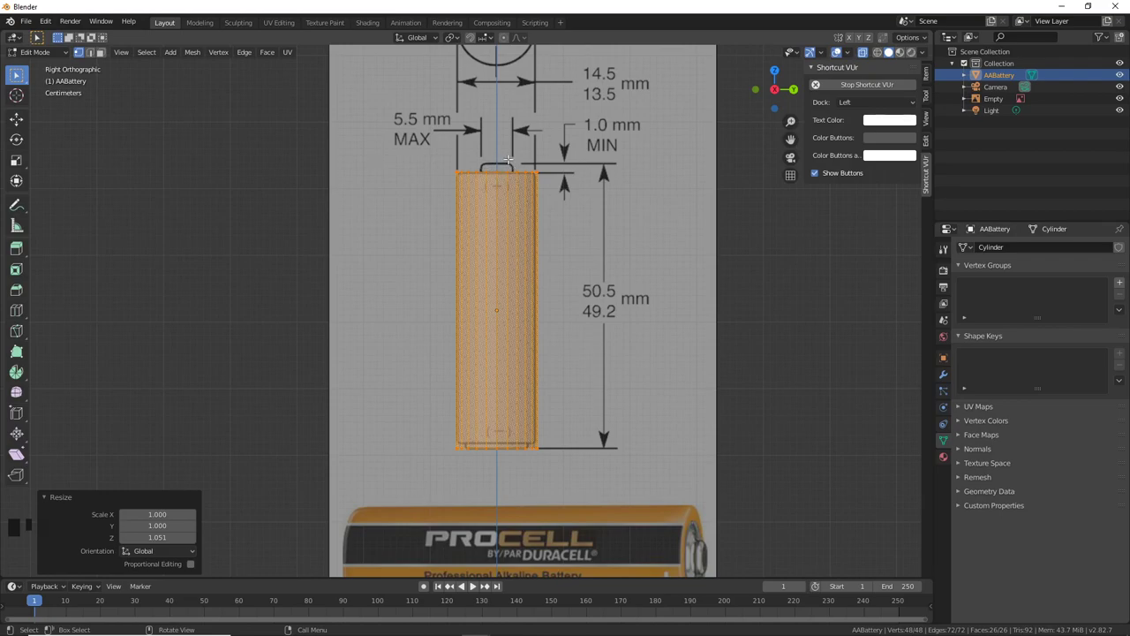
pyautogui.press('Tab')
# Step: In Edit Mode, select both the top and bottom cap faces of the AABattery cylinder
pyautogui.moveTo(530, 215); pyautogui.dragTo(539, 329, button='middle')
pyautogui.scroll(2, 561, 278)
pyautogui.scroll(1, 550, 347)
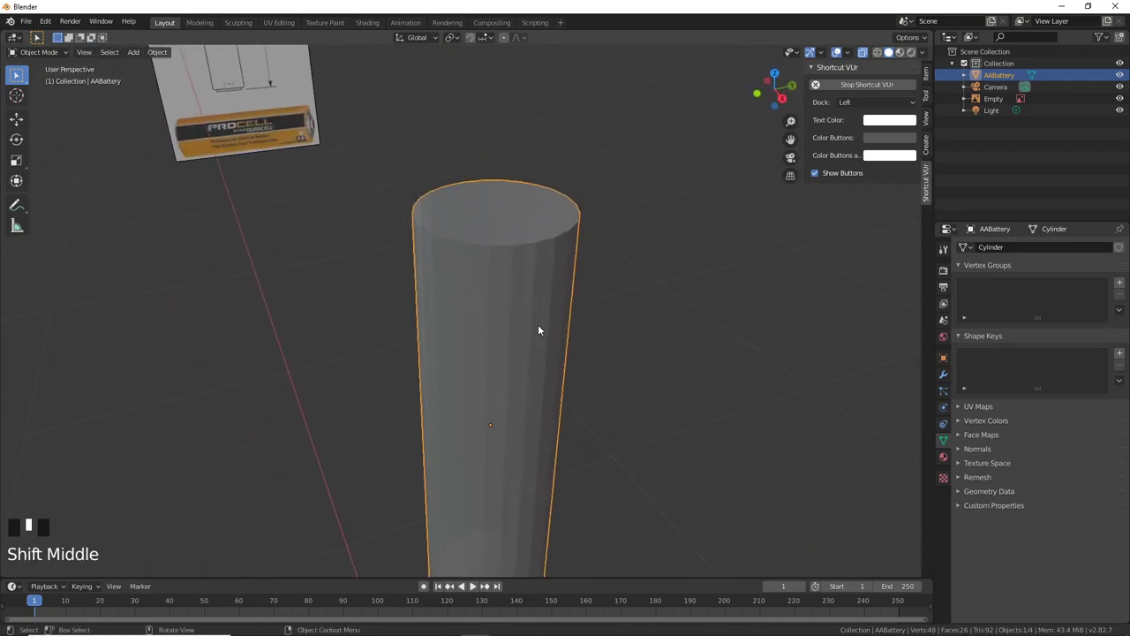
pyautogui.press('Tab')
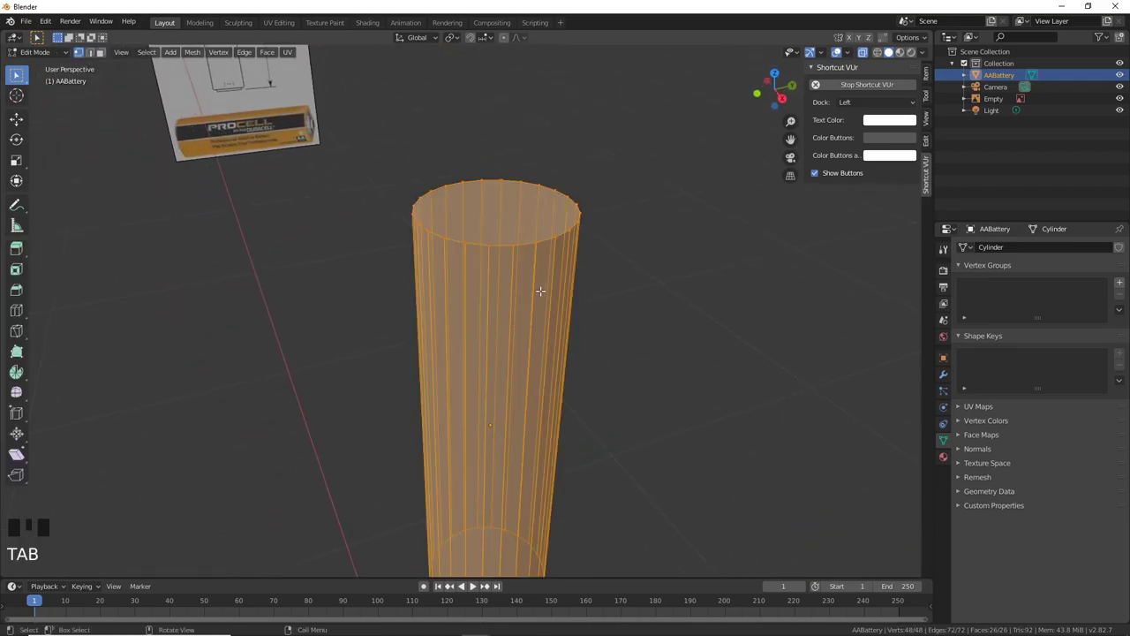
pyautogui.keyDown('alt'); pyautogui.click(547, 238); pyautogui.keyUp('alt')
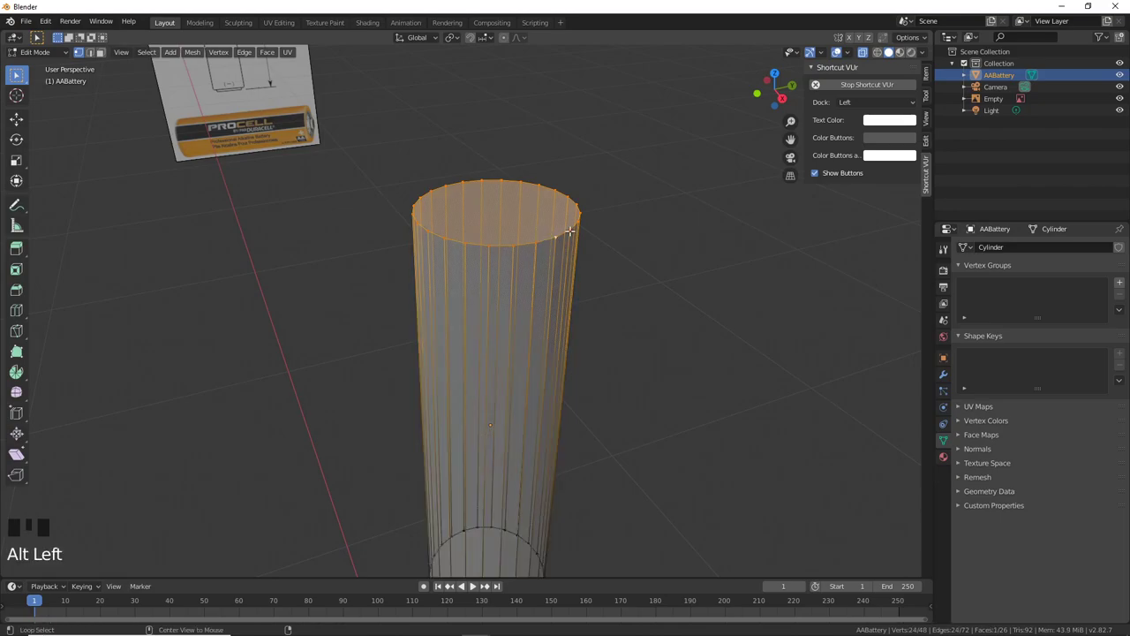
pyautogui.moveTo(511, 245); pyautogui.dragTo(548, 215, button='middle')
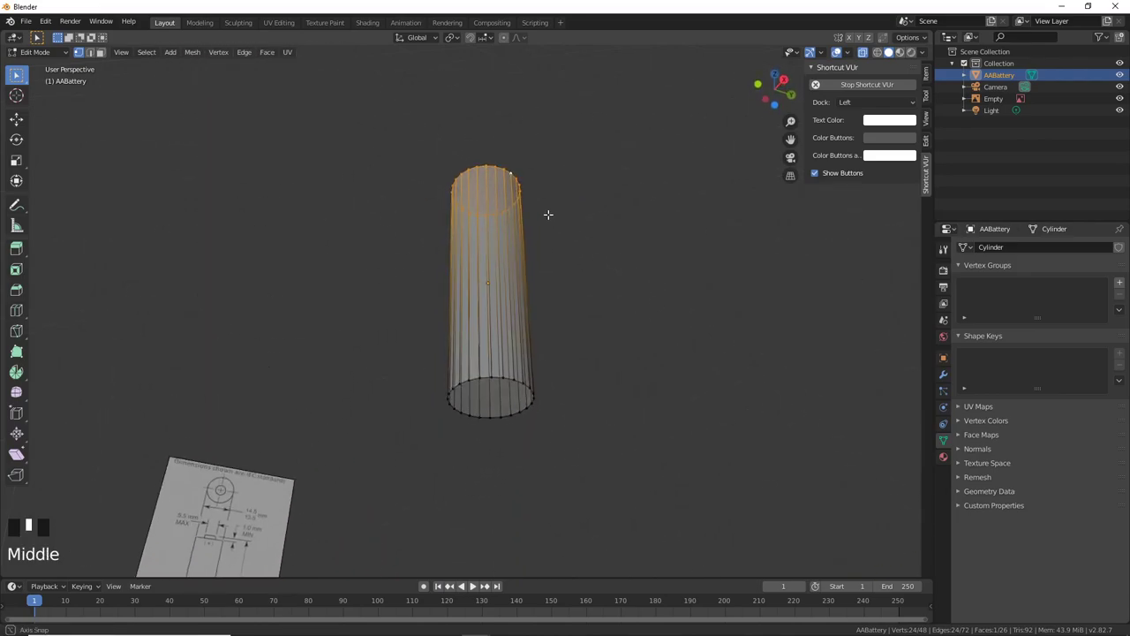
pyautogui.scroll(2, 548, 396)
pyautogui.moveTo(548, 396); pyautogui.dragTo(563, 349, button='middle')
pyautogui.press('3')
pyautogui.keyDown('shift'); pyautogui.click(562, 427); pyautogui.keyUp('shift')
pyautogui.scroll(2, 578, 416)
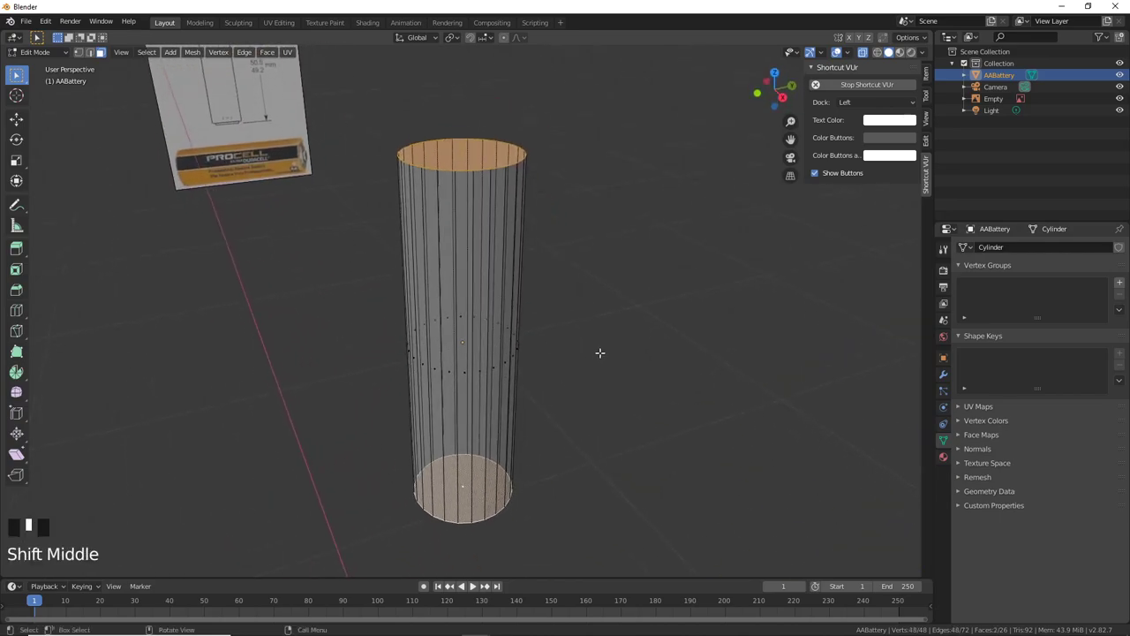
# Step: Try beveling the rims of both cap faces with a 0.00361 m offset and 3 segments, and undo the bevel
pyautogui.hotkey('ctrl', 'b')
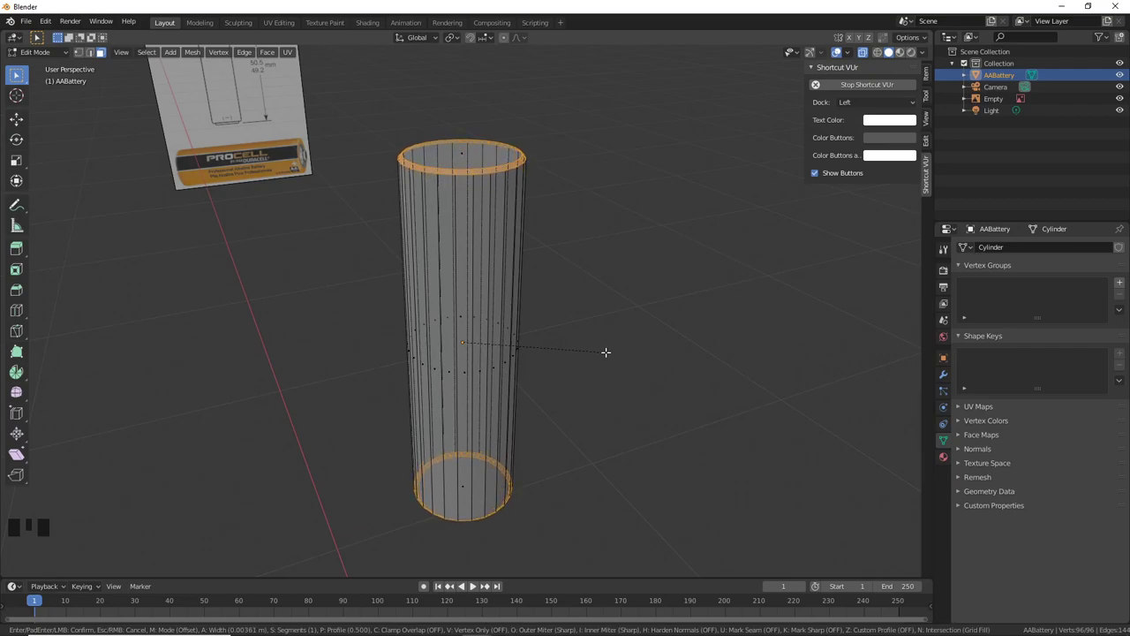
pyautogui.click(605, 352)
pyautogui.scroll(5, 499, 155)
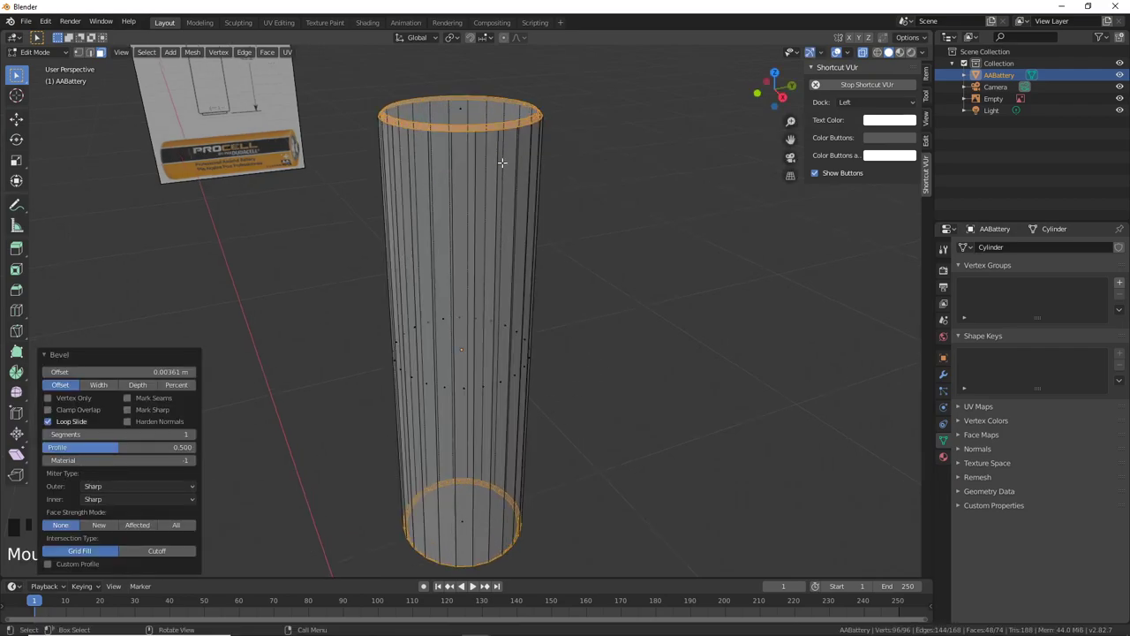
pyautogui.keyDown('shift'); pyautogui.moveTo(495, 152); pyautogui.dragTo(484, 370, button='middle'); pyautogui.keyUp('shift')
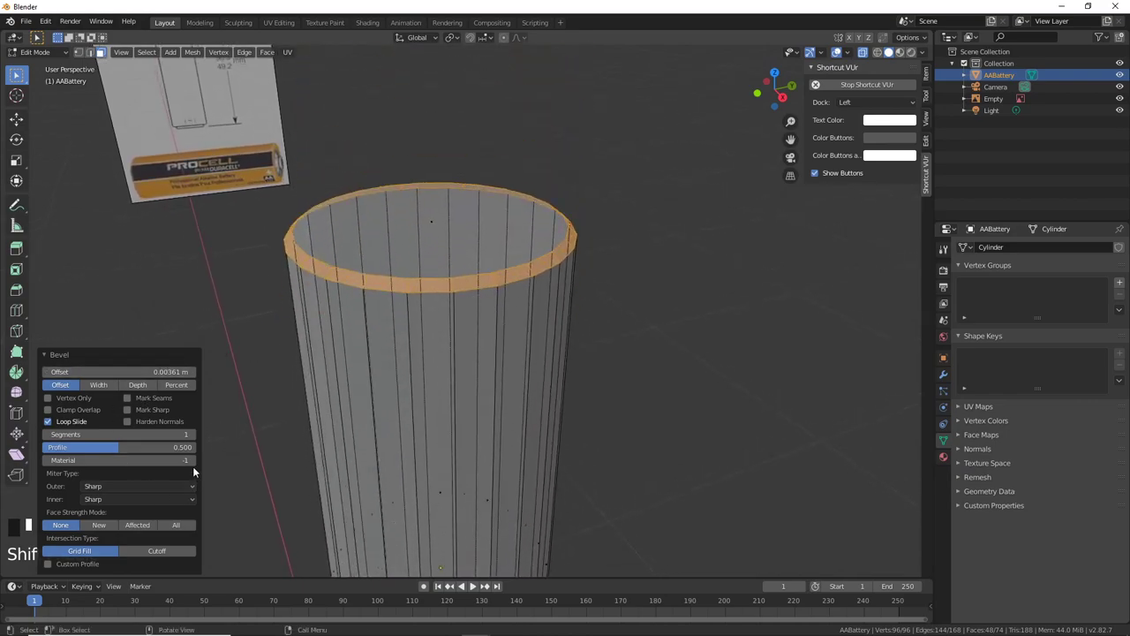
pyautogui.click(192, 434)
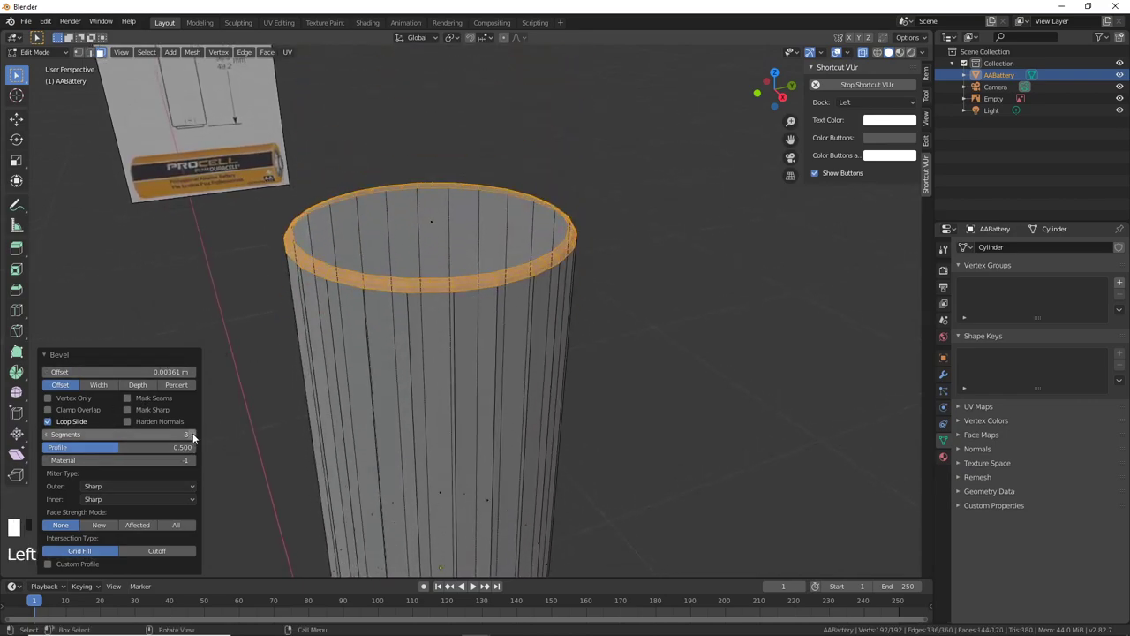
pyautogui.click(192, 434)
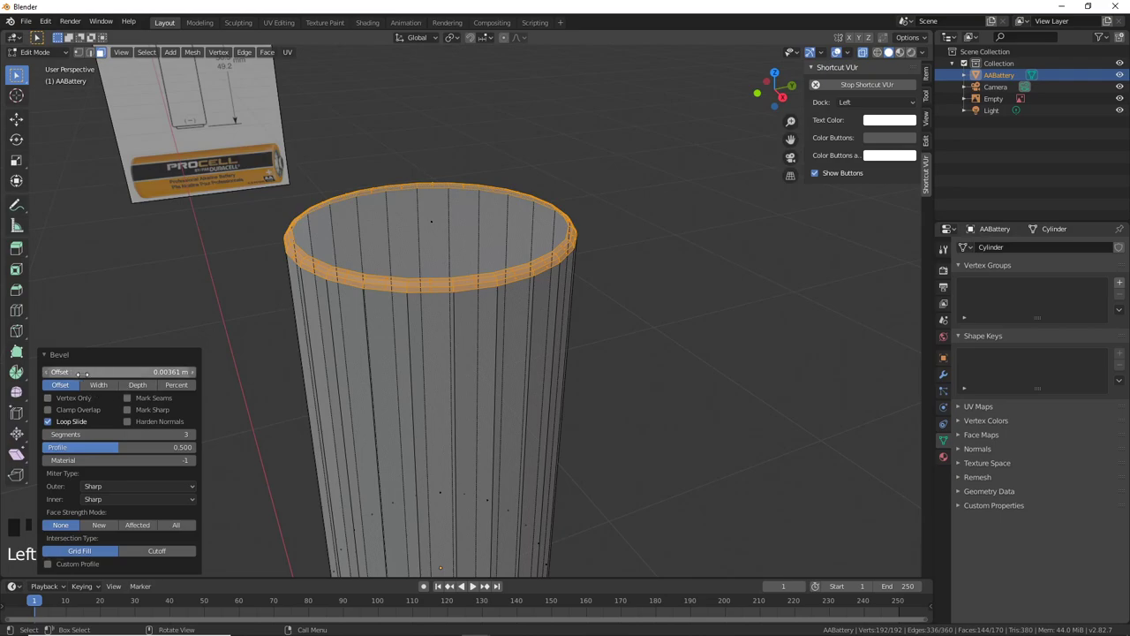
pyautogui.moveTo(134, 371); pyautogui.dragTo(152, 385)
pyautogui.hotkey('ctrl', 'z')
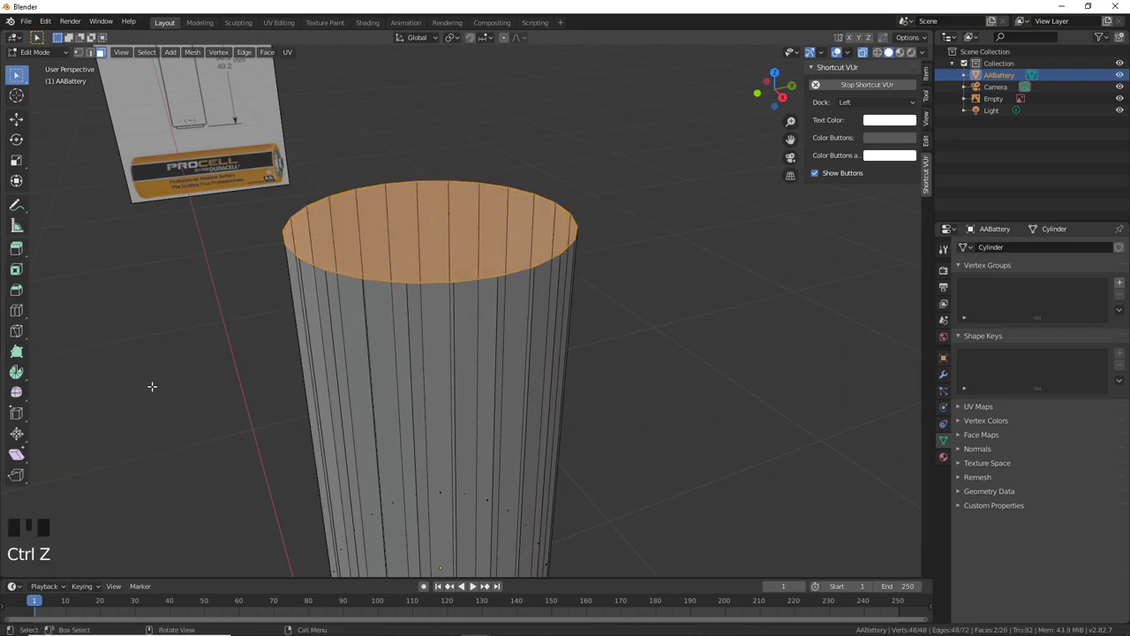
# Step: Bevel the rims of both cap faces with an offset of about 0.00619 m and 3 segments
pyautogui.scroll(-3, 576, 305)
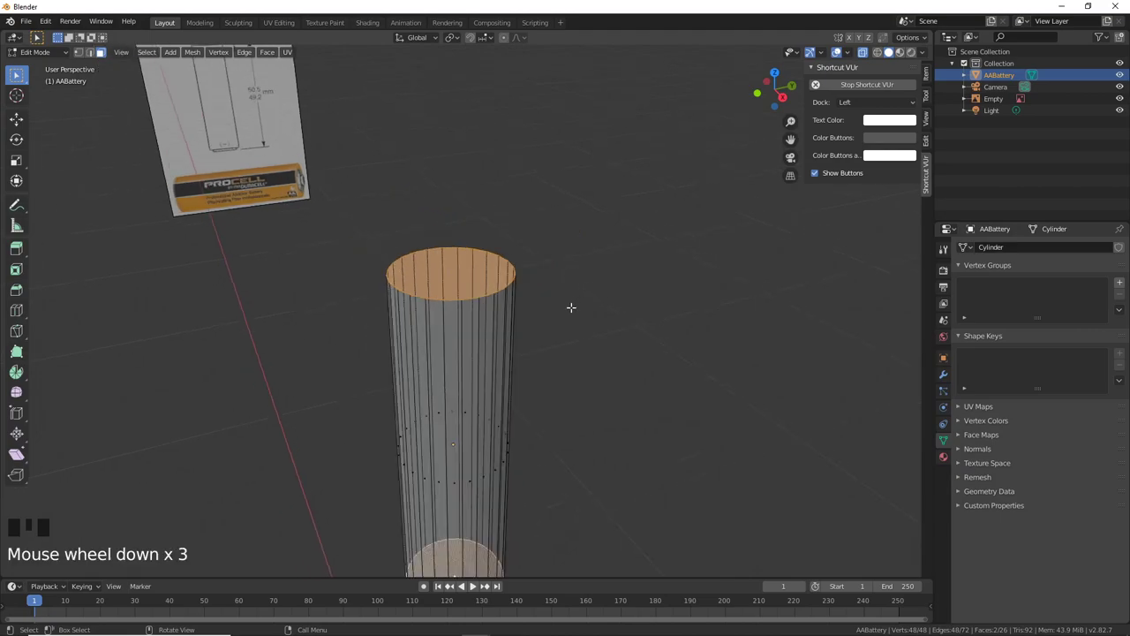
pyautogui.keyDown('shift'); pyautogui.moveTo(570, 308); pyautogui.dragTo(539, 295, button='middle'); pyautogui.keyUp('shift')
pyautogui.hotkey('ctrl', 'b')
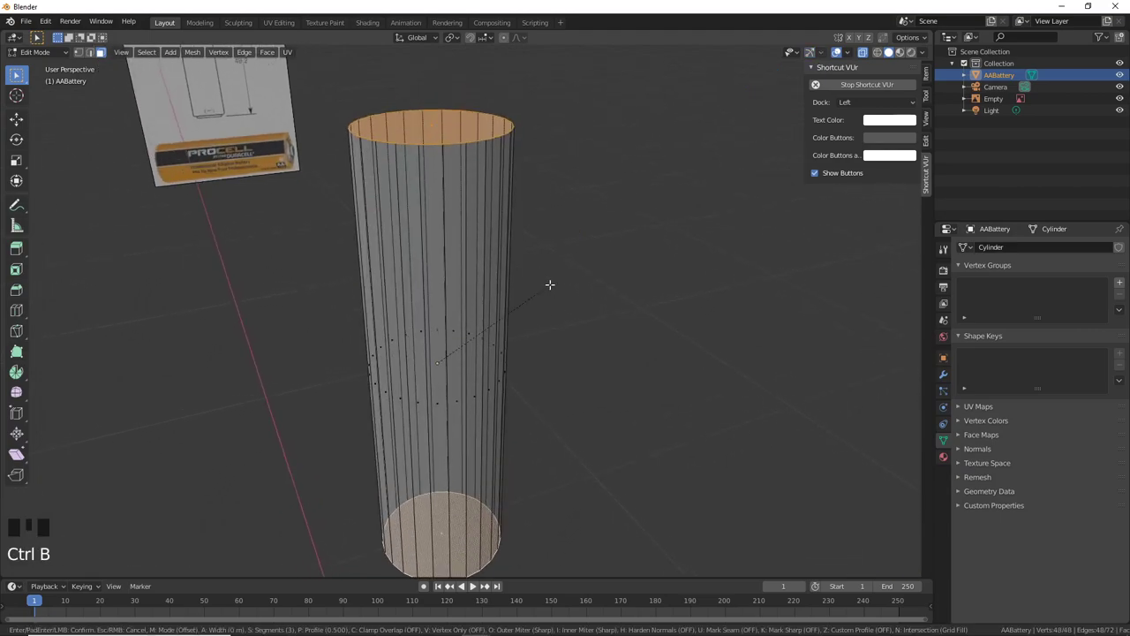
pyautogui.click(562, 287)
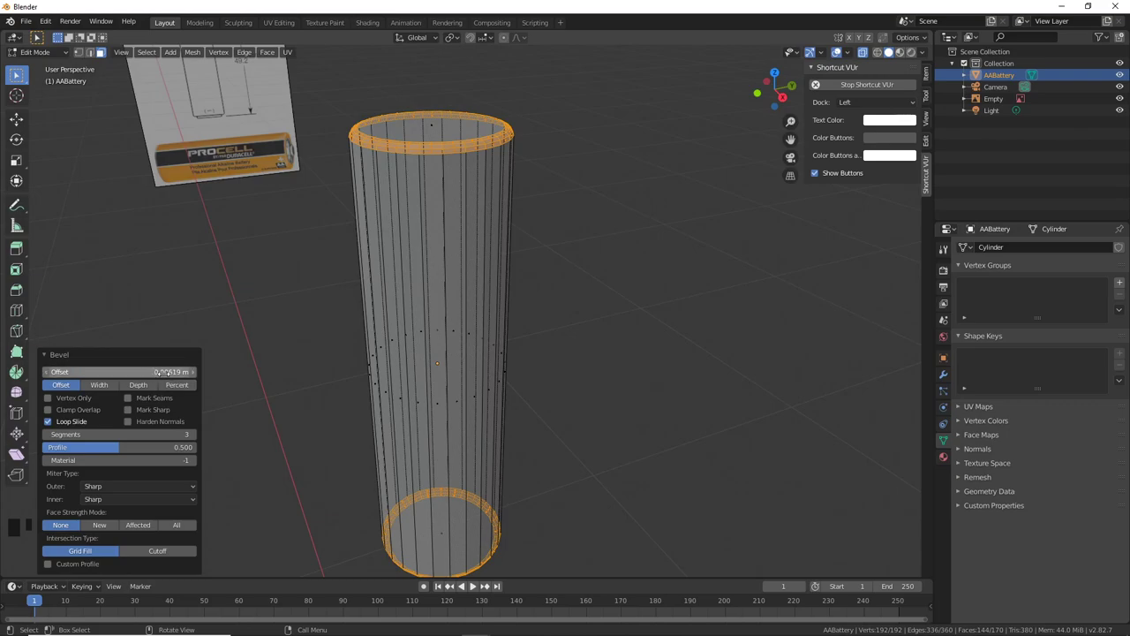
pyautogui.moveTo(143, 372)
pyautogui.keyDown('shift'); pyautogui.mouseDown()
pyautogui.moveTo(99, 372)
pyautogui.moveTo(125, 371)
pyautogui.mouseUp(); pyautogui.keyUp('shift')
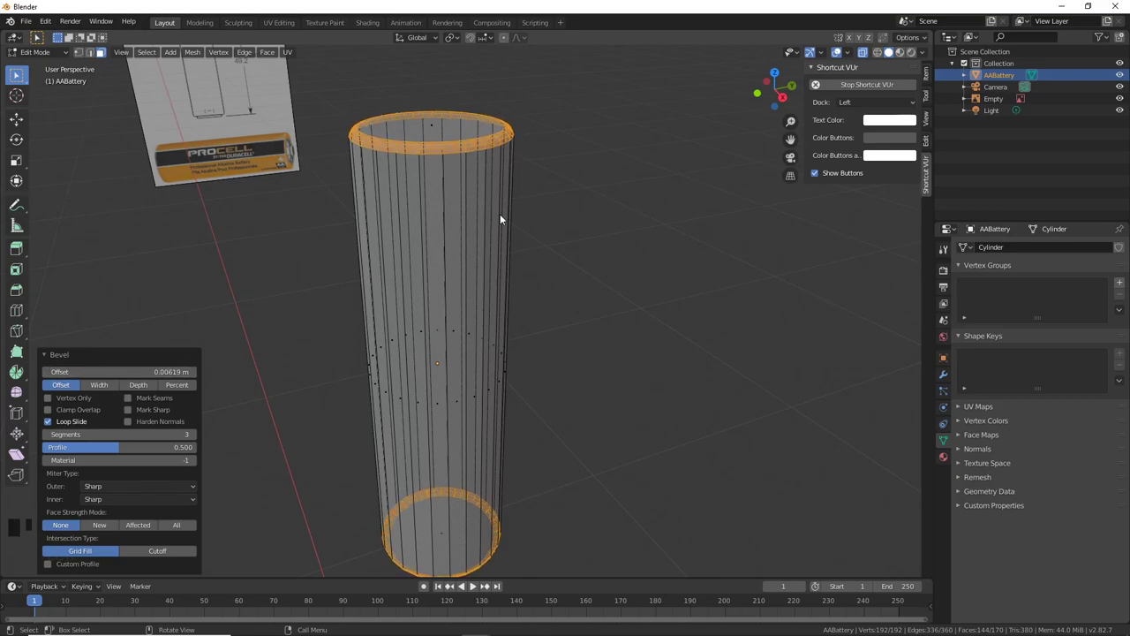
# Step: Inset the top cap face by about 0.0315 m and extrude the inner face about 0.0124 m upward as the positive terminal
pyautogui.scroll(5, 483, 331)
pyautogui.scroll(-4, 509, 265)
pyautogui.scroll(1, 542, 376)
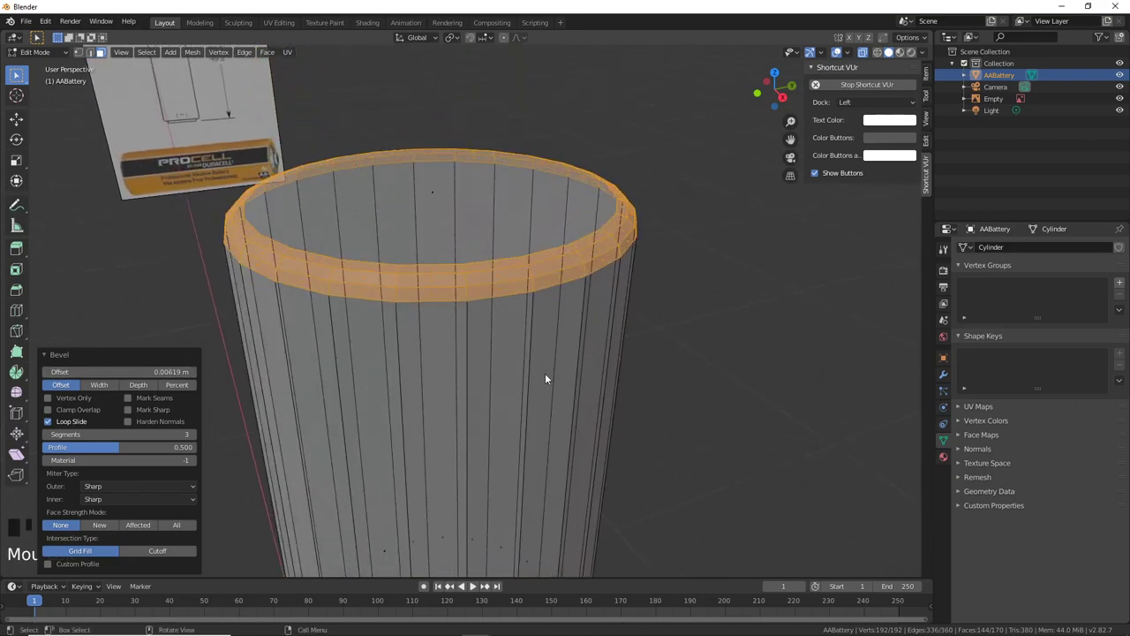
pyautogui.moveTo(545, 379); pyautogui.dragTo(529, 325, button='middle')
pyautogui.scroll(-4, 521, 358)
pyautogui.scroll(3, 530, 301)
pyautogui.keyDown('shift'); pyautogui.moveTo(530, 273); pyautogui.dragTo(514, 269, button='middle'); pyautogui.keyUp('shift')
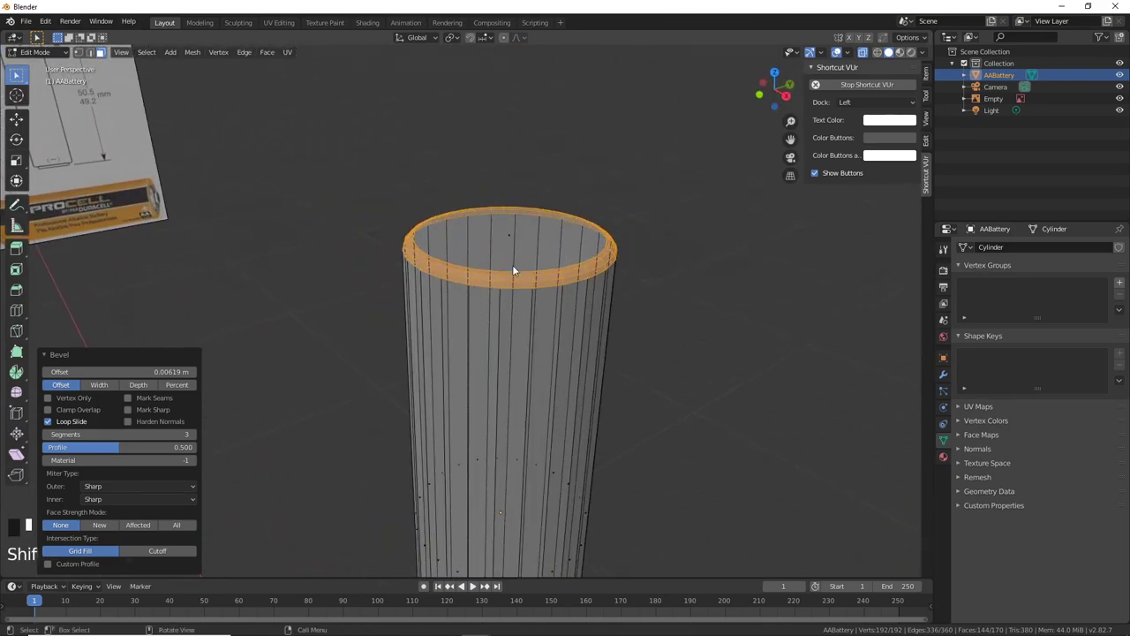
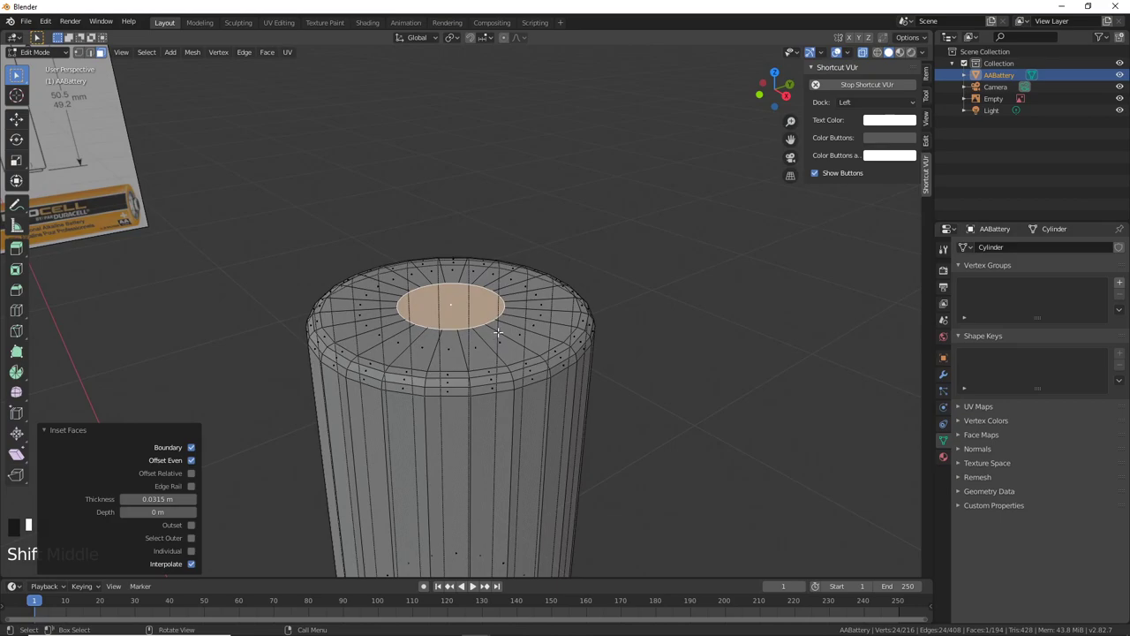
pyautogui.press('e')
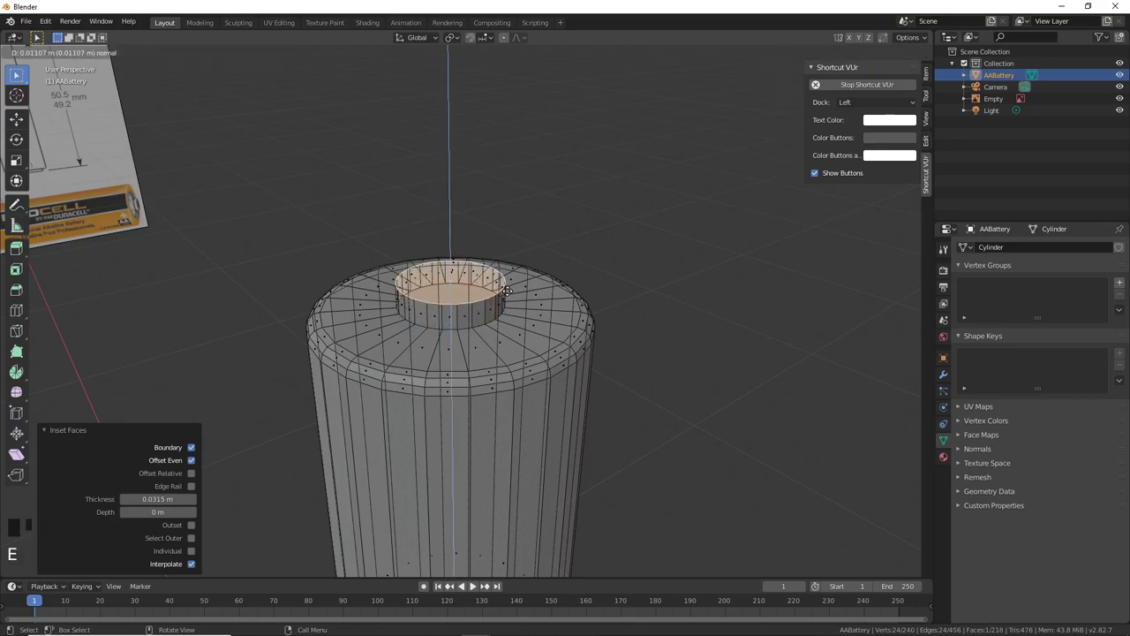
pyautogui.click(506, 290)
# Step: Bevel the positive terminal's top rim with an offset of about 0.00413 m and 3 segments, and return to Object Mode
pyautogui.scroll(-5, 503, 296)
pyautogui.moveTo(499, 299); pyautogui.dragTo(483, 305, button='middle')
pyautogui.scroll(3, 497, 308)
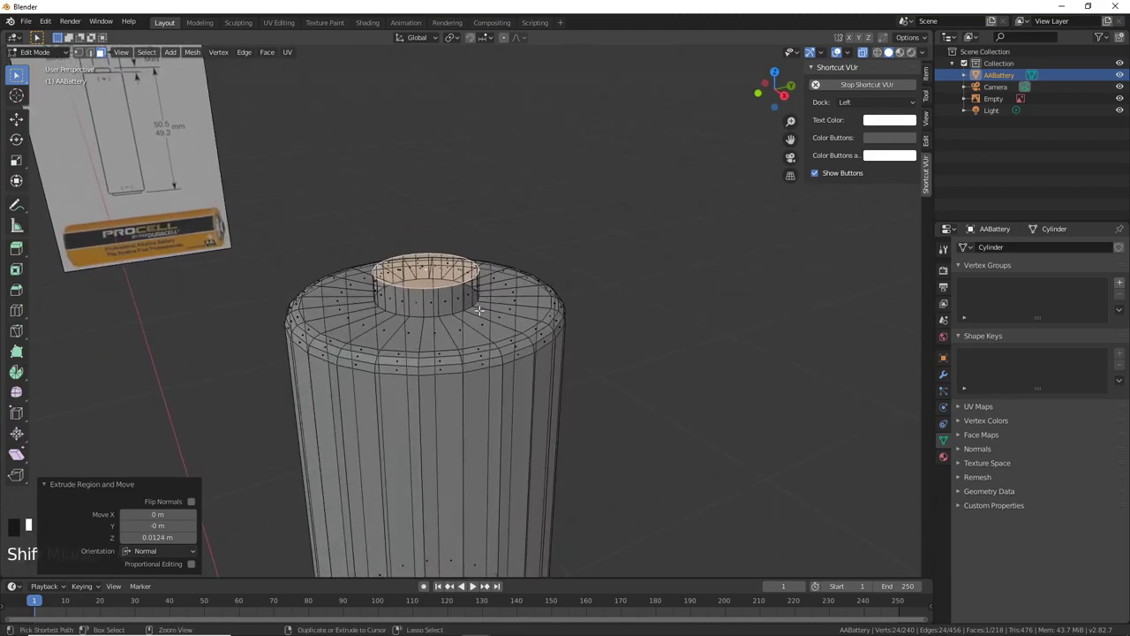
pyautogui.press('i')
pyautogui.click(485, 319)
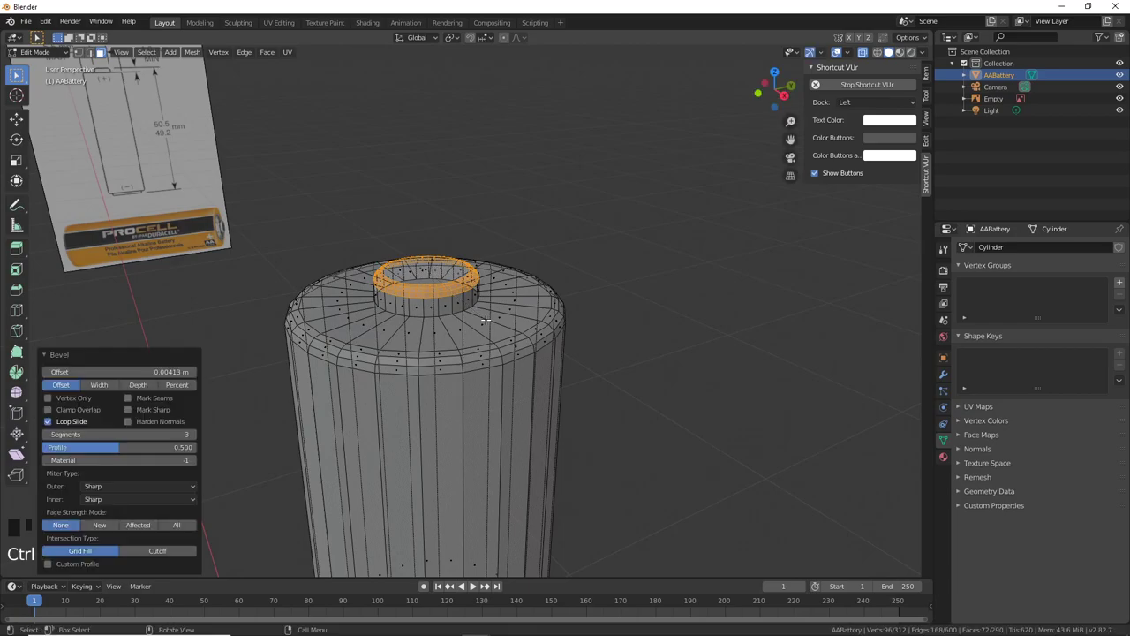
pyautogui.press('Tab')
# Step: In Edit Mode, select the battery's bottom cap face and inset it by about 0.01369 m
pyautogui.scroll(-2, 494, 332)
pyautogui.moveTo(500, 339); pyautogui.dragTo(469, 379, button='middle')
pyautogui.press('Tab')
pyautogui.press('Tab')
pyautogui.click(480, 335)
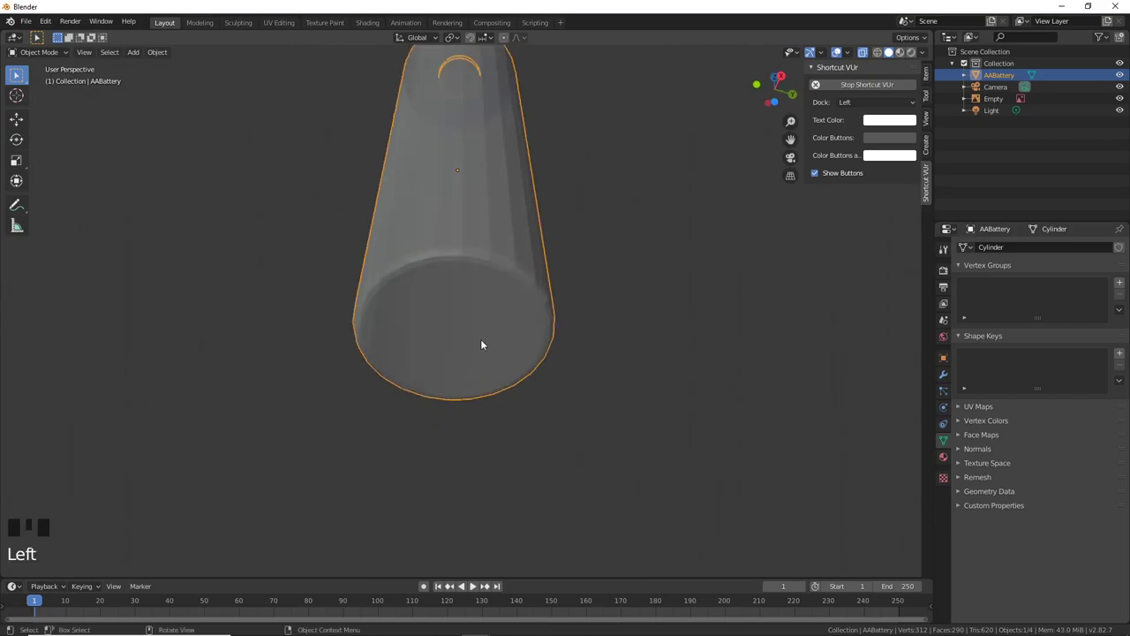
pyautogui.press('Tab')
pyautogui.click(503, 336)
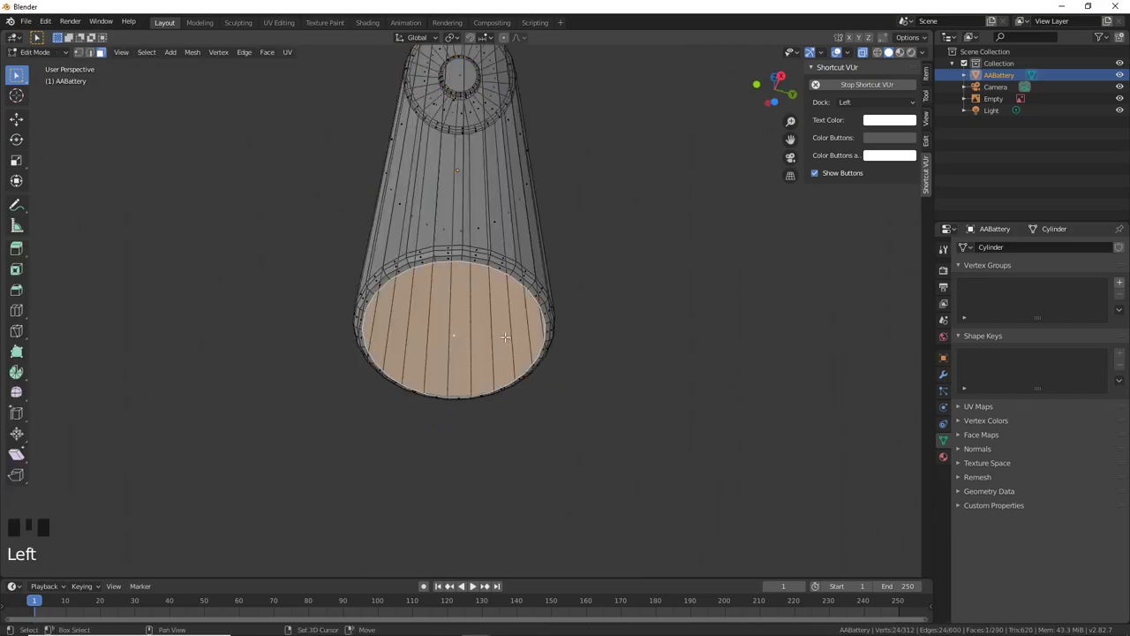
pyautogui.keyDown('shift'); pyautogui.moveTo(504, 336); pyautogui.dragTo(522, 361, button='middle'); pyautogui.keyUp('shift')
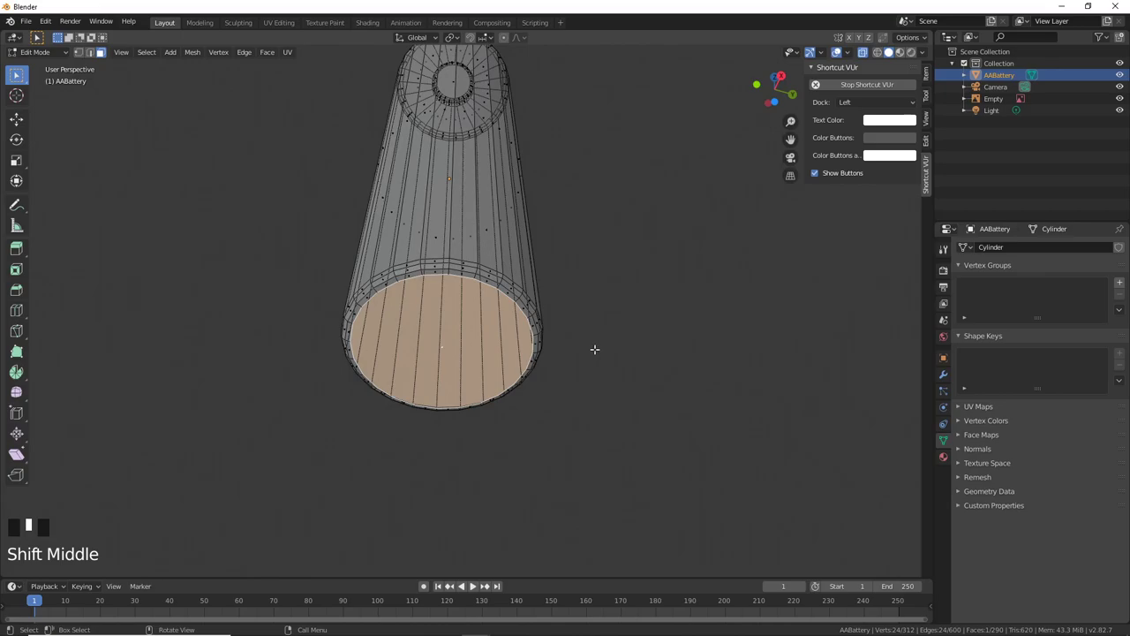
pyautogui.press('i')
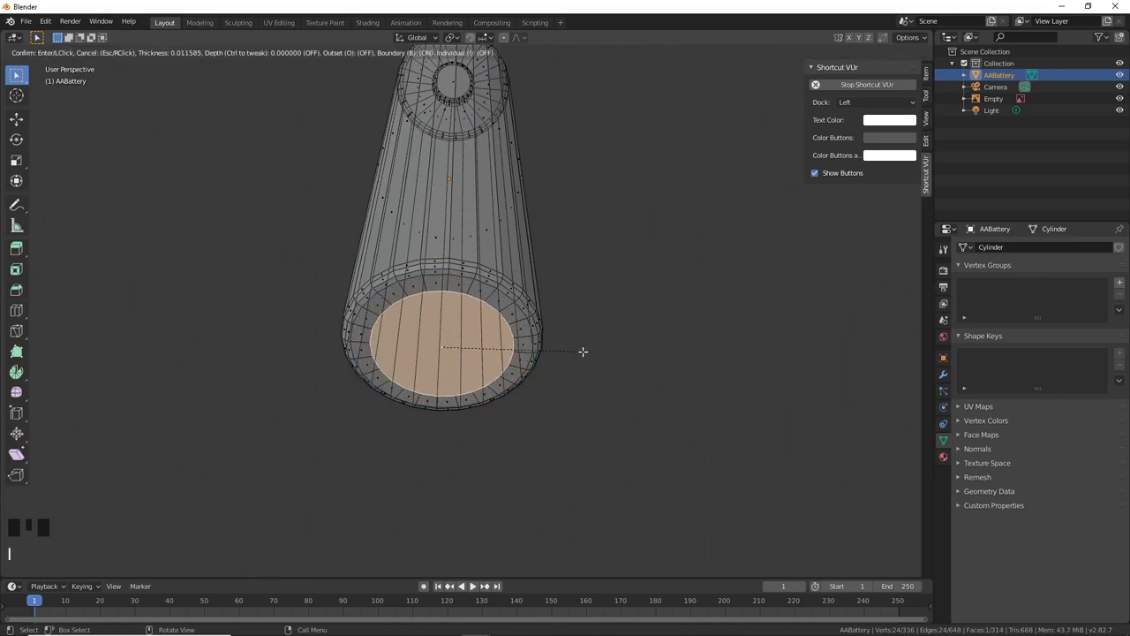
pyautogui.click(573, 357)
# Step: Extrude the inset bottom face about 0.0034 m outward, bevel its rim with 3 segments, and return to Object Mode
pyautogui.moveTo(565, 371); pyautogui.dragTo(548, 394, button='middle')
pyautogui.scroll(1, 548, 395)
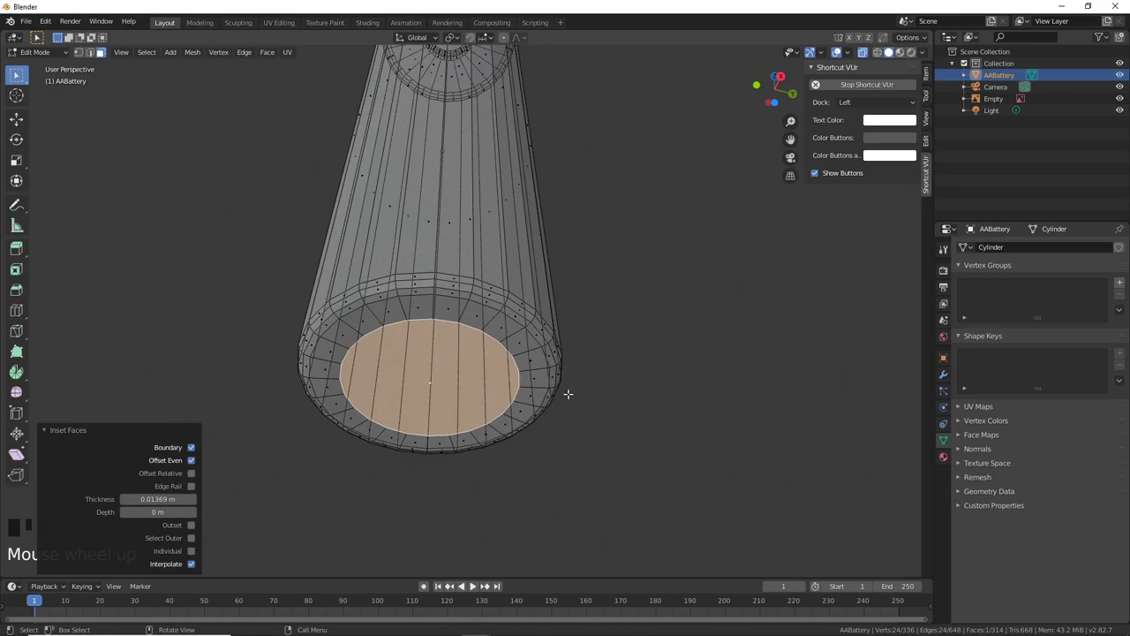
pyautogui.press('e')
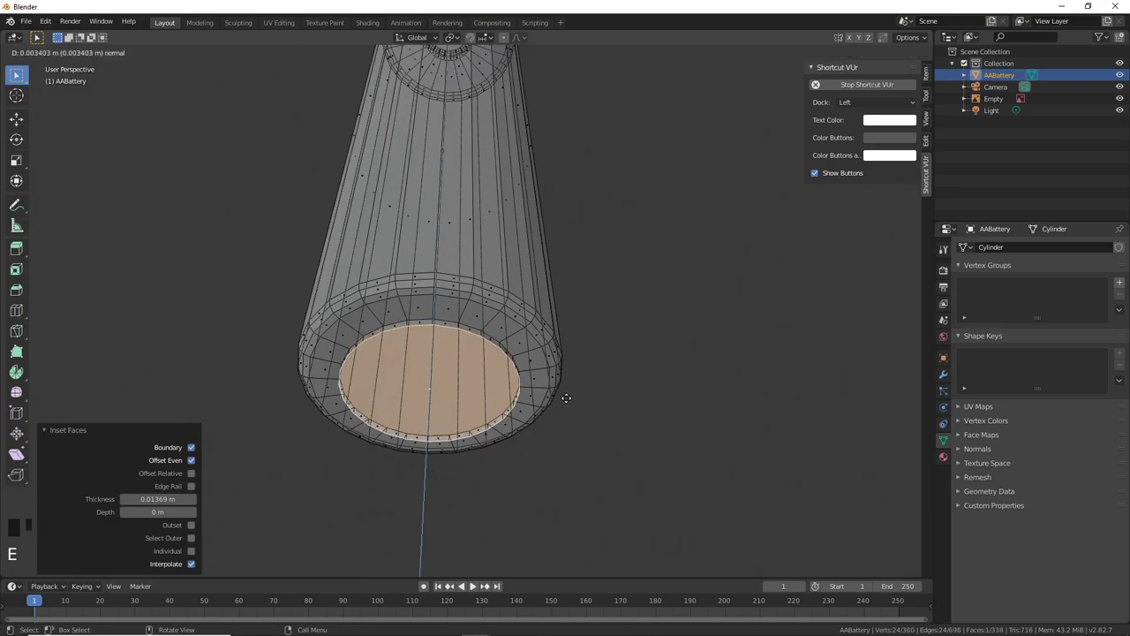
pyautogui.click(566, 397)
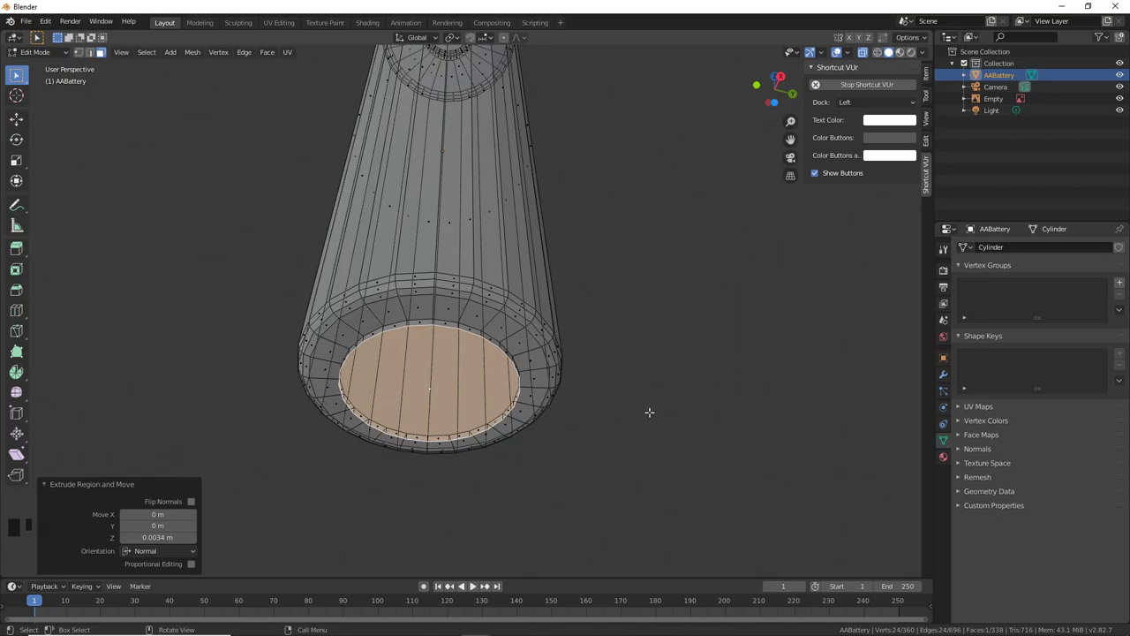
pyautogui.hotkey('ctrl', 'b')
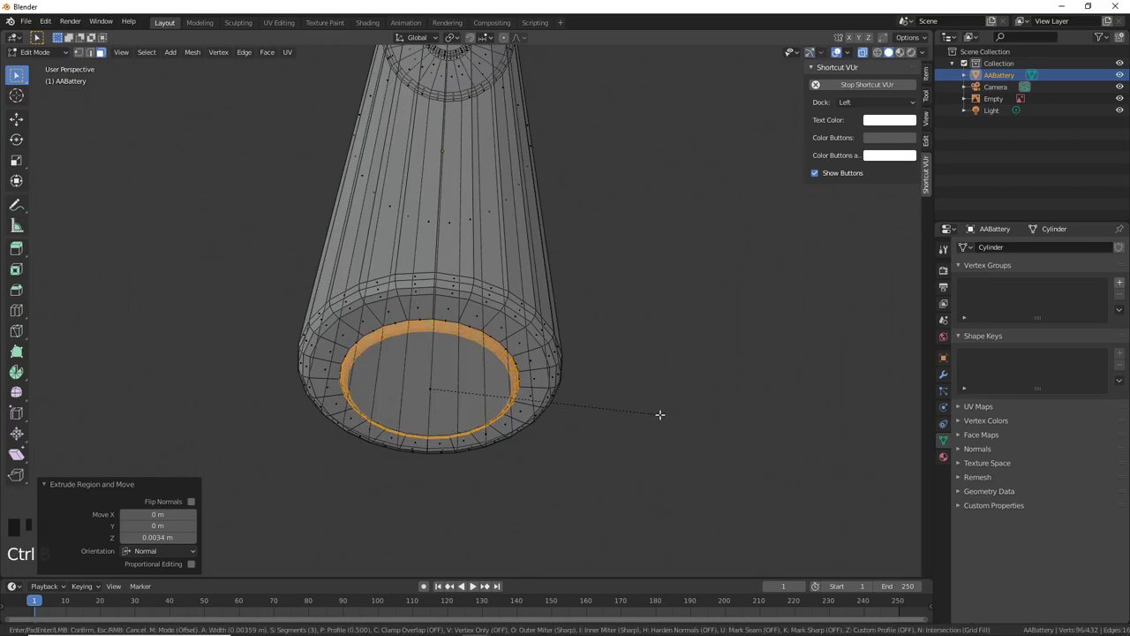
pyautogui.click(654, 413)
pyautogui.press('Tab')
# Step: Turn off X-ray display so the battery is shown as an opaque solid
pyautogui.scroll(-4, 598, 397)
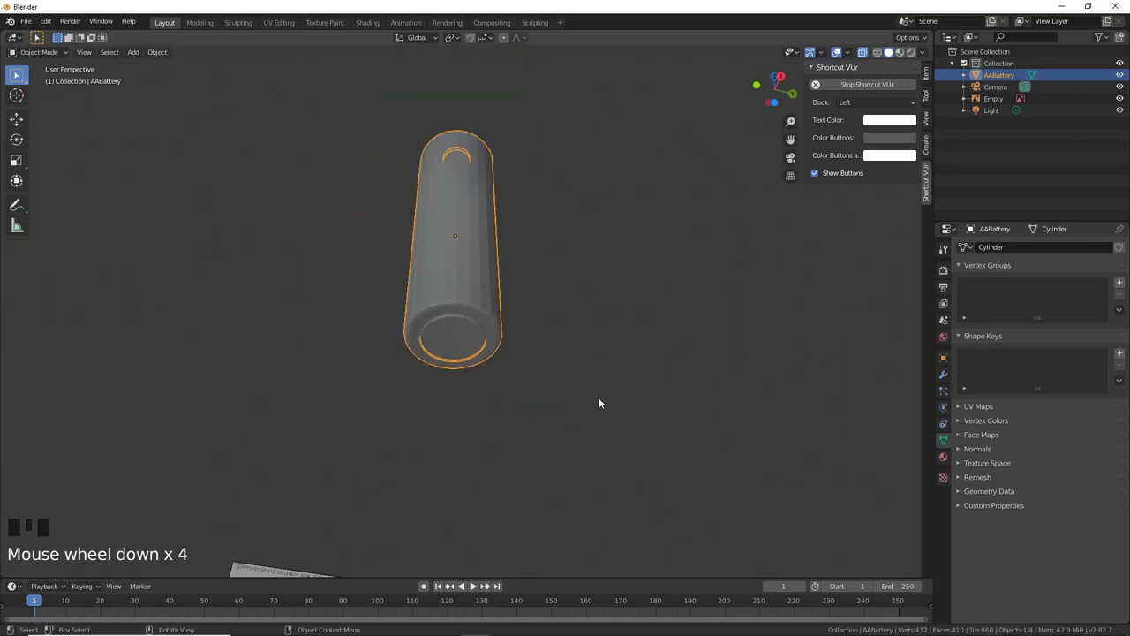
pyautogui.moveTo(599, 397); pyautogui.dragTo(593, 504, button='middle')
pyautogui.scroll(2, 524, 395)
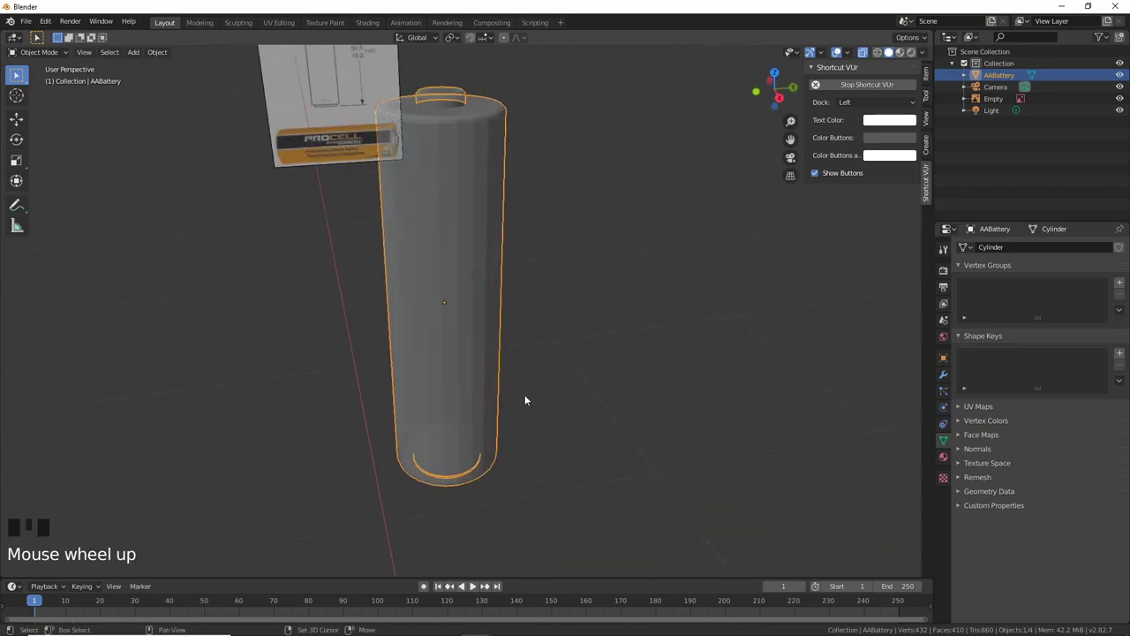
pyautogui.moveTo(524, 394); pyautogui.dragTo(546, 454, button='middle')
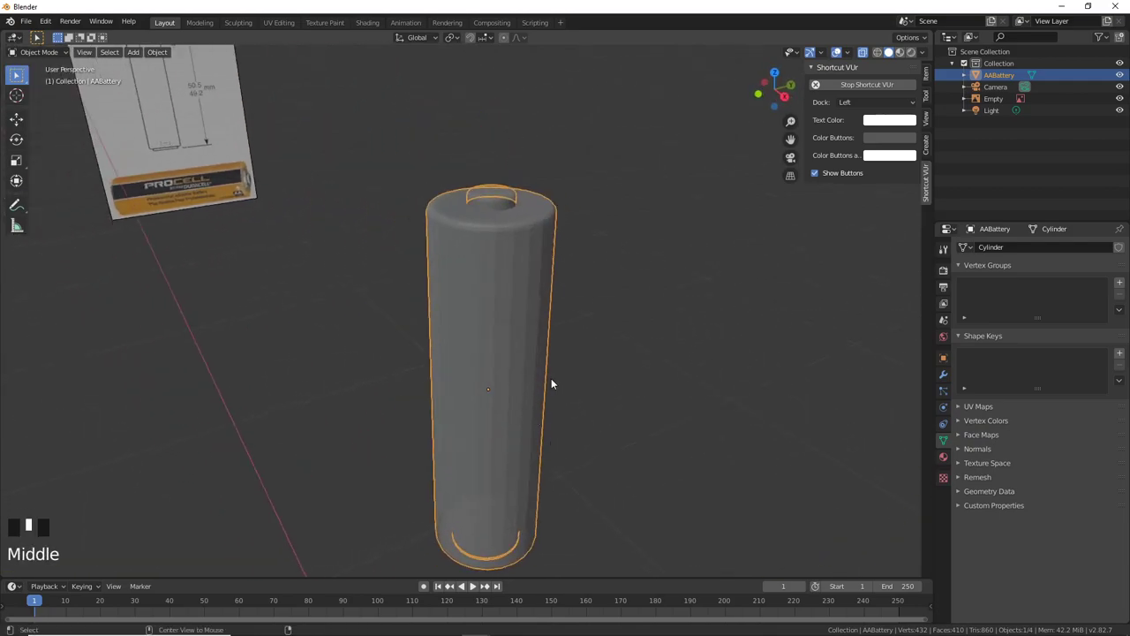
pyautogui.hotkey('alt', 'z')
pyautogui.moveTo(557, 391); pyautogui.dragTo(515, 327, button='middle')
pyautogui.scroll(2, 512, 402)
pyautogui.scroll(-2, 506, 331)
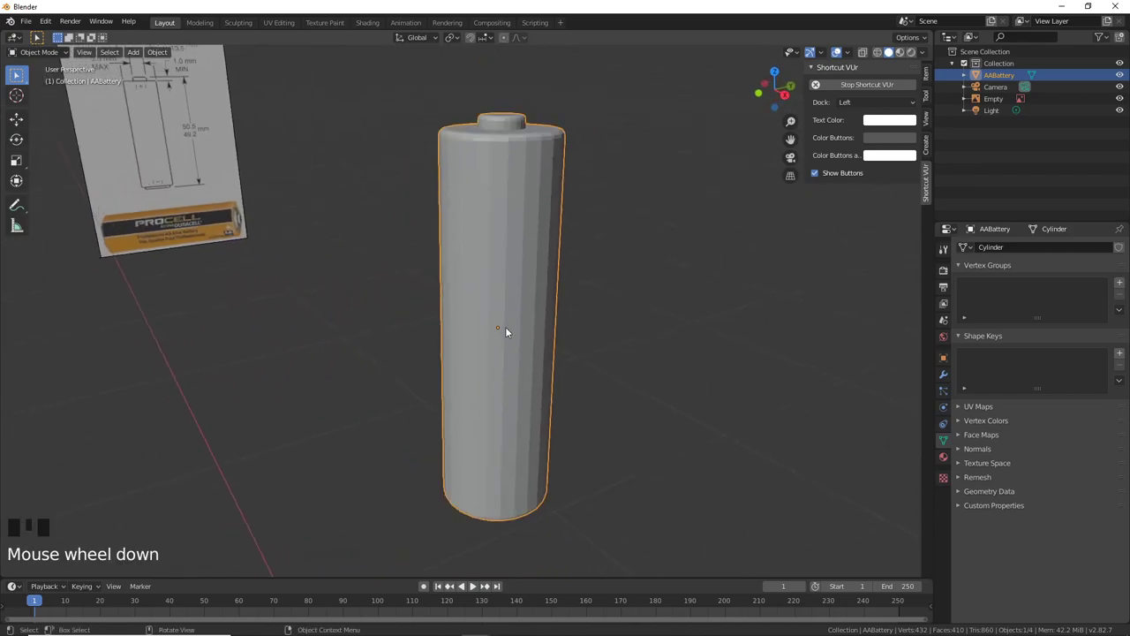
# Step: Shade the battery smooth and enable Auto Smooth for its normals
pyautogui.moveTo(487, 256); pyautogui.dragTo(554, 235, button='middle')
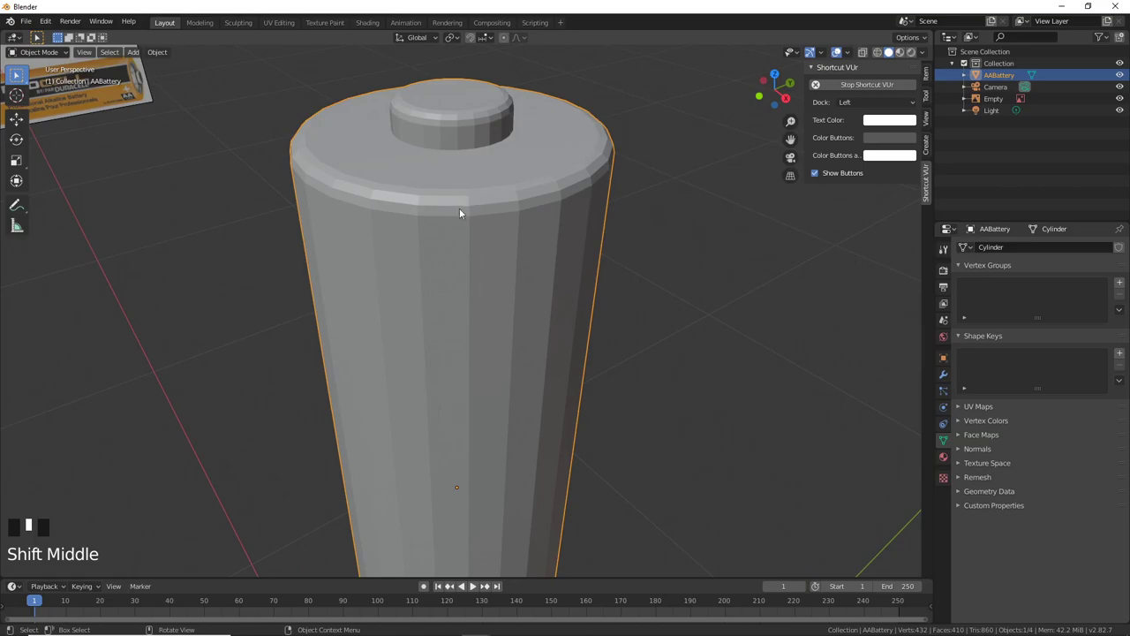
pyautogui.rightClick(472, 236)
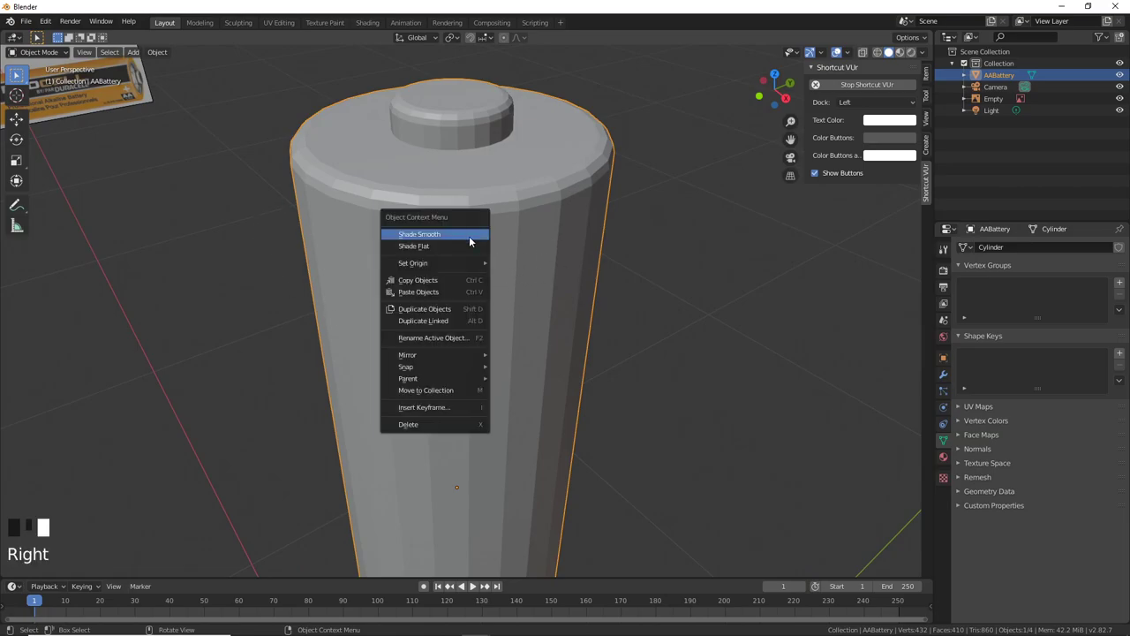
pyautogui.click(459, 232)
pyautogui.moveTo(525, 289); pyautogui.dragTo(544, 291, button='middle')
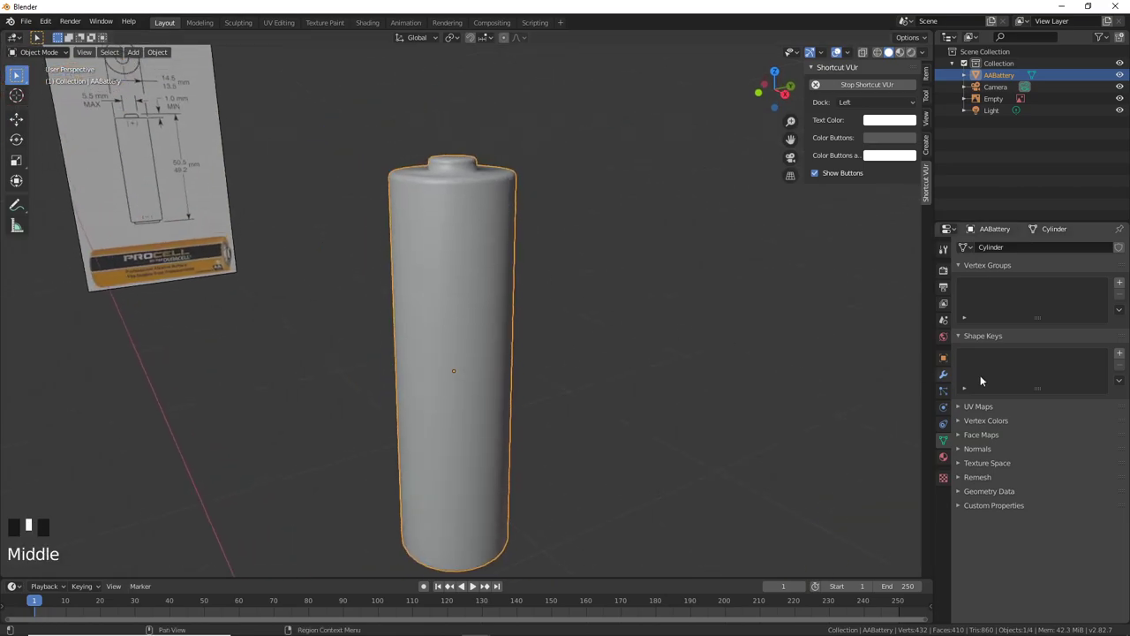
pyautogui.click(947, 446)
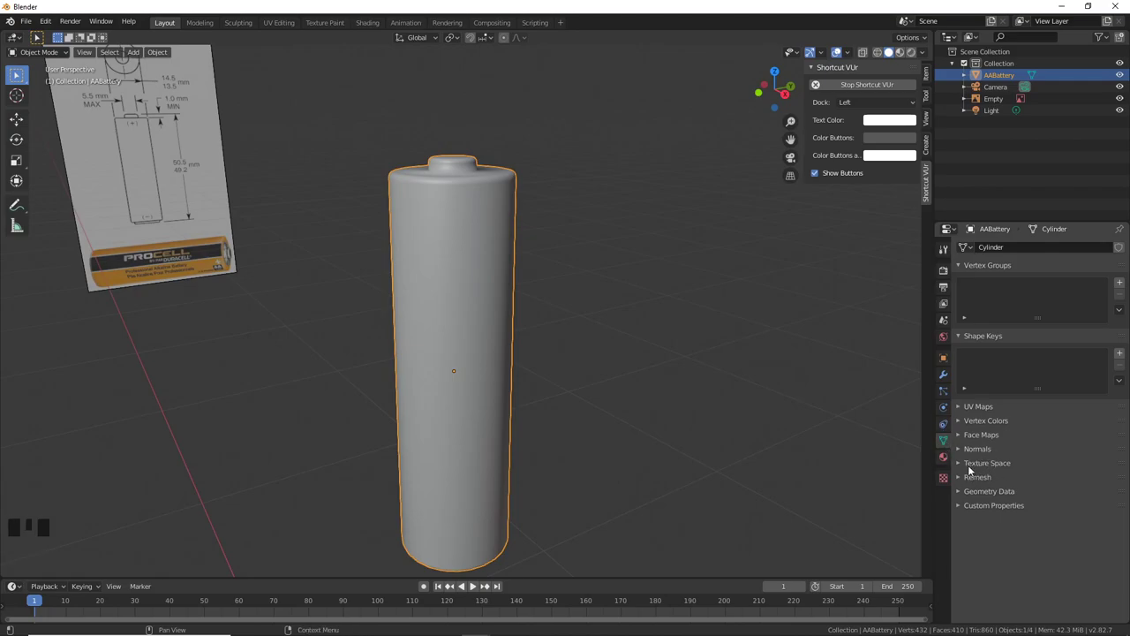
pyautogui.click(962, 450)
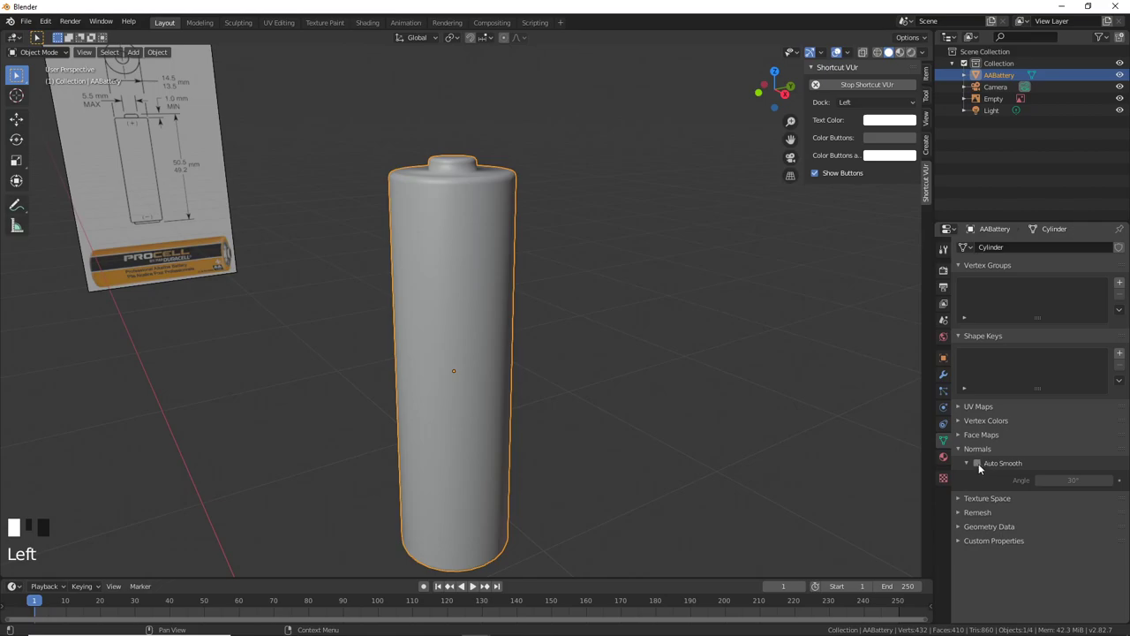
pyautogui.click(976, 464)
pyautogui.moveTo(574, 371); pyautogui.dragTo(424, 368, button='middle')
pyautogui.scroll(-2, 464, 367)
pyautogui.press('Tab')
pyautogui.scroll(-2, 465, 364)
pyautogui.scroll(3, 471, 365)
pyautogui.press('Tab')
pyautogui.press('Tab')
pyautogui.scroll(-4, 455, 354)
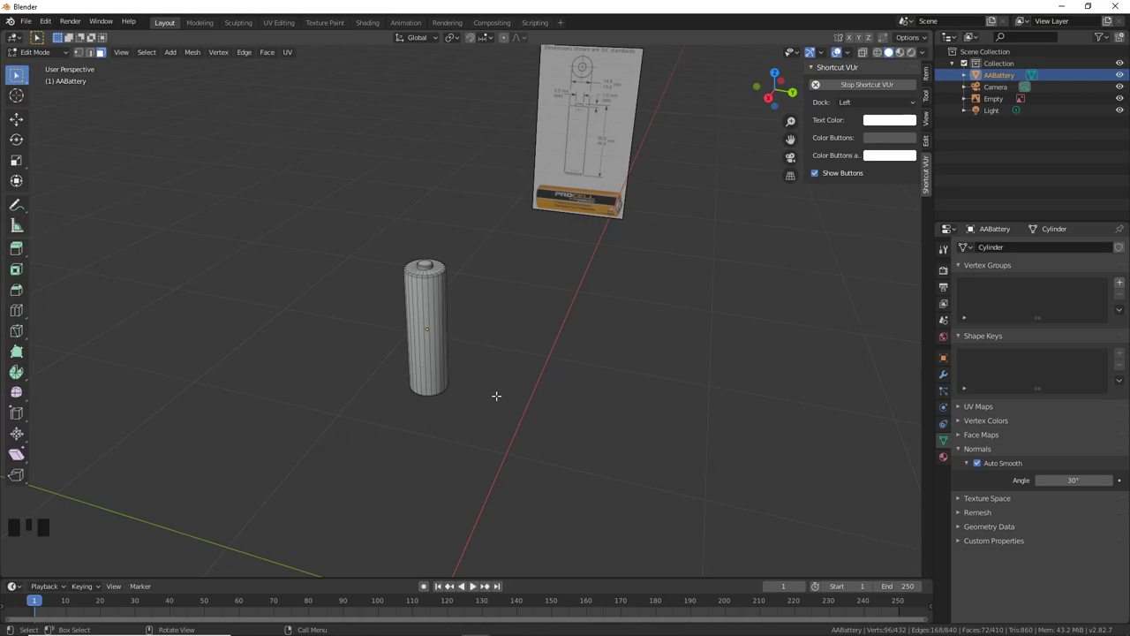
pyautogui.click(438, 342)
pyautogui.press('Tab')
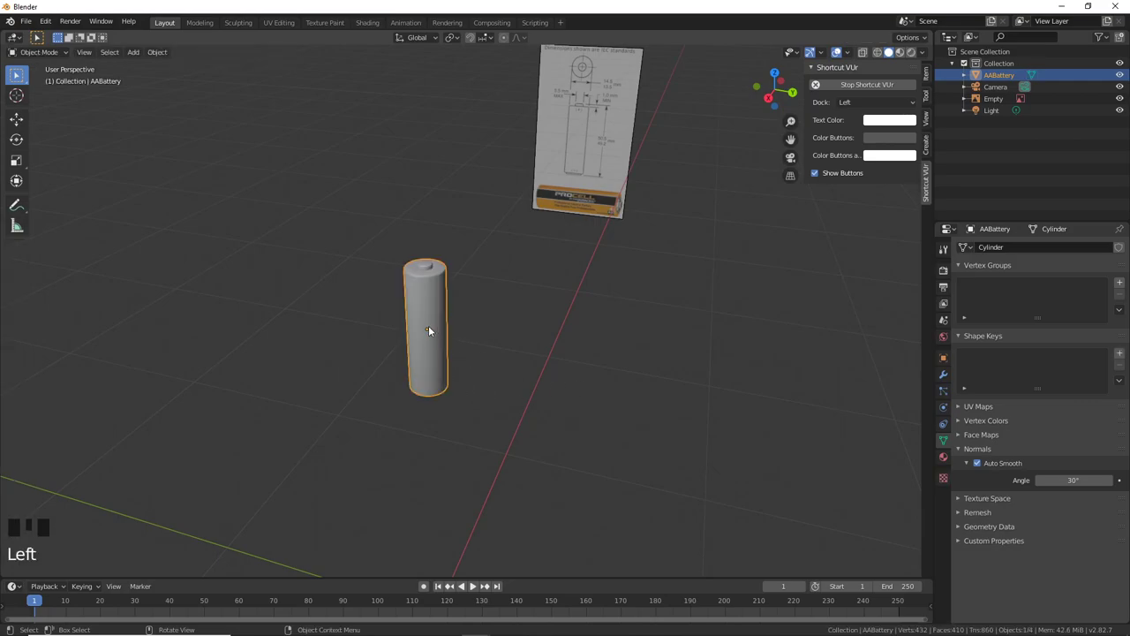
# Step: Rotate the battery 90° about the X axis so it lies on its side
pyautogui.press('r')
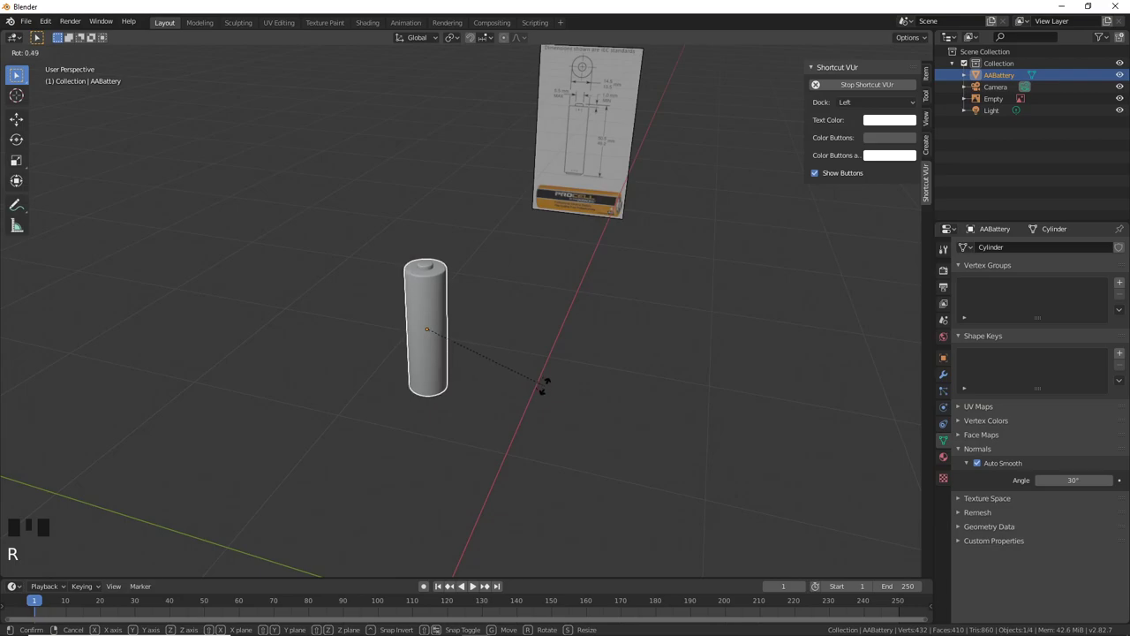
pyautogui.write('x90')
pyautogui.press('Return')
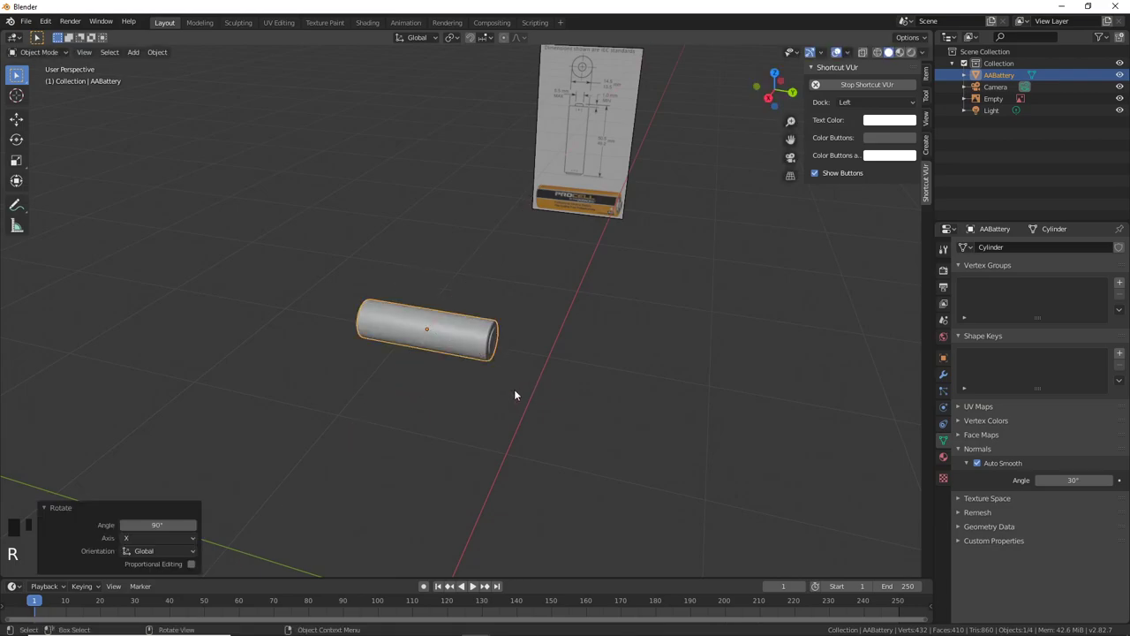
# Step: Create a linked duplicate of the battery and set its X offset to 0.15 m
pyautogui.moveTo(517, 394); pyautogui.dragTo(535, 359, button='middle')
pyautogui.scroll(2, 448, 419)
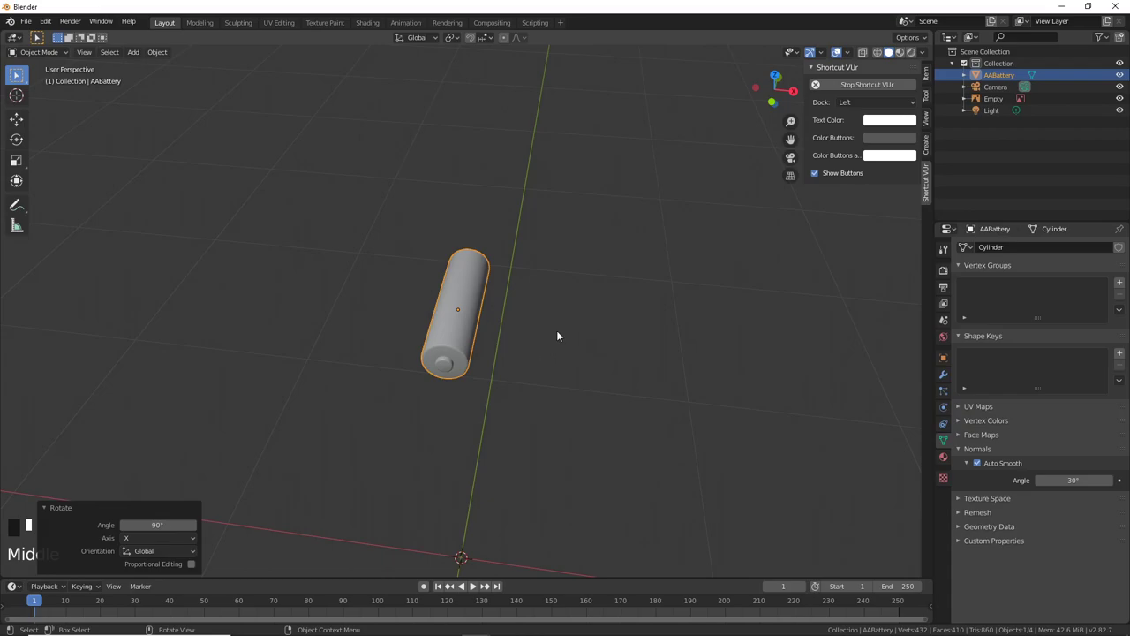
pyautogui.hotkey('alt', 'd')
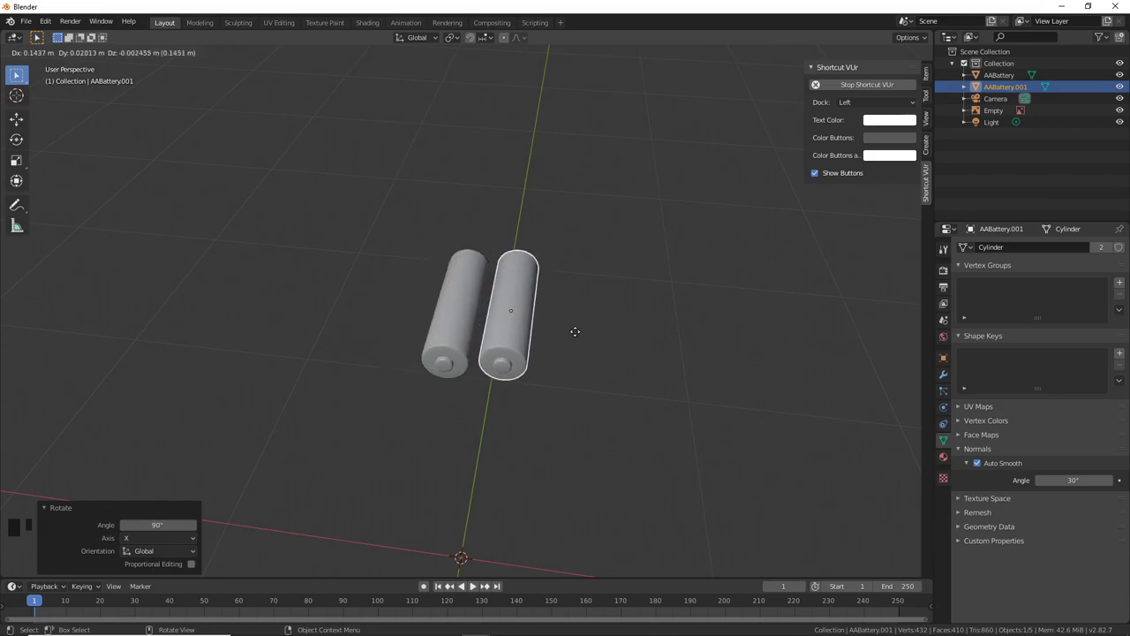
pyautogui.press('x')
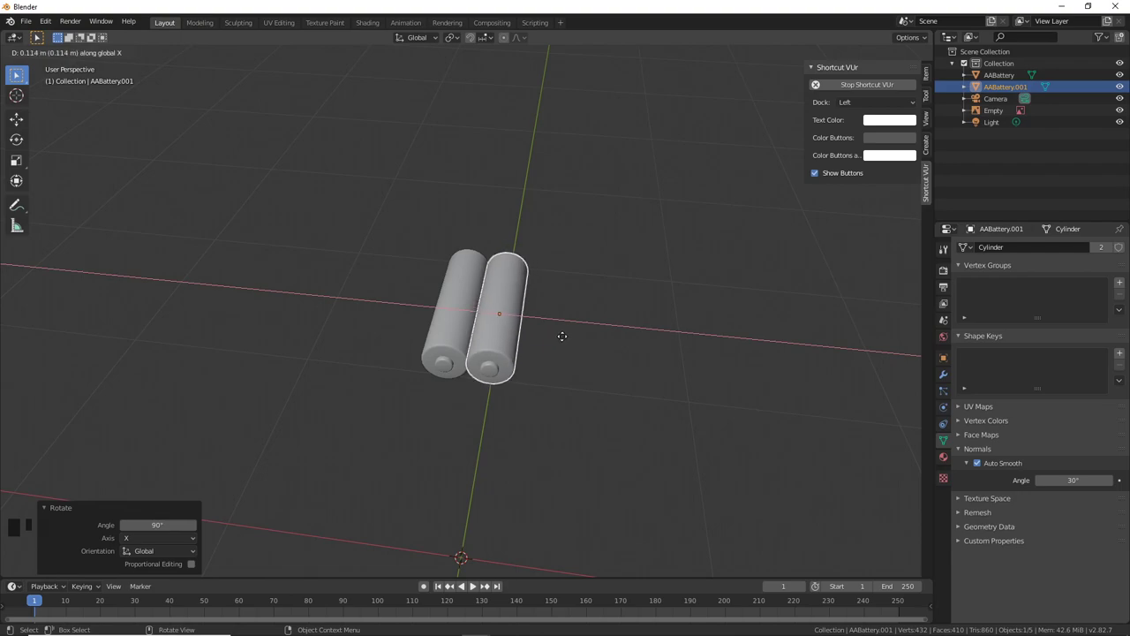
pyautogui.press('ctrl')
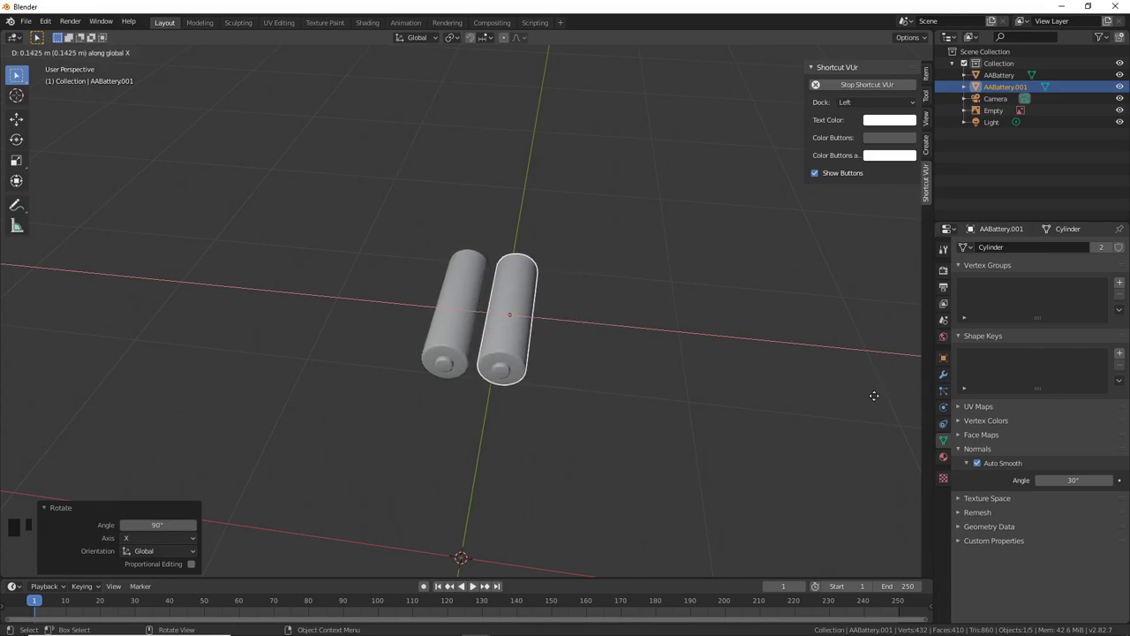
pyautogui.click(875, 397)
pyautogui.moveTo(876, 398); pyautogui.dragTo(642, 403, button='middle')
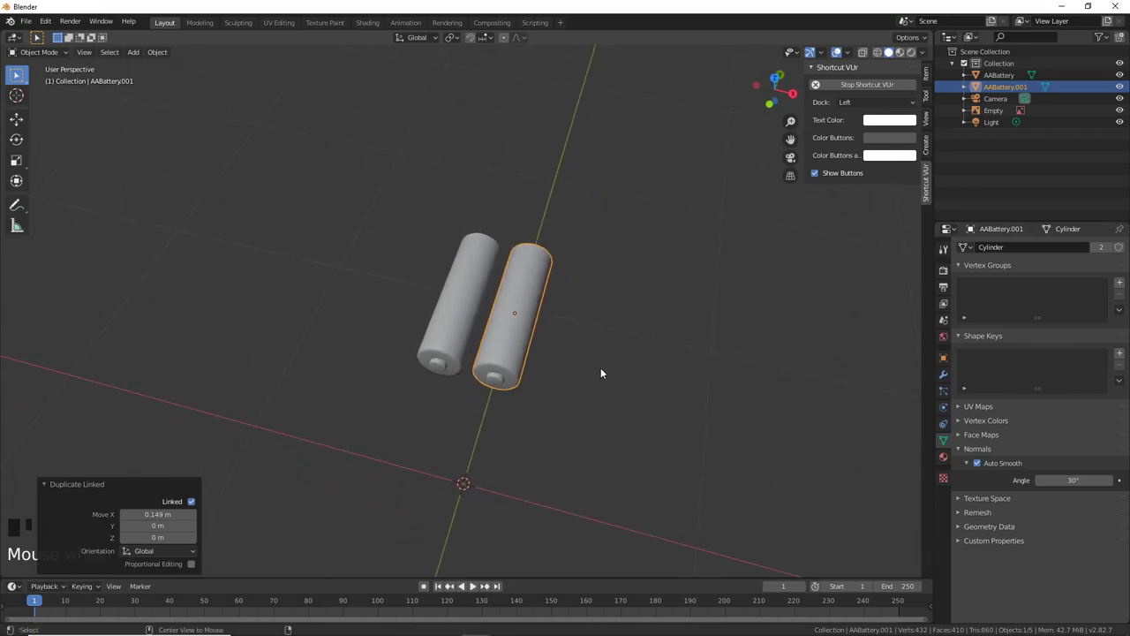
pyautogui.click(193, 516)
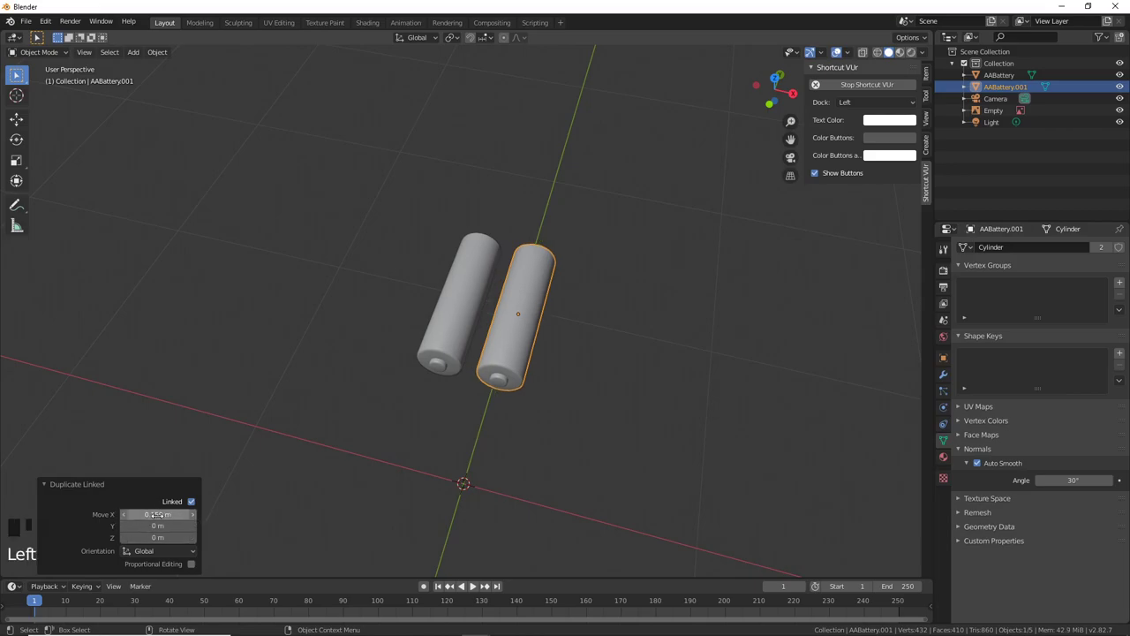
pyautogui.click(156, 514)
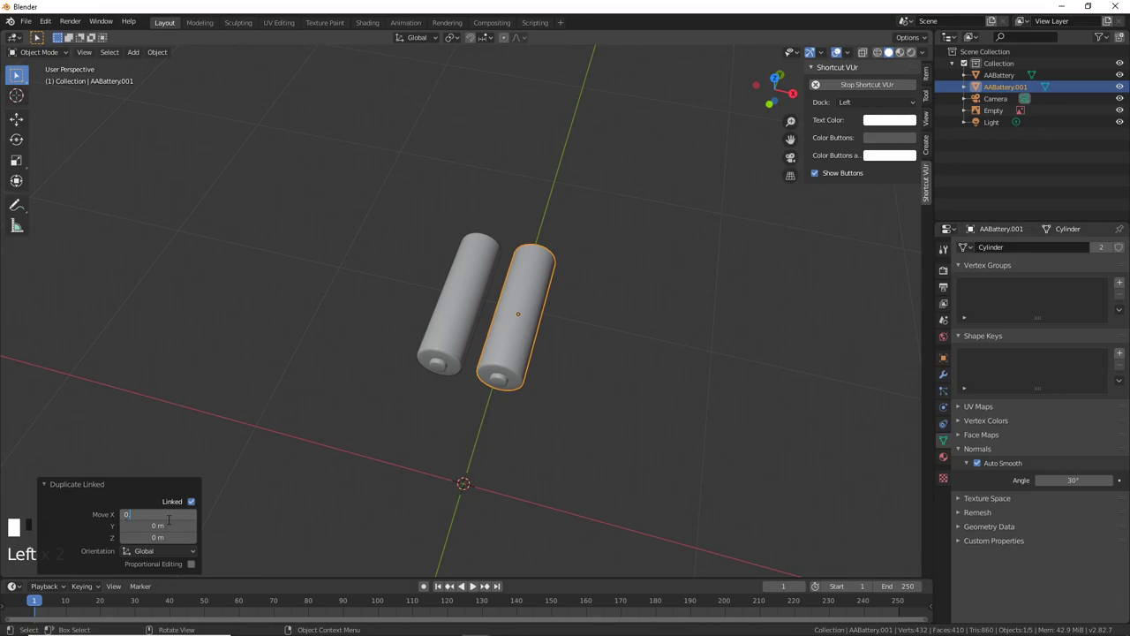
pyautogui.write('0.150')
pyautogui.press('Return')
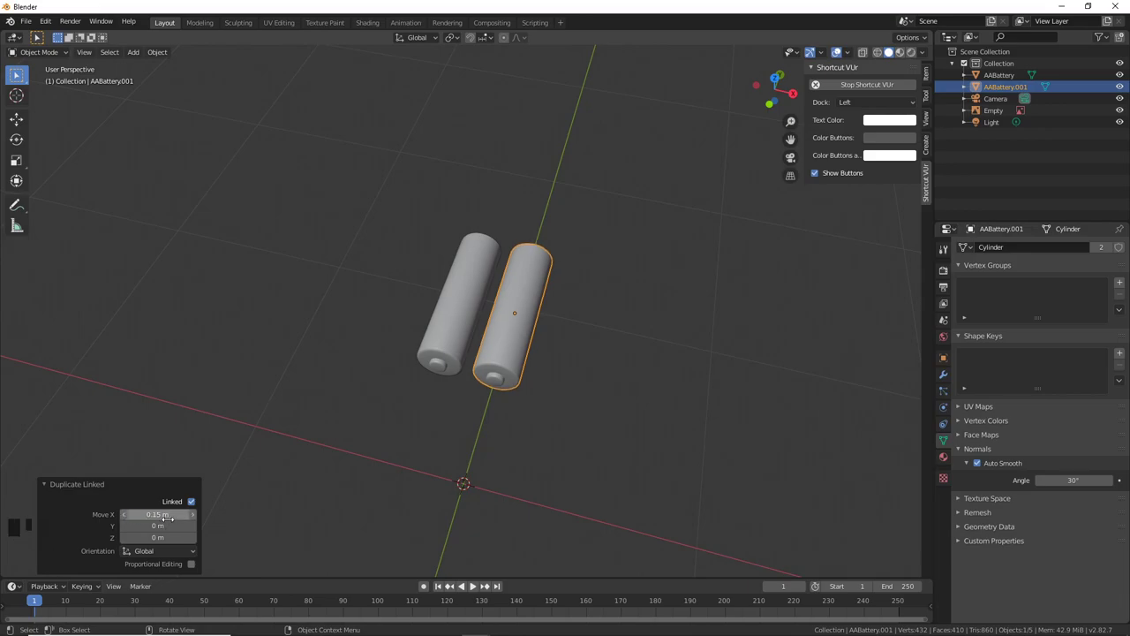
# Step: Create two more linked duplicates in the row, each offset a further 0.15 m along X
pyautogui.moveTo(515, 365); pyautogui.dragTo(483, 347, button='middle')
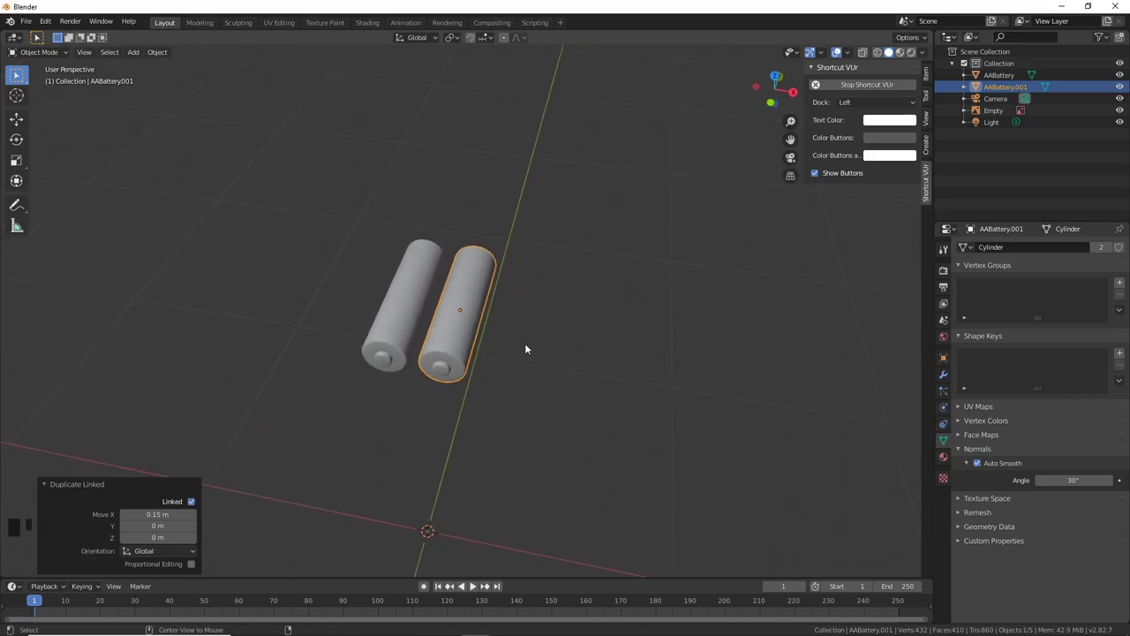
pyautogui.hotkey('alt', 'd')
pyautogui.press('x')
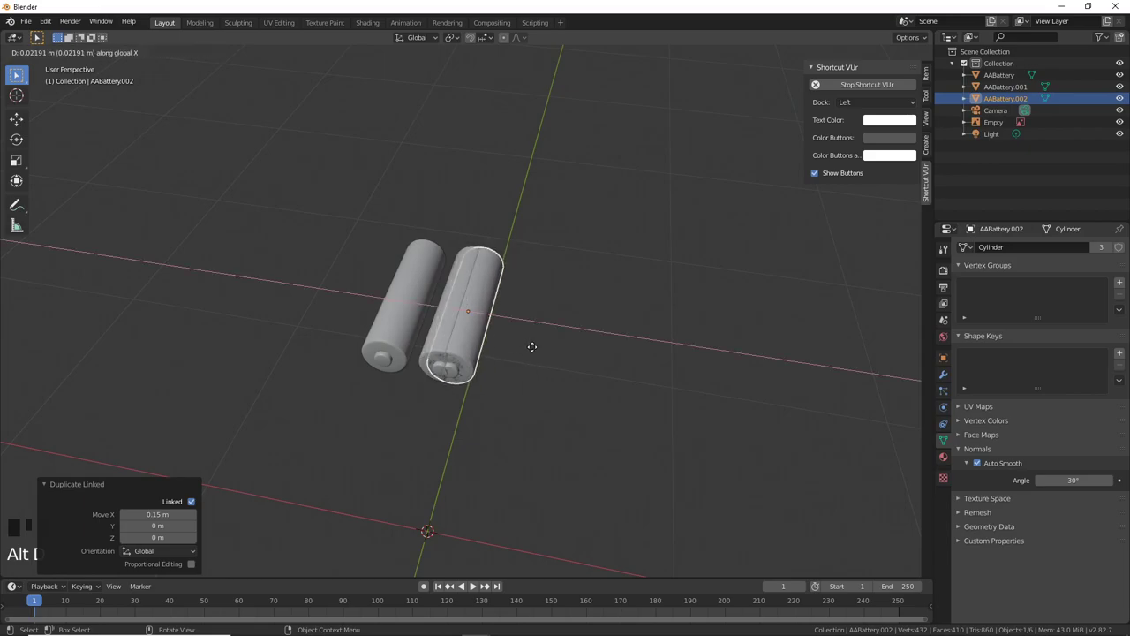
pyautogui.write('0.15')
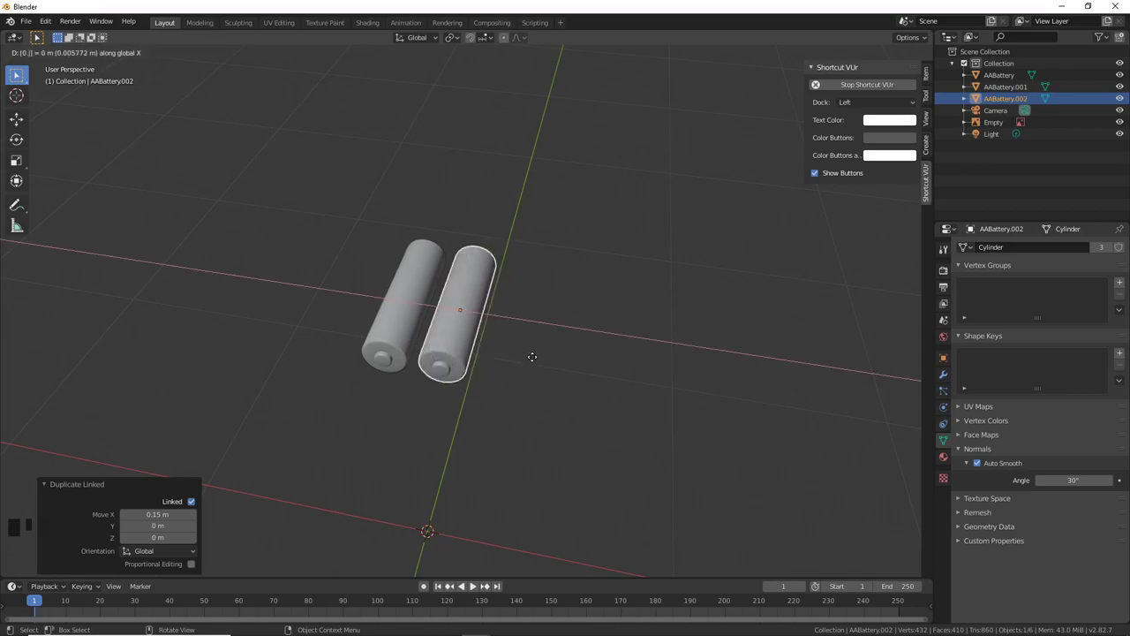
pyautogui.press('Return')
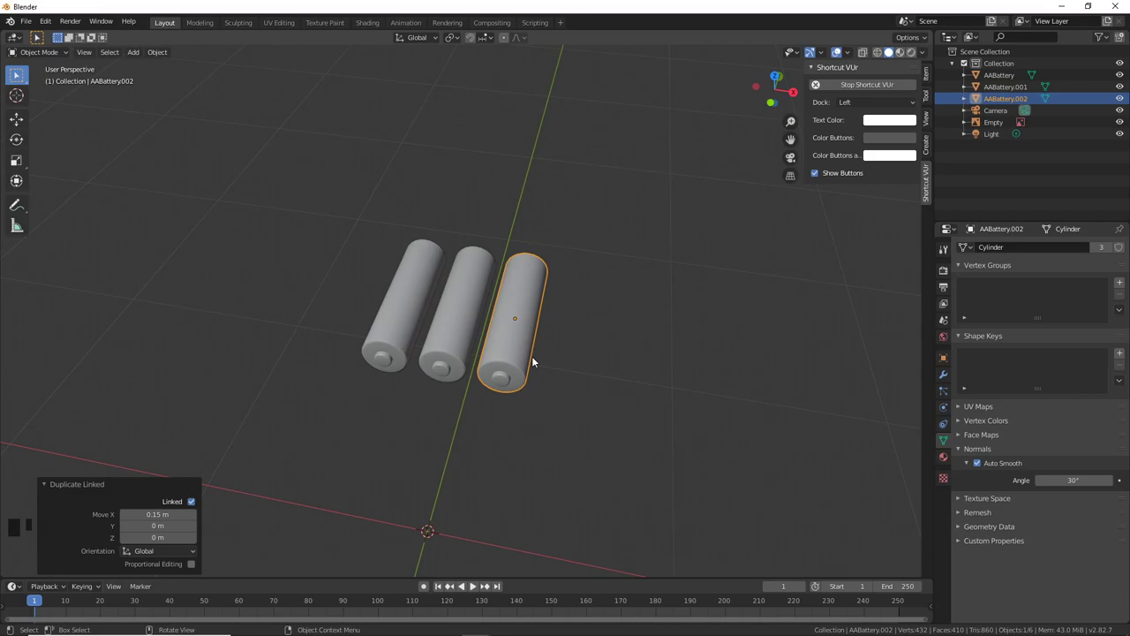
pyautogui.hotkey('alt', 'd')
pyautogui.press('x')
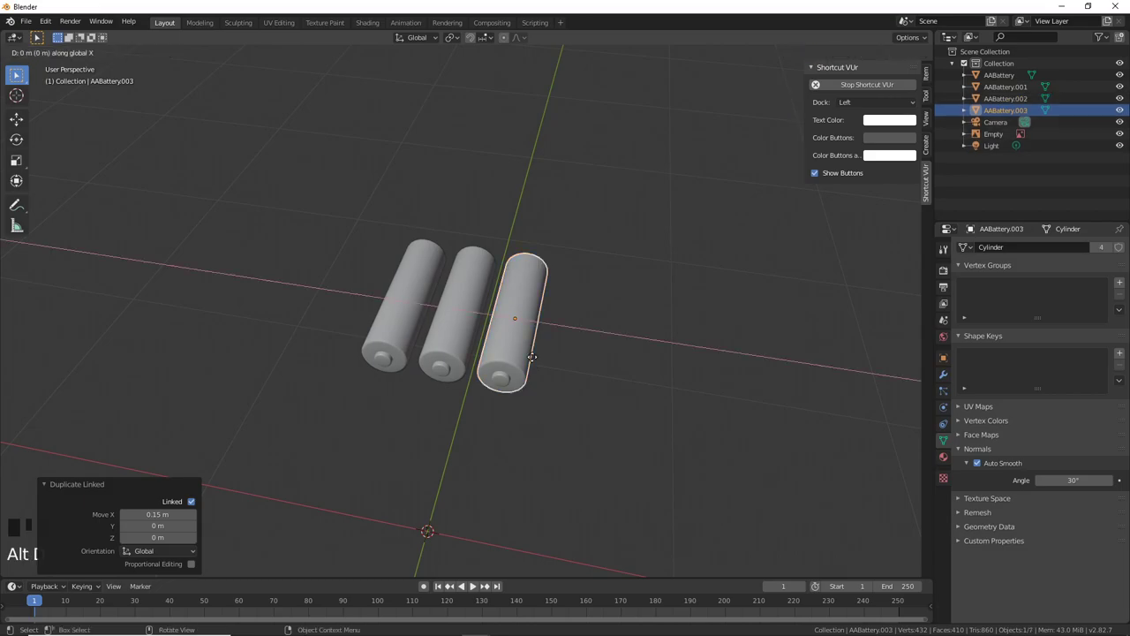
pyautogui.click(531, 356)
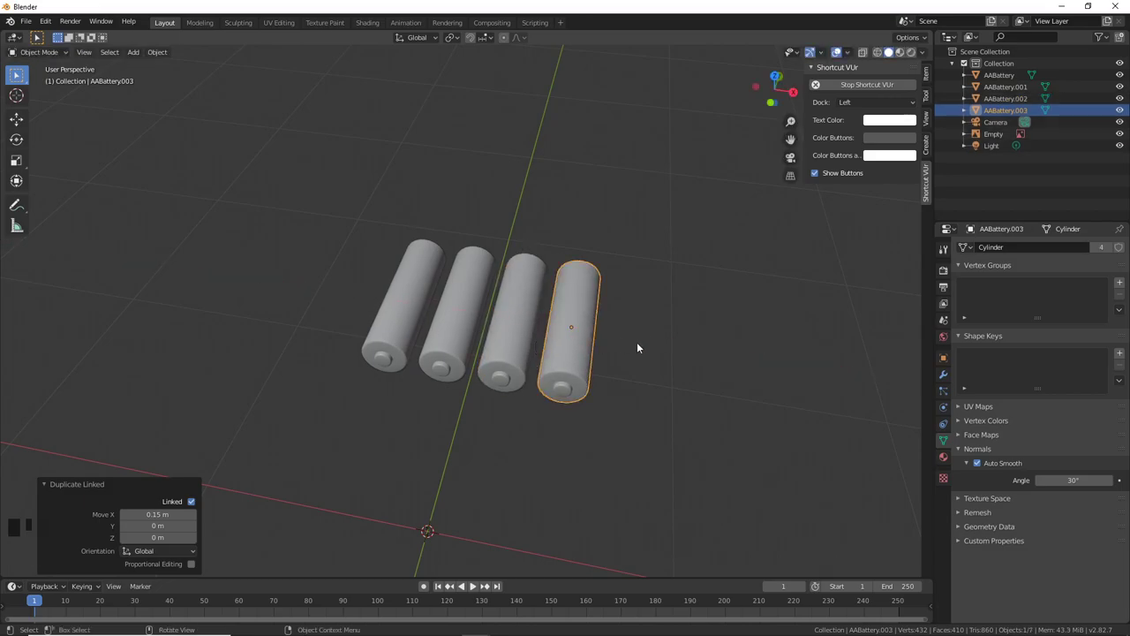
# Step: Examine the row of four batteries from several angles, selecting individual batteries to check them
pyautogui.moveTo(637, 342); pyautogui.dragTo(402, 403, button='middle')
pyautogui.scroll(2, 380, 391)
pyautogui.click(353, 379)
pyautogui.click(413, 378)
pyautogui.click(484, 371)
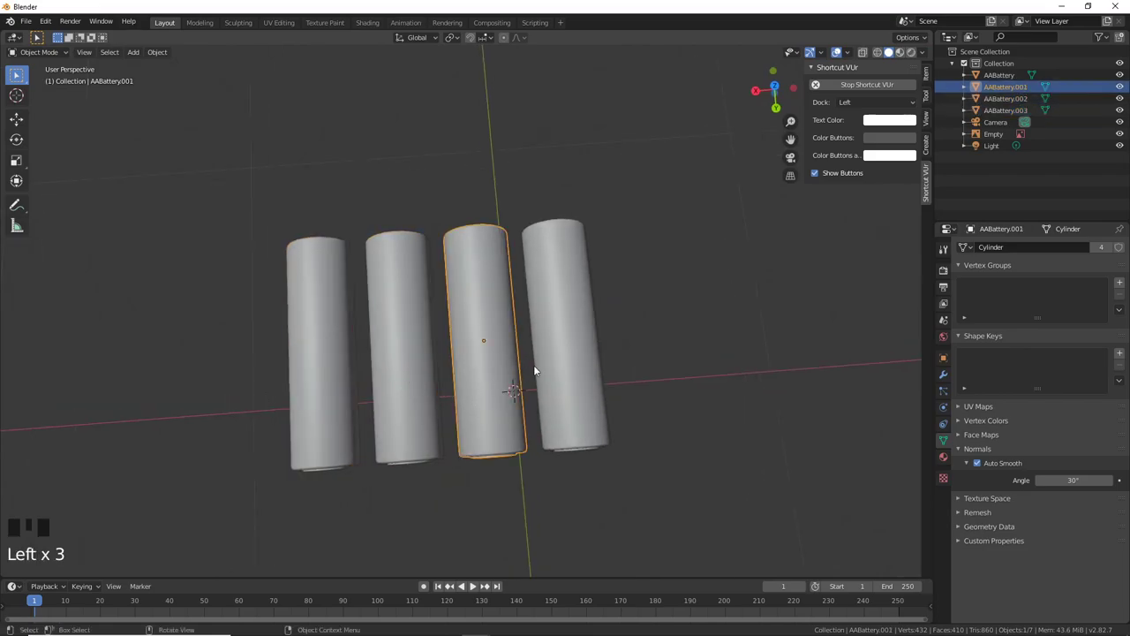
pyautogui.click(561, 353)
pyautogui.click(306, 400)
pyautogui.moveTo(436, 391); pyautogui.dragTo(535, 341, button='middle')
pyautogui.scroll(2, 500, 382)
pyautogui.scroll(2, 598, 385)
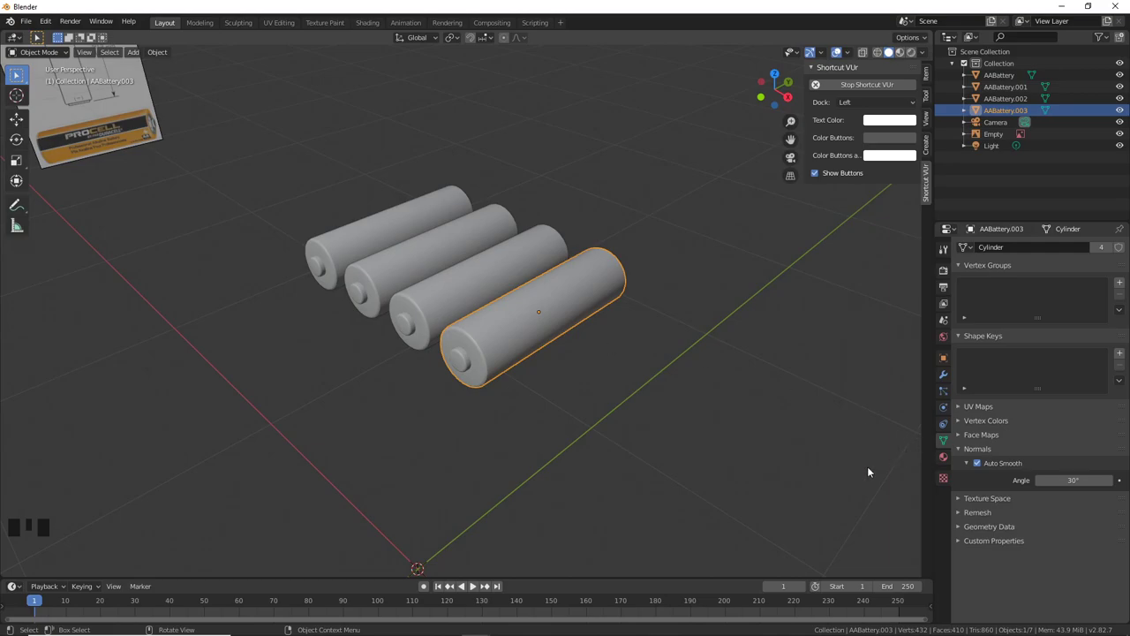
# Step: Add the original battery to the selection and create a new material for the linked batteries
pyautogui.click(943, 457)
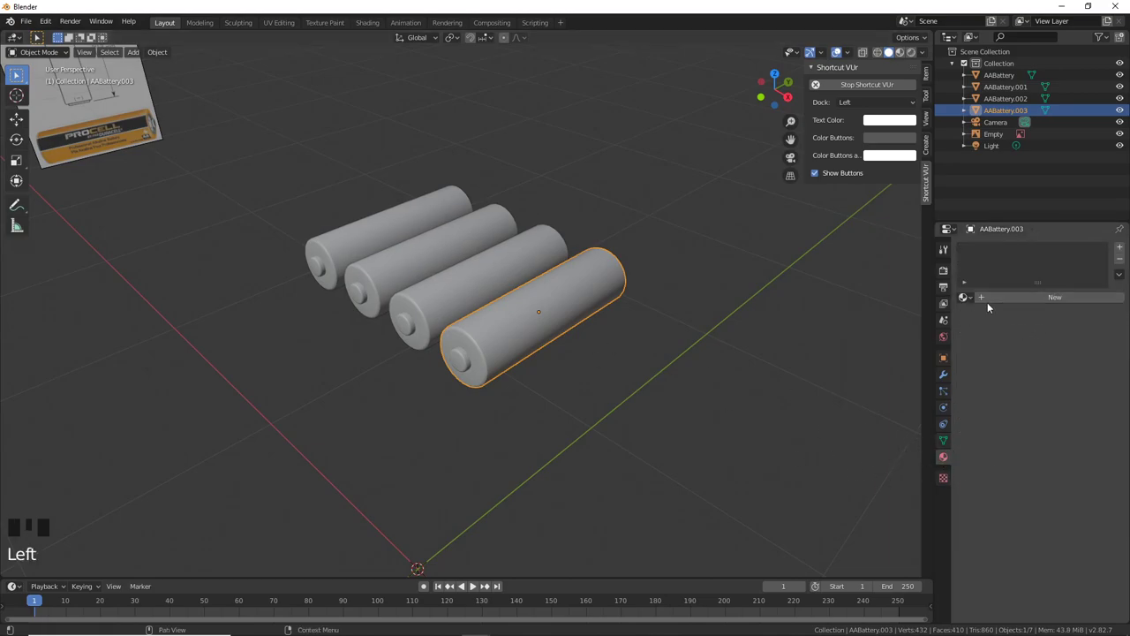
pyautogui.click(386, 233)
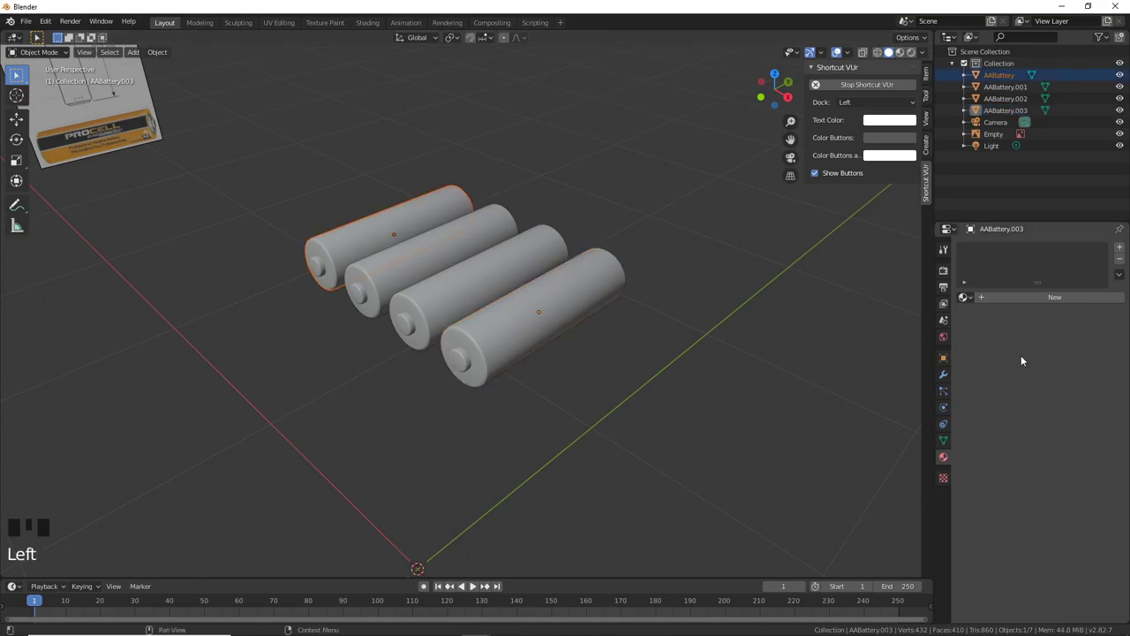
pyautogui.click(1019, 301)
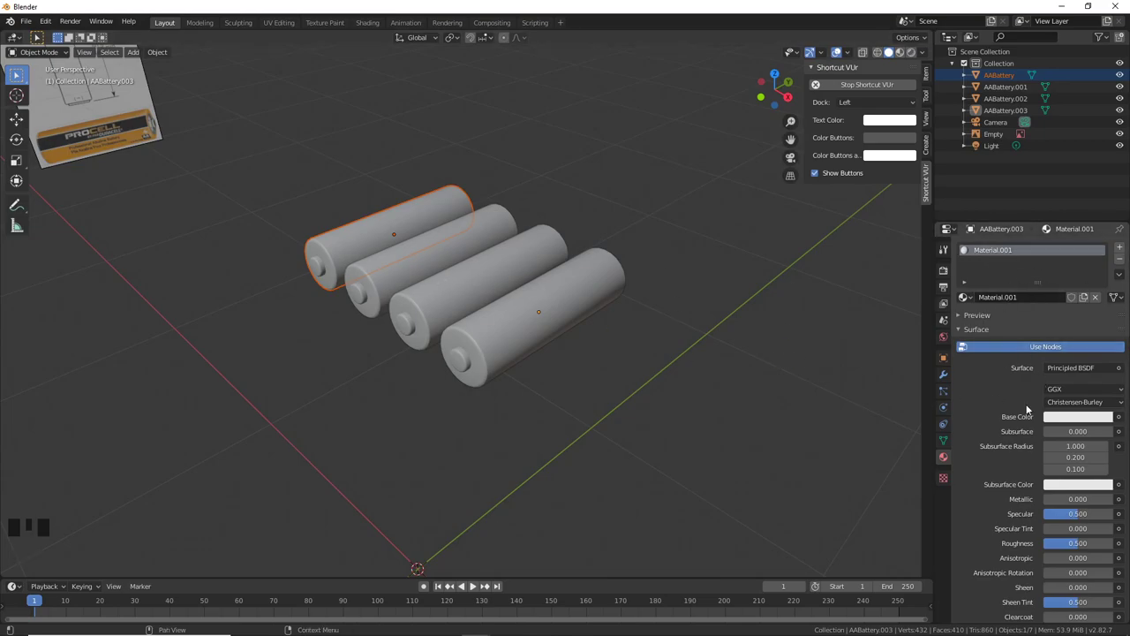
pyautogui.scroll(-20, 993, 434)
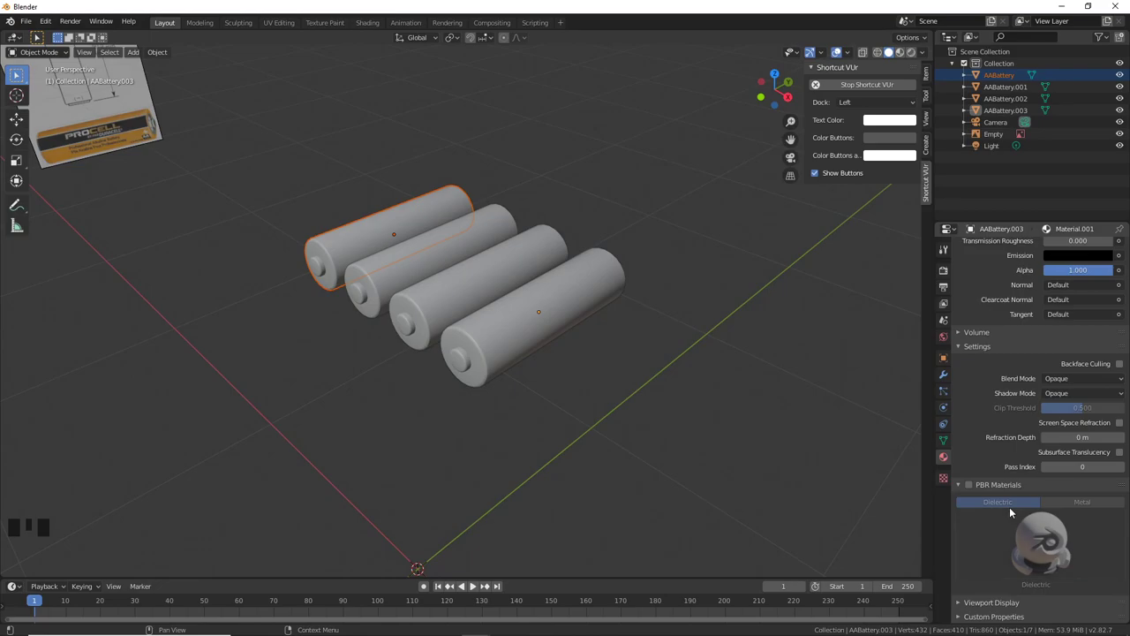
# Step: Open the add-ons preferences and move their window into the viewport area
pyautogui.click(45, 21)
pyautogui.click(80, 190)
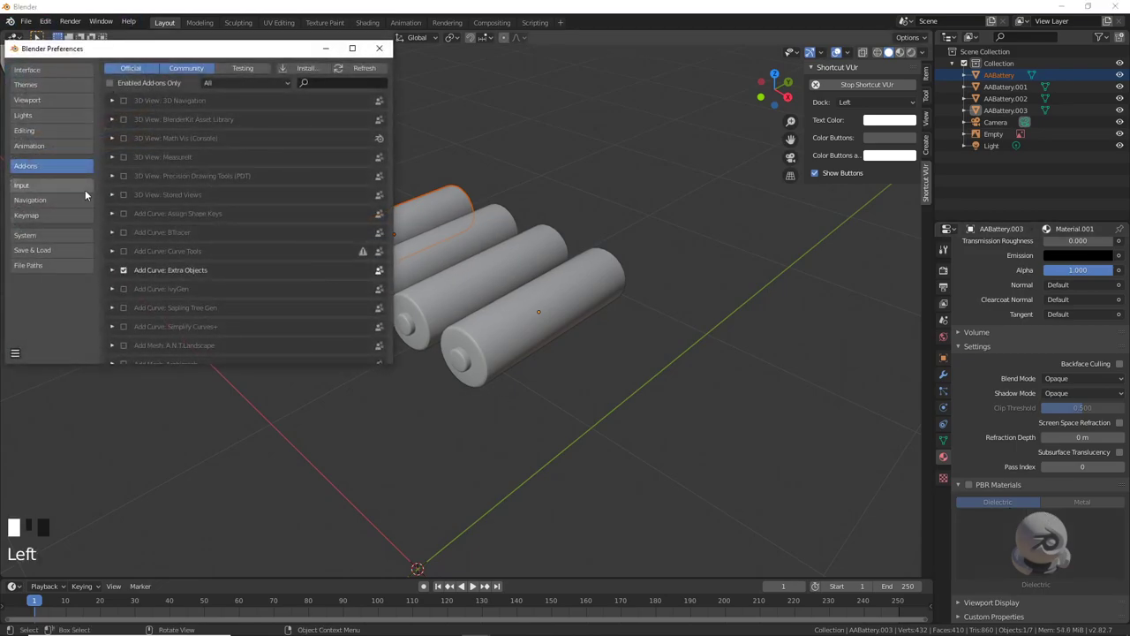
pyautogui.moveTo(265, 47); pyautogui.dragTo(331, 86)
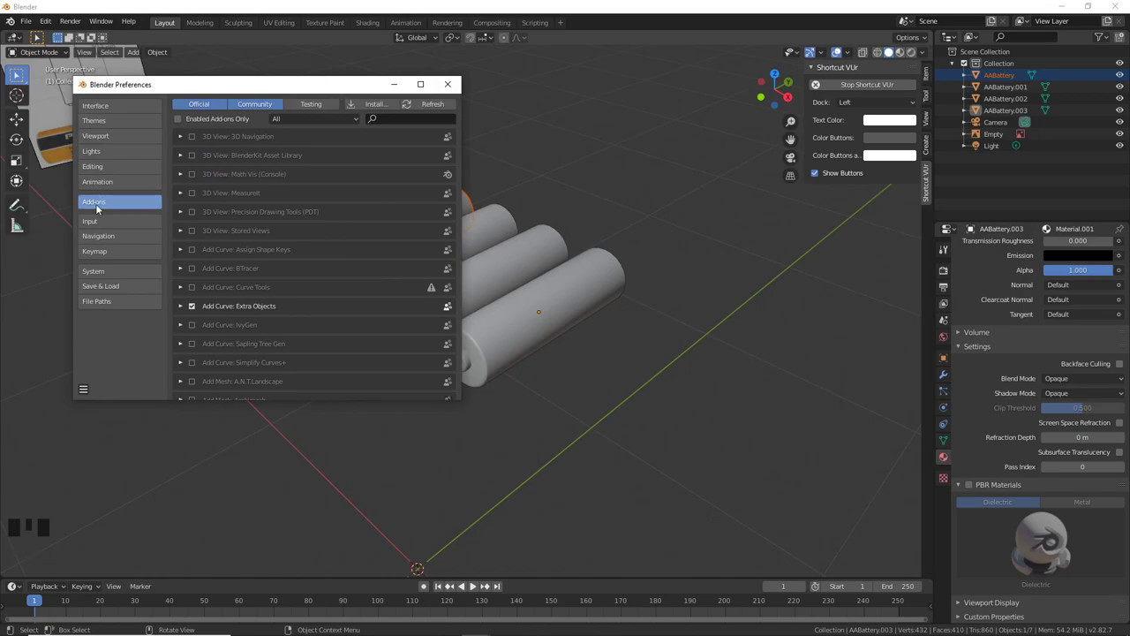
# Step: Switch to the web browser and view the 3d-wolf.com PBR Materials page and its address, followed by the SUN POWER LOGO image results
pyautogui.moveTo(415, 629)
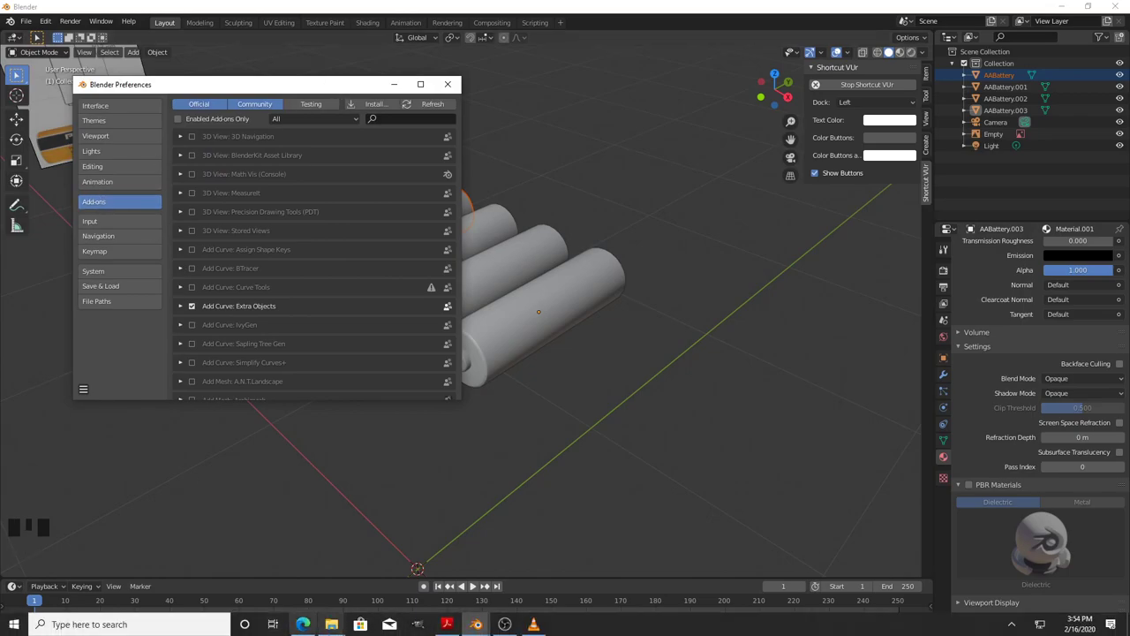
pyautogui.click(303, 625)
pyautogui.click(63, 11)
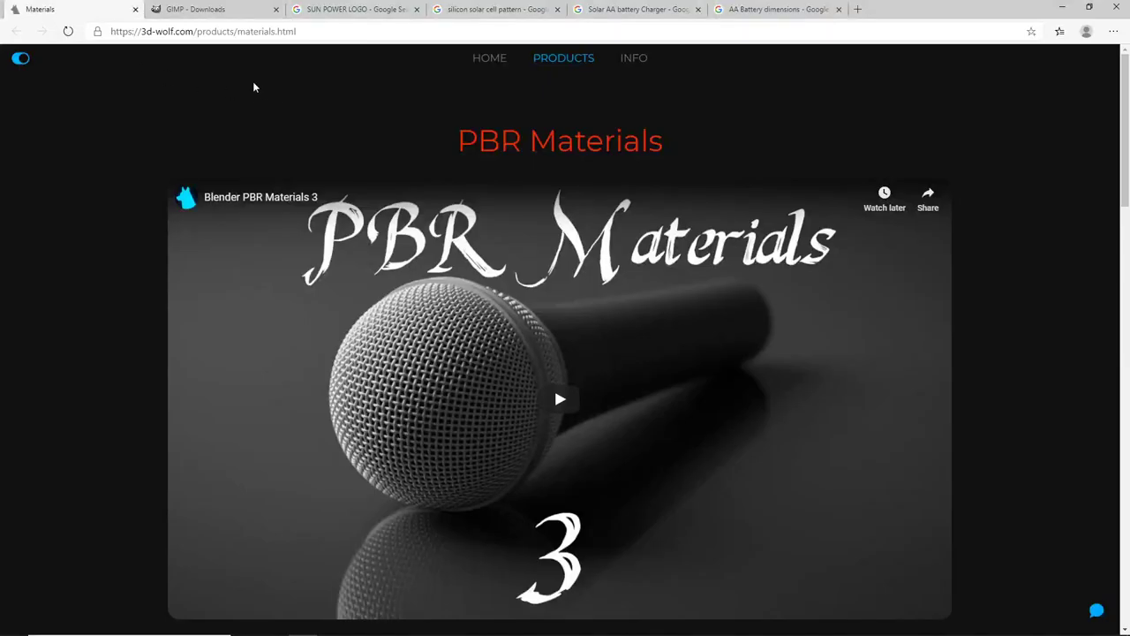
pyautogui.click(319, 36)
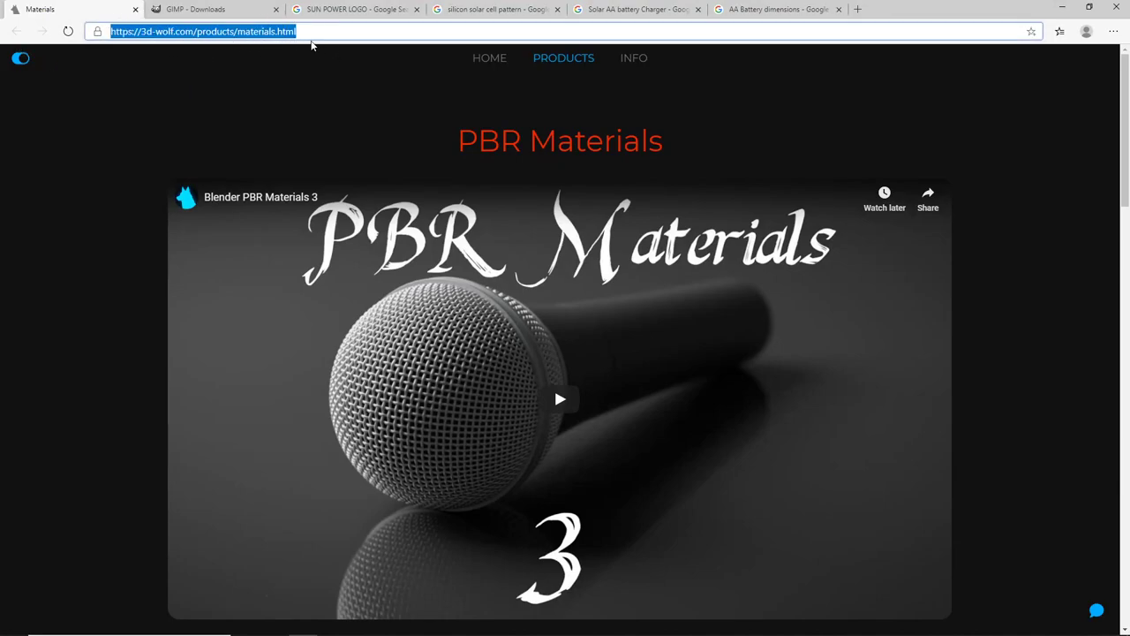
pyautogui.click(309, 11)
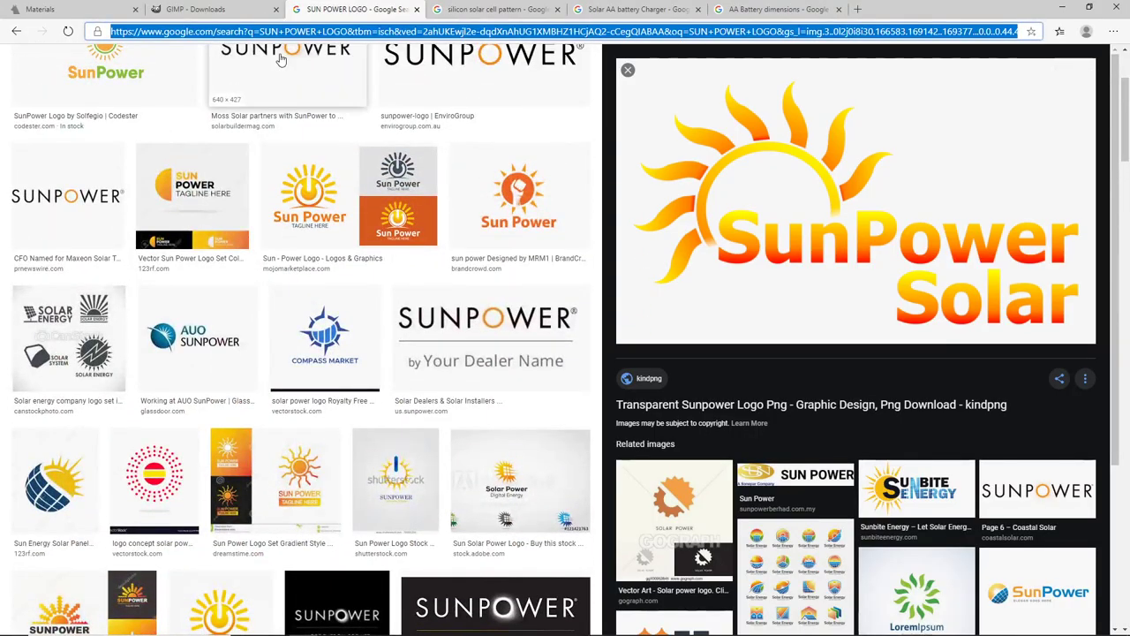
# Step: Search the web for "pbr materials blender" and open the PBR Materials - Wolf result on 3d-wolf.com
pyautogui.write('pbr ma')
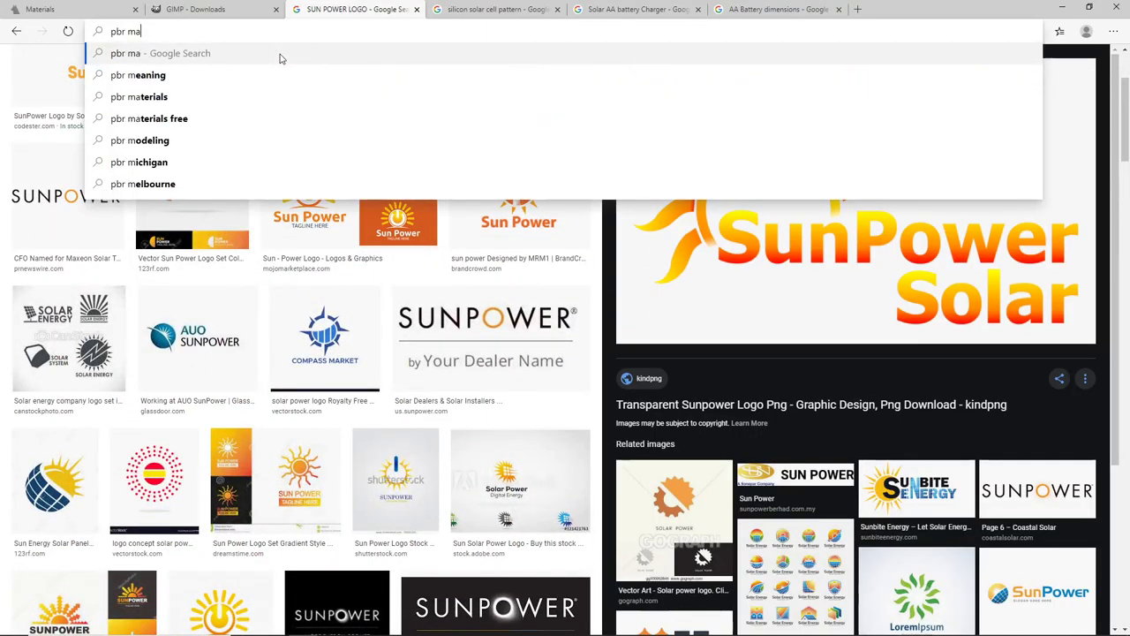
pyautogui.write('terials blender')
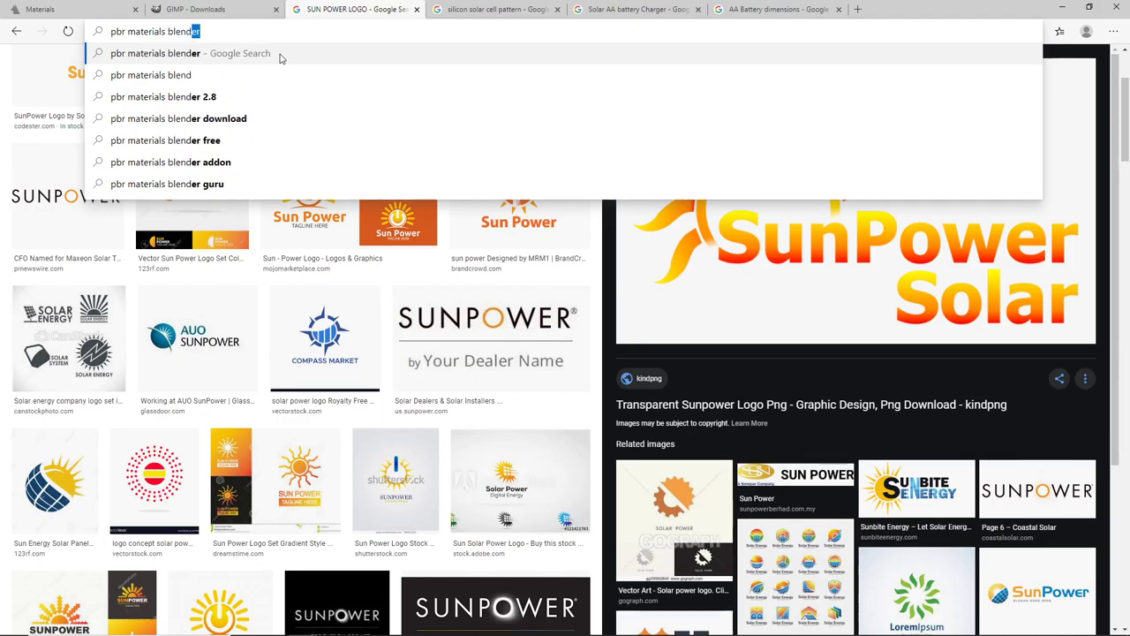
pyautogui.click(281, 57)
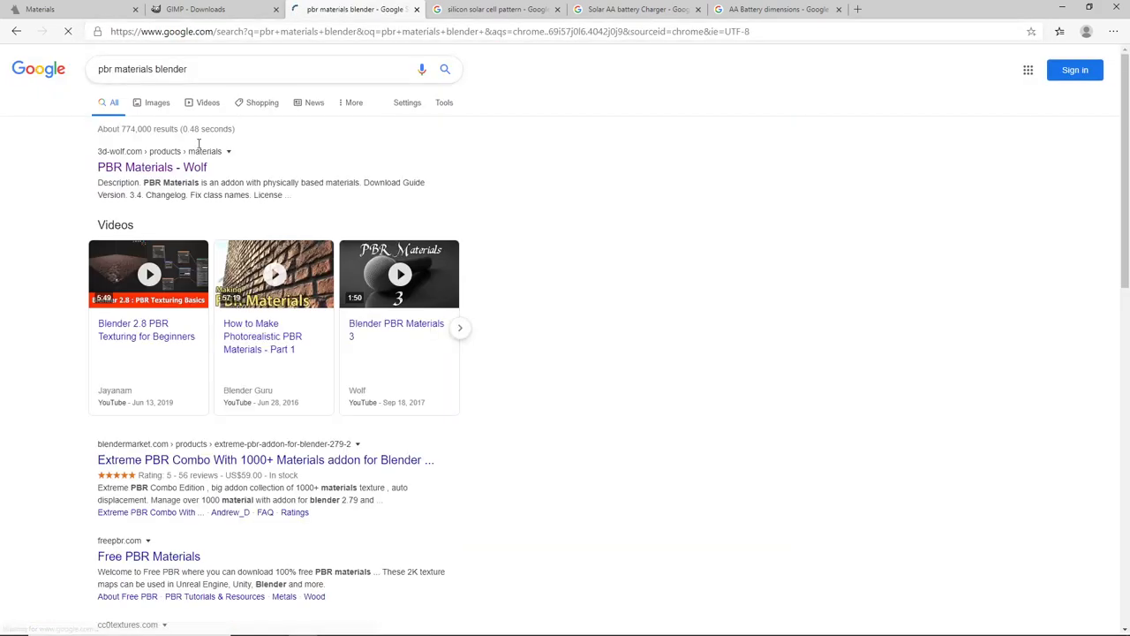
pyautogui.click(124, 169)
# Step: Download the PBR Materials add-on from its product page and return to Blender
pyautogui.scroll(-3, 706, 320)
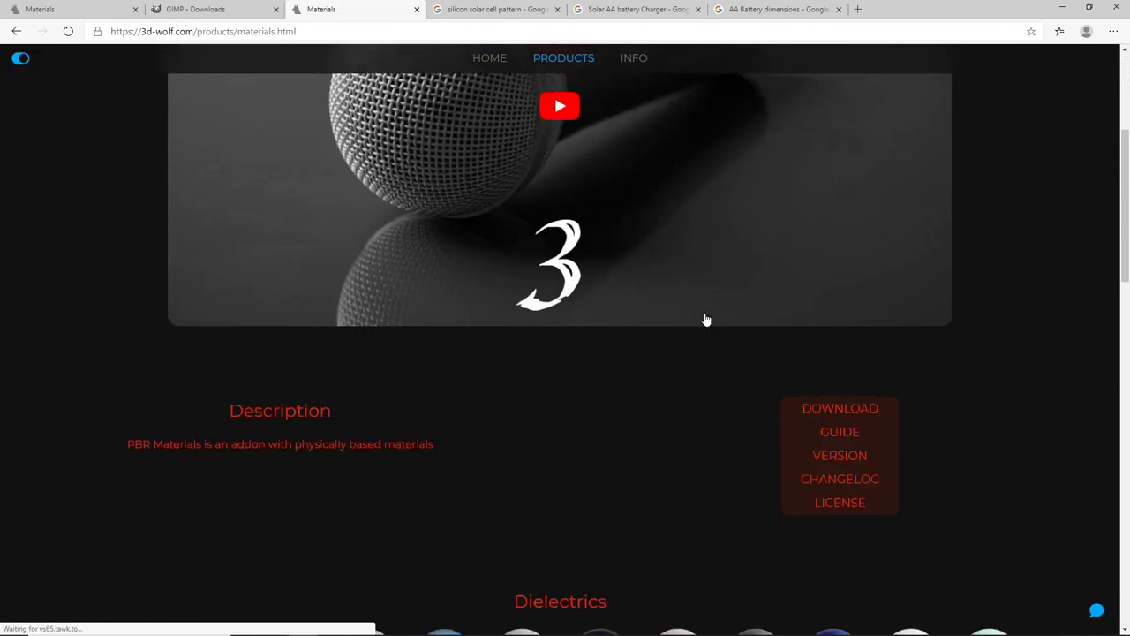
pyautogui.scroll(-6, 706, 320)
pyautogui.scroll(5, 868, 317)
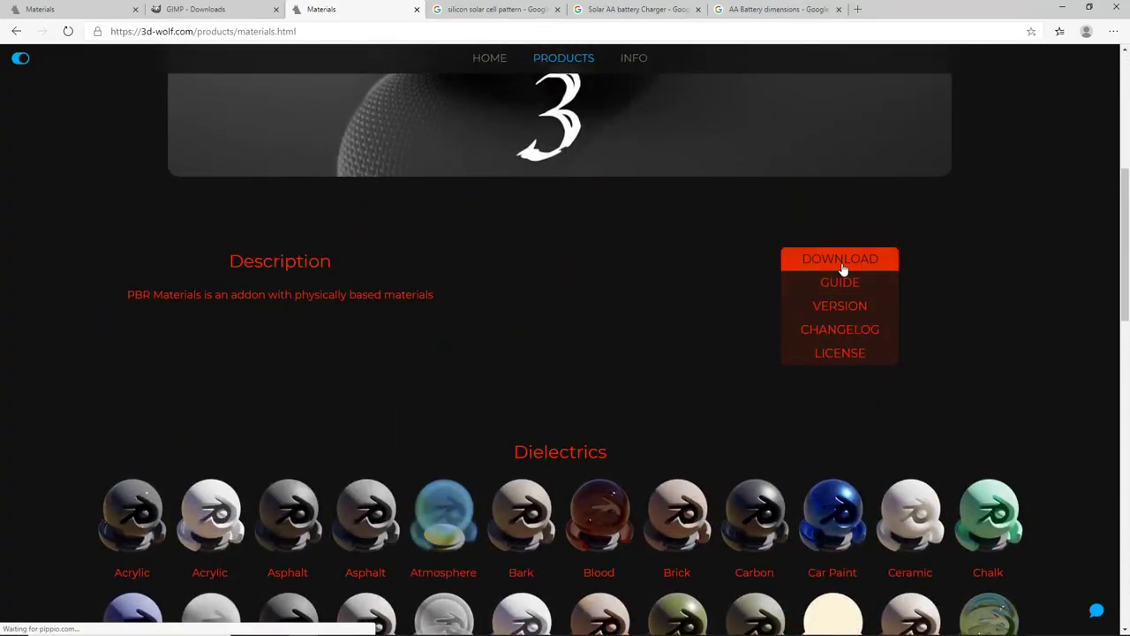
pyautogui.click(854, 263)
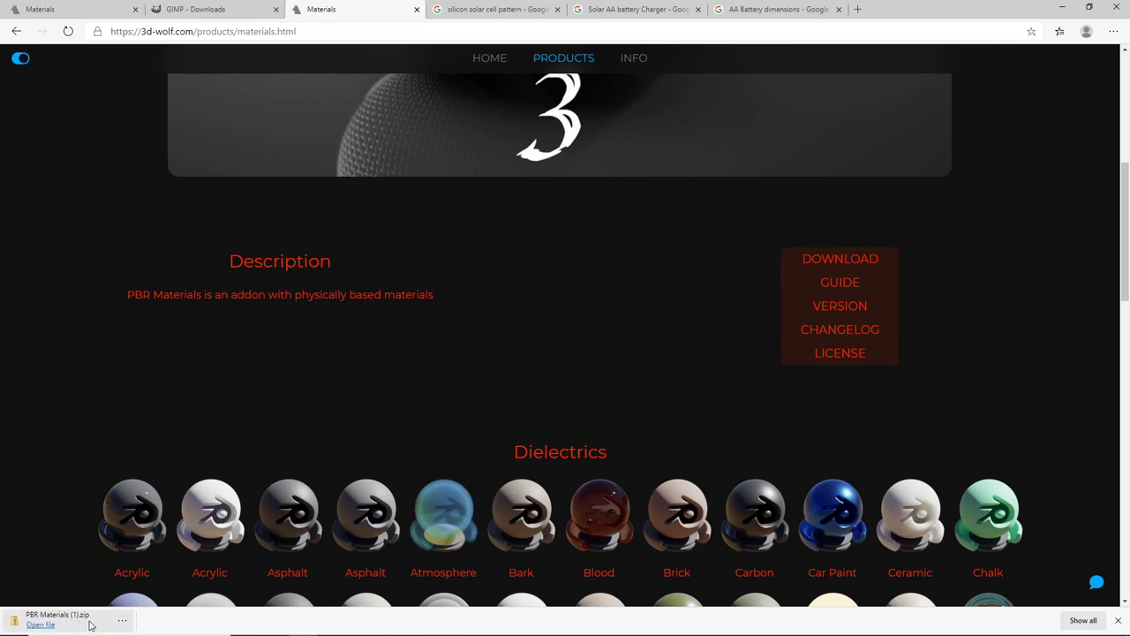
pyautogui.click(1068, 8)
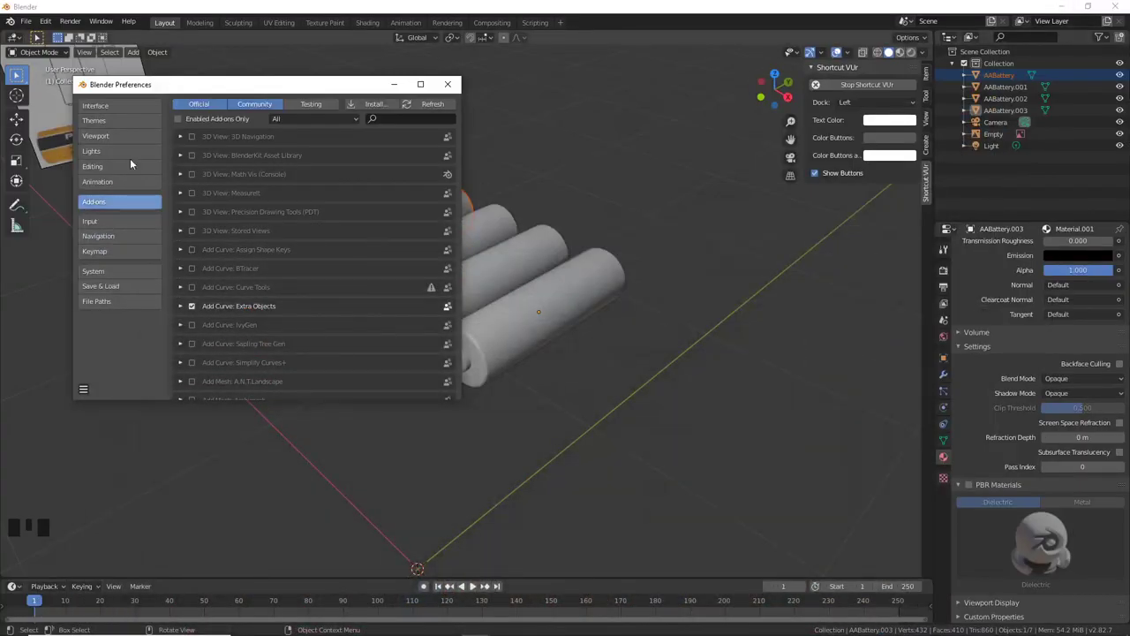
pyautogui.click(384, 106)
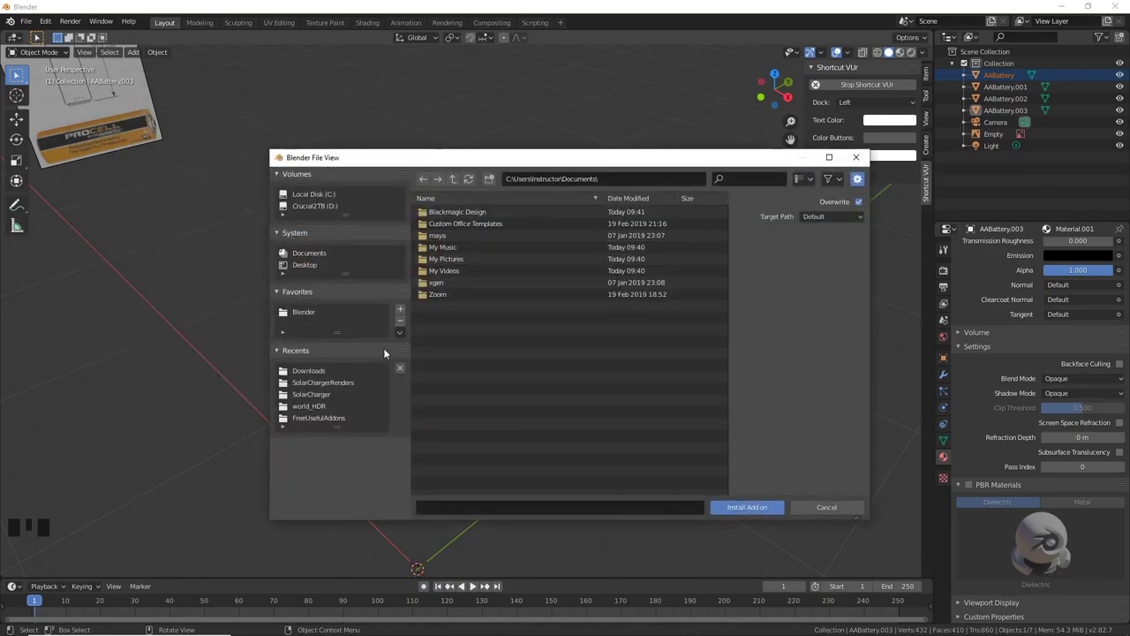
pyautogui.click(311, 371)
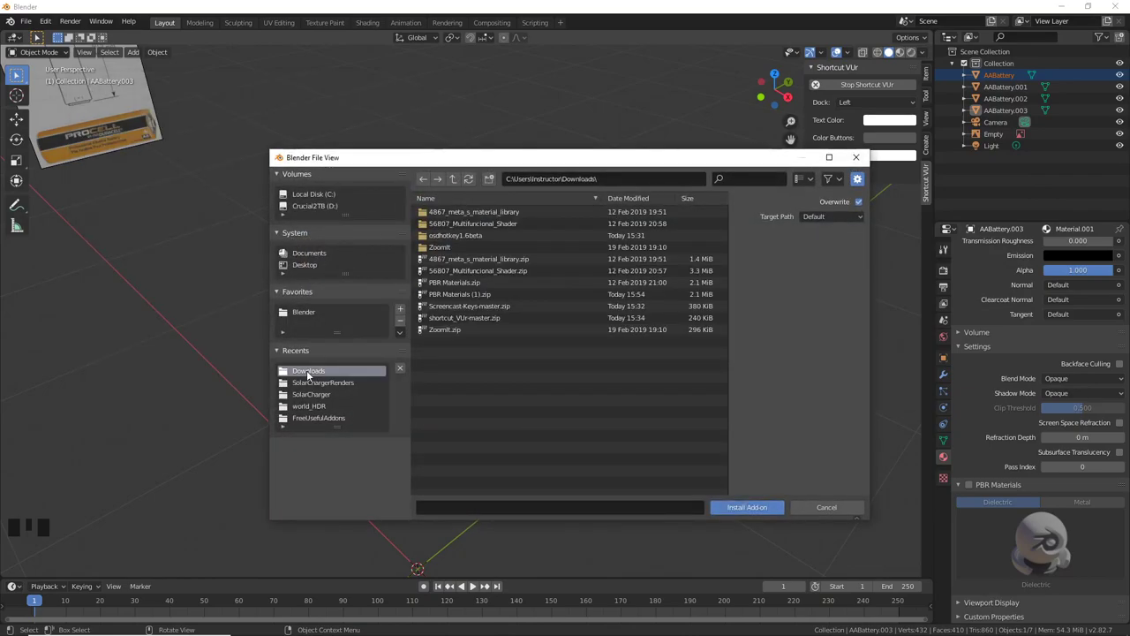
pyautogui.click(454, 282)
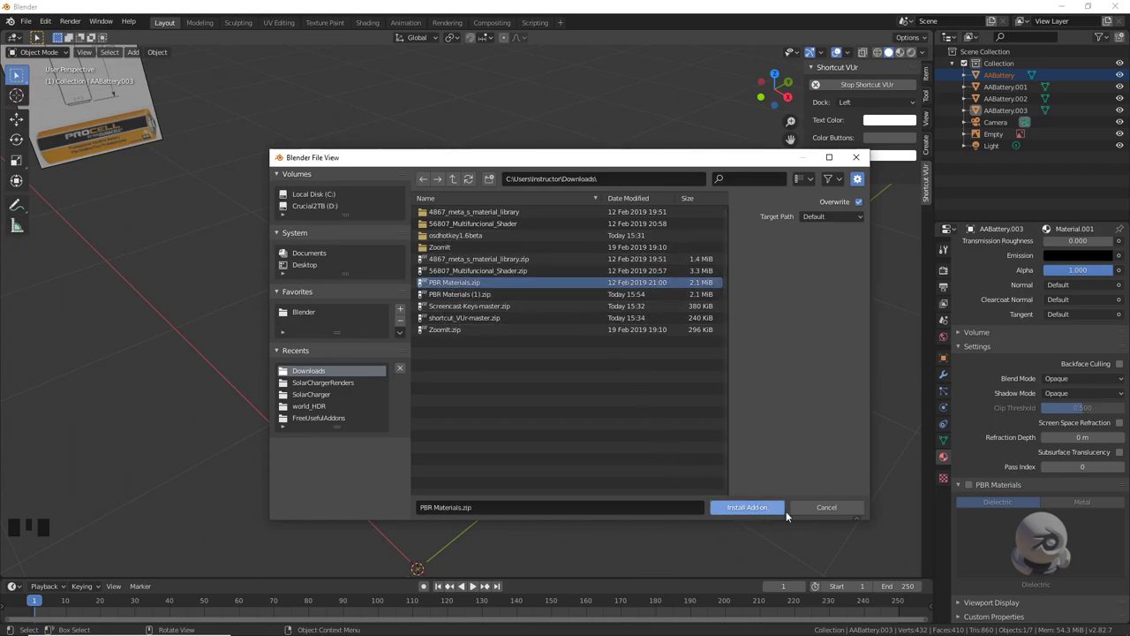
pyautogui.click(821, 509)
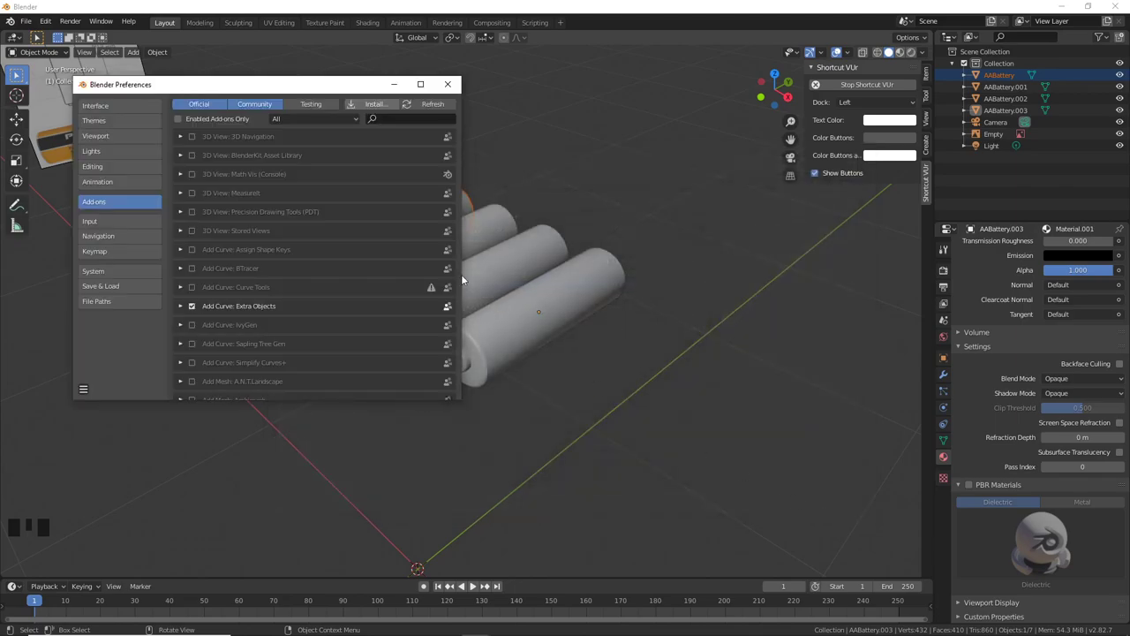
# Step: Search the add-ons for "pbr" and minimise the preferences window
pyautogui.write('pb')
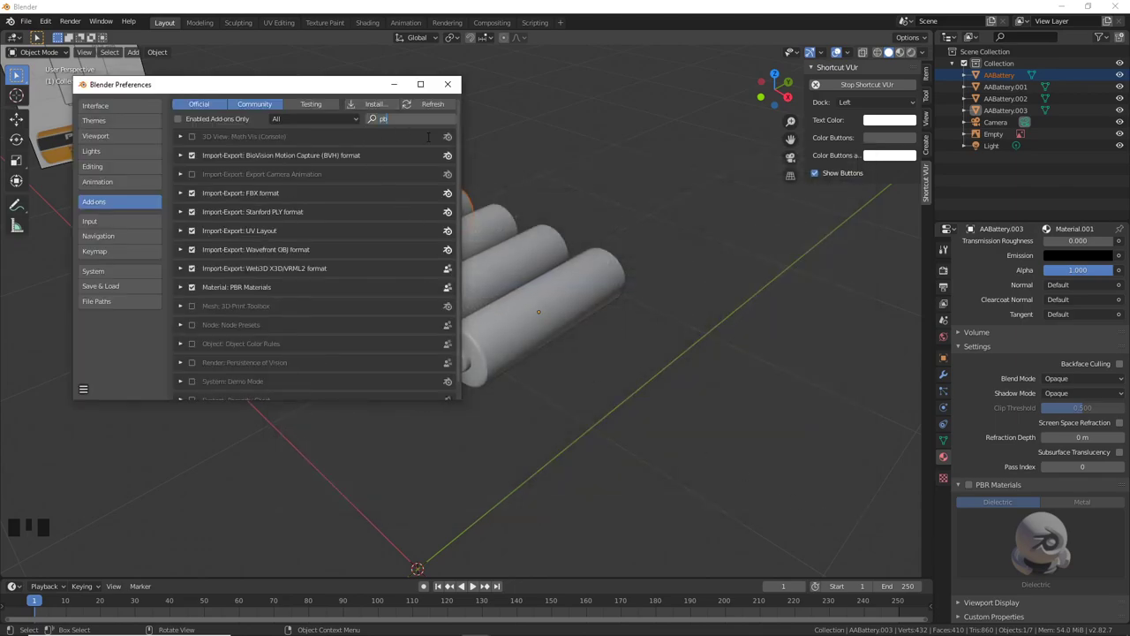
pyautogui.write('r')
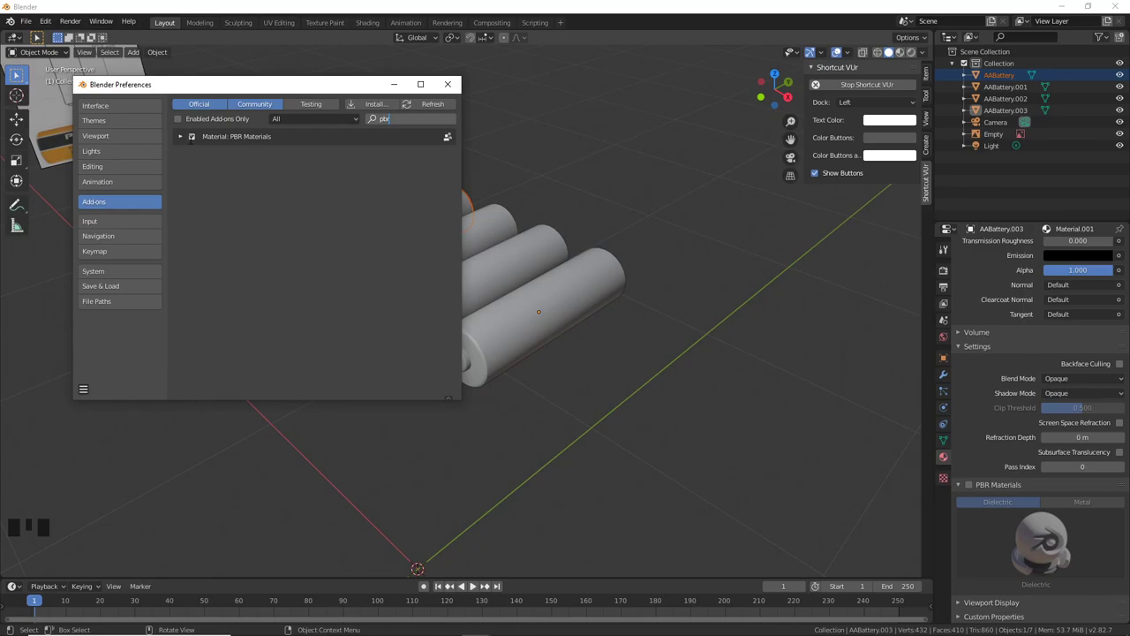
pyautogui.click(392, 84)
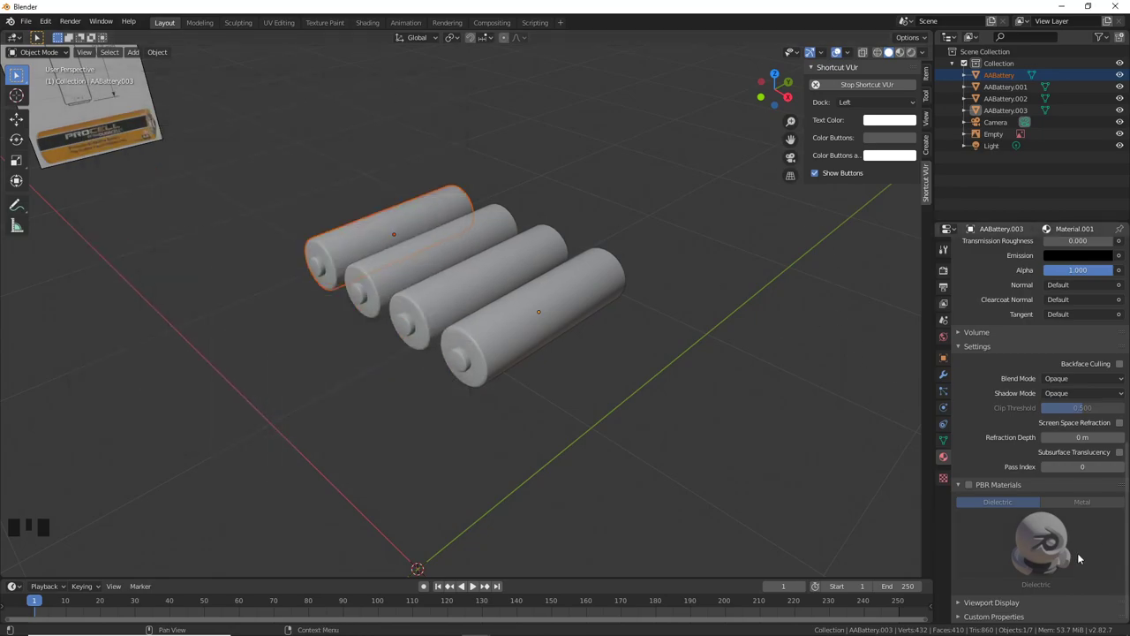
# Step: Look over the shared battery material's surface settings and select only the original battery at the end of the row
pyautogui.scroll(17, 1035, 459)
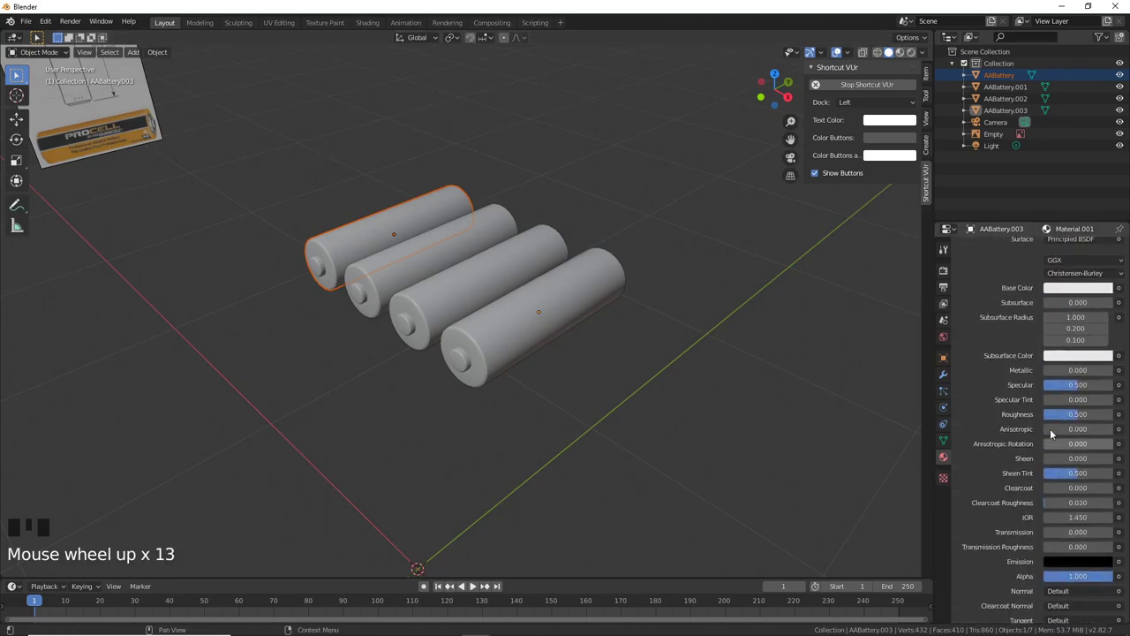
pyautogui.scroll(-6, 1068, 440)
pyautogui.scroll(5, 1068, 439)
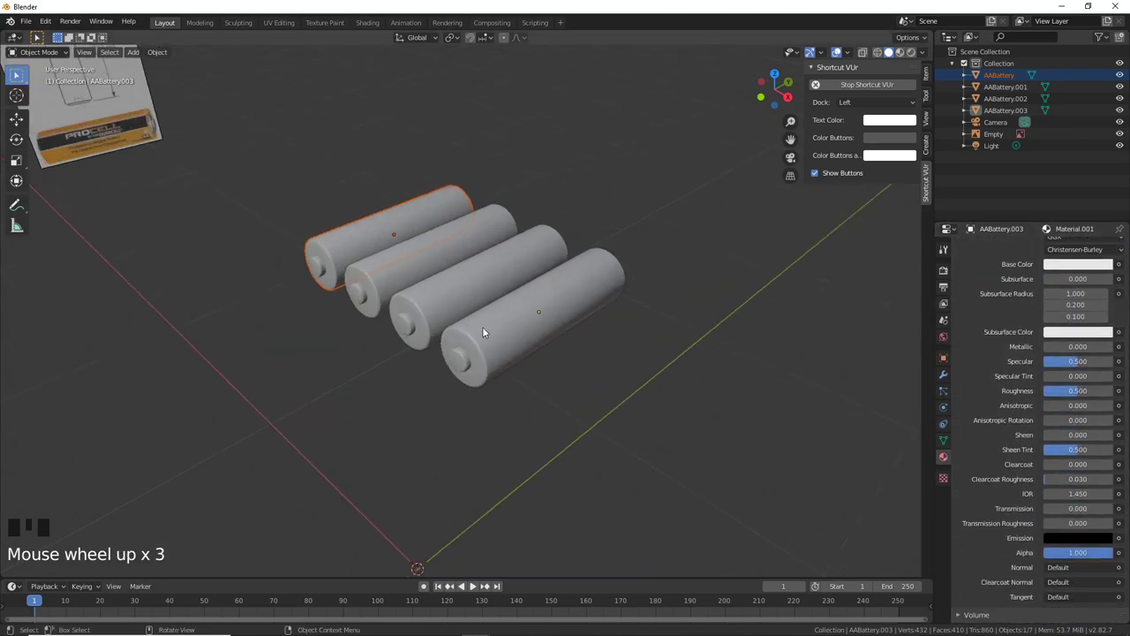
pyautogui.scroll(-3, 591, 372)
pyautogui.keyDown('shift'); pyautogui.moveTo(591, 373); pyautogui.dragTo(552, 347, button='middle'); pyautogui.keyUp('shift')
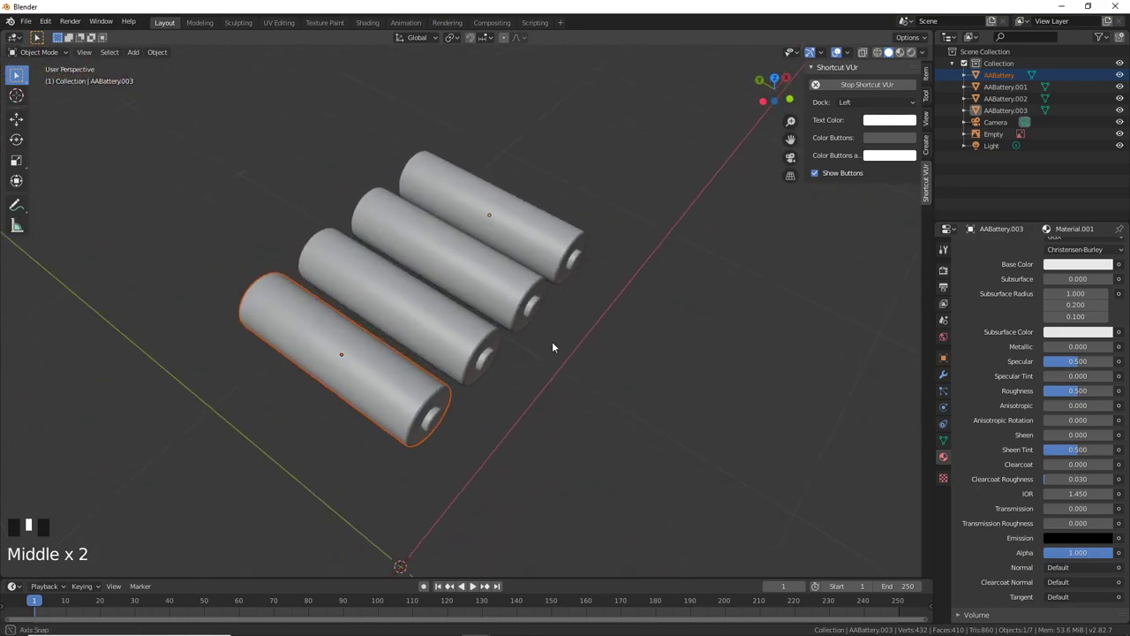
pyautogui.scroll(2, 491, 348)
pyautogui.click(271, 347)
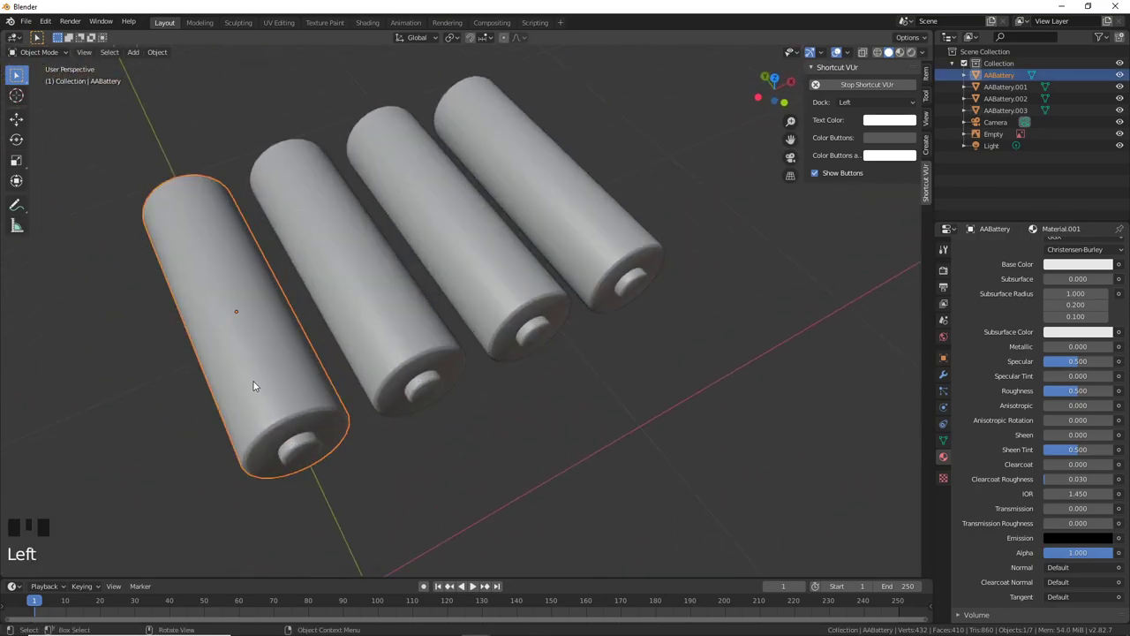
pyautogui.scroll(-3, 264, 382)
pyautogui.click(400, 391)
pyautogui.click(421, 369)
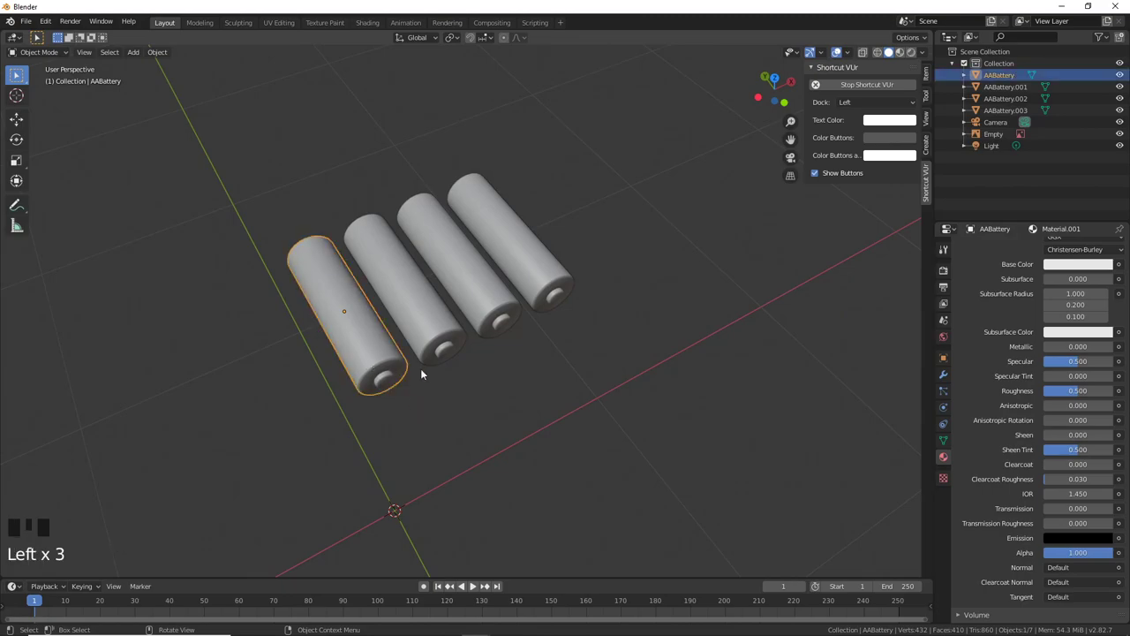
pyautogui.moveTo(420, 368); pyautogui.dragTo(448, 374, button='middle')
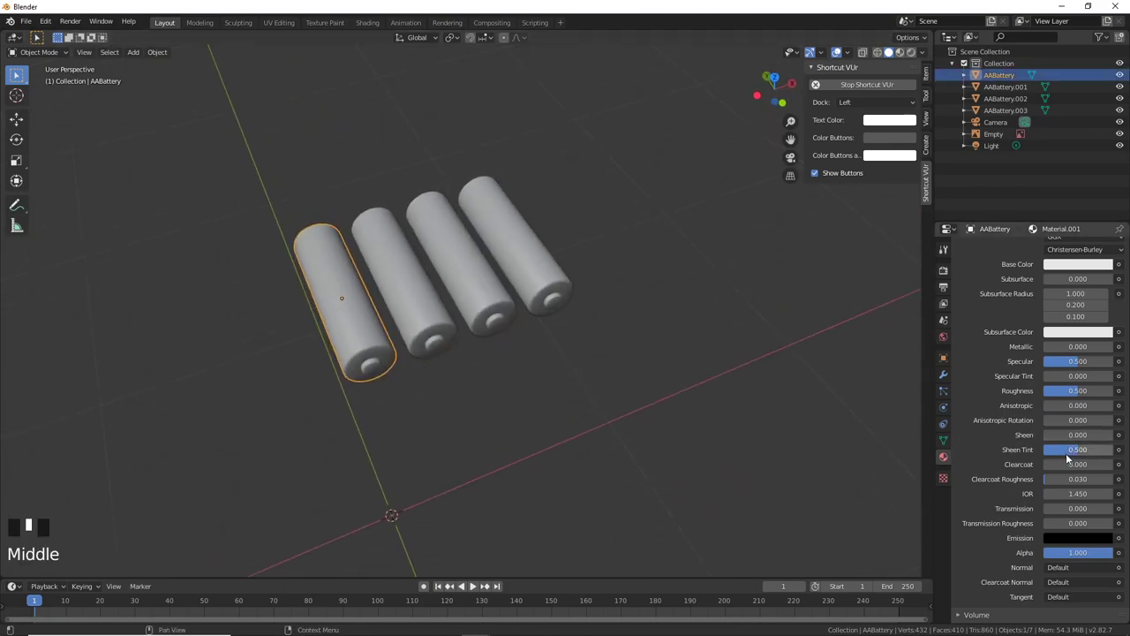
# Step: Enable PBR Materials for the battery's material and choose the Car Paint dielectric
pyautogui.scroll(-13, 1062, 455)
pyautogui.click(999, 500)
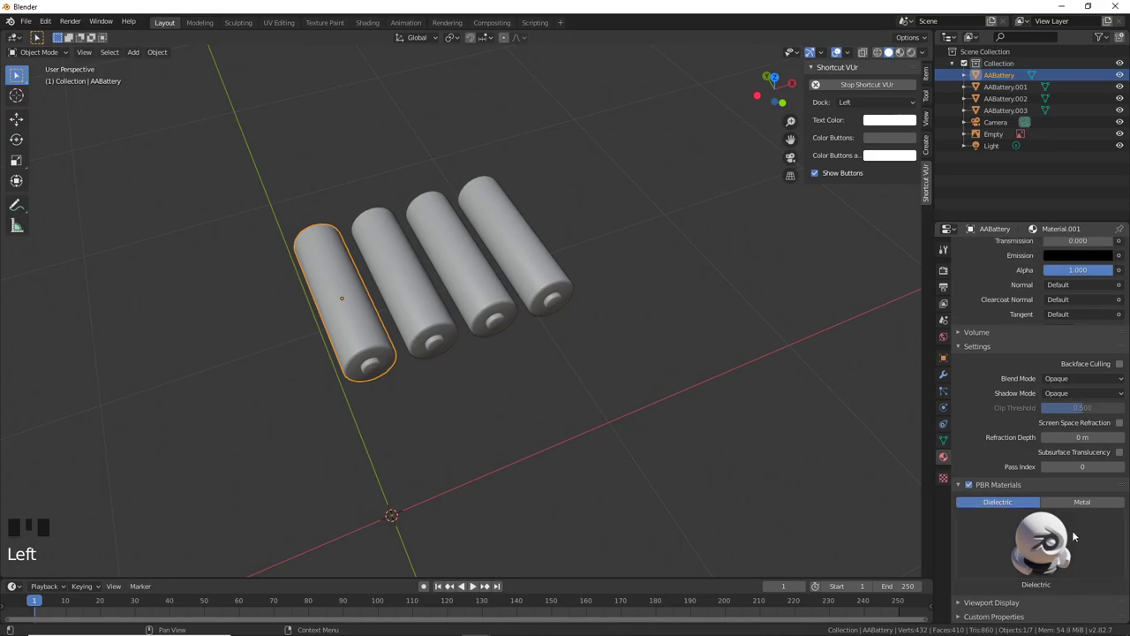
pyautogui.click(1020, 532)
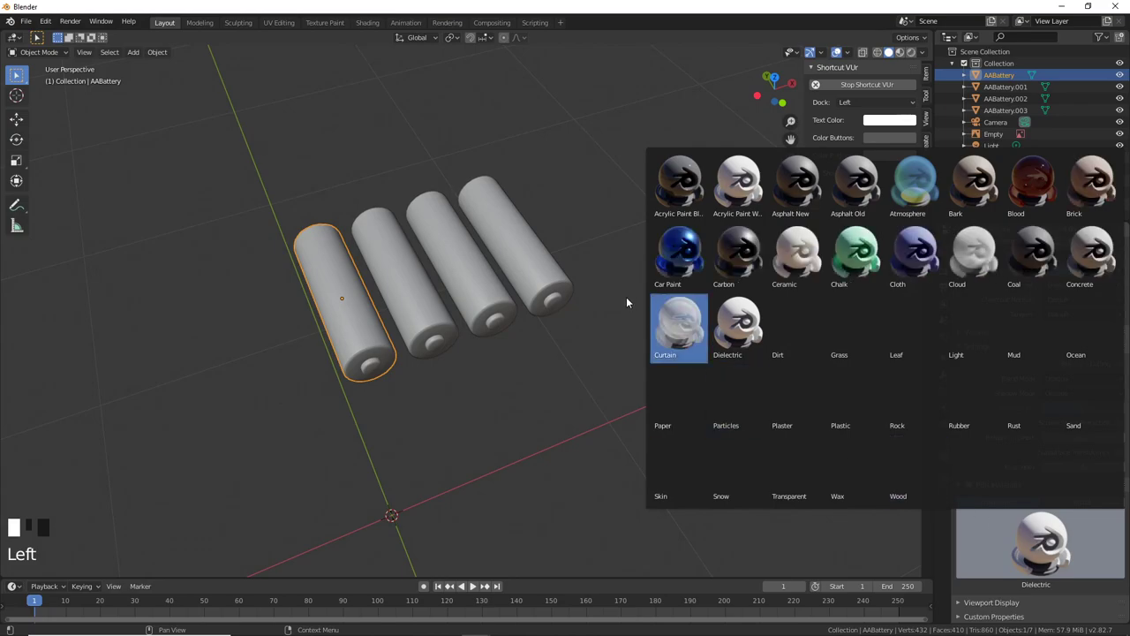
pyautogui.click(673, 259)
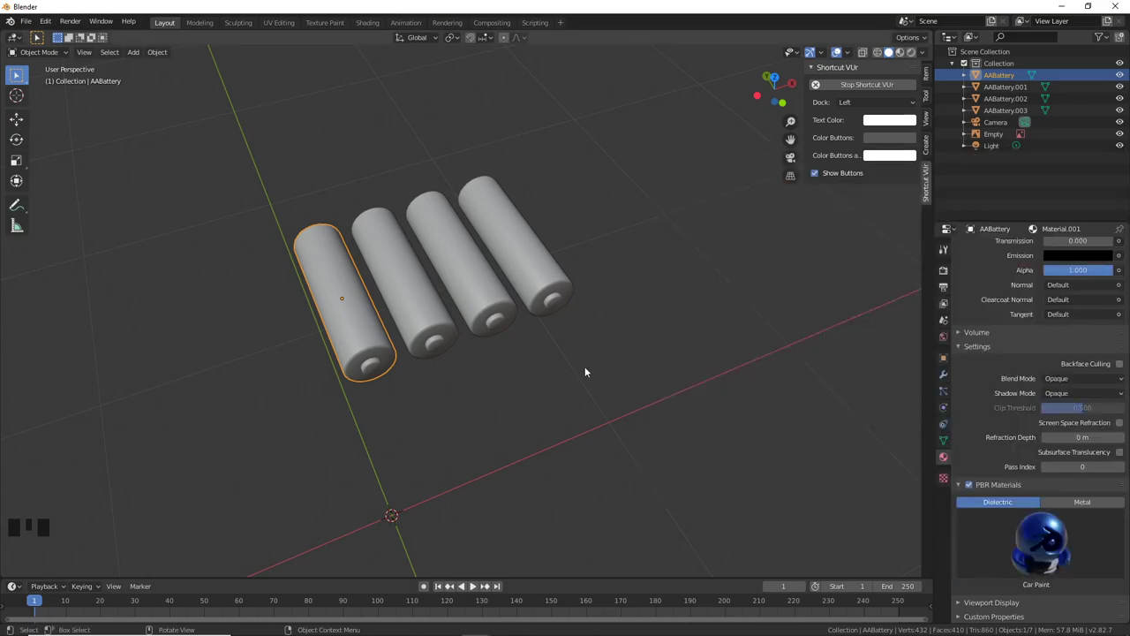
# Step: Bring the battery ends into close view and switch the viewport shading to Material Preview
pyautogui.moveTo(584, 372); pyautogui.dragTo(506, 361, button='middle')
pyautogui.scroll(3, 497, 351)
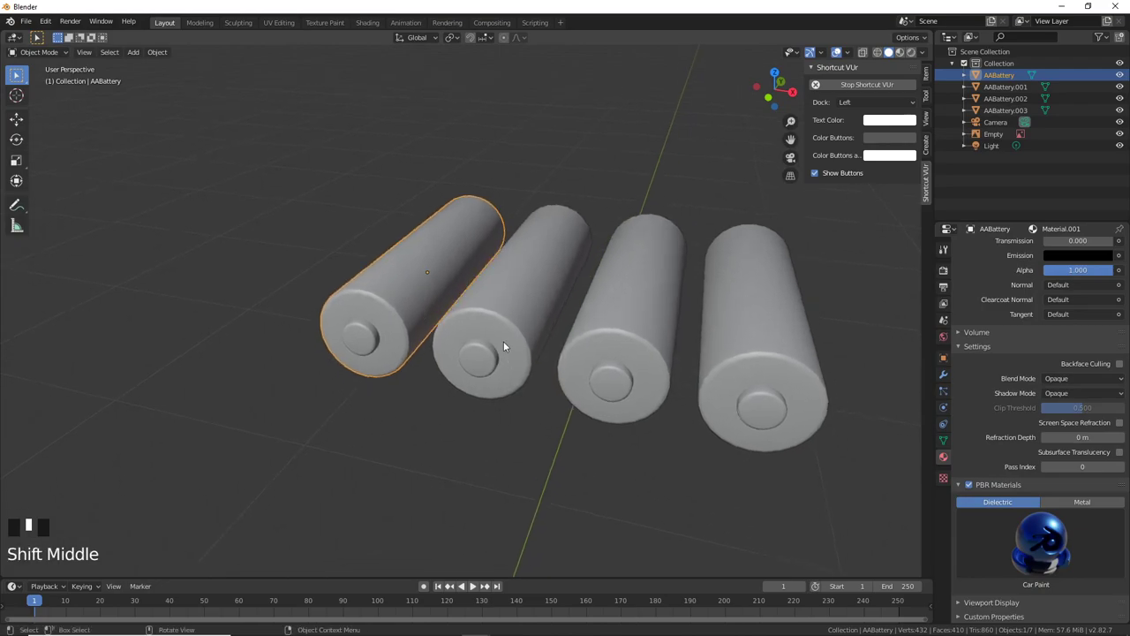
pyautogui.press('z')
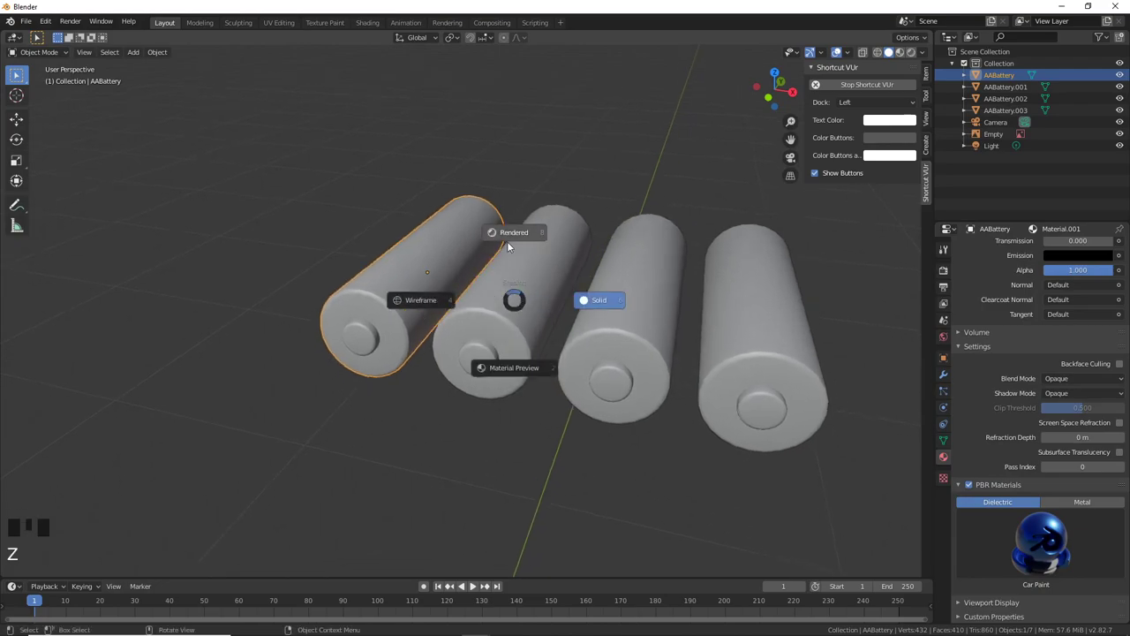
pyautogui.click(516, 364)
# Step: Examine the car paint finish on the battery bodies and terminals from several angles and distances
pyautogui.moveTo(512, 364); pyautogui.dragTo(546, 355, button='middle')
pyautogui.scroll(-3, 567, 391)
pyautogui.scroll(1, 574, 373)
pyautogui.scroll(1, 496, 391)
pyautogui.scroll(-3, 496, 391)
pyautogui.scroll(1, 520, 344)
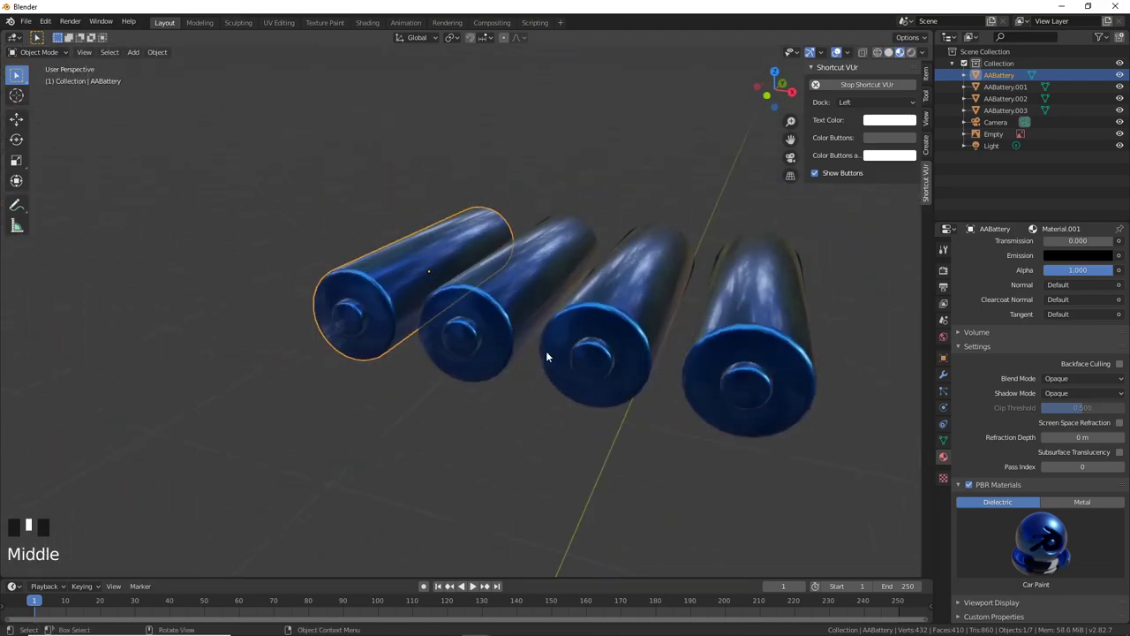
pyautogui.moveTo(684, 352); pyautogui.dragTo(606, 384, button='middle')
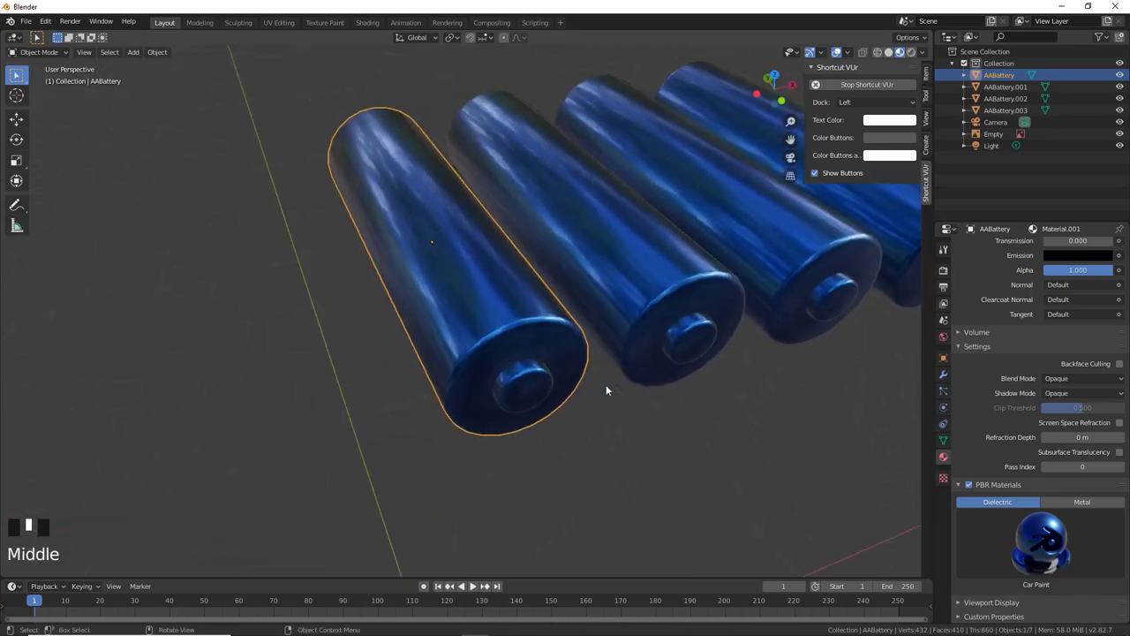
pyautogui.scroll(2, 556, 402)
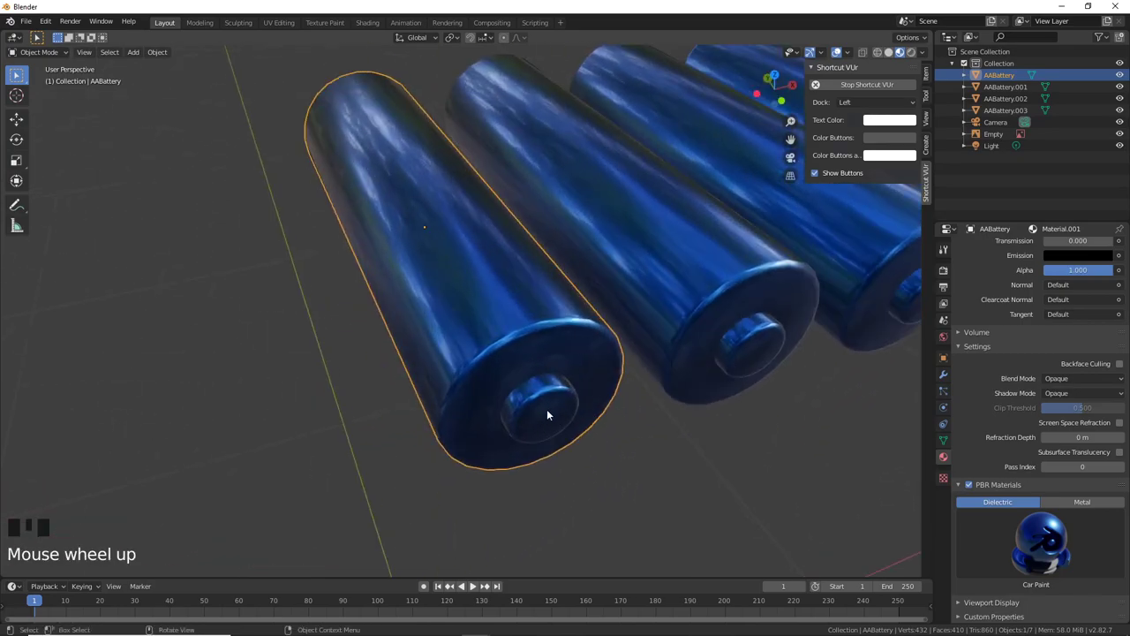
pyautogui.scroll(-3, 547, 415)
pyautogui.moveTo(546, 415); pyautogui.dragTo(492, 382, button='middle')
# Step: Add a second material slot to the original battery and create a new material in it
pyautogui.scroll(20, 1064, 390)
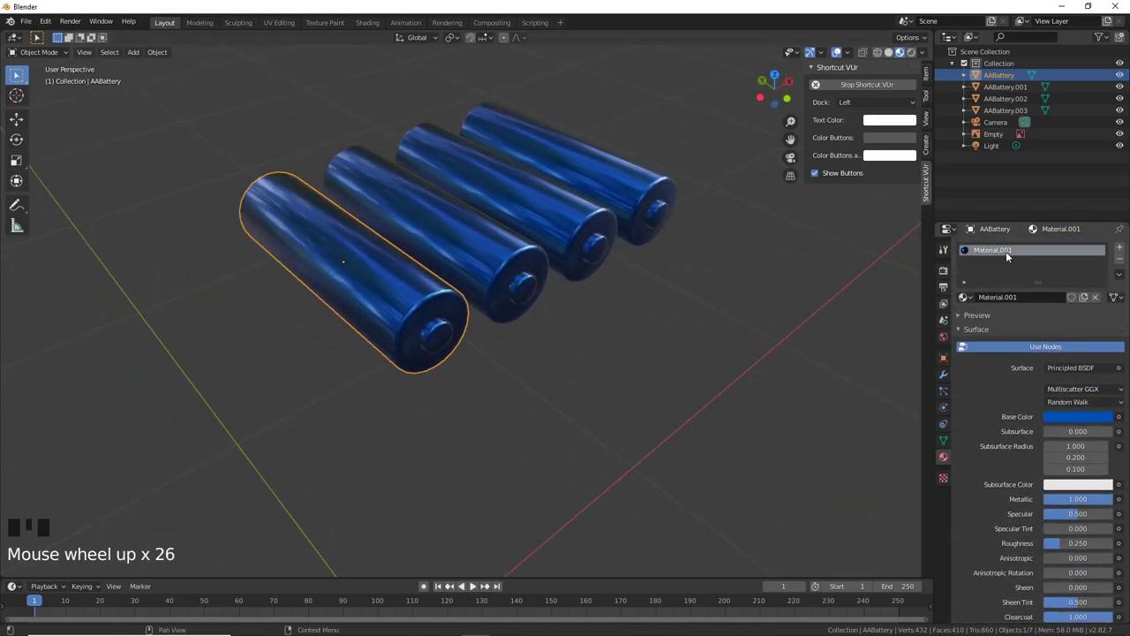
pyautogui.click(1119, 251)
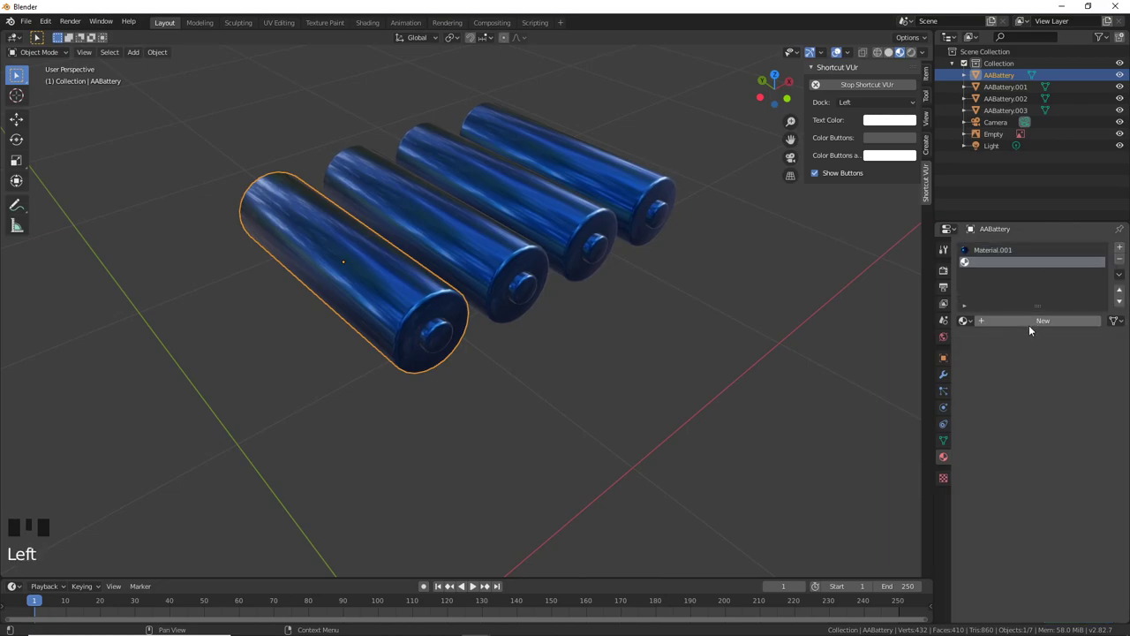
pyautogui.click(1036, 319)
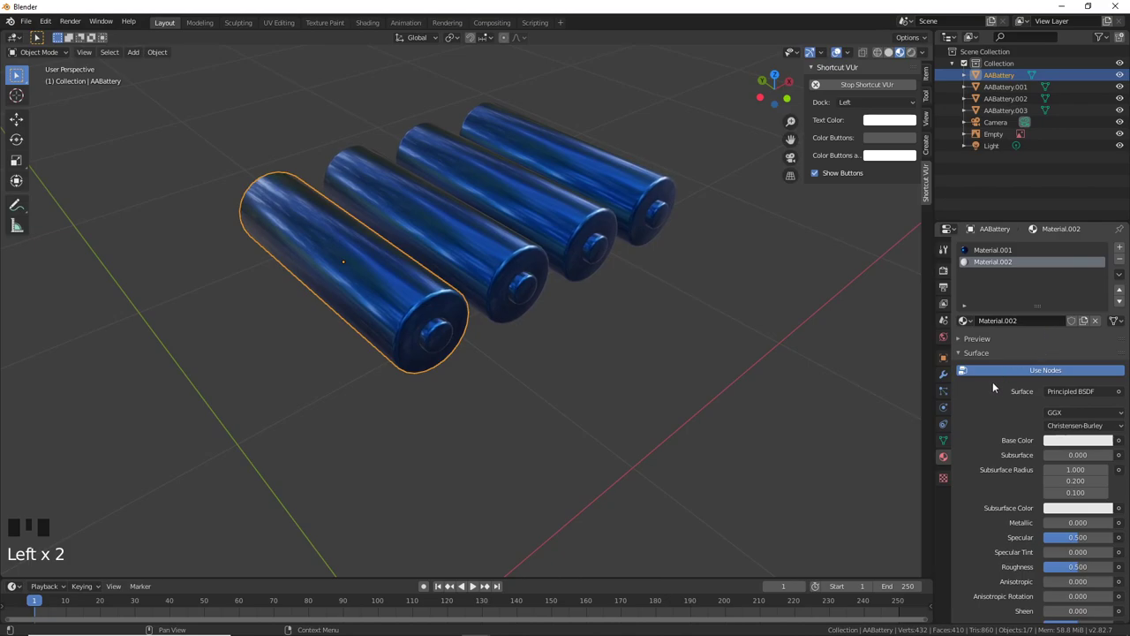
# Step: Apply the Silver preset from the PBR metals to the battery's second material
pyautogui.scroll(-20, 1016, 428)
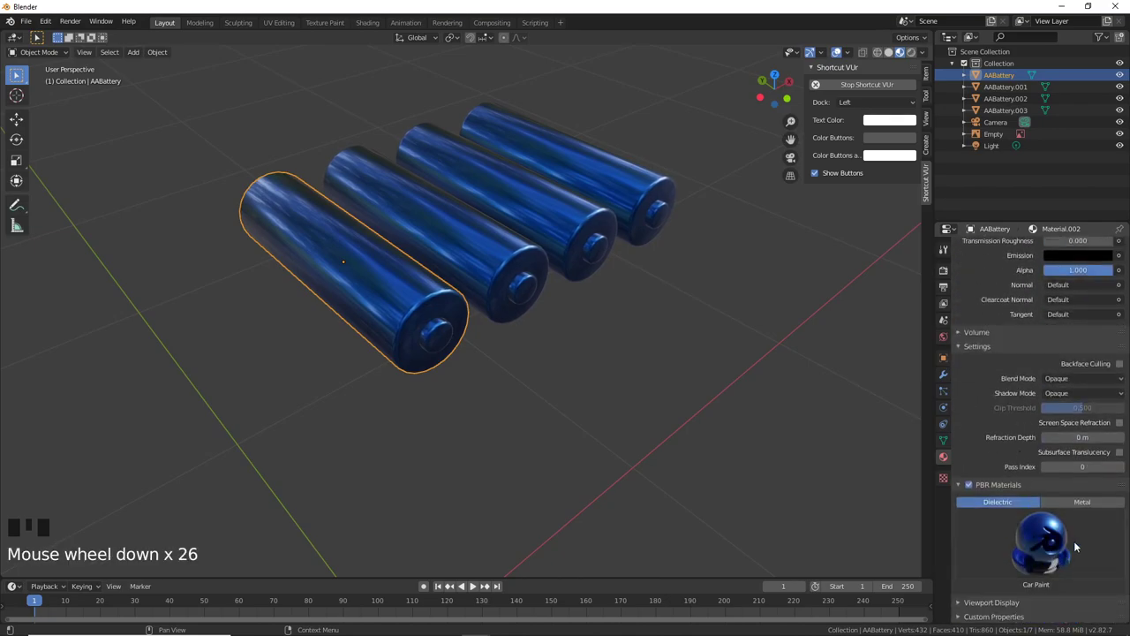
pyautogui.click(1084, 502)
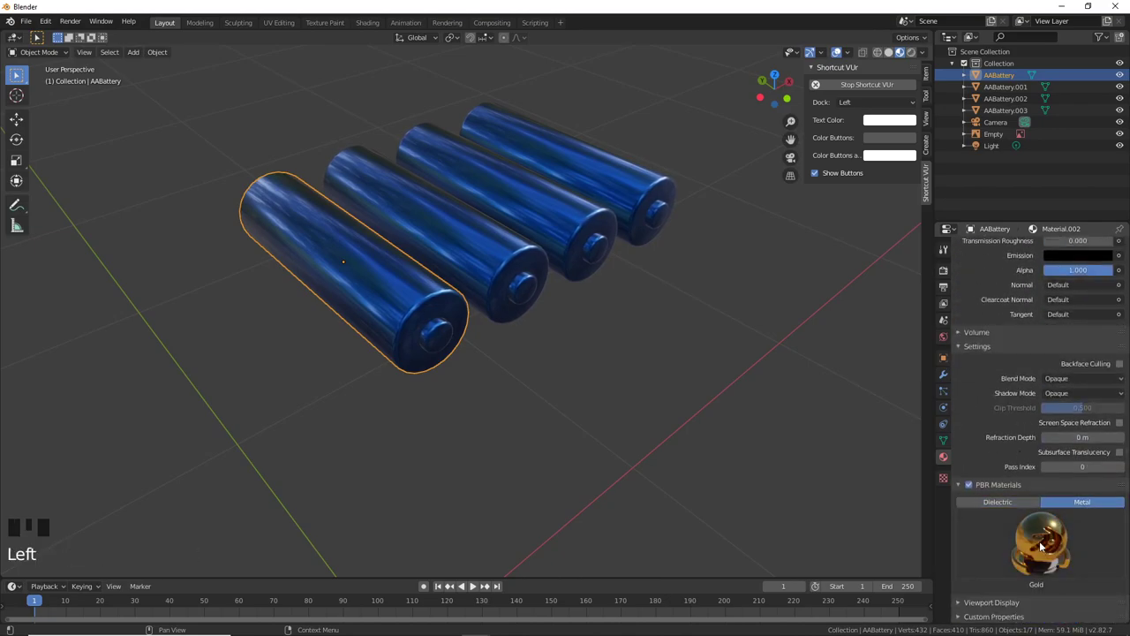
pyautogui.click(1041, 547)
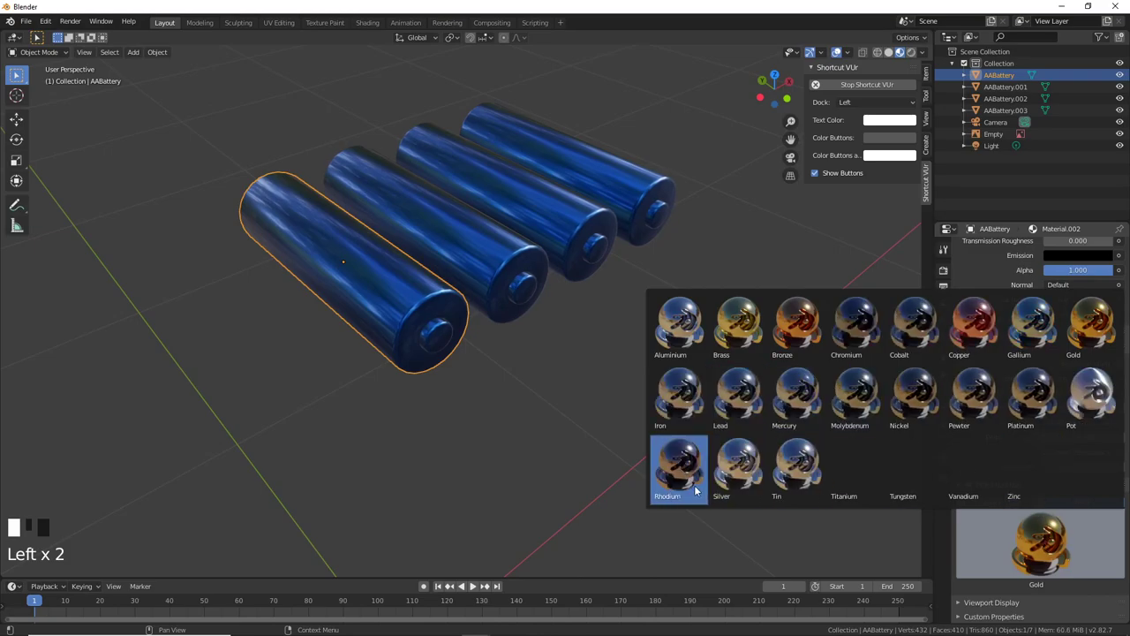
pyautogui.click(737, 470)
pyautogui.scroll(12, 1092, 395)
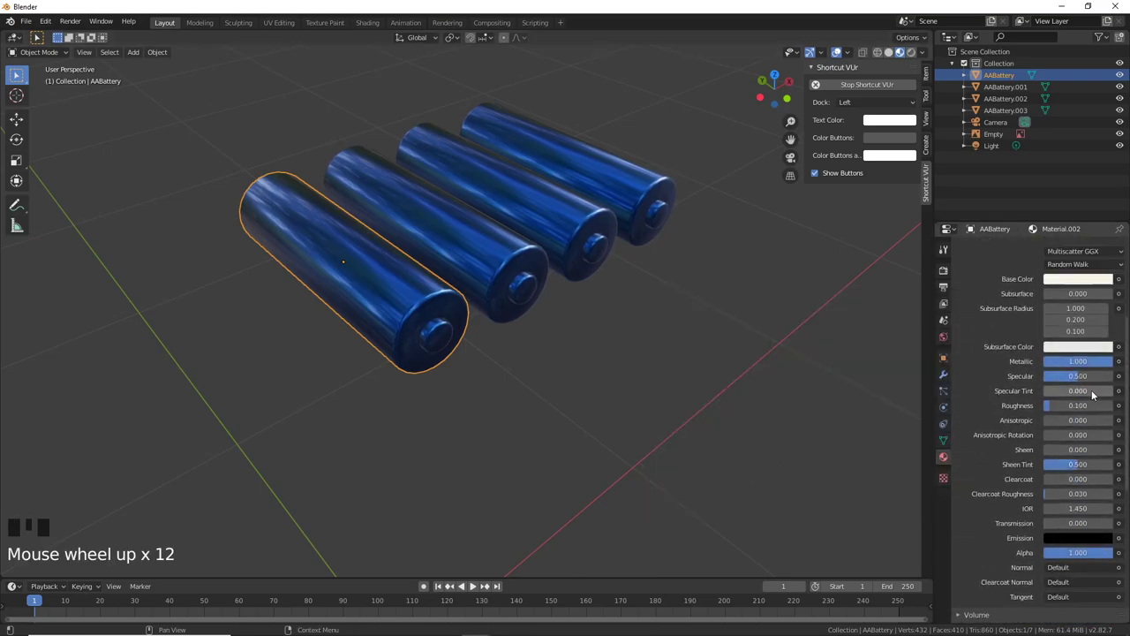
# Step: Enter Edit Mode on the original battery and select the round end face of its positive terminal
pyautogui.scroll(14, 1093, 395)
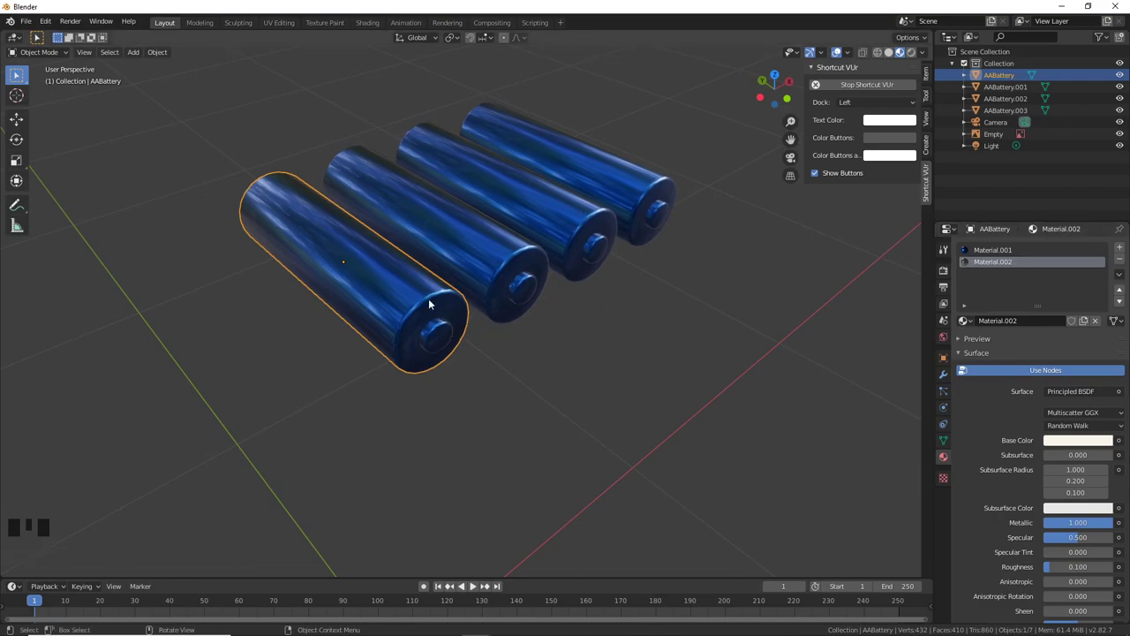
pyautogui.press('Tab')
pyautogui.scroll(4, 455, 330)
pyautogui.keyDown('shift'); pyautogui.moveTo(459, 340); pyautogui.dragTo(543, 341, button='middle'); pyautogui.keyUp('shift')
pyautogui.click(508, 365)
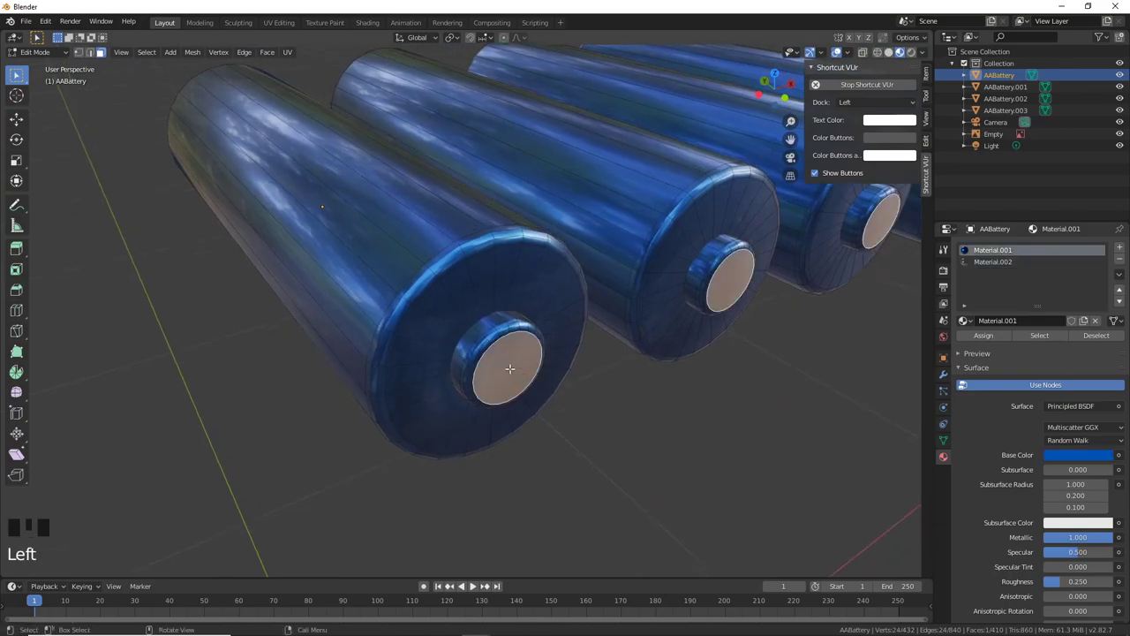
pyautogui.scroll(-3, 503, 366)
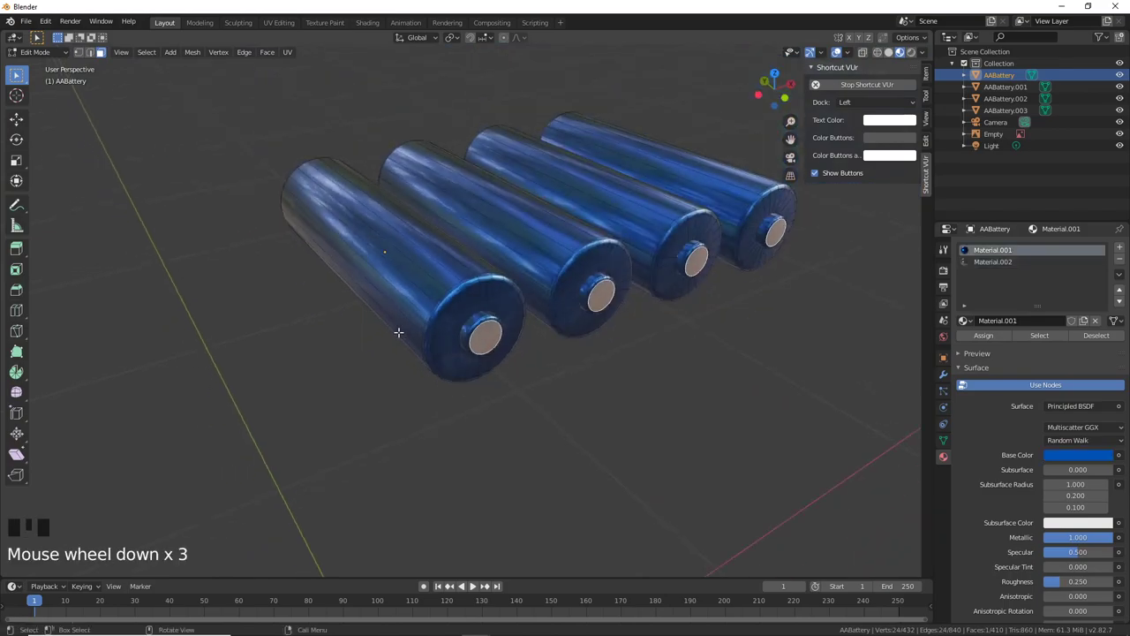
pyautogui.scroll(1, 508, 341)
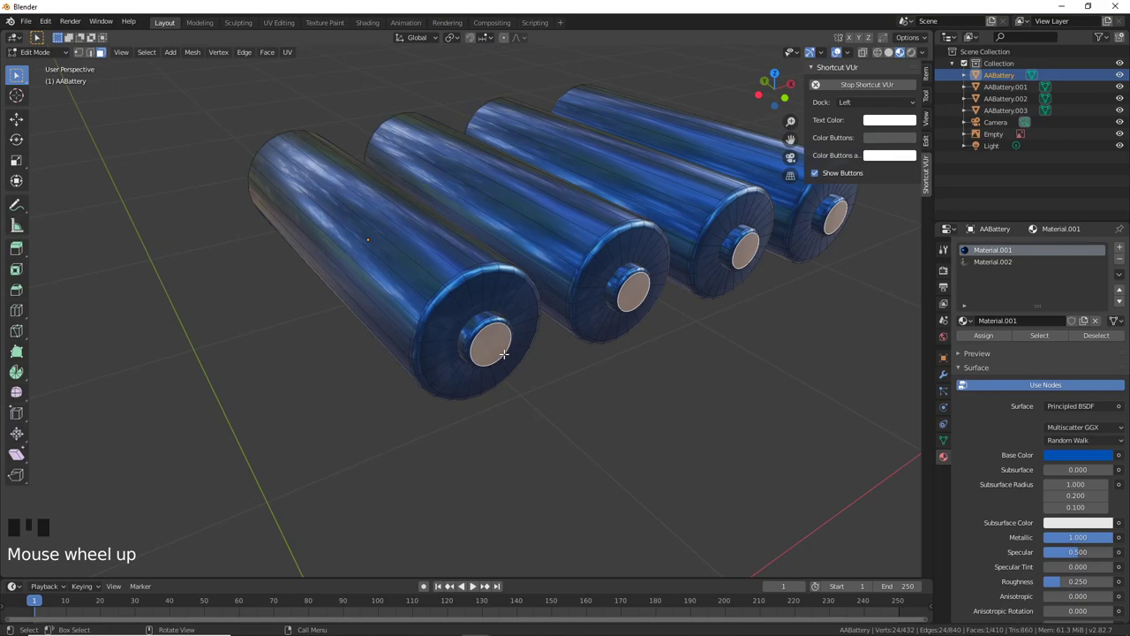
# Step: Grow the face selection to cover the whole raised positive terminal and assign the silver Material.002 to it
pyautogui.press('ctrl+KP_Add')
pyautogui.press('ctrl+KP_Add')
pyautogui.press('ctrl+KP_Add')
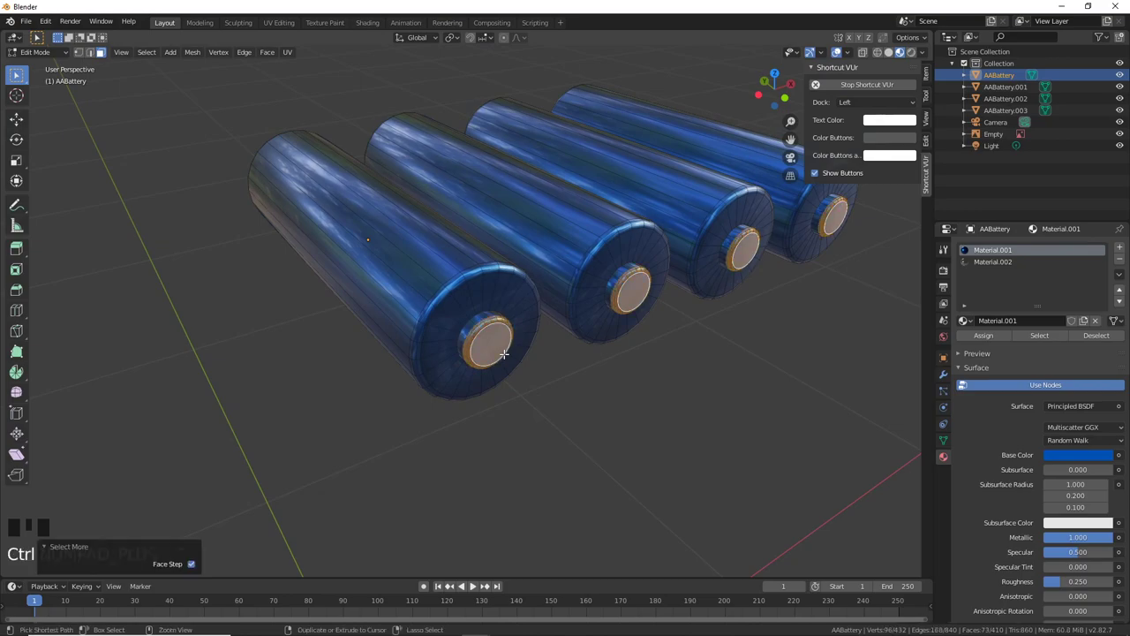
pyautogui.press('ctrl+KP_Add')
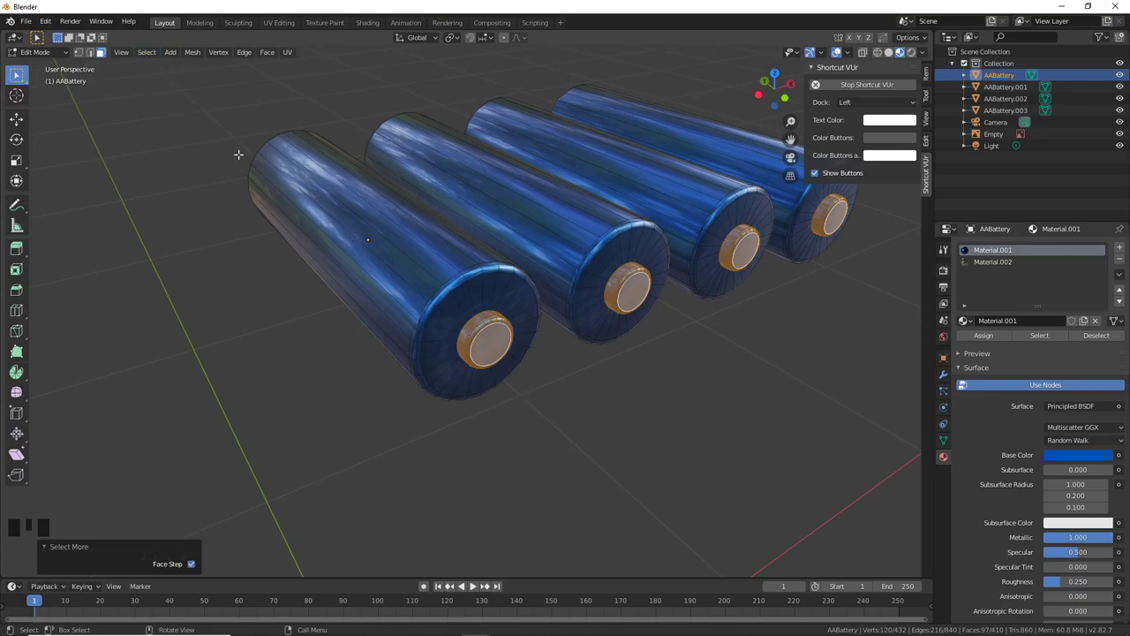
pyautogui.click(146, 52)
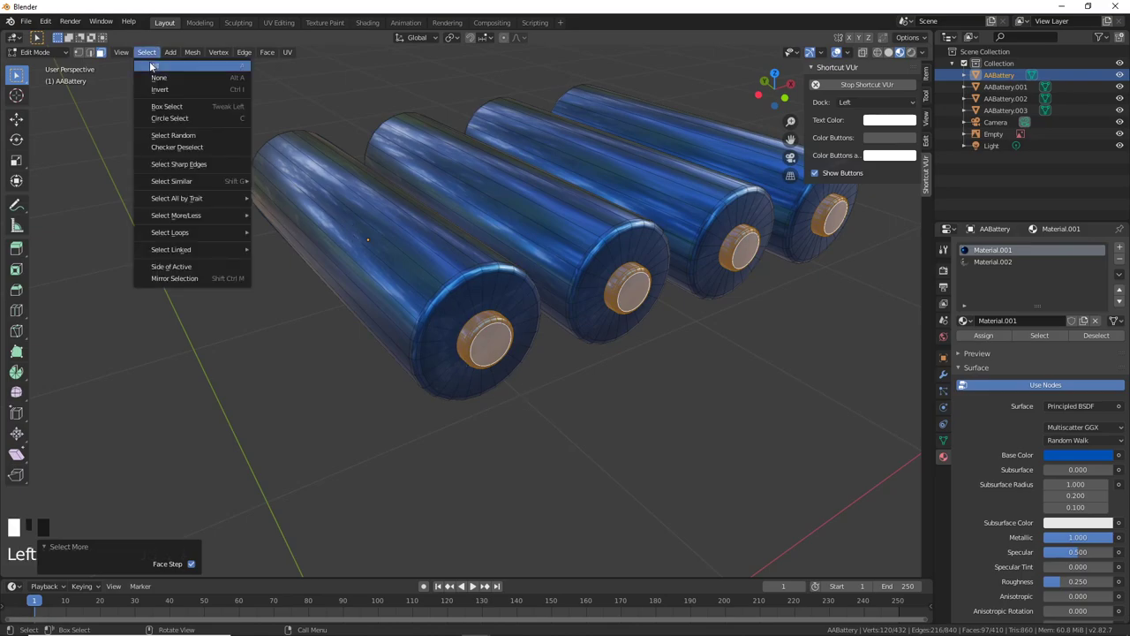
pyautogui.moveTo(207, 214)
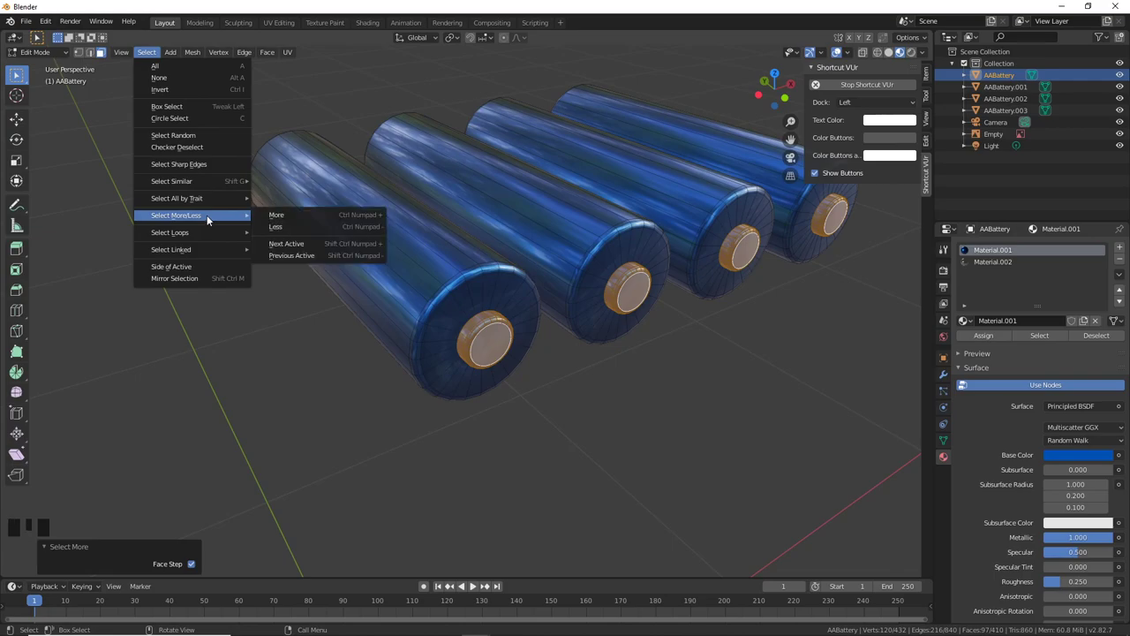
pyautogui.click(281, 215)
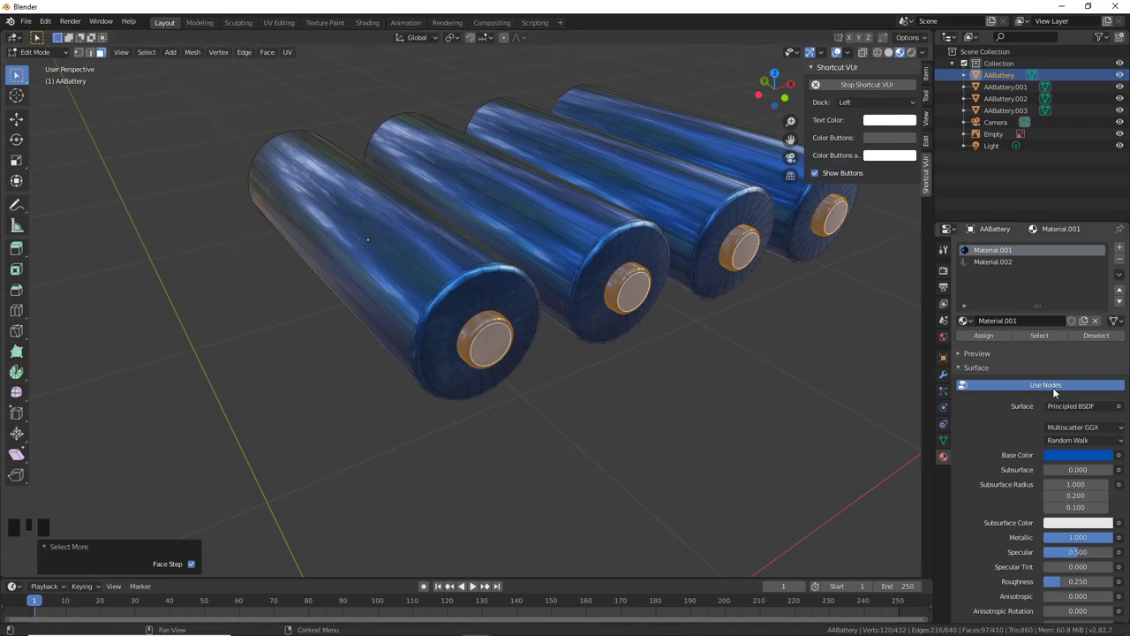
pyautogui.click(994, 262)
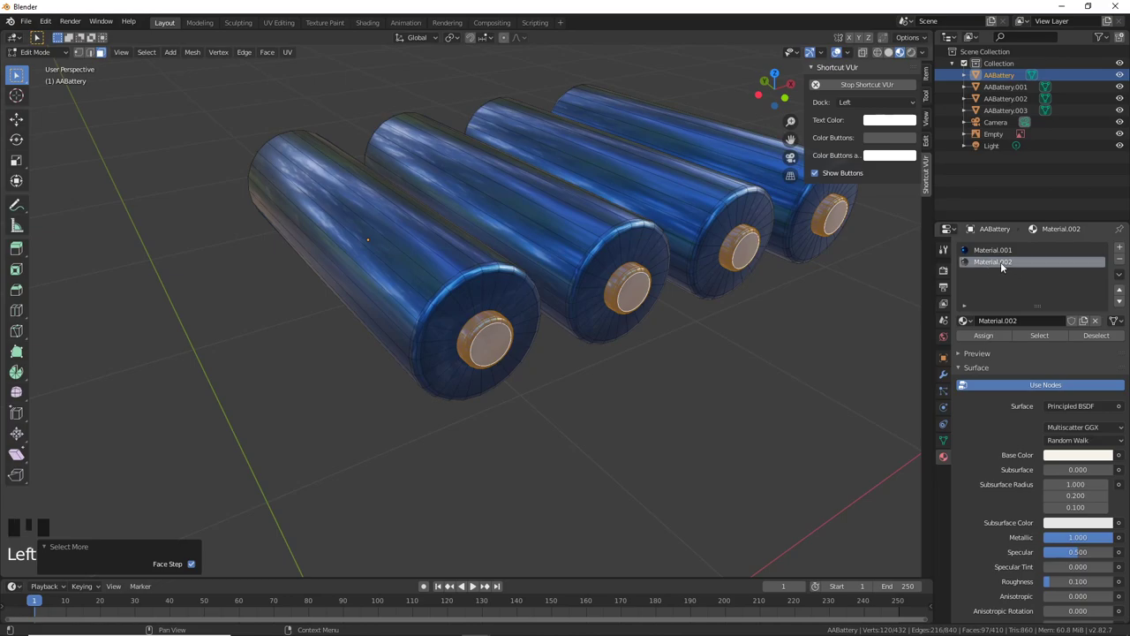
pyautogui.click(987, 335)
# Step: Select the round face at the battery's negative end, grow the selection over its rim, assign Material.002, and return to Object Mode
pyautogui.moveTo(706, 349); pyautogui.dragTo(639, 344, button='middle')
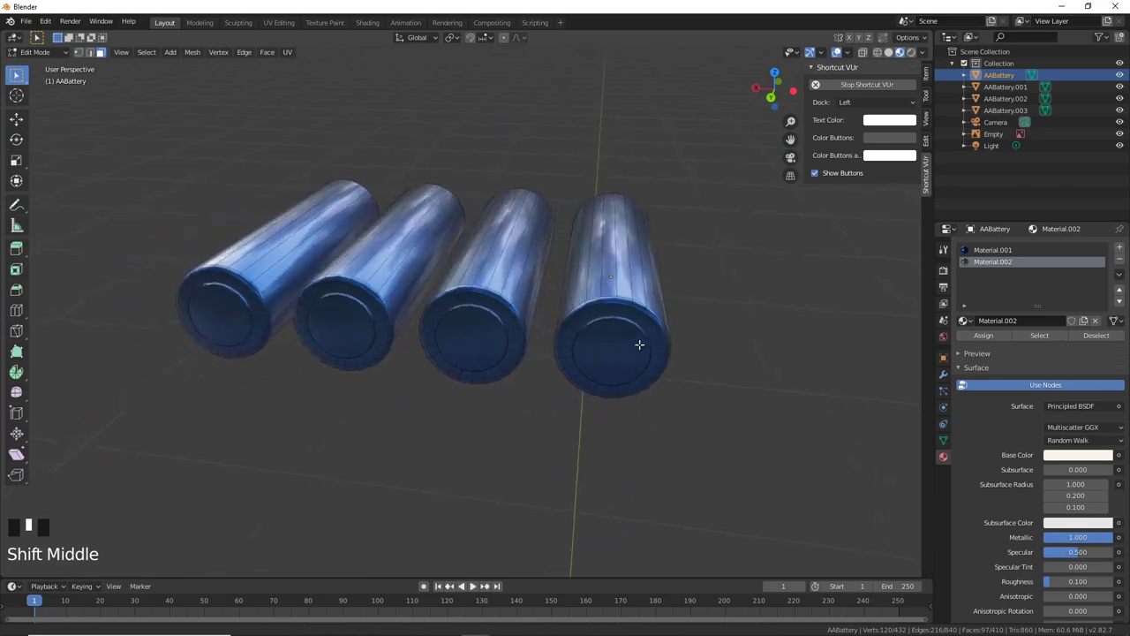
pyautogui.moveTo(303, 328); pyautogui.dragTo(638, 348, button='middle')
pyautogui.scroll(1, 628, 371)
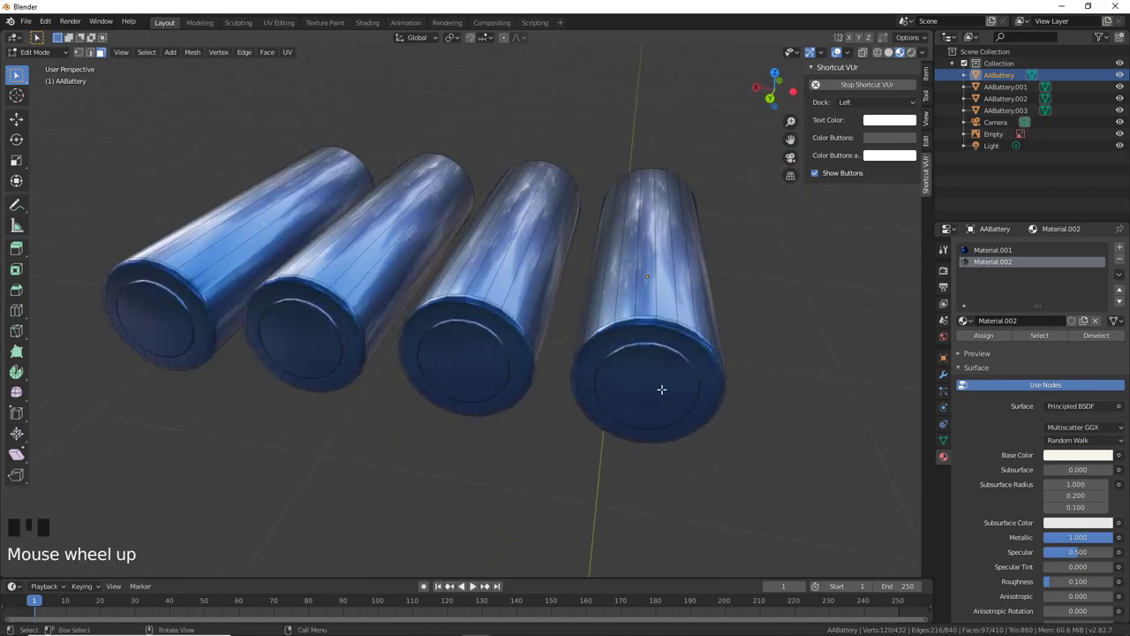
pyautogui.click(659, 388)
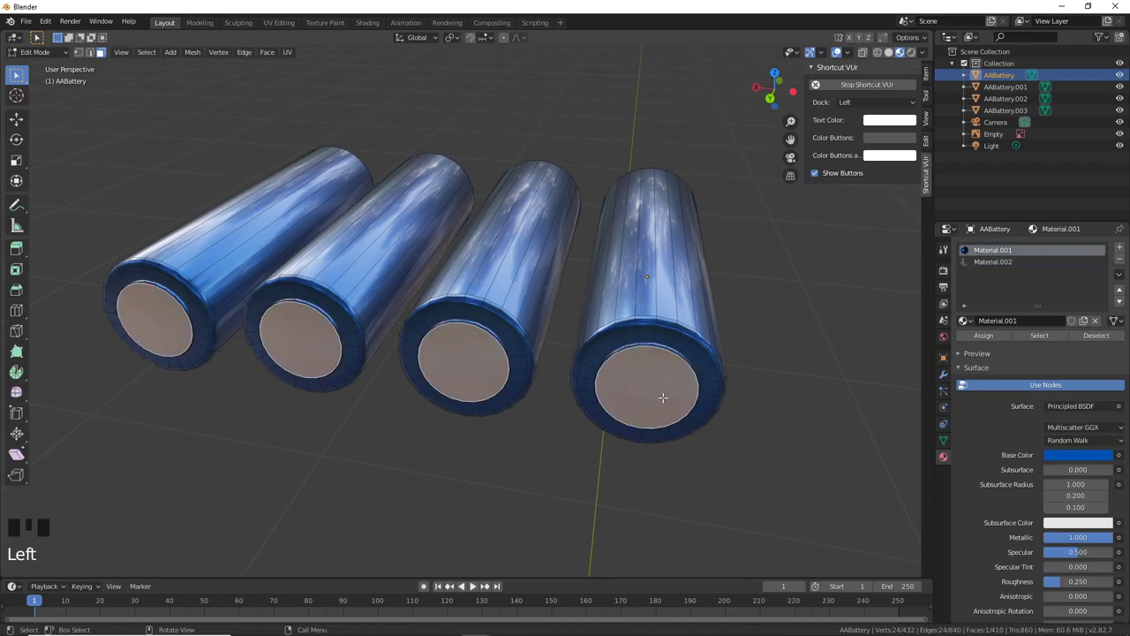
pyautogui.press('ctrl+KP_Add')
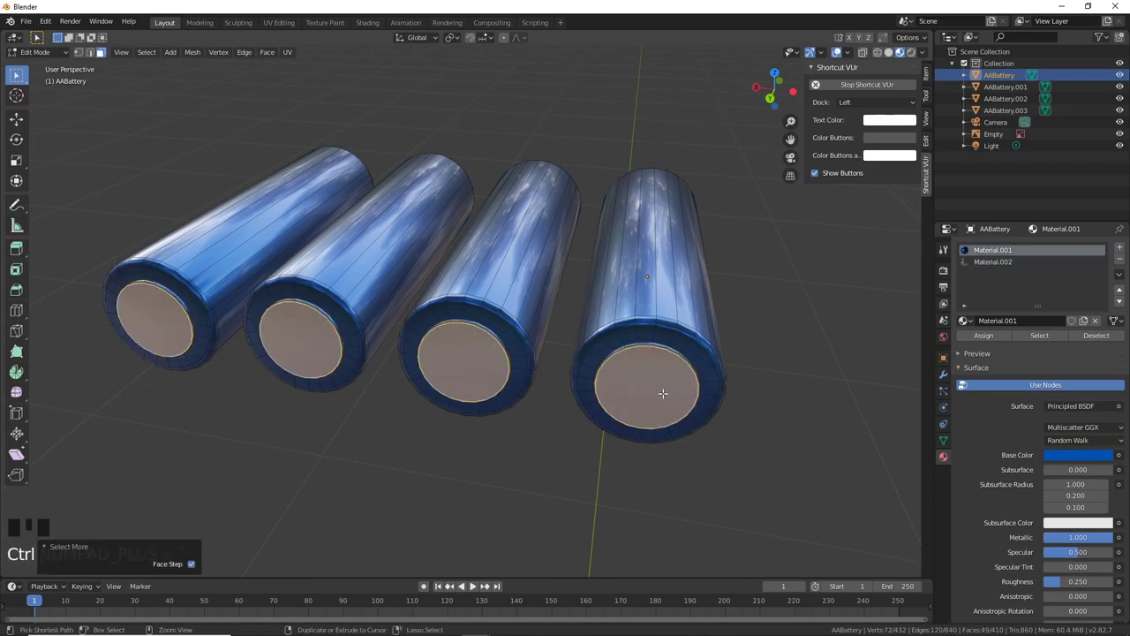
pyautogui.press('ctrl+KP_Add')
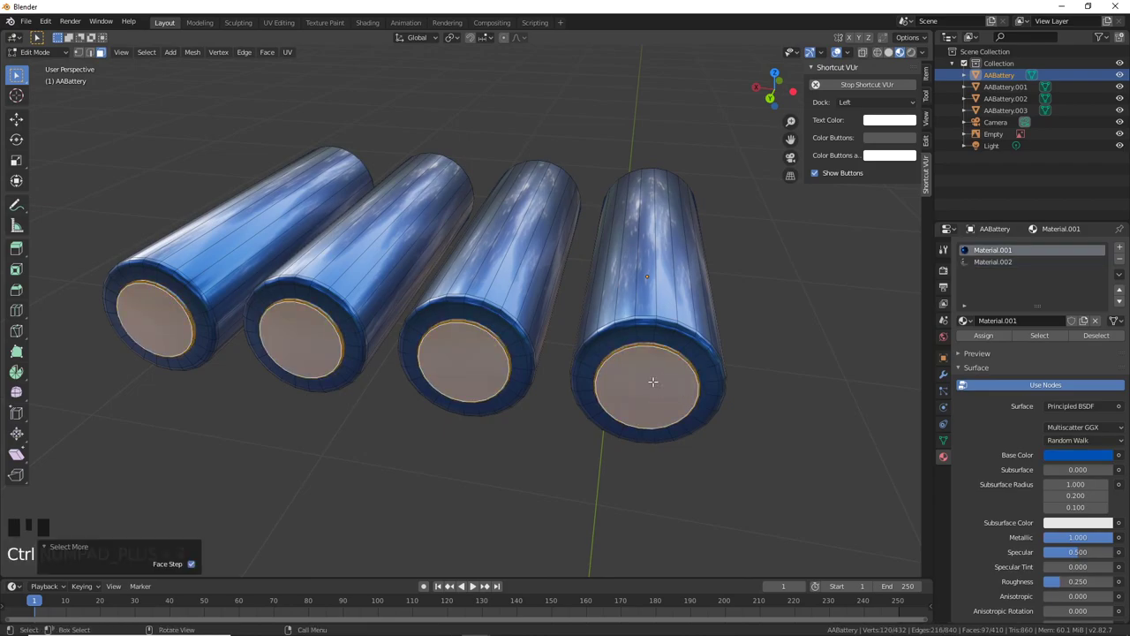
pyautogui.moveTo(653, 382); pyautogui.dragTo(505, 391, button='middle')
pyautogui.scroll(3, 530, 415)
pyautogui.scroll(3, 499, 276)
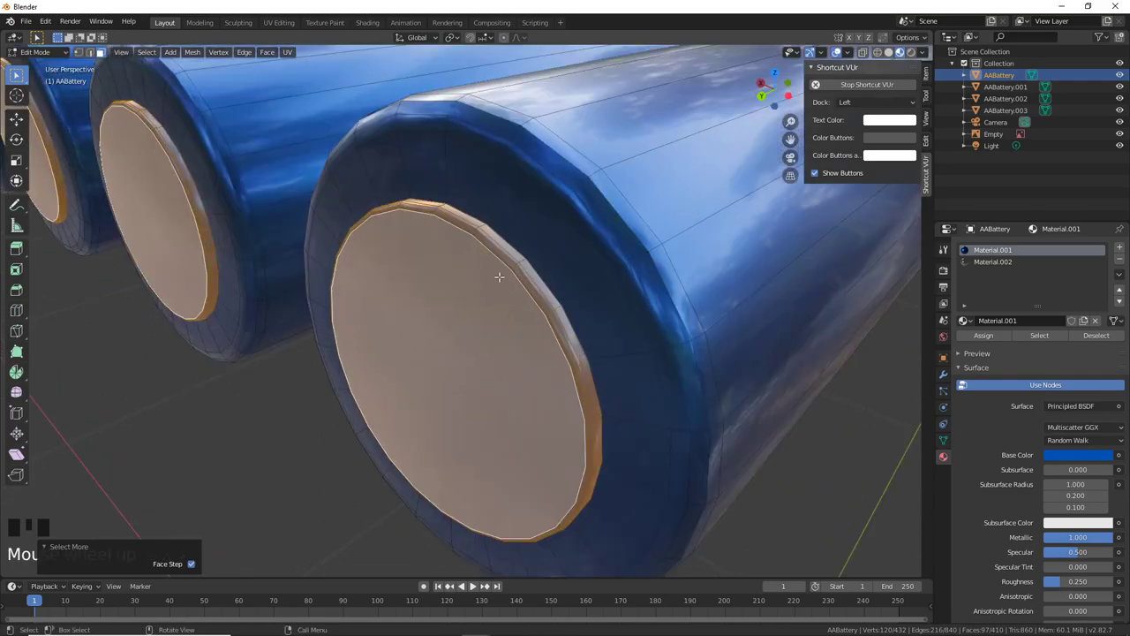
pyautogui.click(993, 262)
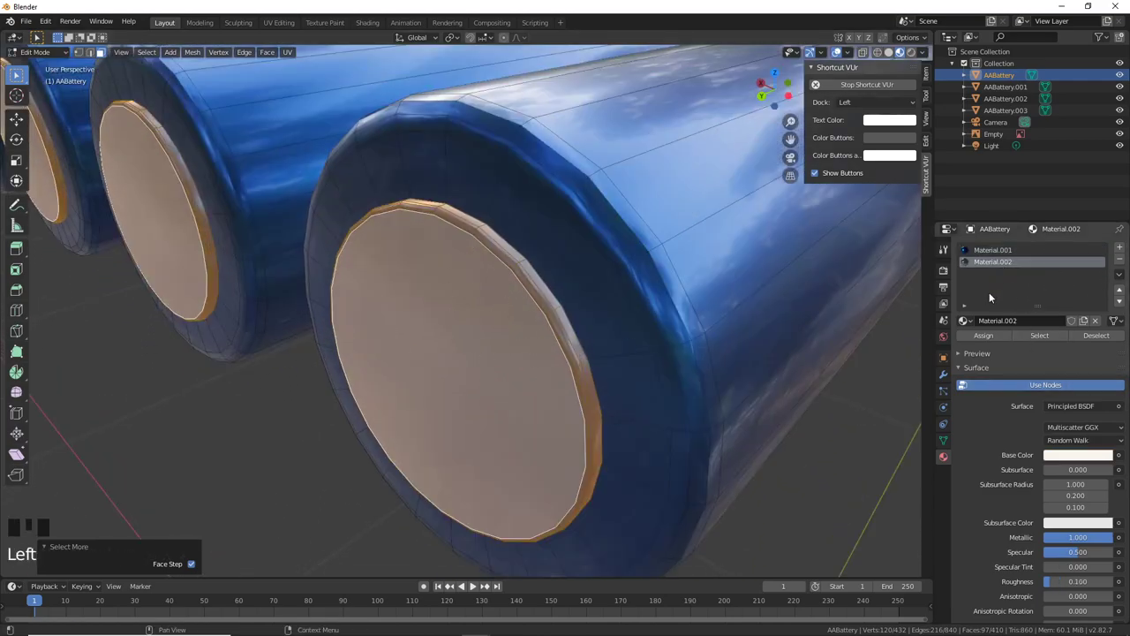
pyautogui.click(995, 335)
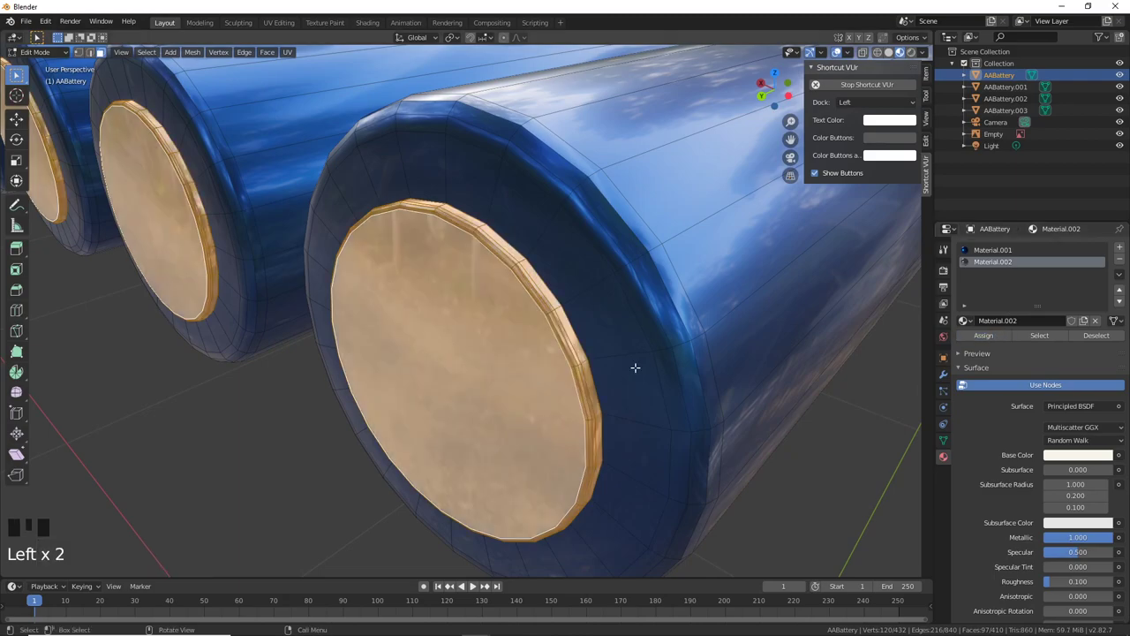
pyautogui.press('Tab')
# Step: Examine the silver terminals on the four batteries from several angles and distances
pyautogui.scroll(-5, 658, 354)
pyautogui.scroll(2, 662, 344)
pyautogui.moveTo(664, 336); pyautogui.dragTo(618, 318, button='middle')
pyautogui.scroll(-4, 657, 316)
pyautogui.scroll(-4, 618, 318)
pyautogui.scroll(1, 523, 322)
pyautogui.scroll(2, 443, 254)
pyautogui.moveTo(443, 253); pyautogui.dragTo(378, 224, button='middle')
pyautogui.click(623, 320)
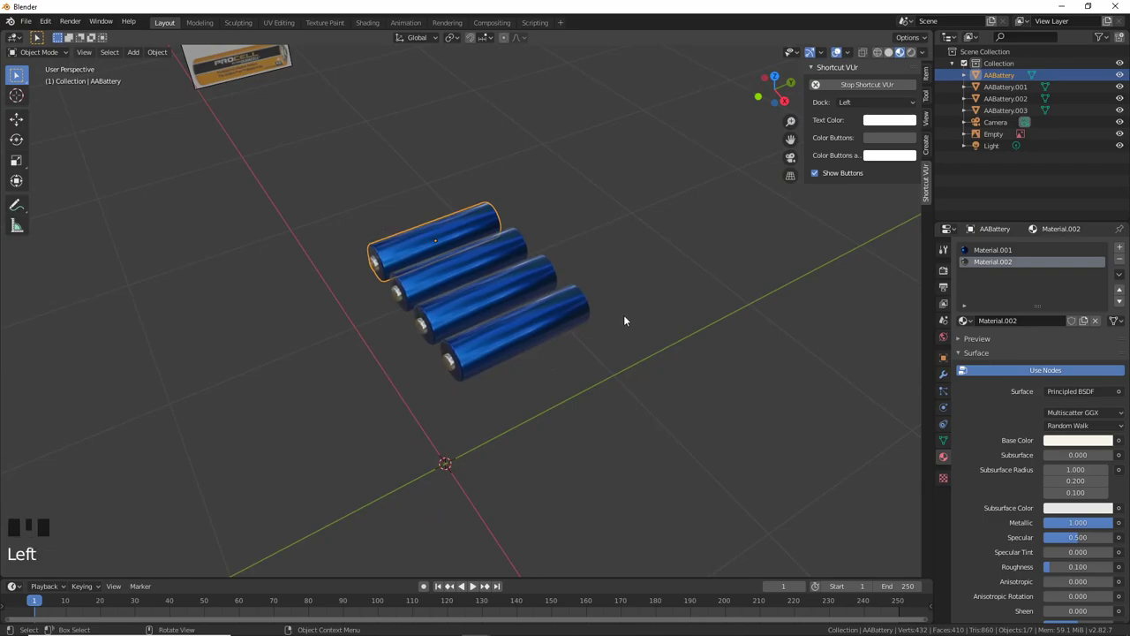
# Step: Select all four batteries and join them into one object
pyautogui.click(429, 249)
pyautogui.moveTo(327, 184); pyautogui.dragTo(615, 405)
pyautogui.moveTo(614, 405); pyautogui.dragTo(642, 372, button='middle')
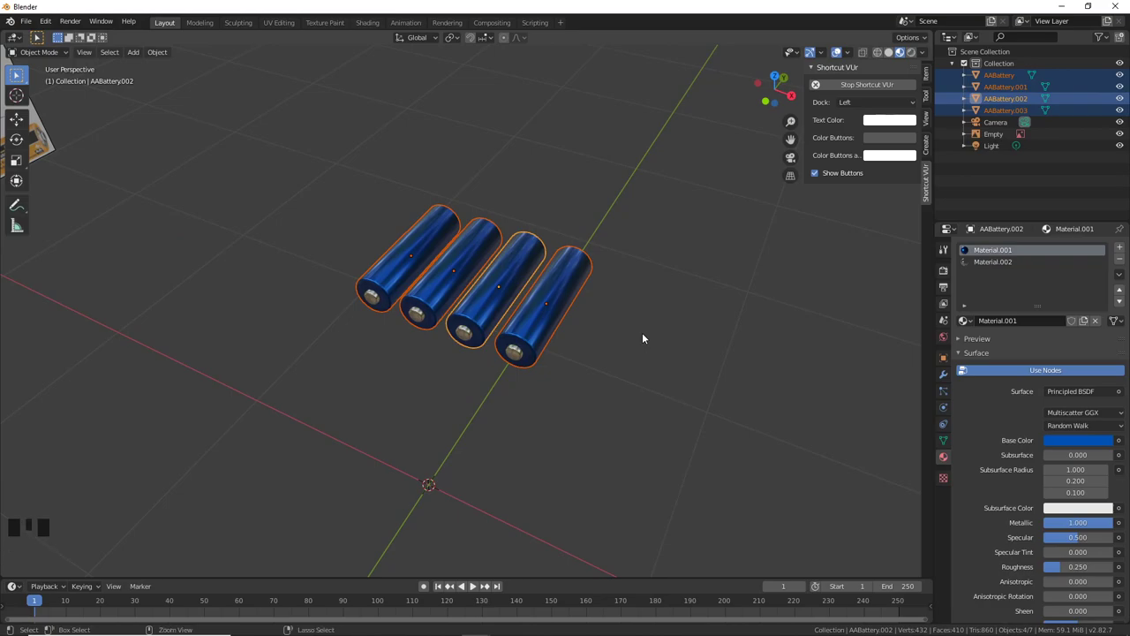
pyautogui.hotkey('ctrl', 'j')
# Step: Set the joined batteries' origin to their geometry
pyautogui.moveTo(568, 362)
pyautogui.mouseDown(button='middle')
pyautogui.moveTo(606, 366)
pyautogui.moveTo(576, 355)
pyautogui.mouseUp(button='middle')
pyautogui.scroll(2, 590, 353)
pyautogui.moveTo(579, 284); pyautogui.dragTo(484, 238, button='middle')
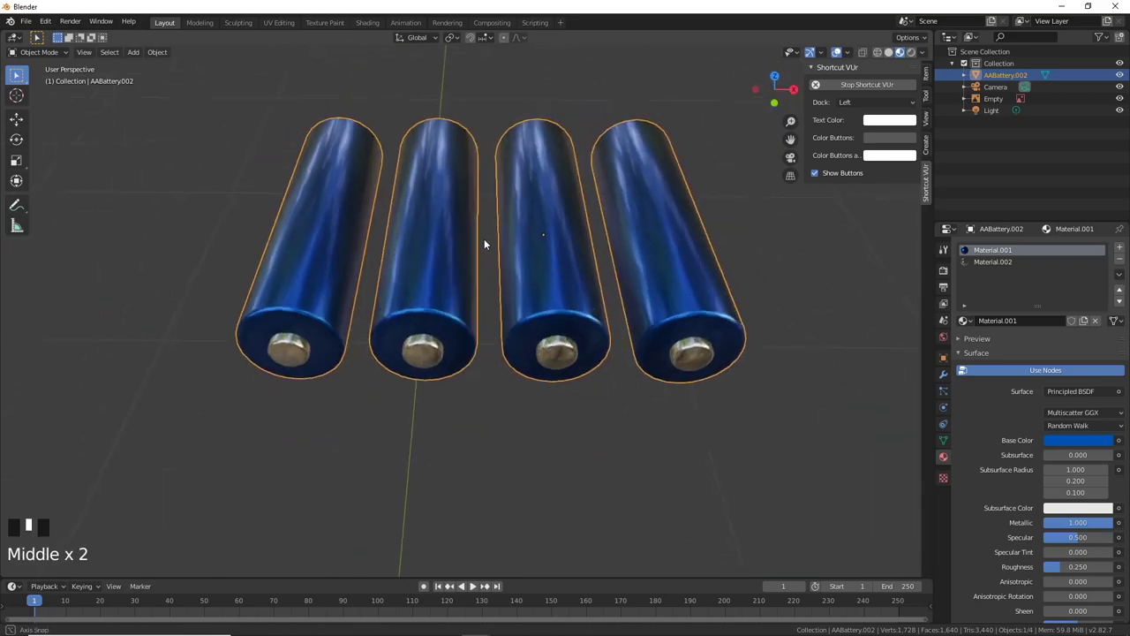
pyautogui.scroll(-2, 530, 247)
pyautogui.scroll(2, 522, 229)
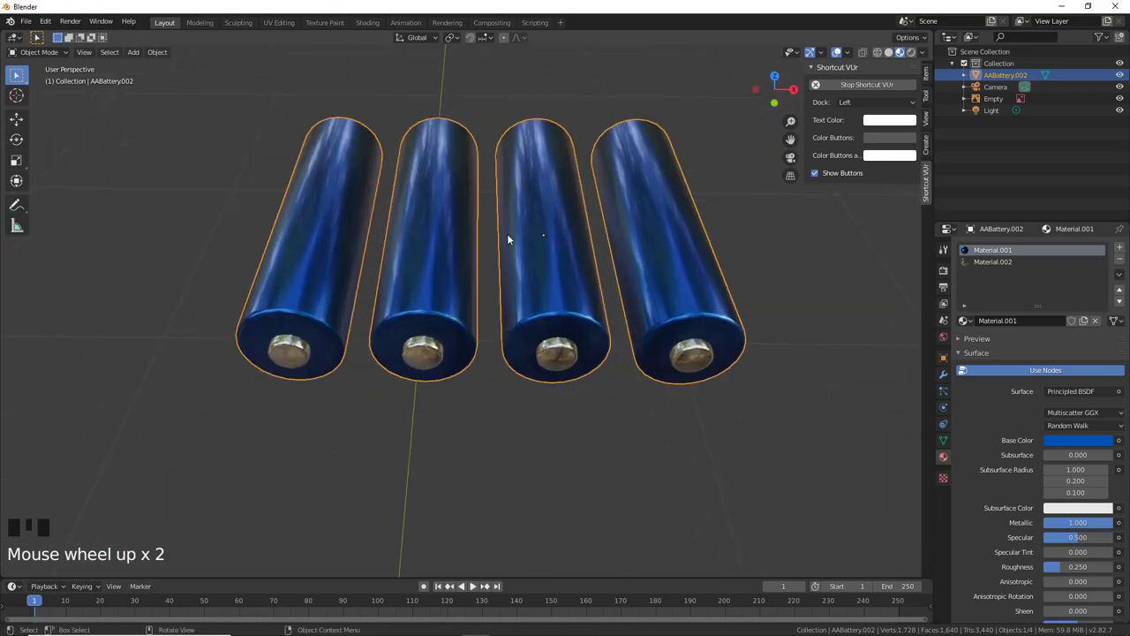
pyautogui.rightClick(540, 193)
pyautogui.moveTo(537, 224)
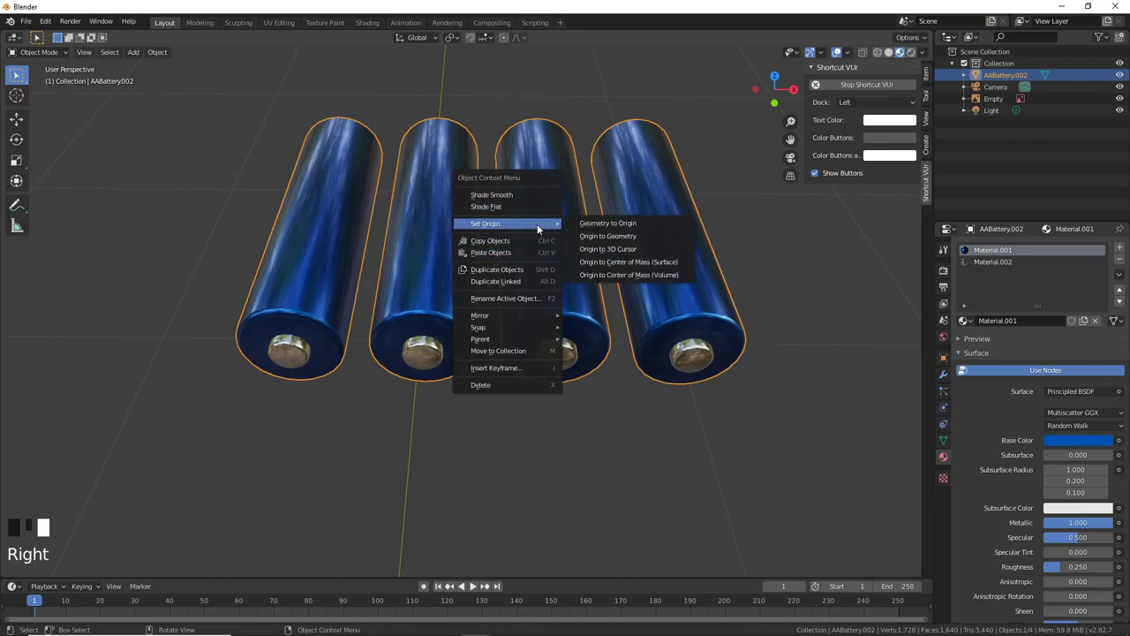
pyautogui.click(618, 236)
# Step: Examine the joined batteries and their new origin from several angles and distances
pyautogui.moveTo(618, 305); pyautogui.dragTo(459, 358, button='middle')
pyautogui.click(613, 308)
pyautogui.click(562, 293)
pyautogui.scroll(-2, 495, 354)
pyautogui.scroll(2, 557, 323)
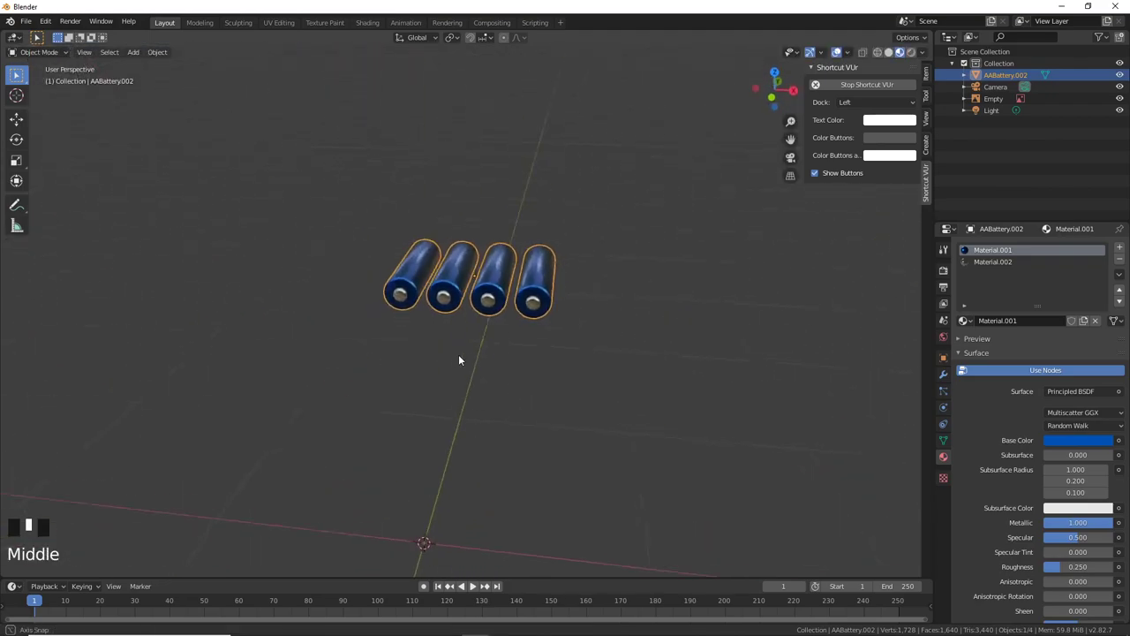
pyautogui.scroll(3, 525, 370)
pyautogui.moveTo(524, 371); pyautogui.dragTo(493, 297, button='middle')
pyautogui.scroll(2, 542, 323)
pyautogui.keyDown('shift'); pyautogui.moveTo(542, 323); pyautogui.dragTo(505, 357, button='middle'); pyautogui.keyUp('shift')
pyautogui.scroll(-5, 535, 363)
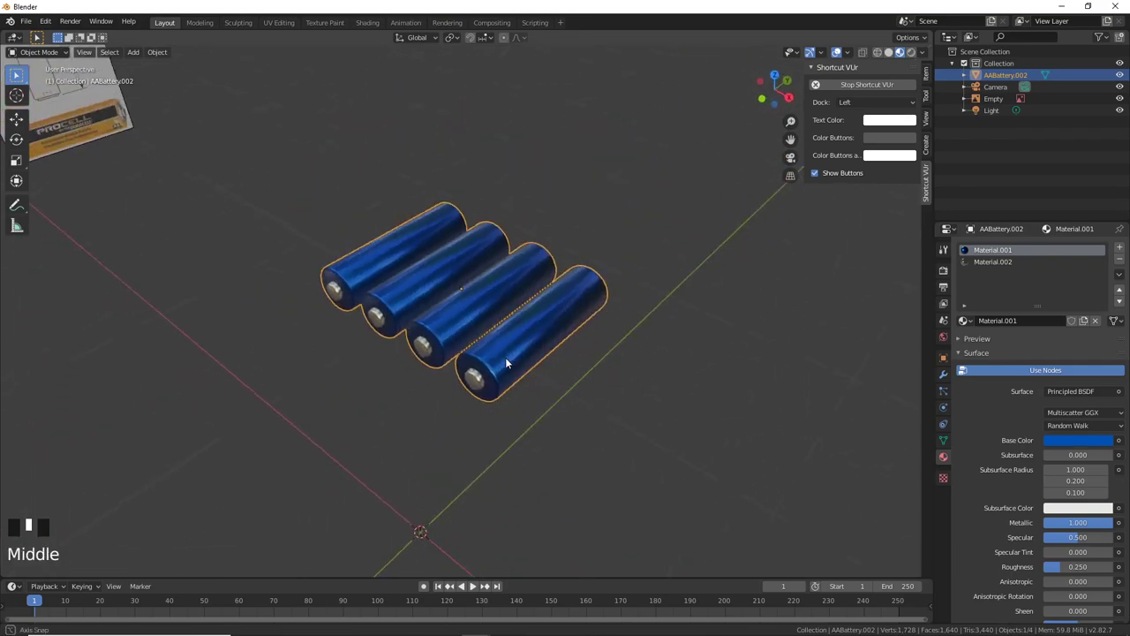
pyautogui.scroll(-4, 432, 381)
pyautogui.moveTo(432, 381); pyautogui.dragTo(492, 396, button='middle')
pyautogui.scroll(1, 499, 396)
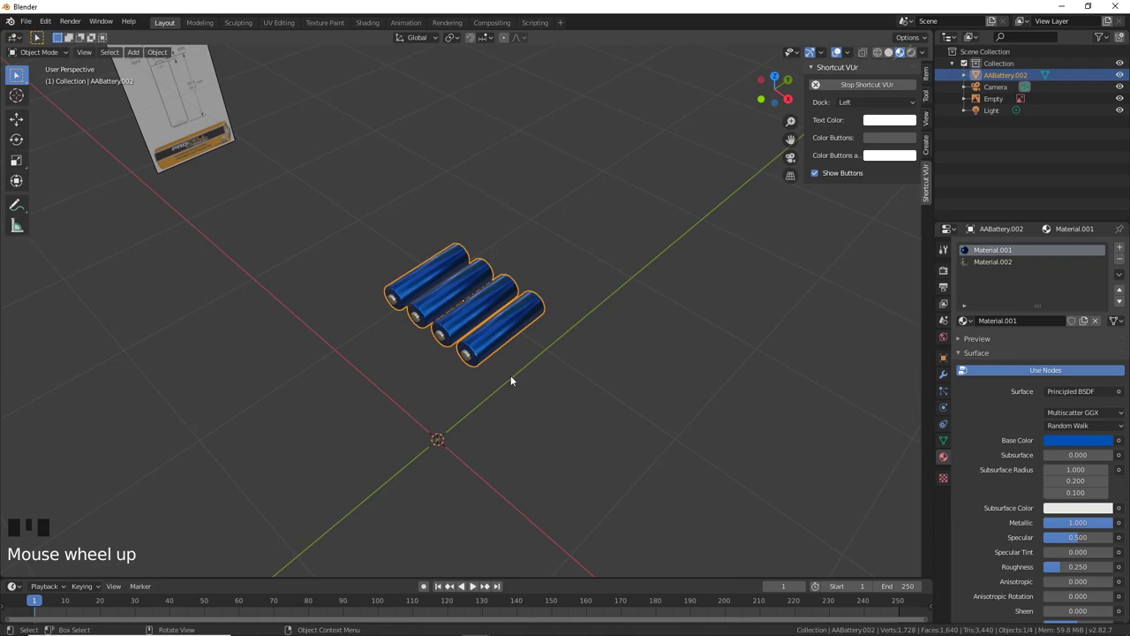
pyautogui.moveTo(508, 368); pyautogui.dragTo(373, 443, button='middle')
pyautogui.scroll(1, 547, 350)
pyautogui.scroll(-3, 542, 354)
pyautogui.scroll(3, 468, 305)
pyautogui.scroll(-4, 517, 290)
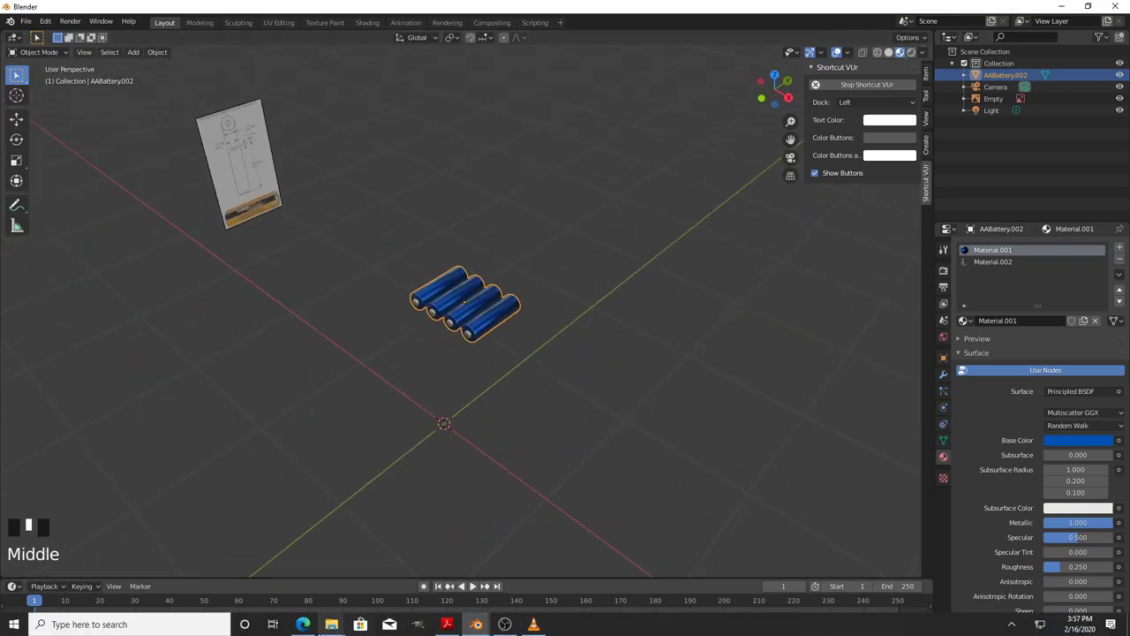
# Step: Switch to the web browser, view the solar AA battery charger images including the USB and solar powered model, and return to Blender
pyautogui.click(314, 627)
pyautogui.click(481, 7)
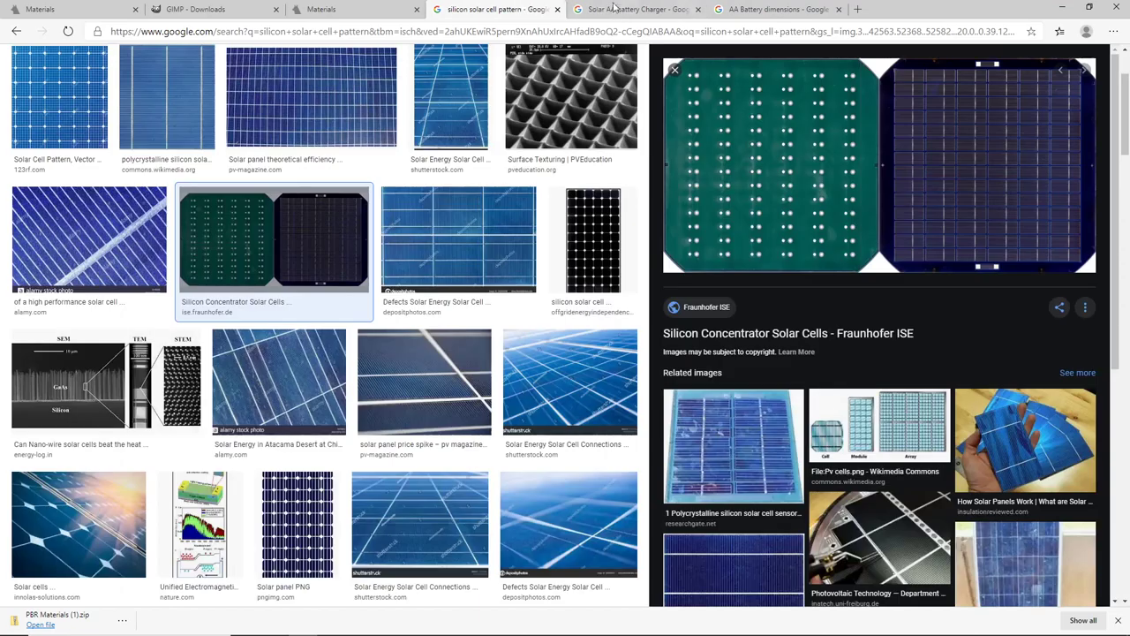
pyautogui.click(636, 9)
pyautogui.click(575, 144)
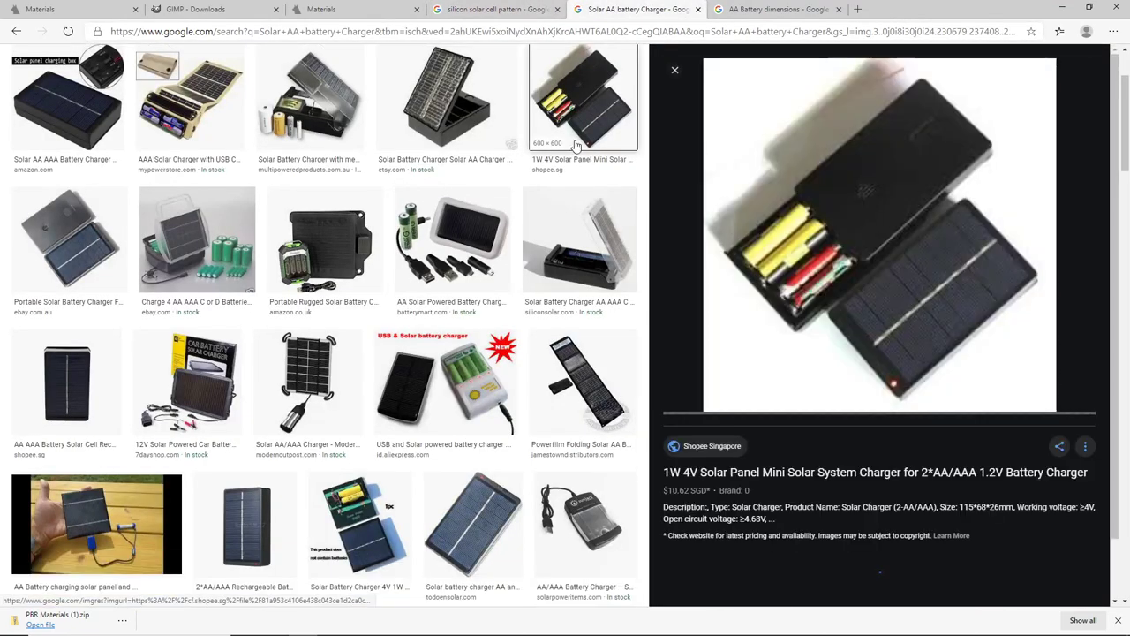
pyautogui.click(446, 380)
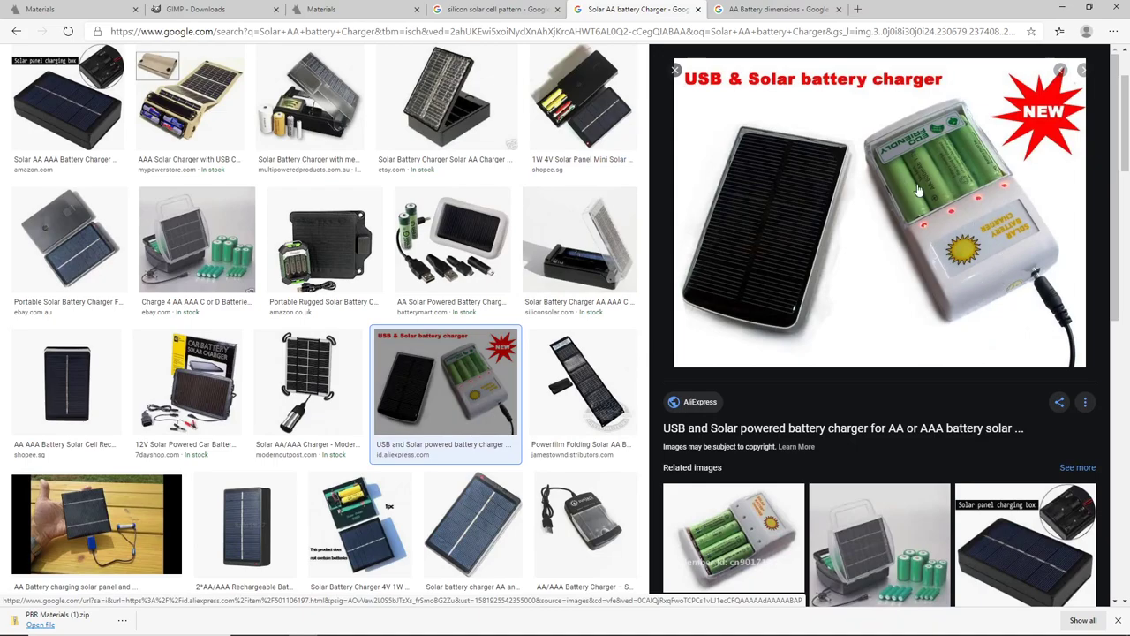
pyautogui.click(1062, 7)
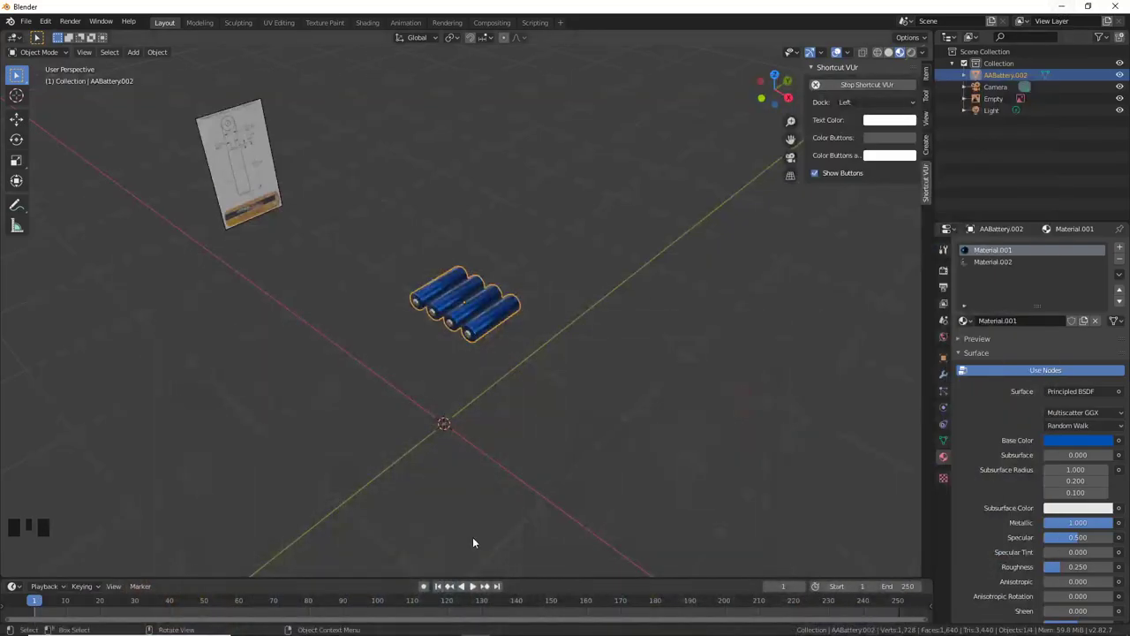
# Step: Add a cube mesh at the world origin as the base shape for the charger
pyautogui.scroll(2, 529, 472)
pyautogui.moveTo(530, 471); pyautogui.dragTo(454, 475, button='middle')
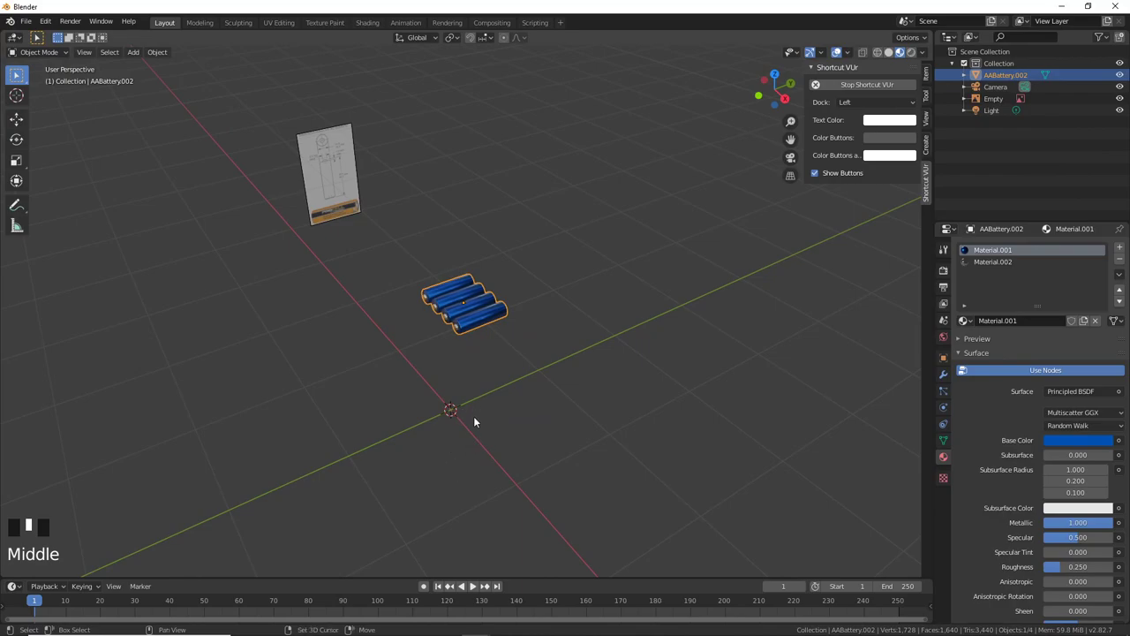
pyautogui.hotkey('shift', 'a')
pyautogui.moveTo(468, 408)
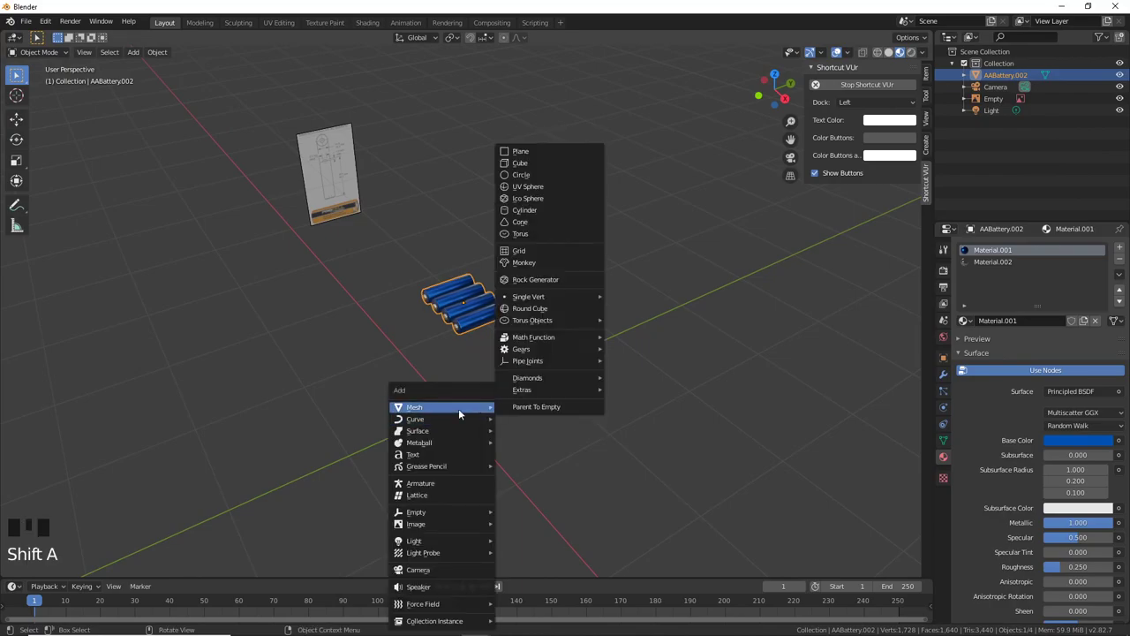
pyautogui.click(563, 163)
pyautogui.moveTo(493, 409); pyautogui.dragTo(600, 419, button='middle')
pyautogui.scroll(-3, 529, 391)
# Step: Scale the cube's mesh down in Edit Mode to roughly the width of the battery row
pyautogui.press('Tab')
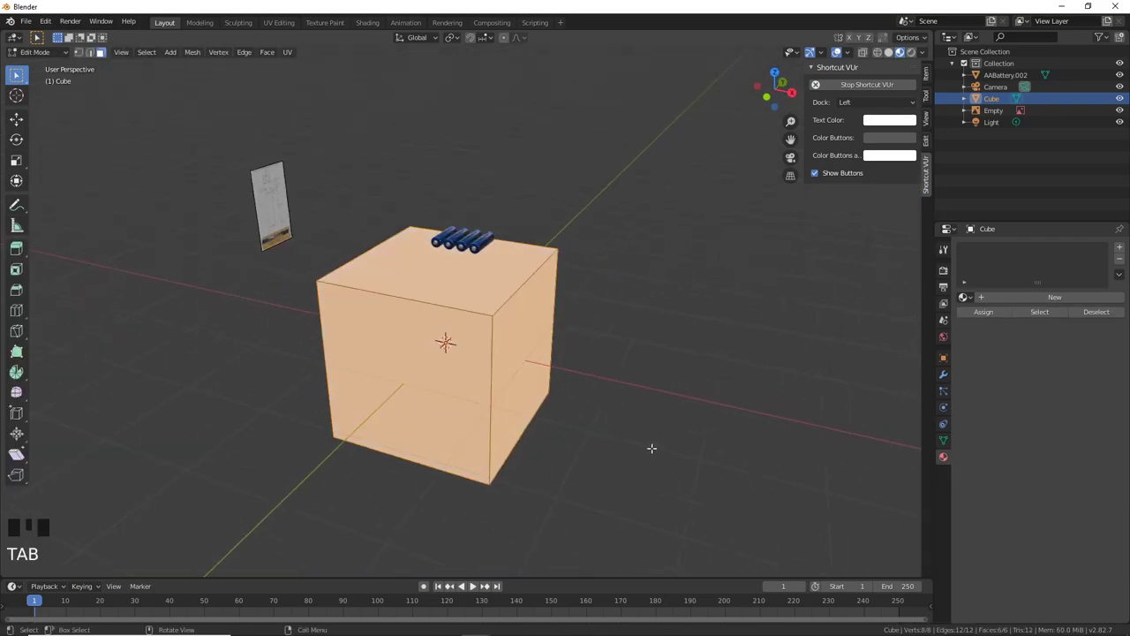
pyautogui.press('s')
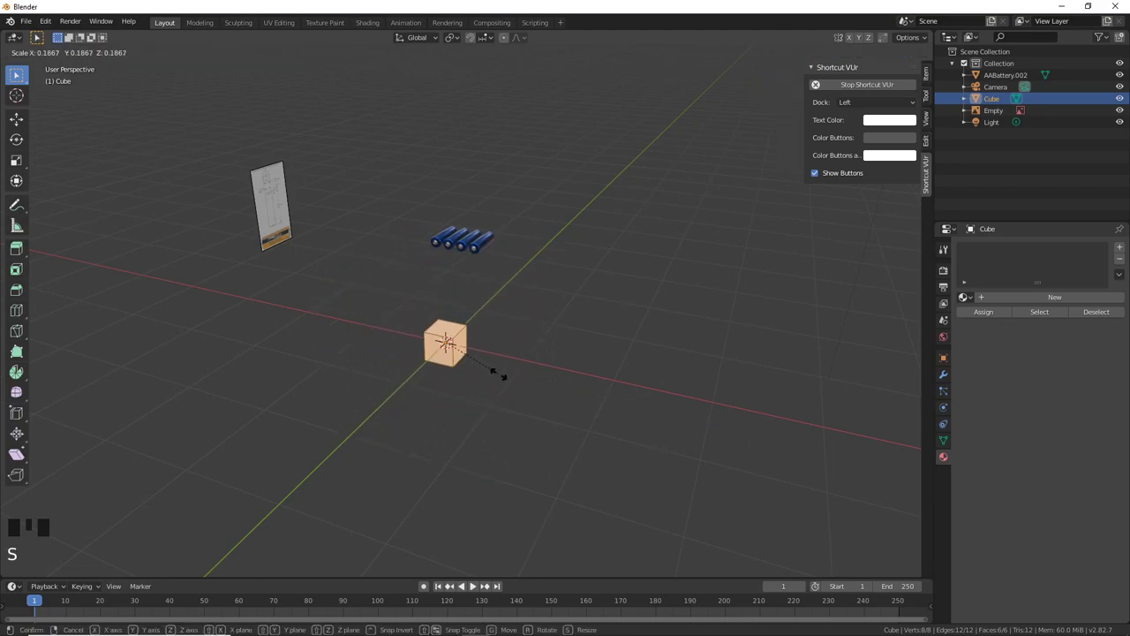
pyautogui.click(521, 388)
pyautogui.scroll(2, 516, 394)
pyautogui.scroll(2, 516, 394)
pyautogui.press('Tab')
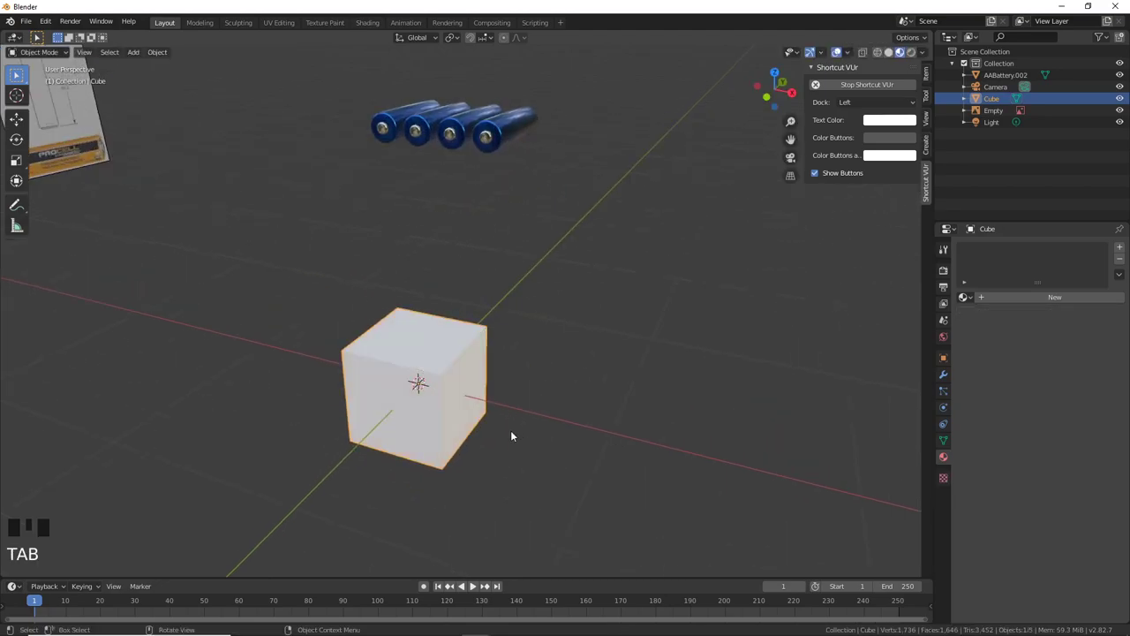
# Step: Move the cube up about 1.06 m along Z to the height of the batteries
pyautogui.press('g')
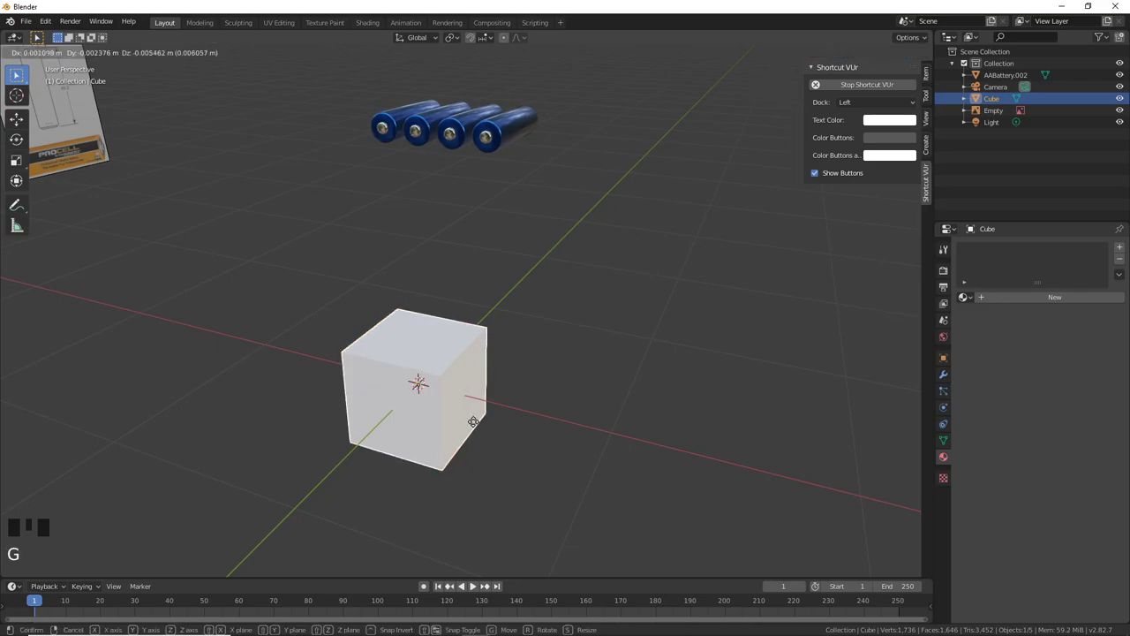
pyautogui.press('z')
pyautogui.click(500, 207)
pyautogui.moveTo(500, 208); pyautogui.dragTo(515, 320, button='middle')
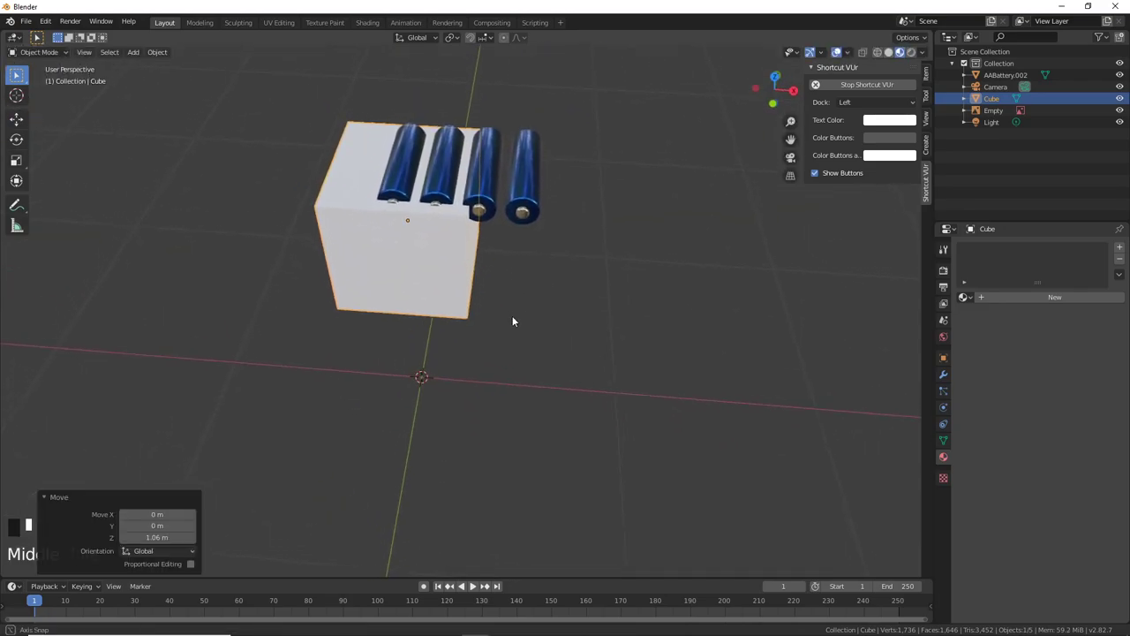
pyautogui.moveTo(544, 271); pyautogui.dragTo(559, 272, button='middle')
# Step: Move the joined batteries about -0.16 m along the X axis, over the cube
pyautogui.click(560, 272)
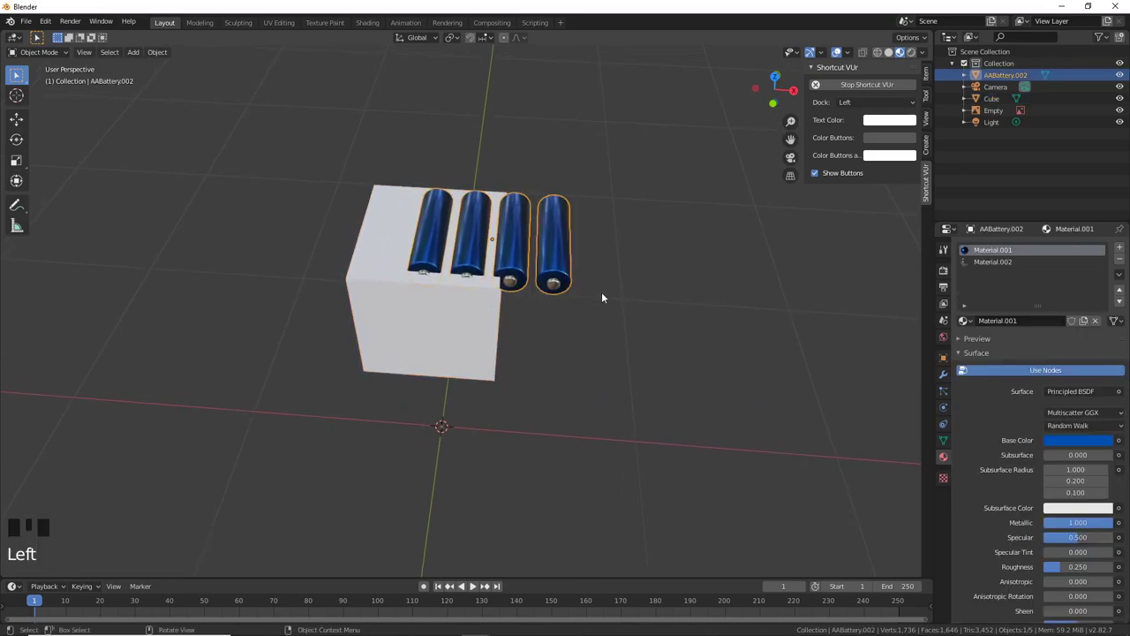
pyautogui.press('g')
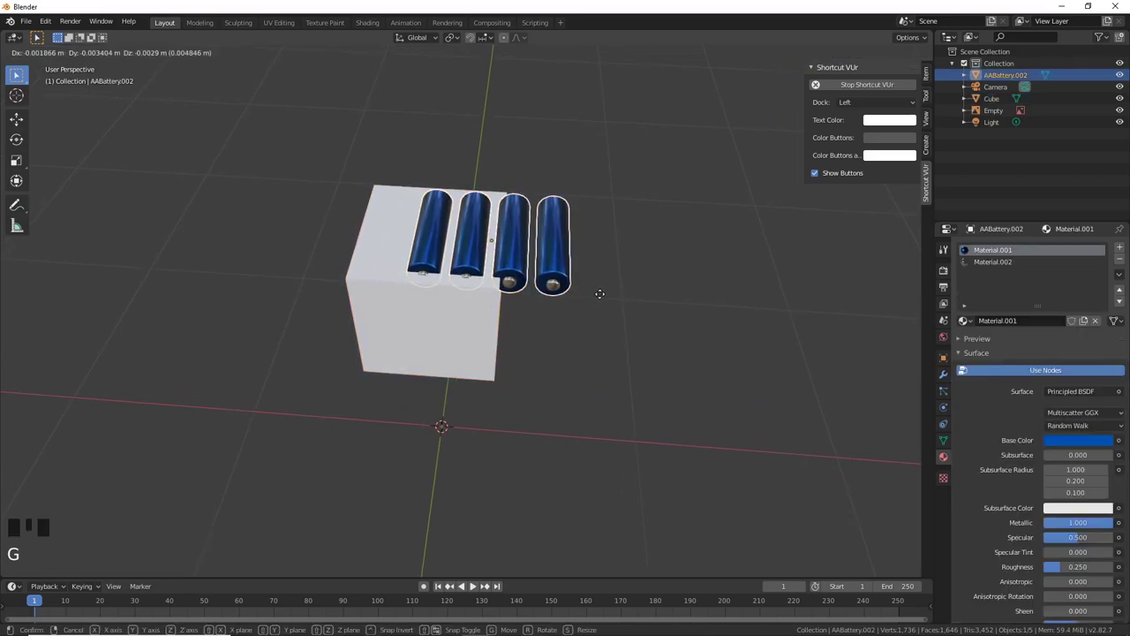
pyautogui.press('x')
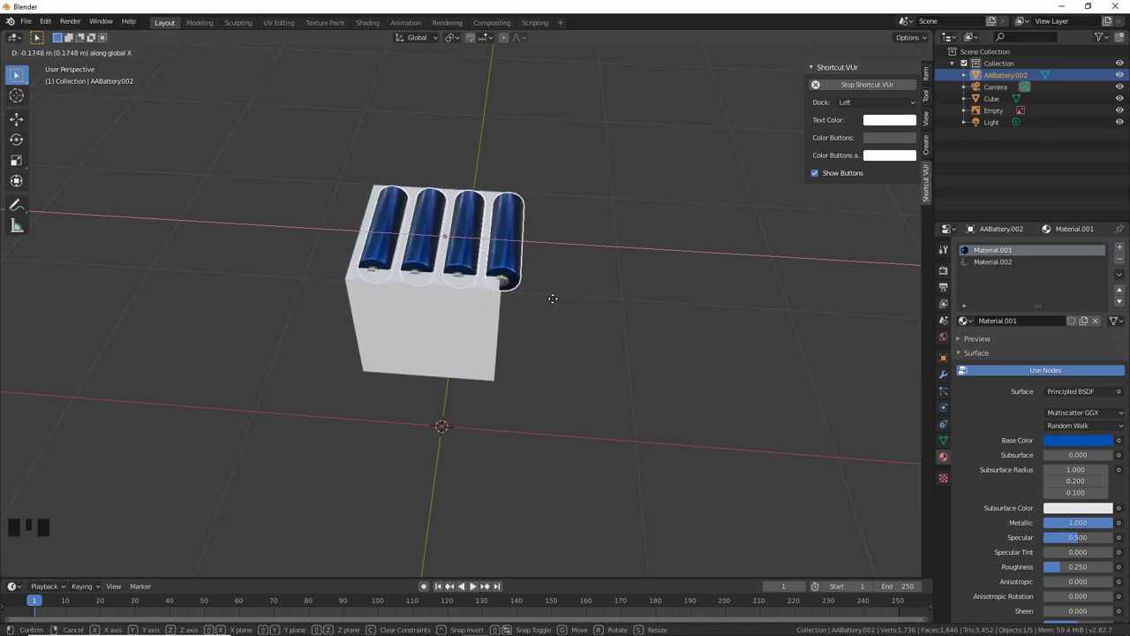
pyautogui.click(564, 323)
# Step: From the top view, move the batteries about -0.064 m further along X to centre them on the cube
pyautogui.press('KP_7')
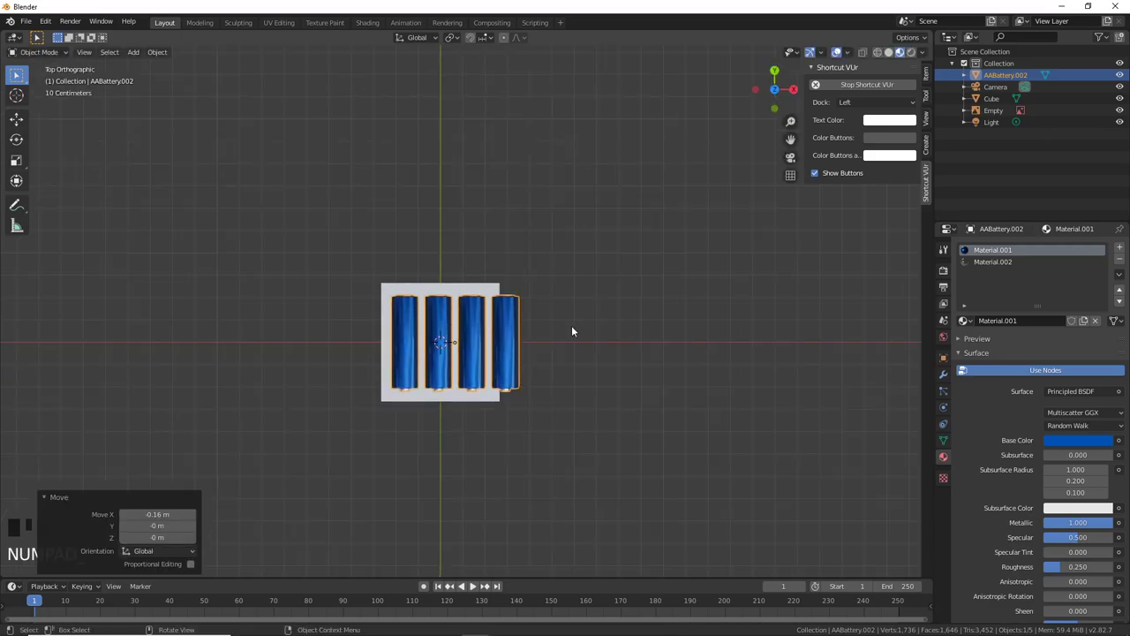
pyautogui.scroll(2, 504, 352)
pyautogui.keyDown('shift'); pyautogui.moveTo(504, 351); pyautogui.dragTo(504, 376, button='middle'); pyautogui.keyUp('shift')
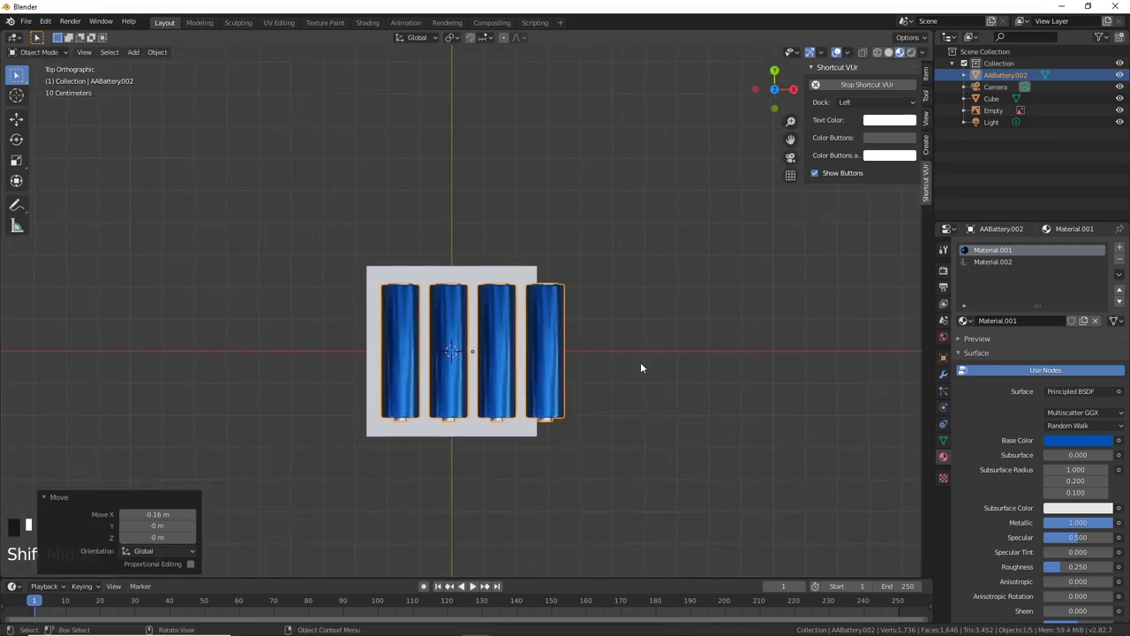
pyautogui.press('g')
pyautogui.press('x')
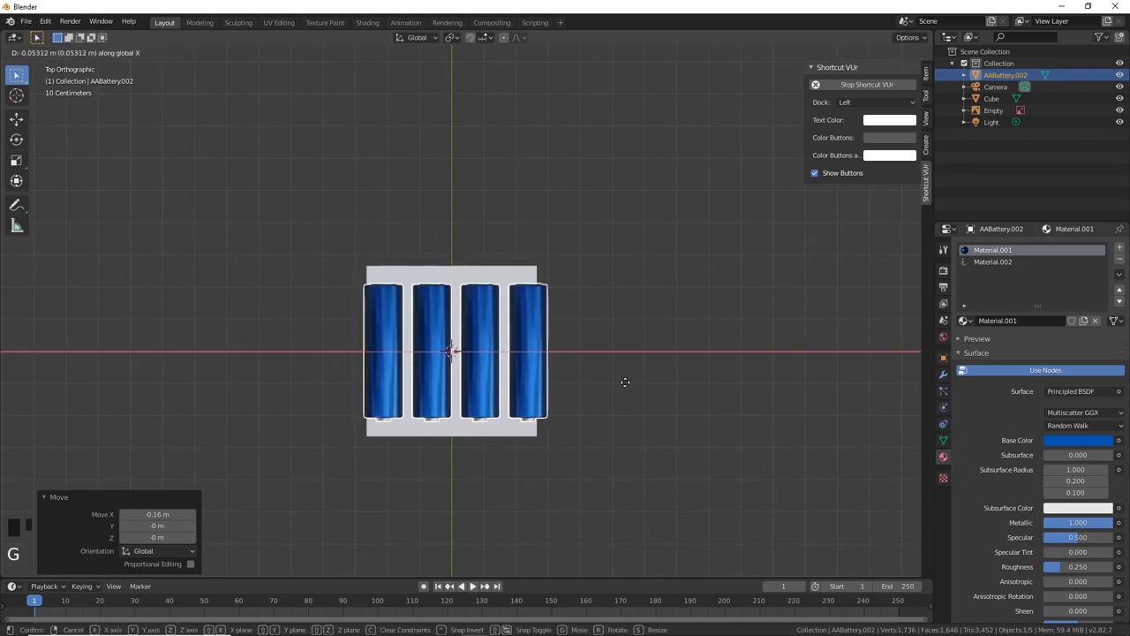
pyautogui.click(622, 384)
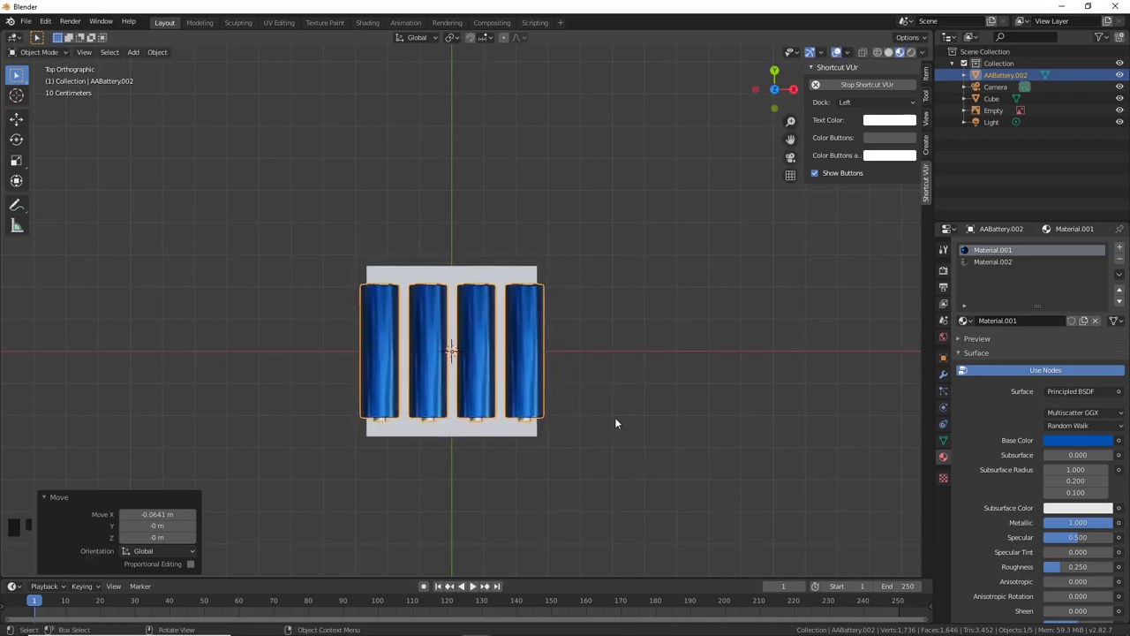
# Step: Collapse the Move operator settings and set the Shortcut VUr display's dock position to Center
pyautogui.click(43, 498)
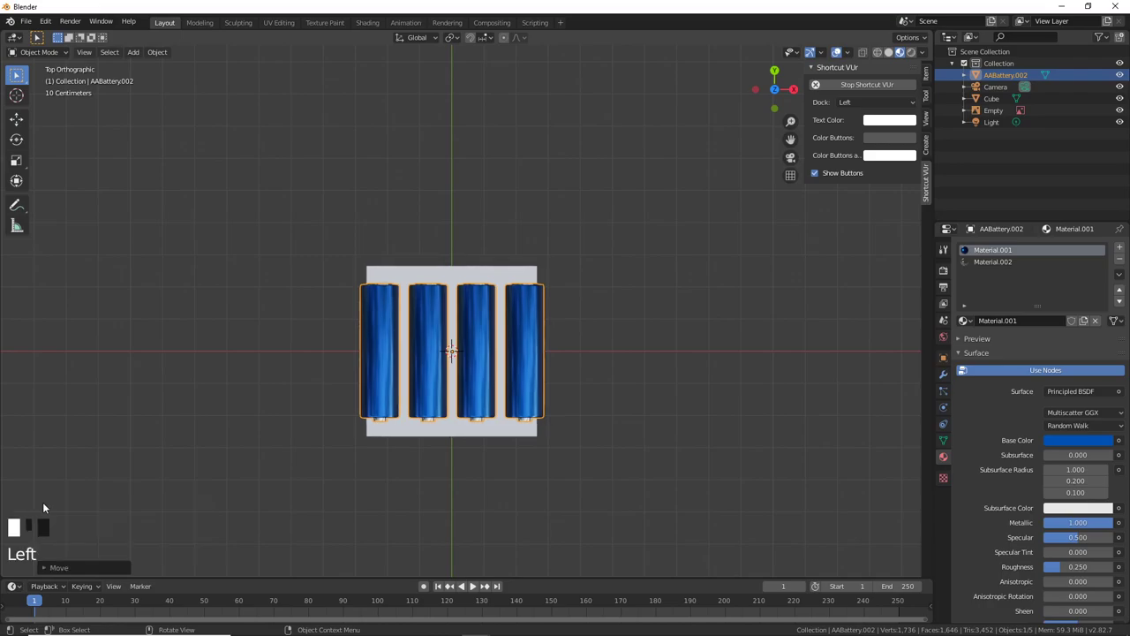
pyautogui.click(927, 186)
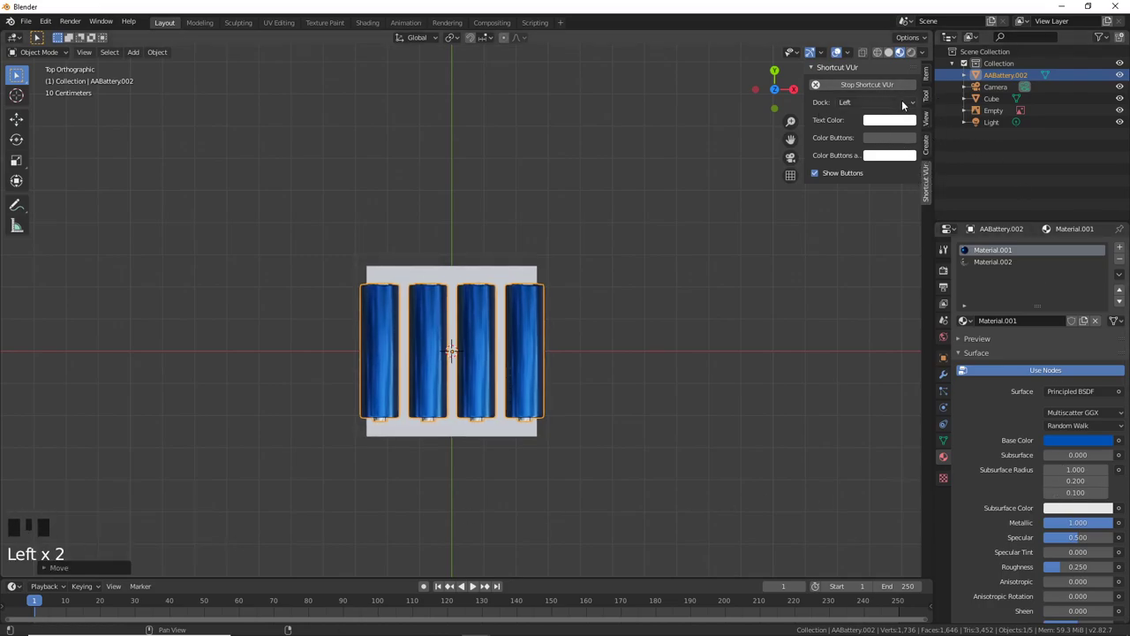
pyautogui.click(902, 104)
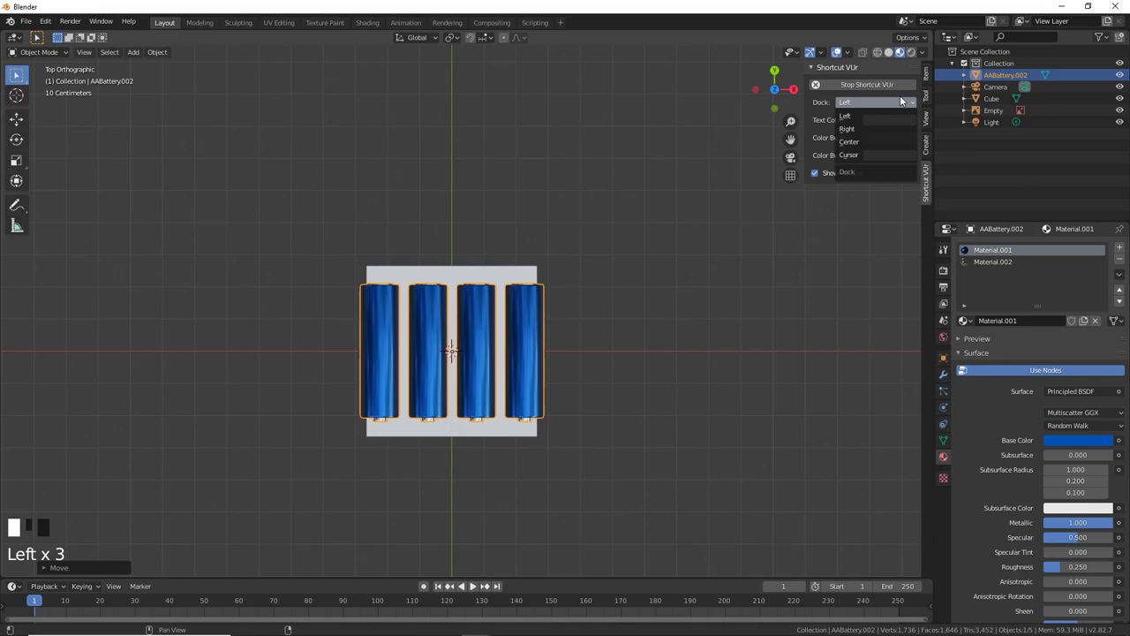
pyautogui.click(874, 142)
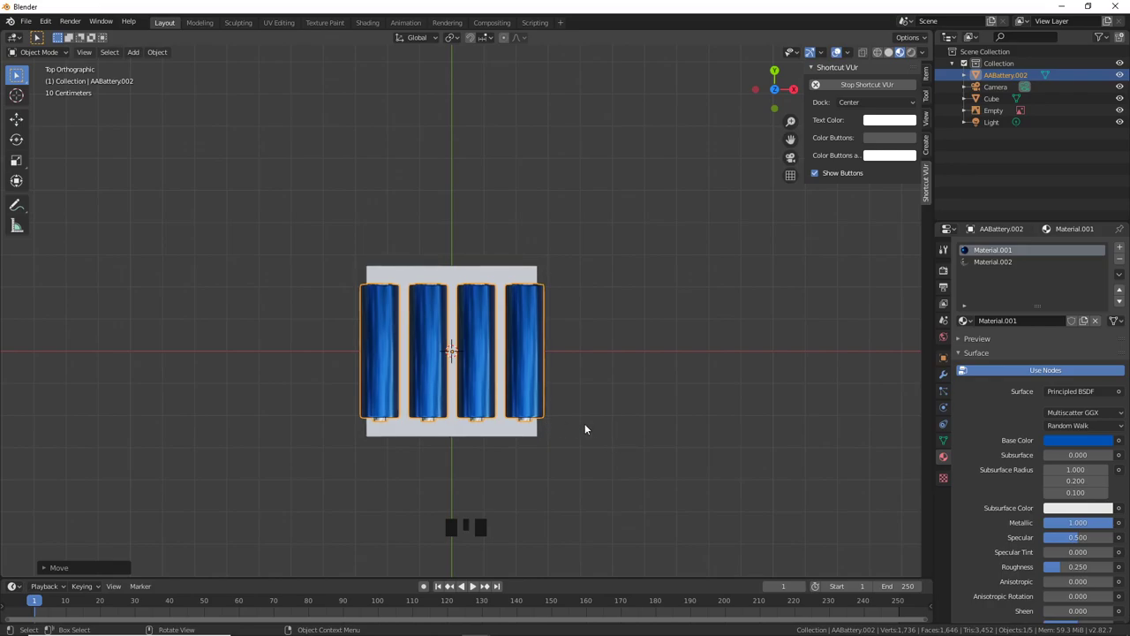
# Step: Scale the cube's mesh up uniformly by about 1.12 so it extends past the outer batteries
pyautogui.scroll(-1, 528, 448)
pyautogui.keyDown('shift'); pyautogui.moveTo(547, 448); pyautogui.dragTo(556, 422, button='middle'); pyautogui.keyUp('shift')
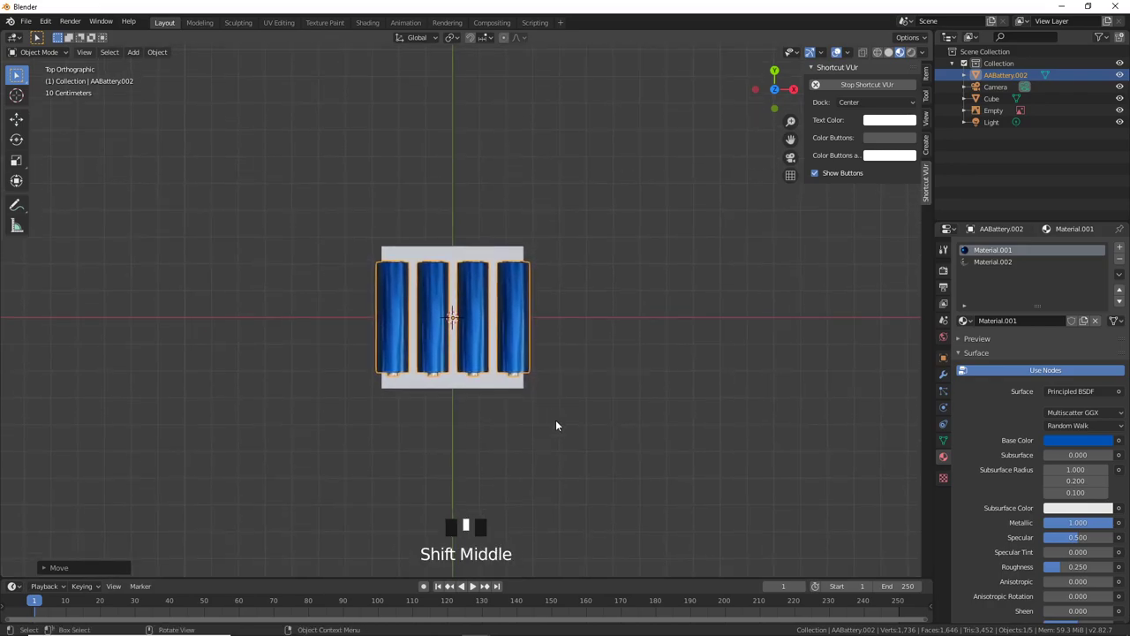
pyautogui.press('`')
pyautogui.scroll(2, 542, 376)
pyautogui.keyDown('shift'); pyautogui.moveTo(542, 375); pyautogui.dragTo(551, 404, button='middle'); pyautogui.keyUp('shift')
pyautogui.click(546, 401)
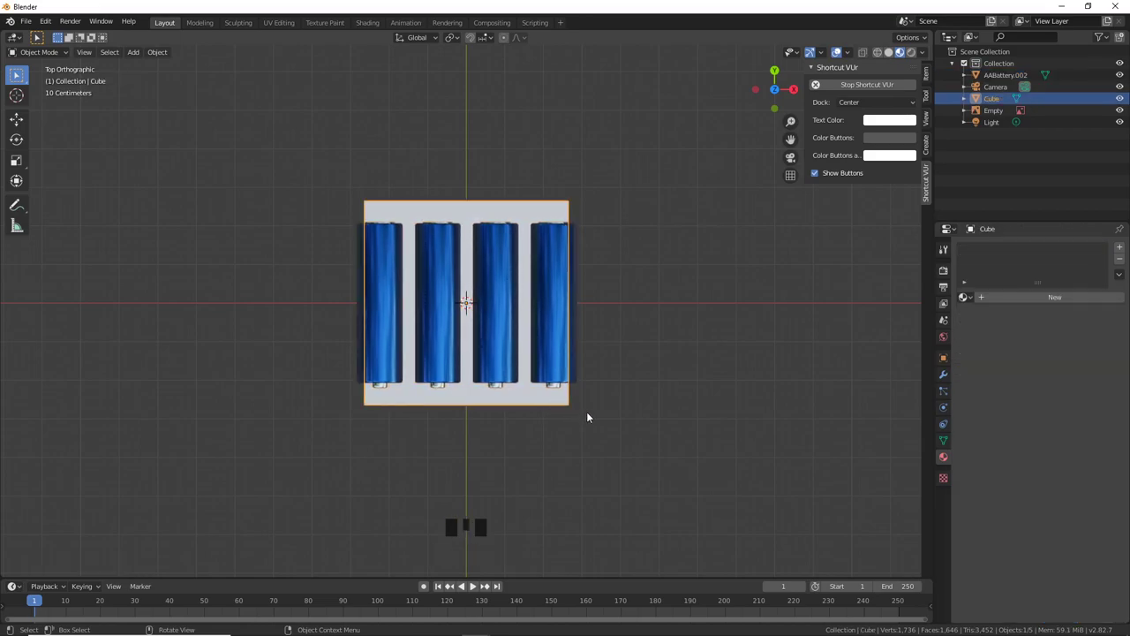
pyautogui.press('Tab')
pyautogui.press('s')
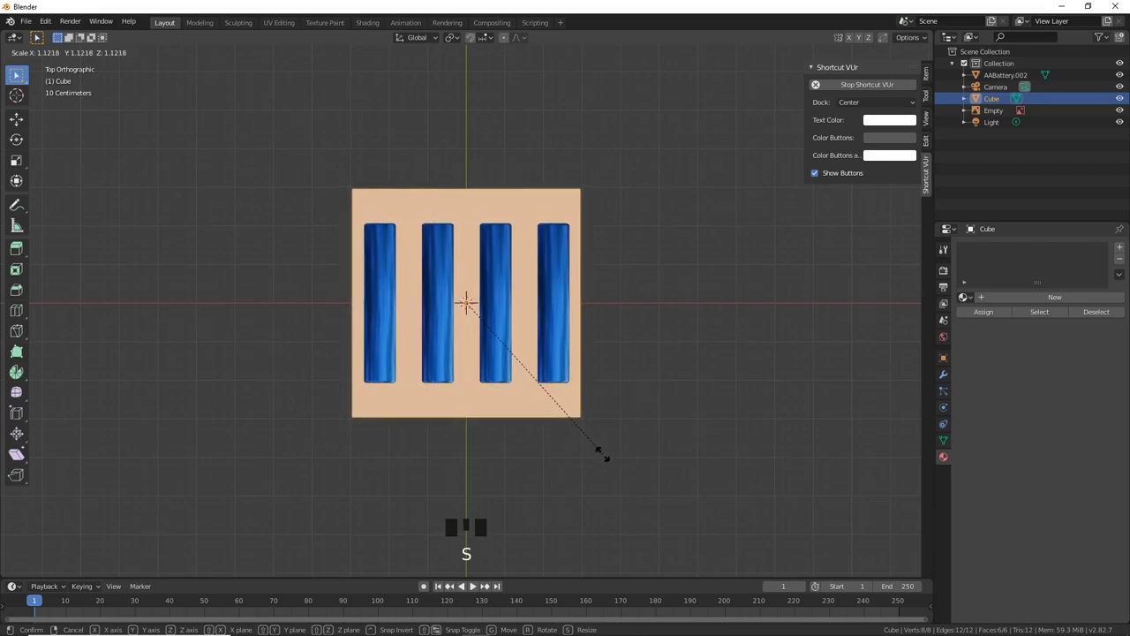
pyautogui.click(606, 460)
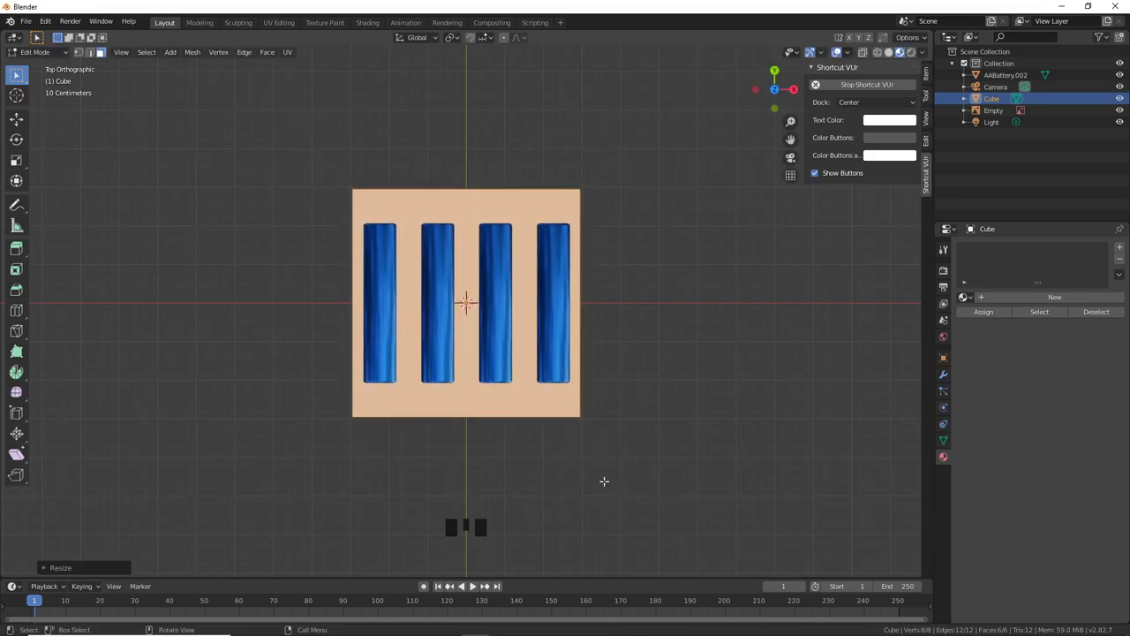
# Step: Flatten the cube's mesh into a slab by scaling it along Z to about 0.27
pyautogui.moveTo(605, 486); pyautogui.dragTo(635, 427, button='middle')
pyautogui.press('s')
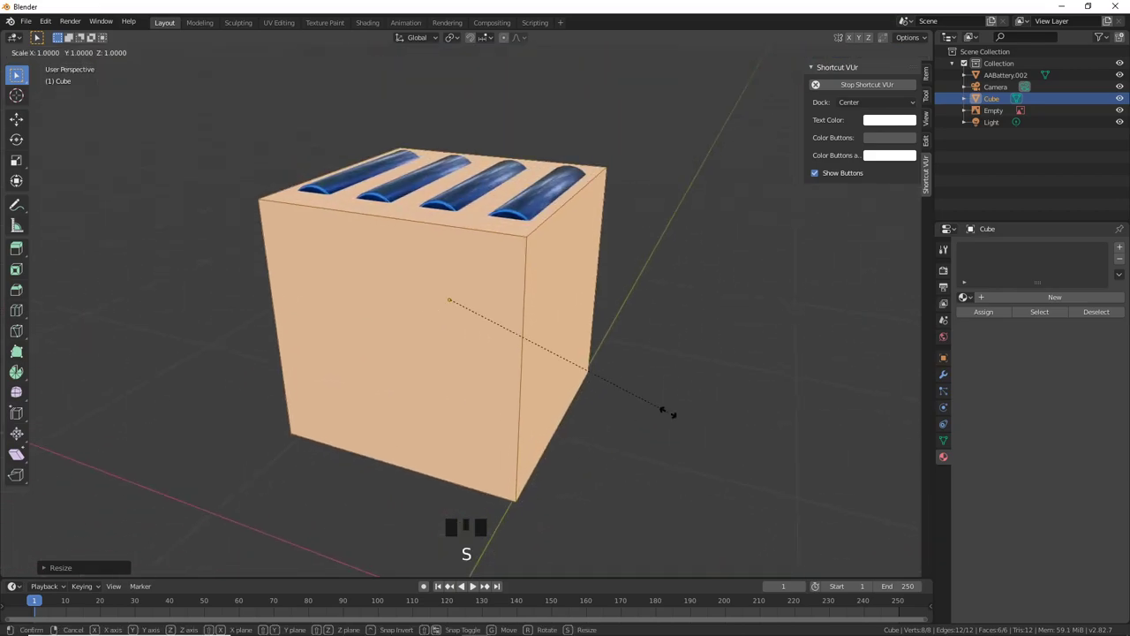
pyautogui.press('z')
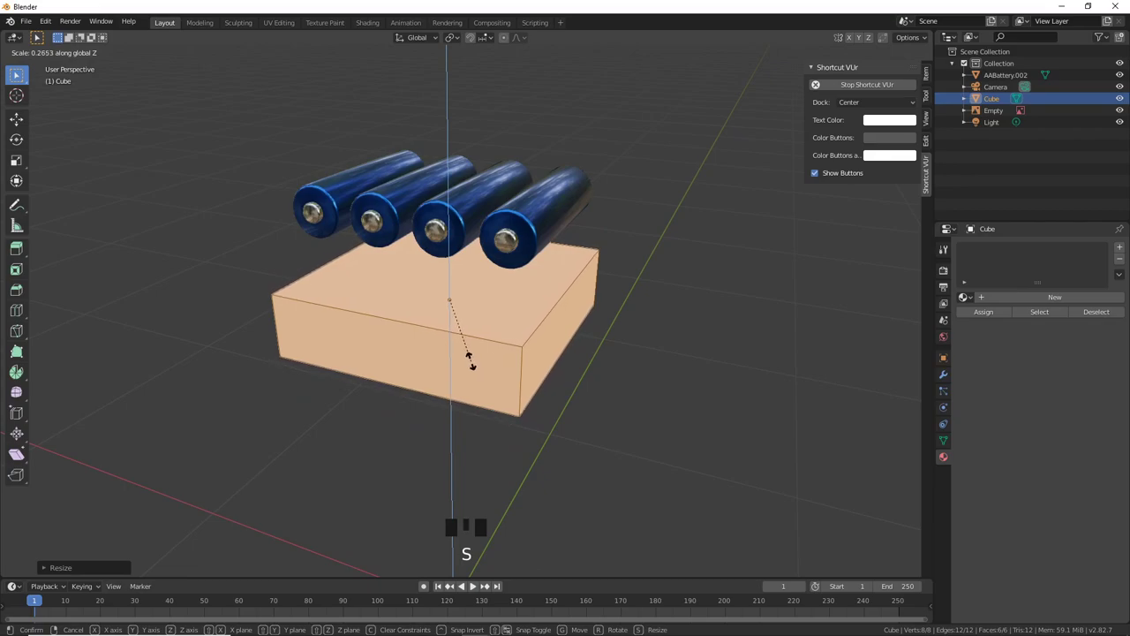
pyautogui.click(487, 358)
pyautogui.moveTo(487, 357); pyautogui.dragTo(555, 361, button='middle')
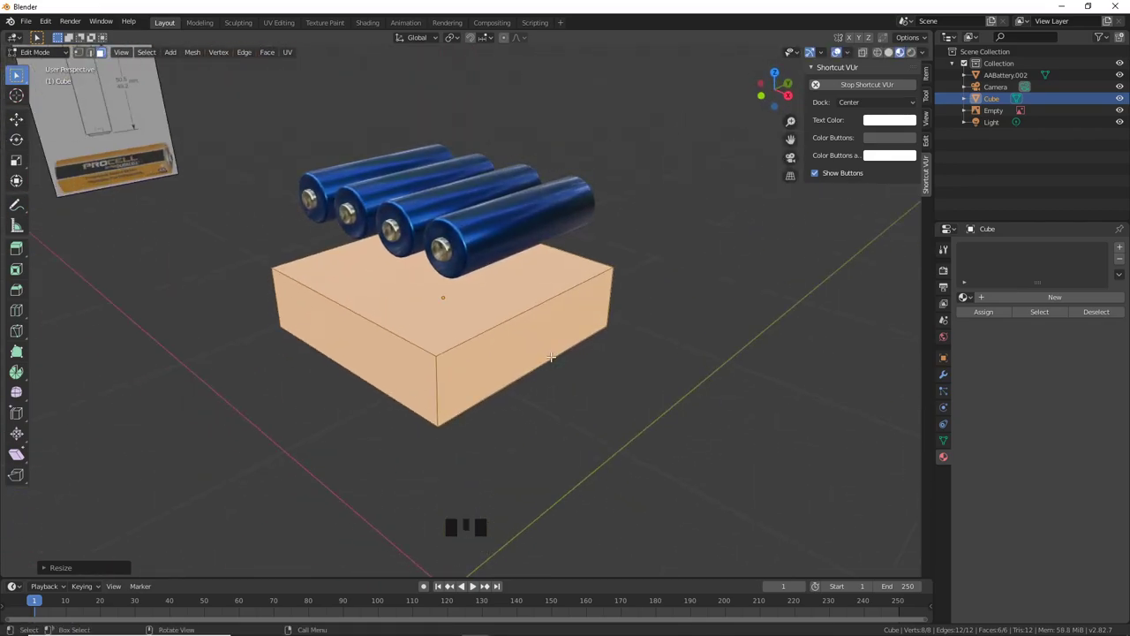
pyautogui.moveTo(506, 343); pyautogui.dragTo(573, 340, button='middle')
# Step: Raise the flattened cube about 0.15 m along Z in Object Mode so the batteries sit partly sunk into it
pyautogui.press('Tab')
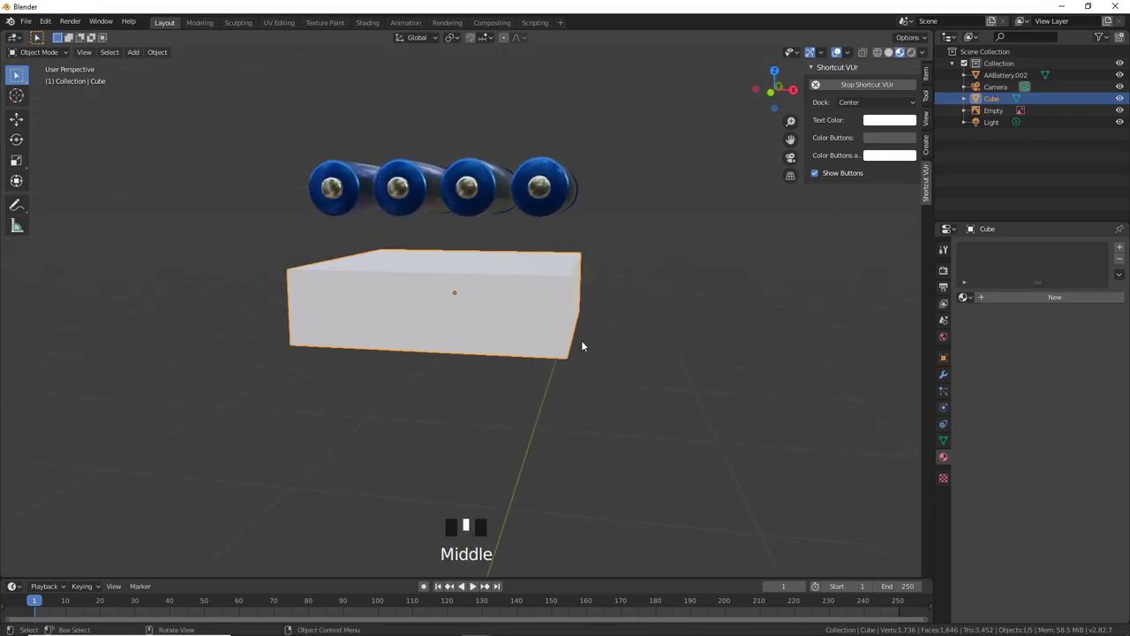
pyautogui.press('g')
pyautogui.press('z')
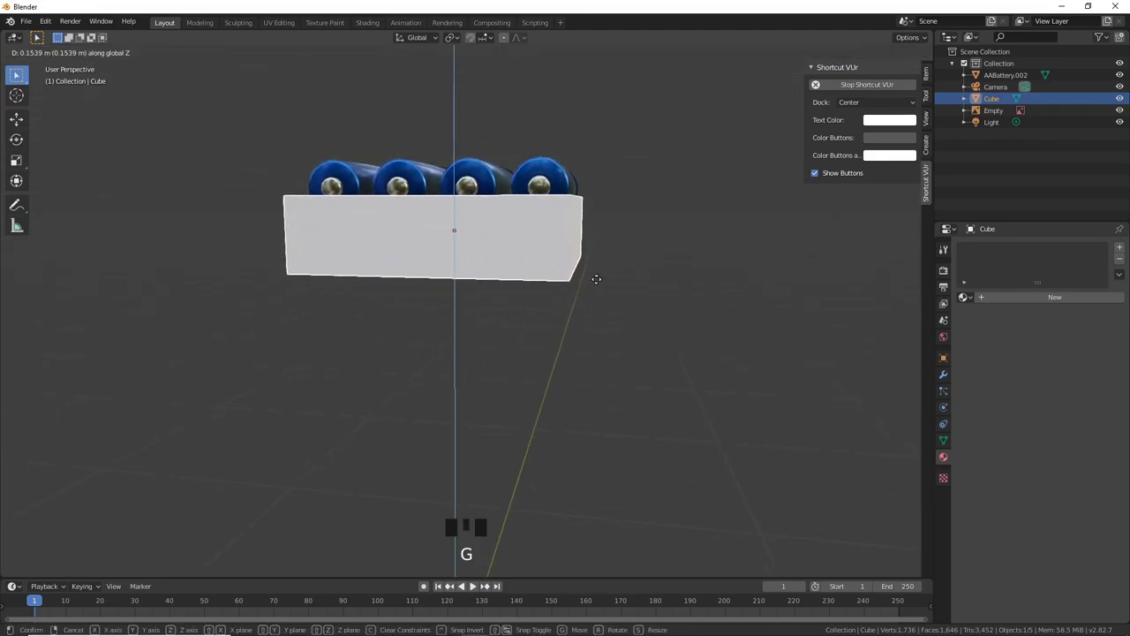
pyautogui.click(603, 276)
pyautogui.moveTo(603, 275); pyautogui.dragTo(621, 359, button='middle')
pyautogui.scroll(1, 615, 347)
pyautogui.scroll(1, 506, 339)
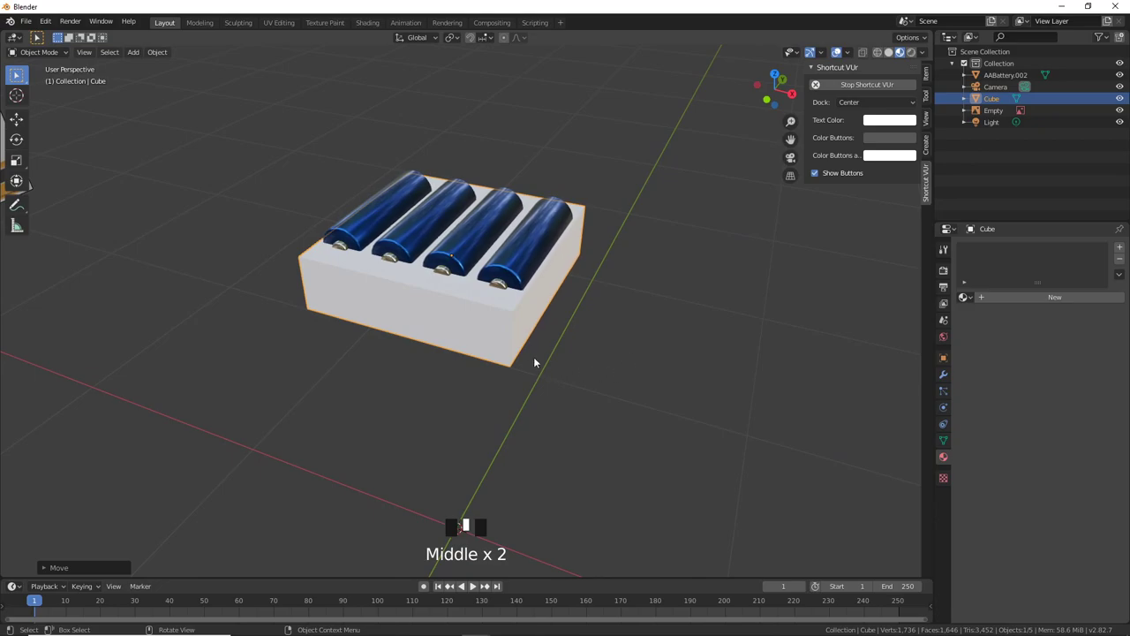
# Step: Select the flattened cube and rename it BatteryCradle in the scene collection
pyautogui.click(479, 310)
pyautogui.click(527, 270)
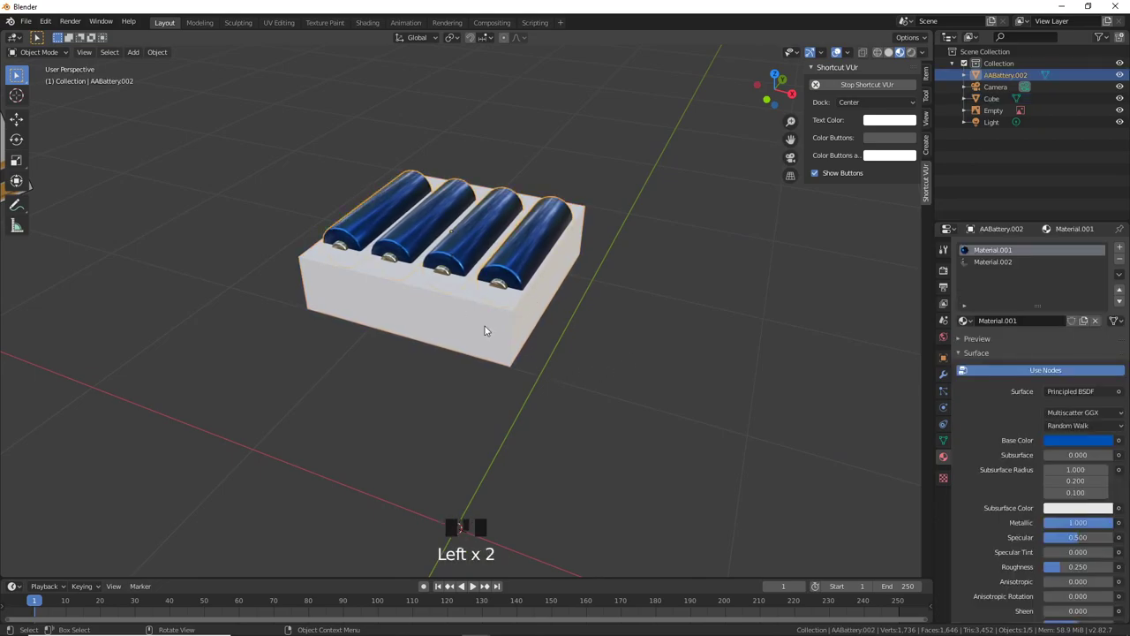
pyautogui.click(484, 330)
pyautogui.click(526, 257)
pyautogui.click(505, 352)
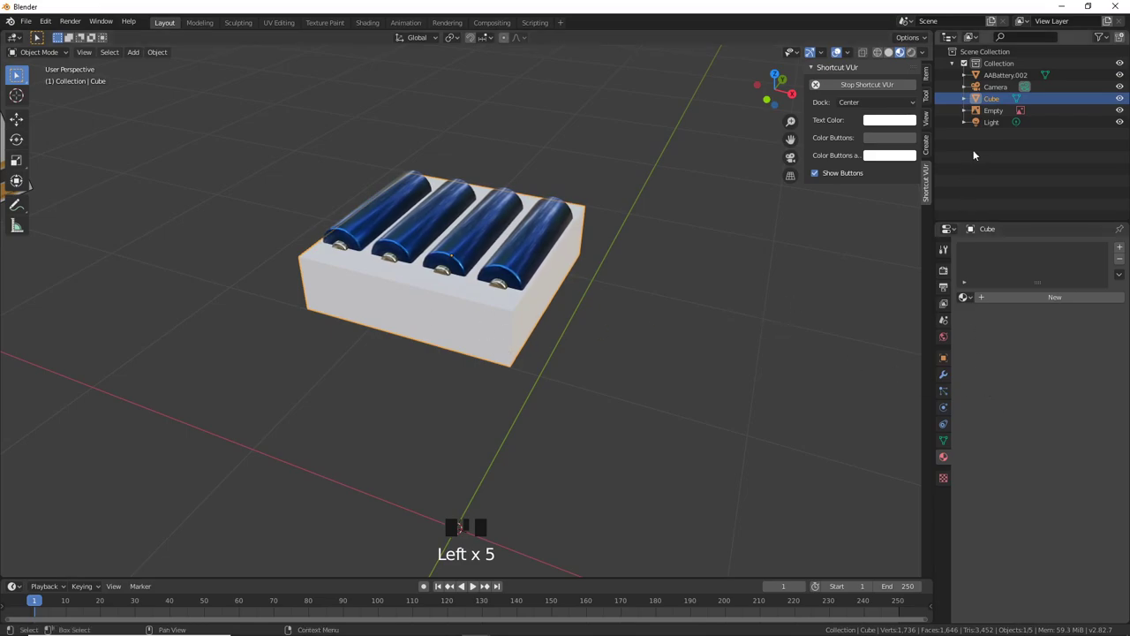
pyautogui.click(991, 98)
pyautogui.doubleClick(992, 98)
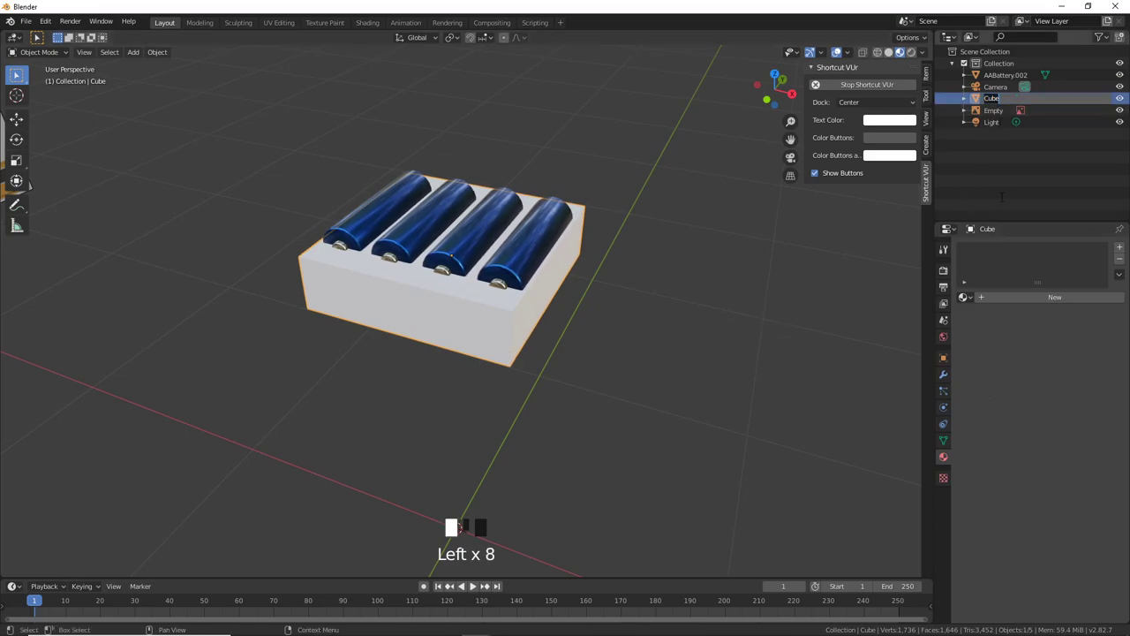
pyautogui.write('Cradl')
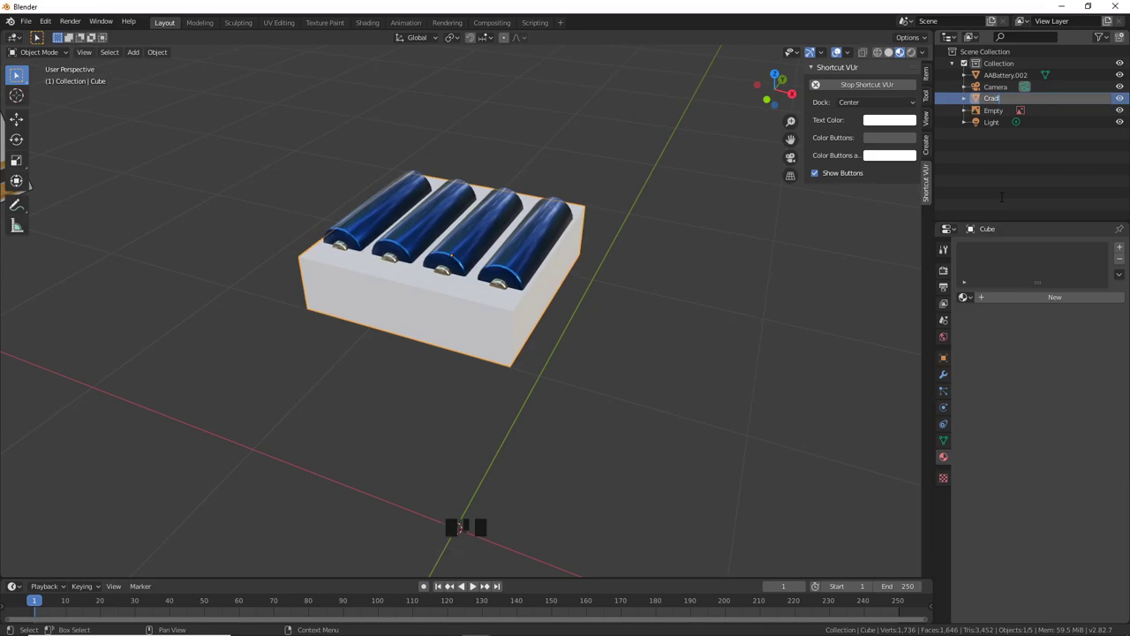
pyautogui.press('BackSpace')
pyautogui.press('BackSpace')
pyautogui.press('BackSpace')
pyautogui.write('Battery')
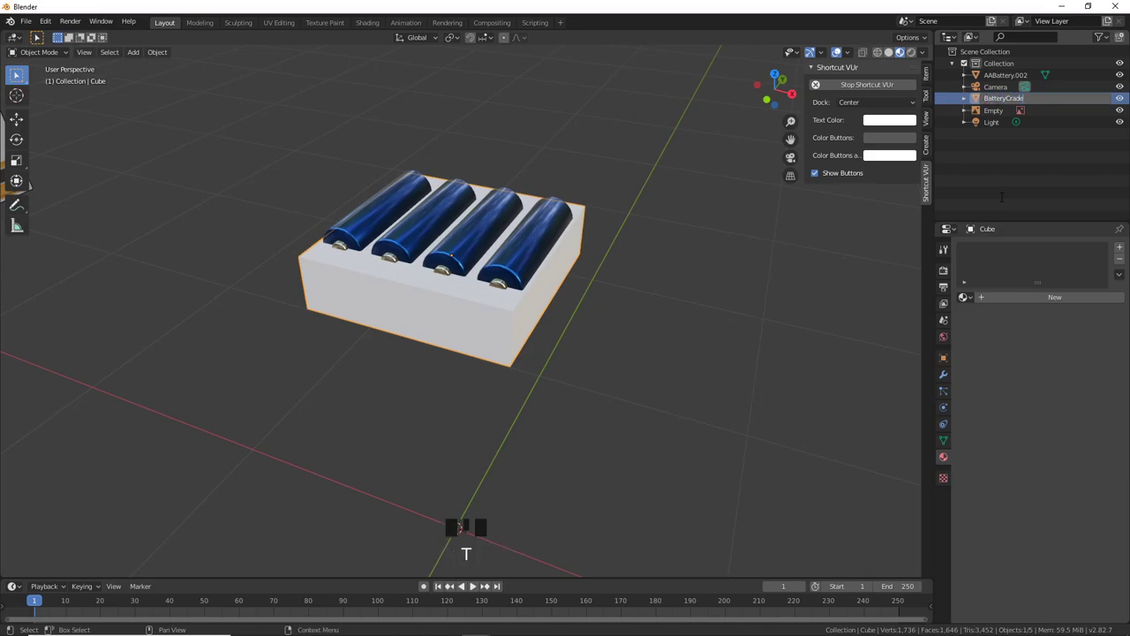
pyautogui.write('Cradle')
pyautogui.press('Return')
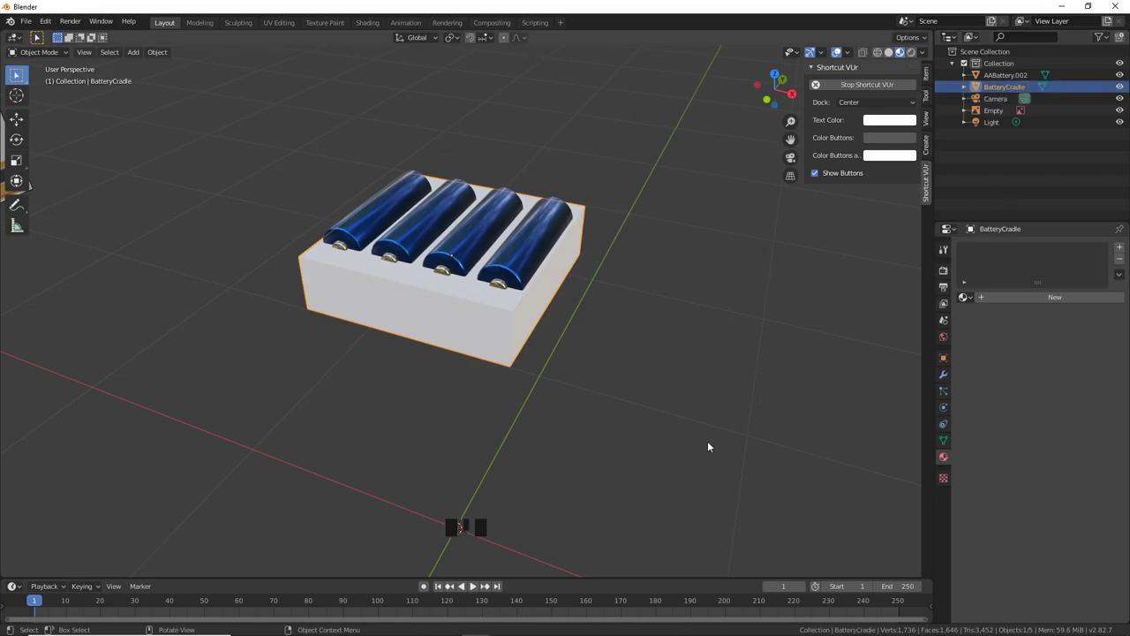
# Step: Create a new material on the BatteryCradle and open the object's modifier settings
pyautogui.click(996, 299)
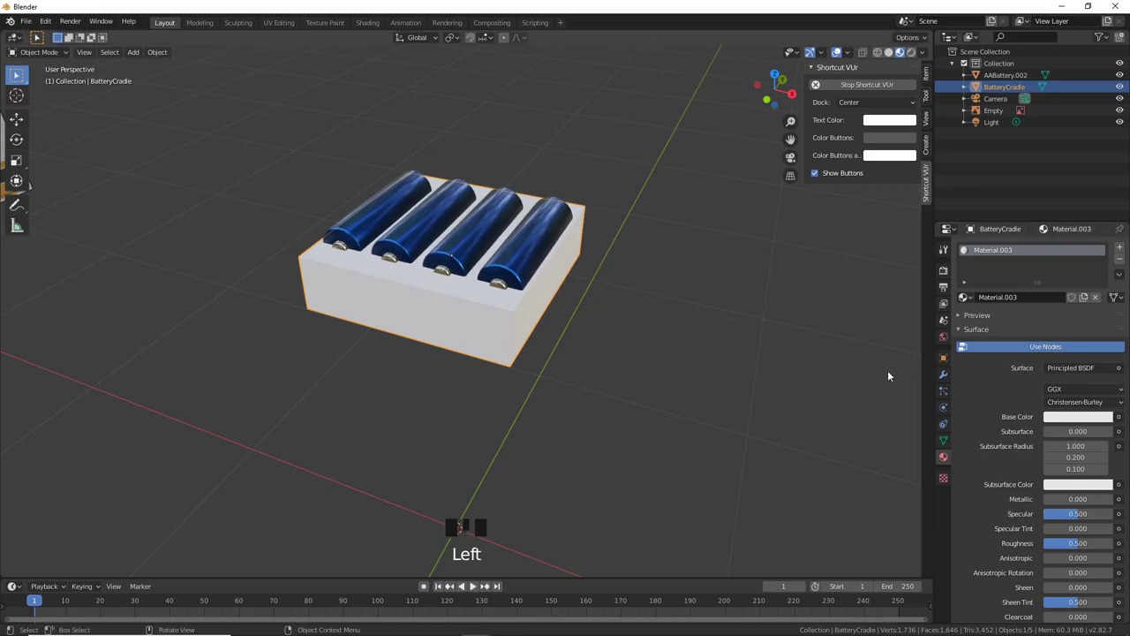
pyautogui.scroll(5, 955, 284)
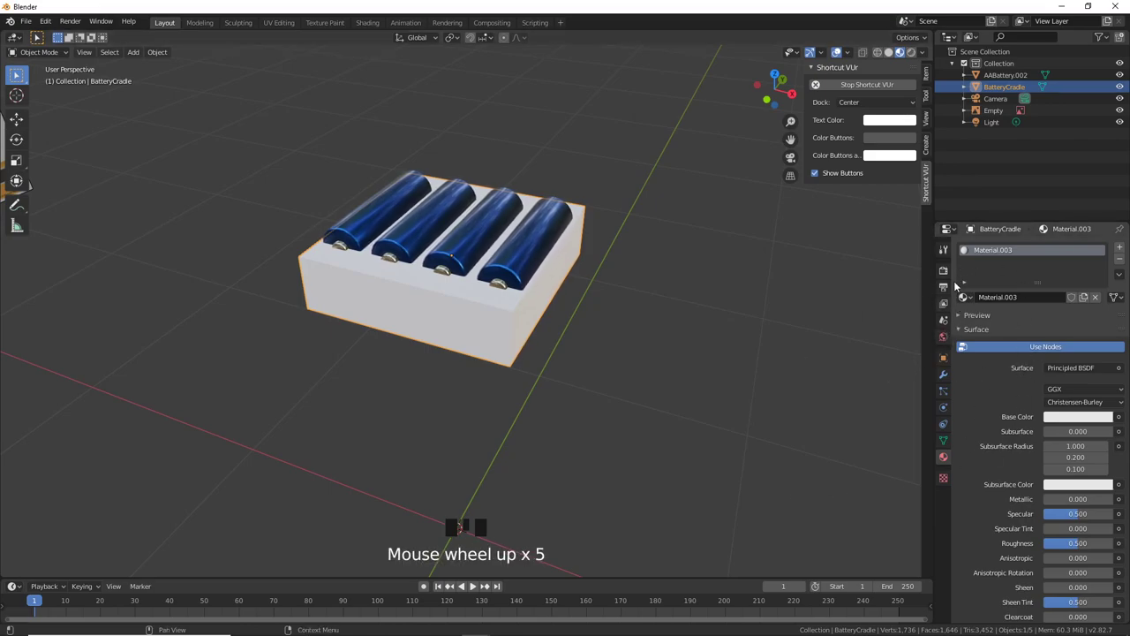
pyautogui.click(943, 374)
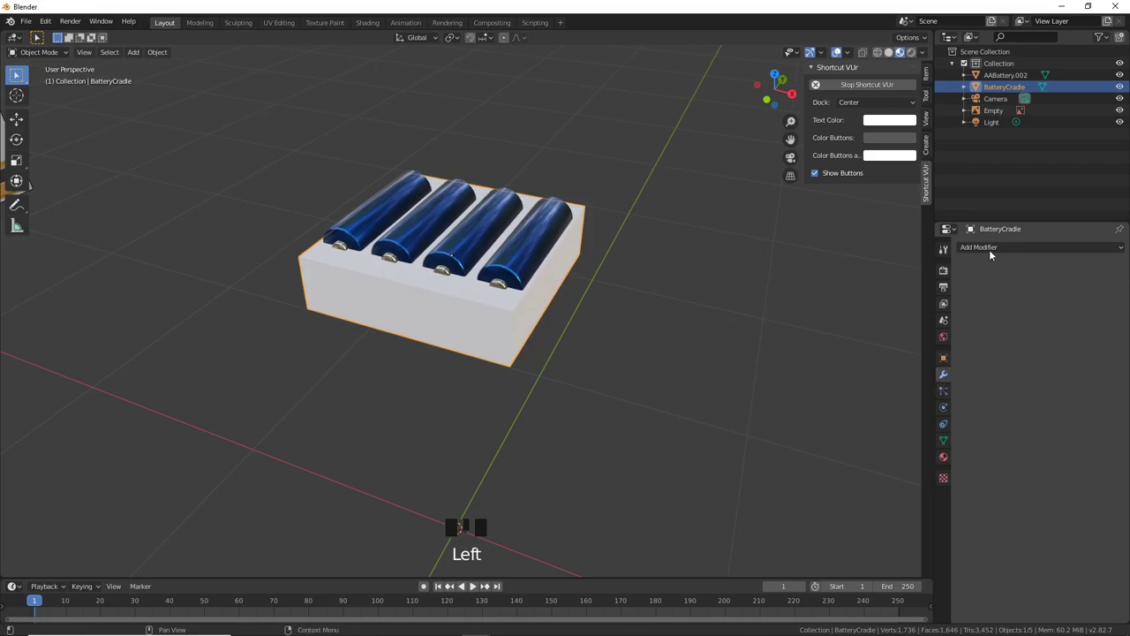
# Step: Add a Boolean modifier to the BatteryCradle set to Difference with AABattery.002 as the cutting object, and apply it
pyautogui.moveTo(990, 254); pyautogui.dragTo(900, 307)
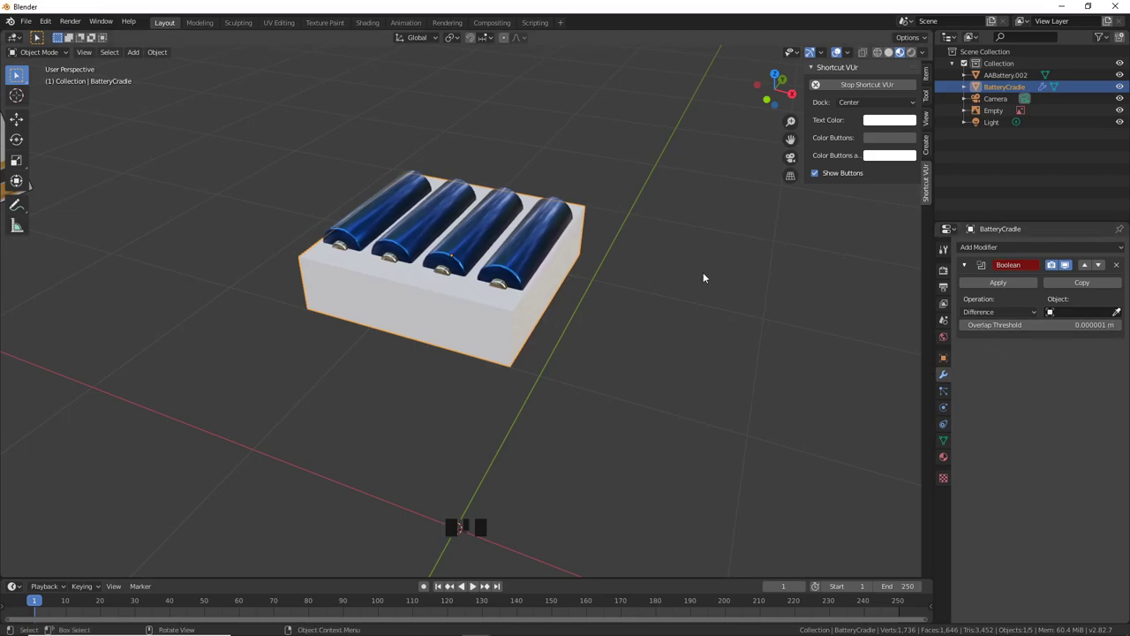
pyautogui.click(1117, 313)
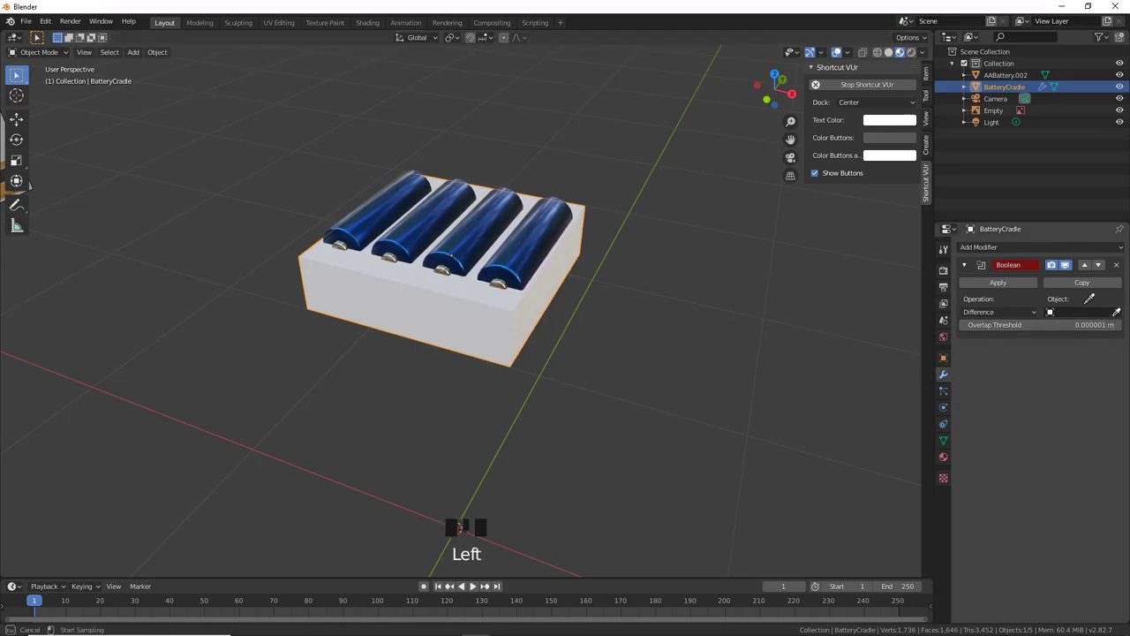
pyautogui.click(527, 246)
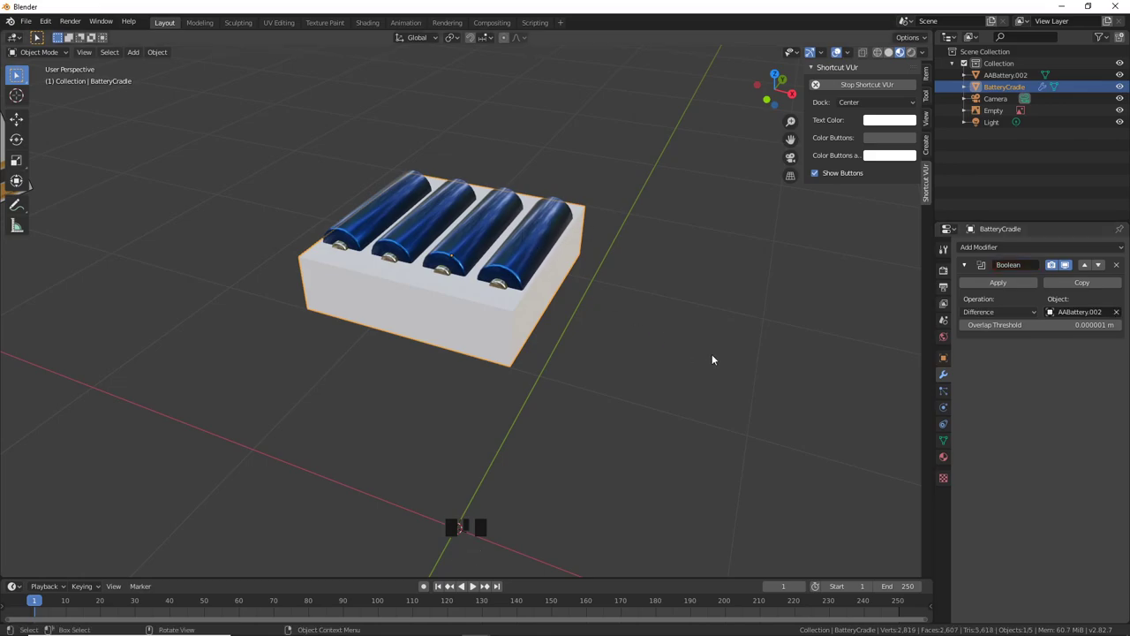
pyautogui.moveTo(712, 359); pyautogui.dragTo(705, 356, button='middle')
pyautogui.click(998, 283)
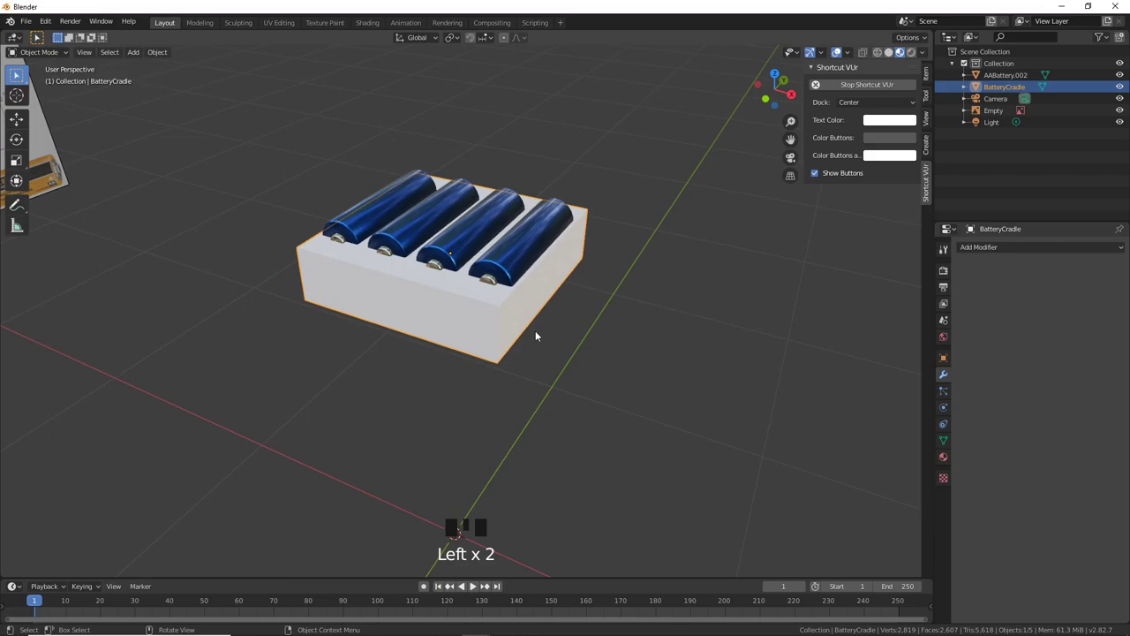
# Step: Lower the BatteryCradle along Z until it is clear of the batteries and its cut pockets are exposed
pyautogui.press('g')
pyautogui.press('z')
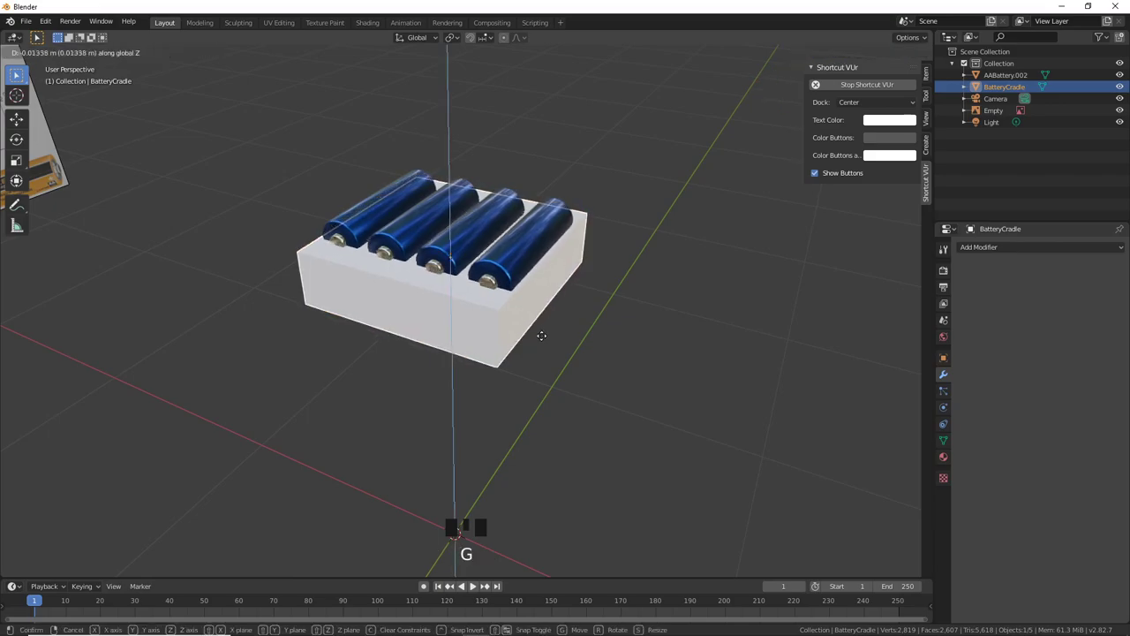
pyautogui.click(541, 401)
pyautogui.moveTo(541, 395); pyautogui.dragTo(569, 391, button='middle')
pyautogui.scroll(2, 460, 402)
pyautogui.scroll(-3, 617, 390)
pyautogui.scroll(3, 557, 406)
pyautogui.scroll(1, 547, 379)
pyautogui.click(480, 333)
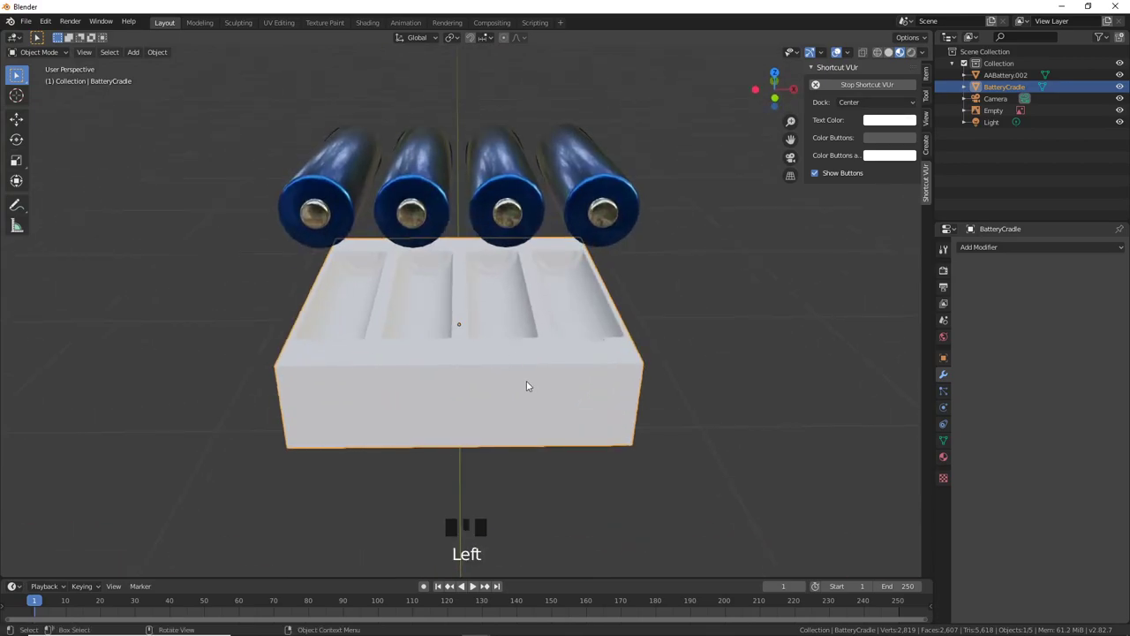
# Step: Select the loop of four side faces on the BatteryCradle mesh and scale it outward in X and Y to widen the walls
pyautogui.press('Tab')
pyautogui.moveTo(520, 362); pyautogui.dragTo(598, 372, button='middle')
pyautogui.scroll(2, 534, 367)
pyautogui.click(739, 368)
pyautogui.moveTo(739, 368); pyautogui.dragTo(591, 403, button='middle')
pyautogui.scroll(2, 565, 367)
pyautogui.keyDown('alt'); pyautogui.click(505, 394); pyautogui.keyUp('alt')
pyautogui.keyDown('alt'); pyautogui.click(483, 388); pyautogui.keyUp('alt')
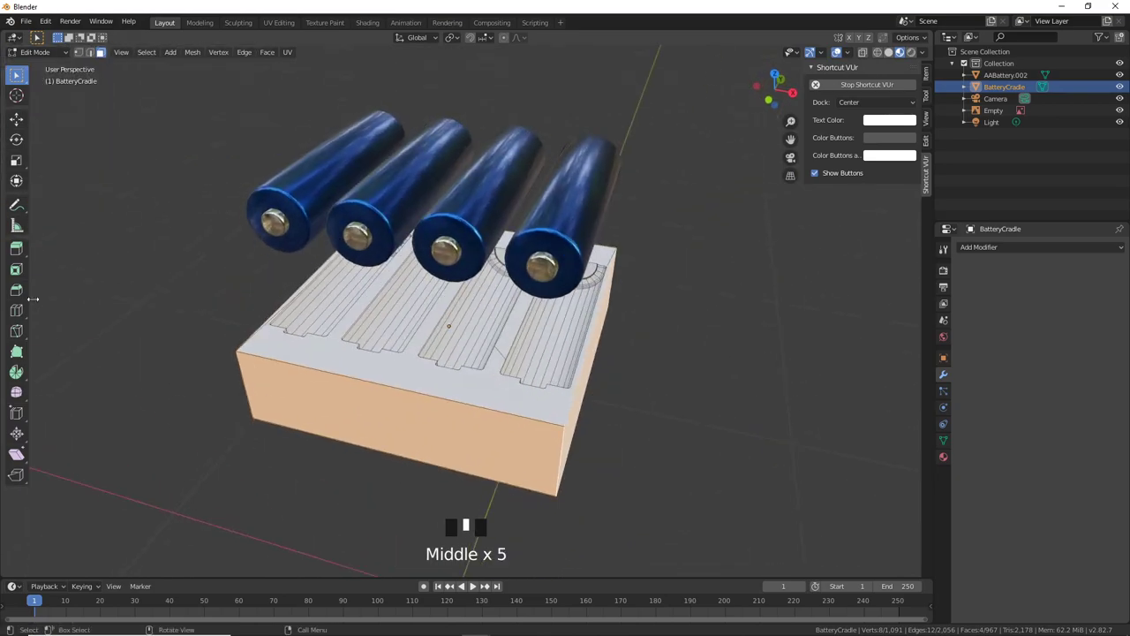
pyautogui.moveTo(504, 350); pyautogui.dragTo(300, 289, button='middle')
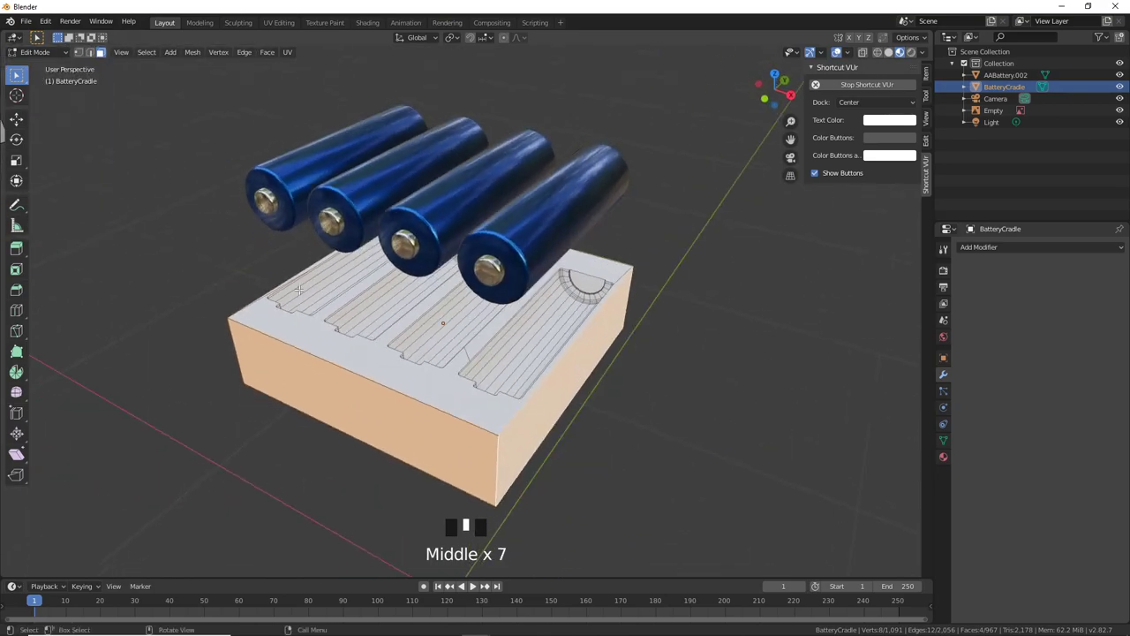
pyautogui.click(16, 160)
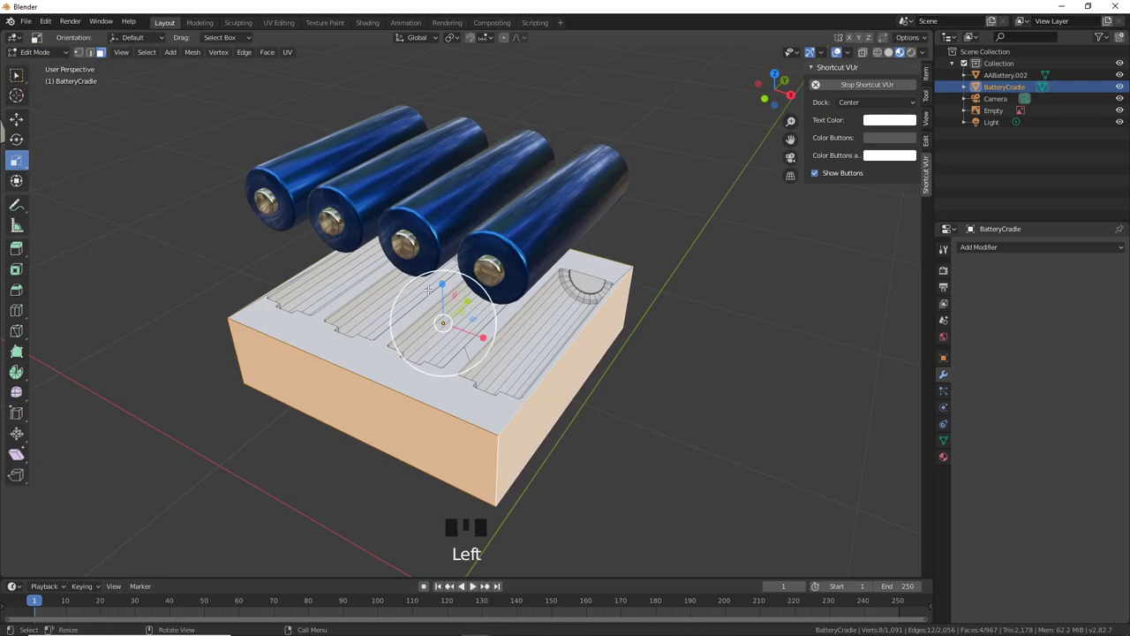
pyautogui.scroll(-2, 473, 319)
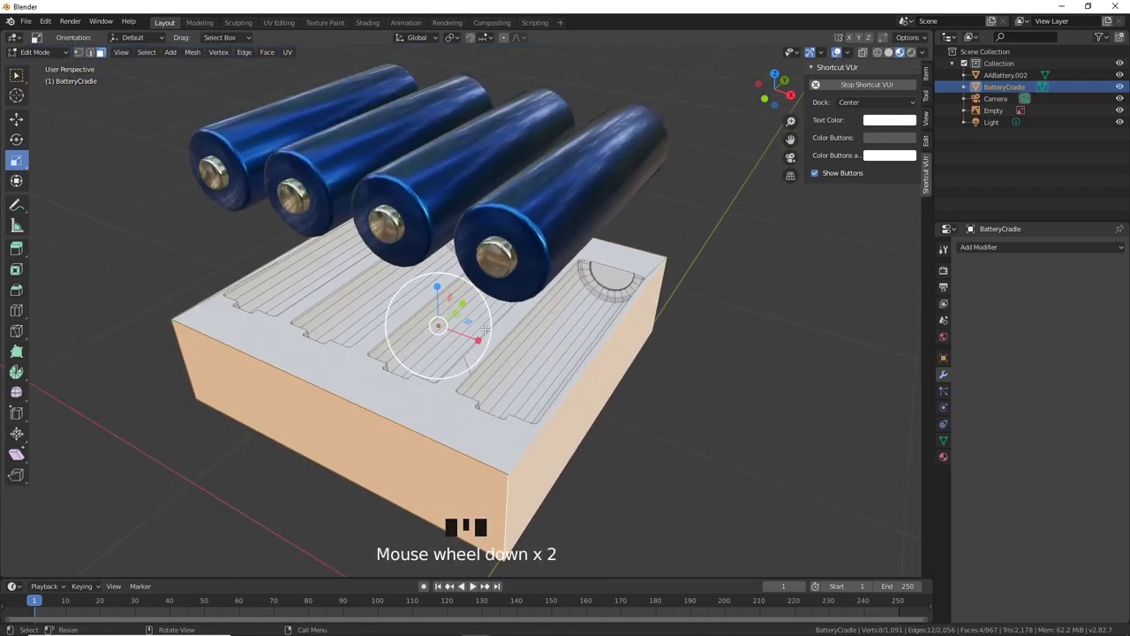
pyautogui.moveTo(471, 321); pyautogui.dragTo(478, 327)
pyautogui.moveTo(478, 327); pyautogui.dragTo(328, 294, button='middle')
pyautogui.scroll(2, 433, 323)
pyautogui.scroll(2, 509, 294)
pyautogui.scroll(-2, 416, 310)
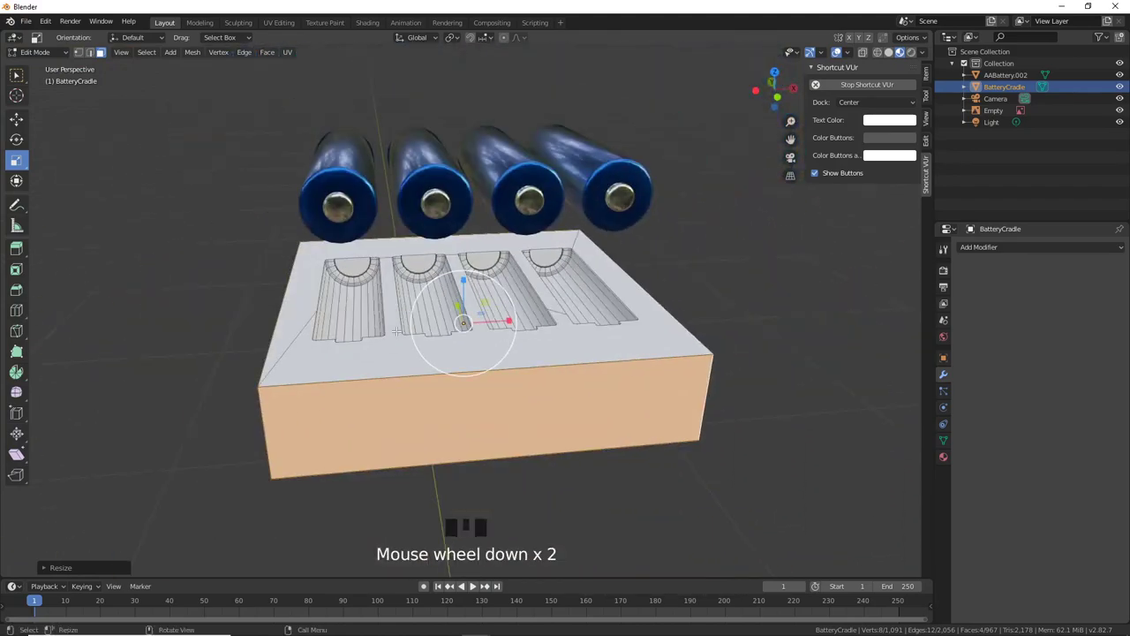
pyautogui.press('Tab')
# Step: Isolate the BatteryCradle in local view and inspect its battery pockets
pyautogui.moveTo(541, 352); pyautogui.dragTo(549, 397, button='middle')
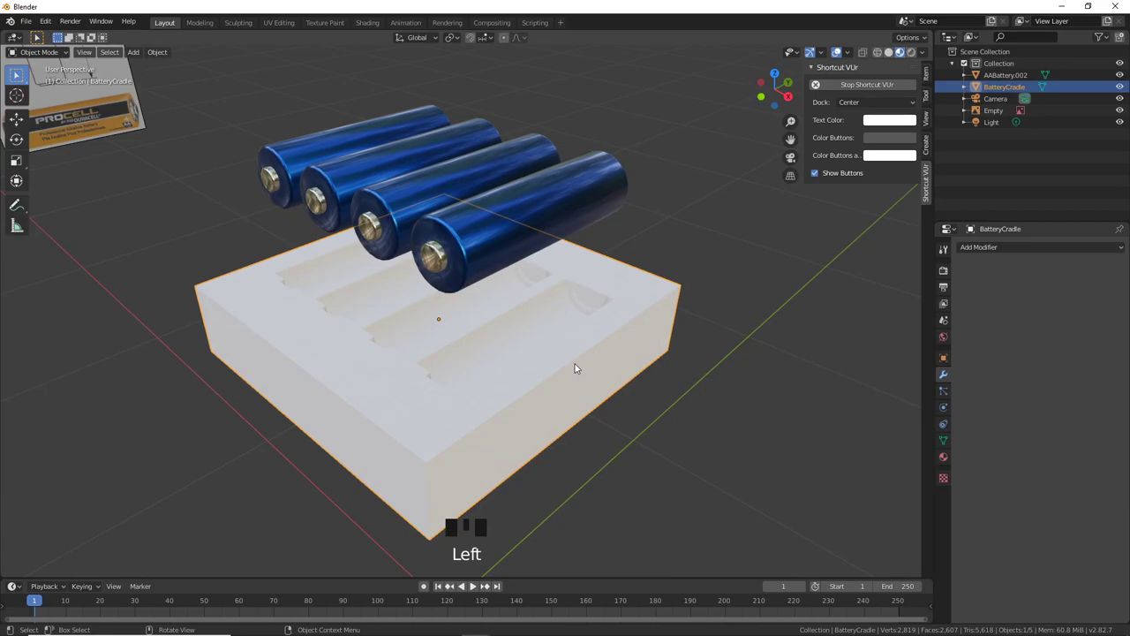
pyautogui.press('KP_Divide')
pyautogui.scroll(2, 511, 326)
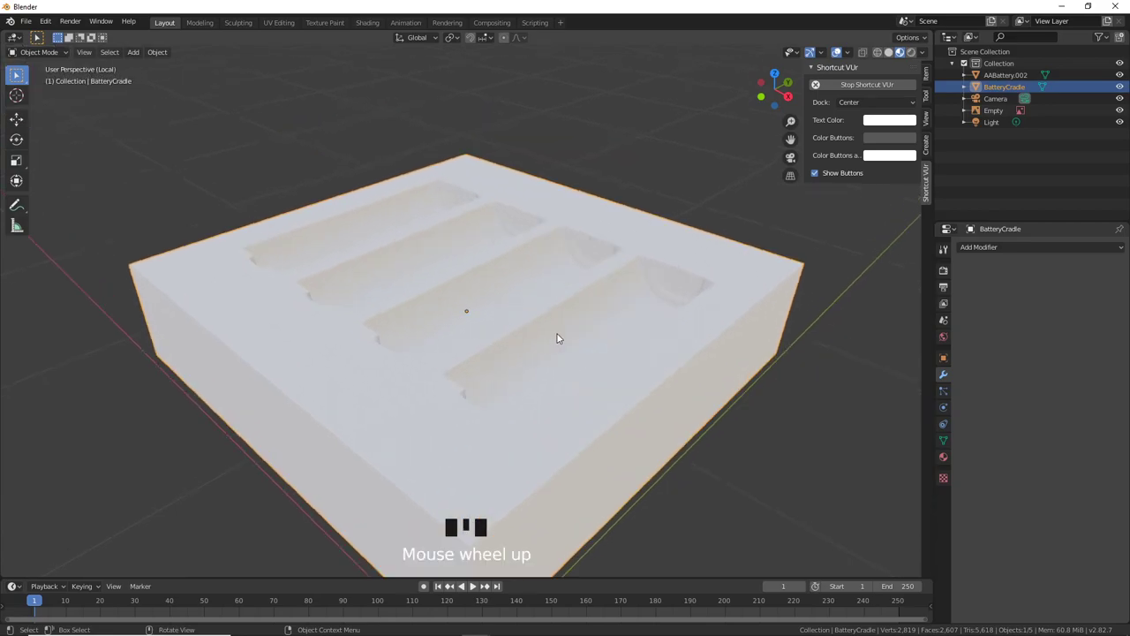
pyautogui.moveTo(560, 337); pyautogui.dragTo(440, 353, button='middle')
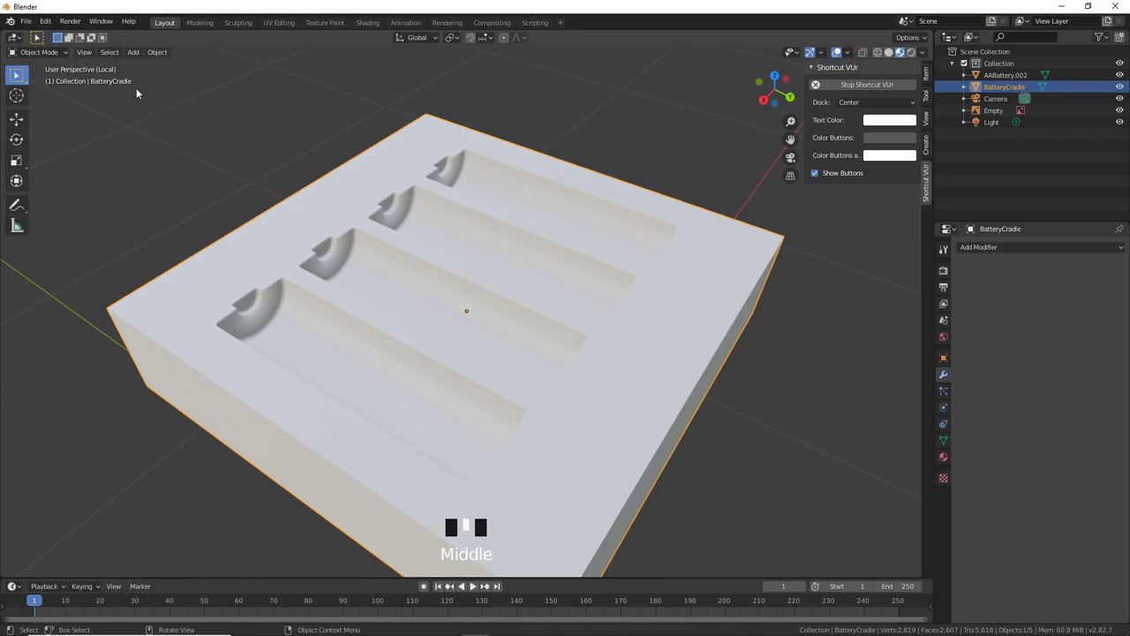
pyautogui.click(84, 53)
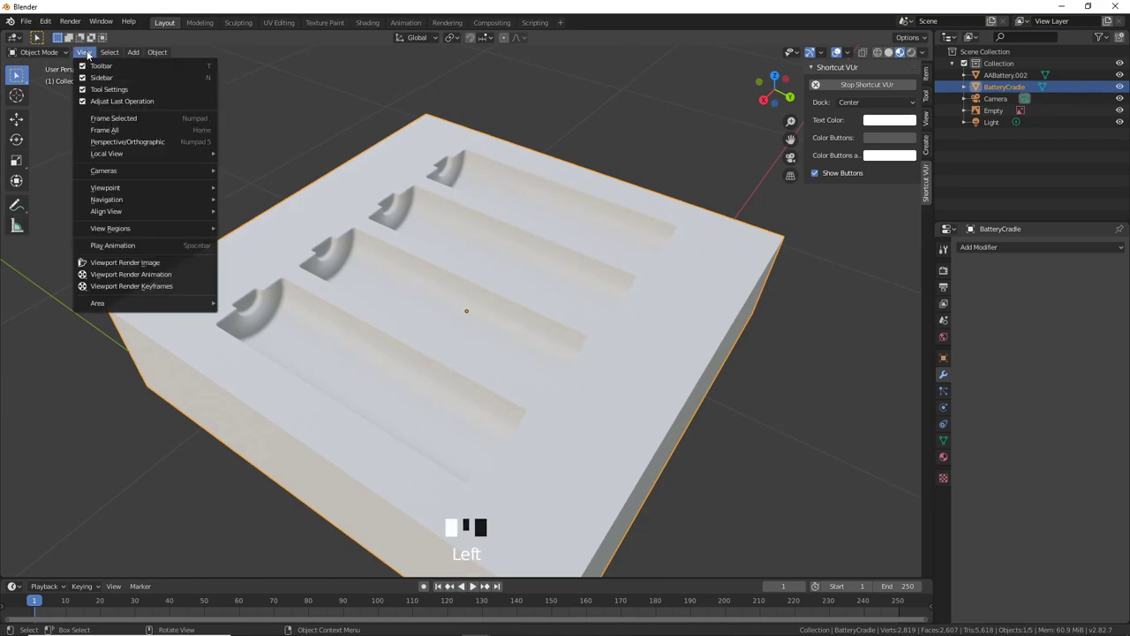
pyautogui.moveTo(114, 154)
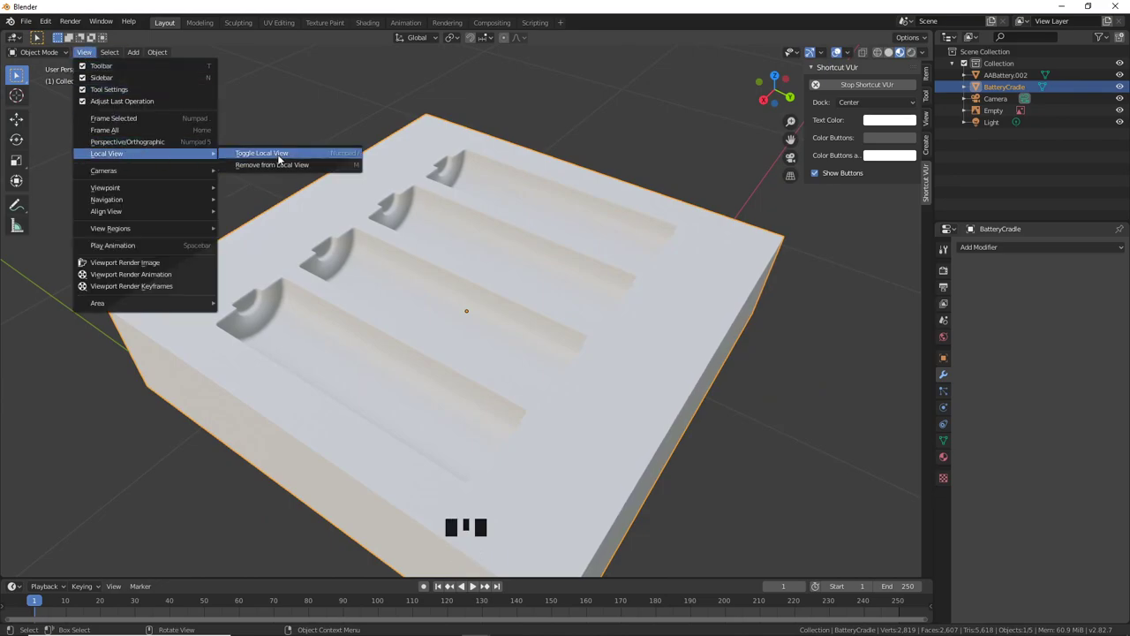
pyautogui.click(296, 156)
# Step: Edit the isolated cradle mesh in vertex select mode with X-ray turned on
pyautogui.moveTo(568, 297); pyautogui.dragTo(402, 198, button='middle')
pyautogui.press('Tab')
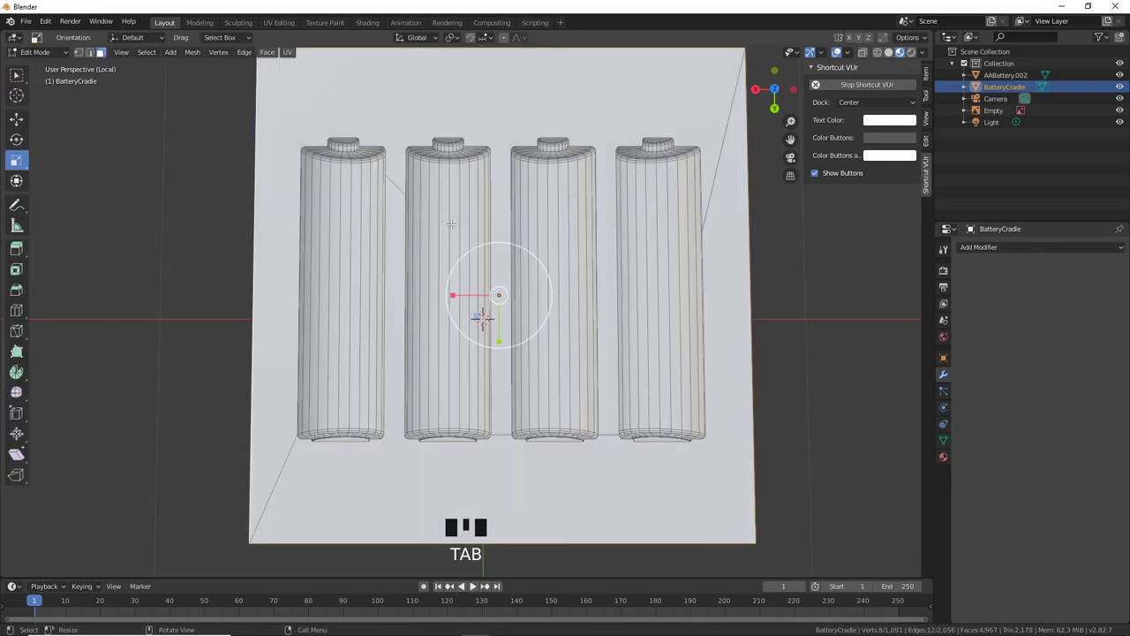
pyautogui.moveTo(450, 226); pyautogui.dragTo(502, 224, button='middle')
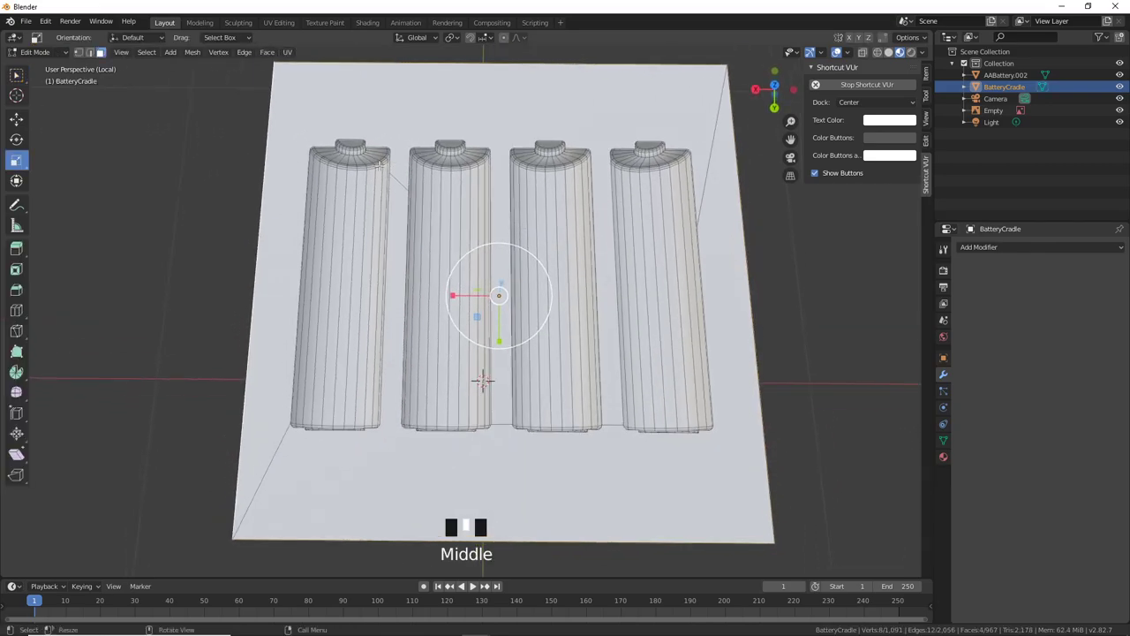
pyautogui.moveTo(437, 198); pyautogui.dragTo(483, 510, button='middle')
pyautogui.hotkey('alt', 'z')
pyautogui.press('1')
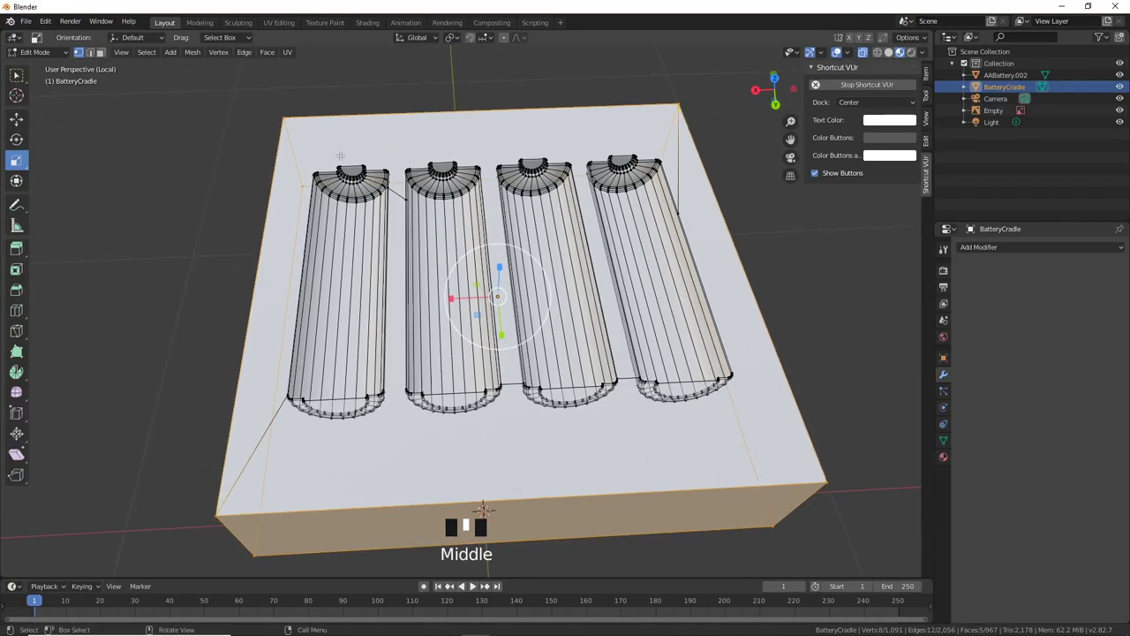
pyautogui.moveTo(306, 158); pyautogui.dragTo(497, 295)
pyautogui.moveTo(668, 388); pyautogui.dragTo(668, 388)
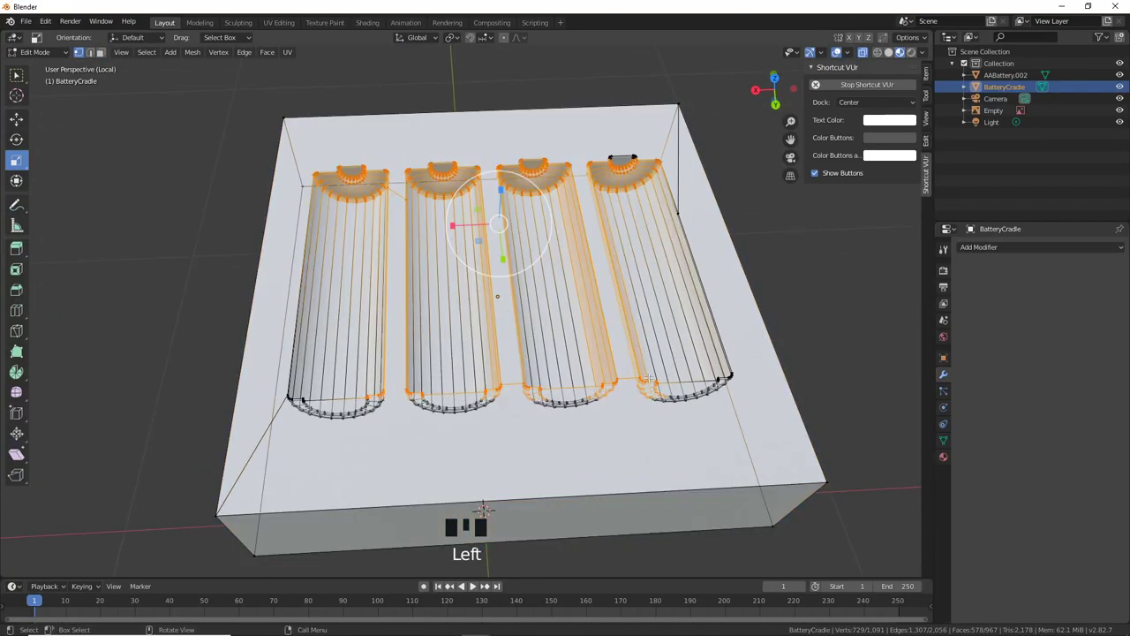
pyautogui.moveTo(411, 380); pyautogui.dragTo(410, 430, button='middle')
pyautogui.keyDown('shift'); pyautogui.moveTo(277, 422); pyautogui.dragTo(727, 456); pyautogui.keyUp('shift')
pyautogui.keyDown('shift'); pyautogui.moveTo(599, 117); pyautogui.dragTo(672, 138); pyautogui.keyUp('shift')
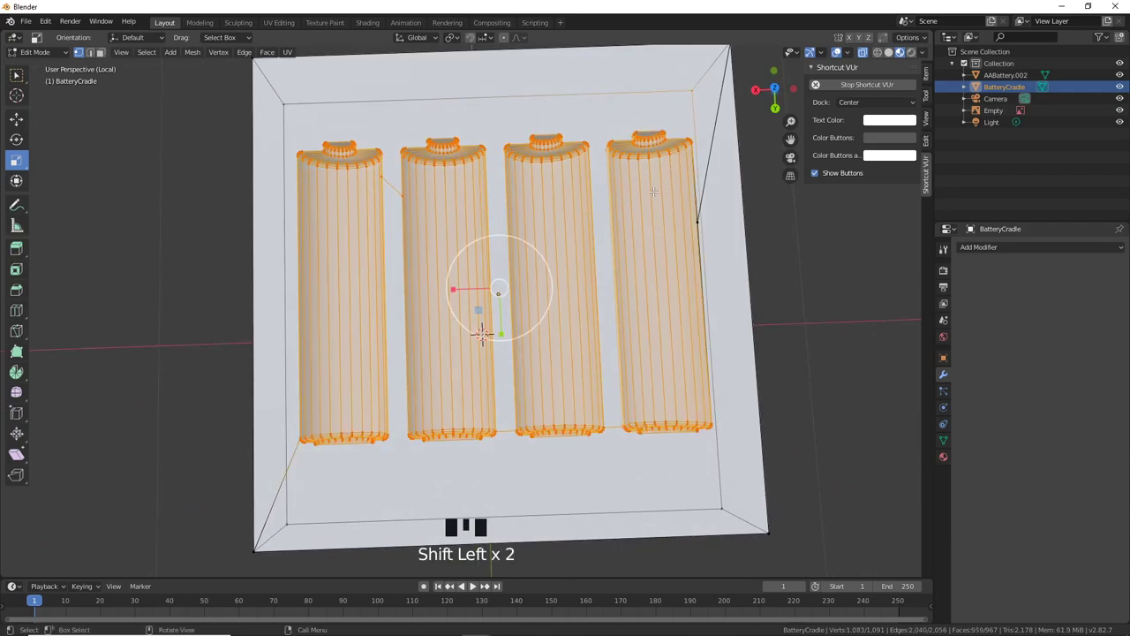
pyautogui.moveTo(609, 150); pyautogui.dragTo(609, 329, button='middle')
pyautogui.hotkey('alt', 'a')
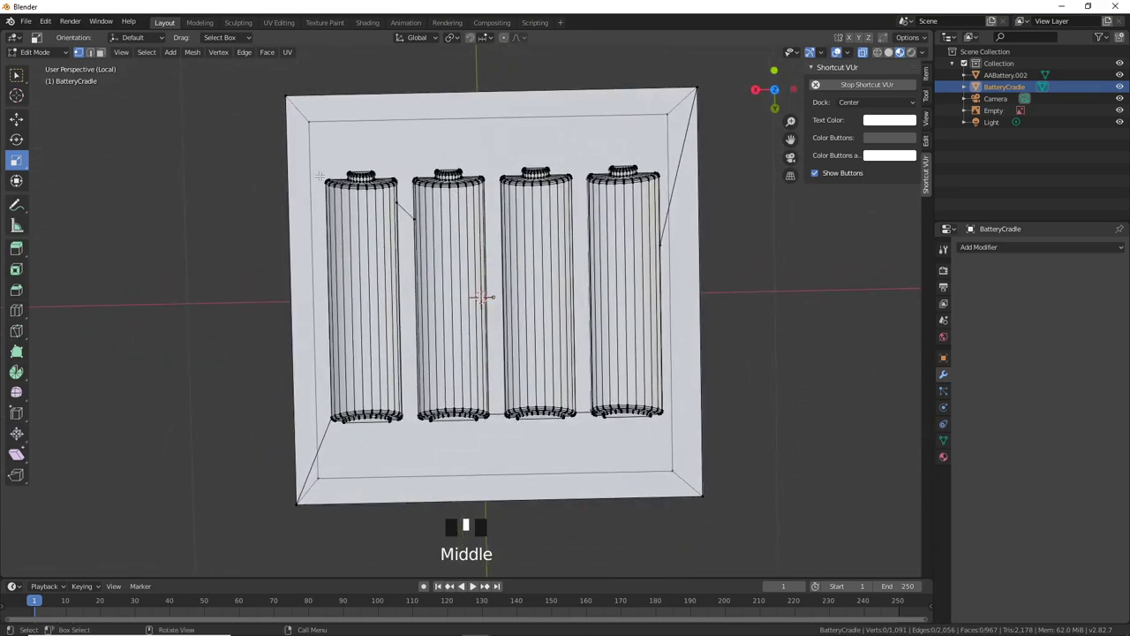
# Step: Select the vertices of all four battery pockets together, scale them up slightly, and return to Object Mode
pyautogui.moveTo(311, 163); pyautogui.dragTo(668, 439)
pyautogui.moveTo(668, 439); pyautogui.dragTo(540, 354, button='middle')
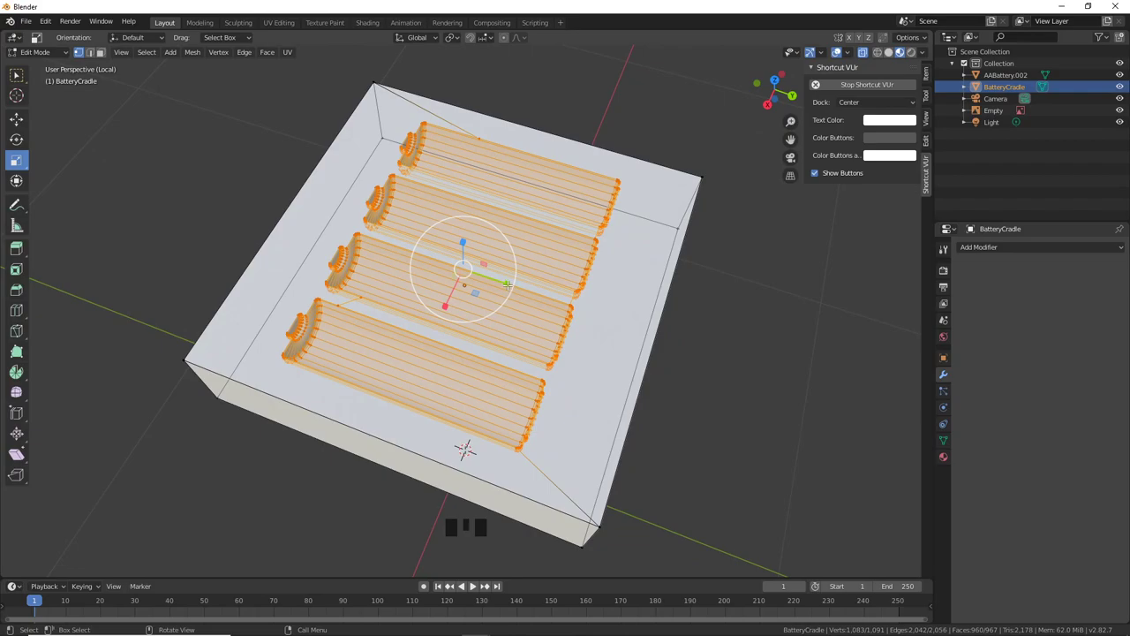
pyautogui.moveTo(507, 284); pyautogui.dragTo(504, 291)
pyautogui.moveTo(504, 291); pyautogui.dragTo(599, 302, button='middle')
pyautogui.press('Tab')
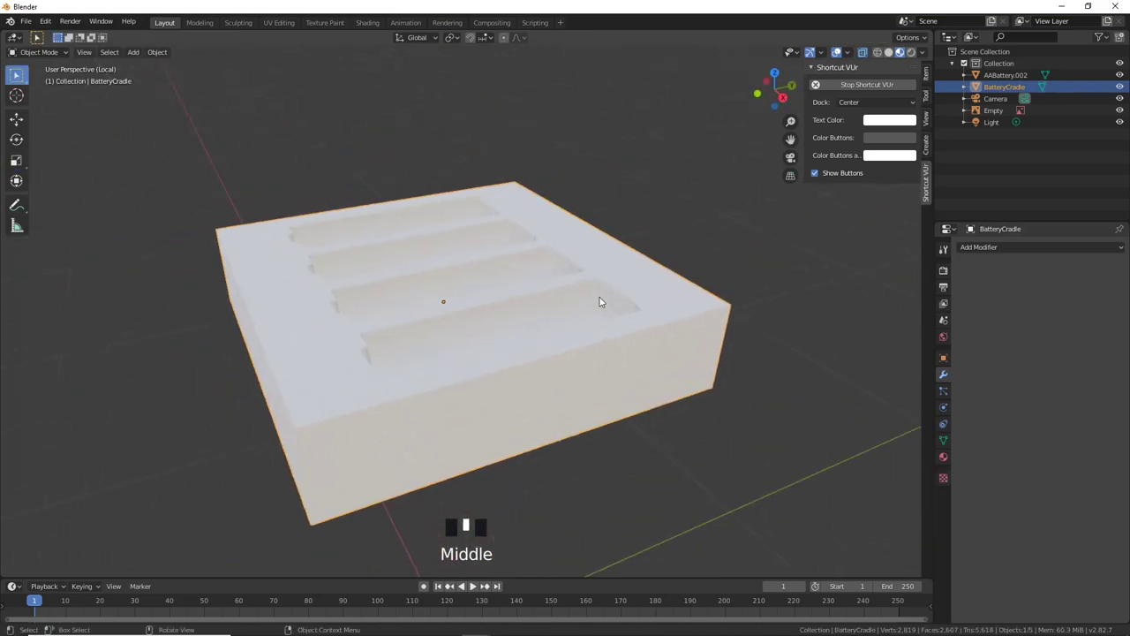
# Step: Leave local view to bring back the rest of the scene
pyautogui.click(86, 54)
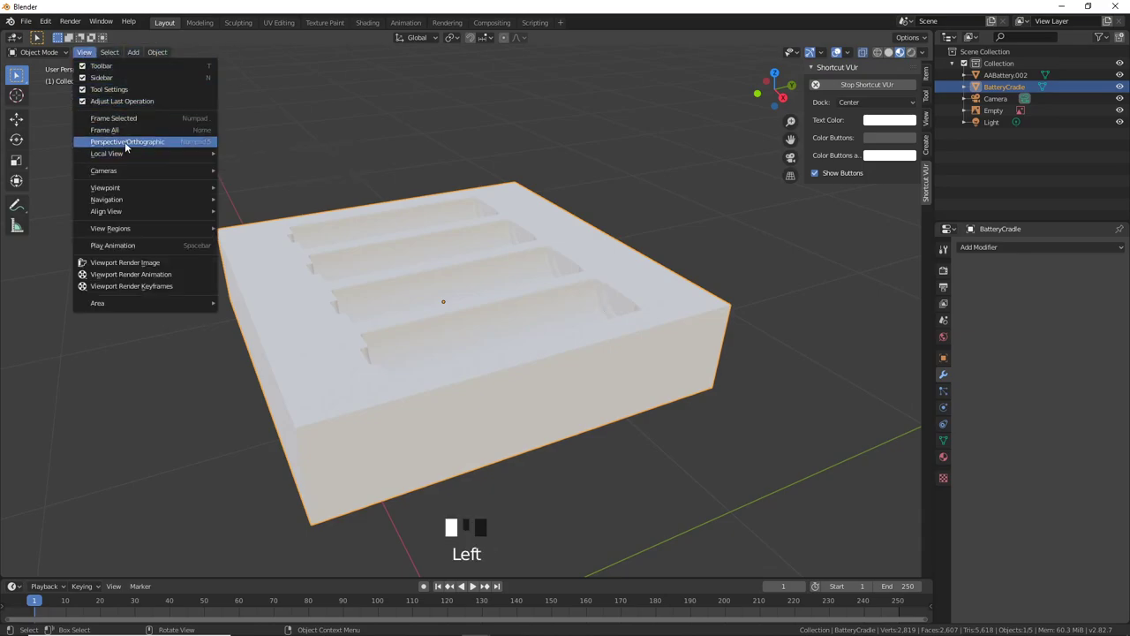
pyautogui.moveTo(144, 155)
pyautogui.click(255, 154)
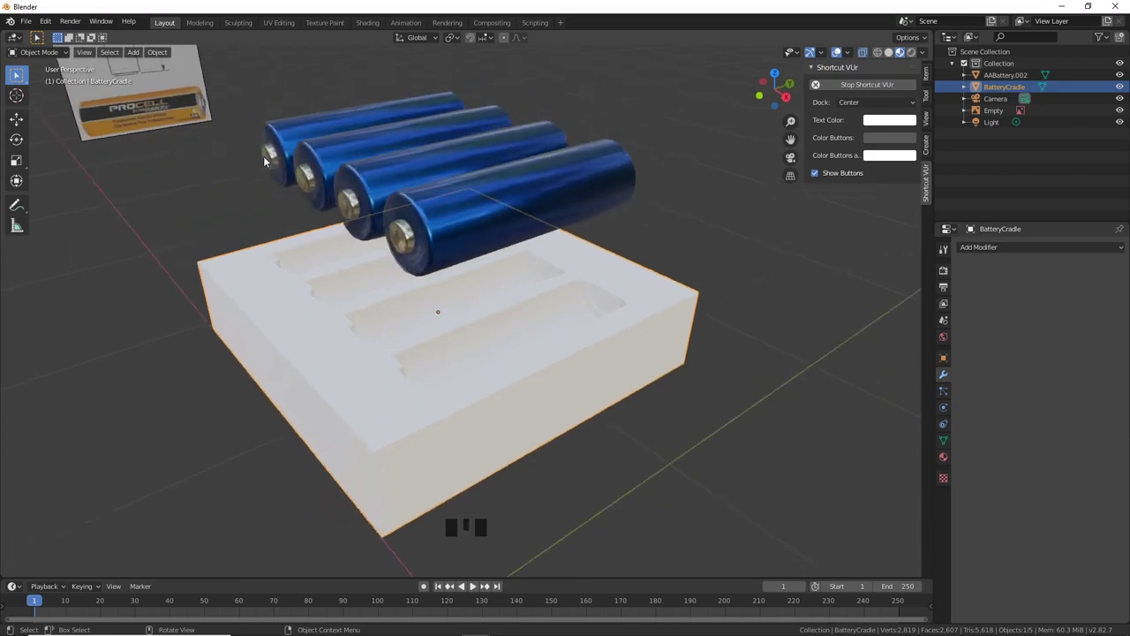
# Step: Select the joined batteries and lower them along Z into the pockets of the cradle
pyautogui.moveTo(263, 161); pyautogui.dragTo(490, 243, button='middle')
pyautogui.click(455, 272)
pyautogui.press('g')
pyautogui.press('z')
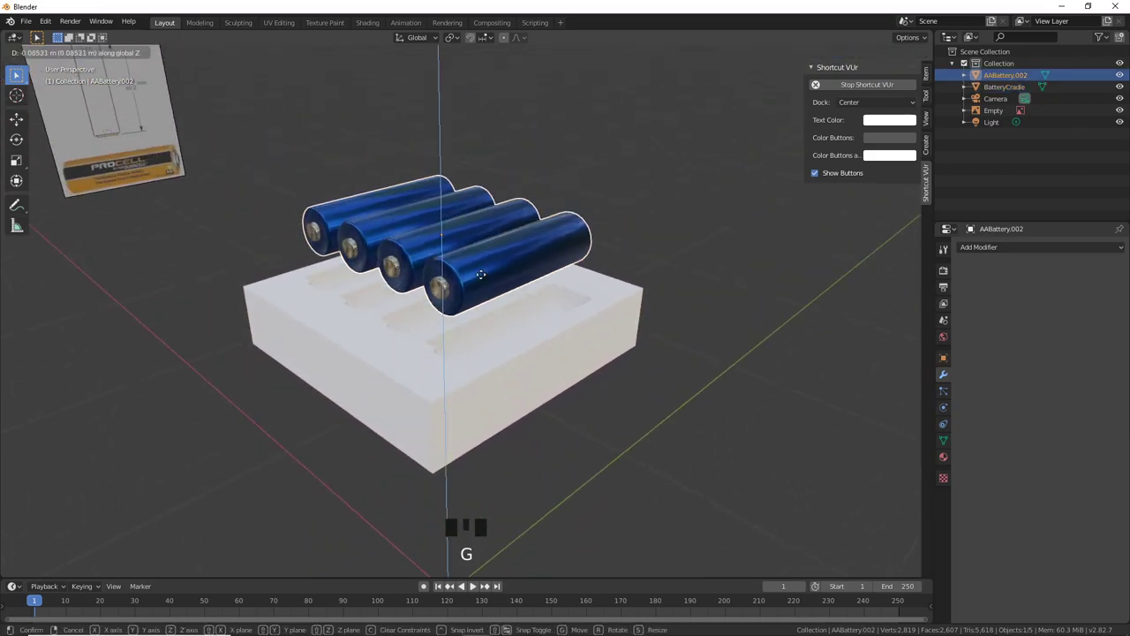
pyautogui.click(479, 325)
pyautogui.moveTo(479, 324); pyautogui.dragTo(514, 308, button='middle')
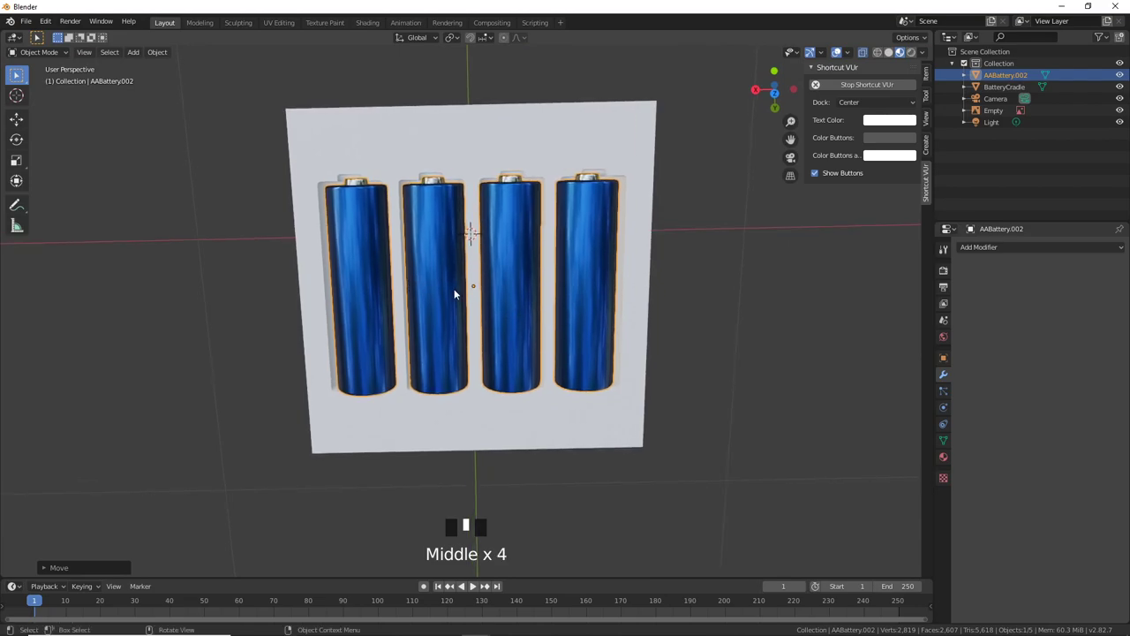
# Step: Open the battery mesh in Edit Mode with the Select Box tool active and clear its vertex selection
pyautogui.press('Tab')
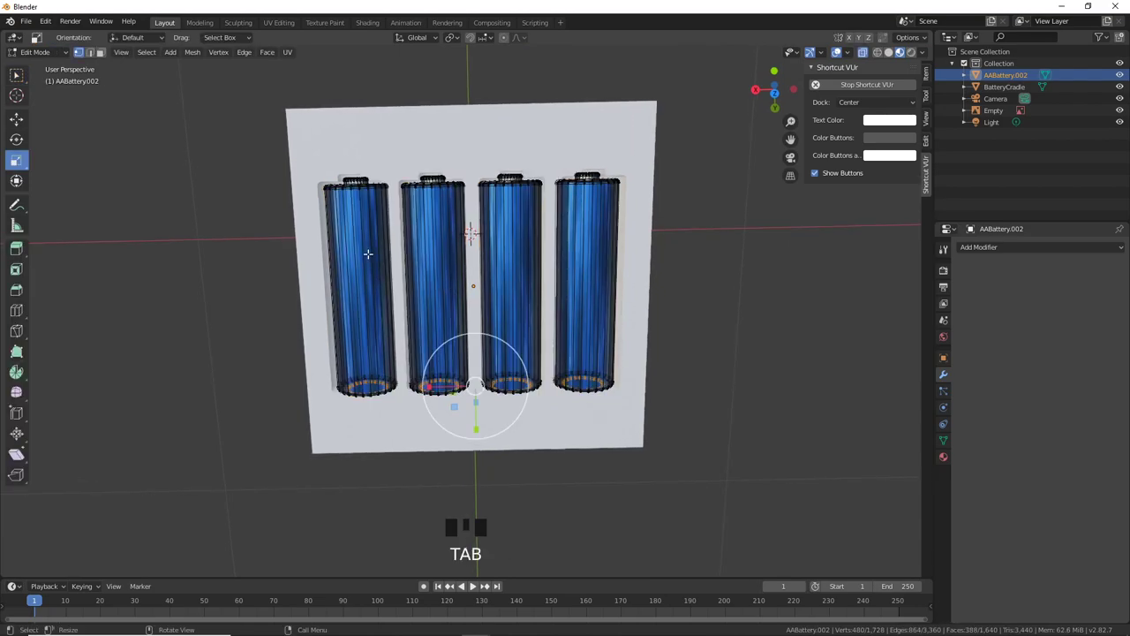
pyautogui.press('l')
pyautogui.press('w')
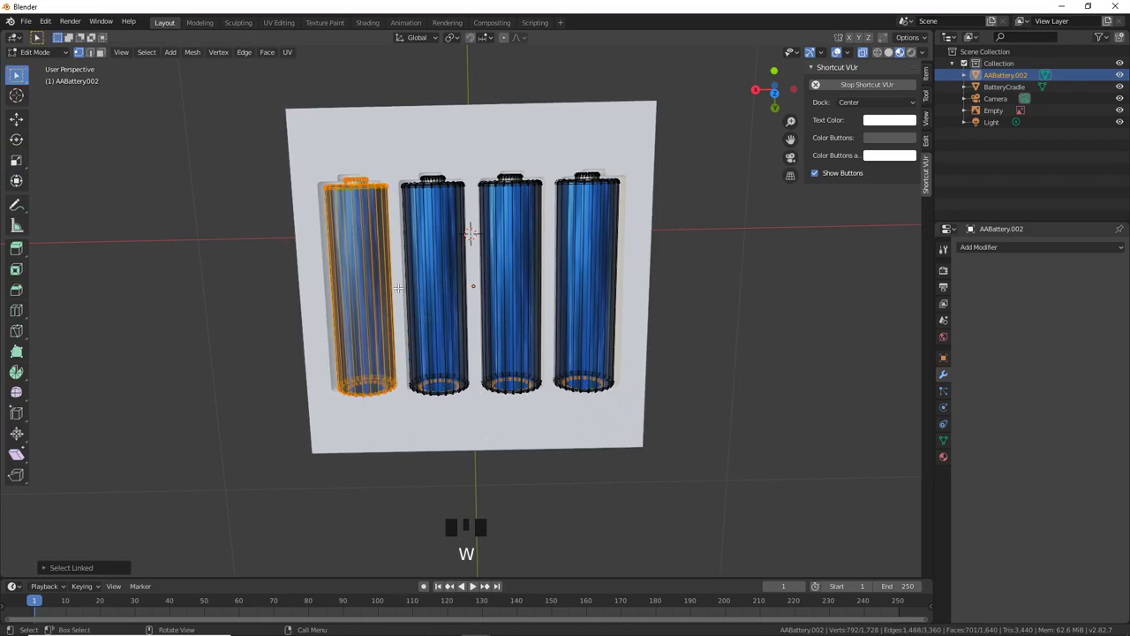
pyautogui.moveTo(501, 238); pyautogui.dragTo(499, 215, button='middle')
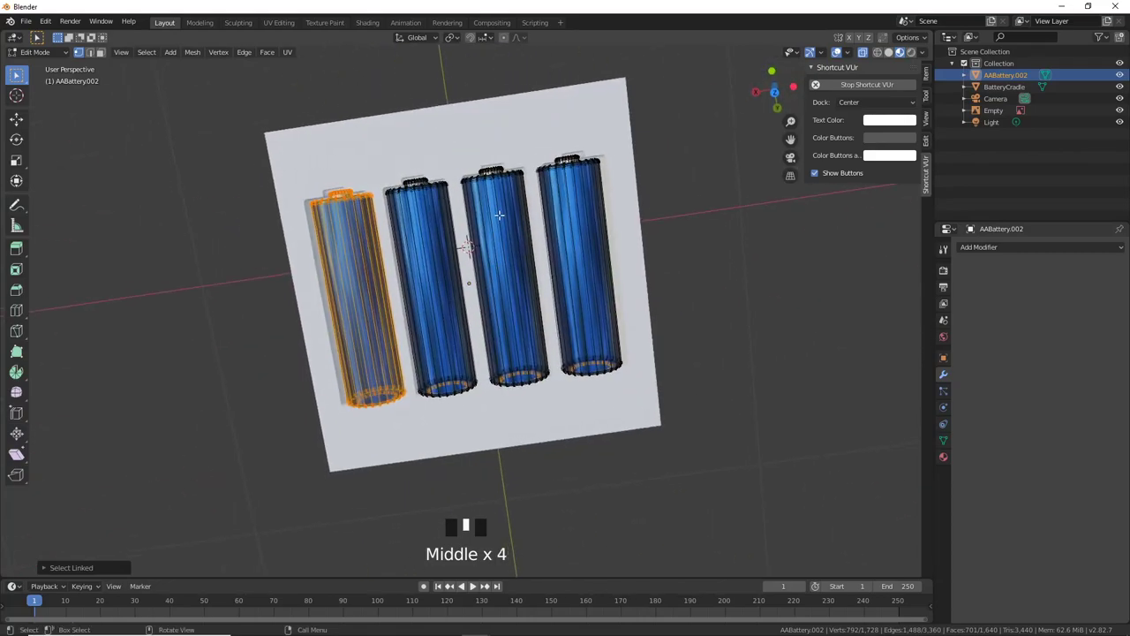
pyautogui.moveTo(484, 293); pyautogui.dragTo(406, 338, button='middle')
pyautogui.hotkey('alt', 'a')
pyautogui.moveTo(428, 277); pyautogui.dragTo(428, 369, button='middle')
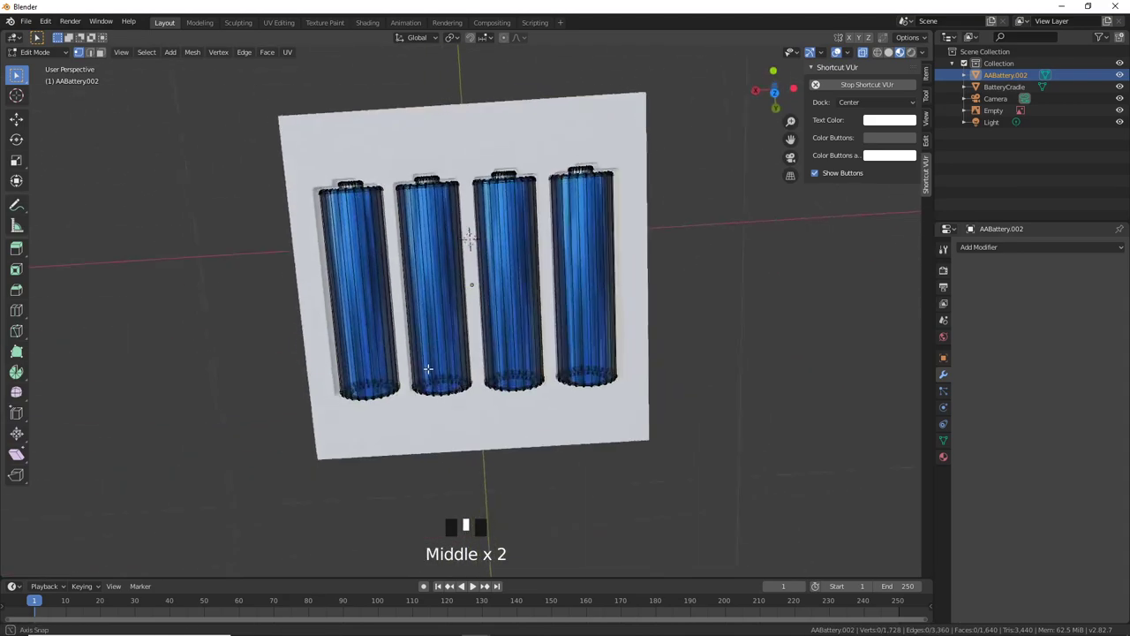
# Step: Select the linked mesh of the outermost battery on the +X side and shift it along X into its pocket
pyautogui.moveTo(336, 211); pyautogui.dragTo(382, 235, button='middle')
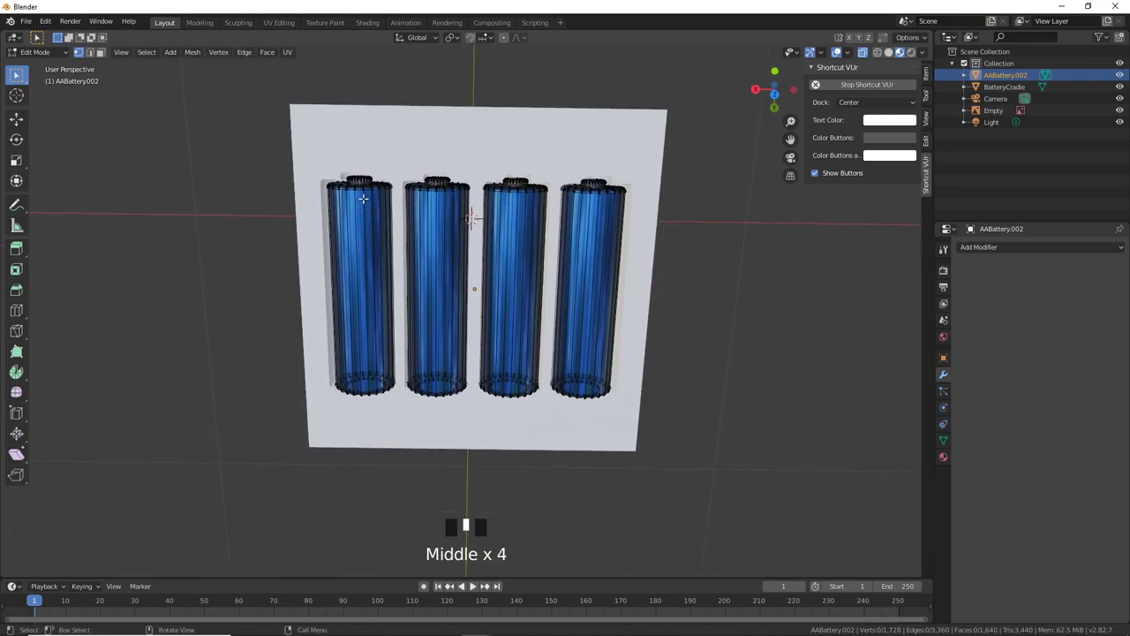
pyautogui.press('l')
pyautogui.press('g')
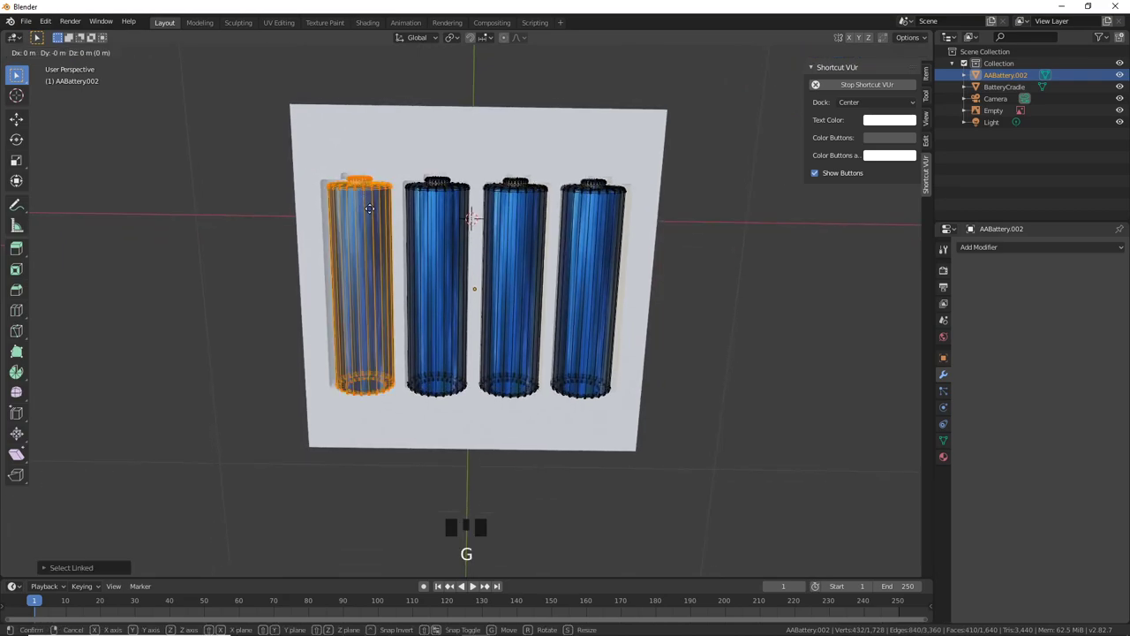
pyautogui.press('x')
pyautogui.click(362, 212)
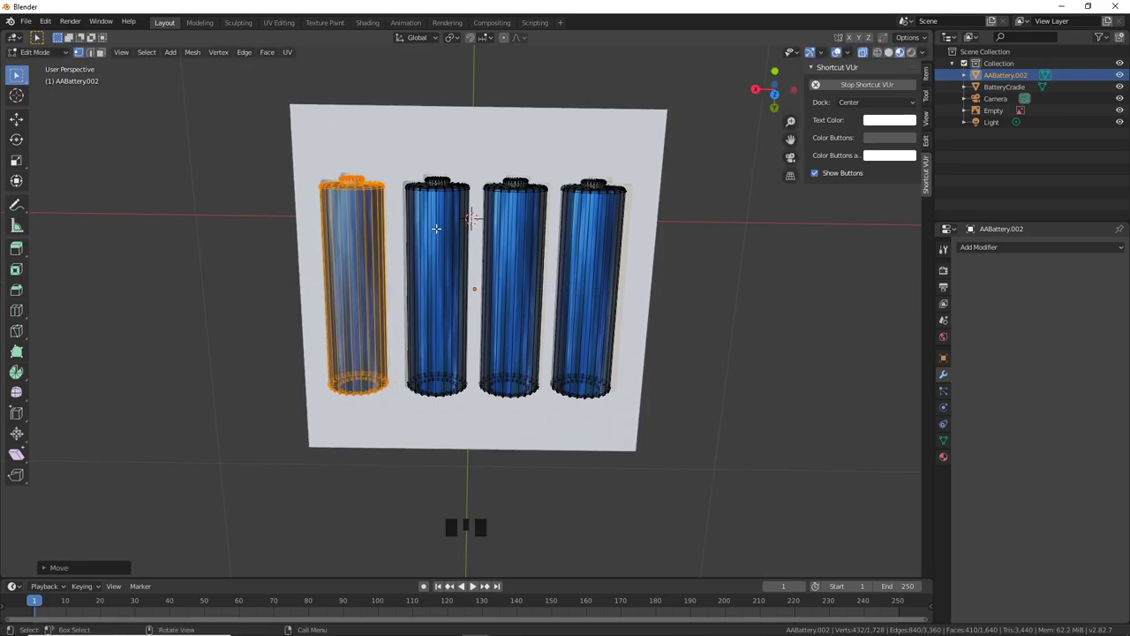
# Step: Select only the linked mesh of the inner battery on the +X side and shift it along X to fit its pocket
pyautogui.hotkey('alt', 'a')
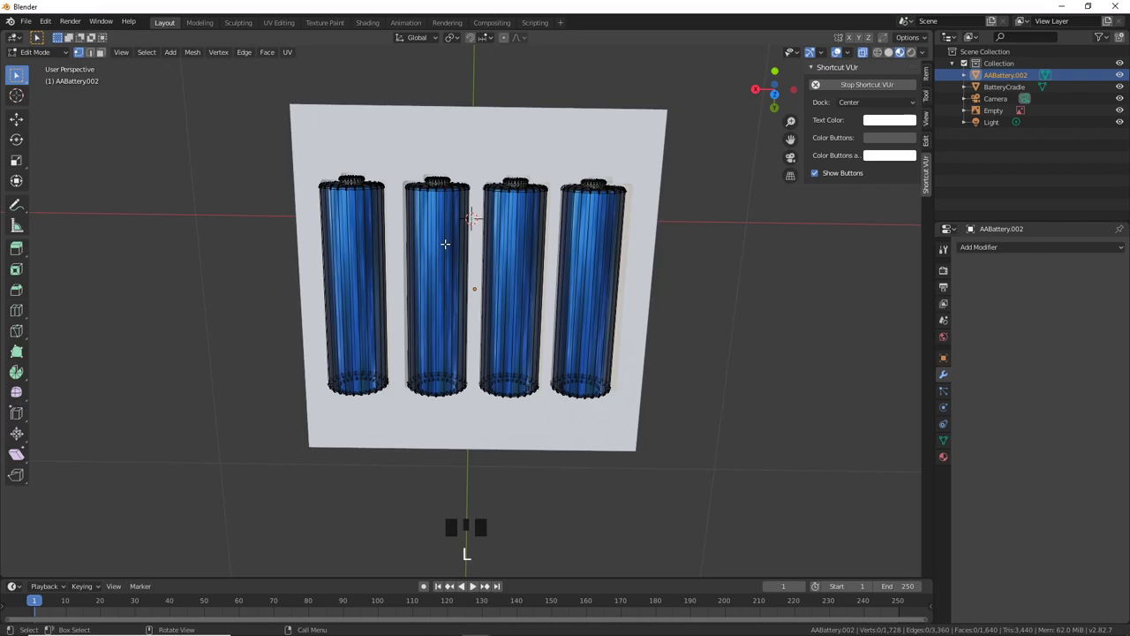
pyautogui.press('l')
pyautogui.press('l')
pyautogui.moveTo(454, 212); pyautogui.dragTo(458, 225, button='middle')
pyautogui.press('g')
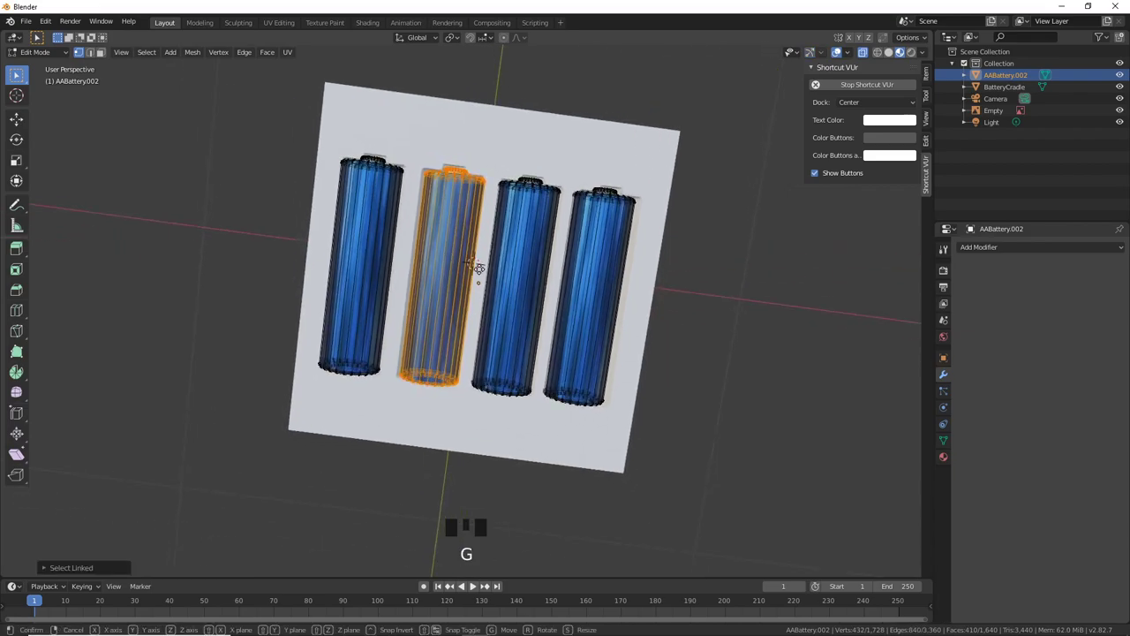
pyautogui.press('x')
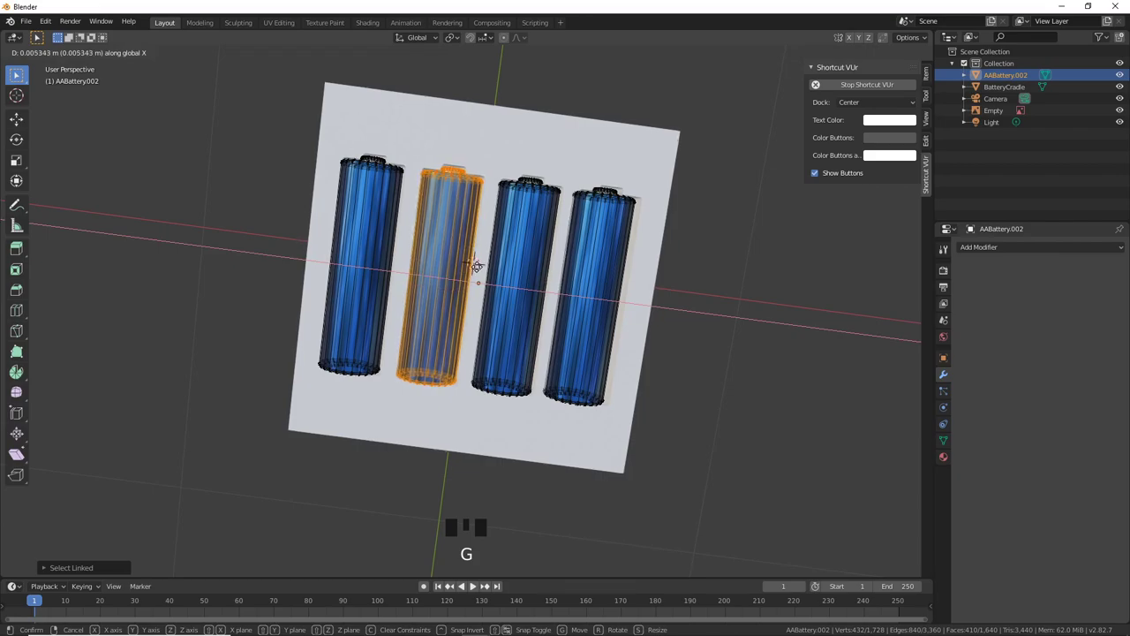
pyautogui.click(474, 263)
# Step: In top view, select the linked mesh of the inner battery on the -X side and nudge it along X into its pocket
pyautogui.press('KP_7')
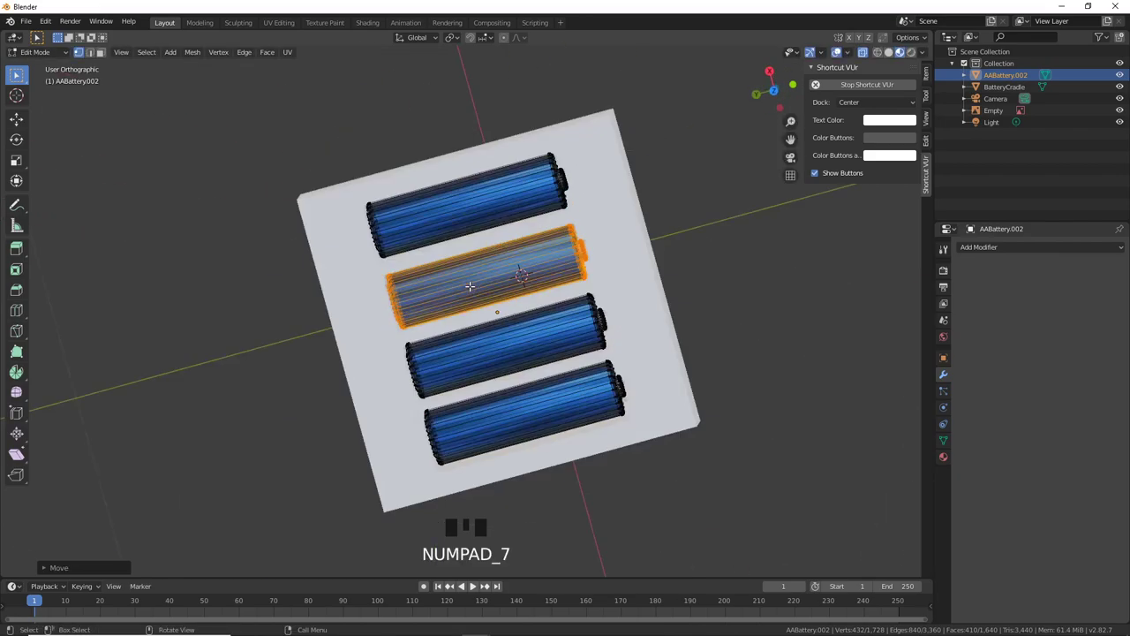
pyautogui.scroll(1, 443, 331)
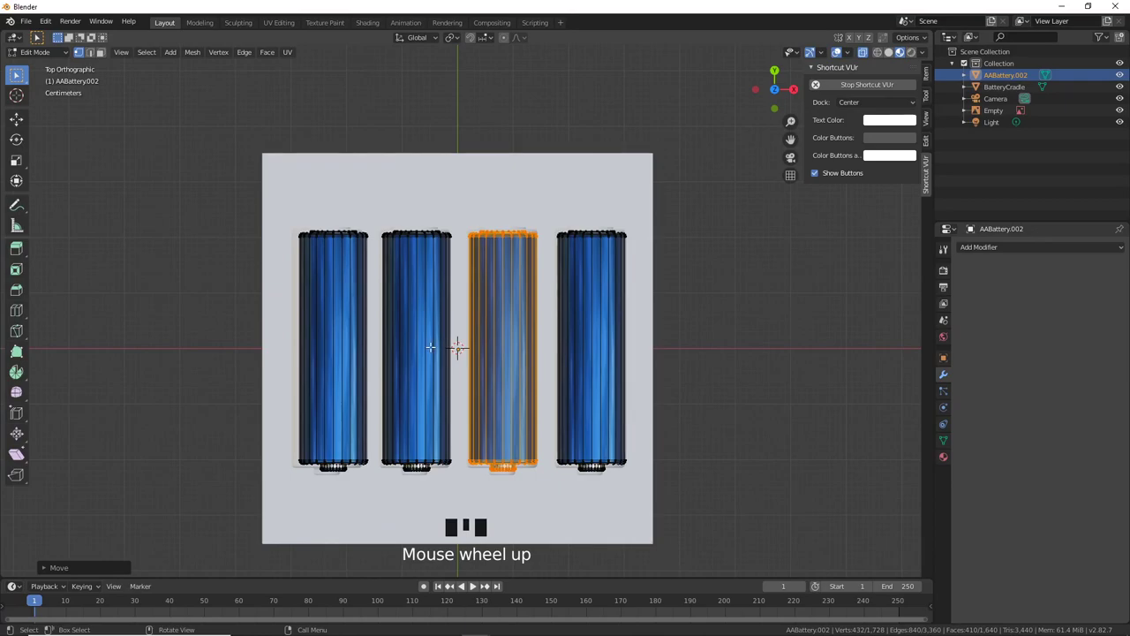
pyautogui.hotkey('alt', 'a')
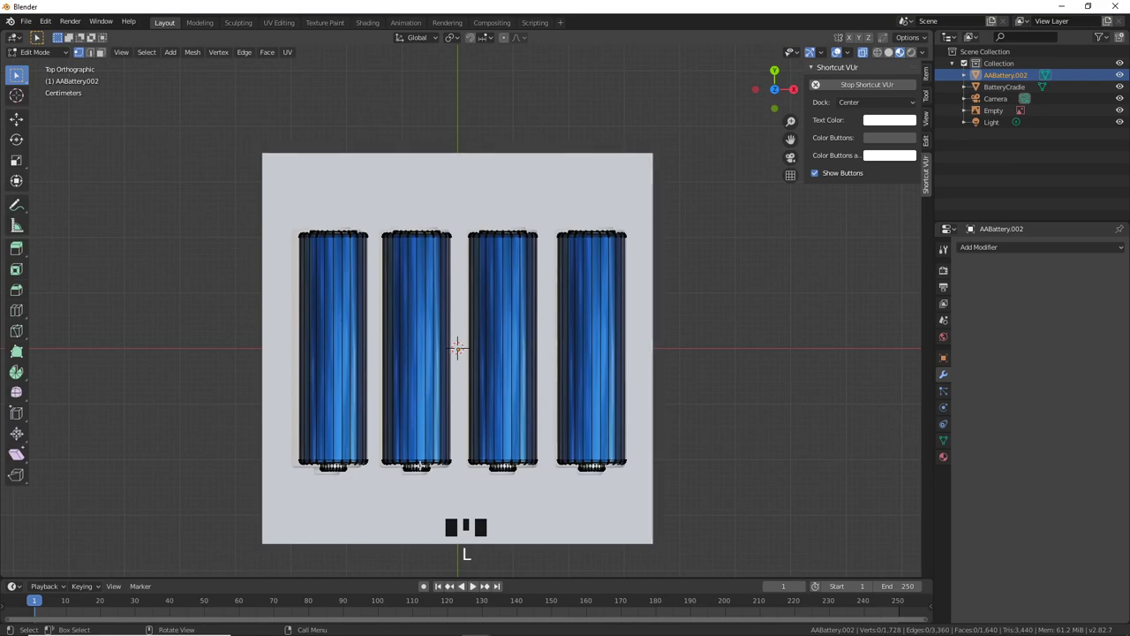
pyautogui.press('l')
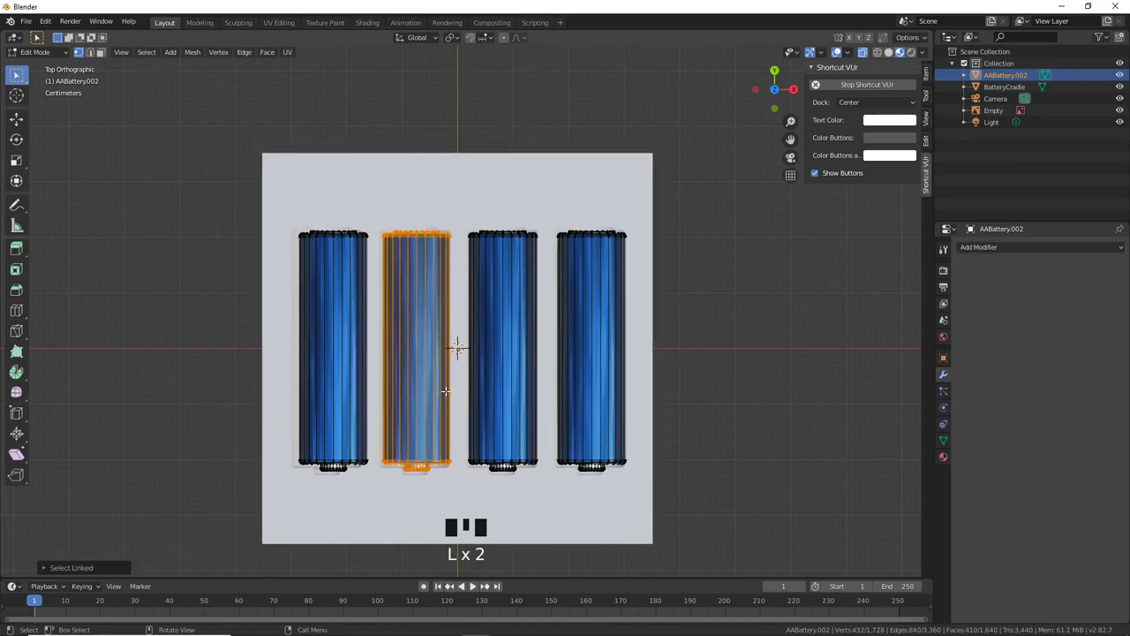
pyautogui.press('g')
pyautogui.press('x')
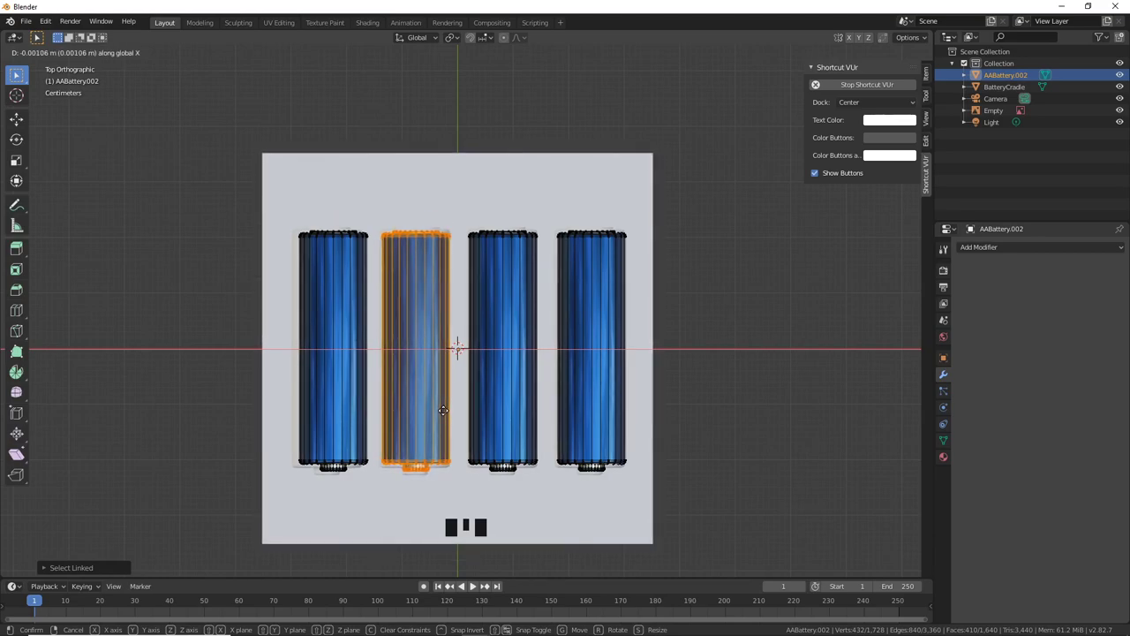
pyautogui.click(441, 410)
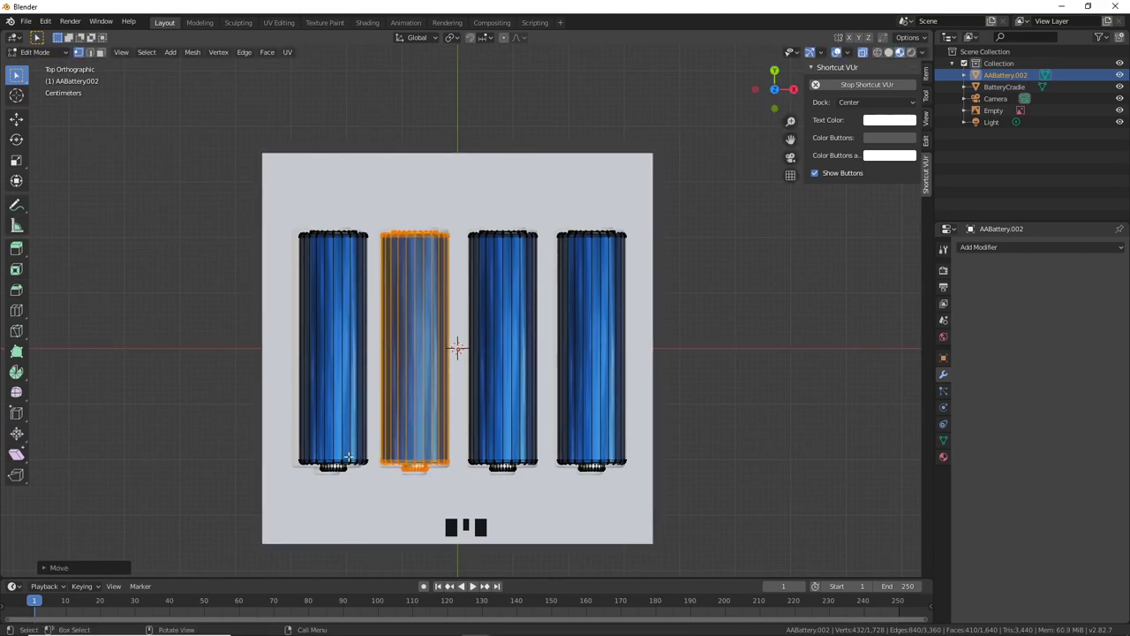
# Step: Shift only the outermost battery on the -X side about -0.012 m along X into its pocket, and return to Object Mode
pyautogui.press('l')
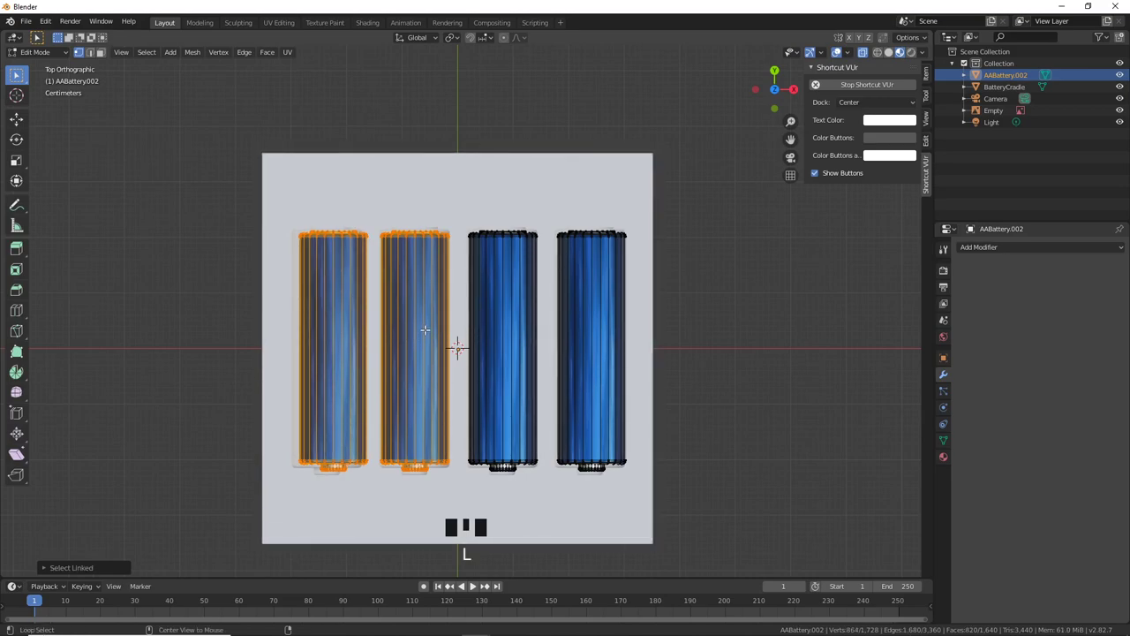
pyautogui.hotkey('alt', 'a')
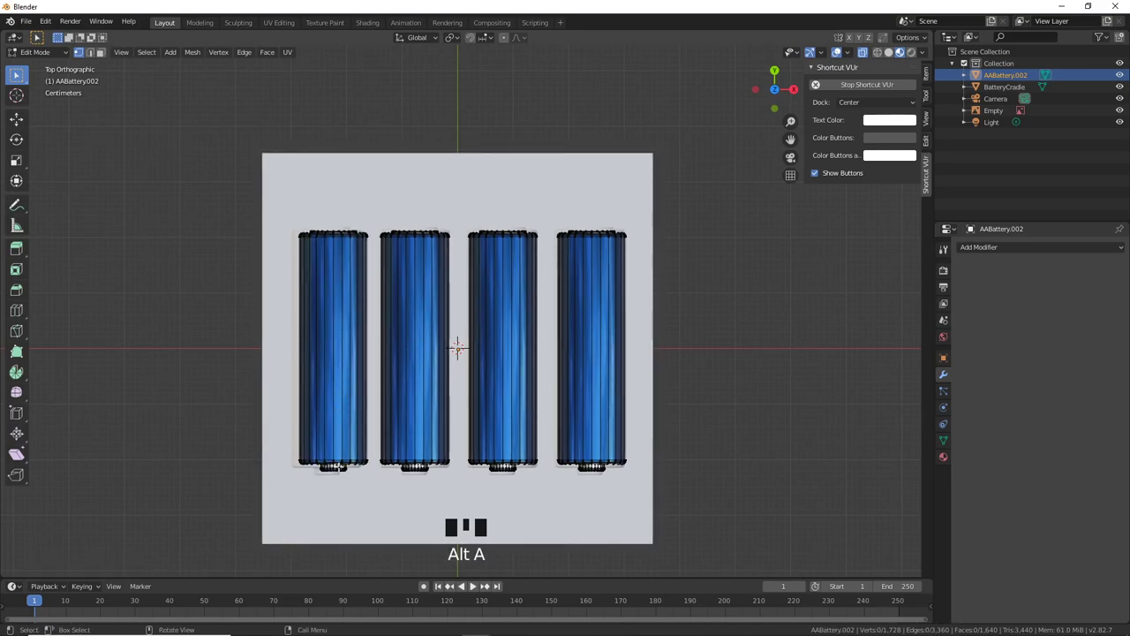
pyautogui.press('l')
pyautogui.press('g')
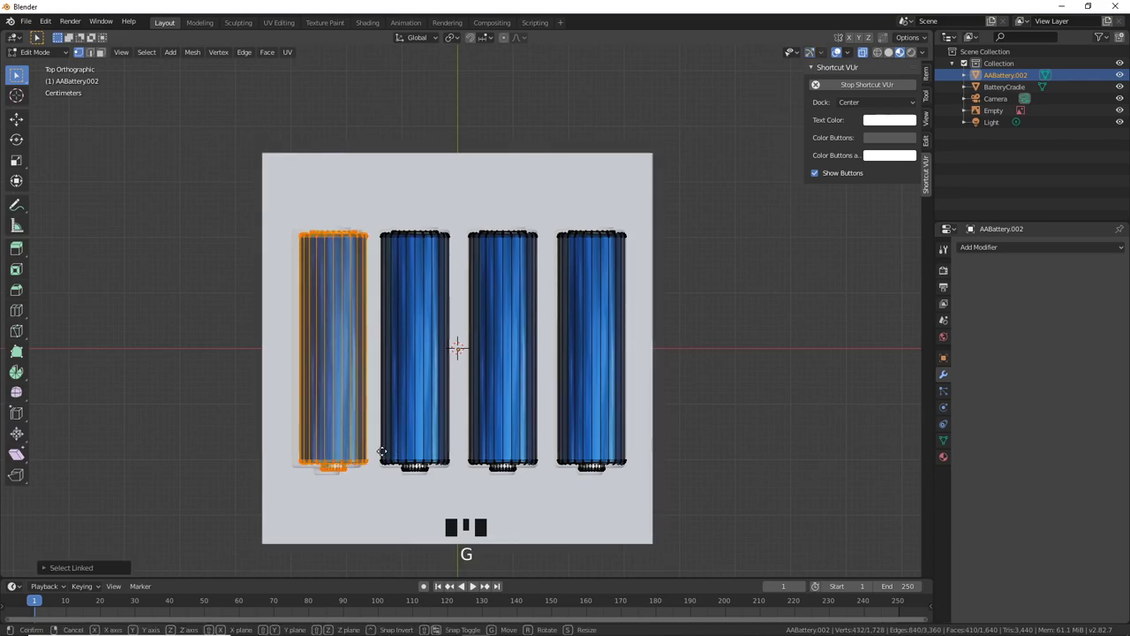
pyautogui.press('x')
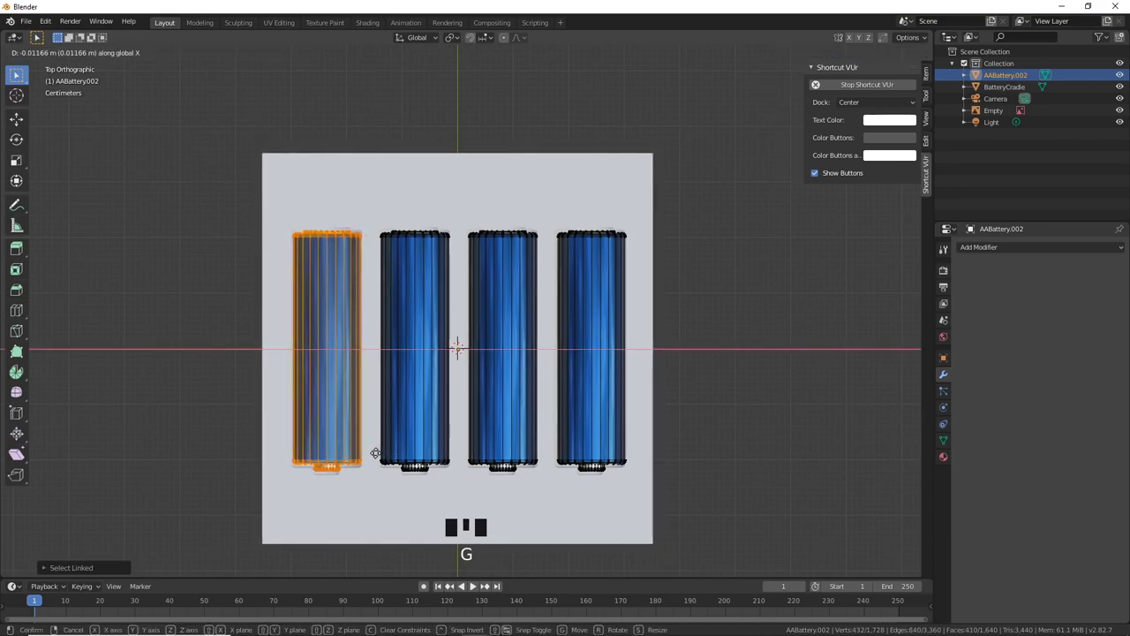
pyautogui.click(375, 455)
pyautogui.press('Tab')
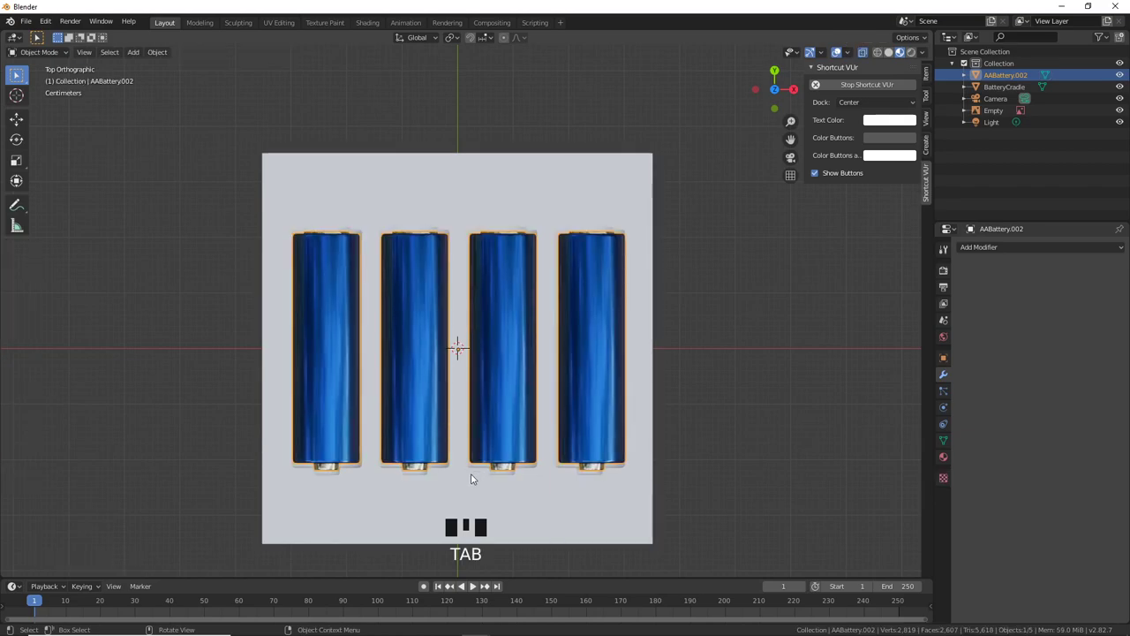
# Step: Add a cube mesh to the scene and rename it BatteryChargerBody
pyautogui.moveTo(472, 471); pyautogui.dragTo(556, 358, button='middle')
pyautogui.scroll(-3, 610, 360)
pyautogui.scroll(-2, 587, 351)
pyautogui.scroll(1, 556, 354)
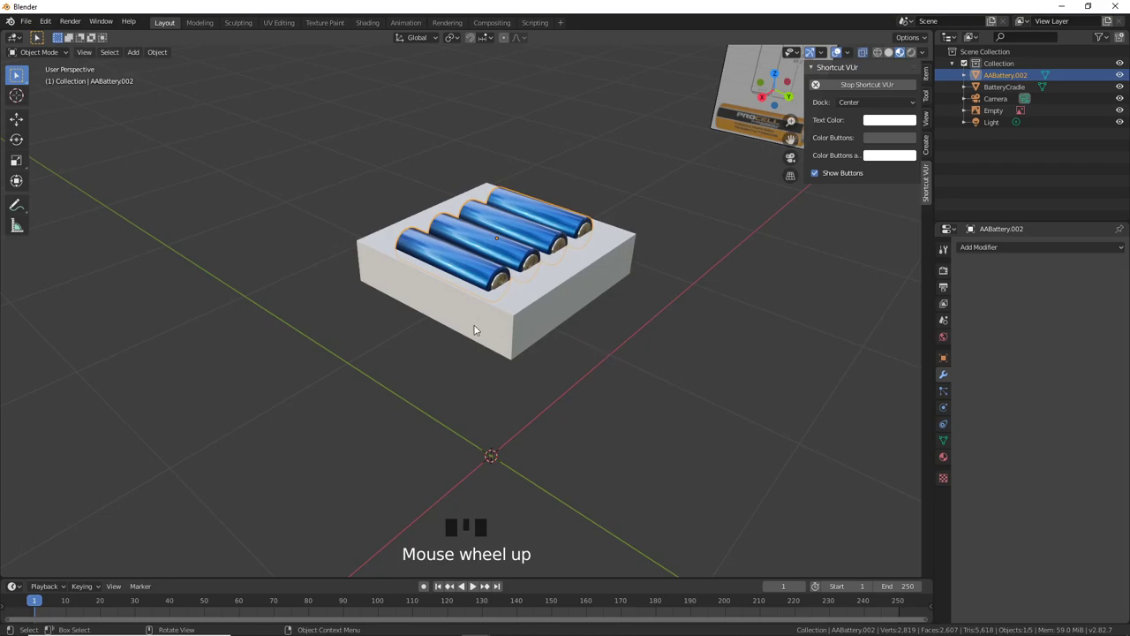
pyautogui.hotkey('shift', 'a')
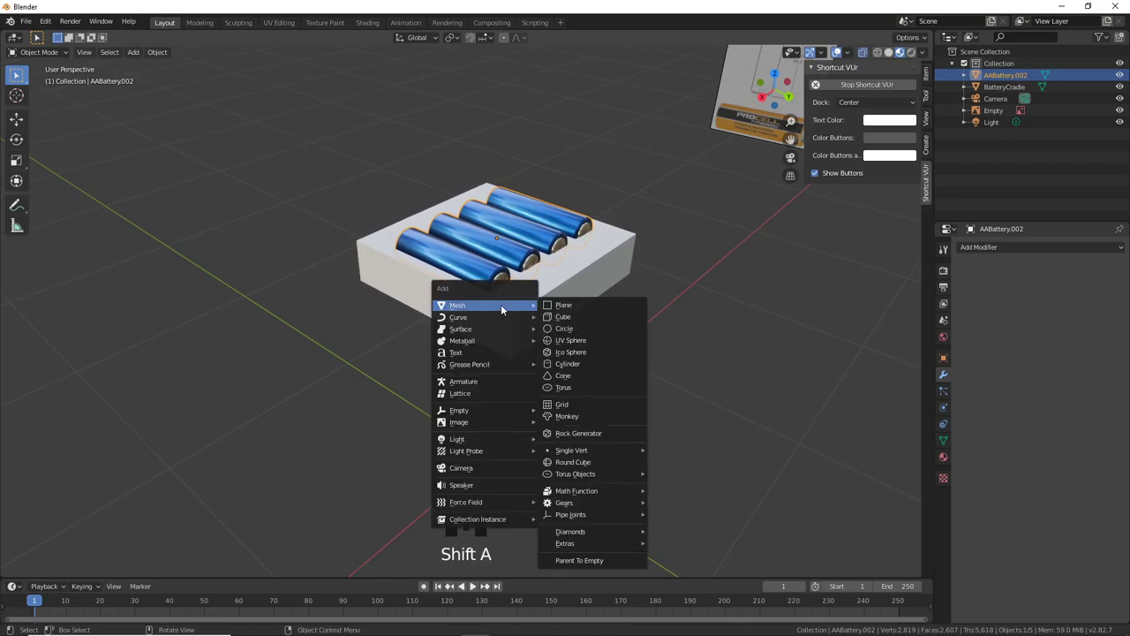
pyautogui.click(574, 319)
pyautogui.scroll(-2, 572, 327)
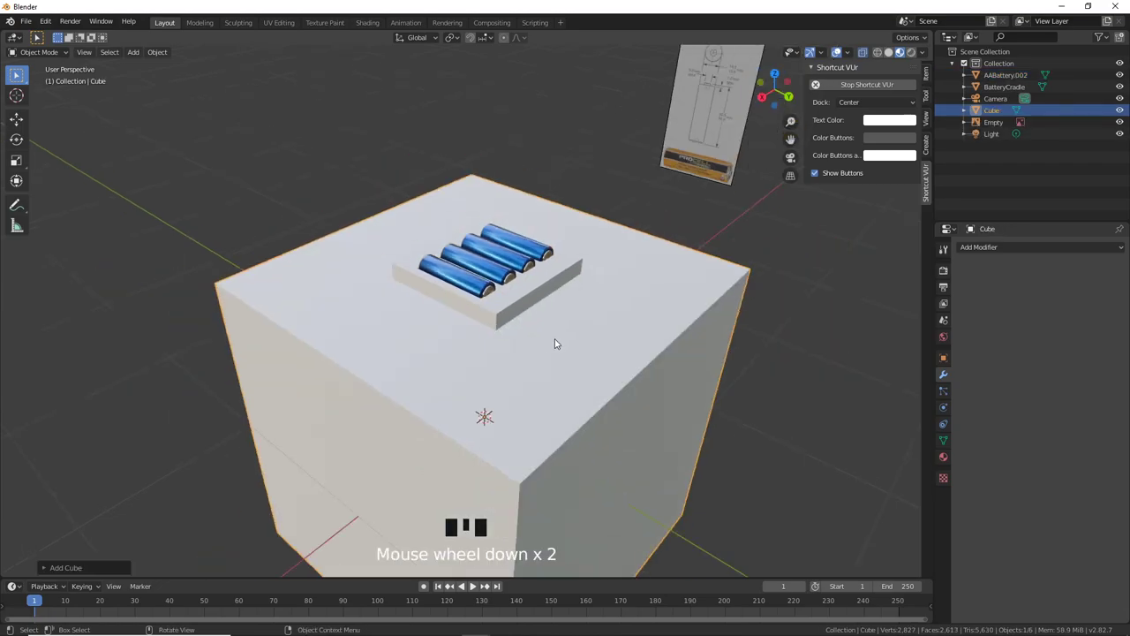
pyautogui.moveTo(571, 327); pyautogui.dragTo(706, 332, button='middle')
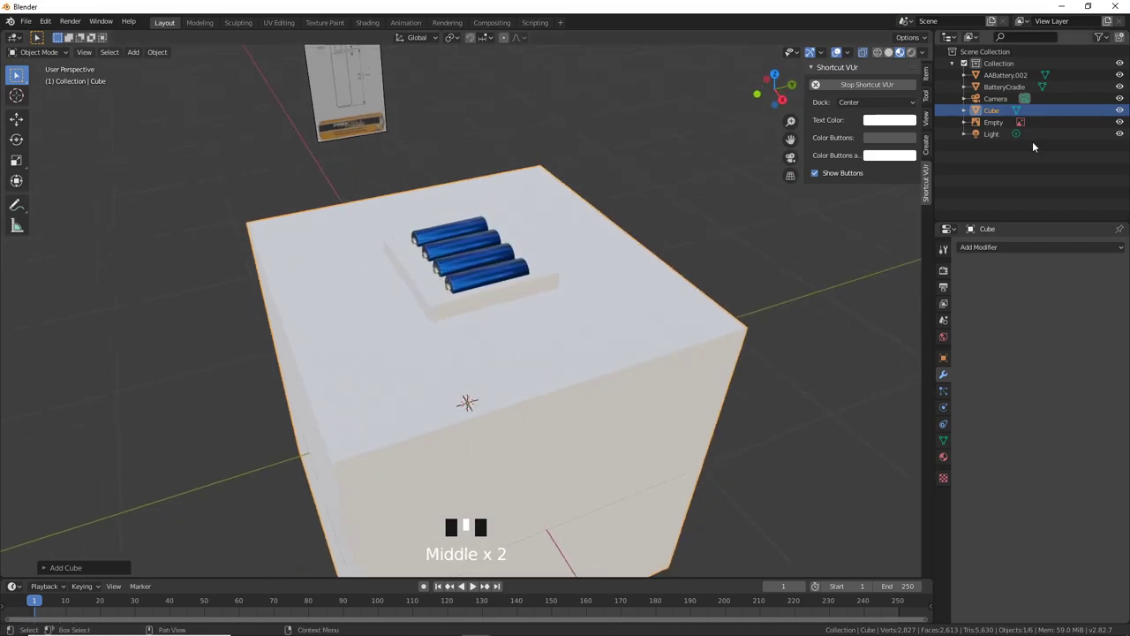
pyautogui.tripleClick(994, 110)
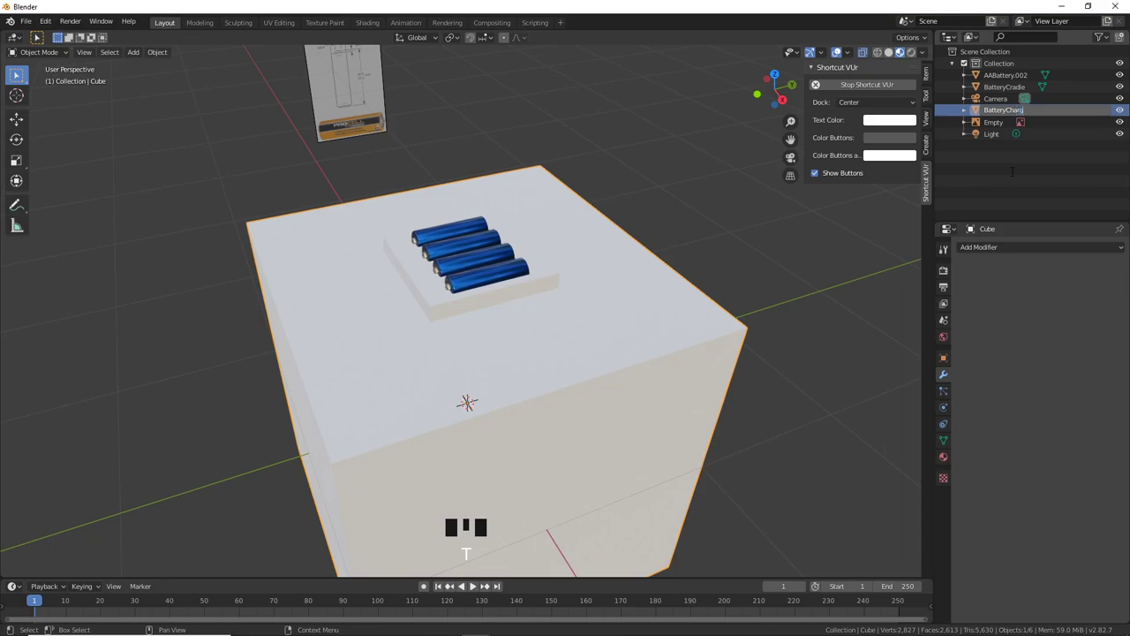
pyautogui.press('Return')
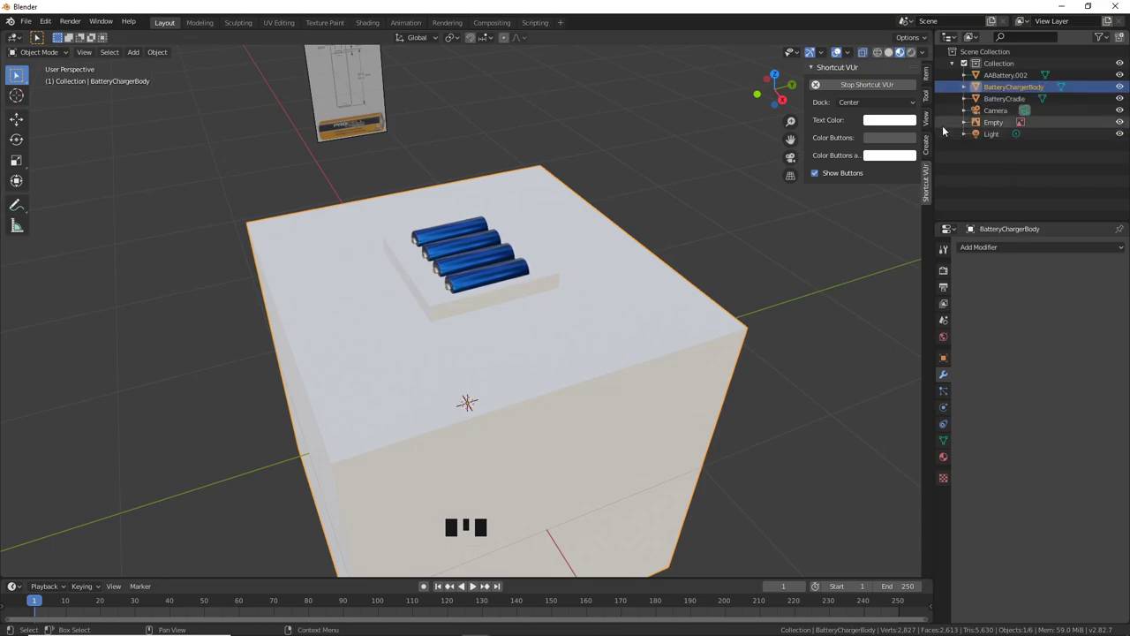
# Step: Scale the whole BatteryChargerBody mesh down in Edit Mode to a cube narrower than the battery cradle, and return to Object Mode
pyautogui.scroll(-2, 618, 301)
pyautogui.moveTo(618, 301); pyautogui.dragTo(623, 345, button='middle')
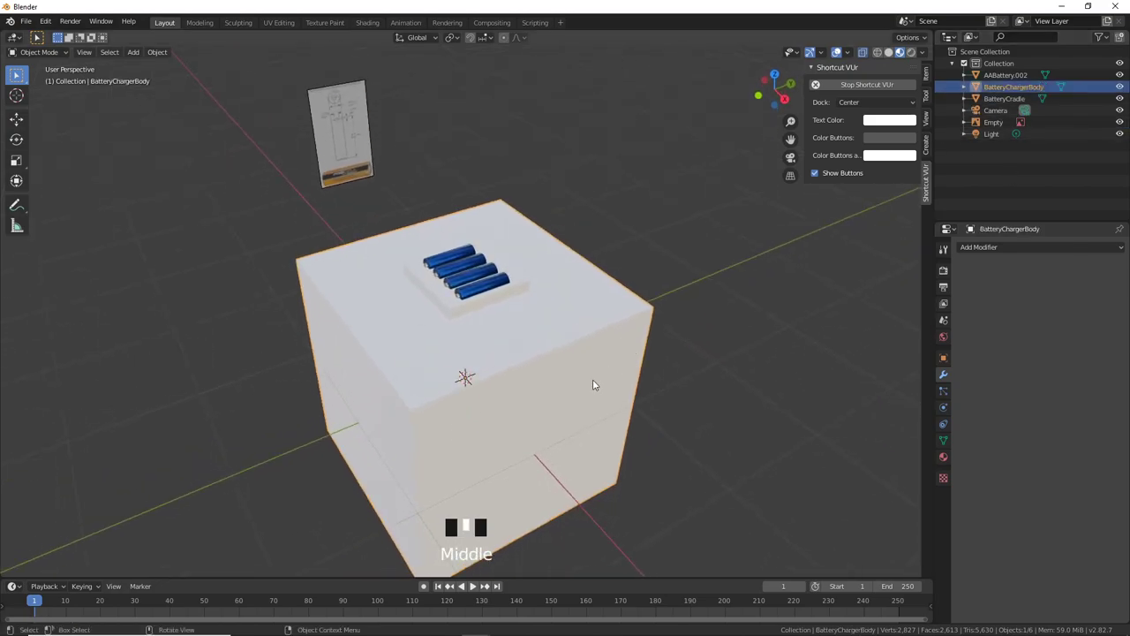
pyautogui.press('Tab')
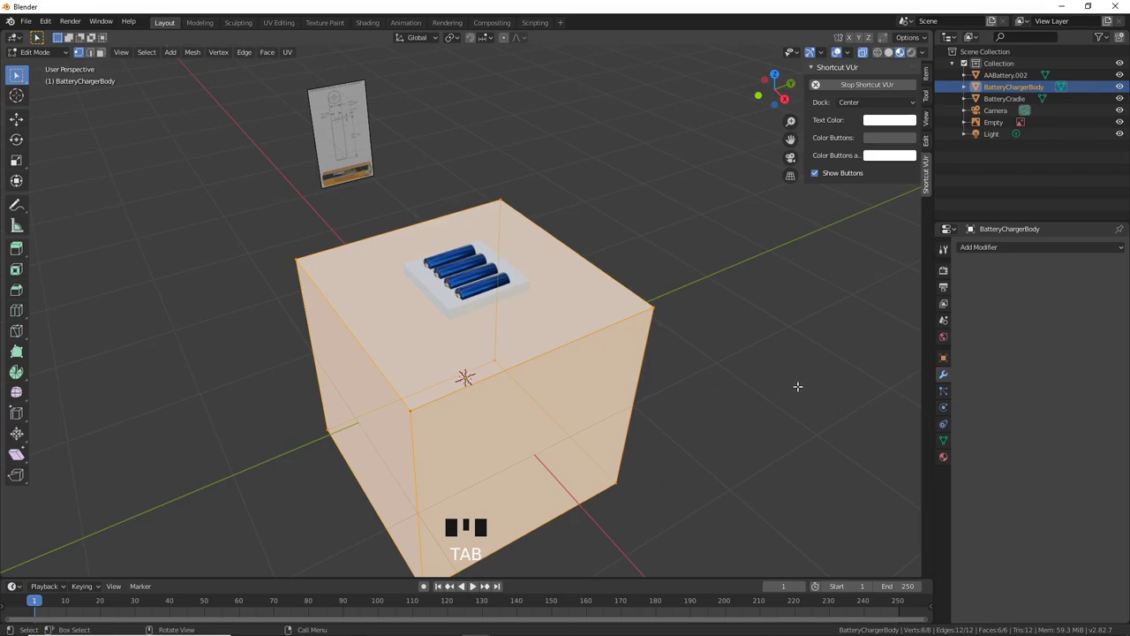
pyautogui.press('s')
pyautogui.click(531, 390)
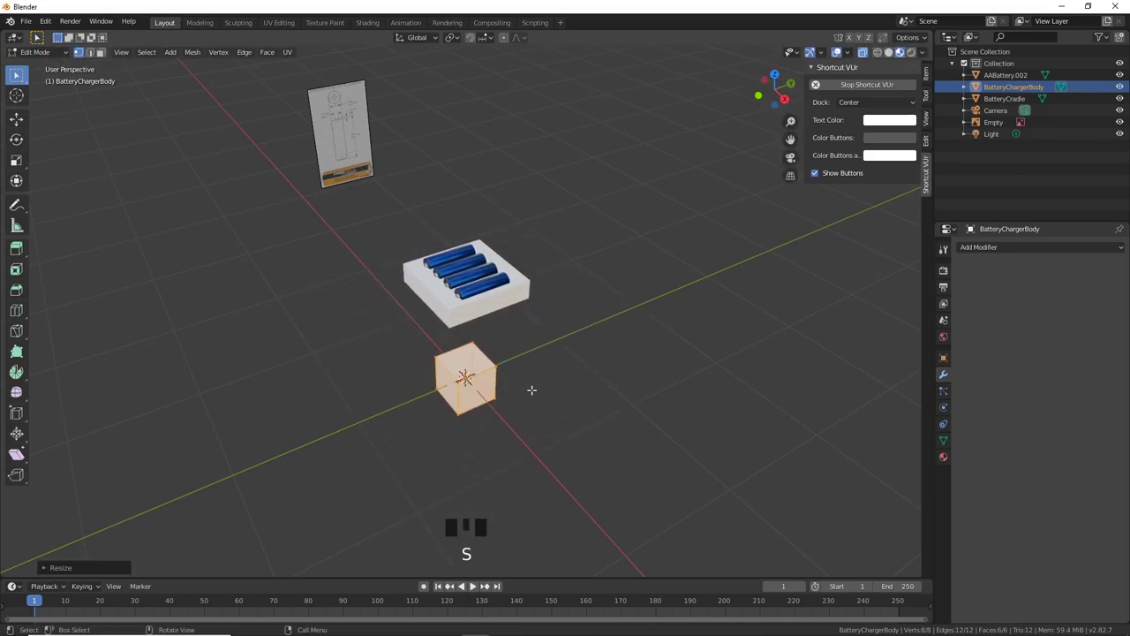
pyautogui.press('Tab')
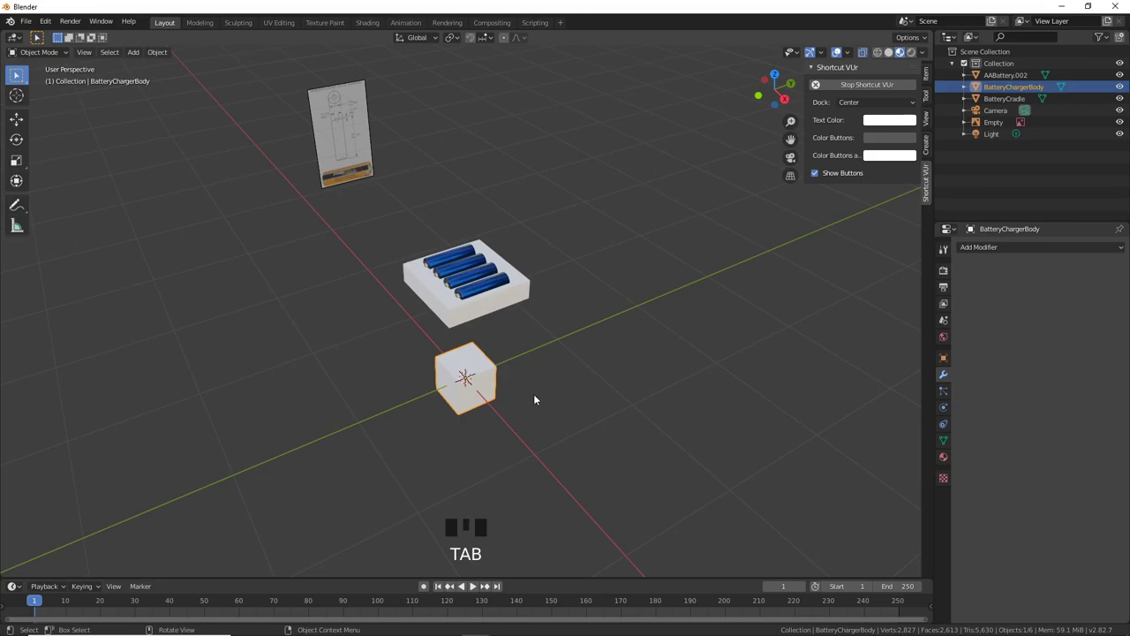
# Step: Raise the BatteryChargerBody cube along Z to the height of the battery cradle
pyautogui.press('g')
pyautogui.press('z')
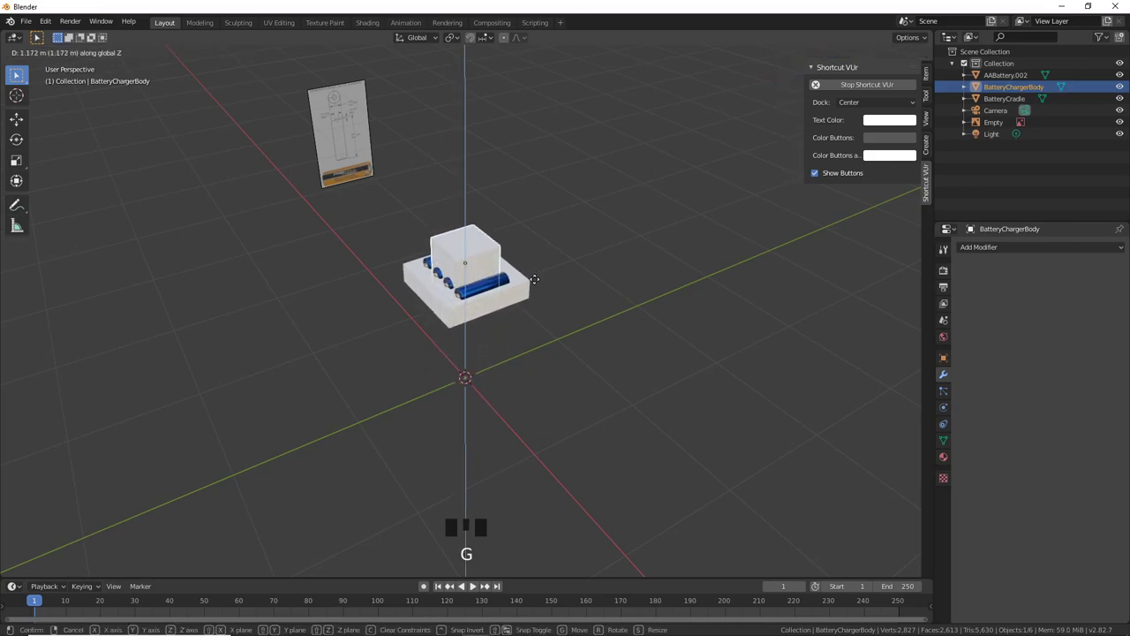
pyautogui.click(533, 294)
pyautogui.moveTo(535, 293)
pyautogui.mouseDown(button='middle')
pyautogui.moveTo(520, 256)
pyautogui.moveTo(537, 291)
pyautogui.mouseUp(button='middle')
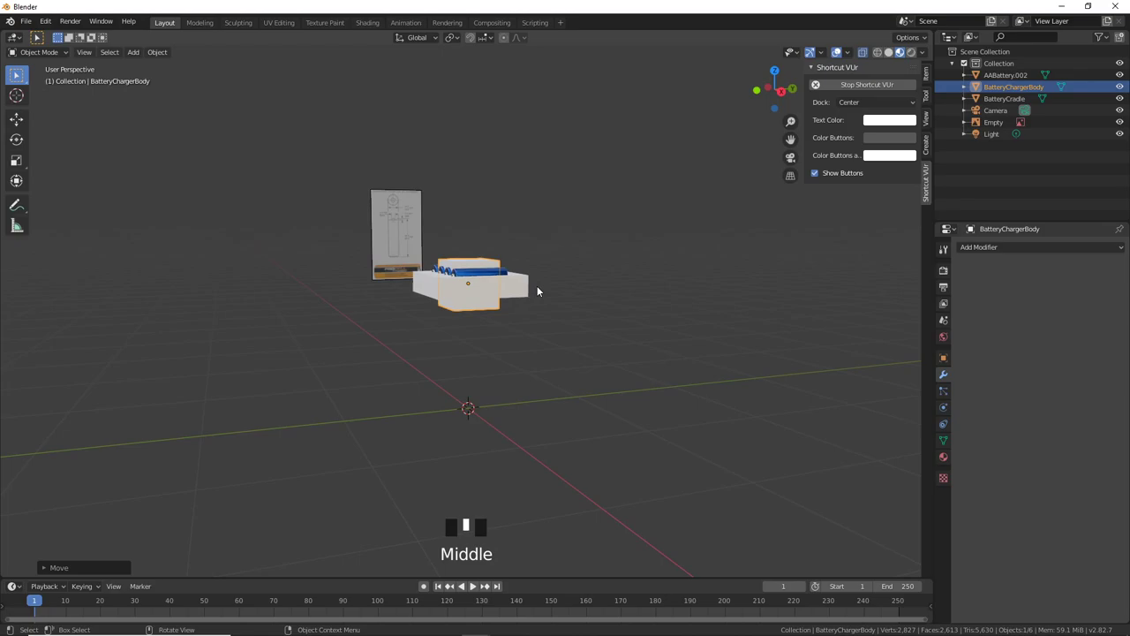
# Step: From the right orthographic view, raise the charger body about 0.043 m along Z
pyautogui.press('KP_3')
pyautogui.scroll(4, 537, 285)
pyautogui.keyDown('shift'); pyautogui.moveTo(552, 238); pyautogui.dragTo(565, 288, button='middle'); pyautogui.keyUp('shift')
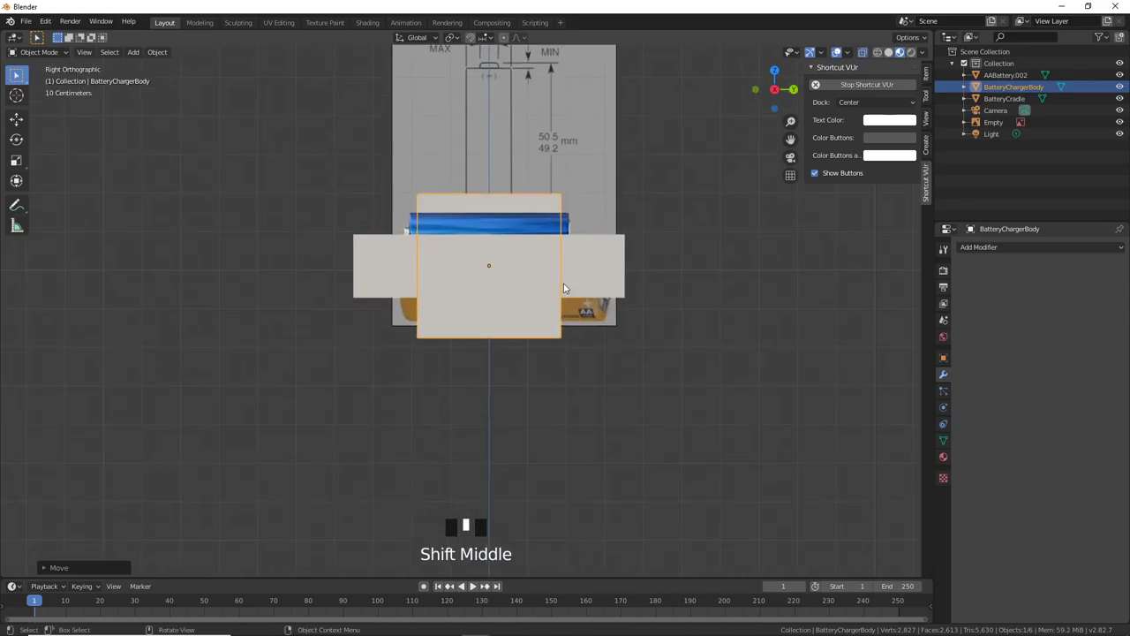
pyautogui.press('g')
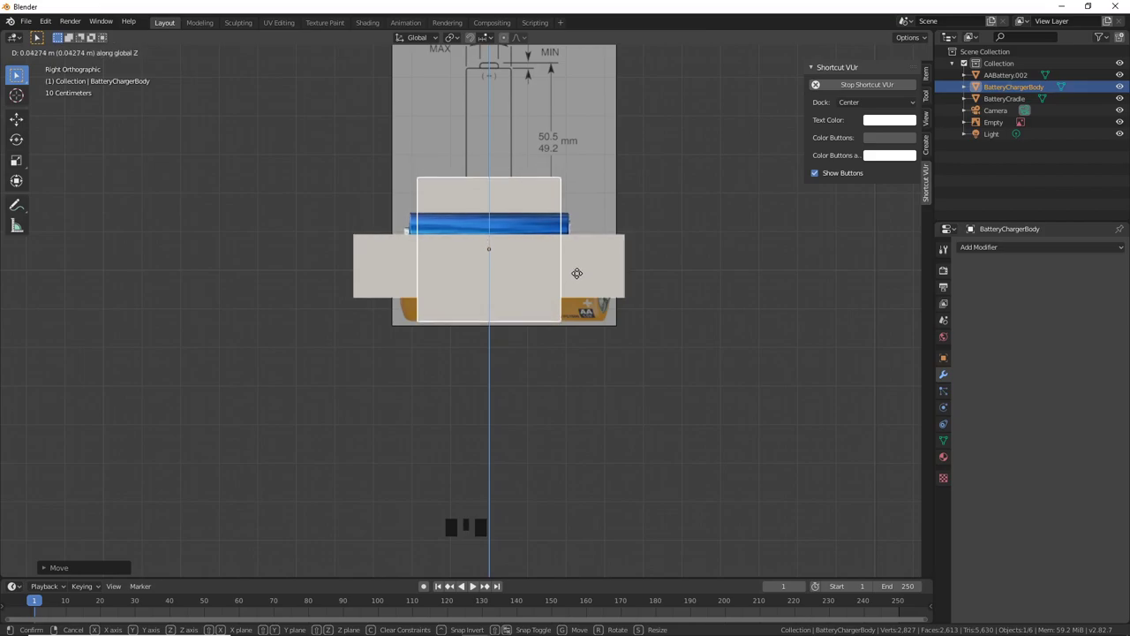
pyautogui.click(578, 275)
# Step: Scale the charger body's mesh down along Z to meet the cradle's underside, and stretch it about 2.42 times along Y
pyautogui.press('Tab')
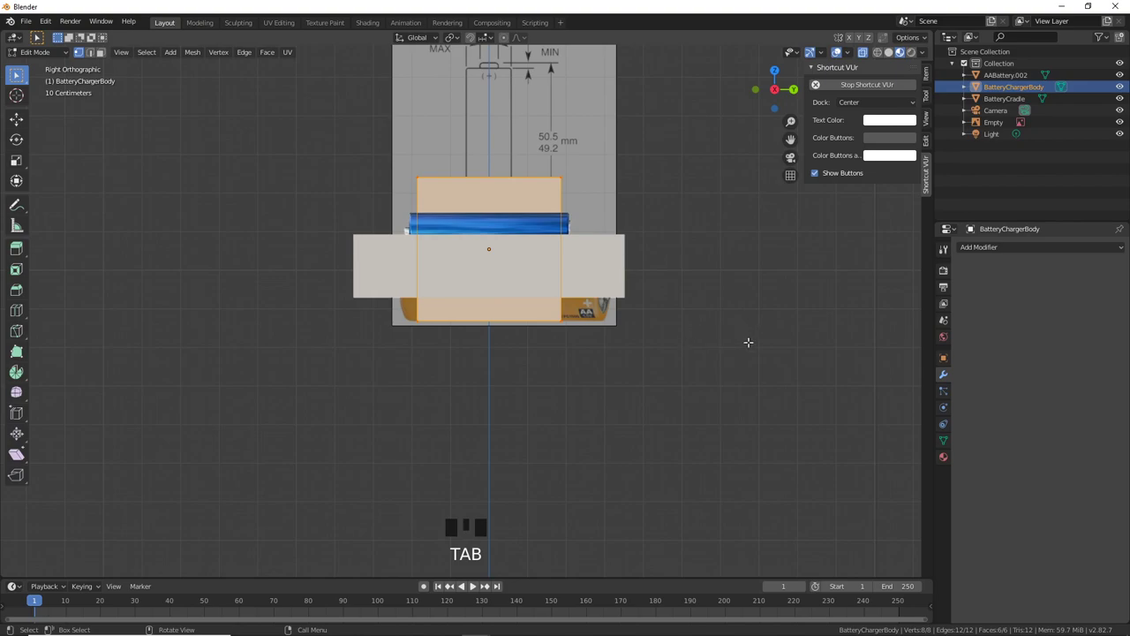
pyautogui.press('s')
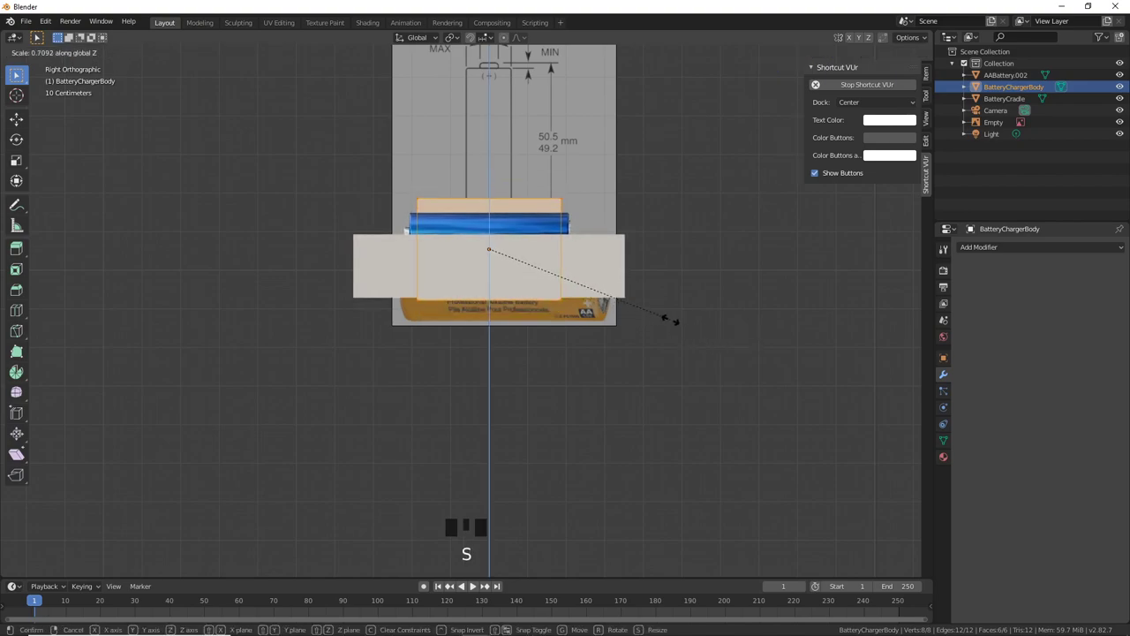
pyautogui.click(654, 316)
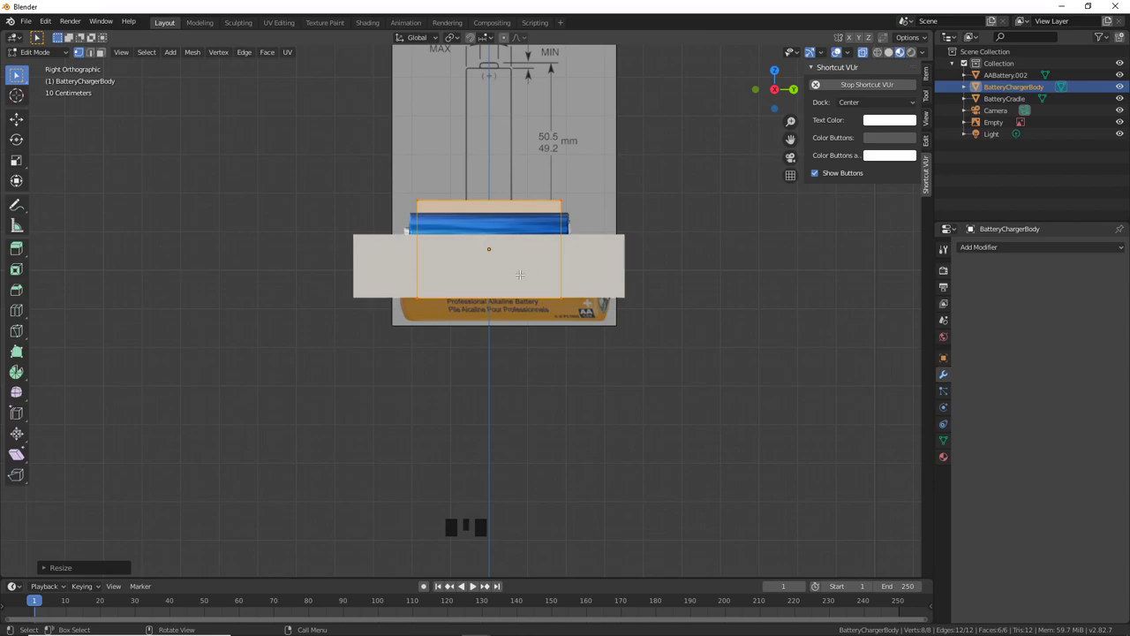
pyautogui.press('s')
pyautogui.press('y')
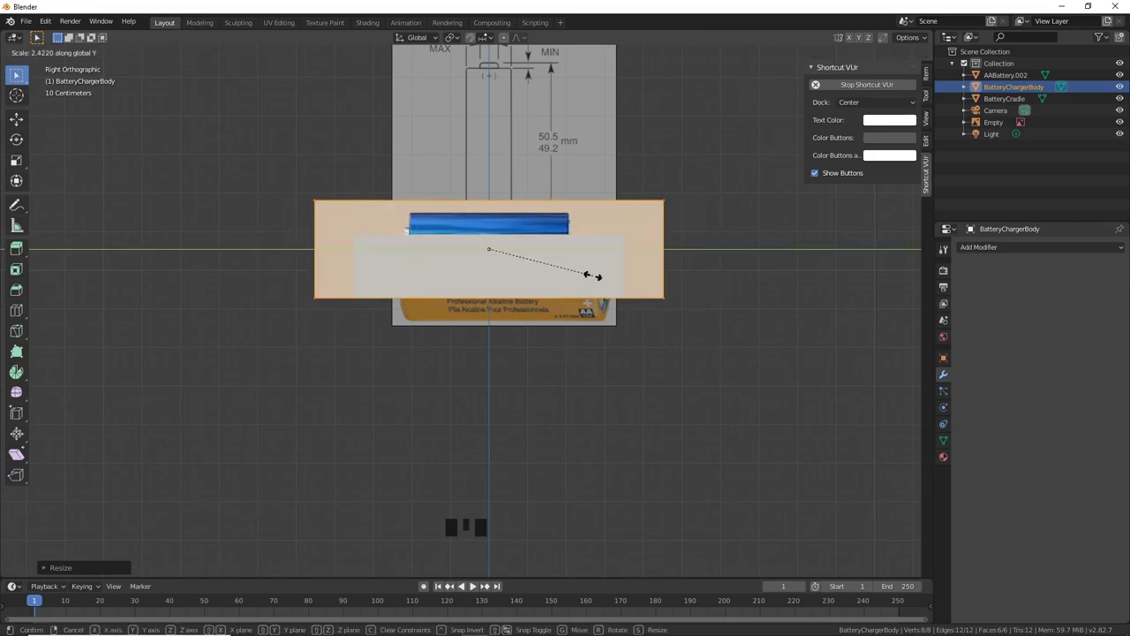
pyautogui.click(591, 275)
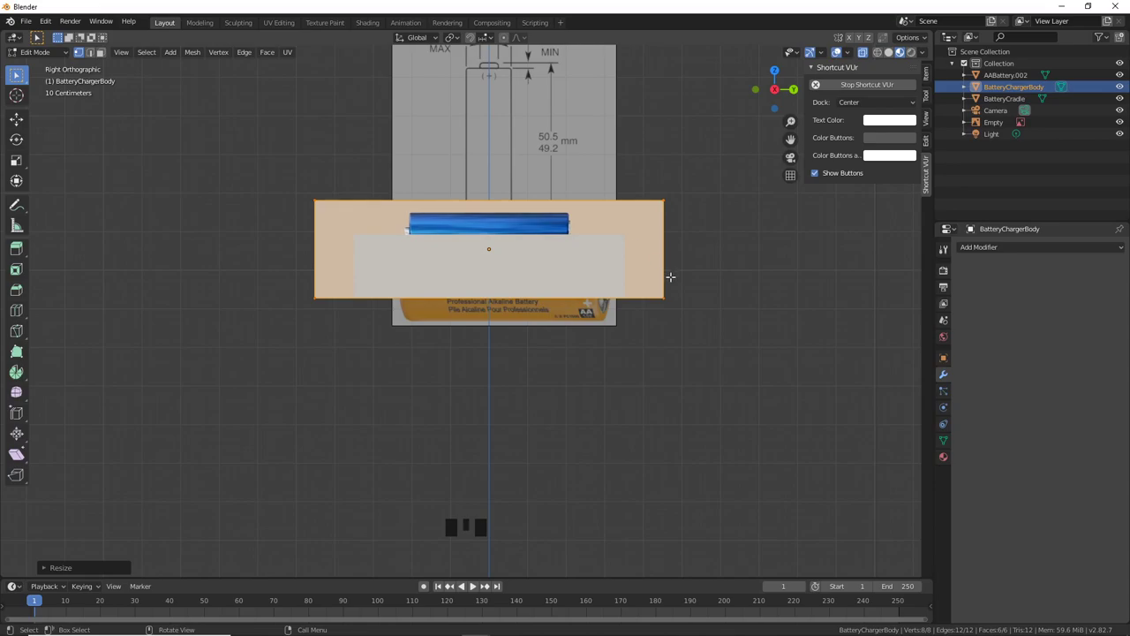
pyautogui.press('Tab')
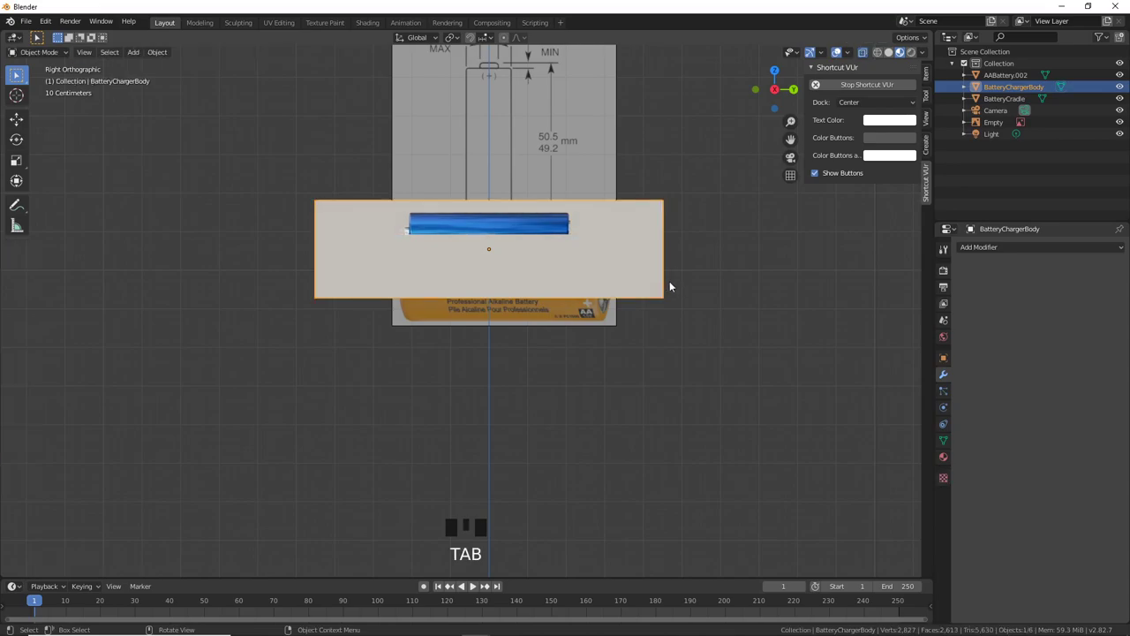
# Step: Move the charger body in the negative Y direction until its end lines up with the battery cradle's end face
pyautogui.press('g')
pyautogui.press('y')
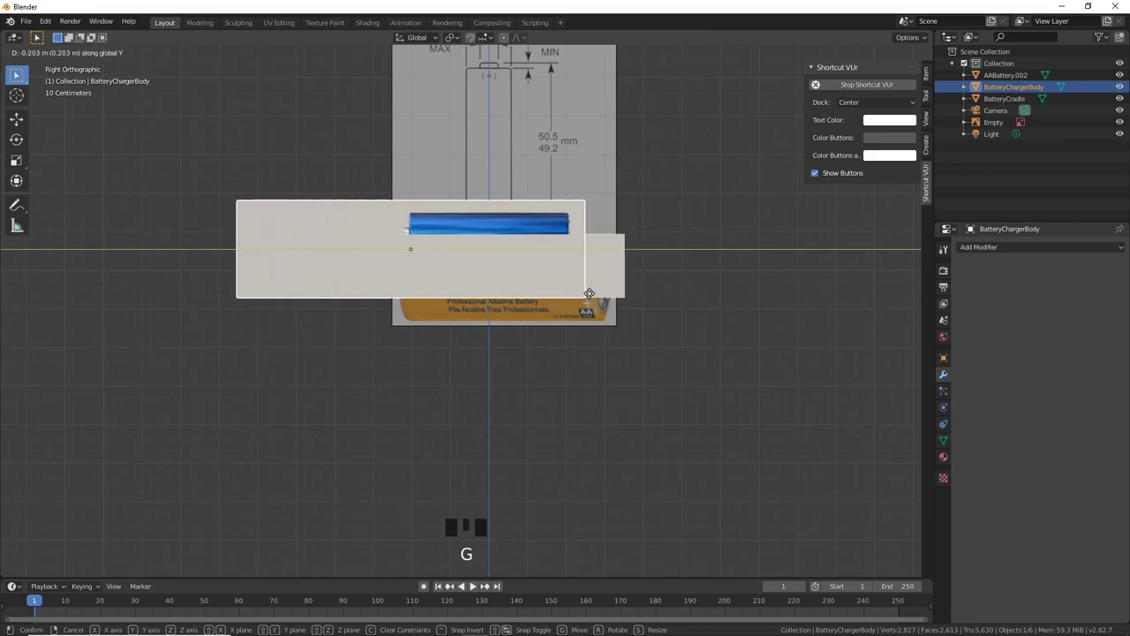
pyautogui.click(628, 296)
# Step: Switch the viewport to solid shading with X-ray transparency so the cradle shows through the charger body
pyautogui.moveTo(628, 296); pyautogui.dragTo(503, 333, button='middle')
pyautogui.scroll(-3, 530, 331)
pyautogui.hotkey('alt', 'z')
pyautogui.hotkey('alt', 'z')
pyautogui.scroll(4, 521, 345)
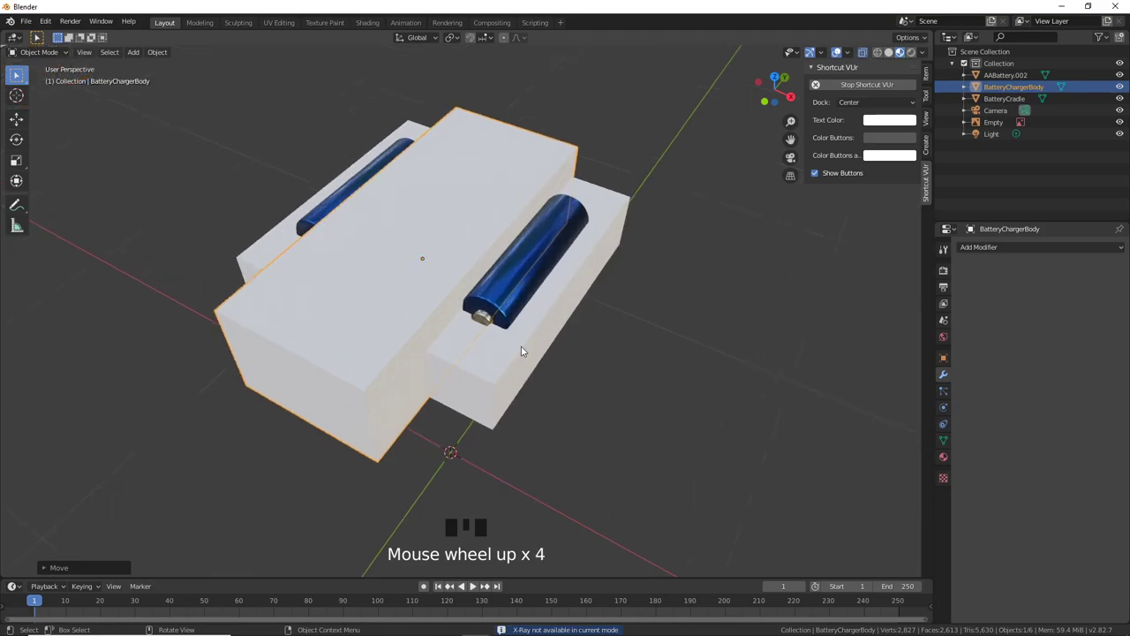
pyautogui.press('z')
pyautogui.click(702, 302)
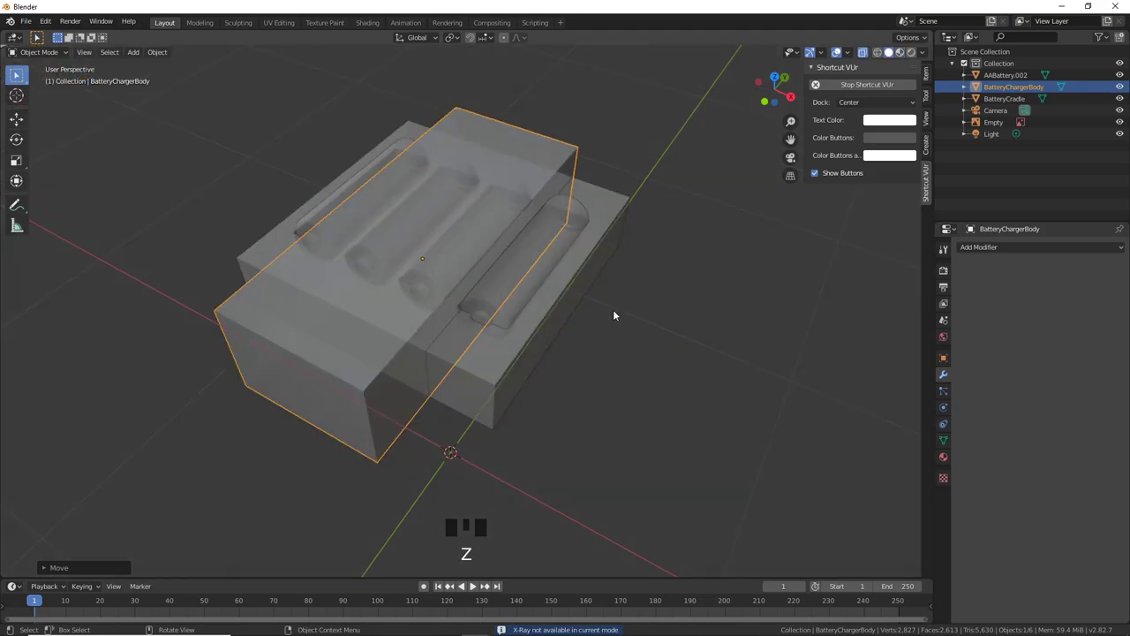
# Step: Scale the charger body about 1.84 along X so it encloses the width of the battery cradle
pyautogui.moveTo(613, 315)
pyautogui.mouseDown(button='middle')
pyautogui.moveTo(627, 320)
pyautogui.moveTo(609, 264)
pyautogui.moveTo(583, 323)
pyautogui.mouseUp(button='middle')
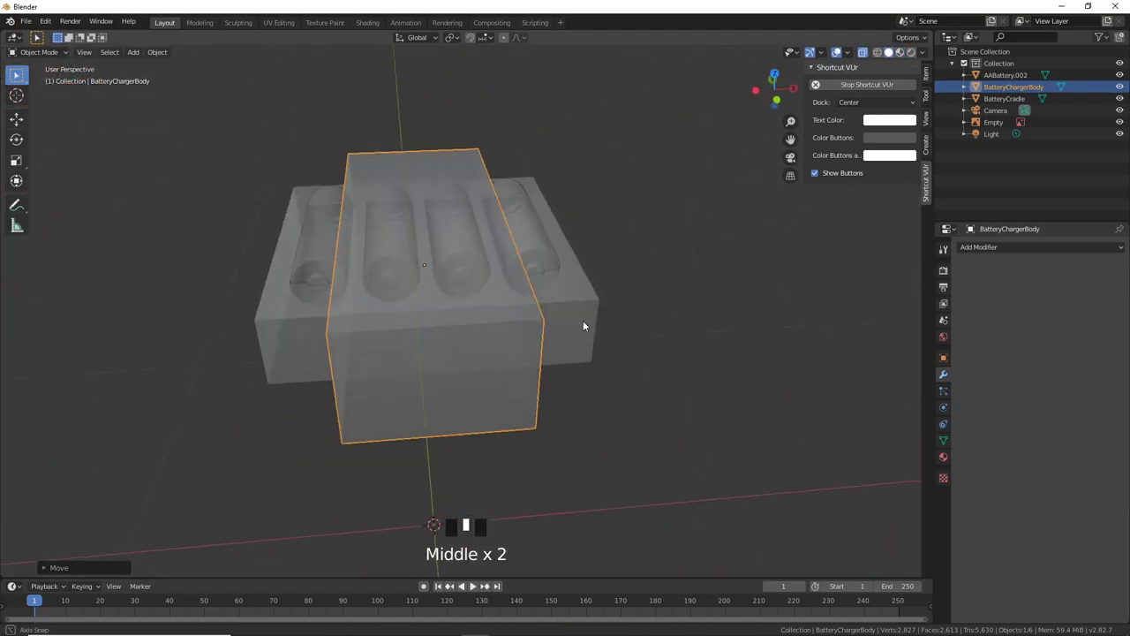
pyautogui.press('s')
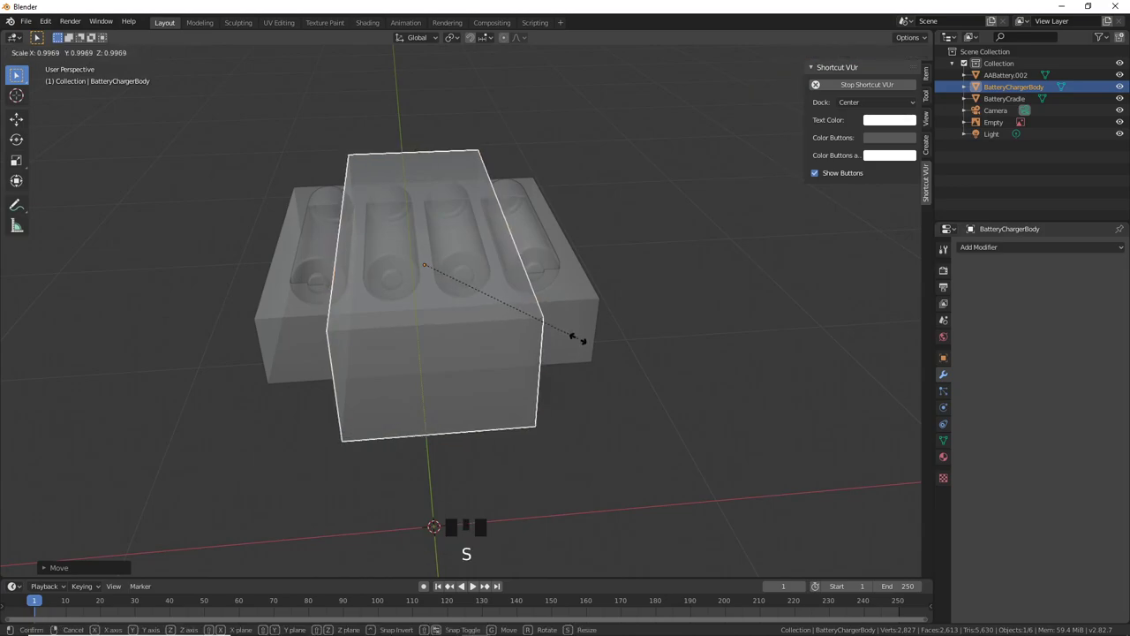
pyautogui.click(731, 336)
# Step: Shift the charger body about 0.085 m in the negative Y direction
pyautogui.moveTo(694, 345); pyautogui.dragTo(578, 329, button='middle')
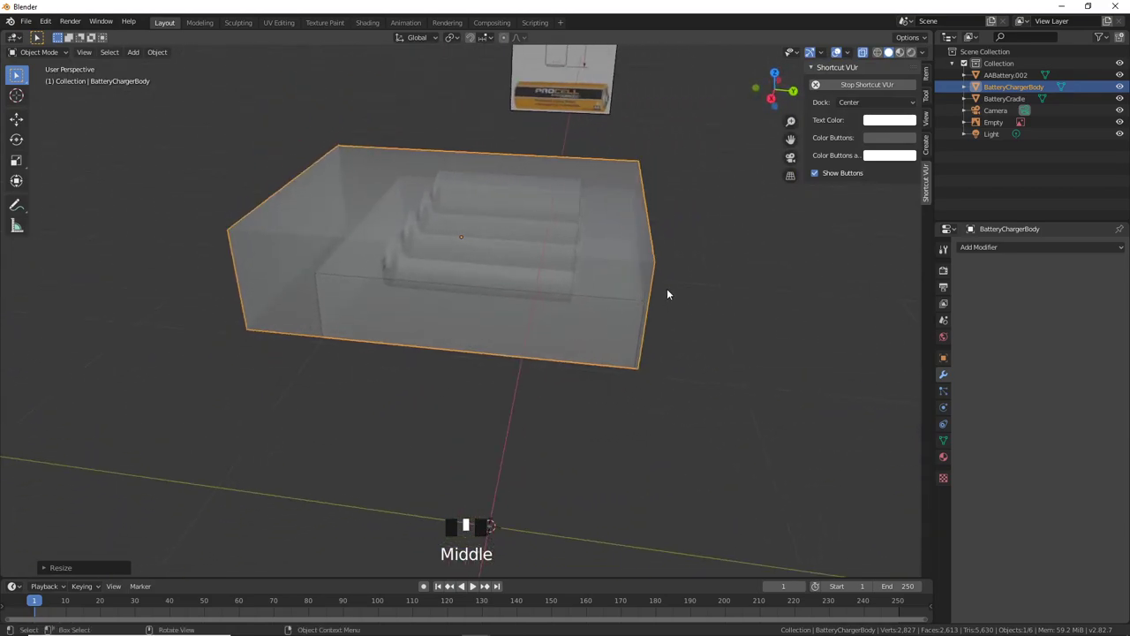
pyautogui.press('g')
pyautogui.press('y')
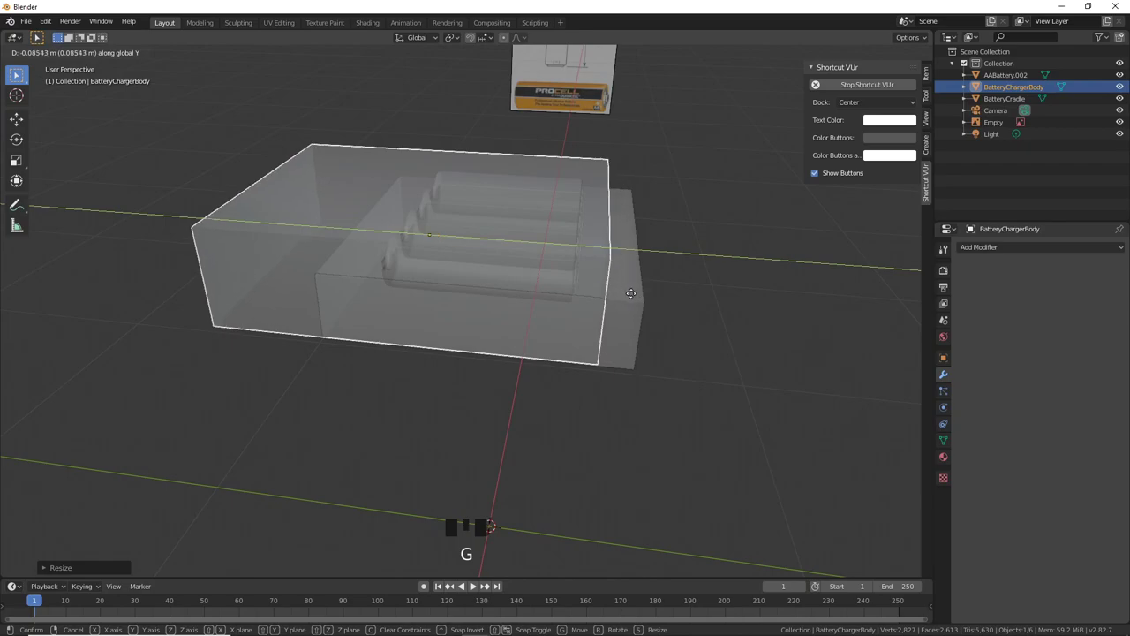
pyautogui.click(631, 294)
# Step: Move the battery cradle's protruding end face inward along Y so it sits just inside the charger body
pyautogui.moveTo(632, 293); pyautogui.dragTo(665, 266, button='middle')
pyautogui.click(655, 245)
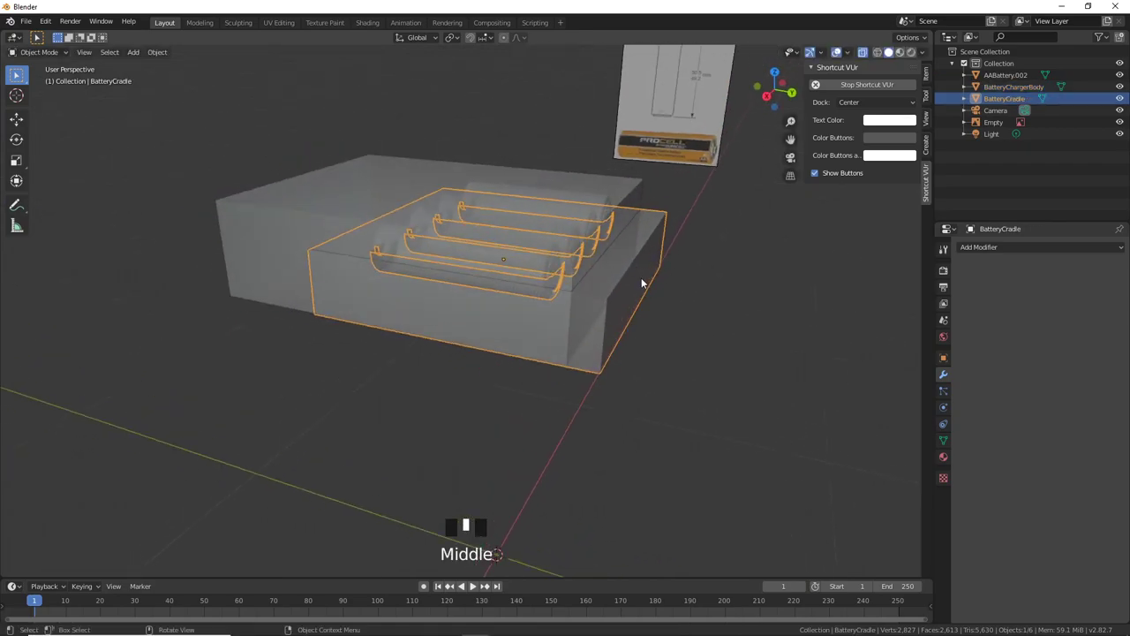
pyautogui.press('Tab')
pyautogui.press('3')
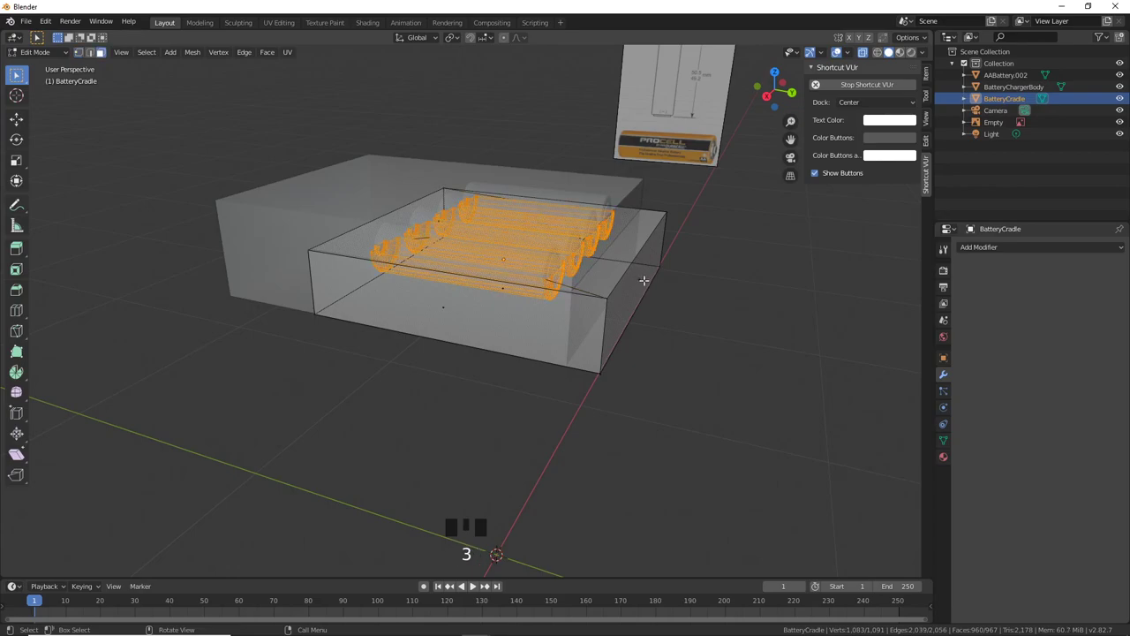
pyautogui.click(643, 281)
pyautogui.moveTo(688, 295)
pyautogui.mouseDown(button='middle')
pyautogui.moveTo(681, 319)
pyautogui.moveTo(689, 312)
pyautogui.mouseUp(button='middle')
pyautogui.press('g')
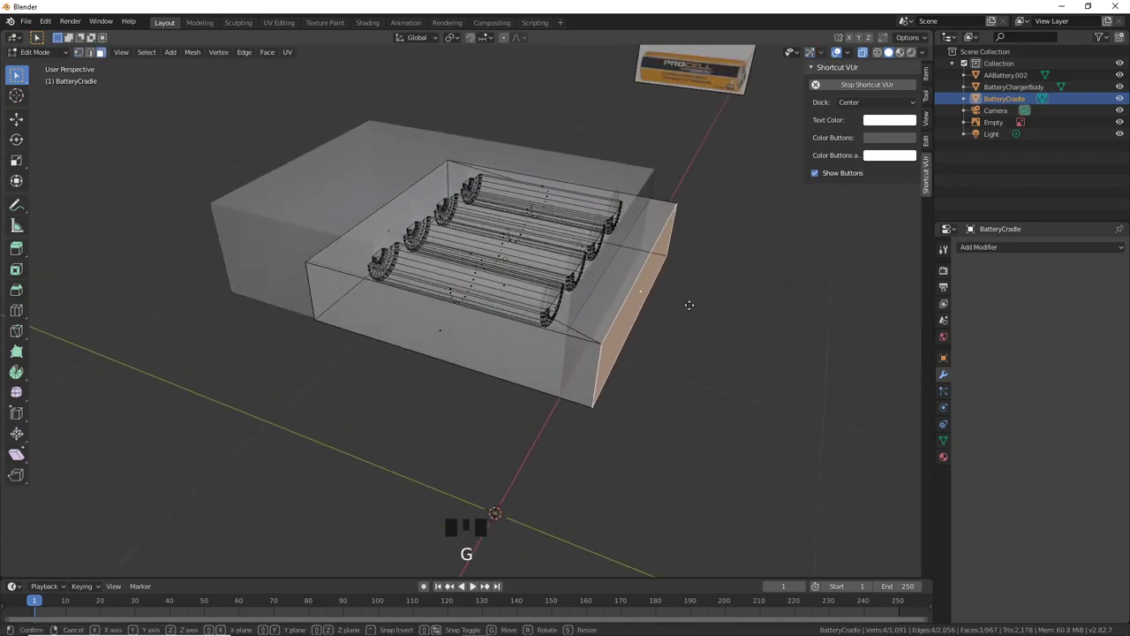
pyautogui.press('y')
pyautogui.click(650, 310)
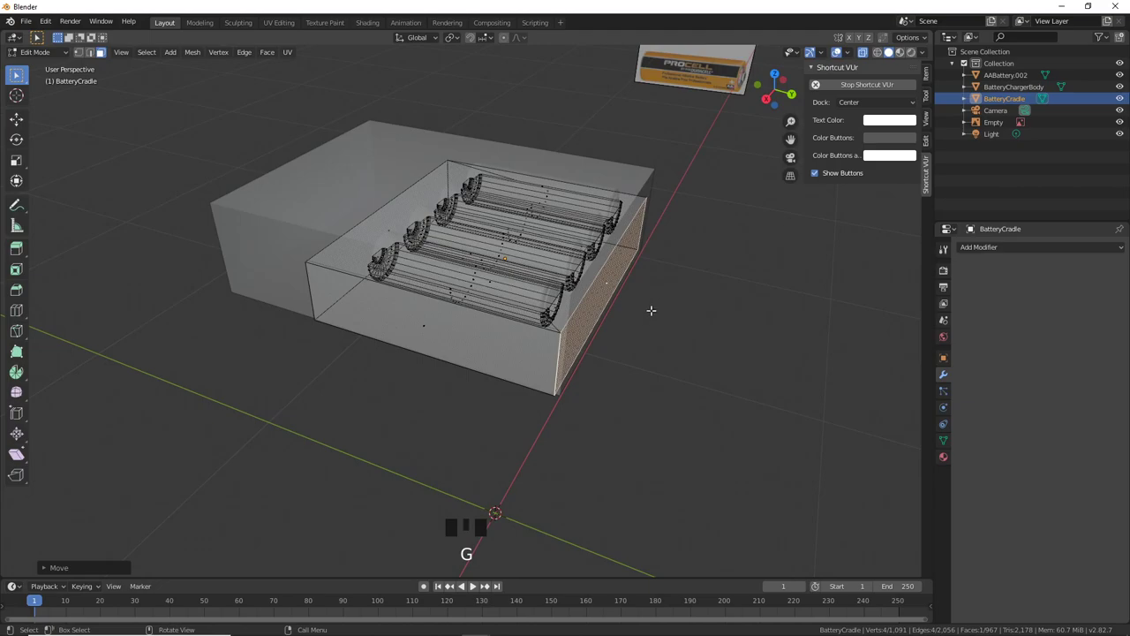
pyautogui.press('Tab')
# Step: Try bevelling all edges of the charger body with three segments and a width of about 0.057 m
pyautogui.moveTo(652, 314); pyautogui.dragTo(620, 293, button='middle')
pyautogui.click(613, 246)
pyautogui.moveTo(613, 246); pyautogui.dragTo(491, 284, button='middle')
pyautogui.moveTo(421, 218); pyautogui.dragTo(499, 261, button='middle')
pyautogui.scroll(-2, 459, 225)
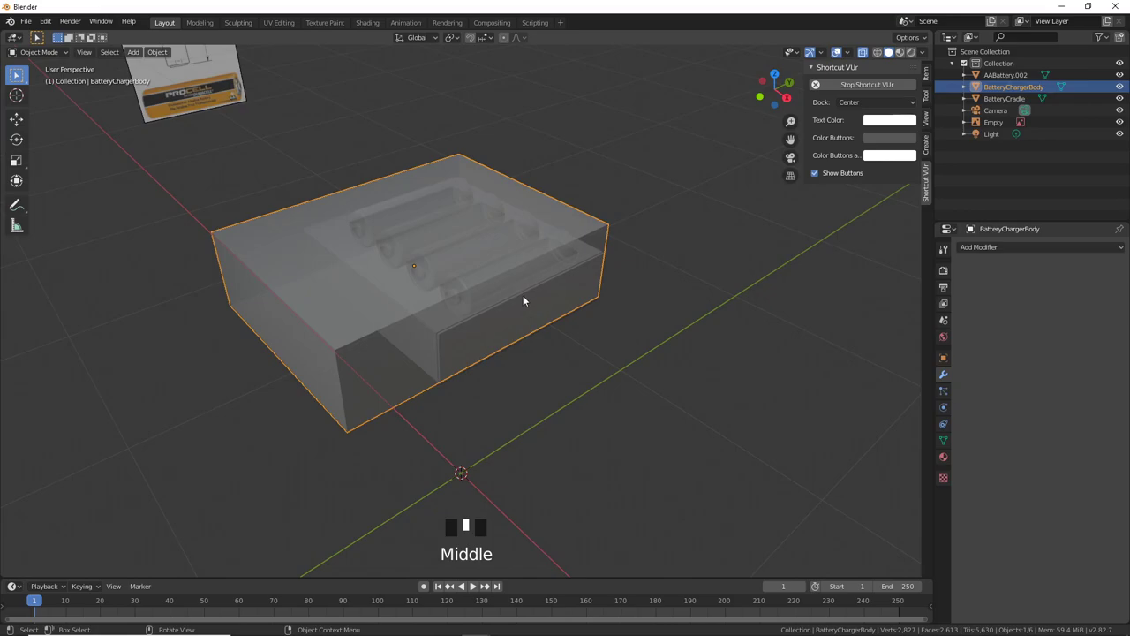
pyautogui.press('Tab')
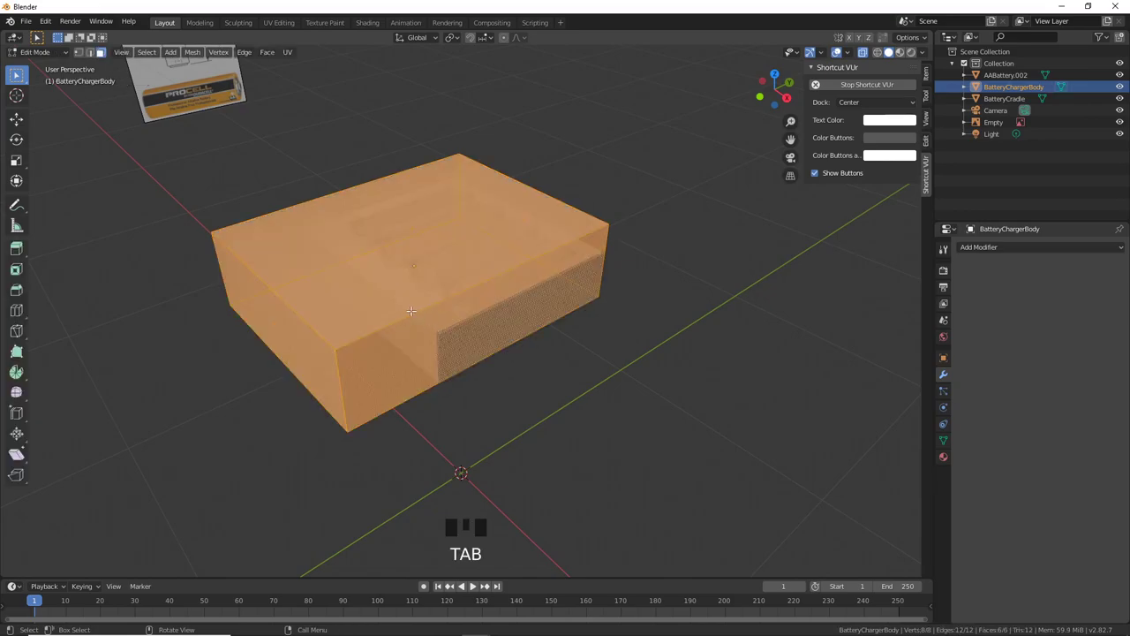
pyautogui.click(424, 316)
pyautogui.press('2')
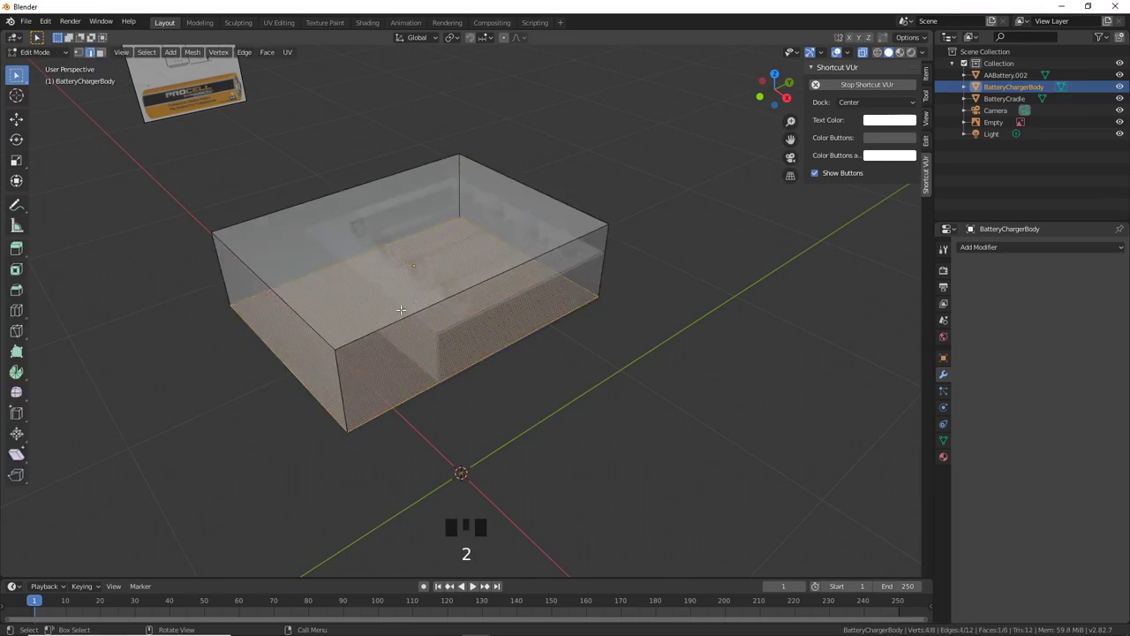
pyautogui.press('a')
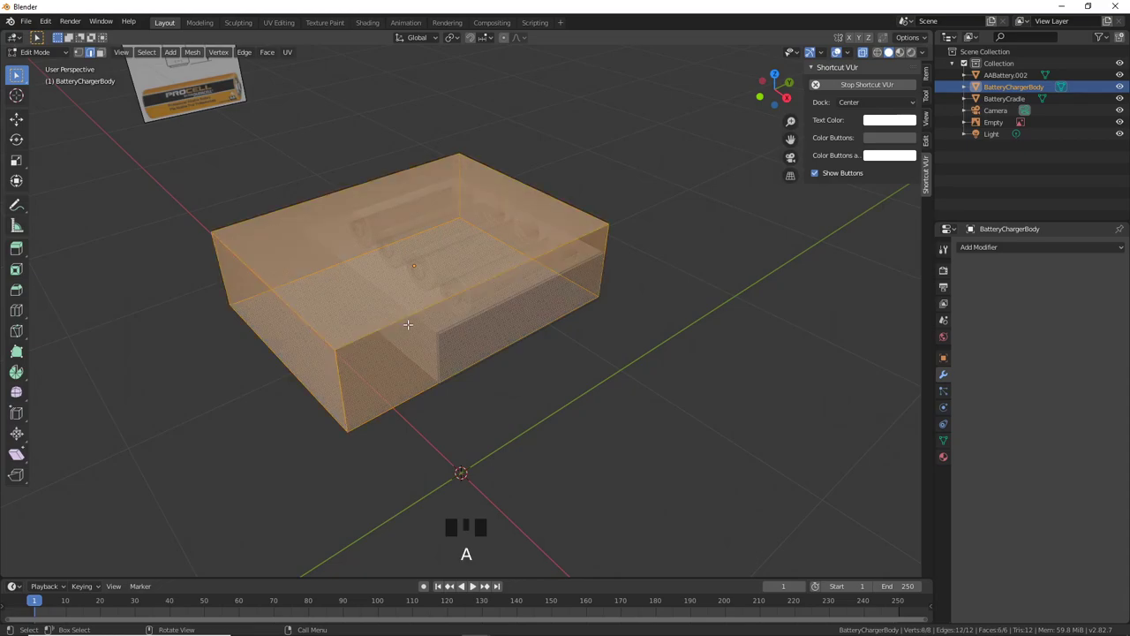
pyautogui.moveTo(565, 296); pyautogui.dragTo(505, 293, button='middle')
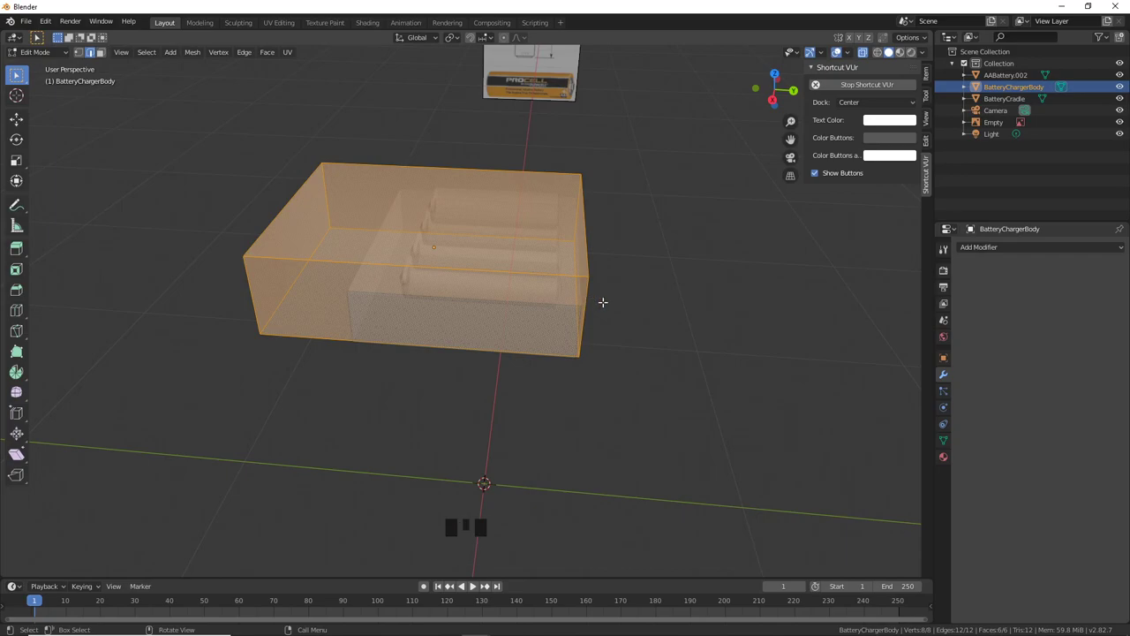
pyautogui.hotkey('ctrl', 'b')
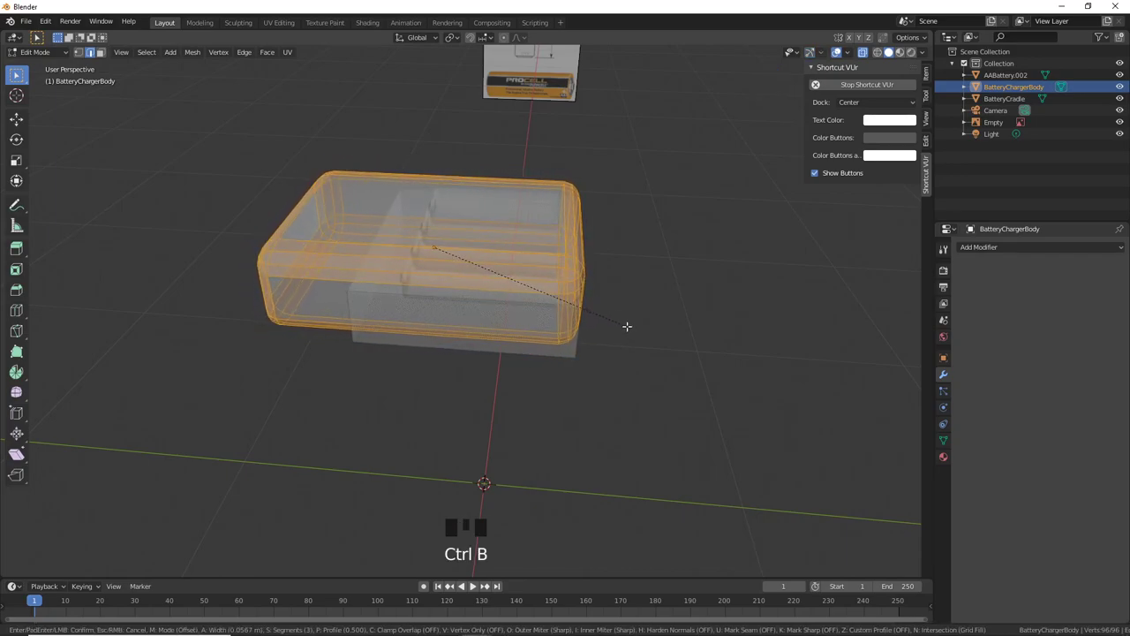
pyautogui.click(625, 326)
# Step: Inspect the charger body's rounded corners from several angles and undo the bevel
pyautogui.moveTo(624, 326); pyautogui.dragTo(555, 334, button='middle')
pyautogui.scroll(3, 571, 320)
pyautogui.scroll(-2, 499, 370)
pyautogui.moveTo(499, 371); pyautogui.dragTo(439, 369, button='middle')
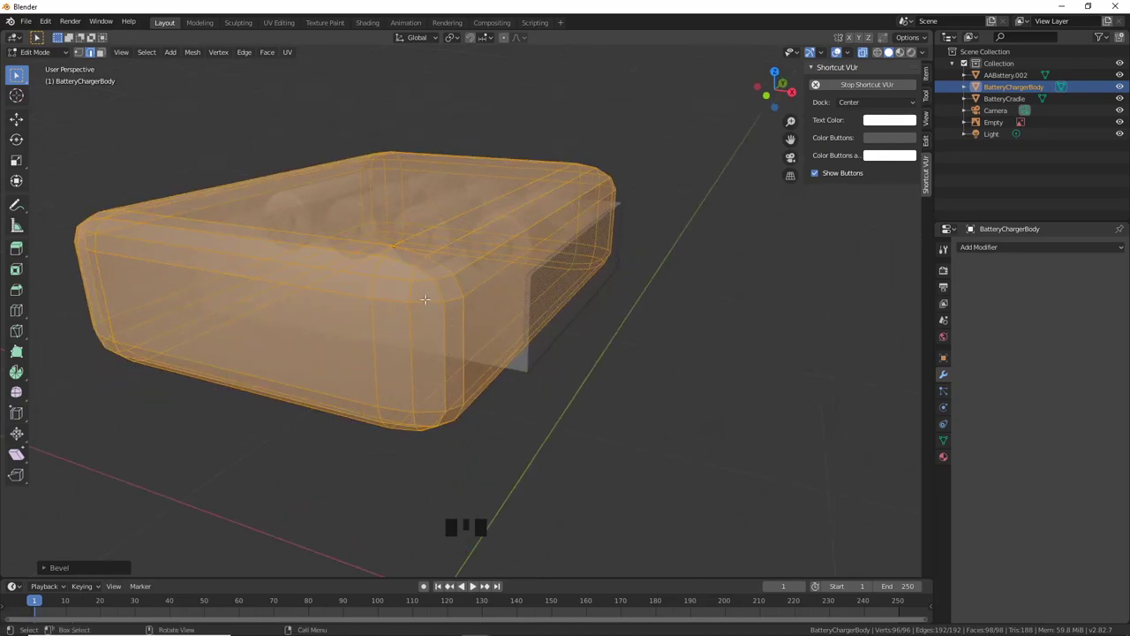
pyautogui.scroll(-1, 425, 327)
pyautogui.scroll(1, 433, 313)
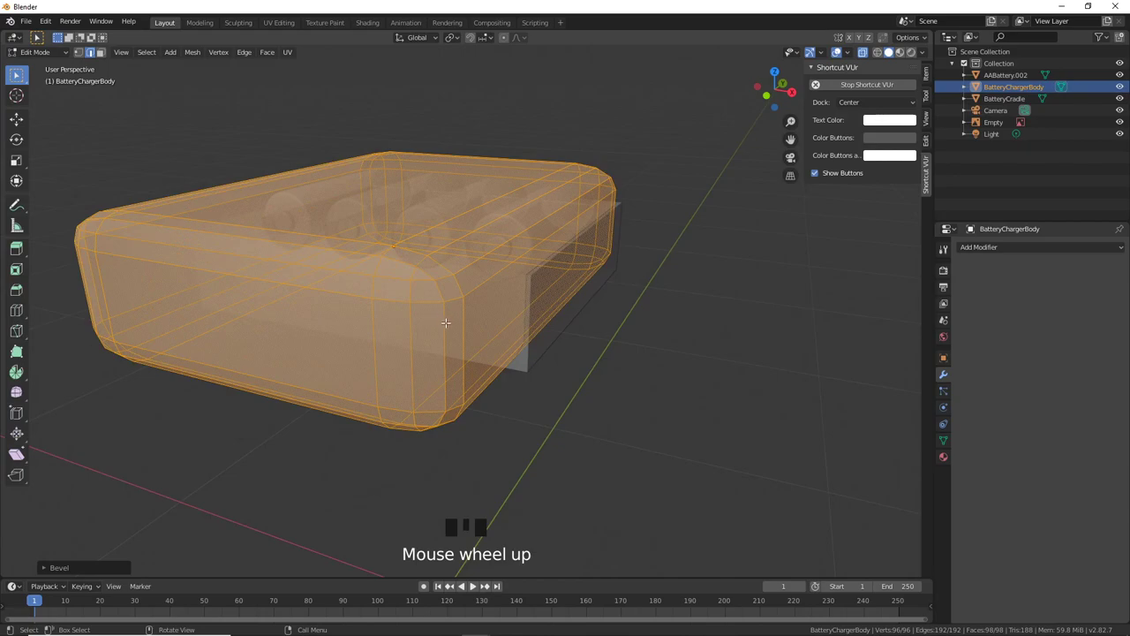
pyautogui.moveTo(446, 322); pyautogui.dragTo(404, 301, button='middle')
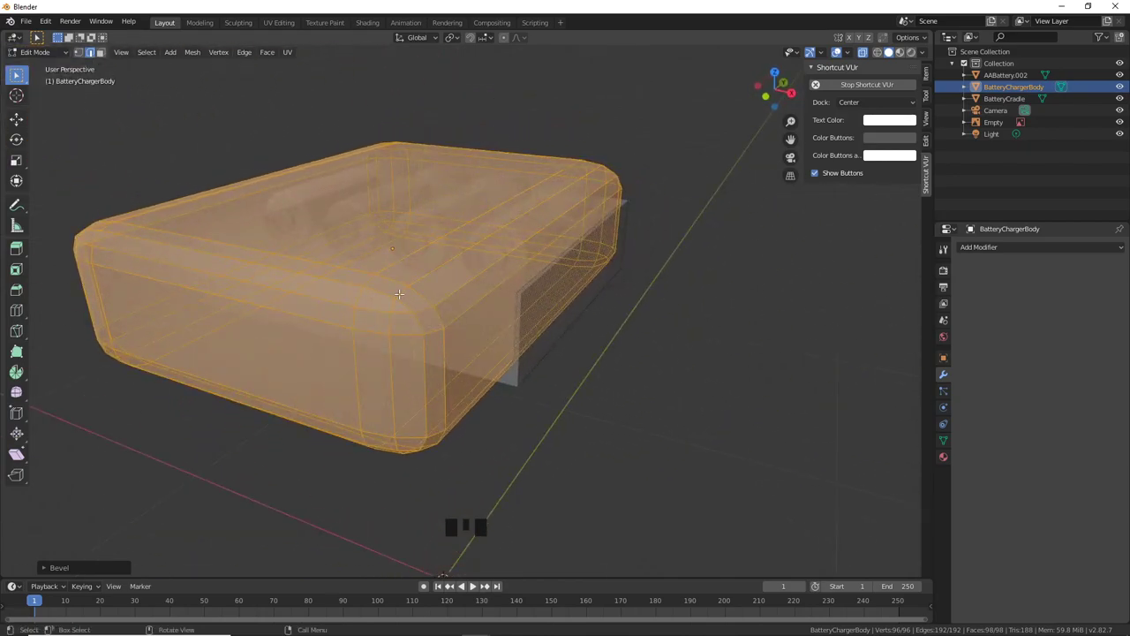
pyautogui.moveTo(422, 340); pyautogui.dragTo(437, 236, button='middle')
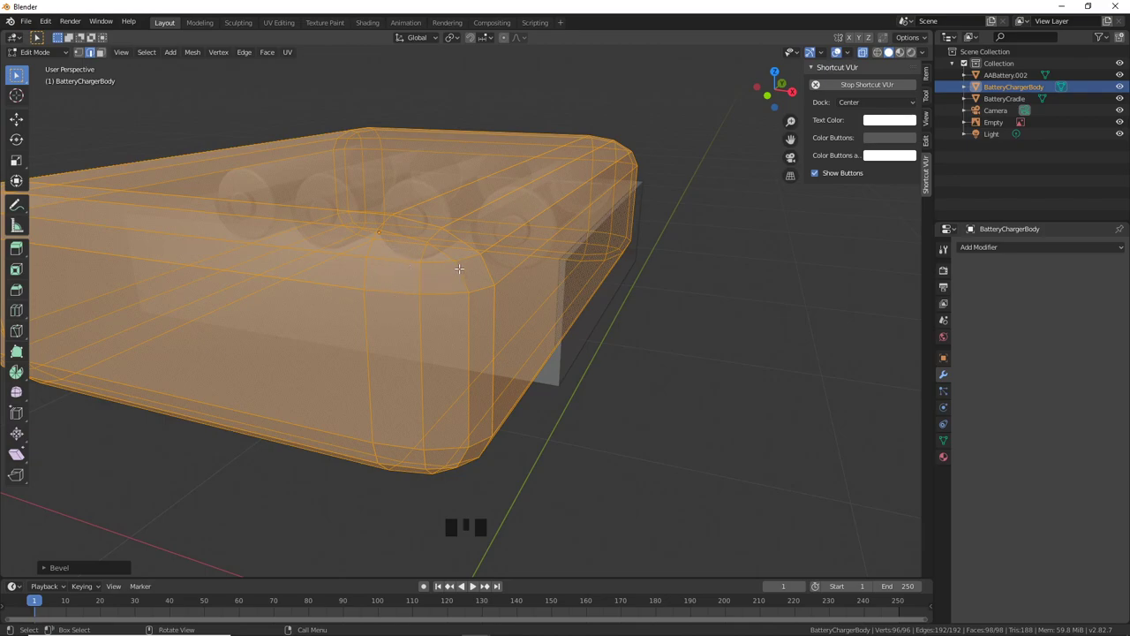
pyautogui.hotkey('ctrl', 'z')
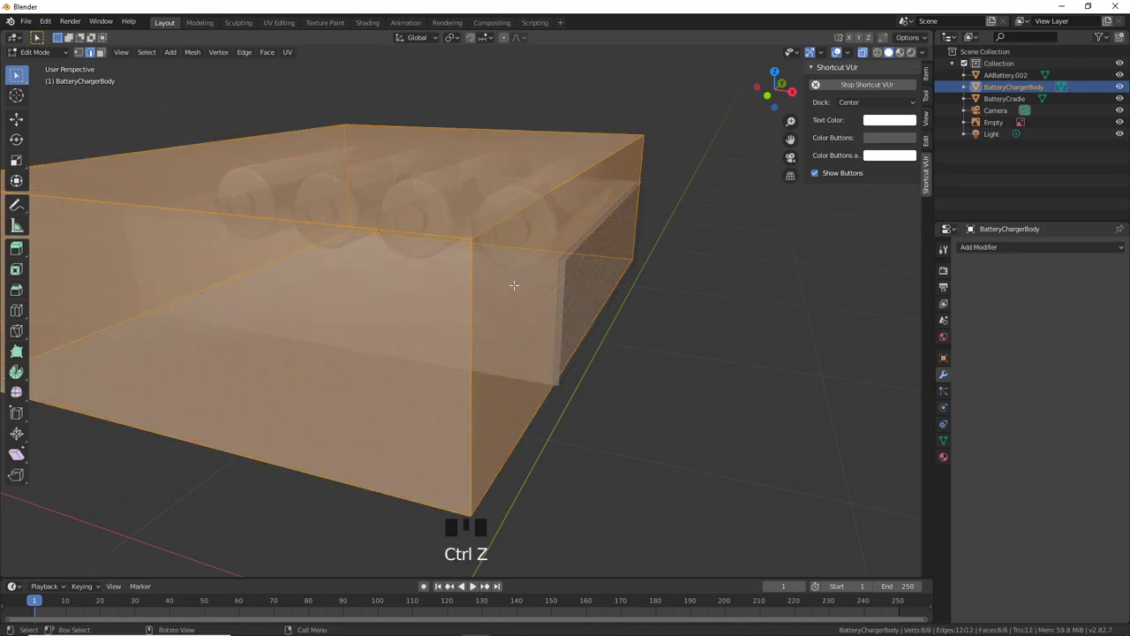
# Step: Return to Object Mode, display the charger body's transform values and apply its scale
pyautogui.press('Tab')
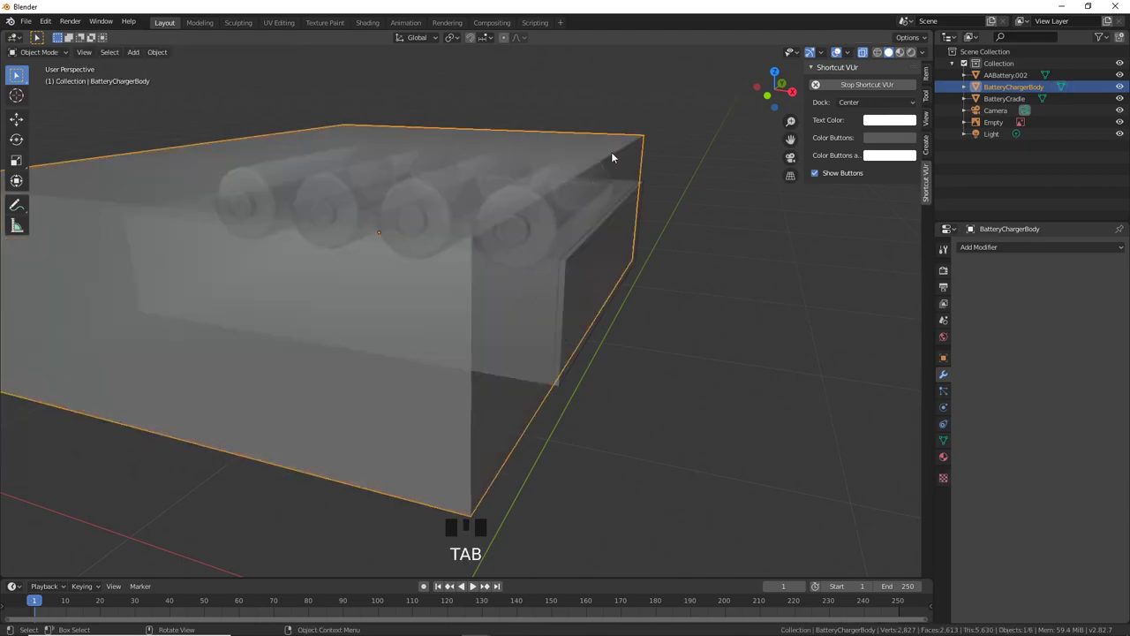
pyautogui.press('Left')
pyautogui.click(927, 79)
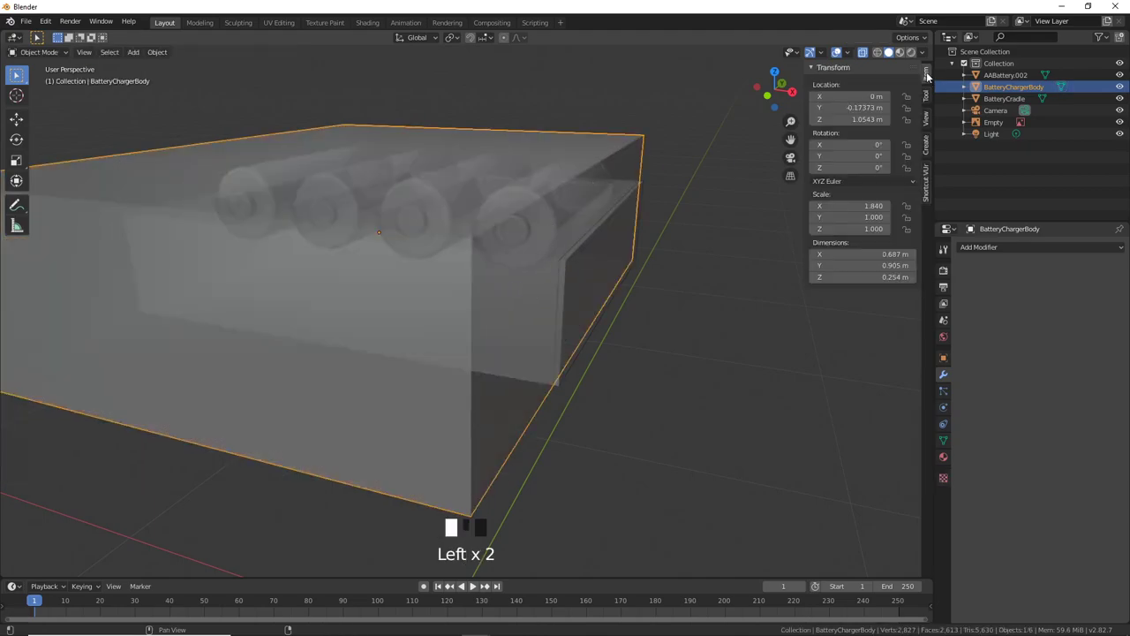
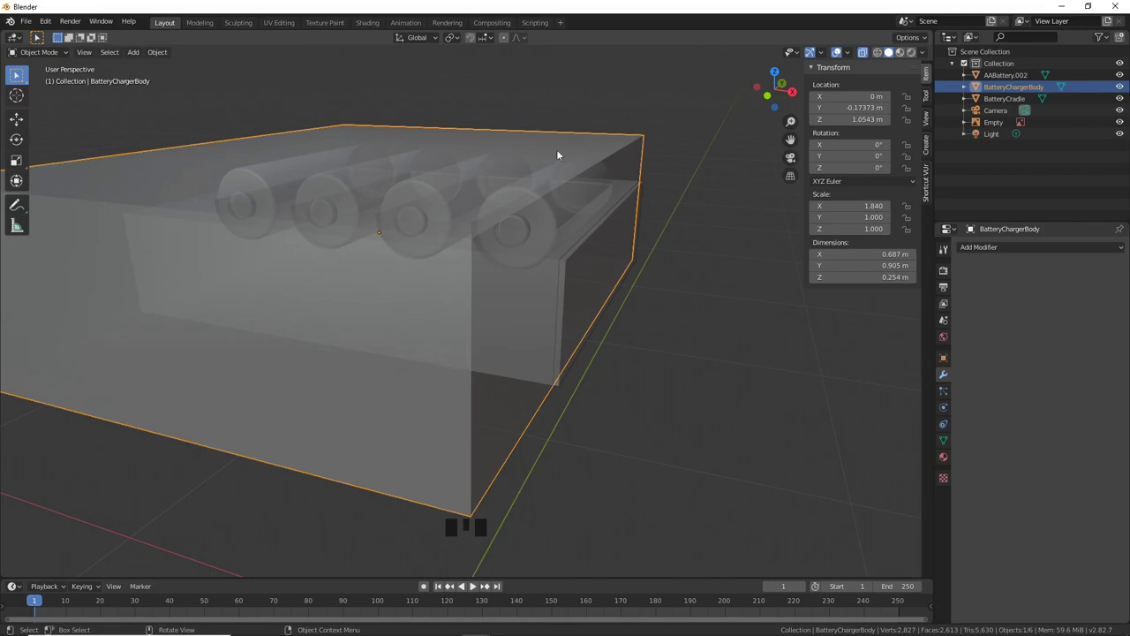
pyautogui.click(633, 143)
pyautogui.hotkey('ctrl', 'a')
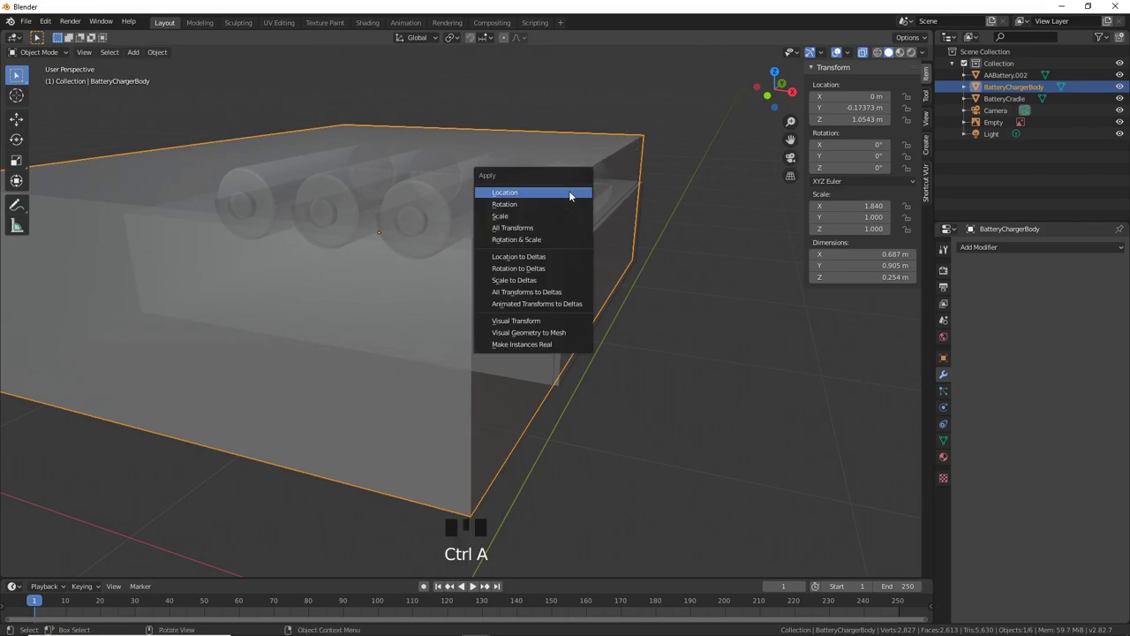
pyautogui.click(533, 217)
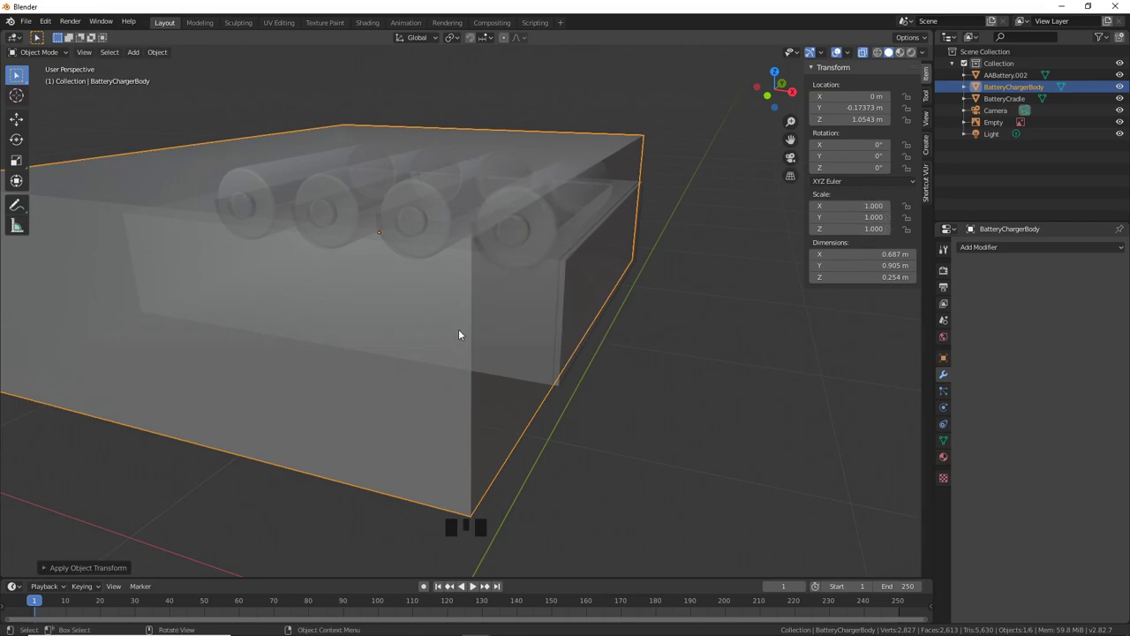
# Step: In Edit Mode, bevel all edges of the charger body with three segments and an offset of about 0.053 m
pyautogui.press('Tab')
pyautogui.keyDown('shift'); pyautogui.moveTo(458, 334); pyautogui.dragTo(542, 323, button='middle'); pyautogui.keyUp('shift')
pyautogui.scroll(-2, 479, 245)
pyautogui.scroll(2, 524, 263)
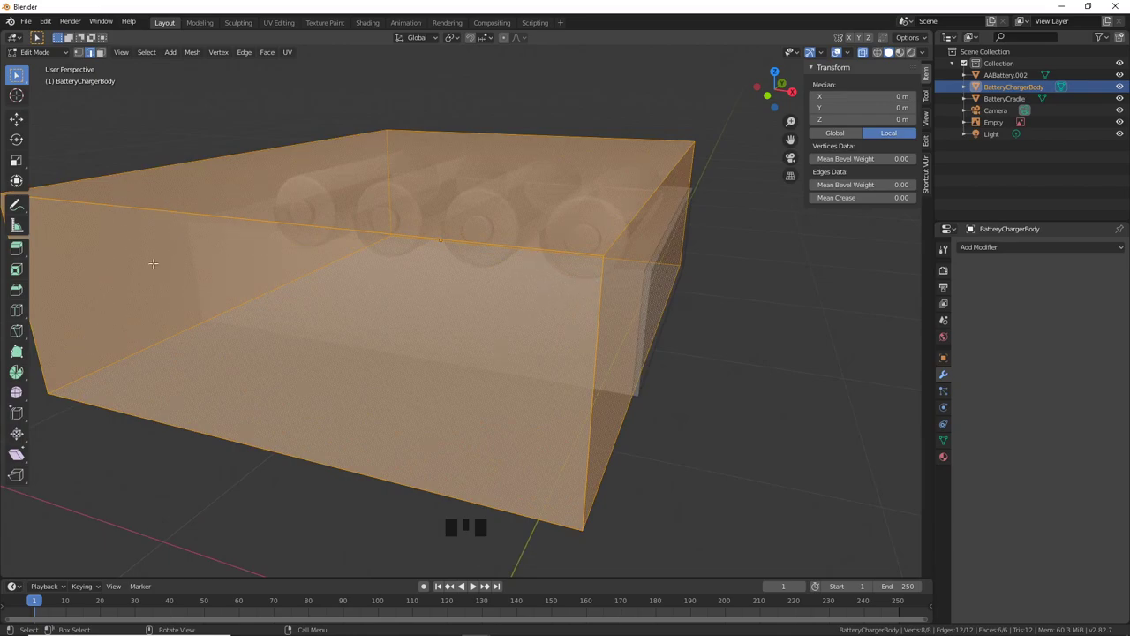
pyautogui.hotkey('ctrl', 'b')
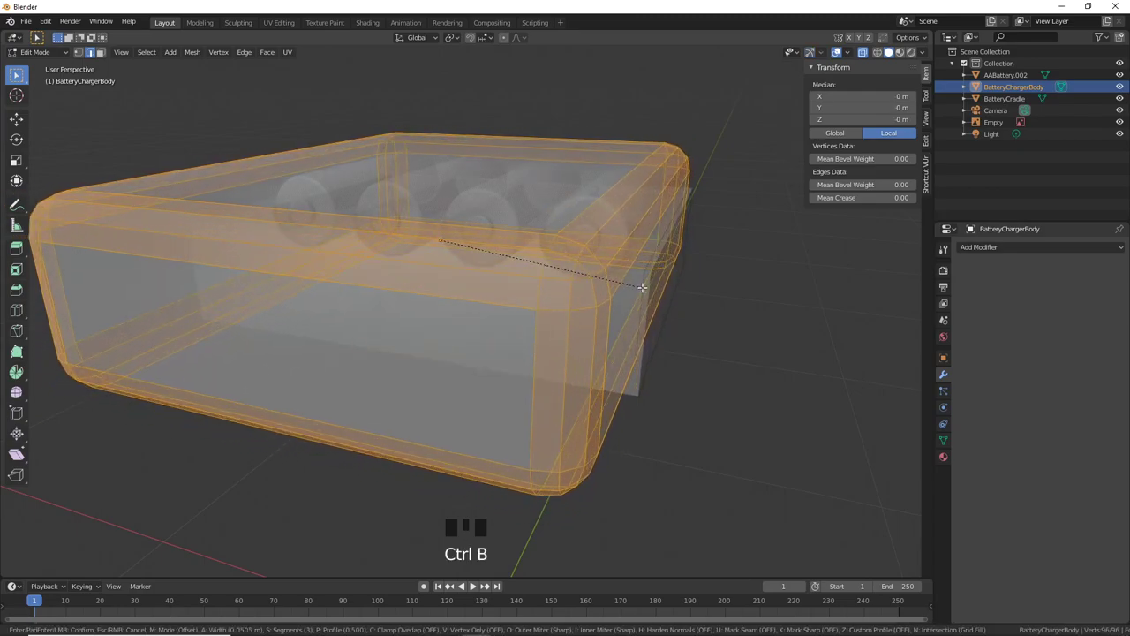
pyautogui.click(643, 289)
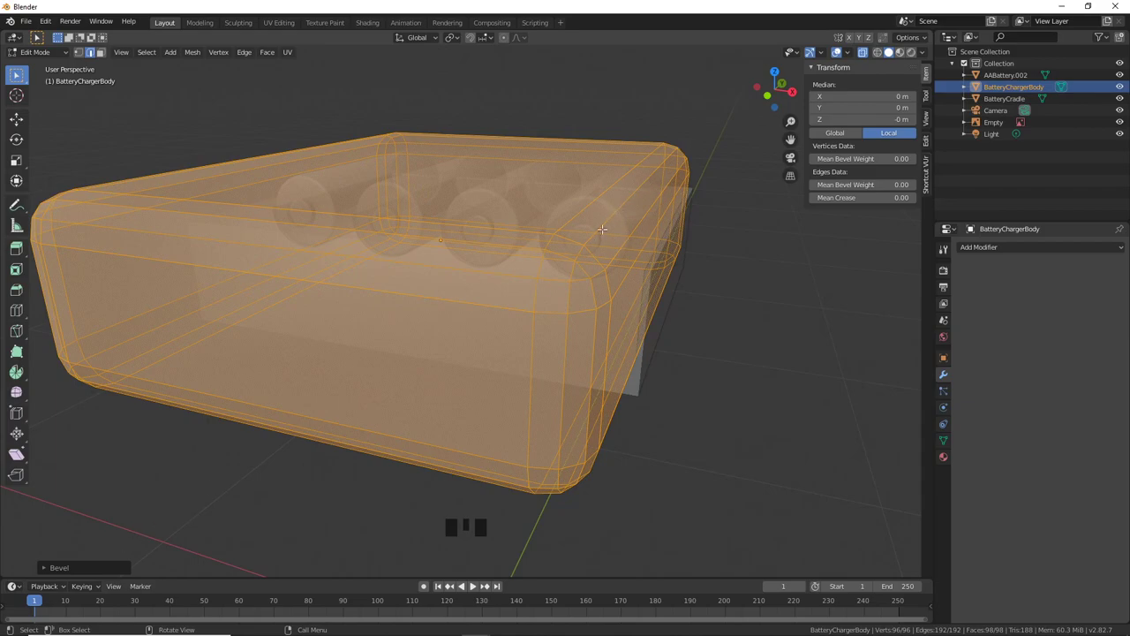
# Step: Refine the charger body's bevel to six segments, a profile of about 0.682 and an offset of 0.06 m
pyautogui.click(46, 568)
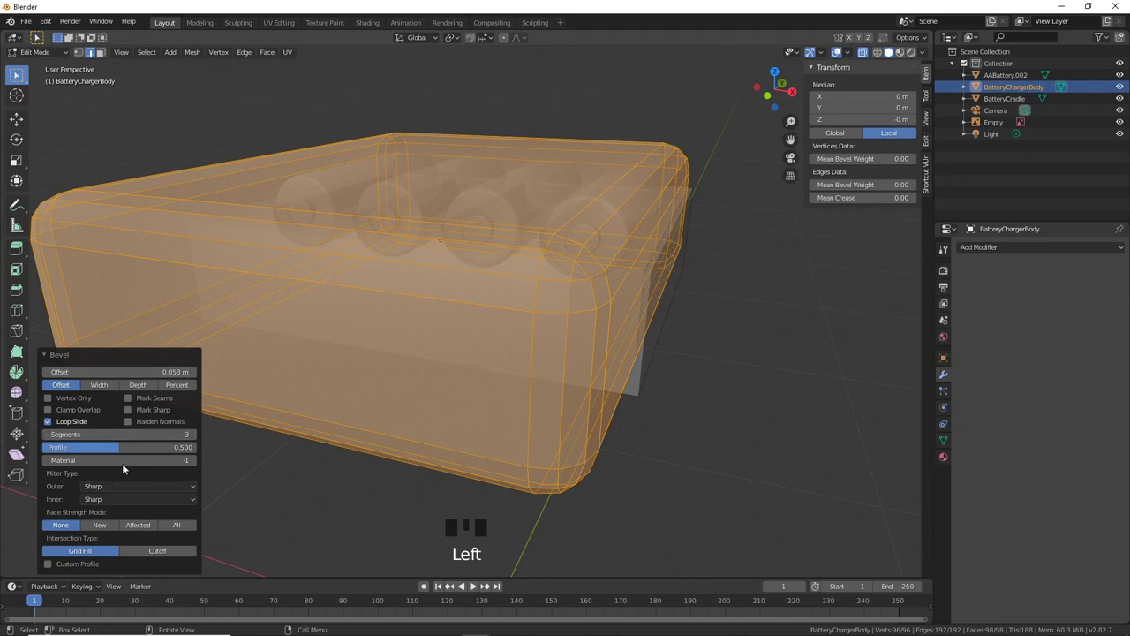
pyautogui.click(188, 436)
pyautogui.click(189, 435)
pyautogui.click(188, 435)
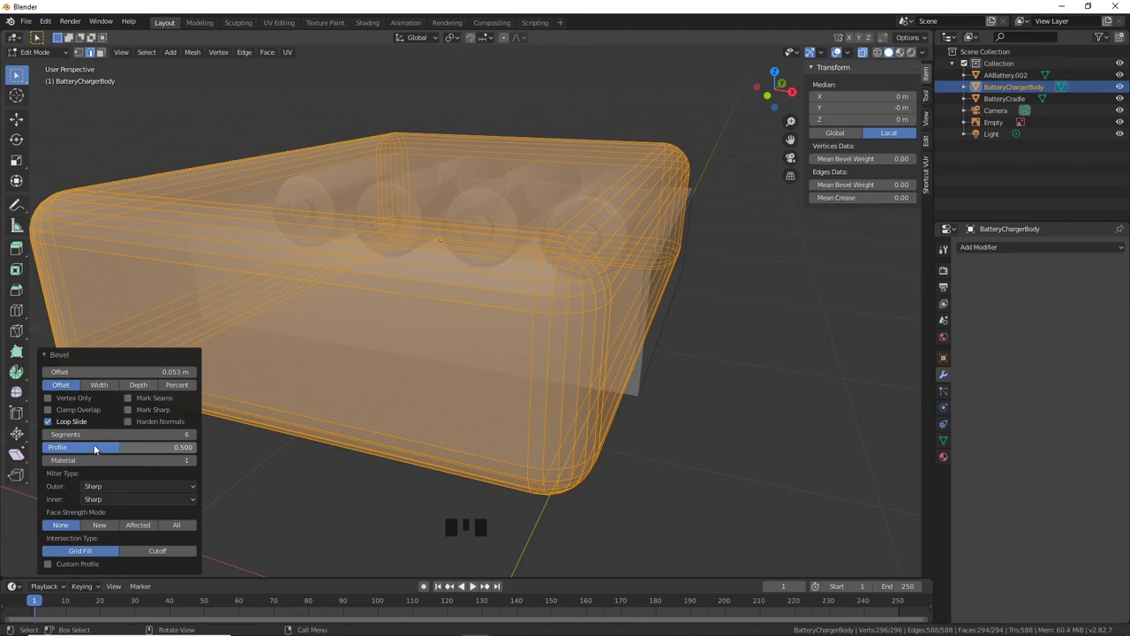
pyautogui.moveTo(117, 445); pyautogui.dragTo(144, 445)
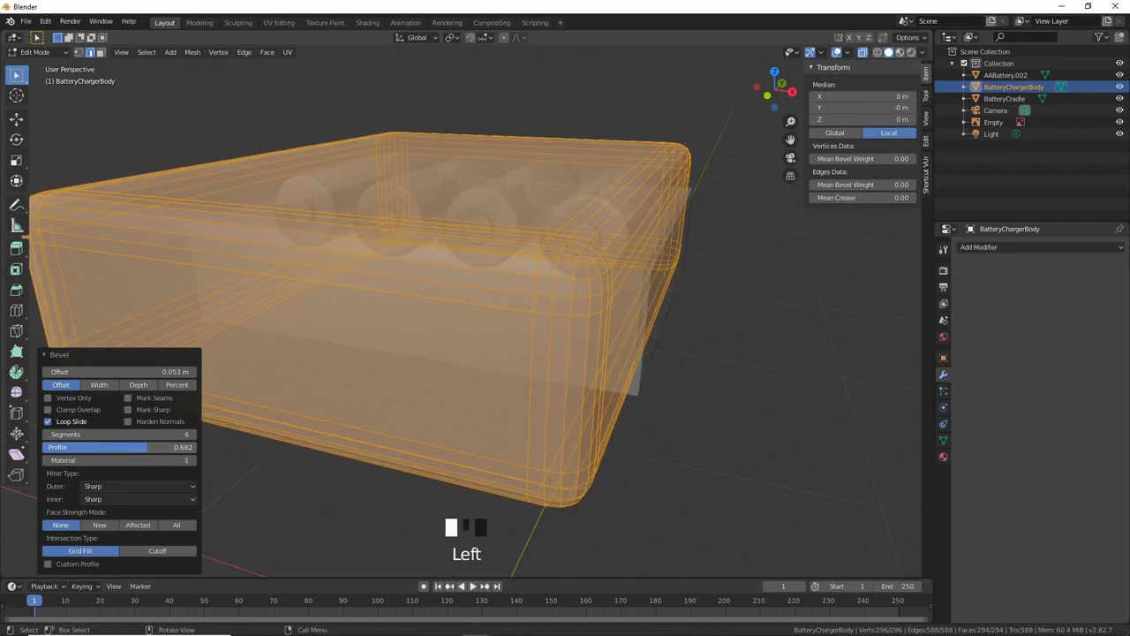
pyautogui.moveTo(367, 419); pyautogui.dragTo(417, 414, button='middle')
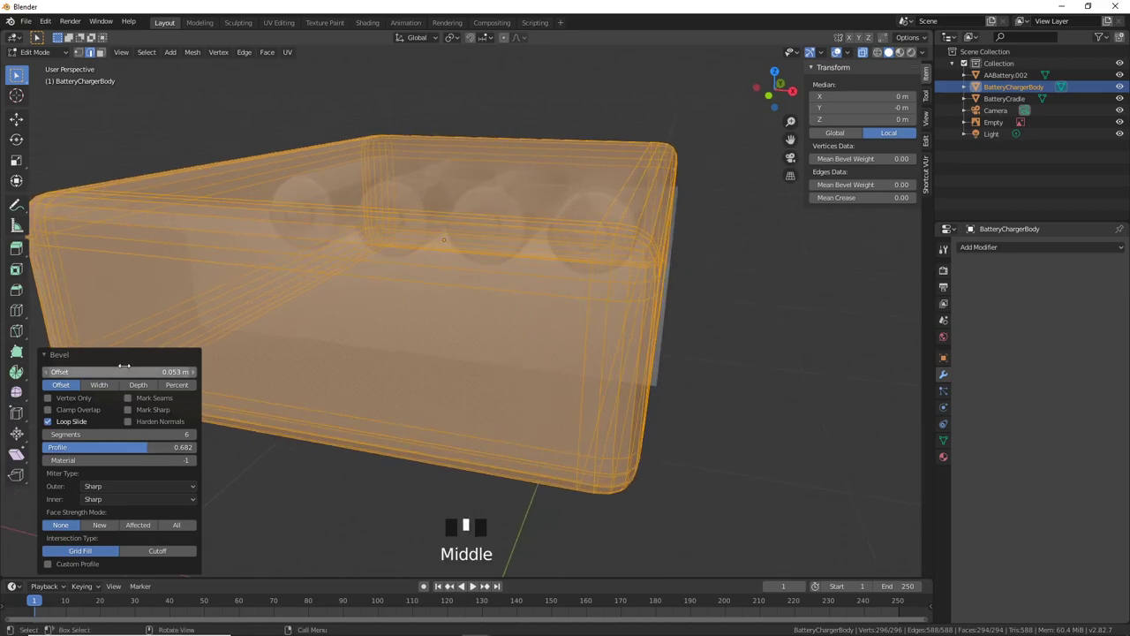
pyautogui.keyDown('shift'); pyautogui.moveTo(140, 374); pyautogui.dragTo(145, 374); pyautogui.keyUp('shift')
pyautogui.moveTo(246, 377); pyautogui.dragTo(621, 325, button='middle')
pyautogui.scroll(-2, 434, 354)
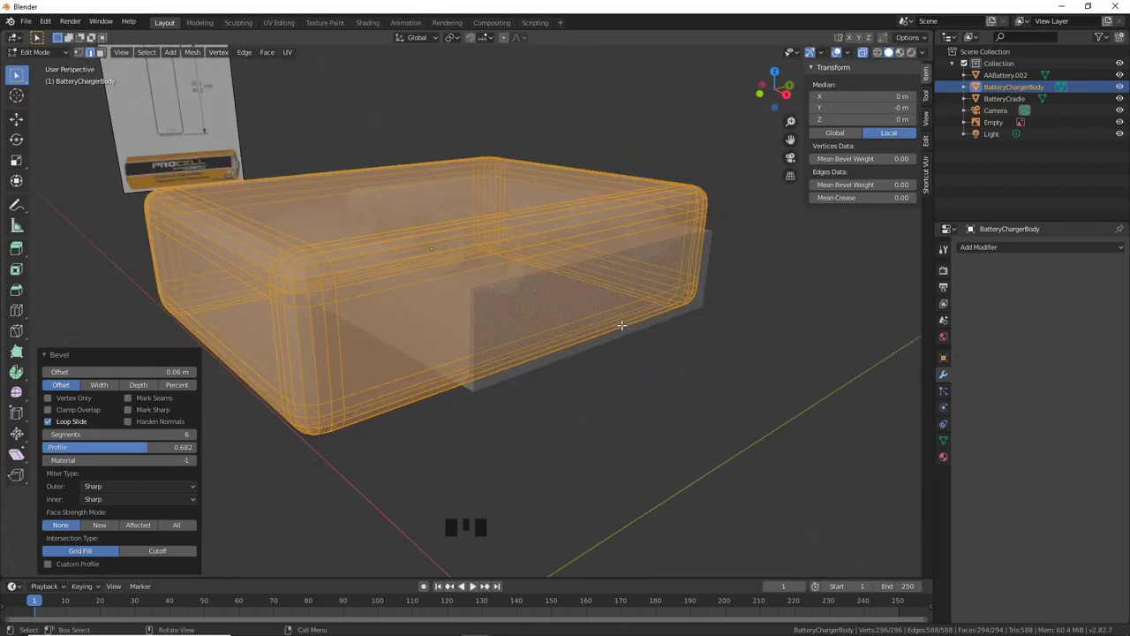
# Step: Add one loop cut across the charger body, perpendicular to its length, slid to a factor of about -0.286
pyautogui.moveTo(549, 335); pyautogui.dragTo(503, 333, button='middle')
pyautogui.moveTo(483, 351); pyautogui.dragTo(470, 320, button='middle')
pyautogui.hotkey('ctrl', 'r')
pyautogui.click(486, 295)
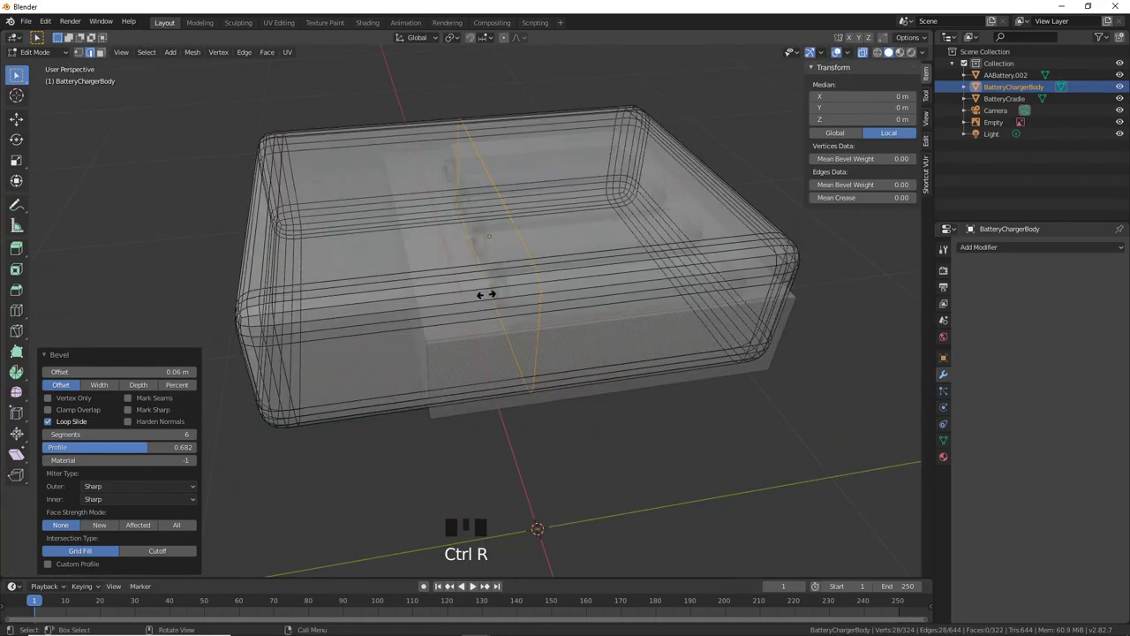
pyautogui.click(409, 306)
# Step: Add a horizontal loop cut around the charger body's side walls and return to Object Mode
pyautogui.moveTo(411, 305); pyautogui.dragTo(487, 148, button='middle')
pyautogui.scroll(-1, 430, 221)
pyautogui.scroll(1, 430, 221)
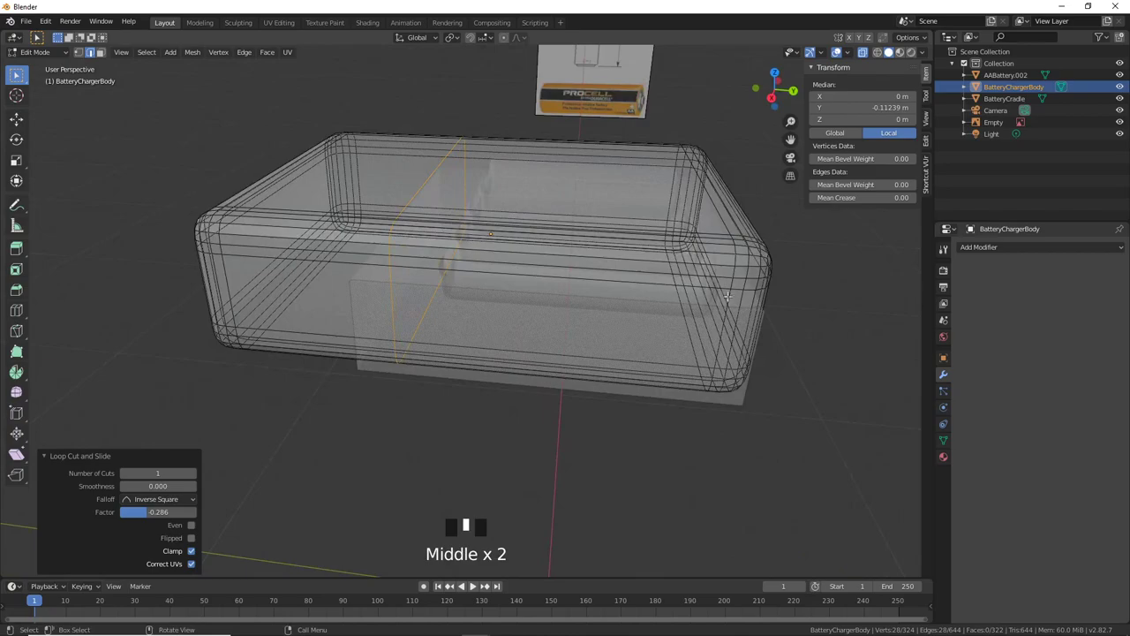
pyautogui.moveTo(727, 297); pyautogui.dragTo(757, 281, button='middle')
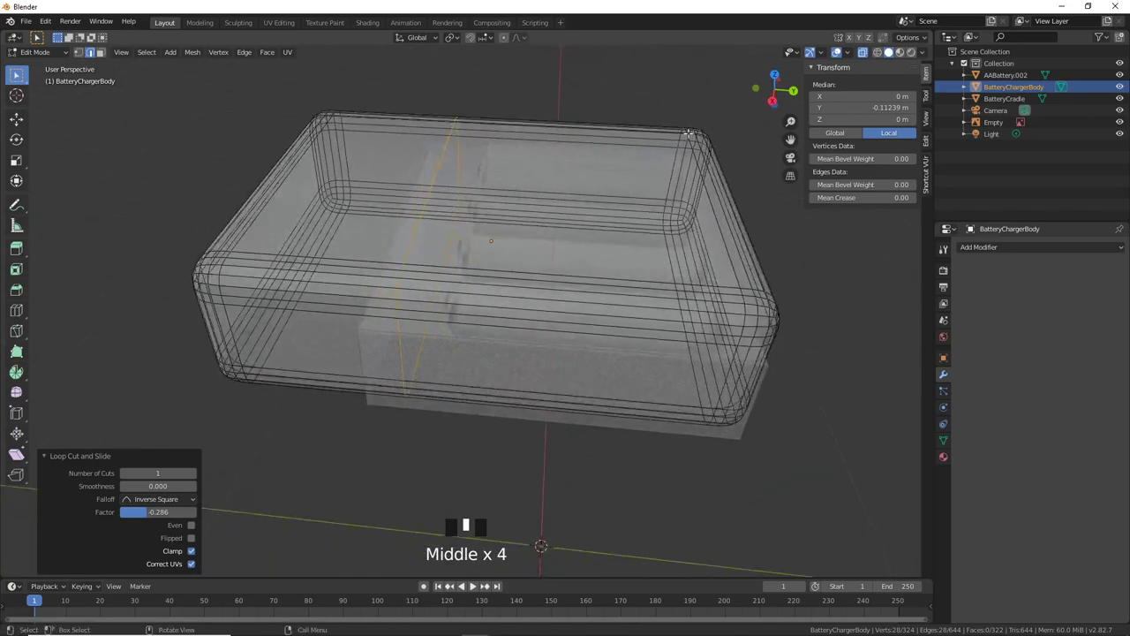
pyautogui.moveTo(567, 277); pyautogui.dragTo(522, 306, button='middle')
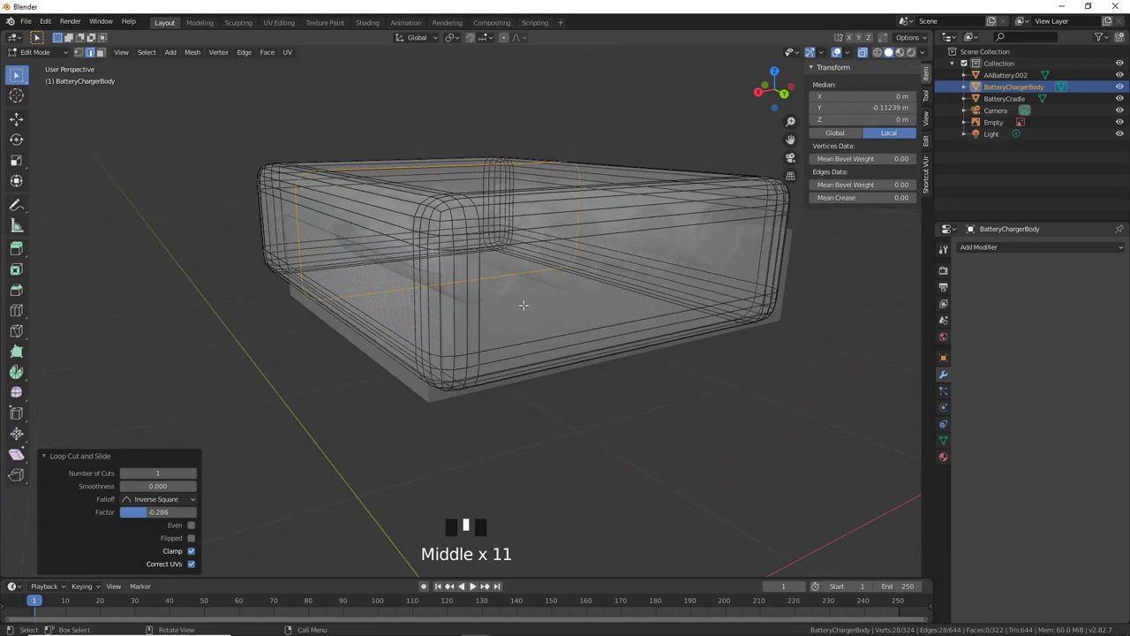
pyautogui.hotkey('ctrl', 'r')
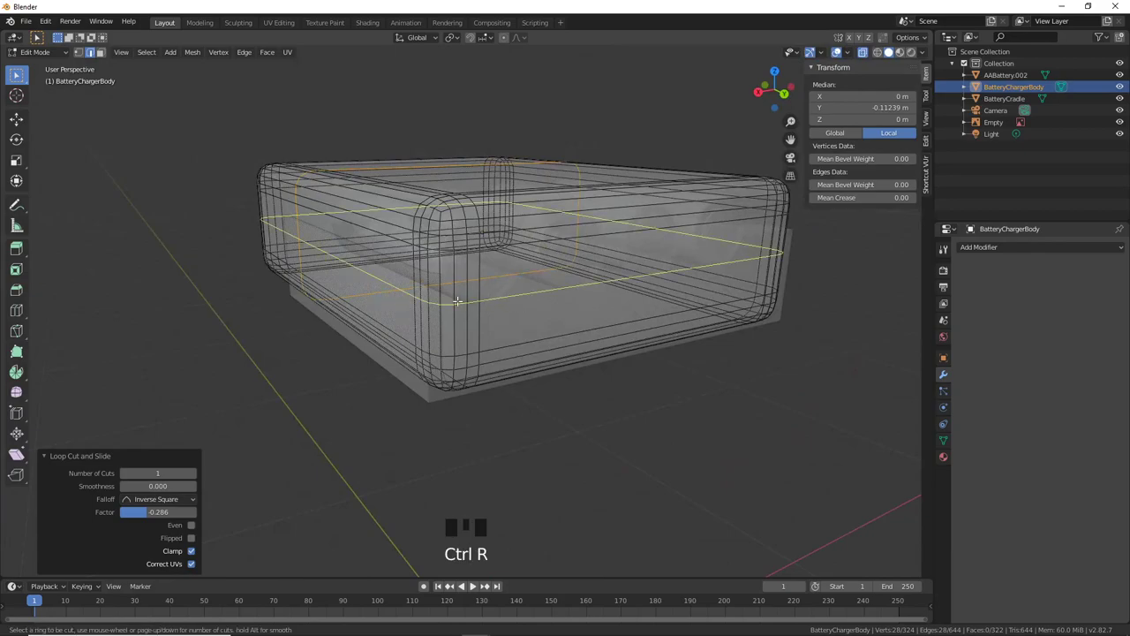
pyautogui.click(456, 300)
pyautogui.moveTo(456, 300)
pyautogui.mouseDown(button='middle')
pyautogui.moveTo(548, 321)
pyautogui.moveTo(444, 291)
pyautogui.mouseUp(button='middle')
pyautogui.press('Tab')
# Step: From the top view, scale the battery cradle block's outer corner vertices along X to about 0.899 so its sides sit inside the charger body
pyautogui.scroll(3, 525, 312)
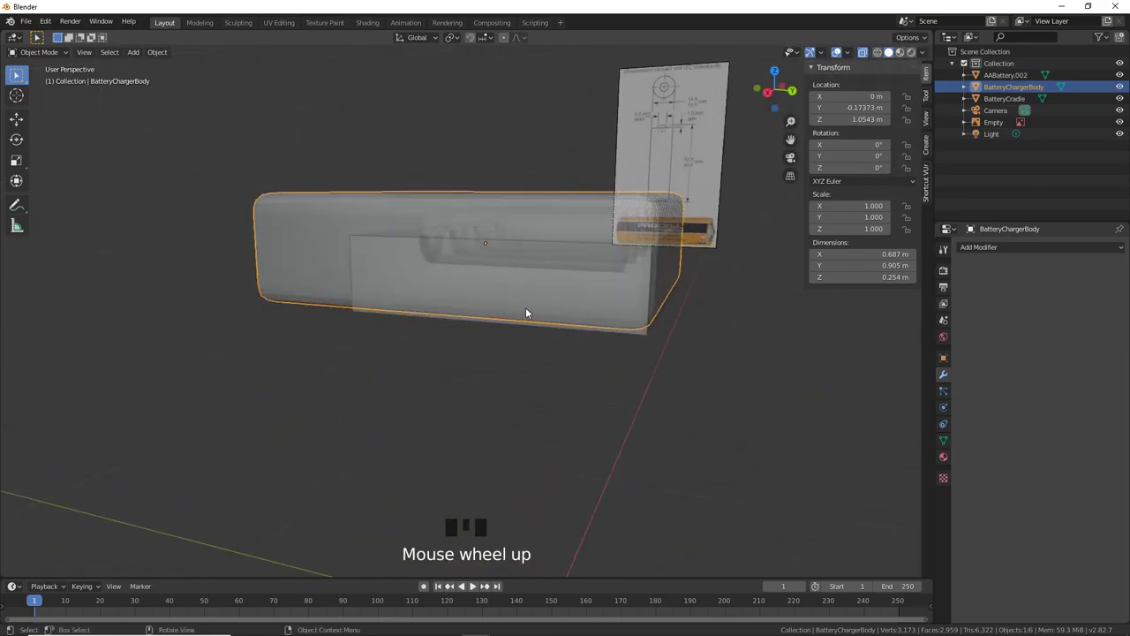
pyautogui.click(650, 335)
pyautogui.moveTo(650, 336)
pyautogui.mouseDown(button='middle')
pyautogui.moveTo(578, 343)
pyautogui.moveTo(550, 331)
pyautogui.moveTo(632, 274)
pyautogui.moveTo(580, 257)
pyautogui.moveTo(681, 255)
pyautogui.moveTo(624, 260)
pyautogui.moveTo(633, 253)
pyautogui.moveTo(633, 306)
pyautogui.moveTo(699, 310)
pyautogui.moveTo(634, 336)
pyautogui.moveTo(571, 289)
pyautogui.moveTo(761, 340)
pyautogui.moveTo(593, 344)
pyautogui.moveTo(646, 343)
pyautogui.mouseUp(button='middle')
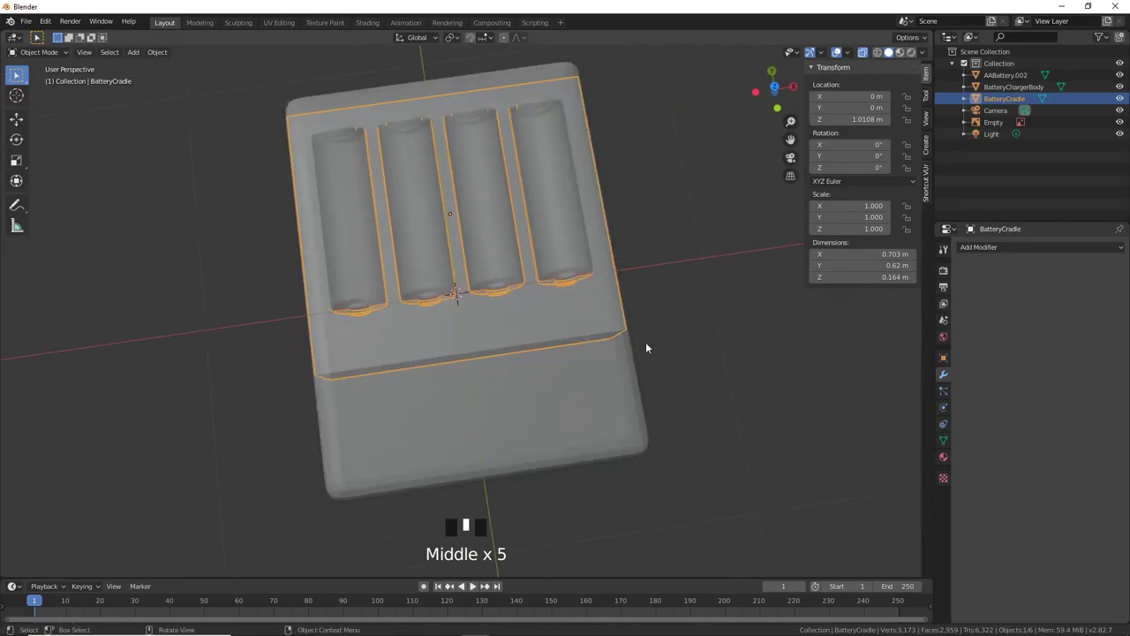
pyautogui.press('KP_7')
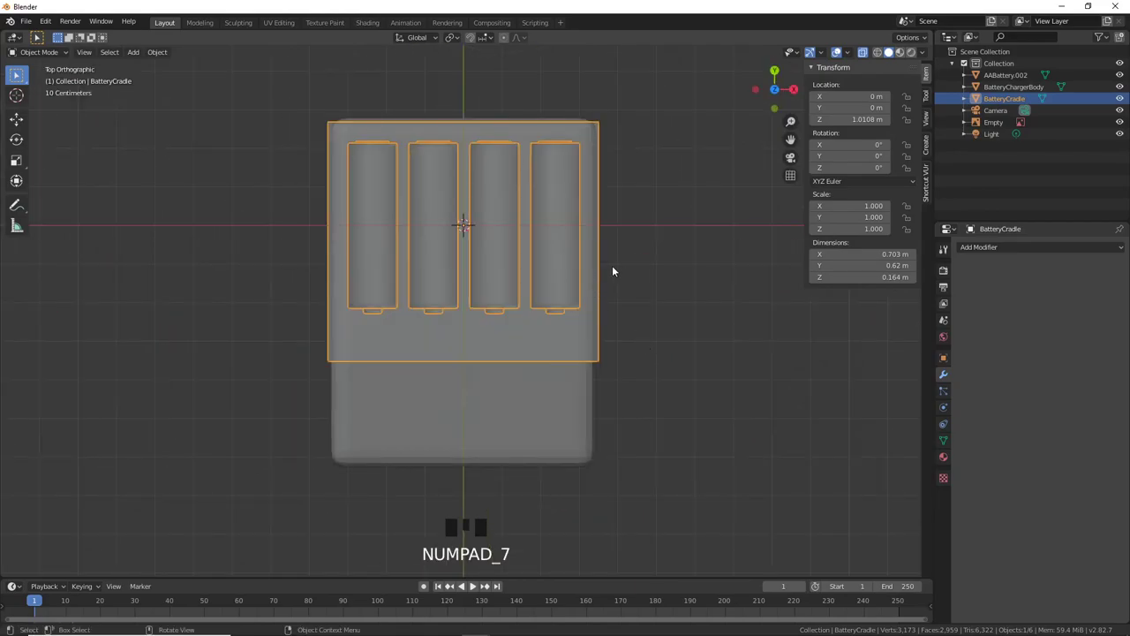
pyautogui.press('Tab')
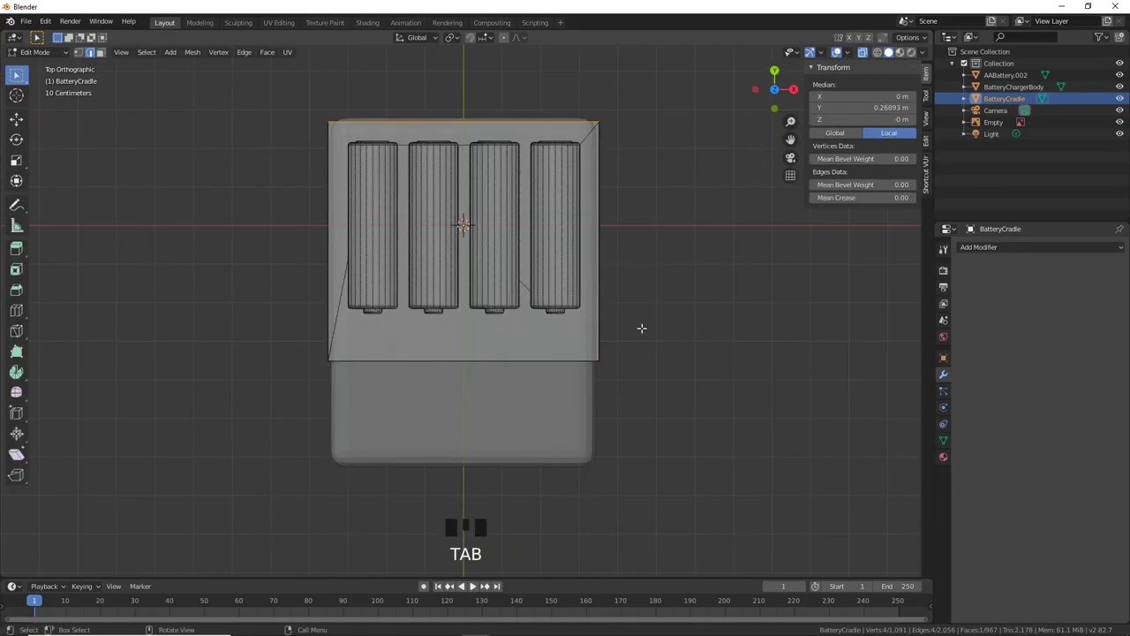
pyautogui.press('1')
pyautogui.moveTo(687, 422); pyautogui.dragTo(616, 126)
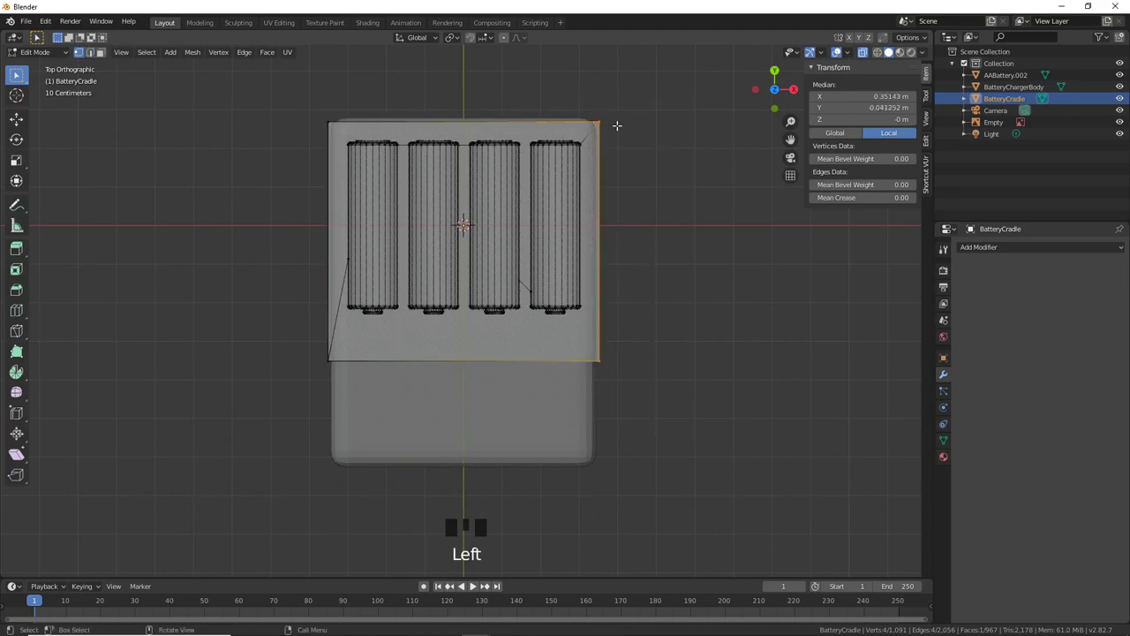
pyautogui.hotkey('alt', 'a')
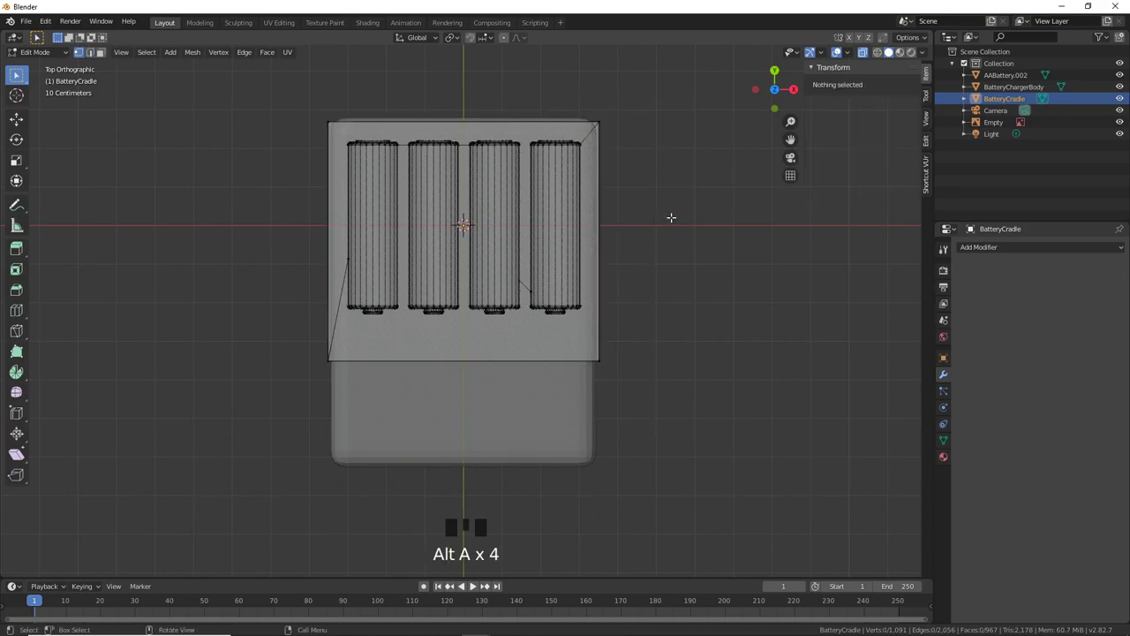
pyautogui.moveTo(716, 485); pyautogui.dragTo(607, 137)
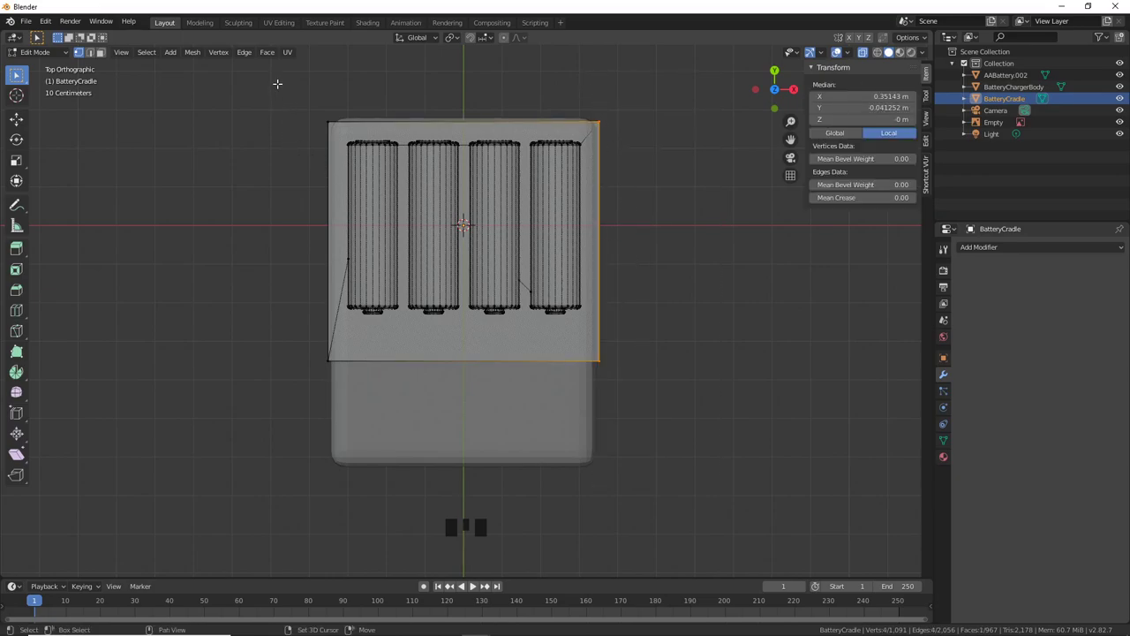
pyautogui.keyDown('shift'); pyautogui.moveTo(278, 83); pyautogui.dragTo(333, 411); pyautogui.keyUp('shift')
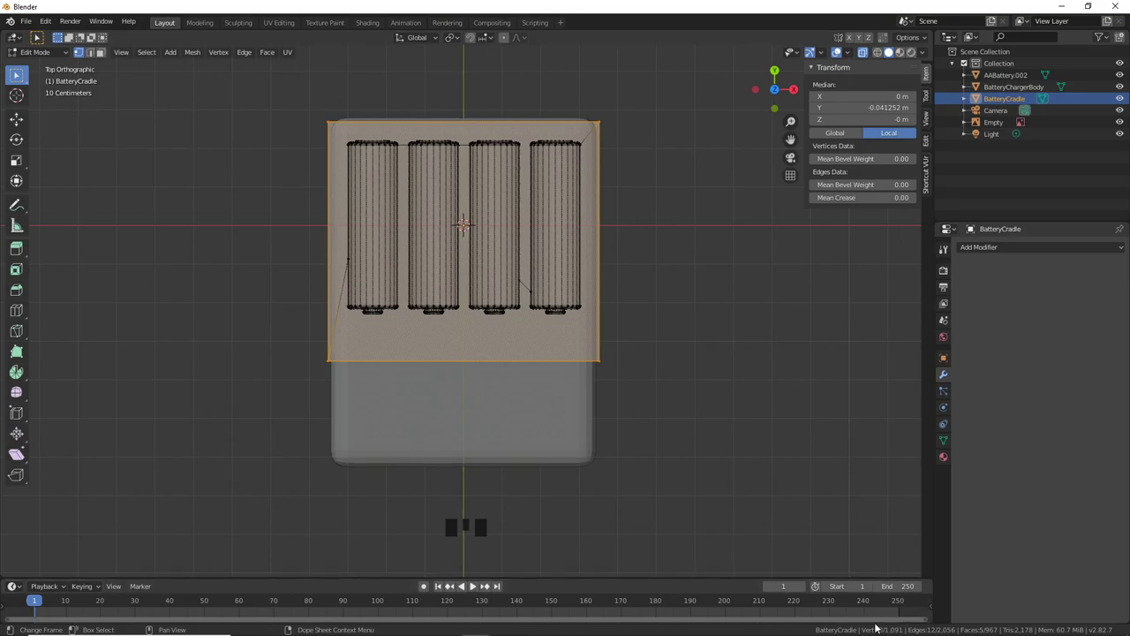
pyautogui.press('s')
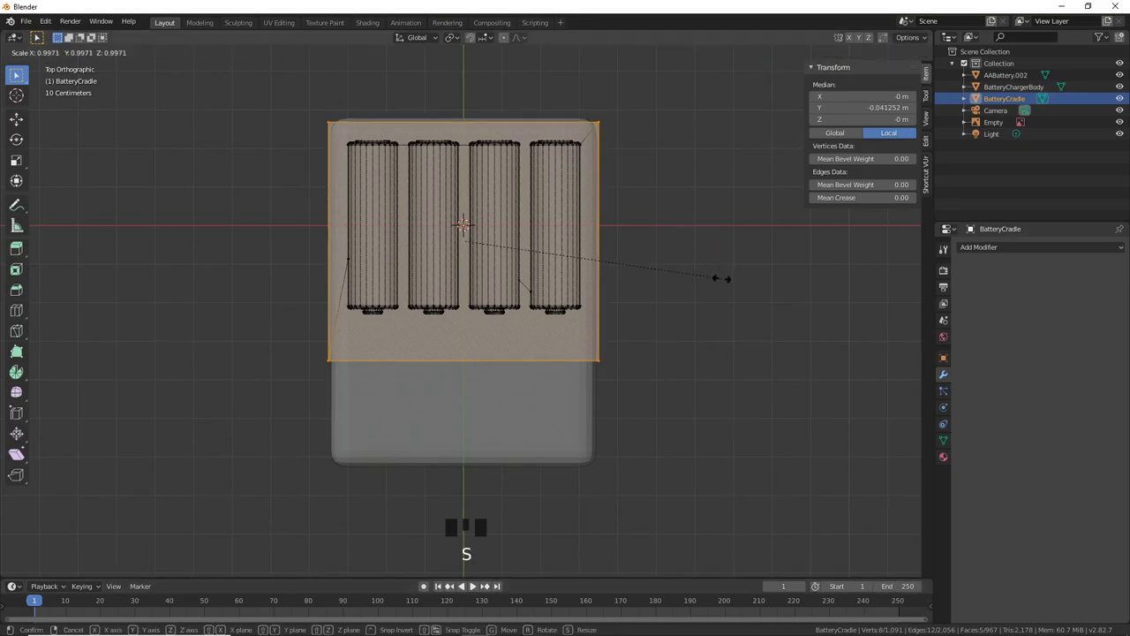
pyautogui.press('x')
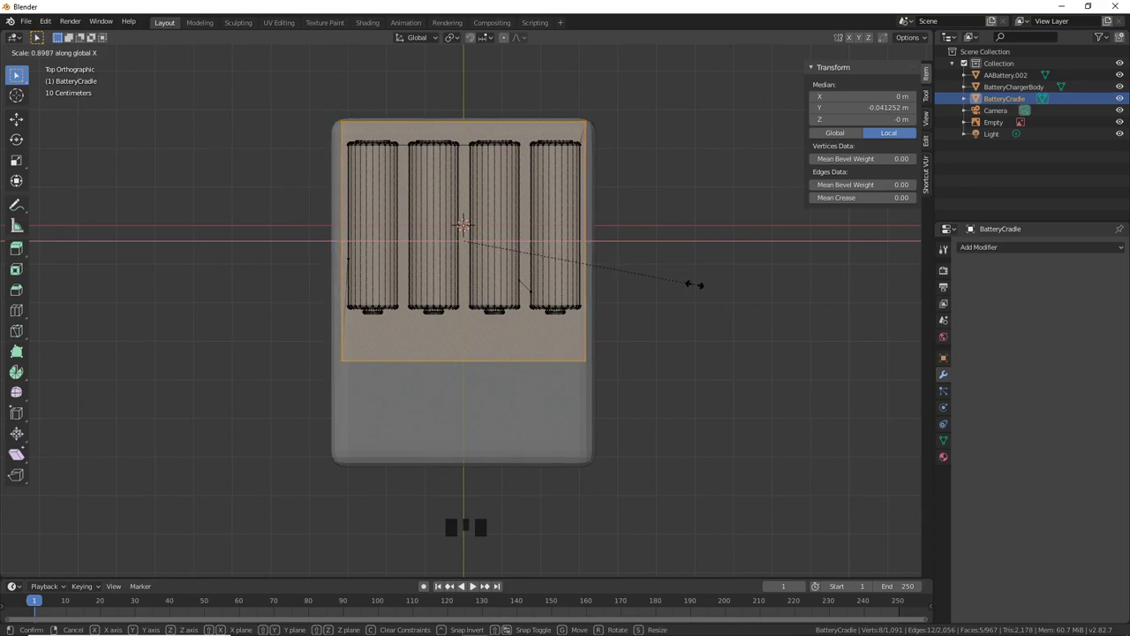
pyautogui.click(695, 284)
# Step: Move the cradle's outer end vertices nearest the battery tops about 0.024 m inward along Y, and return to Object Mode
pyautogui.moveTo(304, 87); pyautogui.dragTo(658, 126)
pyautogui.press('g')
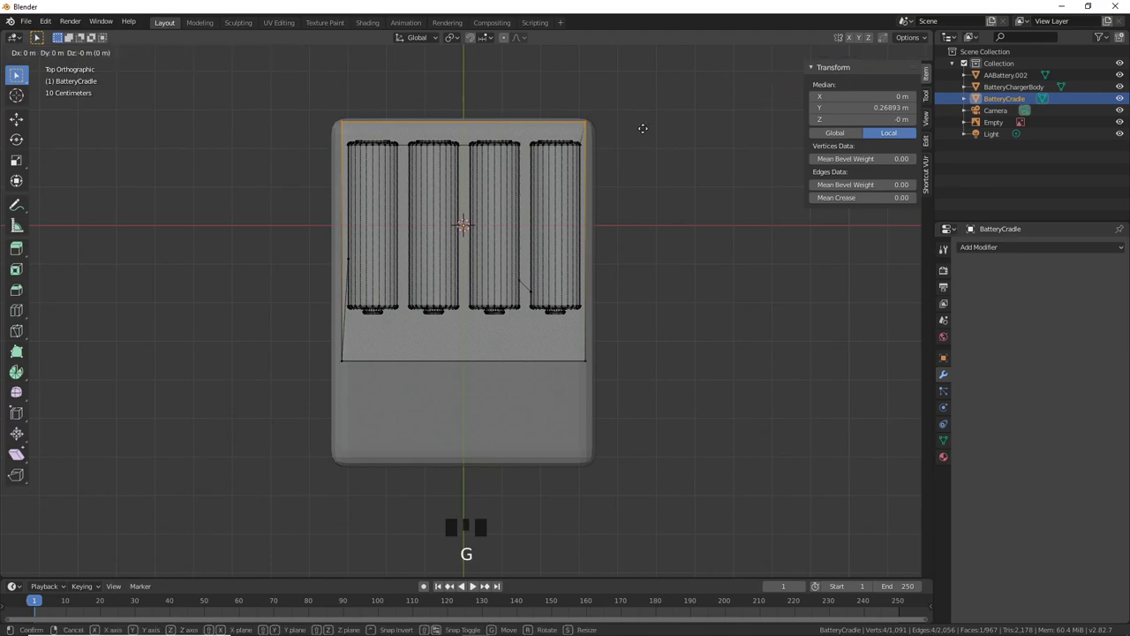
pyautogui.click(643, 137)
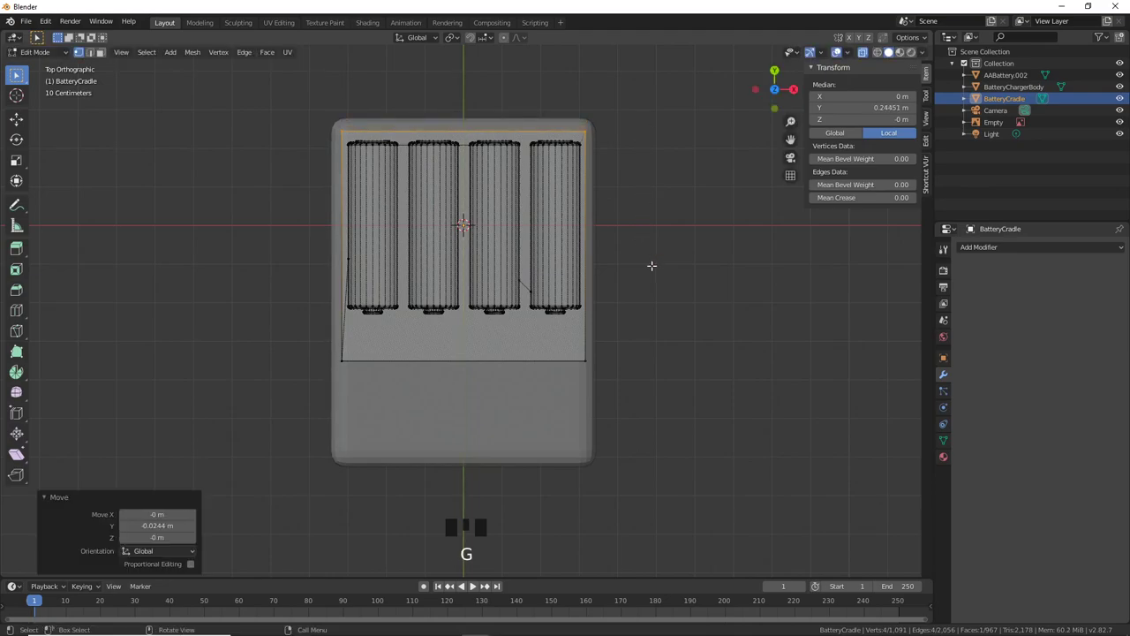
pyautogui.moveTo(651, 265); pyautogui.dragTo(354, 275, button='middle')
pyautogui.press('Tab')
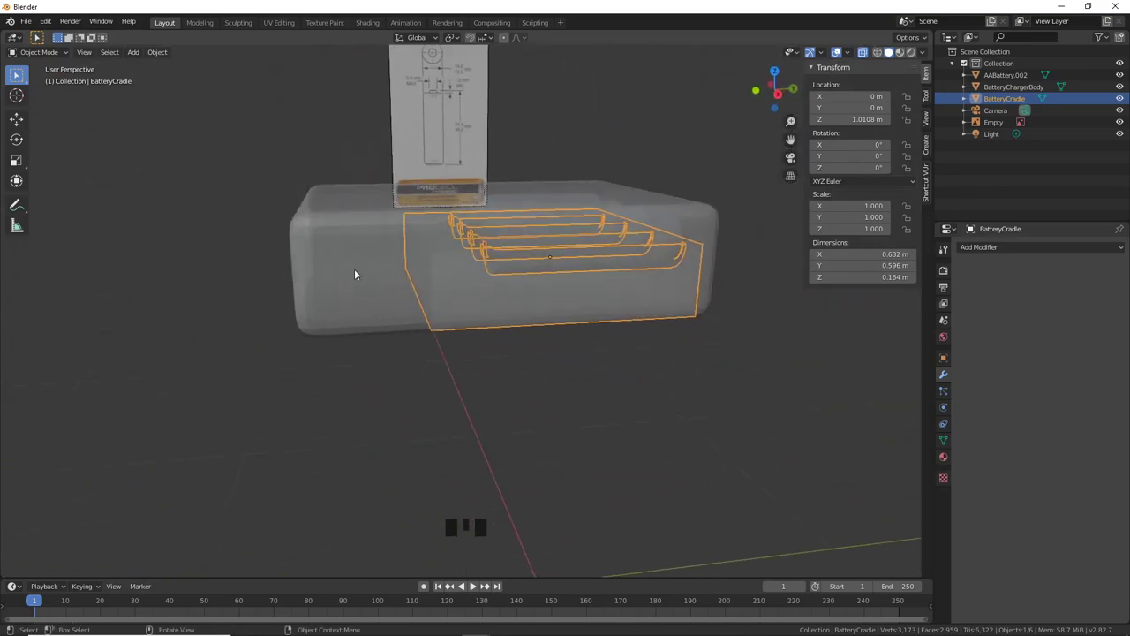
# Step: Turn off X-ray so the charger body displays as an opaque solid
pyautogui.press('z')
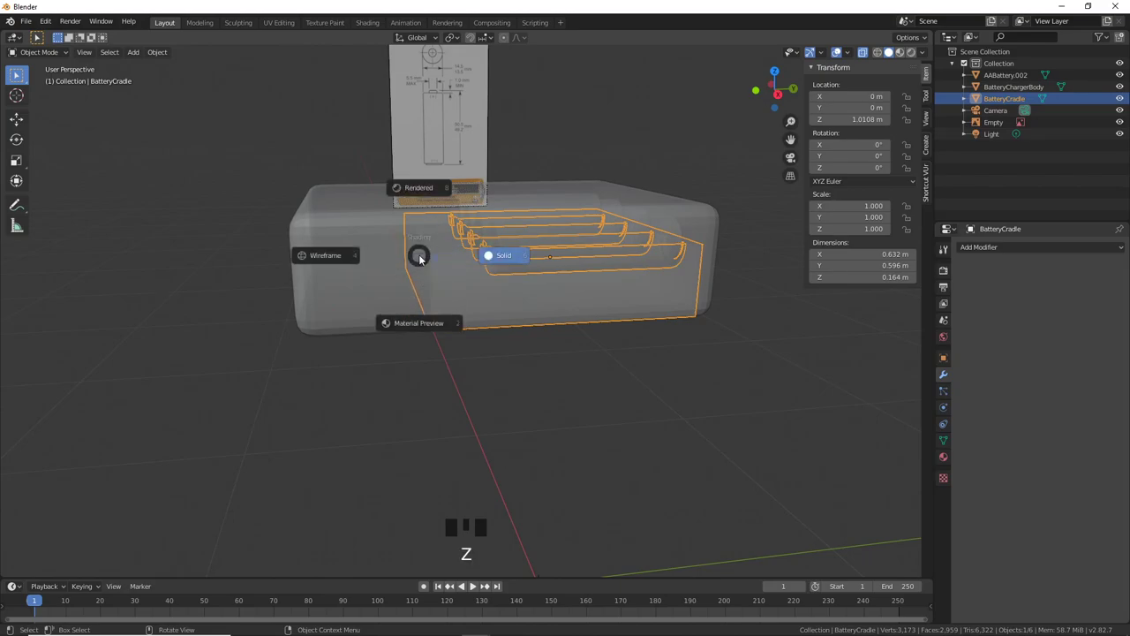
pyautogui.click(504, 256)
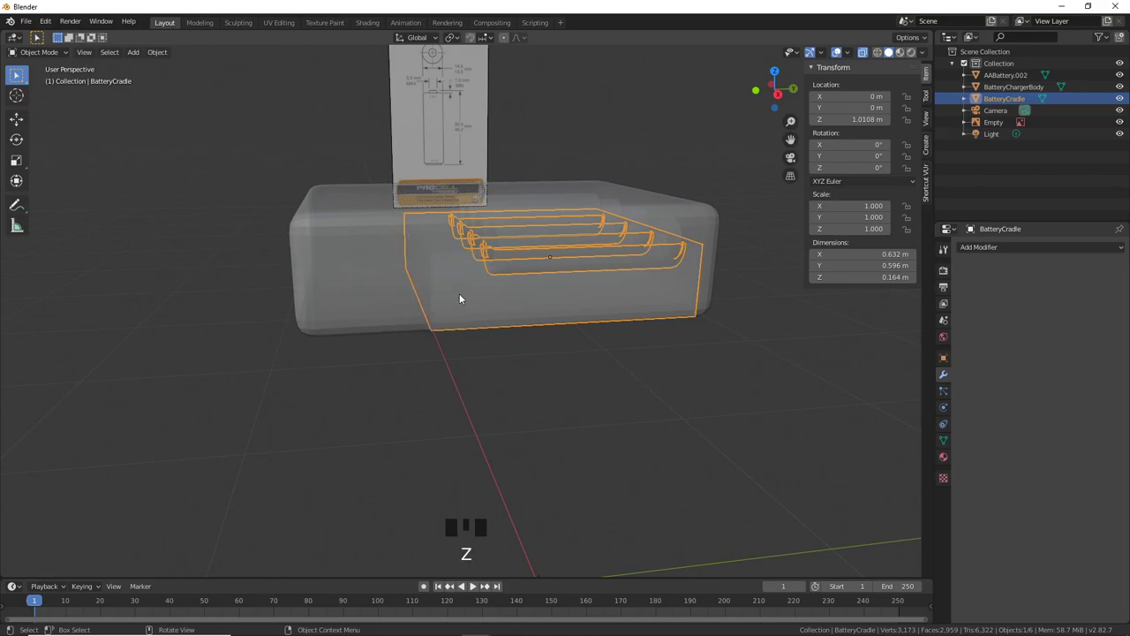
pyautogui.hotkey('alt', 'z')
pyautogui.moveTo(508, 289); pyautogui.dragTo(543, 303, button='middle')
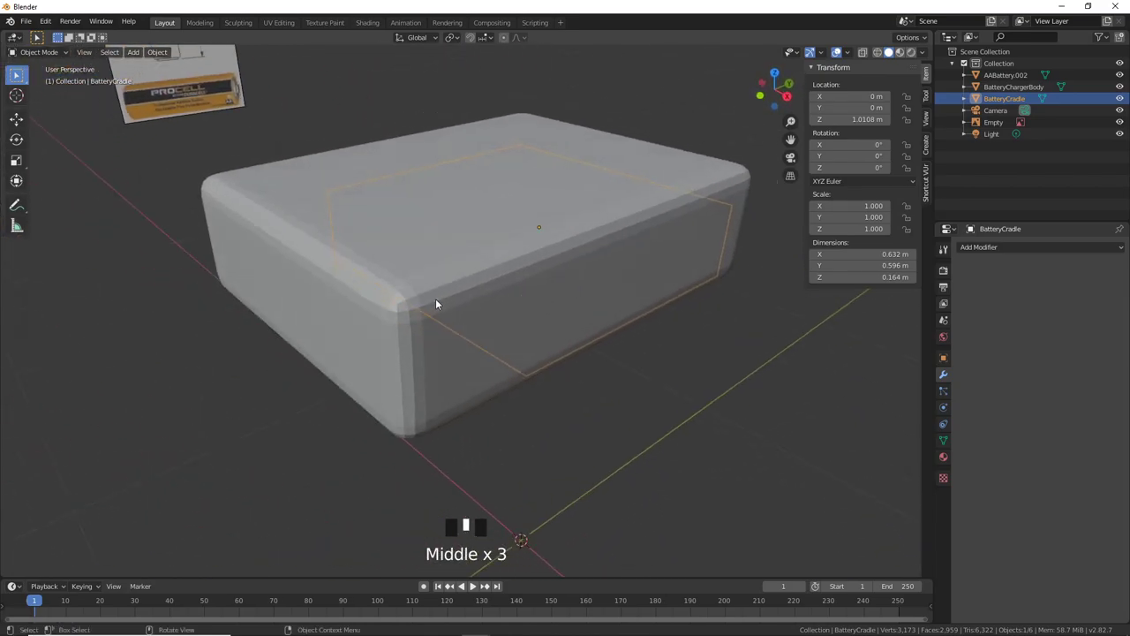
# Step: Apply smooth shading to the battery charger body
pyautogui.rightClick(477, 287)
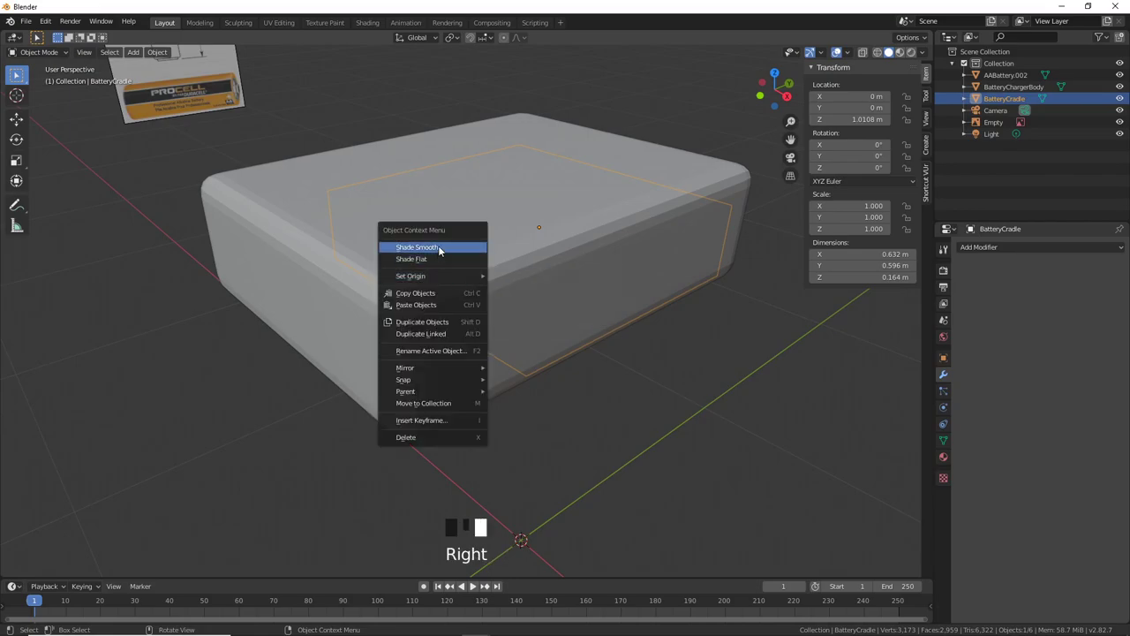
pyautogui.click(509, 283)
pyautogui.rightClick(456, 285)
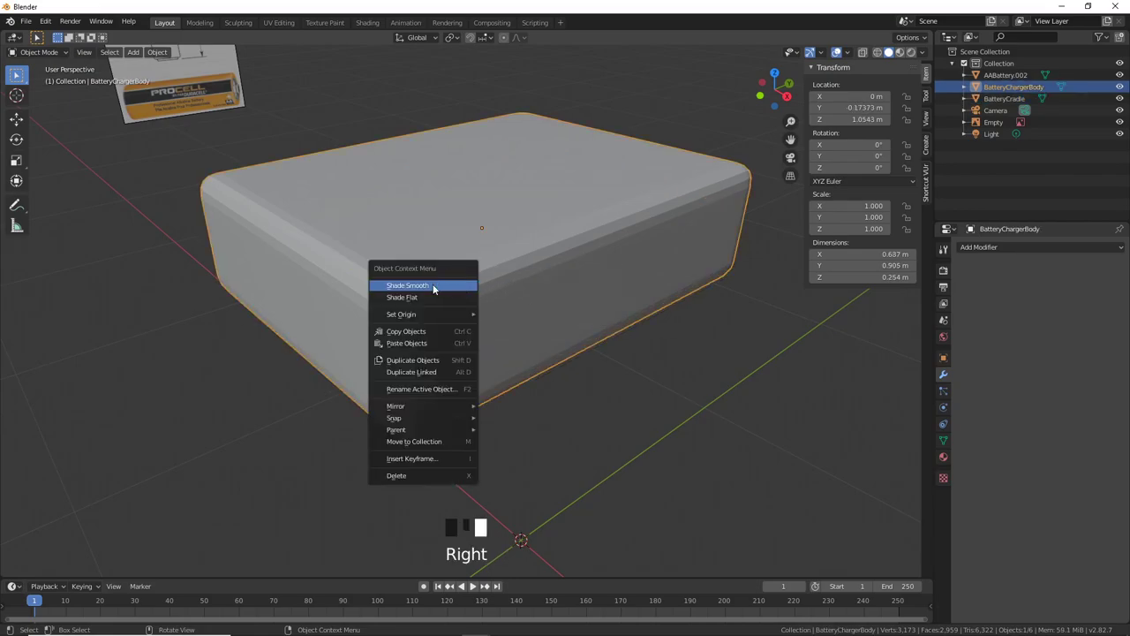
pyautogui.click(434, 287)
pyautogui.moveTo(517, 290); pyautogui.dragTo(512, 314, button='middle')
# Step: Enable Auto Smooth in the charger body's normals settings and raise its angle to 34.3°
pyautogui.click(943, 442)
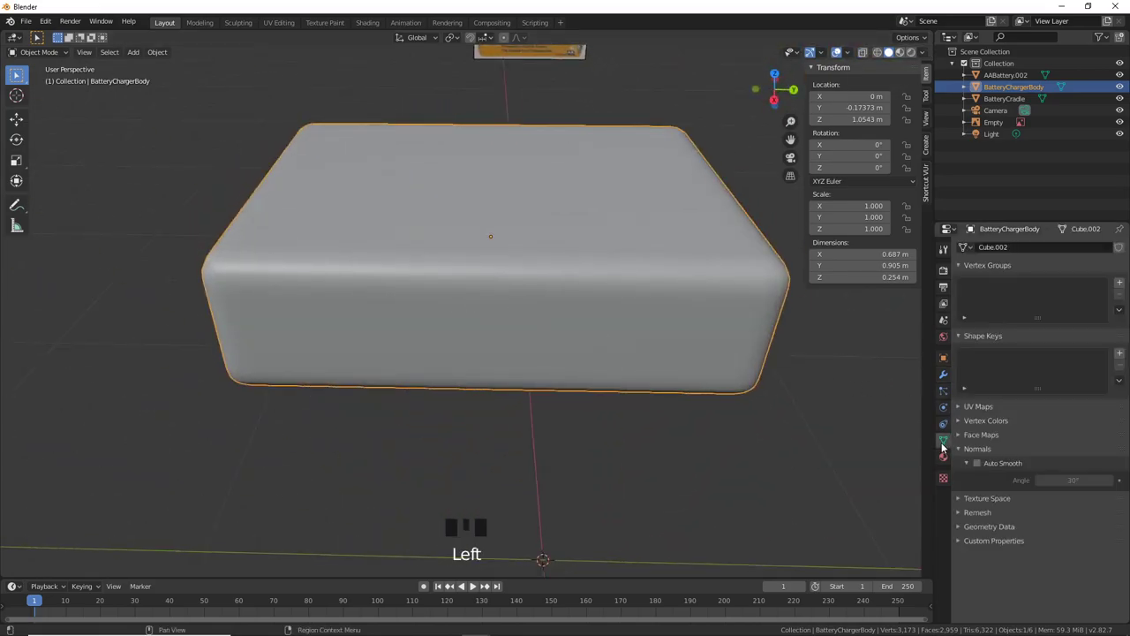
pyautogui.click(977, 463)
pyautogui.moveTo(706, 371)
pyautogui.mouseDown(button='middle')
pyautogui.moveTo(637, 358)
pyautogui.moveTo(618, 373)
pyautogui.moveTo(603, 340)
pyautogui.mouseUp(button='middle')
pyautogui.scroll(2, 654, 354)
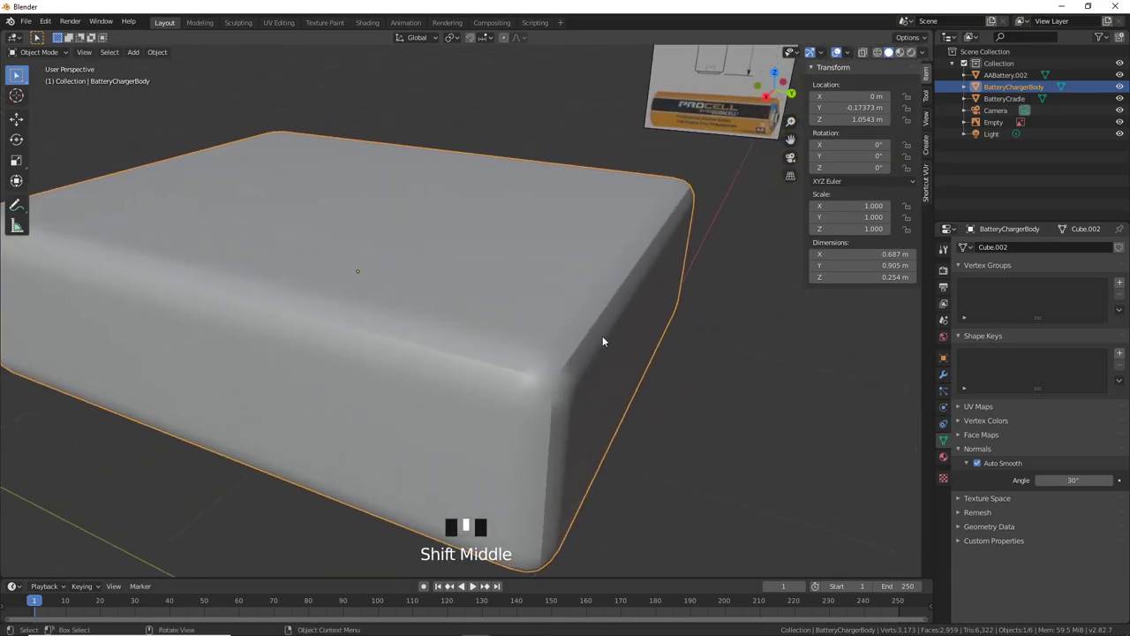
pyautogui.click(1110, 482)
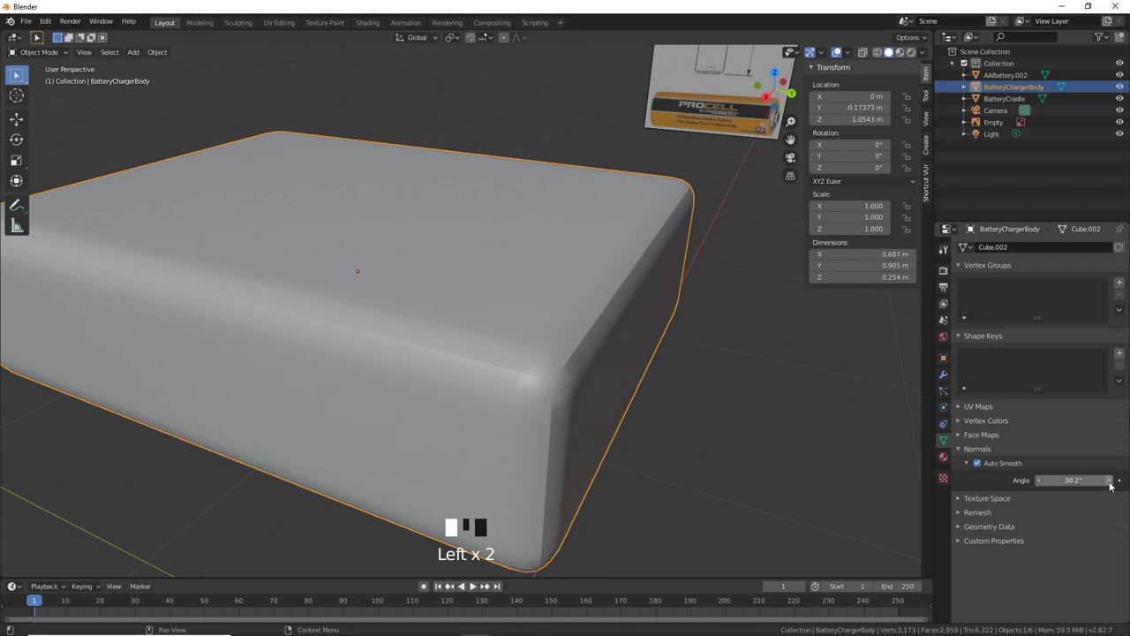
pyautogui.click(1110, 482)
pyautogui.click(1110, 482)
pyautogui.click(1110, 483)
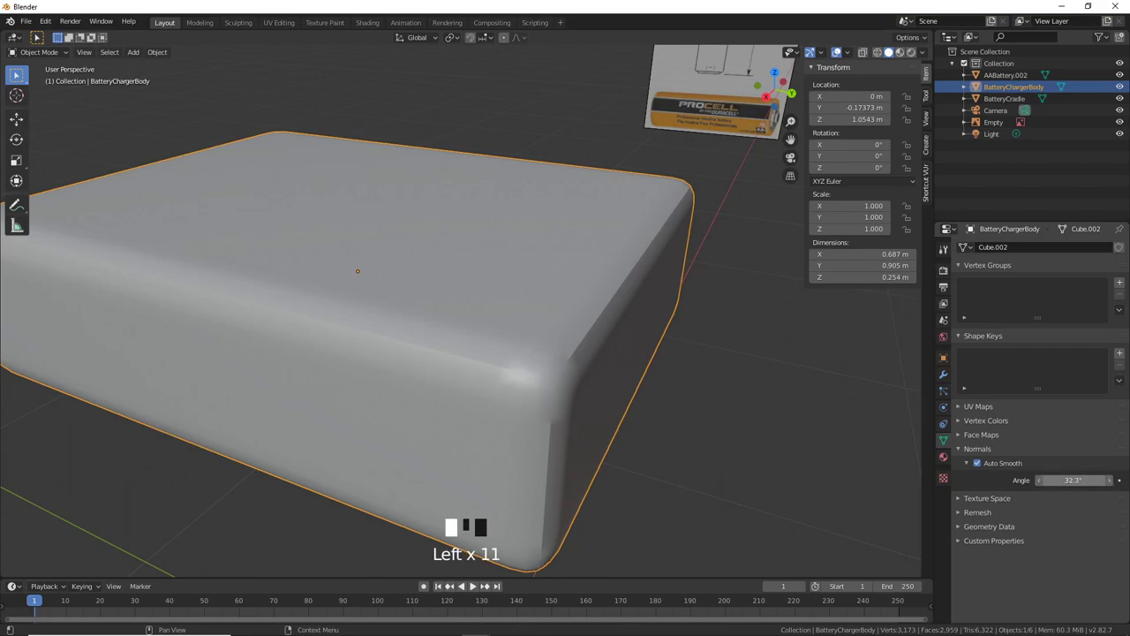
pyautogui.moveTo(1073, 479); pyautogui.dragTo(1063, 479)
pyautogui.moveTo(777, 354); pyautogui.dragTo(488, 372, button='middle')
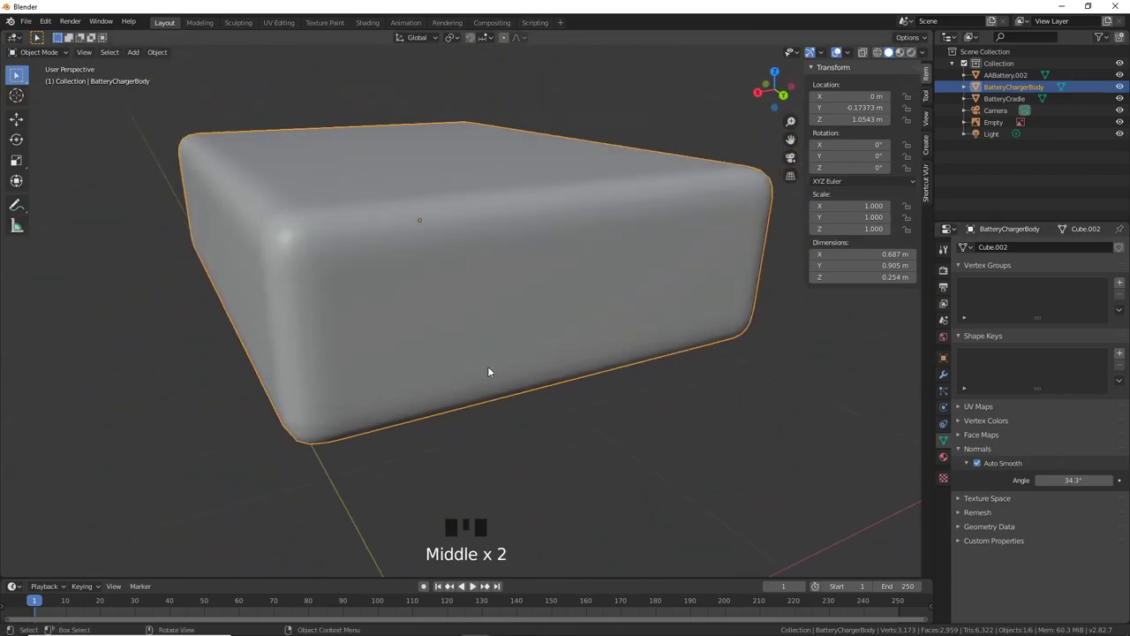
# Step: Compare the charger body's shading with and without Auto Smooth, leaving Auto Smooth turned off
pyautogui.click(977, 462)
pyautogui.click(976, 462)
pyautogui.click(977, 463)
pyautogui.click(977, 462)
# Step: Select the battery cradle where it pokes through the body's underside and open it in Edit Mode with X-ray on
pyautogui.moveTo(654, 389); pyautogui.dragTo(562, 277, button='middle')
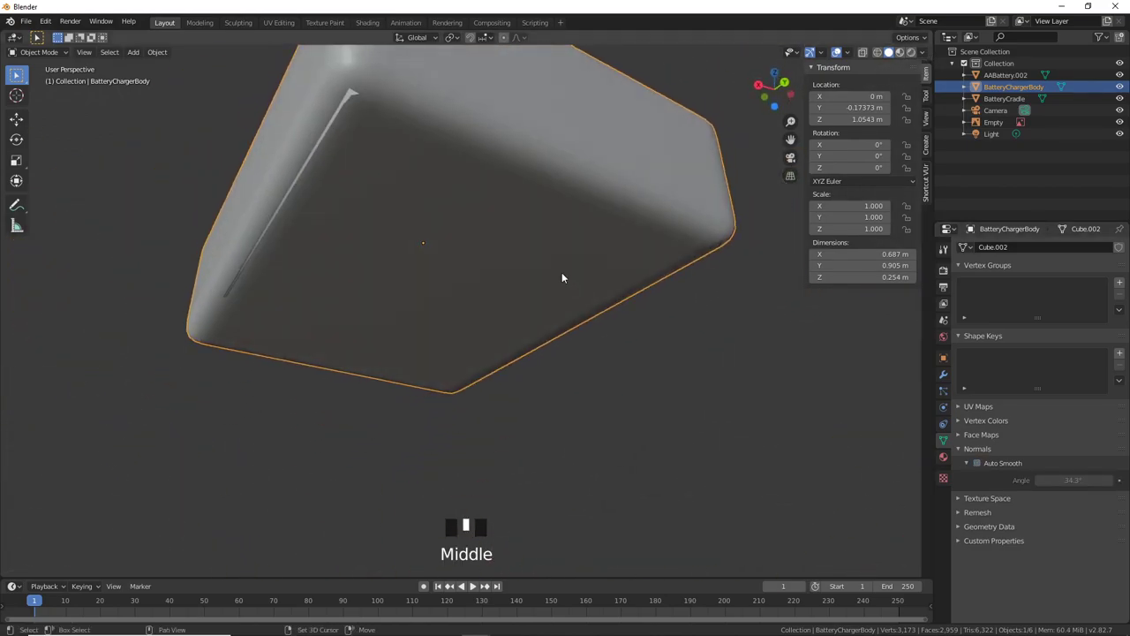
pyautogui.scroll(2, 556, 300)
pyautogui.moveTo(550, 321); pyautogui.dragTo(404, 252, button='middle')
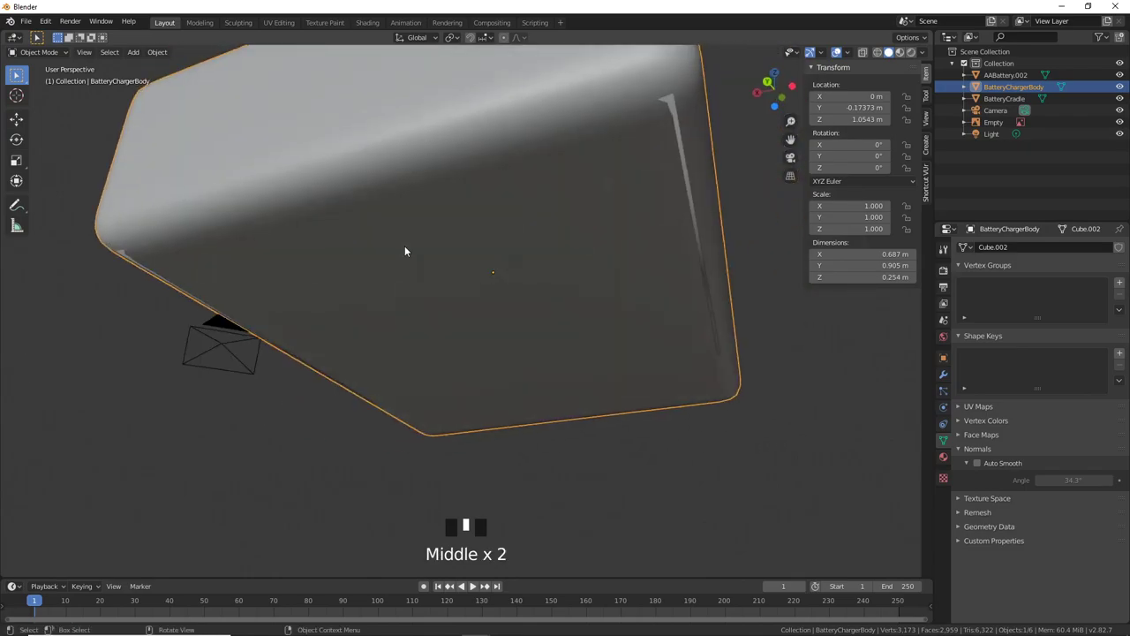
pyautogui.click(678, 125)
pyautogui.moveTo(678, 129); pyautogui.dragTo(683, 173, button='middle')
pyautogui.press('Tab')
pyautogui.moveTo(646, 224); pyautogui.dragTo(620, 247, button='middle')
pyautogui.hotkey('alt', 'z')
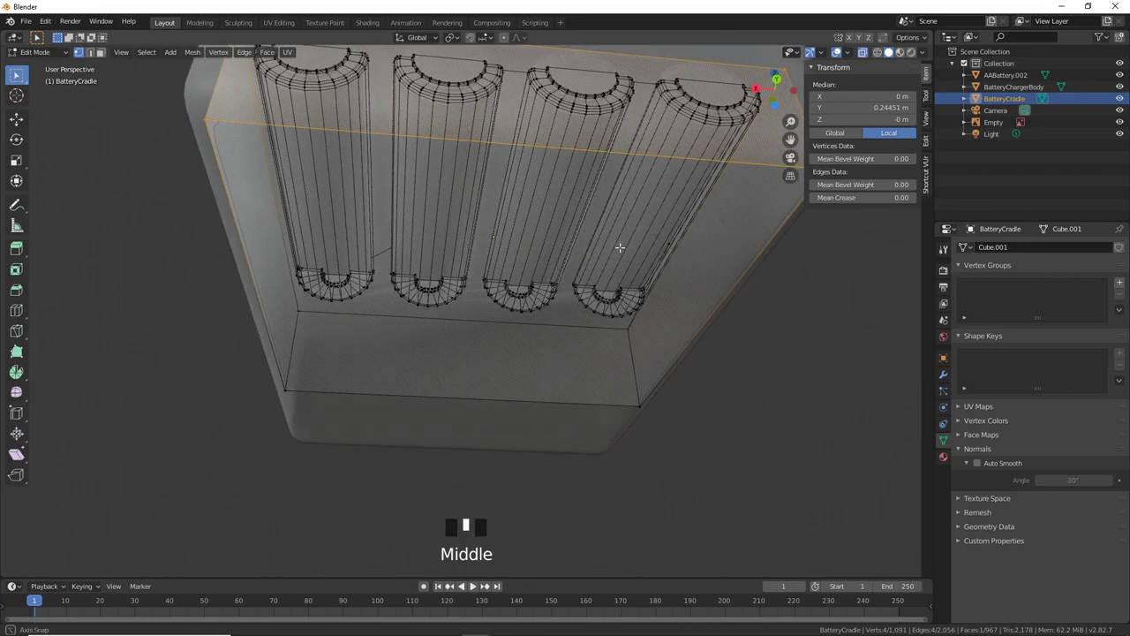
# Step: In face select mode, scale the battery cradle's large bottom face uniformly to 0.844
pyautogui.click(485, 300)
pyautogui.moveTo(485, 301); pyautogui.dragTo(551, 318, button='middle')
pyautogui.press('3')
pyautogui.click(542, 320)
pyautogui.press('s')
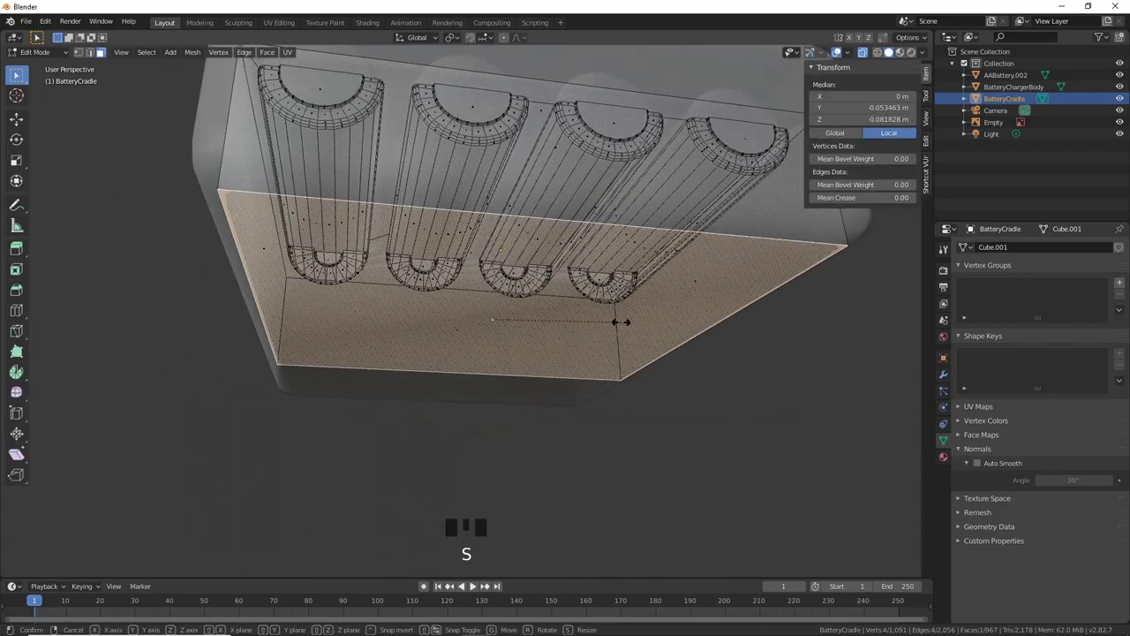
pyautogui.click(601, 324)
# Step: Move the cradle's bottom face up 0.0201 m along Z and return to Object Mode
pyautogui.press('g')
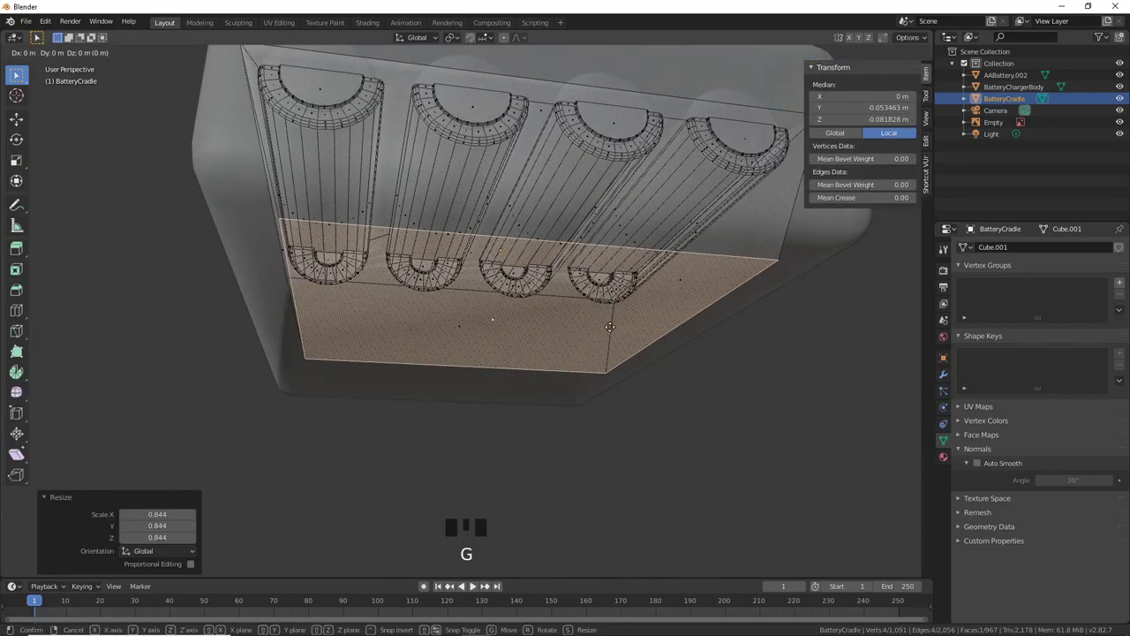
pyautogui.press('z')
pyautogui.click(609, 318)
pyautogui.scroll(-3, 609, 318)
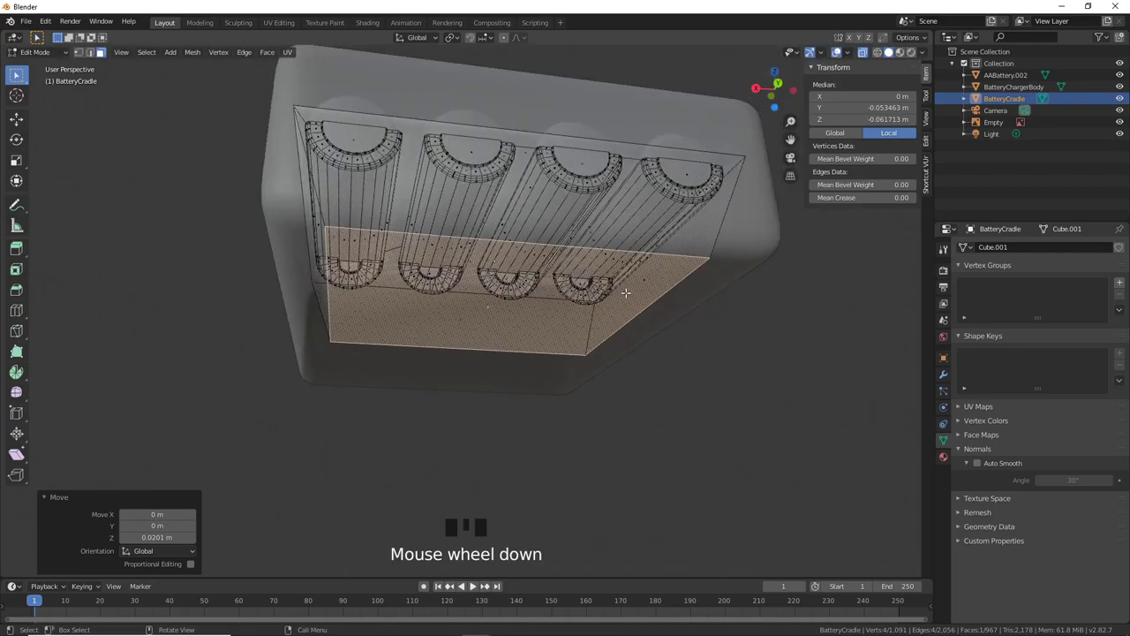
pyautogui.moveTo(610, 318); pyautogui.dragTo(530, 357, button='middle')
pyautogui.press('Tab')
pyautogui.scroll(1, 590, 349)
pyautogui.scroll(-2, 588, 343)
pyautogui.scroll(1, 588, 340)
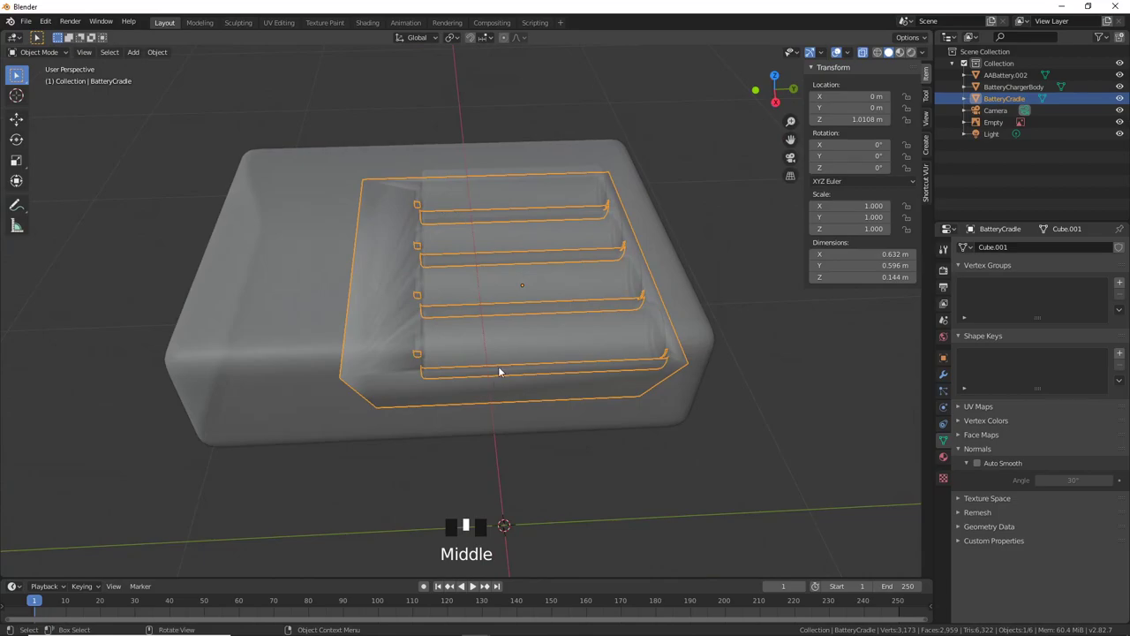
# Step: Select the battery charger body and open it in Edit Mode
pyautogui.moveTo(547, 316); pyautogui.dragTo(669, 253, button='middle')
pyautogui.click(670, 270)
pyautogui.moveTo(671, 297); pyautogui.dragTo(632, 321, button='middle')
pyautogui.press('Tab')
pyautogui.moveTo(563, 286); pyautogui.dragTo(508, 229, button='middle')
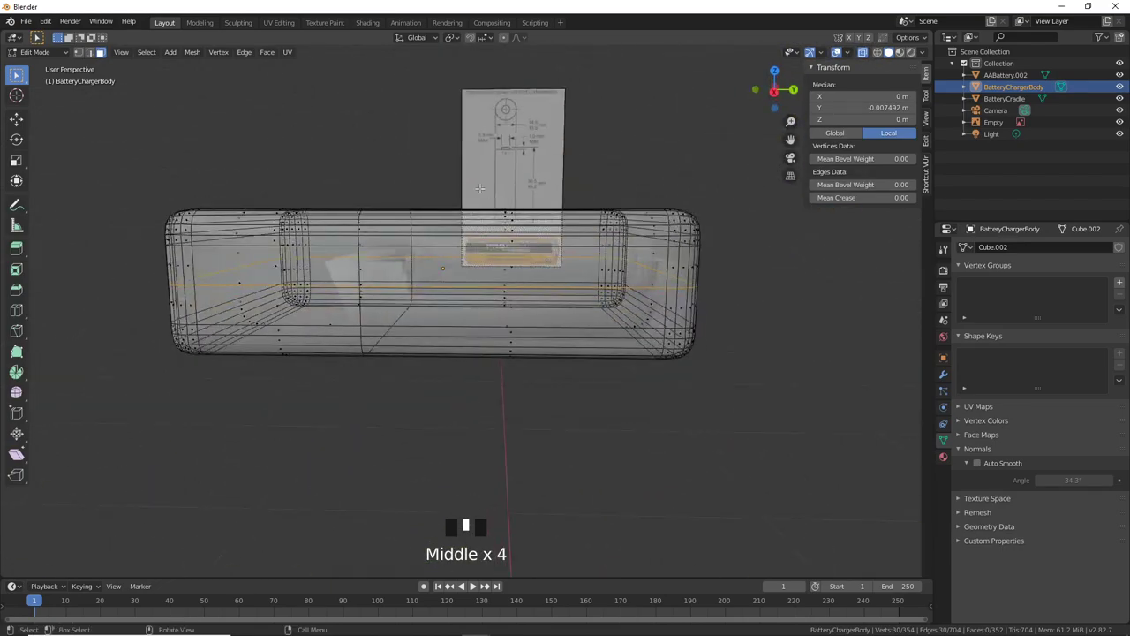
# Step: From the right view, select the body's upper-half faces over the batteries, separate them into their own object, and return to Object Mode
pyautogui.moveTo(480, 188); pyautogui.dragTo(548, 262)
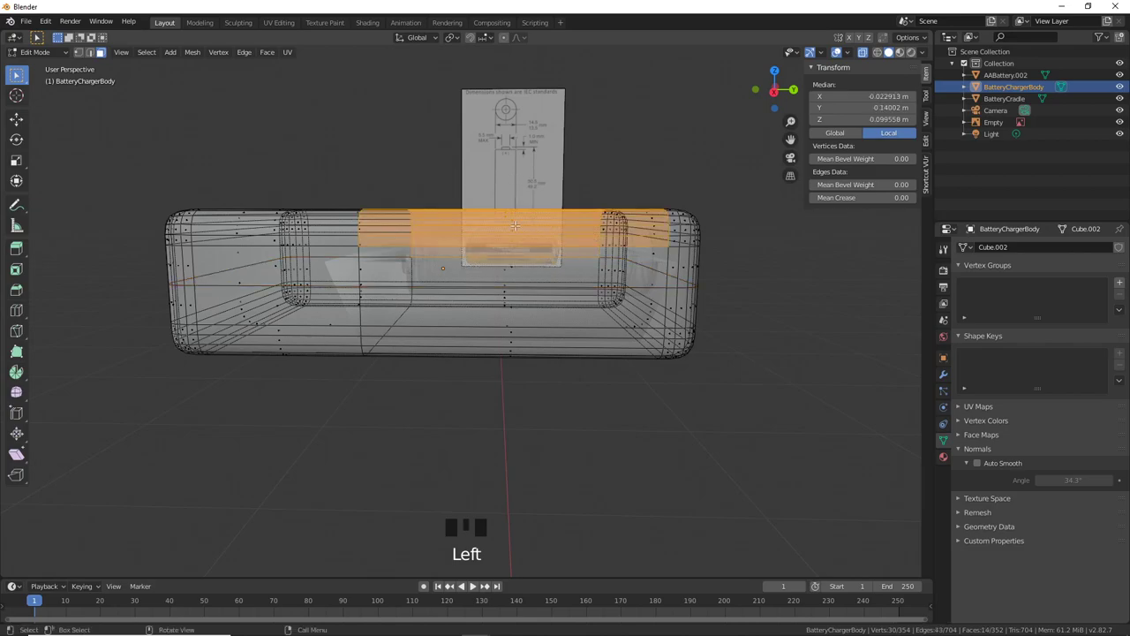
pyautogui.press('KP_1')
pyautogui.press('KP_3')
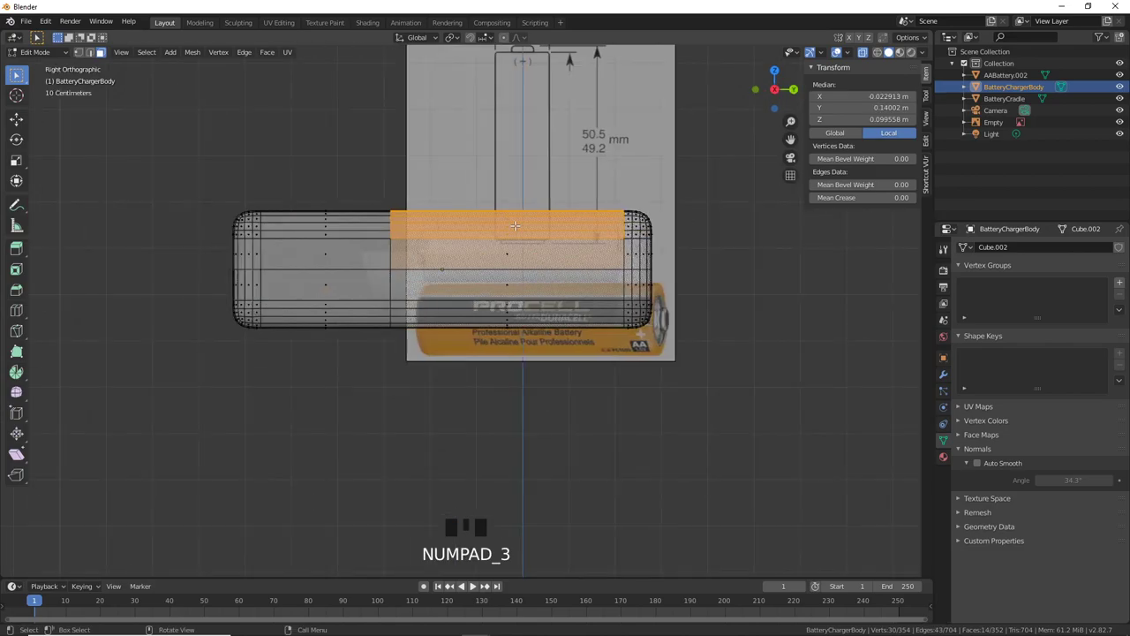
pyautogui.moveTo(499, 211); pyautogui.dragTo(540, 262)
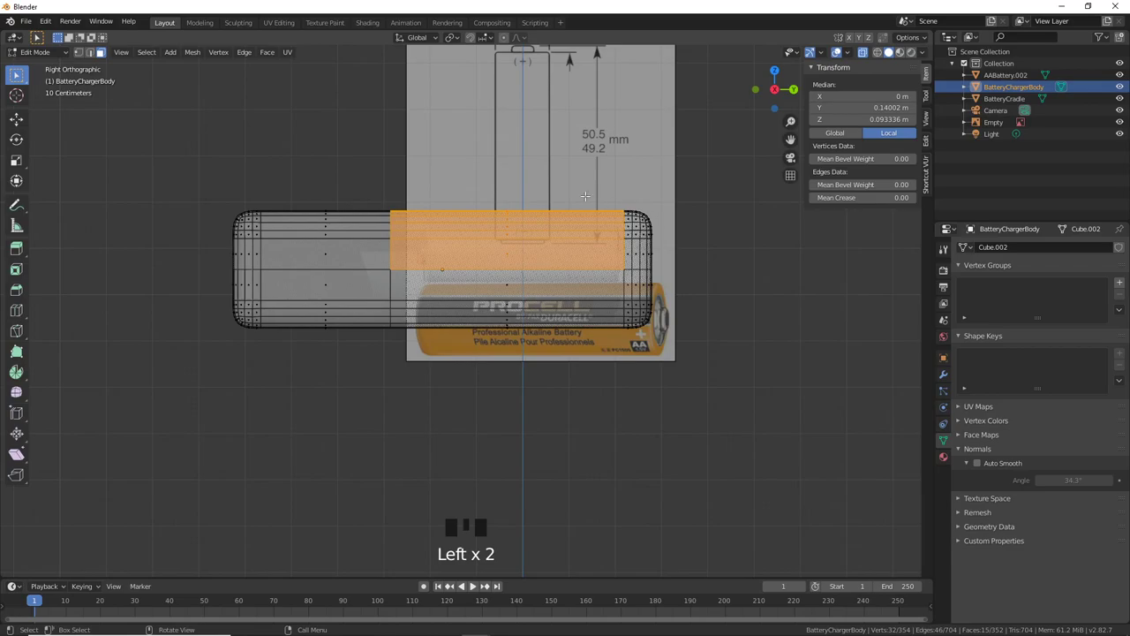
pyautogui.moveTo(690, 241); pyautogui.dragTo(711, 231)
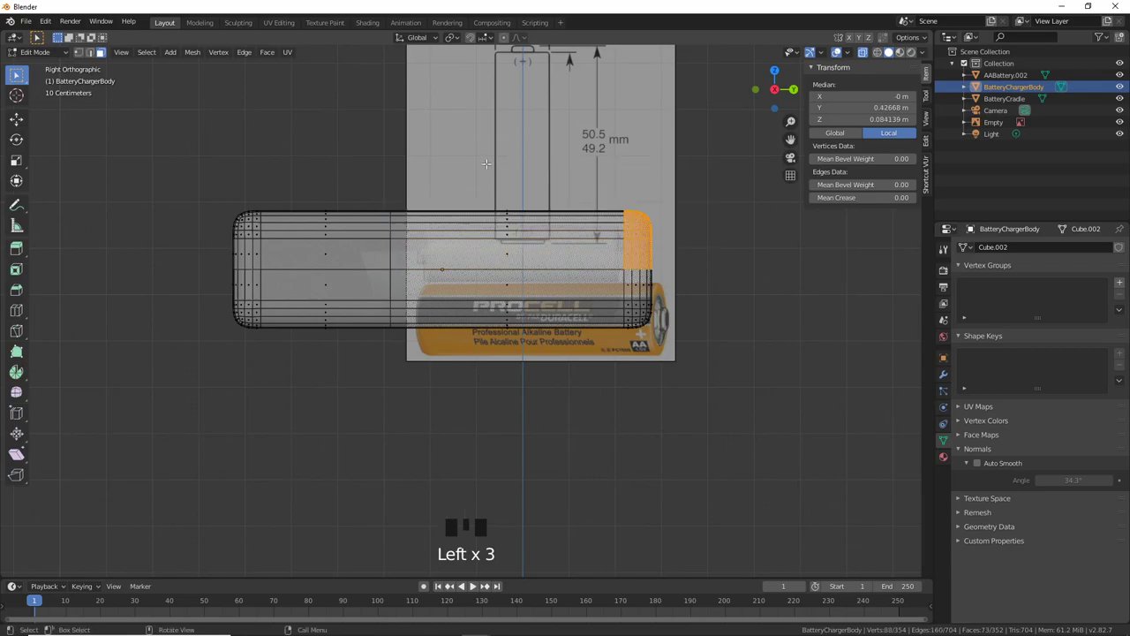
pyautogui.moveTo(485, 163); pyautogui.dragTo(740, 257)
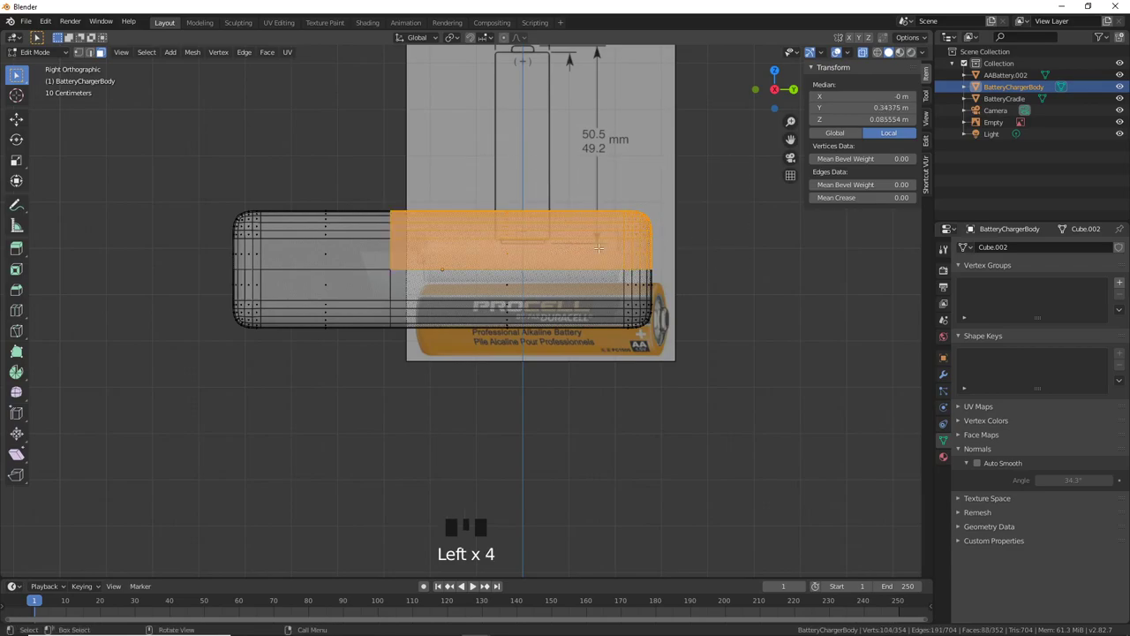
pyautogui.moveTo(579, 245); pyautogui.dragTo(562, 267, button='middle')
pyautogui.press('p')
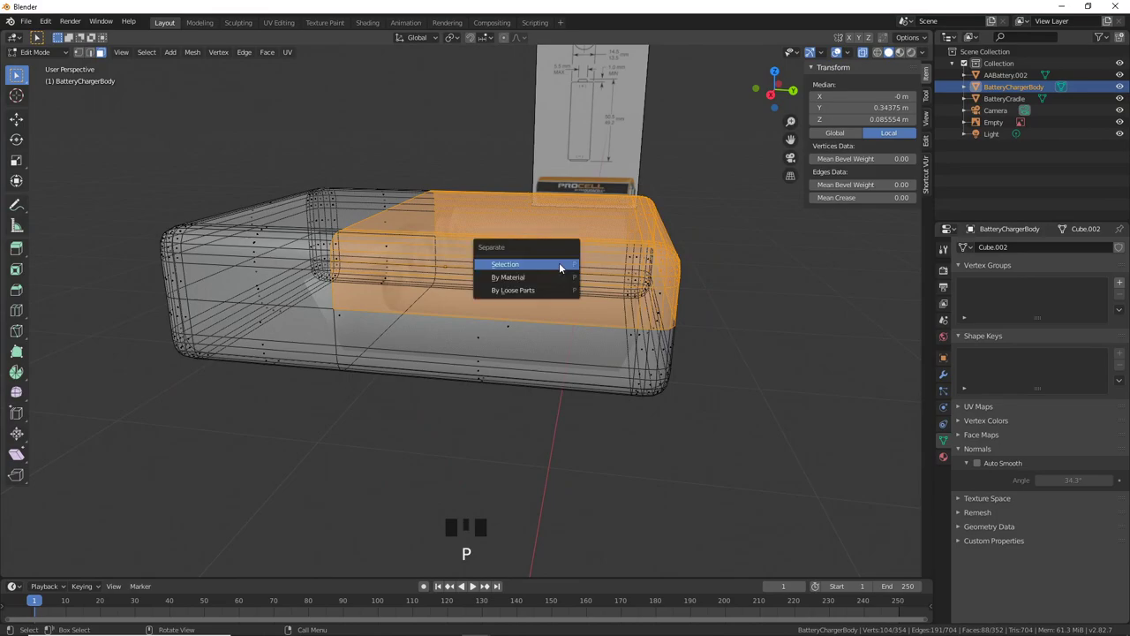
pyautogui.click(559, 264)
pyautogui.moveTo(559, 263); pyautogui.dragTo(321, 279, button='middle')
pyautogui.click(724, 213)
pyautogui.press('Tab')
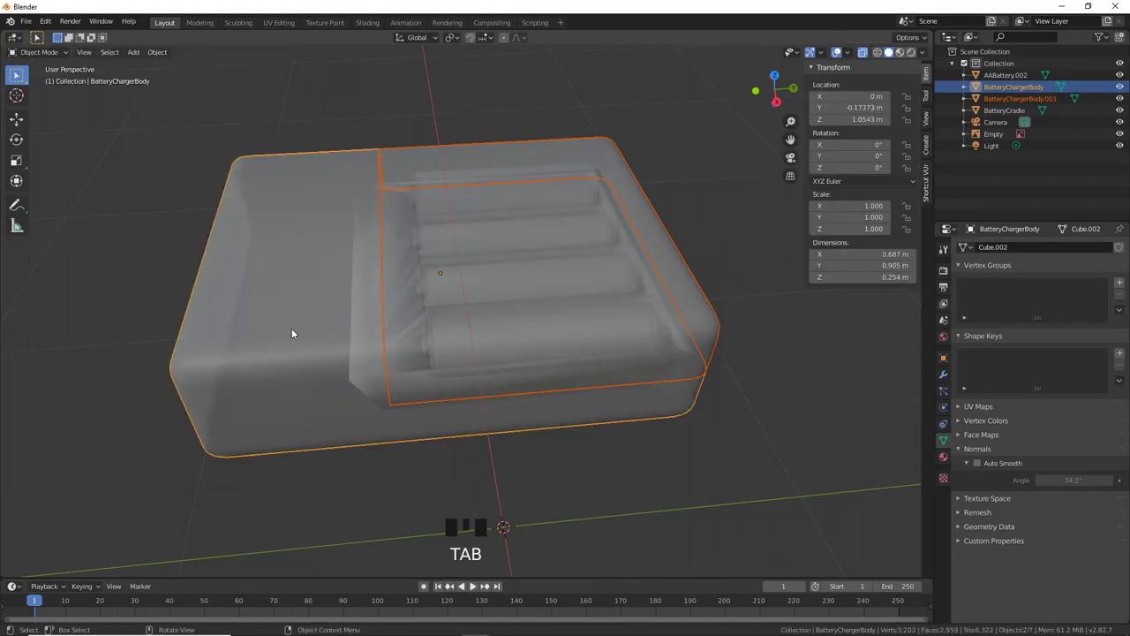
# Step: Select the charger body and the separated upper piece in turn to check that they are independent objects
pyautogui.click(291, 350)
pyautogui.click(548, 337)
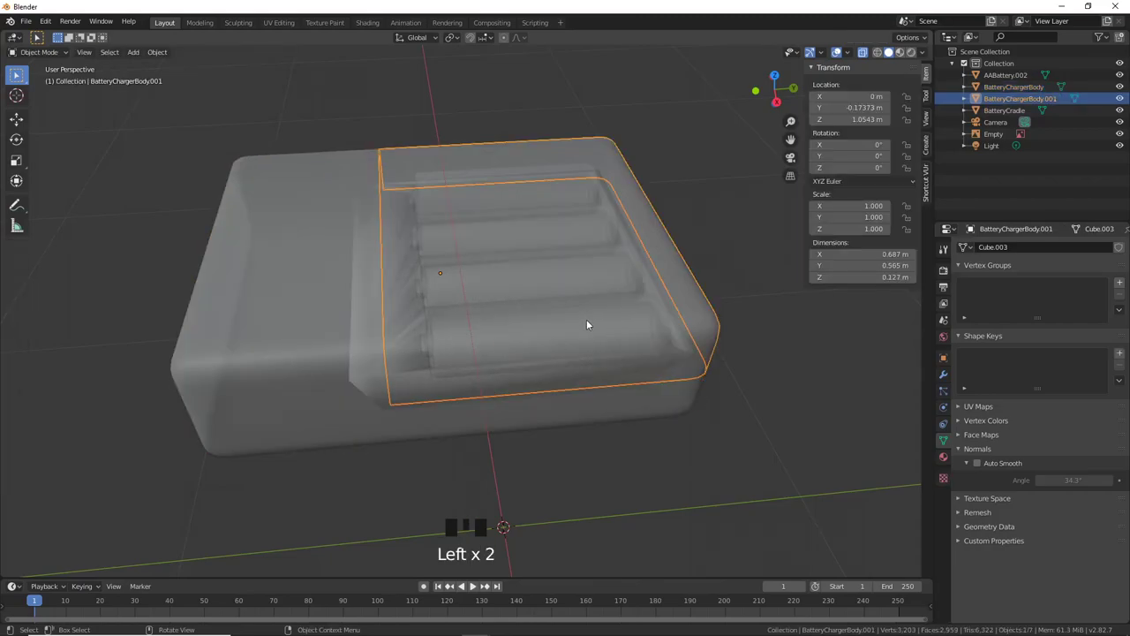
pyautogui.press('g')
pyautogui.press('Escape')
pyautogui.moveTo(632, 292); pyautogui.dragTo(473, 340, button='middle')
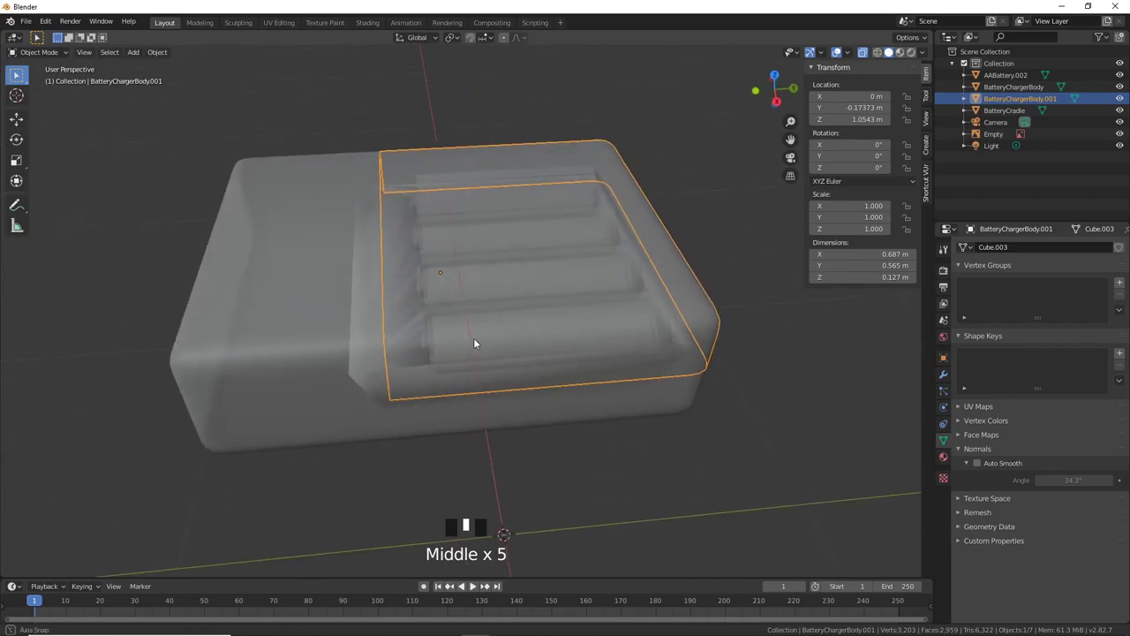
pyautogui.moveTo(415, 285)
pyautogui.mouseDown(button='middle')
pyautogui.moveTo(410, 324)
pyautogui.moveTo(429, 248)
pyautogui.moveTo(474, 268)
pyautogui.moveTo(428, 276)
pyautogui.mouseUp(button='middle')
pyautogui.scroll(-2, 532, 272)
pyautogui.click(450, 283)
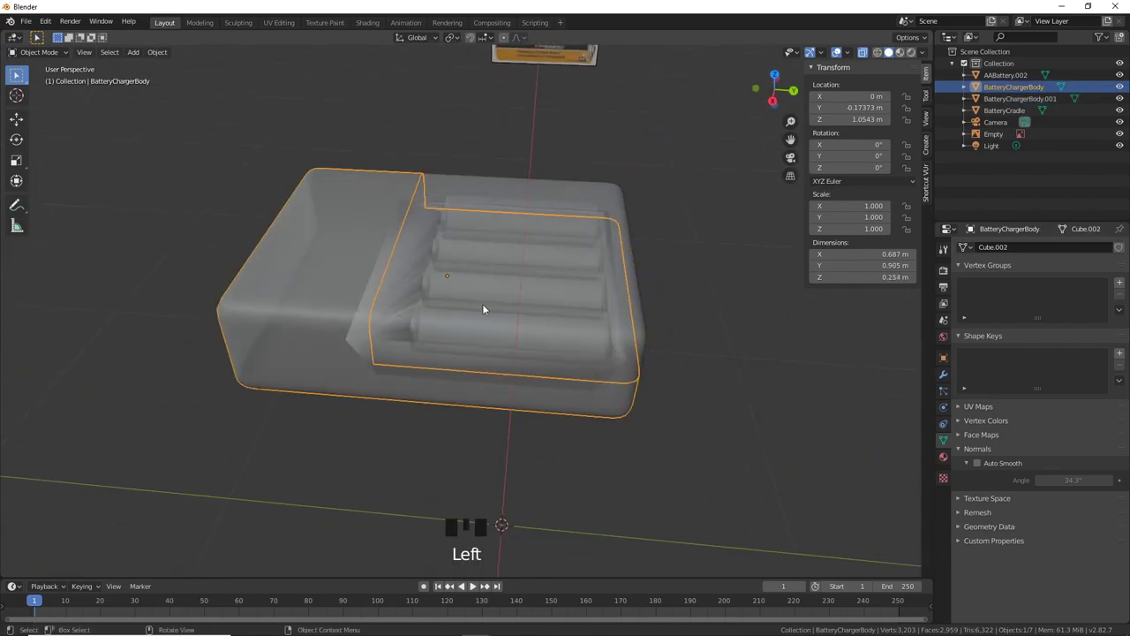
# Step: Select the separated upper piece and rename it BatteryChargerCover
pyautogui.click(538, 343)
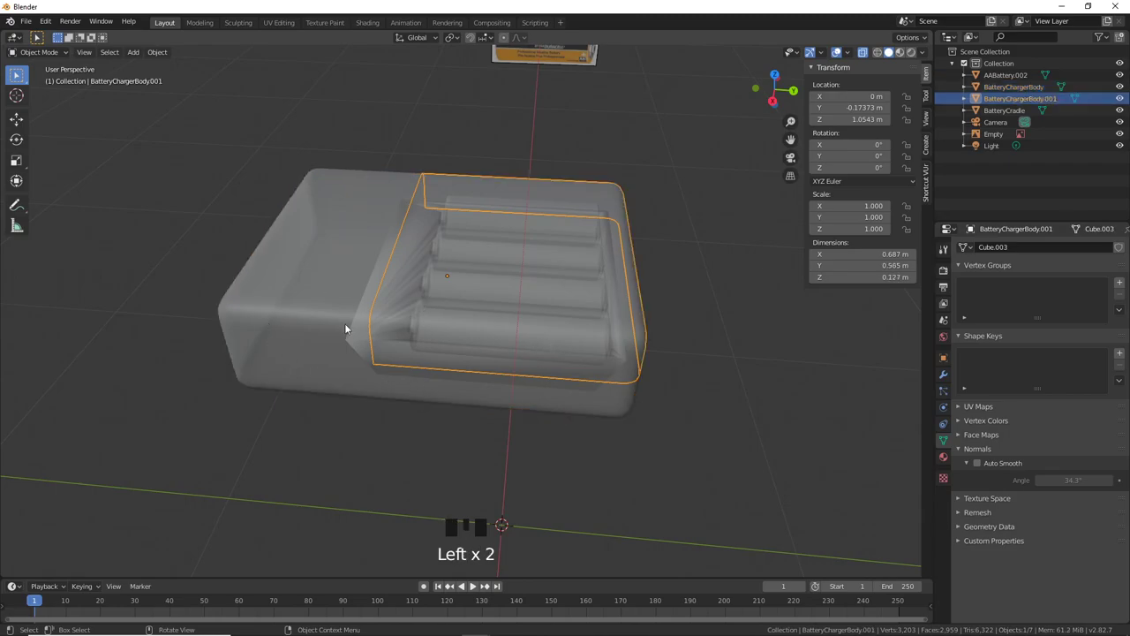
pyautogui.doubleClick(1049, 98)
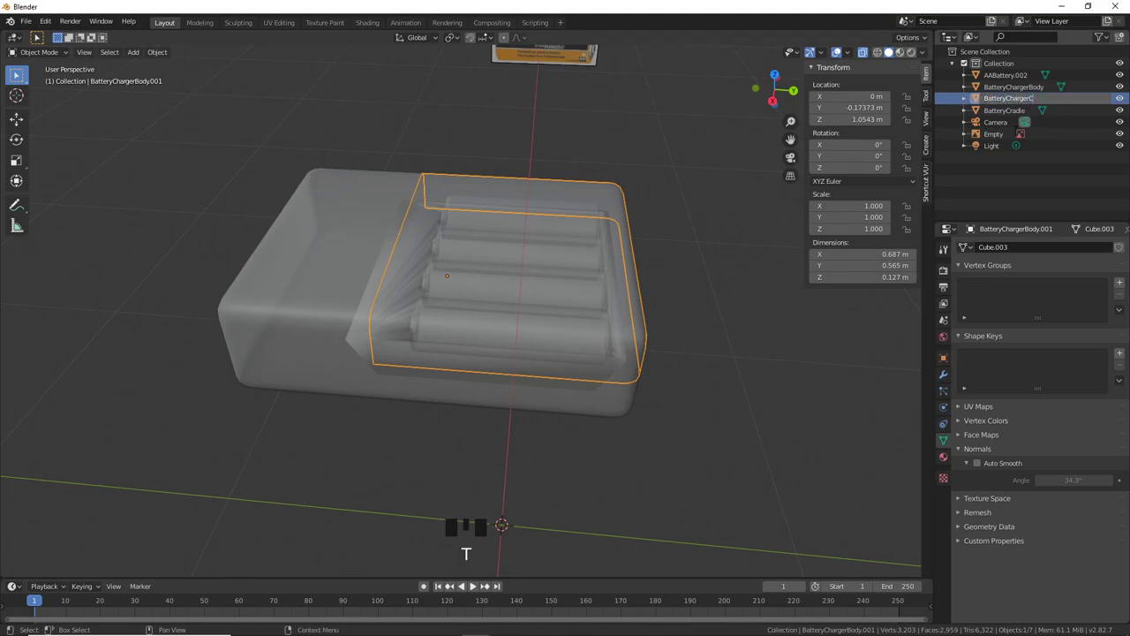
pyautogui.write('BatteryChargerCover')
pyautogui.press('Return')
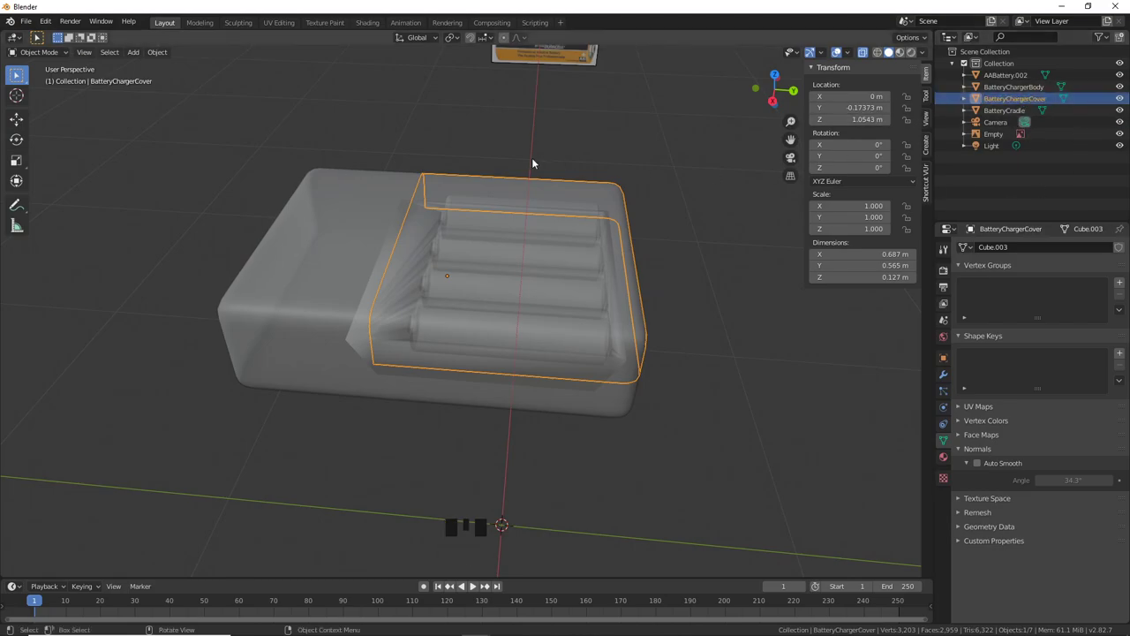
pyautogui.moveTo(420, 285); pyautogui.dragTo(439, 325, button='middle')
pyautogui.scroll(2, 427, 285)
pyautogui.moveTo(427, 285); pyautogui.dragTo(418, 229, button='middle')
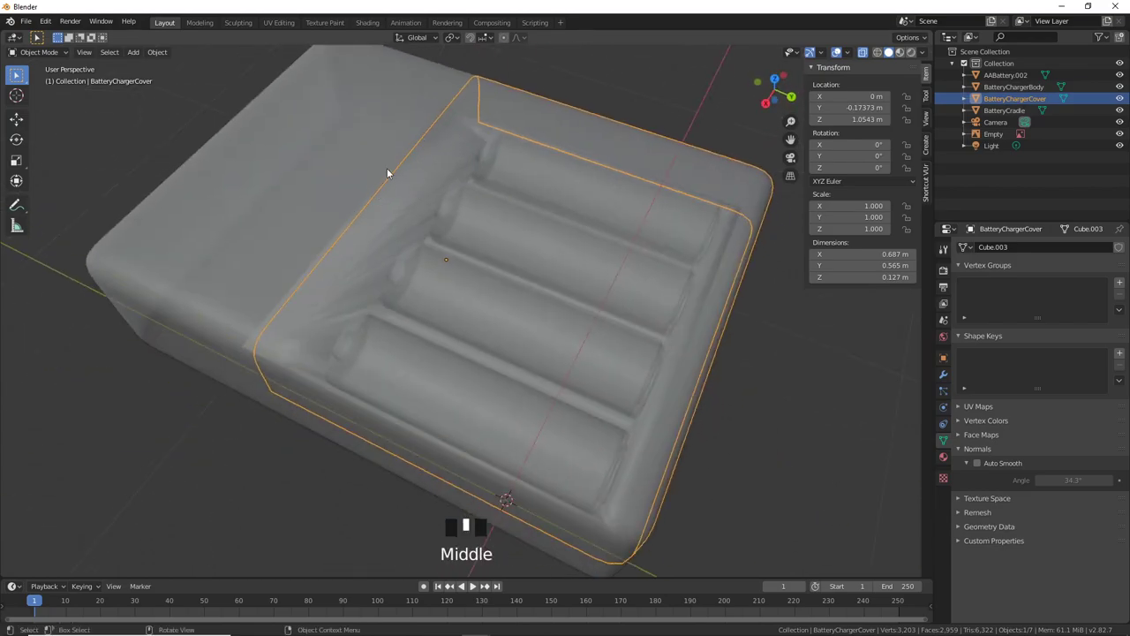
pyautogui.moveTo(402, 206); pyautogui.dragTo(599, 261, button='middle')
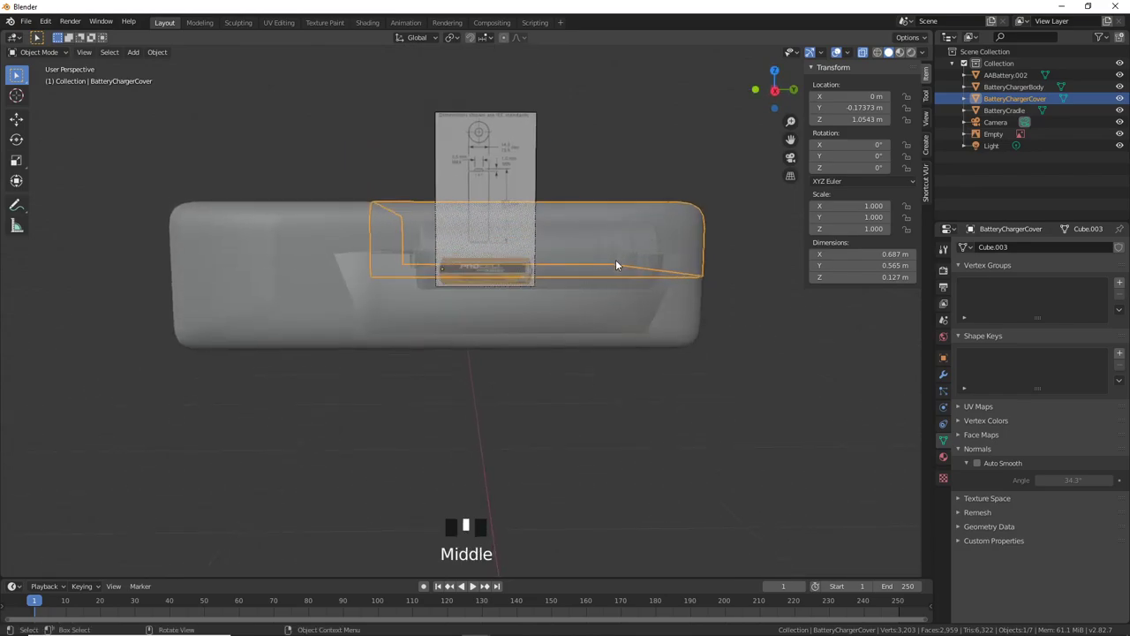
pyautogui.press('r')
pyautogui.press('x')
pyautogui.rightClick(611, 202)
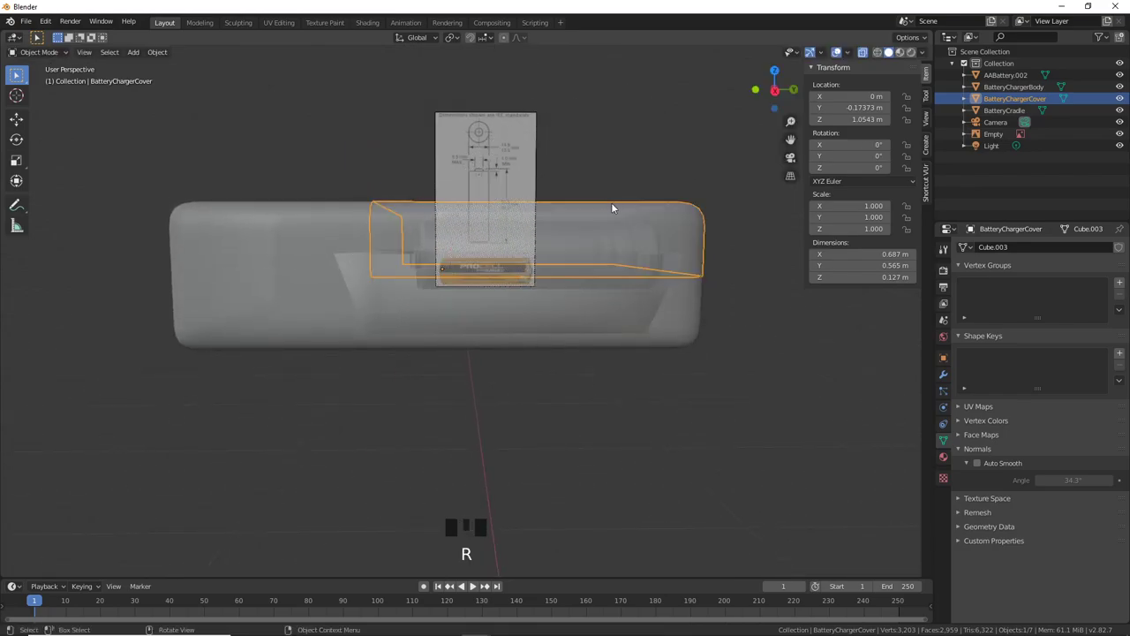
# Step: In the cover's Edit Mode, select its top edge bordering the charger body and snap the 3D cursor to that edge
pyautogui.moveTo(611, 202); pyautogui.dragTo(510, 293, button='middle')
pyautogui.moveTo(399, 196); pyautogui.dragTo(374, 252, button='middle')
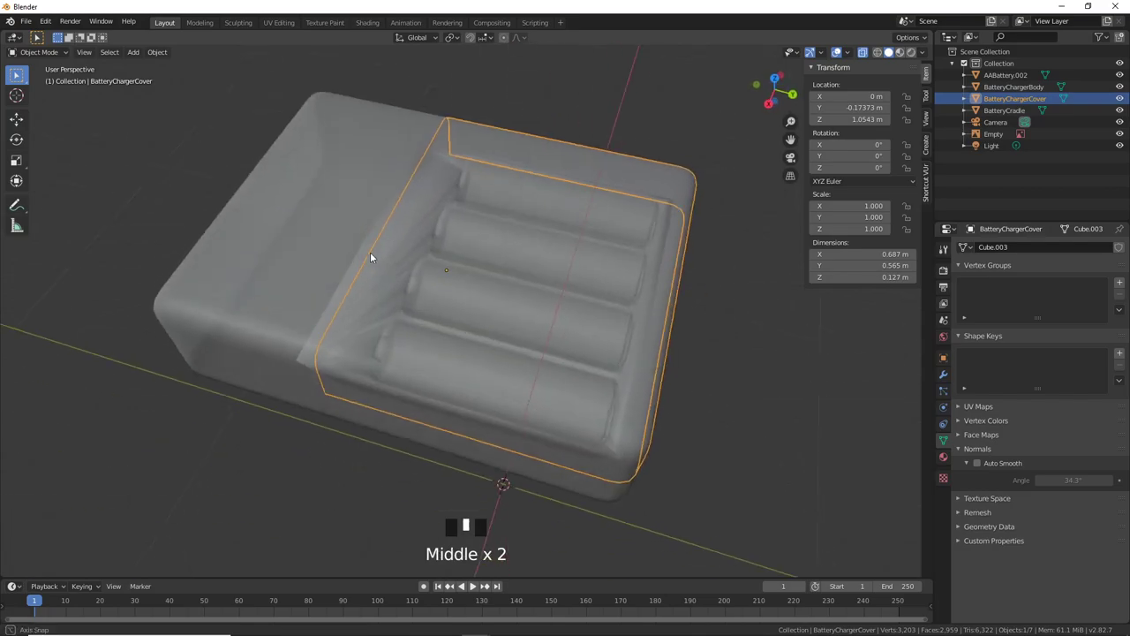
pyautogui.scroll(3, 428, 226)
pyautogui.press('Tab')
pyautogui.scroll(2, 435, 214)
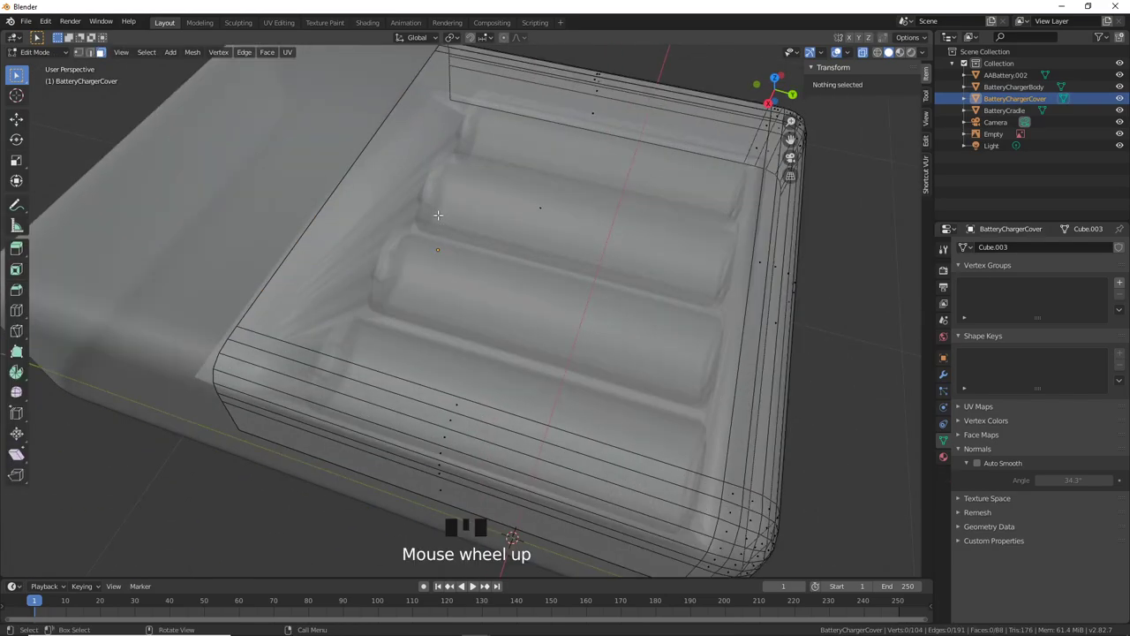
pyautogui.keyDown('shift'); pyautogui.moveTo(435, 217); pyautogui.dragTo(434, 248, button='middle'); pyautogui.keyUp('shift')
pyautogui.click(355, 209)
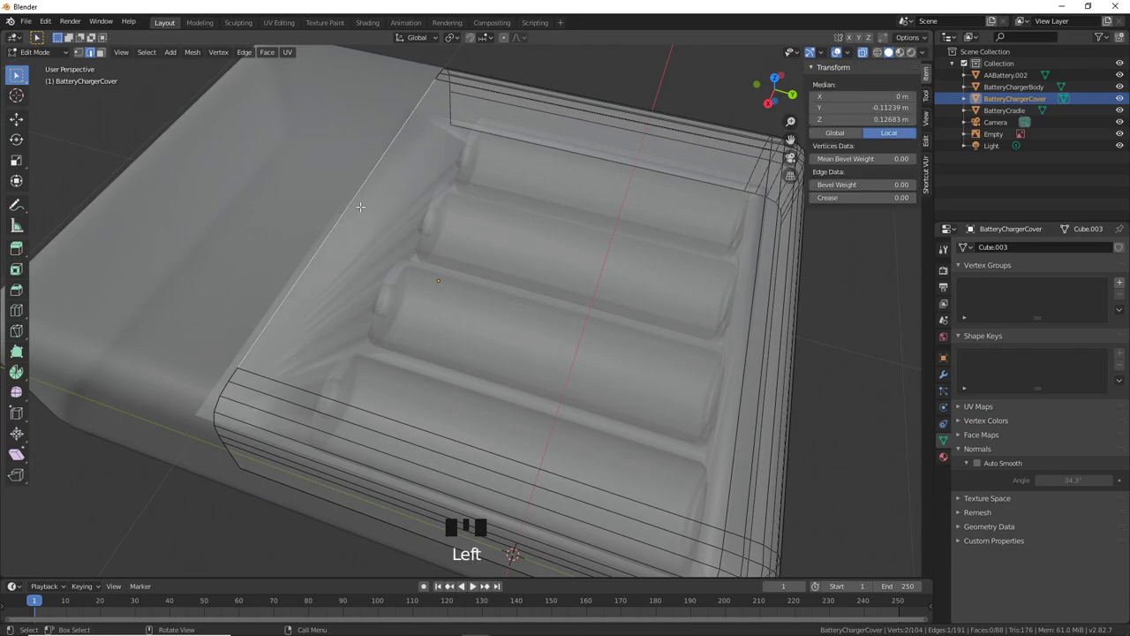
pyautogui.scroll(-2, 386, 210)
pyautogui.moveTo(386, 210); pyautogui.dragTo(386, 204, button='middle')
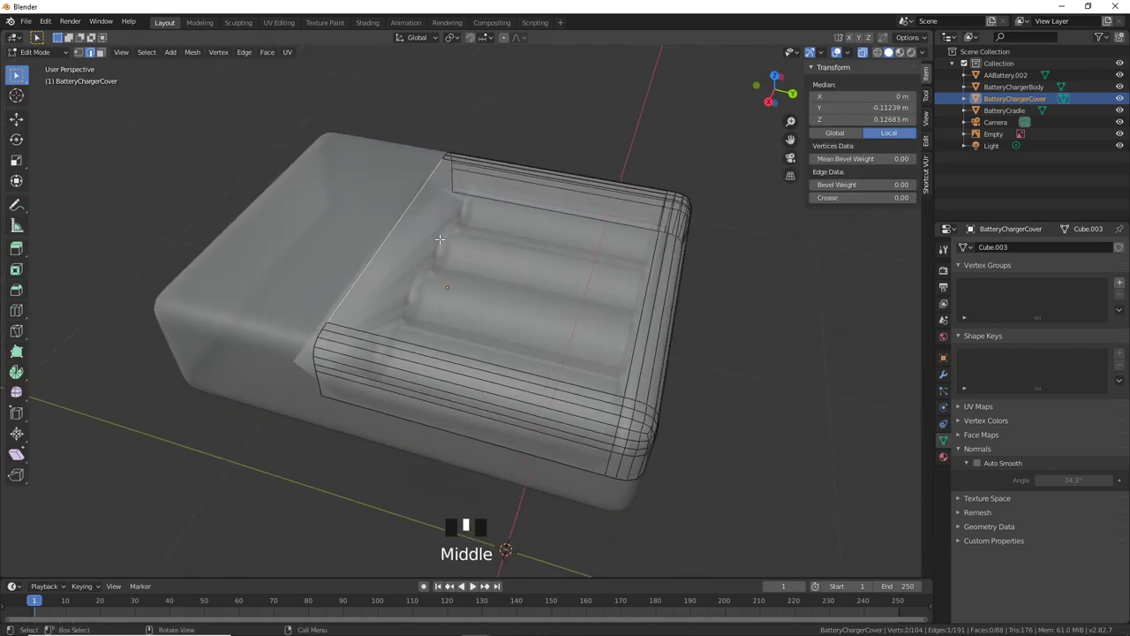
pyautogui.hotkey('shift', 's')
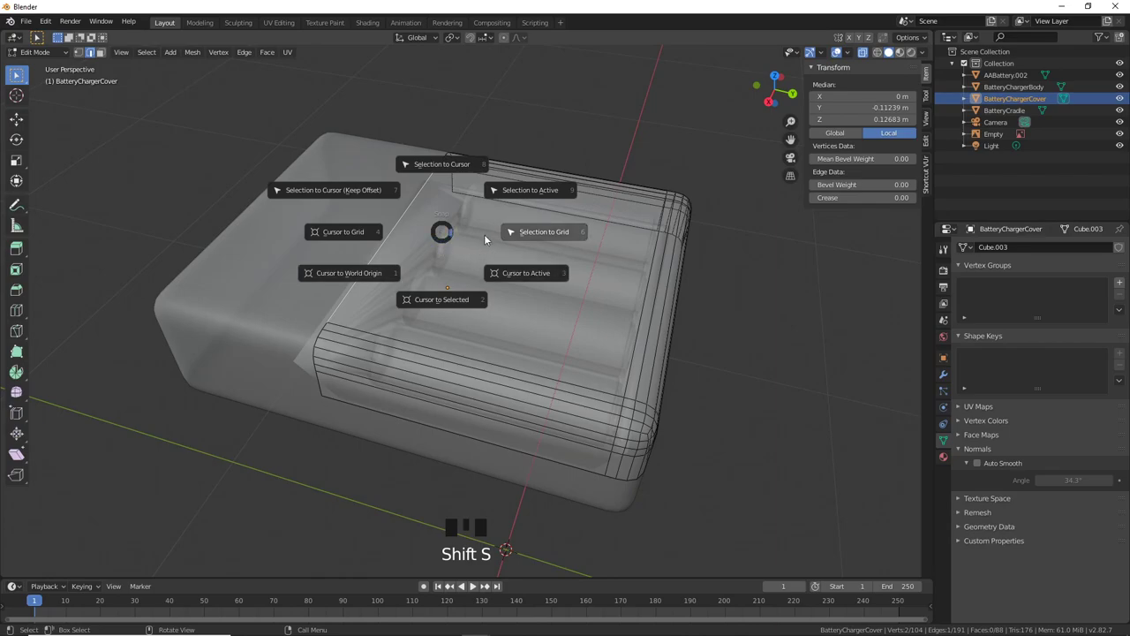
pyautogui.click(443, 300)
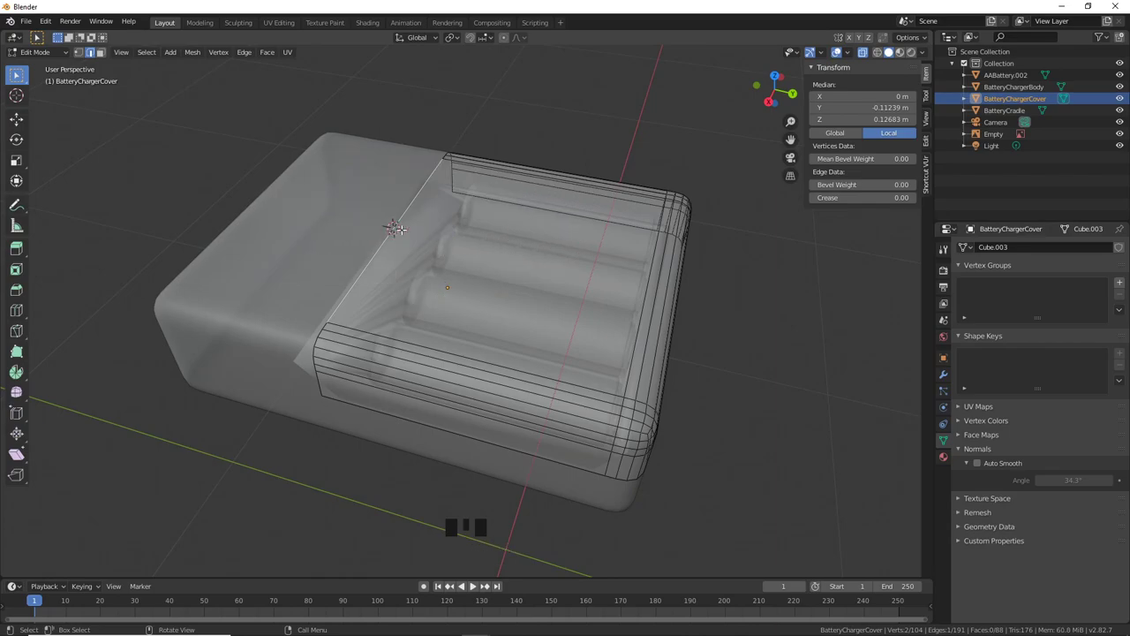
# Step: Leave Edit Mode and set the cover's origin to the 3D cursor on its hinge edge
pyautogui.moveTo(452, 266); pyautogui.dragTo(456, 263, button='middle')
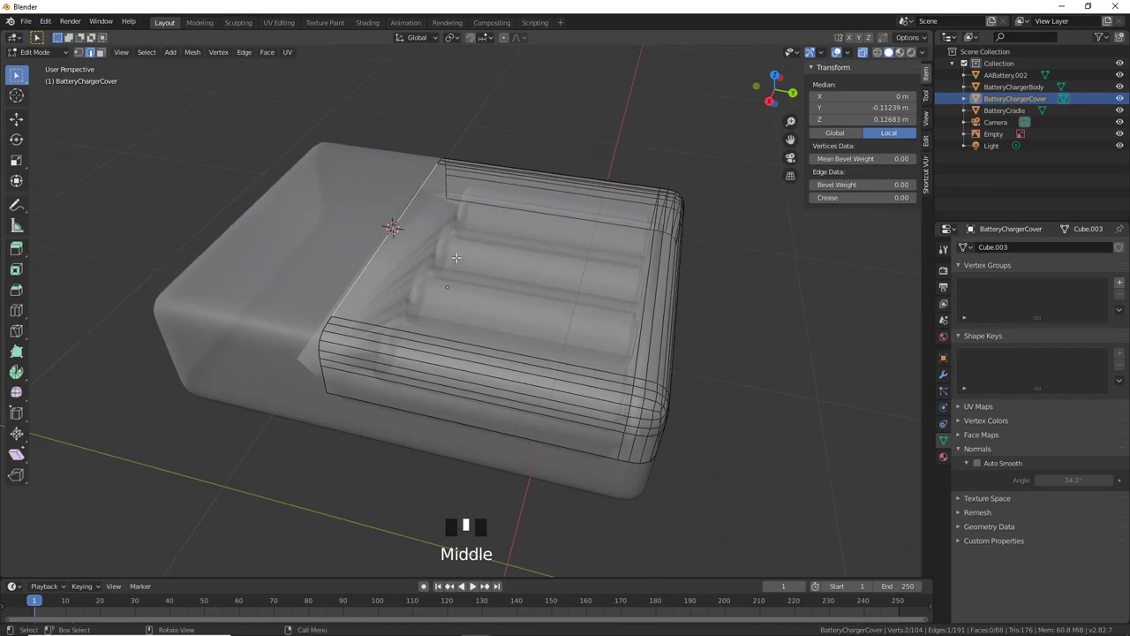
pyautogui.press('Tab')
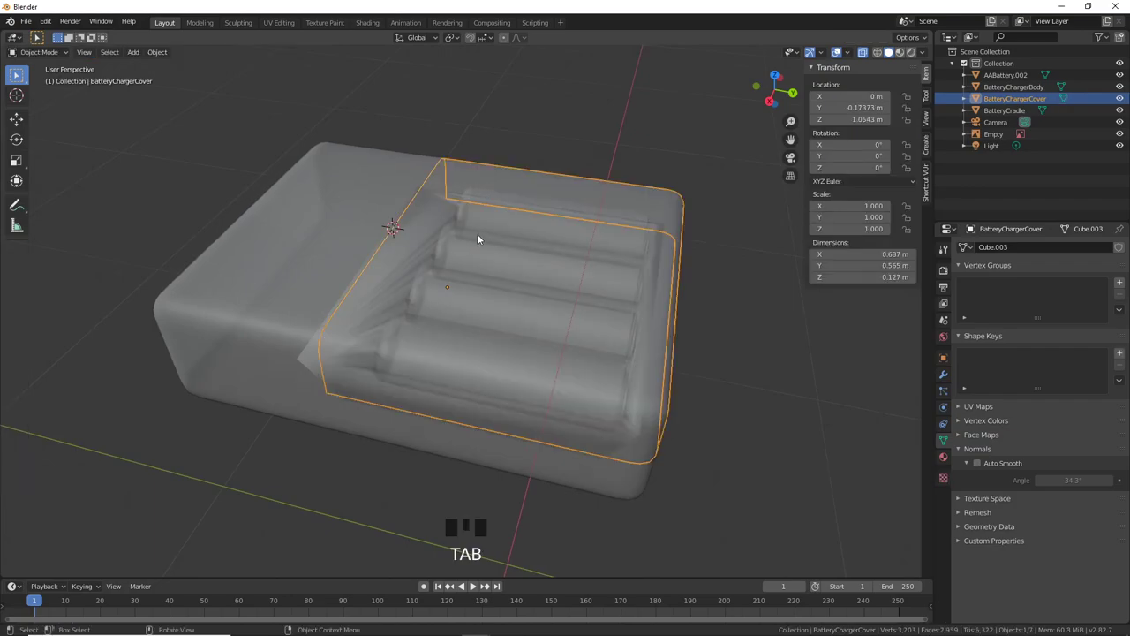
pyautogui.rightClick(472, 252)
pyautogui.moveTo(464, 276)
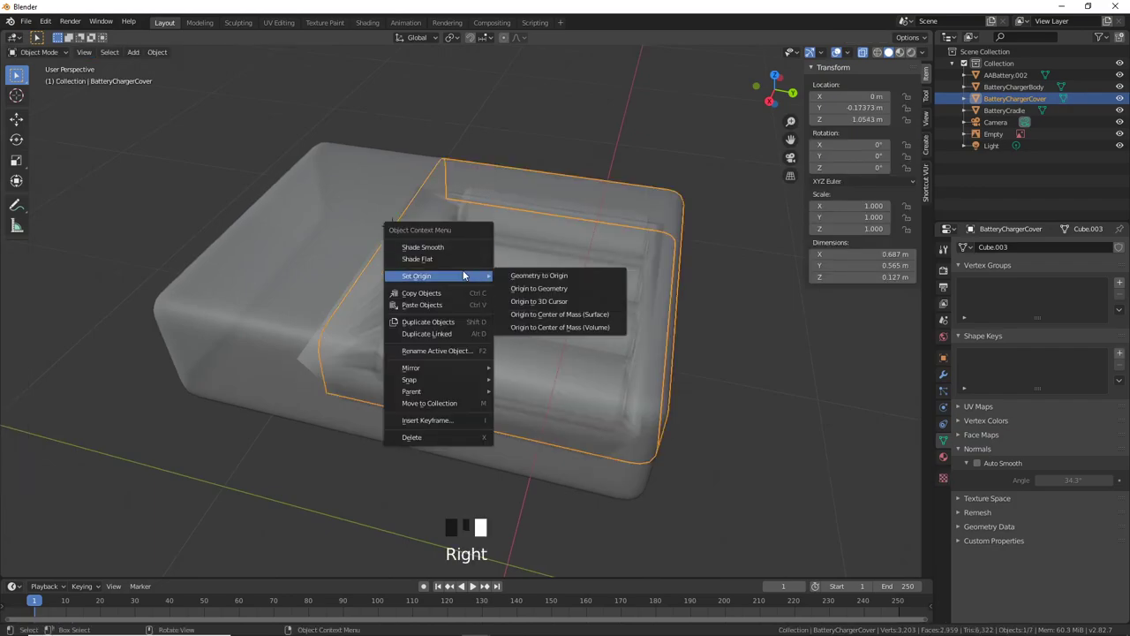
pyautogui.click(544, 303)
pyautogui.scroll(2, 396, 236)
pyautogui.scroll(-3, 504, 258)
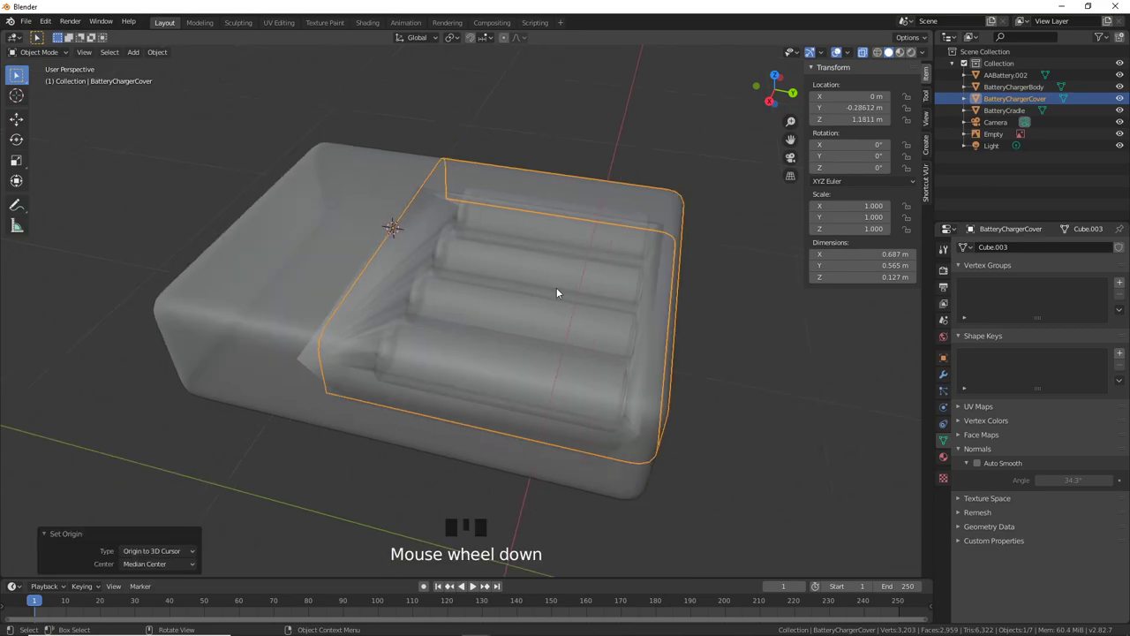
# Step: Rotate the cover open about 91° around the X axis at its hinge edge
pyautogui.moveTo(557, 290); pyautogui.dragTo(582, 253, button='middle')
pyautogui.moveTo(514, 301); pyautogui.dragTo(400, 261, button='middle')
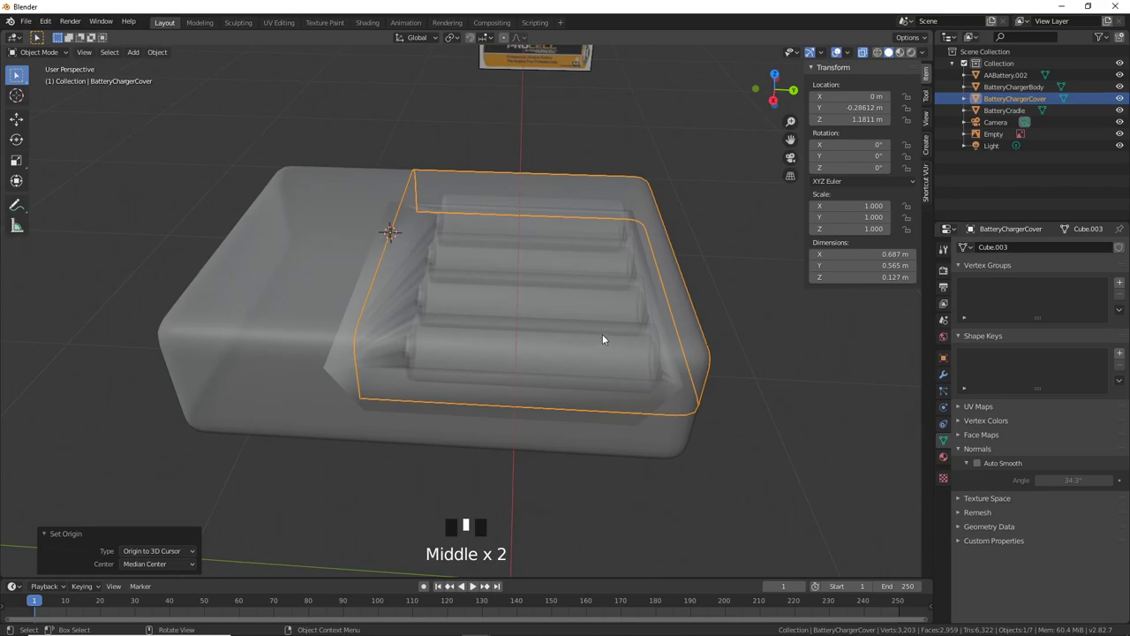
pyautogui.press('r')
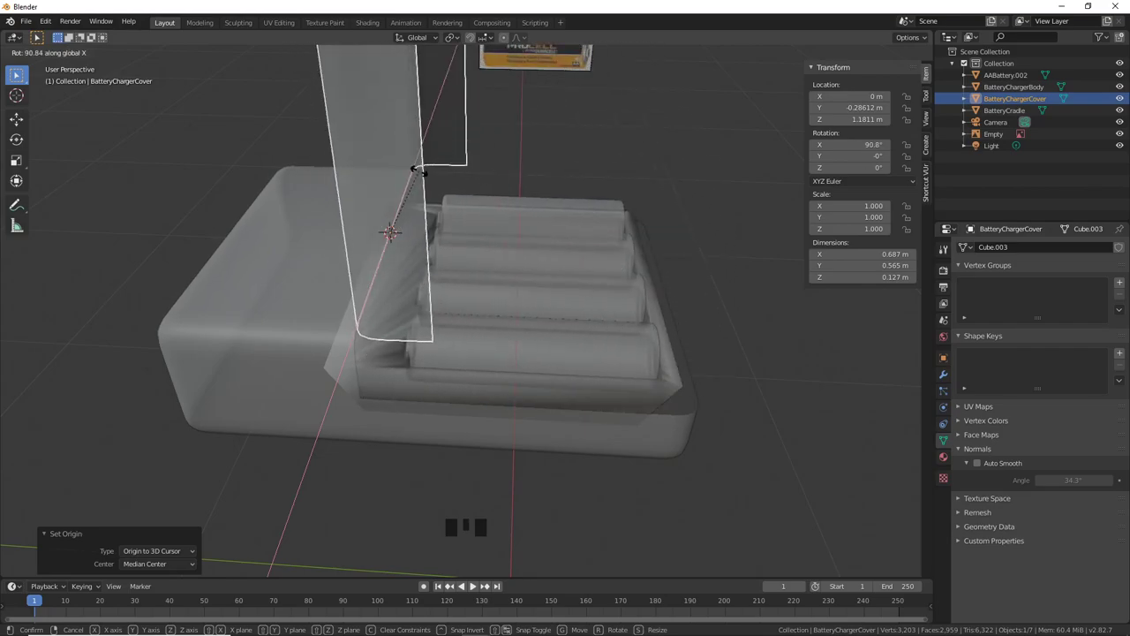
pyautogui.click(415, 170)
pyautogui.scroll(-4, 522, 230)
pyautogui.moveTo(522, 230); pyautogui.dragTo(488, 314, button='middle')
pyautogui.scroll(1, 458, 309)
pyautogui.scroll(1, 458, 310)
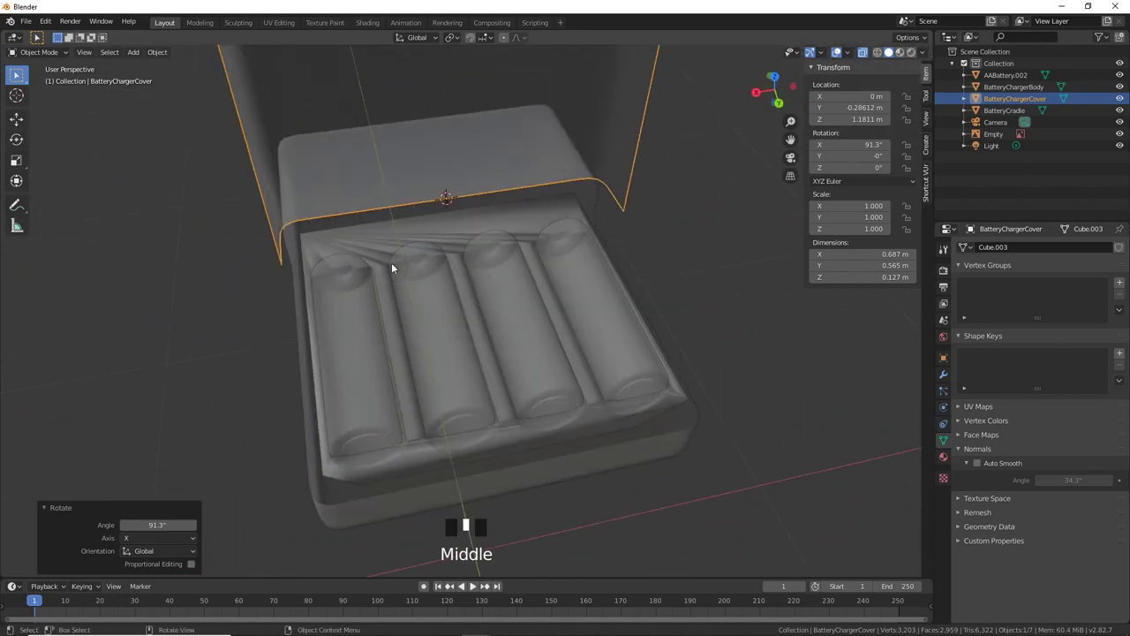
# Step: Turn off X-ray display, select the battery cradle and enable Auto Smooth for its normals
pyautogui.moveTo(391, 262); pyautogui.dragTo(654, 320, button='middle')
pyautogui.hotkey('alt', 'z')
pyautogui.moveTo(561, 432); pyautogui.dragTo(381, 228, button='middle')
pyautogui.scroll(3, 618, 309)
pyautogui.click(398, 123)
pyautogui.scroll(-2, 358, 156)
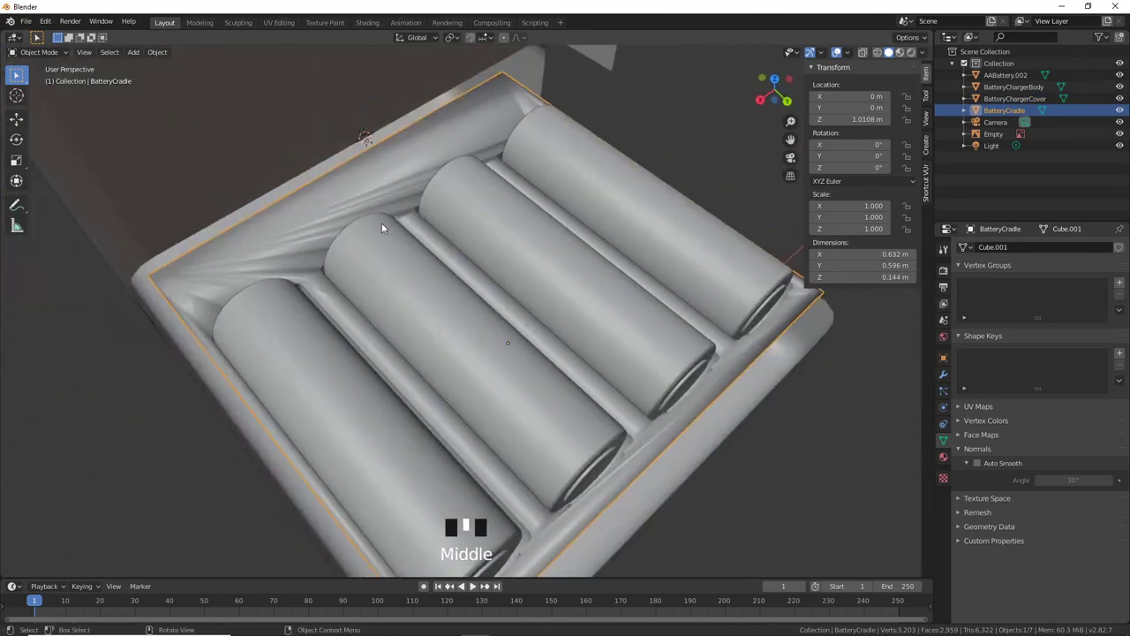
pyautogui.click(976, 464)
# Step: Isolate the battery cradle, raise its bottom face about 0.04 m along Z in Edit Mode, and leave the isolated view
pyautogui.moveTo(918, 476)
pyautogui.mouseDown(button='middle')
pyautogui.moveTo(641, 369)
pyautogui.moveTo(569, 390)
pyautogui.moveTo(665, 330)
pyautogui.moveTo(751, 336)
pyautogui.moveTo(653, 361)
pyautogui.moveTo(696, 336)
pyautogui.moveTo(702, 348)
pyautogui.moveTo(662, 355)
pyautogui.moveTo(646, 409)
pyautogui.moveTo(674, 377)
pyautogui.moveTo(625, 366)
pyautogui.moveTo(619, 331)
pyautogui.moveTo(648, 333)
pyautogui.moveTo(621, 361)
pyautogui.moveTo(562, 374)
pyautogui.moveTo(630, 397)
pyautogui.moveTo(677, 335)
pyautogui.moveTo(661, 344)
pyautogui.moveTo(595, 321)
pyautogui.mouseUp(button='middle')
pyautogui.scroll(-5, 635, 306)
pyautogui.scroll(2, 497, 289)
pyautogui.moveTo(497, 289); pyautogui.dragTo(548, 342, button='middle')
pyautogui.scroll(1, 602, 291)
pyautogui.scroll(1, 643, 307)
pyautogui.press('KP_Divide')
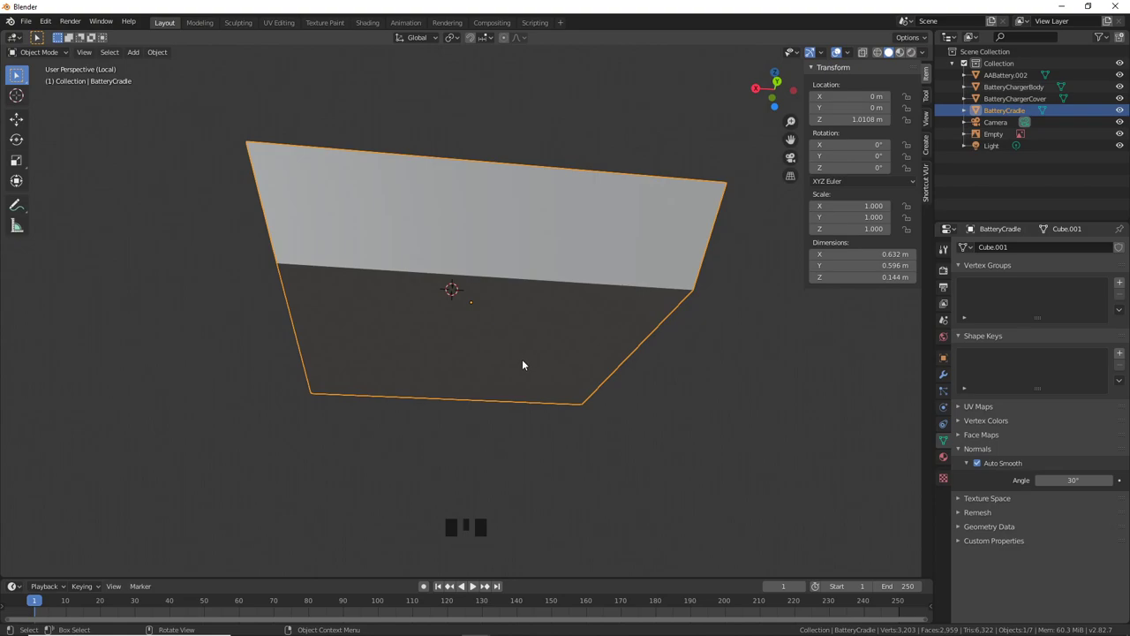
pyautogui.moveTo(515, 354)
pyautogui.mouseDown(button='middle')
pyautogui.moveTo(597, 338)
pyautogui.moveTo(509, 351)
pyautogui.moveTo(510, 374)
pyautogui.mouseUp(button='middle')
pyautogui.press('Tab')
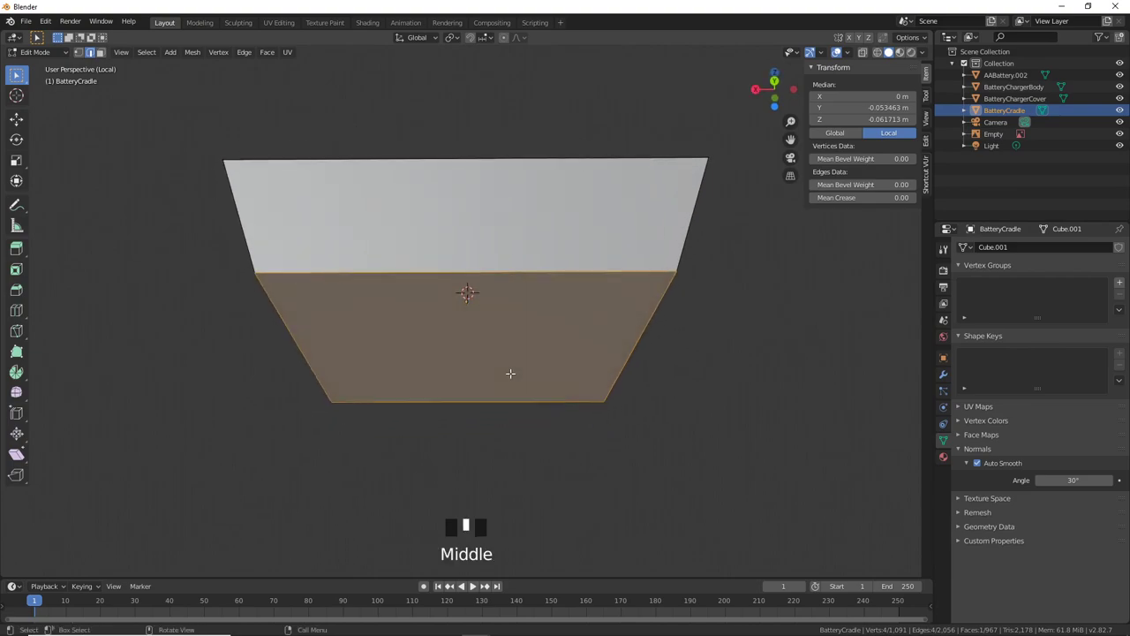
pyautogui.press('g')
pyautogui.press('z')
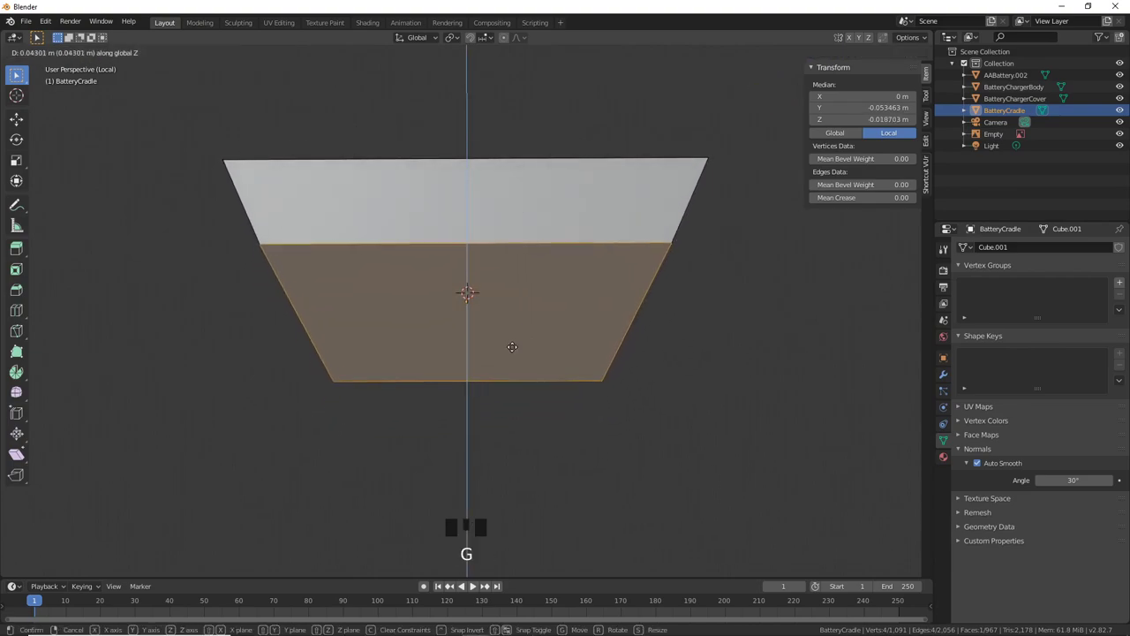
pyautogui.click(512, 348)
pyautogui.moveTo(530, 346); pyautogui.dragTo(514, 287, button='middle')
pyautogui.press('KP_Divide')
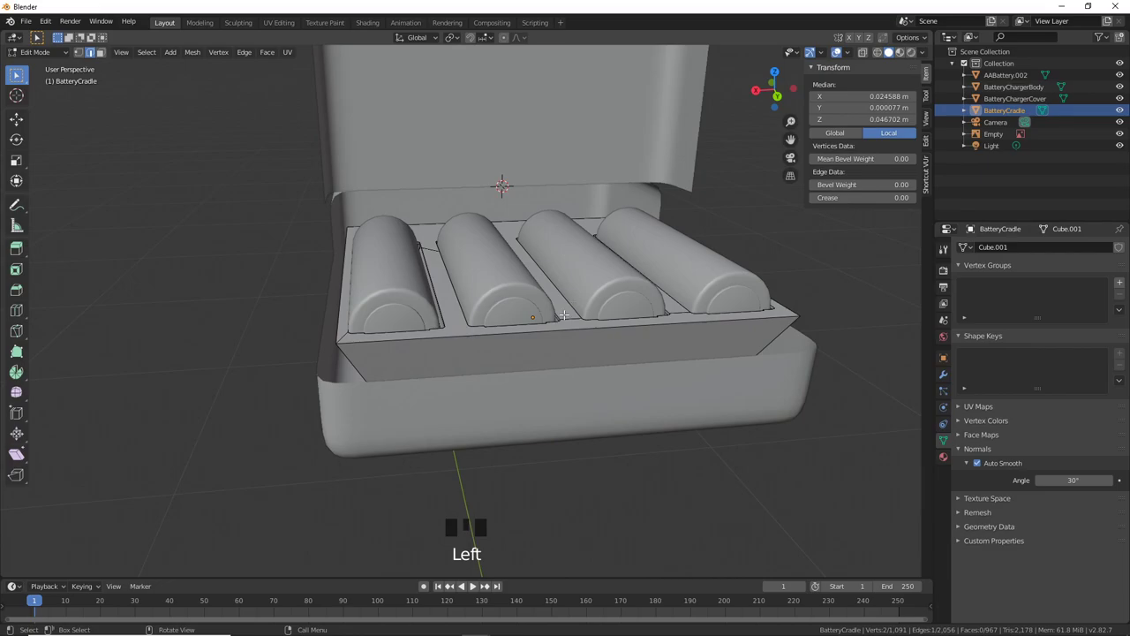
# Step: Back in Object Mode, select the batteries and the cradle together and lower them 0.0476 m along Z into the charger body
pyautogui.moveTo(563, 315); pyautogui.dragTo(581, 294, button='middle')
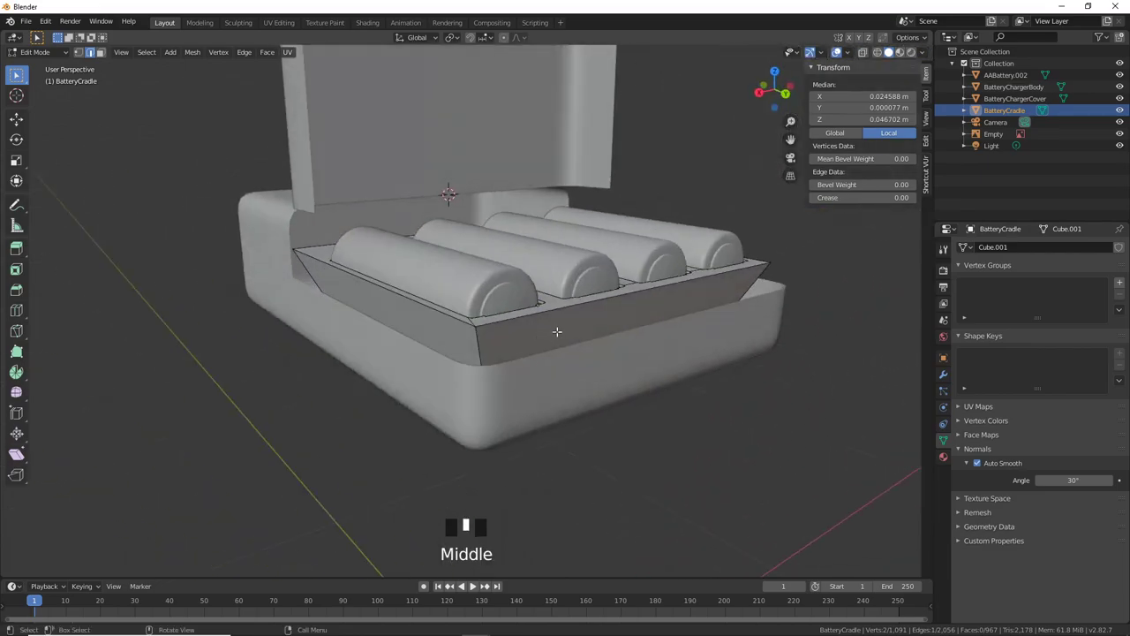
pyautogui.press('Tab')
pyautogui.click(518, 318)
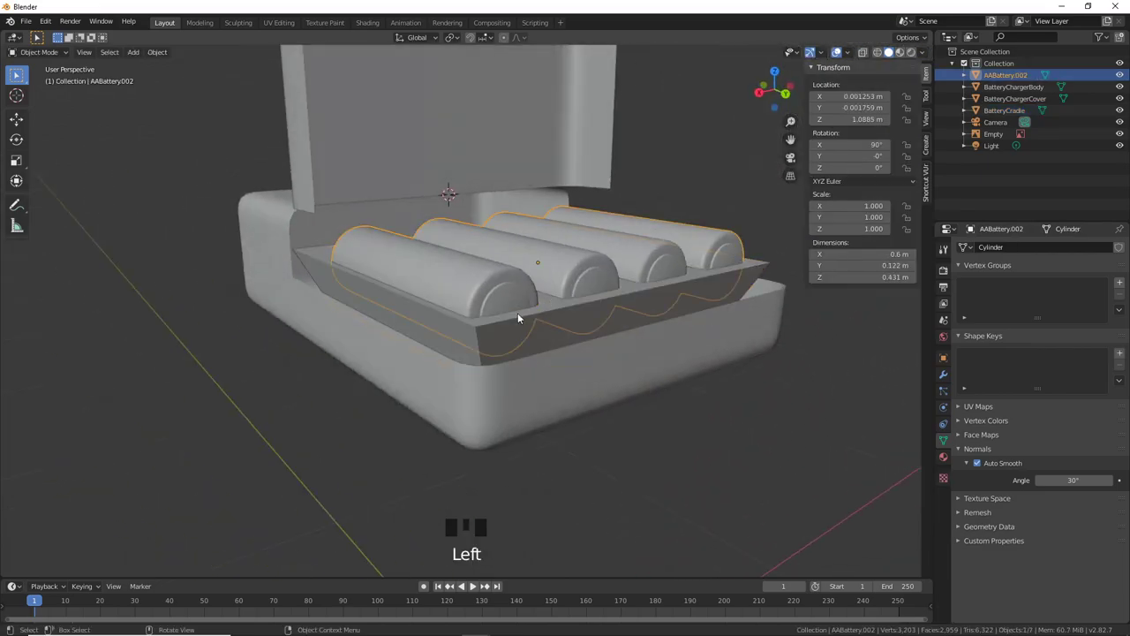
pyautogui.keyDown('shift'); pyautogui.click(567, 314); pyautogui.keyUp('shift')
pyautogui.press('g')
pyautogui.press('z')
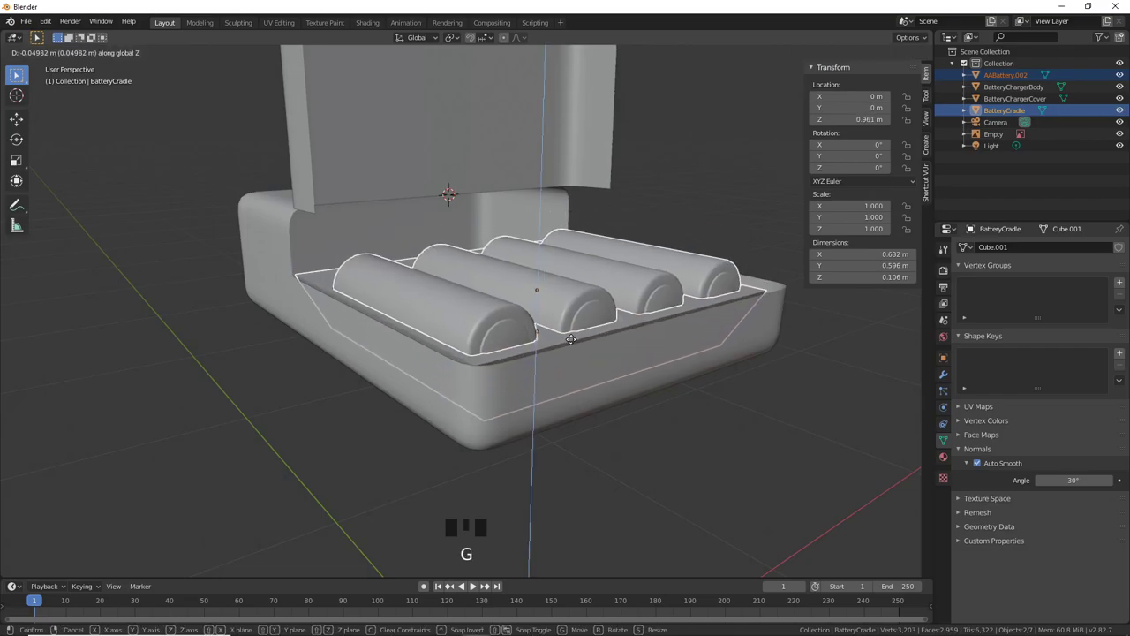
pyautogui.click(571, 339)
pyautogui.moveTo(572, 337); pyautogui.dragTo(499, 350, button='middle')
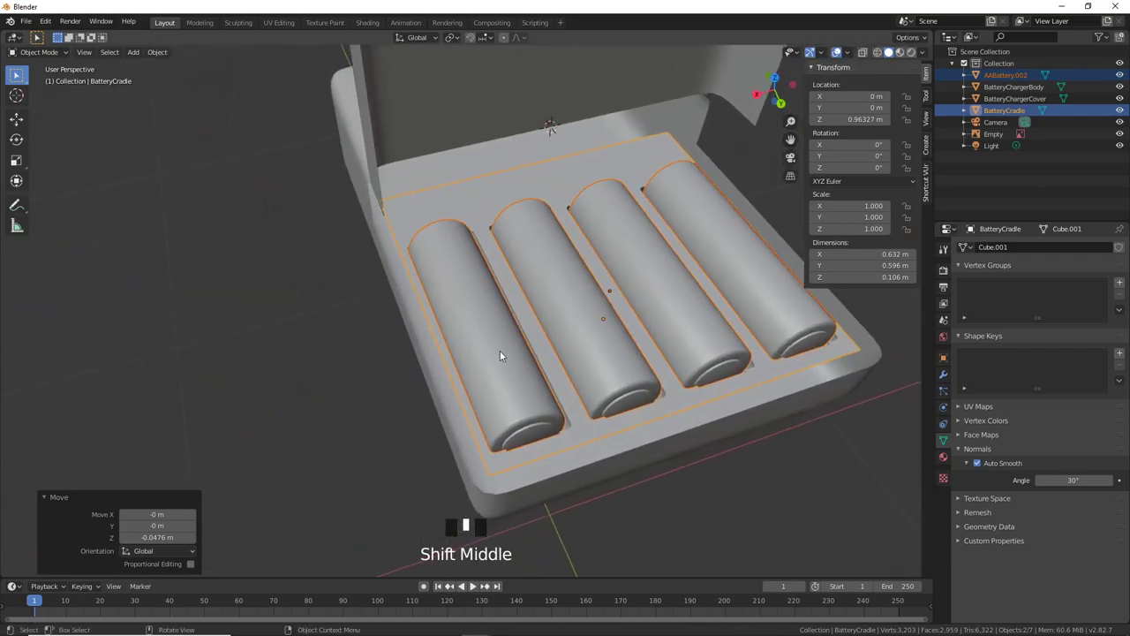
# Step: Add a Solidify modifier to the charger body and set its thickness to 0.03 m
pyautogui.scroll(4, 446, 327)
pyautogui.moveTo(446, 327); pyautogui.dragTo(371, 214, button='middle')
pyautogui.scroll(-3, 556, 308)
pyautogui.scroll(2, 527, 315)
pyautogui.keyDown('shift'); pyautogui.moveTo(475, 145); pyautogui.dragTo(365, 272, button='middle'); pyautogui.keyUp('shift')
pyautogui.click(335, 260)
pyautogui.moveTo(755, 375); pyautogui.dragTo(580, 360, button='middle')
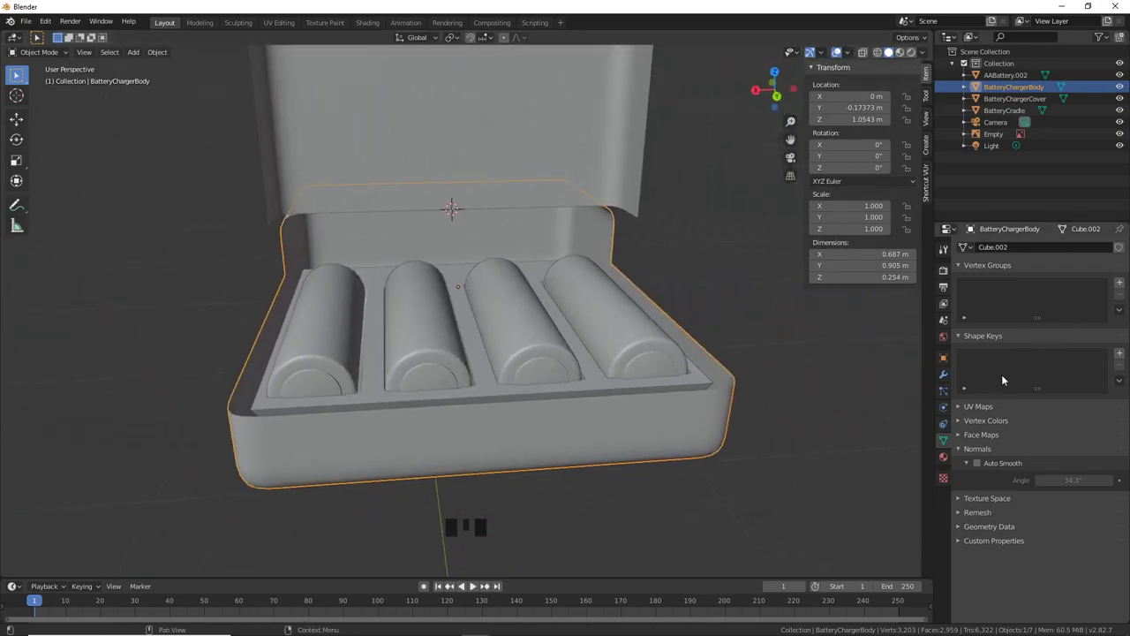
pyautogui.click(943, 378)
pyautogui.click(1002, 250)
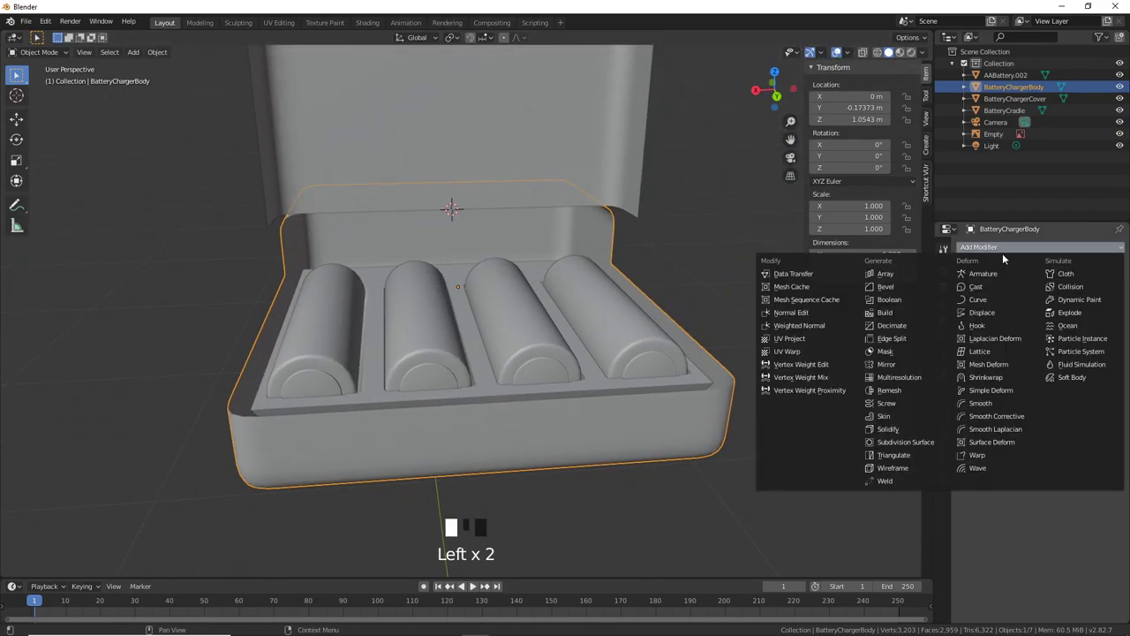
pyautogui.click(889, 429)
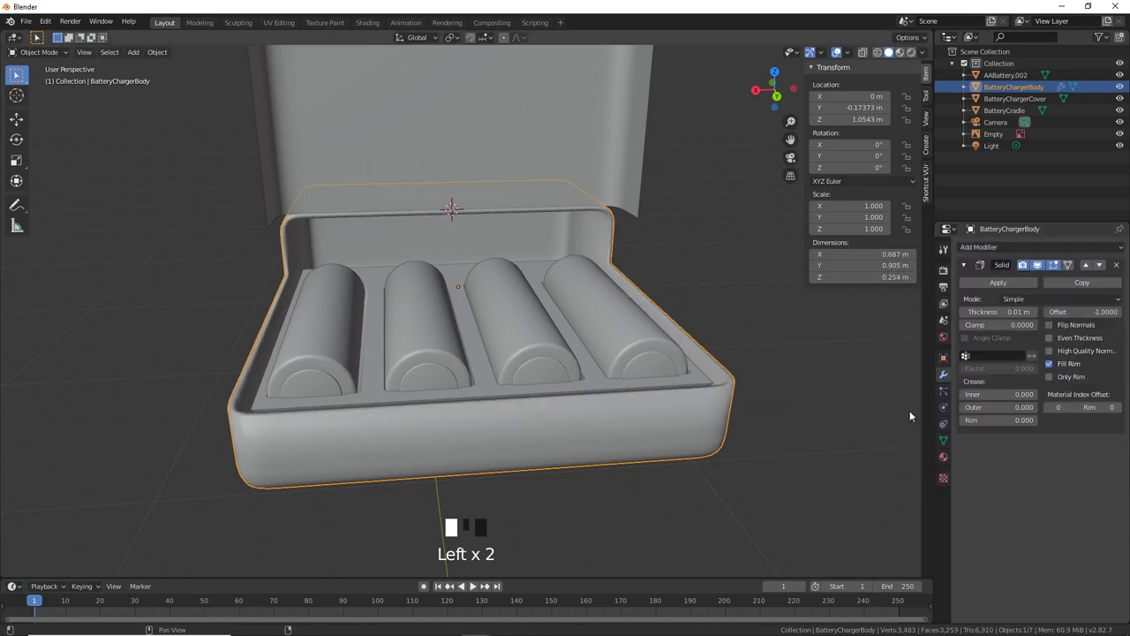
pyautogui.moveTo(909, 411); pyautogui.dragTo(795, 375, button='middle')
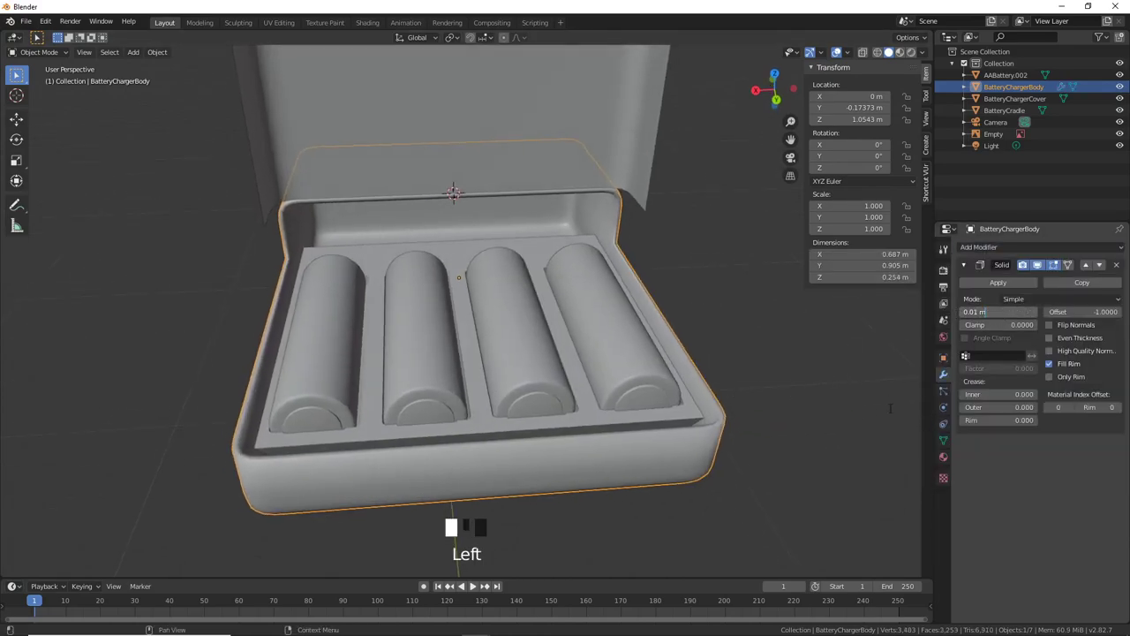
pyautogui.press('Return')
pyautogui.moveTo(997, 311); pyautogui.dragTo(909, 312)
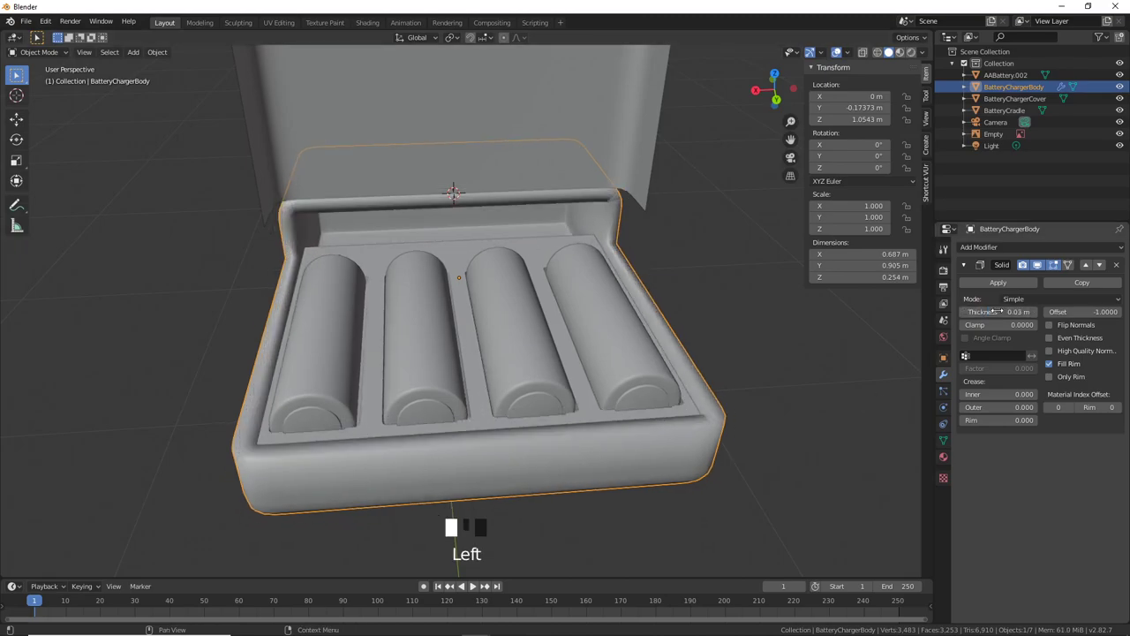
# Step: Select the battery cradle, enter Edit Mode and isolate it in local view
pyautogui.moveTo(671, 379); pyautogui.dragTo(165, 276, button='middle')
pyautogui.click(242, 311)
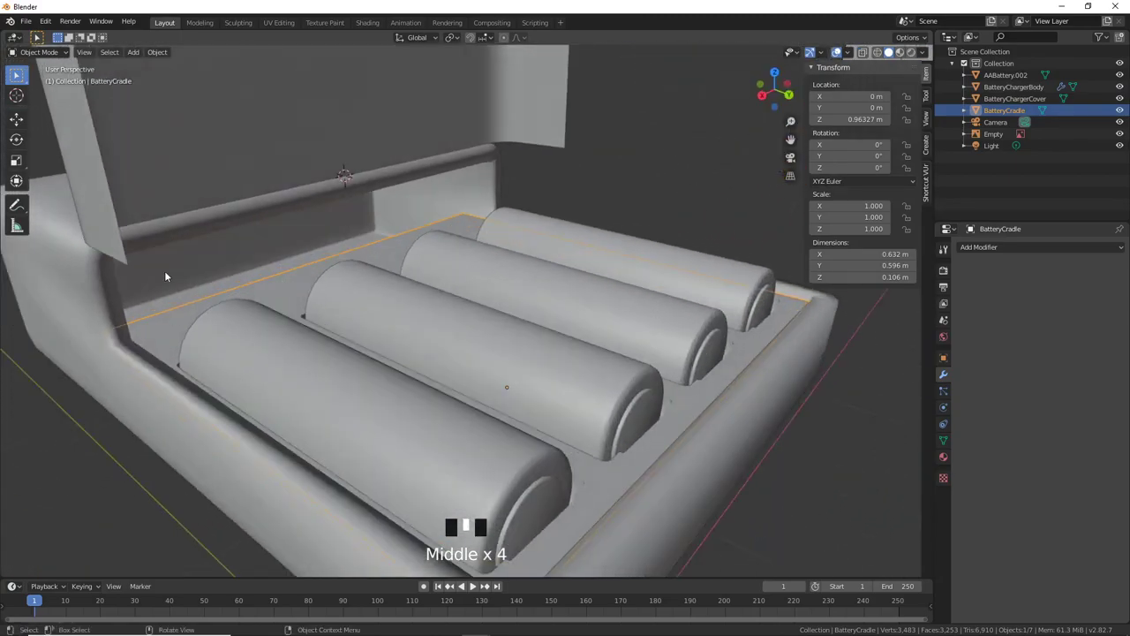
pyautogui.moveTo(403, 231); pyautogui.dragTo(267, 281, button='middle')
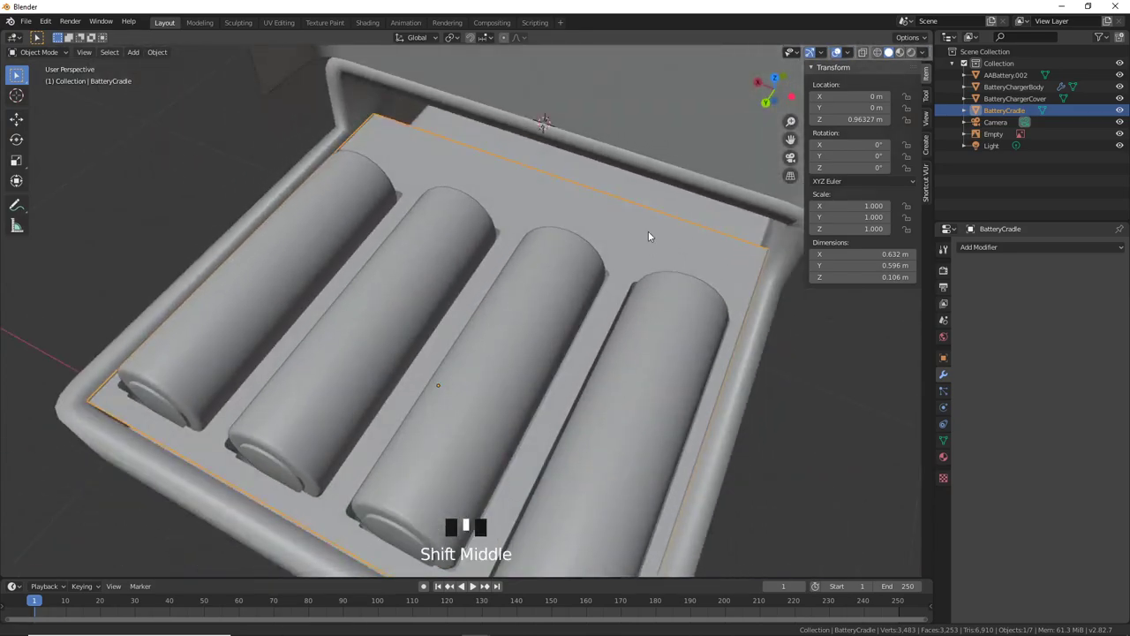
pyautogui.moveTo(648, 236); pyautogui.dragTo(558, 236, button='middle')
pyautogui.press('Tab')
pyautogui.keyDown('shift'); pyautogui.moveTo(249, 146); pyautogui.dragTo(264, 170, button='middle'); pyautogui.keyUp('shift')
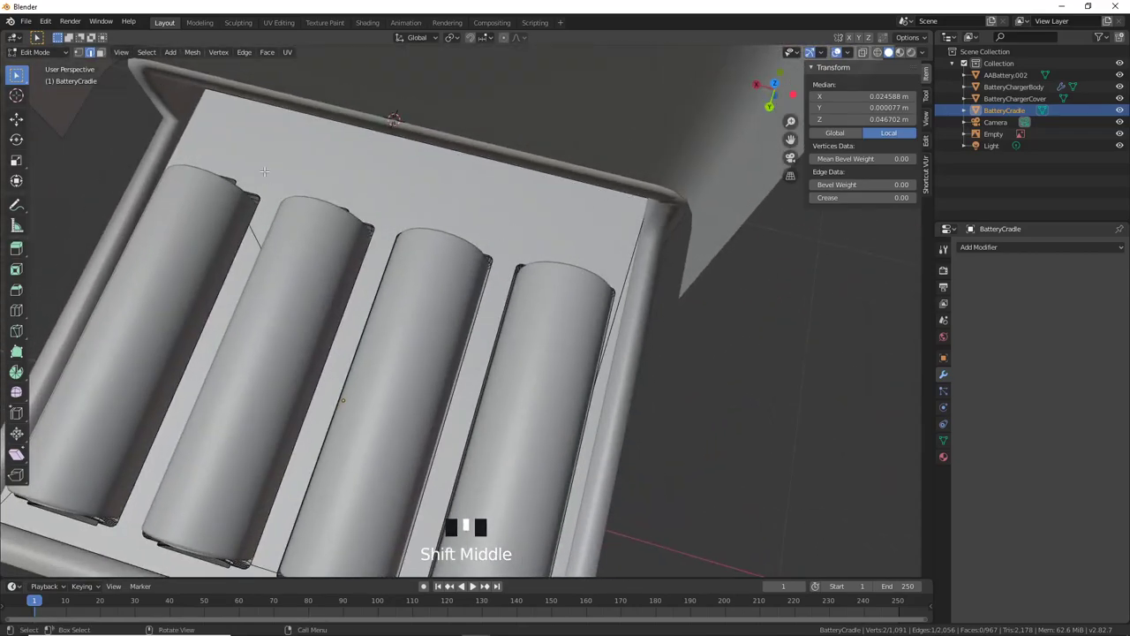
pyautogui.moveTo(335, 165); pyautogui.dragTo(500, 124, button='middle')
pyautogui.scroll(-3, 407, 209)
pyautogui.moveTo(407, 209); pyautogui.dragTo(385, 283, button='middle')
pyautogui.scroll(-2, 404, 283)
pyautogui.scroll(4, 404, 283)
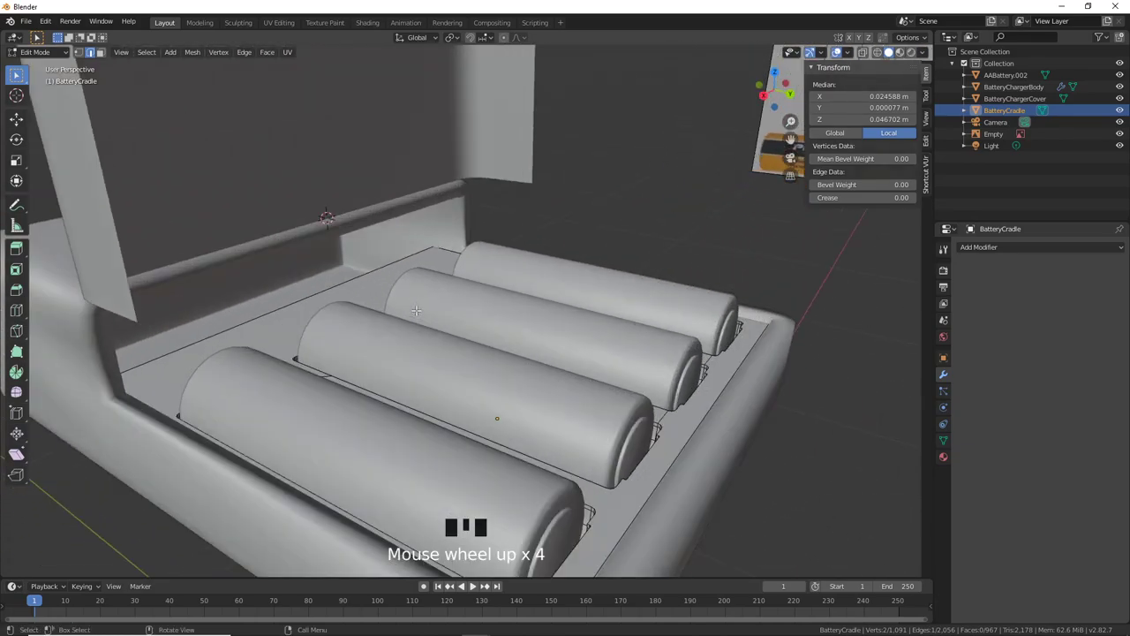
pyautogui.press('KP_Divide')
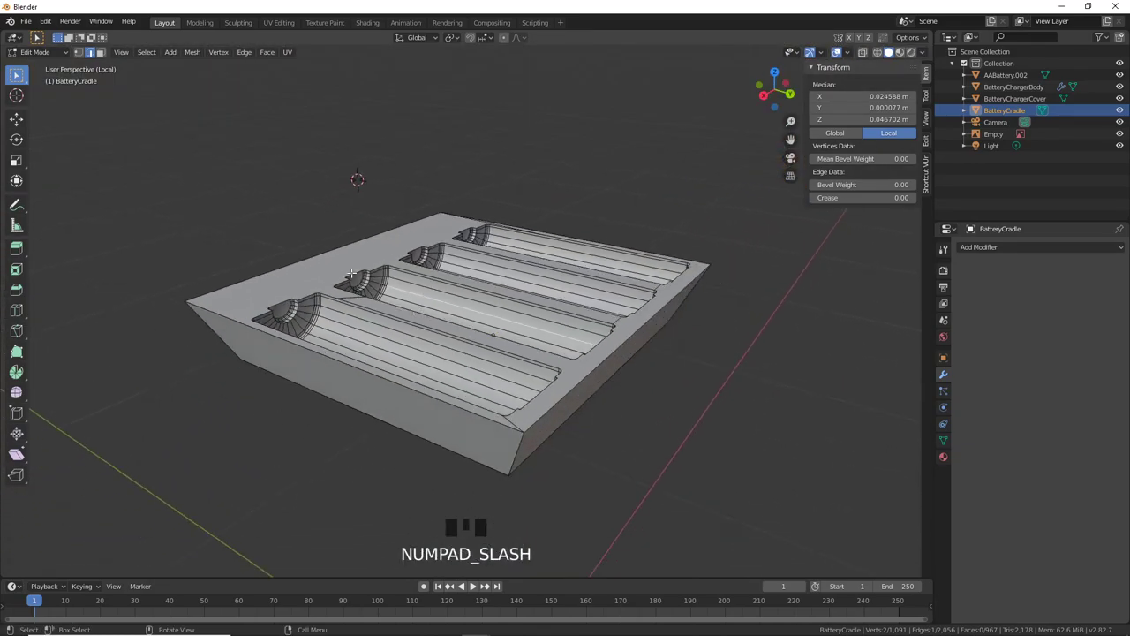
# Step: Select the cradle's slanted end face on the hinge side and flatten it by scaling to 0 along Y
pyautogui.moveTo(351, 275); pyautogui.dragTo(423, 321, button='middle')
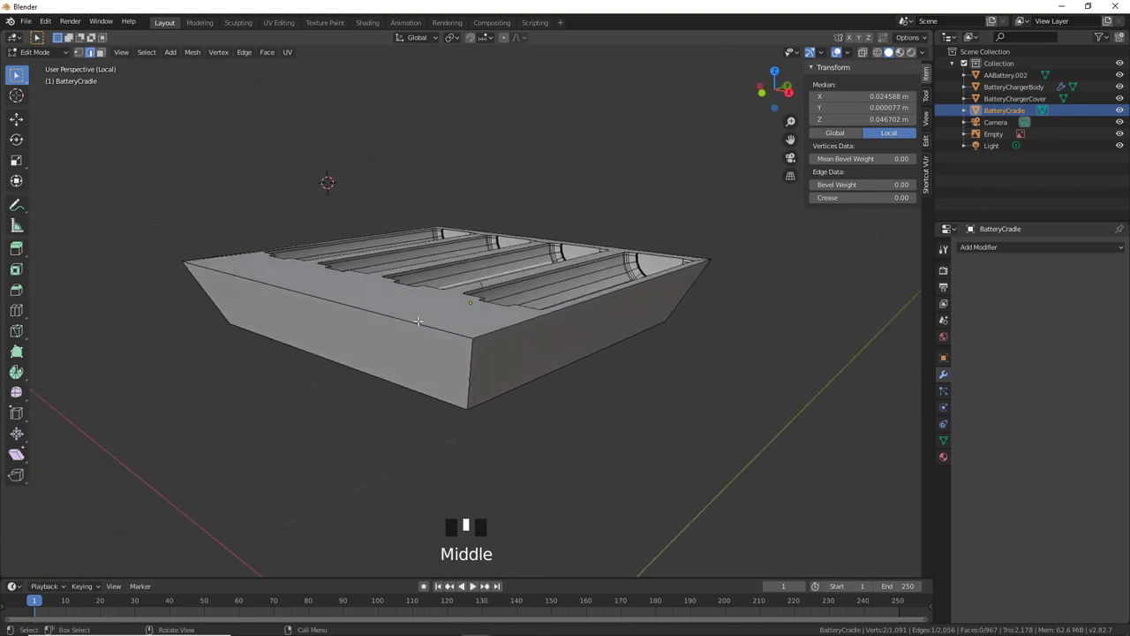
pyautogui.press('3')
pyautogui.click(351, 344)
pyautogui.moveTo(352, 343)
pyautogui.mouseDown(button='middle')
pyautogui.moveTo(387, 329)
pyautogui.moveTo(331, 311)
pyautogui.moveTo(346, 324)
pyautogui.mouseUp(button='middle')
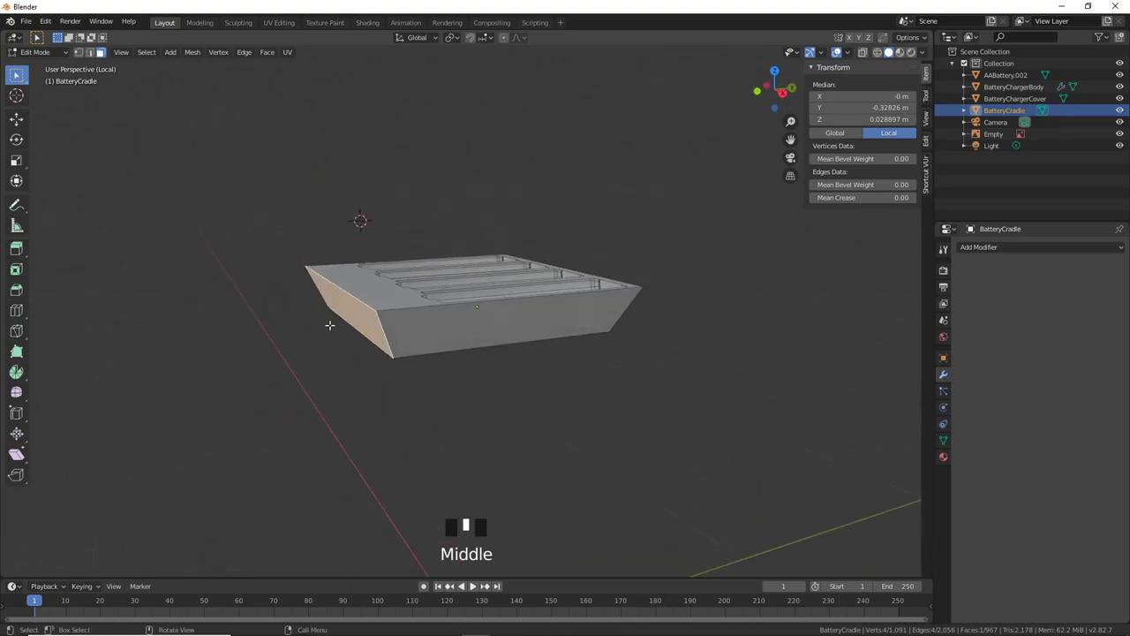
pyautogui.press('s')
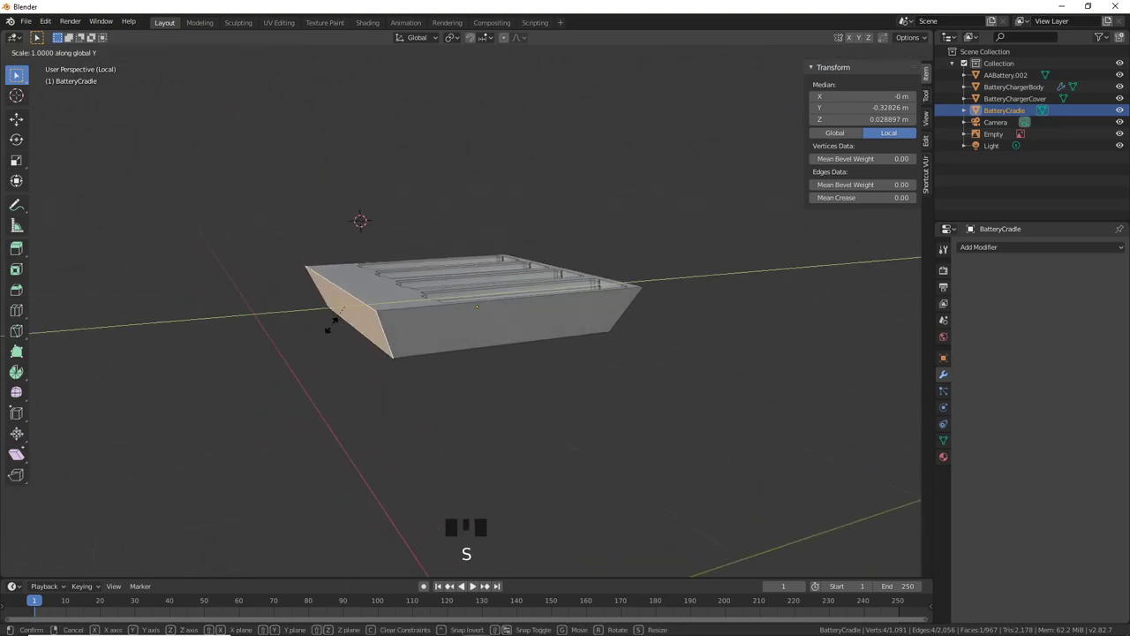
pyautogui.write('0')
pyautogui.press('Return')
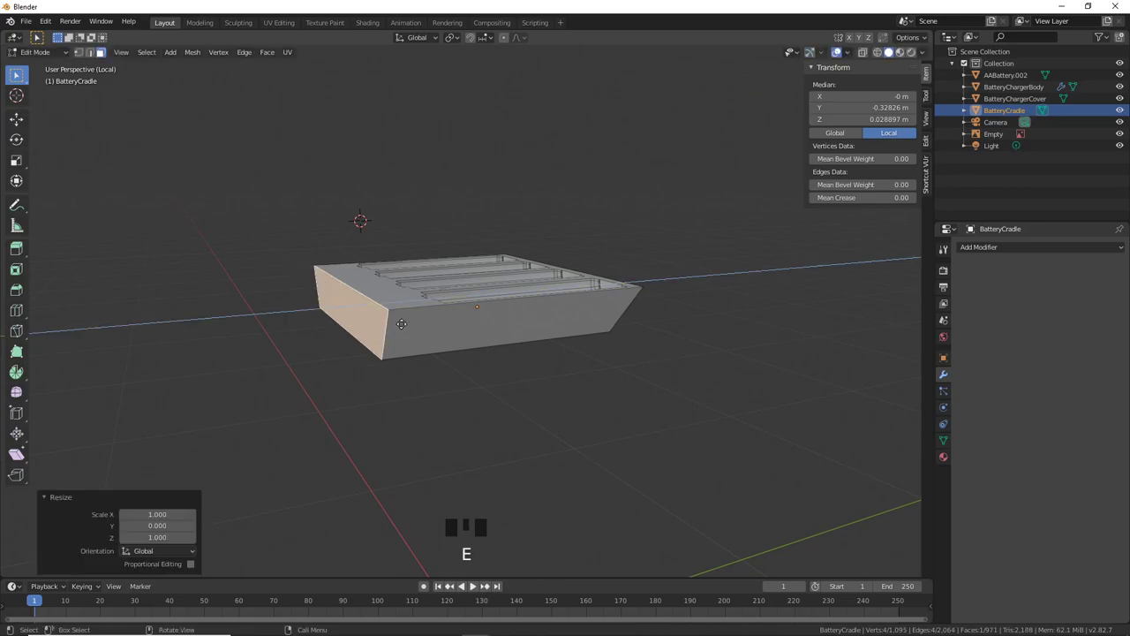
# Step: Extrude the flattened end face outward about 0.13 m and the new section's top face upward about 0.115 m, and leave the isolated view
pyautogui.click(343, 328)
pyautogui.moveTo(343, 329); pyautogui.dragTo(387, 353, button='middle')
pyautogui.click(316, 297)
pyautogui.moveTo(316, 298); pyautogui.dragTo(368, 297, button='middle')
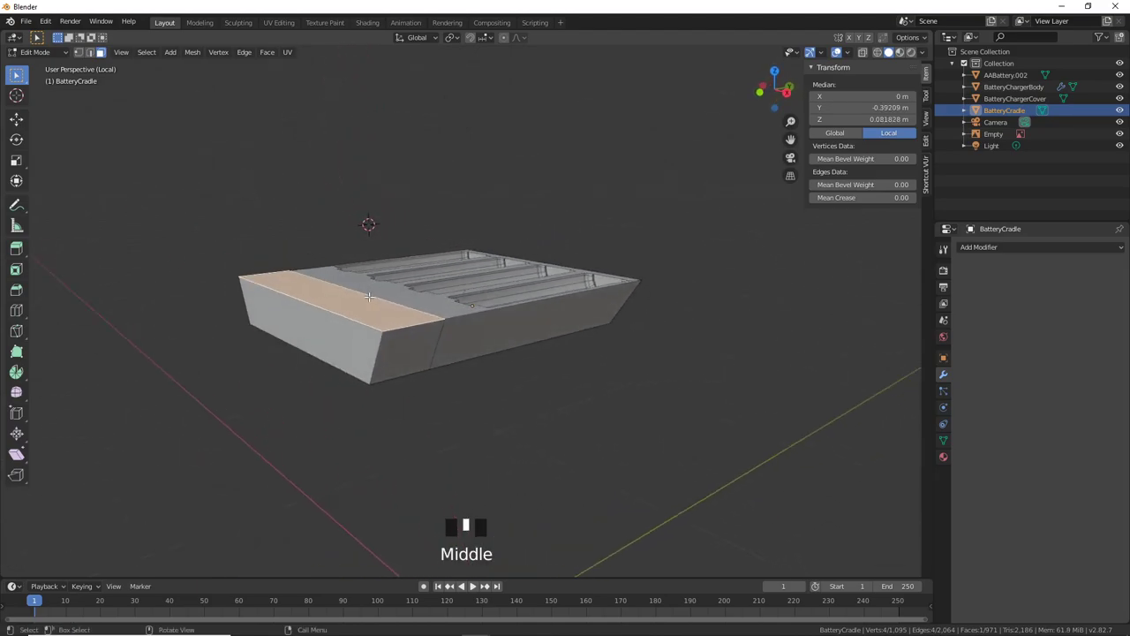
pyautogui.press('e')
pyautogui.click(368, 241)
pyautogui.moveTo(368, 241); pyautogui.dragTo(436, 330, button='middle')
pyautogui.press('KP_Divide')
pyautogui.scroll(2, 459, 318)
pyautogui.scroll(-3, 459, 318)
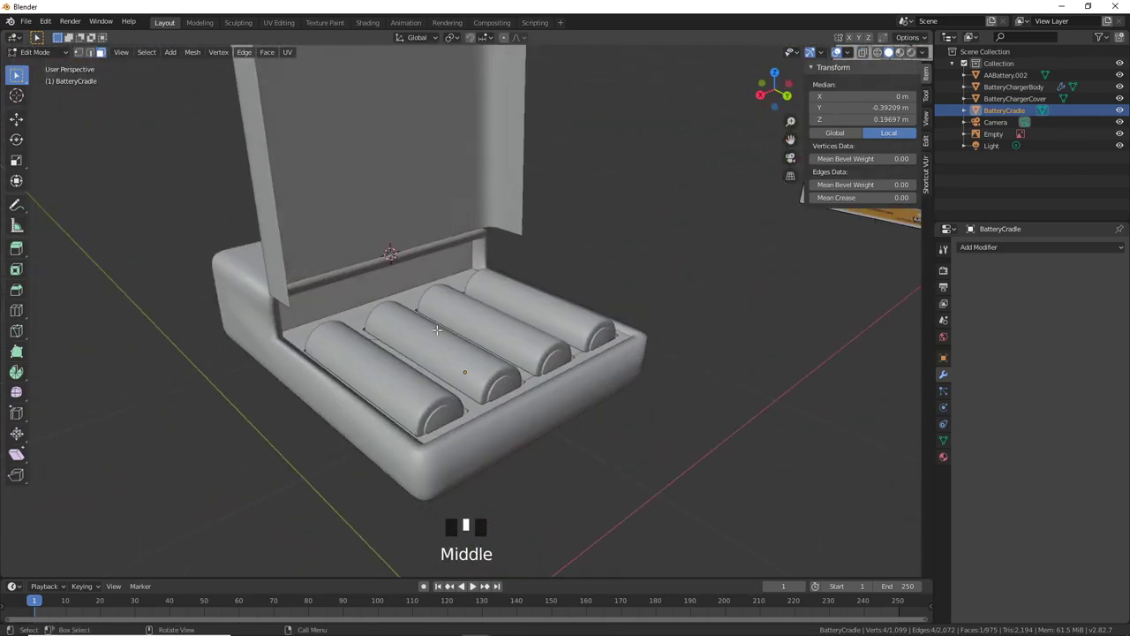
# Step: Leave Edit Mode on the cradle, select the charger body and enable Auto Smooth for its normals
pyautogui.press('Tab')
pyautogui.click(541, 422)
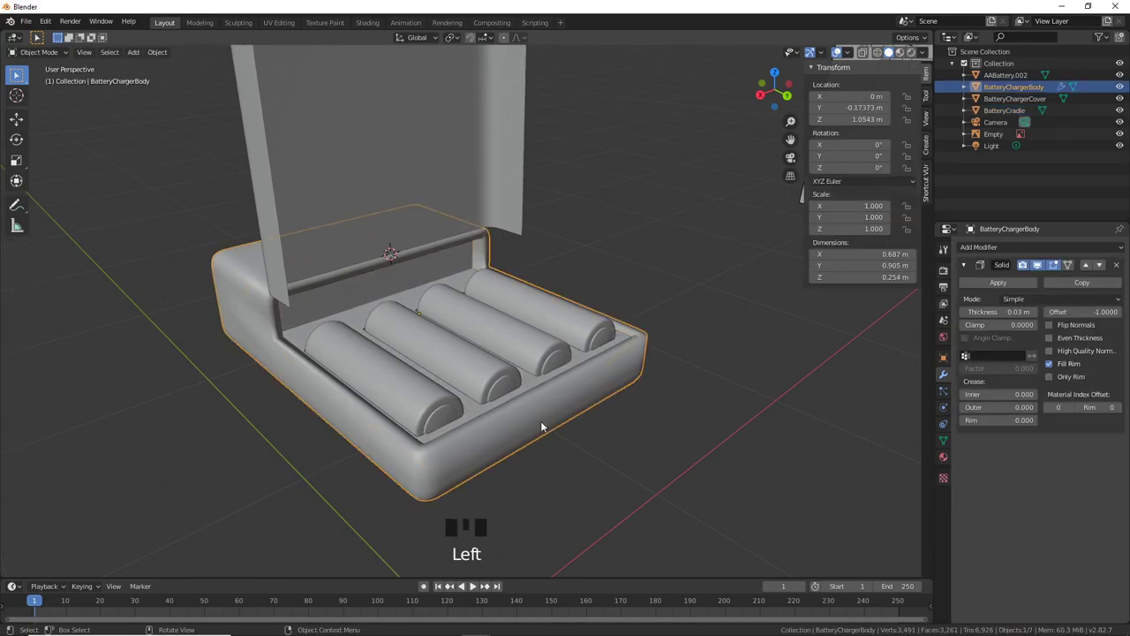
pyautogui.moveTo(540, 422); pyautogui.dragTo(493, 415, button='middle')
pyautogui.scroll(1, 616, 425)
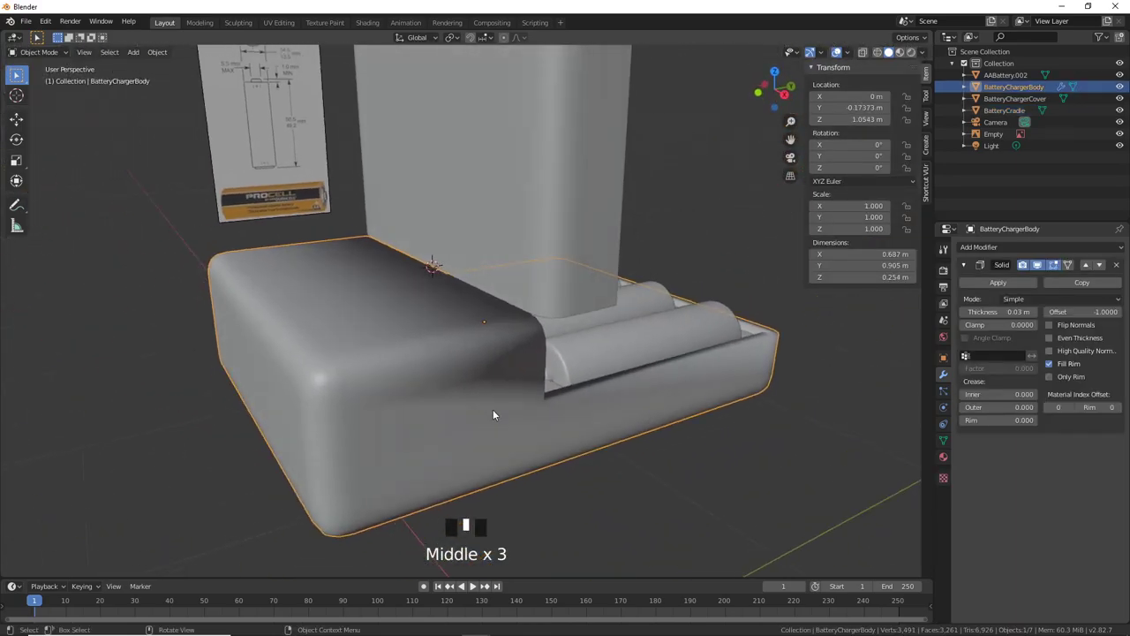
pyautogui.click(942, 441)
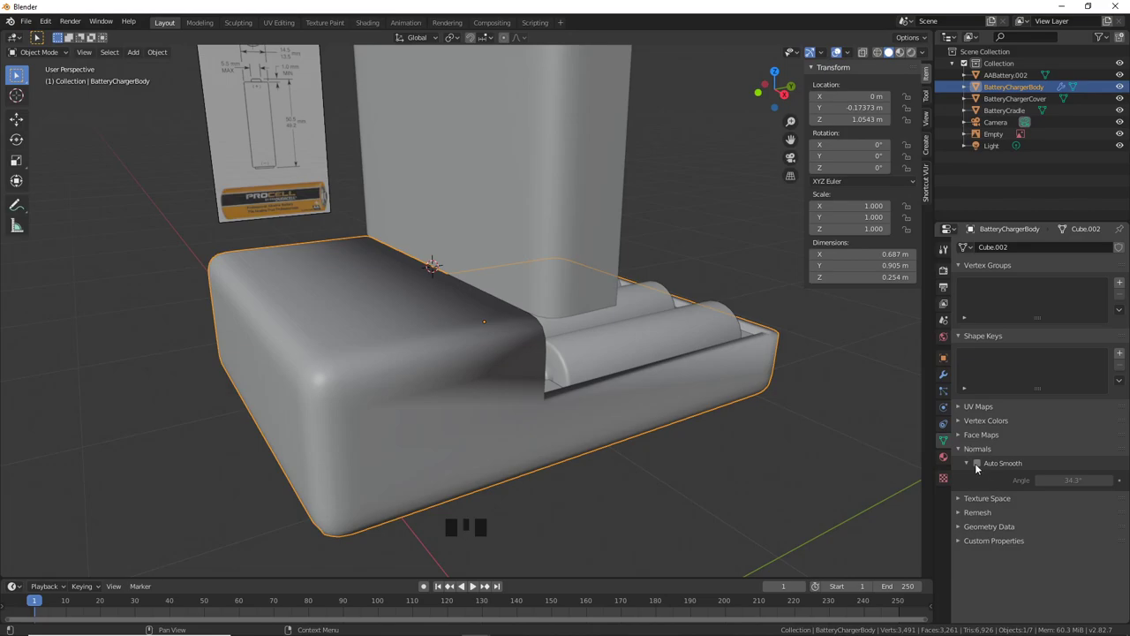
pyautogui.click(978, 462)
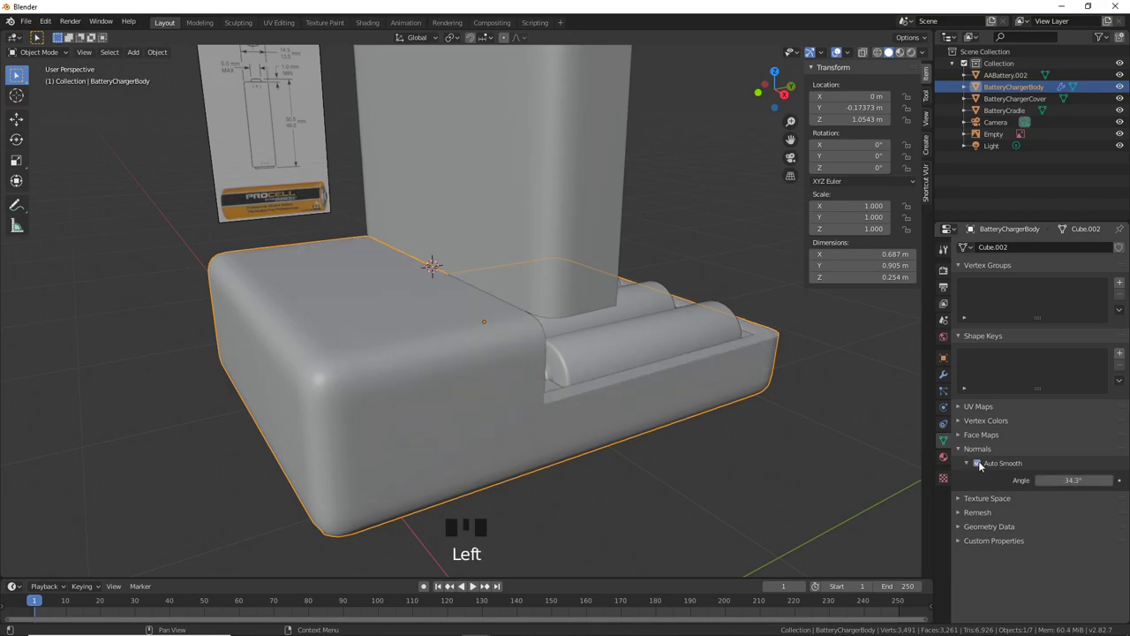
# Step: Select the charger cover and reset its X rotation to 0° so it closes over the body
pyautogui.moveTo(795, 415)
pyautogui.mouseDown(button='middle')
pyautogui.moveTo(698, 403)
pyautogui.moveTo(602, 414)
pyautogui.moveTo(310, 371)
pyautogui.moveTo(195, 368)
pyautogui.moveTo(301, 327)
pyautogui.moveTo(384, 361)
pyautogui.mouseUp(button='middle')
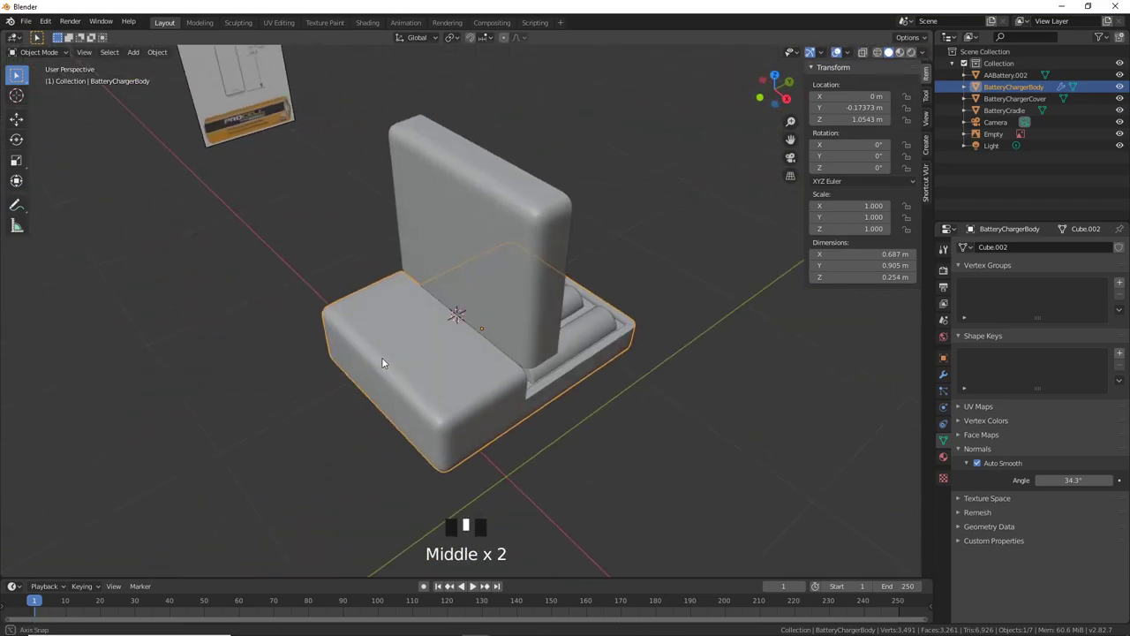
pyautogui.scroll(3, 497, 298)
pyautogui.moveTo(577, 106); pyautogui.dragTo(429, 368, button='middle')
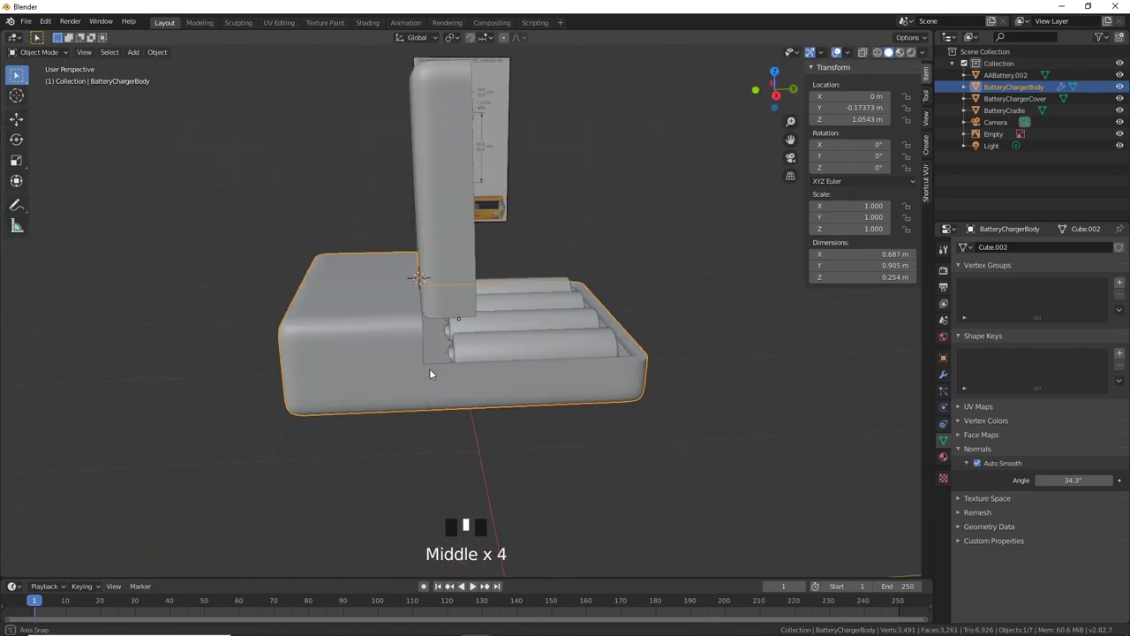
pyautogui.click(440, 179)
pyautogui.scroll(-2, 480, 221)
pyautogui.moveTo(480, 222); pyautogui.dragTo(527, 284, button='middle')
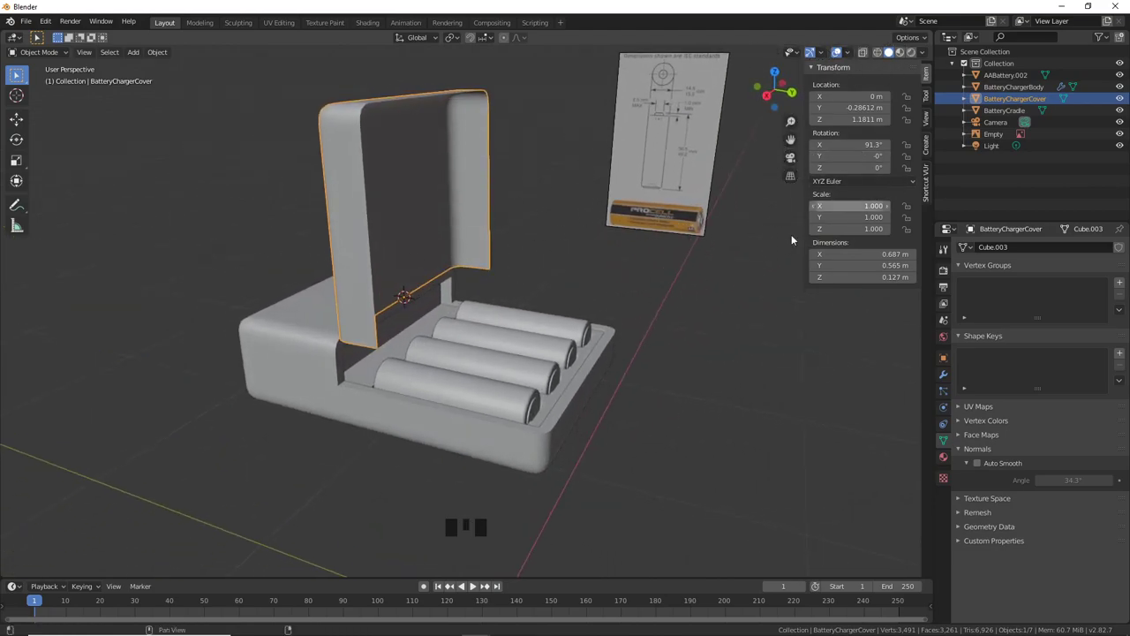
pyautogui.press('n')
pyautogui.press('n')
pyautogui.press('n')
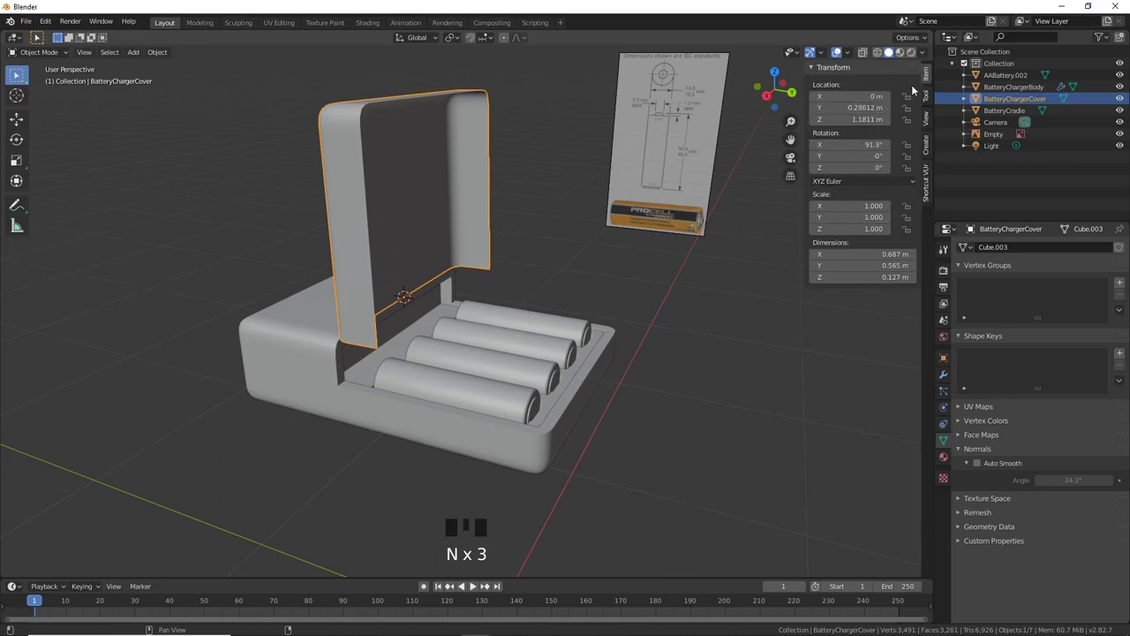
pyautogui.click(926, 86)
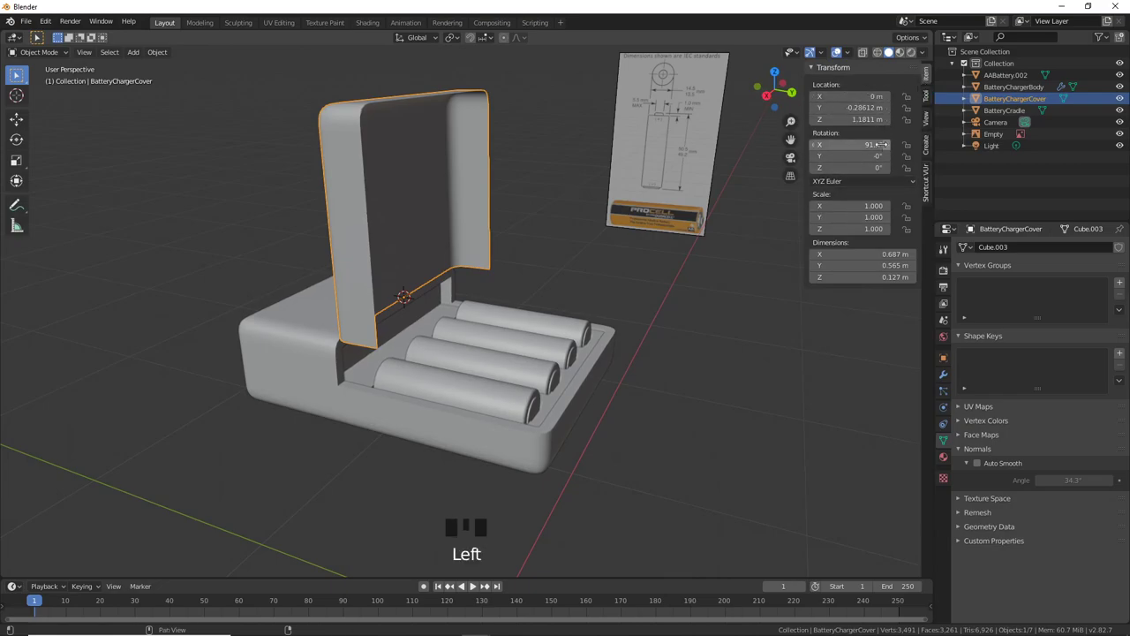
pyautogui.moveTo(872, 144); pyautogui.dragTo(873, 148)
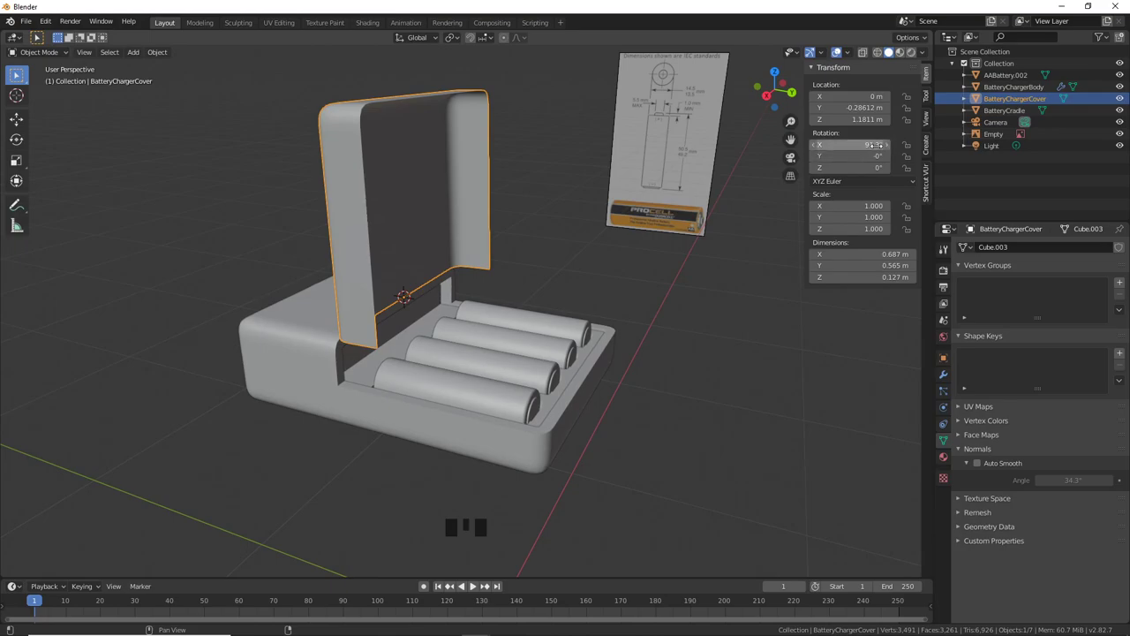
pyautogui.press('BackSpace')
pyautogui.moveTo(635, 325); pyautogui.dragTo(569, 358, button='middle')
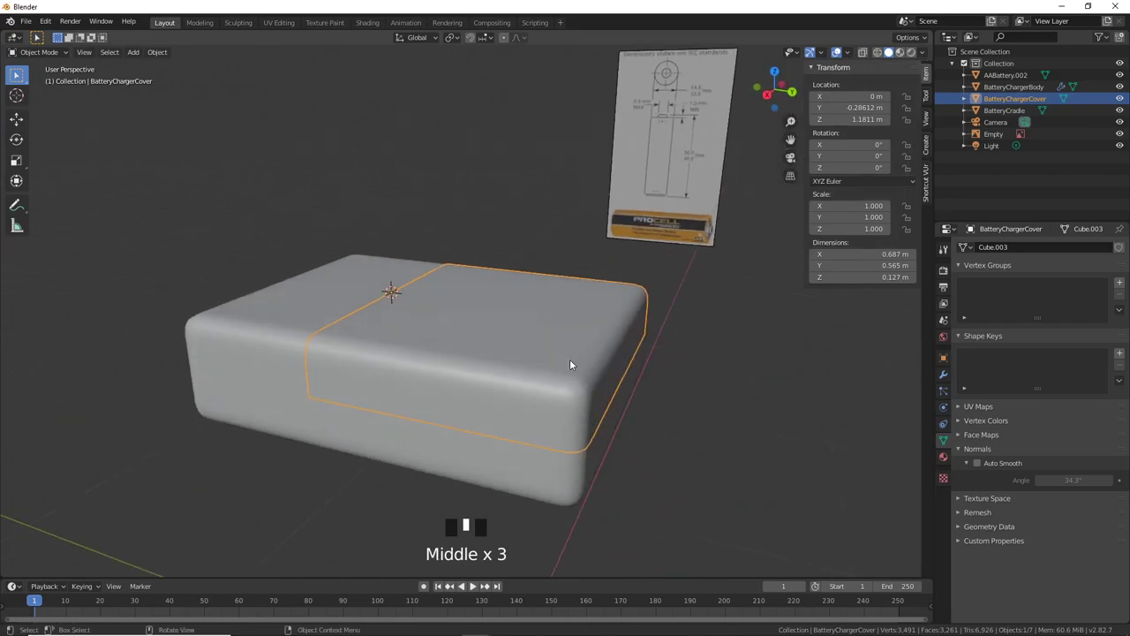
# Step: Add a Solidify modifier to the charger cover and enable Auto Smooth for its normals
pyautogui.click(943, 374)
pyautogui.click(1003, 248)
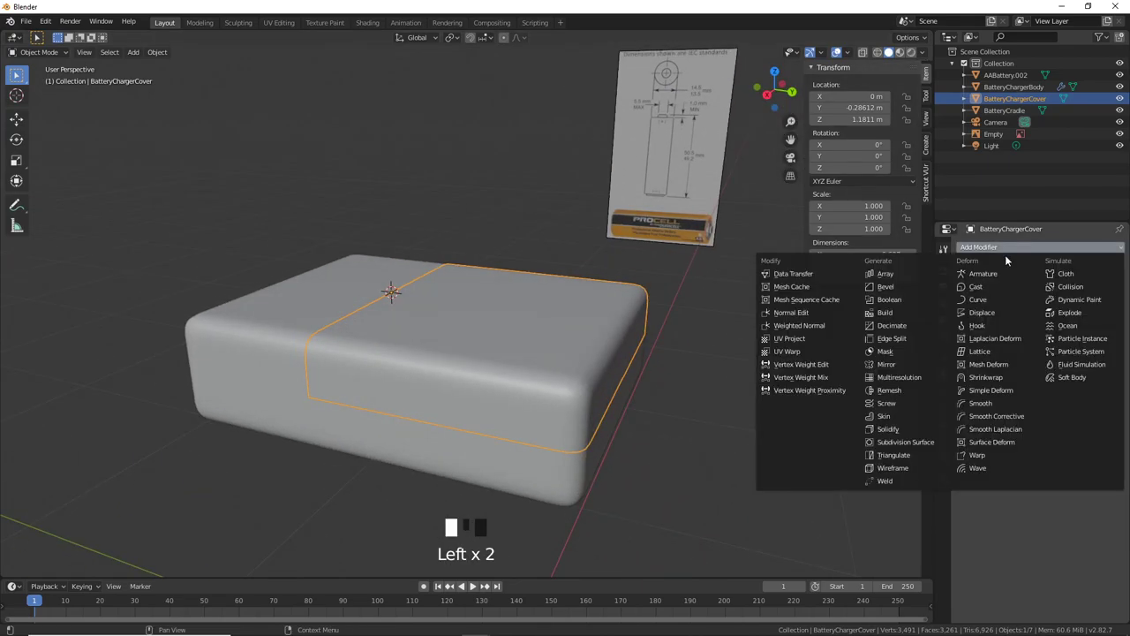
pyautogui.click(888, 429)
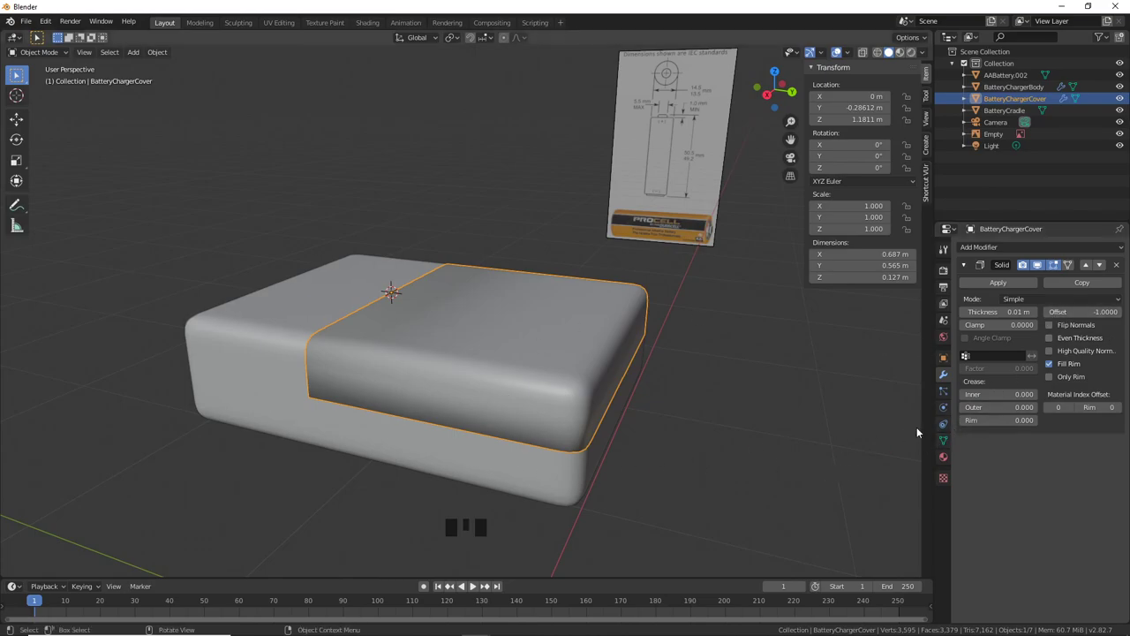
pyautogui.click(943, 442)
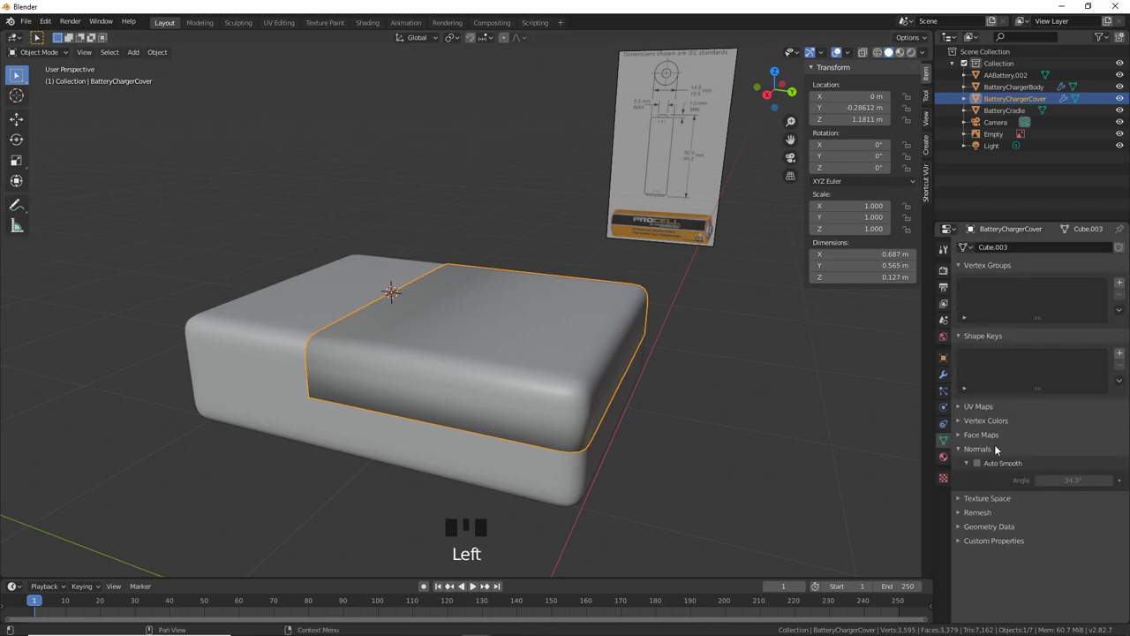
pyautogui.click(977, 463)
# Step: Rotate the charger cover open by about 37.5° around the global X axis
pyautogui.moveTo(558, 414)
pyautogui.mouseDown(button='middle')
pyautogui.moveTo(594, 414)
pyautogui.moveTo(639, 335)
pyautogui.mouseUp(button='middle')
pyautogui.click(641, 333)
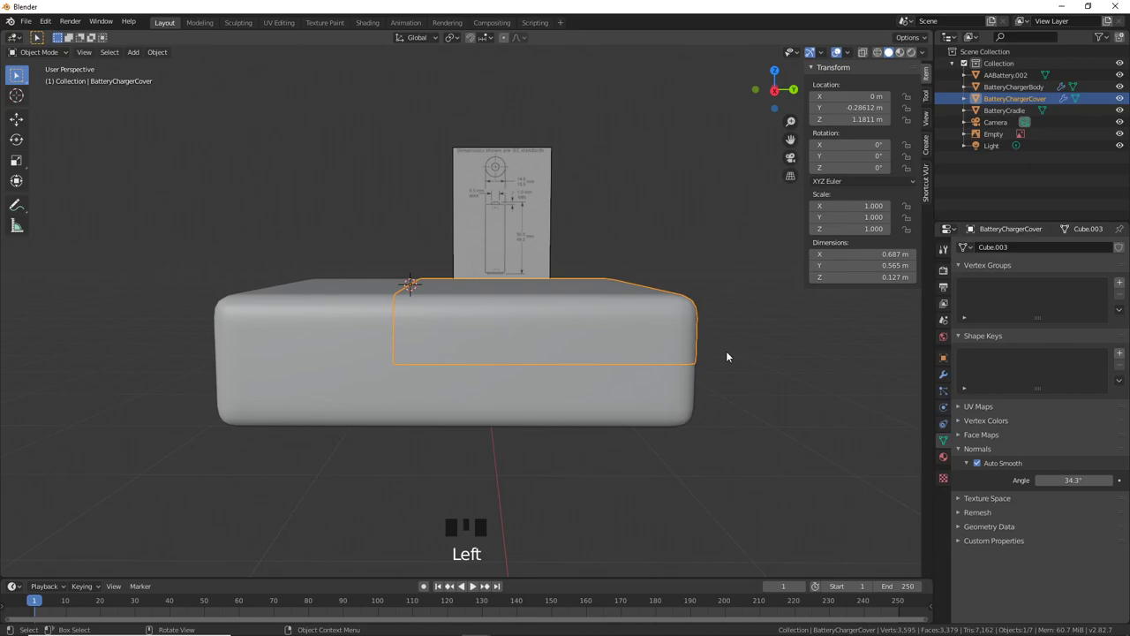
pyautogui.press('r')
pyautogui.press('x')
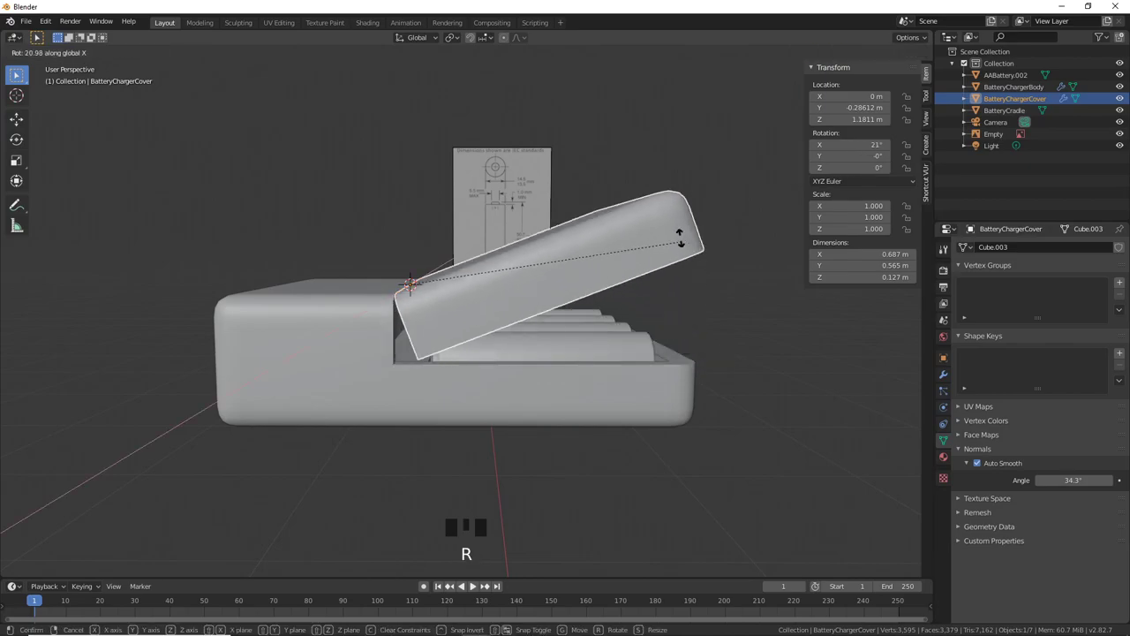
pyautogui.click(691, 166)
pyautogui.moveTo(690, 166); pyautogui.dragTo(555, 259, button='middle')
pyautogui.scroll(2, 594, 192)
pyautogui.scroll(-2, 543, 278)
pyautogui.moveTo(530, 298); pyautogui.dragTo(526, 410, button='middle')
pyautogui.scroll(2, 493, 332)
# Step: Give the charger body a new material and apply the dielectric Plastic preset from PBR Materials
pyautogui.click(524, 429)
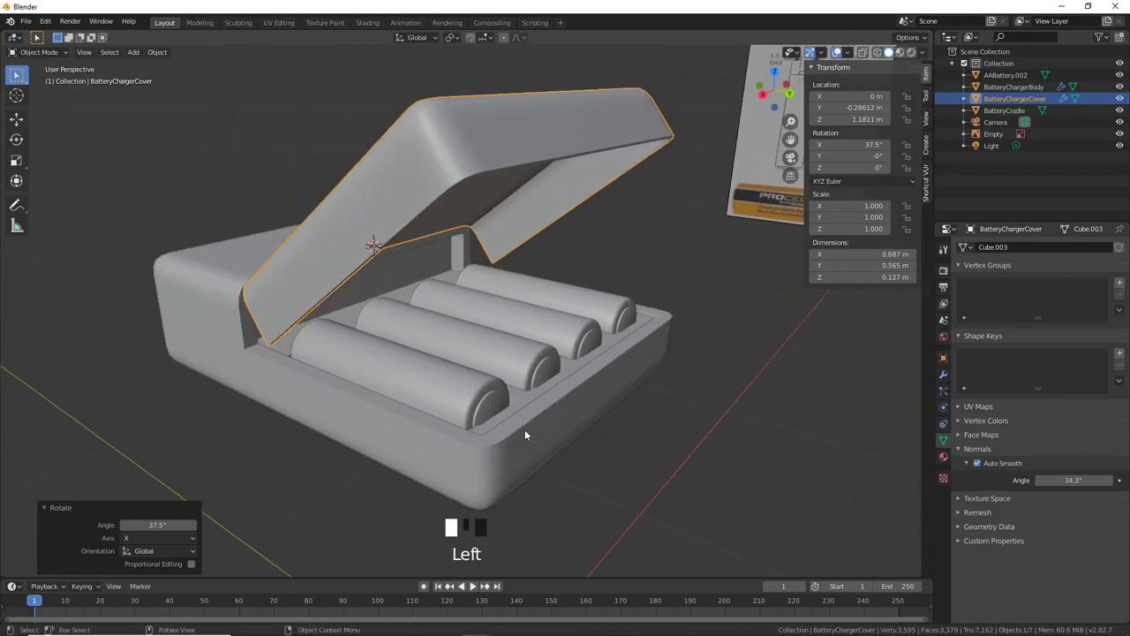
pyautogui.scroll(-3, 528, 423)
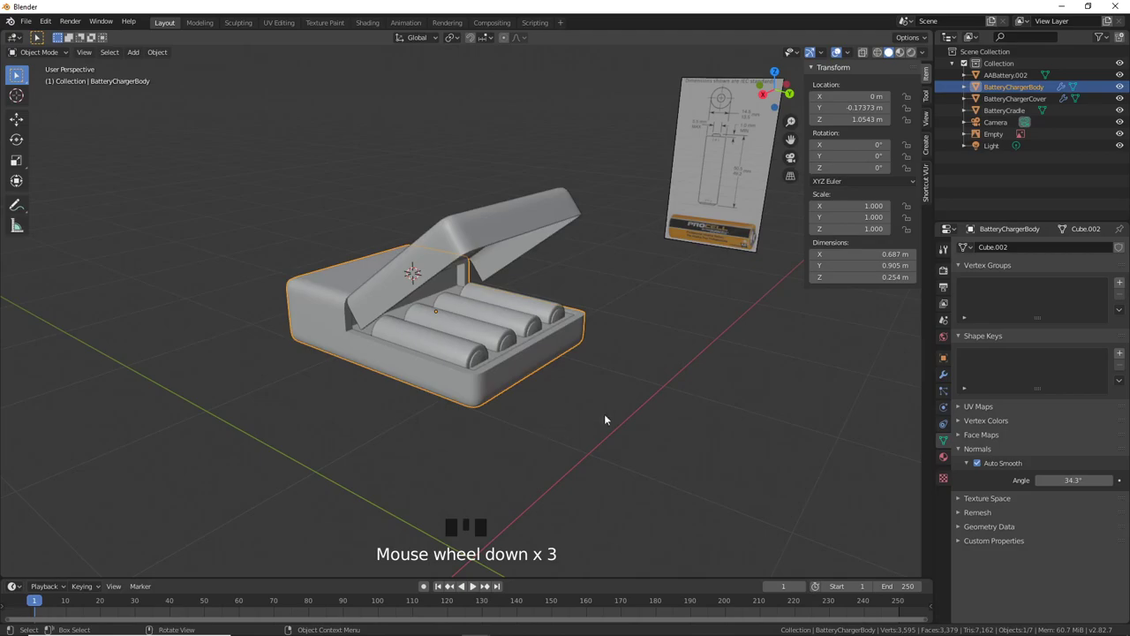
pyautogui.click(944, 457)
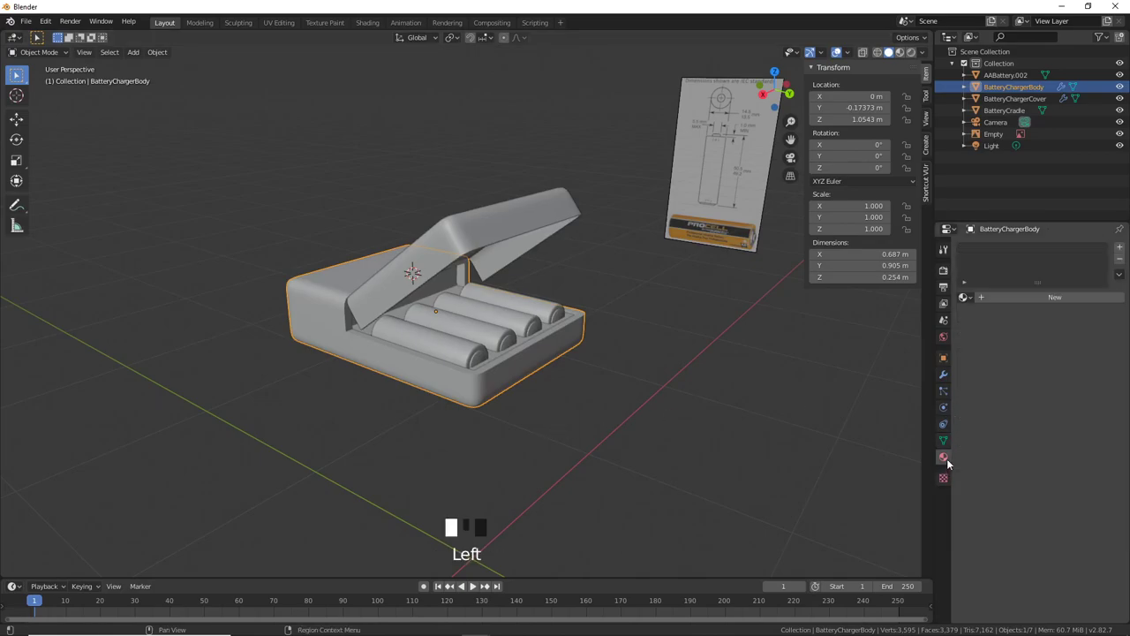
pyautogui.click(1010, 301)
pyautogui.click(1010, 299)
pyautogui.scroll(-20, 1047, 476)
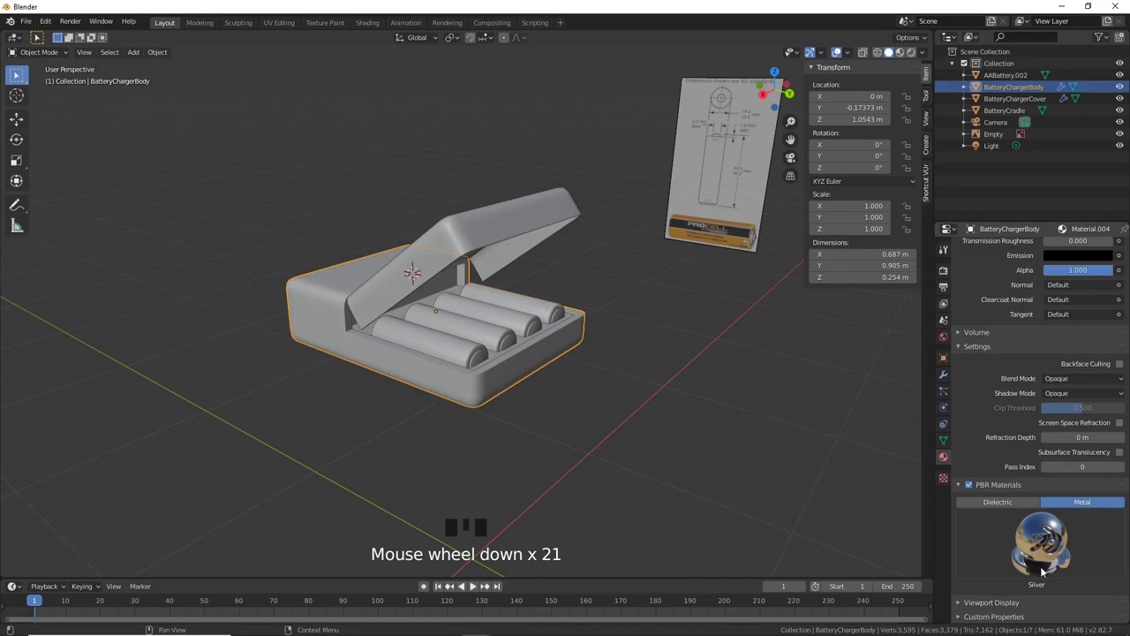
pyautogui.click(1040, 566)
pyautogui.click(1019, 538)
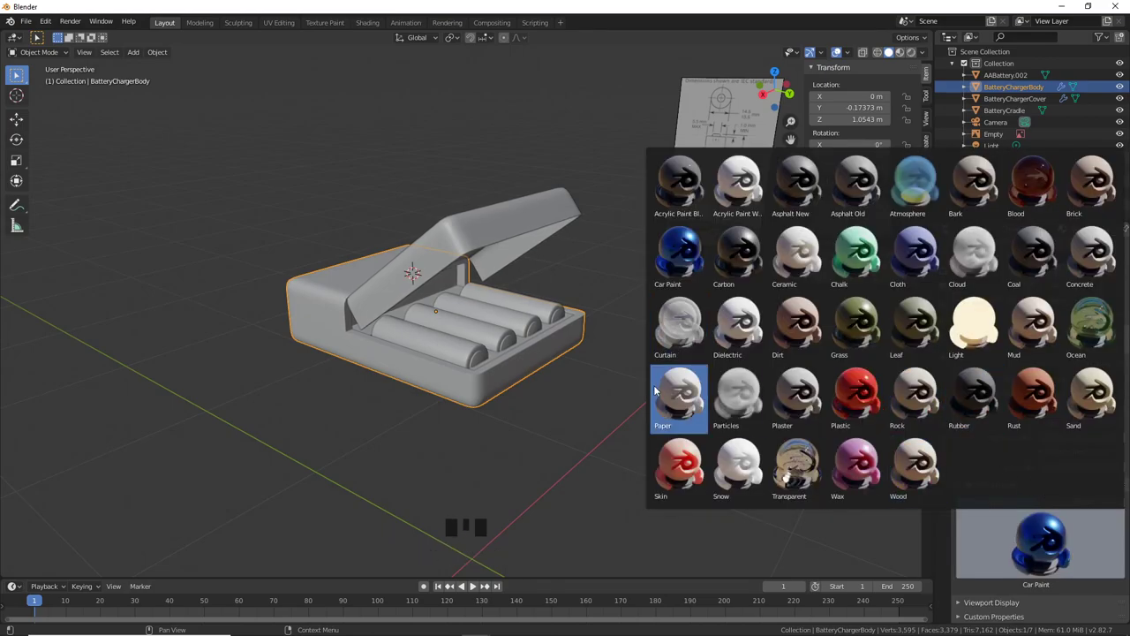
pyautogui.click(870, 402)
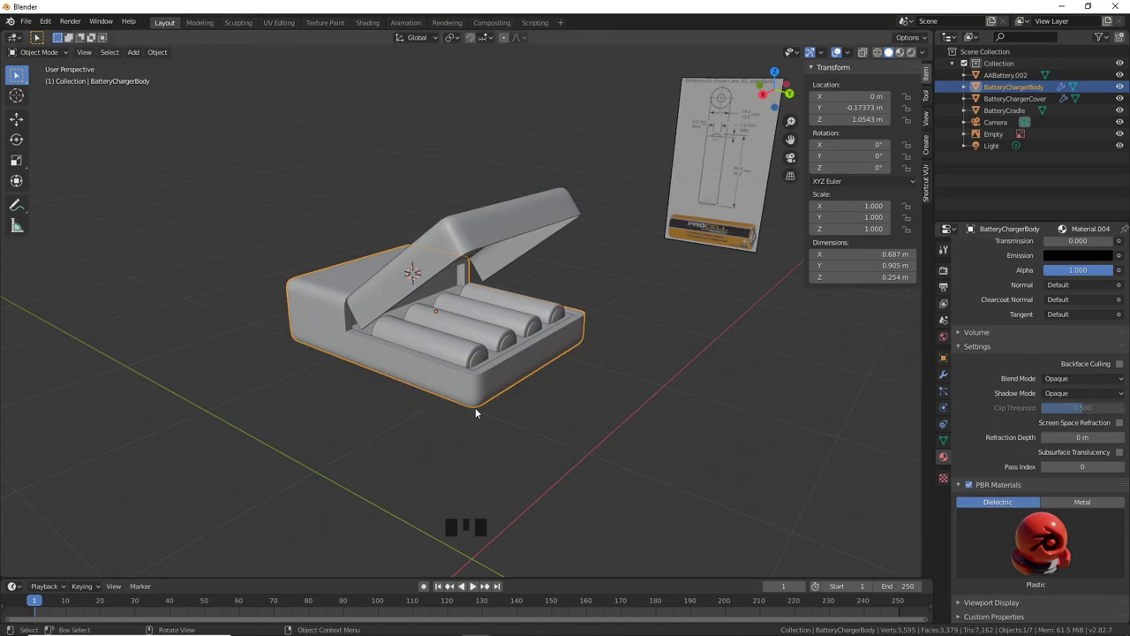
# Step: Switch the viewport shading to Material Preview and view the charger from above the cover
pyautogui.press('z')
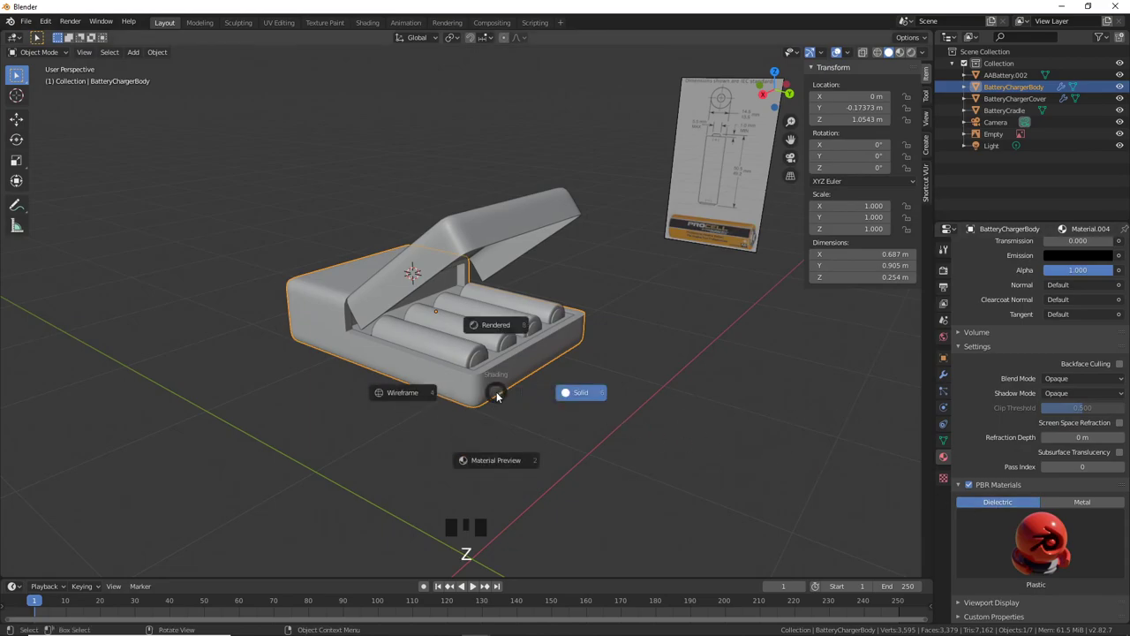
pyautogui.click(497, 460)
pyautogui.moveTo(497, 459); pyautogui.dragTo(528, 274, button='middle')
# Step: Select the charger cover and create a new material for it named PlasticCover
pyautogui.click(580, 303)
pyautogui.moveTo(580, 302)
pyautogui.mouseDown(button='middle')
pyautogui.moveTo(585, 326)
pyautogui.moveTo(578, 320)
pyautogui.mouseUp(button='middle')
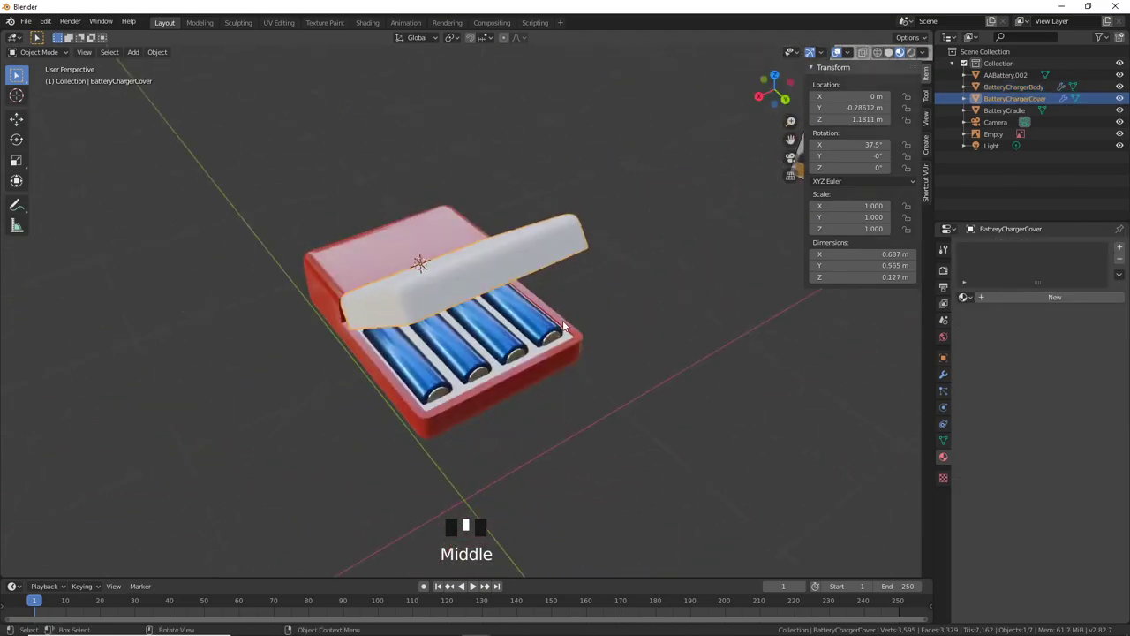
pyautogui.scroll(2, 578, 319)
pyautogui.click(569, 261)
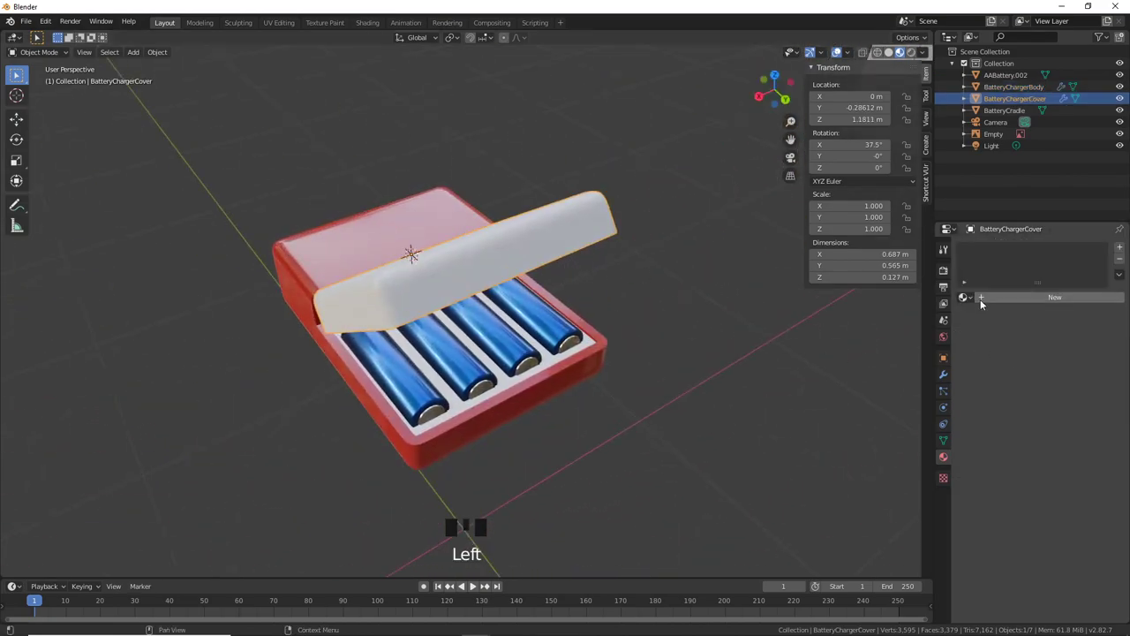
pyautogui.click(1012, 298)
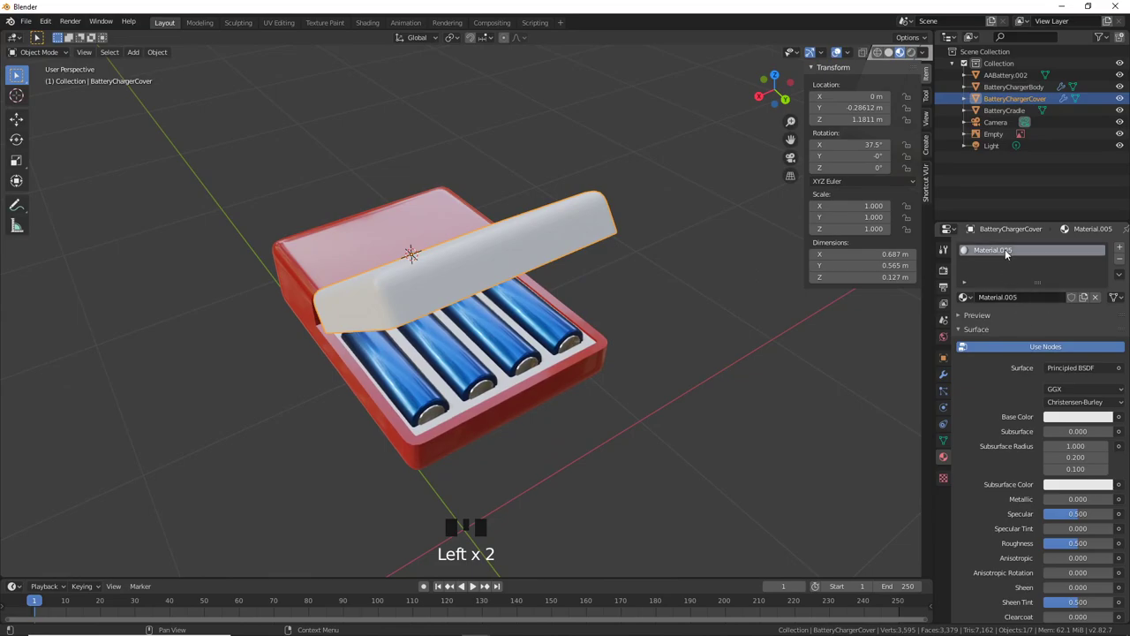
pyautogui.click(1030, 296)
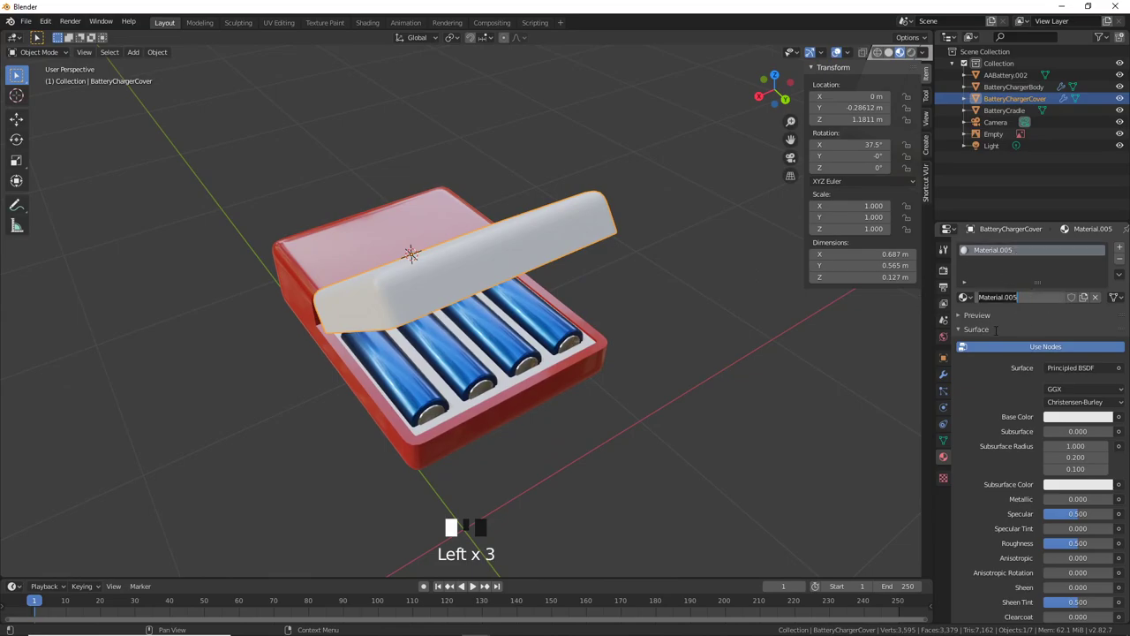
pyautogui.write('PlasticC')
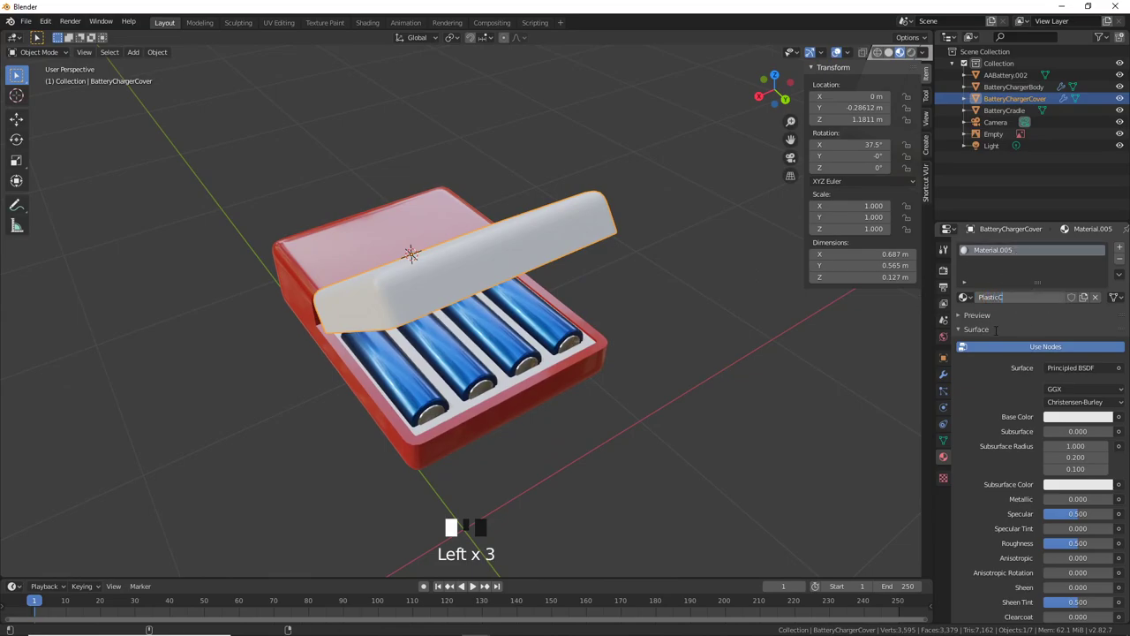
pyautogui.write('over')
pyautogui.press('Return')
# Step: Apply the dielectric Transparent preset from PBR Materials to the PlasticCover material
pyautogui.scroll(-8, 1037, 438)
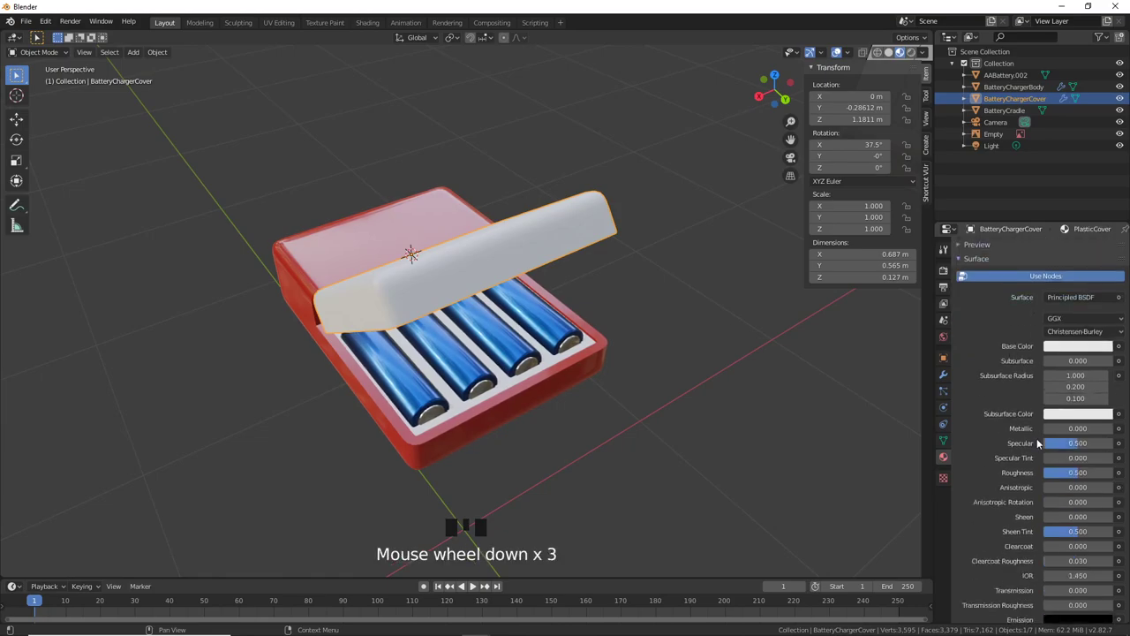
pyautogui.scroll(8, 1049, 462)
pyautogui.scroll(-10, 1048, 494)
pyautogui.scroll(-15, 1051, 499)
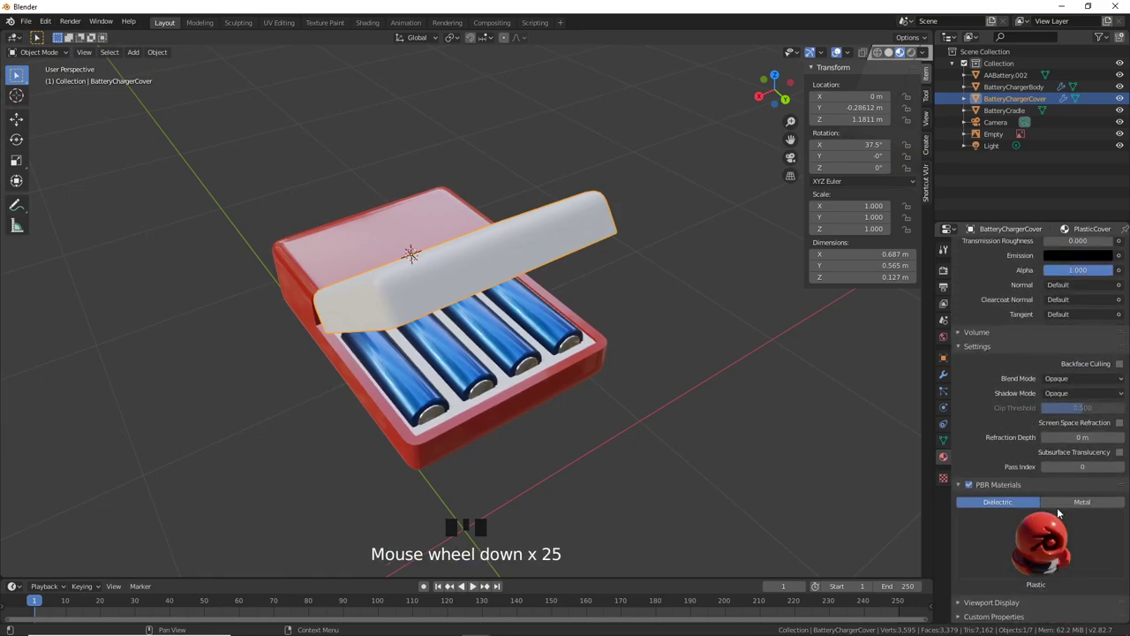
pyautogui.click(1020, 546)
pyautogui.click(797, 468)
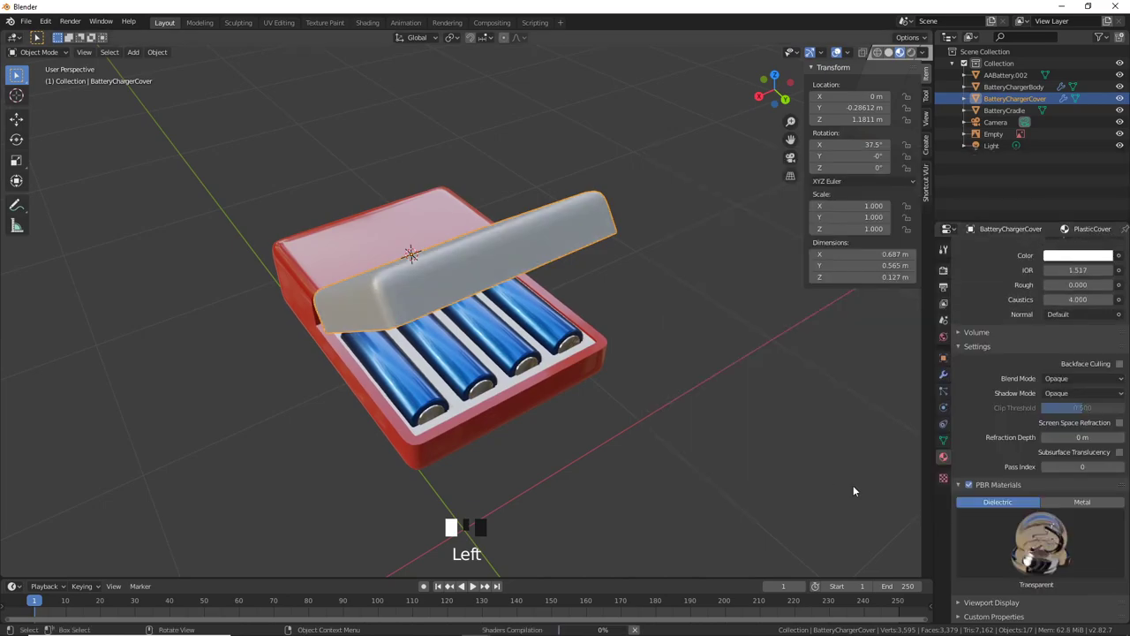
pyautogui.moveTo(654, 451); pyautogui.dragTo(539, 391, button='middle')
pyautogui.scroll(-2, 538, 391)
pyautogui.scroll(1, 532, 404)
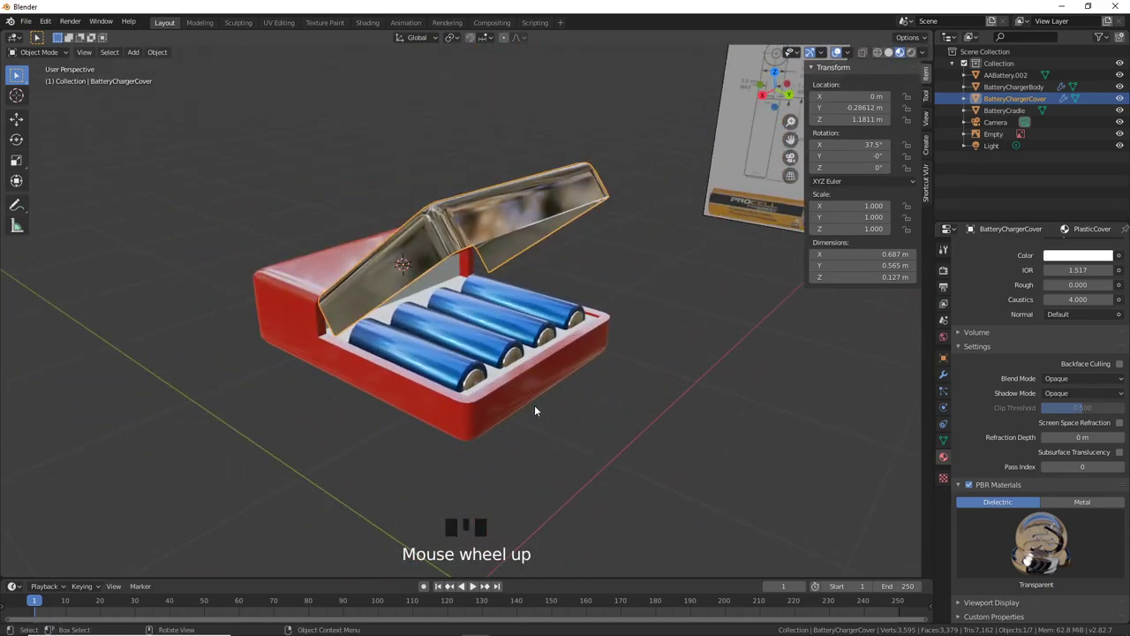
# Step: Enable Screen Space Reflections in the Eevee render settings and return to the cover's material settings
pyautogui.click(943, 287)
pyautogui.click(943, 270)
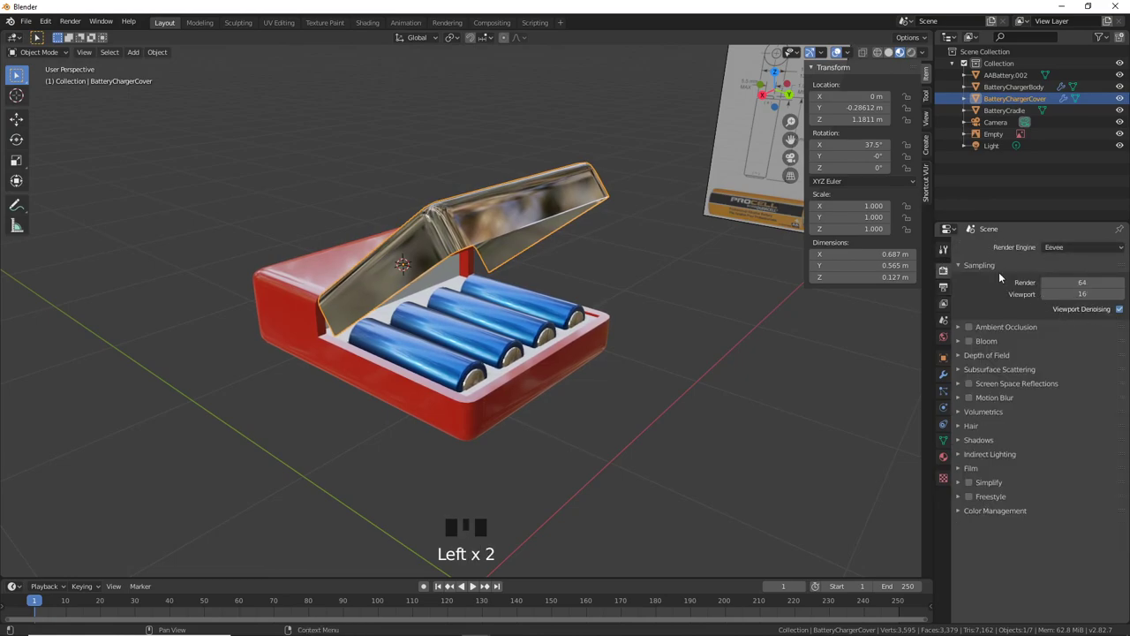
pyautogui.click(969, 383)
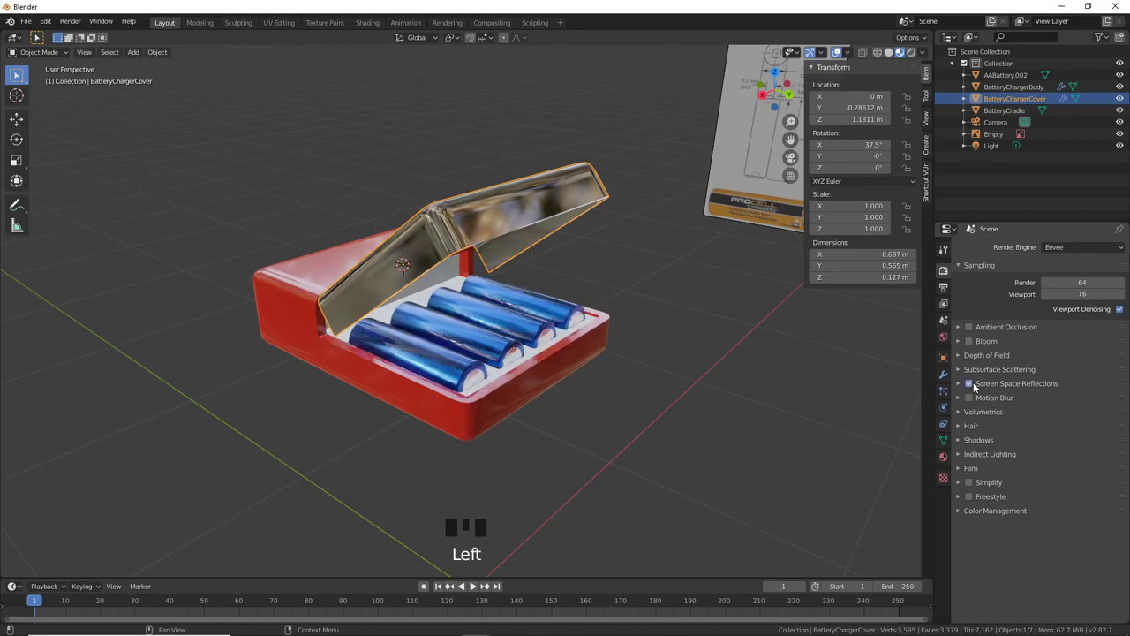
pyautogui.click(943, 457)
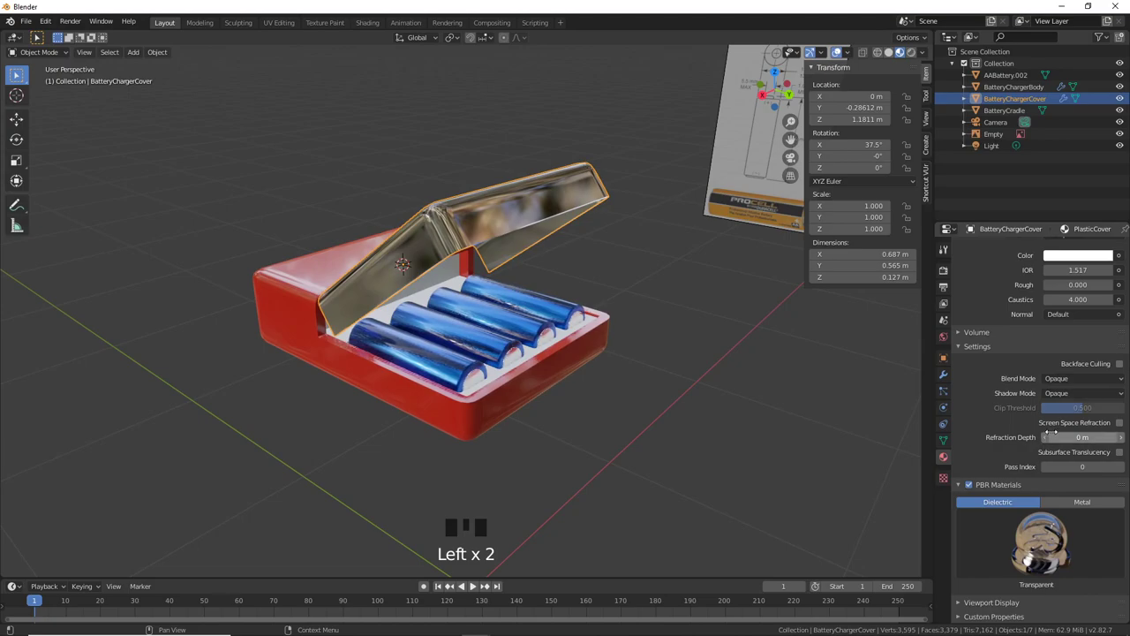
# Step: Enable Screen Space Refraction for the PlasticCover material and raise its refraction depth above zero
pyautogui.click(1120, 423)
pyautogui.moveTo(547, 239); pyautogui.dragTo(604, 269, button='middle')
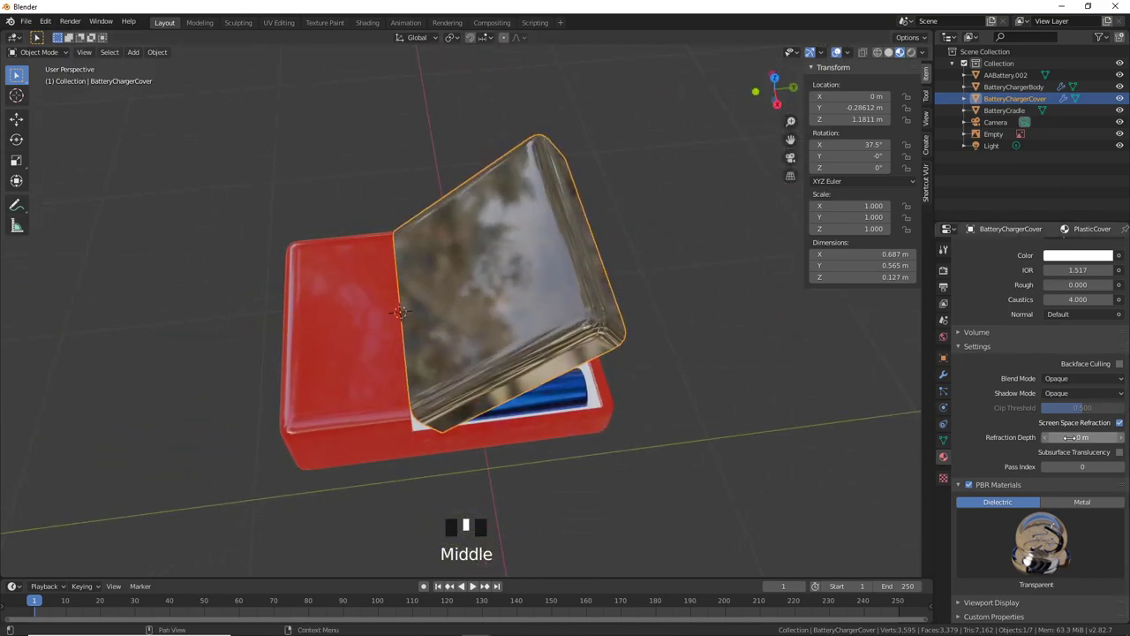
pyautogui.moveTo(1068, 437)
pyautogui.mouseDown()
pyautogui.moveTo(1079, 437)
pyautogui.moveTo(1067, 442)
pyautogui.mouseUp()
# Step: Reset the charger cover's rotation to 0° on all axes so it closes over the batteries
pyautogui.moveTo(610, 292); pyautogui.dragTo(565, 380, button='middle')
pyautogui.click(639, 303)
pyautogui.press('BackSpace')
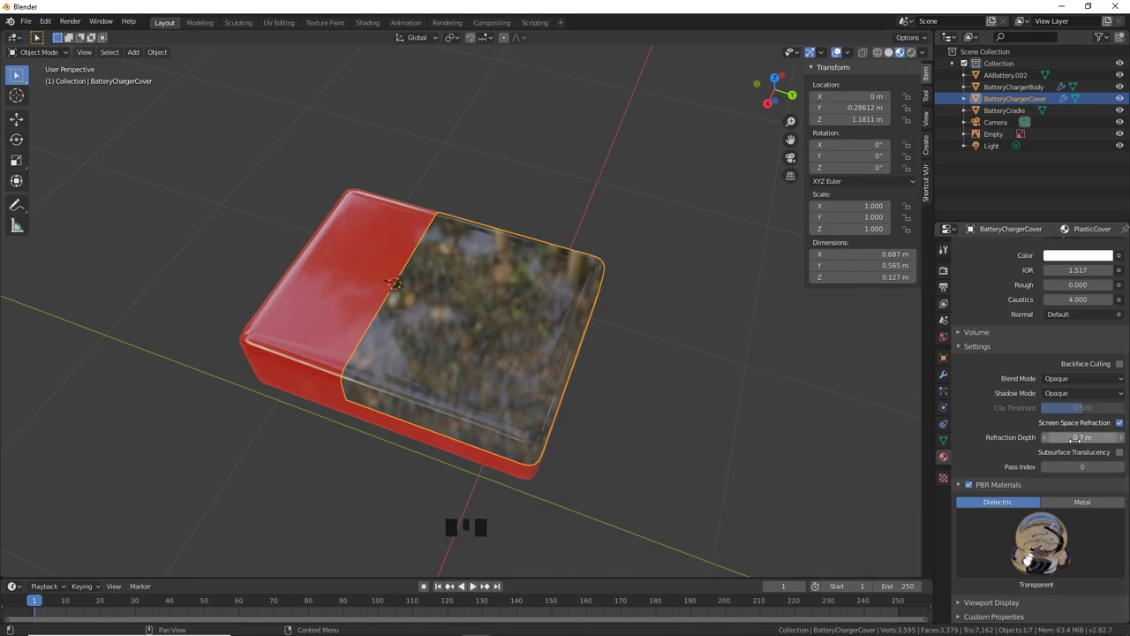
# Step: Lower the refraction depth of the PlasticCover material to 0.04 m and check the cover near and far
pyautogui.moveTo(1077, 437)
pyautogui.keyDown('shift'); pyautogui.mouseDown()
pyautogui.moveTo(1099, 437)
pyautogui.moveTo(1069, 437)
pyautogui.mouseUp(); pyautogui.keyUp('shift')
pyautogui.moveTo(1081, 437)
pyautogui.keyDown('shift'); pyautogui.mouseDown()
pyautogui.moveTo(1059, 437)
pyautogui.moveTo(1079, 437)
pyautogui.mouseUp(); pyautogui.keyUp('shift')
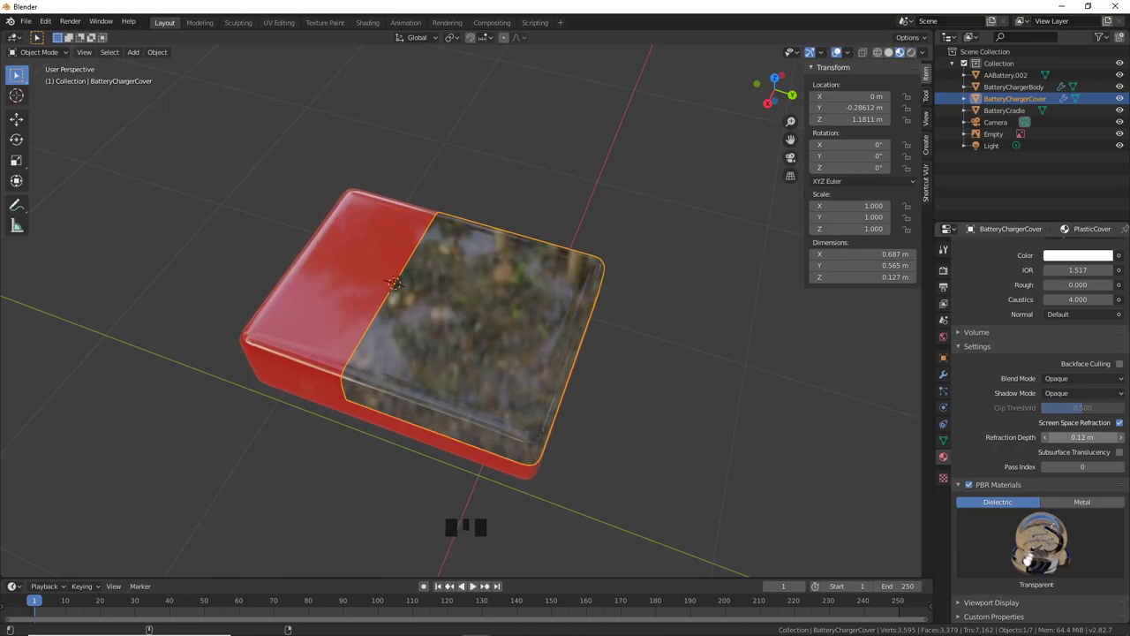
pyautogui.moveTo(618, 353); pyautogui.dragTo(963, 419, button='middle')
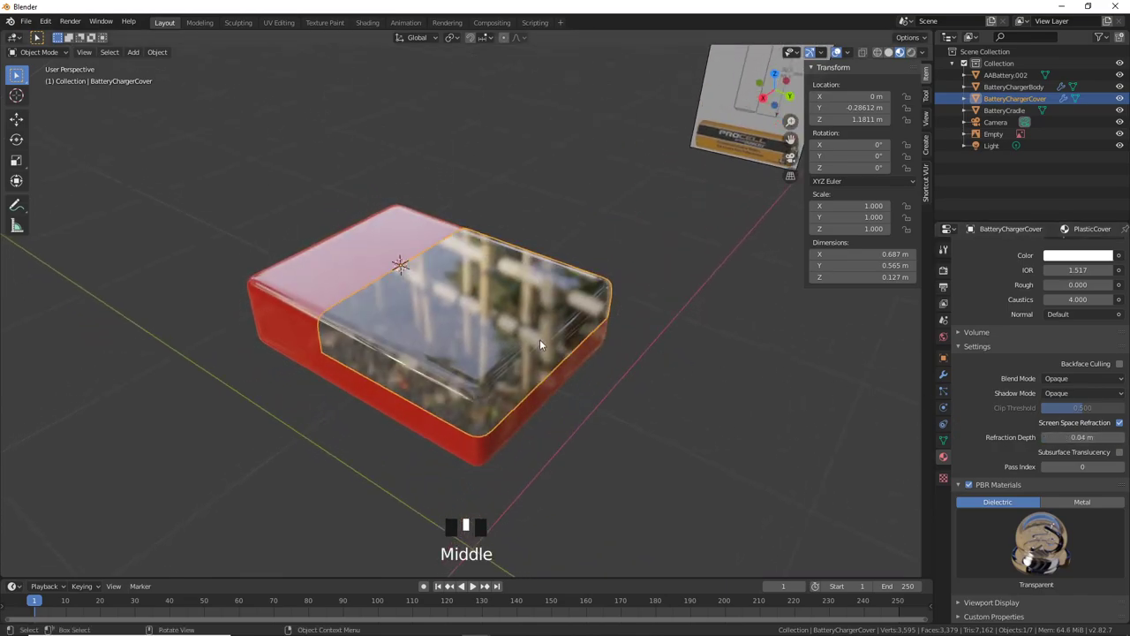
pyautogui.click(1031, 452)
pyautogui.scroll(-12, 517, 419)
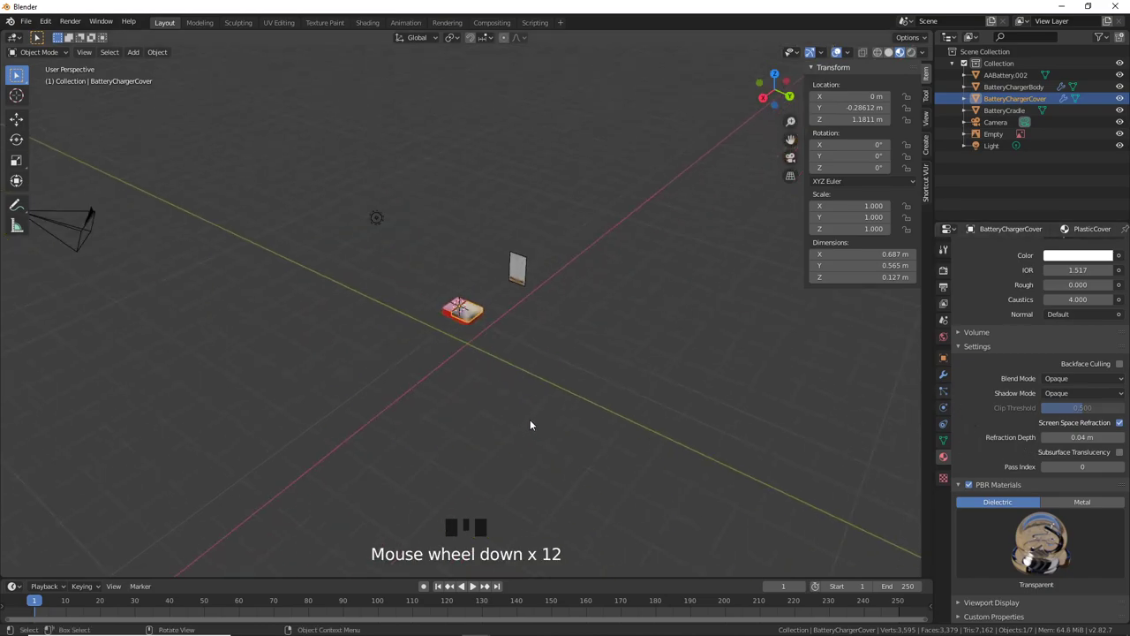
pyautogui.scroll(4, 517, 424)
pyautogui.scroll(12, 657, 341)
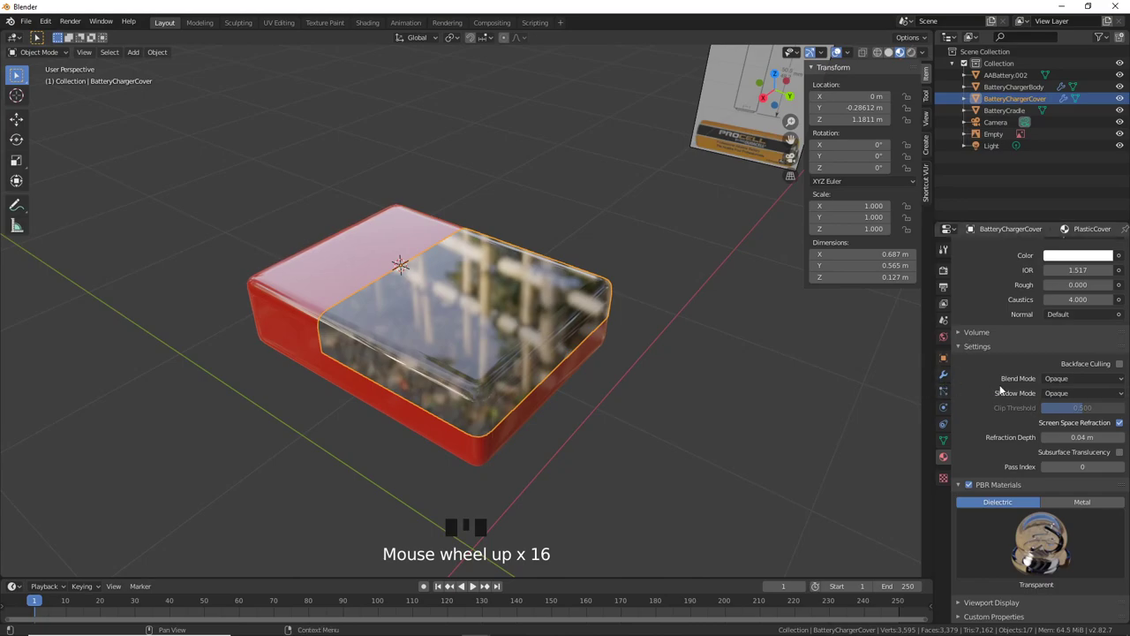
# Step: Compare the cover with its Solidify modifier switched off and on, and remove that modifier
pyautogui.click(943, 376)
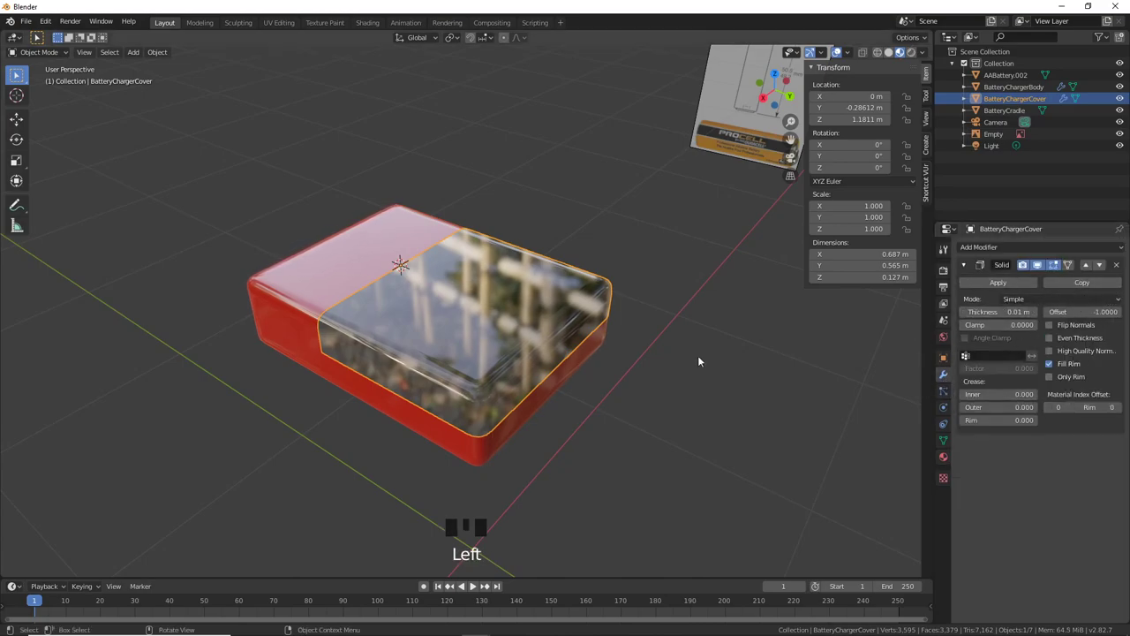
pyautogui.click(1039, 265)
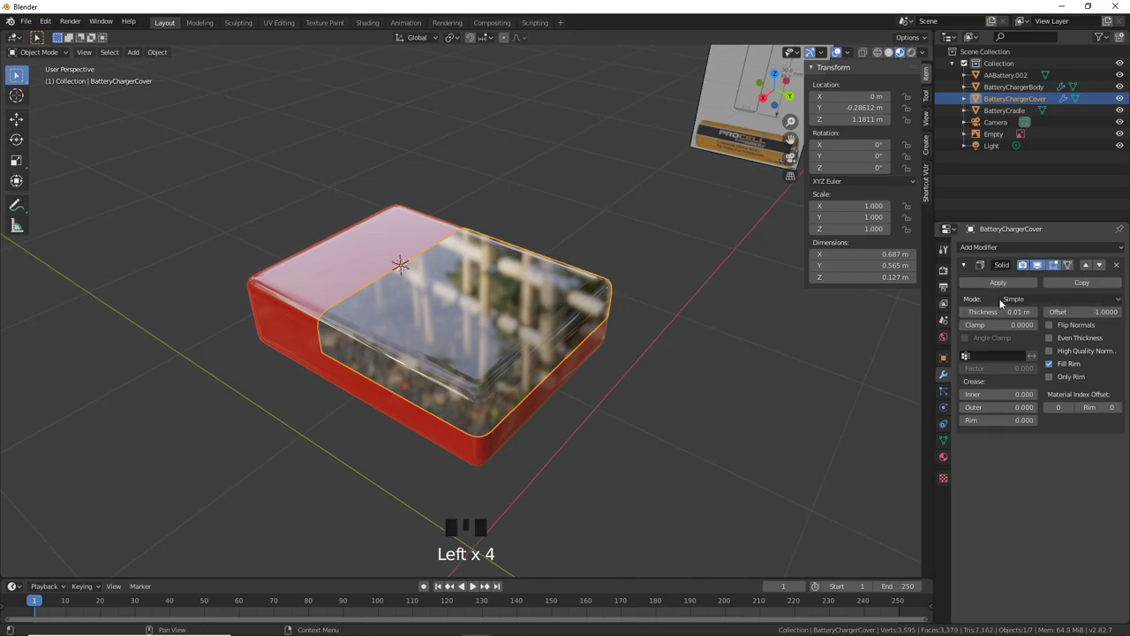
pyautogui.click(1115, 265)
pyautogui.click(507, 333)
pyautogui.scroll(-8, 567, 384)
pyautogui.moveTo(566, 383); pyautogui.dragTo(532, 447, button='middle')
pyautogui.scroll(4, 567, 422)
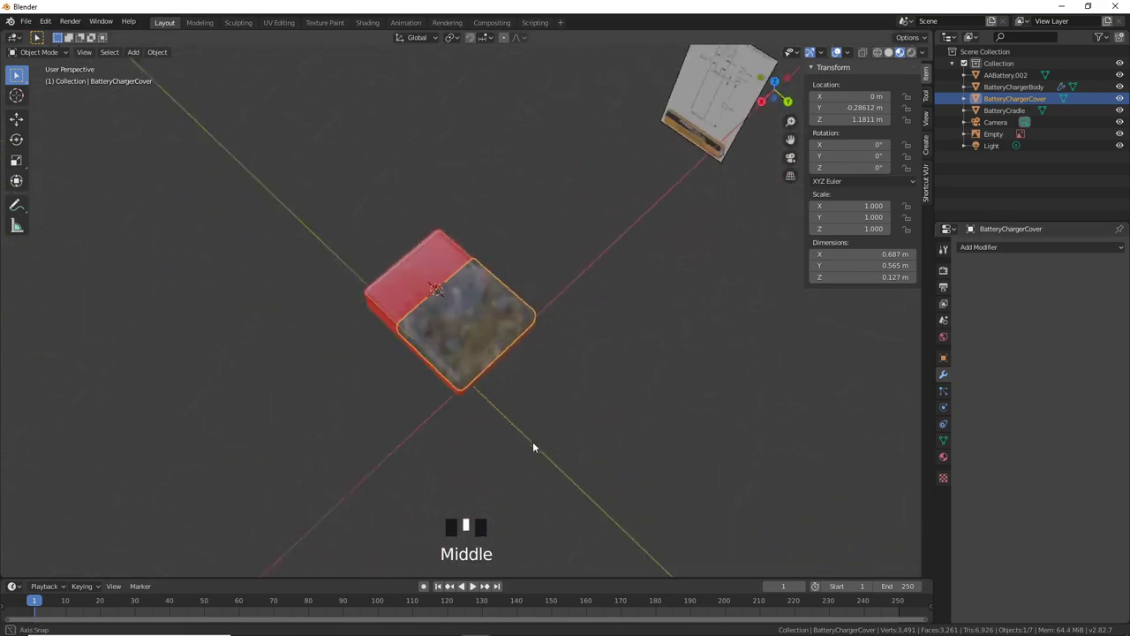
pyautogui.scroll(3, 533, 411)
pyautogui.scroll(3, 530, 402)
pyautogui.moveTo(528, 397); pyautogui.dragTo(527, 339, button='middle')
pyautogui.click(527, 339)
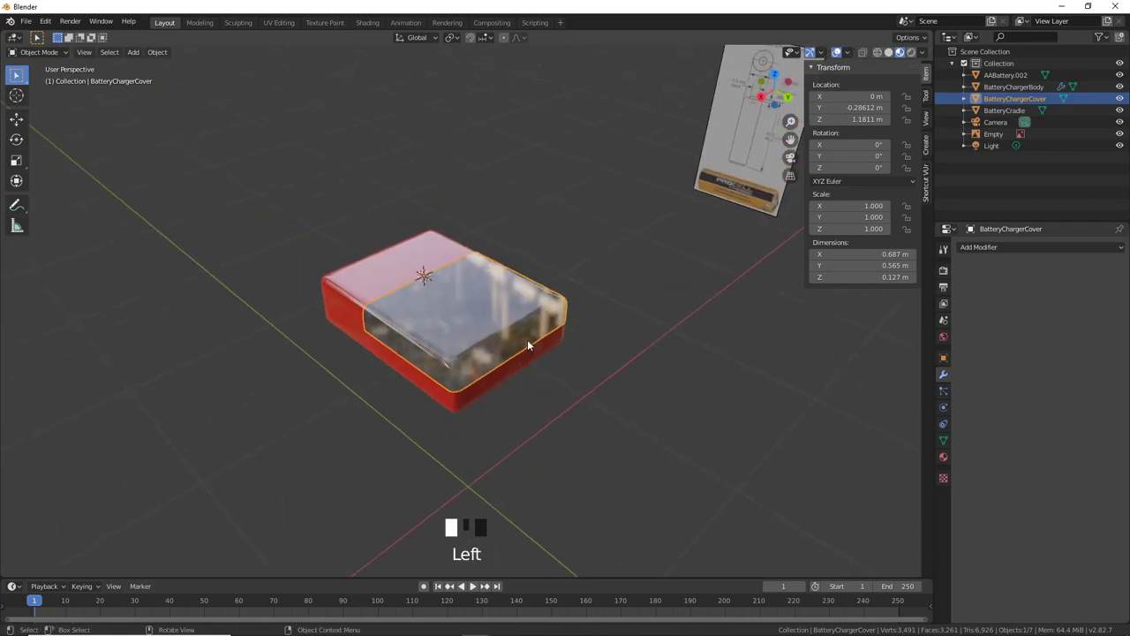
# Step: Reduce the PlasticCover refraction depth to 0 m and view the cover's reflections up close
pyautogui.click(943, 457)
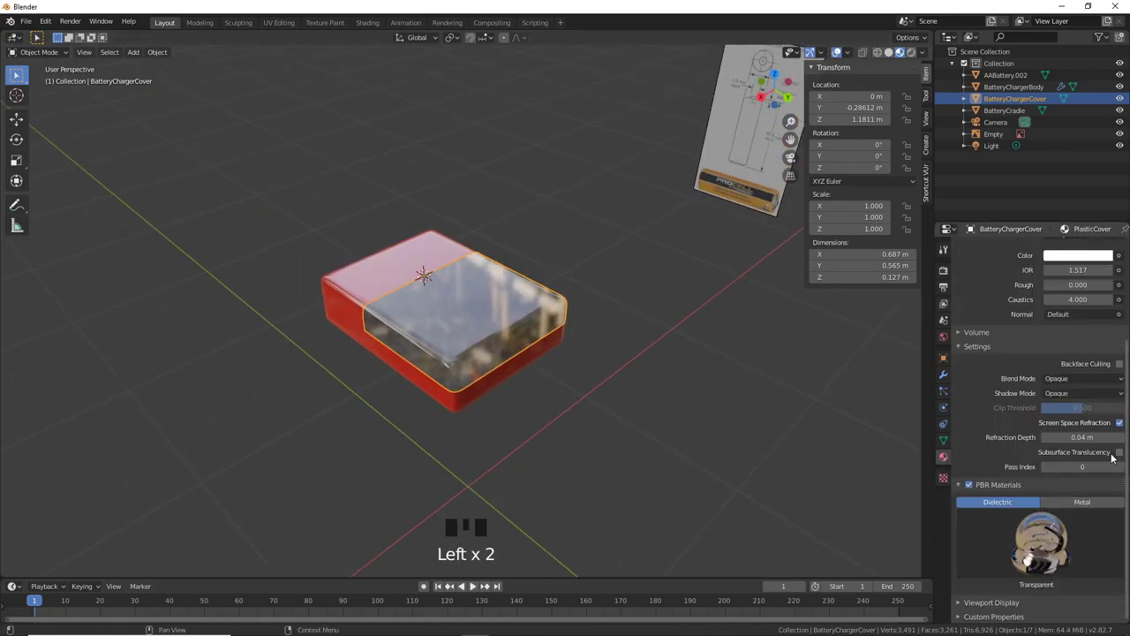
pyautogui.keyDown('shift'); pyautogui.click(1082, 437); pyautogui.keyUp('shift')
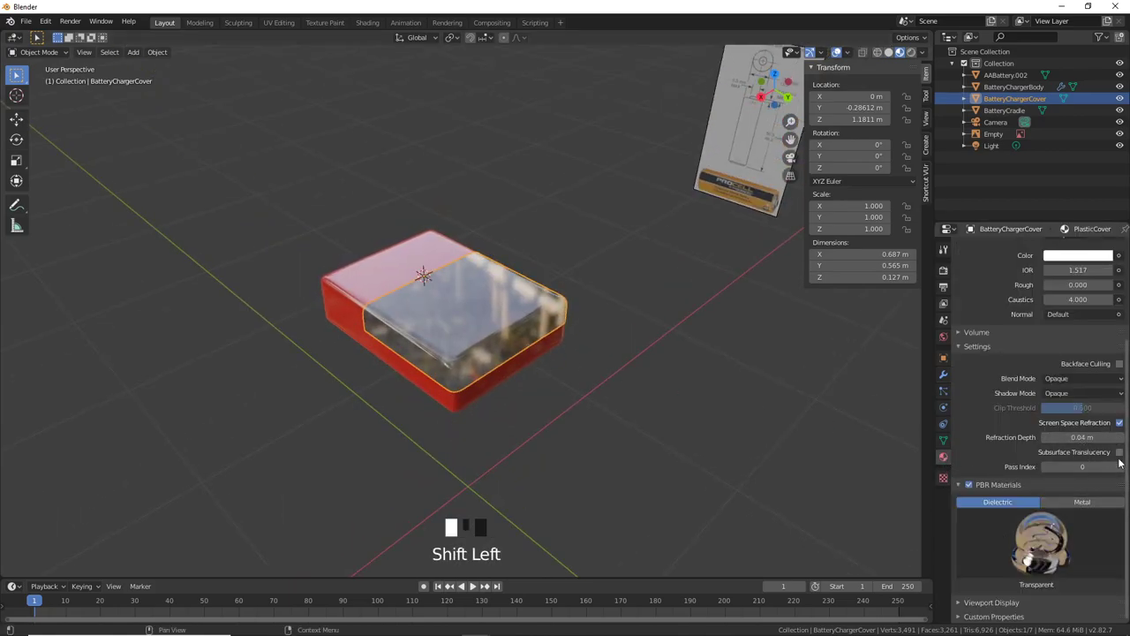
pyautogui.click(1045, 437)
pyautogui.click(1046, 437)
pyautogui.click(1046, 437)
pyautogui.keyDown('shift'); pyautogui.click(1082, 437); pyautogui.keyUp('shift')
pyautogui.keyDown('shift'); pyautogui.click(1083, 437); pyautogui.keyUp('shift')
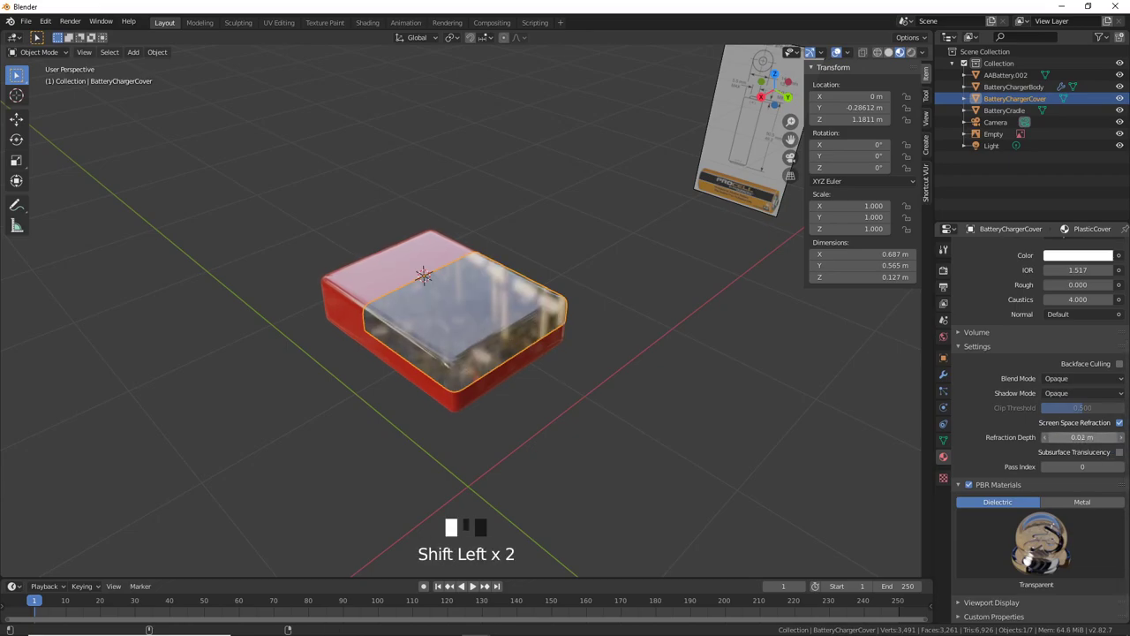
pyautogui.keyDown('shift'); pyautogui.moveTo(1082, 437); pyautogui.dragTo(1052, 437); pyautogui.keyUp('shift')
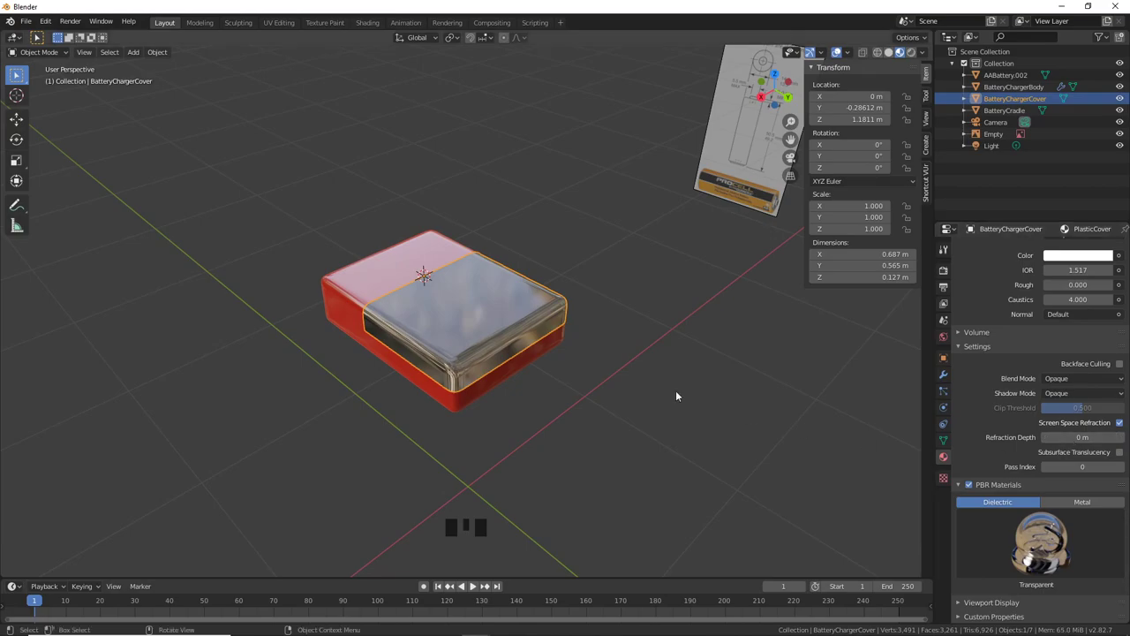
pyautogui.scroll(2, 635, 408)
pyautogui.moveTo(608, 422); pyautogui.dragTo(591, 398, button='middle')
pyautogui.scroll(3, 591, 398)
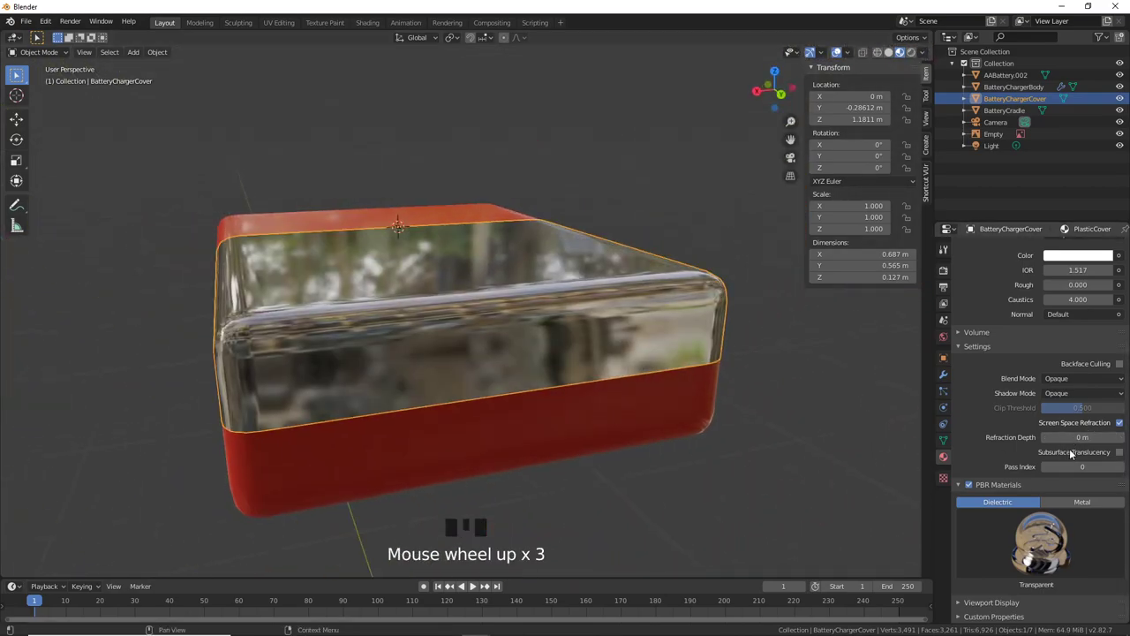
# Step: Set the PlasticCover refraction depth to 0.03 m and check the cover from near and far
pyautogui.scroll(-9, 564, 419)
pyautogui.moveTo(564, 420)
pyautogui.mouseDown(button='middle')
pyautogui.moveTo(628, 397)
pyautogui.moveTo(577, 416)
pyautogui.moveTo(575, 380)
pyautogui.moveTo(557, 411)
pyautogui.moveTo(595, 396)
pyautogui.moveTo(469, 396)
pyautogui.moveTo(573, 423)
pyautogui.moveTo(554, 423)
pyautogui.mouseUp(button='middle')
pyautogui.scroll(2, 577, 415)
pyautogui.scroll(2, 570, 394)
pyautogui.scroll(9, 563, 409)
pyautogui.moveTo(554, 424); pyautogui.dragTo(538, 425, button='middle')
pyautogui.scroll(3, 539, 425)
pyautogui.scroll(-4, 549, 425)
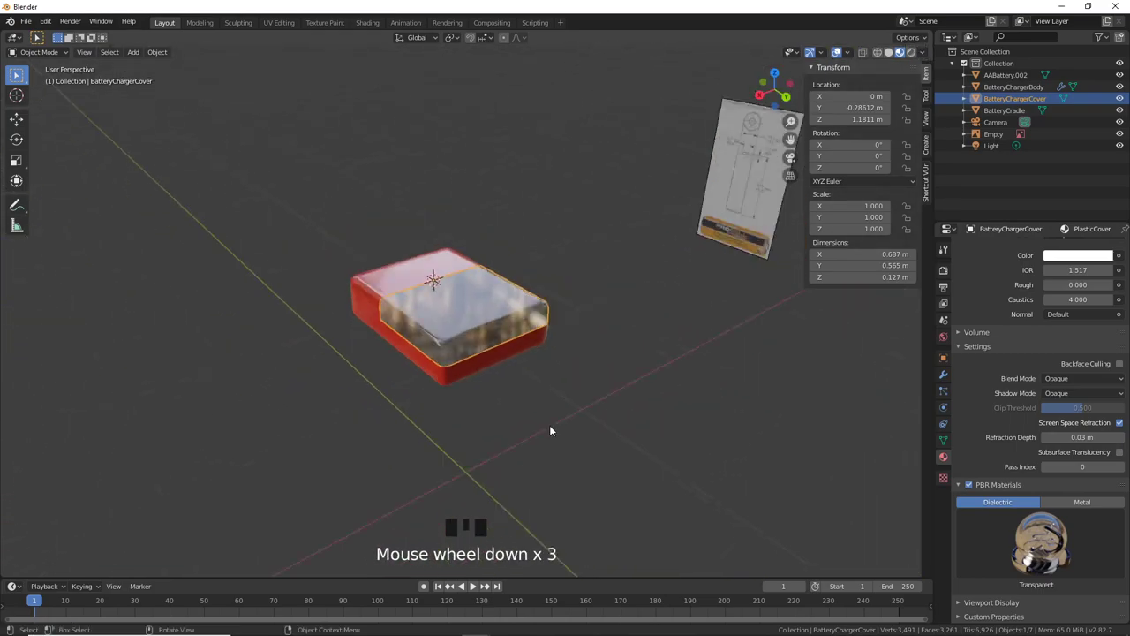
pyautogui.scroll(-4, 440, 381)
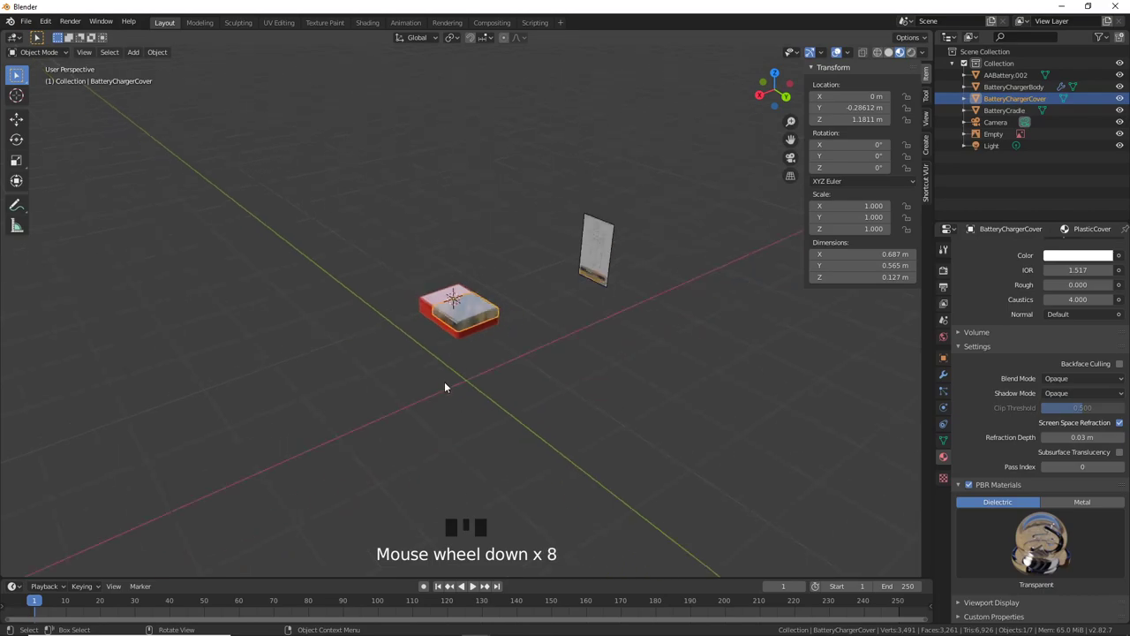
# Step: Deselect the charger cover and reset the 3D cursor to the world origin
pyautogui.click(604, 424)
pyautogui.click(544, 436)
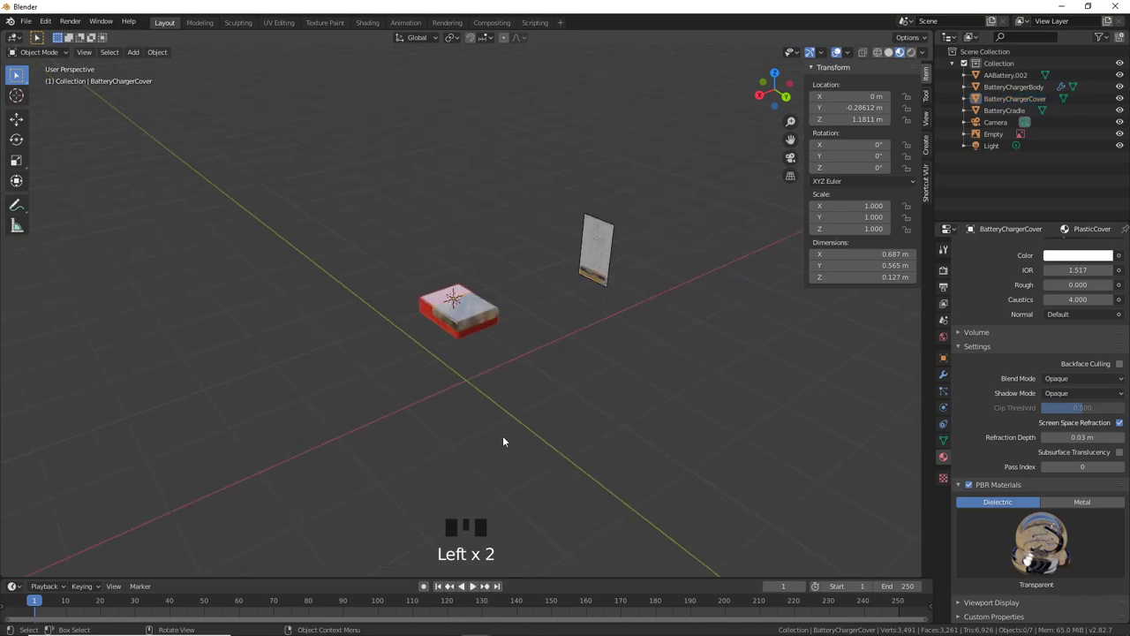
pyautogui.hotkey('shift', 'c')
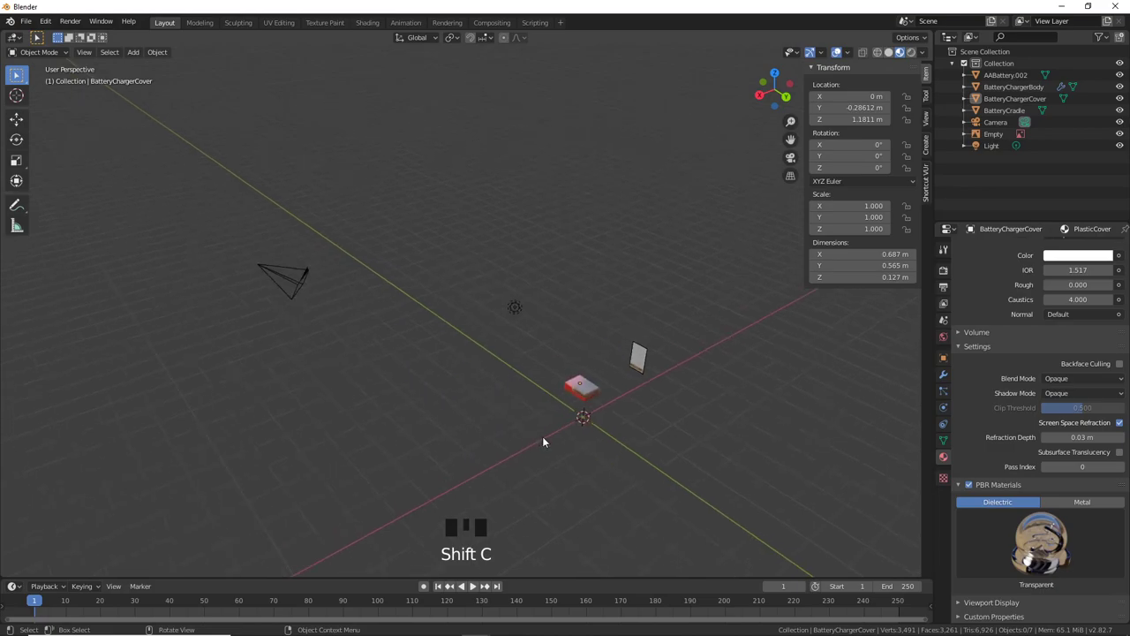
pyautogui.keyDown('shift'); pyautogui.moveTo(542, 436); pyautogui.dragTo(504, 353, button='middle'); pyautogui.keyUp('shift')
pyautogui.scroll(2, 515, 405)
pyautogui.keyDown('shift'); pyautogui.moveTo(515, 405); pyautogui.dragTo(429, 356, button='middle'); pyautogui.keyUp('shift')
pyautogui.scroll(3, 492, 409)
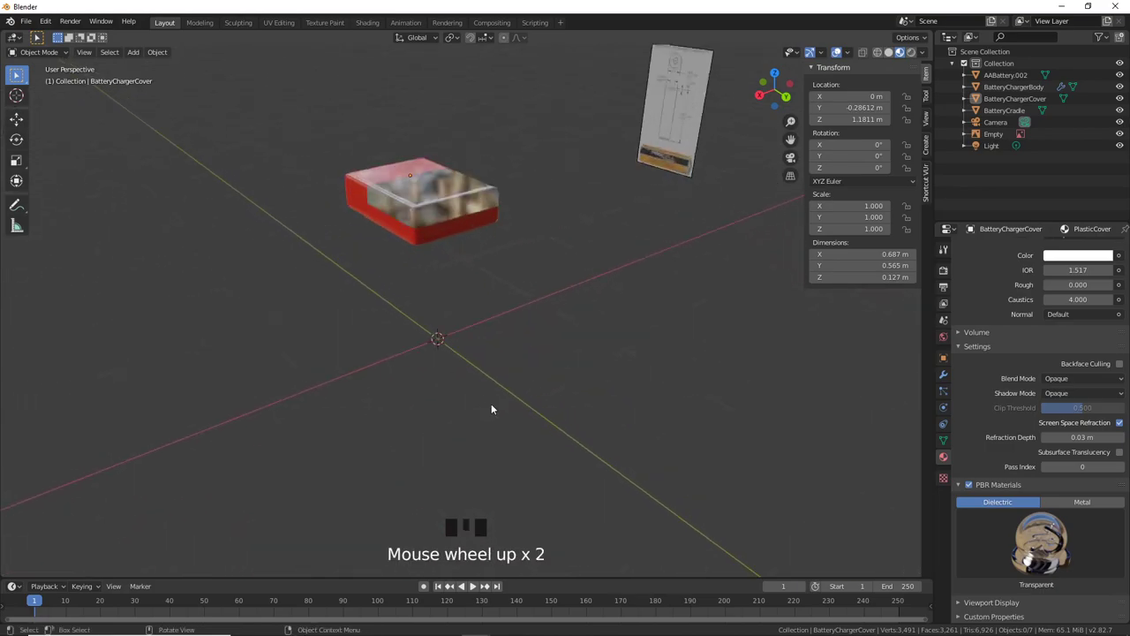
# Step: Add an Arrows empty at the world origin
pyautogui.hotkey('shift', 'a')
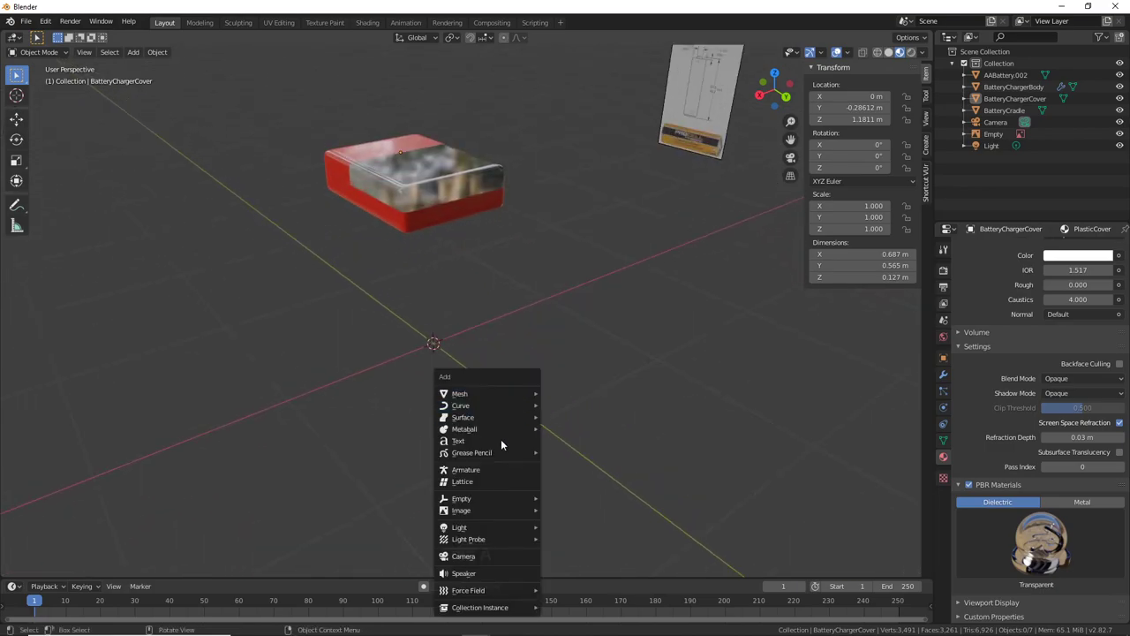
pyautogui.moveTo(496, 506)
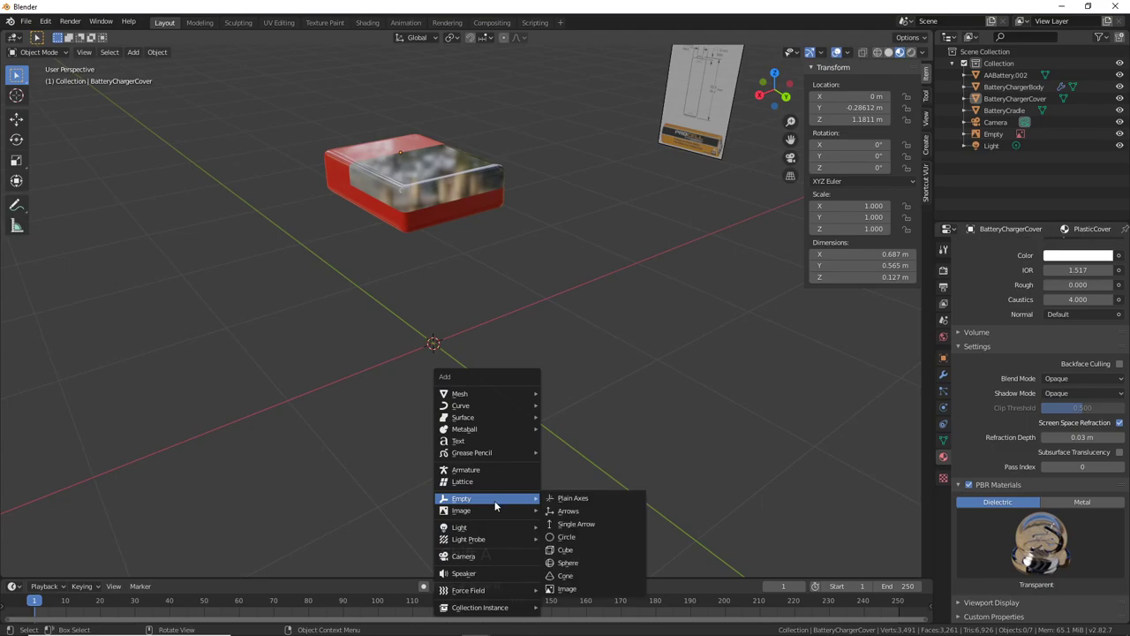
pyautogui.click(570, 511)
pyautogui.scroll(-2, 507, 410)
pyautogui.moveTo(506, 410); pyautogui.dragTo(510, 361, button='middle')
# Step: Select the battery, charger body, cover and cradle and parent all four to the new Arrows empty
pyautogui.click(279, 194)
pyautogui.moveTo(285, 181); pyautogui.dragTo(487, 297)
pyautogui.keyDown('shift'); pyautogui.moveTo(400, 304); pyautogui.dragTo(450, 342); pyautogui.keyUp('shift')
pyautogui.keyDown('ctrl'); pyautogui.moveTo(362, 336); pyautogui.dragTo(414, 406); pyautogui.keyUp('ctrl')
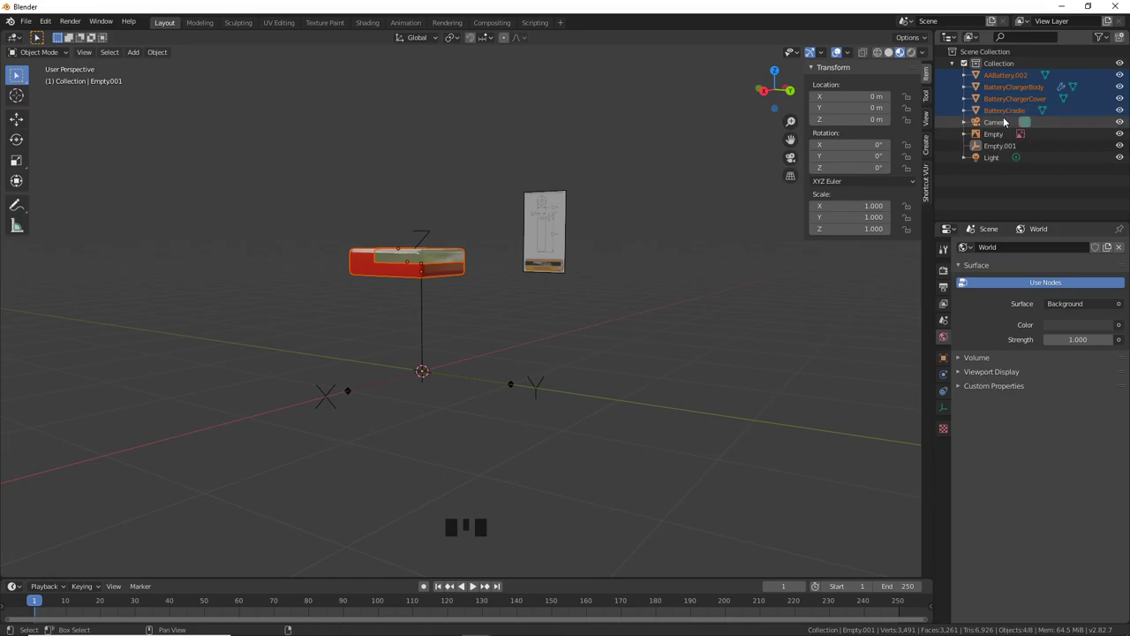
pyautogui.moveTo(1000, 112); pyautogui.dragTo(1003, 150)
pyautogui.keyDown('shift'); pyautogui.moveTo(1003, 110); pyautogui.dragTo(993, 149); pyautogui.keyUp('shift')
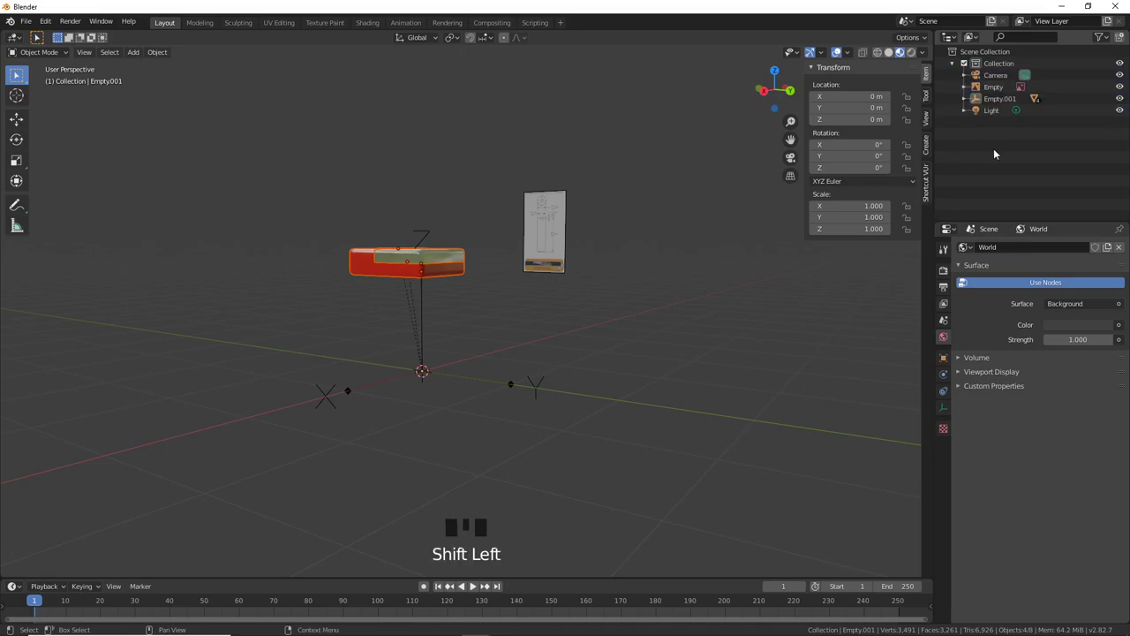
# Step: Scale the Arrows empty with its parented charger parts up to about 17.5 times
pyautogui.click(1004, 99)
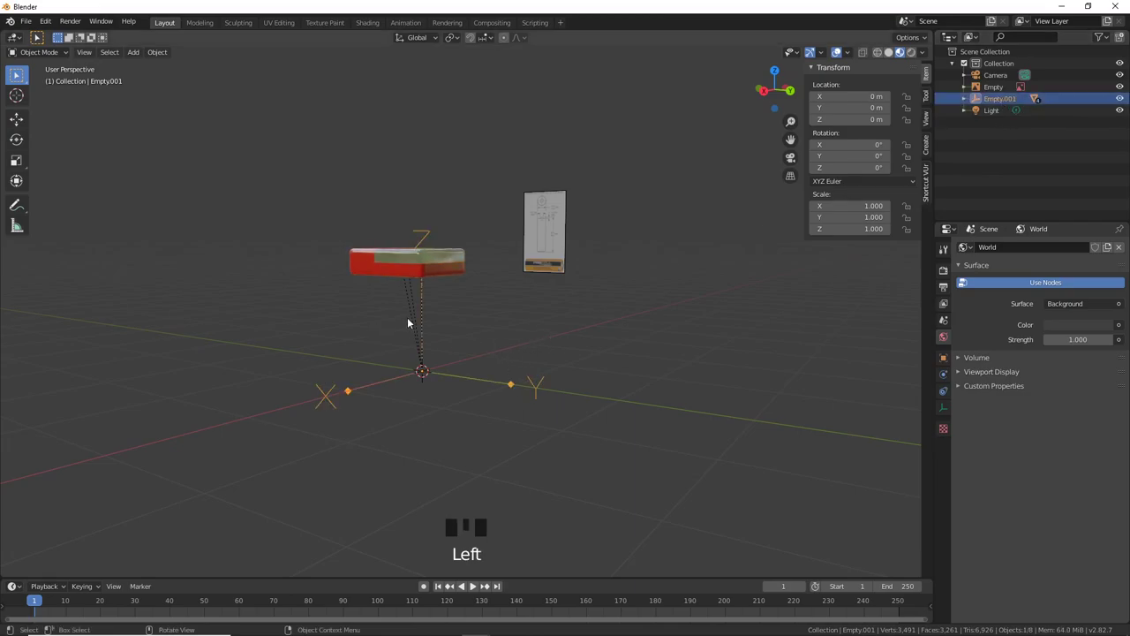
pyautogui.moveTo(408, 323); pyautogui.dragTo(421, 330, button='middle')
pyautogui.scroll(-7, 433, 334)
pyautogui.scroll(-5, 436, 336)
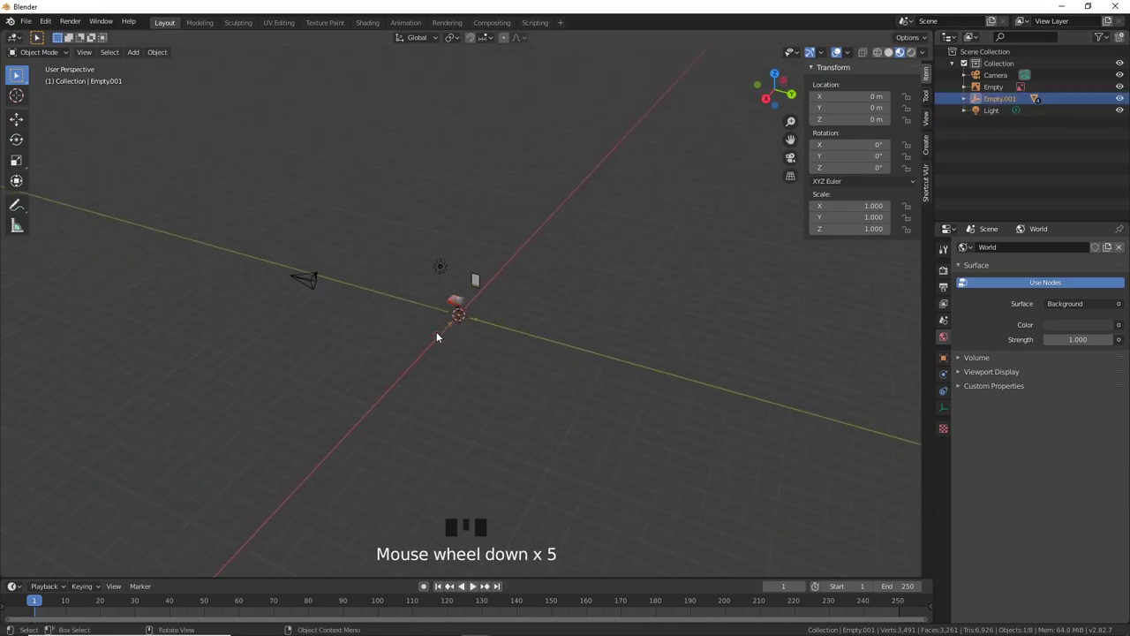
pyautogui.press('s')
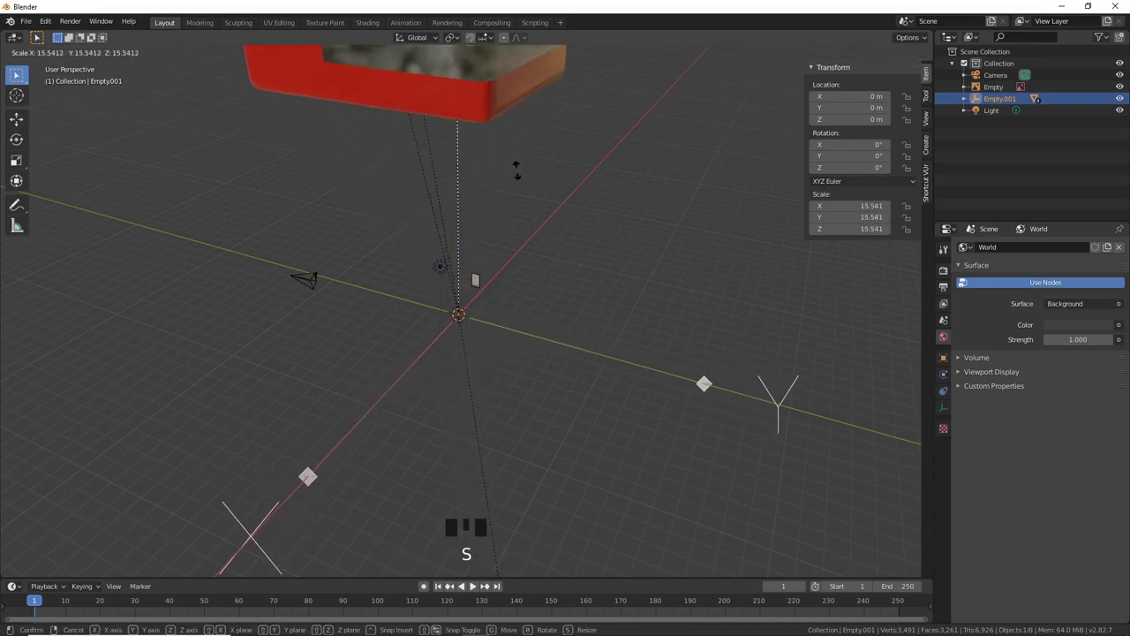
pyautogui.click(524, 215)
pyautogui.scroll(-4, 524, 215)
pyautogui.keyDown('shift'); pyautogui.moveTo(523, 215); pyautogui.dragTo(522, 330, button='middle'); pyautogui.keyUp('shift')
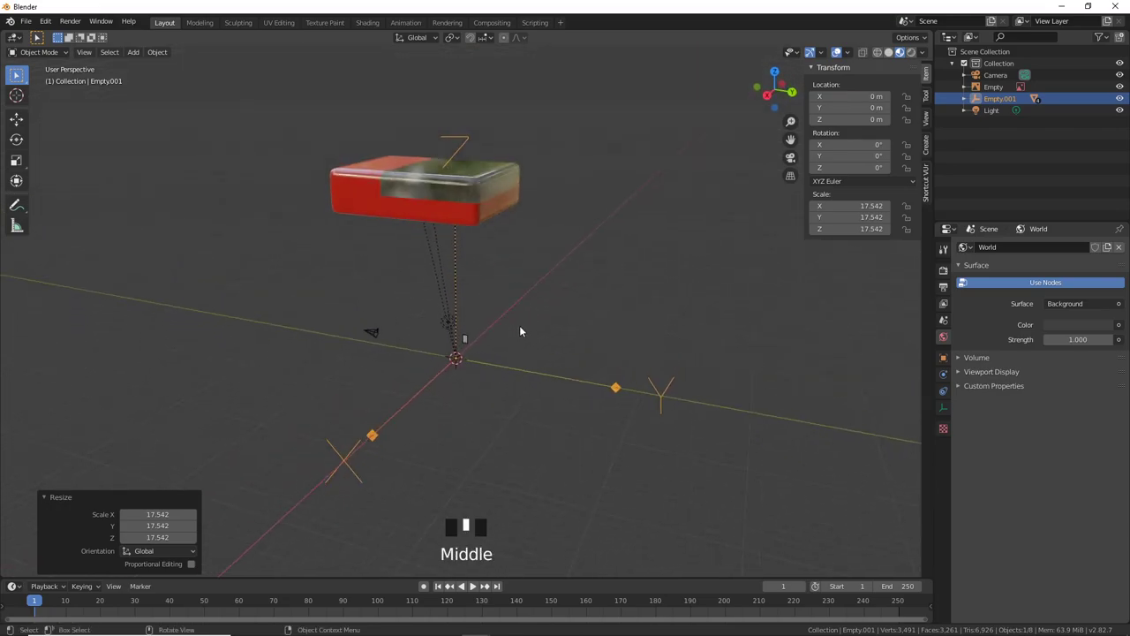
pyautogui.click(543, 308)
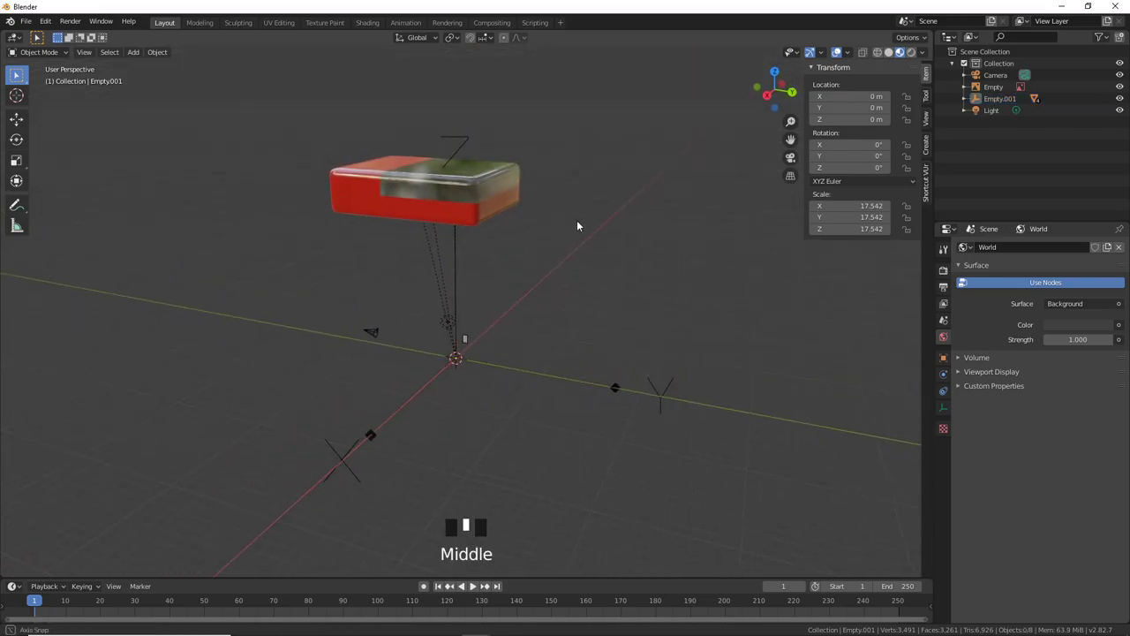
# Step: Select the four charger objects under the Arrows empty and undo the attempt to move them out of its hierarchy
pyautogui.moveTo(577, 225); pyautogui.dragTo(560, 243, button='middle')
pyautogui.click(964, 98)
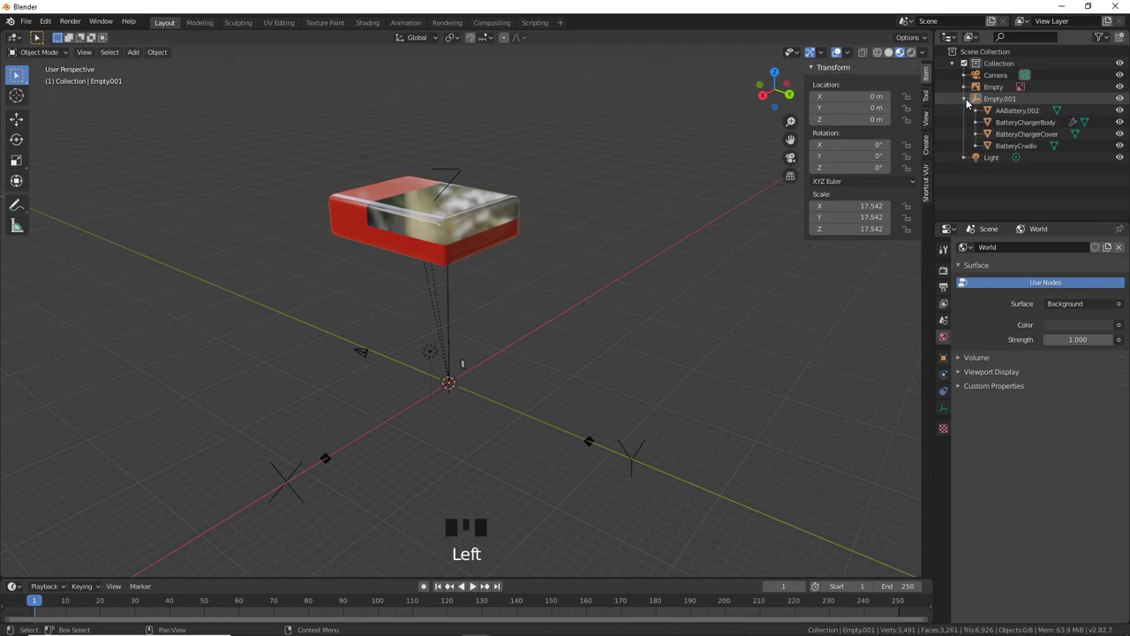
pyautogui.click(1015, 110)
pyautogui.keyDown('shift'); pyautogui.click(1015, 147); pyautogui.keyUp('shift')
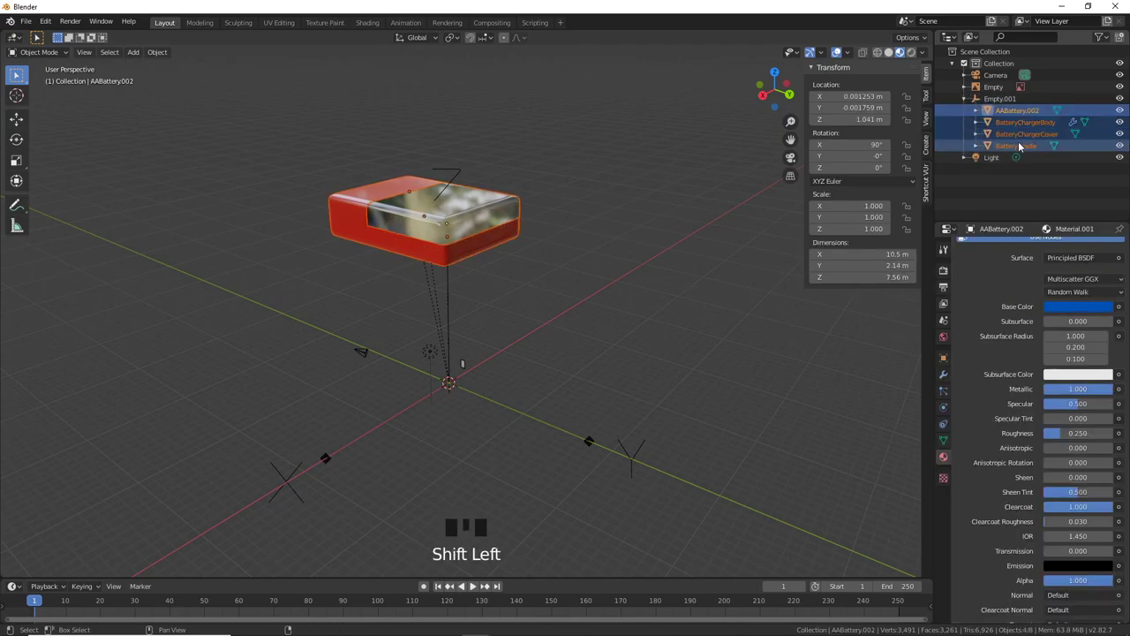
pyautogui.moveTo(1017, 148); pyautogui.dragTo(1007, 196)
pyautogui.hotkey('ctrl', 'z')
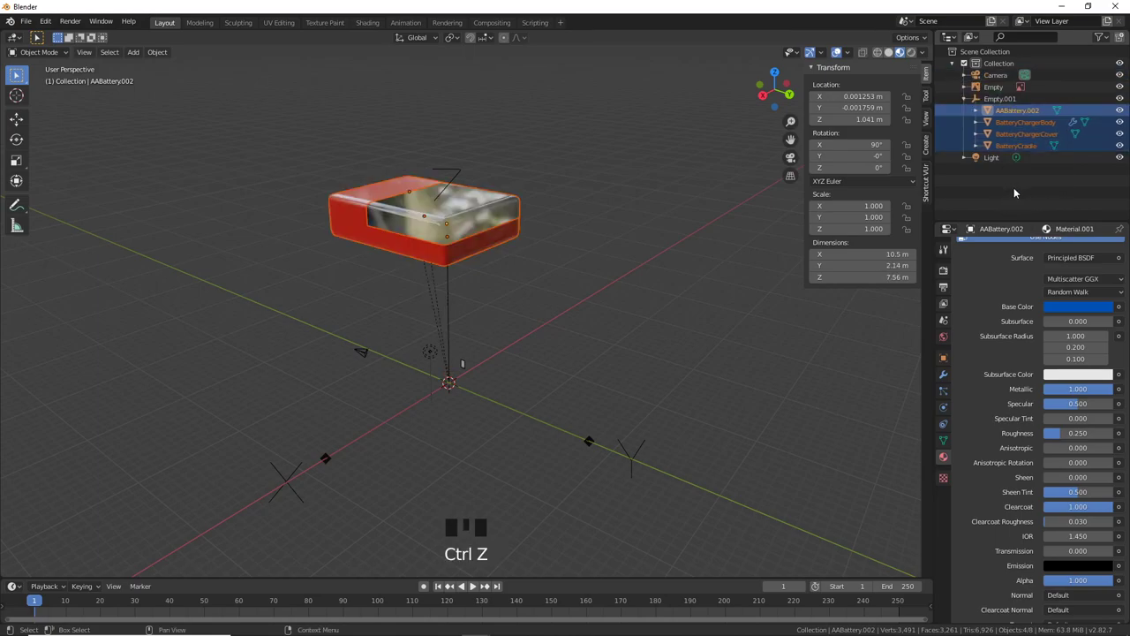
# Step: Apply the scale of the four selected charger objects and deselect them
pyautogui.moveTo(520, 284); pyautogui.dragTo(540, 281, button='middle')
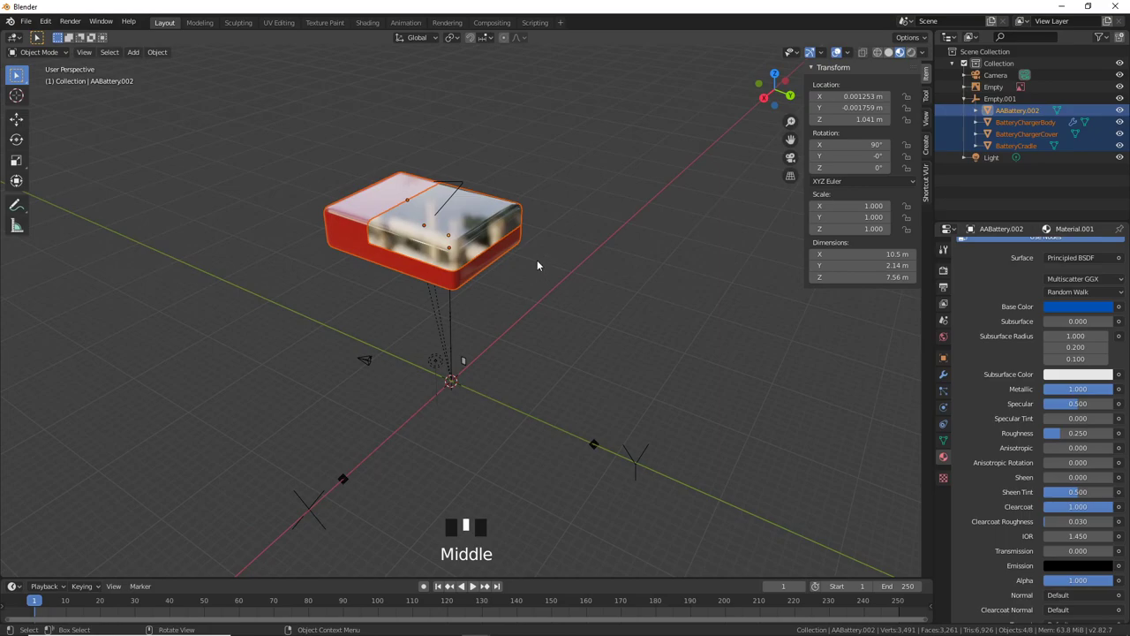
pyautogui.hotkey('ctrl', 'a')
pyautogui.click(527, 263)
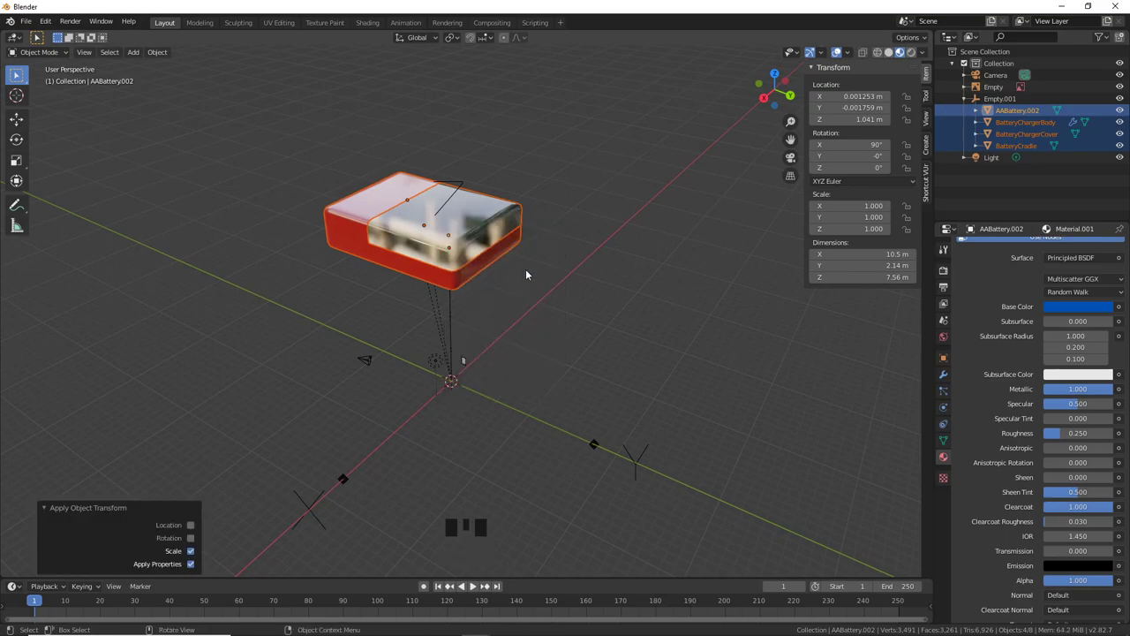
pyautogui.press('Return')
pyautogui.click(544, 389)
pyautogui.scroll(1, 548, 428)
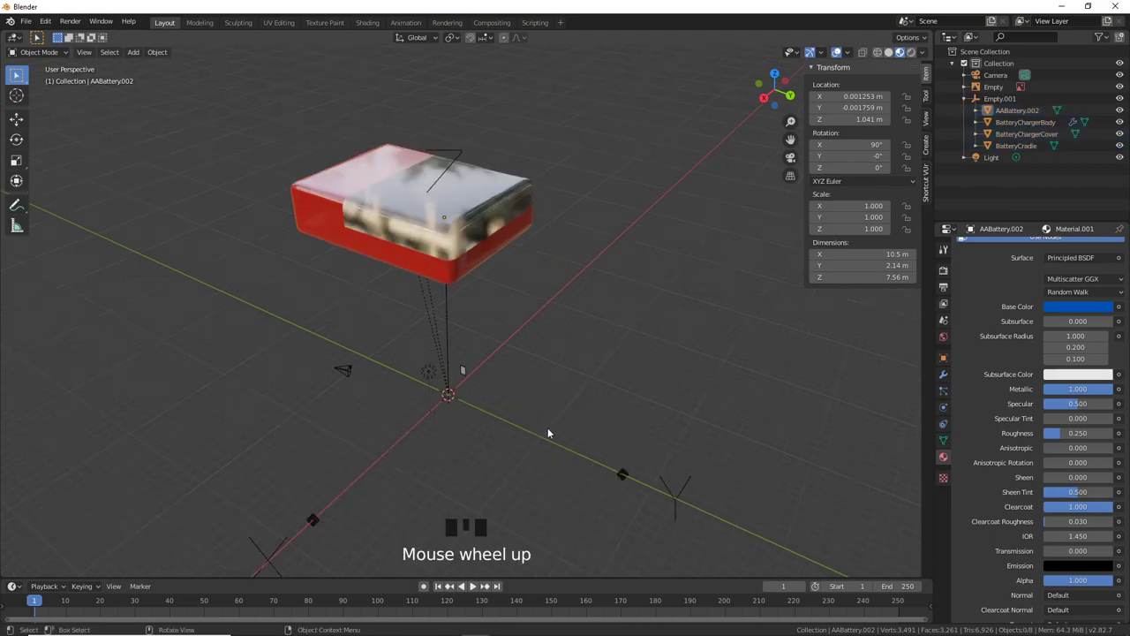
# Step: Apply the scale of the Arrows empty and deselect it
pyautogui.click(534, 434)
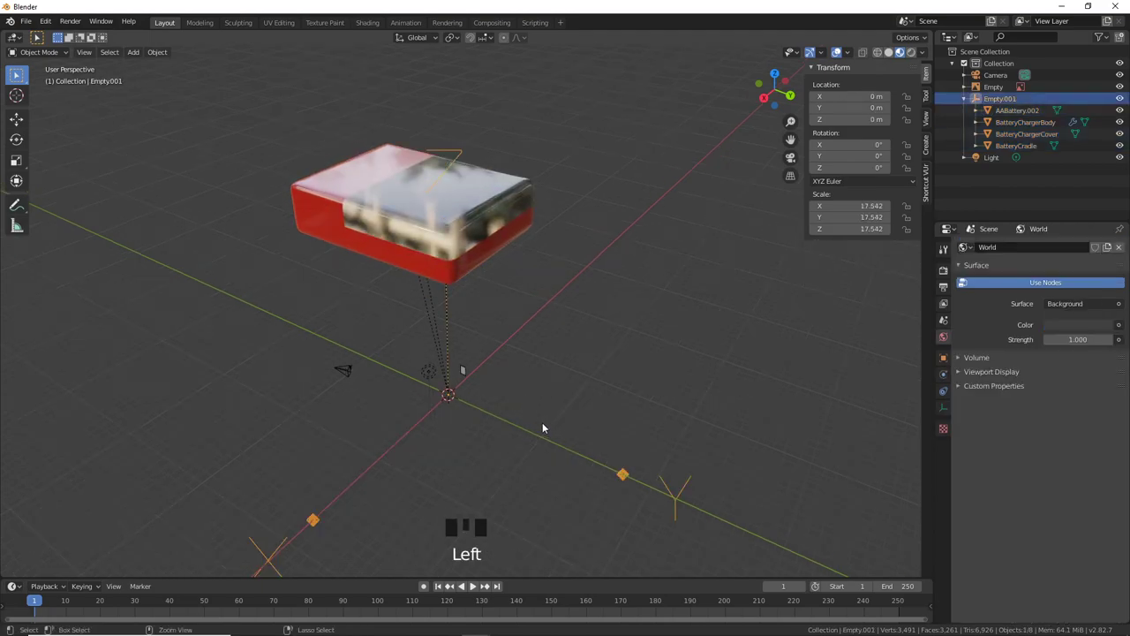
pyautogui.hotkey('ctrl', 'a')
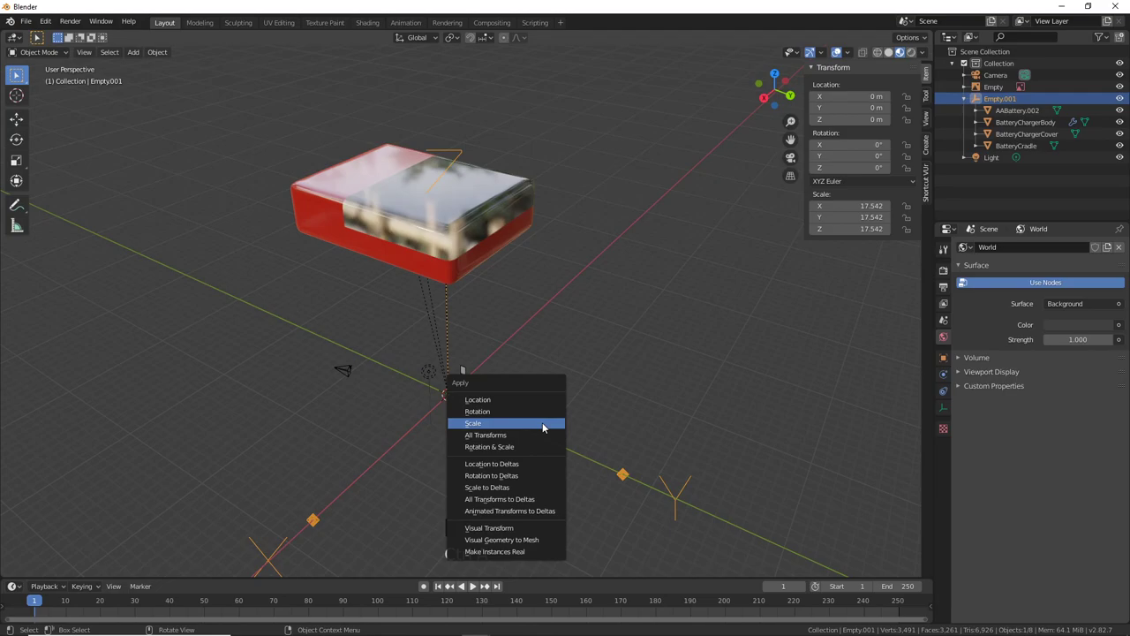
pyautogui.click(542, 424)
pyautogui.moveTo(600, 394); pyautogui.dragTo(532, 371, button='middle')
pyautogui.click(378, 252)
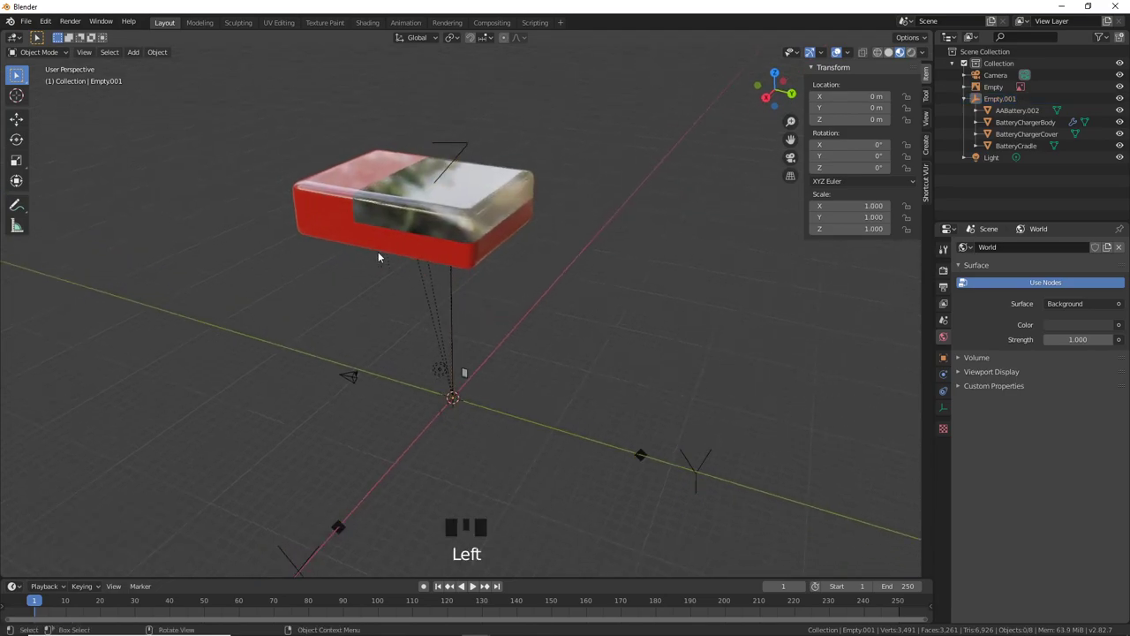
# Step: Select the battery, charger body, cover and cradle and clear their parent while keeping their transformation
pyautogui.moveTo(251, 68); pyautogui.dragTo(375, 274)
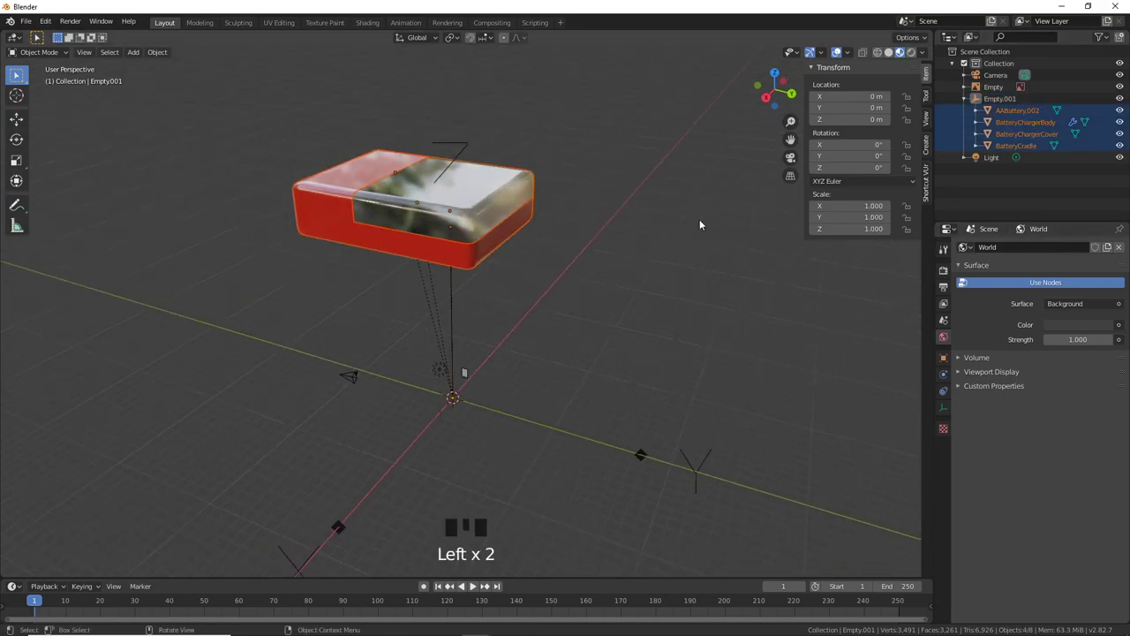
pyautogui.hotkey('alt', 'p')
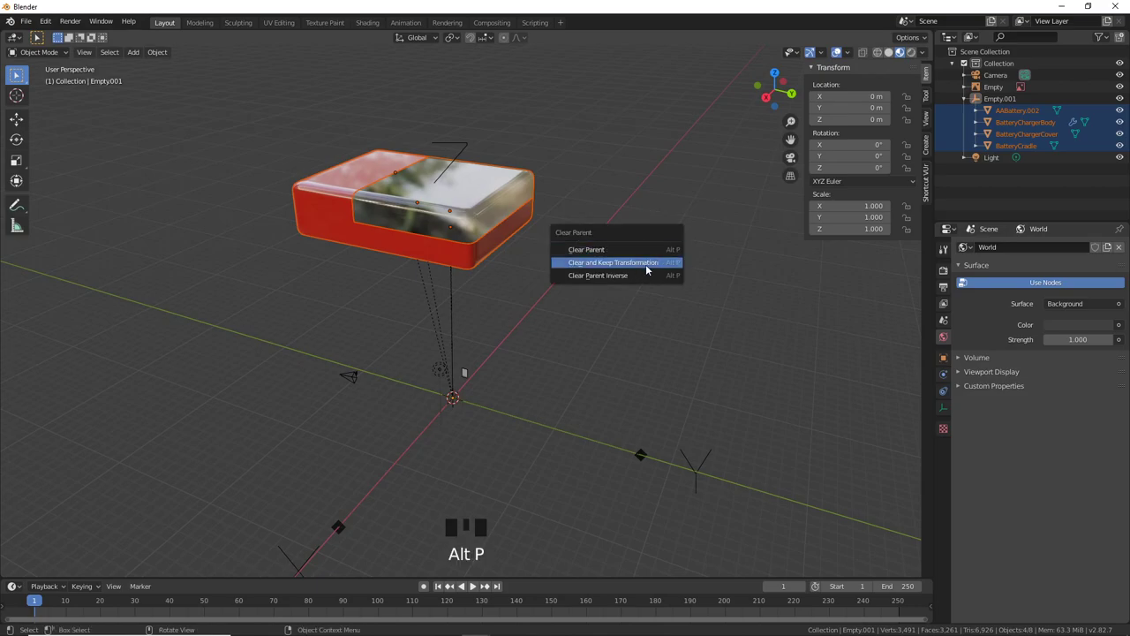
pyautogui.click(644, 263)
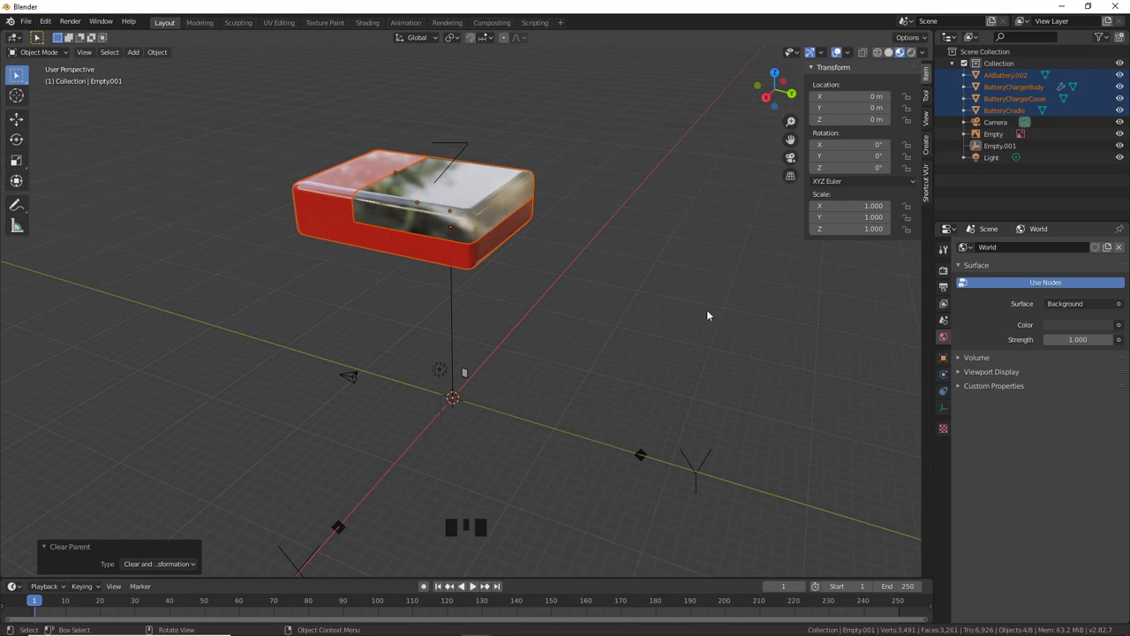
# Step: Delete the Arrows empty from the scene
pyautogui.moveTo(706, 316); pyautogui.dragTo(608, 282, button='middle')
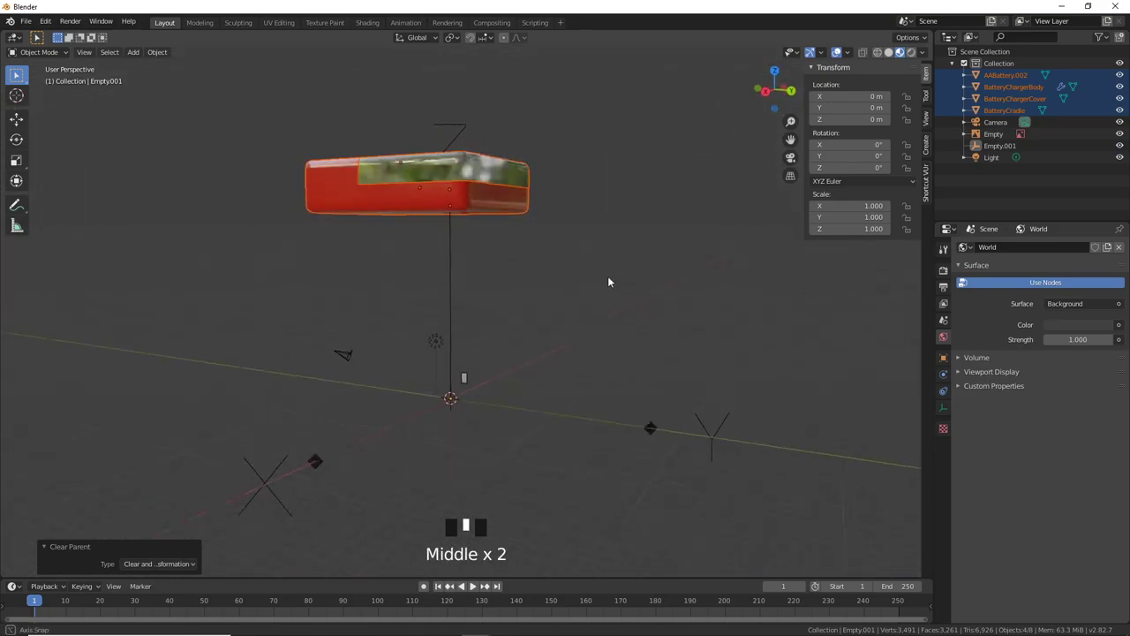
pyautogui.click(571, 396)
pyautogui.click(565, 440)
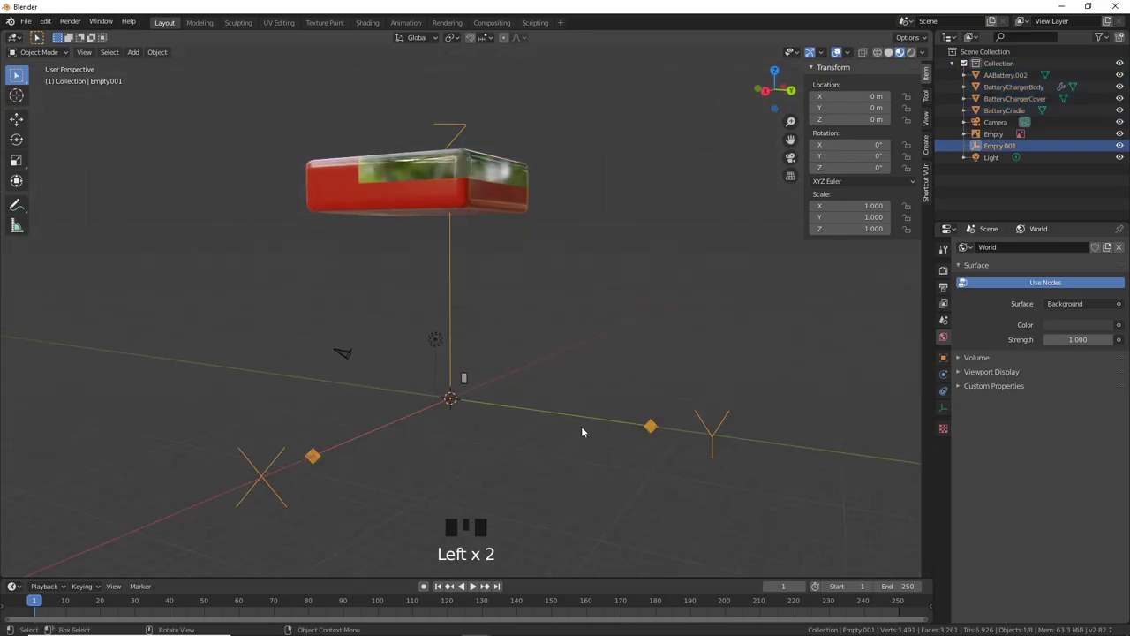
pyautogui.press('Delete')
# Step: Select the four charger objects and move them down about 17.2 m along Z to the scene origin
pyautogui.moveTo(497, 283); pyautogui.dragTo(521, 304, button='middle')
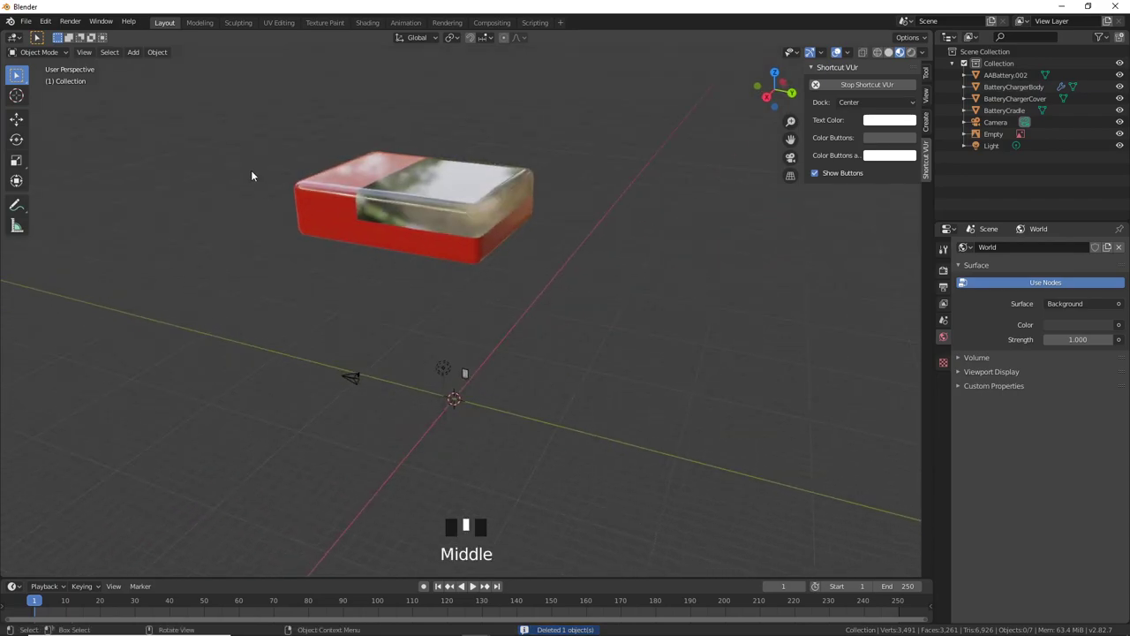
pyautogui.moveTo(215, 101); pyautogui.dragTo(591, 288)
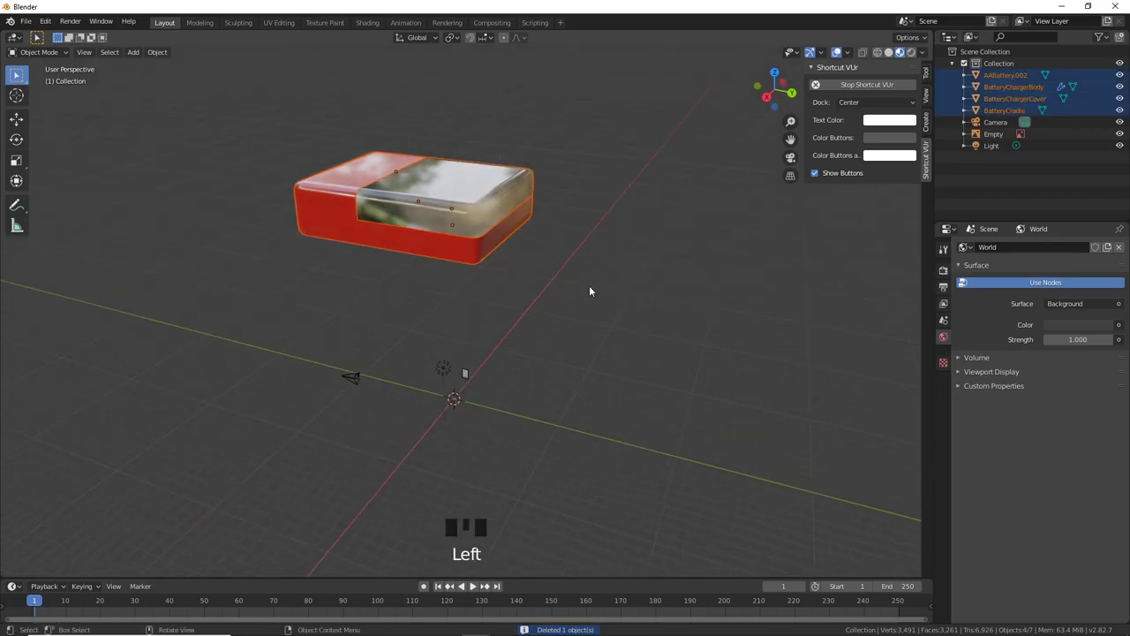
pyautogui.press('g')
pyautogui.press('z')
pyautogui.click(594, 467)
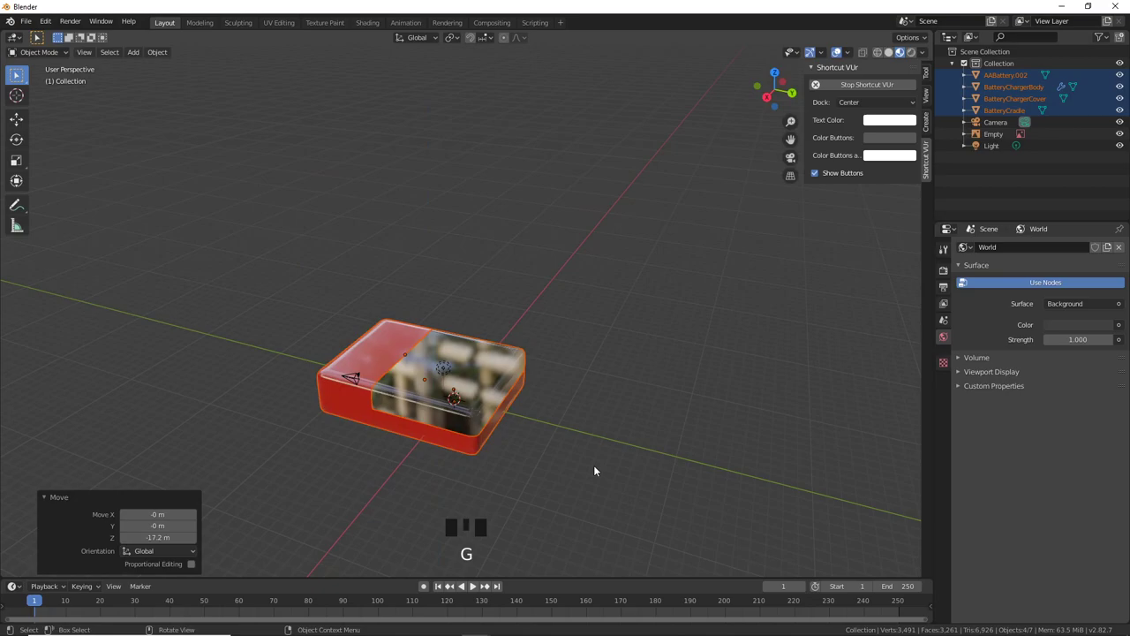
# Step: Set the Refraction Depth of the charger cover's PlasticCover material to 2.72 m
pyautogui.scroll(5, 591, 449)
pyautogui.keyDown('shift'); pyautogui.moveTo(592, 450); pyautogui.dragTo(588, 381, button='middle'); pyautogui.keyUp('shift')
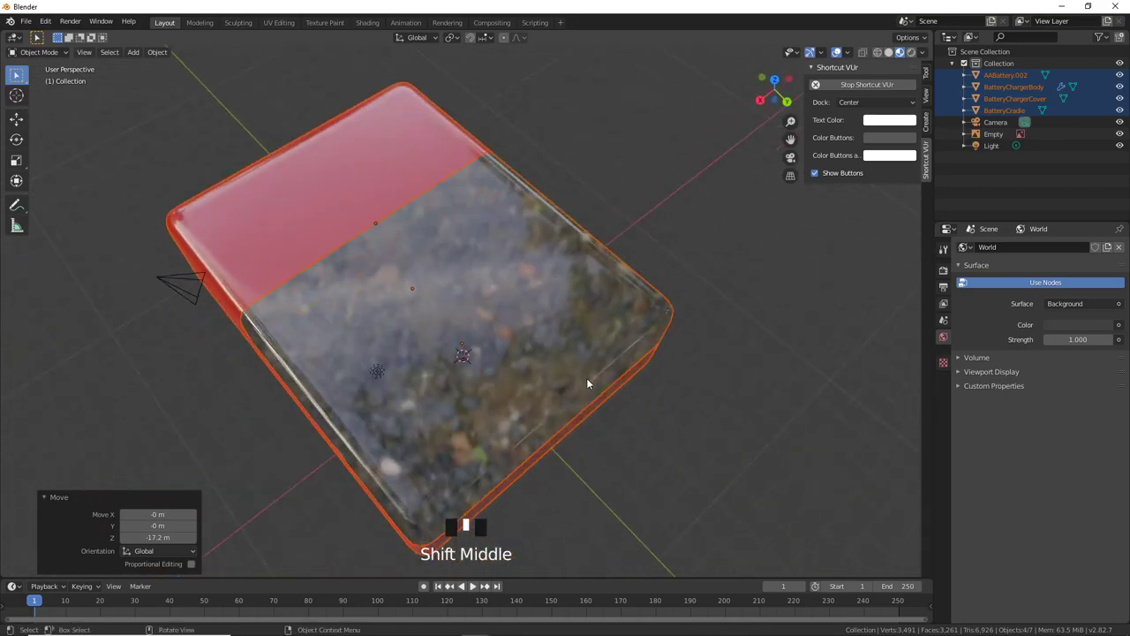
pyautogui.click(586, 379)
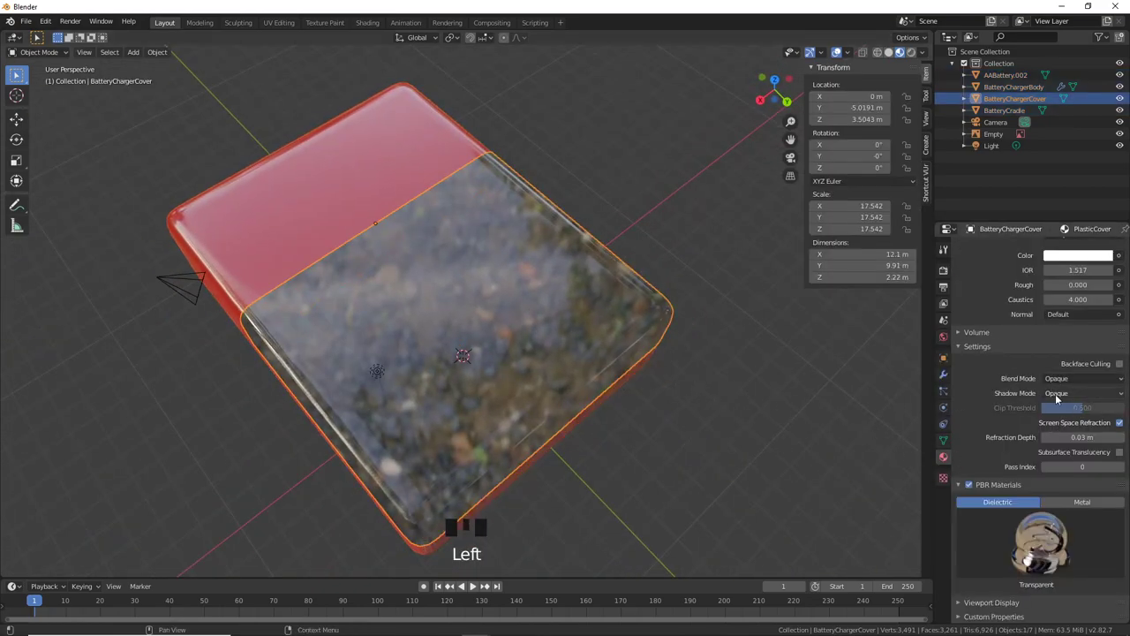
pyautogui.scroll(-2, 1056, 469)
pyautogui.scroll(1, 1103, 503)
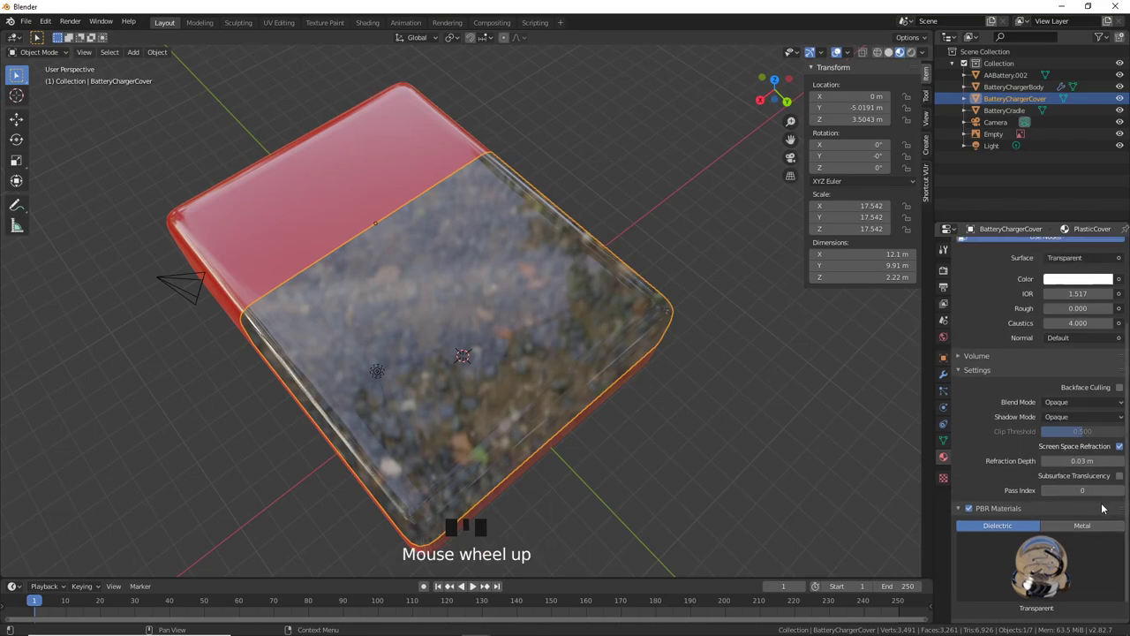
pyautogui.keyDown('shift'); pyautogui.click(1076, 461); pyautogui.keyUp('shift')
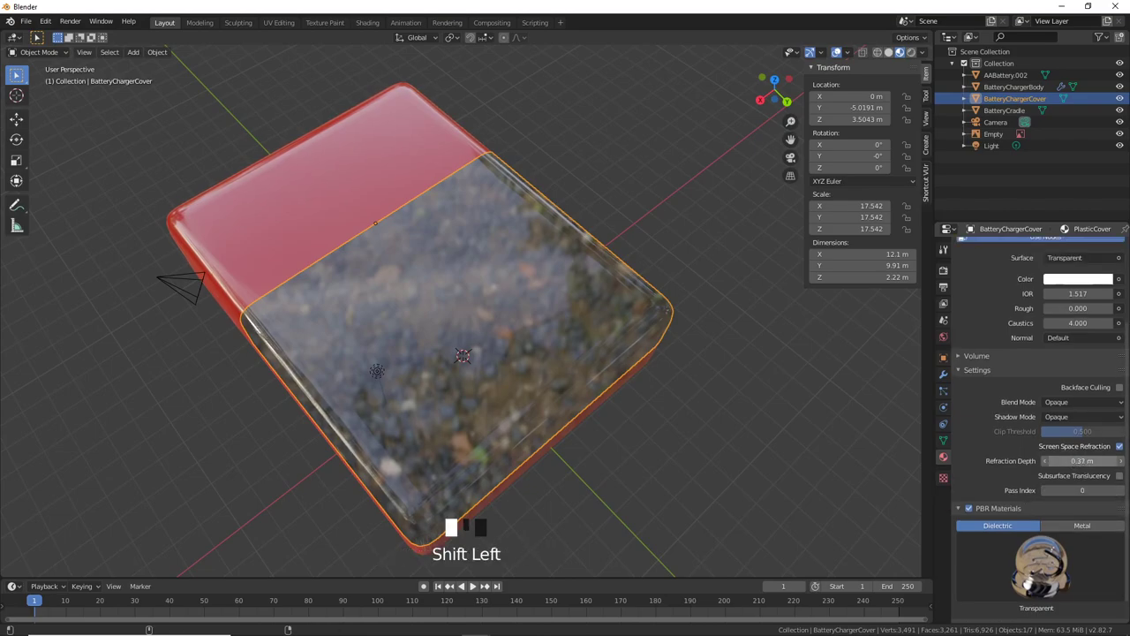
pyautogui.moveTo(1075, 461)
pyautogui.keyDown('shift'); pyautogui.mouseDown()
pyautogui.moveTo(1105, 461)
pyautogui.moveTo(1095, 460)
pyautogui.mouseUp(); pyautogui.keyUp('shift')
# Step: Examine the charger cover in rendered shading and return to the material preview
pyautogui.press('z')
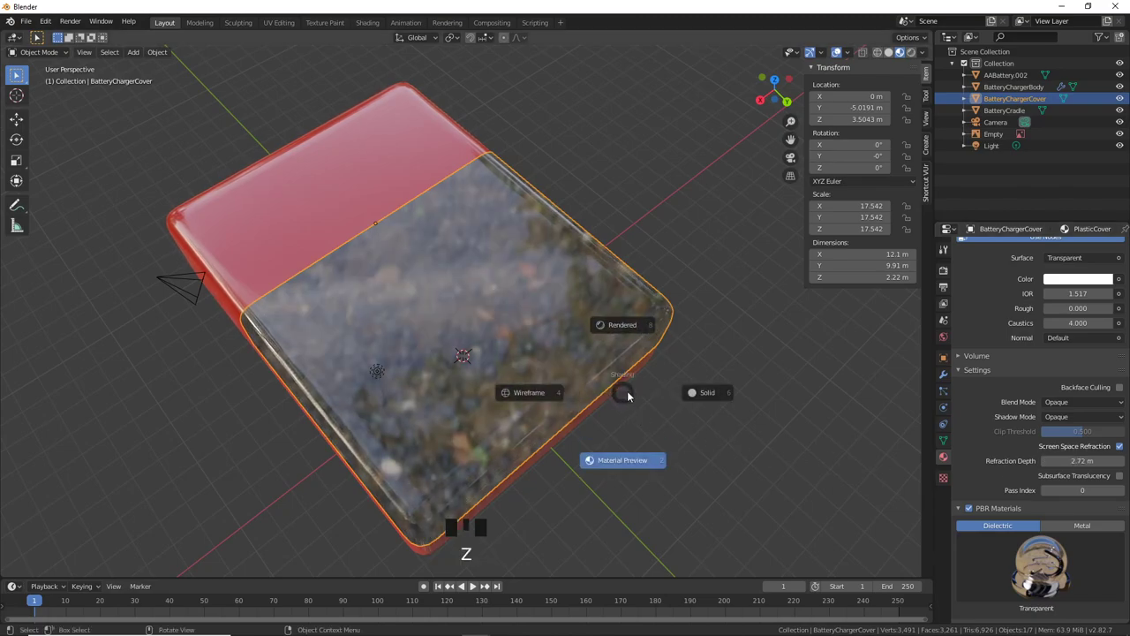
pyautogui.click(618, 325)
pyautogui.moveTo(665, 394)
pyautogui.mouseDown(button='middle')
pyautogui.moveTo(682, 360)
pyautogui.moveTo(668, 366)
pyautogui.mouseUp(button='middle')
pyautogui.press('z')
pyautogui.click(677, 430)
pyautogui.moveTo(677, 429); pyautogui.dragTo(582, 375, button='middle')
# Step: Rotate the charger cover open by about 26.3° around the global X axis
pyautogui.click(582, 375)
pyautogui.press('r')
pyautogui.press('x')
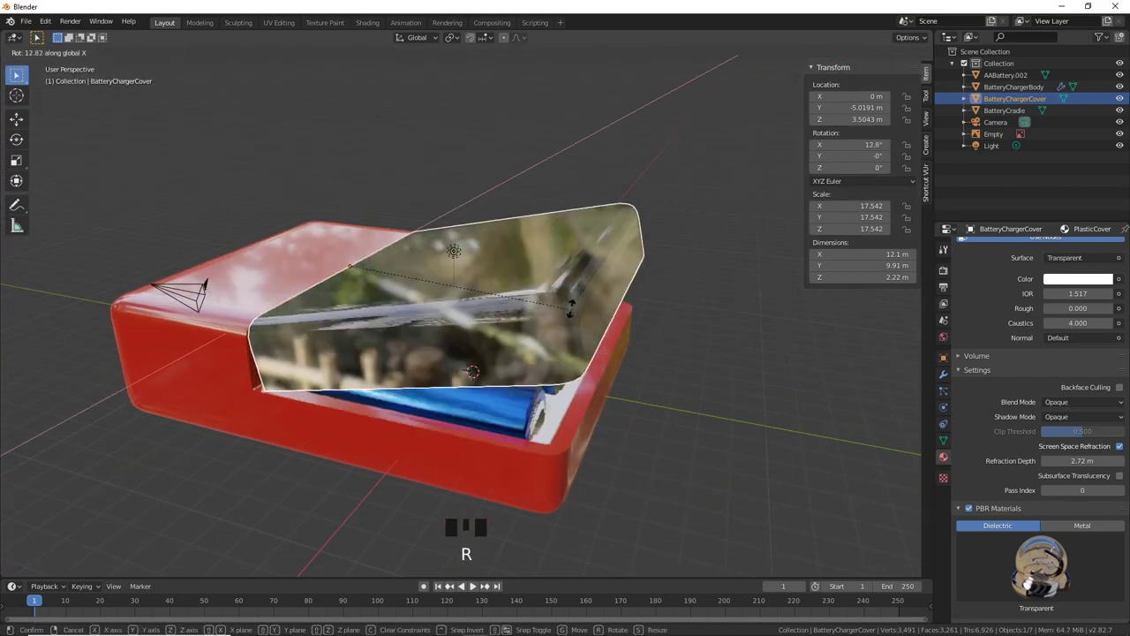
pyautogui.click(532, 261)
pyautogui.moveTo(532, 261); pyautogui.dragTo(666, 319, button='middle')
pyautogui.scroll(2, 623, 291)
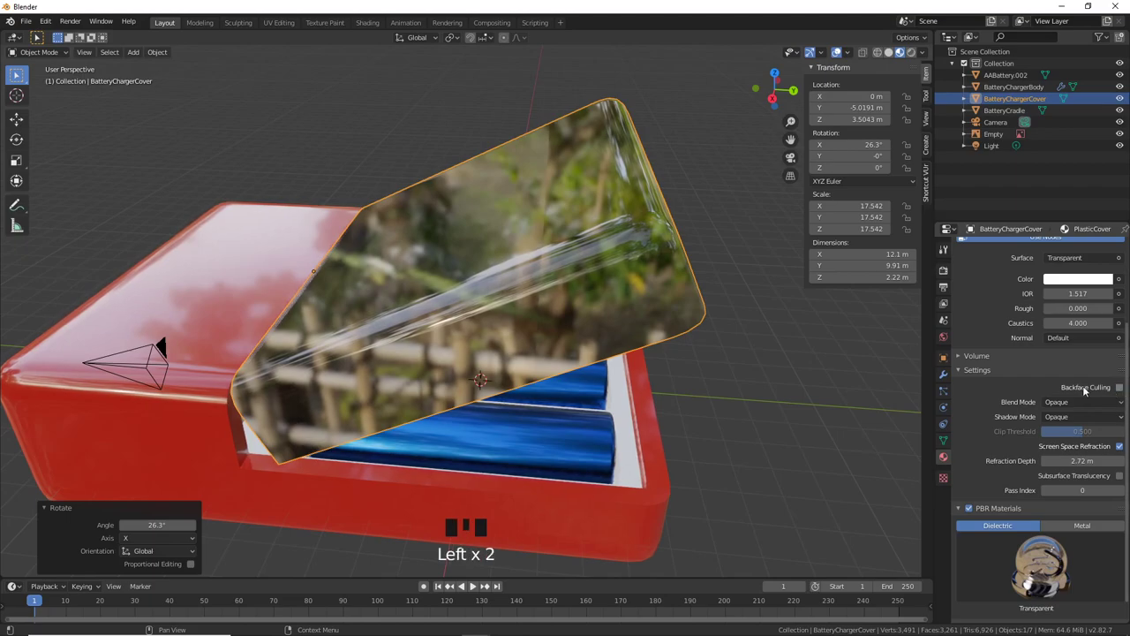
# Step: Enable Refraction in Eevee's Screen Space Reflections render settings
pyautogui.click(943, 270)
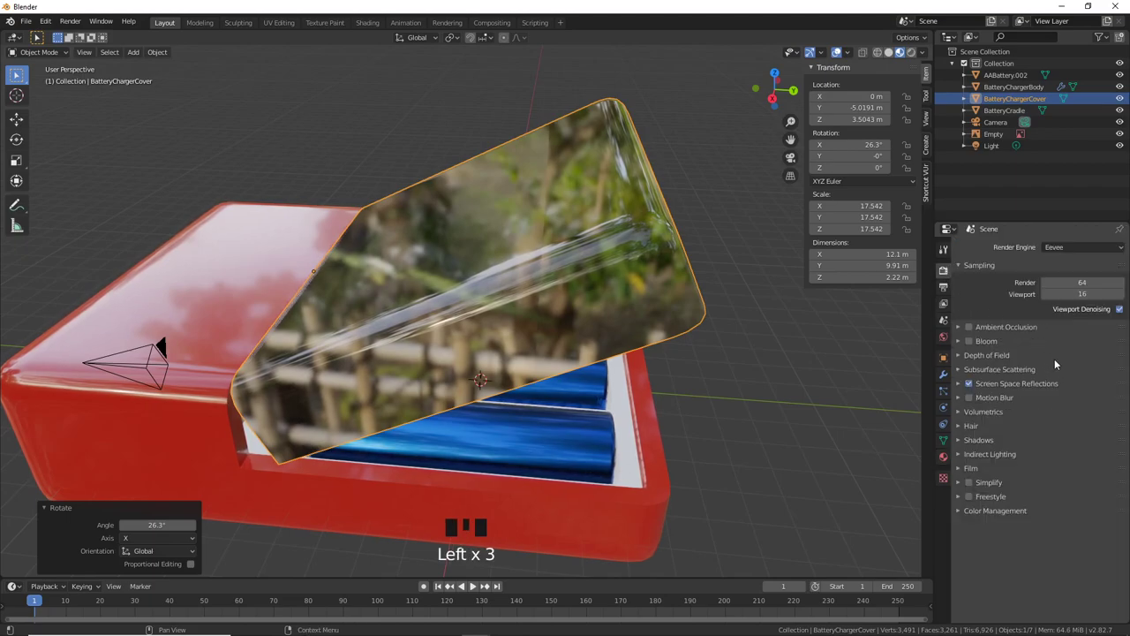
pyautogui.click(959, 383)
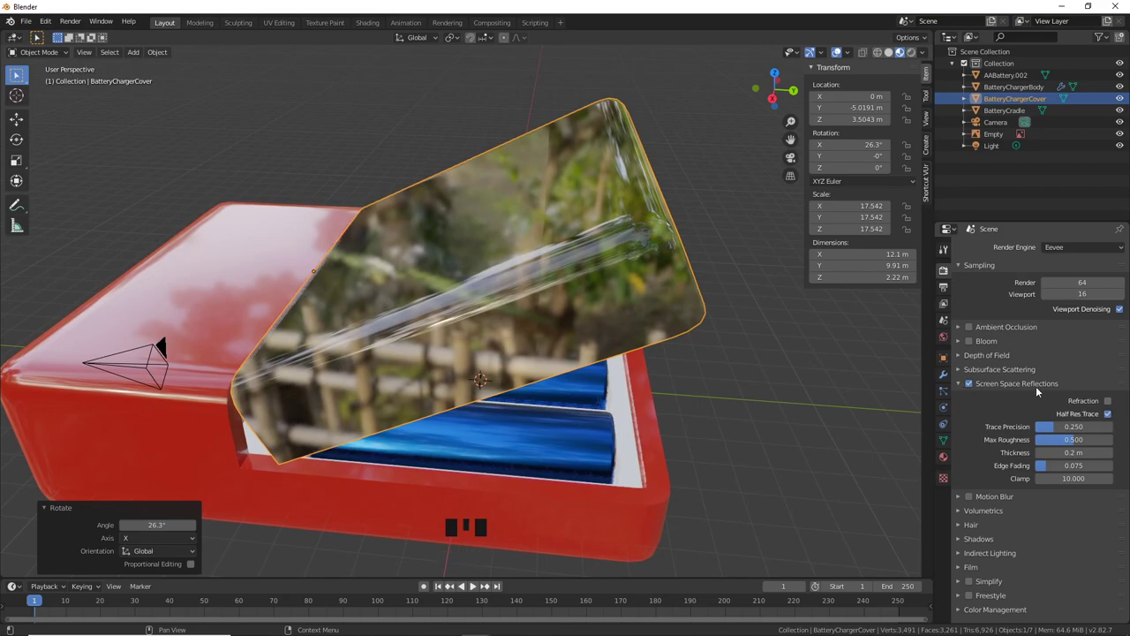
pyautogui.click(1108, 402)
# Step: Set the Refraction Depth of the PlasticCover material to 0.25 m
pyautogui.moveTo(777, 401); pyautogui.dragTo(709, 402, button='middle')
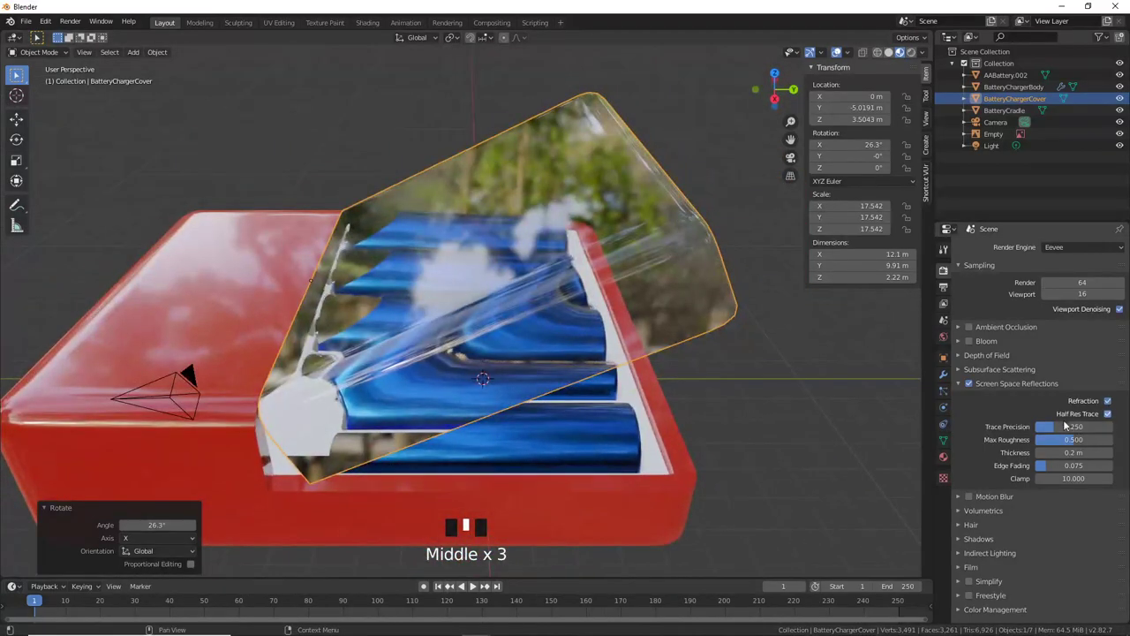
pyautogui.click(943, 457)
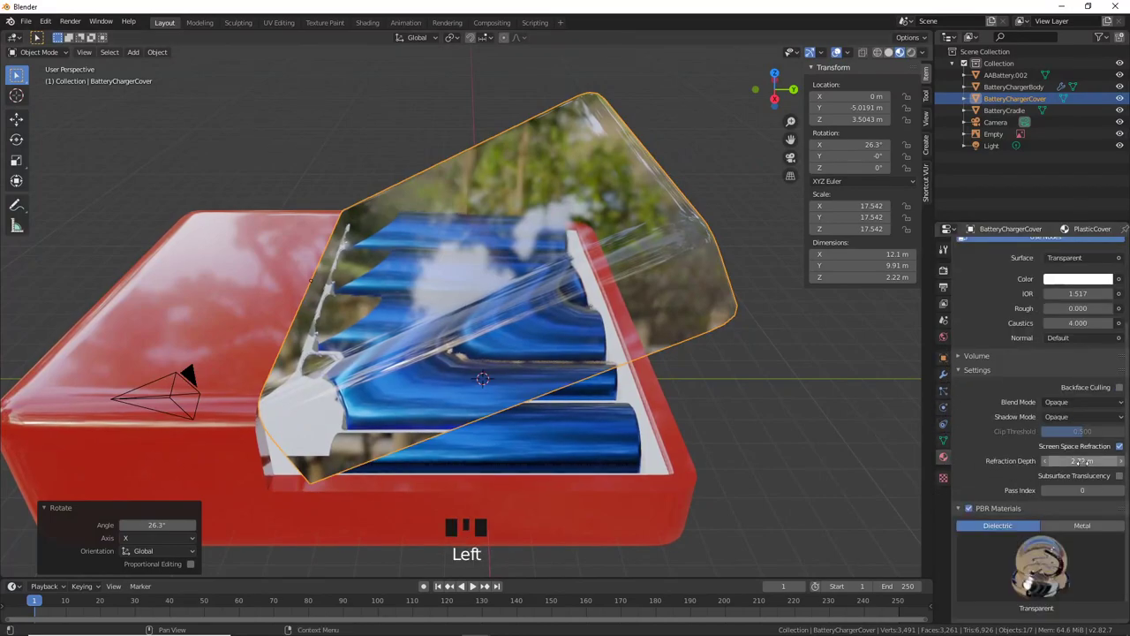
pyautogui.keyDown('shift'); pyautogui.moveTo(1079, 460); pyautogui.dragTo(1005, 460); pyautogui.keyUp('shift')
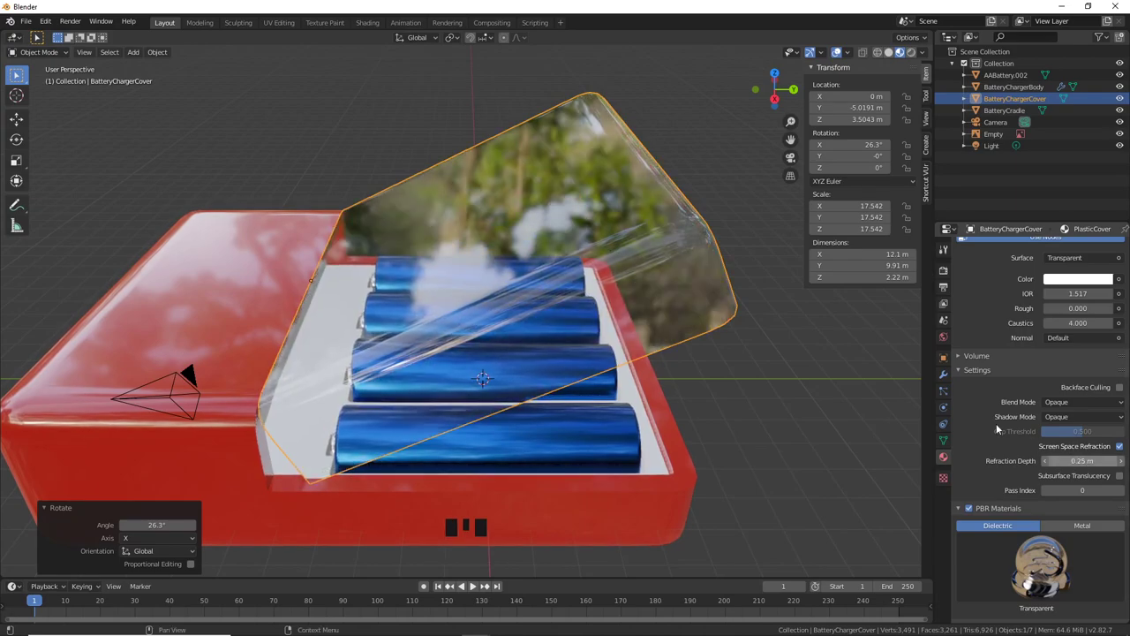
# Step: Rotate the charger cover closed around the global X axis and reset its X rotation to 0°
pyautogui.click(679, 246)
pyautogui.press('r')
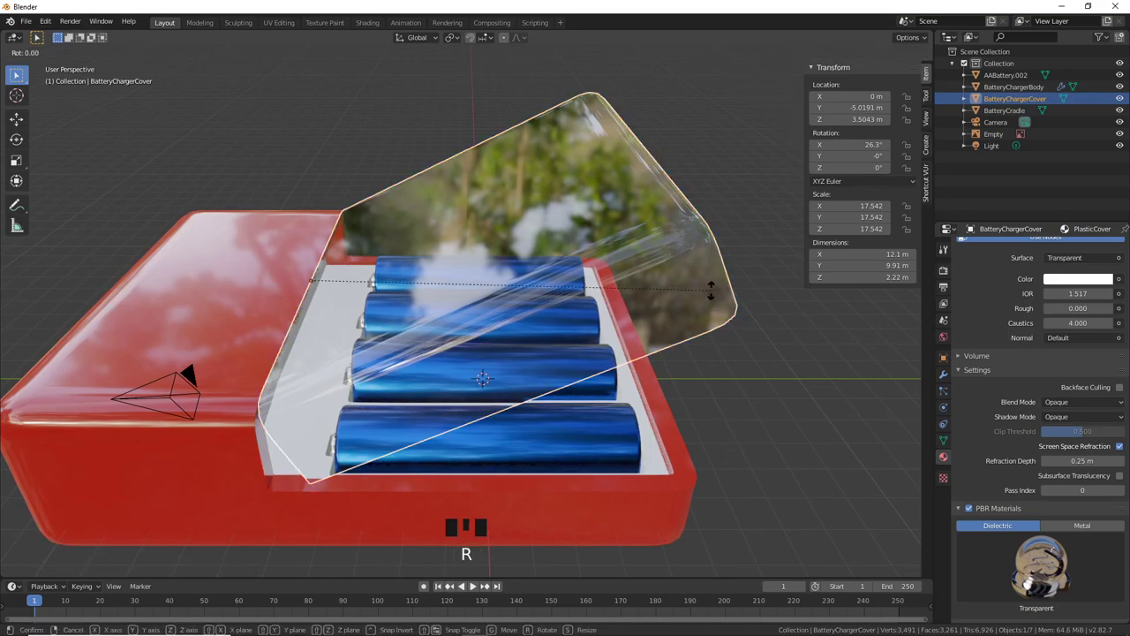
pyautogui.press('x')
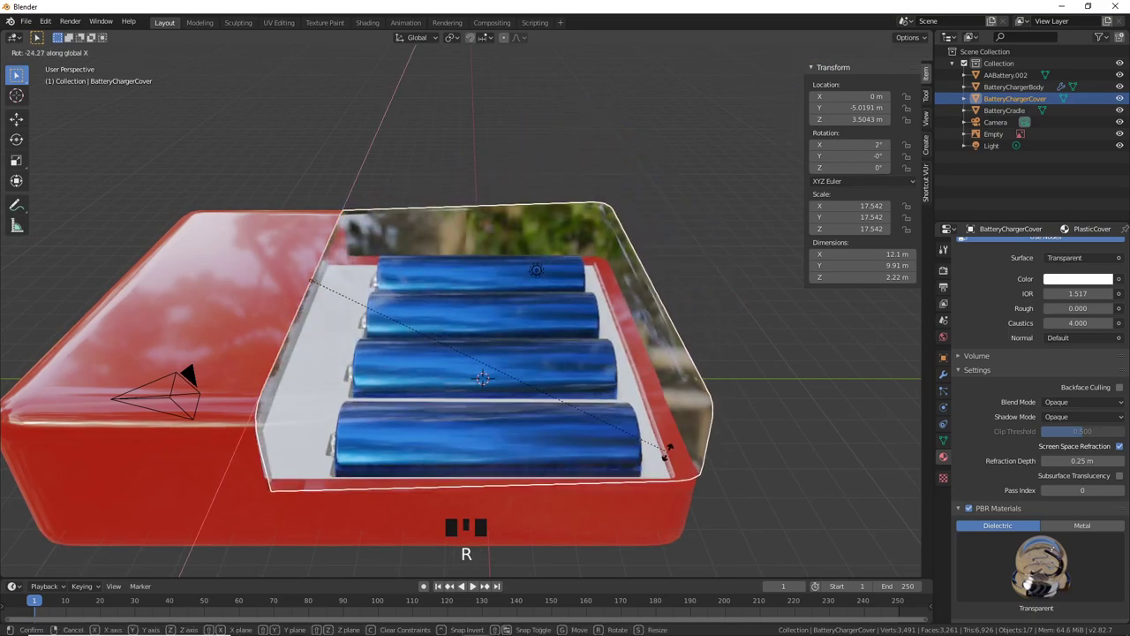
pyautogui.click(662, 468)
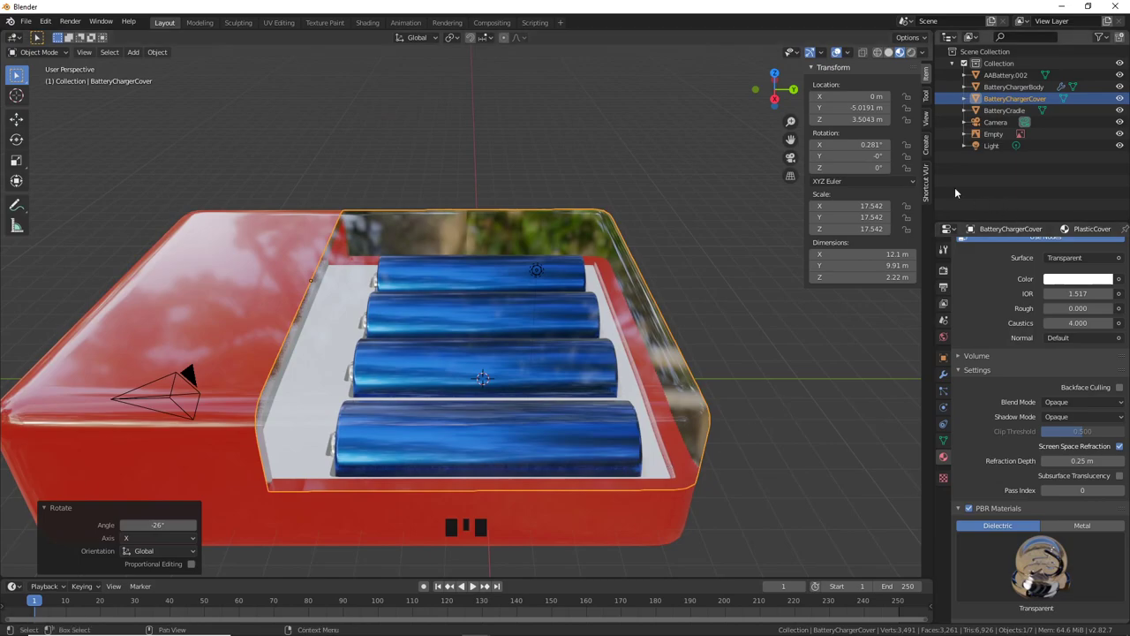
pyautogui.press('BackSpace')
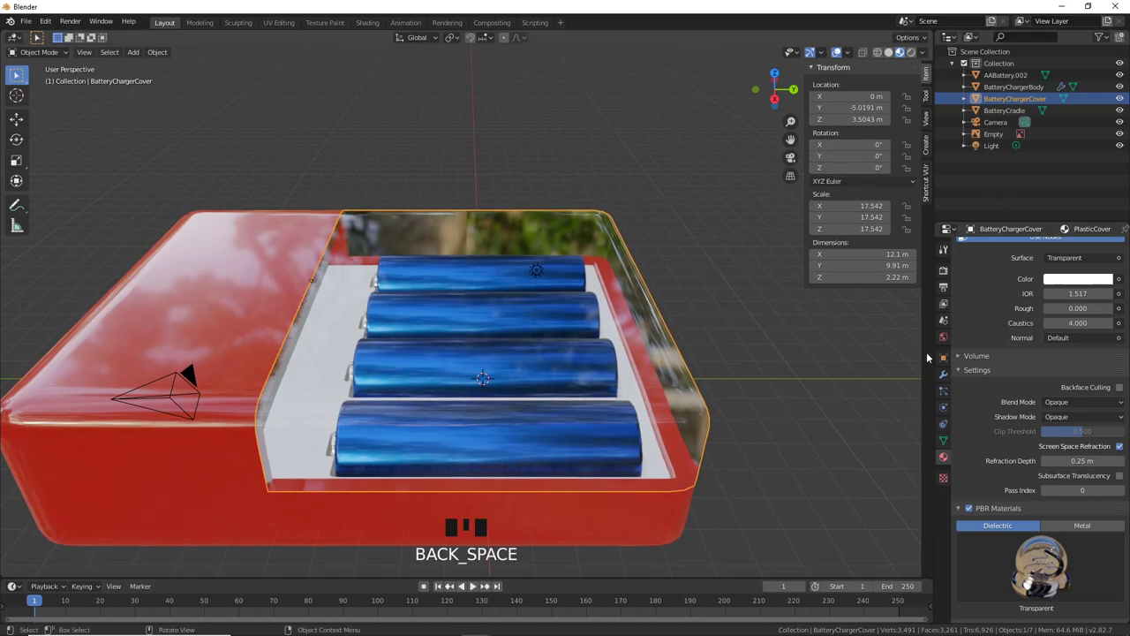
# Step: Add a Solidify modifier to the charger cover and set its thickness to 0.08 m
pyautogui.click(942, 374)
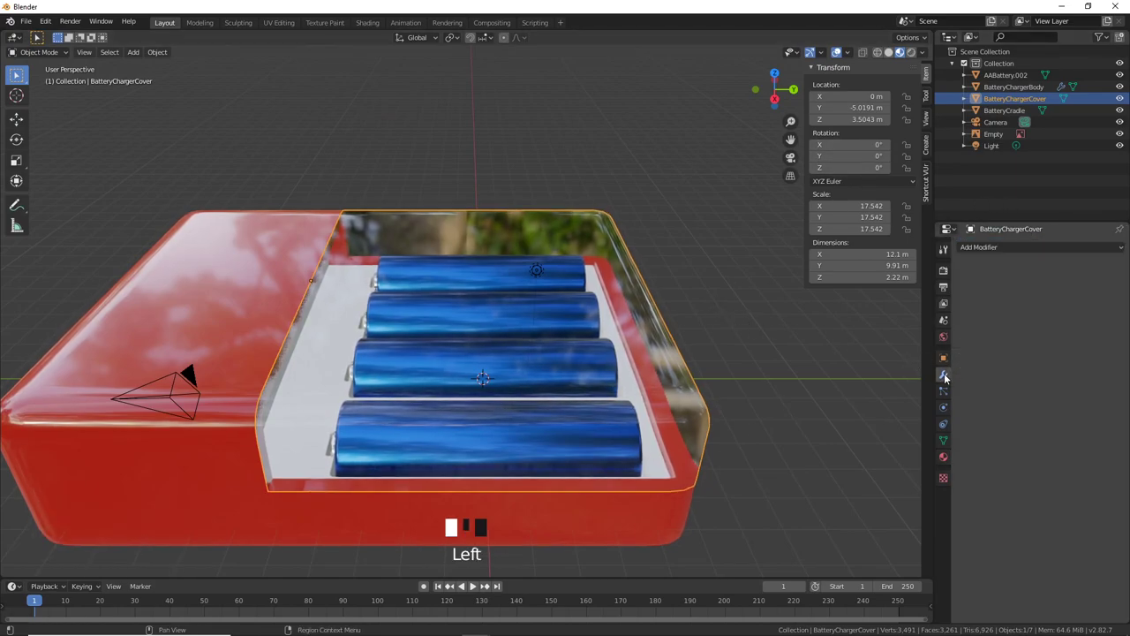
pyautogui.click(989, 250)
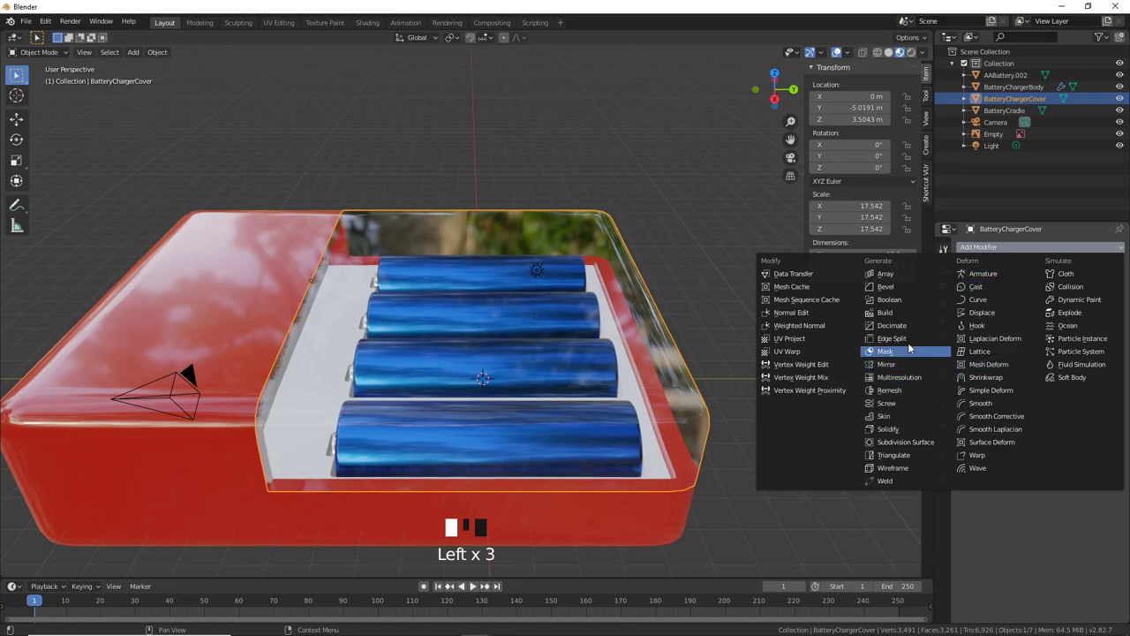
pyautogui.click(890, 428)
pyautogui.moveTo(900, 423); pyautogui.dragTo(717, 369, button='middle')
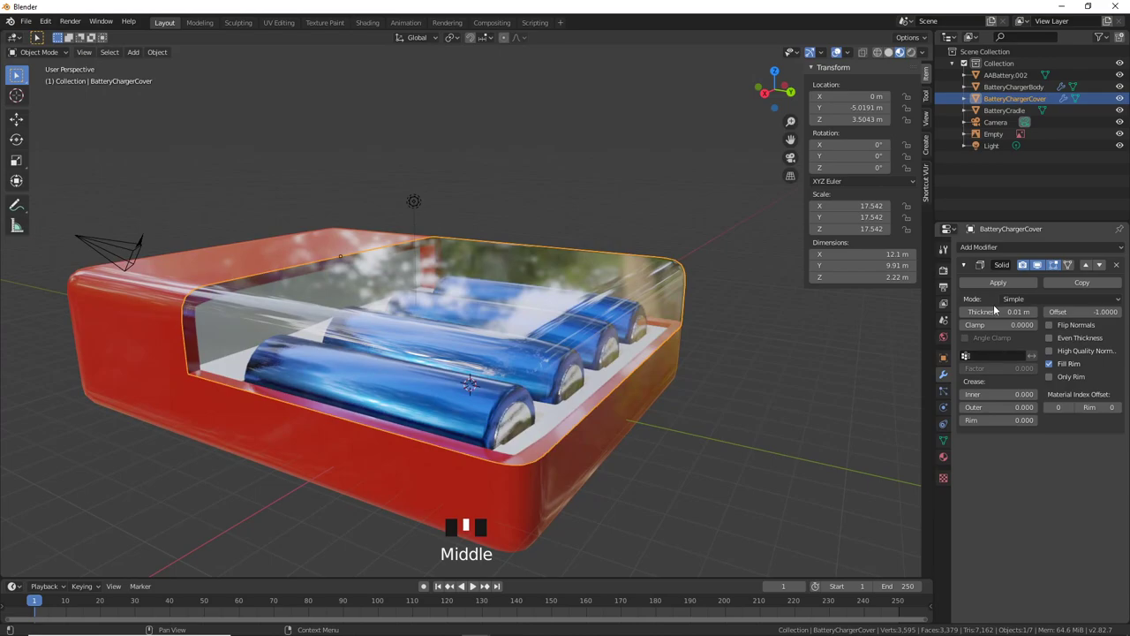
pyautogui.moveTo(997, 312)
pyautogui.mouseDown()
pyautogui.moveTo(1032, 312)
pyautogui.moveTo(1004, 311)
pyautogui.mouseUp()
# Step: Switch to solid shading and rotate the charger cover open by about 32.5° around the global X axis
pyautogui.moveTo(888, 343); pyautogui.dragTo(628, 343, button='middle')
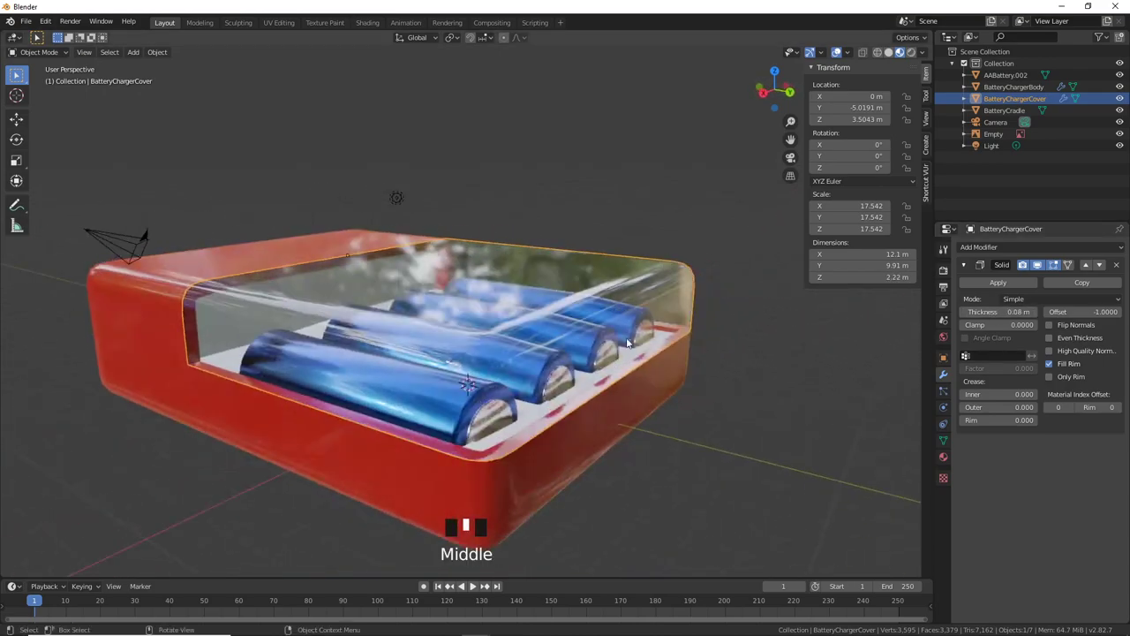
pyautogui.press('z')
pyautogui.moveTo(715, 355); pyautogui.dragTo(678, 368, button='middle')
pyautogui.press('r')
pyautogui.press('x')
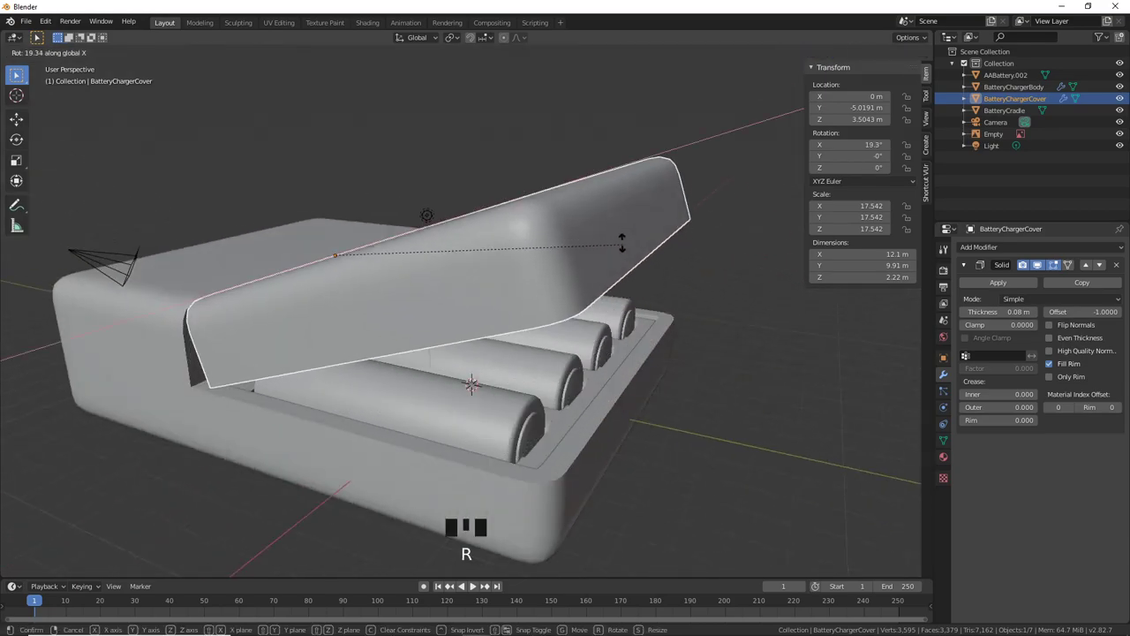
pyautogui.click(630, 234)
# Step: Set the thickness of the cover's Solidify modifier to 0.01 m and inspect the opened cover
pyautogui.moveTo(630, 237); pyautogui.dragTo(565, 222, button='middle')
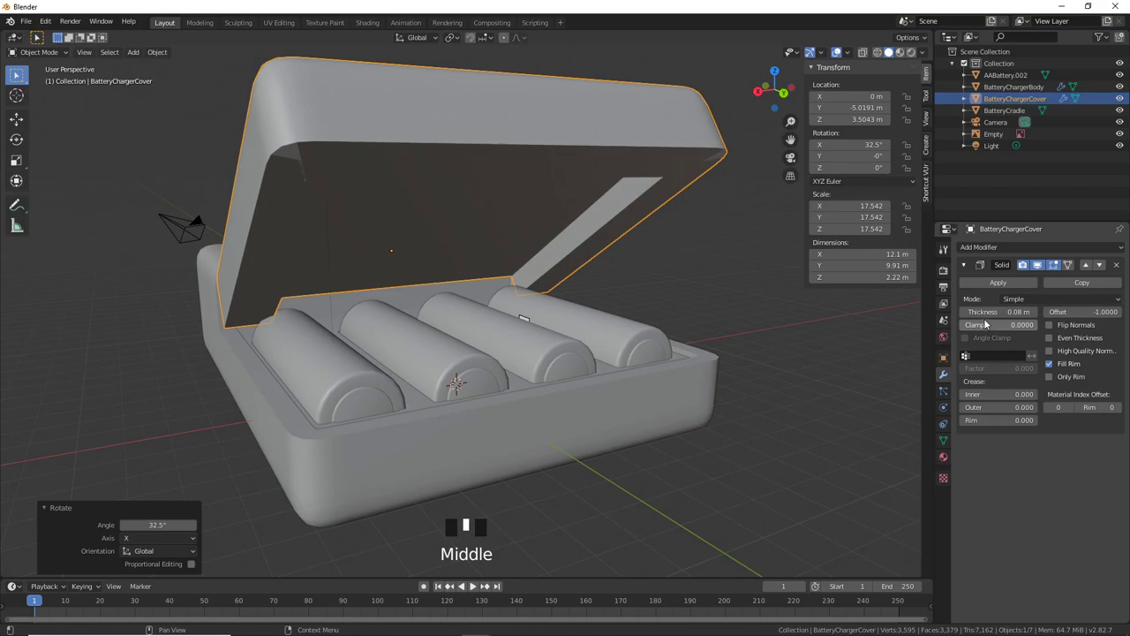
pyautogui.moveTo(997, 312); pyautogui.dragTo(971, 312)
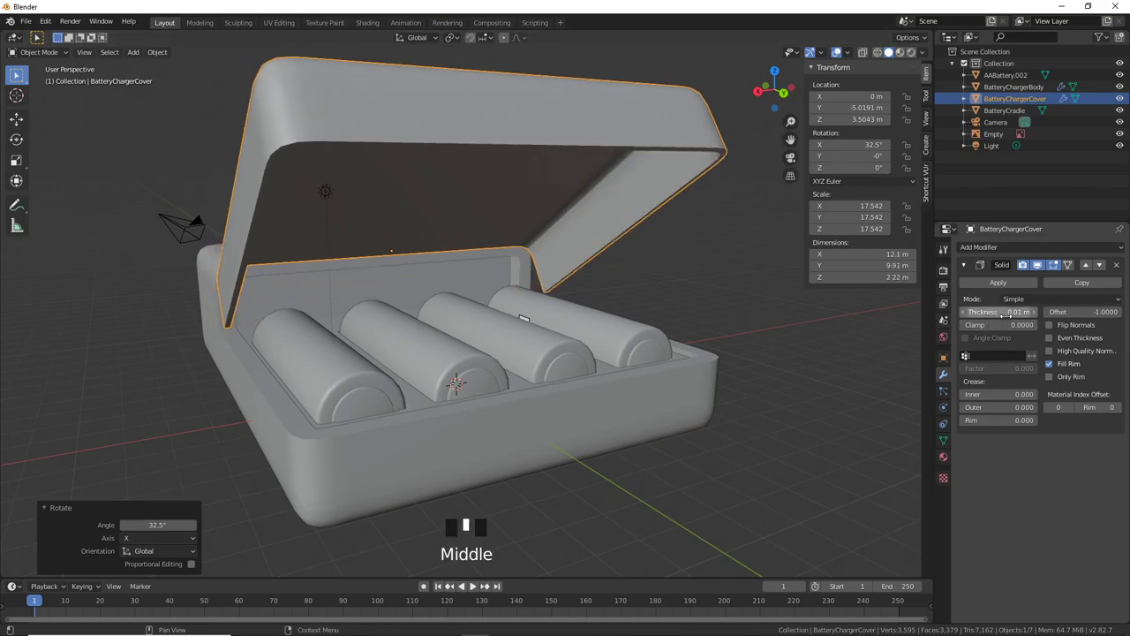
pyautogui.moveTo(679, 288); pyautogui.dragTo(755, 316, button='middle')
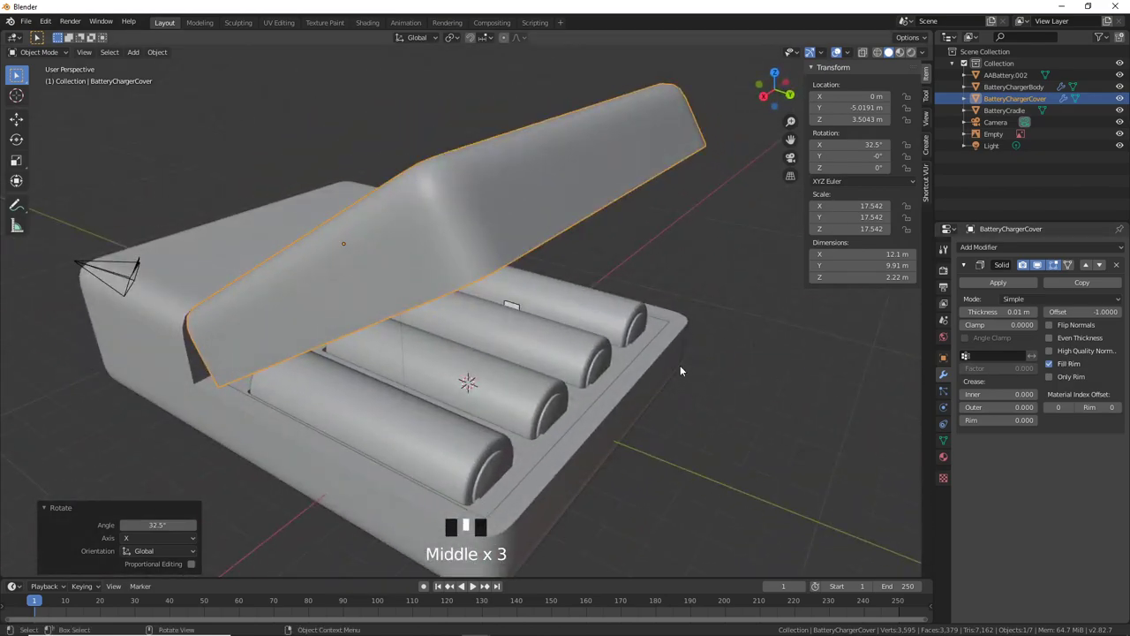
# Step: Switch to material preview shading and rotate the charger cover closed by about 32.1° around the global X axis
pyautogui.press('z')
pyautogui.click(677, 433)
pyautogui.moveTo(676, 433)
pyautogui.mouseDown(button='middle')
pyautogui.moveTo(694, 410)
pyautogui.moveTo(671, 379)
pyautogui.mouseUp(button='middle')
pyautogui.click(627, 210)
pyautogui.press('r')
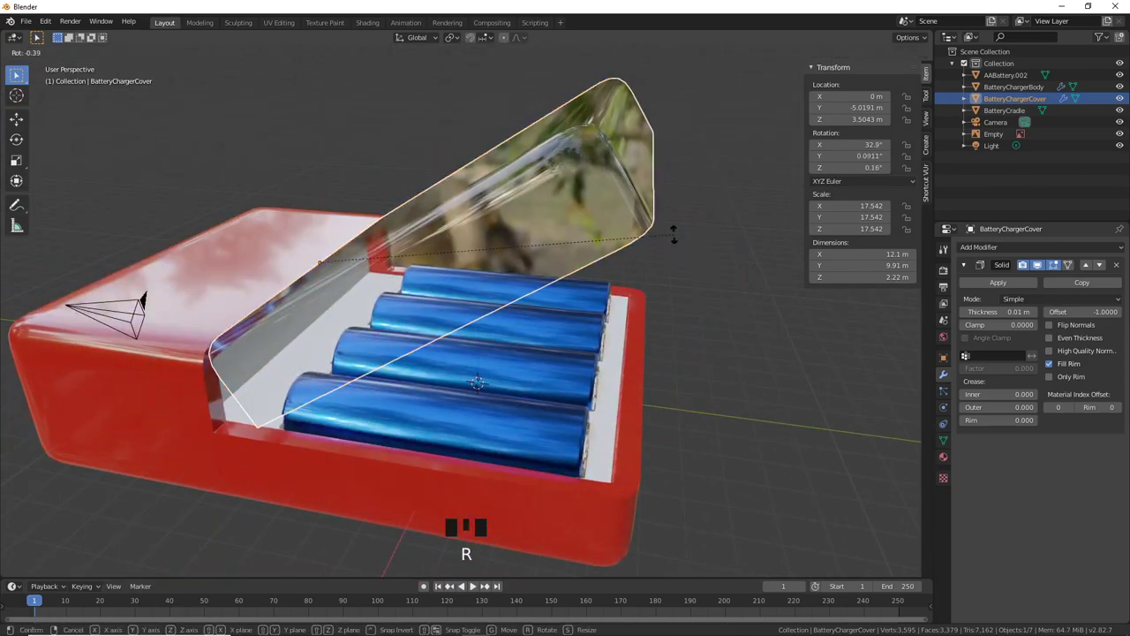
pyautogui.press('x')
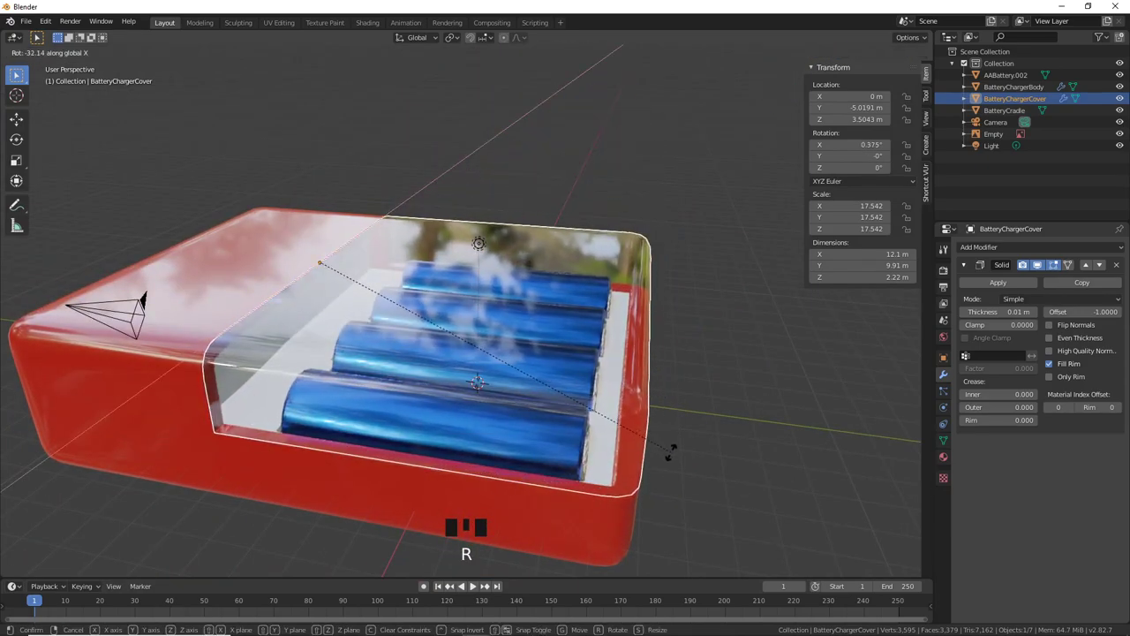
pyautogui.click(671, 451)
pyautogui.scroll(-2, 678, 427)
pyautogui.moveTo(678, 427); pyautogui.dragTo(698, 375, button='middle')
# Step: Rotate the charger cover open to about 92° around the global X axis
pyautogui.press('r')
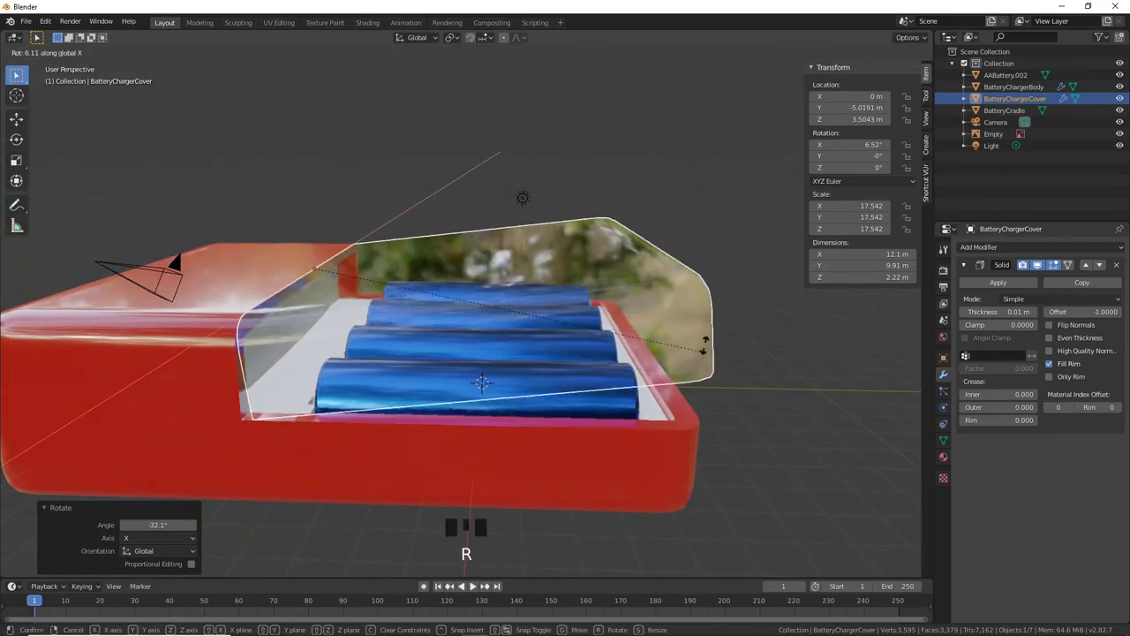
pyautogui.click(351, 225)
pyautogui.moveTo(352, 228); pyautogui.dragTo(620, 353, button='middle')
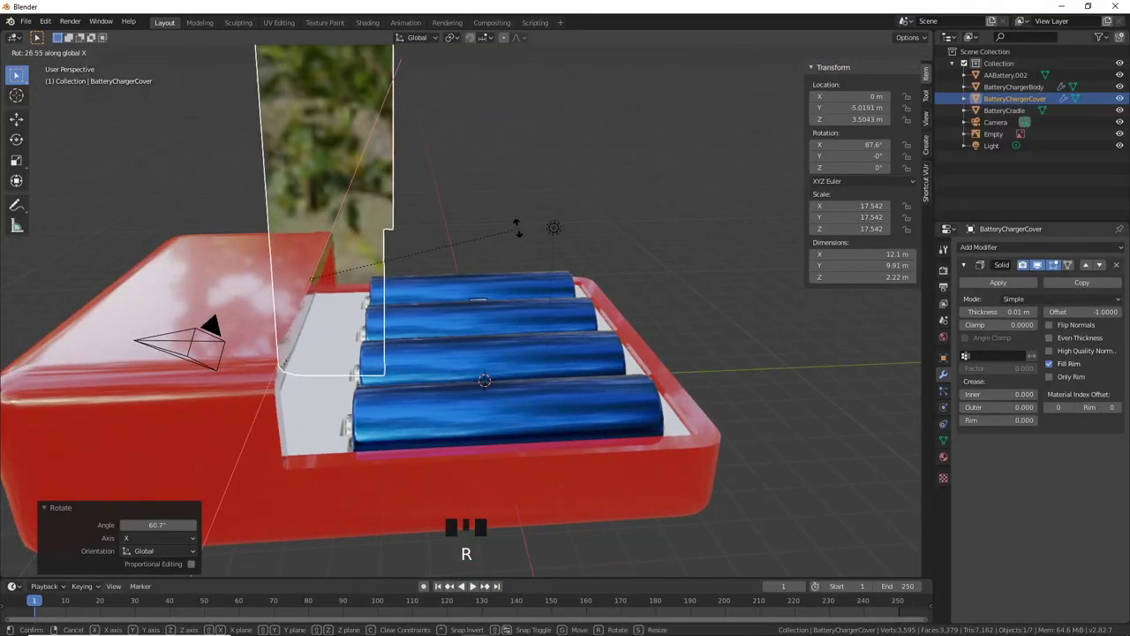
pyautogui.click(595, 261)
pyautogui.moveTo(595, 261); pyautogui.dragTo(575, 284, button='middle')
# Step: Set the battery cradle material's base color to a pale green with hue 0.223 and saturation 0.392
pyautogui.click(347, 300)
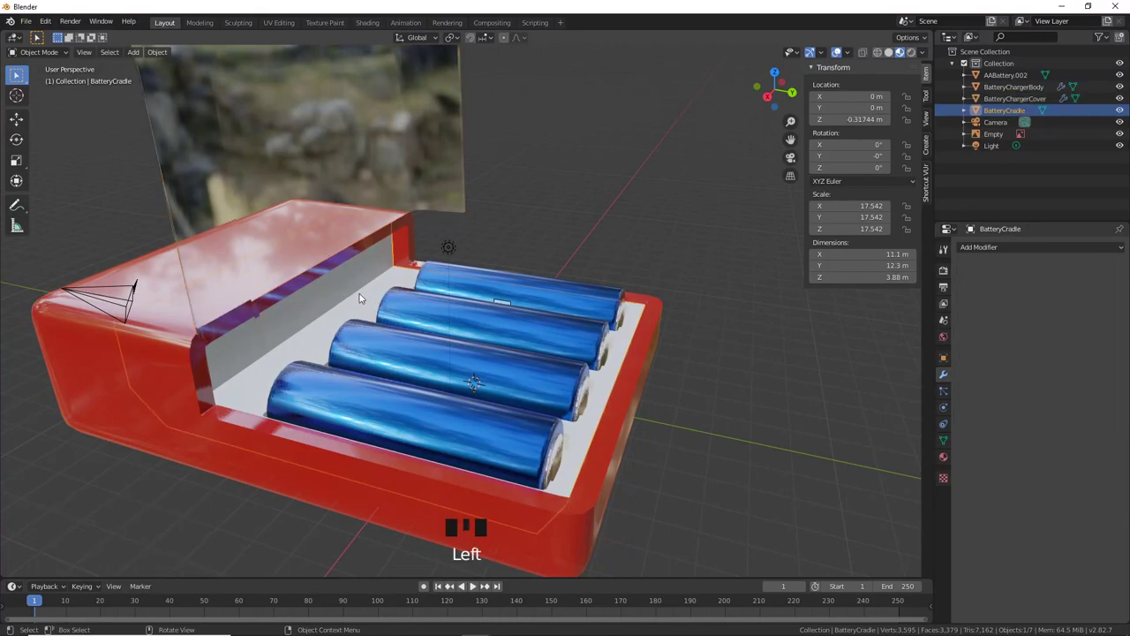
pyautogui.click(943, 456)
pyautogui.click(1077, 306)
pyautogui.click(1034, 183)
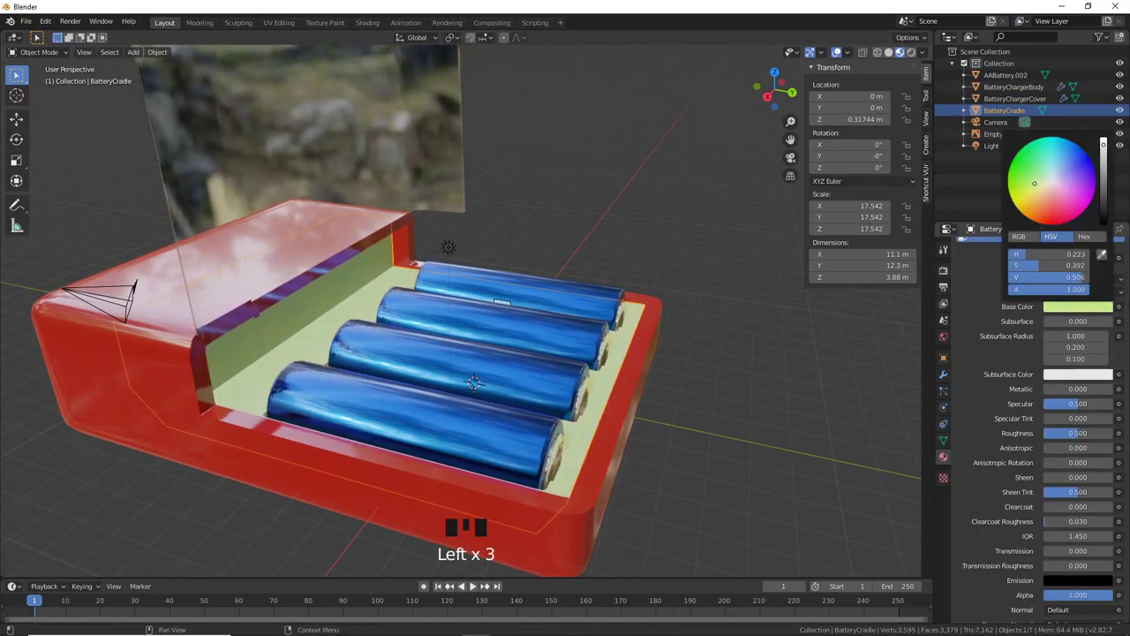
# Step: Change the charger body material's base color to a light, nearly neutral beige grey
pyautogui.scroll(-3, 456, 431)
pyautogui.moveTo(455, 431); pyautogui.dragTo(579, 393, button='middle')
pyautogui.click(614, 375)
pyautogui.click(1073, 307)
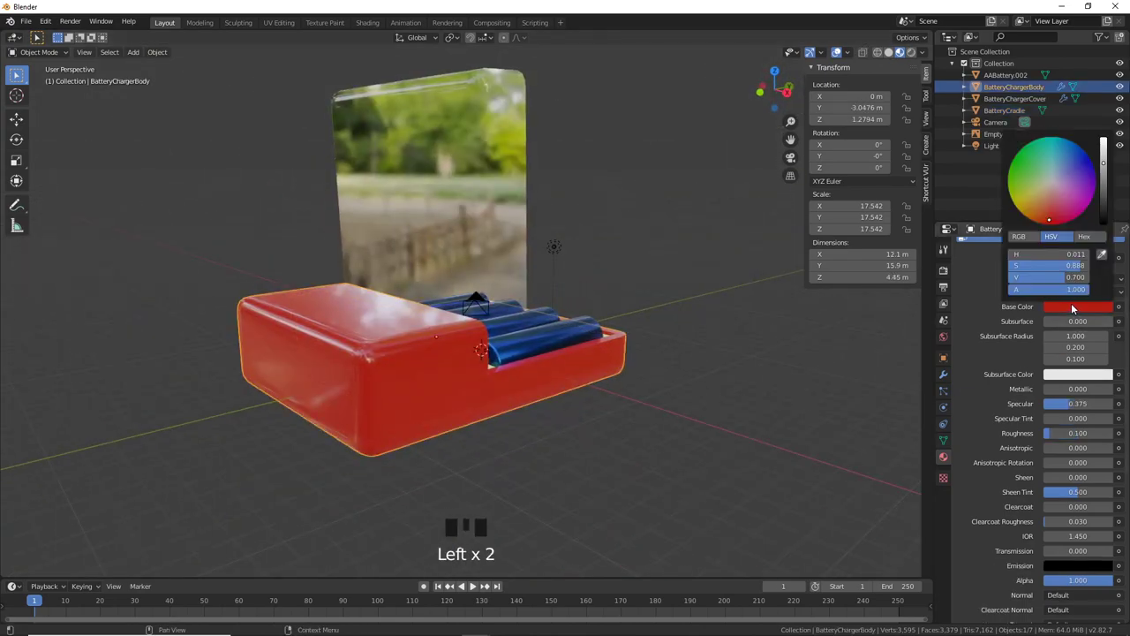
pyautogui.moveTo(1055, 221)
pyautogui.mouseDown()
pyautogui.moveTo(1018, 205)
pyautogui.moveTo(1048, 205)
pyautogui.moveTo(1049, 151)
pyautogui.moveTo(1057, 169)
pyautogui.moveTo(1044, 174)
pyautogui.moveTo(1106, 185)
pyautogui.mouseUp()
# Step: Rotate the charger cover closed by about 91.7° around the global X axis and reset its X rotation to 0°
pyautogui.moveTo(666, 339); pyautogui.dragTo(659, 388, button='middle')
pyautogui.click(521, 247)
pyautogui.moveTo(659, 325); pyautogui.dragTo(590, 345, button='middle')
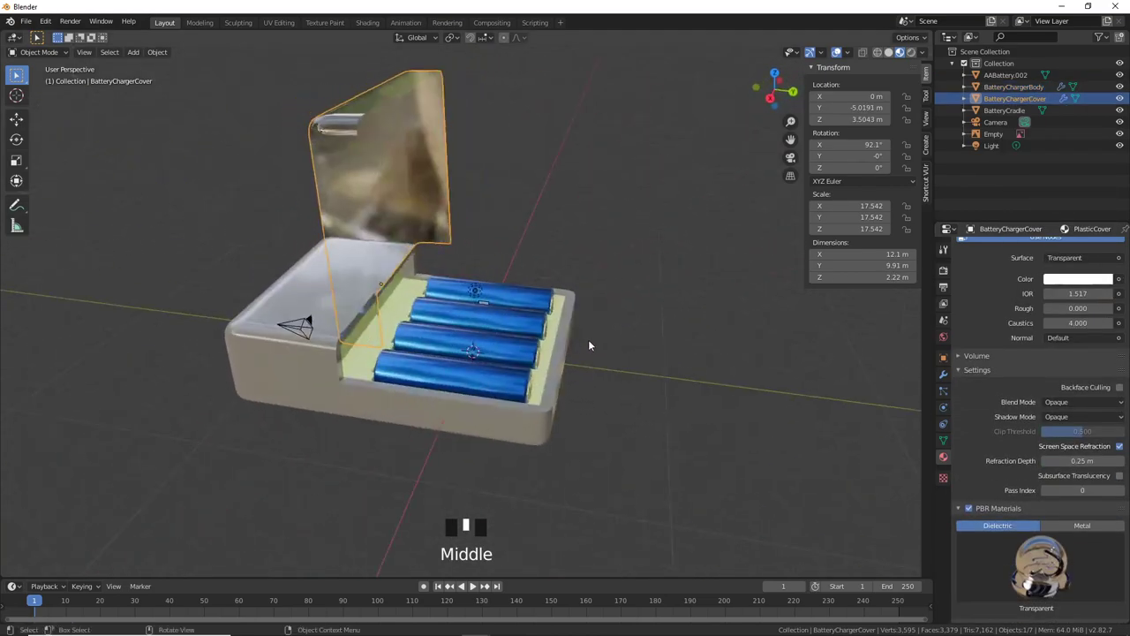
pyautogui.press('r')
pyautogui.press('x')
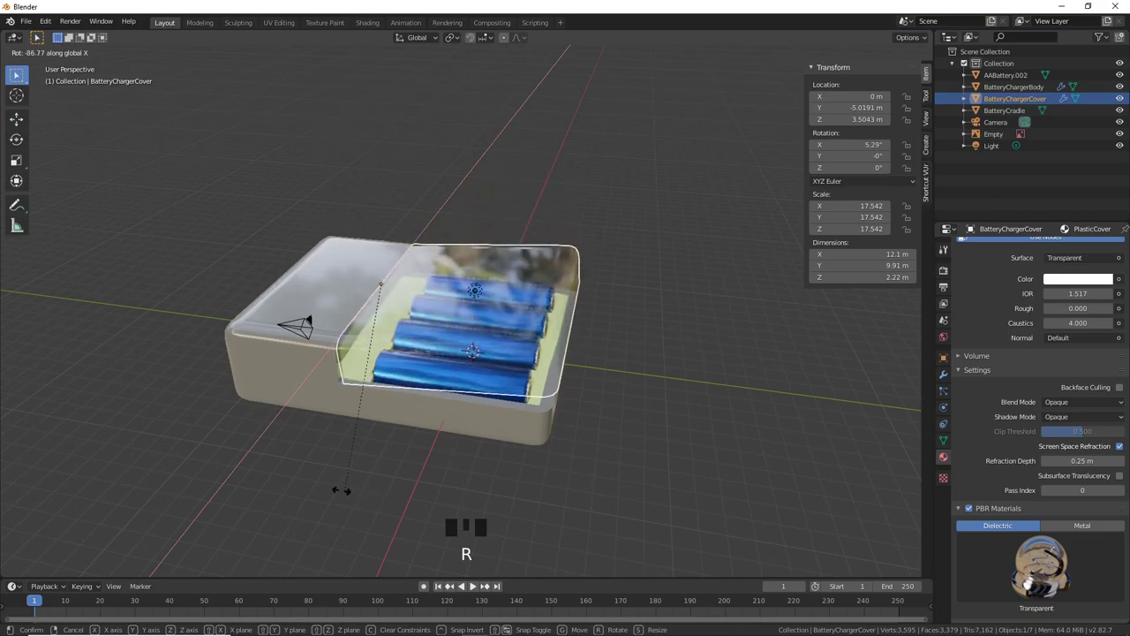
pyautogui.click(327, 487)
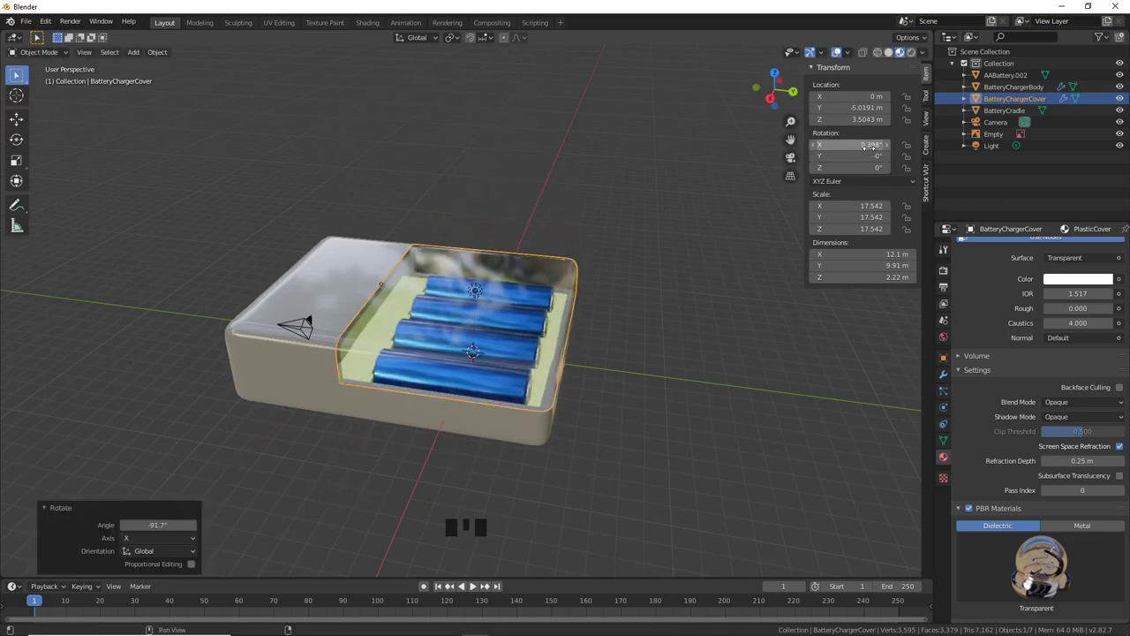
pyautogui.press('BackSpace')
pyautogui.moveTo(494, 335); pyautogui.dragTo(629, 338, button='middle')
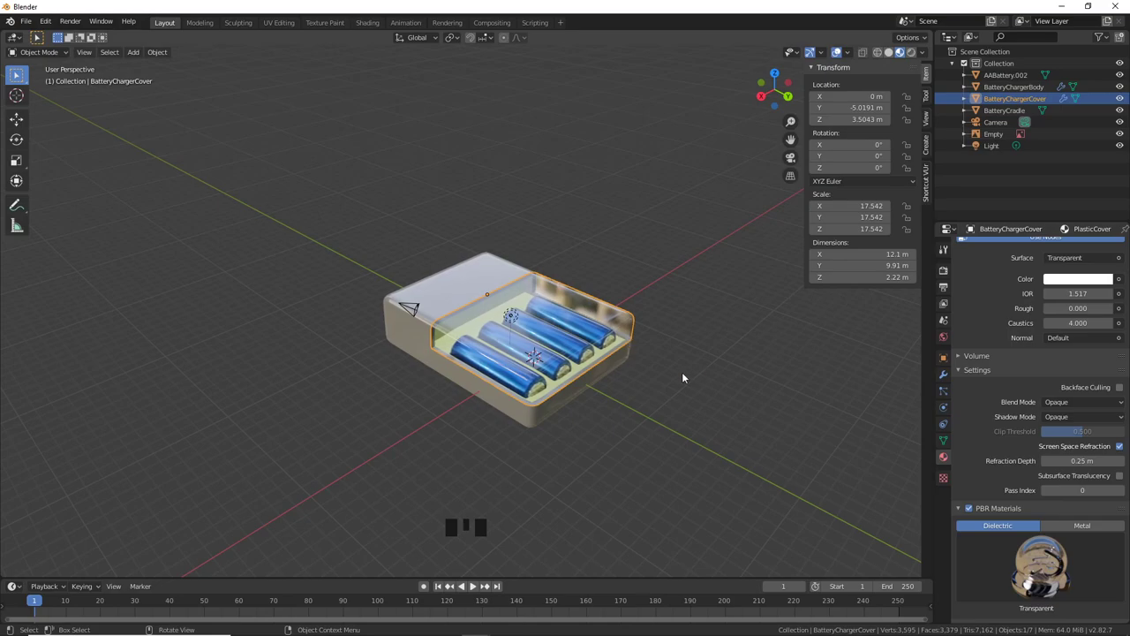
# Step: Place the 3D cursor on the Y axis in top view, about 30 m from the origin behind the charger's closed end
pyautogui.keyDown('shift'); pyautogui.moveTo(682, 371); pyautogui.dragTo(559, 428, button='middle'); pyautogui.keyUp('shift')
pyautogui.moveTo(562, 328); pyautogui.dragTo(729, 381, button='middle')
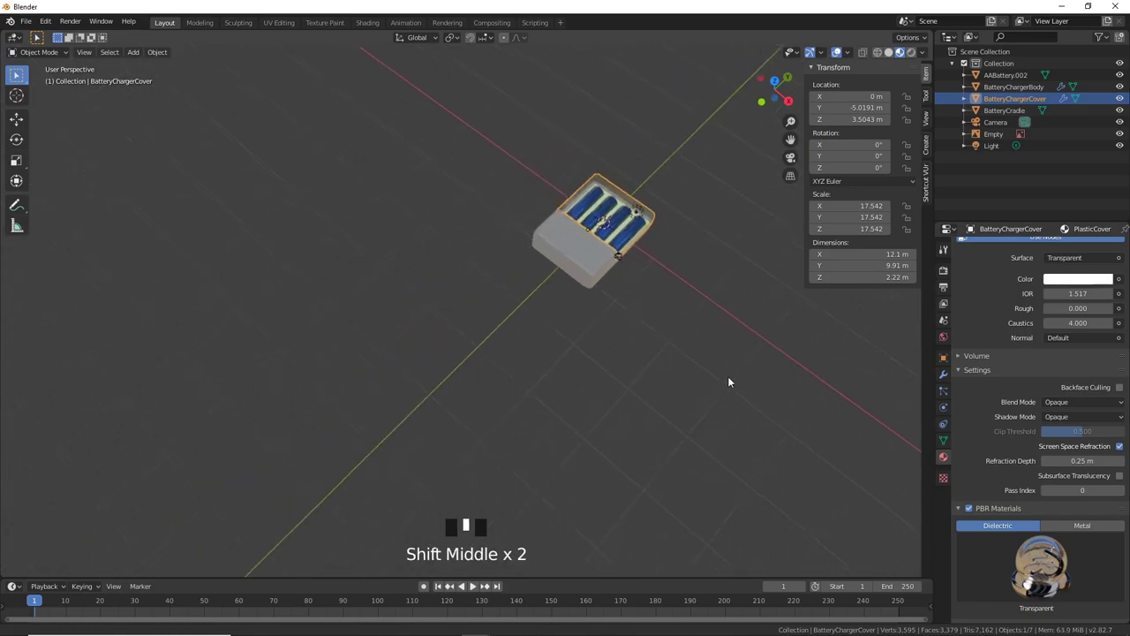
pyautogui.moveTo(492, 348); pyautogui.dragTo(651, 391, button='middle')
pyautogui.keyDown('shift'); pyautogui.rightClick(481, 350); pyautogui.keyUp('shift')
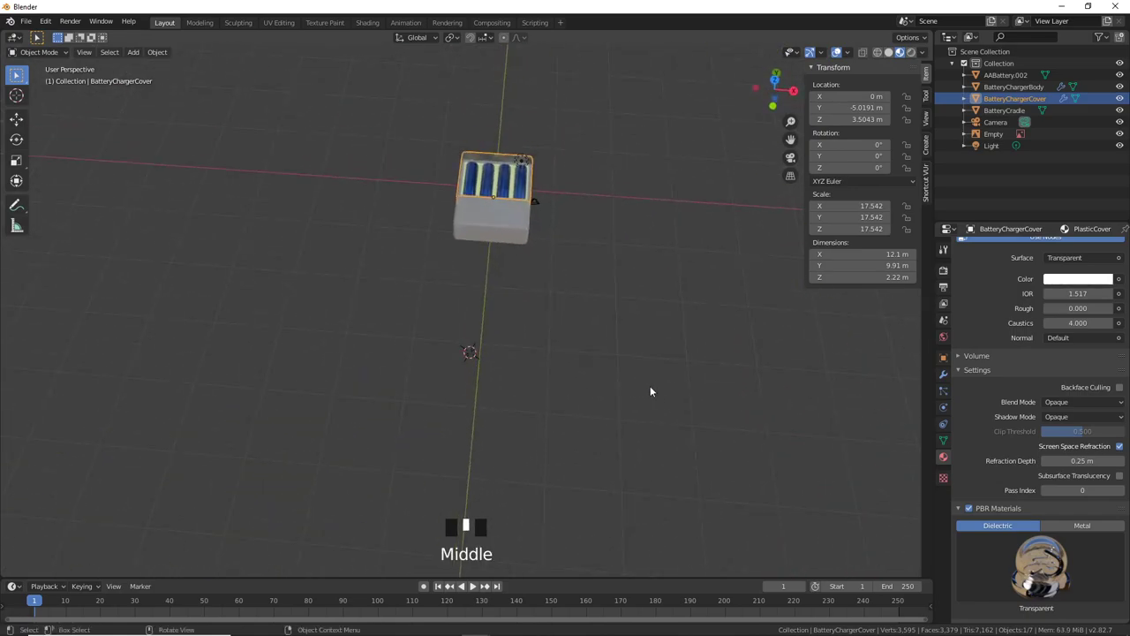
pyautogui.press('KP_7')
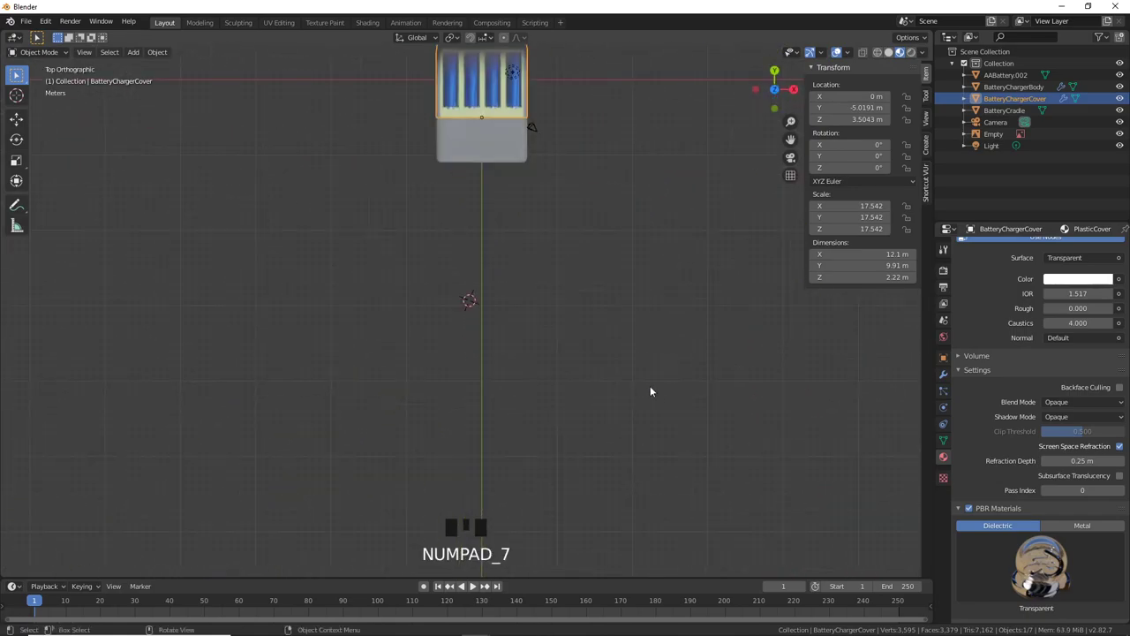
pyautogui.keyDown('shift'); pyautogui.rightClick(481, 305); pyautogui.keyUp('shift')
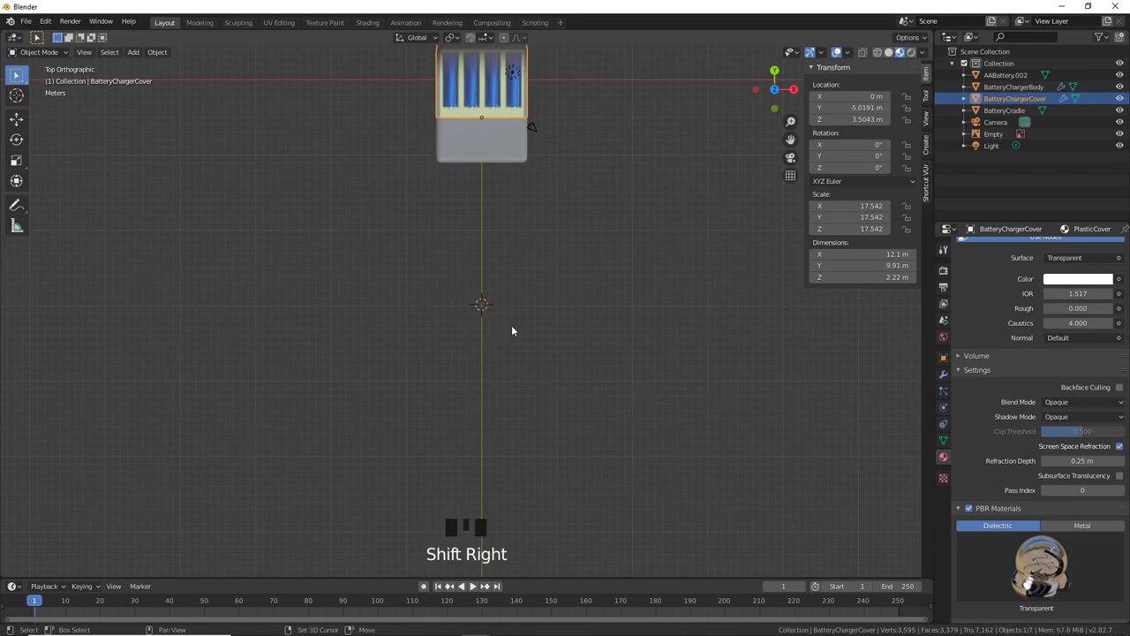
# Step: Place the 3D cursor about 5 m above the ground on the Z axis in front view, enabling snapping only for this placement
pyautogui.click(468, 37)
pyautogui.click(490, 38)
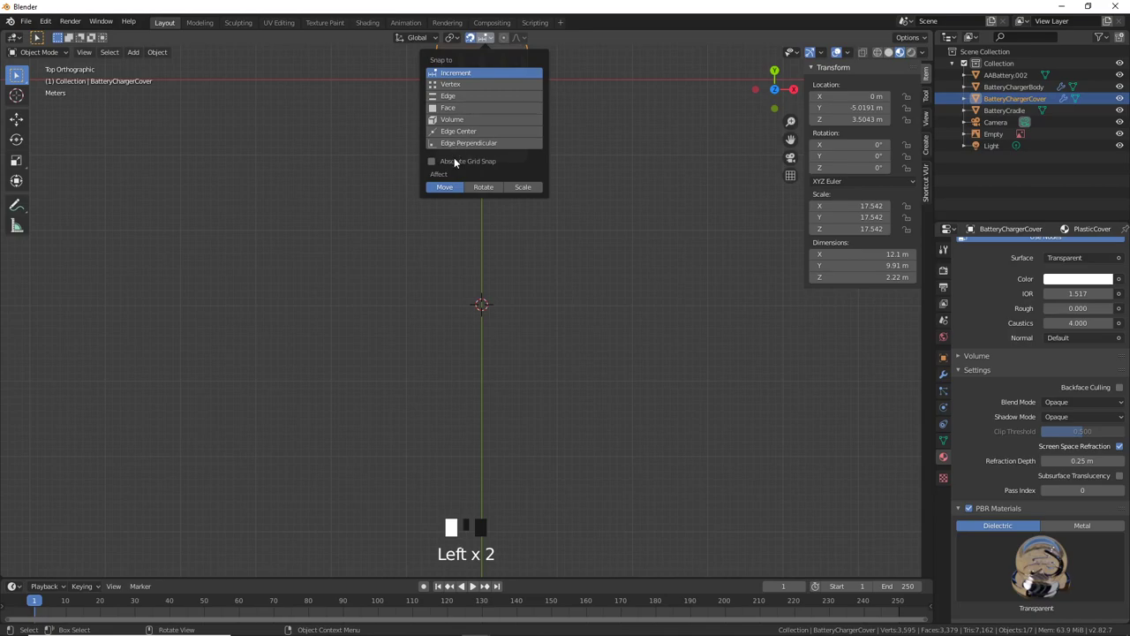
pyautogui.scroll(3, 501, 329)
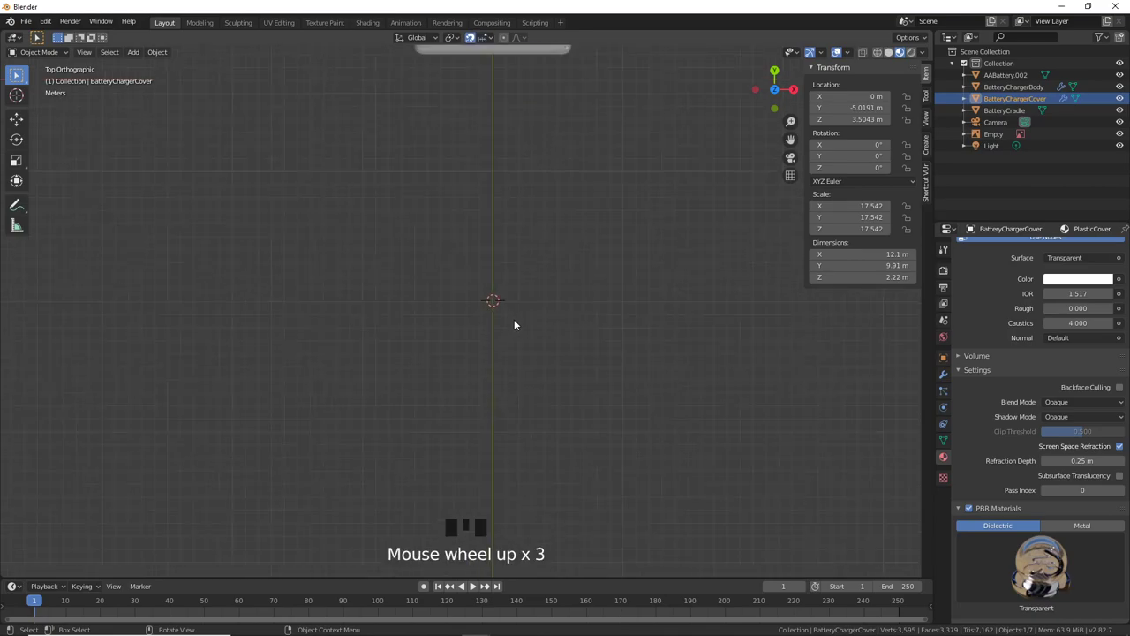
pyautogui.moveTo(515, 323)
pyautogui.keyDown('shift'); pyautogui.mouseDown(button='middle')
pyautogui.moveTo(522, 336)
pyautogui.moveTo(524, 315)
pyautogui.moveTo(497, 321)
pyautogui.mouseUp(button='middle'); pyautogui.keyUp('shift')
pyautogui.press('KP_1')
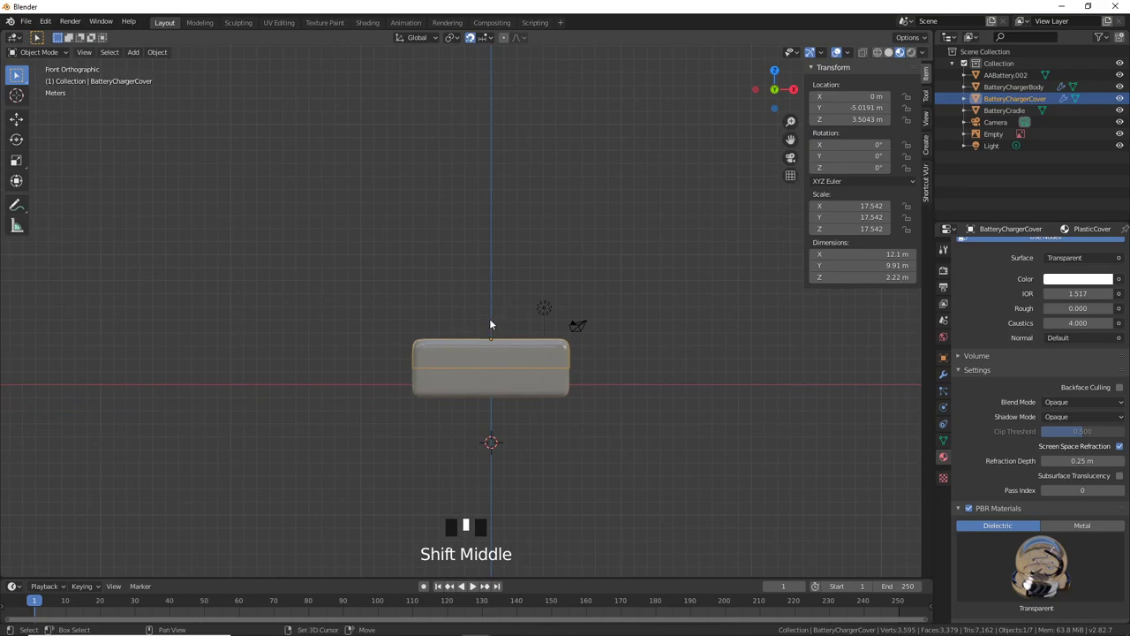
pyautogui.keyDown('shift'); pyautogui.rightClick(490, 319); pyautogui.keyUp('shift')
pyautogui.moveTo(544, 326); pyautogui.dragTo(447, 135, button='middle')
pyautogui.click(472, 39)
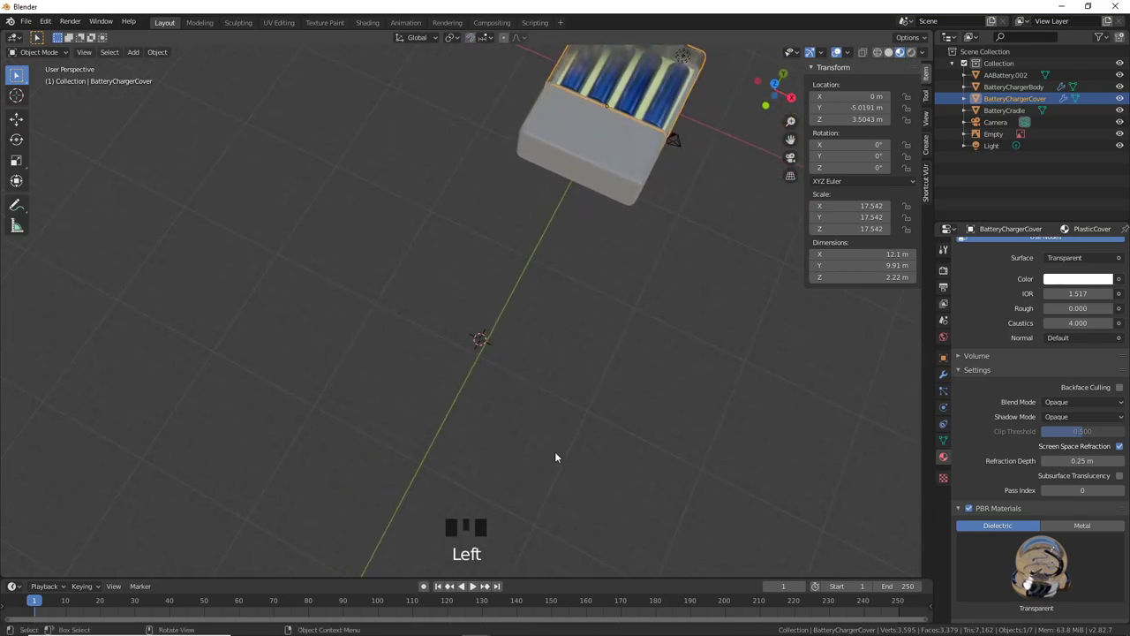
# Step: Add a mesh plane at the 3D cursor
pyautogui.moveTo(554, 457); pyautogui.dragTo(568, 434, button='middle')
pyautogui.scroll(1, 567, 435)
pyautogui.hotkey('shift', 'a')
pyautogui.moveTo(508, 291)
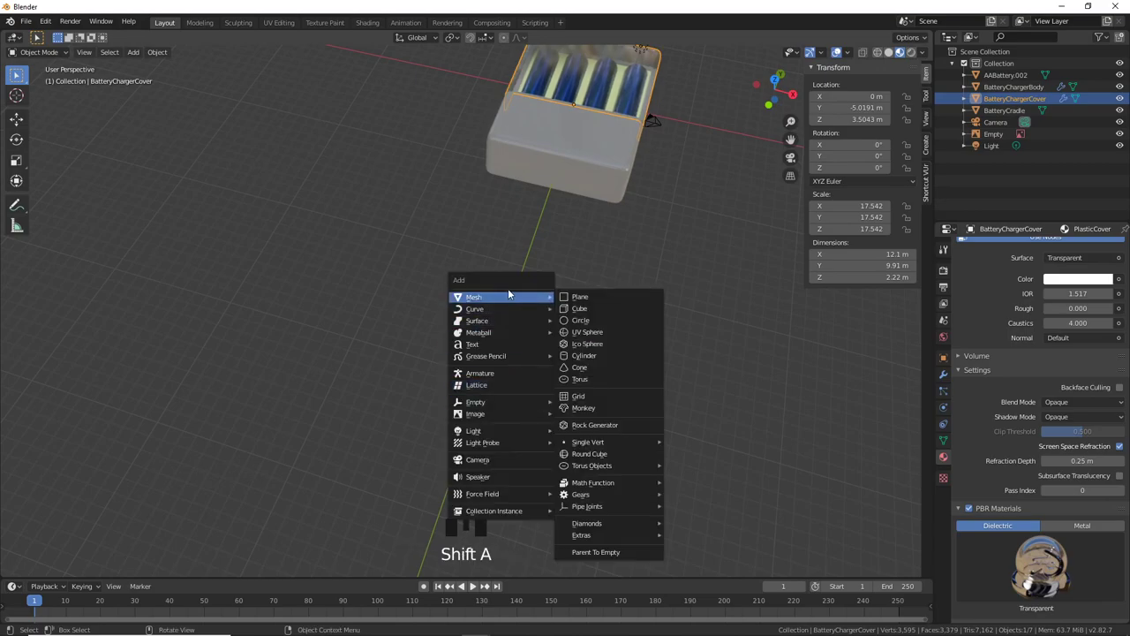
pyautogui.click(583, 296)
# Step: Scale the plane's mesh up in Edit Mode to about 19.8 m square and return to Object Mode
pyautogui.moveTo(606, 301); pyautogui.dragTo(590, 397, button='middle')
pyautogui.moveTo(572, 448)
pyautogui.mouseDown(button='middle')
pyautogui.moveTo(570, 467)
pyautogui.moveTo(591, 394)
pyautogui.moveTo(575, 450)
pyautogui.mouseUp(button='middle')
pyautogui.press('Tab')
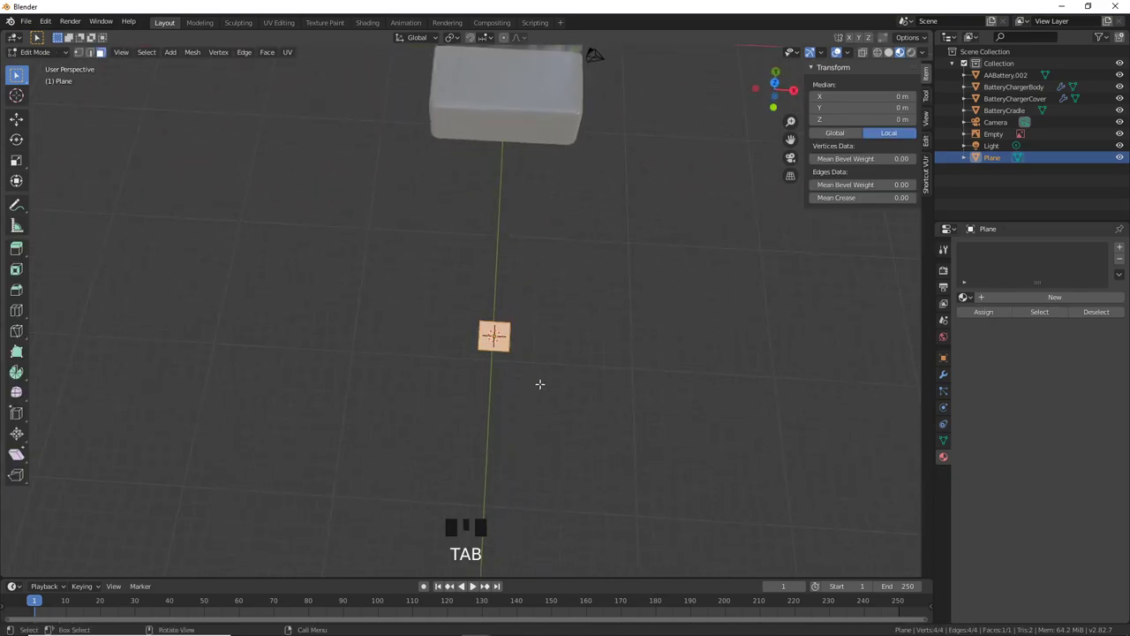
pyautogui.press('s')
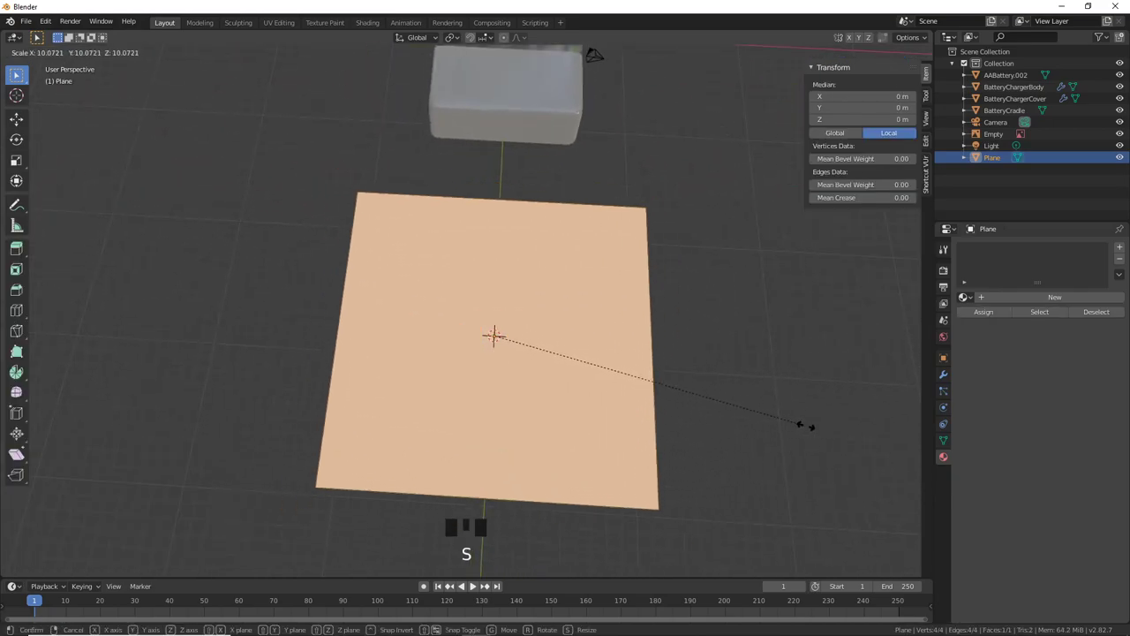
pyautogui.click(801, 425)
pyautogui.moveTo(801, 425); pyautogui.dragTo(691, 398, button='middle')
pyautogui.press('Tab')
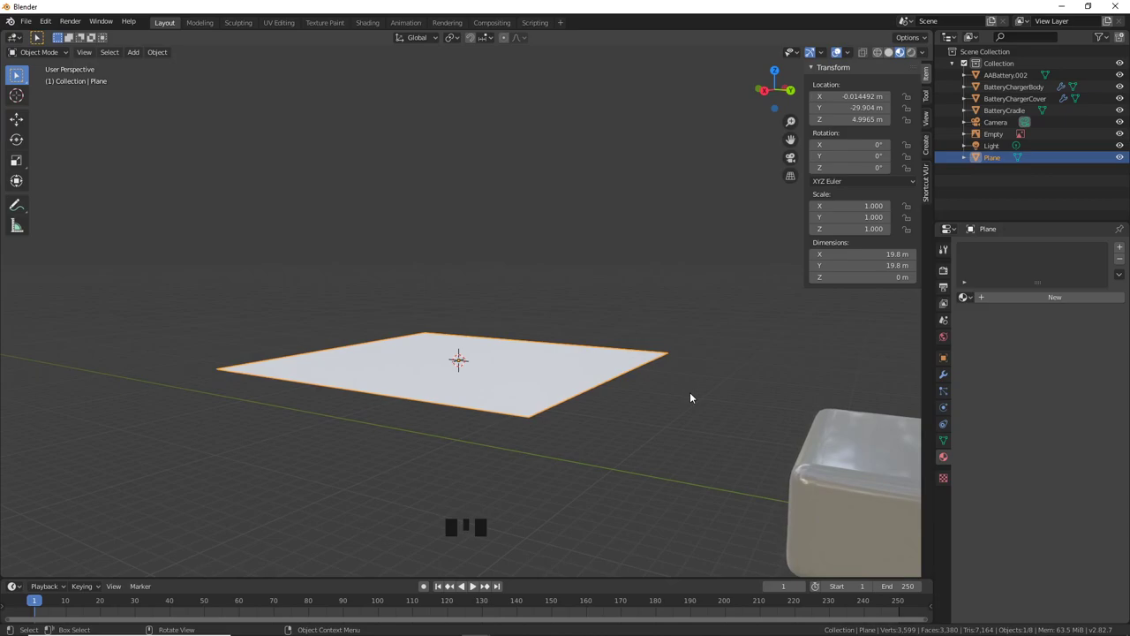
pyautogui.moveTo(551, 624)
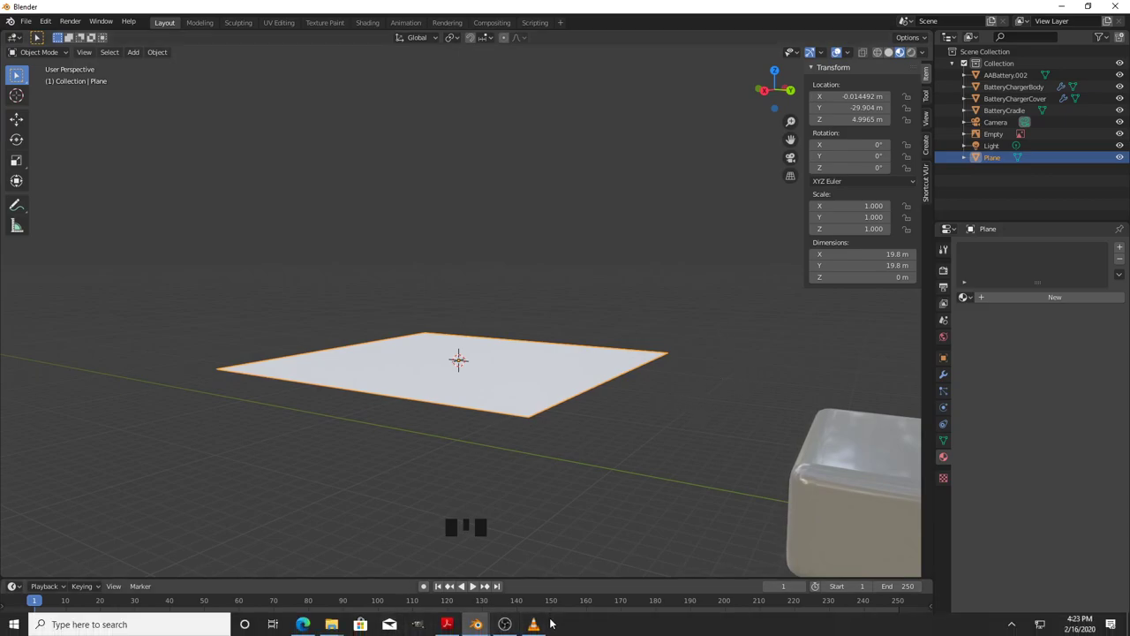
pyautogui.moveTo(597, 439); pyautogui.dragTo(492, 512, button='middle')
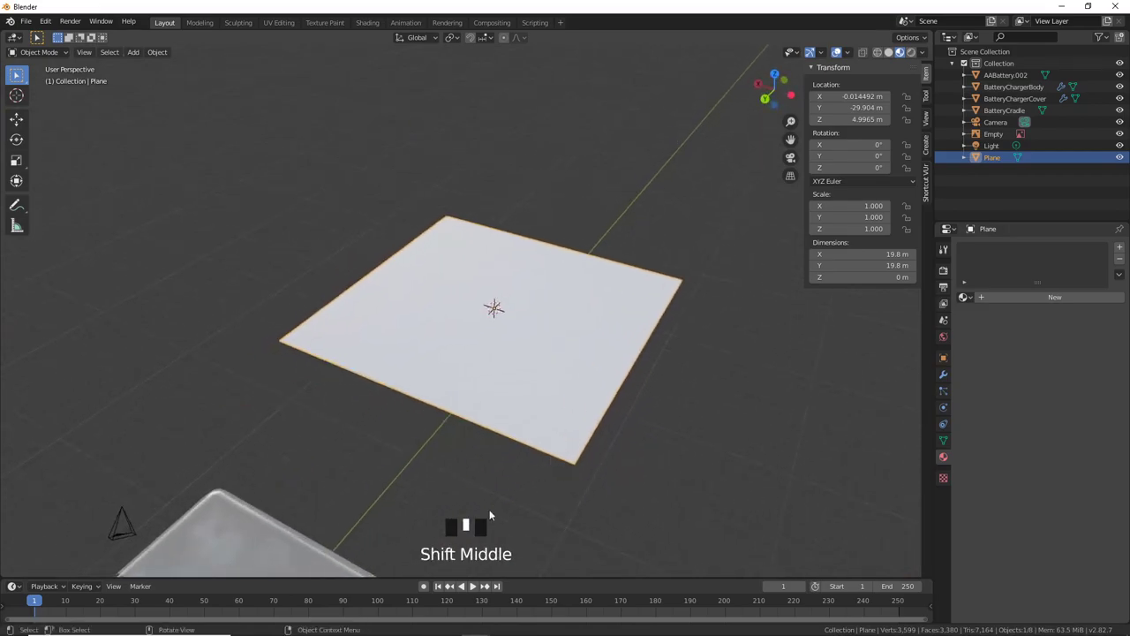
pyautogui.moveTo(565, 424); pyautogui.dragTo(671, 417, button='middle')
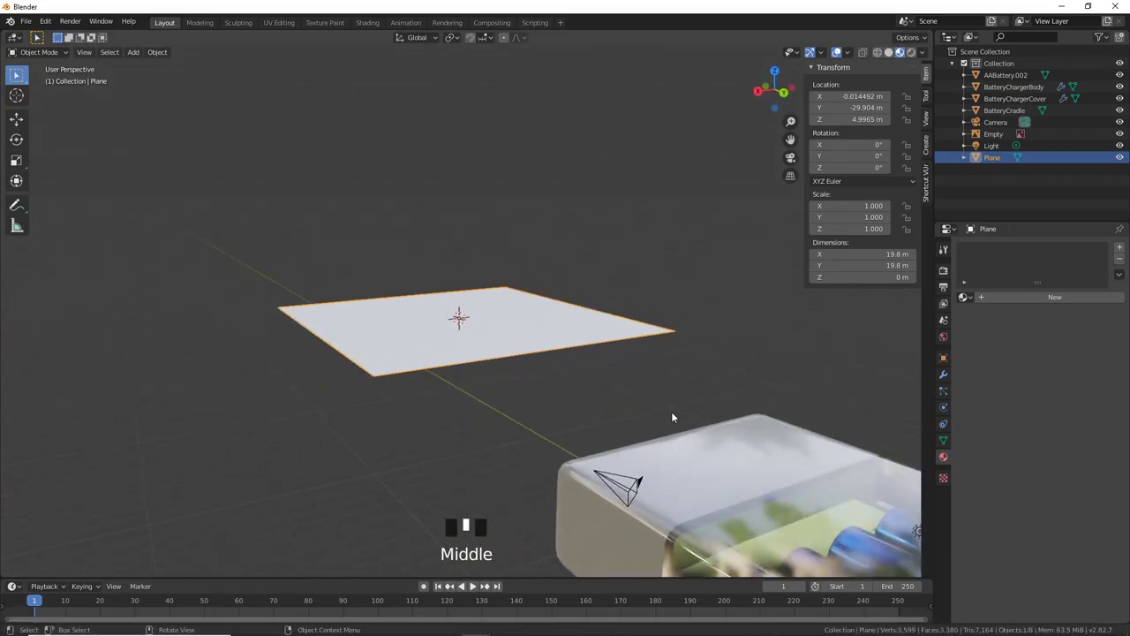
pyautogui.moveTo(538, 282); pyautogui.dragTo(552, 309, button='middle')
pyautogui.moveTo(552, 309)
pyautogui.keyDown('shift'); pyautogui.mouseDown(button='middle')
pyautogui.moveTo(565, 336)
pyautogui.moveTo(456, 359)
pyautogui.moveTo(560, 335)
pyautogui.moveTo(548, 311)
pyautogui.mouseUp(button='middle'); pyautogui.keyUp('shift')
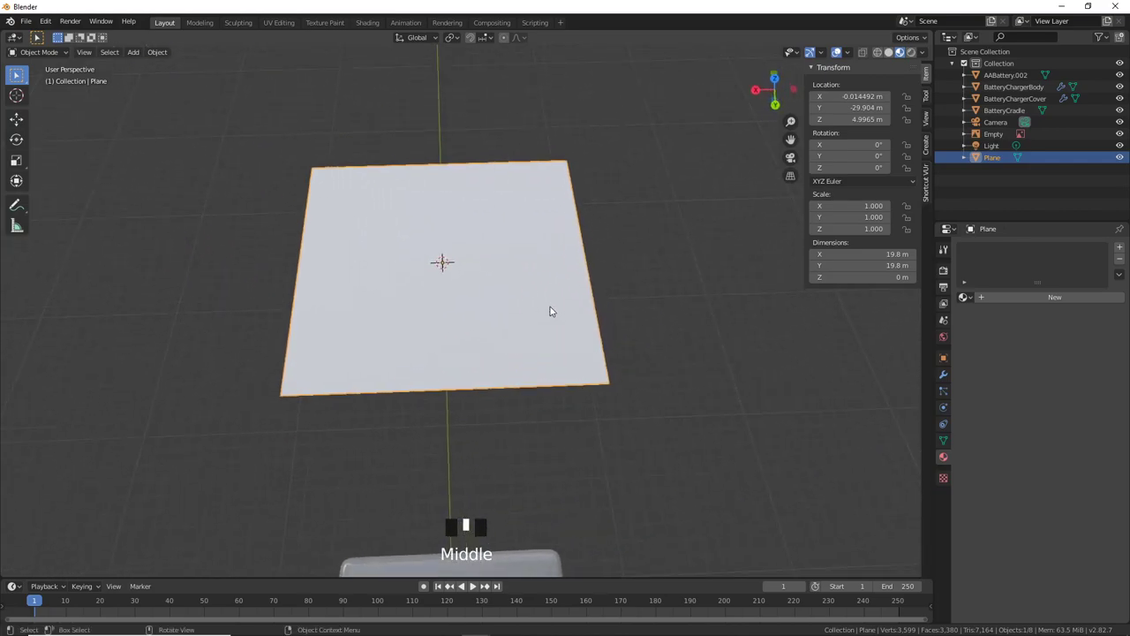
pyautogui.keyDown('shift'); pyautogui.moveTo(582, 315); pyautogui.dragTo(528, 322, button='middle'); pyautogui.keyUp('shift')
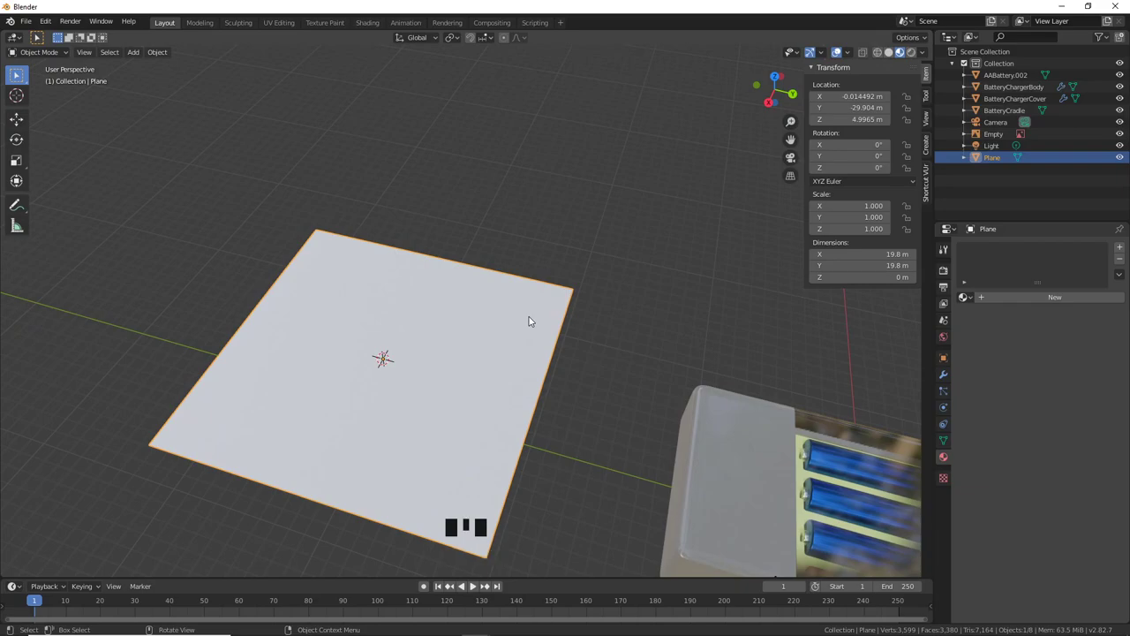
# Step: Rename the new plane object as SolarPanel
pyautogui.moveTo(492, 363); pyautogui.dragTo(543, 378, button='middle')
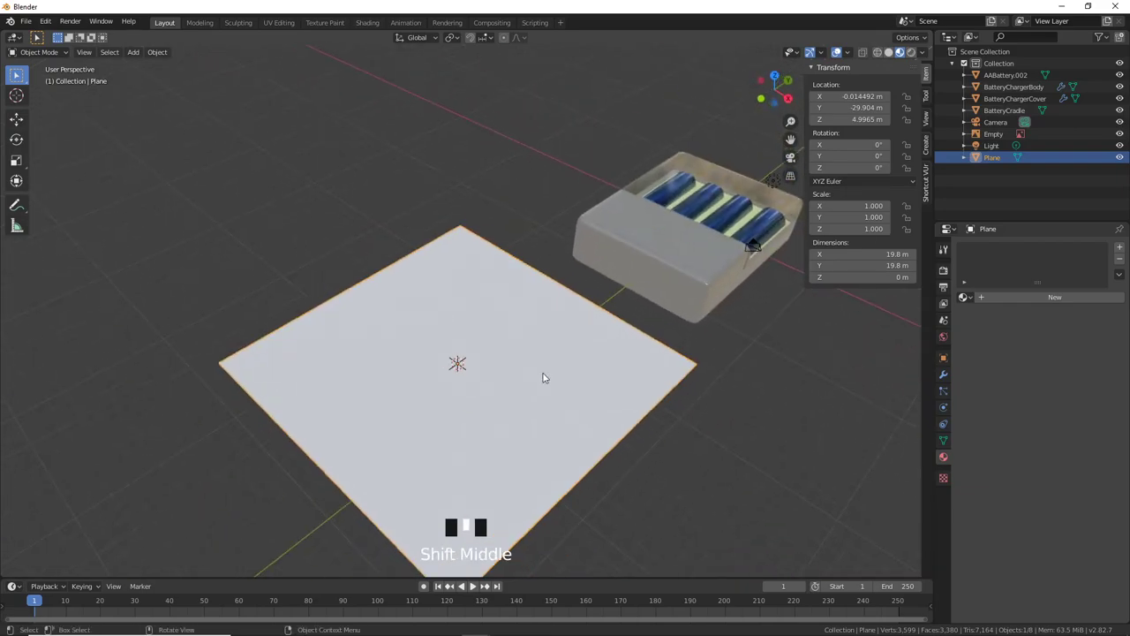
pyautogui.doubleClick(992, 157)
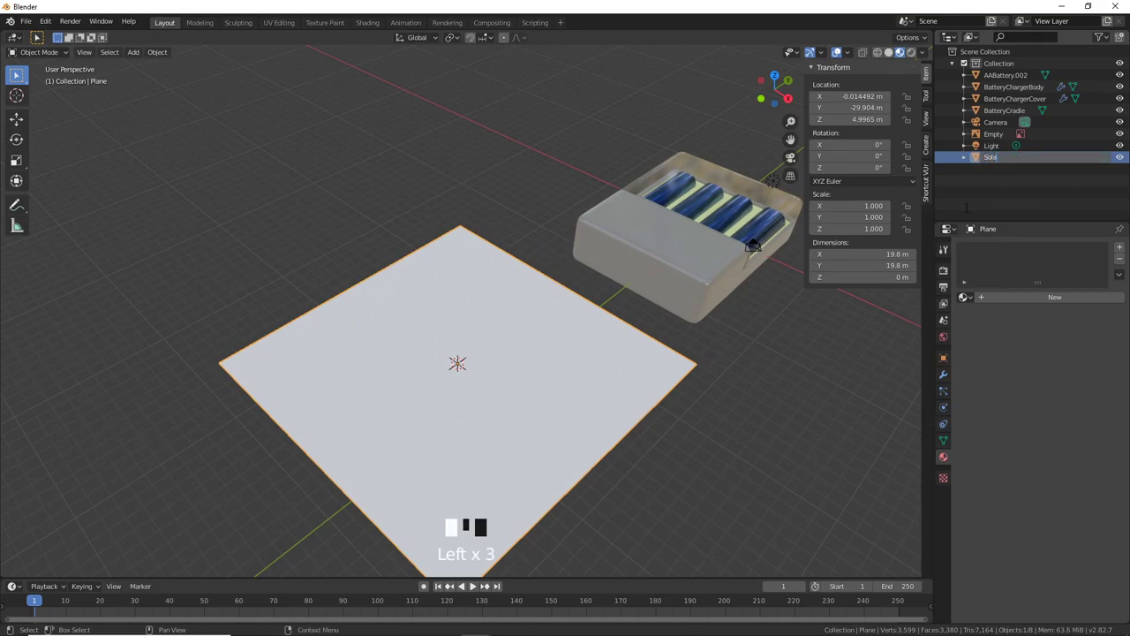
pyautogui.press('Return')
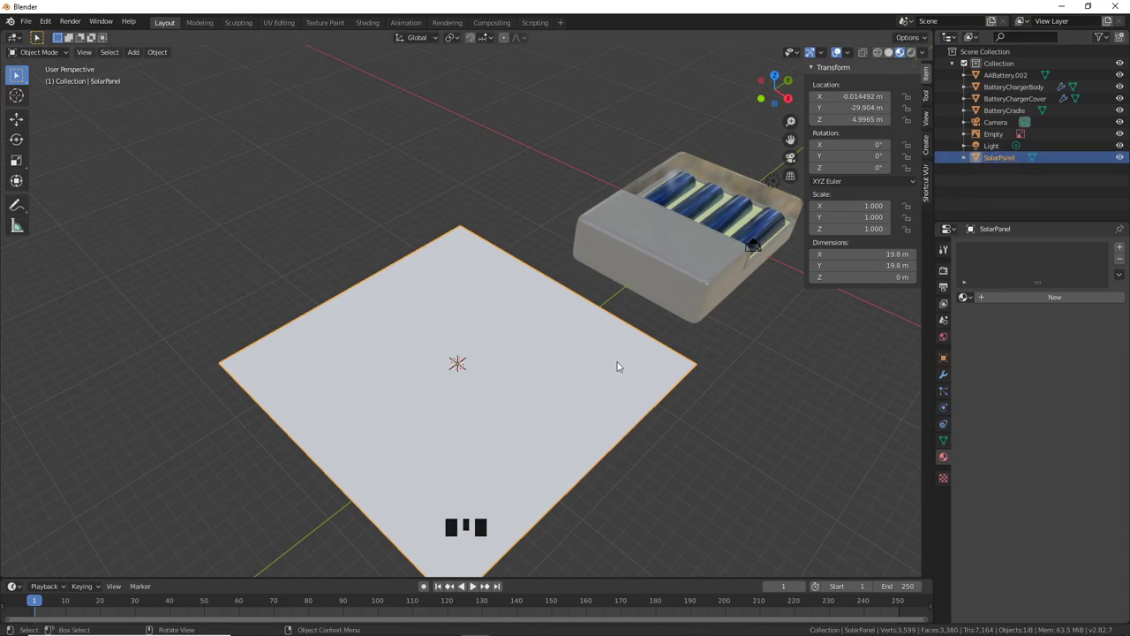
# Step: Add two evenly spaced loop cuts across the solar panel plane, running parallel to the Y axis
pyautogui.keyDown('shift'); pyautogui.moveTo(618, 366); pyautogui.dragTo(542, 407, button='middle'); pyautogui.keyUp('shift')
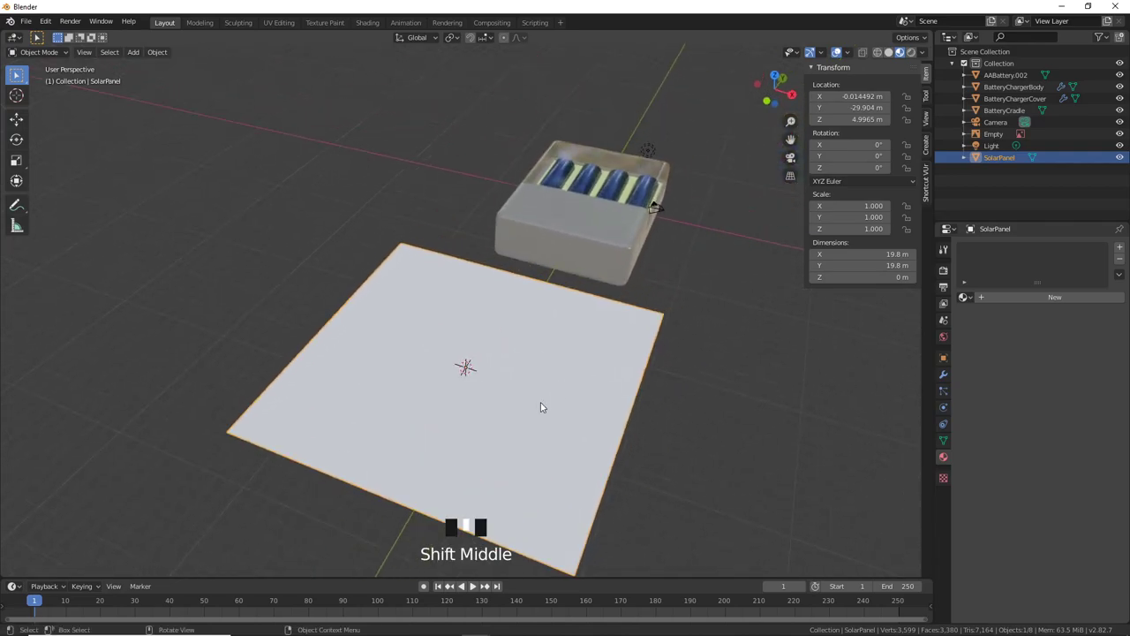
pyautogui.press('Tab')
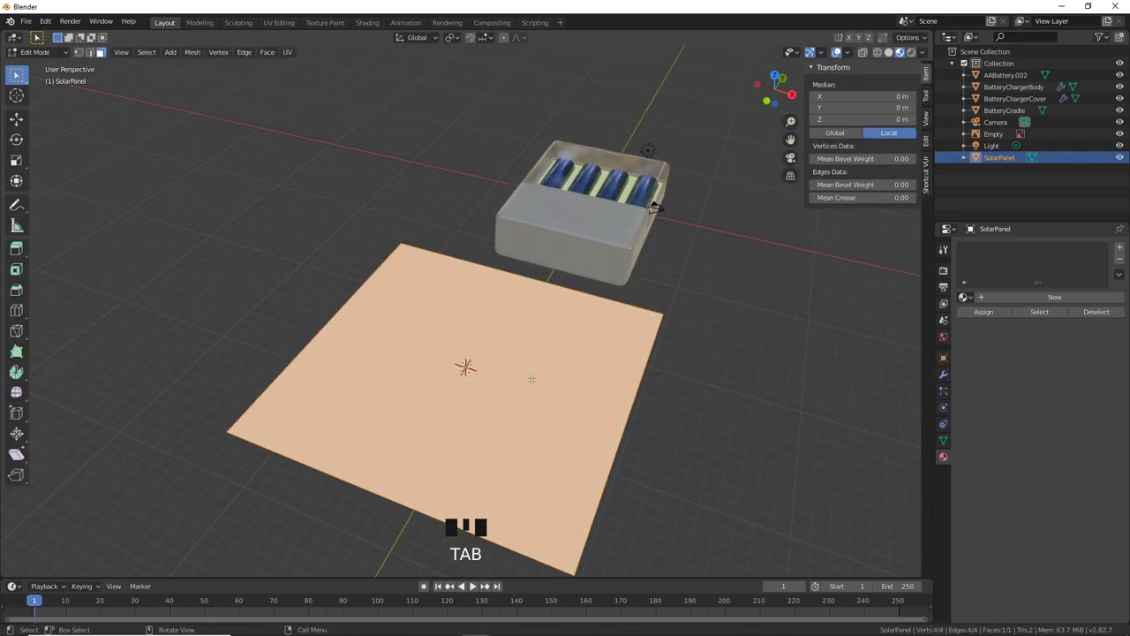
pyautogui.hotkey('ctrl', 'r')
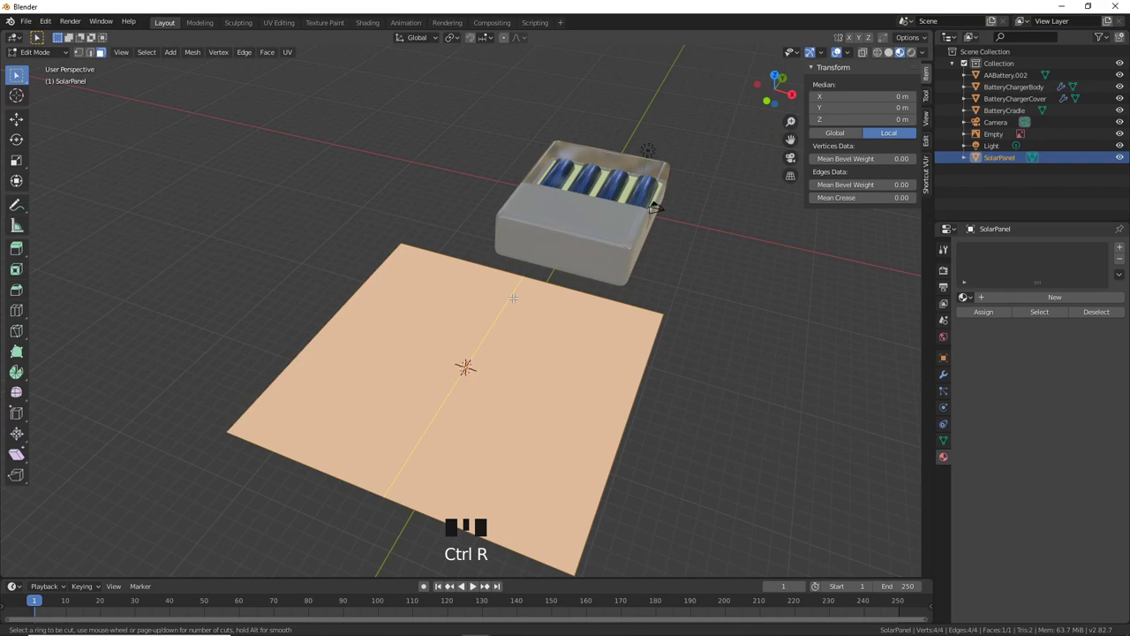
pyautogui.scroll(1, 513, 298)
pyautogui.click(513, 298)
pyautogui.rightClick(514, 297)
pyautogui.moveTo(515, 298); pyautogui.dragTo(580, 298, button='middle')
pyautogui.scroll(2, 588, 386)
pyautogui.keyDown('shift'); pyautogui.moveTo(553, 344); pyautogui.dragTo(606, 351, button='middle'); pyautogui.keyUp('shift')
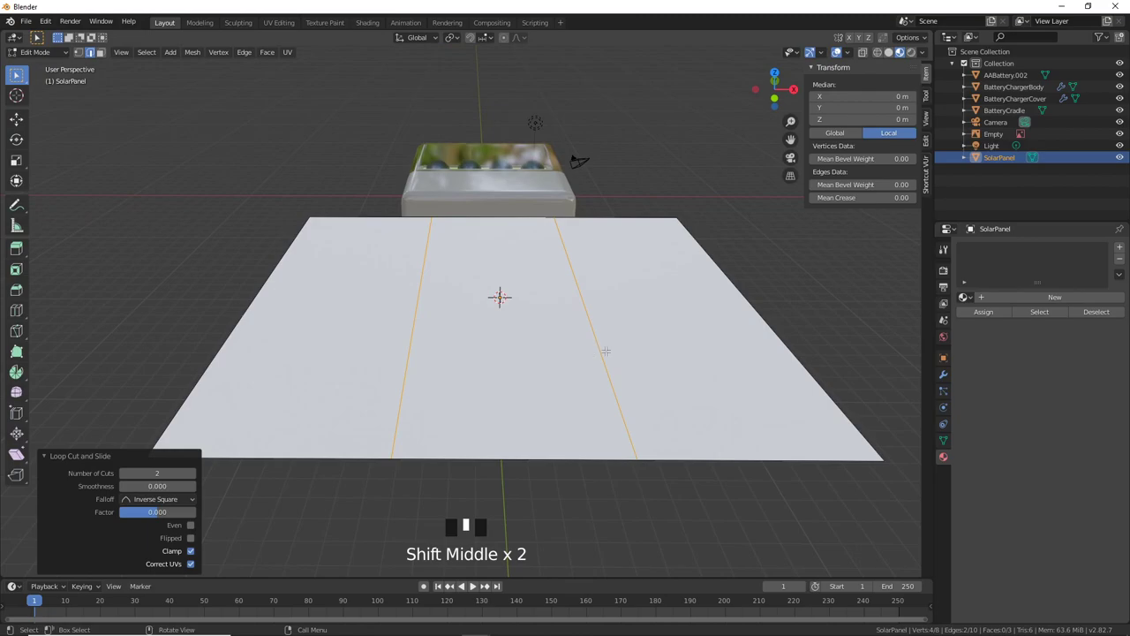
# Step: Scale the two edge loops toward each other along X by a factor of about 0.134
pyautogui.press('s')
pyautogui.press('x')
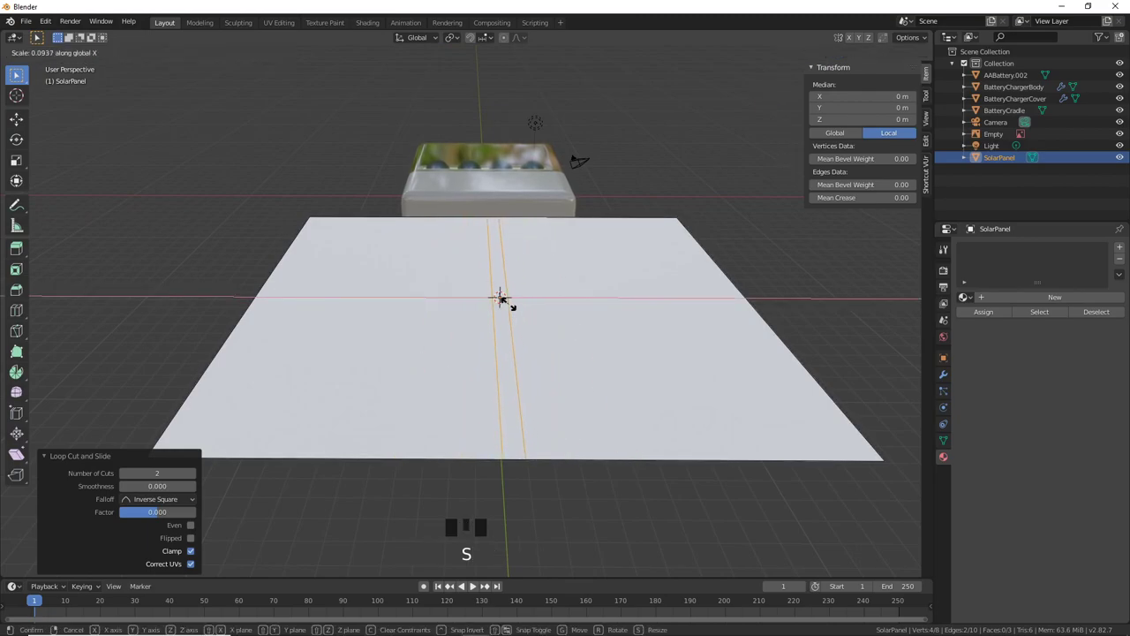
pyautogui.click(501, 299)
pyautogui.scroll(2, 518, 290)
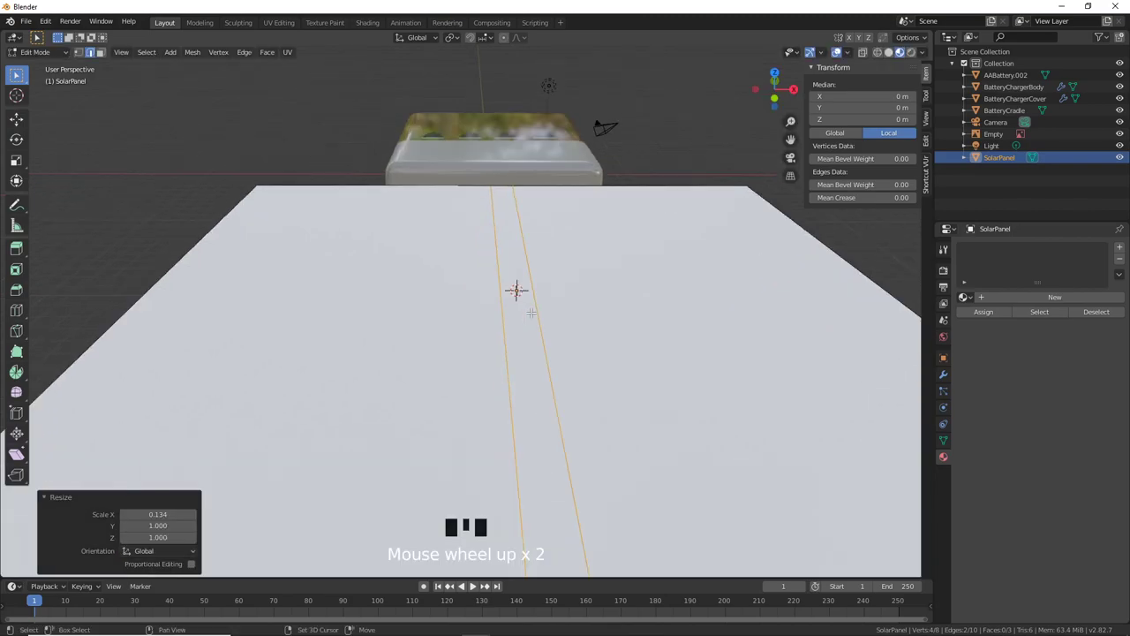
# Step: Add five evenly spaced loop cuts within the narrow central strip, running parallel to the Y axis
pyautogui.keyDown('shift'); pyautogui.moveTo(517, 291); pyautogui.dragTo(530, 358, button='middle'); pyautogui.keyUp('shift')
pyautogui.scroll(-3, 502, 384)
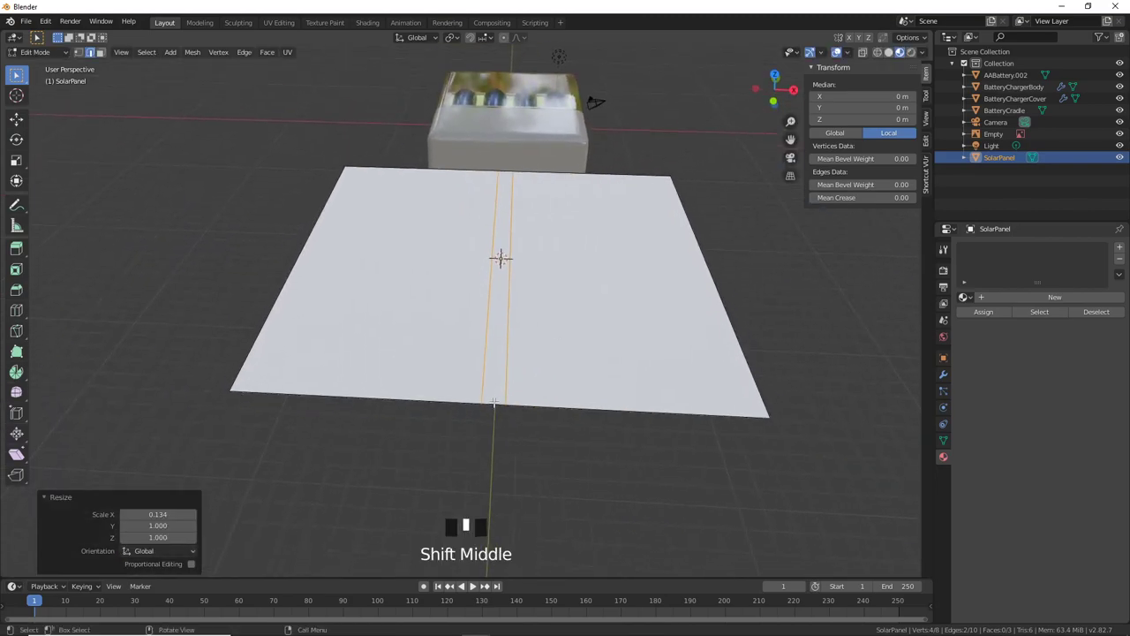
pyautogui.hotkey('ctrl', 'r')
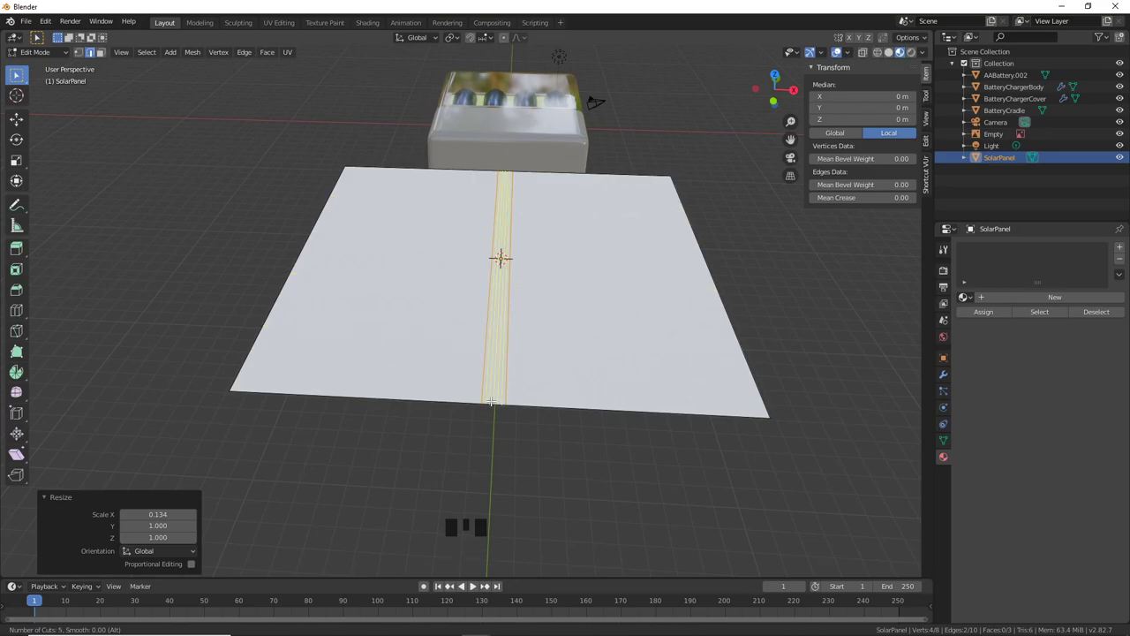
pyautogui.click(492, 399)
pyautogui.rightClick(492, 399)
# Step: Inset the two large faces on either side of the central strip by about 0.99 m
pyautogui.moveTo(493, 399); pyautogui.dragTo(607, 379, button='middle')
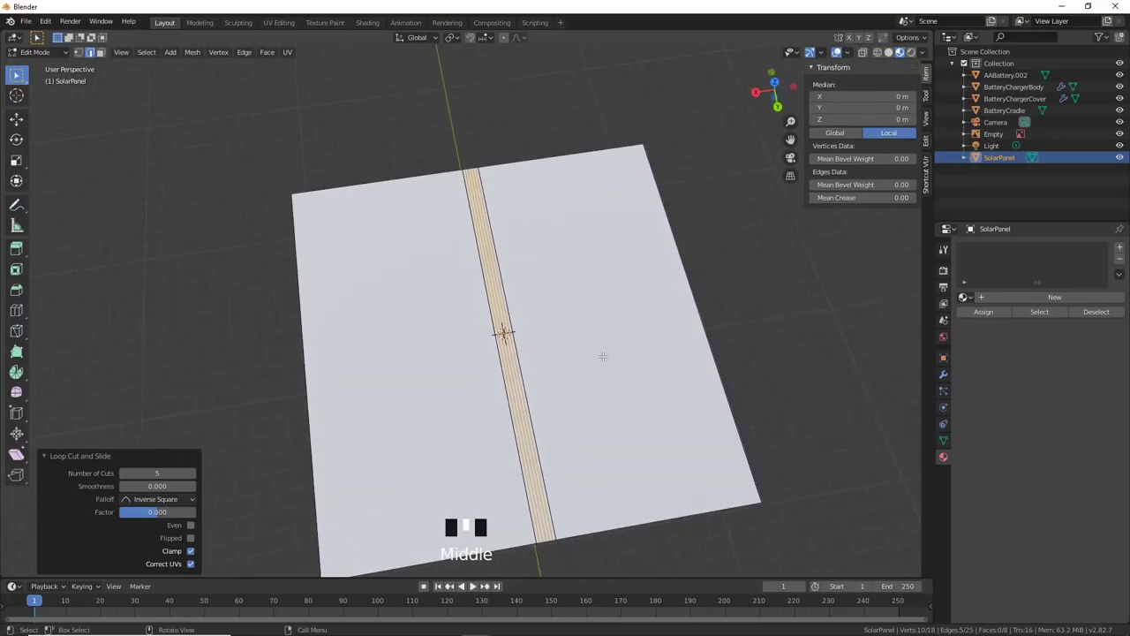
pyautogui.scroll(-2, 551, 284)
pyautogui.keyDown('shift'); pyautogui.moveTo(550, 284); pyautogui.dragTo(530, 275, button='middle'); pyautogui.keyUp('shift')
pyautogui.scroll(1, 534, 279)
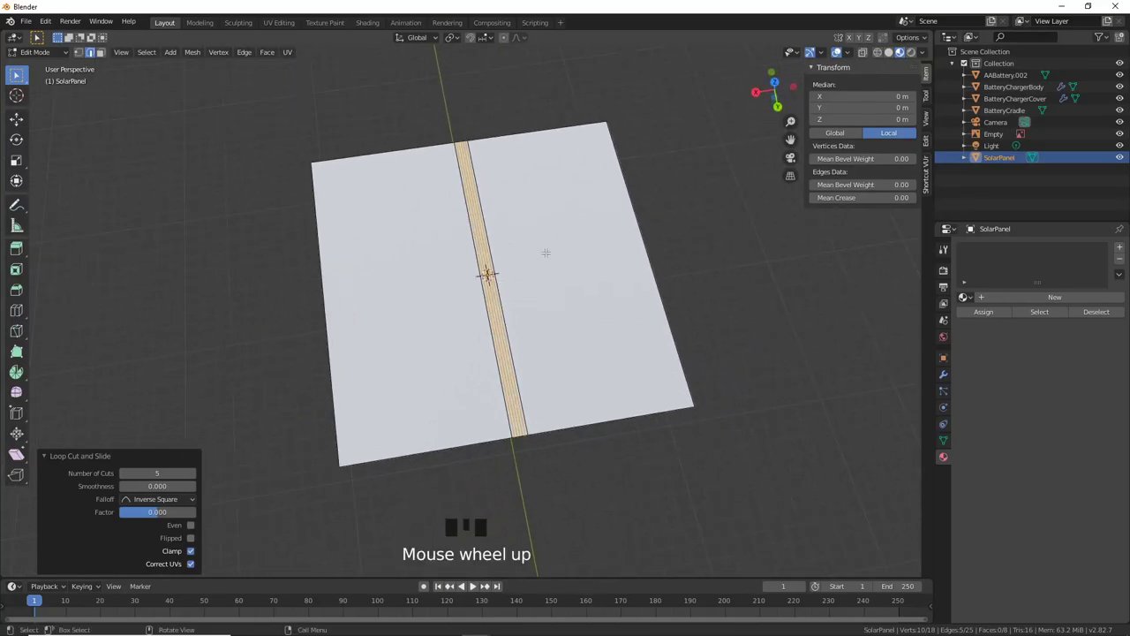
pyautogui.press('3')
pyautogui.click(572, 254)
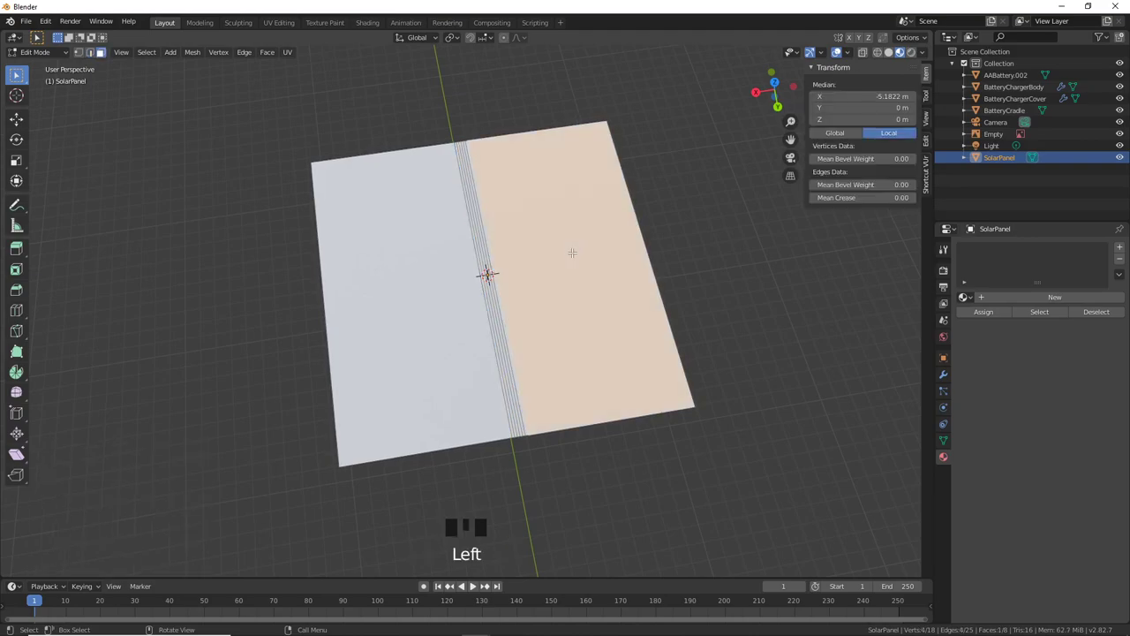
pyautogui.keyDown('shift'); pyautogui.click(441, 298); pyautogui.keyUp('shift')
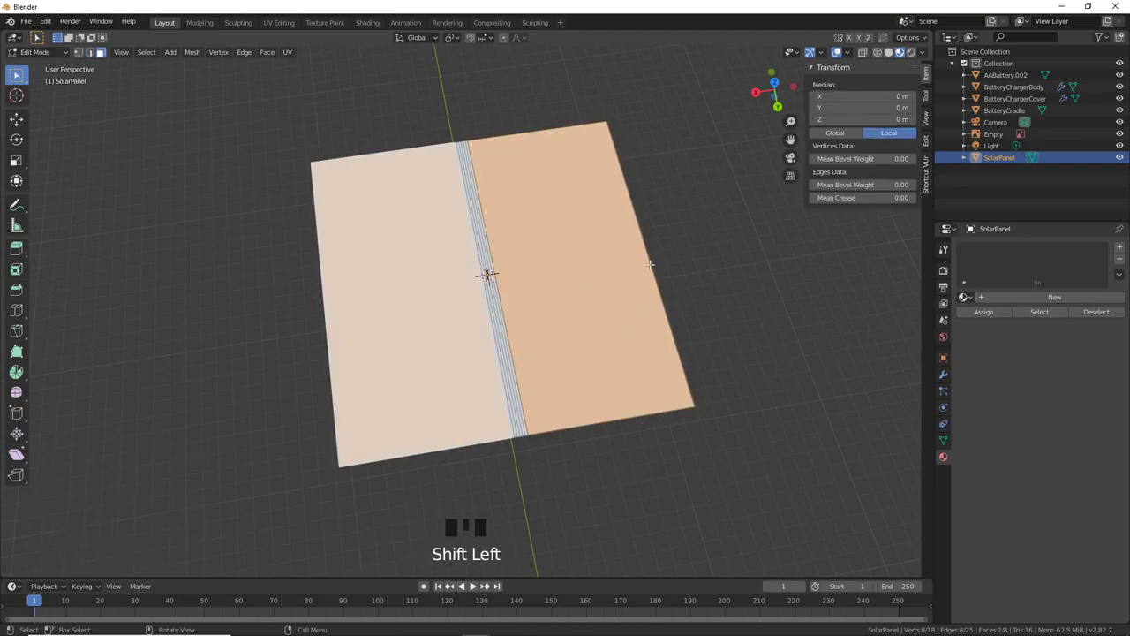
pyautogui.press('i')
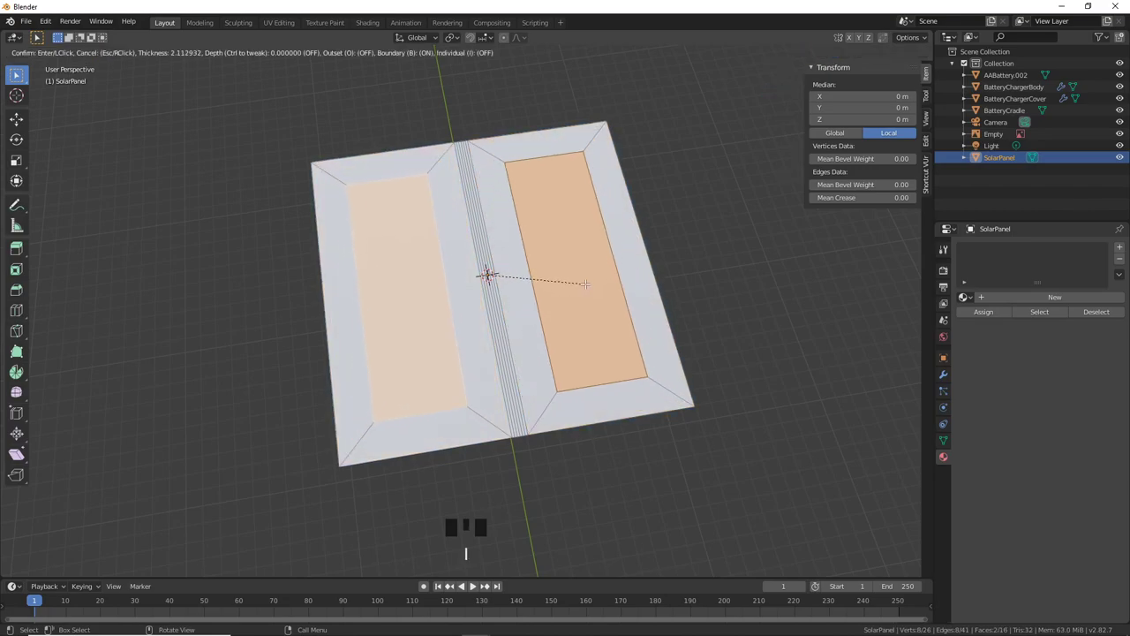
pyautogui.click(603, 280)
# Step: Select the whole panel mesh and extrude it upward about 0.4 m to give it thickness
pyautogui.moveTo(609, 300); pyautogui.dragTo(600, 325, button='middle')
pyautogui.scroll(2, 600, 324)
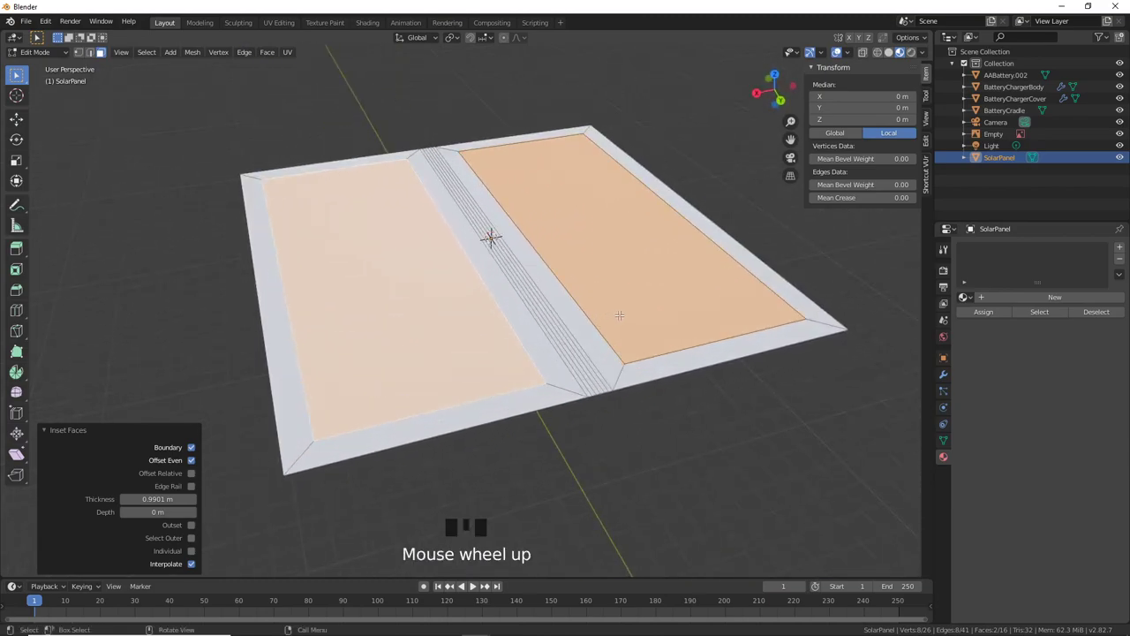
pyautogui.press('a')
pyautogui.scroll(-2, 668, 319)
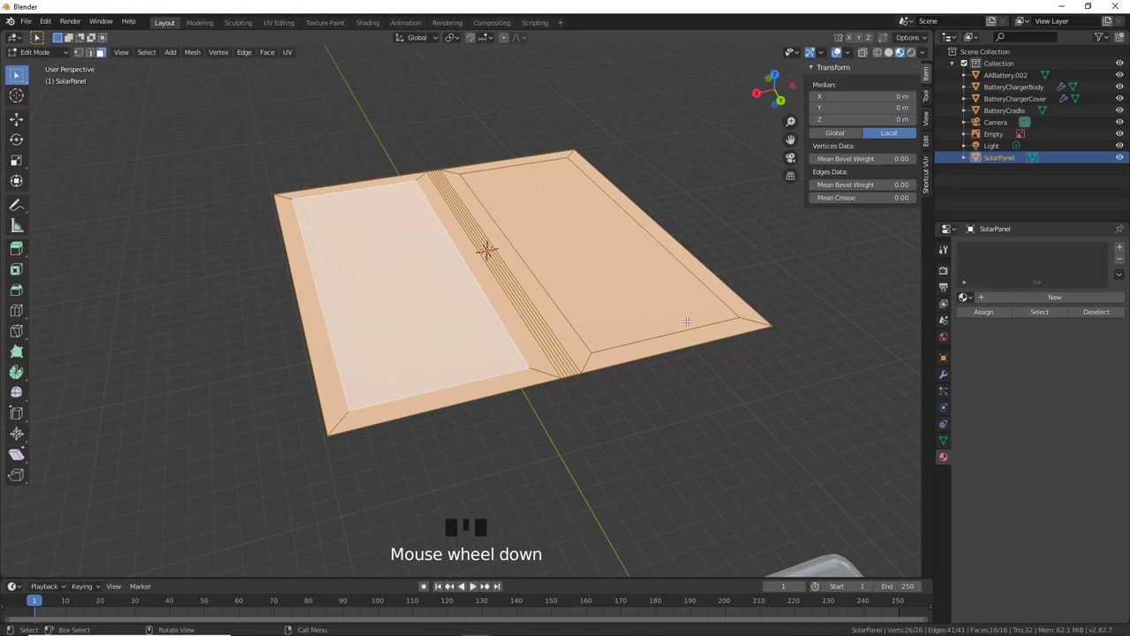
pyautogui.press('e')
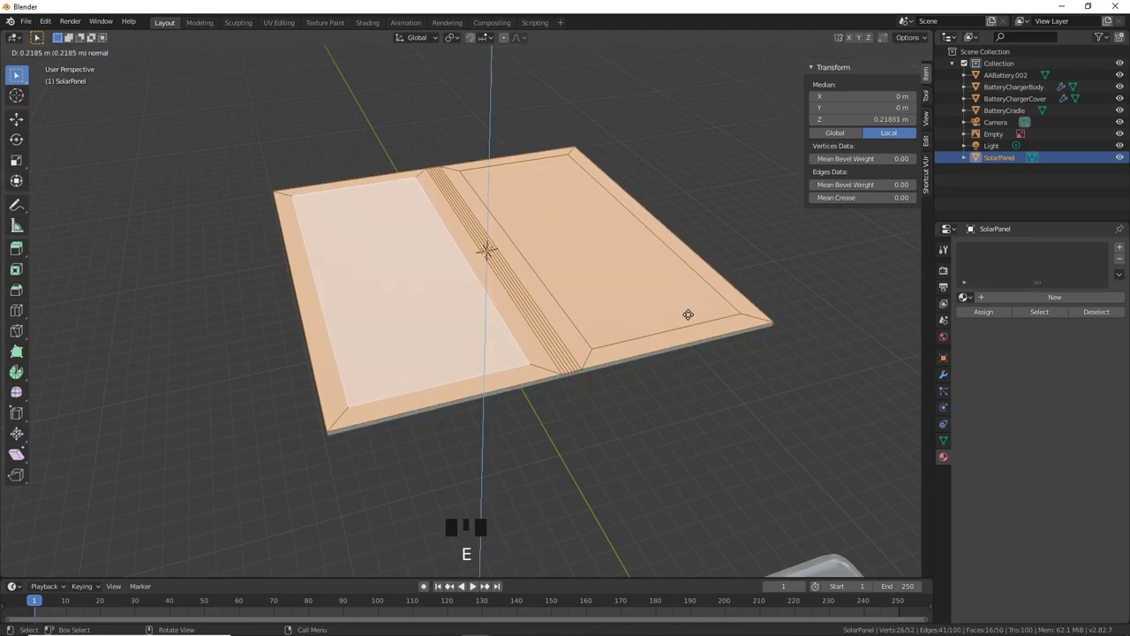
pyautogui.click(688, 311)
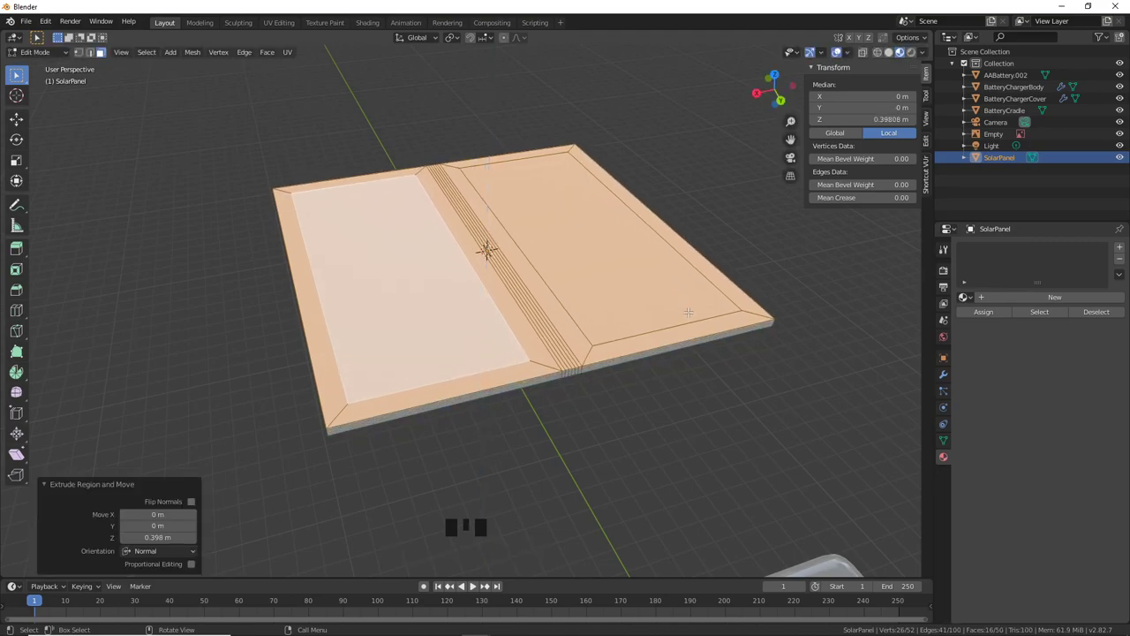
# Step: Add one centred horizontal loop cut around the thin sides of the solar panel
pyautogui.moveTo(692, 316)
pyautogui.mouseDown(button='middle')
pyautogui.moveTo(678, 312)
pyautogui.moveTo(682, 302)
pyautogui.mouseUp(button='middle')
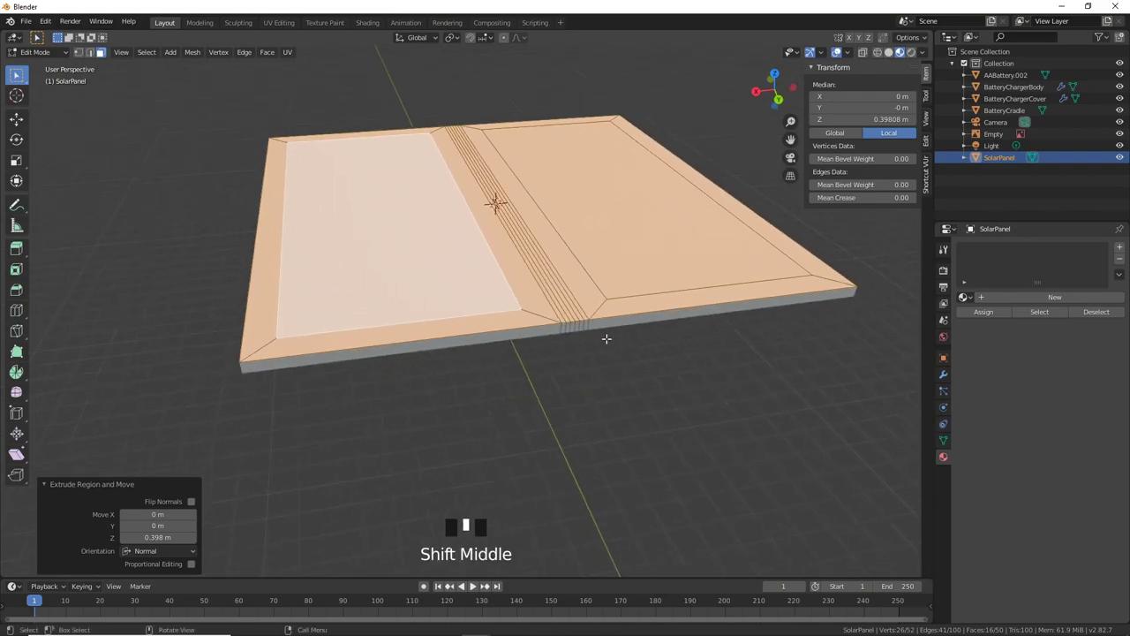
pyautogui.hotkey('ctrl', 'r')
pyautogui.click(584, 323)
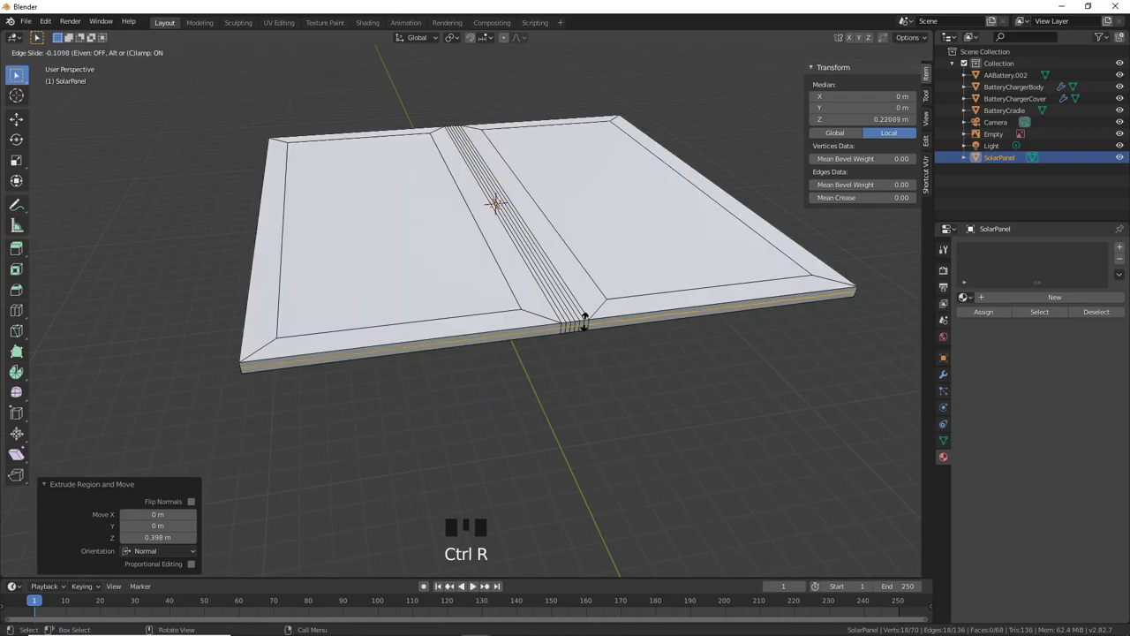
pyautogui.rightClick(586, 320)
# Step: Select the four middle face loops of the central strip and scale them down along Z to form a thin hinge
pyautogui.moveTo(656, 330); pyautogui.dragTo(501, 211, button='middle')
pyautogui.scroll(1, 655, 329)
pyautogui.scroll(1, 580, 318)
pyautogui.scroll(1, 501, 212)
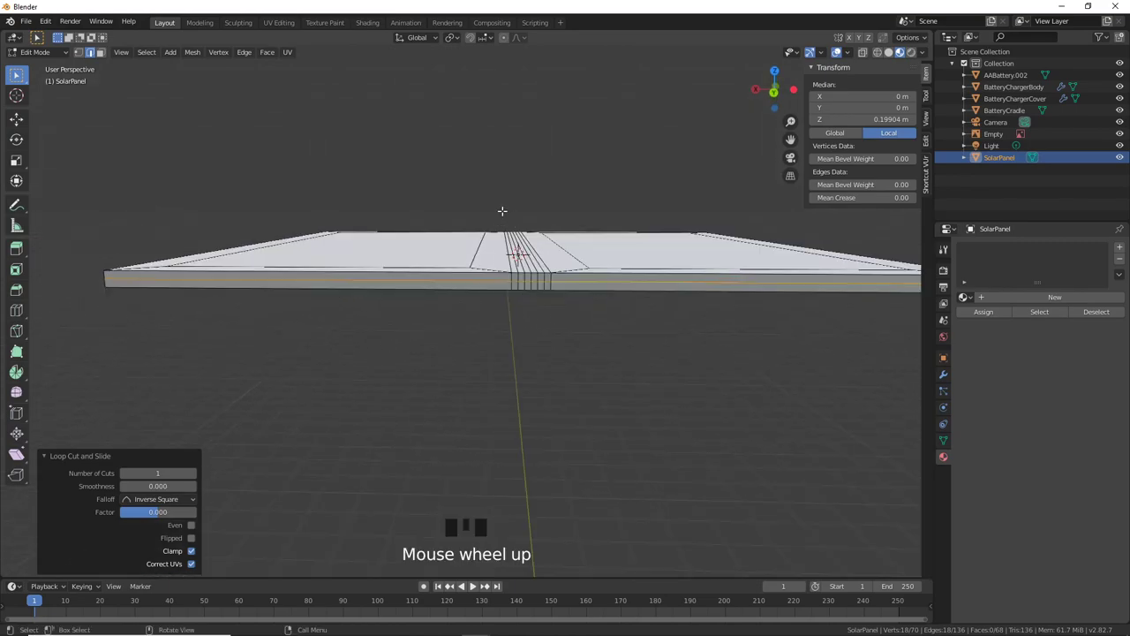
pyautogui.scroll(1, 519, 255)
pyautogui.keyDown('shift'); pyautogui.moveTo(521, 250); pyautogui.dragTo(508, 320, button='middle'); pyautogui.keyUp('shift')
pyautogui.scroll(2, 492, 352)
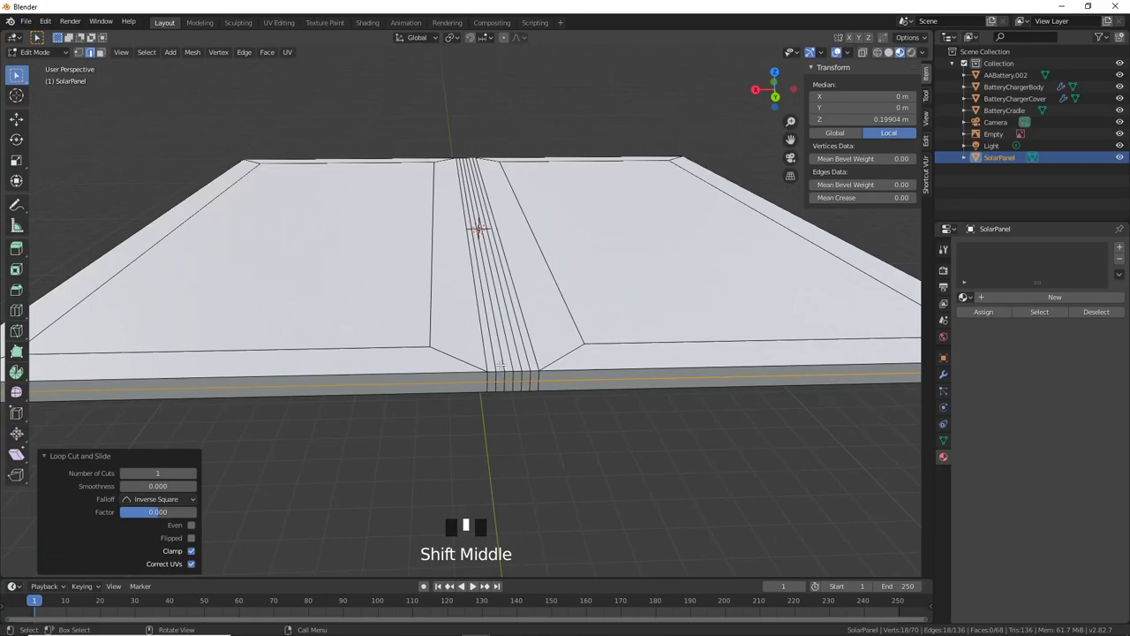
pyautogui.press('3')
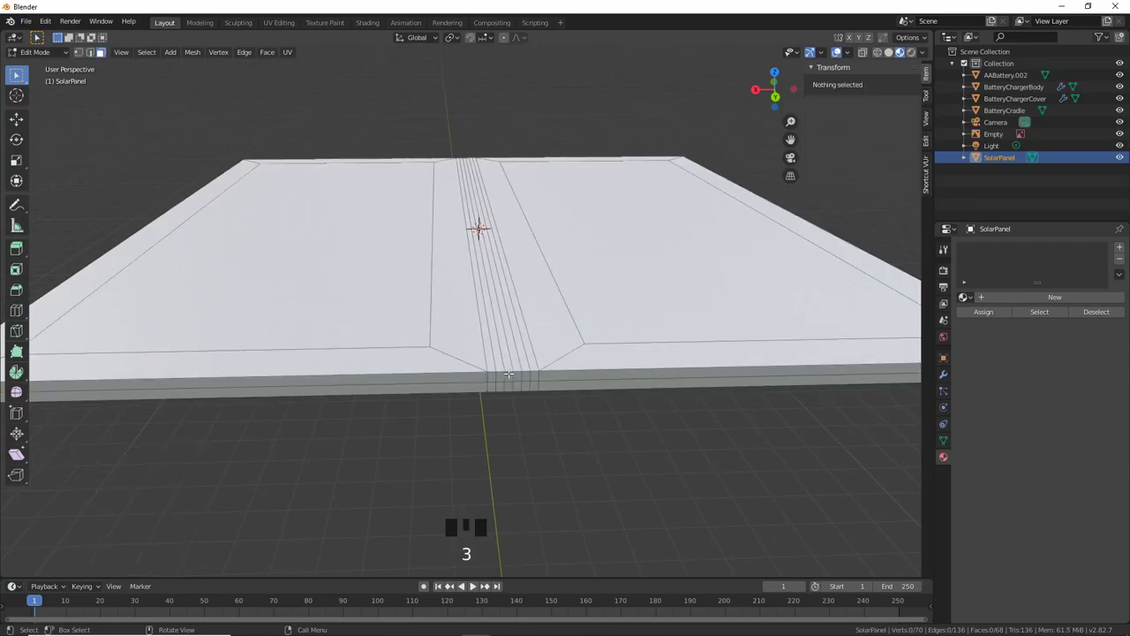
pyautogui.keyDown('alt'); pyautogui.click(501, 374); pyautogui.keyUp('alt')
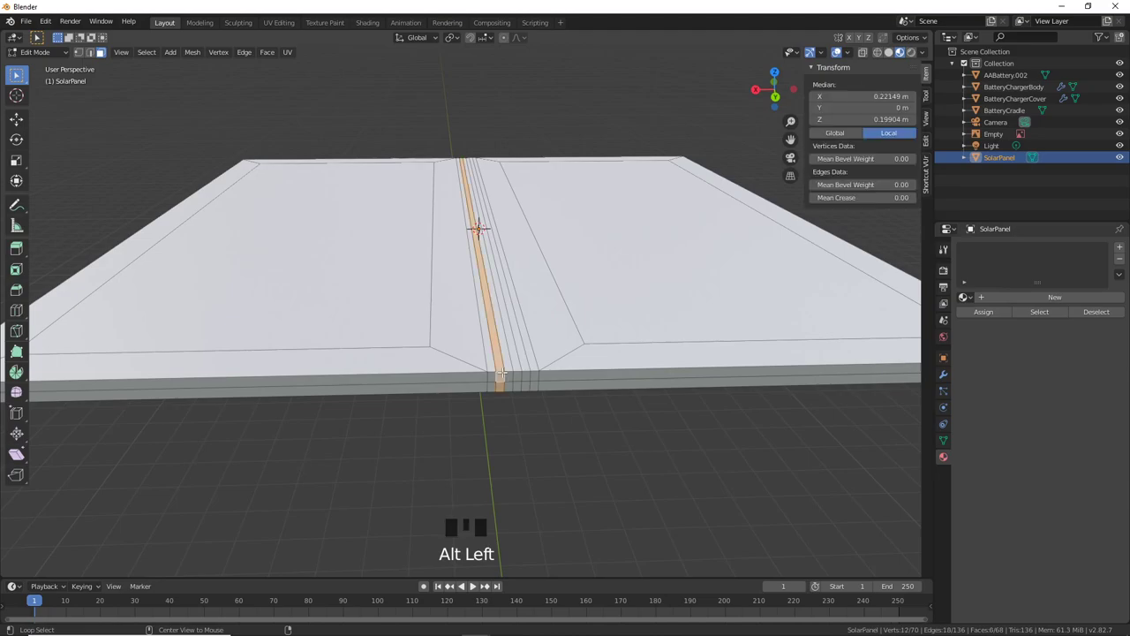
pyautogui.keyDown('alt'); pyautogui.keyDown('shift'); pyautogui.click(507, 373); pyautogui.keyUp('shift'); pyautogui.keyUp('alt')
pyautogui.keyDown('alt'); pyautogui.keyDown('shift'); pyautogui.click(519, 374); pyautogui.keyUp('shift'); pyautogui.keyUp('alt')
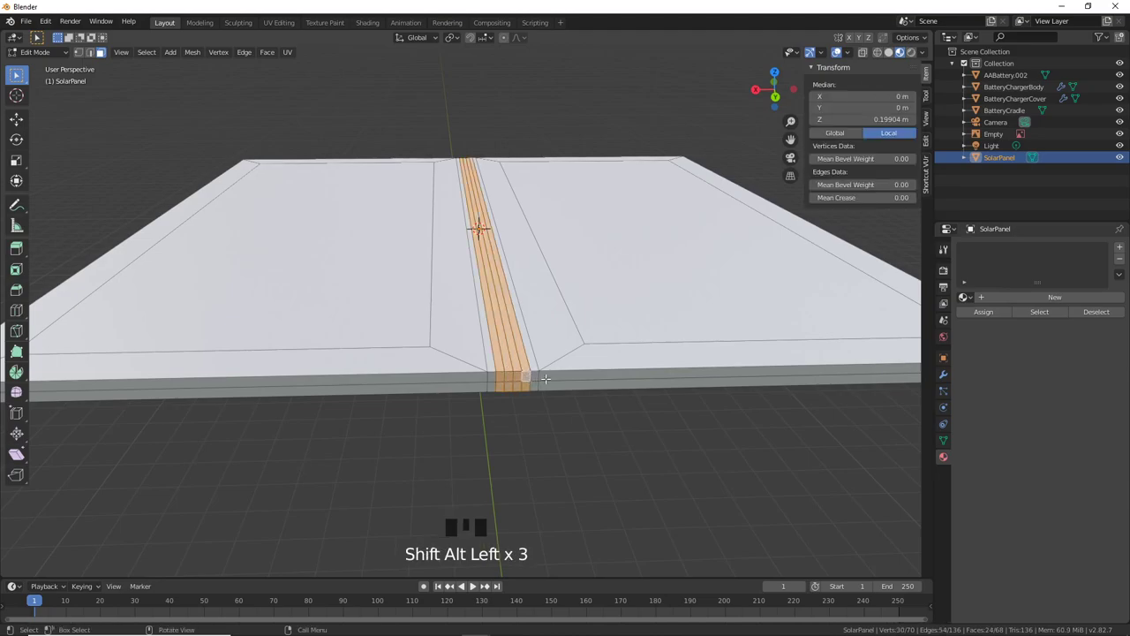
pyautogui.moveTo(545, 378); pyautogui.dragTo(598, 367, button='middle')
pyautogui.scroll(-2, 535, 378)
pyautogui.scroll(2, 556, 362)
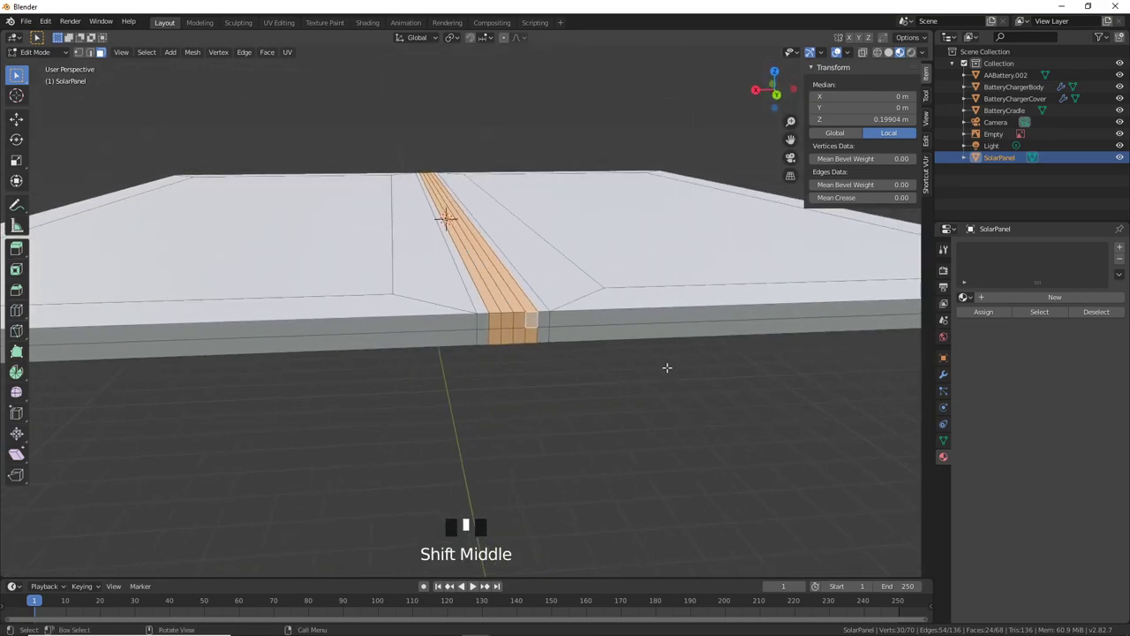
pyautogui.press('s')
pyautogui.press('z')
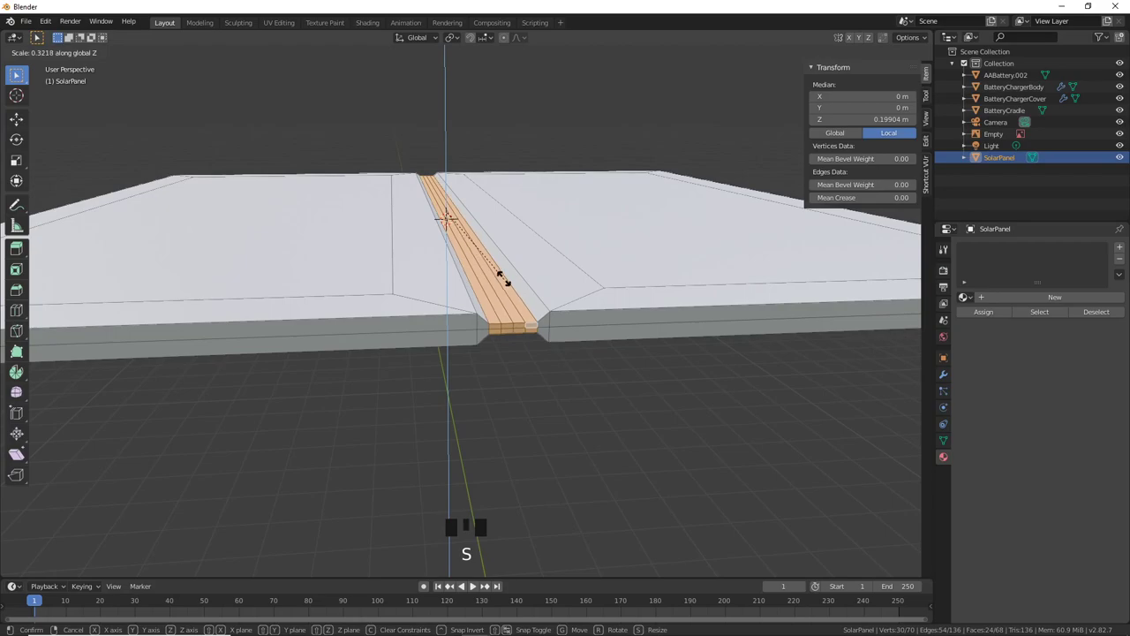
pyautogui.click(499, 230)
# Step: Select the side faces at both outer ends of the panel along X and scale them along Z to thin the ends
pyautogui.scroll(-3, 449, 251)
pyautogui.moveTo(448, 251); pyautogui.dragTo(448, 334, button='middle')
pyautogui.scroll(2, 449, 258)
pyautogui.click(594, 325)
pyautogui.keyDown('shift'); pyautogui.click(596, 327); pyautogui.keyUp('shift')
pyautogui.keyDown('shift'); pyautogui.click(430, 340); pyautogui.keyUp('shift')
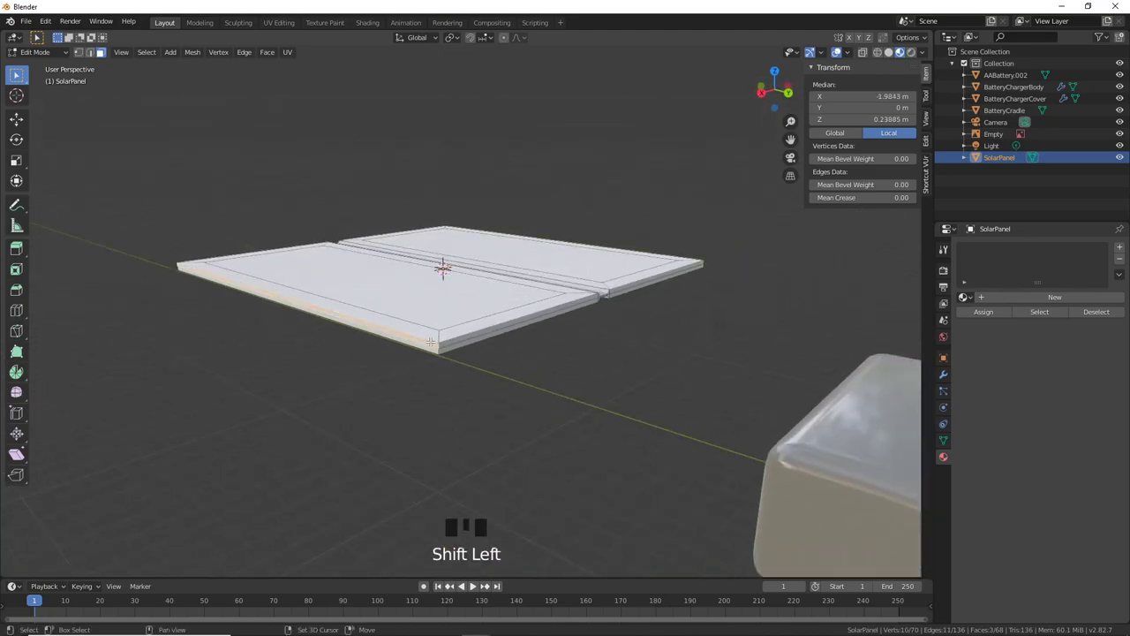
pyautogui.keyDown('shift'); pyautogui.click(433, 350); pyautogui.keyUp('shift')
pyautogui.moveTo(613, 323); pyautogui.dragTo(636, 353, button='middle')
pyautogui.press('s')
pyautogui.press('z')
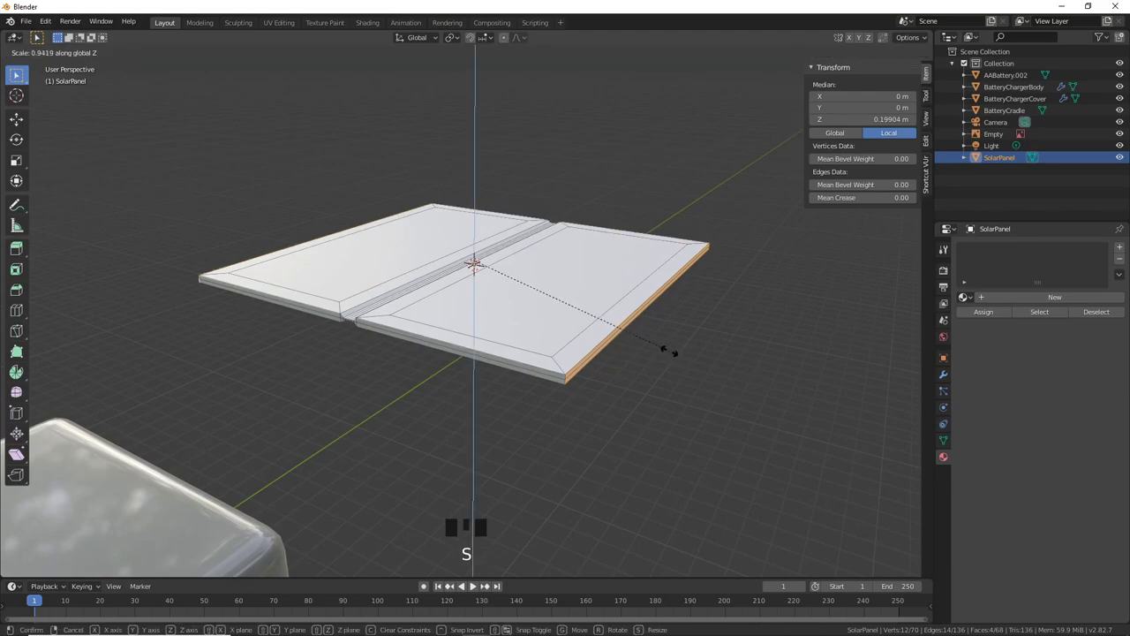
pyautogui.click(523, 307)
# Step: Select the border vertices at both outer ends, including the inset ones, and scale them apart along X by about 1.2
pyautogui.moveTo(524, 307); pyautogui.dragTo(592, 344, button='middle')
pyautogui.scroll(-2, 609, 327)
pyautogui.scroll(1, 600, 350)
pyautogui.scroll(-2, 596, 340)
pyautogui.moveTo(586, 303)
pyautogui.mouseDown(button='middle')
pyautogui.moveTo(575, 409)
pyautogui.moveTo(575, 310)
pyautogui.mouseUp(button='middle')
pyautogui.scroll(-4, 573, 320)
pyautogui.scroll(2, 569, 328)
pyautogui.scroll(1, 569, 328)
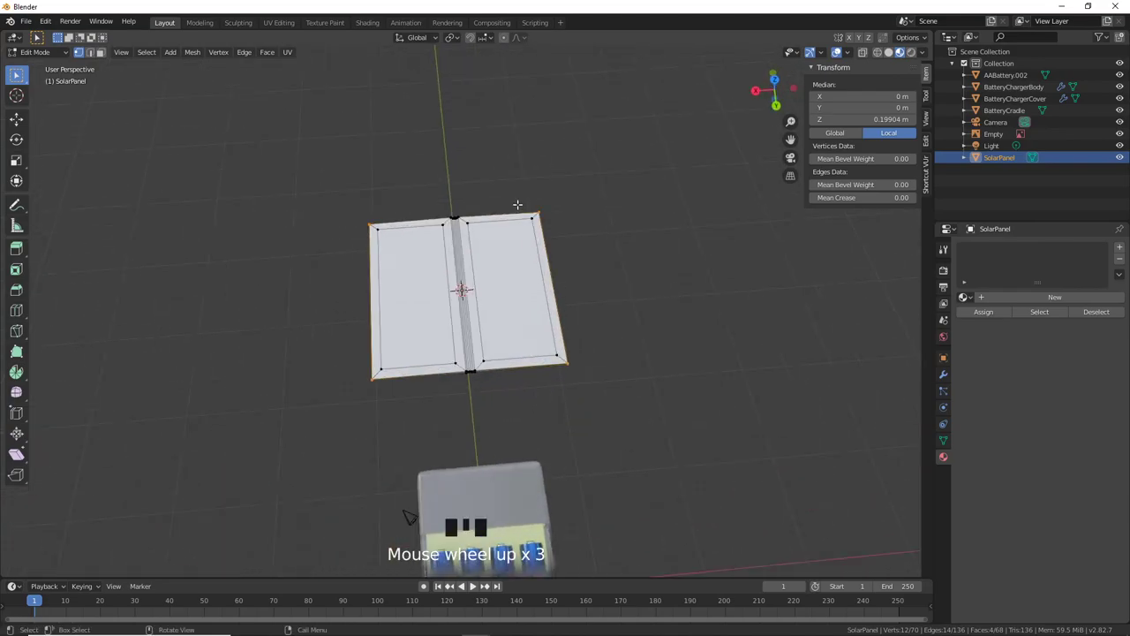
pyautogui.doubleClick(517, 203)
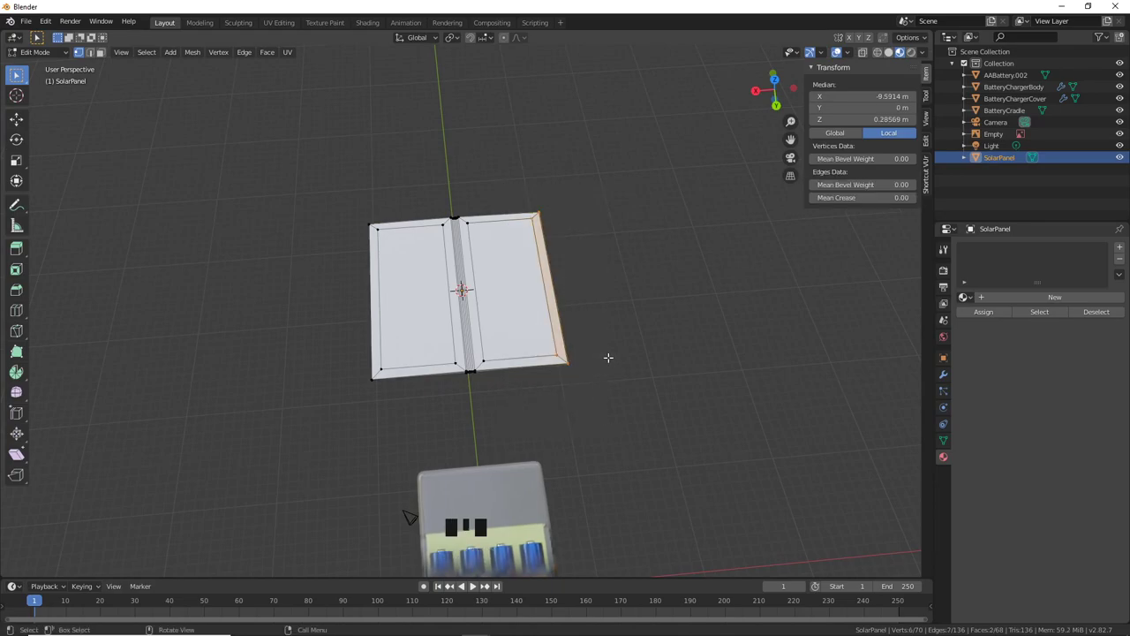
pyautogui.moveTo(608, 360); pyautogui.dragTo(595, 297, button='middle')
pyautogui.click(596, 297)
pyautogui.moveTo(523, 183); pyautogui.dragTo(570, 386)
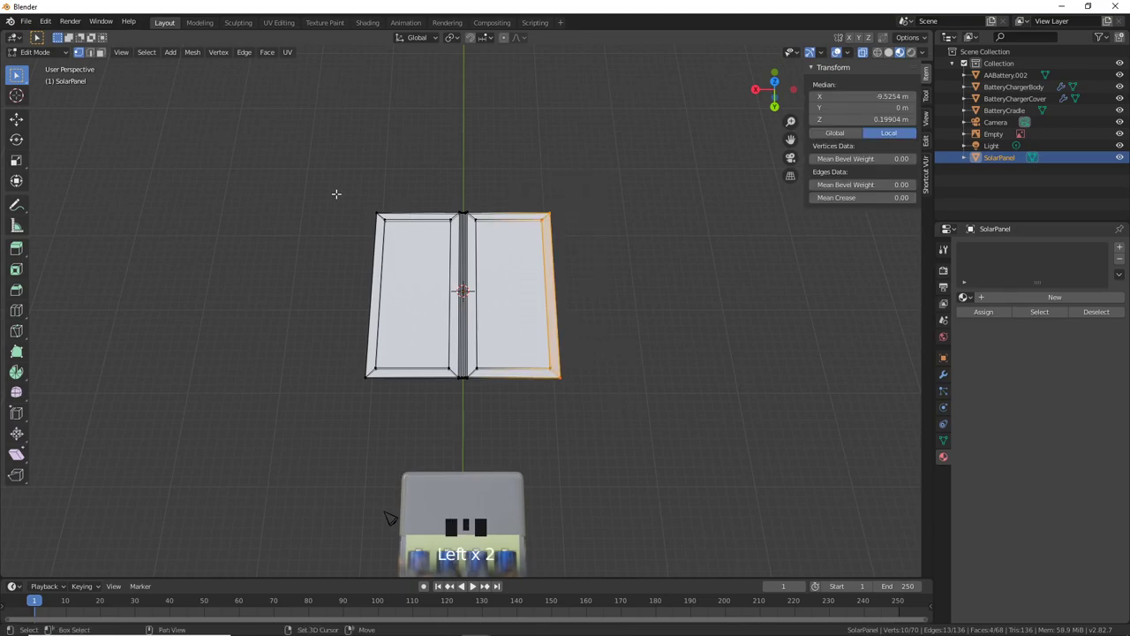
pyautogui.keyDown('shift'); pyautogui.moveTo(323, 173); pyautogui.dragTo(447, 429); pyautogui.keyUp('shift')
pyautogui.moveTo(447, 429); pyautogui.dragTo(576, 304, button='middle')
pyautogui.scroll(3, 455, 398)
pyautogui.moveTo(626, 335); pyautogui.dragTo(538, 277, button='middle')
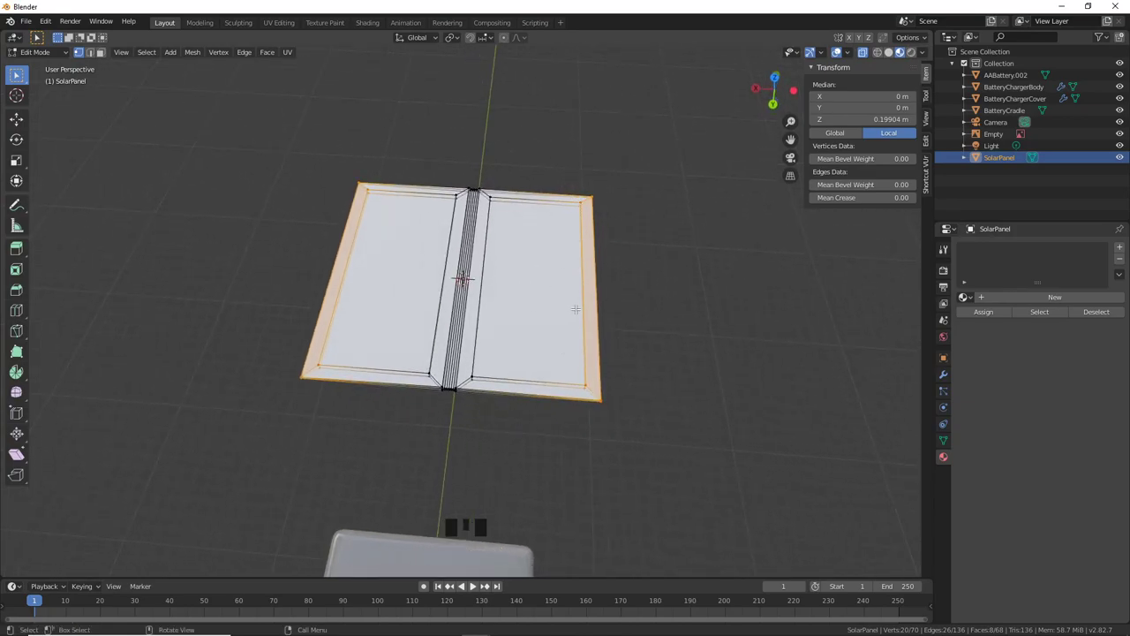
pyautogui.press('s')
pyautogui.press('x')
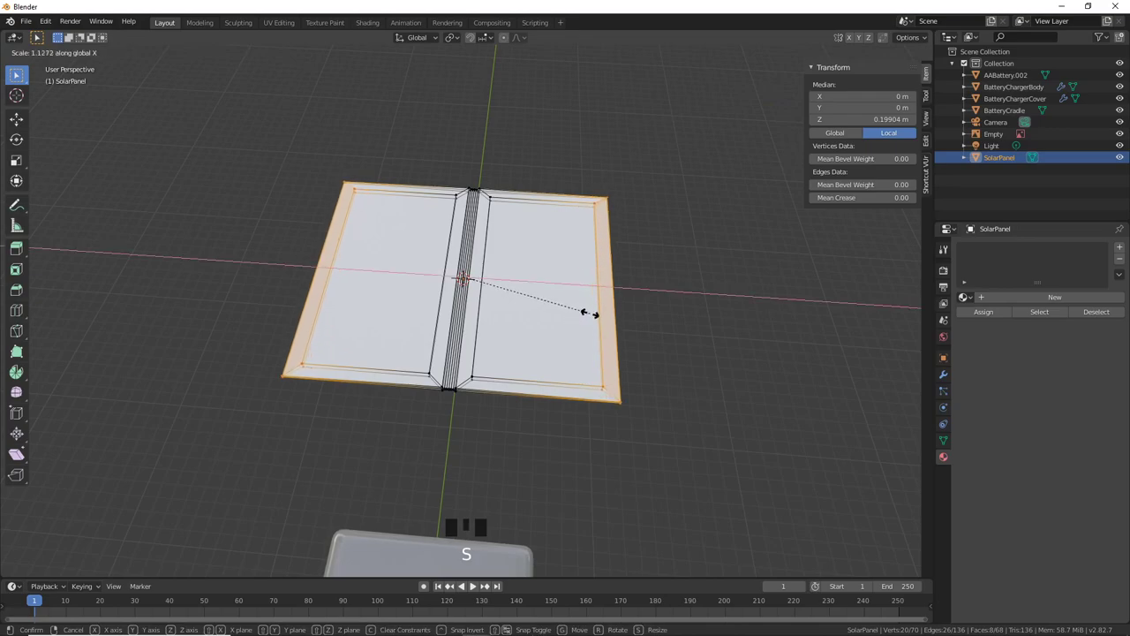
pyautogui.click(598, 315)
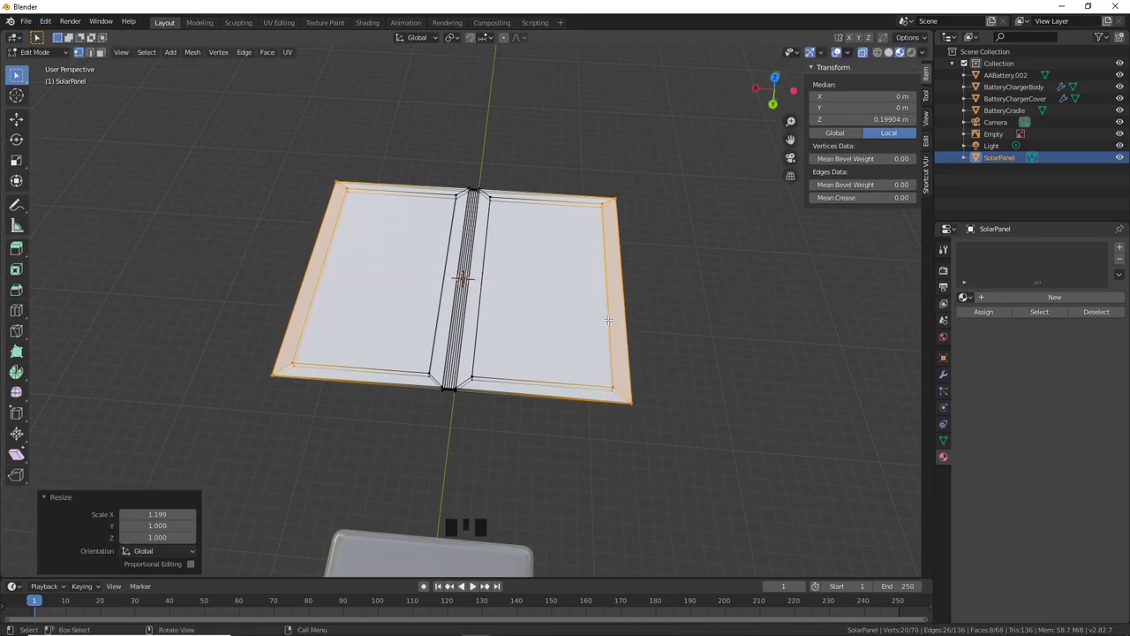
# Step: Examine the widened panel's shape from several angles in both Object Mode and Edit Mode
pyautogui.moveTo(598, 316)
pyautogui.mouseDown(button='middle')
pyautogui.moveTo(586, 447)
pyautogui.moveTo(580, 315)
pyautogui.mouseUp(button='middle')
pyautogui.scroll(2, 560, 363)
pyautogui.scroll(2, 559, 363)
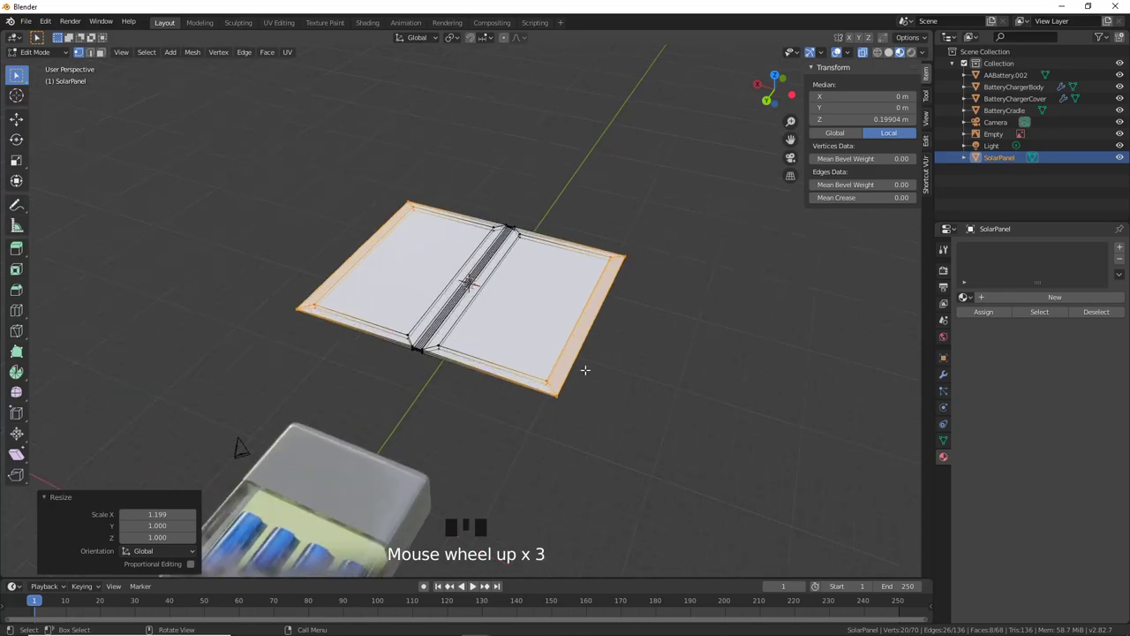
pyautogui.moveTo(565, 366); pyautogui.dragTo(586, 416, button='middle')
pyautogui.press('Tab')
pyautogui.press('Tab')
pyautogui.press('Tab')
pyautogui.scroll(2, 578, 357)
pyautogui.press('Tab')
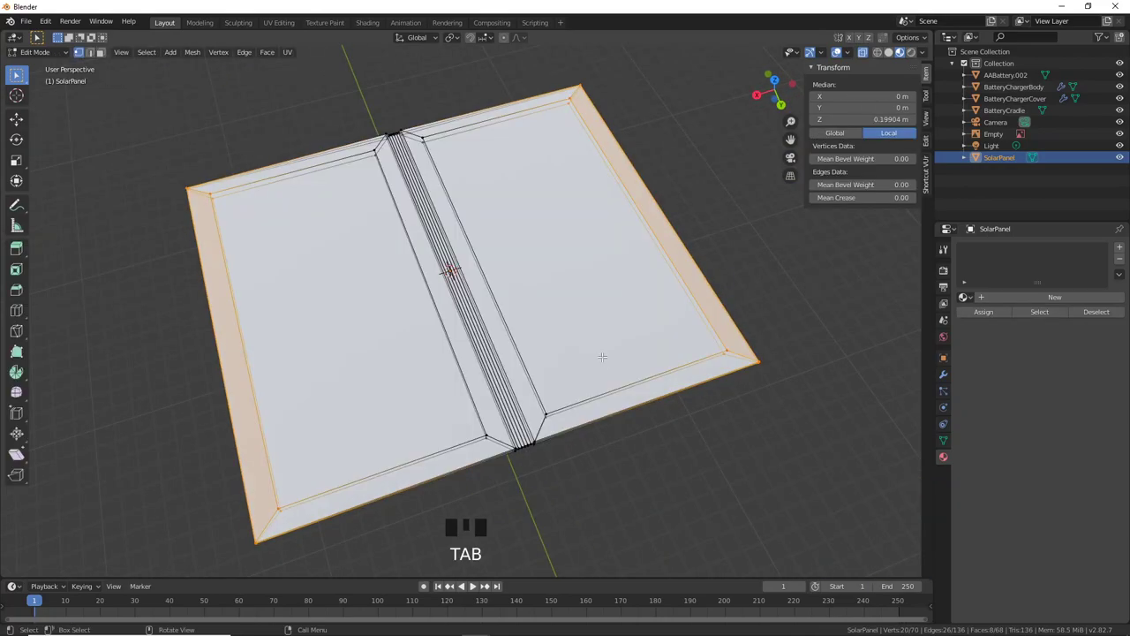
# Step: Select the two inset edges flanking the central hinge on the panel's upper side and lower them about 0.135 m along Z
pyautogui.moveTo(579, 357)
pyautogui.mouseDown(button='middle')
pyautogui.moveTo(537, 301)
pyautogui.moveTo(576, 360)
pyautogui.moveTo(556, 361)
pyautogui.mouseUp(button='middle')
pyautogui.scroll(2, 538, 301)
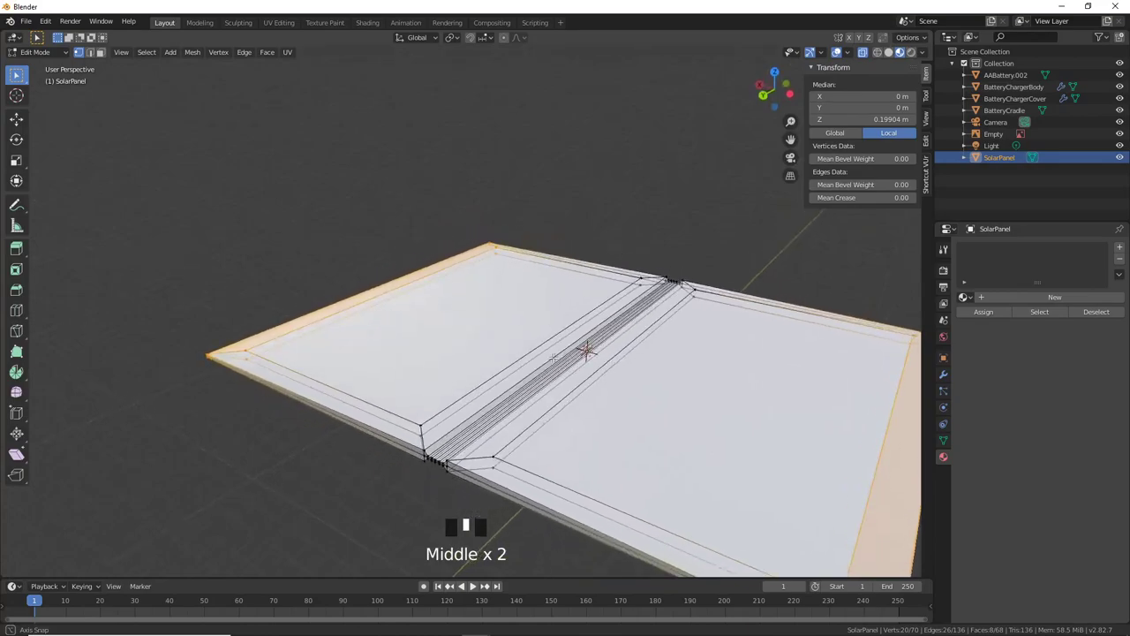
pyautogui.press('2')
pyautogui.click(608, 367)
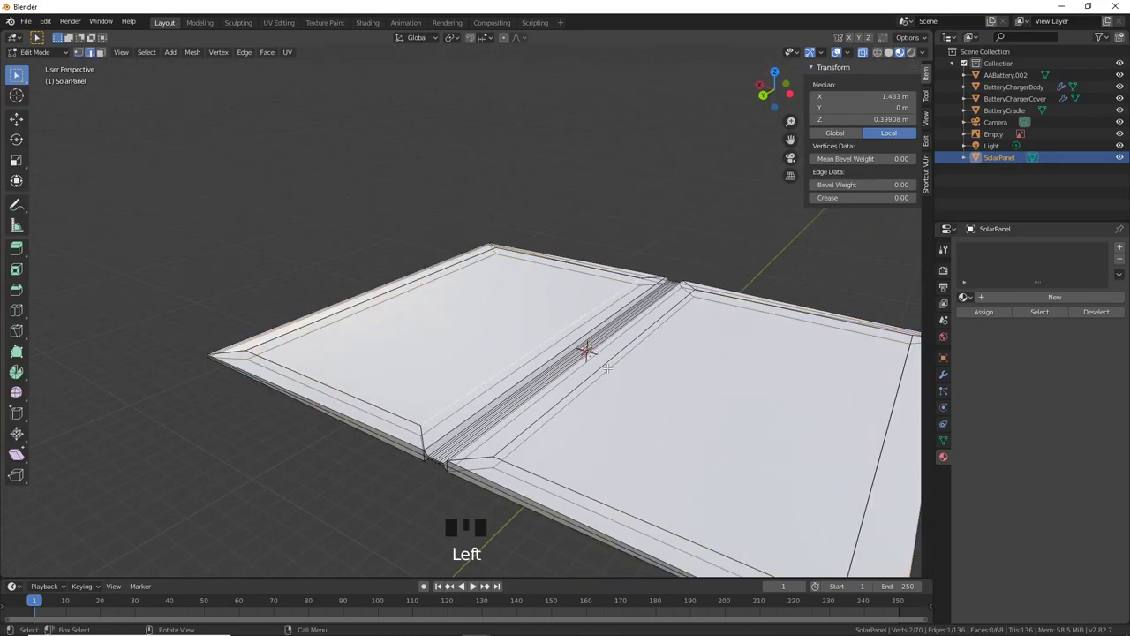
pyautogui.keyDown('shift'); pyautogui.click(590, 385); pyautogui.keyUp('shift')
pyautogui.moveTo(591, 385); pyautogui.dragTo(656, 360, button='middle')
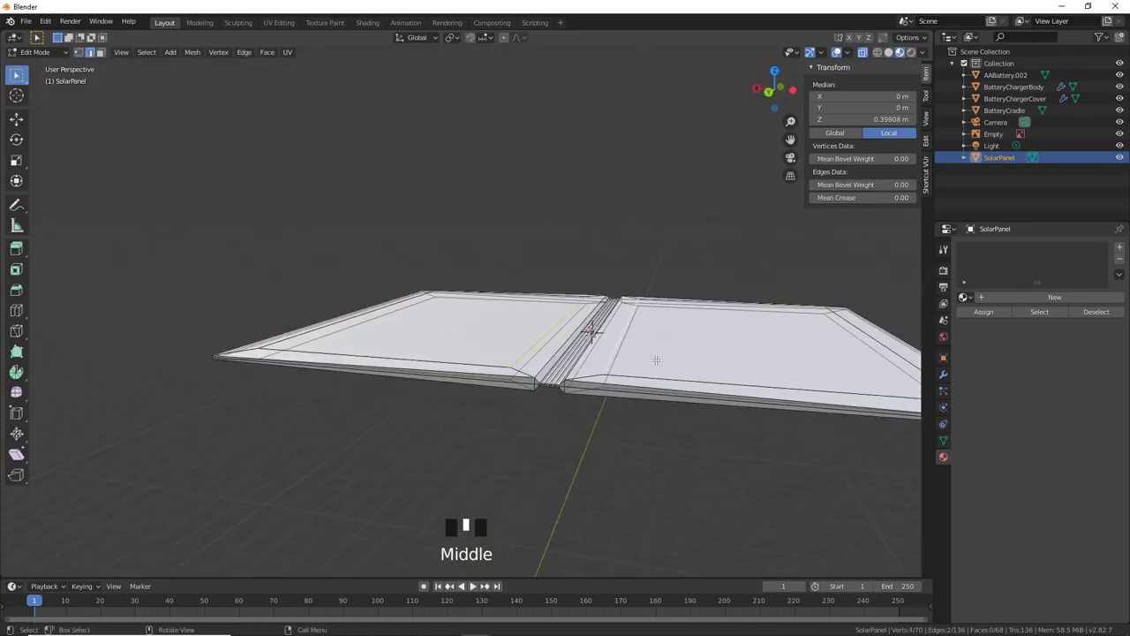
pyautogui.press('g')
pyautogui.press('x')
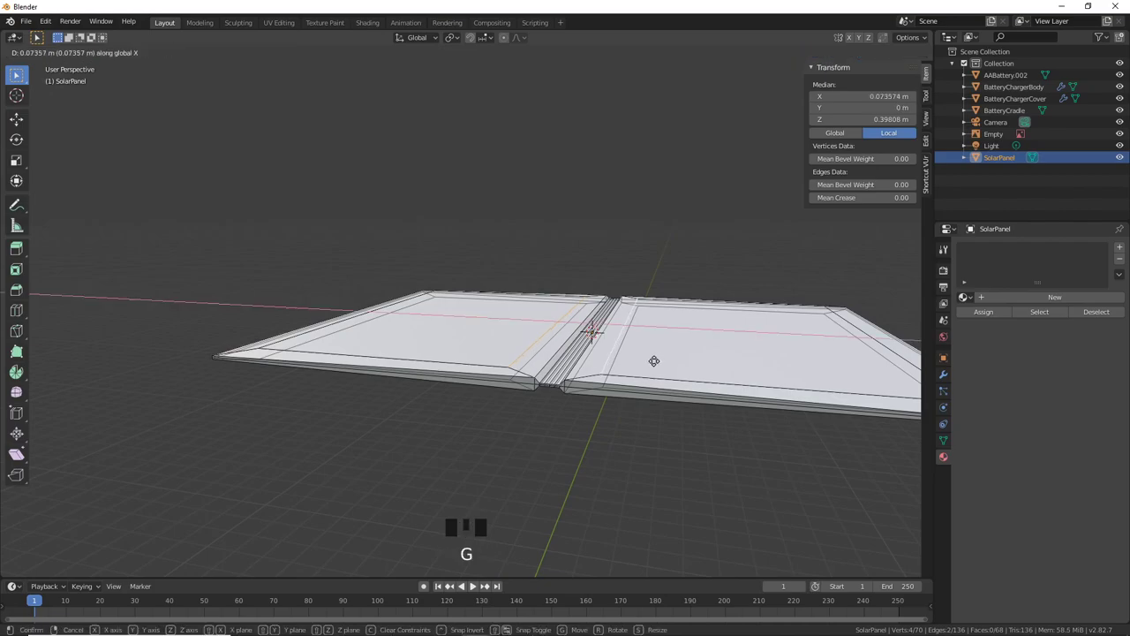
pyautogui.press('z')
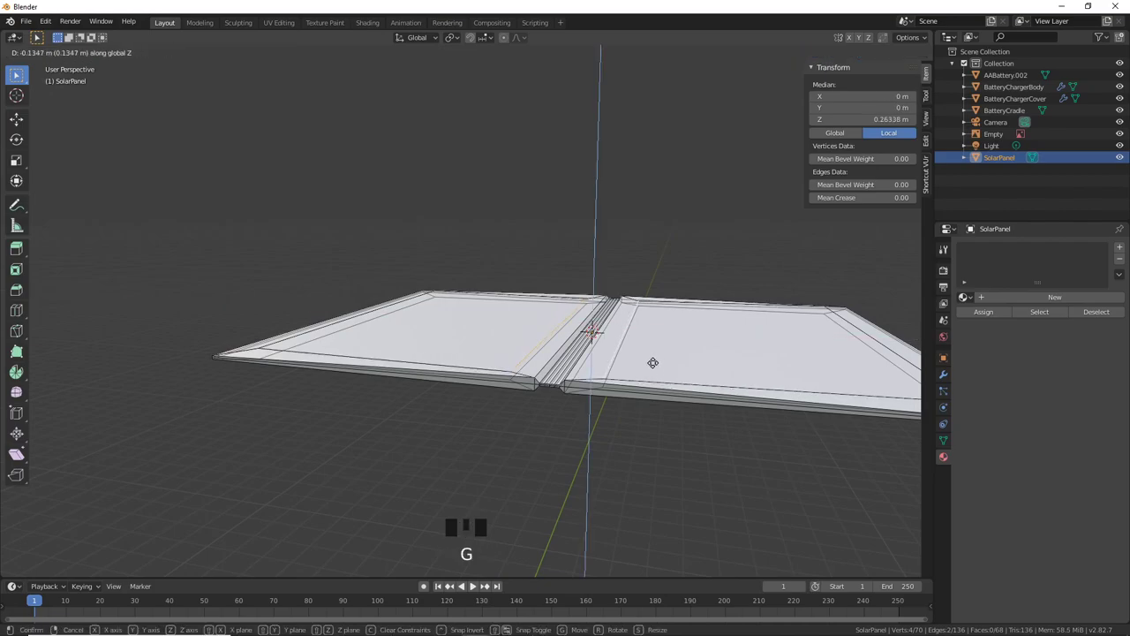
pyautogui.click(653, 362)
# Step: Select the large inset faces of both panel halves and flatten them by scaling to 0 along Z
pyautogui.moveTo(652, 362); pyautogui.dragTo(609, 358, button='middle')
pyautogui.scroll(2, 598, 357)
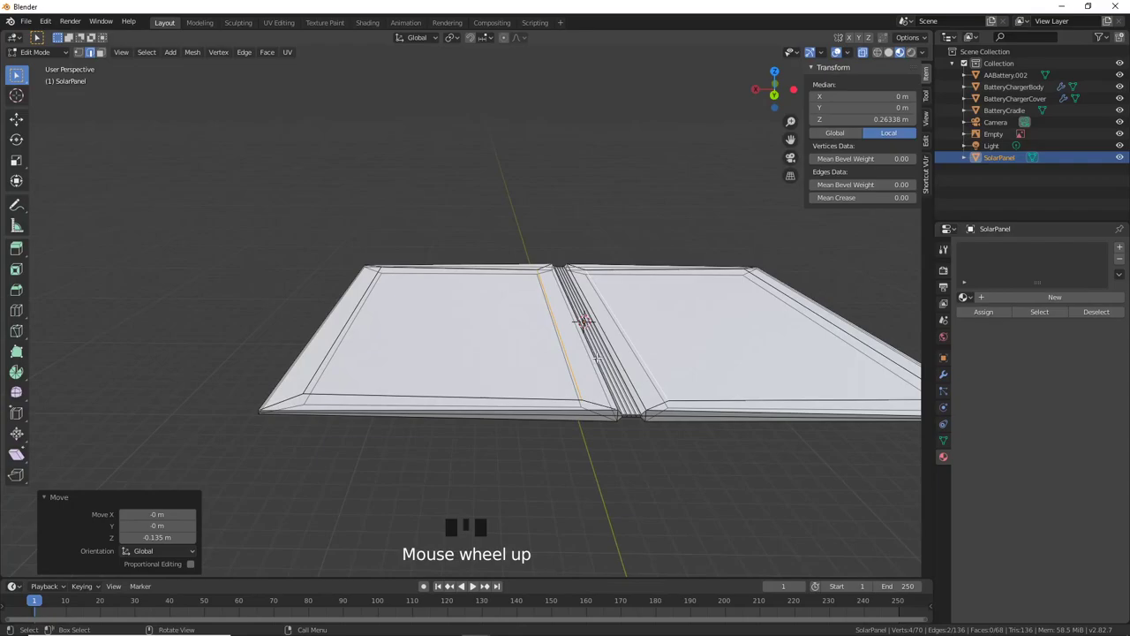
pyautogui.press('3')
pyautogui.click(453, 314)
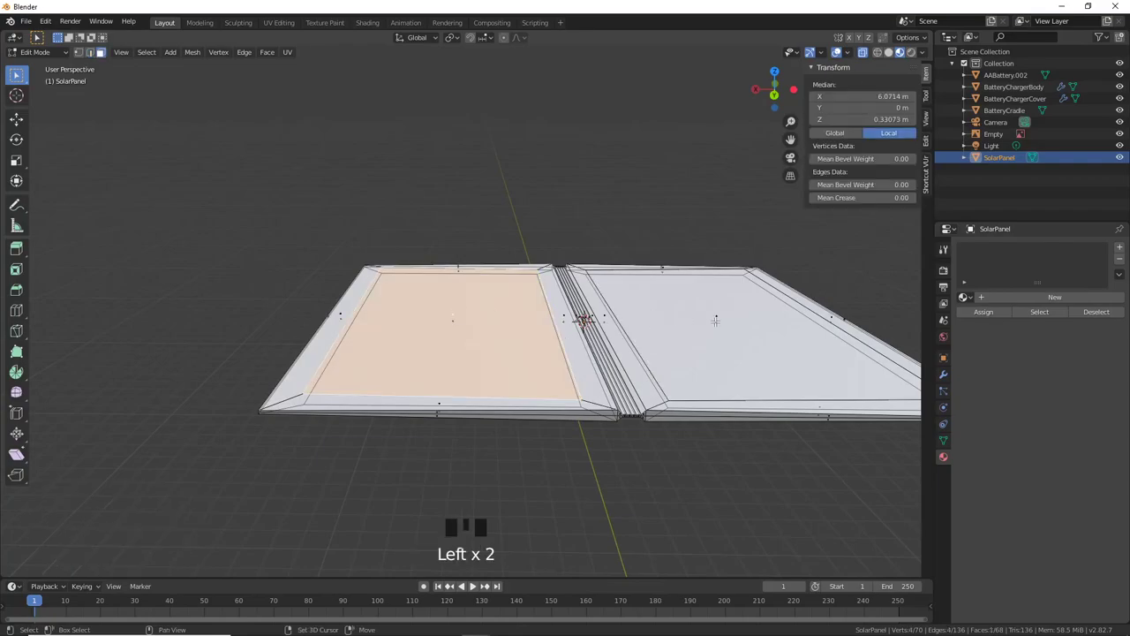
pyautogui.keyDown('shift'); pyautogui.click(724, 329); pyautogui.keyUp('shift')
pyautogui.moveTo(724, 329); pyautogui.dragTo(732, 335, button='middle')
pyautogui.press('s')
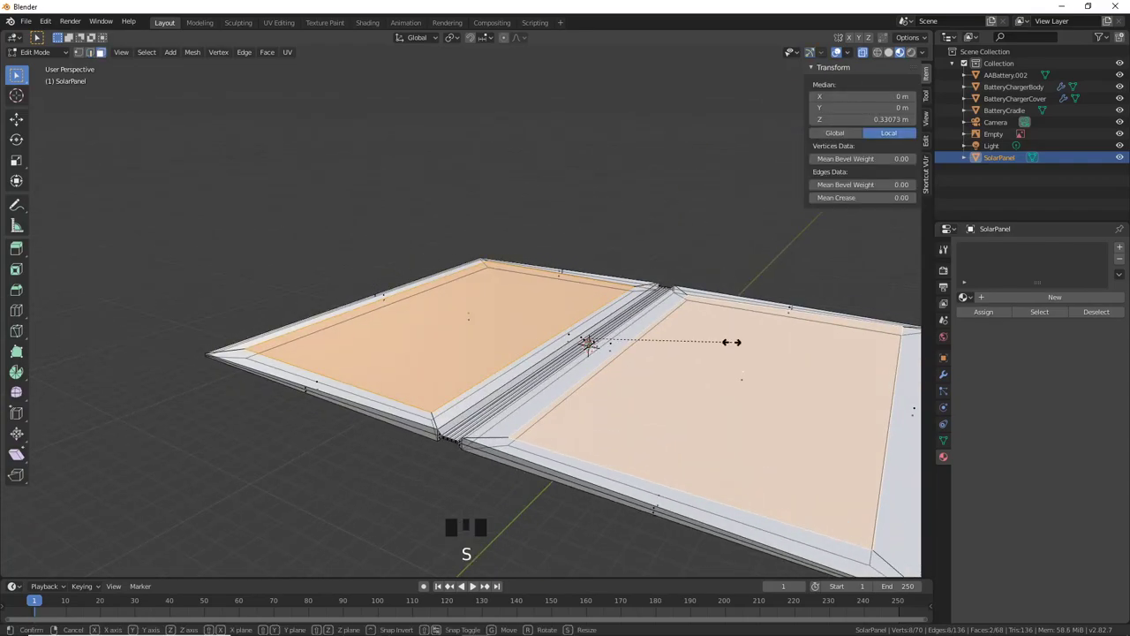
pyautogui.press('z')
pyautogui.press('0')
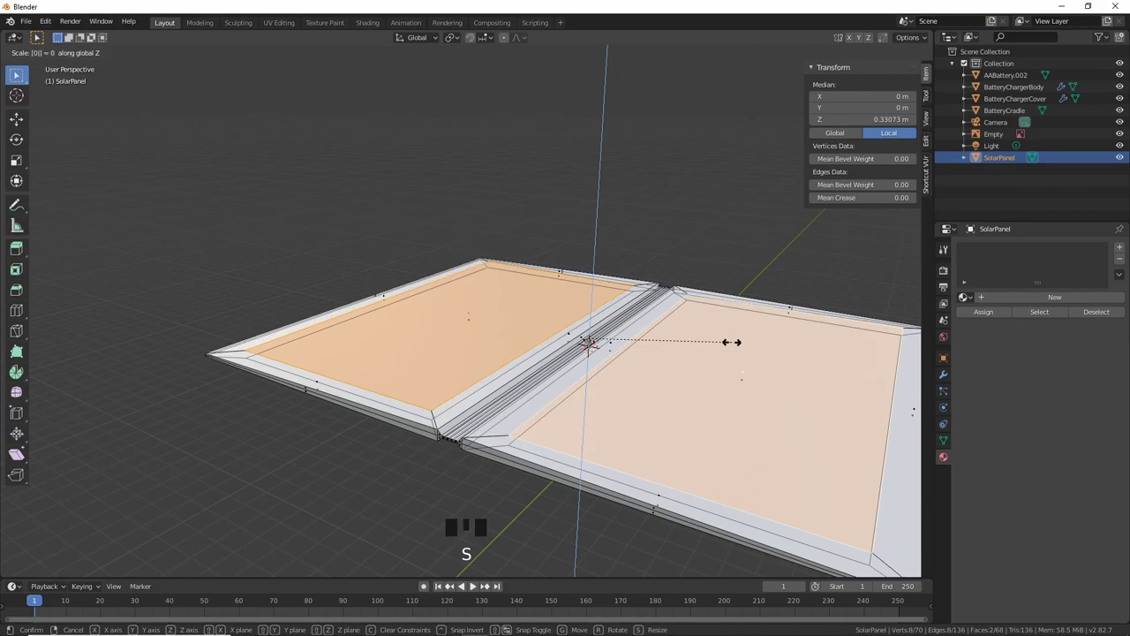
pyautogui.click(731, 342)
# Step: Return to Object Mode and give the solar panel a new material using the Rubber dielectric PBR preset
pyautogui.moveTo(734, 320); pyautogui.dragTo(607, 351, button='middle')
pyautogui.scroll(-2, 718, 380)
pyautogui.scroll(2, 613, 349)
pyautogui.scroll(2, 610, 350)
pyautogui.press('Tab')
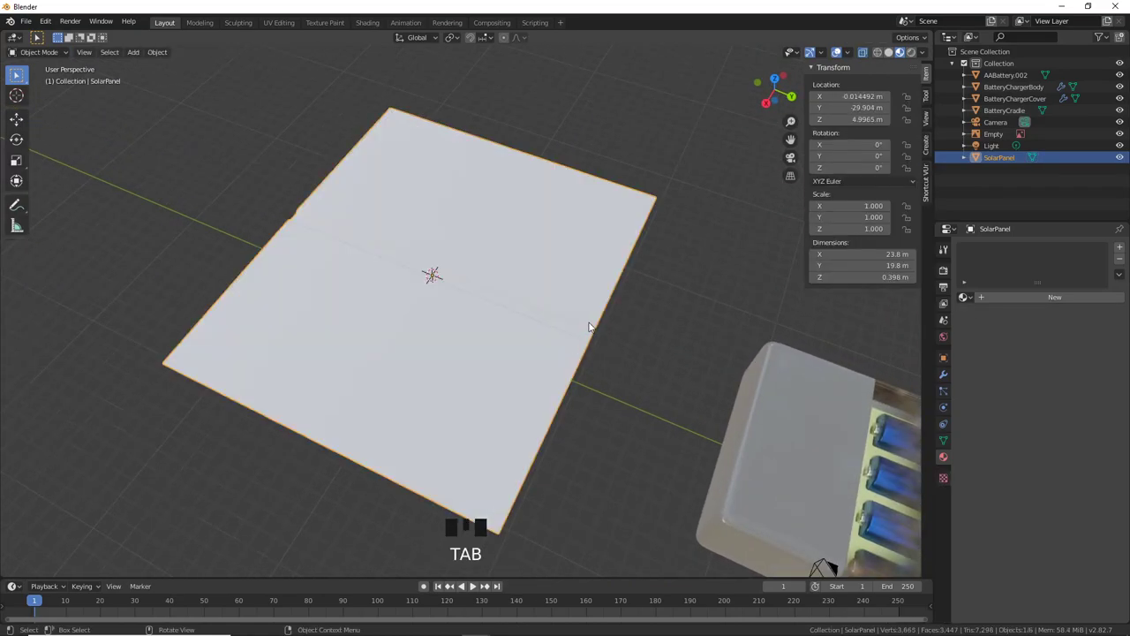
pyautogui.click(1040, 299)
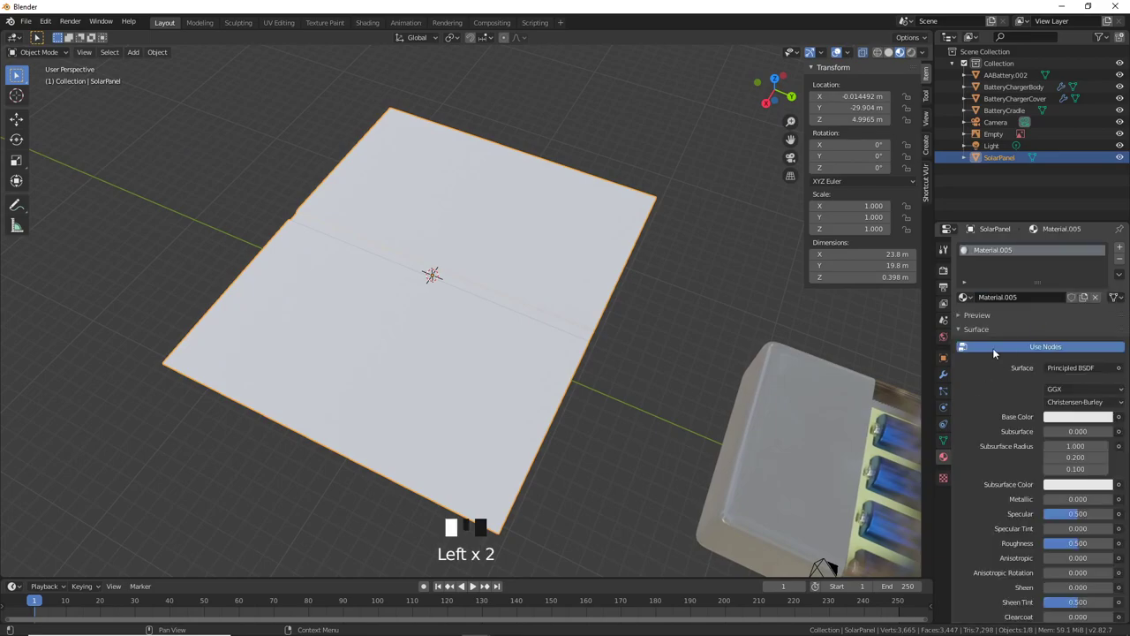
pyautogui.click(1029, 293)
pyautogui.scroll(-20, 1028, 293)
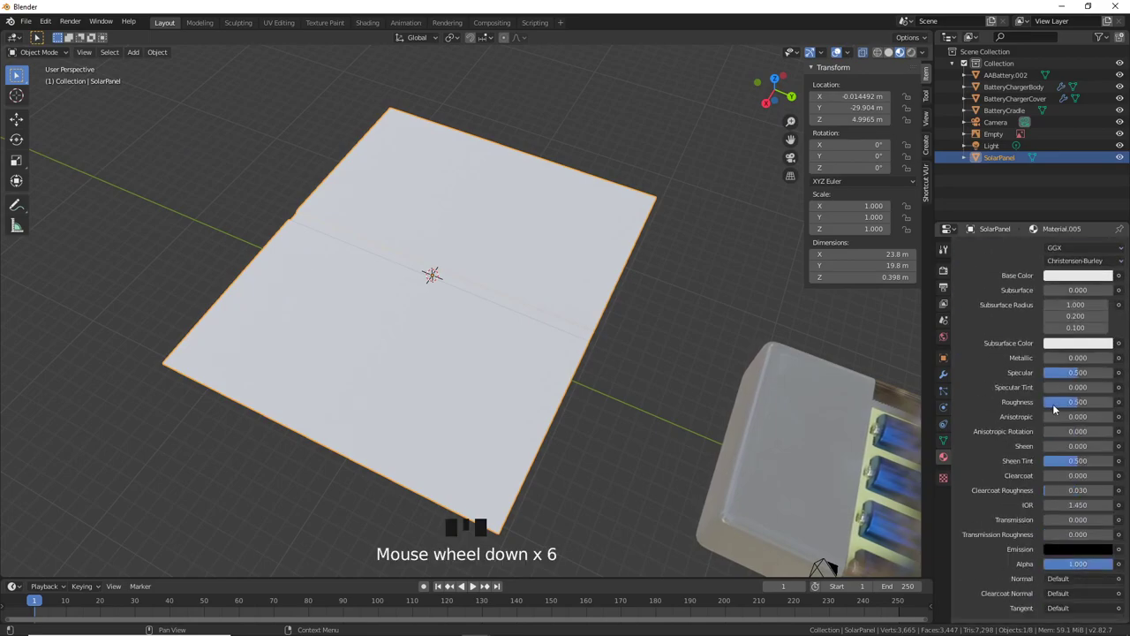
pyautogui.click(1021, 546)
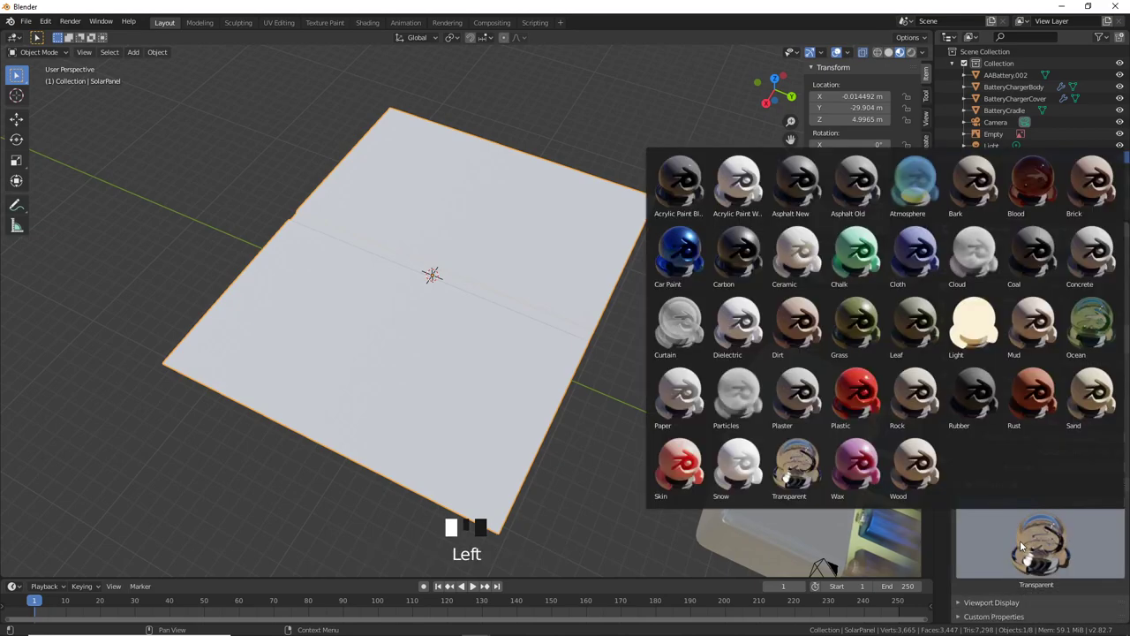
pyautogui.click(975, 397)
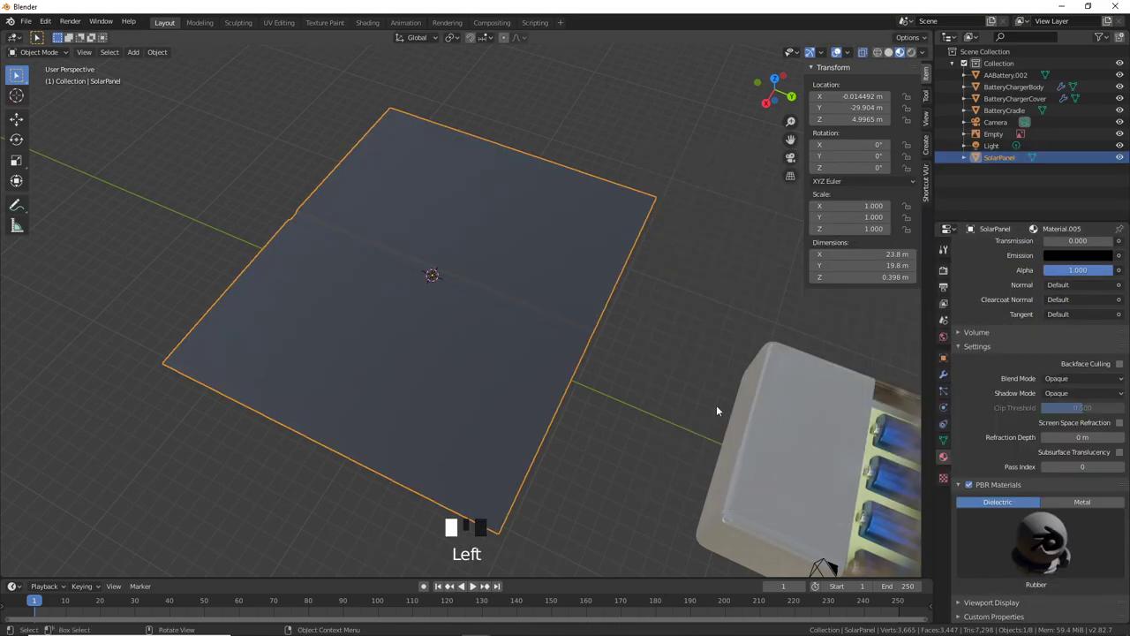
# Step: Examine the rubber-shaded solar panel from several angles
pyautogui.moveTo(716, 405); pyautogui.dragTo(590, 289, button='middle')
pyautogui.scroll(2, 361, 287)
pyautogui.click(548, 188)
pyautogui.scroll(-4, 640, 304)
pyautogui.scroll(2, 394, 287)
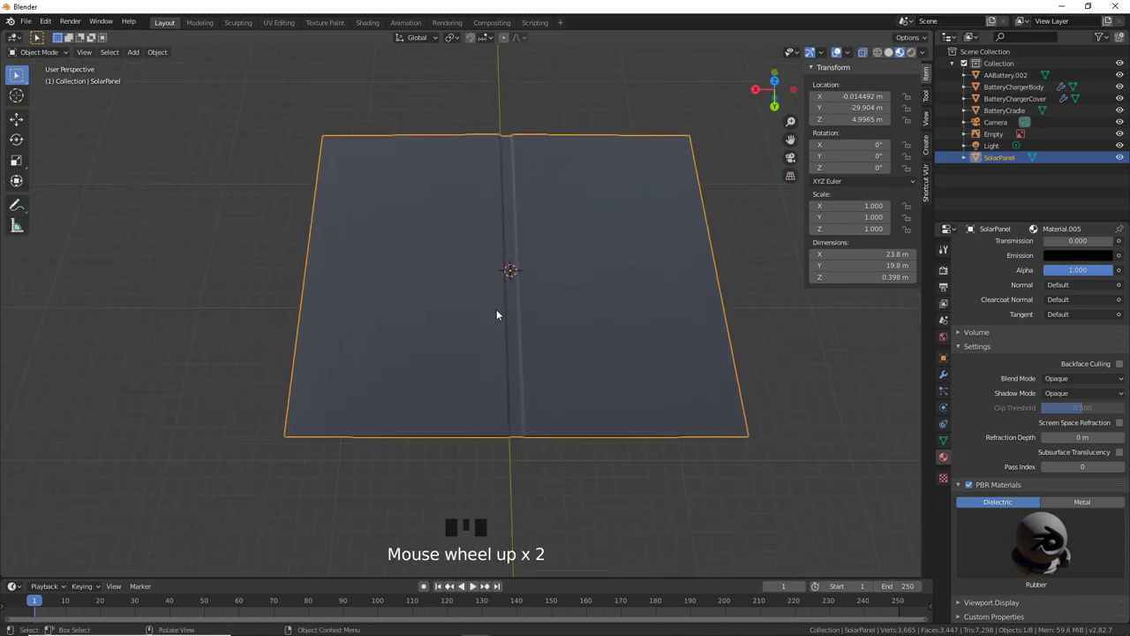
pyautogui.moveTo(490, 318); pyautogui.dragTo(486, 320, button='middle')
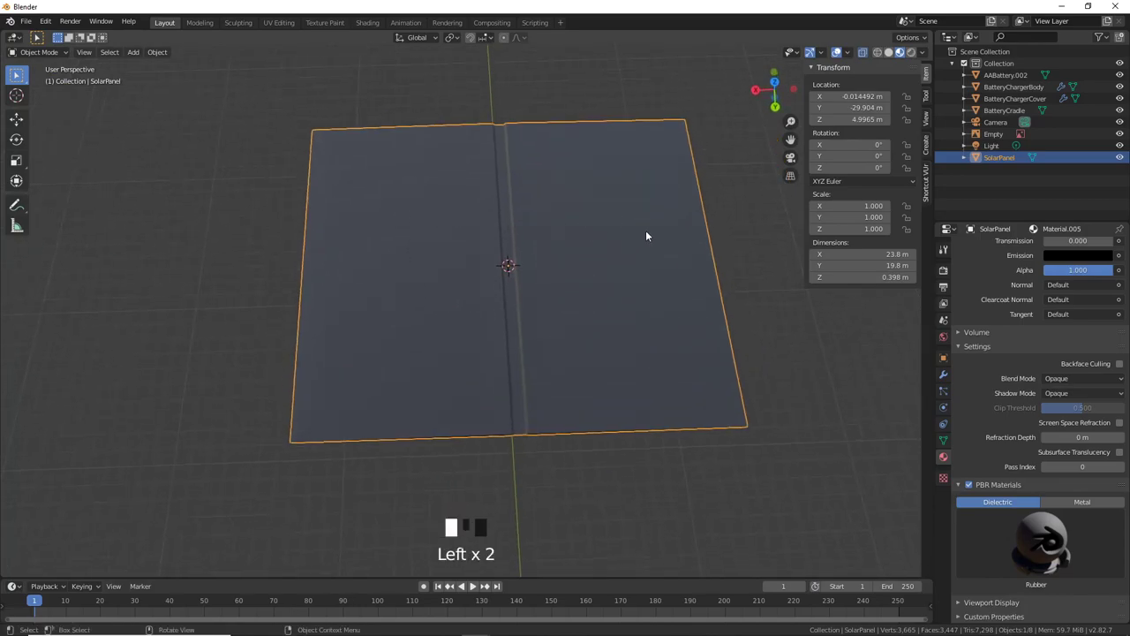
pyautogui.moveTo(647, 309); pyautogui.dragTo(448, 271, button='middle')
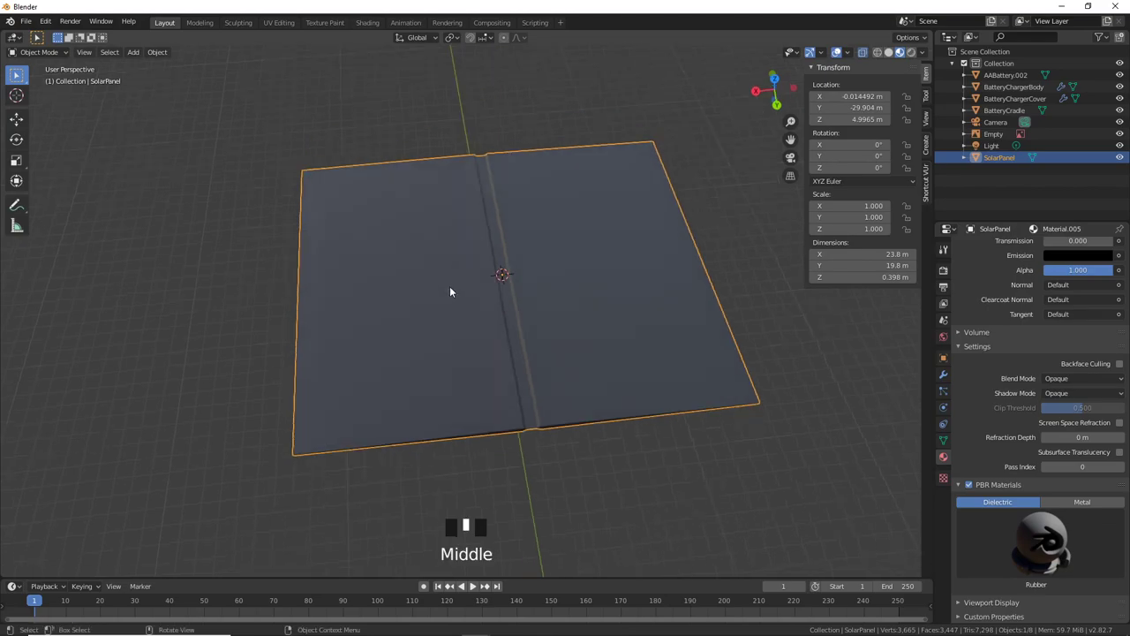
# Step: In Edit Mode, add a second material slot to the solar panel and create a new material in it
pyautogui.press('Tab')
pyautogui.scroll(2, 1086, 339)
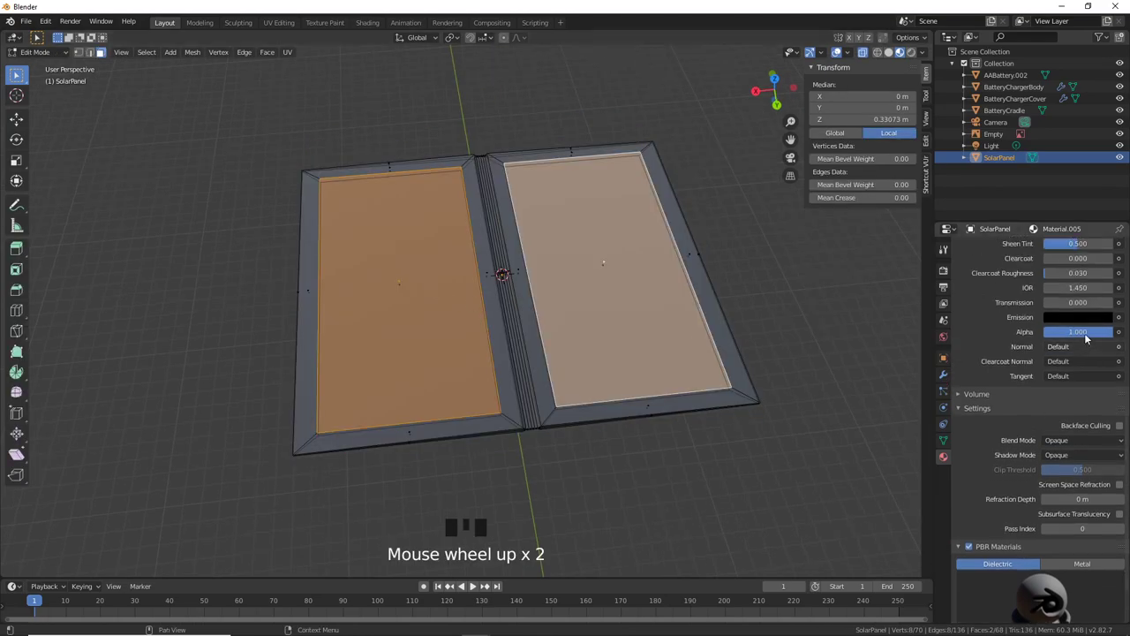
pyautogui.scroll(19, 1081, 326)
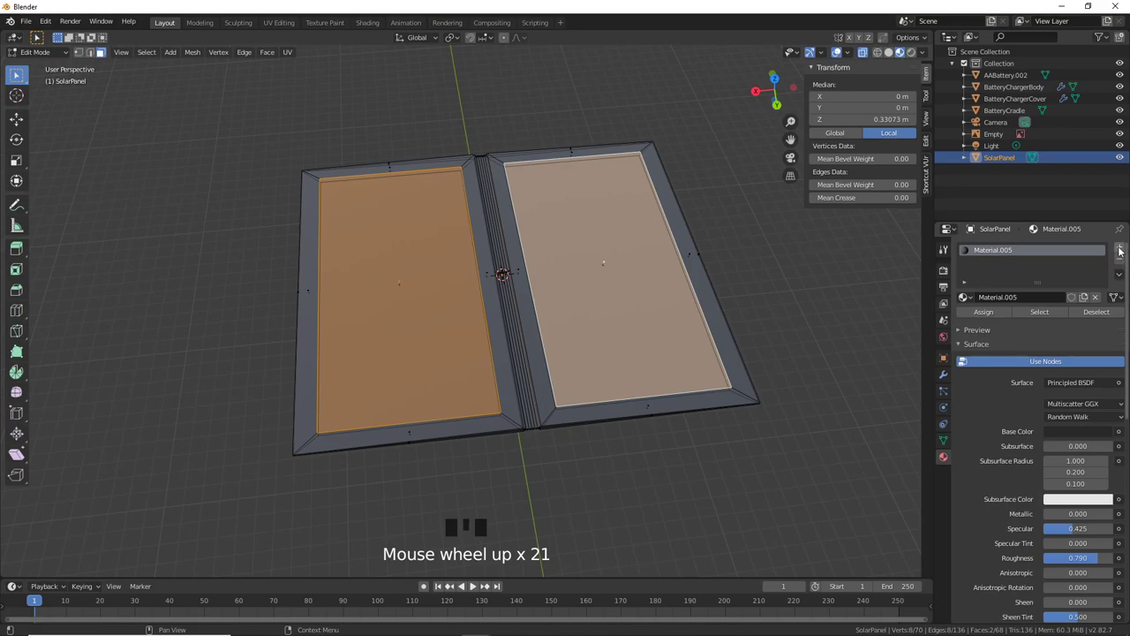
pyautogui.click(1120, 250)
pyautogui.click(1001, 261)
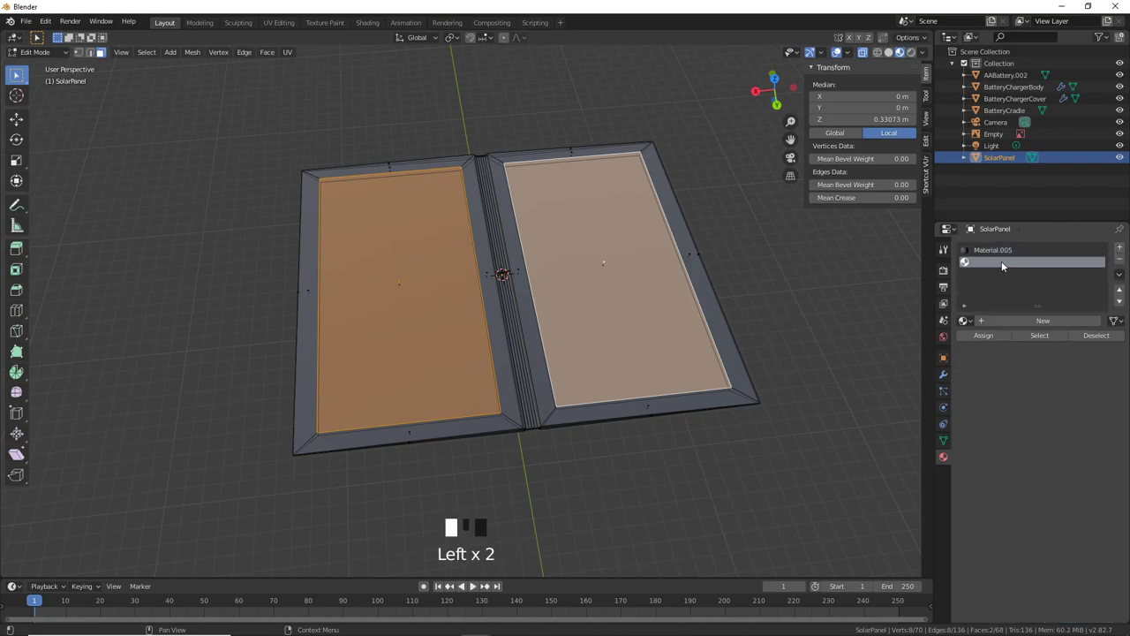
pyautogui.doubleClick(1000, 261)
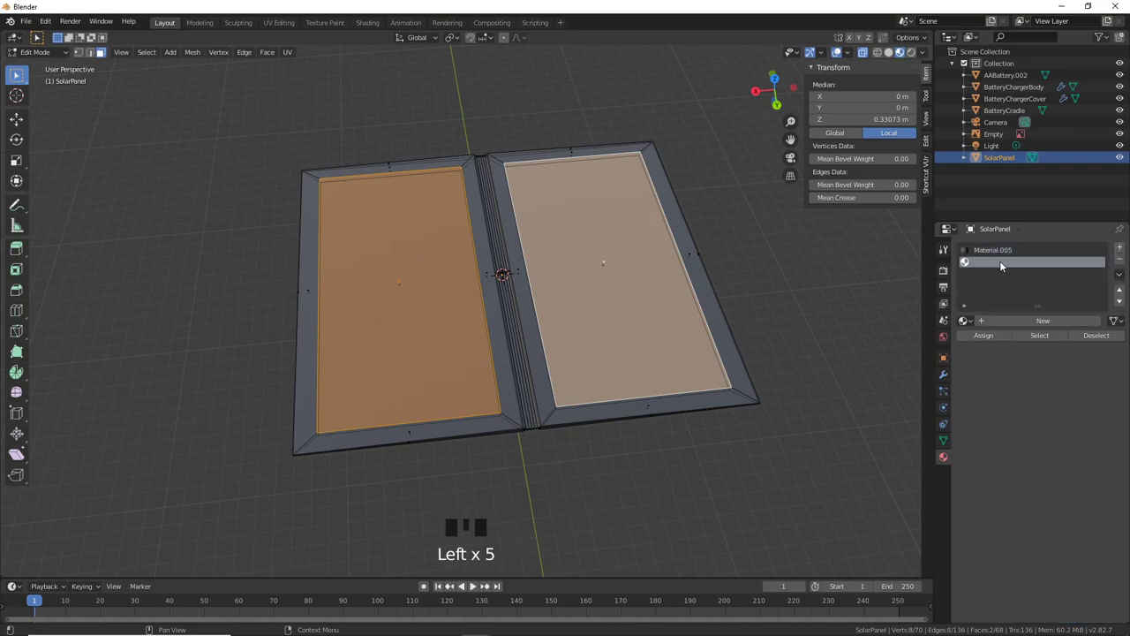
pyautogui.click(1012, 322)
# Step: Switch the second material to the metal PBR type and apply the Chromium preset
pyautogui.scroll(-20, 1055, 538)
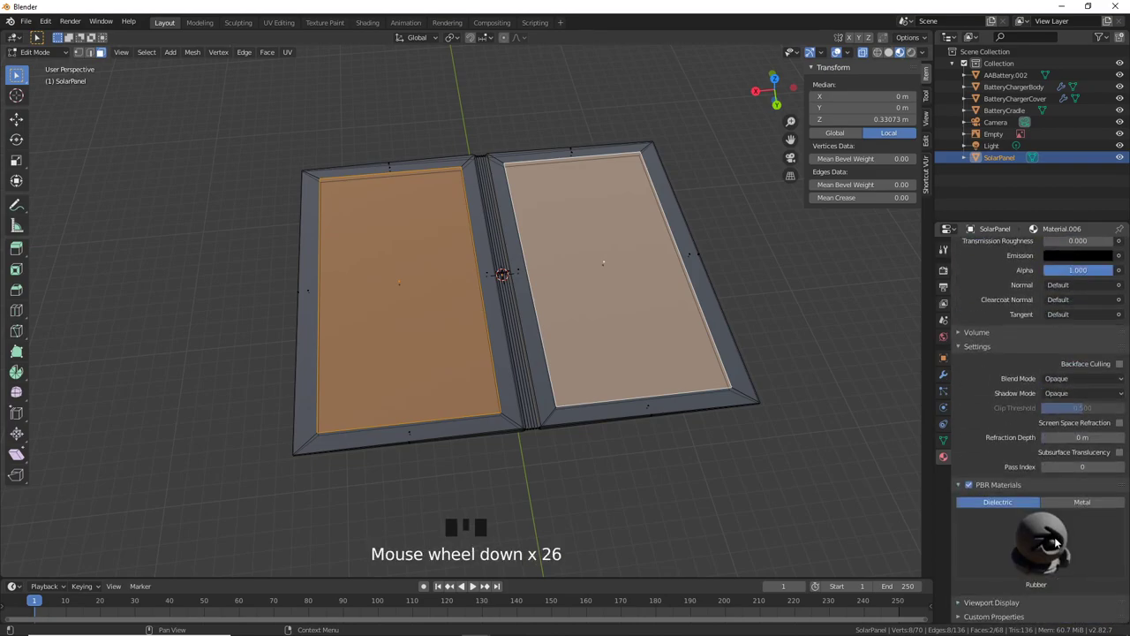
pyautogui.click(1082, 503)
pyautogui.click(1055, 541)
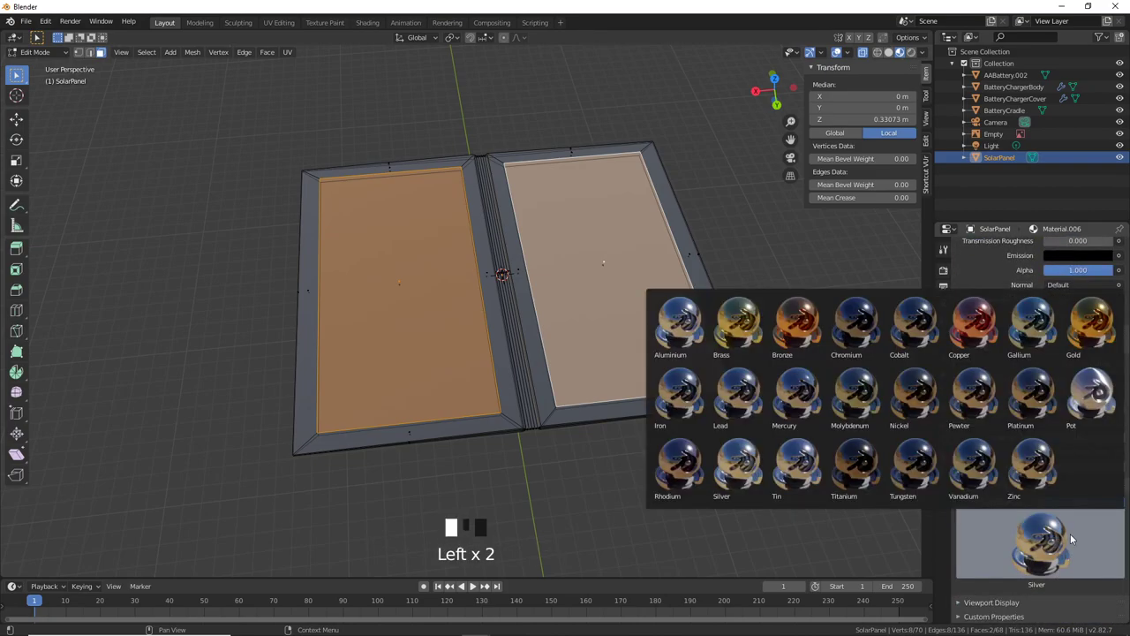
pyautogui.click(861, 324)
pyautogui.scroll(20, 954, 332)
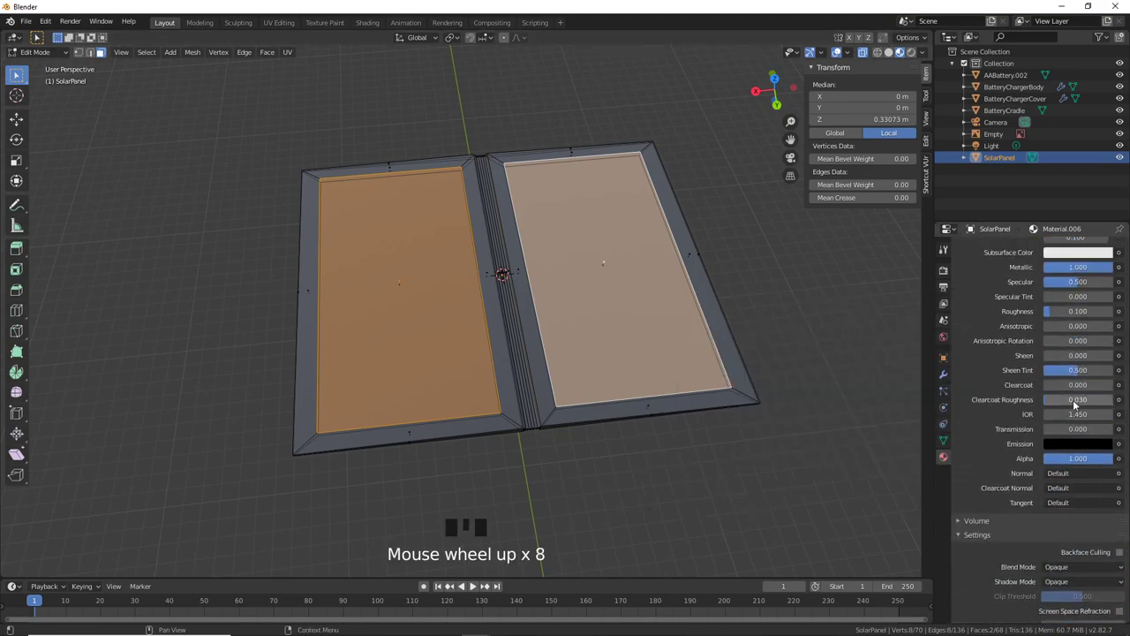
# Step: Assign Material.006 to the two selected inner faces of the solar panel and leave Edit Mode
pyautogui.click(983, 336)
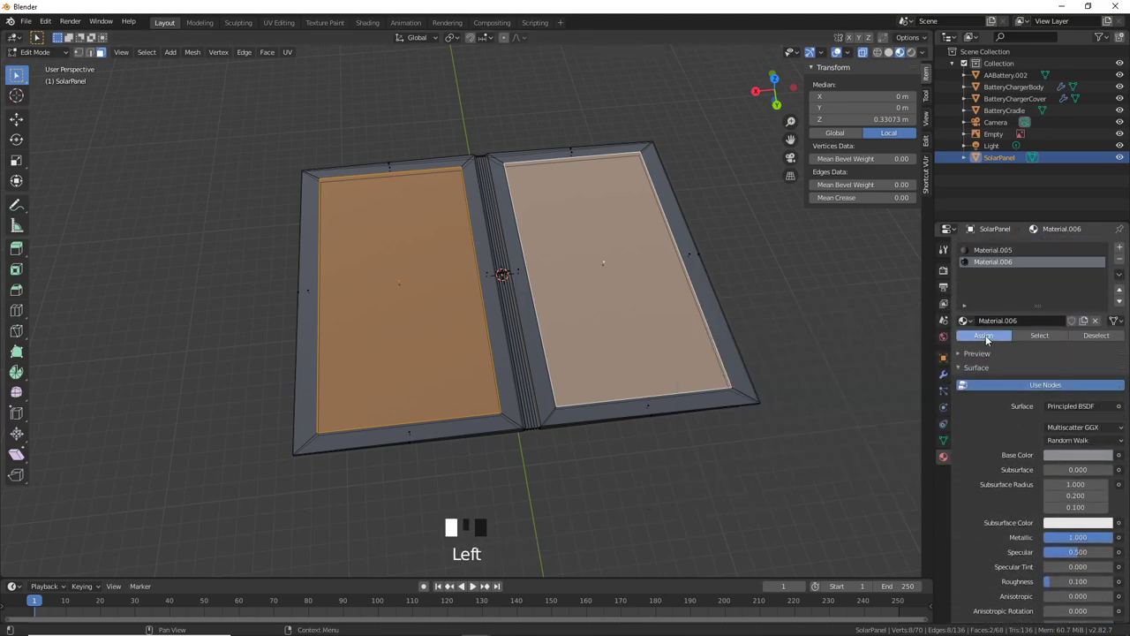
pyautogui.press('Tab')
pyautogui.moveTo(755, 406); pyautogui.dragTo(520, 371, button='middle')
pyautogui.scroll(2, 433, 351)
# Step: Extrude the eight small end faces of the central hinge strip outward by 0.783 m
pyautogui.press('Tab')
pyautogui.scroll(3, 579, 374)
pyautogui.scroll(2, 542, 385)
pyautogui.scroll(-11, 522, 436)
pyautogui.scroll(3, 520, 371)
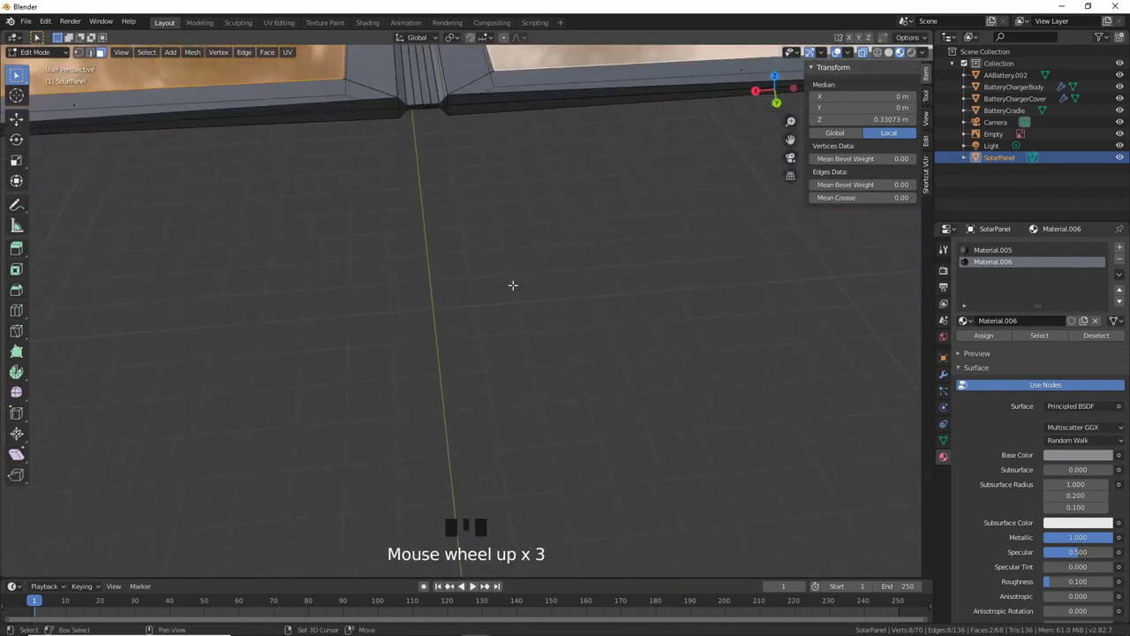
pyautogui.keyDown('shift'); pyautogui.moveTo(517, 283); pyautogui.dragTo(558, 439, button='middle'); pyautogui.keyUp('shift')
pyautogui.scroll(8, 596, 350)
pyautogui.keyDown('shift'); pyautogui.moveTo(596, 351); pyautogui.dragTo(659, 394, button='middle'); pyautogui.keyUp('shift')
pyautogui.scroll(11, 562, 366)
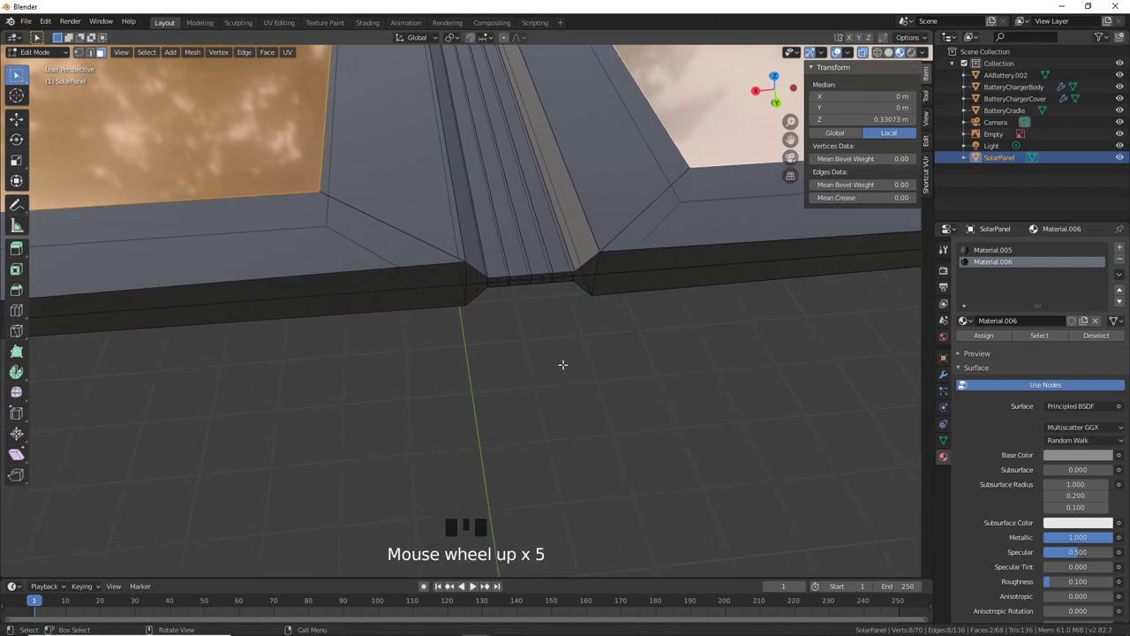
pyautogui.click(530, 277)
pyautogui.keyDown('shift'); pyautogui.click(518, 281); pyautogui.keyUp('shift')
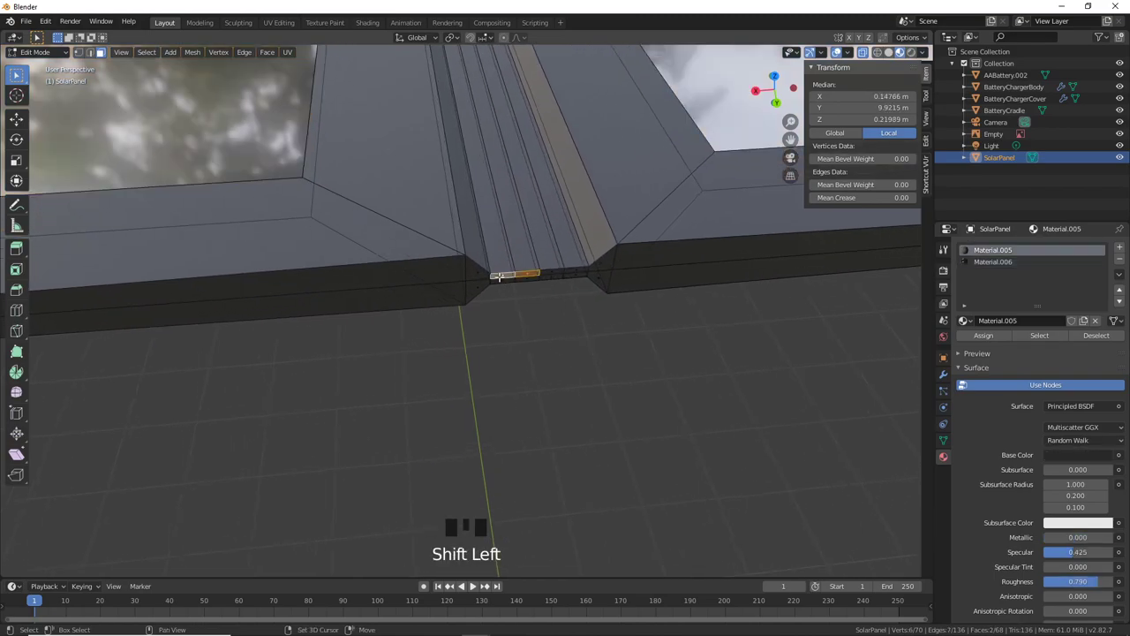
pyautogui.keyDown('shift'); pyautogui.click(523, 283); pyautogui.keyUp('shift')
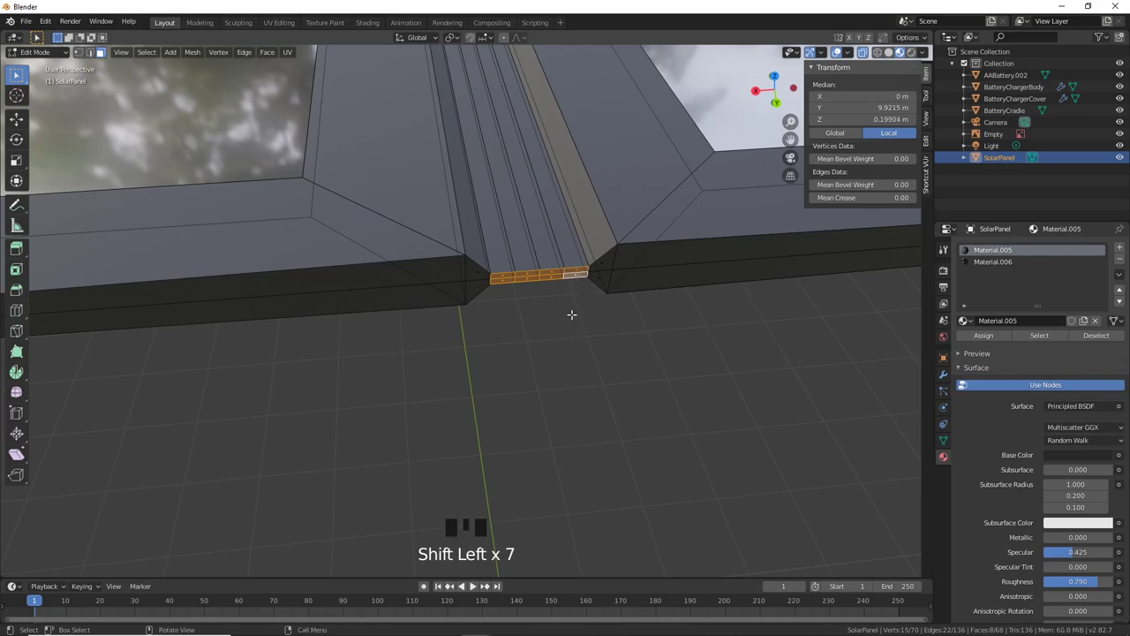
pyautogui.press('e')
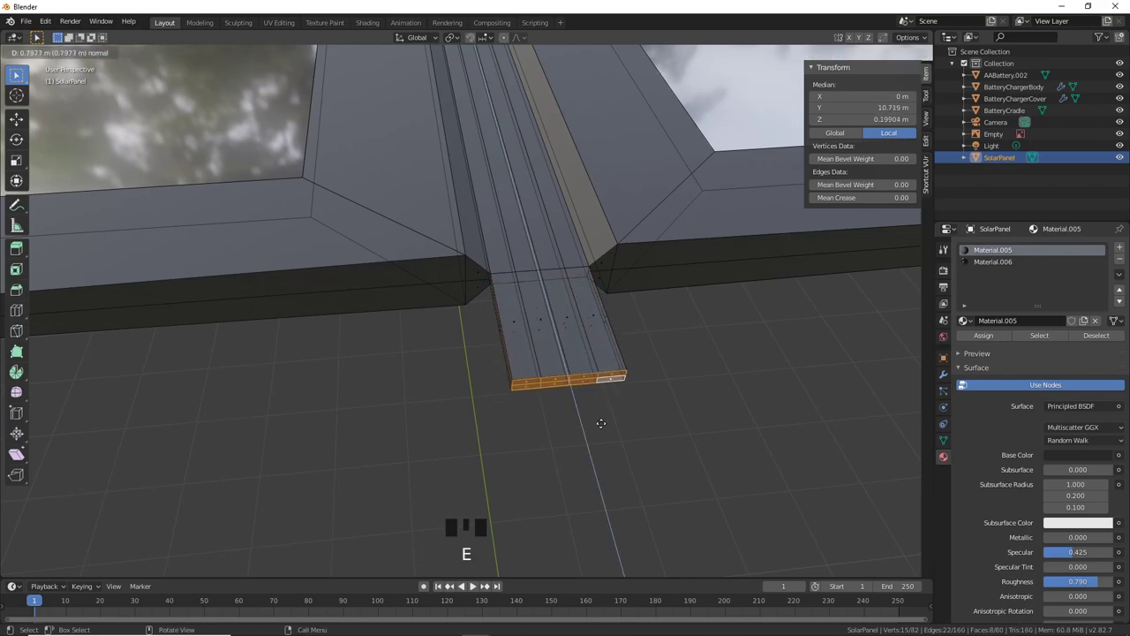
pyautogui.click(616, 419)
pyautogui.moveTo(617, 418); pyautogui.dragTo(585, 378, button='middle')
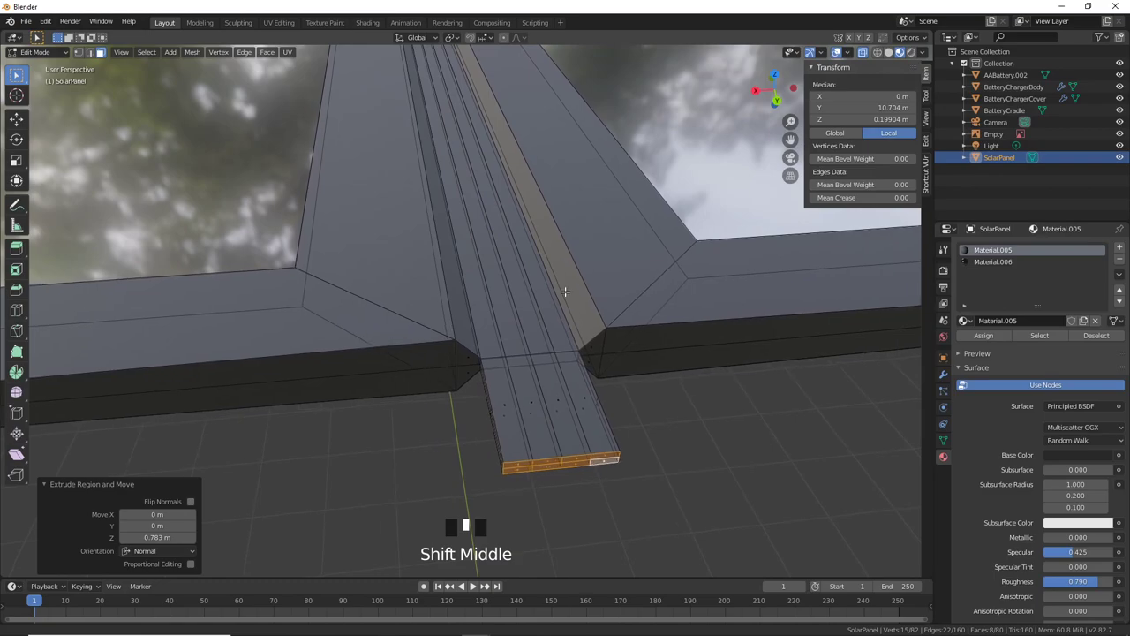
# Step: Check the LoopTools options for the selected faces, and look up the add-on in the preferences by searching for "loop"
pyautogui.rightClick(566, 461)
pyautogui.moveTo(515, 347)
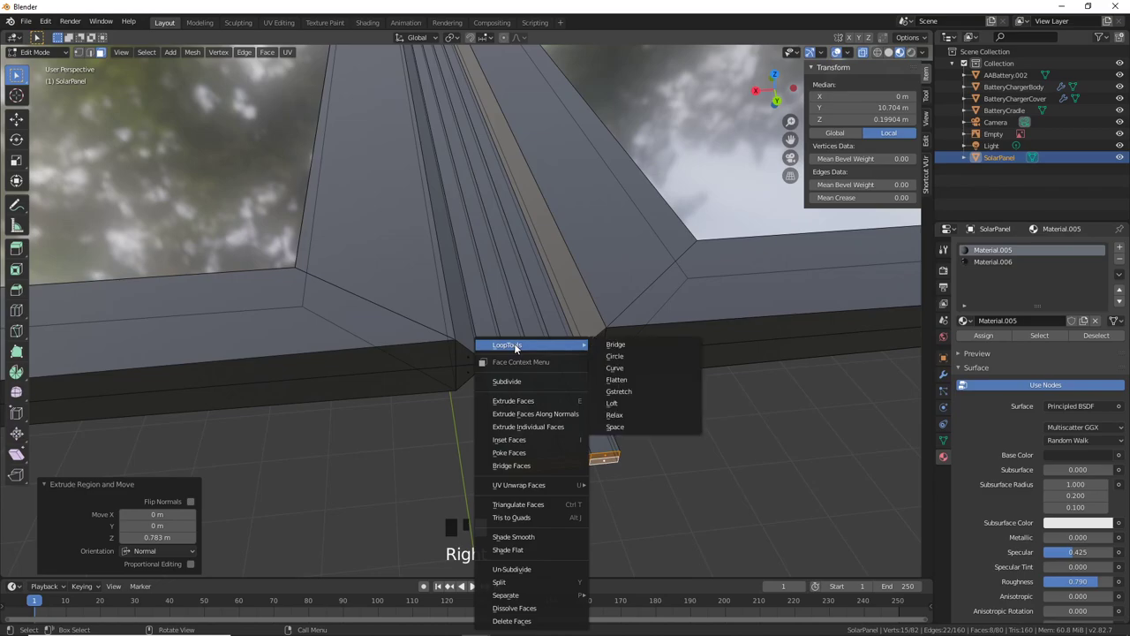
pyautogui.rightClick(696, 460)
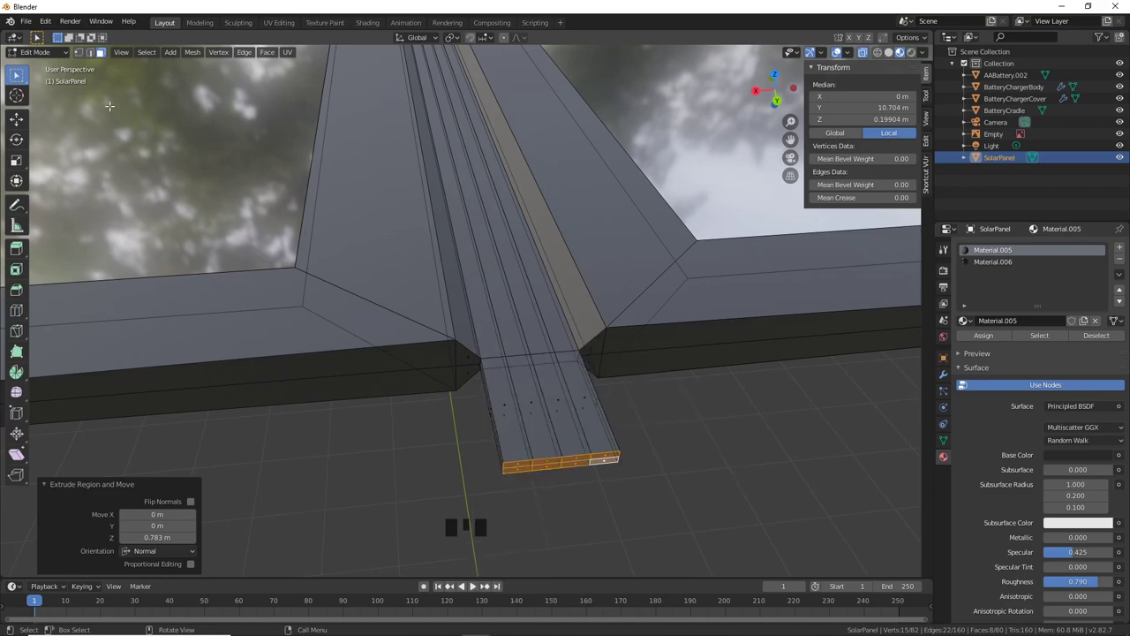
pyautogui.click(45, 21)
pyautogui.click(97, 195)
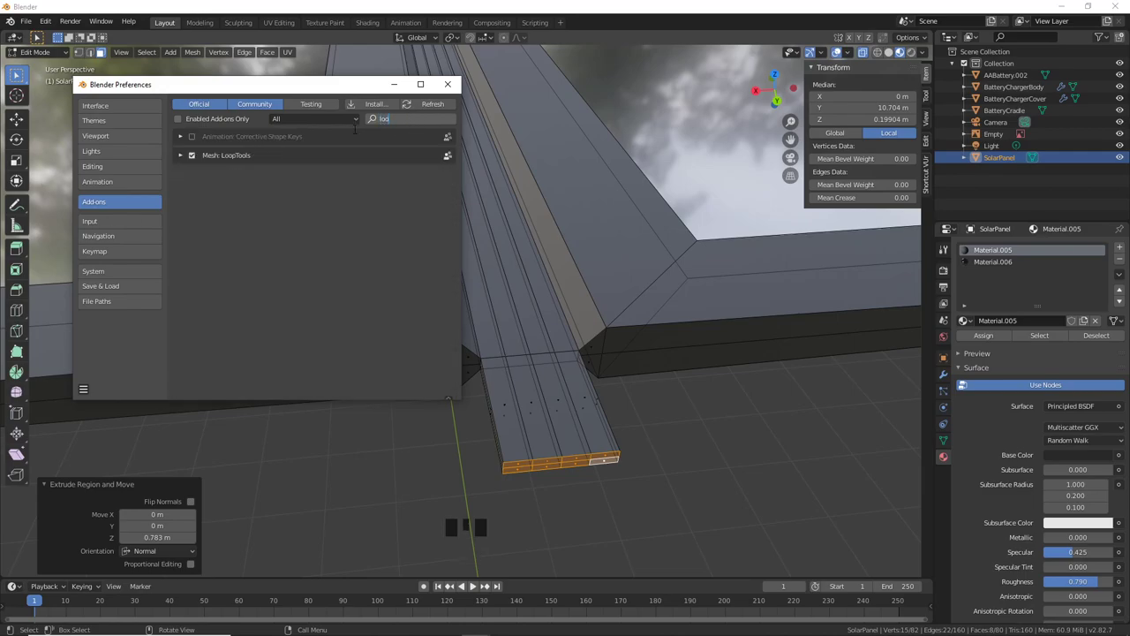
pyautogui.write('loop')
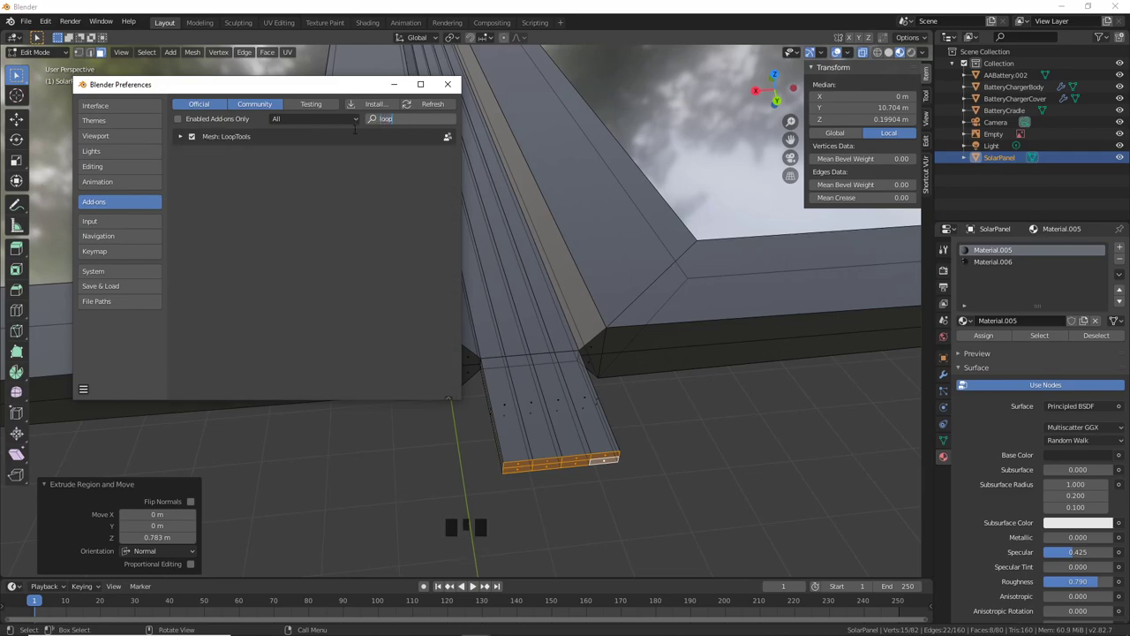
pyautogui.click(449, 84)
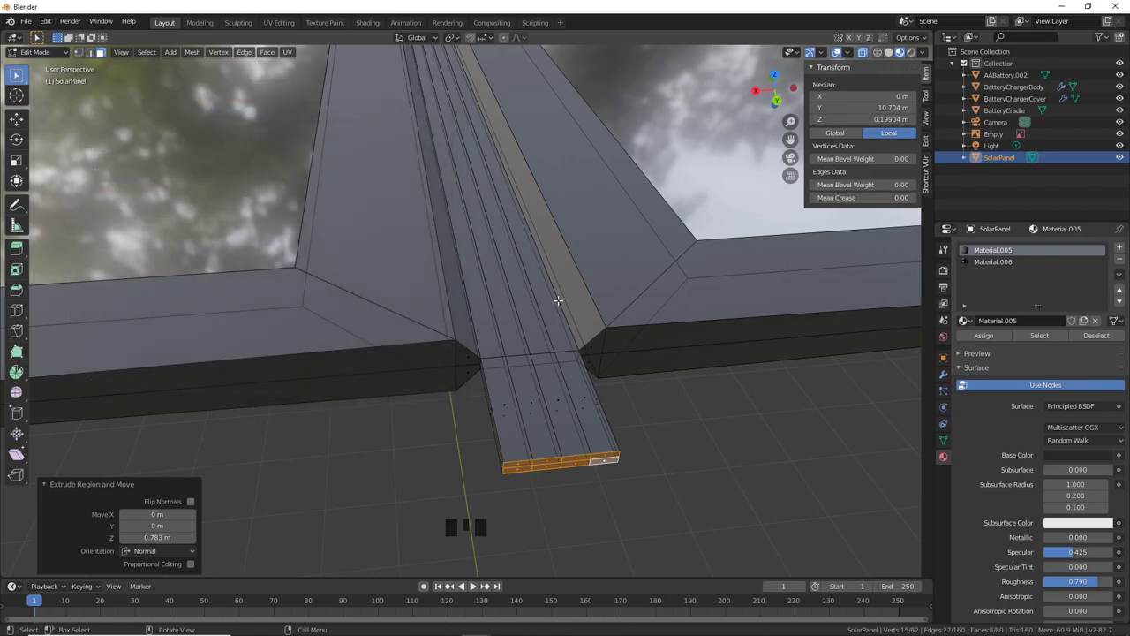
# Step: Reshape the extruded end faces of the hinge strip into a circle with LoopTools Circle
pyautogui.moveTo(609, 390); pyautogui.dragTo(608, 538, button='middle')
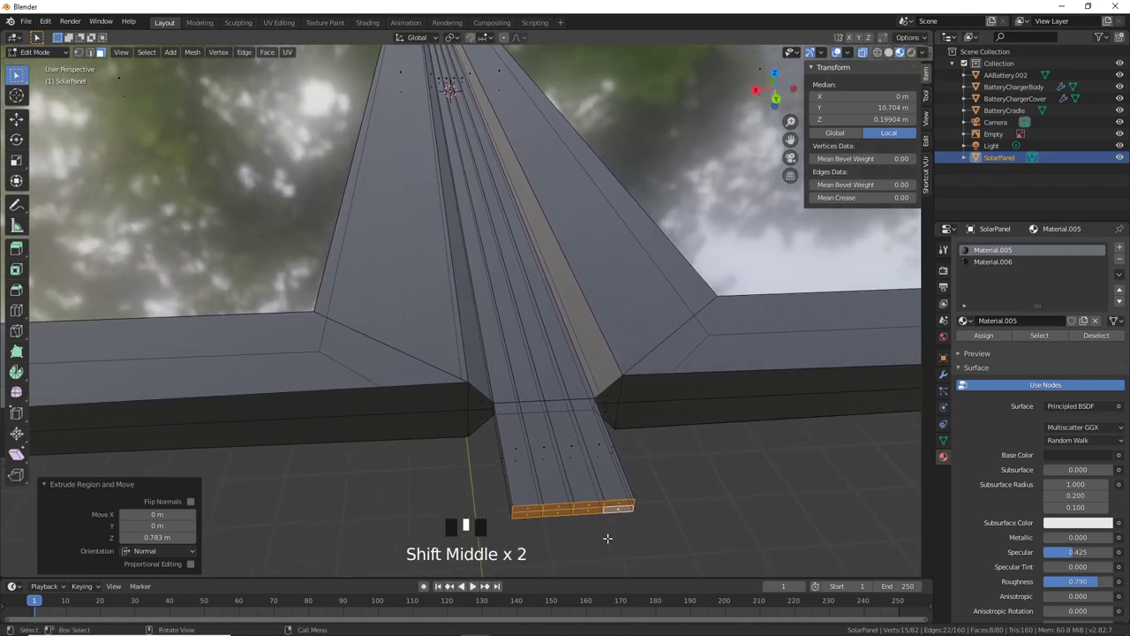
pyautogui.rightClick(594, 508)
pyautogui.moveTo(560, 343)
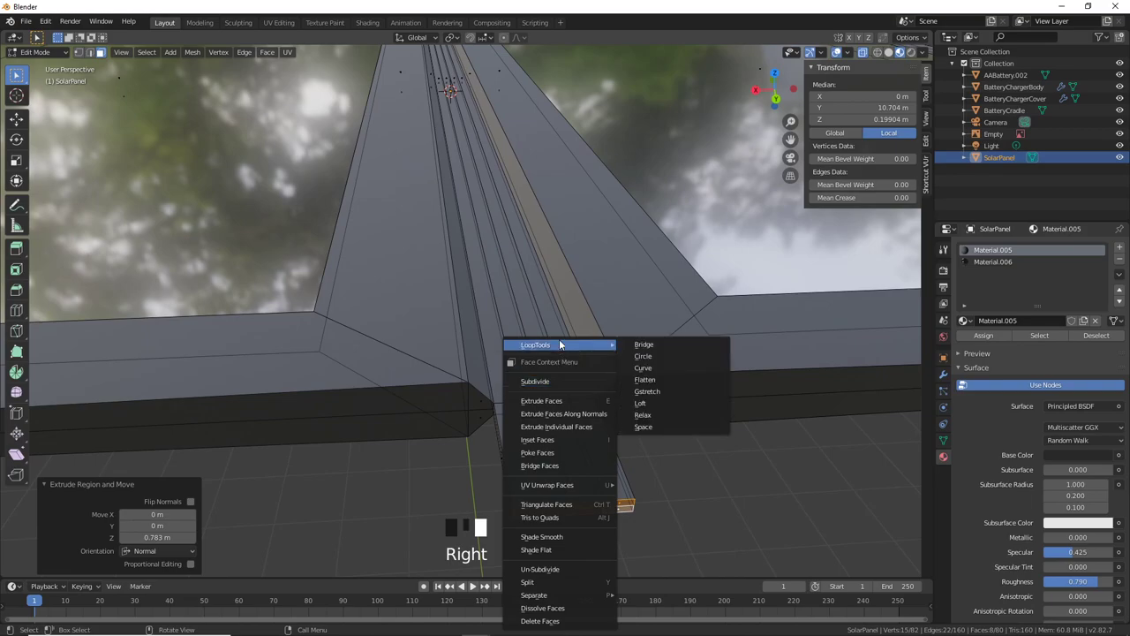
pyautogui.click(644, 360)
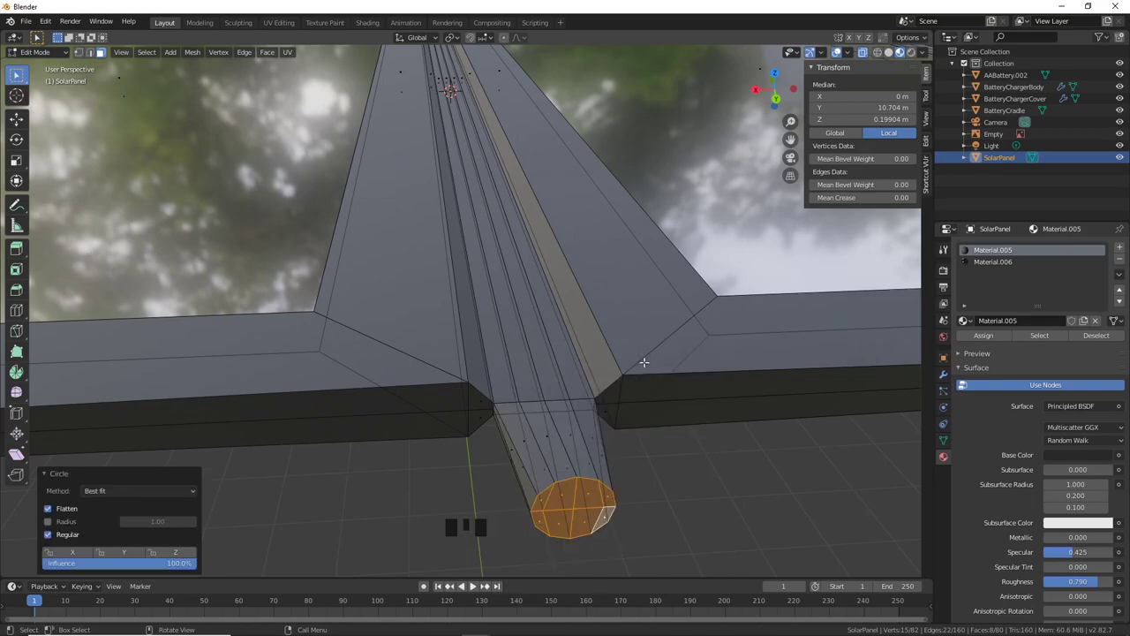
# Step: Extrude the circular end of the hinge strip outward by 0.197 m
pyautogui.moveTo(639, 361); pyautogui.dragTo(626, 379, button='middle')
pyautogui.scroll(-12, 388, 455)
pyautogui.keyDown('shift'); pyautogui.moveTo(369, 432); pyautogui.dragTo(375, 266, button='middle'); pyautogui.keyUp('shift')
pyautogui.scroll(5, 527, 469)
pyautogui.scroll(-13, 454, 394)
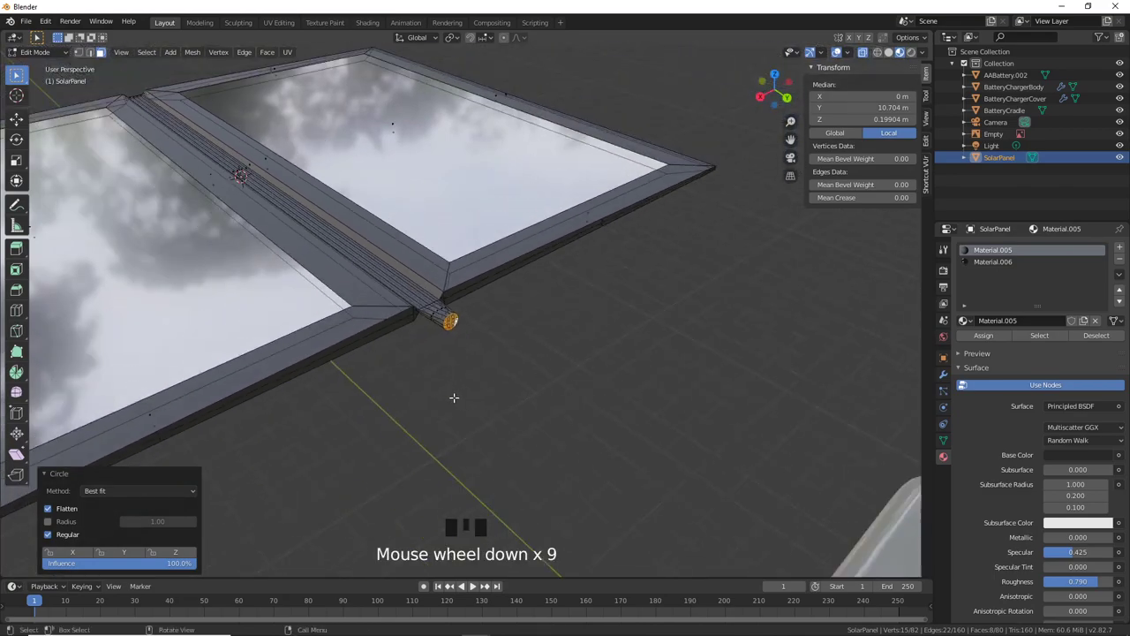
pyautogui.scroll(4, 591, 418)
pyautogui.keyDown('shift'); pyautogui.moveTo(591, 418); pyautogui.dragTo(467, 321, button='middle'); pyautogui.keyUp('shift')
pyautogui.scroll(-3, 439, 444)
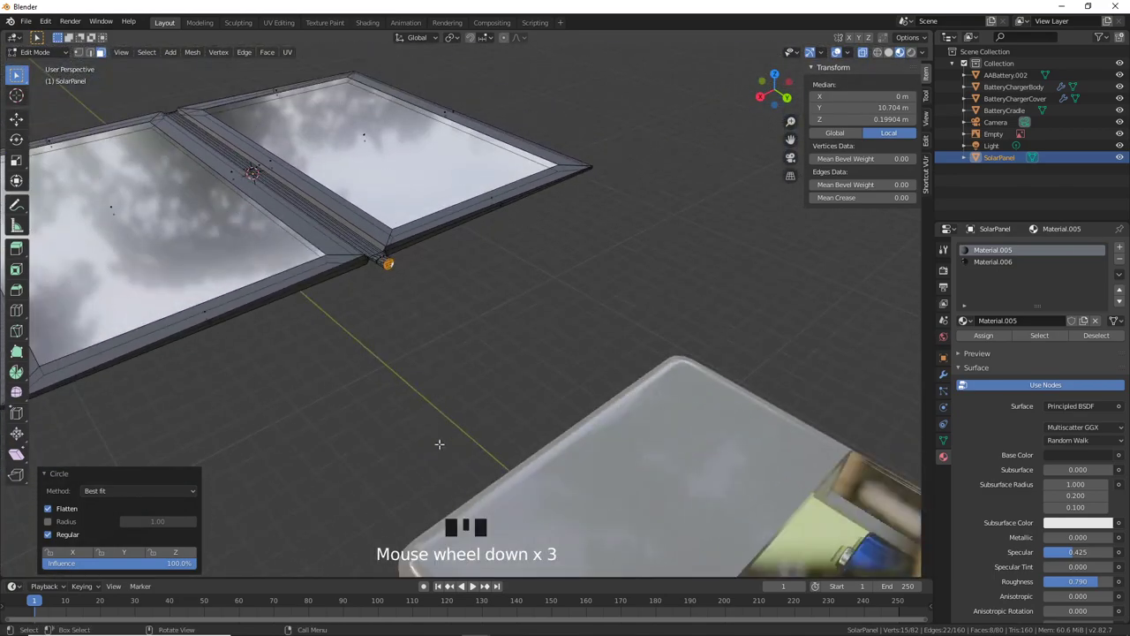
pyautogui.moveTo(580, 518); pyautogui.dragTo(412, 321, button='middle')
pyautogui.scroll(3, 434, 396)
pyautogui.keyDown('shift'); pyautogui.moveTo(434, 396); pyautogui.dragTo(424, 303, button='middle'); pyautogui.keyUp('shift')
pyautogui.scroll(2, 383, 391)
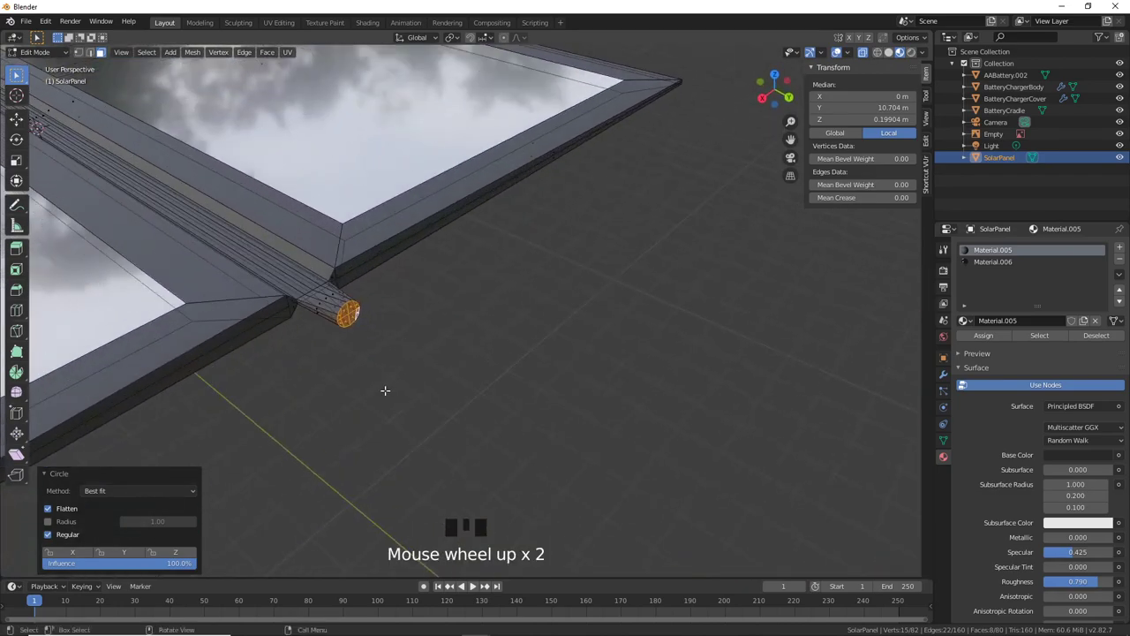
pyautogui.keyDown('shift'); pyautogui.moveTo(383, 391); pyautogui.dragTo(397, 386, button='middle'); pyautogui.keyUp('shift')
pyautogui.press('e')
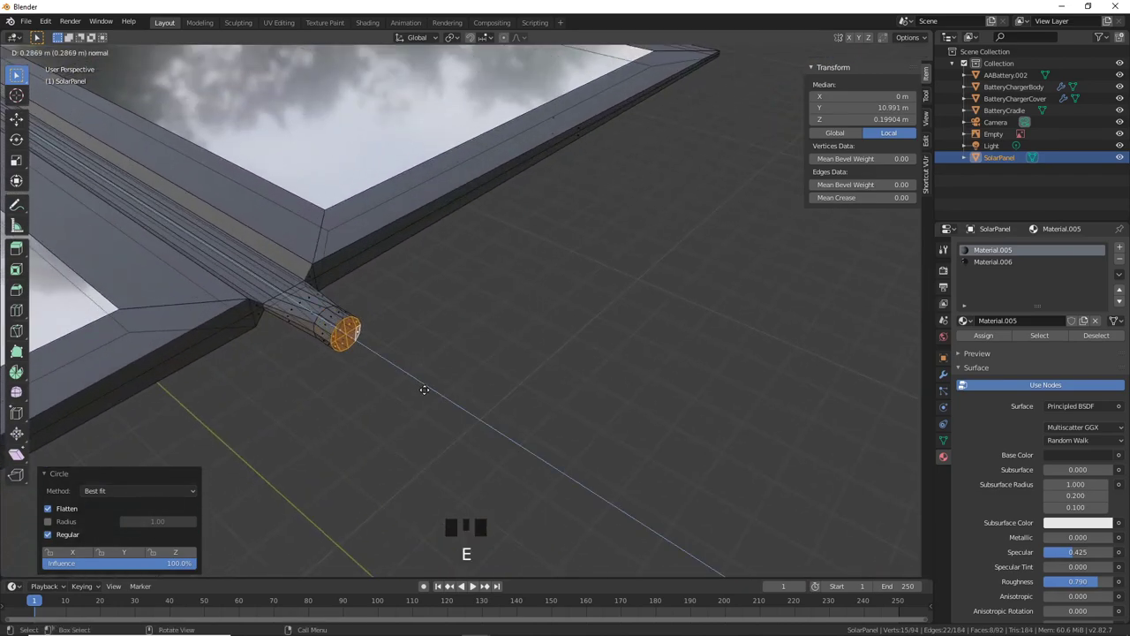
pyautogui.click(417, 387)
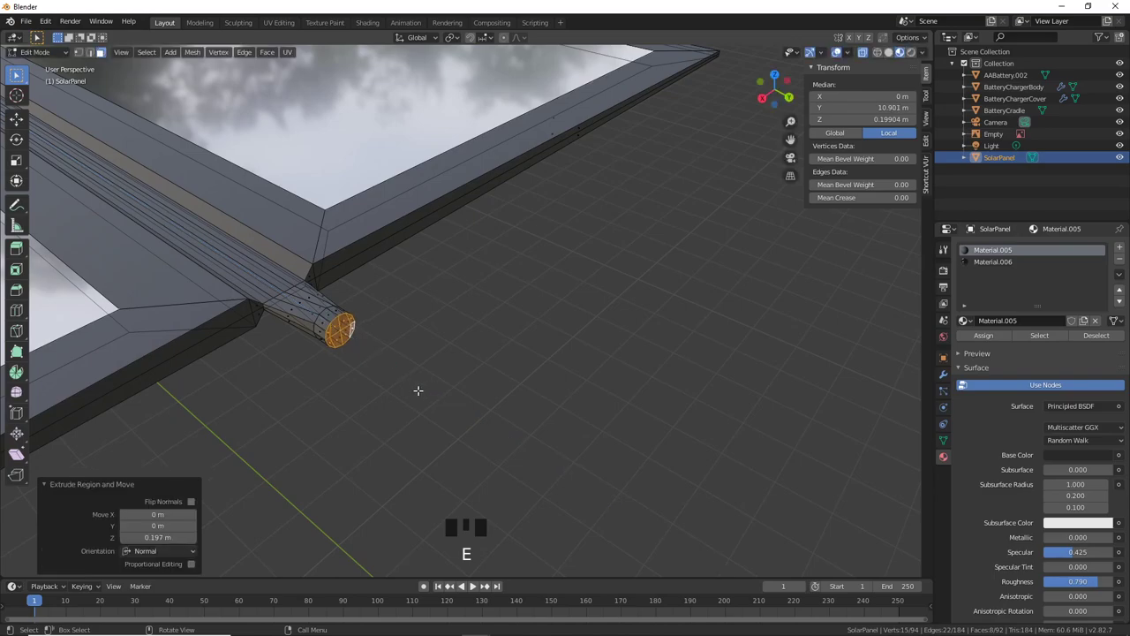
# Step: Scale the circular end faces up by 1.497 and extrude them 0.831 m to form the connector barrel
pyautogui.press('s')
pyautogui.click(468, 380)
pyautogui.press('e')
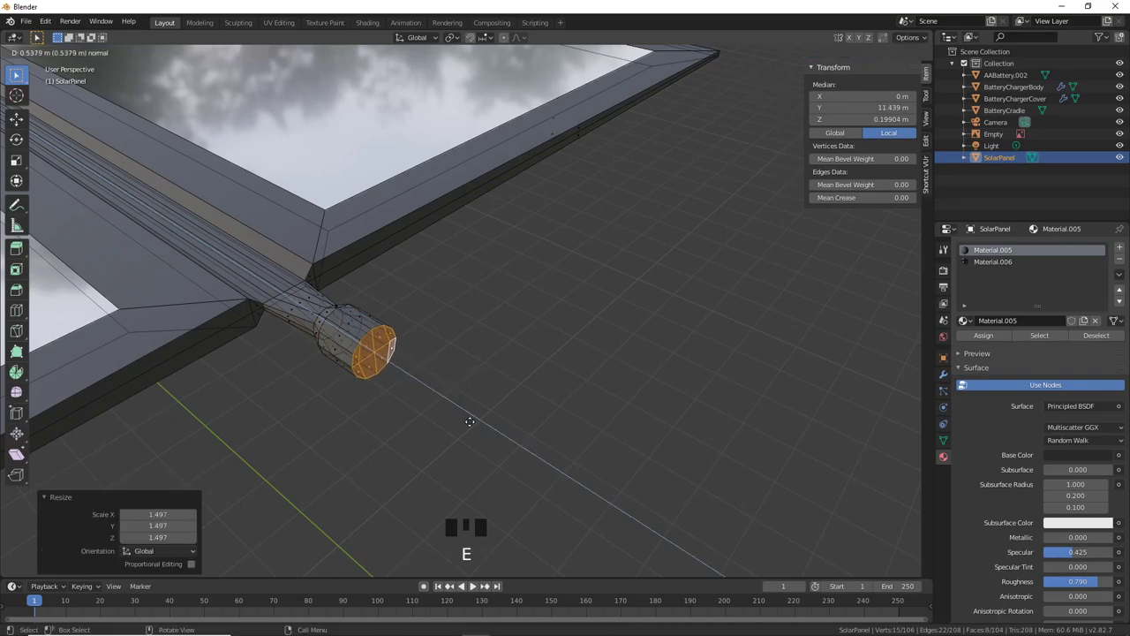
pyautogui.click(483, 433)
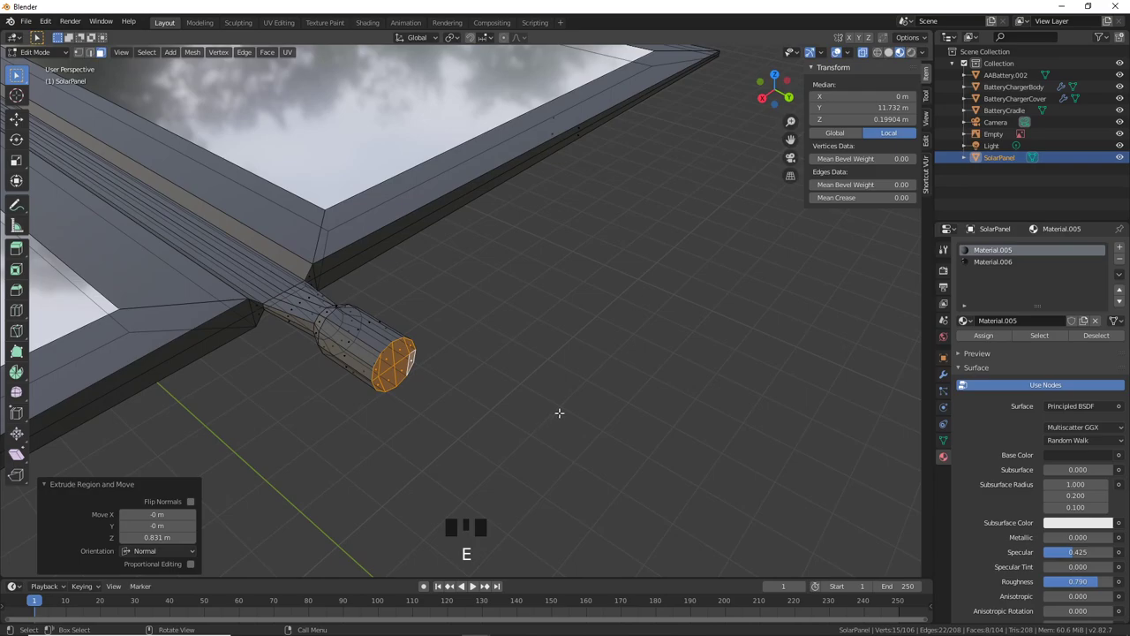
# Step: Inset the barrel's end faces by 0.0244 m and scale the inner faces down to 0.708
pyautogui.press('i')
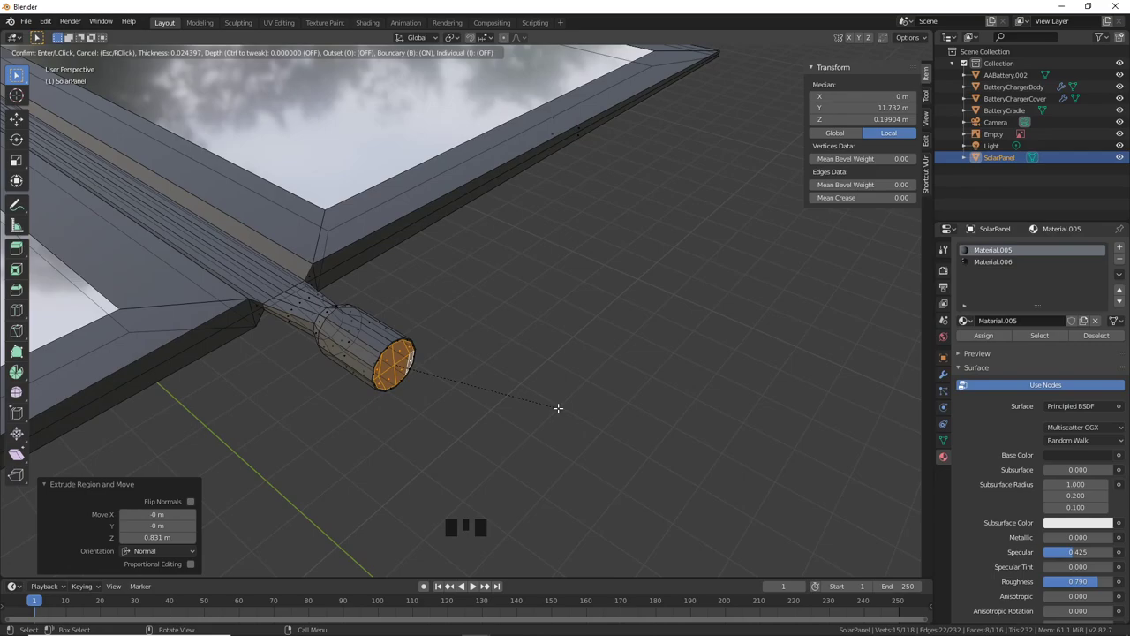
pyautogui.click(558, 407)
pyautogui.scroll(3, 450, 461)
pyautogui.keyDown('shift'); pyautogui.moveTo(449, 462); pyautogui.dragTo(469, 277, button='middle'); pyautogui.keyUp('shift')
pyautogui.scroll(1, 468, 329)
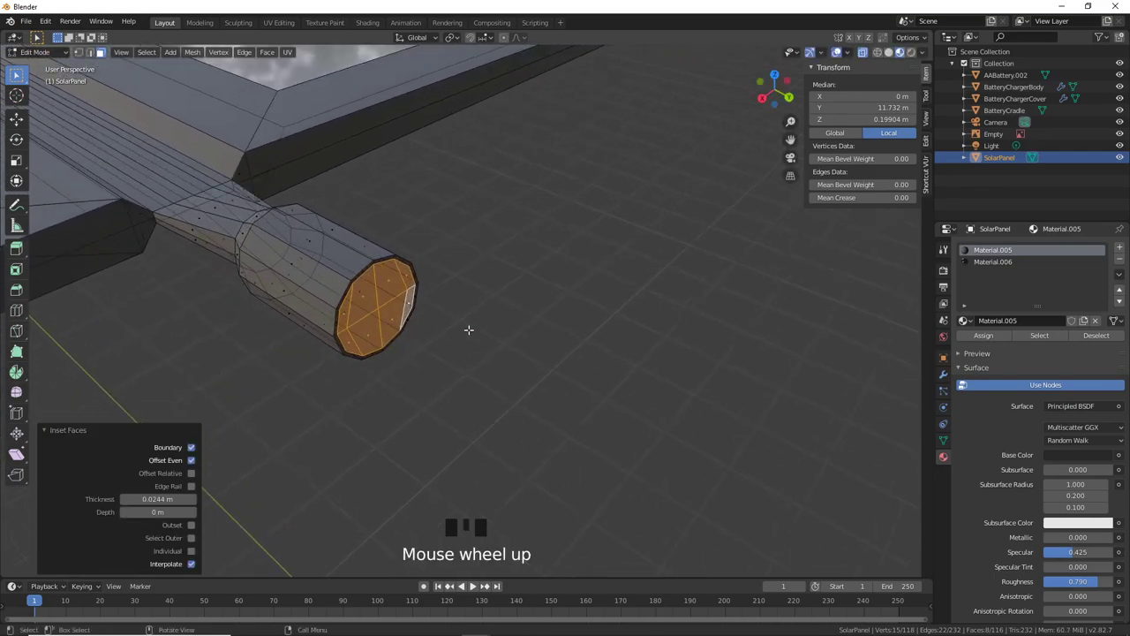
pyautogui.press('s')
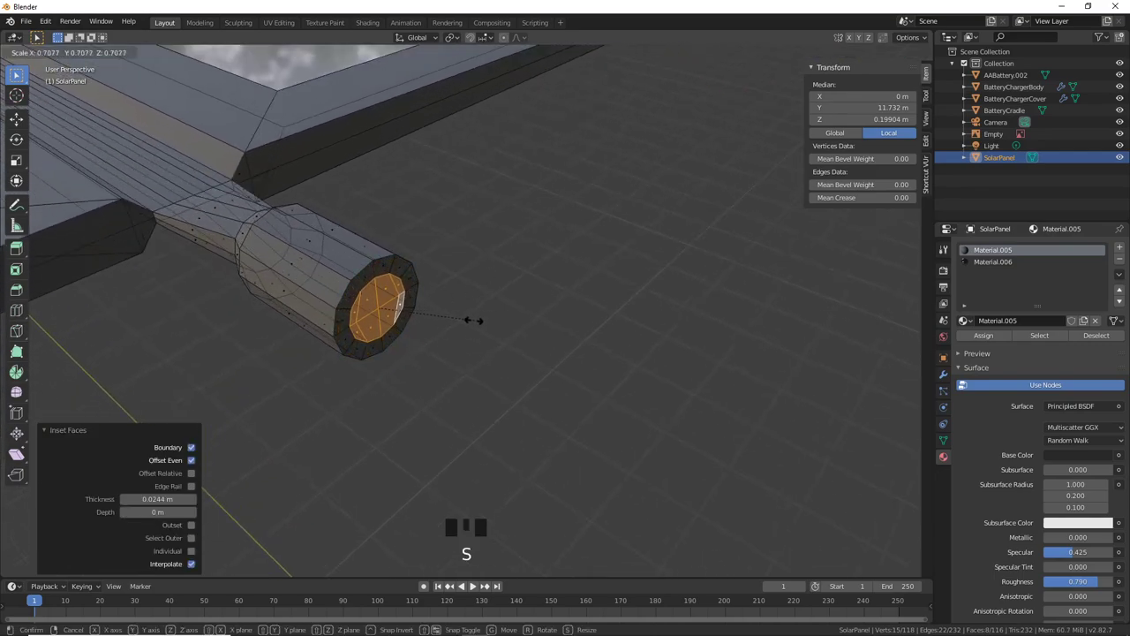
pyautogui.click(473, 323)
# Step: Extrude the inner end faces about 0.78 m back into the barrel to hollow it, and return to Object Mode
pyautogui.press('e')
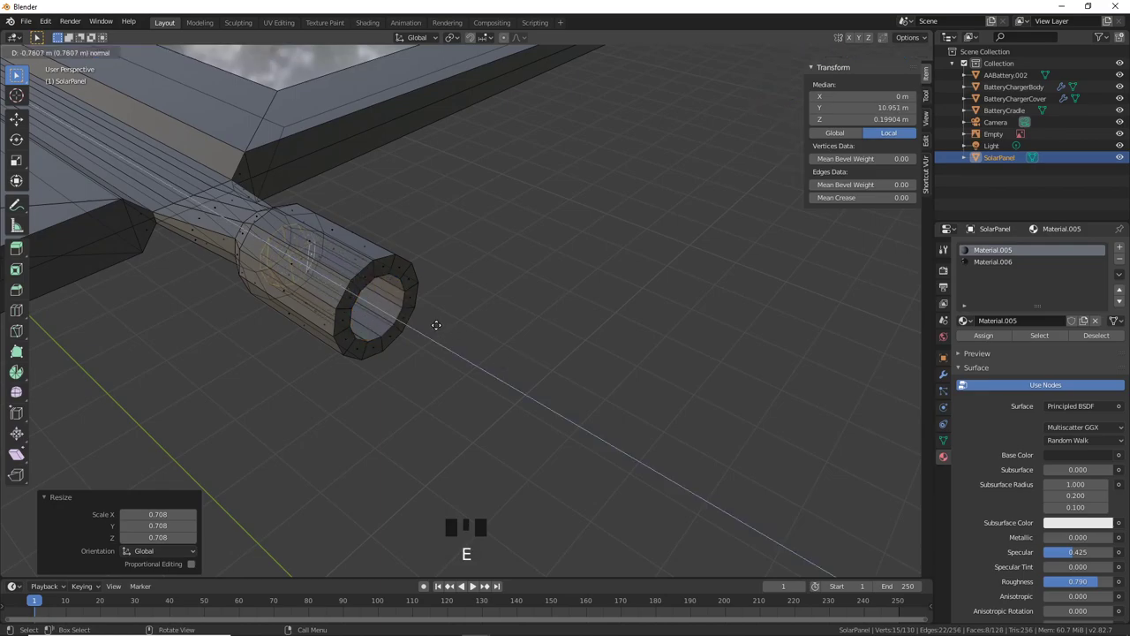
pyautogui.click(435, 324)
pyautogui.scroll(-5, 444, 331)
pyautogui.press('Tab')
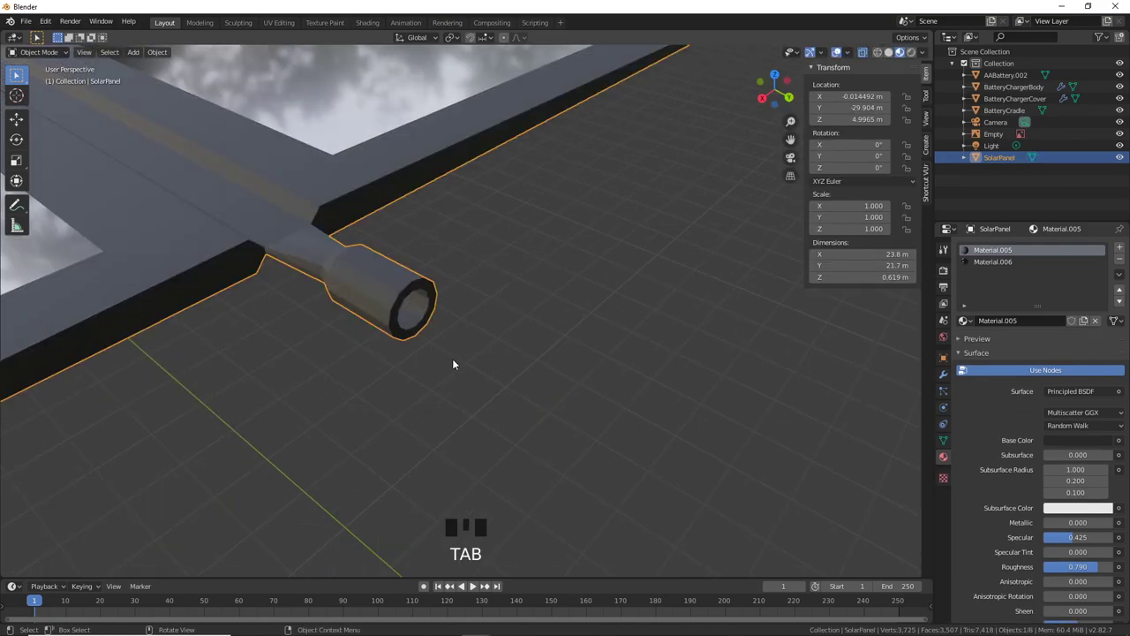
# Step: Examine the solar panel, its hinge strip and the hollow connector from several angles around the battery charger
pyautogui.moveTo(454, 361)
pyautogui.mouseDown(button='middle')
pyautogui.moveTo(491, 441)
pyautogui.moveTo(588, 391)
pyautogui.moveTo(605, 308)
pyautogui.moveTo(484, 353)
pyautogui.moveTo(646, 391)
pyautogui.moveTo(456, 341)
pyautogui.mouseUp(button='middle')
pyautogui.scroll(-4, 494, 433)
pyautogui.scroll(1, 504, 282)
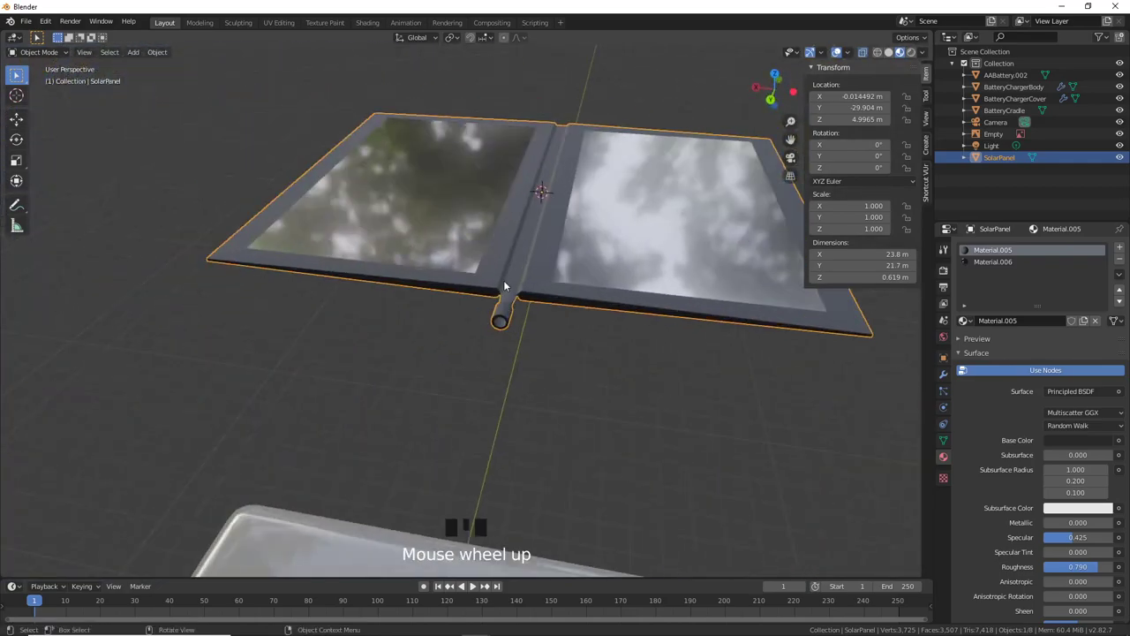
pyautogui.scroll(-4, 502, 294)
pyautogui.moveTo(501, 294); pyautogui.dragTo(464, 336, button='middle')
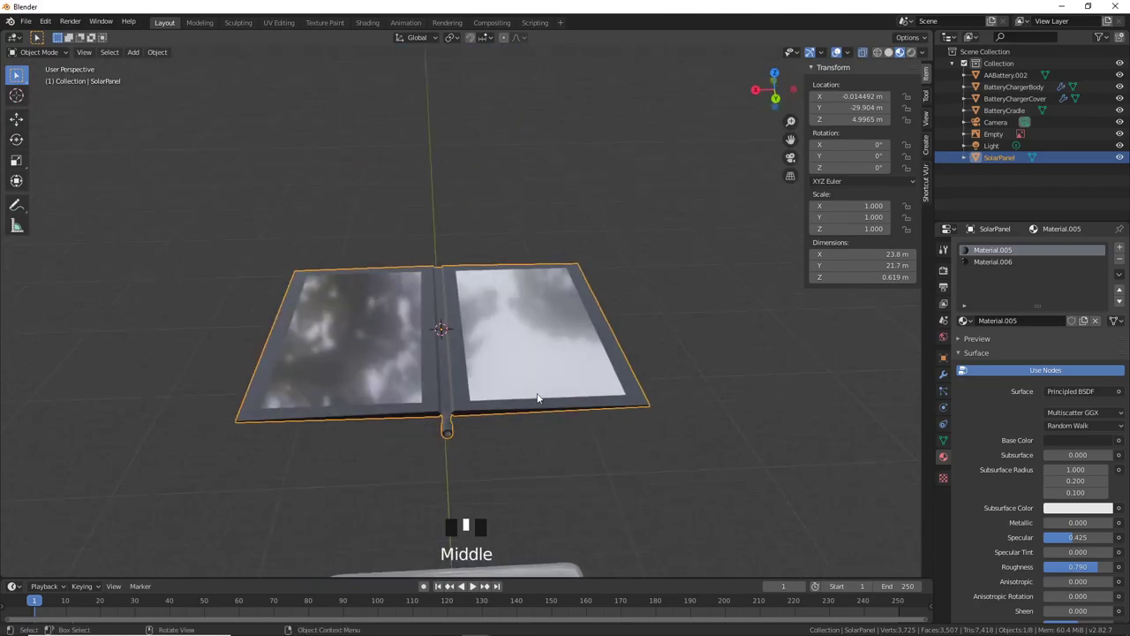
pyautogui.moveTo(537, 398); pyautogui.dragTo(554, 404, button='middle')
pyautogui.scroll(5, 554, 424)
pyautogui.keyDown('shift'); pyautogui.moveTo(553, 444); pyautogui.dragTo(405, 293, button='middle'); pyautogui.keyUp('shift')
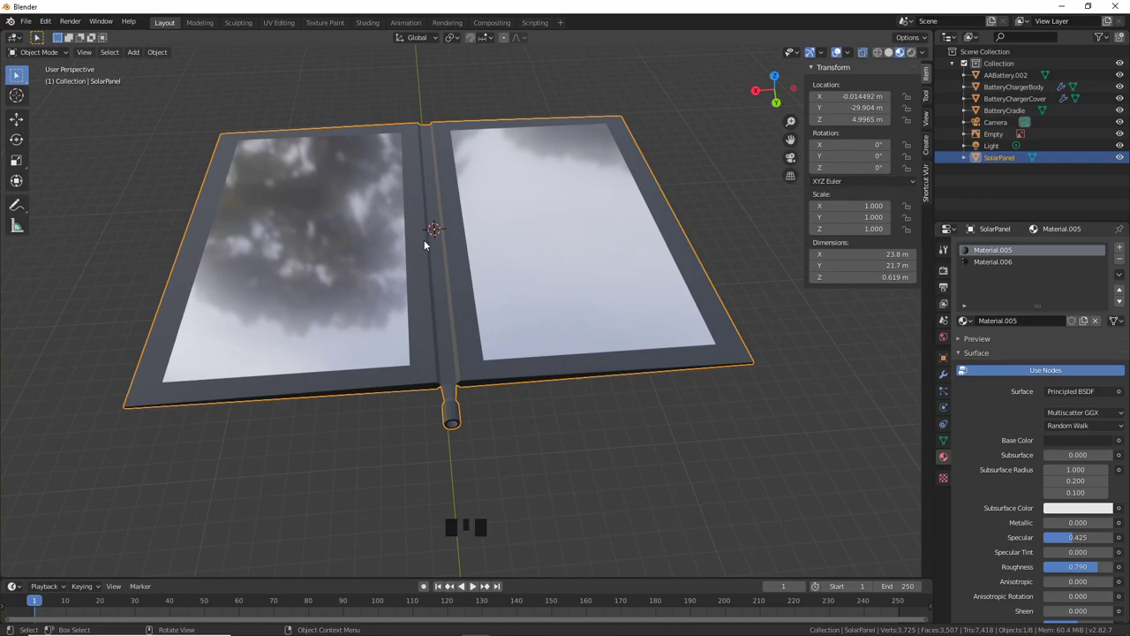
pyautogui.moveTo(430, 248); pyautogui.dragTo(468, 332, button='middle')
pyautogui.scroll(-2, 446, 297)
pyautogui.scroll(2, 485, 333)
pyautogui.scroll(1, 483, 352)
pyautogui.scroll(1, 483, 351)
pyautogui.scroll(1, 466, 345)
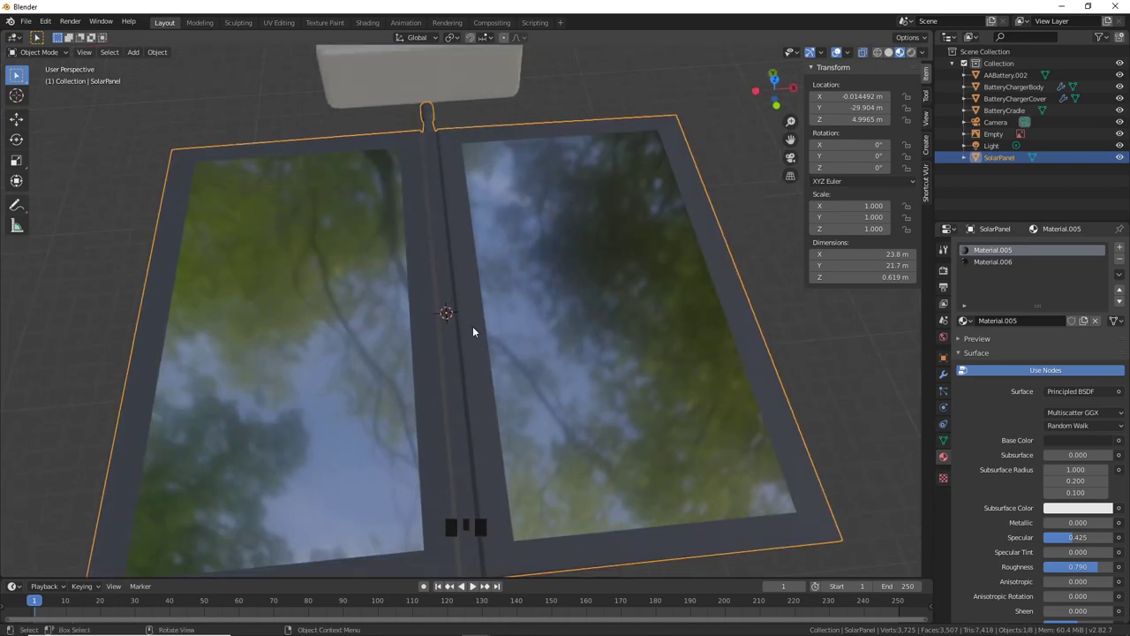
pyautogui.moveTo(461, 328); pyautogui.dragTo(403, 281, button='middle')
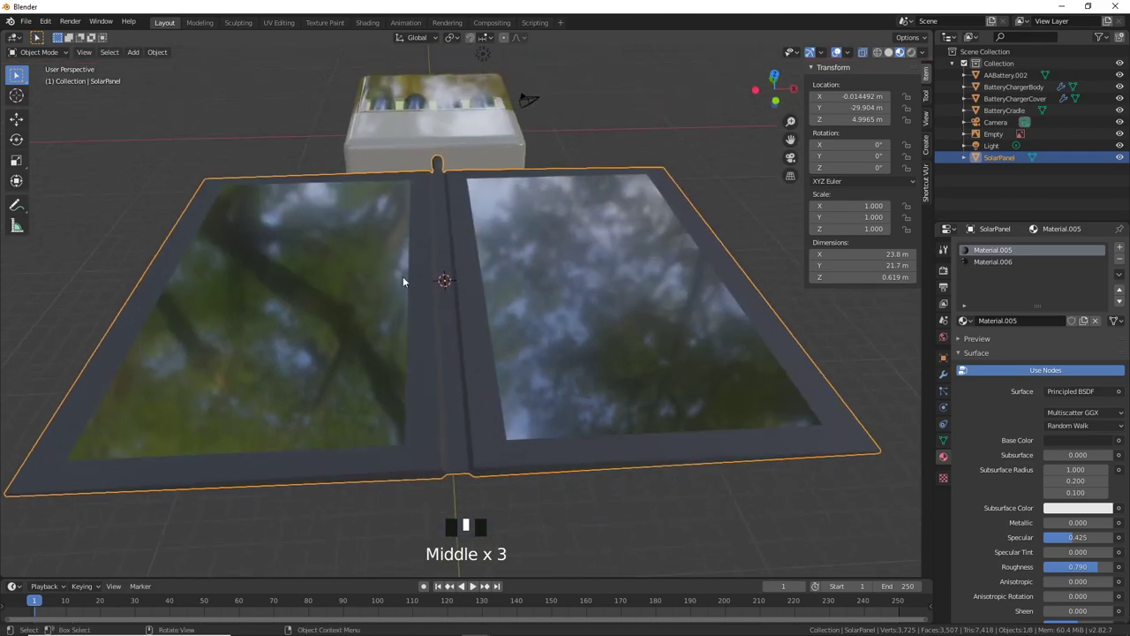
pyautogui.moveTo(741, 302); pyautogui.dragTo(460, 301, button='middle')
pyautogui.scroll(-1, 462, 244)
pyautogui.scroll(2, 469, 294)
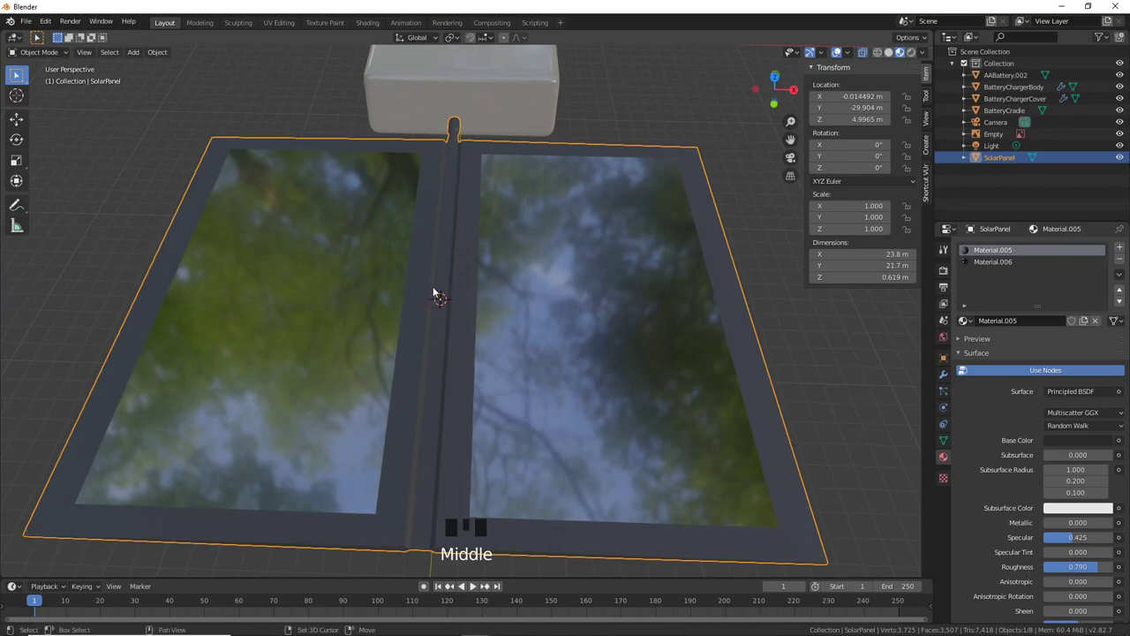
# Step: Add an armature at the 3D cursor on the solar panel's hinge and set the viewport shading to Solid
pyautogui.hotkey('shift', 'a')
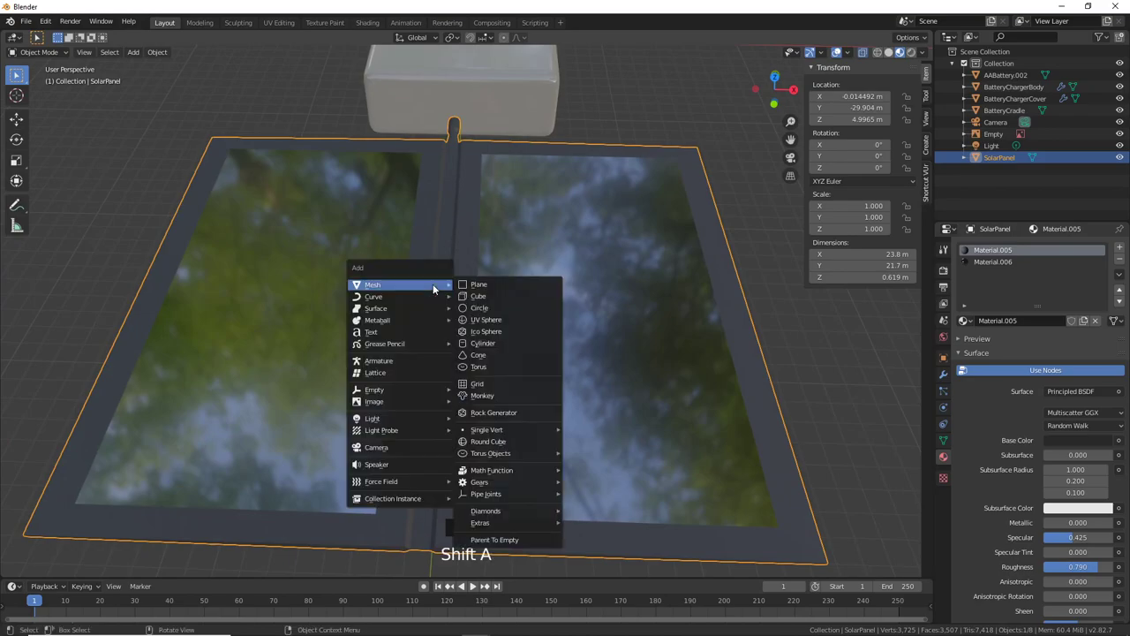
pyautogui.click(407, 360)
pyautogui.moveTo(406, 364)
pyautogui.mouseDown(button='middle')
pyautogui.moveTo(516, 335)
pyautogui.moveTo(521, 320)
pyautogui.moveTo(492, 343)
pyautogui.moveTo(487, 431)
pyautogui.moveTo(493, 410)
pyautogui.moveTo(483, 420)
pyautogui.moveTo(527, 396)
pyautogui.moveTo(527, 406)
pyautogui.mouseUp(button='middle')
pyautogui.scroll(4, 489, 430)
pyautogui.press('z')
pyautogui.press('z')
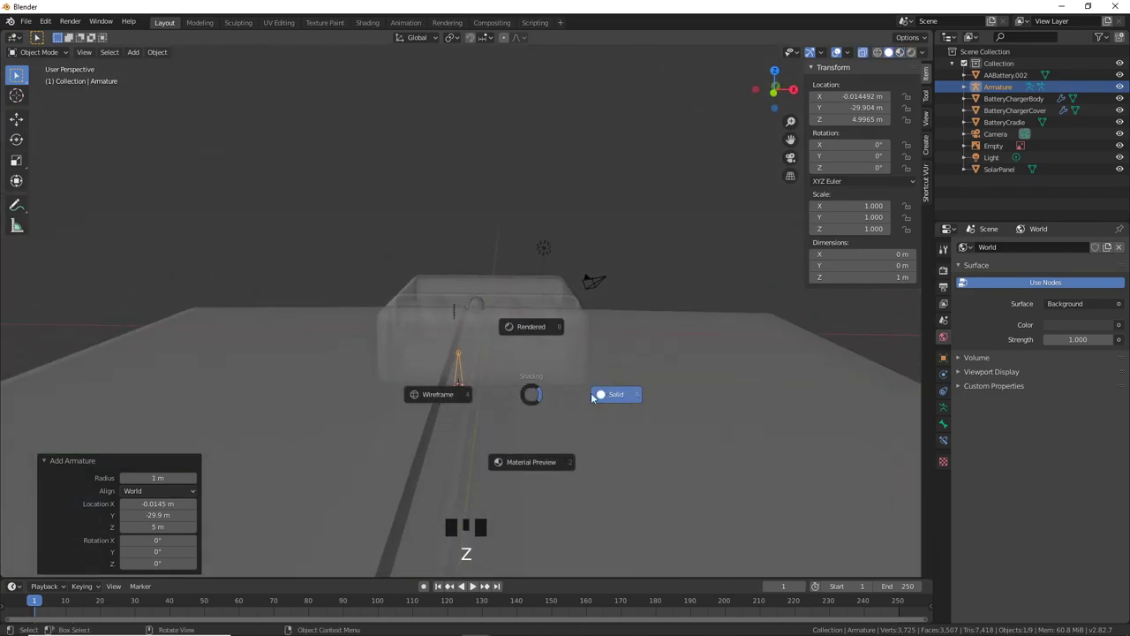
# Step: Set the viewport shading to Solid and turn off X-ray so the solar panel displays opaque
pyautogui.click(534, 385)
pyautogui.press('z')
pyautogui.click(531, 406)
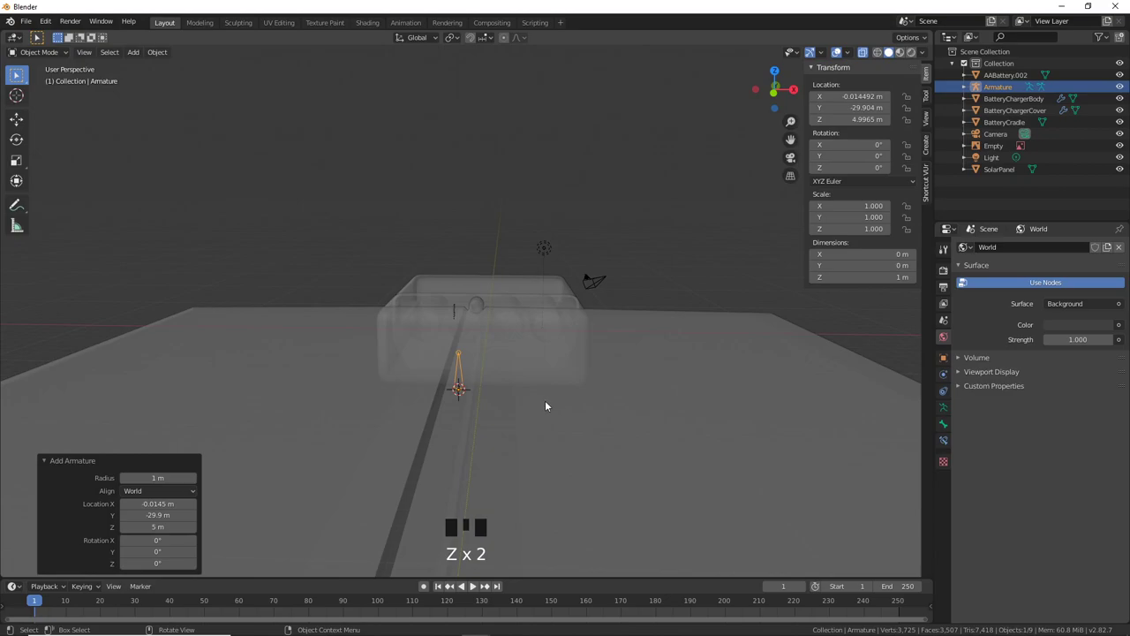
pyautogui.hotkey('alt', 'z')
pyautogui.moveTo(528, 406); pyautogui.dragTo(703, 398, button='middle')
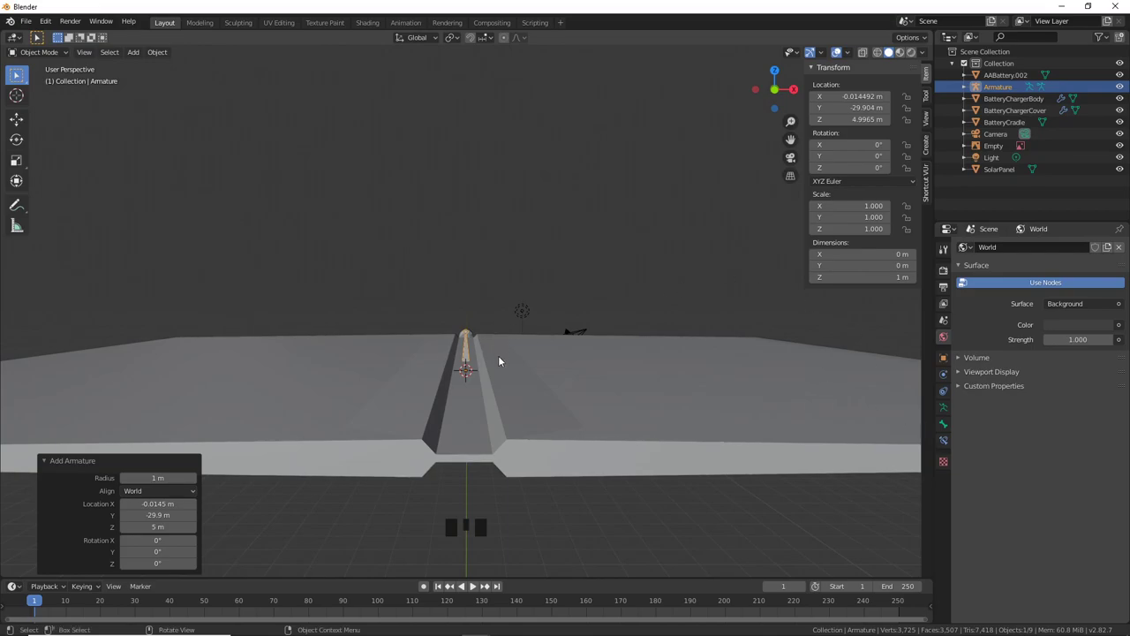
# Step: Enable Name and In Front in the armature's viewport display settings
pyautogui.click(943, 407)
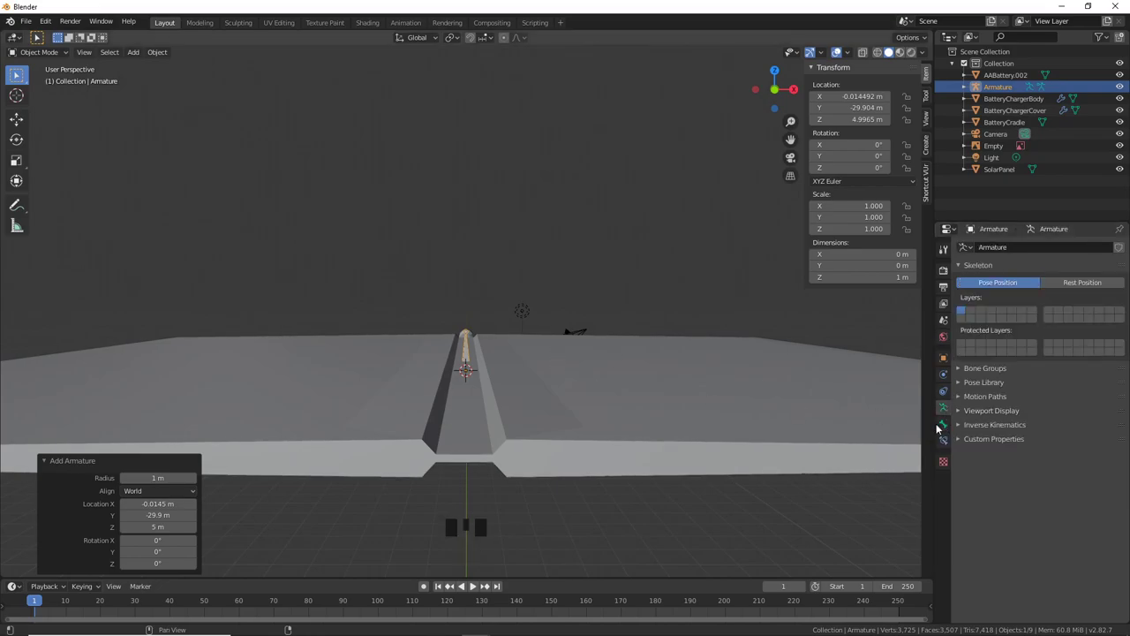
pyautogui.click(961, 414)
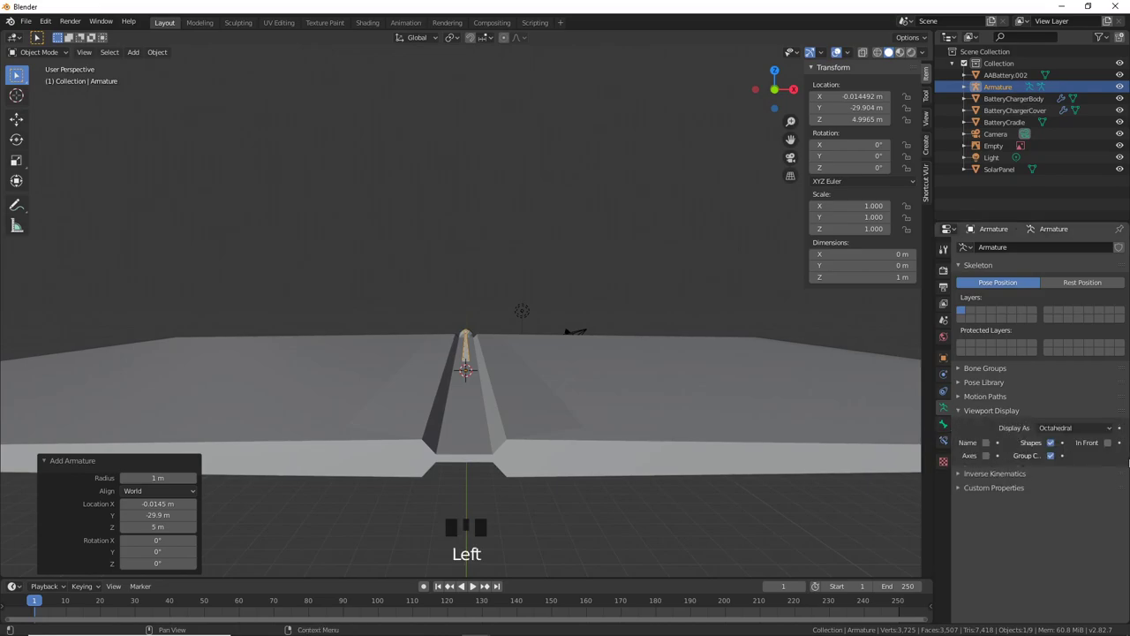
pyautogui.scroll(3, 482, 355)
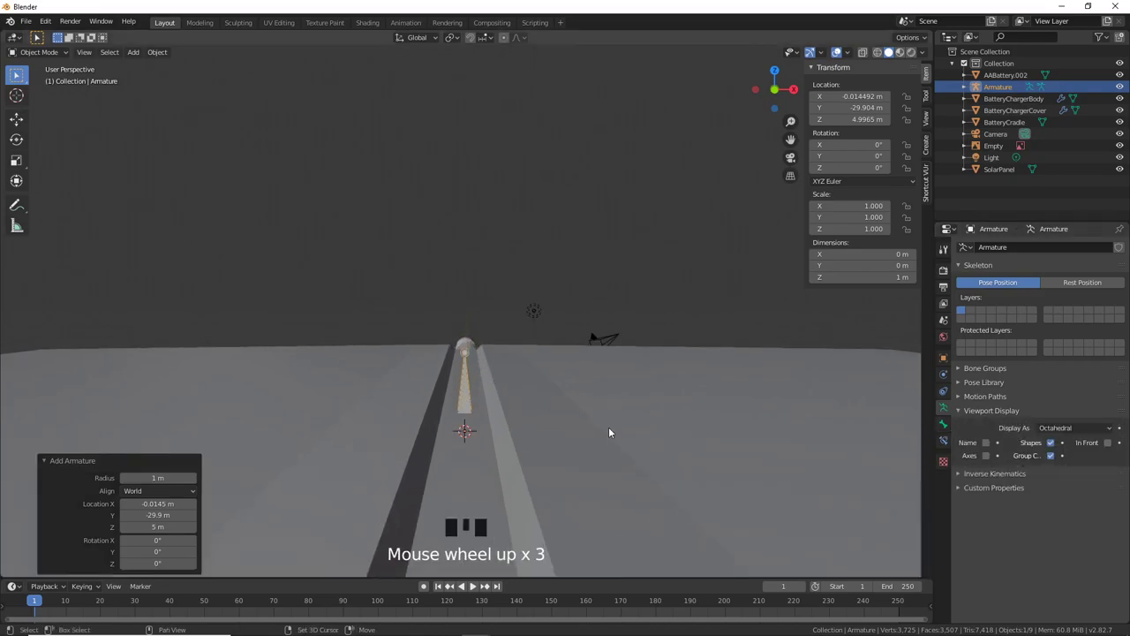
pyautogui.click(986, 442)
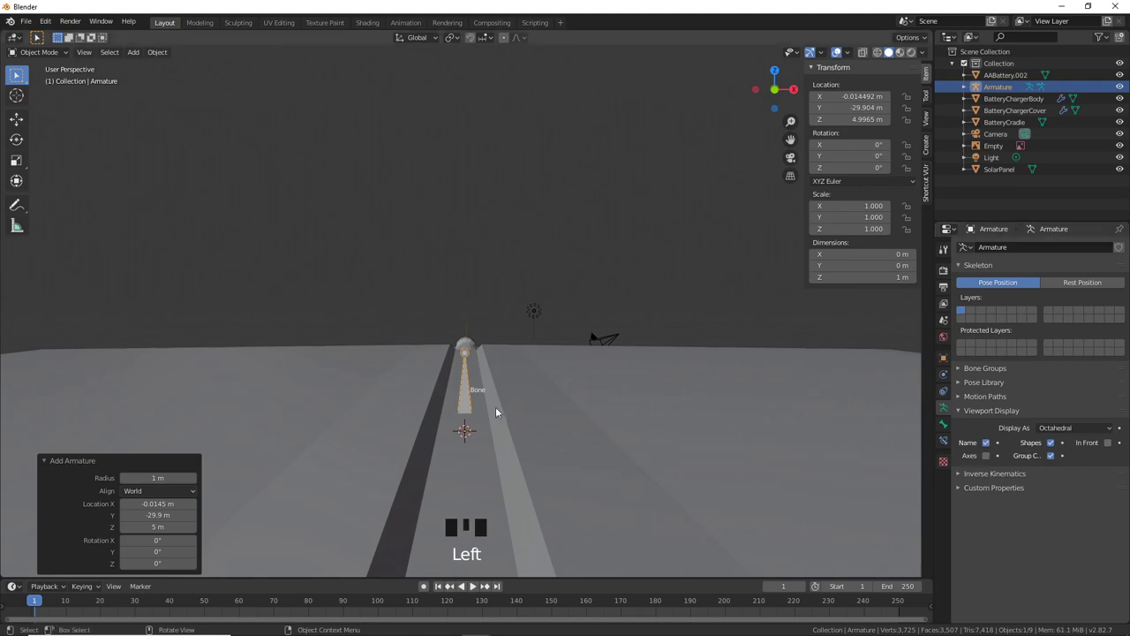
pyautogui.click(1107, 443)
# Step: Examine the bone's placement on the solar panel's hinge from several angles and distances
pyautogui.moveTo(505, 432); pyautogui.dragTo(484, 404, button='middle')
pyautogui.scroll(-2, 481, 389)
pyautogui.scroll(2, 493, 371)
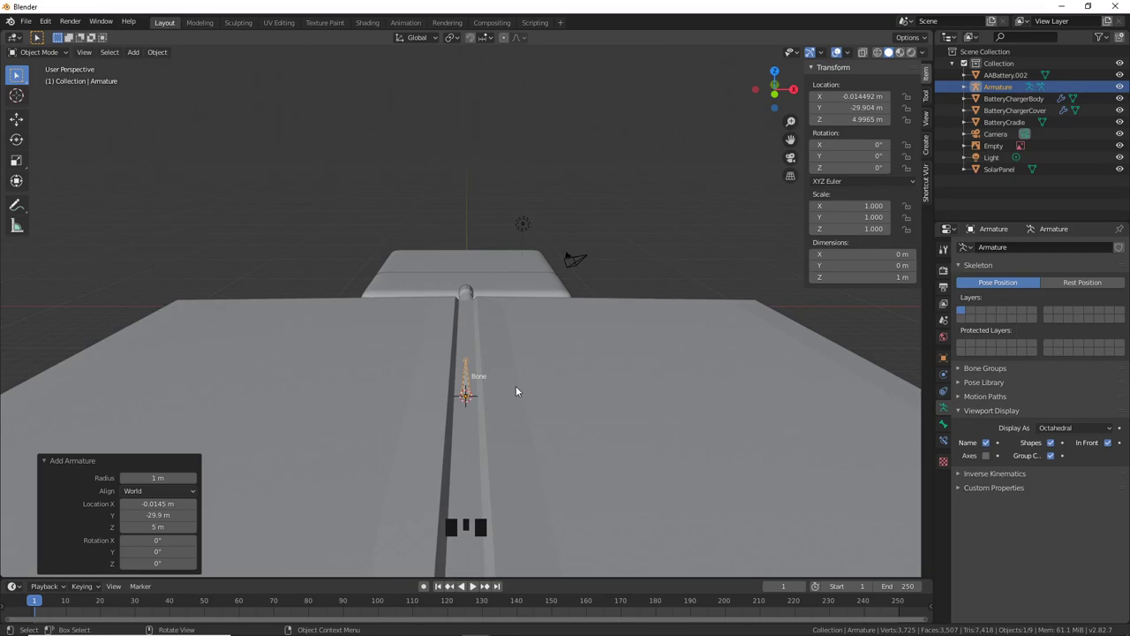
pyautogui.moveTo(532, 353); pyautogui.dragTo(521, 391, button='middle')
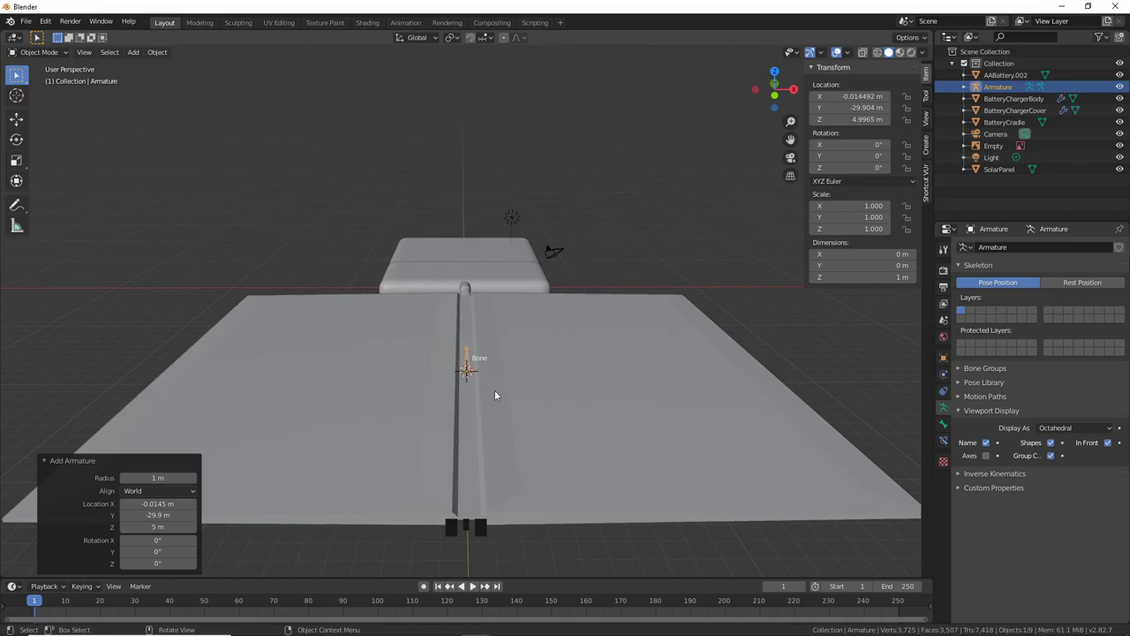
pyautogui.scroll(2, 523, 389)
pyautogui.keyDown('shift'); pyautogui.moveTo(524, 388); pyautogui.dragTo(485, 359, button='middle'); pyautogui.keyUp('shift')
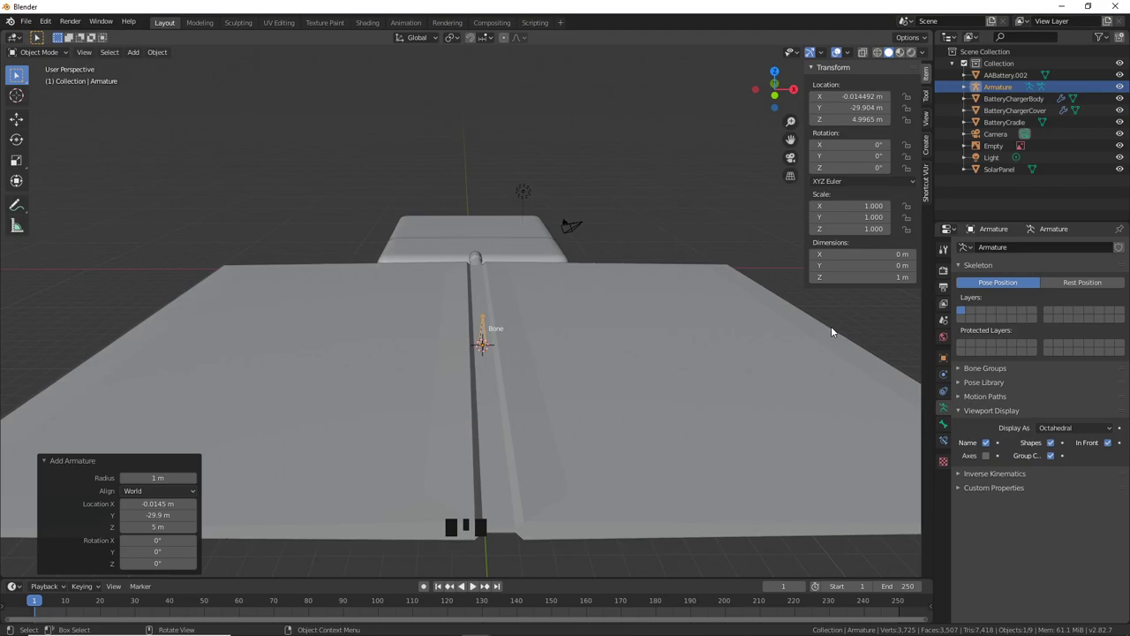
pyautogui.moveTo(832, 328); pyautogui.dragTo(761, 365, button='middle')
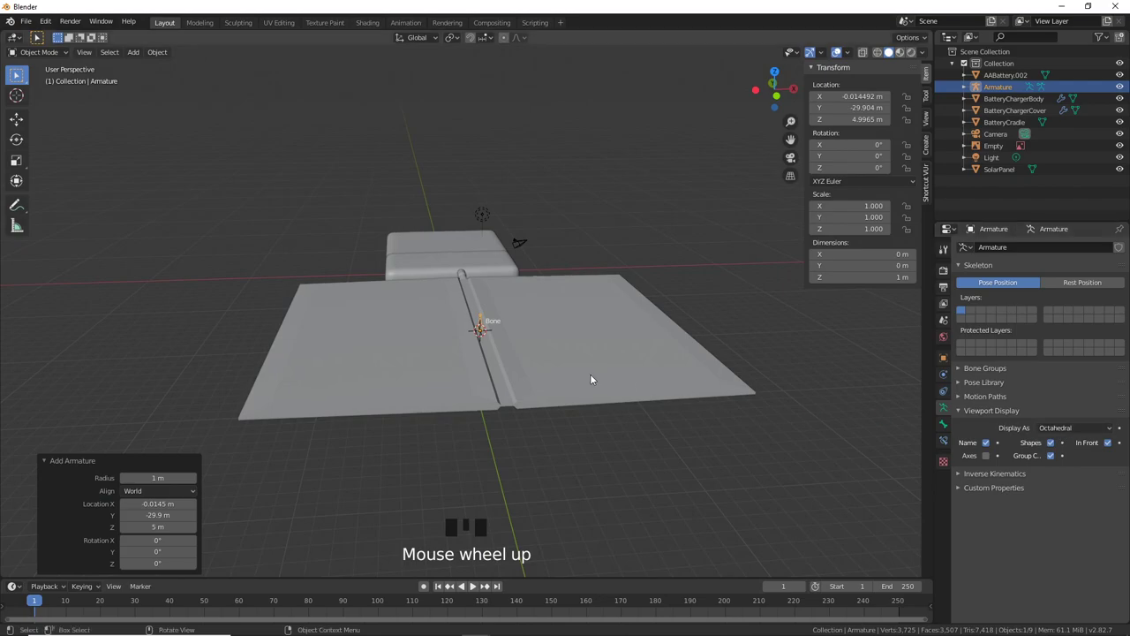
pyautogui.scroll(6, 618, 388)
pyautogui.keyDown('shift'); pyautogui.moveTo(654, 406); pyautogui.dragTo(550, 356, button='middle'); pyautogui.keyUp('shift')
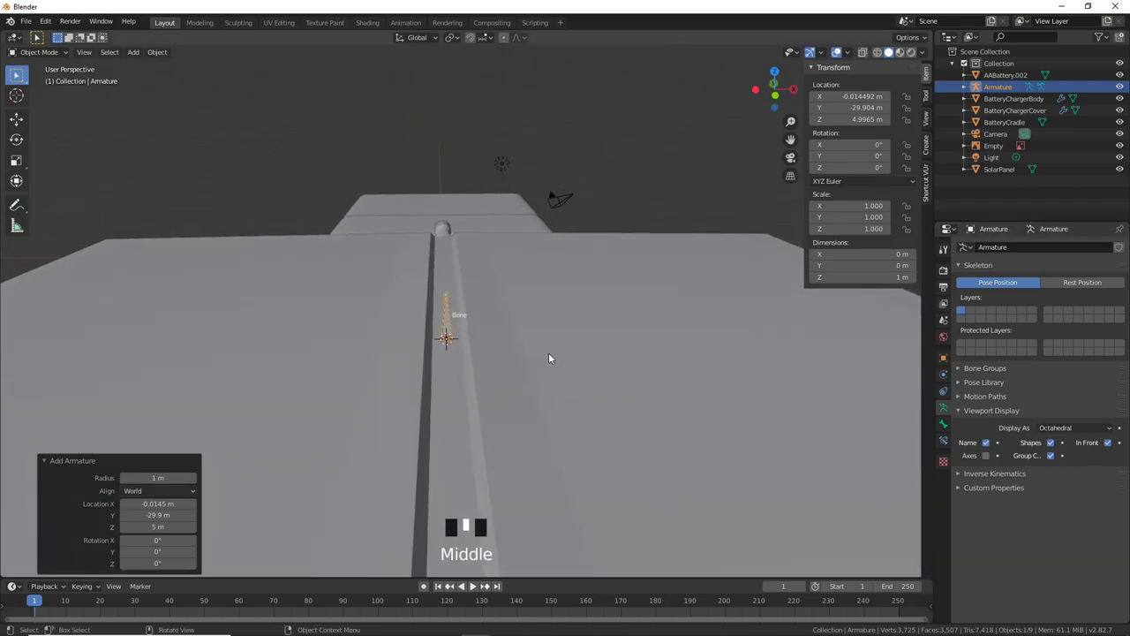
# Step: Set the armature's bone display type to Stick
pyautogui.click(1088, 431)
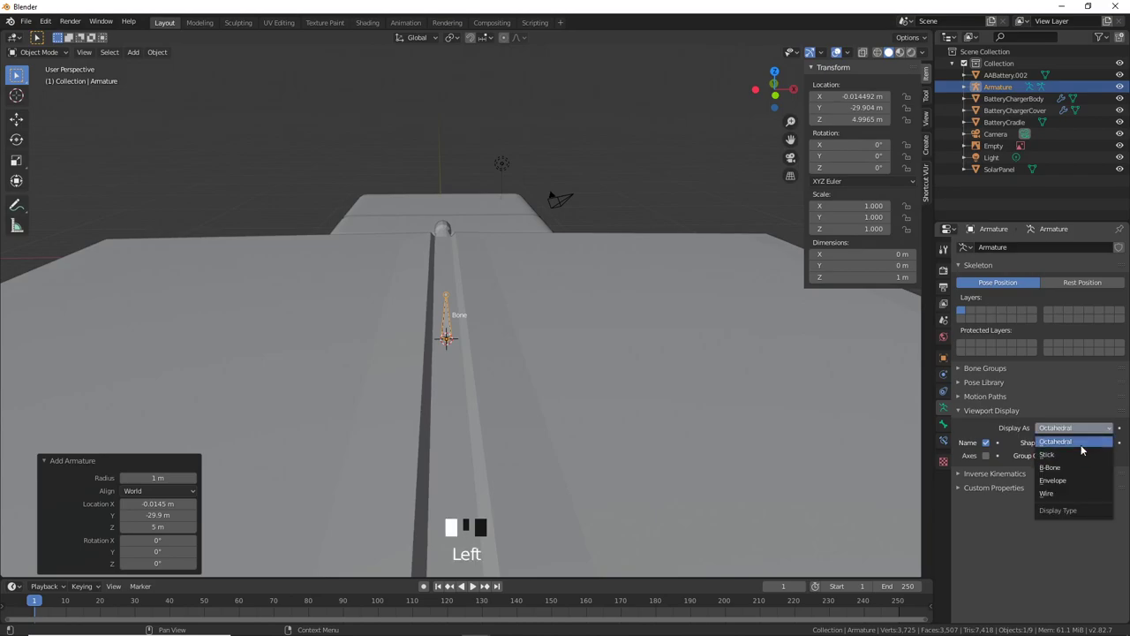
pyautogui.click(1082, 454)
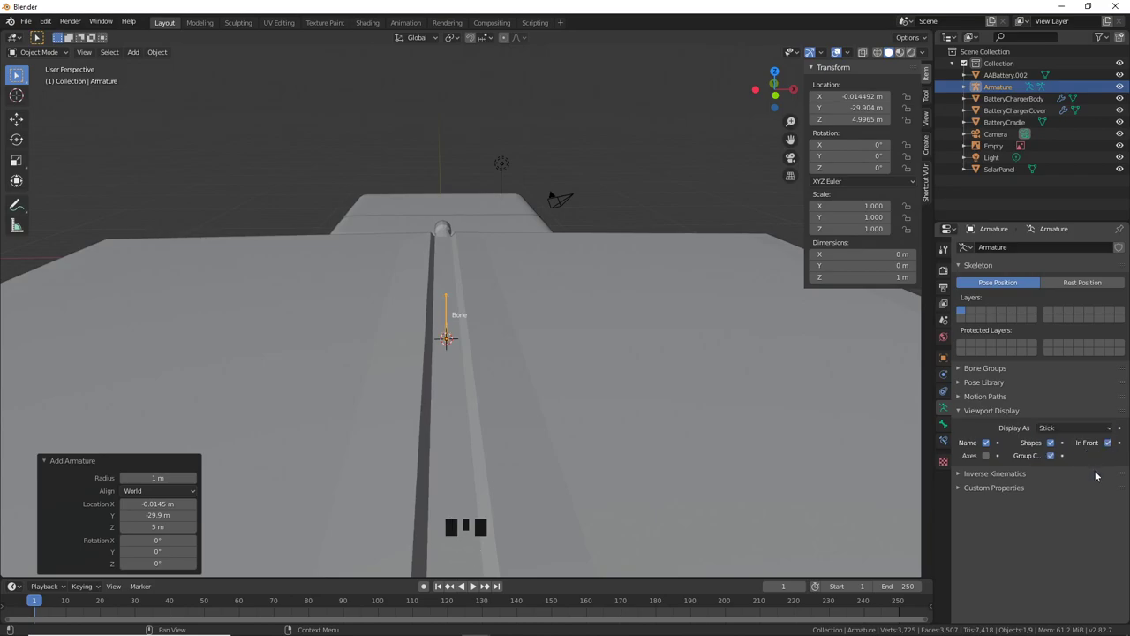
pyautogui.scroll(2, 474, 379)
pyautogui.scroll(-2, 446, 375)
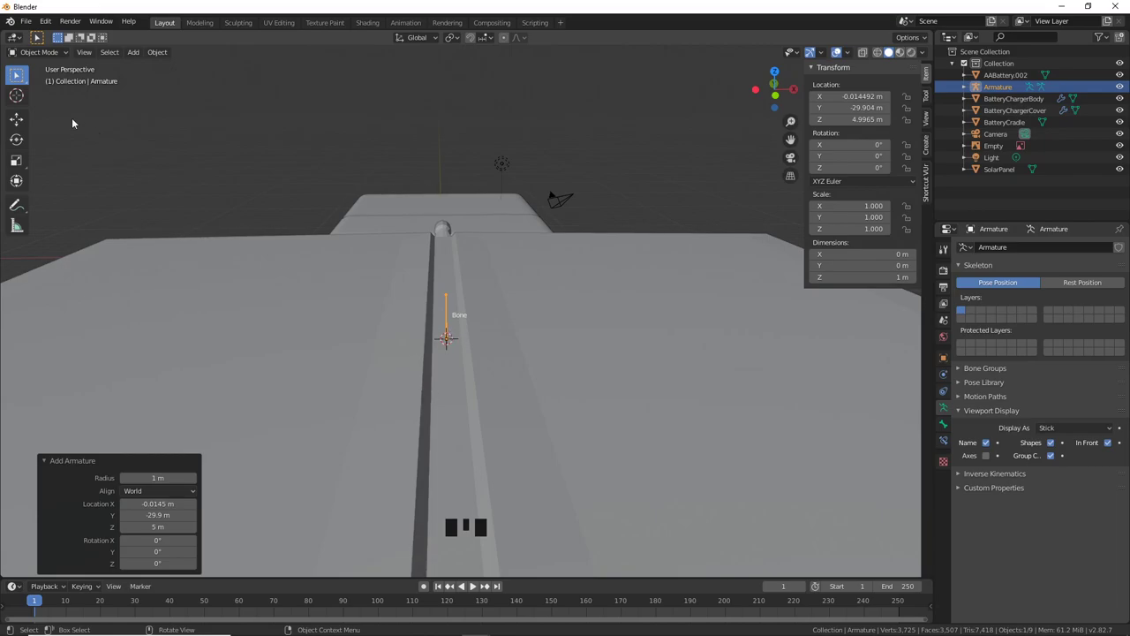
# Step: Switch the armature to Edit Mode and check its bone against the full width of the solar panel
pyautogui.click(37, 52)
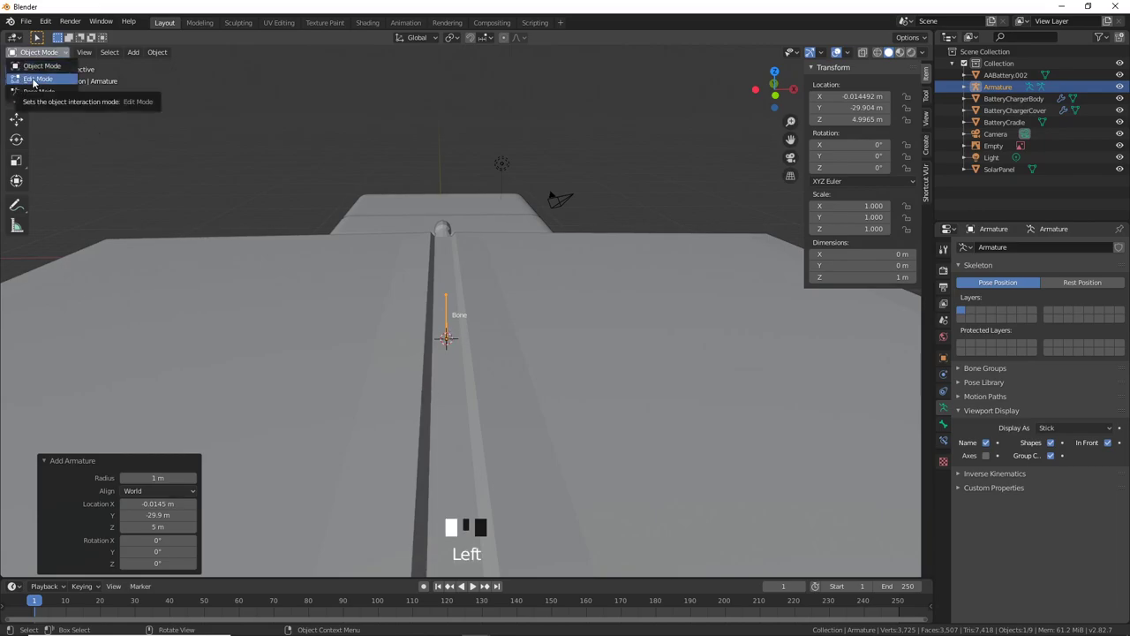
pyautogui.click(31, 79)
pyautogui.scroll(3, 429, 304)
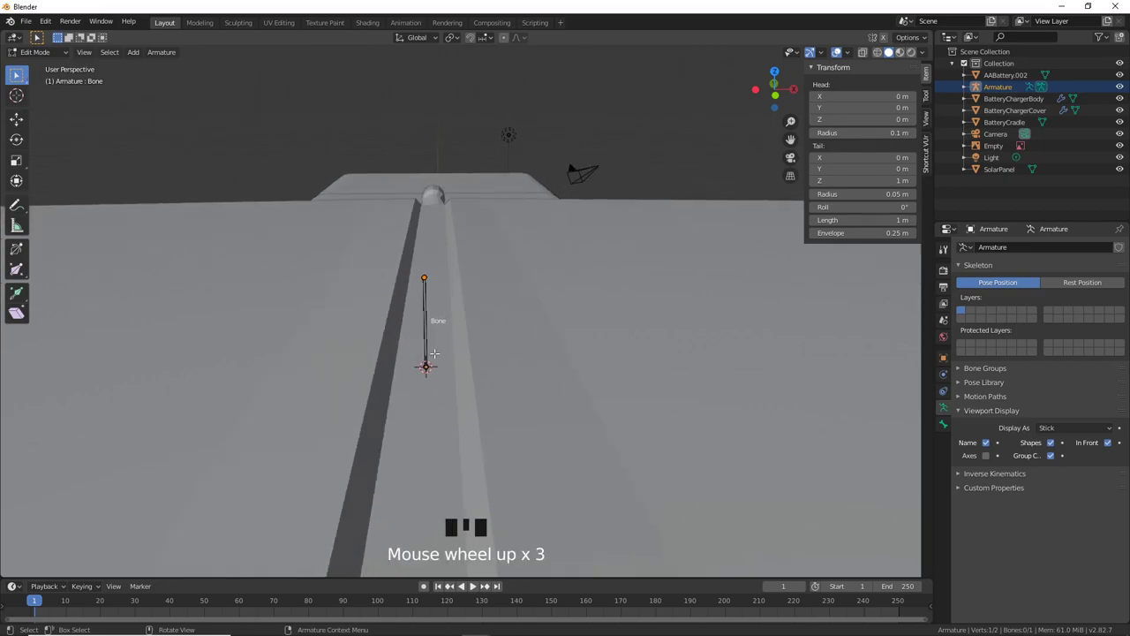
pyautogui.scroll(-2, 438, 350)
pyautogui.keyDown('shift'); pyautogui.moveTo(439, 348); pyautogui.dragTo(456, 339, button='middle'); pyautogui.keyUp('shift')
pyautogui.scroll(2, 456, 340)
pyautogui.scroll(-3, 458, 345)
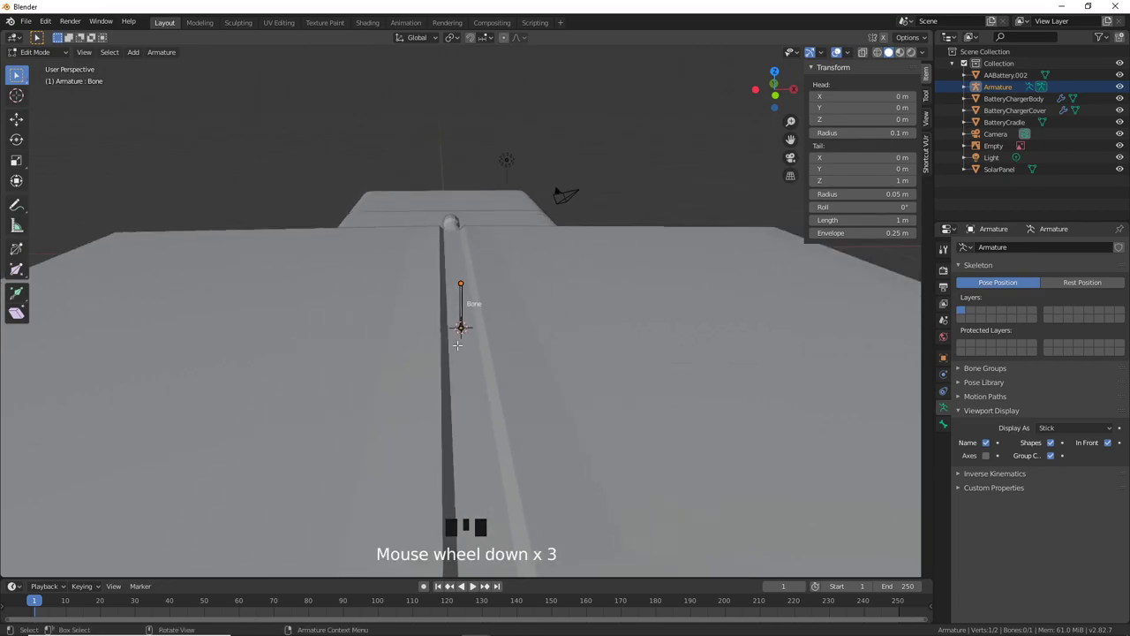
pyautogui.scroll(-3, 459, 334)
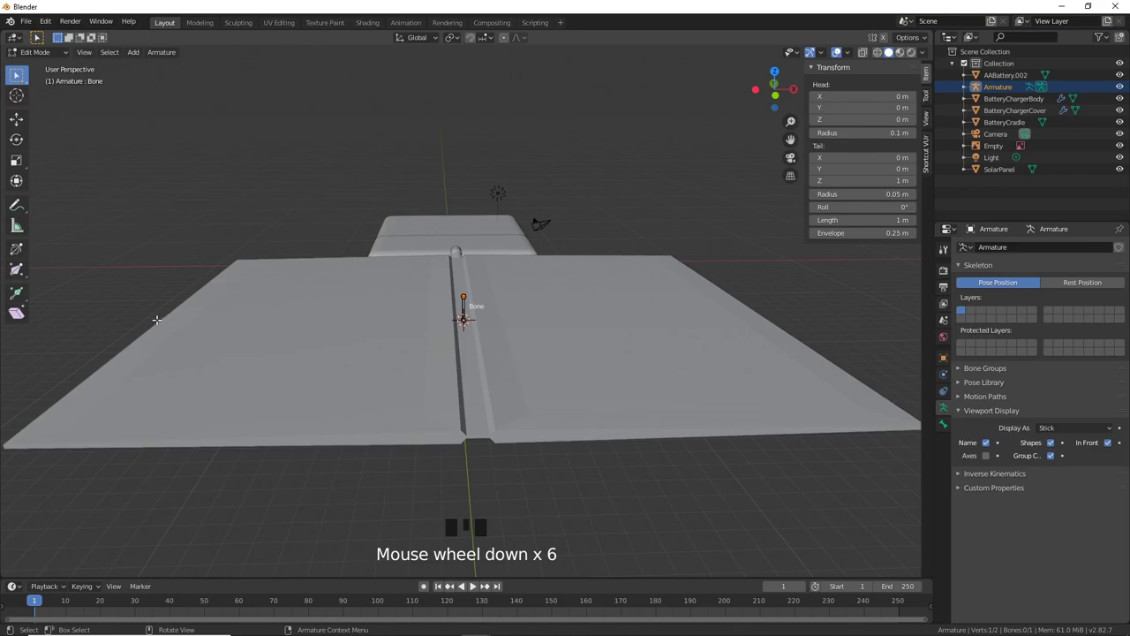
pyautogui.scroll(2, 474, 337)
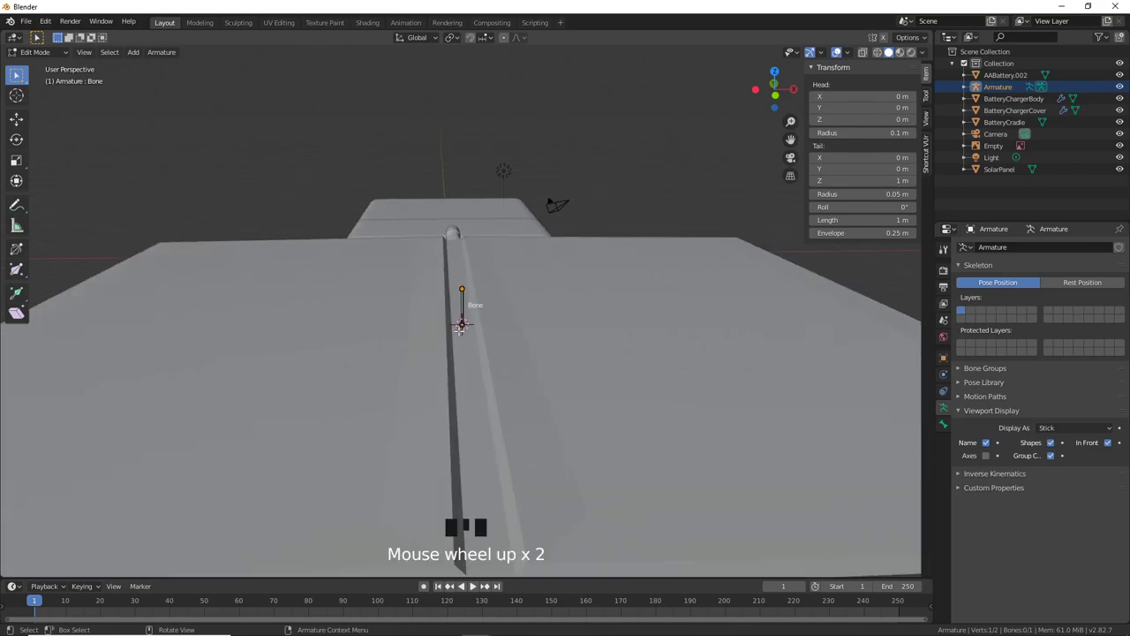
# Step: In front view, move the bone's lower joint about -11.9 m in X and 0.202 m in Z to the panel's outer end
pyautogui.press('KP_1')
pyautogui.scroll(4, 411, 319)
pyautogui.keyDown('shift'); pyautogui.moveTo(411, 320); pyautogui.dragTo(477, 348, button='middle'); pyautogui.keyUp('shift')
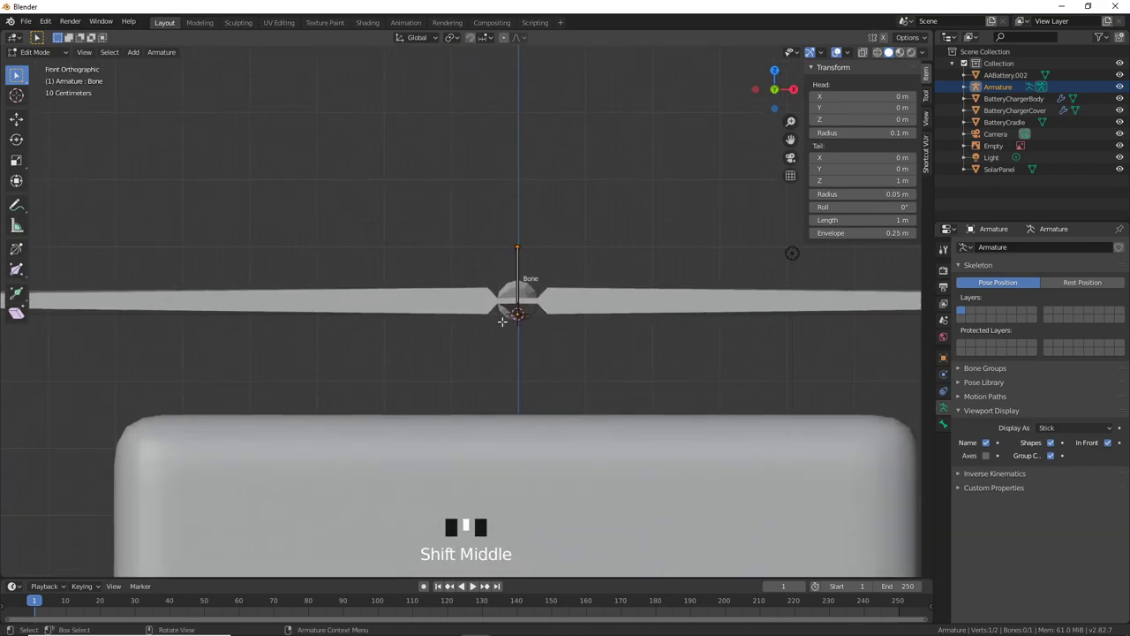
pyautogui.scroll(4, 577, 339)
pyautogui.click(574, 321)
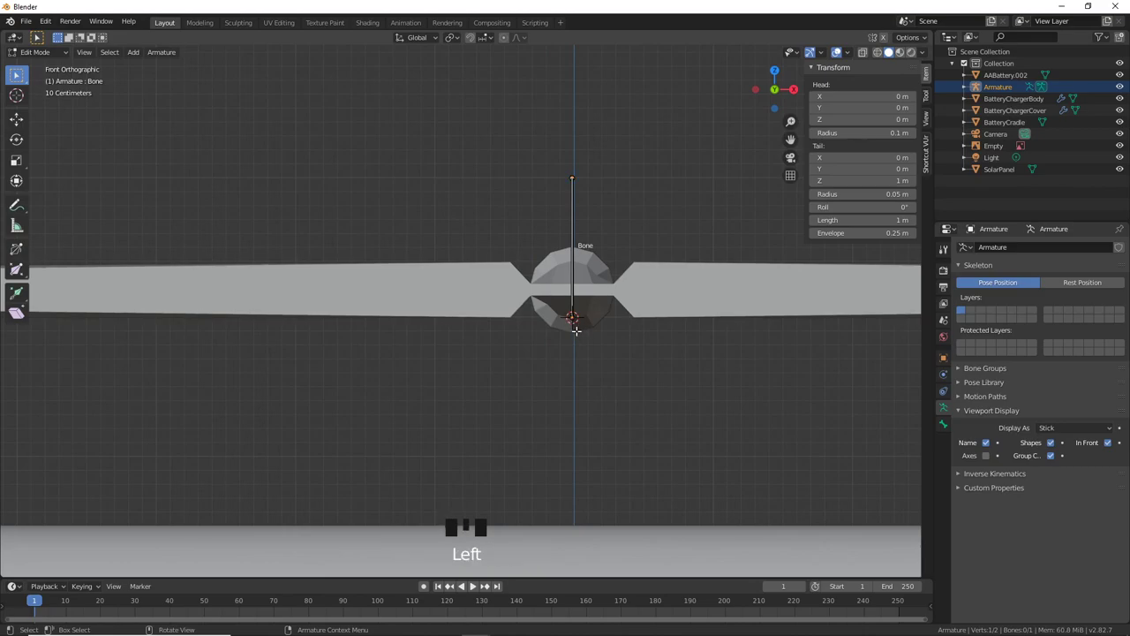
pyautogui.scroll(-3, 578, 331)
pyautogui.keyDown('shift'); pyautogui.moveTo(522, 328); pyautogui.dragTo(671, 333, button='middle'); pyautogui.keyUp('shift')
pyautogui.scroll(-3, 653, 330)
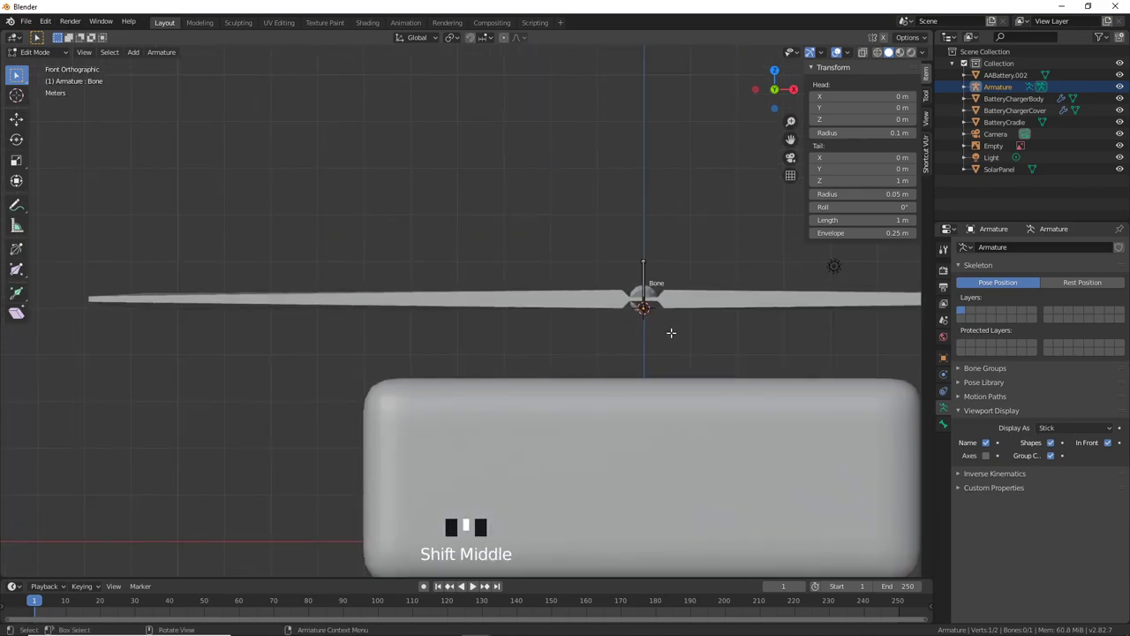
pyautogui.press('g')
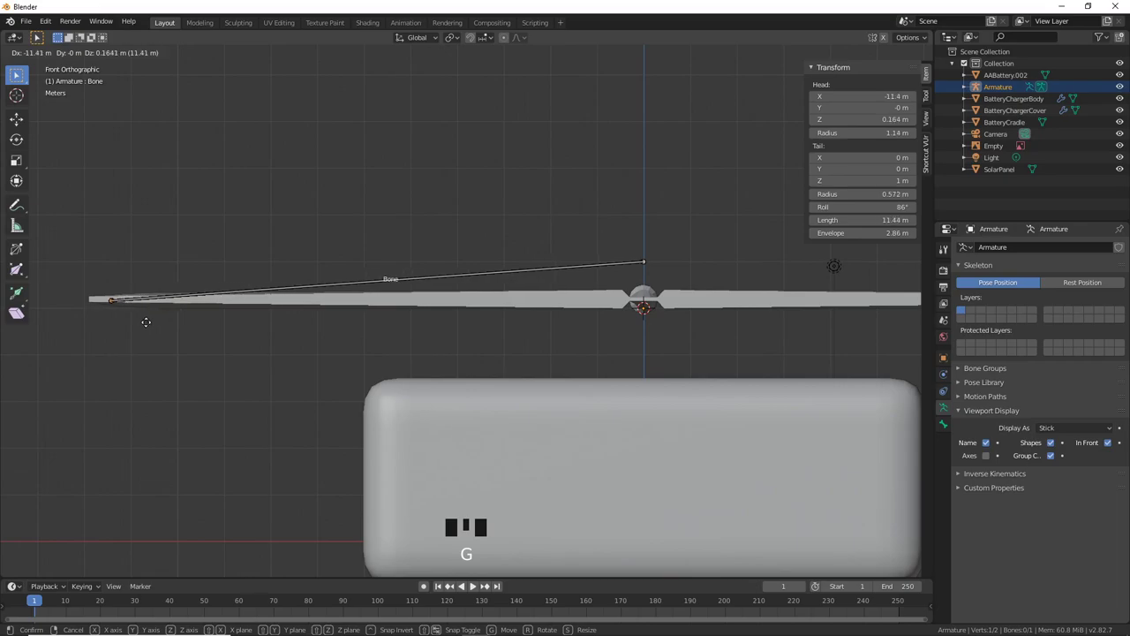
pyautogui.click(128, 319)
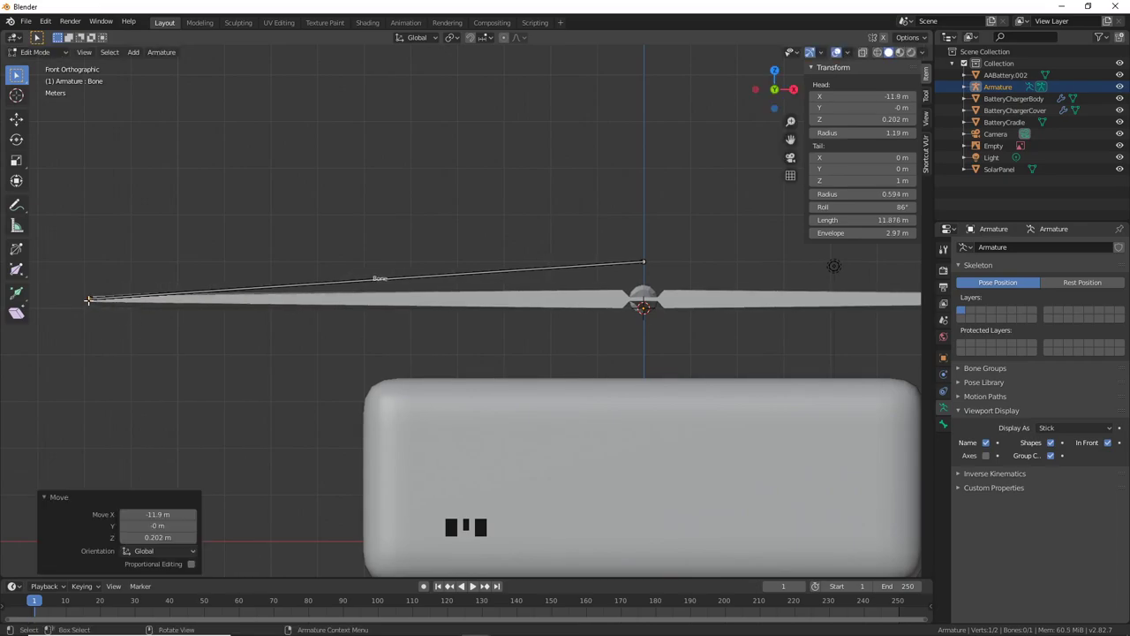
# Step: Move the bone's tail joint about -0.329 m in X and -0.797 m in Z to the near edge of the hinge strip
pyautogui.scroll(2, 653, 265)
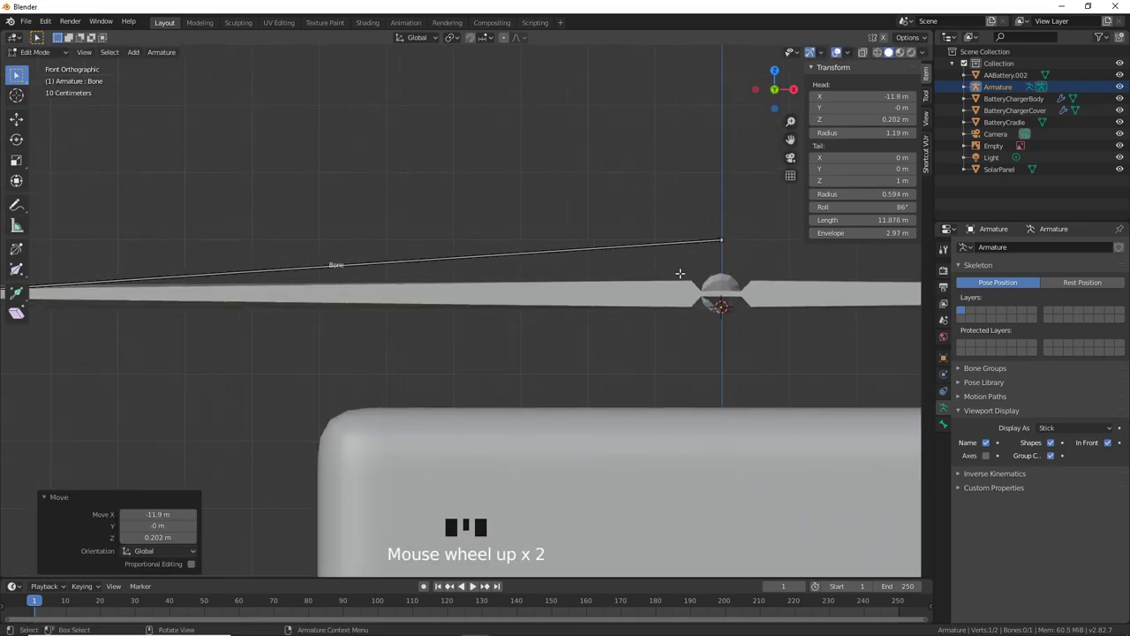
pyautogui.keyDown('shift'); pyautogui.moveTo(681, 273); pyautogui.dragTo(441, 260, button='middle'); pyautogui.keyUp('shift')
pyautogui.click(469, 246)
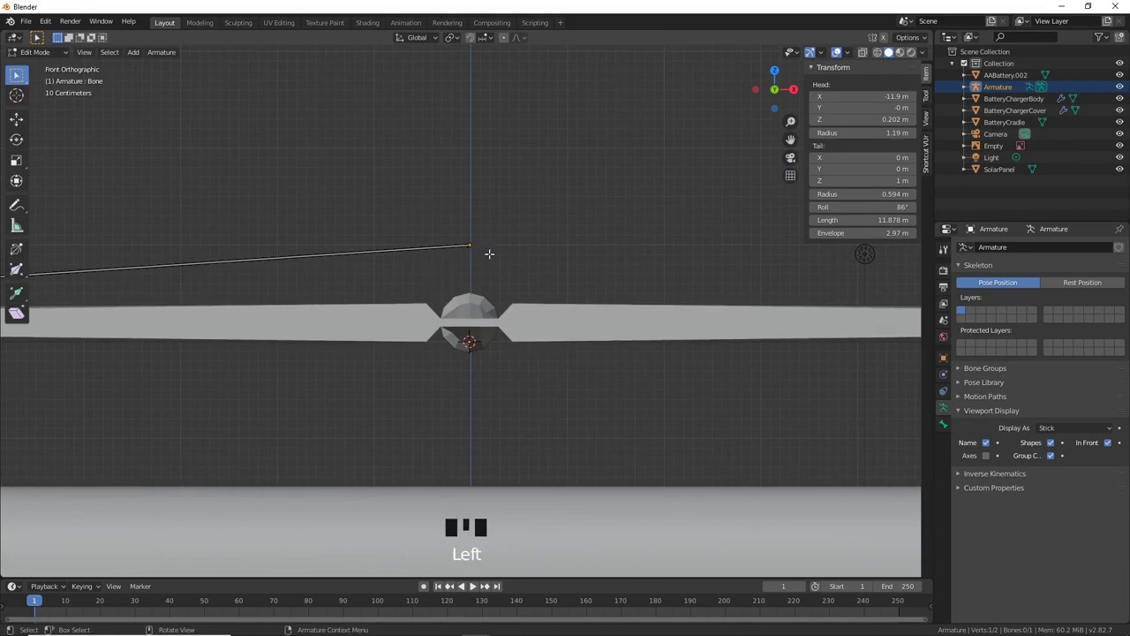
pyautogui.press('g')
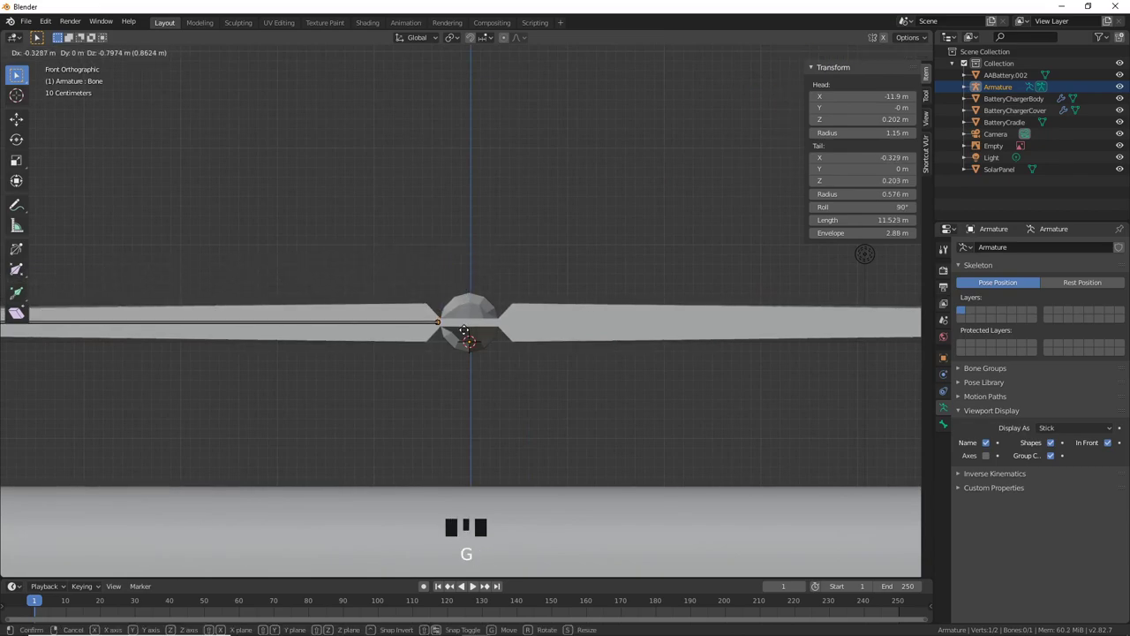
pyautogui.click(468, 331)
# Step: Extrude a second bone about 0.623 m along X from the first bone's tail, across the hinge strip
pyautogui.scroll(-2, 472, 329)
pyautogui.scroll(5, 472, 329)
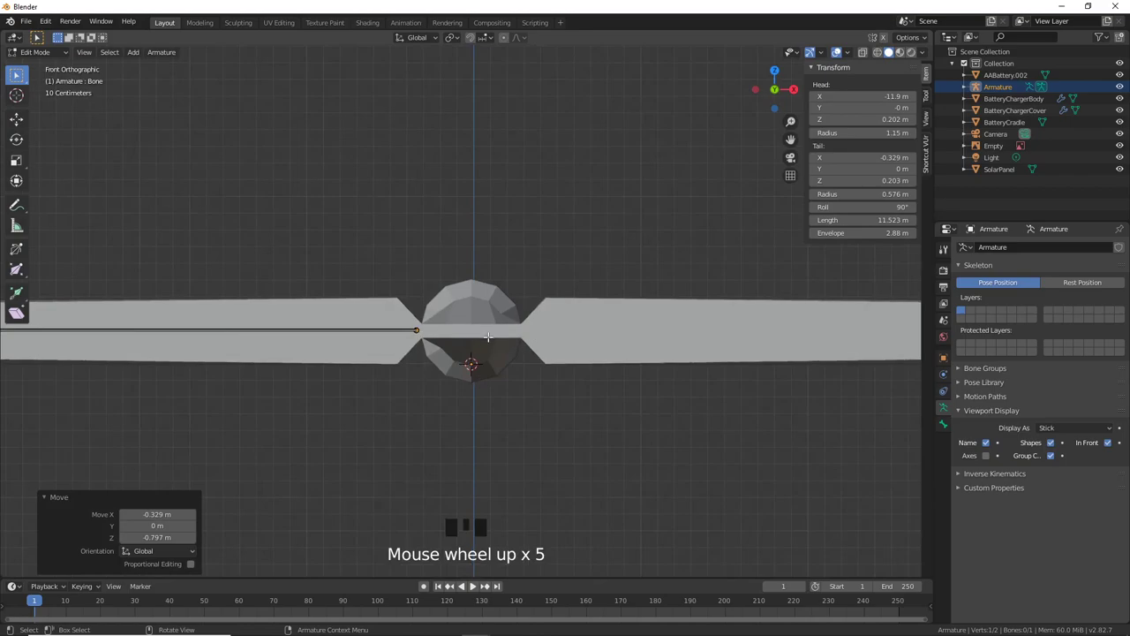
pyautogui.press('e')
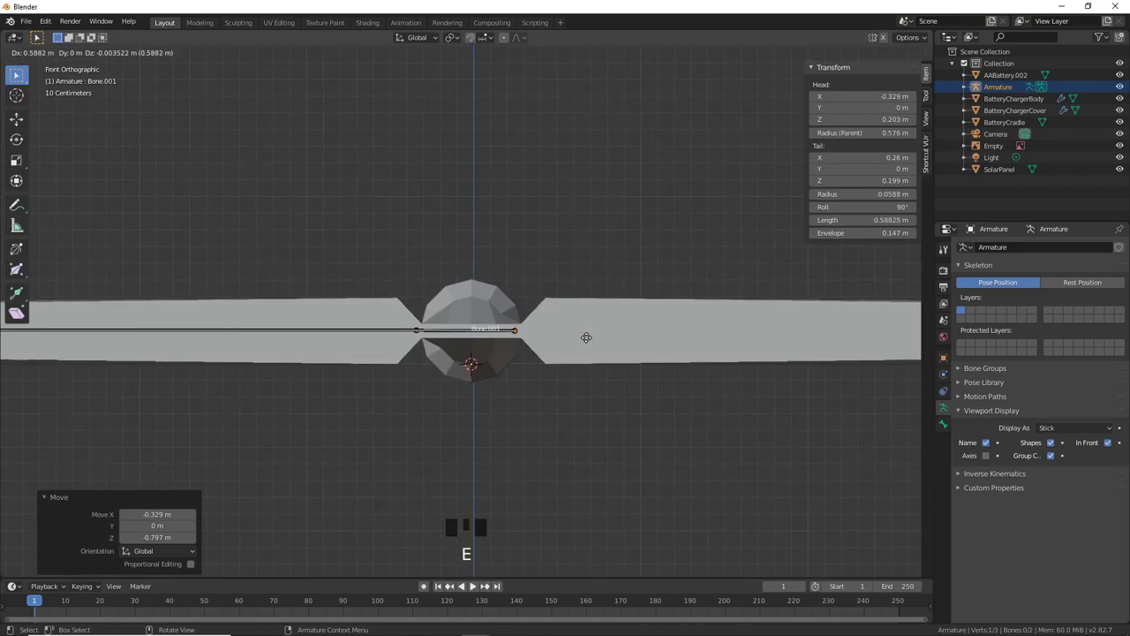
pyautogui.press('x')
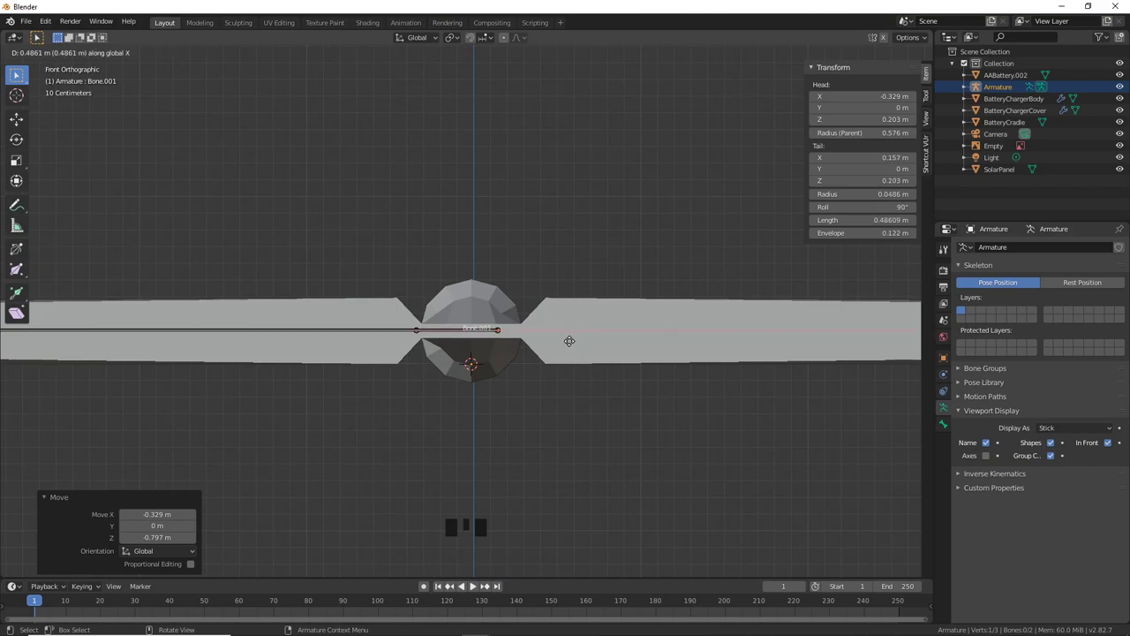
pyautogui.click(591, 339)
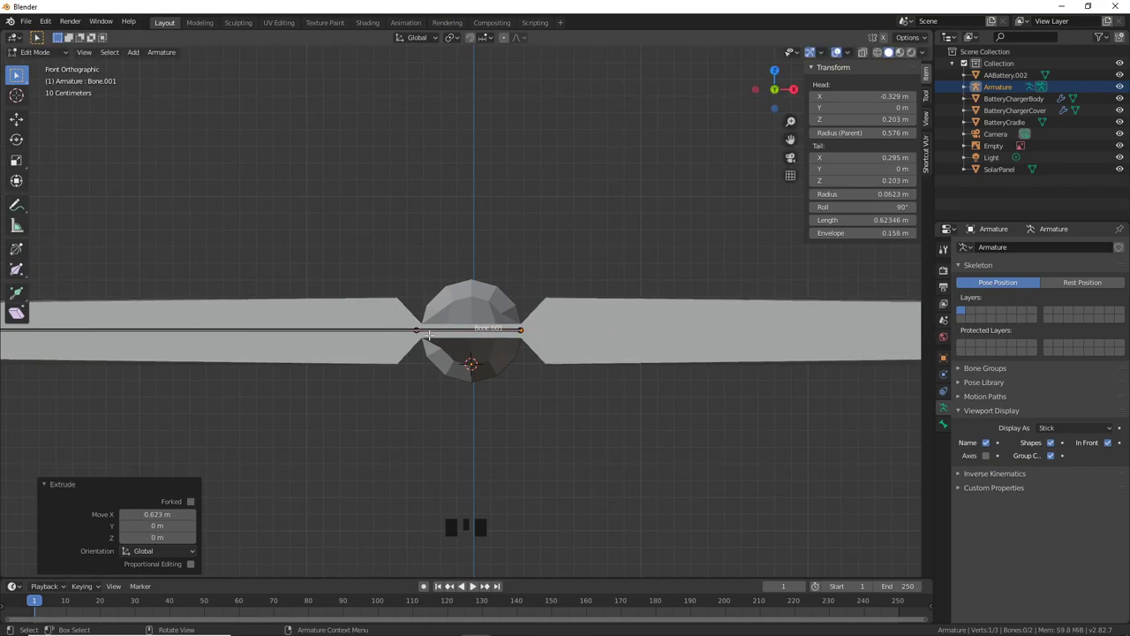
# Step: Extrude a third bone from the second bone's tail and move its tip about 11.6 m along X to the panel's opposite outer end
pyautogui.scroll(-1, 570, 334)
pyautogui.scroll(2, 570, 333)
pyautogui.scroll(-3, 530, 331)
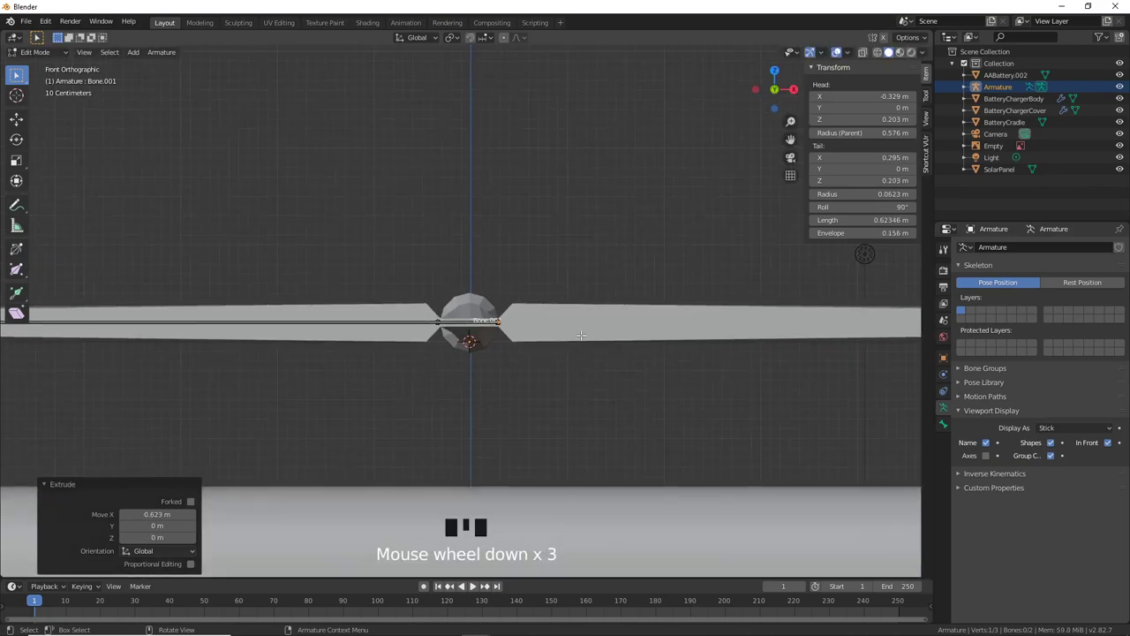
pyautogui.scroll(2, 500, 328)
pyautogui.scroll(4, 500, 327)
pyautogui.scroll(-4, 468, 338)
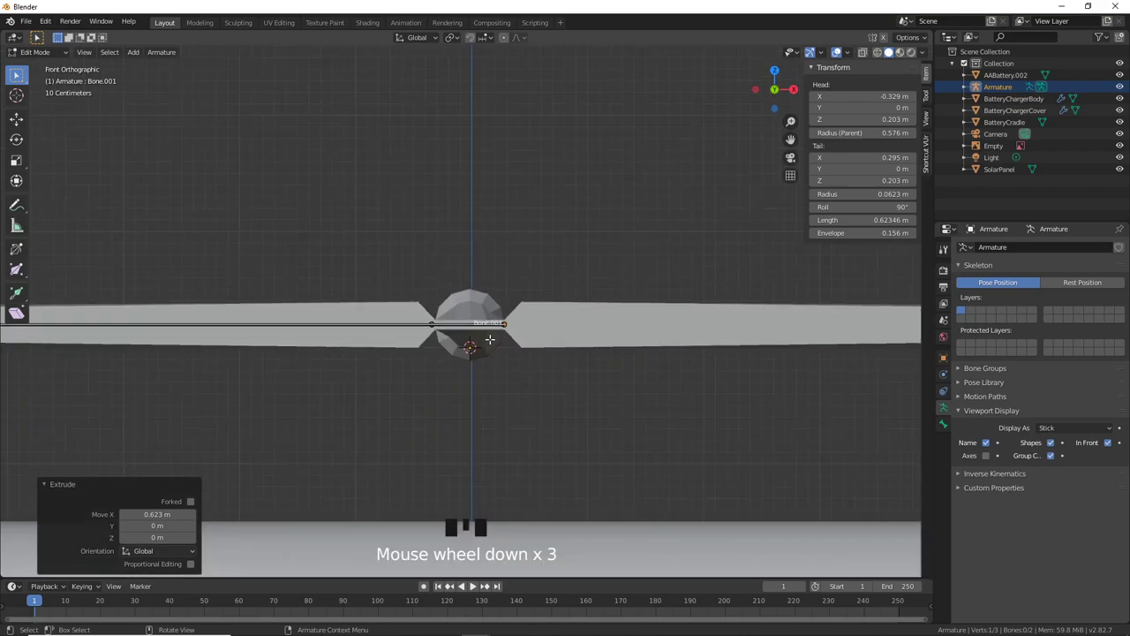
pyautogui.keyDown('shift'); pyautogui.moveTo(563, 340); pyautogui.dragTo(548, 333, button='middle'); pyautogui.keyUp('shift')
pyautogui.keyDown('shift'); pyautogui.moveTo(345, 346); pyautogui.dragTo(187, 345, button='middle'); pyautogui.keyUp('shift')
pyautogui.press('e')
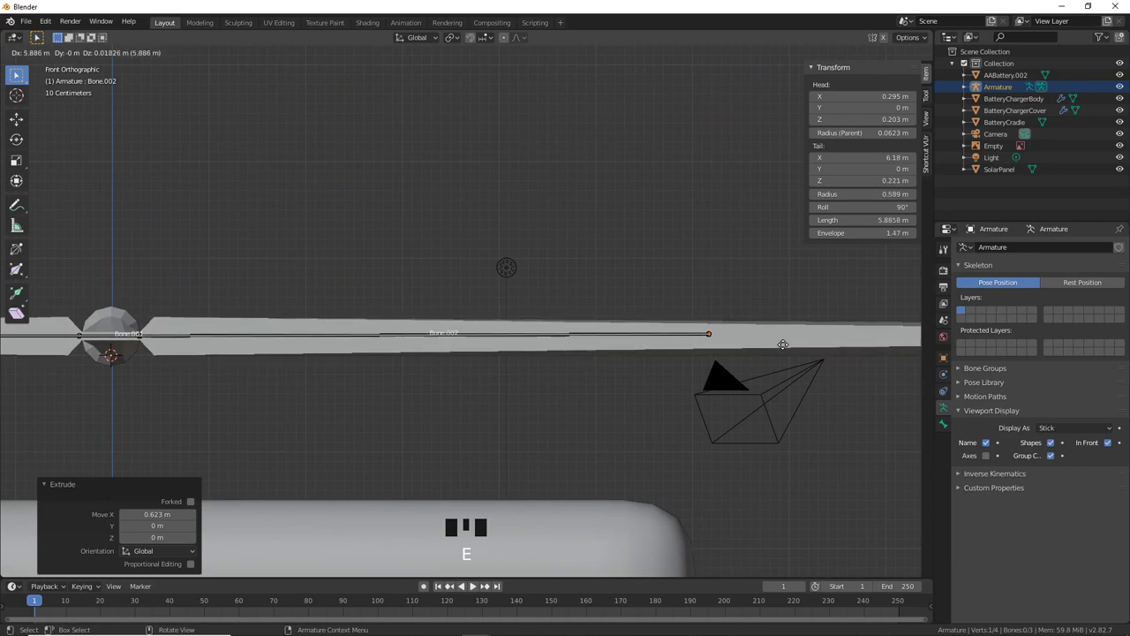
pyautogui.rightClick(777, 345)
pyautogui.scroll(-2, 574, 360)
pyautogui.keyDown('shift'); pyautogui.moveTo(574, 360); pyautogui.dragTo(263, 362, button='middle'); pyautogui.keyUp('shift')
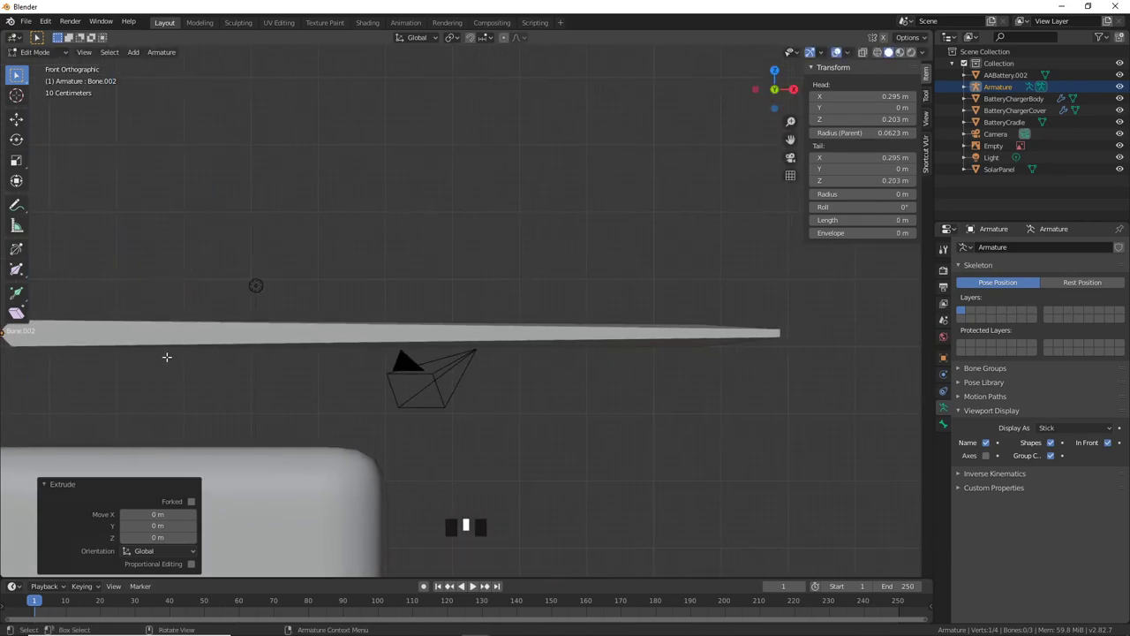
pyautogui.press('g')
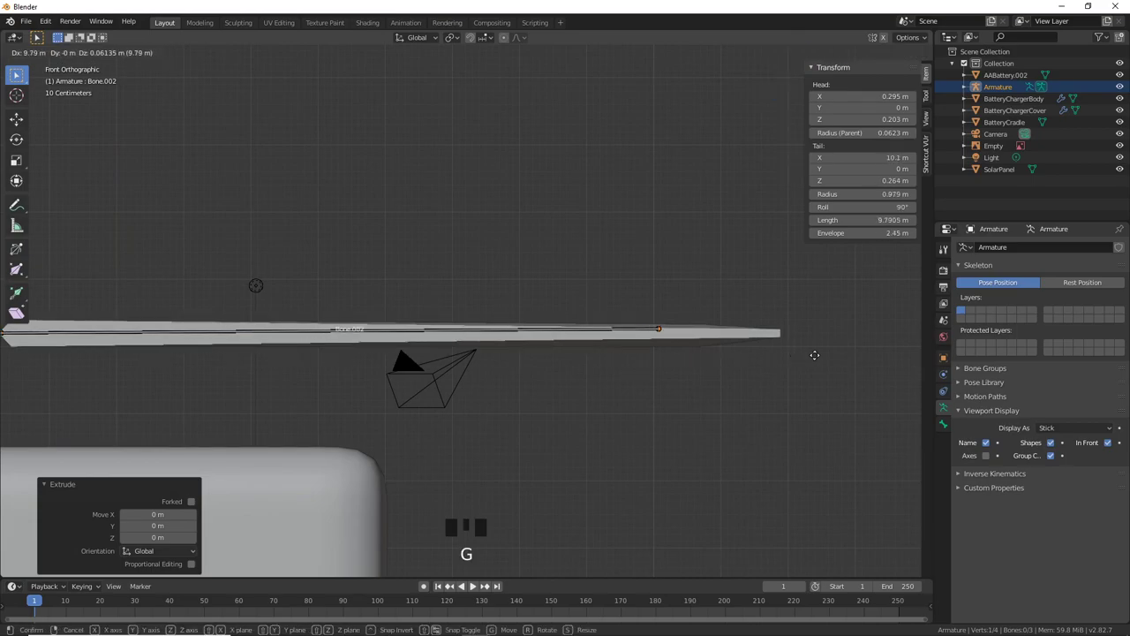
pyautogui.press('x')
pyautogui.click(928, 359)
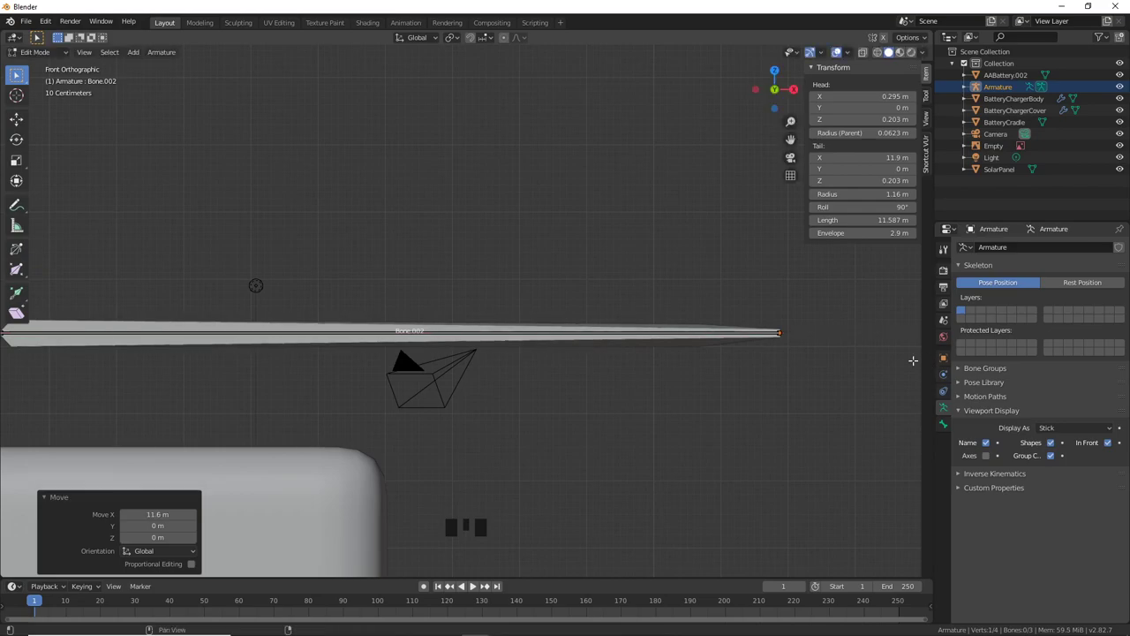
# Step: Switch the armature to Object Mode and try moving it as a whole
pyautogui.scroll(-6, 413, 365)
pyautogui.moveTo(371, 353); pyautogui.dragTo(528, 320, button='middle')
pyautogui.scroll(2, 521, 311)
pyautogui.scroll(-2, 520, 311)
pyautogui.moveTo(296, 238); pyautogui.dragTo(177, 168, button='middle')
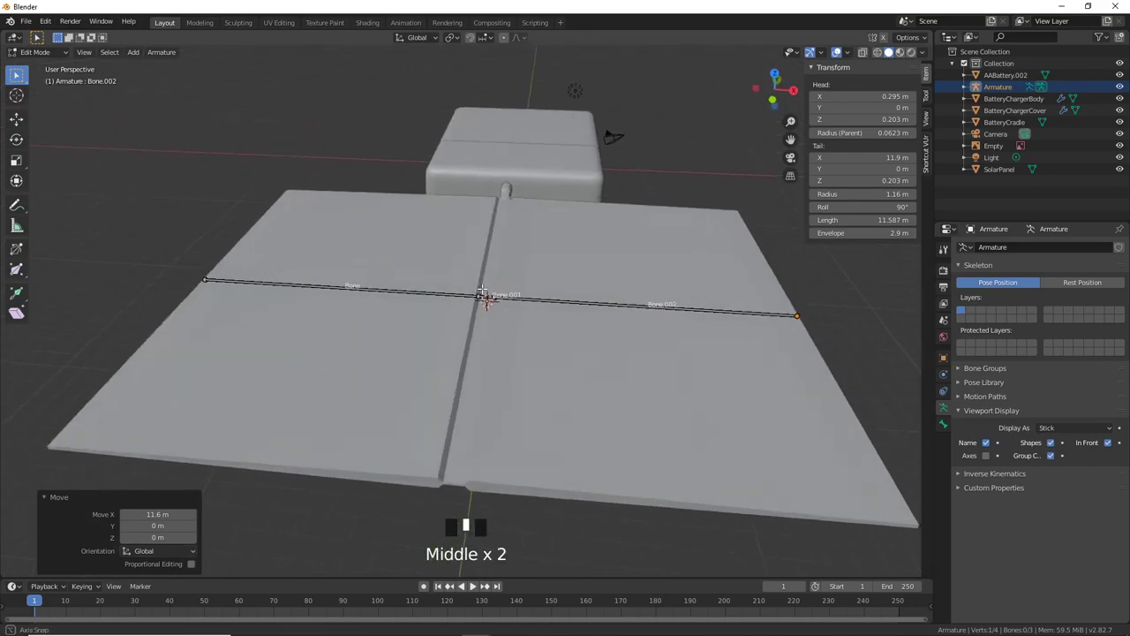
pyautogui.click(24, 54)
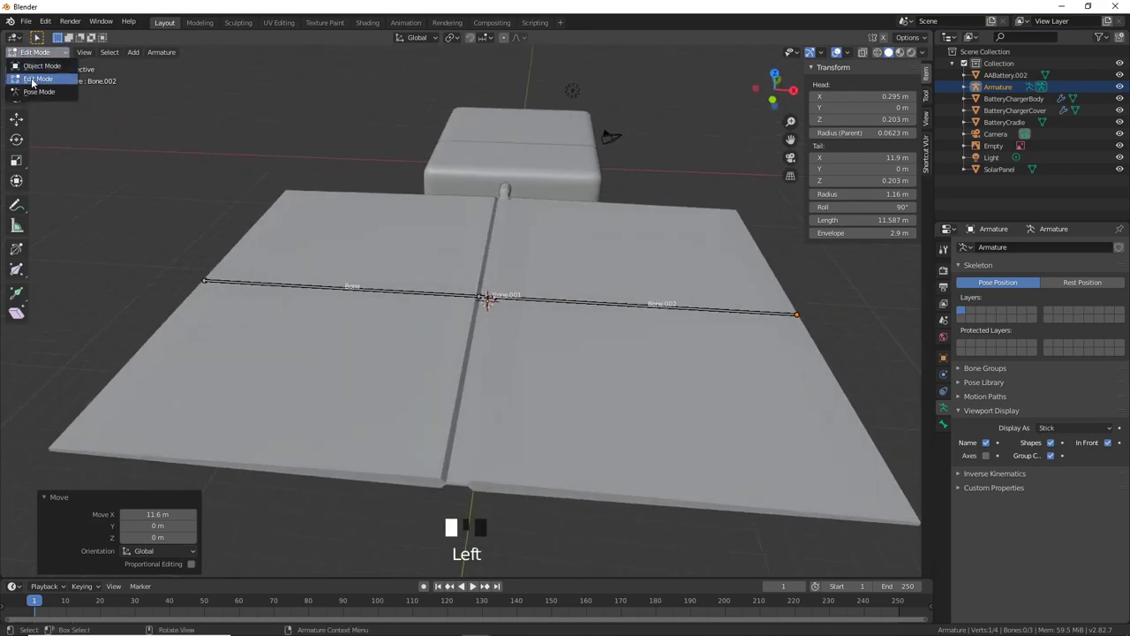
pyautogui.click(40, 66)
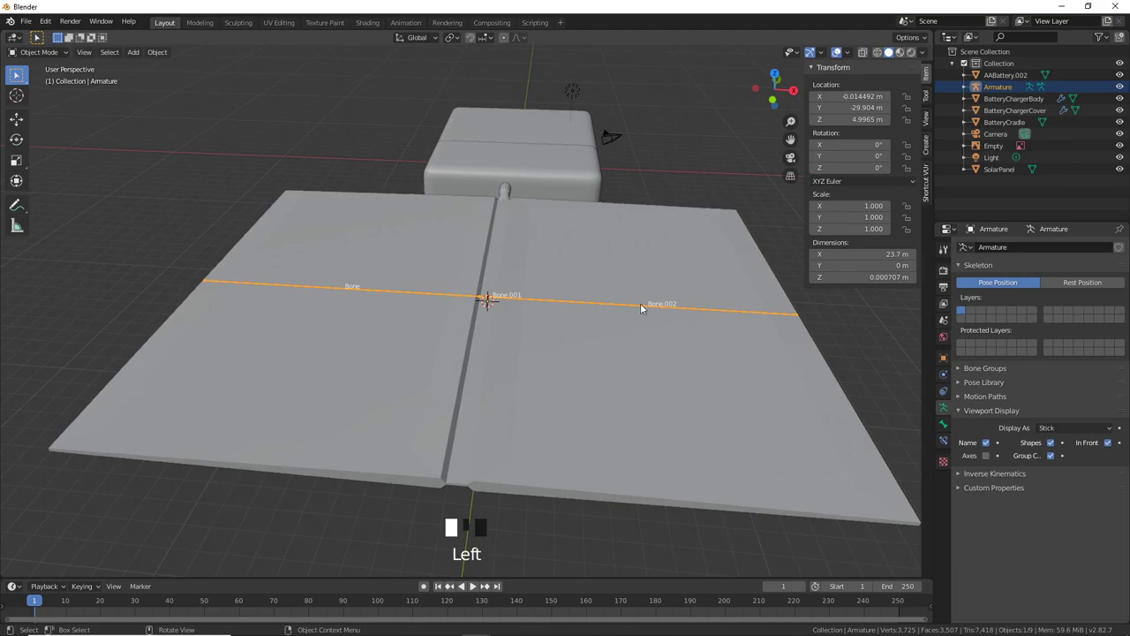
pyautogui.press('g')
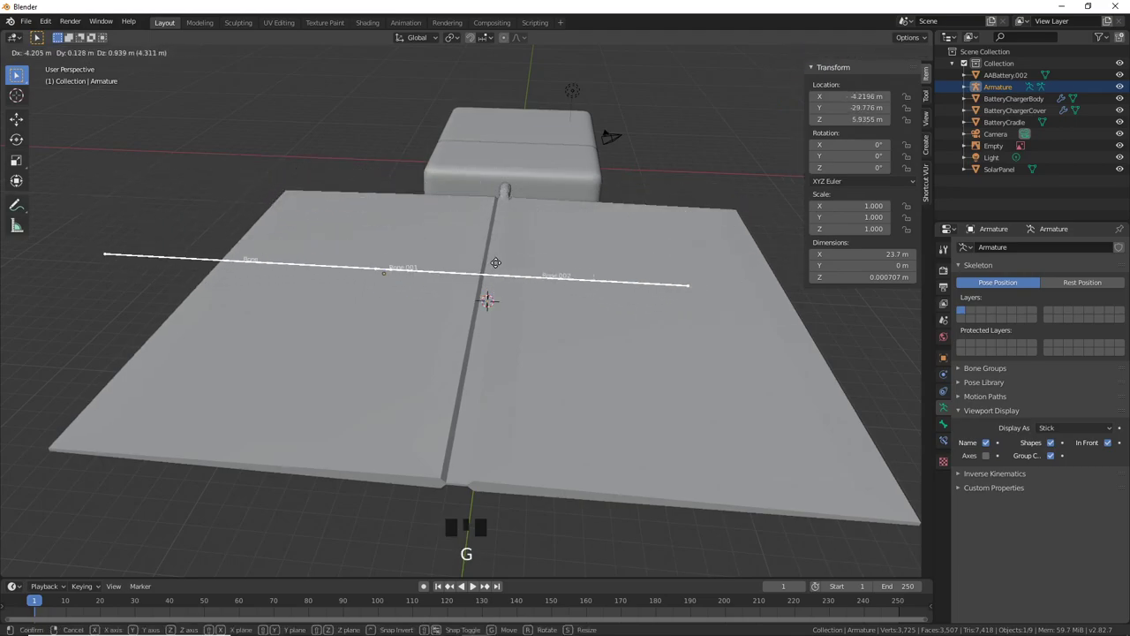
pyautogui.rightClick(509, 201)
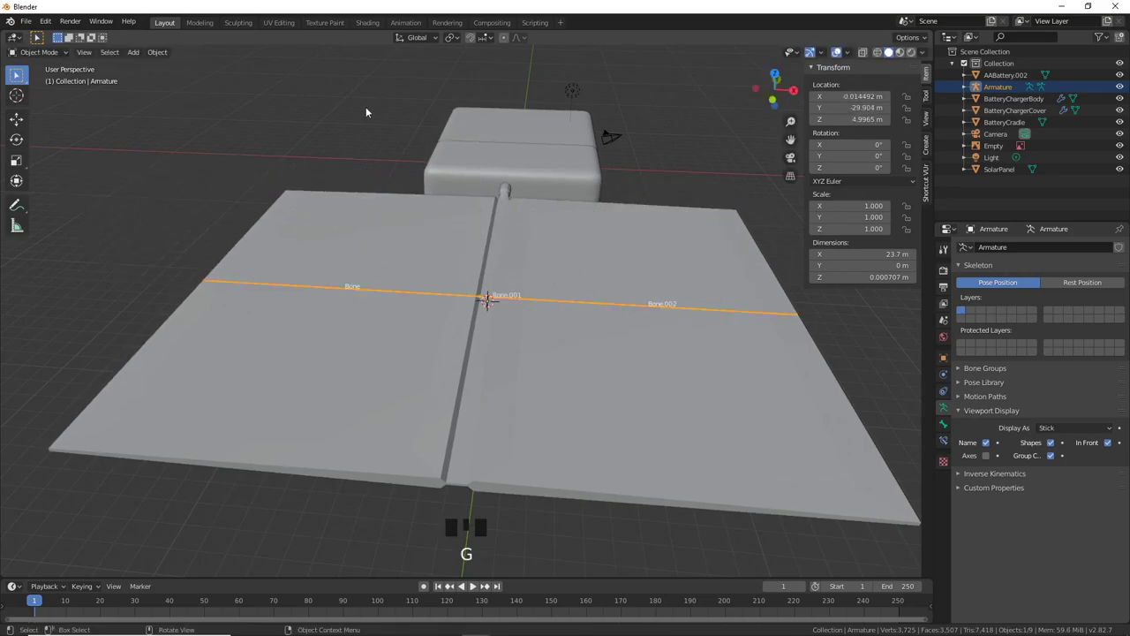
# Step: Switch the armature to Pose Mode and select each of its three bones in turn
pyautogui.click(32, 53)
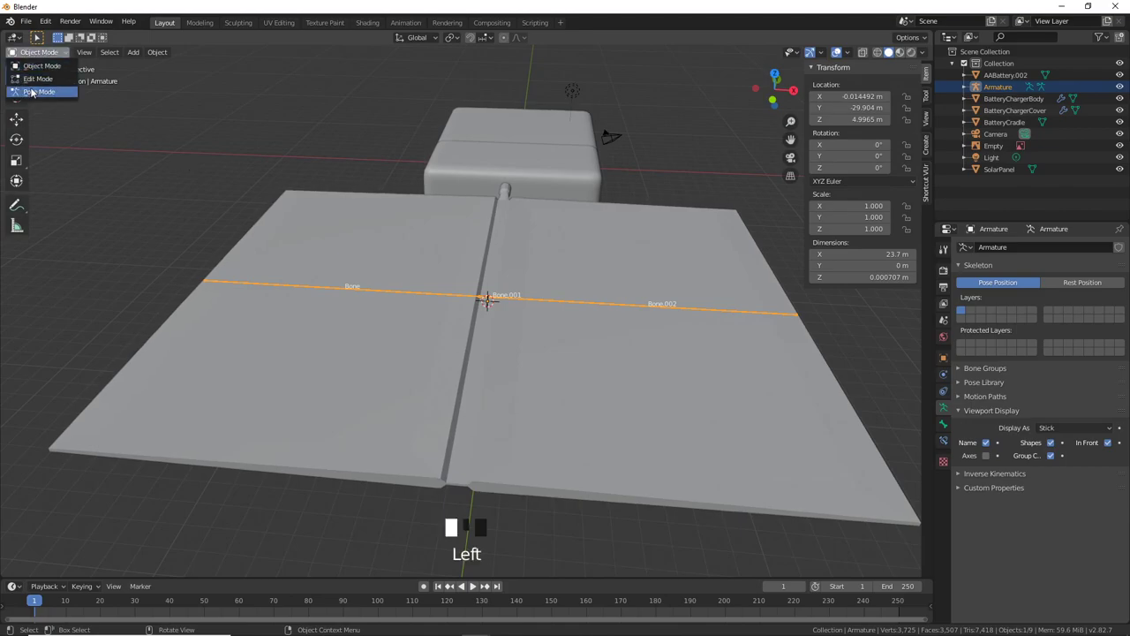
pyautogui.click(35, 92)
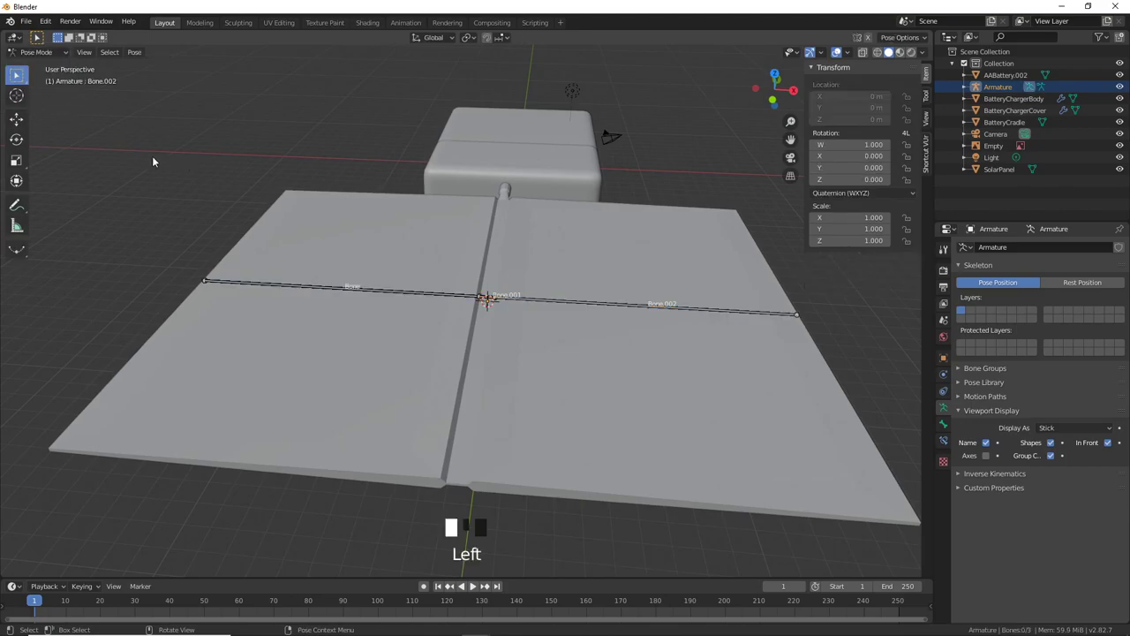
pyautogui.scroll(1, 530, 256)
pyautogui.click(743, 305)
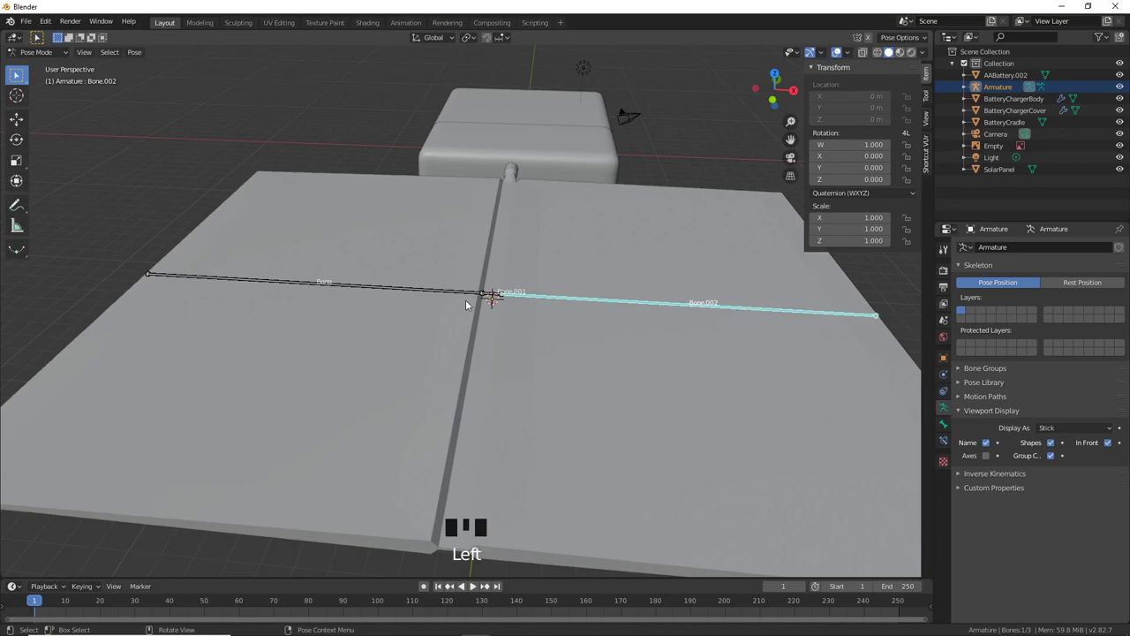
pyautogui.click(492, 295)
pyautogui.click(434, 296)
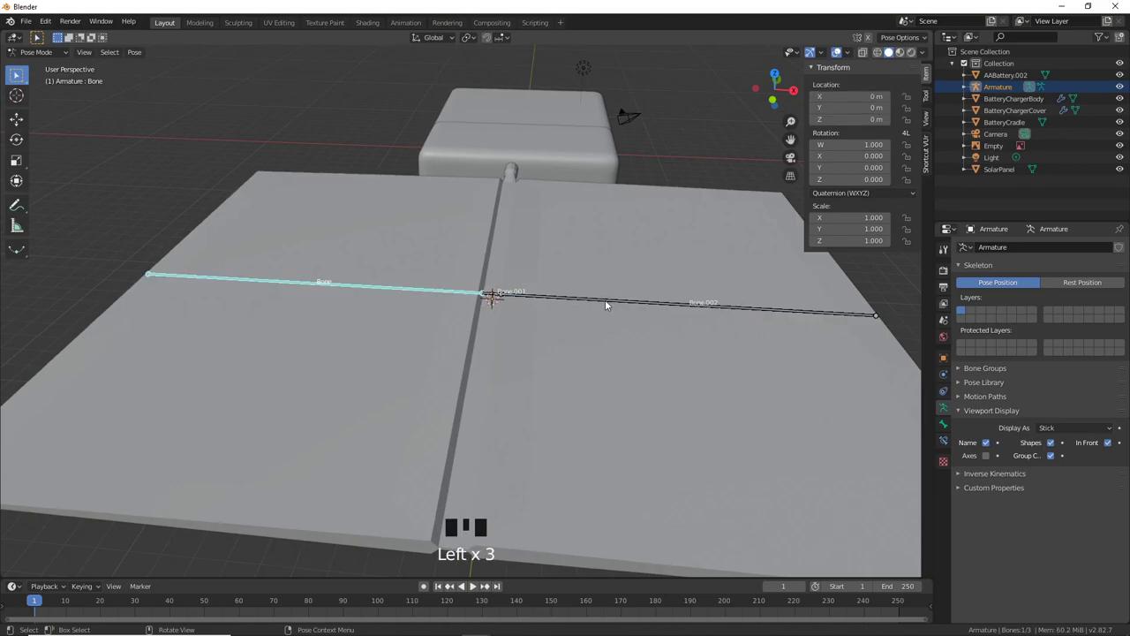
# Step: Try rotating the first bone about the global Y axis
pyautogui.moveTo(605, 300); pyautogui.dragTo(553, 300, button='middle')
pyautogui.scroll(-1, 632, 283)
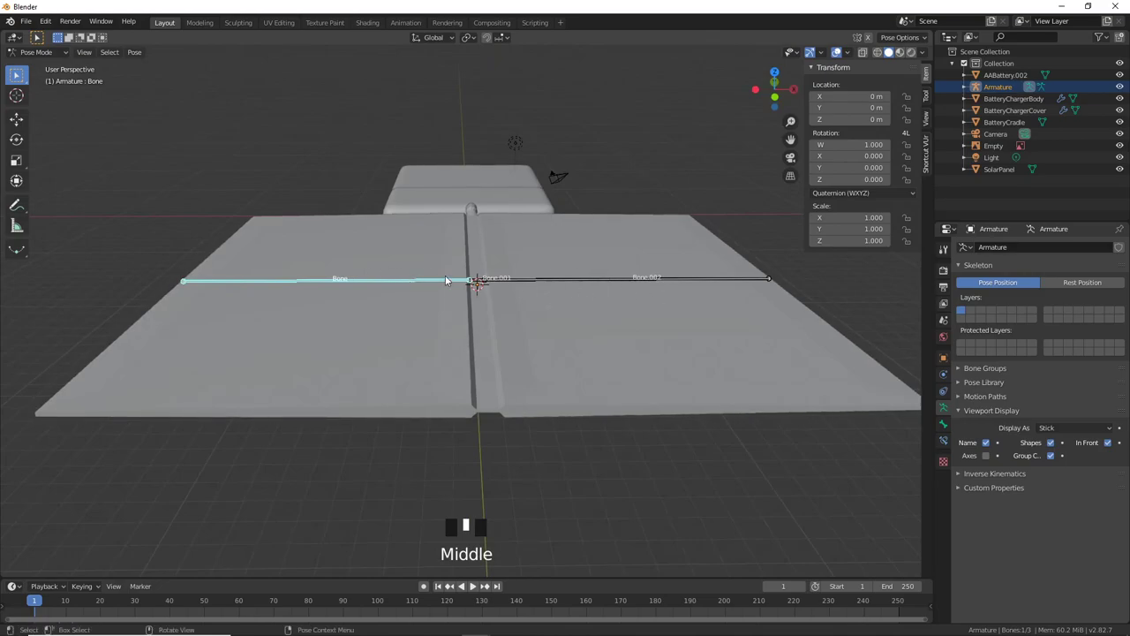
pyautogui.moveTo(689, 278); pyautogui.dragTo(674, 323, button='middle')
pyautogui.scroll(2, 559, 300)
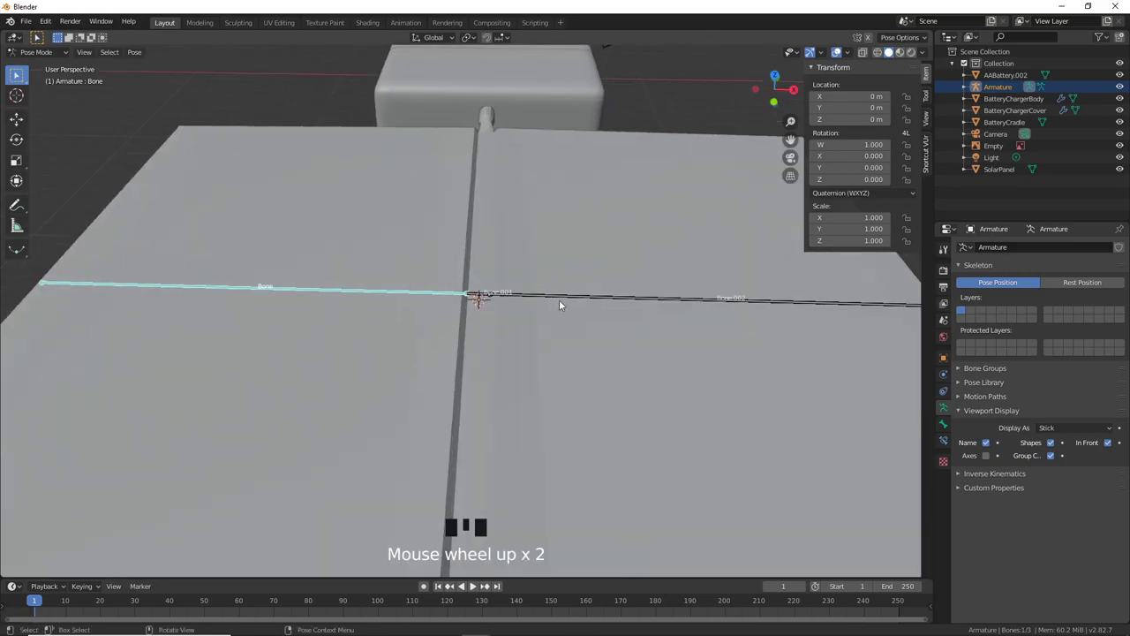
pyautogui.moveTo(559, 300); pyautogui.dragTo(530, 286, button='middle')
pyautogui.scroll(-1, 565, 291)
pyautogui.click(370, 293)
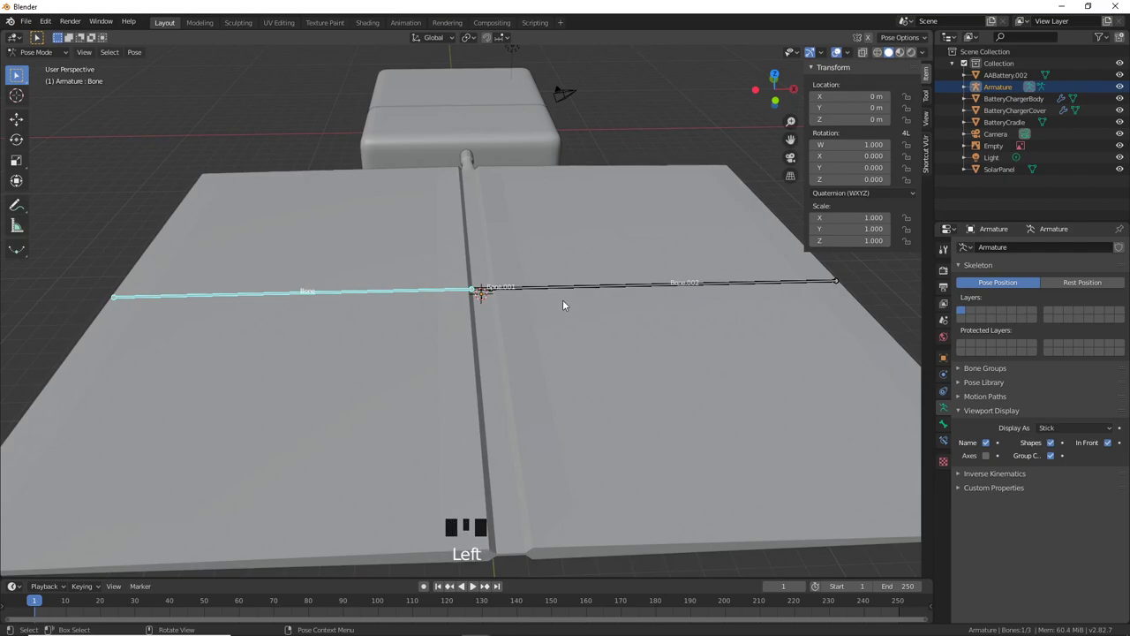
pyautogui.press('r')
pyautogui.press('y')
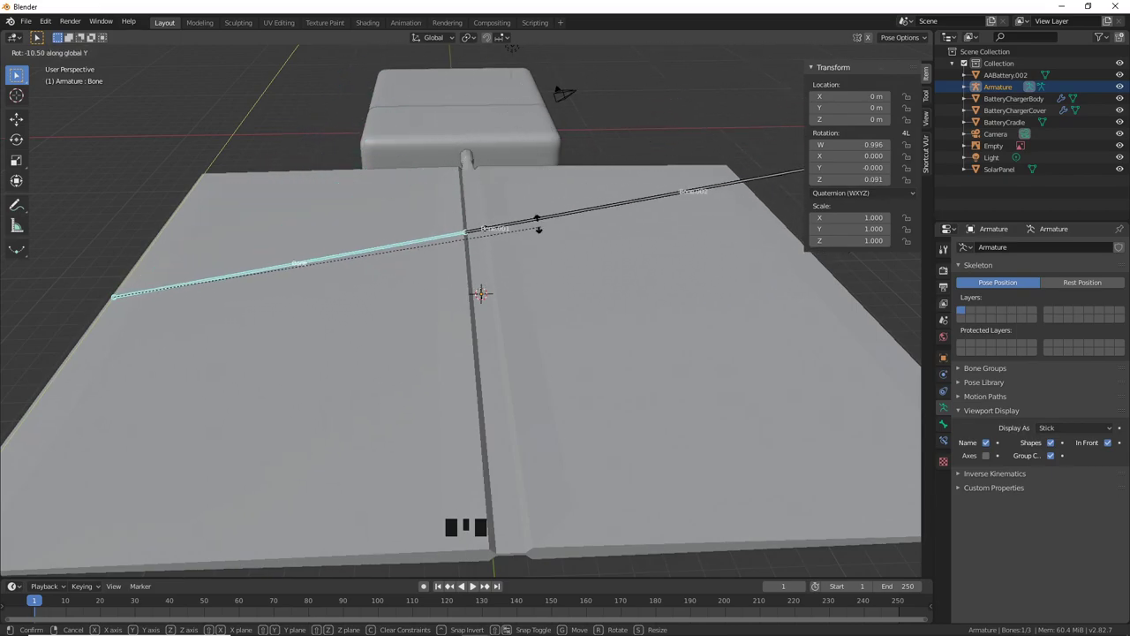
pyautogui.press('Escape')
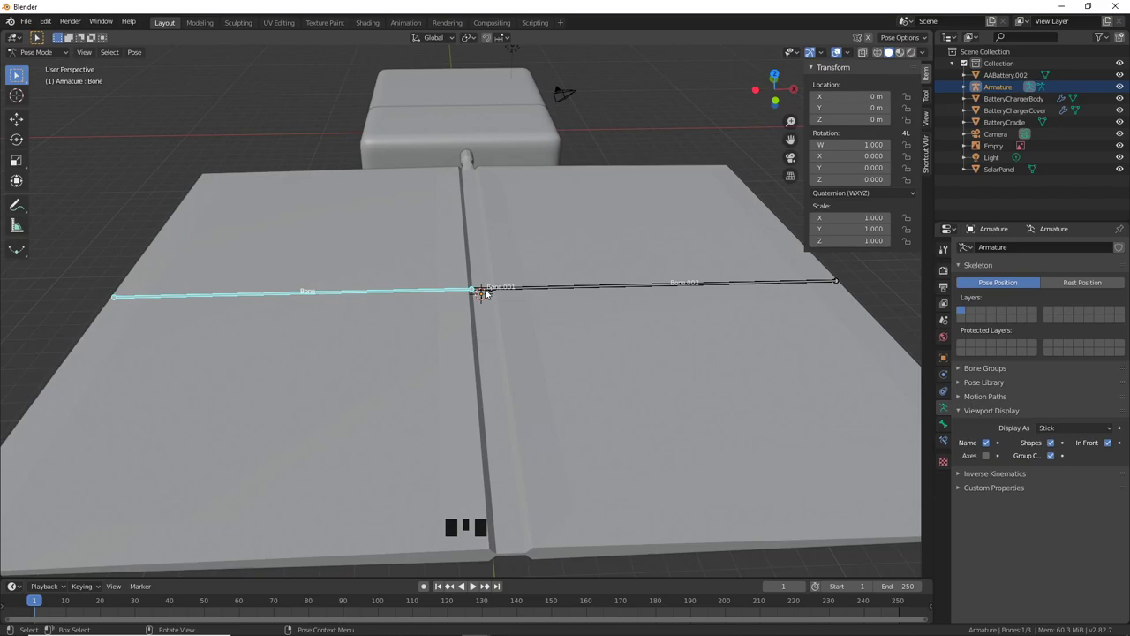
# Step: Try rotating the short hinge bone, Bone.001, about the global Y axis
pyautogui.click(484, 293)
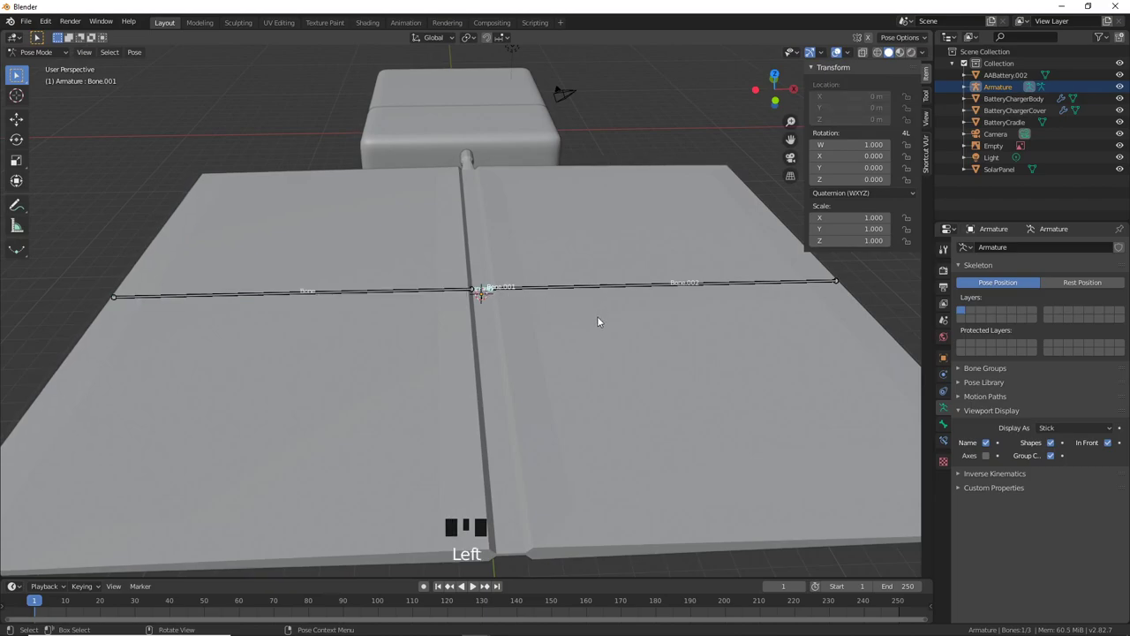
pyautogui.press('r')
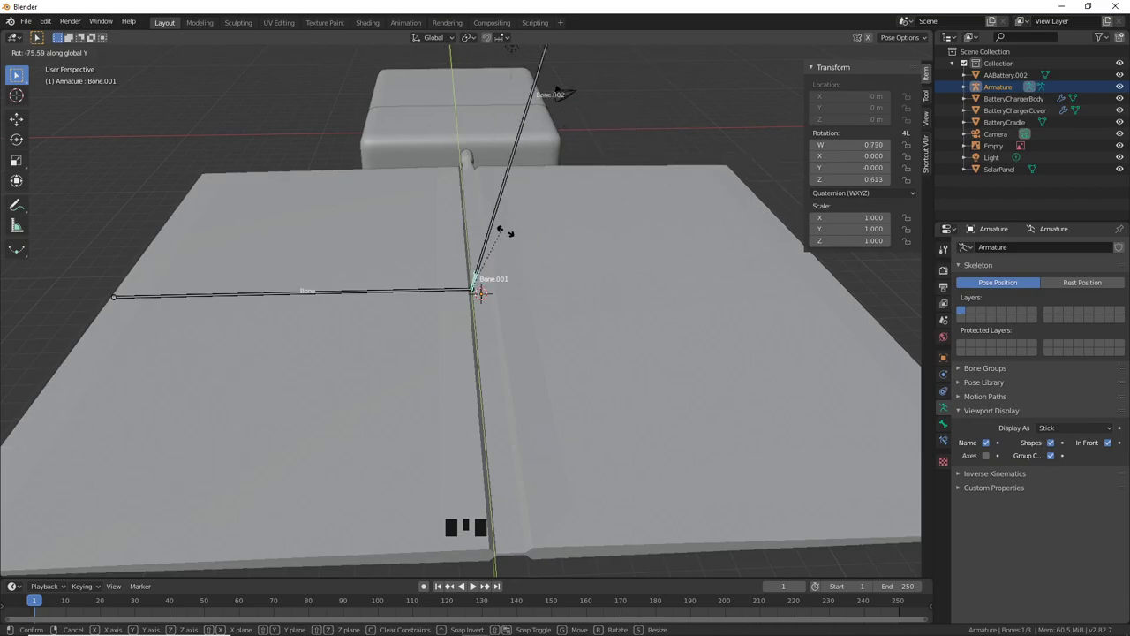
pyautogui.rightClick(509, 233)
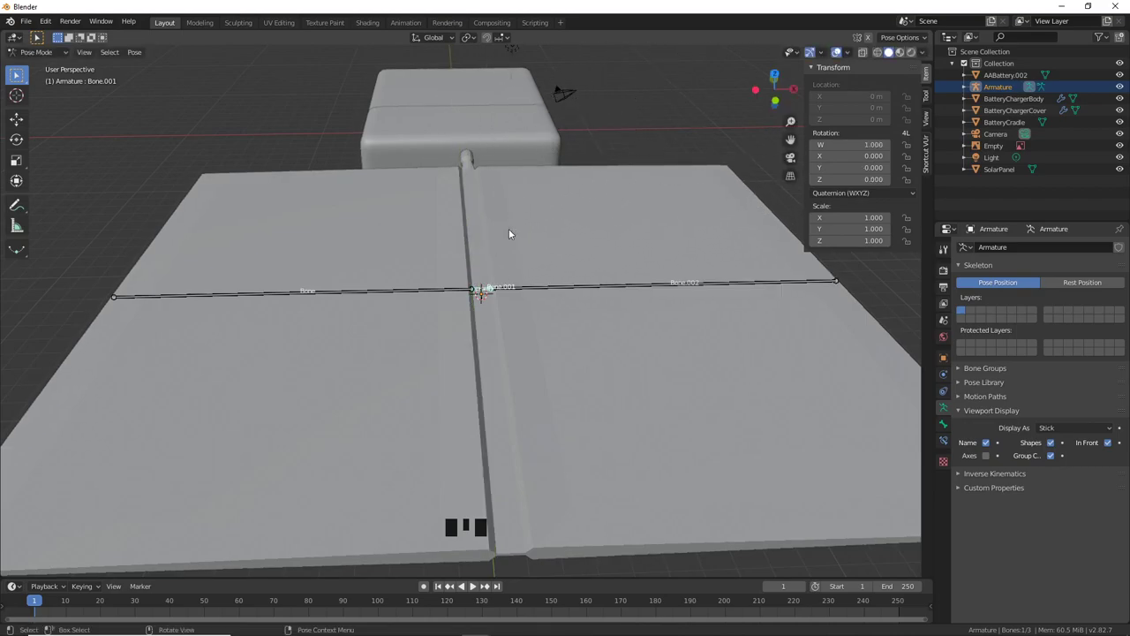
# Step: Try rotating the third bone, Bone.002, about the global Y axis and without an axis constraint
pyautogui.keyDown('shift'); pyautogui.click(602, 291); pyautogui.keyUp('shift')
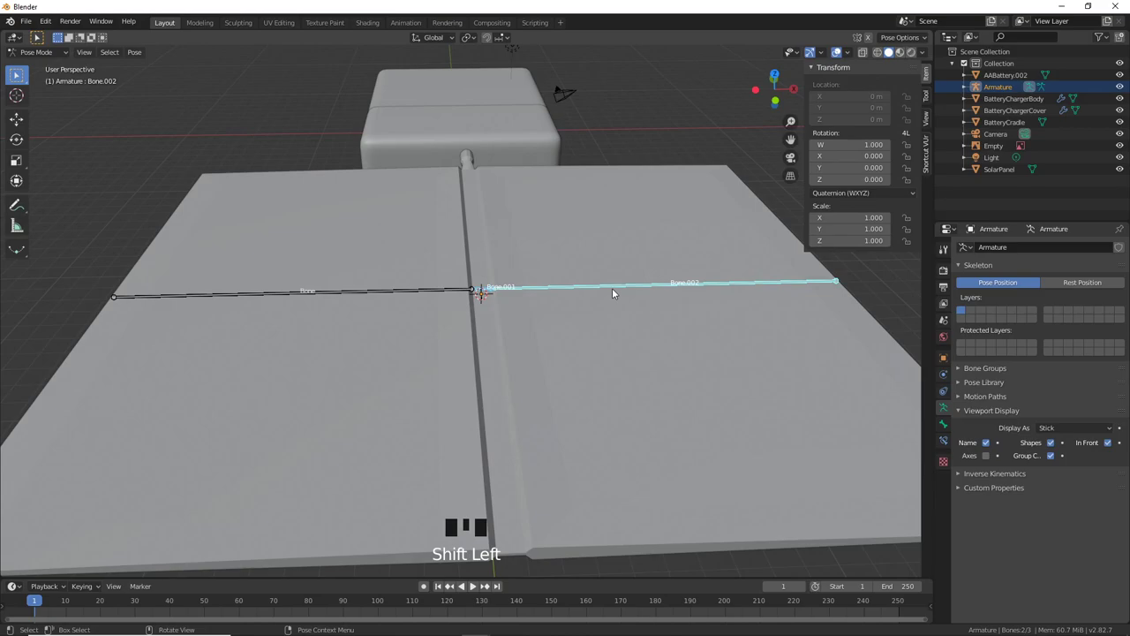
pyautogui.click(614, 289)
pyautogui.press('r')
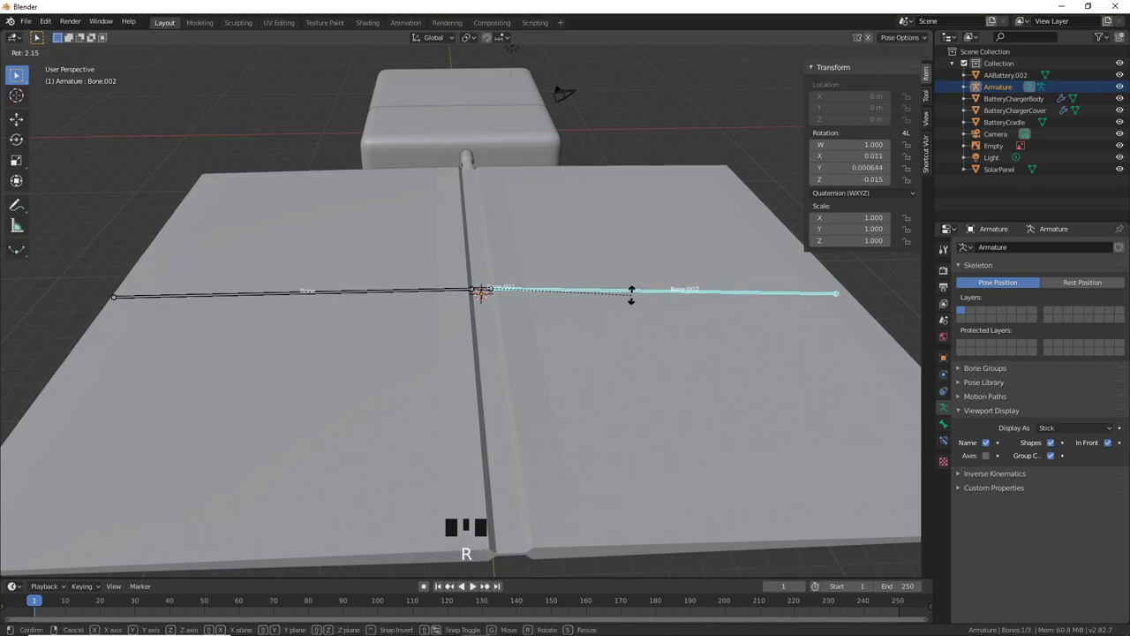
pyautogui.press('y')
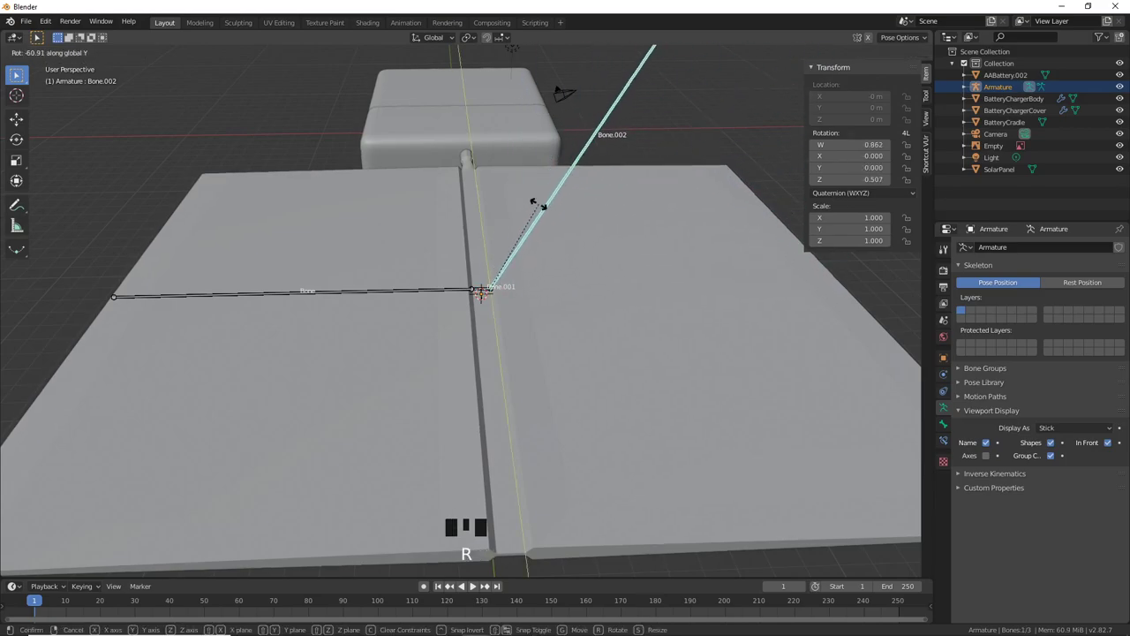
pyautogui.rightClick(637, 265)
pyautogui.press('r')
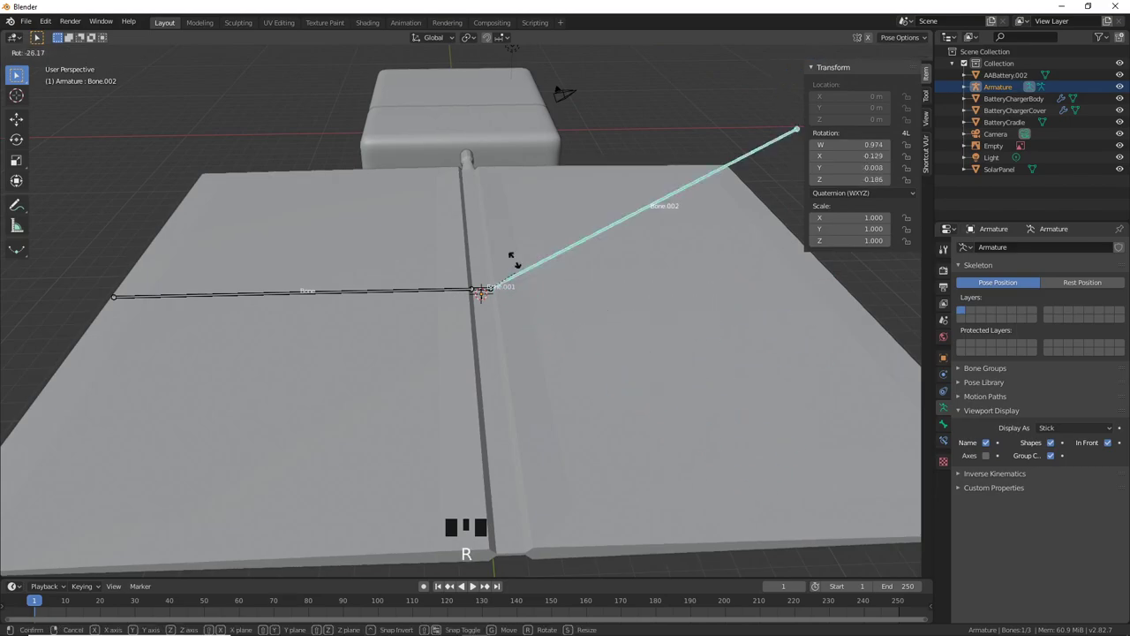
pyautogui.rightClick(673, 252)
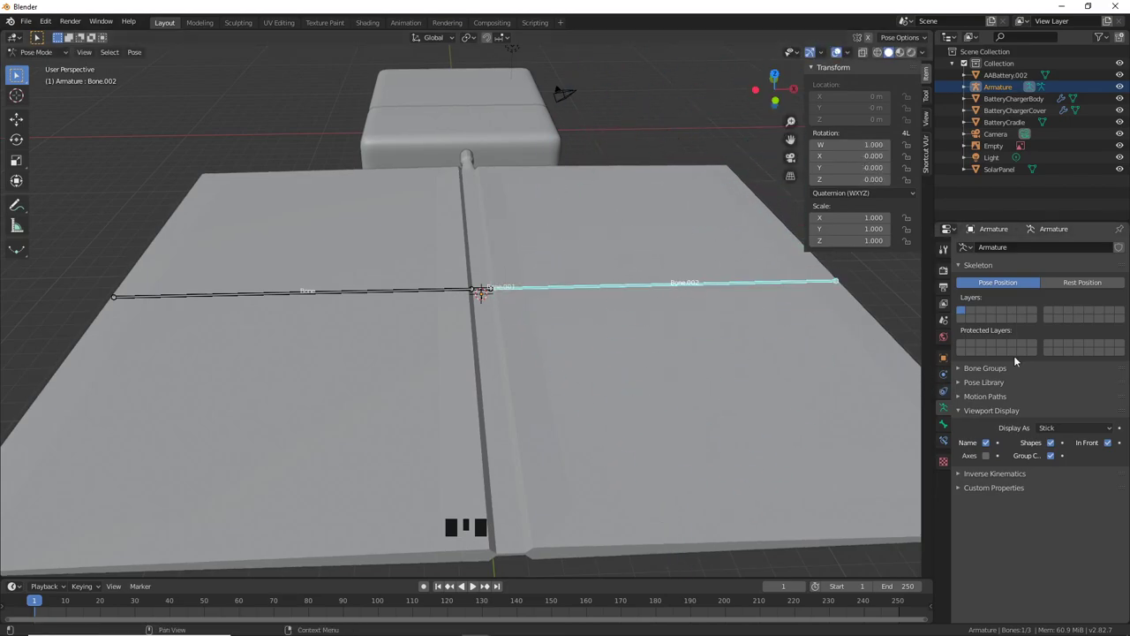
# Step: Test the first bone's rotation about the global Y axis and lock its X and Y rotation in the bone properties
pyautogui.click(943, 425)
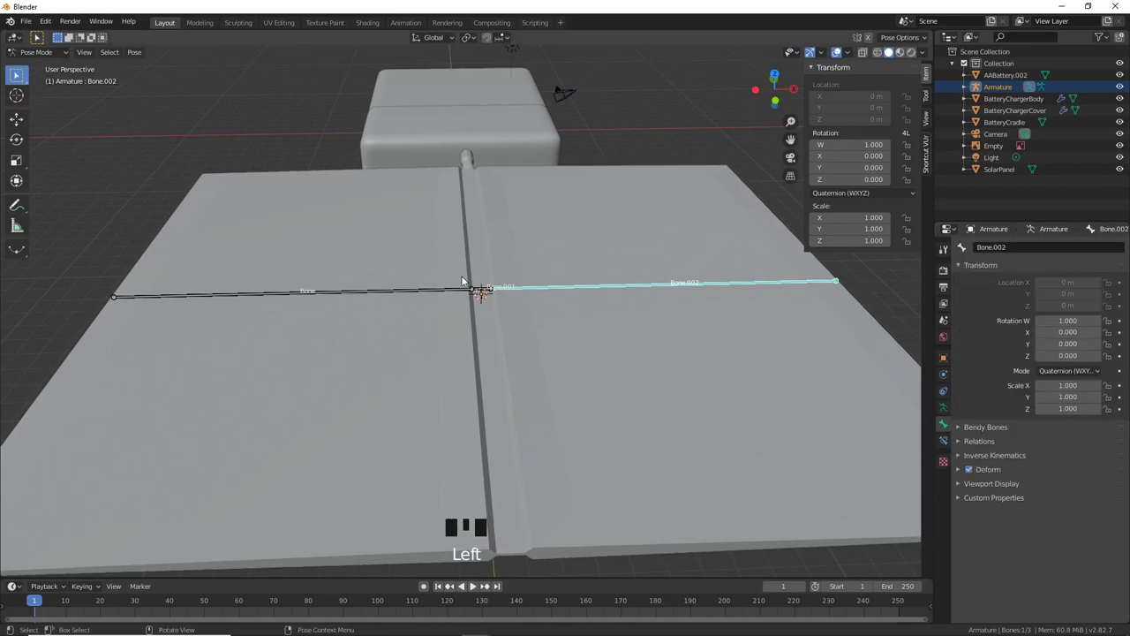
pyautogui.scroll(-2, 670, 308)
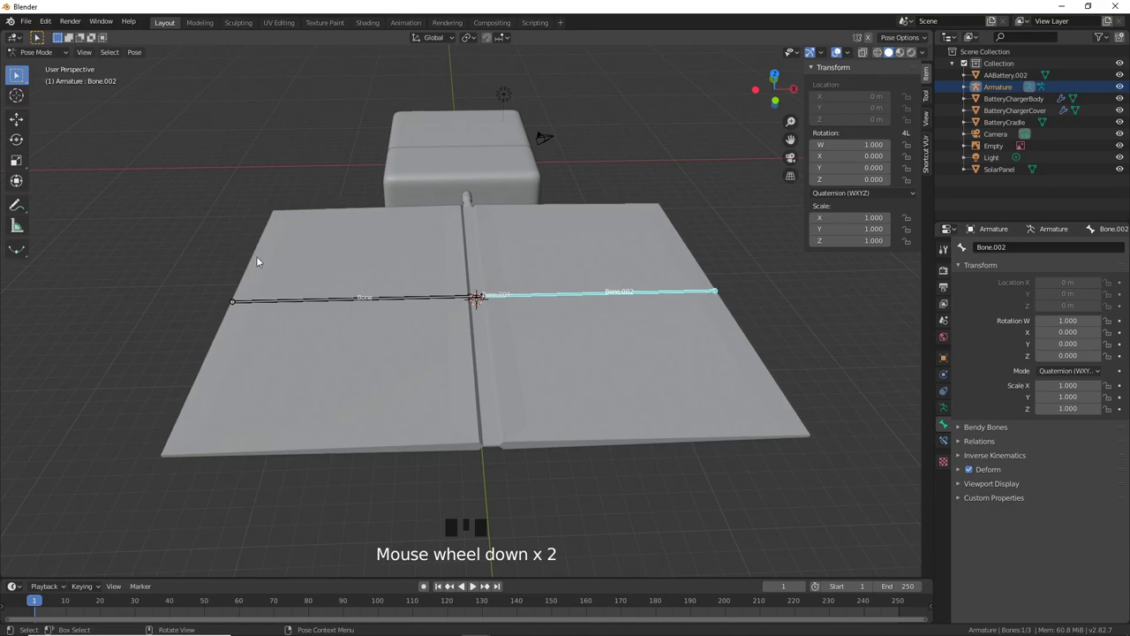
pyautogui.click(305, 302)
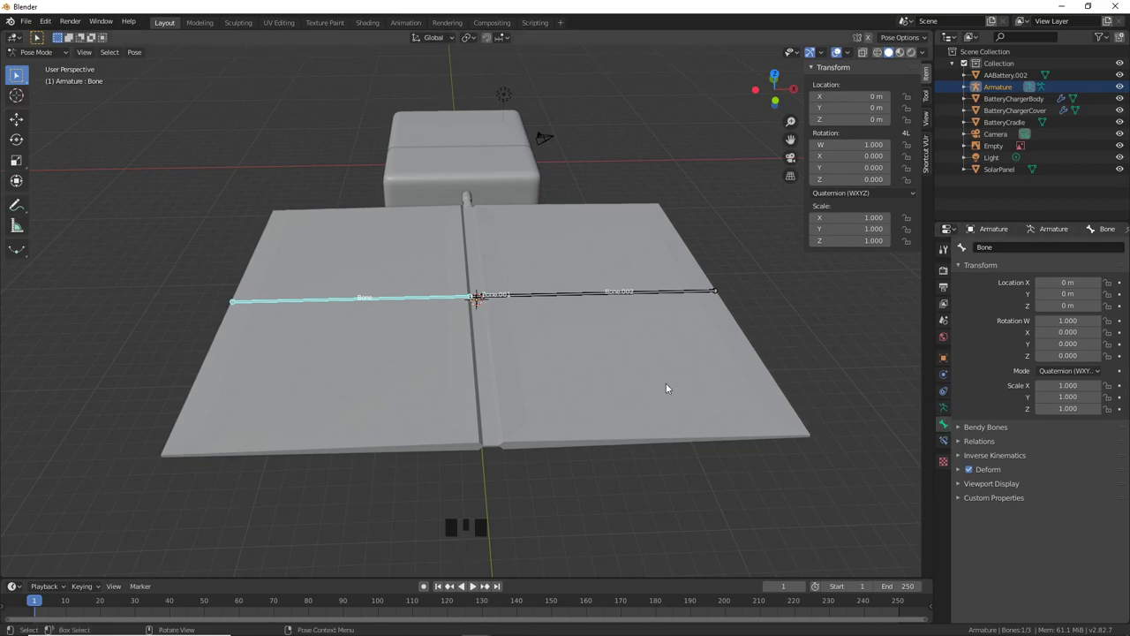
pyautogui.press('r')
pyautogui.press('y')
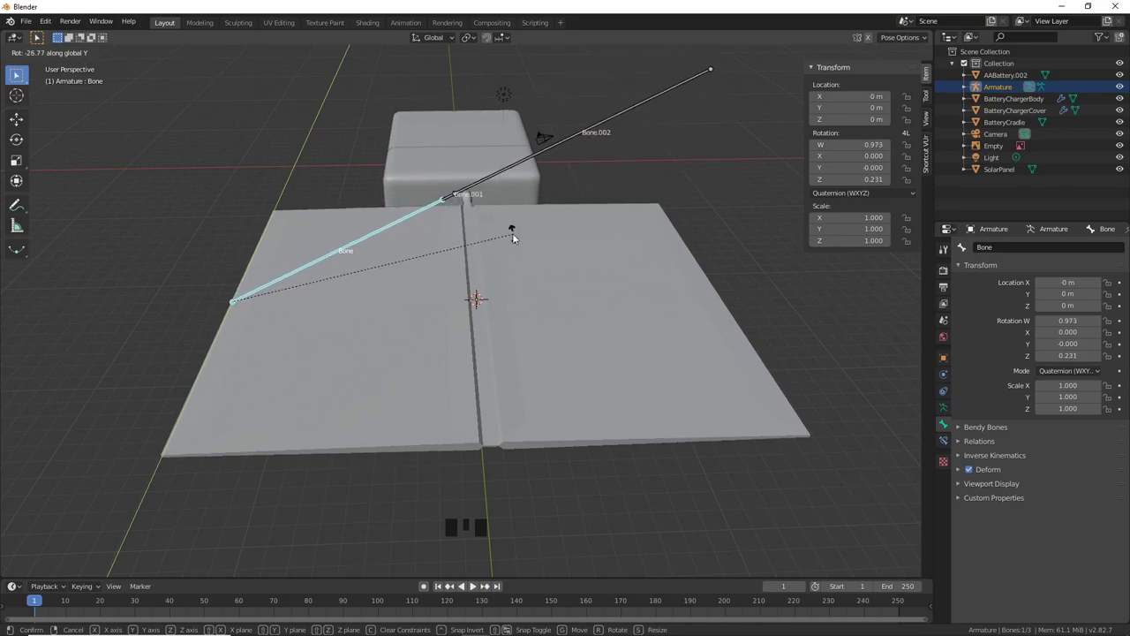
pyautogui.press('Escape')
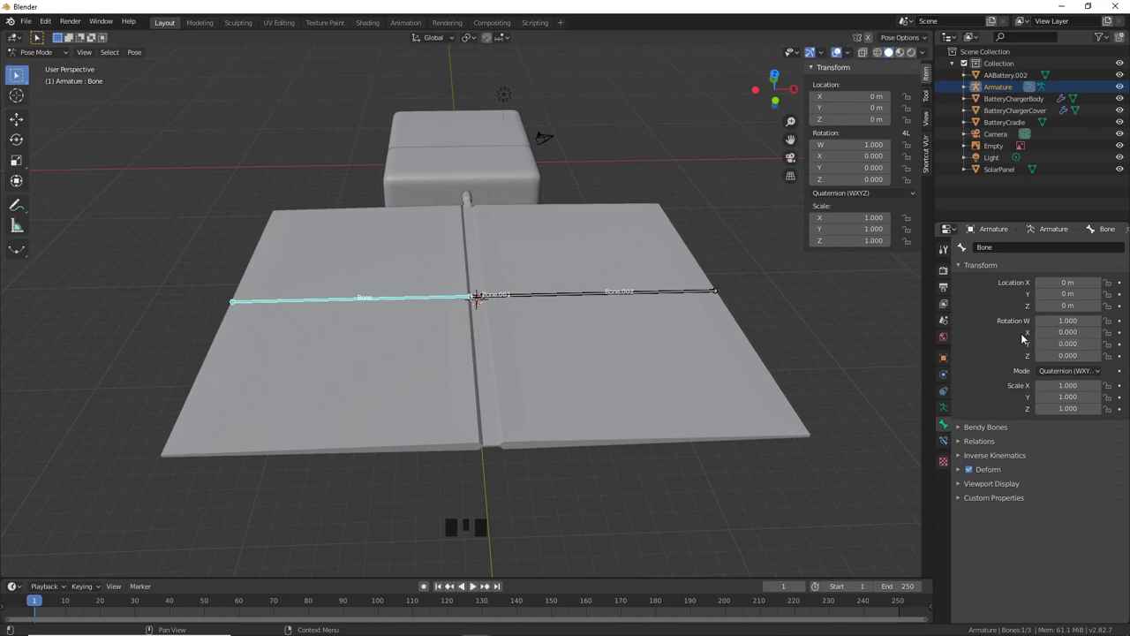
pyautogui.click(1108, 332)
pyautogui.click(1108, 343)
# Step: Lock the X and Y rotation of the hinge bone Bone.001 and of the third bone Bone.002
pyautogui.scroll(2, 512, 318)
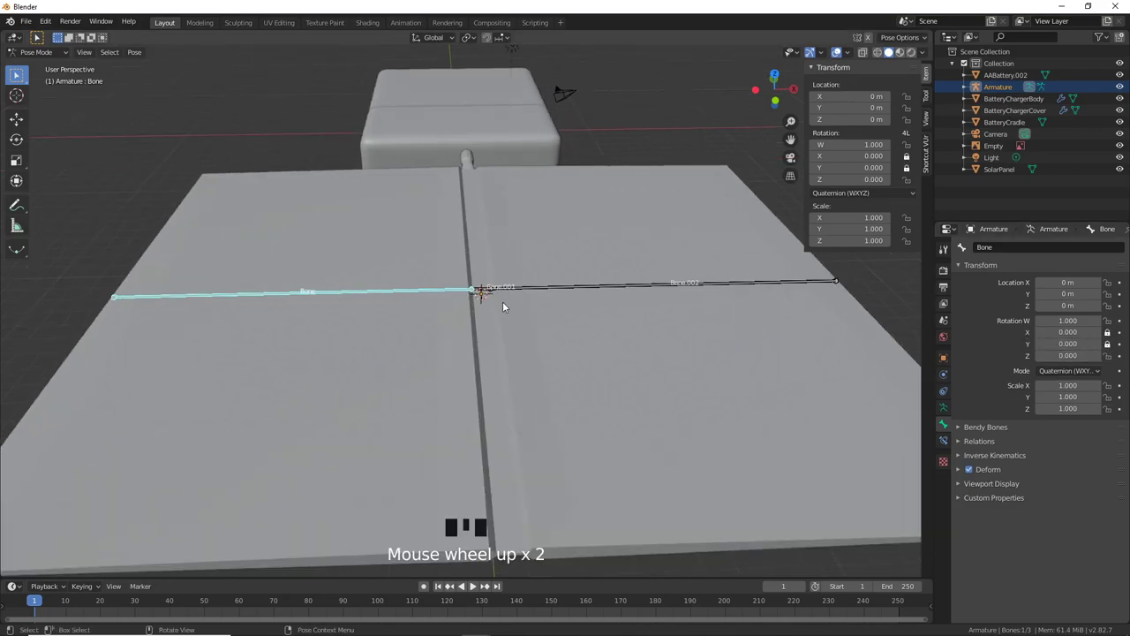
pyautogui.click(487, 291)
pyautogui.click(1108, 332)
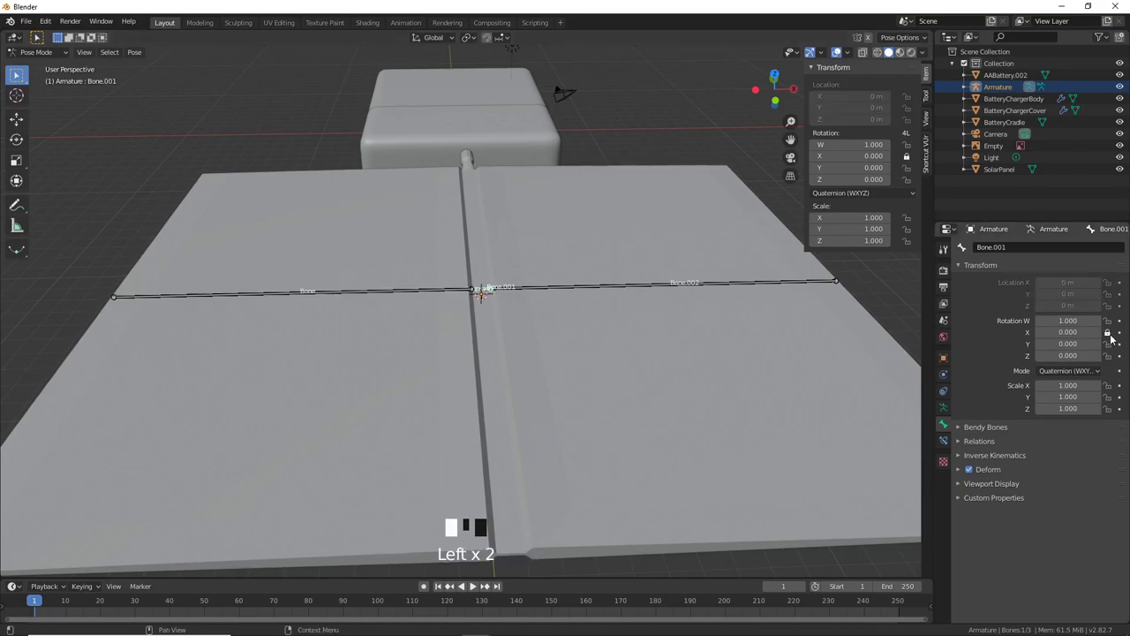
pyautogui.click(1108, 343)
pyautogui.click(644, 281)
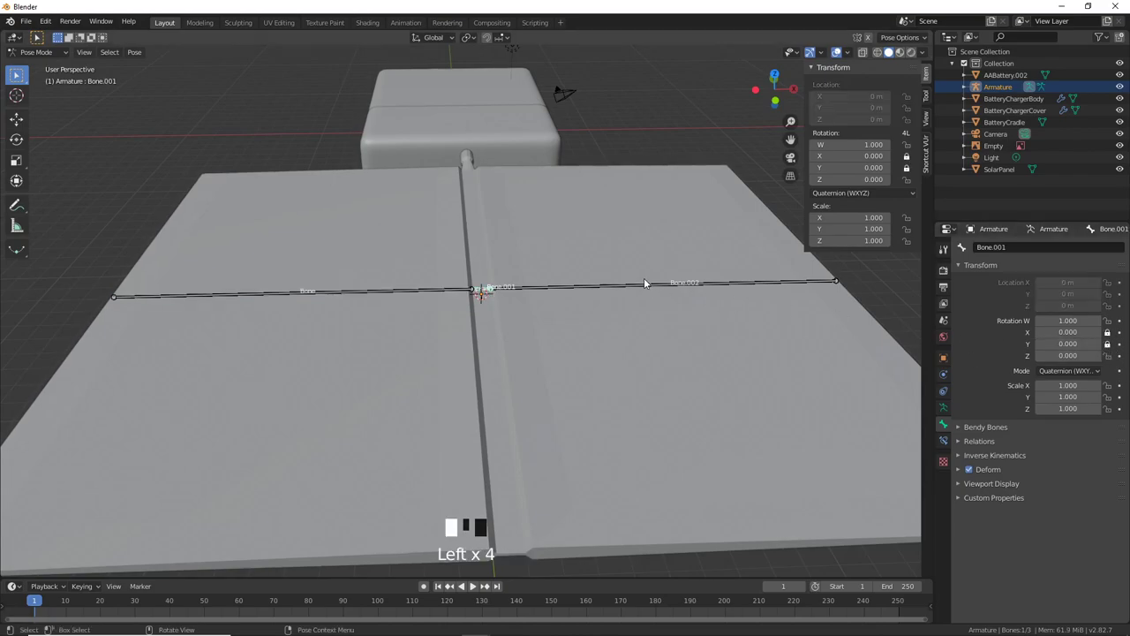
pyautogui.click(1108, 332)
pyautogui.click(1108, 343)
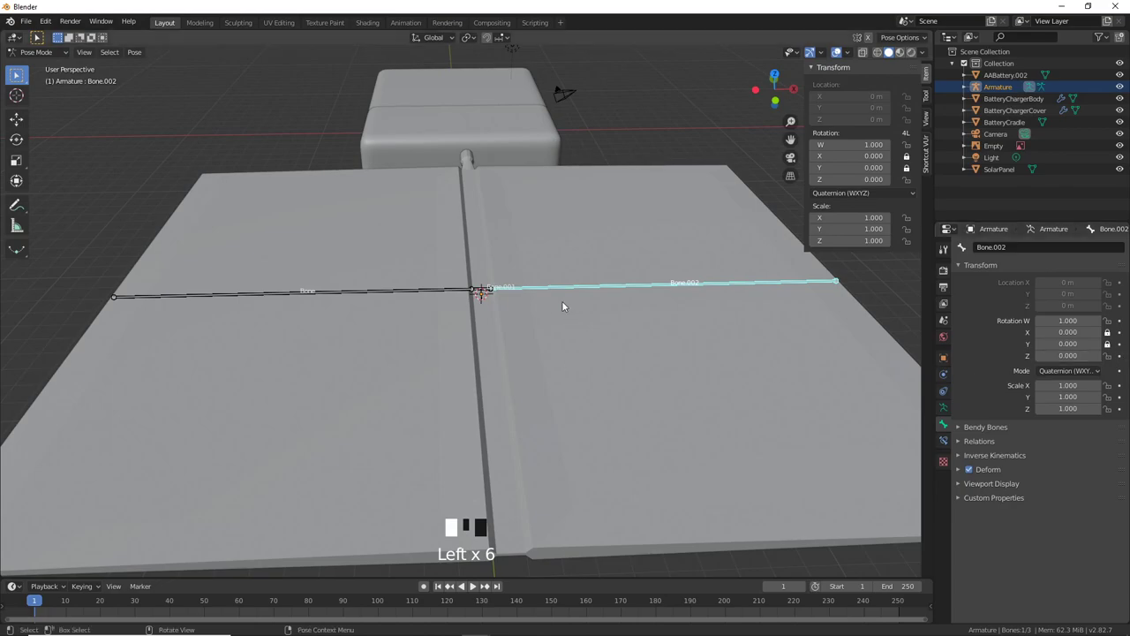
# Step: Try rotating Bone.002, Bone.001 and the first bone in turn without an axis constraint to test the rotation locks
pyautogui.scroll(-1, 732, 316)
pyautogui.scroll(1, 732, 316)
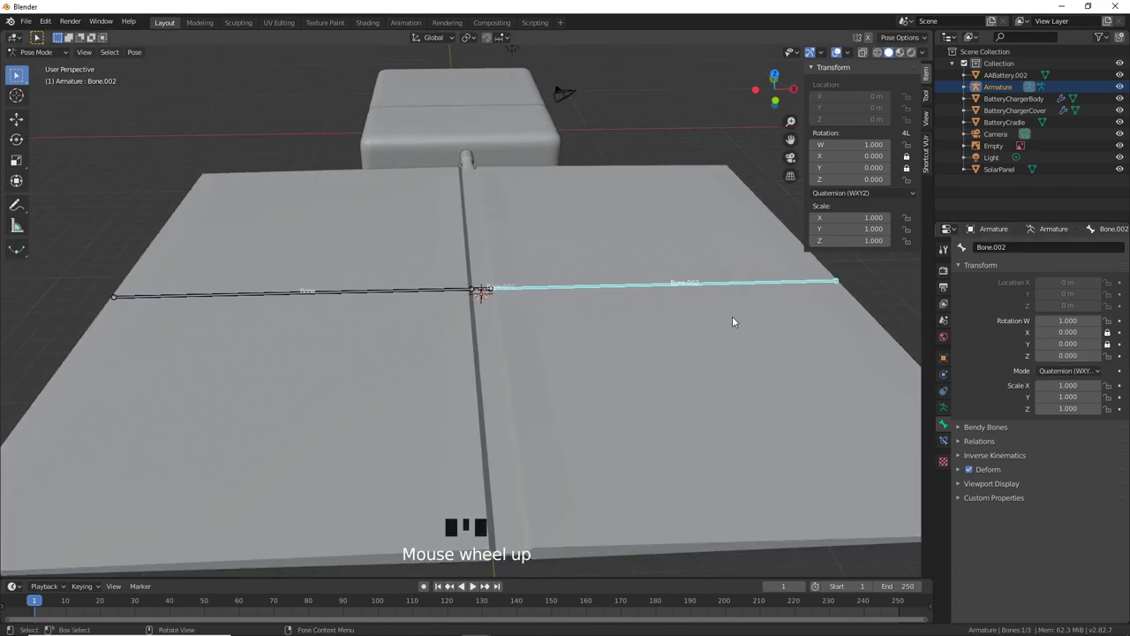
pyautogui.scroll(-2, 732, 316)
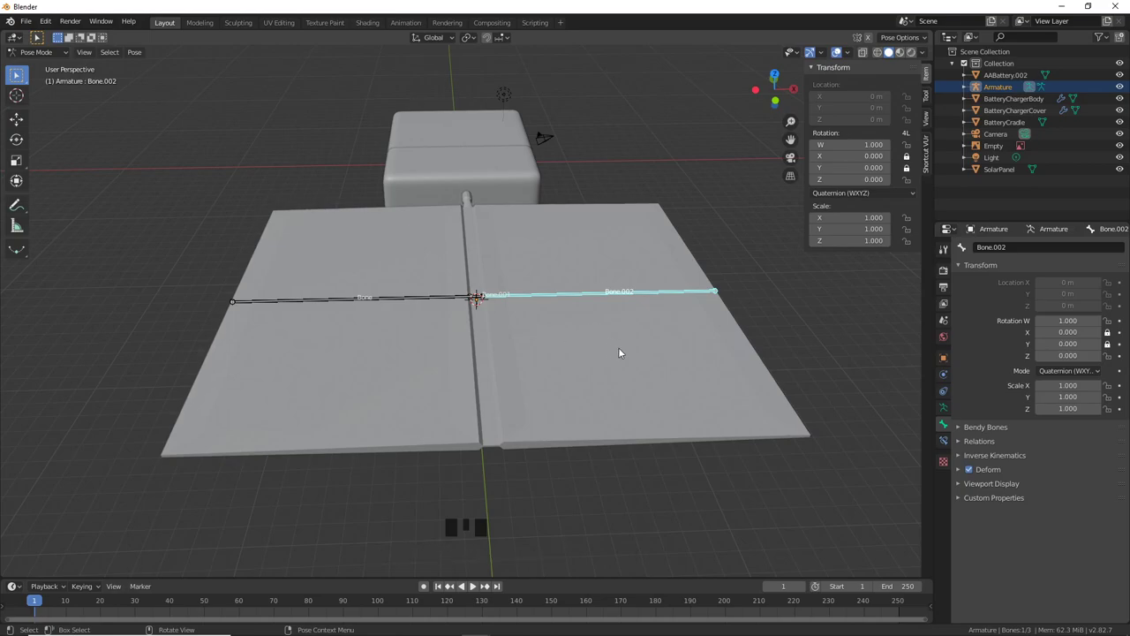
pyautogui.press('r')
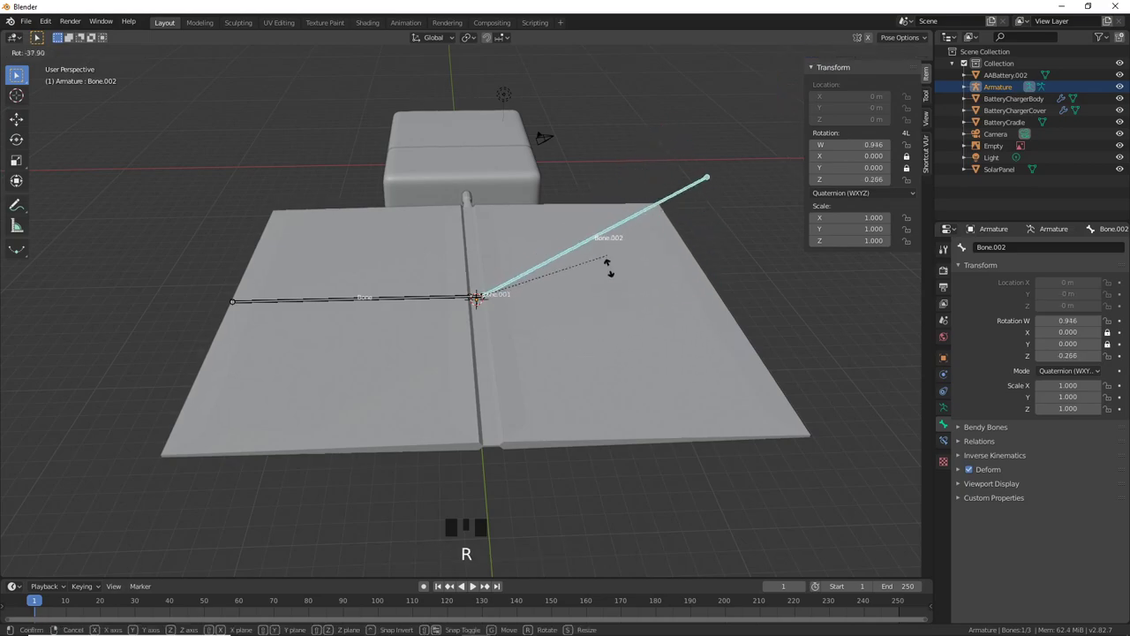
pyautogui.rightClick(539, 227)
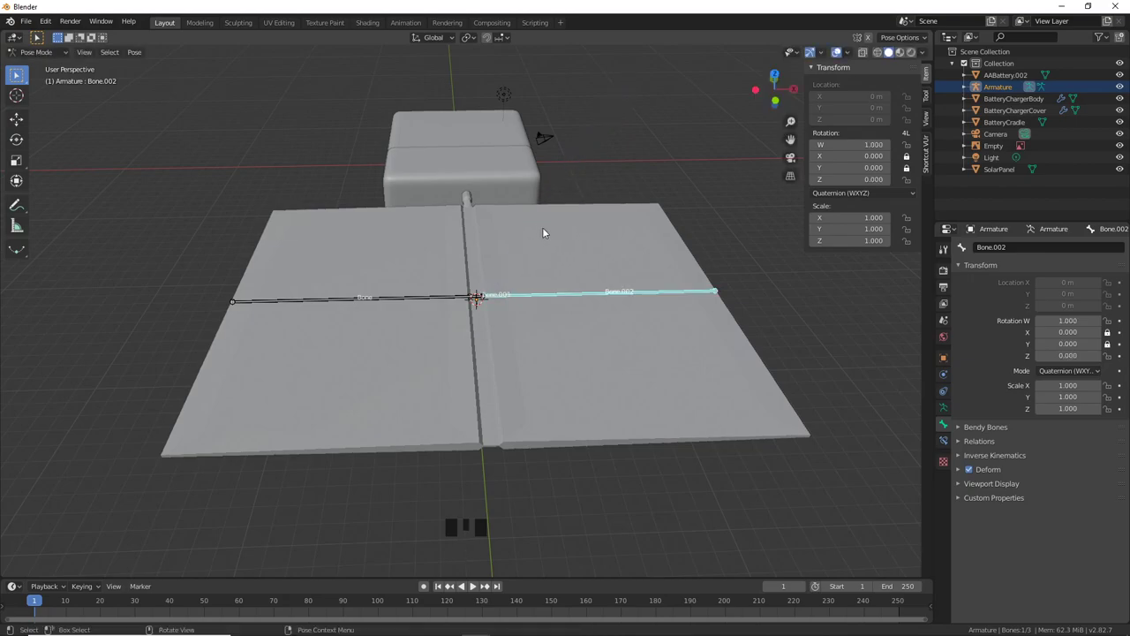
pyautogui.click(474, 302)
pyautogui.press('r')
pyautogui.rightClick(414, 286)
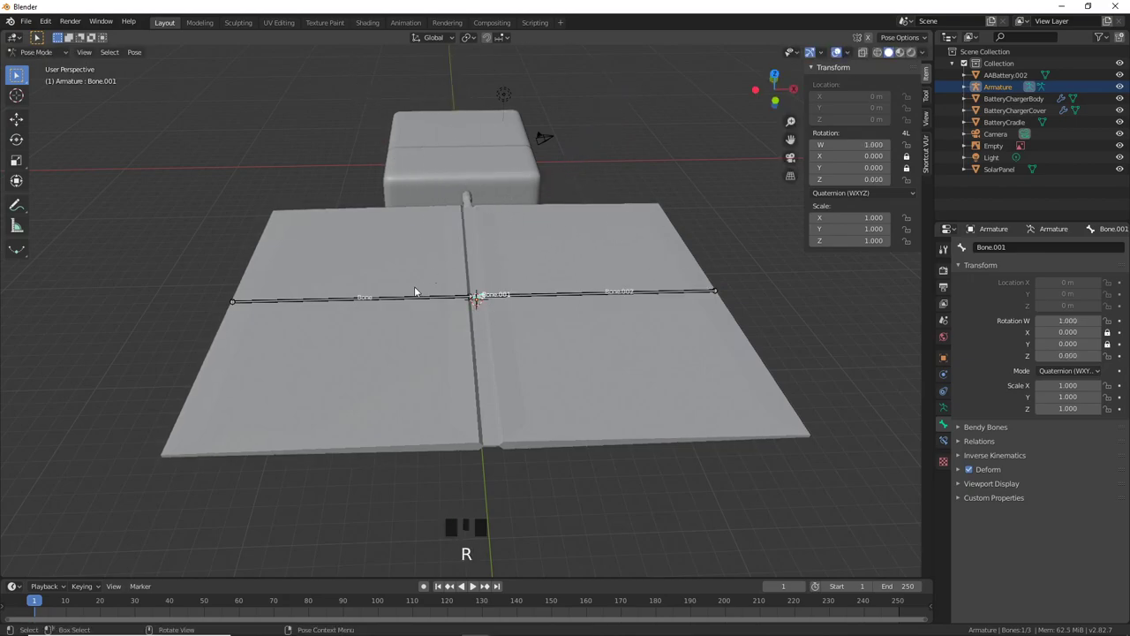
pyautogui.click(411, 298)
pyautogui.press('r')
pyautogui.rightClick(332, 219)
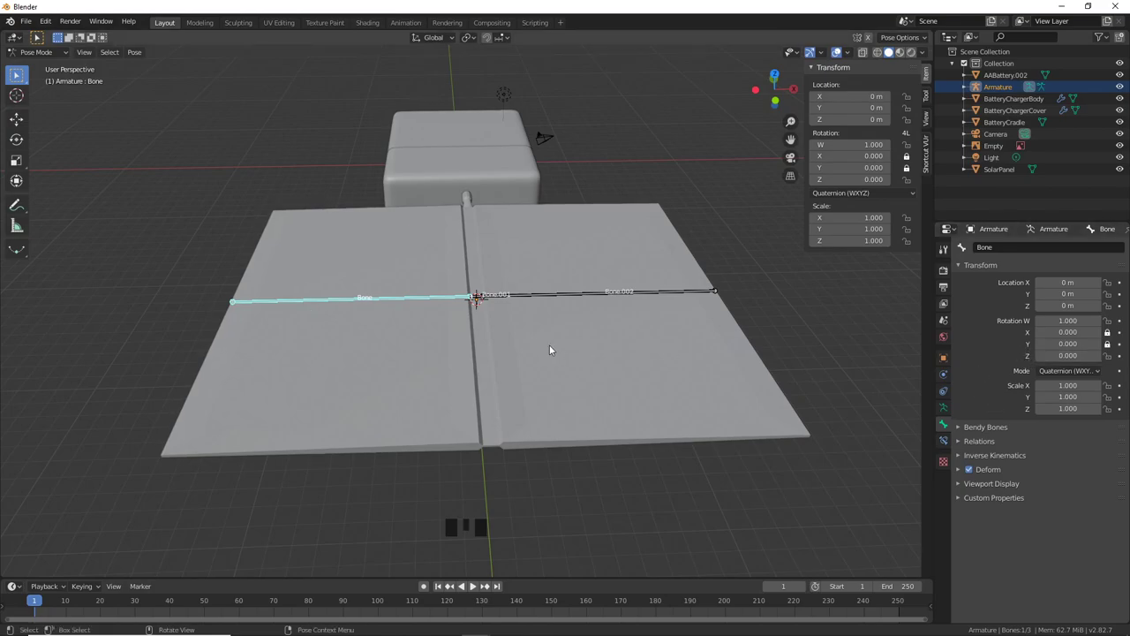
pyautogui.moveTo(540, 363); pyautogui.dragTo(539, 386, button='middle')
pyautogui.scroll(2, 548, 380)
pyautogui.scroll(2, 540, 402)
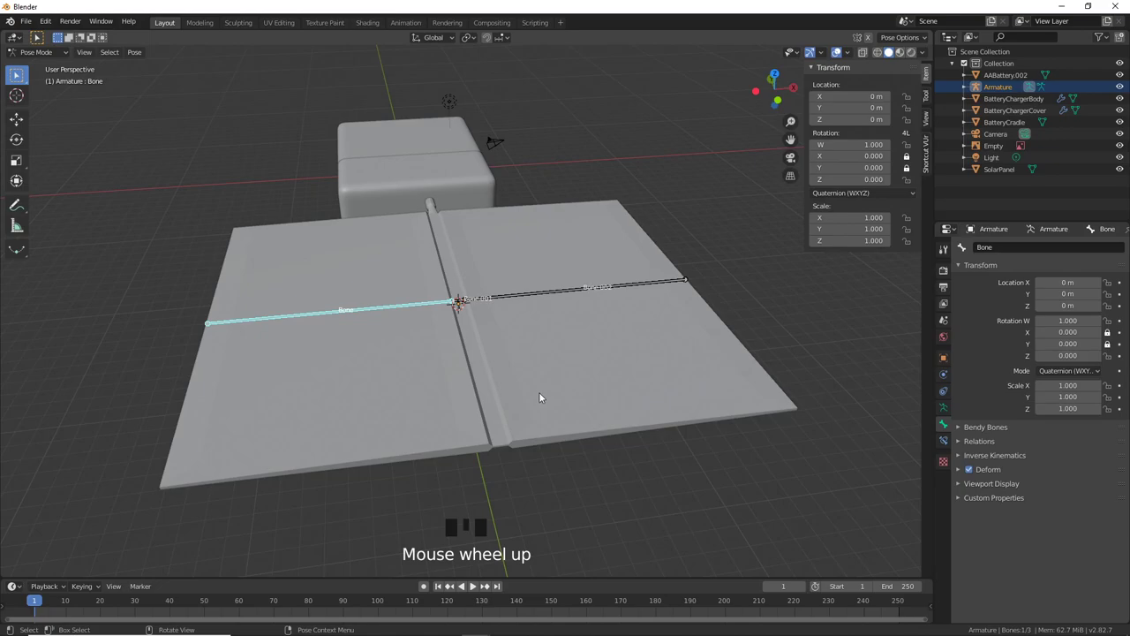
pyautogui.click(480, 320)
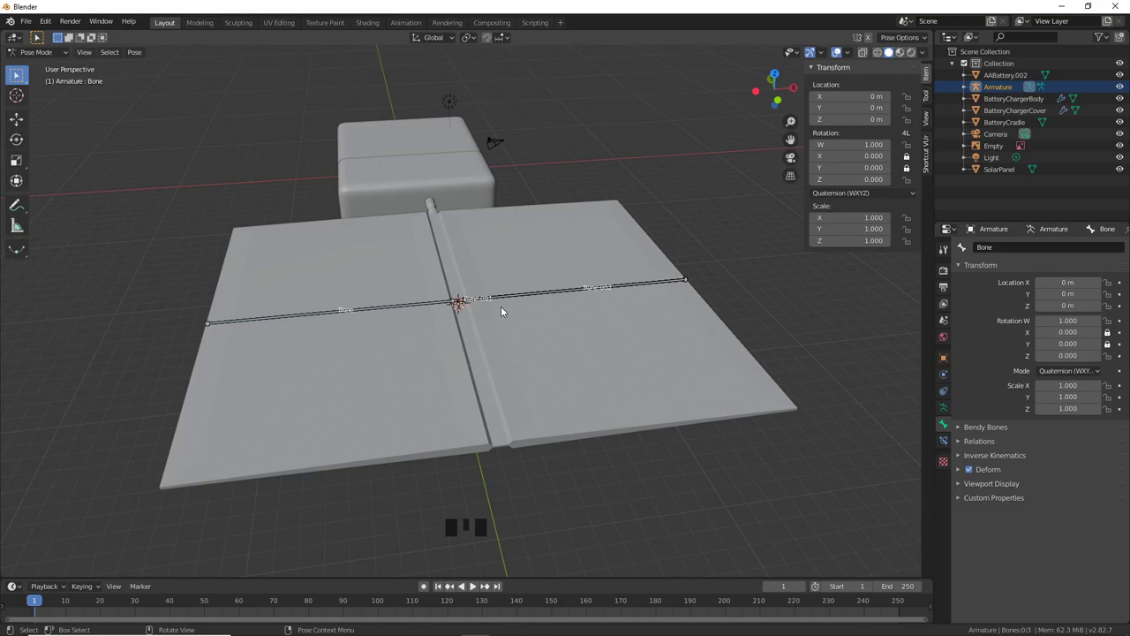
pyautogui.scroll(3, 476, 316)
pyautogui.moveTo(566, 295); pyautogui.dragTo(509, 311, button='middle')
pyautogui.scroll(-4, 516, 322)
pyautogui.scroll(2, 519, 326)
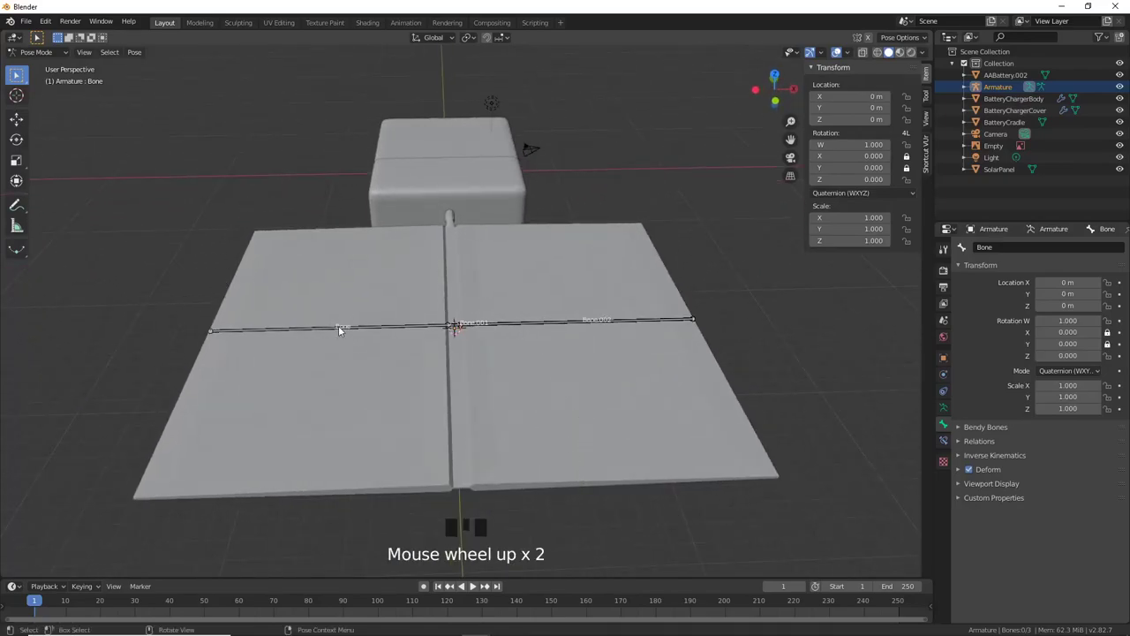
# Step: Return to Object Mode and parent the SolarPanel mesh to the armature with envelope weights
pyautogui.click(35, 52)
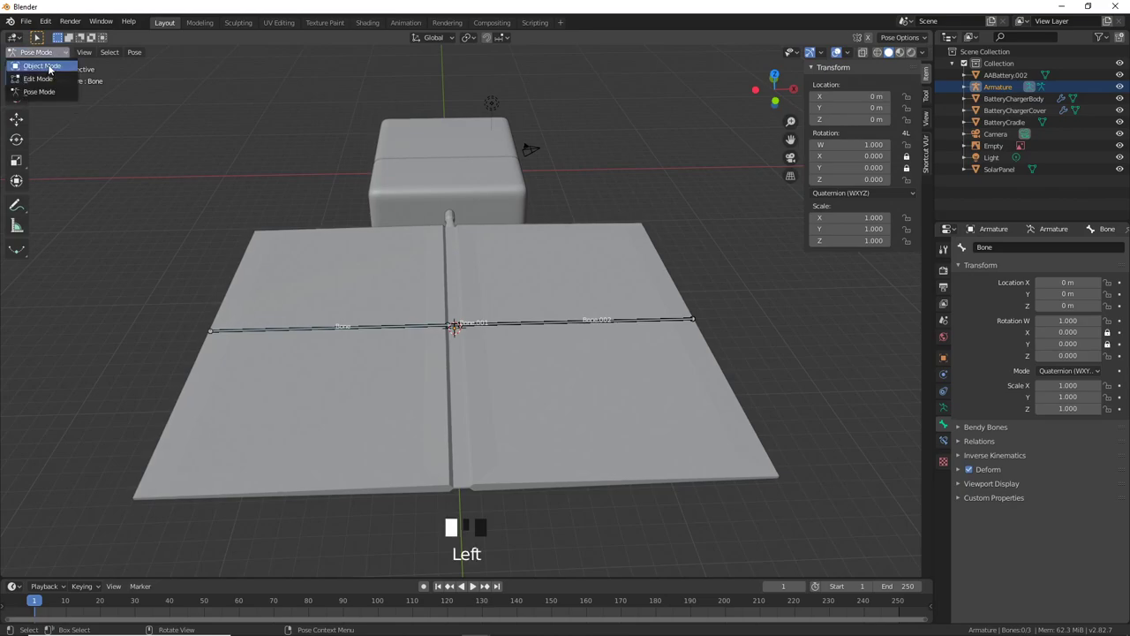
pyautogui.click(43, 66)
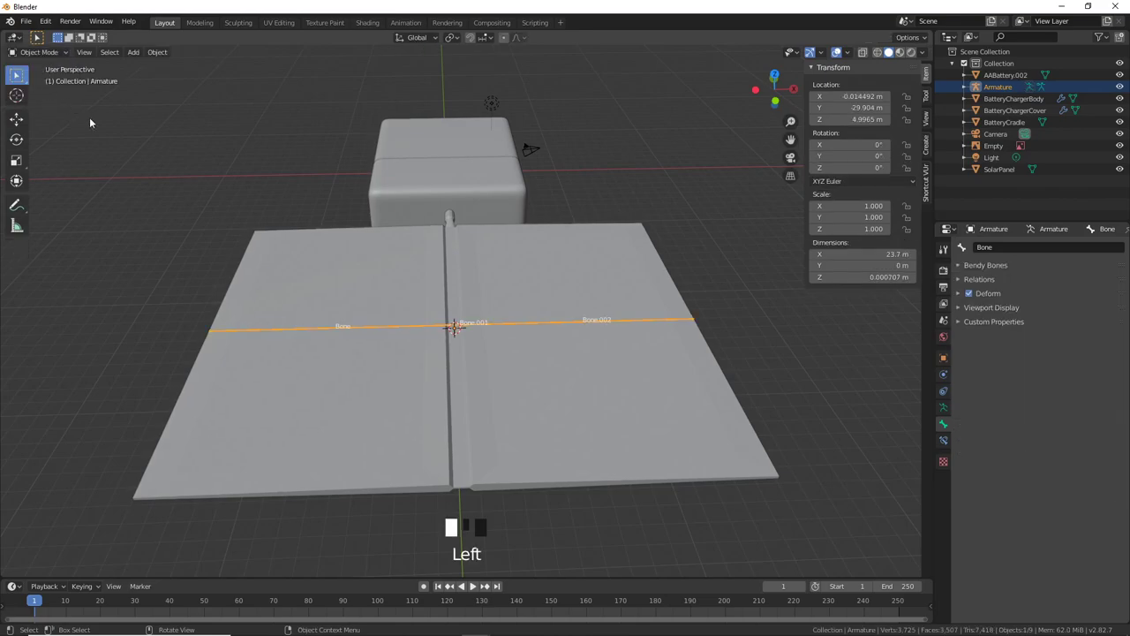
pyautogui.click(547, 471)
pyautogui.scroll(2, 561, 456)
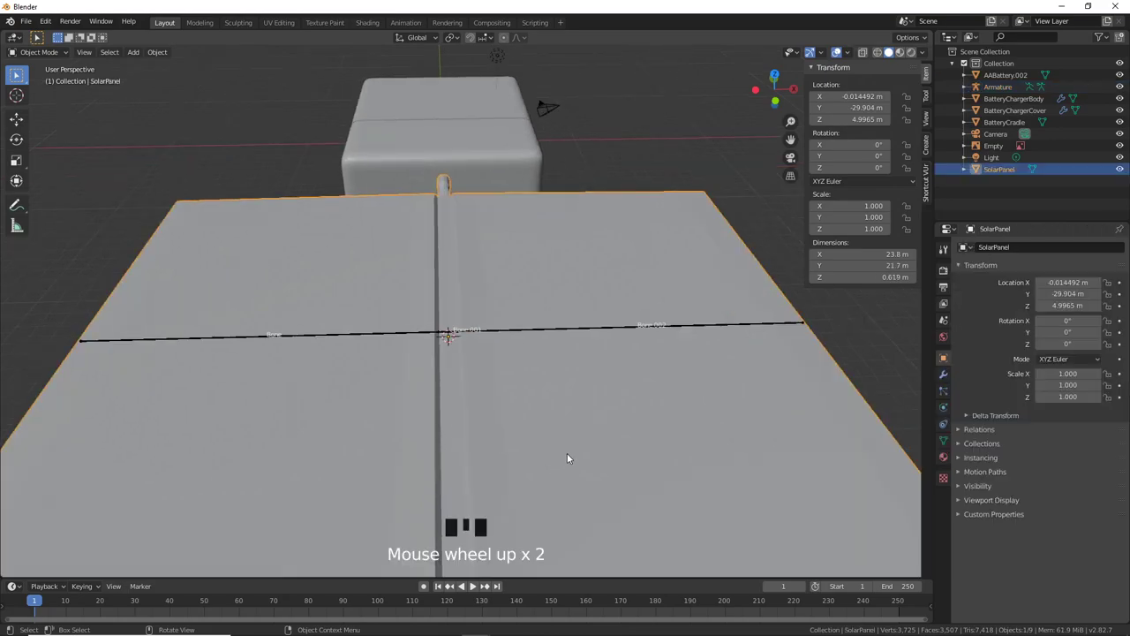
pyautogui.scroll(-2, 567, 453)
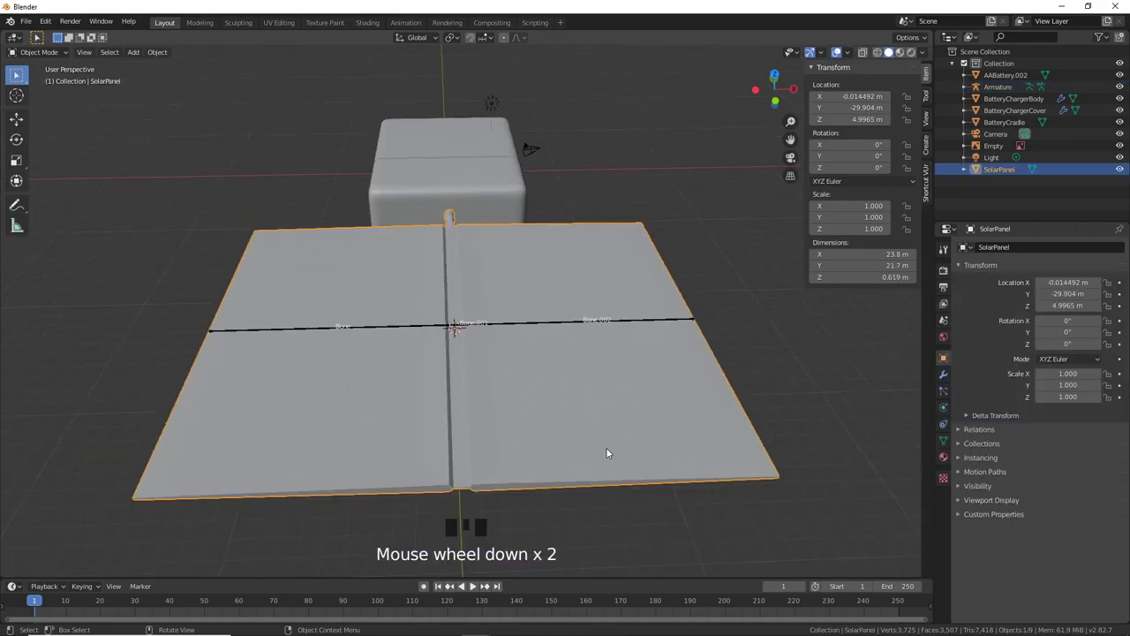
pyautogui.keyDown('shift'); pyautogui.click(516, 326); pyautogui.keyUp('shift')
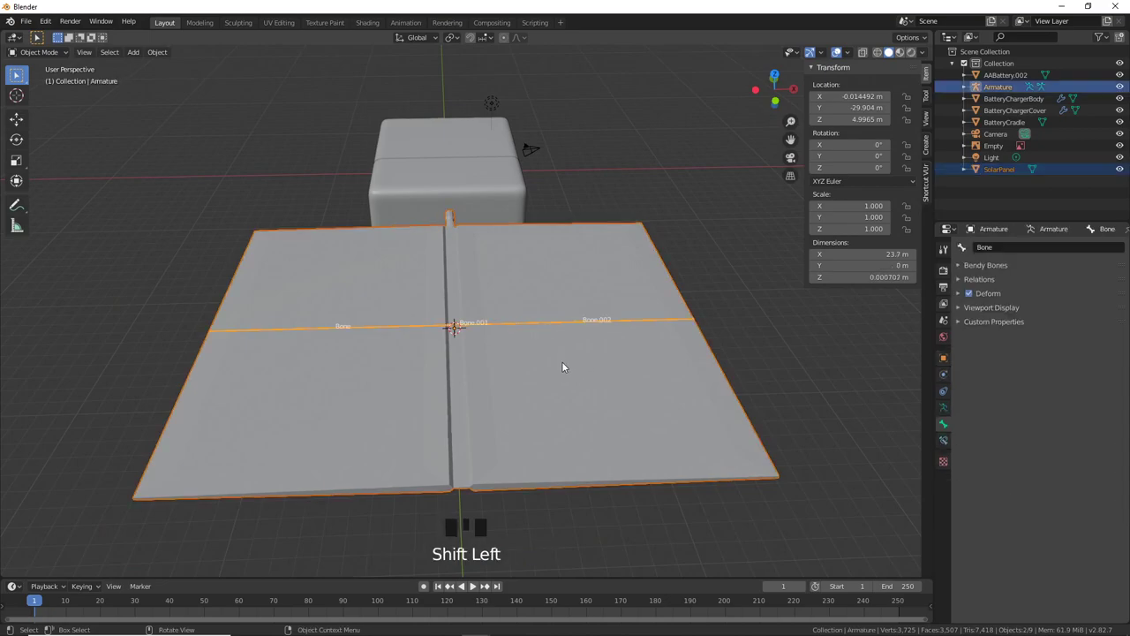
pyautogui.hotkey('ctrl', 'p')
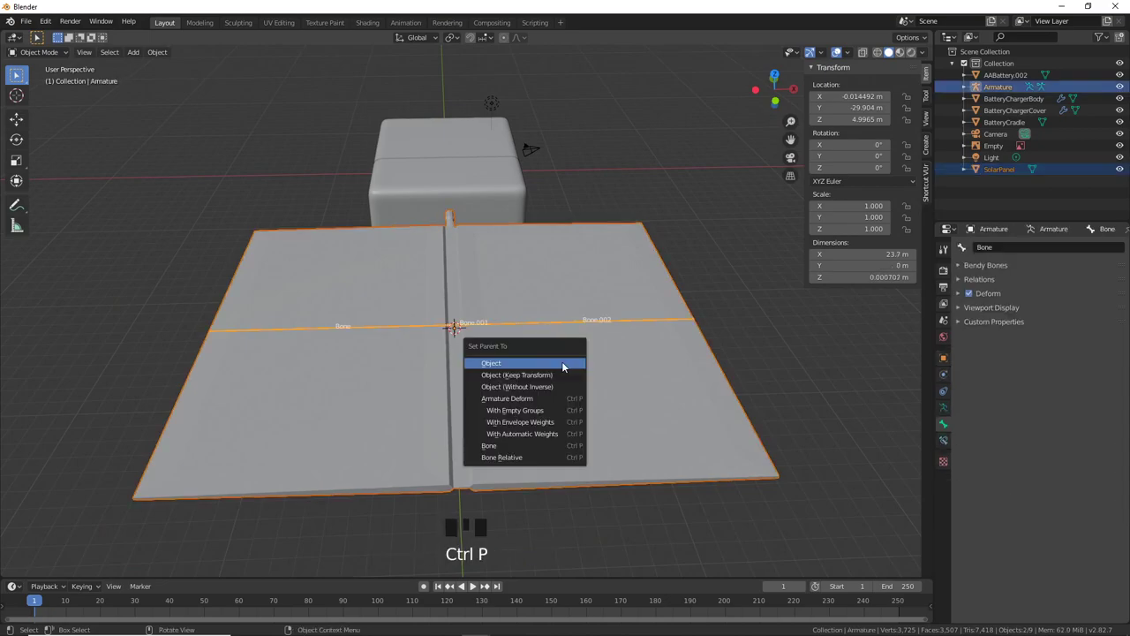
pyautogui.click(534, 422)
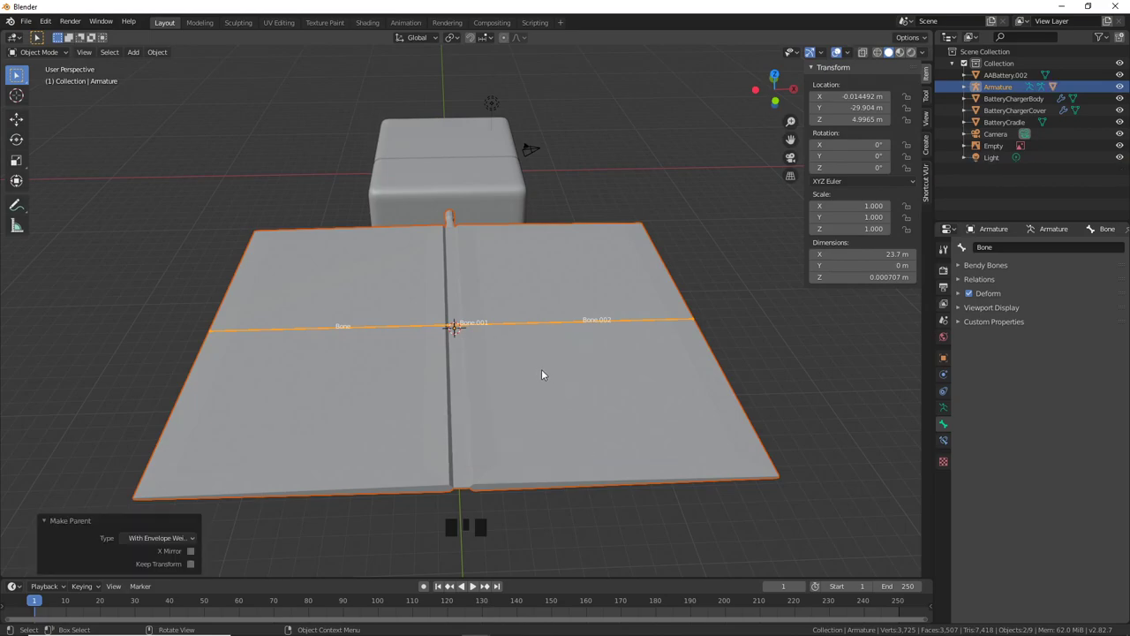
# Step: Switch the armature to Pose Mode and try rotating the first bone to test the deformation of the solar panel
pyautogui.moveTo(543, 374)
pyautogui.mouseDown(button='middle')
pyautogui.moveTo(527, 379)
pyautogui.moveTo(529, 370)
pyautogui.mouseUp(button='middle')
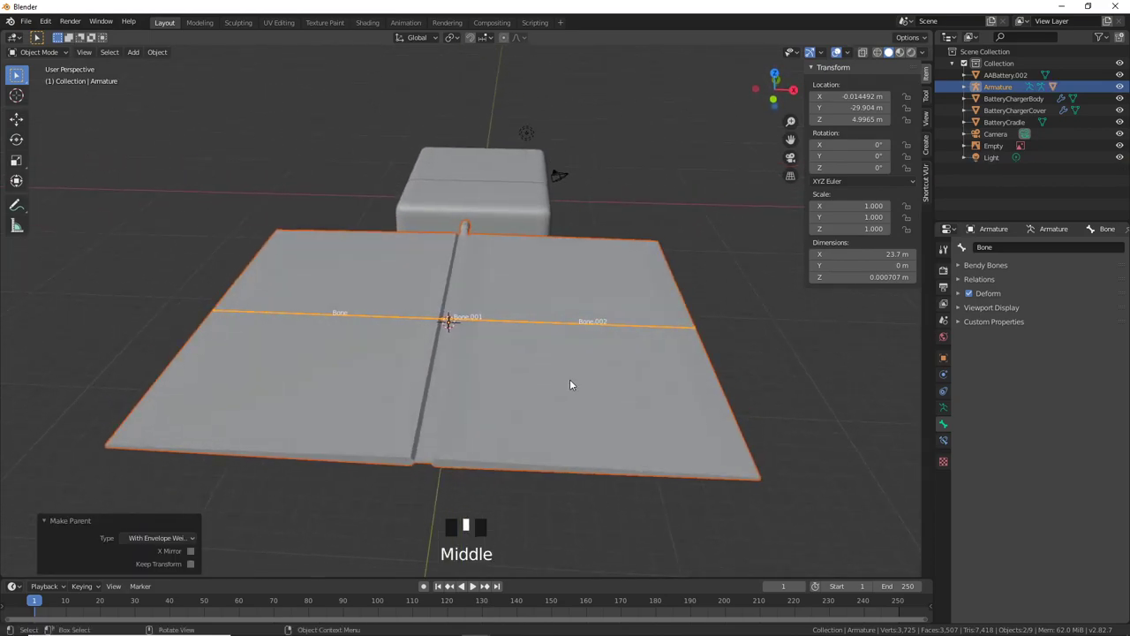
pyautogui.click(38, 51)
pyautogui.click(41, 92)
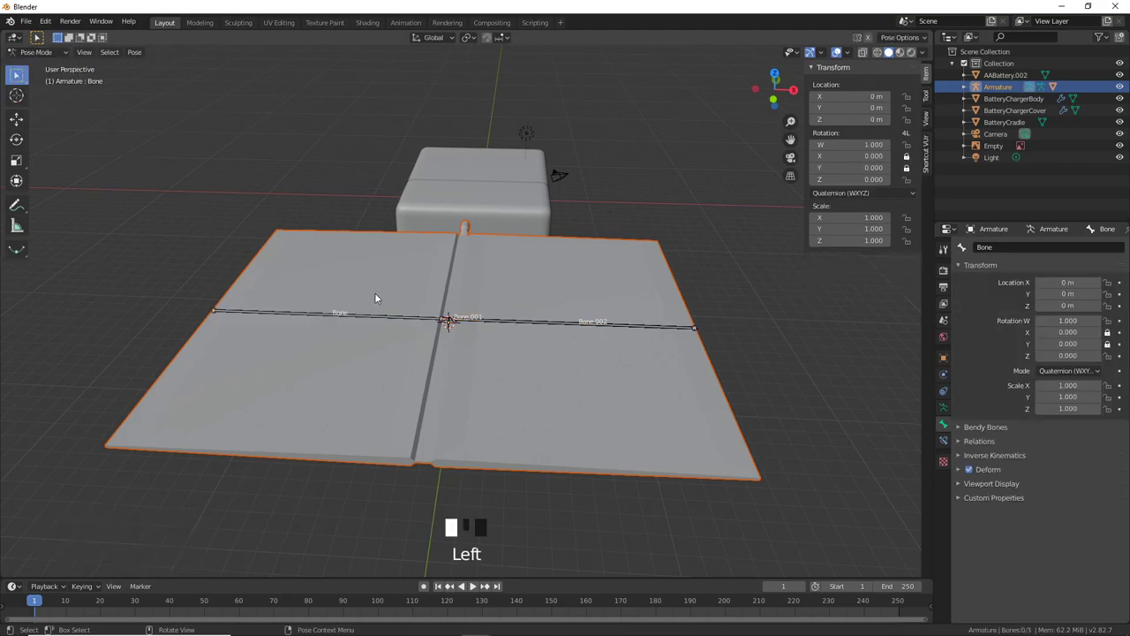
pyautogui.click(374, 320)
pyautogui.press('r')
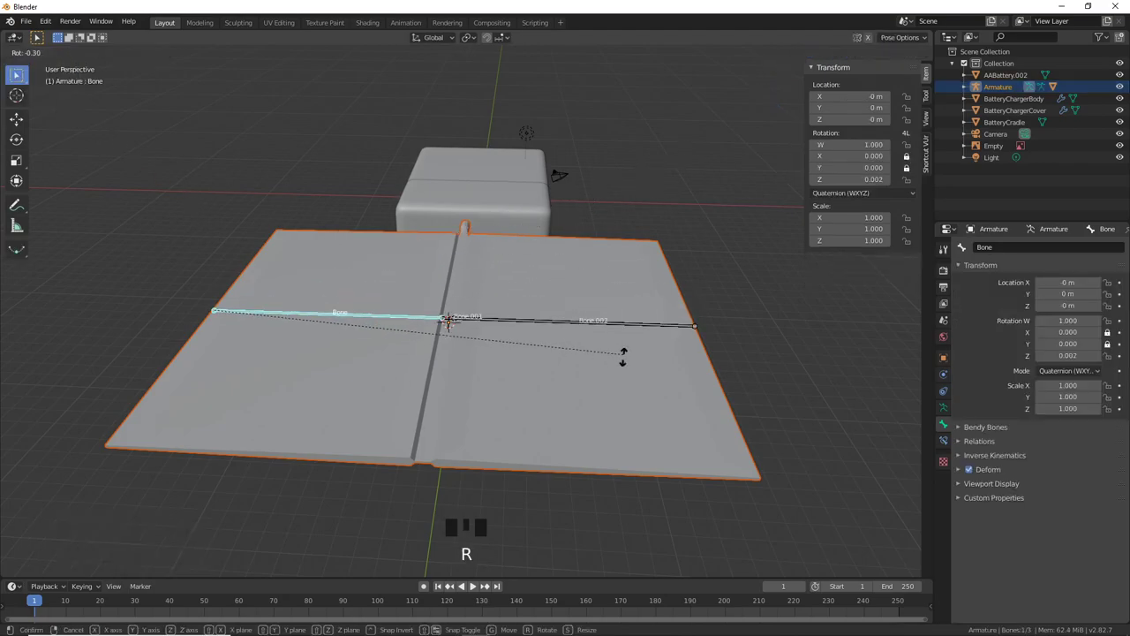
pyautogui.rightClick(484, 344)
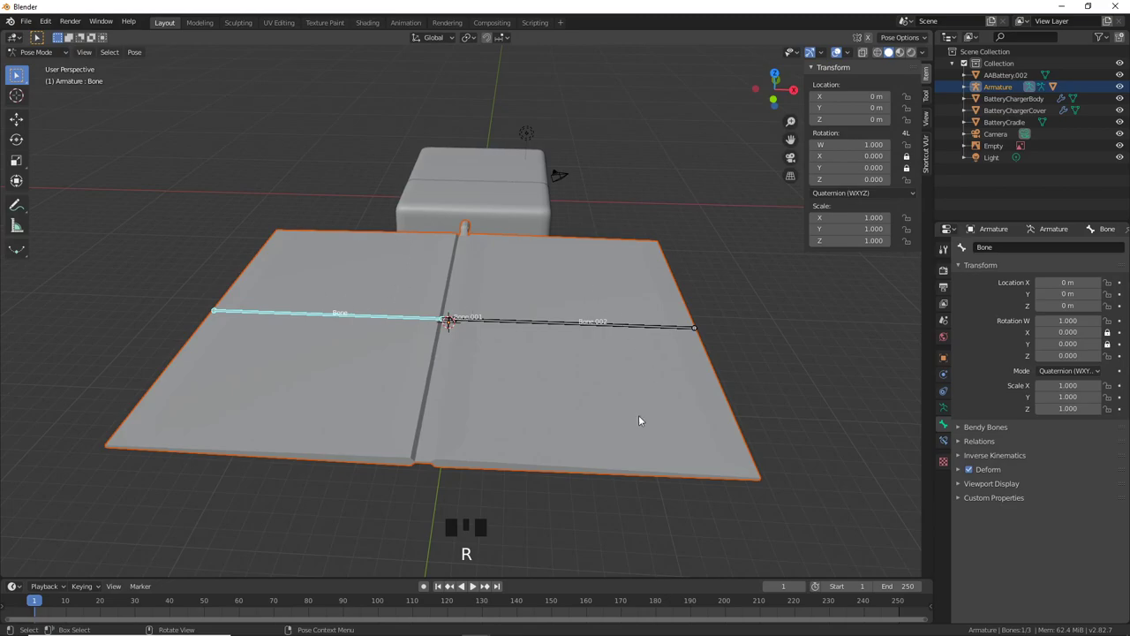
# Step: Leave Pose Mode and open the SolarPanel mesh in Edit Mode
pyautogui.scroll(3, 638, 421)
pyautogui.keyDown('shift'); pyautogui.moveTo(620, 381); pyautogui.dragTo(528, 311, button='middle'); pyautogui.keyUp('shift')
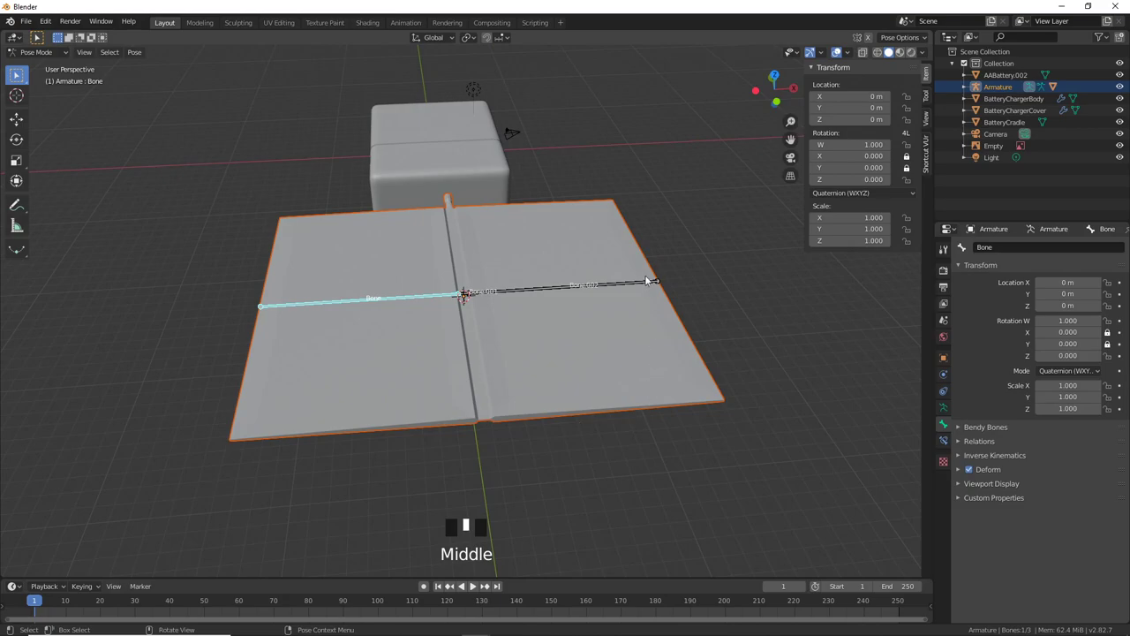
pyautogui.scroll(2, 585, 320)
pyautogui.moveTo(598, 328); pyautogui.dragTo(615, 374, button='middle')
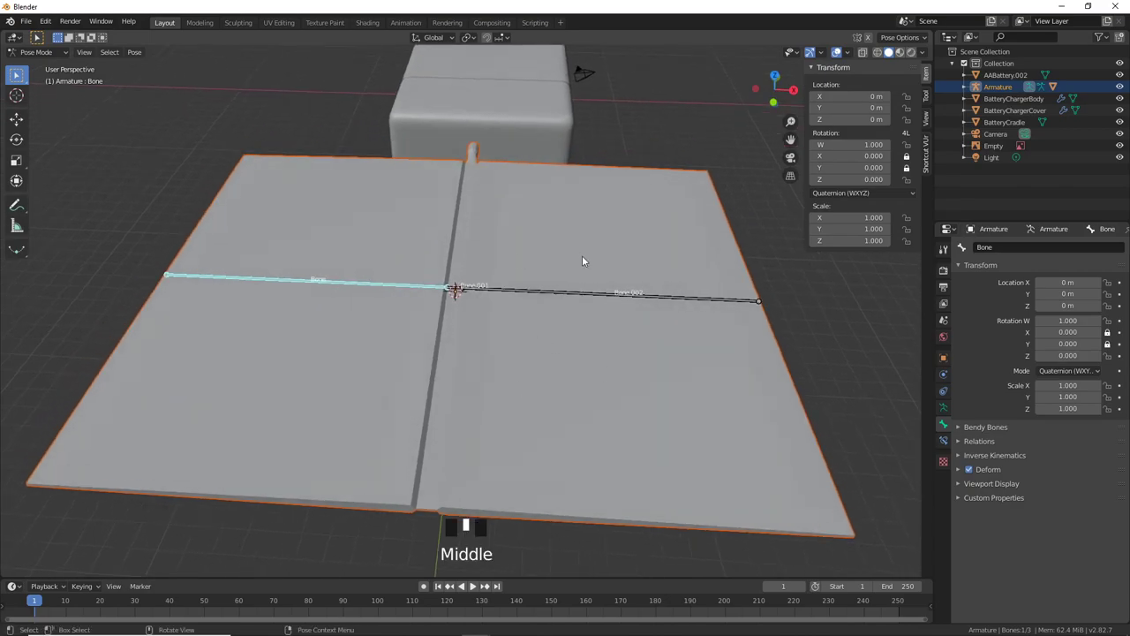
pyautogui.click(482, 363)
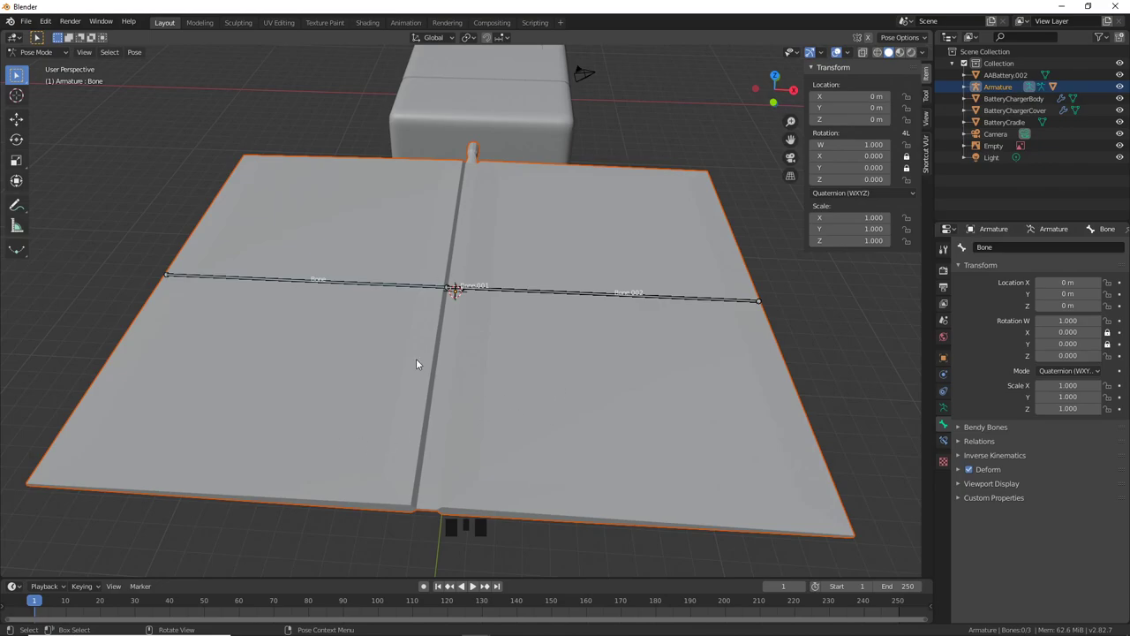
pyautogui.click(41, 53)
pyautogui.click(39, 71)
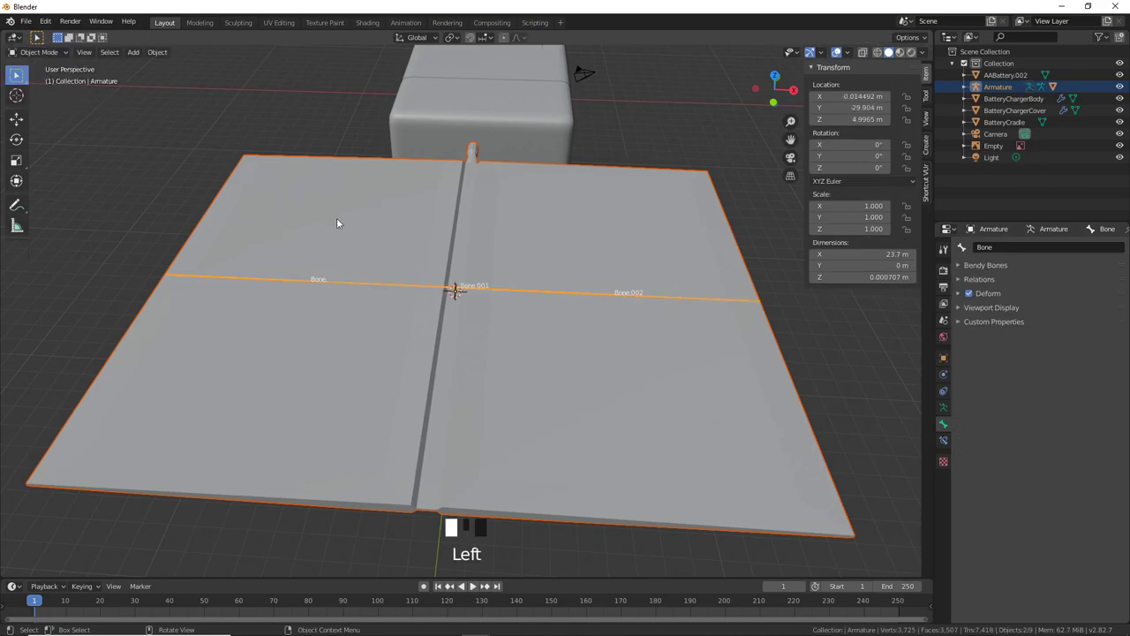
pyautogui.click(399, 210)
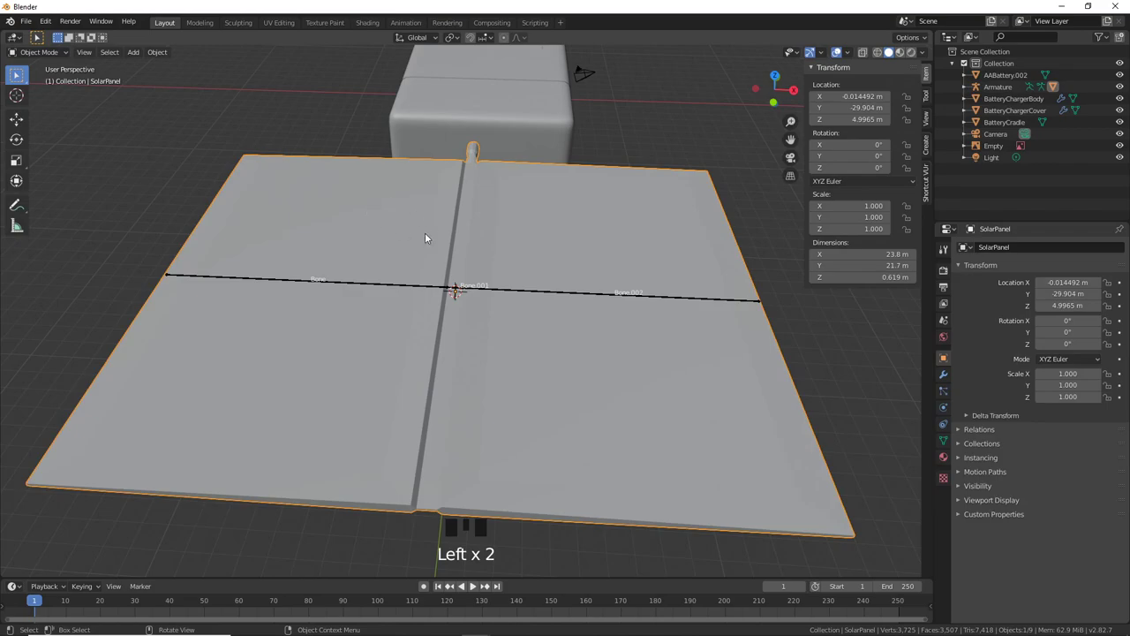
pyautogui.press('Tab')
# Step: Switch the SolarPanel mesh to edge selection for picking the edges beside the hinge
pyautogui.moveTo(424, 238); pyautogui.dragTo(551, 254, button='middle')
pyautogui.scroll(2, 528, 314)
pyautogui.scroll(2, 524, 320)
pyautogui.scroll(-2, 525, 353)
pyautogui.scroll(-4, 494, 287)
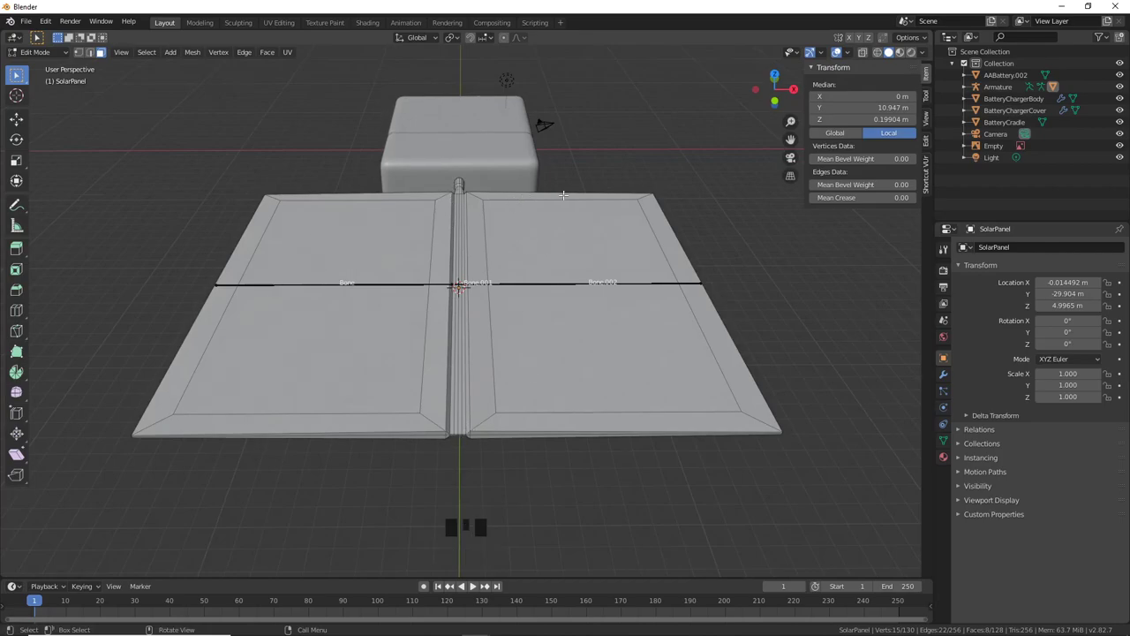
pyautogui.scroll(1, 486, 286)
pyautogui.moveTo(491, 368); pyautogui.dragTo(491, 374, button='middle')
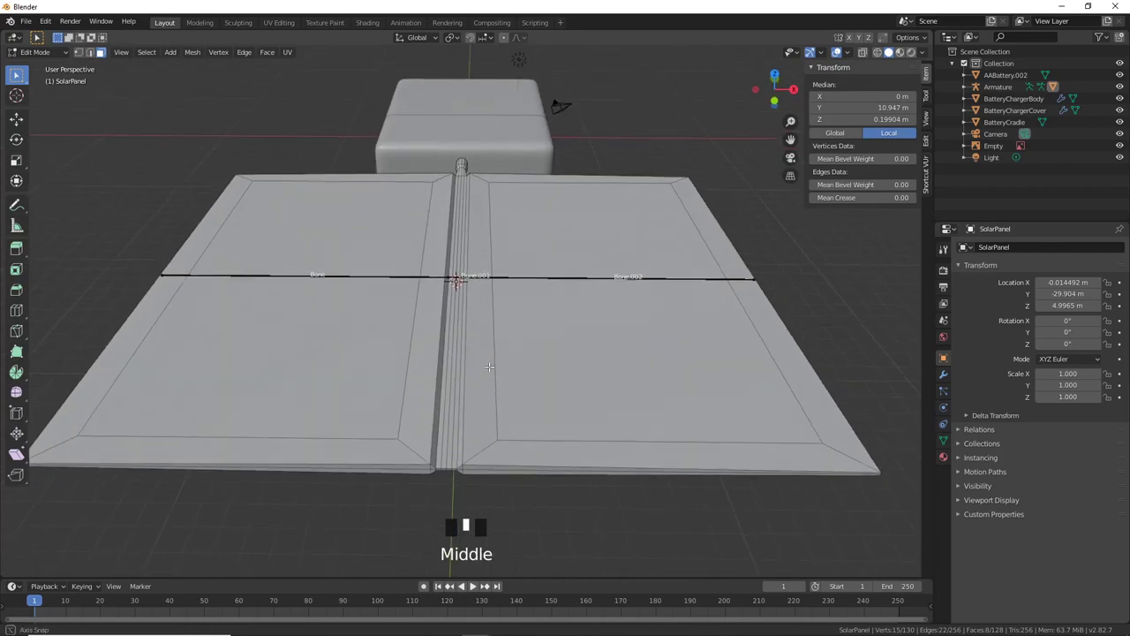
pyautogui.scroll(1, 492, 376)
pyautogui.scroll(-1, 492, 376)
pyautogui.press('2')
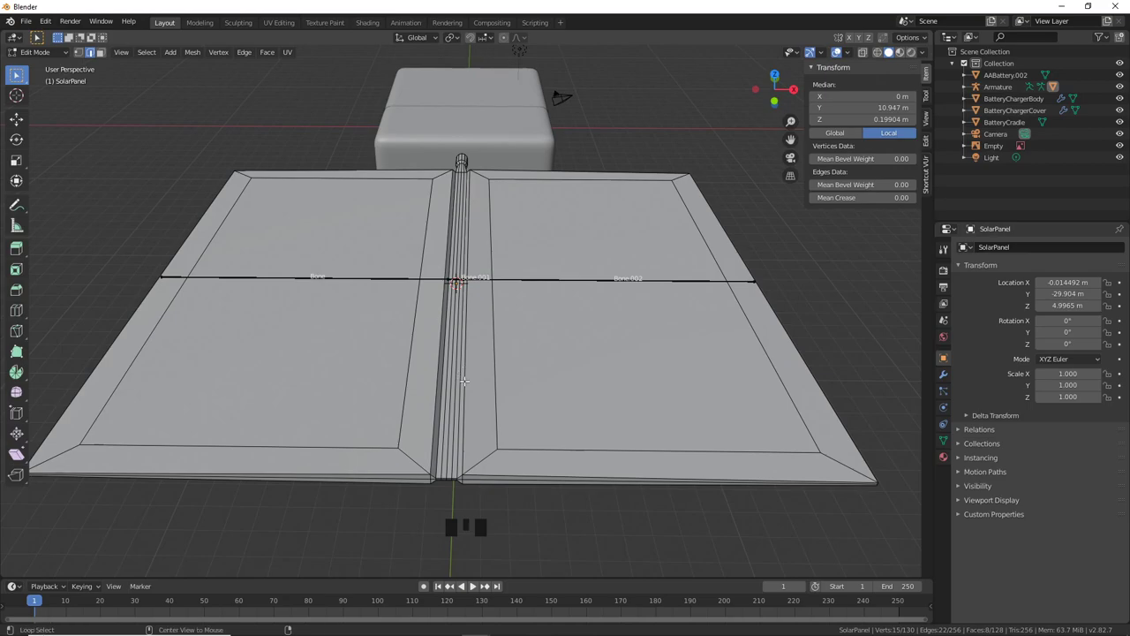
# Step: Select the edge loop around the Bone.002 half's inner side beside the hinge, using X-ray for hidden edges, and mark it as a seam
pyautogui.keyDown('alt'); pyautogui.click(464, 380); pyautogui.keyUp('alt')
pyautogui.moveTo(464, 380); pyautogui.dragTo(497, 379, button='middle')
pyautogui.scroll(1, 505, 323)
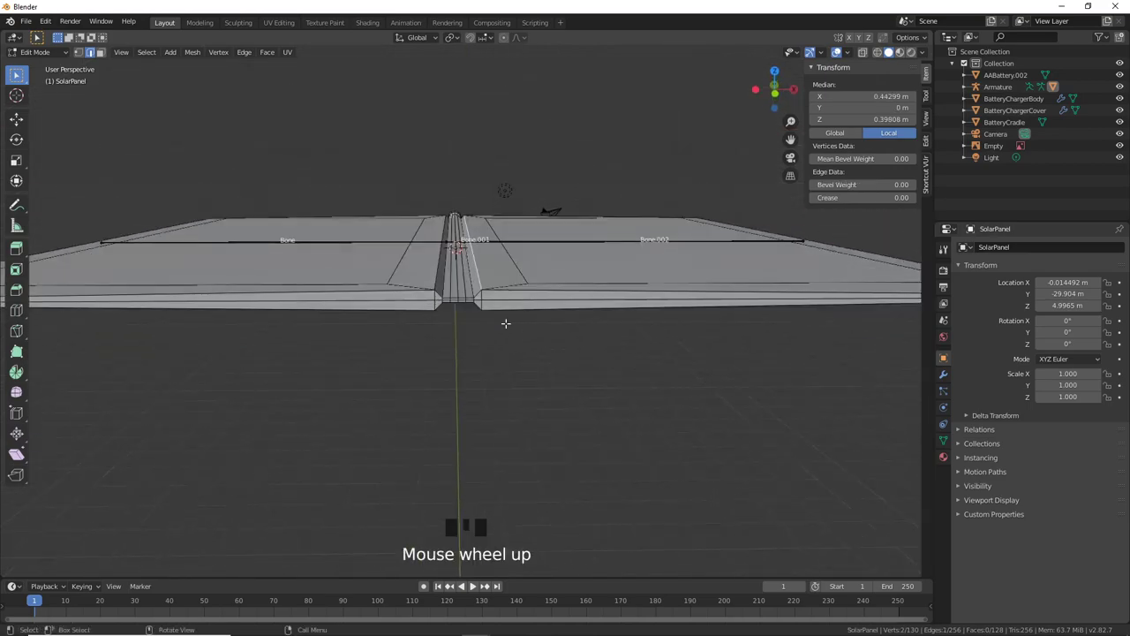
pyautogui.keyDown('alt'); pyautogui.keyDown('shift'); pyautogui.click(504, 328); pyautogui.keyUp('shift'); pyautogui.keyUp('alt')
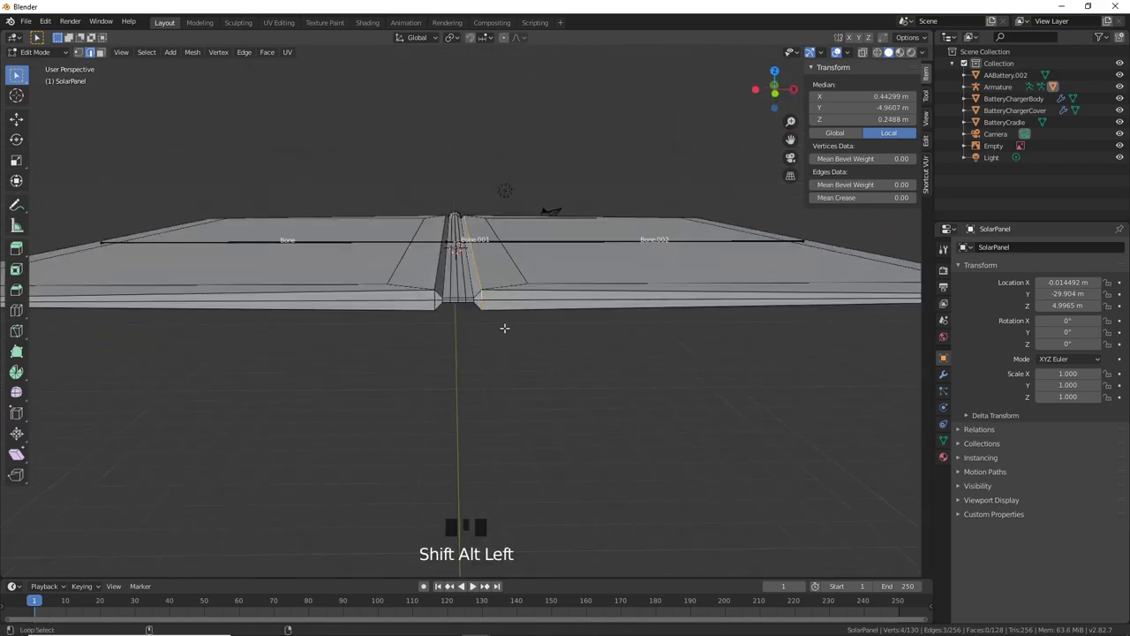
pyautogui.moveTo(504, 328); pyautogui.dragTo(470, 190, button='middle')
pyautogui.keyDown('alt'); pyautogui.keyDown('shift'); pyautogui.click(468, 196); pyautogui.keyUp('shift'); pyautogui.keyUp('alt')
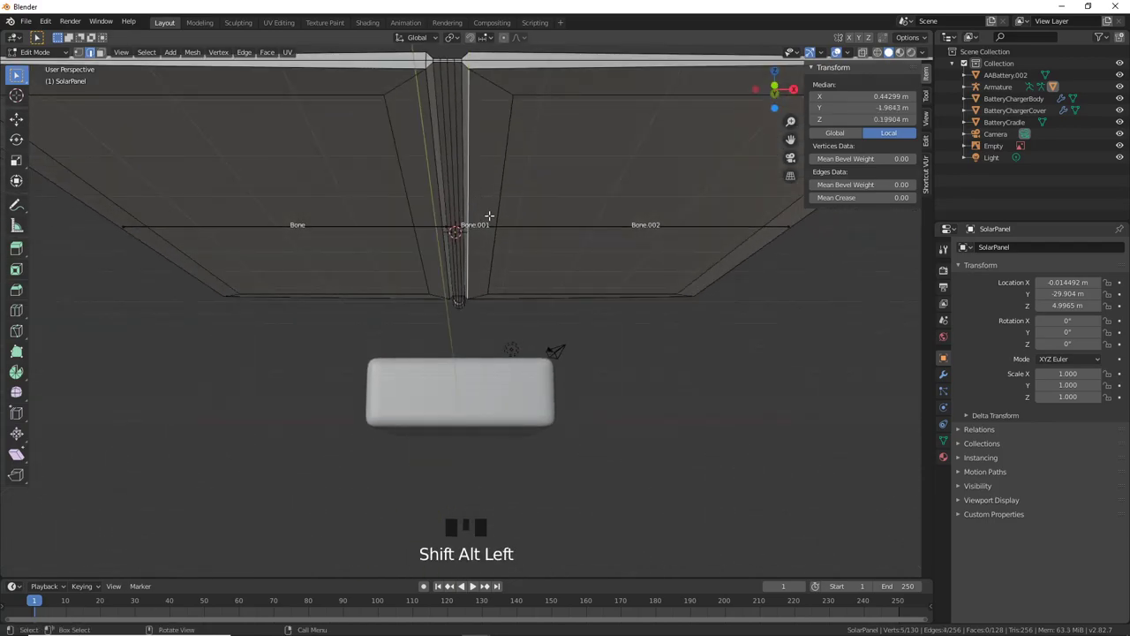
pyautogui.hotkey('alt', 'z')
pyautogui.moveTo(489, 215); pyautogui.dragTo(511, 292, button='middle')
pyautogui.scroll(2, 526, 301)
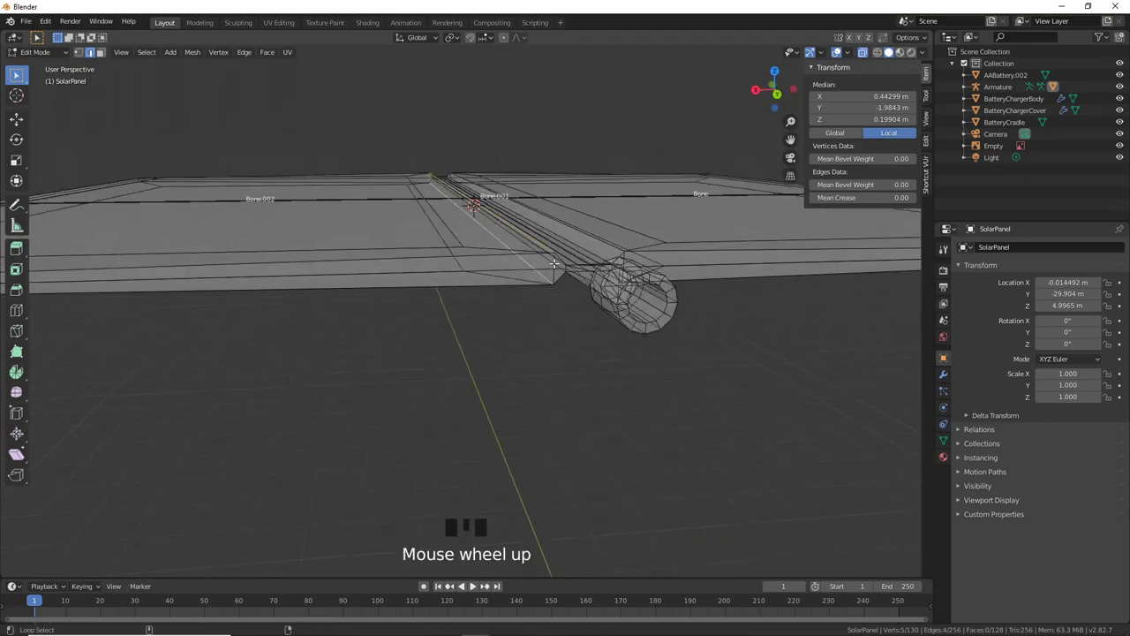
pyautogui.keyDown('alt'); pyautogui.keyDown('shift'); pyautogui.click(552, 262); pyautogui.keyUp('shift'); pyautogui.keyUp('alt')
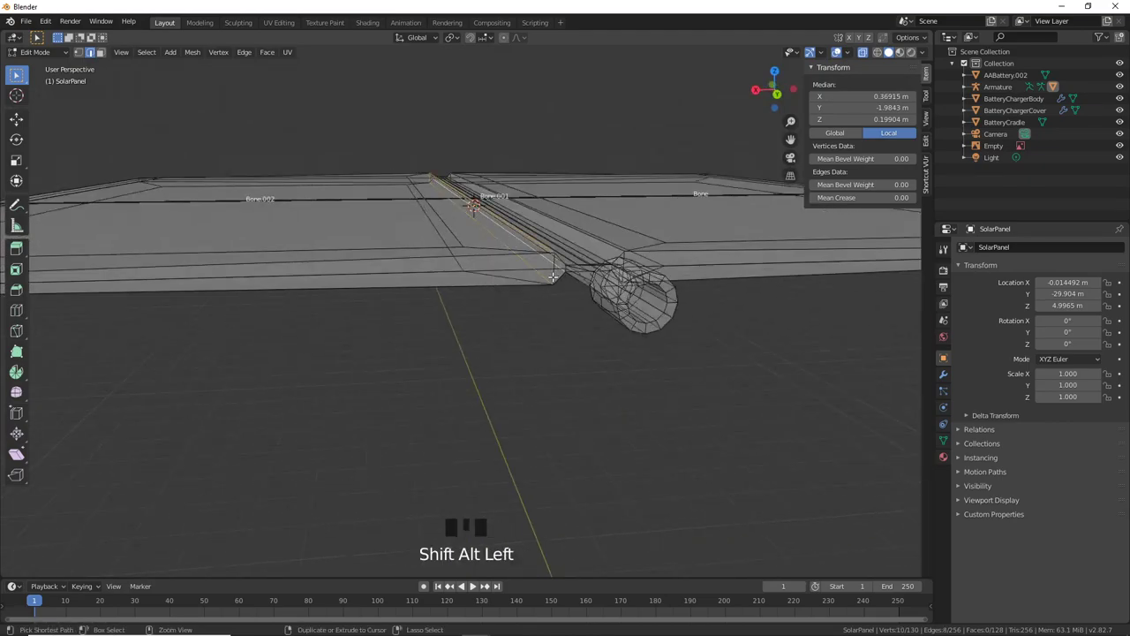
pyautogui.hotkey('ctrl', 'z')
pyautogui.moveTo(556, 272); pyautogui.dragTo(513, 306, button='middle')
pyautogui.keyDown('alt'); pyautogui.keyDown('shift'); pyautogui.click(526, 277); pyautogui.keyUp('shift'); pyautogui.keyUp('alt')
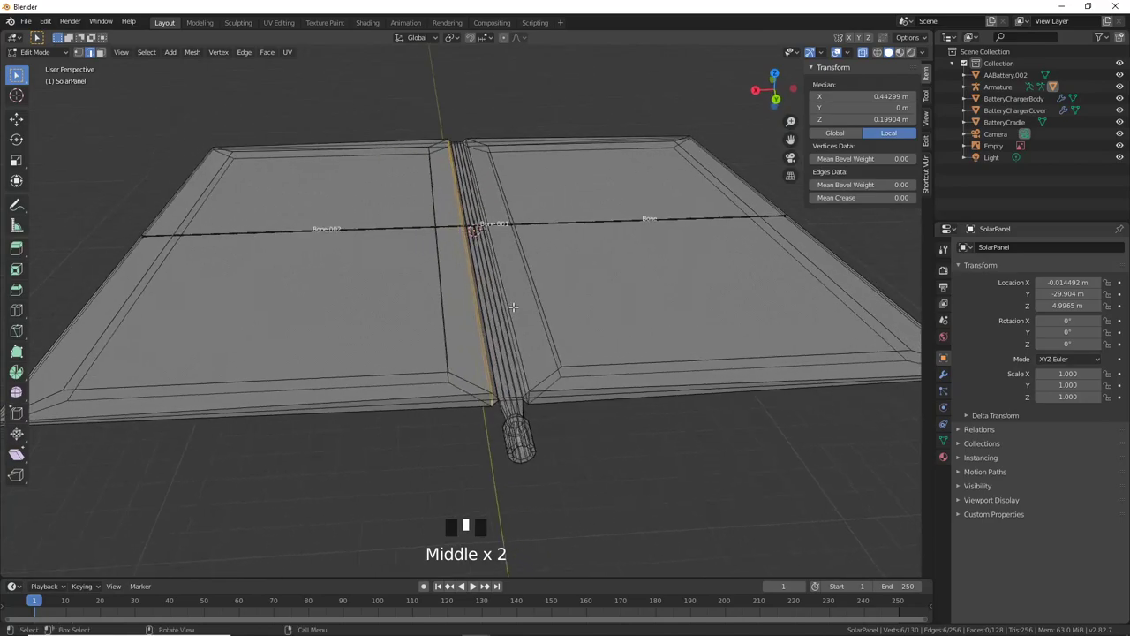
pyautogui.rightClick(471, 287)
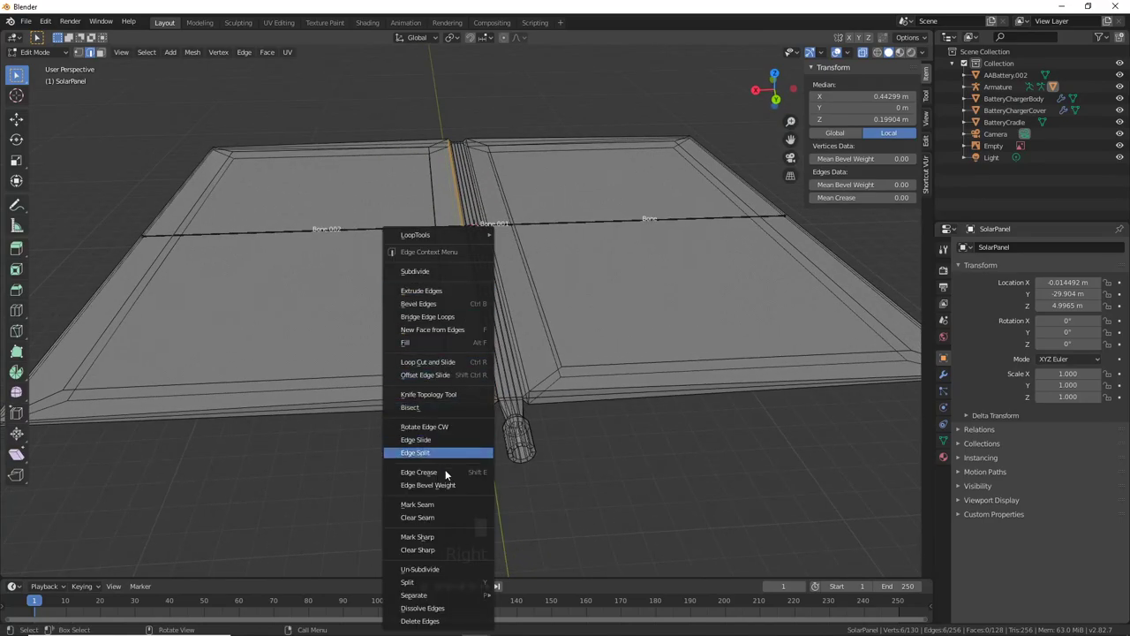
pyautogui.rightClick(438, 504)
# Step: Try selecting every edge similar in length to the marked seam edges
pyautogui.moveTo(560, 432); pyautogui.dragTo(565, 429, button='middle')
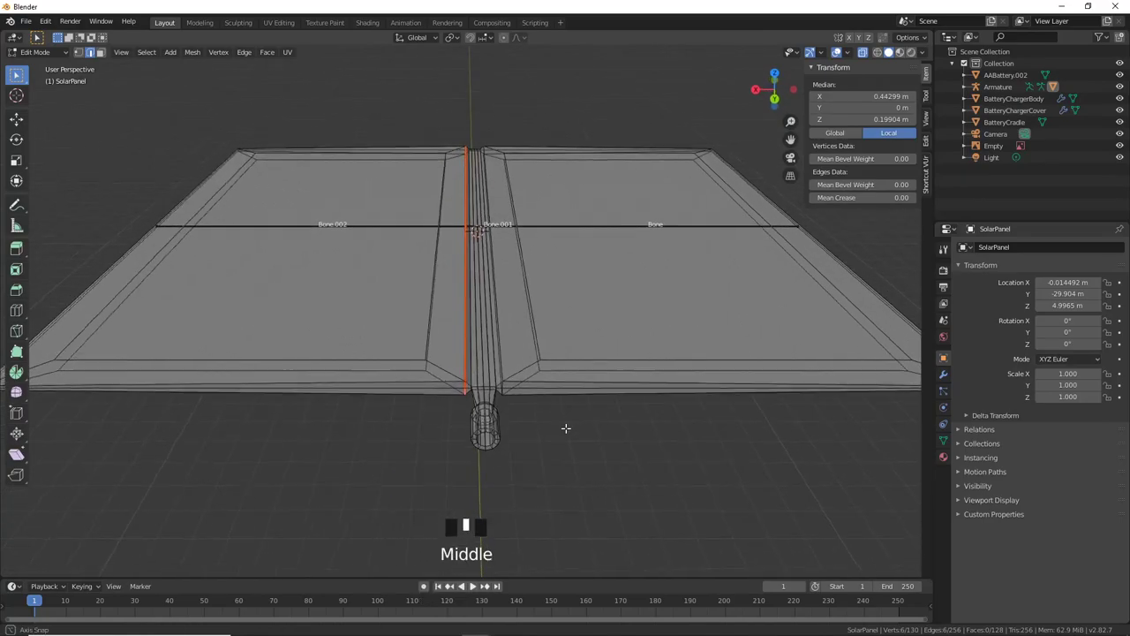
pyautogui.scroll(-1, 565, 429)
pyautogui.scroll(2, 564, 422)
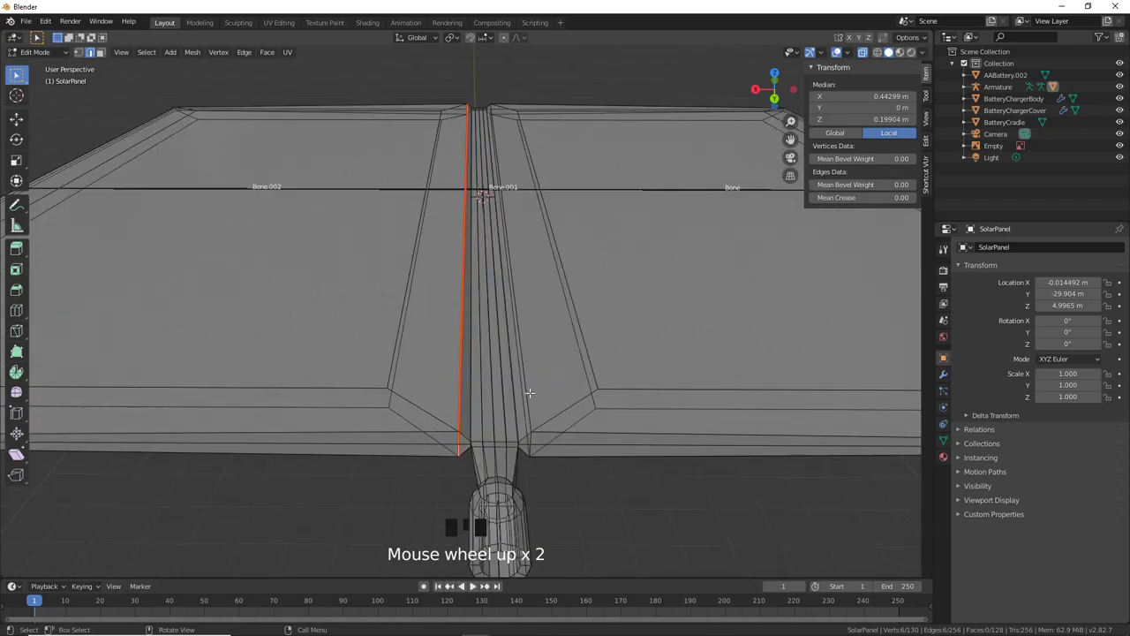
pyautogui.moveTo(529, 393); pyautogui.dragTo(530, 399, button='middle')
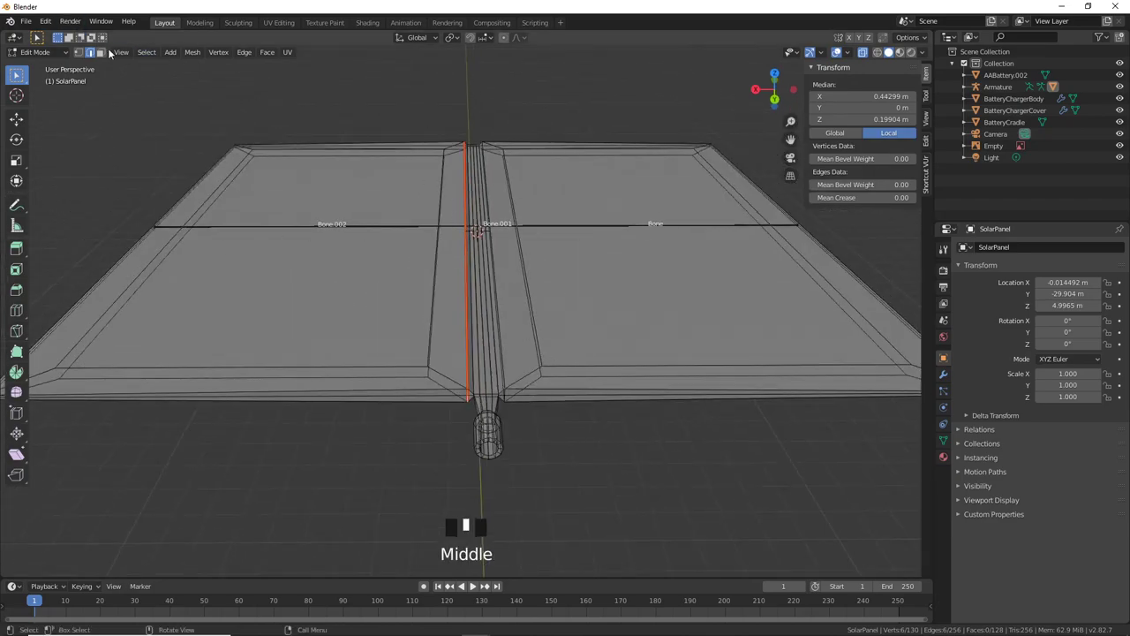
pyautogui.click(147, 53)
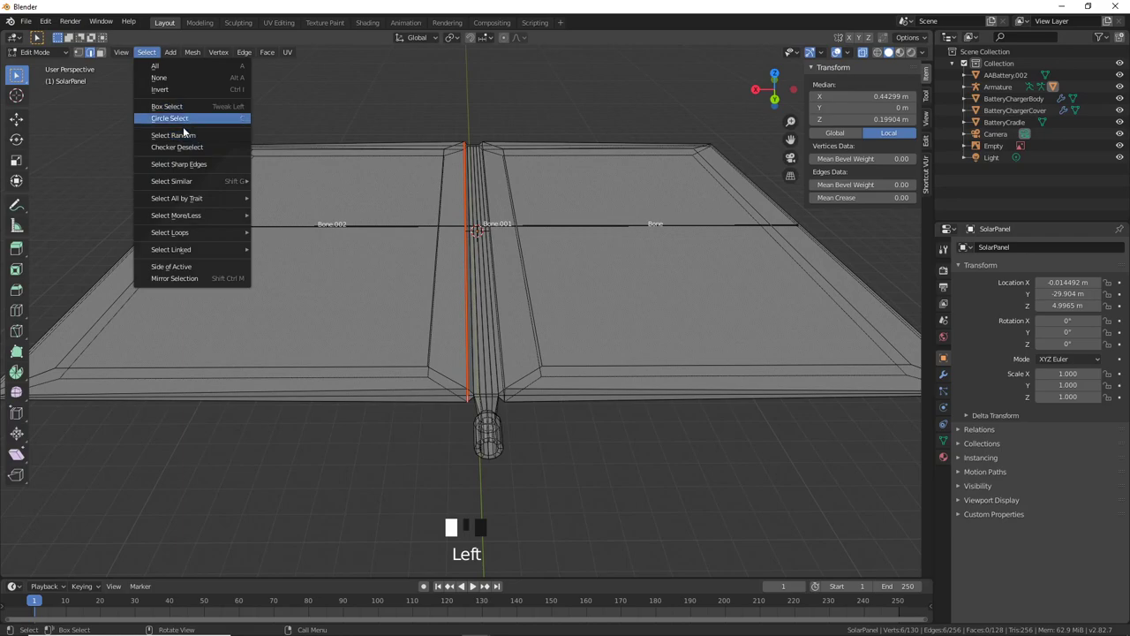
pyautogui.moveTo(198, 181)
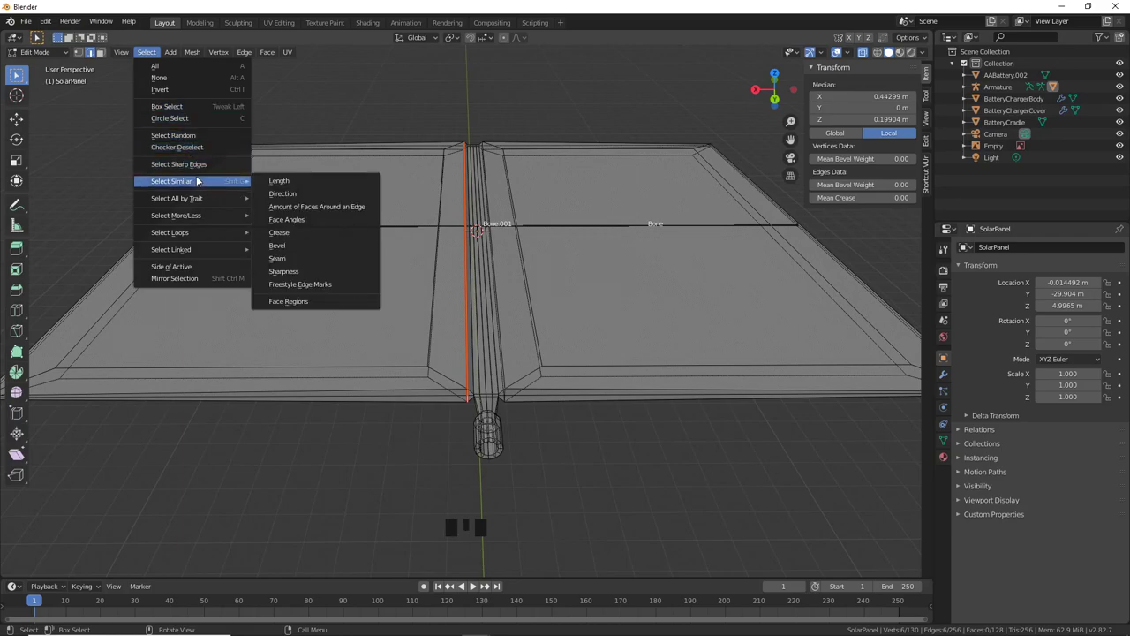
pyautogui.click(298, 181)
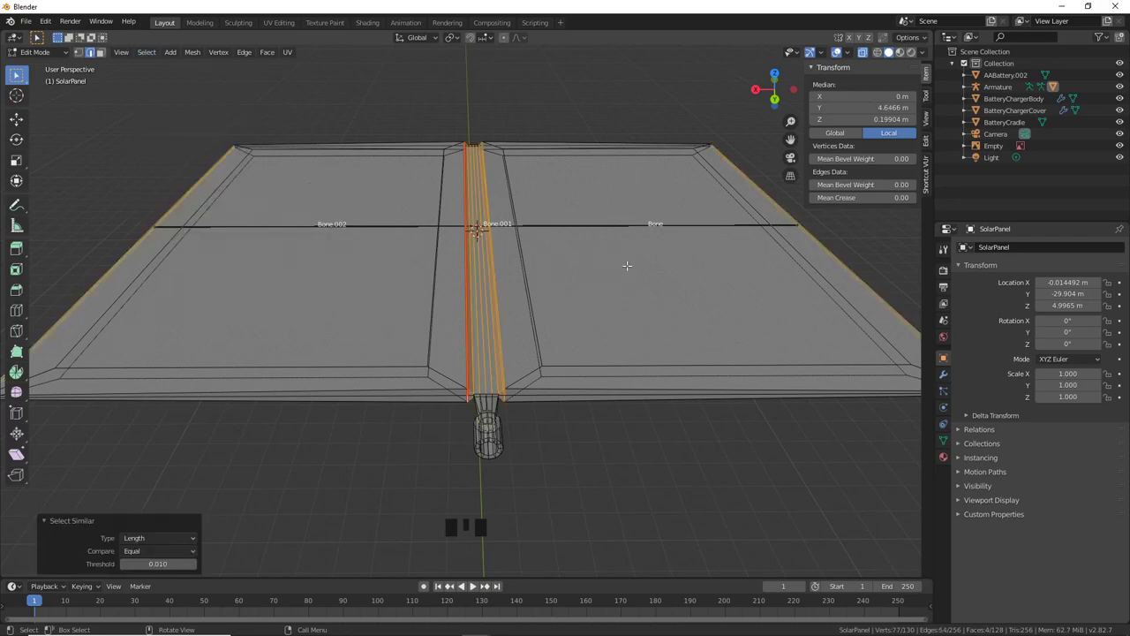
pyautogui.moveTo(551, 298); pyautogui.dragTo(262, 320, button='middle')
pyautogui.scroll(2, 262, 321)
pyautogui.moveTo(419, 339); pyautogui.dragTo(555, 316, button='middle')
# Step: Select the matching edge loop around the Bone half's inner side beside the hinge and mark it as a seam
pyautogui.click(500, 327)
pyautogui.scroll(1, 542, 303)
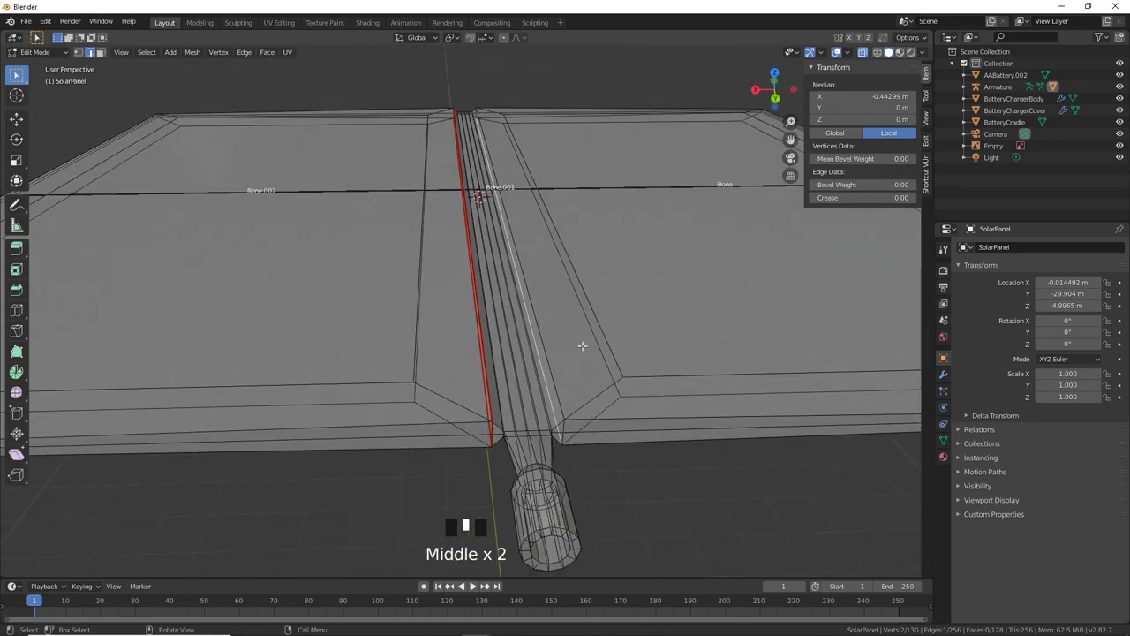
pyautogui.keyDown('alt'); pyautogui.click(549, 346); pyautogui.keyUp('alt')
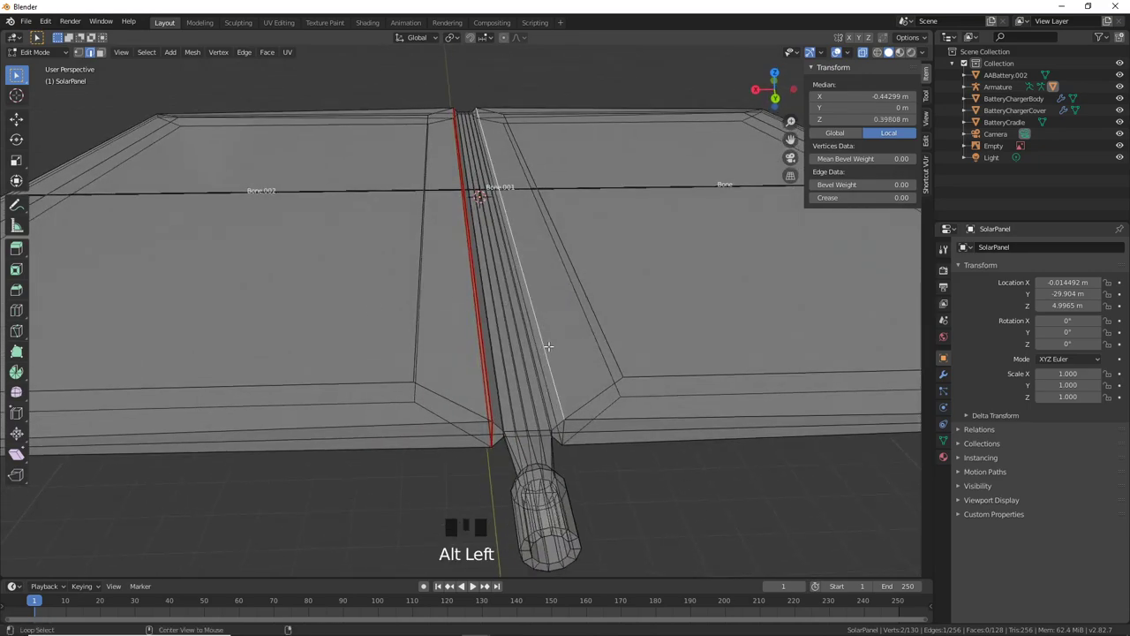
pyautogui.keyDown('alt'); pyautogui.keyDown('shift'); pyautogui.click(563, 427); pyautogui.keyUp('shift'); pyautogui.keyUp('alt')
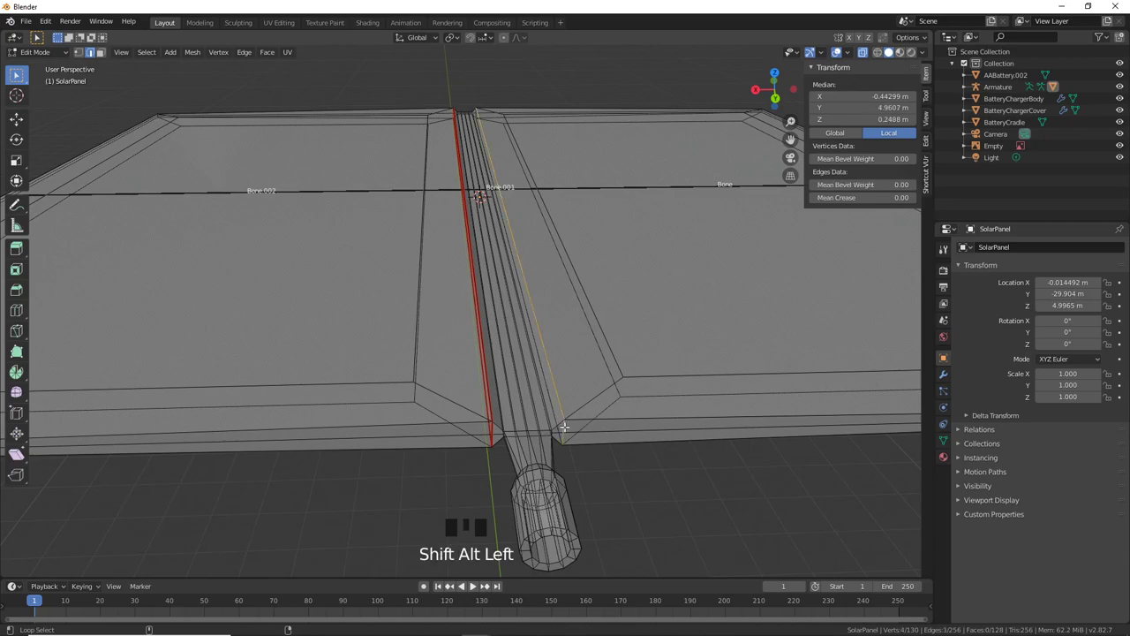
pyautogui.keyDown('alt'); pyautogui.keyDown('shift'); pyautogui.click(551, 405); pyautogui.keyUp('shift'); pyautogui.keyUp('alt')
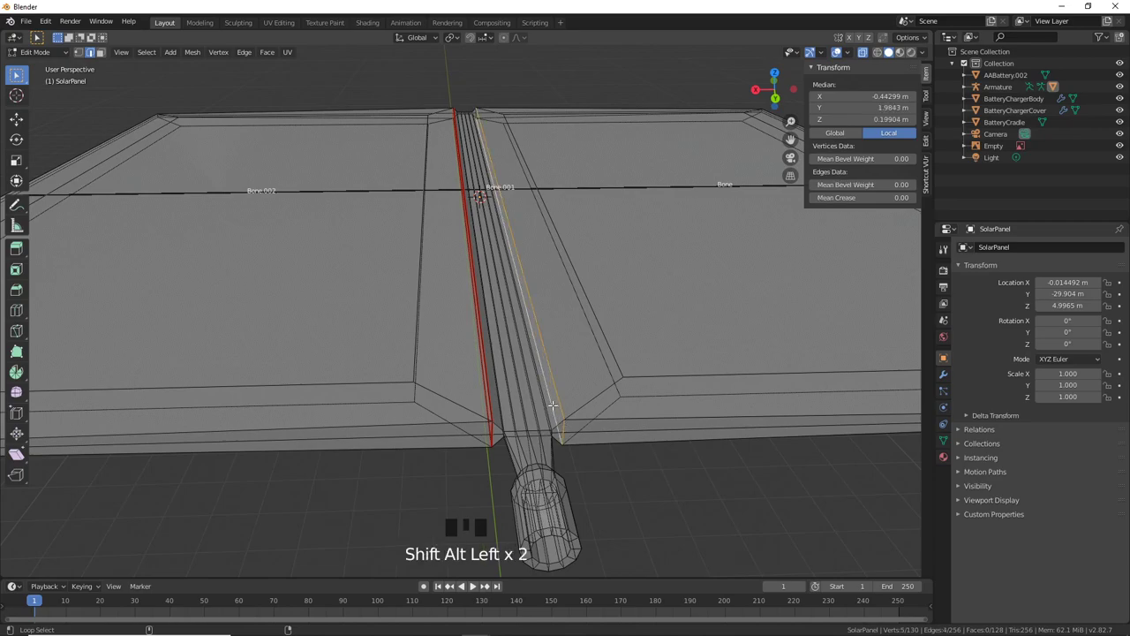
pyautogui.scroll(-2, 563, 381)
pyautogui.moveTo(563, 381); pyautogui.dragTo(321, 386, button='middle')
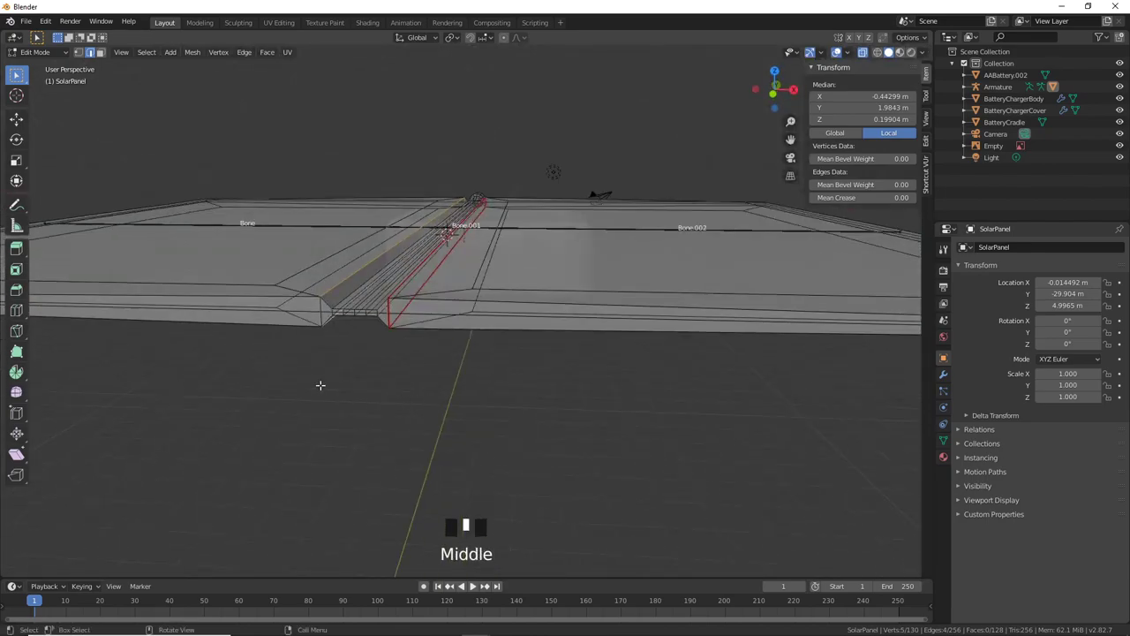
pyautogui.keyDown('alt'); pyautogui.keyDown('shift'); pyautogui.click(321, 305); pyautogui.keyUp('shift'); pyautogui.keyUp('alt')
pyautogui.moveTo(360, 321); pyautogui.dragTo(528, 309, button='middle')
pyautogui.rightClick(421, 311)
pyautogui.click(409, 310)
# Step: Examine the marked seams on both sides of the hinge from several angles
pyautogui.scroll(-4, 411, 312)
pyautogui.scroll(3, 518, 315)
pyautogui.scroll(-2, 524, 305)
pyautogui.scroll(-3, 527, 275)
pyautogui.scroll(2, 530, 270)
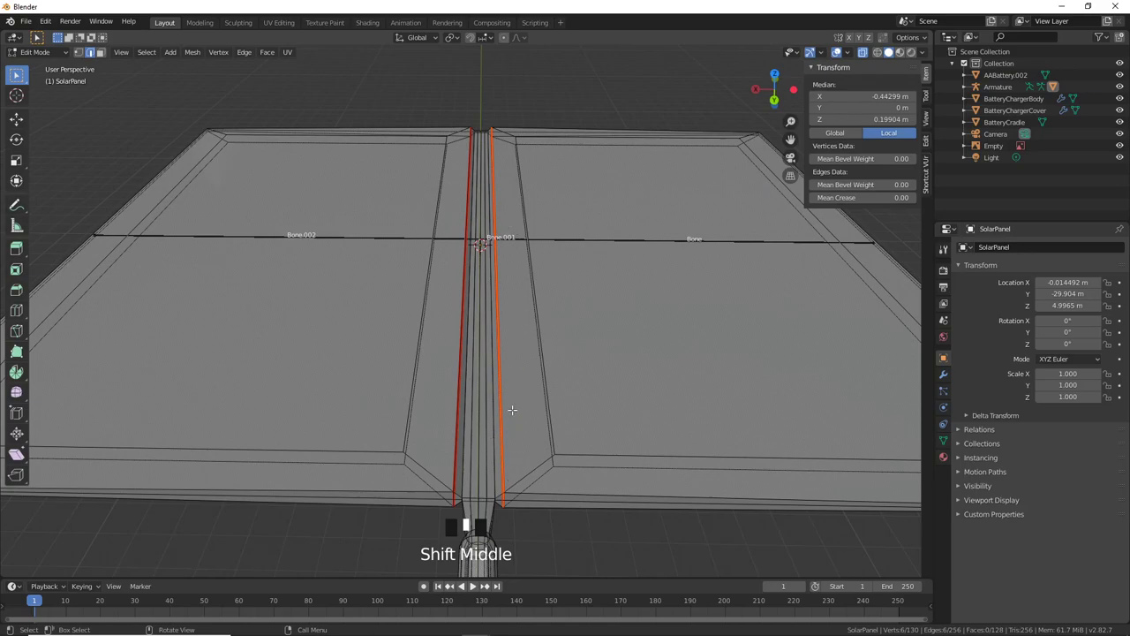
pyautogui.scroll(-2, 513, 410)
pyautogui.moveTo(513, 410); pyautogui.dragTo(373, 328, button='middle')
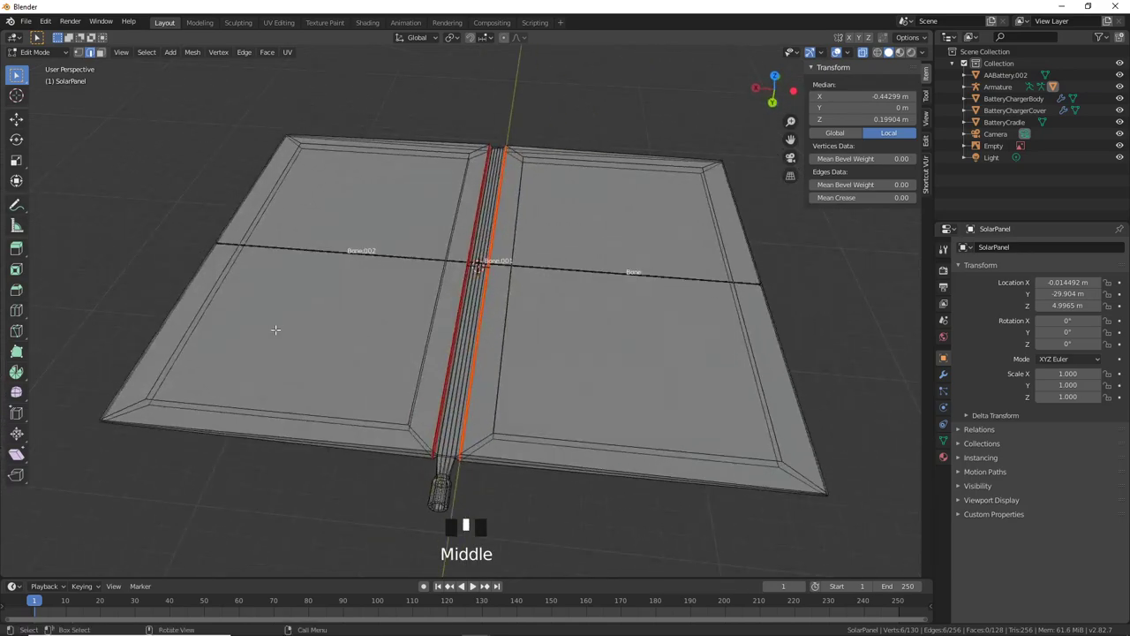
pyautogui.moveTo(499, 167); pyautogui.dragTo(559, 243, button='middle')
pyautogui.scroll(2, 538, 292)
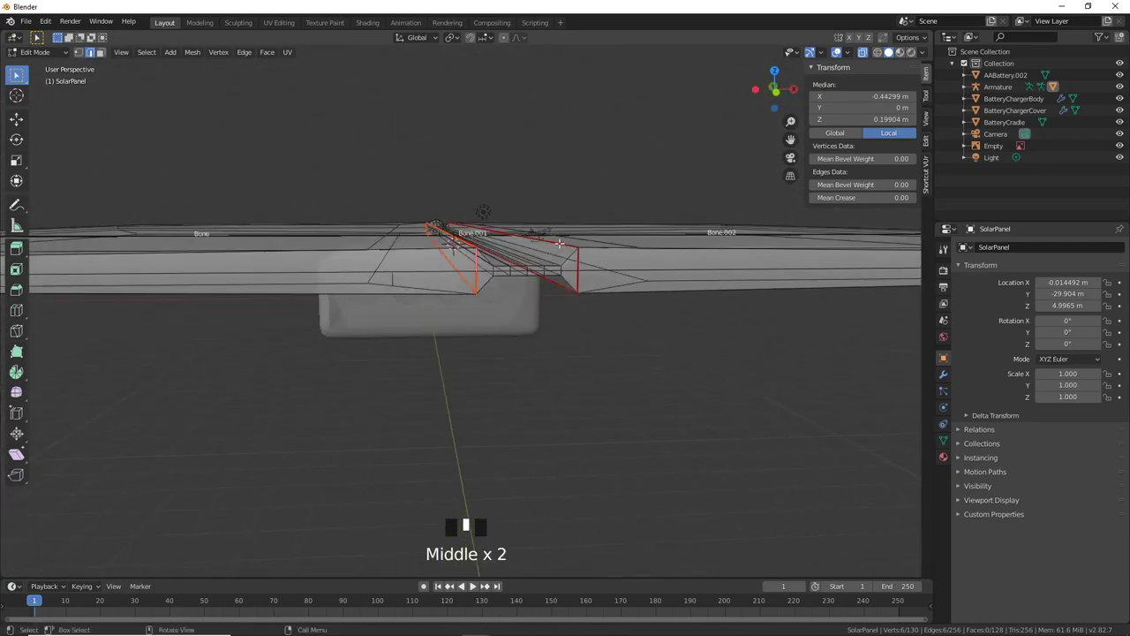
pyautogui.moveTo(553, 288); pyautogui.dragTo(489, 420, button='middle')
pyautogui.scroll(-3, 545, 318)
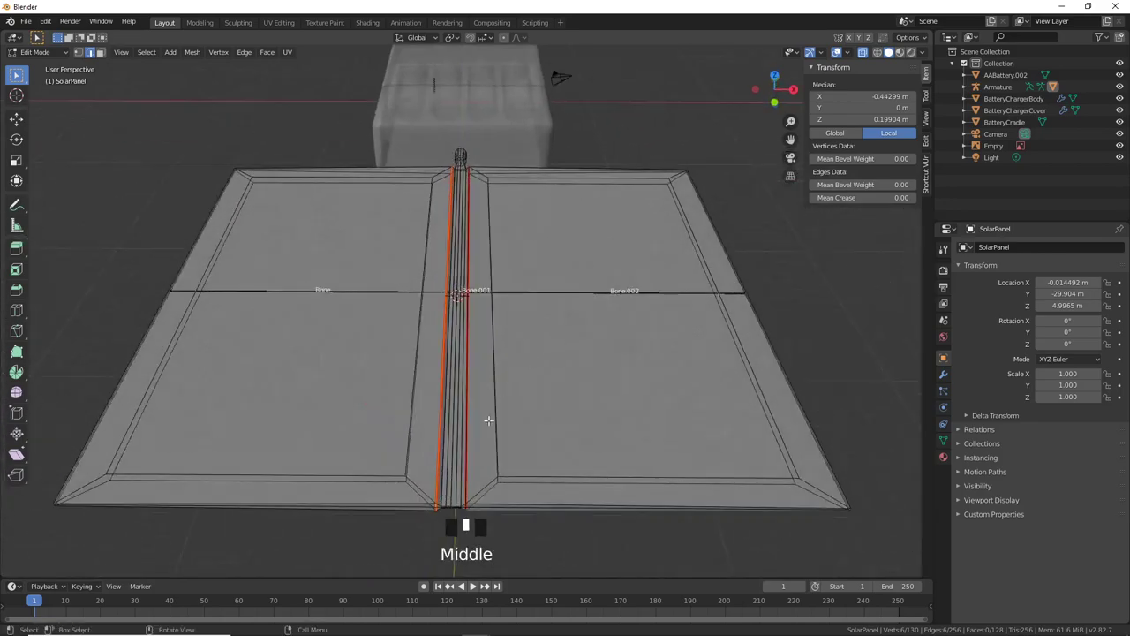
pyautogui.moveTo(676, 397); pyautogui.dragTo(536, 359, button='middle')
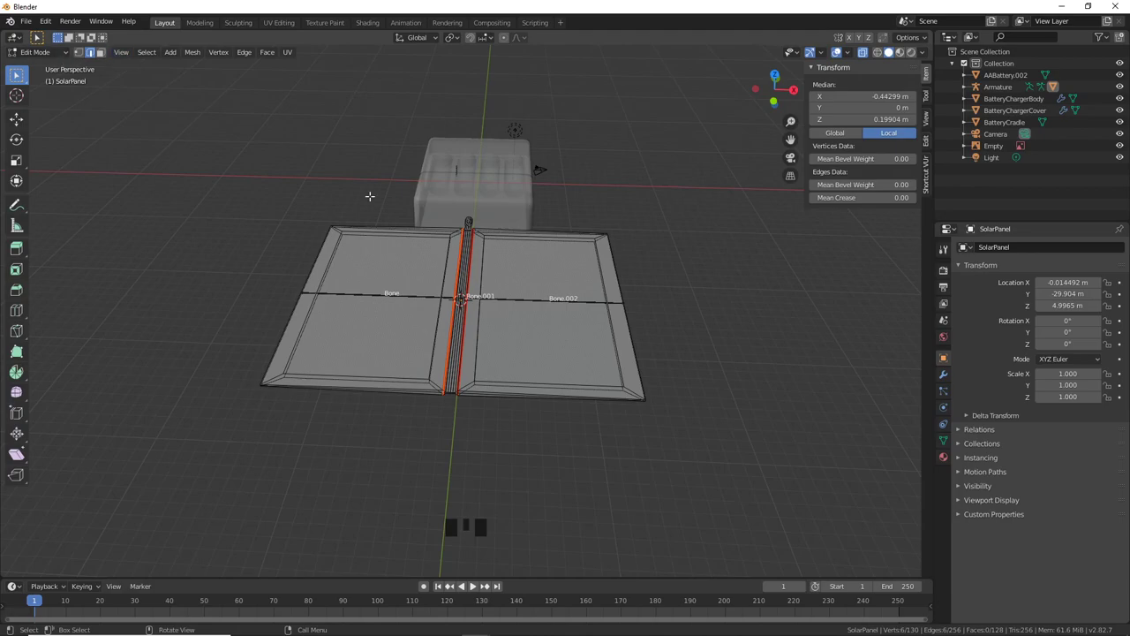
# Step: Switch the SolarPanel to Weight Paint mode and display its vertex groups
pyautogui.click(53, 55)
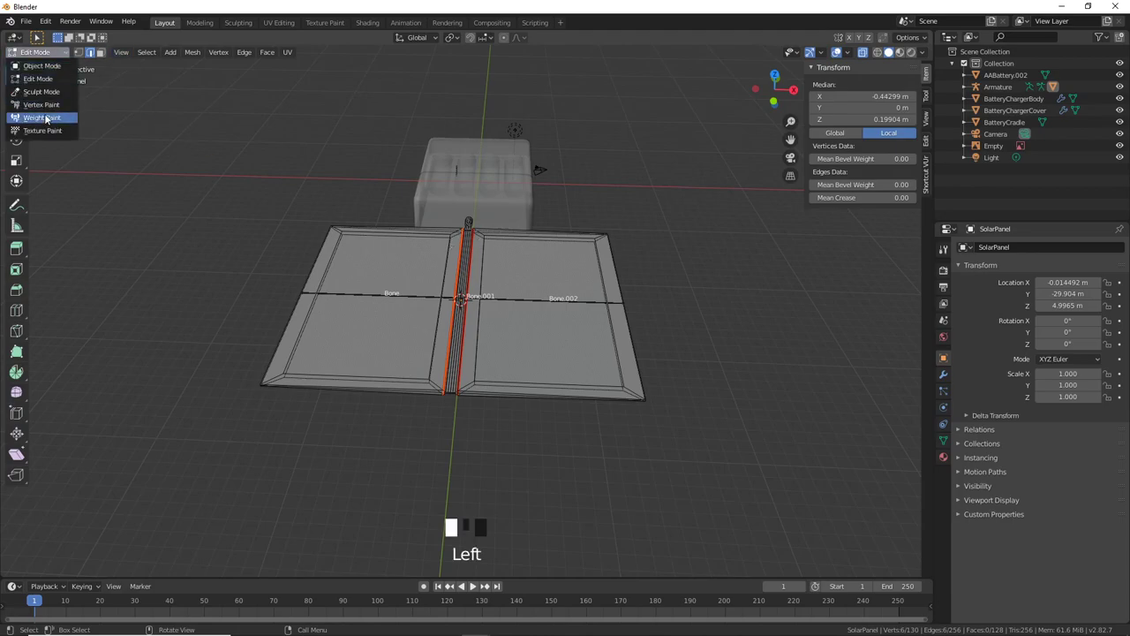
pyautogui.click(43, 118)
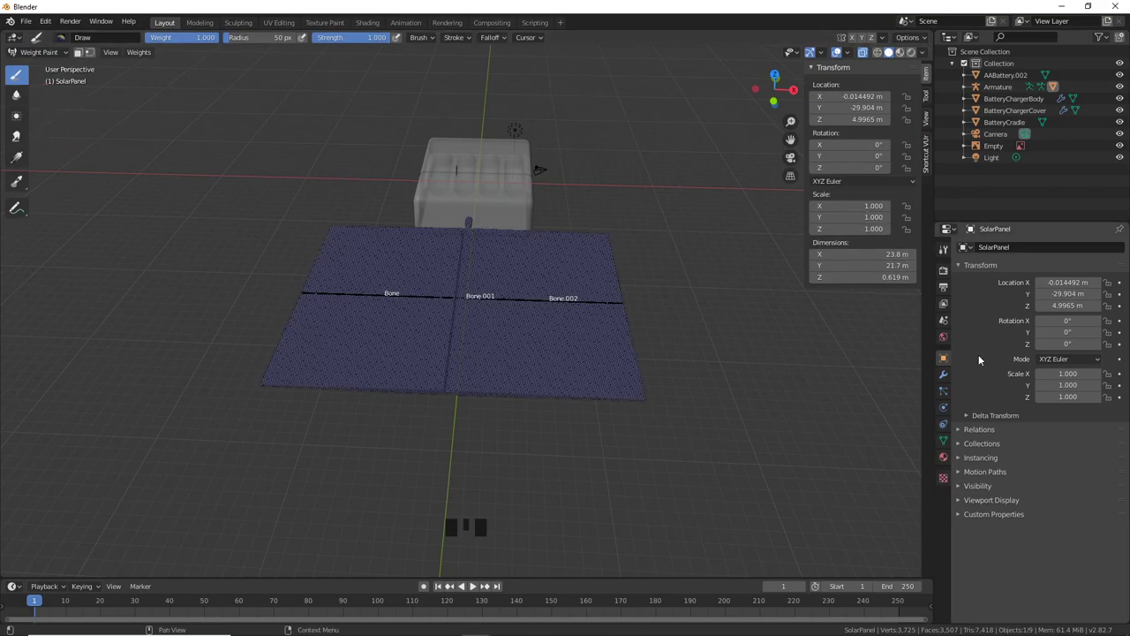
pyautogui.click(942, 440)
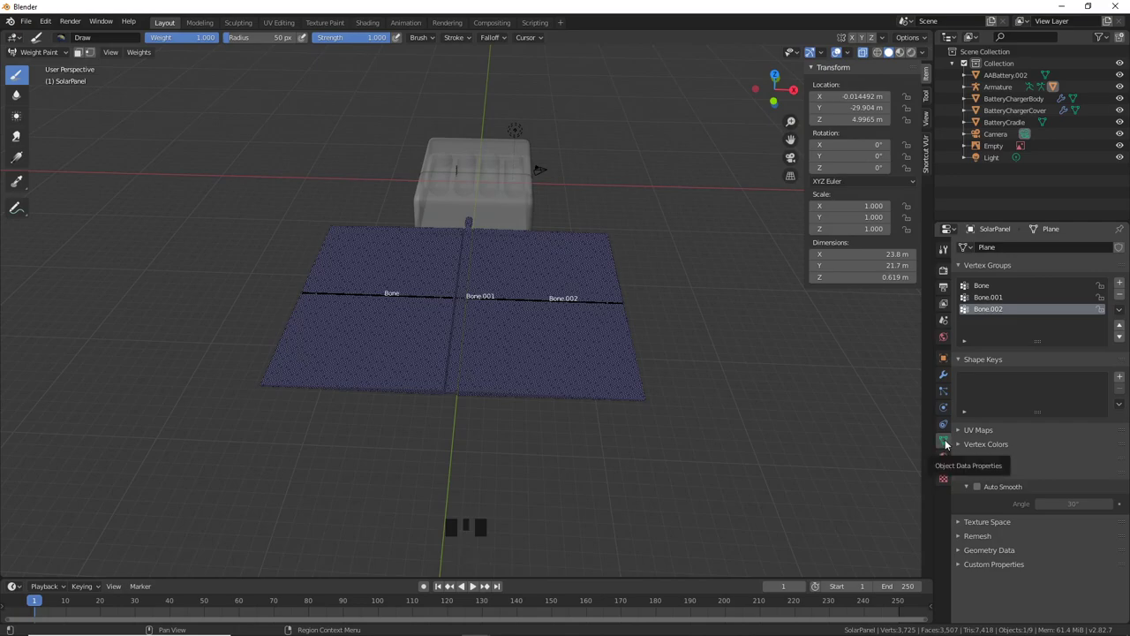
# Step: Compare the weights of the Bone, Bone.001 and Bone.002 vertex groups, ending with Bone active
pyautogui.click(982, 285)
pyautogui.click(986, 298)
pyautogui.click(987, 308)
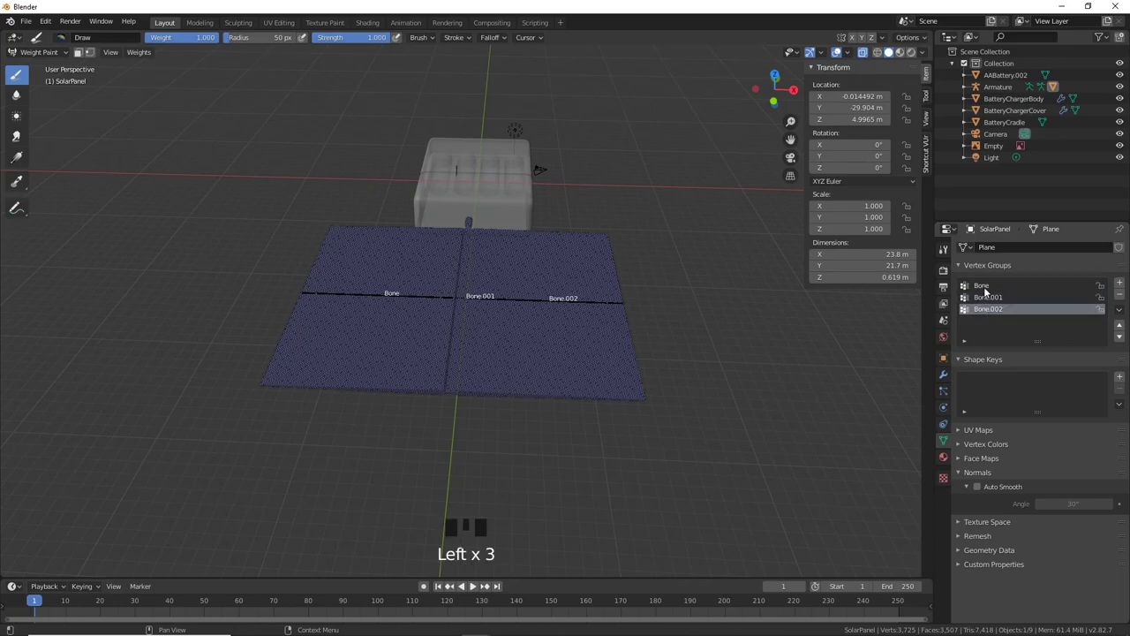
pyautogui.click(984, 286)
pyautogui.click(989, 300)
pyautogui.click(987, 309)
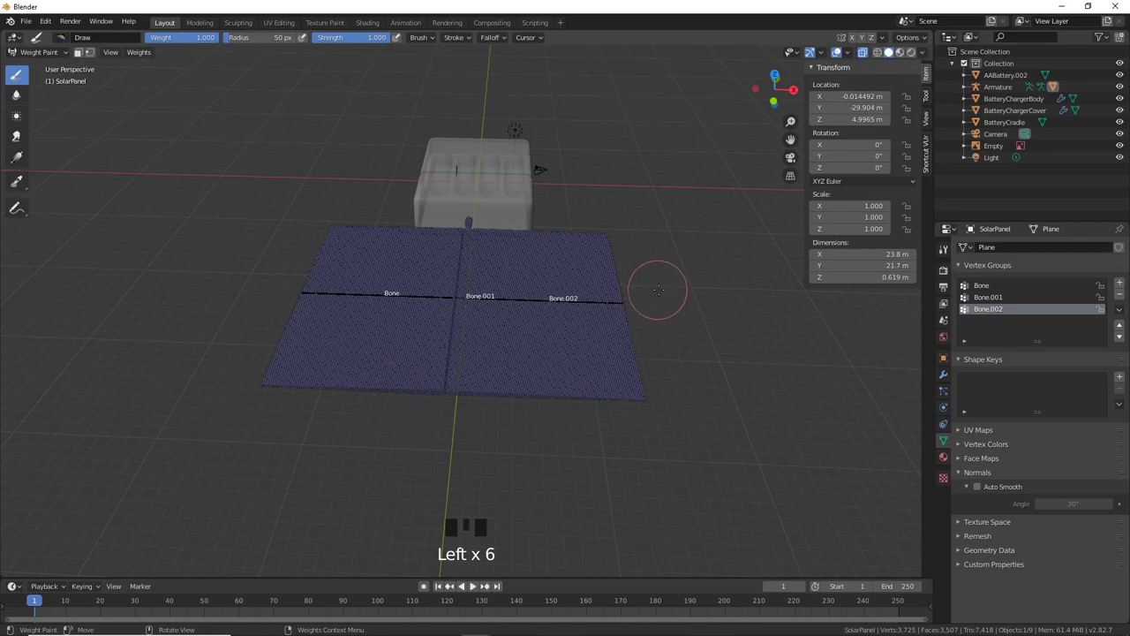
pyautogui.click(1001, 288)
pyautogui.scroll(2, 1001, 294)
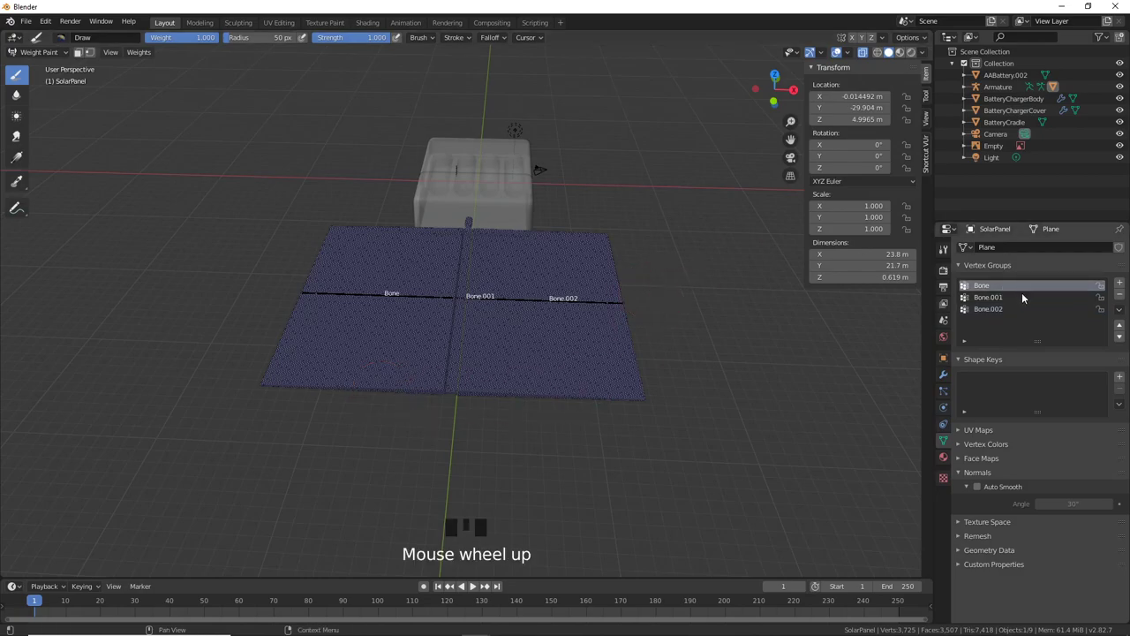
pyautogui.click(1001, 297)
pyautogui.click(1003, 309)
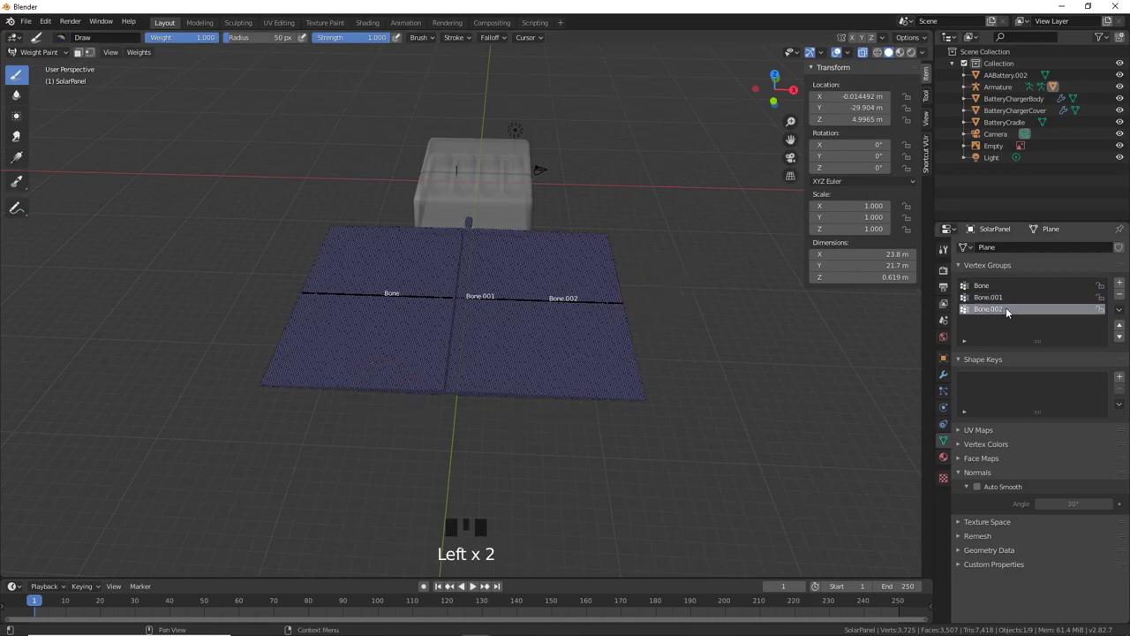
pyautogui.click(992, 287)
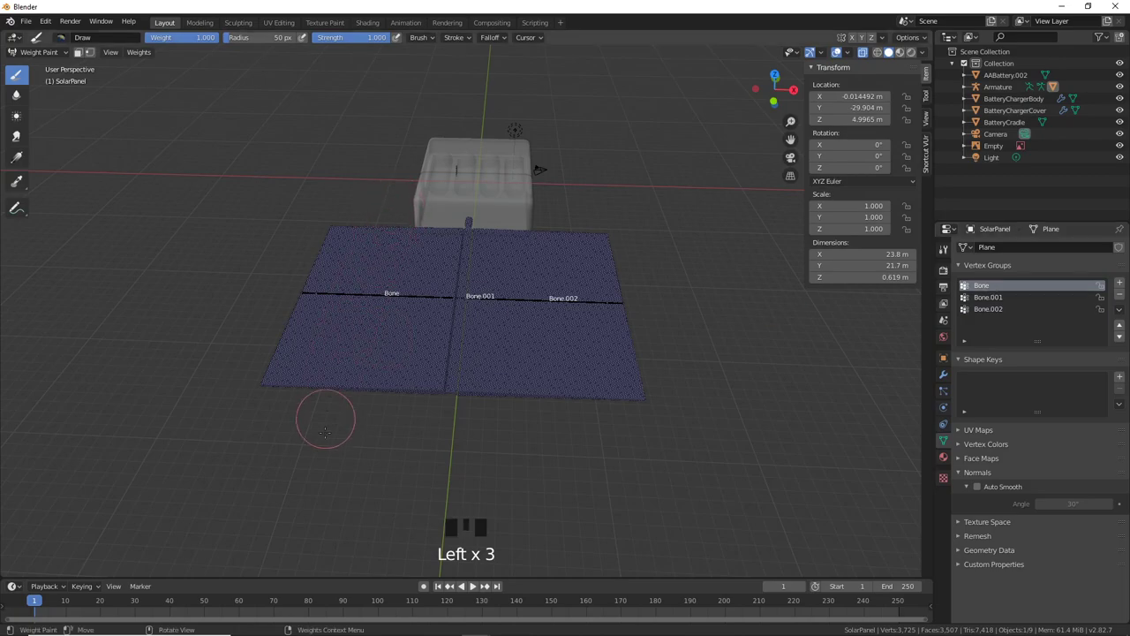
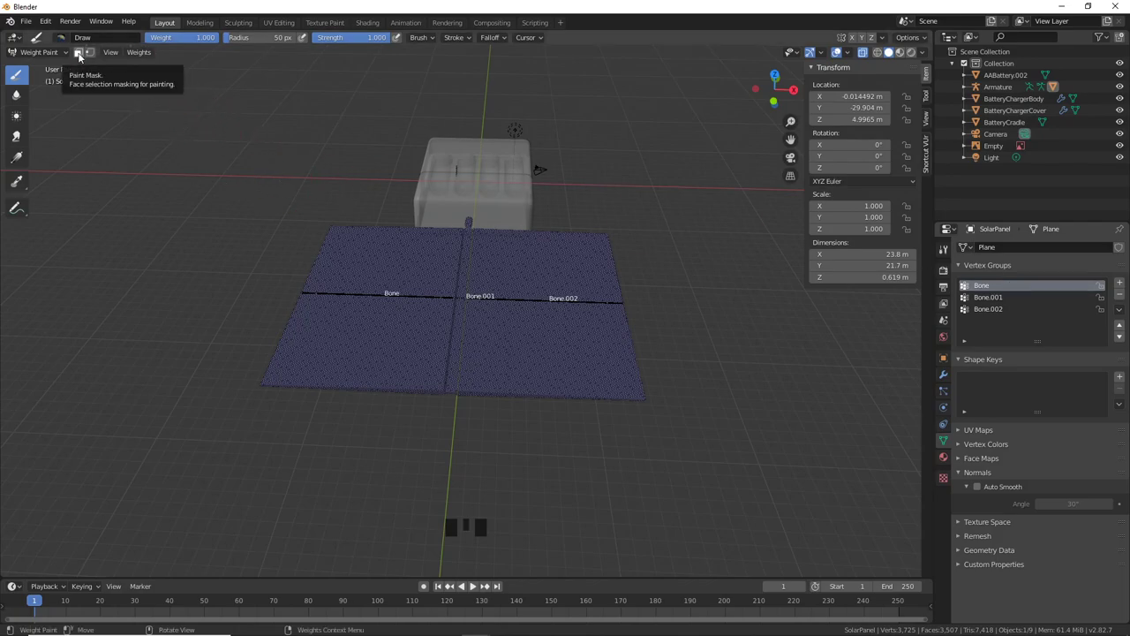
# Step: Enable face selection masking and select all linked faces of the panel half around Bone
pyautogui.click(79, 53)
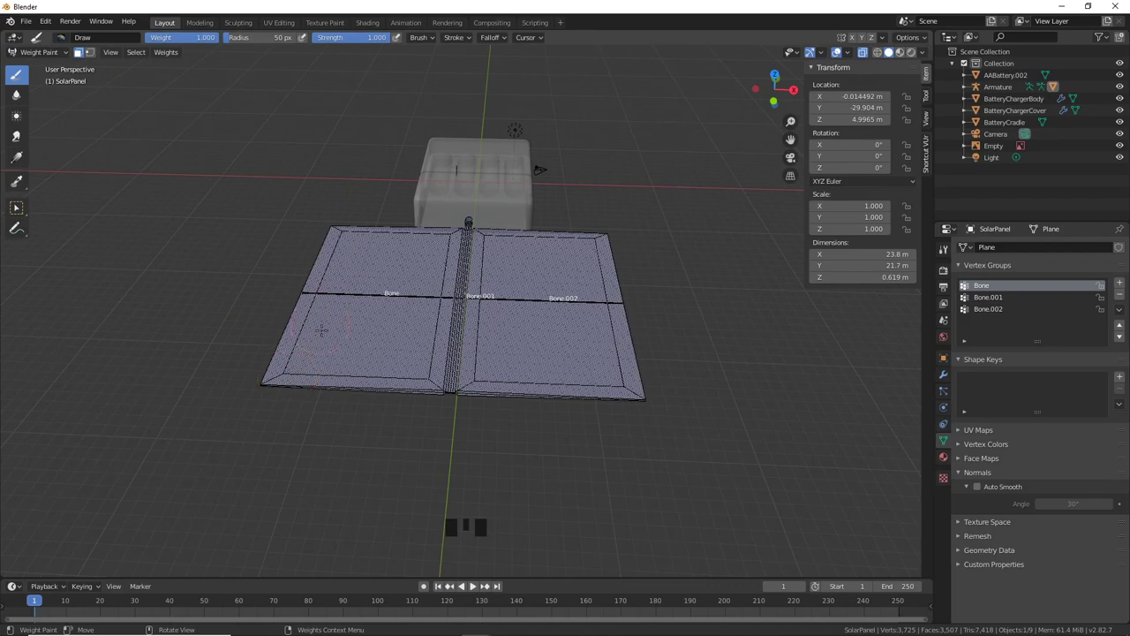
pyautogui.scroll(-1, 325, 316)
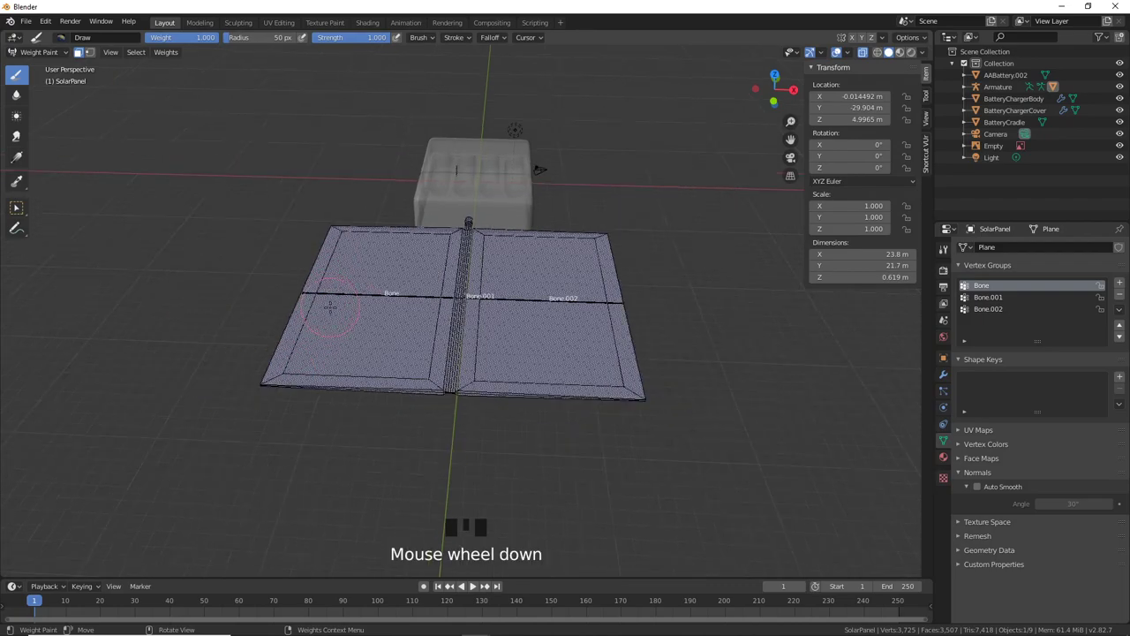
pyautogui.keyDown('shift'); pyautogui.moveTo(325, 316); pyautogui.dragTo(392, 312, button='middle'); pyautogui.keyUp('shift')
pyautogui.scroll(2, 498, 291)
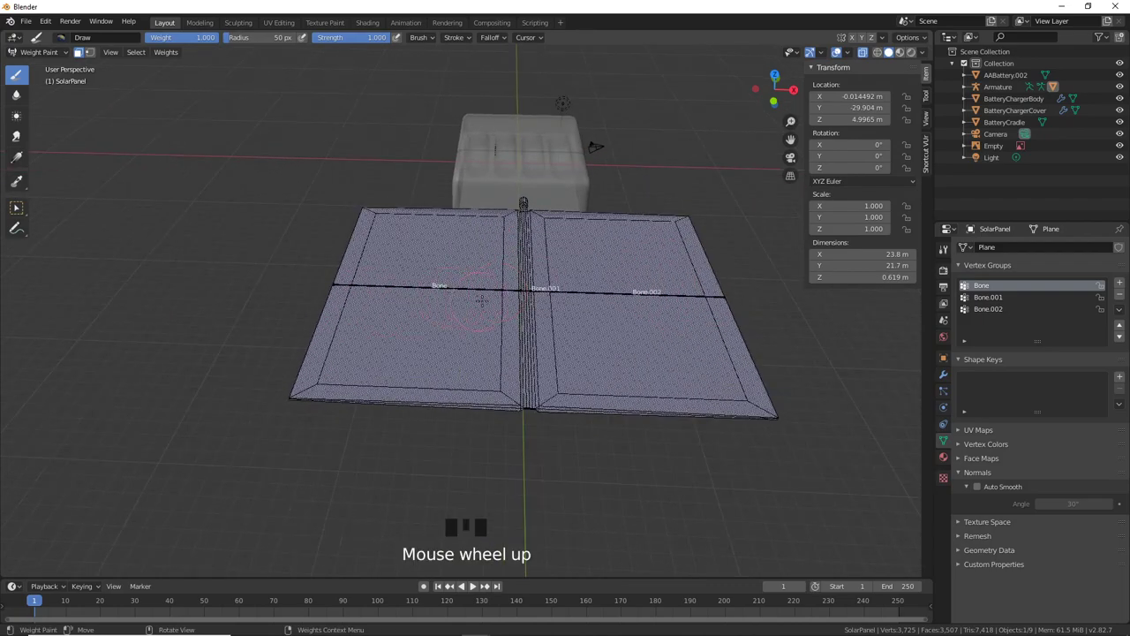
pyautogui.moveTo(501, 293)
pyautogui.keyDown('shift'); pyautogui.mouseDown(button='middle')
pyautogui.moveTo(541, 298)
pyautogui.moveTo(500, 273)
pyautogui.mouseUp(button='middle'); pyautogui.keyUp('shift')
pyautogui.scroll(1, 545, 300)
pyautogui.scroll(-1, 455, 281)
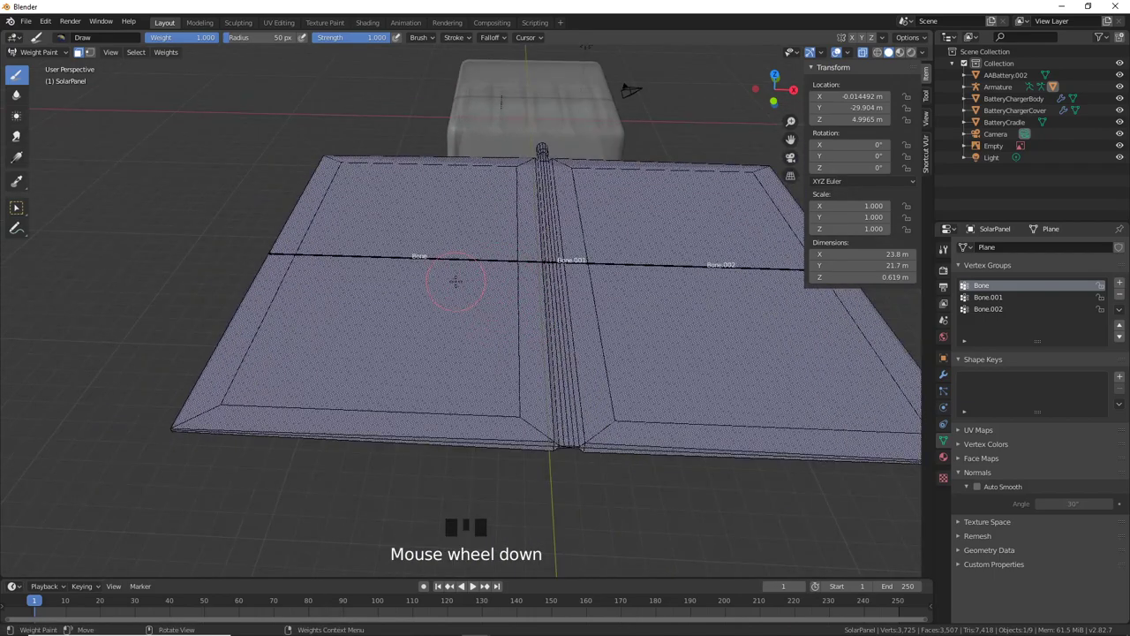
pyautogui.click(397, 274)
pyautogui.moveTo(397, 276); pyautogui.dragTo(429, 290, button='middle')
pyautogui.scroll(-1, 430, 290)
pyautogui.scroll(2, 429, 303)
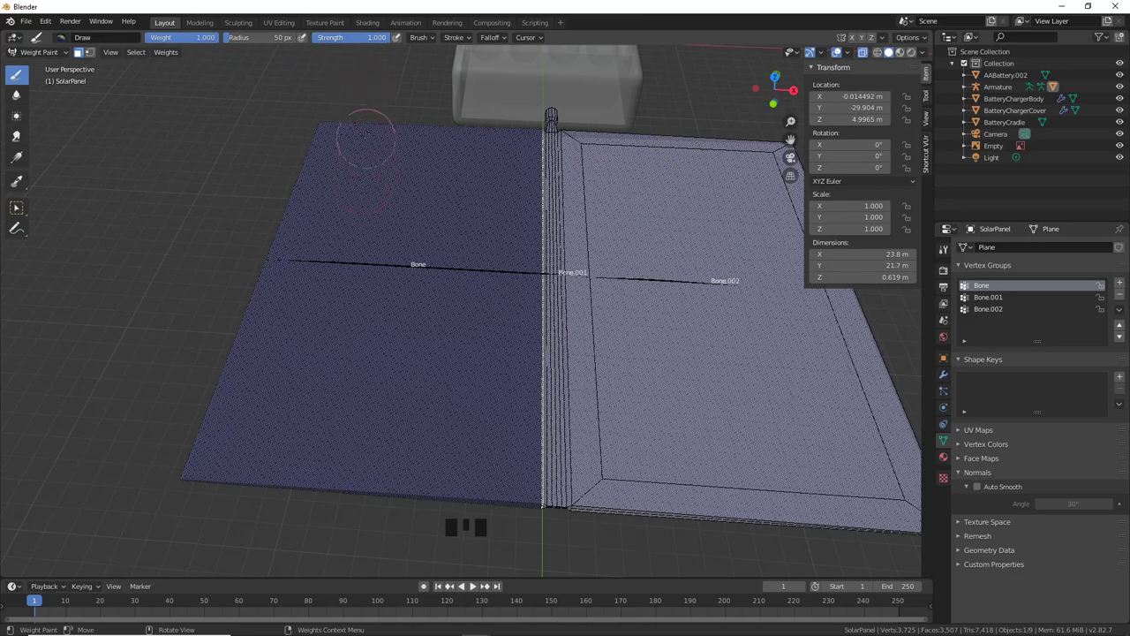
# Step: Paint the Bone half's top, underside and edges with weight 1.000 in the Bone vertex group until coverage is even
pyautogui.moveTo(365, 138)
pyautogui.mouseDown()
pyautogui.moveTo(309, 159)
pyautogui.moveTo(323, 353)
pyautogui.moveTo(474, 341)
pyautogui.moveTo(546, 223)
pyautogui.moveTo(442, 141)
pyautogui.moveTo(295, 113)
pyautogui.moveTo(189, 462)
pyautogui.mouseUp()
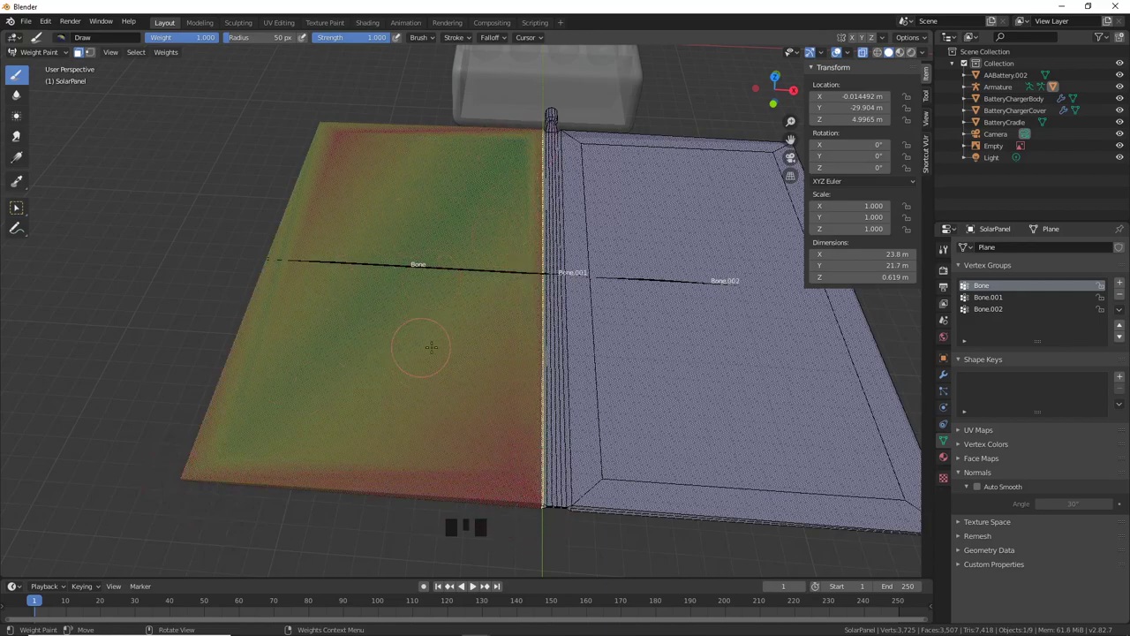
pyautogui.moveTo(431, 347); pyautogui.dragTo(557, 161, button='middle')
pyautogui.moveTo(558, 161)
pyautogui.mouseDown()
pyautogui.moveTo(326, 96)
pyautogui.moveTo(329, 242)
pyautogui.moveTo(530, 197)
pyautogui.moveTo(516, 233)
pyautogui.moveTo(345, 300)
pyautogui.moveTo(409, 269)
pyautogui.mouseUp()
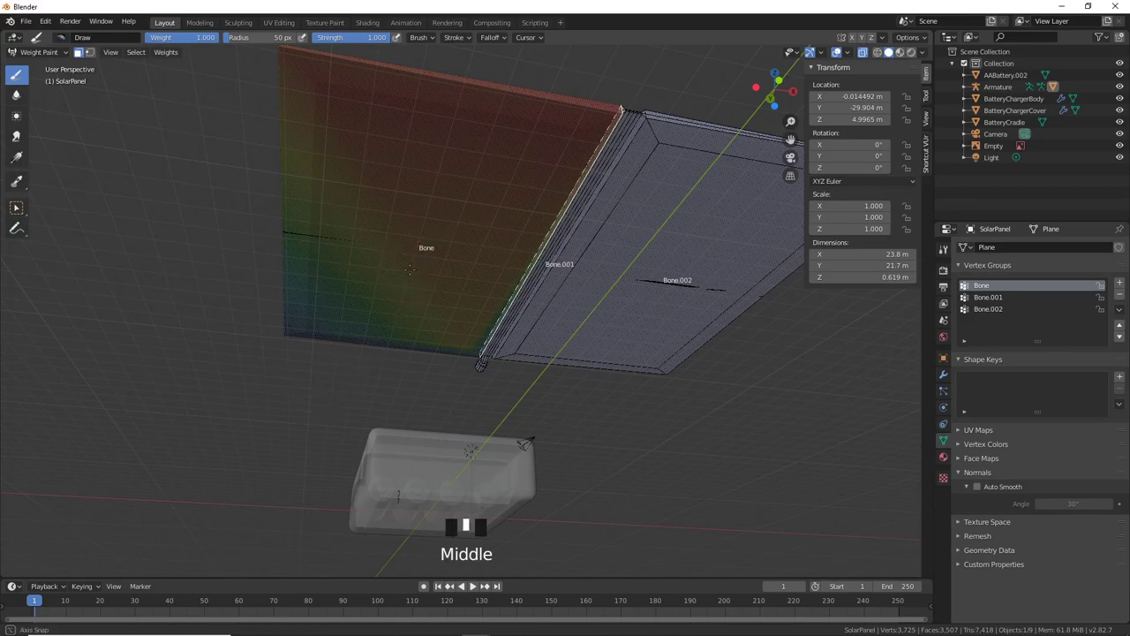
pyautogui.moveTo(409, 270); pyautogui.dragTo(603, 278, button='middle')
pyautogui.moveTo(472, 111)
pyautogui.mouseDown()
pyautogui.moveTo(270, 181)
pyautogui.moveTo(457, 146)
pyautogui.mouseUp()
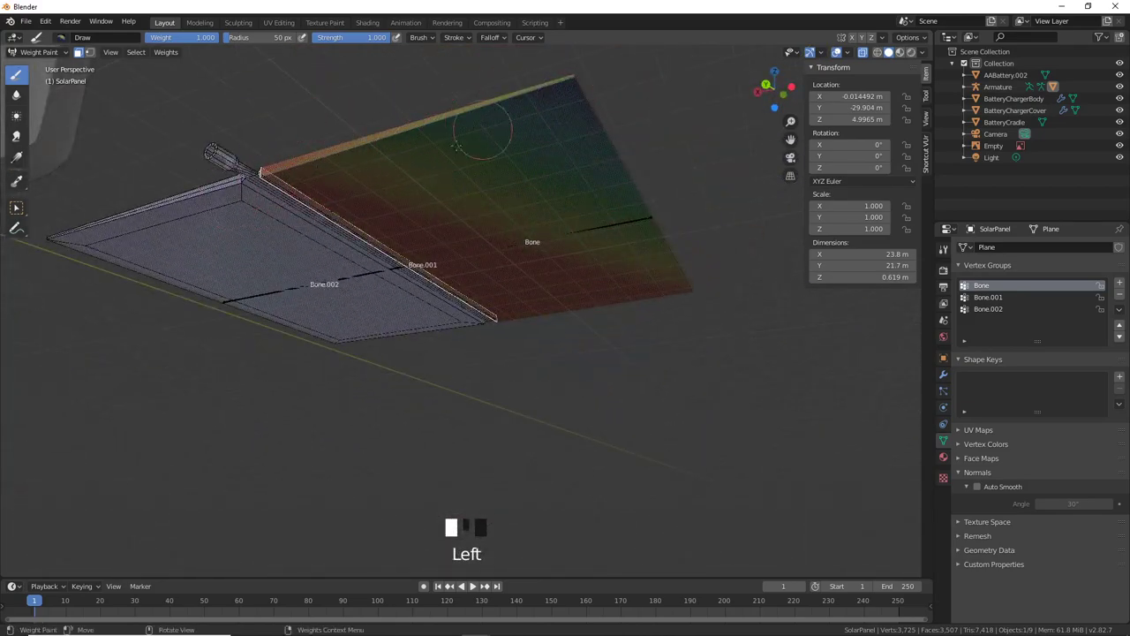
pyautogui.moveTo(456, 146); pyautogui.dragTo(120, 318, button='middle')
pyautogui.click(121, 318)
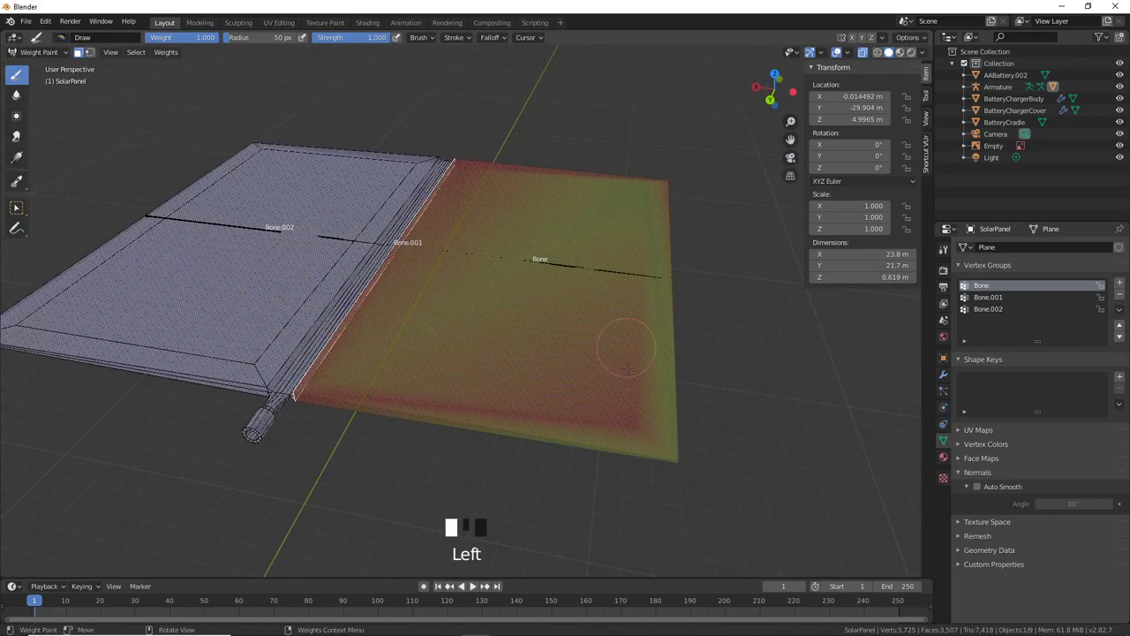
pyautogui.moveTo(626, 349)
pyautogui.mouseDown()
pyautogui.moveTo(697, 221)
pyautogui.moveTo(530, 273)
pyautogui.mouseUp()
pyautogui.moveTo(530, 273); pyautogui.dragTo(345, 309, button='middle')
pyautogui.click(344, 309)
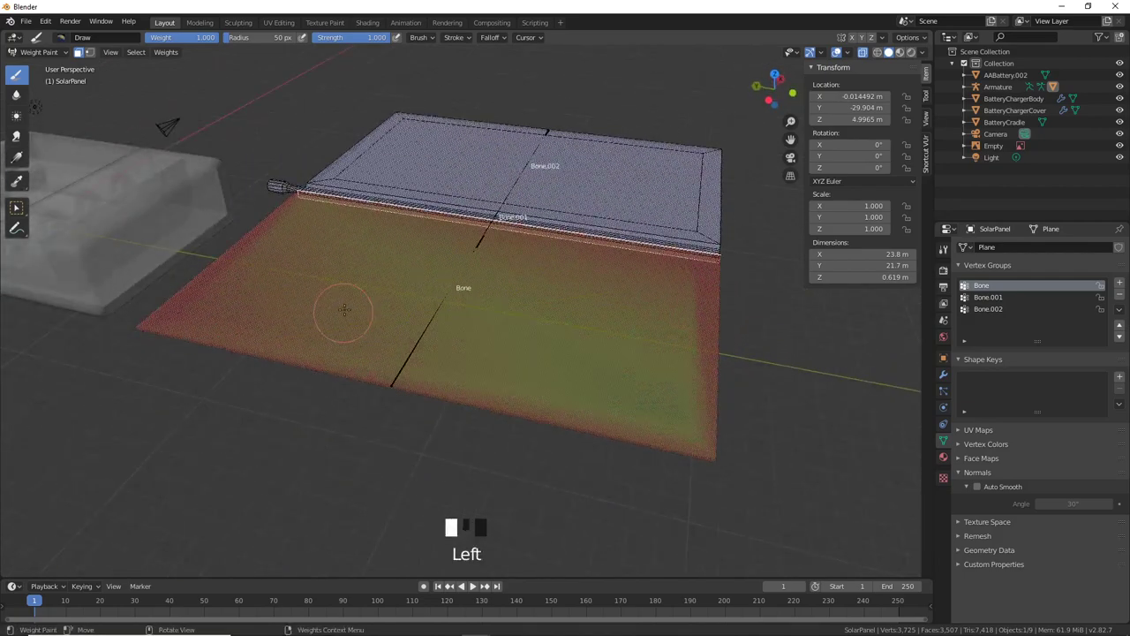
pyautogui.moveTo(687, 461); pyautogui.dragTo(680, 456, button='middle')
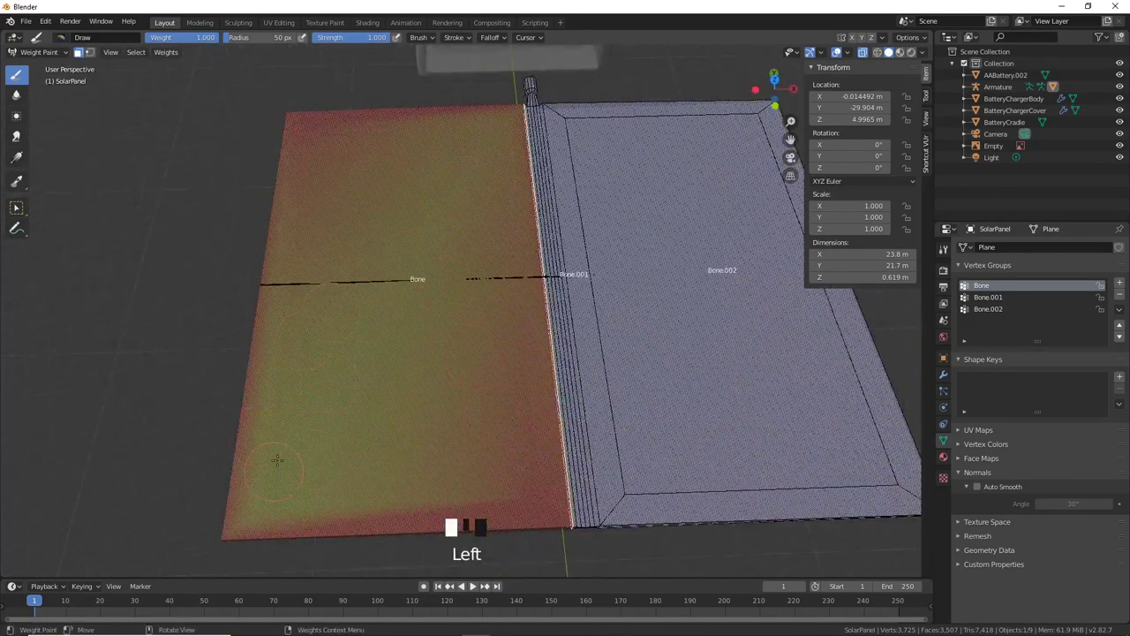
pyautogui.moveTo(278, 460)
pyautogui.mouseDown()
pyautogui.moveTo(262, 513)
pyautogui.moveTo(234, 532)
pyautogui.mouseUp()
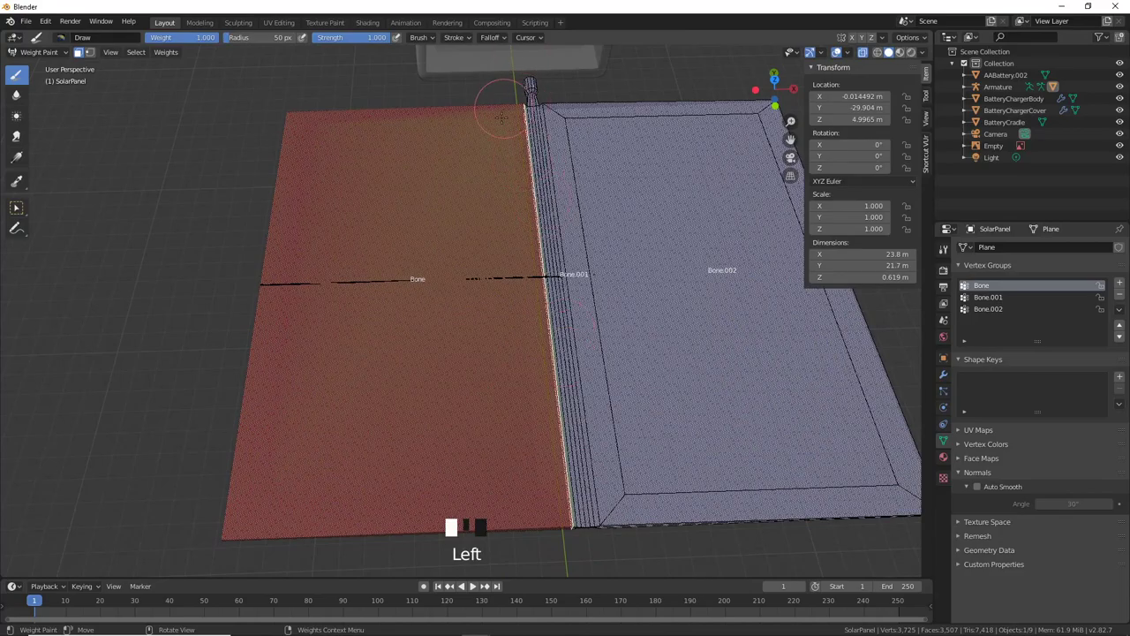
pyautogui.moveTo(501, 118); pyautogui.dragTo(265, 123)
pyautogui.moveTo(394, 131); pyautogui.dragTo(597, 333, button='middle')
pyautogui.moveTo(598, 333)
pyautogui.mouseDown()
pyautogui.moveTo(511, 346)
pyautogui.moveTo(194, 342)
pyautogui.mouseUp()
pyautogui.moveTo(194, 342); pyautogui.dragTo(403, 265, button='middle')
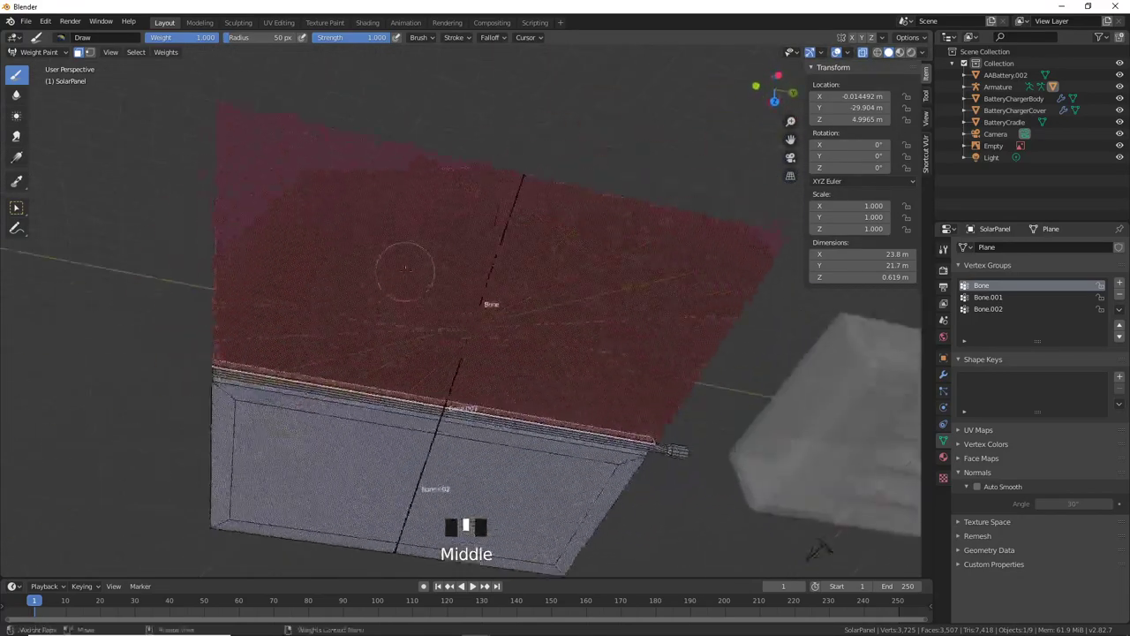
pyautogui.moveTo(403, 265); pyautogui.dragTo(315, 146)
pyautogui.moveTo(315, 145); pyautogui.dragTo(362, 401, button='middle')
pyautogui.moveTo(362, 401); pyautogui.dragTo(436, 421)
pyautogui.click(486, 429)
pyautogui.moveTo(435, 421)
pyautogui.mouseDown(button='middle')
pyautogui.moveTo(487, 429)
pyautogui.moveTo(353, 462)
pyautogui.moveTo(408, 544)
pyautogui.moveTo(454, 505)
pyautogui.mouseUp(button='middle')
pyautogui.click(408, 545)
pyautogui.click(408, 545)
pyautogui.click(341, 530)
pyautogui.moveTo(568, 474); pyautogui.dragTo(551, 185, button='middle')
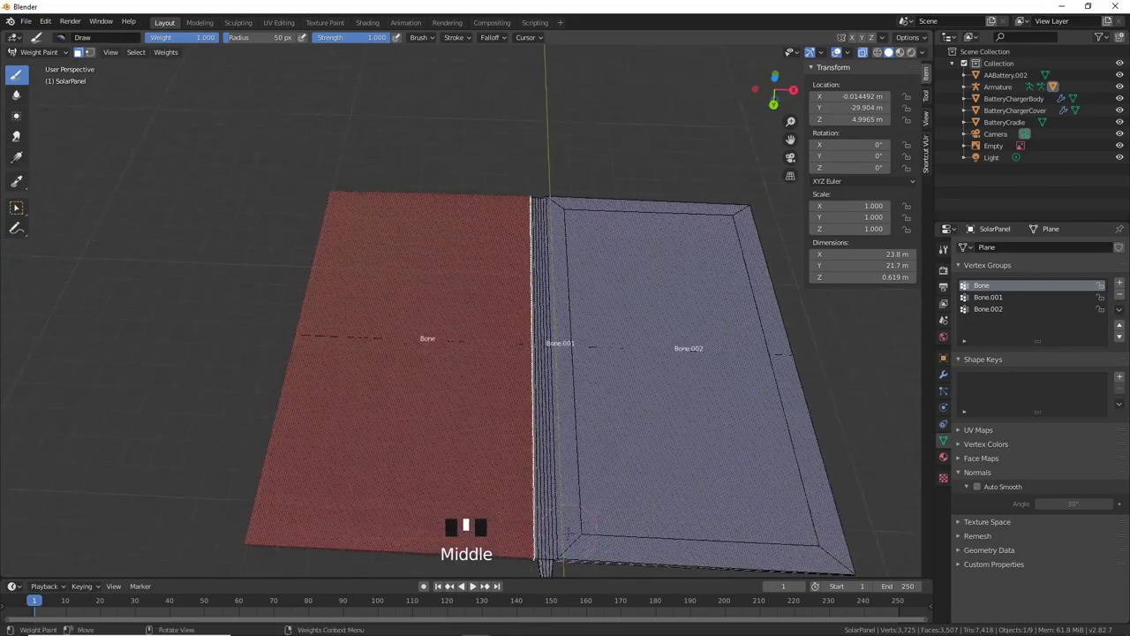
pyautogui.click(551, 185)
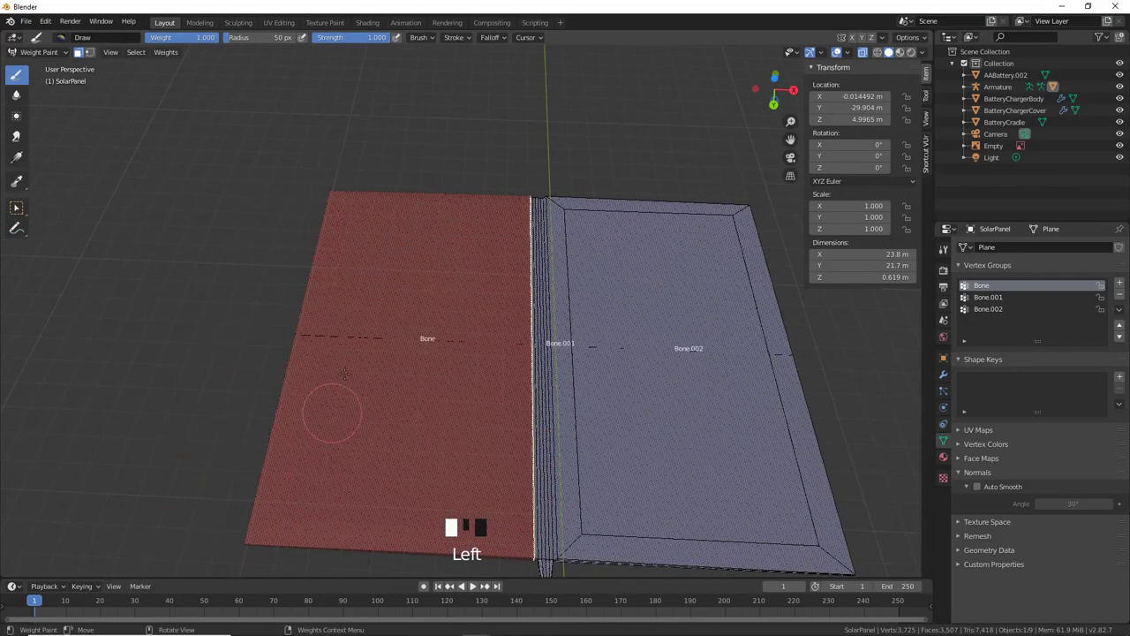
pyautogui.moveTo(327, 411)
pyautogui.mouseDown(button='middle')
pyautogui.moveTo(412, 315)
pyautogui.moveTo(424, 371)
pyautogui.moveTo(442, 336)
pyautogui.mouseUp(button='middle')
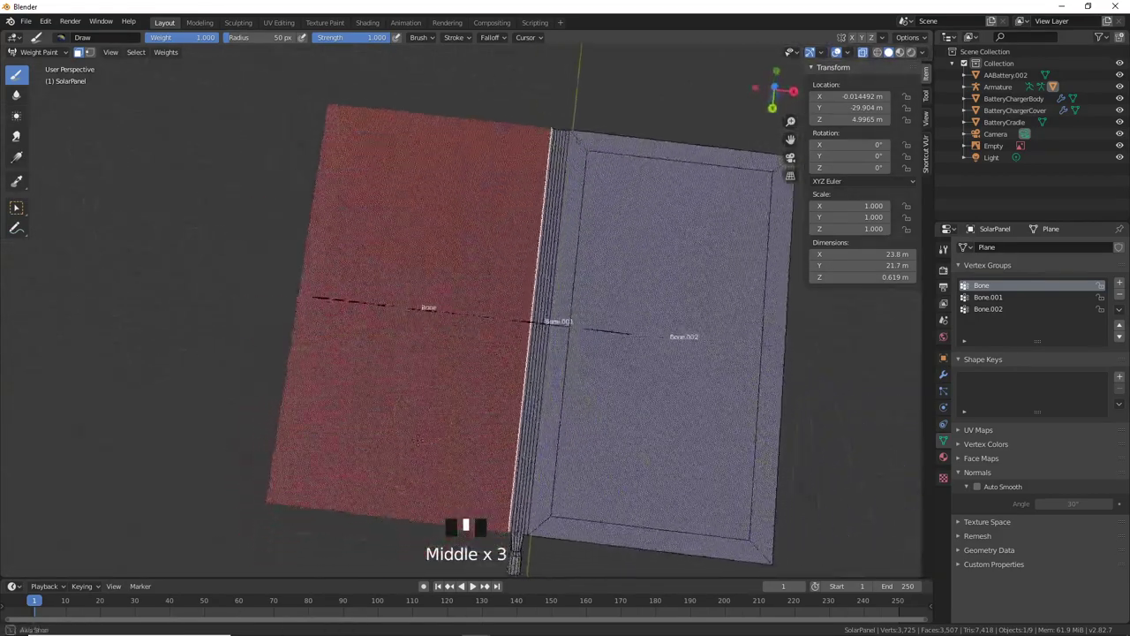
pyautogui.moveTo(547, 265); pyautogui.dragTo(533, 221, button='middle')
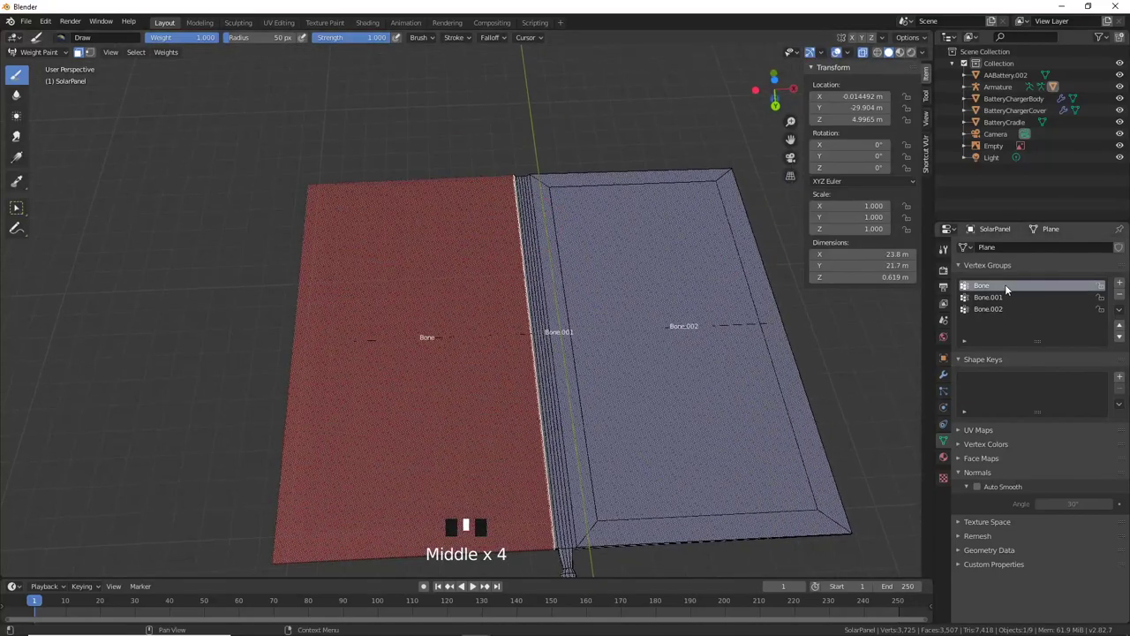
pyautogui.click(283, 337)
pyautogui.scroll(3, 420, 396)
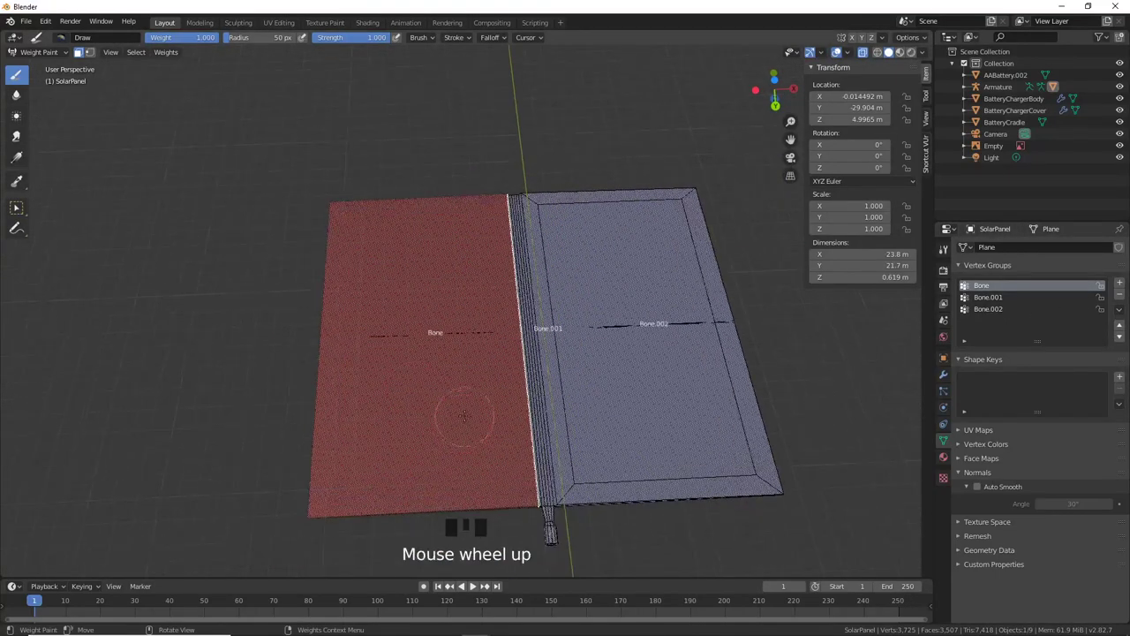
pyautogui.scroll(-3, 421, 319)
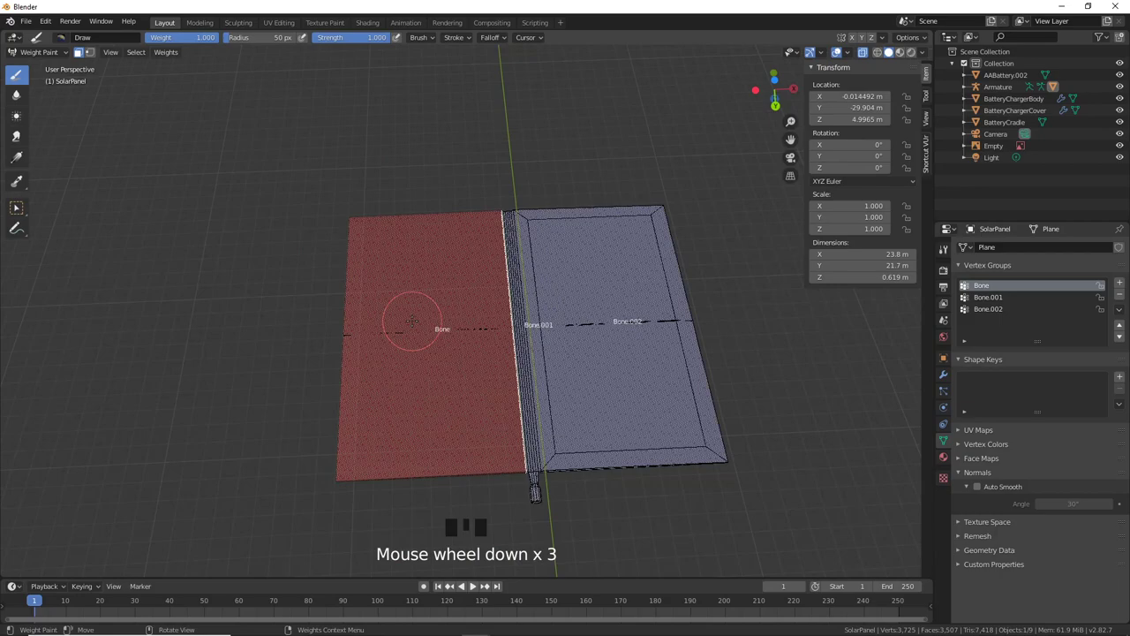
# Step: Try filling the selected Bone half with weight 1.000 in the Bone.001 vertex group
pyautogui.click(1007, 297)
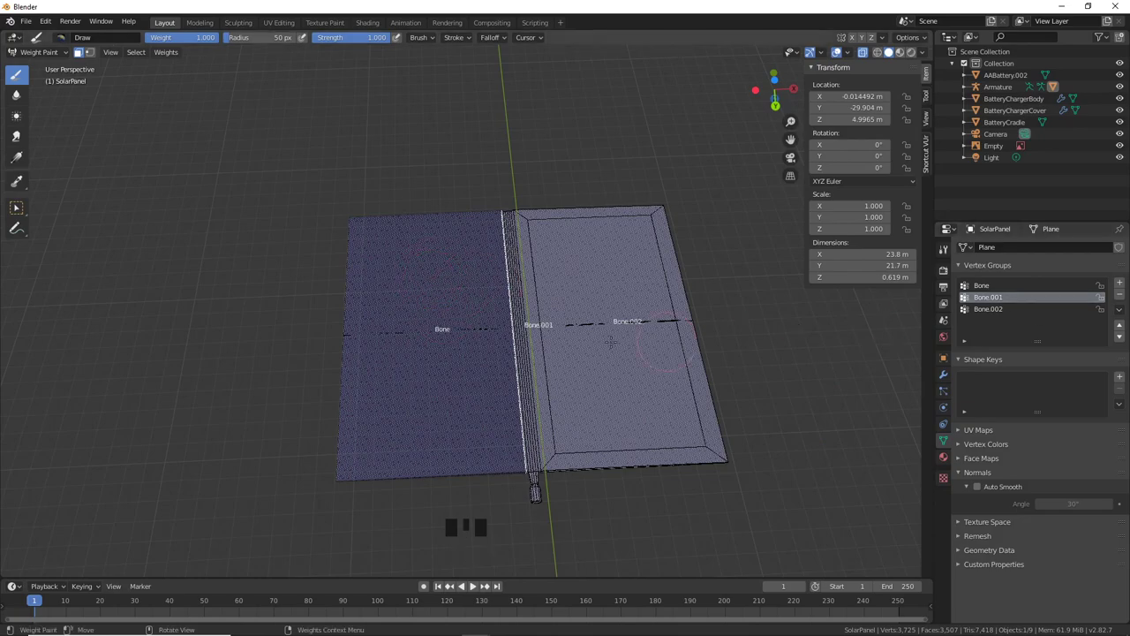
pyautogui.moveTo(523, 428); pyautogui.dragTo(492, 371, button='middle')
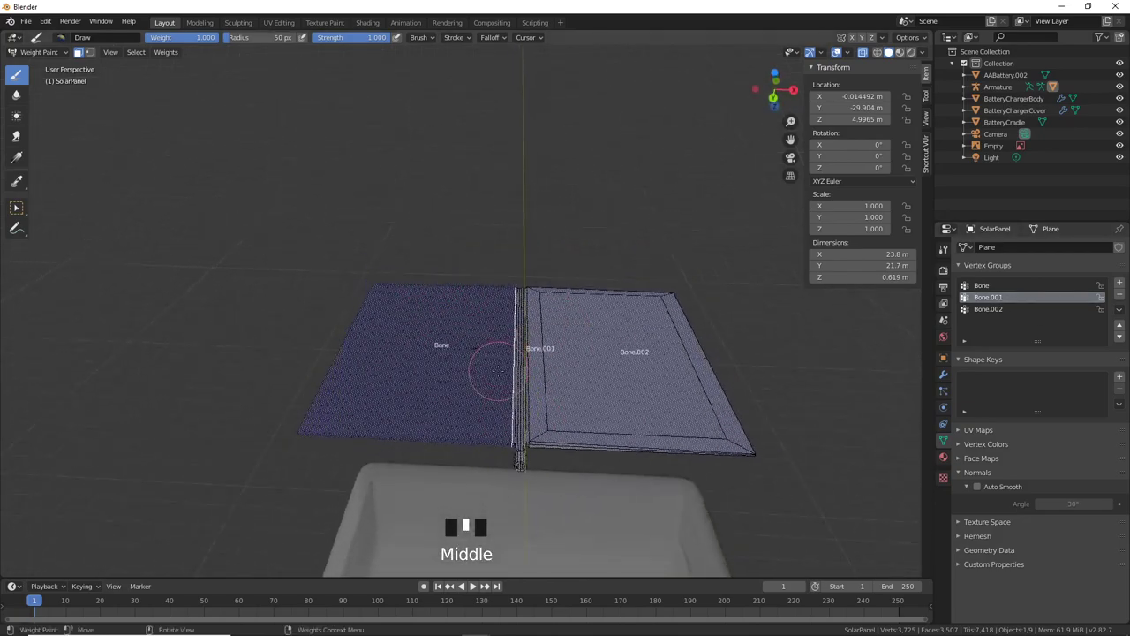
pyautogui.scroll(2, 397, 404)
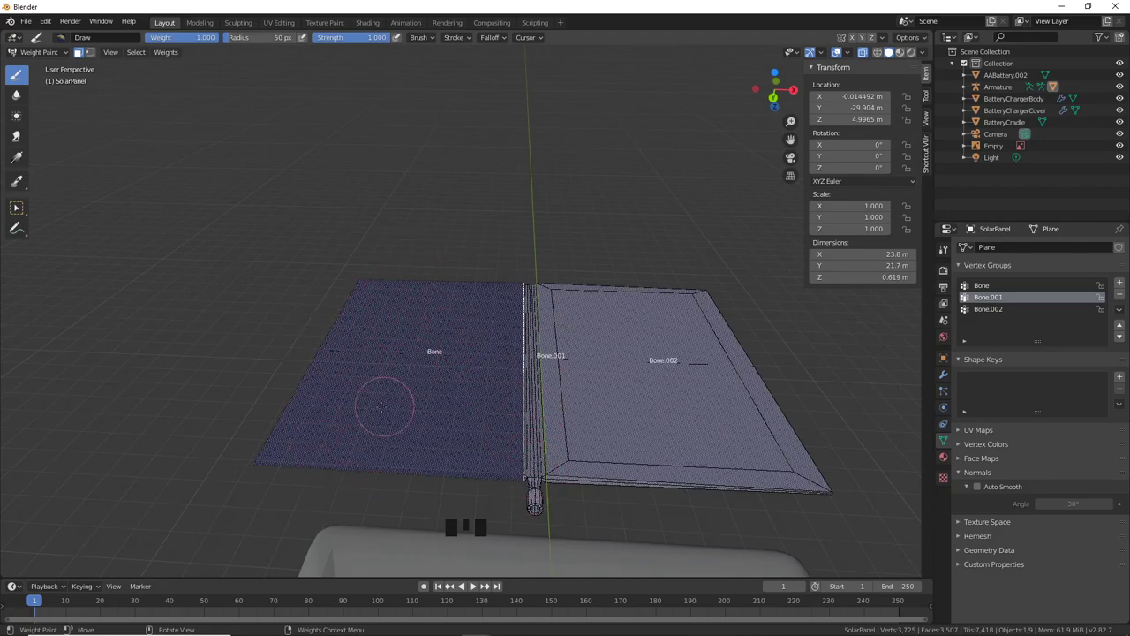
pyautogui.moveTo(430, 391); pyautogui.dragTo(426, 397, button='middle')
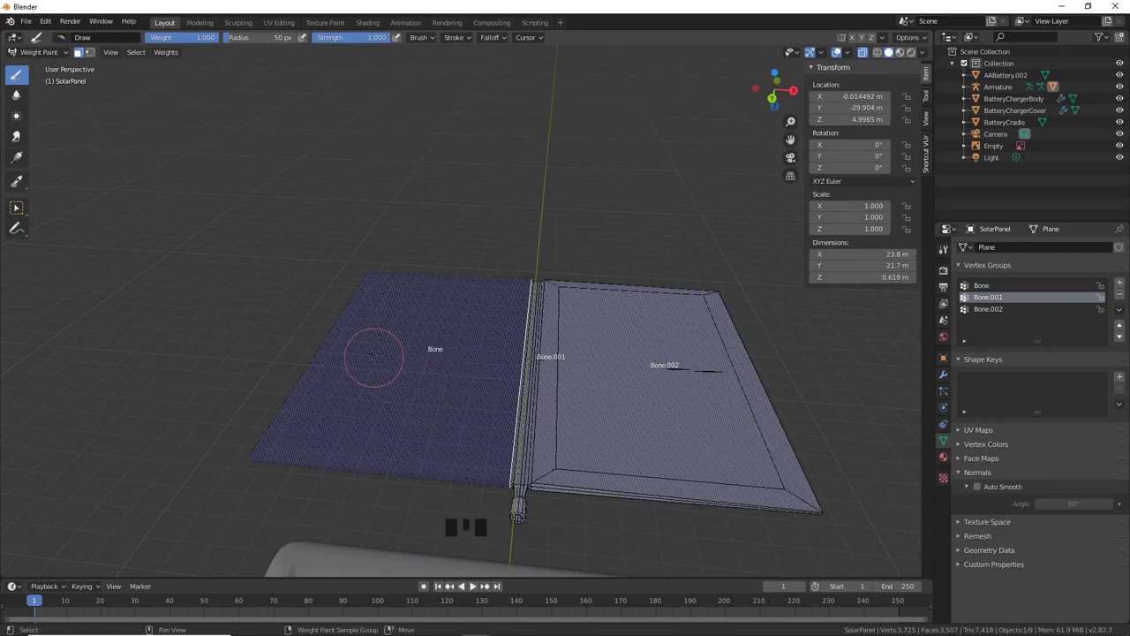
pyautogui.hotkey('shift', 'k')
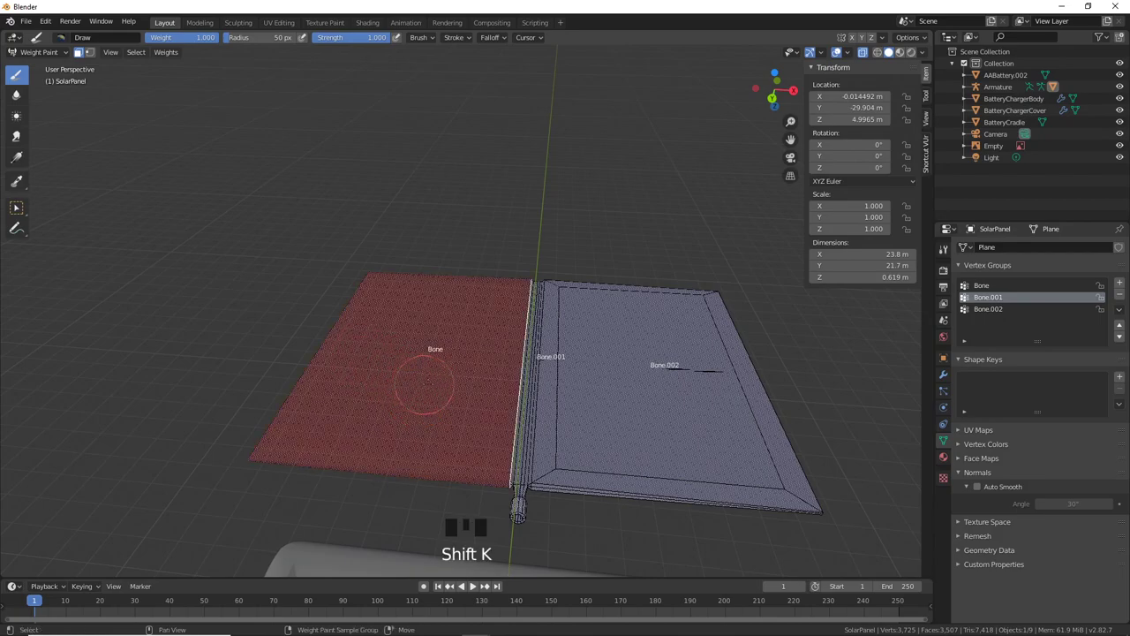
# Step: Undo the weight fill on the Bone half and the switch to Bone.001
pyautogui.moveTo(429, 401); pyautogui.dragTo(453, 415, button='middle')
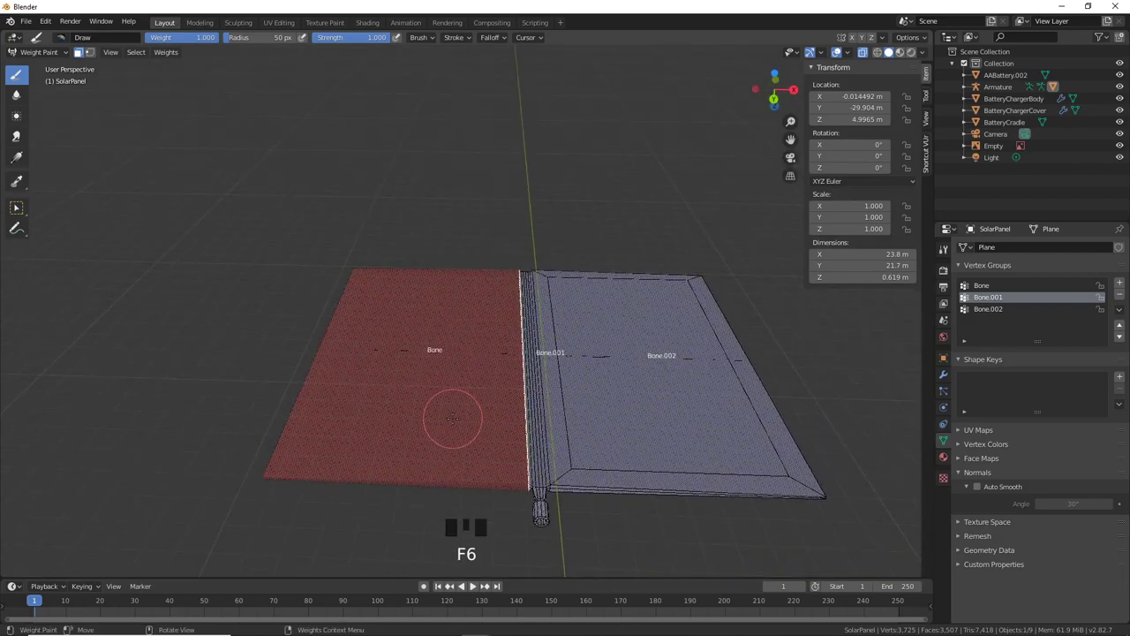
pyautogui.press('z')
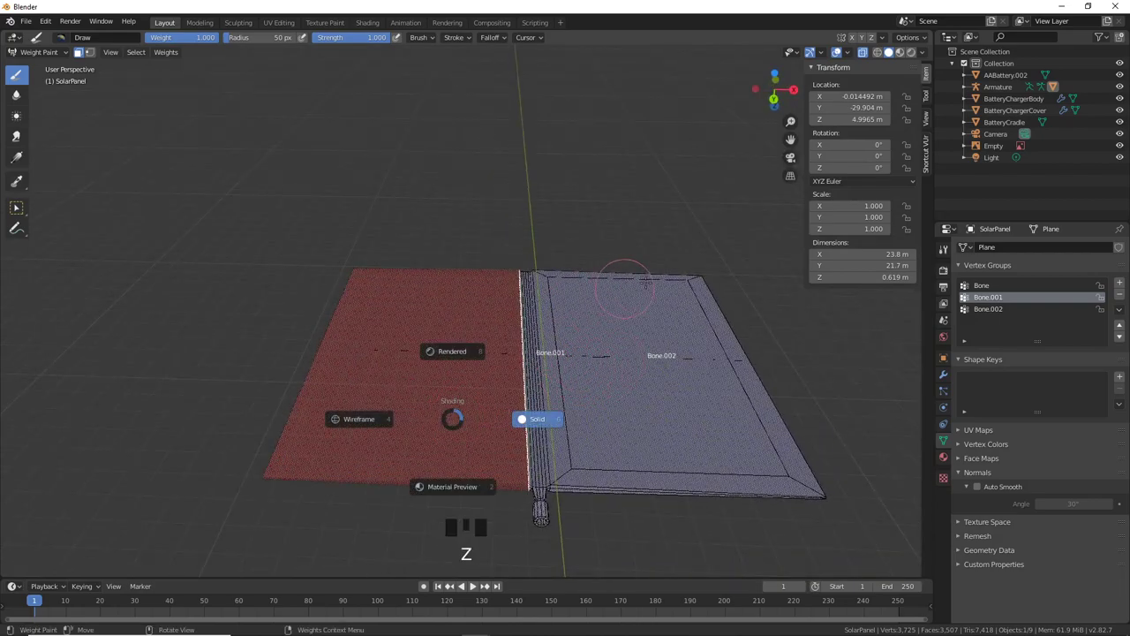
pyautogui.press('Escape')
pyautogui.hotkey('ctrl', 'z')
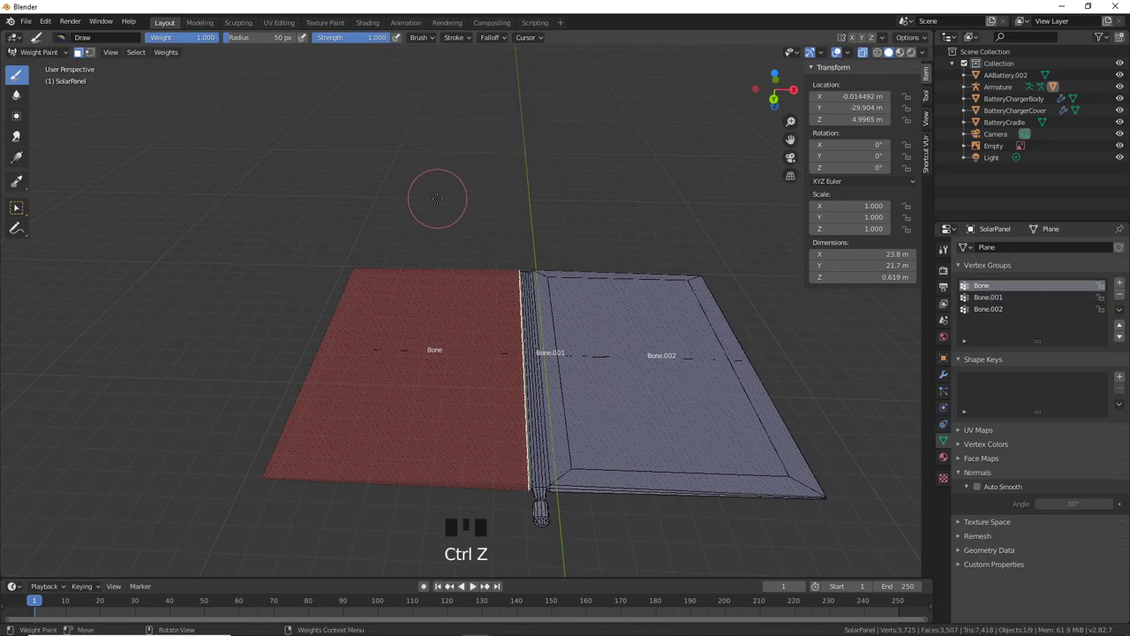
pyautogui.click(454, 222)
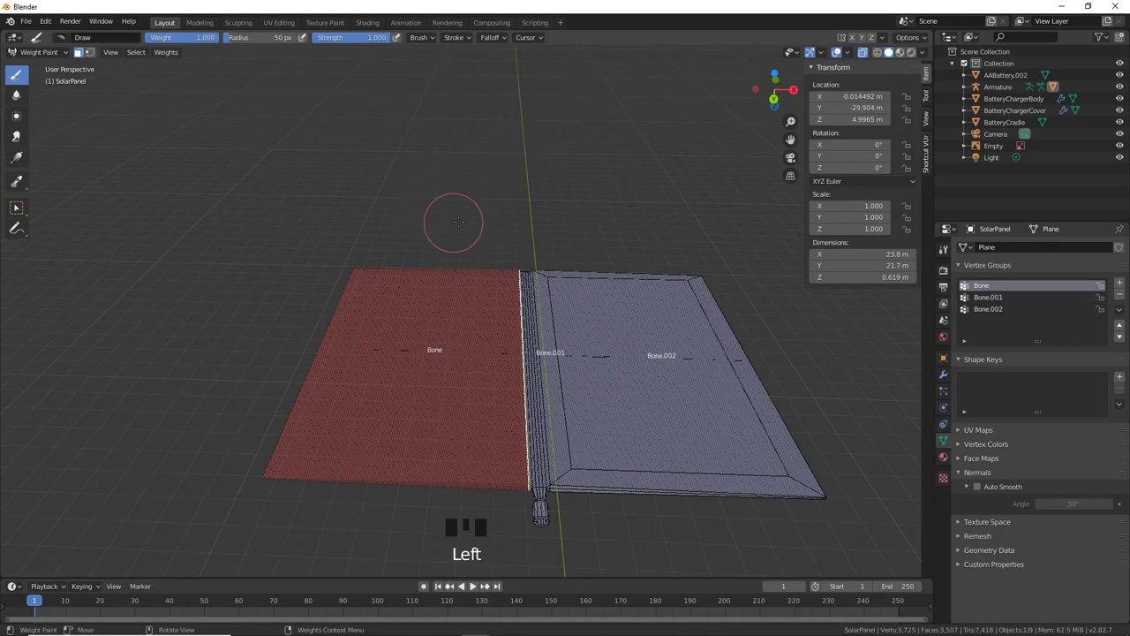
# Step: Make the Bone.001 vertex group active and change the masked face selection from the Bone half to the hinge
pyautogui.click(989, 298)
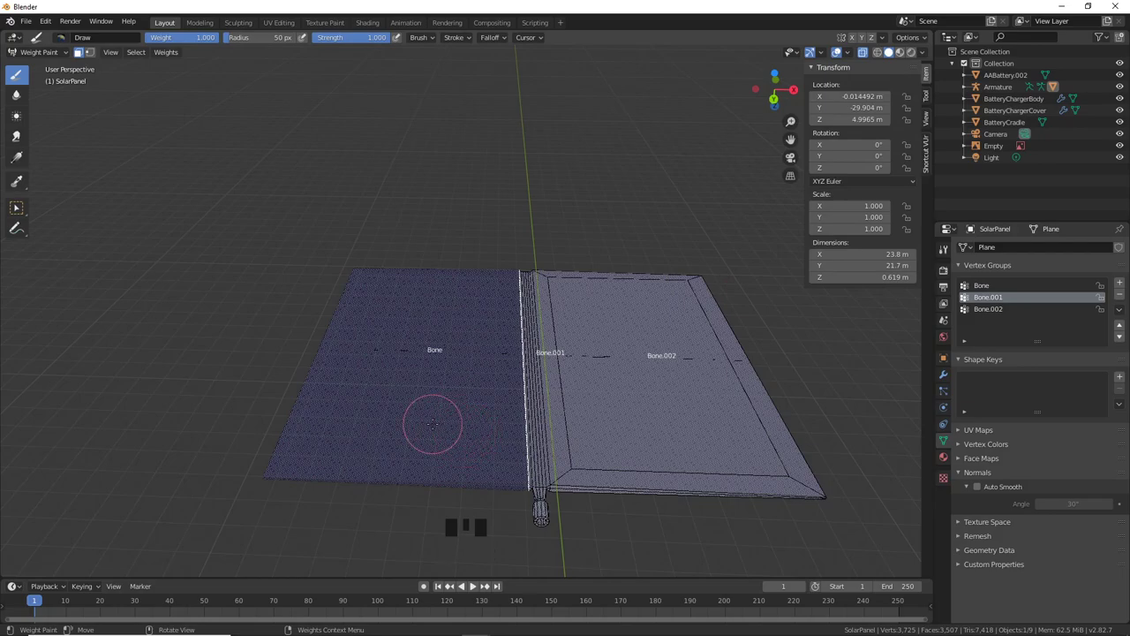
pyautogui.hotkey('shift', 'l')
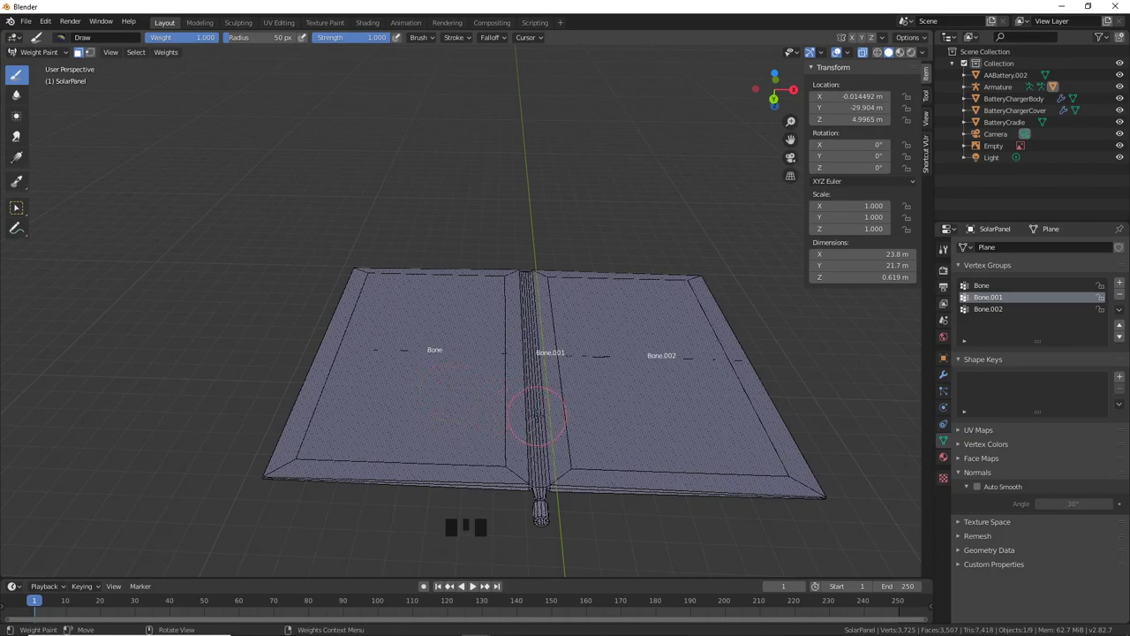
pyautogui.press('l')
pyautogui.moveTo(536, 416); pyautogui.dragTo(549, 442, button='middle')
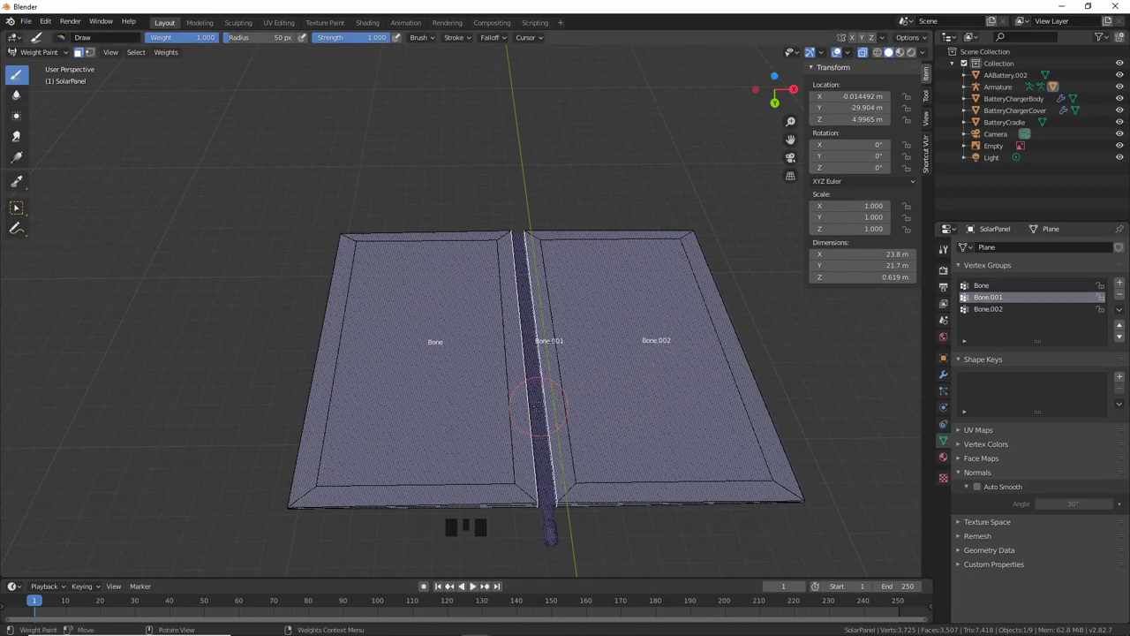
# Step: Fill the hinge with weight 1.000 in the Bone.001 vertex group, check both sides, and deselect its faces
pyautogui.press('shift')
pyautogui.hotkey('shift', 'k')
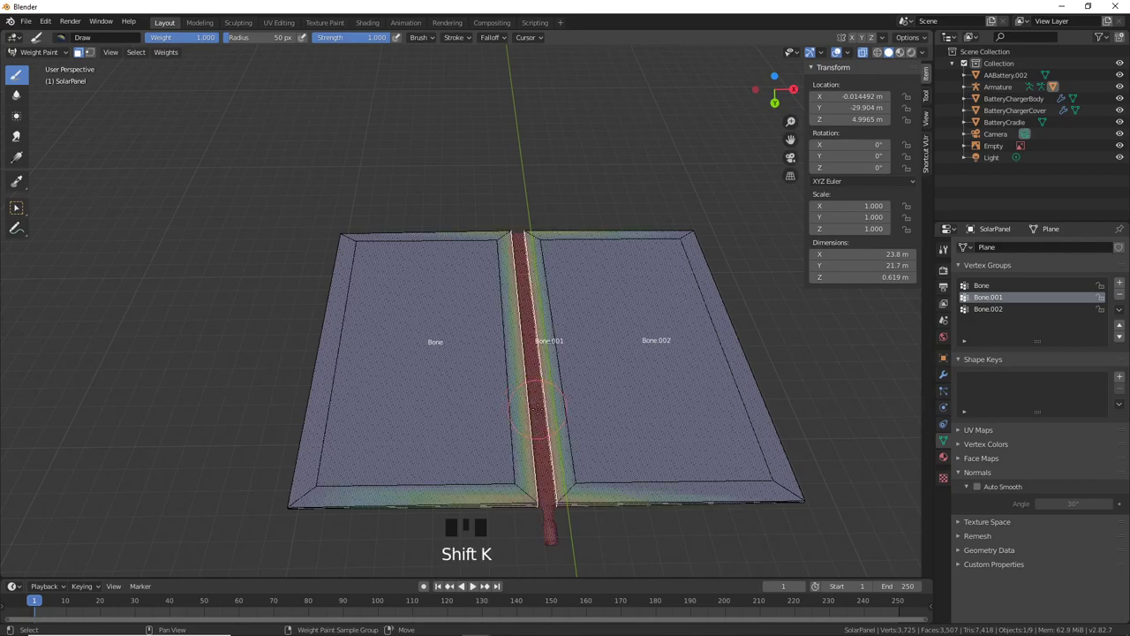
pyautogui.moveTo(536, 408); pyautogui.dragTo(534, 327, button='middle')
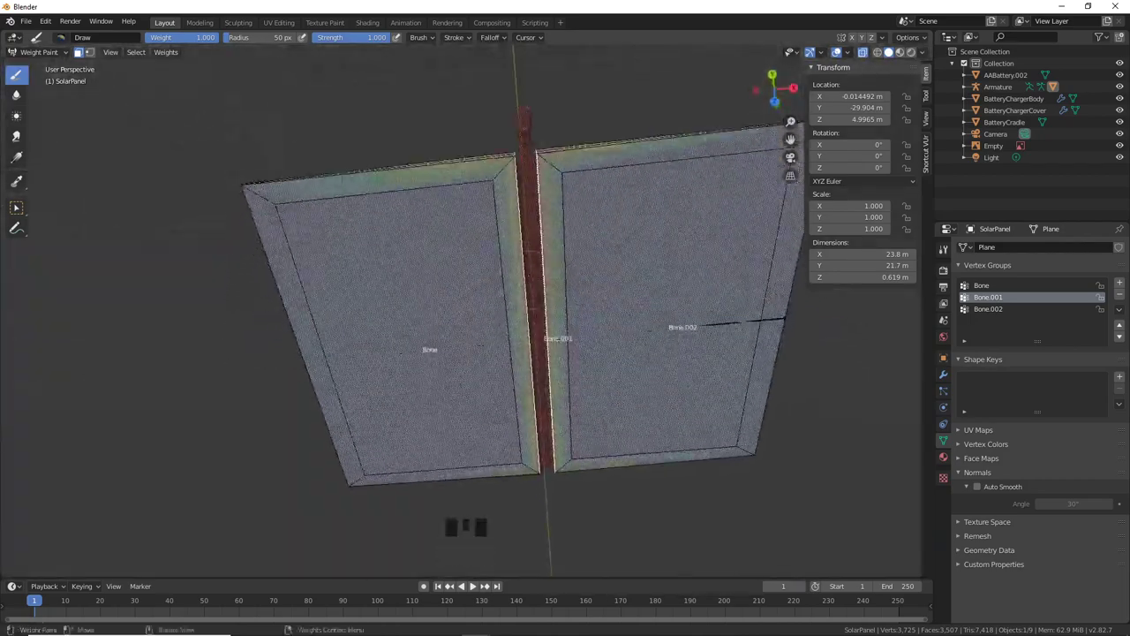
pyautogui.moveTo(553, 158); pyautogui.dragTo(610, 398, button='middle')
pyautogui.scroll(-1, 596, 389)
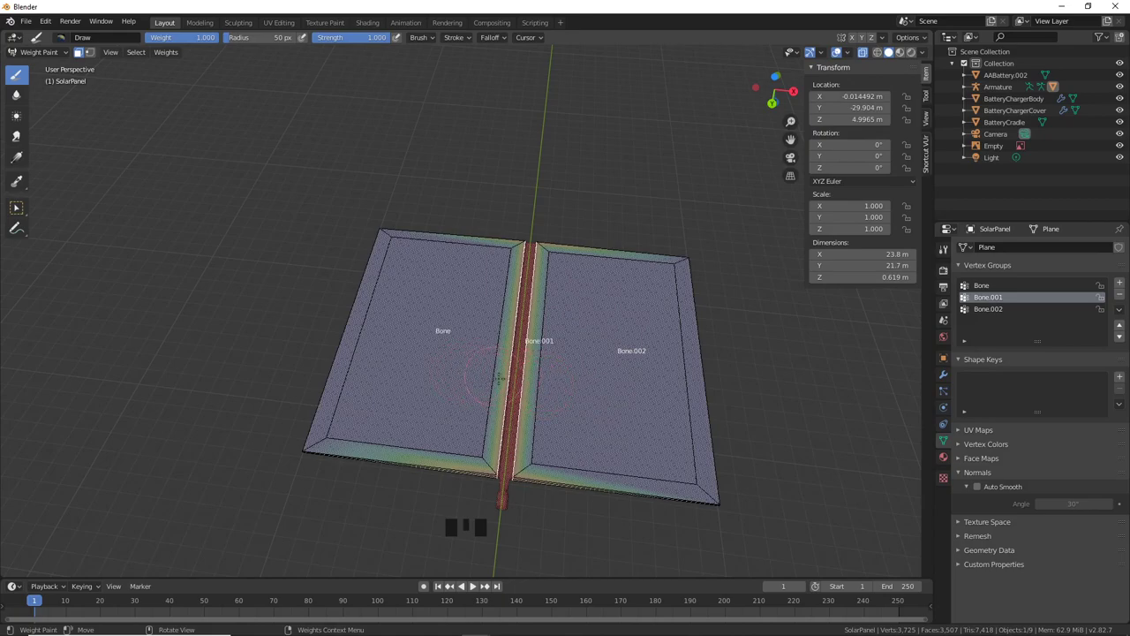
pyautogui.hotkey('shift', 'l')
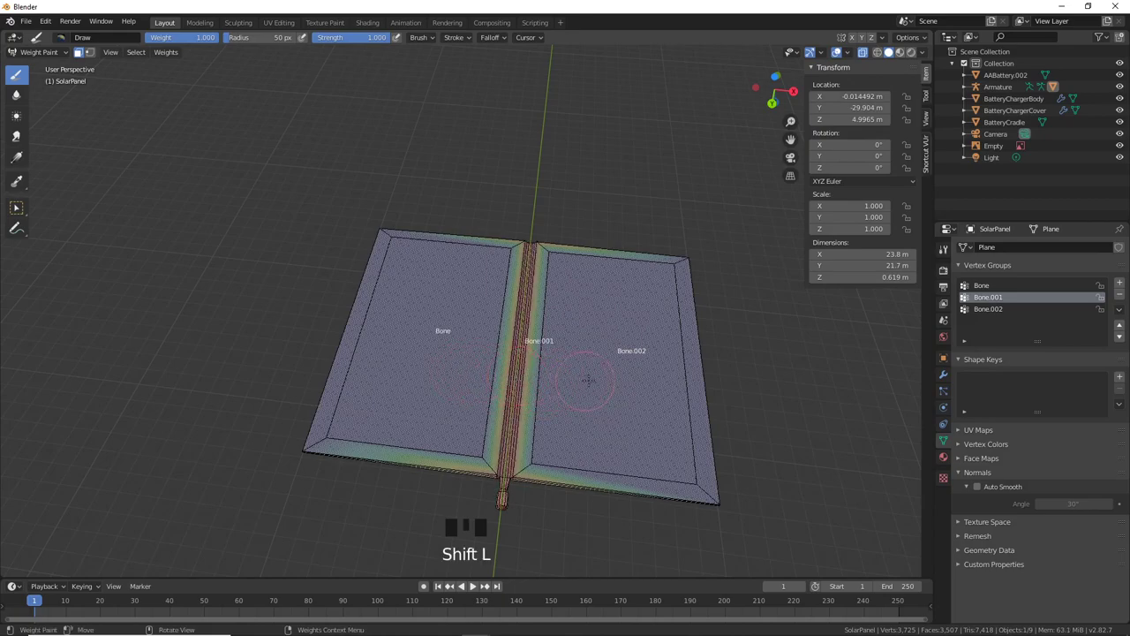
# Step: Select the faces of the Bone.002 half and fill them with weight 1.000 in the Bone.002 vertex group
pyautogui.press('l')
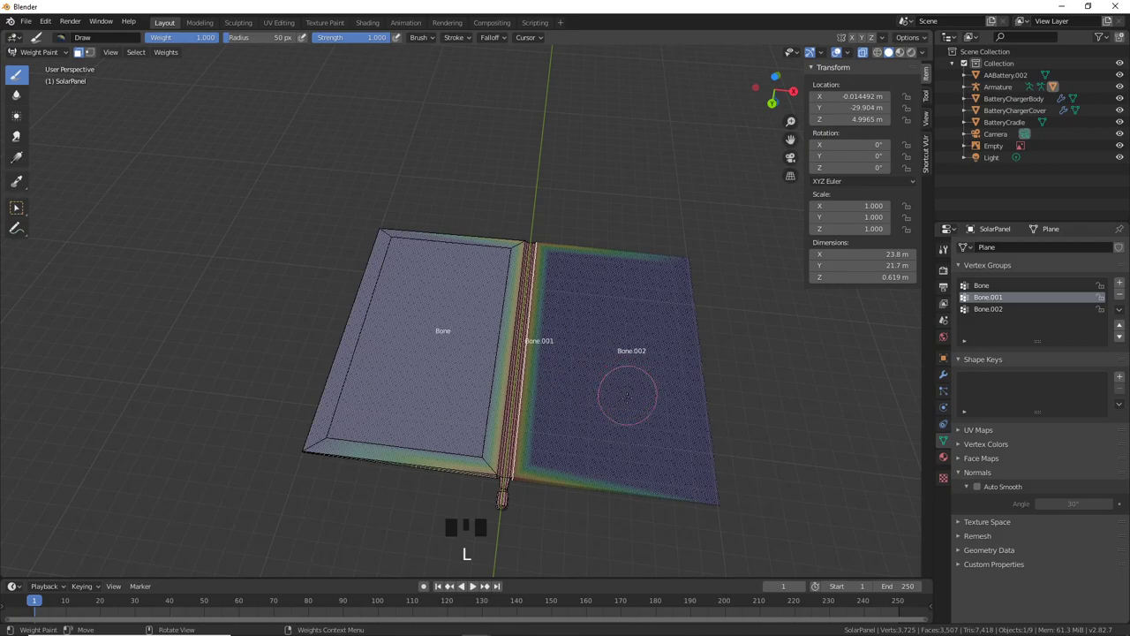
pyautogui.click(1000, 310)
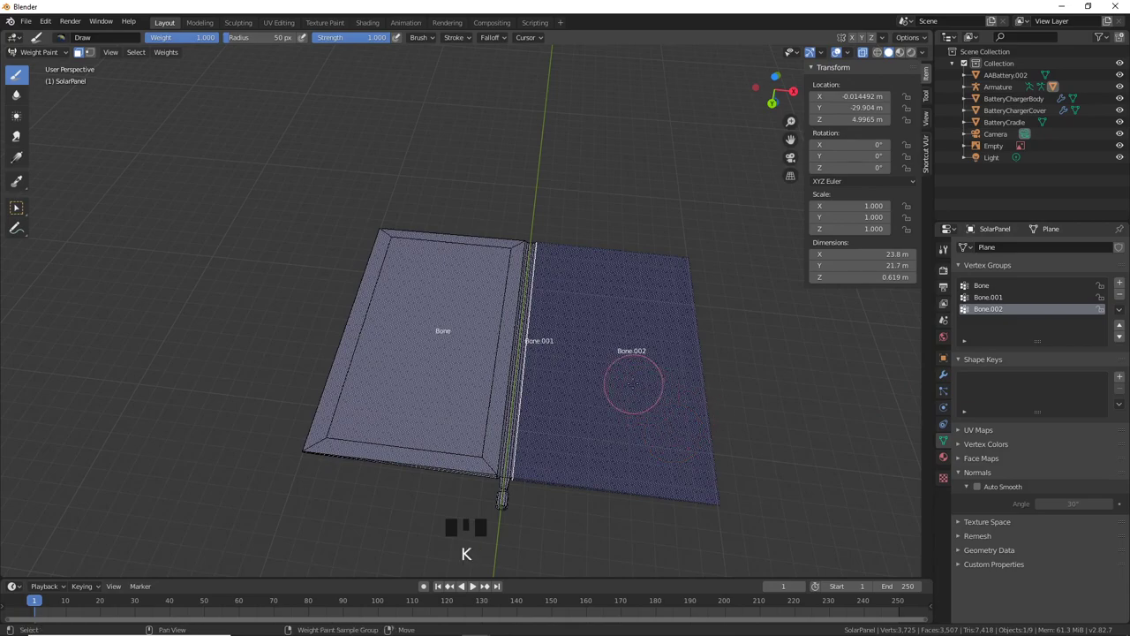
pyautogui.hotkey('shift', 'k')
pyautogui.moveTo(633, 383); pyautogui.dragTo(651, 416, button='middle')
pyautogui.scroll(-1, 694, 477)
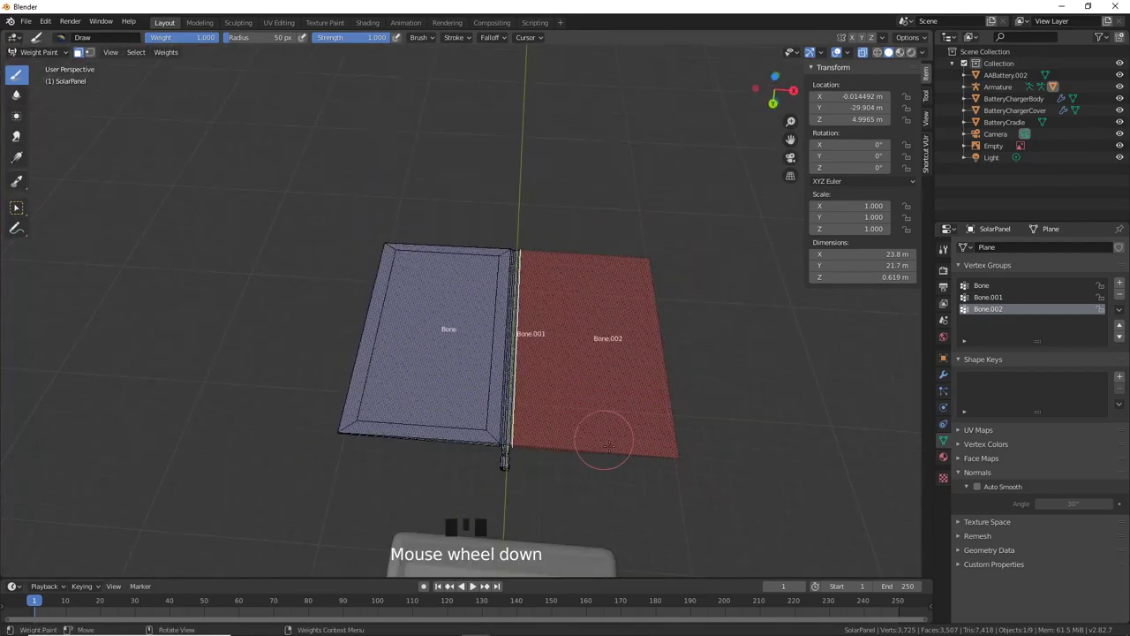
pyautogui.moveTo(665, 337)
pyautogui.mouseDown(button='middle')
pyautogui.moveTo(618, 335)
pyautogui.moveTo(345, 255)
pyautogui.moveTo(524, 291)
pyautogui.moveTo(424, 277)
pyautogui.moveTo(459, 265)
pyautogui.moveTo(501, 220)
pyautogui.moveTo(489, 306)
pyautogui.mouseUp(button='middle')
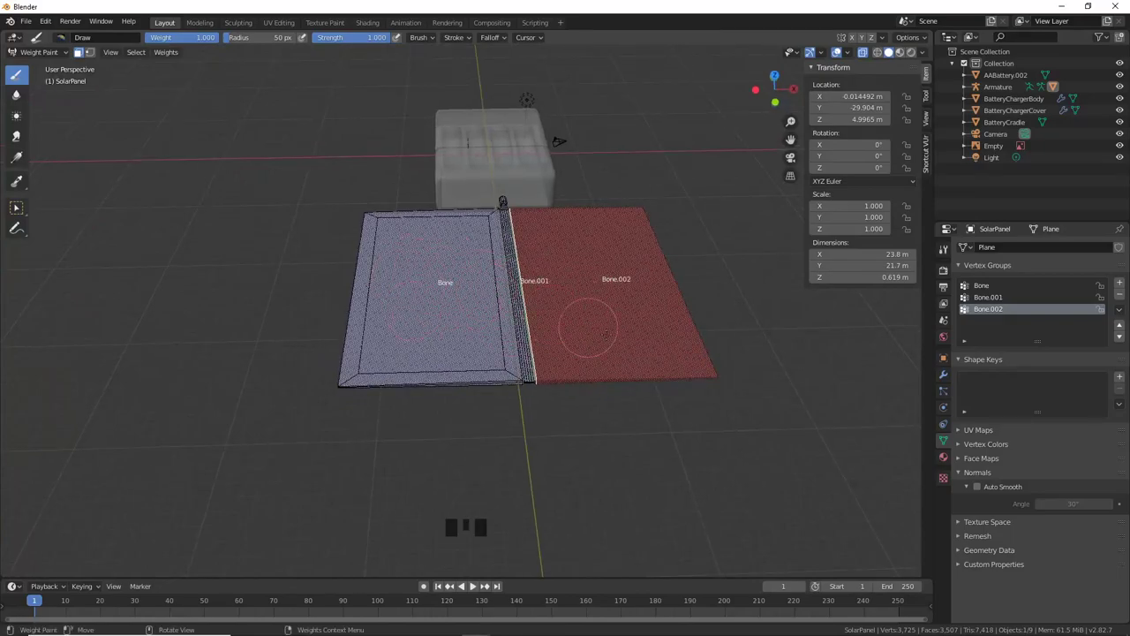
# Step: Deselect the solar panel's geometry, return to Object Mode, and put the armature into Pose Mode
pyautogui.press('Tab')
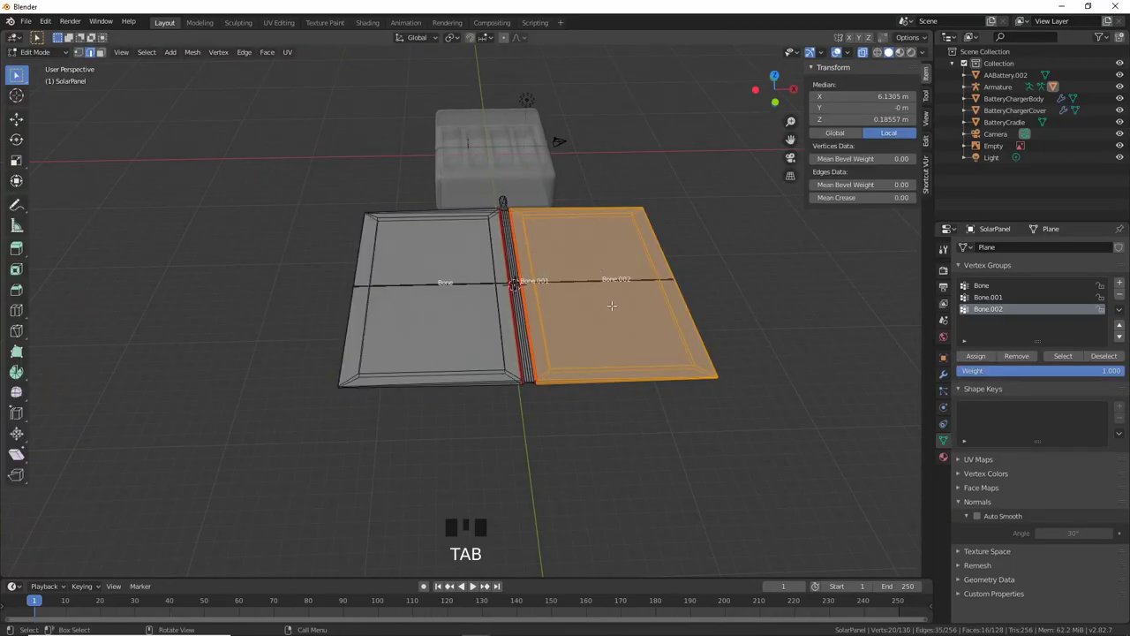
pyautogui.press('Tab')
pyautogui.press('Tab')
pyautogui.moveTo(622, 309)
pyautogui.mouseDown(button='middle')
pyautogui.moveTo(623, 283)
pyautogui.moveTo(625, 331)
pyautogui.mouseUp(button='middle')
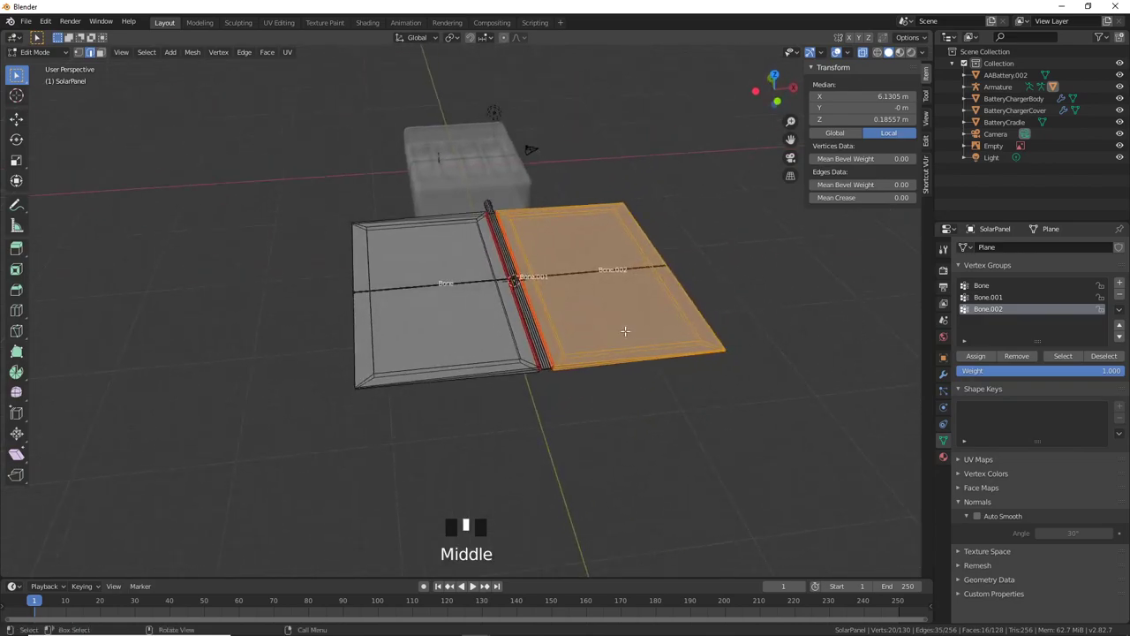
pyautogui.click(48, 61)
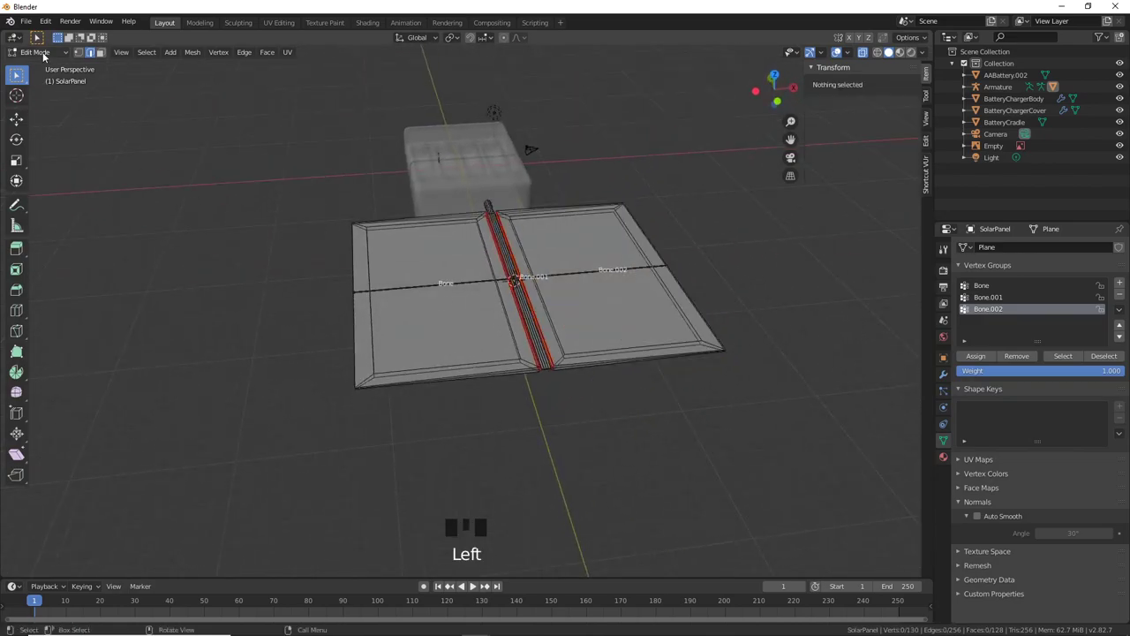
pyautogui.click(35, 51)
pyautogui.click(35, 71)
pyautogui.click(480, 280)
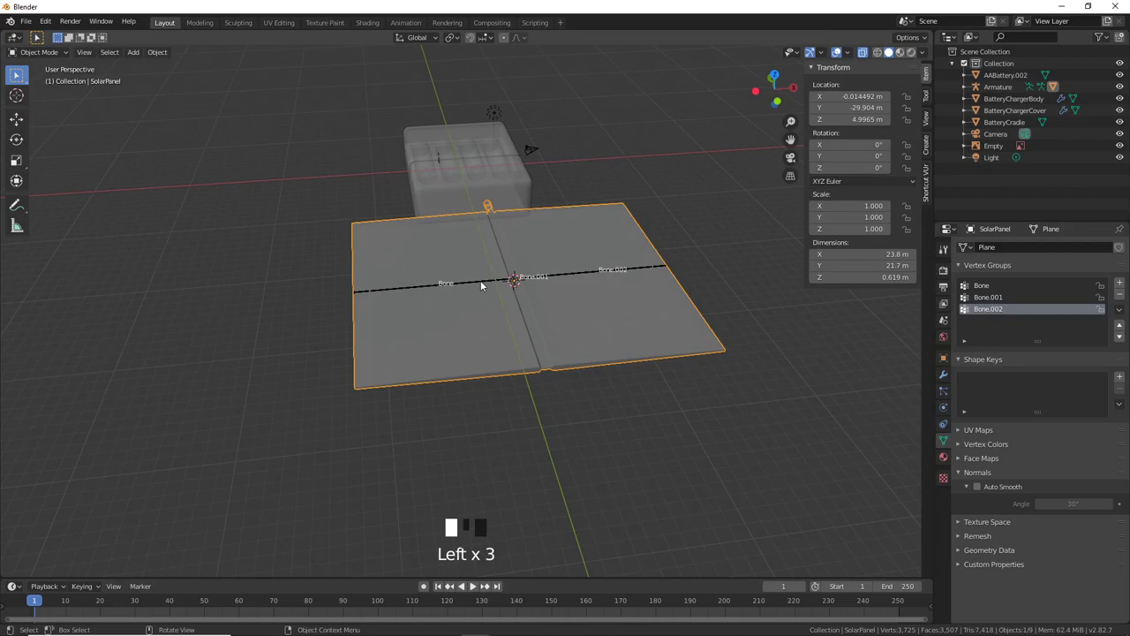
pyautogui.click(35, 51)
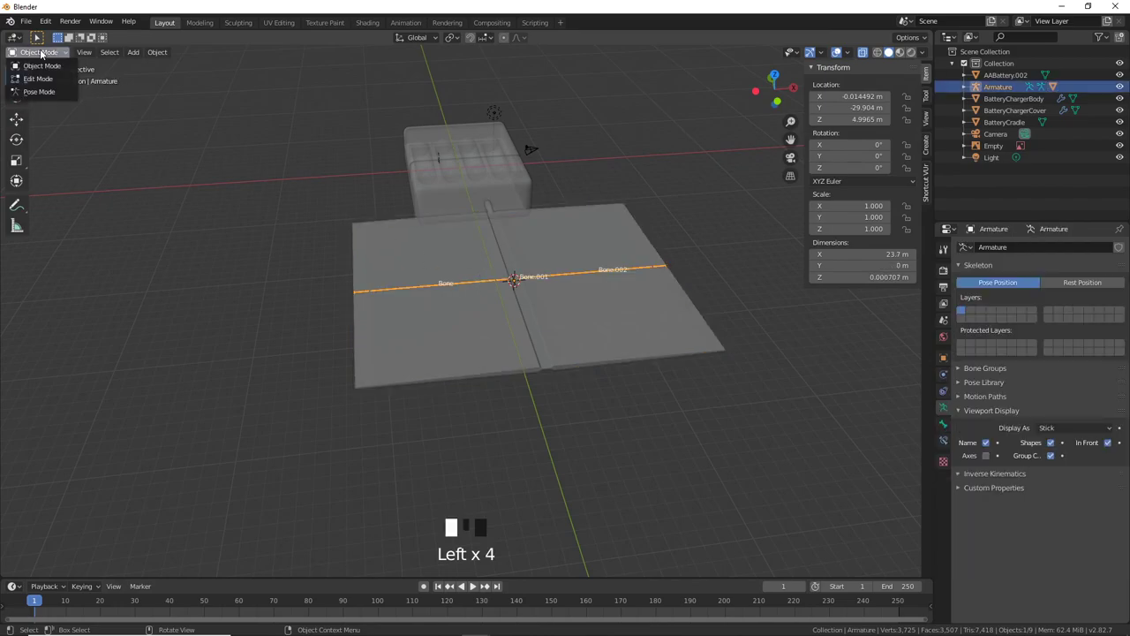
pyautogui.click(35, 91)
# Step: Rotate Bone.002 to stand its panel half upright, and rotate Bone.001 by -111° to fold it over the Bone half
pyautogui.keyDown('shift'); pyautogui.moveTo(715, 282); pyautogui.dragTo(633, 300, button='middle'); pyautogui.keyUp('shift')
pyautogui.click(542, 266)
pyautogui.click(565, 266)
pyautogui.press('r')
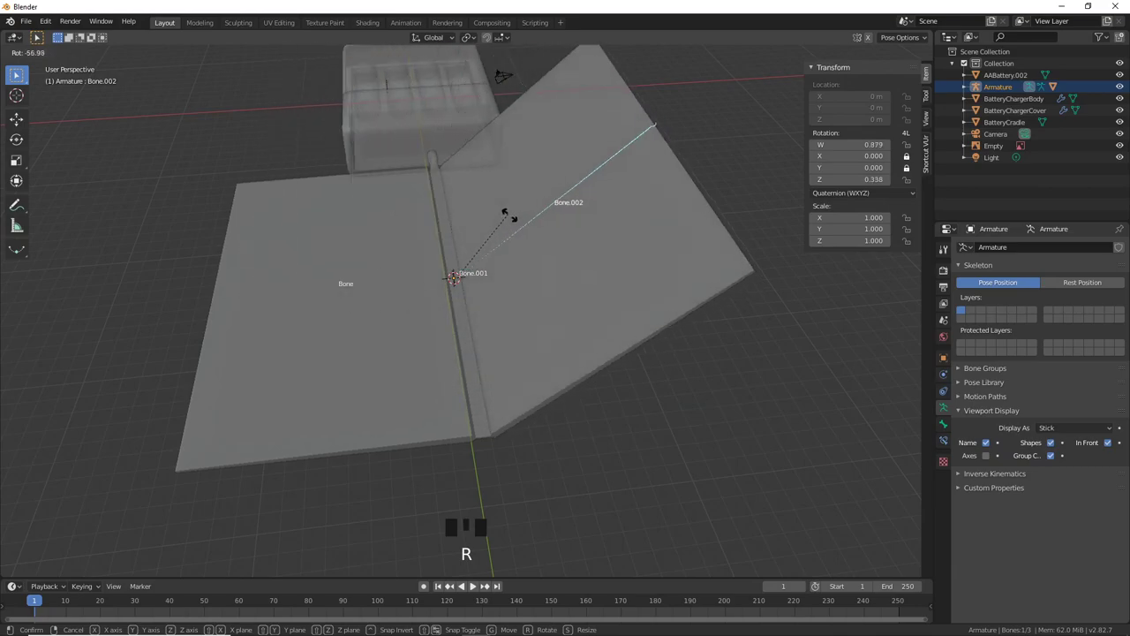
pyautogui.click(457, 238)
pyautogui.click(454, 279)
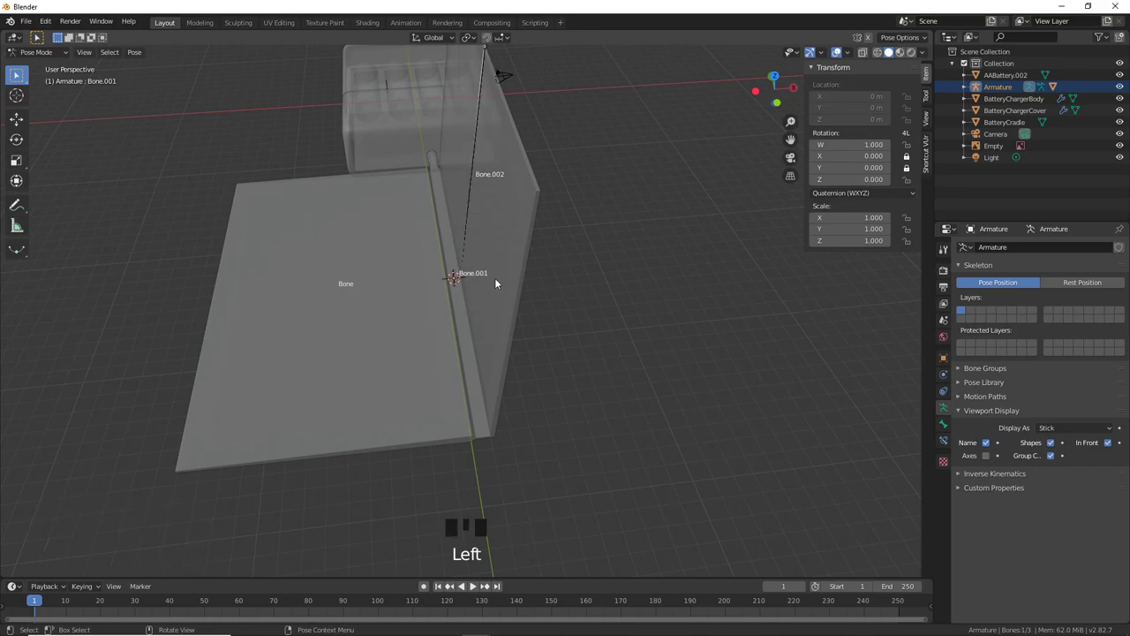
pyautogui.press('r')
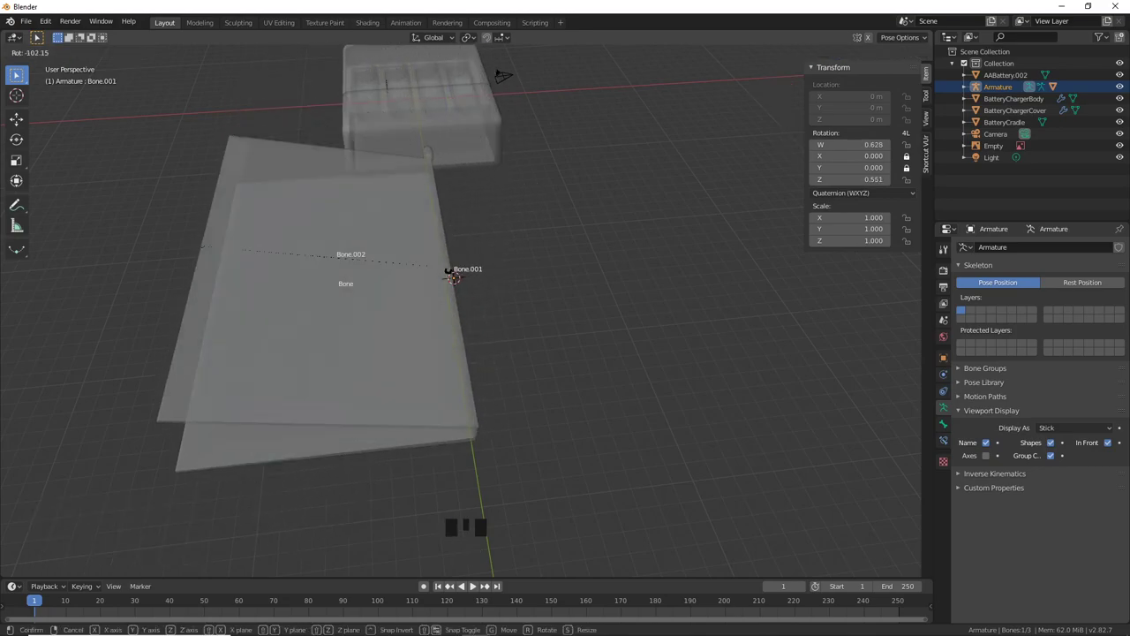
pyautogui.click(444, 281)
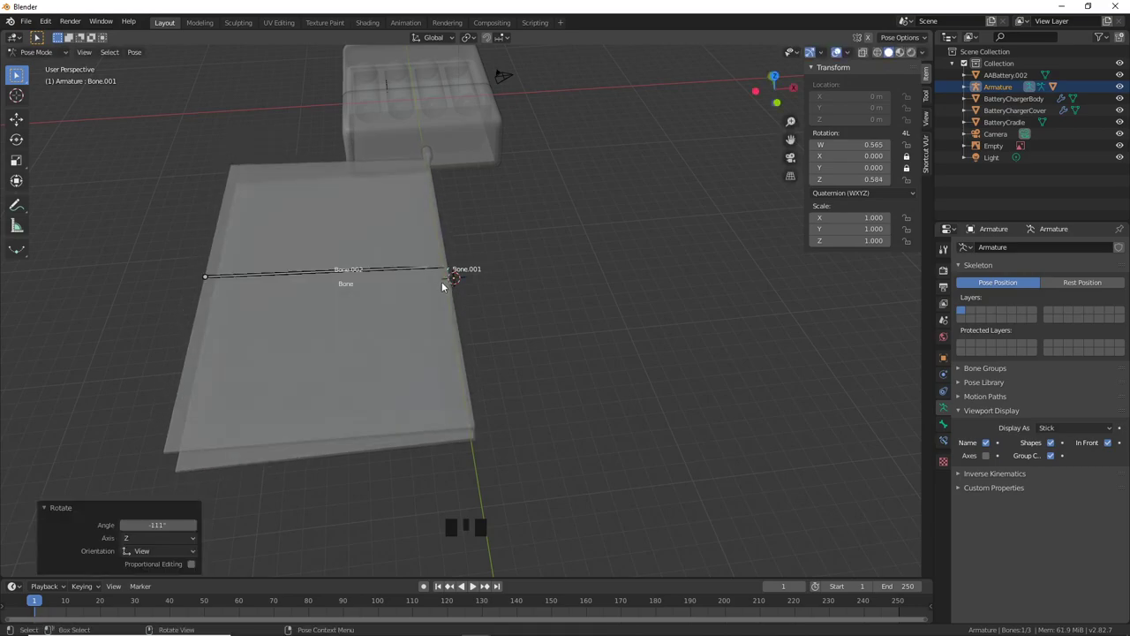
# Step: Try rotating Bone to swing the whole folded panel
pyautogui.moveTo(444, 281); pyautogui.dragTo(516, 239, button='middle')
pyautogui.click(264, 320)
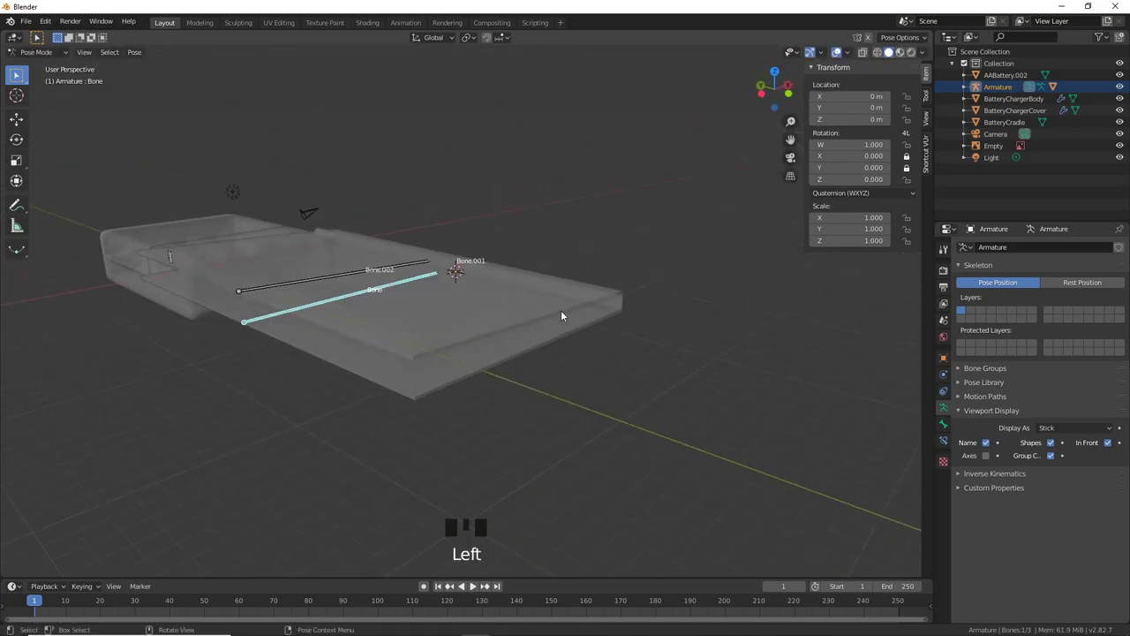
pyautogui.press('r')
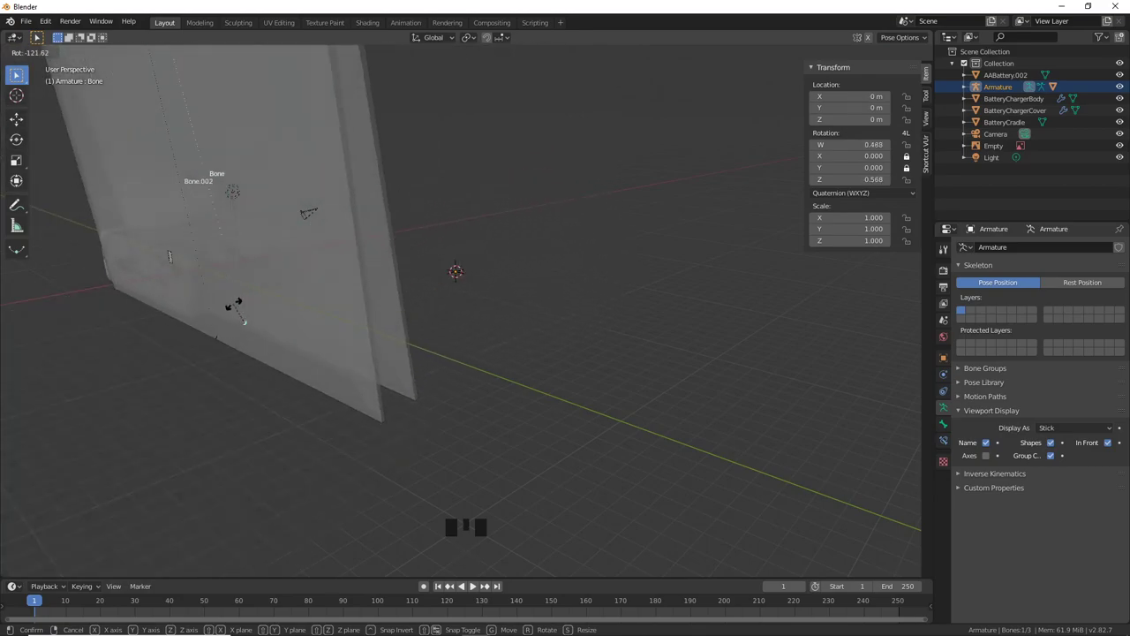
pyautogui.rightClick(259, 279)
# Step: Rotate Bone.002 by 6.68° to lay its folded half parallel to the Bone half
pyautogui.moveTo(250, 277); pyautogui.dragTo(763, 330, button='middle')
pyautogui.click(689, 332)
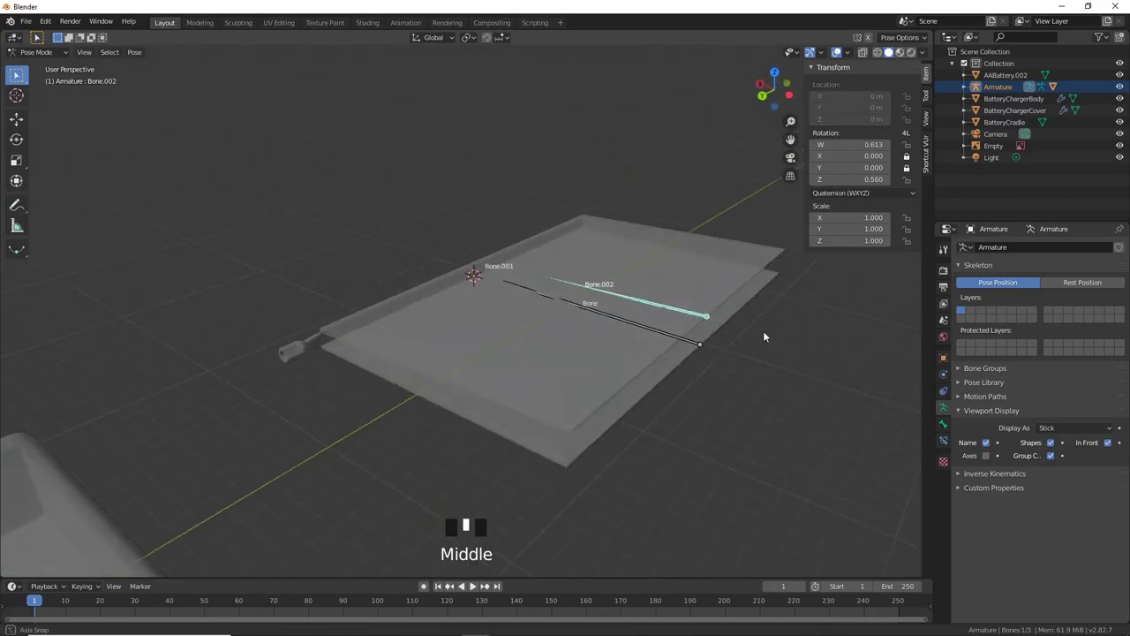
pyautogui.press('r')
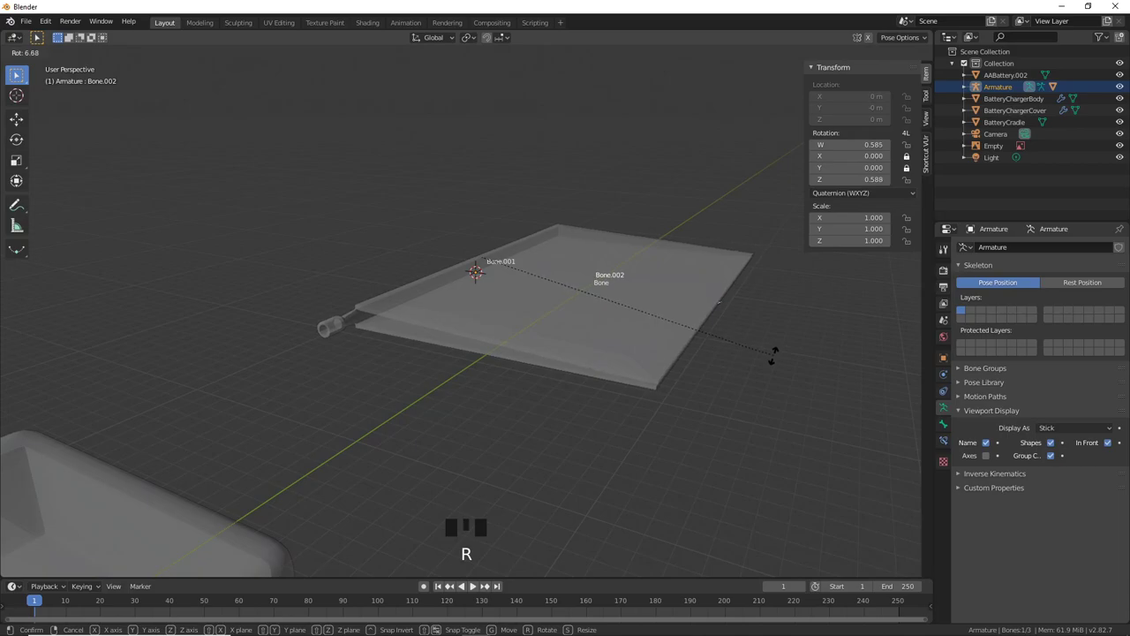
pyautogui.click(773, 354)
# Step: Try unfolding the panel by rotating Bone.002 away from the Bone half
pyautogui.moveTo(773, 354)
pyautogui.mouseDown(button='middle')
pyautogui.moveTo(533, 341)
pyautogui.moveTo(647, 363)
pyautogui.moveTo(786, 344)
pyautogui.moveTo(782, 355)
pyautogui.mouseUp(button='middle')
pyautogui.press('r')
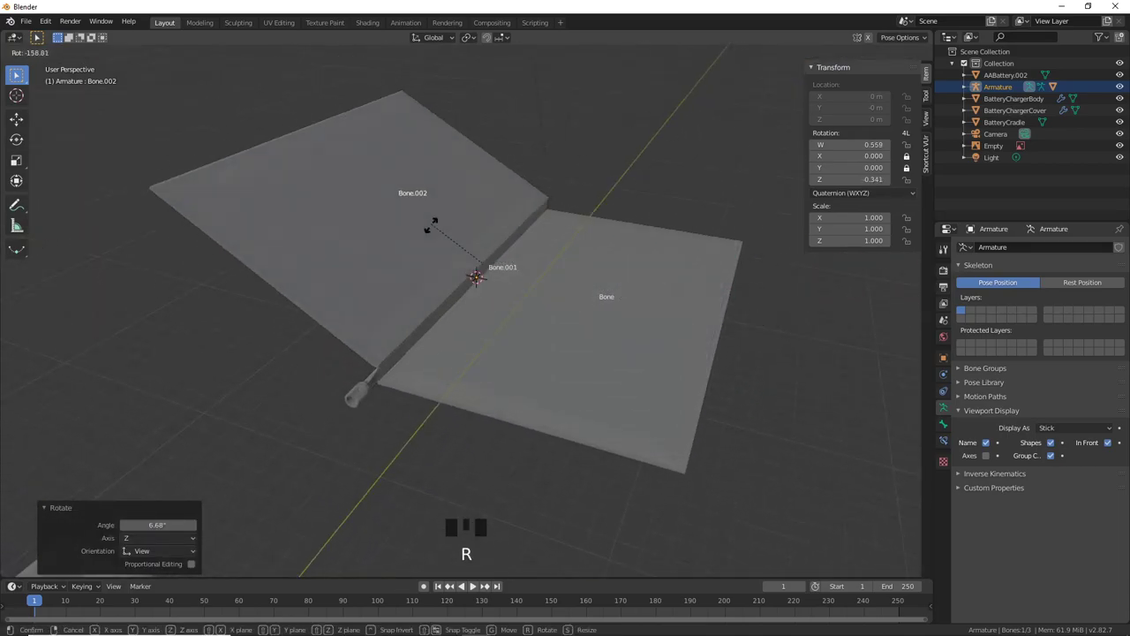
pyautogui.rightClick(431, 226)
# Step: Reset the pose rotations of Bone.002, Bone.001 and Bone to their defaults so the panel lies flat
pyautogui.moveTo(457, 227); pyautogui.dragTo(944, 380, button='middle')
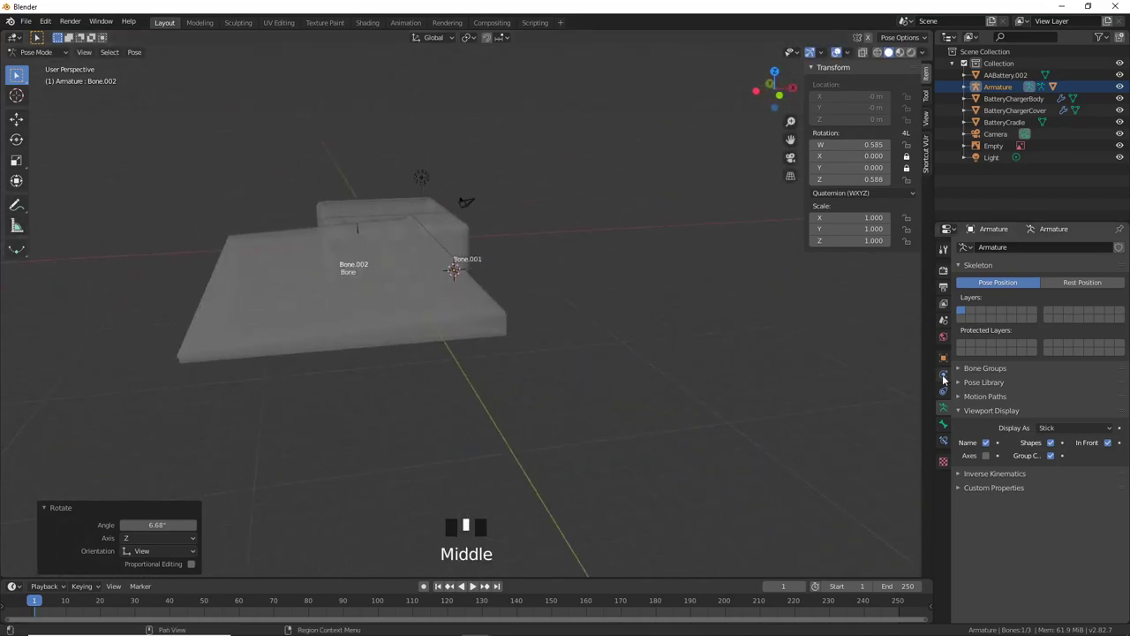
pyautogui.click(944, 424)
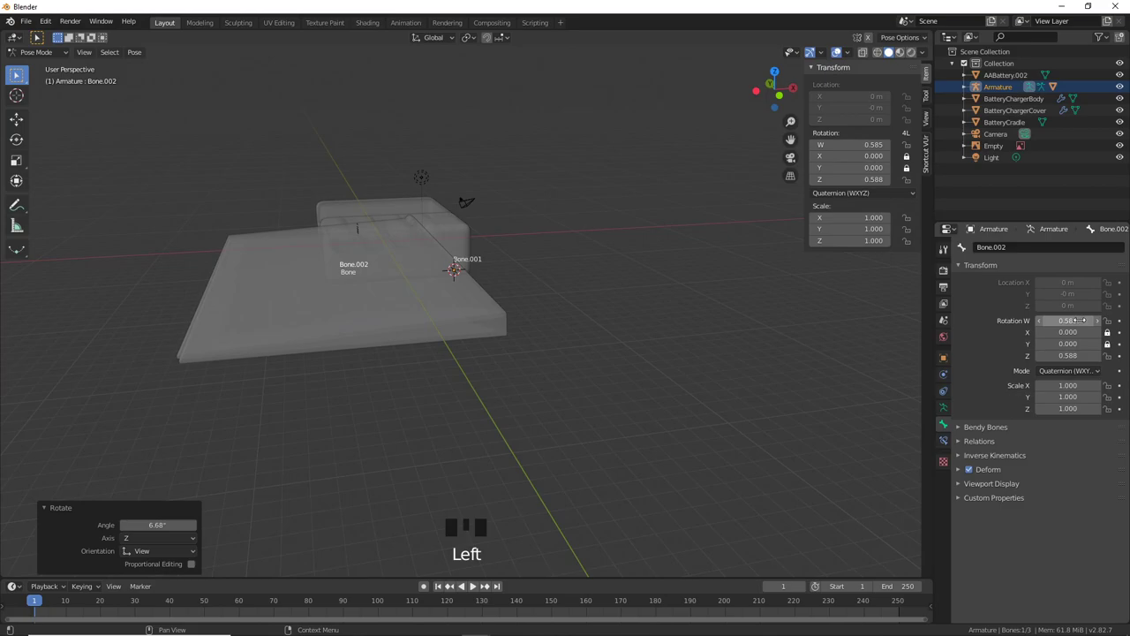
pyautogui.press('BackSpace')
pyautogui.moveTo(458, 268); pyautogui.dragTo(727, 288, button='middle')
pyautogui.scroll(2, 472, 254)
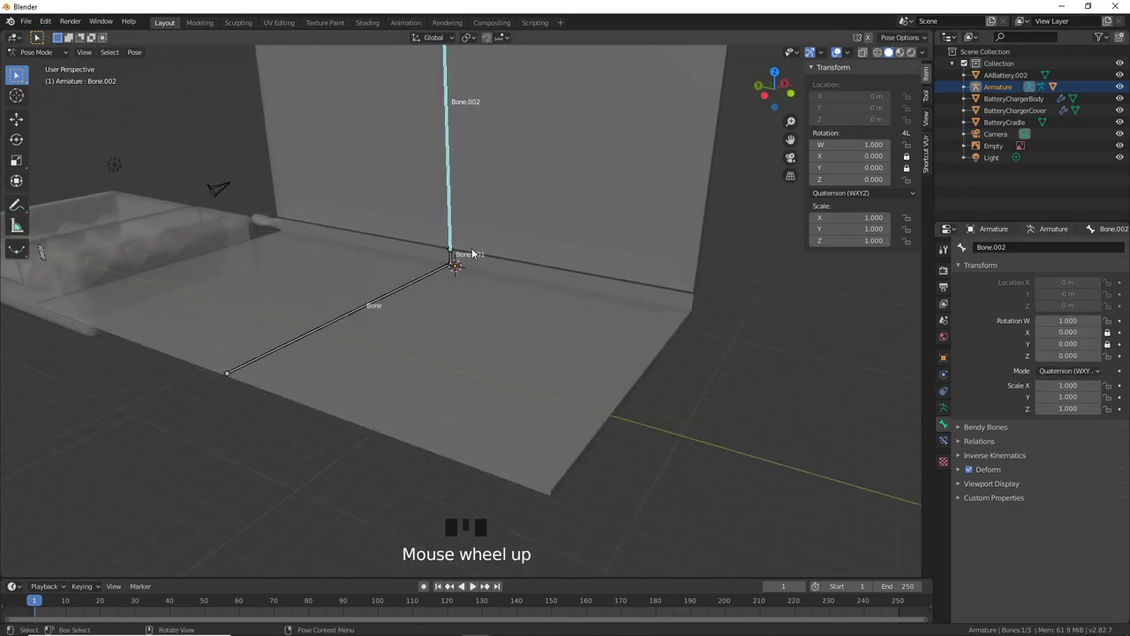
pyautogui.click(451, 257)
pyautogui.press('BackSpace')
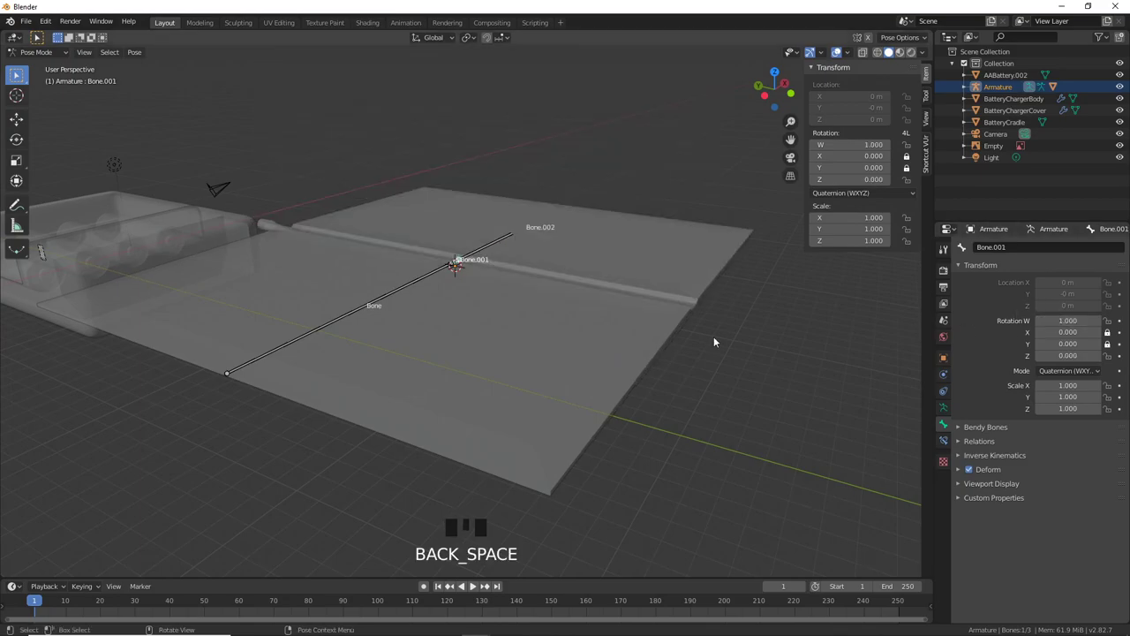
pyautogui.click(410, 281)
pyautogui.press('BackSpace')
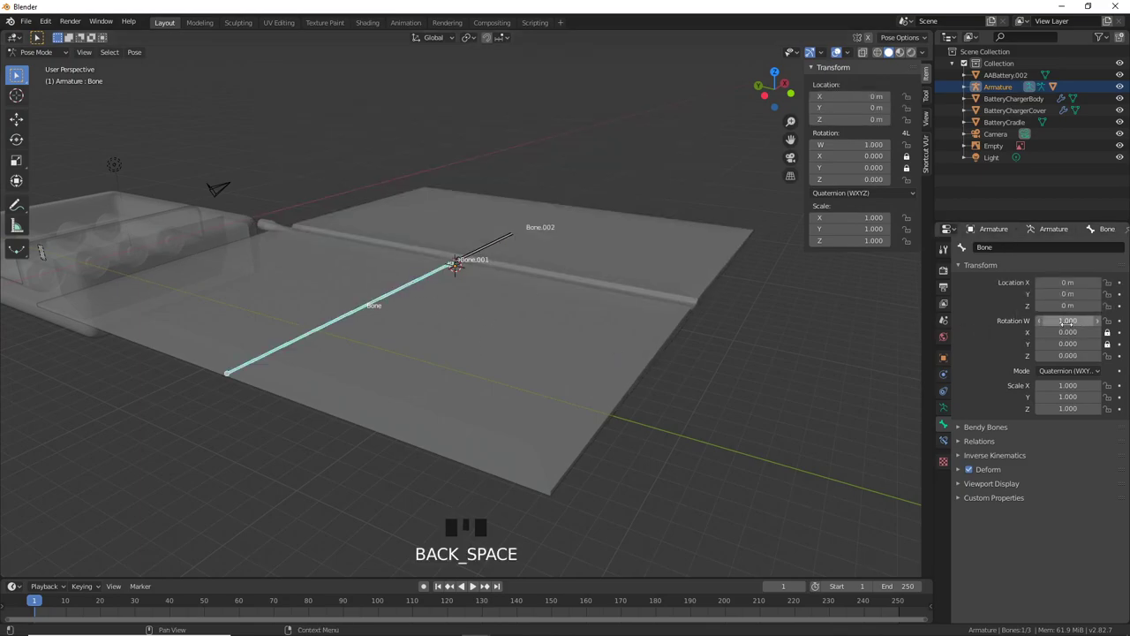
# Step: Put the armature into Edit Mode, turn off X-ray, and set the viewport shading to Material Preview
pyautogui.click(483, 257)
pyautogui.moveTo(490, 265); pyautogui.dragTo(517, 305, button='middle')
pyautogui.scroll(-2, 414, 343)
pyautogui.moveTo(414, 343); pyautogui.dragTo(531, 356, button='middle')
pyautogui.scroll(-1, 575, 386)
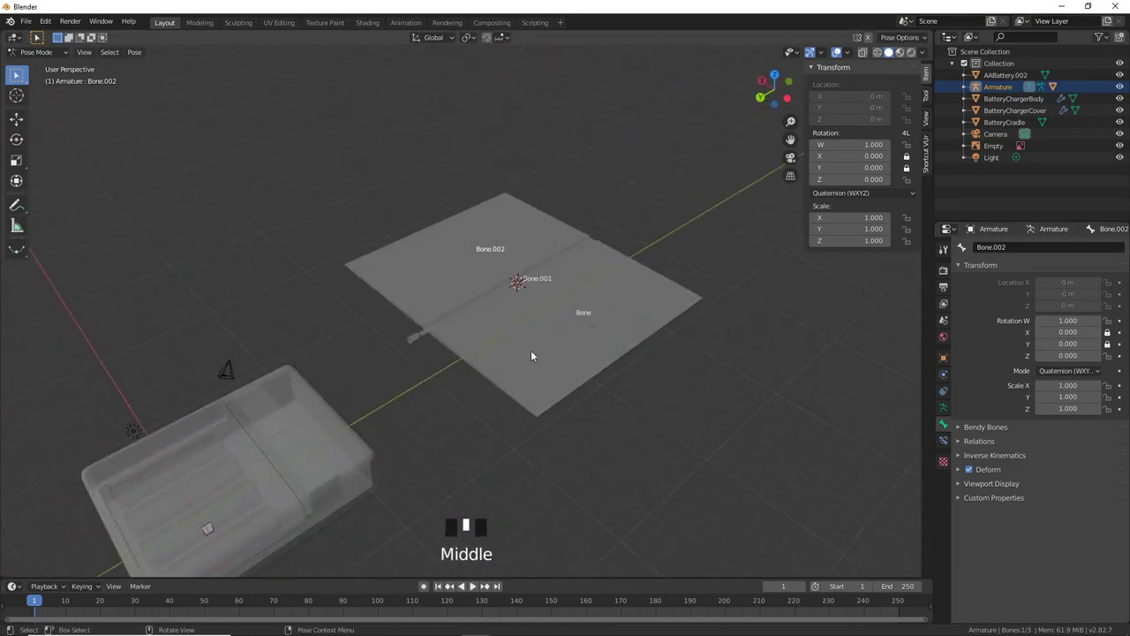
pyautogui.press('Tab')
pyautogui.press('z')
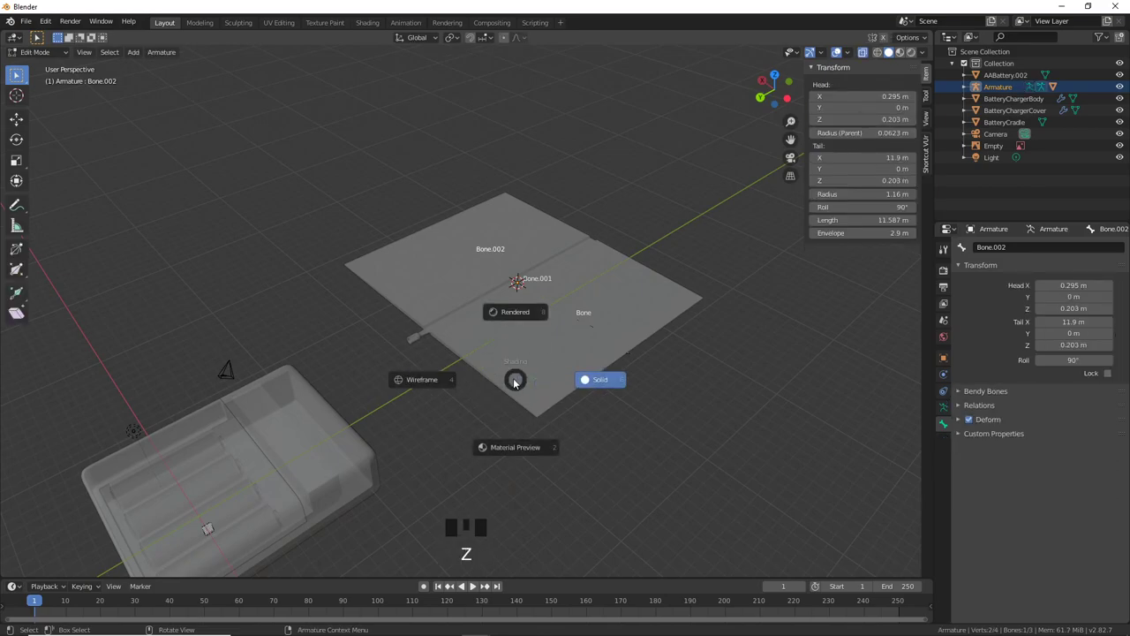
pyautogui.click(705, 312)
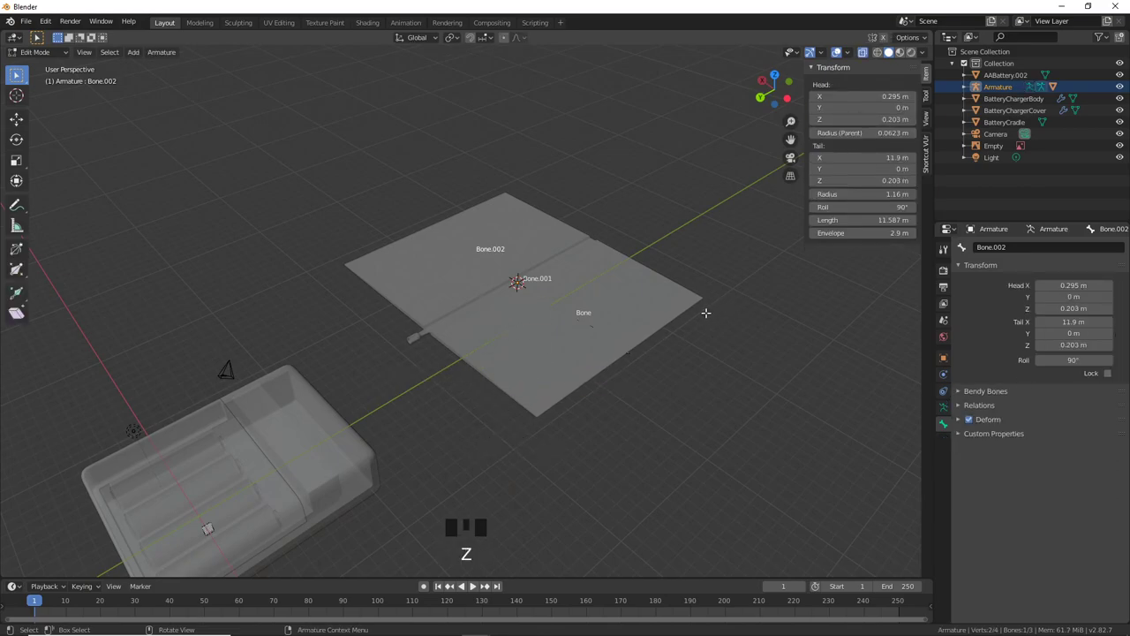
pyautogui.hotkey('alt', 'z')
pyautogui.moveTo(532, 364)
pyautogui.mouseDown(button='middle')
pyautogui.moveTo(512, 357)
pyautogui.moveTo(548, 338)
pyautogui.moveTo(490, 352)
pyautogui.mouseUp(button='middle')
pyautogui.press('z')
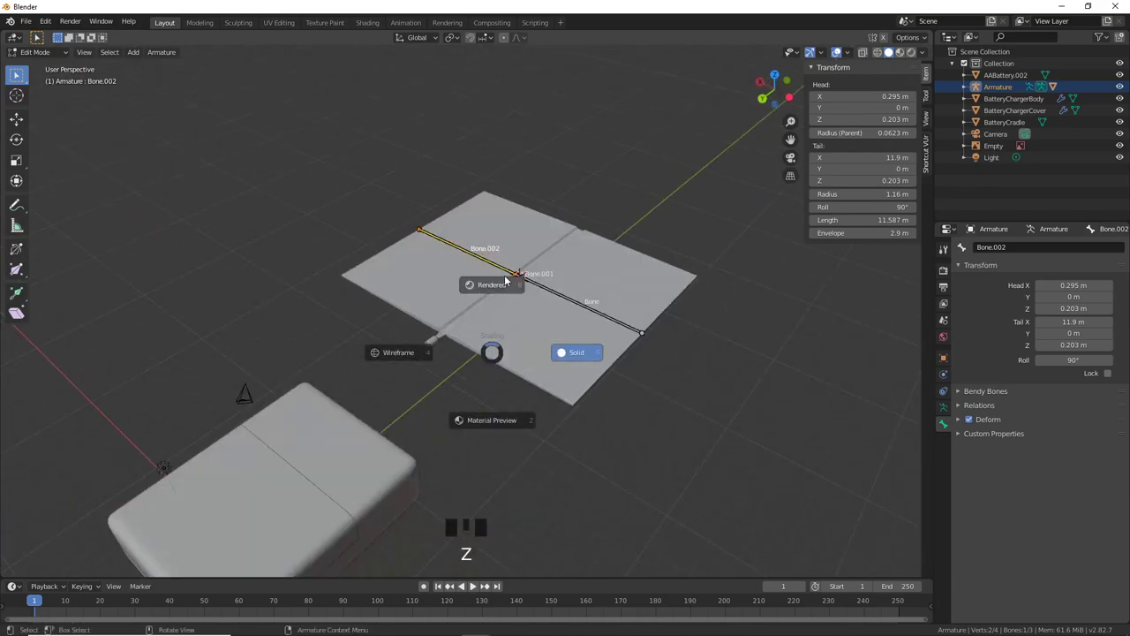
pyautogui.click(498, 418)
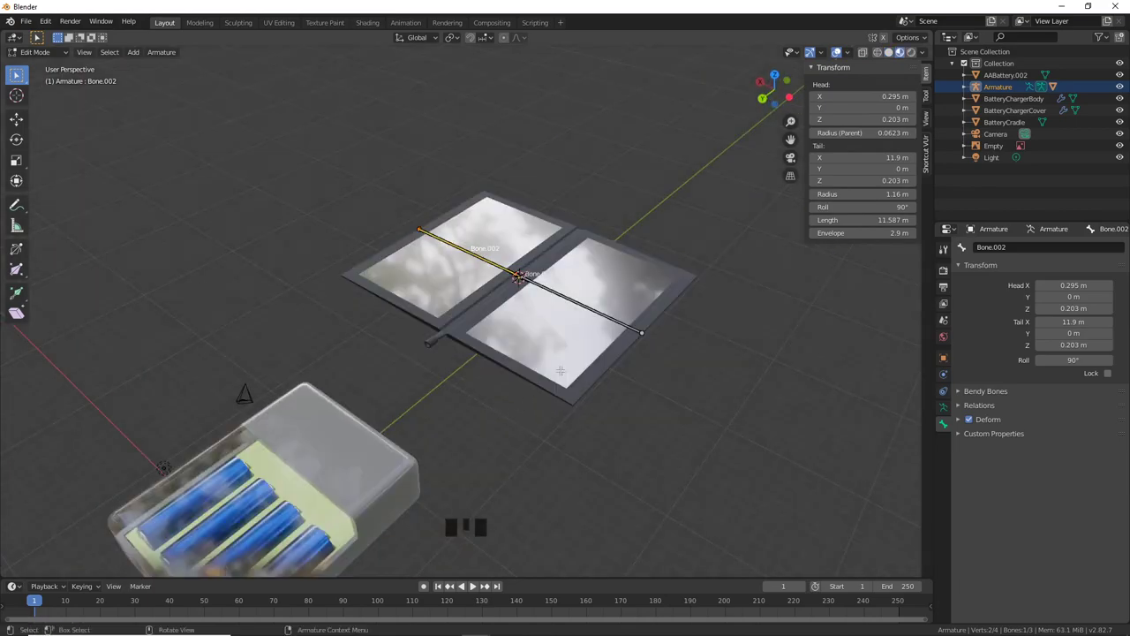
# Step: Examine the materials of the unfolded solar panel and the battery charger from several angles and distances
pyautogui.moveTo(498, 419)
pyautogui.mouseDown(button='middle')
pyautogui.moveTo(614, 417)
pyautogui.moveTo(606, 384)
pyautogui.mouseUp(button='middle')
pyautogui.scroll(2, 605, 384)
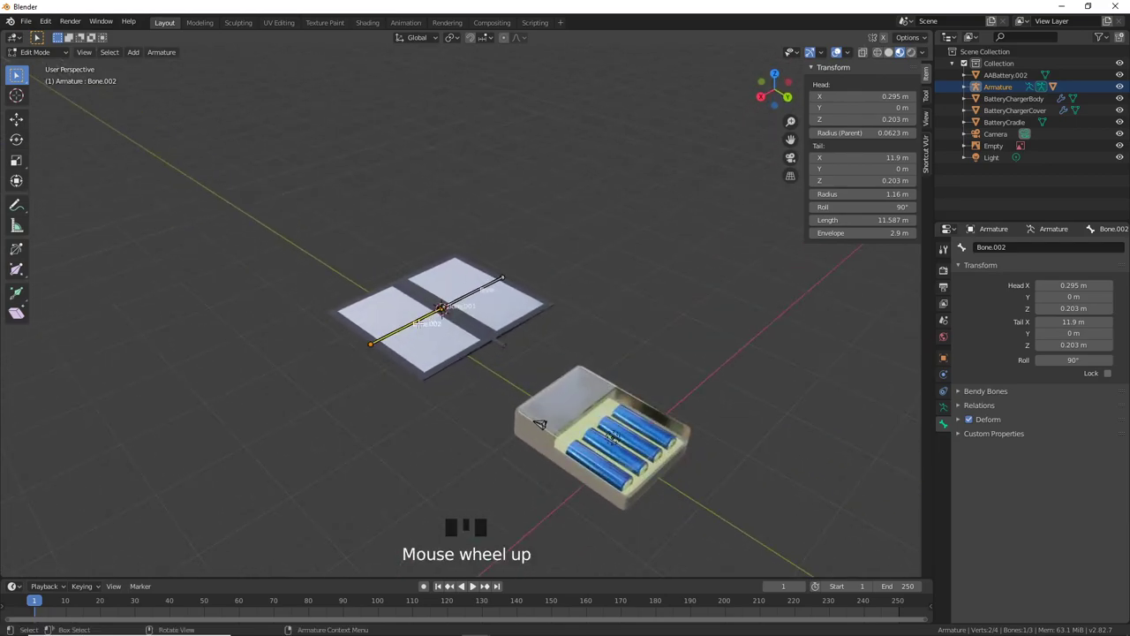
pyautogui.keyDown('shift'); pyautogui.moveTo(439, 392); pyautogui.dragTo(616, 416, button='middle'); pyautogui.keyUp('shift')
pyautogui.scroll(5, 536, 410)
pyautogui.scroll(-2, 615, 416)
pyautogui.scroll(5, 636, 371)
pyautogui.scroll(-3, 664, 322)
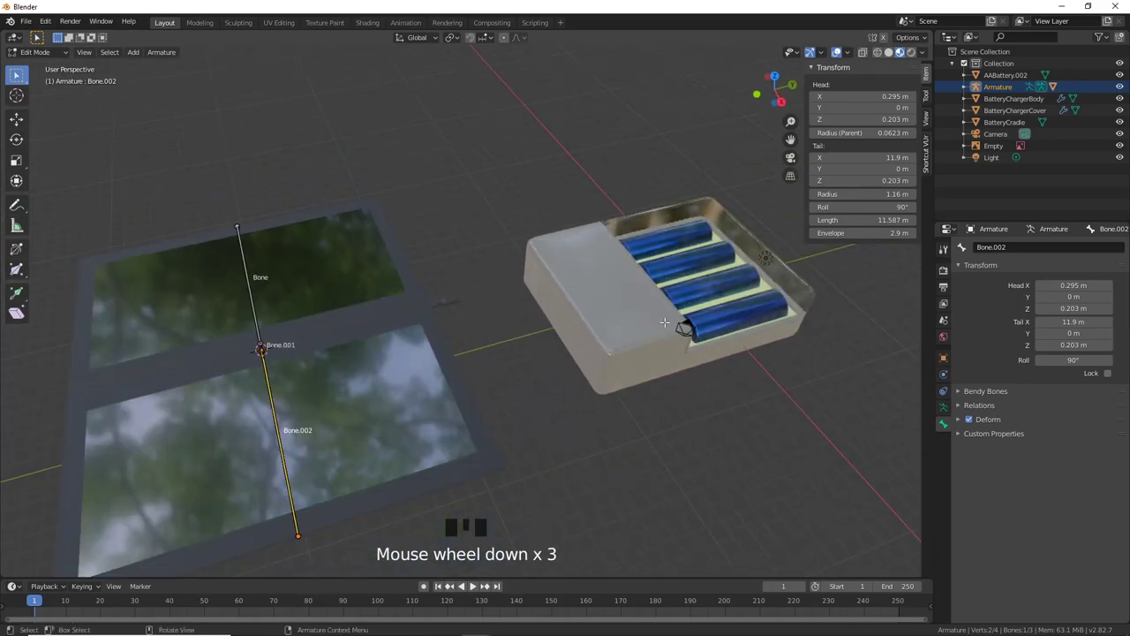
pyautogui.moveTo(665, 322); pyautogui.dragTo(530, 341, button='middle')
pyautogui.scroll(1, 528, 342)
pyautogui.scroll(-3, 422, 353)
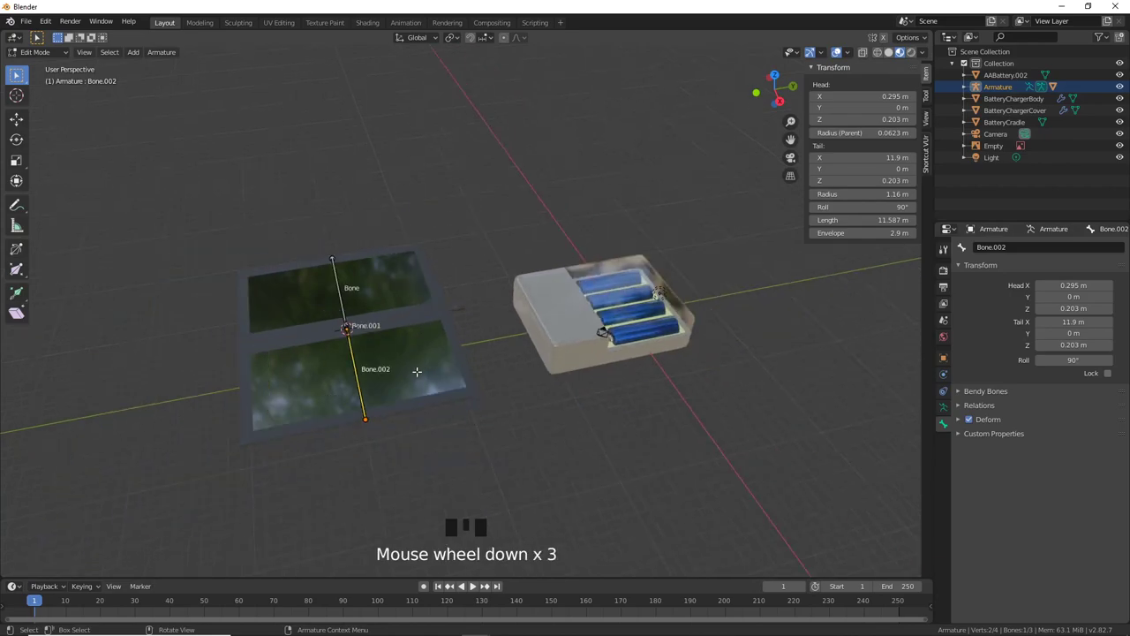
pyautogui.moveTo(416, 374); pyautogui.dragTo(344, 362, button='middle')
pyautogui.scroll(-3, 328, 348)
pyautogui.scroll(2, 362, 341)
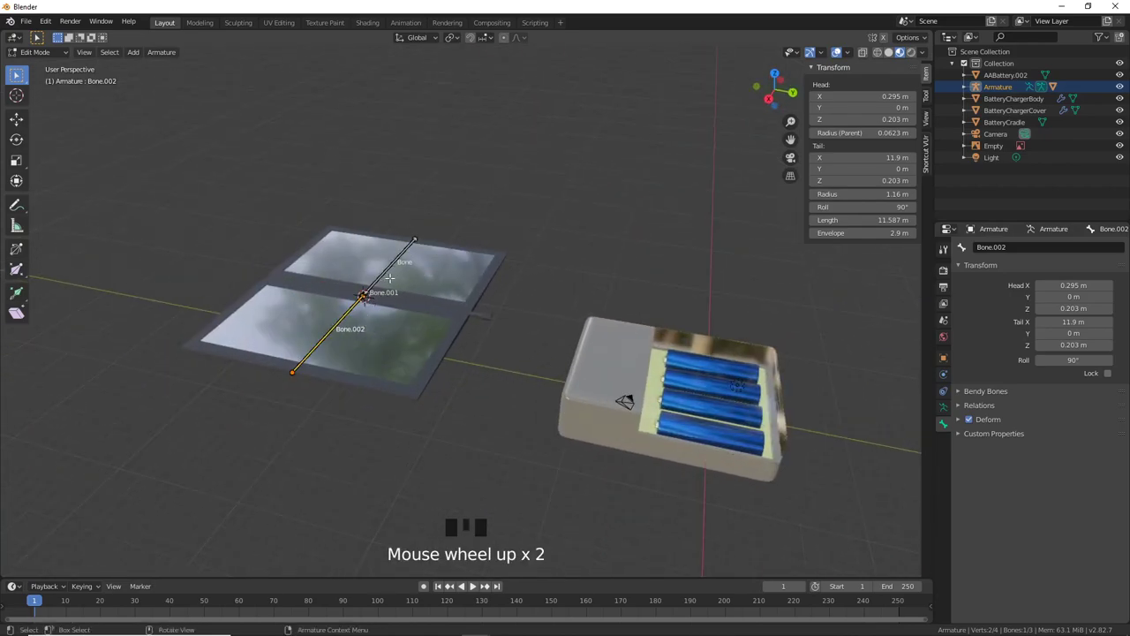
# Step: Return the armature to Object Mode and keep it selected
pyautogui.click(35, 51)
pyautogui.click(35, 69)
pyautogui.click(328, 345)
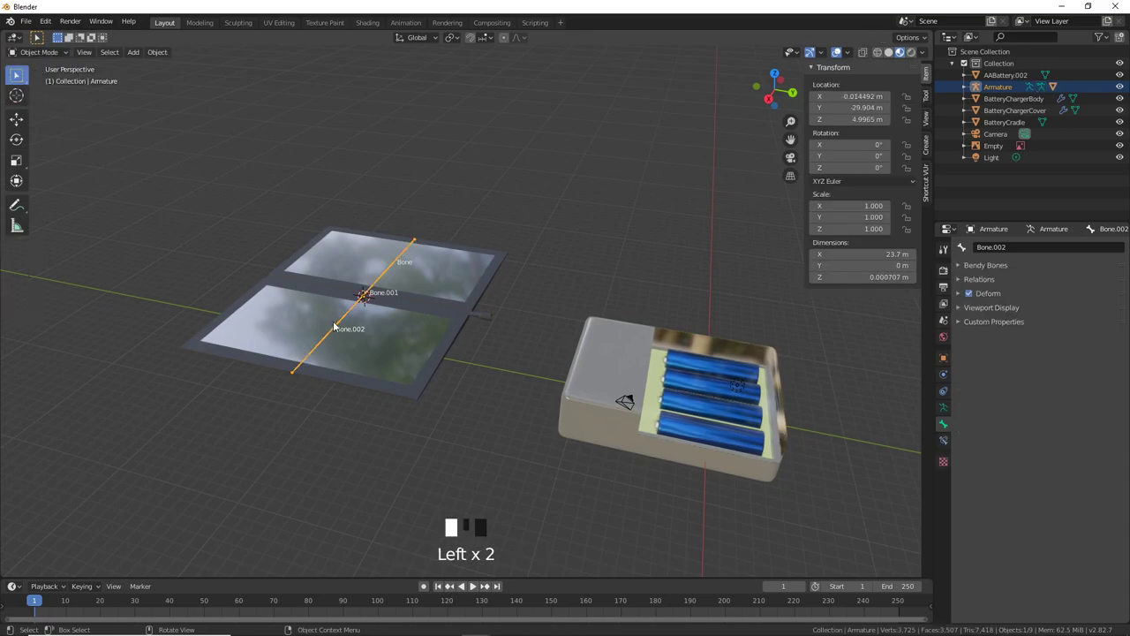
pyautogui.click(328, 345)
# Step: Try moving the armature together with the solar panel away from the charger
pyautogui.press('g')
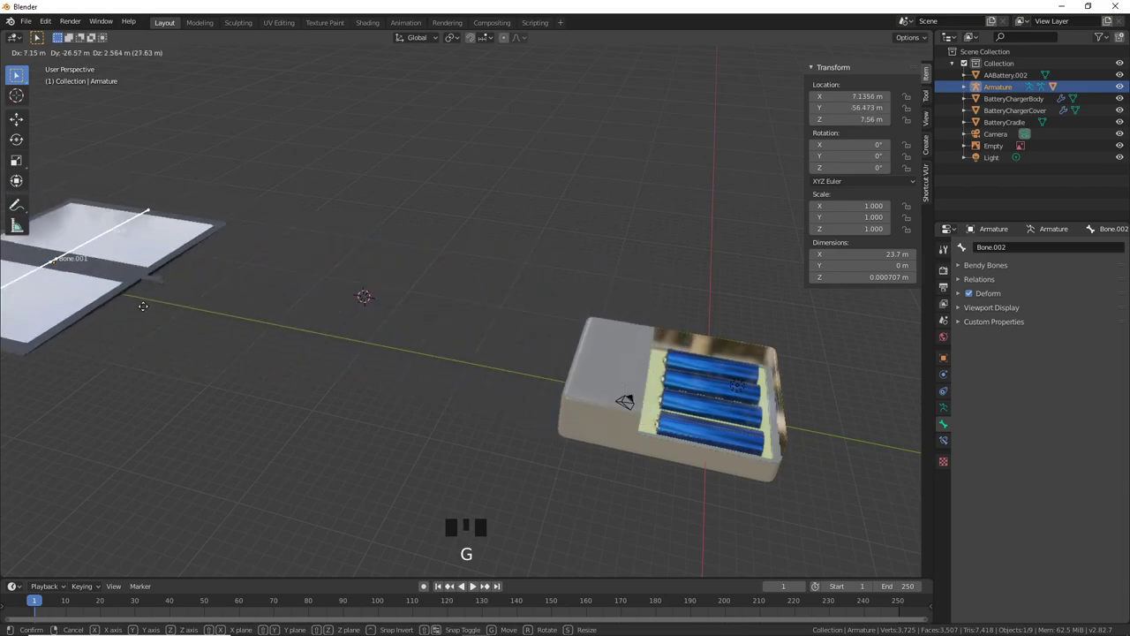
pyautogui.click(476, 369)
pyautogui.moveTo(477, 369); pyautogui.dragTo(481, 372, button='middle')
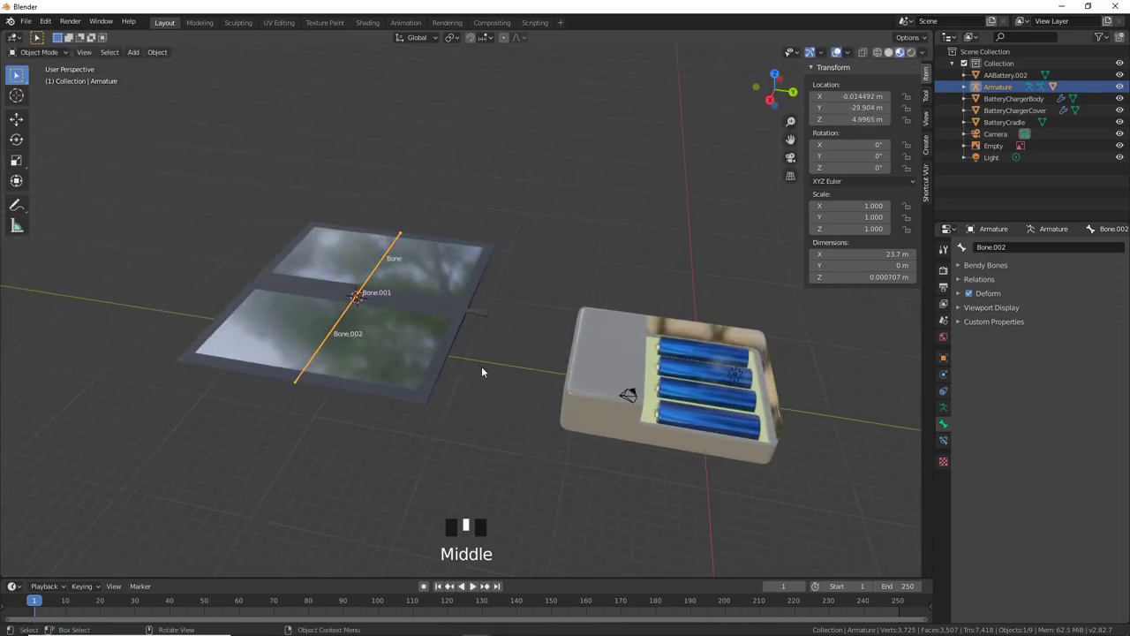
# Step: Move the armature with the solar panel along the global Y axis away from the charger, to a Y location of about -64.4 m
pyautogui.press('g')
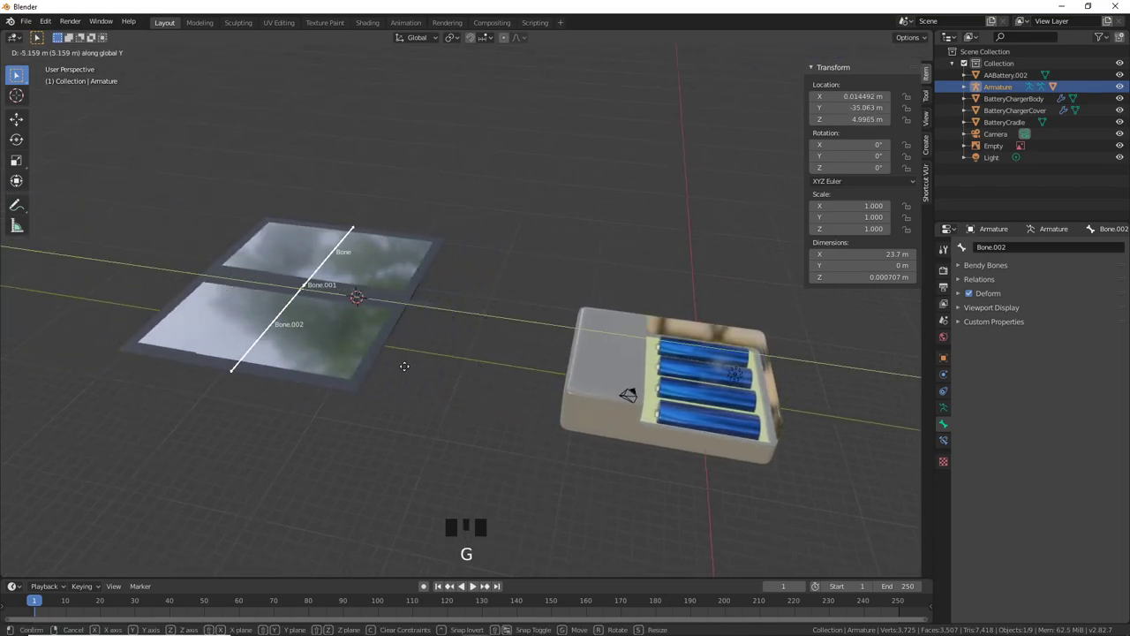
pyautogui.click(550, 401)
pyautogui.moveTo(549, 401); pyautogui.dragTo(617, 399, button='middle')
pyautogui.scroll(2, 588, 418)
# Step: Select the charger body and battery cradle and examine the gap between the charger and the solar panel from several angles
pyautogui.click(612, 398)
pyautogui.scroll(-2, 497, 403)
pyautogui.scroll(1, 537, 419)
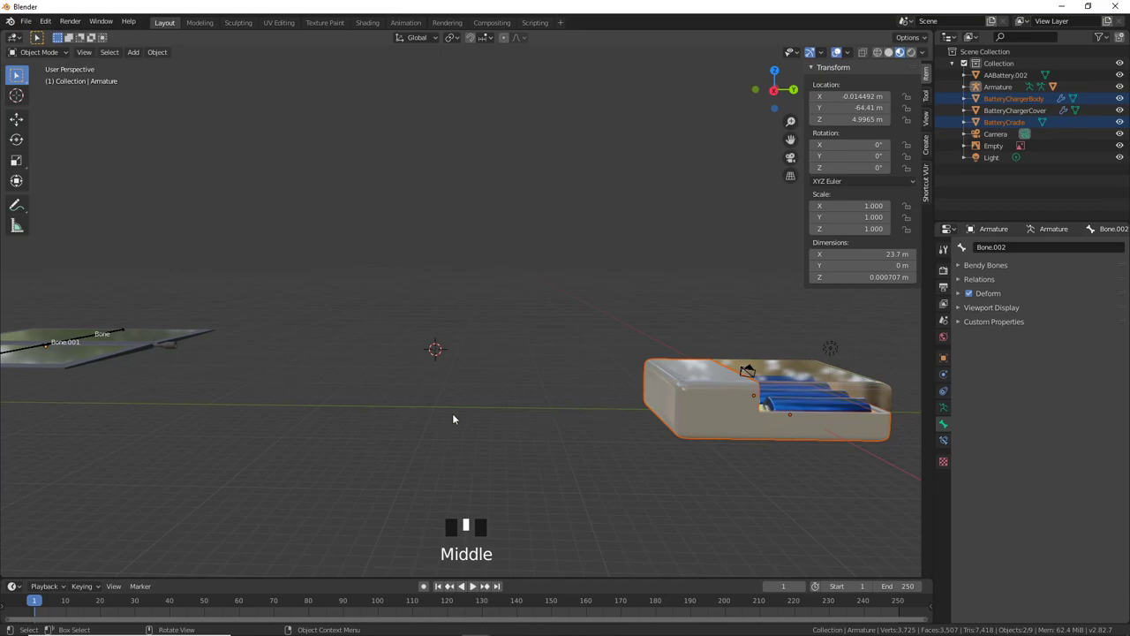
pyautogui.moveTo(634, 399); pyautogui.dragTo(661, 388, button='middle')
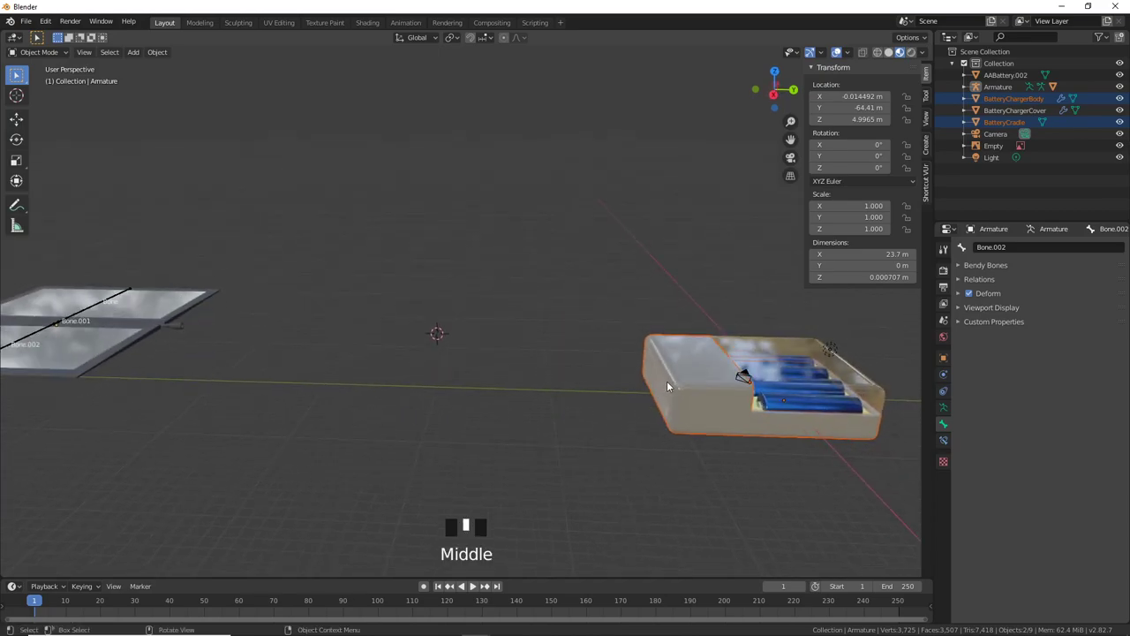
pyautogui.moveTo(182, 324); pyautogui.dragTo(329, 391, button='middle')
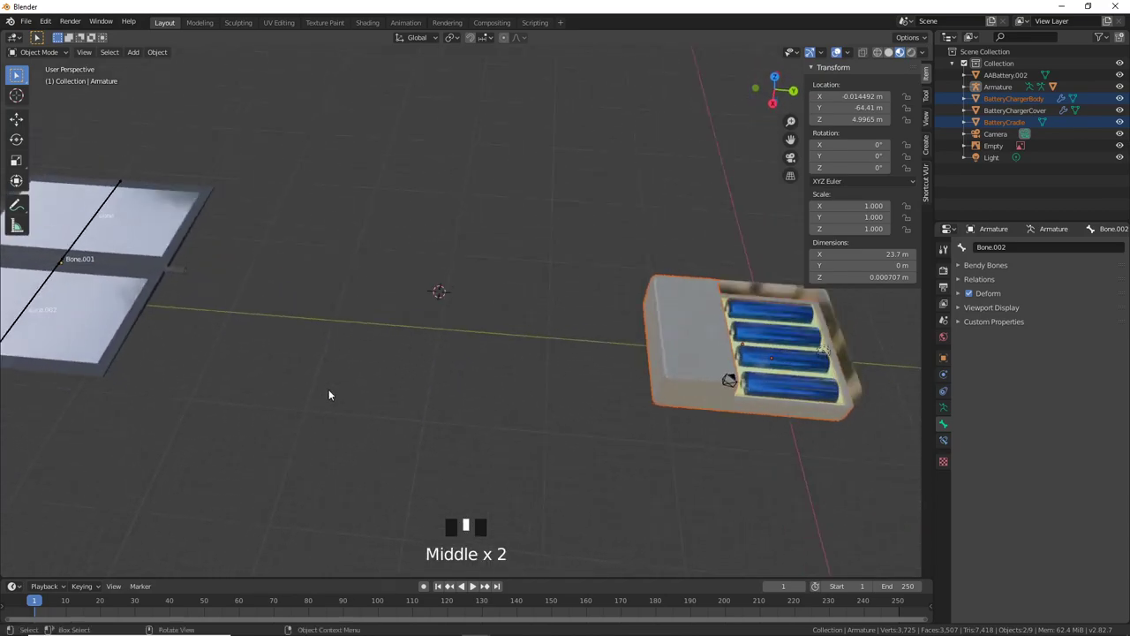
pyautogui.moveTo(463, 336); pyautogui.dragTo(444, 314, button='middle')
pyautogui.scroll(5, 415, 333)
pyautogui.scroll(-3, 435, 338)
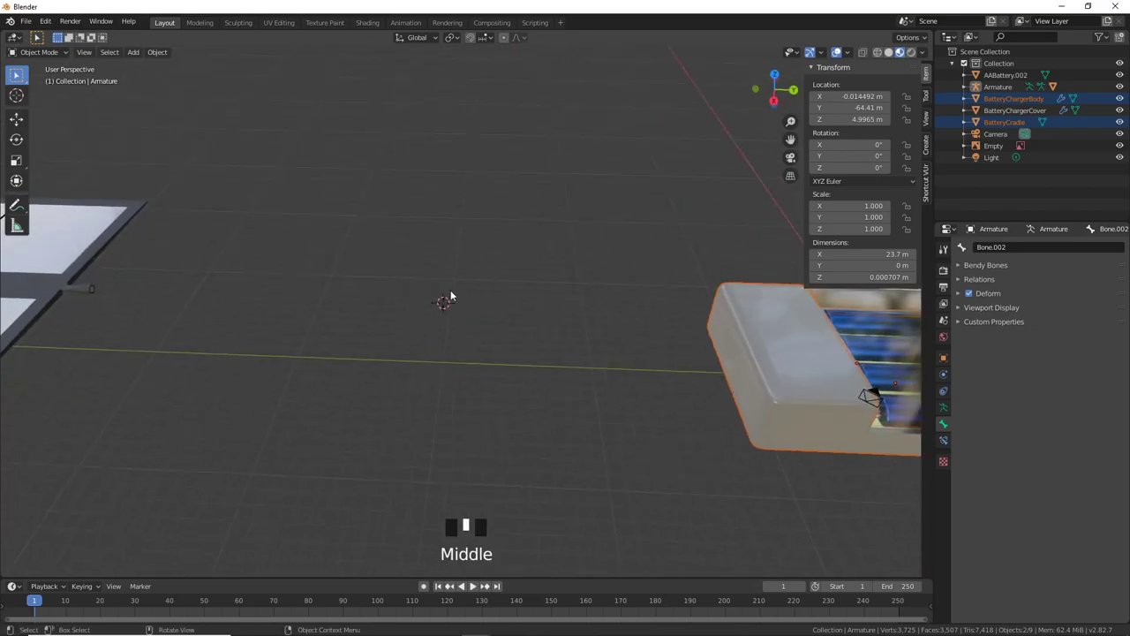
# Step: Try adding a Bezier curve at the 3D cursor between the solar panel and the charger
pyautogui.hotkey('shift', 'a')
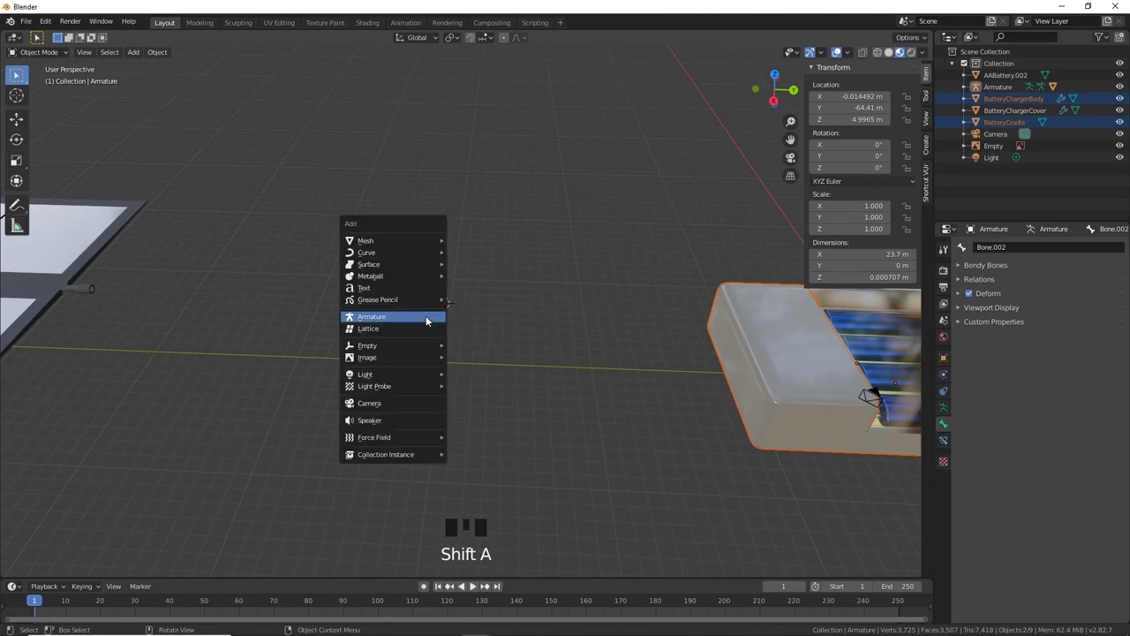
pyautogui.moveTo(426, 252)
pyautogui.click(486, 251)
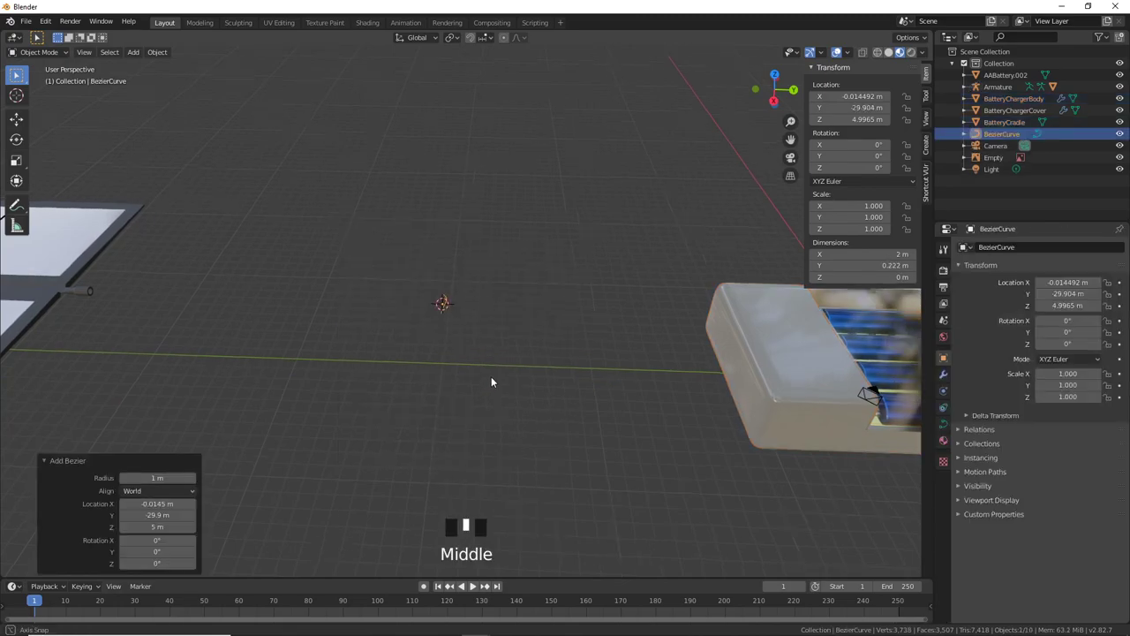
pyautogui.moveTo(491, 377); pyautogui.dragTo(454, 368, button='middle')
pyautogui.scroll(2, 499, 376)
pyautogui.scroll(-3, 462, 374)
pyautogui.scroll(-2, 474, 371)
pyautogui.scroll(6, 431, 363)
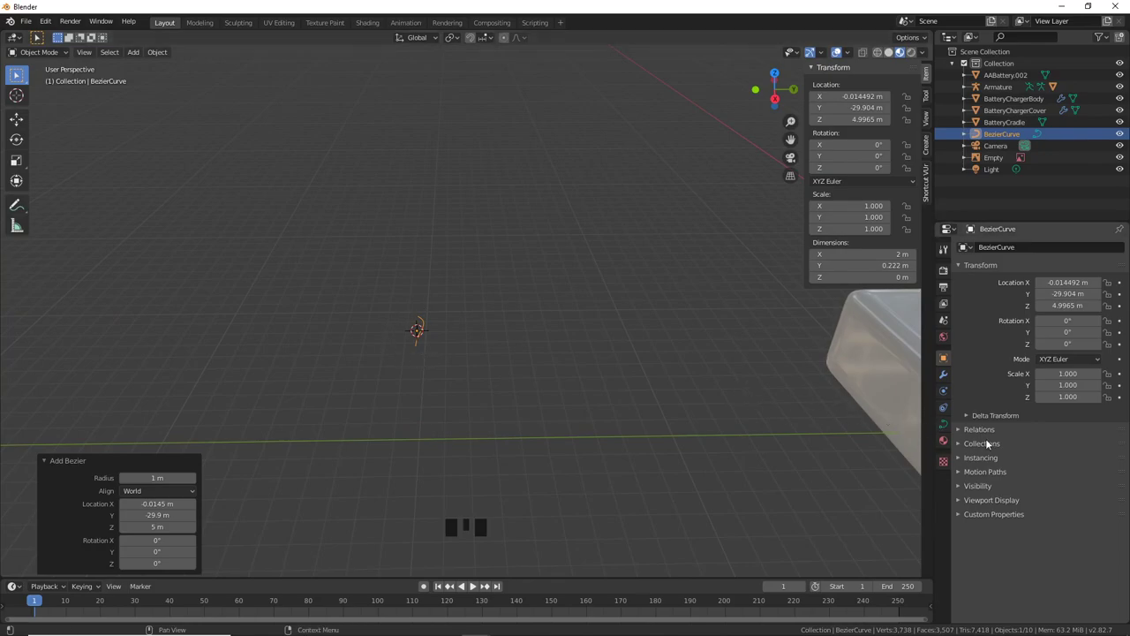
pyautogui.scroll(2, 436, 386)
pyautogui.keyDown('shift'); pyautogui.moveTo(436, 386); pyautogui.dragTo(588, 391, button='middle'); pyautogui.keyUp('shift')
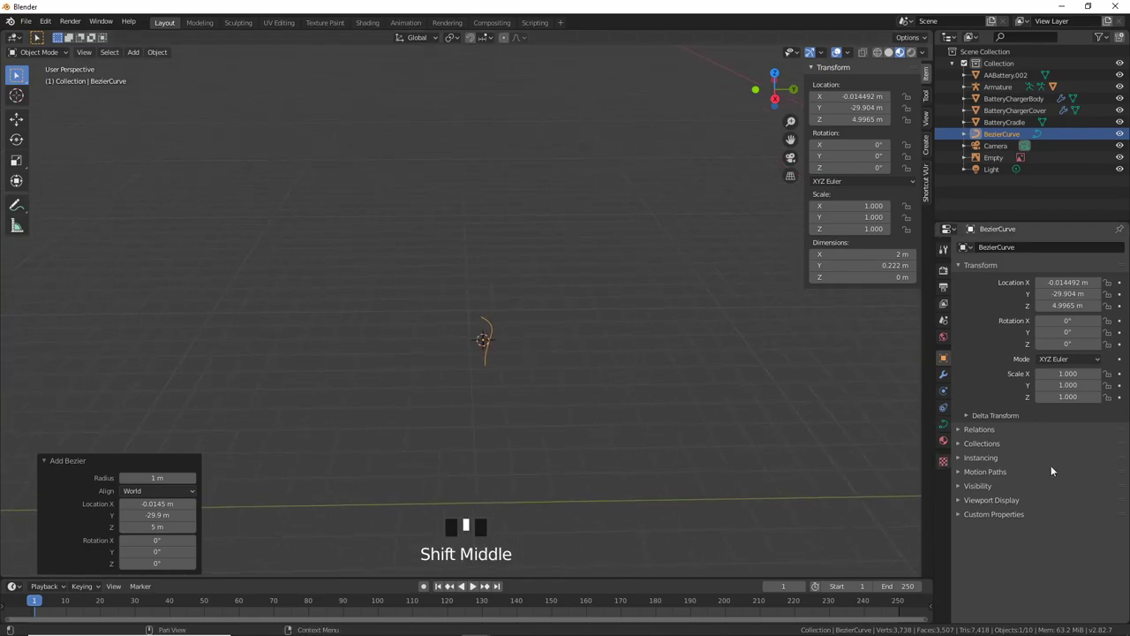
# Step: Try adding a driver to the Bezier curve's bevel depth, and undo back to before the curve was added
pyautogui.click(943, 425)
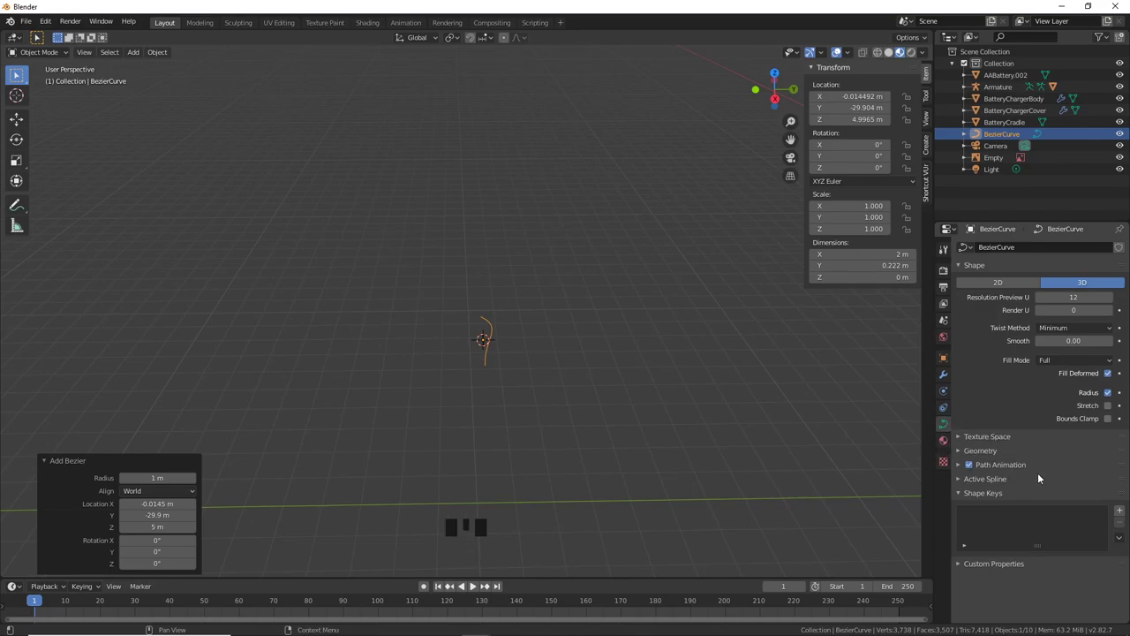
pyautogui.click(976, 450)
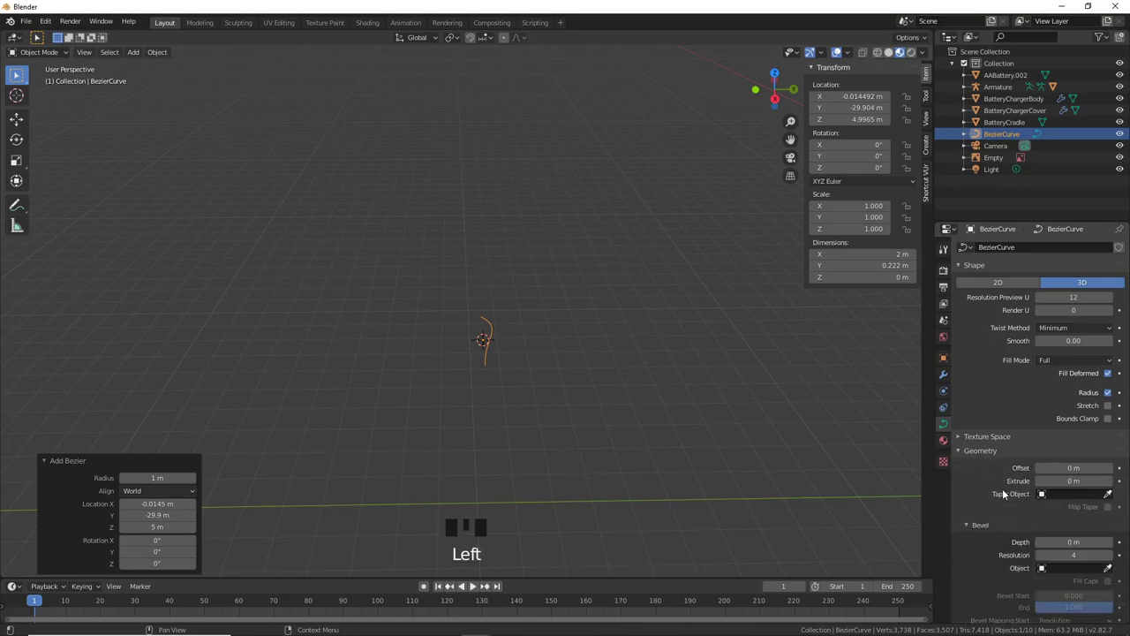
pyautogui.scroll(-1, 1002, 488)
pyautogui.scroll(-1, 995, 530)
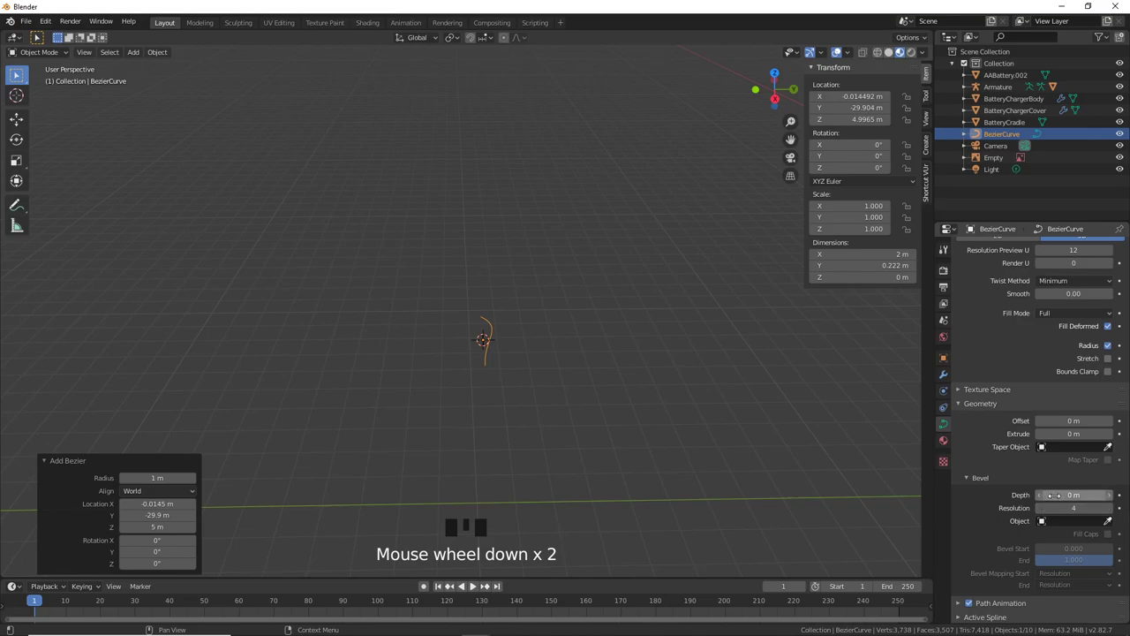
pyautogui.moveTo(1054, 494)
pyautogui.mouseDown()
pyautogui.moveTo(1073, 494)
pyautogui.moveTo(1053, 494)
pyautogui.mouseUp()
pyautogui.rightClick(1053, 495)
pyautogui.click(1024, 358)
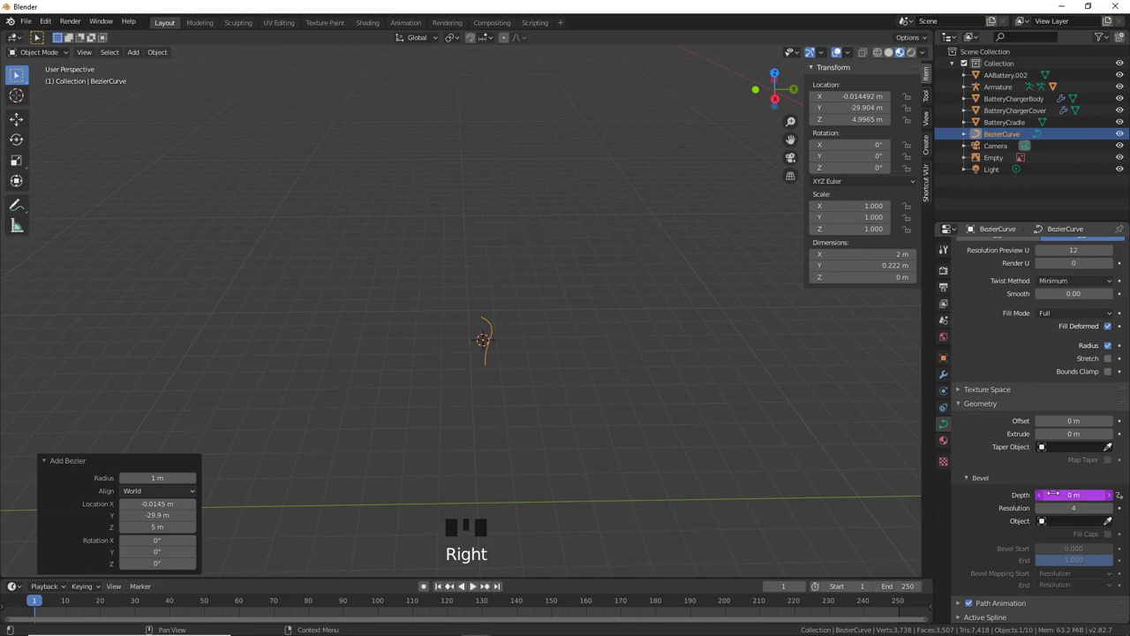
pyautogui.hotkey('ctrl', 'z')
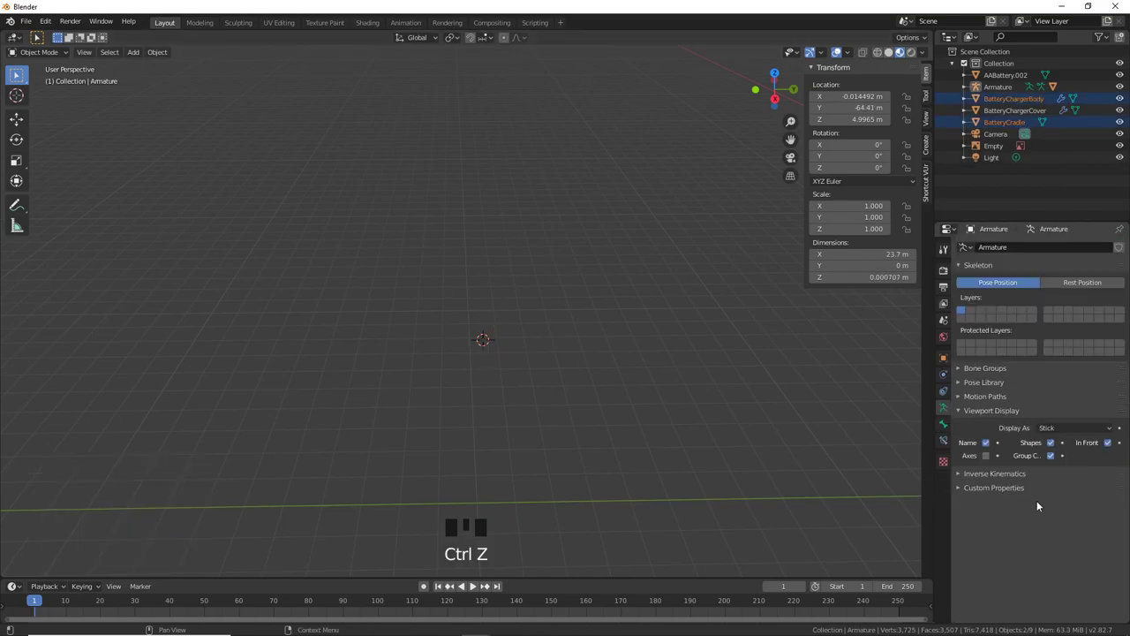
# Step: Save the project under the new file name solarCharger_Version2.blend in the SolarCharger folder
pyautogui.moveTo(650, 424); pyautogui.dragTo(552, 411, button='middle')
pyautogui.scroll(2, 553, 411)
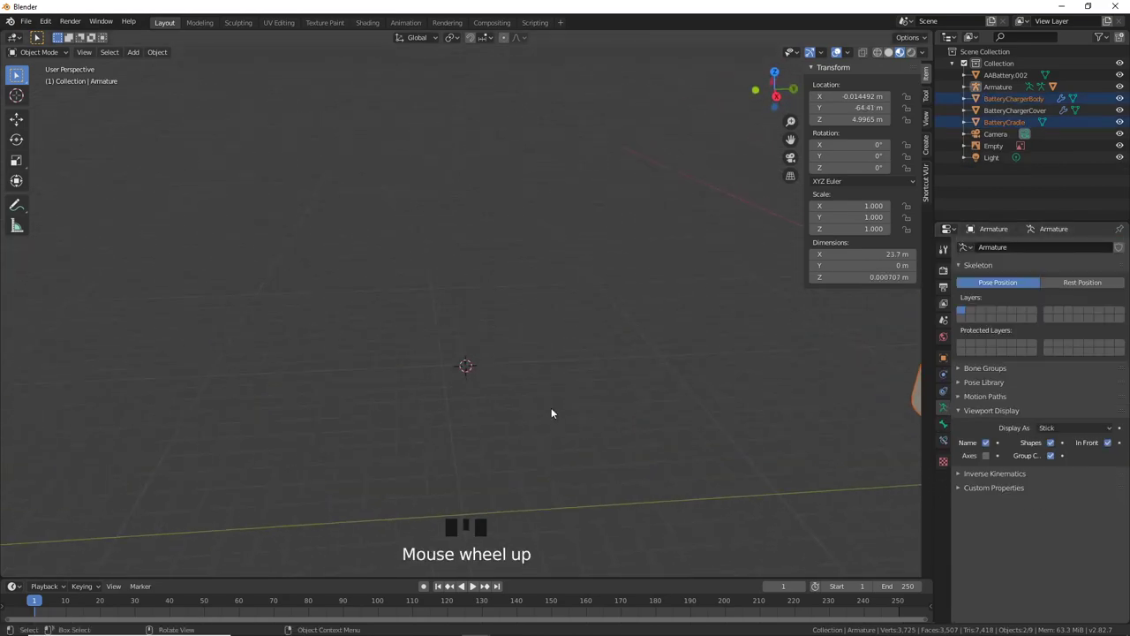
pyautogui.scroll(-4, 549, 419)
pyautogui.scroll(1, 512, 411)
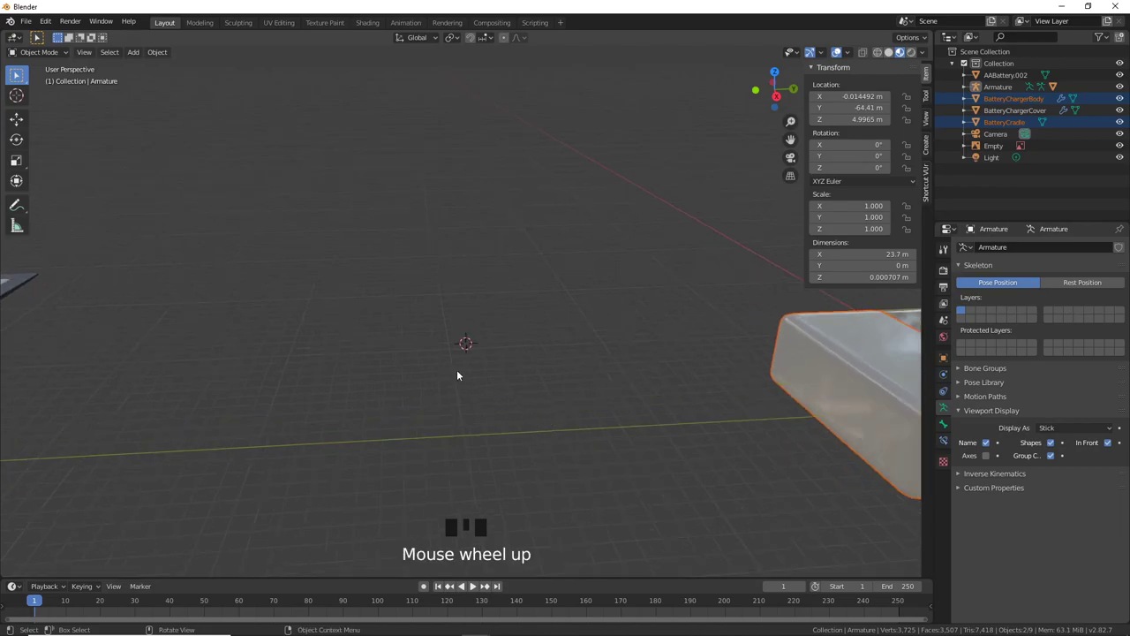
pyautogui.scroll(-3, 446, 362)
pyautogui.scroll(-3, 446, 363)
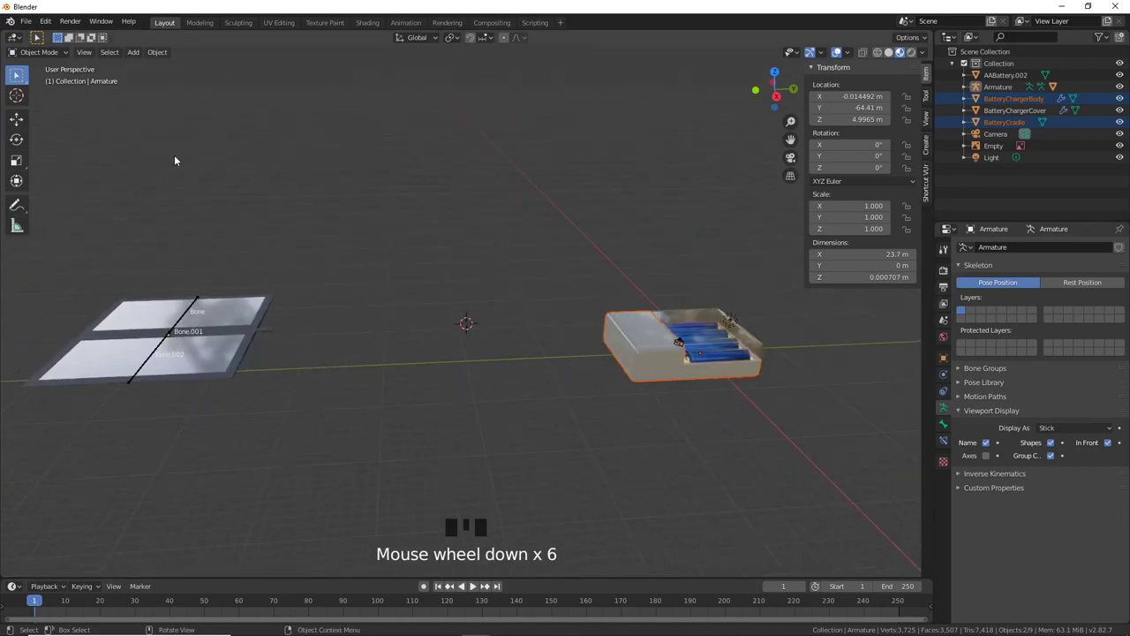
pyautogui.click(26, 21)
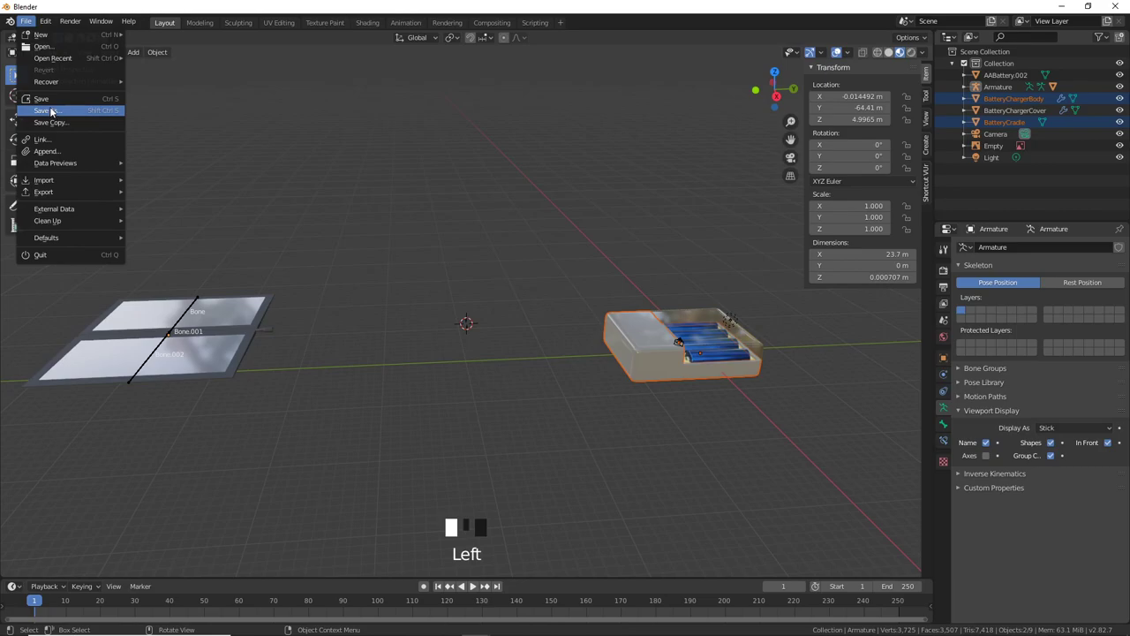
pyautogui.click(51, 111)
pyautogui.click(477, 505)
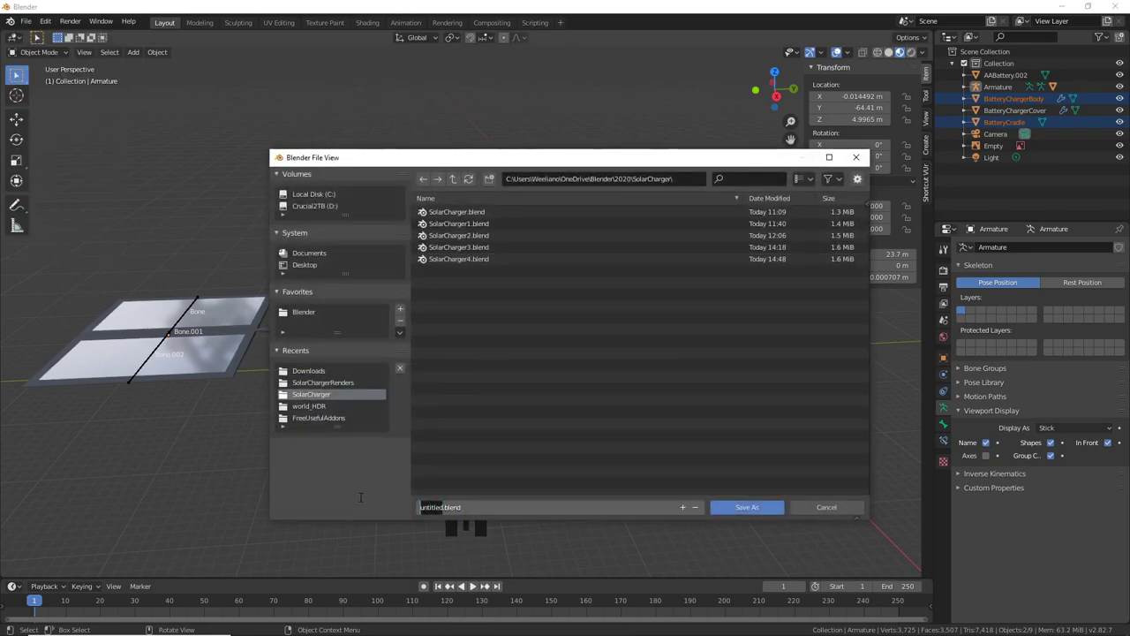
pyautogui.write('solarCharger_Version2')
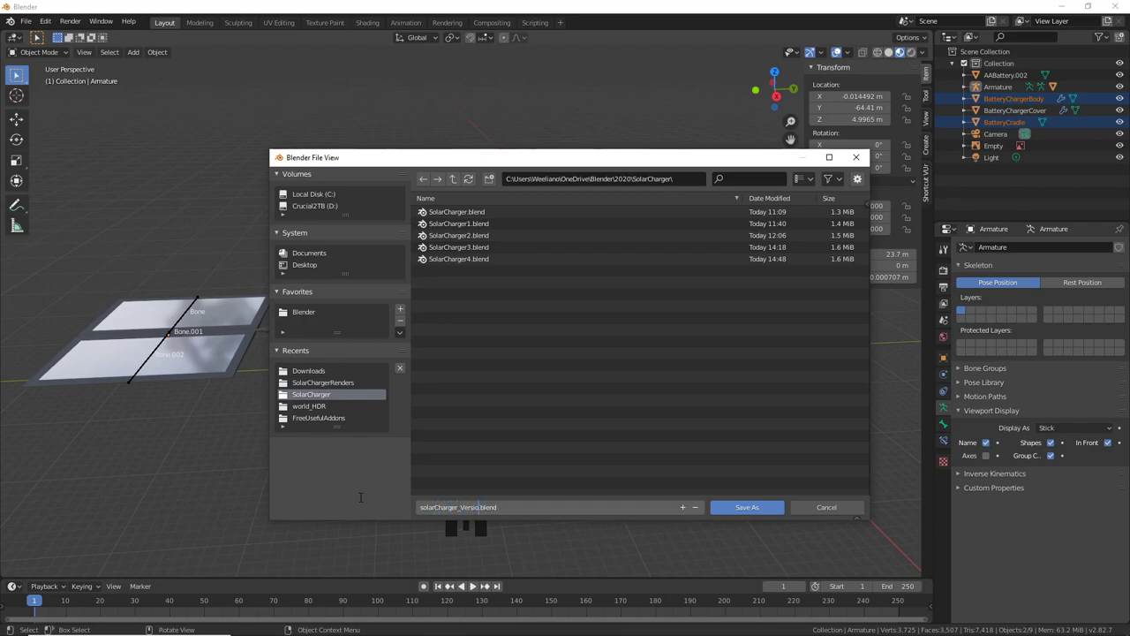
pyautogui.click(765, 509)
# Step: Add a Bezier curve at the 3D cursor between the solar panel and the charger for the cable
pyautogui.scroll(2, 468, 459)
pyautogui.moveTo(457, 459); pyautogui.dragTo(475, 497, button='middle')
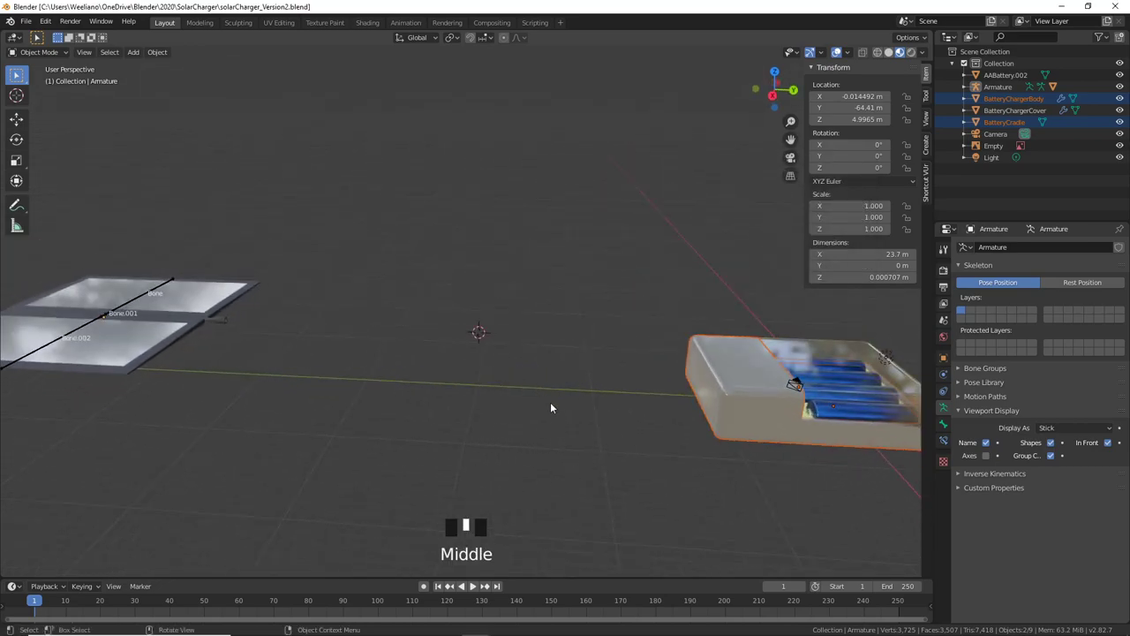
pyautogui.hotkey('shift', 'a')
pyautogui.moveTo(494, 351)
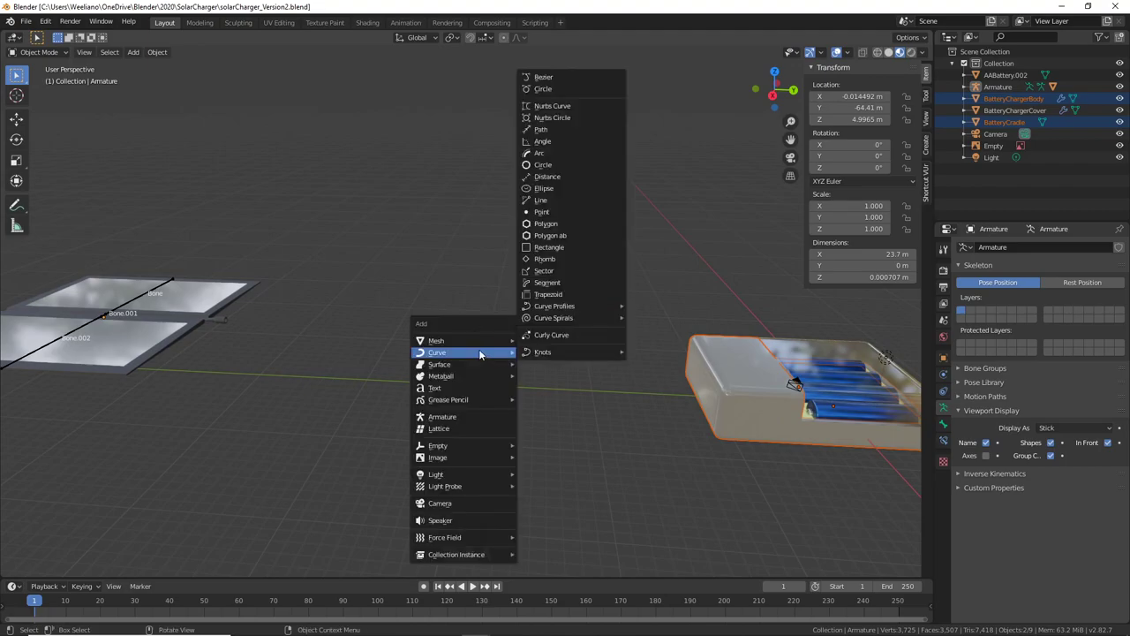
pyautogui.moveTo(544, 353)
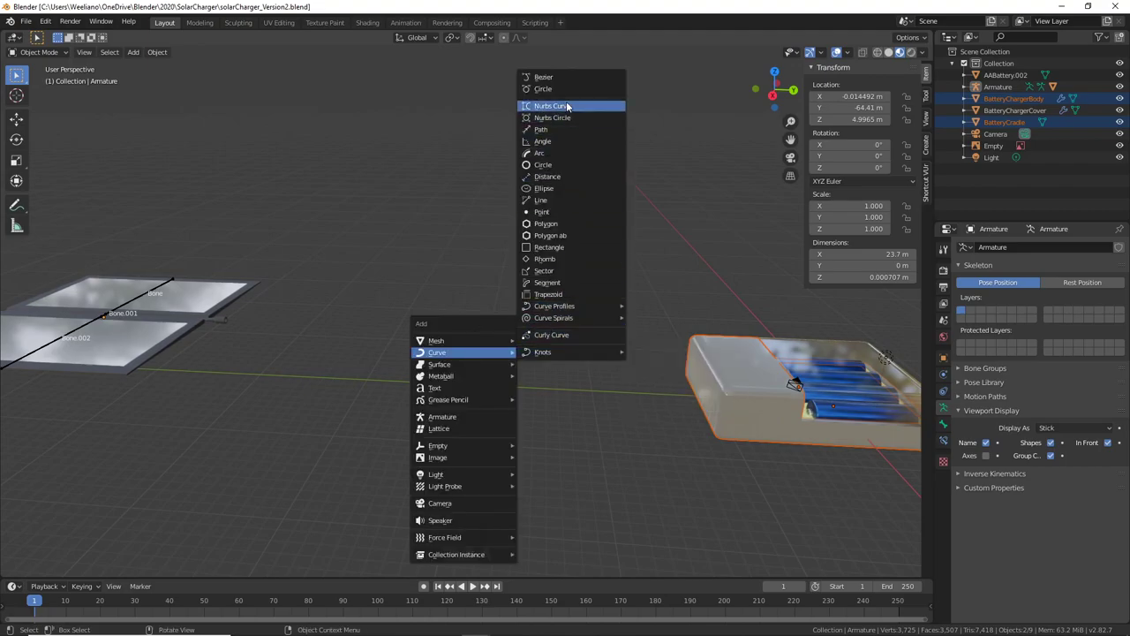
pyautogui.press('Escape')
pyautogui.hotkey('shift', 'a')
pyautogui.moveTo(429, 399)
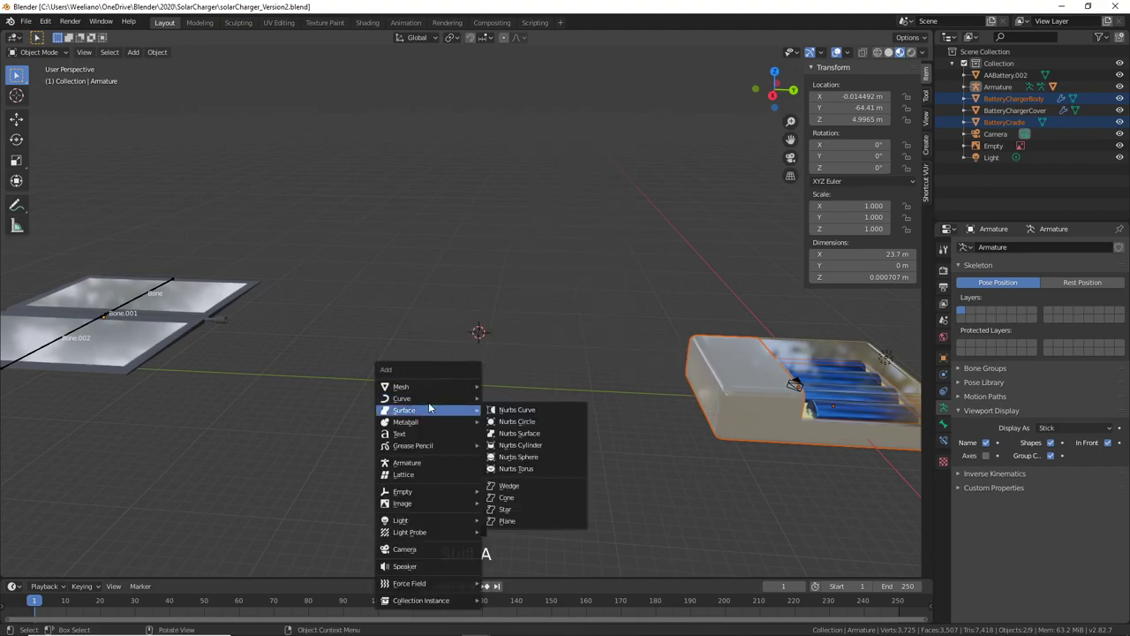
pyautogui.click(524, 123)
pyautogui.moveTo(525, 140); pyautogui.dragTo(516, 422, button='middle')
pyautogui.scroll(2, 515, 422)
# Step: Set the Bezier curve's bevel depth to 0.12 m to give it a round cable thickness
pyautogui.click(943, 424)
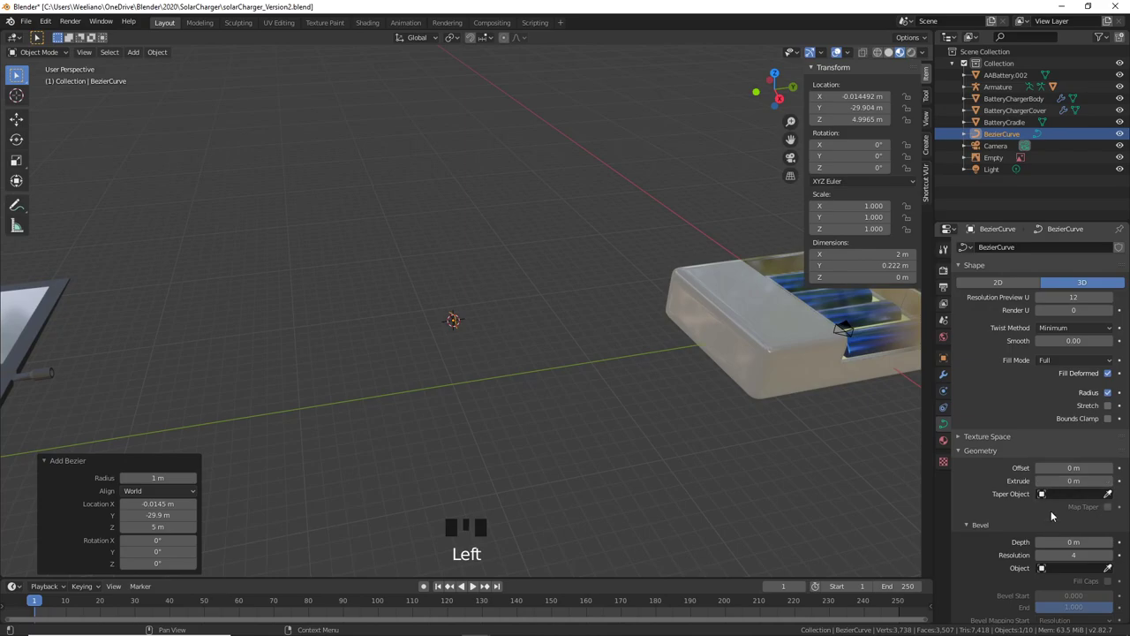
pyautogui.moveTo(1070, 541); pyautogui.dragTo(1099, 541)
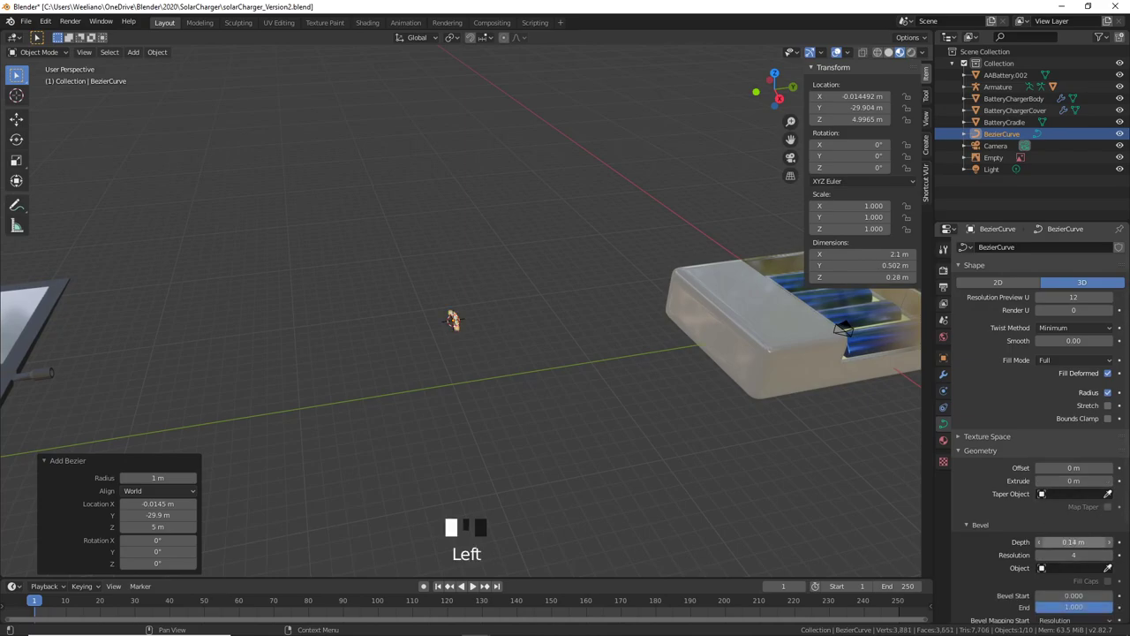
pyautogui.scroll(20, 482, 369)
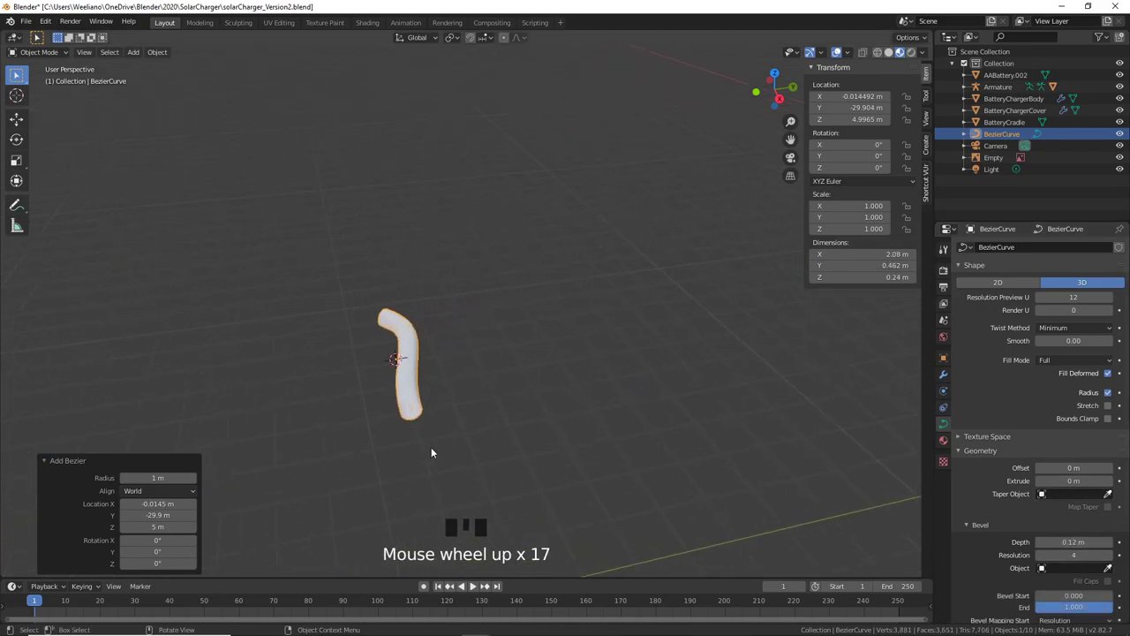
pyautogui.moveTo(399, 420); pyautogui.dragTo(426, 394, button='middle')
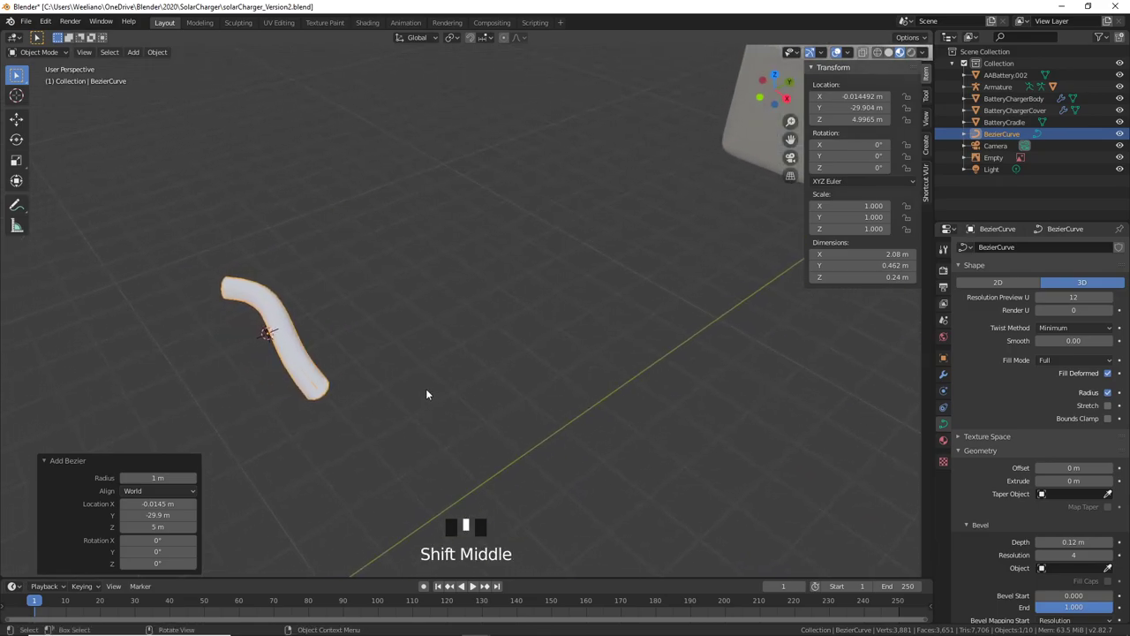
pyautogui.click(309, 403)
pyautogui.scroll(-4, 330, 403)
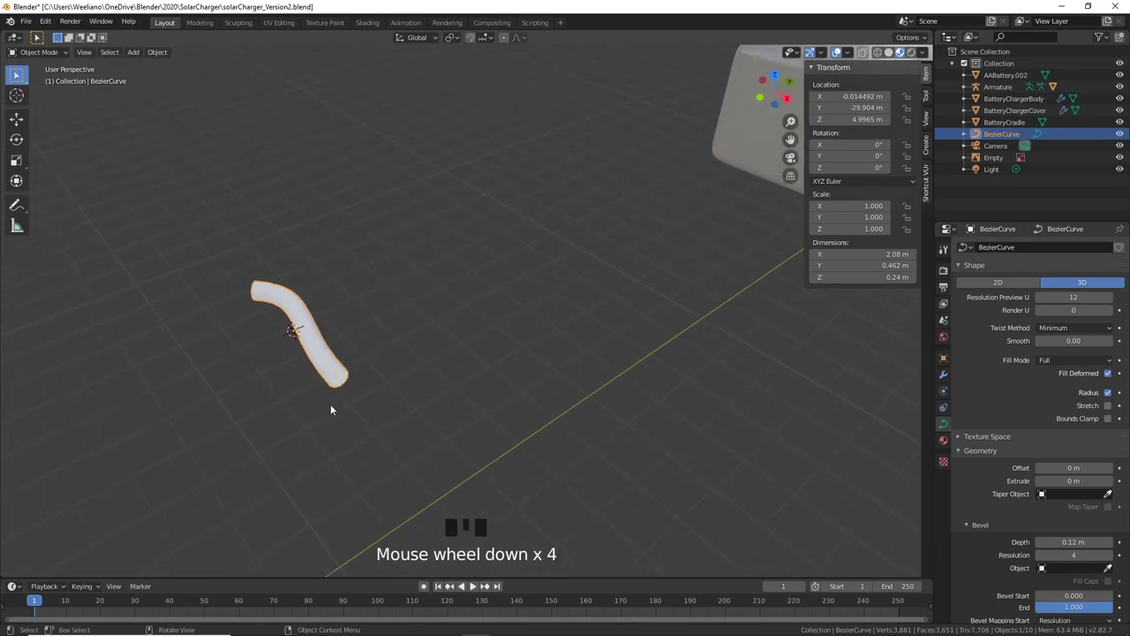
# Step: In Edit Mode, move the curve's end control point toward the charger by about 3.97, 6.68 and 1.49 m, and return to Object Mode
pyautogui.press('Tab')
pyautogui.click(344, 387)
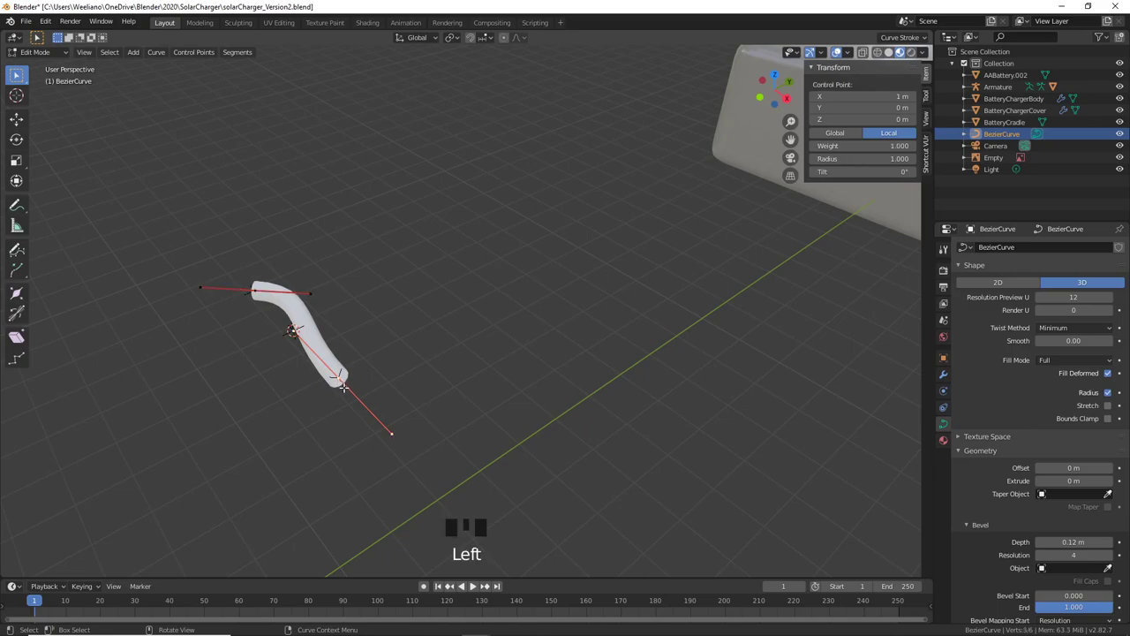
pyautogui.keyDown('shift'); pyautogui.moveTo(344, 387); pyautogui.dragTo(386, 457, button='middle'); pyautogui.keyUp('shift')
pyautogui.scroll(-9, 446, 413)
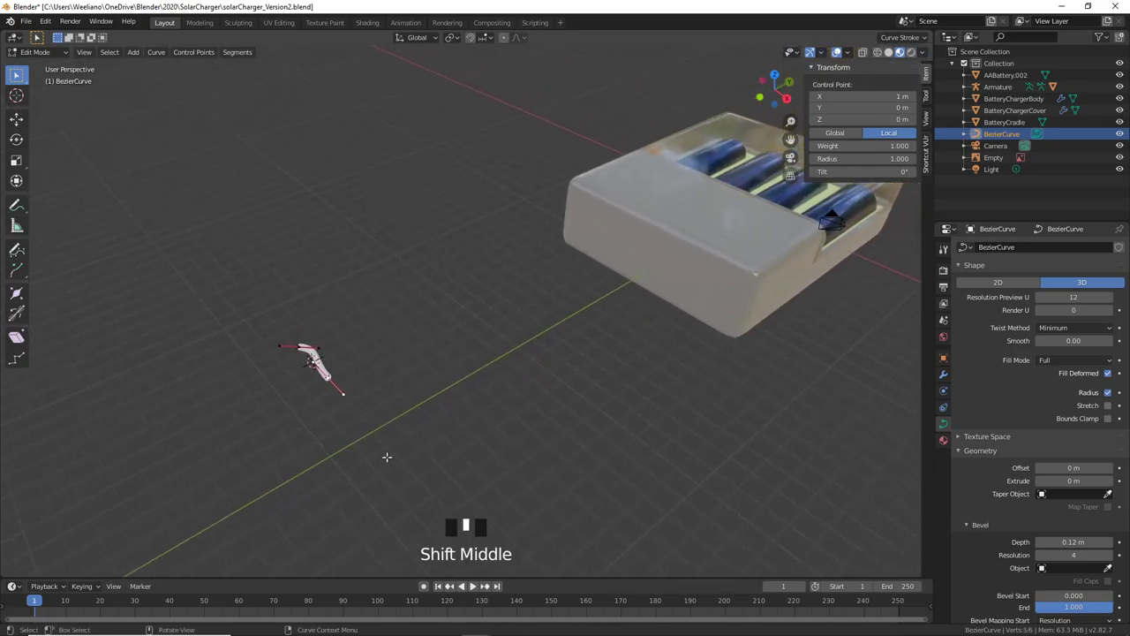
pyautogui.press('g')
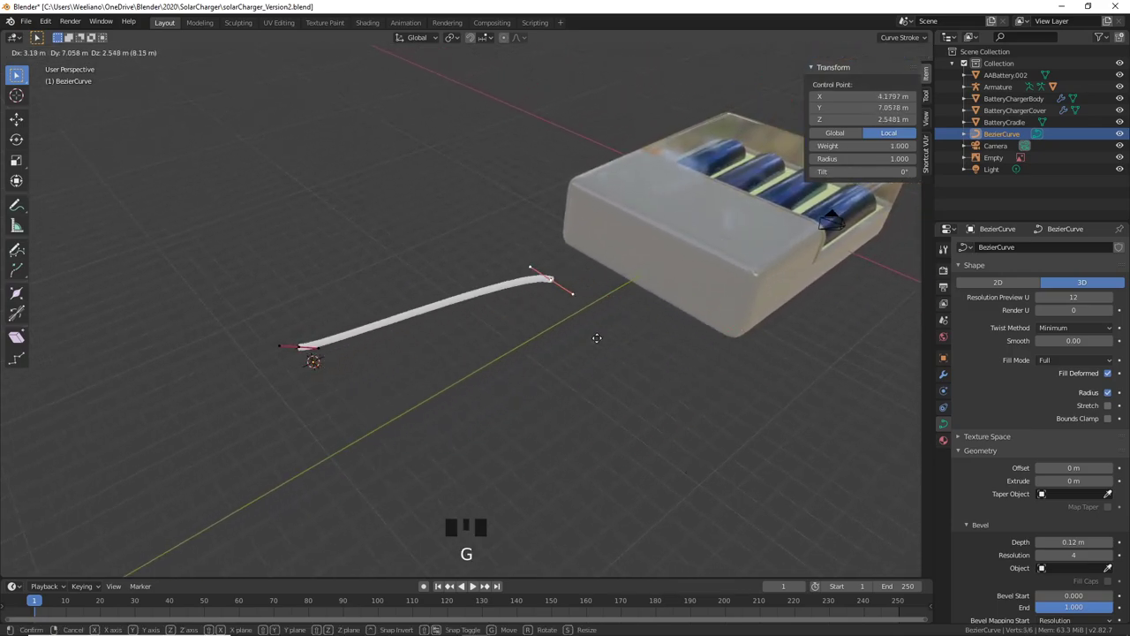
pyautogui.click(599, 372)
pyautogui.moveTo(625, 423); pyautogui.dragTo(593, 432, button='middle')
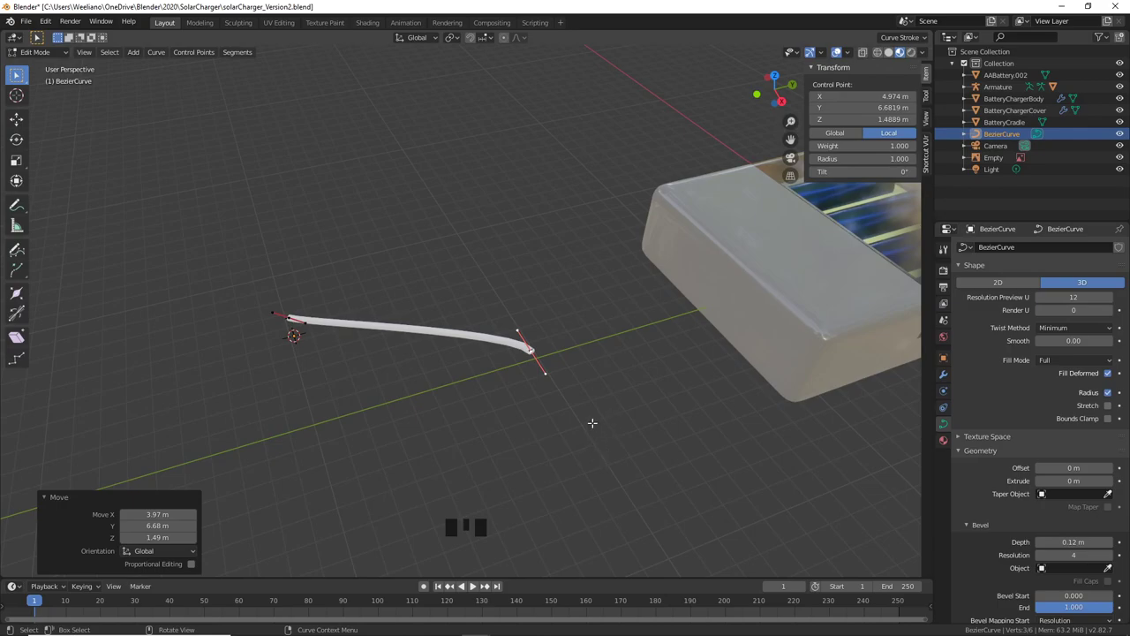
pyautogui.scroll(3, 576, 420)
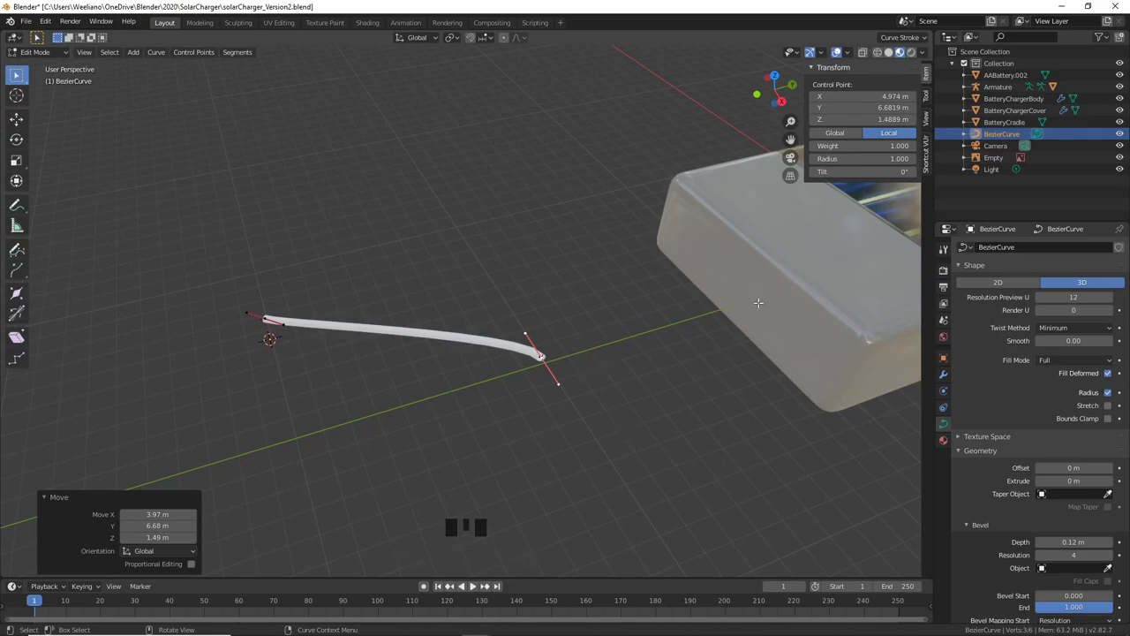
pyautogui.moveTo(757, 303); pyautogui.dragTo(704, 292, button='middle')
pyautogui.press('Tab')
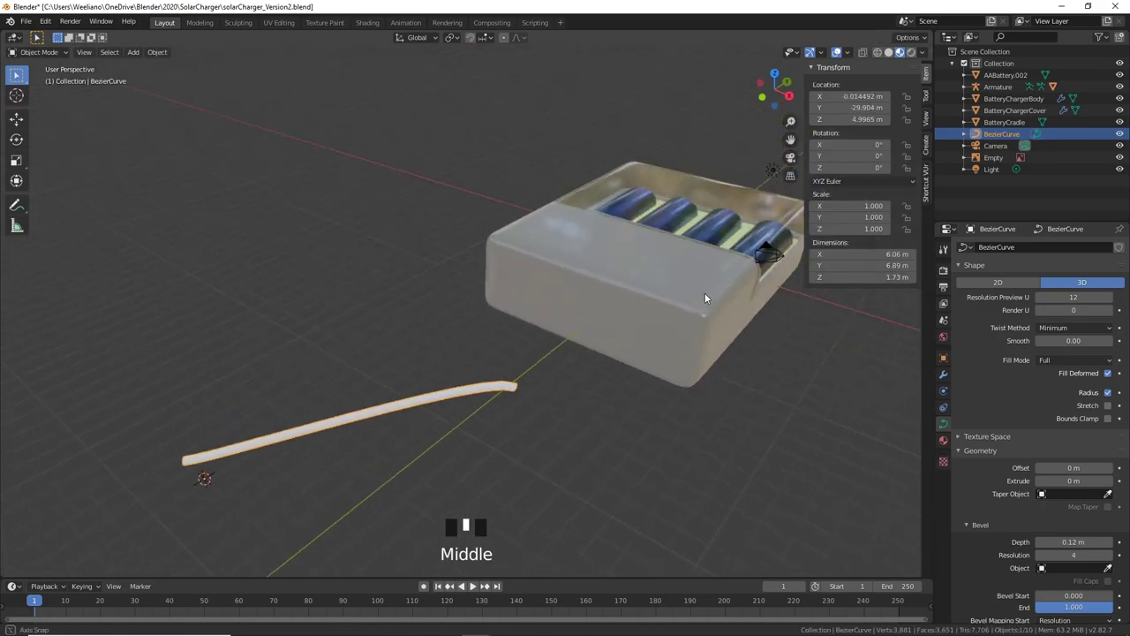
# Step: Place the 3D cursor on the charger's end face that looks toward the cable
pyautogui.keyDown('shift'); pyautogui.rightClick(581, 309); pyautogui.keyUp('shift')
pyautogui.moveTo(629, 334); pyautogui.dragTo(450, 388, button='middle')
pyautogui.scroll(-3, 304, 378)
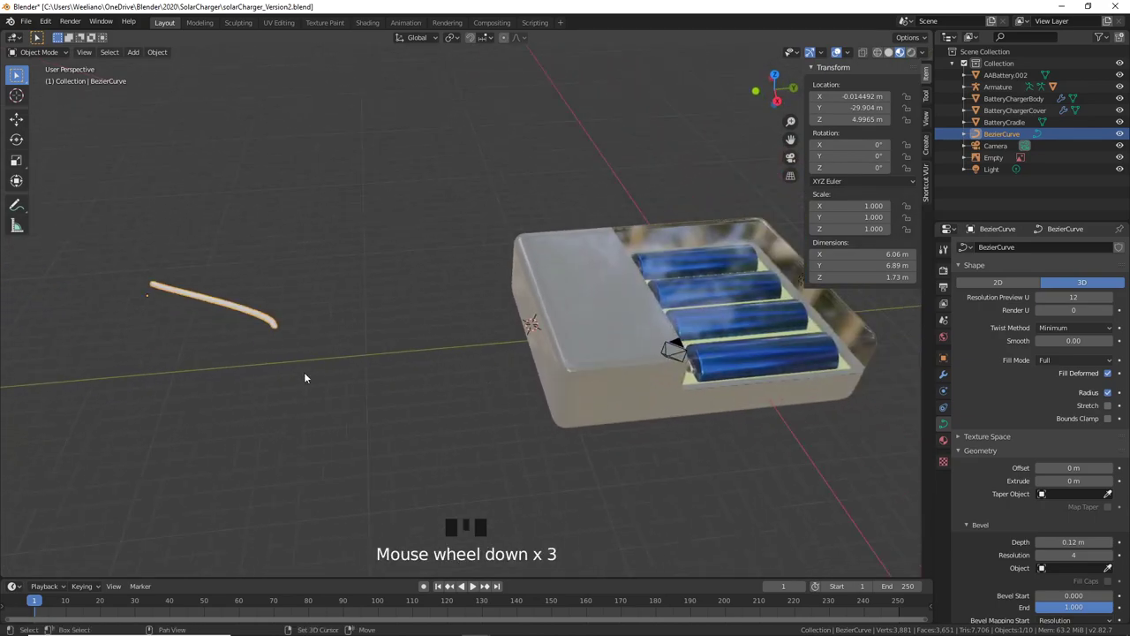
# Step: In Edit Mode, snap the Bezier curve's control point nearest the charger to the 3D cursor
pyautogui.keyDown('shift'); pyautogui.moveTo(305, 378); pyautogui.dragTo(424, 394, button='middle'); pyautogui.keyUp('shift')
pyautogui.scroll(2, 398, 394)
pyautogui.press('Tab')
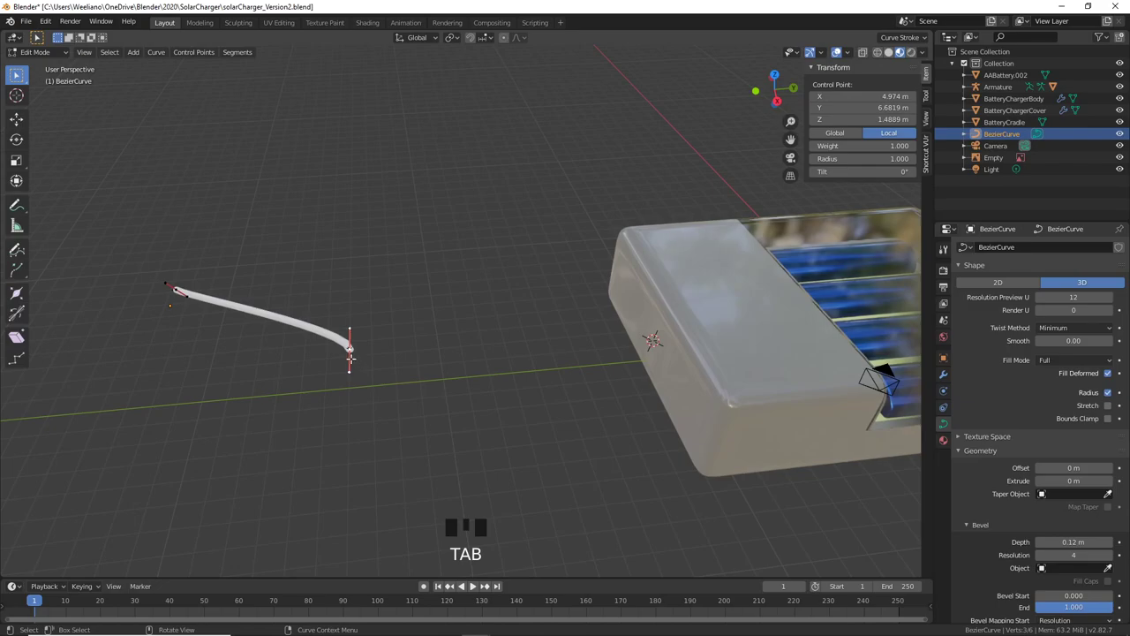
pyautogui.click(350, 356)
pyautogui.moveTo(350, 356); pyautogui.dragTo(238, 331, button='middle')
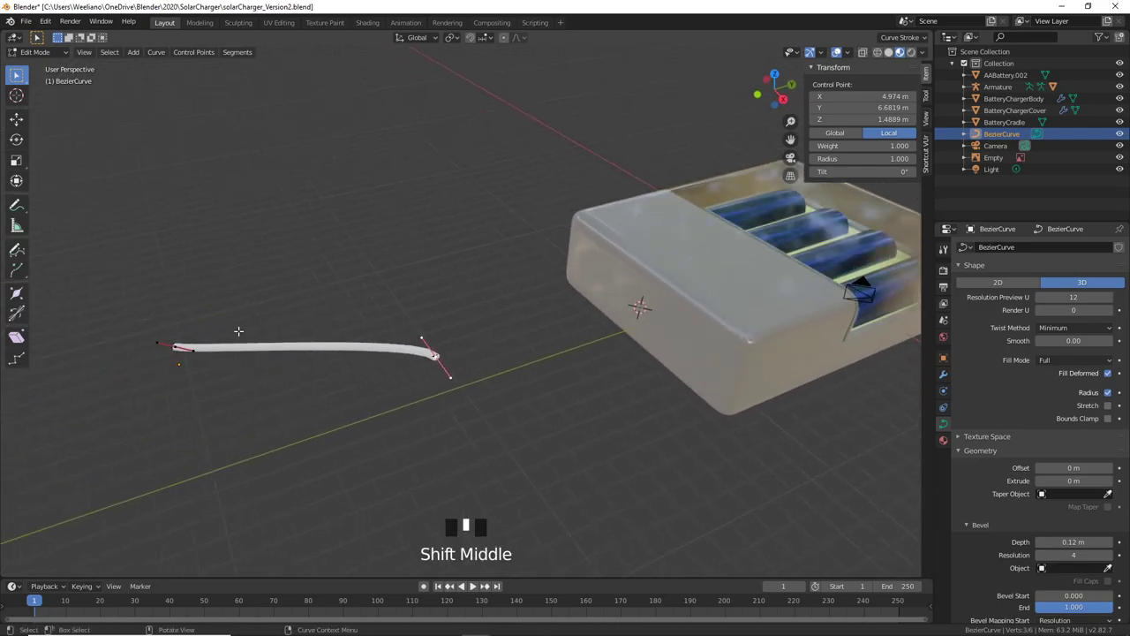
pyautogui.click(443, 364)
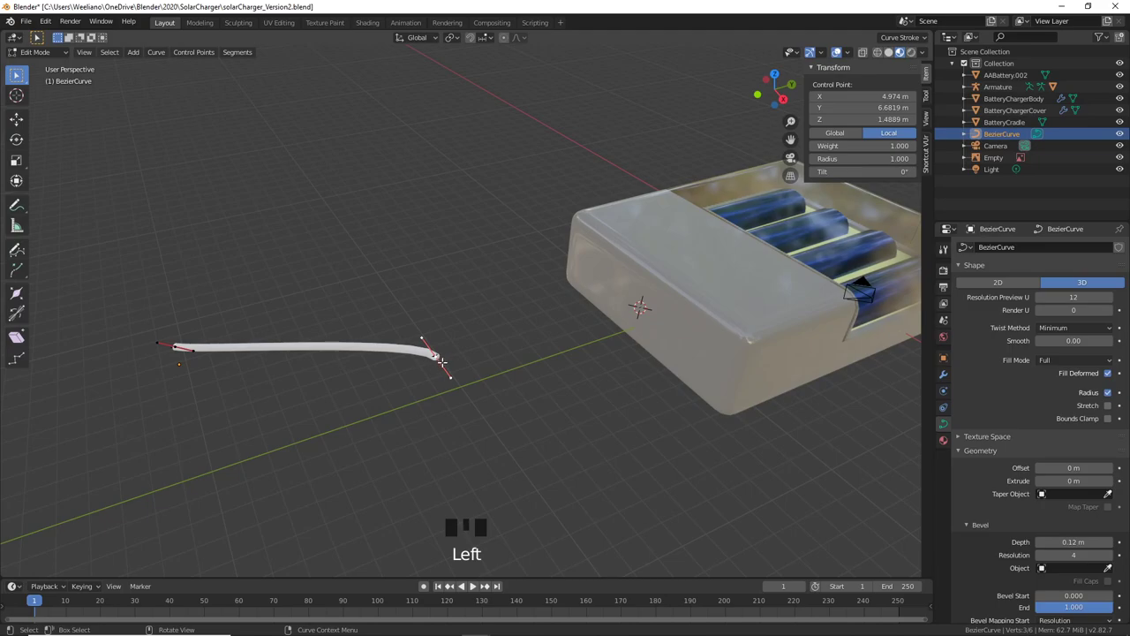
pyautogui.hotkey('shift', 's')
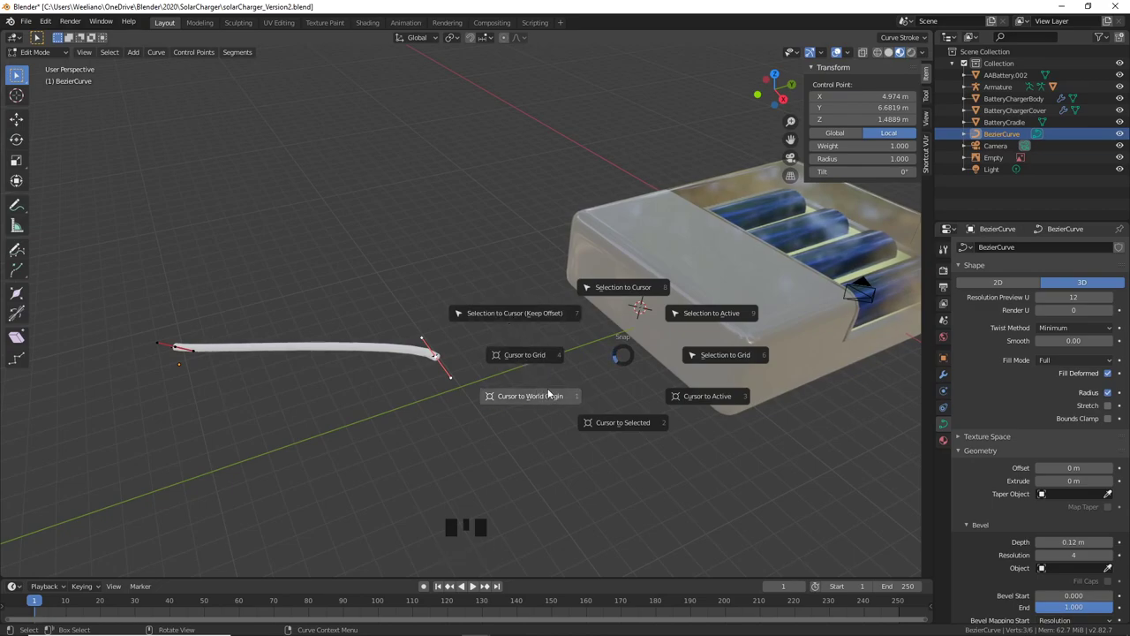
pyautogui.click(623, 288)
pyautogui.scroll(-1, 636, 349)
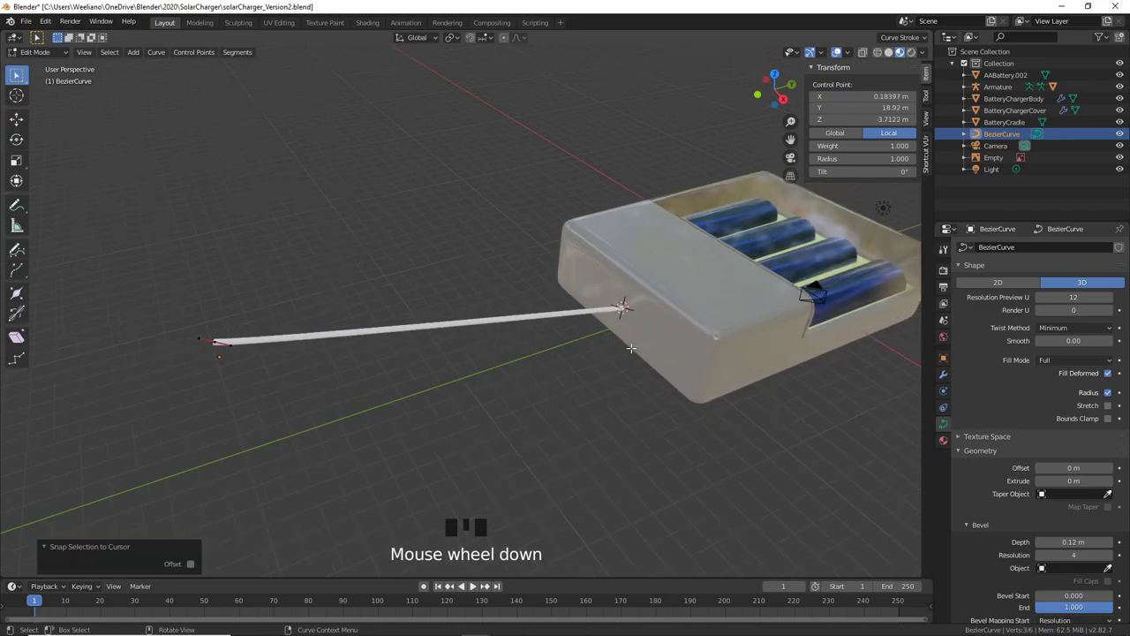
# Step: Move the curve's free end control point by about 2.63, 2.67 and -2.88 m, and return to Object Mode
pyautogui.scroll(2, 729, 379)
pyautogui.keyDown('shift'); pyautogui.moveTo(729, 380); pyautogui.dragTo(606, 379, button='middle'); pyautogui.keyUp('shift')
pyautogui.scroll(-2, 724, 380)
pyautogui.scroll(1, 770, 382)
pyautogui.scroll(-5, 568, 383)
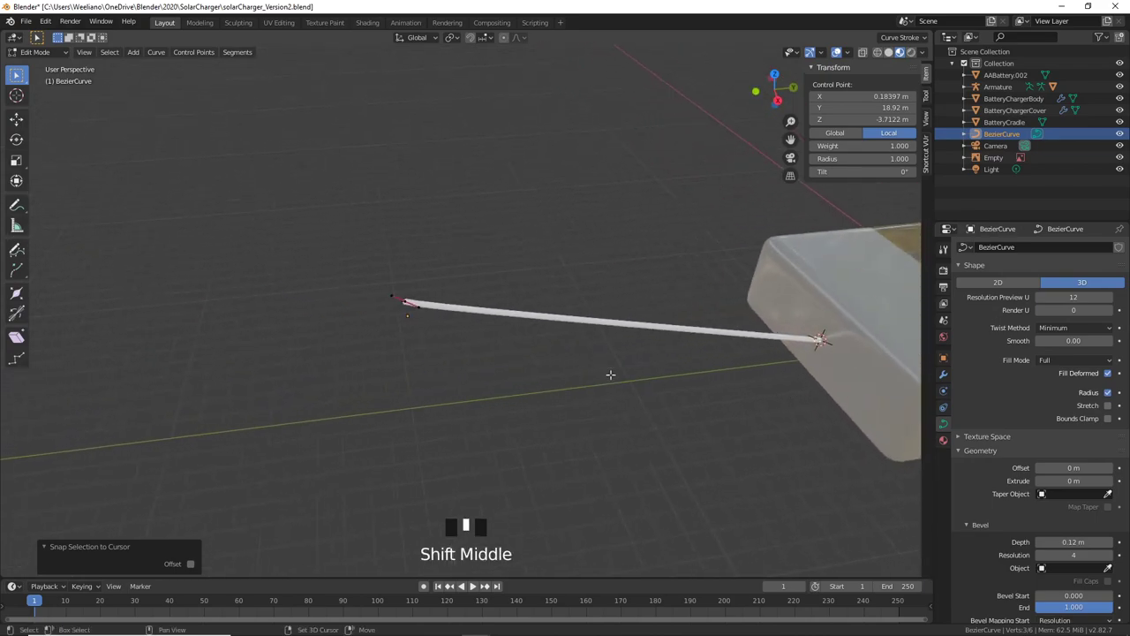
pyautogui.click(404, 306)
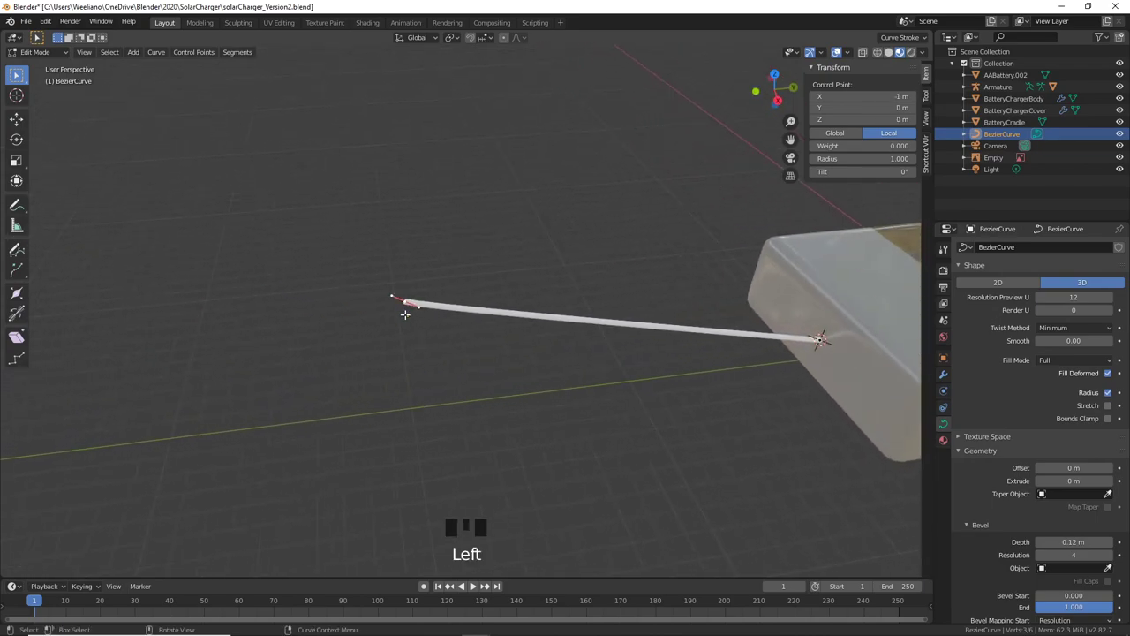
pyautogui.press('g')
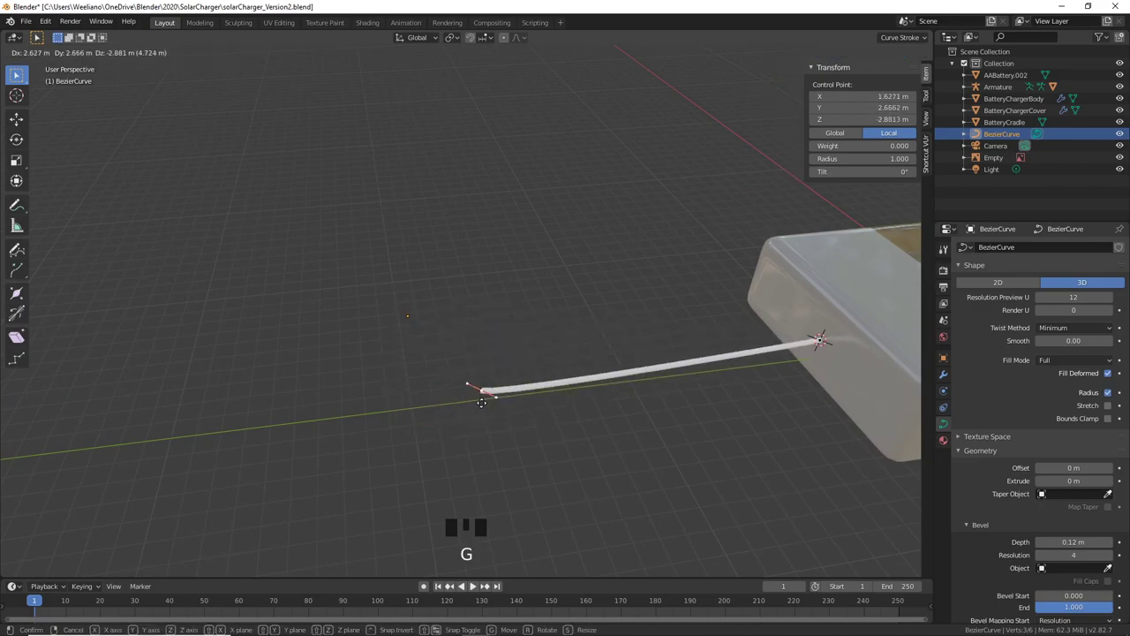
pyautogui.click(481, 403)
pyautogui.press('Tab')
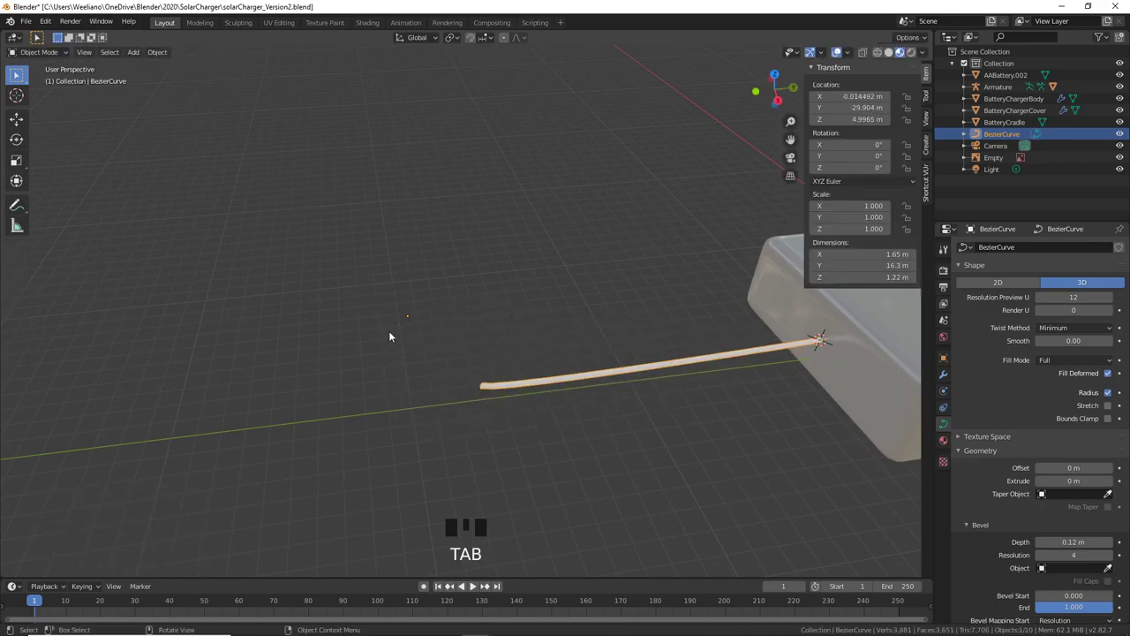
# Step: Set the Bezier curve's origin to its geometry
pyautogui.rightClick(689, 366)
pyautogui.moveTo(662, 361)
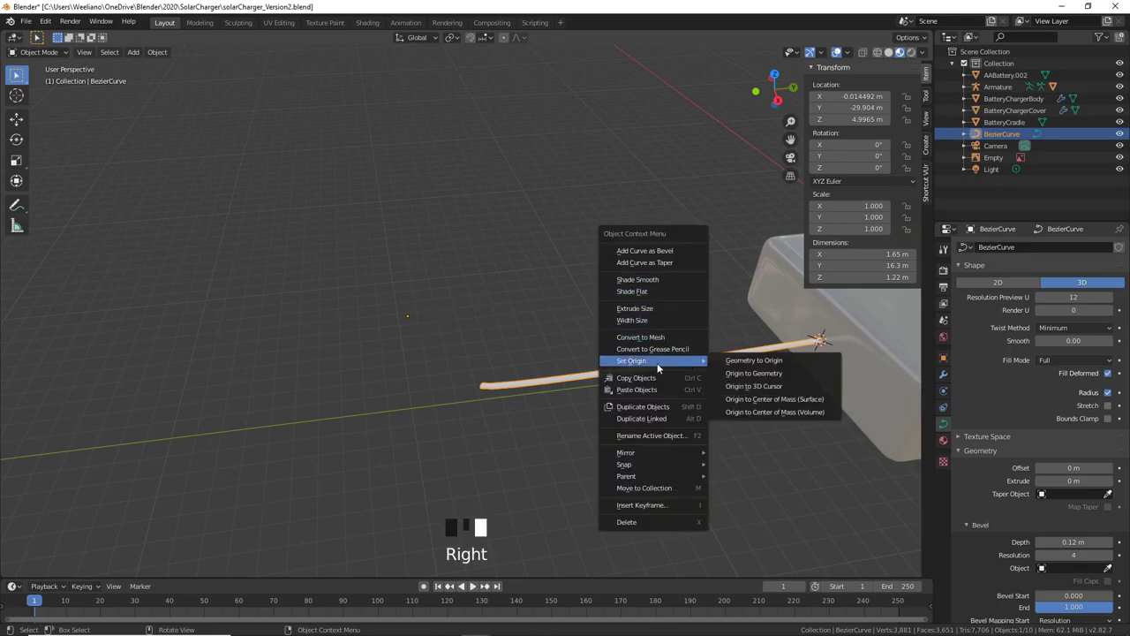
pyautogui.click(778, 377)
pyautogui.scroll(-3, 794, 378)
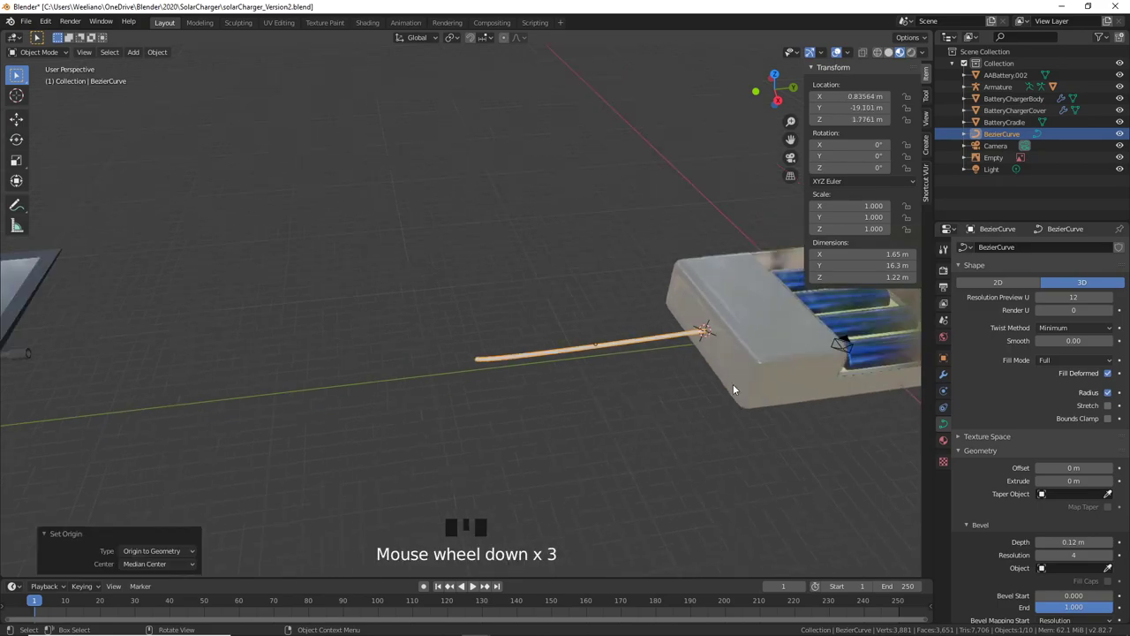
# Step: Examine from several angles how the cable meets the charger's end face
pyautogui.moveTo(733, 385); pyautogui.dragTo(643, 398, button='middle')
pyautogui.scroll(-3, 641, 453)
pyautogui.moveTo(583, 451); pyautogui.dragTo(625, 432, button='middle')
pyautogui.scroll(7, 747, 416)
pyautogui.keyDown('shift'); pyautogui.moveTo(747, 416); pyautogui.dragTo(484, 414, button='middle'); pyautogui.keyUp('shift')
pyautogui.scroll(12, 533, 334)
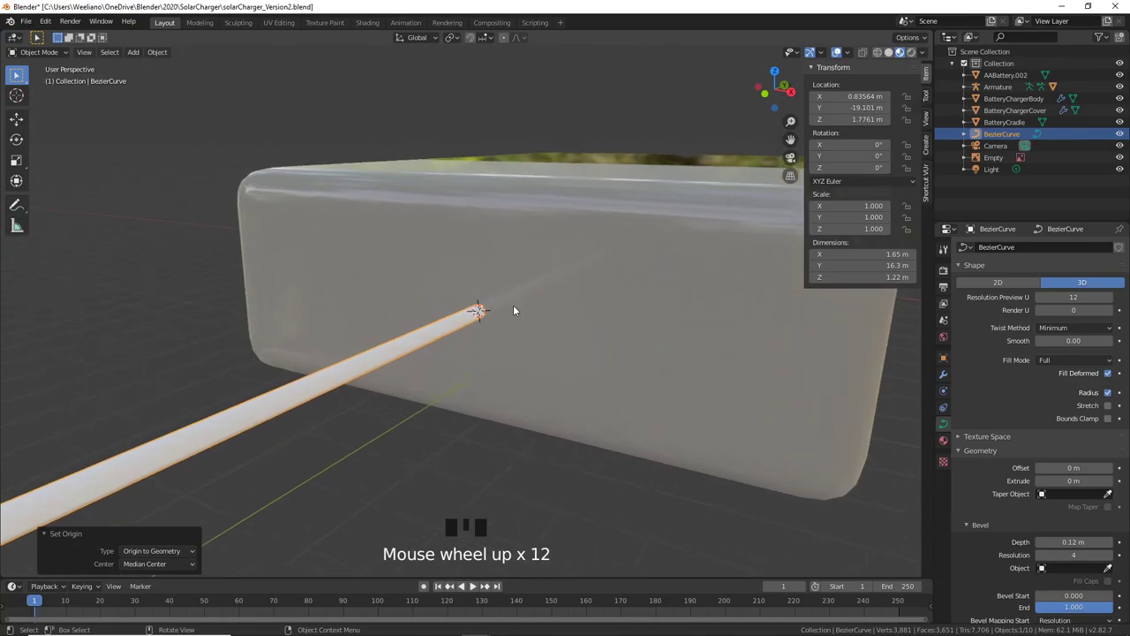
pyautogui.scroll(-3, 517, 306)
pyautogui.scroll(-9, 480, 320)
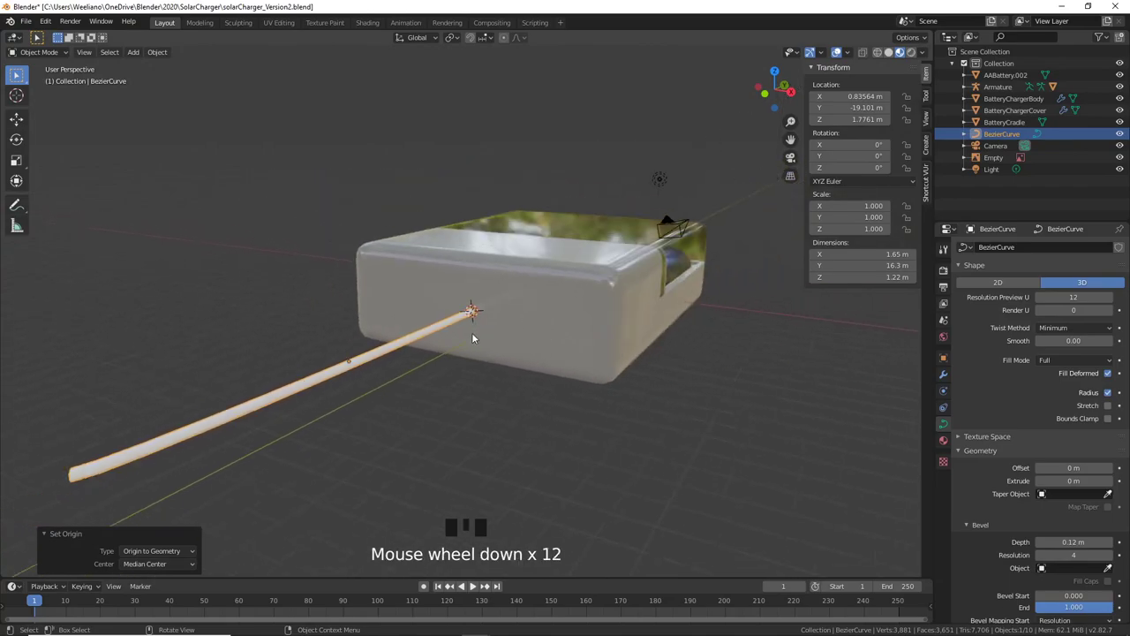
pyautogui.scroll(2, 471, 332)
pyautogui.scroll(-4, 477, 325)
pyautogui.moveTo(494, 327); pyautogui.dragTo(493, 390, button='middle')
pyautogui.scroll(2, 533, 421)
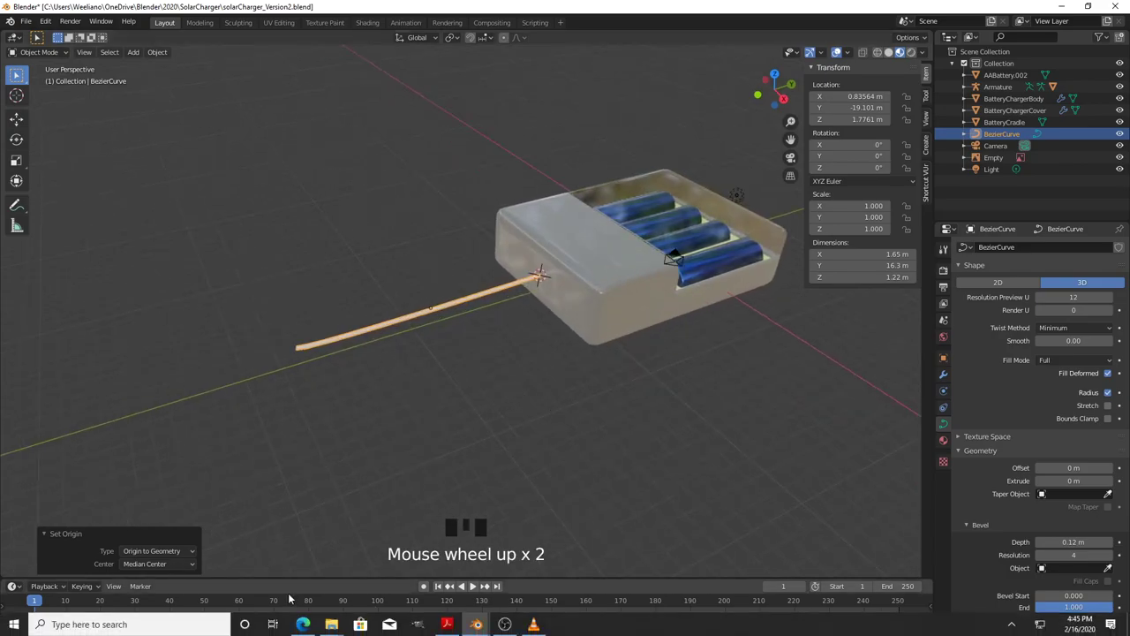
pyautogui.scroll(2, 553, 417)
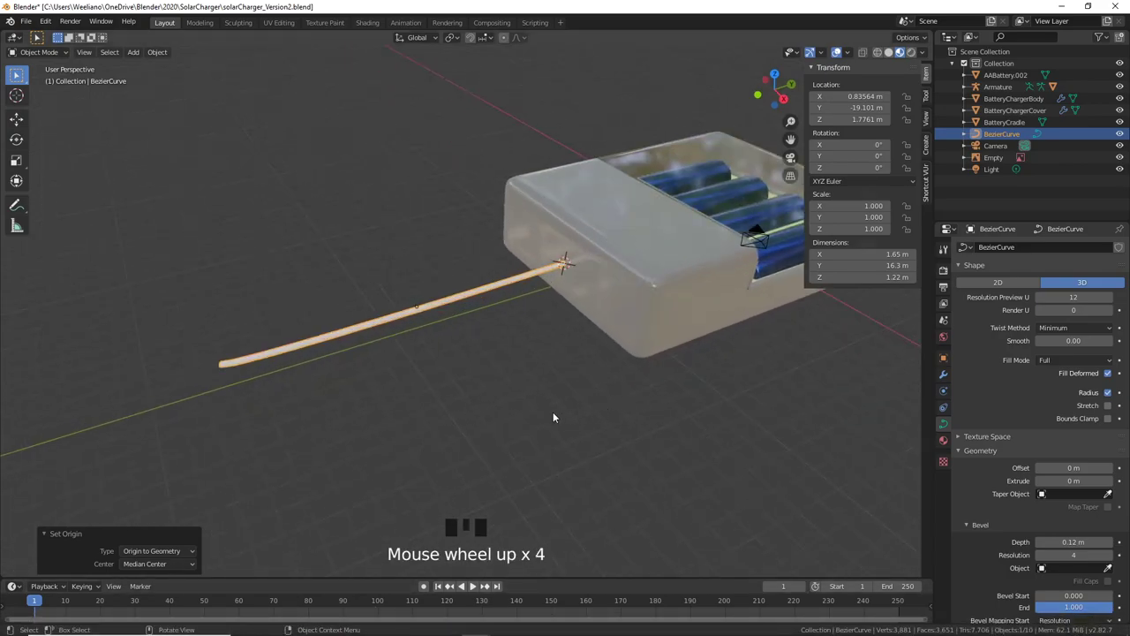
# Step: Add a cylinder mesh with 12 vertices at the 3D cursor, where the cable enters the charger
pyautogui.hotkey('shift', 'a')
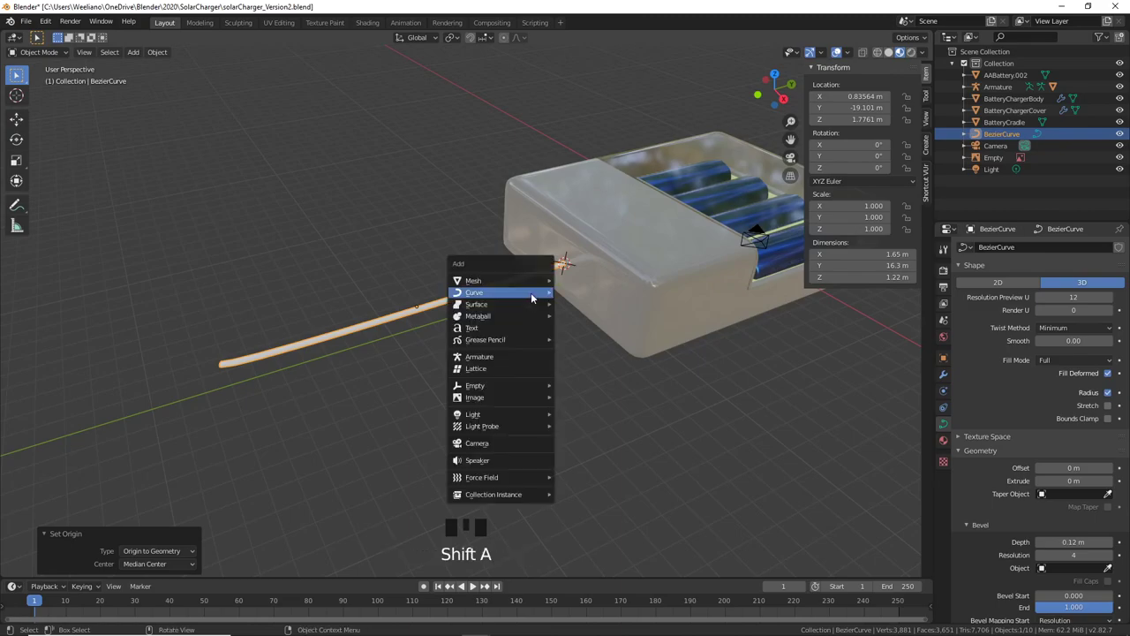
pyautogui.moveTo(527, 282)
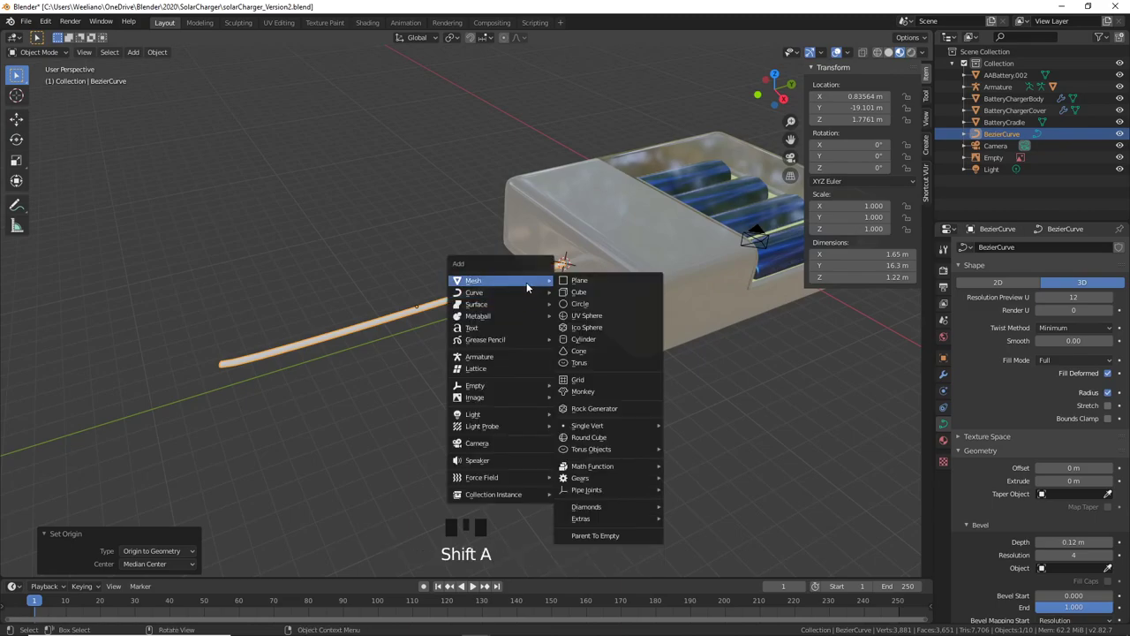
pyautogui.click(583, 339)
pyautogui.moveTo(157, 426); pyautogui.dragTo(141, 425)
pyautogui.click(157, 426)
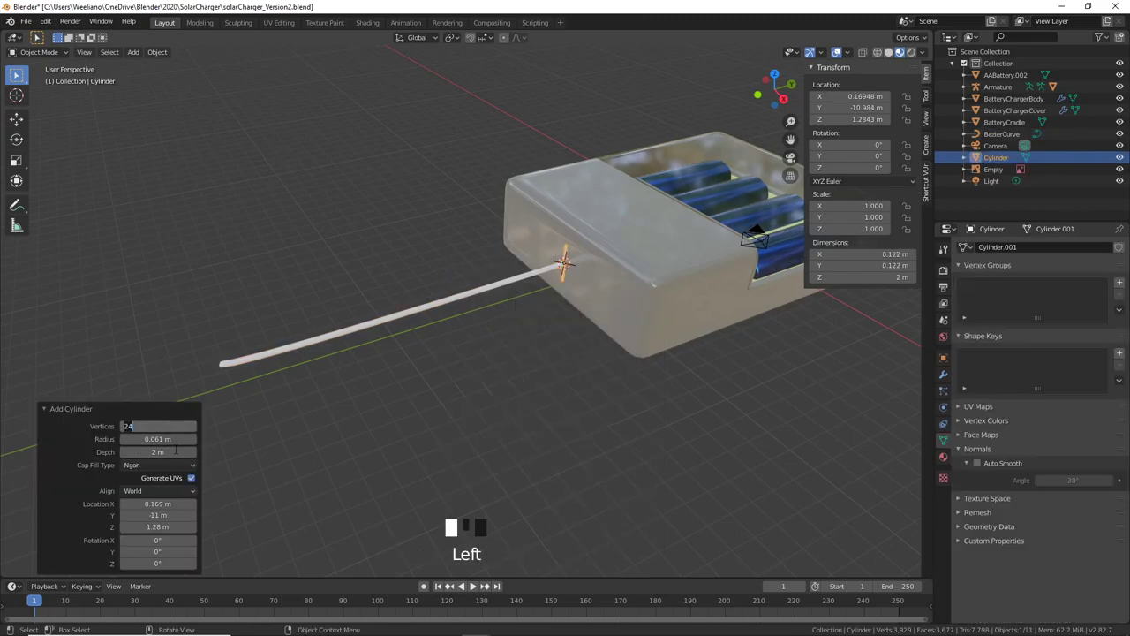
pyautogui.write('12')
pyautogui.press('Return')
pyautogui.click(526, 379)
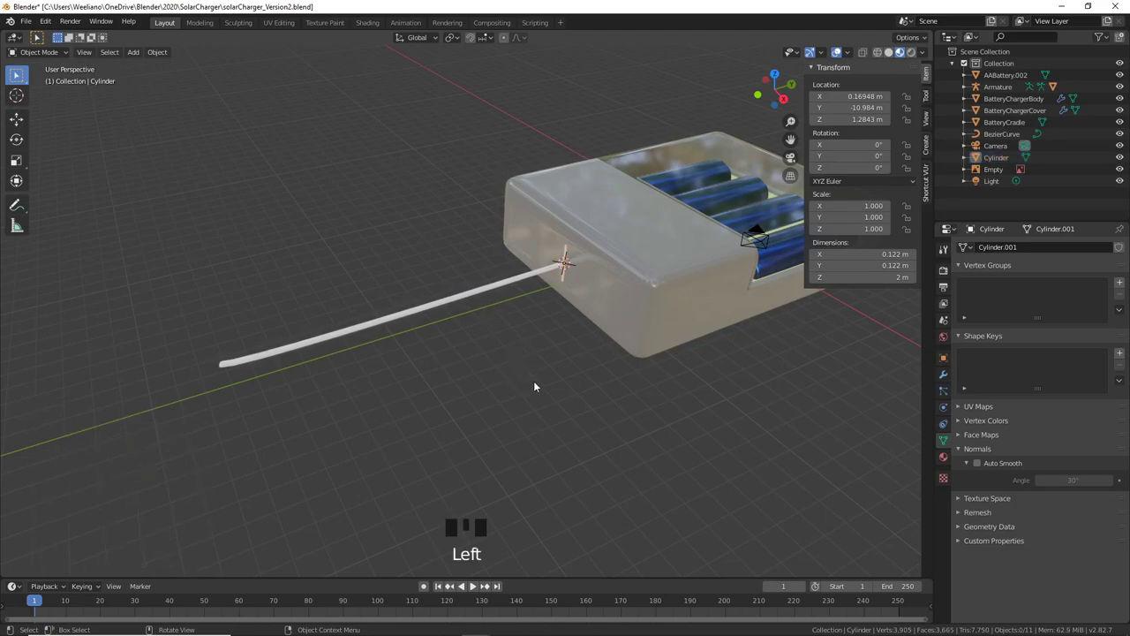
# Step: In Edit Mode, scale the cylinder by about 7.61 in X and Y only, leaving Z locked
pyautogui.scroll(3, 665, 338)
pyautogui.keyDown('shift'); pyautogui.moveTo(665, 338); pyautogui.dragTo(542, 394, button='middle'); pyautogui.keyUp('shift')
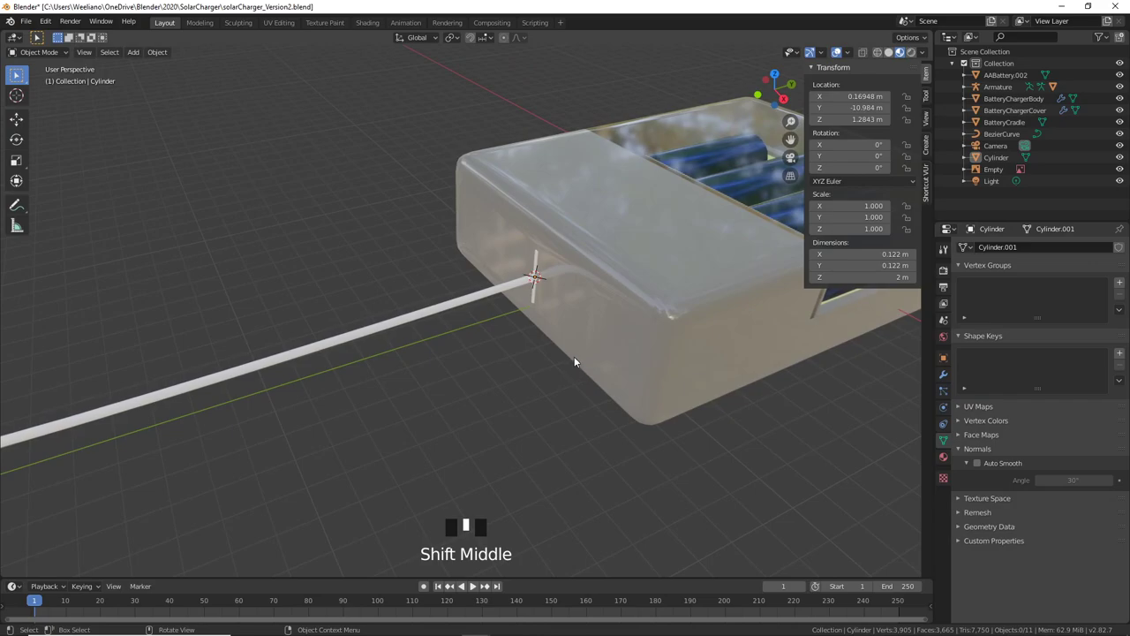
pyautogui.press('g')
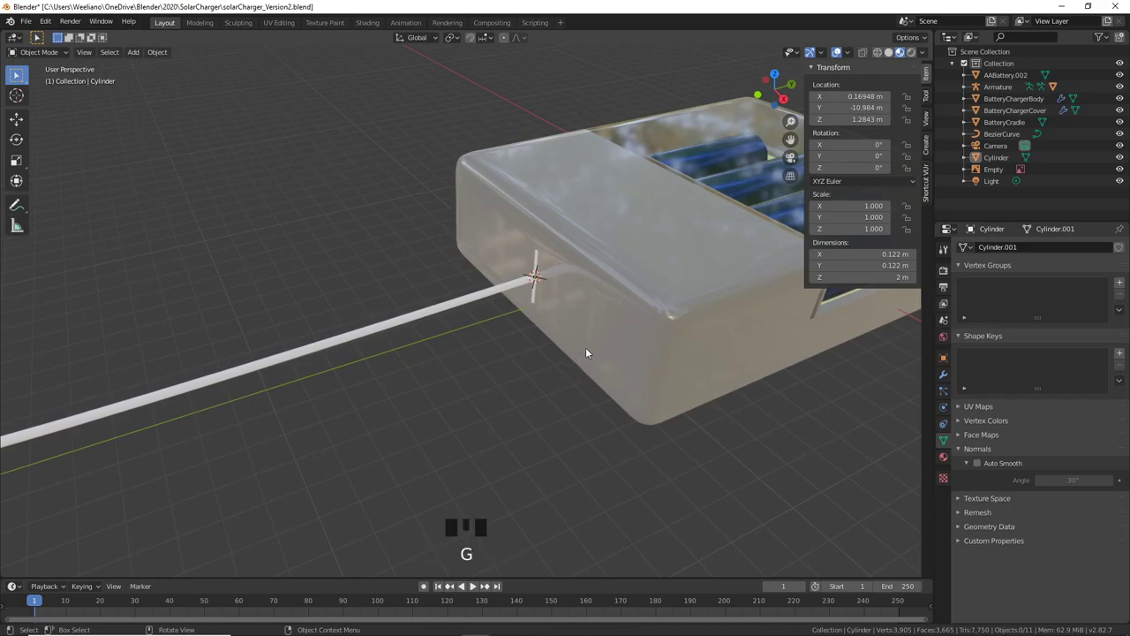
pyautogui.scroll(-2, 533, 312)
pyautogui.moveTo(533, 312); pyautogui.dragTo(549, 332, button='middle')
pyautogui.scroll(11, 548, 332)
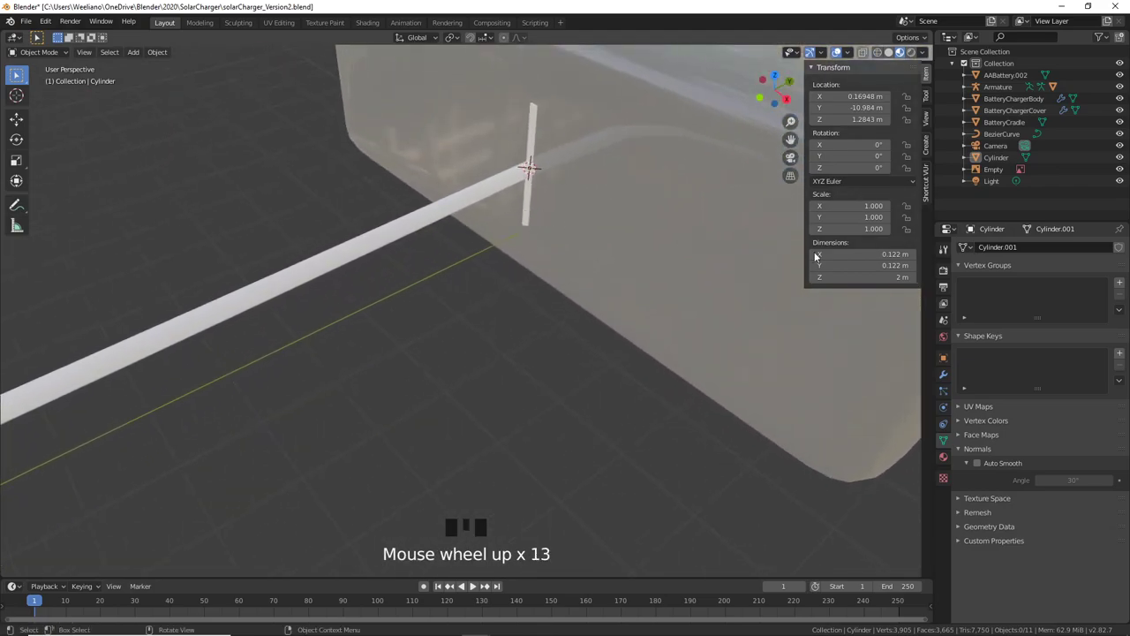
pyautogui.click(998, 157)
pyautogui.scroll(-3, 520, 249)
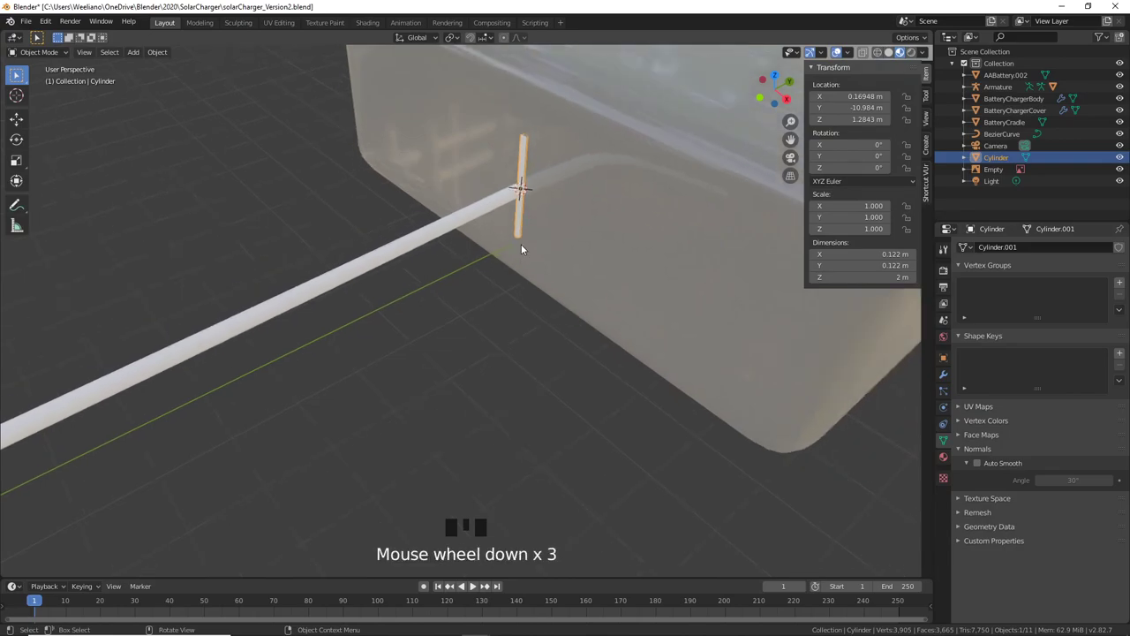
pyautogui.scroll(-3, 521, 247)
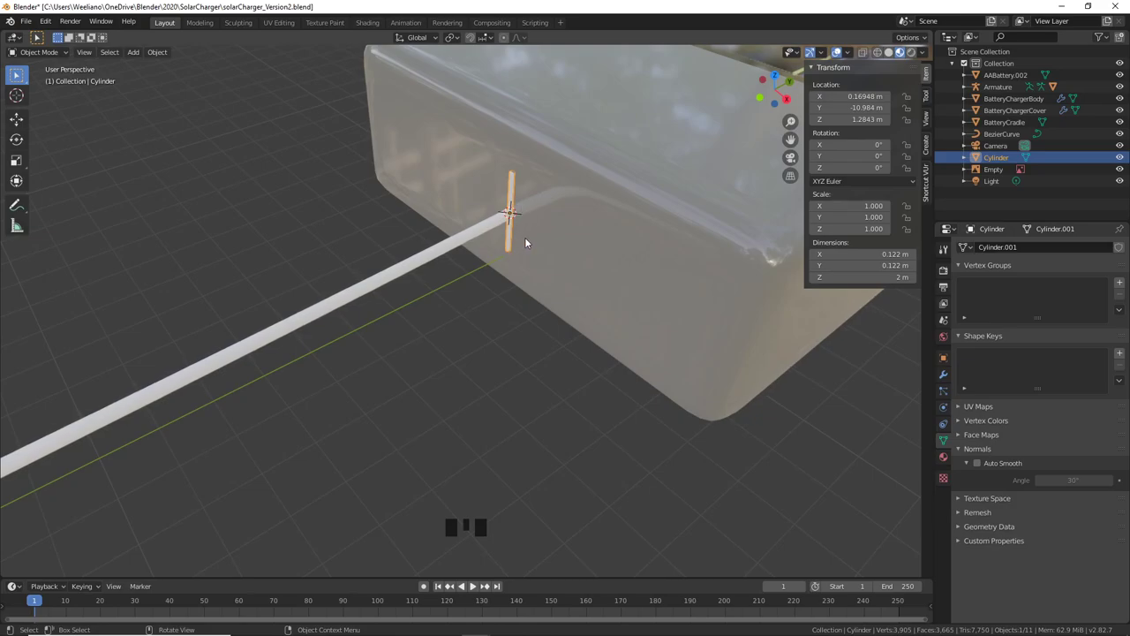
pyautogui.press('Tab')
pyautogui.press('s')
pyautogui.hotkey('shift', 'z')
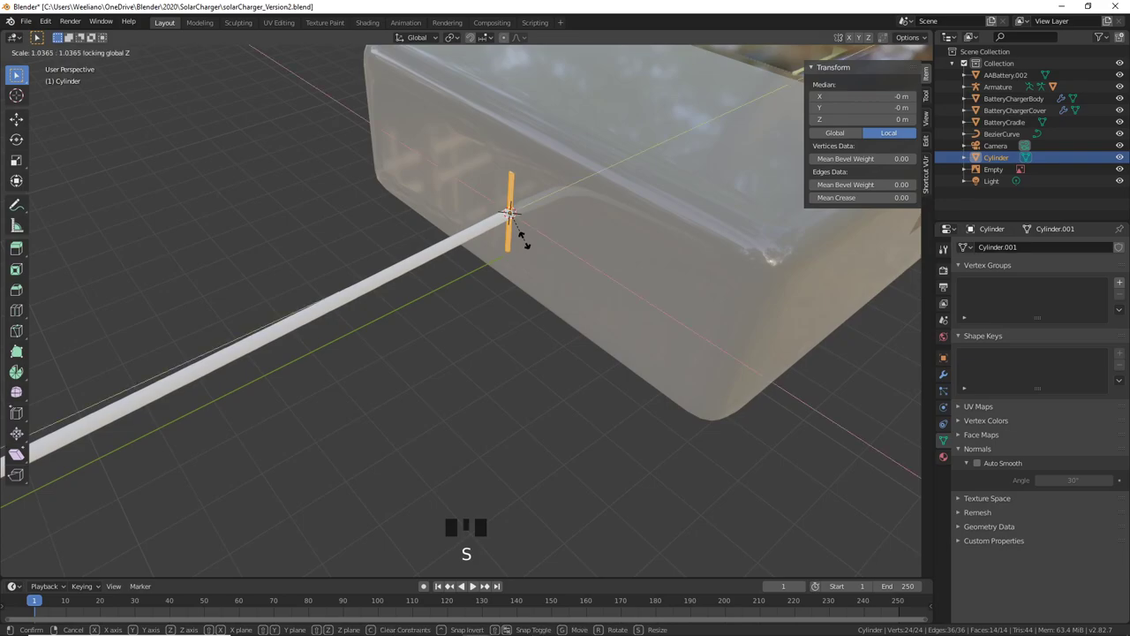
pyautogui.click(624, 404)
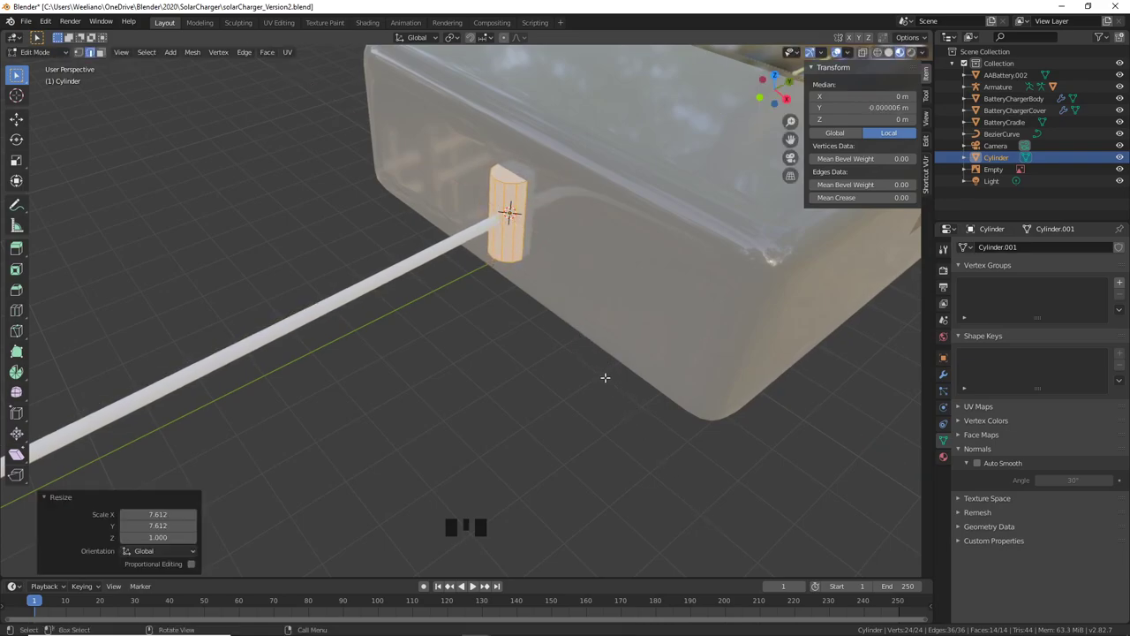
# Step: Rotate the cylinder's mesh 90° about the X axis to align it with the cable, and return to Object Mode
pyautogui.press('r')
pyautogui.press('x')
pyautogui.press('9')
pyautogui.press('0')
pyautogui.press('Return')
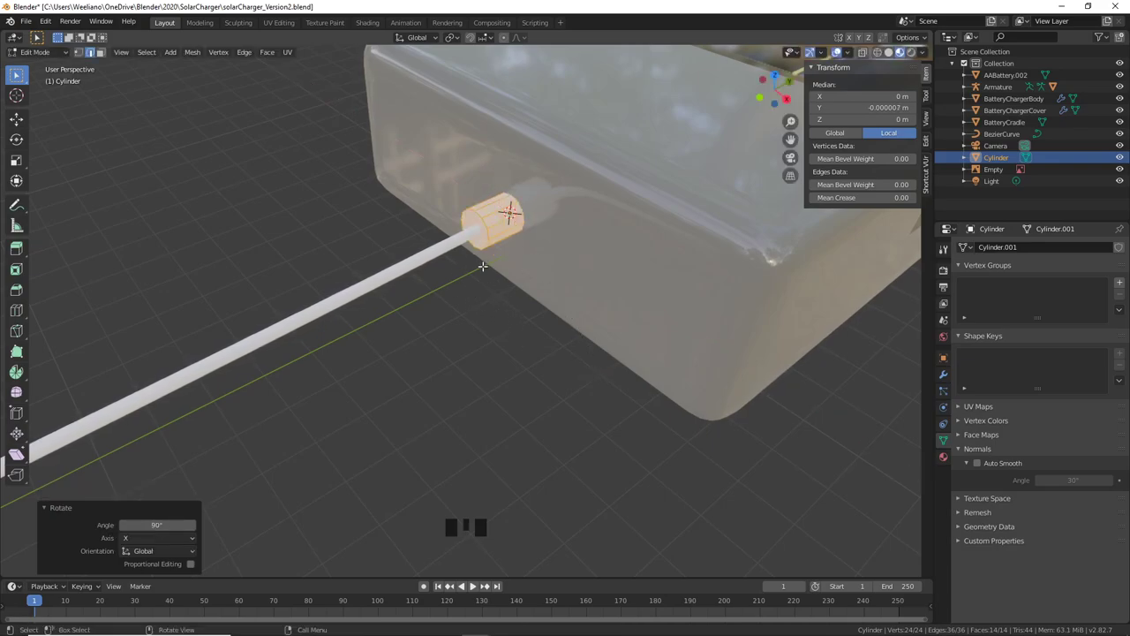
pyautogui.press('Tab')
# Step: In Edit Mode, bevel the edge loop at the cylinder's cable-side end with an offset of about 0.244 m
pyautogui.moveTo(494, 259); pyautogui.dragTo(523, 298, button='middle')
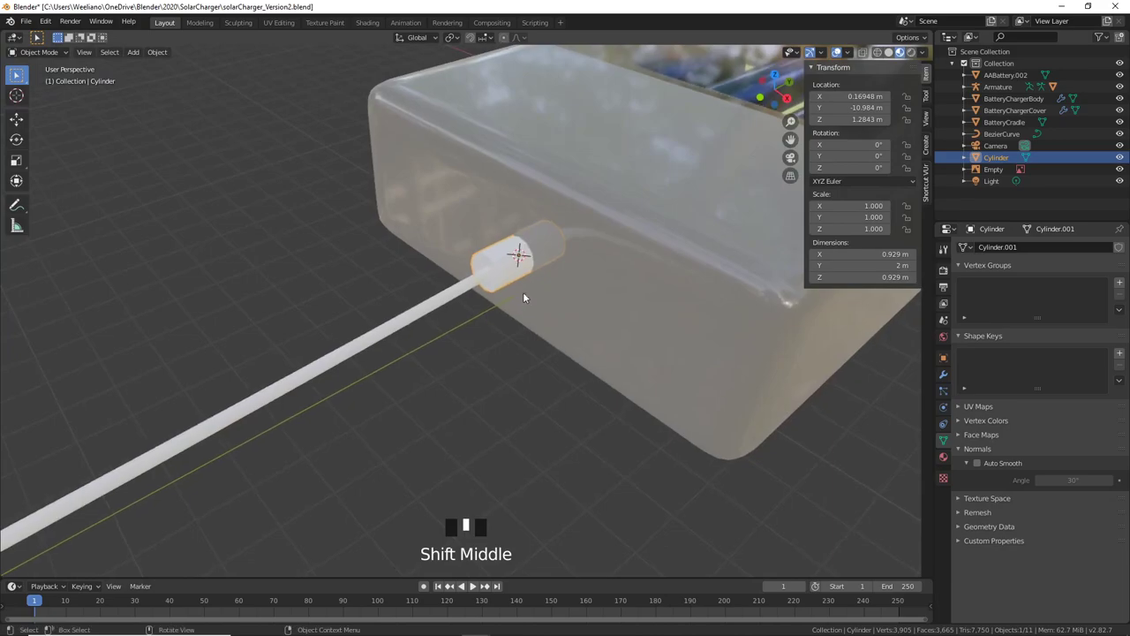
pyautogui.scroll(7, 523, 297)
pyautogui.click(518, 244)
pyautogui.press('Tab')
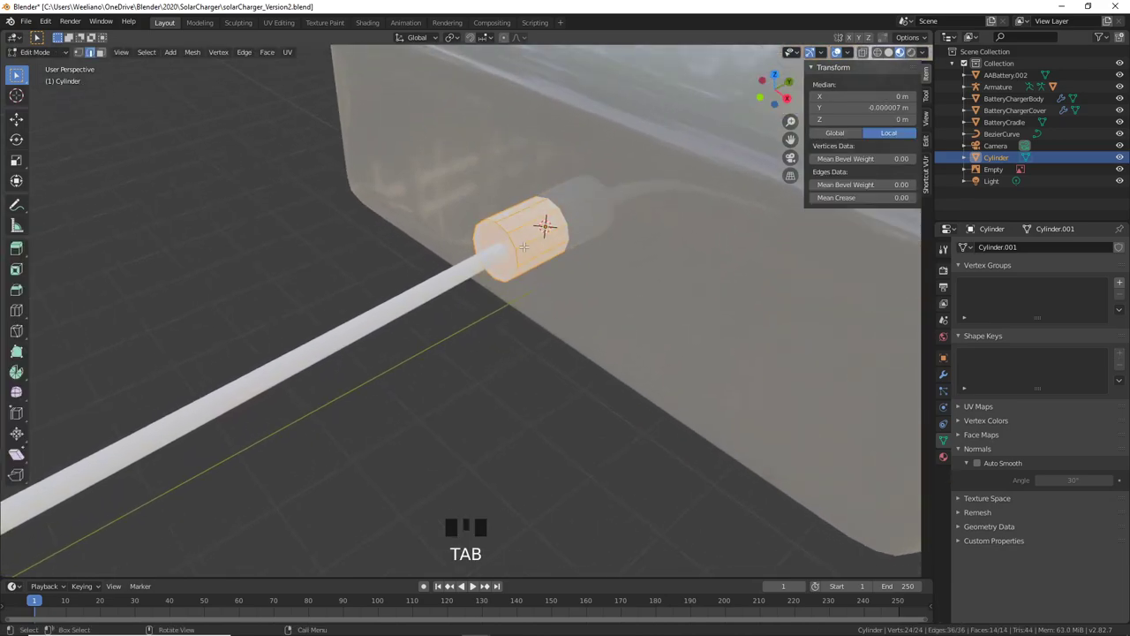
pyautogui.scroll(4, 523, 247)
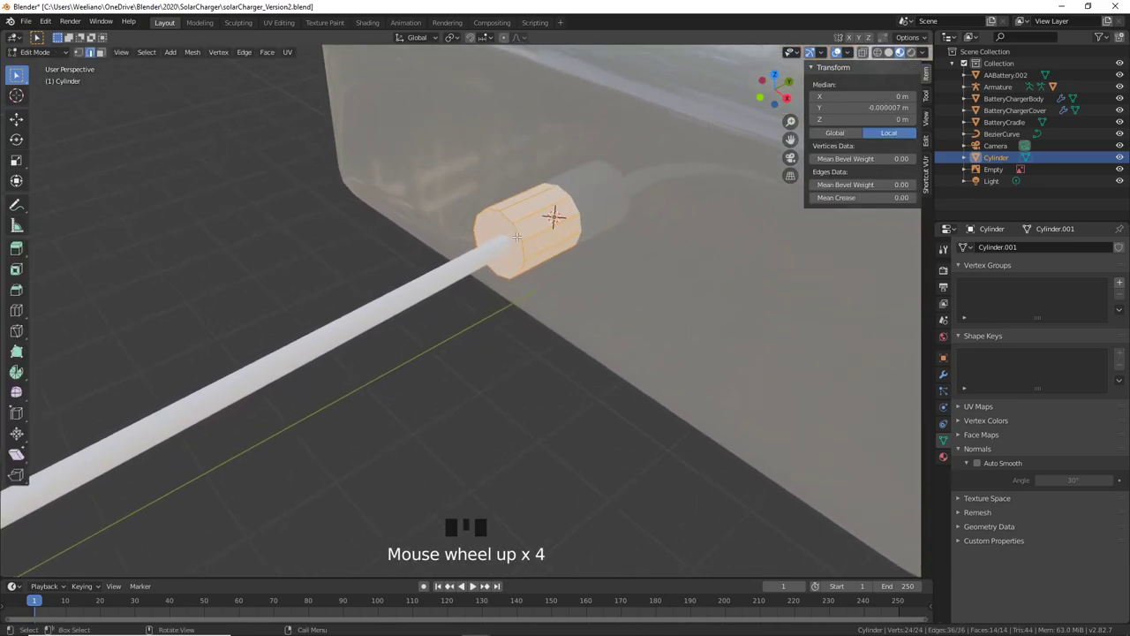
pyautogui.press('2')
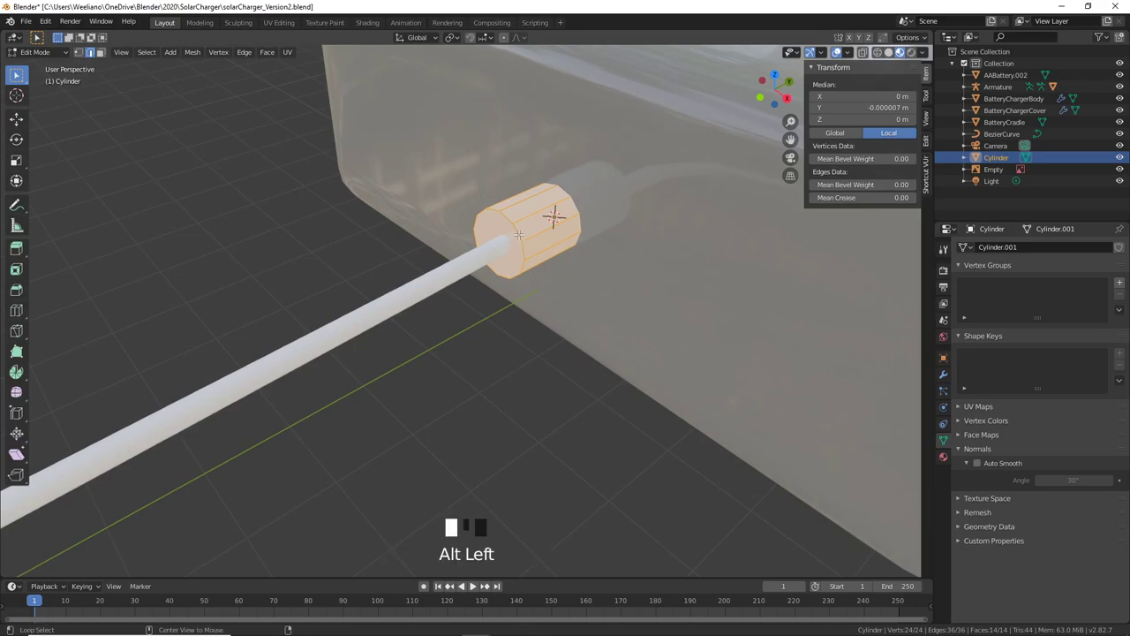
pyautogui.keyDown('alt'); pyautogui.click(527, 238); pyautogui.keyUp('alt')
pyautogui.hotkey('ctrl', 'b')
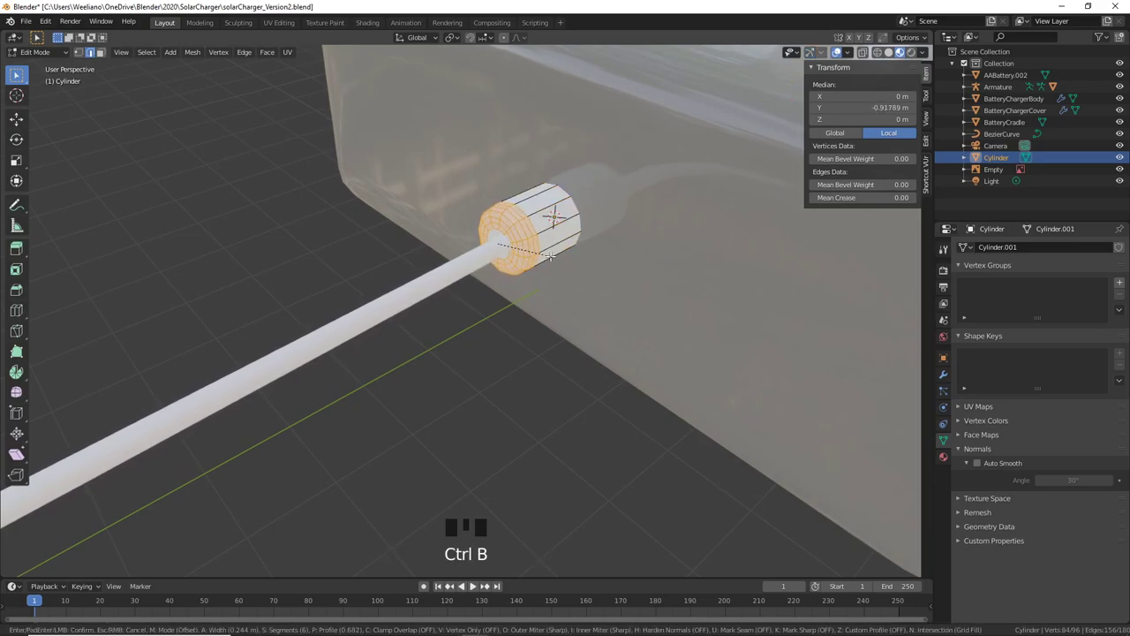
pyautogui.click(549, 255)
# Step: Set the cylinder bevel's segments to 4
pyautogui.click(51, 435)
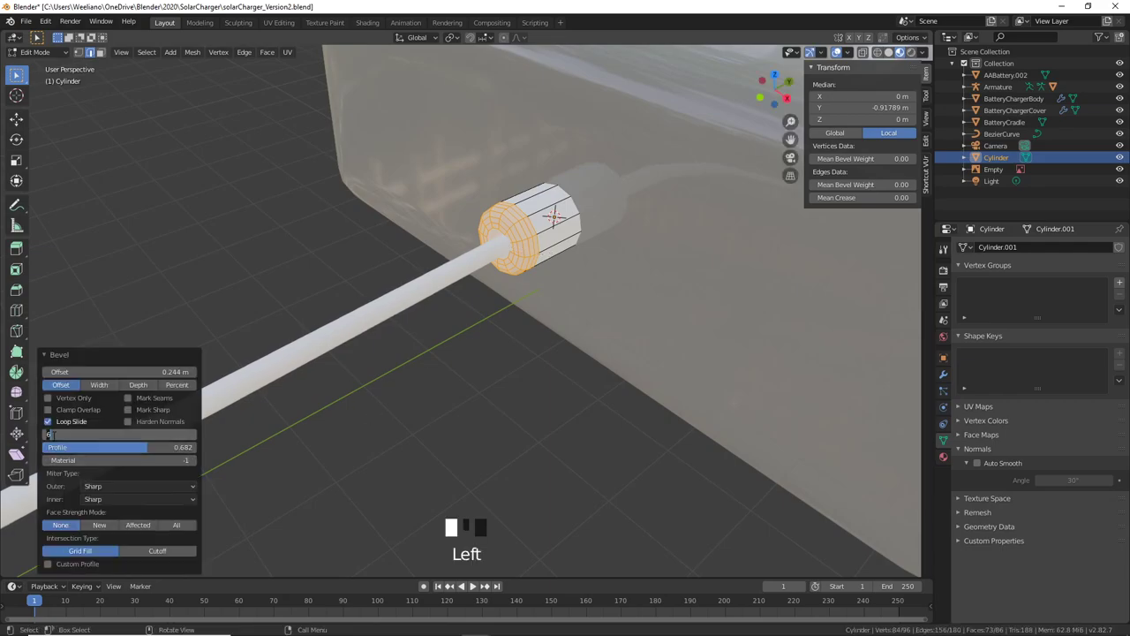
pyautogui.click(45, 435)
pyautogui.click(46, 435)
pyautogui.click(46, 434)
pyautogui.click(46, 434)
pyautogui.click(119, 435)
pyautogui.press('Tab')
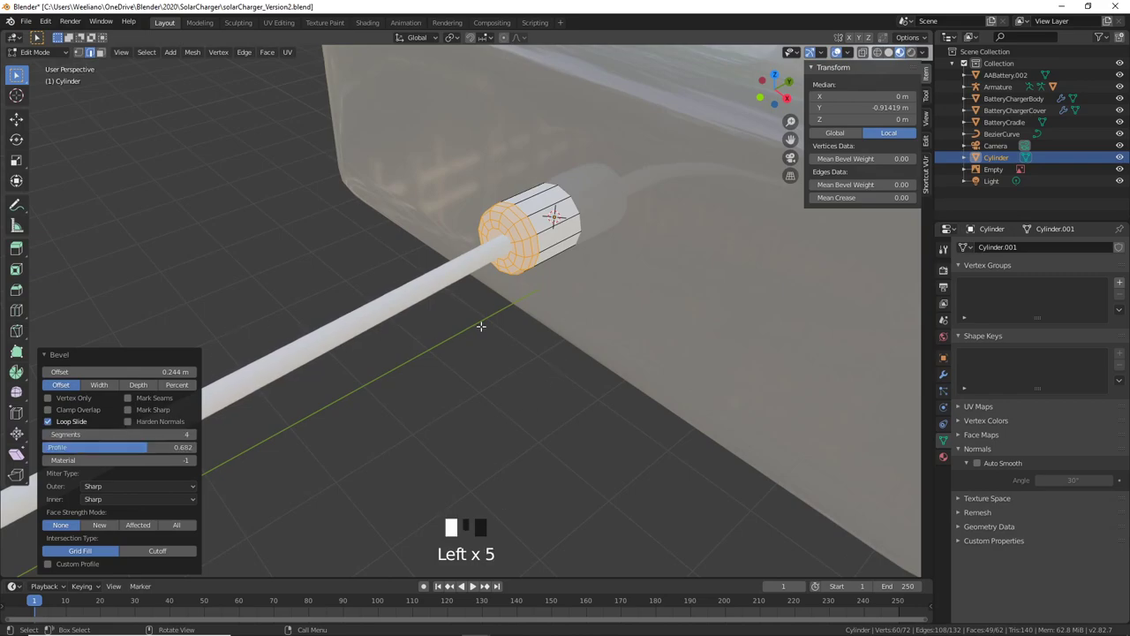
# Step: Return to Object Mode, enable Auto Smooth on the cylinder's mesh and shade the cylinder smooth
pyautogui.click(548, 243)
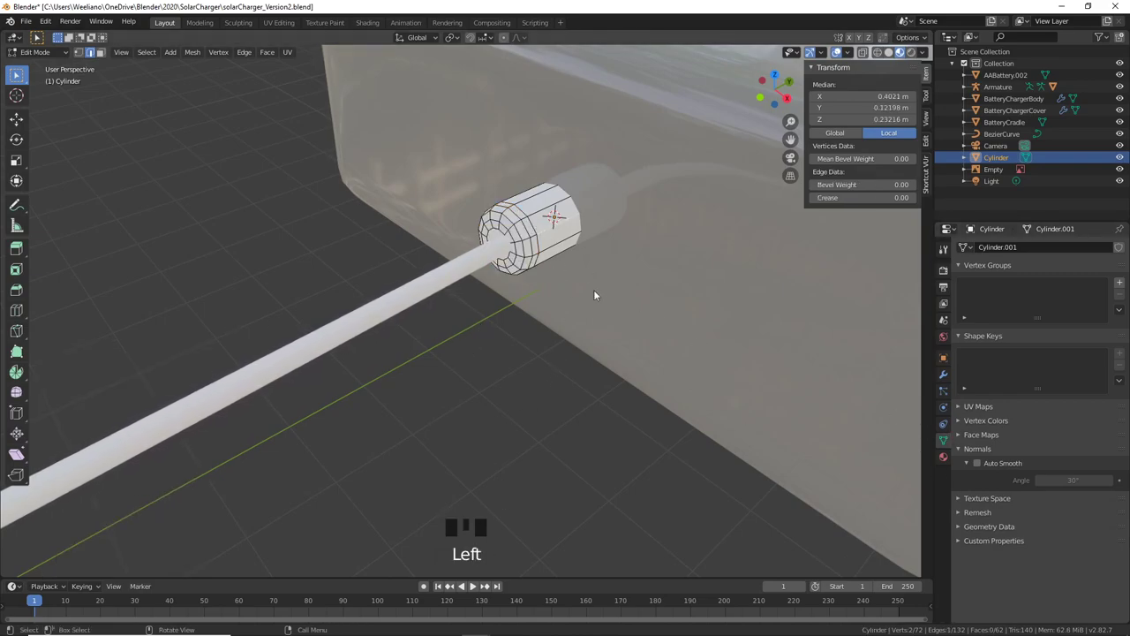
pyautogui.press('Tab')
pyautogui.click(964, 457)
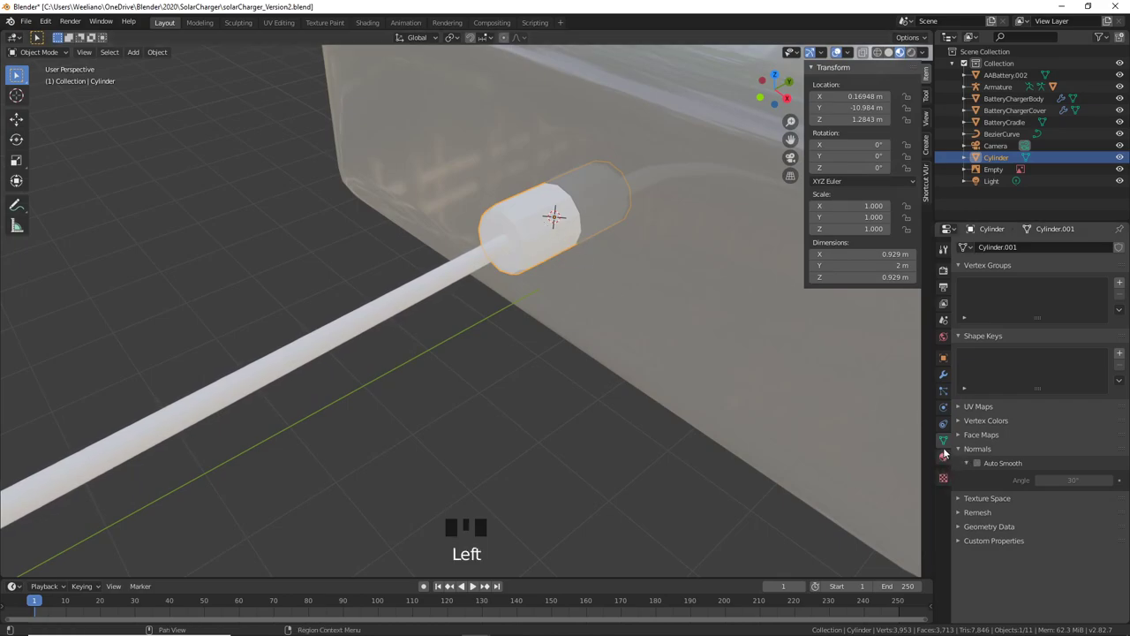
pyautogui.click(944, 442)
pyautogui.click(971, 465)
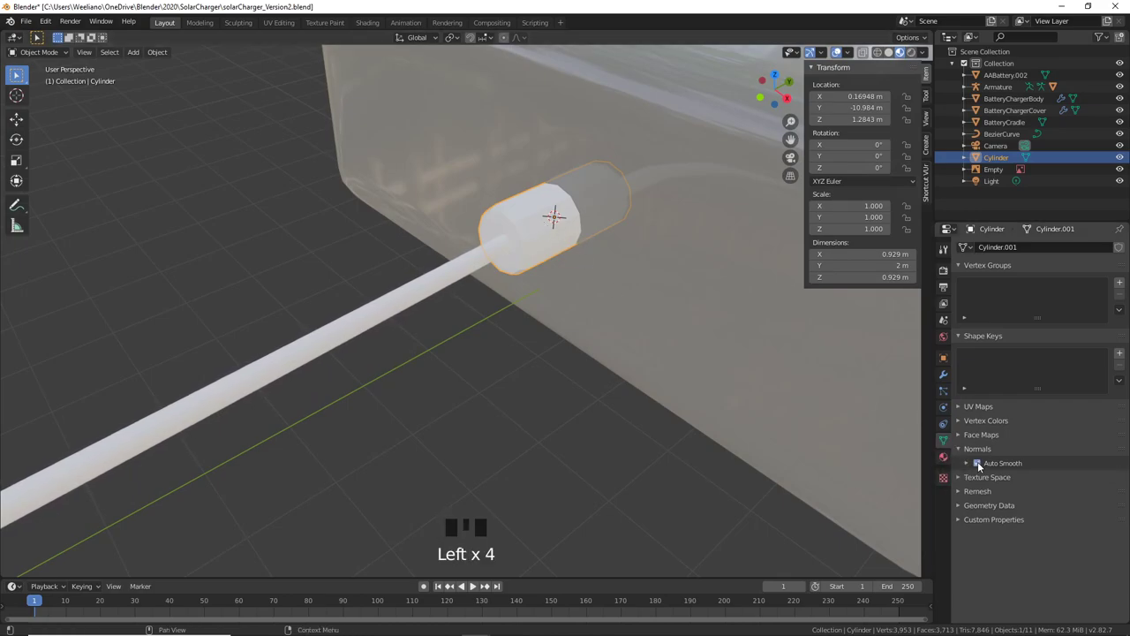
pyautogui.rightClick(535, 242)
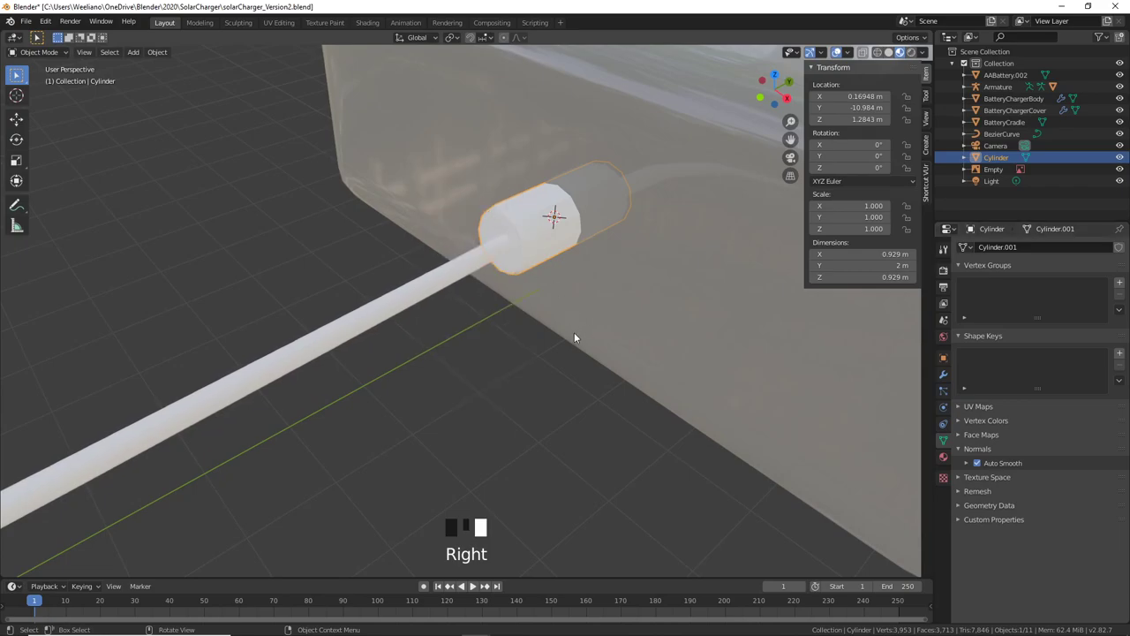
# Step: In Edit Mode on the cable curve, rotate the control point at its free end by about -36° in the view
pyautogui.scroll(-5, 574, 338)
pyautogui.scroll(-8, 533, 371)
pyautogui.moveTo(537, 379); pyautogui.dragTo(492, 441, button='middle')
pyautogui.scroll(-1, 521, 431)
pyautogui.click(424, 344)
pyautogui.press('Tab')
pyautogui.scroll(2, 412, 461)
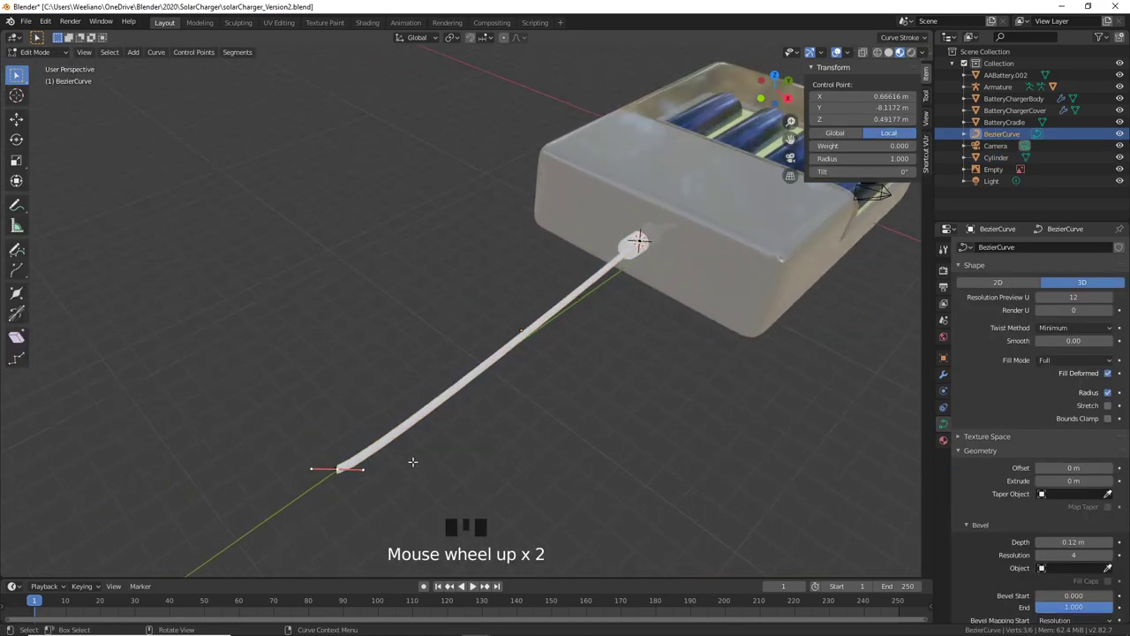
pyautogui.click(340, 470)
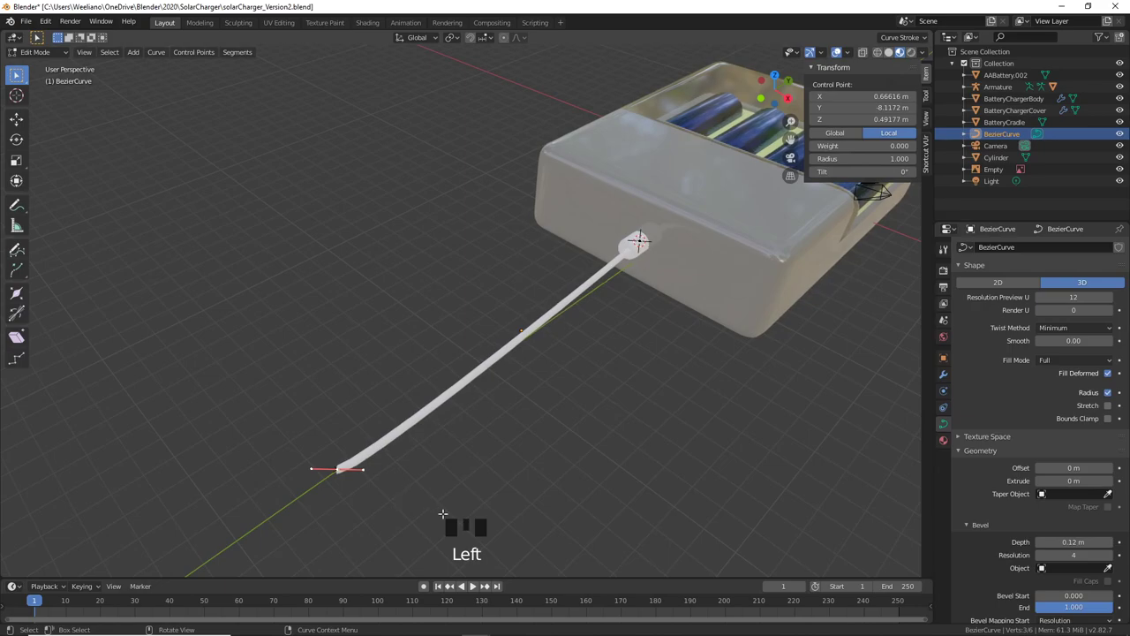
pyautogui.press('r')
pyautogui.click(362, 397)
# Step: Set the handle type of the cable's free-end control point to Free
pyautogui.moveTo(362, 397); pyautogui.dragTo(322, 372, button='middle')
pyautogui.scroll(1, 358, 400)
pyautogui.press('v')
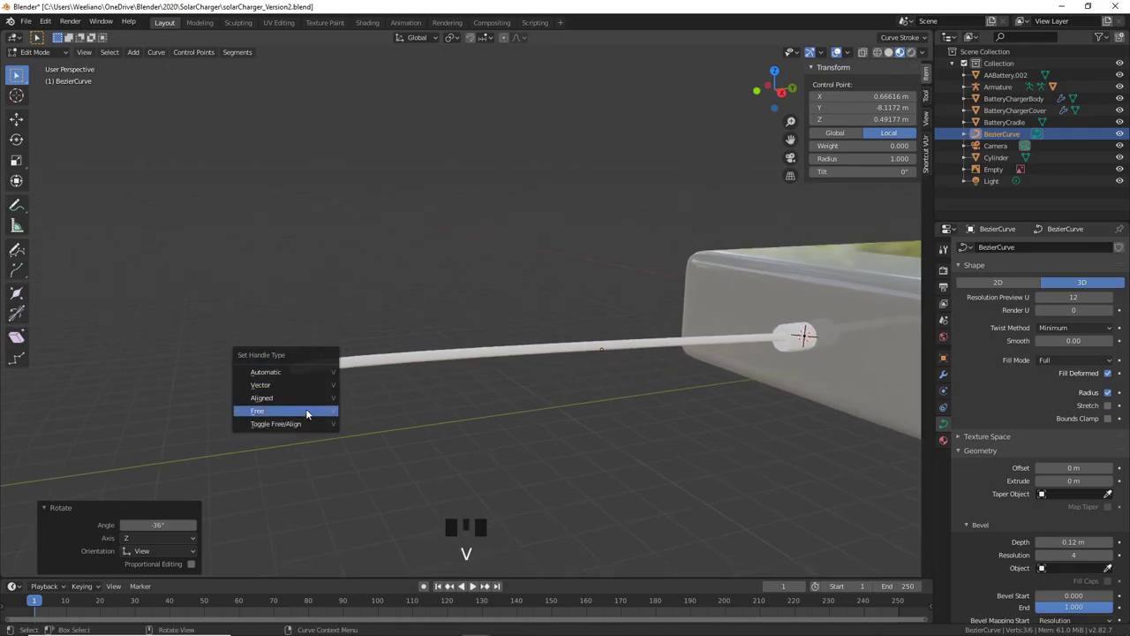
pyautogui.press('v')
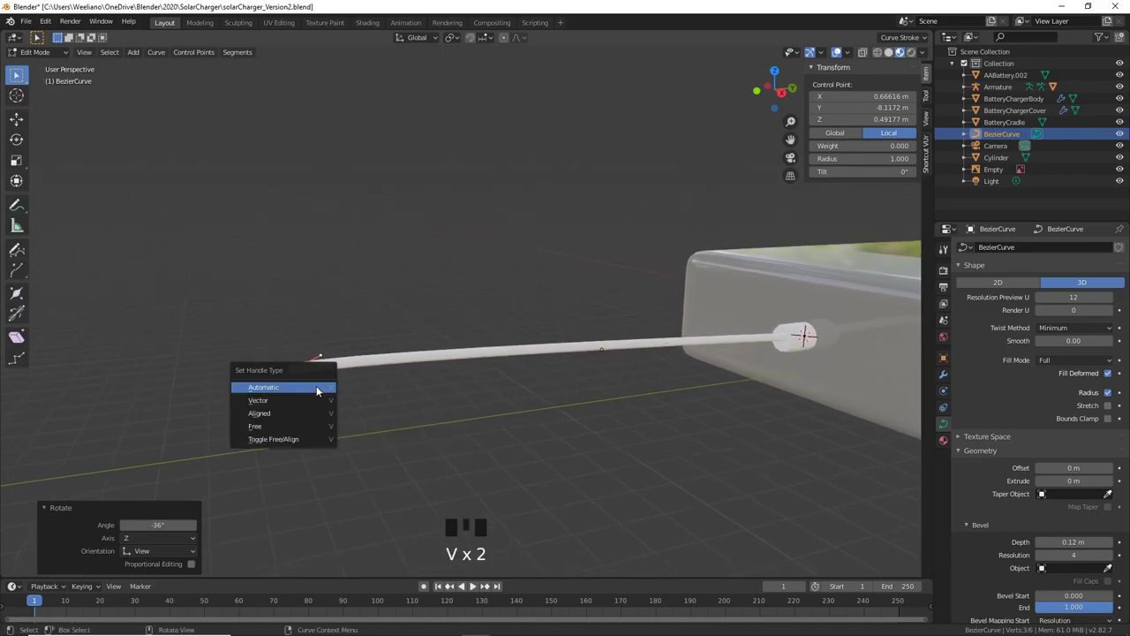
pyautogui.click(294, 427)
# Step: Move the outer handle of the cable's free-end control point round to the charger side to reshape the cable's end
pyautogui.click(274, 379)
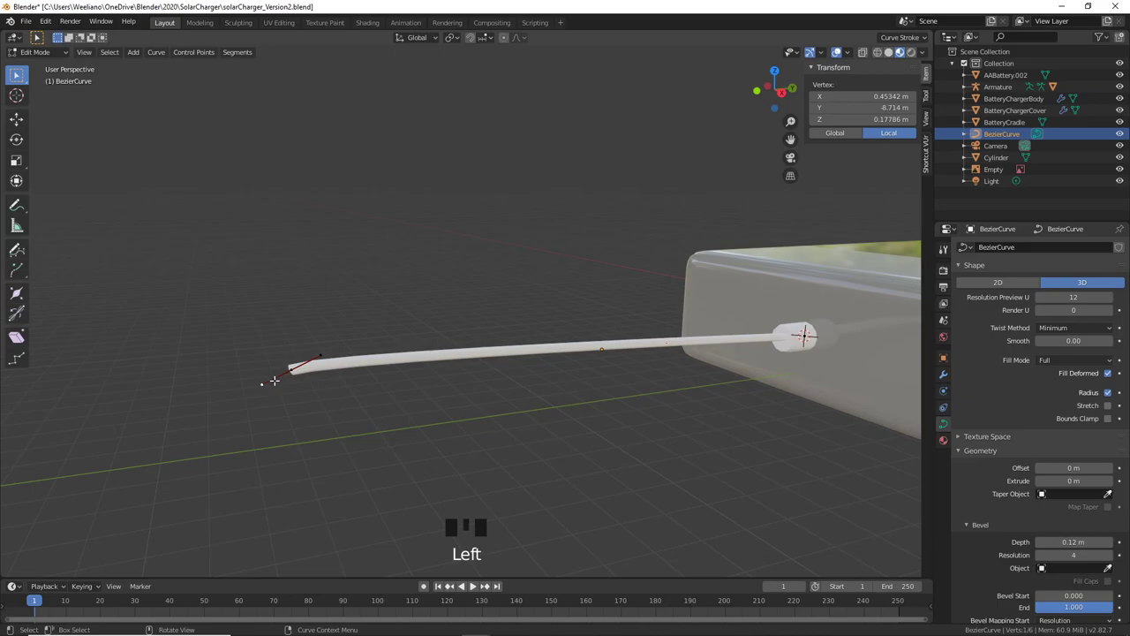
pyautogui.press('g')
pyautogui.click(327, 350)
pyautogui.press('g')
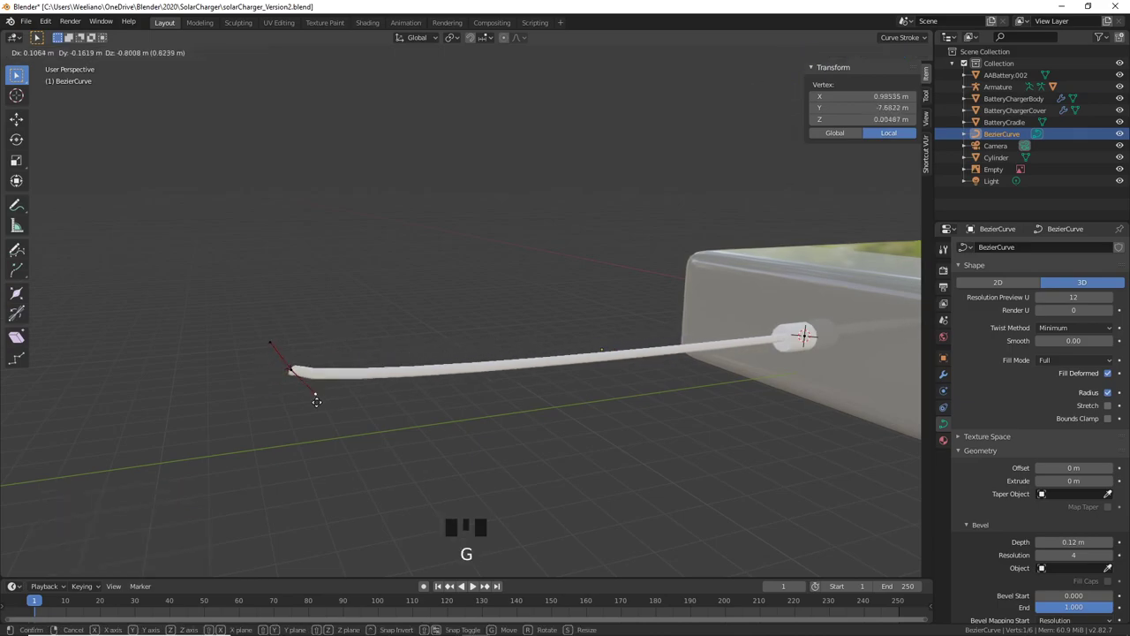
pyautogui.click(336, 374)
pyautogui.moveTo(341, 379); pyautogui.dragTo(442, 384, button='middle')
pyautogui.scroll(1, 519, 430)
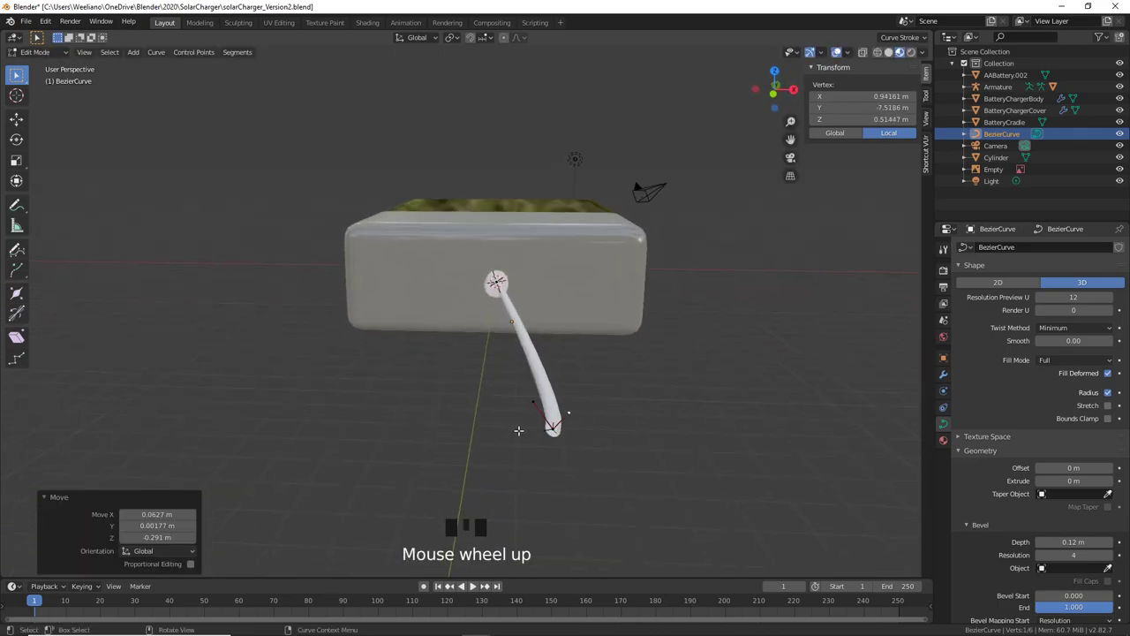
# Step: Move the same handle about -0.277 m in X, 0.021 m in Y and 0.119 m in Z, and return to Object Mode
pyautogui.moveTo(541, 430); pyautogui.dragTo(416, 404, button='middle')
pyautogui.press('g')
pyautogui.click(562, 472)
pyautogui.scroll(-9, 512, 434)
pyautogui.scroll(2, 518, 429)
pyautogui.keyDown('shift'); pyautogui.moveTo(518, 429); pyautogui.dragTo(424, 427, button='middle'); pyautogui.keyUp('shift')
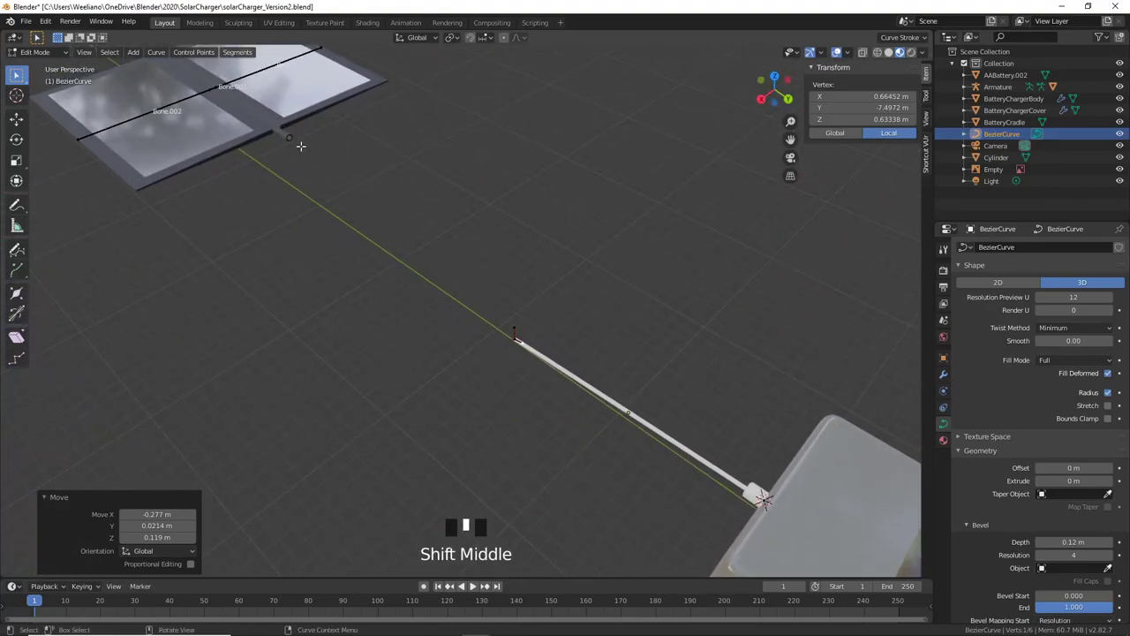
pyautogui.scroll(-1, 714, 462)
pyautogui.keyDown('shift'); pyautogui.moveTo(714, 461); pyautogui.dragTo(752, 459, button='middle'); pyautogui.keyUp('shift')
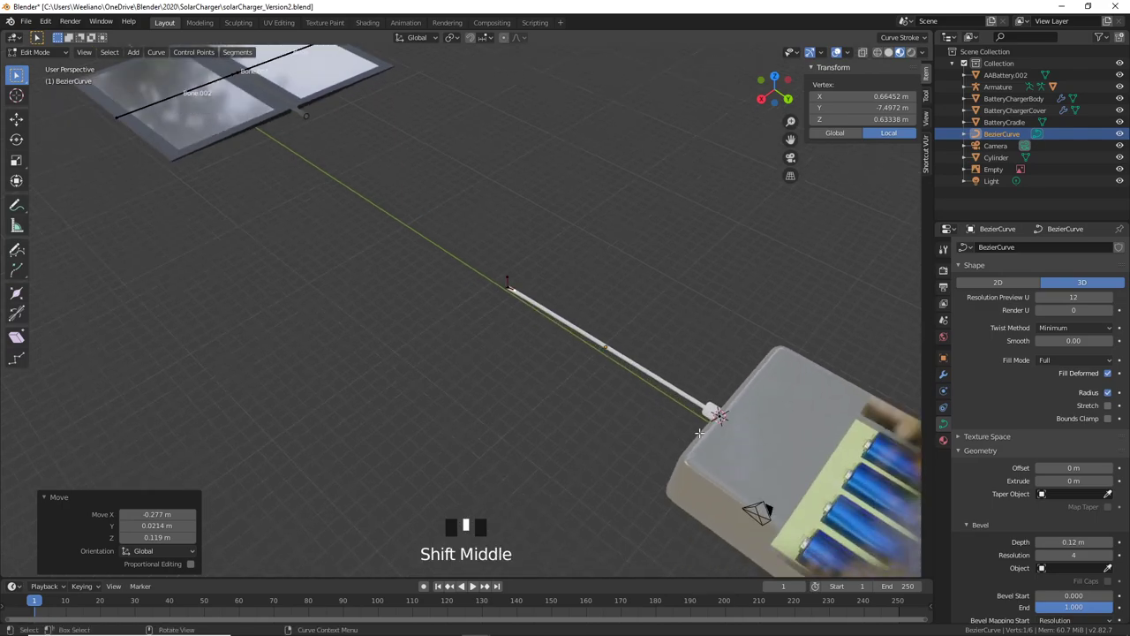
pyautogui.keyDown('shift'); pyautogui.scroll(2, 688, 421); pyautogui.keyUp('shift')
pyautogui.press('Tab')
# Step: Rename the cylinder plug at the charger as Connector
pyautogui.click(697, 393)
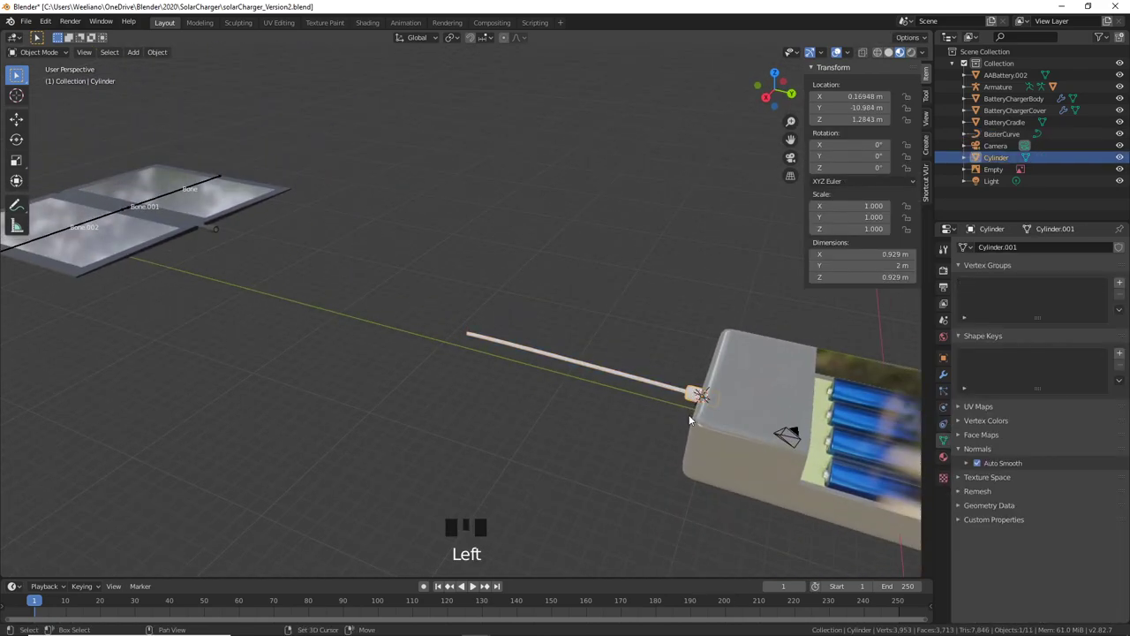
pyautogui.moveTo(691, 394); pyautogui.dragTo(666, 413, button='middle')
pyautogui.scroll(2, 713, 346)
pyautogui.keyDown('shift'); pyautogui.moveTo(712, 345); pyautogui.dragTo(691, 403, button='middle'); pyautogui.keyUp('shift')
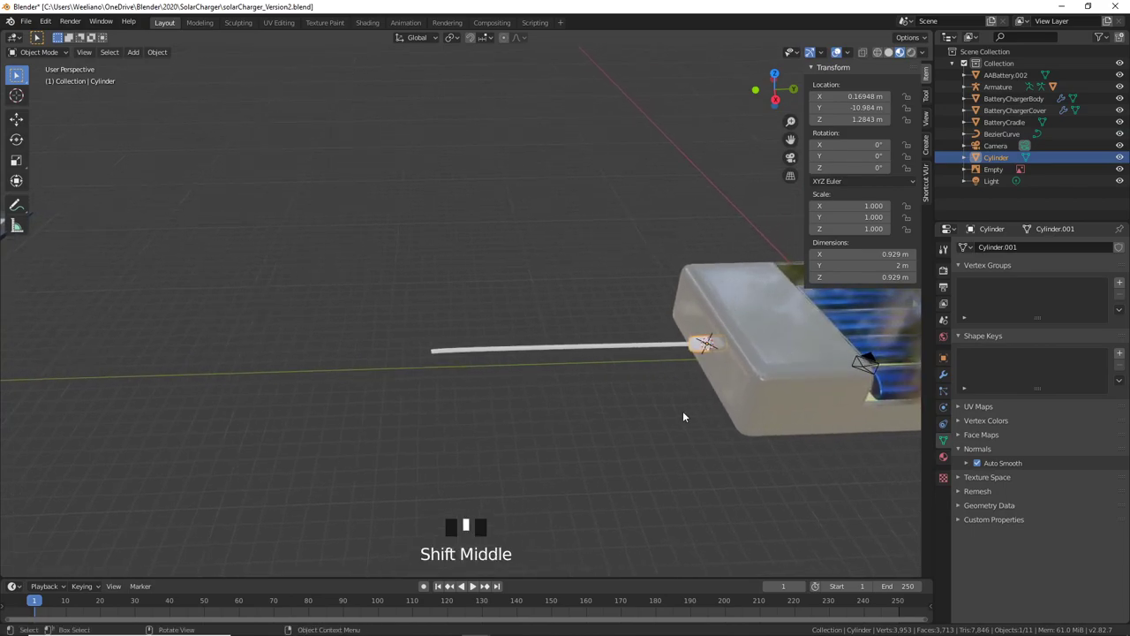
pyautogui.doubleClick(996, 157)
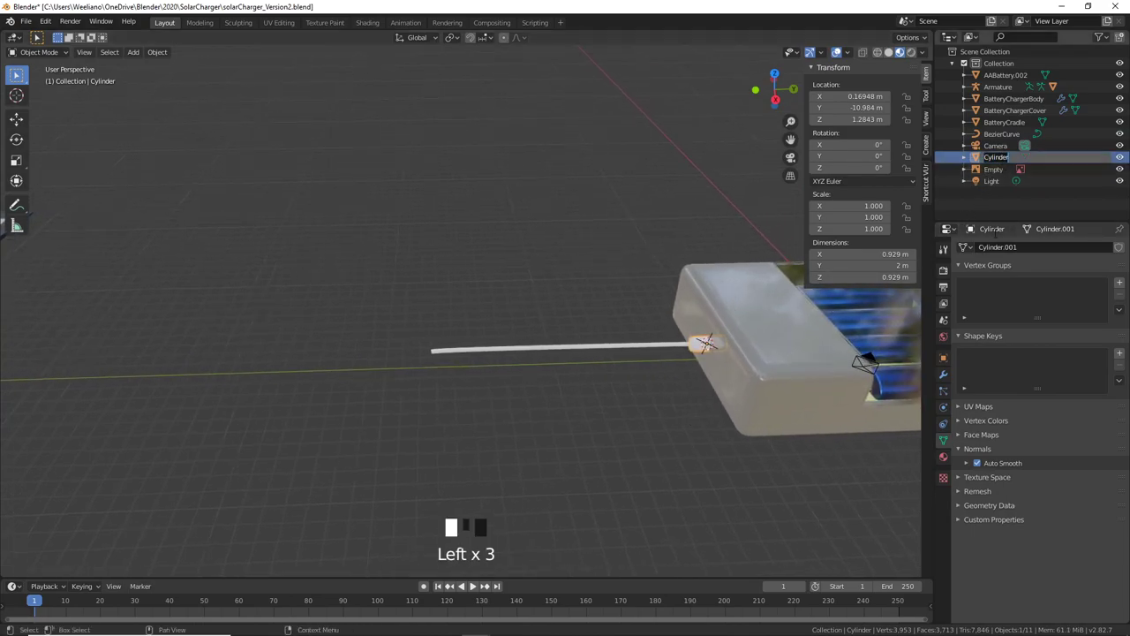
pyautogui.write('Connector')
pyautogui.press('Return')
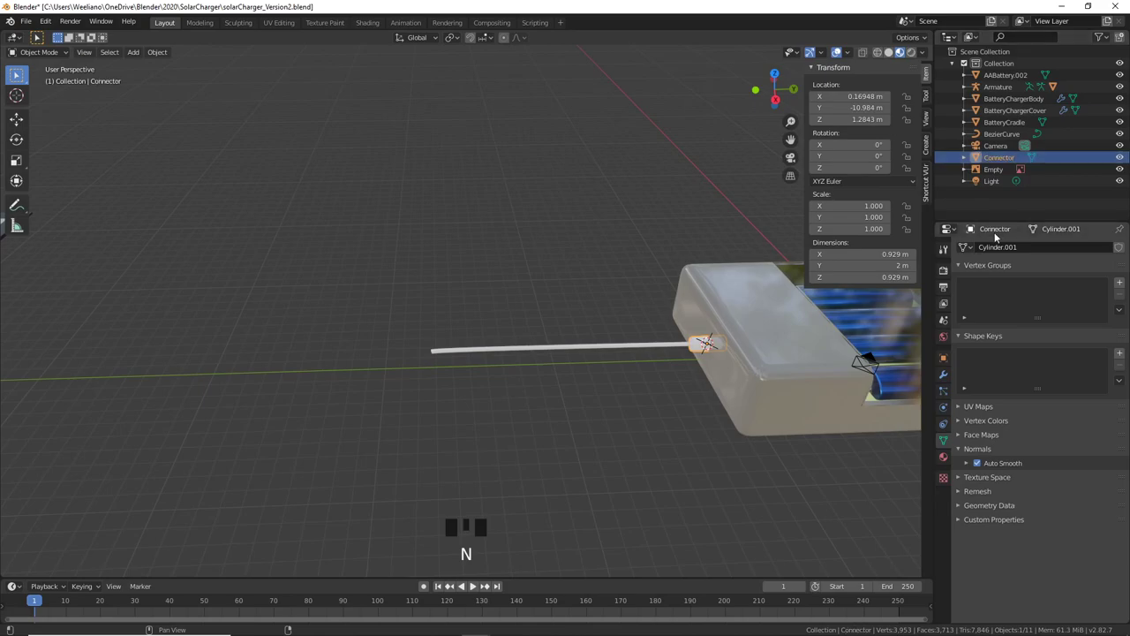
# Step: Duplicate the connector and place the copy just beyond the cable's free end, about -0.63 m in X, -19 m in Y and -0.468 m in Z away
pyautogui.hotkey('shift', 'd')
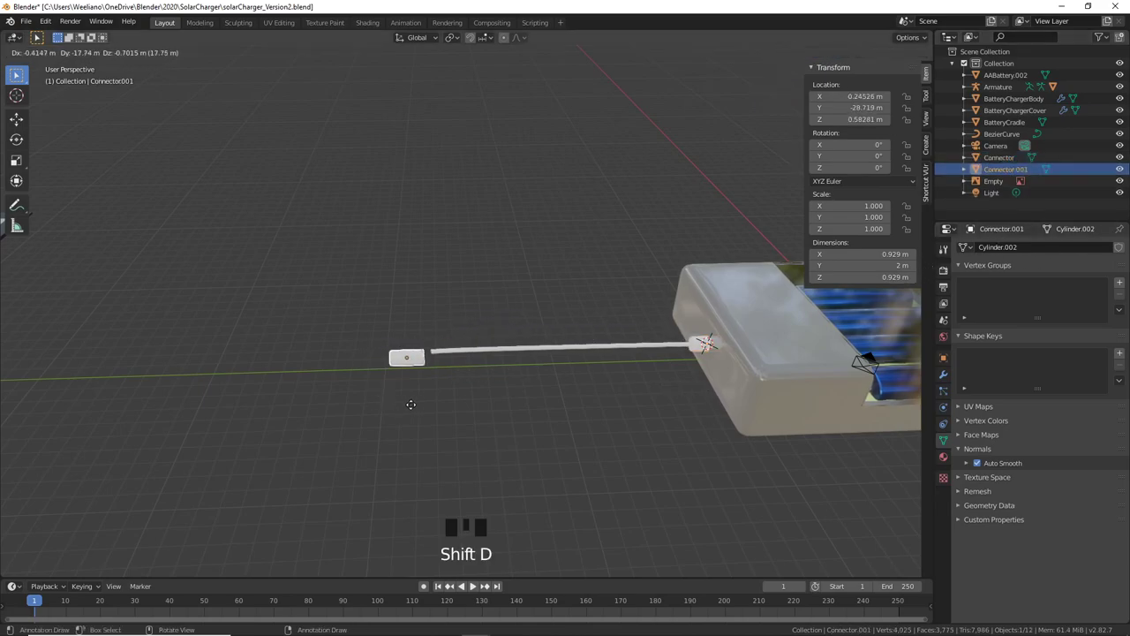
pyautogui.click(379, 398)
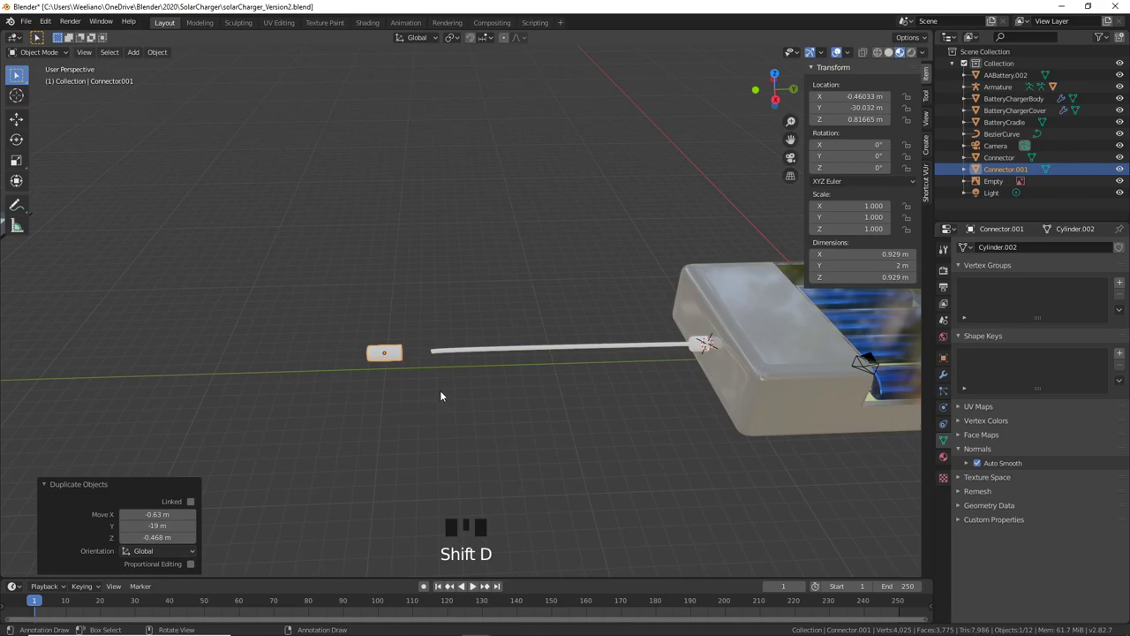
pyautogui.scroll(5, 433, 396)
pyautogui.press('Tab')
pyautogui.click(428, 381)
pyautogui.press('Tab')
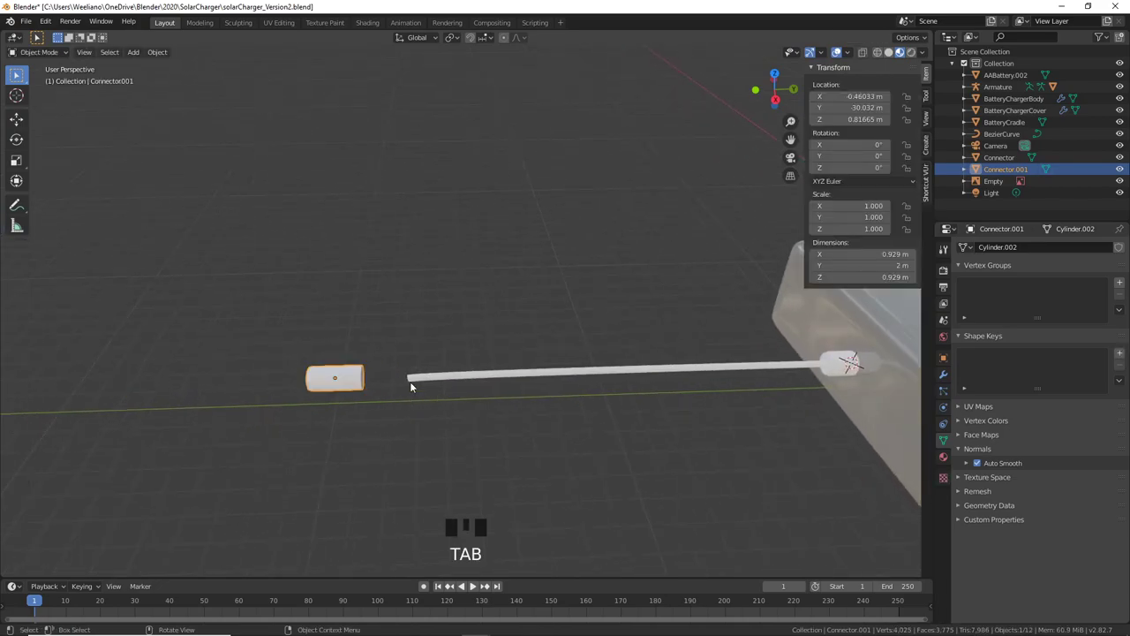
# Step: Snap the 3D cursor to the control point at the cable's free end, and return to Object Mode
pyautogui.click(428, 383)
pyautogui.press('Tab')
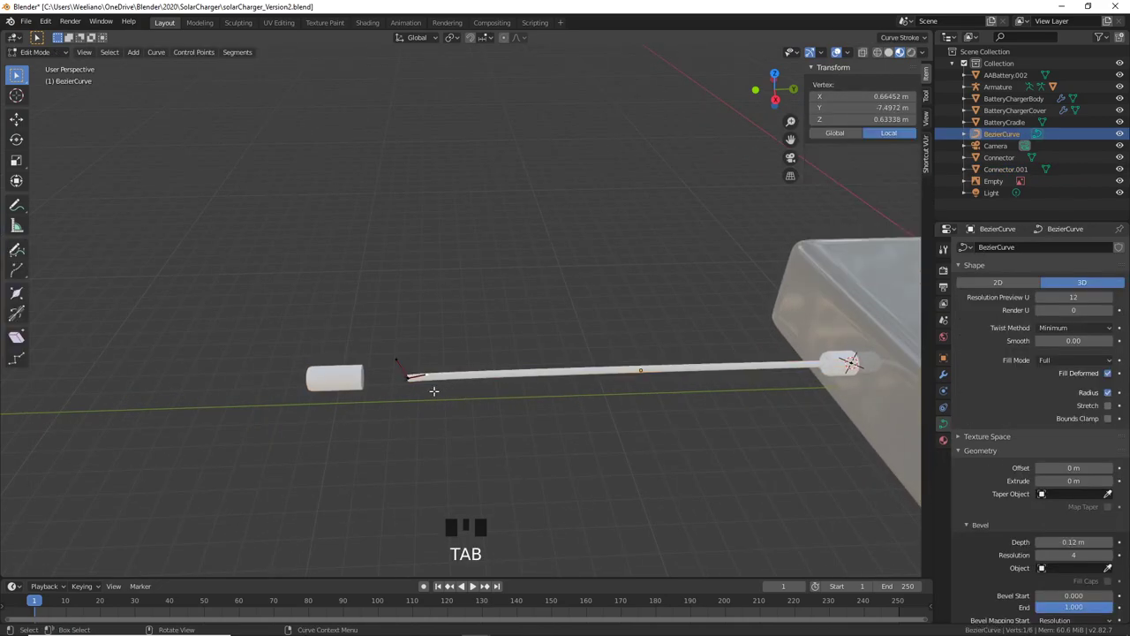
pyautogui.click(405, 378)
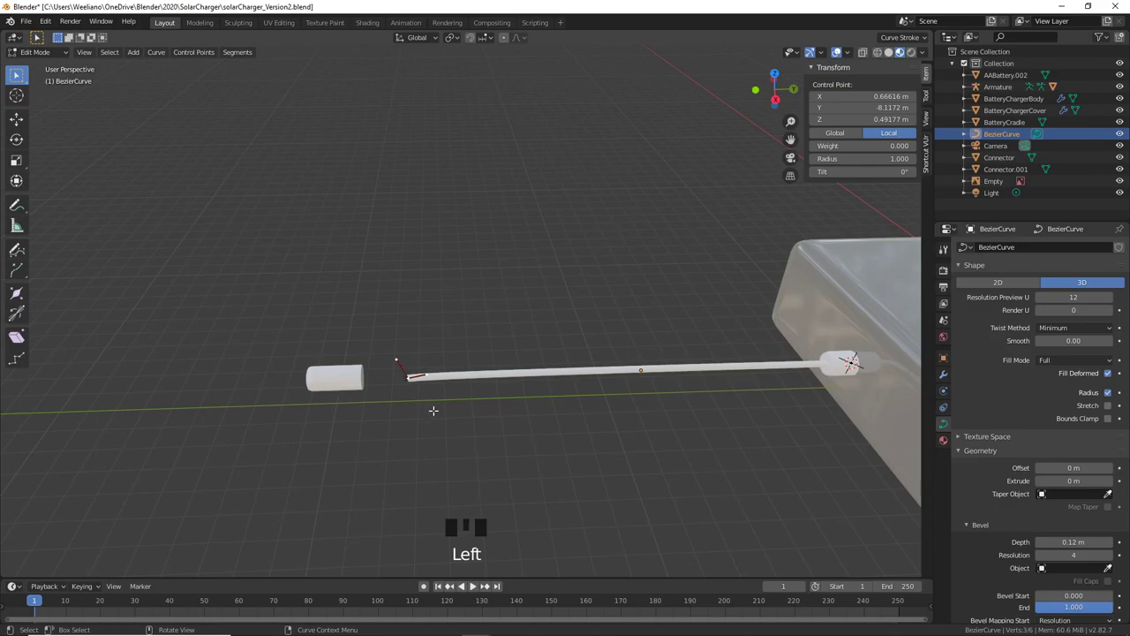
pyautogui.hotkey('shift', 's')
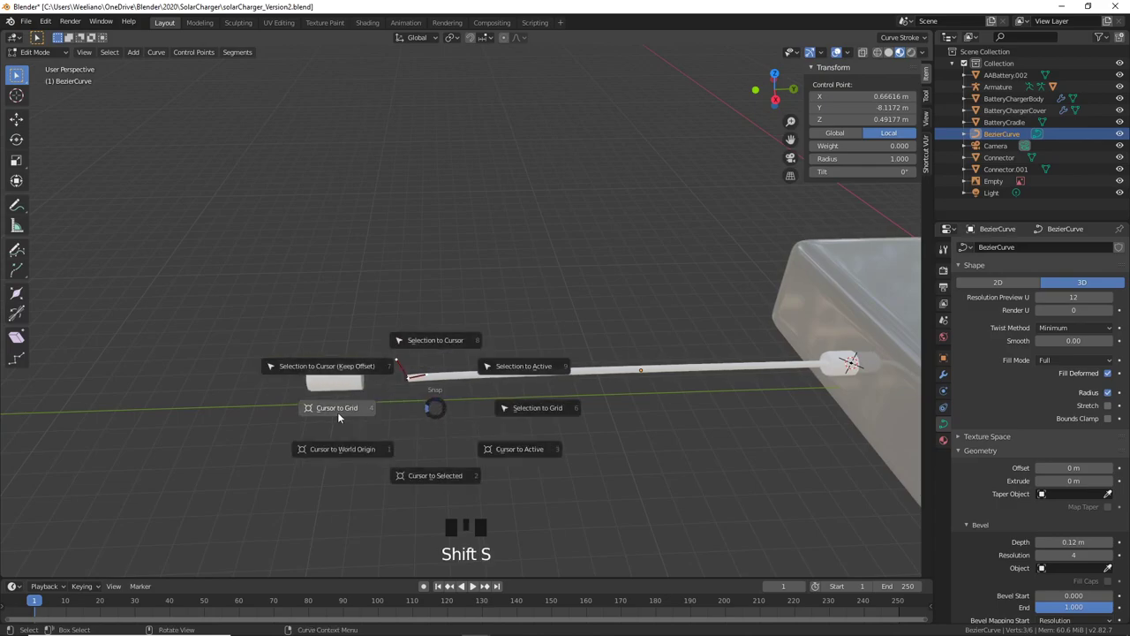
pyautogui.click(434, 473)
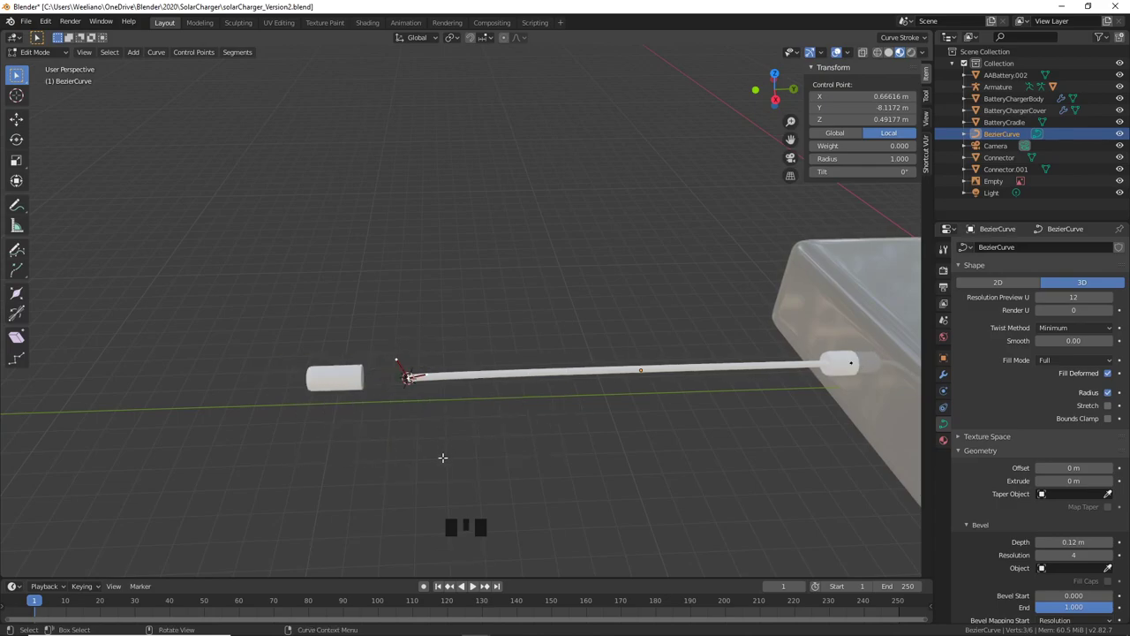
pyautogui.press('Tab')
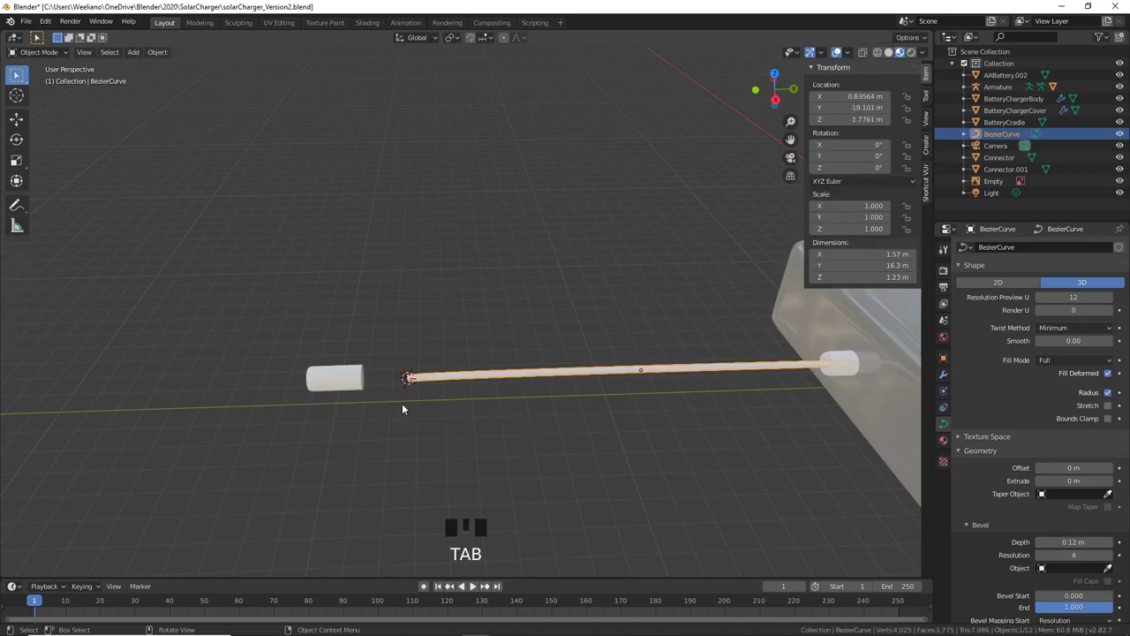
# Step: Snap the duplicated connector to the 3D cursor at the cable's free end
pyautogui.click(344, 382)
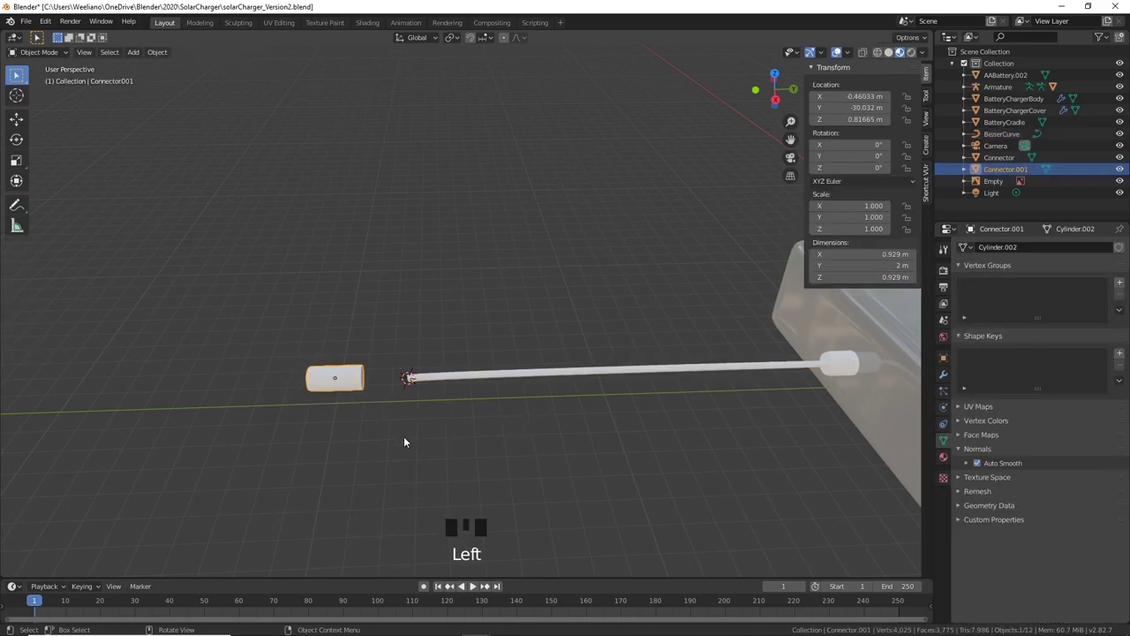
pyautogui.hotkey('shift', 's')
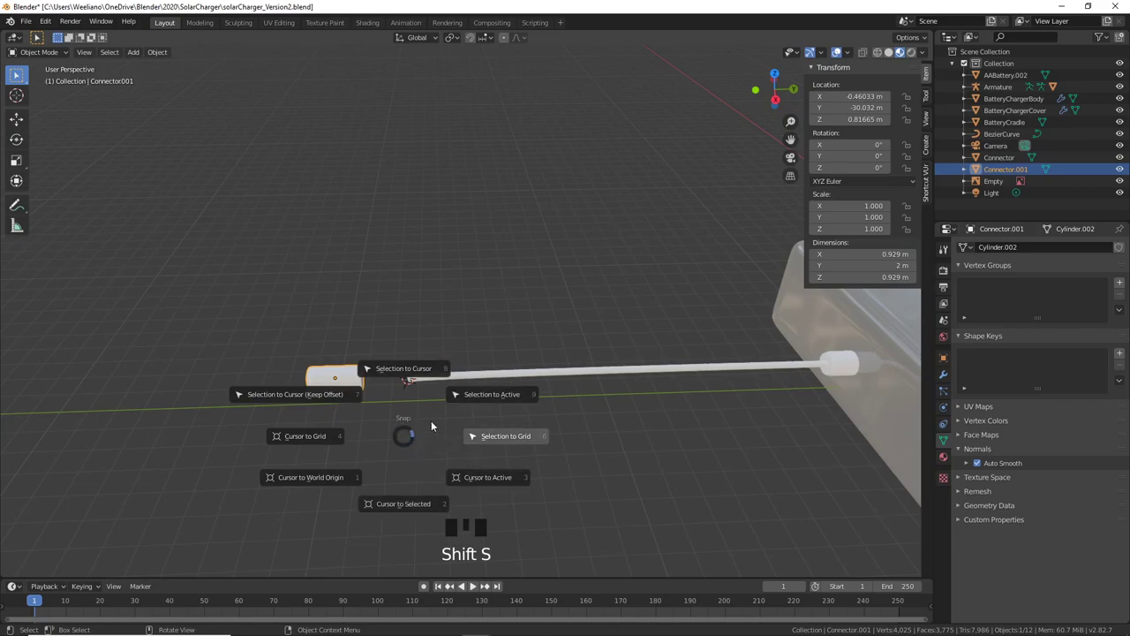
# Step: Snap Connector.001 to the 3D cursor at the free end of the cable
pyautogui.click(403, 389)
pyautogui.scroll(4, 480, 441)
pyautogui.moveTo(480, 444); pyautogui.dragTo(537, 446, button='middle')
pyautogui.scroll(8, 609, 397)
# Step: Bevel the edge loop around Connector.001's cable-side end with 4 segments and a 0.682 profile
pyautogui.press('Tab')
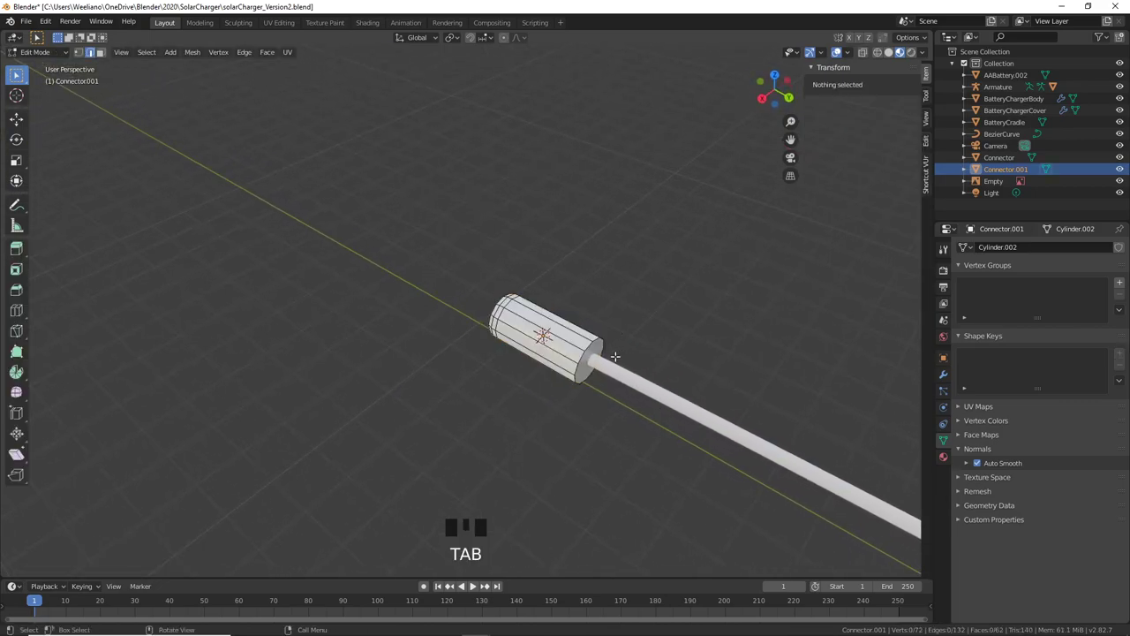
pyautogui.keyDown('alt'); pyautogui.click(589, 344); pyautogui.keyUp('alt')
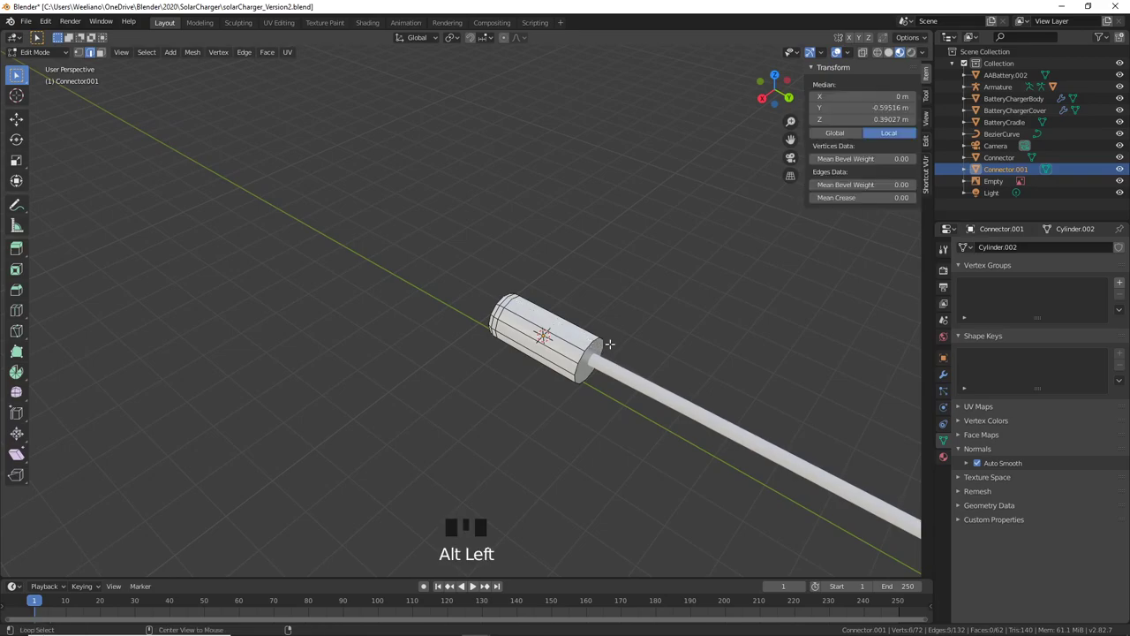
pyautogui.keyDown('alt'); pyautogui.click(589, 348); pyautogui.keyUp('alt')
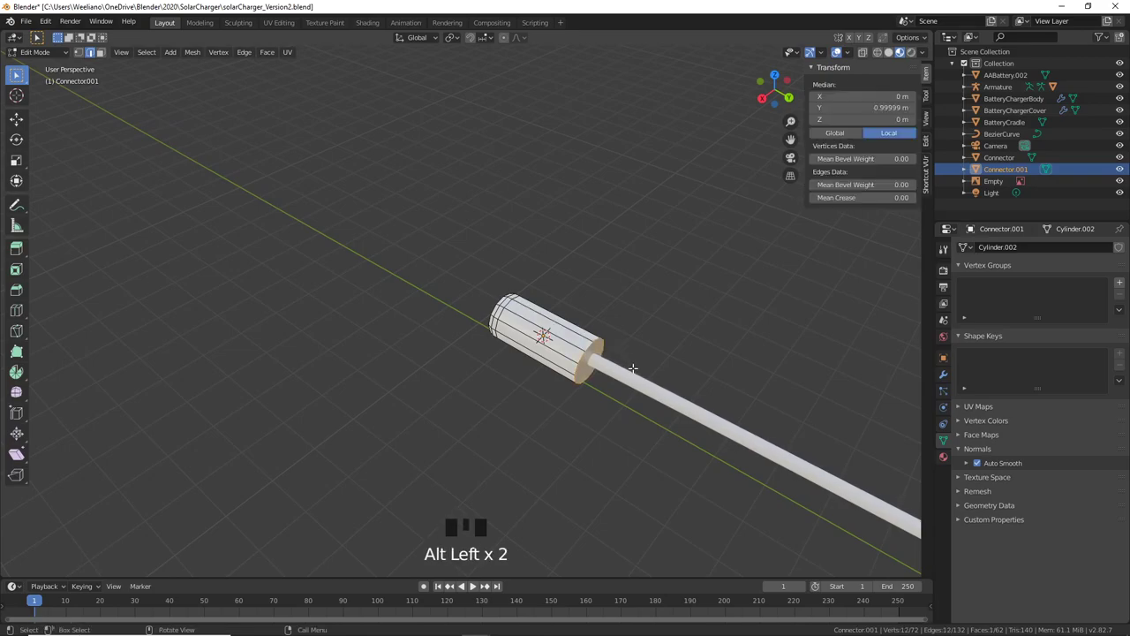
pyautogui.hotkey('ctrl', 'b')
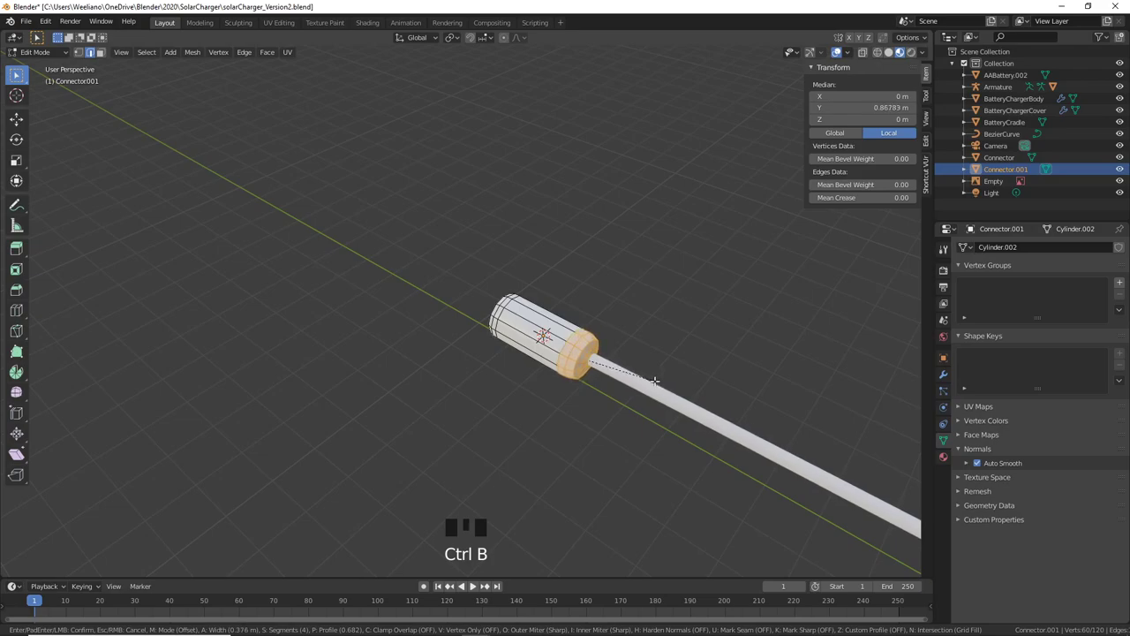
pyautogui.click(656, 380)
pyautogui.moveTo(654, 382); pyautogui.dragTo(530, 389, button='middle')
pyautogui.press('Tab')
pyautogui.scroll(-9, 454, 389)
pyautogui.moveTo(454, 388); pyautogui.dragTo(580, 376, button='middle')
pyautogui.scroll(2, 457, 408)
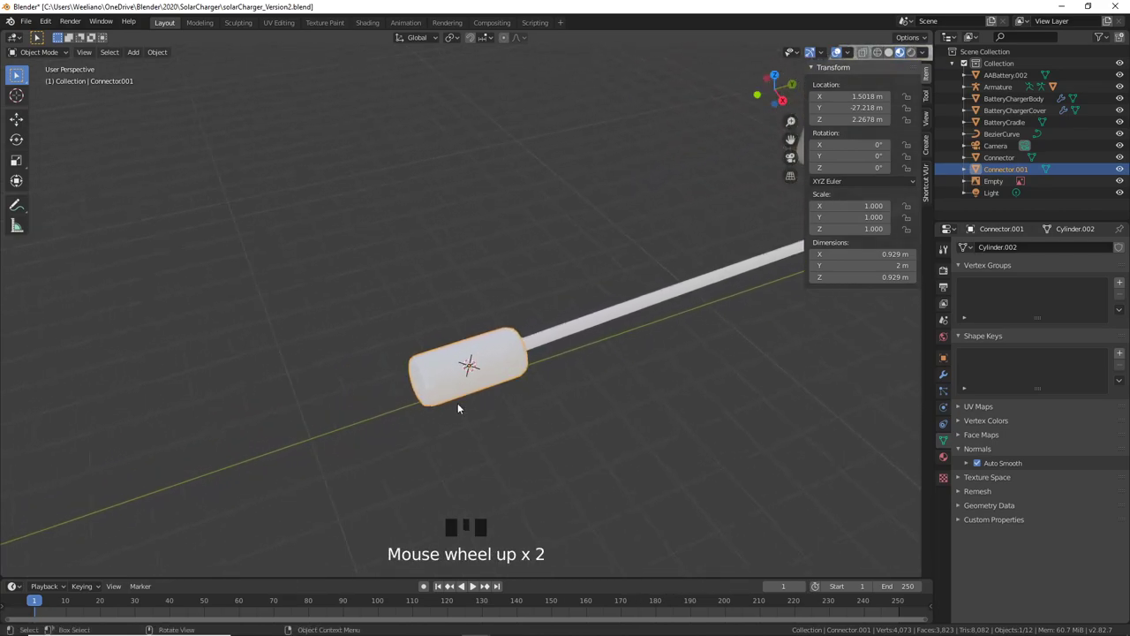
# Step: Extrude the end face of Connector.001 facing away from the cable outward by about 0.918 m to form the plug tip
pyautogui.click(457, 408)
pyautogui.moveTo(457, 408); pyautogui.dragTo(531, 350, button='middle')
pyautogui.press('Tab')
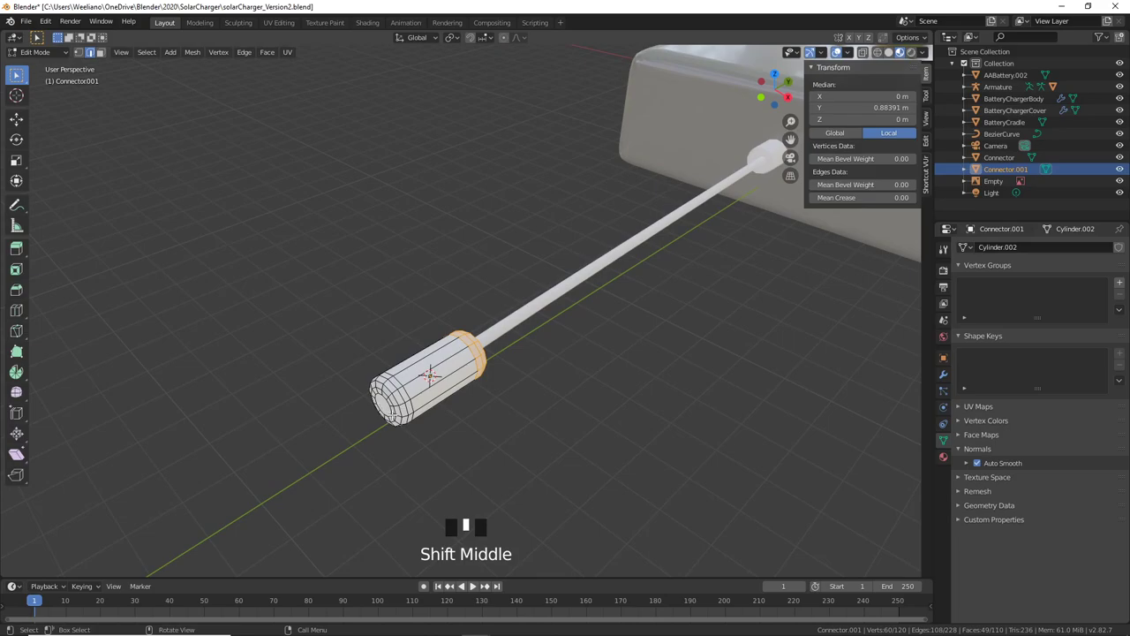
pyautogui.press('3')
pyautogui.click(404, 423)
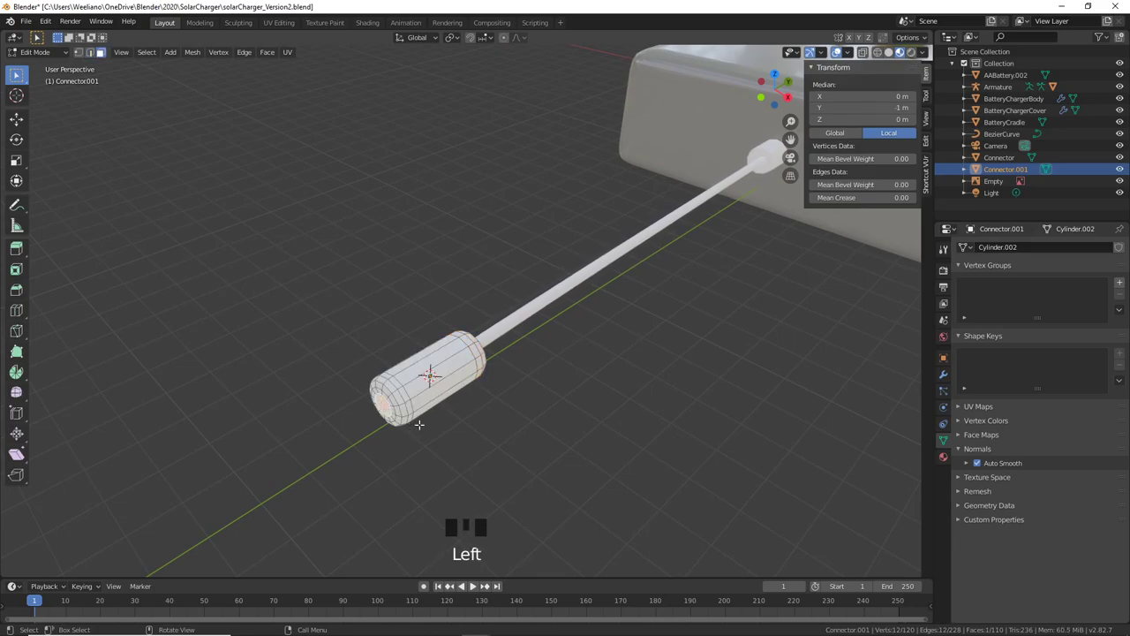
pyautogui.press('e')
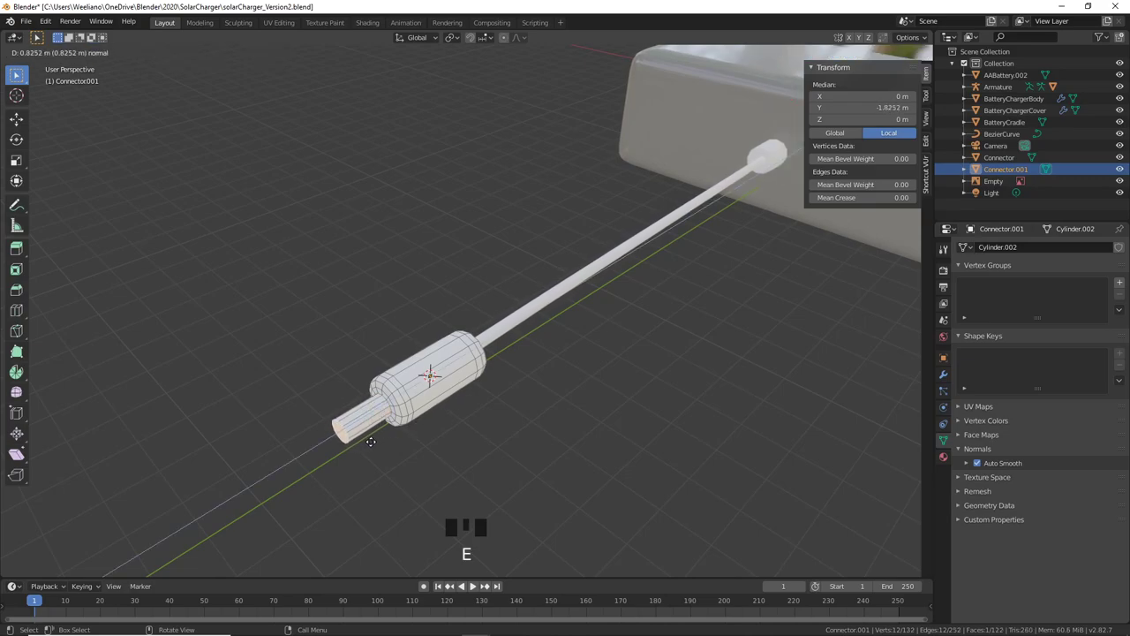
pyautogui.click(372, 443)
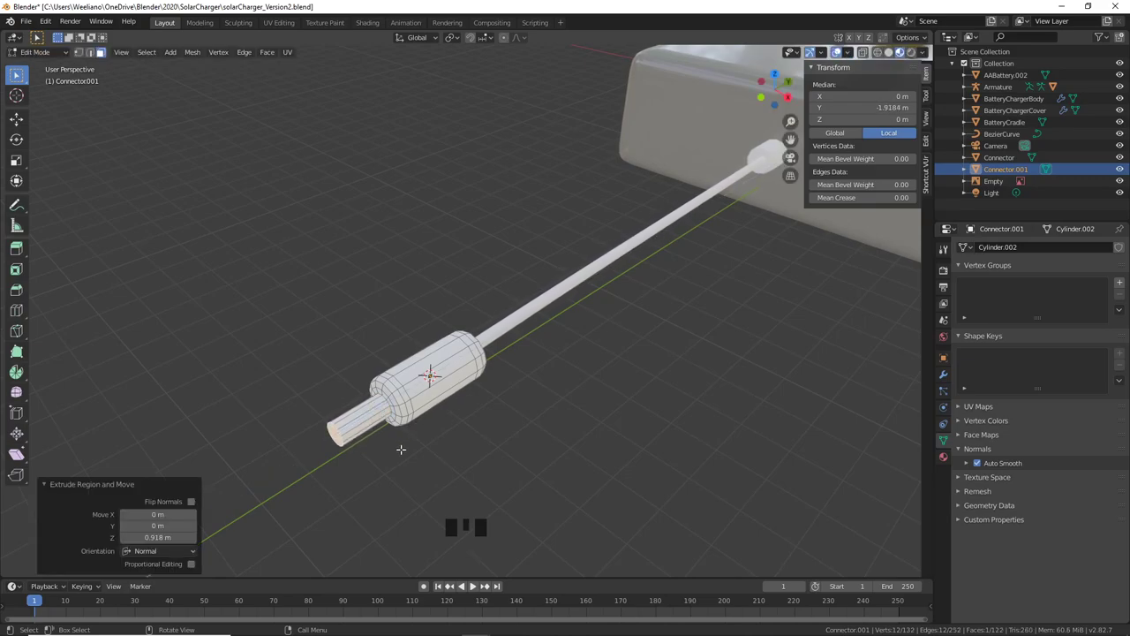
# Step: Inset the plug tip's end face by about 0.081 m and extrude it about 0.787 m inward to hollow out the tip
pyautogui.press('i')
pyautogui.click(398, 446)
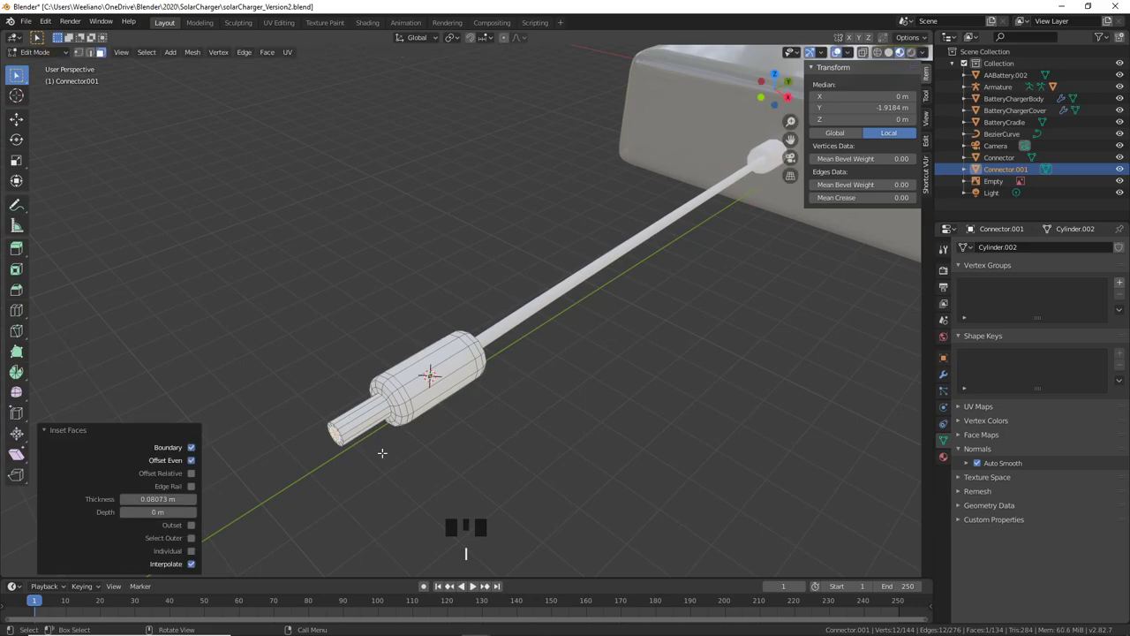
pyautogui.press('e')
pyautogui.click(430, 444)
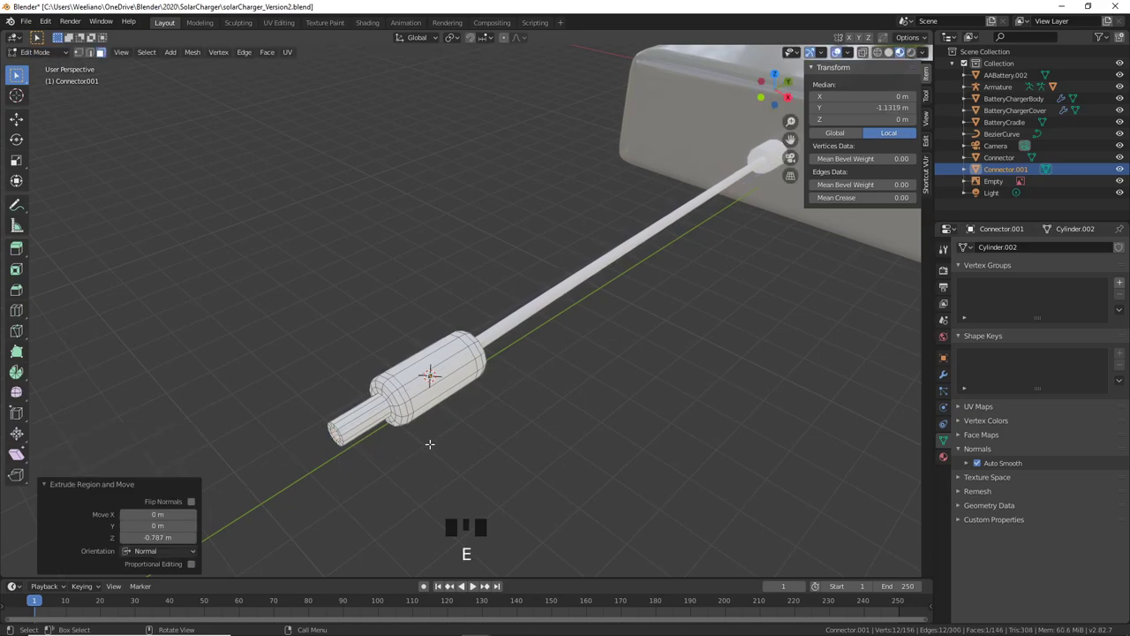
pyautogui.press('Tab')
pyautogui.moveTo(436, 457); pyautogui.dragTo(678, 448, button='middle')
pyautogui.press('Tab')
pyautogui.scroll(-3, 460, 441)
pyautogui.scroll(6, 637, 367)
pyautogui.press('Tab')
# Step: Assign the existing Material.005 to the BezierCurve cable
pyautogui.click(608, 233)
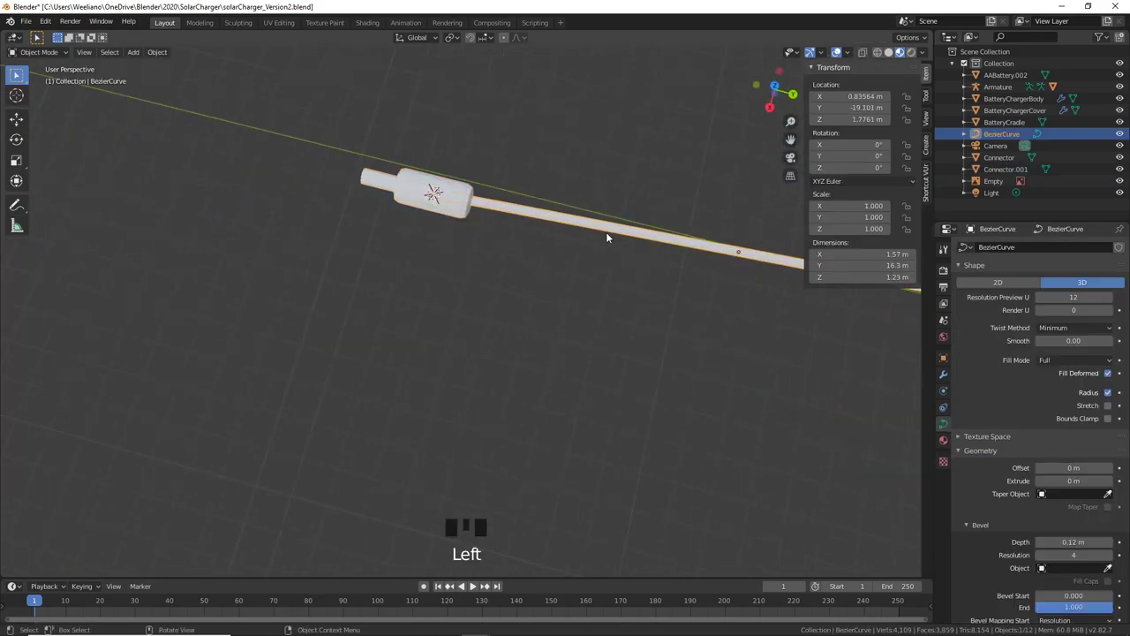
pyautogui.moveTo(760, 399)
pyautogui.keyDown('shift'); pyautogui.mouseDown(button='middle')
pyautogui.moveTo(724, 396)
pyautogui.moveTo(759, 393)
pyautogui.mouseUp(button='middle'); pyautogui.keyUp('shift')
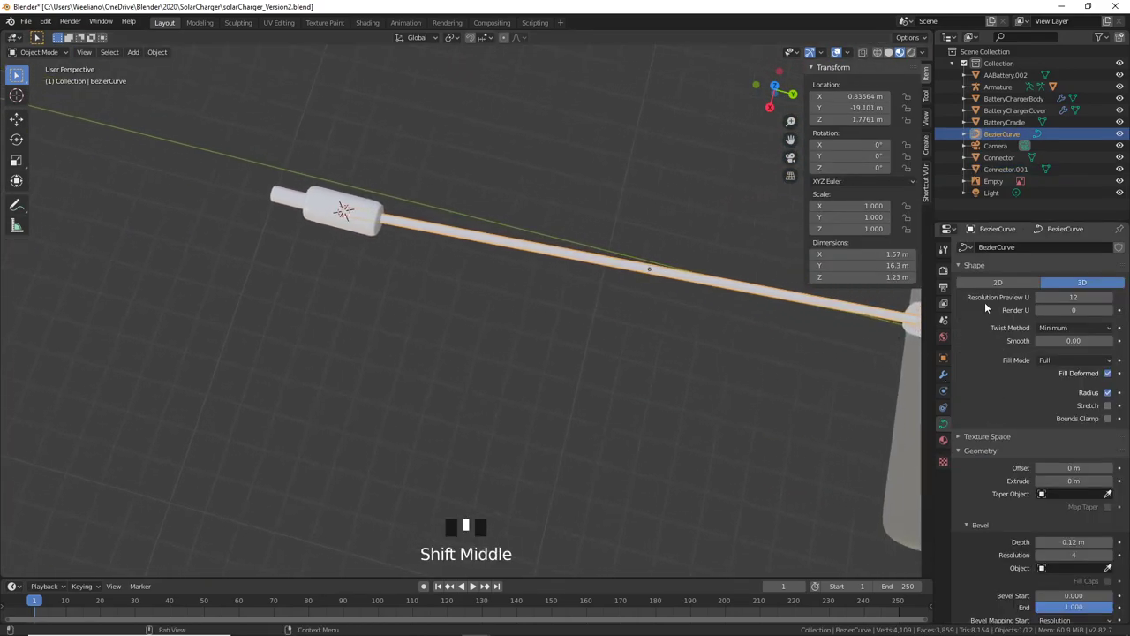
pyautogui.click(943, 439)
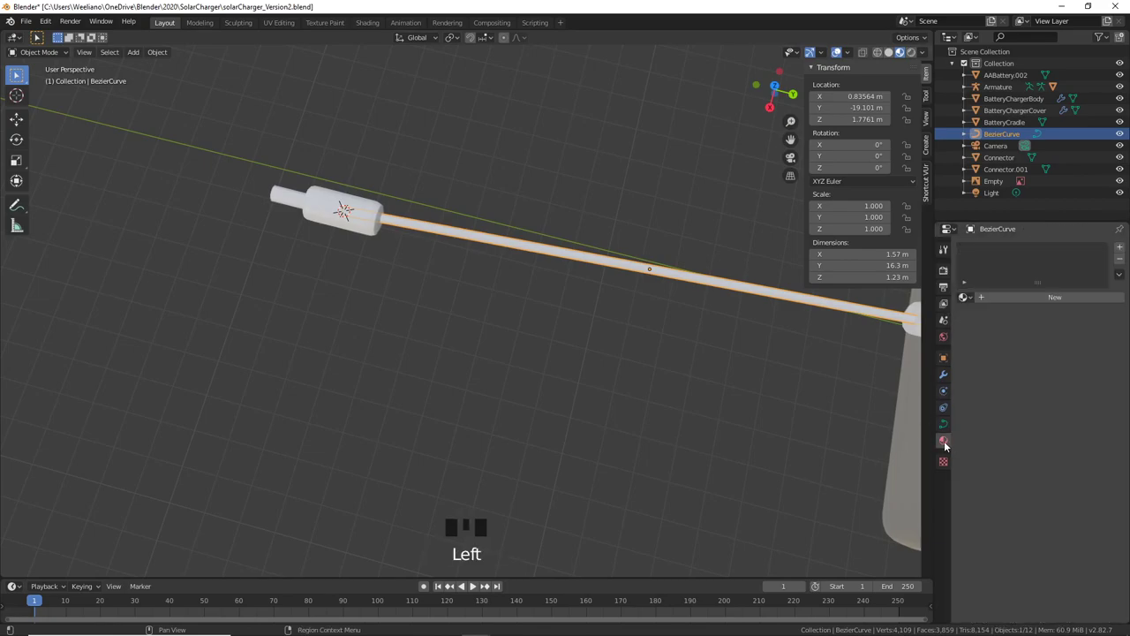
pyautogui.click(964, 298)
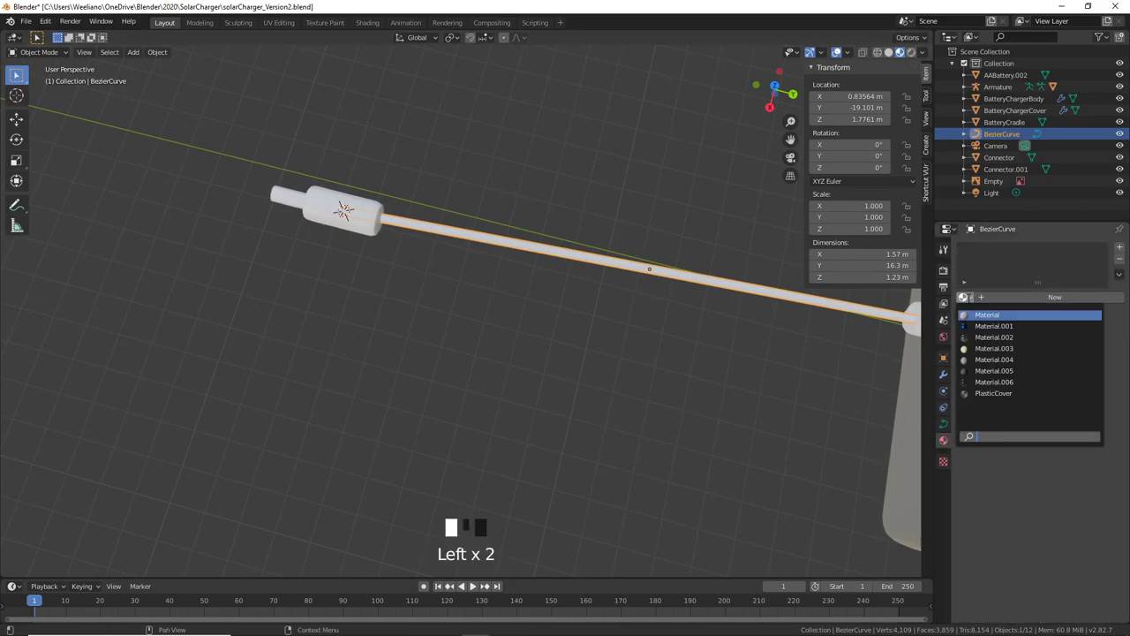
pyautogui.click(989, 371)
# Step: Try Material.006 on the whole Connector.001, and replace it with Material.005
pyautogui.click(359, 231)
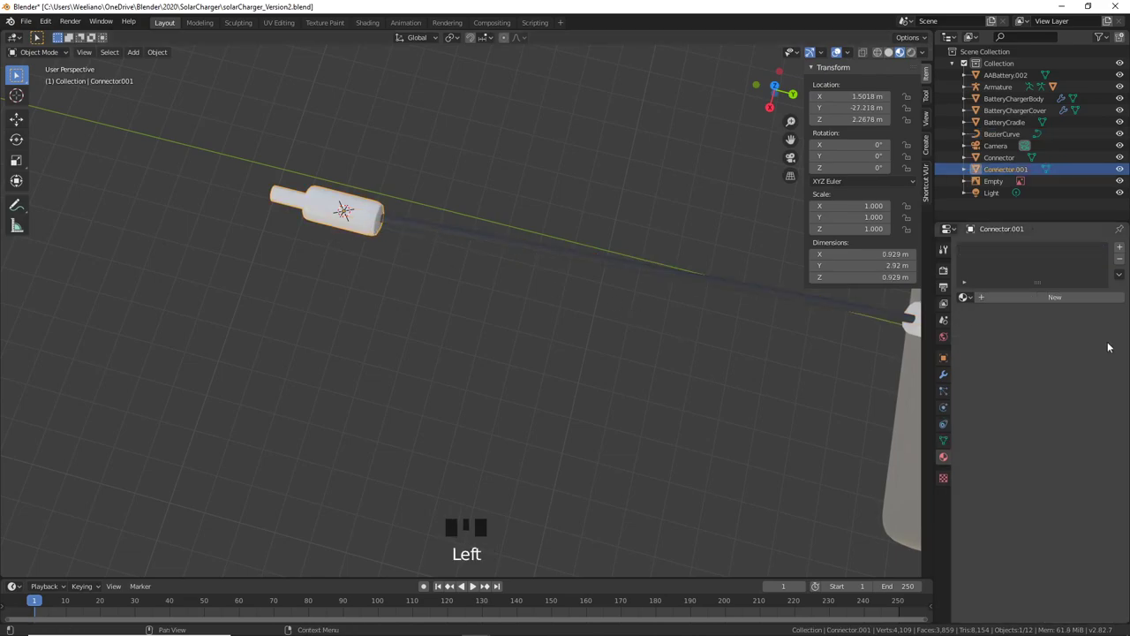
pyautogui.click(962, 299)
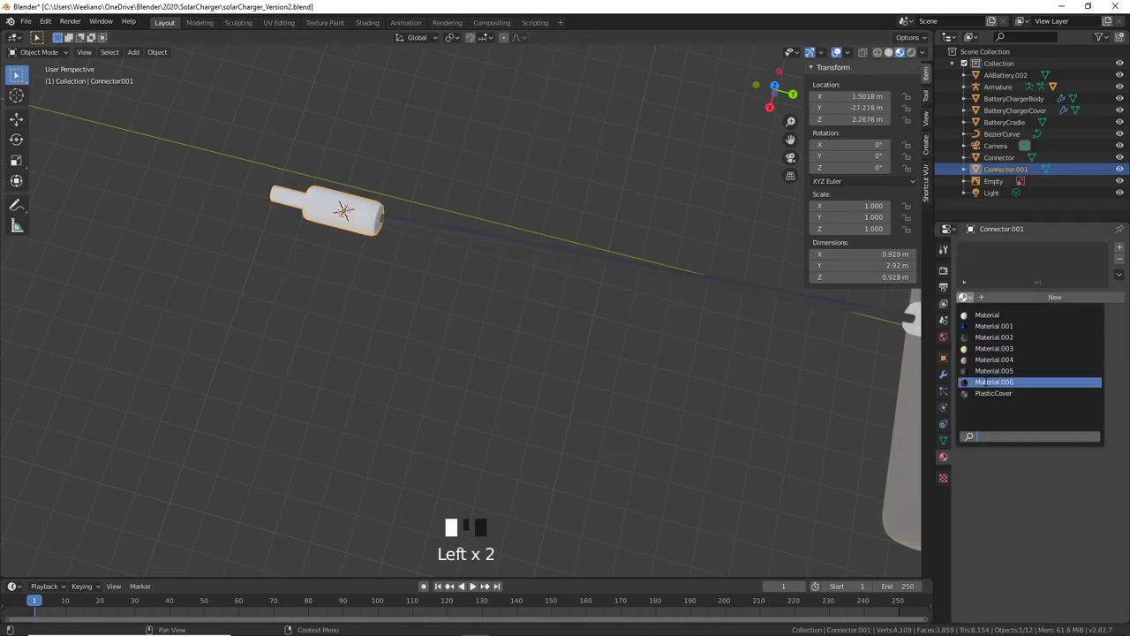
pyautogui.click(986, 384)
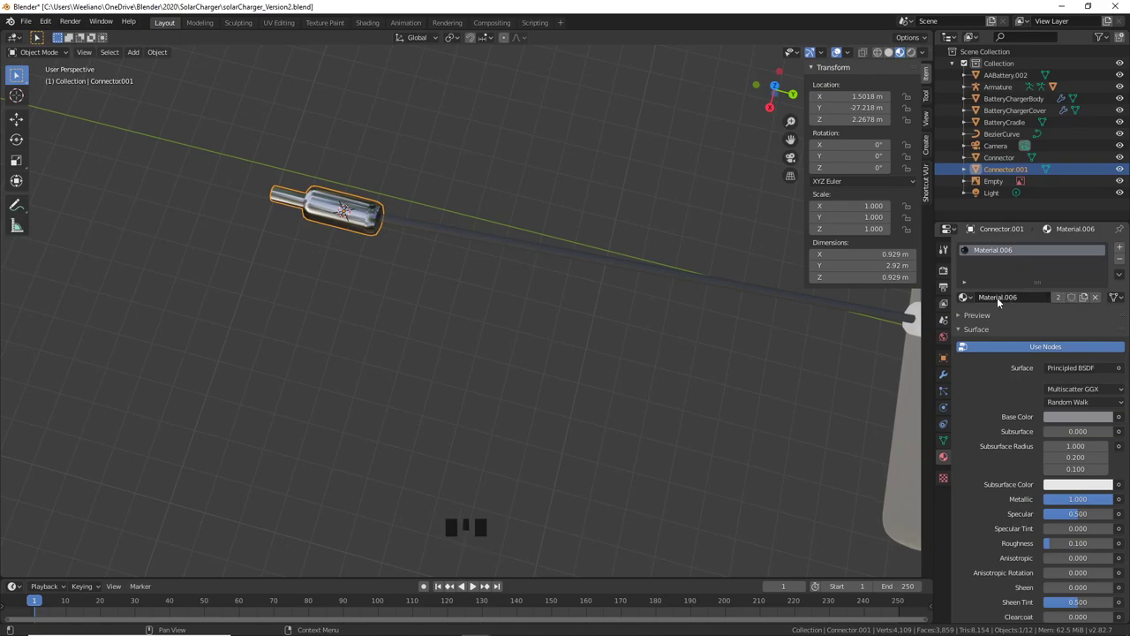
pyautogui.click(962, 298)
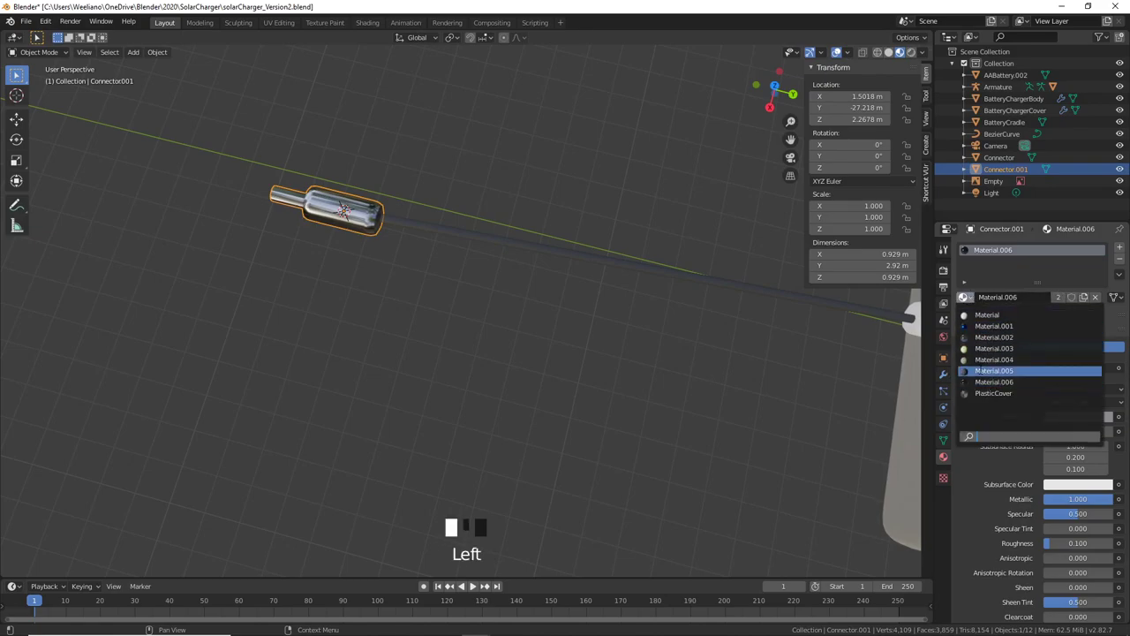
pyautogui.click(986, 372)
# Step: Select the plug tip's outer side faces, its end rim and its inner wall faces on Connector.001
pyautogui.keyDown('shift'); pyautogui.moveTo(346, 219); pyautogui.dragTo(818, 303, button='middle'); pyautogui.keyUp('shift')
pyautogui.scroll(6, 588, 265)
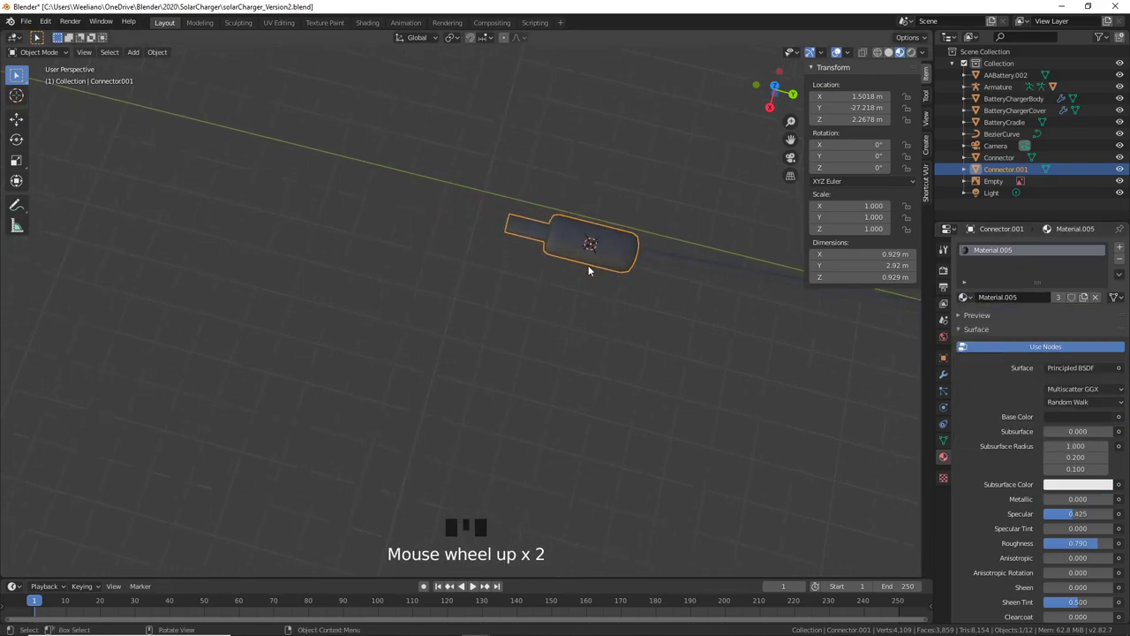
pyautogui.click(557, 212)
pyautogui.press('Tab')
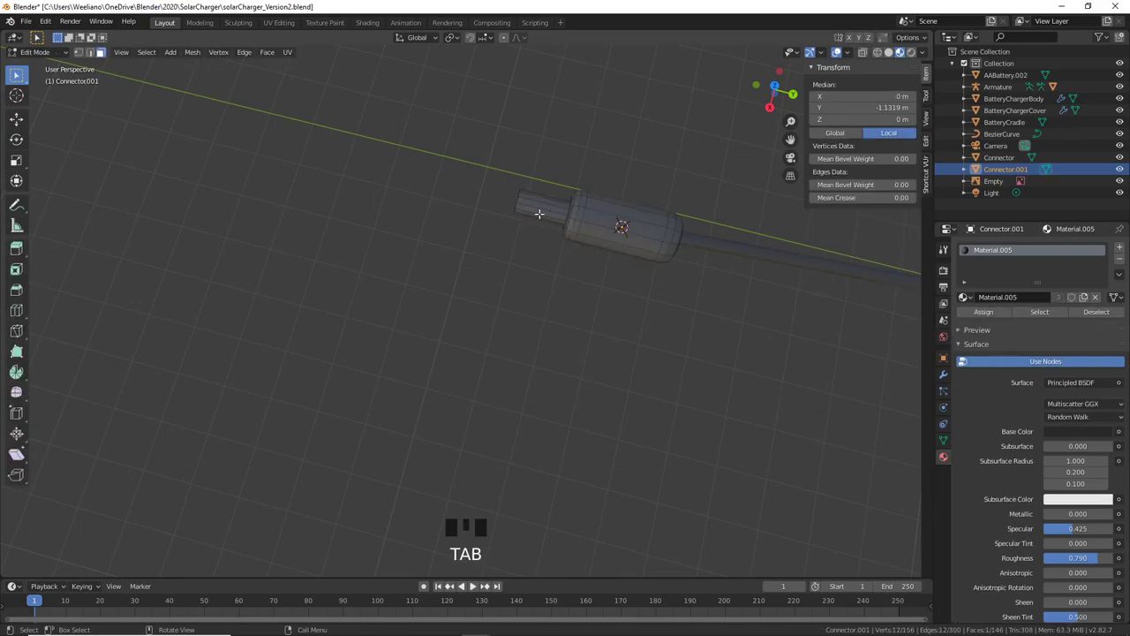
pyautogui.keyDown('alt'); pyautogui.click(538, 212); pyautogui.keyUp('alt')
pyautogui.moveTo(539, 213); pyautogui.dragTo(480, 433, button='middle')
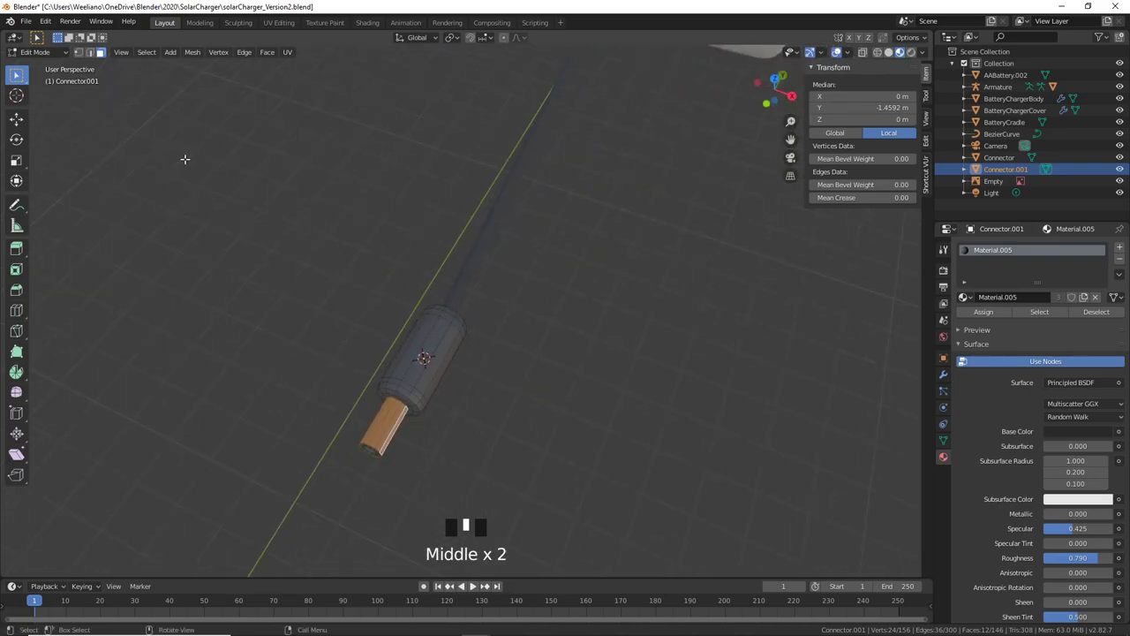
pyautogui.press('`')
pyautogui.click(250, 203)
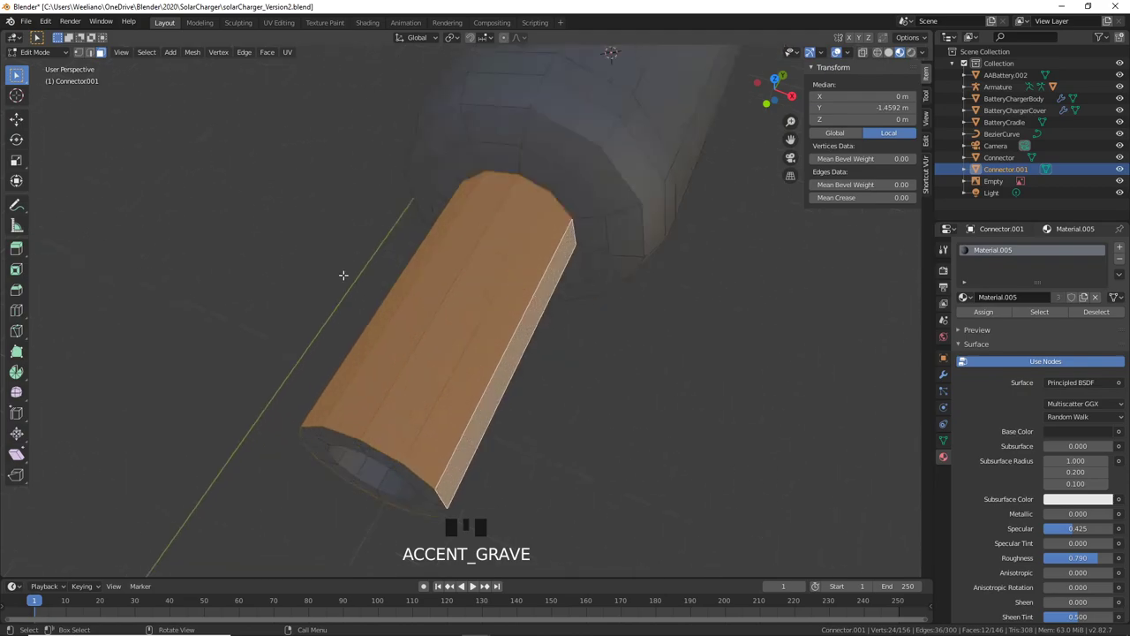
pyautogui.moveTo(344, 275); pyautogui.dragTo(443, 365, button='middle')
pyautogui.press('alt')
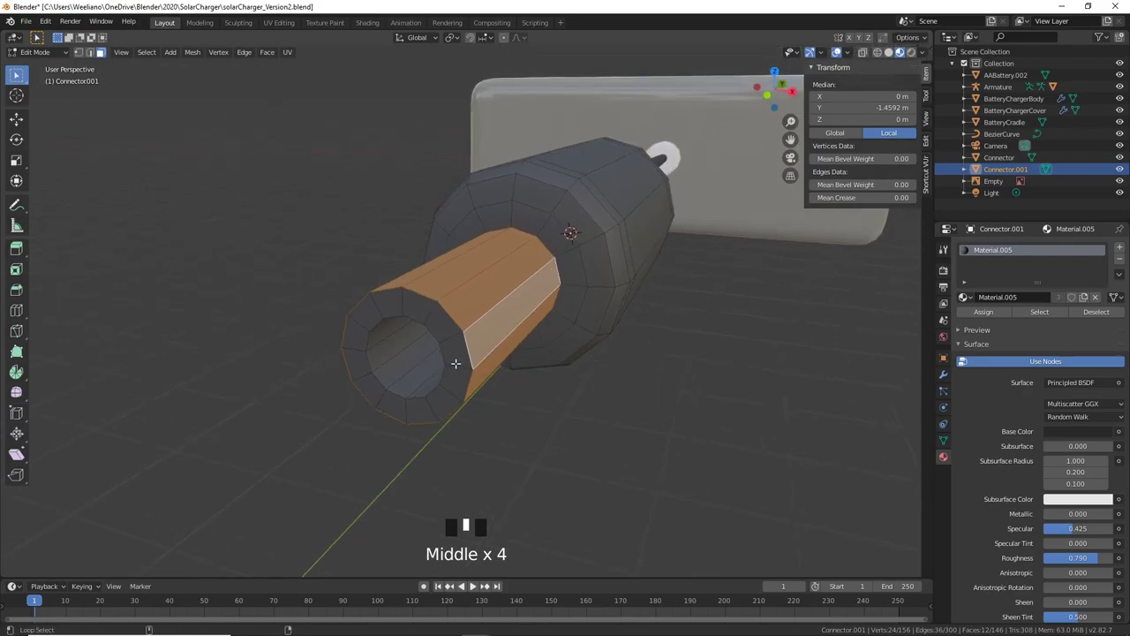
pyautogui.keyDown('alt'); pyautogui.keyDown('shift'); pyautogui.click(454, 364); pyautogui.keyUp('shift'); pyautogui.keyUp('alt')
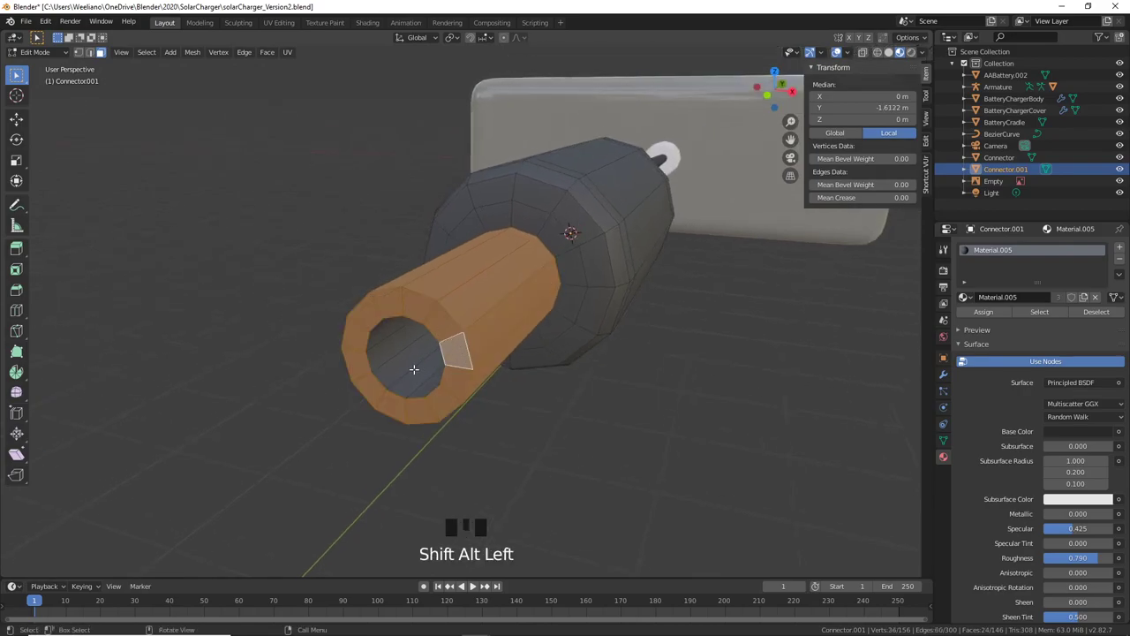
pyautogui.keyDown('alt'); pyautogui.keyDown('shift'); pyautogui.click(412, 366); pyautogui.keyUp('shift'); pyautogui.keyUp('alt')
pyautogui.moveTo(413, 365)
pyautogui.mouseDown(button='middle')
pyautogui.moveTo(432, 371)
pyautogui.moveTo(443, 396)
pyautogui.moveTo(424, 368)
pyautogui.mouseUp(button='middle')
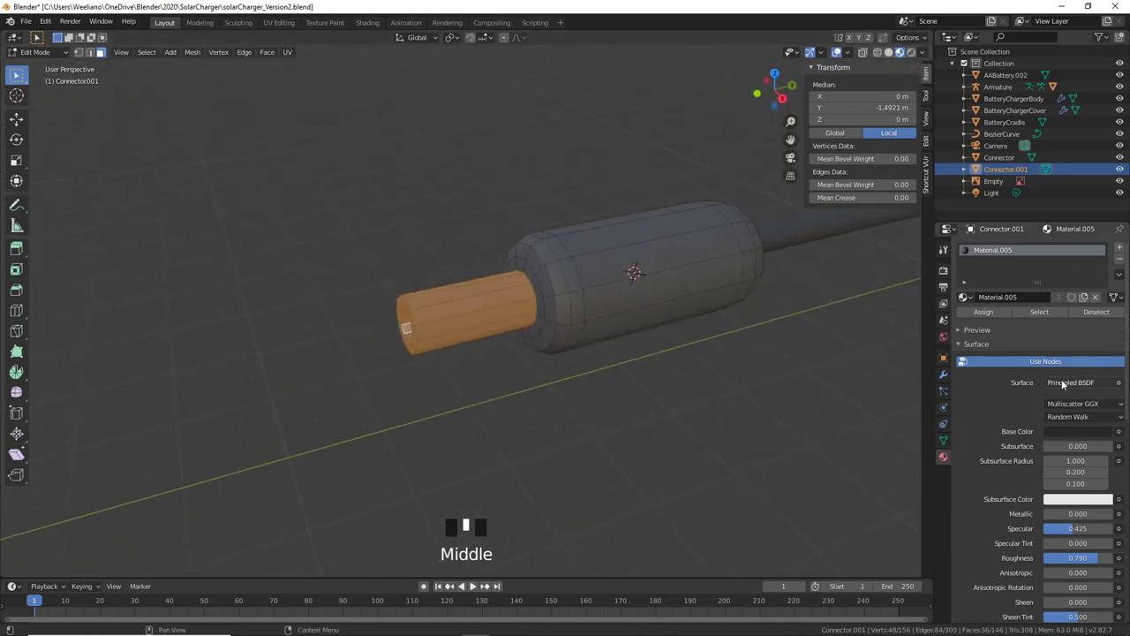
# Step: Add a second material slot with Material.006 to Connector.001 and assign it to the selected tip faces
pyautogui.click(1119, 248)
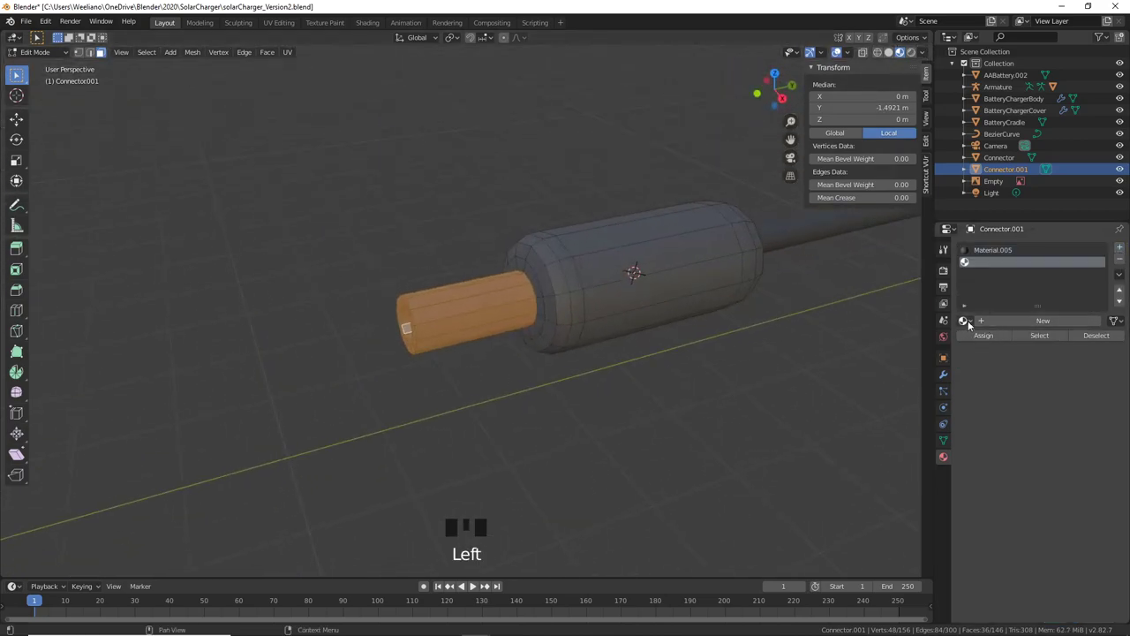
pyautogui.click(965, 321)
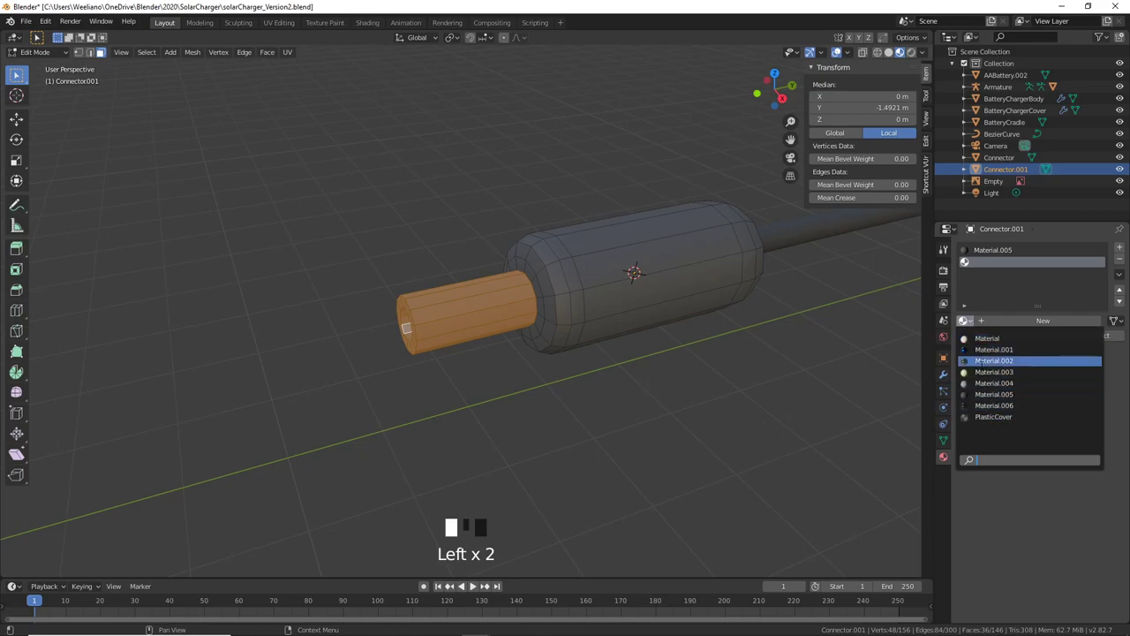
pyautogui.click(994, 405)
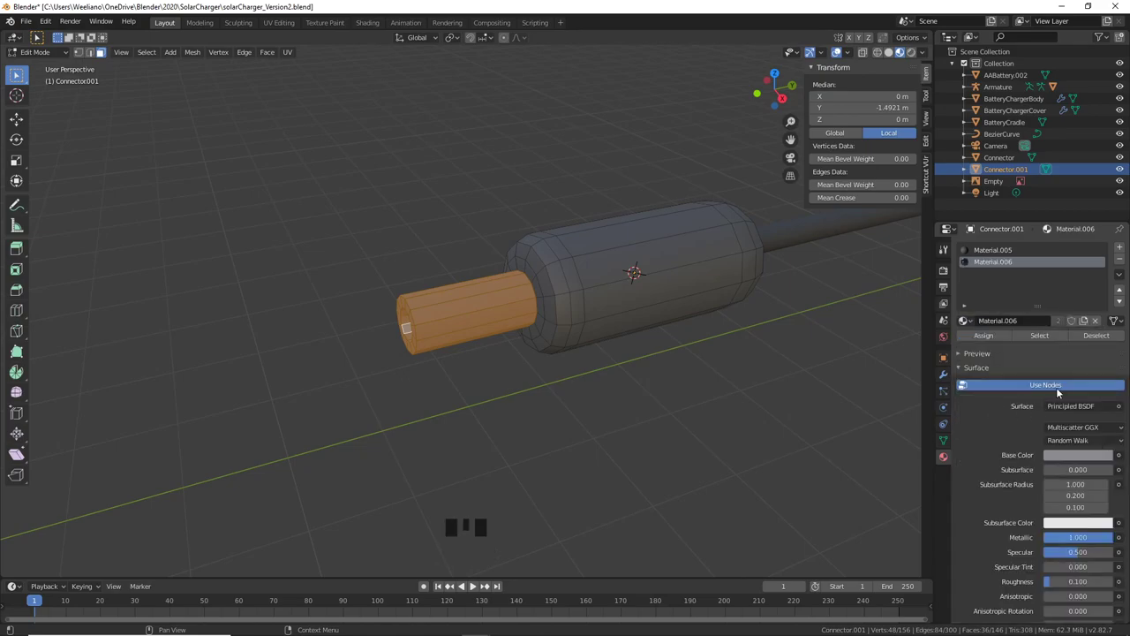
pyautogui.press('Tab')
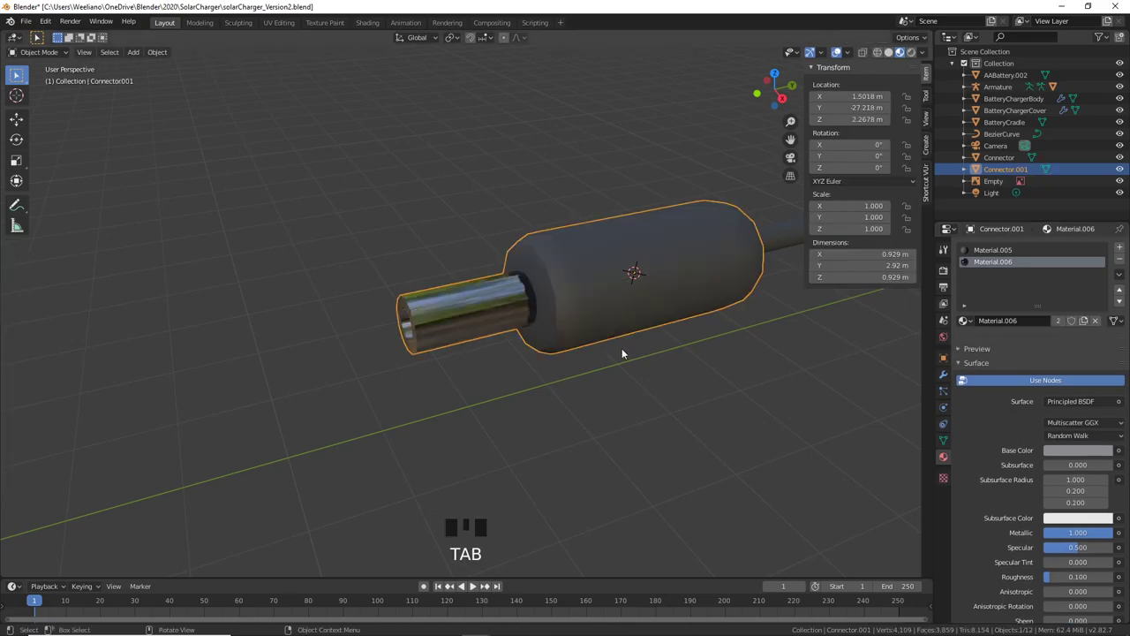
# Step: Inspect the plug and cable from several angles, and select the Connector at the battery charger body
pyautogui.moveTo(603, 348); pyautogui.dragTo(598, 255, button='middle')
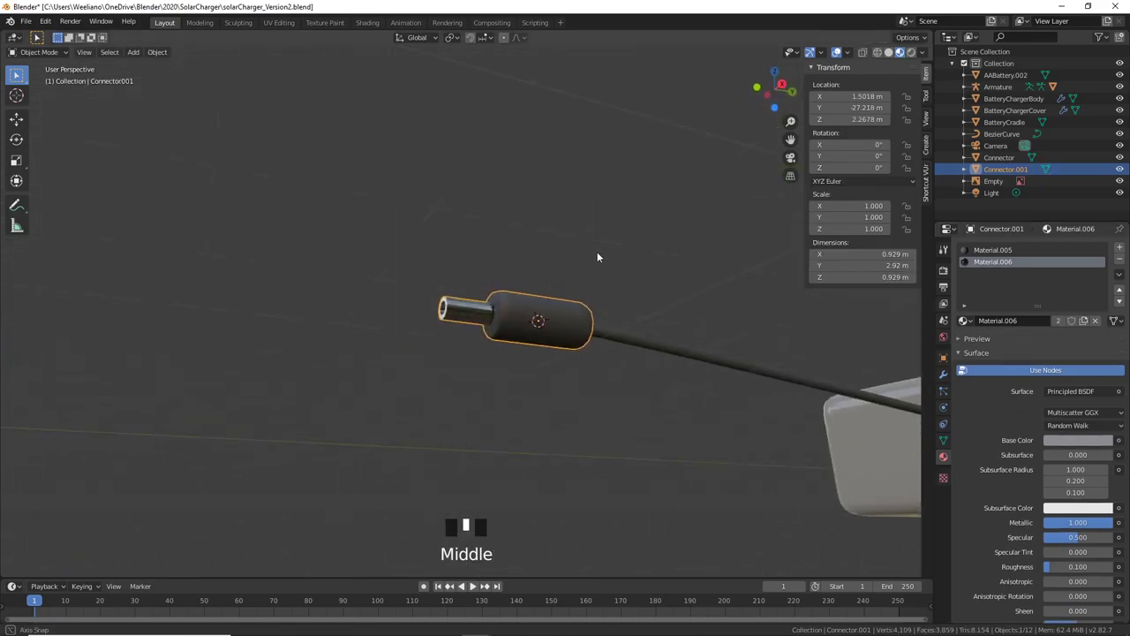
pyautogui.scroll(-4, 591, 291)
pyautogui.moveTo(586, 330); pyautogui.dragTo(600, 371, button='middle')
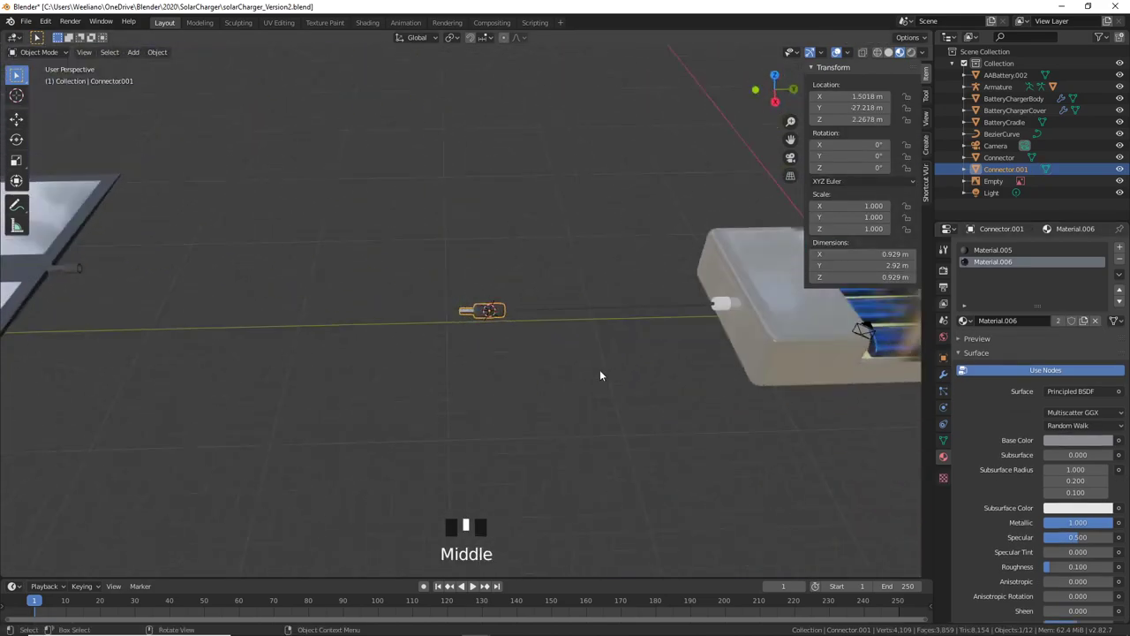
pyautogui.scroll(4, 512, 347)
pyautogui.moveTo(512, 347)
pyautogui.keyDown('shift'); pyautogui.mouseDown(button='middle')
pyautogui.moveTo(333, 370)
pyautogui.moveTo(327, 326)
pyautogui.moveTo(531, 356)
pyautogui.mouseUp(button='middle'); pyautogui.keyUp('shift')
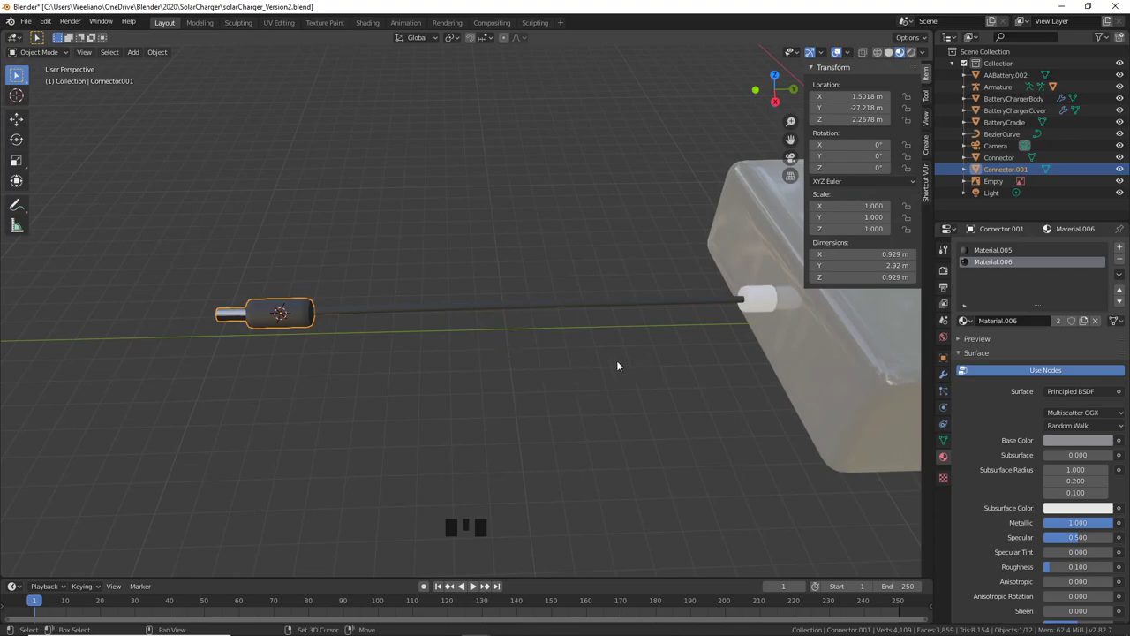
pyautogui.keyDown('shift'); pyautogui.moveTo(615, 365); pyautogui.dragTo(425, 341, button='middle'); pyautogui.keyUp('shift')
pyautogui.click(569, 339)
pyautogui.moveTo(540, 394); pyautogui.dragTo(514, 389, button='middle')
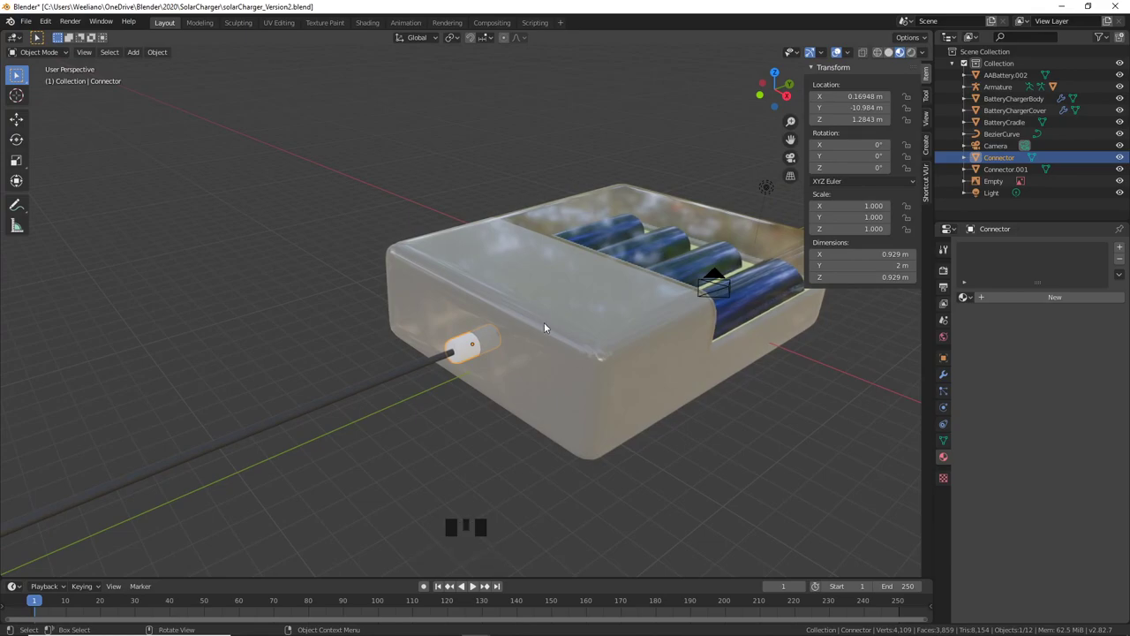
pyautogui.scroll(-6, 518, 401)
pyautogui.moveTo(518, 400); pyautogui.dragTo(489, 402, button='middle')
pyautogui.scroll(5, 489, 402)
pyautogui.moveTo(557, 393); pyautogui.dragTo(491, 382, button='middle')
pyautogui.scroll(-3, 537, 386)
pyautogui.scroll(1, 539, 385)
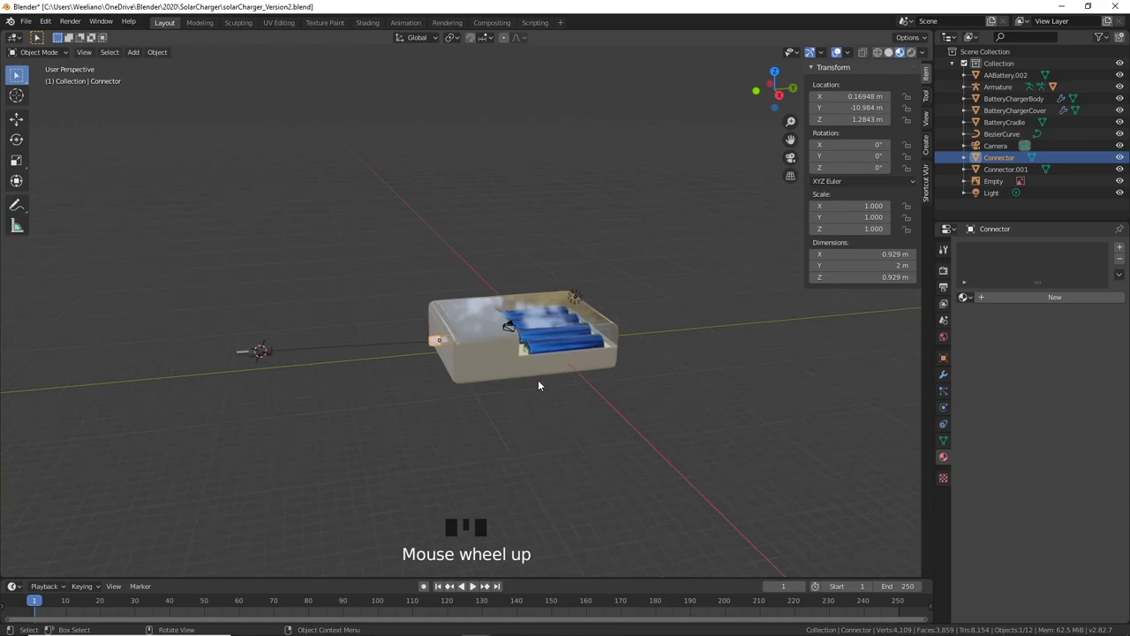
pyautogui.moveTo(537, 392); pyautogui.dragTo(555, 428, button='middle')
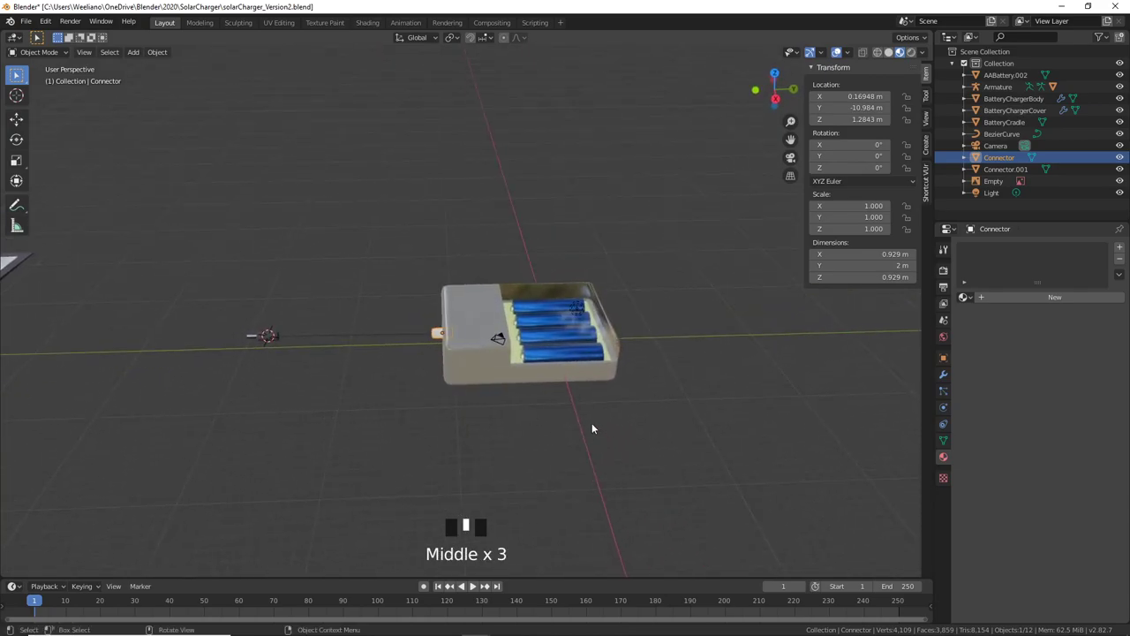
pyautogui.scroll(3, 617, 417)
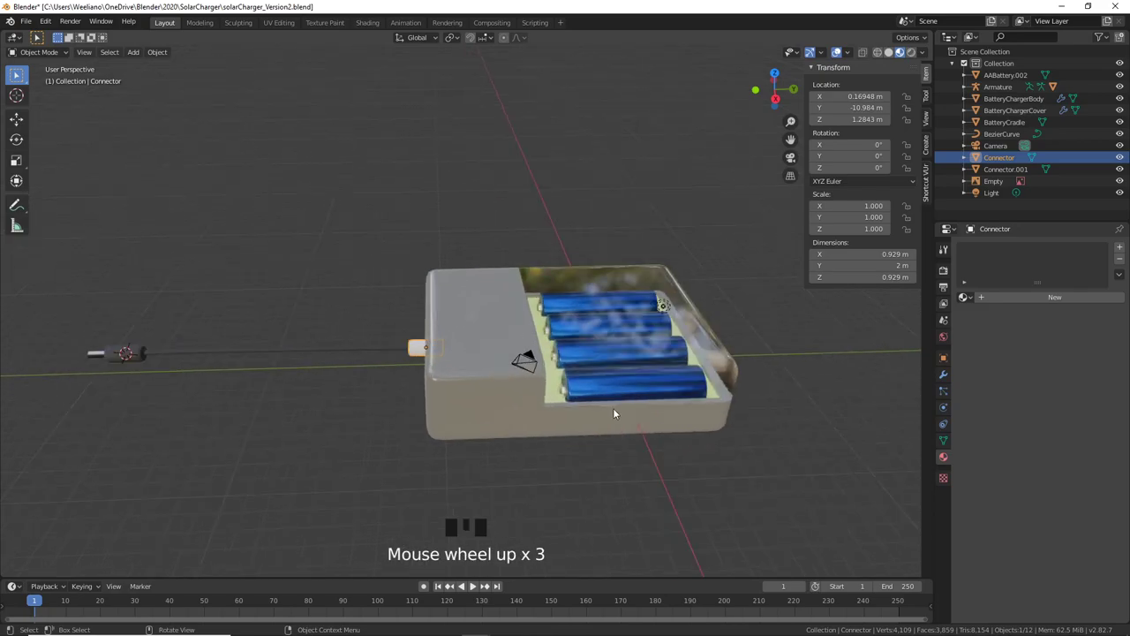
pyautogui.click(548, 433)
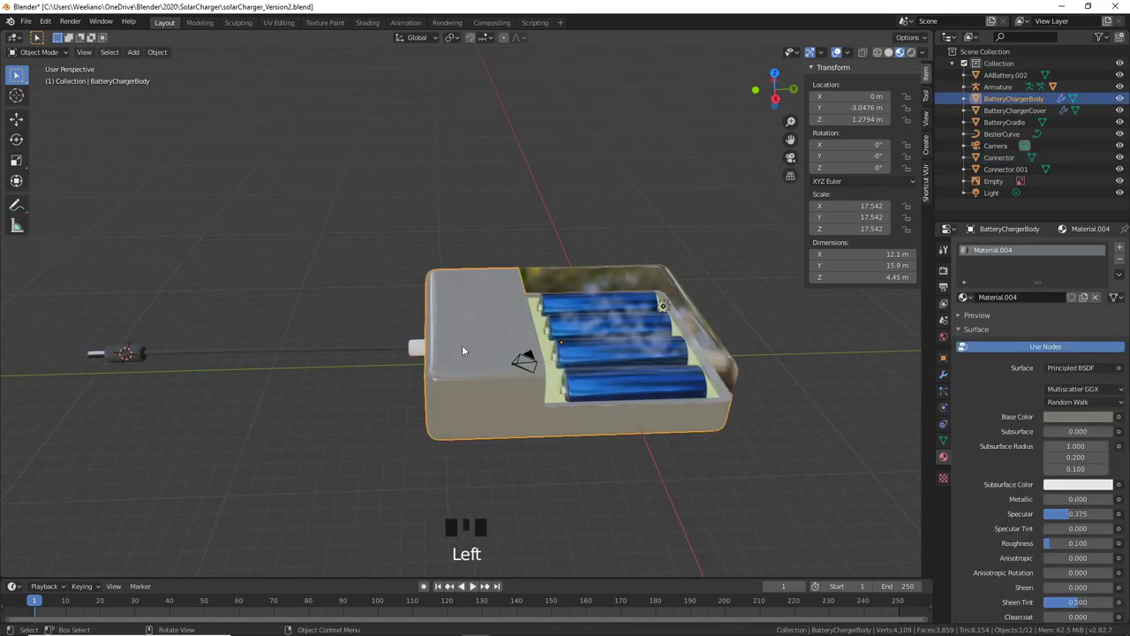
pyautogui.moveTo(394, 185); pyautogui.dragTo(788, 485)
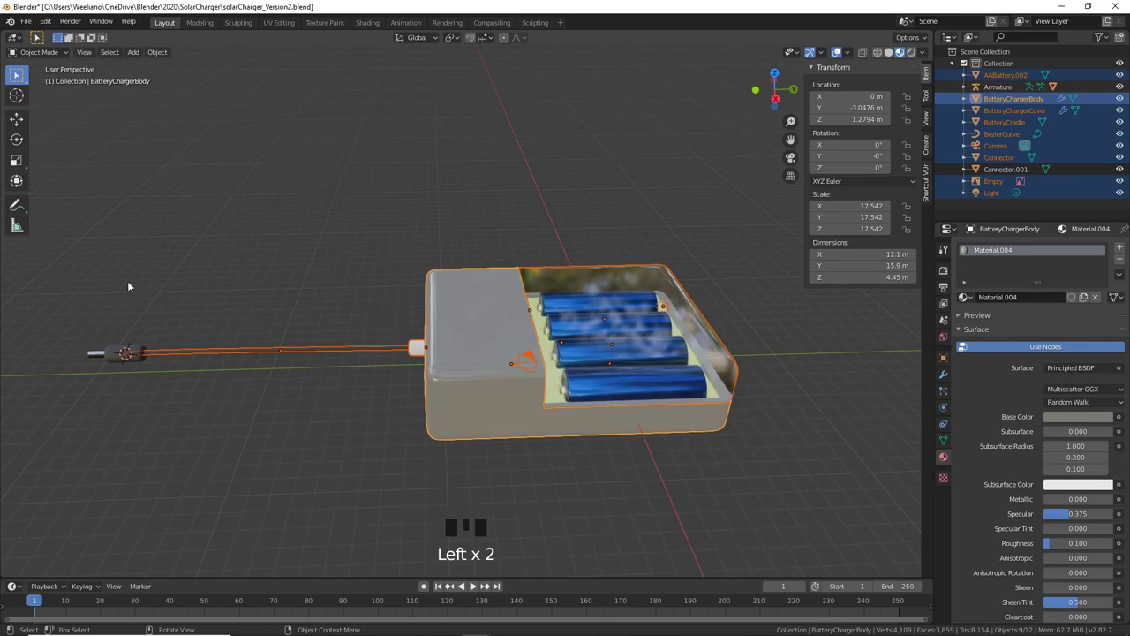
pyautogui.scroll(-3, 409, 364)
pyautogui.moveTo(408, 364); pyautogui.dragTo(492, 404, button='middle')
pyautogui.doubleClick(542, 411)
pyautogui.click(542, 411)
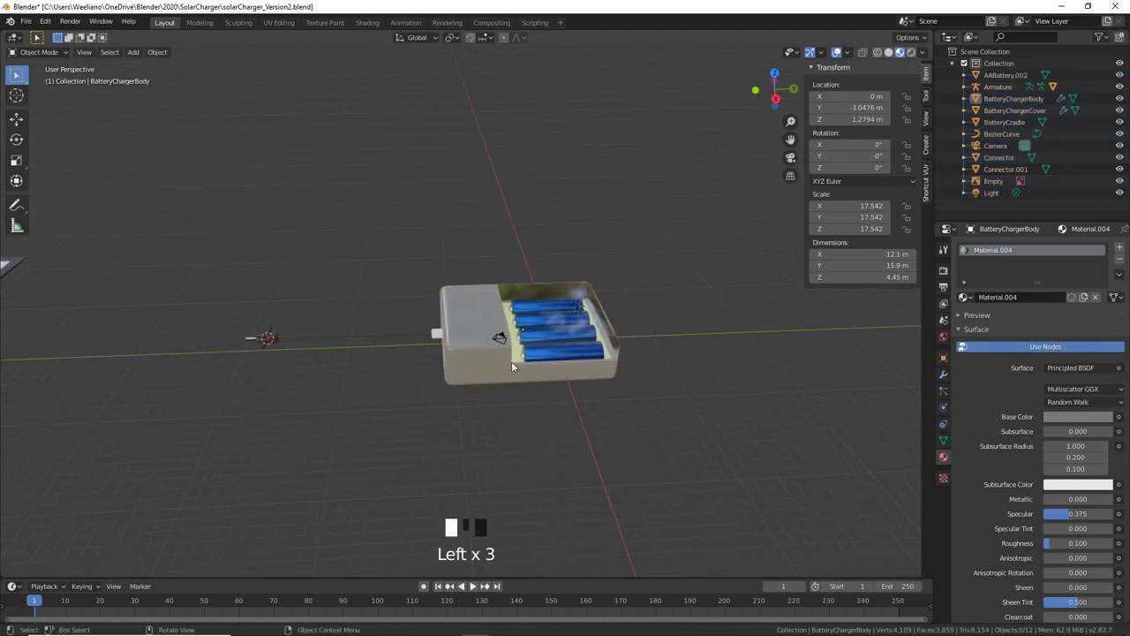
# Step: Move the camera back from the battery charger by about 30.3 m along its local Z axis
pyautogui.click(501, 337)
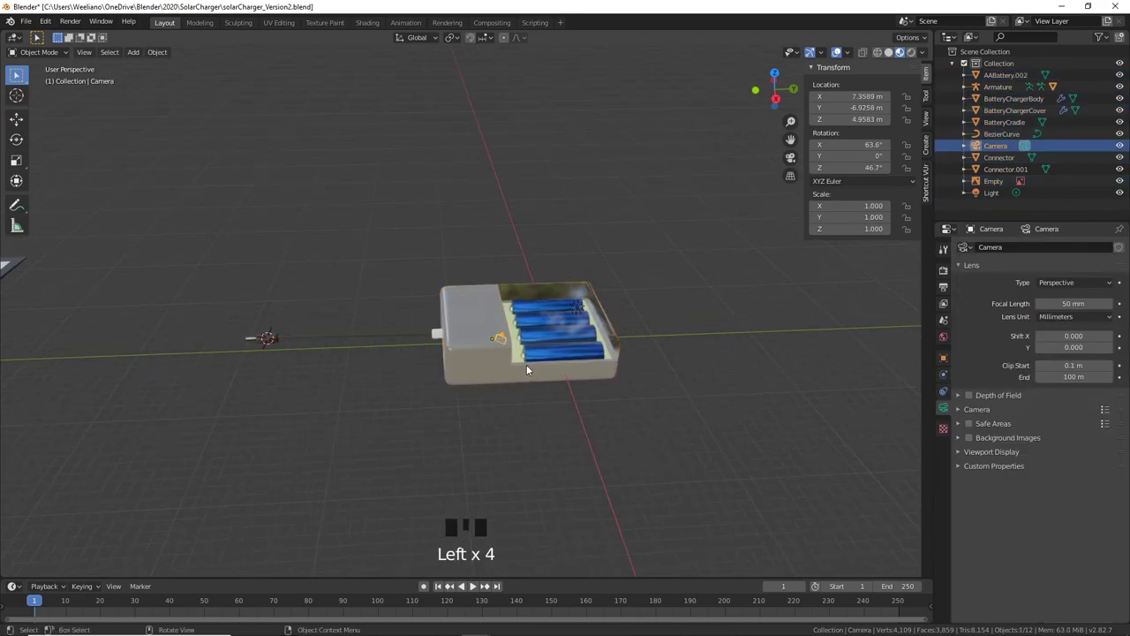
pyautogui.press('g')
pyautogui.press('z')
pyautogui.press('z')
pyautogui.click(181, 386)
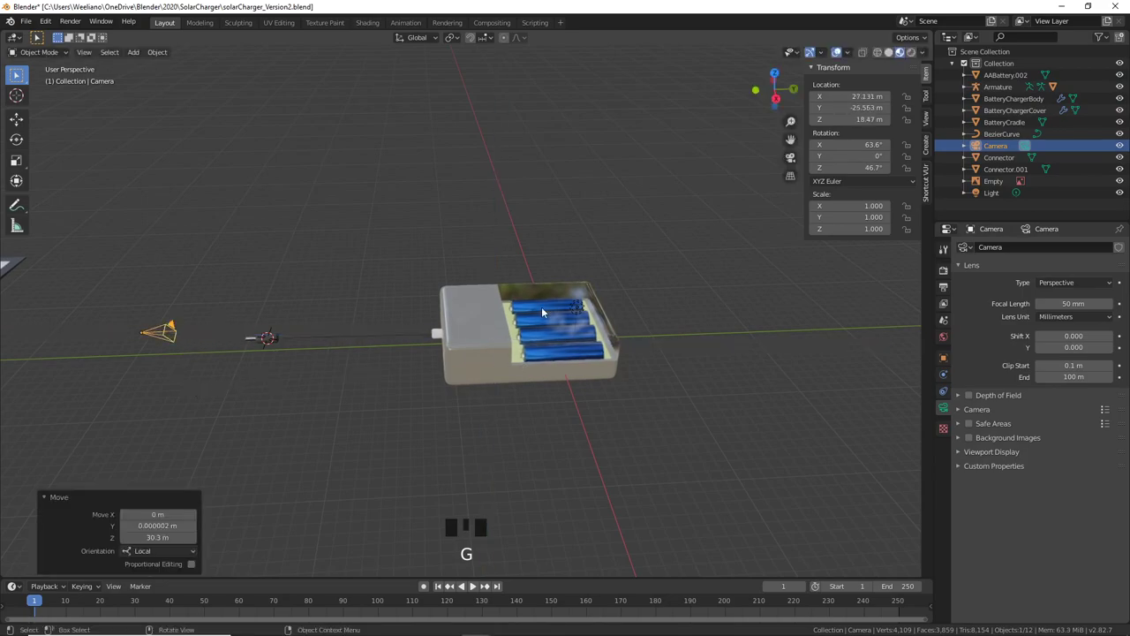
# Step: Delete the light above the battery charger
pyautogui.click(542, 307)
pyautogui.press('x')
pyautogui.click(583, 311)
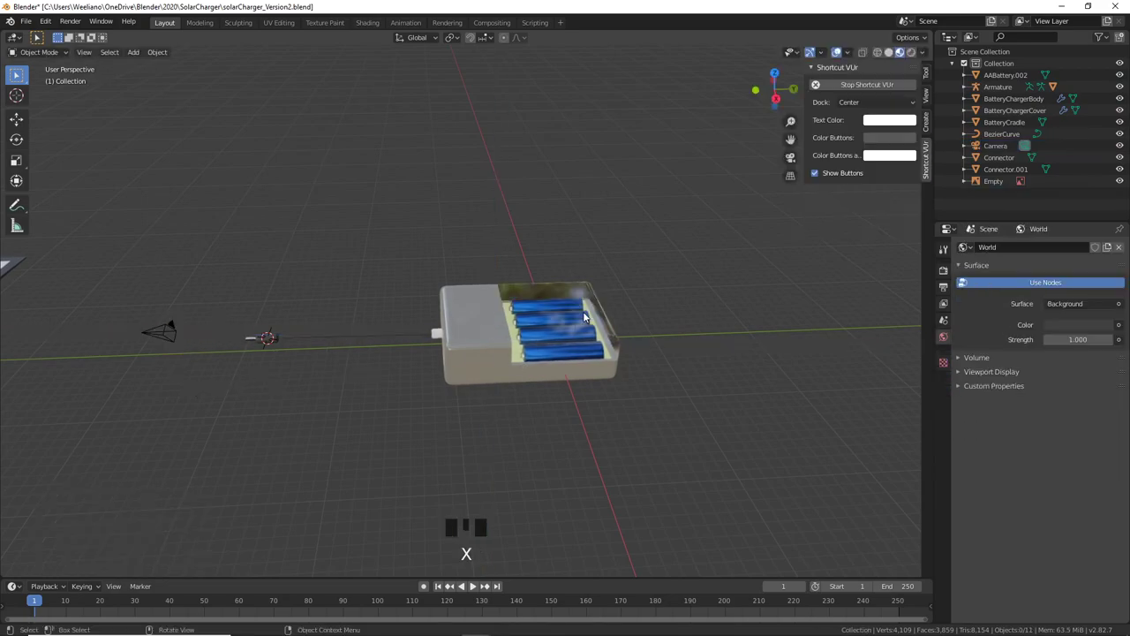
# Step: Reset the 3D cursor to the world origin and add an Arrows empty there
pyautogui.moveTo(479, 391); pyautogui.dragTo(472, 415, button='middle')
pyautogui.scroll(3, 510, 397)
pyautogui.scroll(-1, 483, 356)
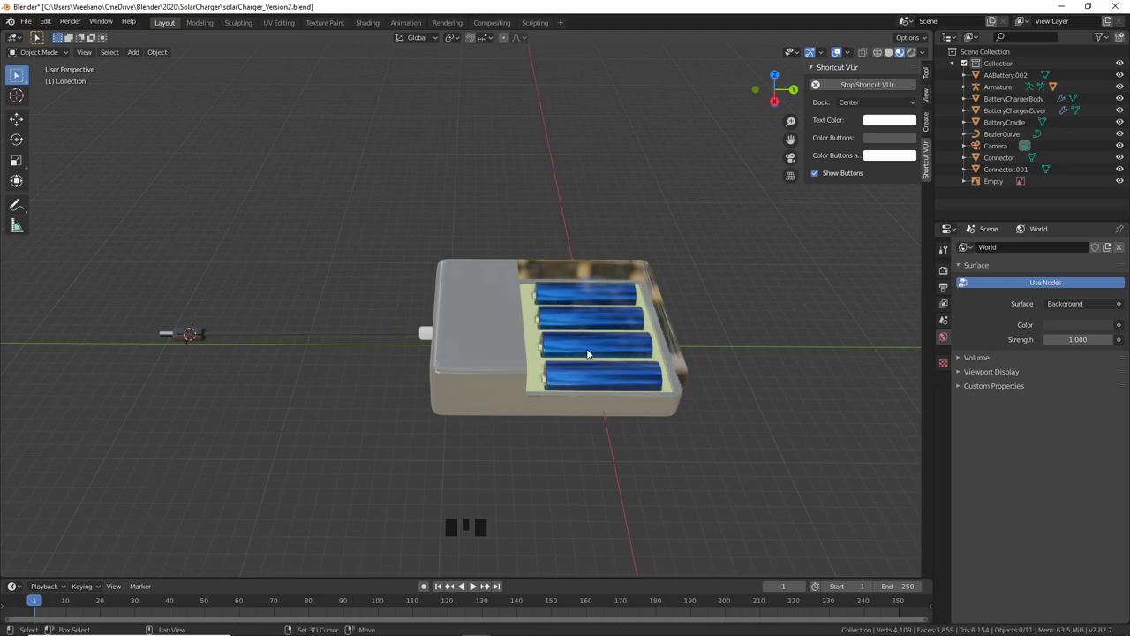
pyautogui.hotkey('shift', 'c')
pyautogui.keyDown('shift'); pyautogui.moveTo(678, 384); pyautogui.dragTo(429, 383, button='middle'); pyautogui.keyUp('shift')
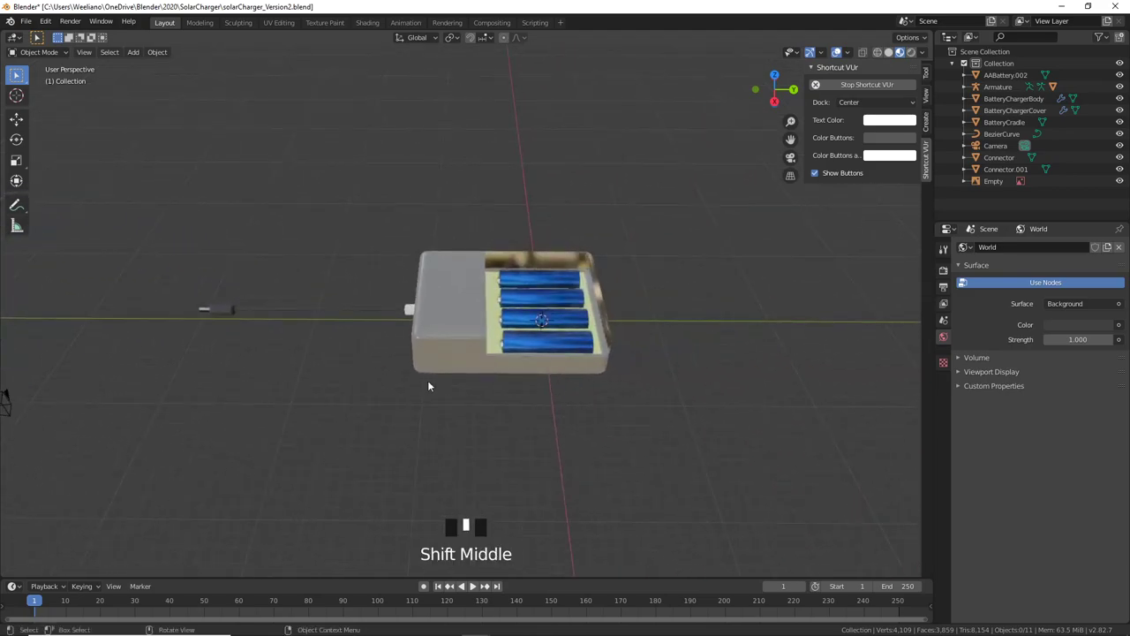
pyautogui.scroll(2, 606, 328)
pyautogui.keyDown('shift'); pyautogui.moveTo(606, 328); pyautogui.dragTo(463, 320, button='middle'); pyautogui.keyUp('shift')
pyautogui.hotkey('shift', 'a')
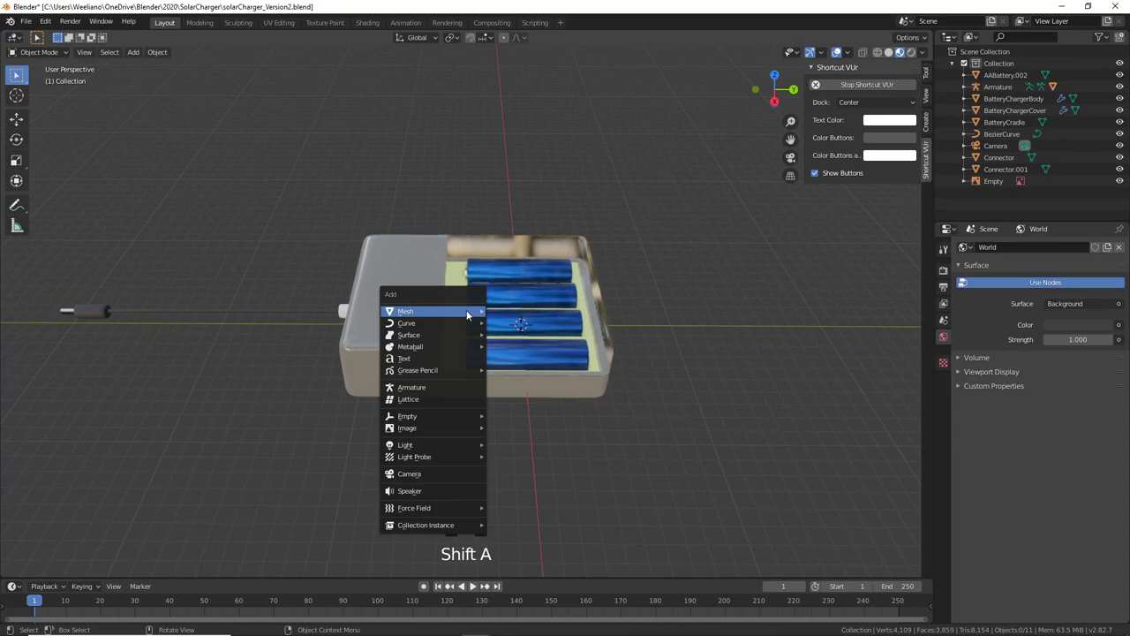
pyautogui.moveTo(436, 415)
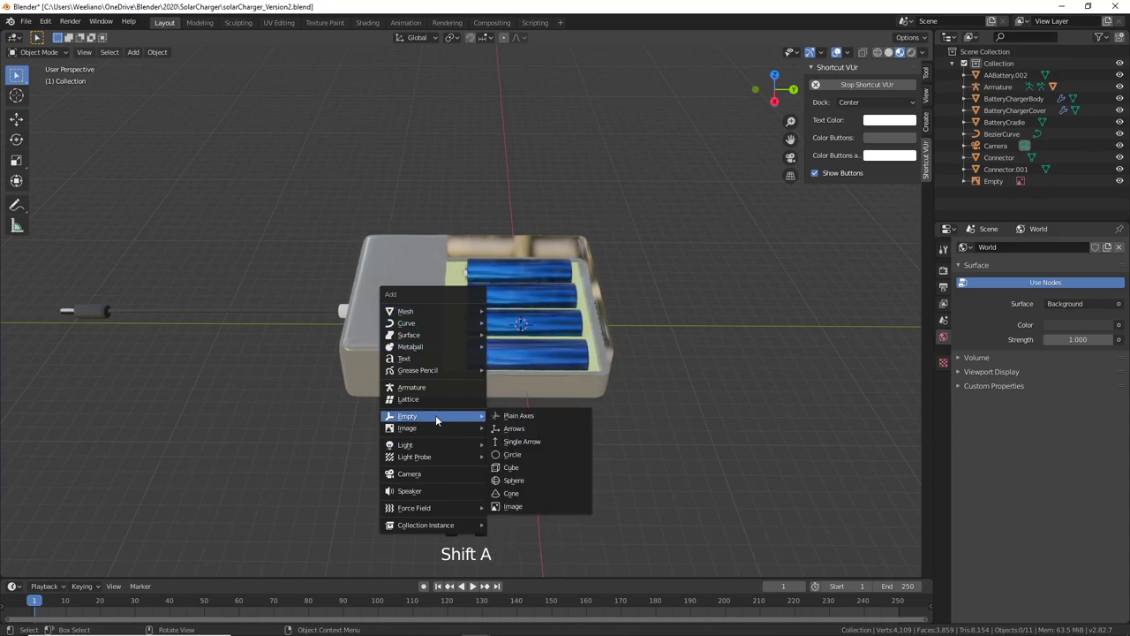
pyautogui.click(520, 429)
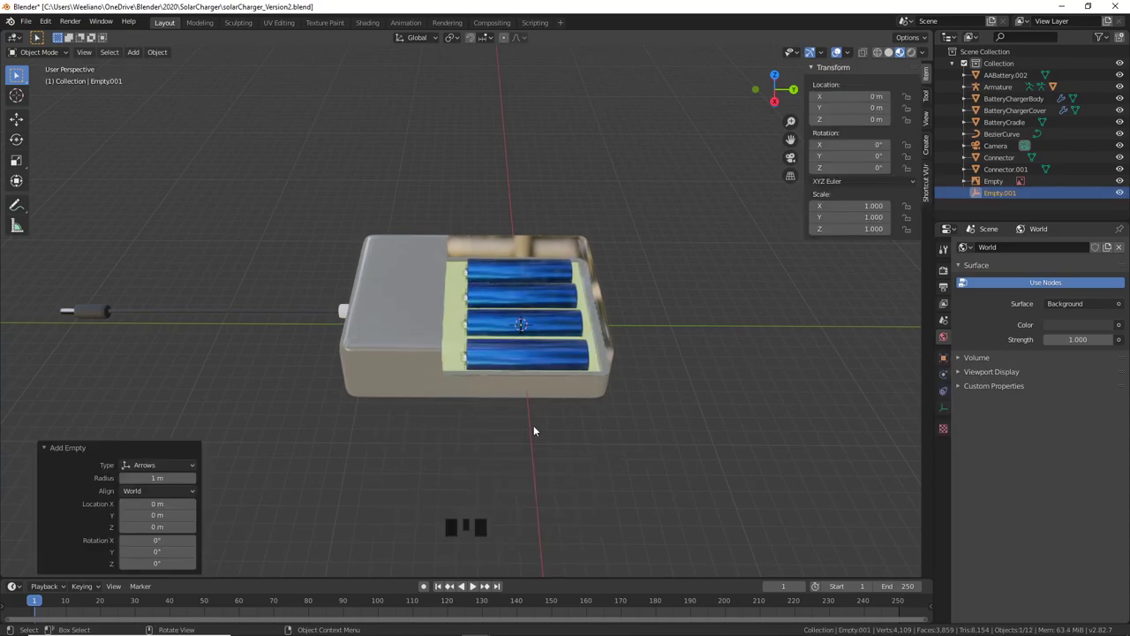
# Step: Scale the arrows empty up uniformly by a factor of about 10.3 so it extends beyond the charger
pyautogui.press('s')
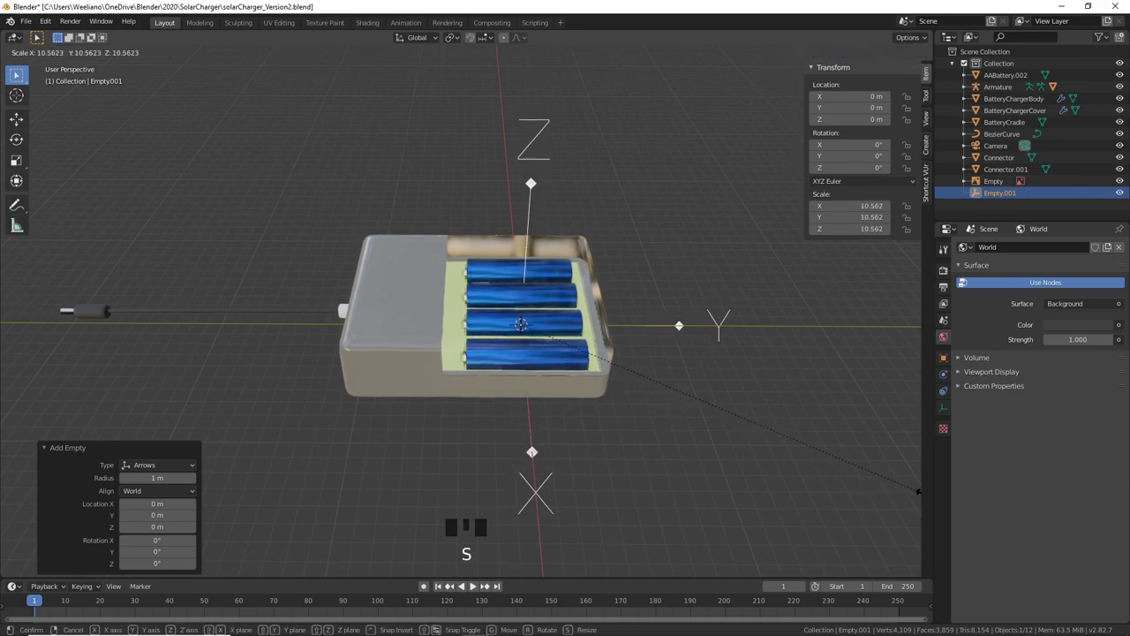
pyautogui.click(784, 485)
pyautogui.moveTo(784, 487); pyautogui.dragTo(707, 412, button='middle')
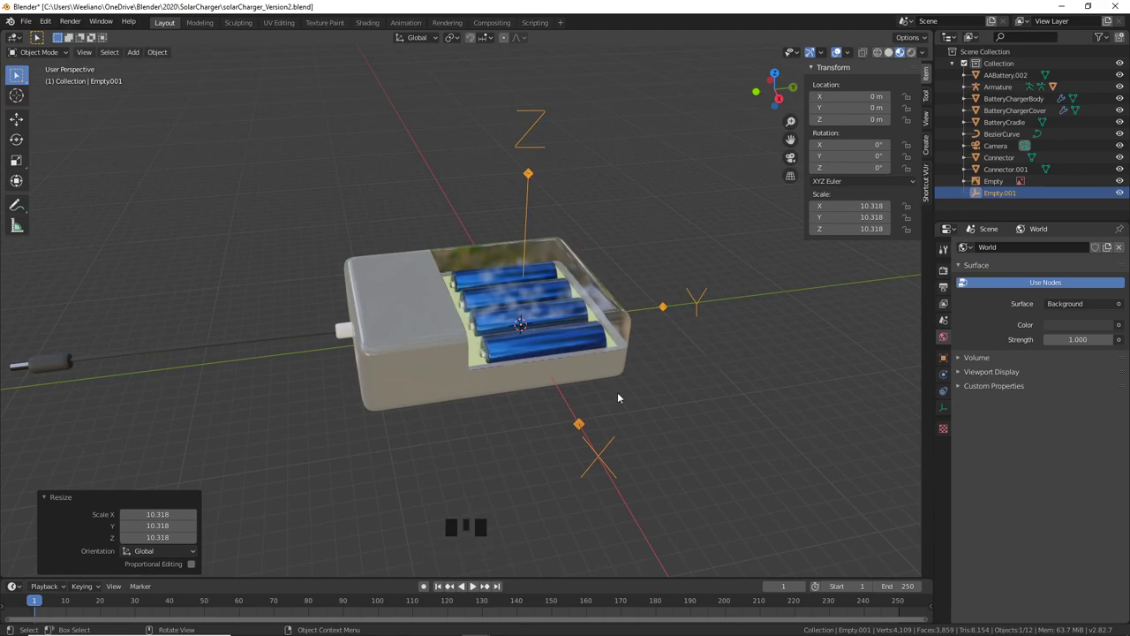
# Step: Parent the charger body, battery cradle, cable curve and both connectors to the arrows empty with the Object option
pyautogui.scroll(-3, 459, 434)
pyautogui.moveTo(468, 443); pyautogui.dragTo(397, 414, button='middle')
pyautogui.moveTo(247, 193); pyautogui.dragTo(496, 436)
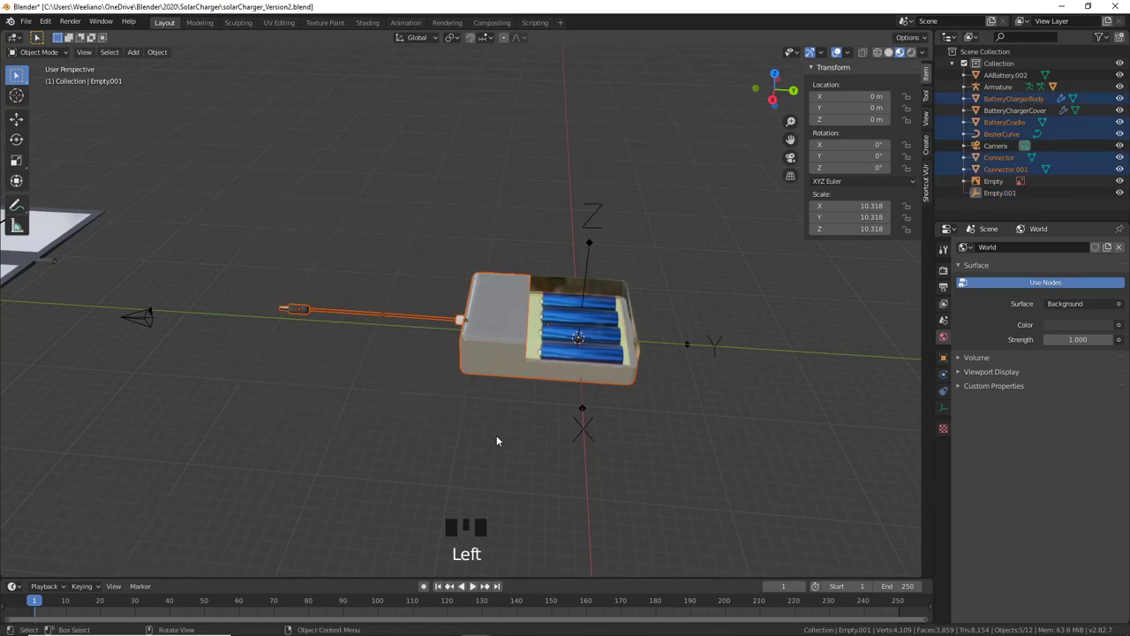
pyautogui.keyDown('shift'); pyautogui.click(590, 244); pyautogui.keyUp('shift')
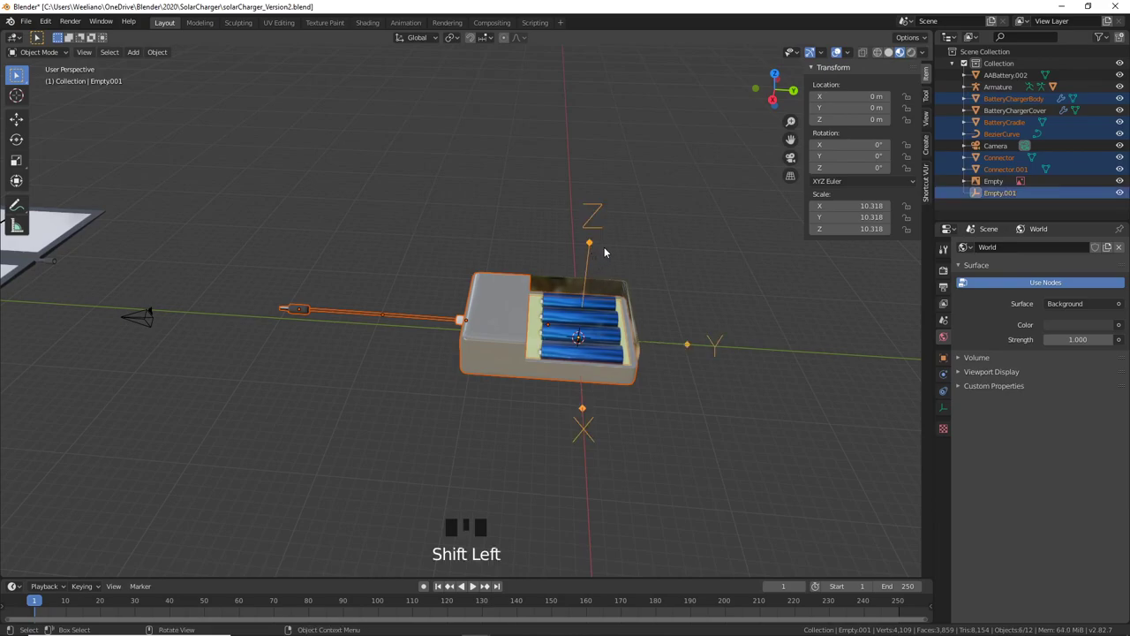
pyautogui.hotkey('ctrl', 'p')
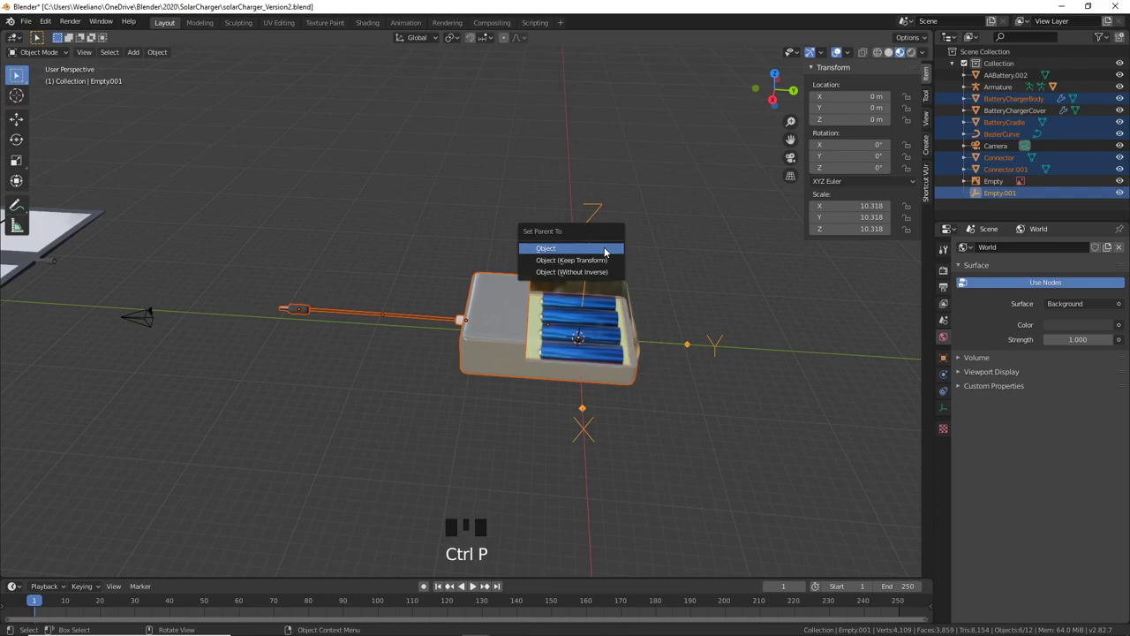
pyautogui.click(605, 251)
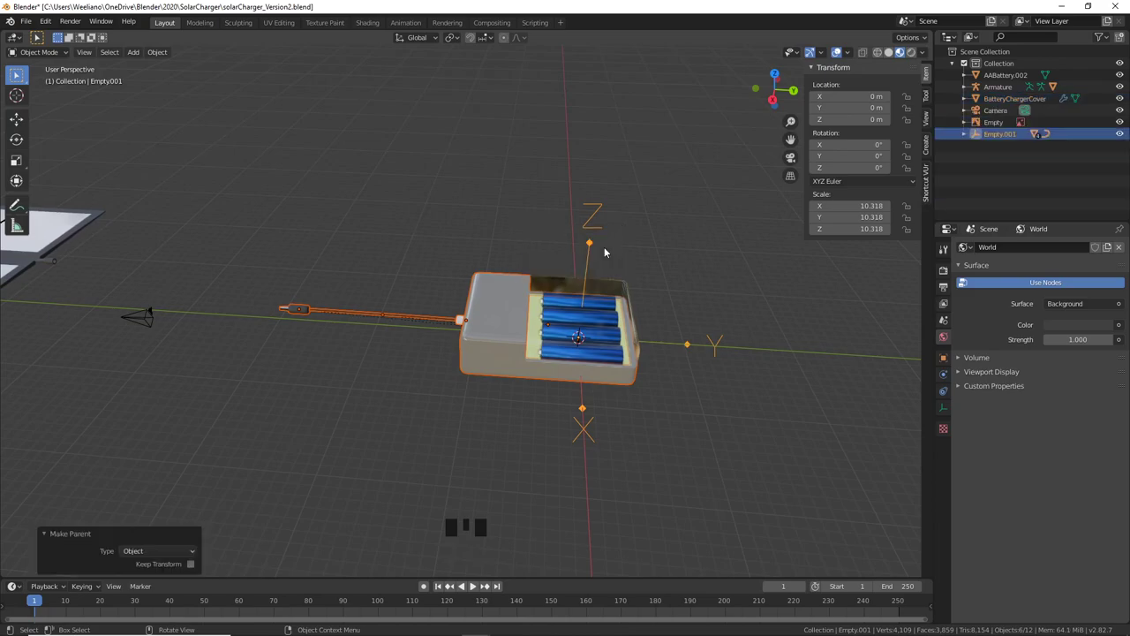
# Step: Test-move the arrows empty to check which charger parts follow it, and cancel the move
pyautogui.click(624, 257)
pyautogui.click(594, 254)
pyautogui.click(694, 258)
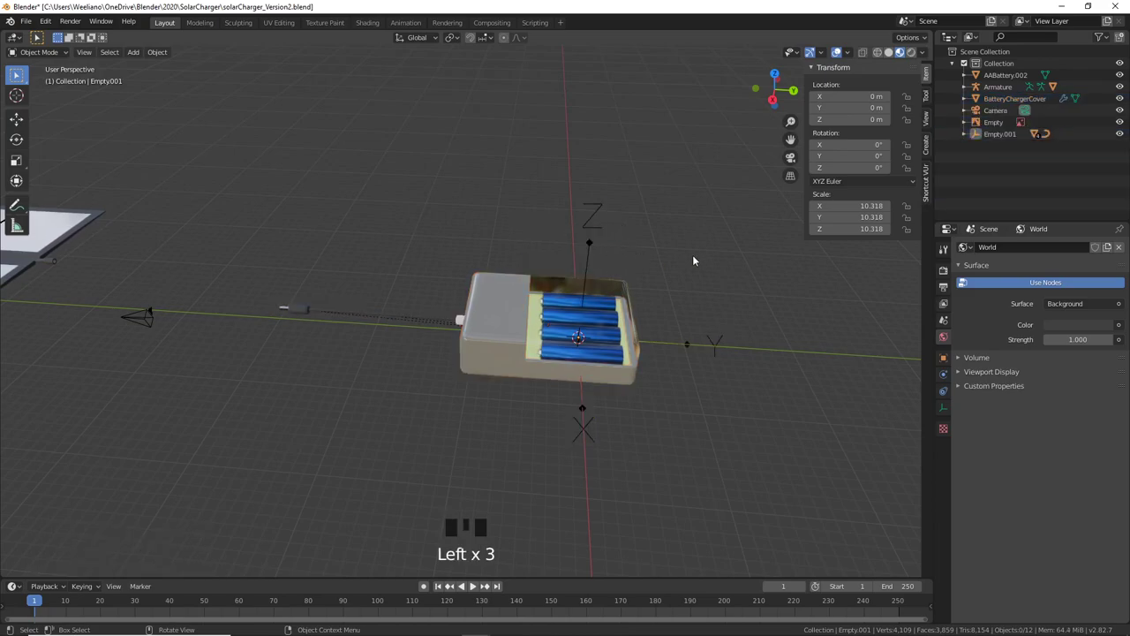
pyautogui.click(591, 251)
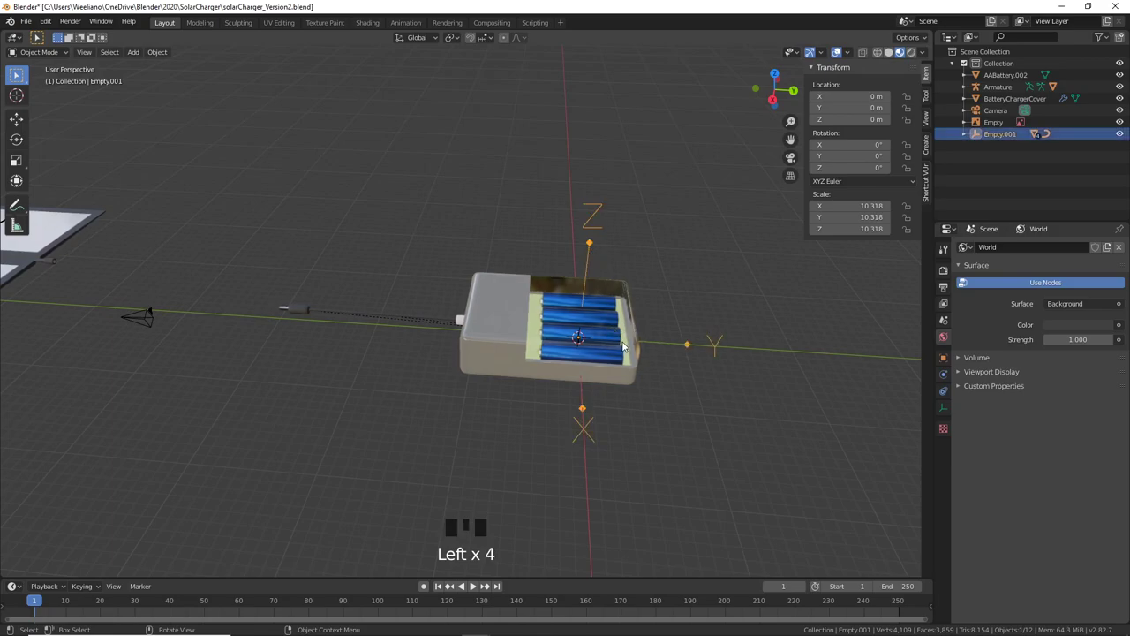
pyautogui.press('g')
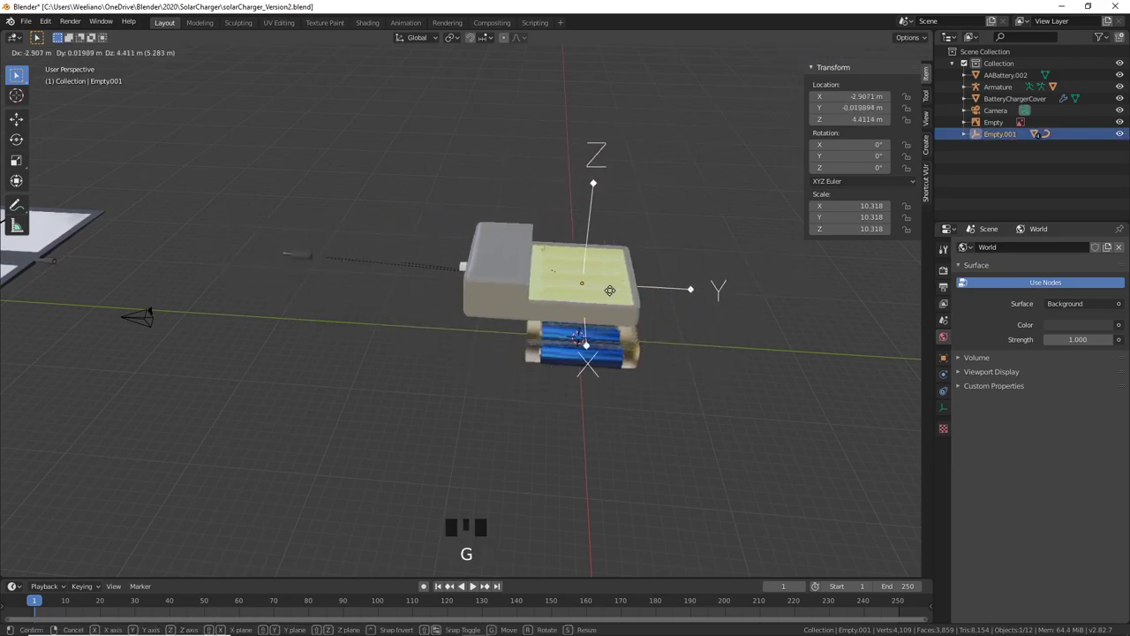
pyautogui.rightClick(602, 275)
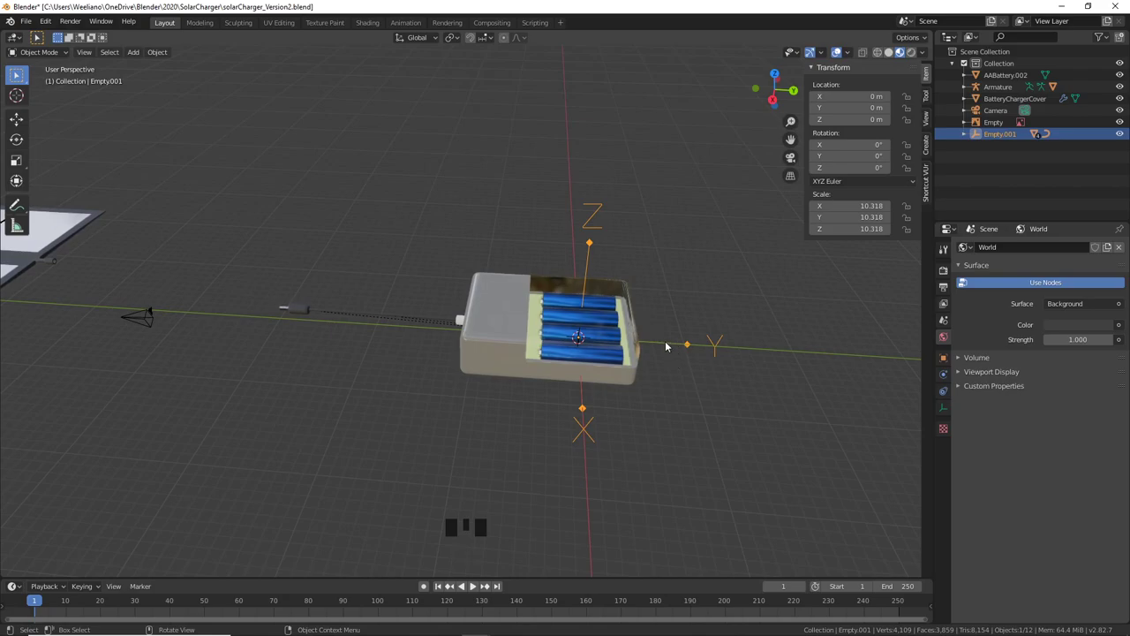
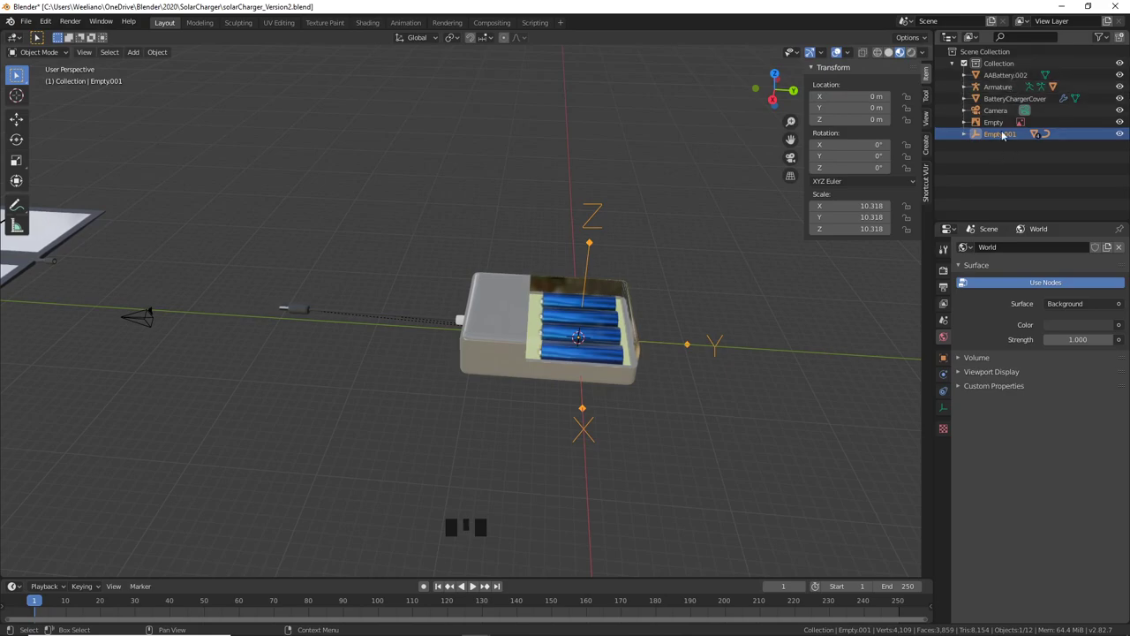
# Step: Parent AABattery.002 and BatteryChargerCover to Empty.001 as well
pyautogui.click(1008, 76)
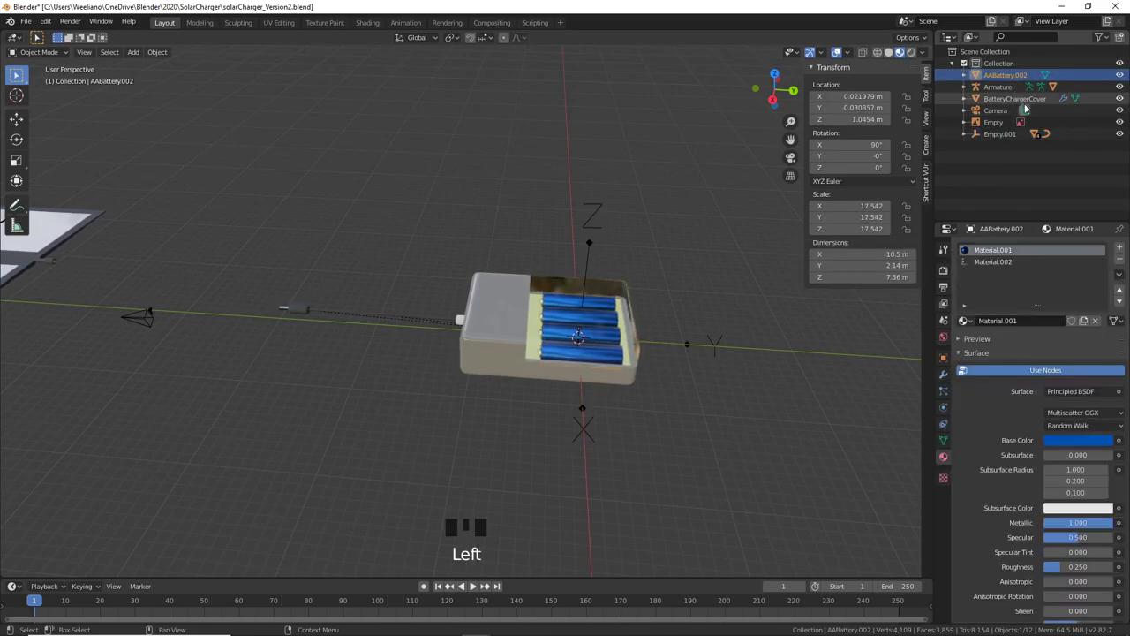
pyautogui.keyDown('ctrl'); pyautogui.click(1023, 99); pyautogui.keyUp('ctrl')
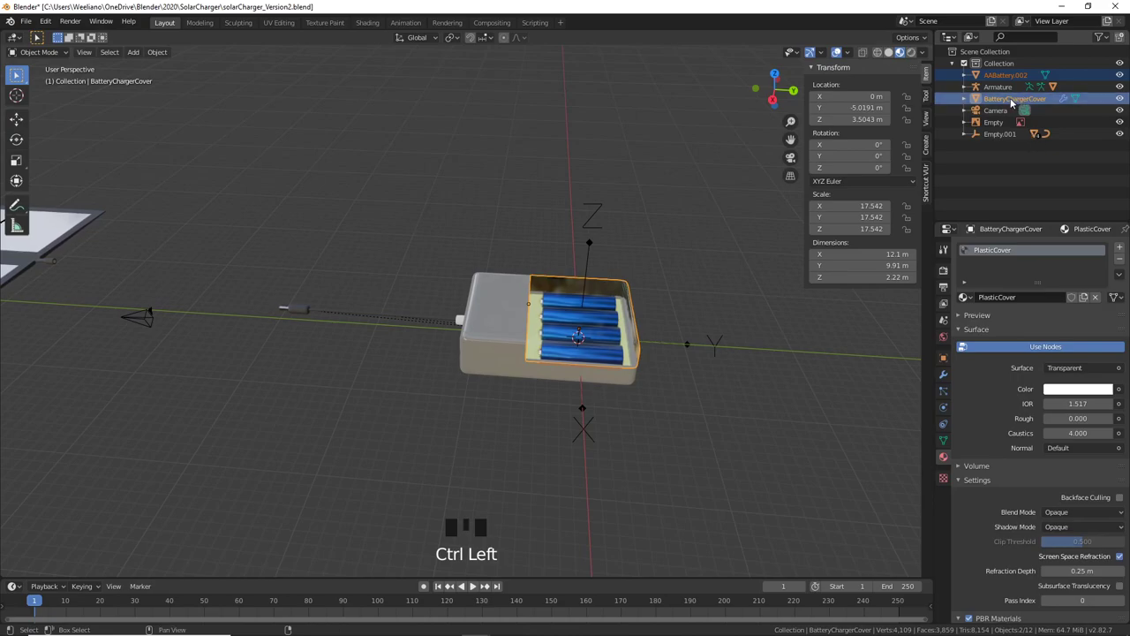
pyautogui.keyDown('shift'); pyautogui.moveTo(1012, 103); pyautogui.dragTo(1001, 136); pyautogui.keyUp('shift')
# Step: Test-move Empty.001 to check that the batteries and cover follow it, and cancel the move
pyautogui.click(1002, 112)
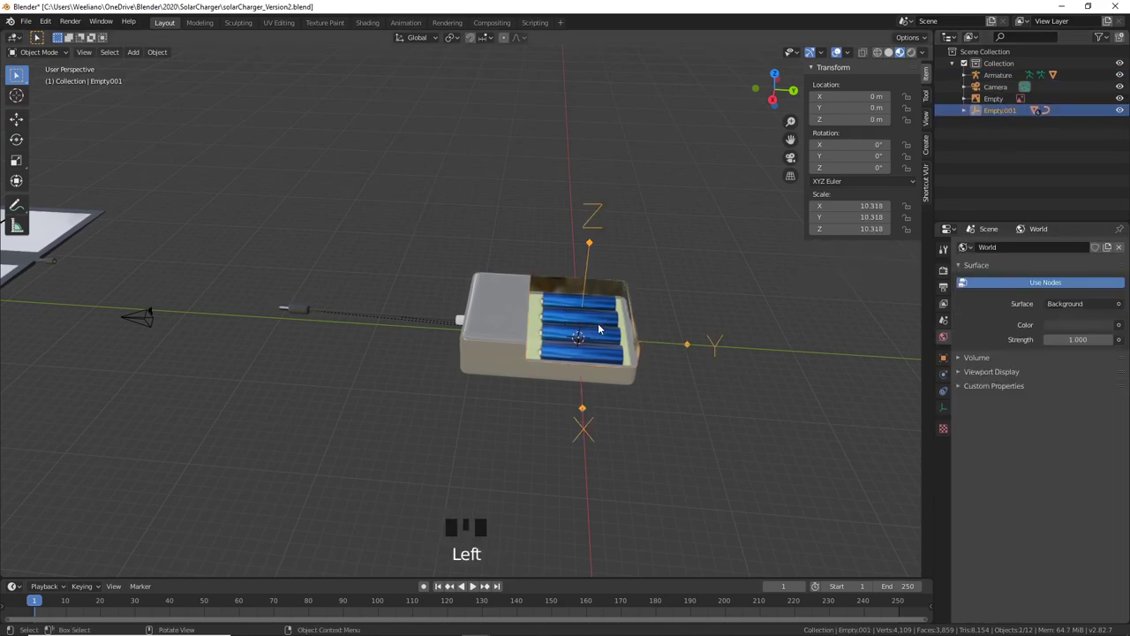
pyautogui.press('g')
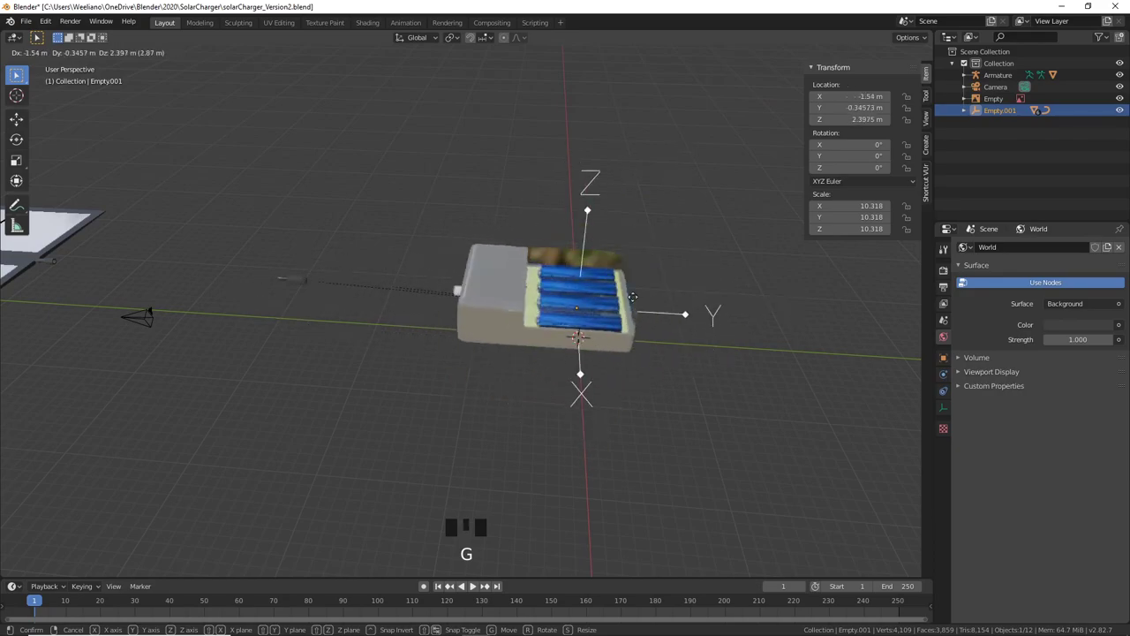
pyautogui.rightClick(632, 296)
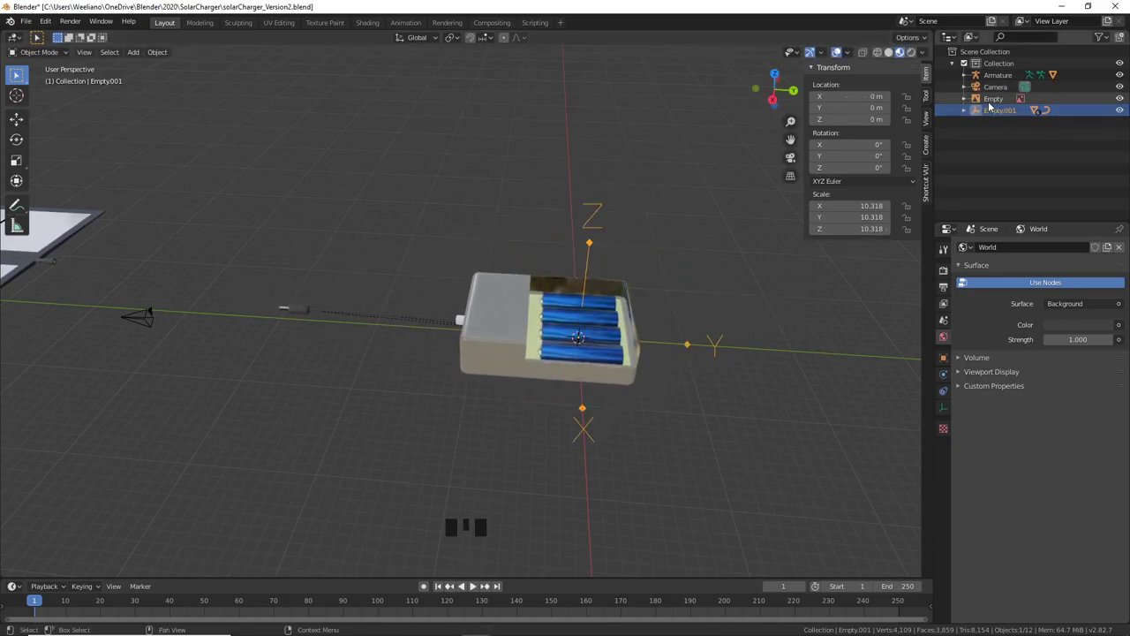
# Step: Hide the Empty reference image in the viewport and clear the object selection
pyautogui.click(1119, 98)
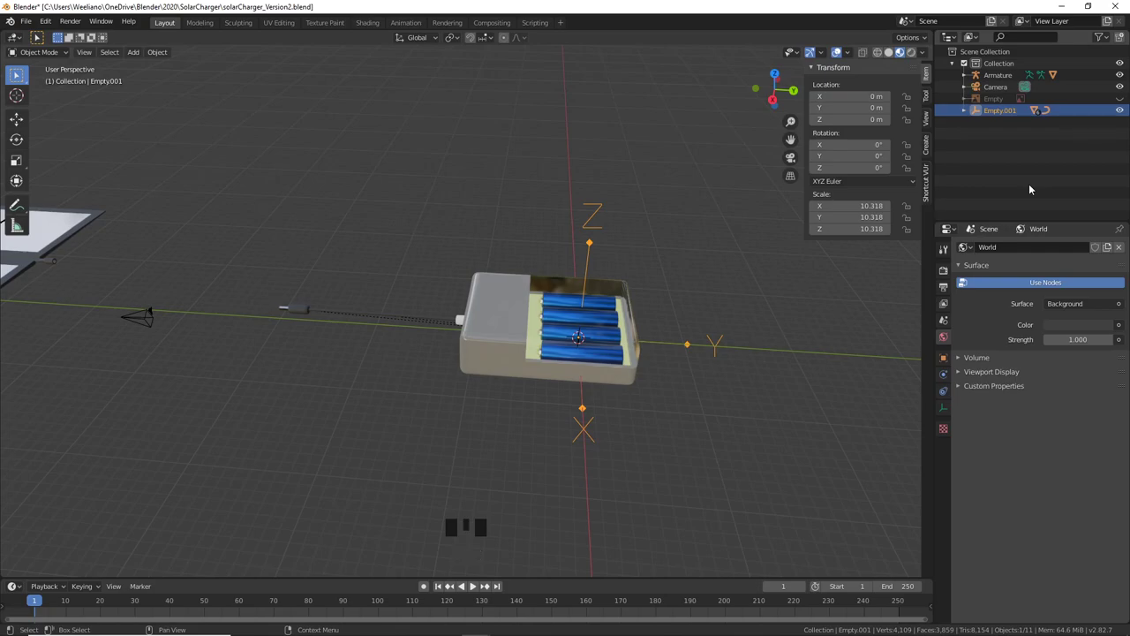
pyautogui.press('KP_Enter')
pyautogui.rightClick(470, 242)
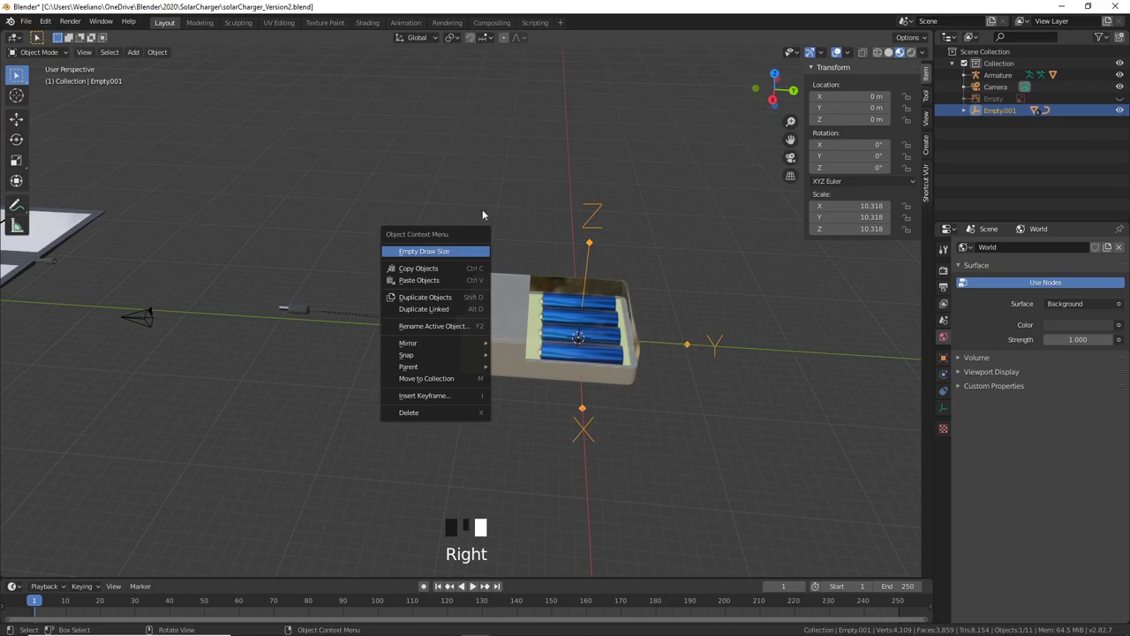
pyautogui.click(409, 348)
# Step: Examine the plug and the joint between cable and charger body up close, and select the cable curve
pyautogui.scroll(-3, 420, 364)
pyautogui.scroll(4, 401, 365)
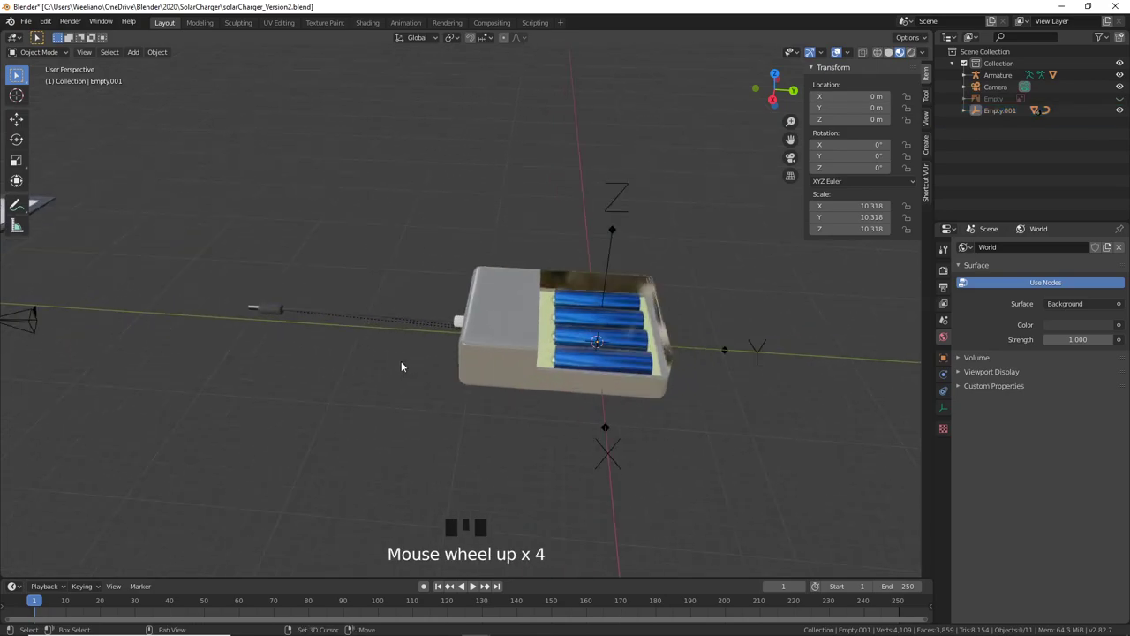
pyautogui.moveTo(401, 365); pyautogui.dragTo(344, 430, button='middle')
pyautogui.click(343, 429)
pyautogui.moveTo(492, 409); pyautogui.dragTo(359, 426, button='middle')
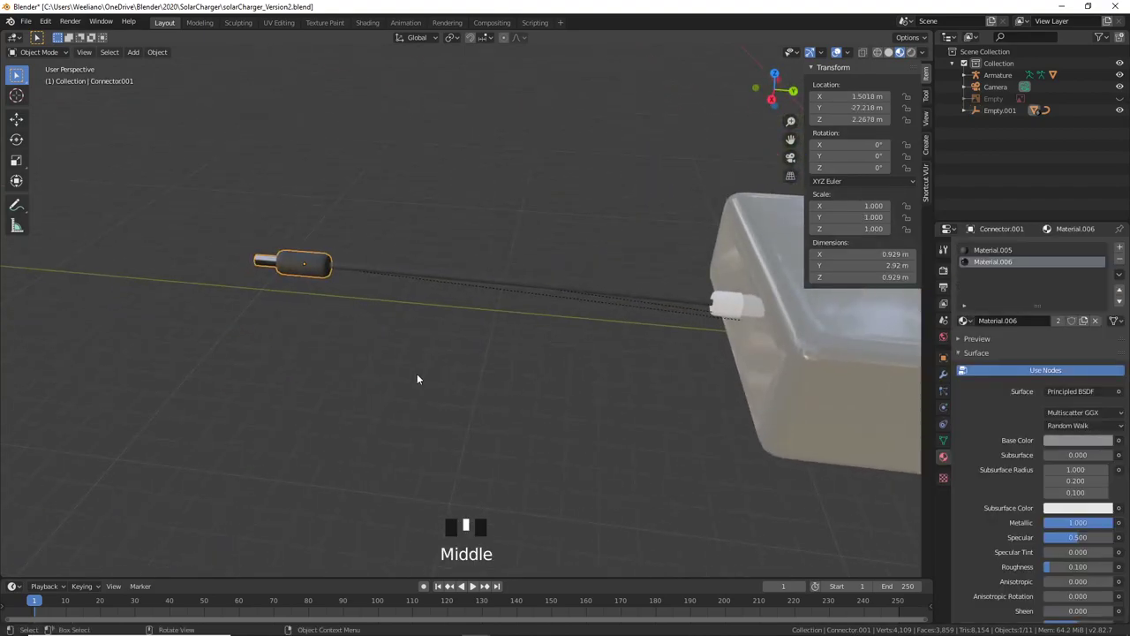
pyautogui.keyDown('shift'); pyautogui.moveTo(417, 374); pyautogui.dragTo(308, 288, button='middle'); pyautogui.keyUp('shift')
pyautogui.scroll(5, 464, 353)
pyautogui.keyDown('shift'); pyautogui.moveTo(465, 353); pyautogui.dragTo(530, 379, button='middle'); pyautogui.keyUp('shift')
pyautogui.click(531, 295)
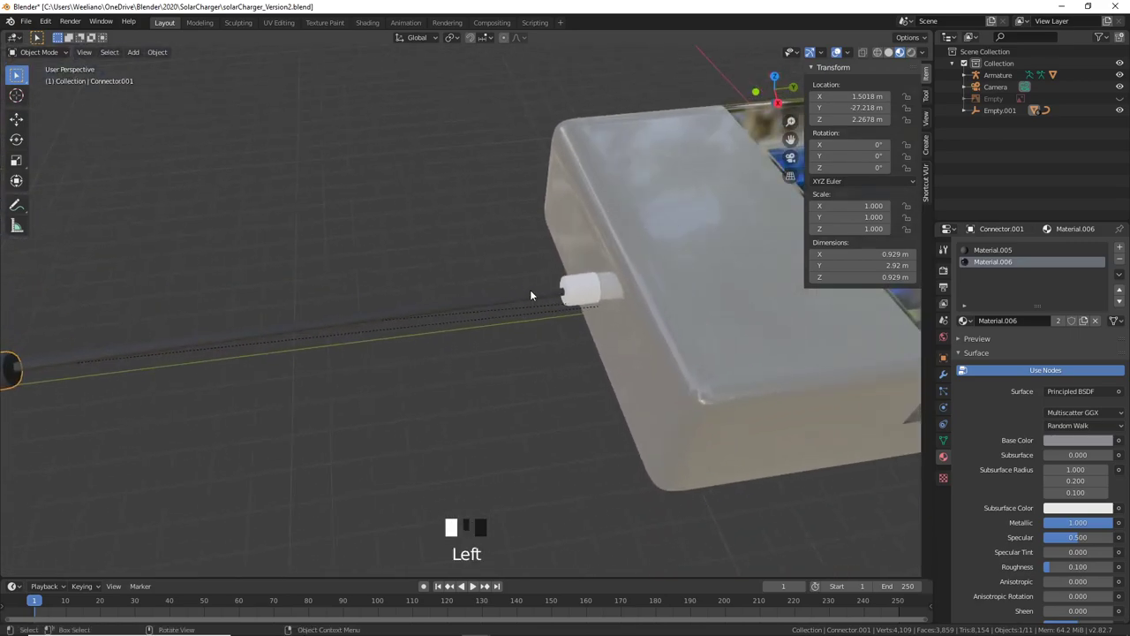
pyautogui.scroll(3, 543, 345)
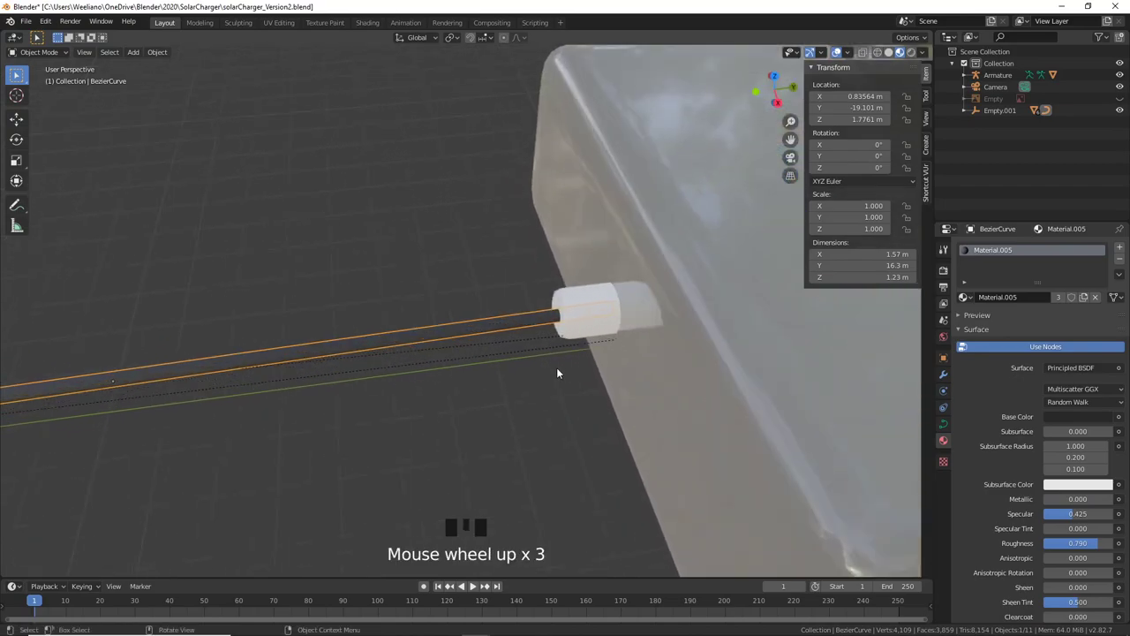
# Step: Open the cable curve for point editing and switch the viewport to wireframe around the charger-side connector
pyautogui.keyDown('shift'); pyautogui.moveTo(556, 373); pyautogui.dragTo(236, 381, button='middle'); pyautogui.keyUp('shift')
pyautogui.moveTo(528, 362); pyautogui.dragTo(613, 371, button='middle')
pyautogui.scroll(2, 658, 320)
pyautogui.keyDown('shift'); pyautogui.moveTo(658, 319); pyautogui.dragTo(464, 370, button='middle'); pyautogui.keyUp('shift')
pyautogui.press('Tab')
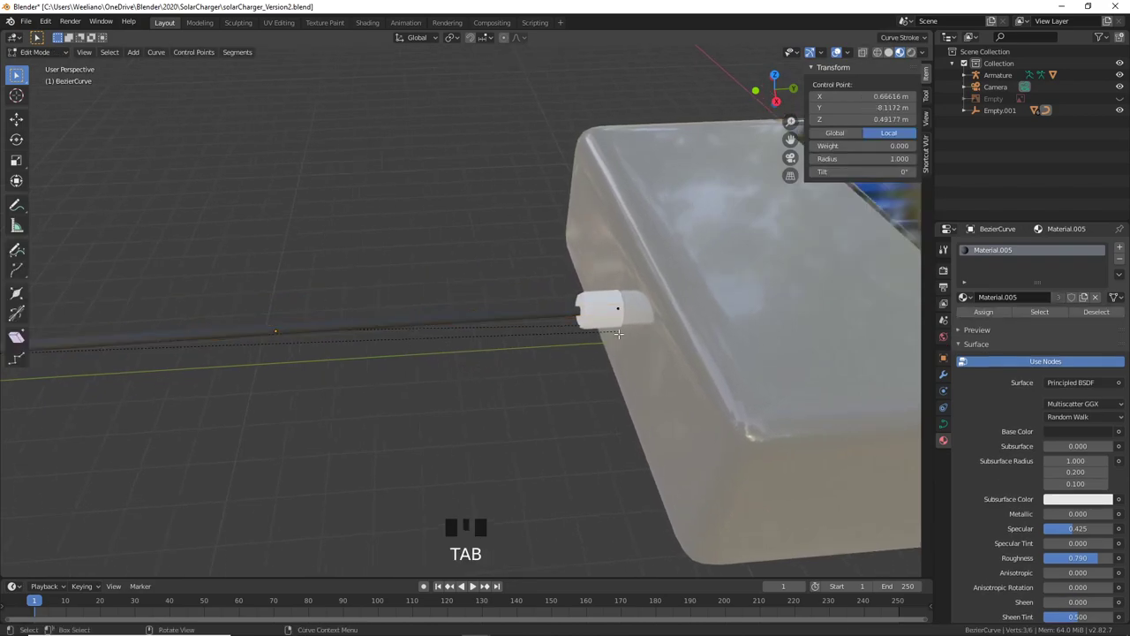
pyautogui.click(619, 310)
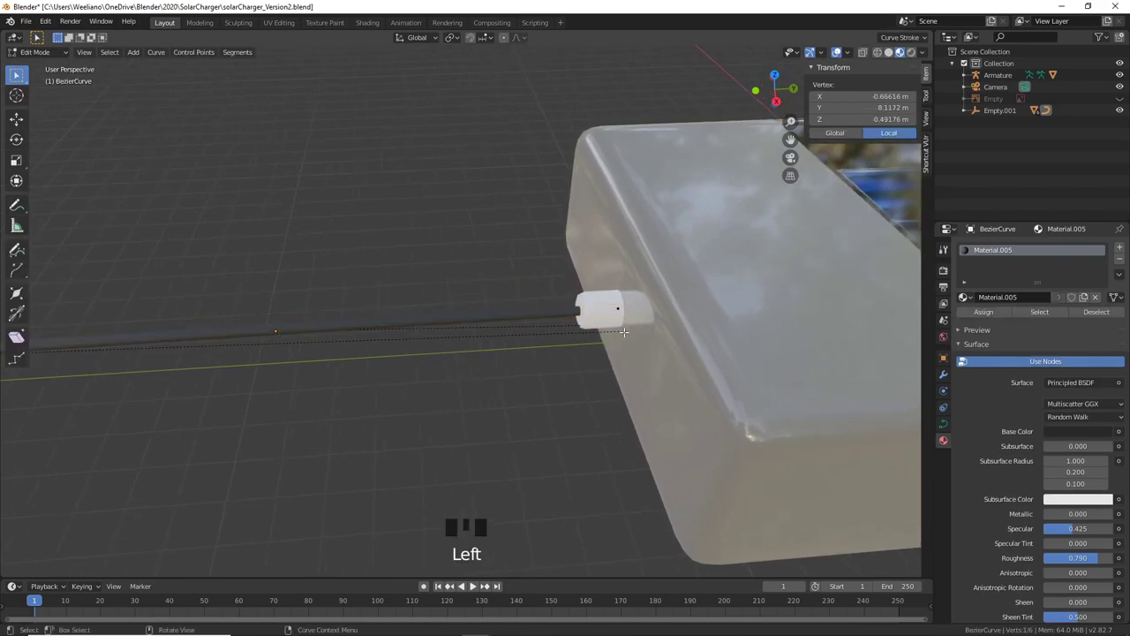
pyautogui.press('z')
pyautogui.scroll(3, 645, 343)
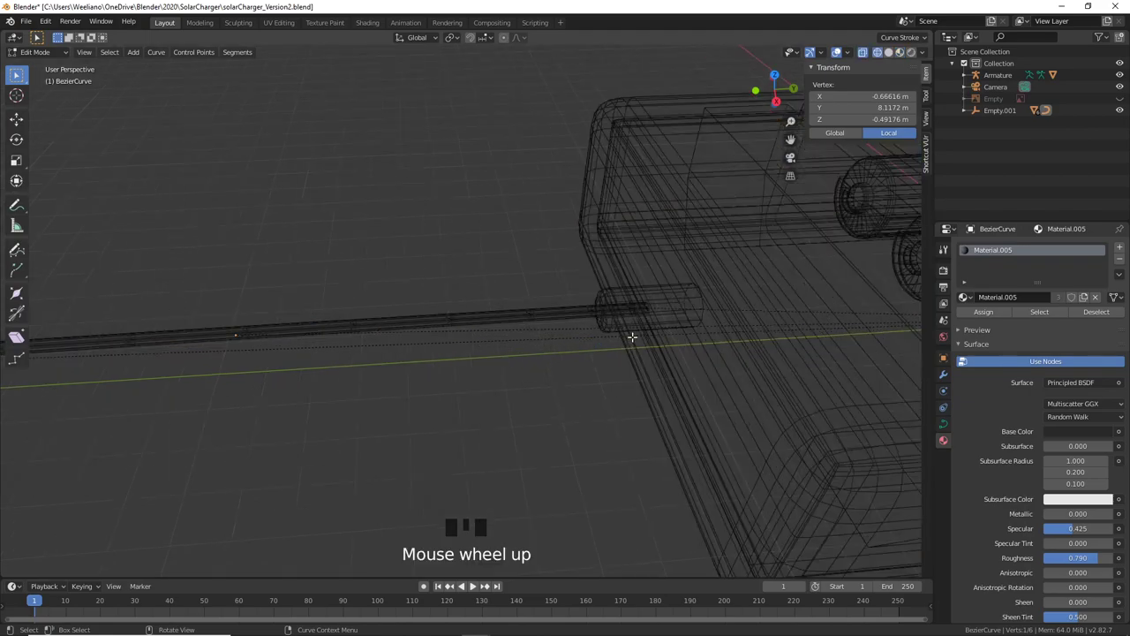
# Step: Hook the single handle point at the cable's charger-side end to a new empty object
pyautogui.keyDown('shift'); pyautogui.moveTo(651, 346); pyautogui.dragTo(502, 348, button='middle'); pyautogui.keyUp('shift')
pyautogui.scroll(4, 645, 328)
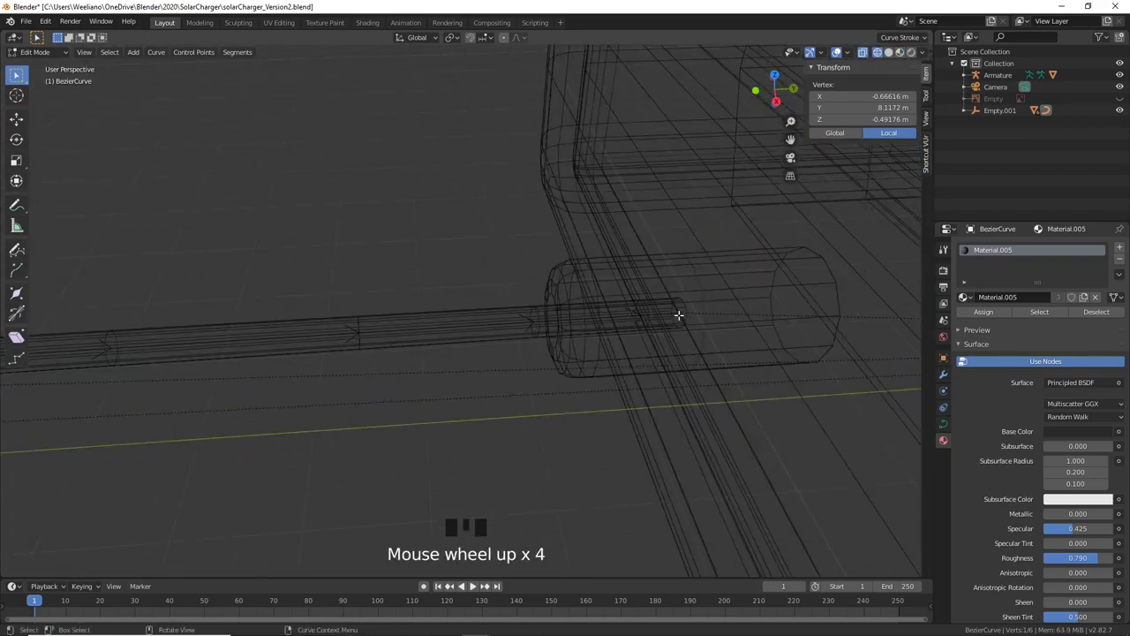
pyautogui.click(679, 316)
pyautogui.scroll(-4, 677, 311)
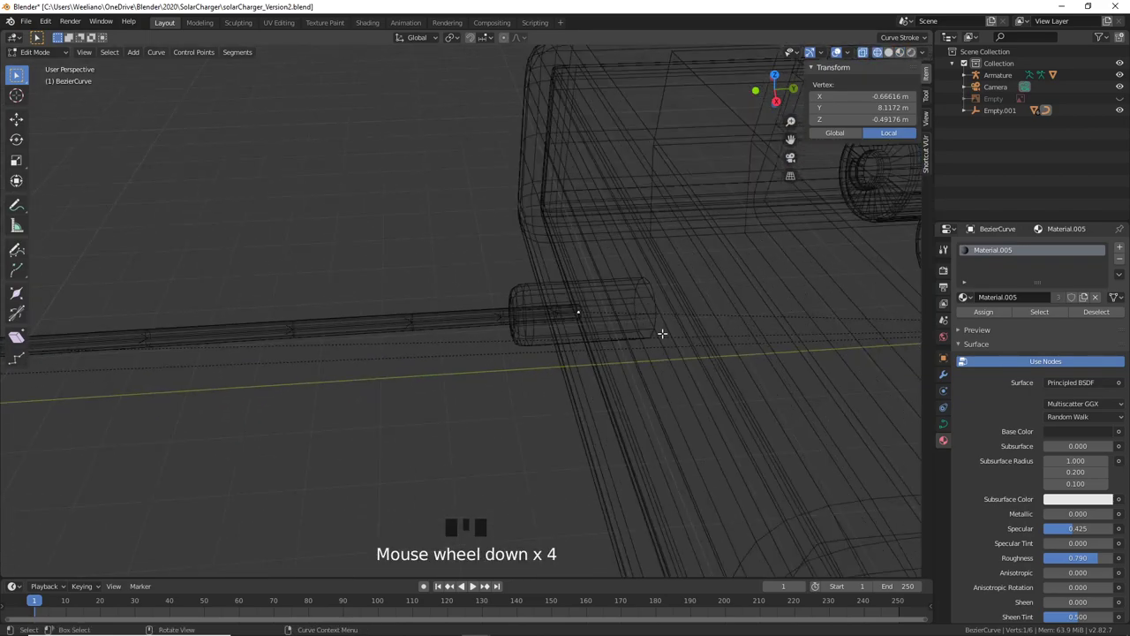
pyautogui.scroll(4, 661, 334)
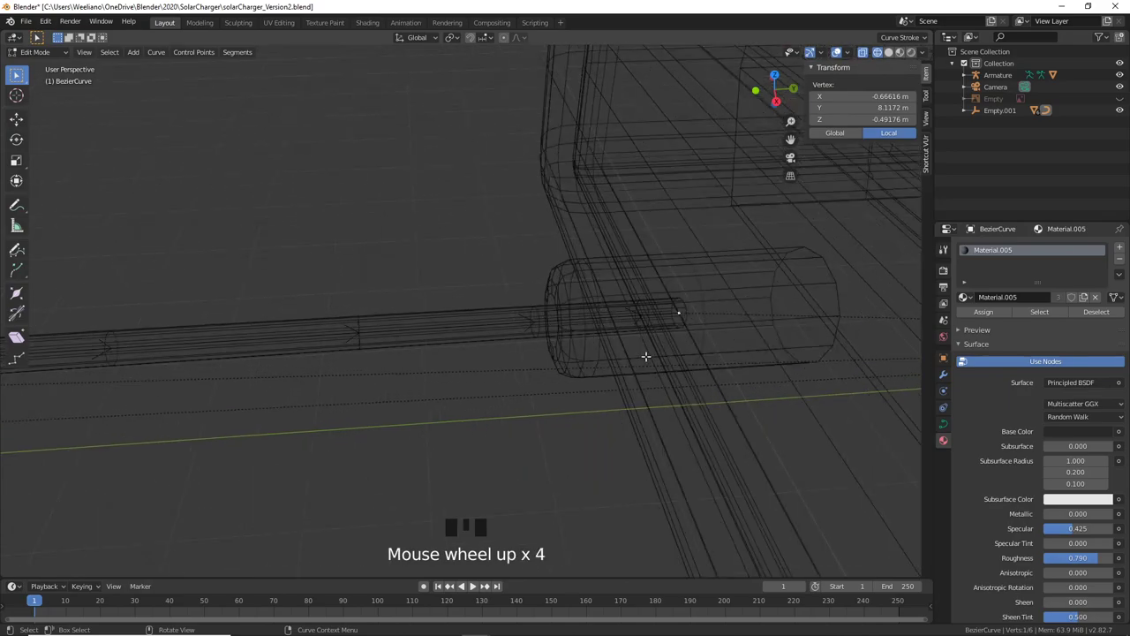
pyautogui.hotkey('ctrl', 'h')
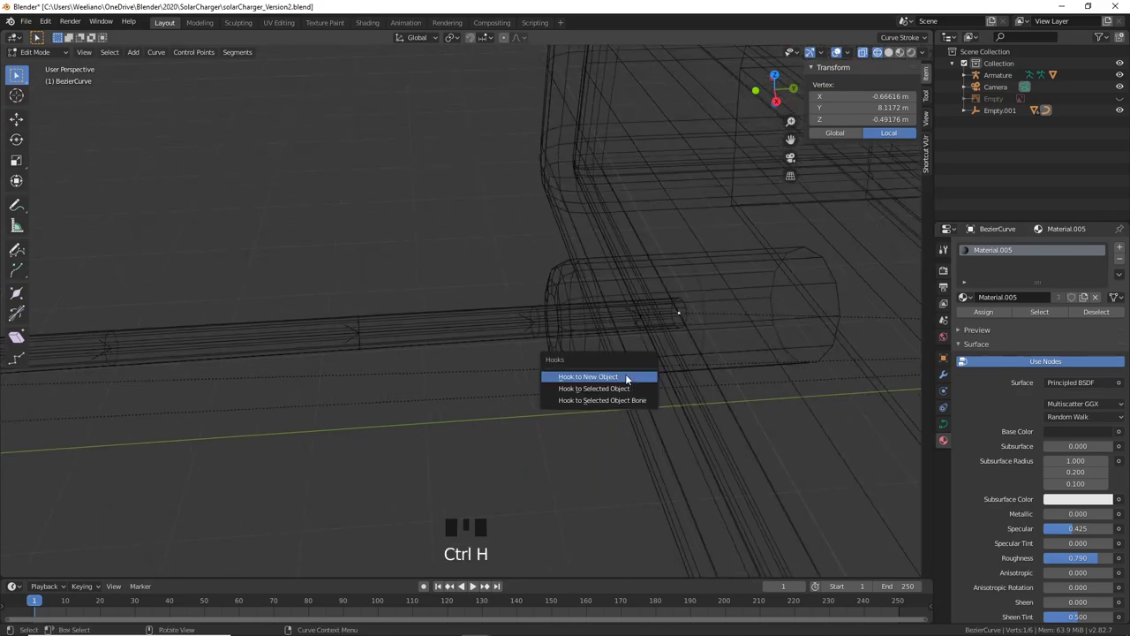
pyautogui.click(627, 378)
pyautogui.scroll(-8, 629, 375)
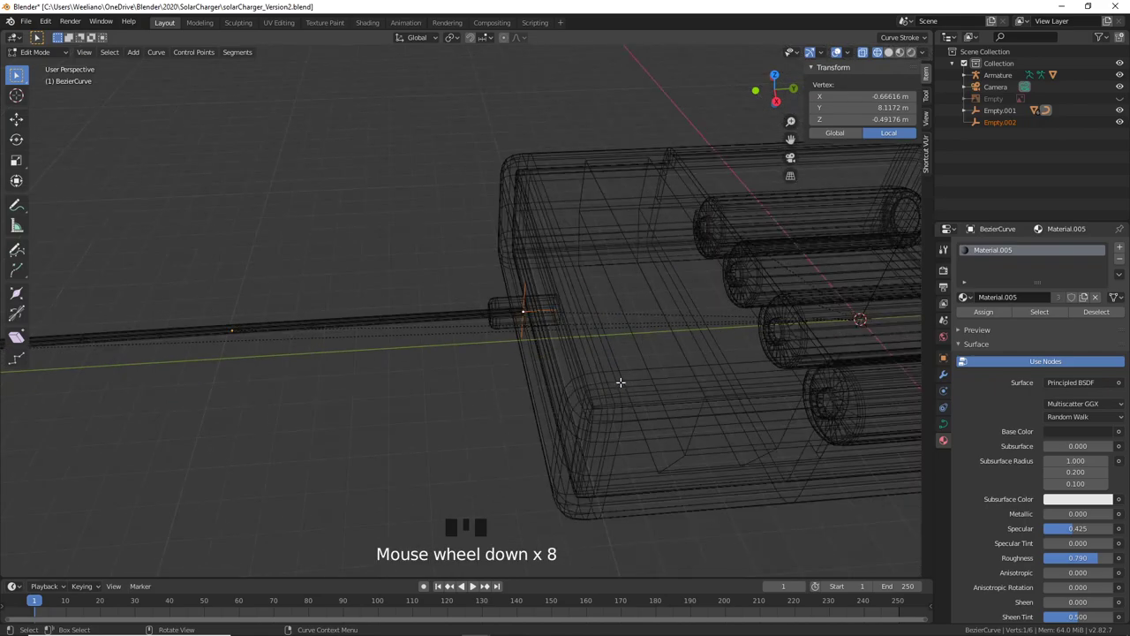
pyautogui.scroll(7, 565, 351)
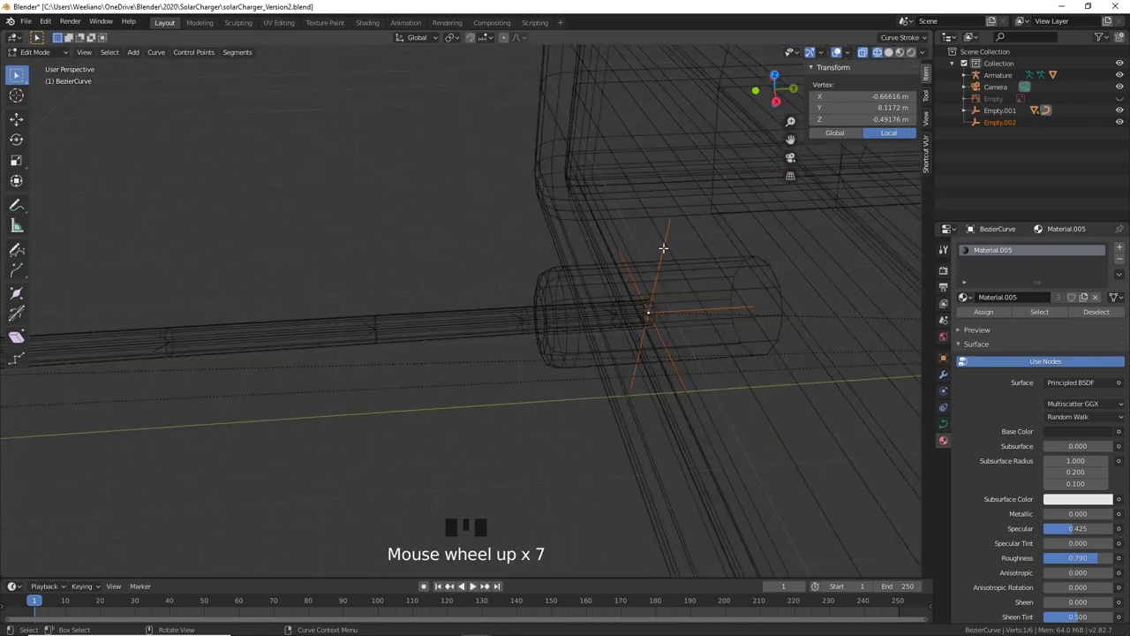
# Step: Leave the curve's edit mode and try to move the new hook empty at the charger-side connector
pyautogui.click(662, 257)
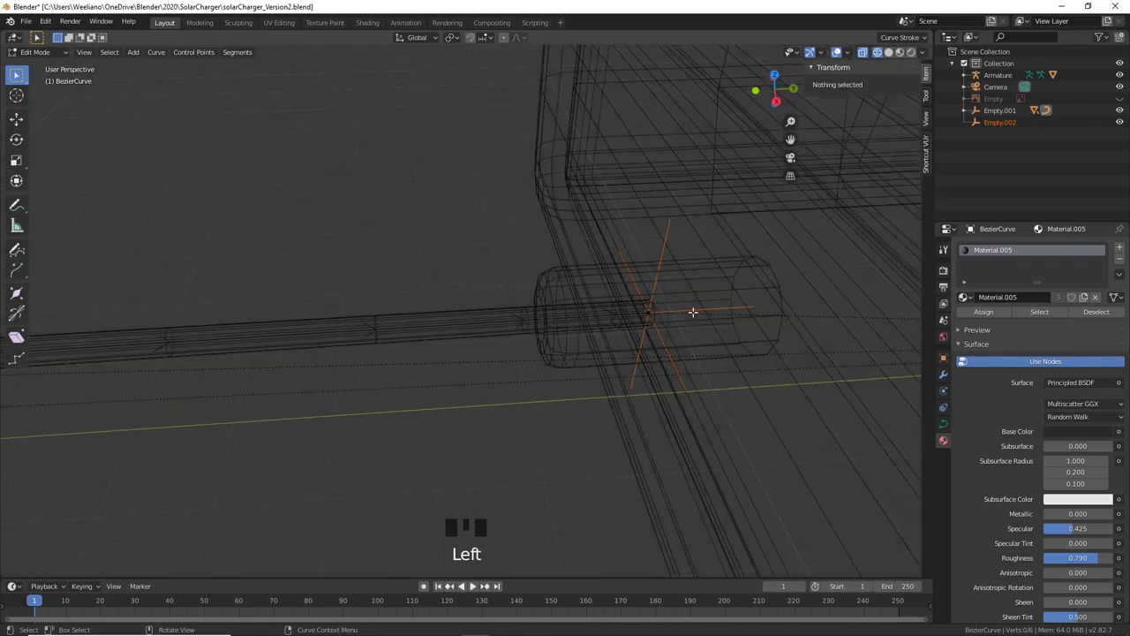
pyautogui.press('g')
pyautogui.scroll(2, 662, 309)
pyautogui.press('Tab')
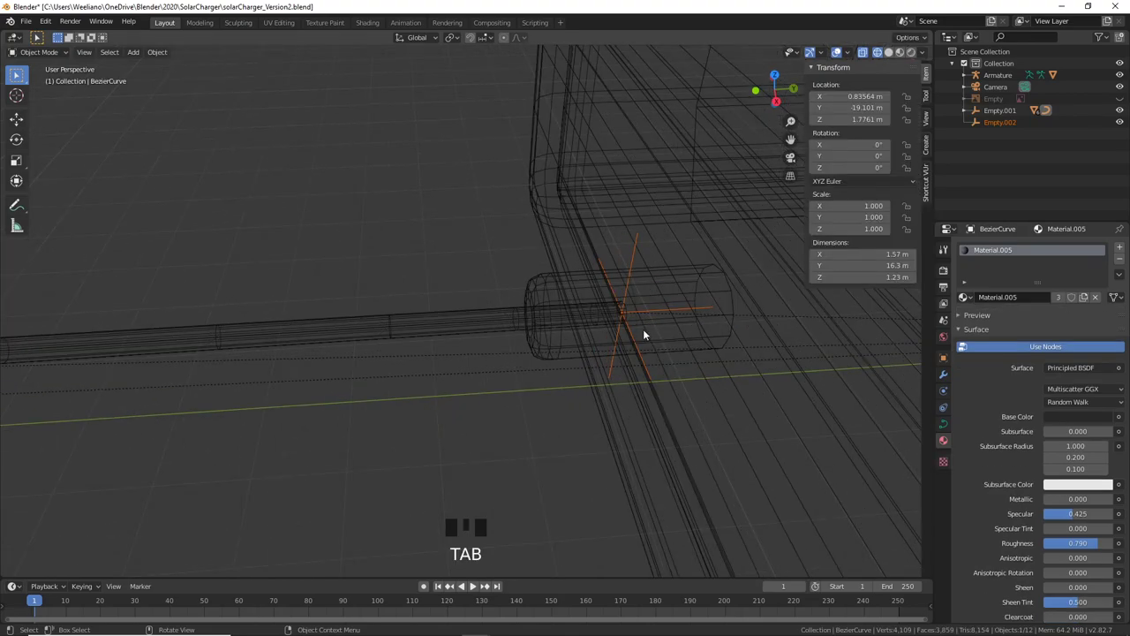
pyautogui.scroll(-2, 642, 324)
pyautogui.press('g')
pyautogui.click(613, 314)
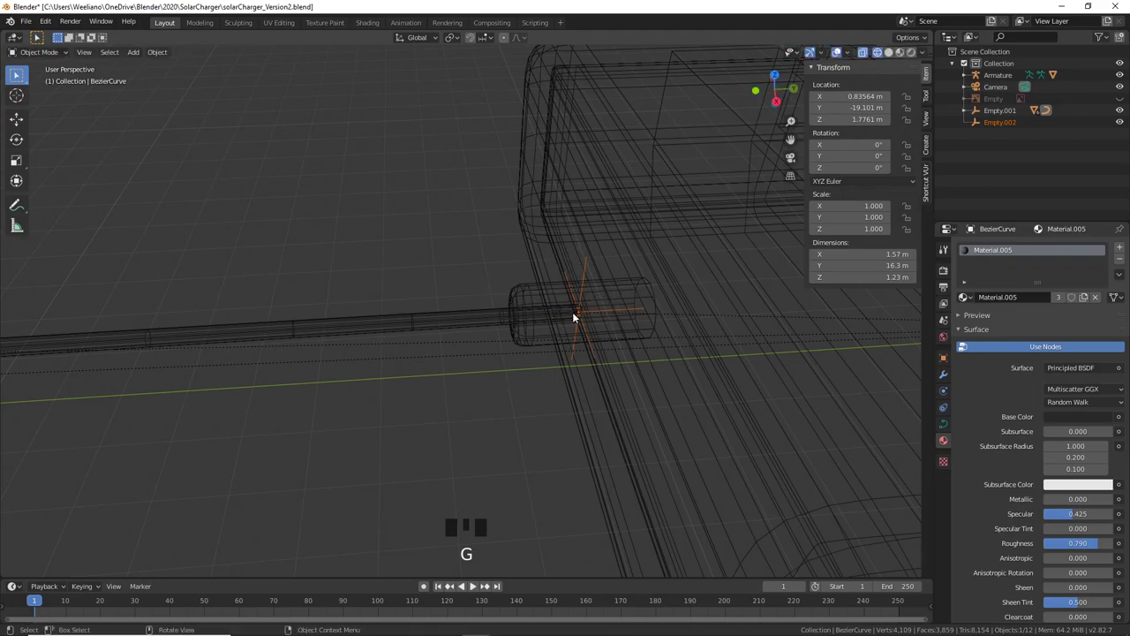
# Step: Inspect the hooked cable end from other angles and repeat the test move of its empty
pyautogui.moveTo(572, 311); pyautogui.dragTo(556, 320, button='middle')
pyautogui.scroll(2, 454, 323)
pyautogui.moveTo(454, 323); pyautogui.dragTo(645, 340, button='middle')
pyautogui.scroll(3, 663, 359)
pyautogui.scroll(-2, 662, 358)
pyautogui.moveTo(726, 375); pyautogui.dragTo(662, 386, button='middle')
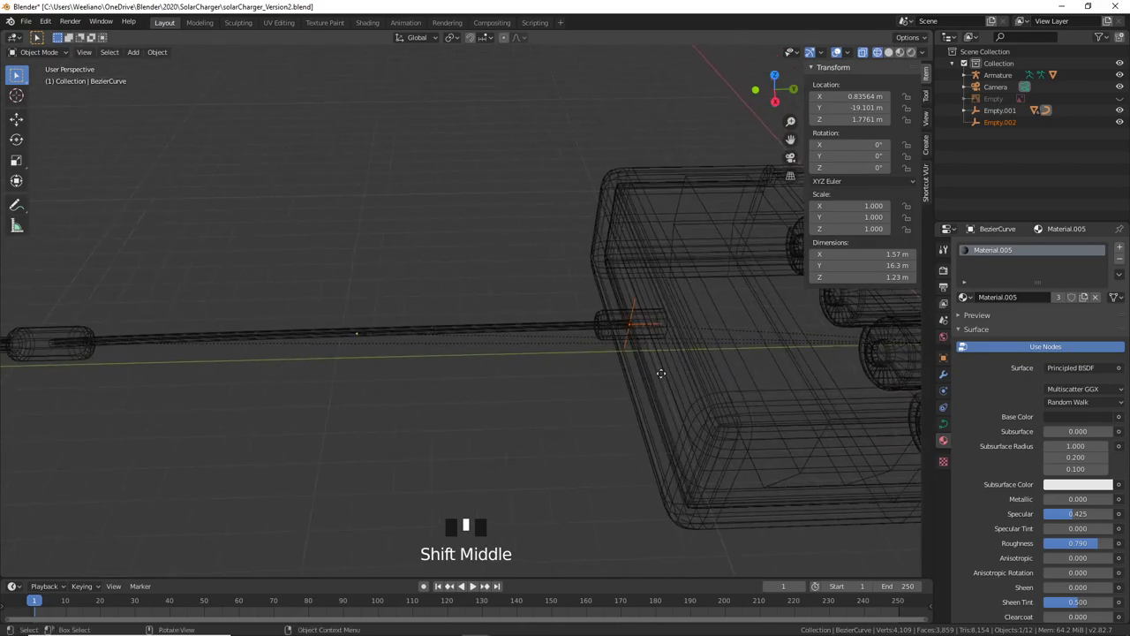
pyautogui.press('g')
pyautogui.click(648, 360)
# Step: Hook the cable curve's control point inside the plug to a new empty and return to object mode
pyautogui.keyDown('shift'); pyautogui.moveTo(403, 350); pyautogui.dragTo(576, 336, button='middle'); pyautogui.keyUp('shift')
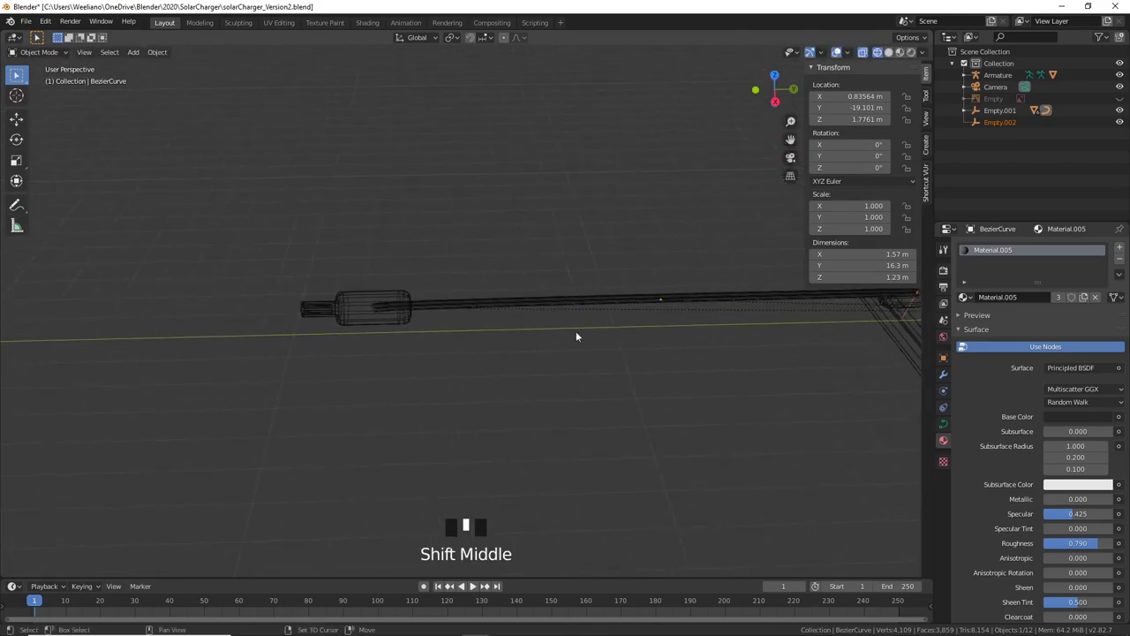
pyautogui.scroll(5, 383, 324)
pyautogui.keyDown('shift'); pyautogui.moveTo(384, 323); pyautogui.dragTo(561, 307, button='middle'); pyautogui.keyUp('shift')
pyautogui.click(561, 307)
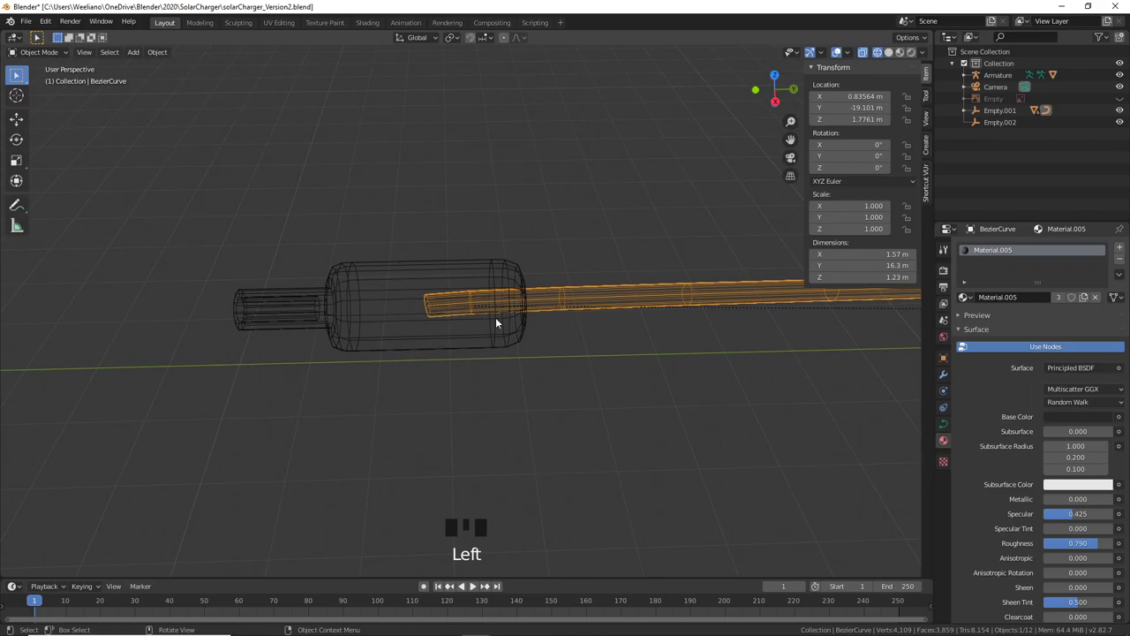
pyautogui.press('Tab')
pyautogui.click(429, 309)
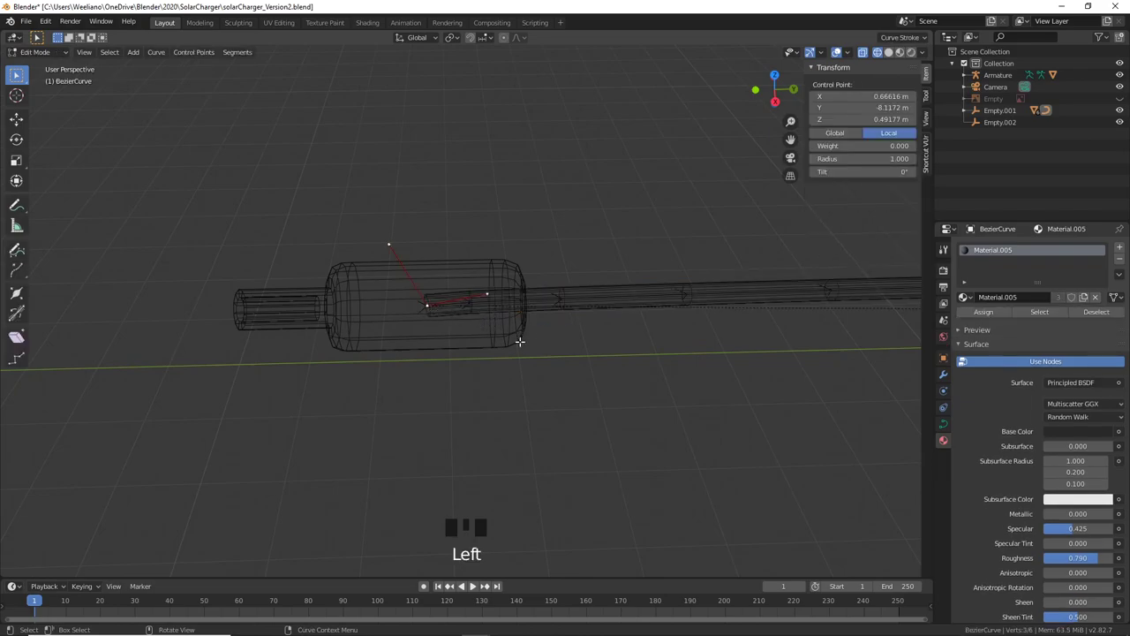
pyautogui.hotkey('ctrl', 'h')
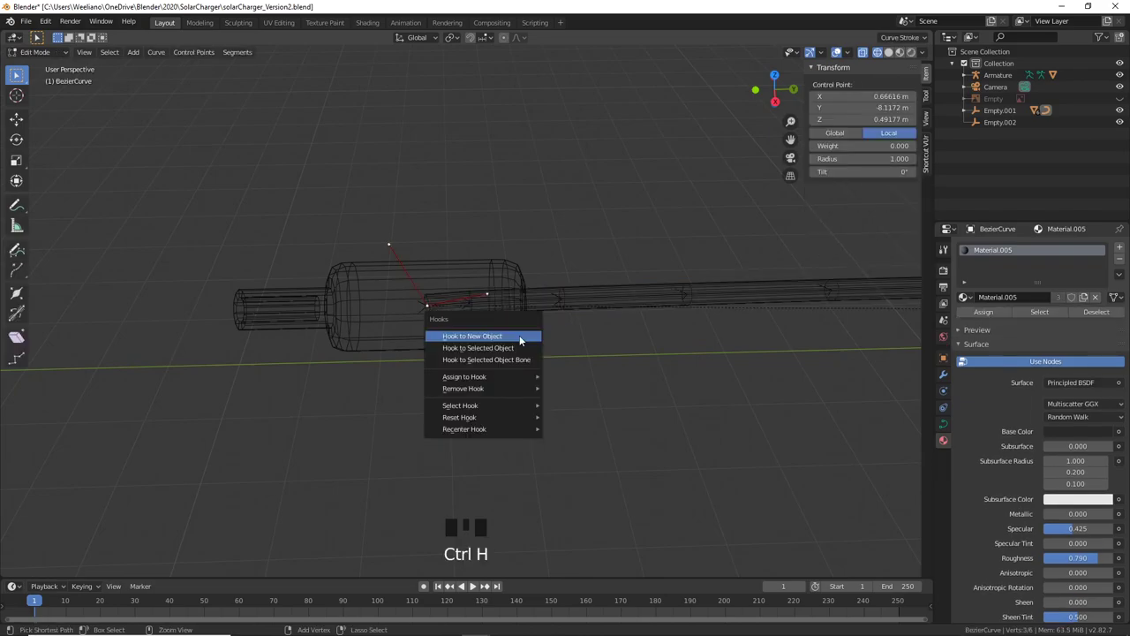
pyautogui.click(472, 336)
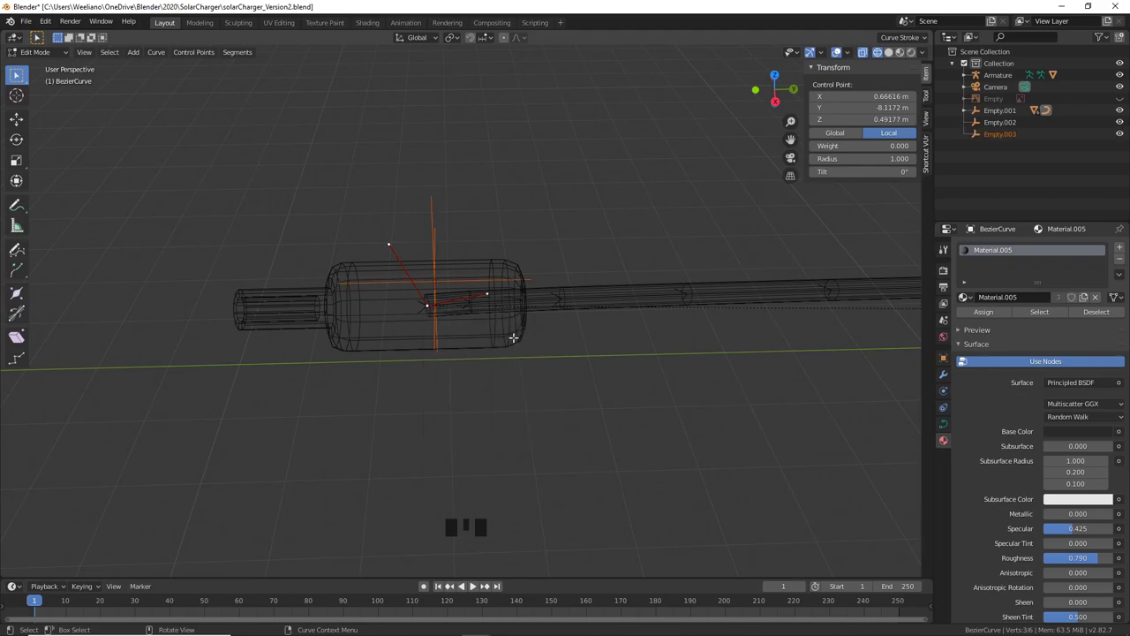
pyautogui.press('Tab')
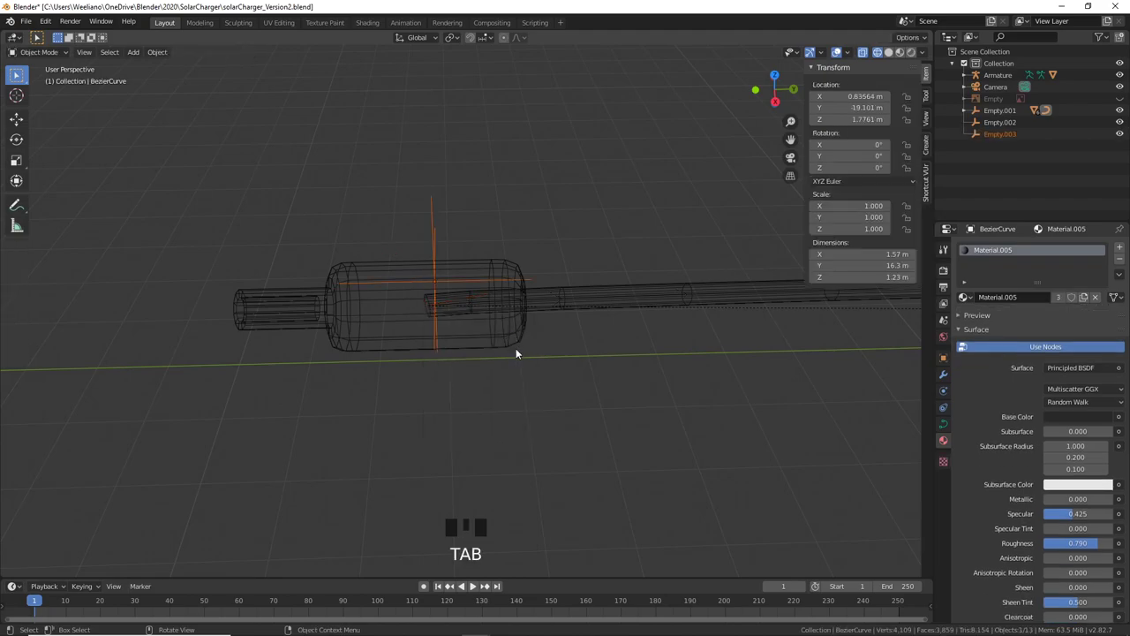
# Step: Test-move Empty.003 to check that the plug end of the cable follows it, and cancel the move
pyautogui.click(431, 236)
pyautogui.scroll(-2, 485, 284)
pyautogui.press('g')
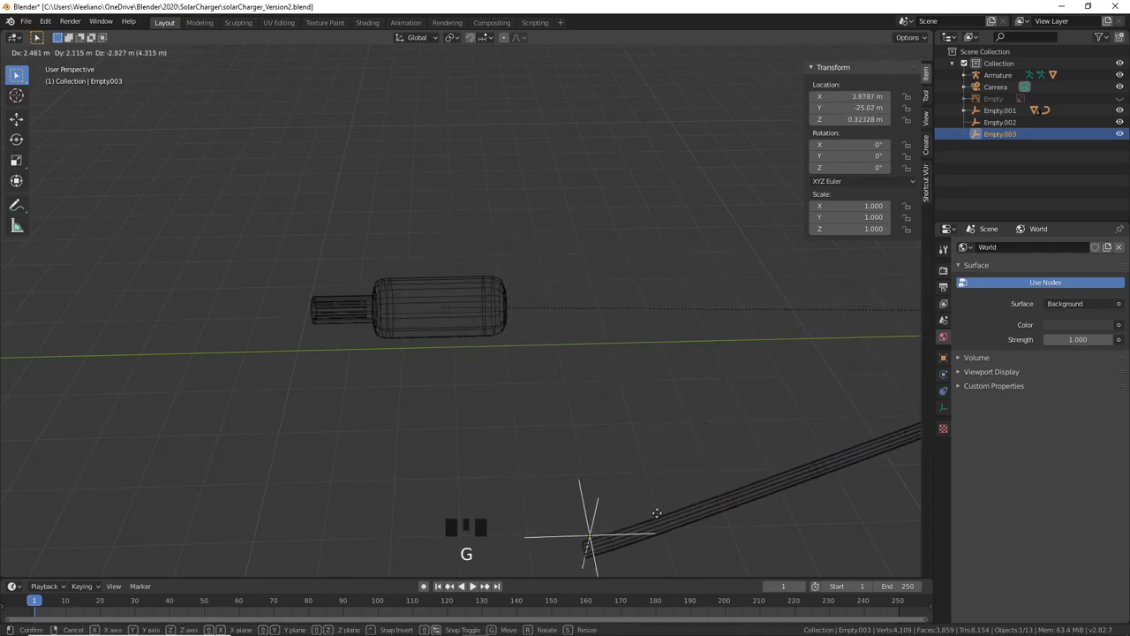
pyautogui.rightClick(544, 309)
pyautogui.scroll(-3, 685, 366)
pyautogui.keyDown('shift'); pyautogui.scroll(1, 598, 379); pyautogui.keyUp('shift')
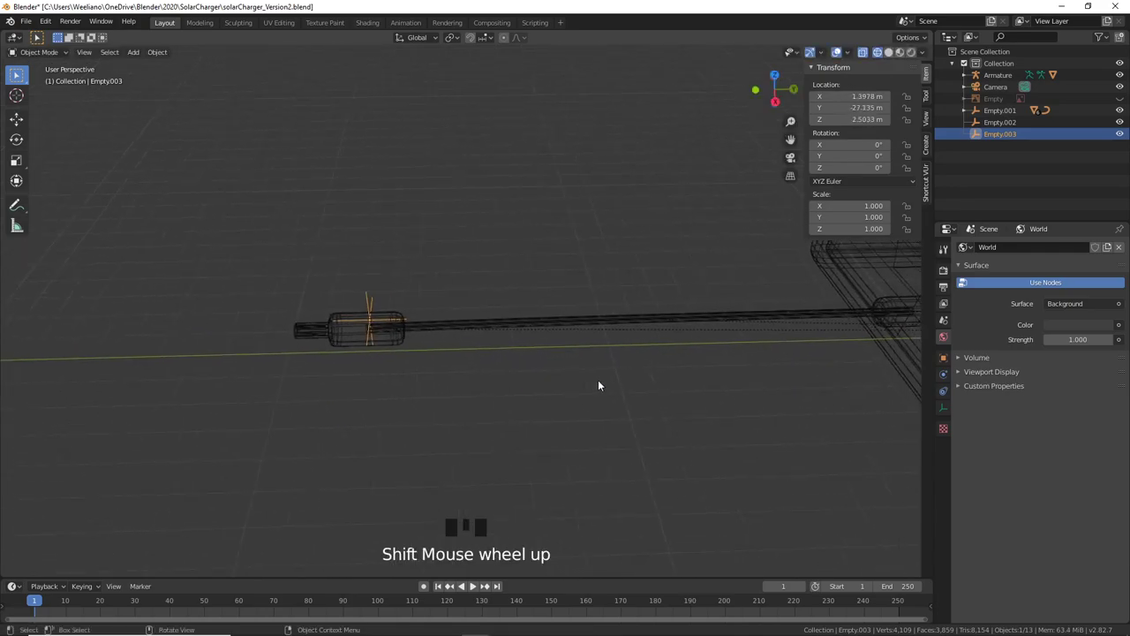
pyautogui.scroll(-3, 604, 377)
pyautogui.press('g')
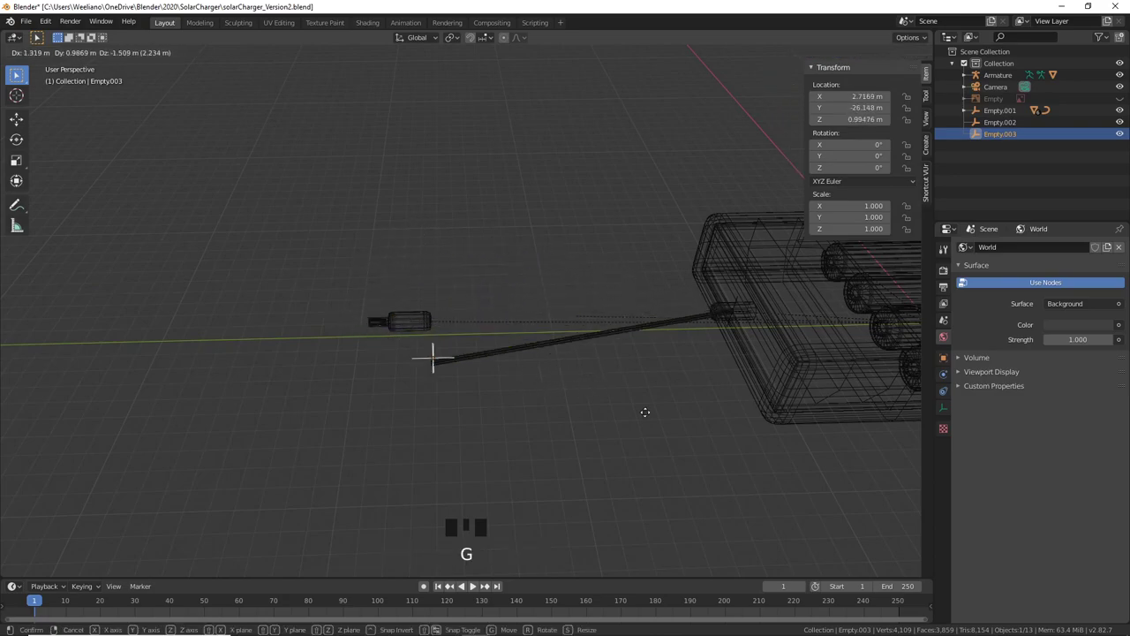
pyautogui.click(529, 359)
# Step: Parent the plug Connector.001 to Empty.003 with the Object option and clear the selection
pyautogui.scroll(2, 525, 359)
pyautogui.scroll(5, 524, 359)
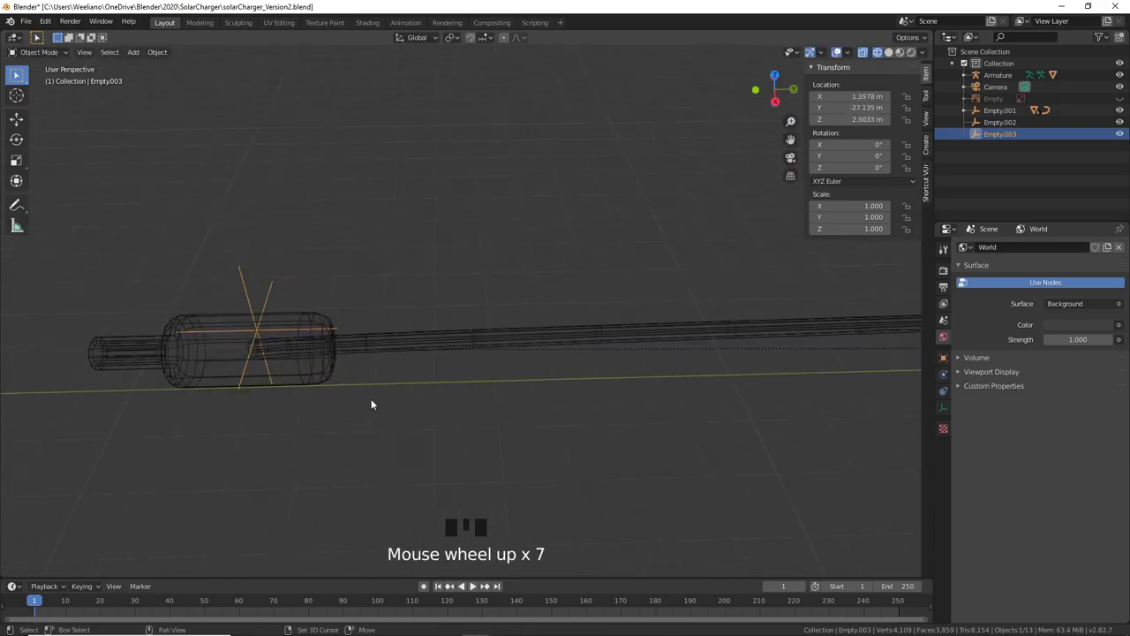
pyautogui.keyDown('shift'); pyautogui.moveTo(371, 403); pyautogui.dragTo(434, 342, button='middle'); pyautogui.keyUp('shift')
pyautogui.moveTo(433, 286); pyautogui.dragTo(391, 323, button='middle')
pyautogui.click(395, 309)
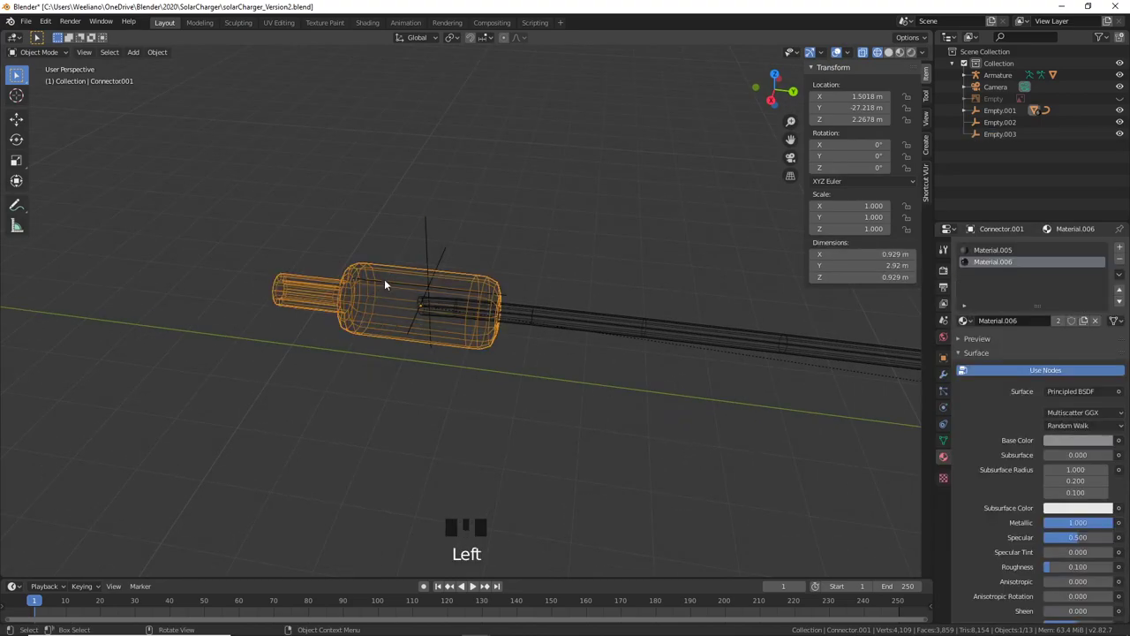
pyautogui.keyDown('shift'); pyautogui.click(440, 263); pyautogui.keyUp('shift')
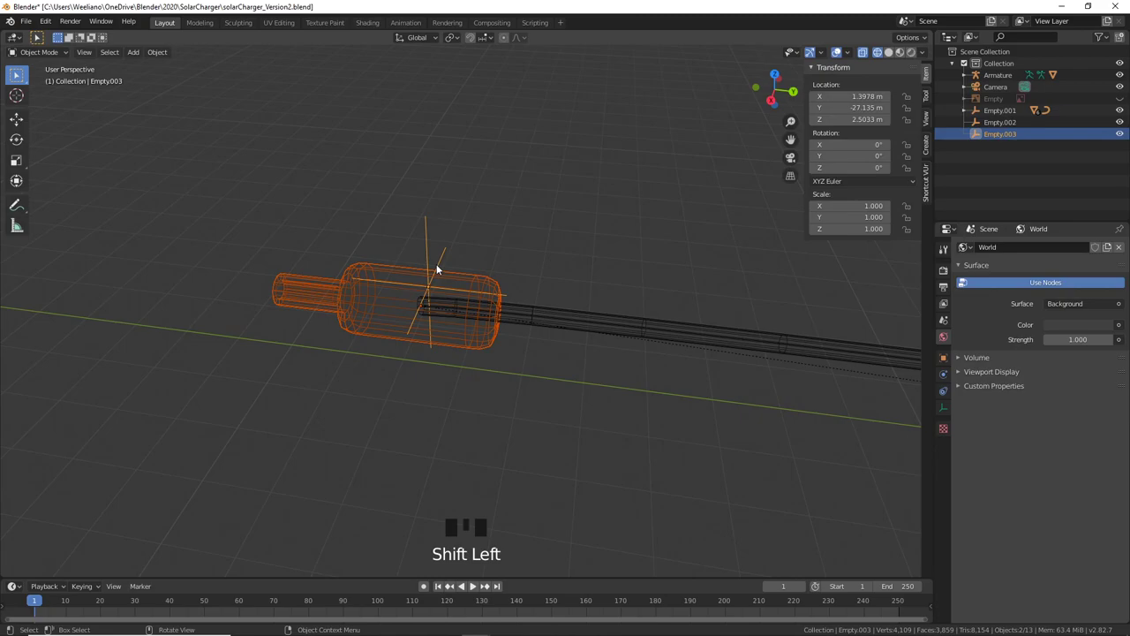
pyautogui.hotkey('ctrl', 'p')
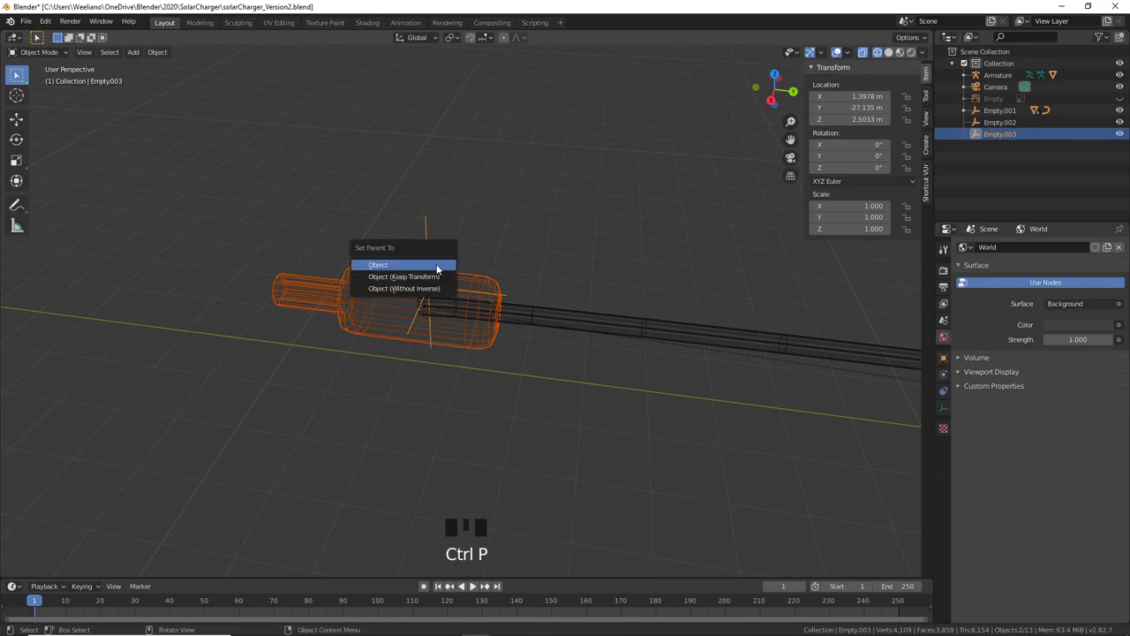
pyautogui.click(392, 267)
pyautogui.click(495, 379)
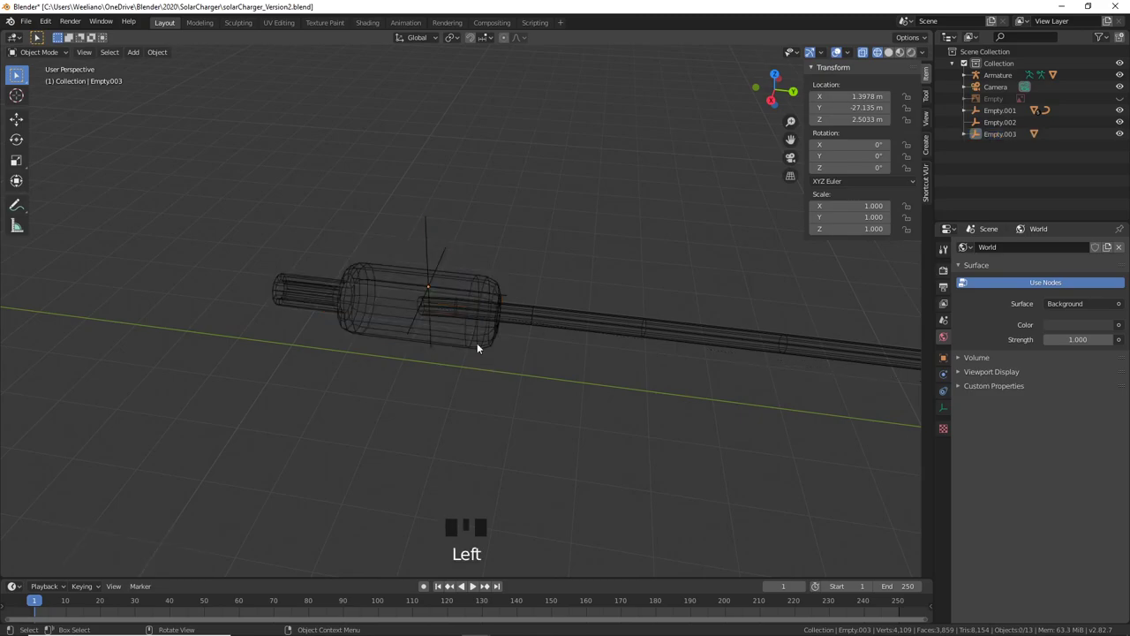
# Step: Test-move Empty.003 to check that plug and cable end move together, and cancel the move
pyautogui.click(446, 254)
pyautogui.scroll(-8, 446, 256)
pyautogui.keyDown('shift'); pyautogui.moveTo(502, 362); pyautogui.dragTo(474, 348, button='middle'); pyautogui.keyUp('shift')
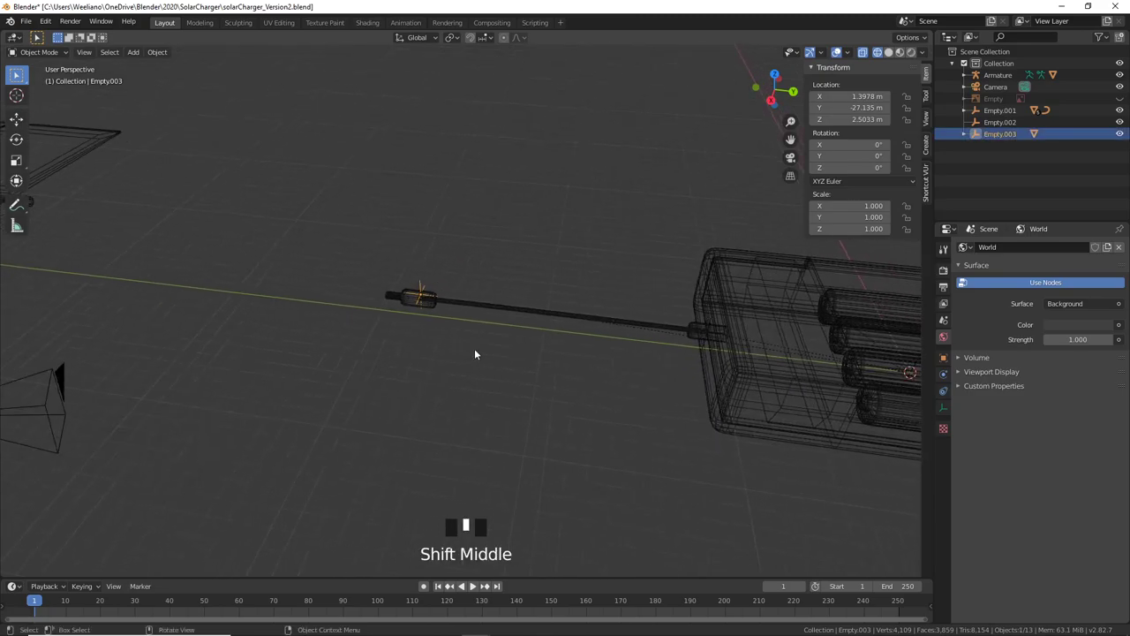
pyautogui.press('g')
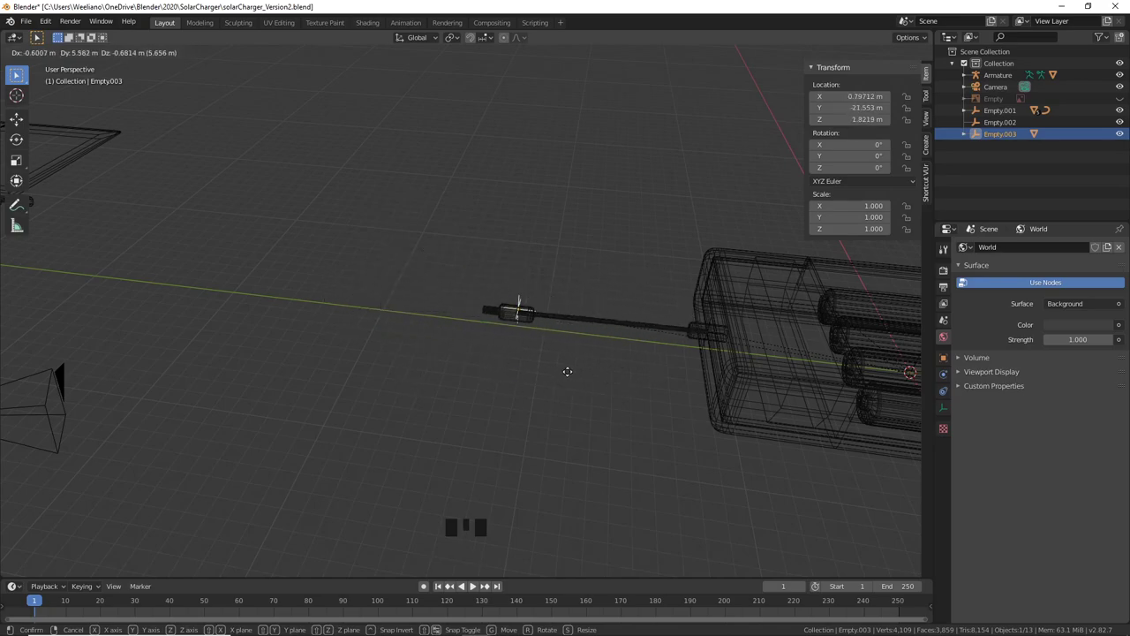
pyautogui.rightClick(726, 415)
# Step: Test-move Empty.002 away from the charger-side connector and delete it
pyautogui.scroll(4, 774, 398)
pyautogui.keyDown('shift'); pyautogui.moveTo(774, 398); pyautogui.dragTo(479, 368, button='middle'); pyautogui.keyUp('shift')
pyautogui.scroll(3, 547, 368)
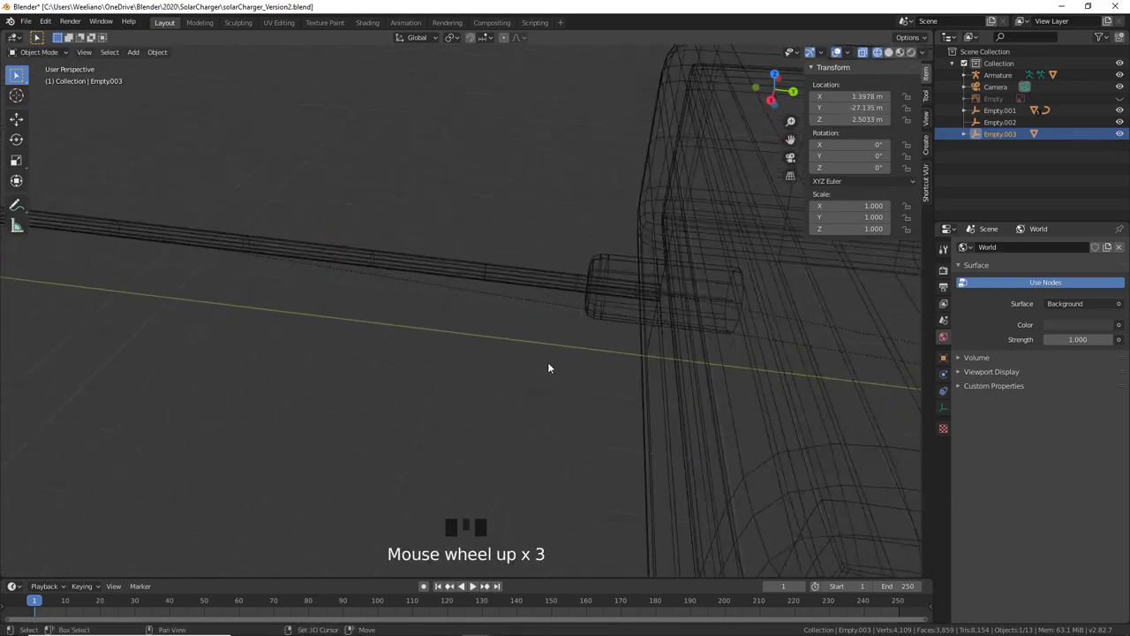
pyautogui.keyDown('shift'); pyautogui.moveTo(548, 368); pyautogui.dragTo(626, 378, button='middle'); pyautogui.keyUp('shift')
pyautogui.click(628, 364)
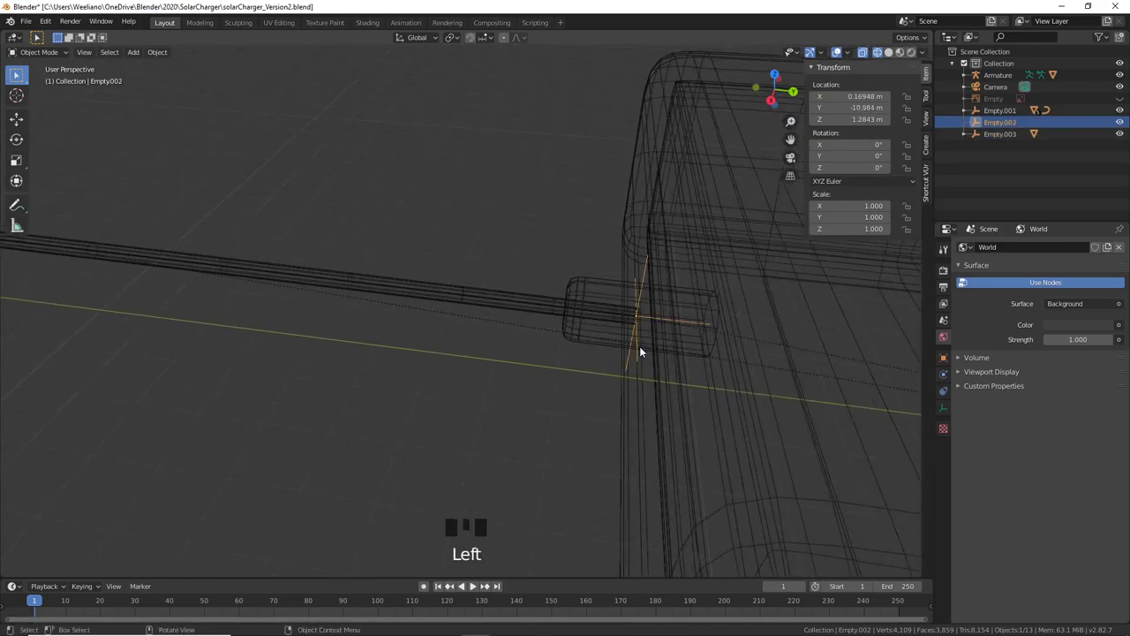
pyautogui.press('g')
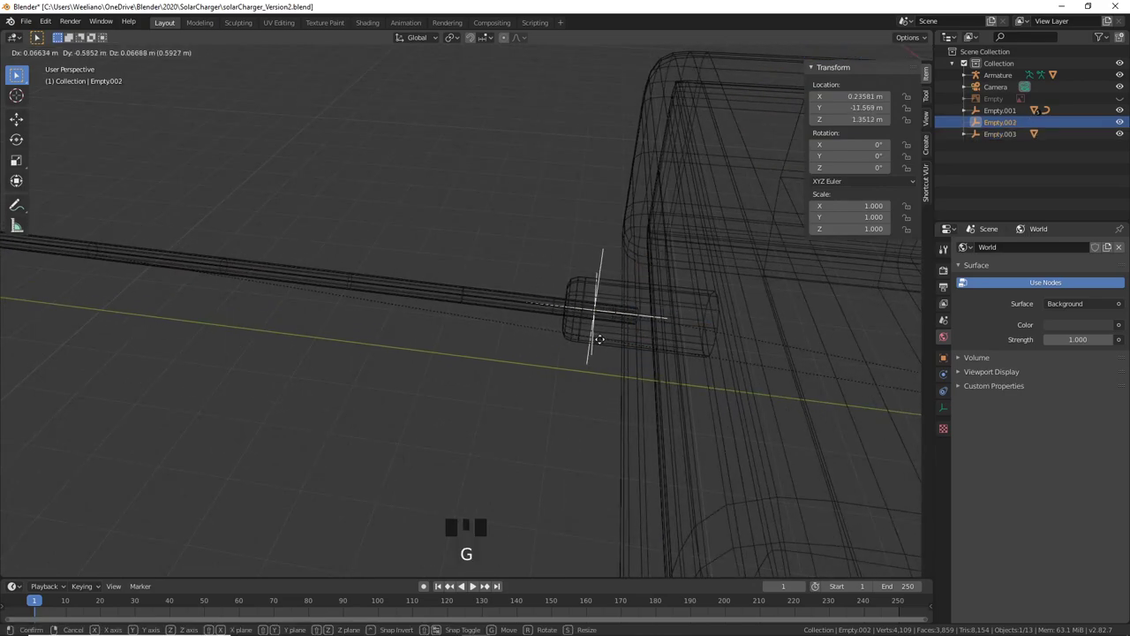
pyautogui.click(475, 397)
pyautogui.press('x')
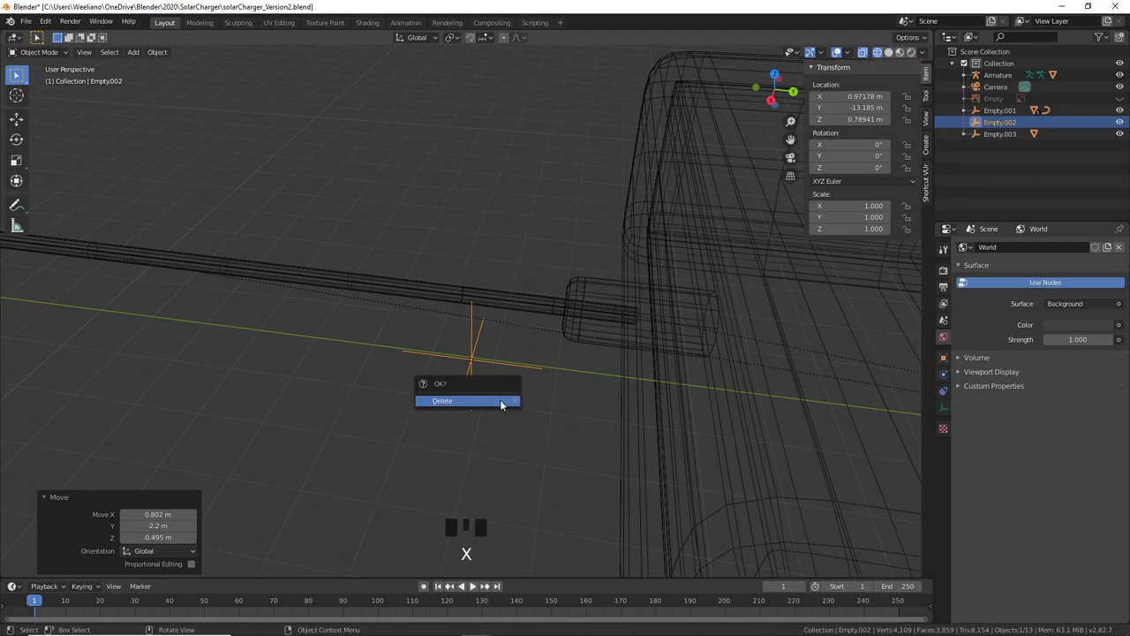
pyautogui.click(483, 401)
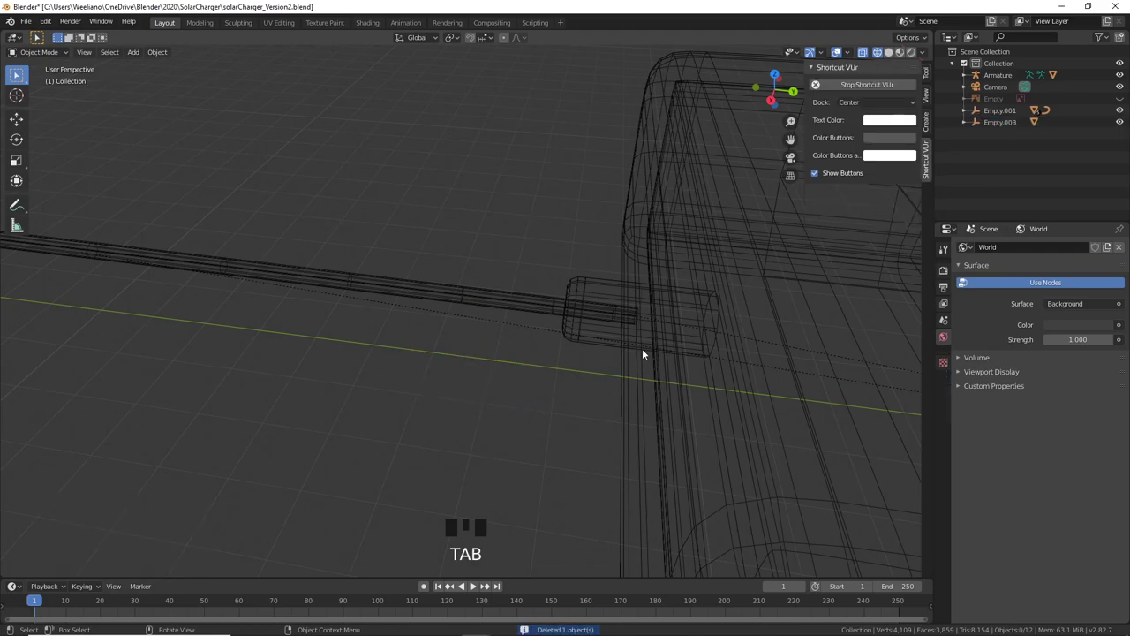
# Step: Enter Edit Mode on the cable curve and move its charger-side end point back into the cable opening of the connector
pyautogui.click(528, 309)
pyautogui.press('Tab')
pyautogui.scroll(5, 689, 342)
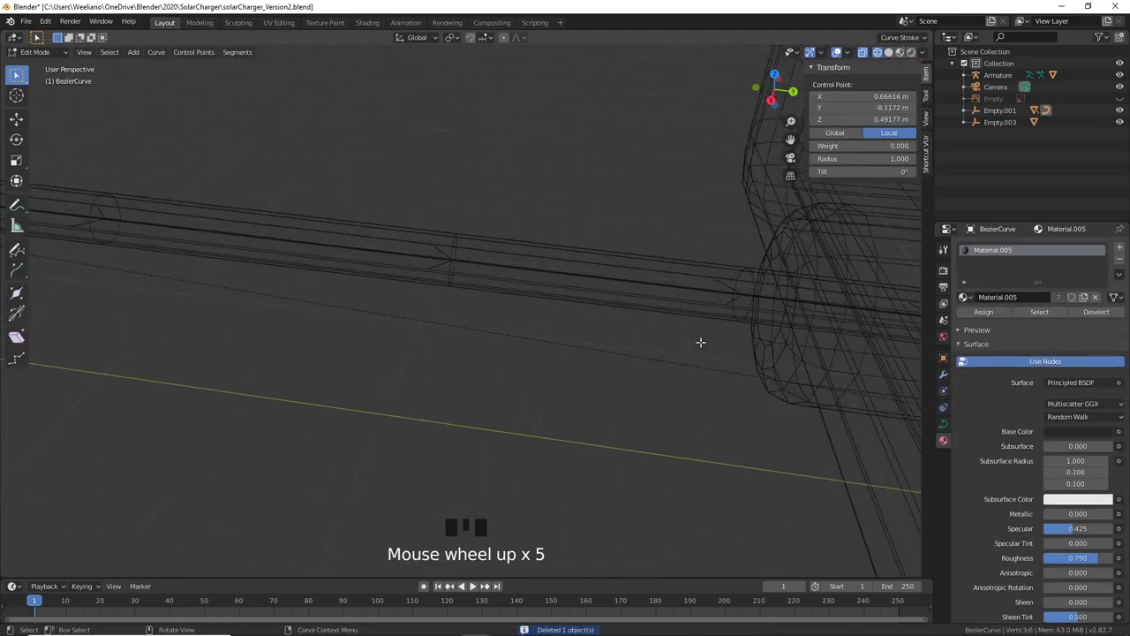
pyautogui.keyDown('shift'); pyautogui.moveTo(698, 343); pyautogui.dragTo(410, 340, button='middle'); pyautogui.keyUp('shift')
pyautogui.scroll(3, 432, 341)
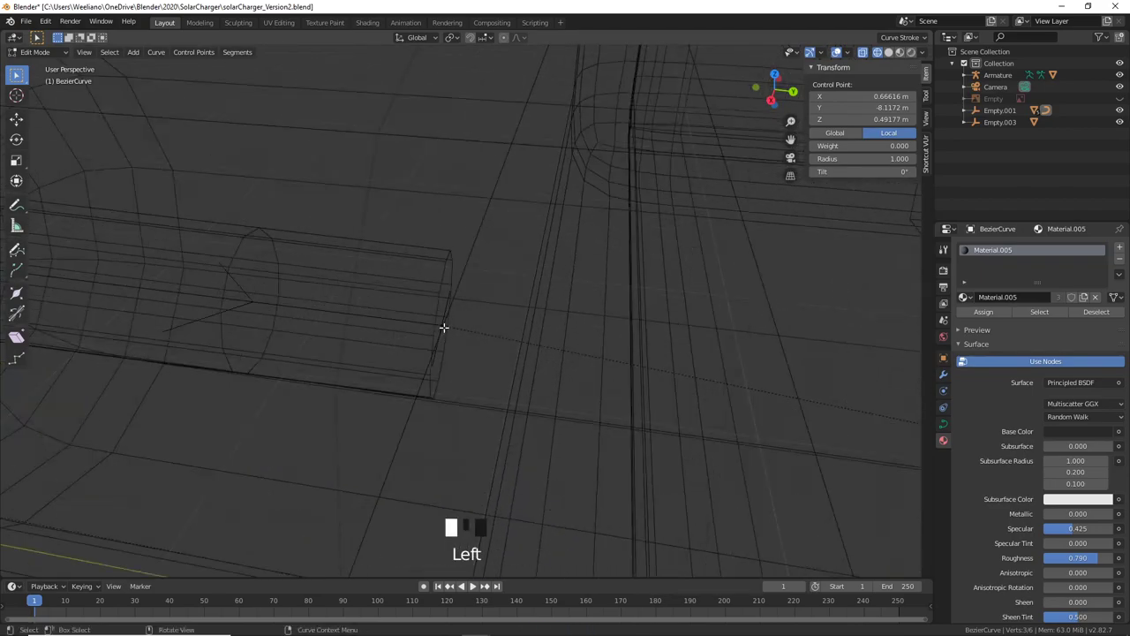
pyautogui.click(456, 336)
pyautogui.scroll(-6, 456, 336)
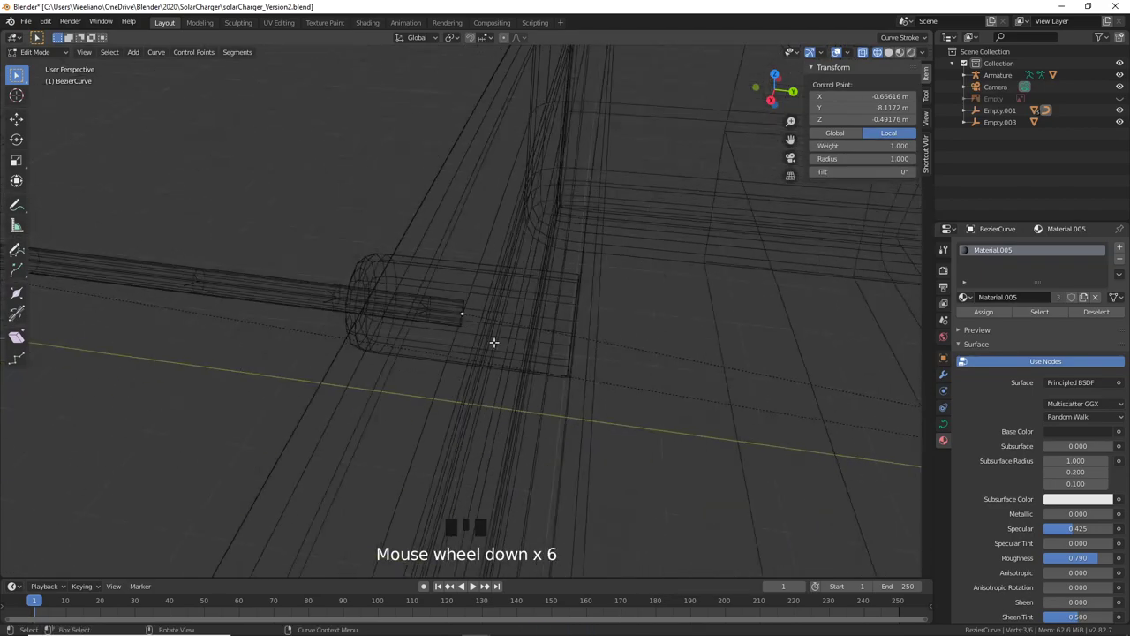
pyautogui.press('g')
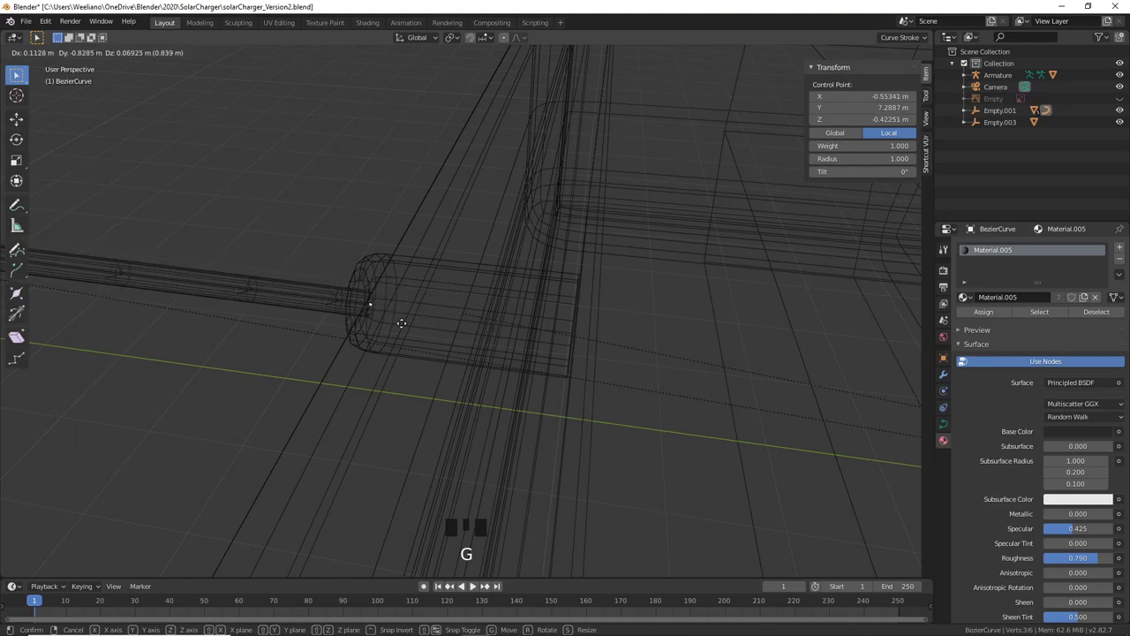
pyautogui.click(394, 323)
# Step: Hook the charger-side cable end point to a new empty and return to Object Mode
pyautogui.moveTo(406, 335); pyautogui.dragTo(457, 349, button='middle')
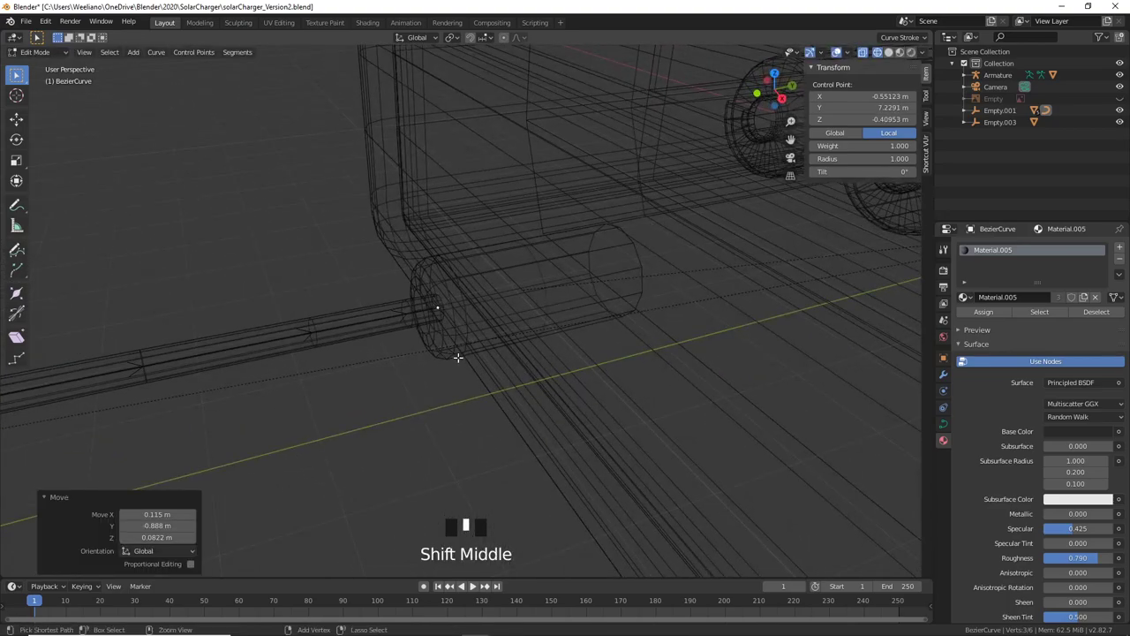
pyautogui.hotkey('ctrl', 'h')
pyautogui.click(426, 374)
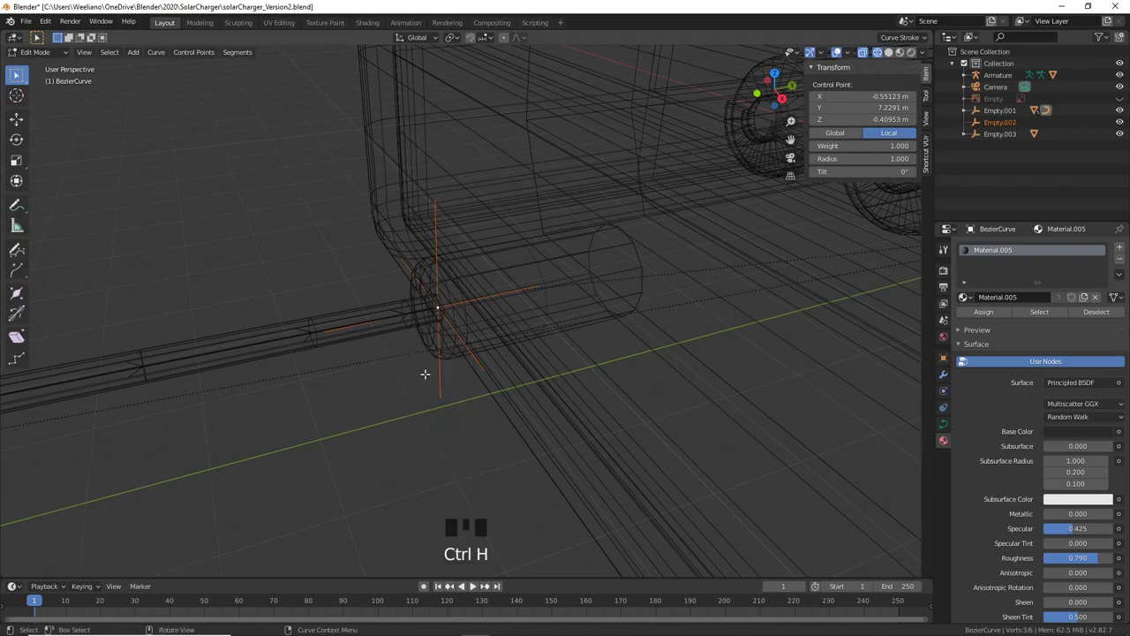
pyautogui.scroll(-2, 472, 362)
pyautogui.scroll(1, 456, 385)
pyautogui.press('g')
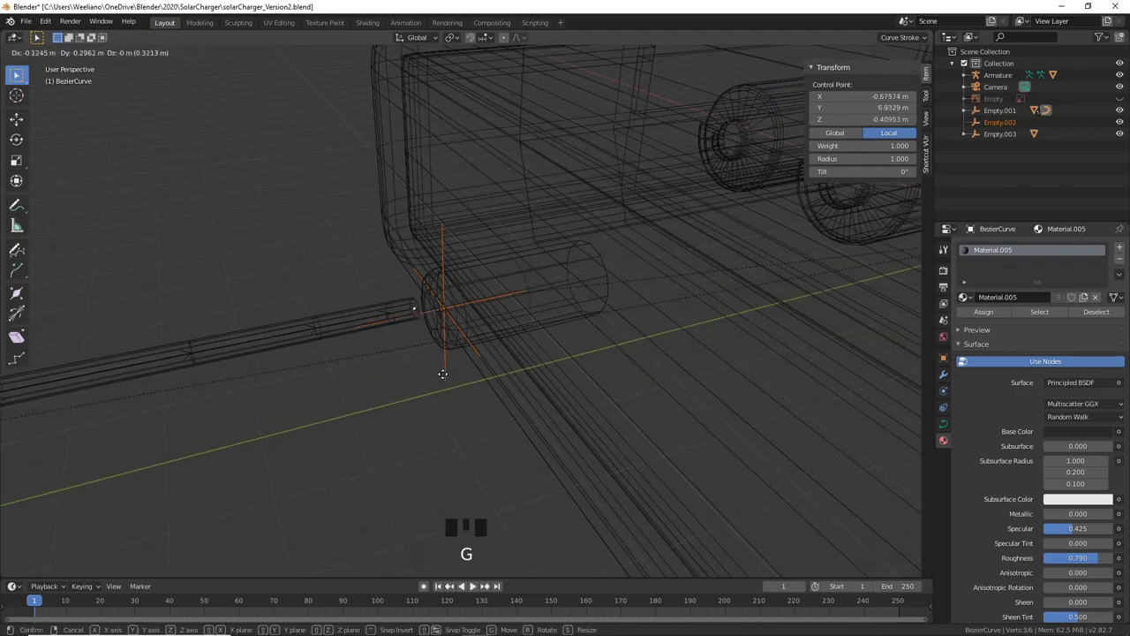
pyautogui.press('Tab')
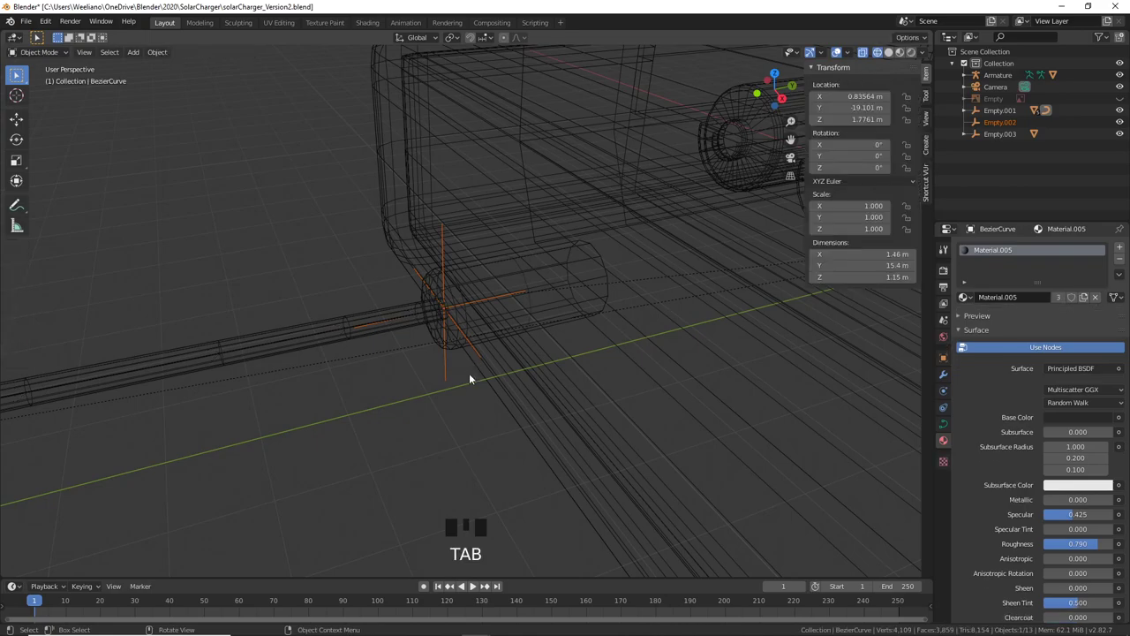
# Step: Move Empty.002 about 0.04 m in X, 0.11 m in Y and 0.01 m in Z, slightly deeper into the connector
pyautogui.click(446, 371)
pyautogui.press('g')
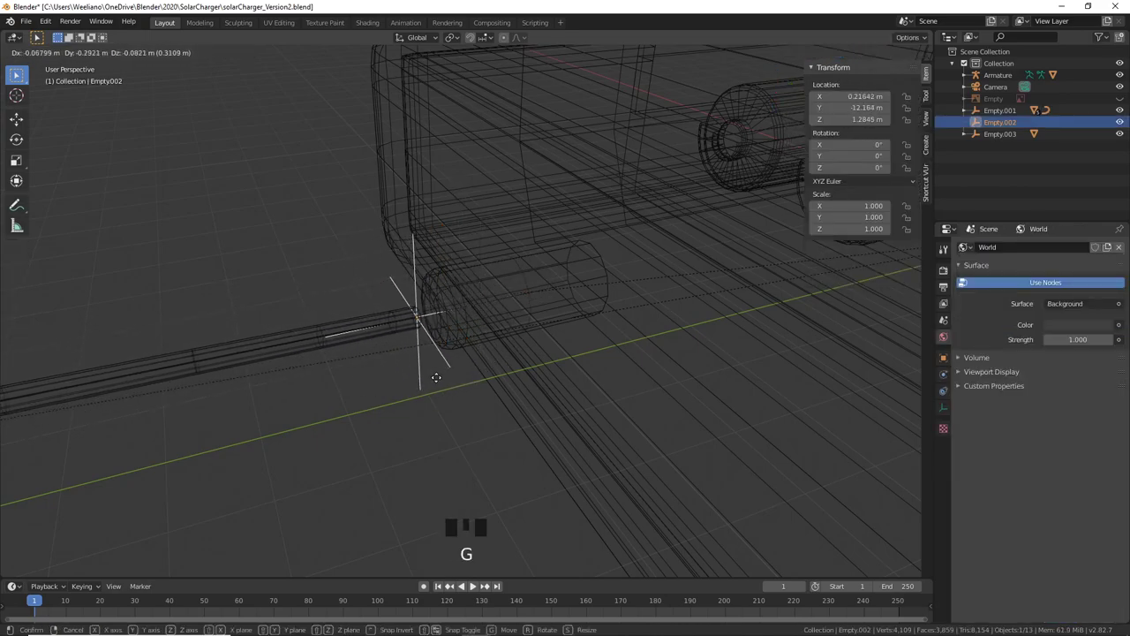
pyautogui.click(482, 372)
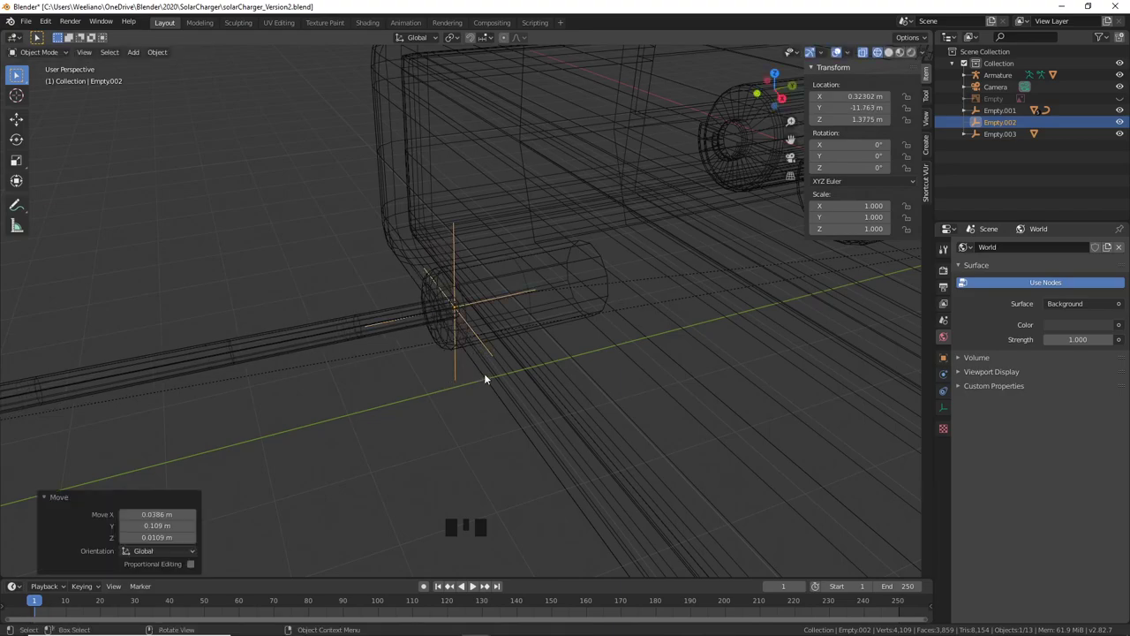
pyautogui.moveTo(484, 372)
pyautogui.mouseDown(button='middle')
pyautogui.moveTo(448, 393)
pyautogui.moveTo(456, 415)
pyautogui.moveTo(504, 376)
pyautogui.mouseUp(button='middle')
pyautogui.scroll(2, 440, 394)
pyautogui.scroll(-1, 466, 389)
pyautogui.scroll(-2, 468, 389)
pyautogui.scroll(6, 476, 387)
pyautogui.scroll(-3, 472, 391)
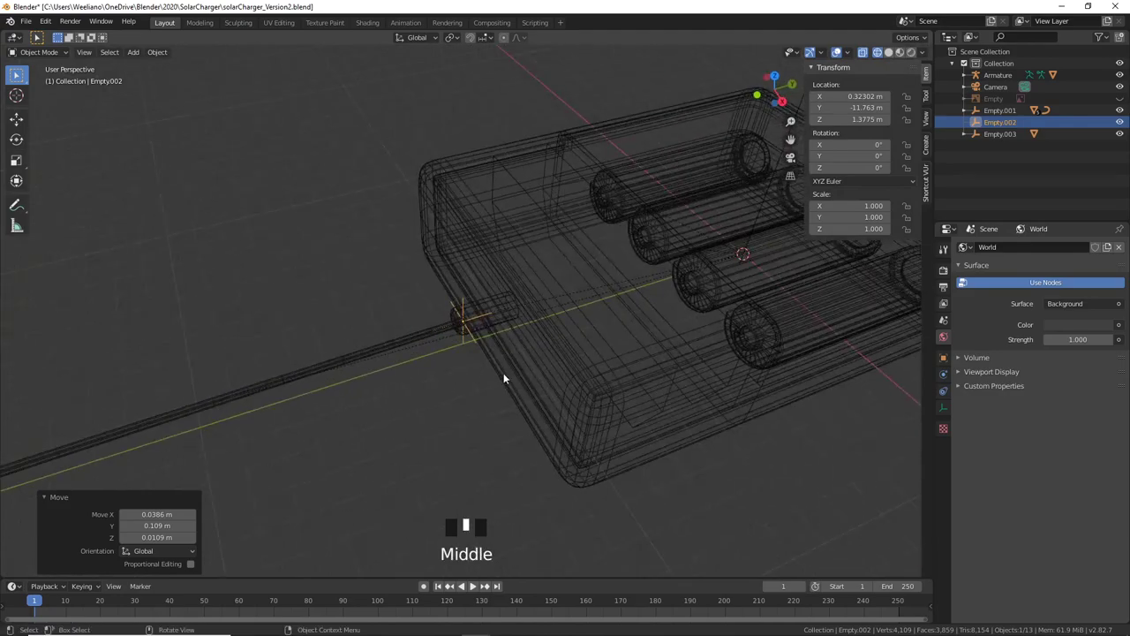
# Step: Parent Empty.002 to the charger-side Connector with the Object option
pyautogui.scroll(4, 520, 325)
pyautogui.click(495, 301)
pyautogui.click(464, 353)
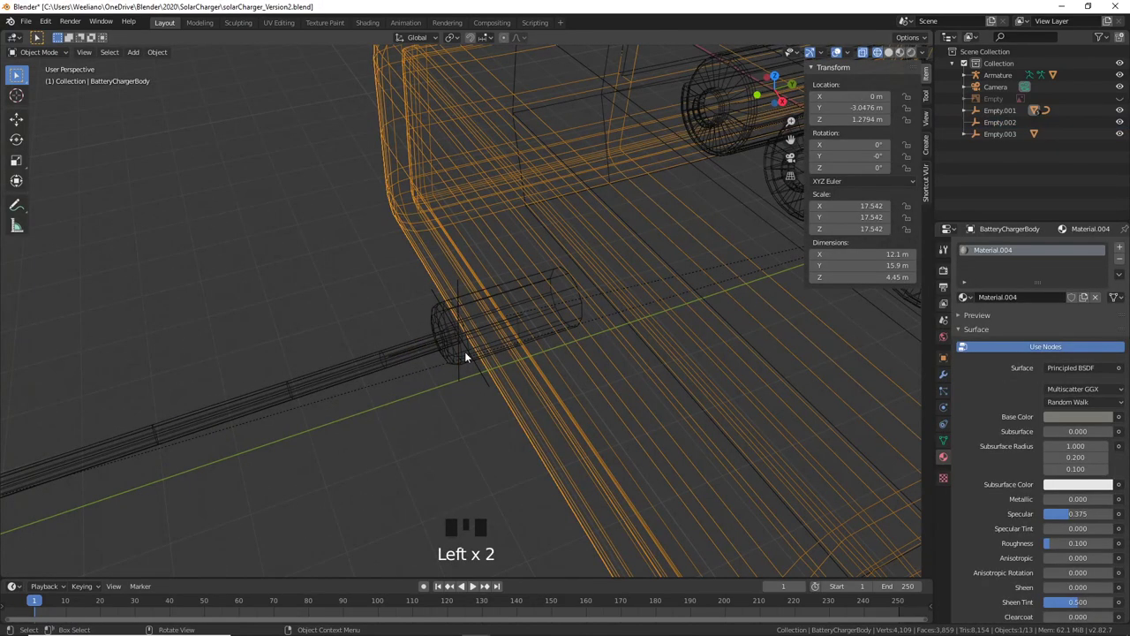
pyautogui.click(465, 356)
pyautogui.scroll(2, 457, 384)
pyautogui.click(456, 395)
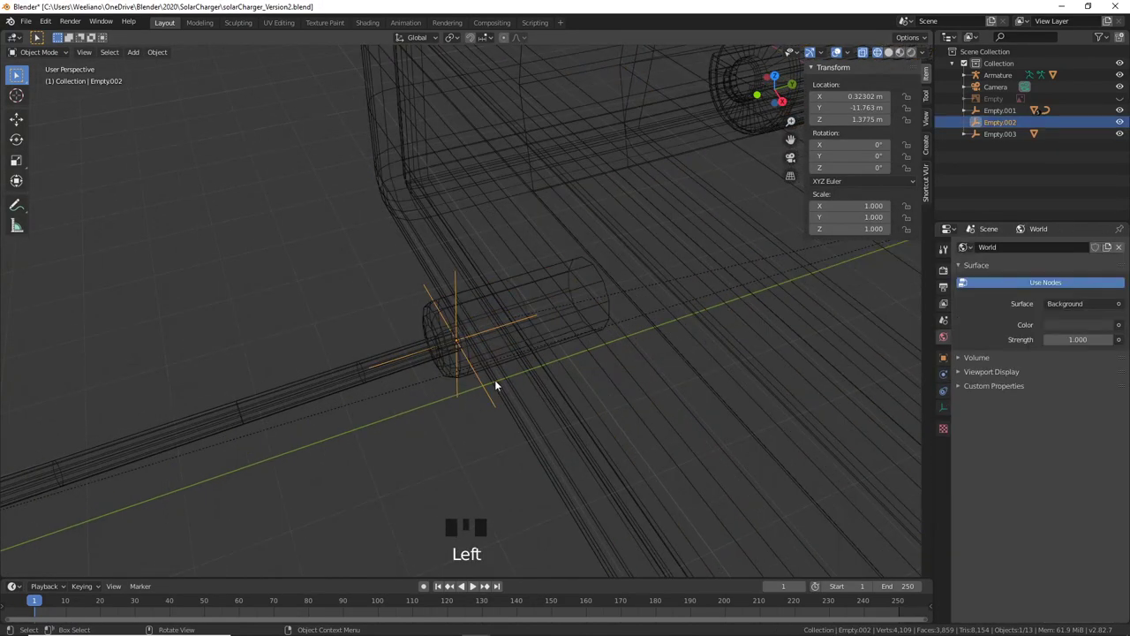
pyautogui.keyDown('shift'); pyautogui.click(496, 363); pyautogui.keyUp('shift')
pyautogui.click(454, 389)
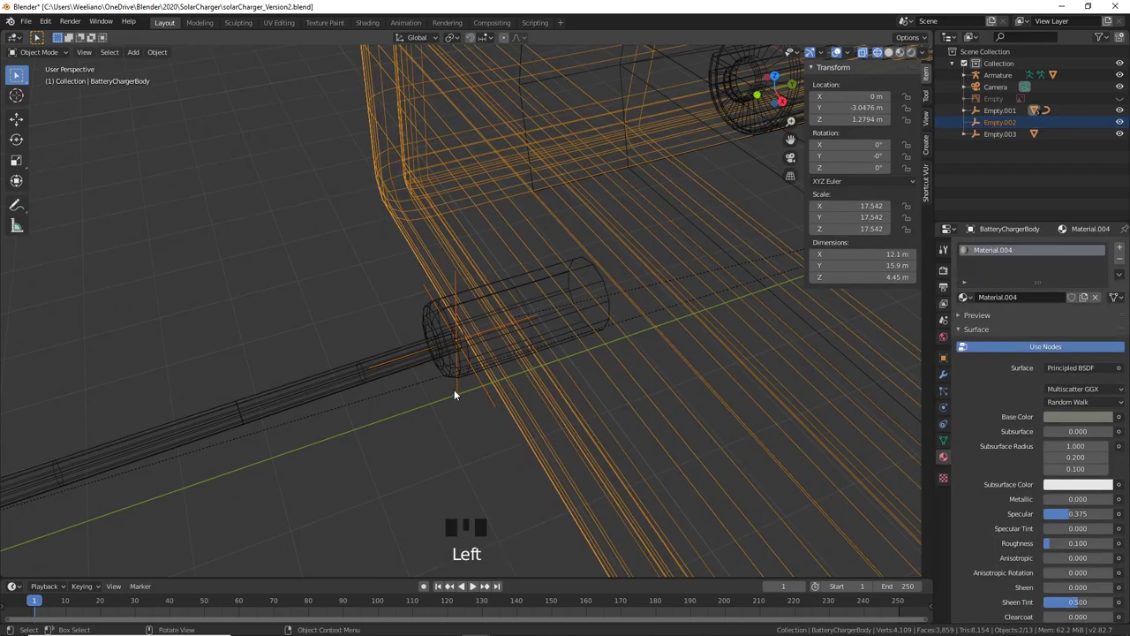
pyautogui.click(455, 394)
pyautogui.keyDown('shift'); pyautogui.click(445, 375); pyautogui.keyUp('shift')
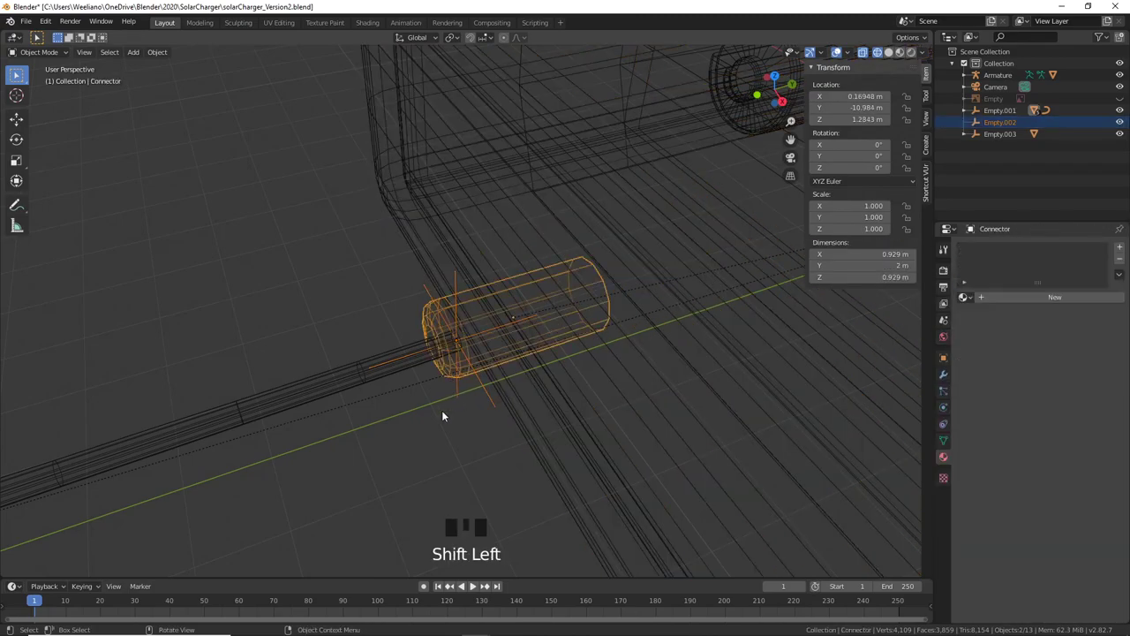
pyautogui.hotkey('ctrl', 'p')
pyautogui.click(442, 412)
# Step: Parent the plug-end Empty.003 to the main charger empty, Empty.001, with the Object option
pyautogui.scroll(-4, 441, 410)
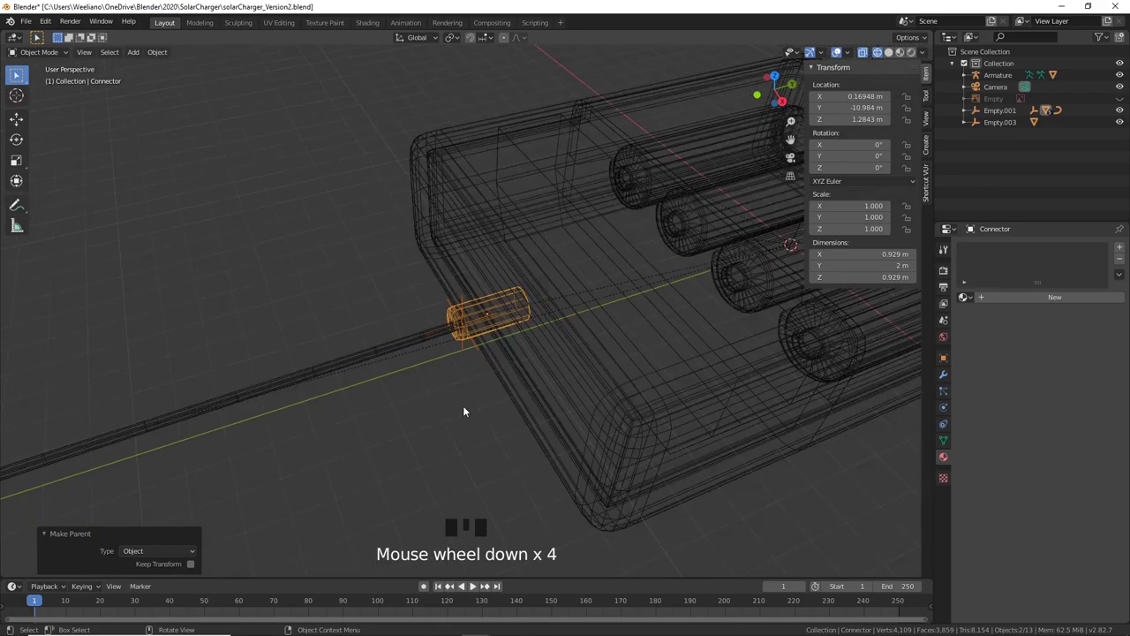
pyautogui.moveTo(462, 407)
pyautogui.mouseDown(button='middle')
pyautogui.moveTo(429, 423)
pyautogui.moveTo(477, 384)
pyautogui.moveTo(457, 422)
pyautogui.mouseUp(button='middle')
pyautogui.scroll(5, 399, 434)
pyautogui.click(404, 325)
pyautogui.scroll(-4, 430, 361)
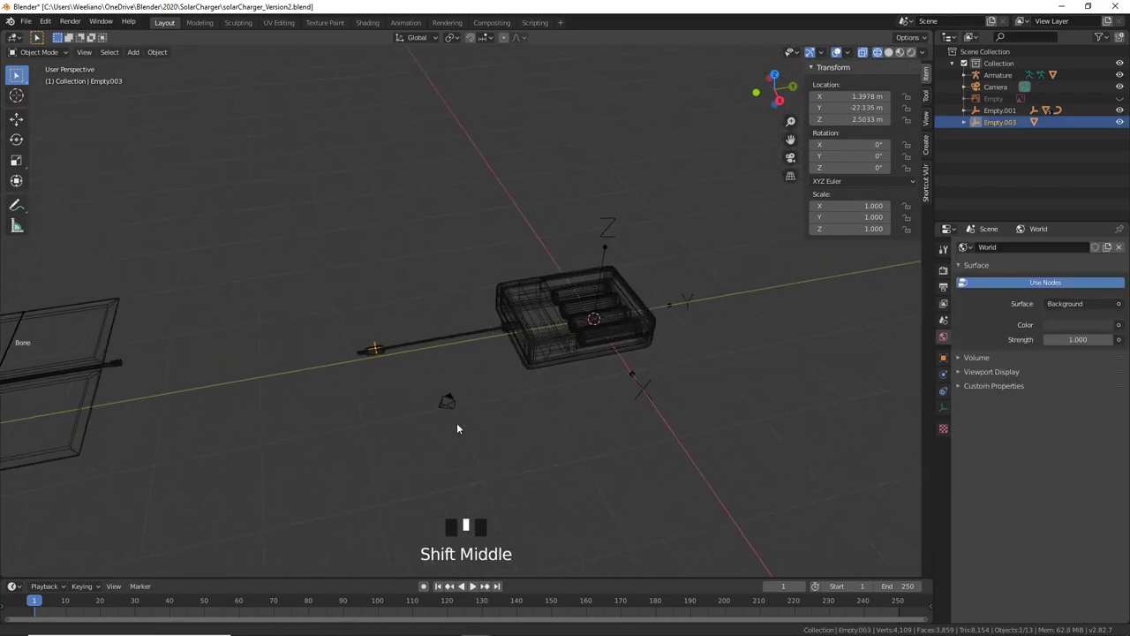
pyautogui.scroll(2, 638, 333)
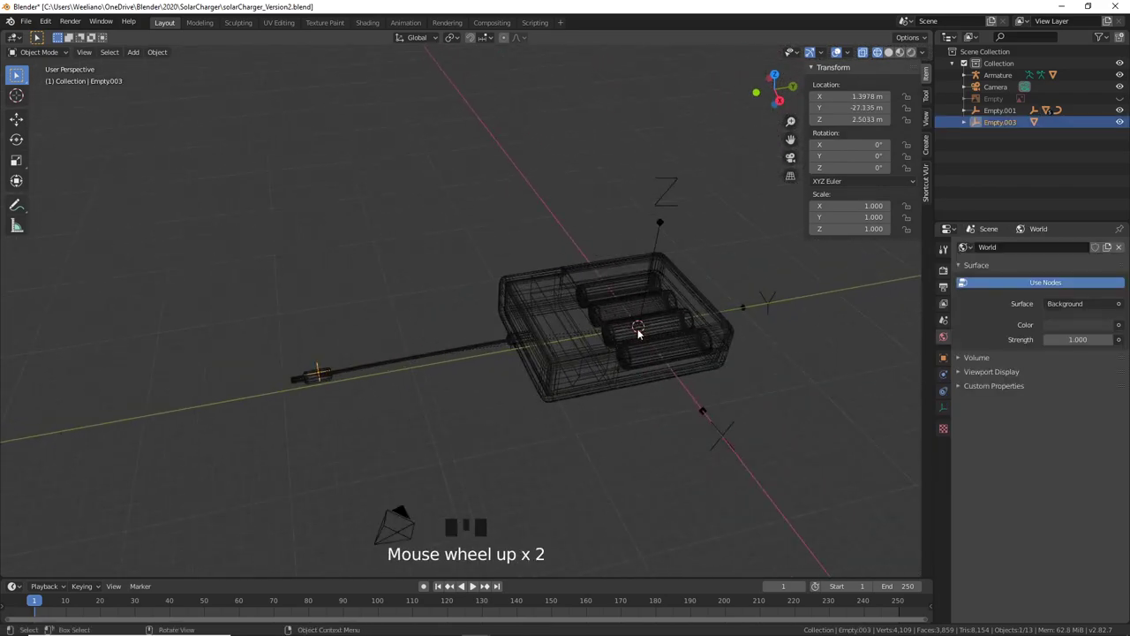
pyautogui.keyDown('shift'); pyautogui.click(658, 229); pyautogui.keyUp('shift')
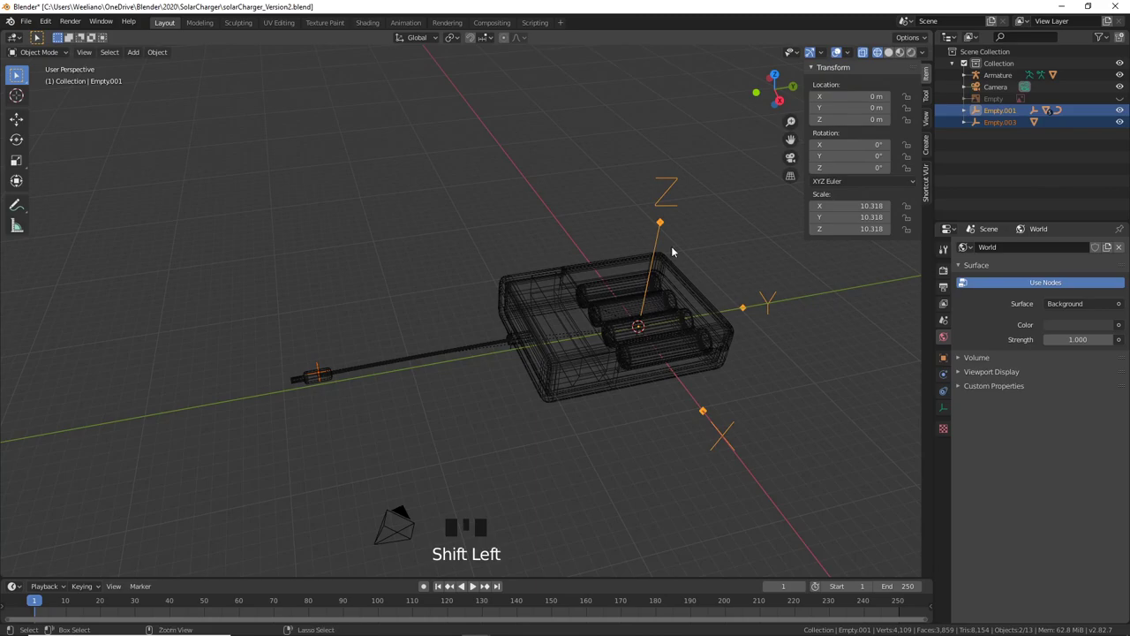
pyautogui.hotkey('ctrl', 'p')
pyautogui.click(672, 252)
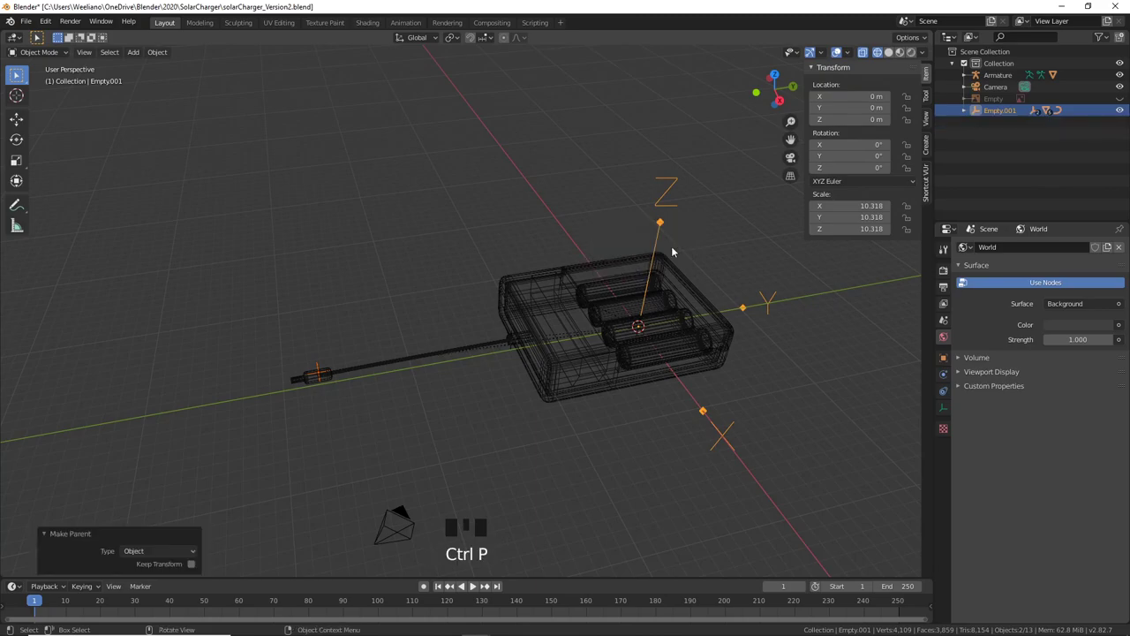
# Step: Test-move Empty.001 to check that the whole charger assembly follows it, and cancel the move
pyautogui.click(697, 228)
pyautogui.click(662, 232)
pyautogui.moveTo(688, 260); pyautogui.dragTo(684, 318, button='middle')
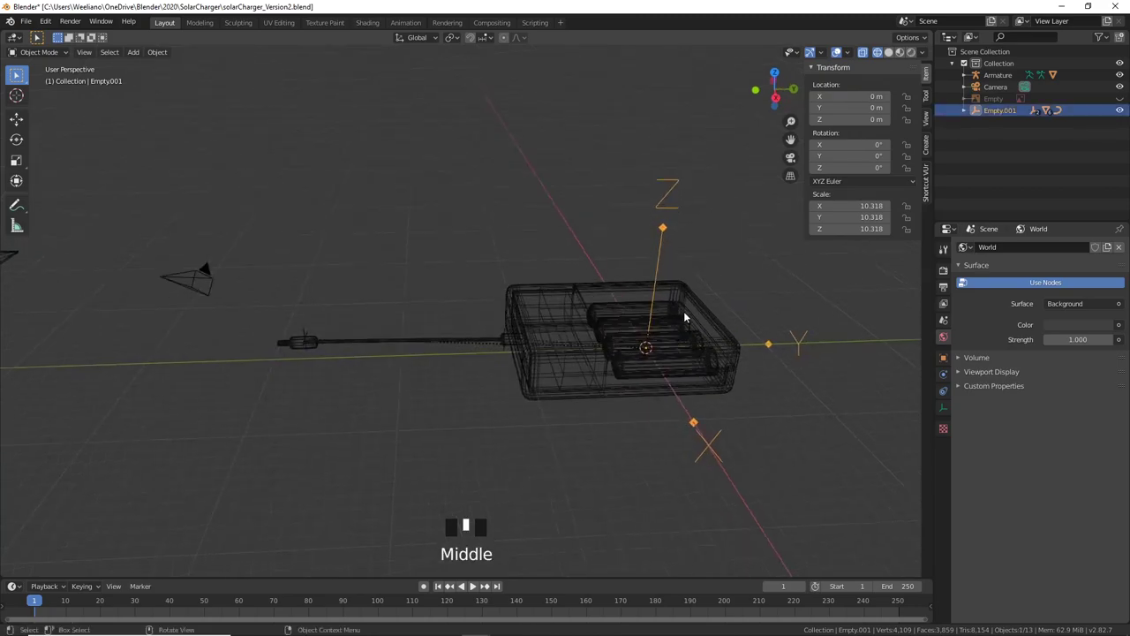
pyautogui.press('g')
pyautogui.rightClick(659, 300)
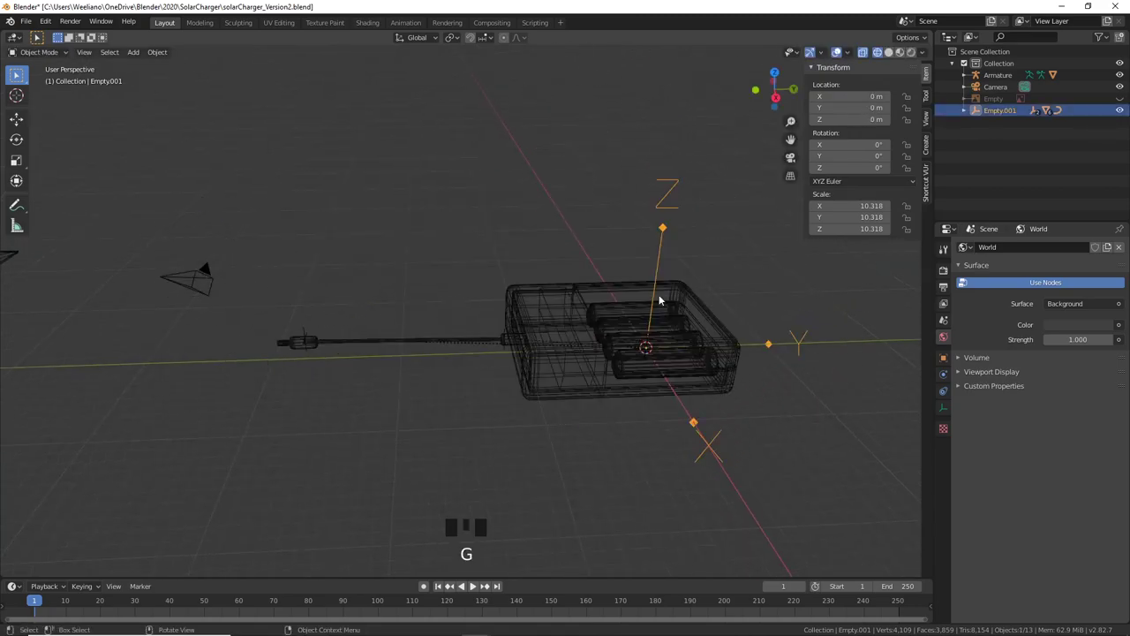
# Step: Test-move Empty.003 to check that the plug and cable end still move independently of the charger, and cancel the move
pyautogui.click(301, 342)
pyautogui.press('g')
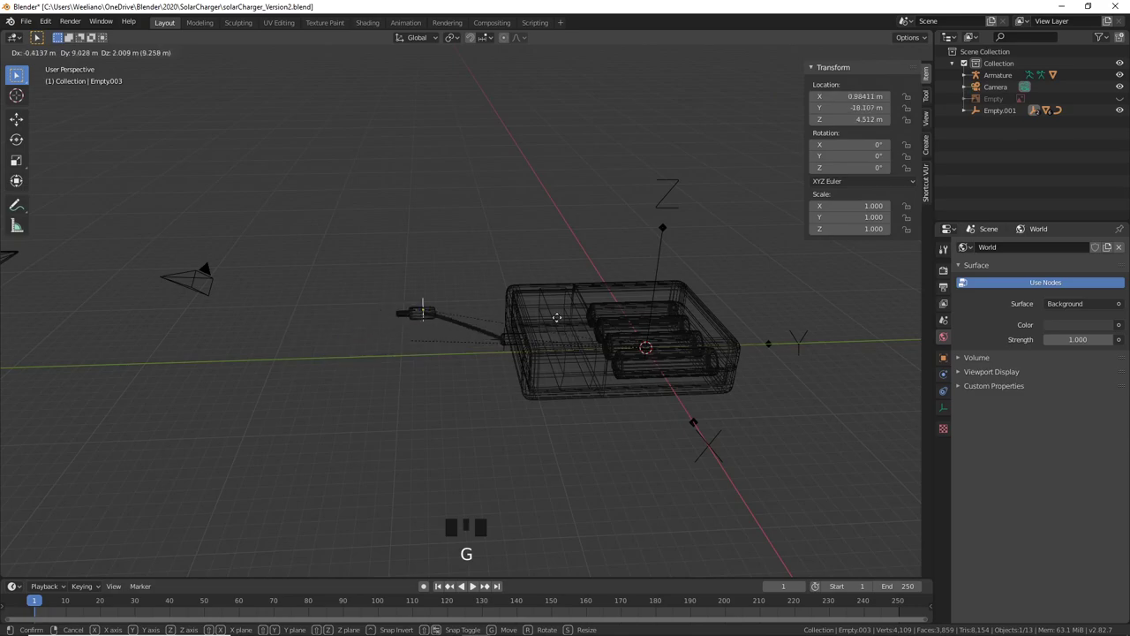
pyautogui.click(441, 328)
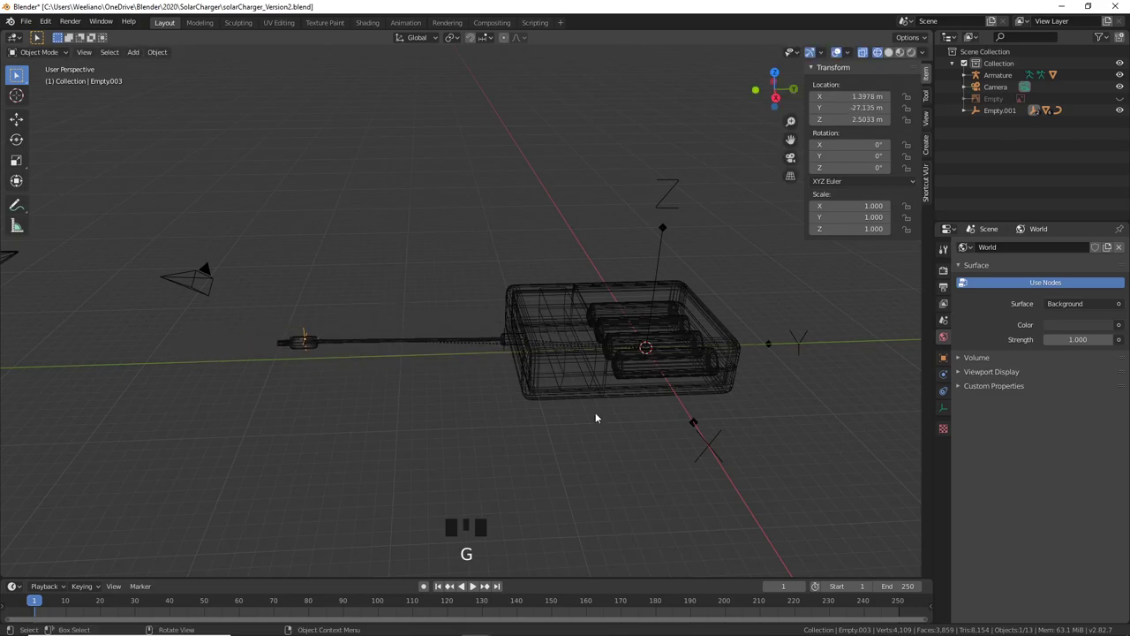
# Step: Examine the placement of the charger and its cable relative to the rigged solar panels from several angles
pyautogui.moveTo(595, 412); pyautogui.dragTo(515, 415, button='middle')
pyautogui.moveTo(435, 413); pyautogui.dragTo(478, 393, button='middle')
pyautogui.scroll(-3, 577, 373)
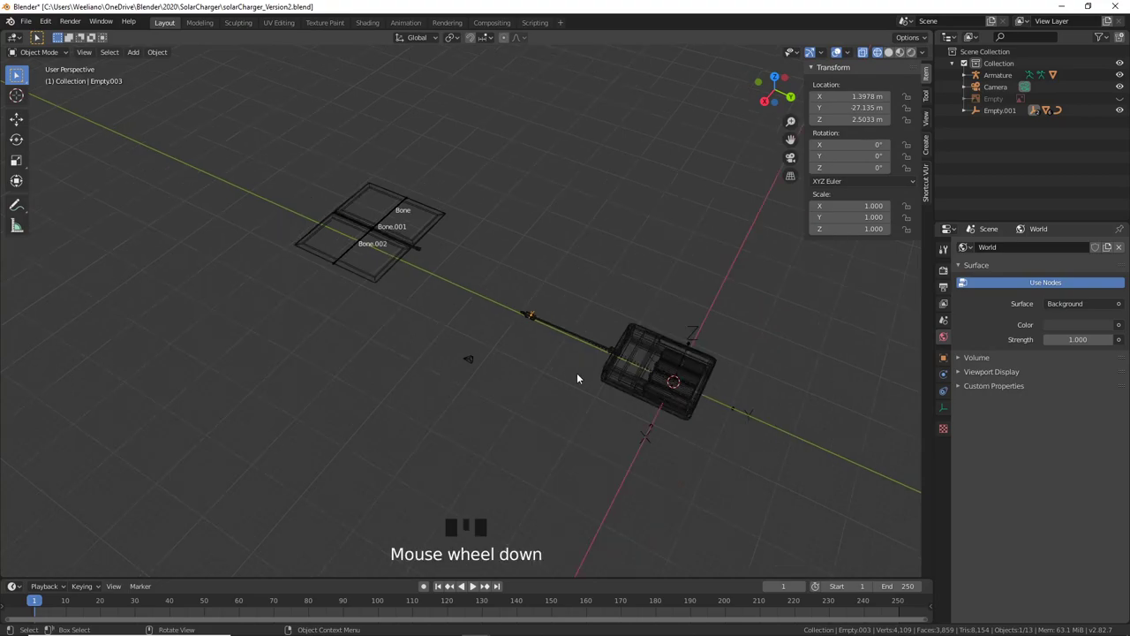
pyautogui.moveTo(577, 372); pyautogui.dragTo(532, 415, button='middle')
pyautogui.scroll(6, 401, 371)
pyautogui.scroll(-3, 613, 434)
pyautogui.keyDown('shift'); pyautogui.moveTo(532, 415); pyautogui.dragTo(525, 367, button='middle'); pyautogui.keyUp('shift')
pyautogui.scroll(-2, 587, 382)
pyautogui.moveTo(709, 389); pyautogui.dragTo(718, 341, button='middle')
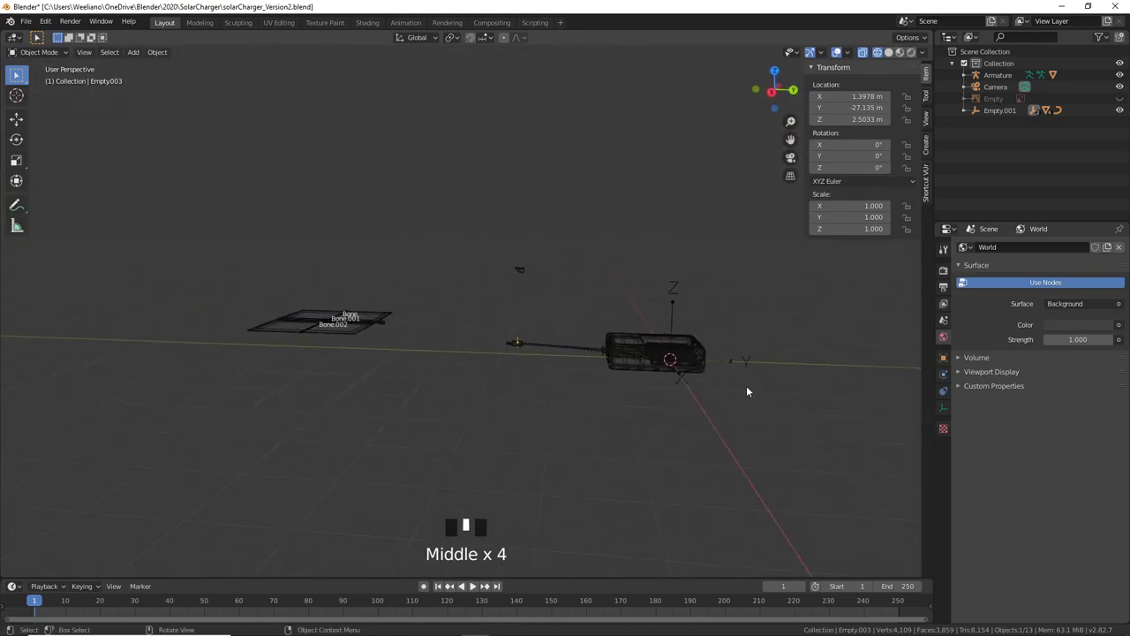
pyautogui.keyDown('shift'); pyautogui.moveTo(747, 391); pyautogui.dragTo(504, 390, button='middle'); pyautogui.keyUp('shift')
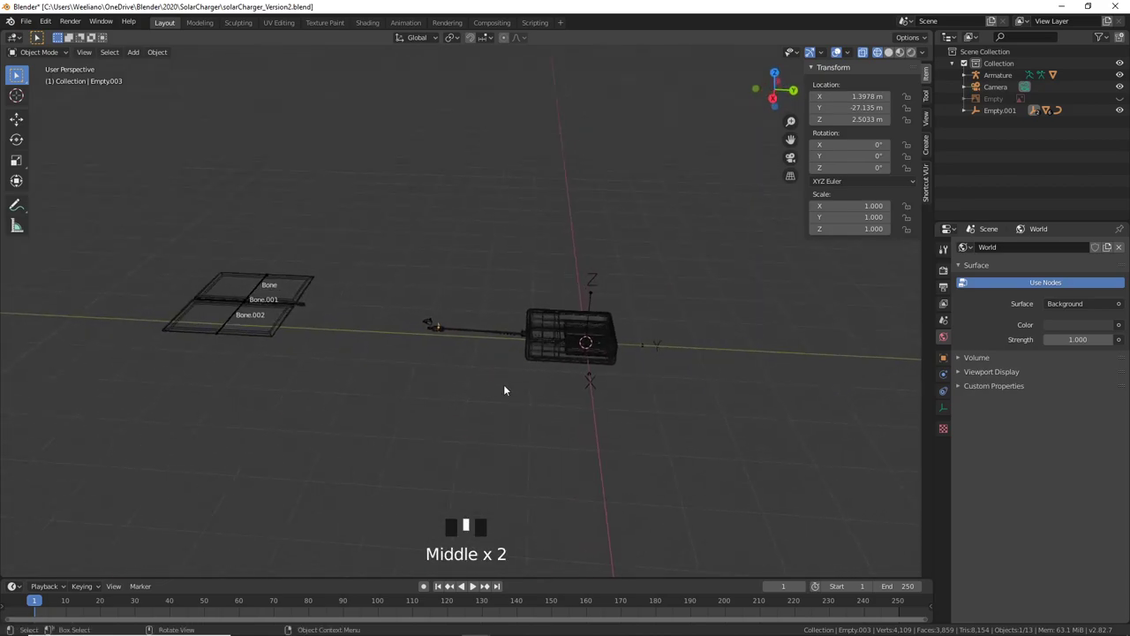
# Step: Move Empty.001 with the whole charger about -59.9 m along the Y axis to the solar panels
pyautogui.click(638, 346)
pyautogui.press('g')
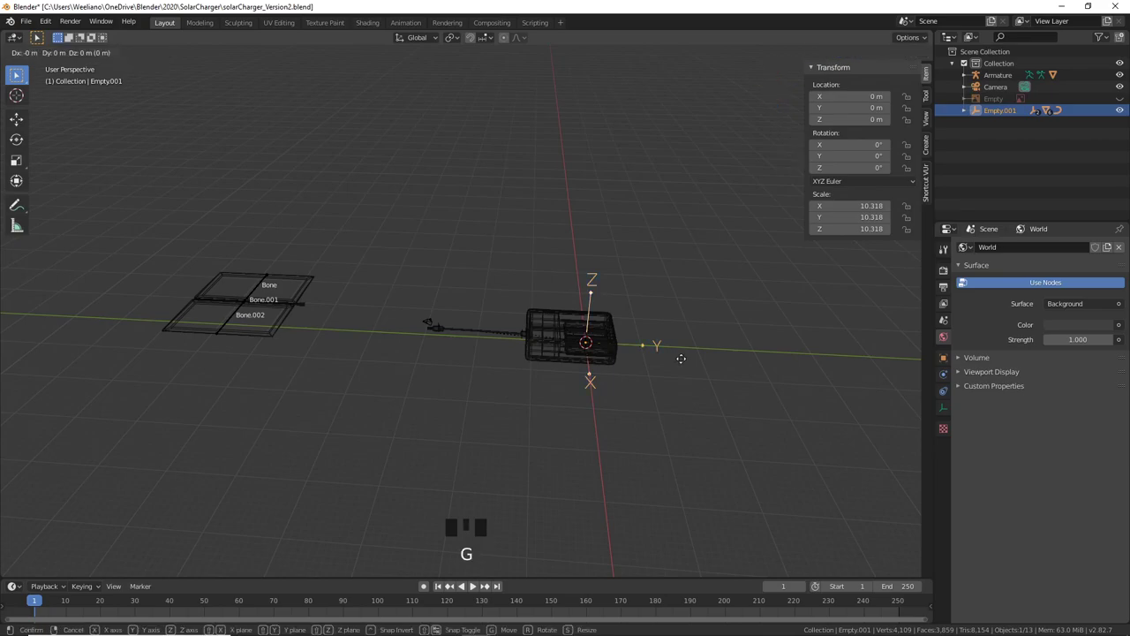
pyautogui.press('y')
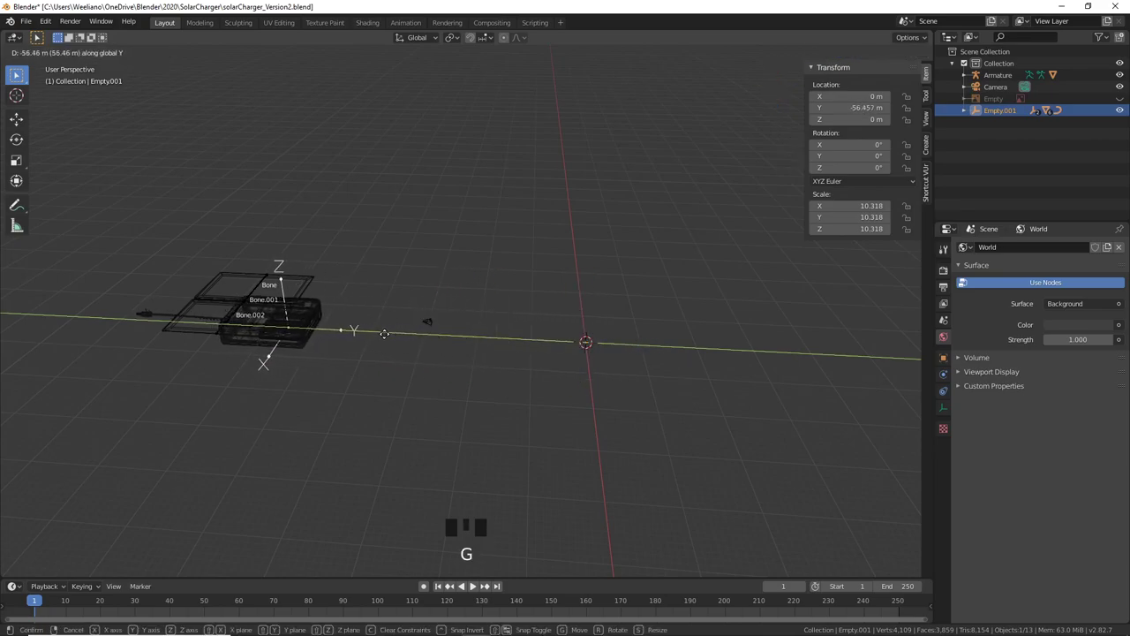
pyautogui.click(373, 340)
pyautogui.moveTo(372, 339); pyautogui.dragTo(312, 361, button='middle')
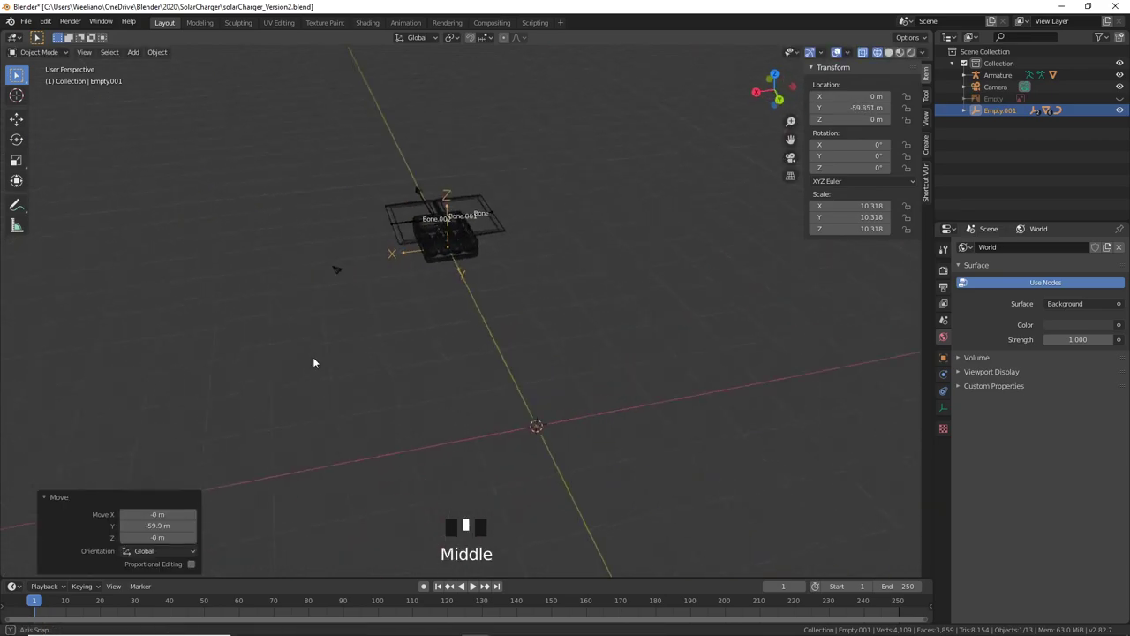
pyautogui.scroll(2, 489, 290)
pyautogui.moveTo(489, 290)
pyautogui.keyDown('shift'); pyautogui.mouseDown(button='middle')
pyautogui.moveTo(457, 482)
pyautogui.moveTo(417, 465)
pyautogui.moveTo(489, 299)
pyautogui.mouseUp(button='middle'); pyautogui.keyUp('shift')
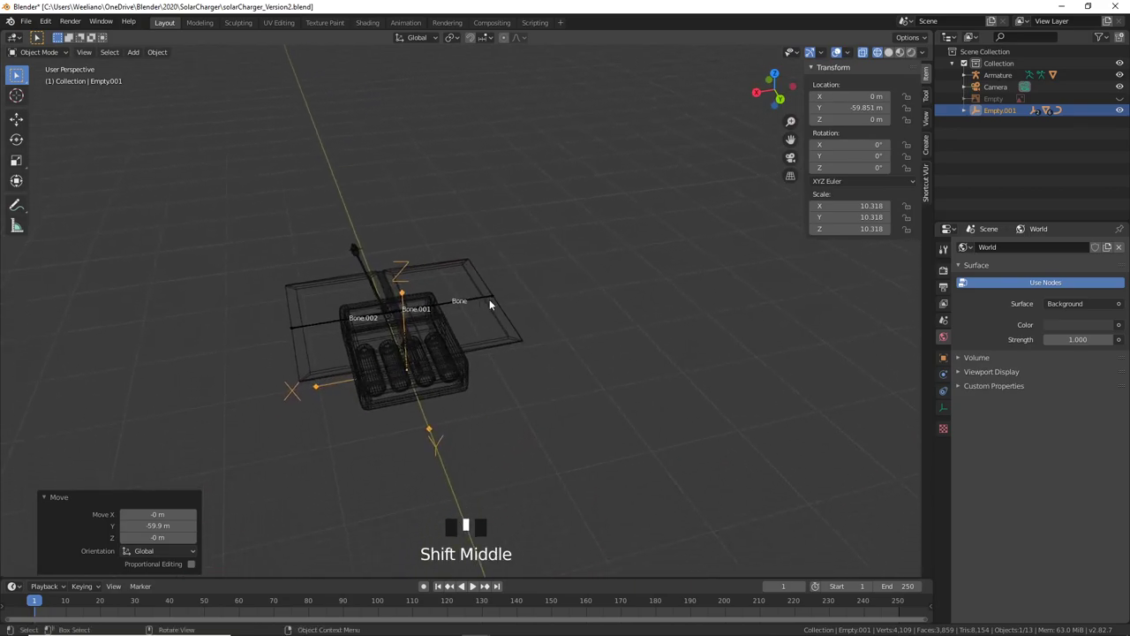
# Step: Move the solar panel armature about 6.38 m along the X axis so one panel sits over the charger
pyautogui.click(479, 303)
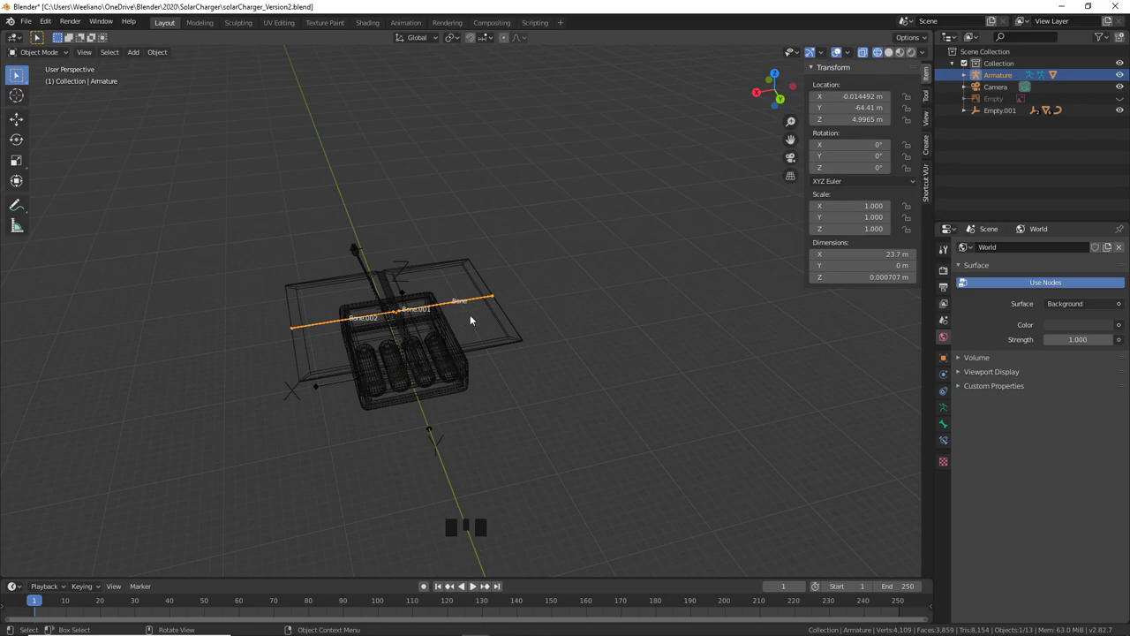
pyautogui.press('g')
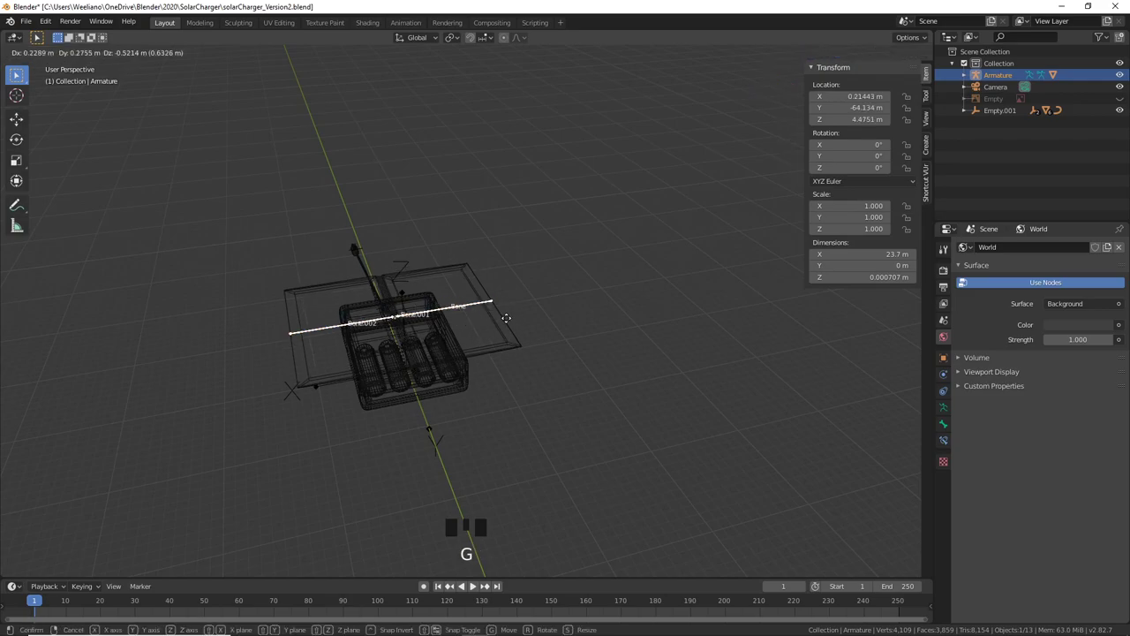
pyautogui.press('x')
pyautogui.click(452, 332)
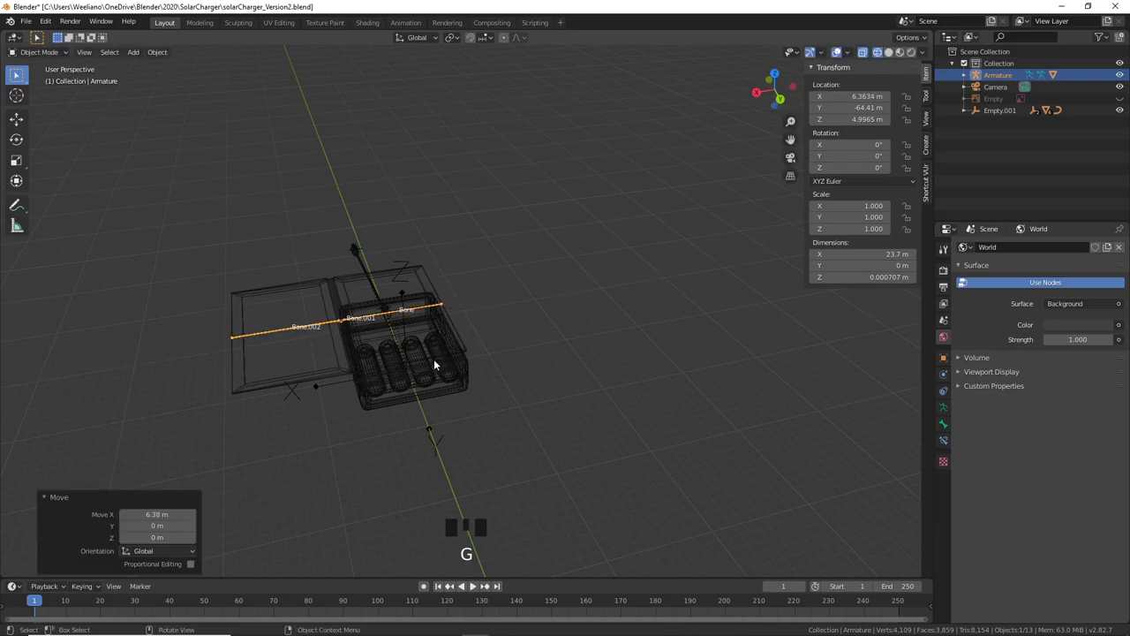
pyautogui.moveTo(434, 359); pyautogui.dragTo(495, 270, button='middle')
pyautogui.scroll(6, 487, 455)
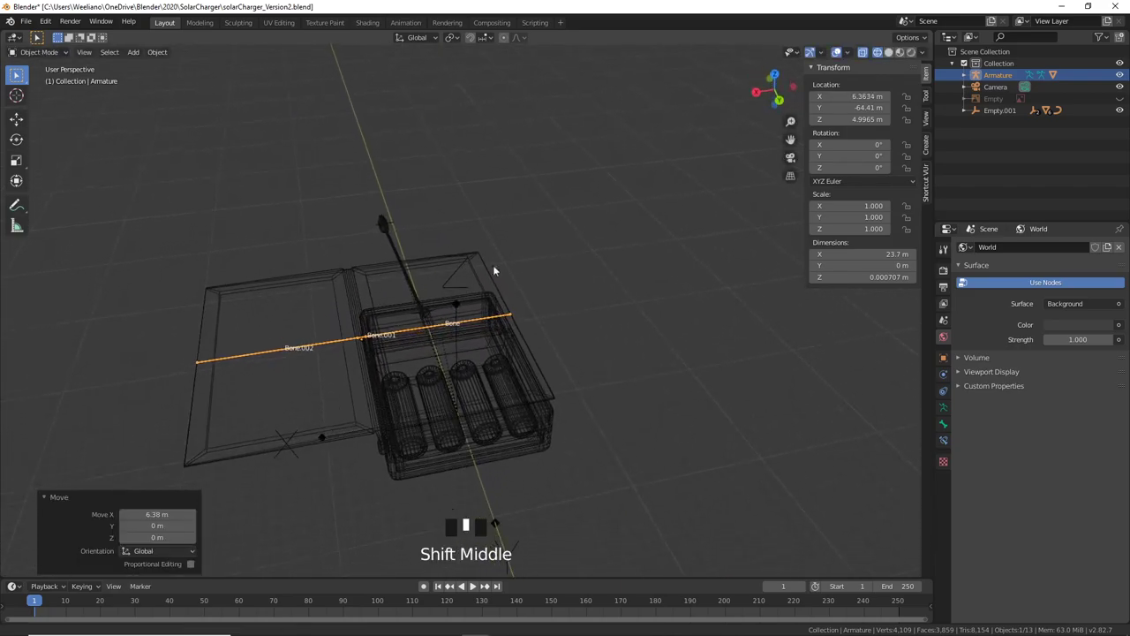
# Step: Show the scene in solid shading and examine how the solar panels sit over the charger
pyautogui.keyDown('shift'); pyautogui.scroll(2, 491, 370); pyautogui.keyUp('shift')
pyautogui.scroll(-3, 492, 376)
pyautogui.press('z')
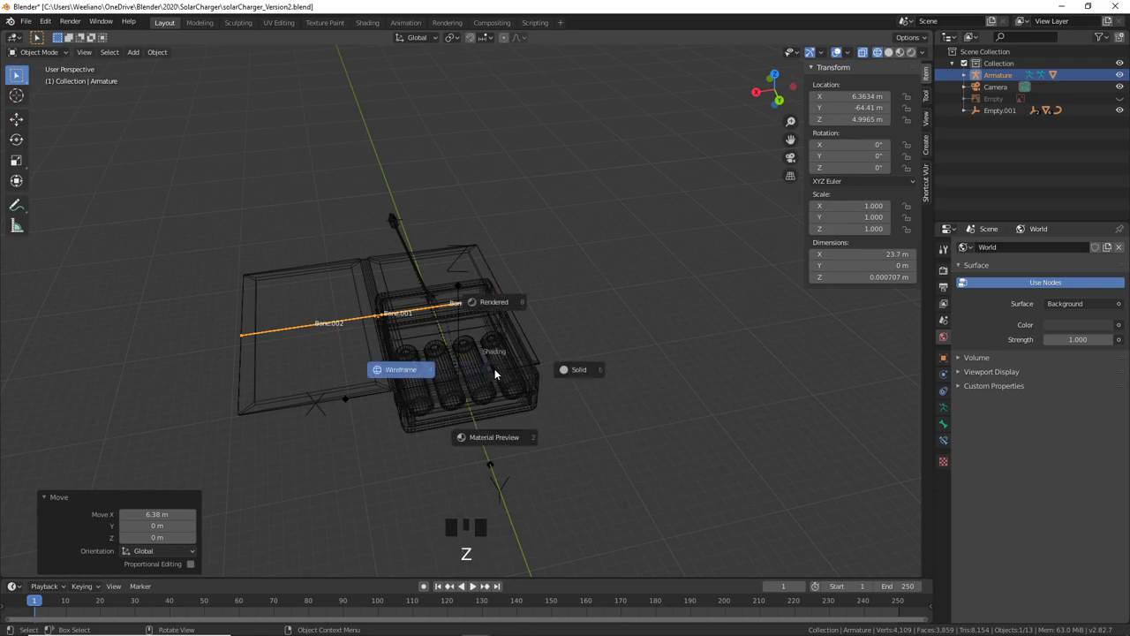
pyautogui.click(574, 371)
pyautogui.moveTo(507, 390)
pyautogui.mouseDown(button='middle')
pyautogui.moveTo(488, 399)
pyautogui.moveTo(500, 425)
pyautogui.moveTo(495, 417)
pyautogui.mouseUp(button='middle')
pyautogui.scroll(1, 495, 415)
pyautogui.scroll(4, 455, 391)
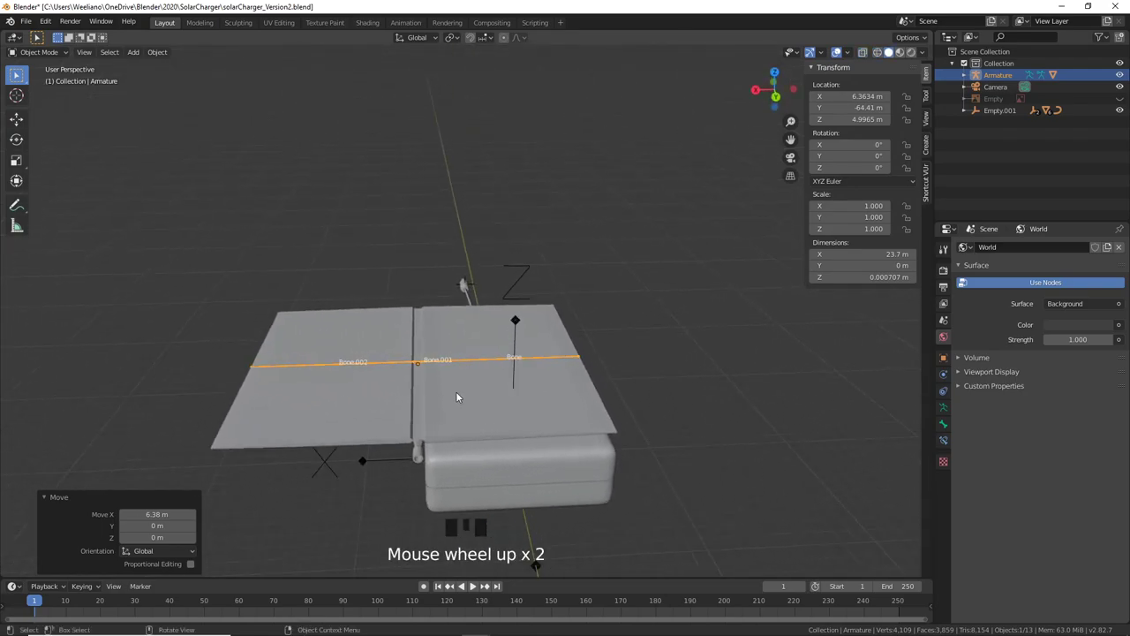
pyautogui.scroll(5, 437, 384)
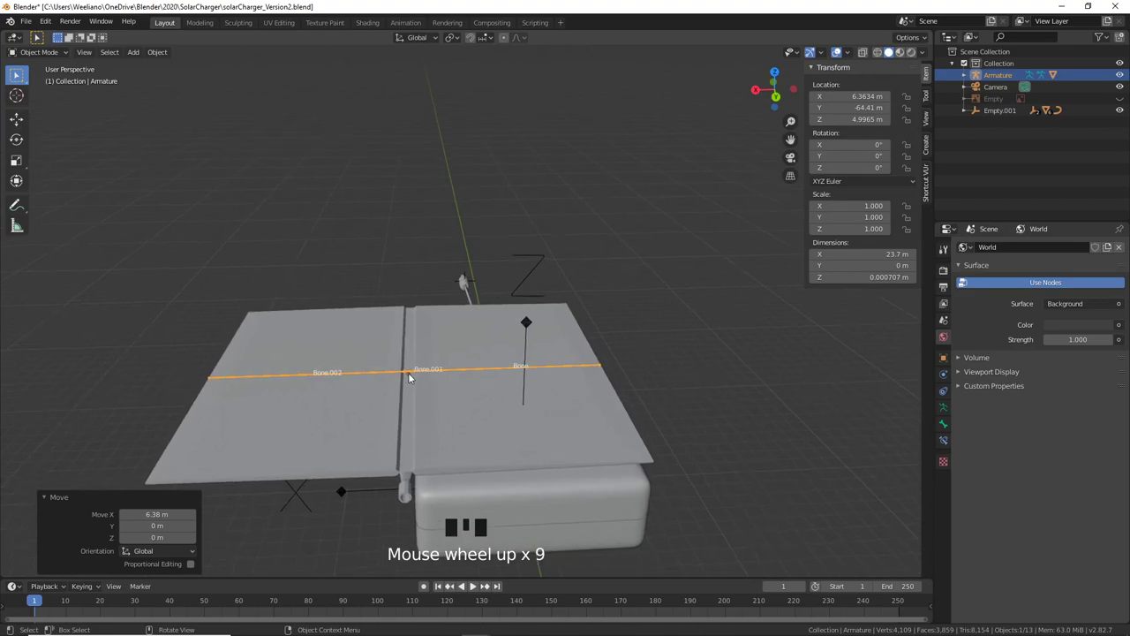
# Step: Put the armature in Pose Mode and rotate Bone.001 about 97.4° to test raising the free panel upright
pyautogui.click(44, 53)
pyautogui.click(35, 93)
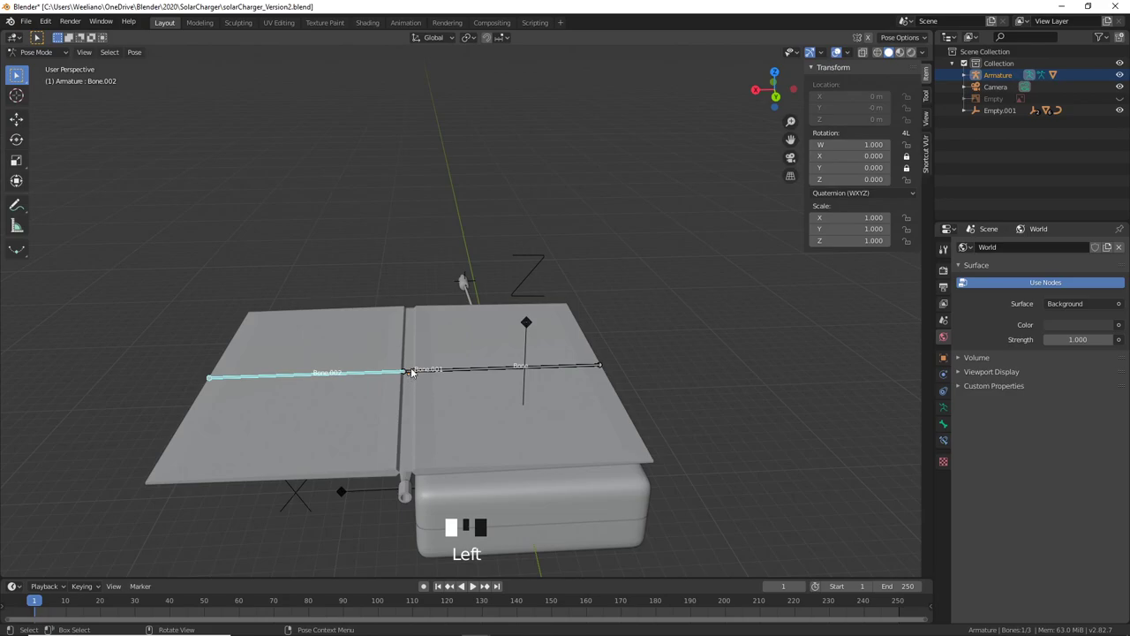
pyautogui.press('r')
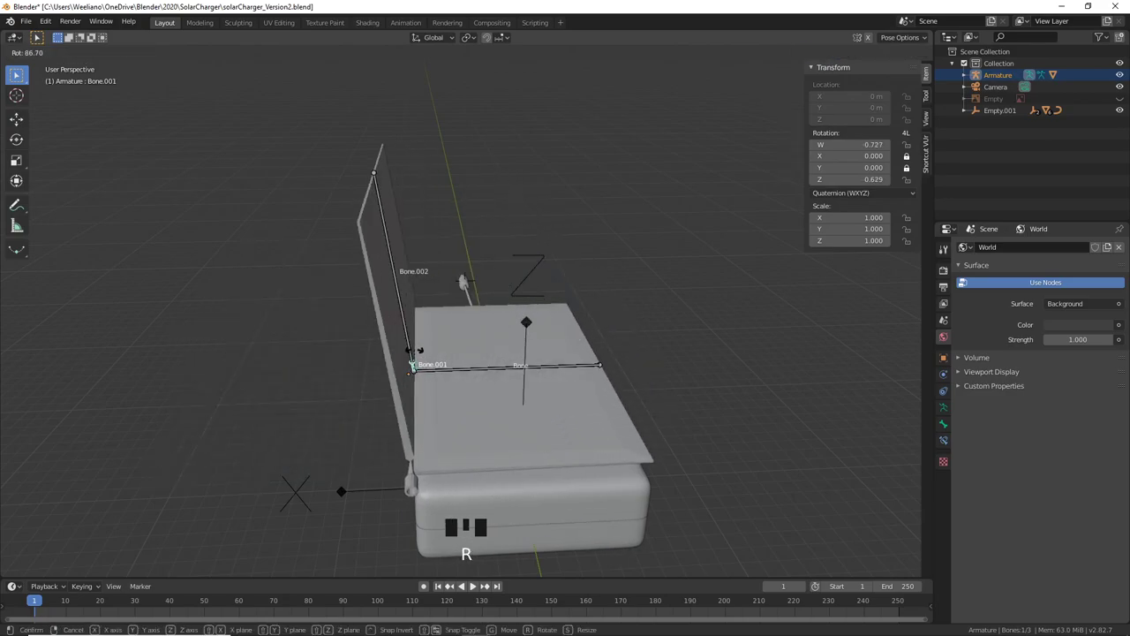
pyautogui.click(417, 353)
# Step: Rotate Bone.002 about 93.4° to test folding the raised panel over the one above the charger
pyautogui.keyDown('shift'); pyautogui.moveTo(417, 353); pyautogui.dragTo(309, 255, button='middle'); pyautogui.keyUp('shift')
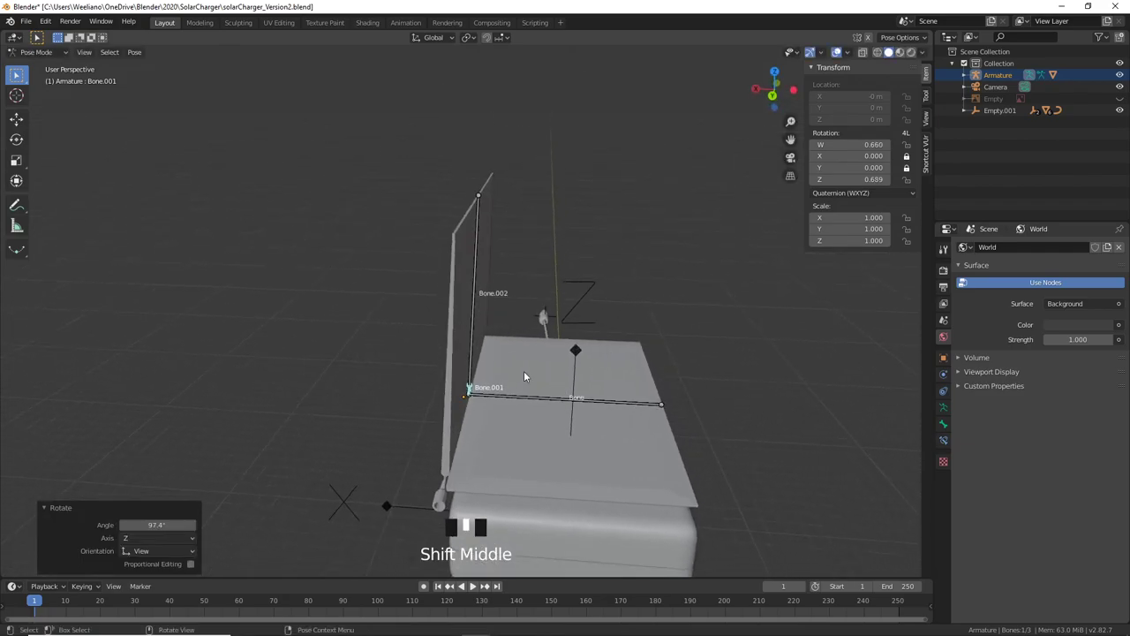
pyautogui.press('KP_Decimal')
pyautogui.scroll(-3, 536, 320)
pyautogui.scroll(-13, 547, 340)
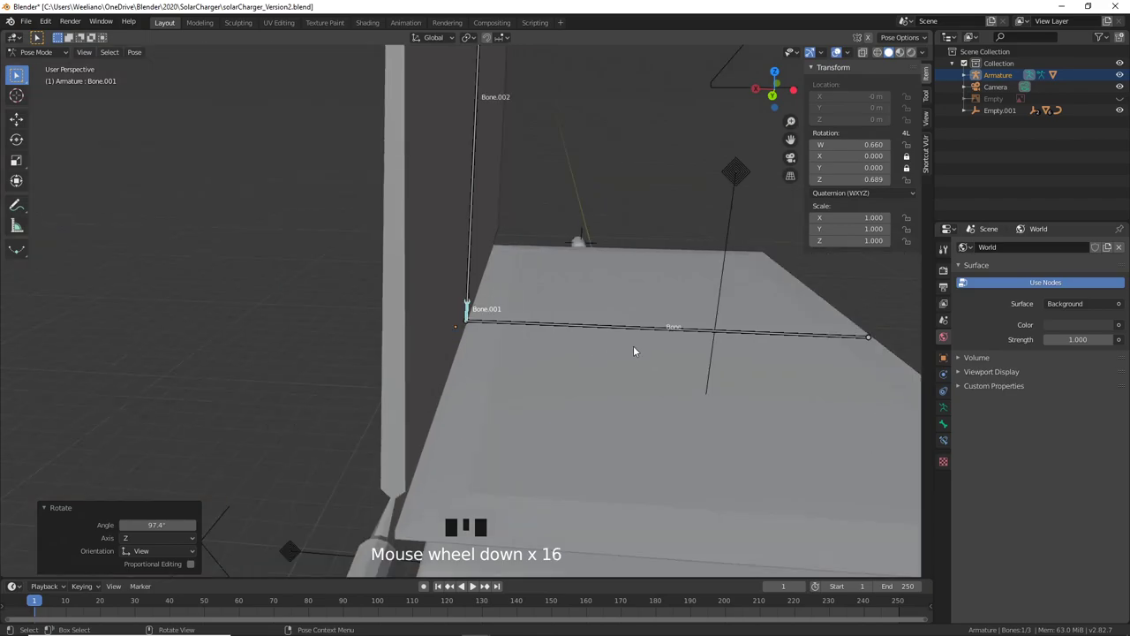
pyautogui.keyDown('shift'); pyautogui.moveTo(636, 350); pyautogui.dragTo(534, 315, button='middle'); pyautogui.keyUp('shift')
pyautogui.click(385, 203)
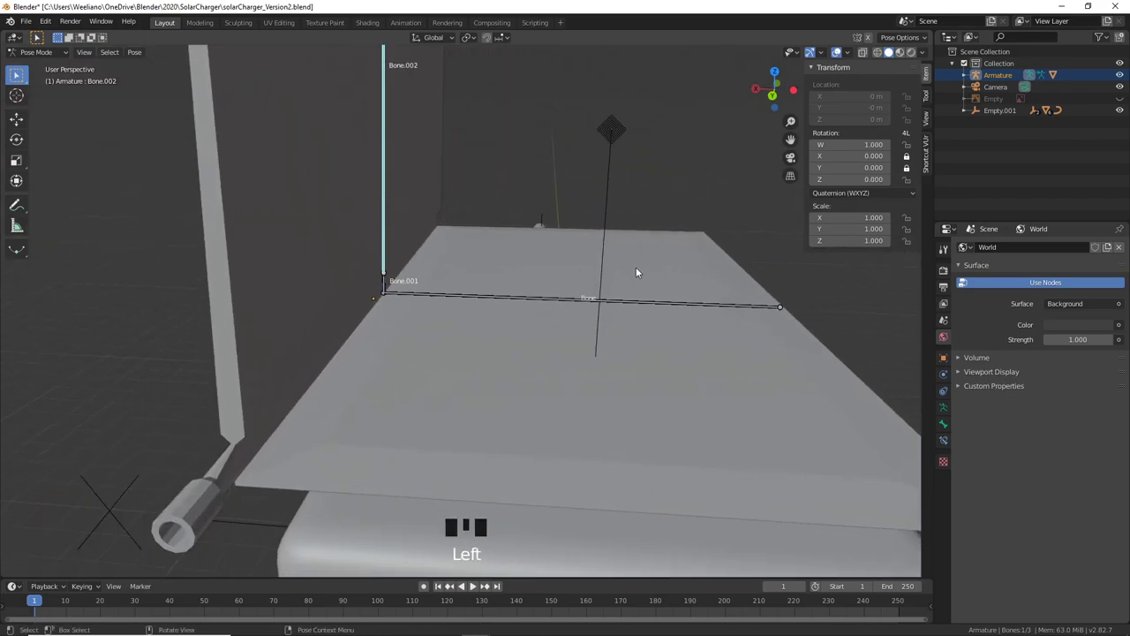
pyautogui.press('r')
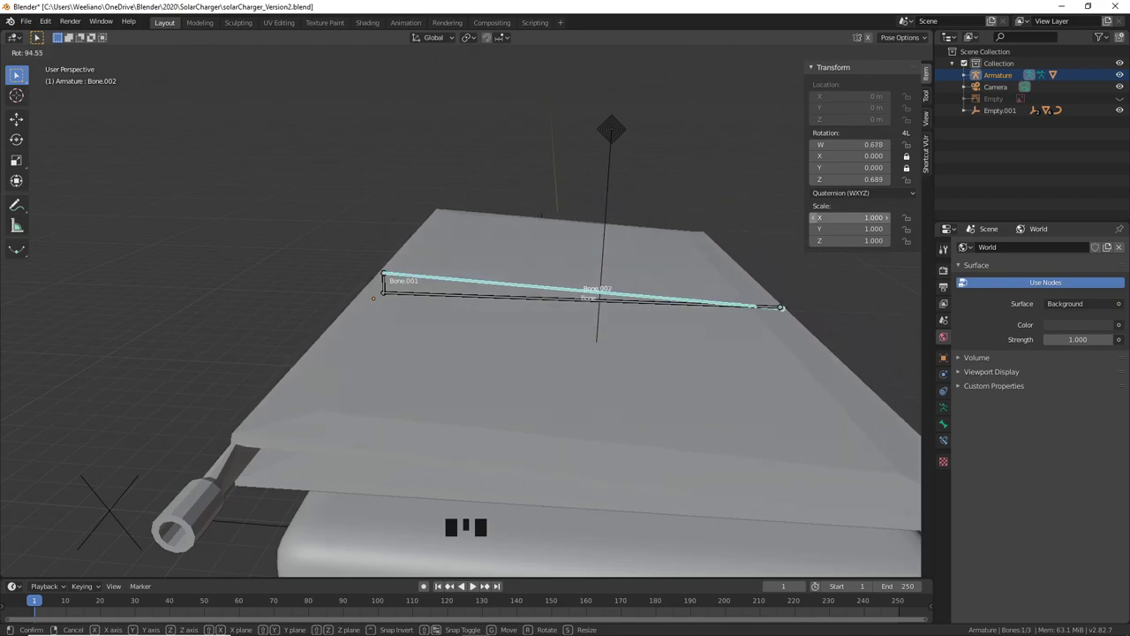
pyautogui.click(450, 341)
pyautogui.scroll(-4, 480, 319)
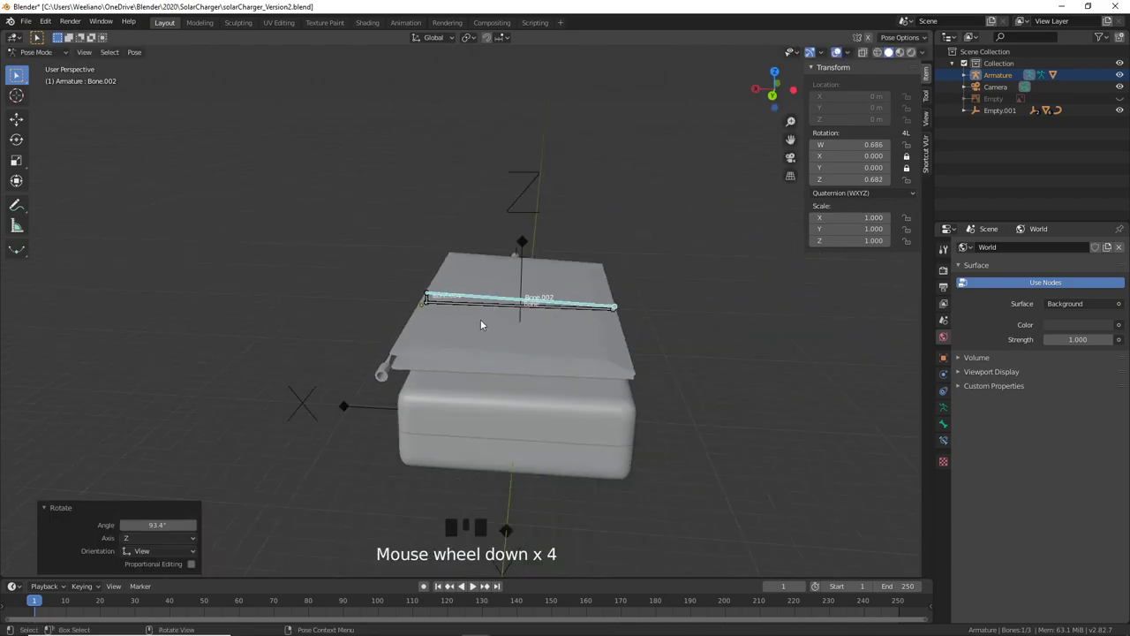
pyautogui.moveTo(481, 318); pyautogui.dragTo(534, 414, button='middle')
pyautogui.scroll(2, 529, 330)
pyautogui.scroll(4, 557, 323)
# Step: Undo the test rotations of Bone.001 and Bone.002 so the panels lie open and flat
pyautogui.hotkey('ctrl', 'z')
pyautogui.hotkey('ctrl', 'z')
pyautogui.hotkey('ctrl', 'z')
pyautogui.hotkey('ctrl', 'z')
pyautogui.moveTo(468, 385)
pyautogui.mouseDown(button='middle')
pyautogui.moveTo(402, 393)
pyautogui.moveTo(480, 371)
pyautogui.moveTo(480, 381)
pyautogui.mouseUp(button='middle')
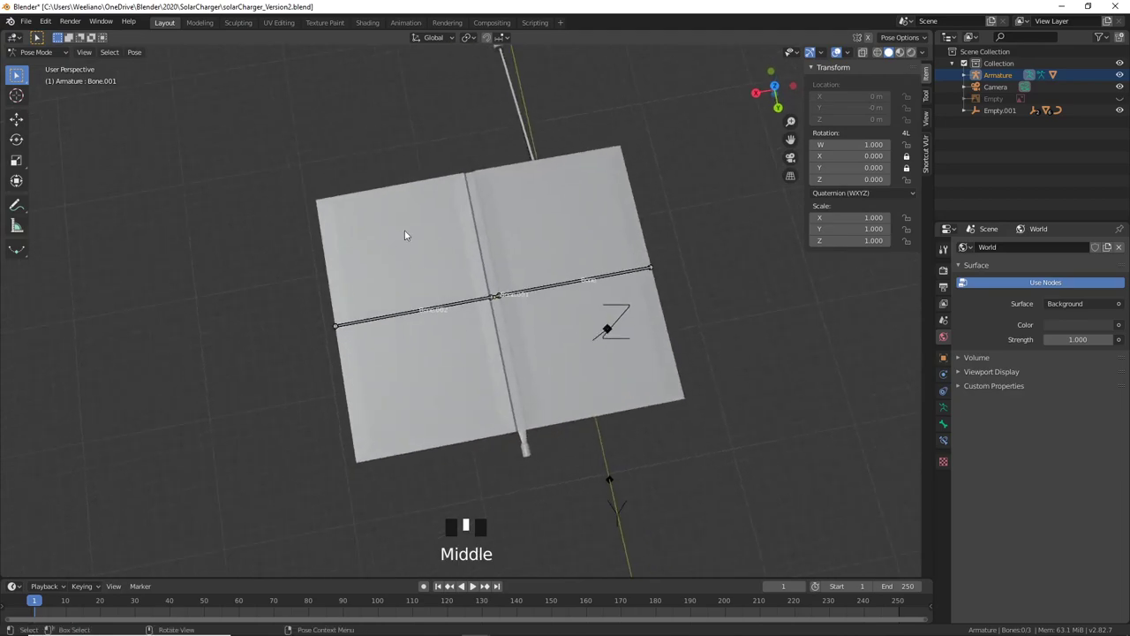
# Step: Return the armature to Object Mode, select the SolarPanel mesh and put it in Edit Mode
pyautogui.press('Tab')
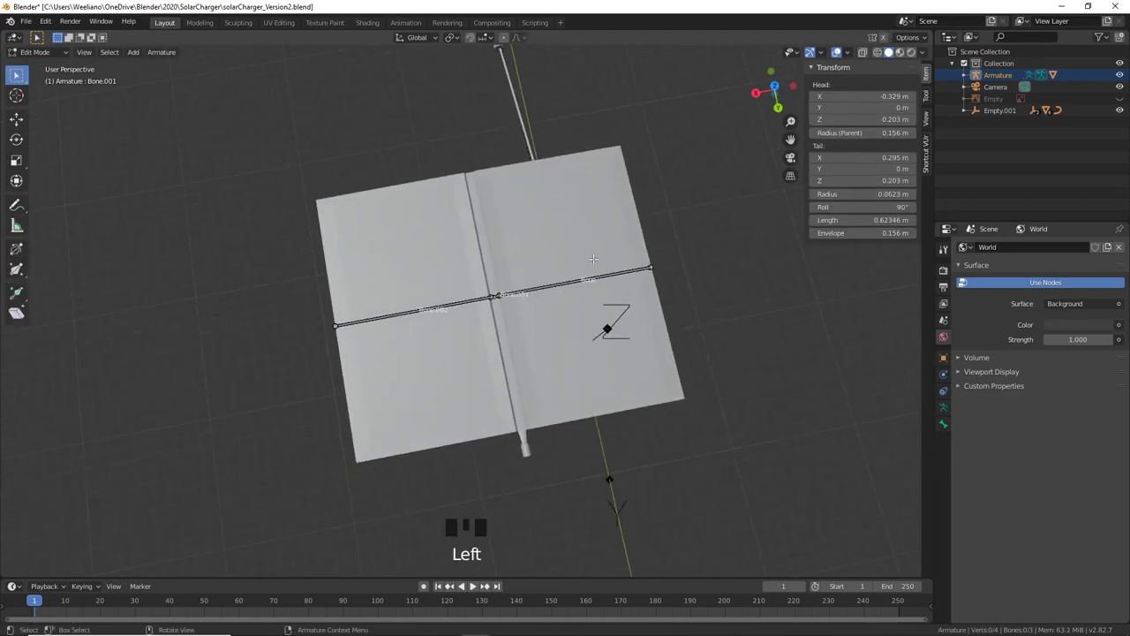
pyautogui.moveTo(617, 303); pyautogui.dragTo(199, 184, button='middle')
pyautogui.click(34, 51)
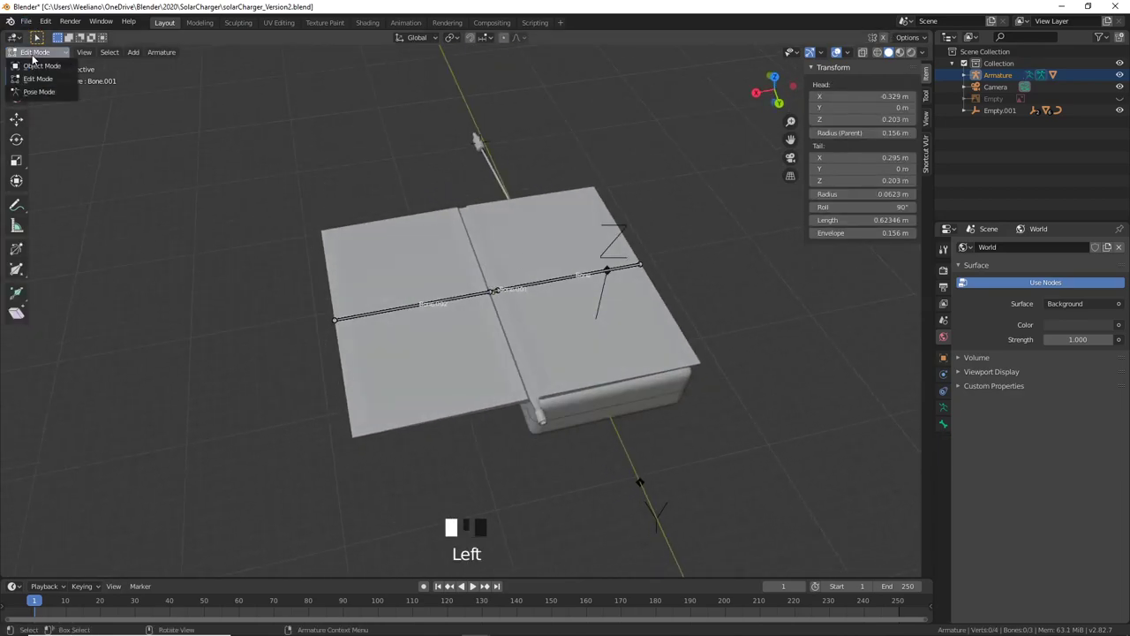
pyautogui.click(39, 63)
pyautogui.click(377, 251)
pyautogui.moveTo(377, 251); pyautogui.dragTo(569, 276, button='middle')
pyautogui.press('Tab')
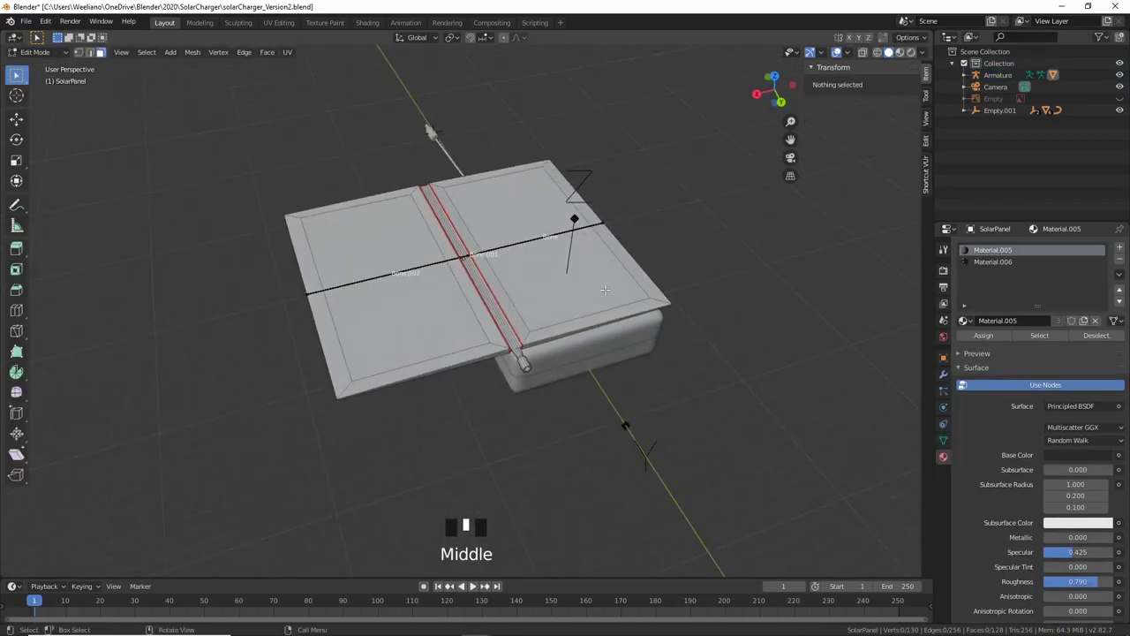
# Step: Show the scene in material preview and examine the two inner panel surfaces and their reflections from several angles
pyautogui.press('z')
pyautogui.click(609, 358)
pyautogui.moveTo(609, 357)
pyautogui.mouseDown(button='middle')
pyautogui.moveTo(562, 342)
pyautogui.moveTo(422, 241)
pyautogui.mouseUp(button='middle')
pyautogui.scroll(2, 562, 343)
pyautogui.scroll(-3, 562, 342)
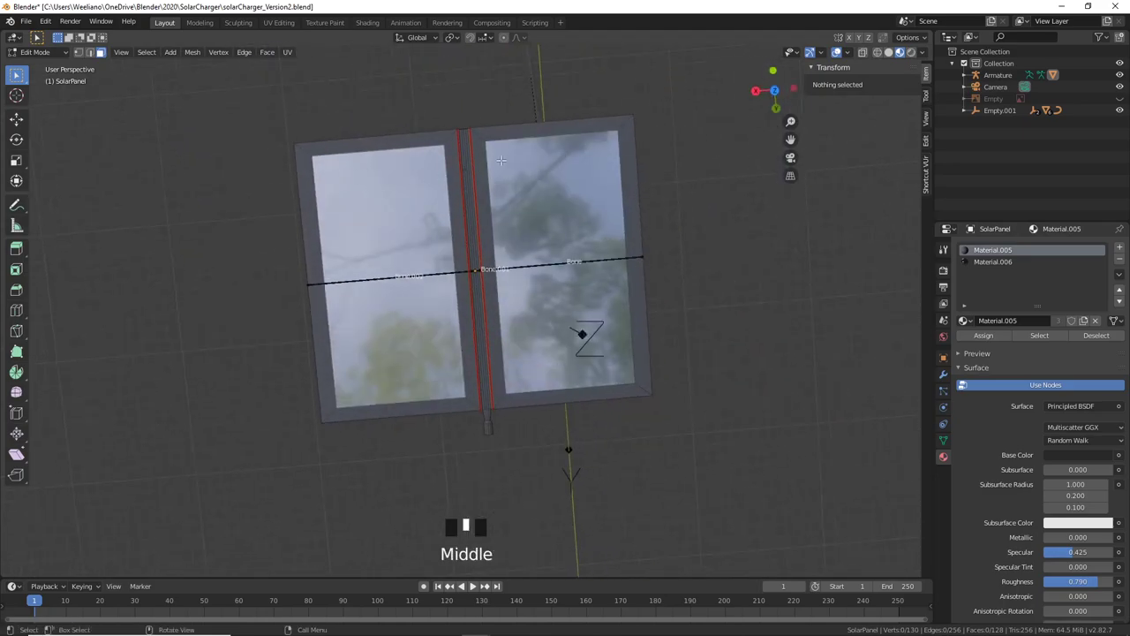
pyautogui.moveTo(591, 302); pyautogui.dragTo(435, 269, button='middle')
pyautogui.scroll(2, 499, 251)
pyautogui.scroll(-4, 435, 269)
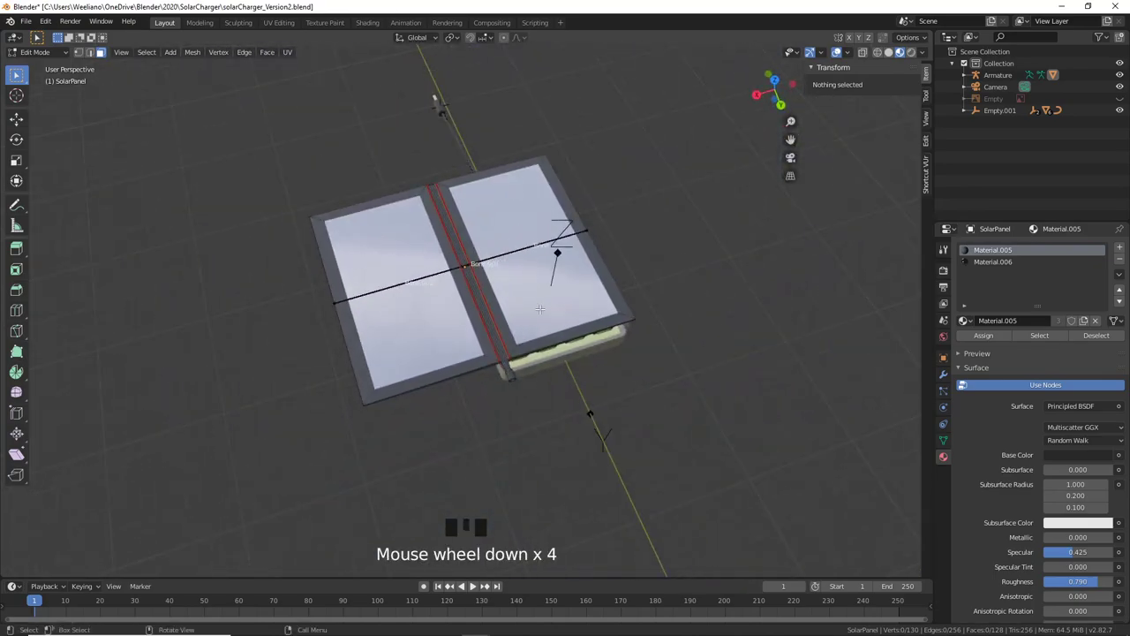
pyautogui.scroll(2, 540, 308)
pyautogui.moveTo(528, 320); pyautogui.dragTo(500, 347, button='middle')
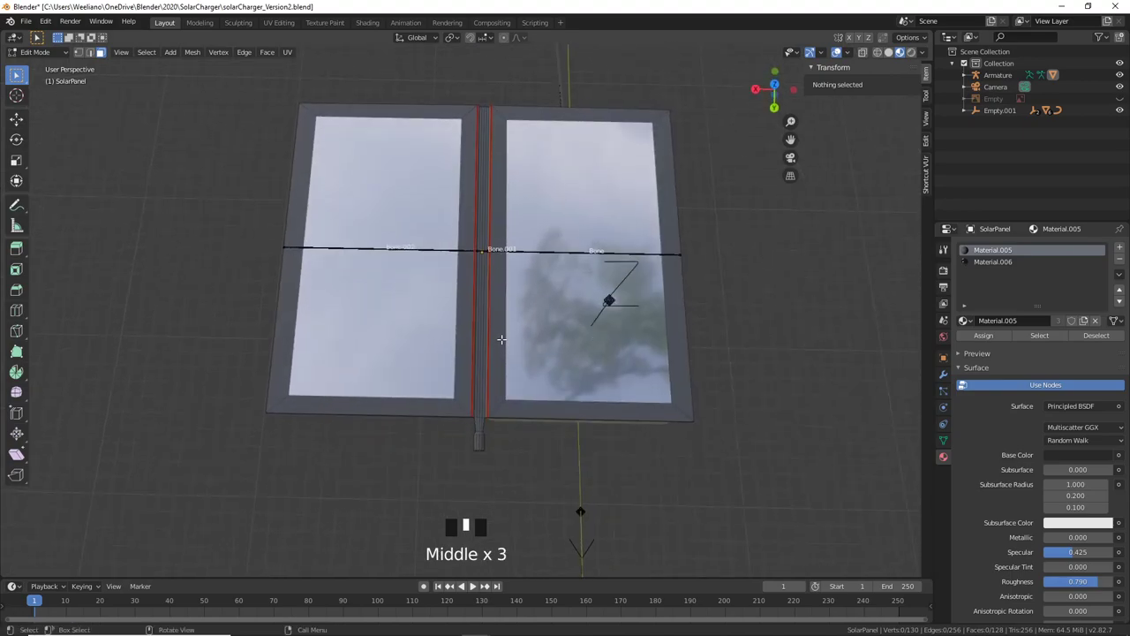
pyautogui.moveTo(451, 244); pyautogui.dragTo(332, 176, button='middle')
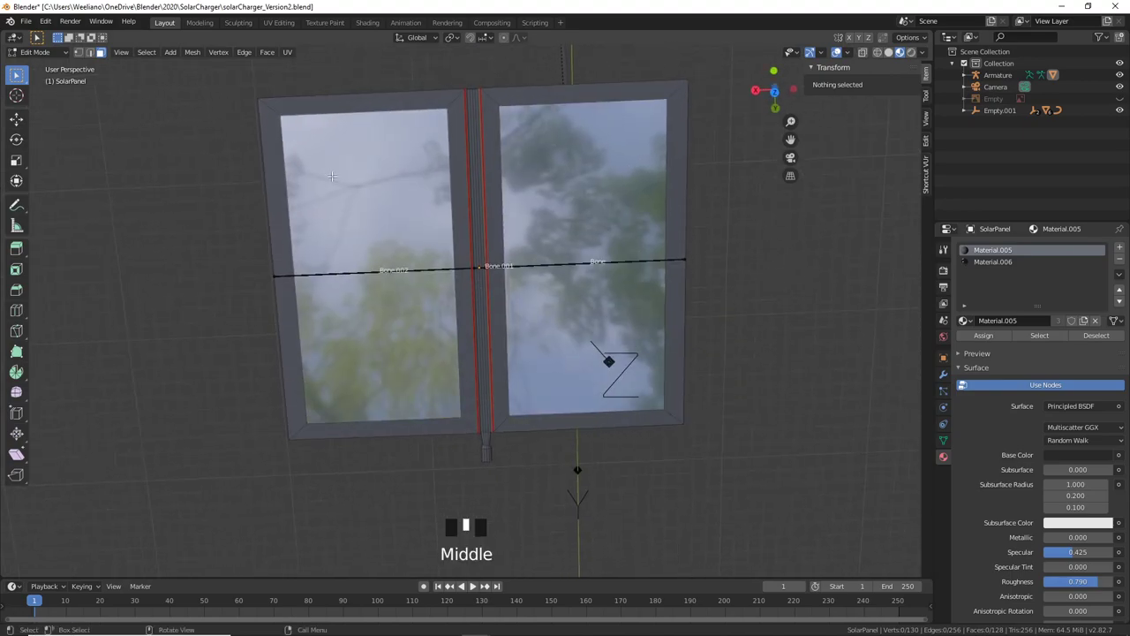
pyautogui.moveTo(565, 134); pyautogui.dragTo(578, 250, button='middle')
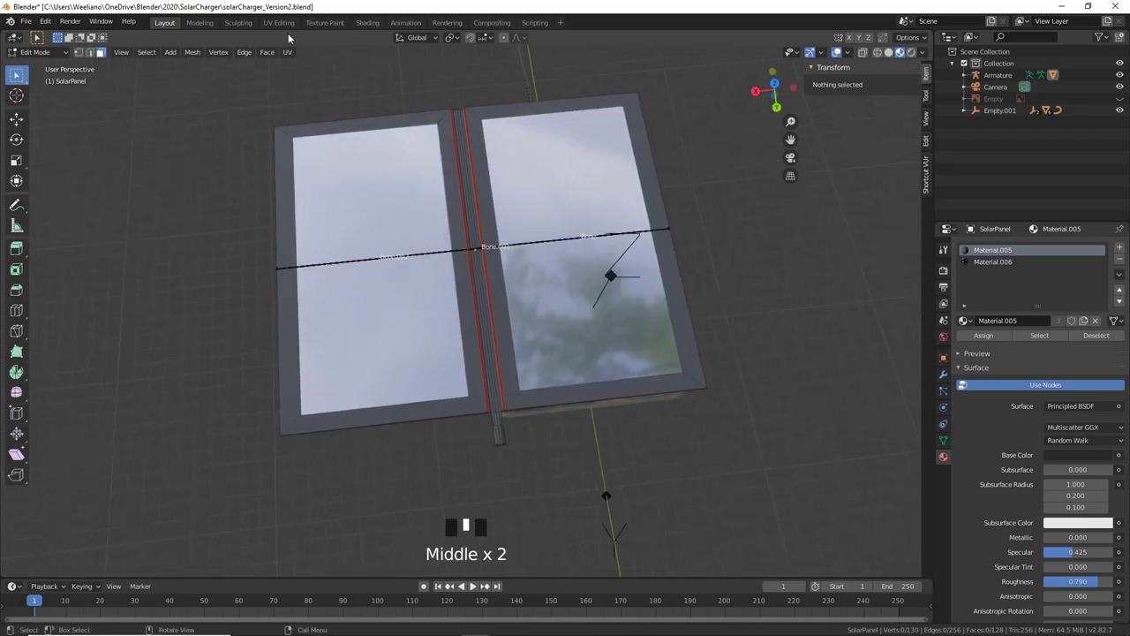
# Step: Switch to the UV Editing workspace and frame the solar panels in top orthographic view
pyautogui.click(279, 23)
pyautogui.scroll(-4, 659, 356)
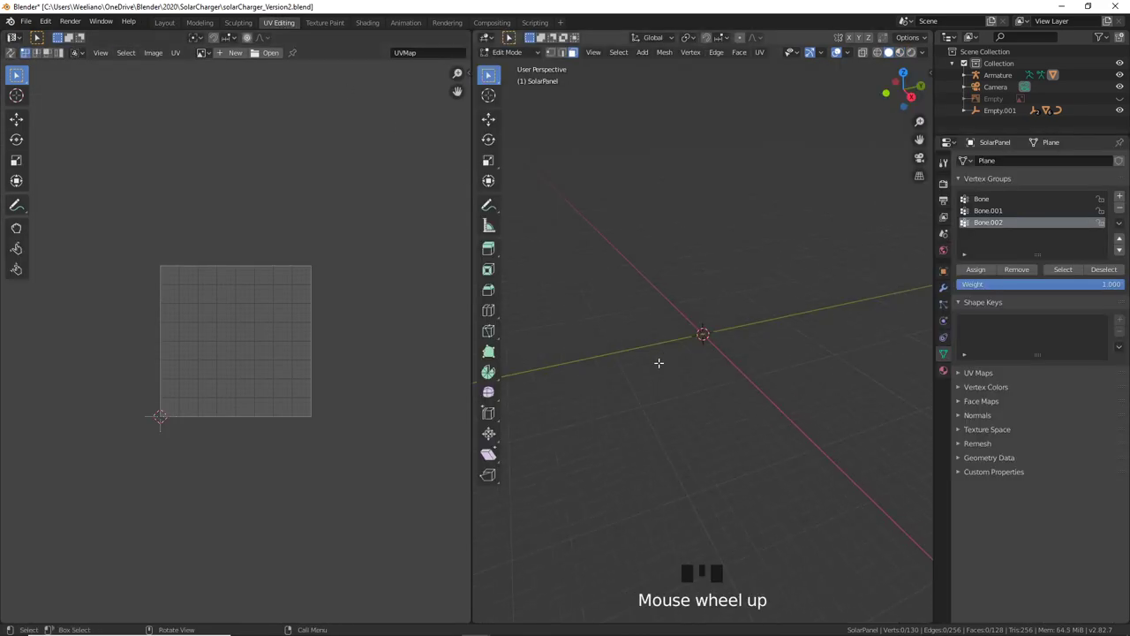
pyautogui.scroll(-7, 656, 367)
pyautogui.scroll(14, 716, 355)
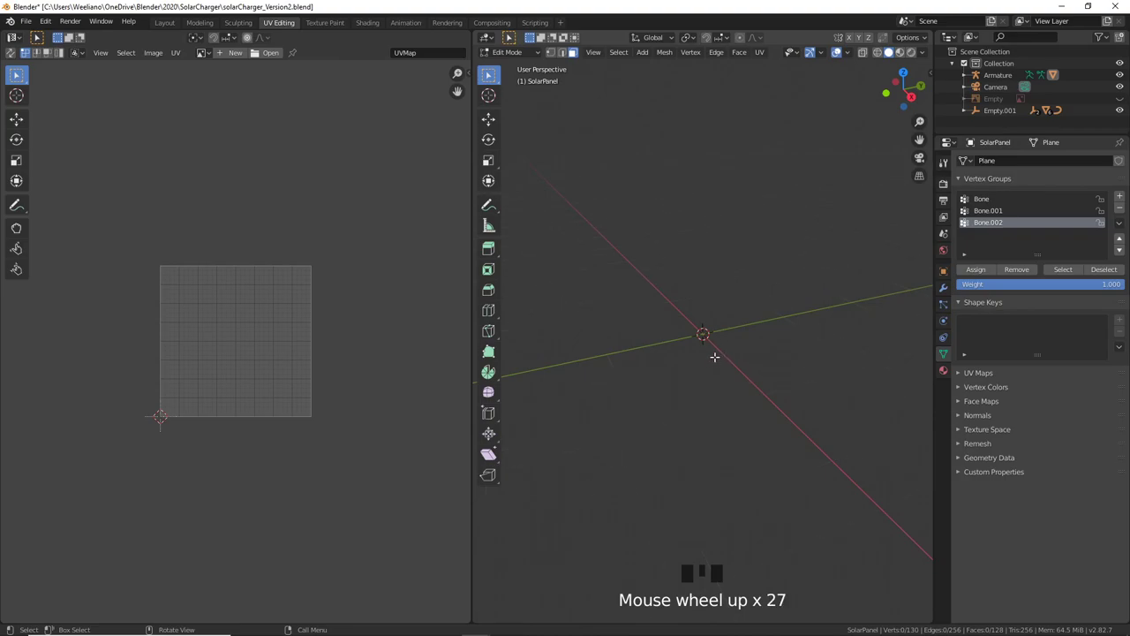
pyautogui.scroll(-20, 707, 366)
pyautogui.scroll(4, 673, 366)
pyautogui.moveTo(672, 367); pyautogui.dragTo(706, 298, button='middle')
pyautogui.scroll(3, 686, 408)
pyautogui.scroll(3, 686, 409)
pyautogui.keyDown('shift'); pyautogui.moveTo(686, 408); pyautogui.dragTo(741, 433, button='middle'); pyautogui.keyUp('shift')
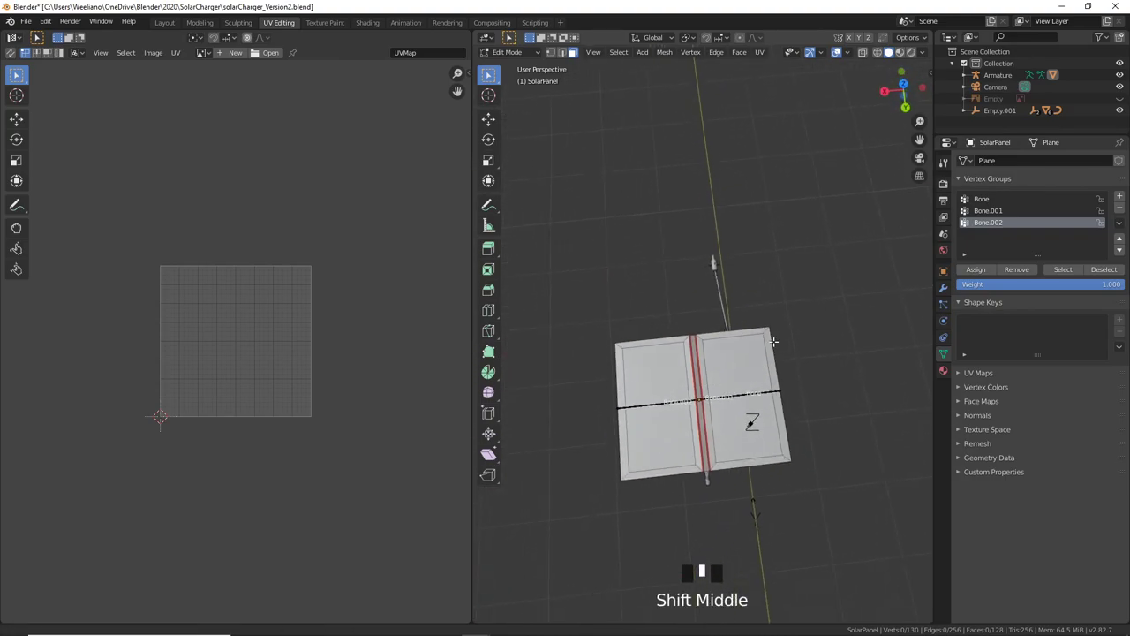
pyautogui.press('KP_7')
pyautogui.scroll(2, 788, 282)
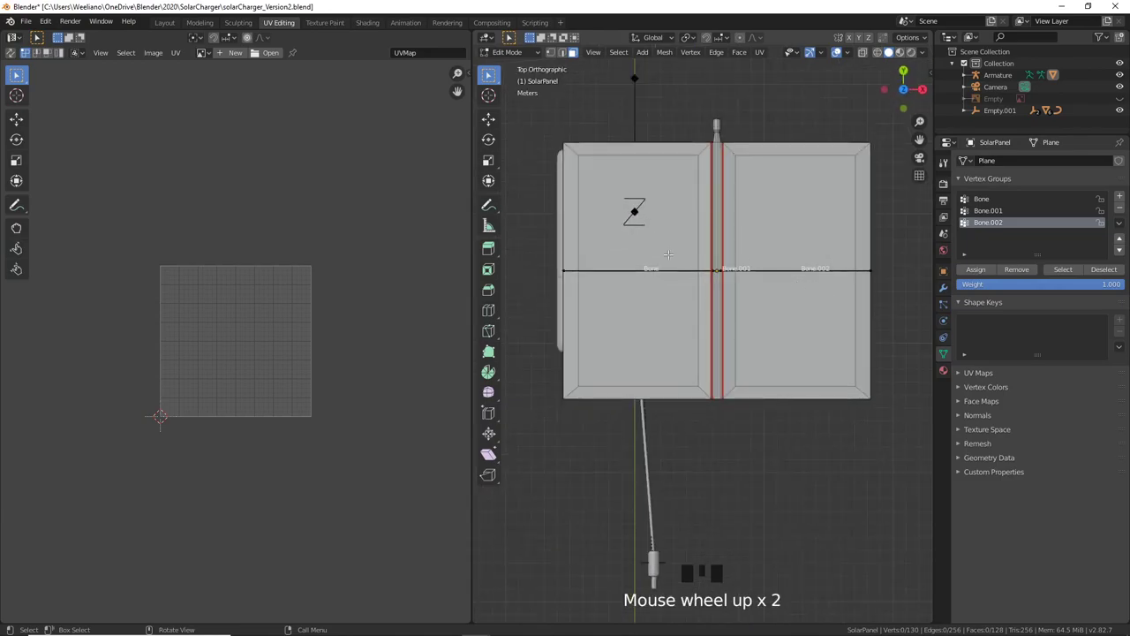
# Step: Select the two inner panel faces and unwrap them with Project From View
pyautogui.press('Tab')
pyautogui.press('Tab')
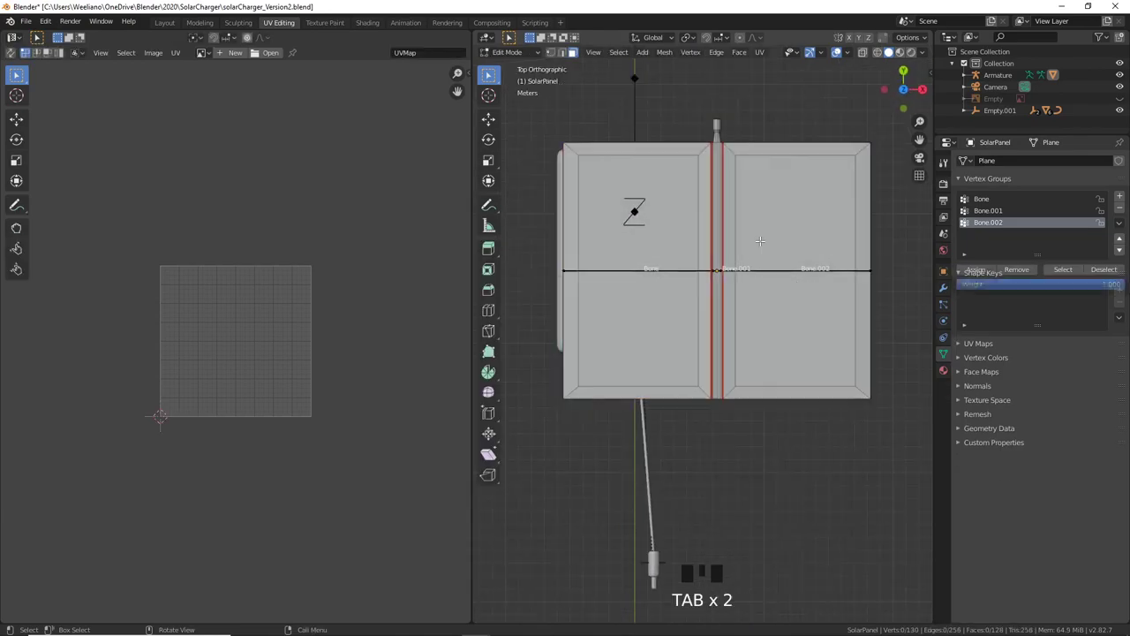
pyautogui.click(650, 246)
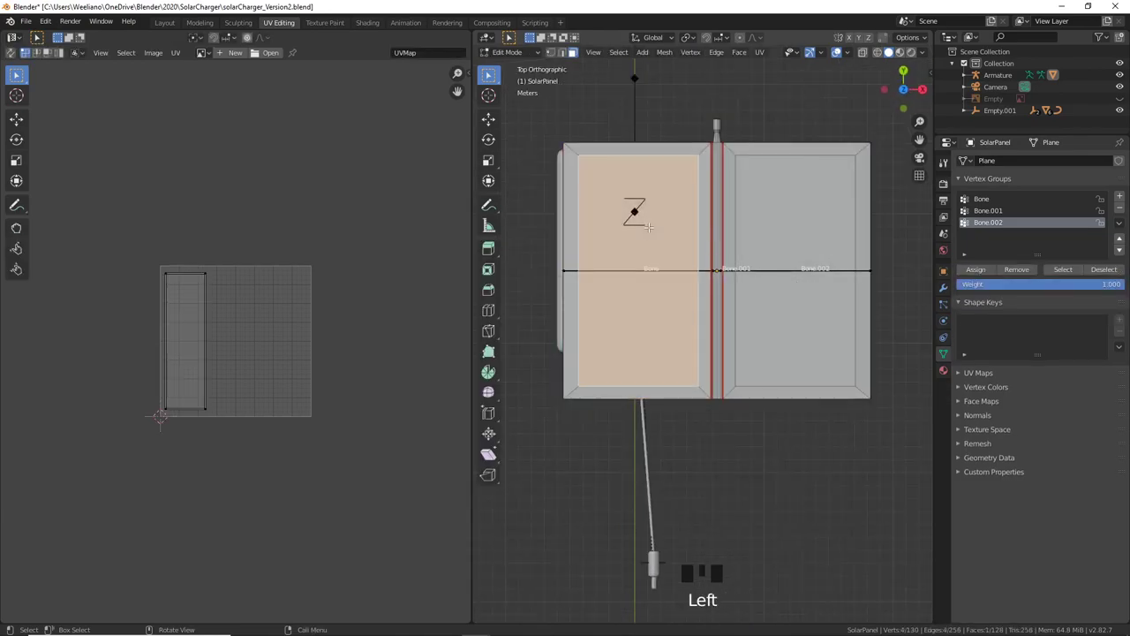
pyautogui.keyDown('shift'); pyautogui.click(791, 244); pyautogui.keyUp('shift')
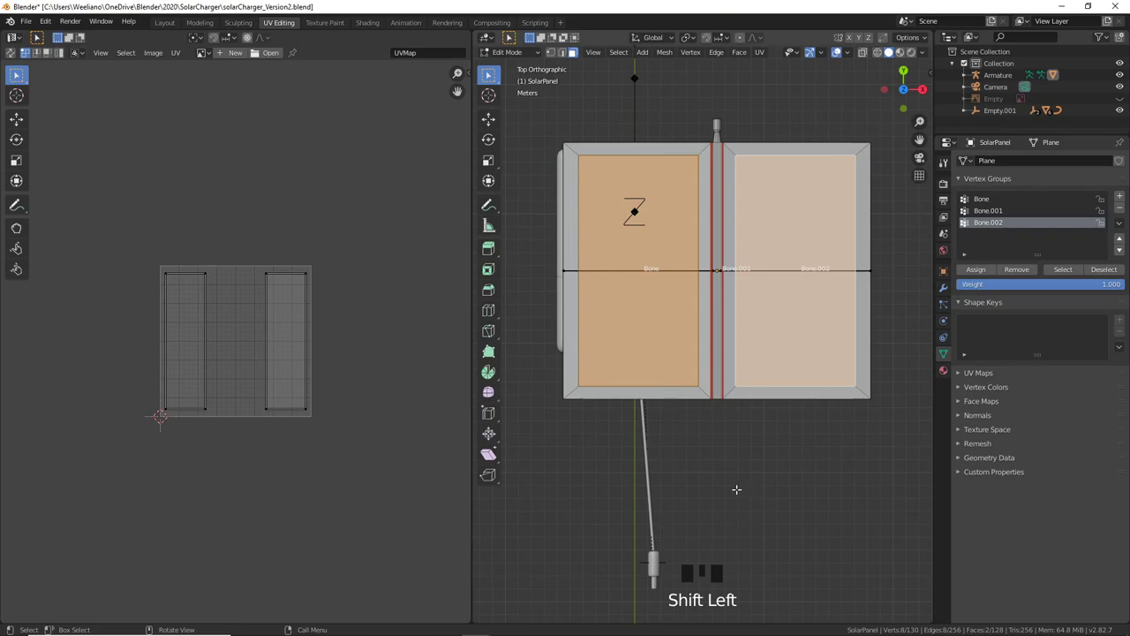
pyautogui.press('u')
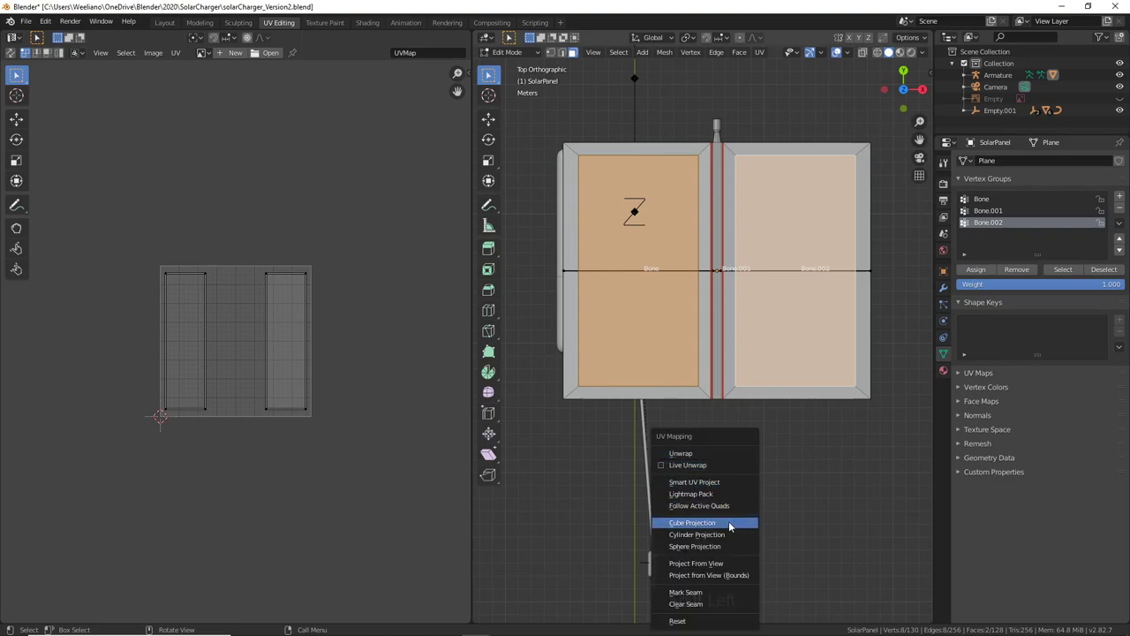
pyautogui.click(716, 567)
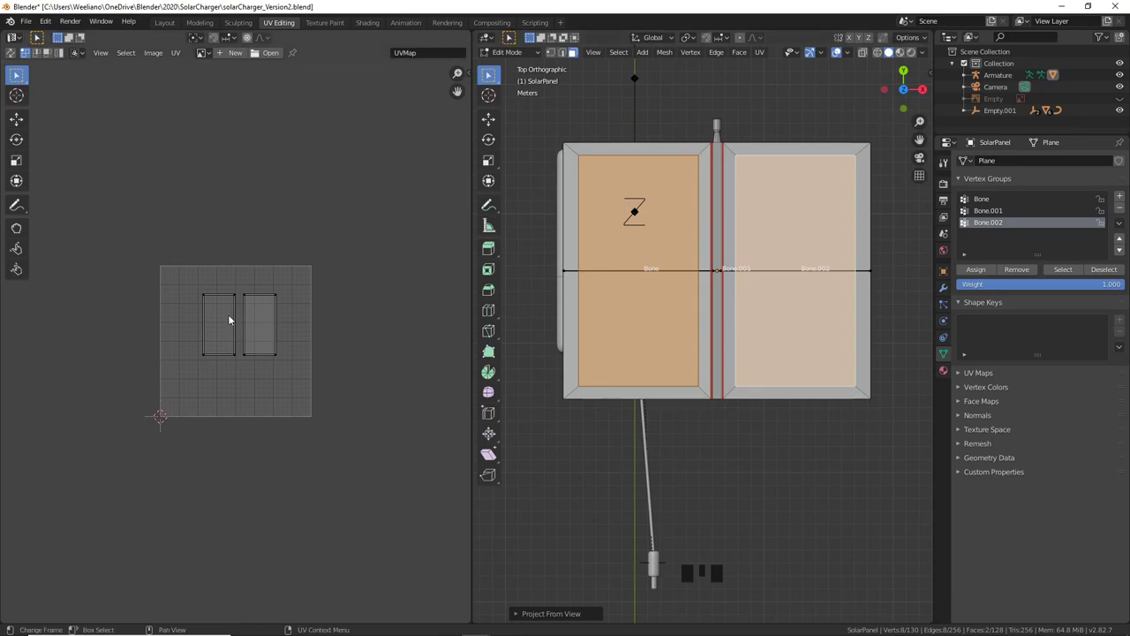
# Step: Scale up both panel UV islands to nearly fill the UV square's width and reposition them within it
pyautogui.scroll(2, 302, 385)
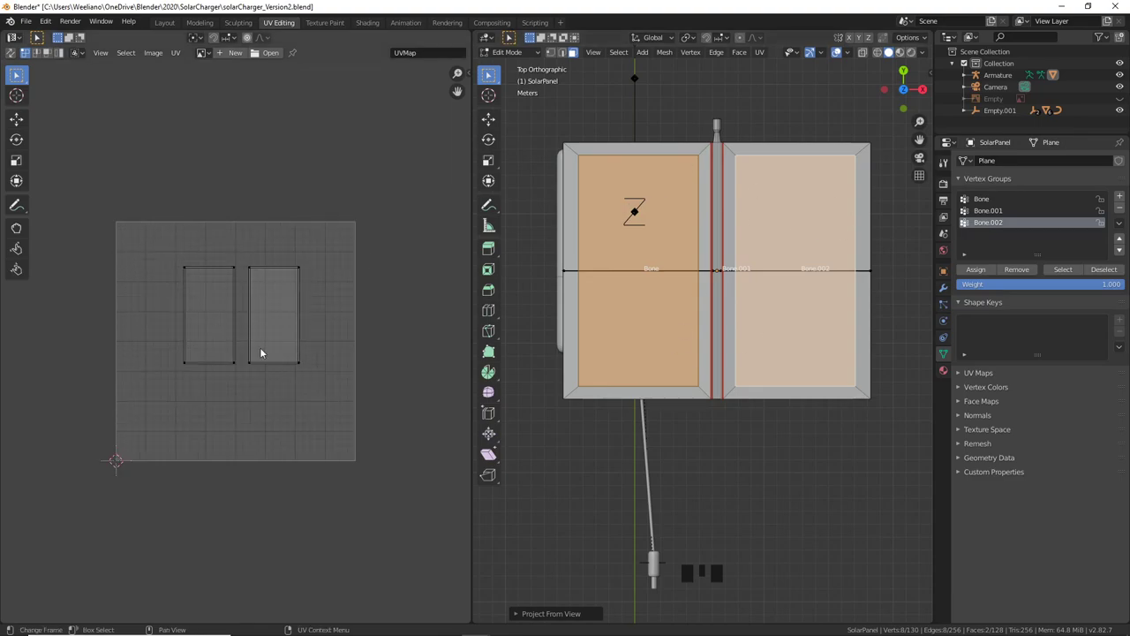
pyautogui.rightClick(323, 436)
pyautogui.click(189, 248)
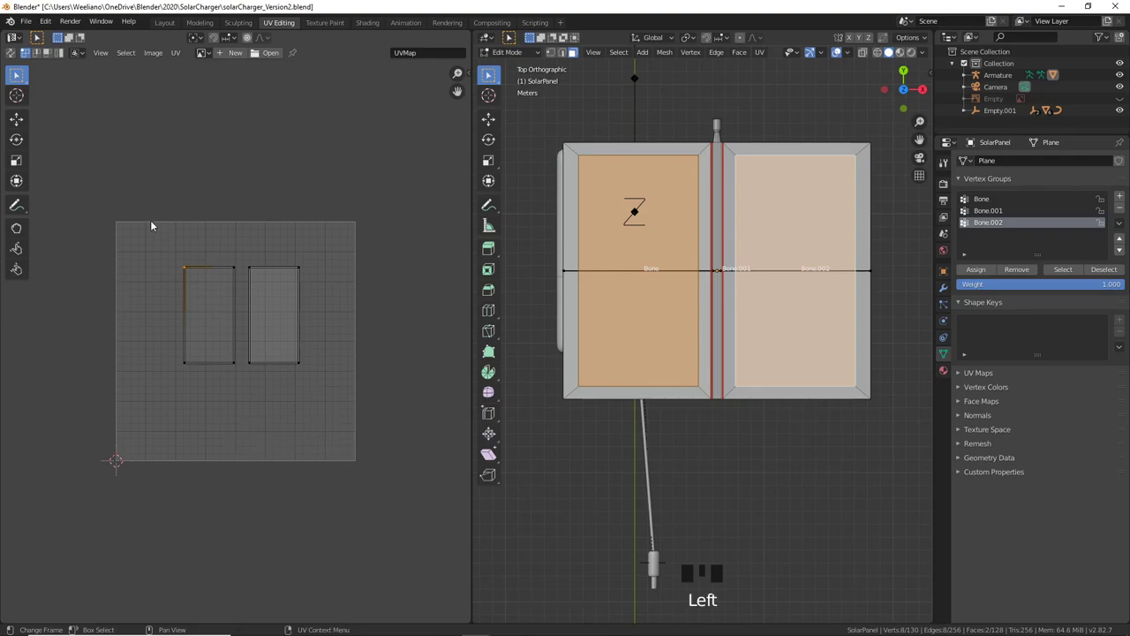
pyautogui.click(151, 222)
pyautogui.moveTo(147, 212); pyautogui.dragTo(316, 411)
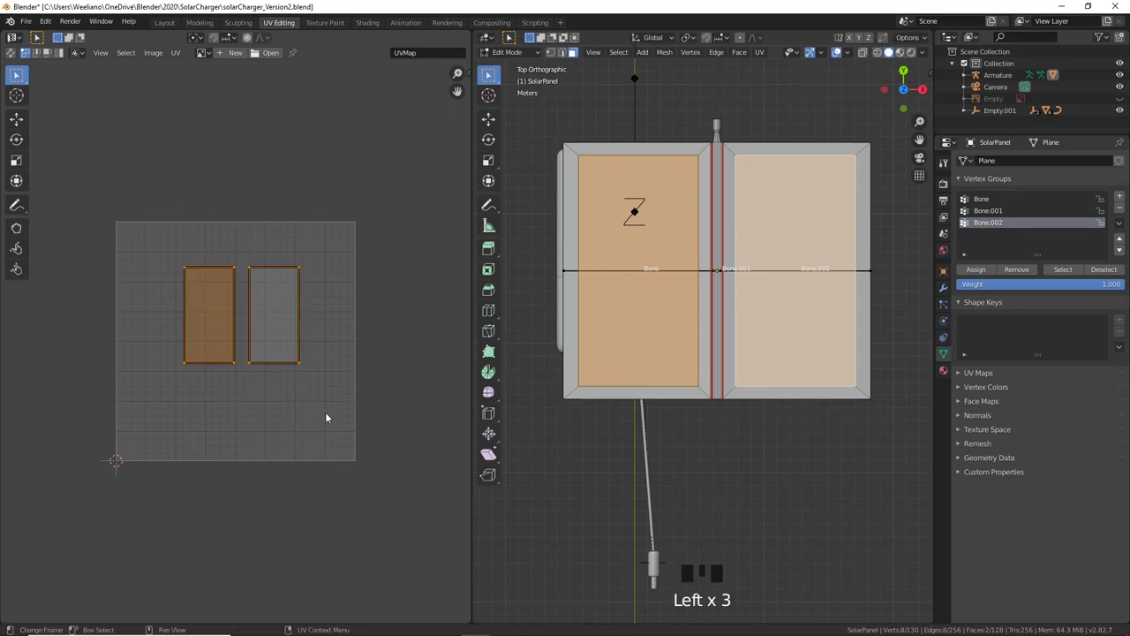
pyautogui.press('s')
pyautogui.click(395, 473)
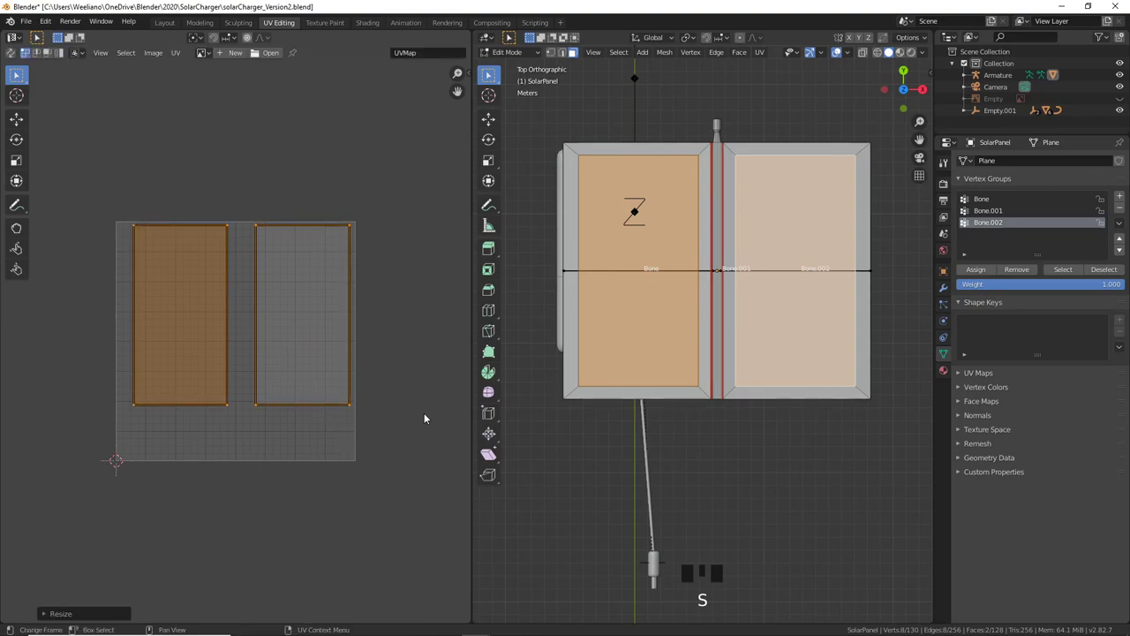
pyautogui.press('g')
pyautogui.click(419, 444)
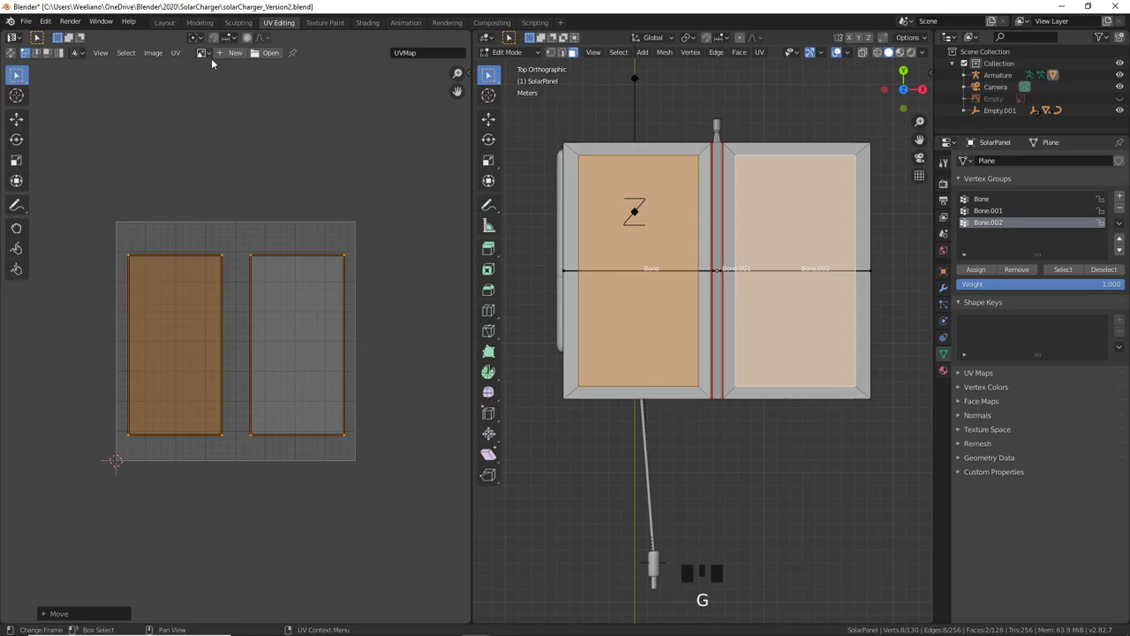
# Step: Export the two panel faces' UV layout as SolarPanel2_UVLayout.png in the SolarCharger folder
pyautogui.click(175, 52)
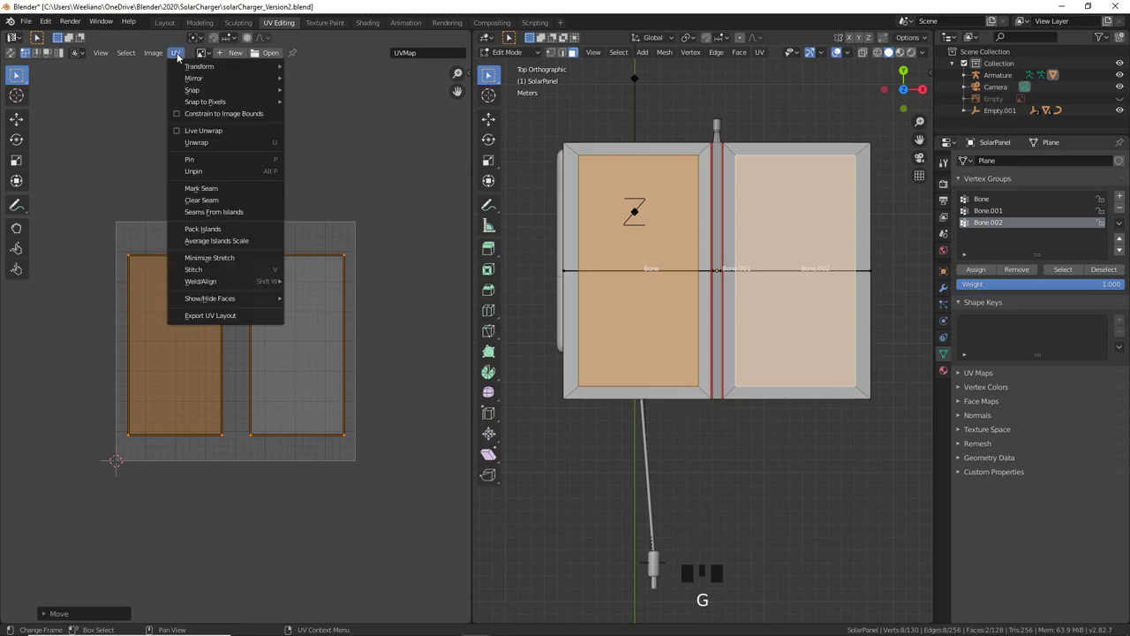
pyautogui.click(218, 316)
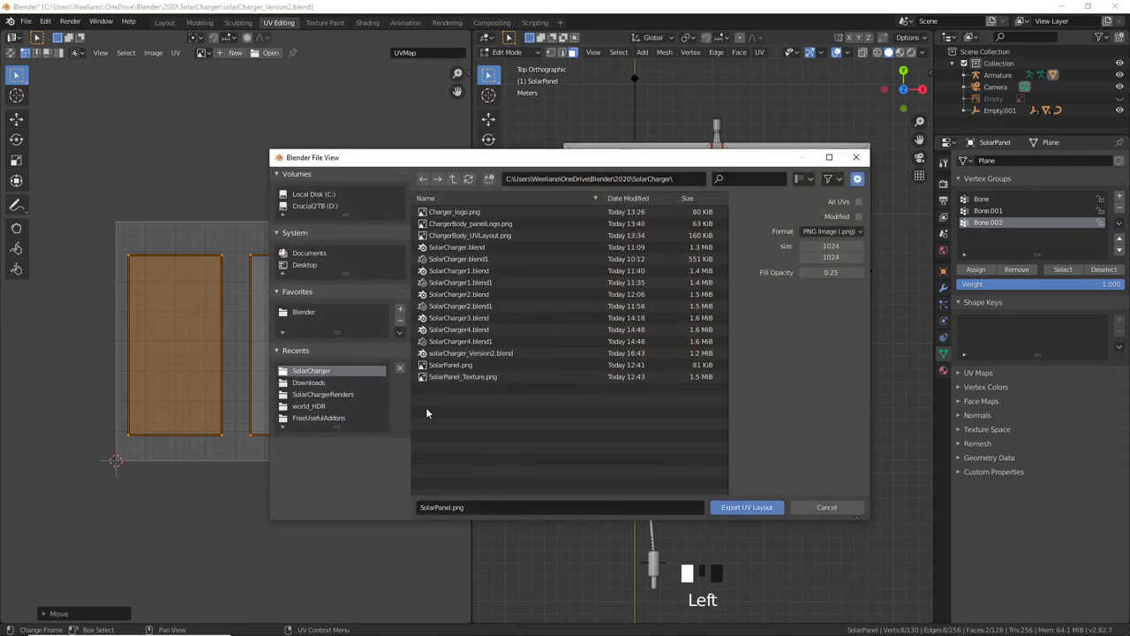
pyautogui.click(433, 507)
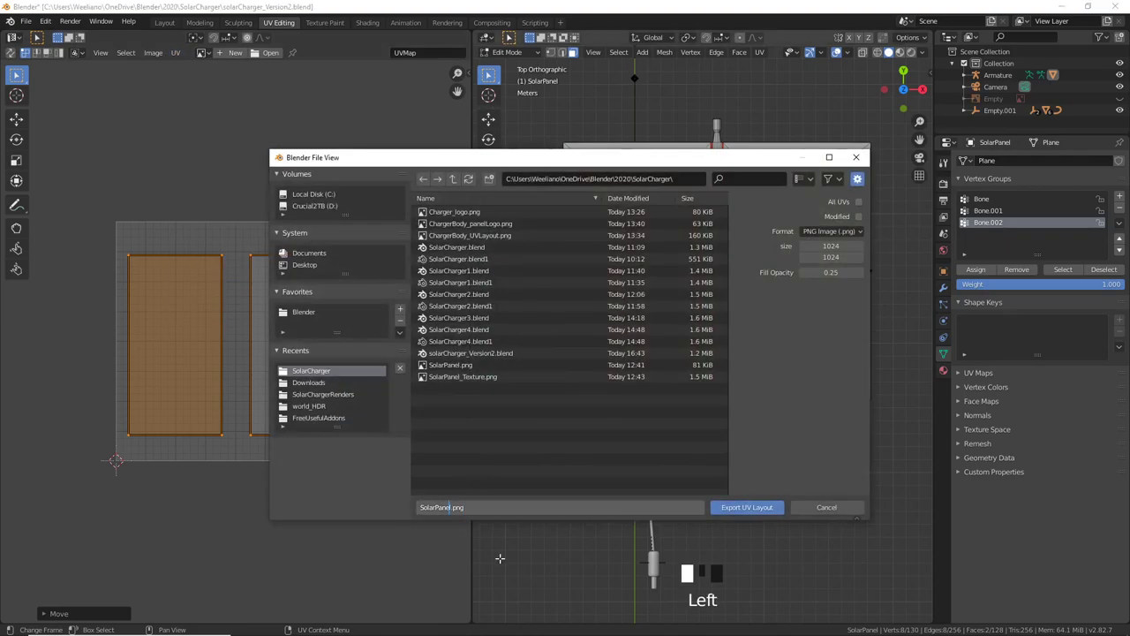
pyautogui.write('2_UVLayout')
pyautogui.click(760, 508)
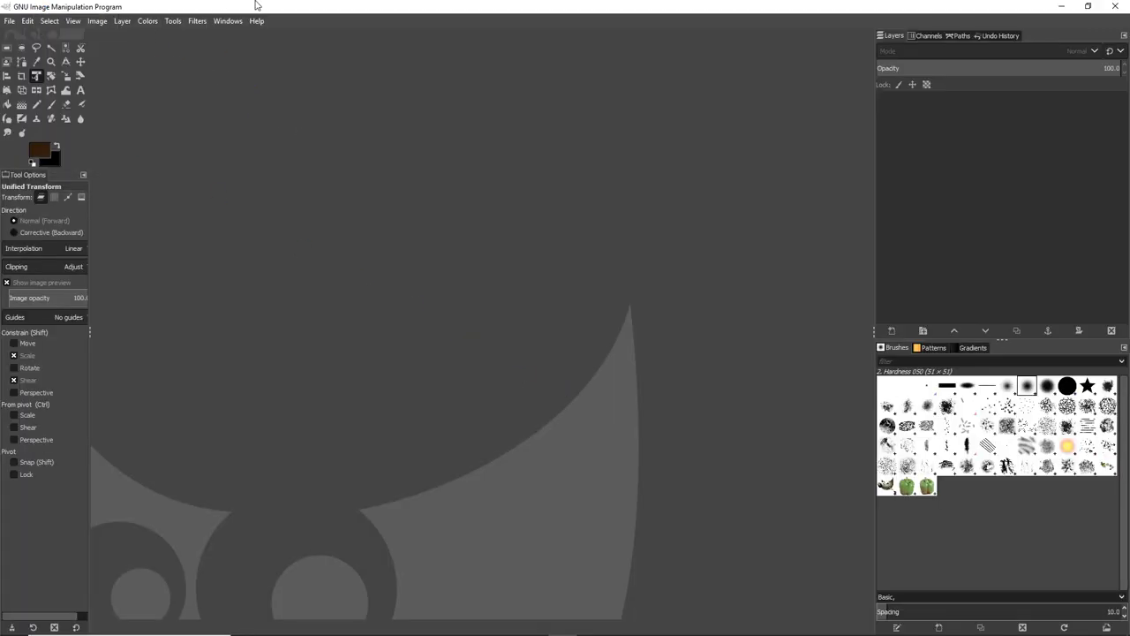
# Step: Switch to GIMP, bring up the Open Image dialog and look for the exported layout in the Instructor account's Desktop folder on drive C
pyautogui.click(10, 21)
pyautogui.click(27, 64)
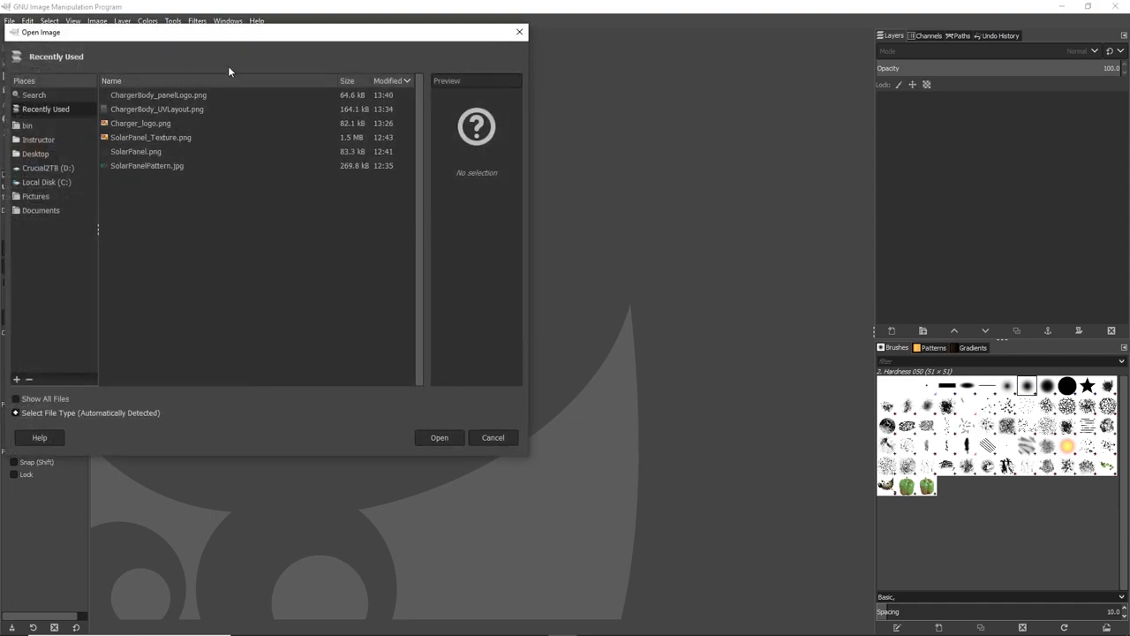
pyautogui.moveTo(241, 41); pyautogui.dragTo(338, 63)
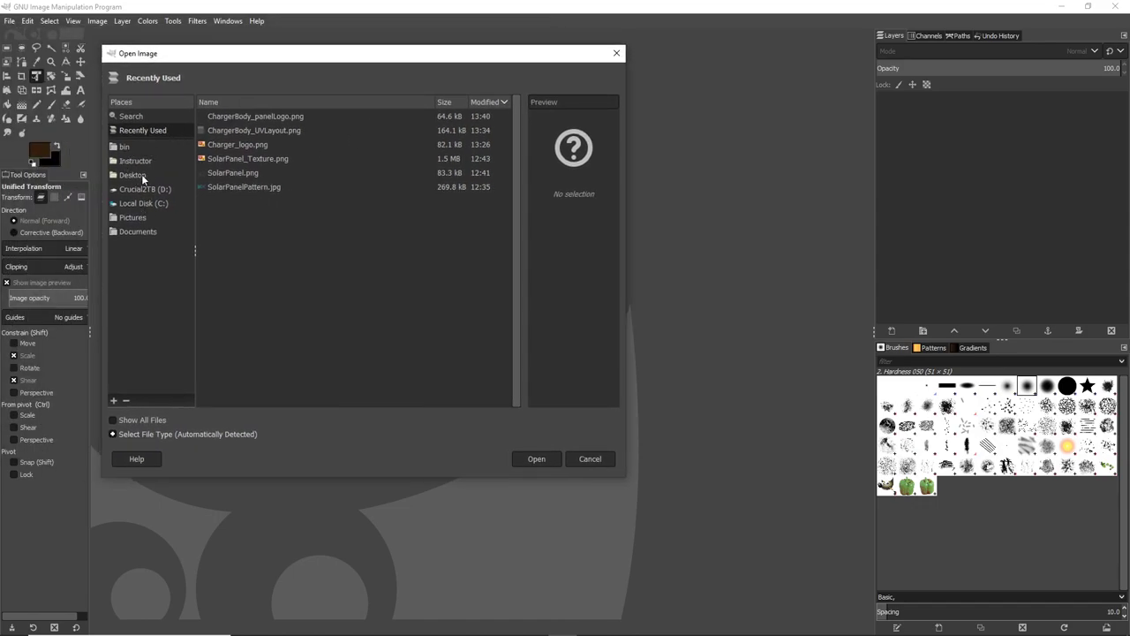
pyautogui.click(148, 204)
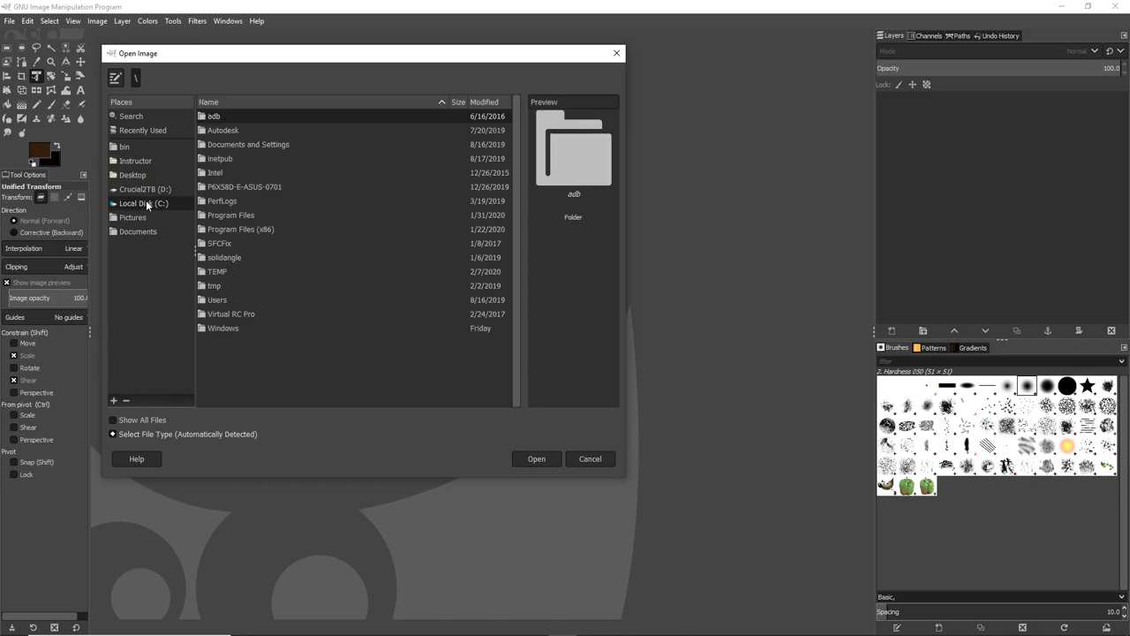
pyautogui.doubleClick(218, 300)
pyautogui.click(219, 132)
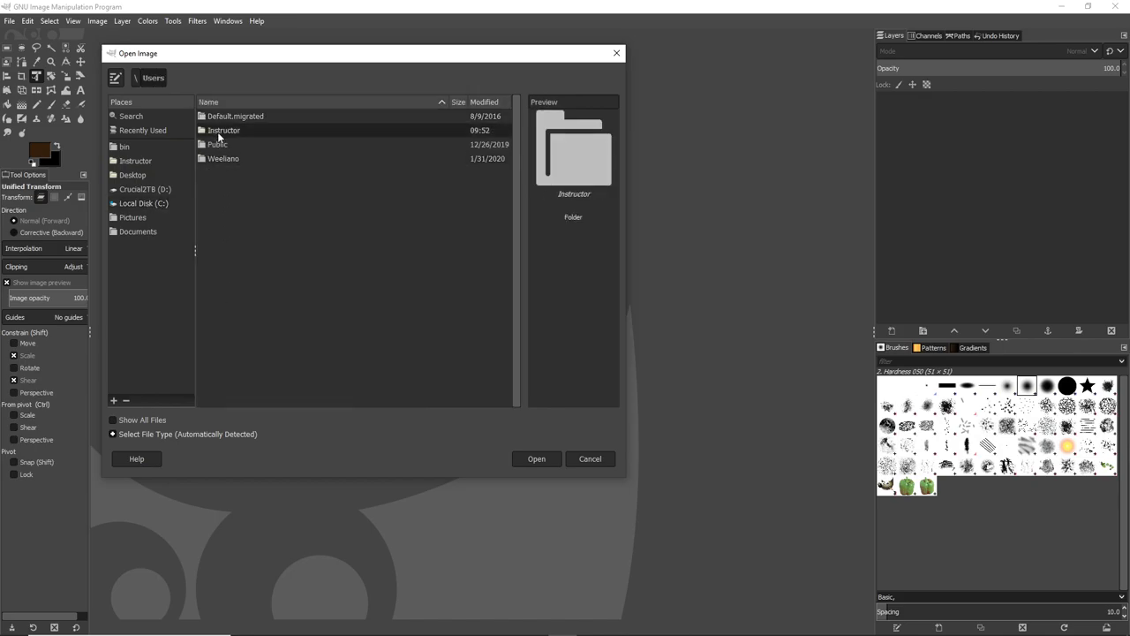
pyautogui.doubleClick(219, 132)
pyautogui.scroll(-2, 303, 278)
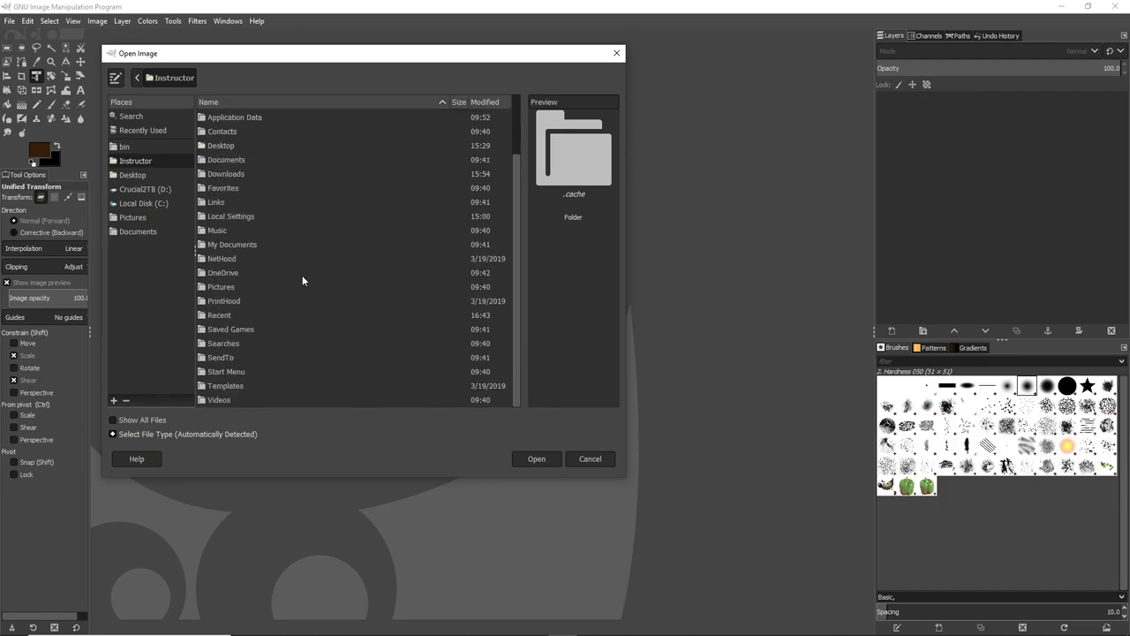
pyautogui.scroll(2, 302, 282)
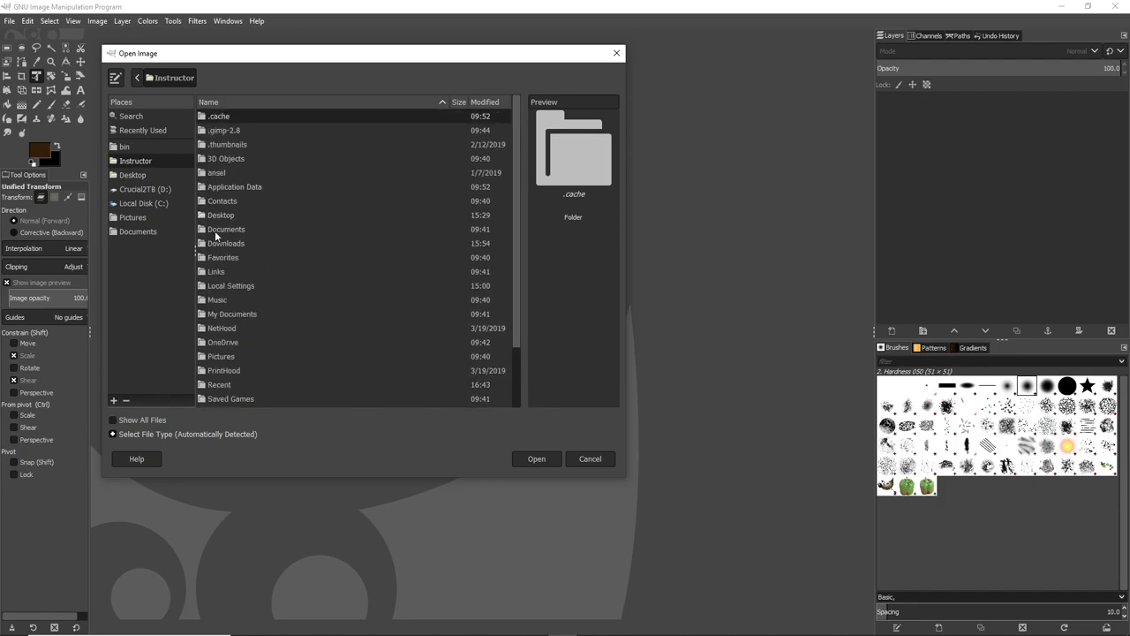
pyautogui.doubleClick(224, 215)
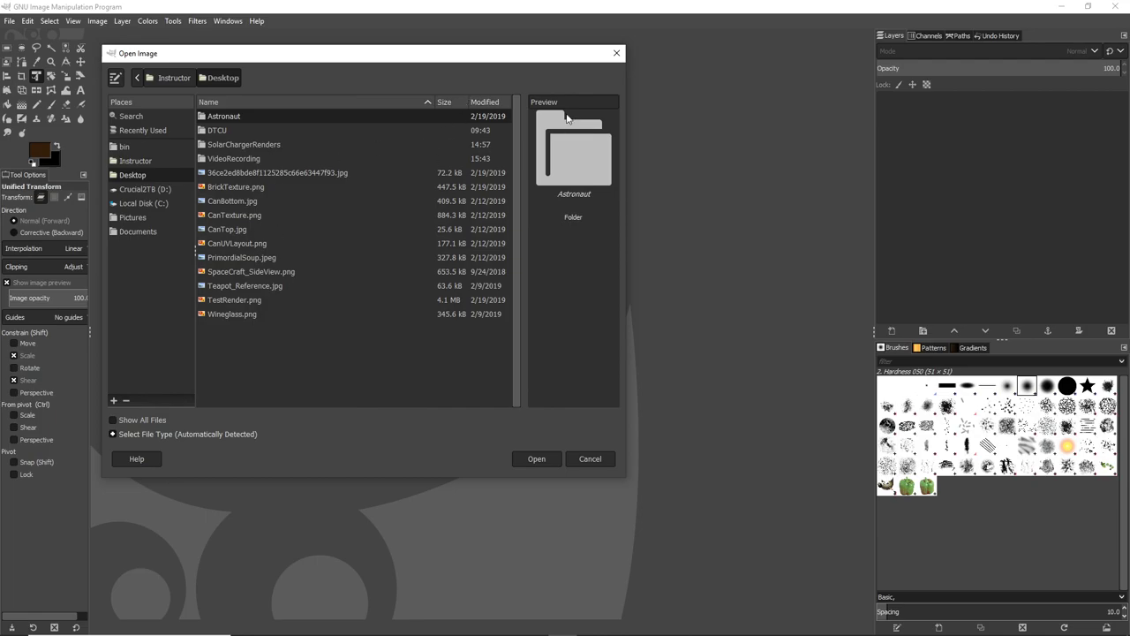
# Step: Check the folder path used for the UV layout export in Blender, close the export dialog and return to GIMP
pyautogui.moveTo(563, 627)
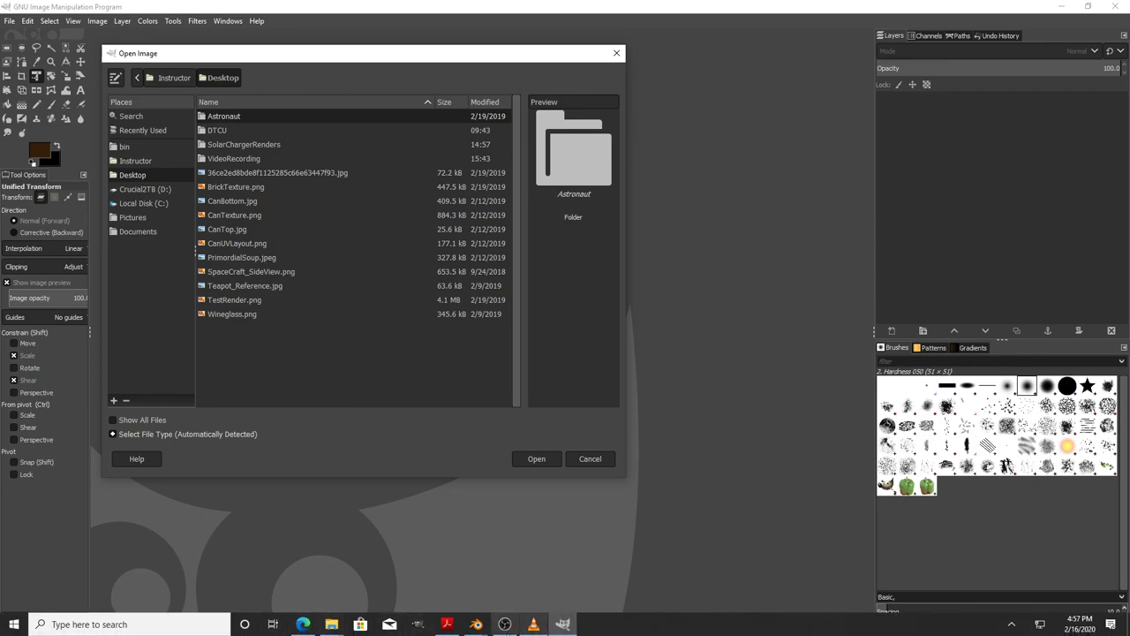
pyautogui.click(476, 624)
pyautogui.click(545, 603)
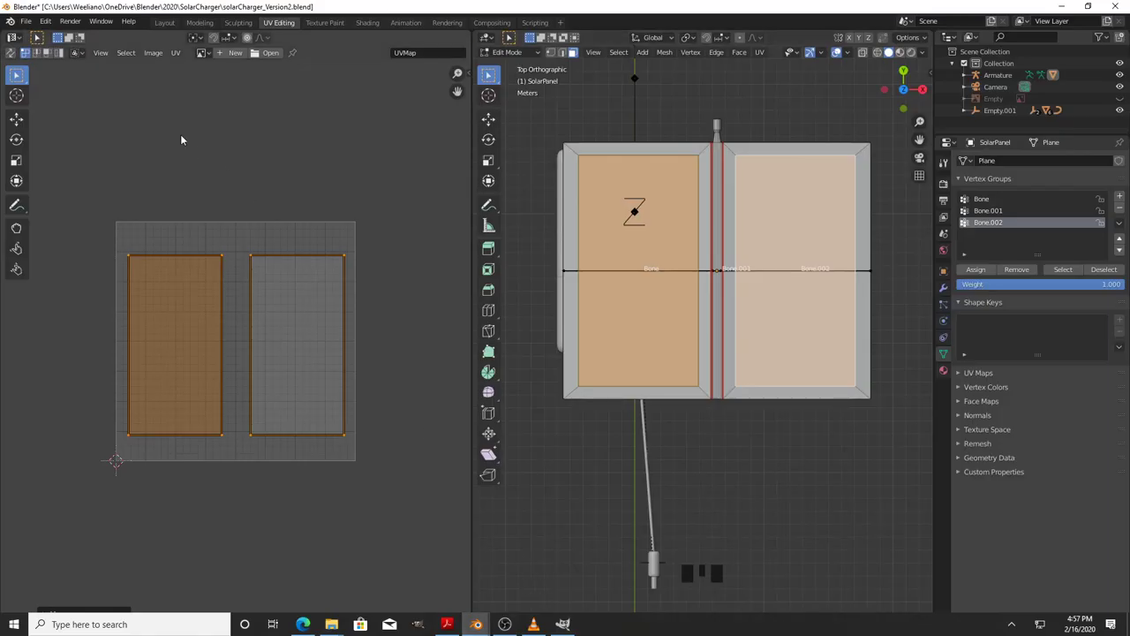
pyautogui.click(178, 53)
pyautogui.click(244, 316)
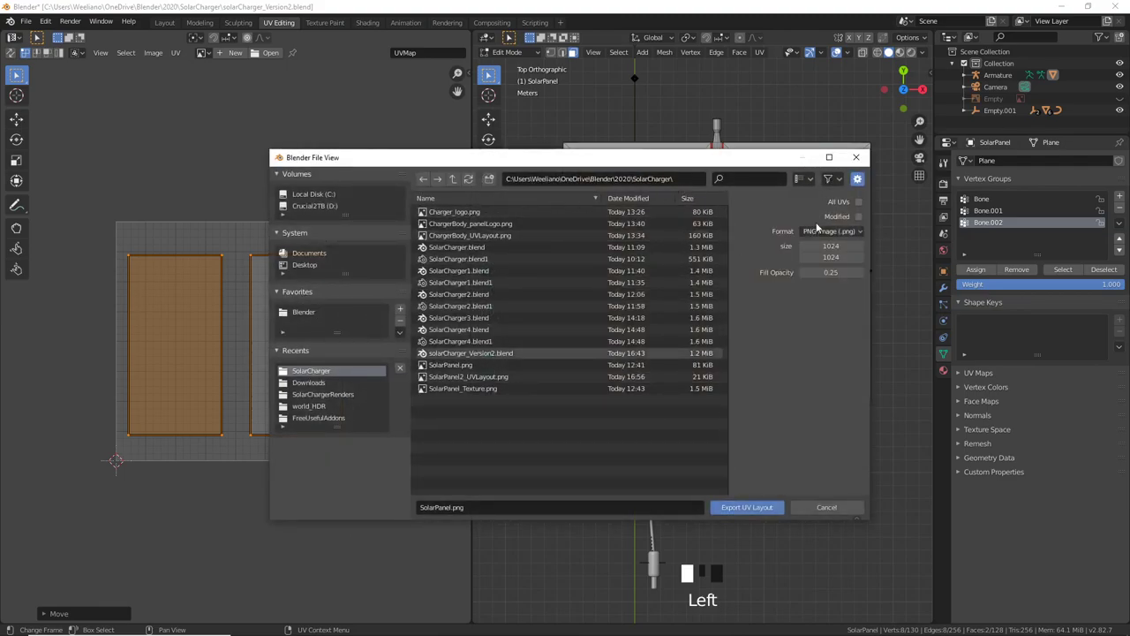
pyautogui.click(855, 157)
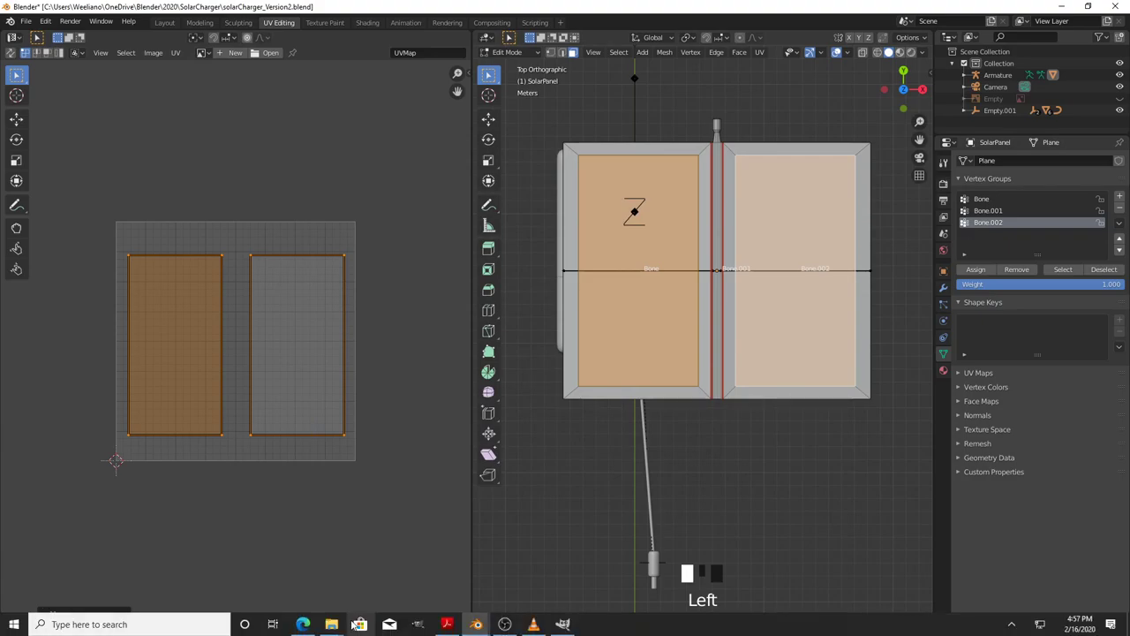
pyautogui.click(562, 624)
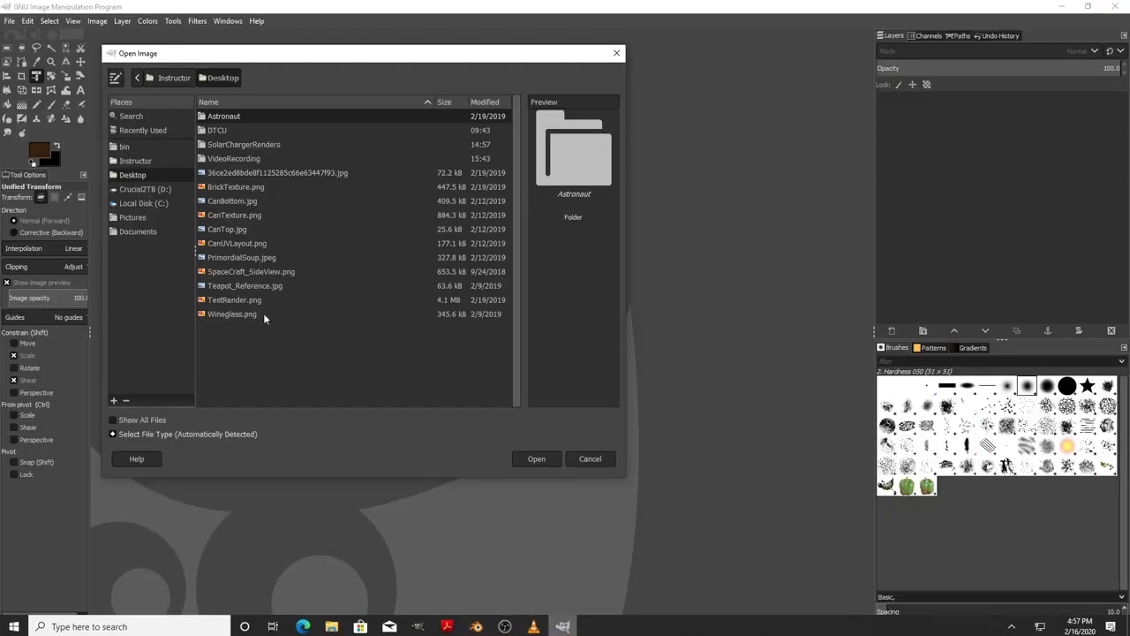
# Step: Try to find the exported layout in the Instructor account's OneDrive Blender folder on drive C
pyautogui.click(143, 203)
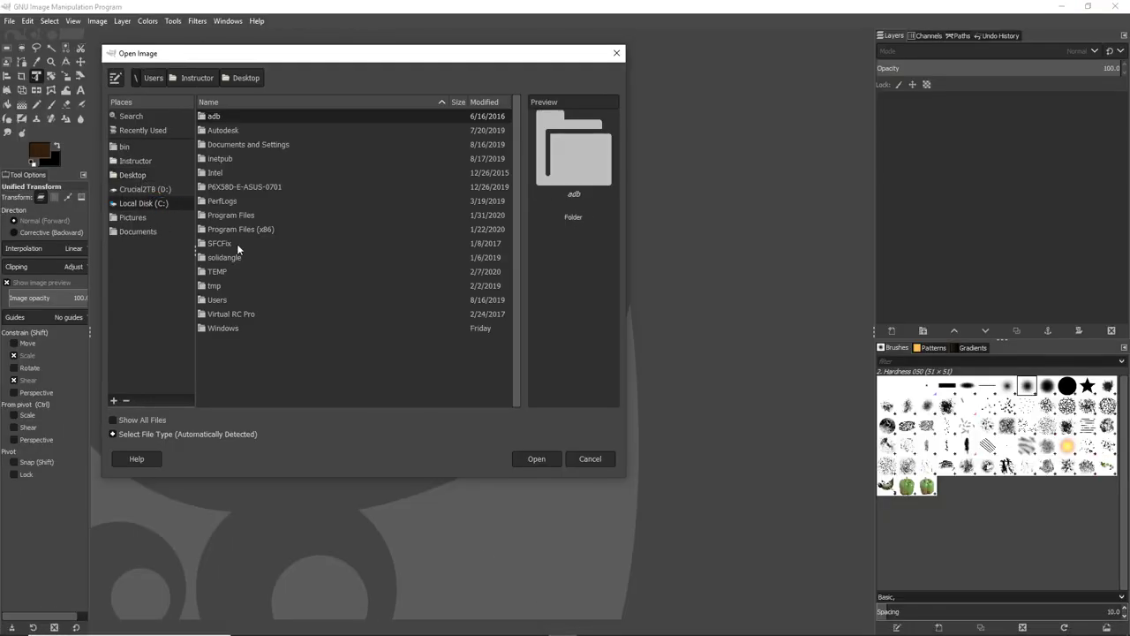
pyautogui.doubleClick(222, 302)
pyautogui.click(223, 163)
pyautogui.doubleClick(223, 131)
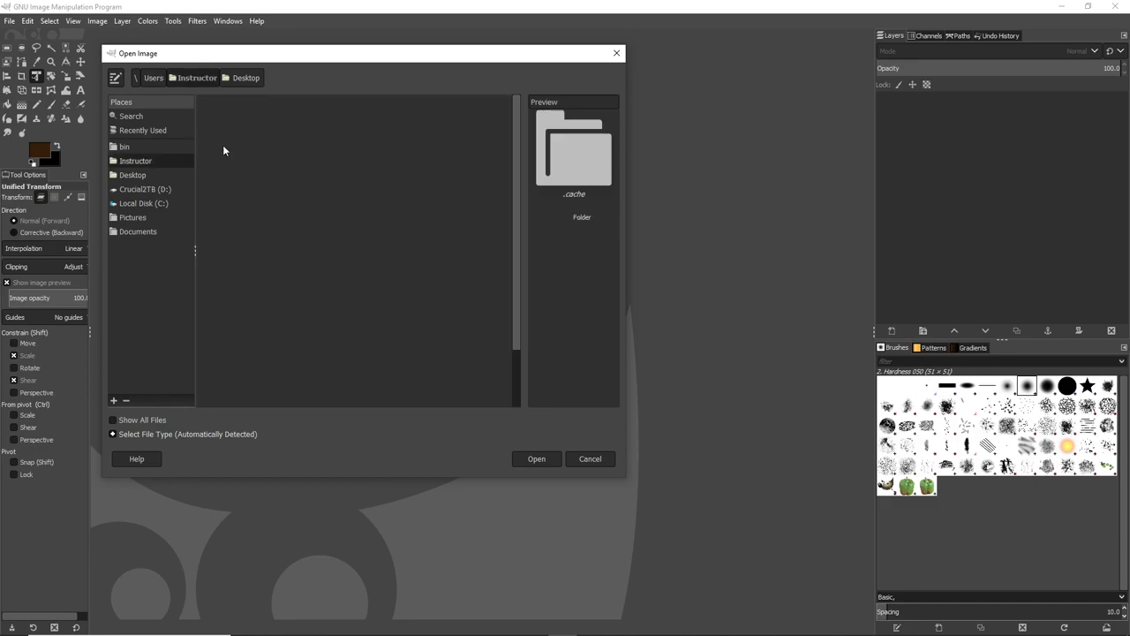
pyautogui.scroll(-2, 236, 329)
pyautogui.scroll(1, 236, 328)
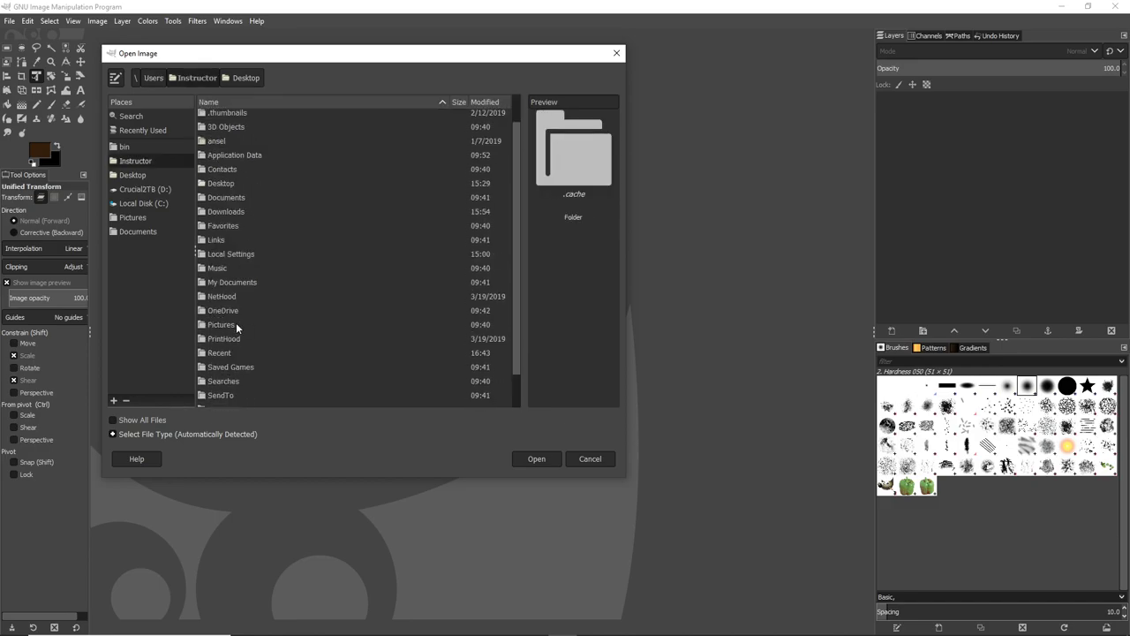
pyautogui.doubleClick(221, 310)
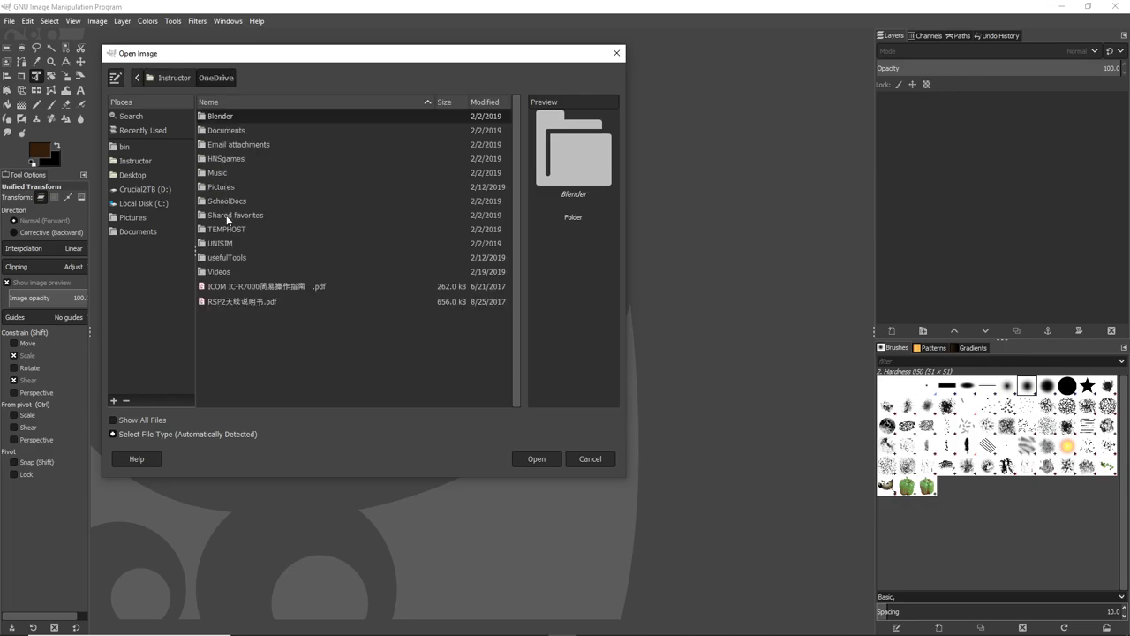
pyautogui.doubleClick(222, 117)
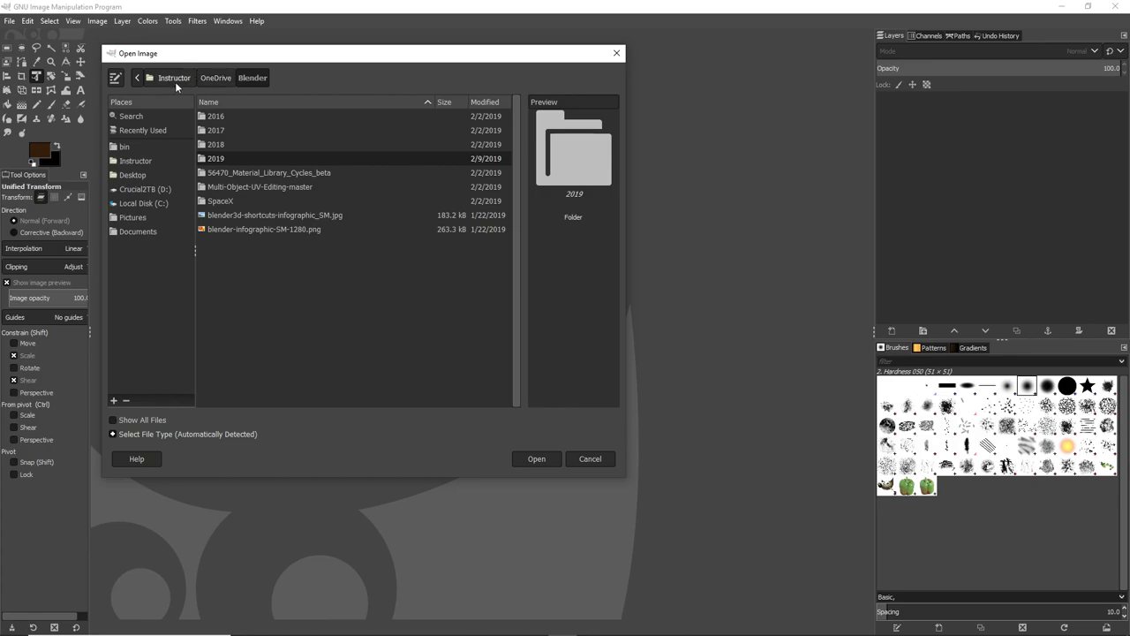
# Step: Open SolarPanel2_UVLayout.png from the Blender user's OneDrive folder, under Blender, 2020, SolarCharger
pyautogui.click(139, 80)
pyautogui.click(148, 79)
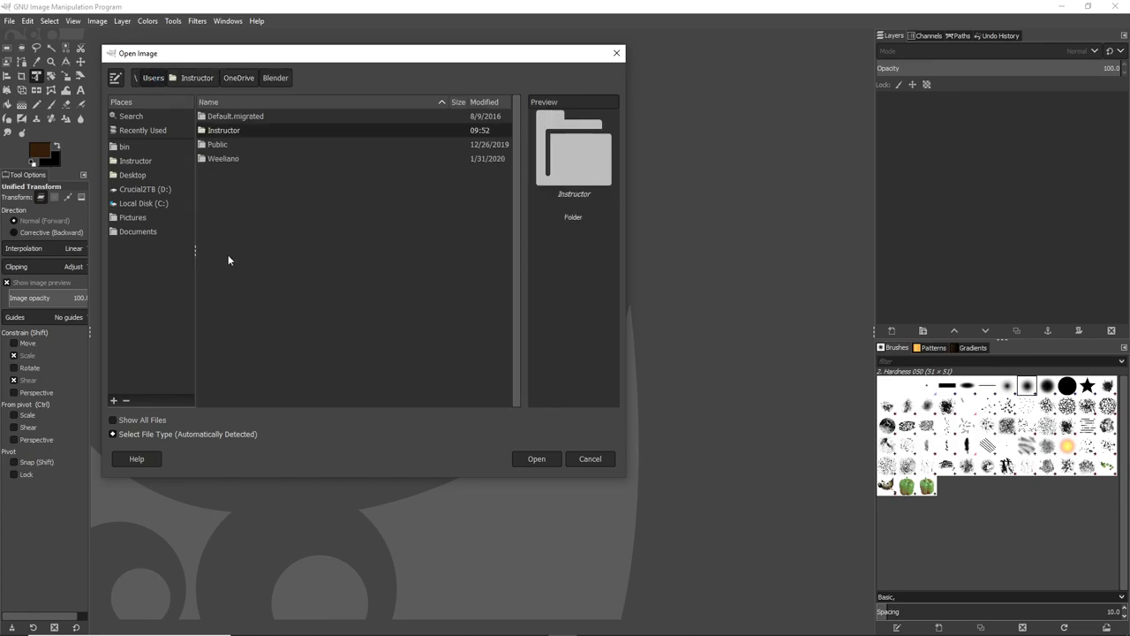
pyautogui.doubleClick(221, 157)
pyautogui.scroll(-5, 258, 338)
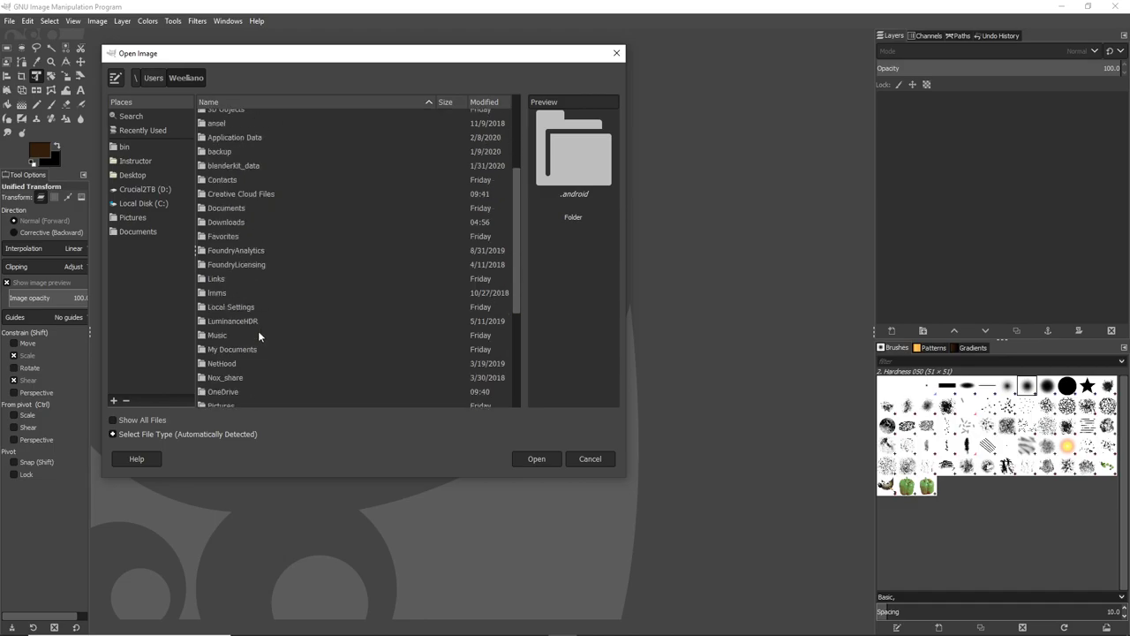
pyautogui.doubleClick(232, 356)
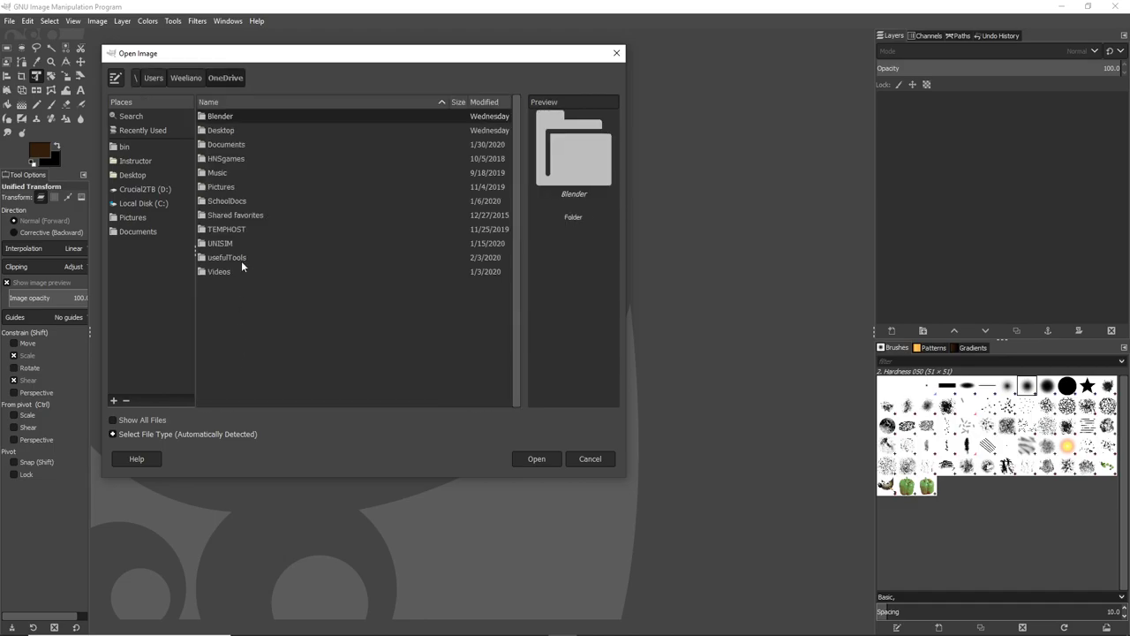
pyautogui.doubleClick(221, 115)
pyautogui.doubleClick(221, 174)
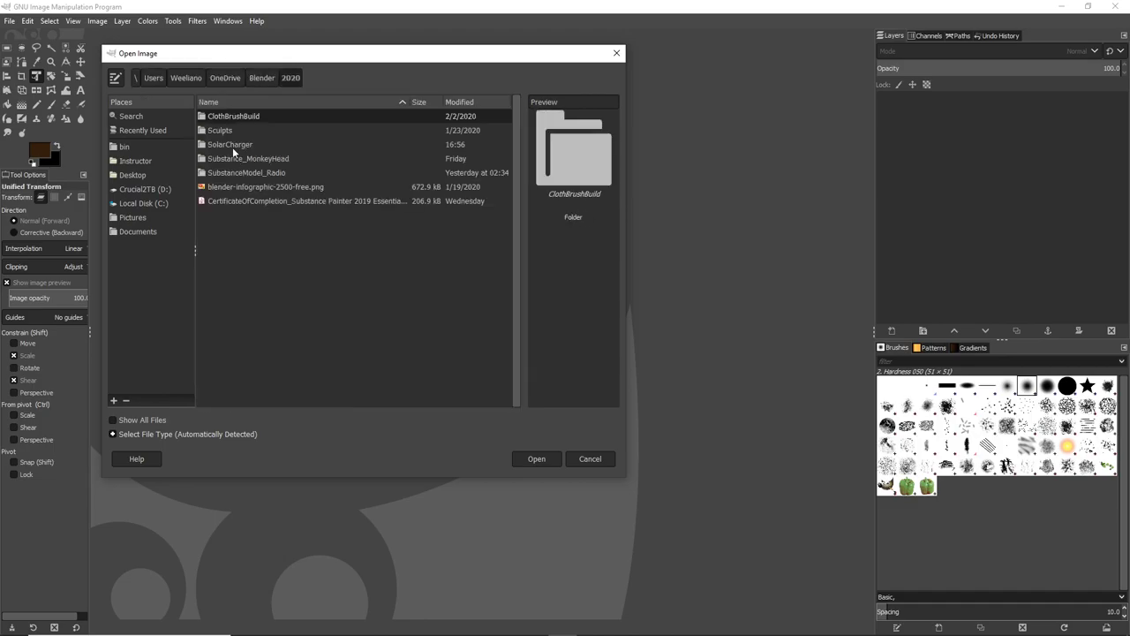
pyautogui.doubleClick(254, 151)
pyautogui.click(240, 173)
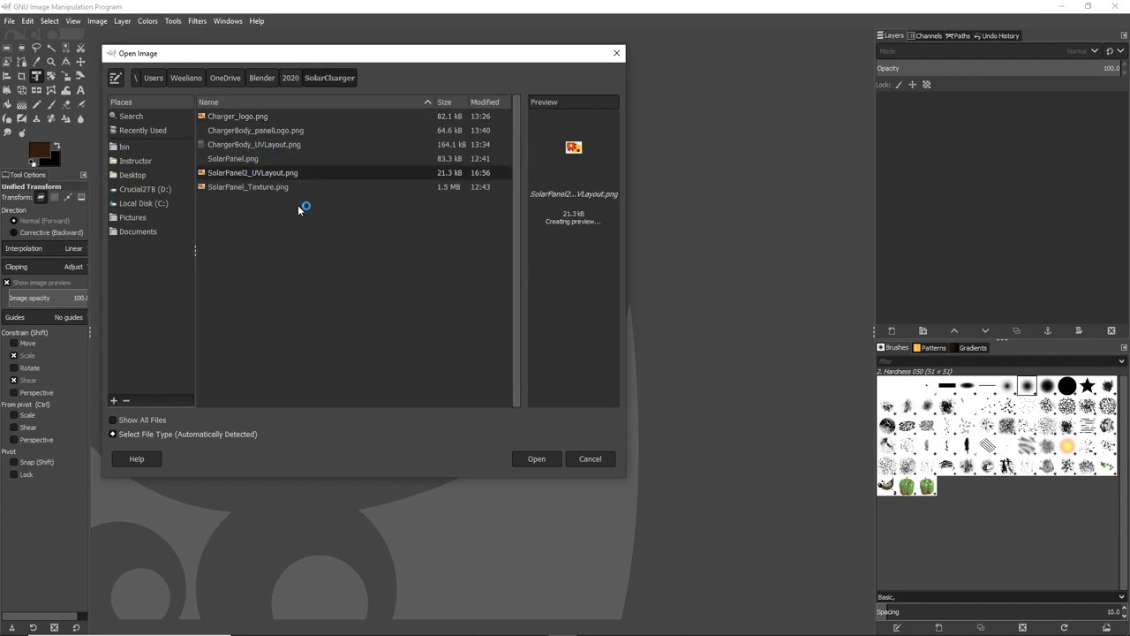
pyautogui.click(537, 460)
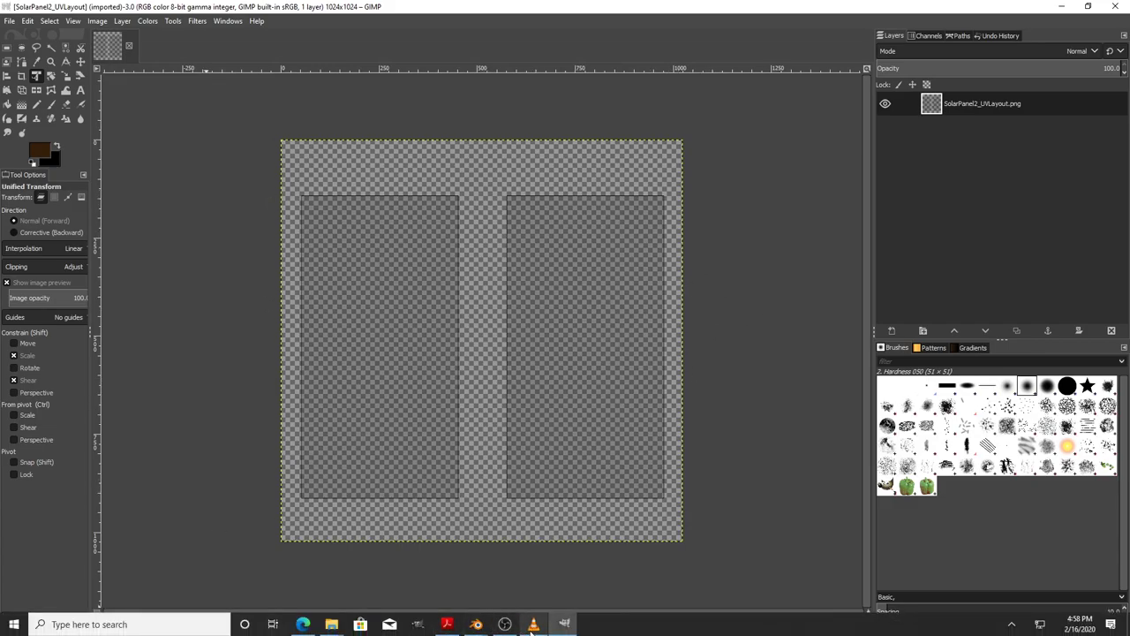
# Step: Return to Blender and re-export the panels' UV layout at 2048 x 2048, overwriting SolarPanel2_UVLayout.png
pyautogui.click(476, 624)
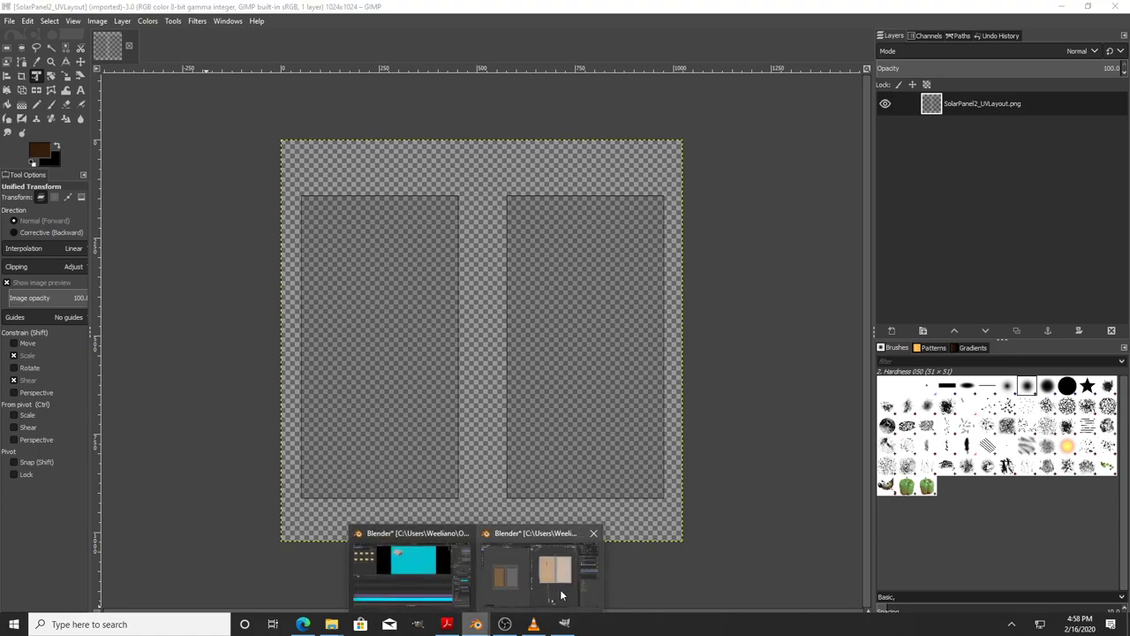
pyautogui.click(561, 593)
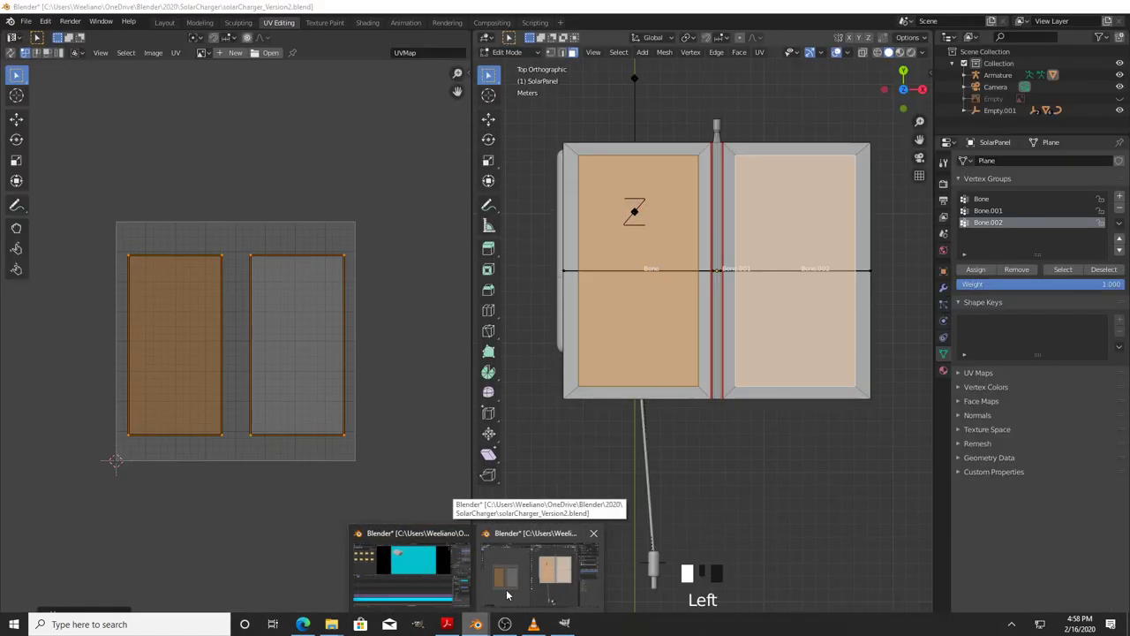
pyautogui.click(176, 52)
pyautogui.click(208, 318)
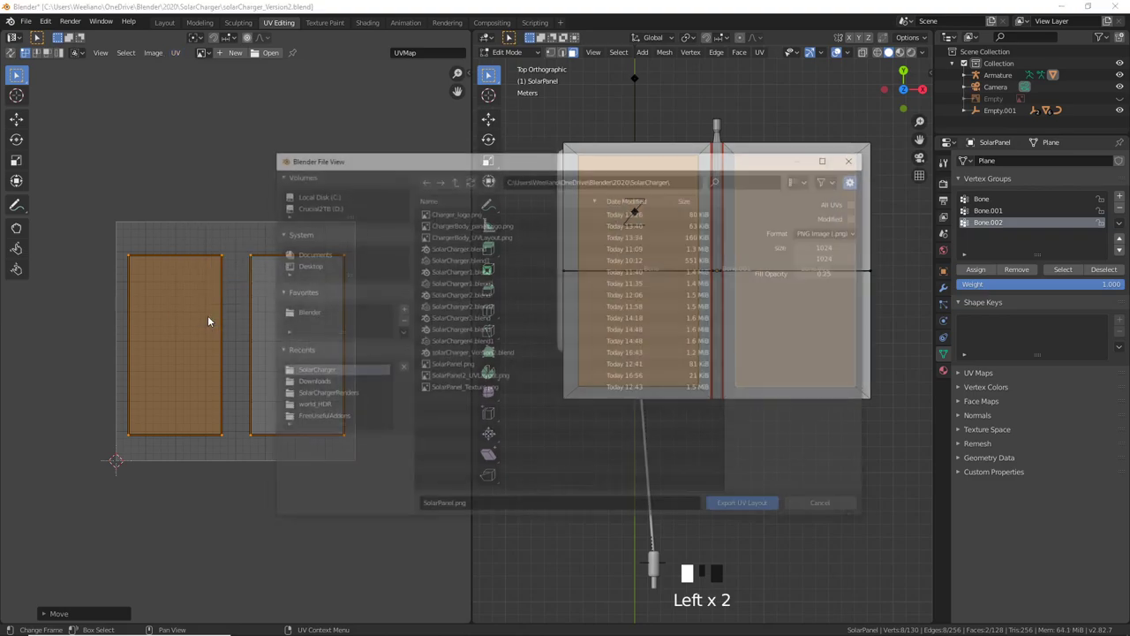
pyautogui.click(837, 247)
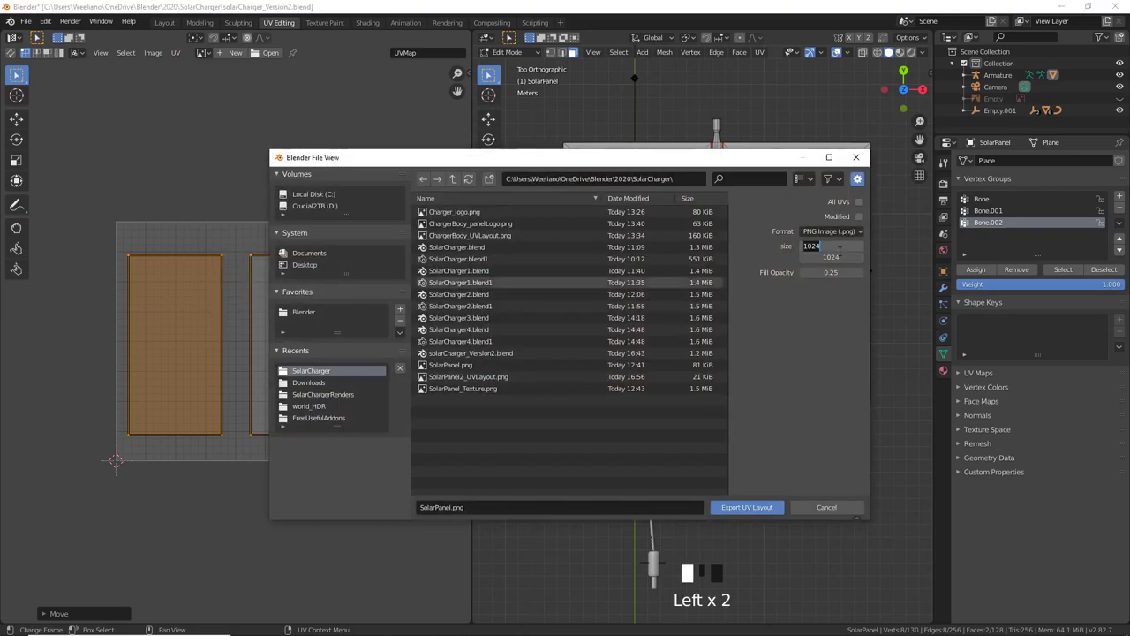
pyautogui.write('2048')
pyautogui.press('Tab')
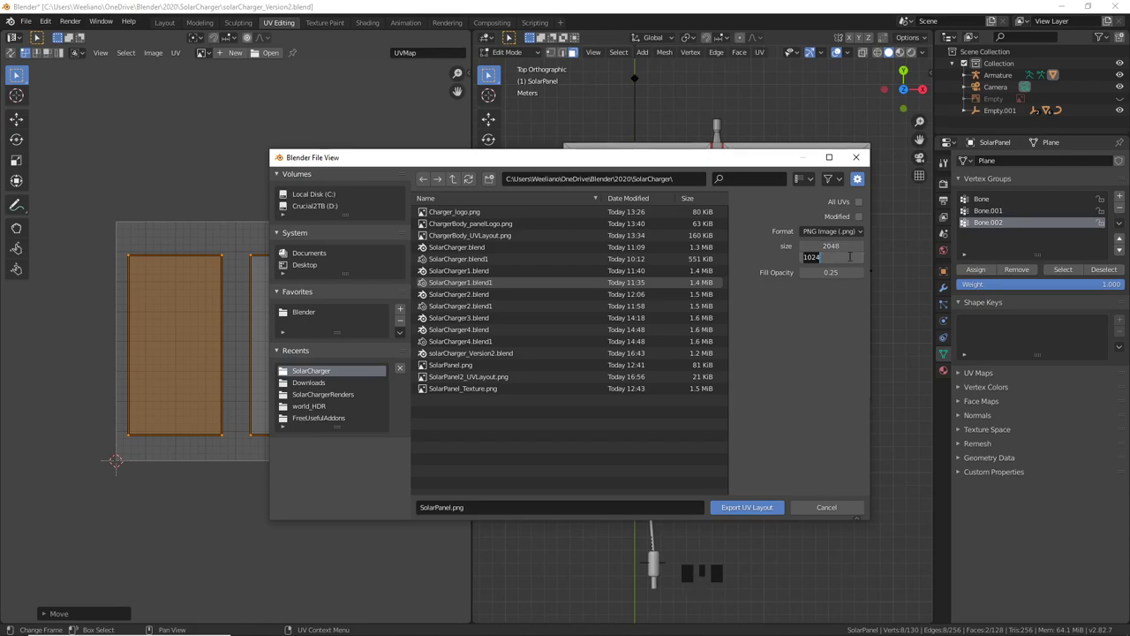
pyautogui.write('2048')
pyautogui.press('Return')
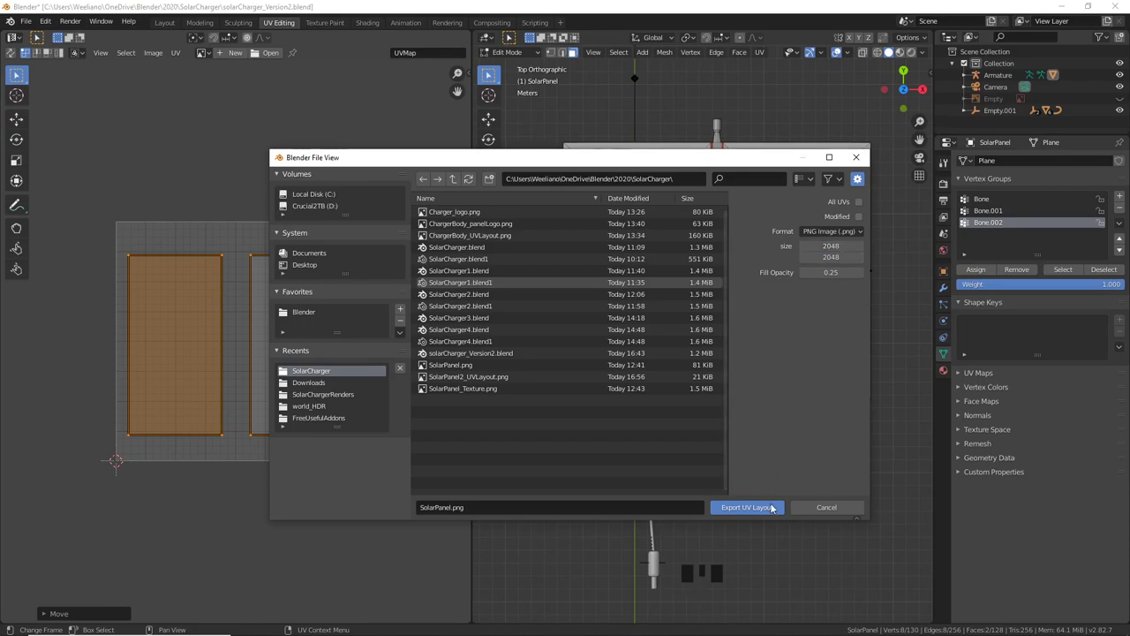
pyautogui.click(495, 377)
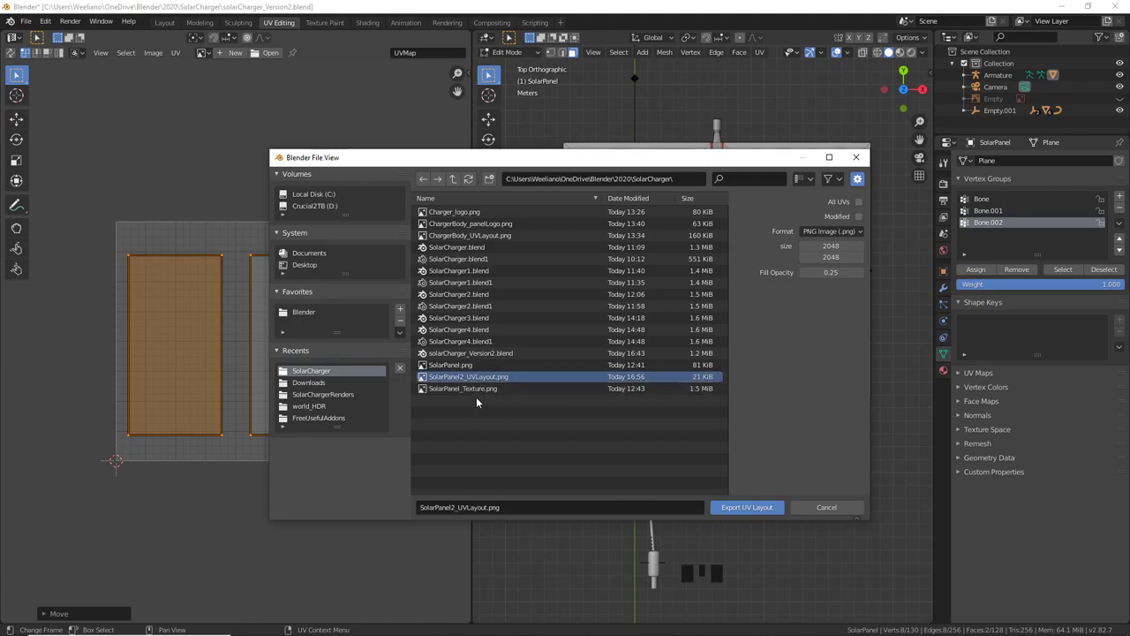
pyautogui.click(731, 507)
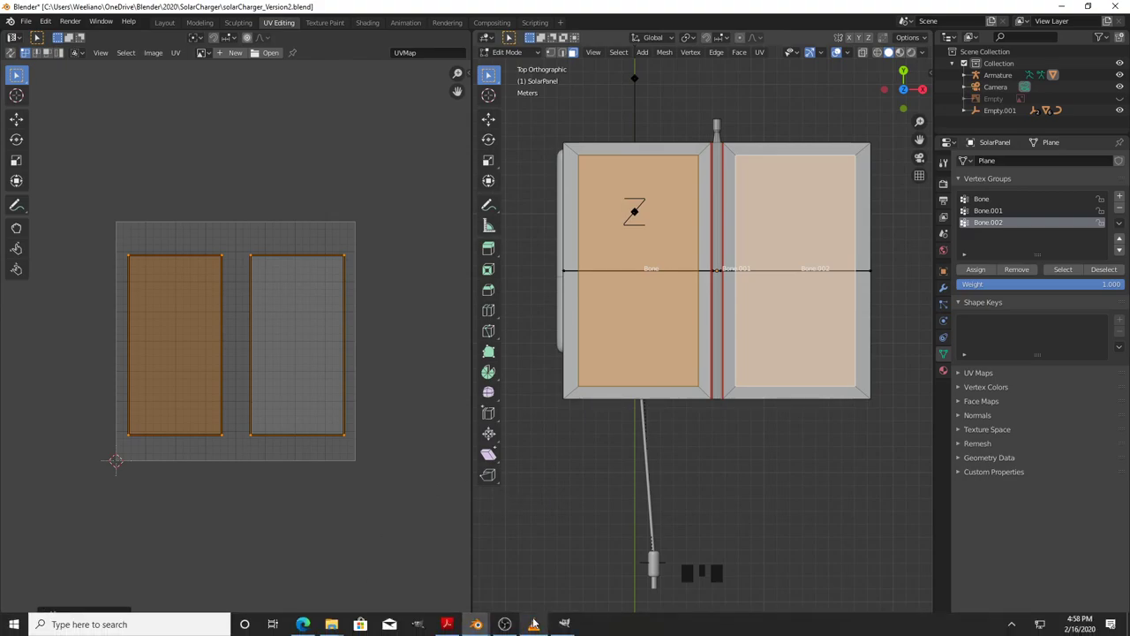
# Step: Switch back to GIMP, close the old layout image and open the re-exported SolarPanel2_UVLayout.png from the SolarCharger folder
pyautogui.click(564, 626)
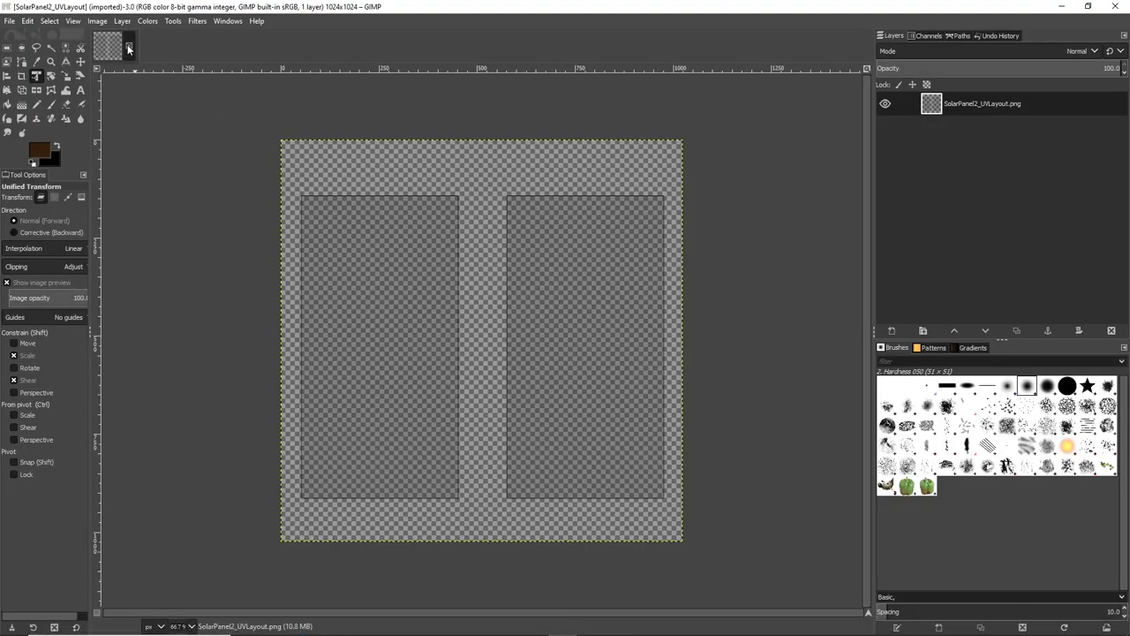
pyautogui.click(128, 45)
pyautogui.click(10, 20)
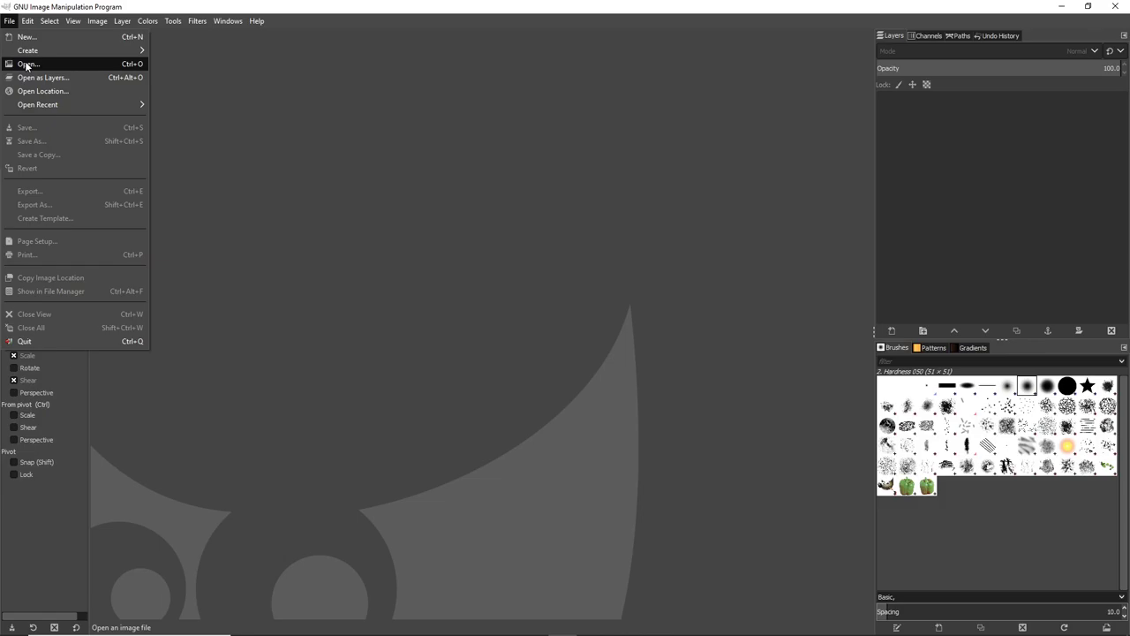
pyautogui.click(27, 65)
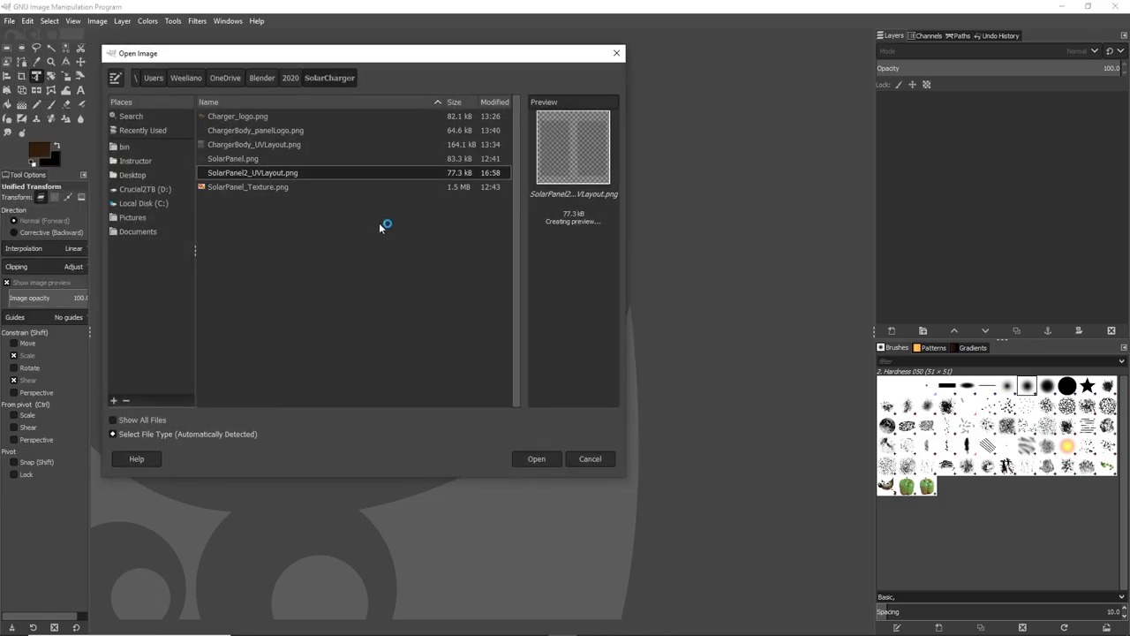
pyautogui.doubleClick(291, 174)
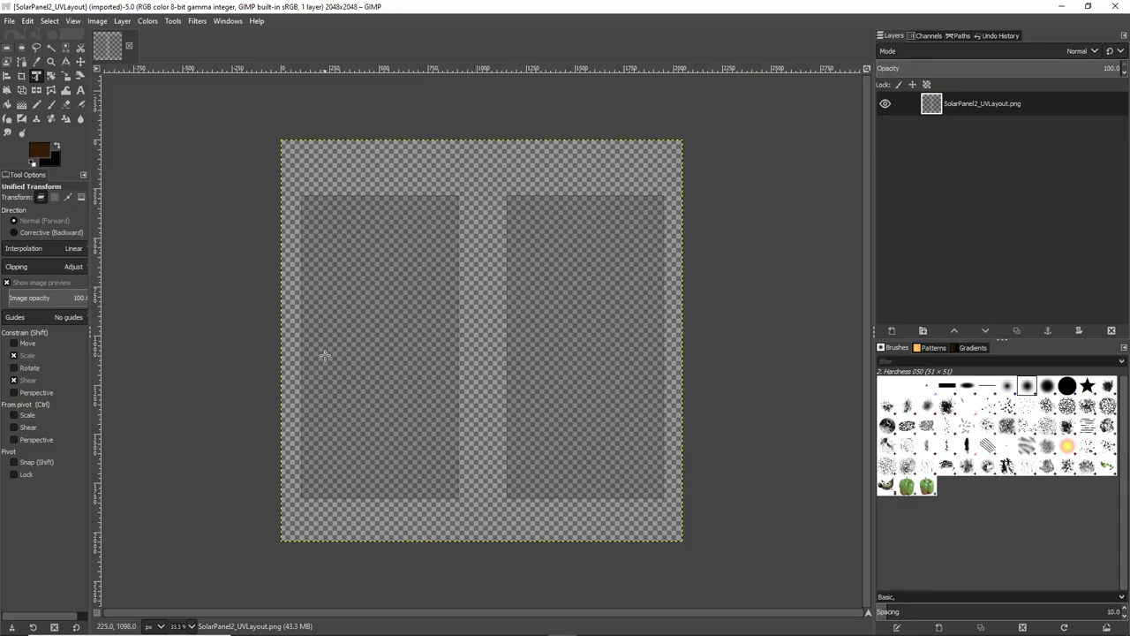
# Step: Open SolarPanelPattern.jpg from the Instructor account's Downloads folder as a second image
pyautogui.click(9, 21)
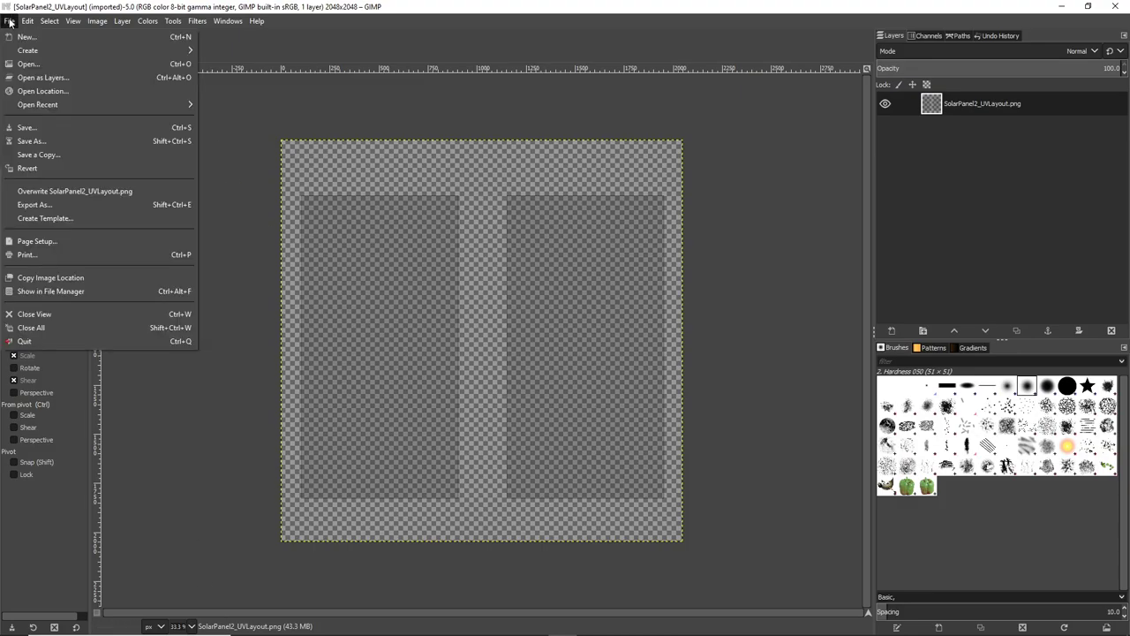
pyautogui.click(27, 66)
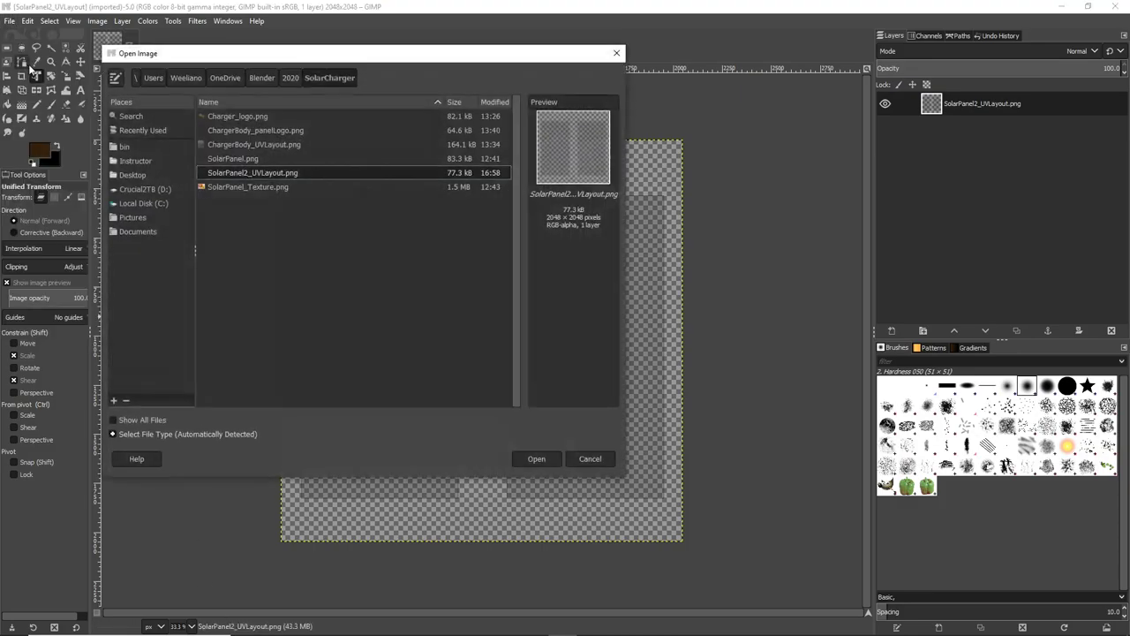
pyautogui.click(265, 189)
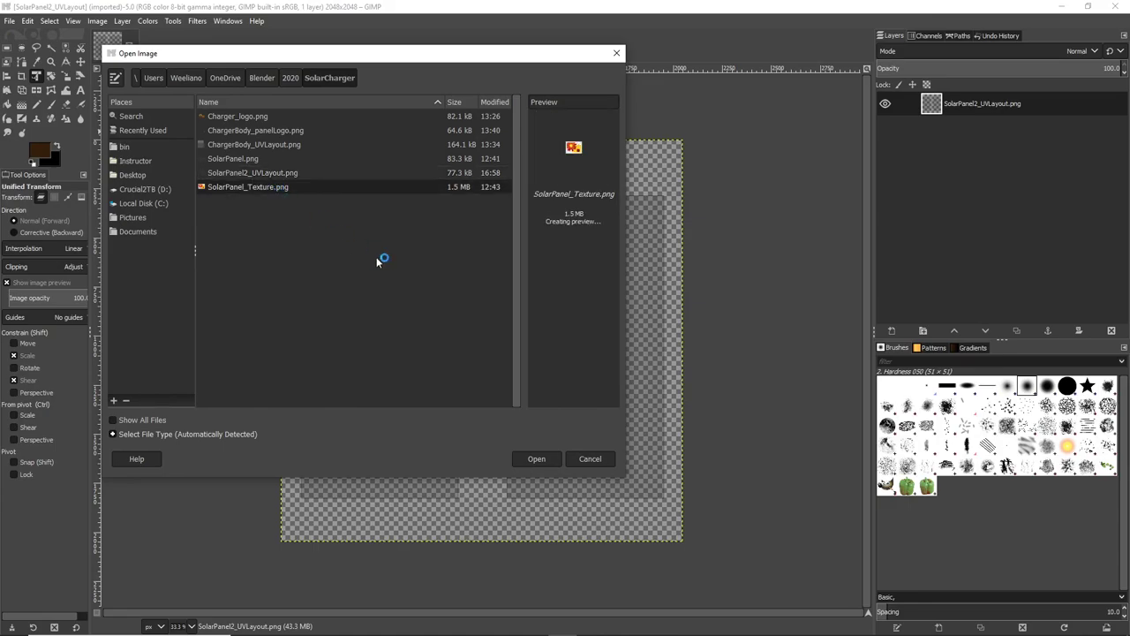
pyautogui.click(240, 175)
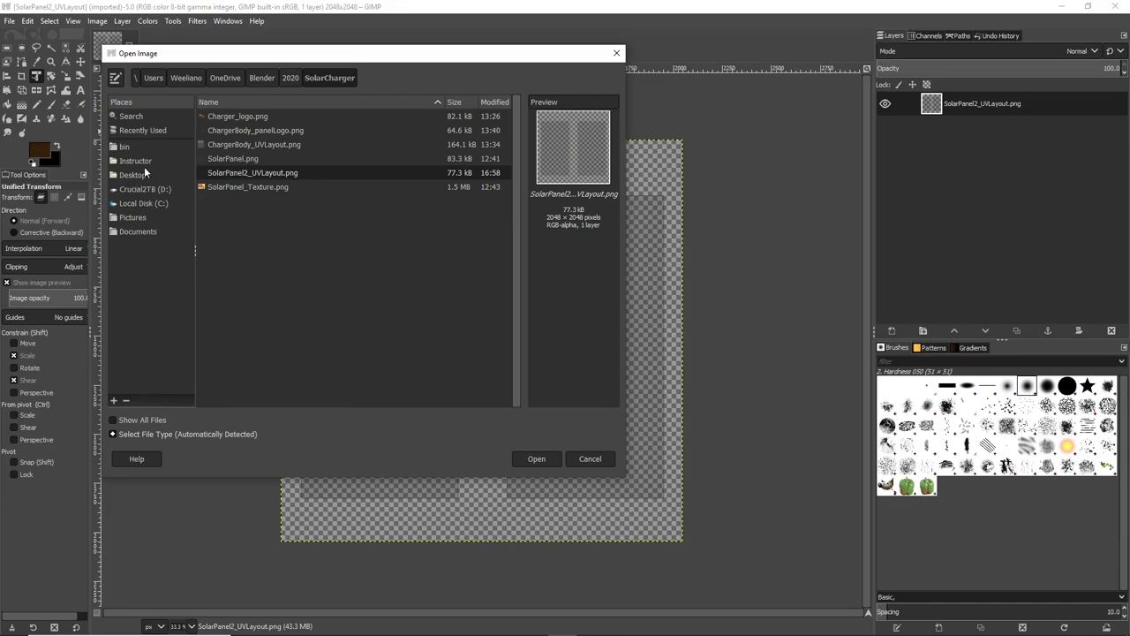
pyautogui.click(137, 161)
pyautogui.doubleClick(238, 244)
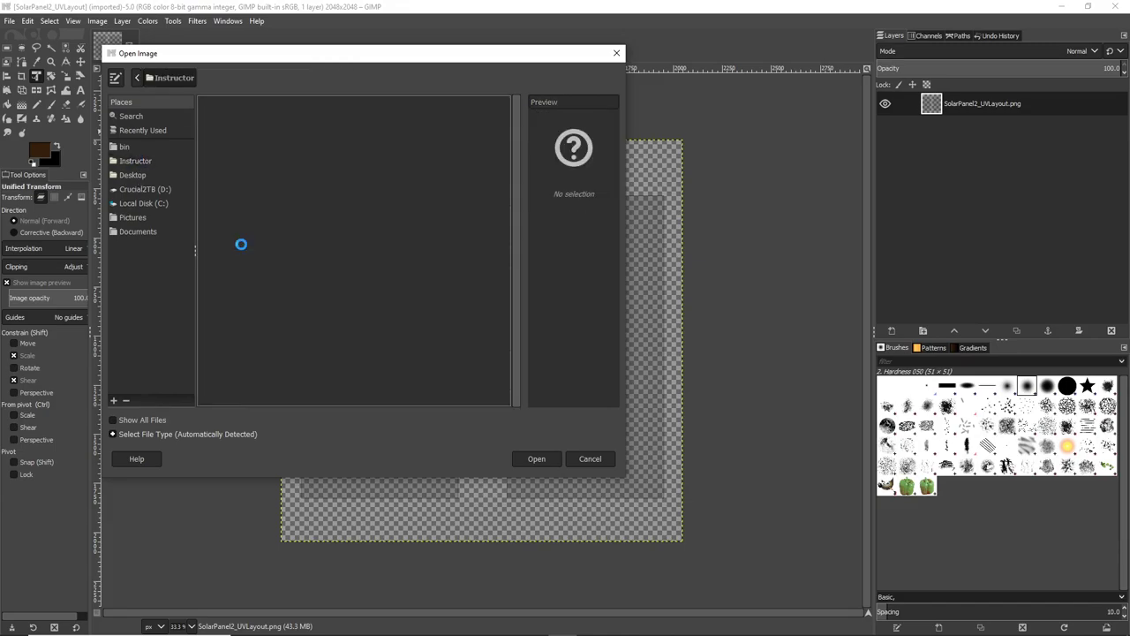
pyautogui.click(261, 202)
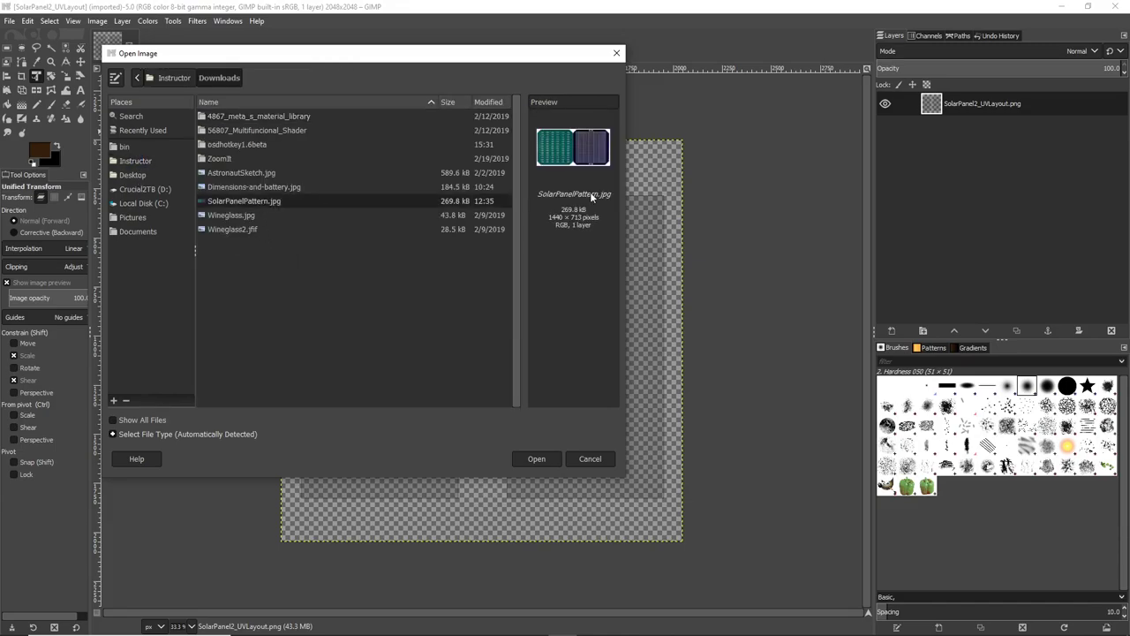
pyautogui.click(519, 458)
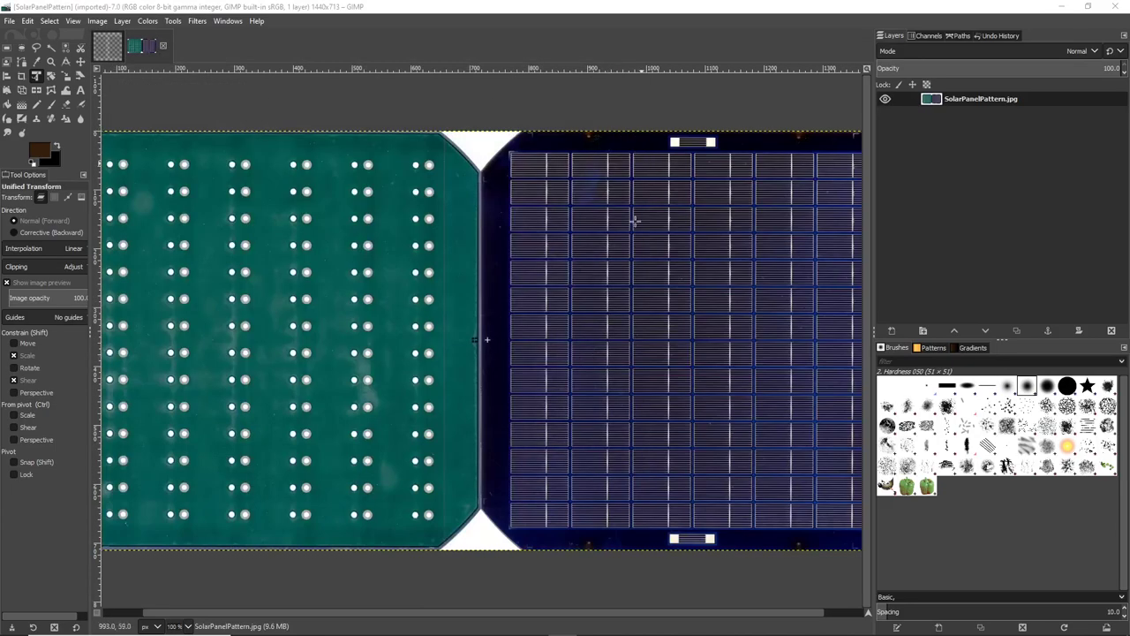
# Step: Select the blue solar cell grid in the pattern image with a rectangle of about 626 x 643 px and copy it
pyautogui.hscroll(3, 721, 247)
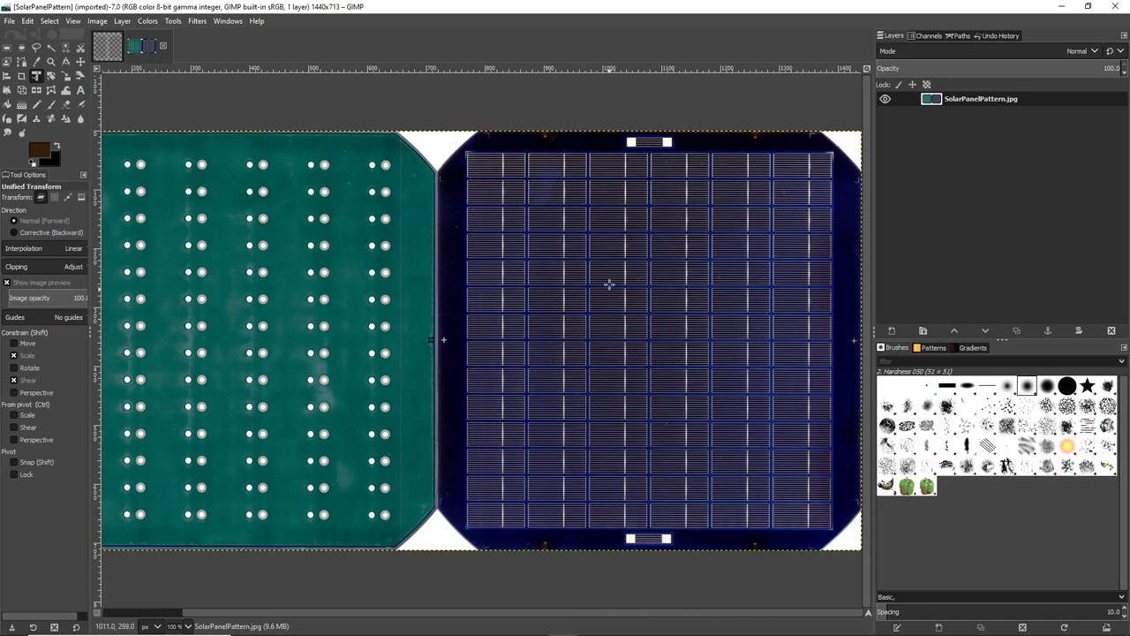
pyautogui.press('r')
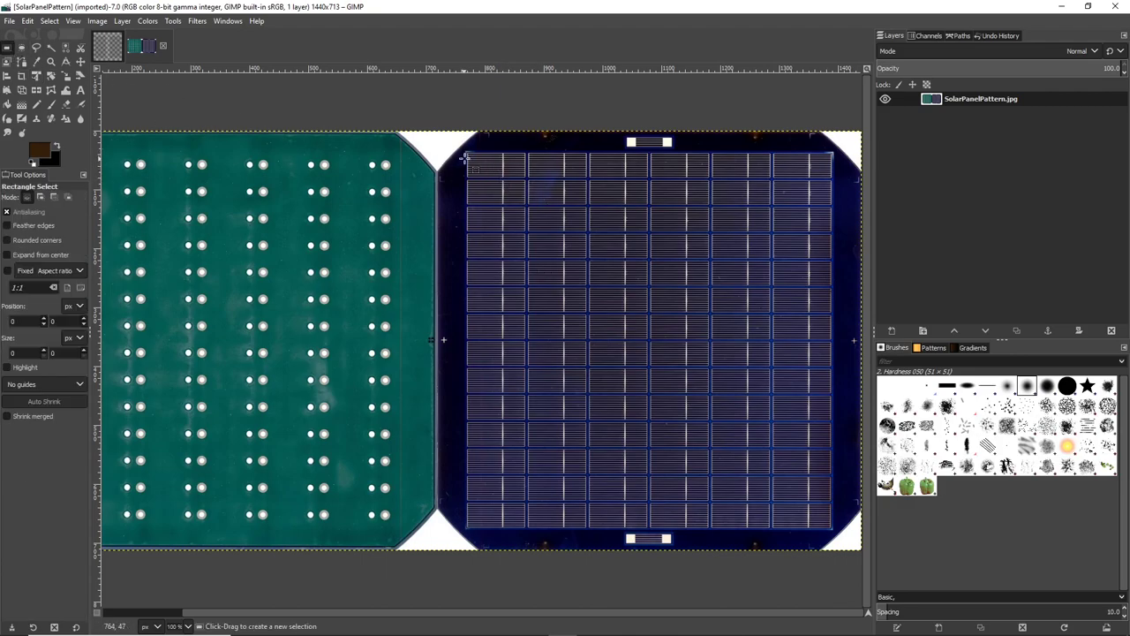
pyautogui.moveTo(467, 151); pyautogui.dragTo(833, 530)
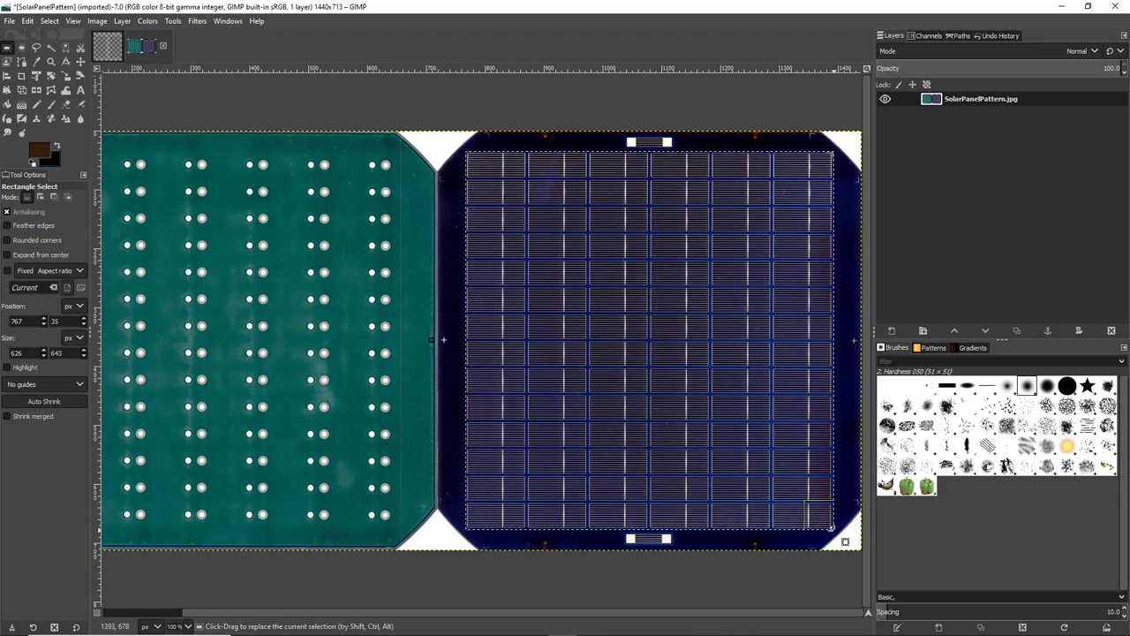
pyautogui.click(27, 21)
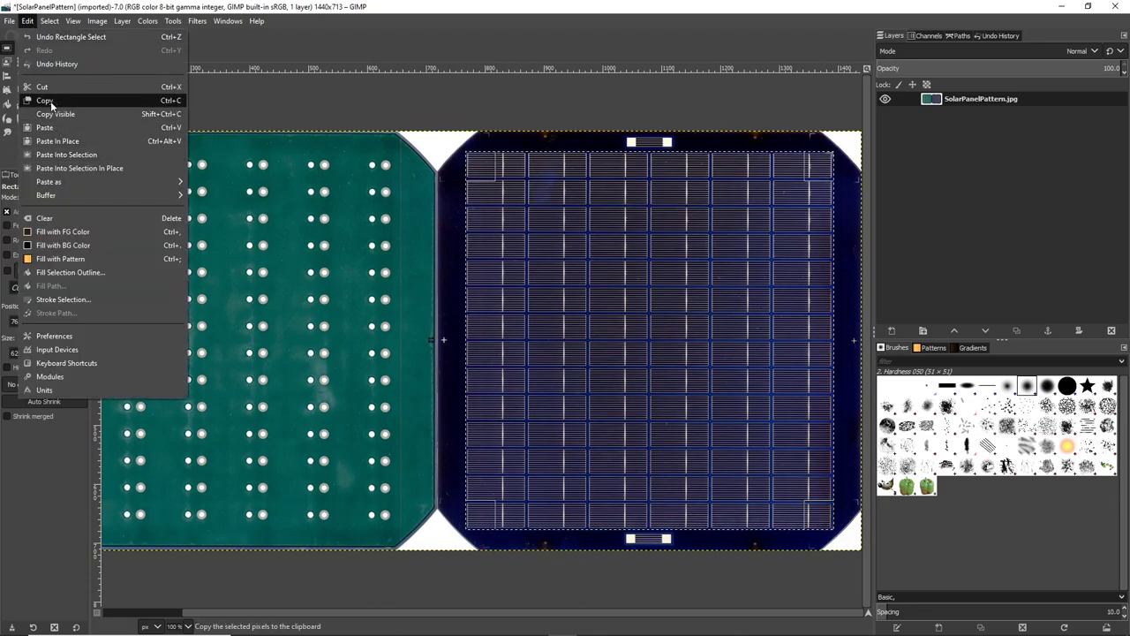
pyautogui.click(51, 102)
# Step: Paste the copied cell grid into the UV layout image as a new layer and move it to the left panel's upper-left corner
pyautogui.click(107, 46)
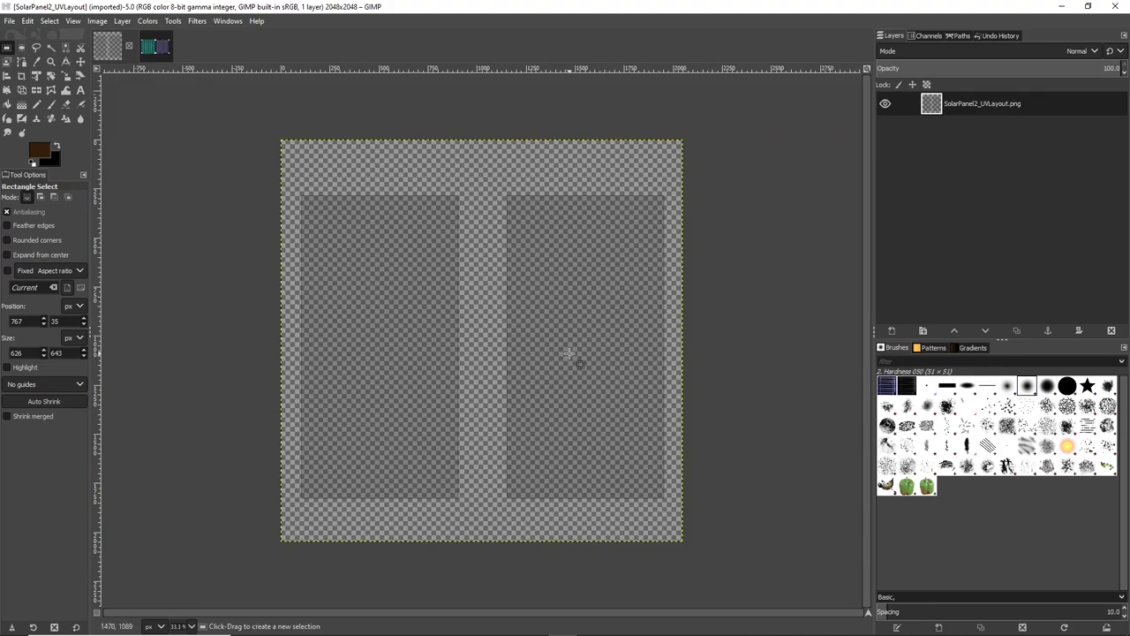
pyautogui.click(27, 20)
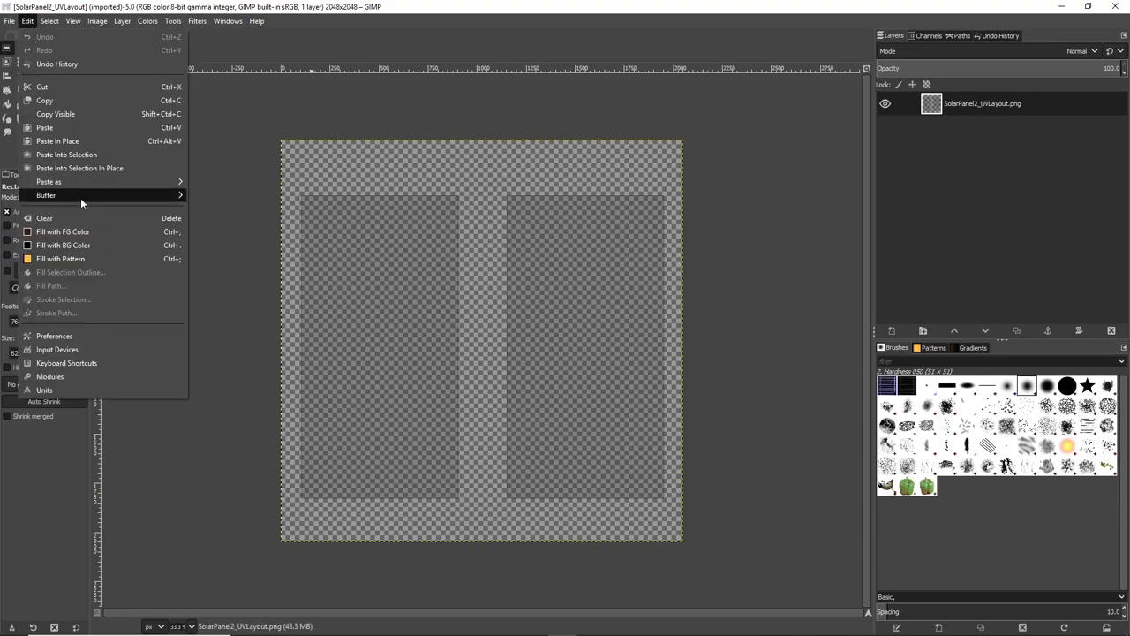
pyautogui.moveTo(82, 184)
pyautogui.click(225, 181)
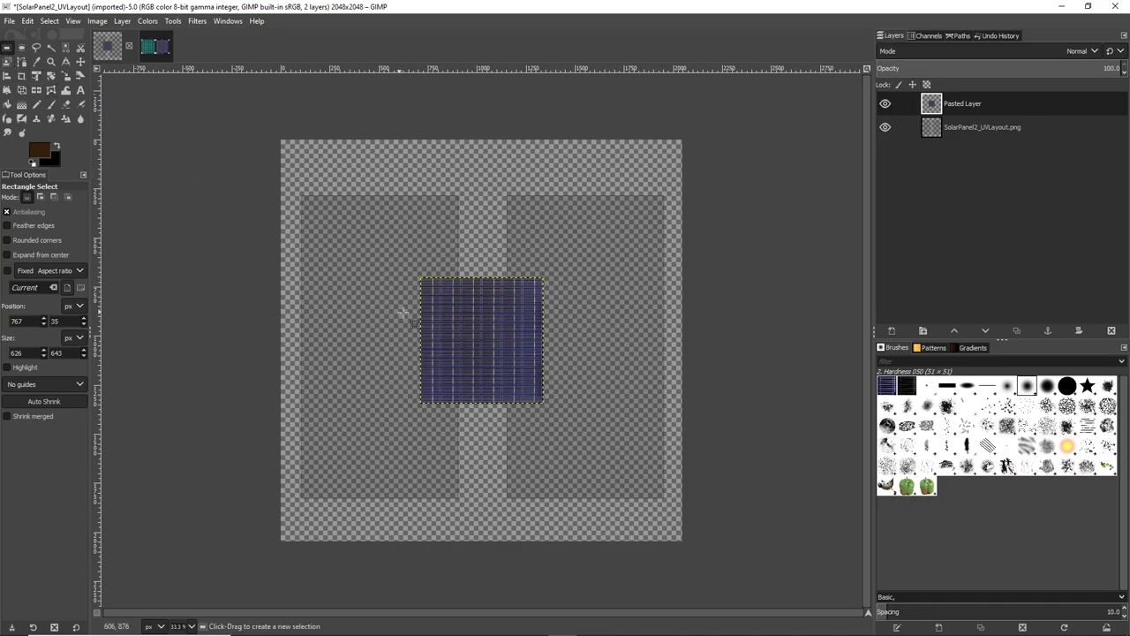
pyautogui.press('m')
pyautogui.moveTo(486, 349); pyautogui.dragTo(368, 263)
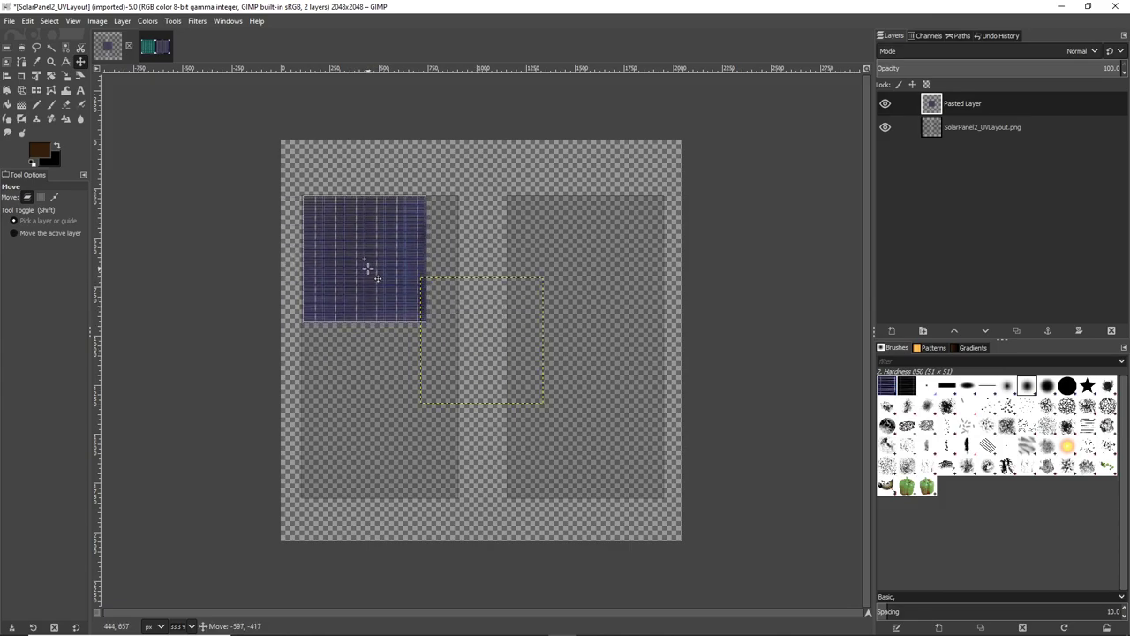
# Step: Duplicate the pasted cell grid layer and move the copy to the right panel's upper-left corner
pyautogui.moveTo(941, 113)
pyautogui.mouseDown()
pyautogui.moveTo(1003, 210)
pyautogui.moveTo(943, 132)
pyautogui.moveTo(939, 104)
pyautogui.mouseUp()
pyautogui.rightClick(940, 104)
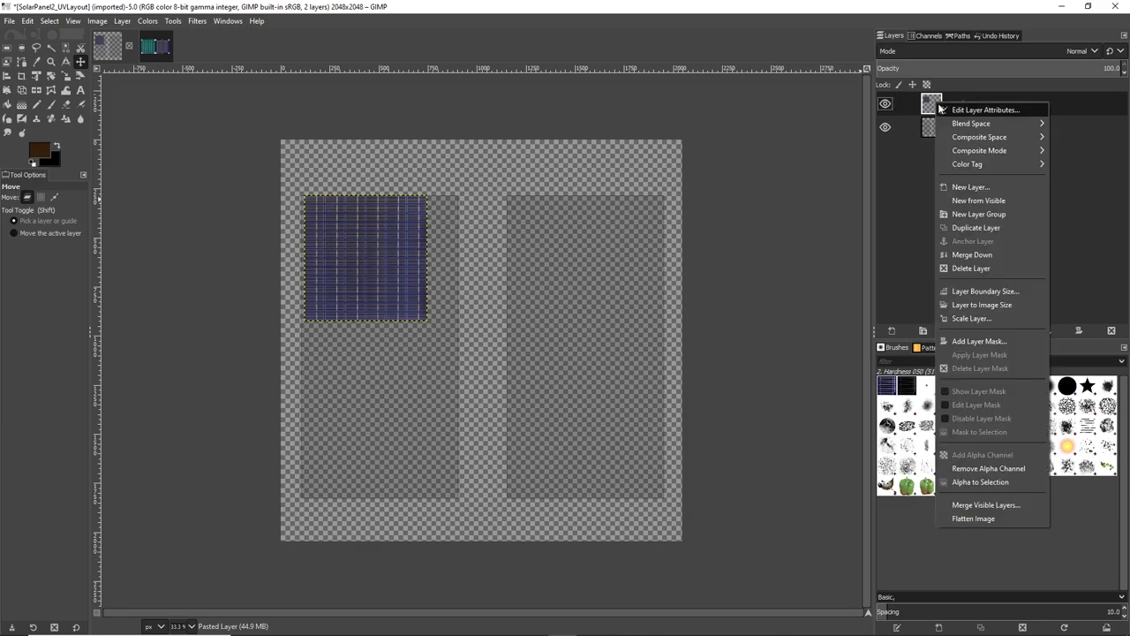
pyautogui.click(993, 231)
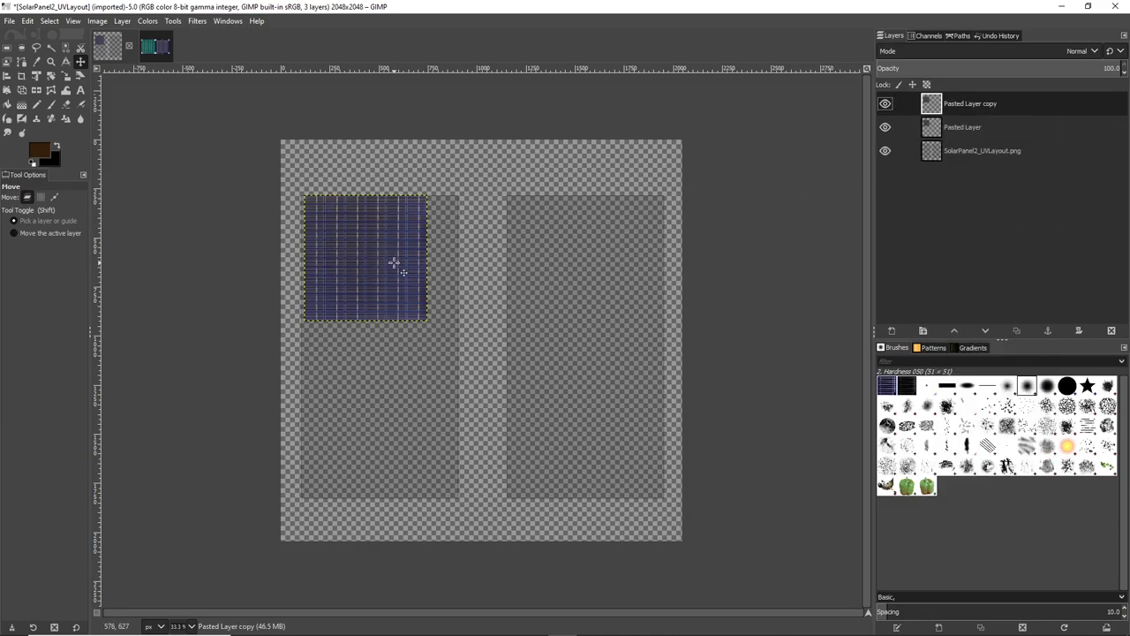
pyautogui.moveTo(392, 263); pyautogui.dragTo(593, 265)
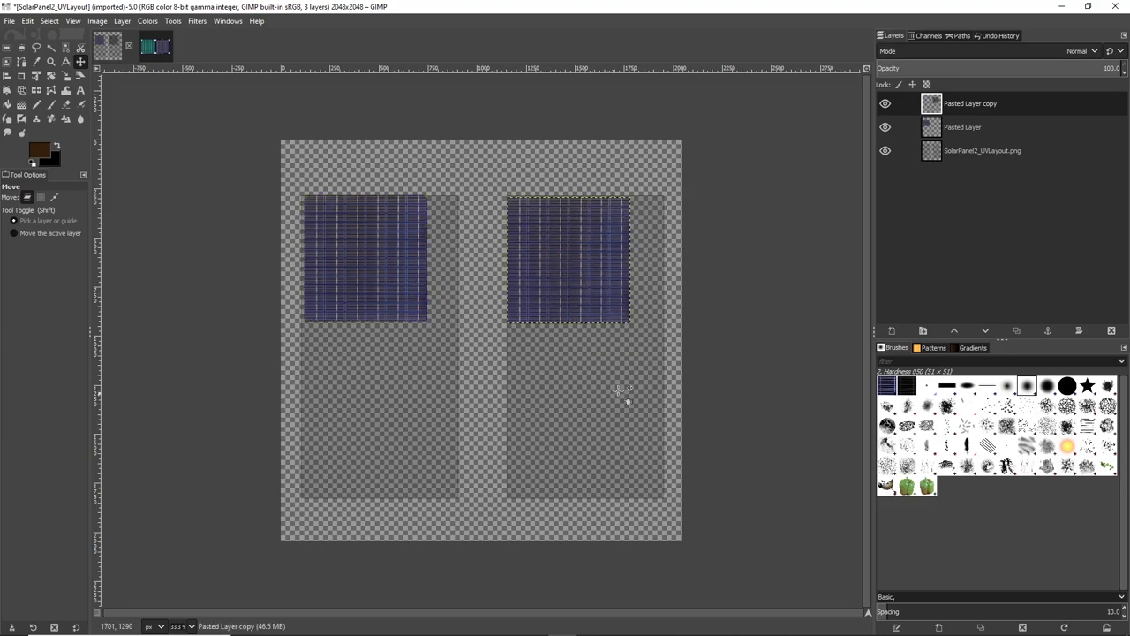
# Step: Stretch the copied cell grid layer with Unified Transform to cover the right panel outline, undoing the skewed first attempt
pyautogui.hotkey('shift', 't')
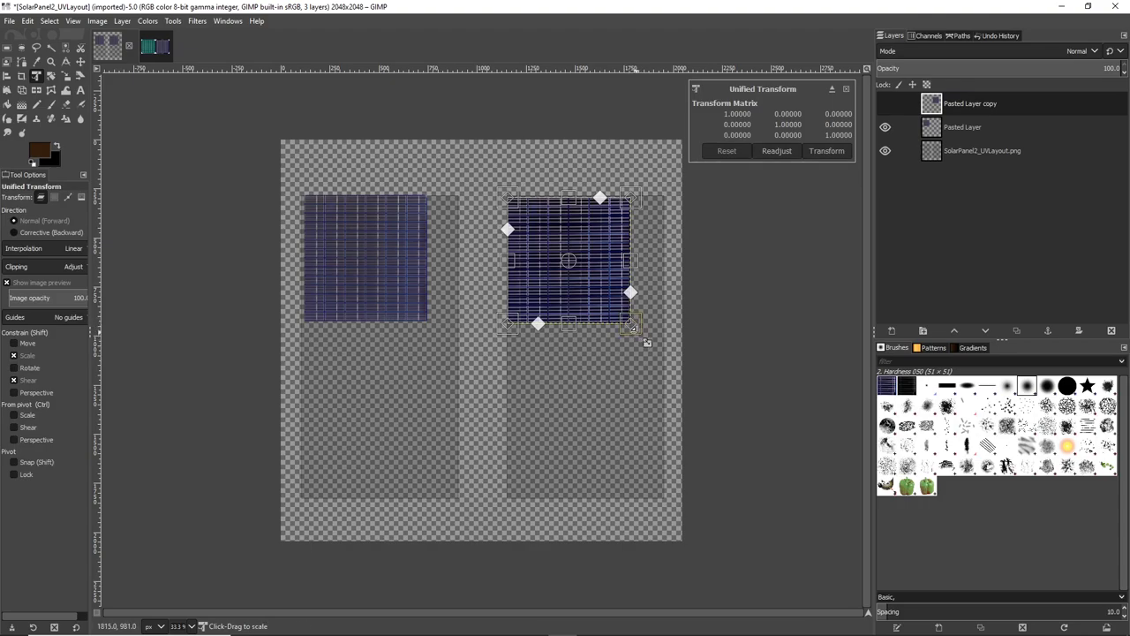
pyautogui.moveTo(646, 341); pyautogui.dragTo(672, 421)
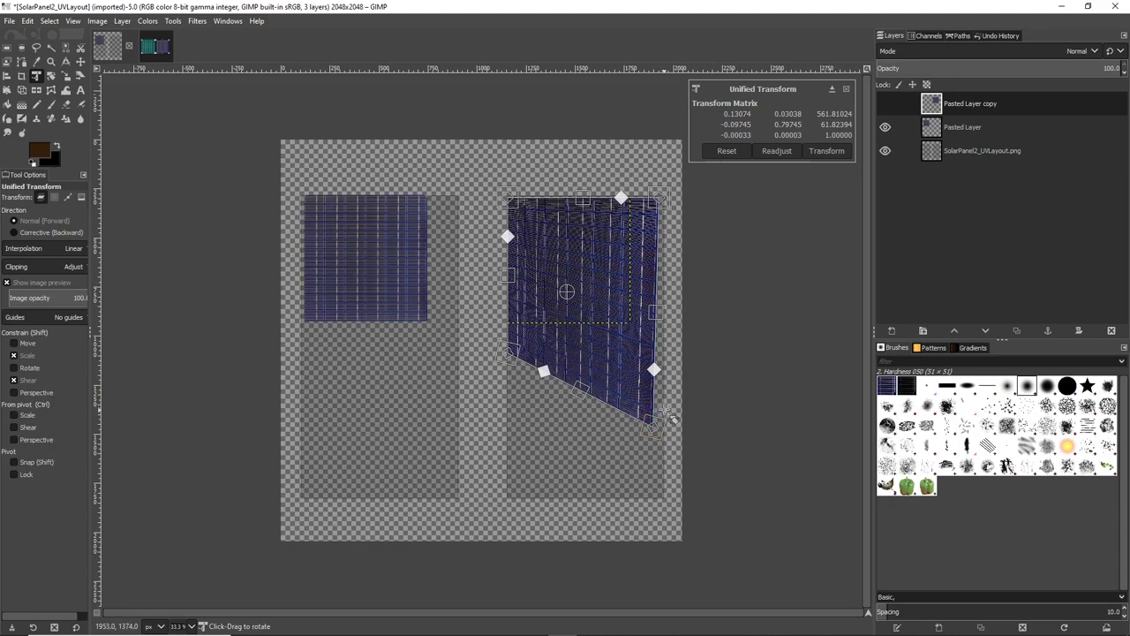
pyautogui.hotkey('ctrl', 'z')
pyautogui.moveTo(594, 363); pyautogui.dragTo(598, 508)
pyautogui.press('shift')
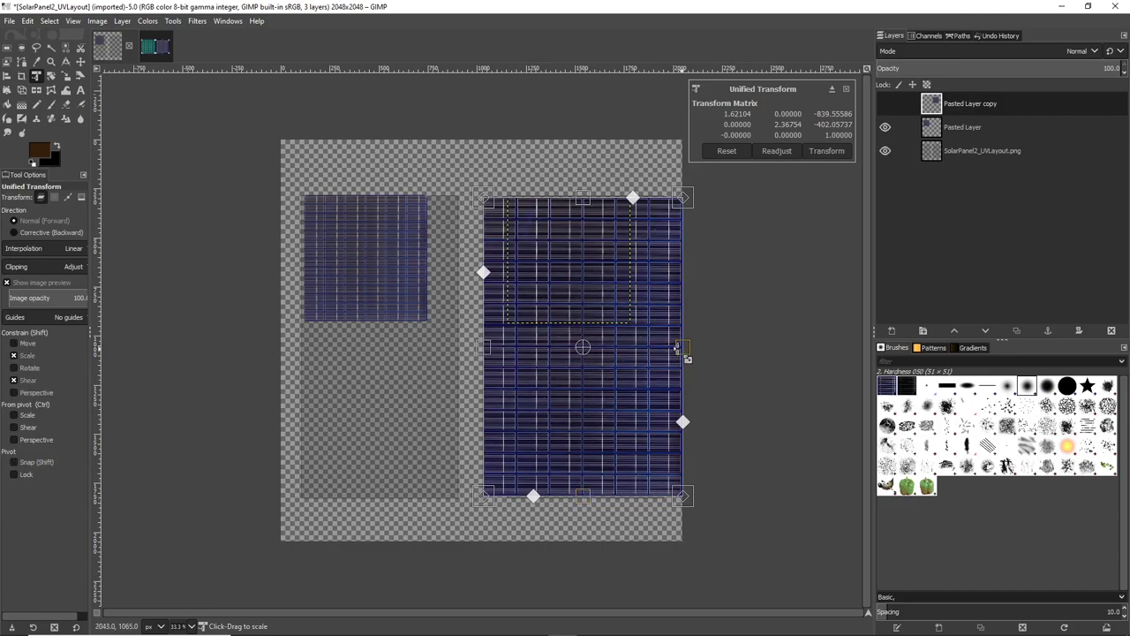
pyautogui.keyDown('shift'); pyautogui.moveTo(678, 349); pyautogui.dragTo(663, 349); pyautogui.keyUp('shift')
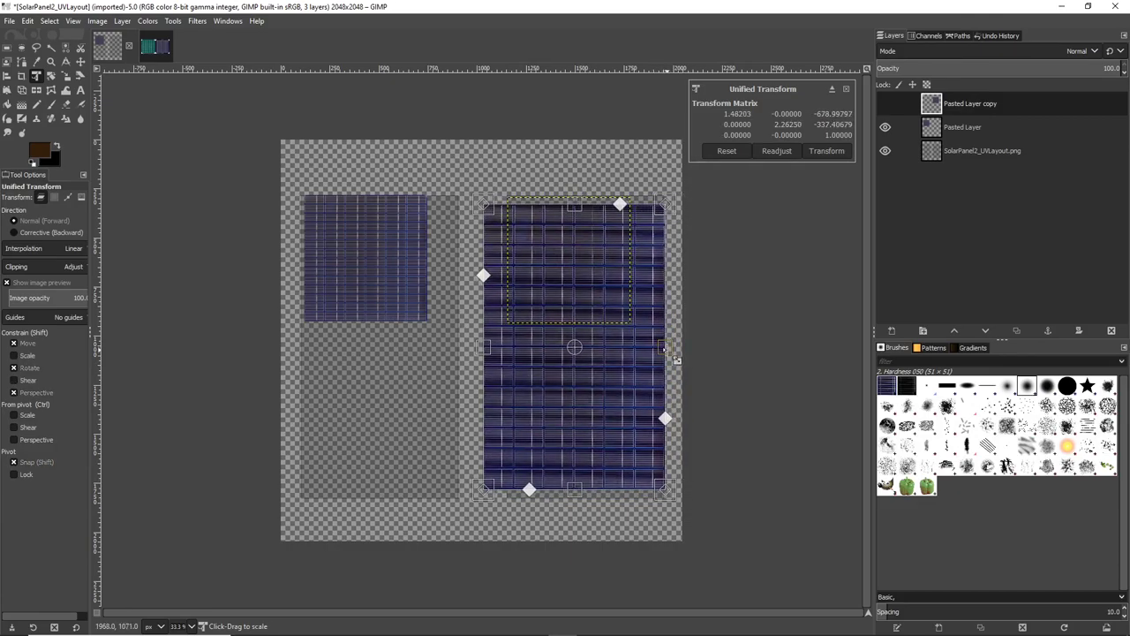
pyautogui.keyDown('shift'); pyautogui.moveTo(485, 348); pyautogui.dragTo(510, 350); pyautogui.keyUp('shift')
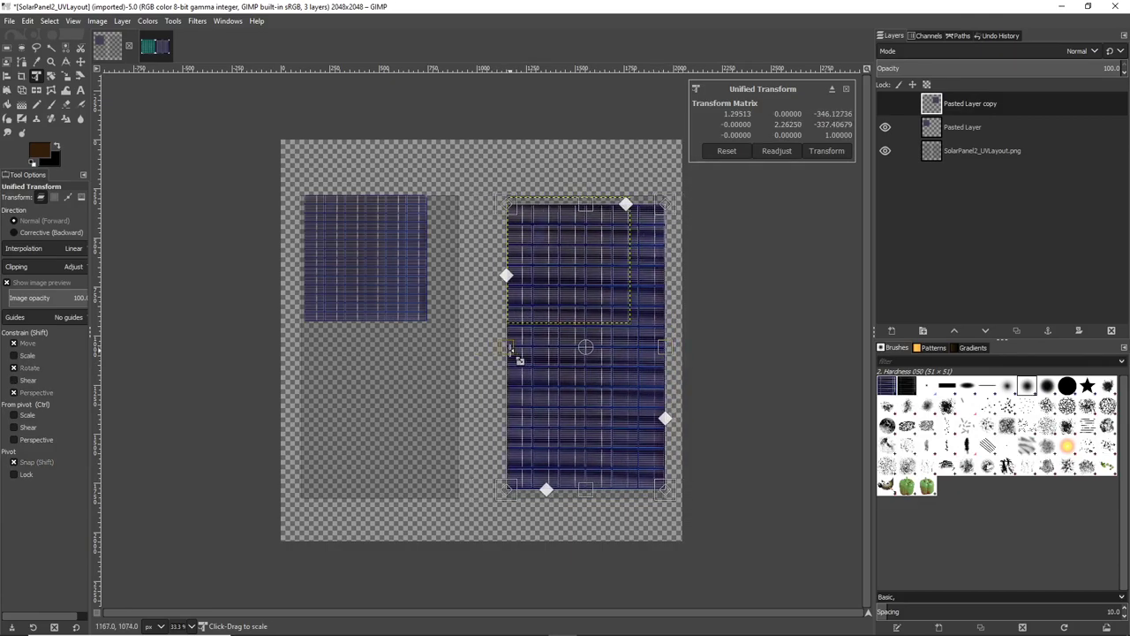
pyautogui.keyDown('shift'); pyautogui.moveTo(590, 212); pyautogui.dragTo(597, 205); pyautogui.keyUp('shift')
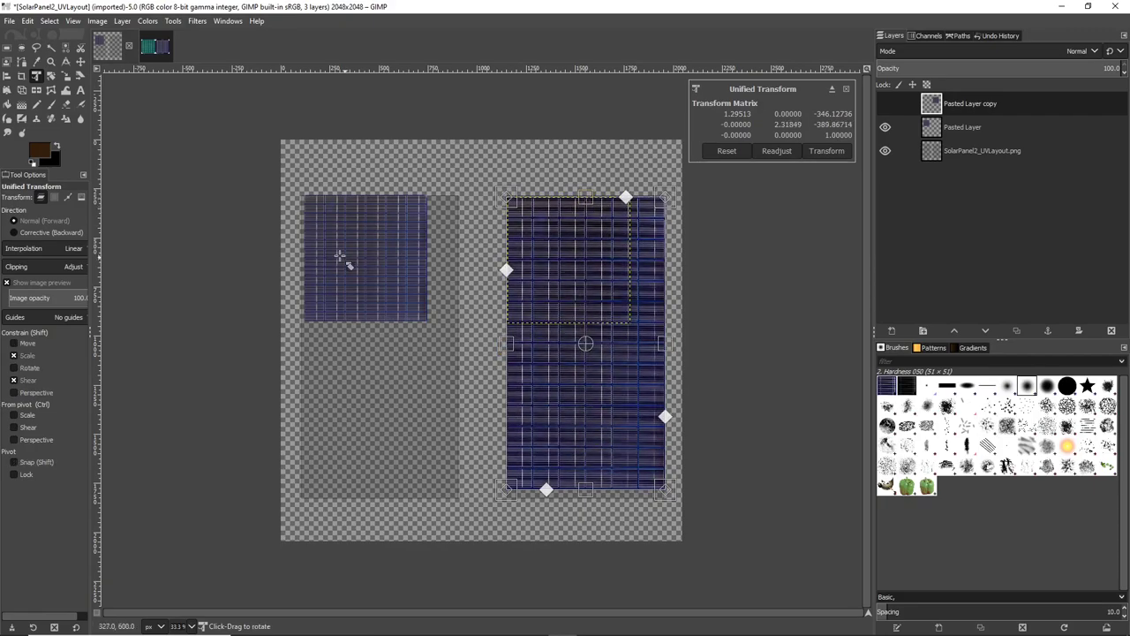
pyautogui.moveTo(340, 256); pyautogui.dragTo(358, 266)
# Step: Select the original Pasted Layer and stretch it with Unified Transform down and across to cover the left panel outline
pyautogui.click(927, 132)
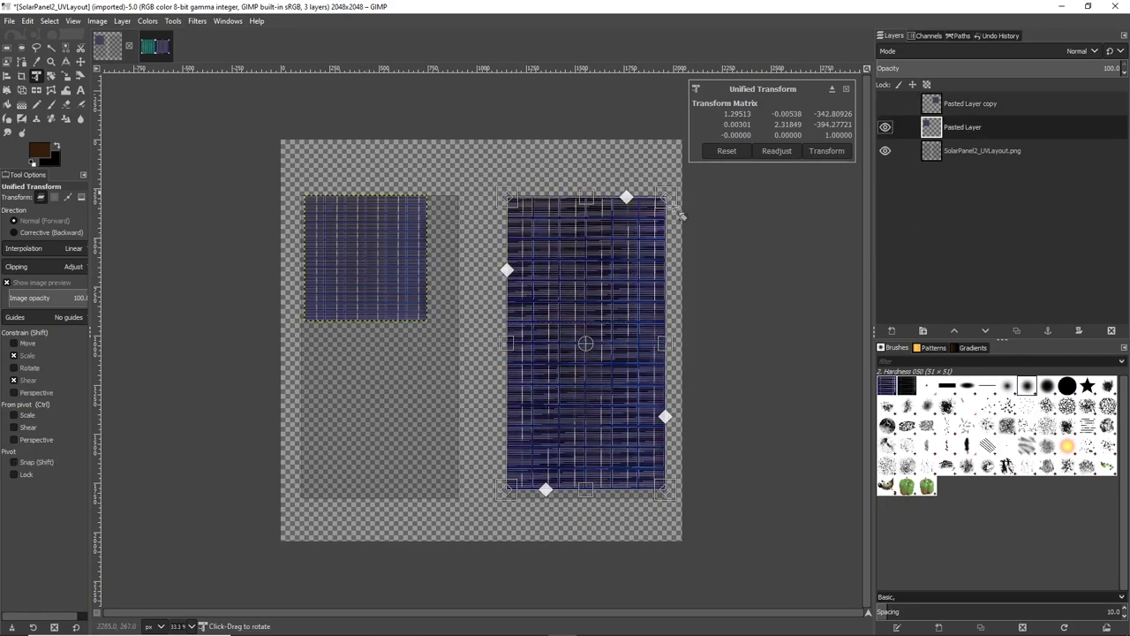
pyautogui.click(399, 289)
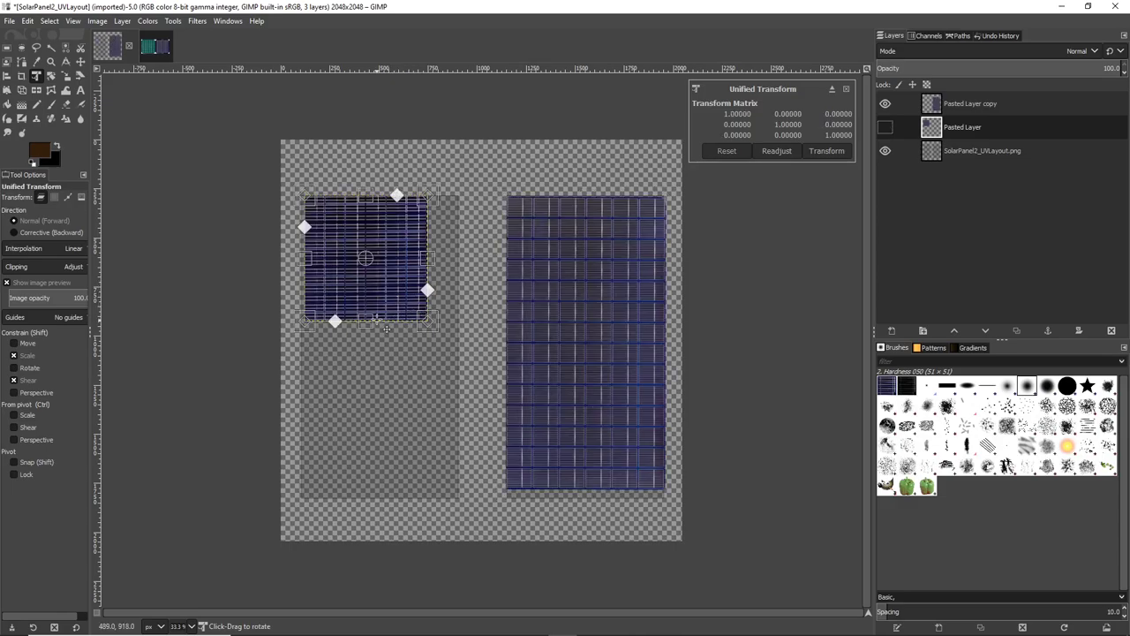
pyautogui.moveTo(369, 322); pyautogui.dragTo(380, 501)
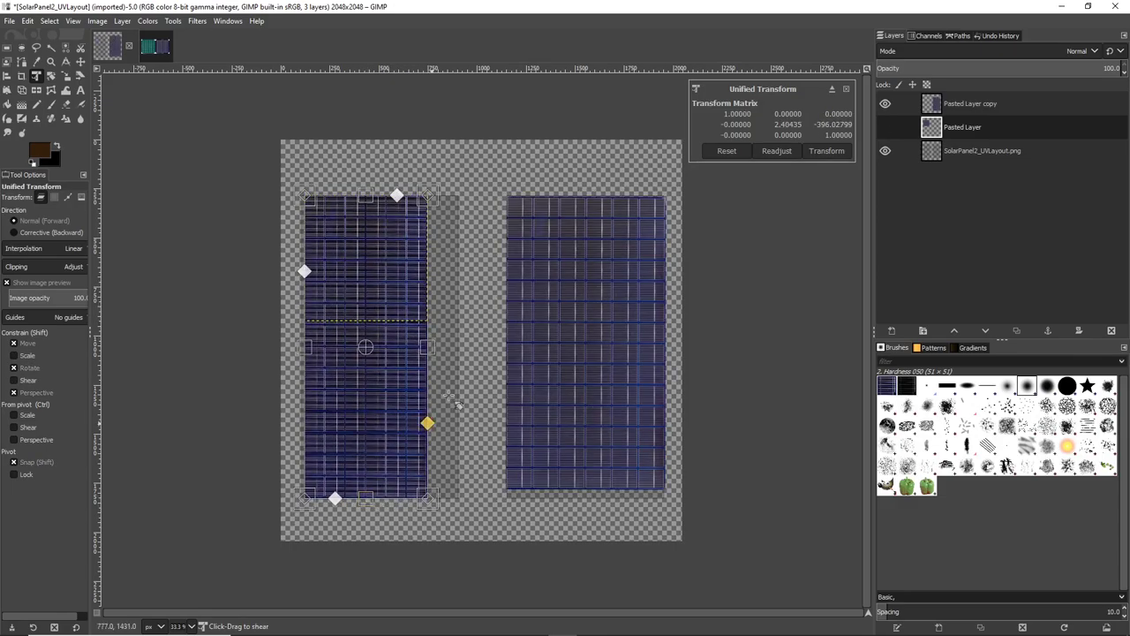
pyautogui.moveTo(436, 355); pyautogui.dragTo(475, 375)
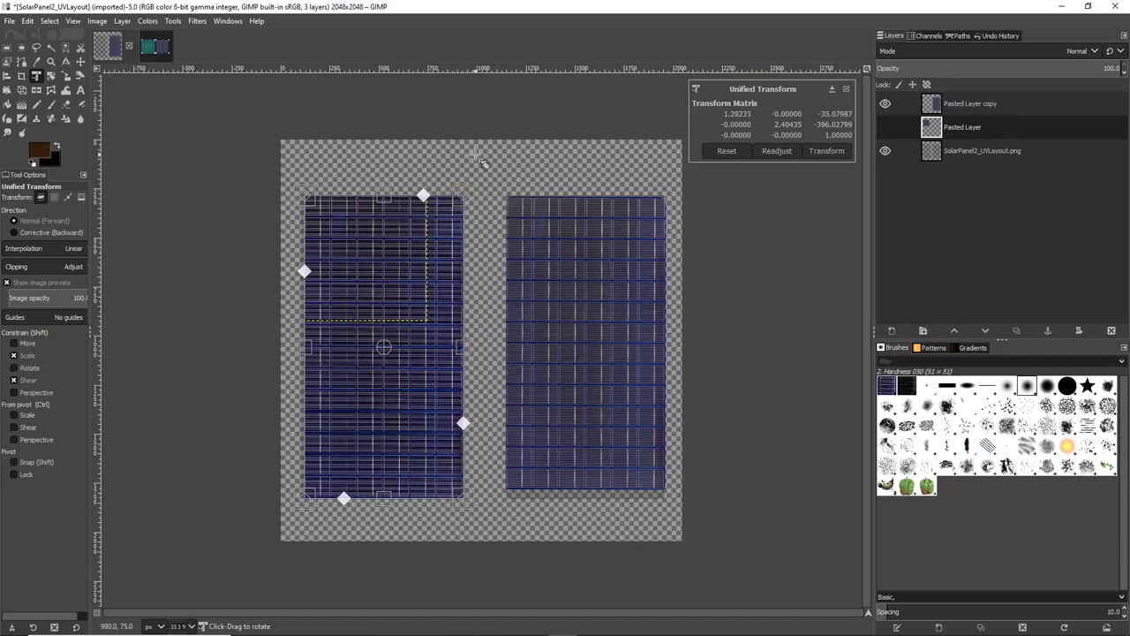
# Step: Start exporting the UV layout image with the pending layer transform applied, choosing JPEG image as the file type
pyautogui.click(10, 21)
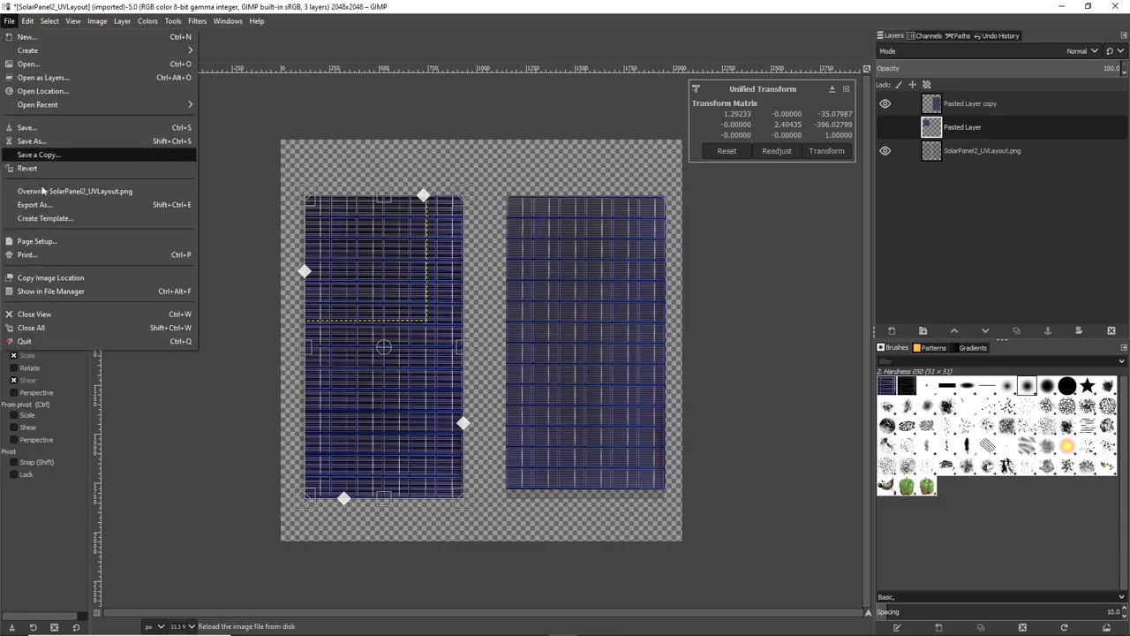
pyautogui.click(34, 205)
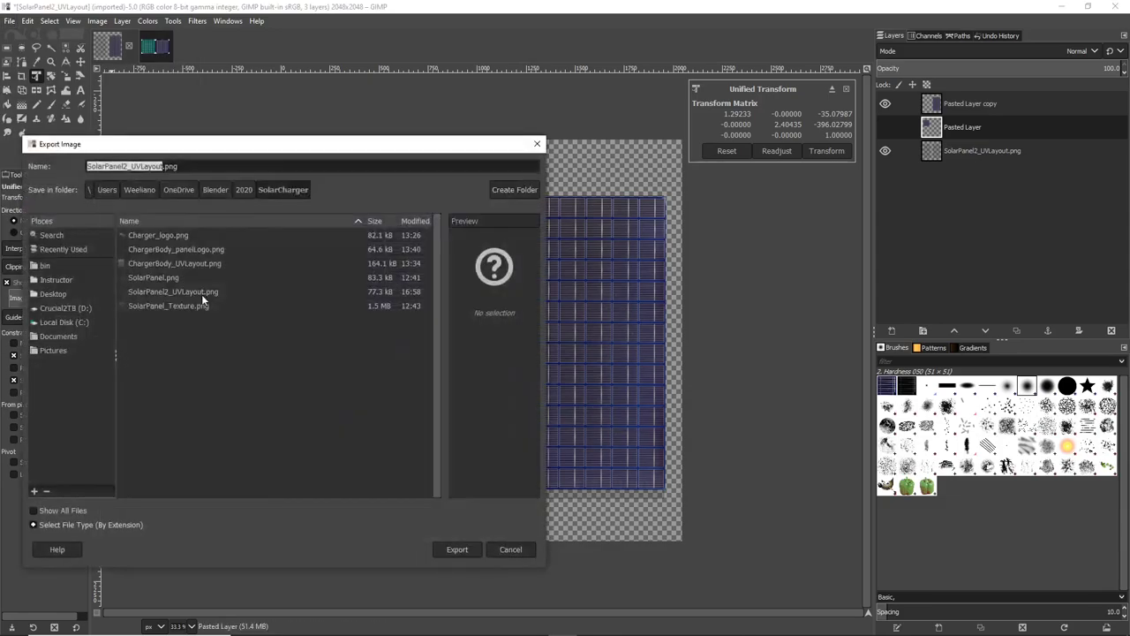
pyautogui.click(46, 525)
pyautogui.scroll(-5, 85, 482)
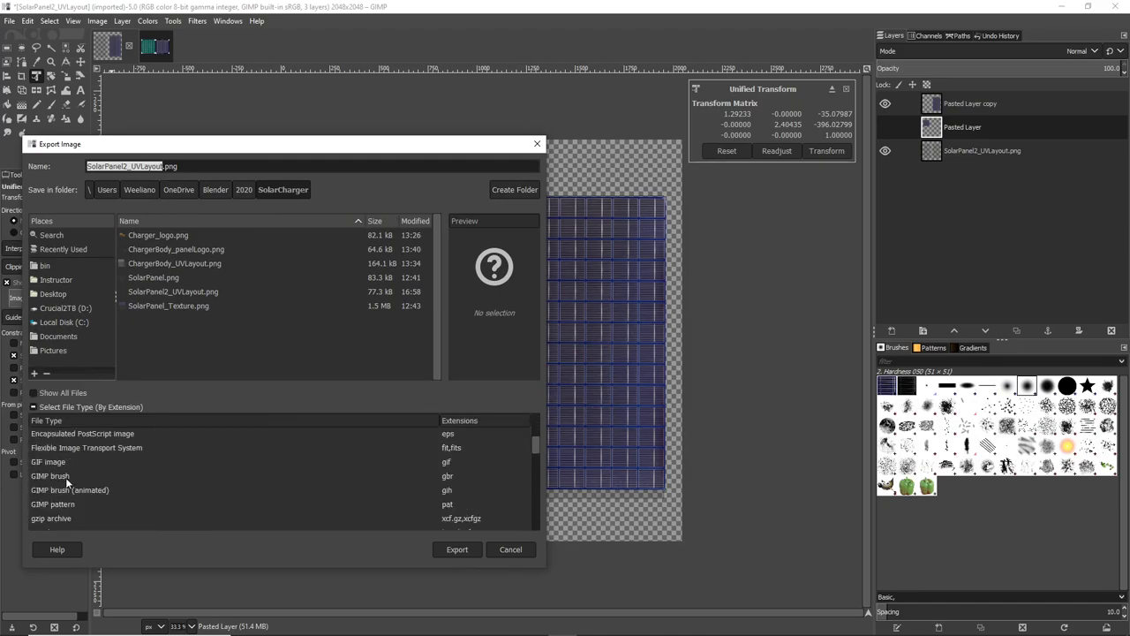
pyautogui.scroll(-3, 66, 481)
pyautogui.click(53, 451)
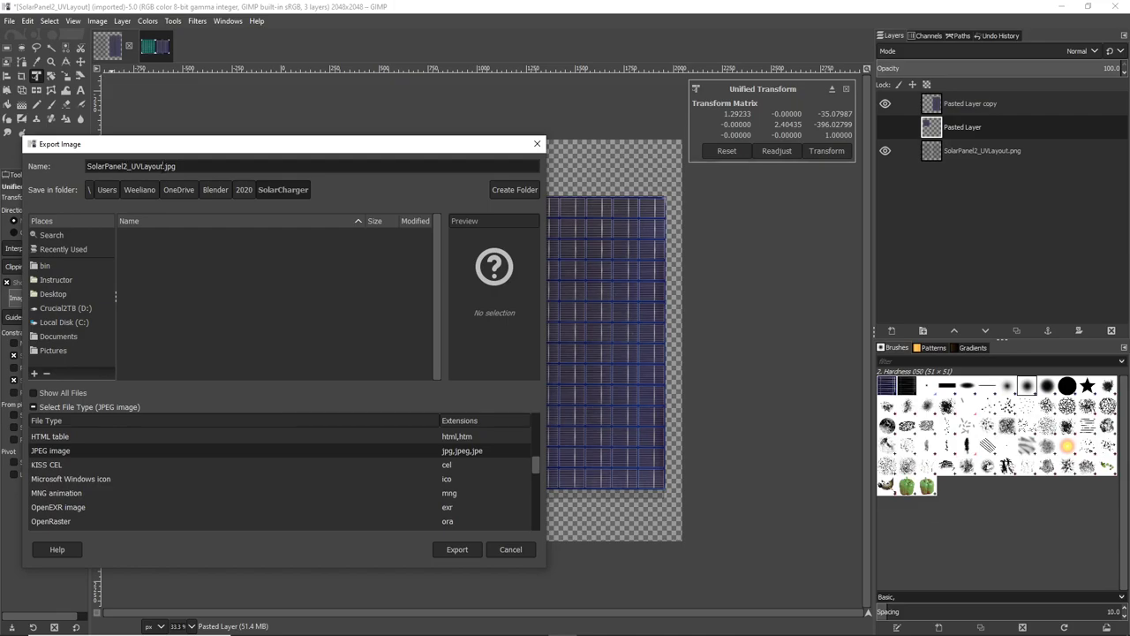
# Step: Name the export SolarPanel2_Texture.jpg and export it to the SolarCharger folder with the offered JPEG settings
pyautogui.press('BackSpace')
pyautogui.press('BackSpace')
pyautogui.press('BackSpace')
pyautogui.press('BackSpace')
pyautogui.press('BackSpace')
pyautogui.press('BackSpace')
pyautogui.press('BackSpace')
pyautogui.press('BackSpace')
pyautogui.write('Texture')
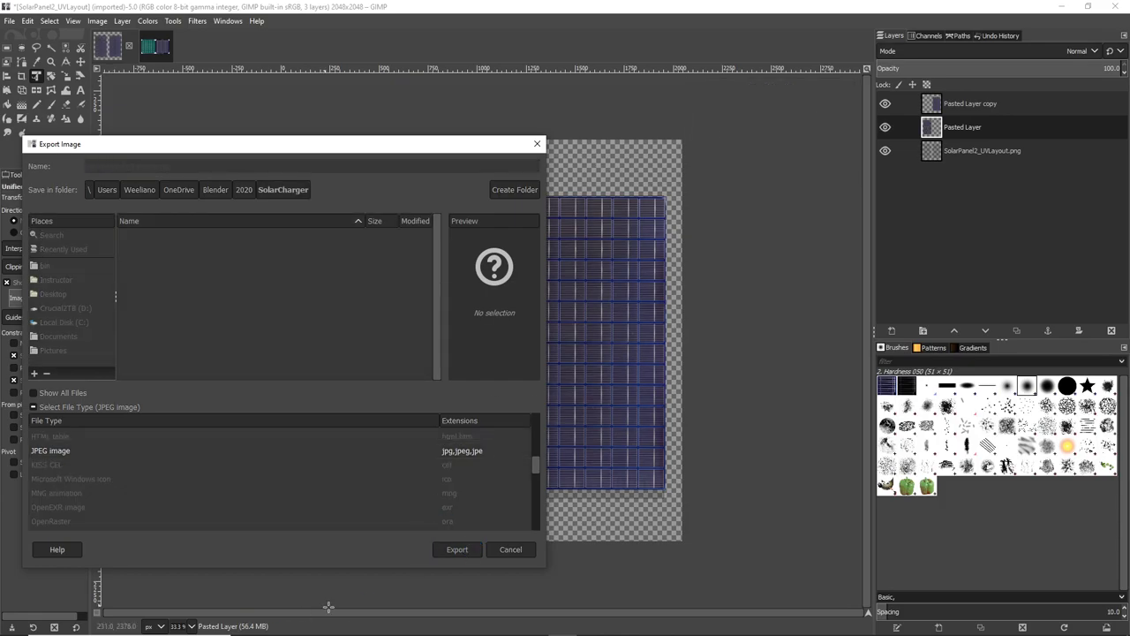
pyautogui.click(566, 451)
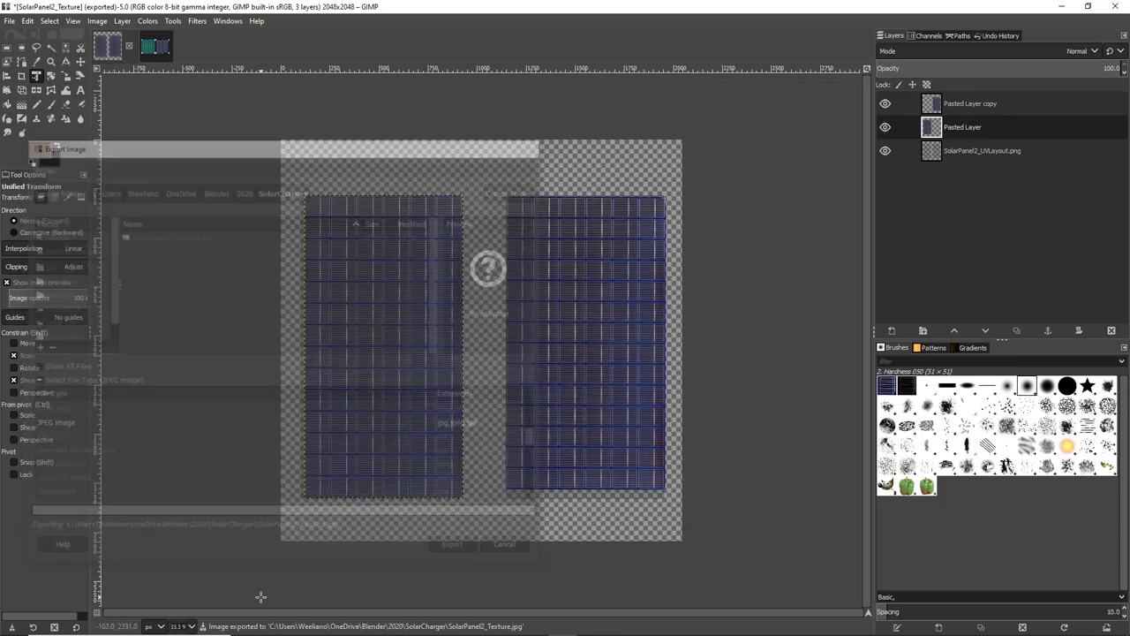
# Step: Switch to Blender's solarCharger_Version2 file and show the solar panel in the Layout workspace
pyautogui.moveTo(481, 627)
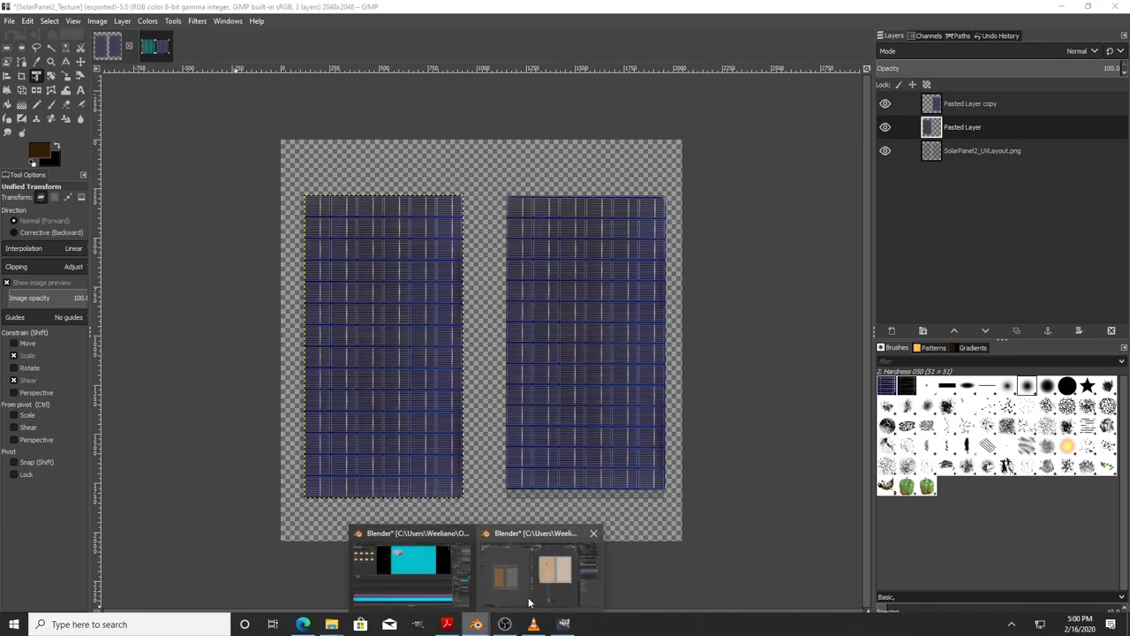
pyautogui.click(528, 555)
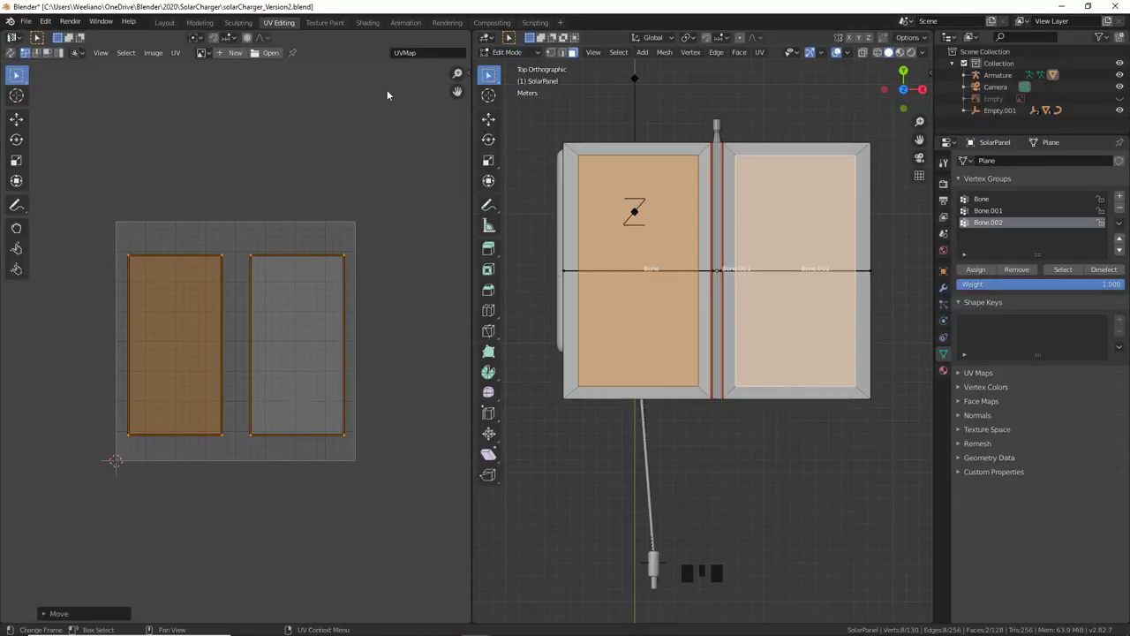
pyautogui.click(164, 22)
pyautogui.moveTo(724, 351); pyautogui.dragTo(751, 341, button='middle')
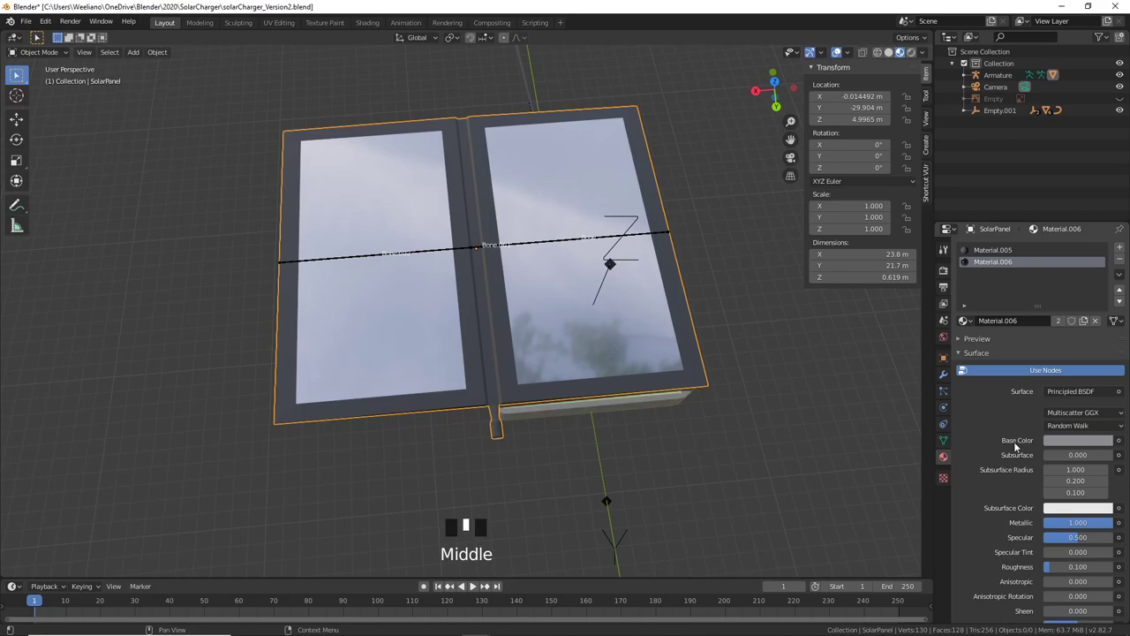
# Step: Add an Image Texture to the base color of Material.006 and load SolarPanel2_Texture.jpg into it
pyautogui.click(1118, 440)
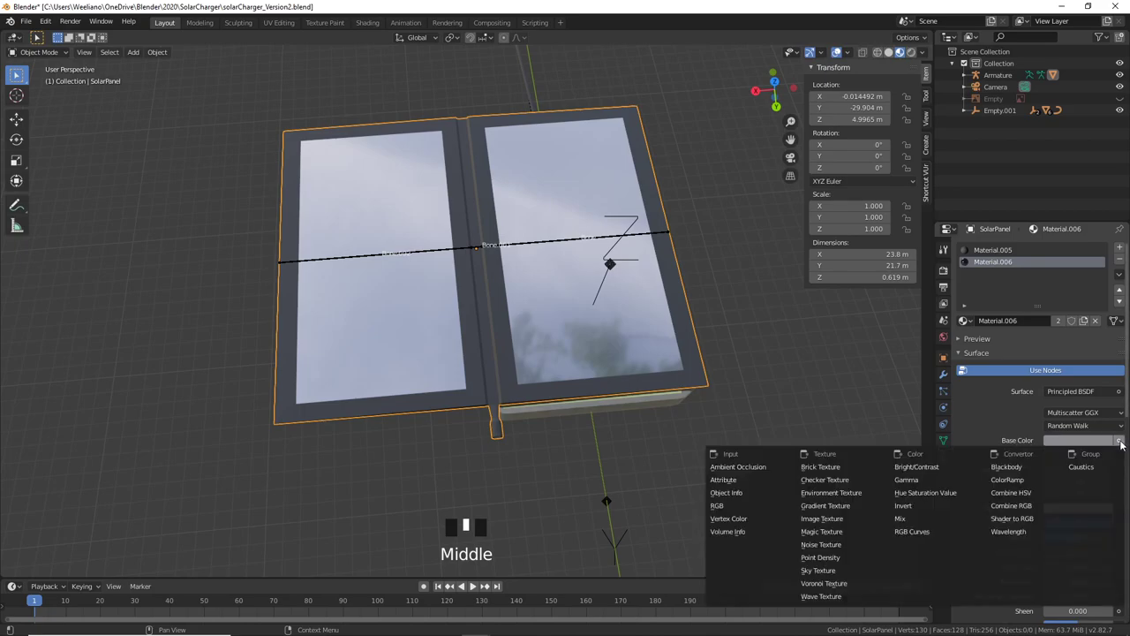
pyautogui.click(837, 520)
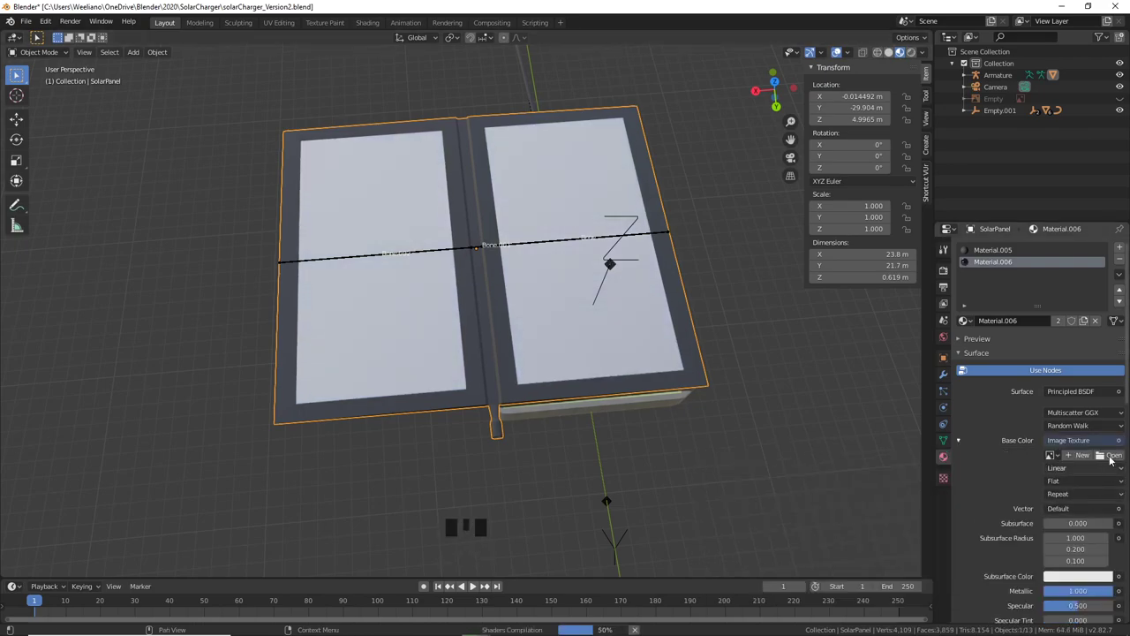
pyautogui.click(1112, 455)
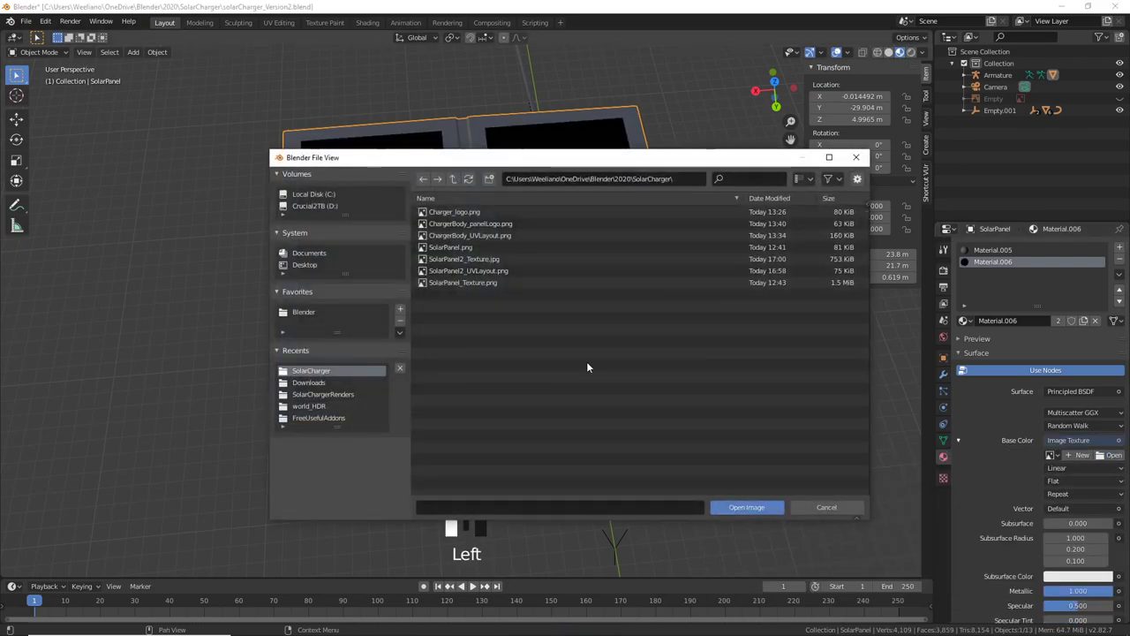
pyautogui.click(477, 259)
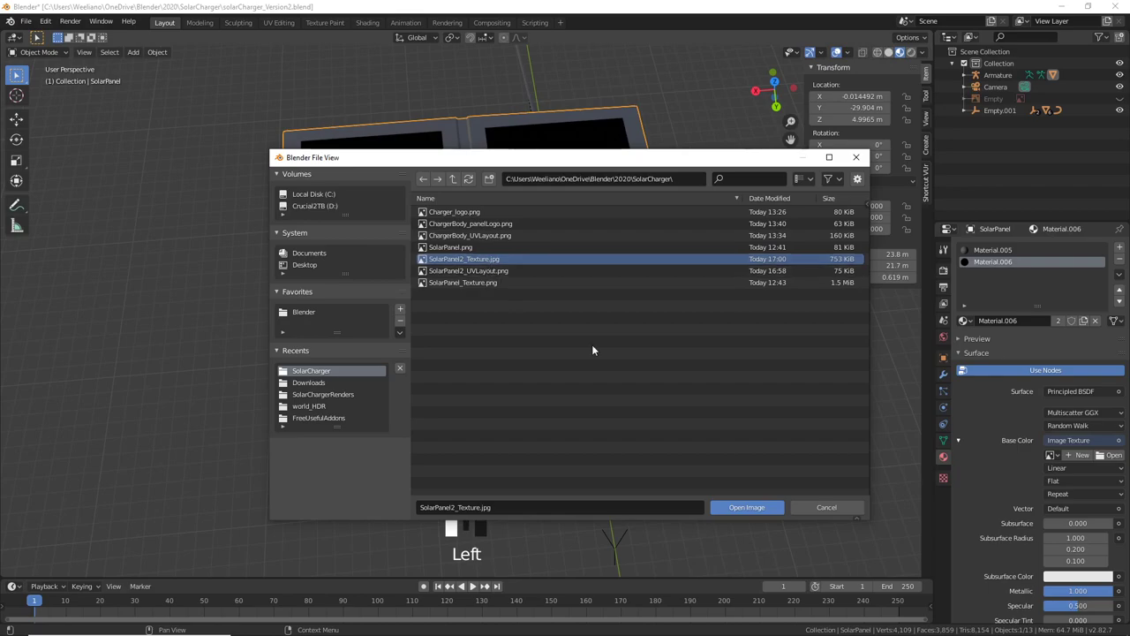
pyautogui.click(747, 508)
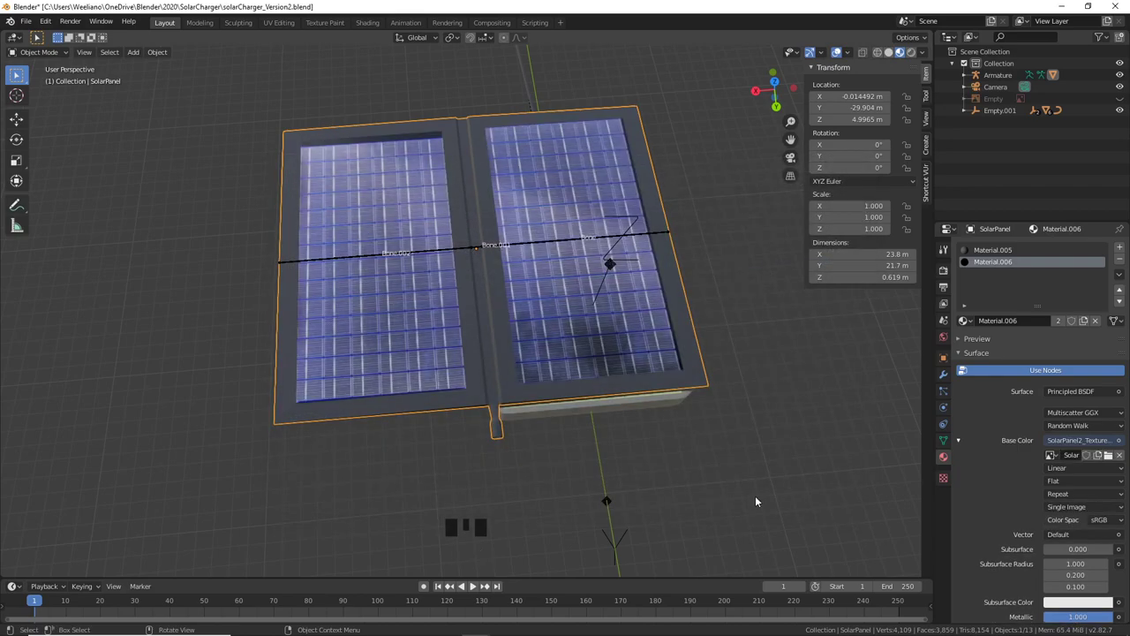
pyautogui.moveTo(661, 368); pyautogui.dragTo(566, 375, button='middle')
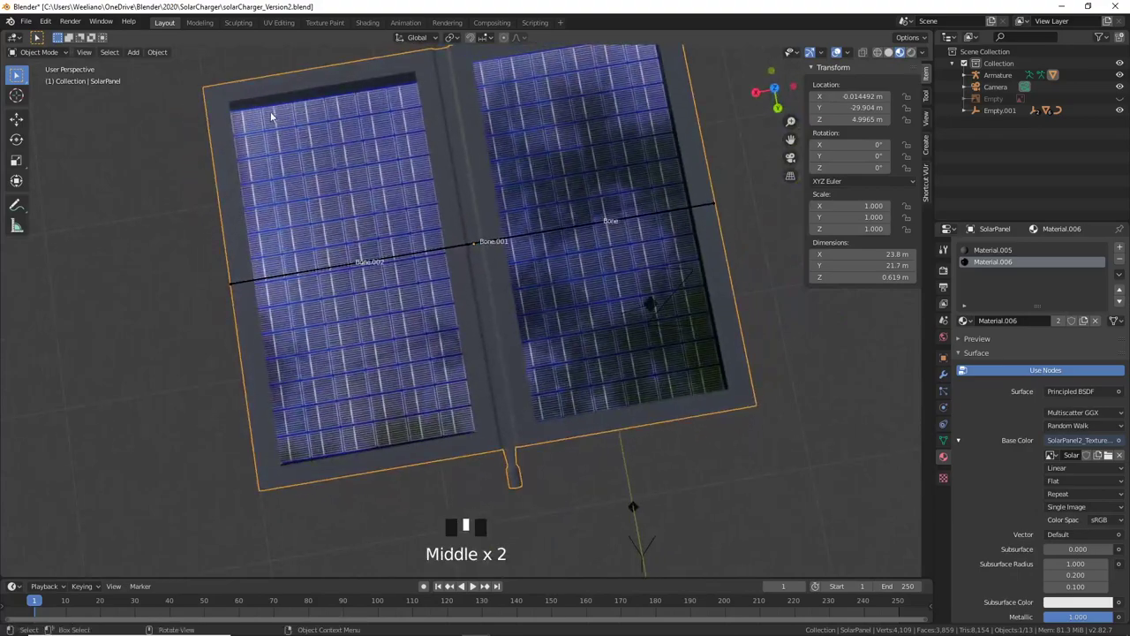
# Step: Switch back to GIMP and stretch the Pasted Layer copy slightly downward with Unified Transform to match the left panel's height
pyautogui.moveTo(482, 628)
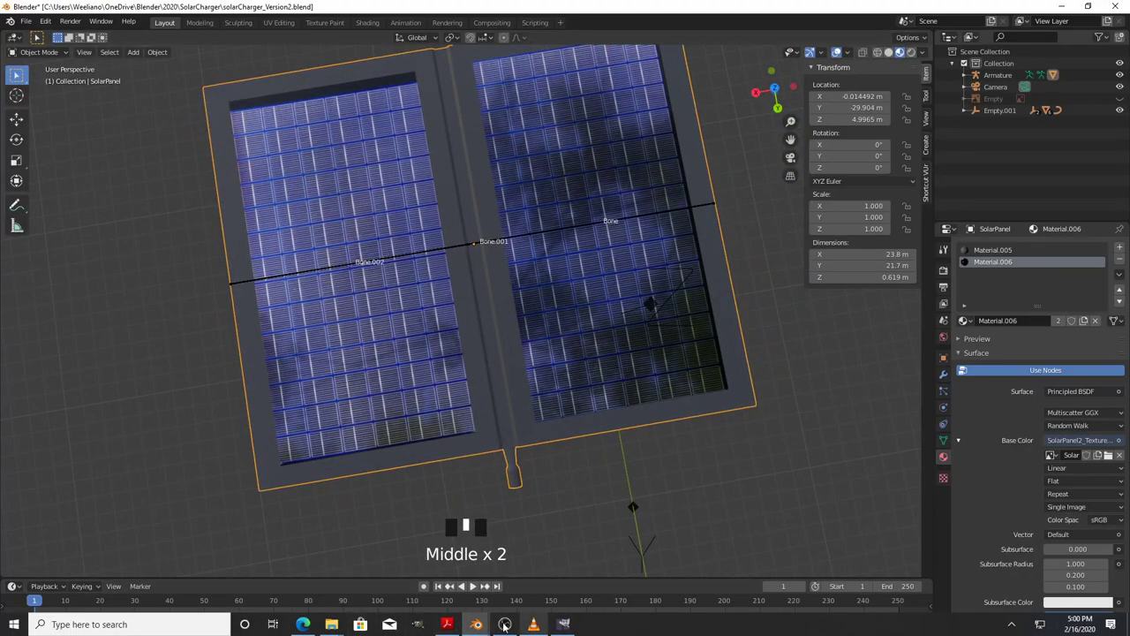
pyautogui.click(565, 627)
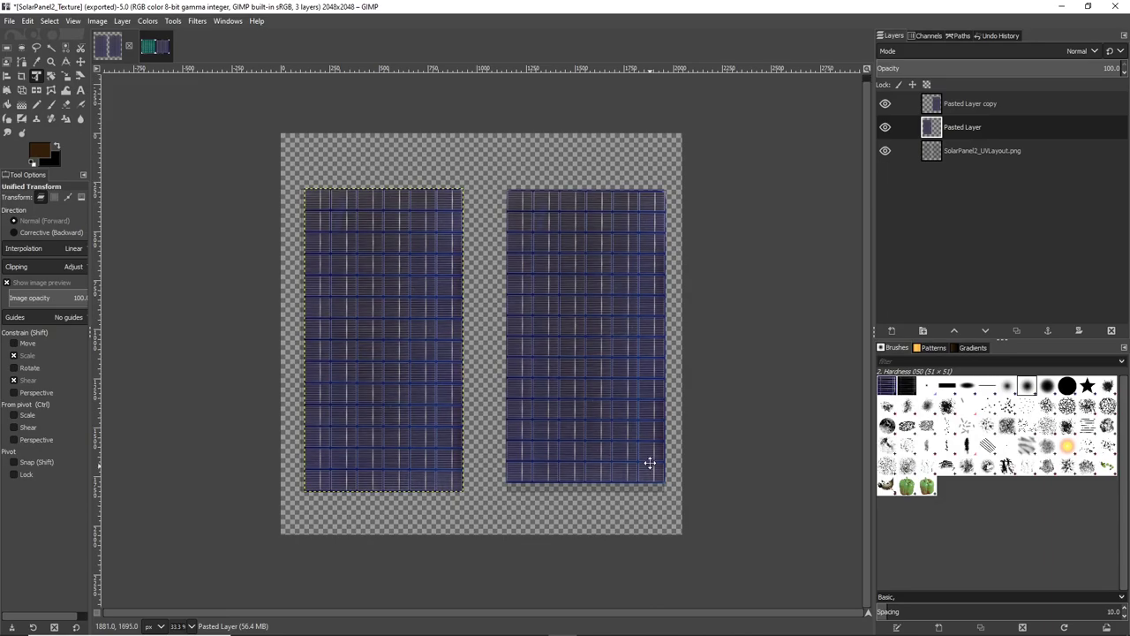
pyautogui.moveTo(651, 462); pyautogui.dragTo(591, 413, button='middle')
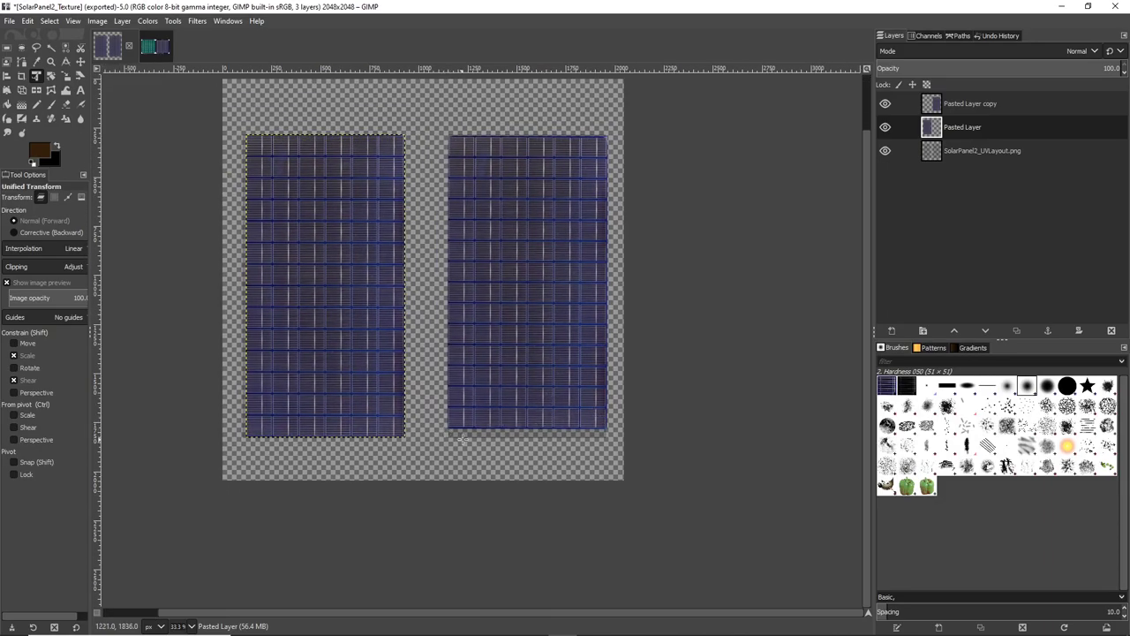
pyautogui.click(938, 104)
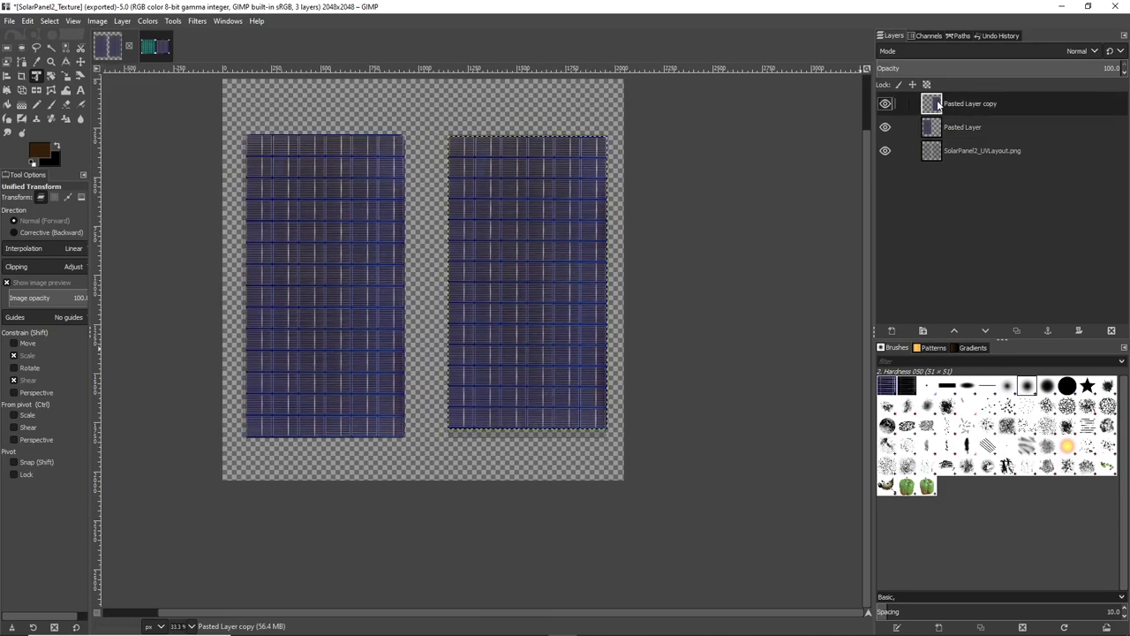
pyautogui.click(555, 415)
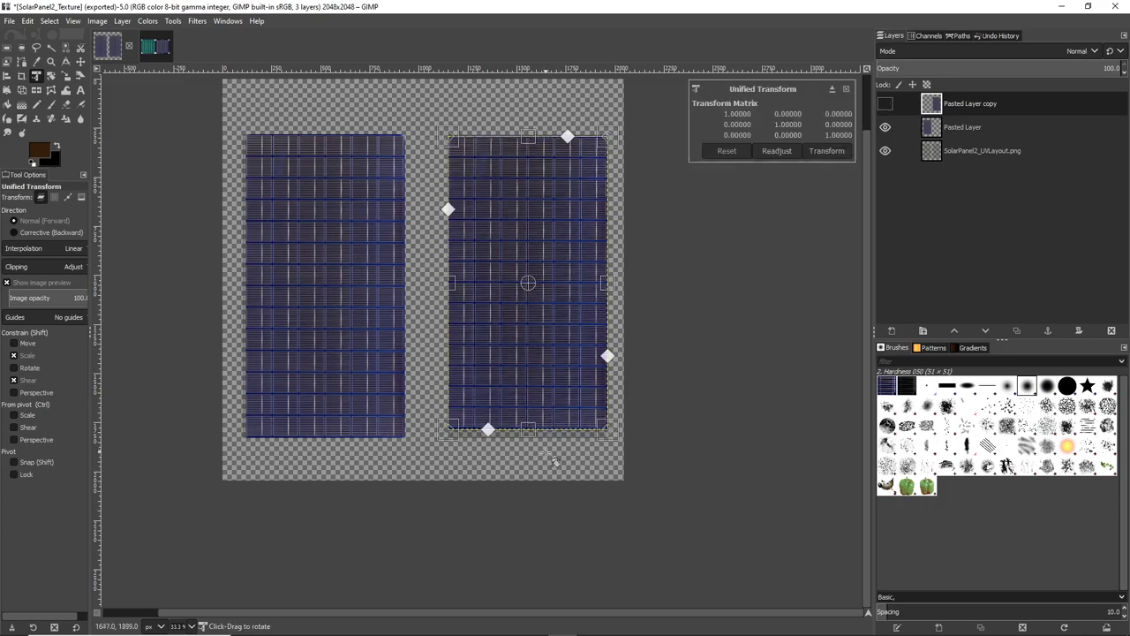
pyautogui.keyDown('shift'); pyautogui.moveTo(527, 430); pyautogui.dragTo(534, 449); pyautogui.keyUp('shift')
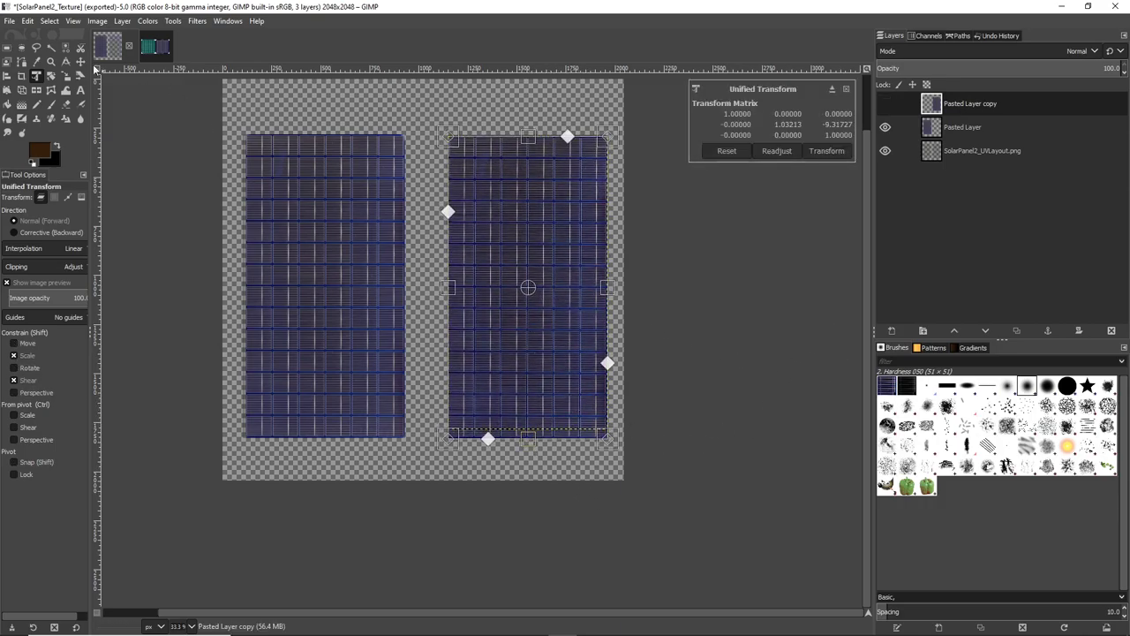
pyautogui.press('Return')
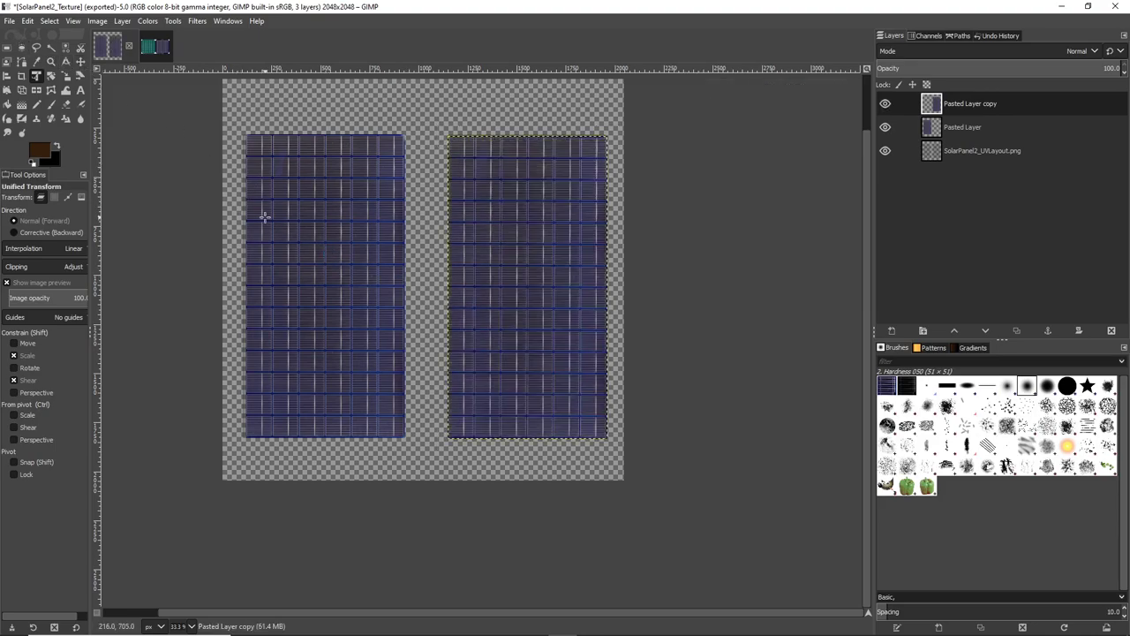
# Step: Export the corrected texture again as SolarPanel2_Texture.jpg, replacing the existing file
pyautogui.click(9, 21)
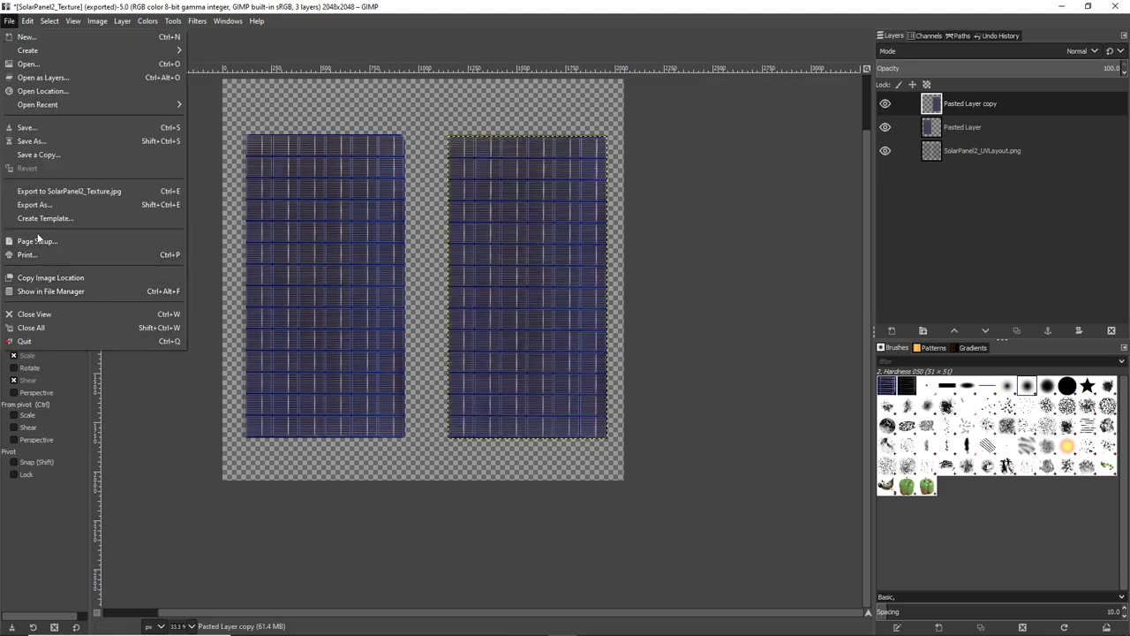
pyautogui.click(37, 205)
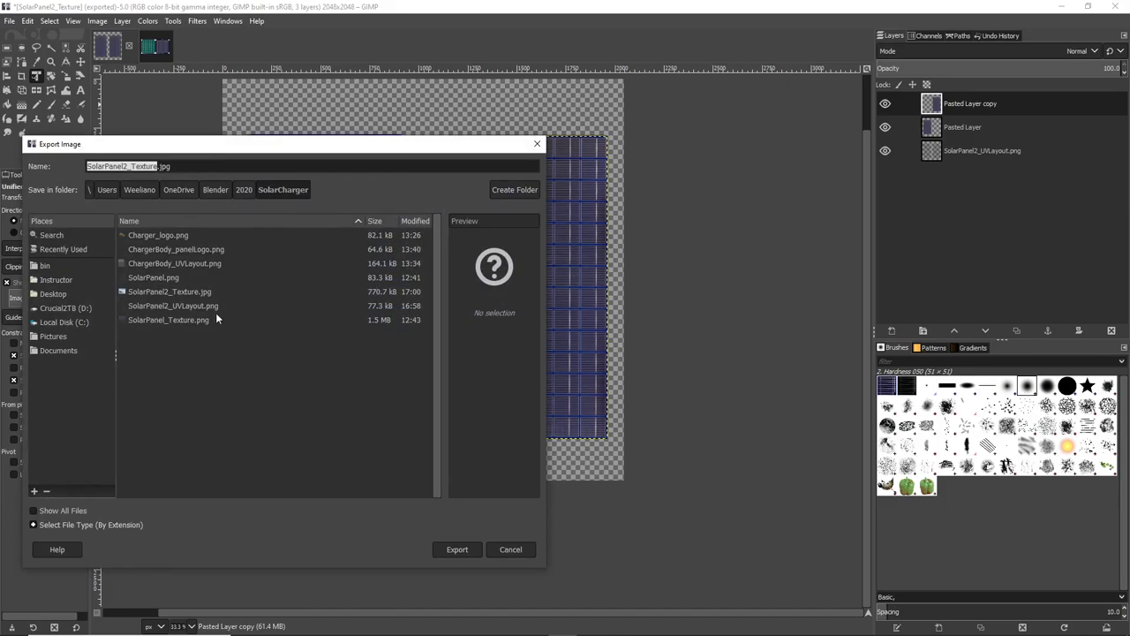
pyautogui.click(183, 291)
pyautogui.click(456, 549)
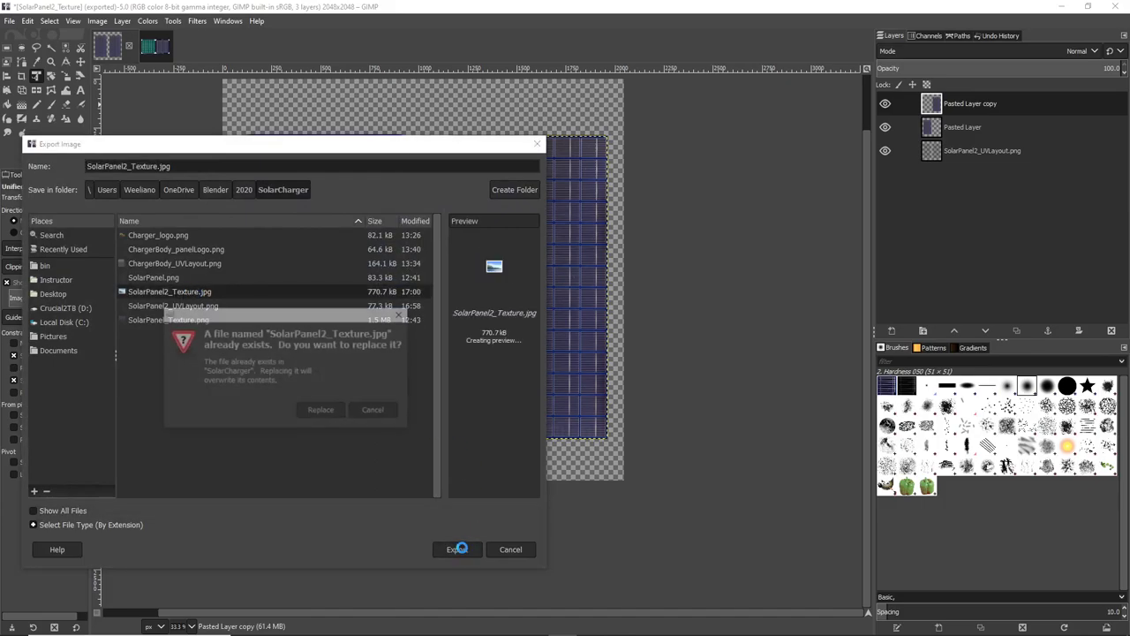
pyautogui.click(321, 410)
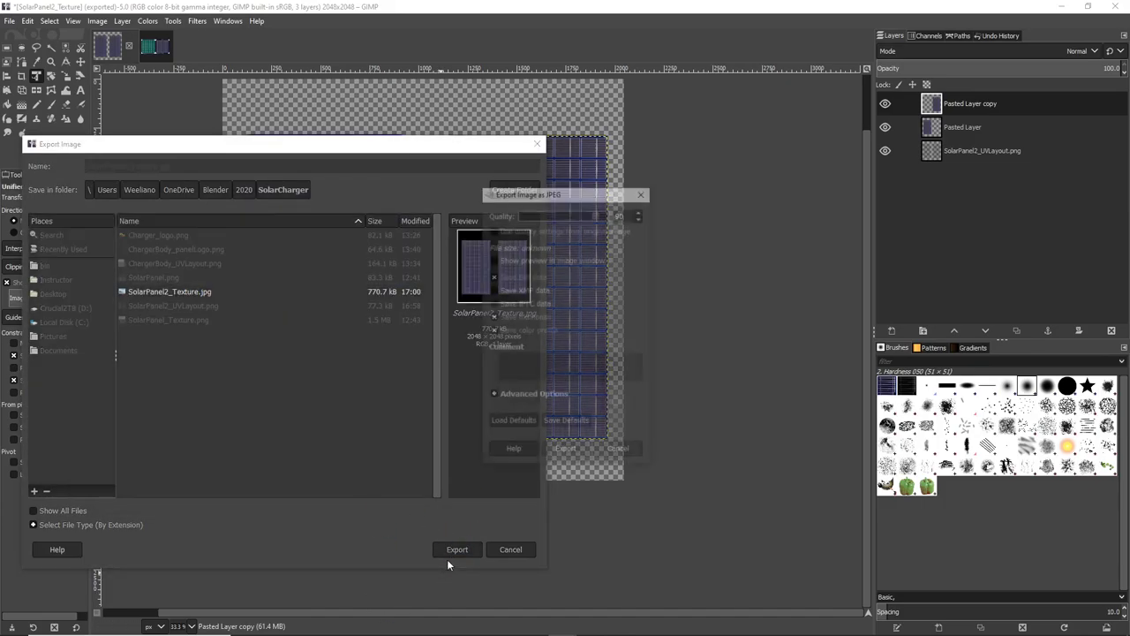
pyautogui.click(570, 450)
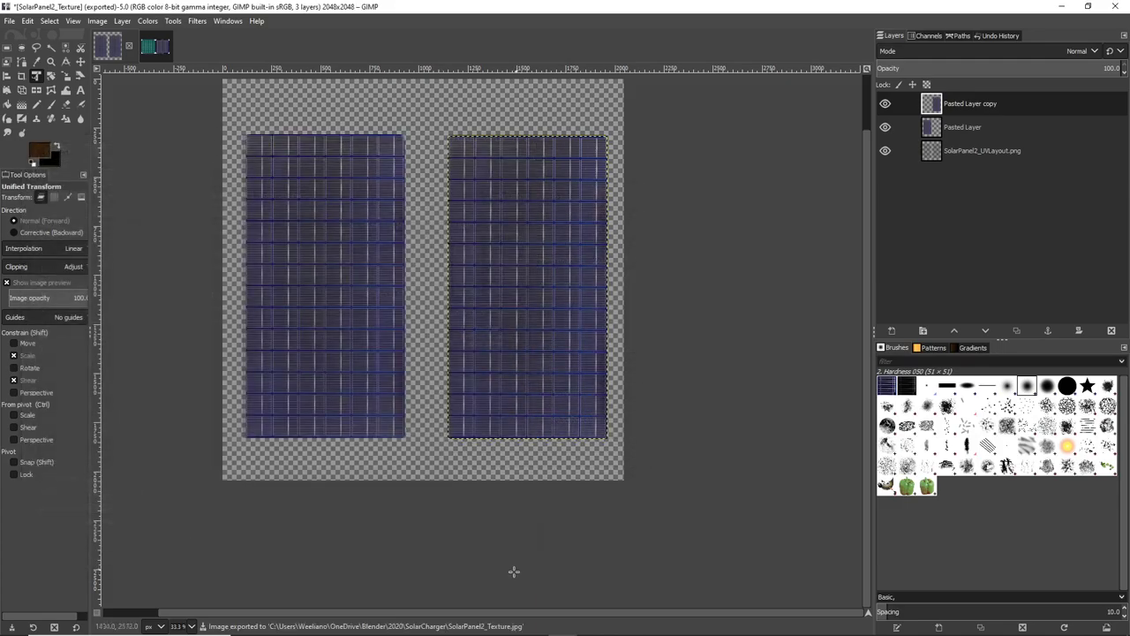
# Step: Return to Blender and reopen SolarPanel2_Texture.jpg as the base color image of Material.006
pyautogui.moveTo(515, 631)
pyautogui.moveTo(481, 627)
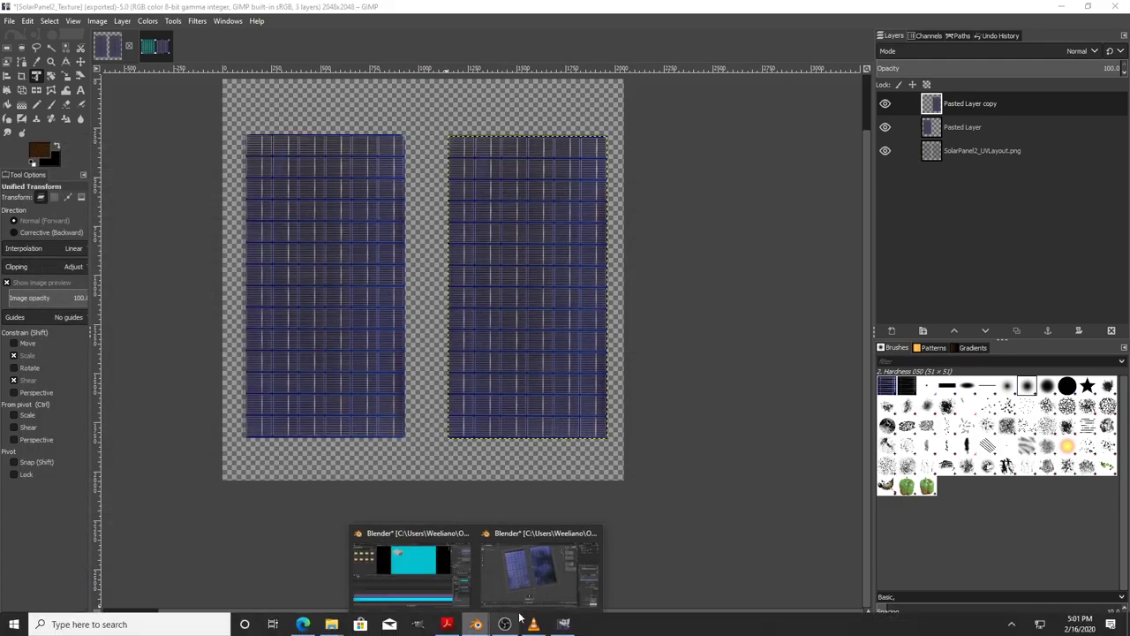
pyautogui.click(540, 574)
pyautogui.moveTo(733, 435); pyautogui.dragTo(873, 415, button='middle')
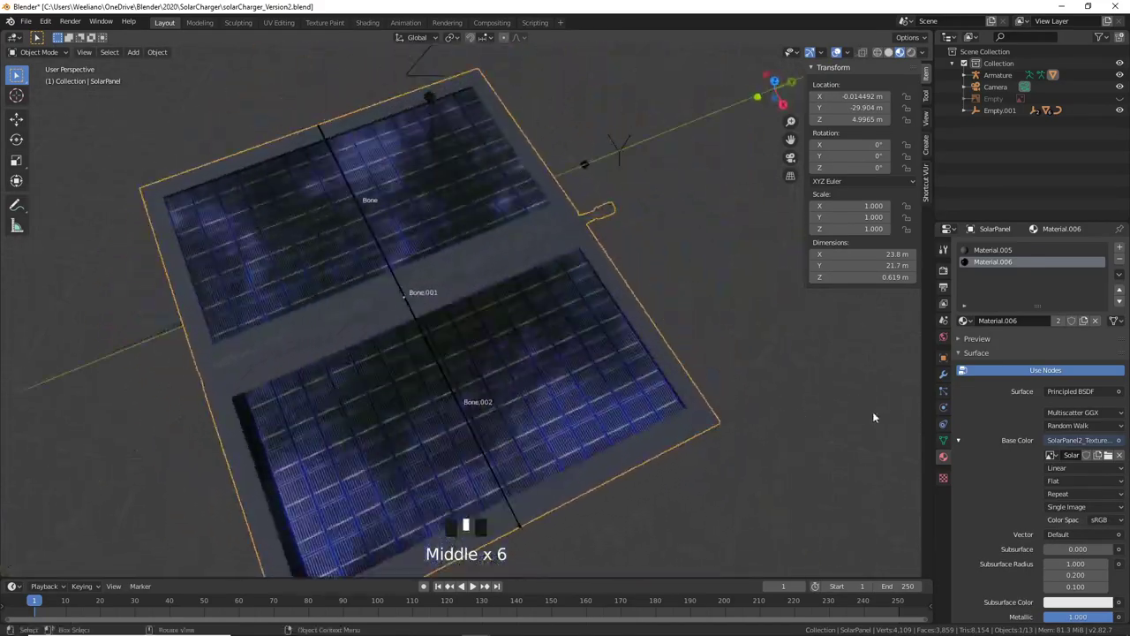
pyautogui.click(1108, 455)
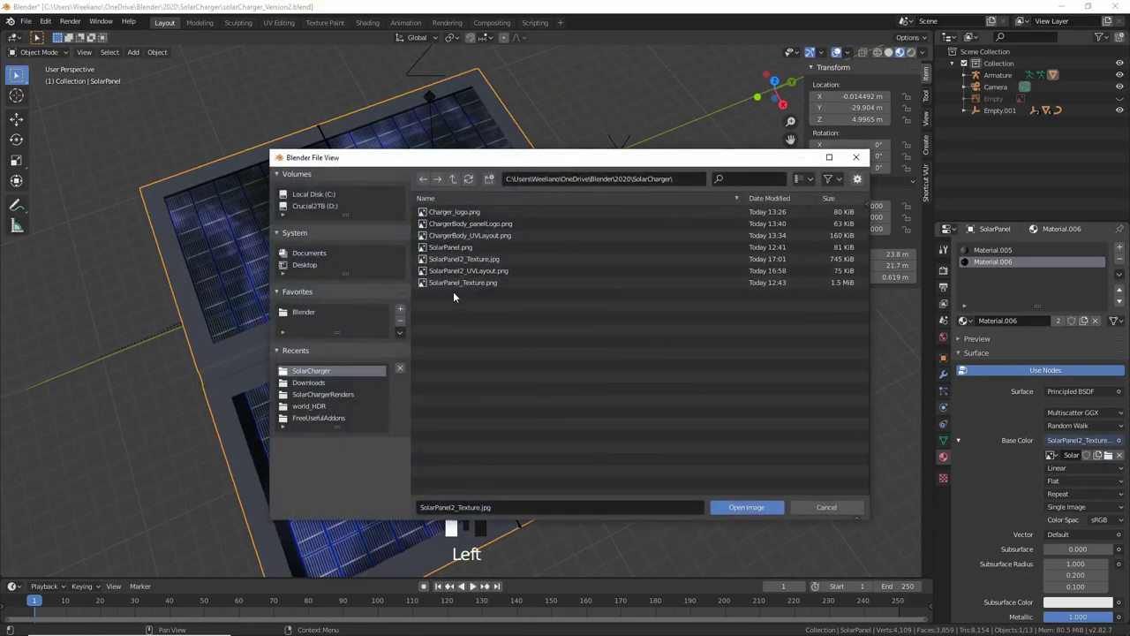
pyautogui.doubleClick(465, 259)
pyautogui.moveTo(457, 368); pyautogui.dragTo(419, 284, button='middle')
# Step: Lower the armature 1.25 m along the global Z axis toward the battery case, and select the solar panel mesh
pyautogui.scroll(-1, 524, 407)
pyautogui.click(411, 253)
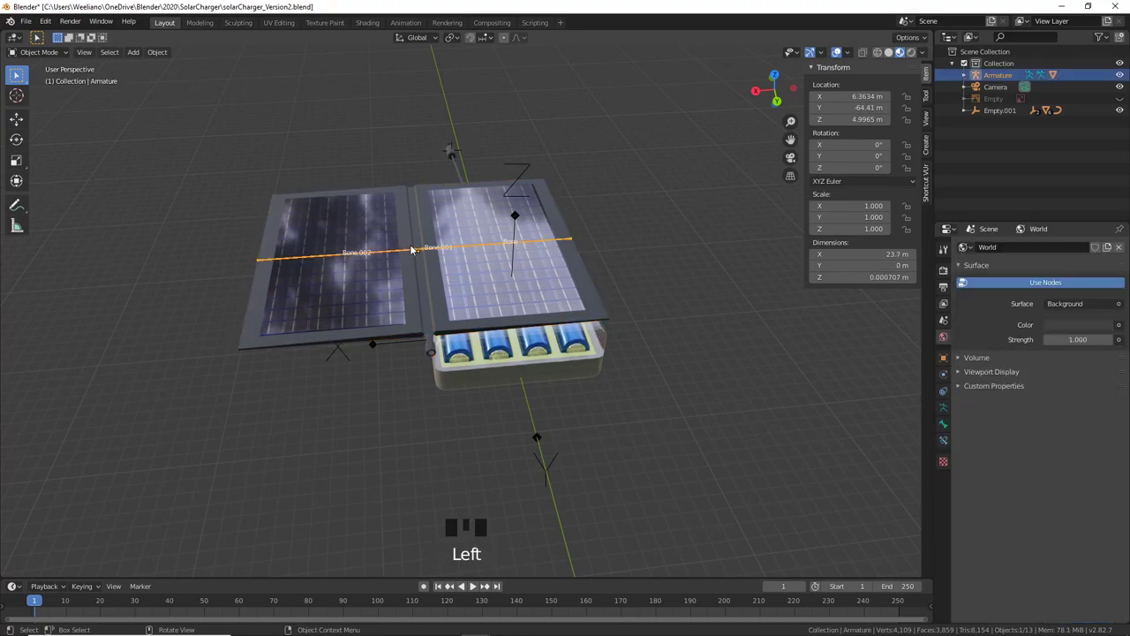
pyautogui.press('g')
pyautogui.press('z')
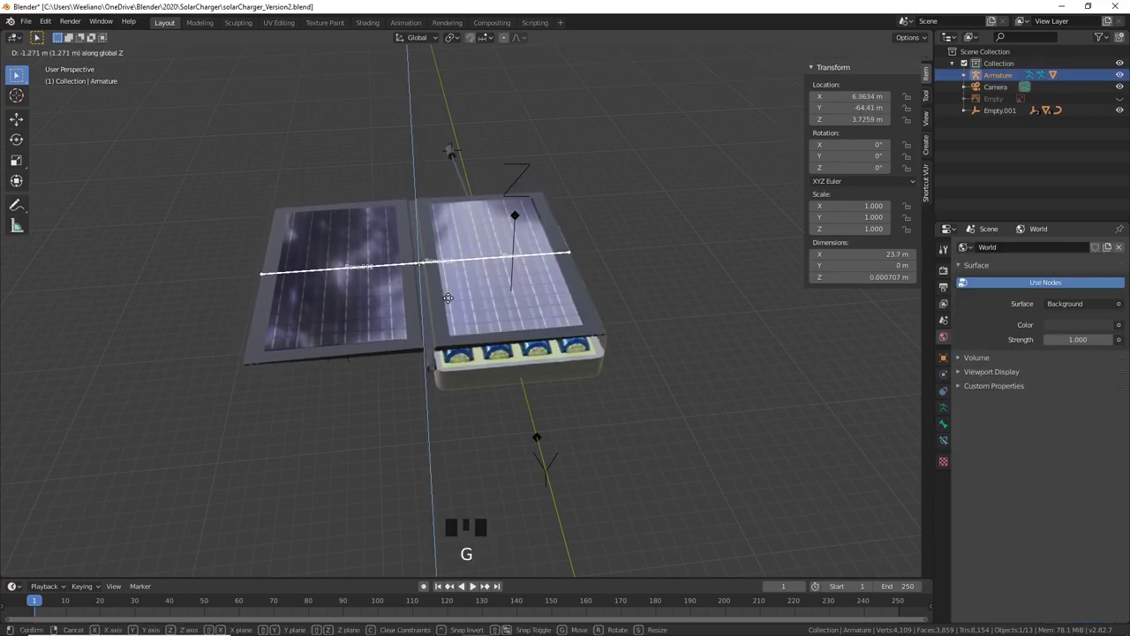
pyautogui.click(446, 298)
pyautogui.moveTo(446, 298); pyautogui.dragTo(507, 322, button='middle')
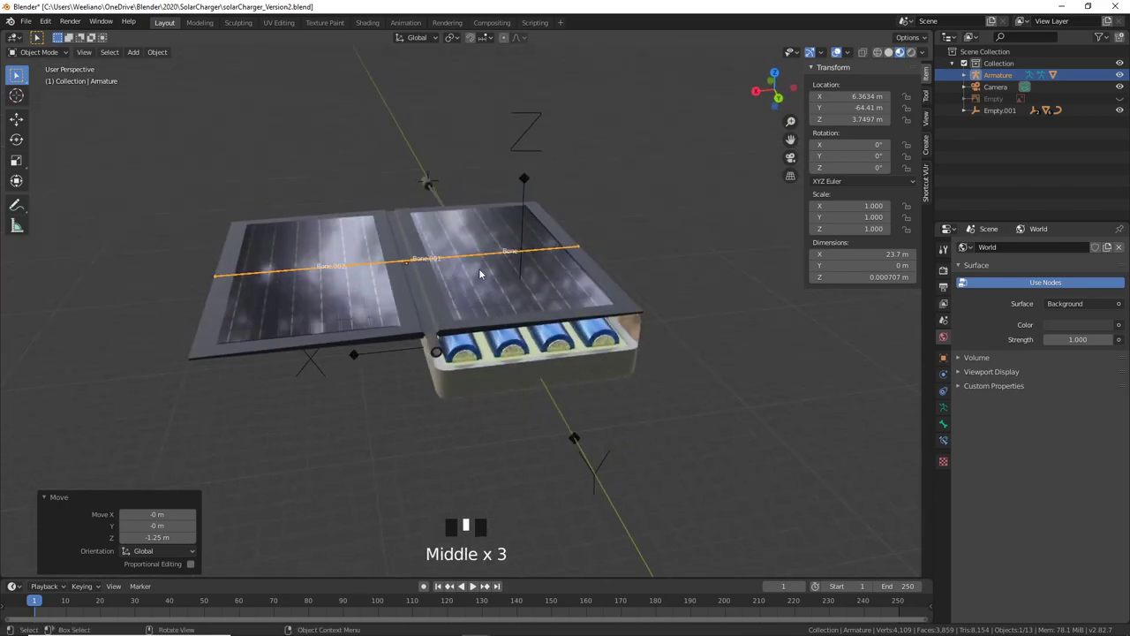
pyautogui.moveTo(480, 272); pyautogui.dragTo(319, 289, button='middle')
pyautogui.moveTo(447, 265); pyautogui.dragTo(441, 283, button='middle')
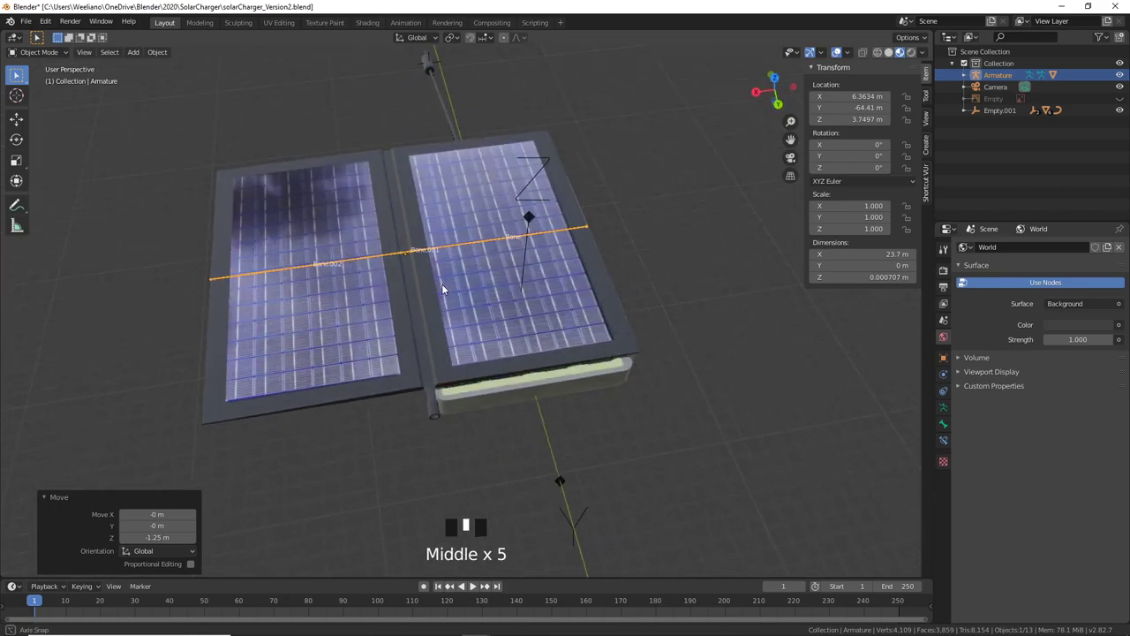
pyautogui.click(327, 262)
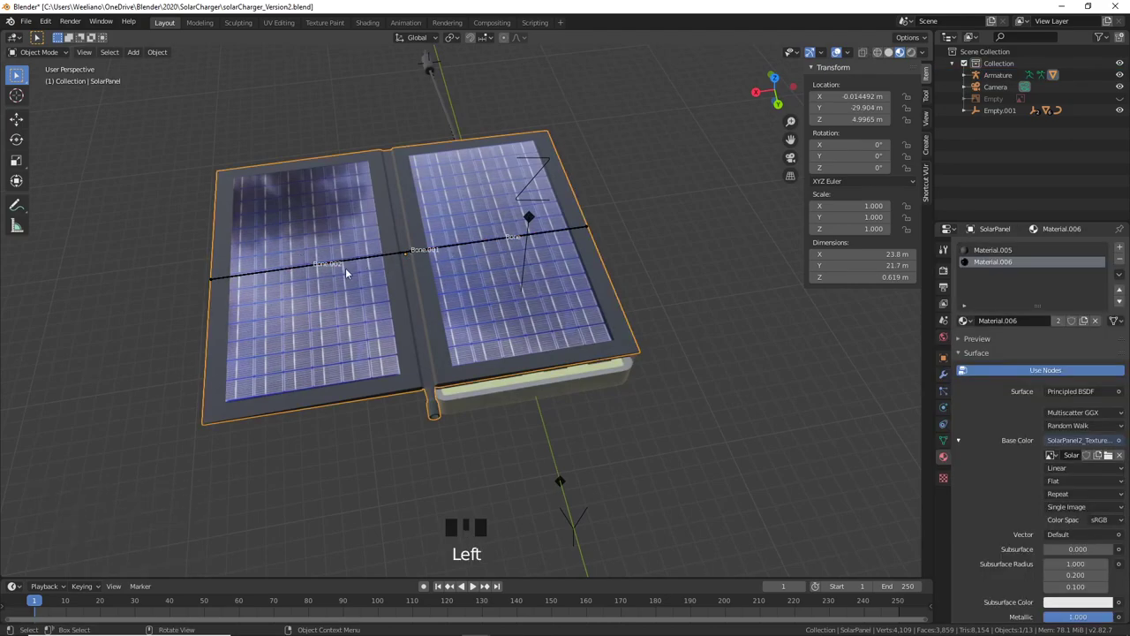
# Step: Select the armature, enter Pose Mode, and rotate Bone.001 to raise the left solar panel on its hinge
pyautogui.click(388, 258)
pyautogui.click(38, 53)
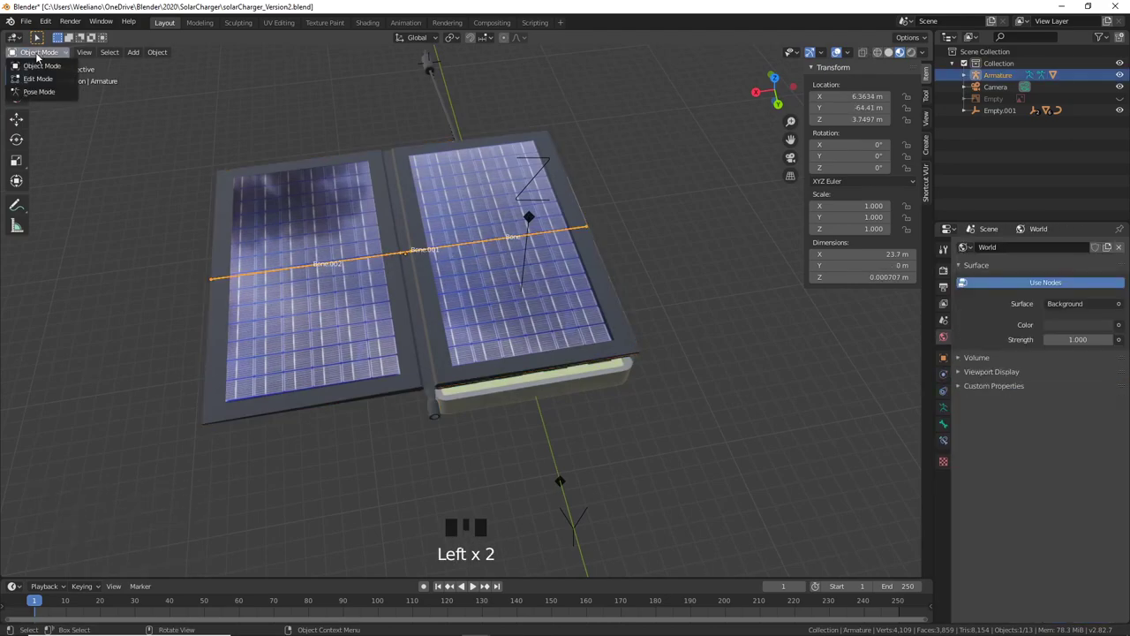
pyautogui.click(35, 92)
pyautogui.click(406, 257)
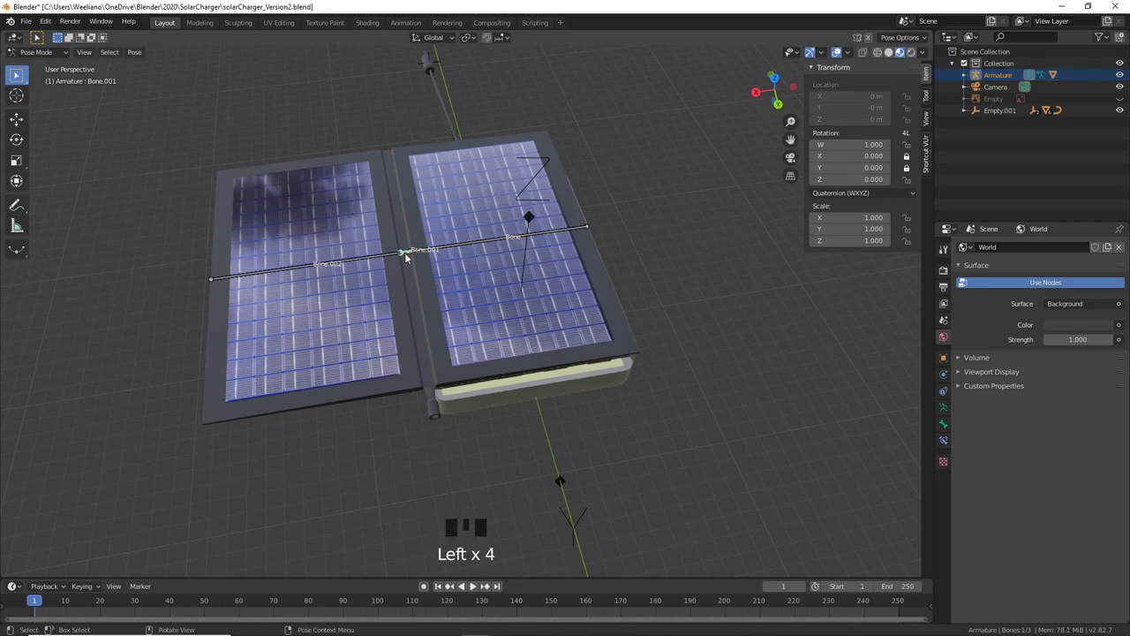
pyautogui.press('r')
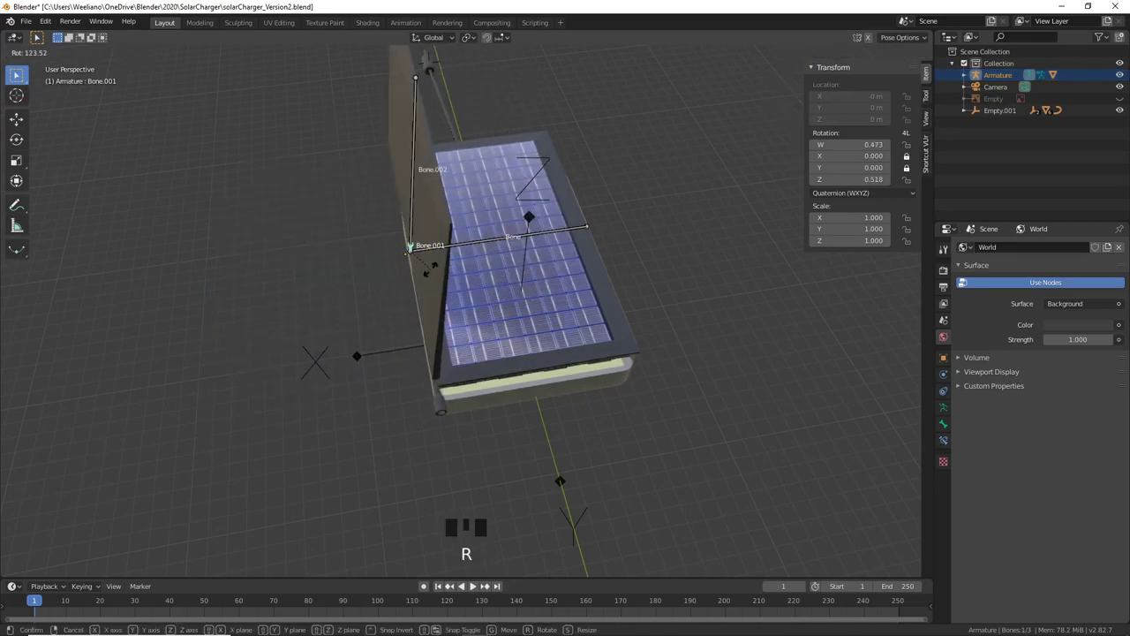
pyautogui.click(440, 270)
# Step: Rotate Bone.002 by 116° so the raised panel folds flat over the other panel
pyautogui.press('r')
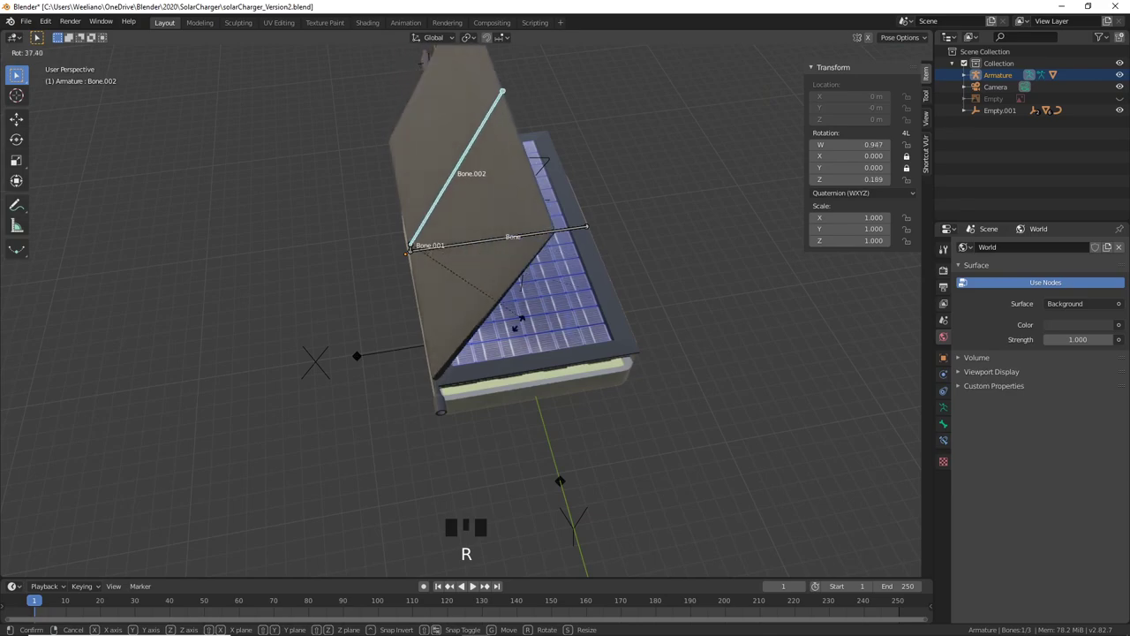
pyautogui.click(342, 499)
pyautogui.moveTo(342, 499); pyautogui.dragTo(674, 432, button='middle')
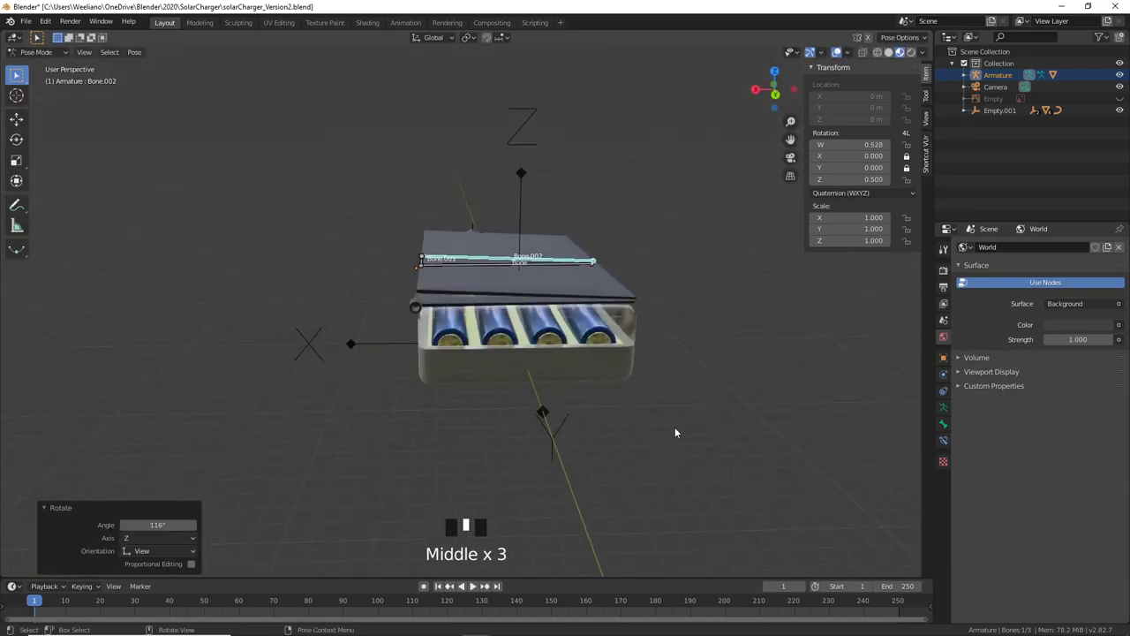
pyautogui.press('Tab')
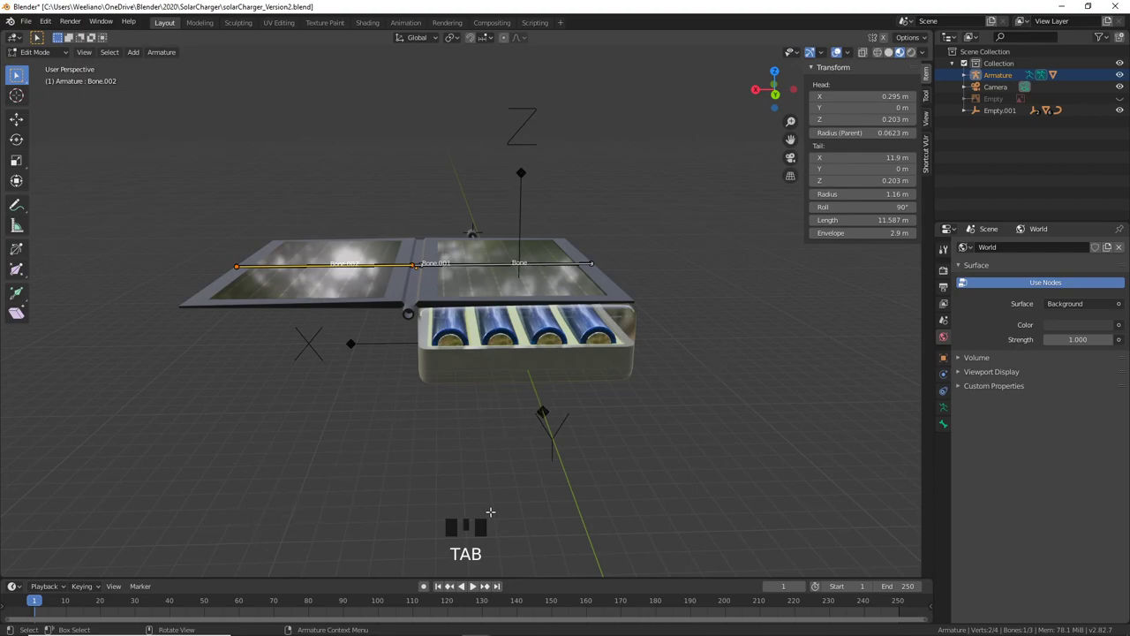
pyautogui.click(464, 263)
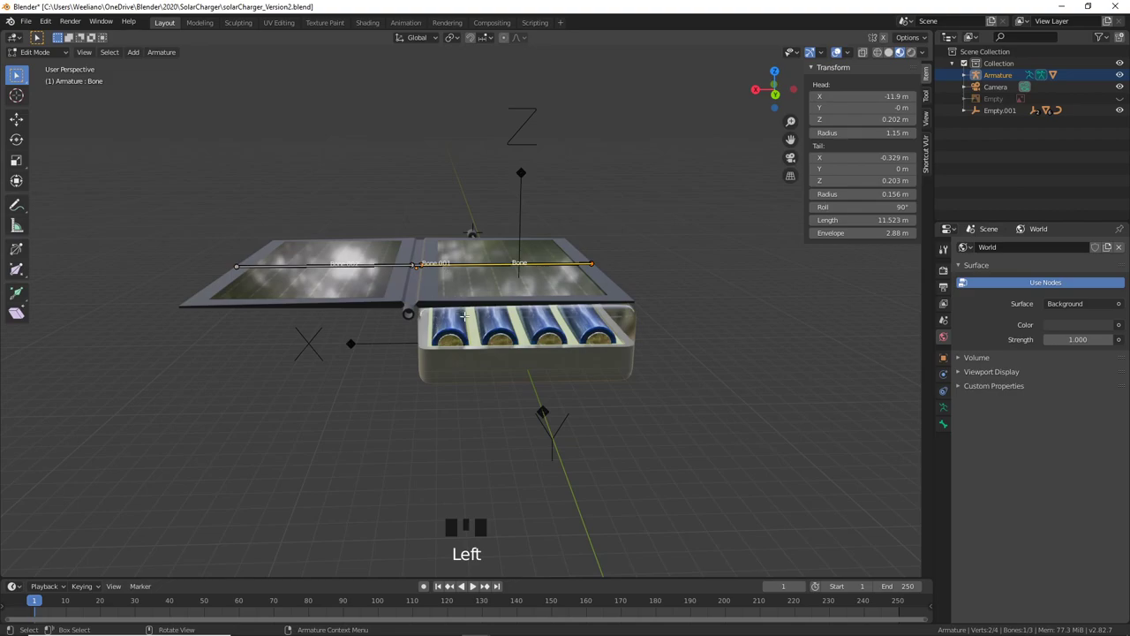
pyautogui.click(36, 52)
pyautogui.click(19, 90)
# Step: Select all three bones of the folded armature in Pose Mode and insert a Rotation keyframe at frame 1
pyautogui.moveTo(520, 264); pyautogui.dragTo(230, 523, button='middle')
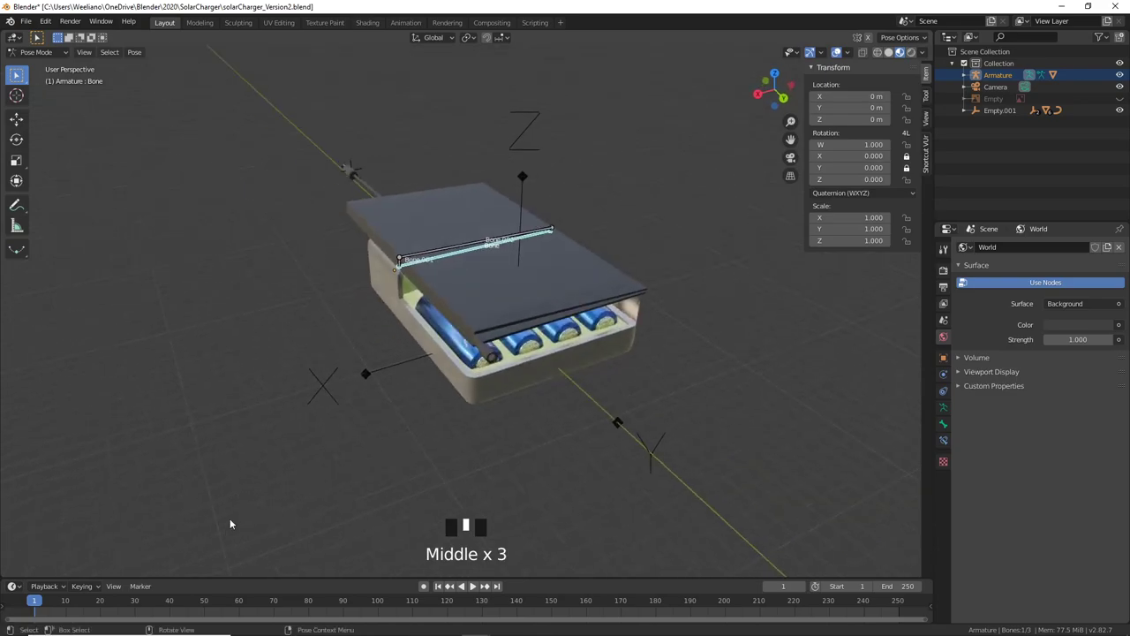
pyautogui.click(429, 253)
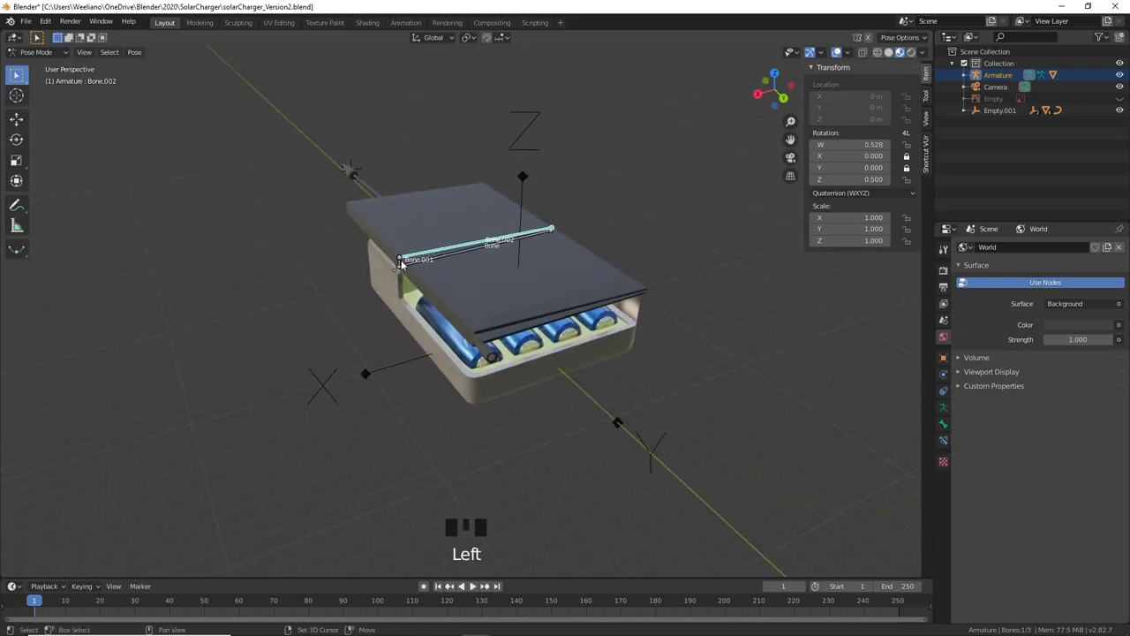
pyautogui.keyDown('shift'); pyautogui.click(399, 261); pyautogui.keyUp('shift')
pyautogui.keyDown('shift'); pyautogui.click(440, 258); pyautogui.keyUp('shift')
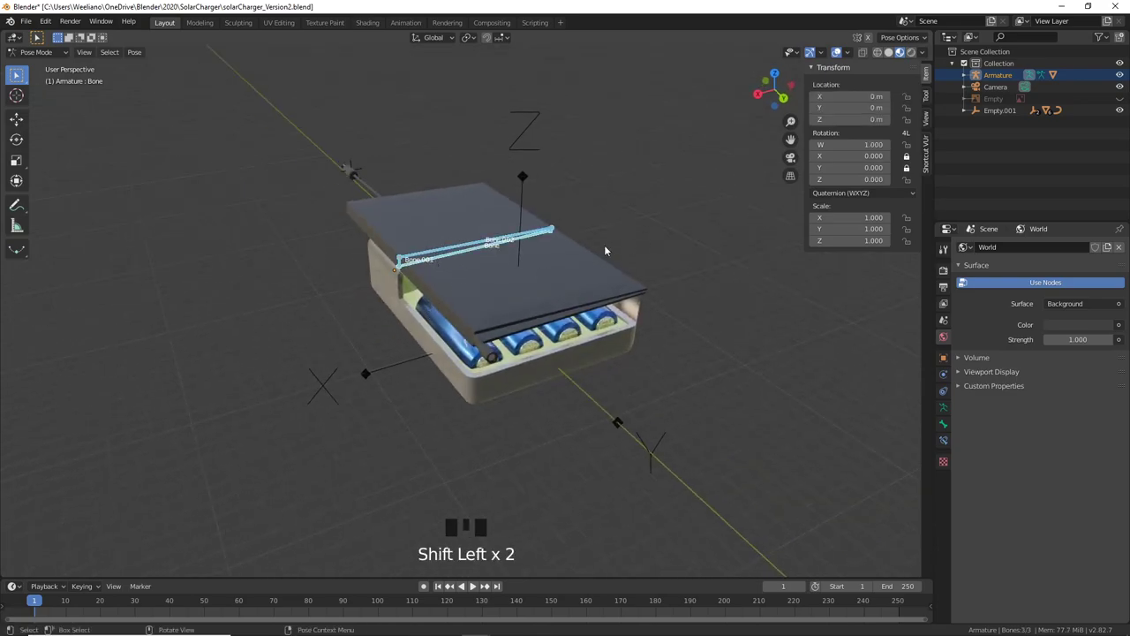
pyautogui.press('i')
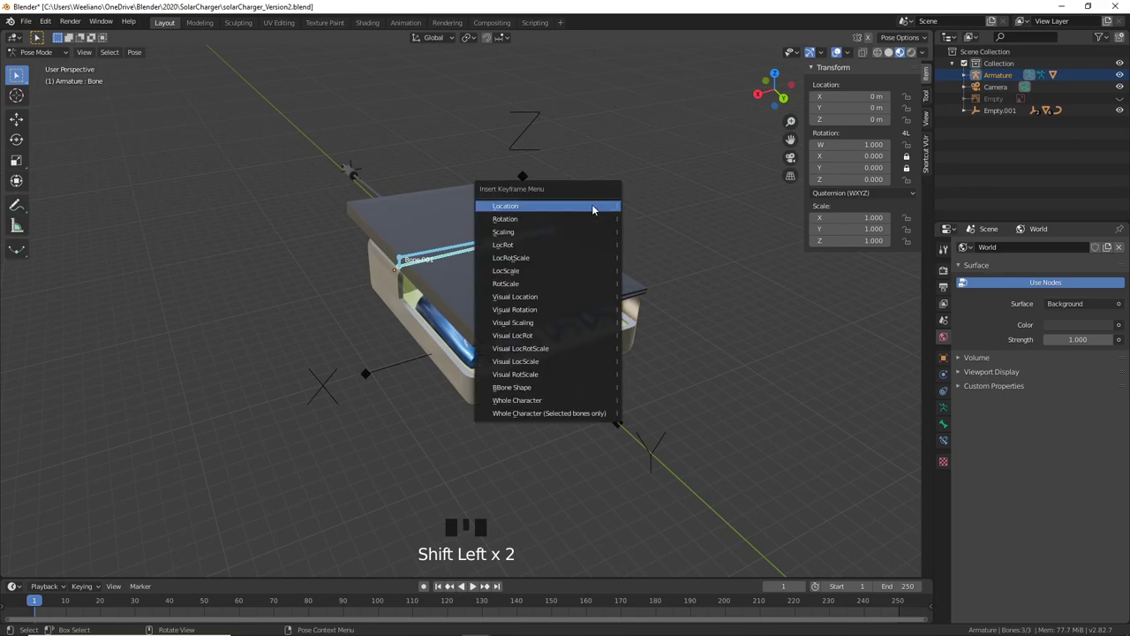
pyautogui.click(572, 221)
pyautogui.middleClick(575, 355)
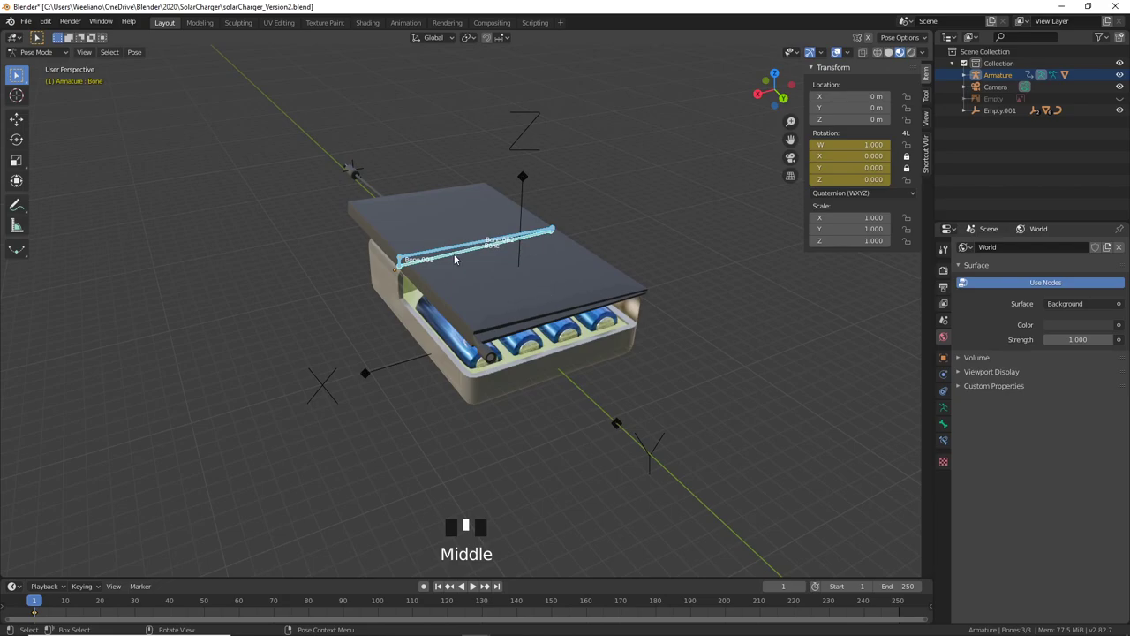
# Step: Deselect the bones, return to Object Mode, and insert a Location keyframe for Empty.001 at frame 1
pyautogui.moveTo(465, 256); pyautogui.dragTo(547, 298, button='middle')
pyautogui.scroll(4, 476, 254)
pyautogui.scroll(-2, 446, 247)
pyautogui.scroll(-3, 459, 237)
pyautogui.scroll(1, 476, 263)
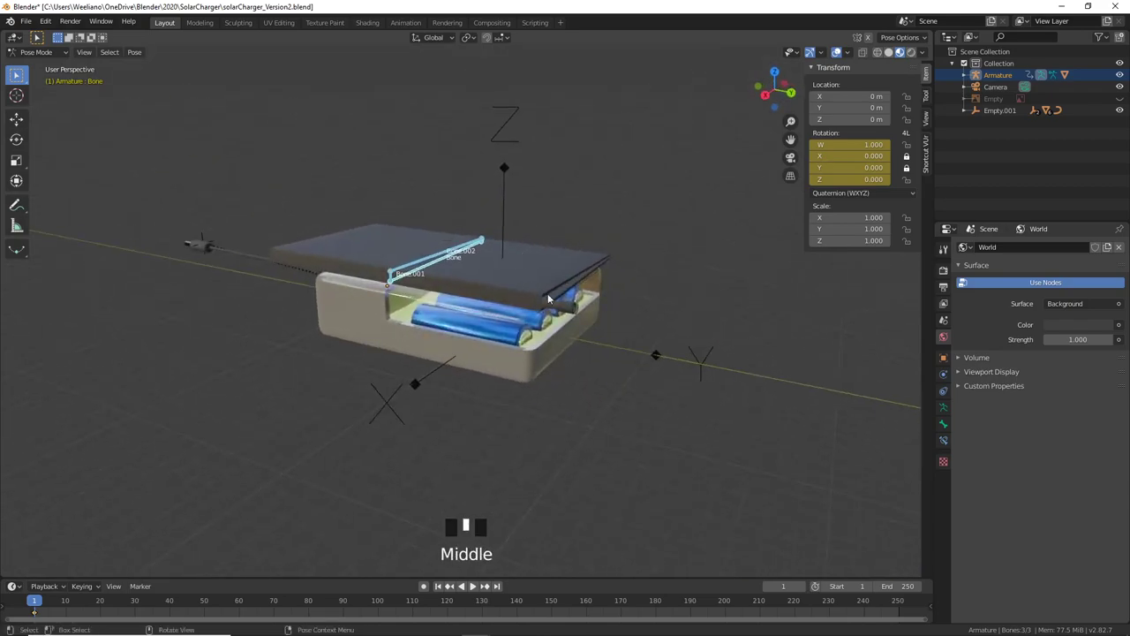
pyautogui.click(507, 200)
pyautogui.click(519, 179)
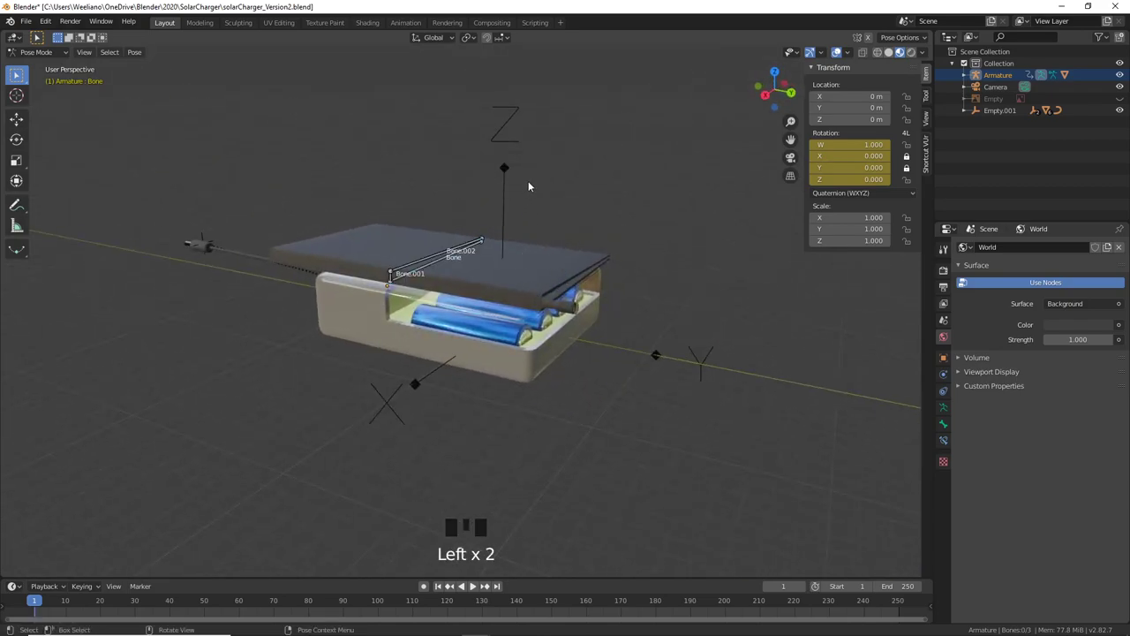
pyautogui.click(535, 193)
pyautogui.click(38, 55)
pyautogui.click(35, 62)
pyautogui.click(524, 193)
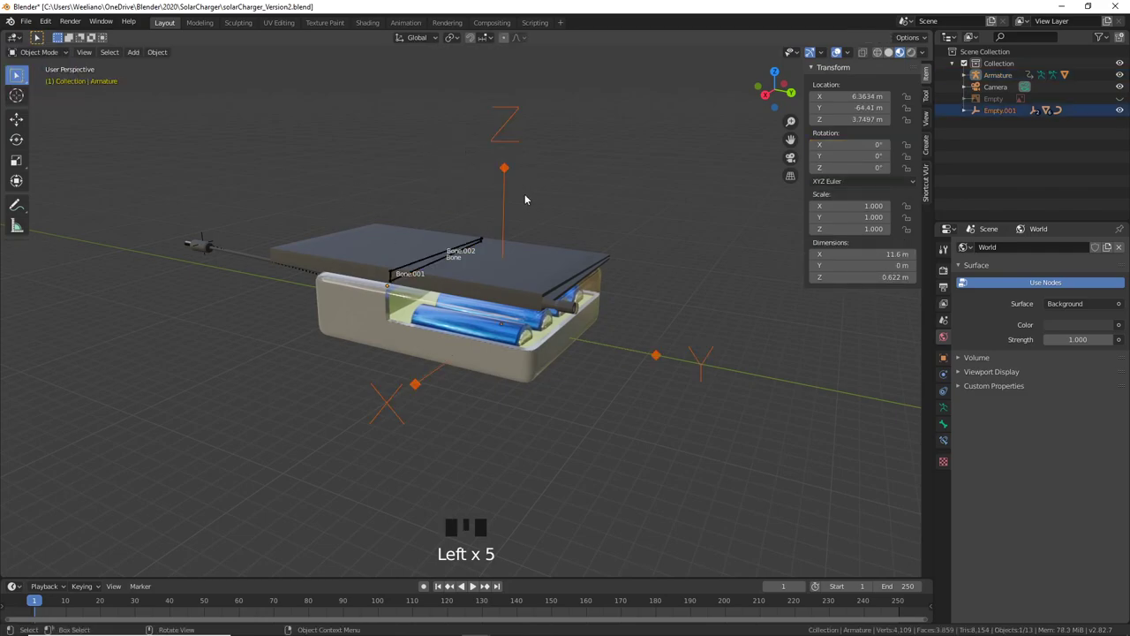
pyautogui.moveTo(525, 194); pyautogui.dragTo(546, 241, button='middle')
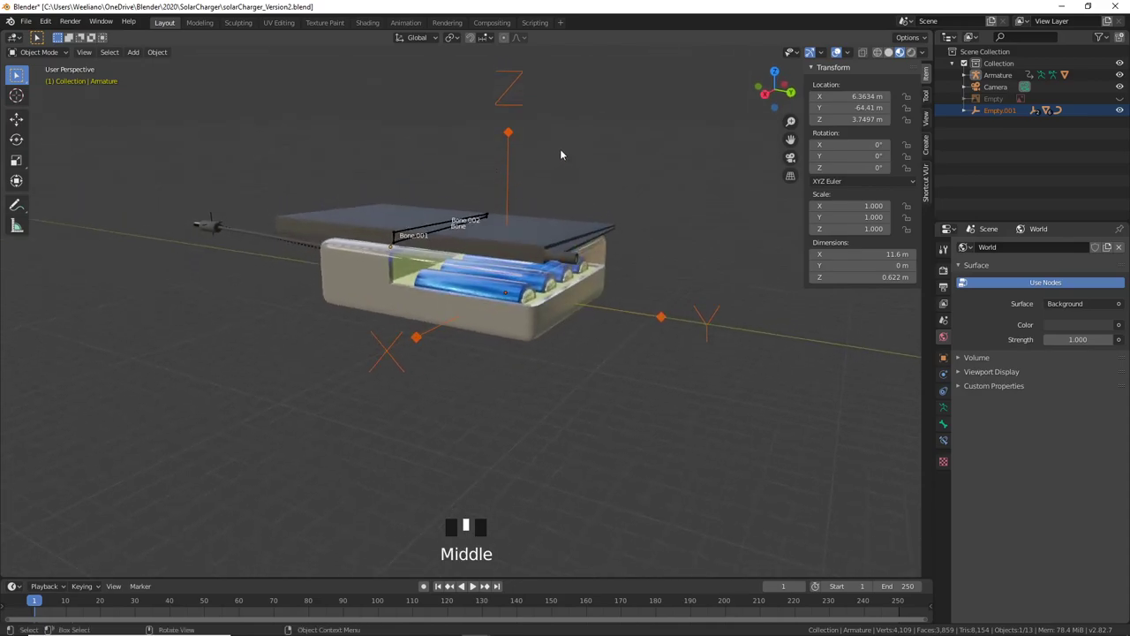
pyautogui.press('i')
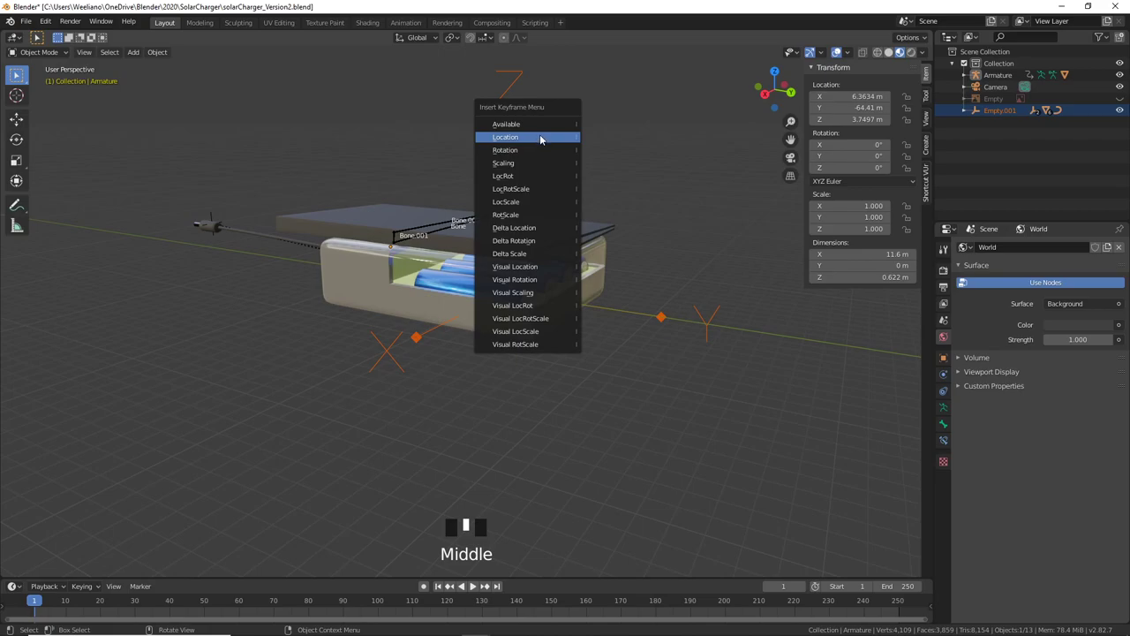
pyautogui.click(540, 139)
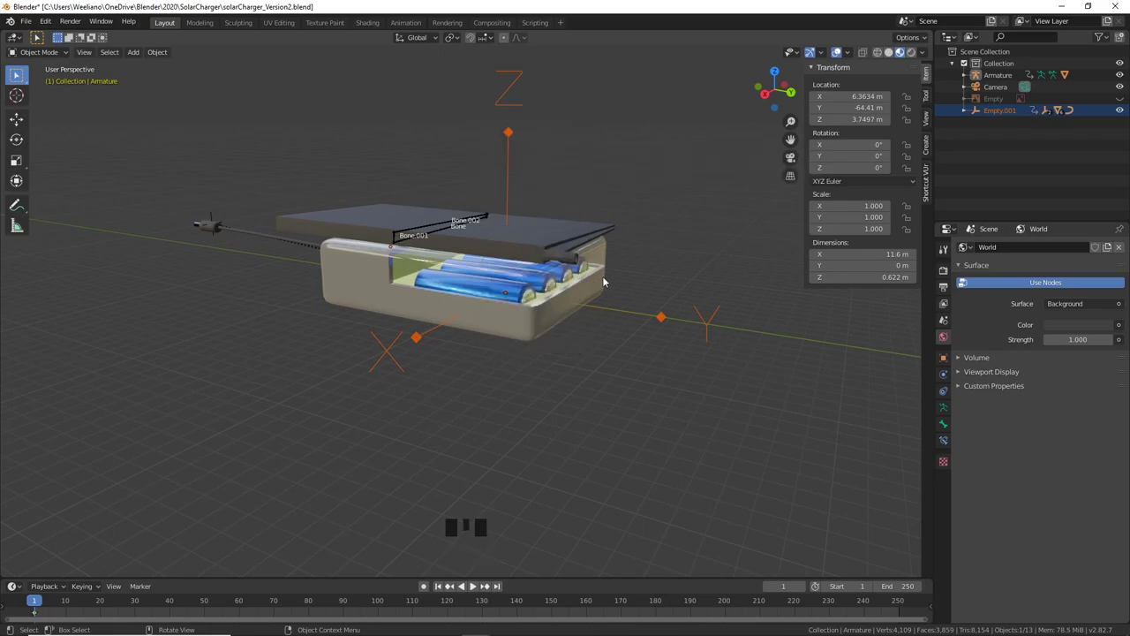
# Step: Deselect the empty and add a 2 m cube mesh at the 3D cursor above the charger
pyautogui.moveTo(604, 283); pyautogui.dragTo(479, 321, button='middle')
pyautogui.scroll(2, 575, 294)
pyautogui.click(566, 341)
pyautogui.scroll(-2, 552, 366)
pyautogui.scroll(2, 492, 351)
pyautogui.hotkey('shift', 'a')
pyautogui.moveTo(414, 193)
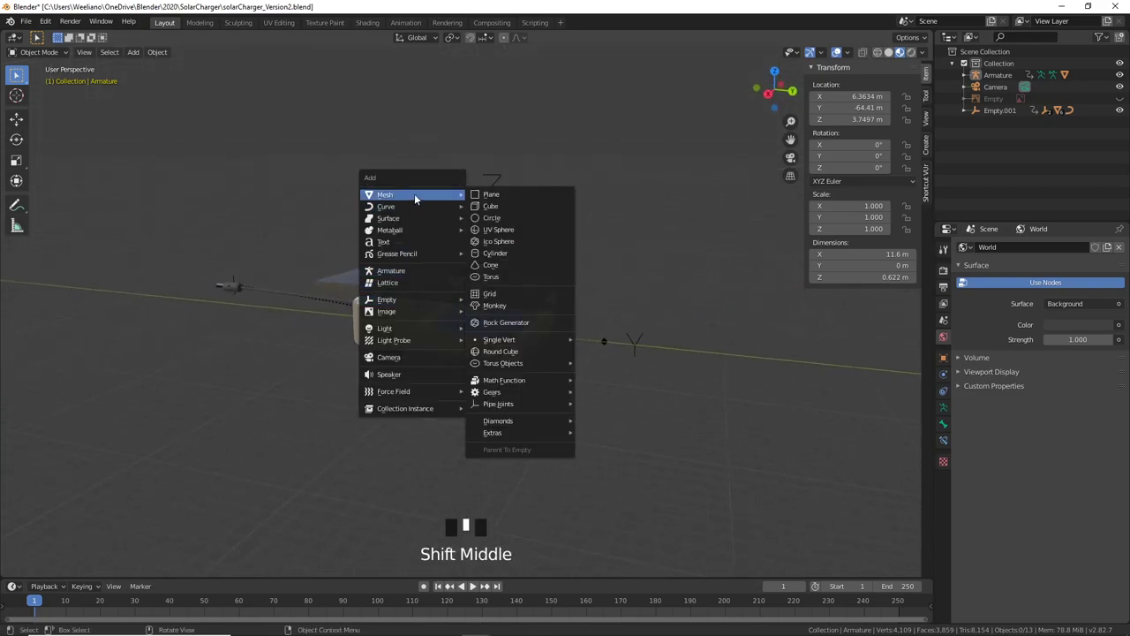
pyautogui.click(508, 209)
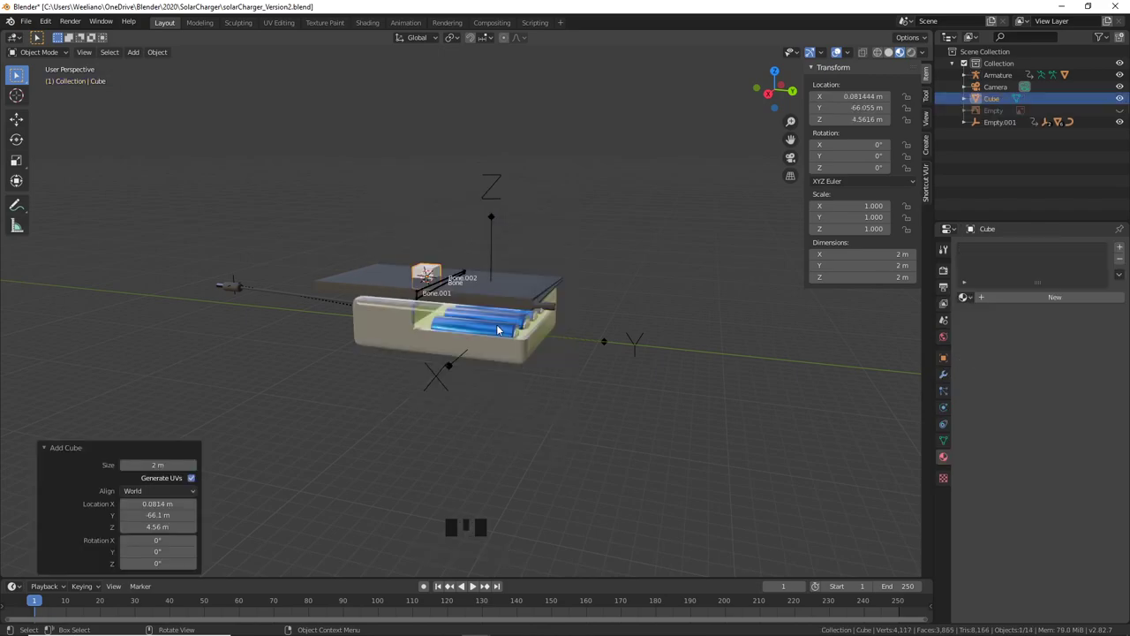
# Step: In Edit Mode, scale the cube uniformly by about 5.48 and flatten it along Z by about 0.46
pyautogui.moveTo(496, 324)
pyautogui.mouseDown(button='middle')
pyautogui.moveTo(458, 352)
pyautogui.moveTo(562, 353)
pyautogui.moveTo(394, 308)
pyautogui.moveTo(483, 291)
pyautogui.moveTo(473, 343)
pyautogui.moveTo(489, 334)
pyautogui.mouseUp(button='middle')
pyautogui.scroll(1, 481, 307)
pyautogui.press('Tab')
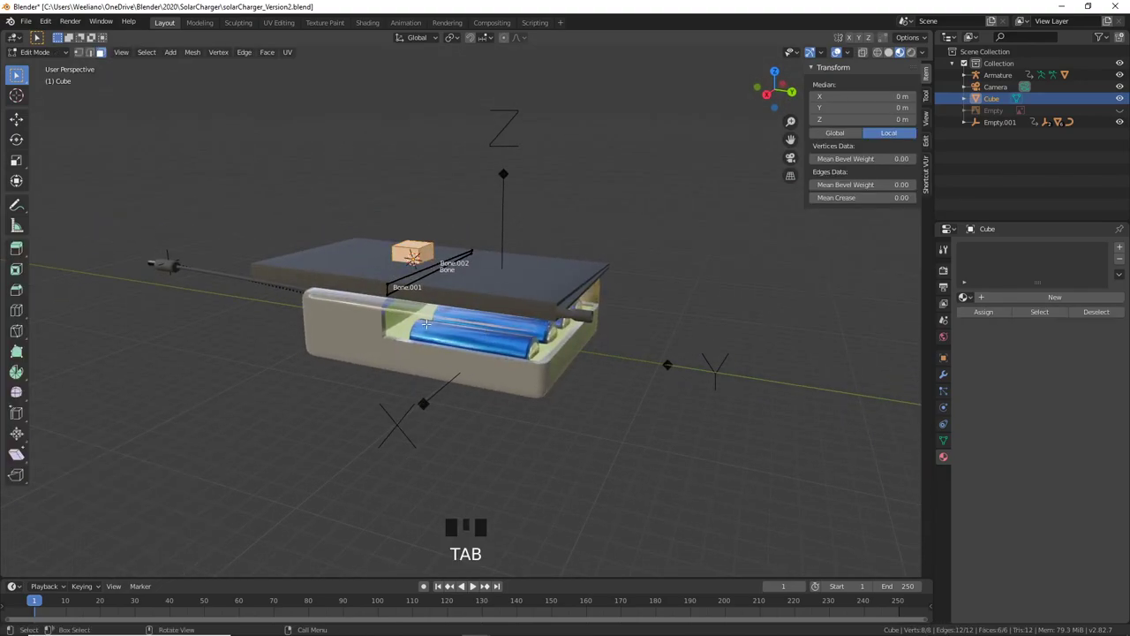
pyautogui.press('s')
pyautogui.click(857, 277)
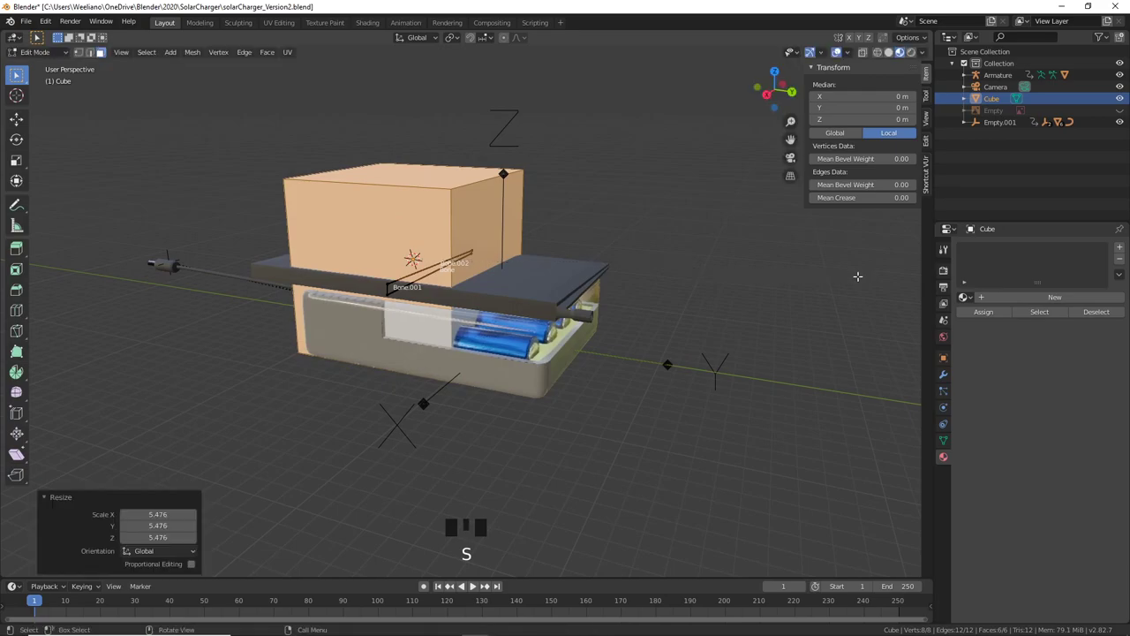
pyautogui.press('s')
pyautogui.press('z')
pyautogui.click(659, 278)
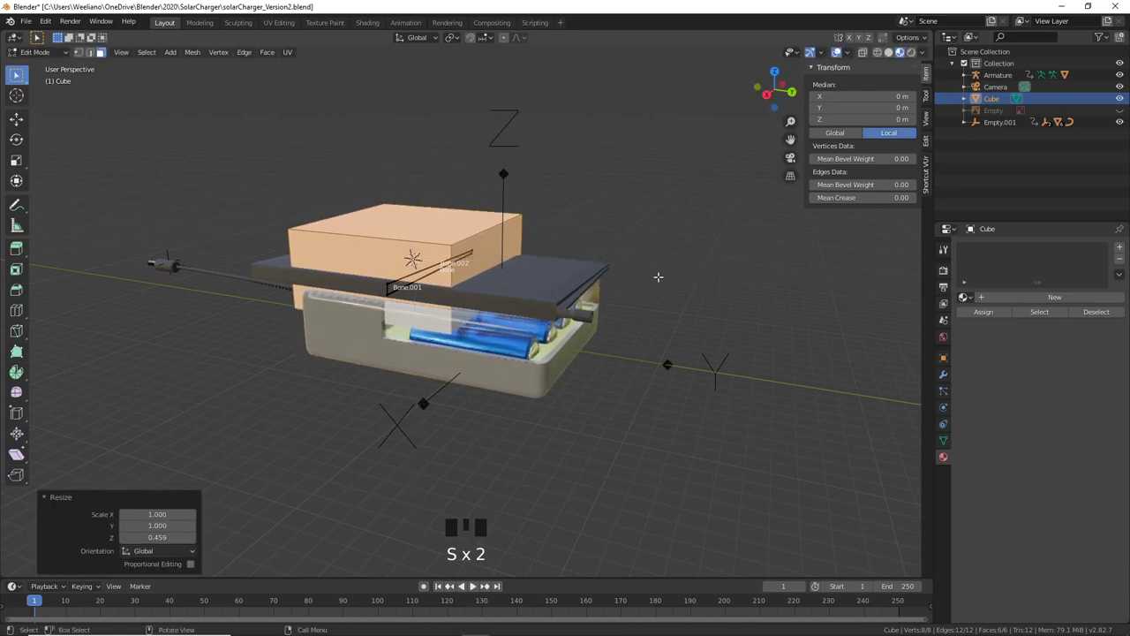
# Step: In front view with wireframe shading, move the cube object down about 2.4 m along Z over the charger
pyautogui.moveTo(625, 252); pyautogui.dragTo(642, 285, button='middle')
pyautogui.press('KP_1')
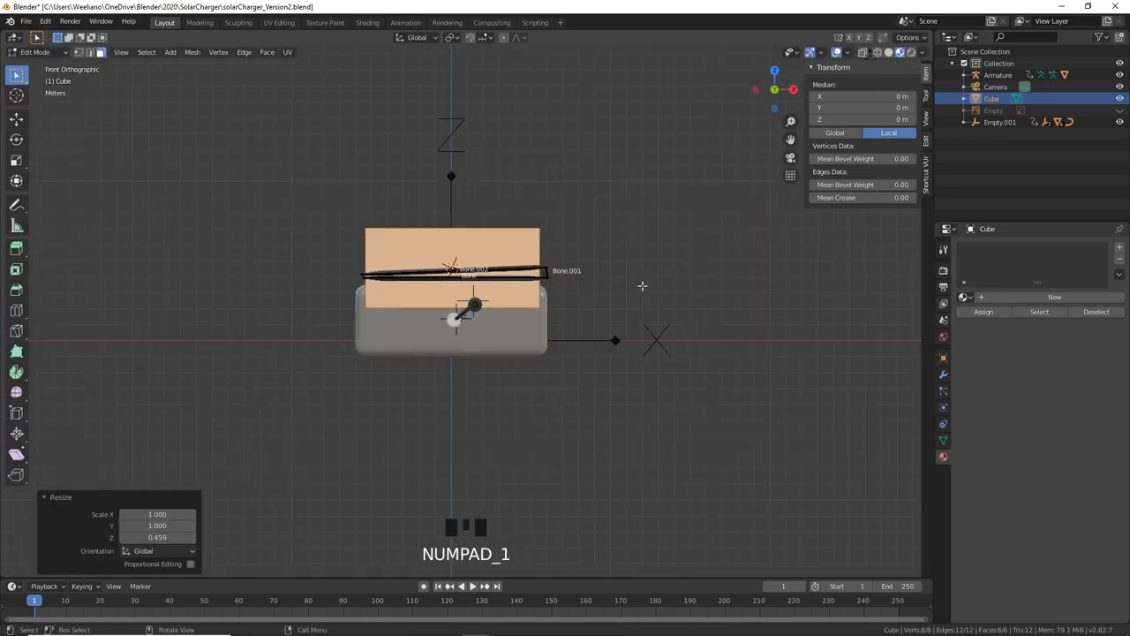
pyautogui.hotkey('alt', 'z')
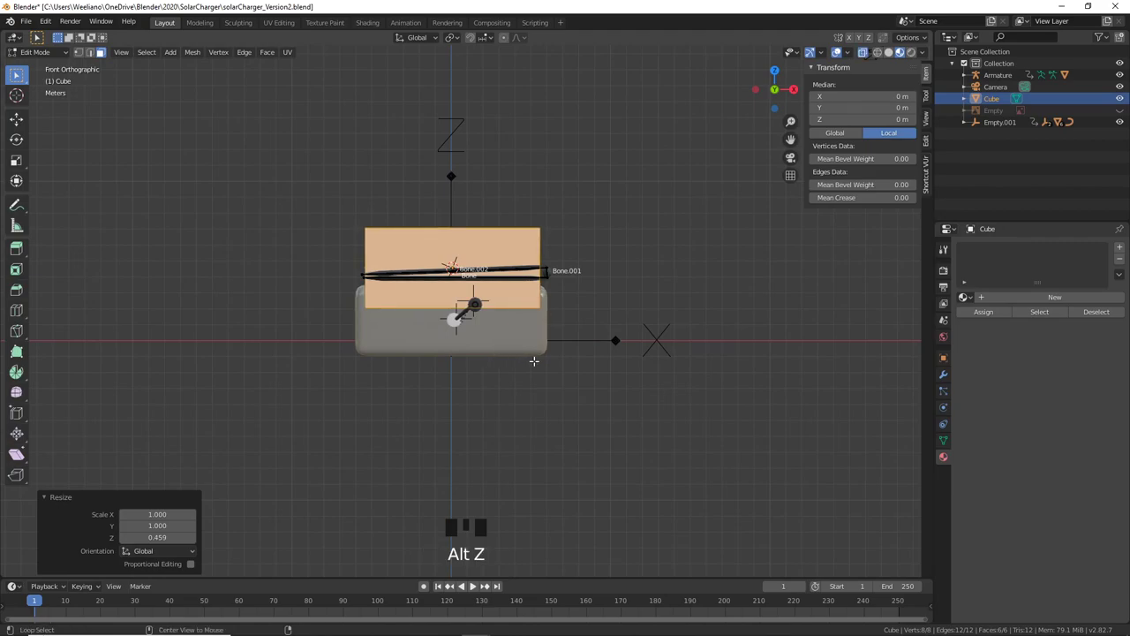
pyautogui.press('z')
pyautogui.click(530, 363)
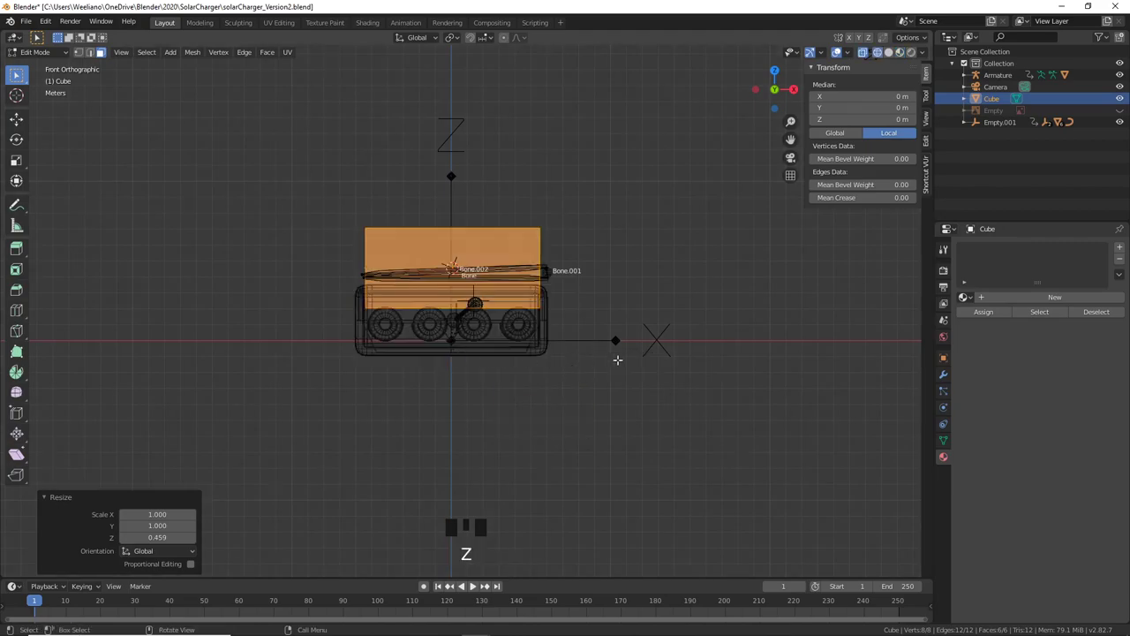
pyautogui.press('Tab')
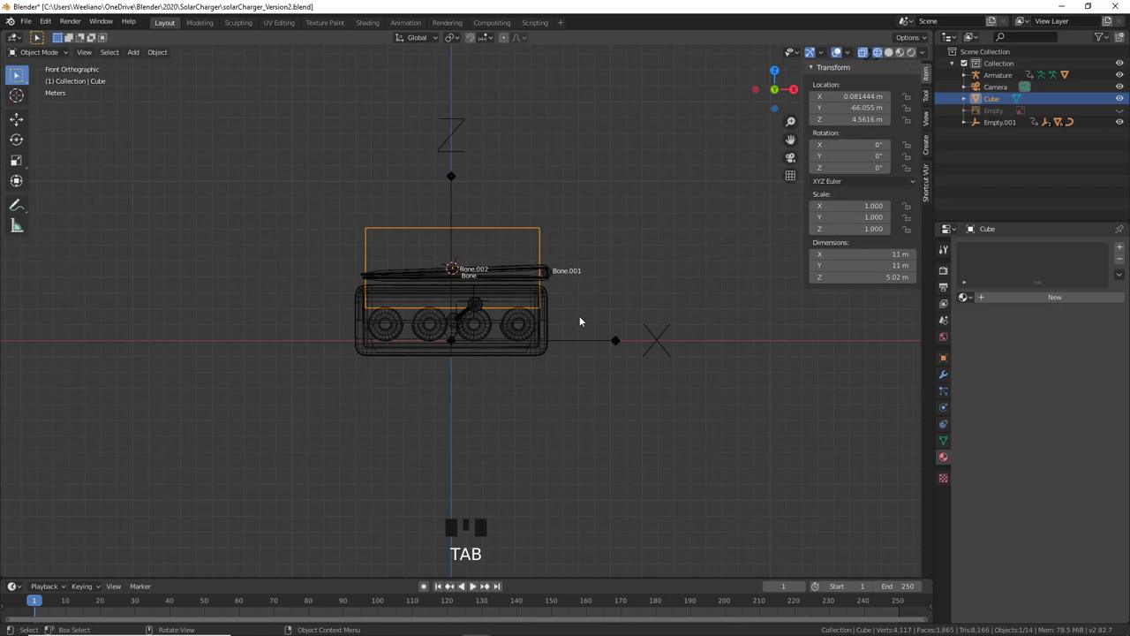
pyautogui.press('g')
pyautogui.press('z')
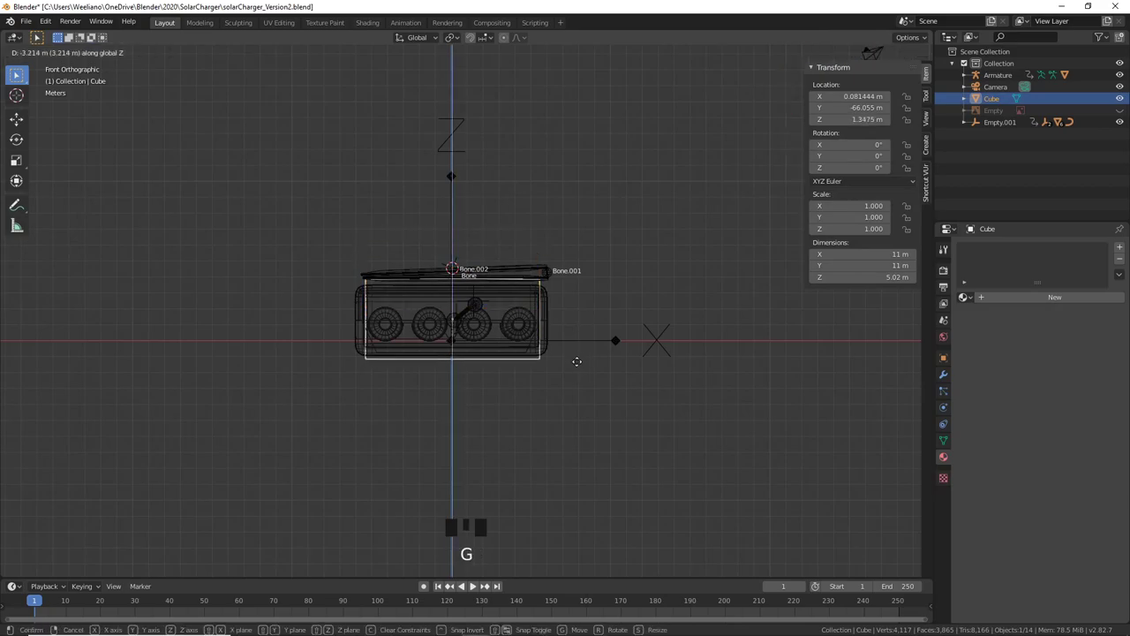
pyautogui.click(578, 354)
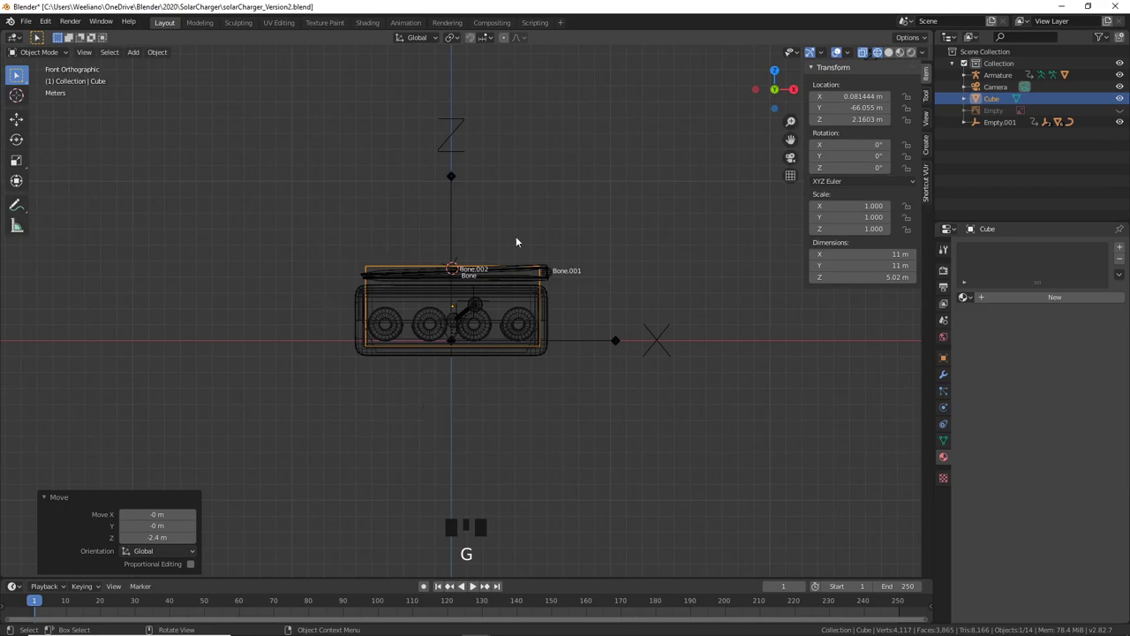
# Step: Scale the cube's geometry by about 1.41 along Z and 1.2 along X to enclose the charger from the front
pyautogui.press('Tab')
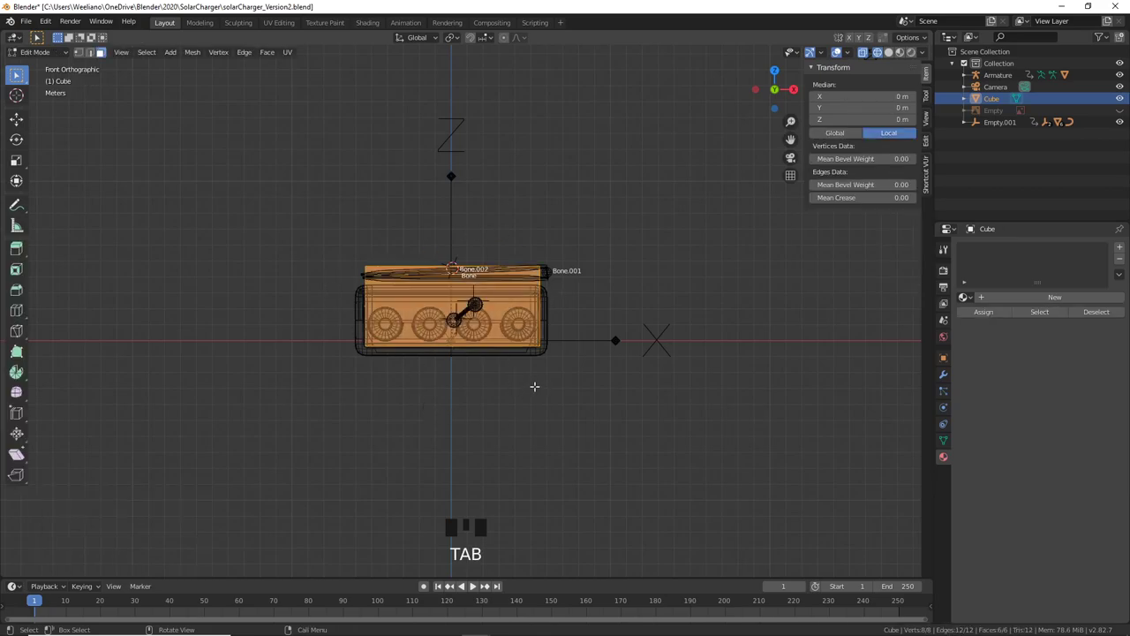
pyautogui.press('s')
pyautogui.press('z')
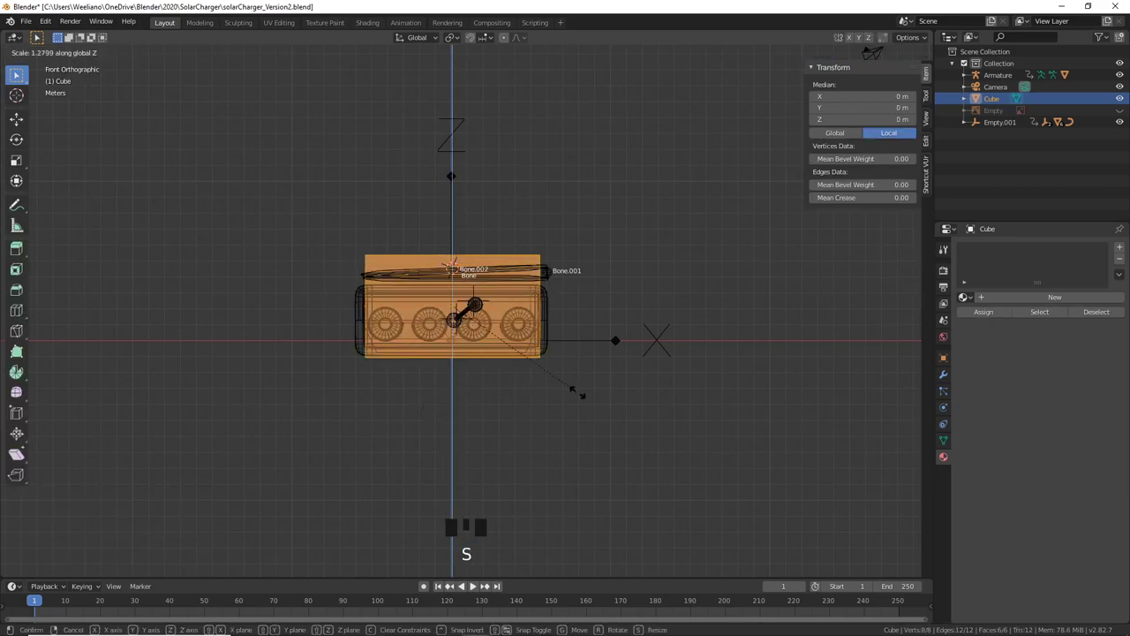
pyautogui.click(594, 394)
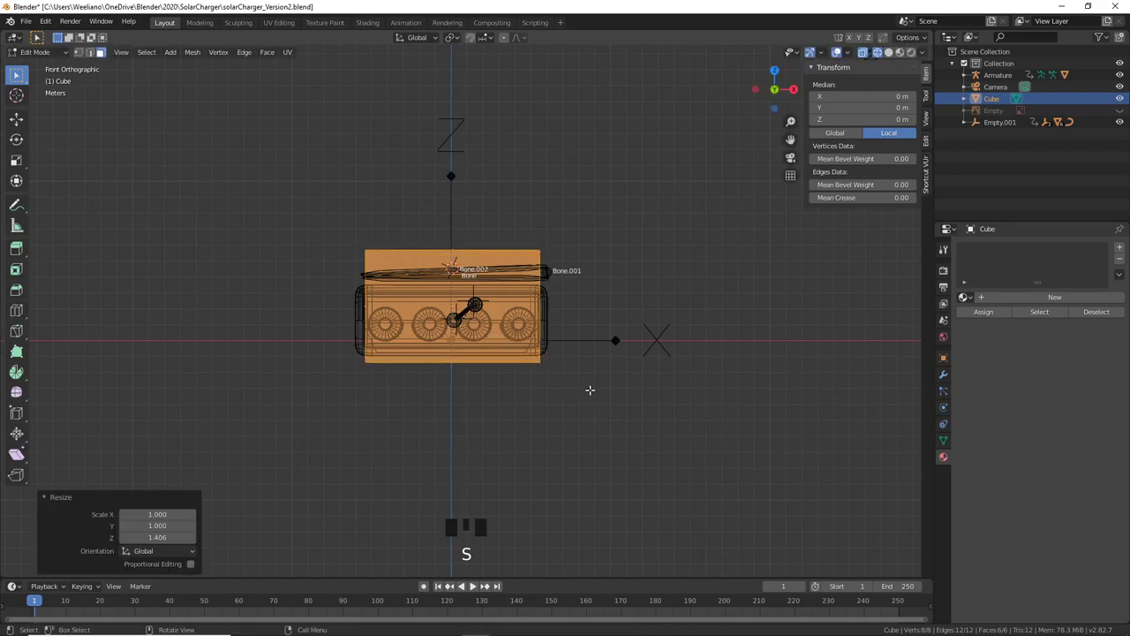
pyautogui.press('s')
pyautogui.press('x')
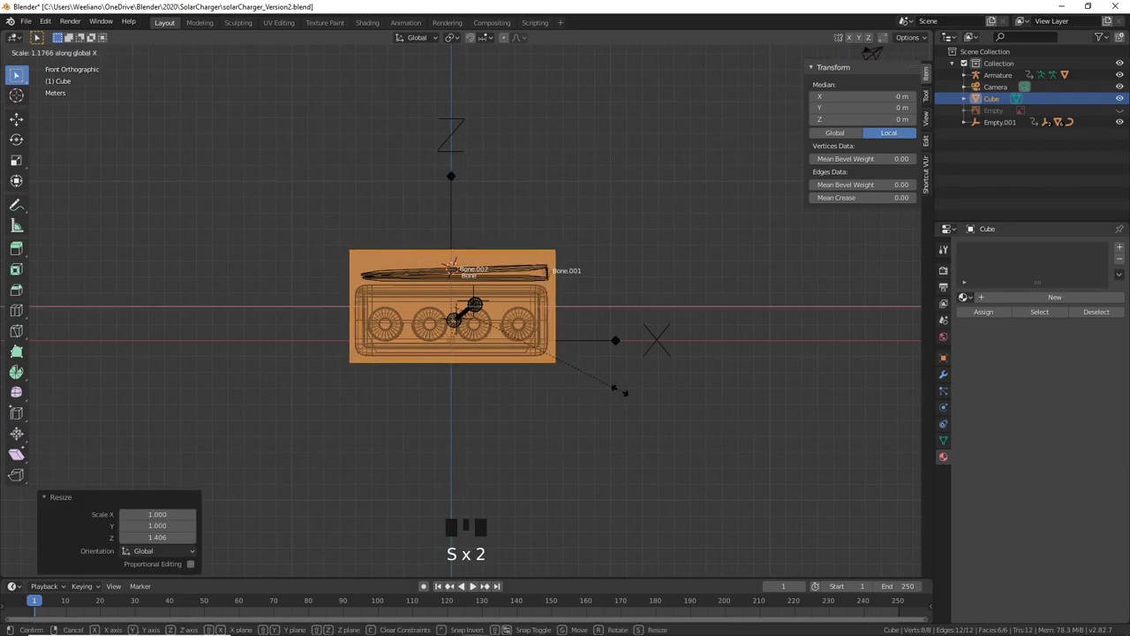
pyautogui.click(623, 391)
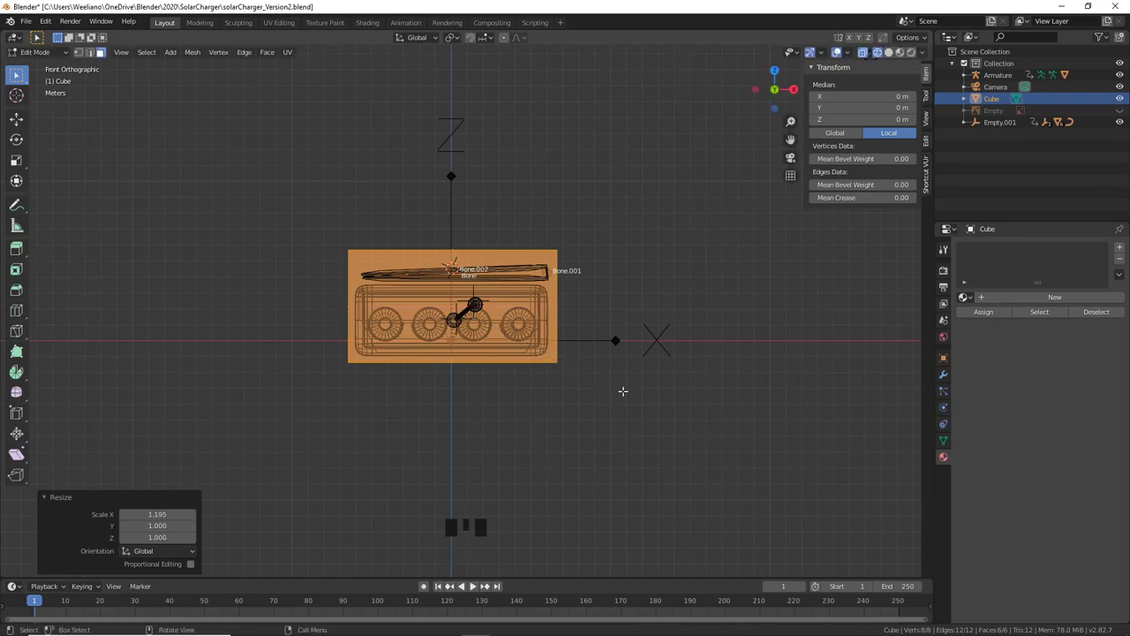
pyautogui.moveTo(655, 328); pyautogui.dragTo(525, 352, button='middle')
pyautogui.scroll(-2, 525, 353)
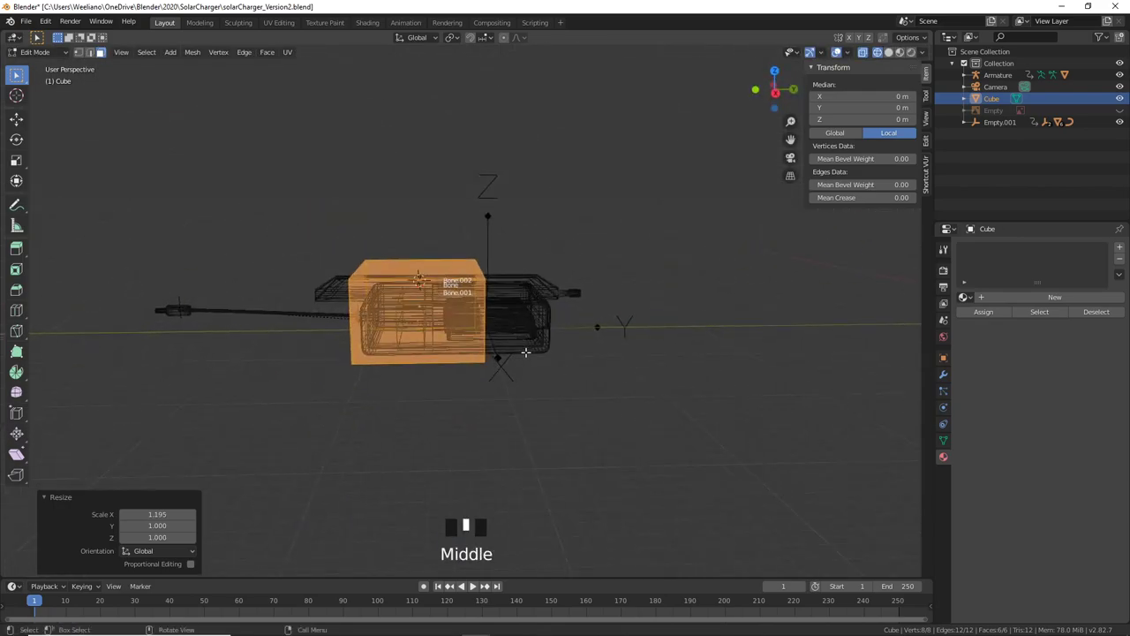
# Step: In right view, scale the cube's geometry by about 2.51 along Y to enclose the length of the charger
pyautogui.press('KP_3')
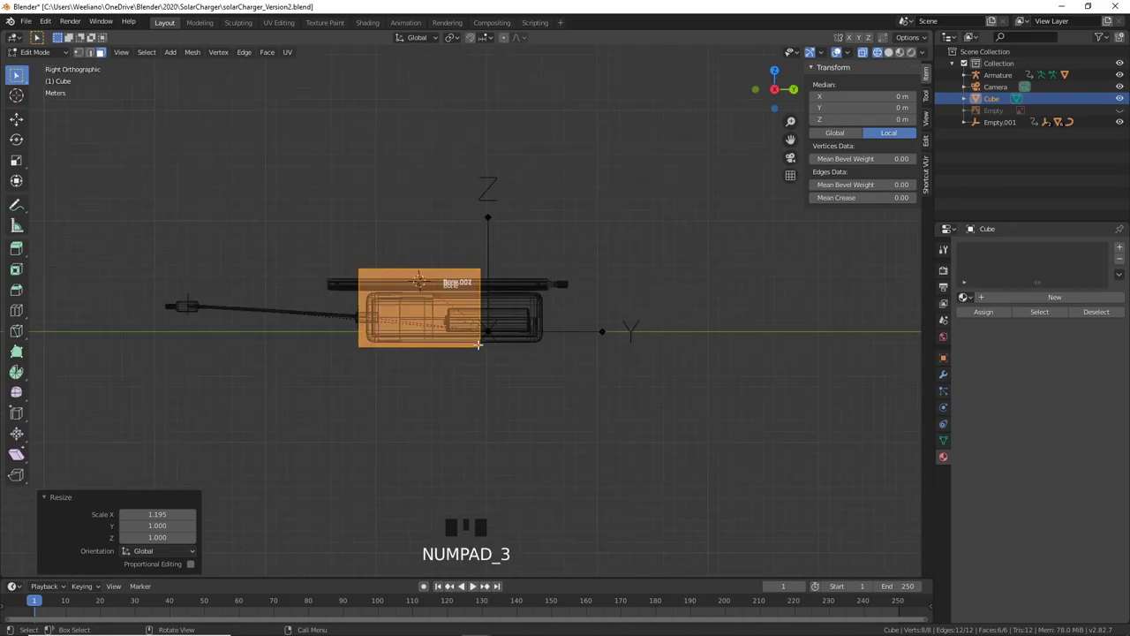
pyautogui.press('s')
pyautogui.press('y')
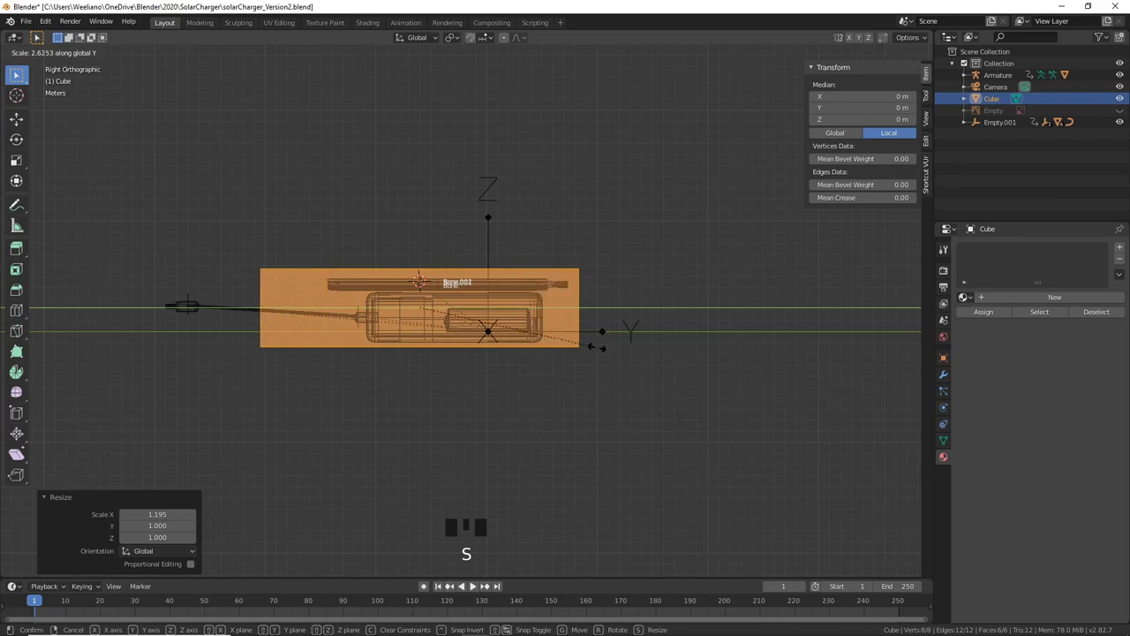
pyautogui.click(587, 348)
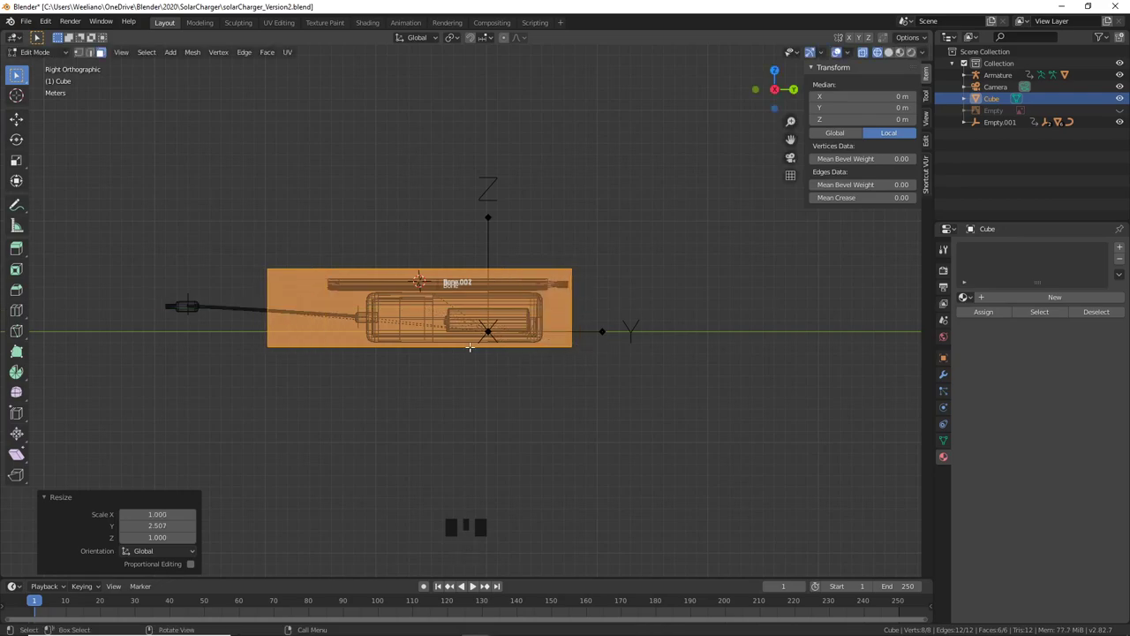
# Step: In Object Mode, move the empty at the cable's end about 9 m along Y to bring the connector inside the cube
pyautogui.click(185, 295)
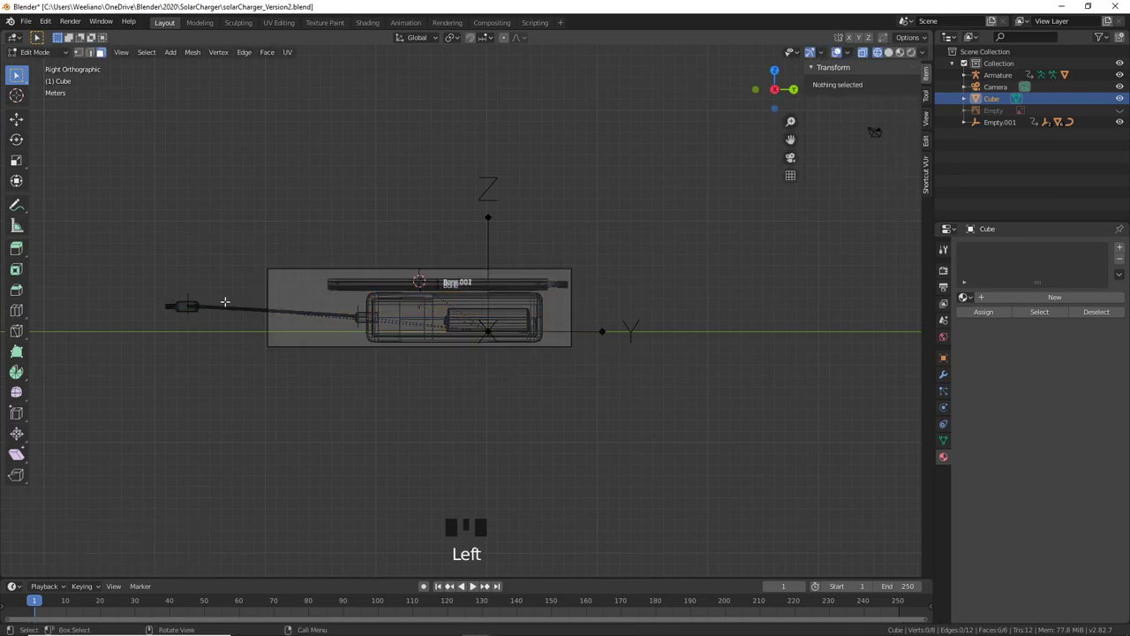
pyautogui.press('Tab')
pyautogui.click(191, 300)
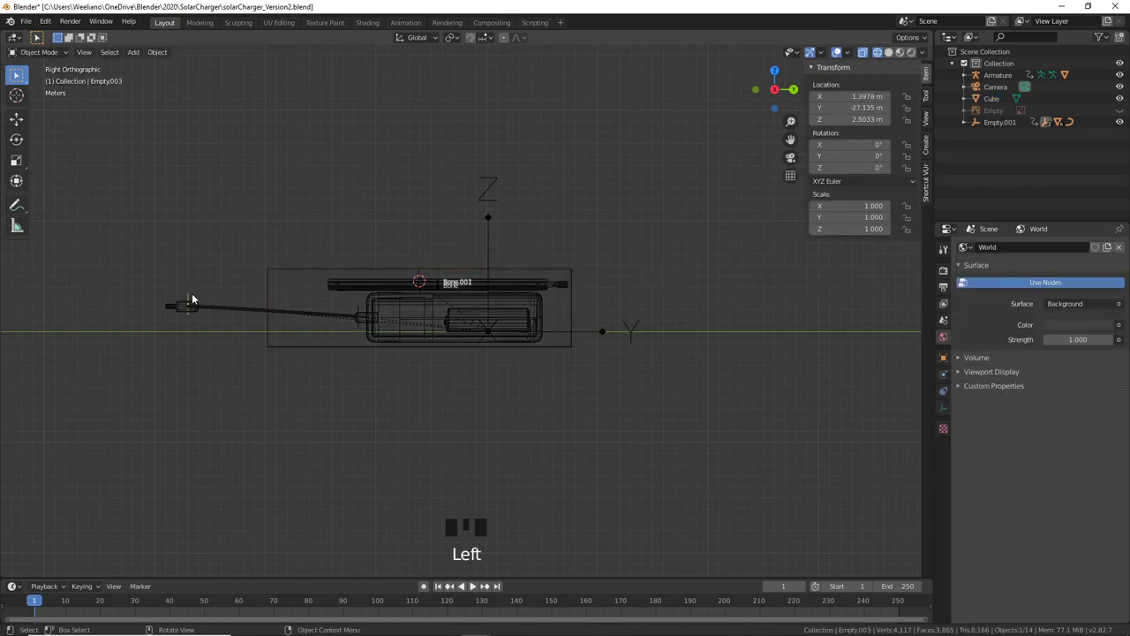
pyautogui.press('g')
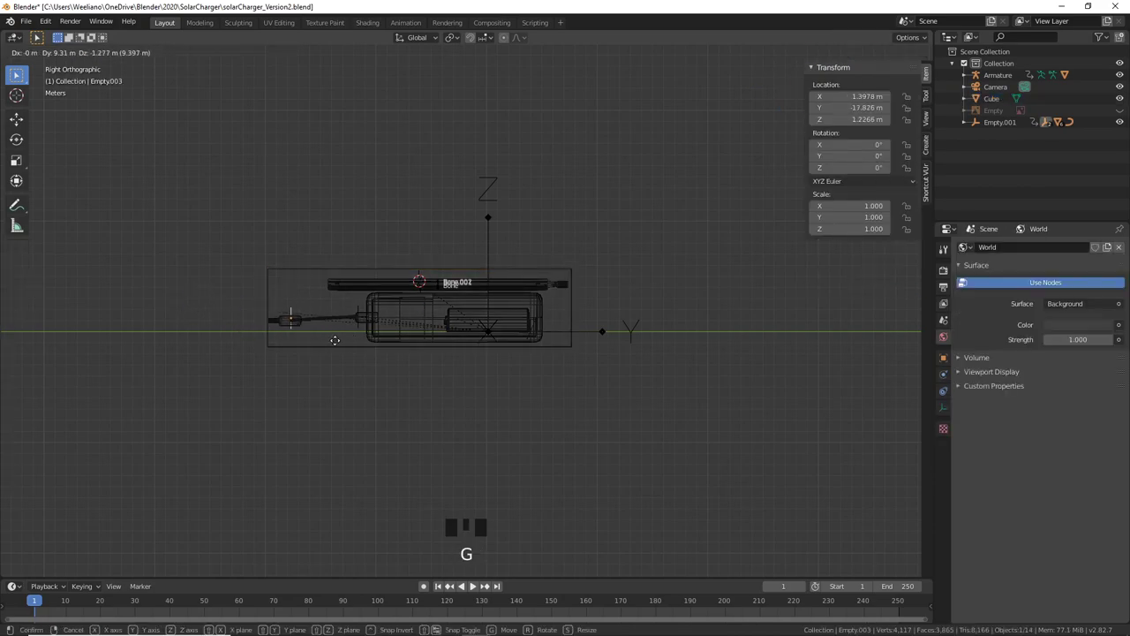
pyautogui.click(338, 333)
# Step: Select the enclosing cube and bevel all its edges in Edit Mode with 4 segments and an offset of about 1.37 m
pyautogui.scroll(-2, 465, 323)
pyautogui.moveTo(464, 322); pyautogui.dragTo(535, 380, button='middle')
pyautogui.click(524, 330)
pyautogui.moveTo(524, 330); pyautogui.dragTo(606, 280, button='middle')
pyautogui.scroll(2, 593, 343)
pyautogui.press('Tab')
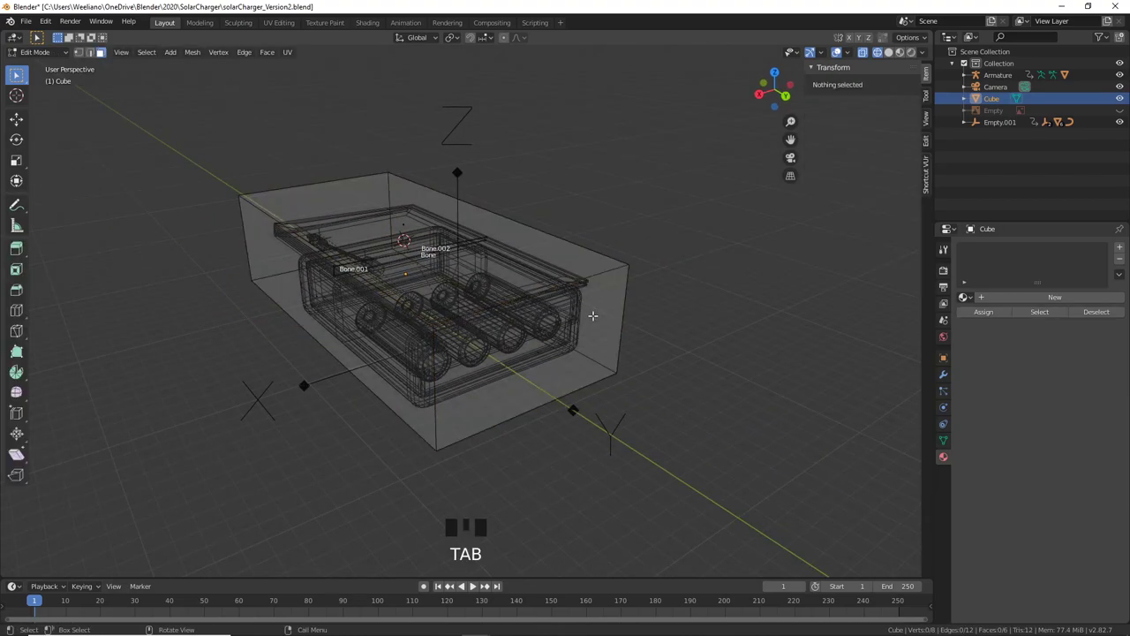
pyautogui.press('a')
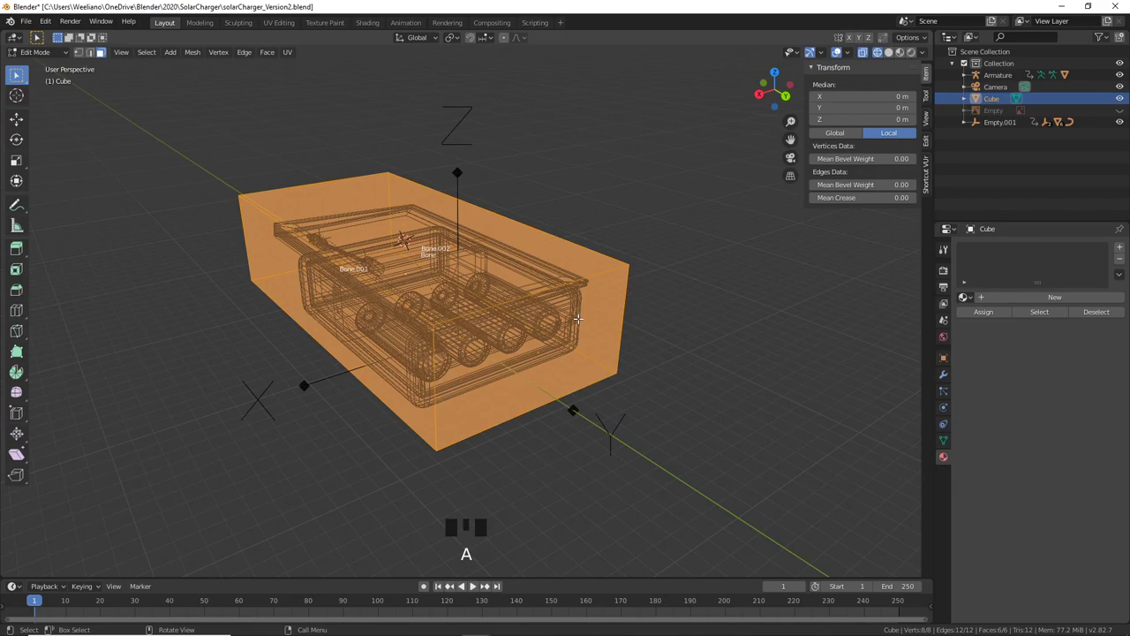
pyautogui.hotkey('ctrl', 'b')
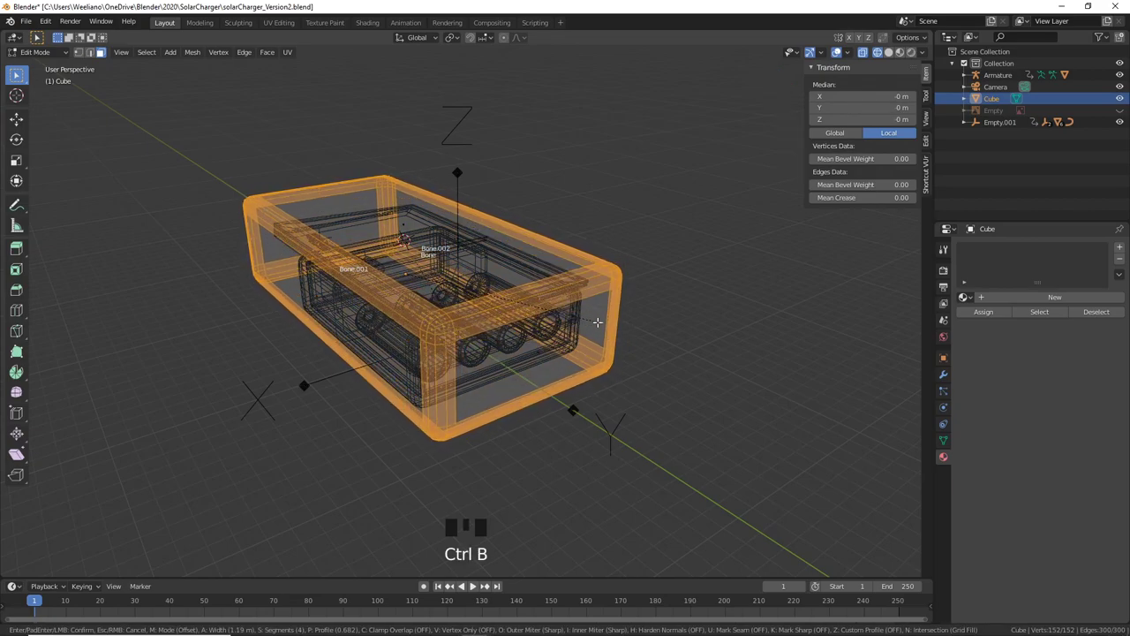
pyautogui.click(600, 321)
pyautogui.moveTo(600, 320); pyautogui.dragTo(618, 353, button='middle')
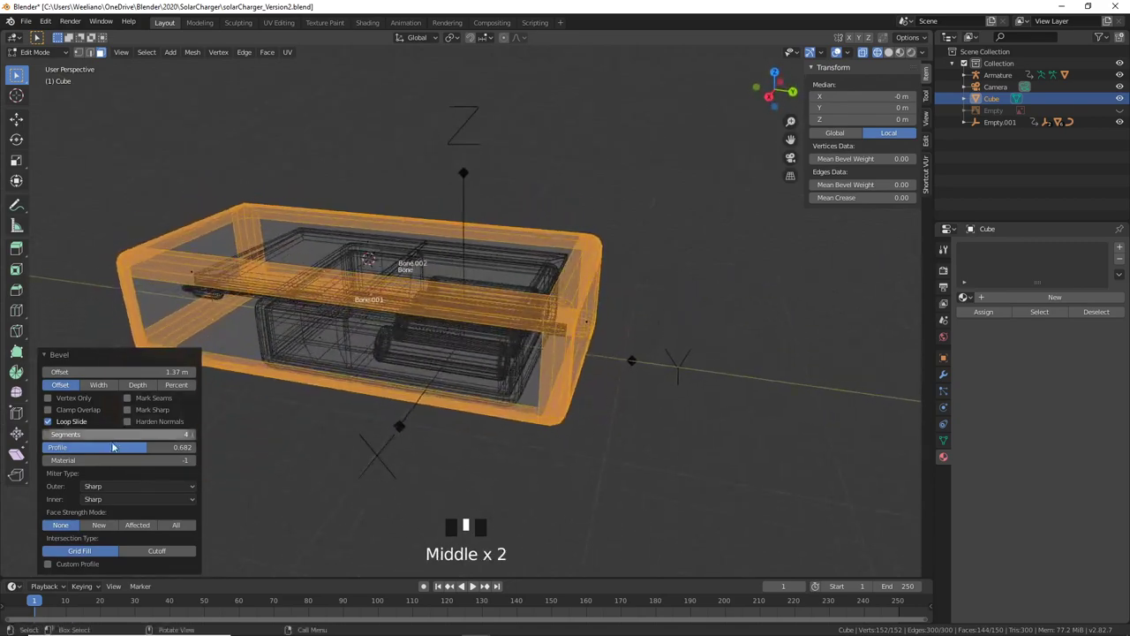
# Step: Refine the bevel to 6 segments, an offset of about 2.19 m and a slightly lower profile, and return to Object Mode
pyautogui.click(193, 435)
pyautogui.click(193, 436)
pyautogui.click(193, 435)
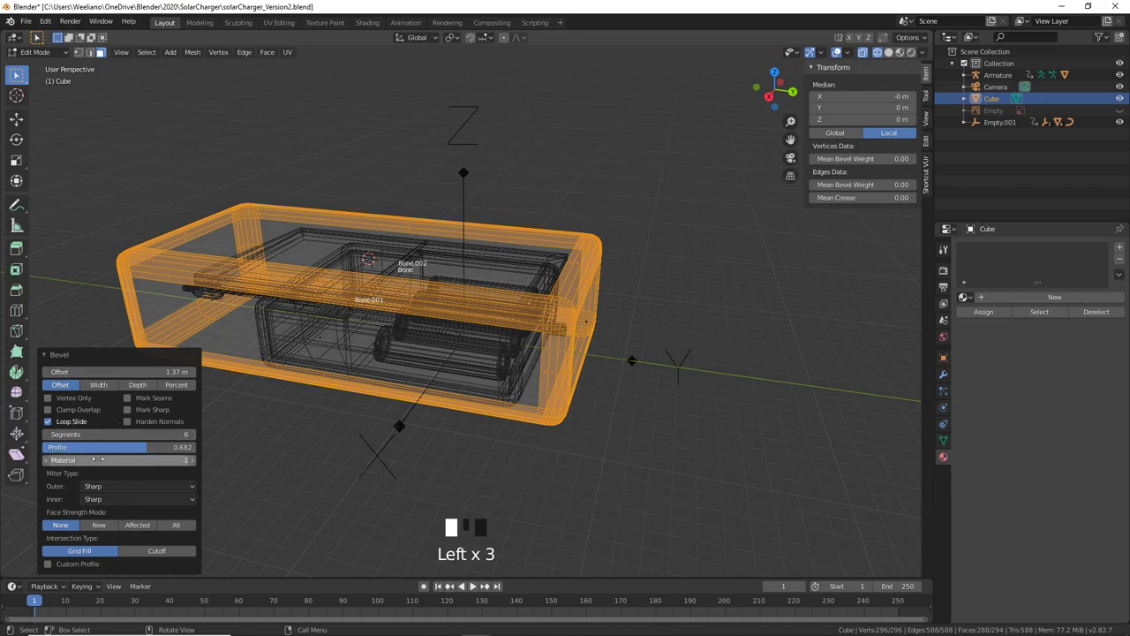
pyautogui.click(109, 446)
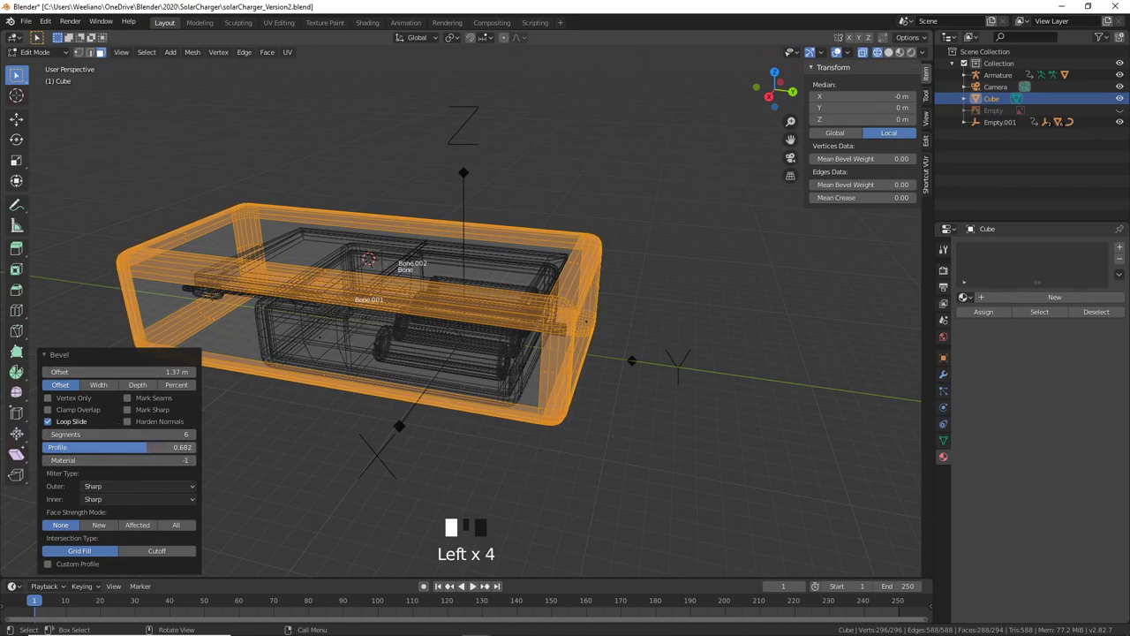
pyautogui.moveTo(118, 372); pyautogui.dragTo(162, 372)
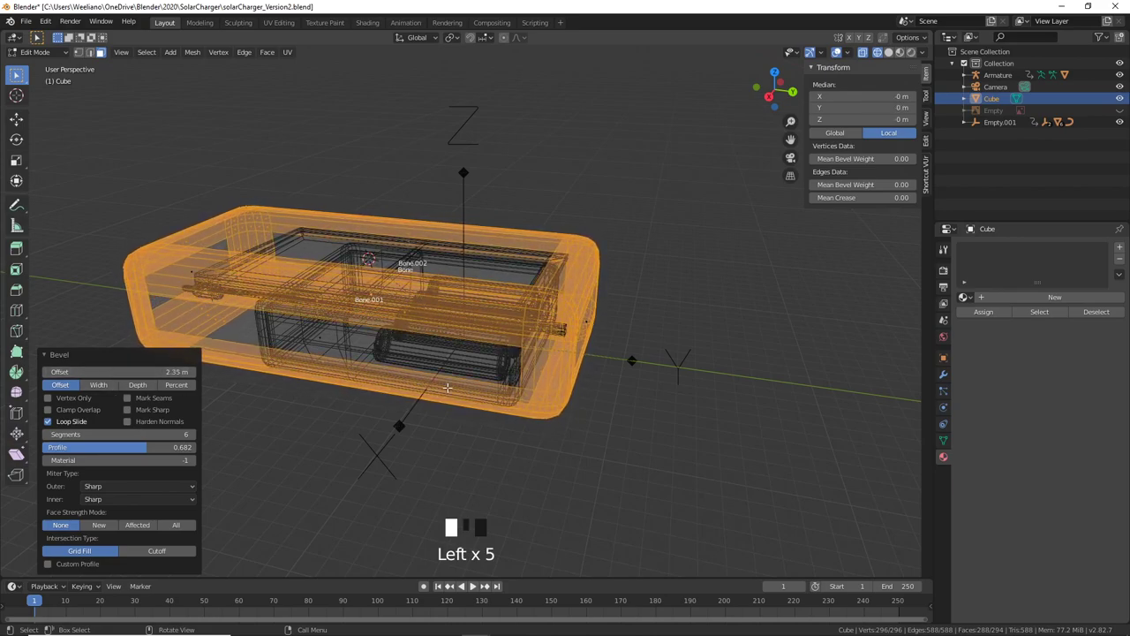
pyautogui.moveTo(415, 353); pyautogui.dragTo(380, 389, button='middle')
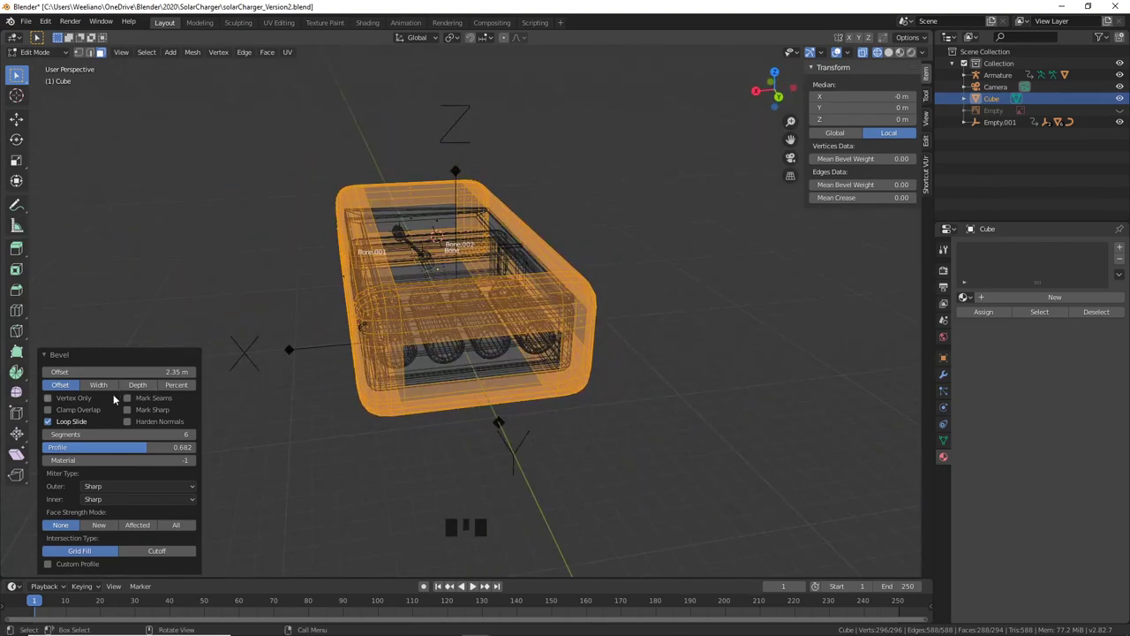
pyautogui.moveTo(97, 372); pyautogui.dragTo(80, 371)
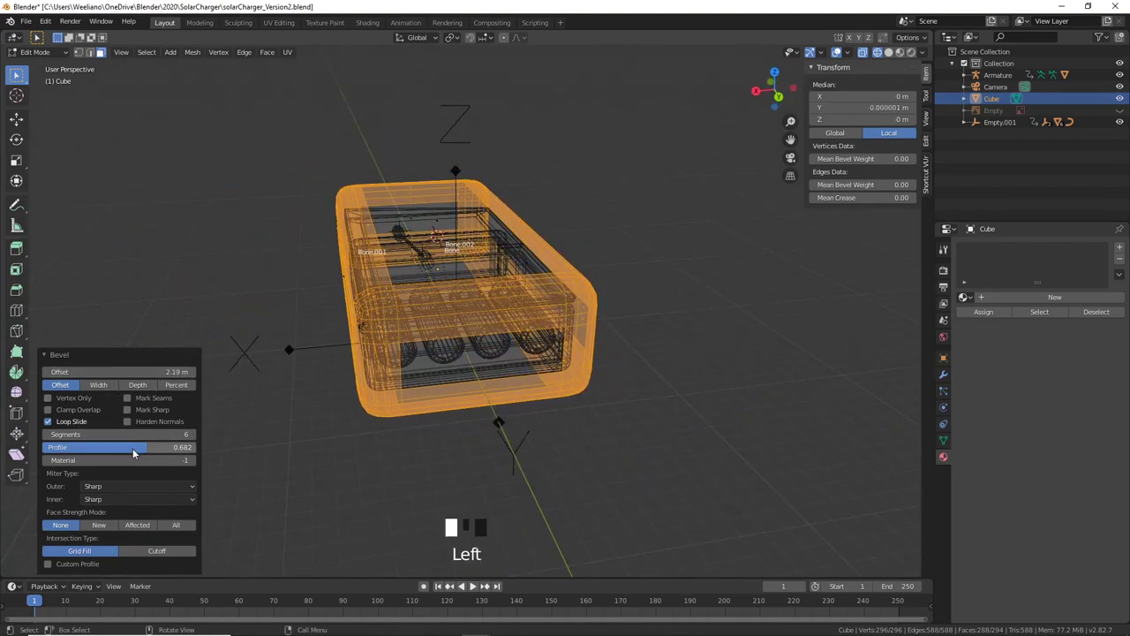
pyautogui.moveTo(128, 448); pyautogui.dragTo(121, 448)
pyautogui.moveTo(315, 386); pyautogui.dragTo(606, 372, button='middle')
pyautogui.press('Tab')
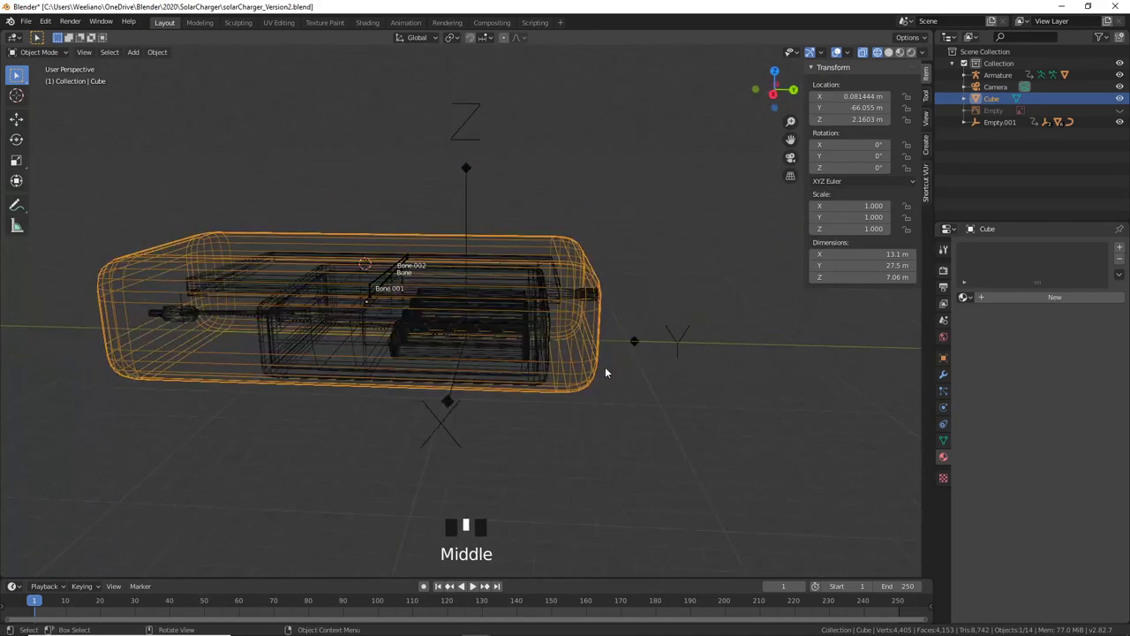
# Step: Check the rounded cube around the charger and clear its geometry selection in Edit Mode
pyautogui.moveTo(506, 294); pyautogui.dragTo(569, 287, button='middle')
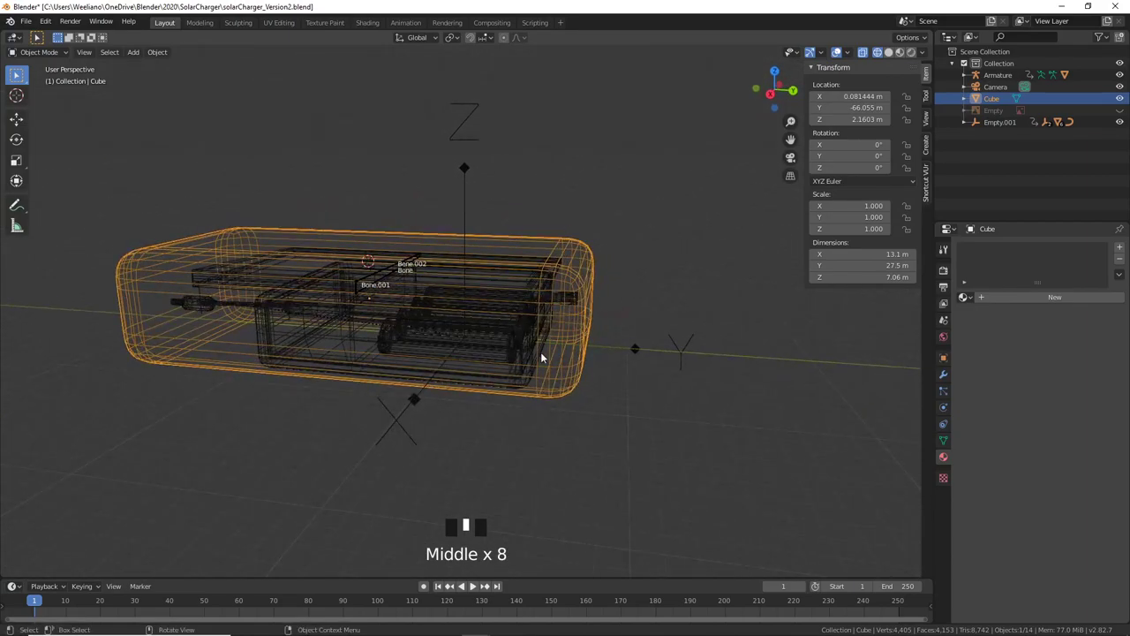
pyautogui.scroll(-1, 565, 336)
pyautogui.moveTo(580, 325); pyautogui.dragTo(641, 346, button='middle')
pyautogui.scroll(2, 561, 331)
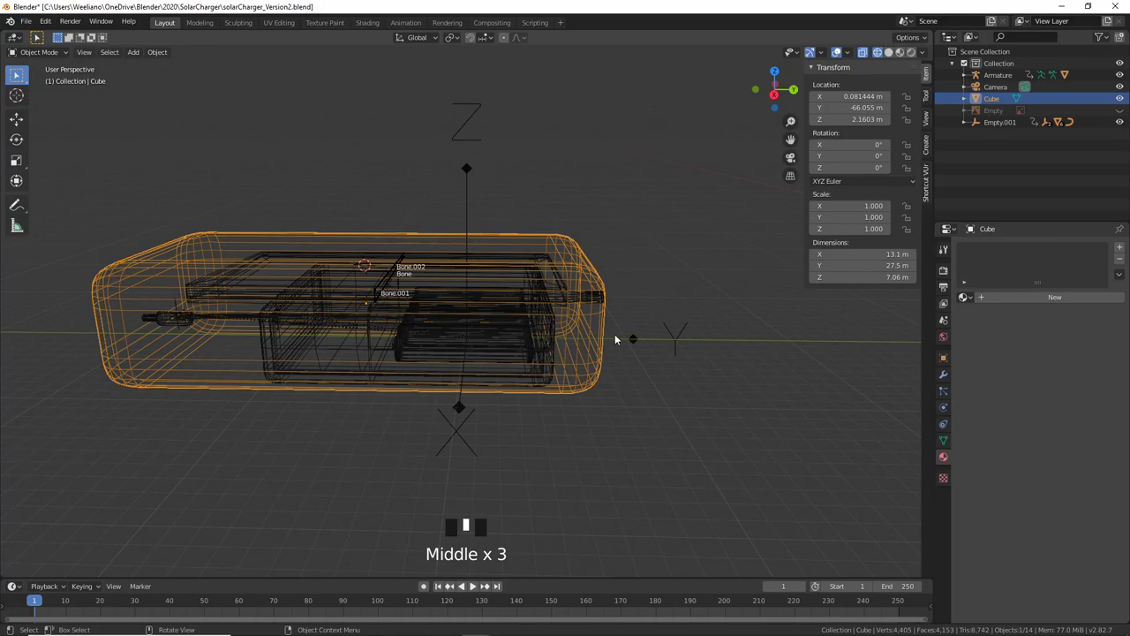
pyautogui.press('Tab')
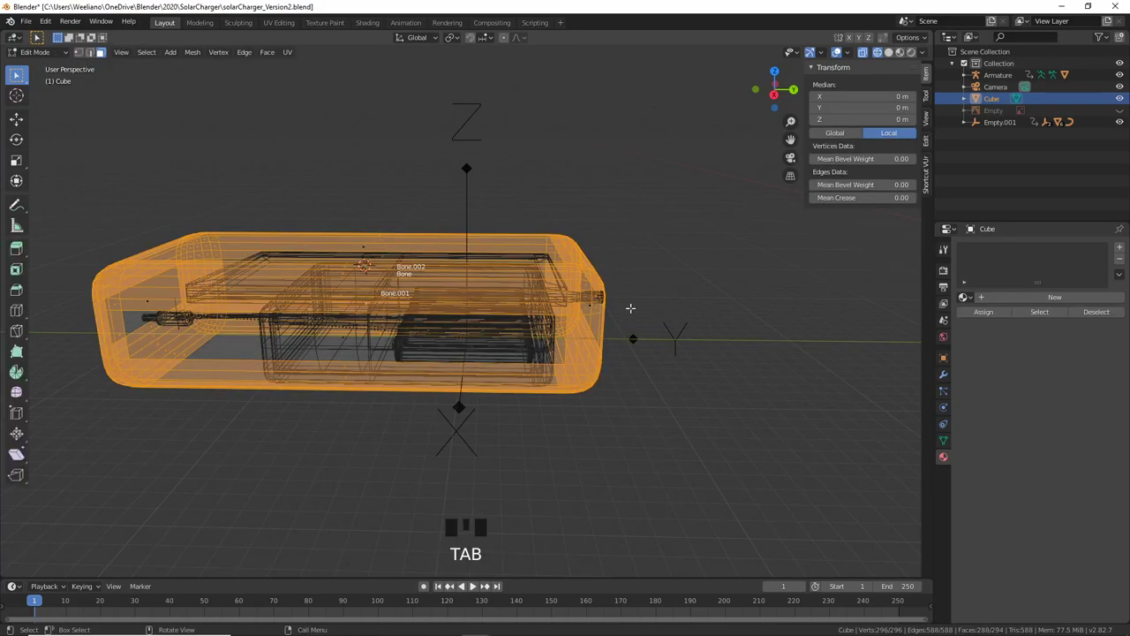
pyautogui.moveTo(630, 309); pyautogui.dragTo(621, 288, button='middle')
pyautogui.hotkey('alt', 'a')
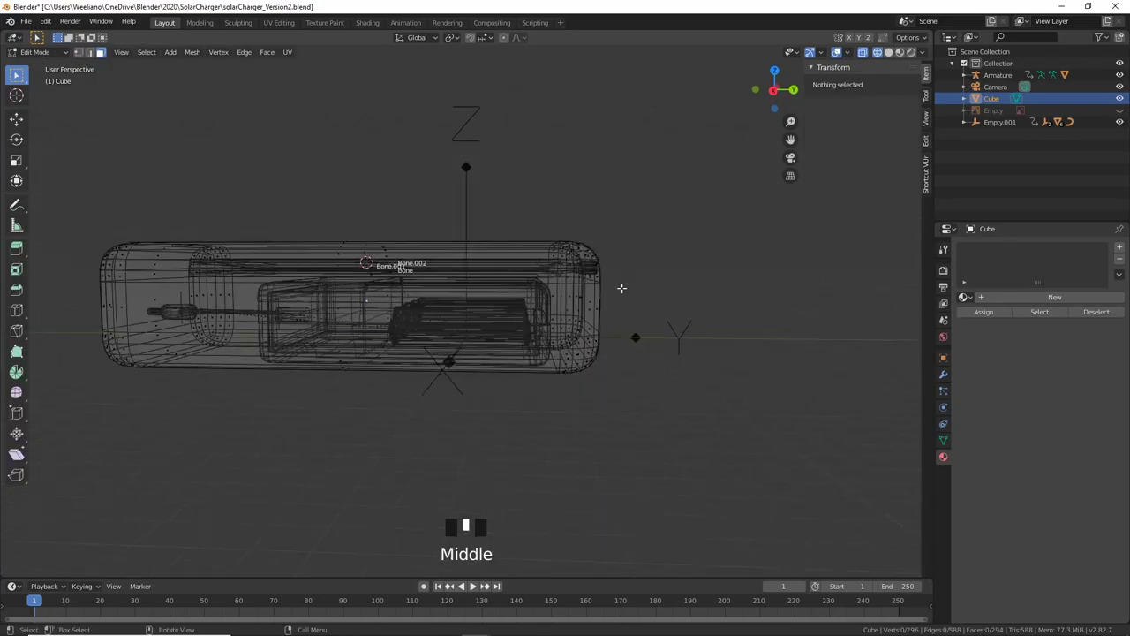
# Step: Select the rounded end section of the case on its positive Y side, and add a Solidify modifier to the whole case object
pyautogui.moveTo(477, 179); pyautogui.dragTo(618, 412)
pyautogui.moveTo(618, 412)
pyautogui.mouseDown(button='middle')
pyautogui.moveTo(610, 396)
pyautogui.moveTo(630, 386)
pyautogui.moveTo(618, 416)
pyautogui.moveTo(593, 400)
pyautogui.moveTo(617, 401)
pyautogui.mouseUp(button='middle')
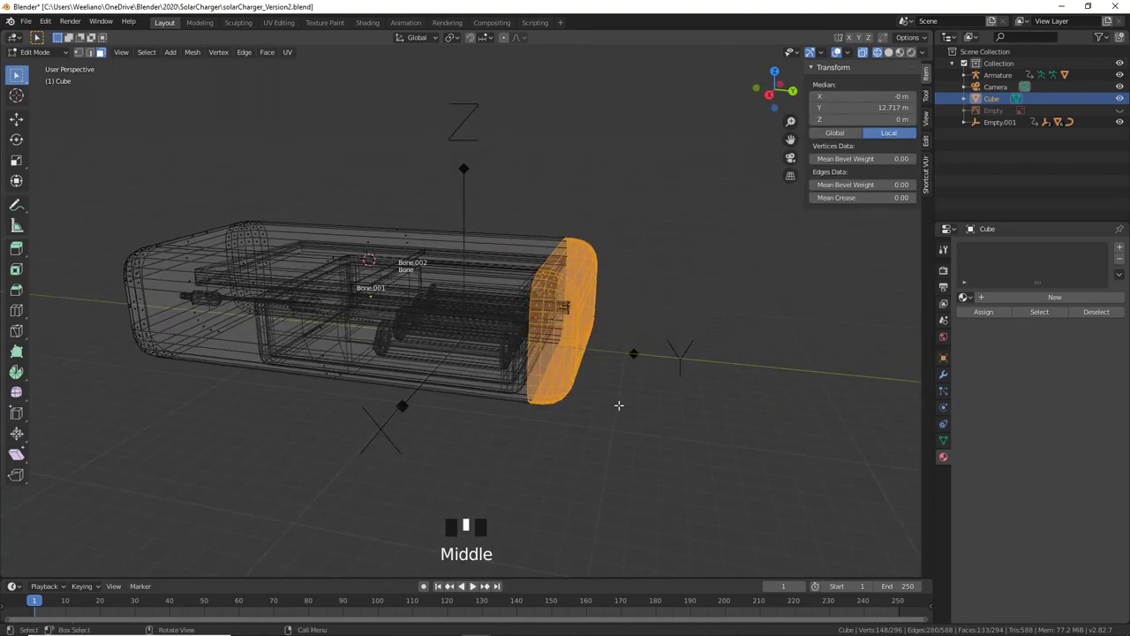
pyautogui.press('Tab')
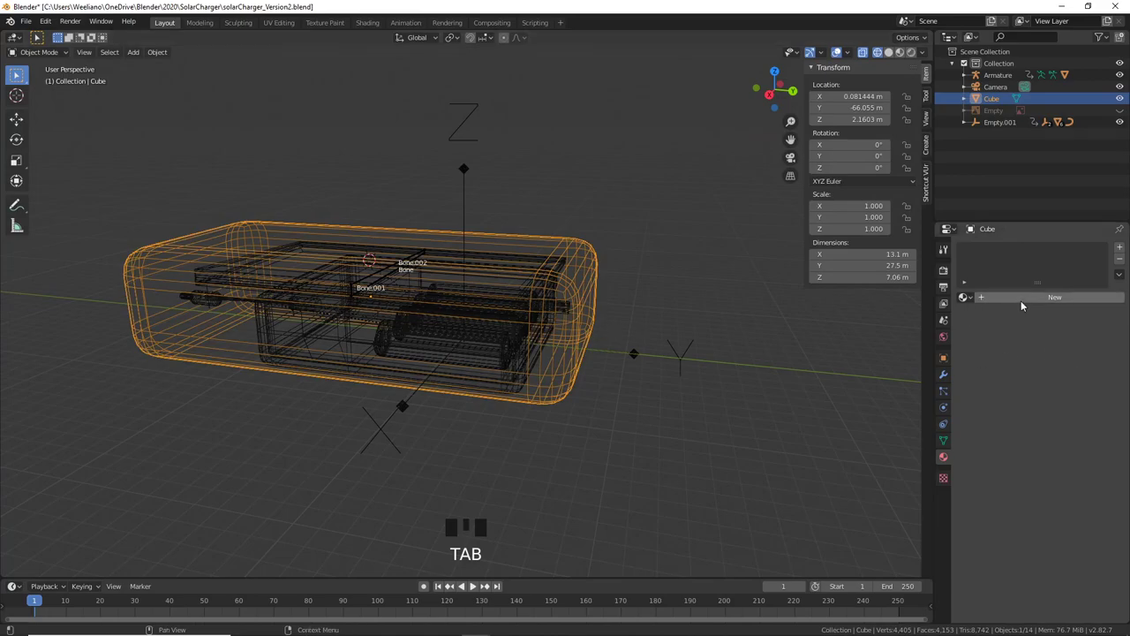
pyautogui.click(943, 374)
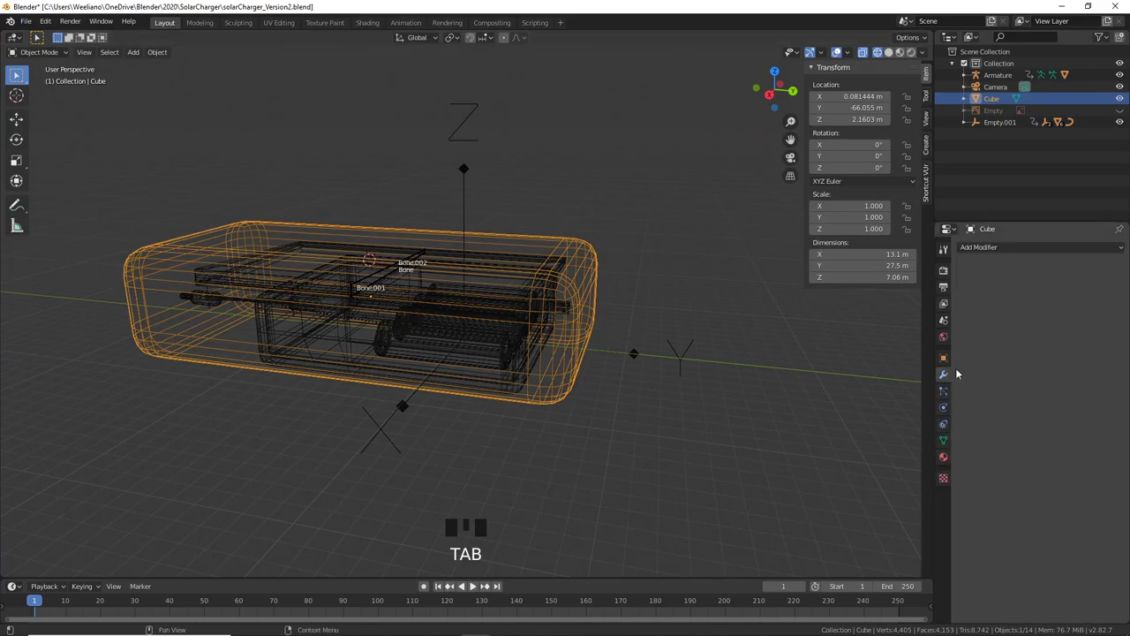
pyautogui.click(998, 248)
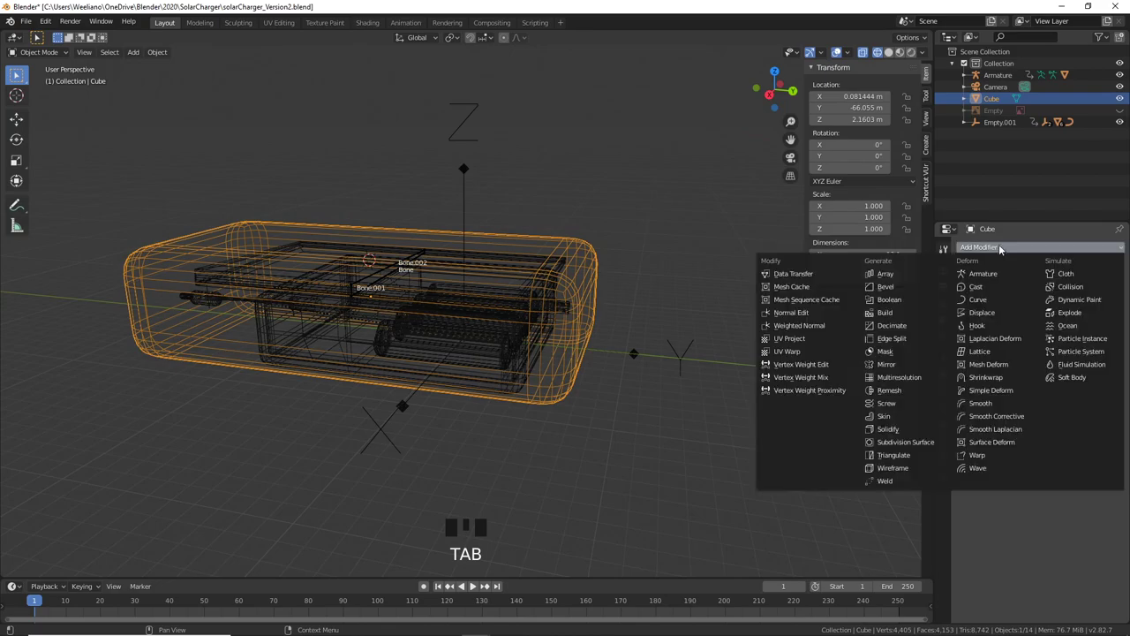
pyautogui.click(888, 429)
# Step: Set the case's Solidify thickness to -0.51 m so the wall grows outward
pyautogui.scroll(-2, 594, 404)
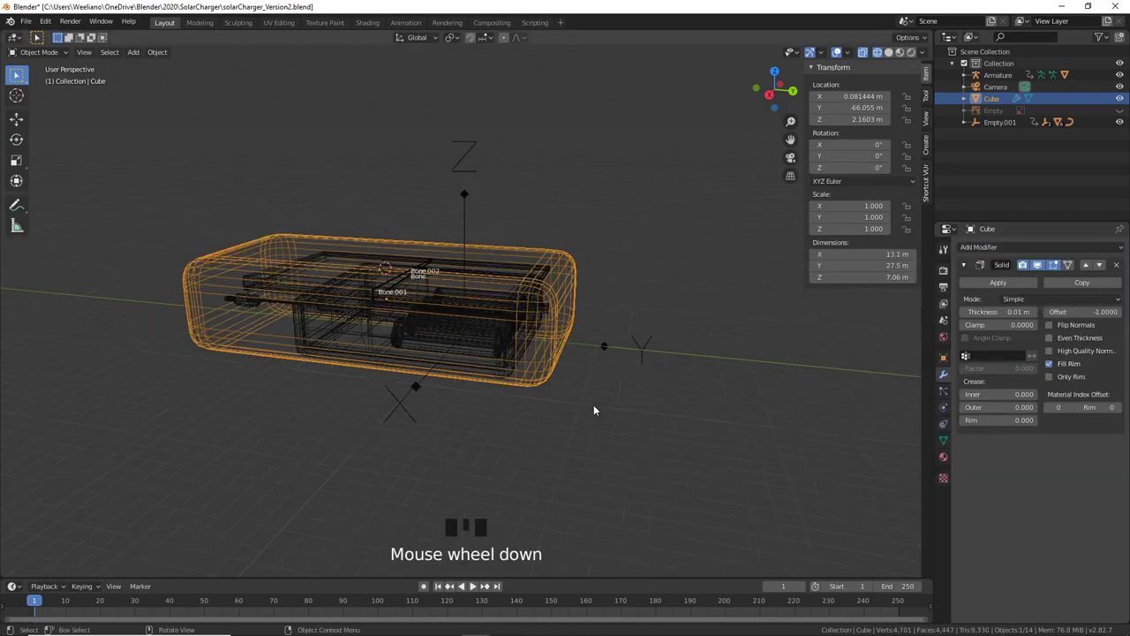
pyautogui.moveTo(593, 405); pyautogui.dragTo(618, 397, button='middle')
pyautogui.scroll(1, 619, 398)
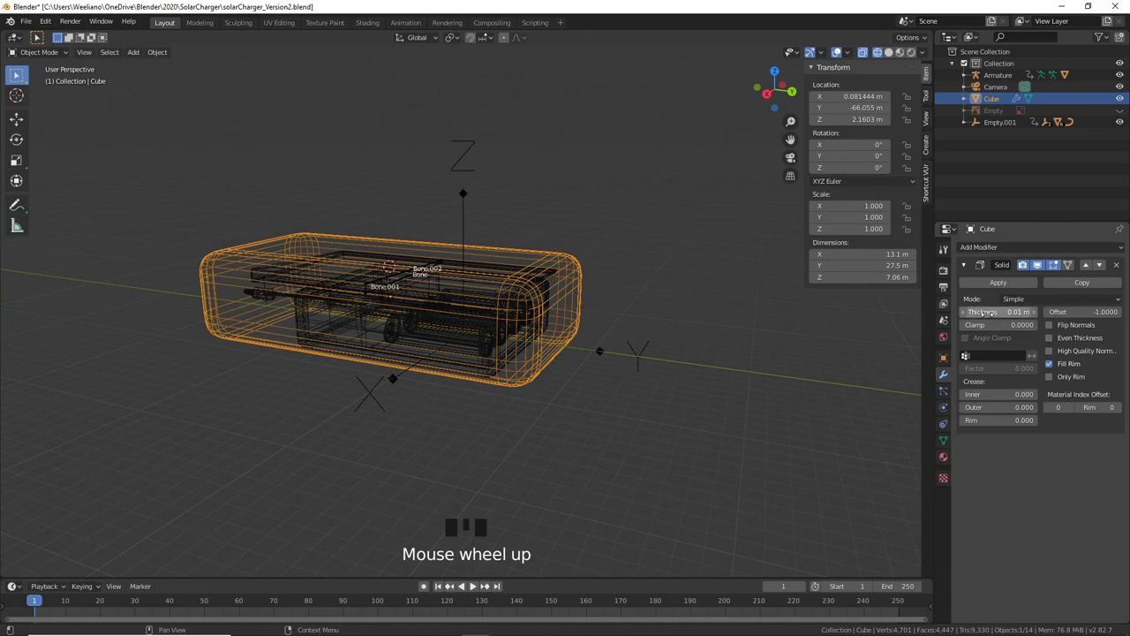
pyautogui.moveTo(1015, 312); pyautogui.dragTo(1015, 312)
pyautogui.moveTo(998, 311); pyautogui.dragTo(980, 312)
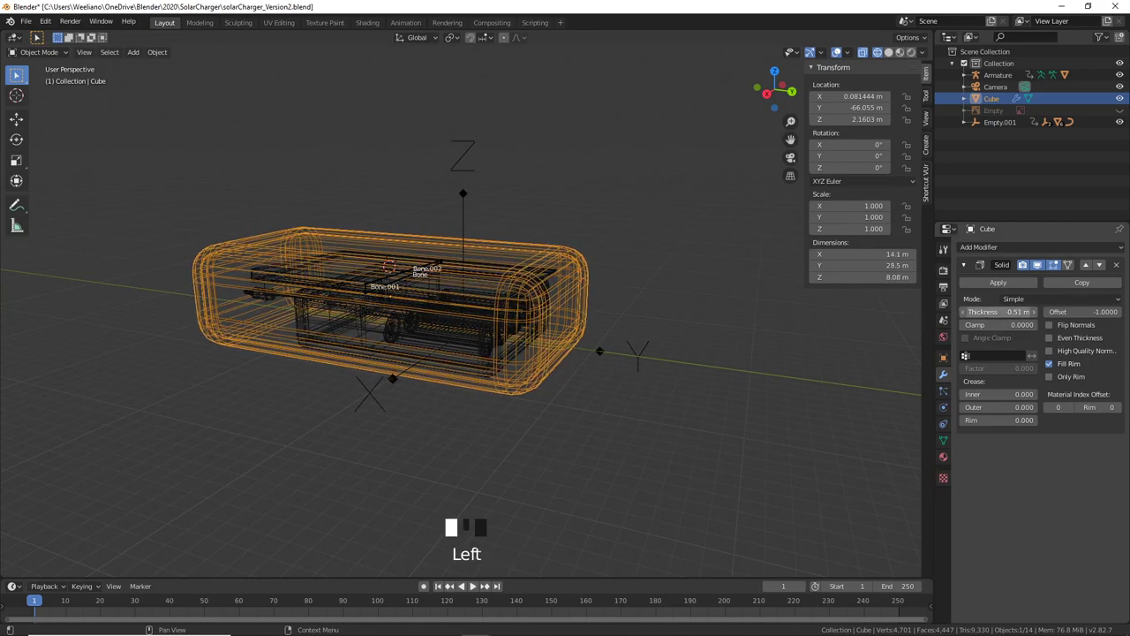
# Step: Enter Edit Mode on the case and switch the viewport to Solid shading with X-ray off
pyautogui.moveTo(610, 359); pyautogui.dragTo(591, 373, button='middle')
pyautogui.press('Tab')
pyautogui.press('z')
pyautogui.press('z')
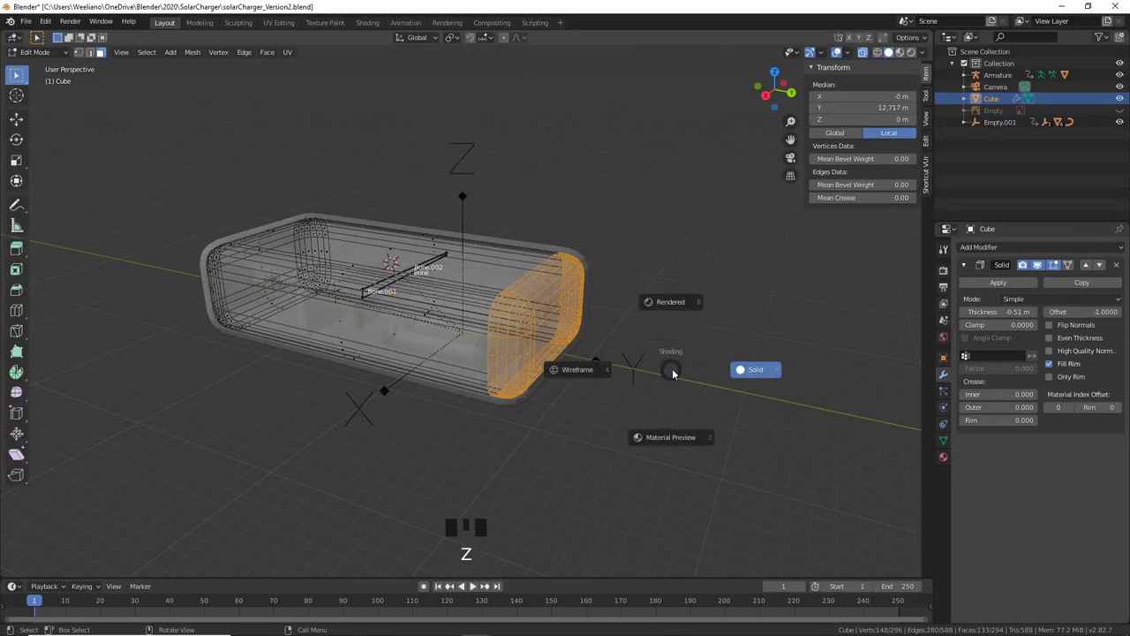
pyautogui.click(746, 374)
pyautogui.hotkey('alt', 'z')
pyautogui.moveTo(638, 406); pyautogui.dragTo(581, 398, button='middle')
pyautogui.scroll(2, 643, 392)
pyautogui.scroll(-2, 546, 394)
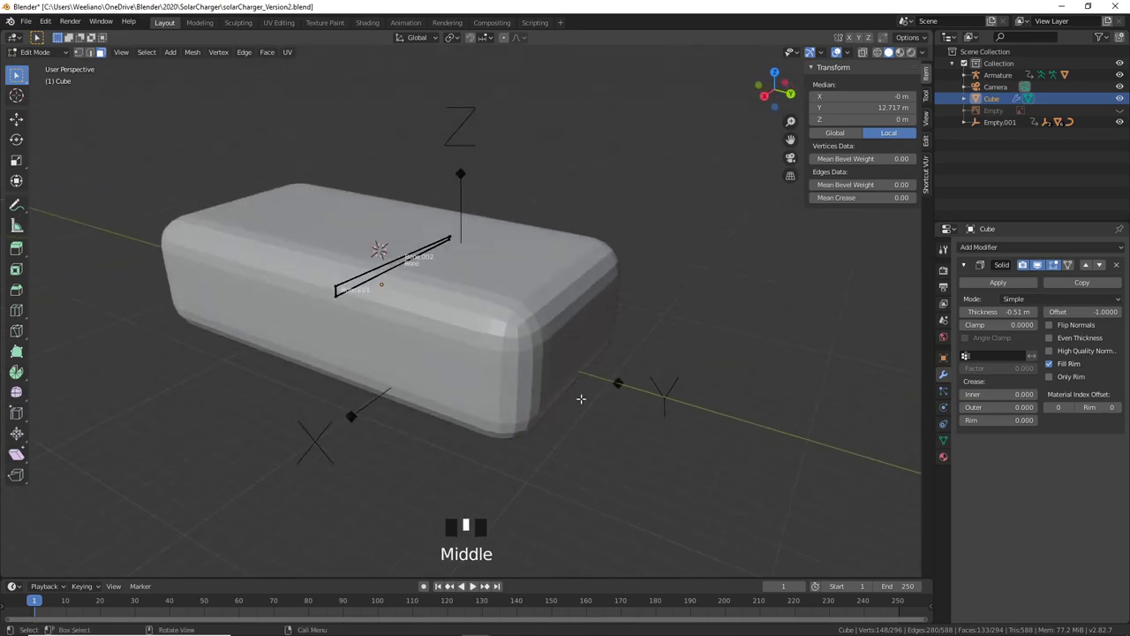
# Step: Return to Object Mode and apply Shade Smooth to the case
pyautogui.rightClick(498, 316)
pyautogui.press('Tab')
pyautogui.rightClick(530, 314)
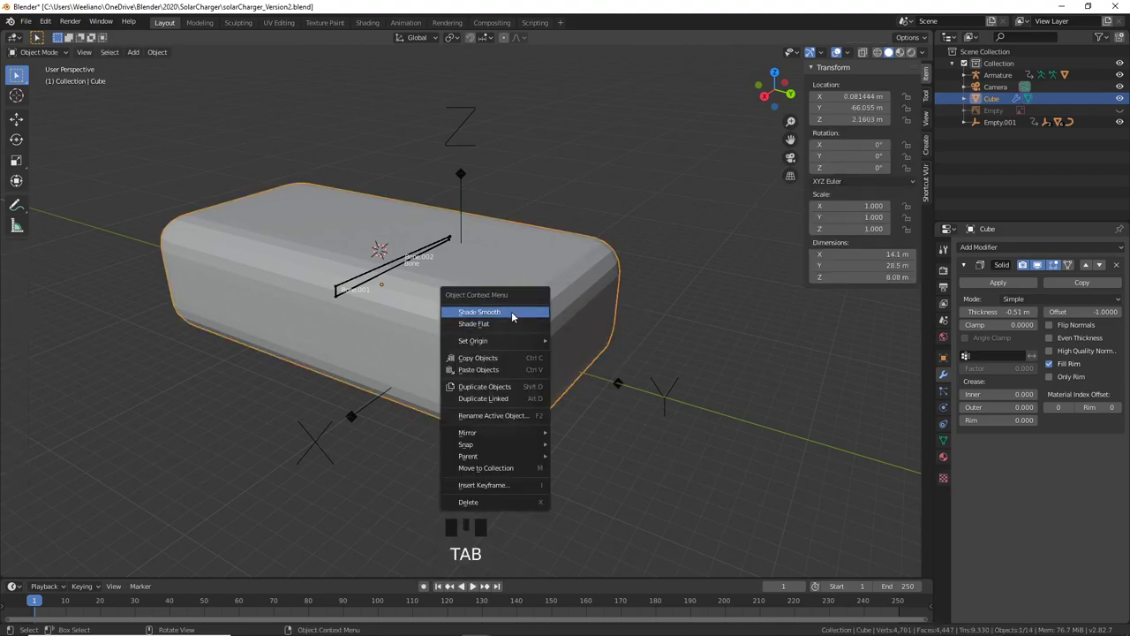
pyautogui.rightClick(512, 315)
pyautogui.moveTo(609, 353)
pyautogui.mouseDown(button='middle')
pyautogui.moveTo(644, 348)
pyautogui.moveTo(622, 355)
pyautogui.mouseUp(button='middle')
# Step: Inspect the smoothed case in Edit Mode and Object Mode from several angles, with the face selection cleared
pyautogui.press('Tab')
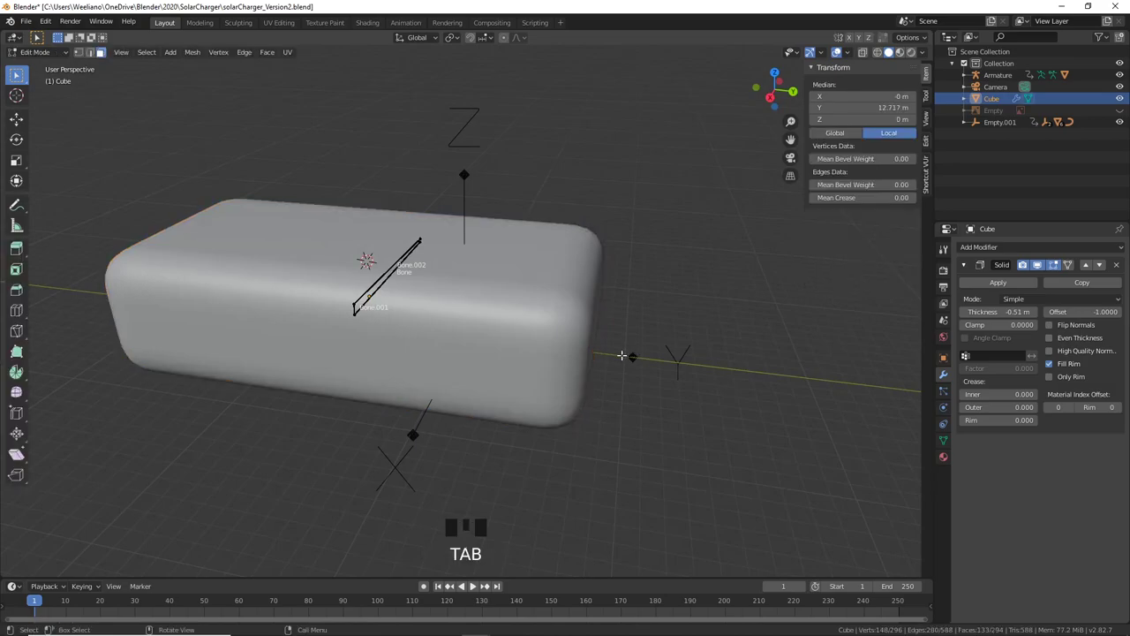
pyautogui.press('Tab')
pyautogui.press('Tab')
pyautogui.click(535, 326)
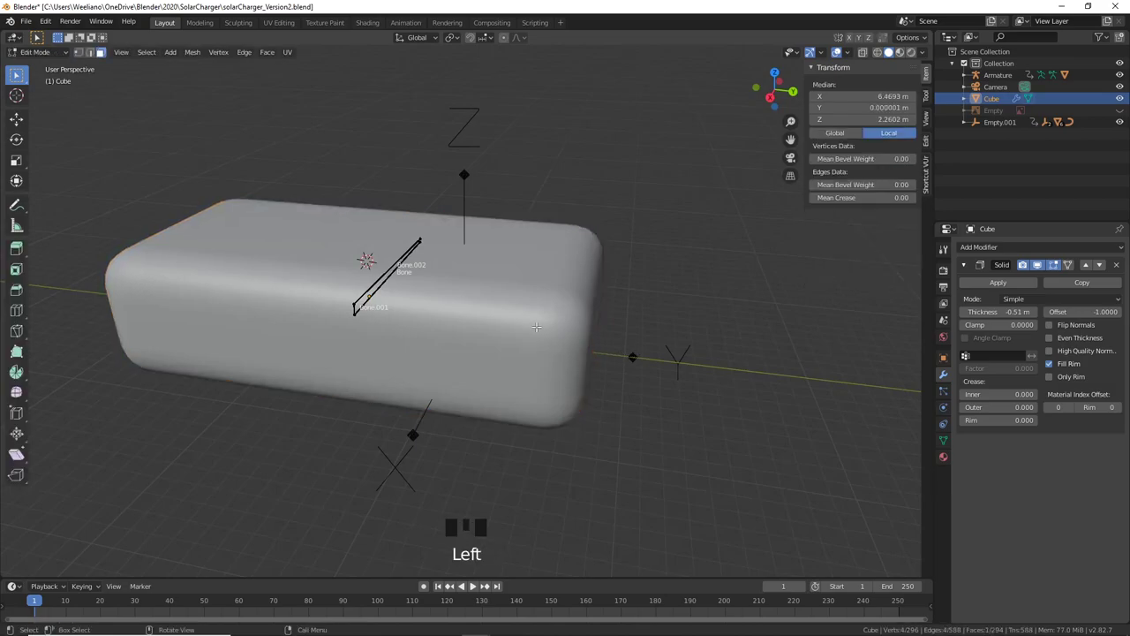
pyautogui.moveTo(525, 326)
pyautogui.mouseDown(button='middle')
pyautogui.moveTo(539, 318)
pyautogui.moveTo(513, 315)
pyautogui.mouseUp(button='middle')
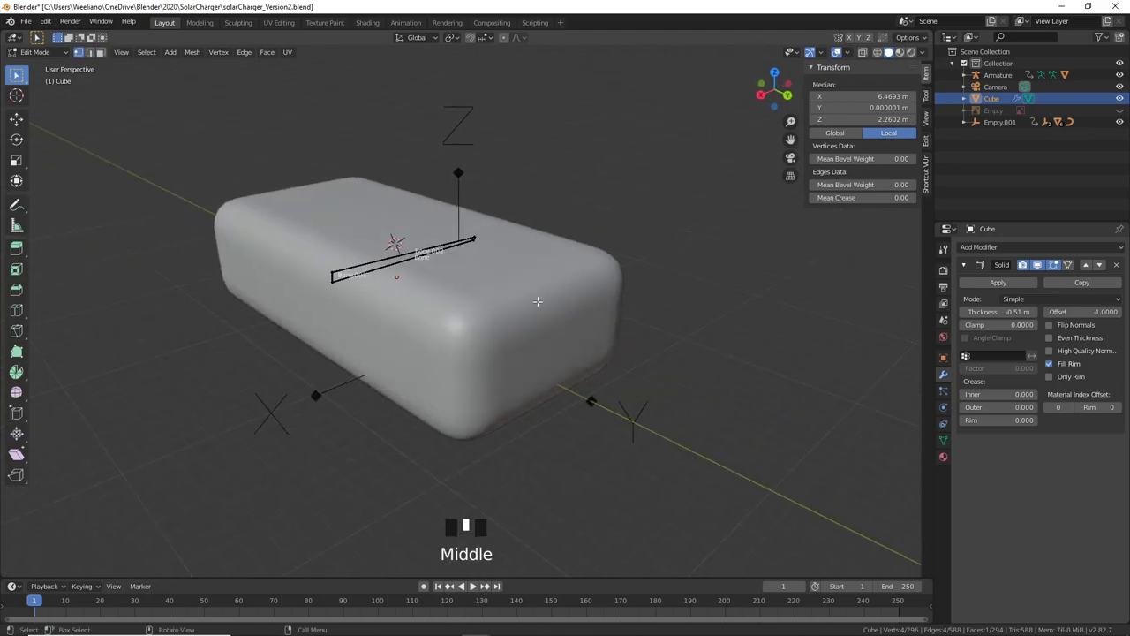
pyautogui.click(565, 296)
pyautogui.press('Tab')
pyautogui.click(597, 298)
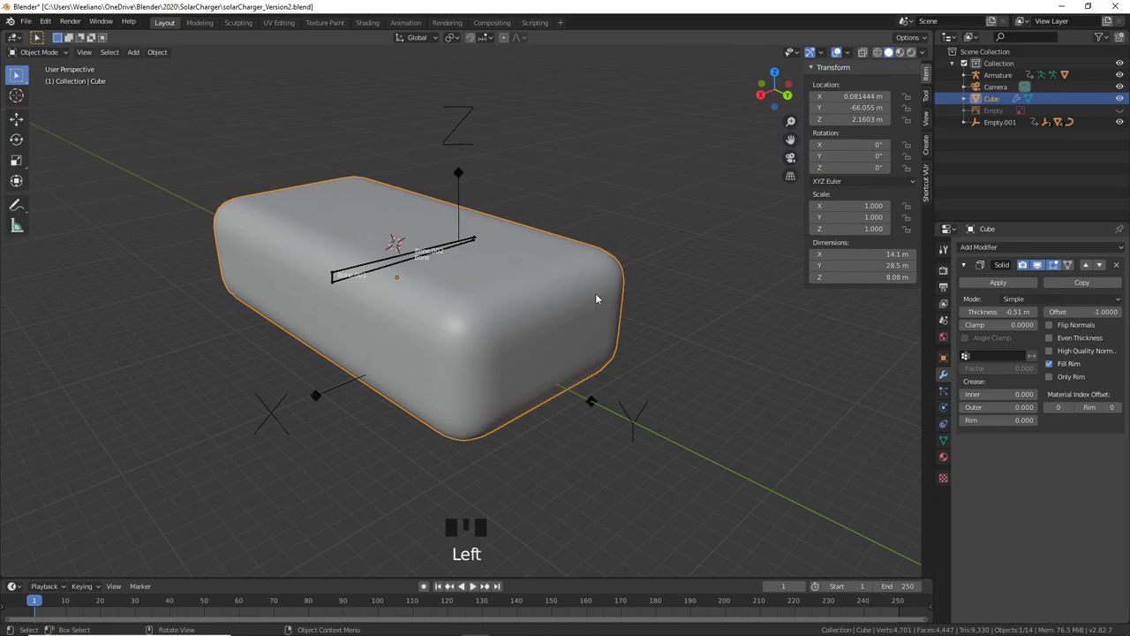
pyautogui.moveTo(597, 298); pyautogui.dragTo(587, 328, button='middle')
pyautogui.press('Tab')
pyautogui.press('z')
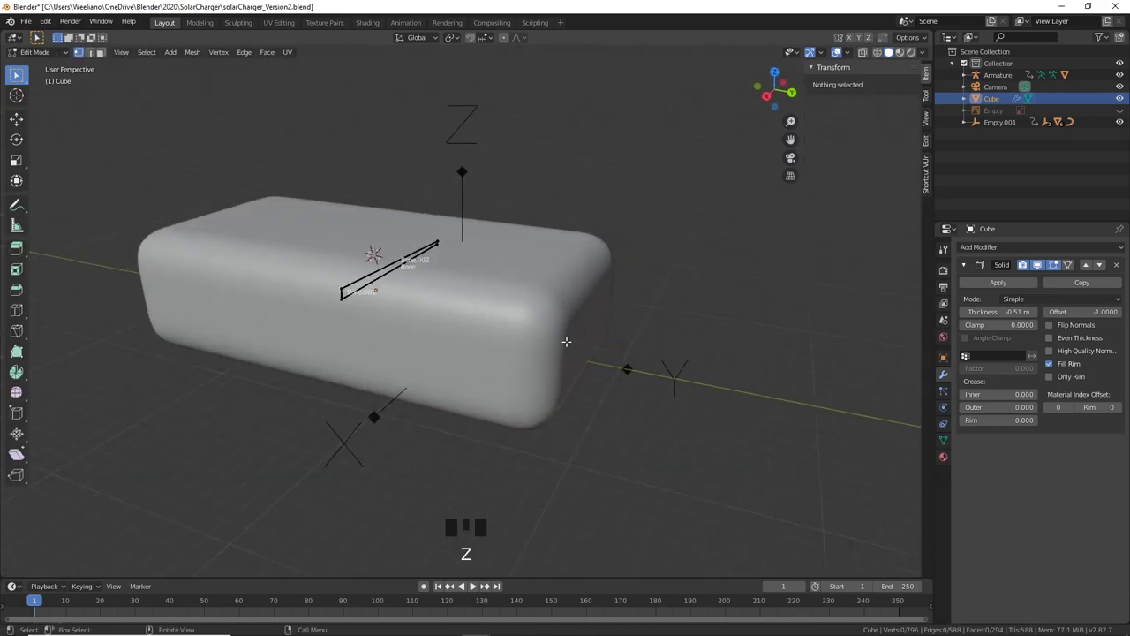
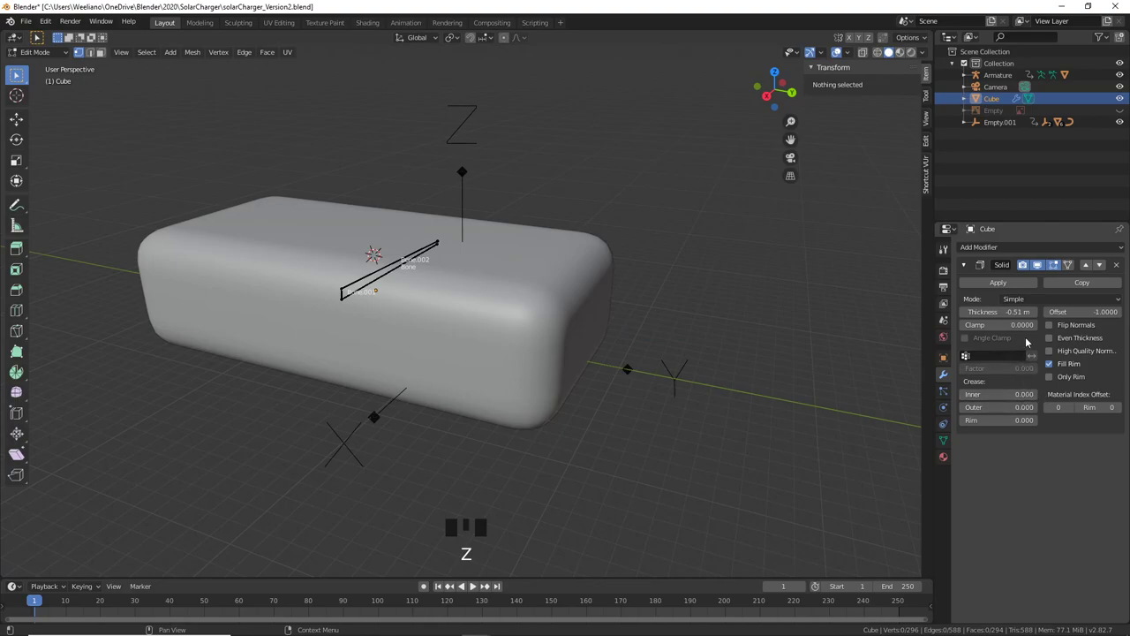
# Step: Compare the case with the Solidify modifier's viewport display off and on, viewing it from different angles
pyautogui.click(1038, 264)
pyautogui.click(1038, 265)
pyautogui.click(1038, 265)
pyautogui.click(1038, 265)
pyautogui.click(705, 344)
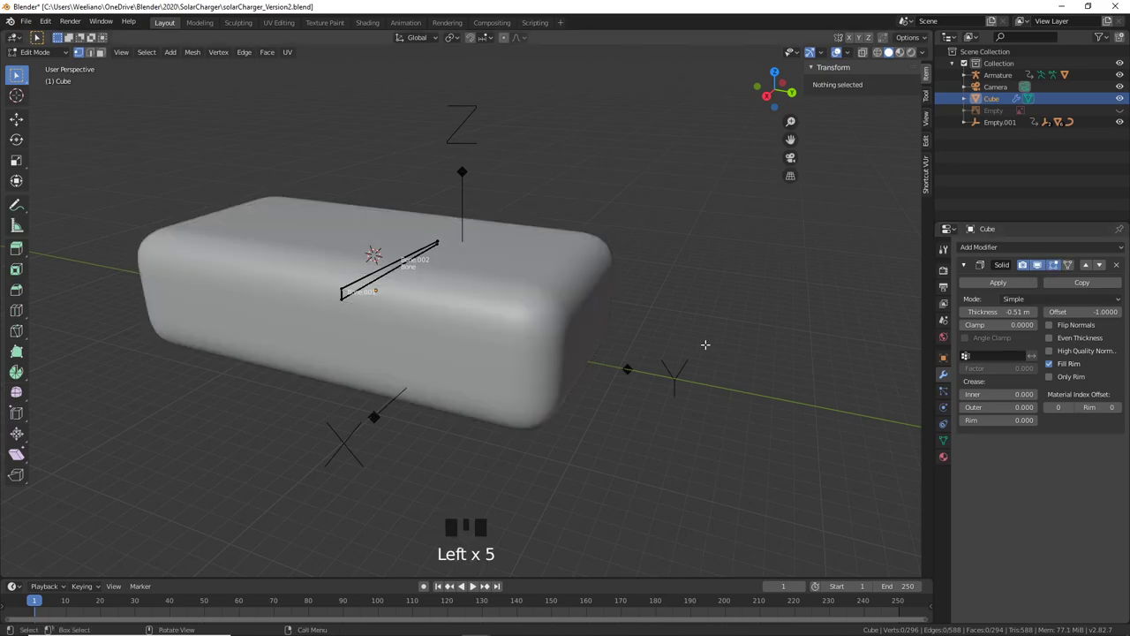
pyautogui.moveTo(704, 344); pyautogui.dragTo(677, 328, button='middle')
pyautogui.moveTo(548, 346); pyautogui.dragTo(590, 360, button='middle')
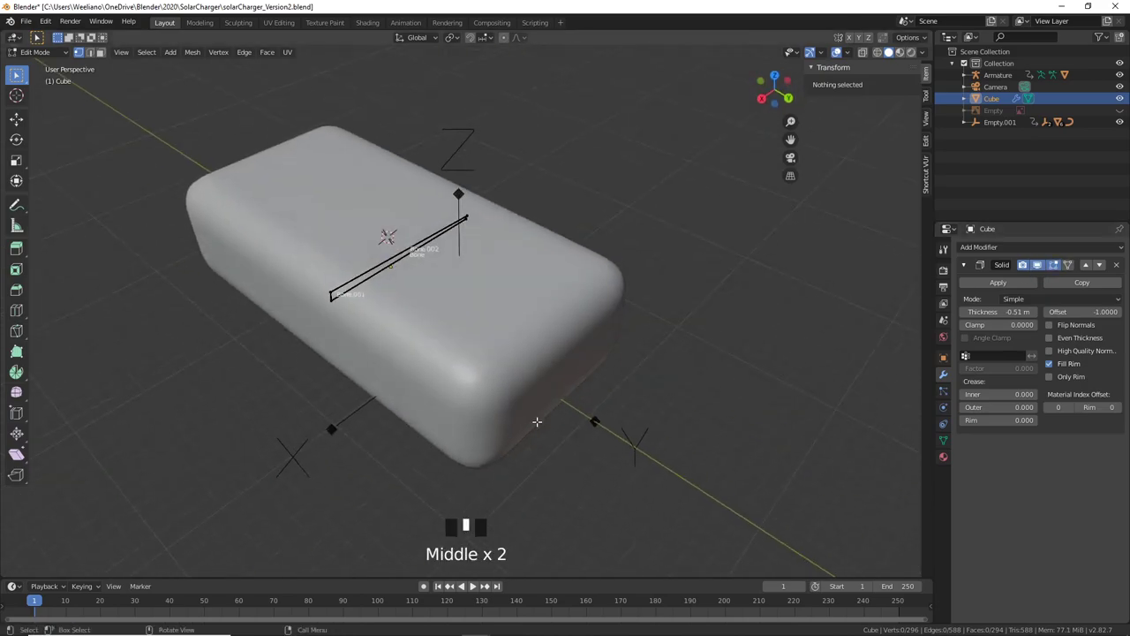
pyautogui.moveTo(537, 421); pyautogui.dragTo(611, 279, button='middle')
pyautogui.moveTo(600, 342); pyautogui.dragTo(449, 377, button='middle')
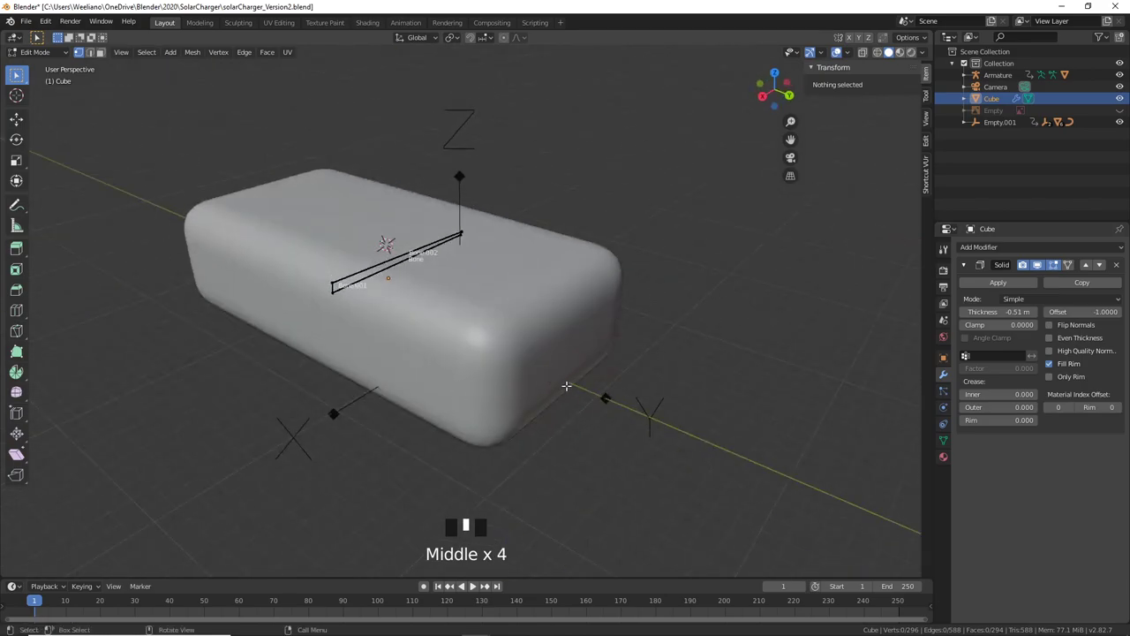
# Step: Turn X-ray on and apply the Solidify modifier to the case in Object Mode
pyautogui.hotkey('alt', 'z')
pyautogui.moveTo(476, 398); pyautogui.dragTo(583, 389, button='middle')
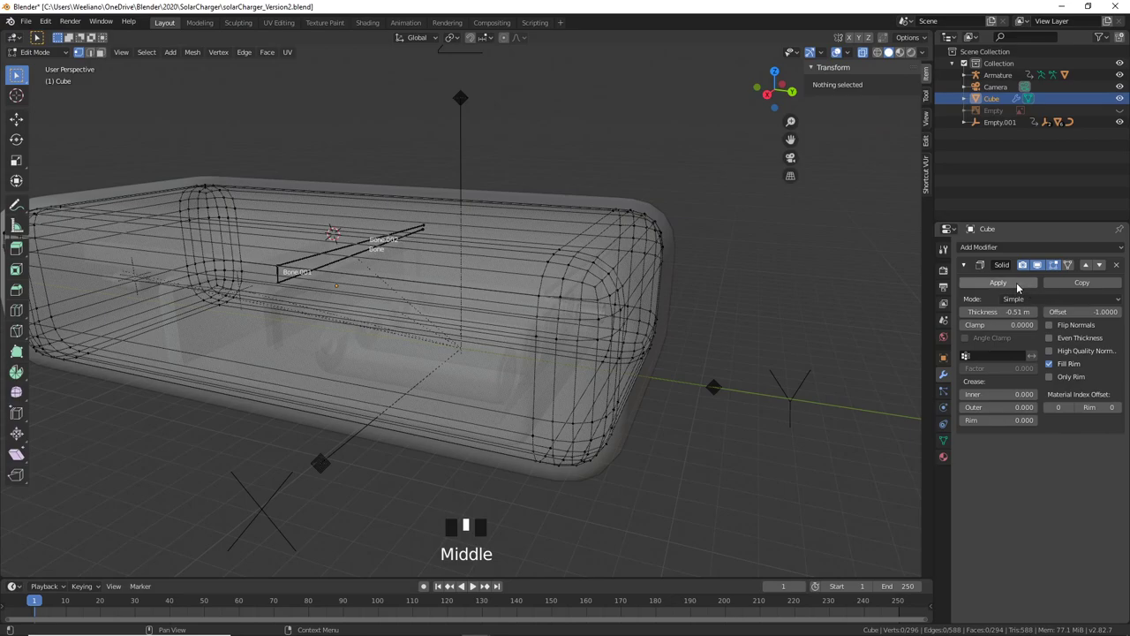
pyautogui.press('Tab')
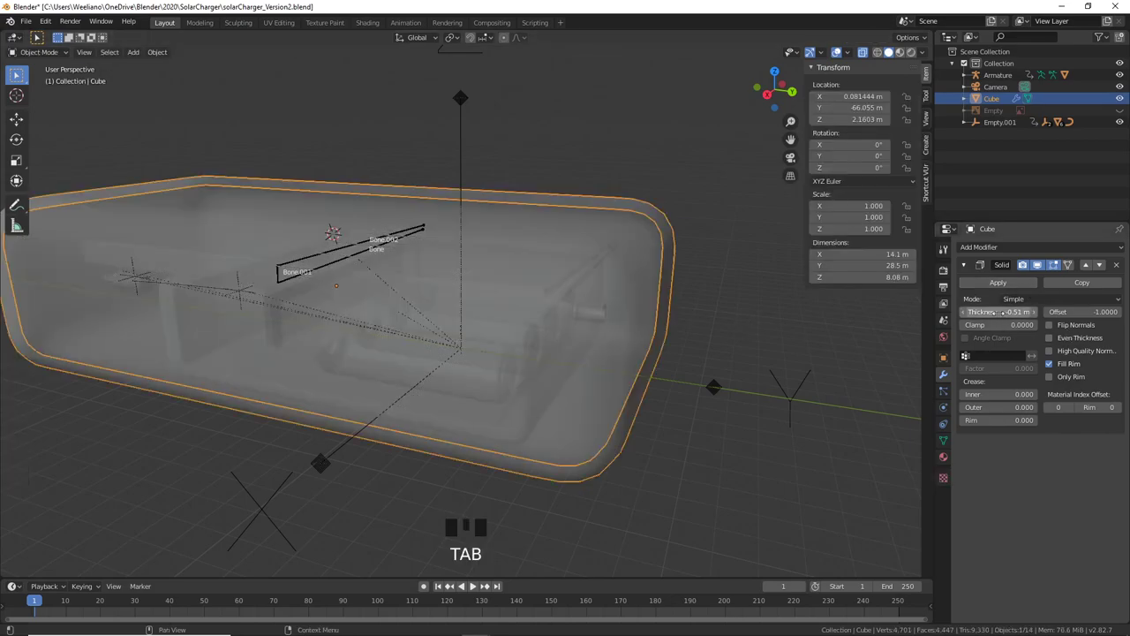
pyautogui.click(1011, 282)
# Step: Examine the thickened shell's mesh in Edit Mode with X-ray on and off
pyautogui.press('Tab')
pyautogui.moveTo(618, 335)
pyautogui.mouseDown(button='middle')
pyautogui.moveTo(591, 327)
pyautogui.moveTo(612, 320)
pyautogui.mouseUp(button='middle')
pyautogui.press('Tab')
pyautogui.press('Tab')
pyautogui.press('Tab')
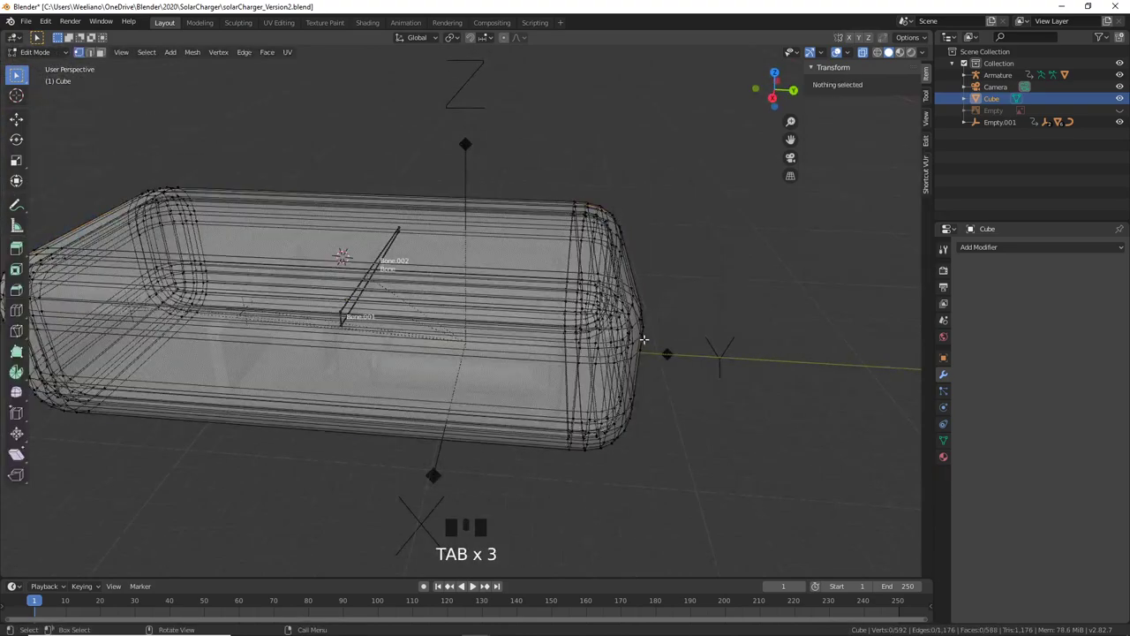
pyautogui.hotkey('alt', 'z')
pyautogui.moveTo(652, 351)
pyautogui.mouseDown(button='middle')
pyautogui.moveTo(613, 330)
pyautogui.moveTo(623, 301)
pyautogui.moveTo(612, 299)
pyautogui.moveTo(625, 319)
pyautogui.moveTo(632, 300)
pyautogui.moveTo(622, 329)
pyautogui.moveTo(609, 320)
pyautogui.moveTo(622, 309)
pyautogui.moveTo(632, 360)
pyautogui.mouseUp(button='middle')
pyautogui.press('Tab')
pyautogui.press('Tab')
pyautogui.hotkey('alt', 'z')
# Step: Separate the inner and outer faces of the shell's positive Y end into their own object, and return to Object Mode
pyautogui.moveTo(632, 360); pyautogui.dragTo(689, 483)
pyautogui.moveTo(689, 484); pyautogui.dragTo(681, 403, button='middle')
pyautogui.press('3')
pyautogui.press('2')
pyautogui.press('1')
pyautogui.moveTo(520, 191); pyautogui.dragTo(711, 486)
pyautogui.moveTo(699, 424); pyautogui.dragTo(635, 394, button='middle')
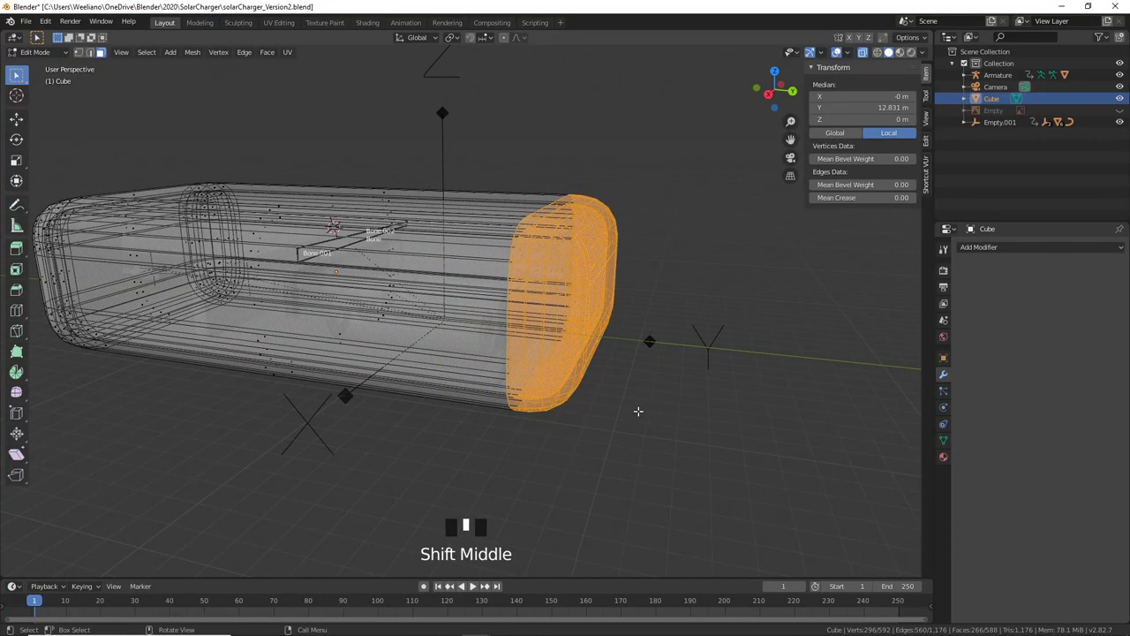
pyautogui.press('p')
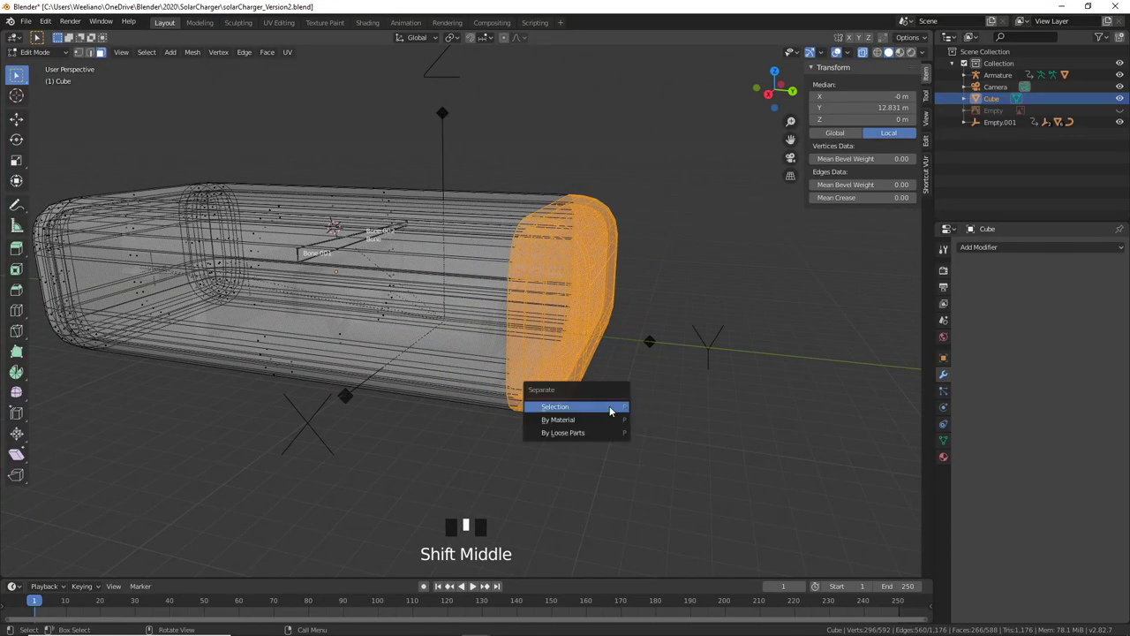
pyautogui.press('p')
pyautogui.moveTo(605, 404); pyautogui.dragTo(668, 396, button='middle')
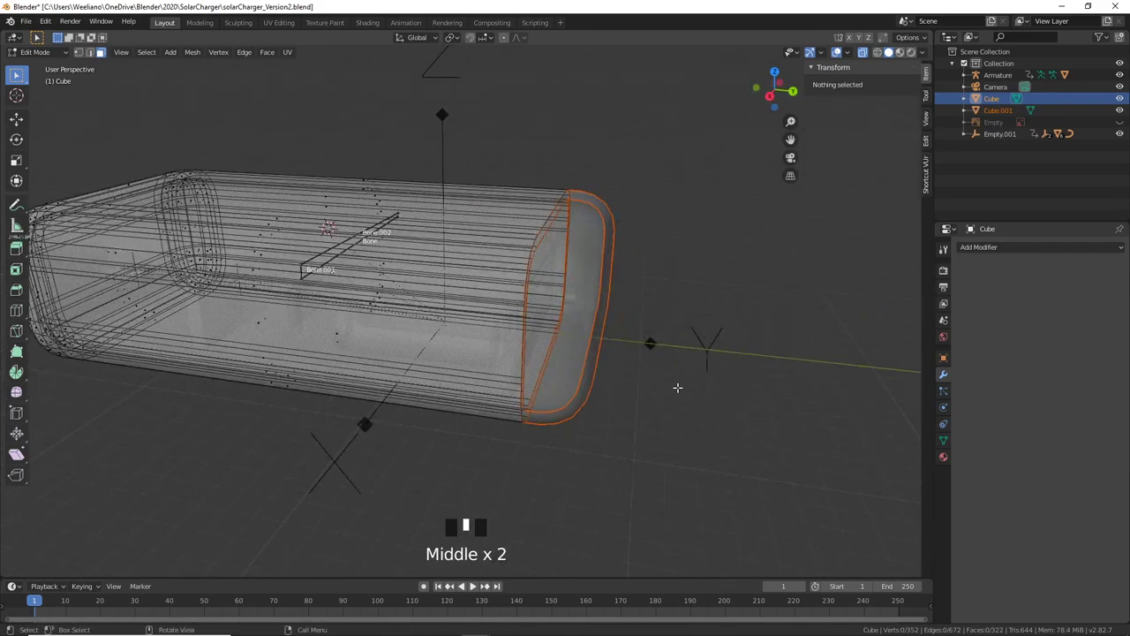
pyautogui.press('Tab')
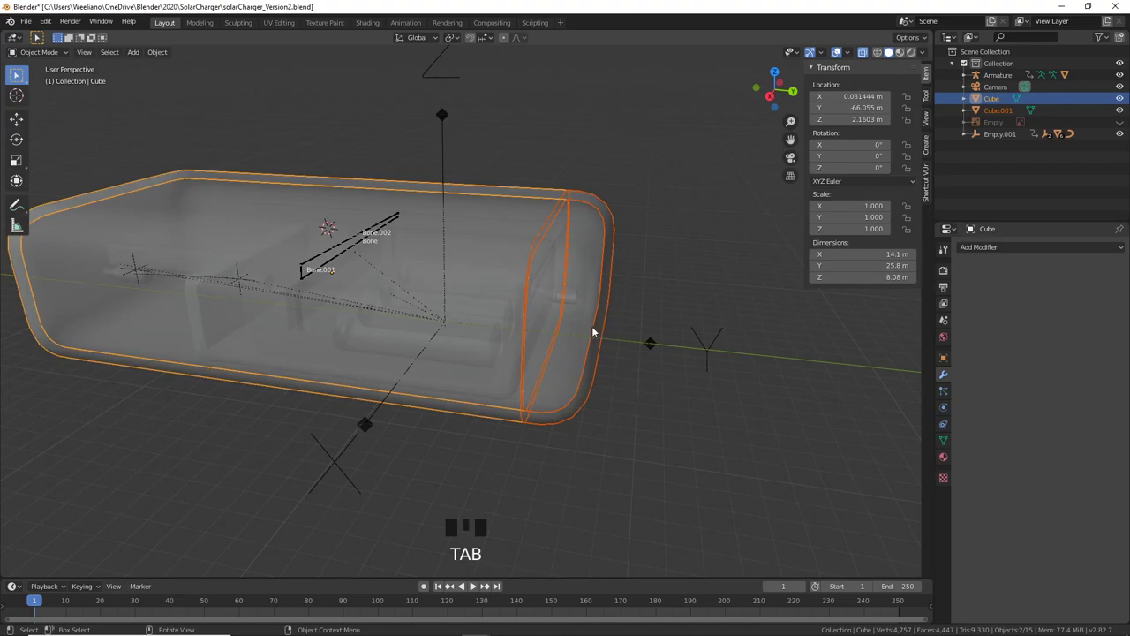
# Step: Select the separated end cap and try moving it away from the case body
pyautogui.click(594, 331)
pyautogui.press('g')
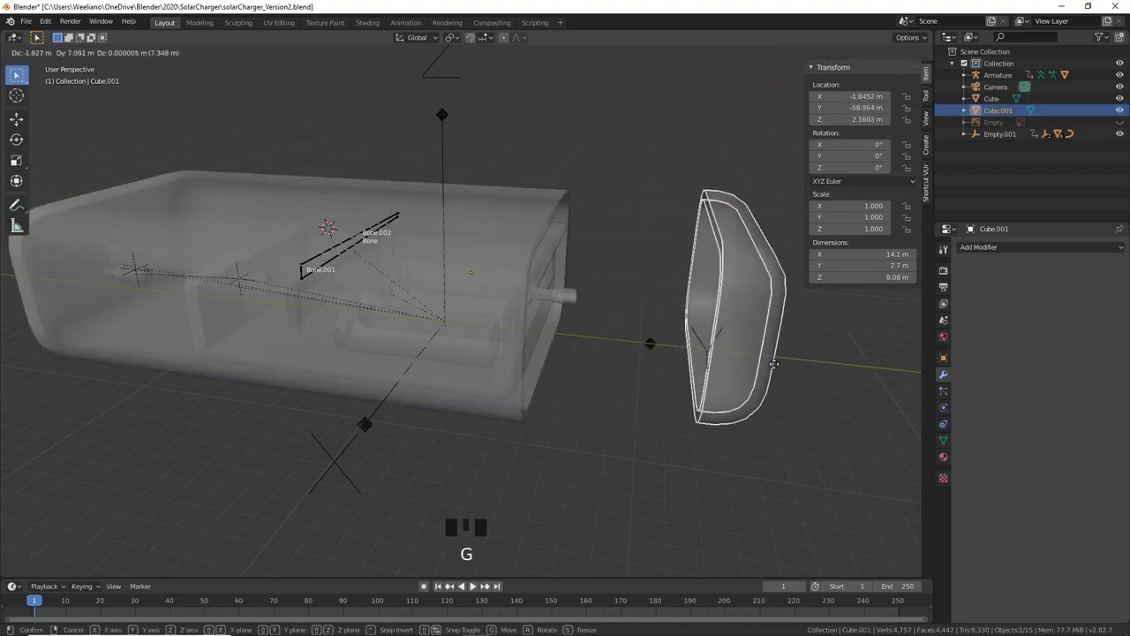
pyautogui.click(663, 359)
# Step: Snap the 3D cursor to the end cap's long upper edge where it meets the case body
pyautogui.moveTo(663, 358); pyautogui.dragTo(633, 332, button='middle')
pyautogui.scroll(2, 676, 348)
pyautogui.press('Tab')
pyautogui.scroll(1, 654, 344)
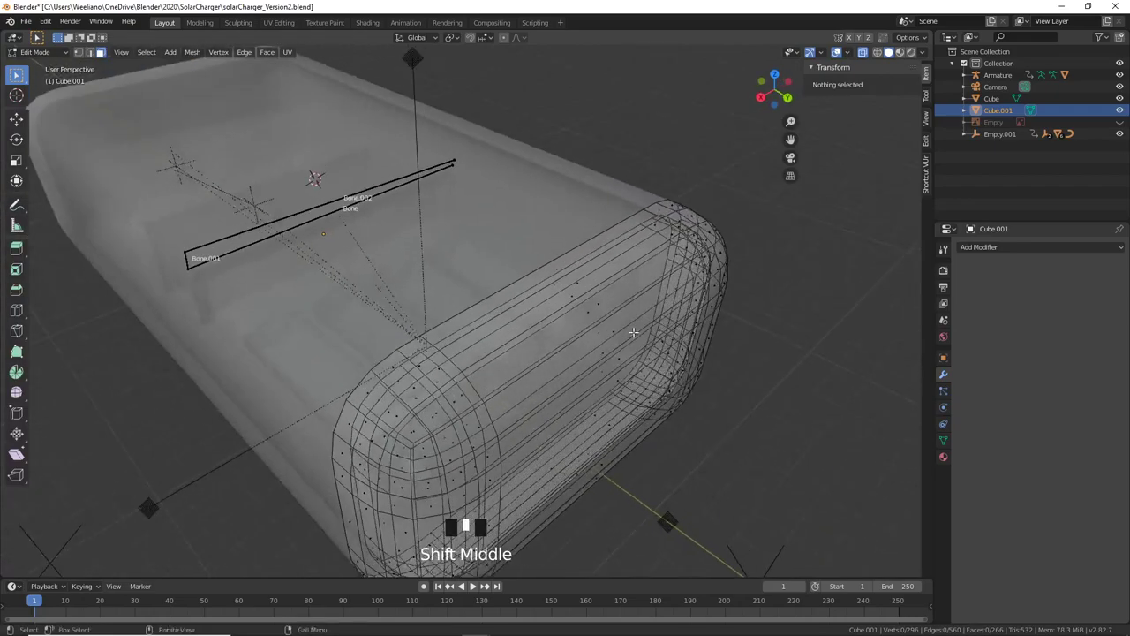
pyautogui.press('2')
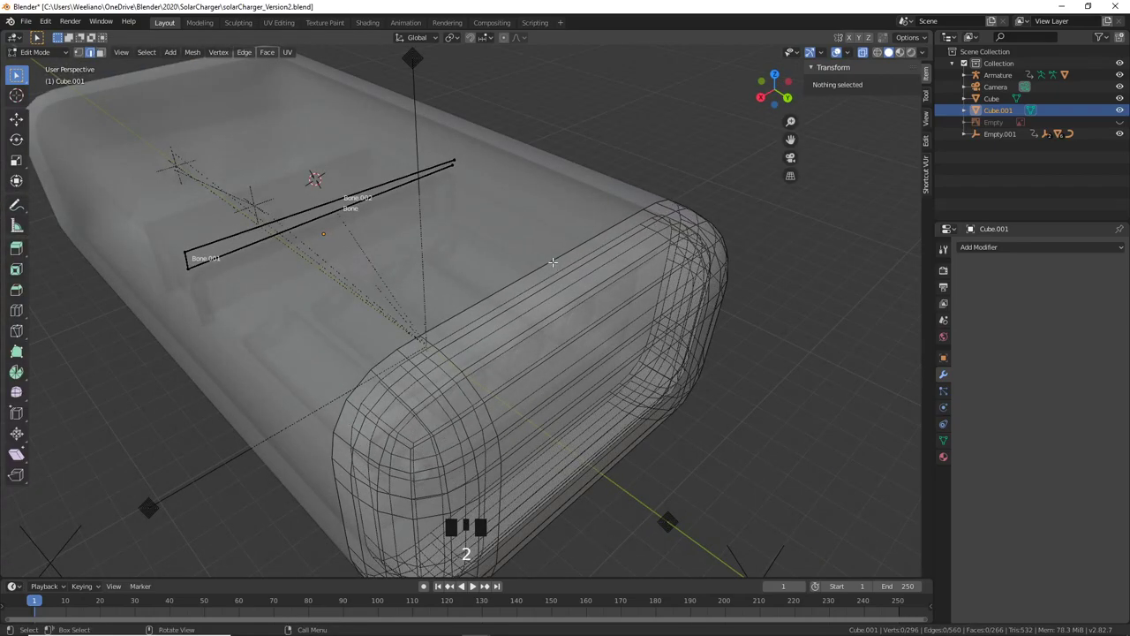
pyautogui.click(574, 280)
pyautogui.moveTo(510, 326); pyautogui.dragTo(525, 305, button='middle')
pyautogui.keyDown('shift'); pyautogui.moveTo(525, 305); pyautogui.dragTo(549, 288, button='middle'); pyautogui.keyUp('shift')
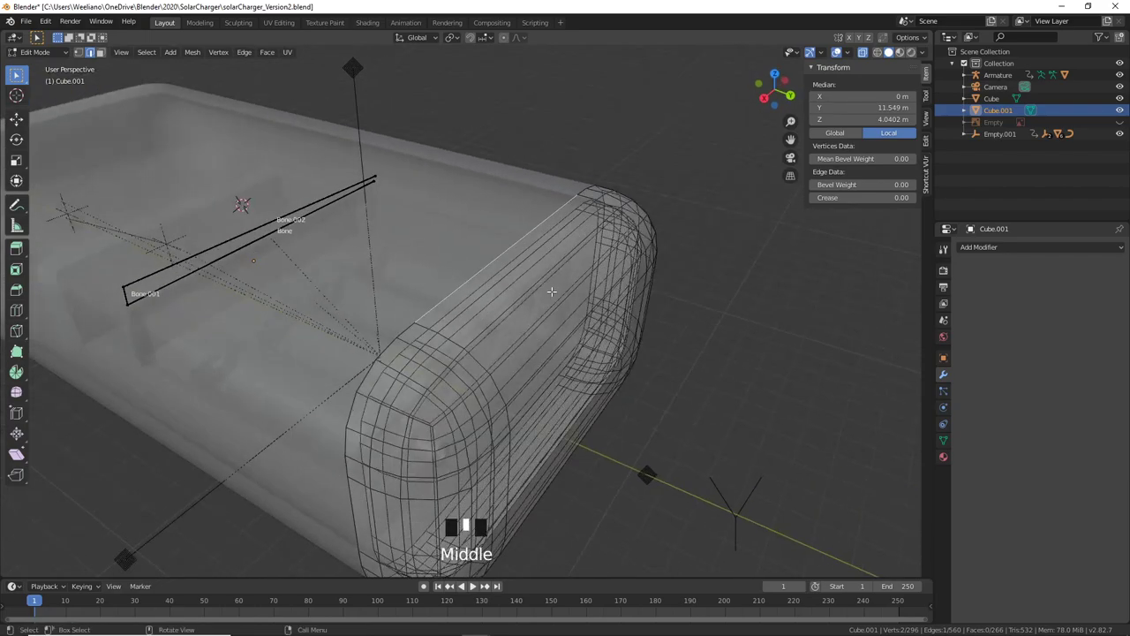
pyautogui.hotkey('shift', 's')
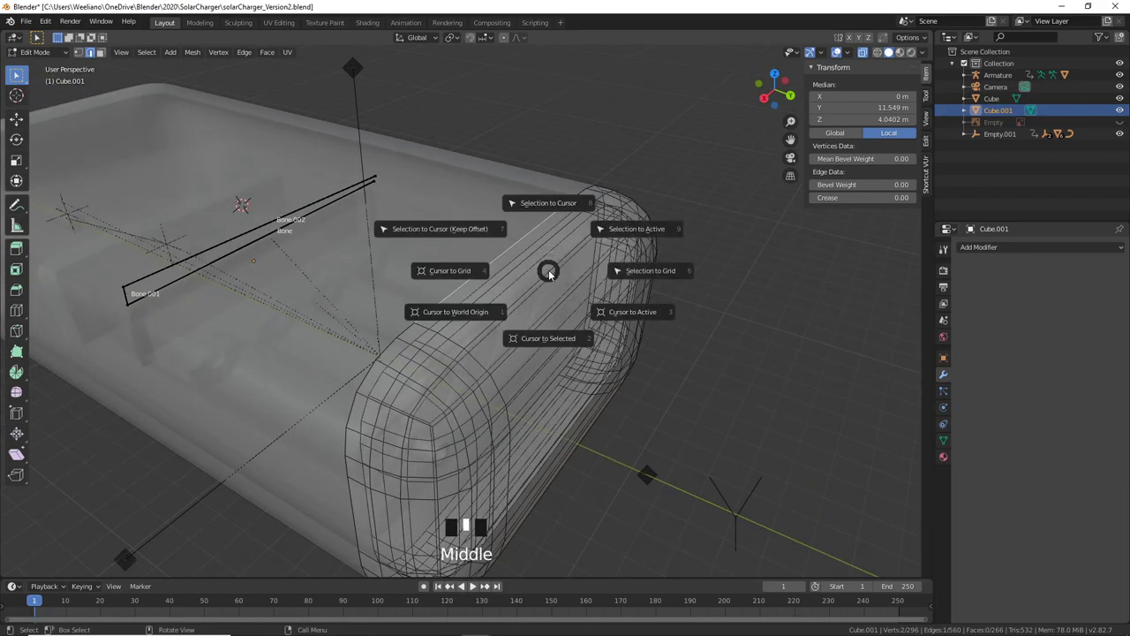
pyautogui.click(556, 338)
# Step: Set the end cap's origin to the 3D cursor in Object Mode
pyautogui.moveTo(556, 338); pyautogui.dragTo(598, 356, button='middle')
pyautogui.press('Tab')
pyautogui.click(622, 353)
pyautogui.scroll(-4, 500, 354)
pyautogui.scroll(2, 527, 279)
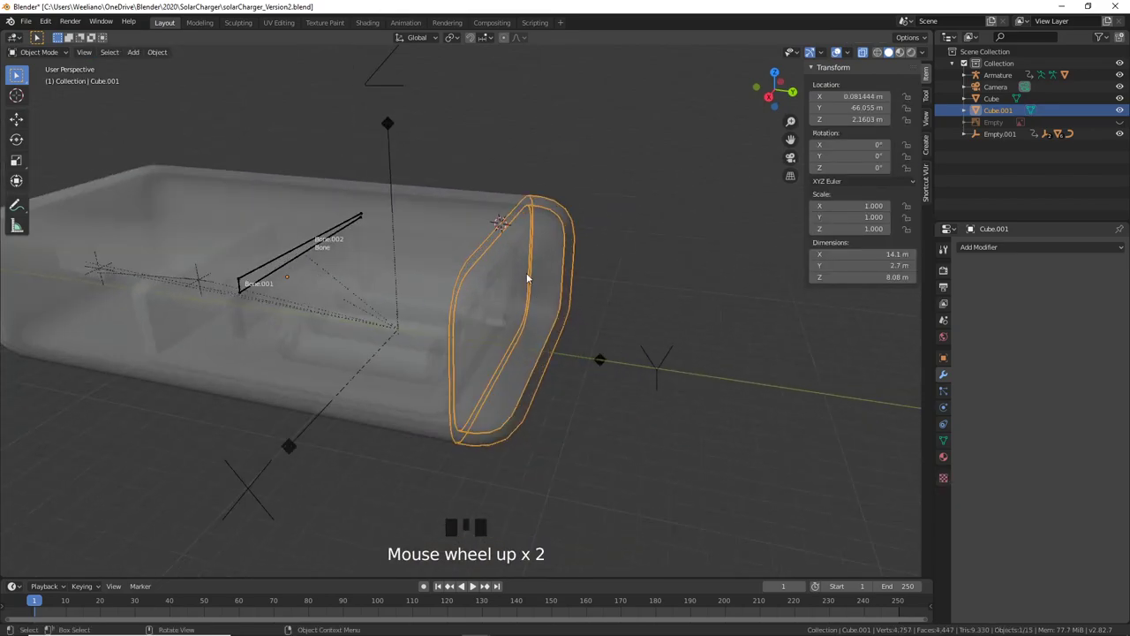
pyautogui.rightClick(558, 228)
pyautogui.moveTo(550, 250)
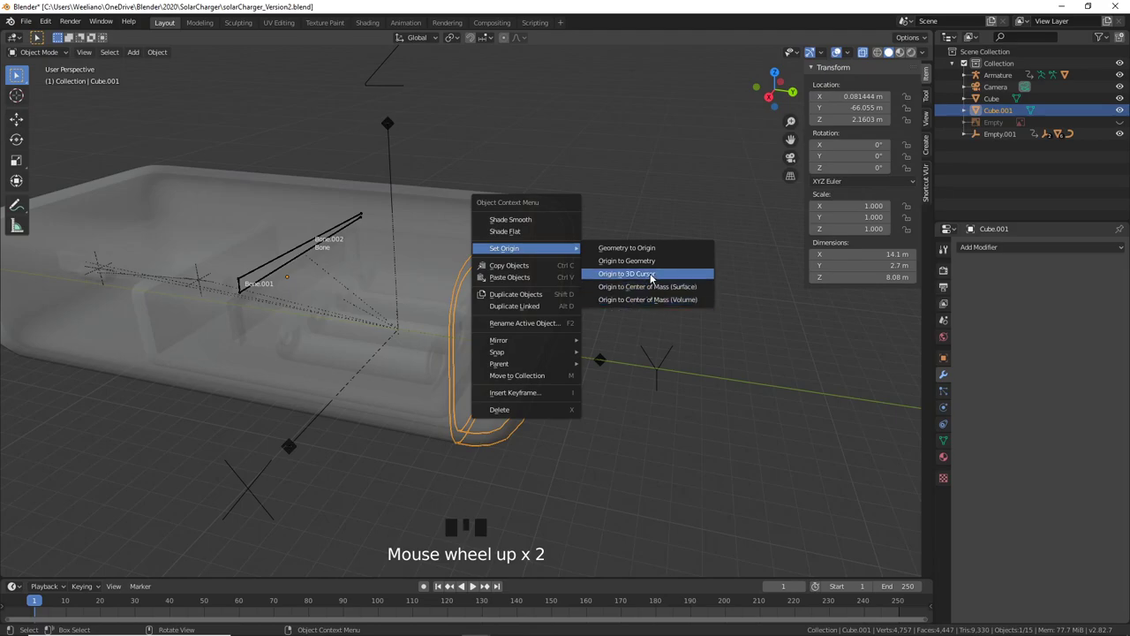
pyautogui.click(650, 274)
pyautogui.press('Tab')
pyautogui.press('Tab')
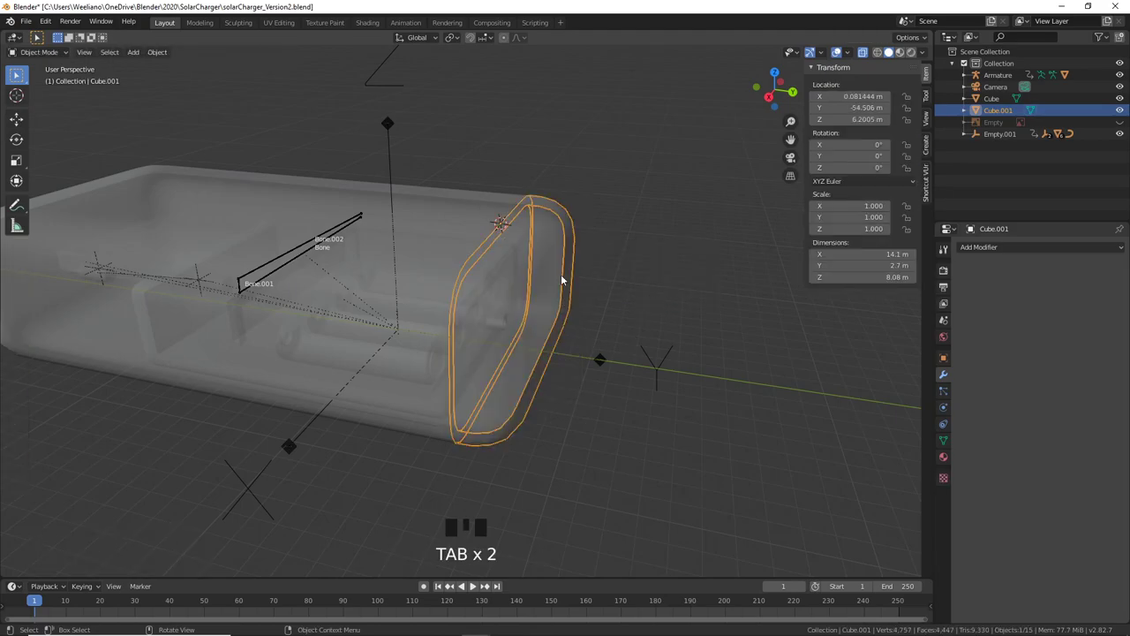
pyautogui.moveTo(561, 274); pyautogui.dragTo(665, 391, button='middle')
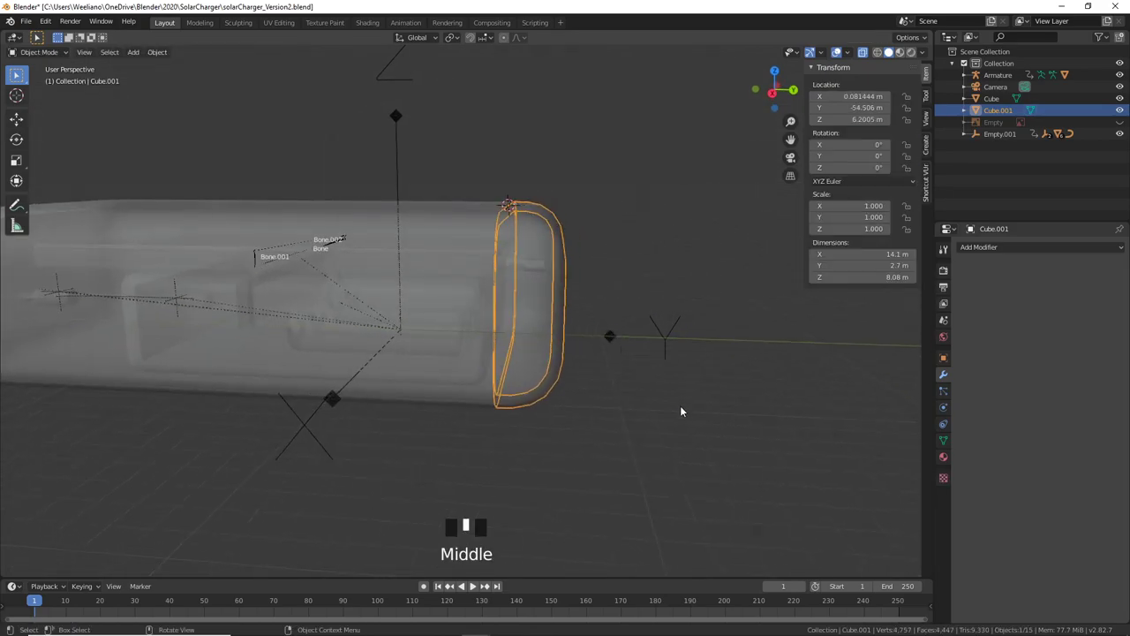
# Step: Try rotating the end cap about the global X axis to test its hinge origin
pyautogui.press('r')
pyautogui.press('x')
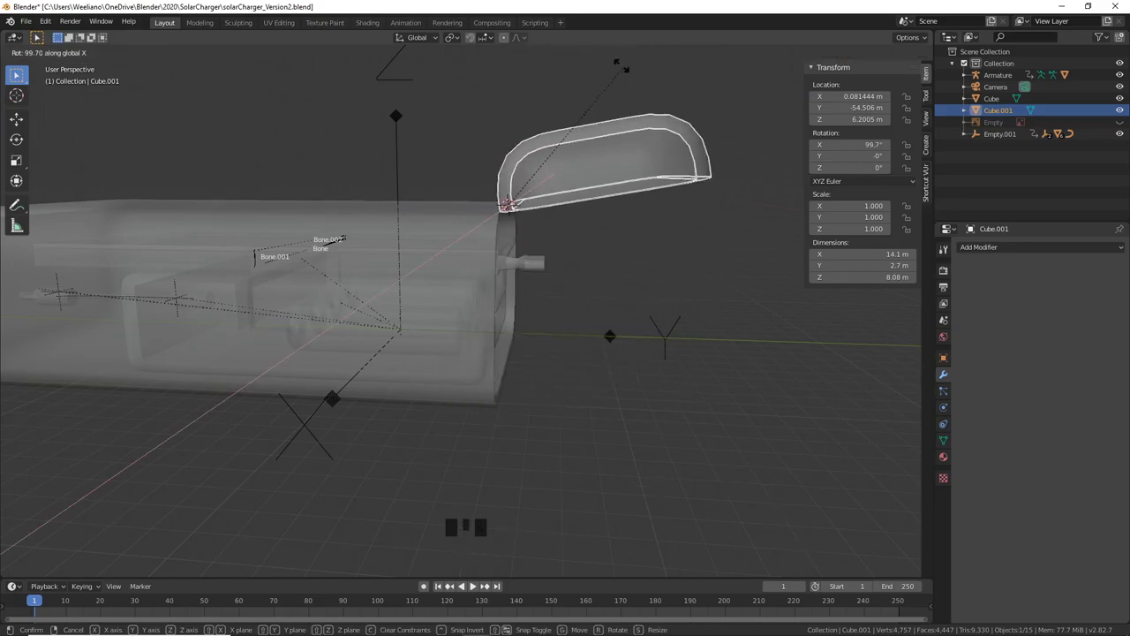
pyautogui.press('Escape')
# Step: Switch the viewport to Material Preview shading, showing the whole case
pyautogui.press('z')
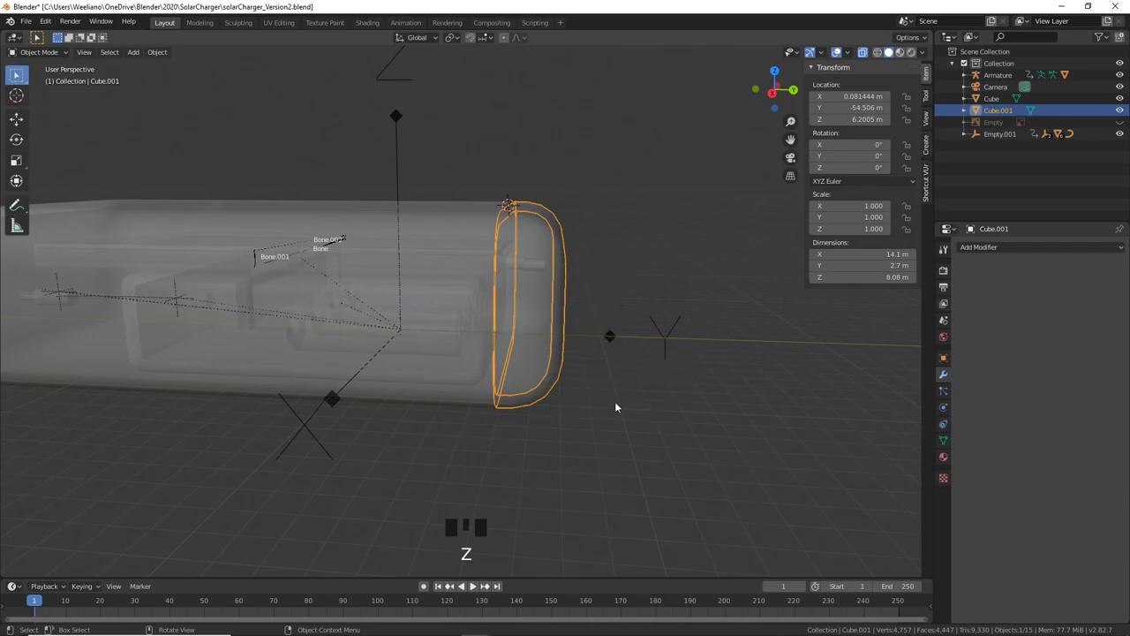
pyautogui.press('z')
pyautogui.click(663, 428)
pyautogui.moveTo(646, 327); pyautogui.dragTo(614, 369, button='middle')
pyautogui.scroll(-2, 614, 369)
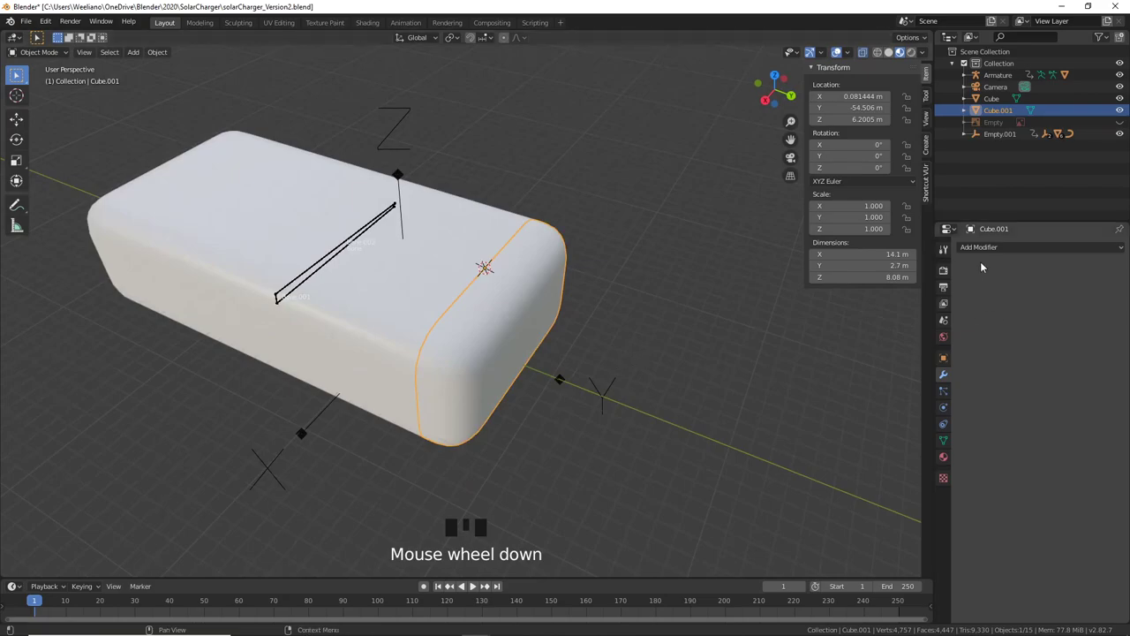
# Step: Add a new material to the end cap and set its base color to orange-red, about H 0.030, S 0.868, V 0.906
pyautogui.click(942, 457)
pyautogui.click(1023, 302)
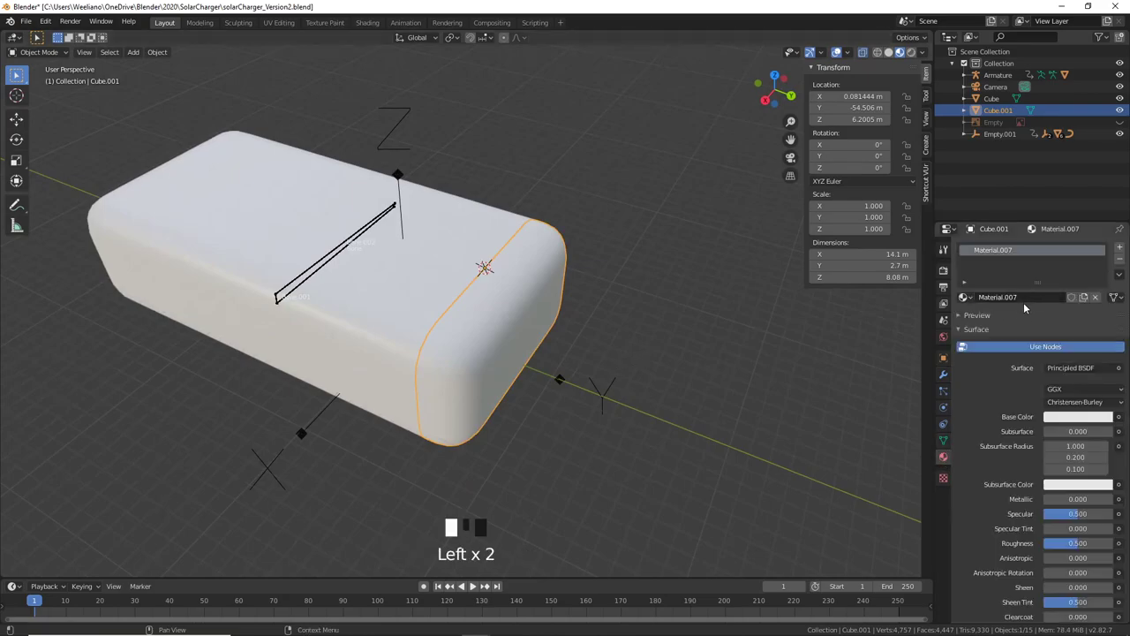
pyautogui.click(1072, 422)
pyautogui.click(1045, 327)
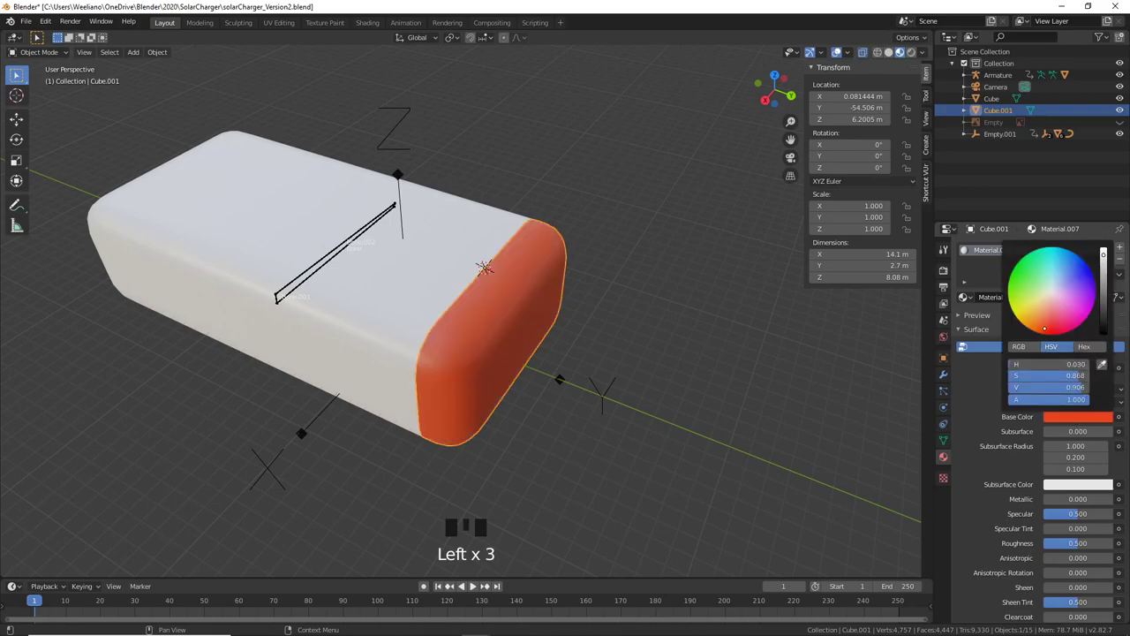
# Step: Assign the end cap's existing orange-red material, Material.007, to the case body
pyautogui.click(339, 329)
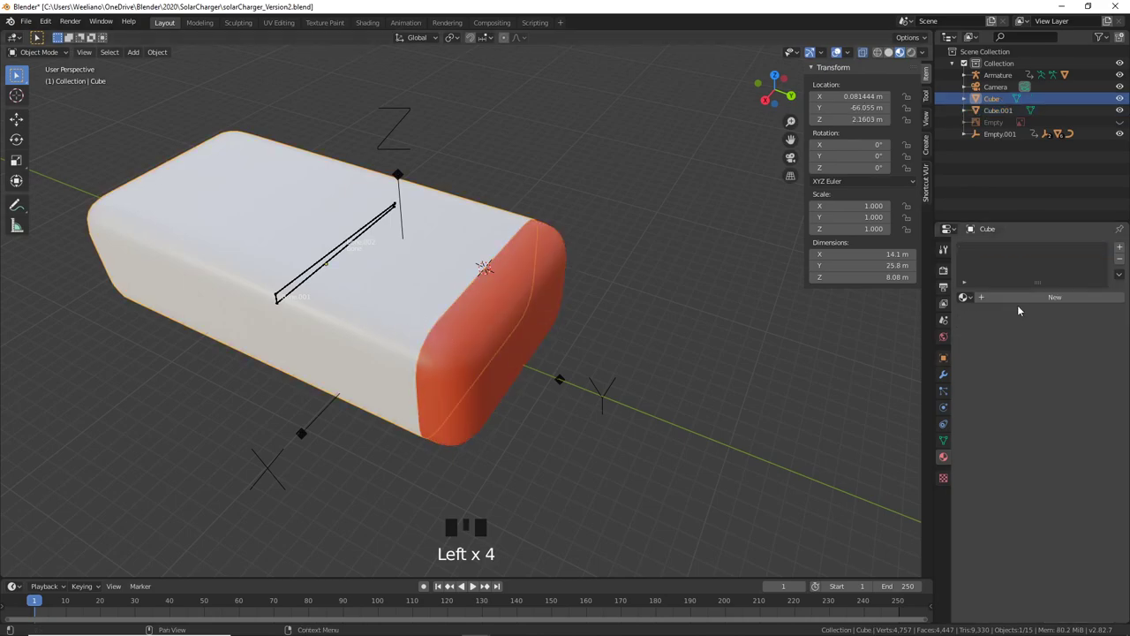
pyautogui.click(963, 297)
pyautogui.click(993, 393)
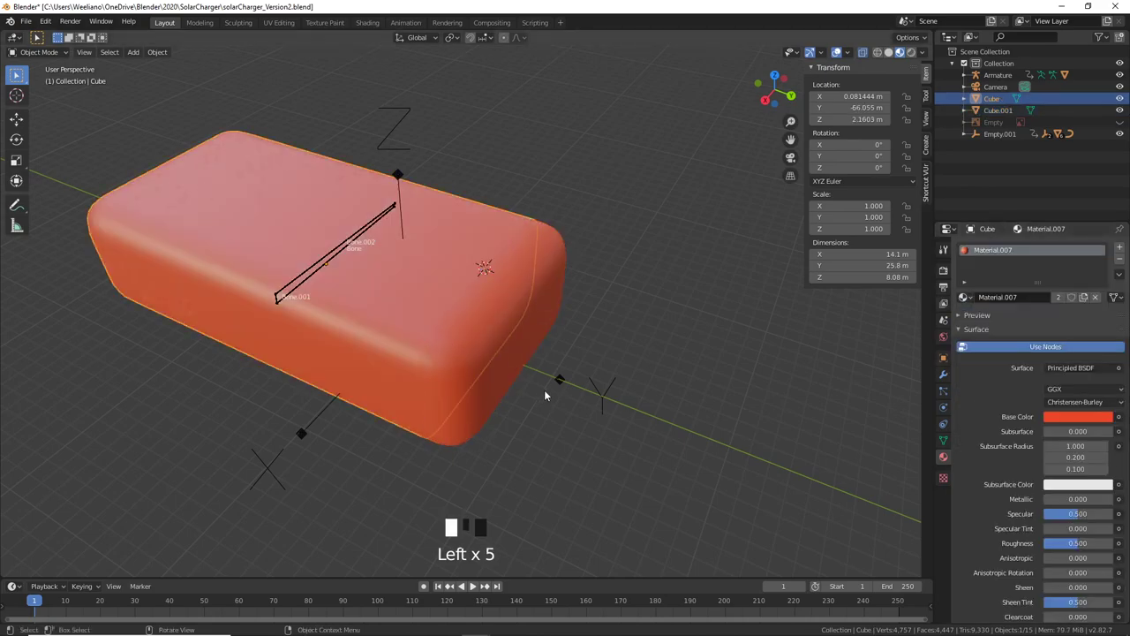
pyautogui.moveTo(544, 390); pyautogui.dragTo(611, 380, button='middle')
pyautogui.press('Tab')
pyautogui.press('Tab')
# Step: Align the active camera to a distant angled view that has the case beside the open grid floor
pyautogui.scroll(-6, 656, 419)
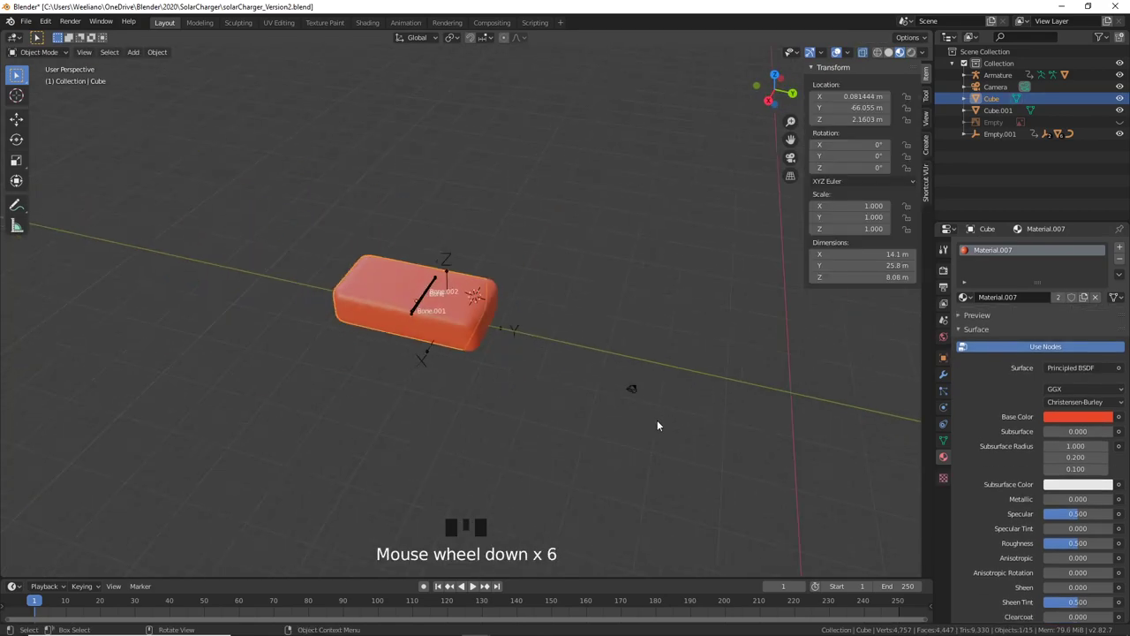
pyautogui.keyDown('shift'); pyautogui.moveTo(657, 420); pyautogui.dragTo(537, 407, button='middle'); pyautogui.keyUp('shift')
pyautogui.scroll(2, 606, 415)
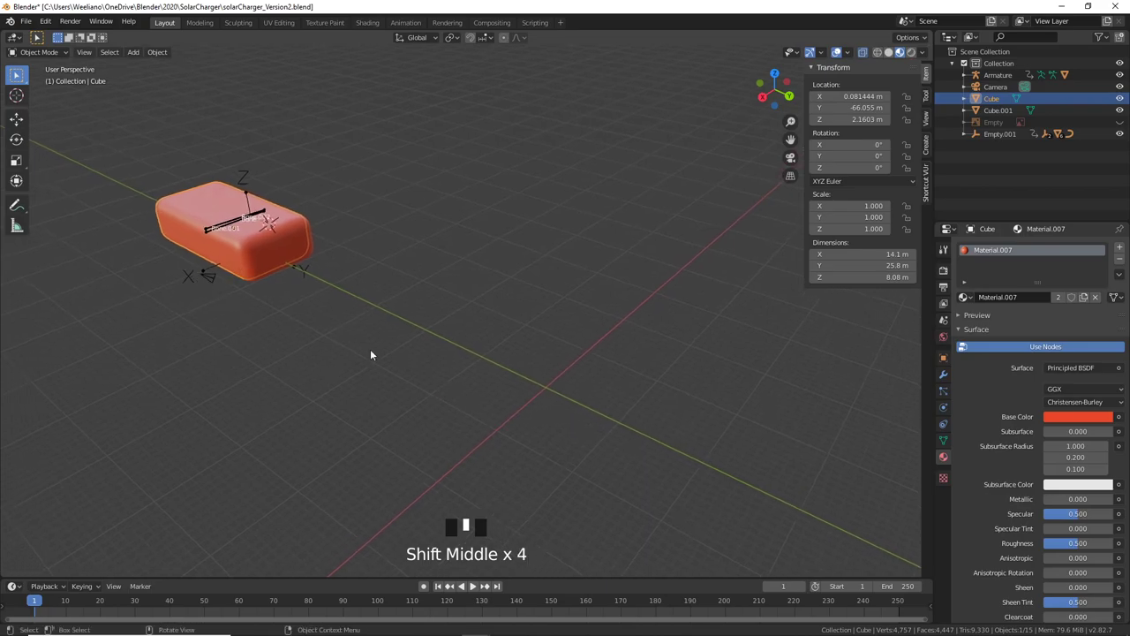
pyautogui.scroll(1, 273, 327)
pyautogui.keyDown('shift'); pyautogui.moveTo(273, 327); pyautogui.dragTo(344, 337, button='middle'); pyautogui.keyUp('shift')
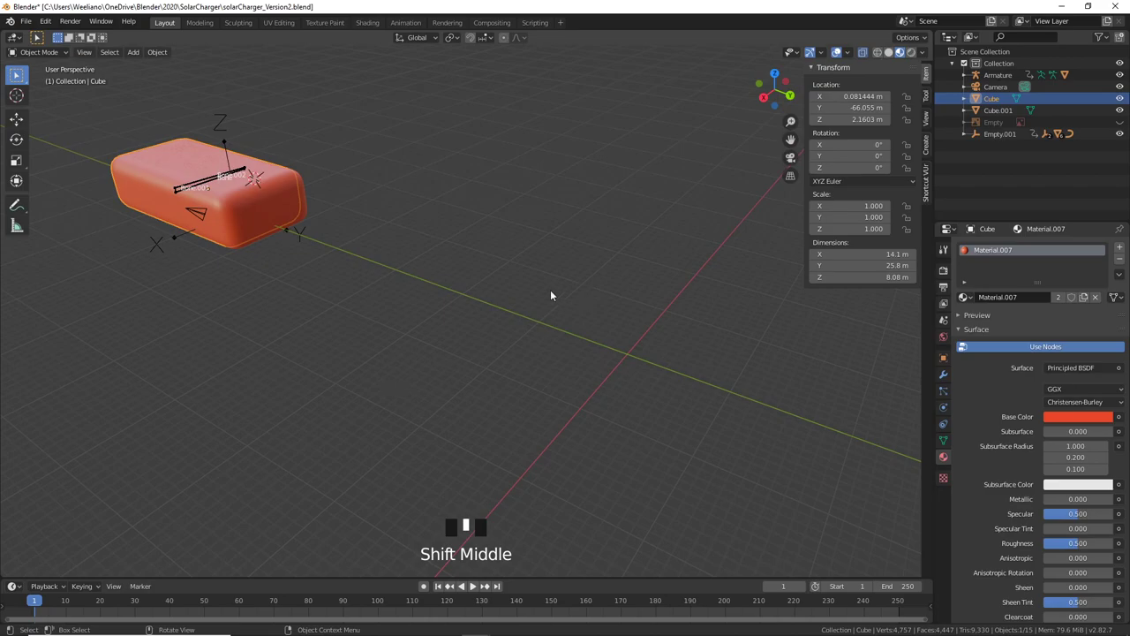
pyautogui.press('n')
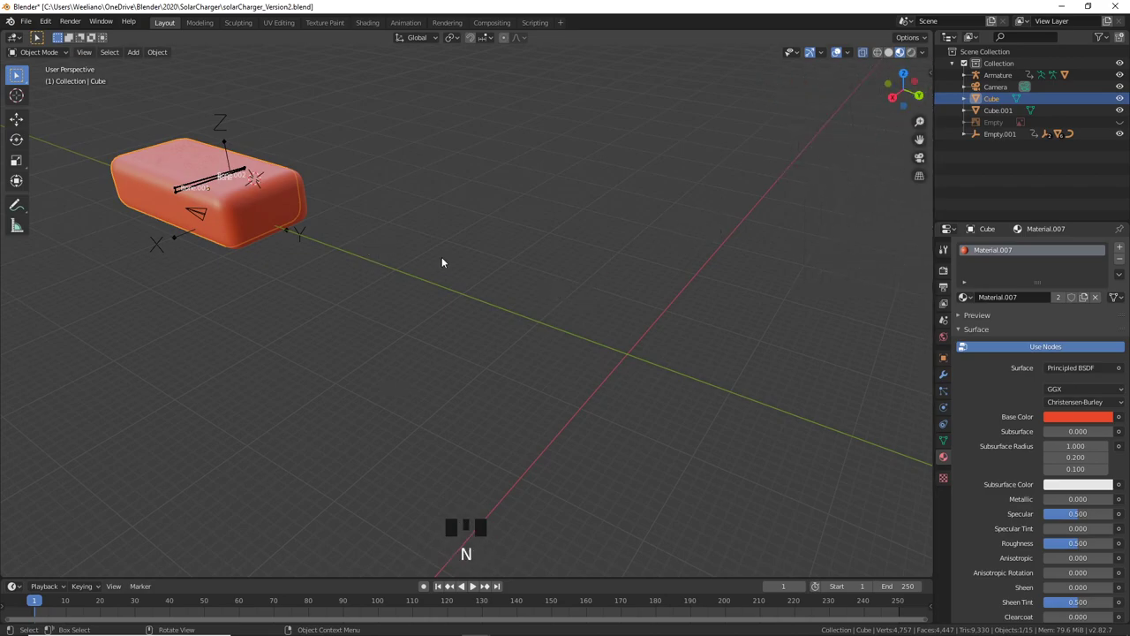
pyautogui.keyDown('shift'); pyautogui.moveTo(442, 262); pyautogui.dragTo(504, 294, button='middle'); pyautogui.keyUp('shift')
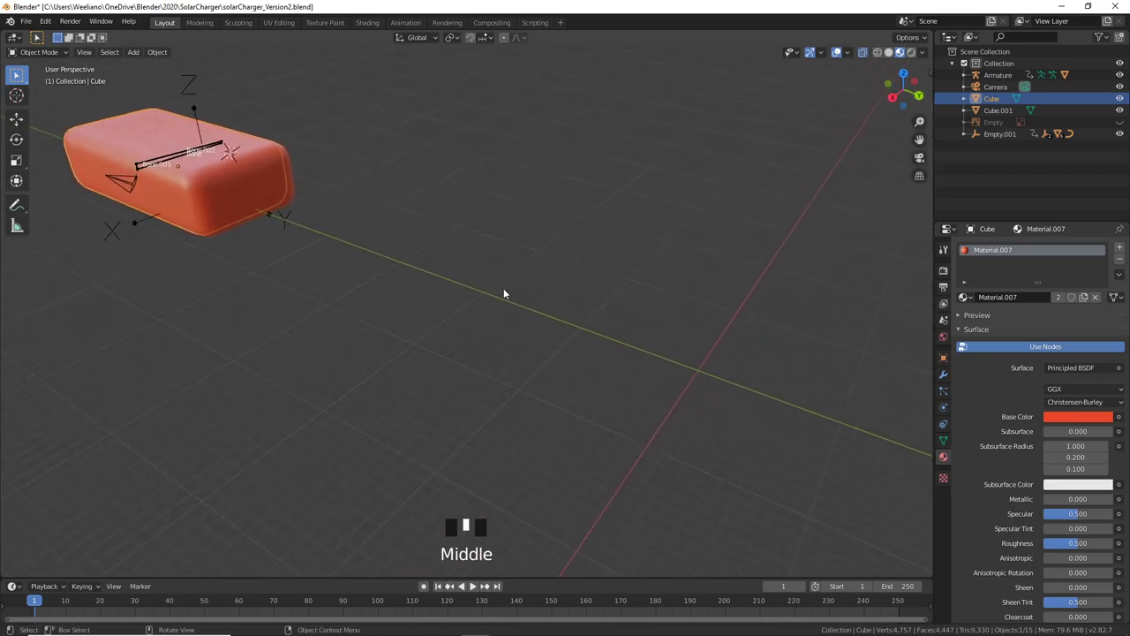
pyautogui.scroll(-1, 479, 328)
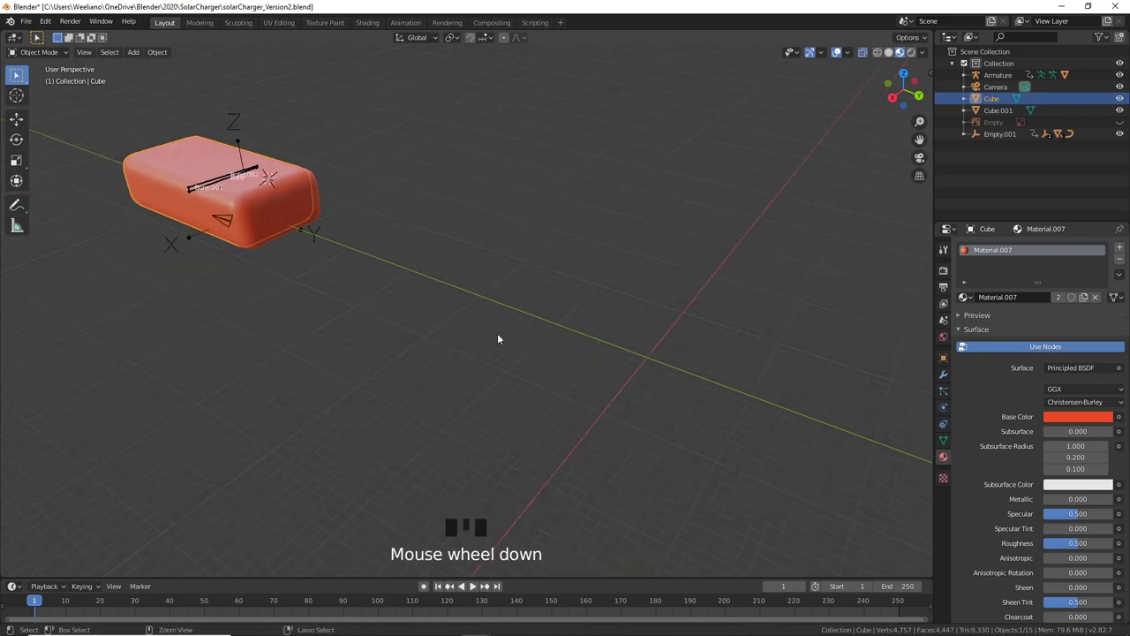
pyautogui.press('ctrl+alt+KP_0')
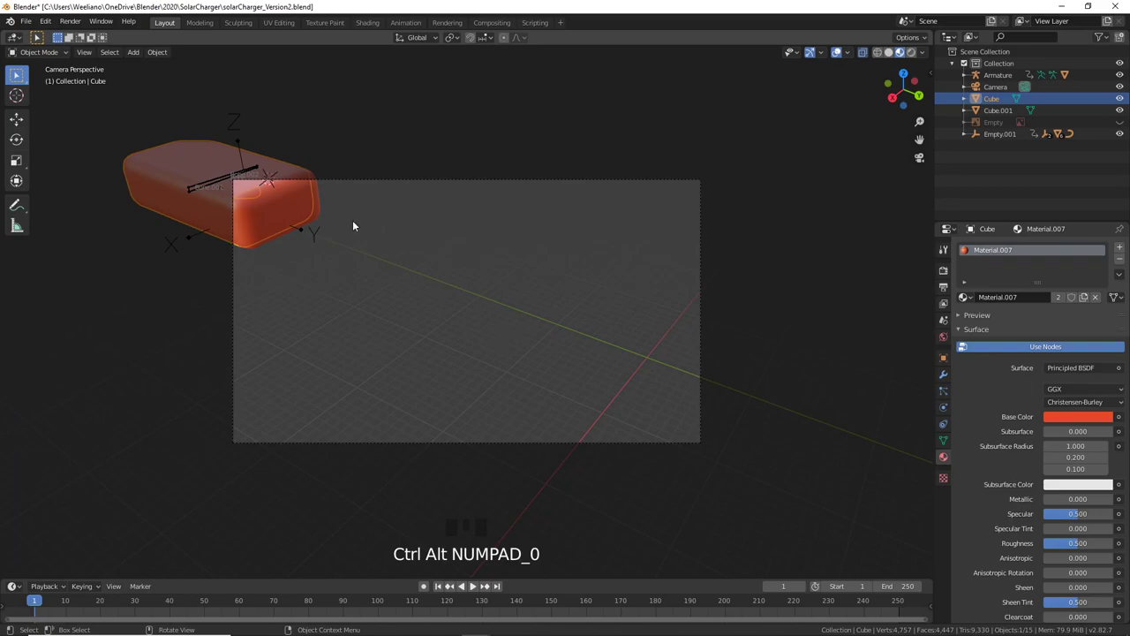
pyautogui.click(85, 52)
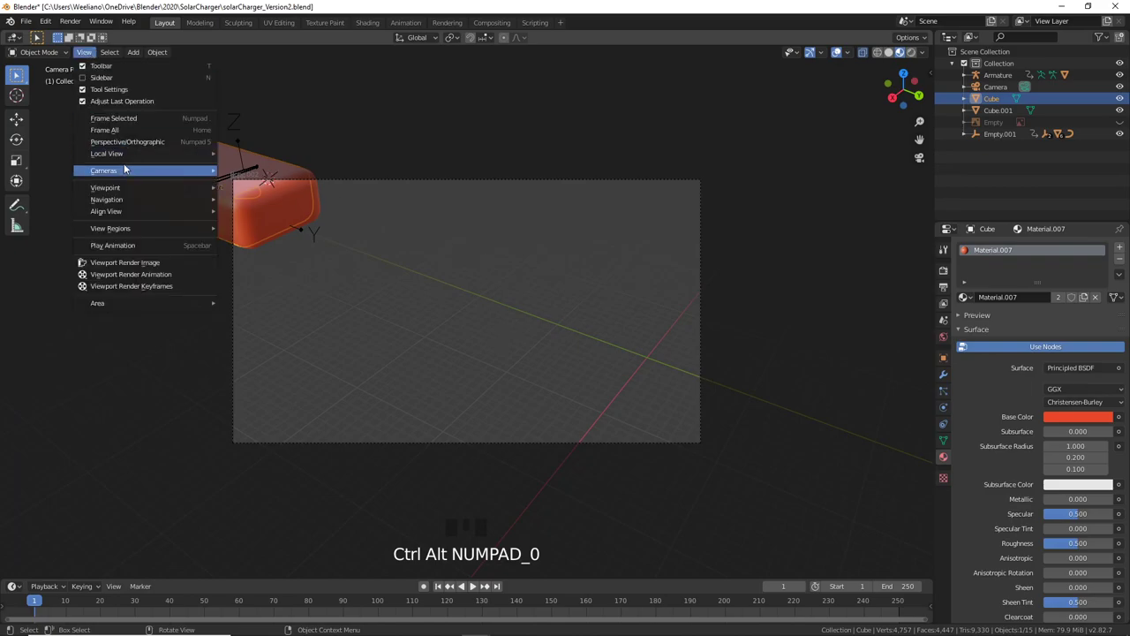
pyautogui.moveTo(124, 168)
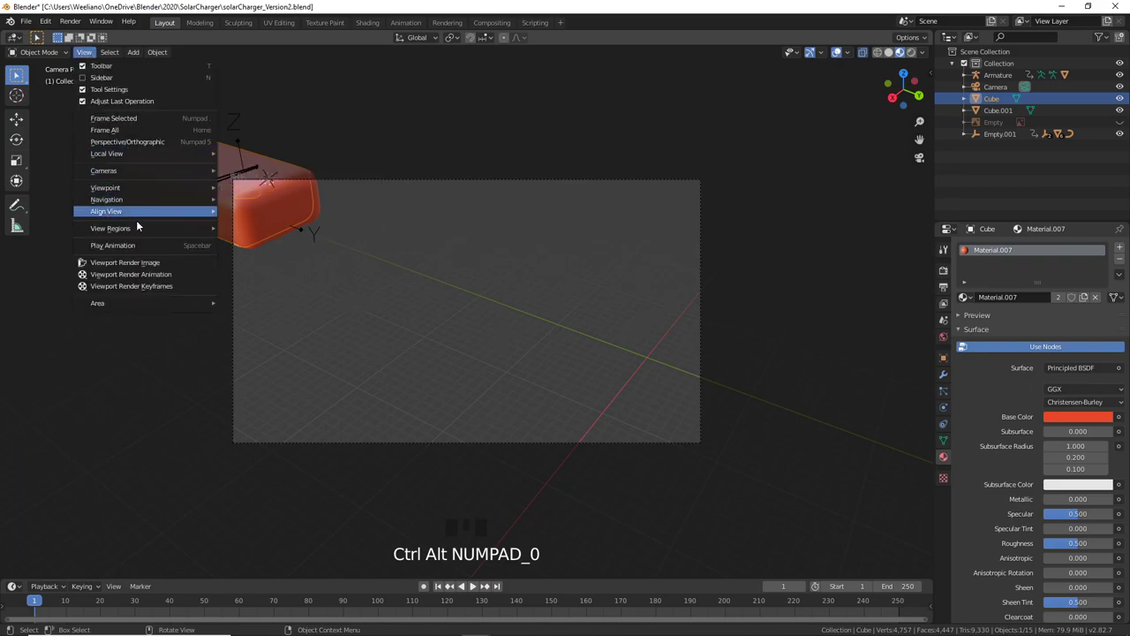
pyautogui.moveTo(134, 214)
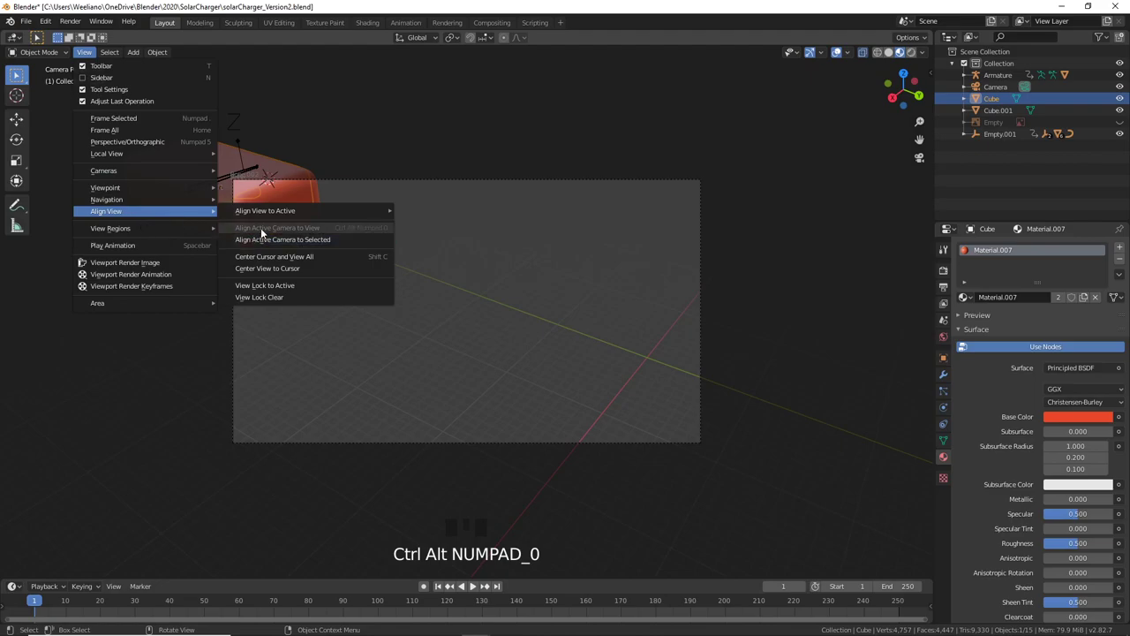
# Step: Select the camera and enable Lock Camera to View
pyautogui.doubleClick(457, 177)
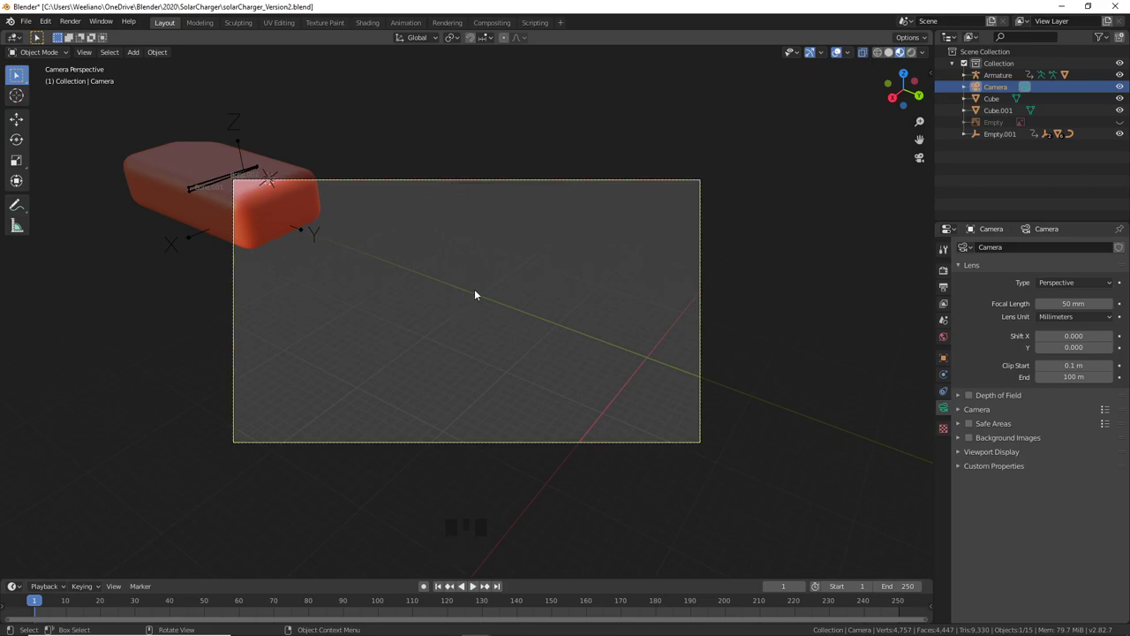
pyautogui.scroll(-2, 481, 302)
pyautogui.scroll(4, 484, 306)
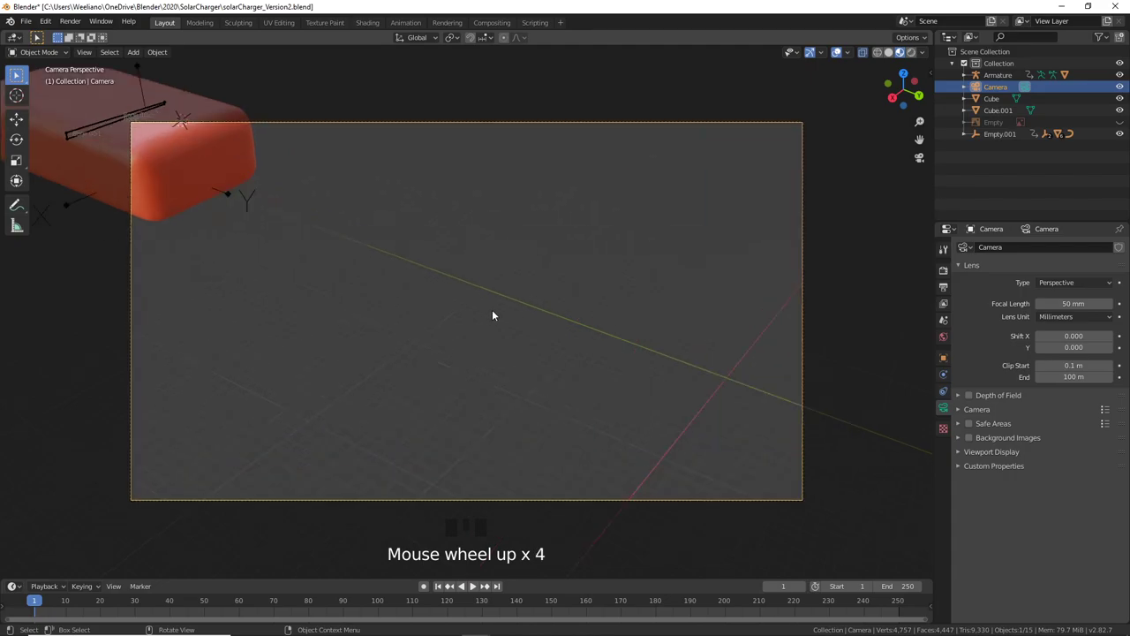
pyautogui.scroll(2, 492, 316)
pyautogui.scroll(-1, 493, 316)
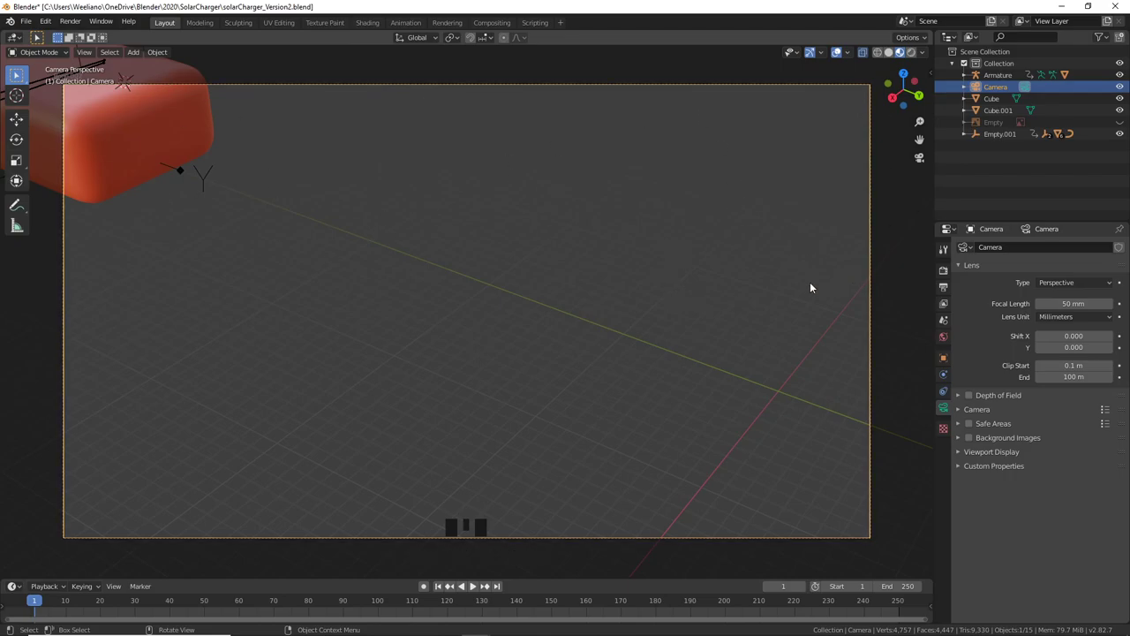
pyautogui.press('n')
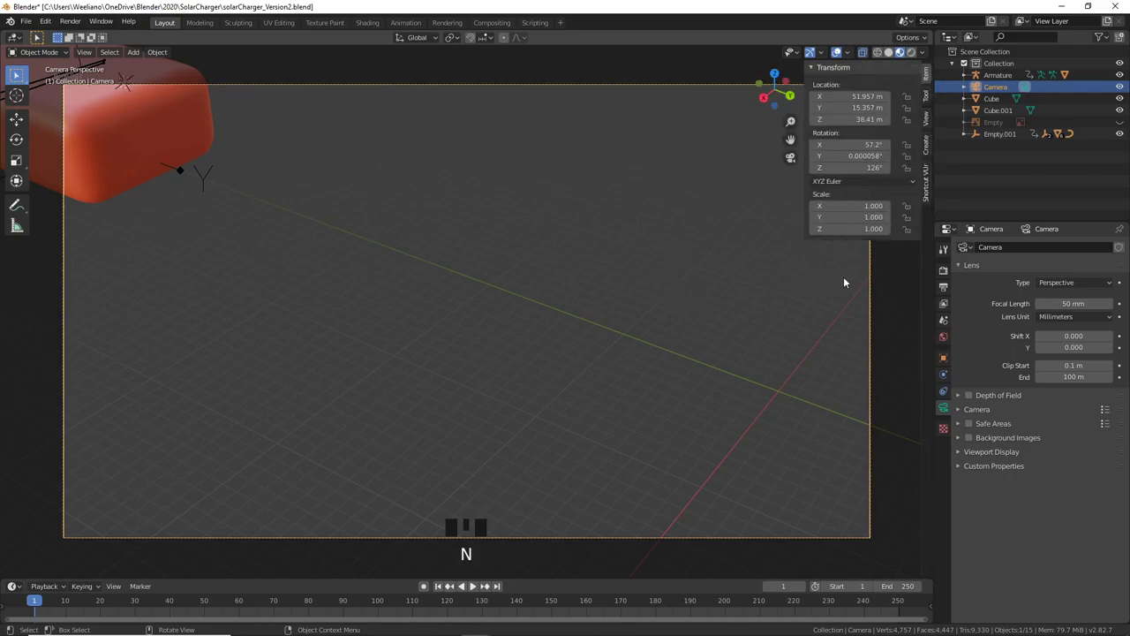
pyautogui.click(926, 120)
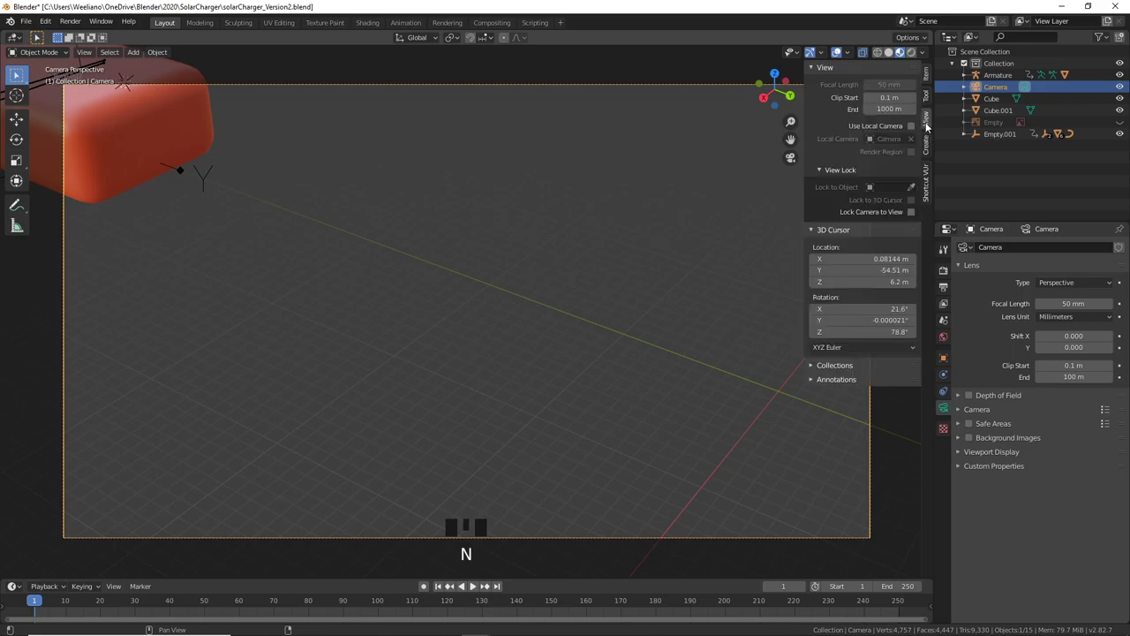
pyautogui.click(910, 212)
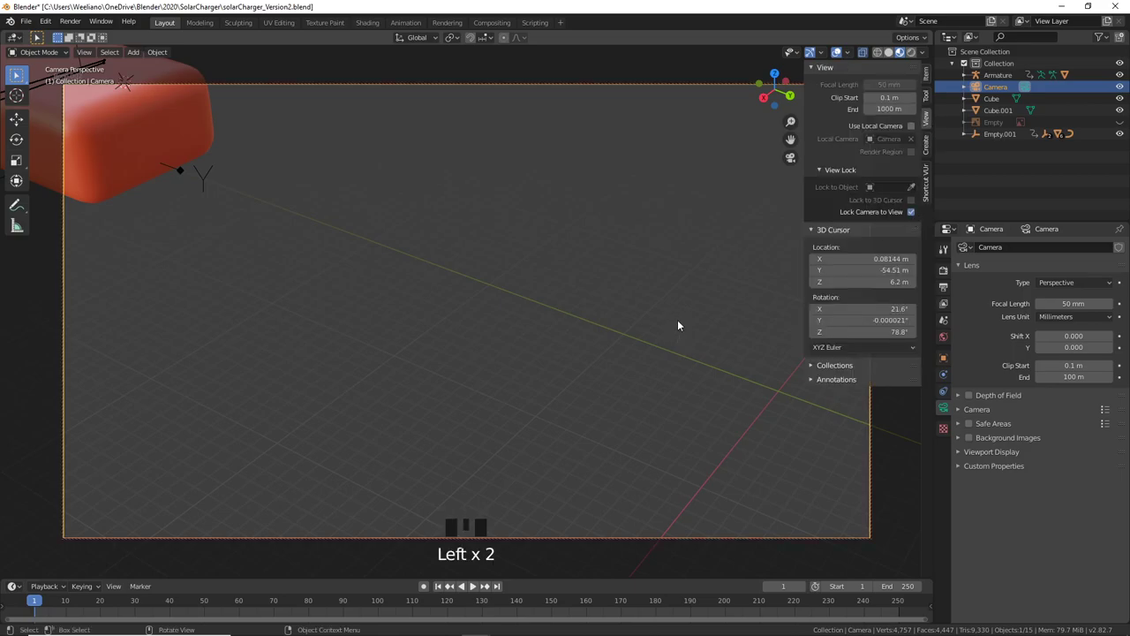
# Step: Adjust the camera's angle, position and distance from the case through the locked camera view
pyautogui.moveTo(581, 345); pyautogui.dragTo(578, 339, button='middle')
pyautogui.scroll(2, 572, 321)
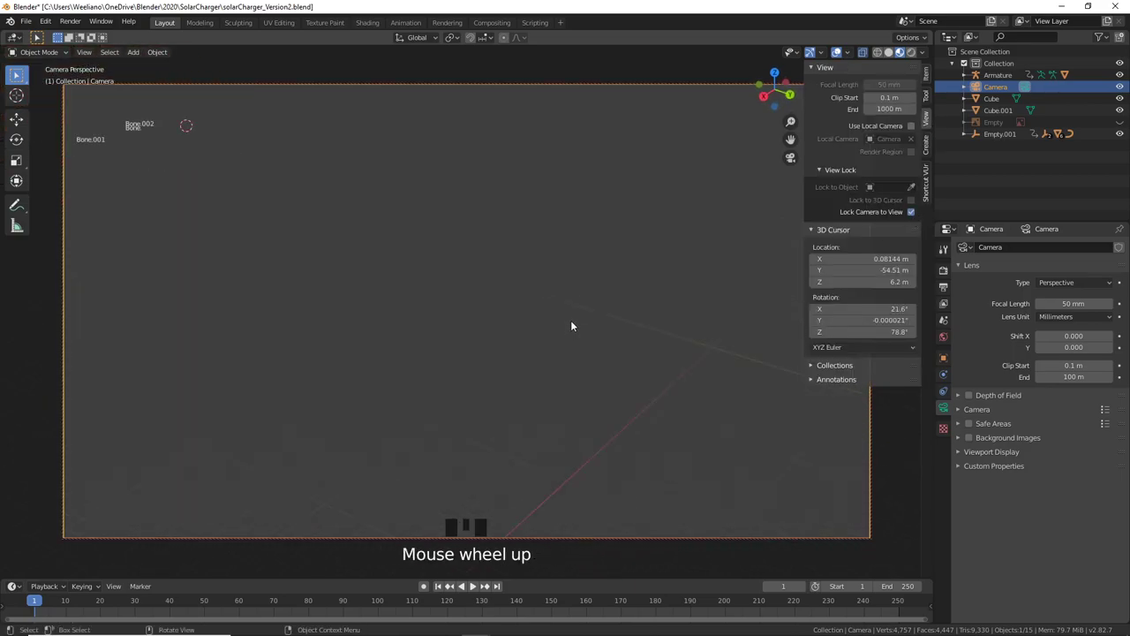
pyautogui.scroll(-2, 572, 320)
pyautogui.scroll(2, 573, 319)
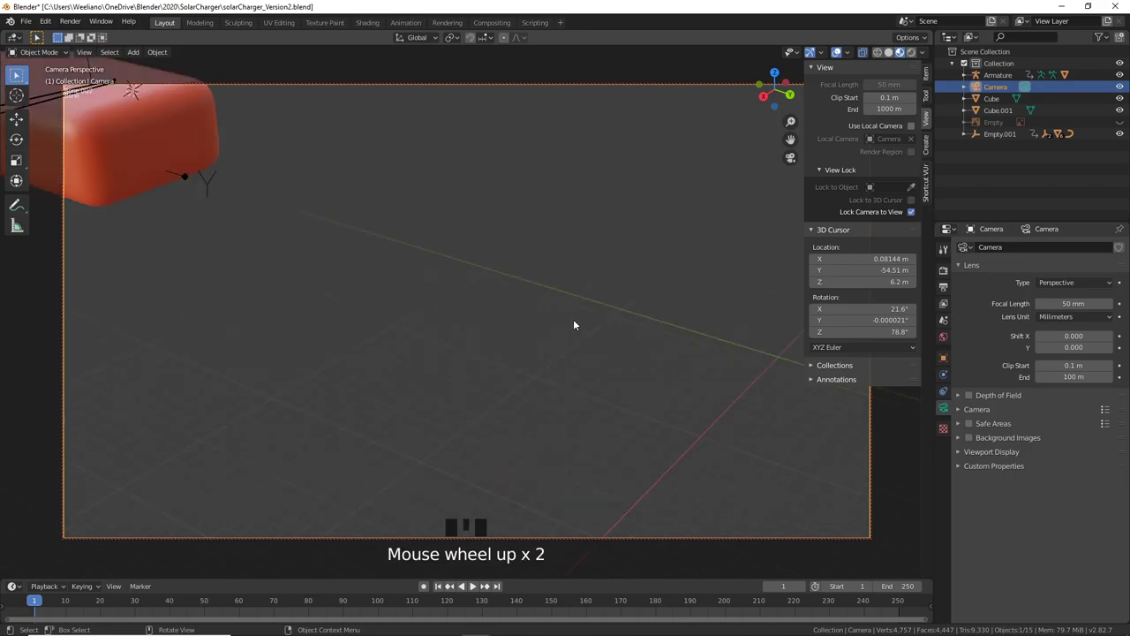
pyautogui.keyDown('shift'); pyautogui.moveTo(574, 325); pyautogui.dragTo(592, 338, button='middle'); pyautogui.keyUp('shift')
pyautogui.scroll(1, 591, 338)
pyautogui.scroll(-1, 590, 340)
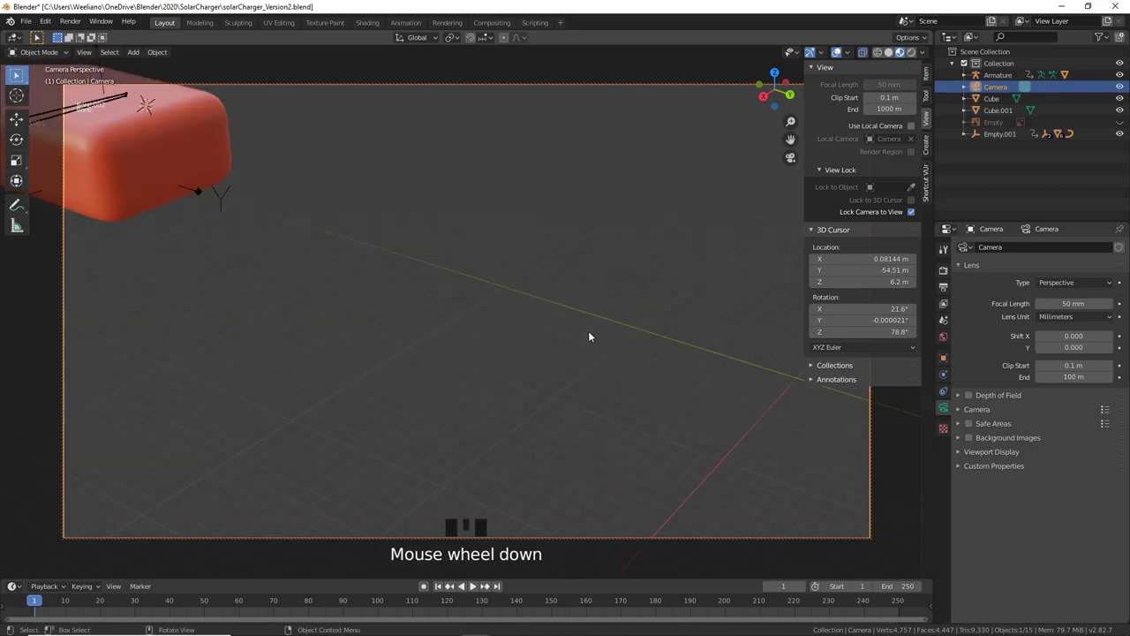
pyautogui.scroll(-1, 590, 338)
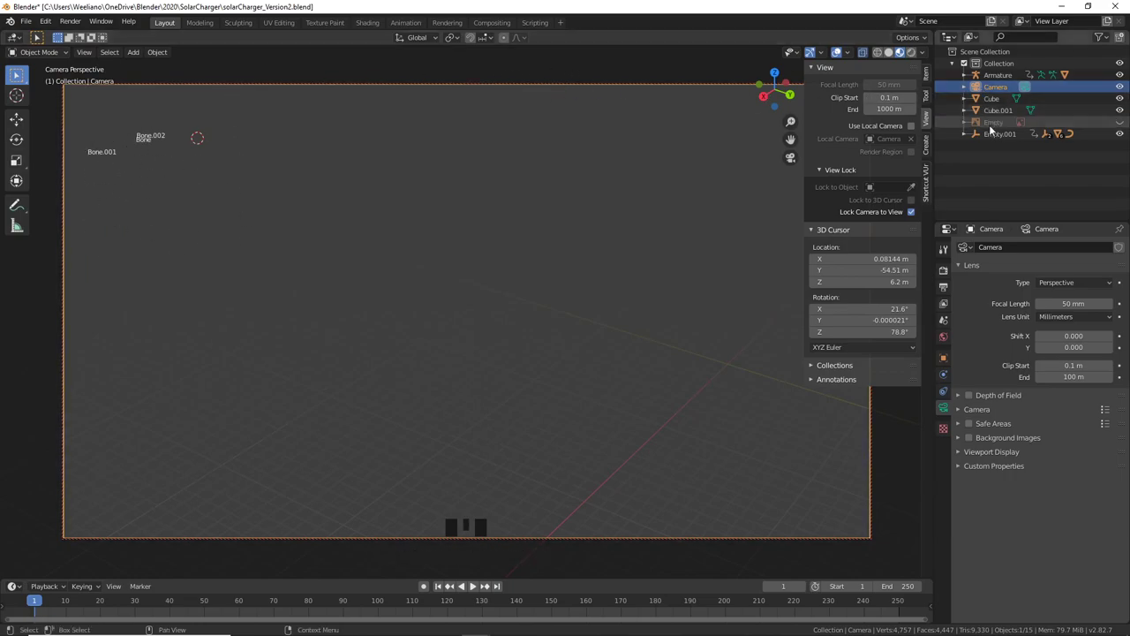
# Step: Set the camera's clip end to 1000 m and select the case's end cap
pyautogui.click(1071, 378)
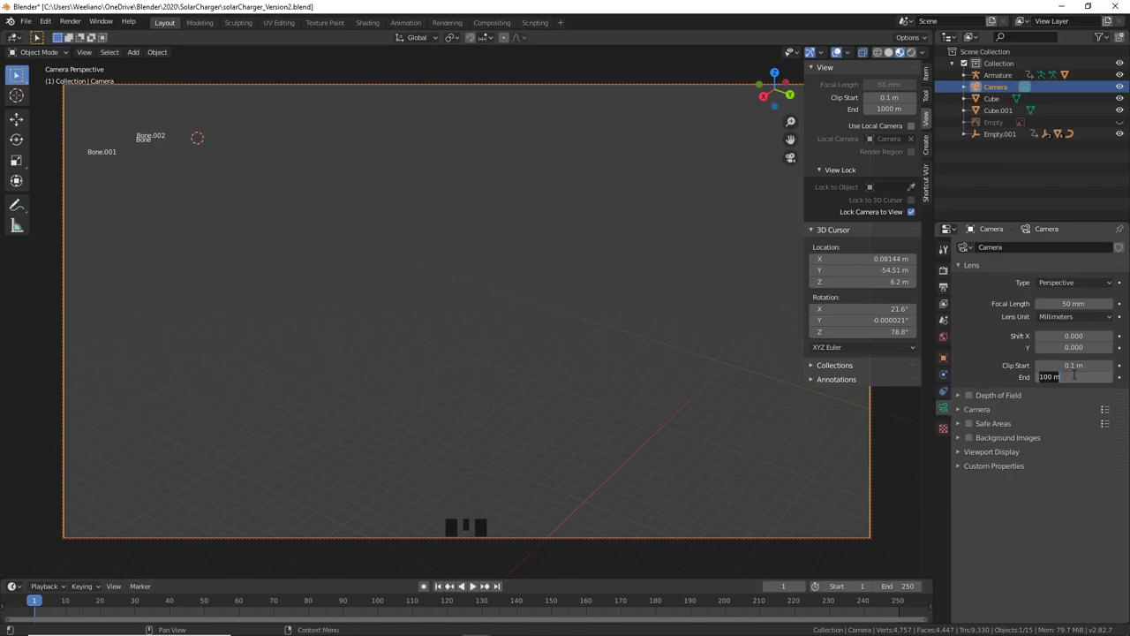
pyautogui.write('1000')
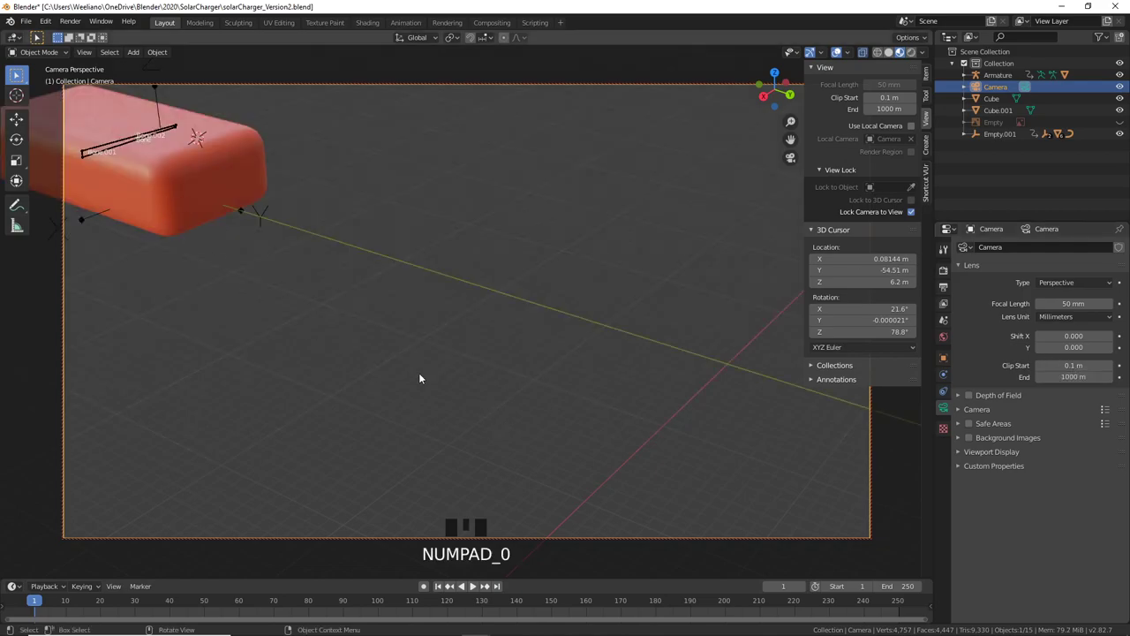
pyautogui.click(203, 210)
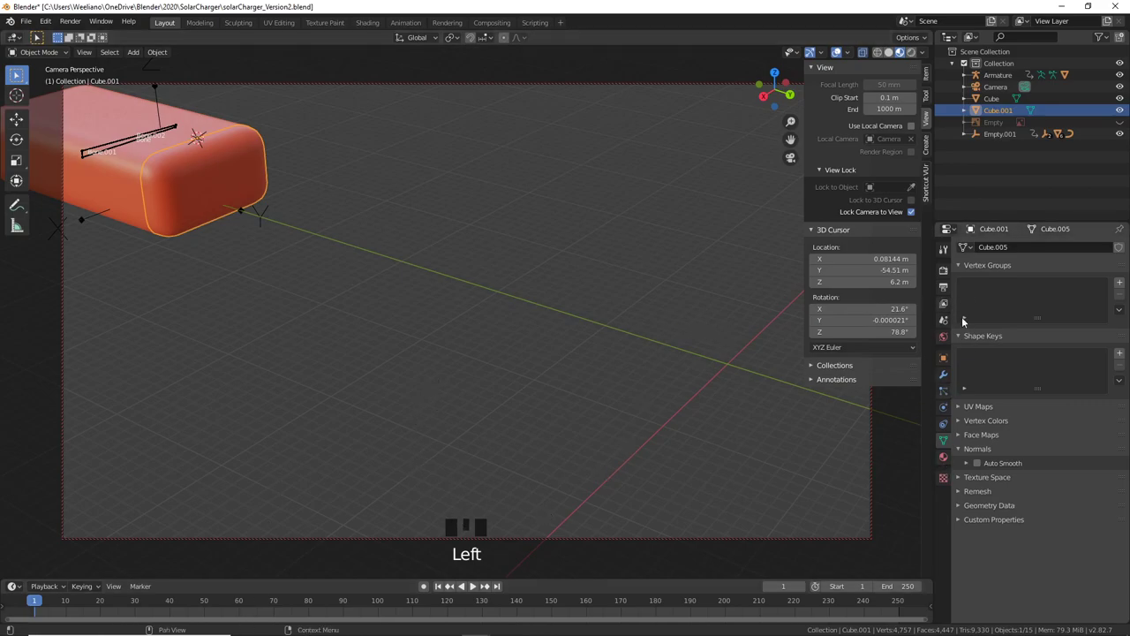
# Step: Switch to the Windows Calculator app by searching for "calc", and bring its window forward
pyautogui.click(78, 624)
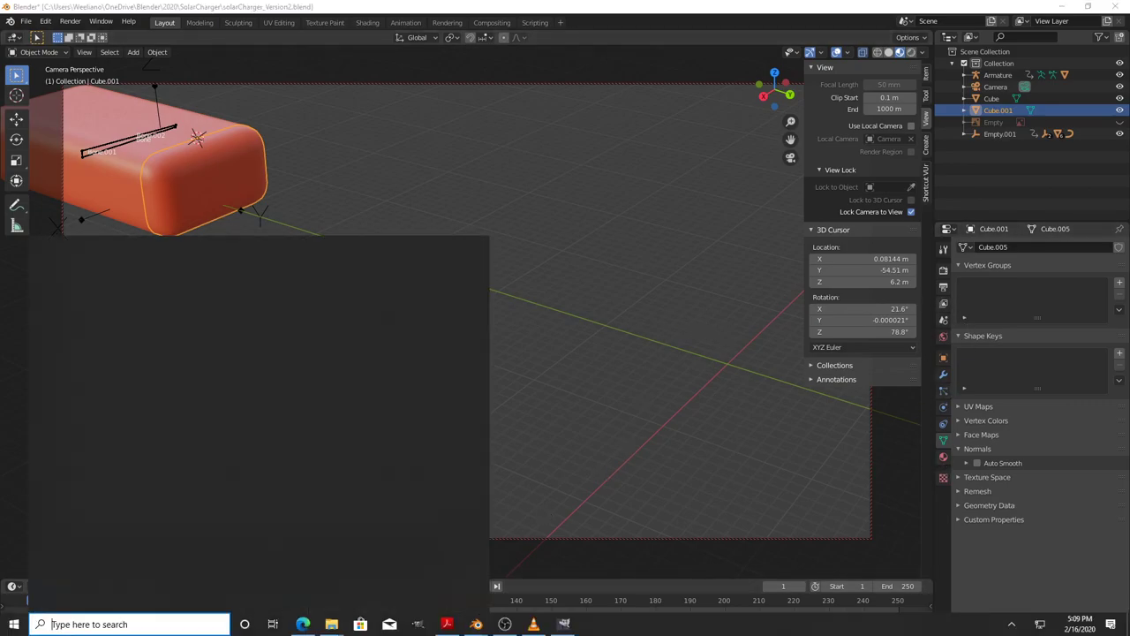
pyautogui.write('calc')
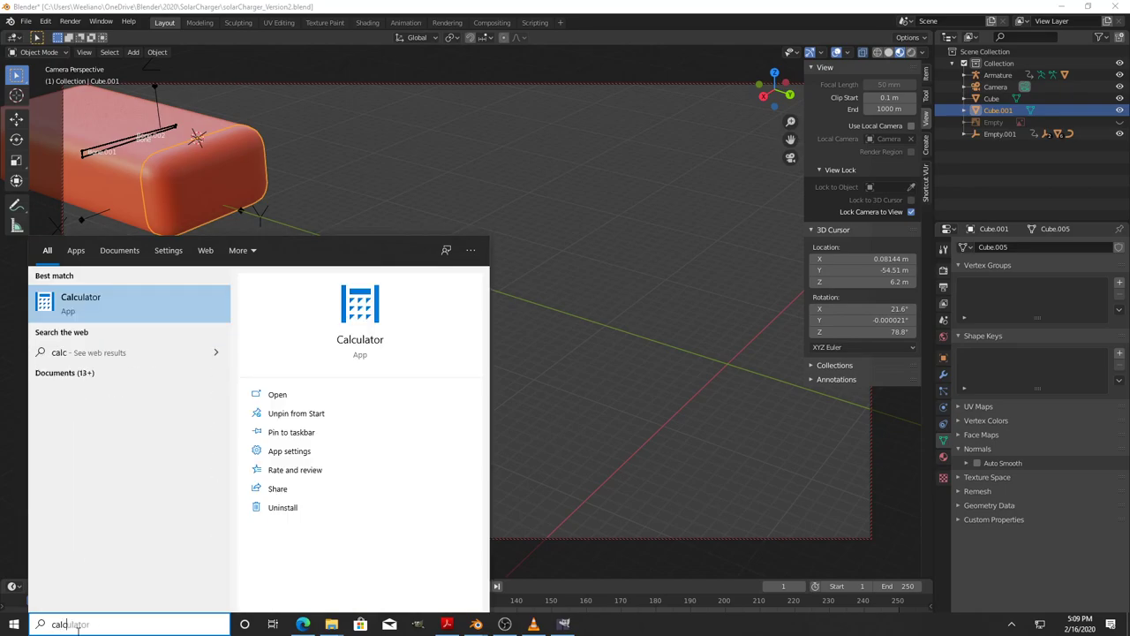
pyautogui.click(302, 401)
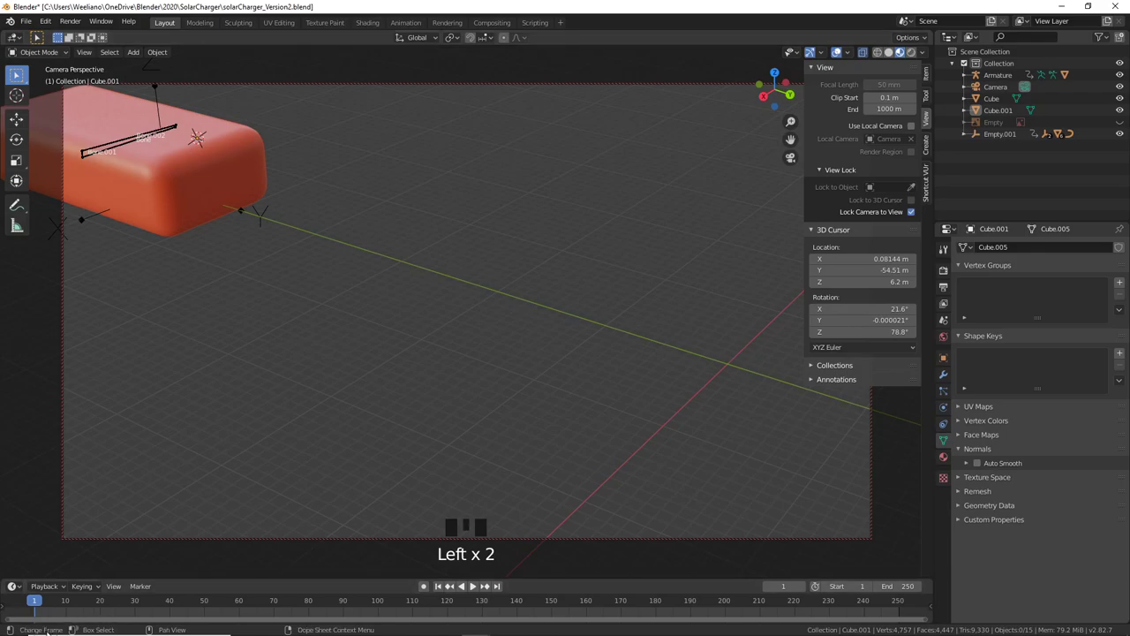
pyautogui.click(47, 630)
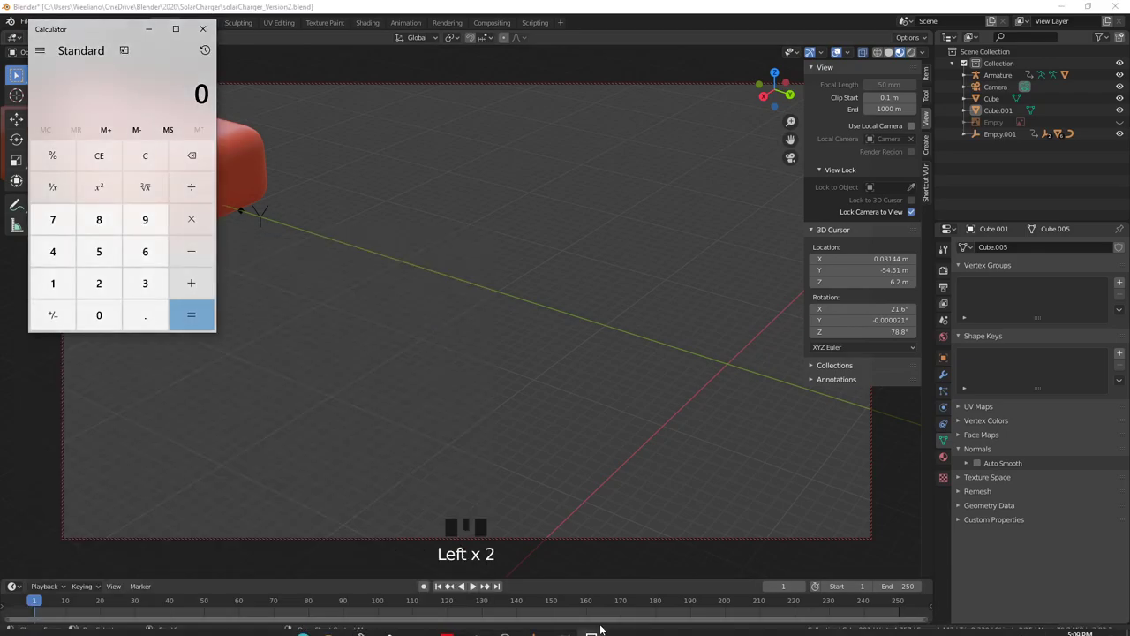
# Step: Calculate 15 × 25 for the animation's total frame count and close the calculator
pyautogui.click(52, 282)
pyautogui.click(99, 252)
pyautogui.click(191, 219)
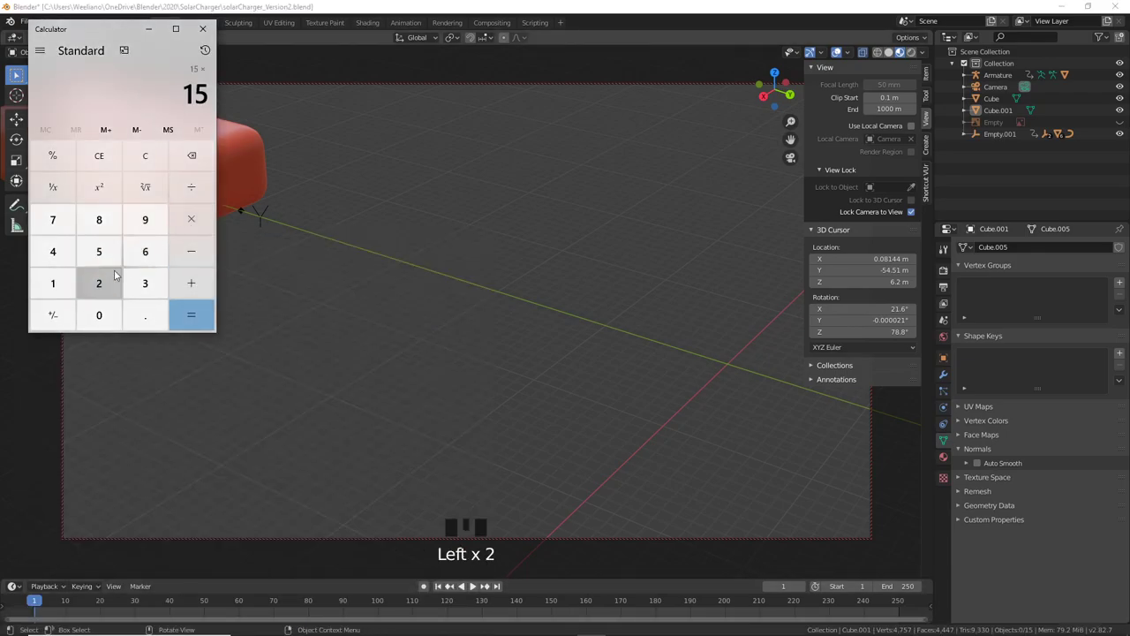
pyautogui.click(112, 279)
pyautogui.click(99, 251)
pyautogui.click(191, 315)
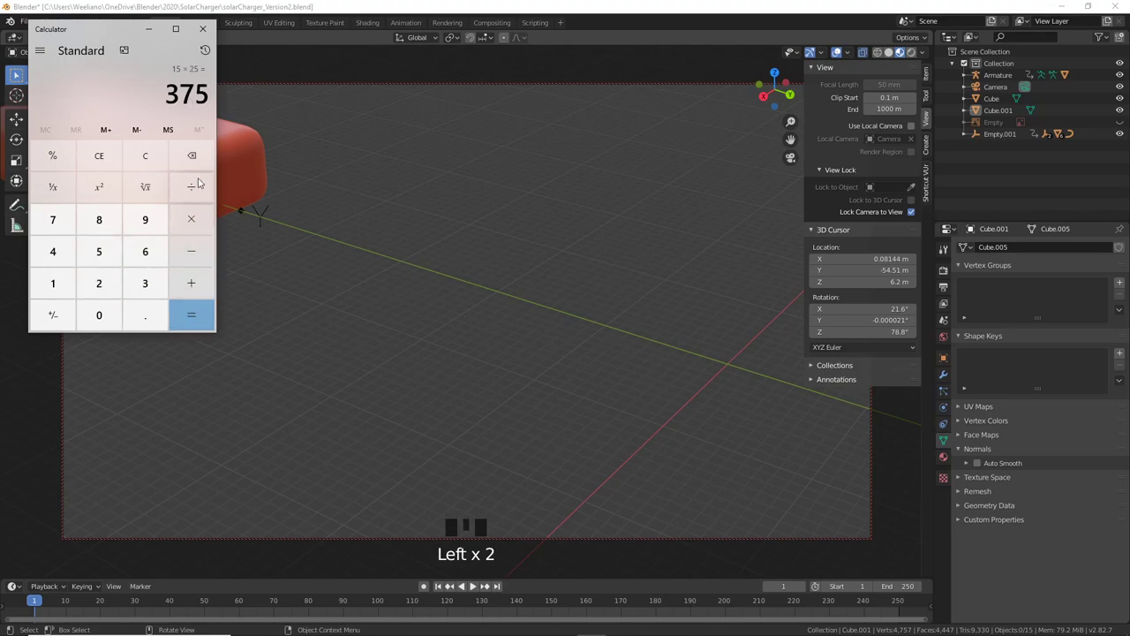
pyautogui.click(202, 29)
# Step: Set the scene's end frame to 375 and the frame rate to 25 fps in the output settings
pyautogui.click(943, 286)
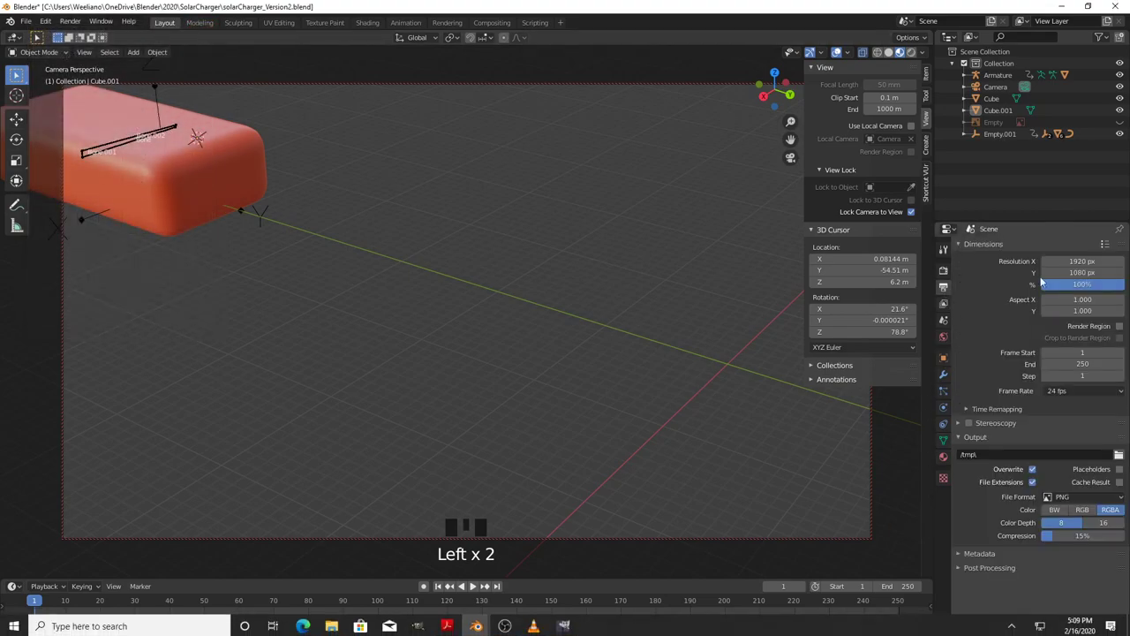
pyautogui.click(1090, 367)
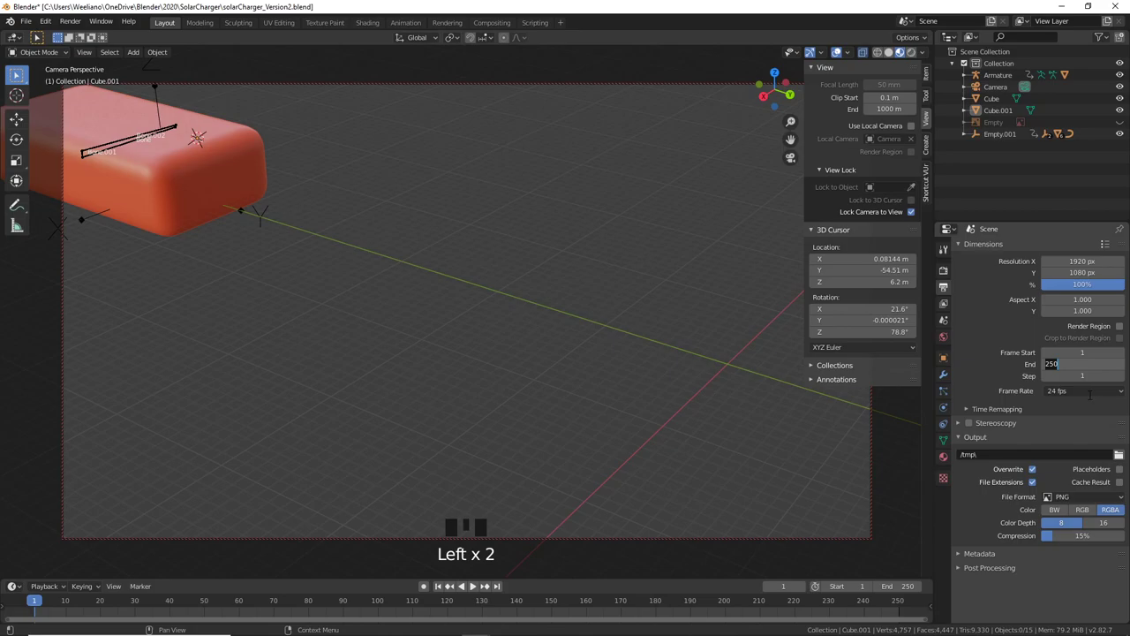
pyautogui.write('375')
pyautogui.press('Return')
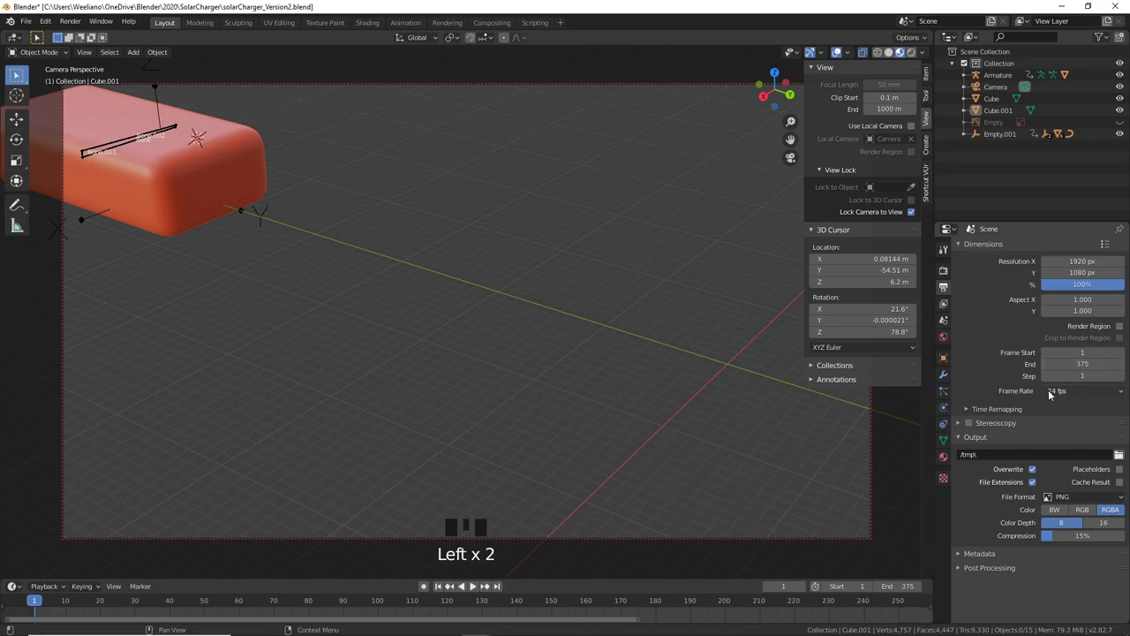
pyautogui.click(1088, 391)
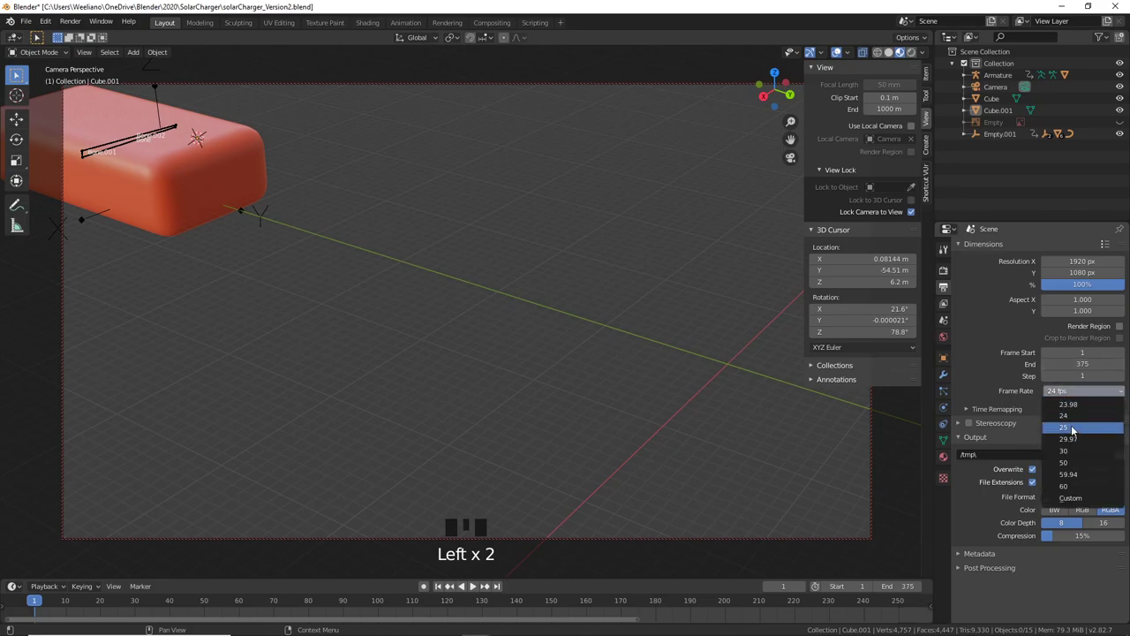
pyautogui.click(1071, 427)
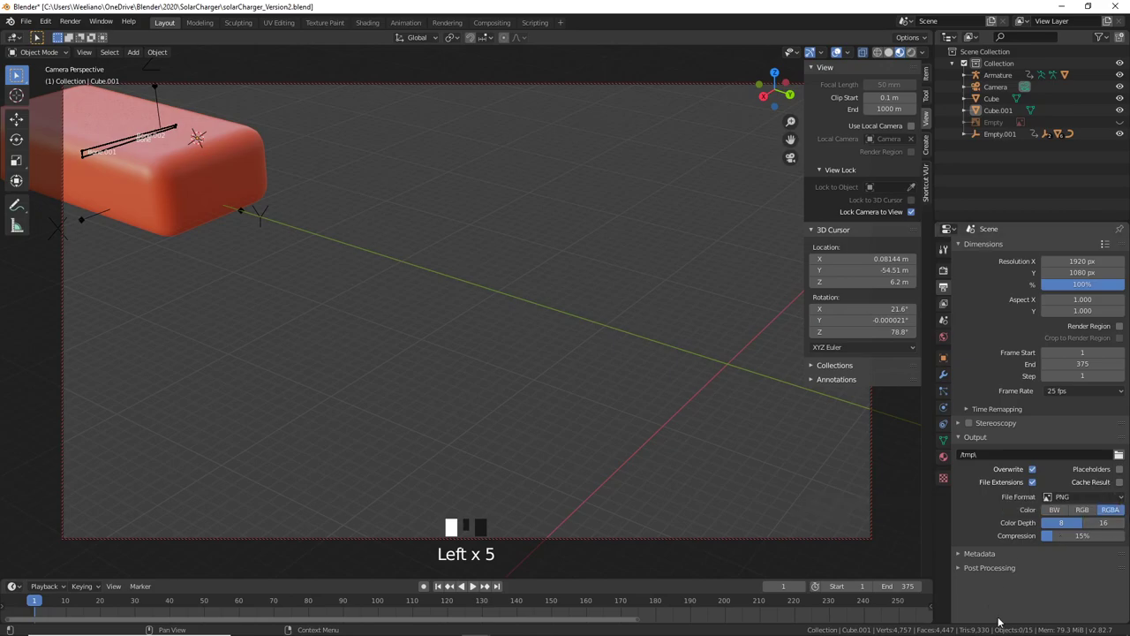
# Step: Set the render output to the SolarChargerRenders folder on the Desktop with the file name prefix Charger2_
pyautogui.click(1119, 453)
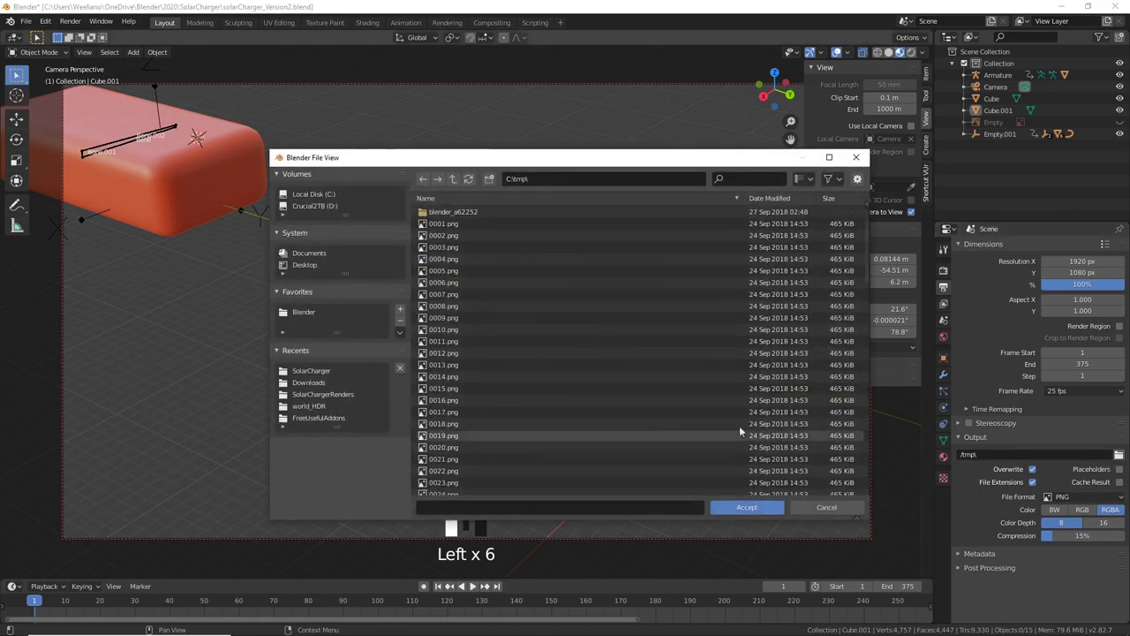
pyautogui.click(300, 265)
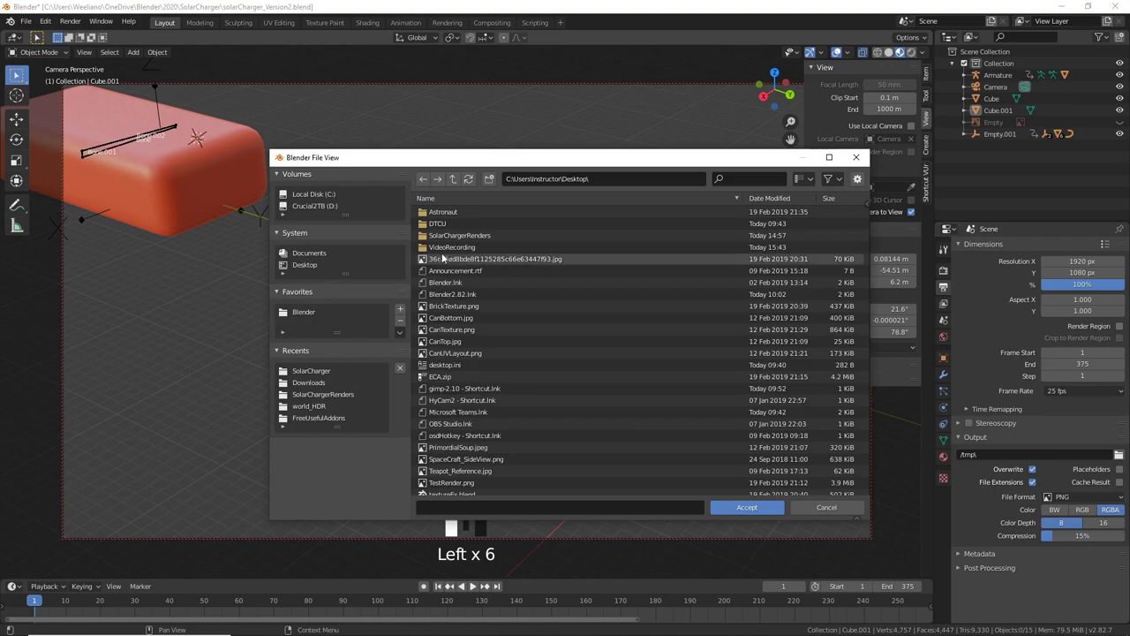
pyautogui.doubleClick(447, 236)
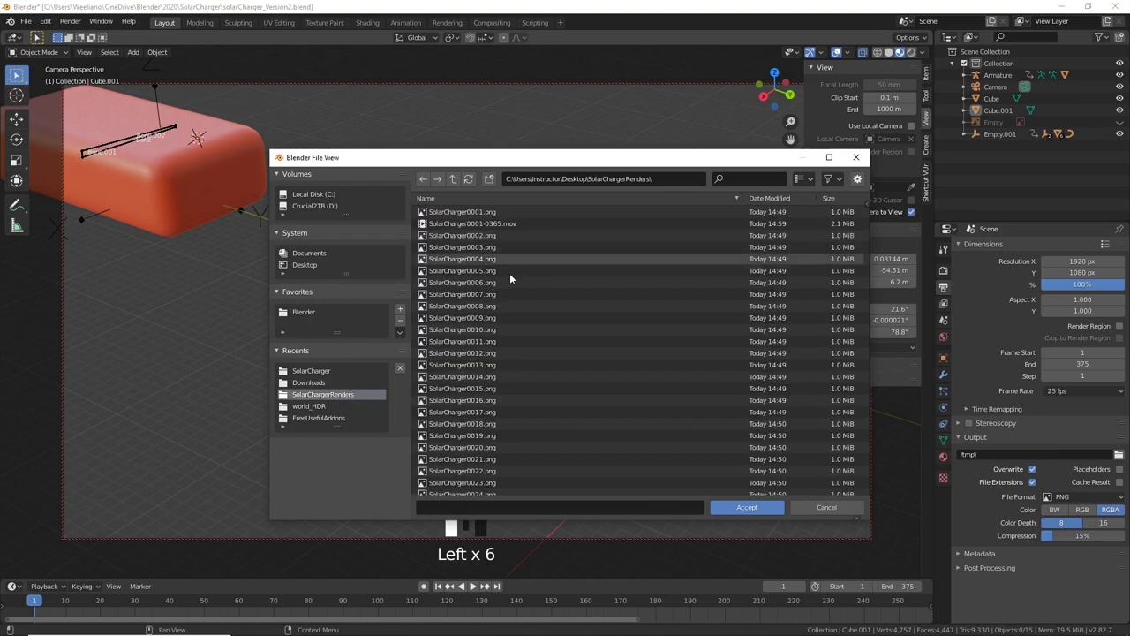
pyautogui.click(474, 507)
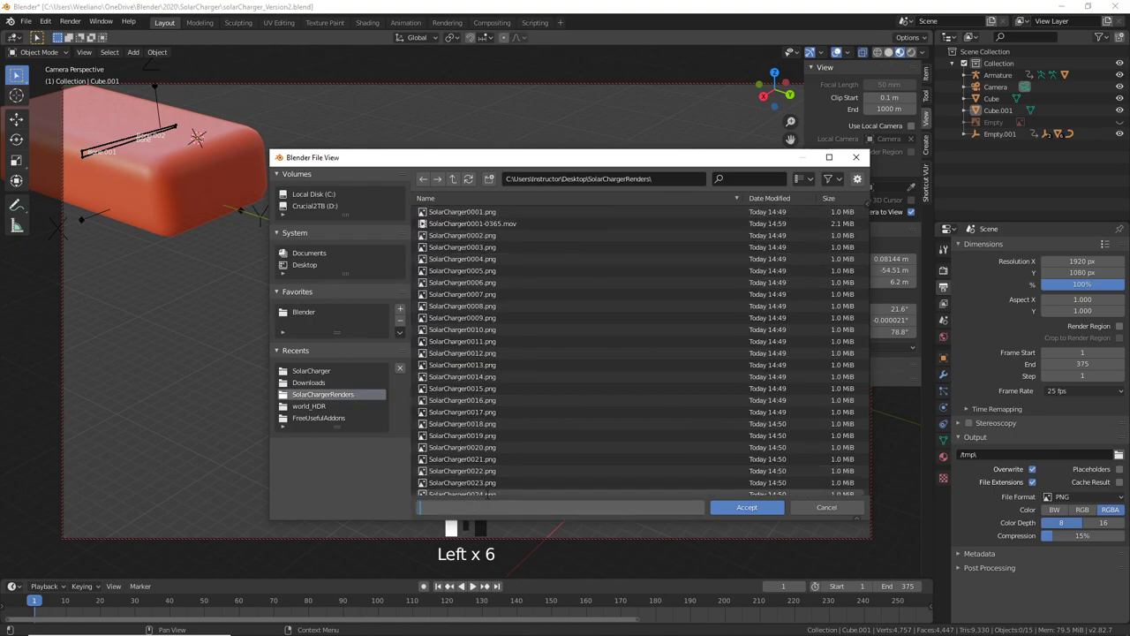
pyautogui.write('Charger2_')
pyautogui.press('Return')
pyautogui.click(742, 508)
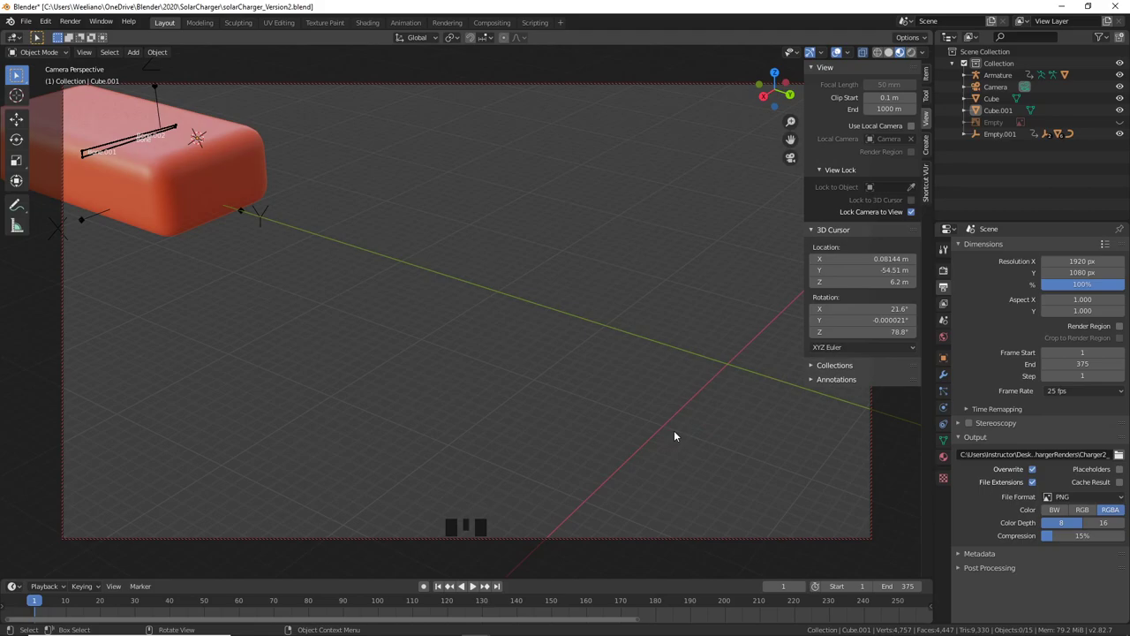
# Step: Select the case's end cap and insert a rotation keyframe for it at frame 1
pyautogui.click(202, 203)
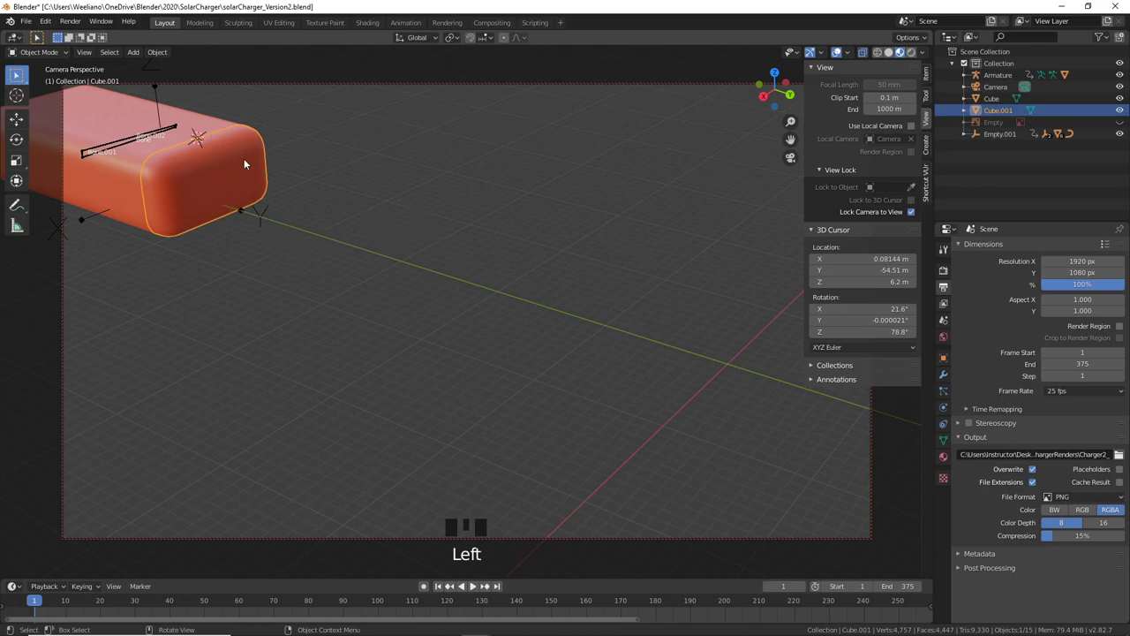
pyautogui.press('i')
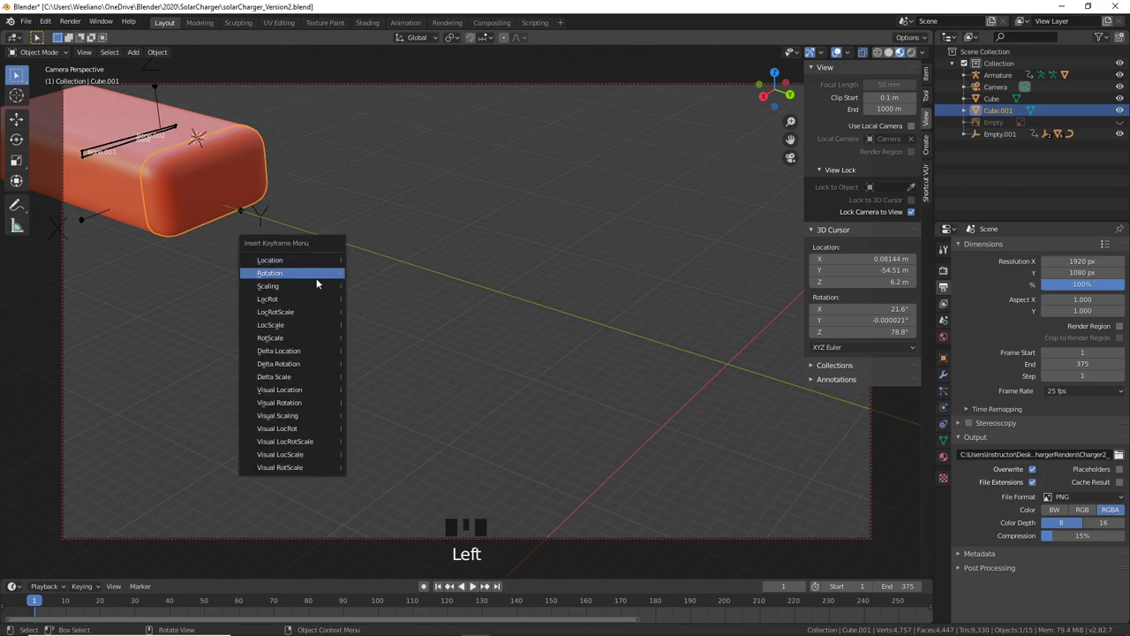
pyautogui.click(310, 278)
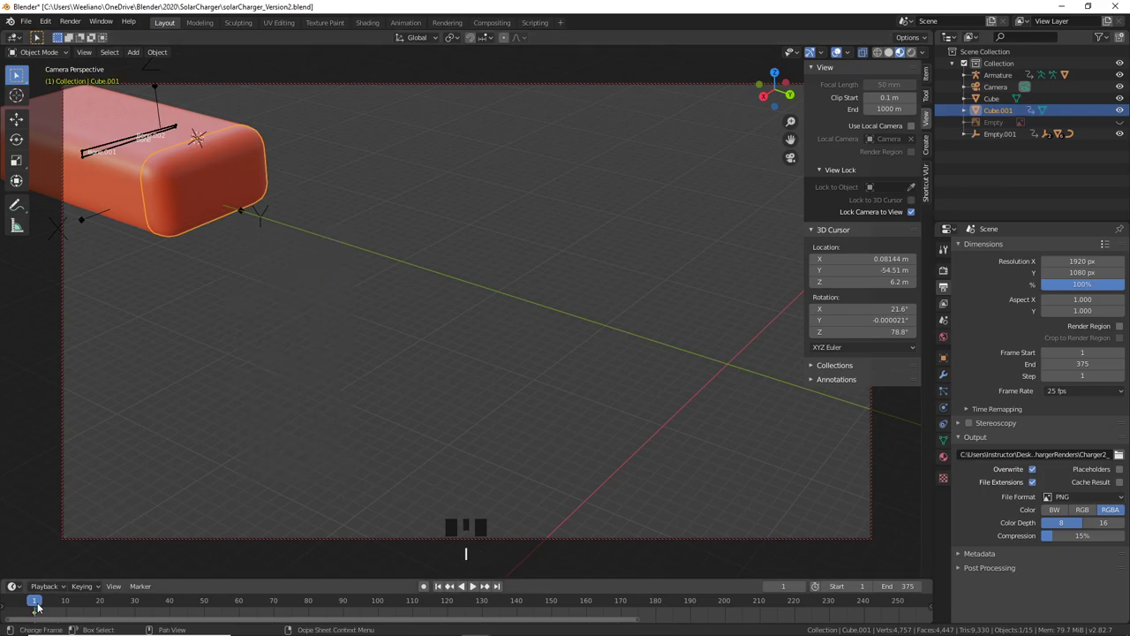
# Step: At frame 15, rotate the end cap open by about 140° around the global X axis and keyframe its rotation
pyautogui.moveTo(38, 607); pyautogui.dragTo(83, 611)
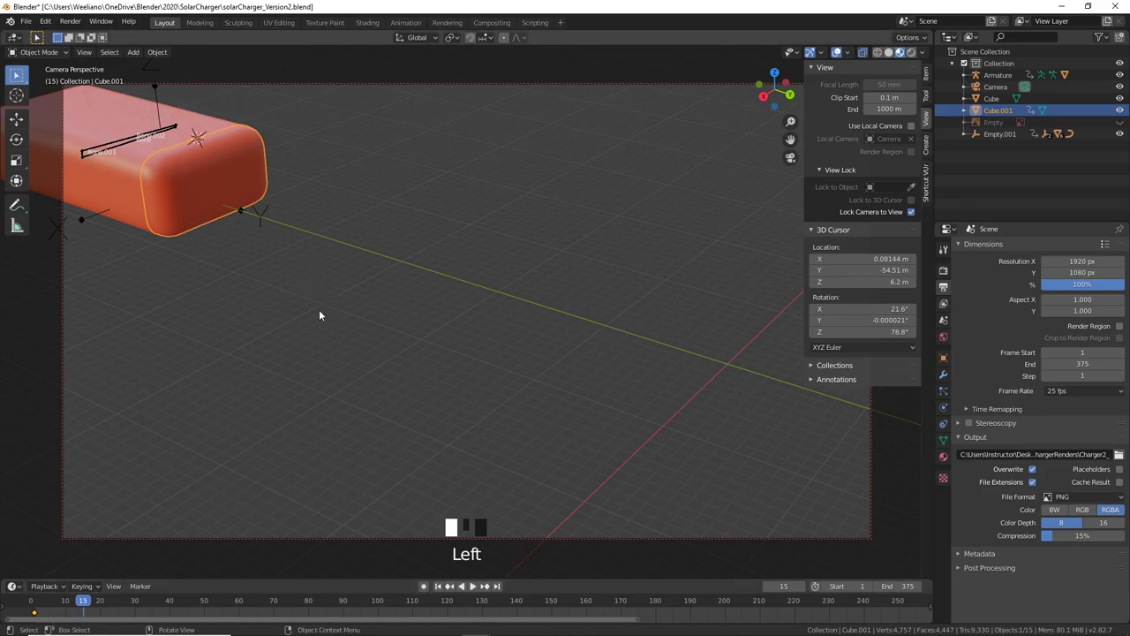
pyautogui.press('r')
pyautogui.press('x')
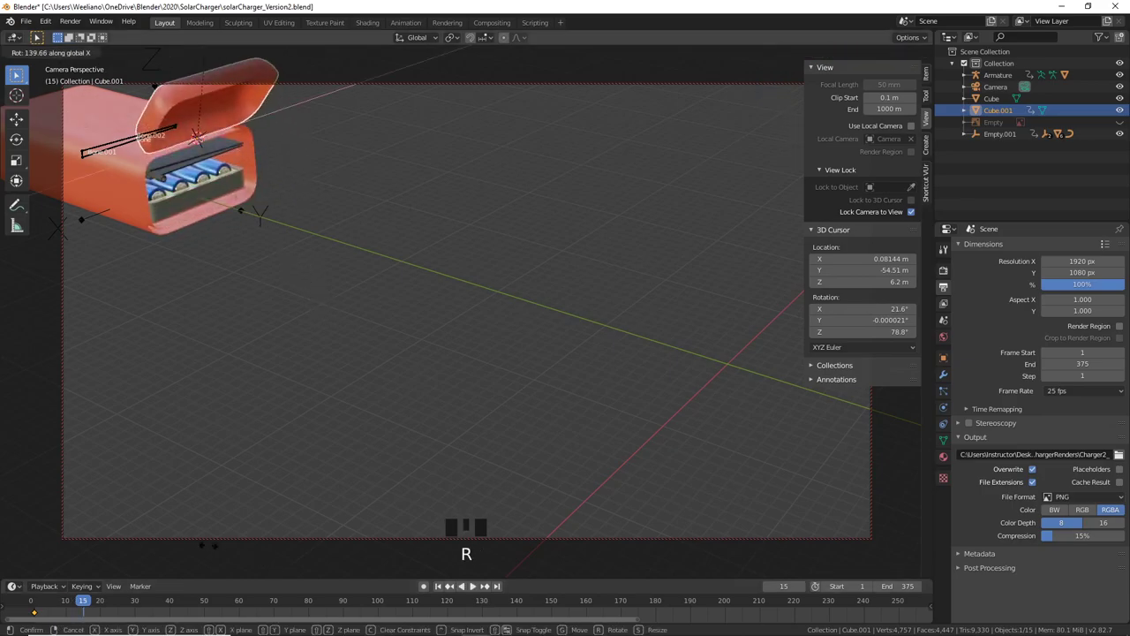
pyautogui.press('Return')
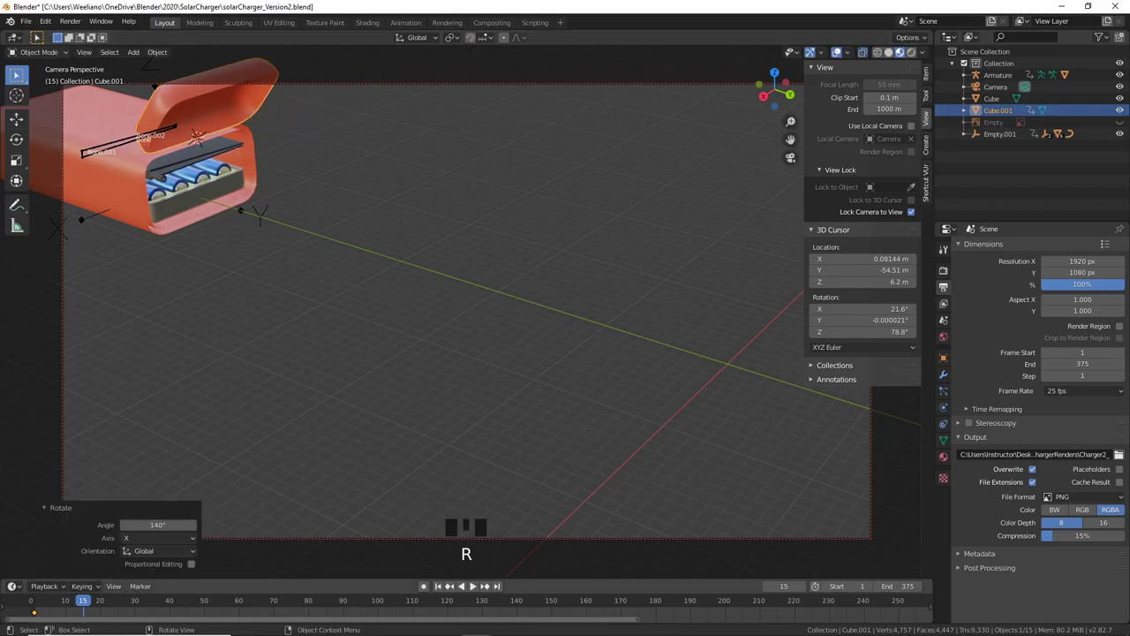
pyautogui.press('i')
pyautogui.click(420, 391)
pyautogui.press('Left')
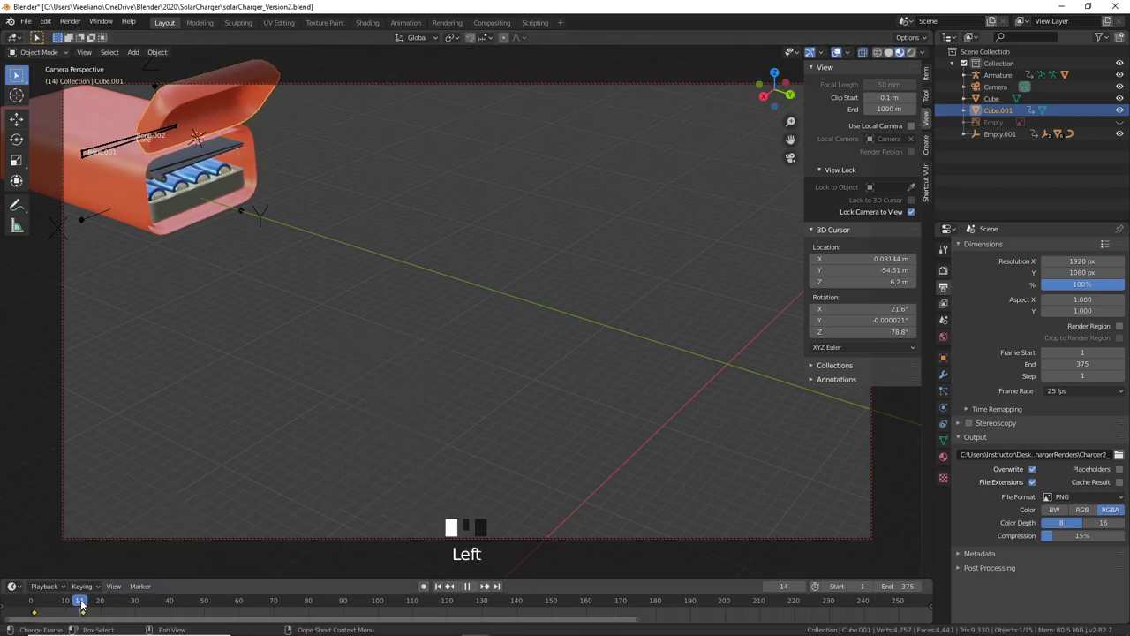
pyautogui.moveTo(81, 605)
pyautogui.mouseDown()
pyautogui.moveTo(32, 606)
pyautogui.moveTo(83, 606)
pyautogui.mouseUp()
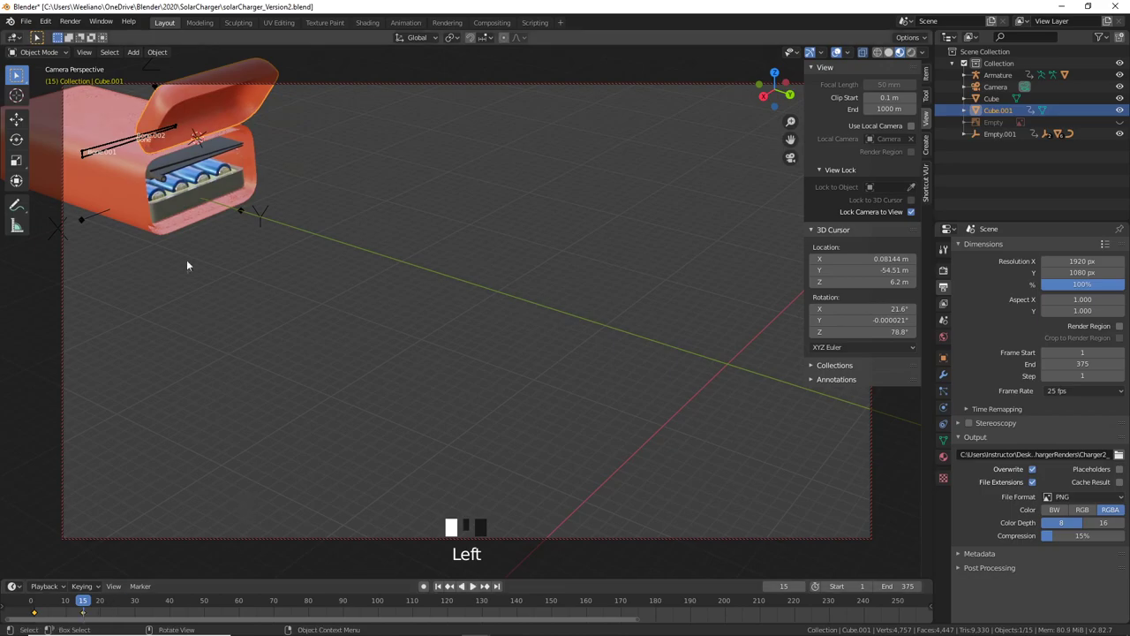
# Step: Select the empty controlling the battery box and insert a location keyframe for it at frame 15
pyautogui.click(249, 218)
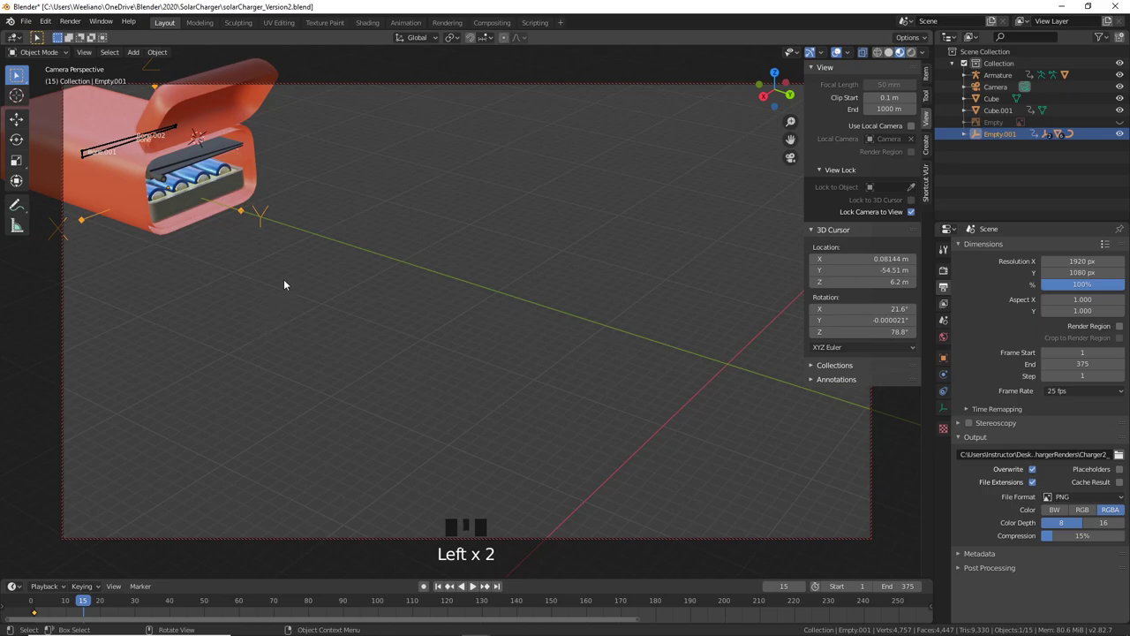
pyautogui.press('i')
pyautogui.click(253, 267)
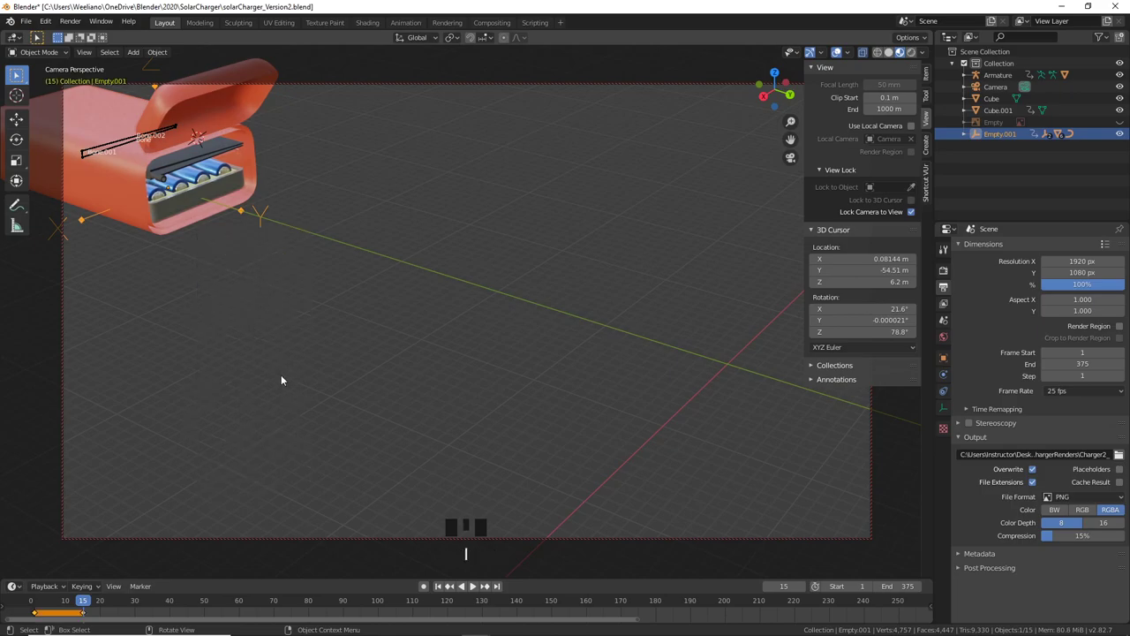
# Step: Enlarge the timeline and move the empty's frame 15 keyframe to frame 20
pyautogui.moveTo(92, 603); pyautogui.dragTo(102, 625)
pyautogui.press('i')
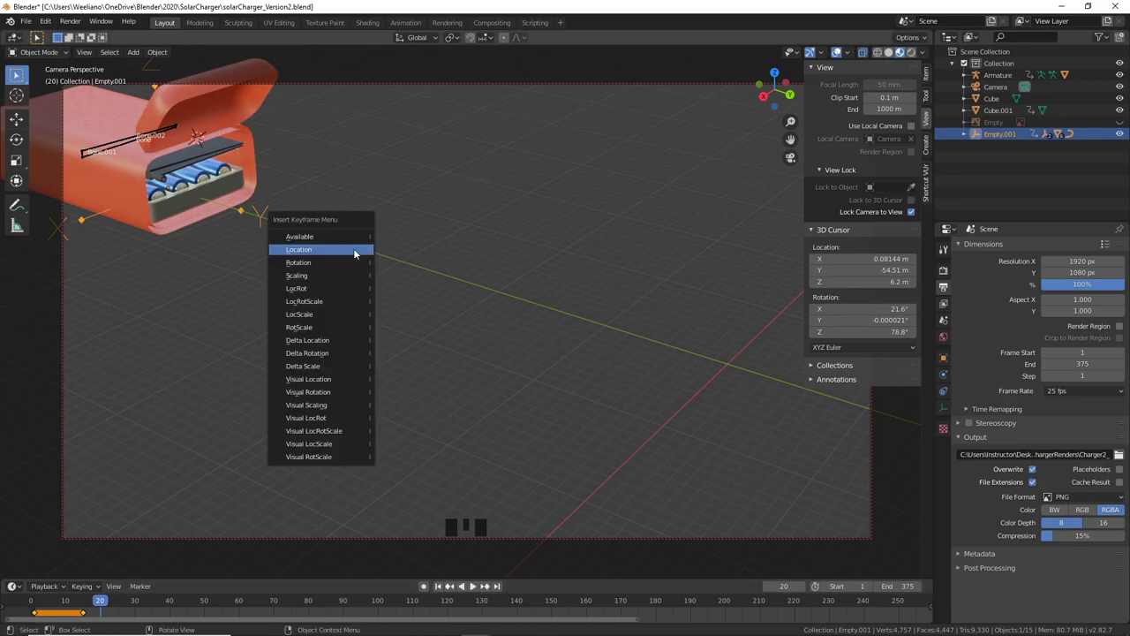
pyautogui.click(345, 263)
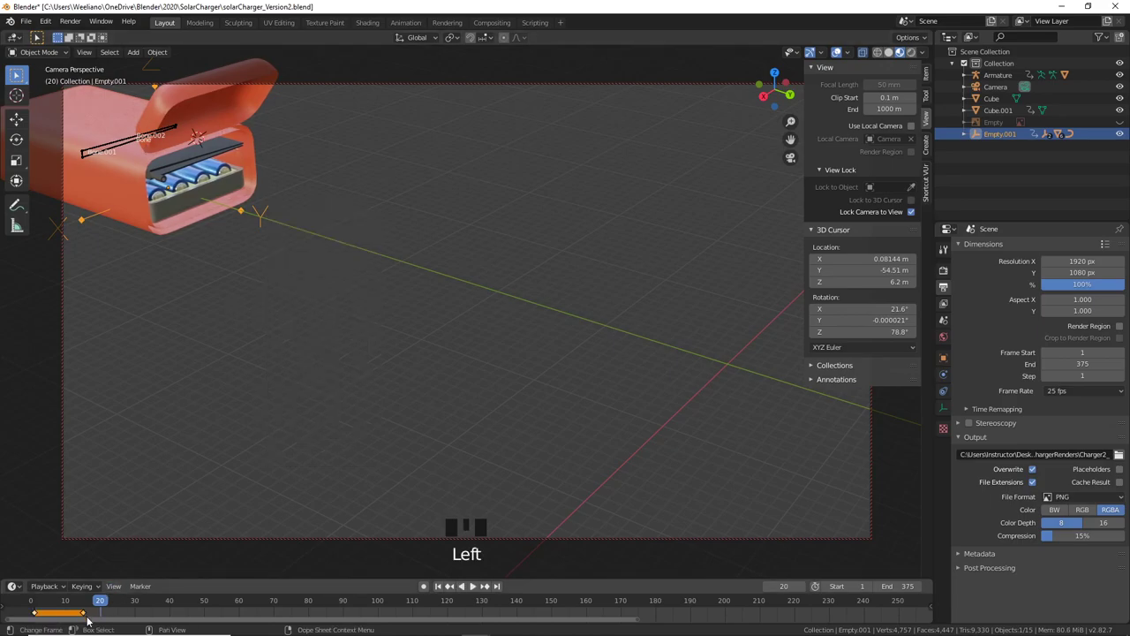
pyautogui.click(152, 610)
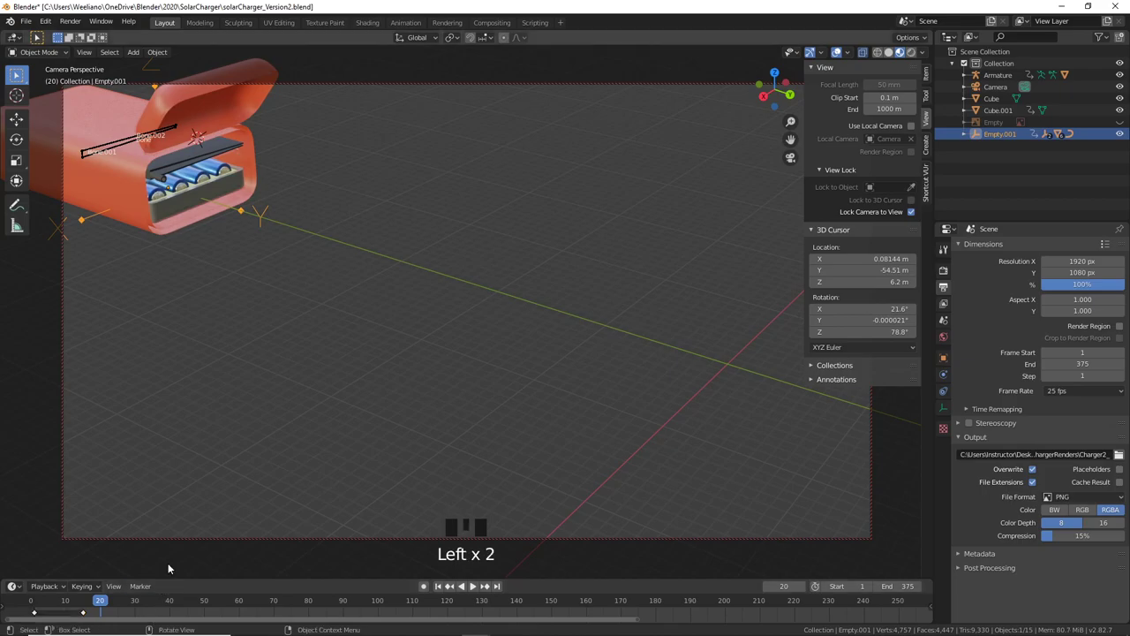
pyautogui.moveTo(162, 578); pyautogui.dragTo(162, 496)
pyautogui.moveTo(22, 523); pyautogui.dragTo(99, 533)
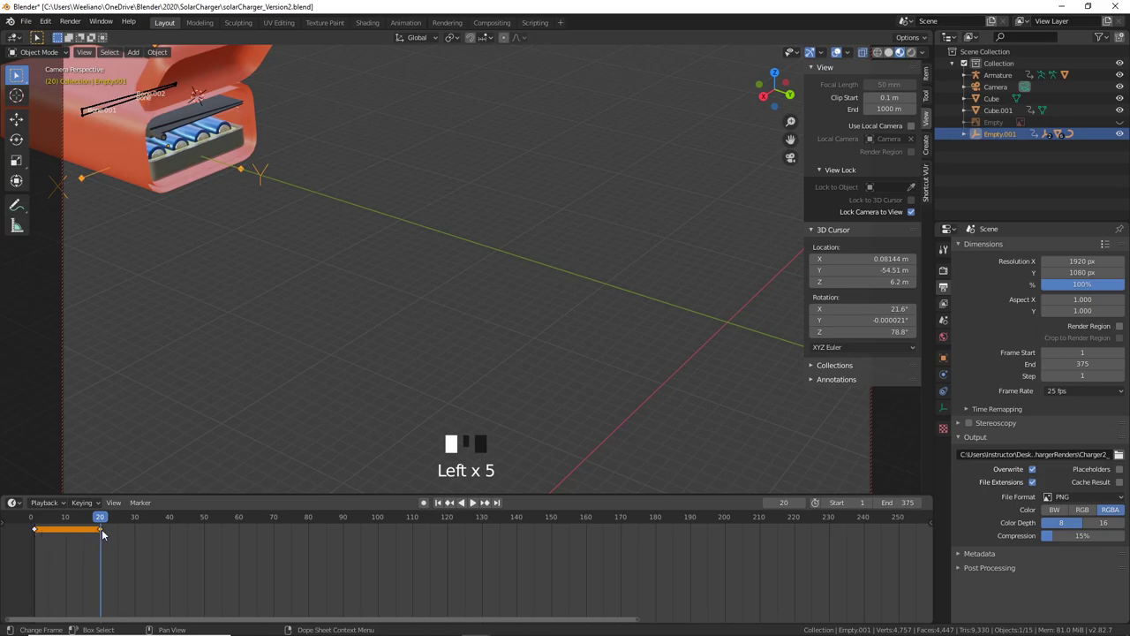
# Step: At frame 90, move the empty about 50.9 m along global Y out of the case and insert a location keyframe
pyautogui.moveTo(101, 520); pyautogui.dragTo(311, 548)
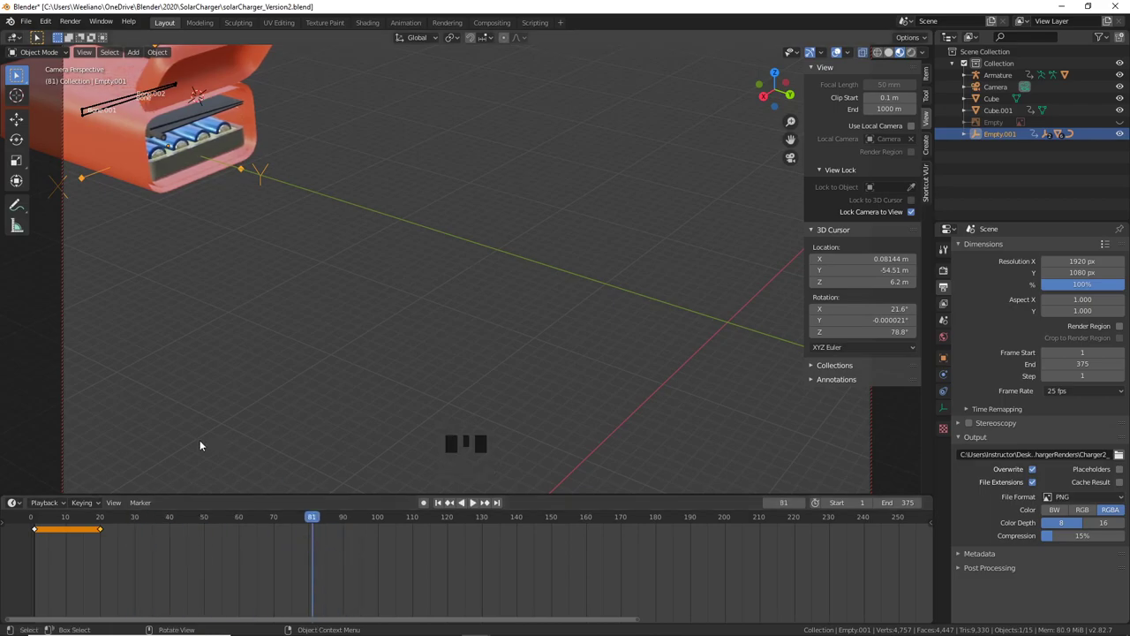
pyautogui.moveTo(326, 527); pyautogui.dragTo(344, 530)
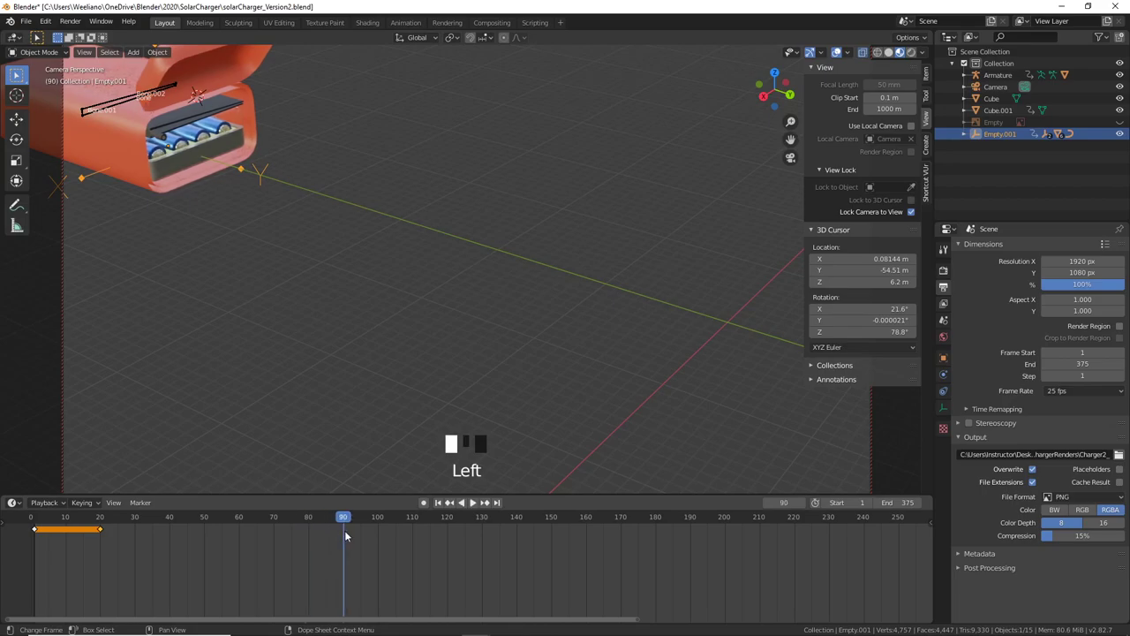
pyautogui.press('g')
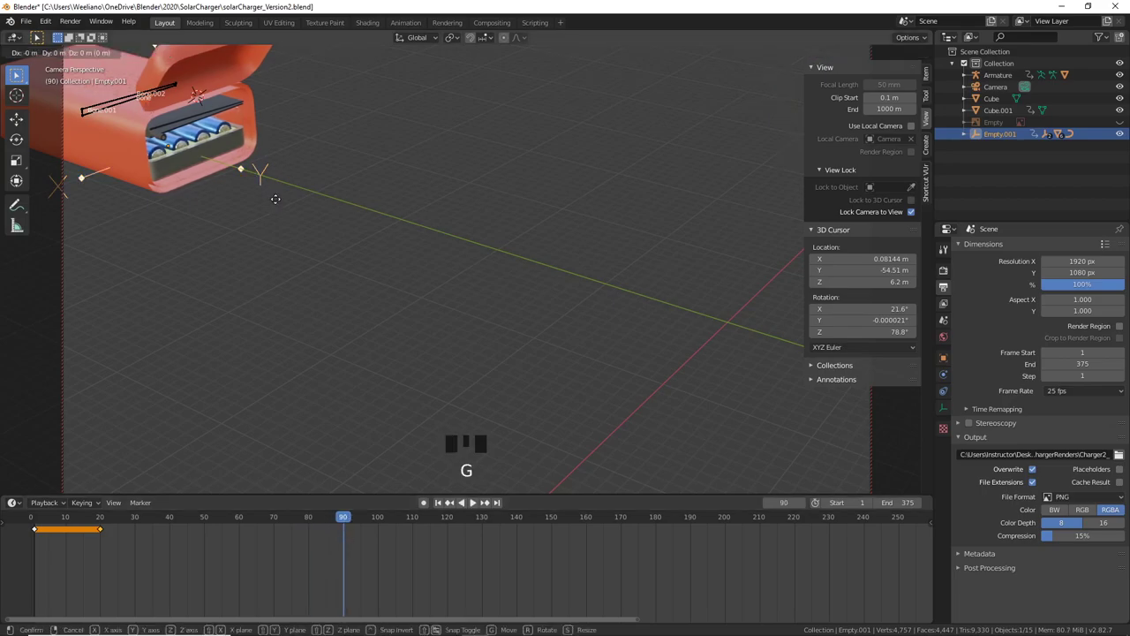
pyautogui.press('y')
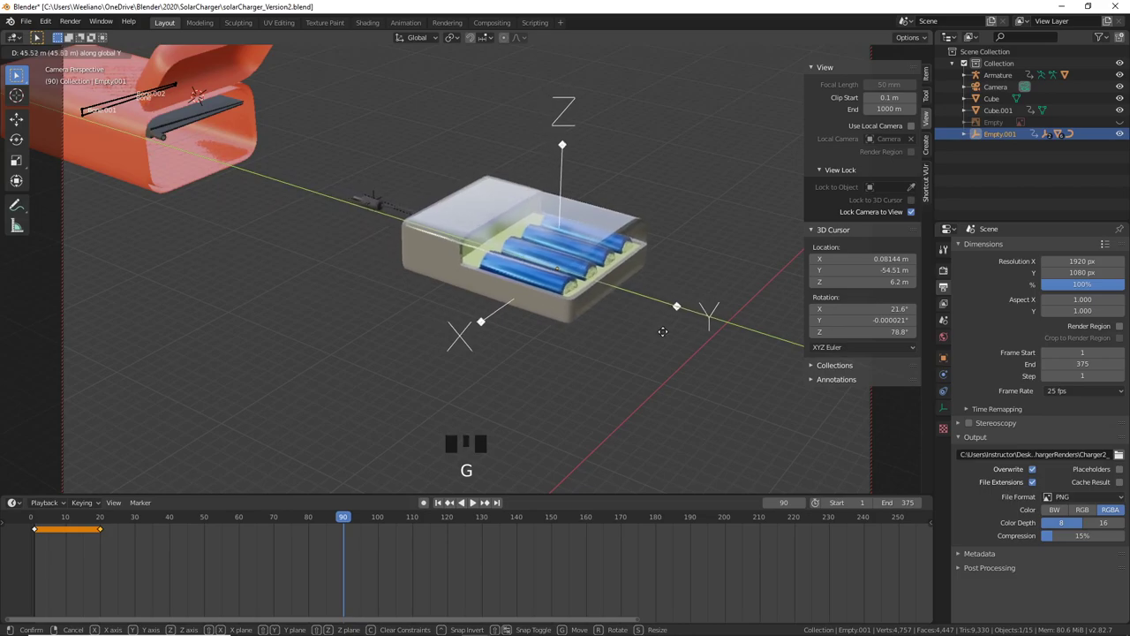
pyautogui.click(721, 356)
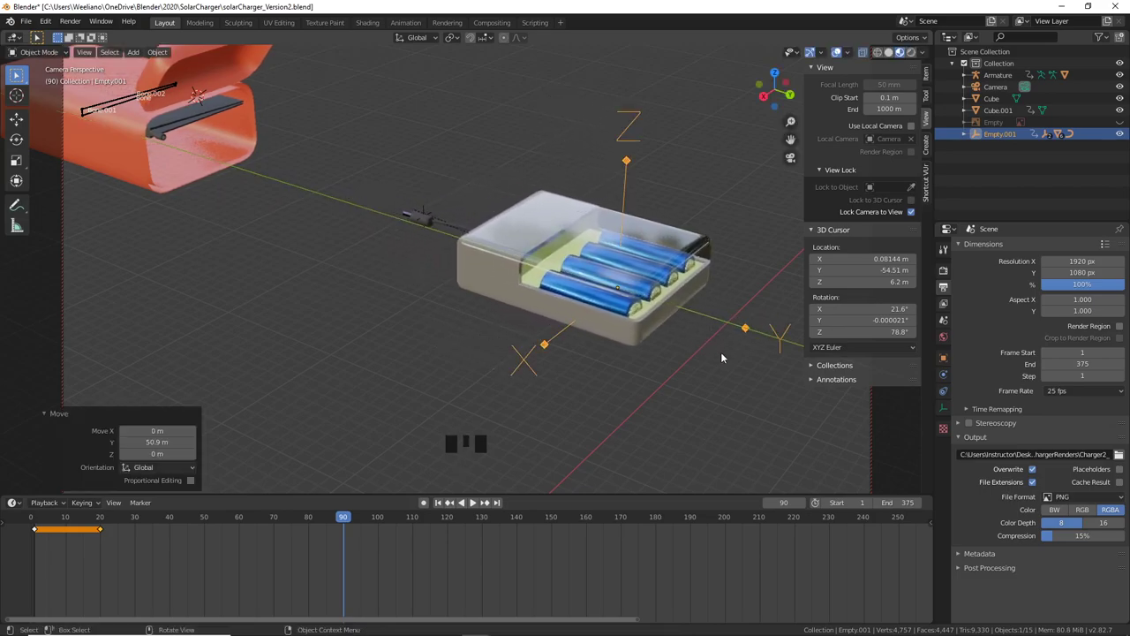
pyautogui.press('i')
pyautogui.click(443, 301)
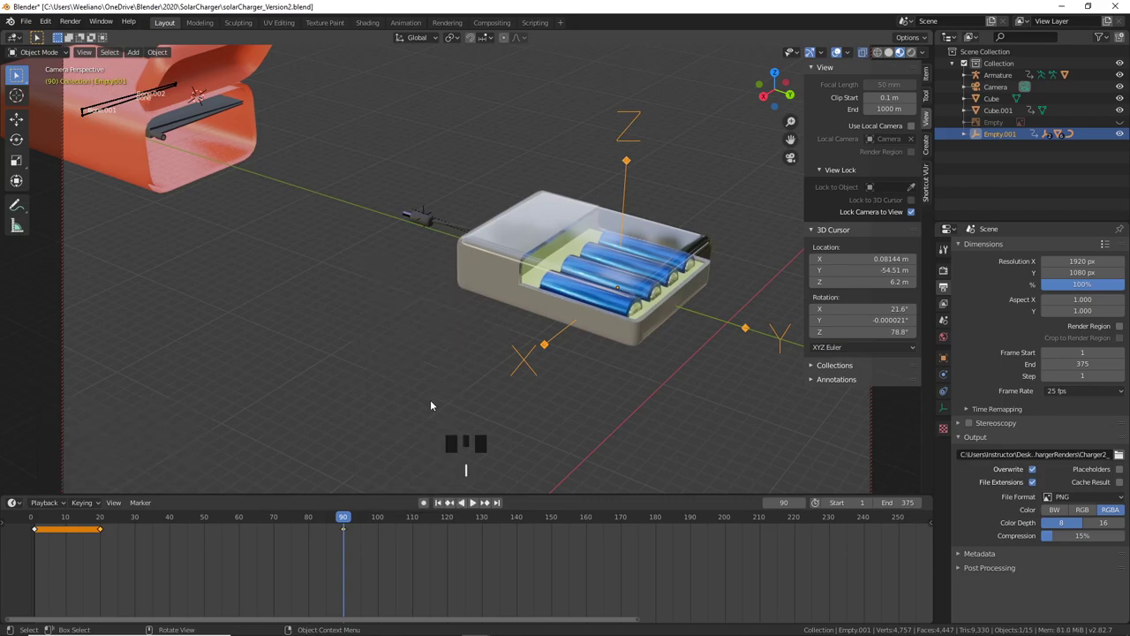
# Step: Return to frame 90 and move the empty with the battery box about 7.9 m further along global Y
pyautogui.moveTo(343, 519); pyautogui.dragTo(361, 558)
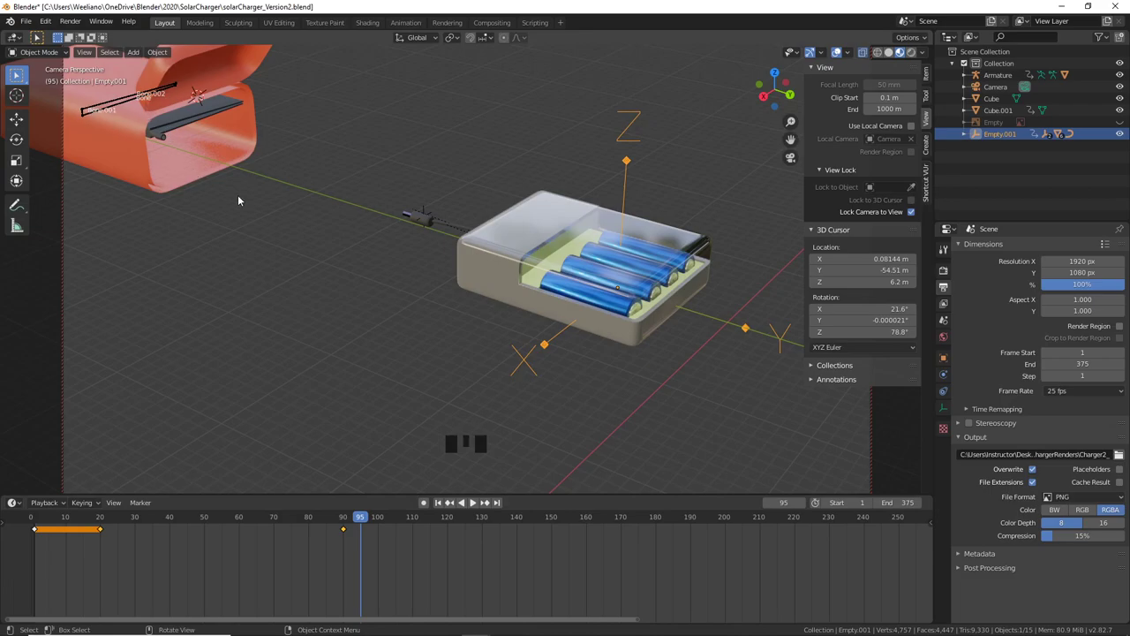
pyautogui.moveTo(343, 530); pyautogui.dragTo(346, 534)
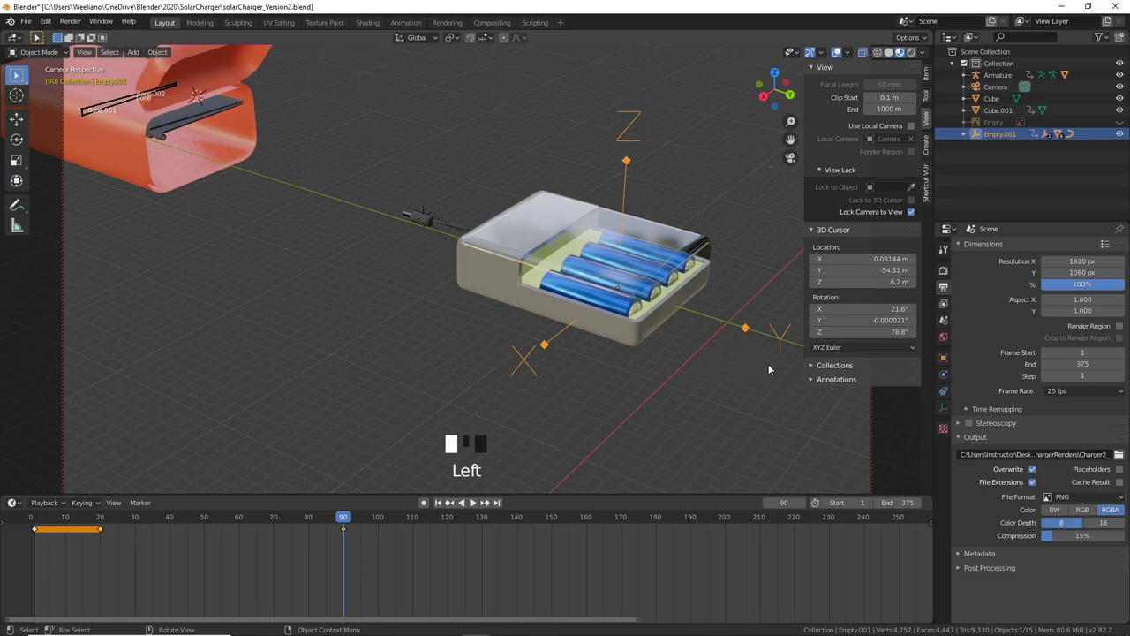
pyautogui.press('g')
pyautogui.click(862, 399)
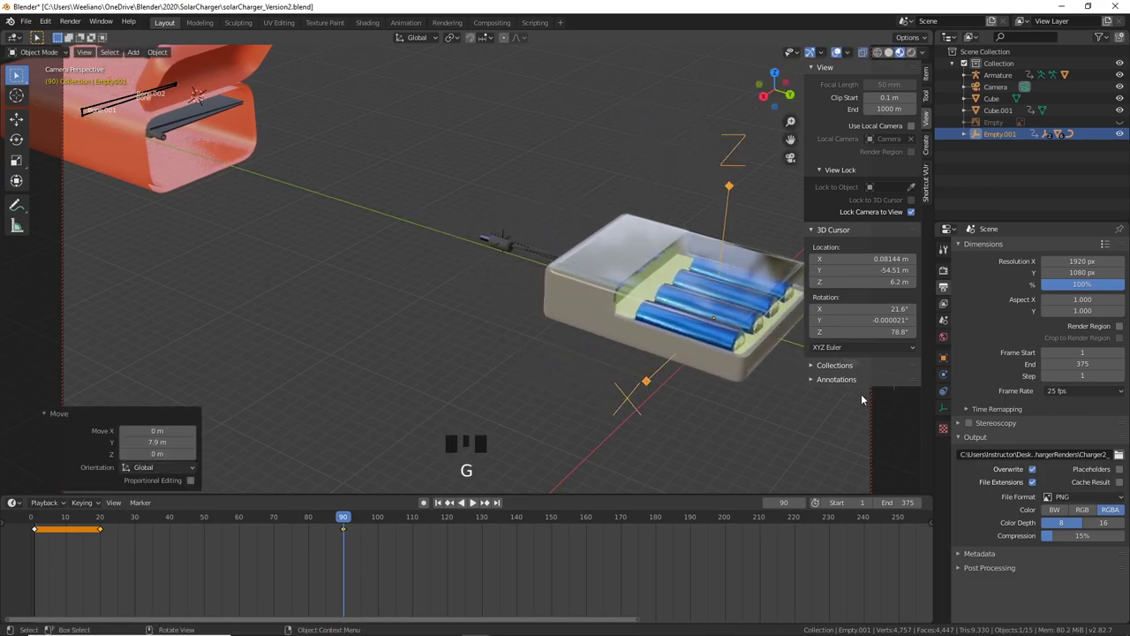
# Step: Select the solar panels' armature and insert a keyframe for it at frame 80
pyautogui.press('n')
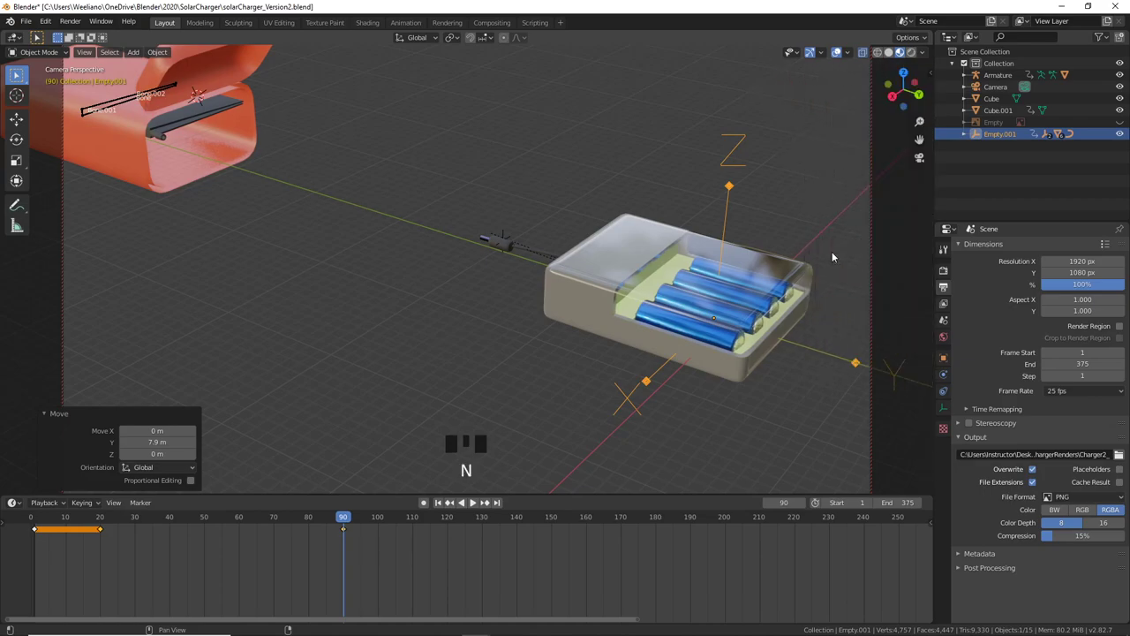
pyautogui.click(99, 107)
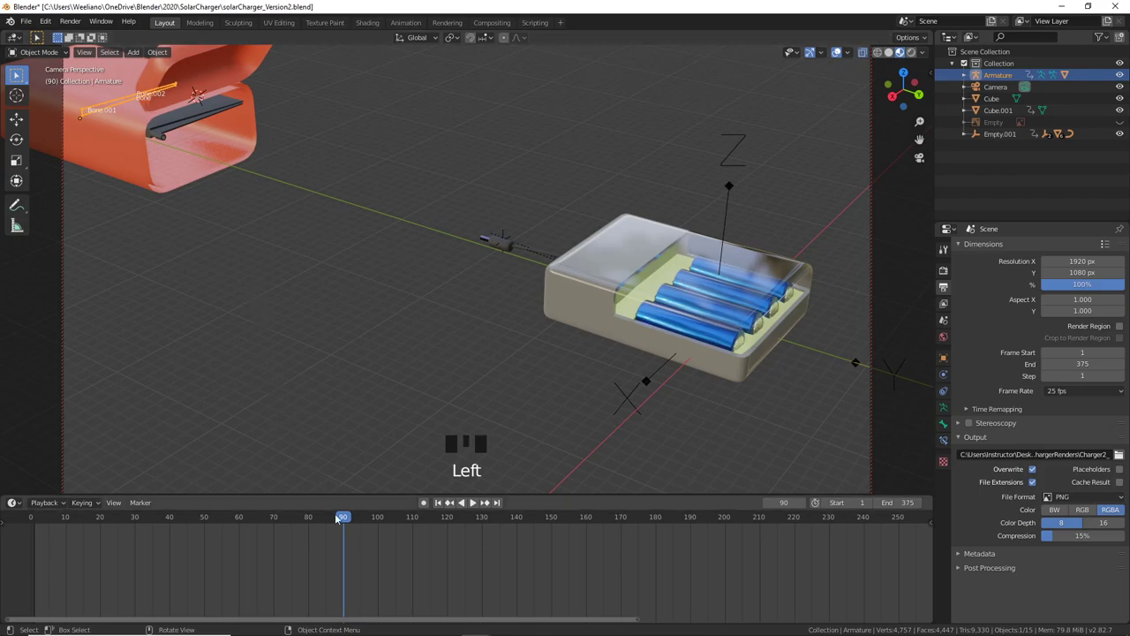
pyautogui.moveTo(346, 528); pyautogui.dragTo(309, 528)
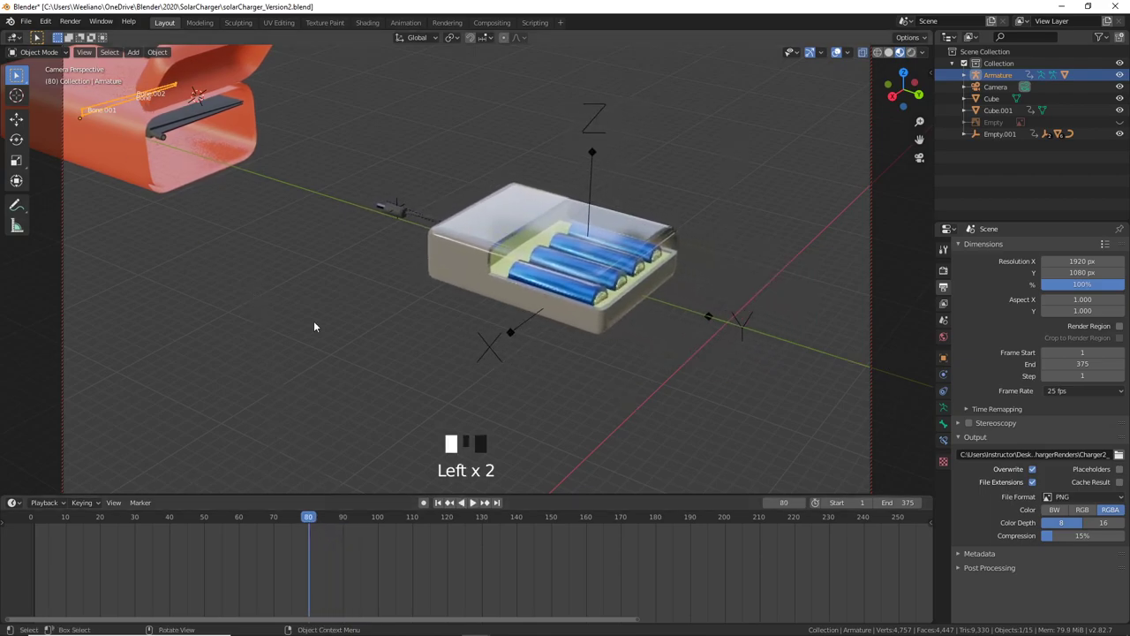
pyautogui.rightClick(327, 176)
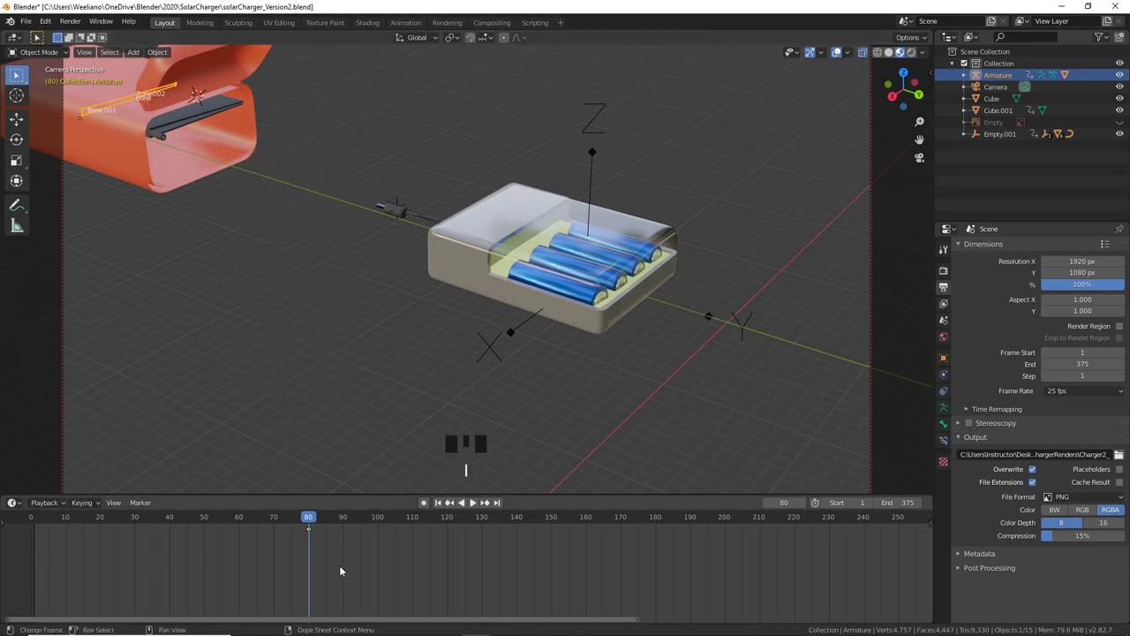
# Step: At frame 120, move the armature about 25.3 m along global Y out of the case and insert a location keyframe
pyautogui.moveTo(311, 530); pyautogui.dragTo(449, 543)
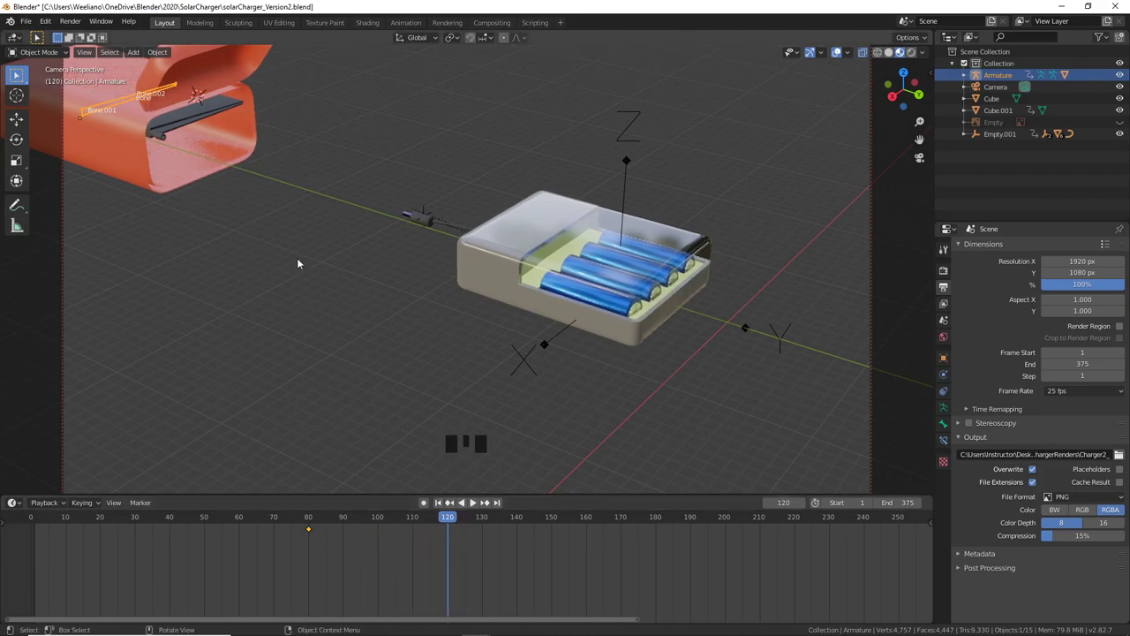
pyautogui.press('g')
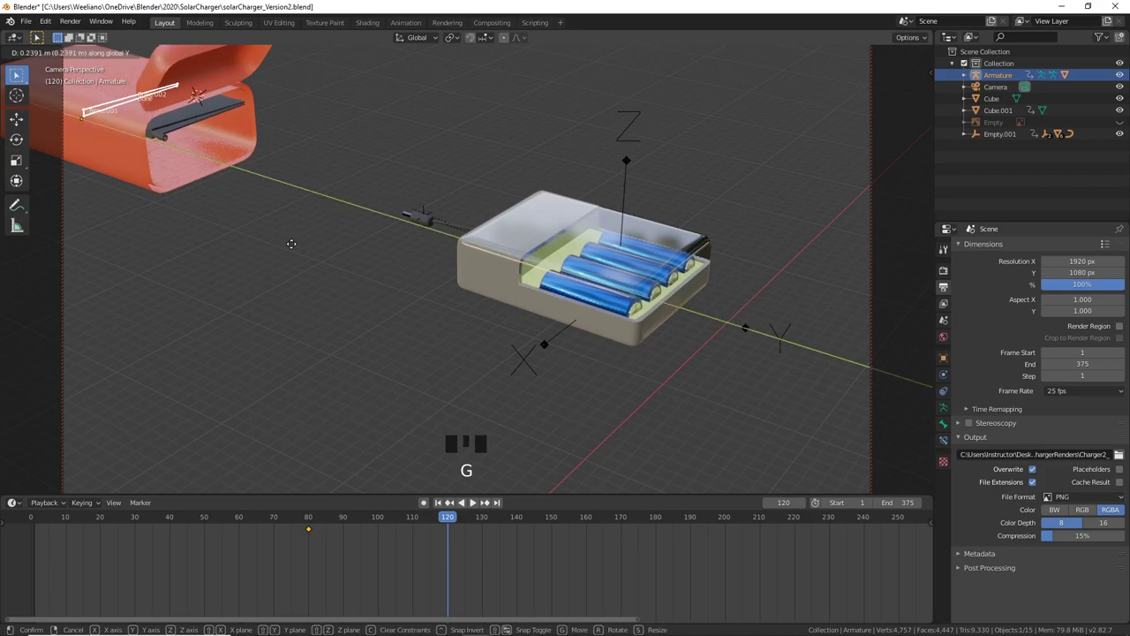
pyautogui.click(475, 316)
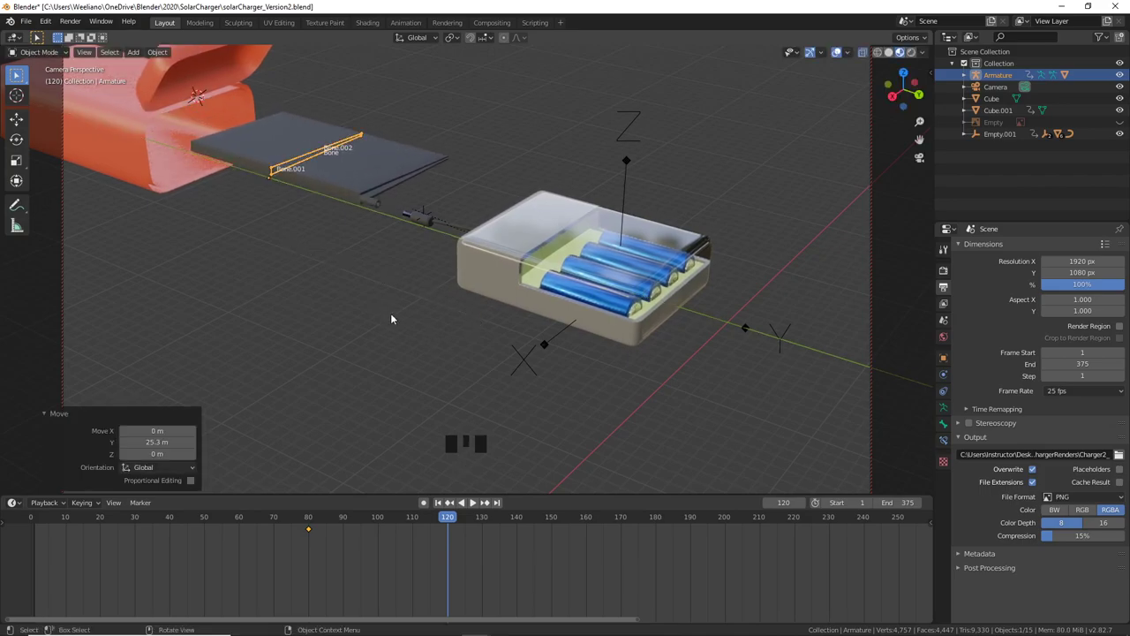
pyautogui.press('i')
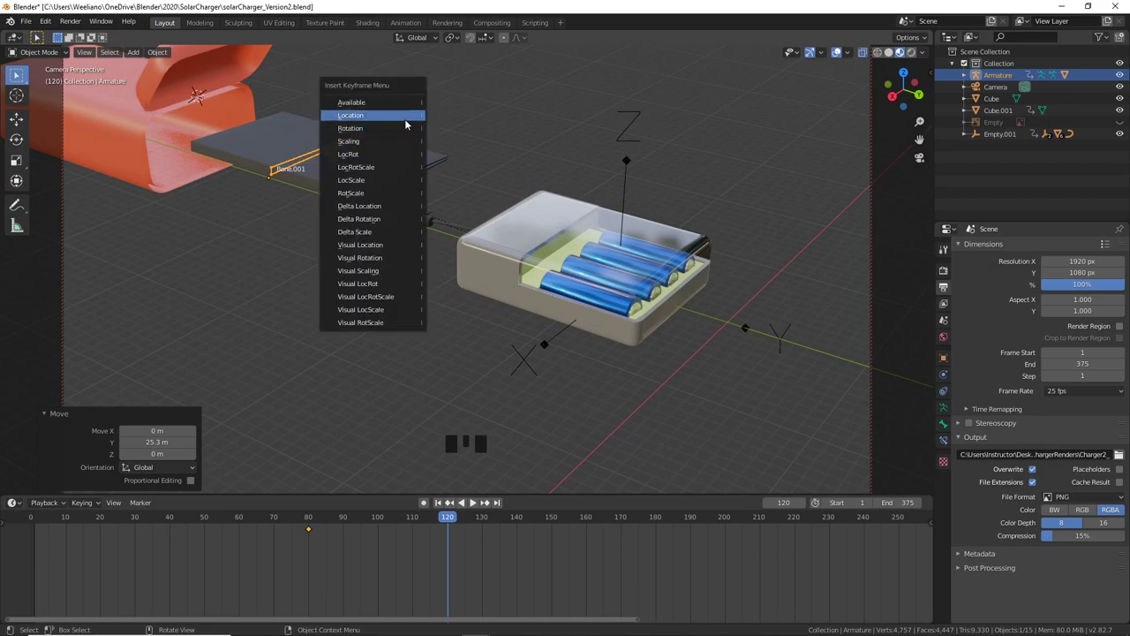
pyautogui.click(405, 117)
pyautogui.moveTo(459, 524); pyautogui.dragTo(449, 561)
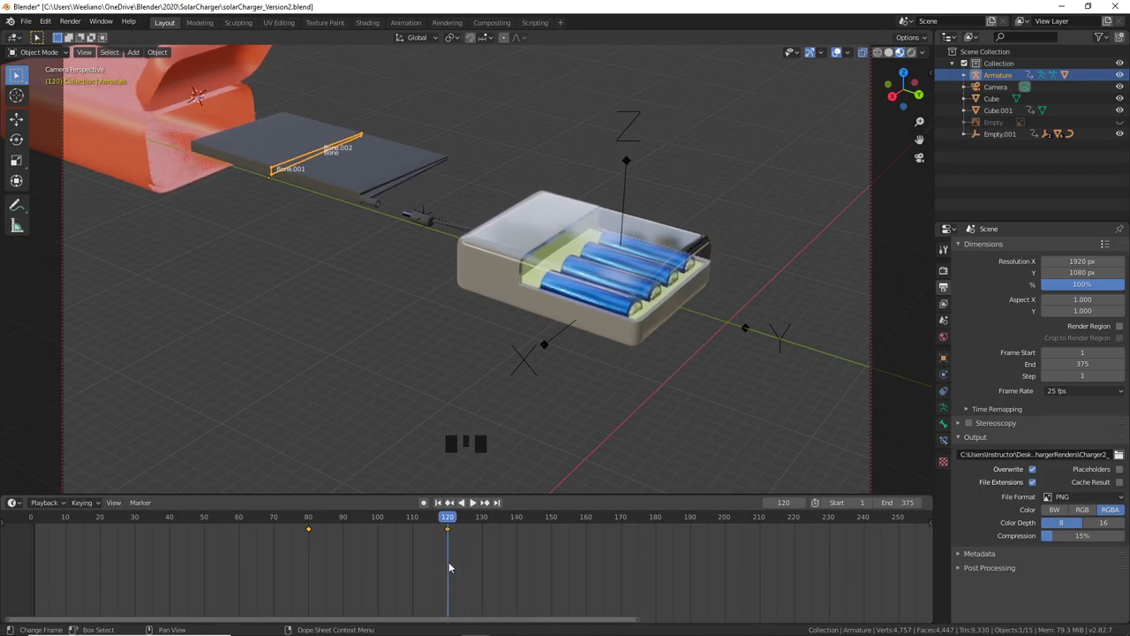
# Step: Switch the armature to Pose Mode, select all three bones and insert a keyframe for them at frame 120
pyautogui.click(42, 55)
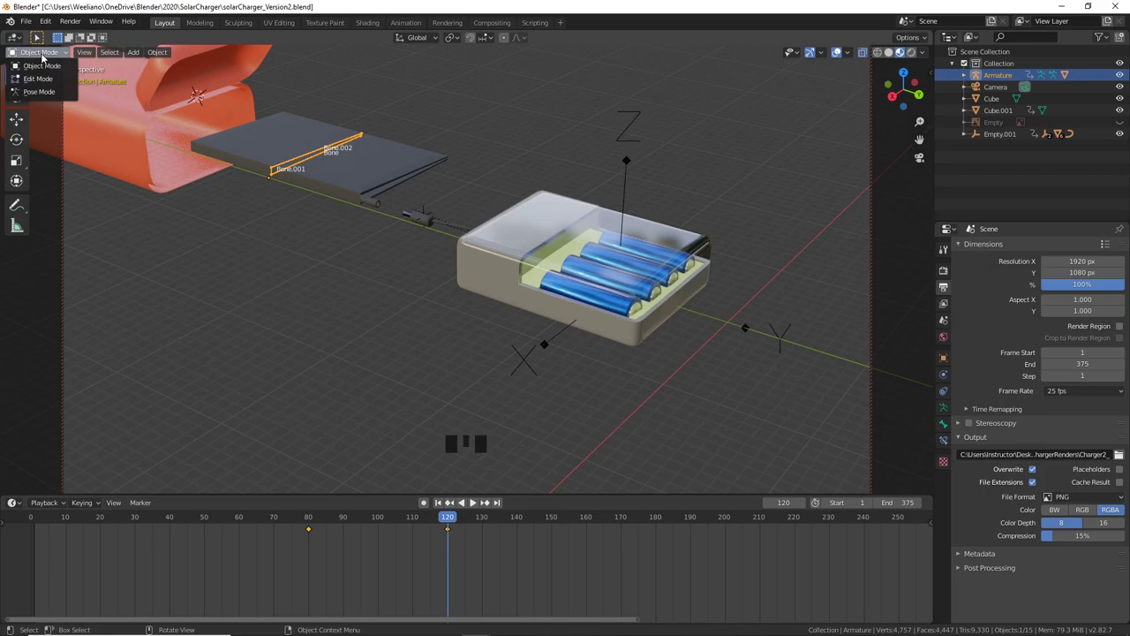
pyautogui.click(37, 95)
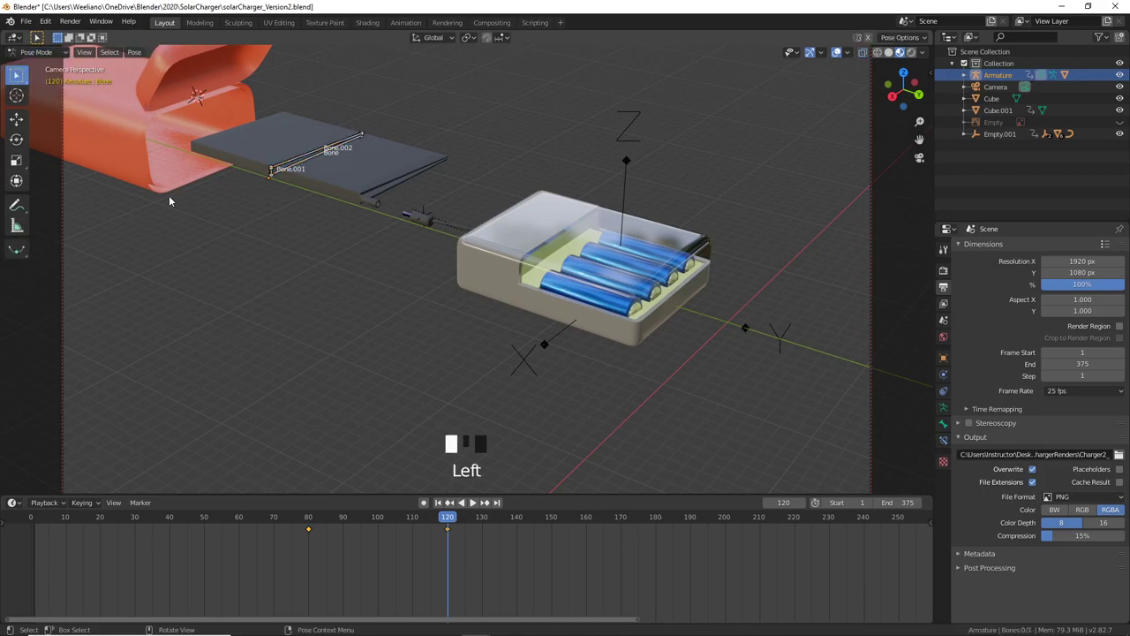
pyautogui.click(291, 165)
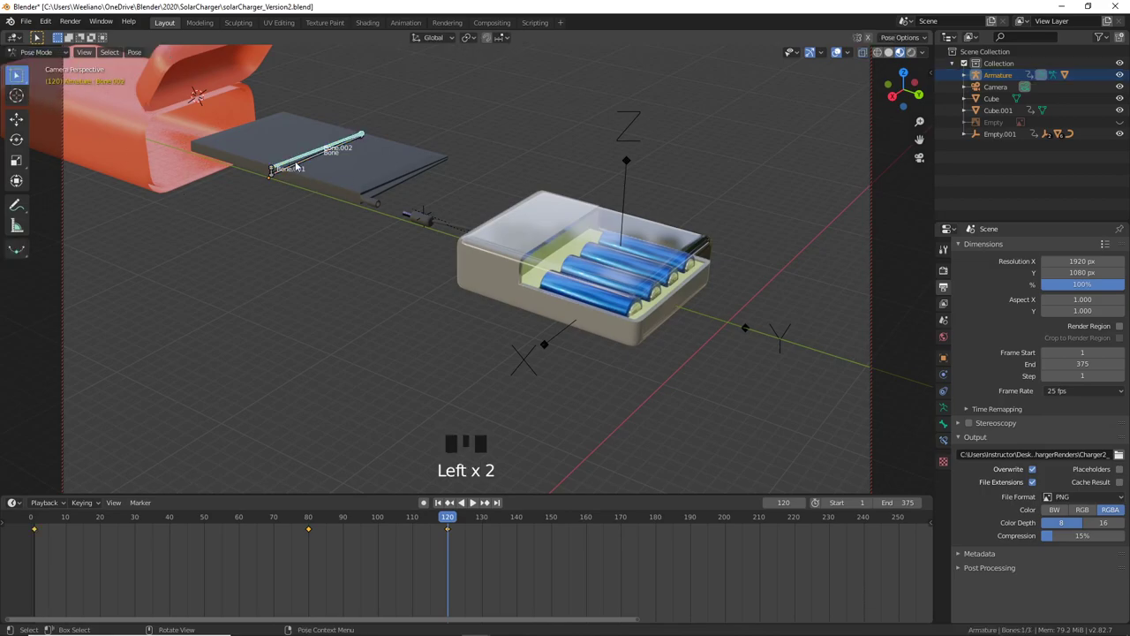
pyautogui.keyDown('shift'); pyautogui.click(274, 173); pyautogui.keyUp('shift')
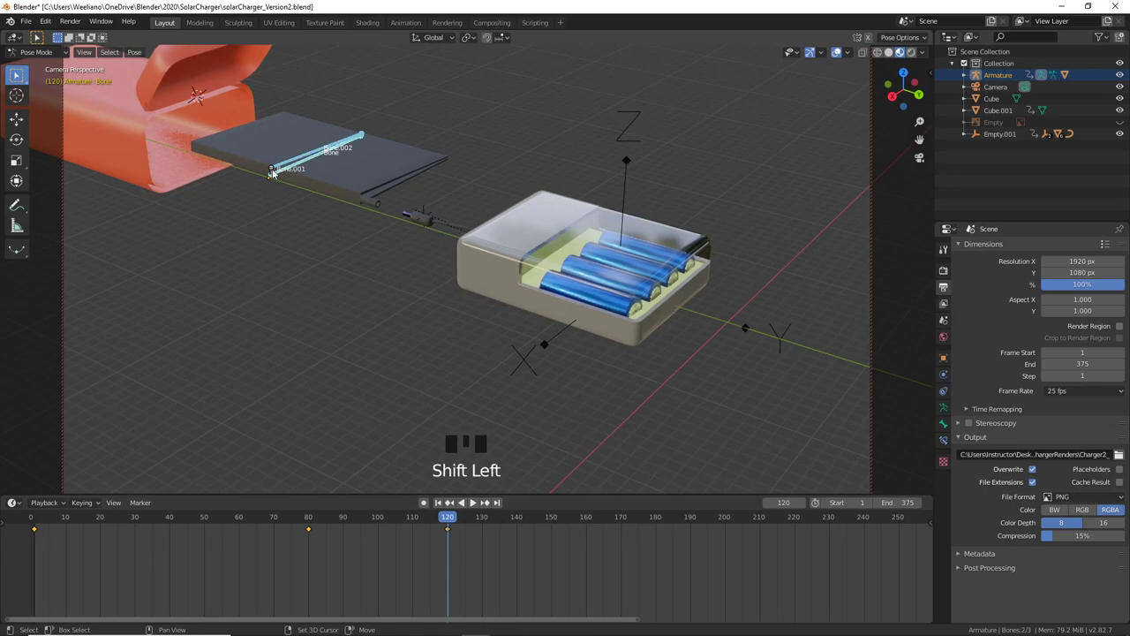
pyautogui.click(274, 188)
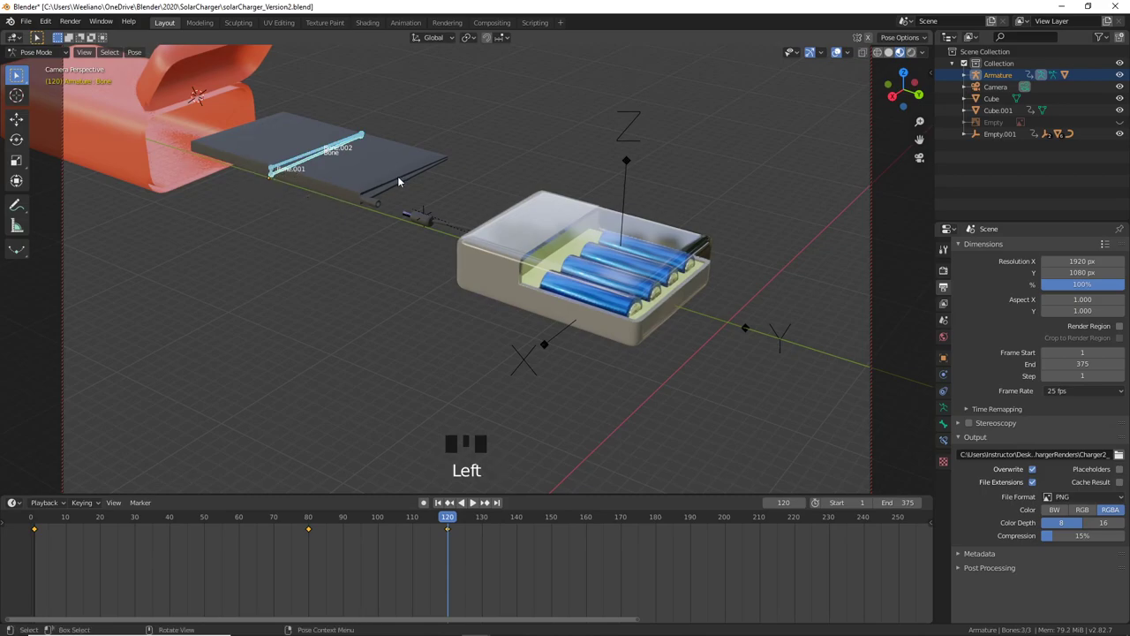
pyautogui.press('i')
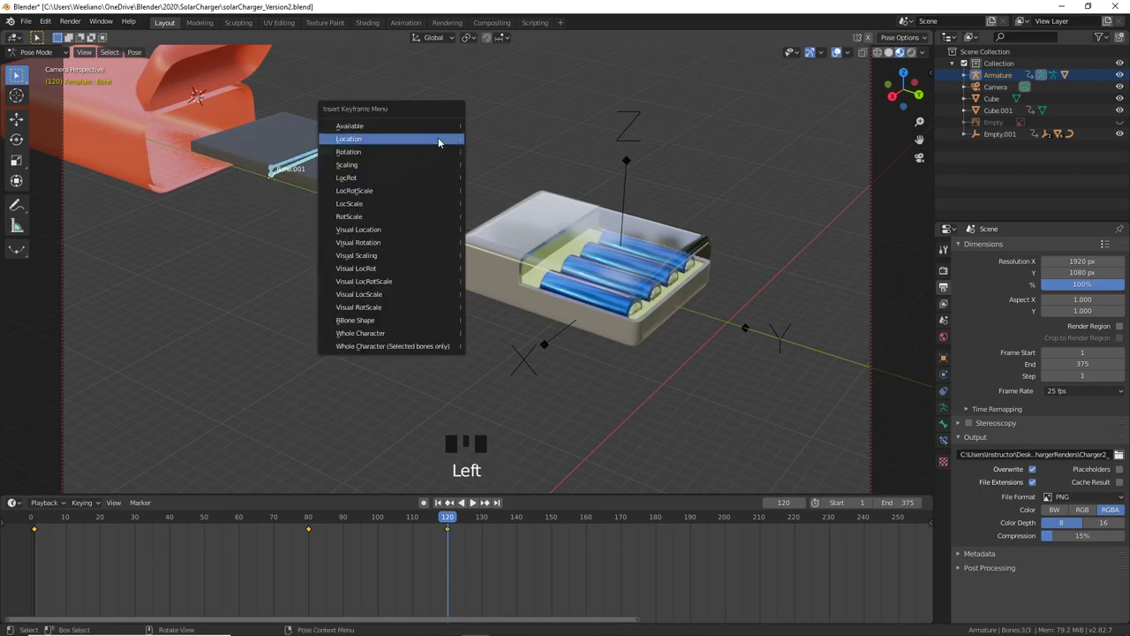
pyautogui.click(438, 147)
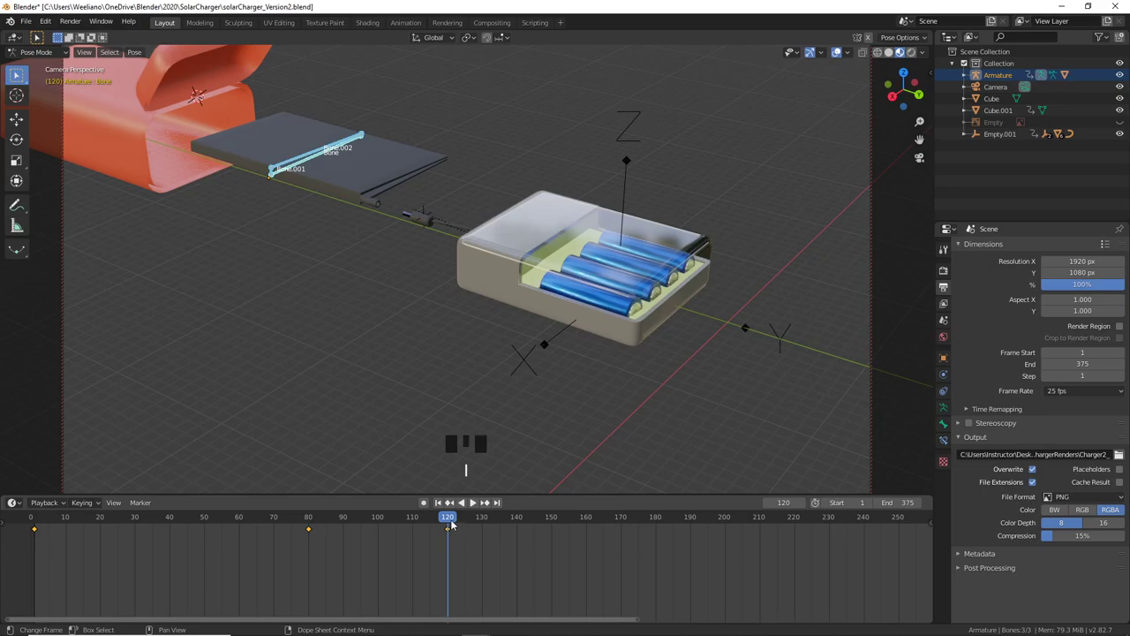
# Step: At frame 170, select Bone.001 and Bone.002 and set the transform pivot point to Individual Origins
pyautogui.moveTo(447, 524); pyautogui.dragTo(620, 535)
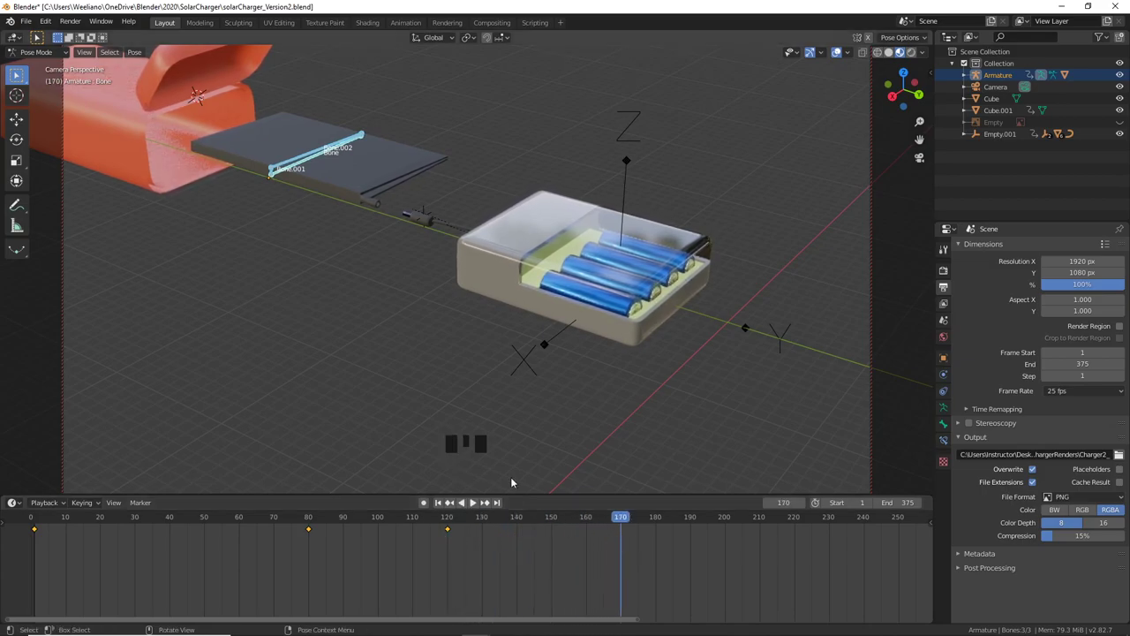
pyautogui.click(278, 177)
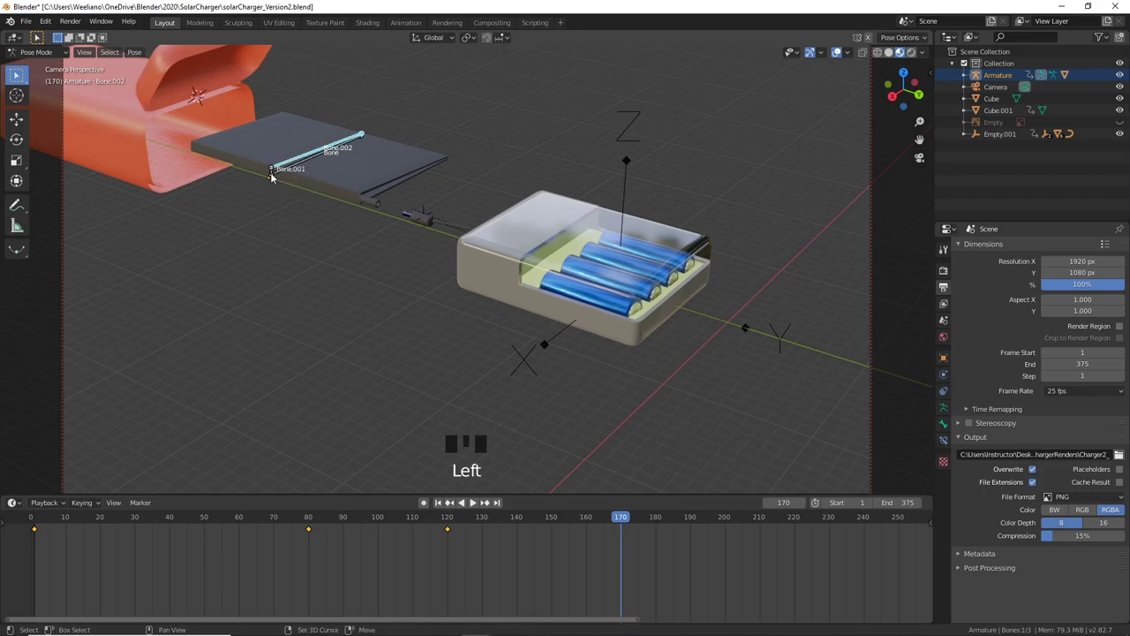
pyautogui.keyDown('shift'); pyautogui.click(271, 171); pyautogui.keyUp('shift')
pyautogui.click(270, 172)
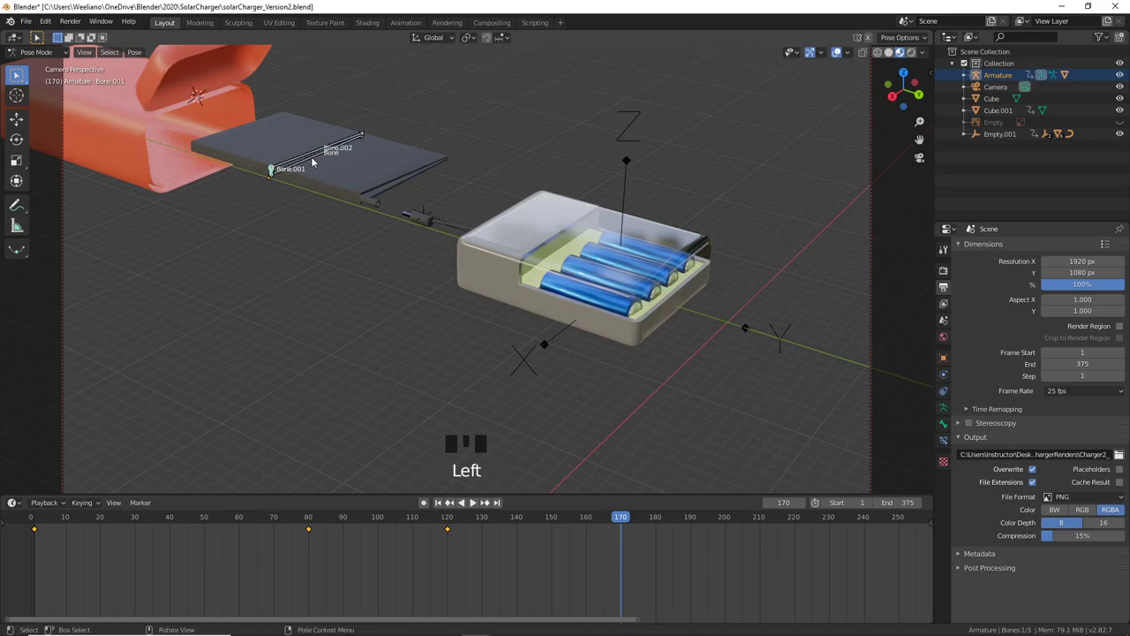
pyautogui.keyDown('shift'); pyautogui.click(301, 161); pyautogui.keyUp('shift')
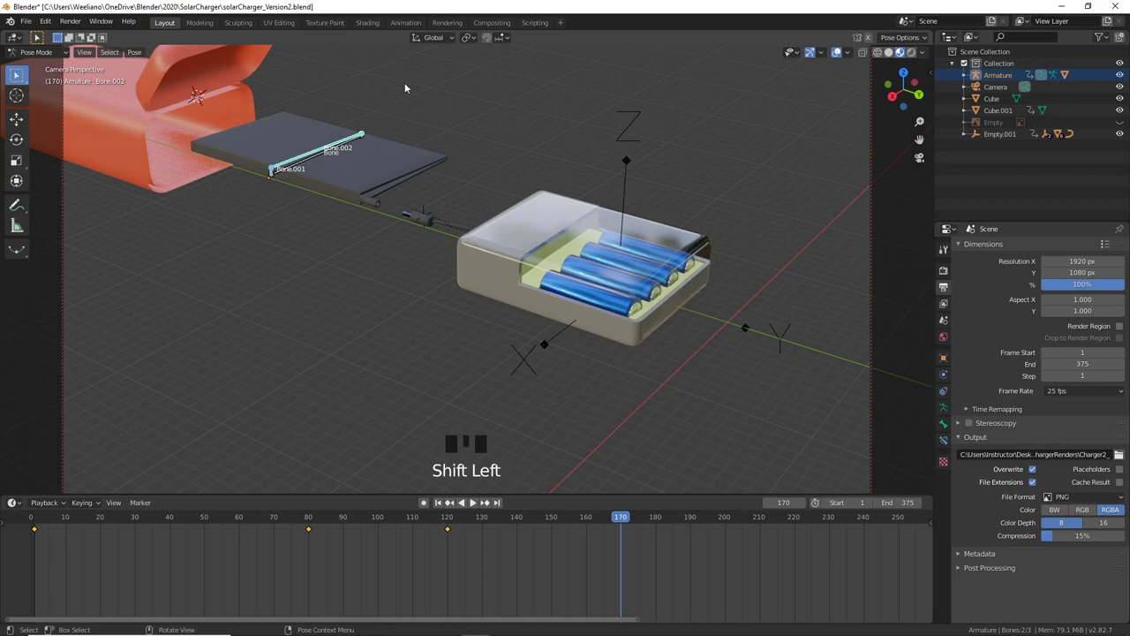
pyautogui.click(469, 38)
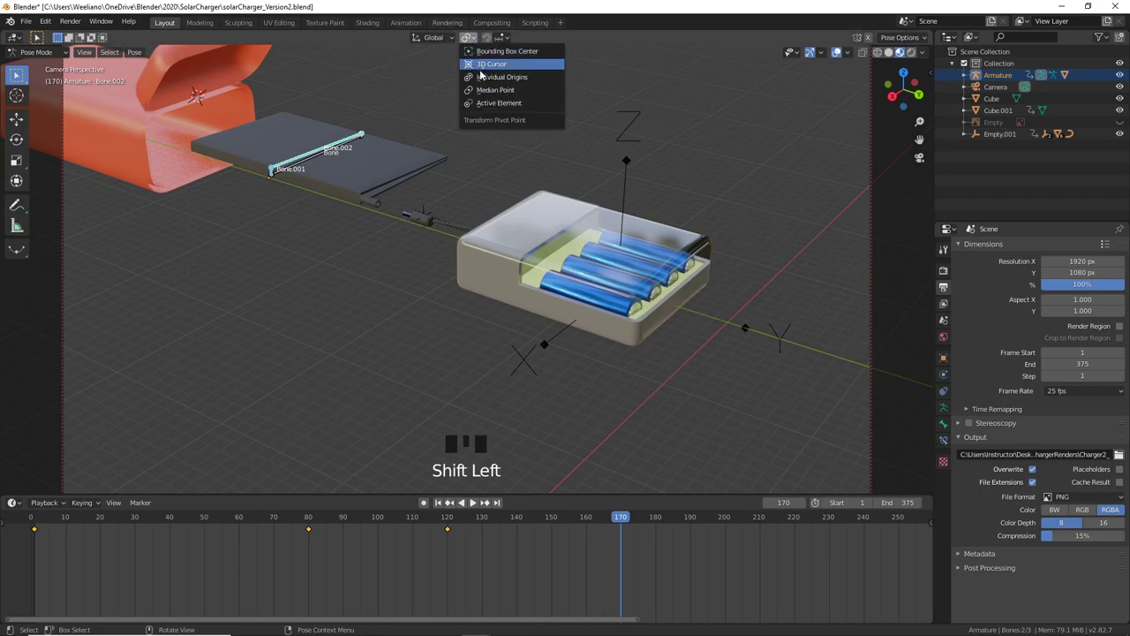
pyautogui.click(478, 76)
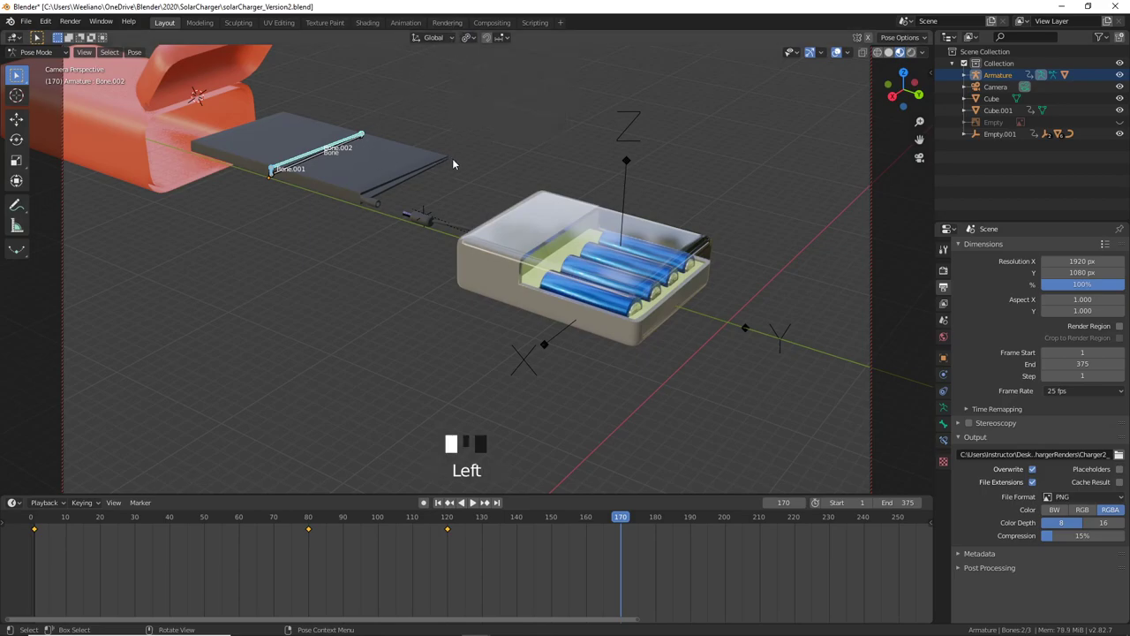
# Step: Rotate the two selected bones about -125° to unfold the solar panels and insert a rotation keyframe at frame 170
pyautogui.press('r')
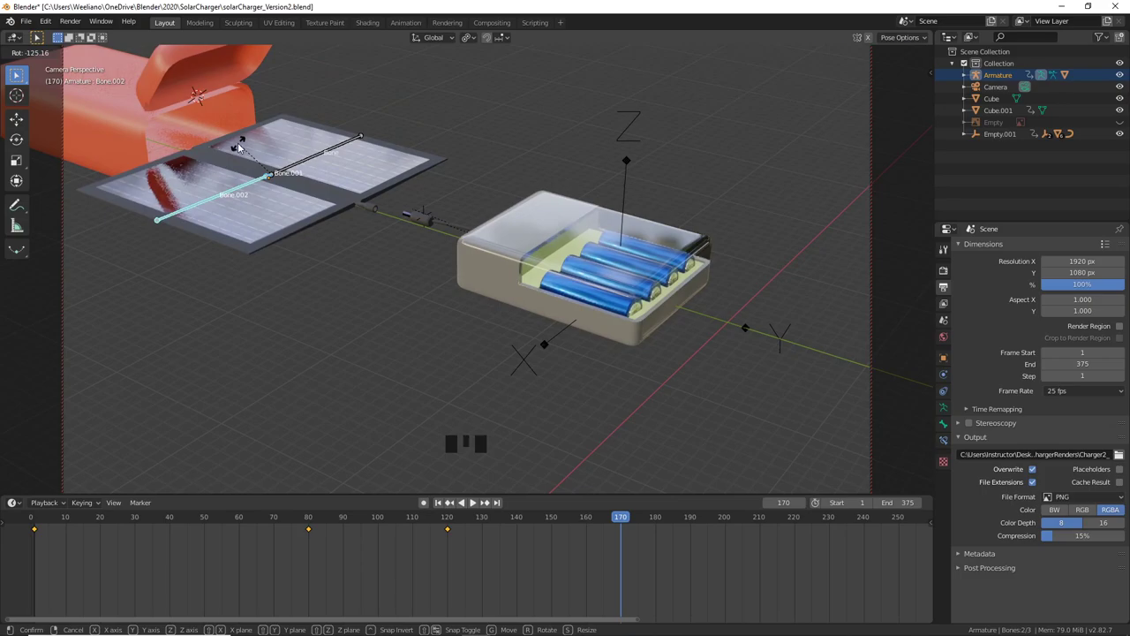
pyautogui.click(238, 144)
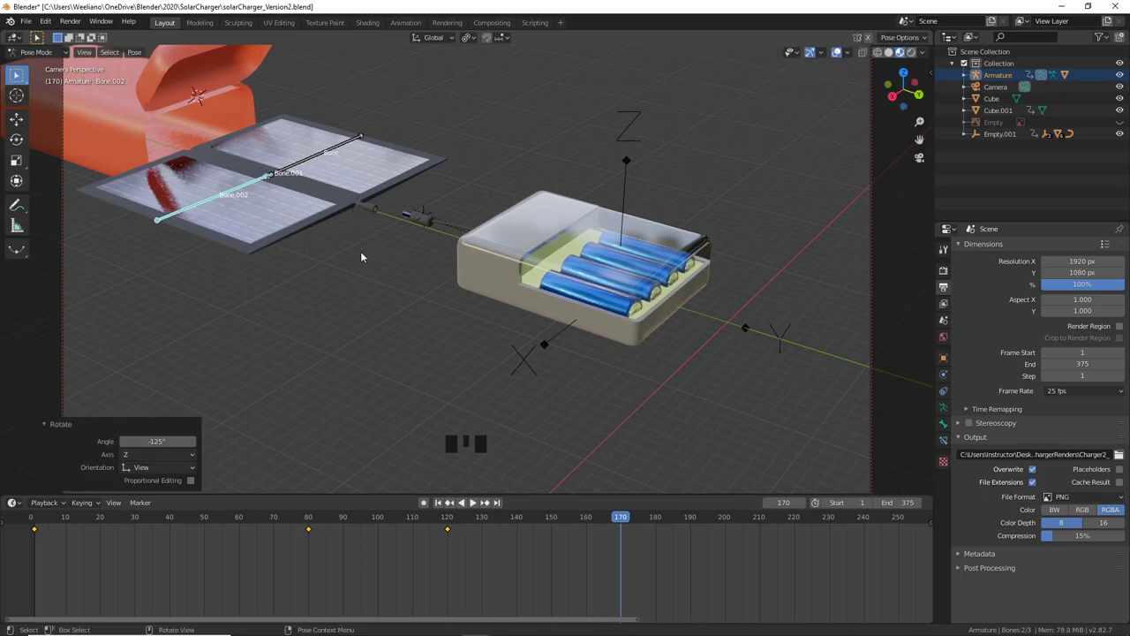
pyautogui.press('i')
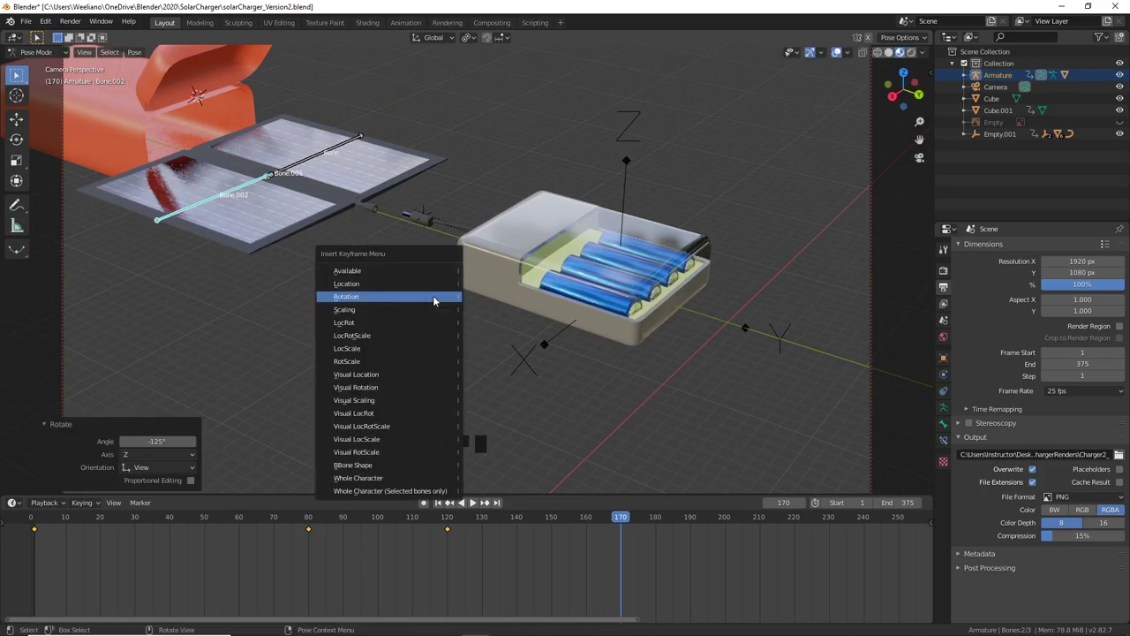
pyautogui.click(431, 298)
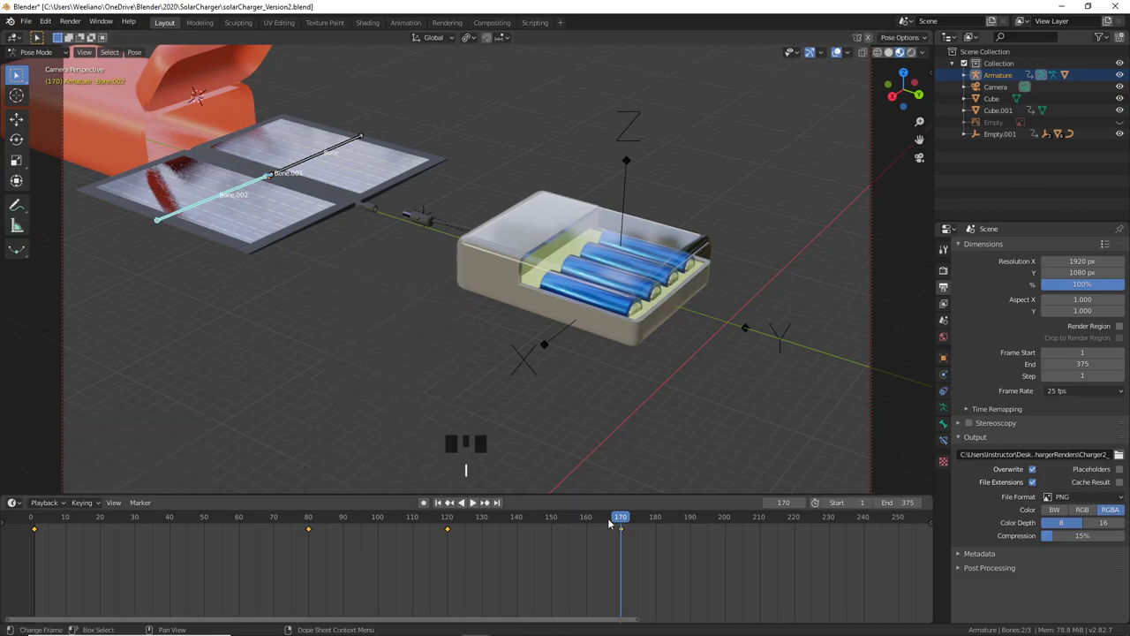
# Step: Angle the camera to look down on the unfolded panels and battery box, and switch the armature back to Object Mode
pyautogui.moveTo(620, 516); pyautogui.dragTo(632, 564)
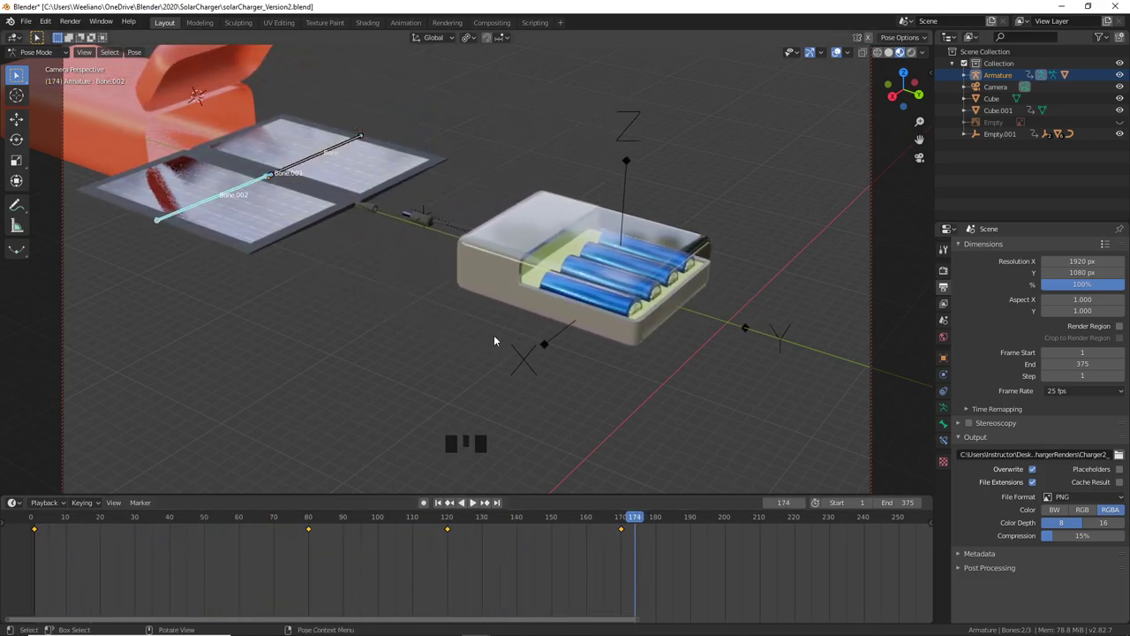
pyautogui.moveTo(512, 323)
pyautogui.keyDown('shift'); pyautogui.mouseDown(button='middle')
pyautogui.moveTo(565, 363)
pyautogui.moveTo(536, 373)
pyautogui.moveTo(553, 362)
pyautogui.moveTo(529, 314)
pyautogui.mouseUp(button='middle'); pyautogui.keyUp('shift')
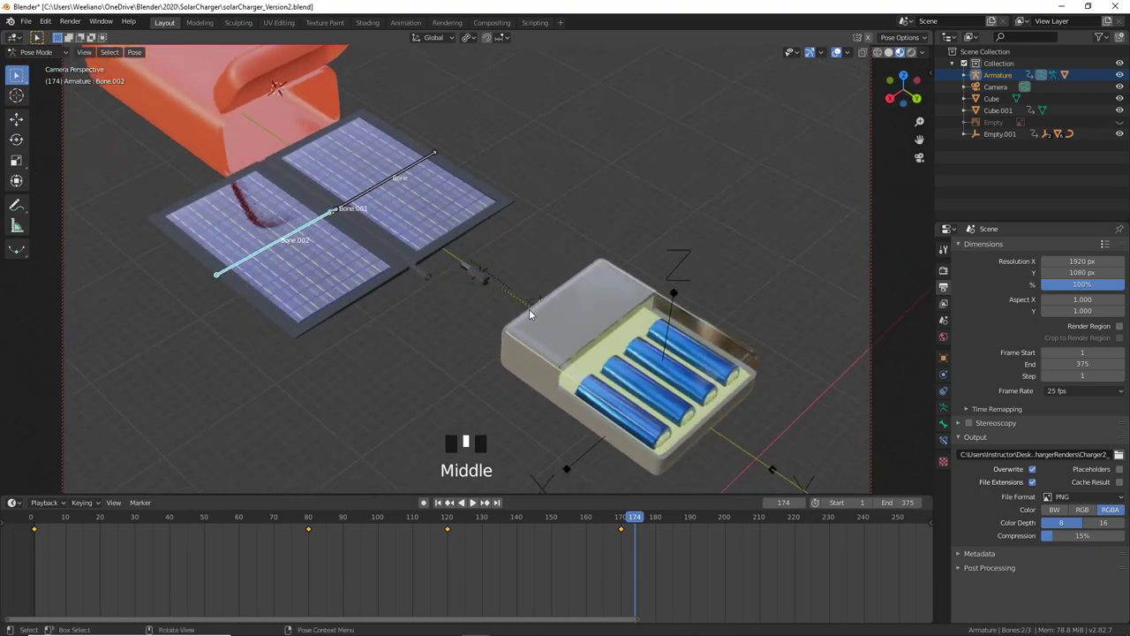
pyautogui.click(474, 282)
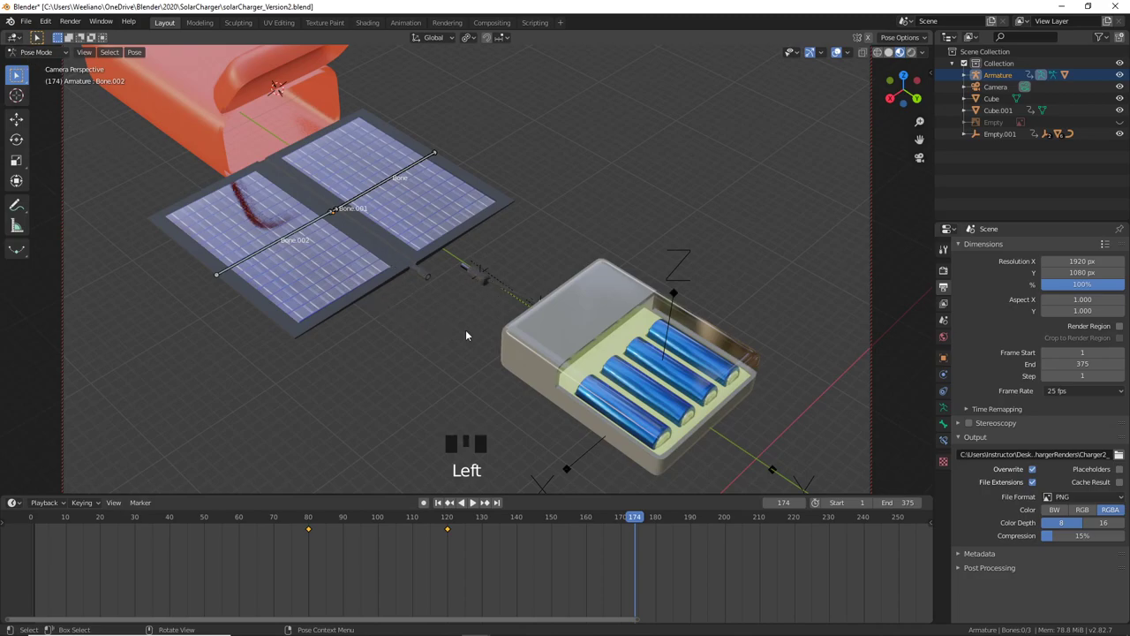
pyautogui.click(35, 52)
pyautogui.click(26, 66)
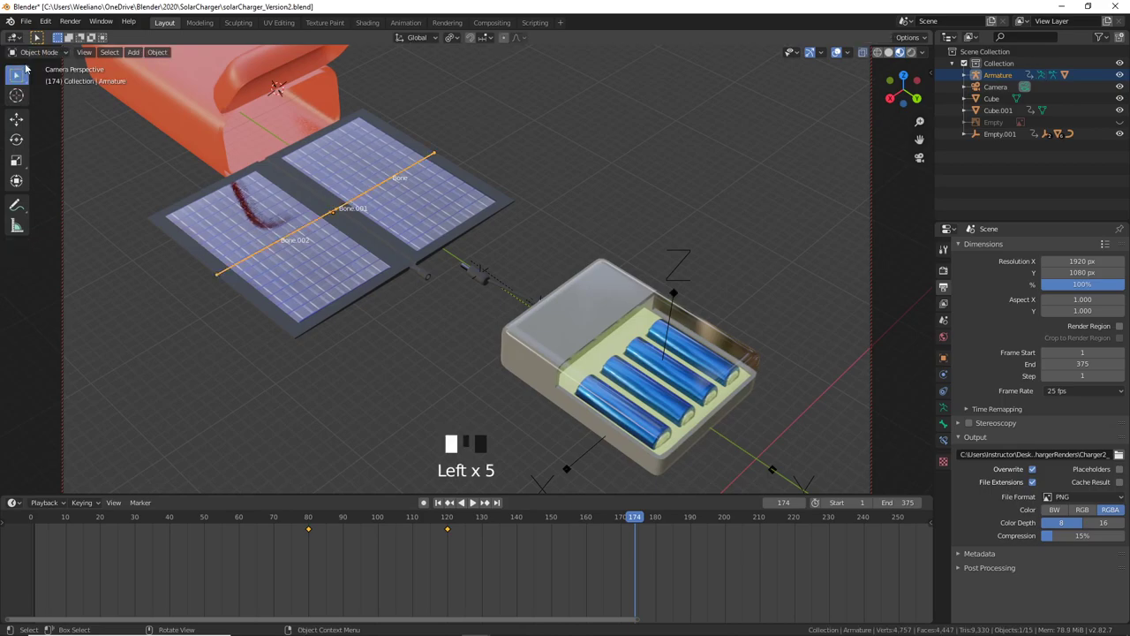
# Step: Select the empty at the battery box's cable plug and insert a location keyframe for it at frame 170
pyautogui.click(480, 266)
pyautogui.press('g')
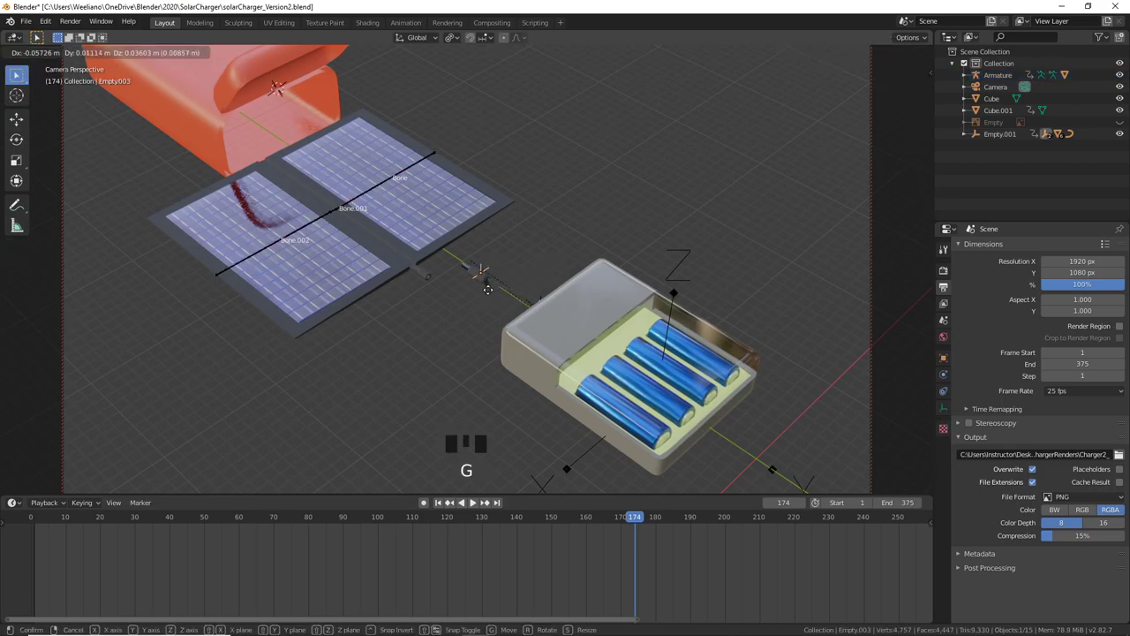
pyautogui.click(493, 293)
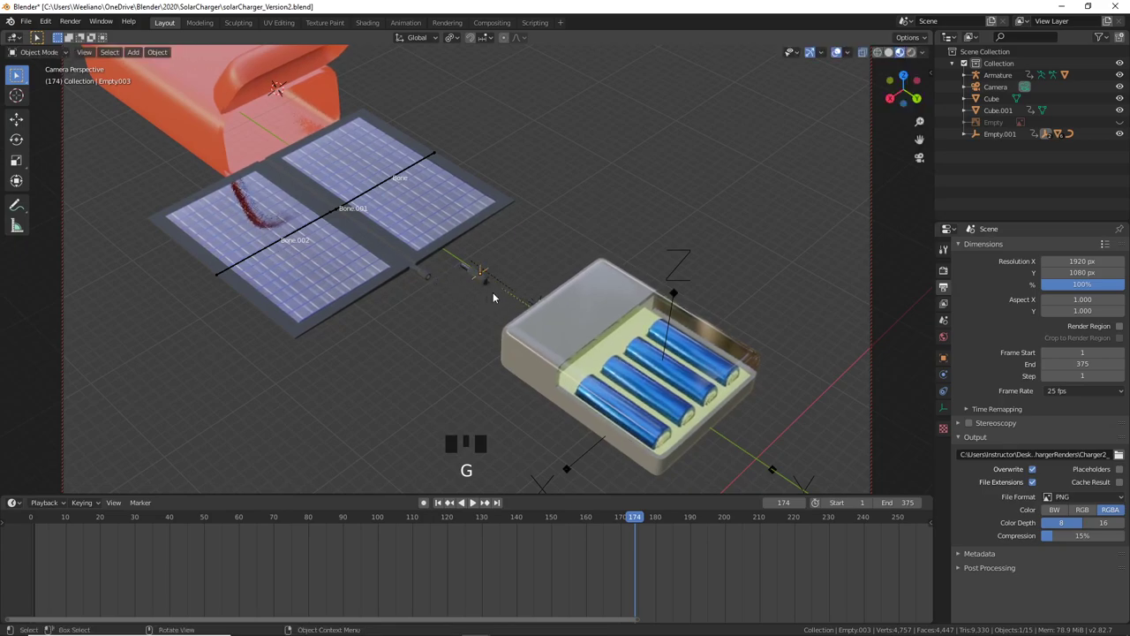
pyautogui.moveTo(629, 519); pyautogui.dragTo(622, 564)
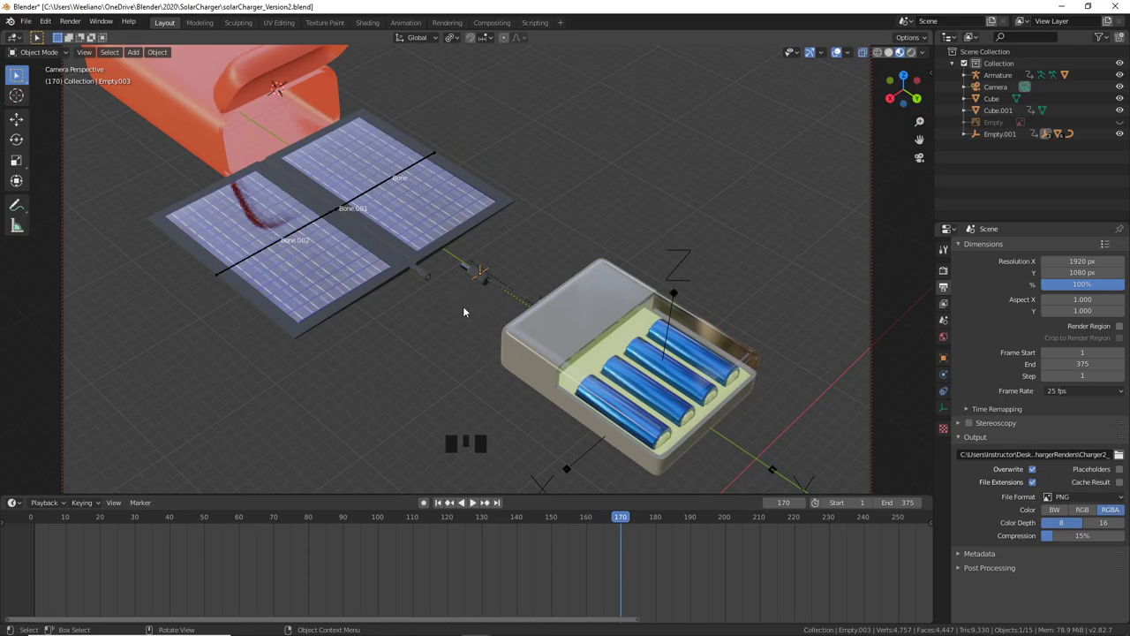
pyautogui.press('i')
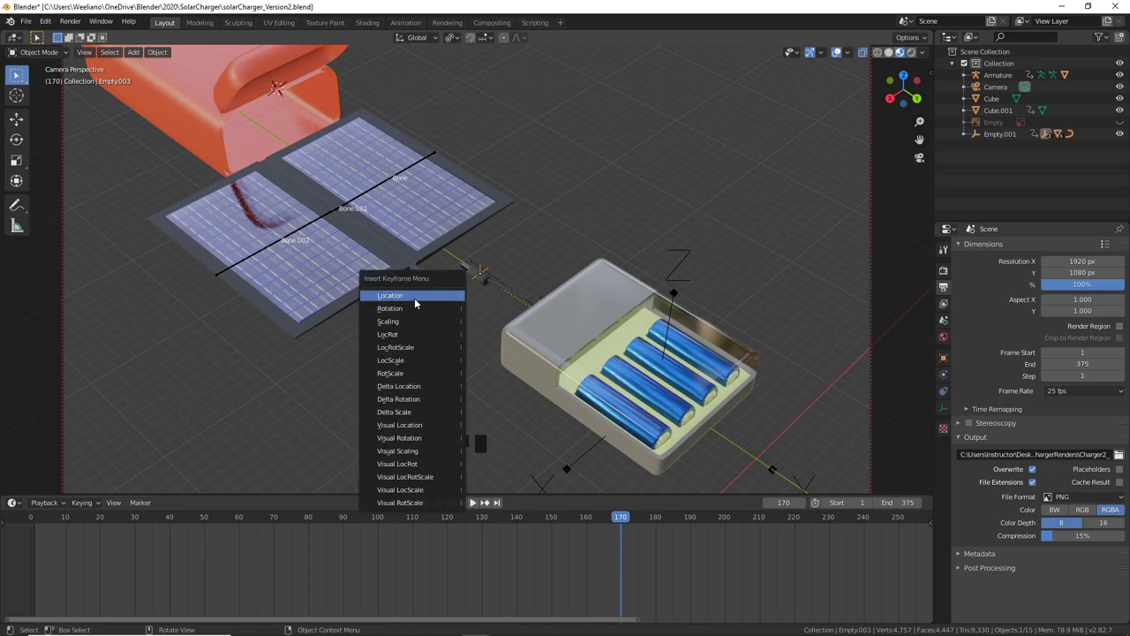
pyautogui.click(414, 298)
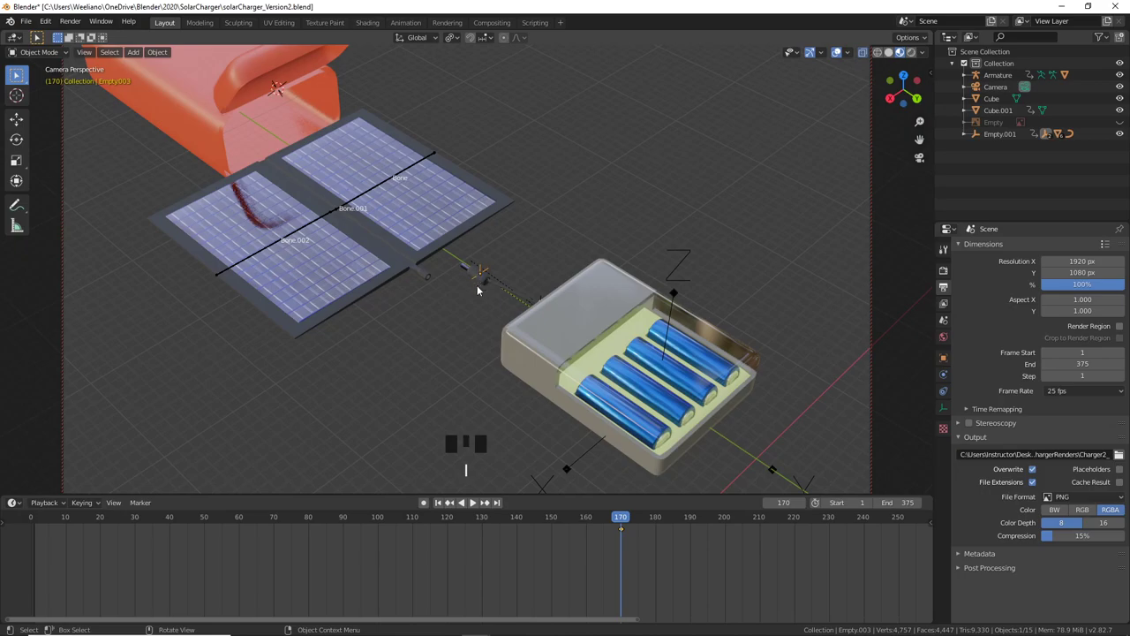
# Step: At frame 180, move the cable plug's empty about 3.39 m along X to line it up with the solar panel's socket
pyautogui.moveTo(619, 516); pyautogui.dragTo(654, 521)
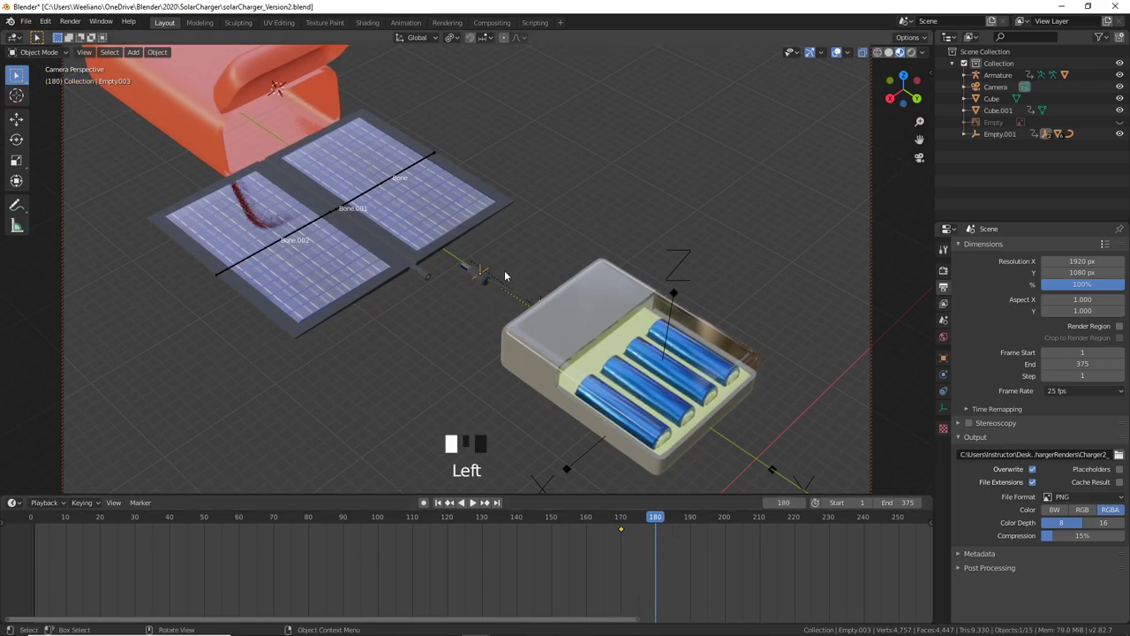
pyautogui.press('g')
pyautogui.press('x')
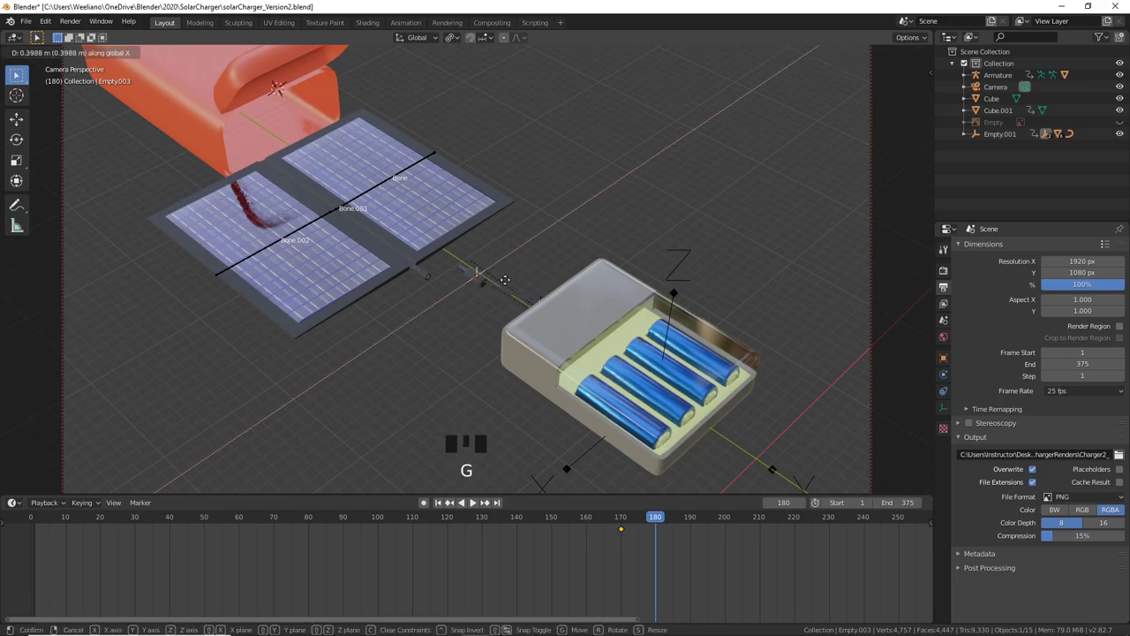
pyautogui.click(475, 295)
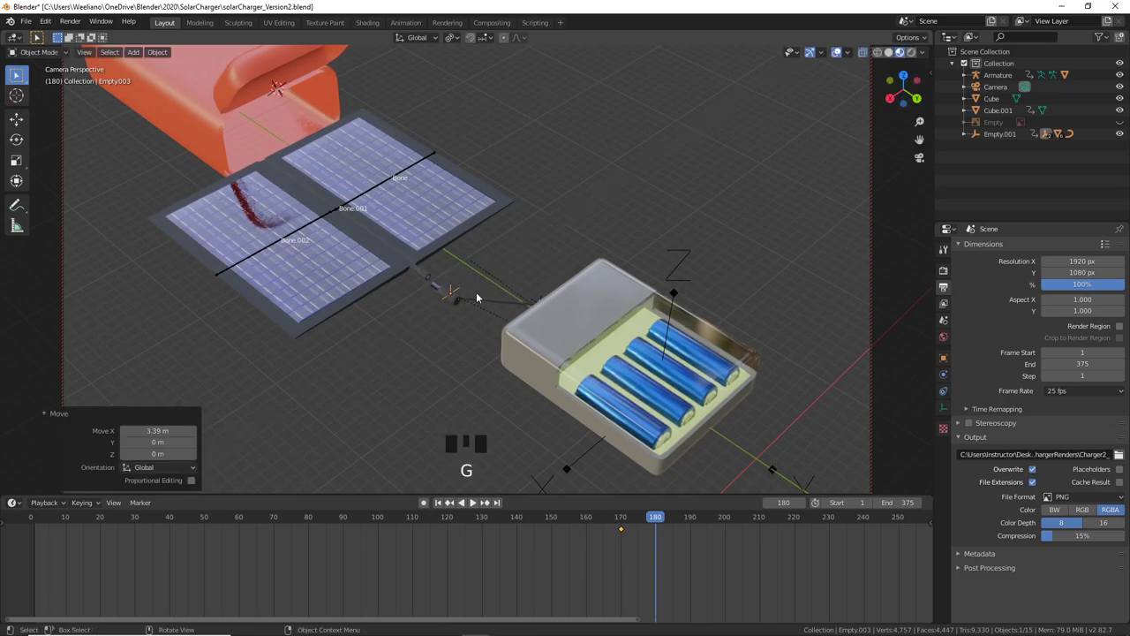
# Step: Raise the plug's empty about 1.44 m along Z towards the height of the panel's socket
pyautogui.scroll(4, 475, 345)
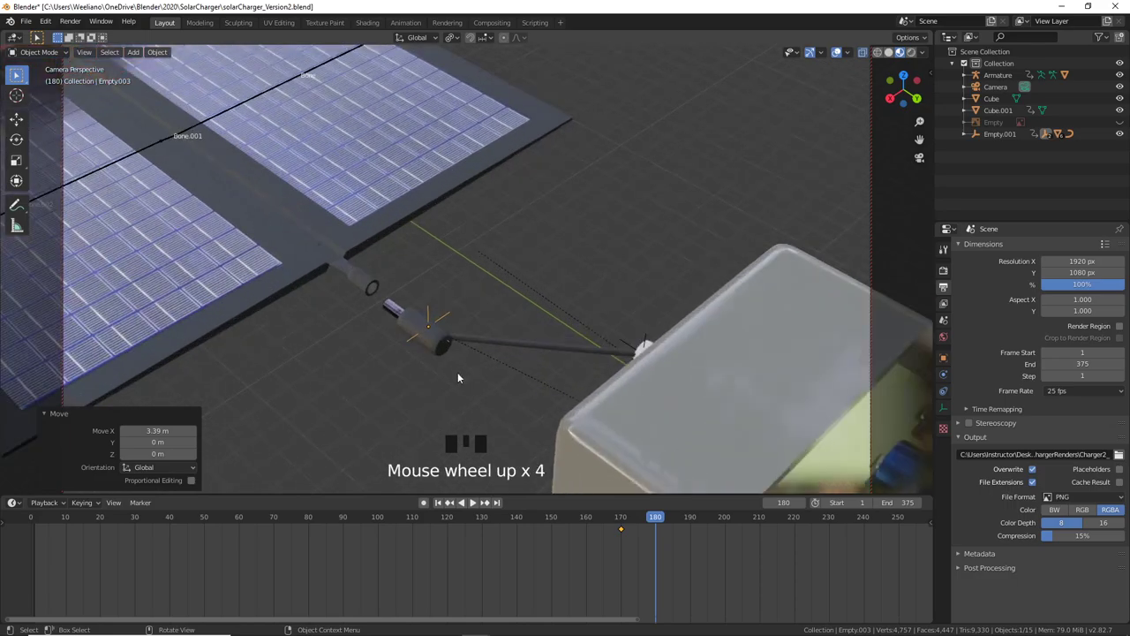
pyautogui.keyDown('shift'); pyautogui.moveTo(456, 379); pyautogui.dragTo(462, 327, button='middle'); pyautogui.keyUp('shift')
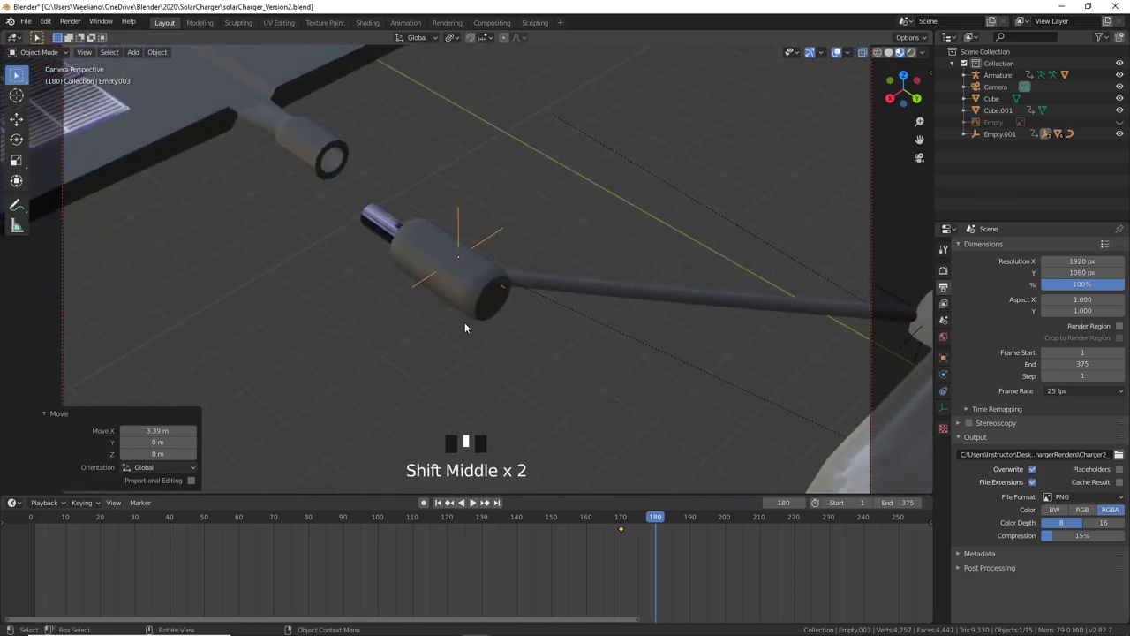
pyautogui.press('g')
pyautogui.press('z')
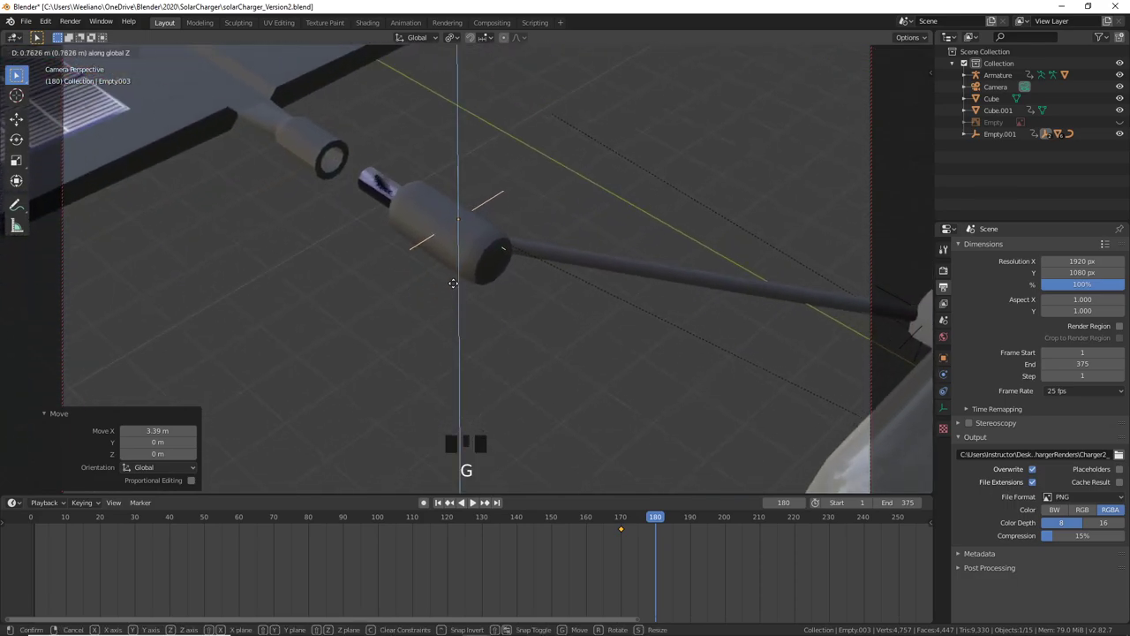
pyautogui.click(456, 255)
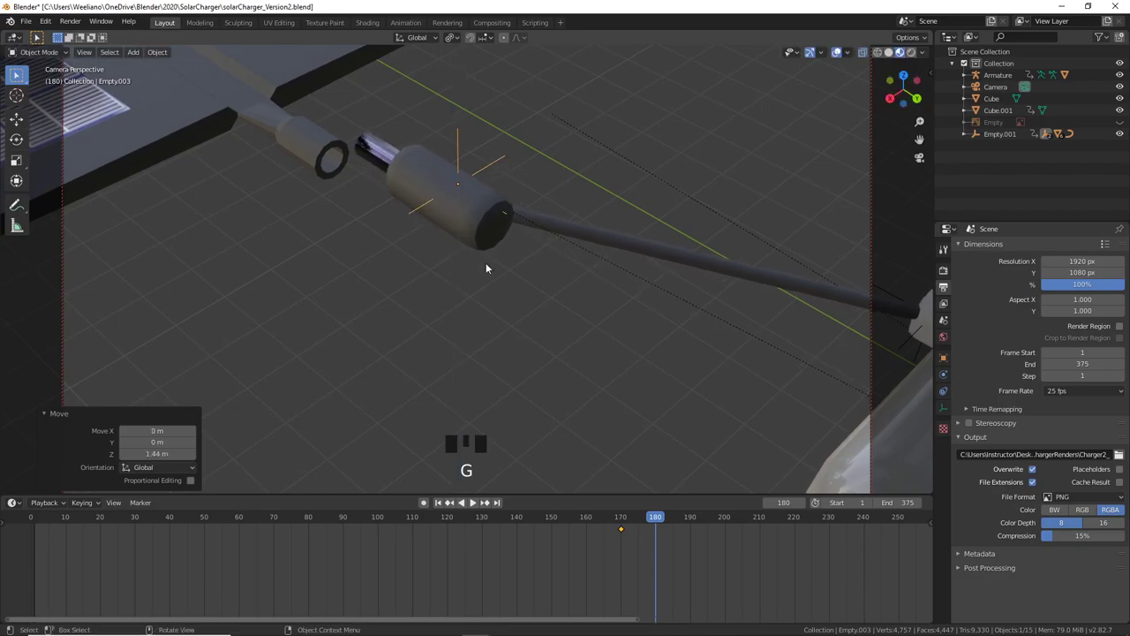
# Step: Shift the plug's empty about 1.27 m further along X and raise it about 0.963 m along Z onto the socket
pyautogui.press('g')
pyautogui.press('x')
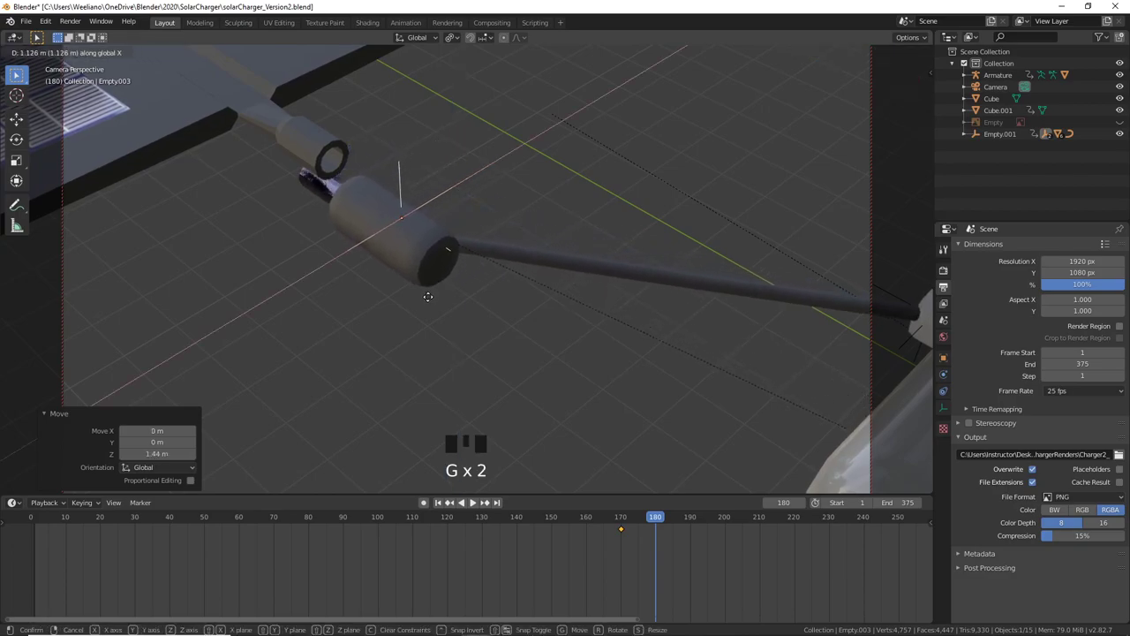
pyautogui.click(420, 300)
pyautogui.press('g')
pyautogui.press('z')
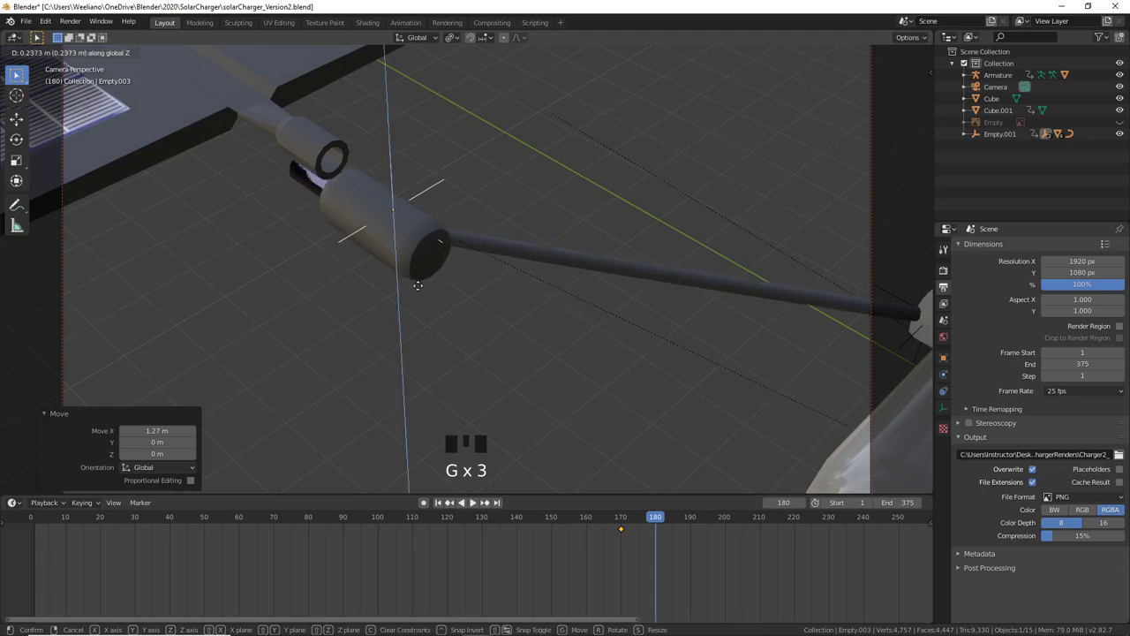
pyautogui.click(422, 251)
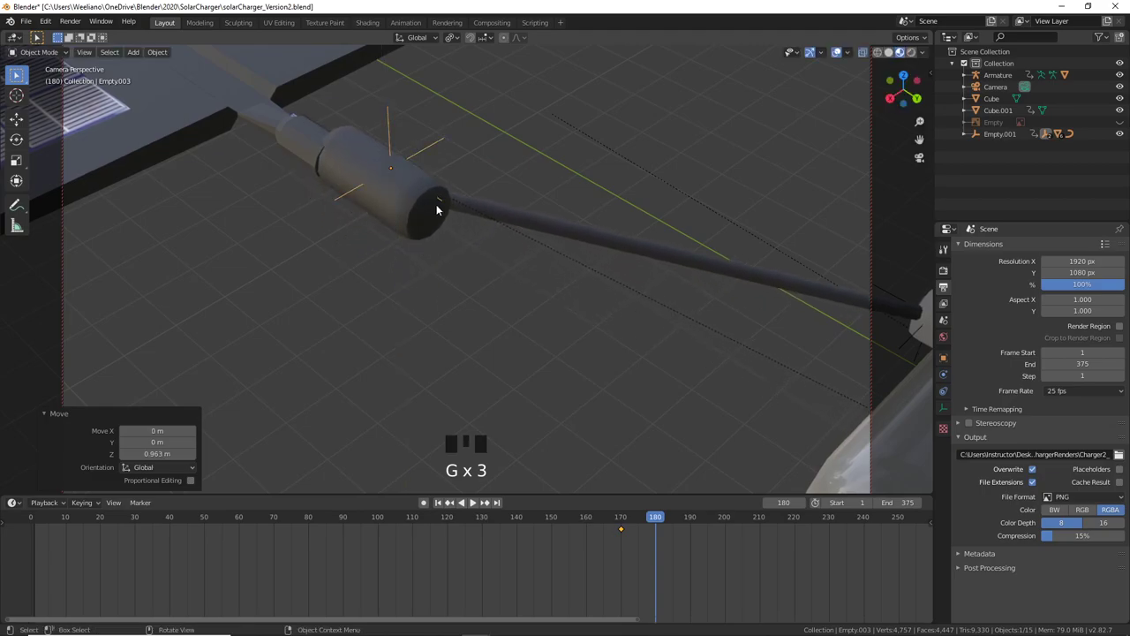
# Step: Fine-tune the empty's position with the Move tool's axis handles until the plug's pin sits inside the panel's socket
pyautogui.click(15, 119)
pyautogui.moveTo(369, 182); pyautogui.dragTo(376, 213)
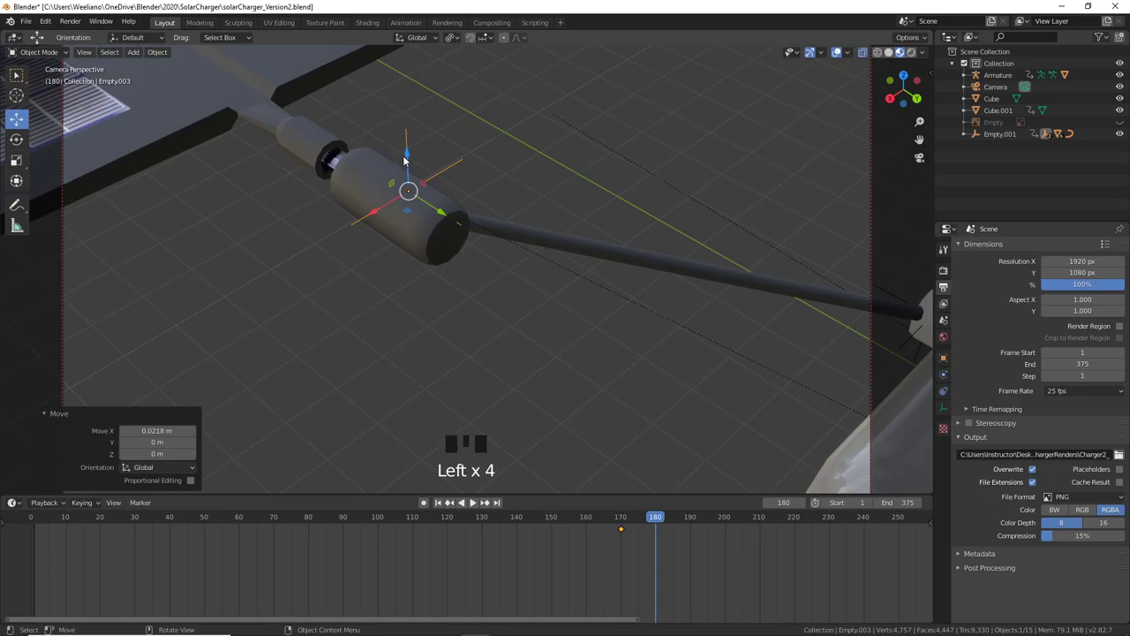
pyautogui.moveTo(406, 162); pyautogui.dragTo(361, 197)
pyautogui.click(395, 179)
pyautogui.scroll(-2, 576, 270)
pyautogui.scroll(2, 576, 270)
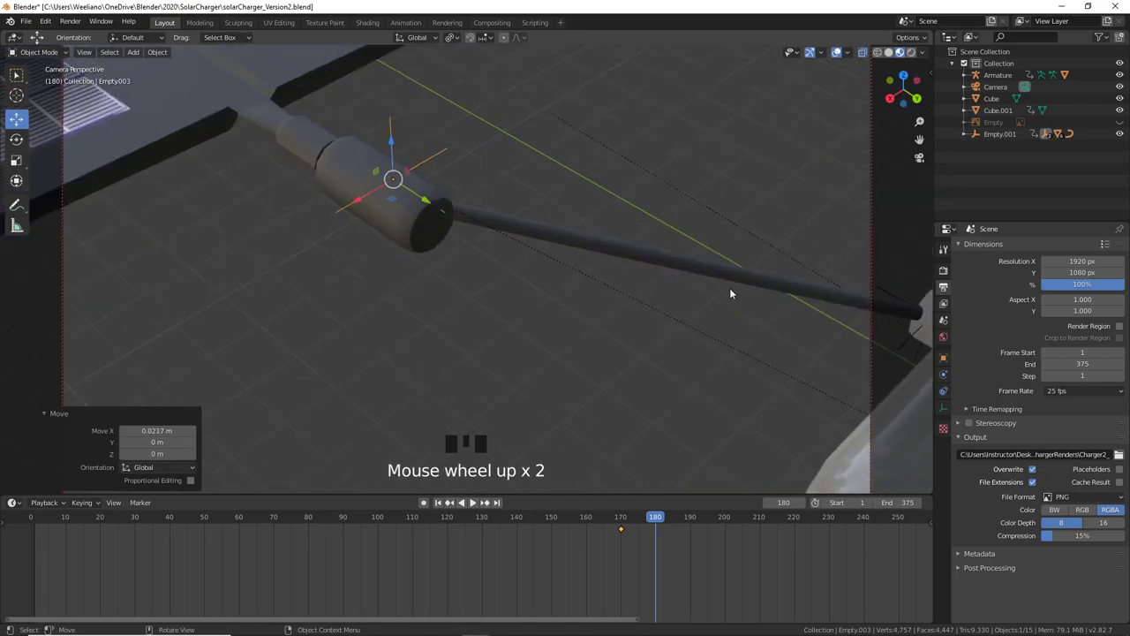
pyautogui.scroll(1, 707, 297)
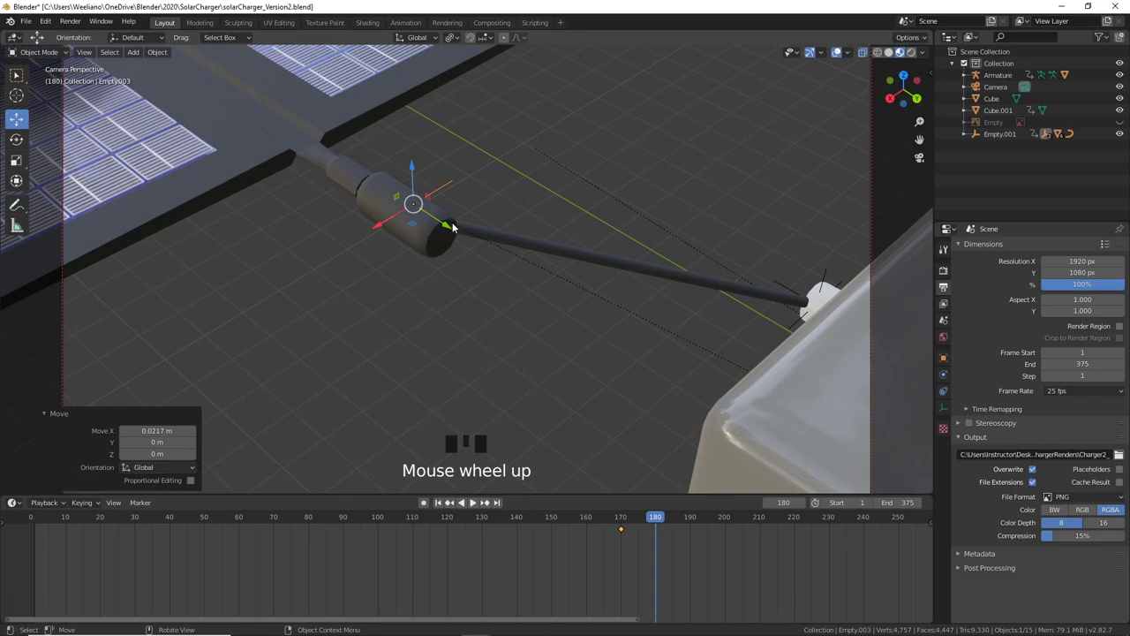
# Step: Select the cable curve between plug and battery box and try to subdivide it with one cut in Edit Mode
pyautogui.click(632, 267)
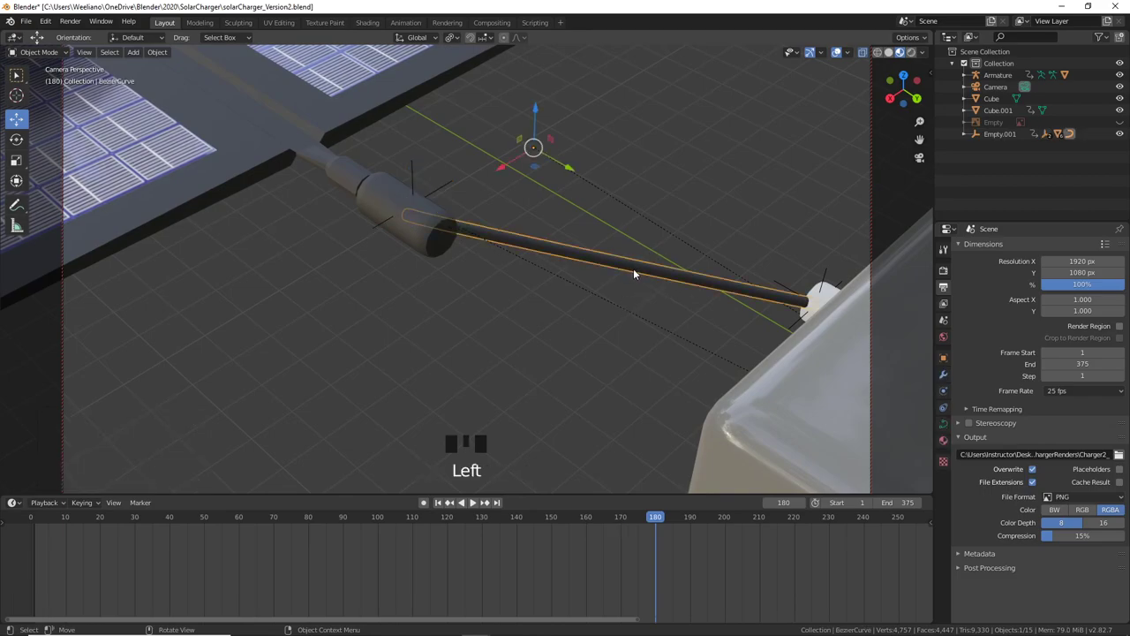
pyautogui.press('Tab')
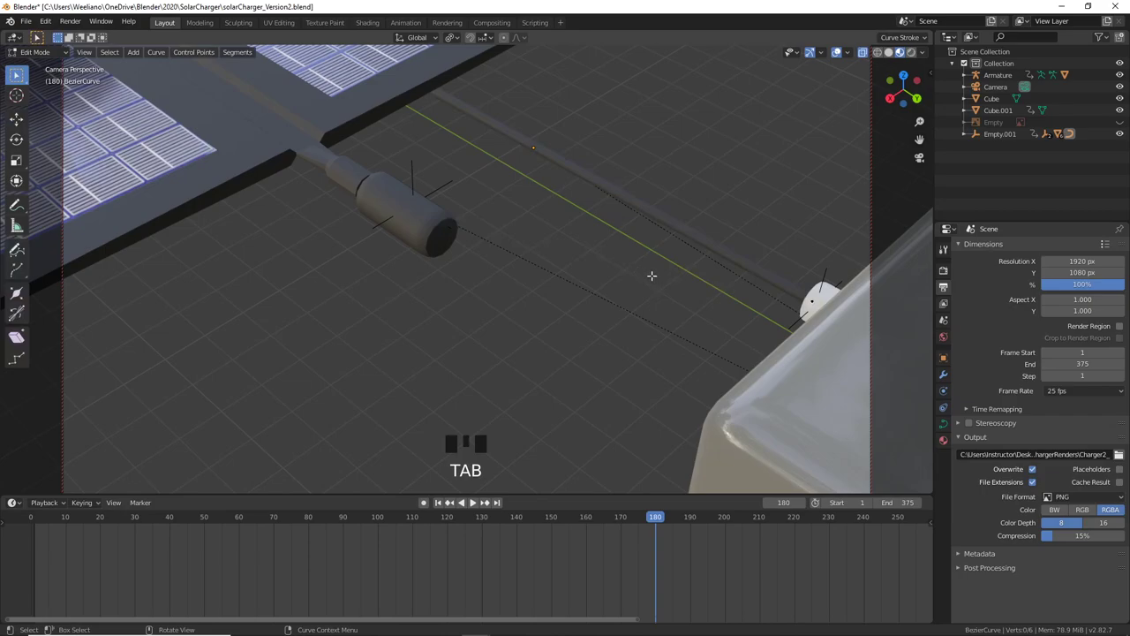
pyautogui.rightClick(632, 195)
pyautogui.click(632, 193)
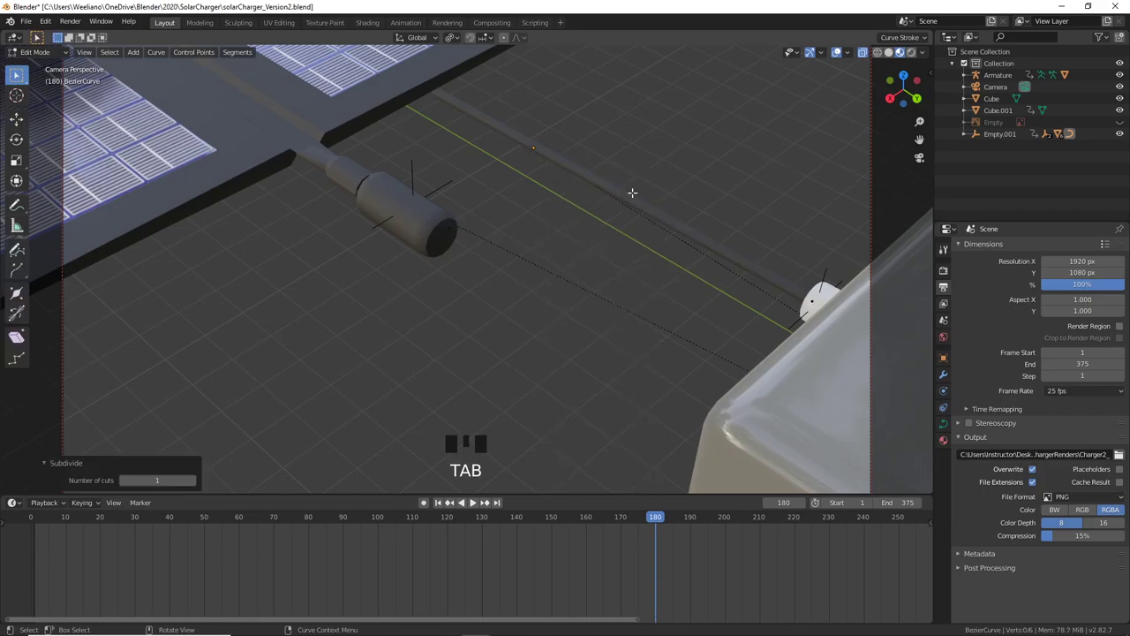
pyautogui.press('Tab')
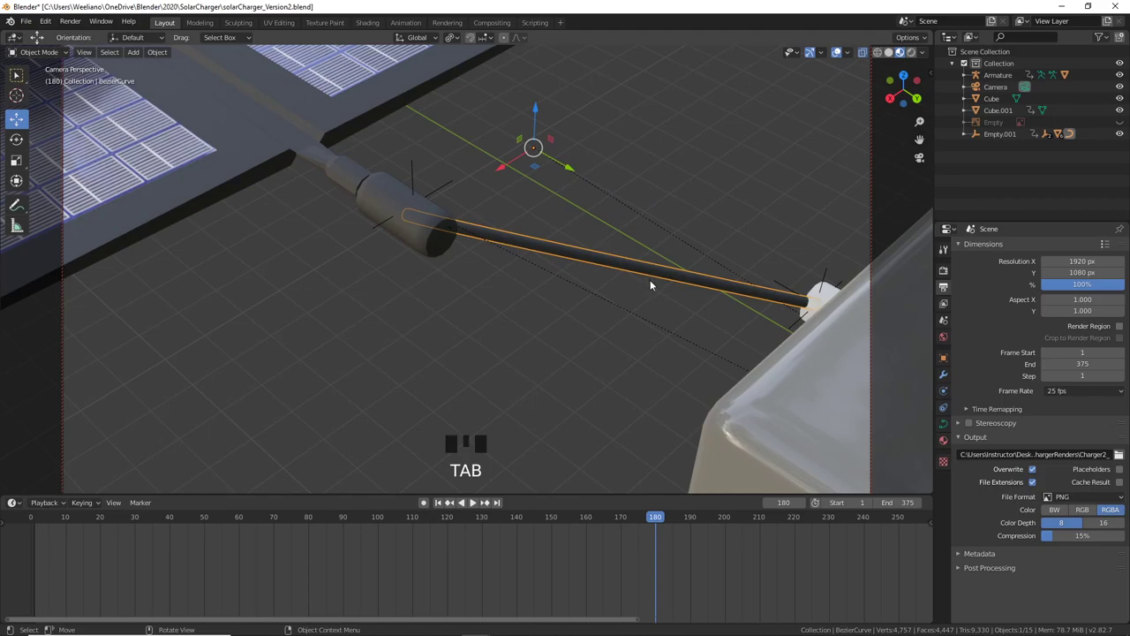
# Step: Put the cable curve in Edit Mode with wireframe shading and angle the camera to see its full length
pyautogui.press('Tab')
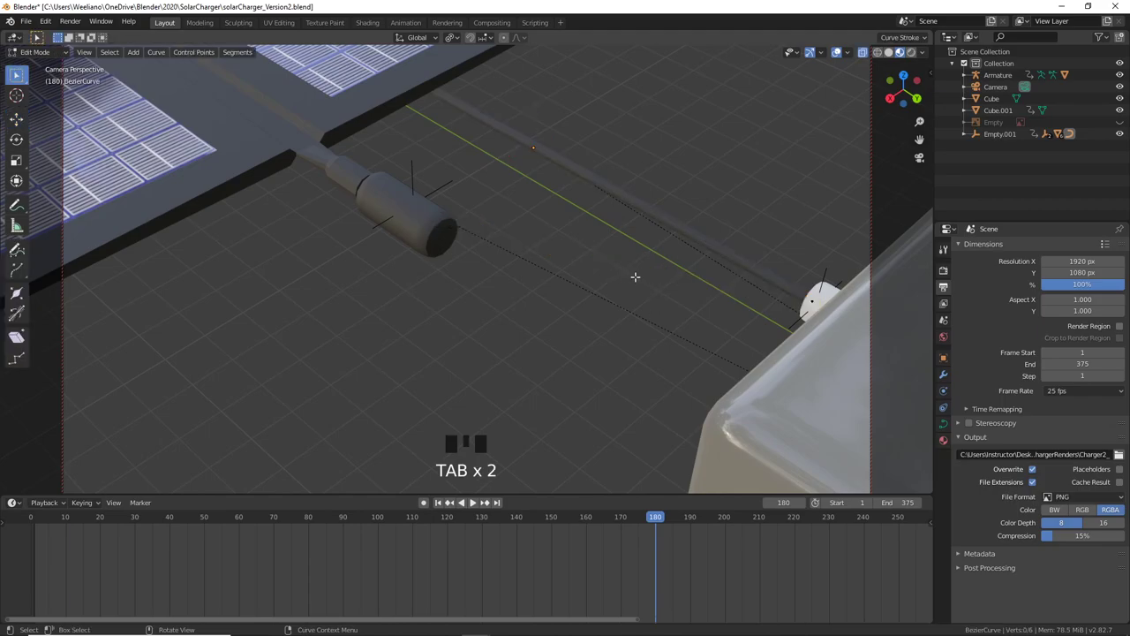
pyautogui.scroll(2, 638, 225)
pyautogui.scroll(2, 637, 224)
pyautogui.press('Tab')
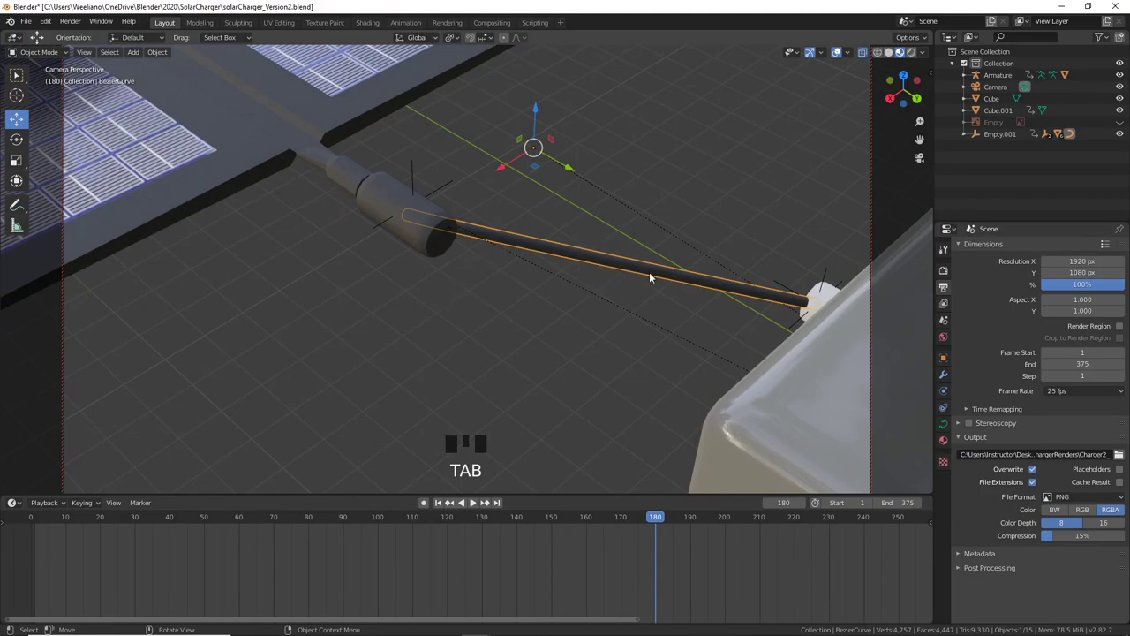
pyautogui.press('Tab')
pyautogui.scroll(-3, 580, 185)
pyautogui.scroll(1, 568, 213)
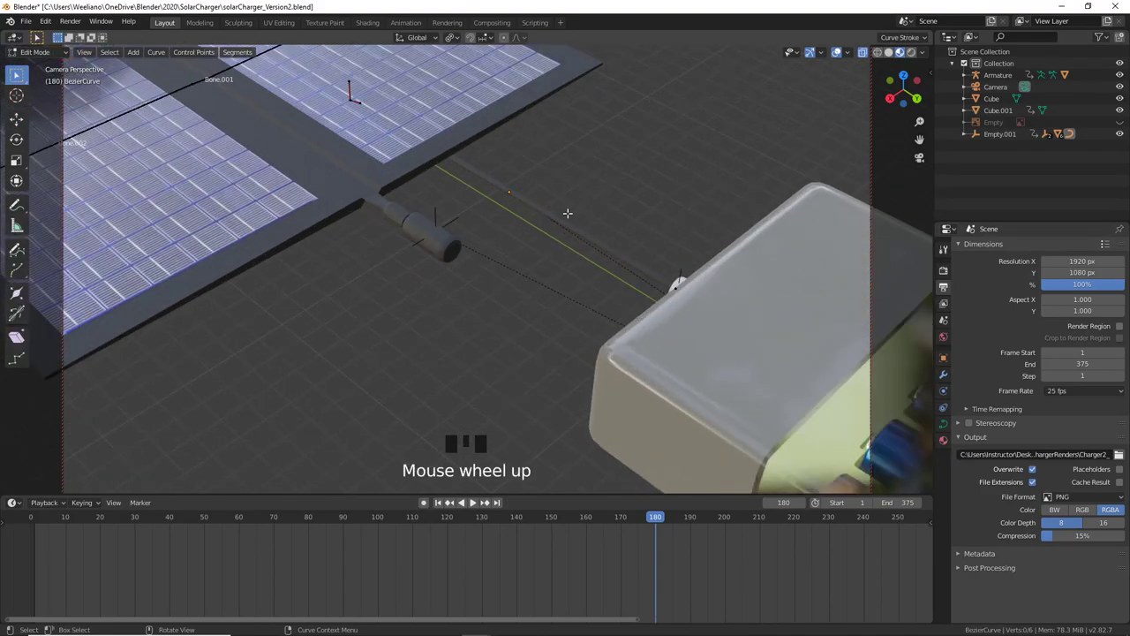
pyautogui.press('z')
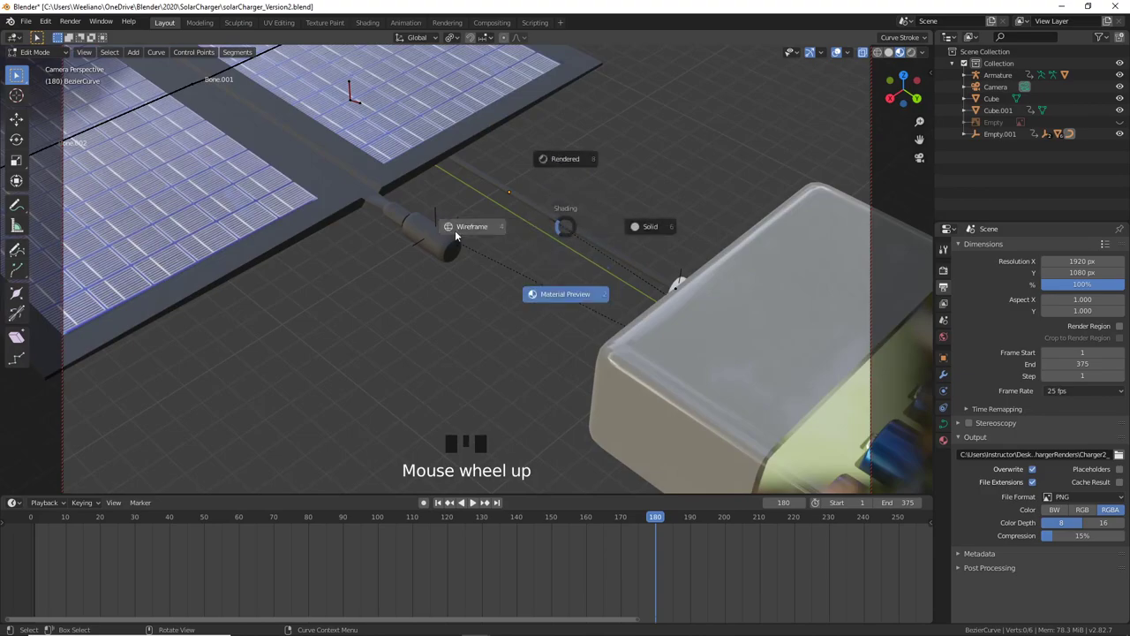
pyautogui.click(455, 229)
pyautogui.moveTo(492, 230)
pyautogui.mouseDown(button='middle')
pyautogui.moveTo(545, 255)
pyautogui.moveTo(583, 256)
pyautogui.moveTo(559, 245)
pyautogui.mouseUp(button='middle')
pyautogui.click(556, 230)
pyautogui.scroll(2, 610, 246)
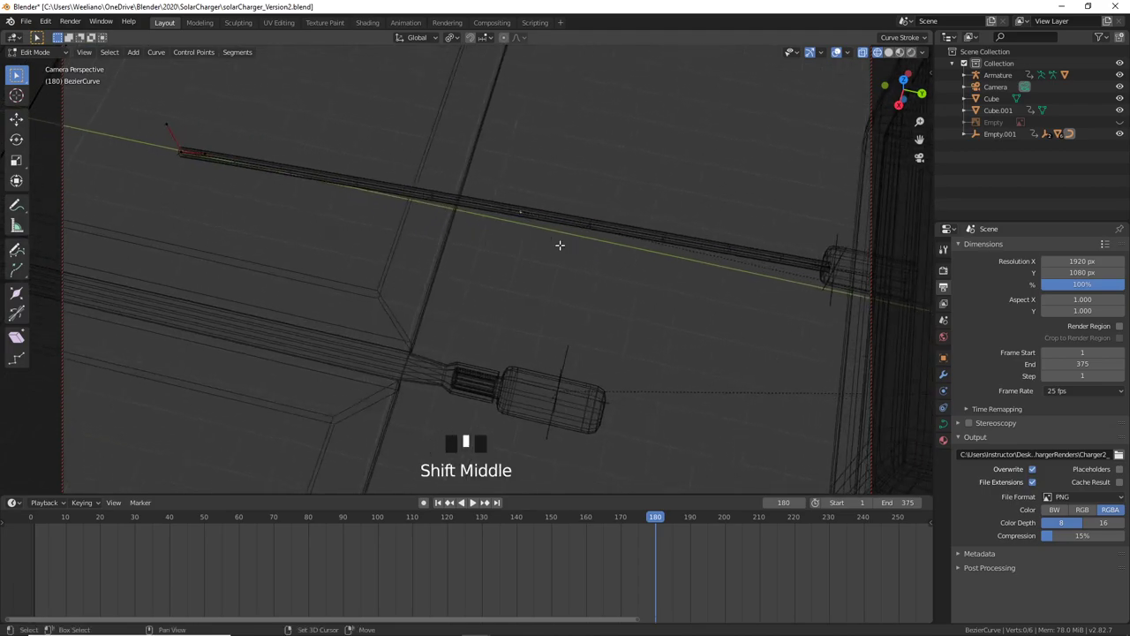
# Step: Select all control points of the cable curve and subdivide it with one cut
pyautogui.click(558, 236)
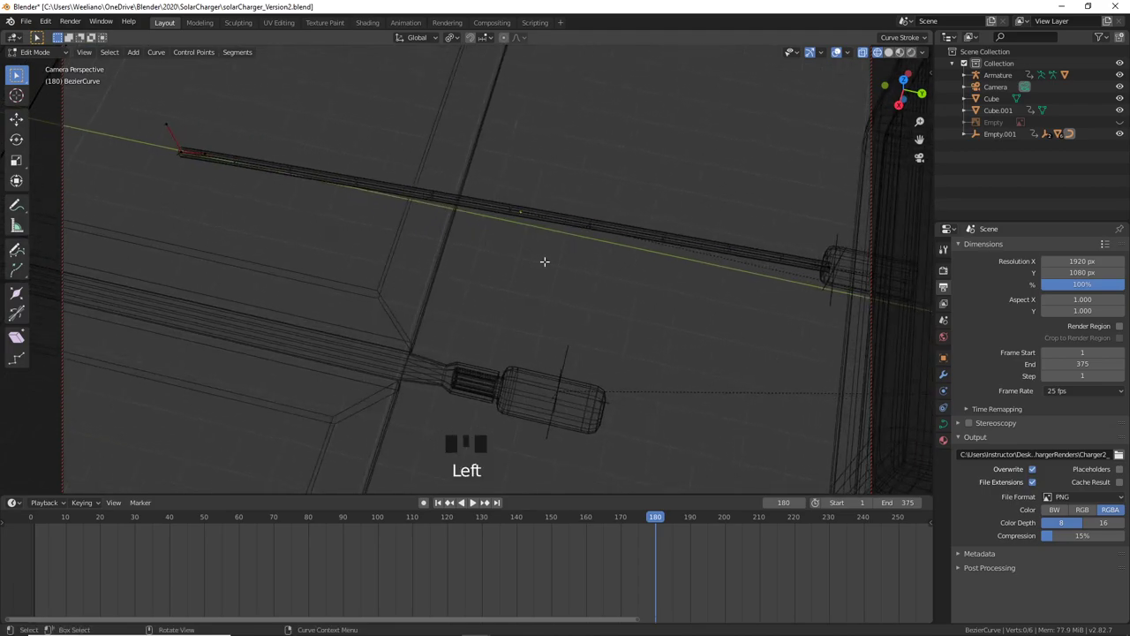
pyautogui.scroll(-2, 530, 247)
pyautogui.scroll(1, 453, 239)
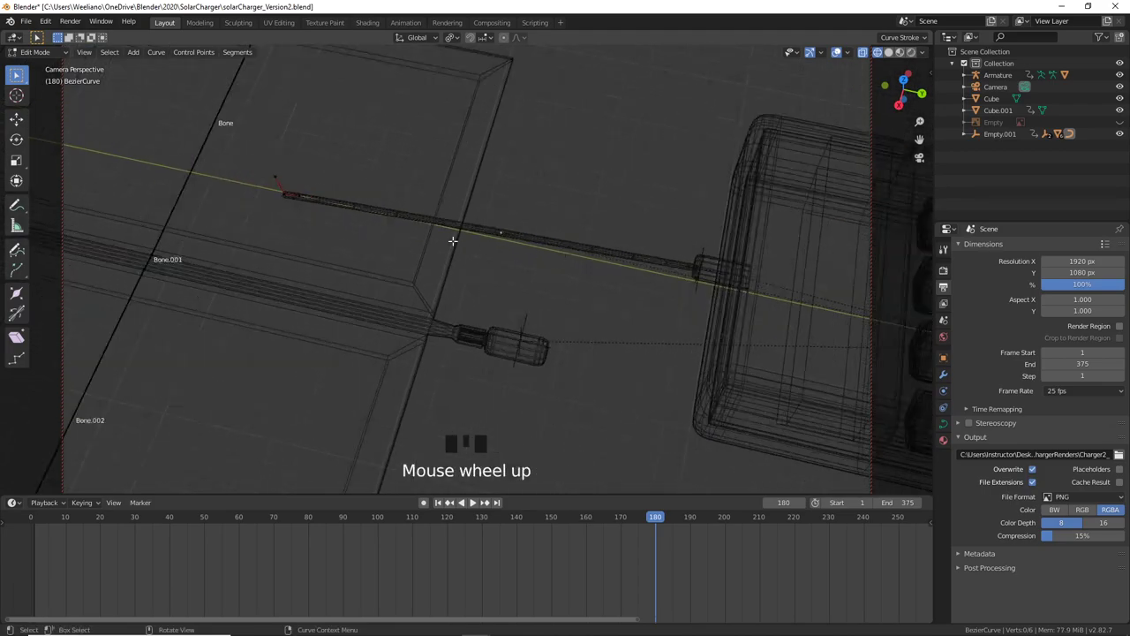
pyautogui.click(451, 237)
pyautogui.click(496, 239)
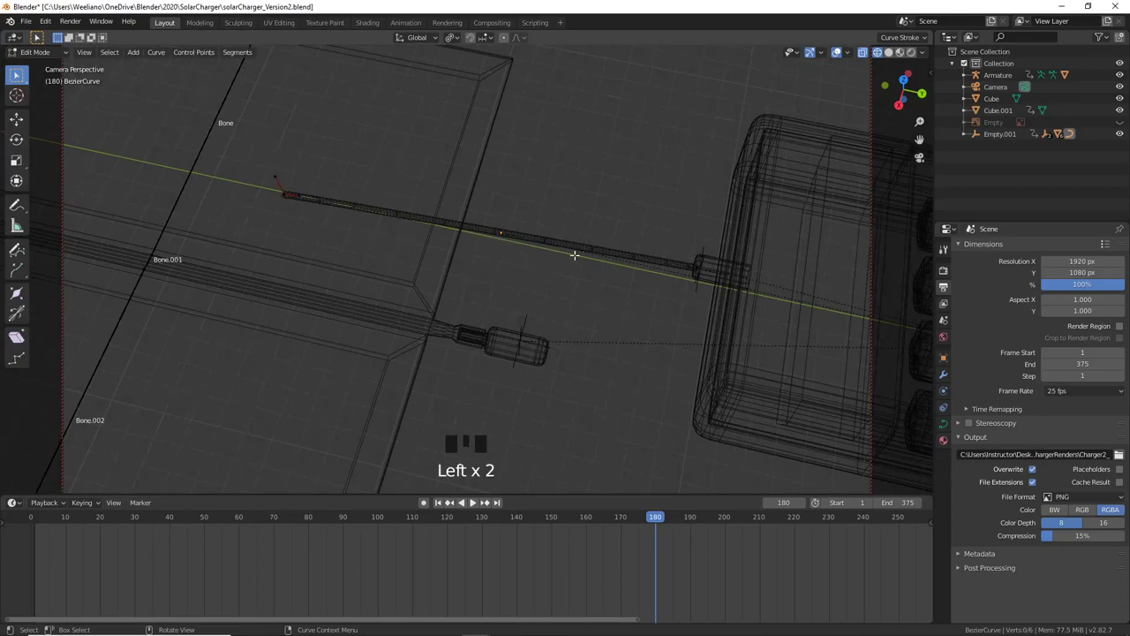
pyautogui.moveTo(251, 167); pyautogui.dragTo(713, 289)
pyautogui.rightClick(494, 231)
pyautogui.click(496, 231)
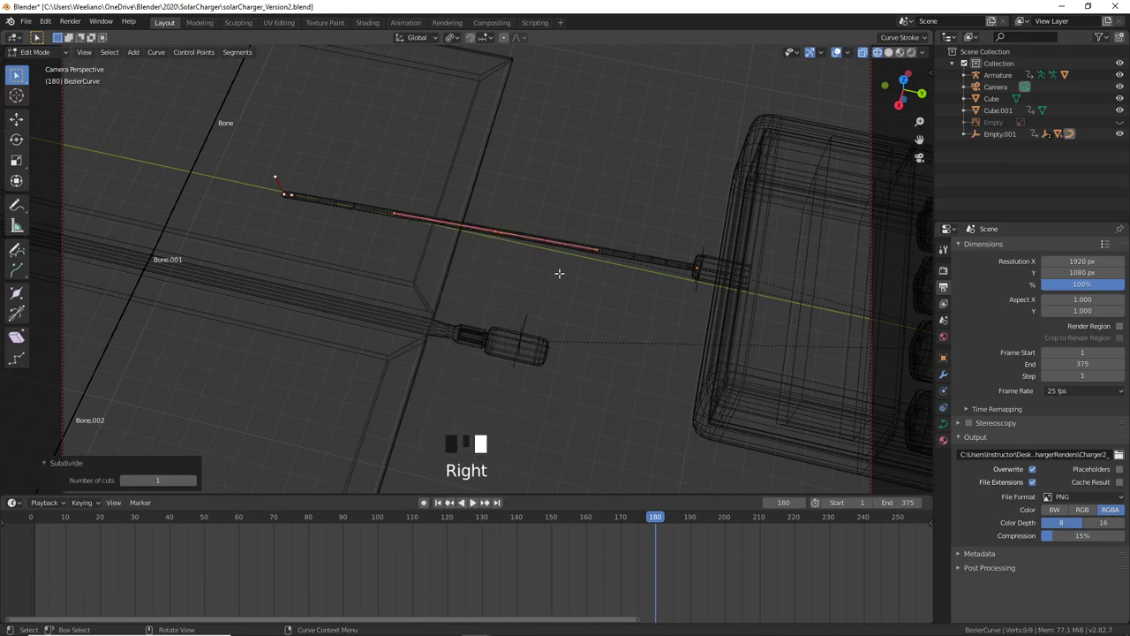
# Step: Select the cable's new middle control point, try to move it, and return to Object Mode
pyautogui.click(499, 237)
pyautogui.click(499, 236)
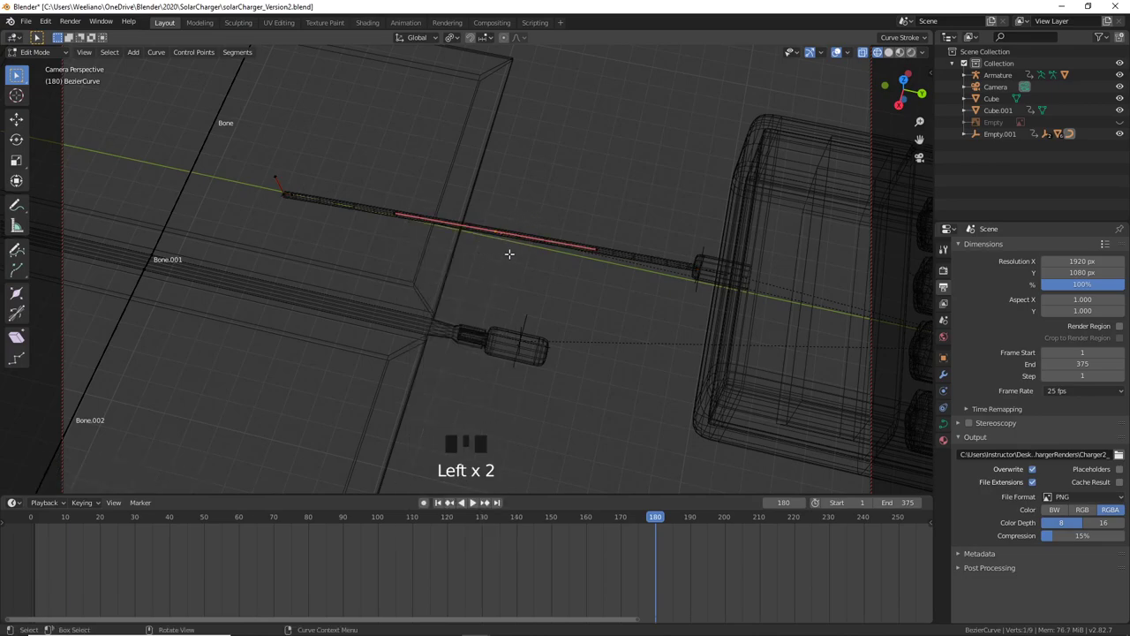
pyautogui.press('g')
pyautogui.click(515, 257)
pyautogui.press('Tab')
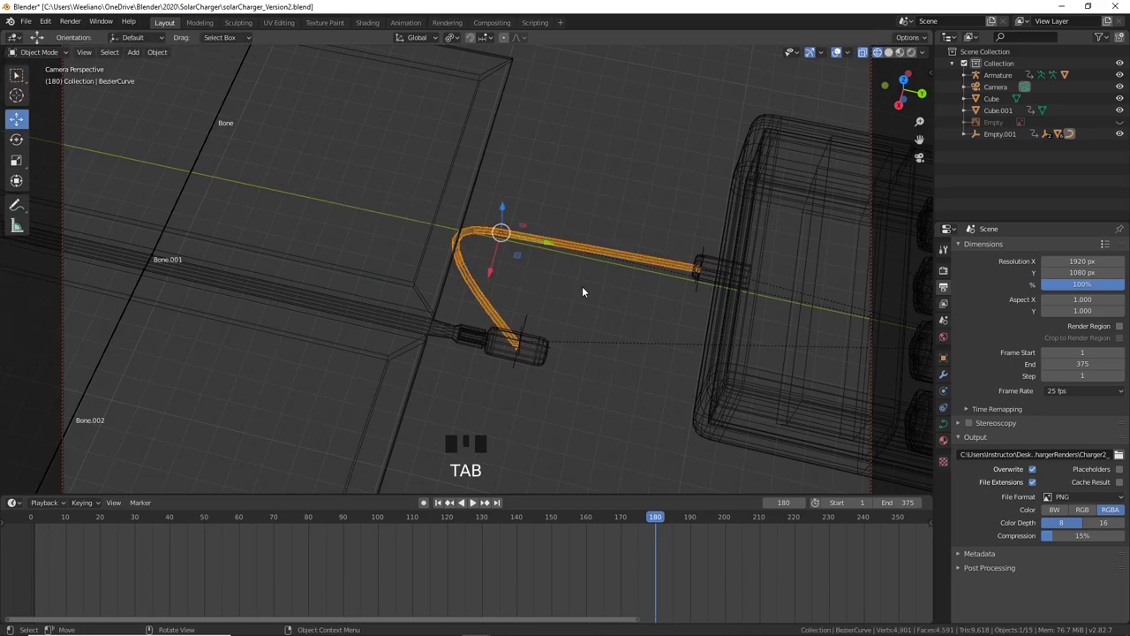
# Step: Hook the cable's middle control point to a new empty and move that empty about 3.88 m in X and 5.33 m in Y
pyautogui.moveTo(582, 286); pyautogui.dragTo(477, 261, button='middle')
pyautogui.scroll(2, 560, 265)
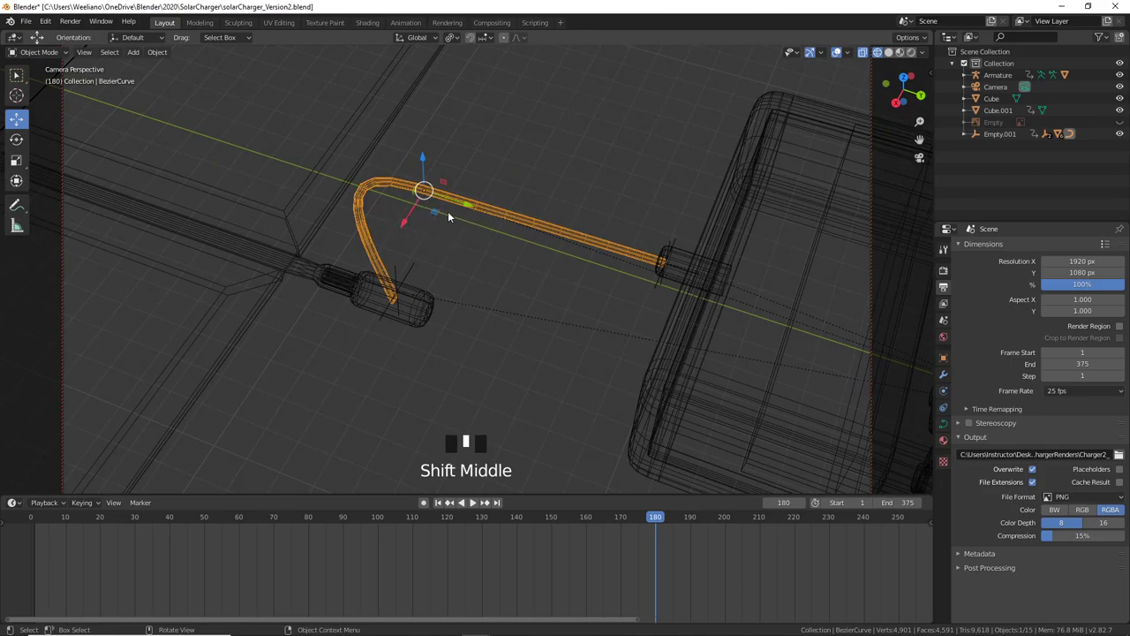
pyautogui.press('Tab')
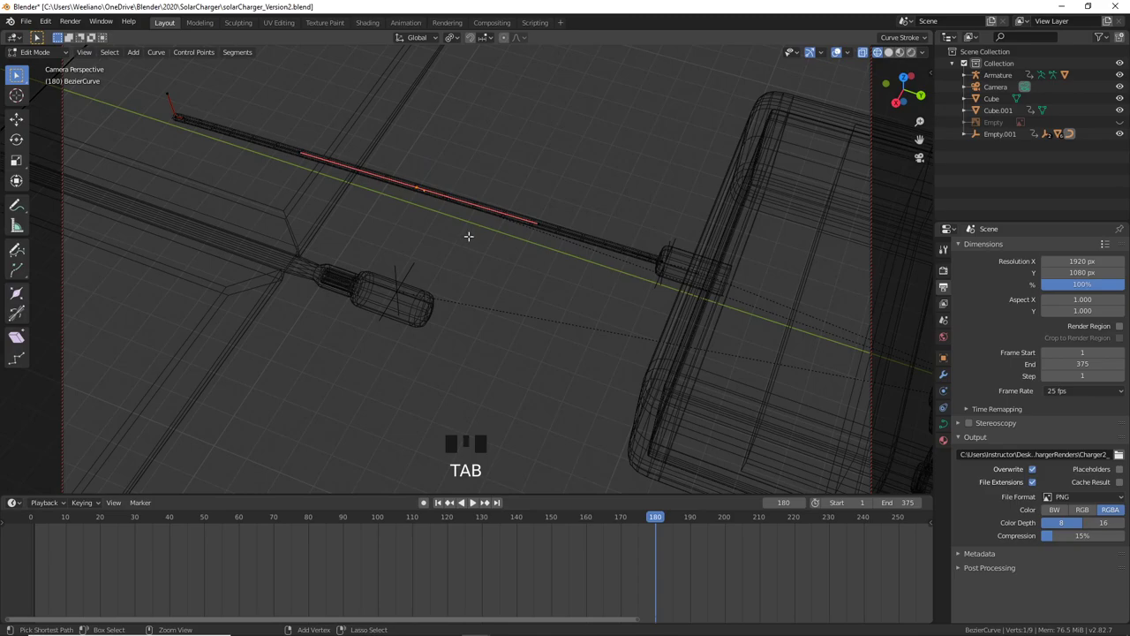
pyautogui.hotkey('ctrl', 'h')
pyautogui.click(468, 235)
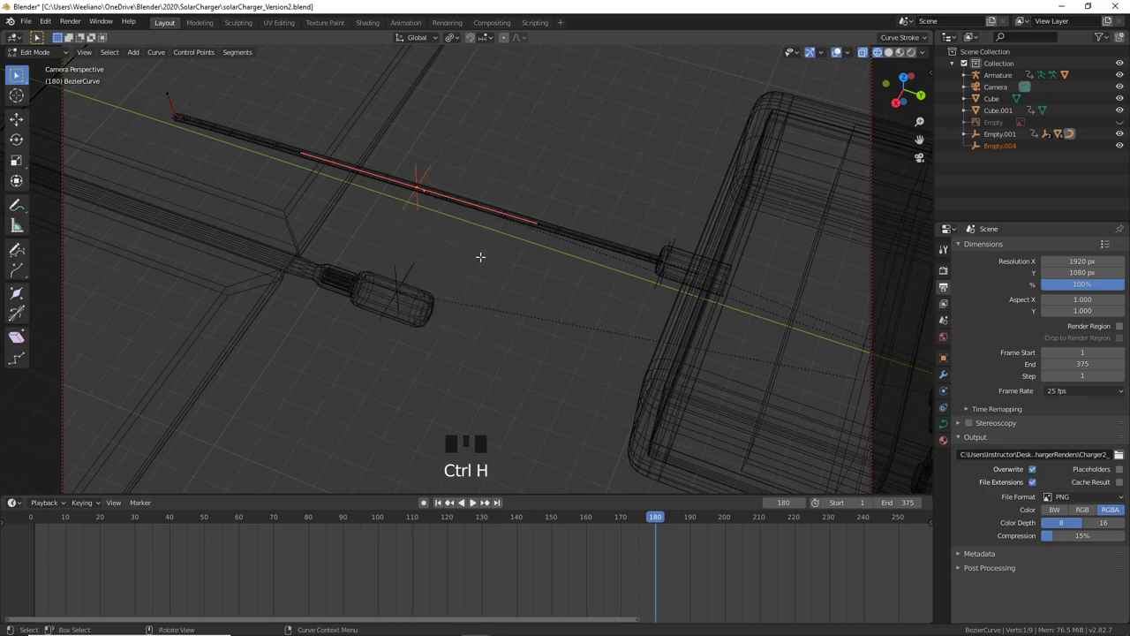
pyautogui.press('Tab')
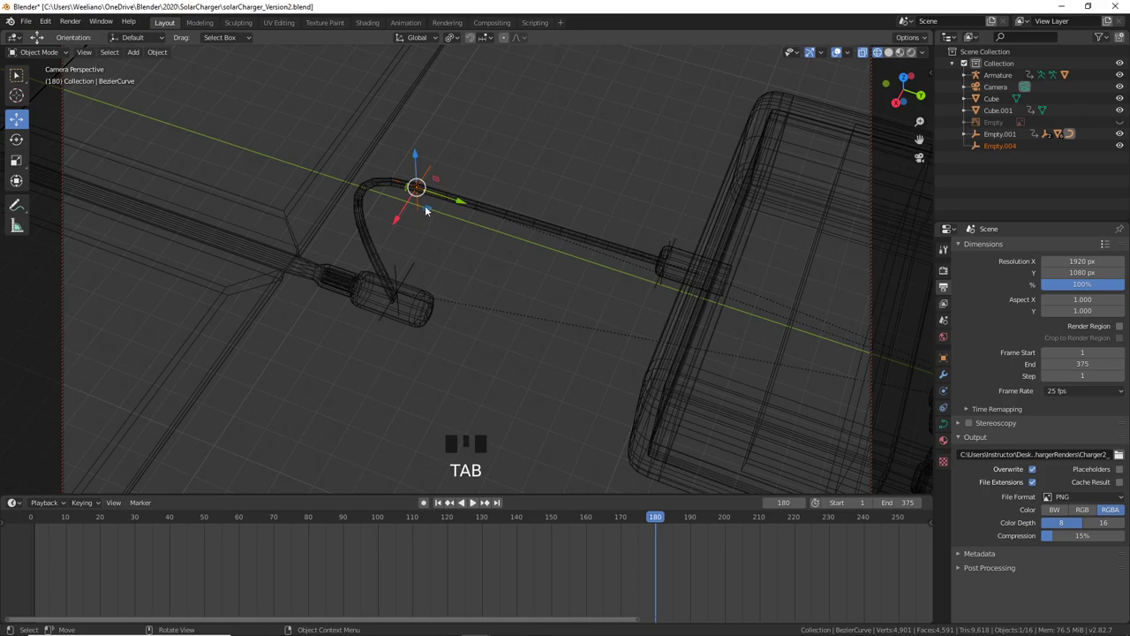
pyautogui.moveTo(424, 205); pyautogui.dragTo(545, 361)
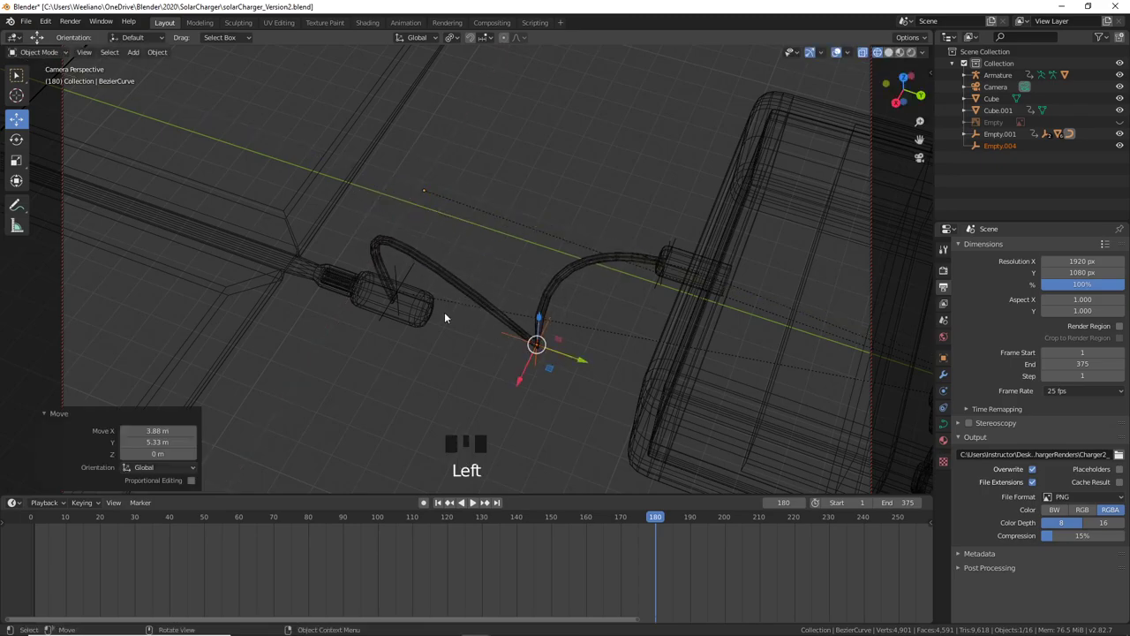
# Step: Select the plug's empty and angle the camera to look down on the panels, cable and battery box
pyautogui.click(396, 280)
pyautogui.moveTo(517, 324)
pyautogui.mouseDown(button='middle')
pyautogui.moveTo(532, 273)
pyautogui.moveTo(537, 401)
pyautogui.moveTo(594, 301)
pyautogui.moveTo(724, 391)
pyautogui.moveTo(721, 354)
pyautogui.moveTo(598, 371)
pyautogui.moveTo(739, 353)
pyautogui.moveTo(739, 374)
pyautogui.moveTo(696, 413)
pyautogui.moveTo(676, 297)
pyautogui.moveTo(595, 363)
pyautogui.moveTo(643, 343)
pyautogui.moveTo(520, 333)
pyautogui.mouseUp(button='middle')
pyautogui.scroll(-3, 516, 329)
pyautogui.scroll(1, 512, 325)
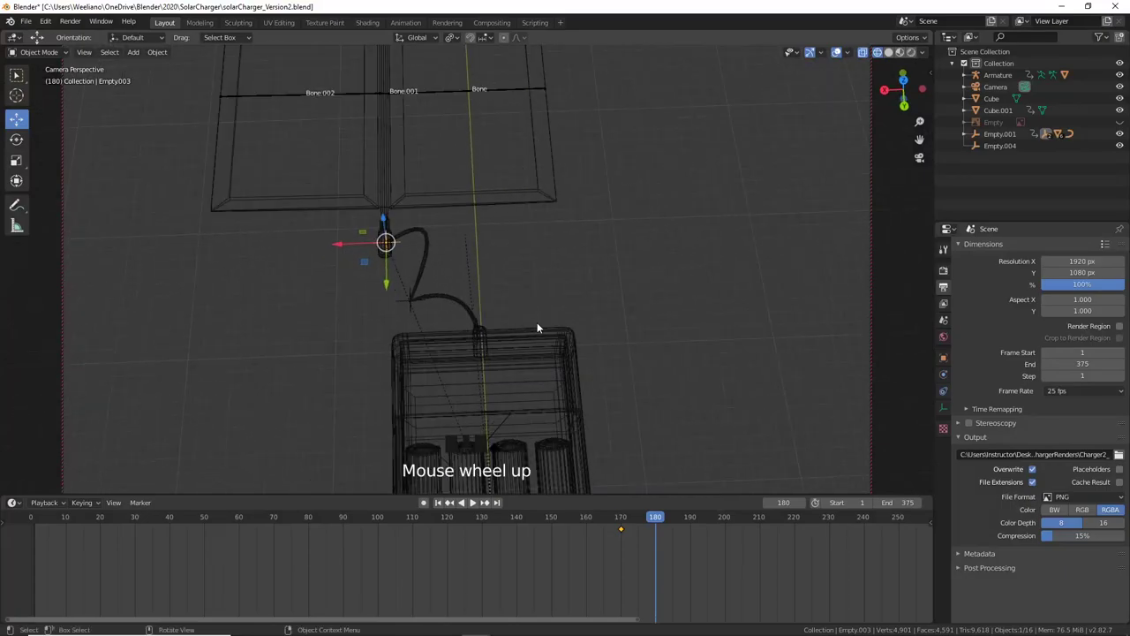
pyautogui.scroll(-2, 535, 260)
pyautogui.keyDown('shift'); pyautogui.moveTo(535, 259); pyautogui.dragTo(490, 265, button='middle'); pyautogui.keyUp('shift')
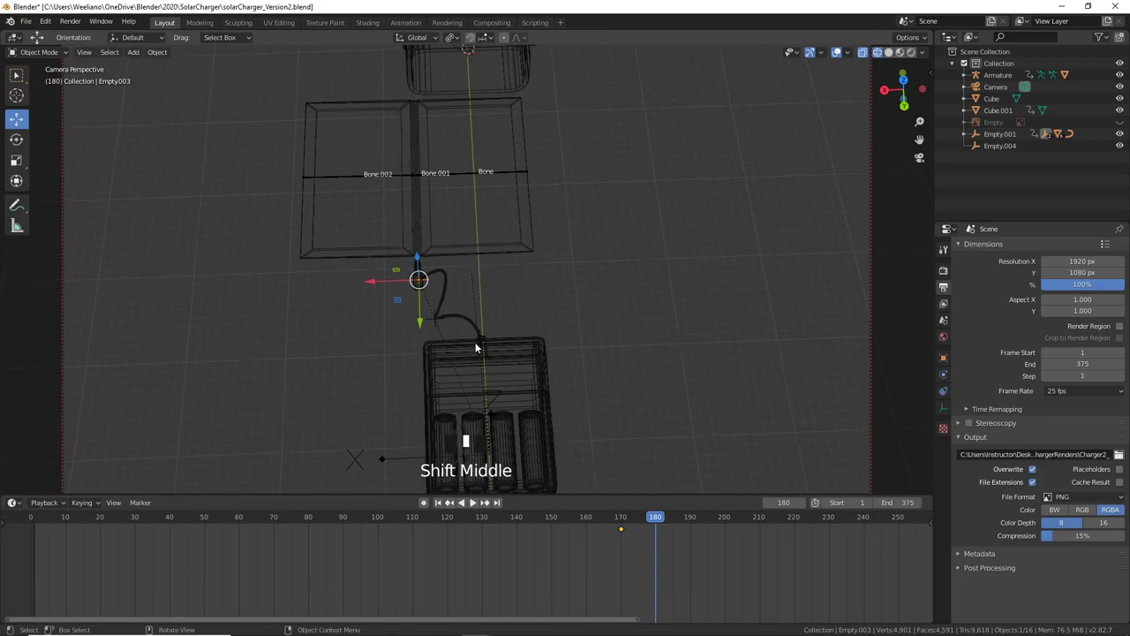
# Step: Undo the cable curve's middle-point hook and subdivision, and return to Object Mode
pyautogui.scroll(5, 486, 316)
pyautogui.keyDown('shift'); pyautogui.moveTo(472, 342); pyautogui.dragTo(520, 259, button='middle'); pyautogui.keyUp('shift')
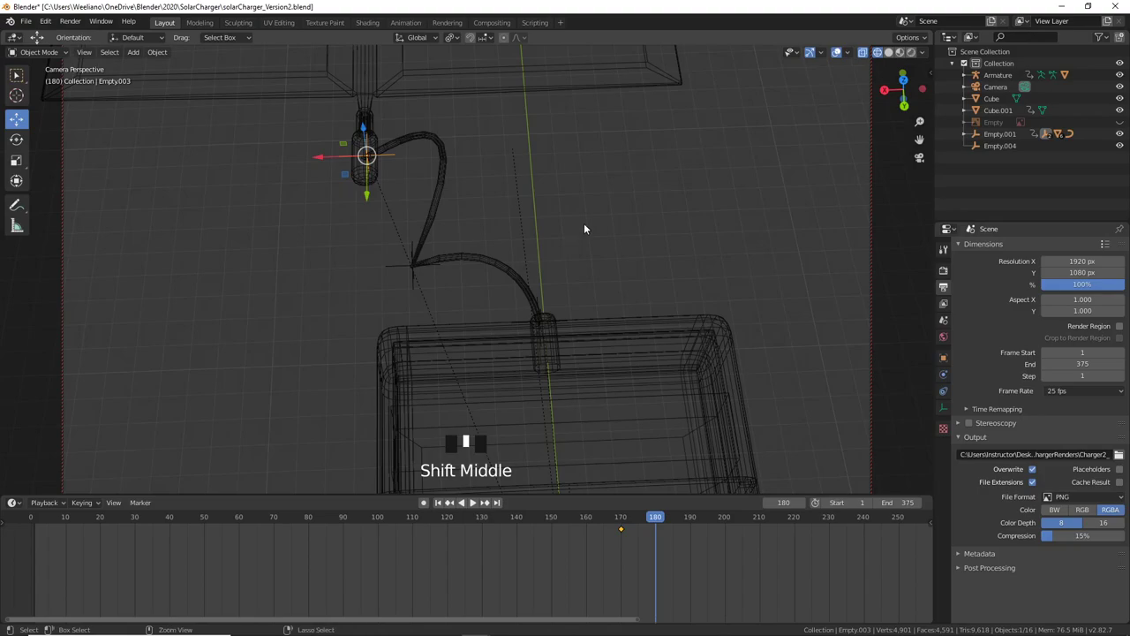
pyautogui.hotkey('ctrl', 'z')
pyautogui.hotkey('ctrl', 'z')
pyautogui.hotkey('ctrl', 'z')
pyautogui.hotkey('ctrl', 'z')
pyautogui.hotkey('ctrl', 'z')
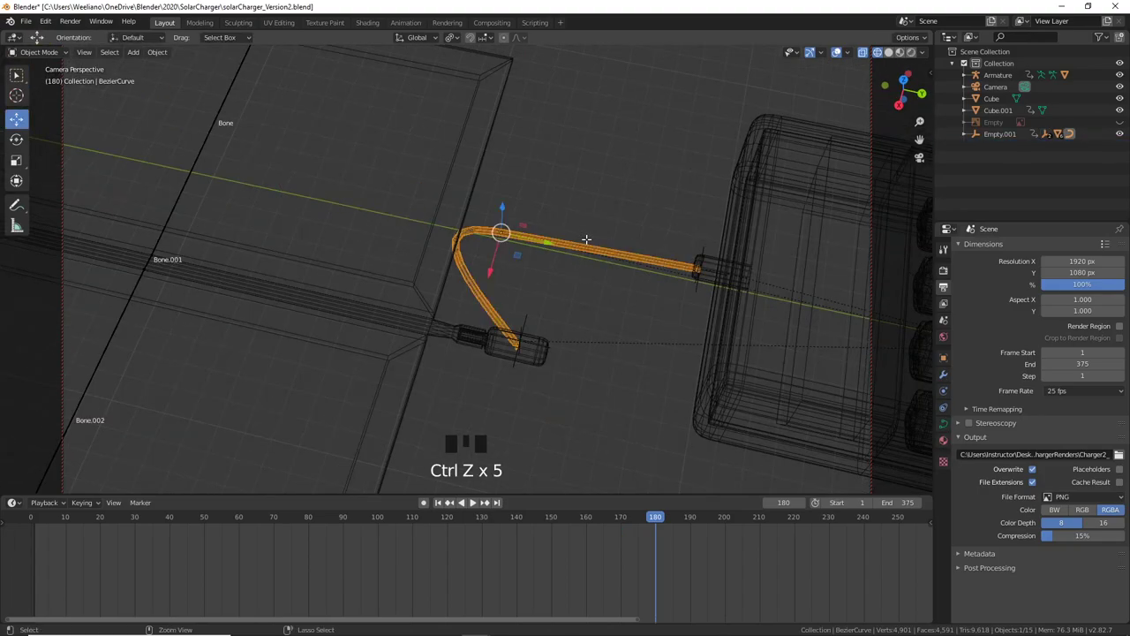
pyautogui.hotkey('ctrl', 'z')
pyautogui.hotkey('ctrl', 'z')
pyautogui.hotkey('ctrl', 'z')
pyautogui.hotkey('ctrl', 'z')
pyautogui.hotkey('ctrl', 'z')
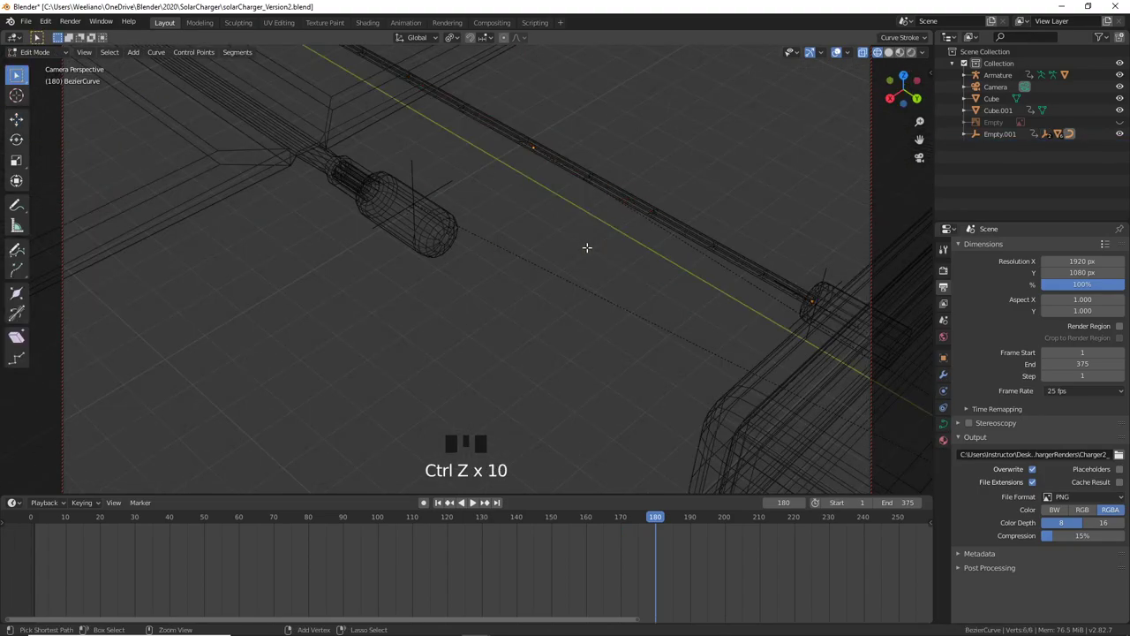
pyautogui.scroll(-5, 583, 251)
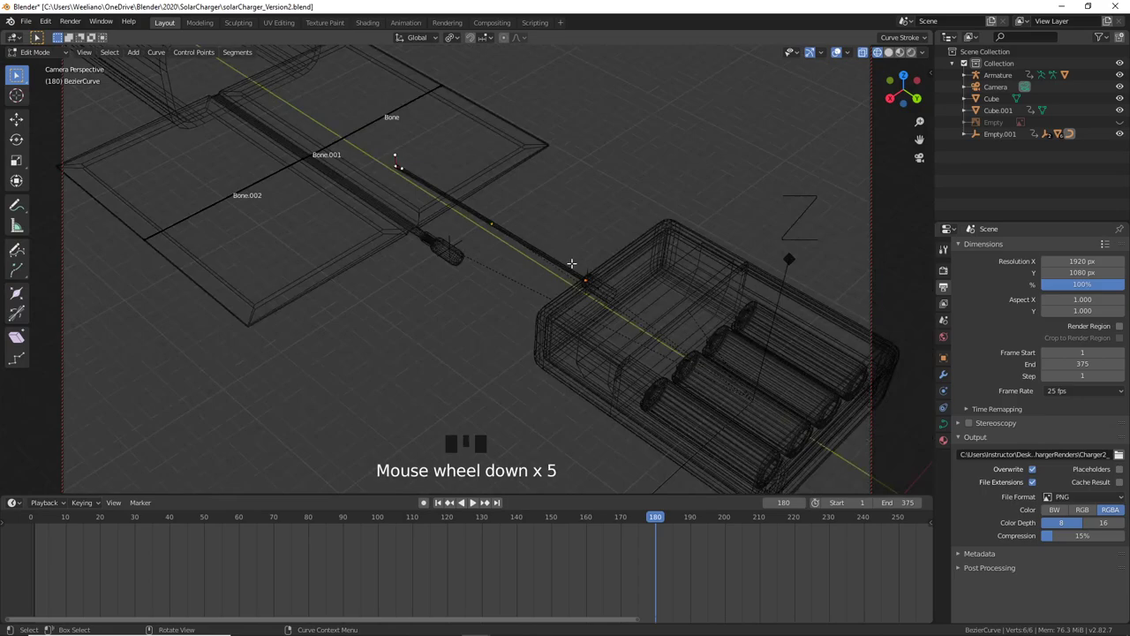
pyautogui.press('Tab')
pyautogui.scroll(2, 545, 256)
pyautogui.scroll(-2, 519, 317)
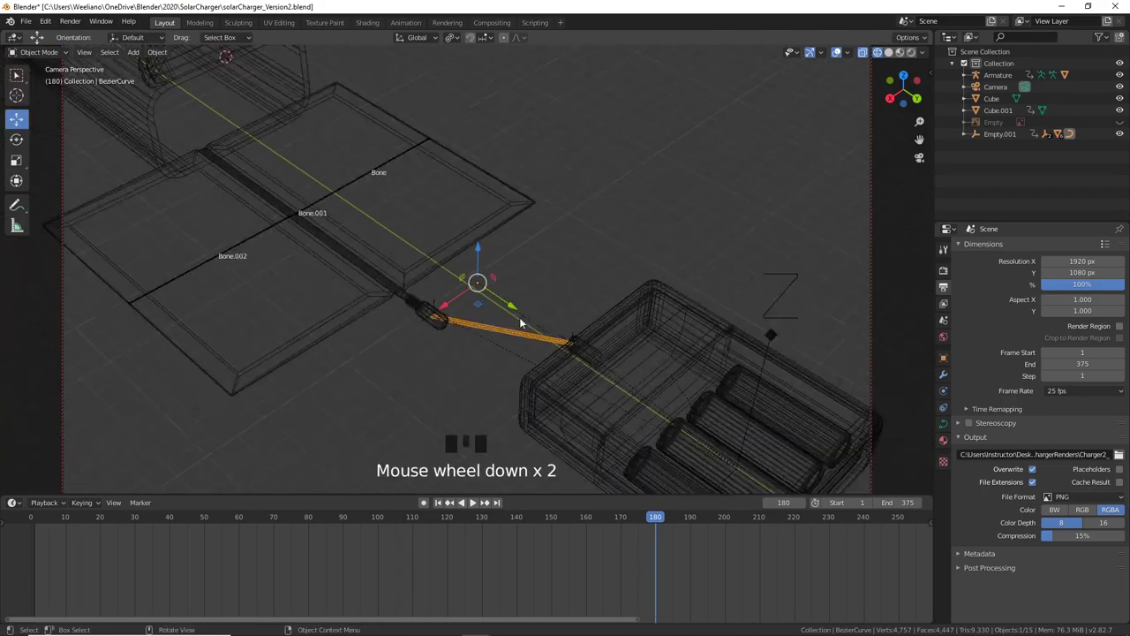
pyautogui.moveTo(519, 317); pyautogui.dragTo(498, 327, button='middle')
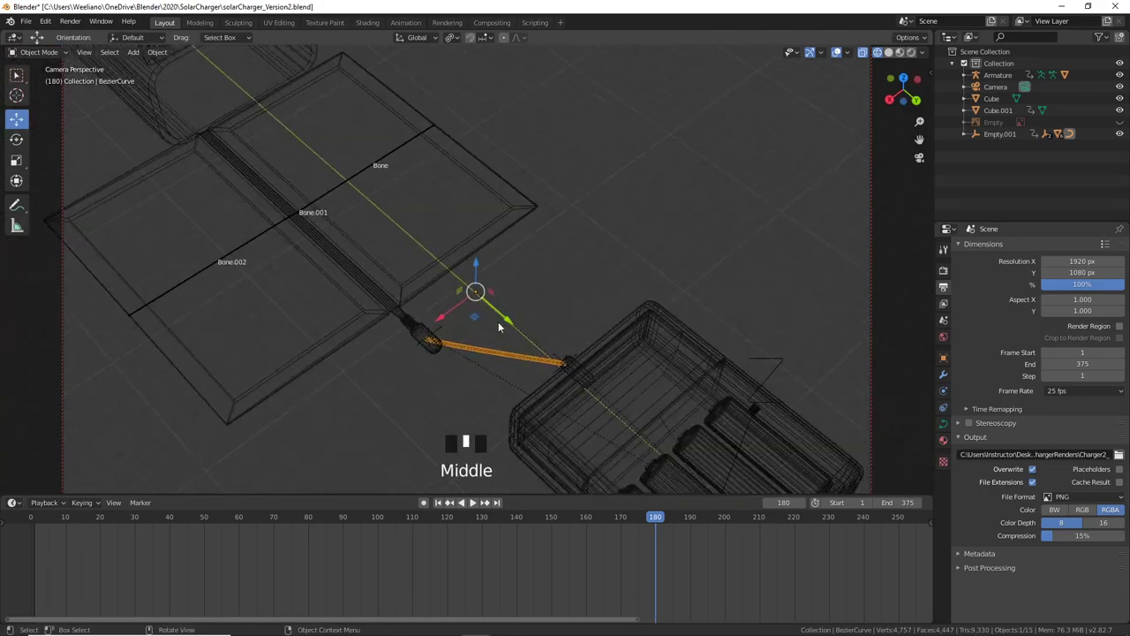
# Step: At frame 120, move the solar panels' armature about -3.18 m in X and -2.64 m in Z
pyautogui.click(324, 202)
pyautogui.moveTo(653, 521); pyautogui.dragTo(449, 557)
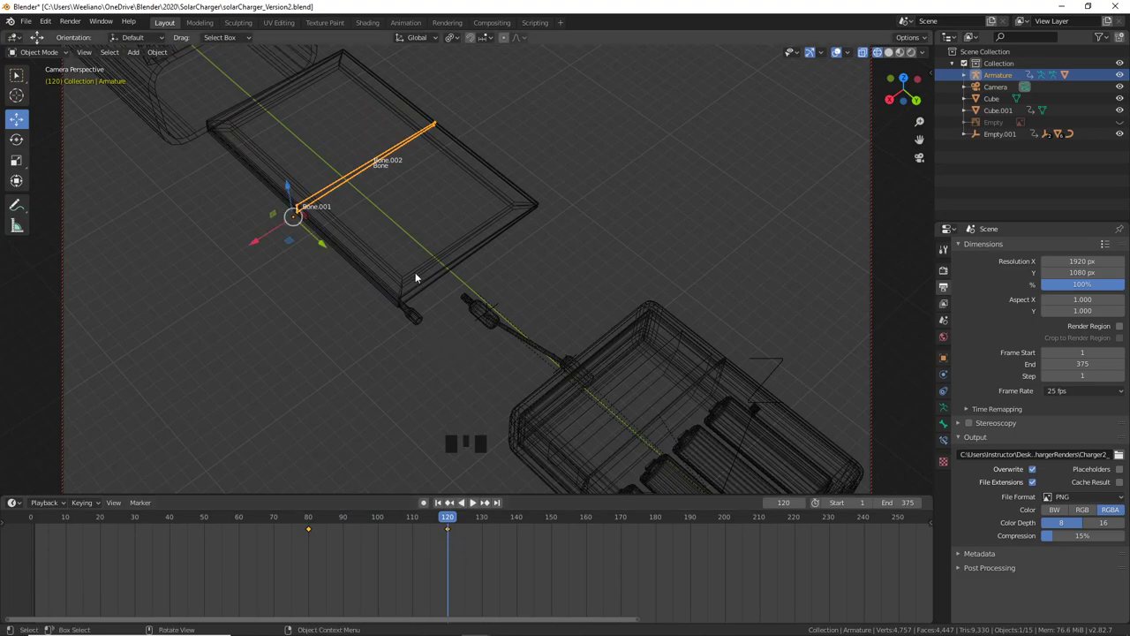
pyautogui.moveTo(250, 244); pyautogui.dragTo(304, 226)
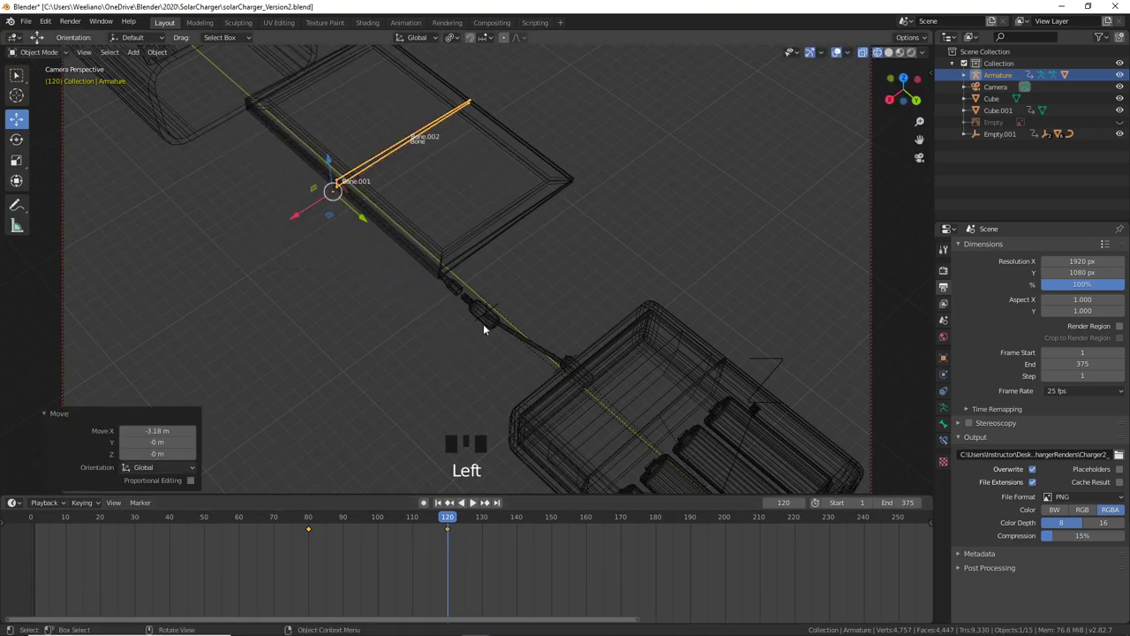
pyautogui.moveTo(497, 409); pyautogui.dragTo(536, 324, button='middle')
pyautogui.moveTo(325, 176); pyautogui.dragTo(339, 237)
pyautogui.moveTo(476, 340); pyautogui.dragTo(493, 389, button='middle')
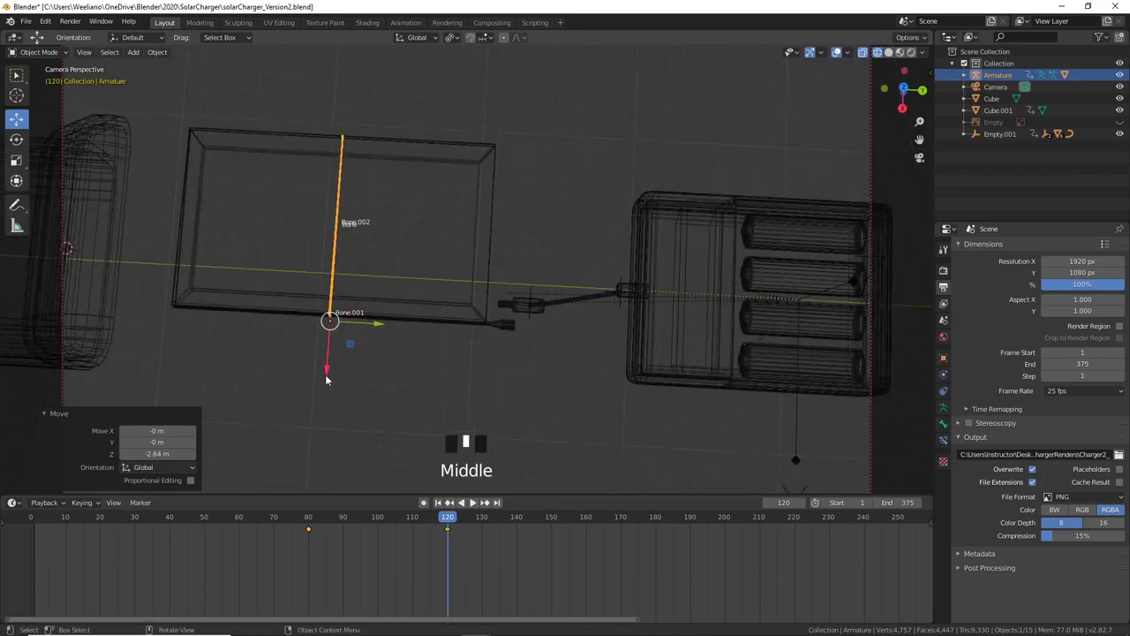
# Step: Shift the panels' armature about -1.32 m in X and -1.29 m in Y, and fine-tune its X position towards the centre line
pyautogui.moveTo(326, 379); pyautogui.dragTo(399, 363)
pyautogui.moveTo(399, 363); pyautogui.dragTo(383, 297, button='middle')
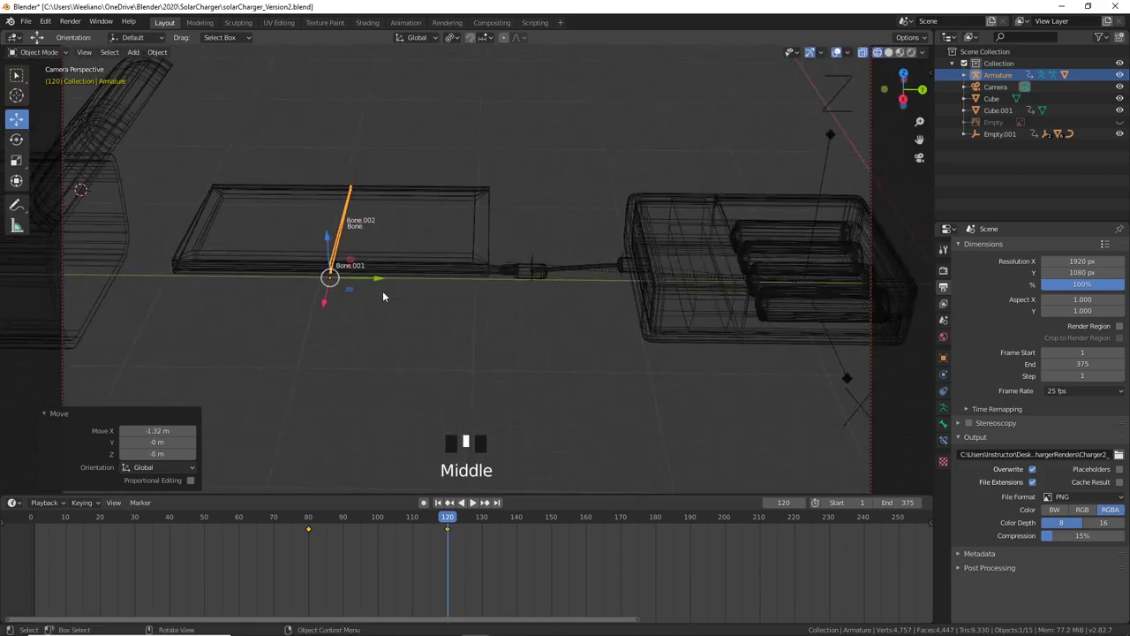
pyautogui.moveTo(383, 297); pyautogui.dragTo(356, 283)
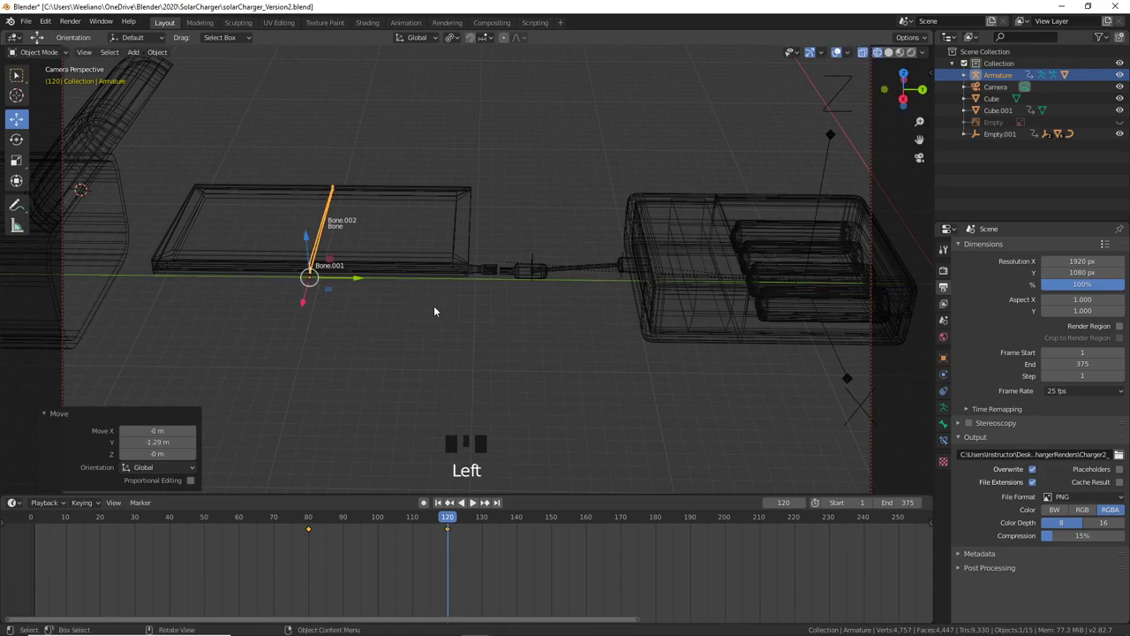
pyautogui.moveTo(434, 306); pyautogui.dragTo(369, 369, button='middle')
pyautogui.scroll(1, 353, 347)
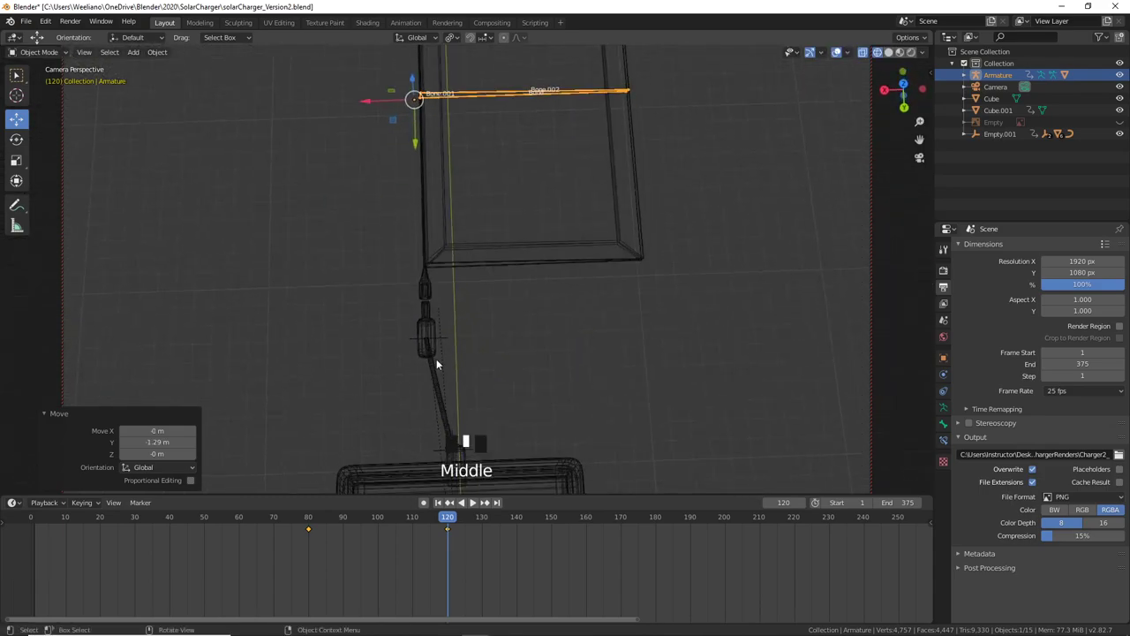
pyautogui.scroll(-1, 407, 167)
pyautogui.moveTo(378, 130); pyautogui.dragTo(400, 129)
# Step: Move the plug's empty about -1.2 m in X and nudge the armature in X to align the plug with the panel socket
pyautogui.click(450, 332)
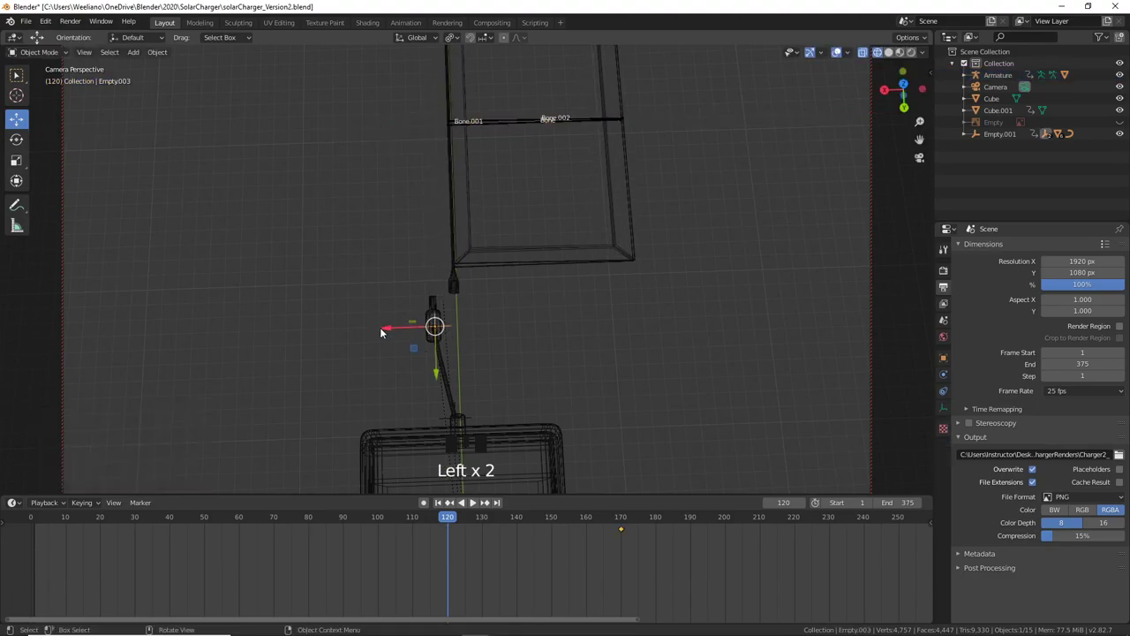
pyautogui.moveTo(385, 332); pyautogui.dragTo(402, 331)
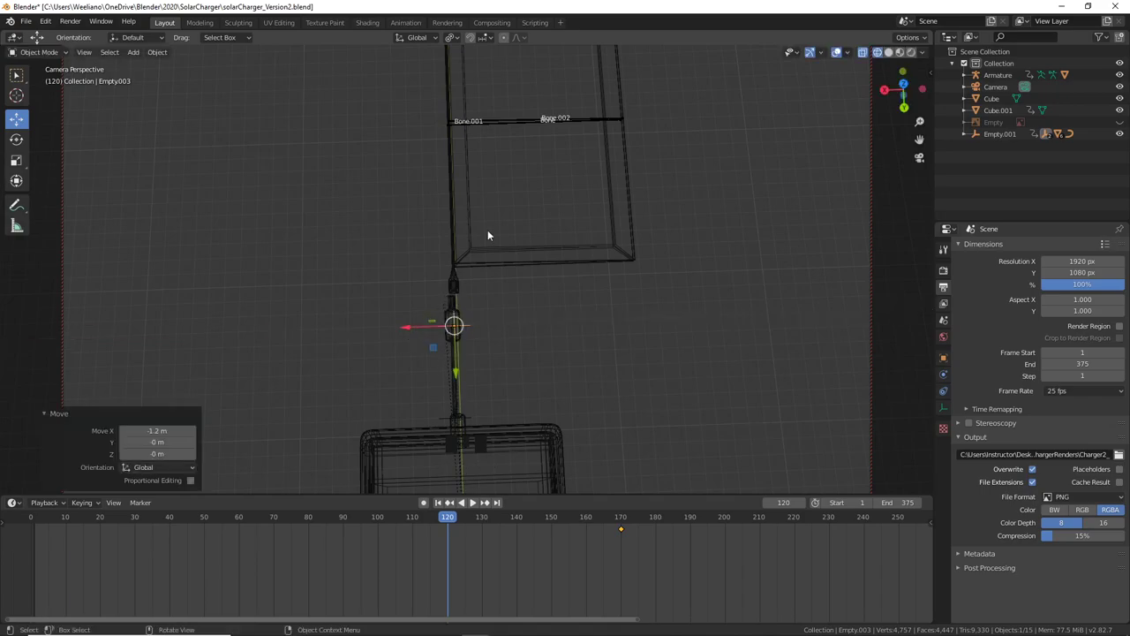
pyautogui.click(516, 125)
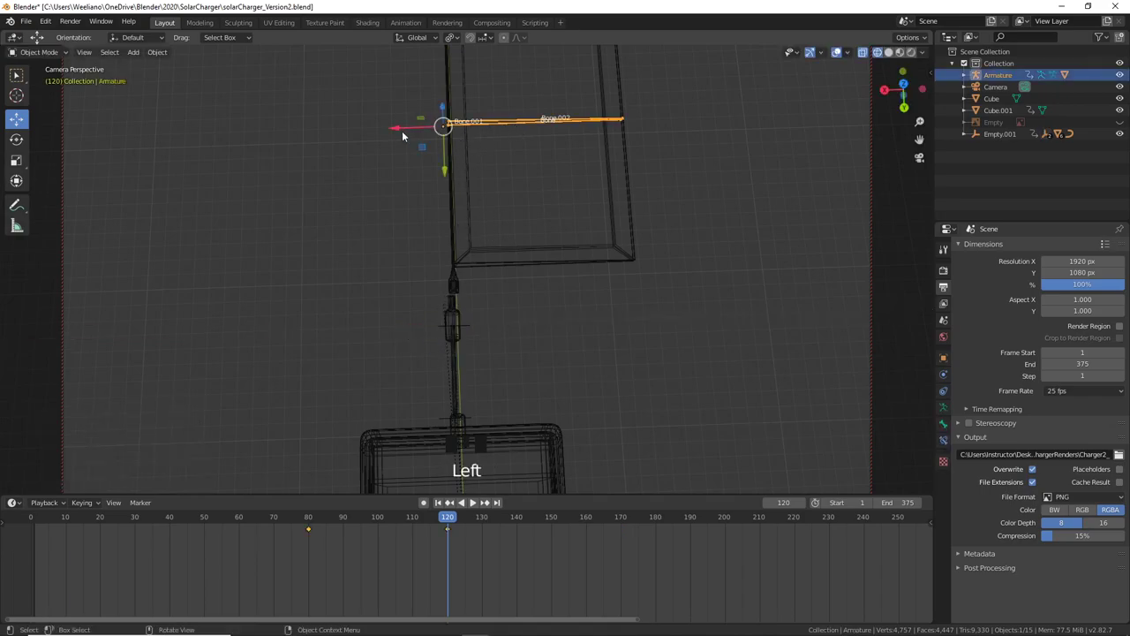
pyautogui.moveTo(401, 131)
pyautogui.mouseDown()
pyautogui.moveTo(392, 126)
pyautogui.moveTo(415, 126)
pyautogui.mouseUp()
# Step: Keyframe the plug's empty at frame 120 and delete its keyframe at frame 170
pyautogui.moveTo(415, 126); pyautogui.dragTo(523, 262, button='middle')
pyautogui.scroll(2, 567, 262)
pyautogui.click(522, 263)
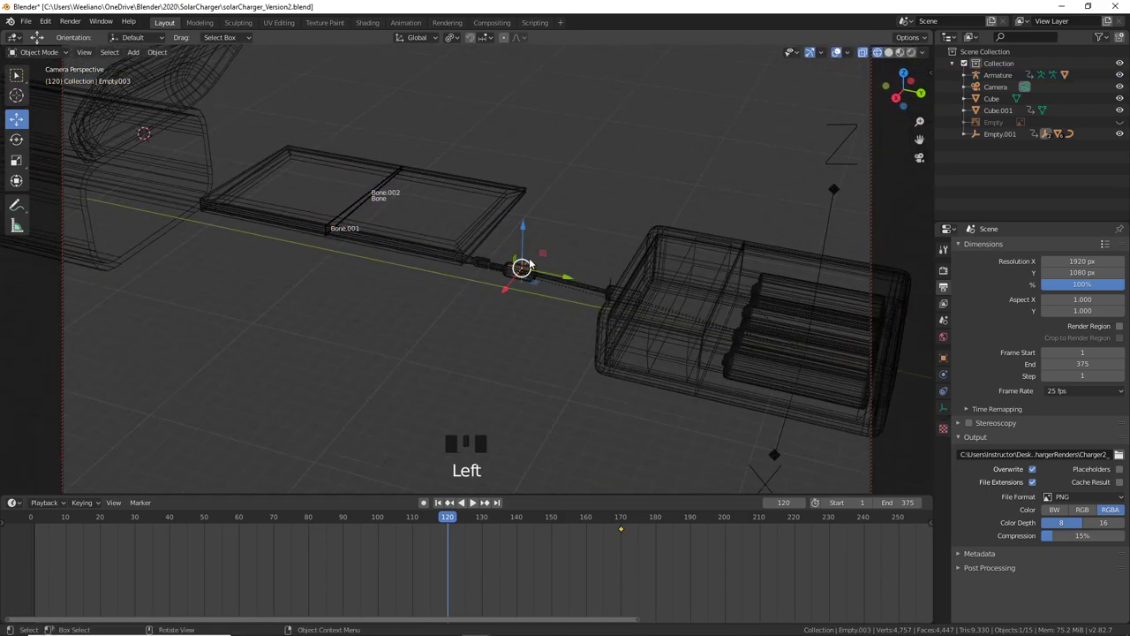
pyautogui.press('i')
pyautogui.click(576, 226)
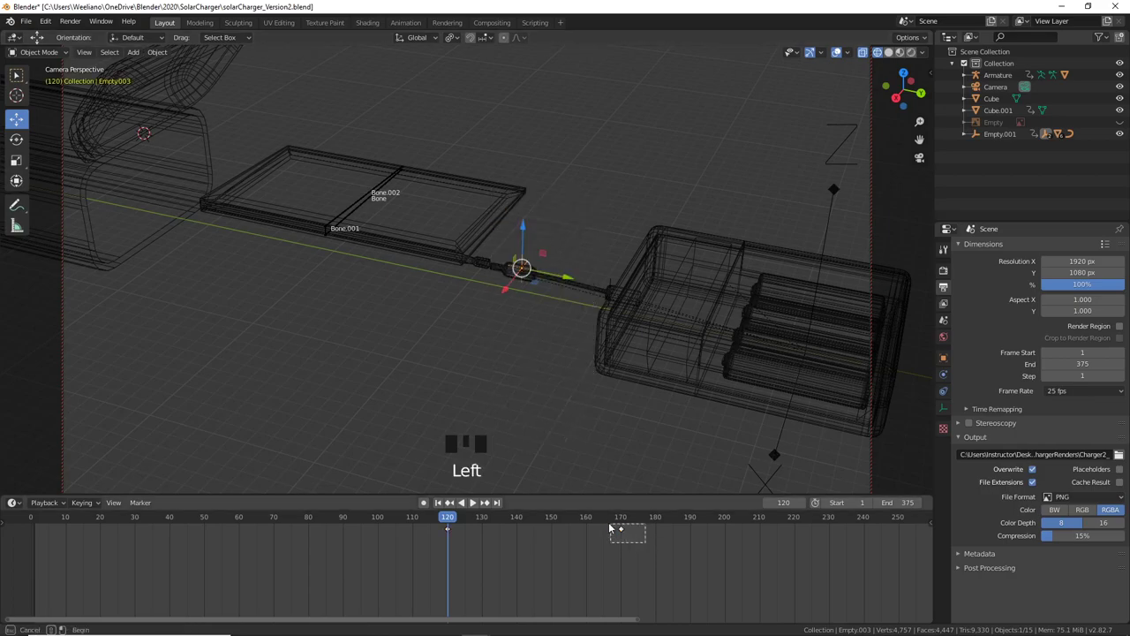
pyautogui.press('x')
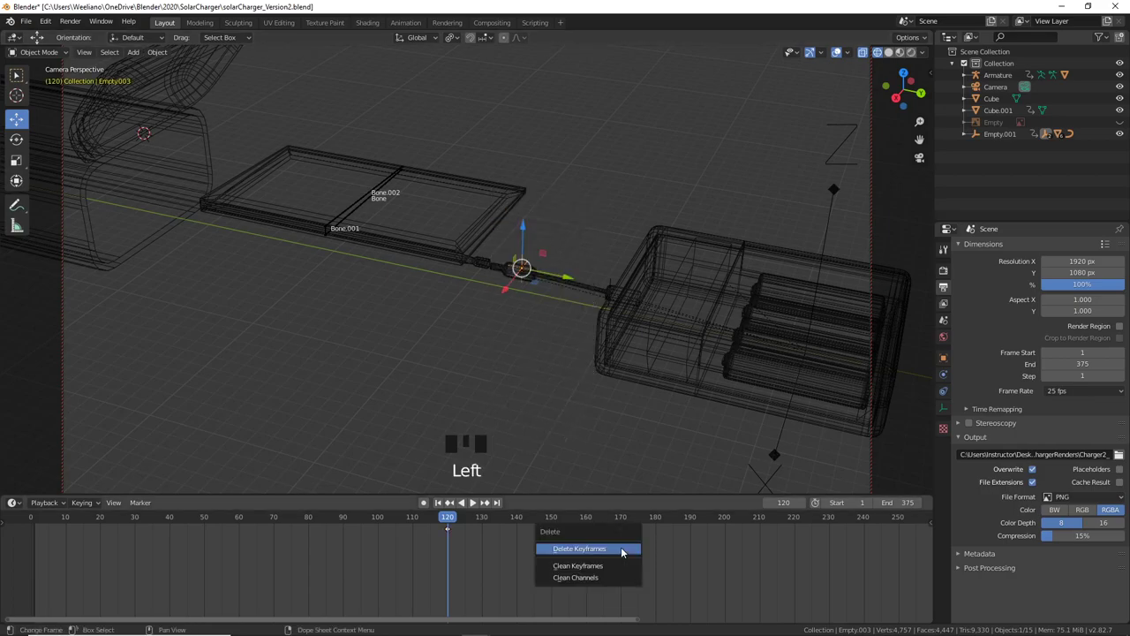
pyautogui.press('Delete')
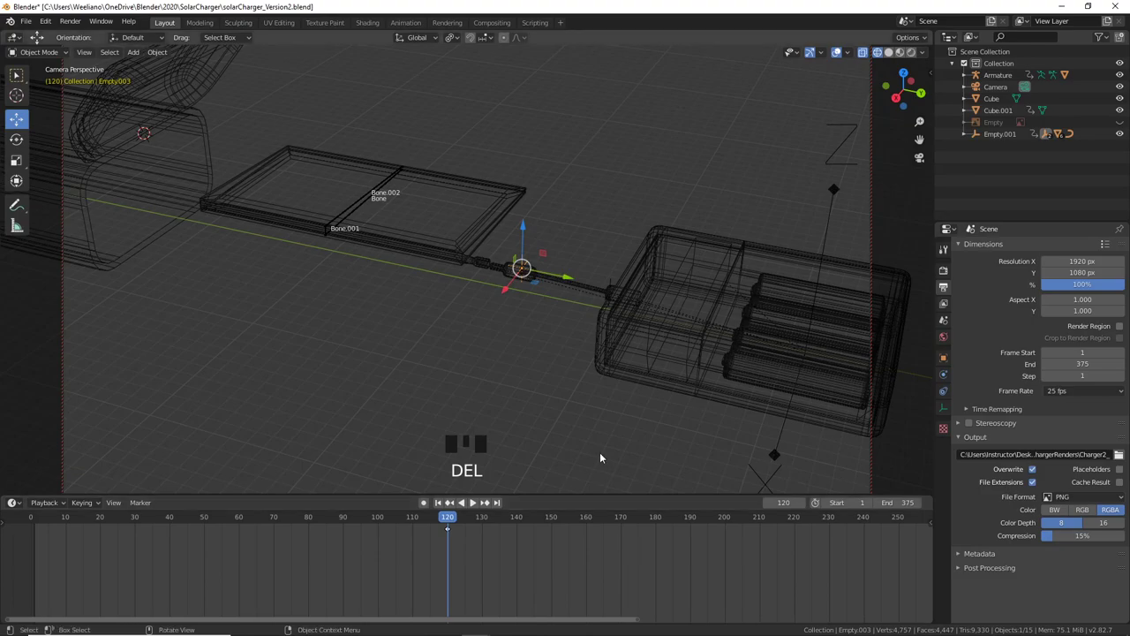
# Step: Insert a Location keyframe for the panels' armature at frame 120
pyautogui.moveTo(601, 456); pyautogui.dragTo(491, 480, button='middle')
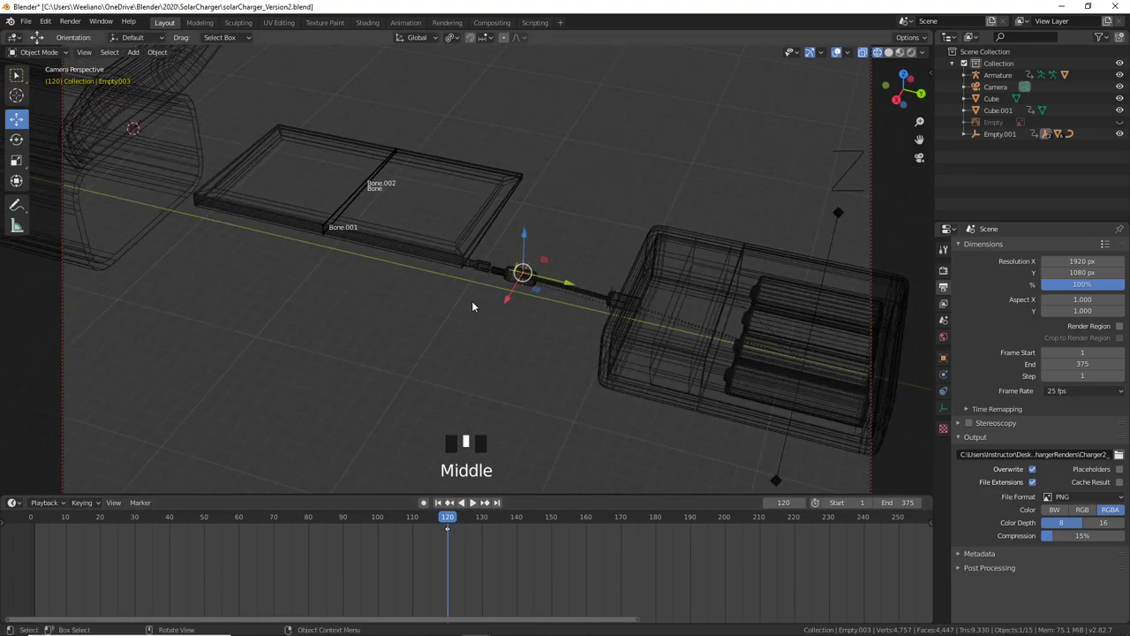
pyautogui.click(346, 204)
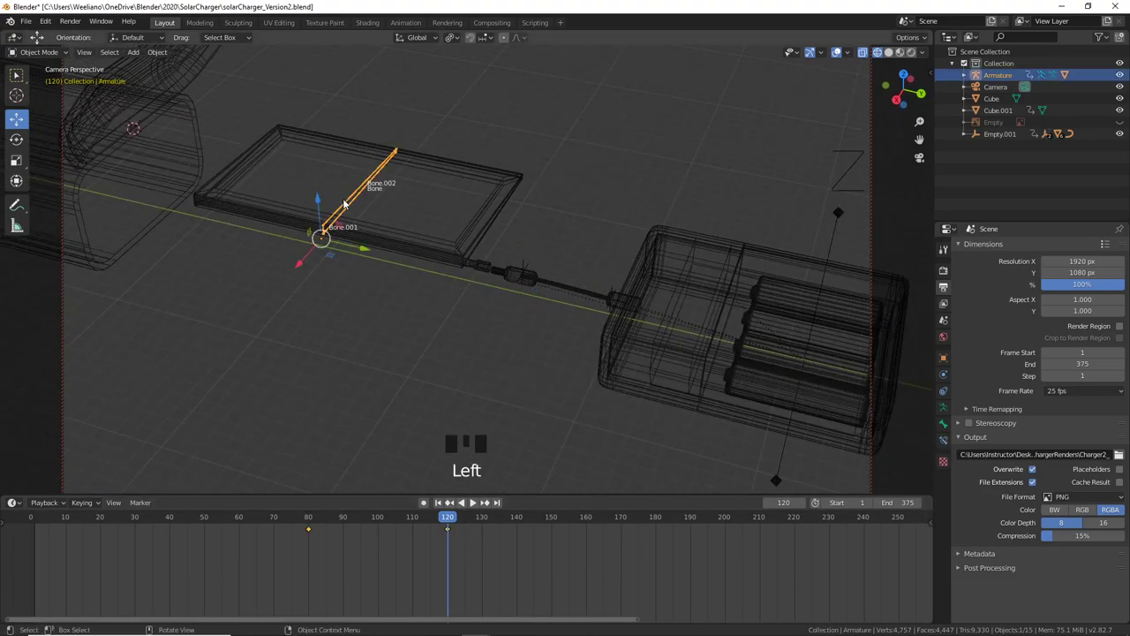
pyautogui.click(449, 534)
pyautogui.press('i')
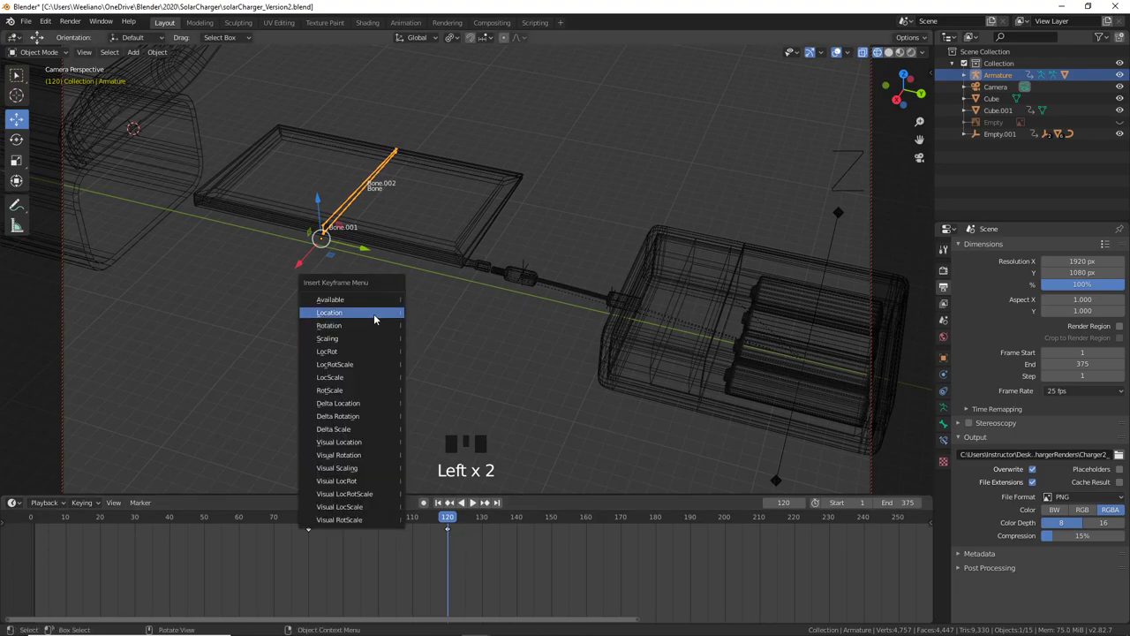
pyautogui.click(374, 314)
# Step: Keyframe the plug's empty in its unplugged position at frame 170
pyautogui.moveTo(401, 519); pyautogui.dragTo(624, 578)
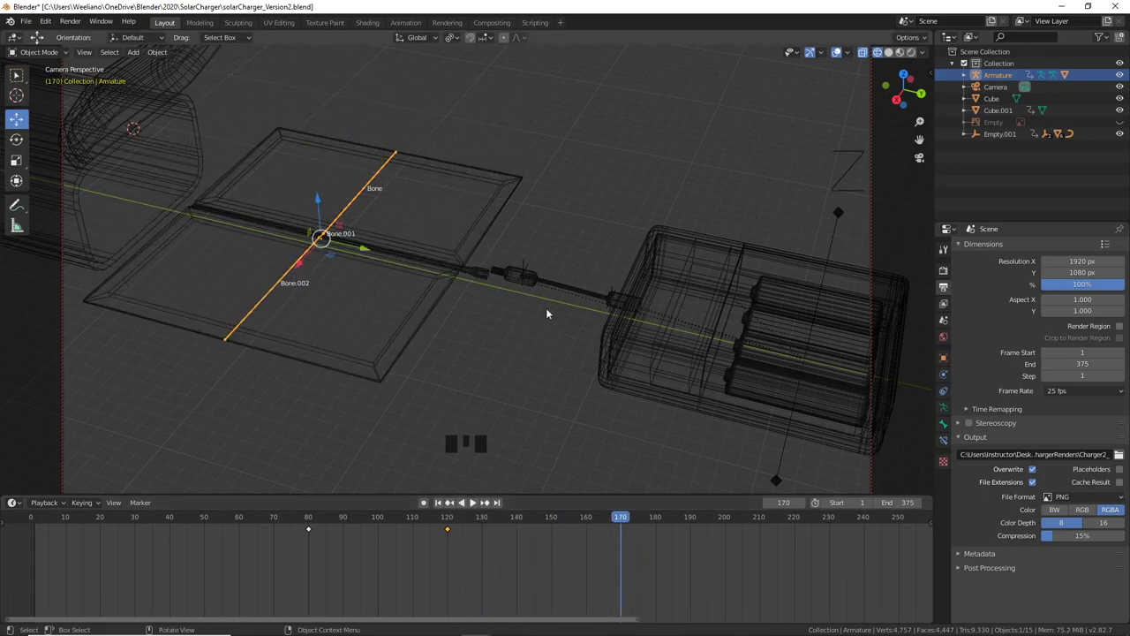
pyautogui.click(524, 264)
pyautogui.moveTo(589, 301); pyautogui.dragTo(540, 380, button='middle')
pyautogui.scroll(3, 505, 376)
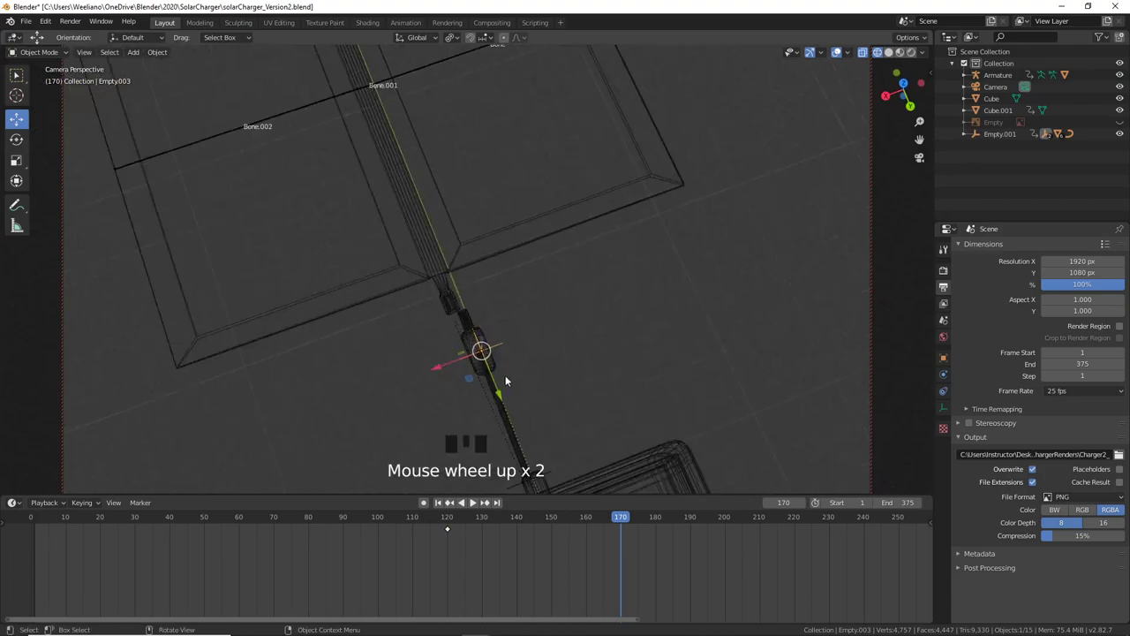
pyautogui.click(619, 520)
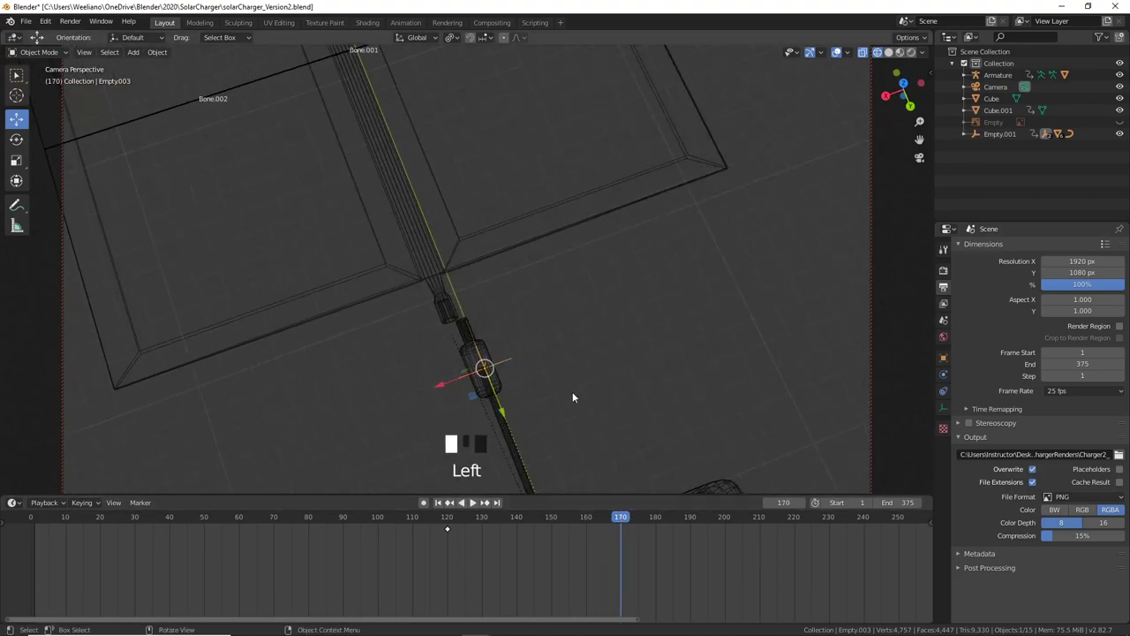
pyautogui.press('i')
pyautogui.click(587, 392)
# Step: At frame 176, move the plug's empty along X and about -1.05 m in Y into the panel socket
pyautogui.moveTo(586, 392); pyautogui.dragTo(618, 424, button='middle')
pyautogui.click(641, 520)
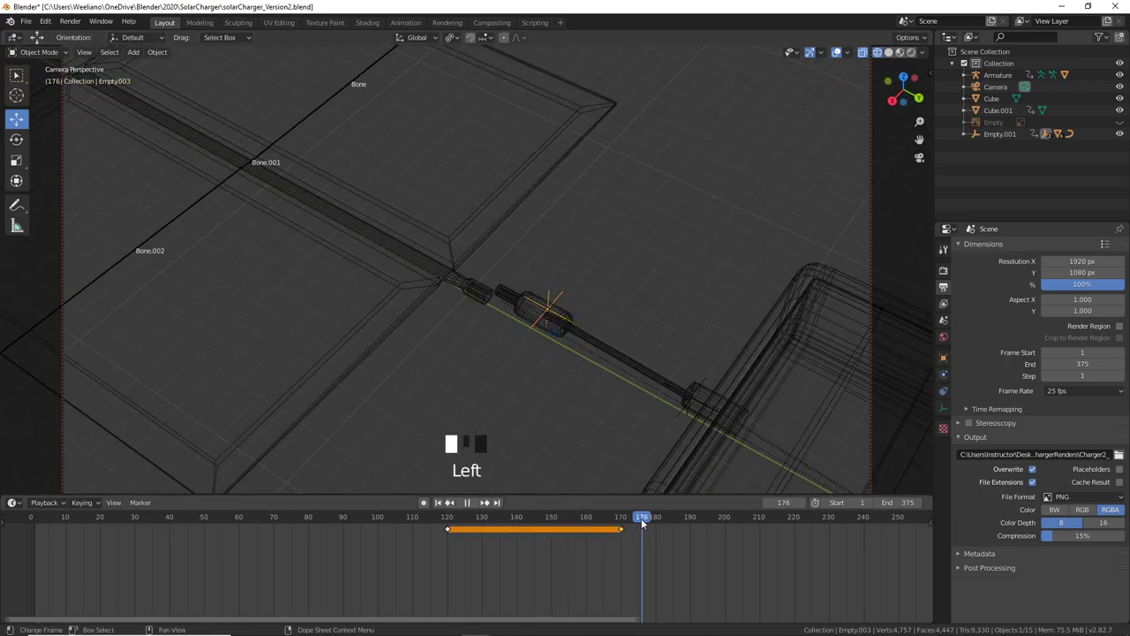
pyautogui.scroll(2, 561, 349)
pyautogui.scroll(1, 560, 350)
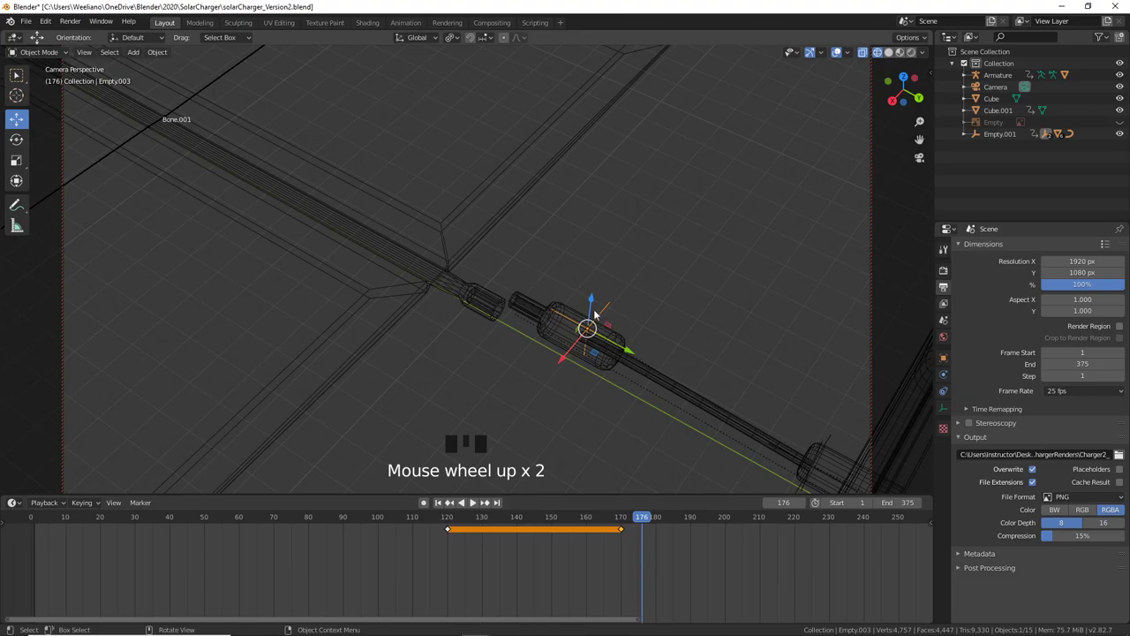
pyautogui.moveTo(595, 314); pyautogui.dragTo(659, 317, button='middle')
pyautogui.scroll(1, 659, 318)
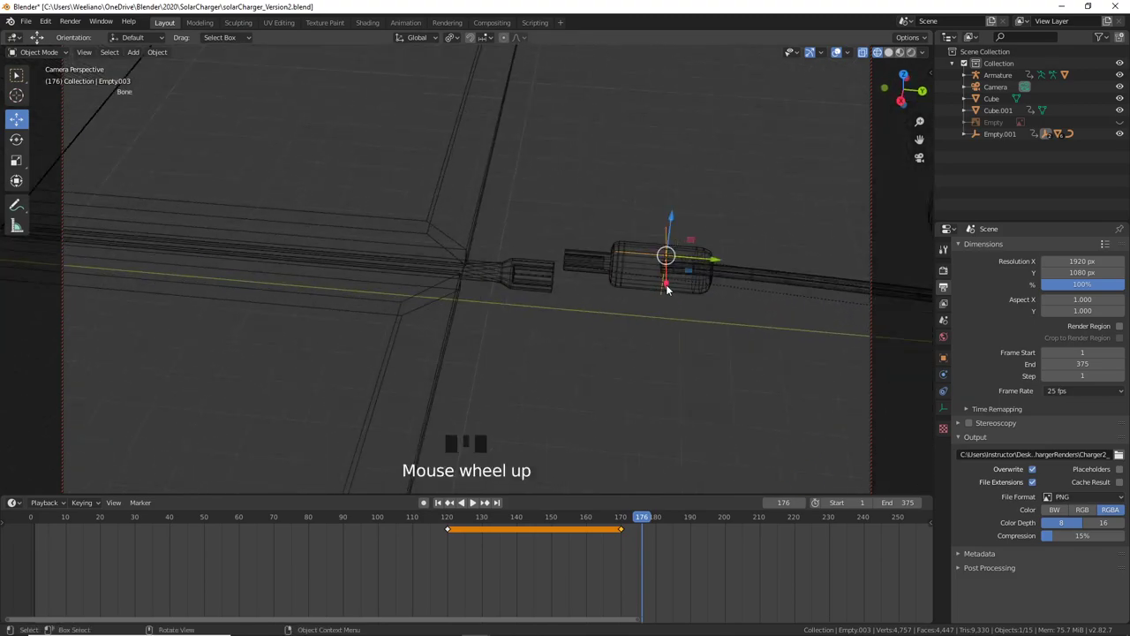
pyautogui.moveTo(668, 288); pyautogui.dragTo(668, 311)
pyautogui.moveTo(714, 283); pyautogui.dragTo(661, 283)
# Step: Fine-tune the plug's empty in X and lower it about 0.136 m in Z to centre it in the socket
pyautogui.scroll(-3, 649, 336)
pyautogui.moveTo(649, 336); pyautogui.dragTo(484, 375, button='middle')
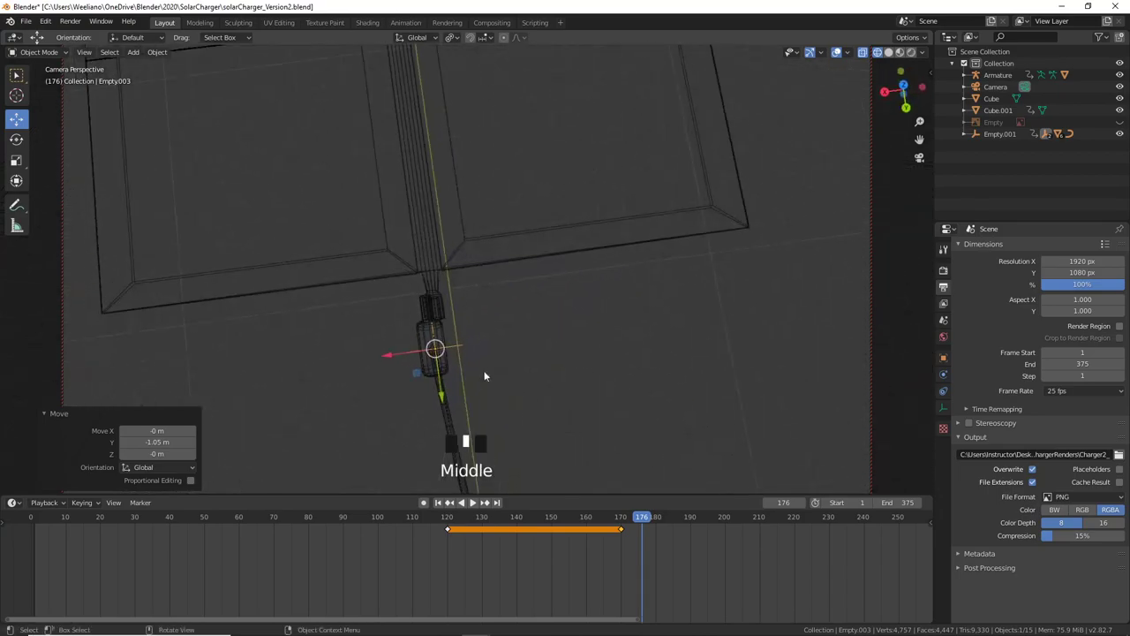
pyautogui.moveTo(389, 358); pyautogui.dragTo(411, 355)
pyautogui.moveTo(411, 354); pyautogui.dragTo(542, 230, button='middle')
pyautogui.scroll(3, 542, 230)
pyautogui.moveTo(575, 162); pyautogui.dragTo(571, 172)
pyautogui.moveTo(571, 172); pyautogui.dragTo(489, 238, button='middle')
pyautogui.scroll(-3, 493, 315)
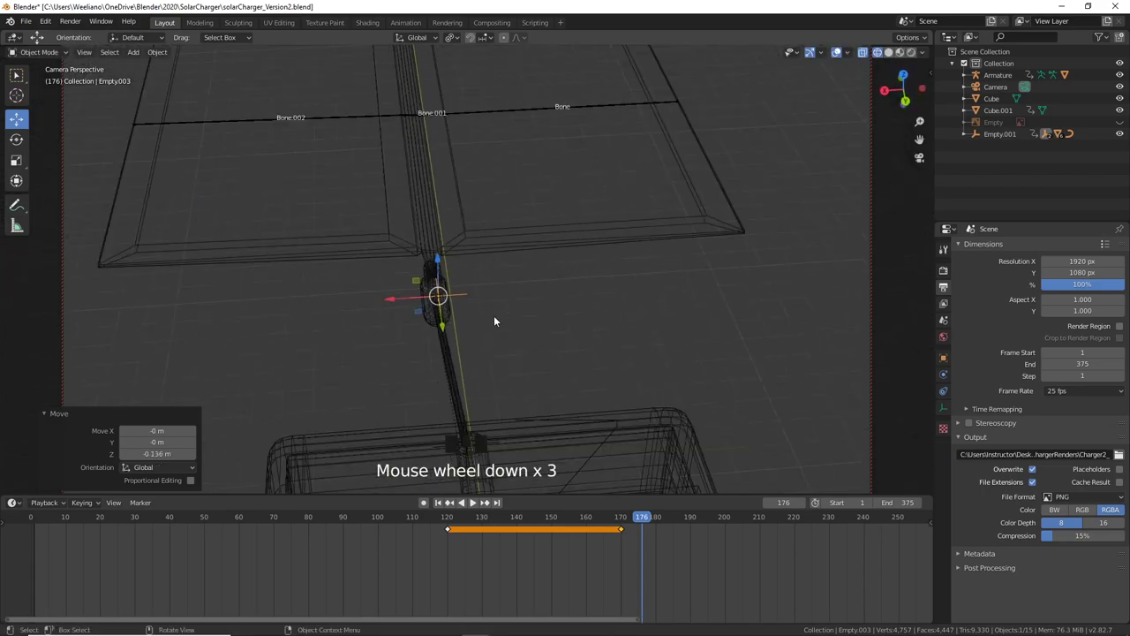
# Step: Switch the viewport to Material Preview shading and shift the plug's empty about -0.0322 m in Y against the socket
pyautogui.moveTo(494, 315); pyautogui.dragTo(568, 319, button='middle')
pyautogui.press('z')
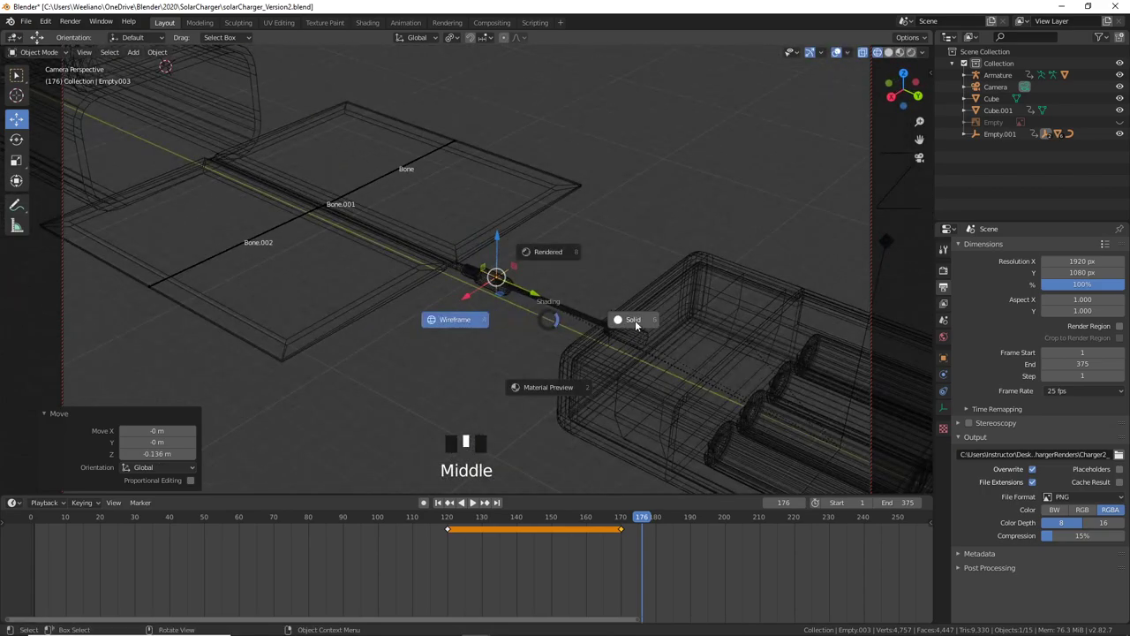
pyautogui.click(560, 385)
pyautogui.moveTo(561, 386); pyautogui.dragTo(610, 402, button='middle')
pyautogui.scroll(2, 588, 397)
pyautogui.moveTo(618, 306); pyautogui.dragTo(621, 304)
pyautogui.moveTo(601, 476); pyautogui.dragTo(633, 524, button='middle')
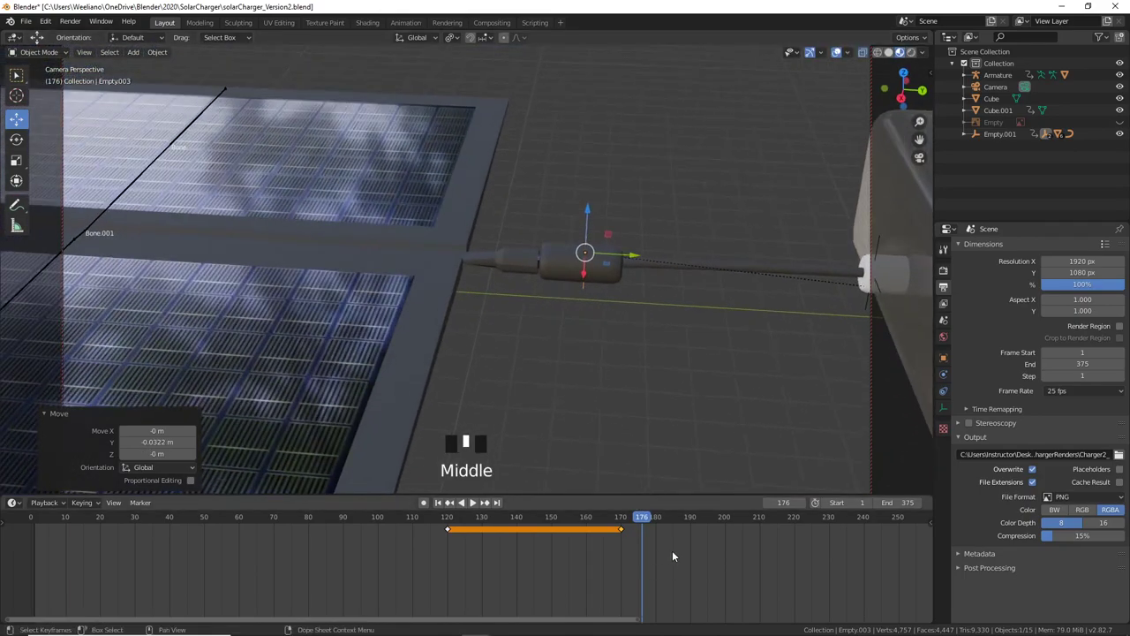
# Step: Insert a Location keyframe for the plug's empty at frame 176 and frame the whole charger in the camera view
pyautogui.press('i')
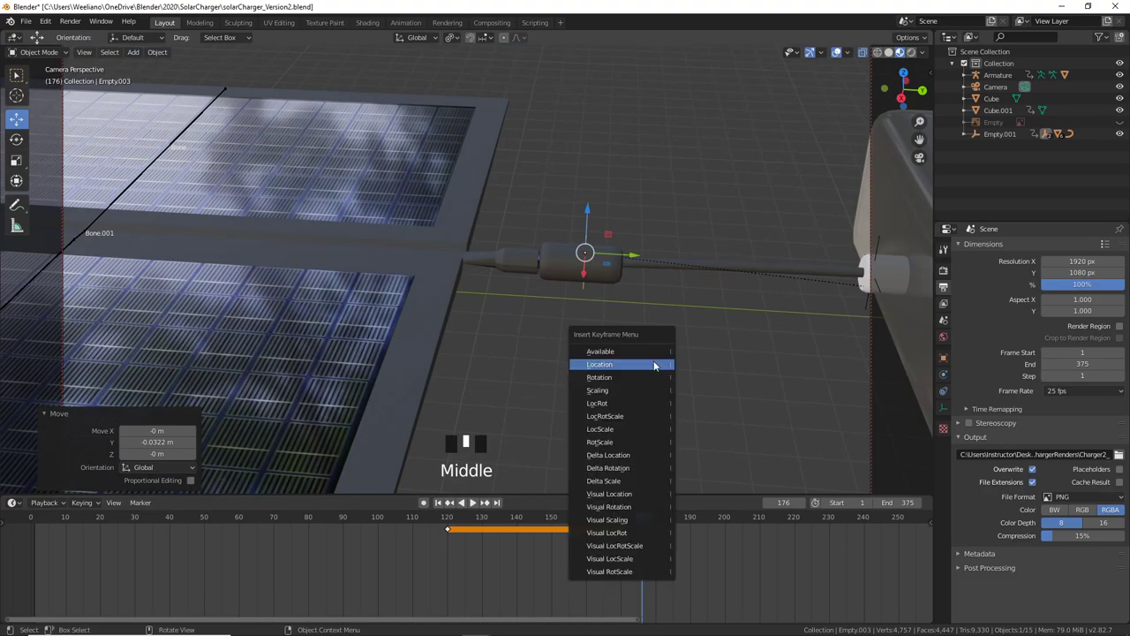
pyautogui.click(655, 365)
pyautogui.scroll(-6, 631, 410)
pyautogui.moveTo(631, 410); pyautogui.dragTo(701, 393, button='middle')
pyautogui.scroll(2, 653, 401)
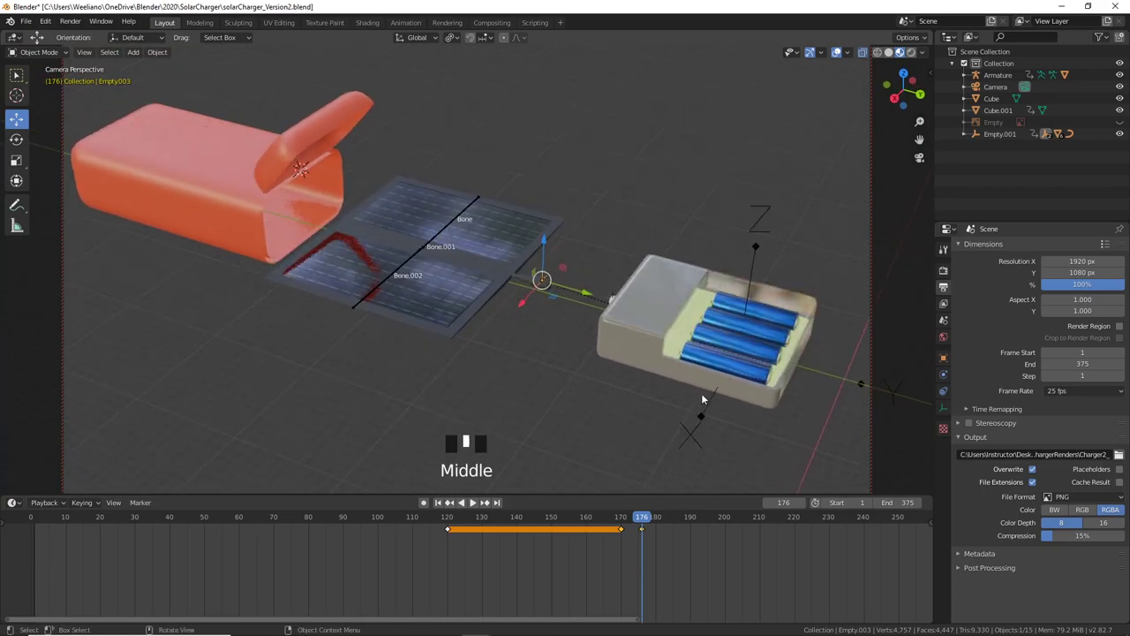
pyautogui.moveTo(580, 310); pyautogui.dragTo(681, 360, button='middle')
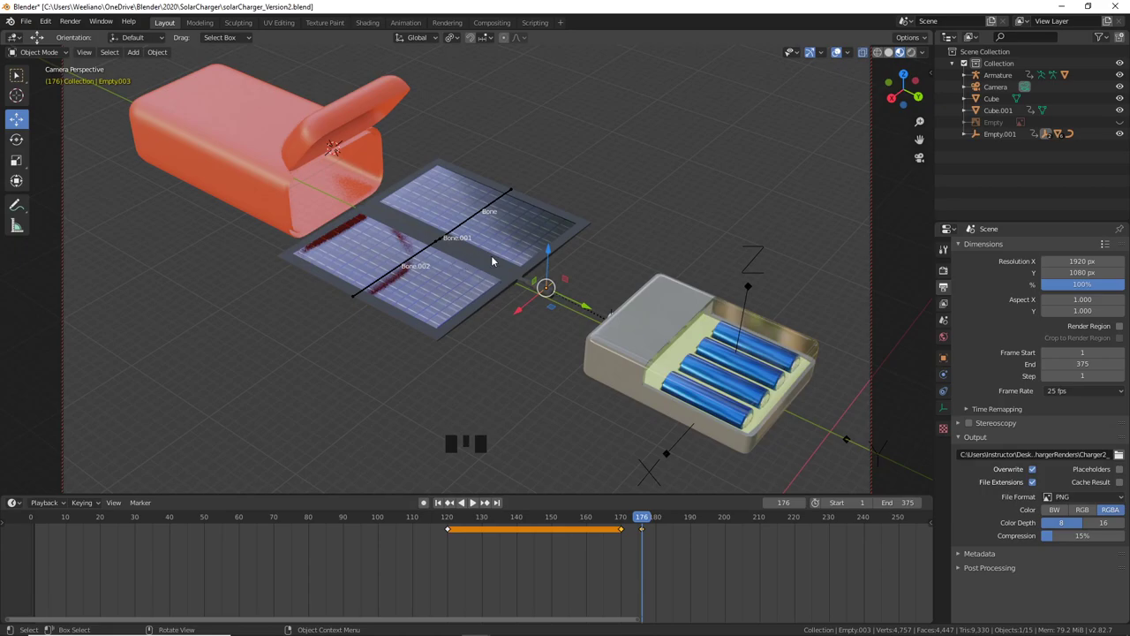
# Step: Bridge the inner and outer edge loops around the red case's opening with LoopTools Bridge
pyautogui.moveTo(492, 260)
pyautogui.mouseDown(button='middle')
pyautogui.moveTo(478, 249)
pyautogui.moveTo(475, 302)
pyautogui.moveTo(484, 256)
pyautogui.mouseUp(button='middle')
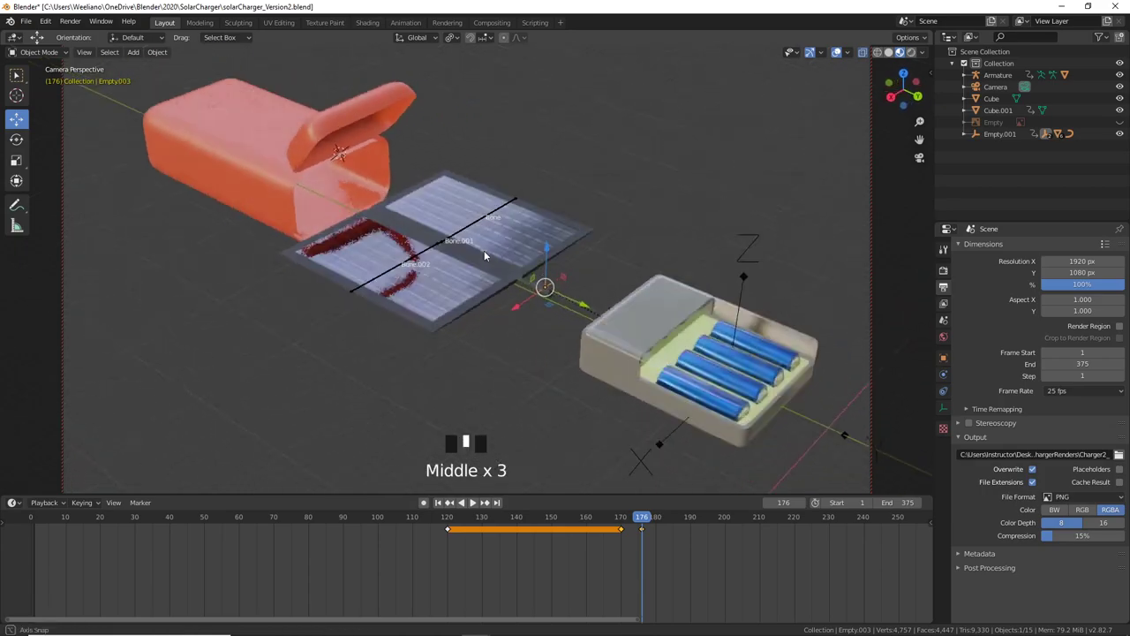
pyautogui.scroll(6, 323, 197)
pyautogui.keyDown('shift'); pyautogui.moveTo(323, 197); pyautogui.dragTo(530, 326, button='middle'); pyautogui.keyUp('shift')
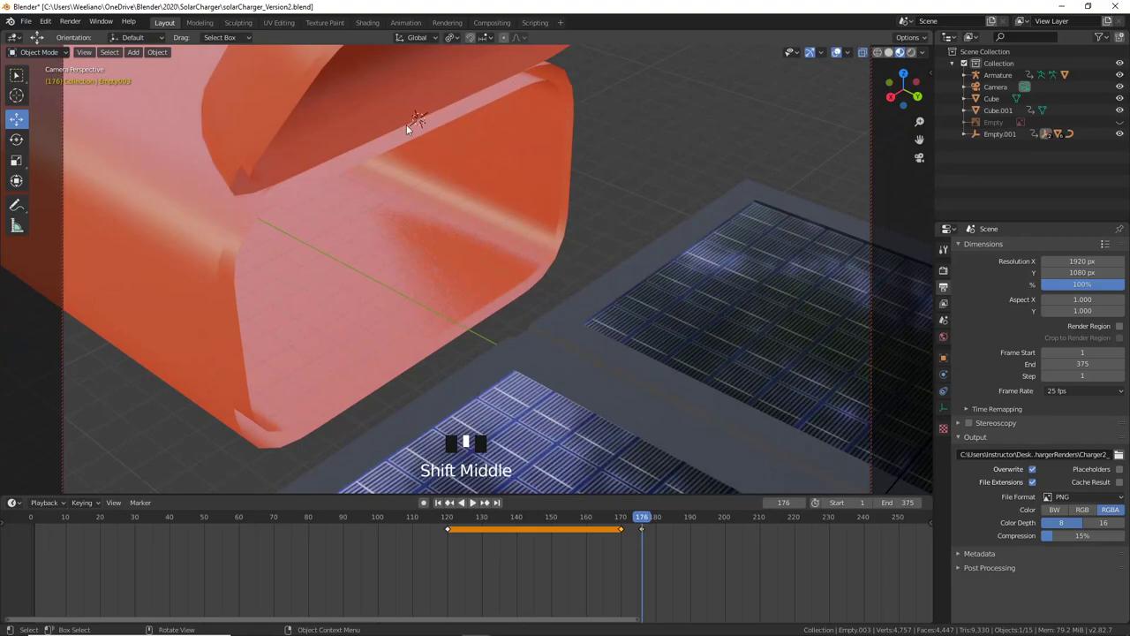
pyautogui.click(559, 91)
pyautogui.press('Tab')
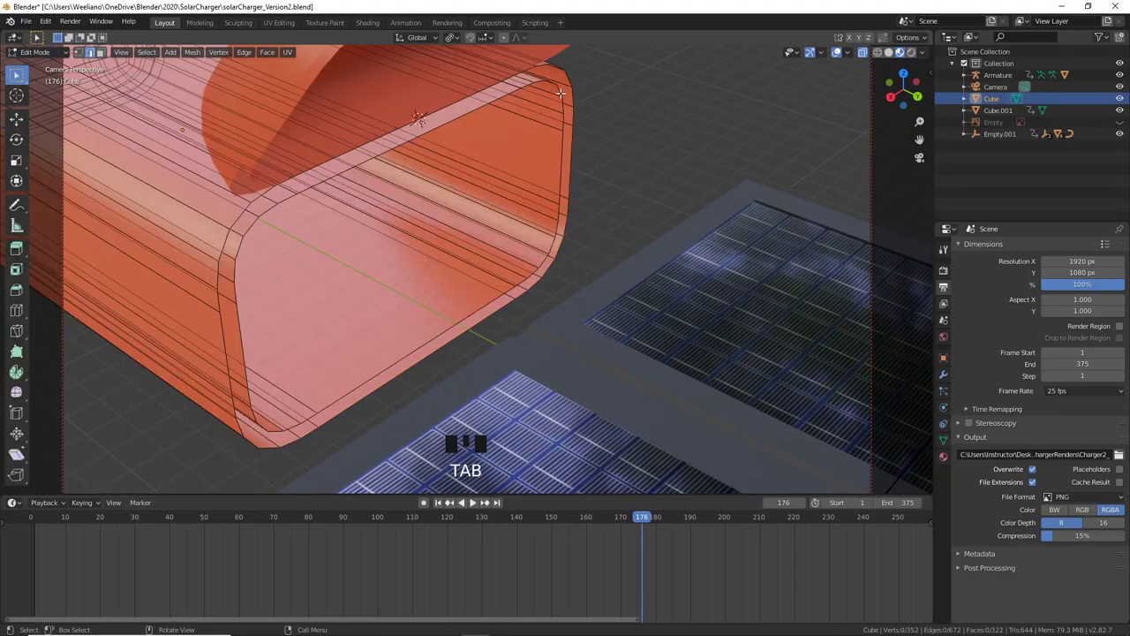
pyautogui.keyDown('alt'); pyautogui.click(560, 153); pyautogui.keyUp('alt')
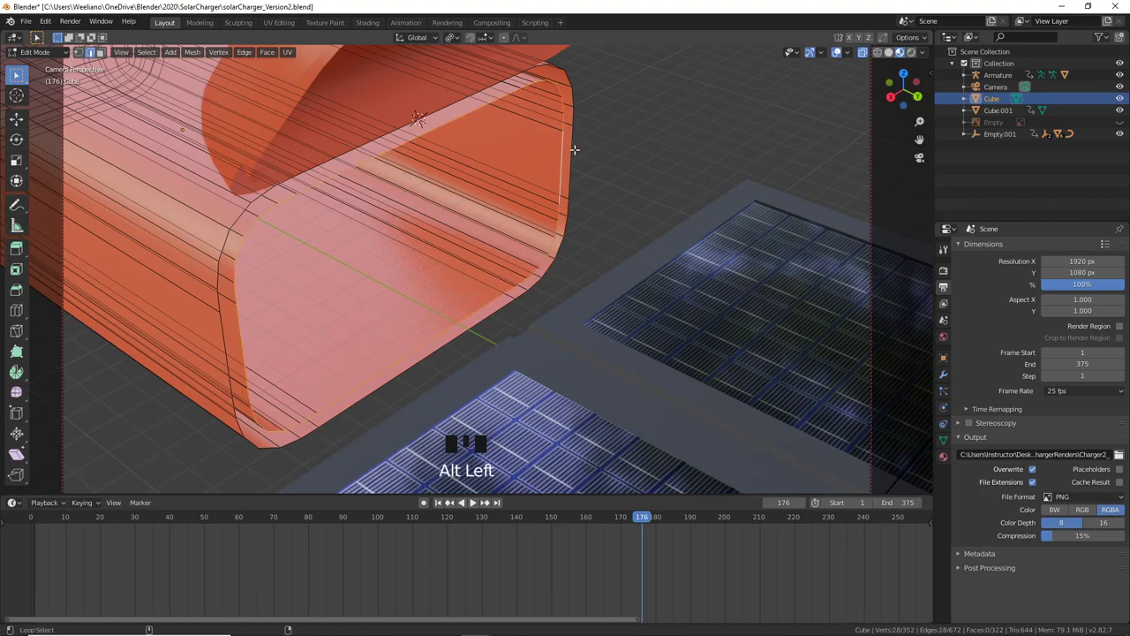
pyautogui.keyDown('alt'); pyautogui.keyDown('shift'); pyautogui.click(575, 150); pyautogui.keyUp('shift'); pyautogui.keyUp('alt')
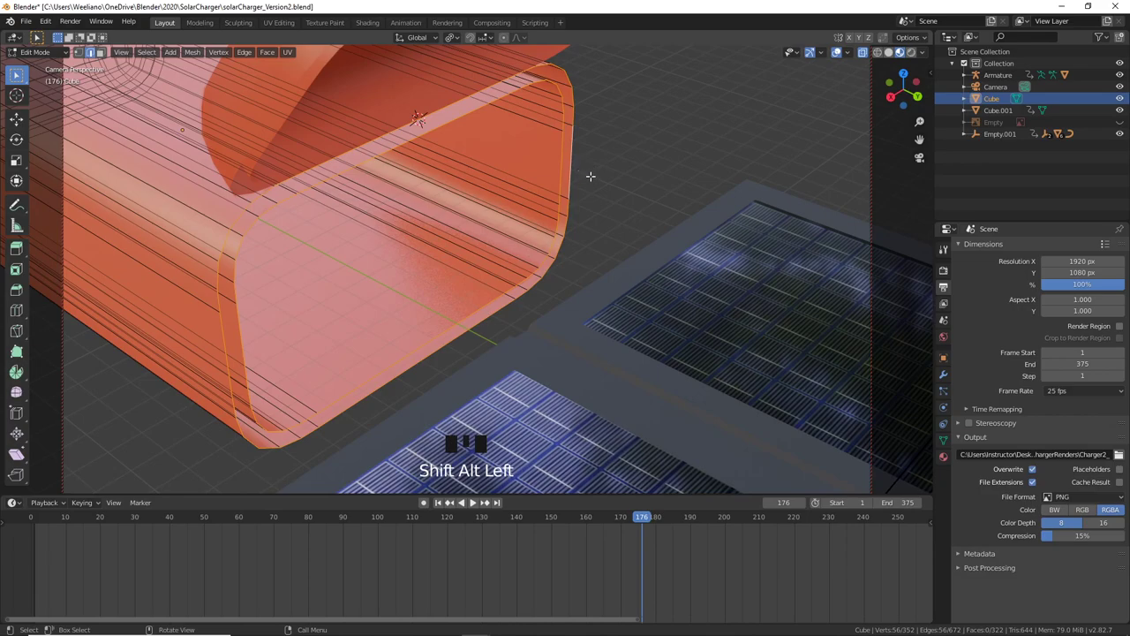
pyautogui.rightClick(574, 175)
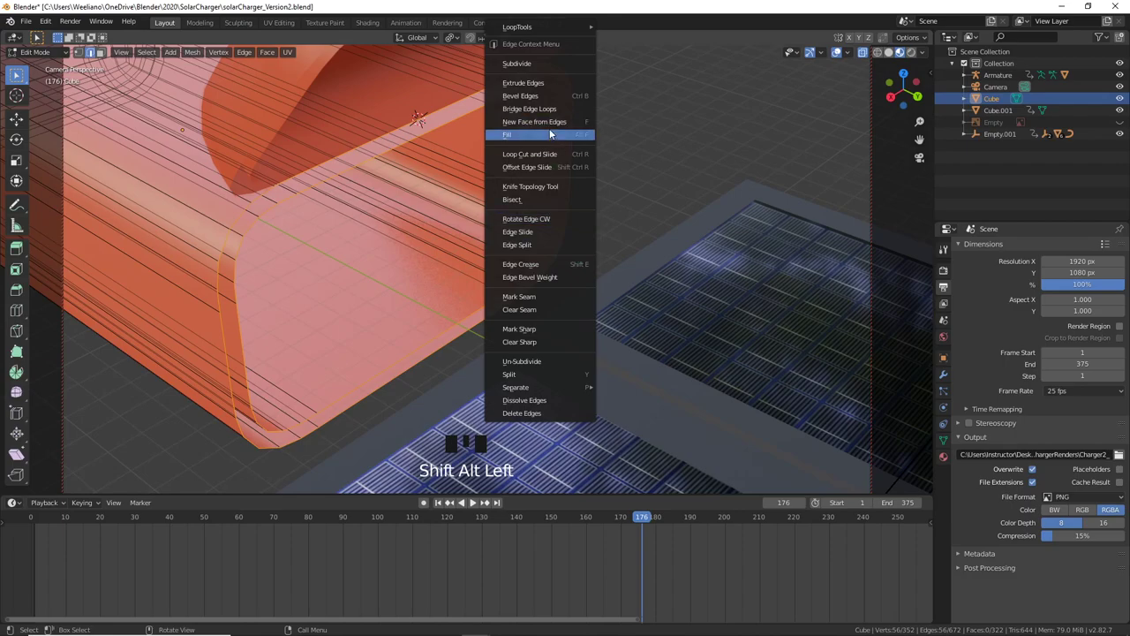
pyautogui.moveTo(536, 28)
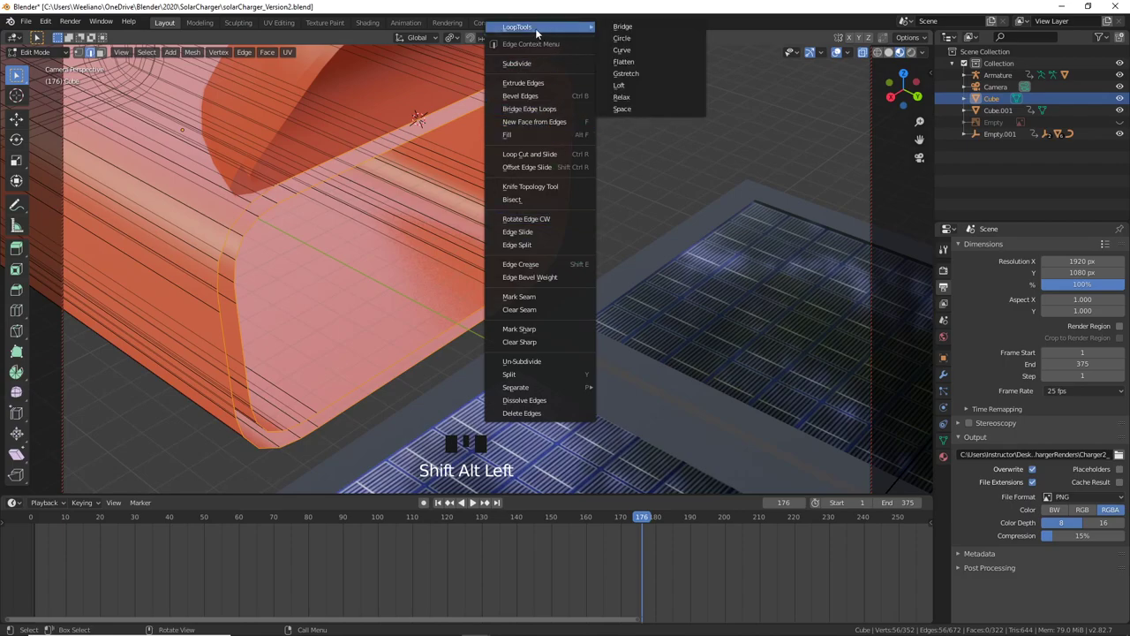
pyautogui.click(629, 33)
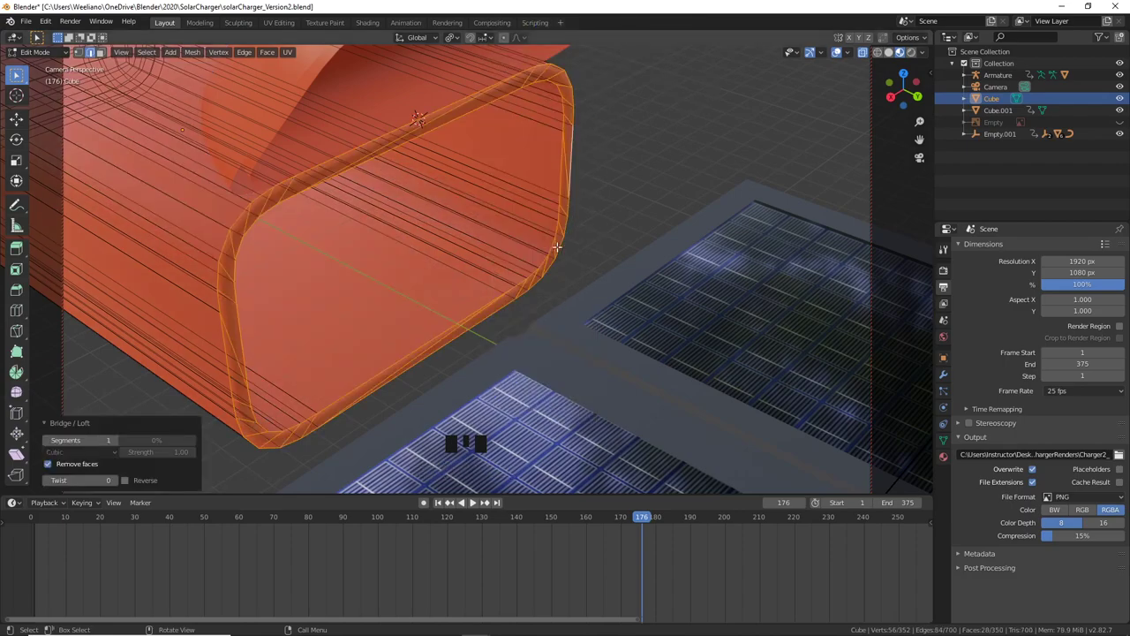
# Step: Set the bridge's Twist to -1 so the case's rim faces run straight between both edge loops
pyautogui.moveTo(84, 480); pyautogui.dragTo(53, 490)
pyautogui.click(46, 481)
pyautogui.click(46, 480)
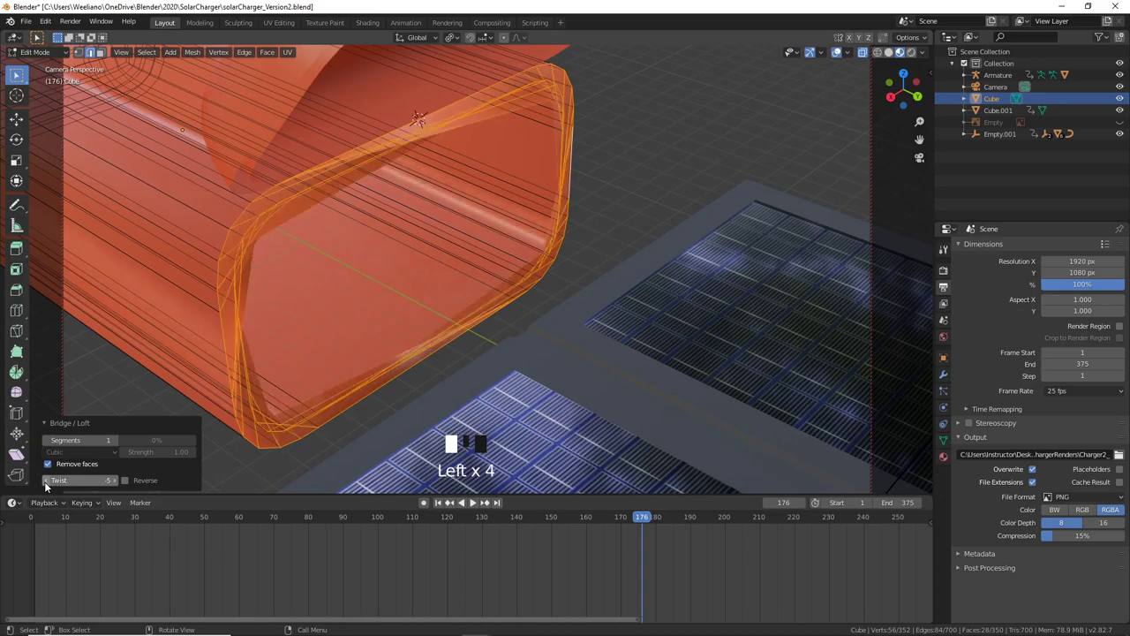
pyautogui.click(113, 481)
pyautogui.click(113, 480)
pyautogui.click(113, 480)
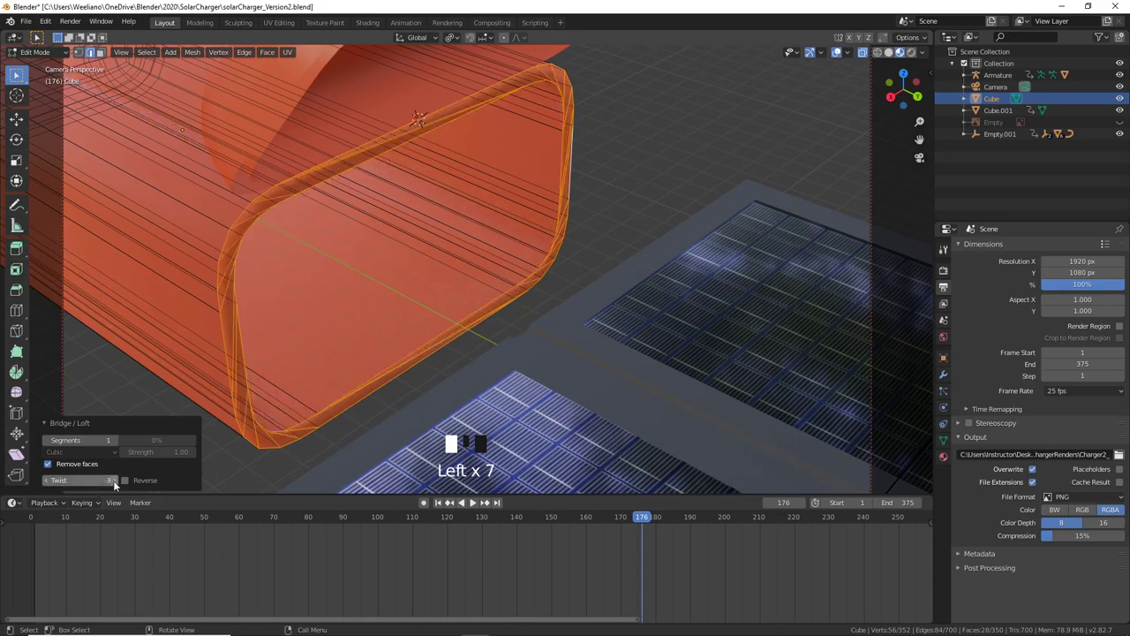
pyautogui.click(113, 480)
pyautogui.click(113, 480)
pyautogui.scroll(-2, 474, 244)
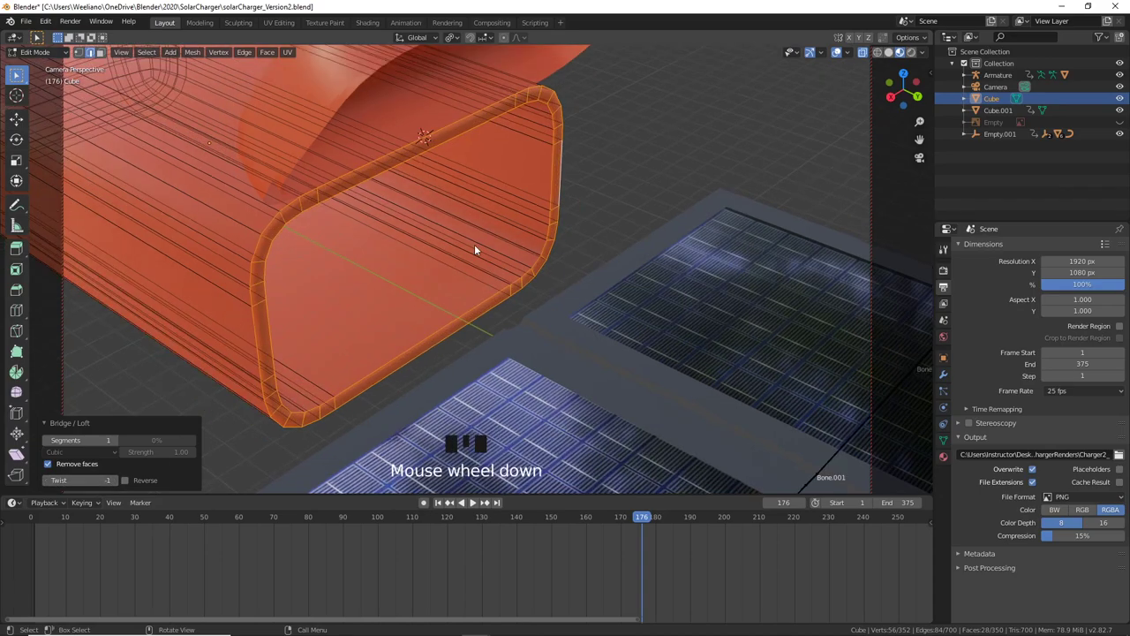
# Step: Bridge the inner and outer edge loops of the open lid's rim with LoopTools and return to Object Mode
pyautogui.moveTo(496, 234); pyautogui.dragTo(533, 210, button='middle')
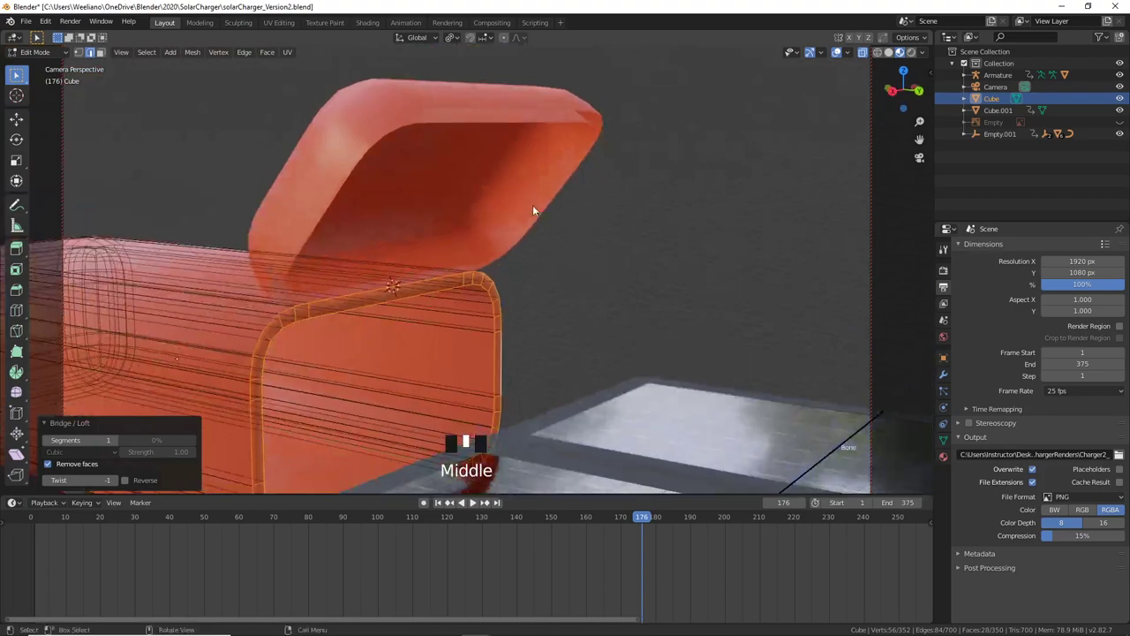
pyautogui.click(555, 113)
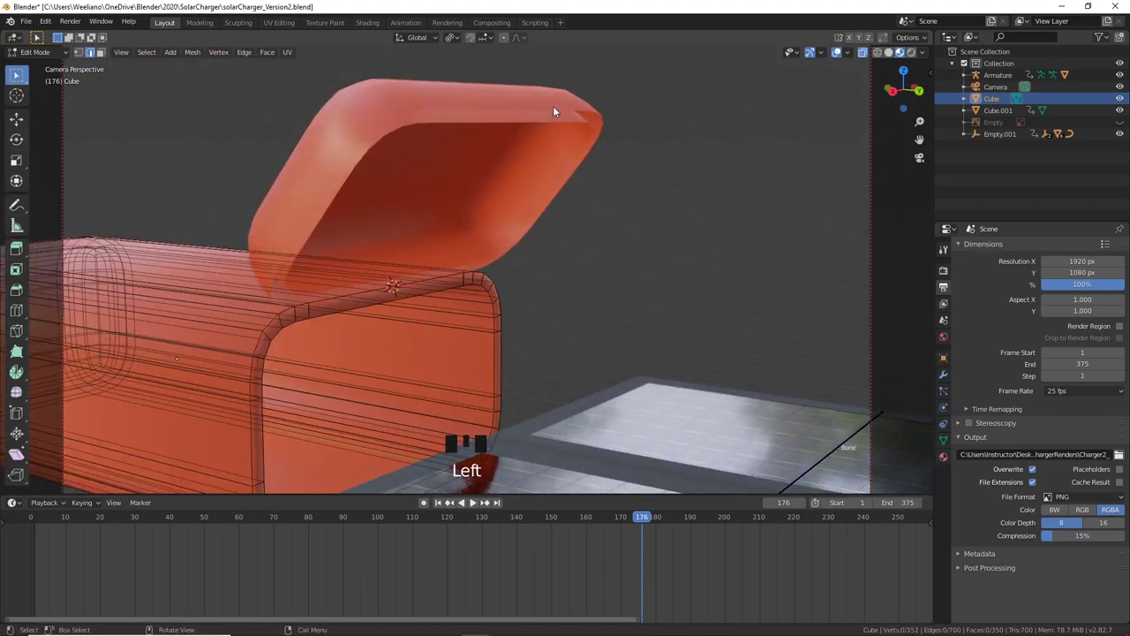
pyautogui.press('Tab')
pyautogui.click(538, 113)
pyautogui.press('Tab')
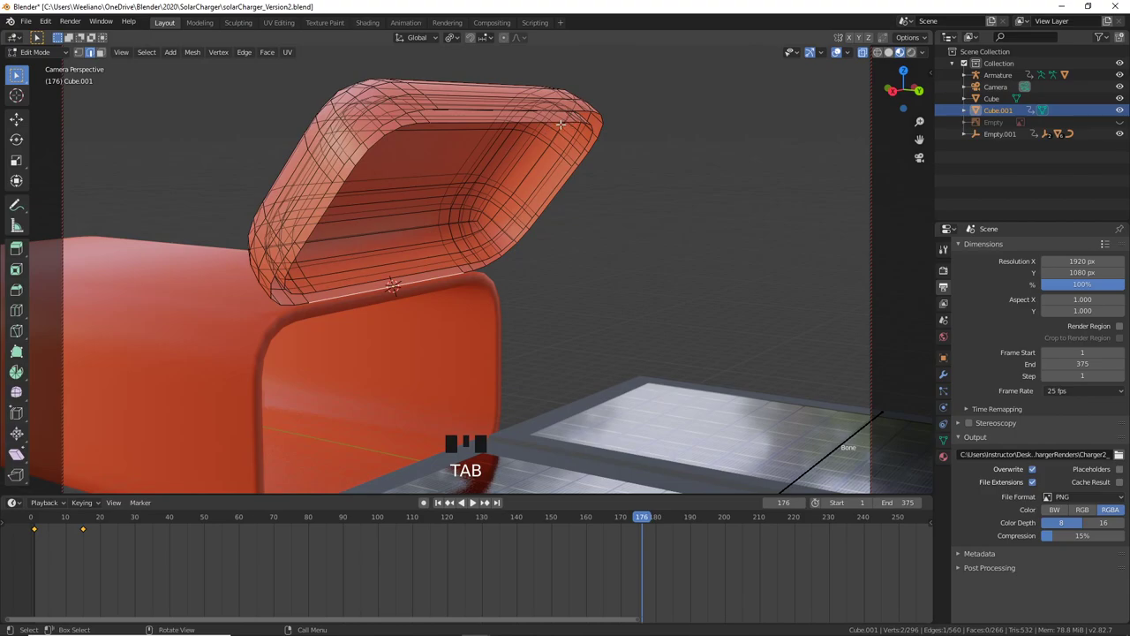
pyautogui.keyDown('alt'); pyautogui.click(560, 120); pyautogui.keyUp('alt')
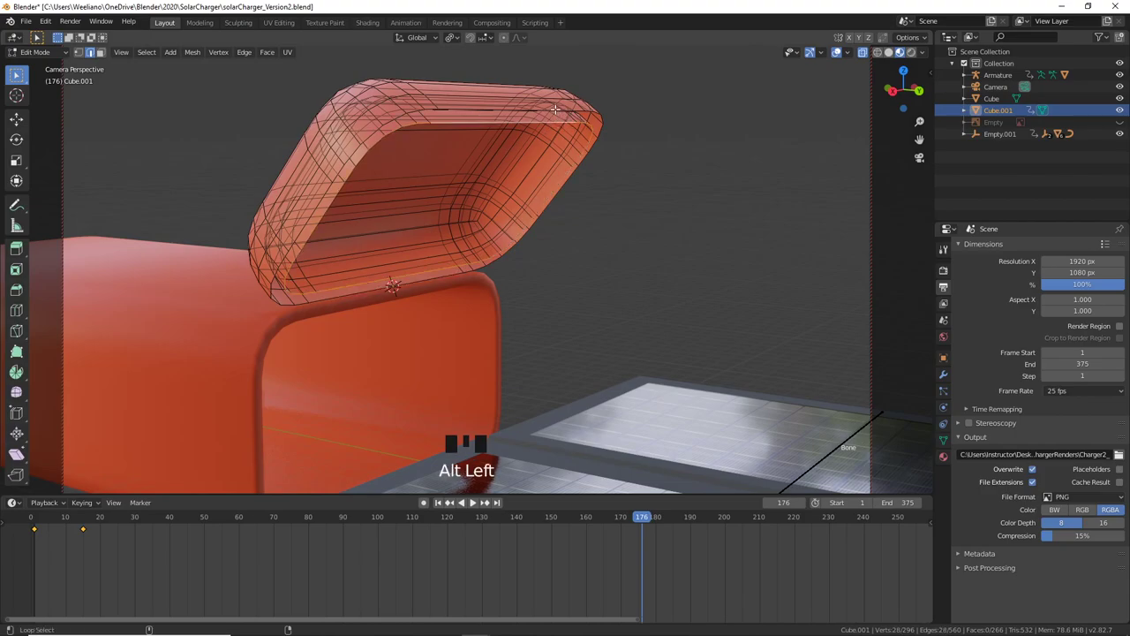
pyautogui.keyDown('alt'); pyautogui.keyDown('shift'); pyautogui.click(570, 131); pyautogui.keyUp('shift'); pyautogui.keyUp('alt')
pyautogui.rightClick(583, 124)
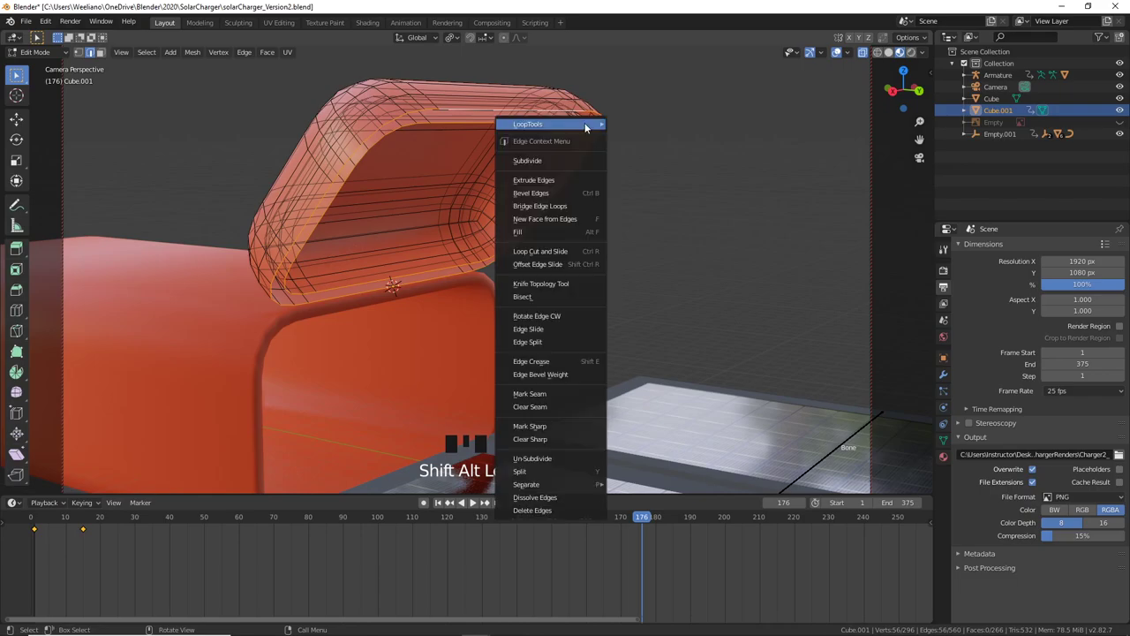
pyautogui.moveTo(584, 124)
pyautogui.click(625, 129)
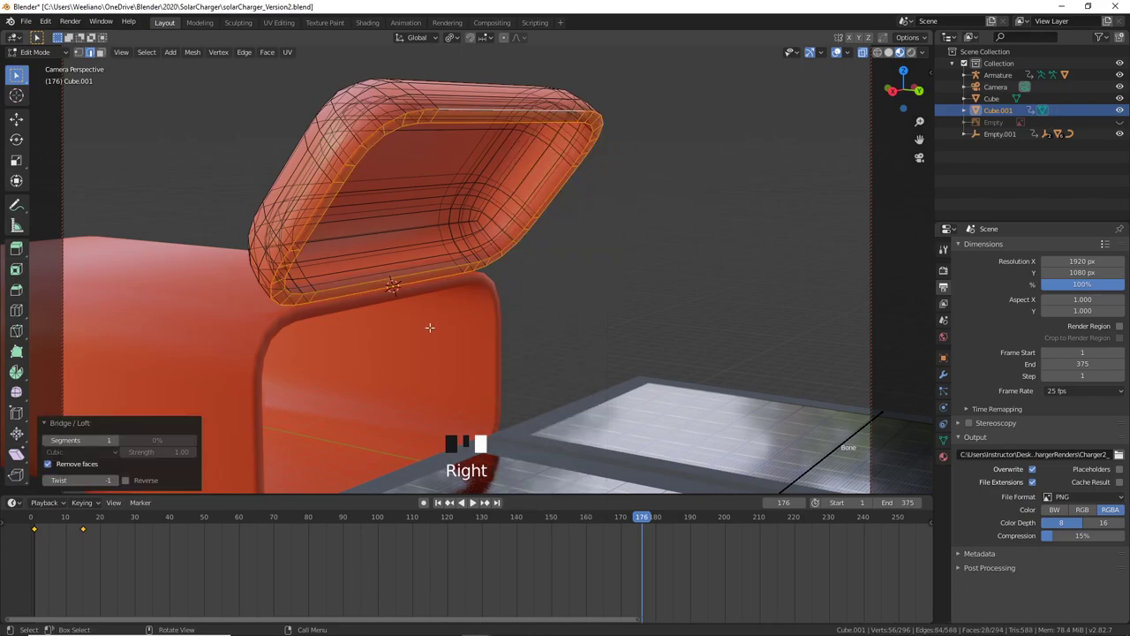
pyautogui.scroll(-2, 585, 220)
pyautogui.press('Tab')
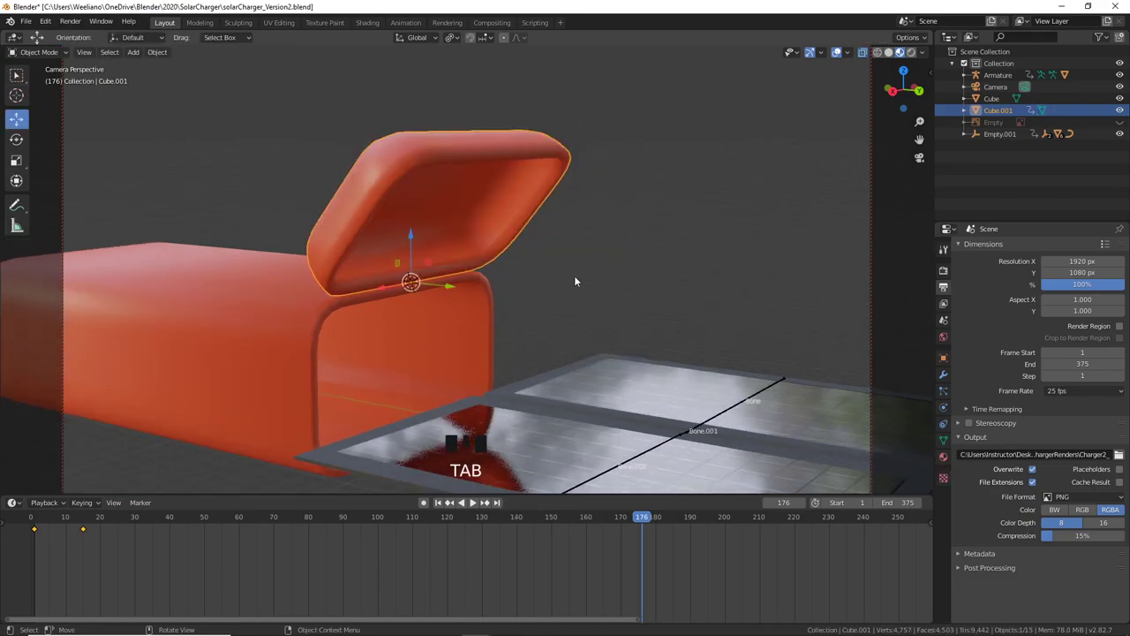
# Step: Advance the timeline to frame 189 and reframe the camera on the case, panels and battery charger
pyautogui.moveTo(574, 275); pyautogui.dragTo(456, 319, button='middle')
pyautogui.scroll(-5, 421, 299)
pyautogui.scroll(2, 507, 343)
pyautogui.scroll(-2, 495, 286)
pyautogui.moveTo(582, 526); pyautogui.dragTo(688, 593)
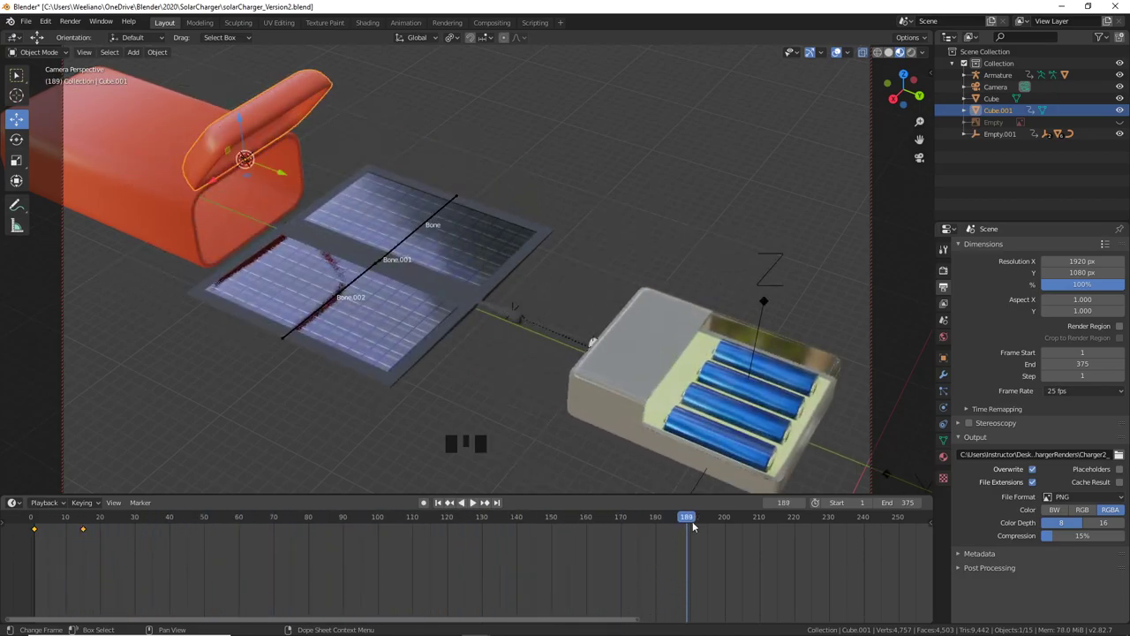
pyautogui.scroll(-2, 685, 439)
pyautogui.keyDown('shift'); pyautogui.moveTo(686, 439); pyautogui.dragTo(744, 424, button='middle'); pyautogui.keyUp('shift')
pyautogui.scroll(1, 741, 435)
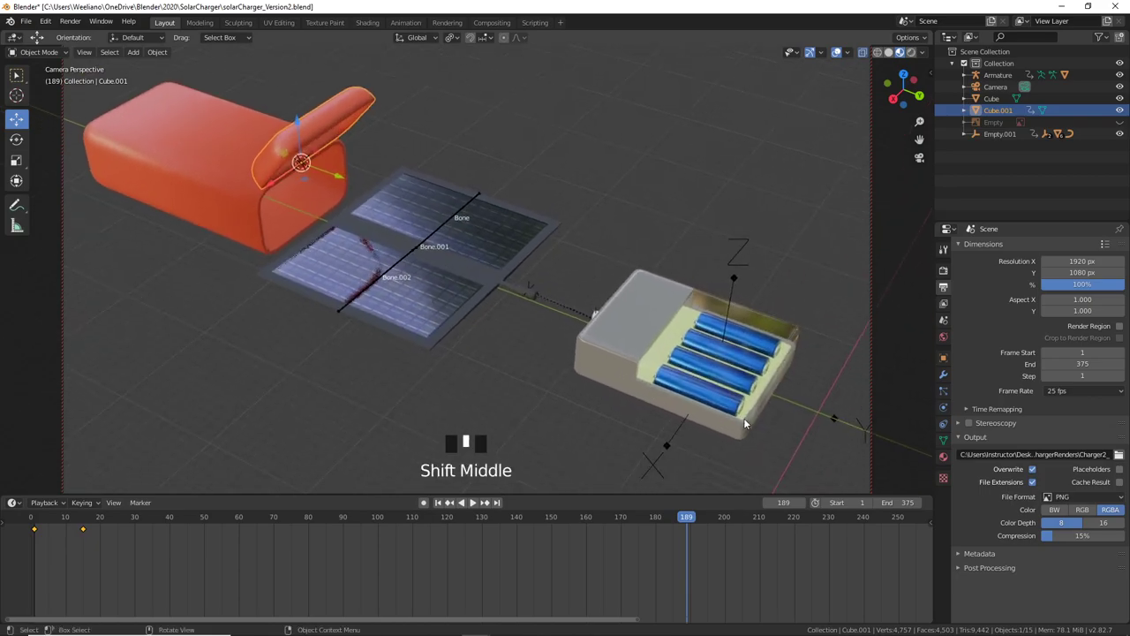
pyautogui.click(746, 408)
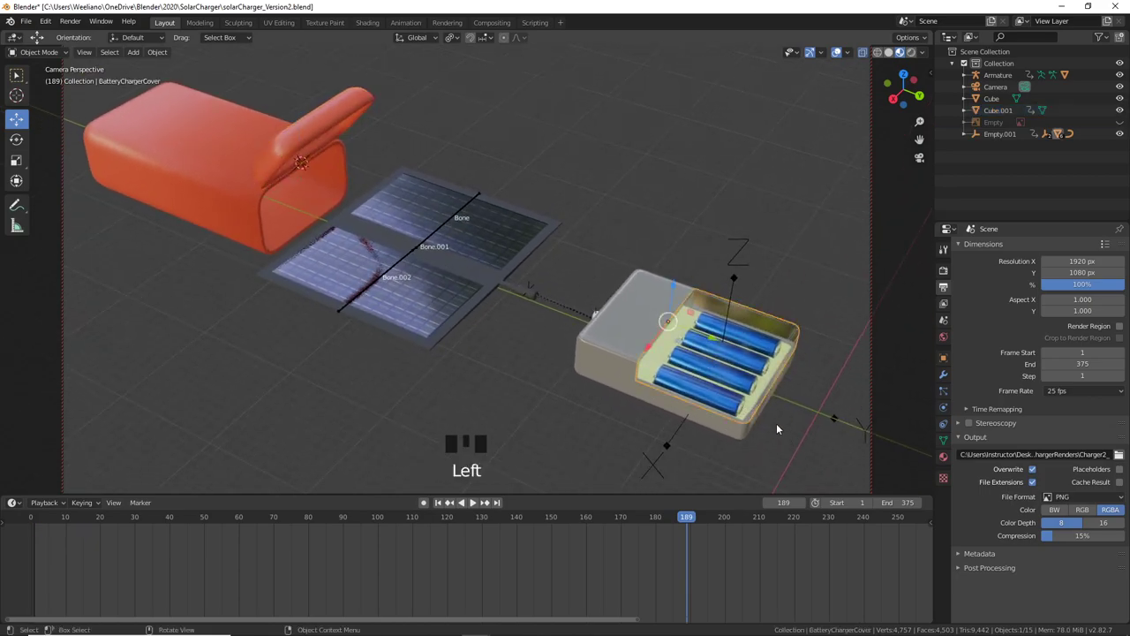
pyautogui.press('r')
pyautogui.press('x')
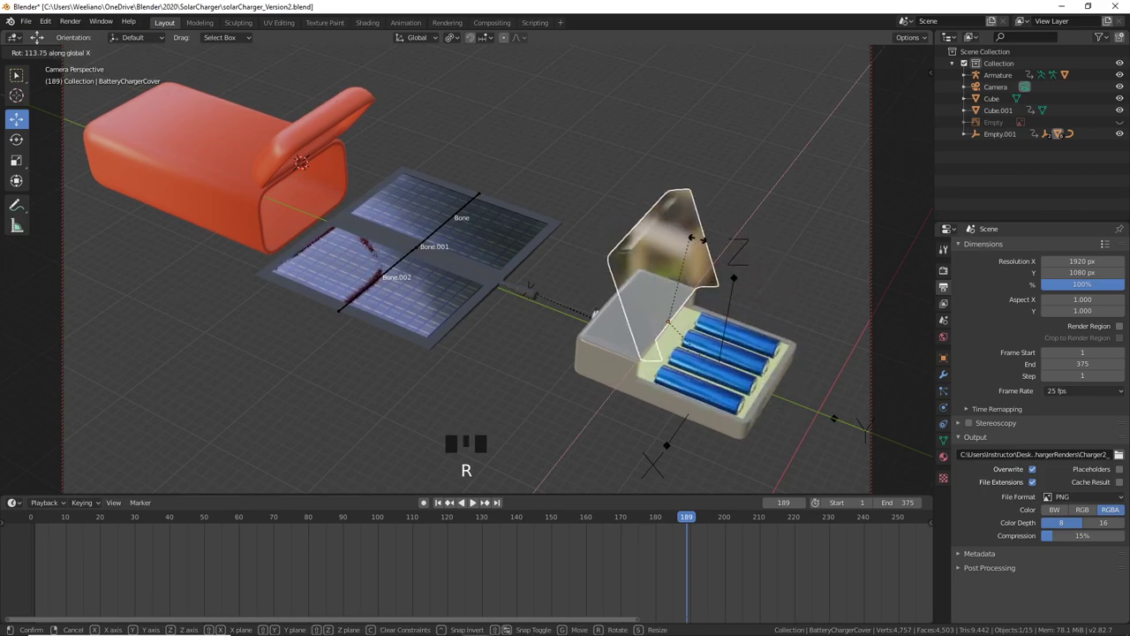
pyautogui.click(679, 394)
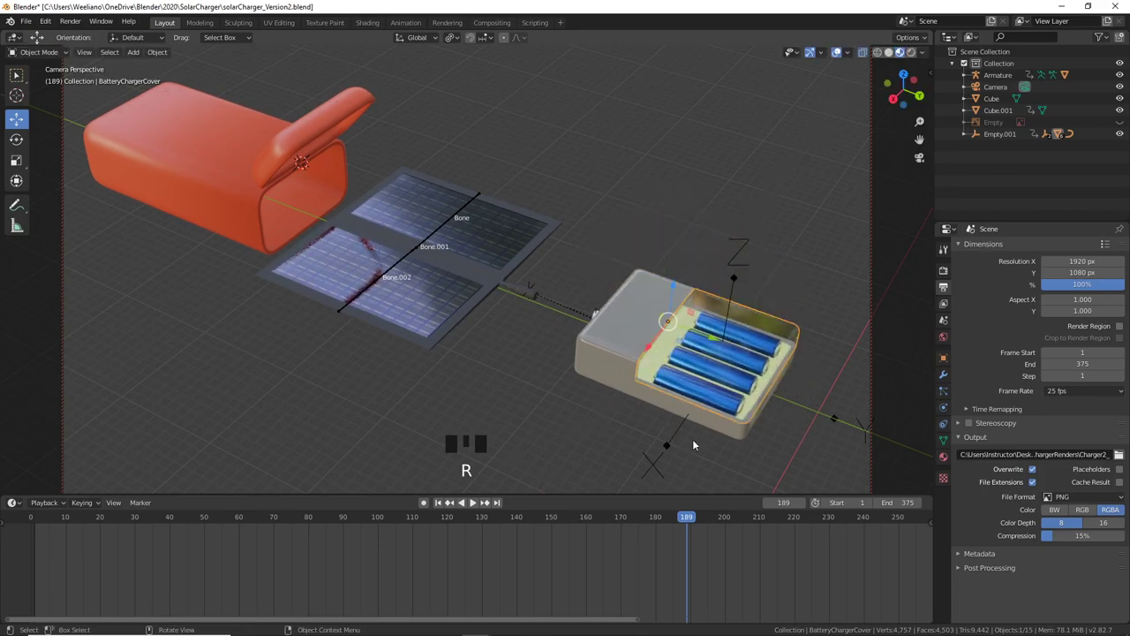
# Step: Move the playhead to frame 190 and set the scene's end frame to 190
pyautogui.moveTo(682, 519); pyautogui.dragTo(690, 629)
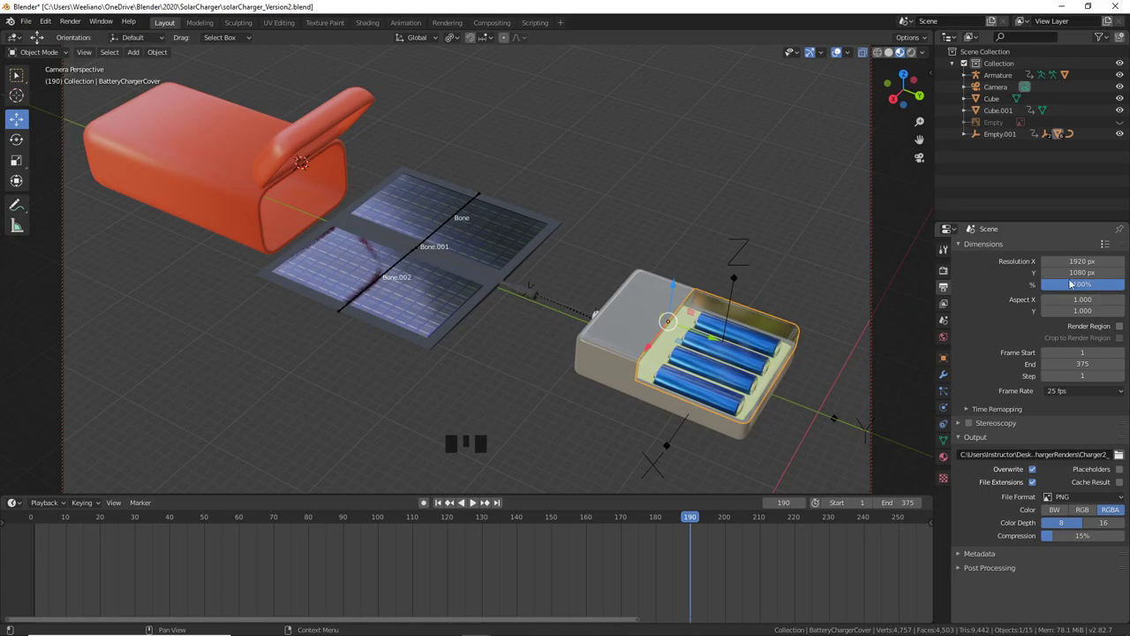
pyautogui.click(1104, 364)
pyautogui.write('190')
pyautogui.press('Return')
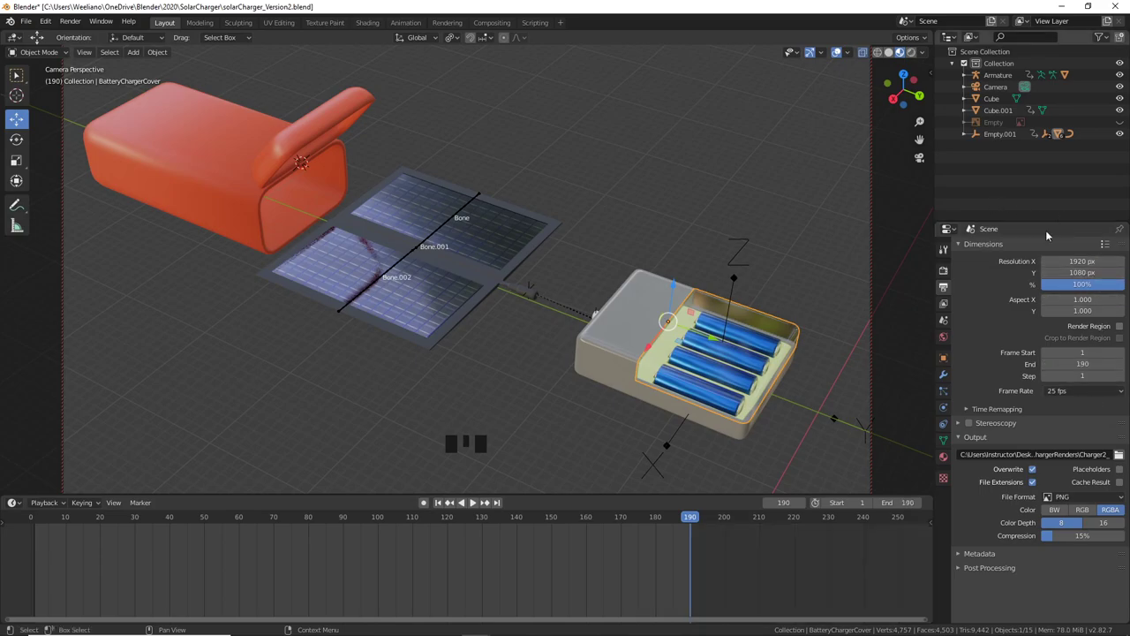
# Step: Expand the Film render settings, render frame 190 as a test image, and close the render window
pyautogui.click(943, 269)
pyautogui.click(943, 286)
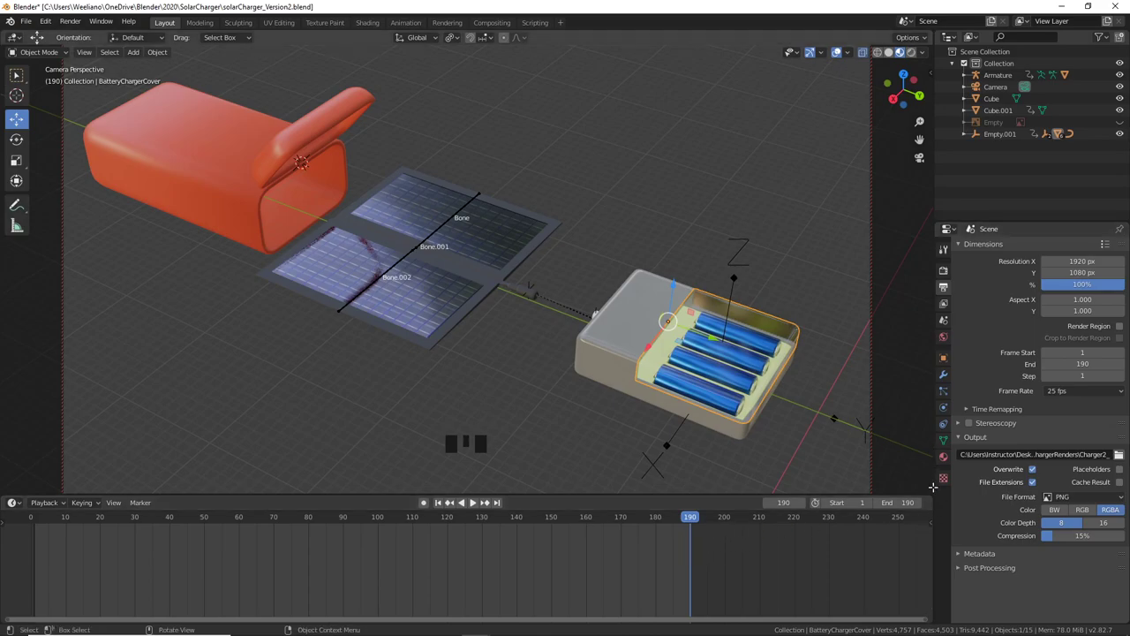
pyautogui.click(943, 270)
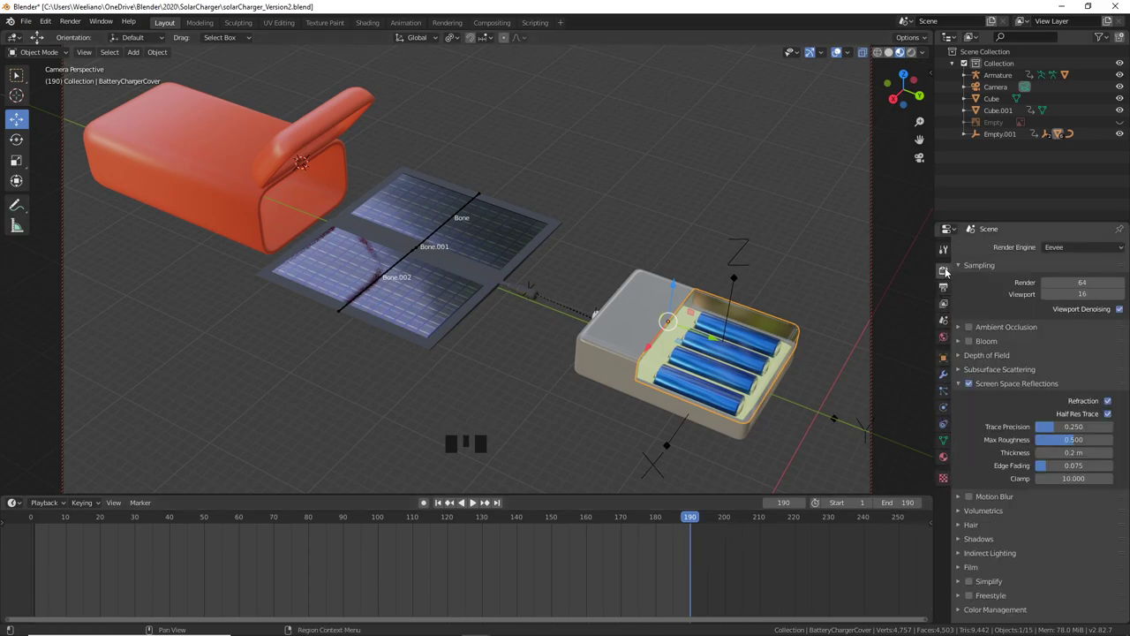
pyautogui.click(960, 568)
pyautogui.scroll(-2, 1020, 583)
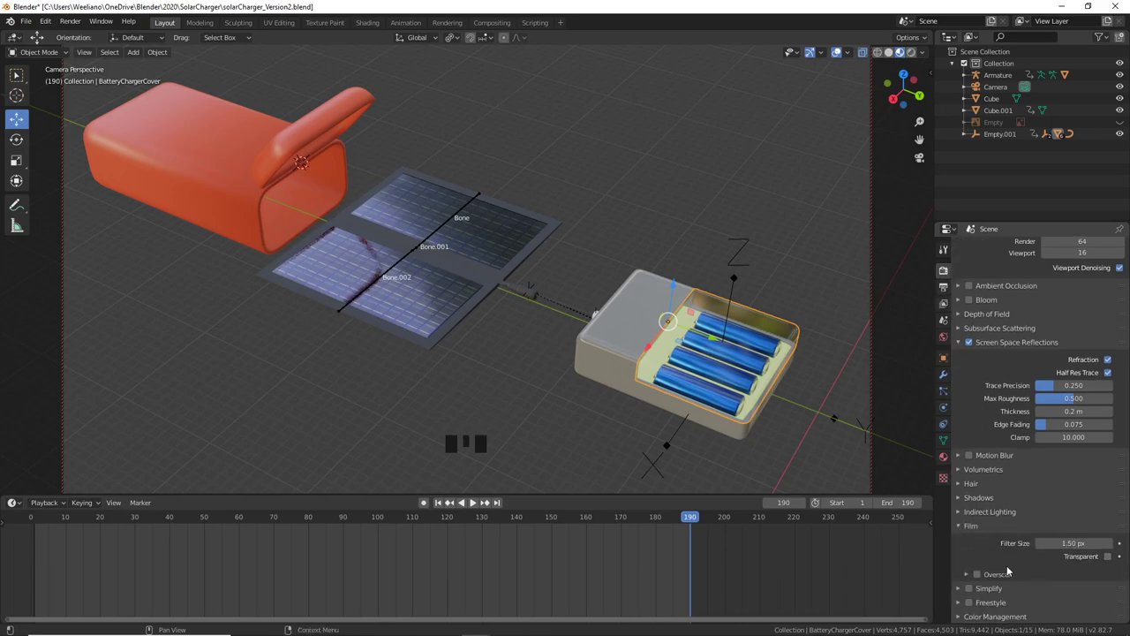
pyautogui.press('F12')
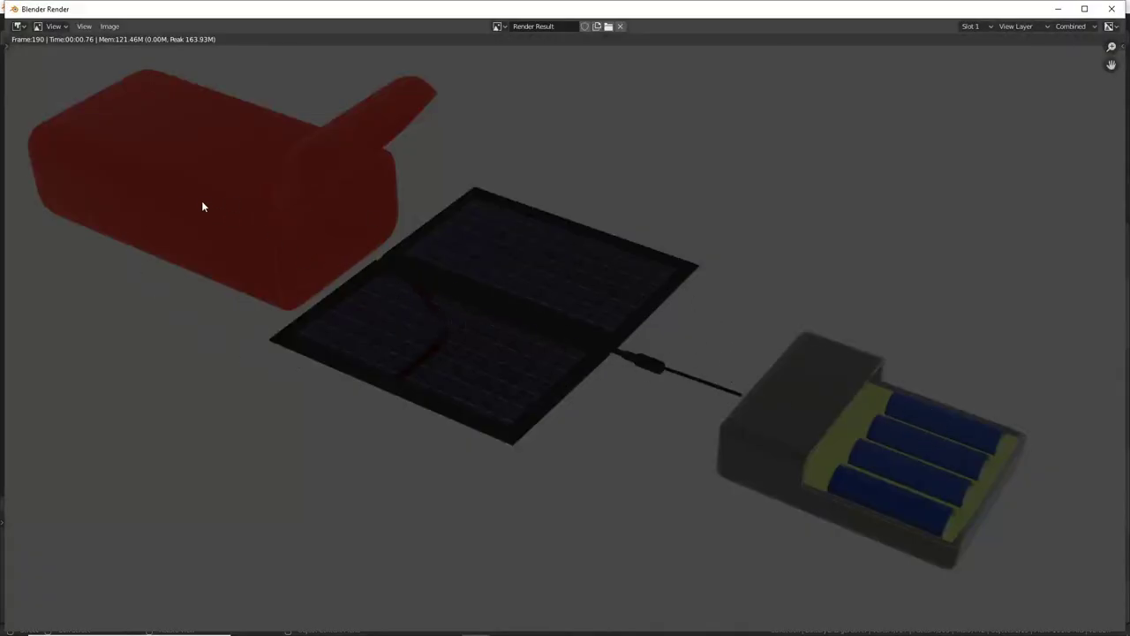
pyautogui.click(1112, 9)
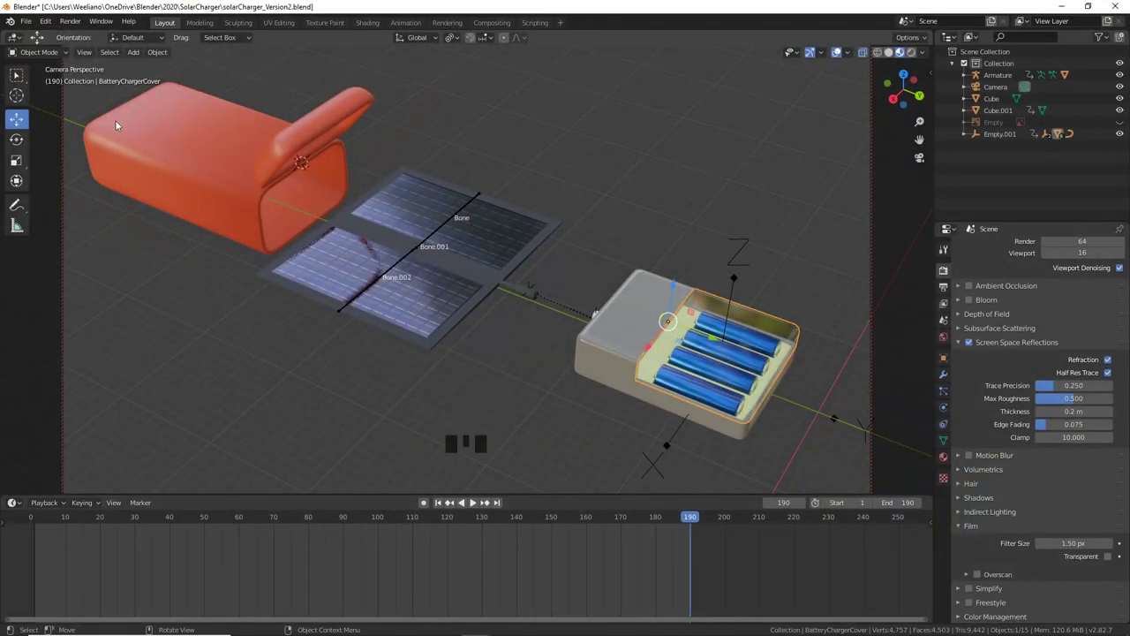
# Step: Use an Environment Texture for the world background colour
pyautogui.click(943, 339)
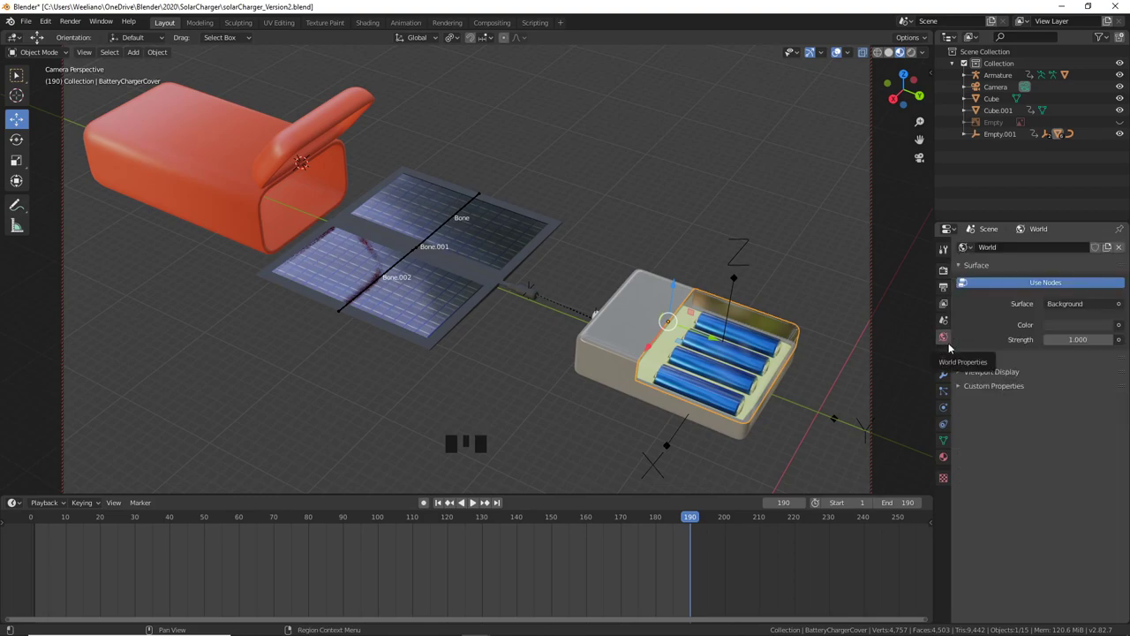
pyautogui.click(1119, 325)
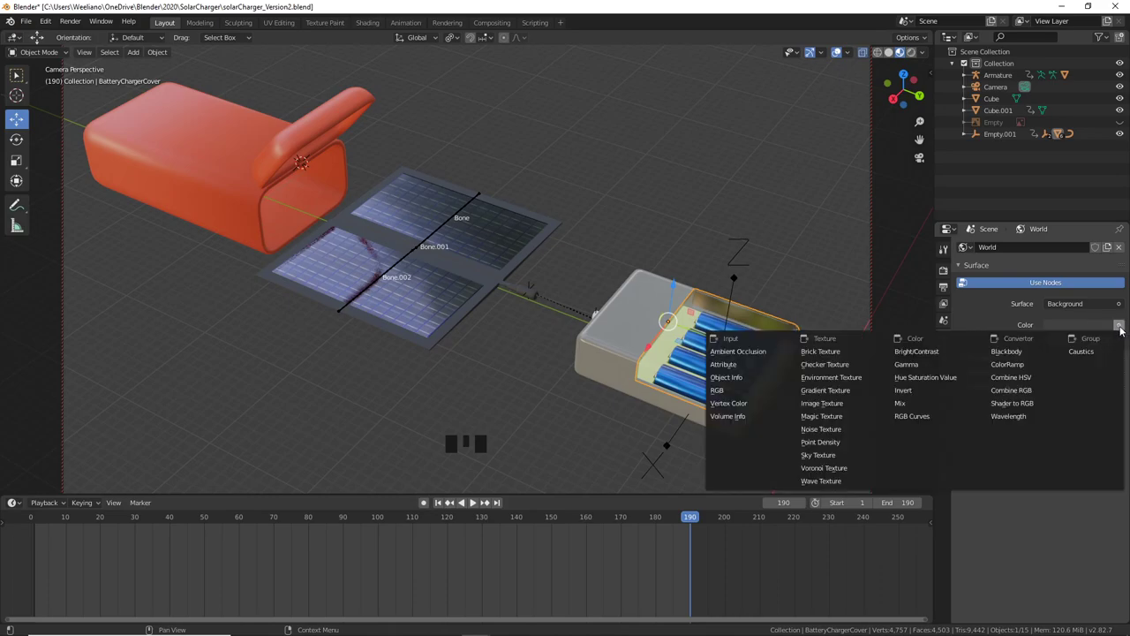
pyautogui.click(829, 378)
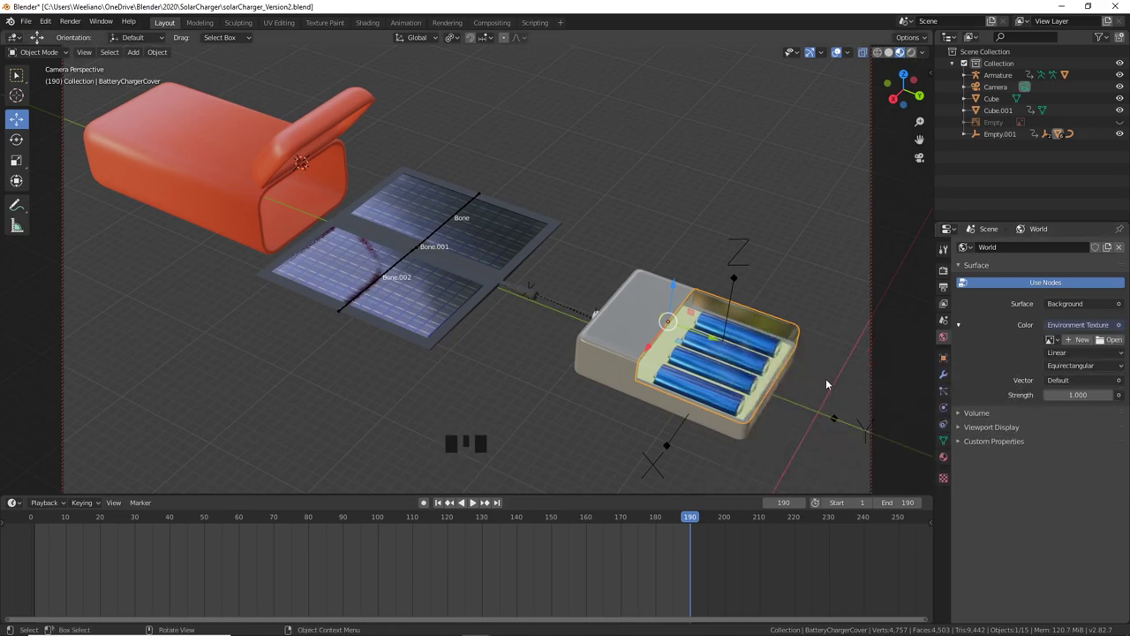
# Step: Browse for an environment image in the Blender 2.82 program folder under 2.82\datafiles\studiolights\world
pyautogui.click(1110, 340)
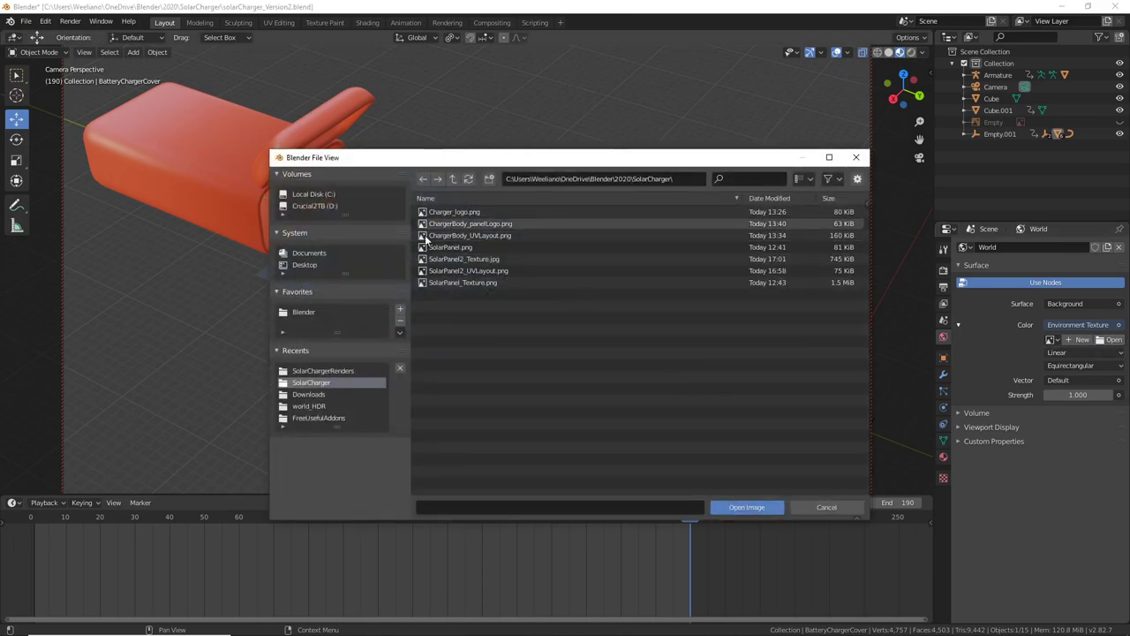
pyautogui.click(453, 179)
pyautogui.click(453, 179)
pyautogui.click(453, 179)
pyautogui.click(453, 179)
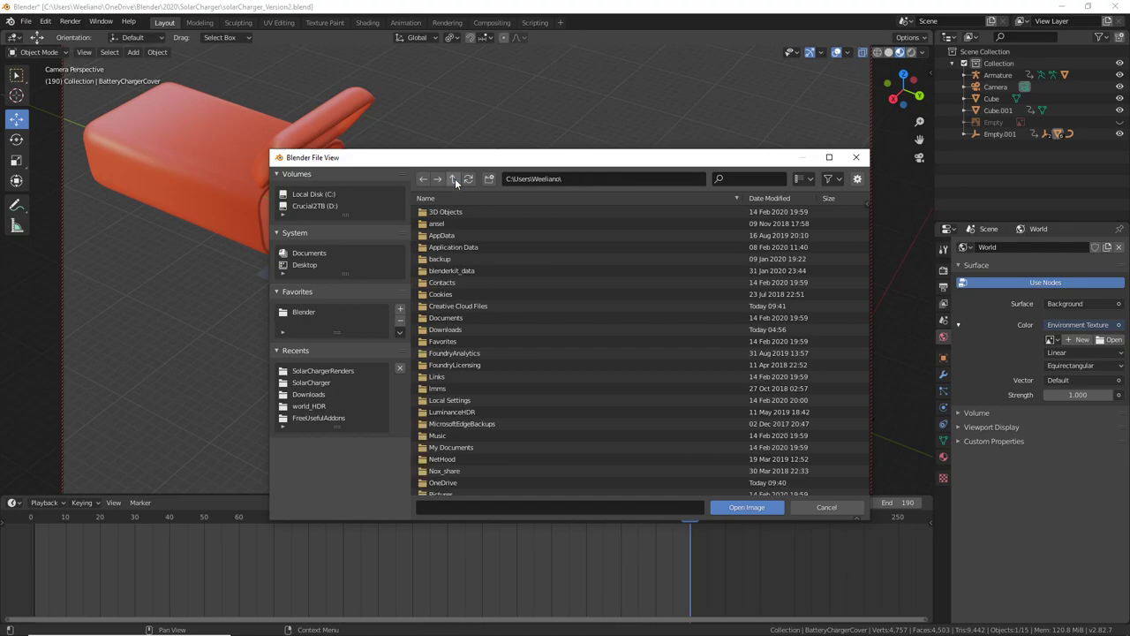
pyautogui.click(453, 179)
pyautogui.click(453, 179)
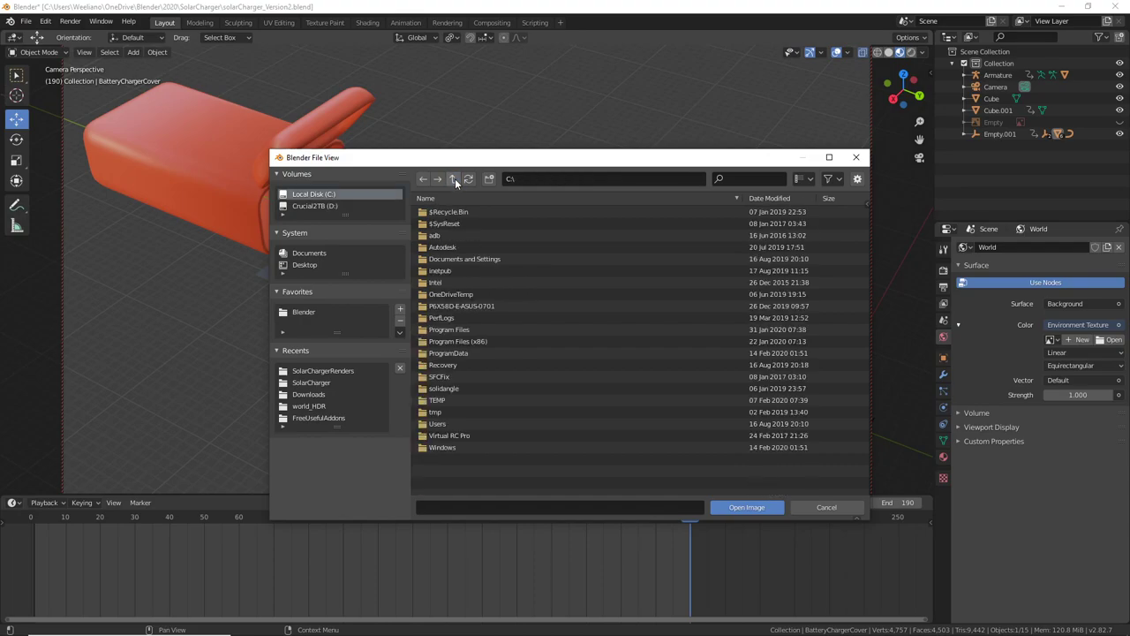
pyautogui.doubleClick(449, 330)
pyautogui.doubleClick(438, 319)
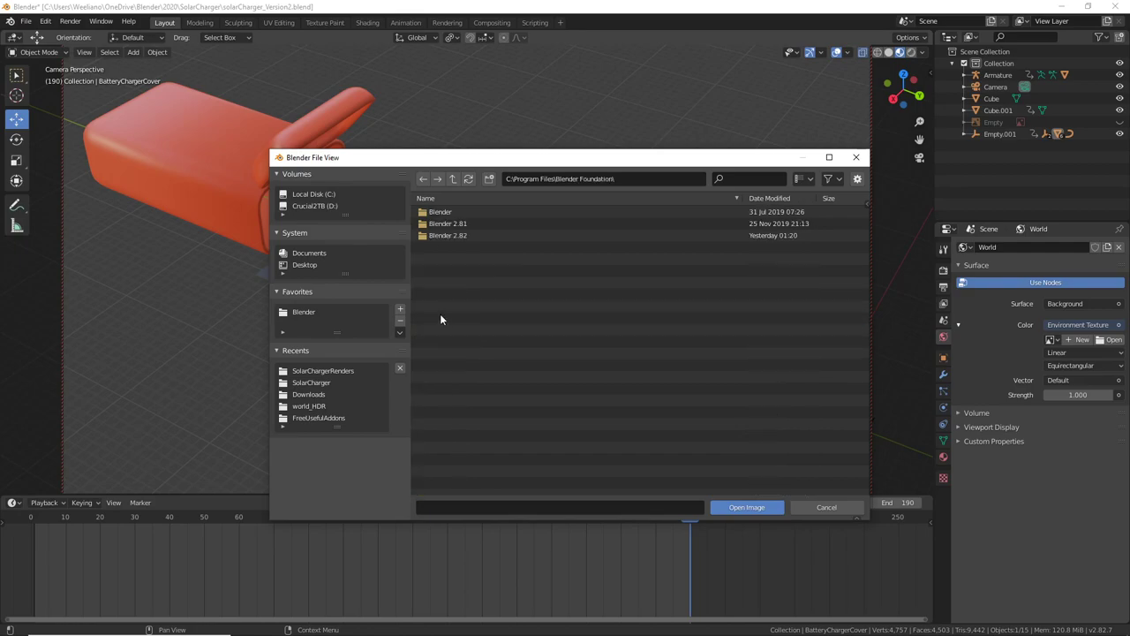
pyautogui.doubleClick(441, 235)
pyautogui.doubleClick(440, 213)
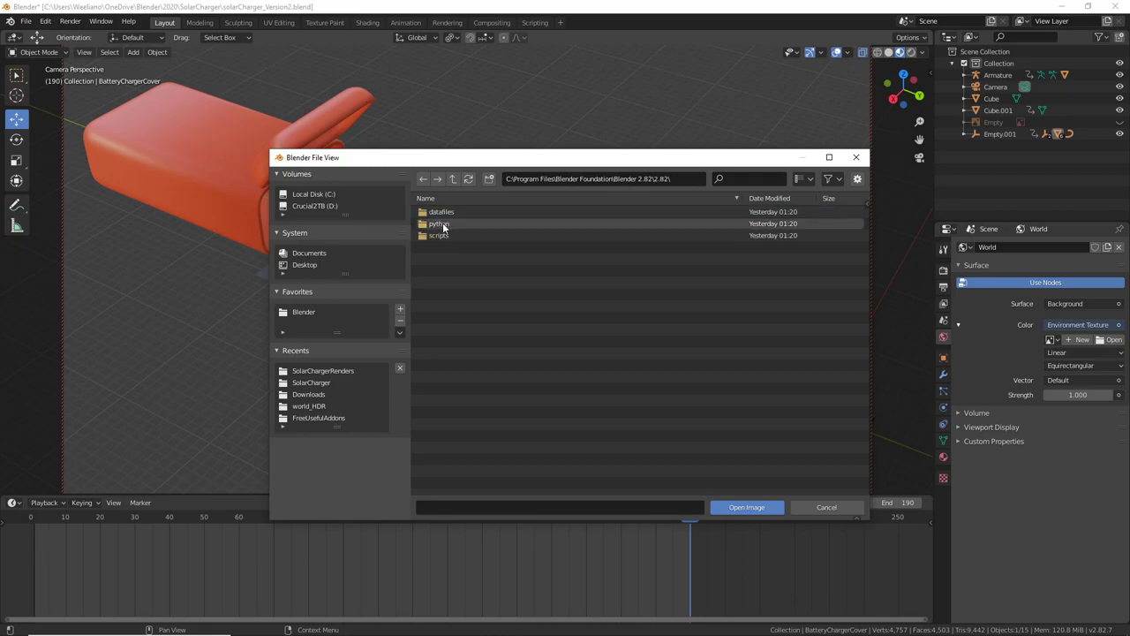
pyautogui.doubleClick(442, 212)
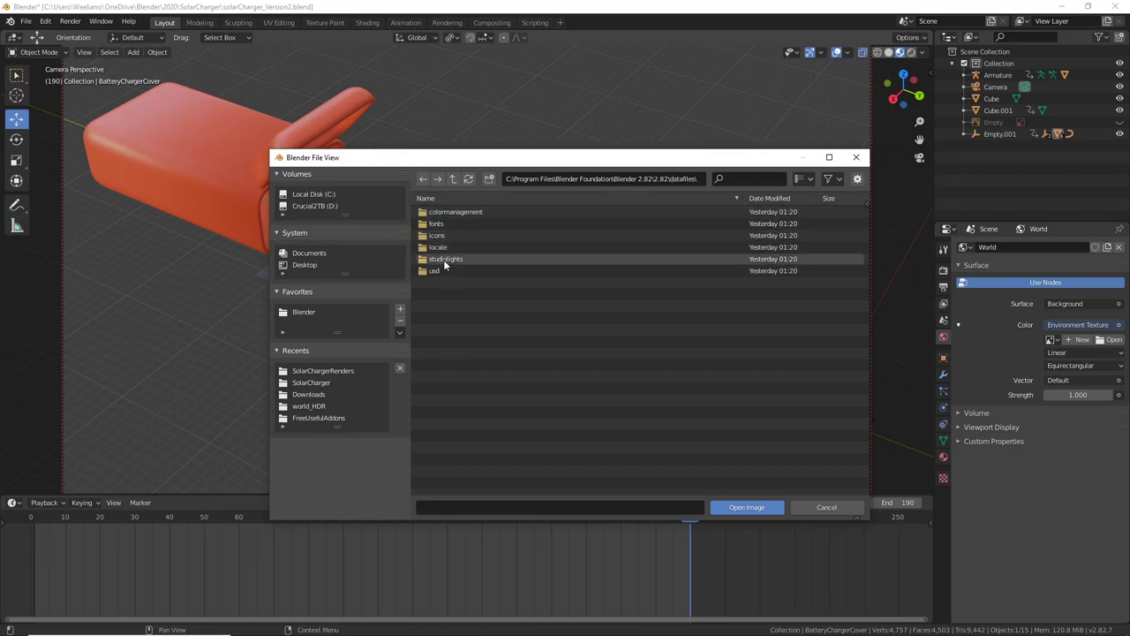
pyautogui.doubleClick(446, 260)
pyautogui.doubleClick(436, 235)
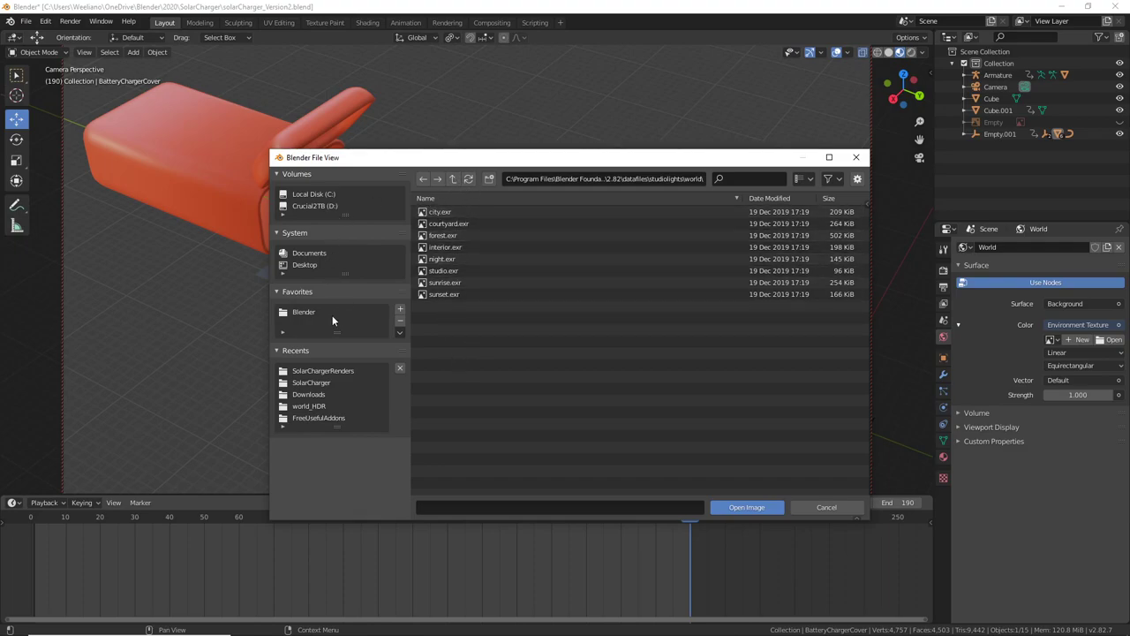
# Step: Load interior.exr from the world_HDR folder in the favourite Blender directory as the world's environment texture
pyautogui.click(298, 313)
pyautogui.click(433, 271)
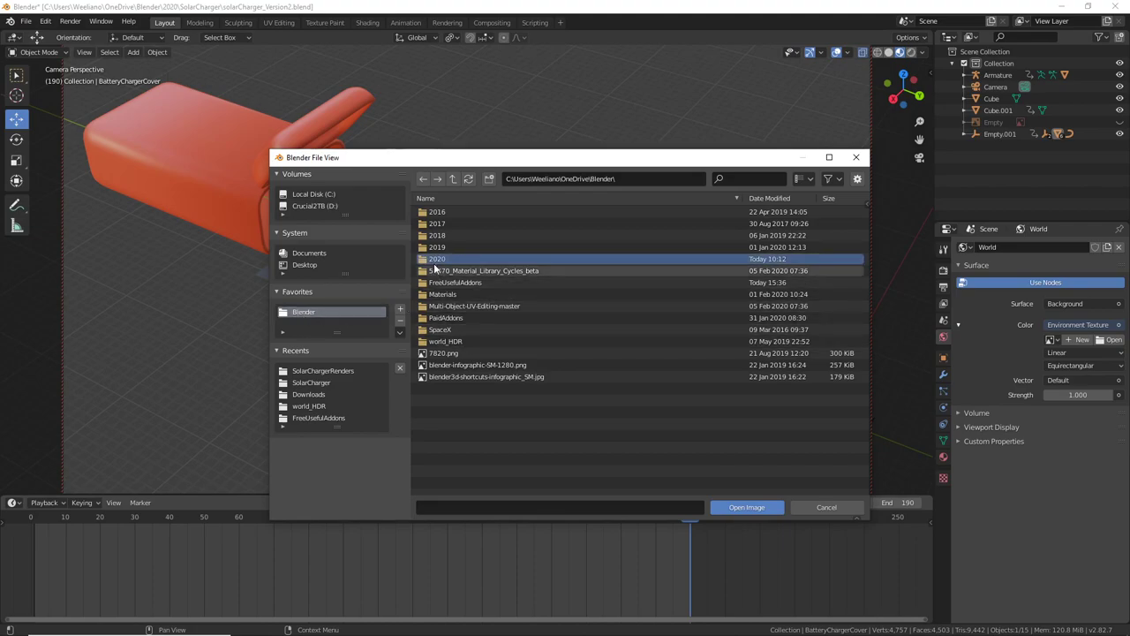
pyautogui.doubleClick(432, 259)
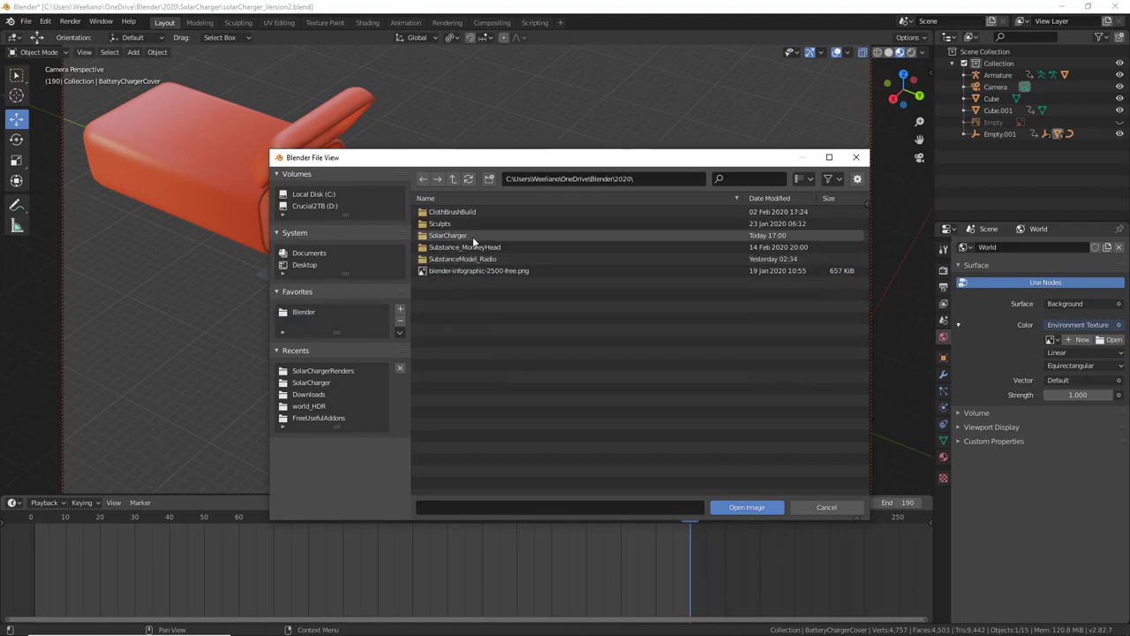
pyautogui.click(453, 180)
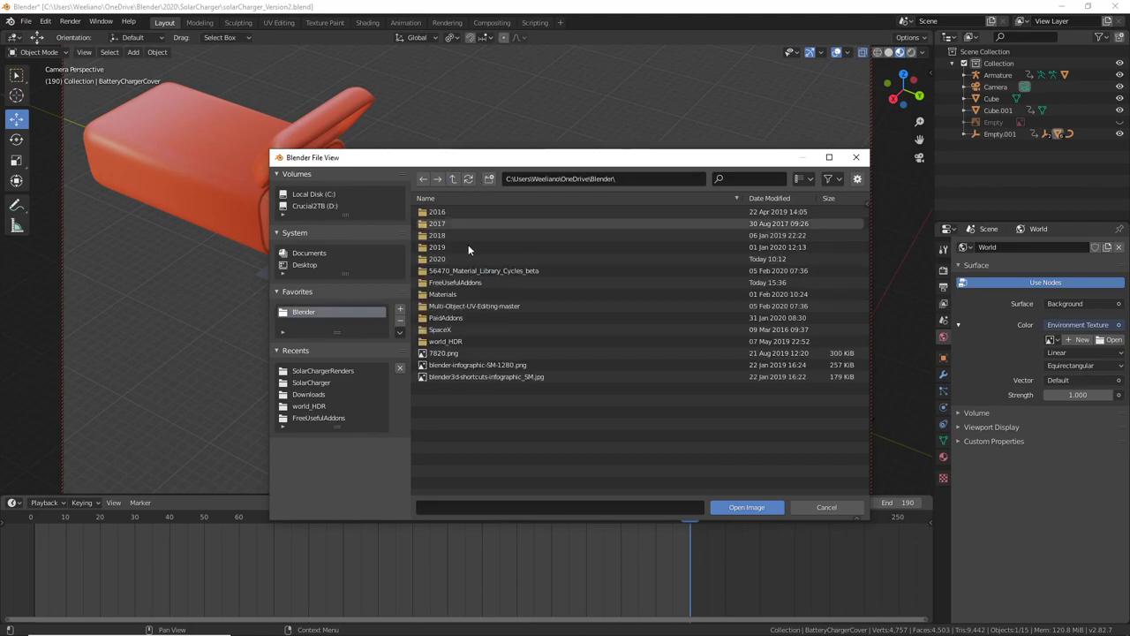
pyautogui.click(442, 340)
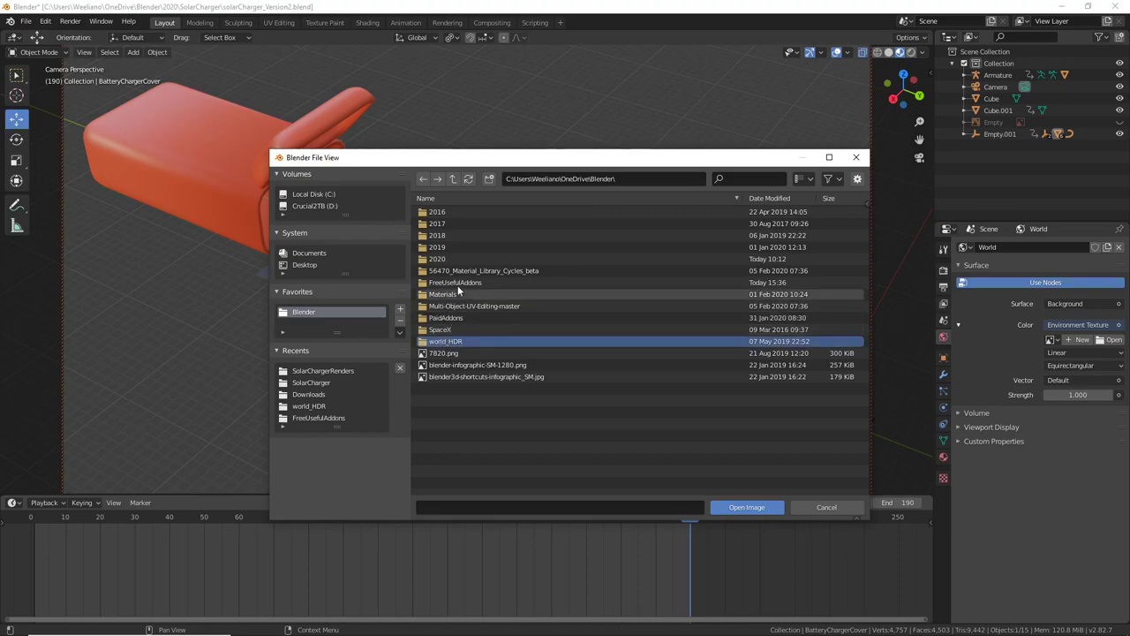
pyautogui.doubleClick(438, 341)
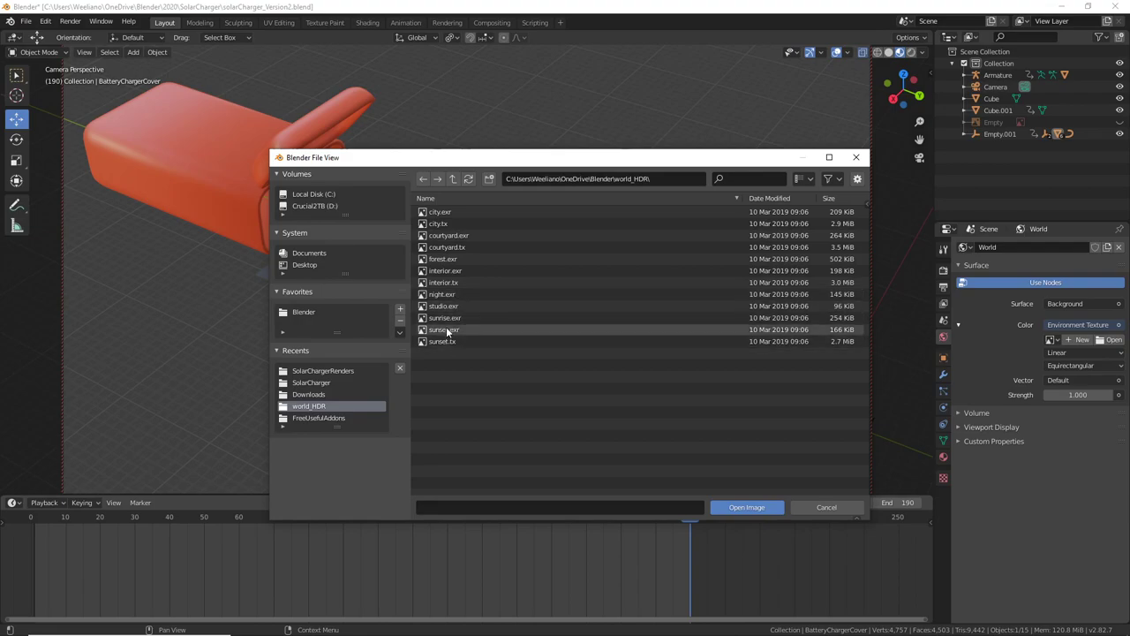
pyautogui.click(423, 273)
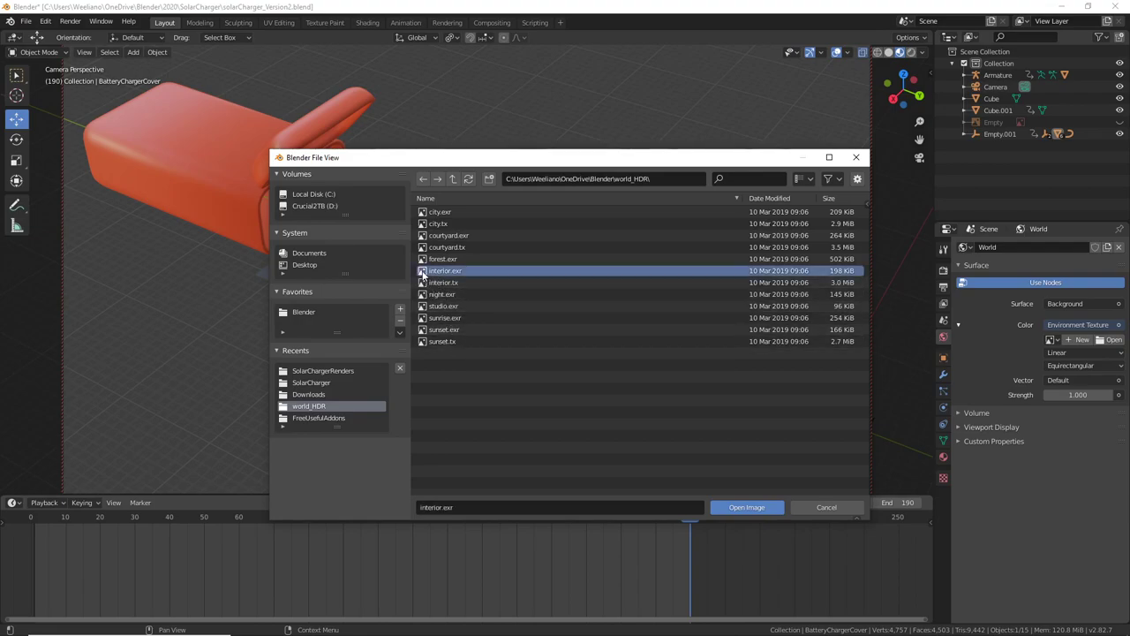
pyautogui.click(747, 508)
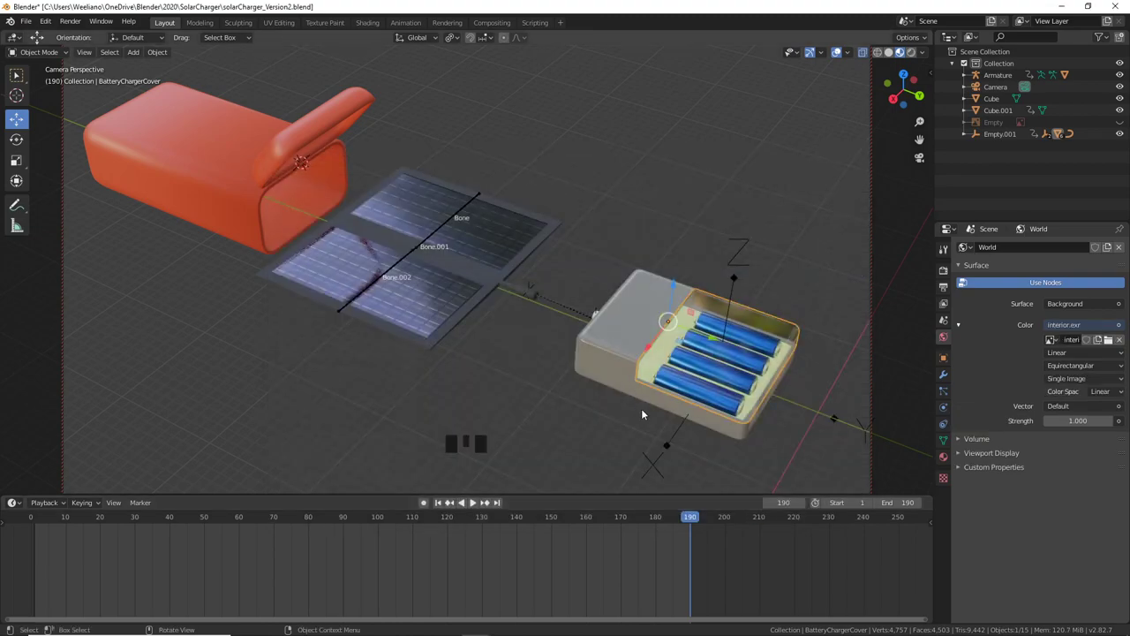
# Step: Reframe the camera in Rendered shading, render frame 190 as a test image, and close the render window
pyautogui.moveTo(541, 373); pyautogui.dragTo(364, 376, button='middle')
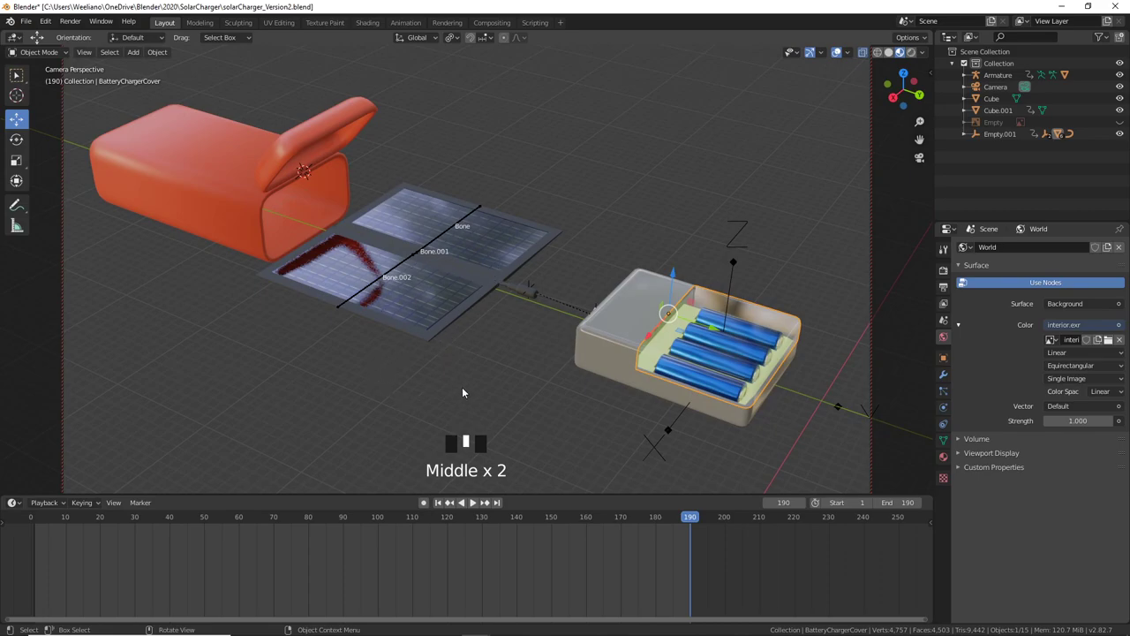
pyautogui.press('z')
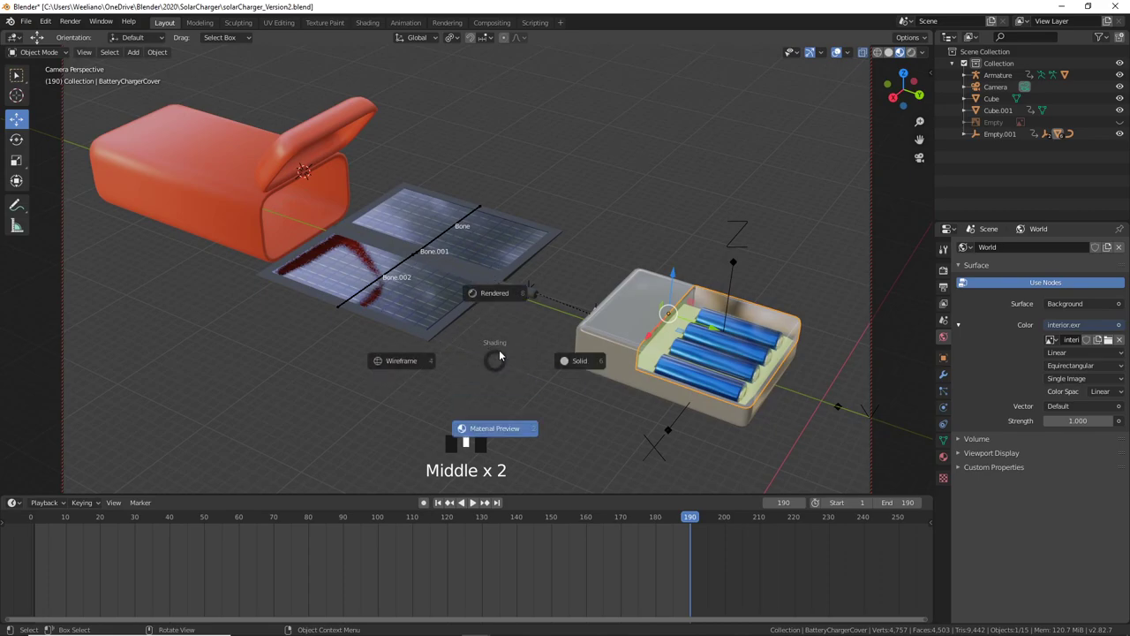
pyautogui.click(493, 293)
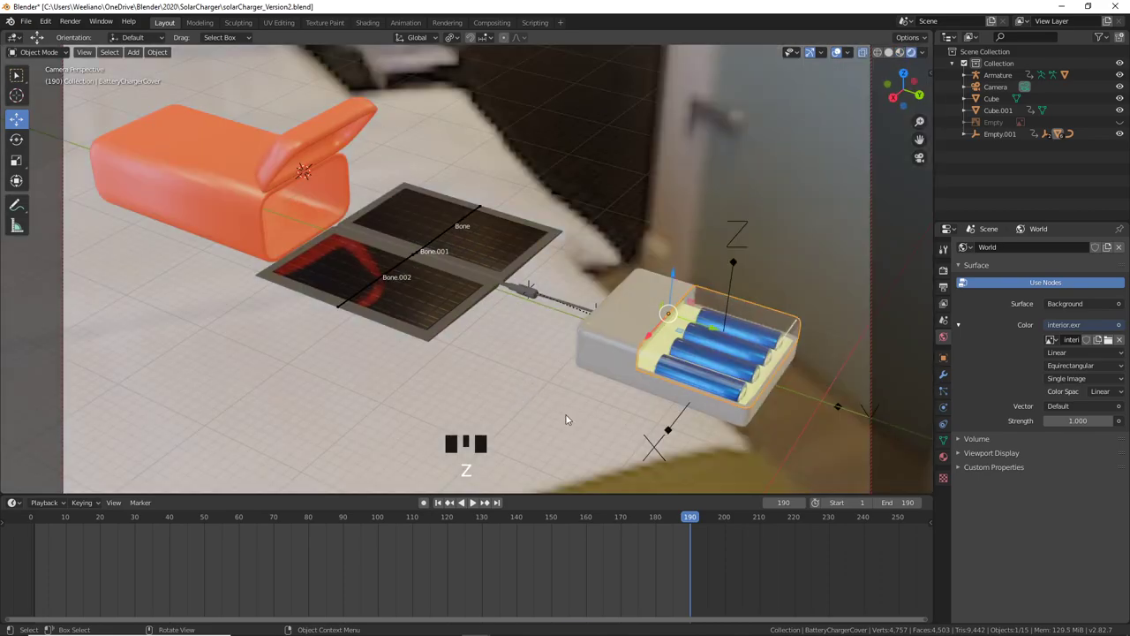
pyautogui.moveTo(567, 419)
pyautogui.mouseDown(button='middle')
pyautogui.moveTo(581, 415)
pyautogui.moveTo(558, 434)
pyautogui.moveTo(503, 406)
pyautogui.moveTo(368, 385)
pyautogui.moveTo(397, 401)
pyautogui.moveTo(563, 411)
pyautogui.moveTo(521, 412)
pyautogui.moveTo(528, 428)
pyautogui.moveTo(563, 409)
pyautogui.mouseUp(button='middle')
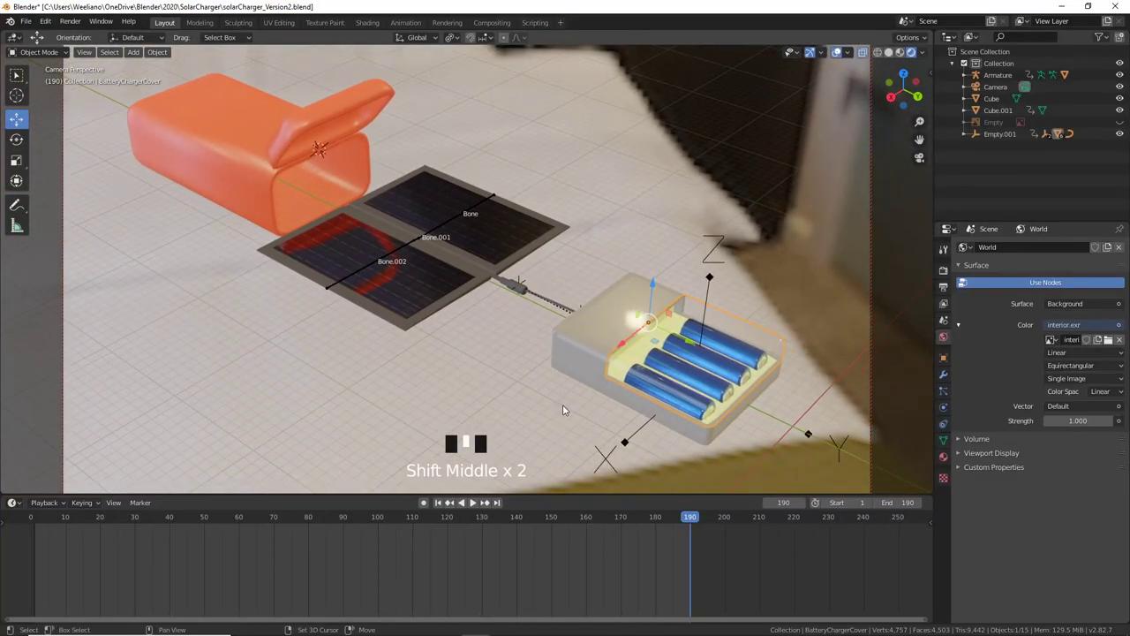
pyautogui.press('F12')
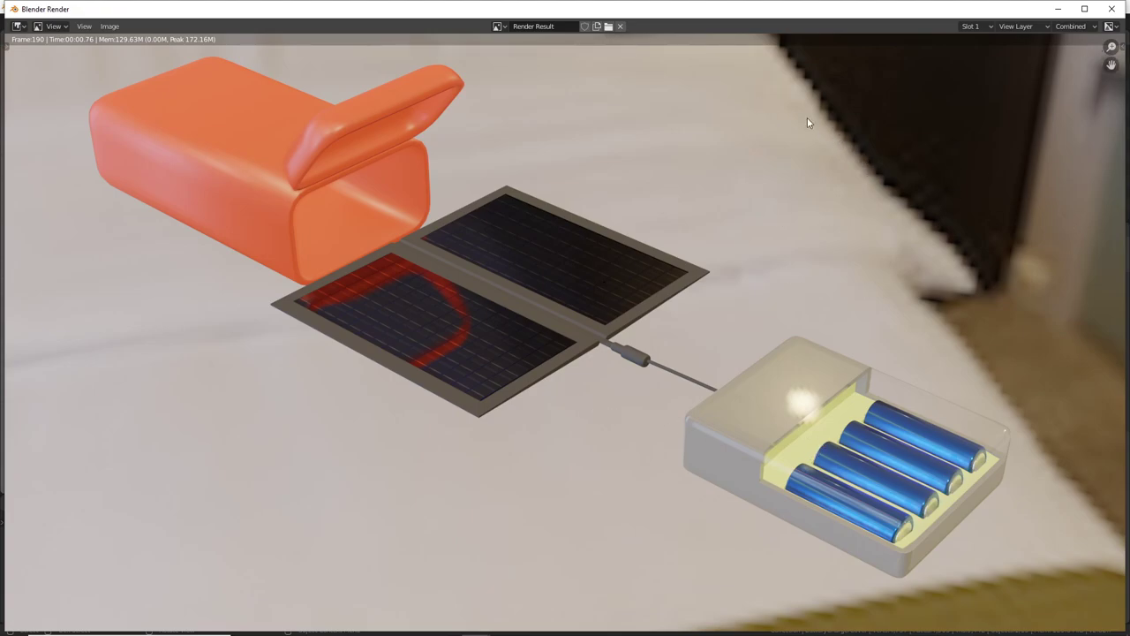
pyautogui.click(1109, 11)
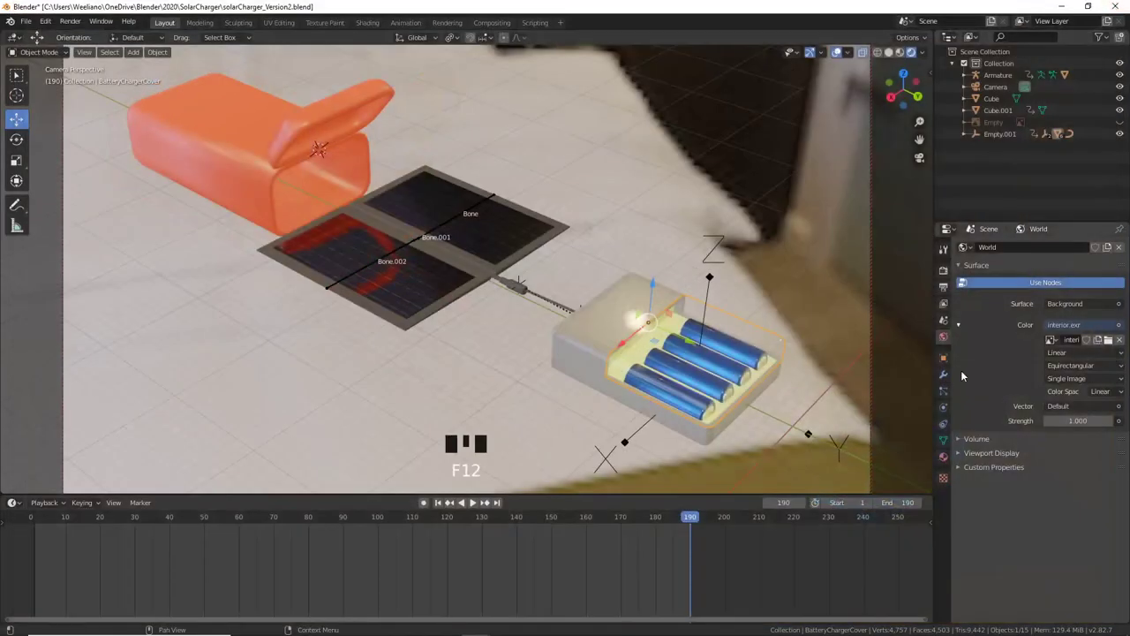
# Step: Make the film background transparent and render the full animation, frames 1 to 190, as RGBA PNG images
pyautogui.click(944, 271)
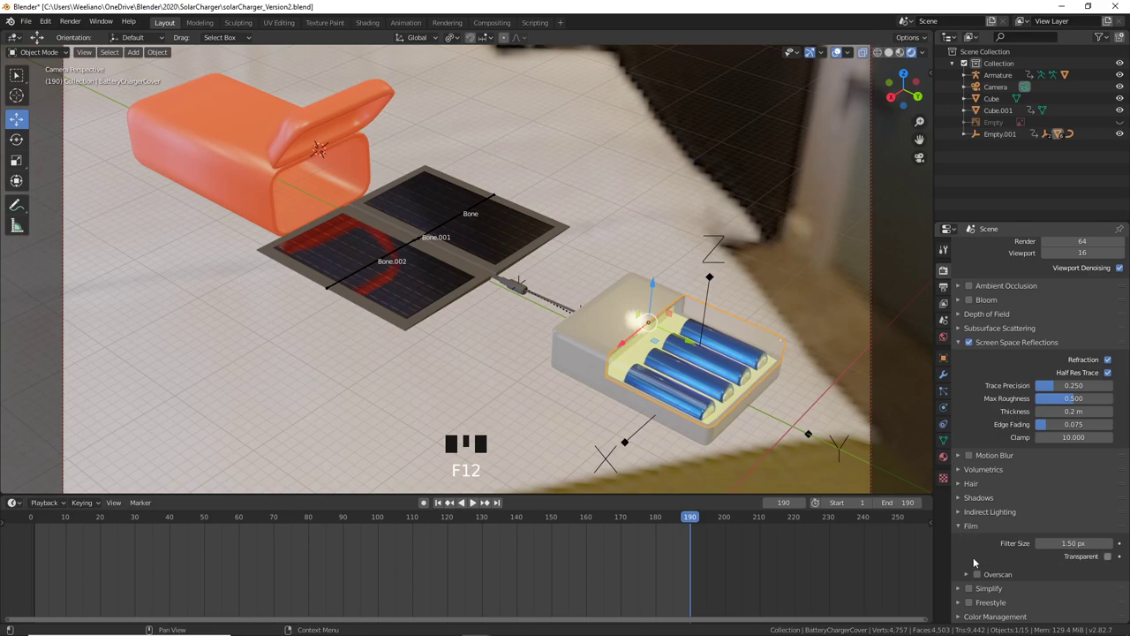
pyautogui.click(1108, 557)
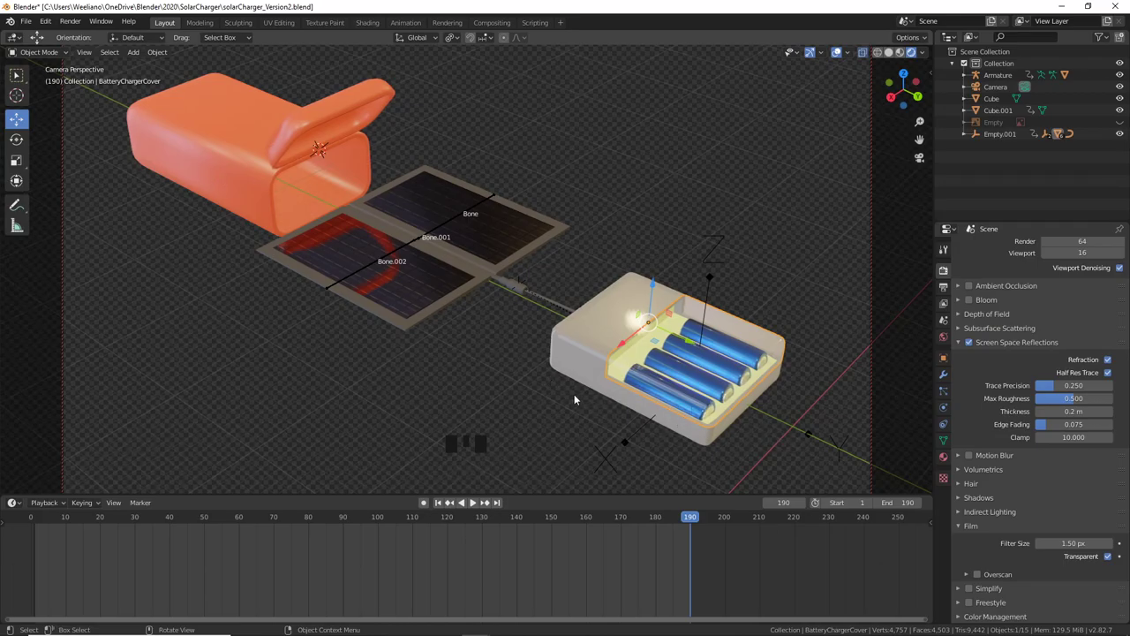
pyautogui.click(944, 286)
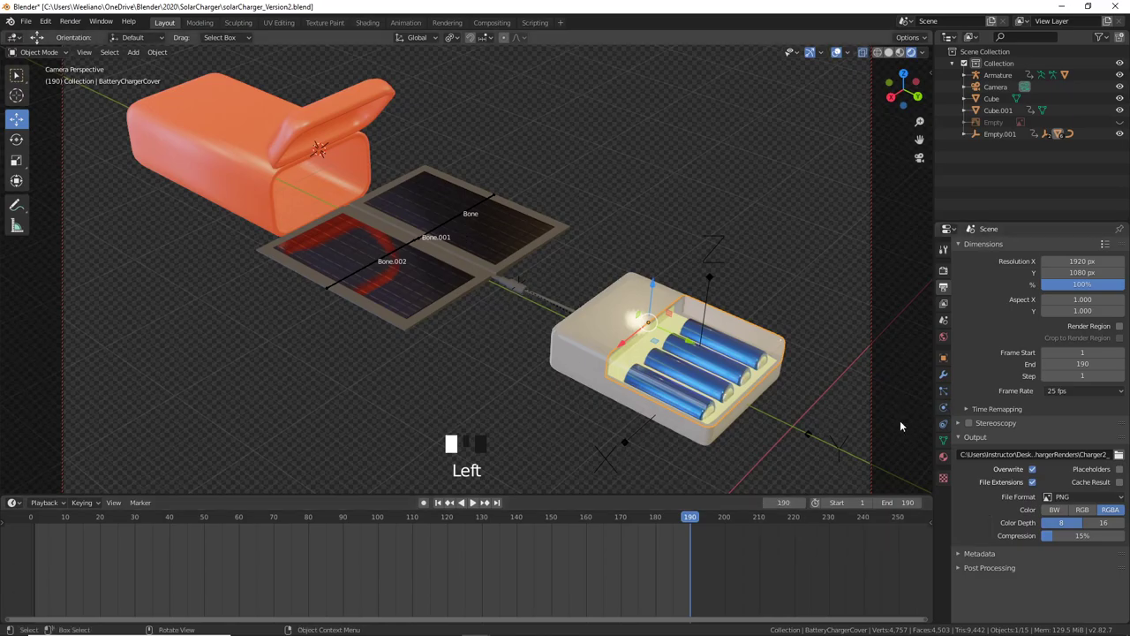
pyautogui.click(70, 21)
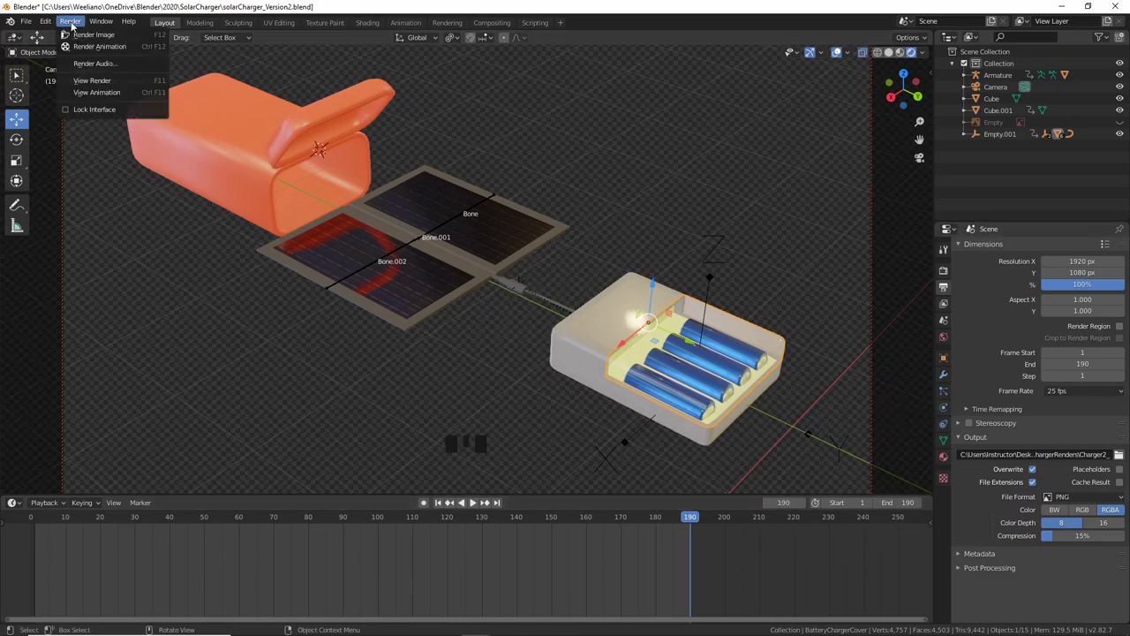
pyautogui.click(91, 47)
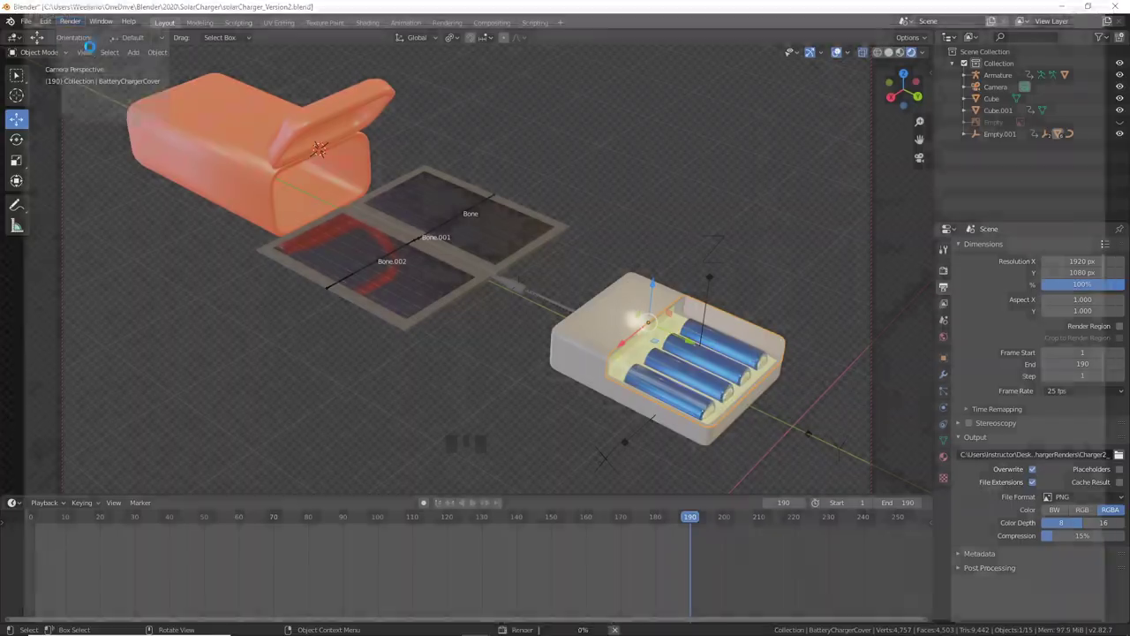
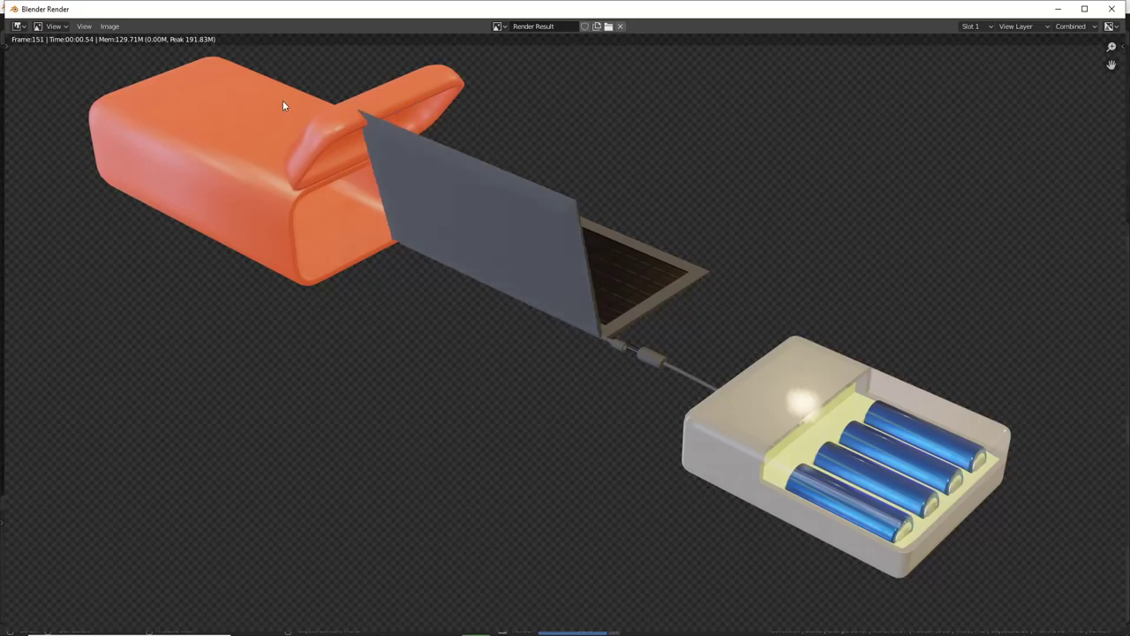
# Step: Switch to the Edge browser and look through the solar AA battery charger reference images while the animation renders
pyautogui.moveTo(385, 629)
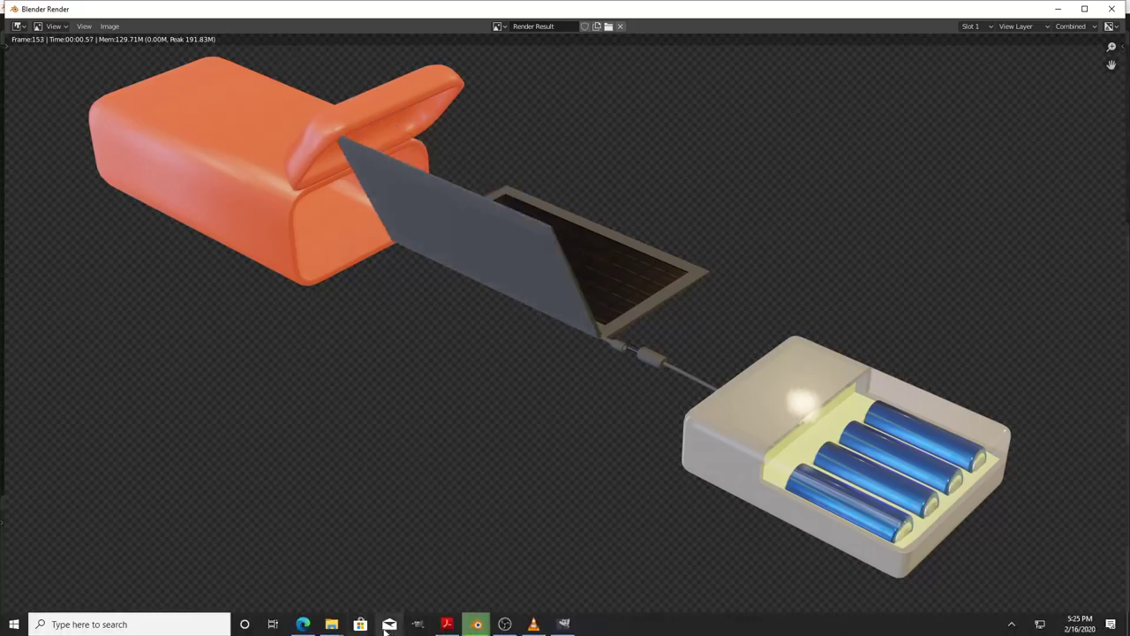
pyautogui.click(303, 624)
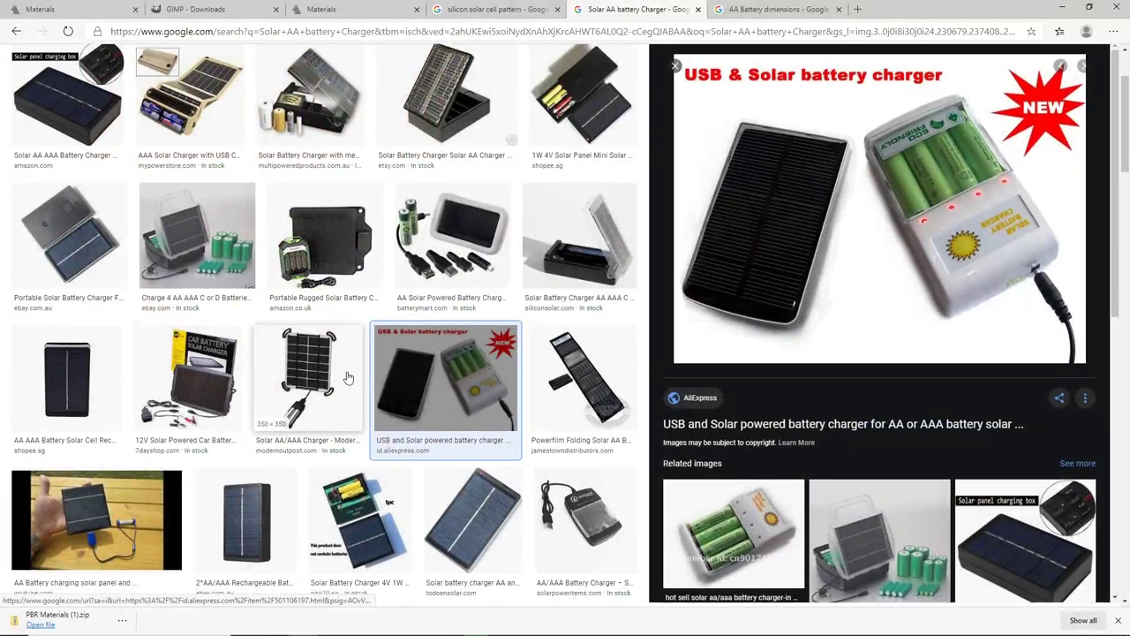
pyautogui.scroll(-2, 353, 388)
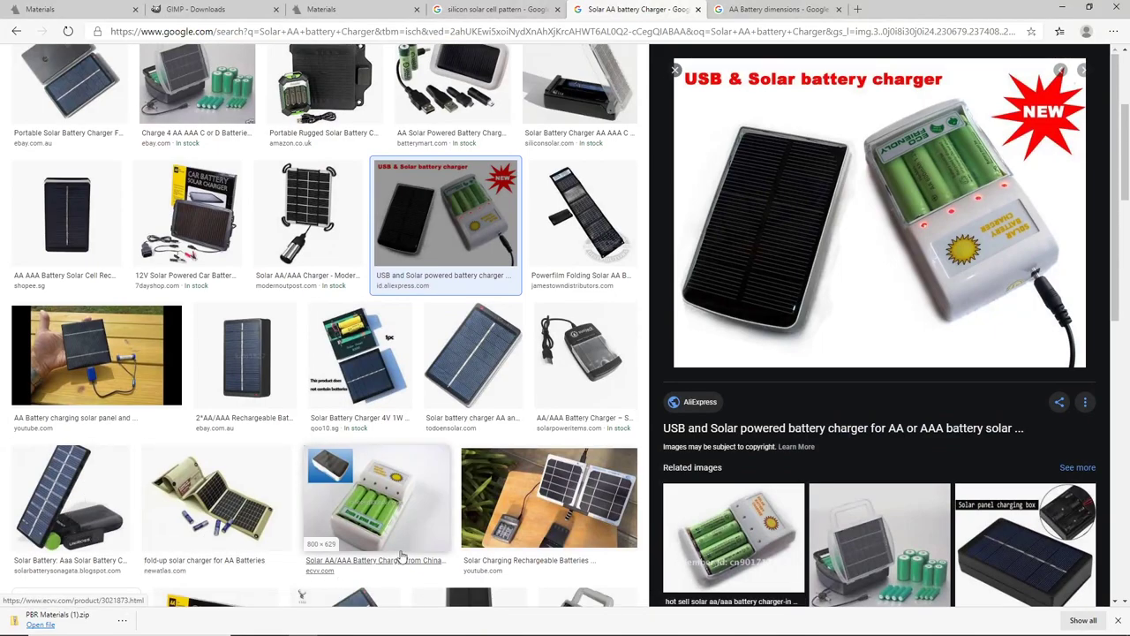
pyautogui.scroll(5, 400, 554)
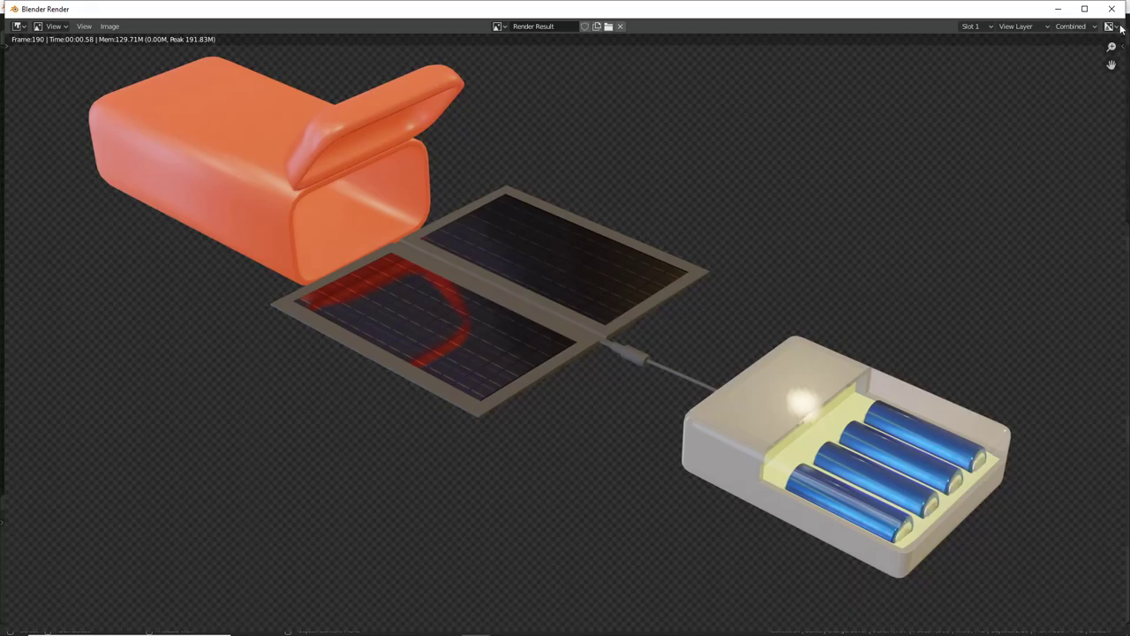
# Step: Minimize the finished render window and add a Video Editing workspace
pyautogui.click(1059, 9)
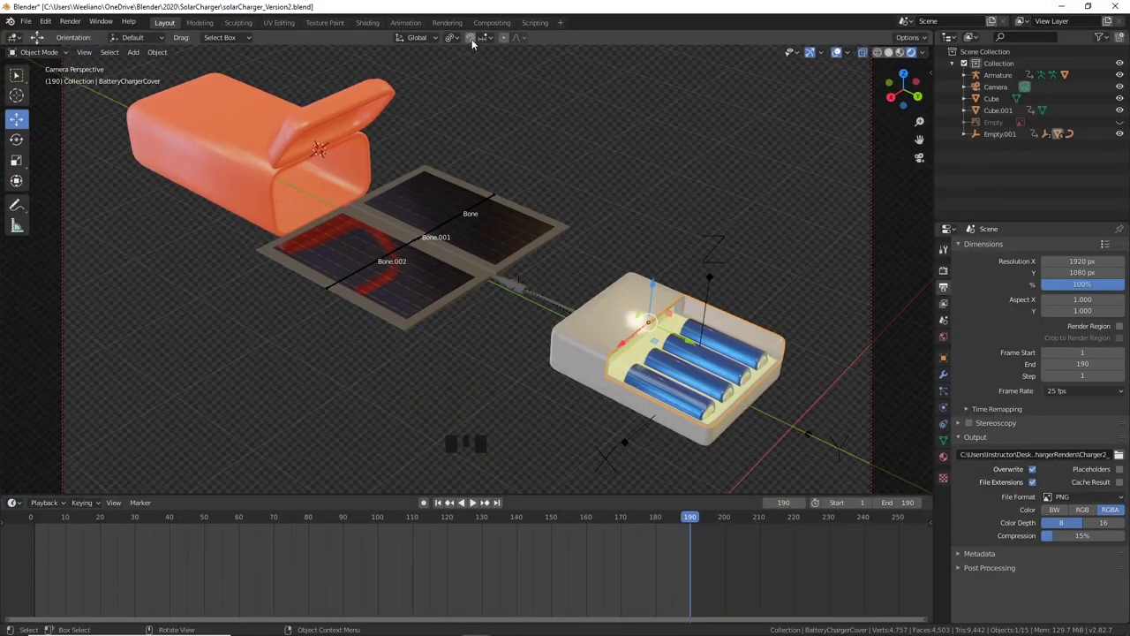
pyautogui.click(560, 23)
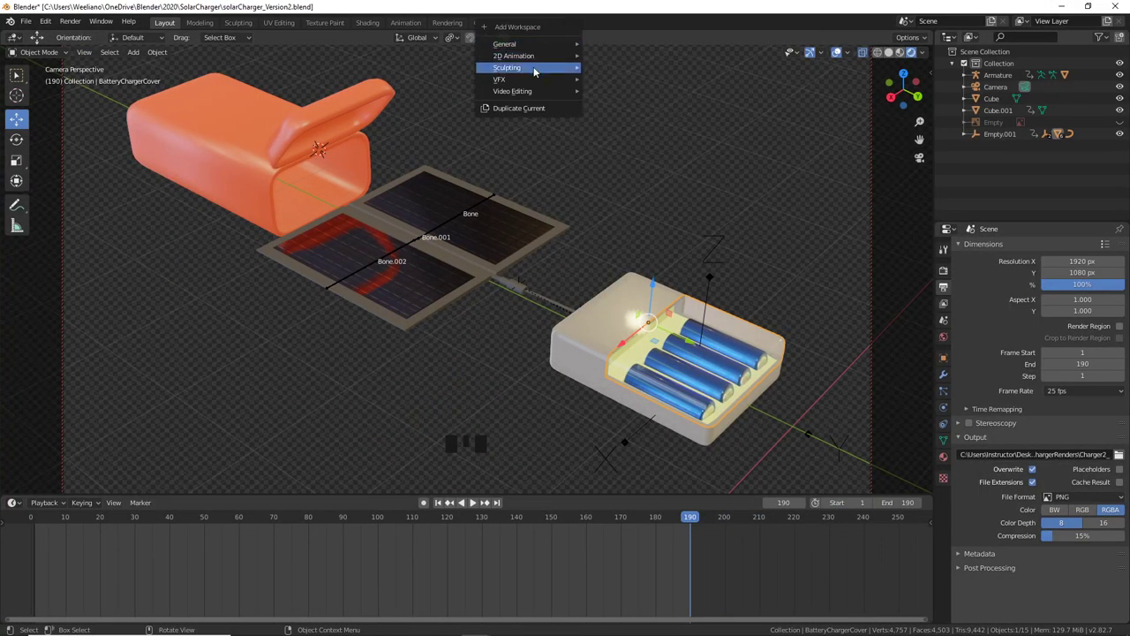
pyautogui.moveTo(522, 92)
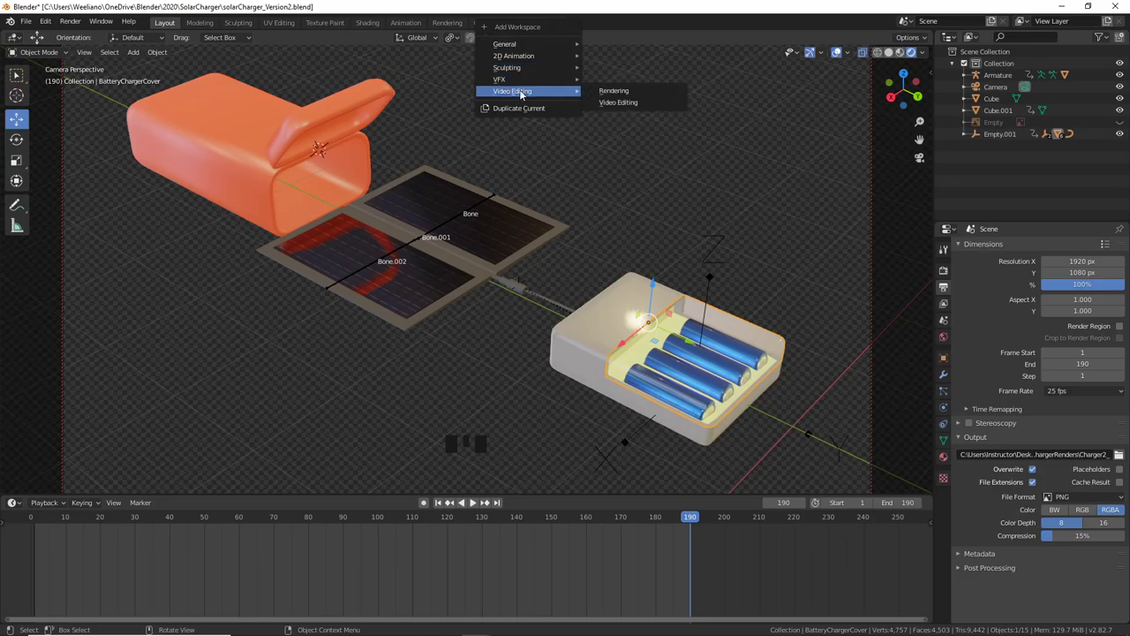
pyautogui.click(609, 102)
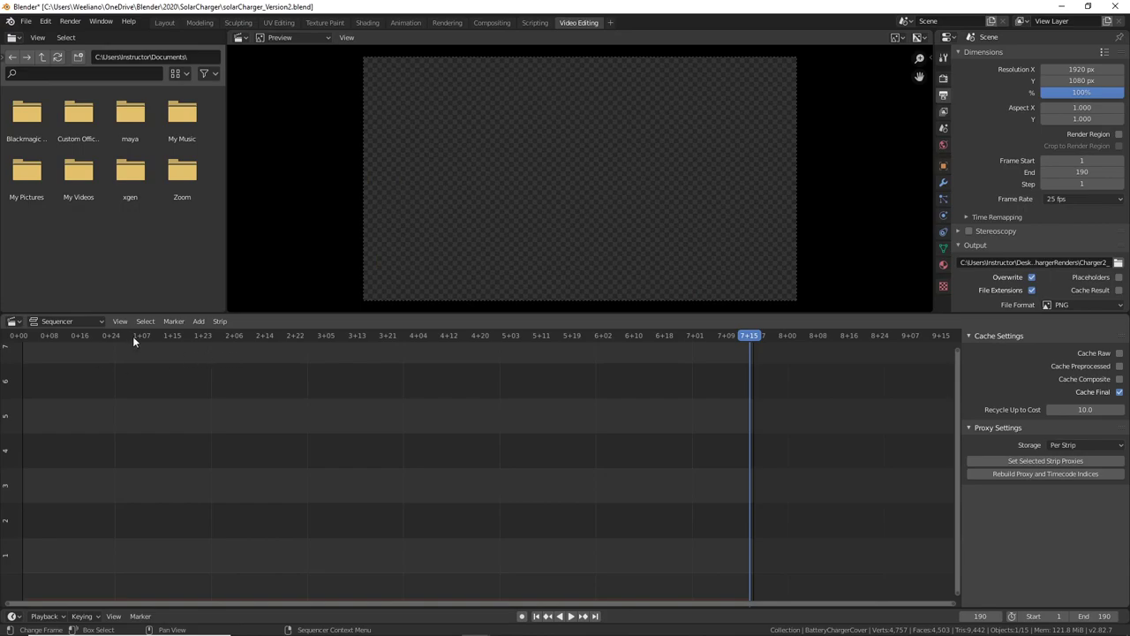
# Step: Add the rendered frames Charger2_0001.png to Charger2_0190.png from the desktop's SolarChargerRenders folder as an image sequence strip
pyautogui.click(199, 321)
pyautogui.click(230, 398)
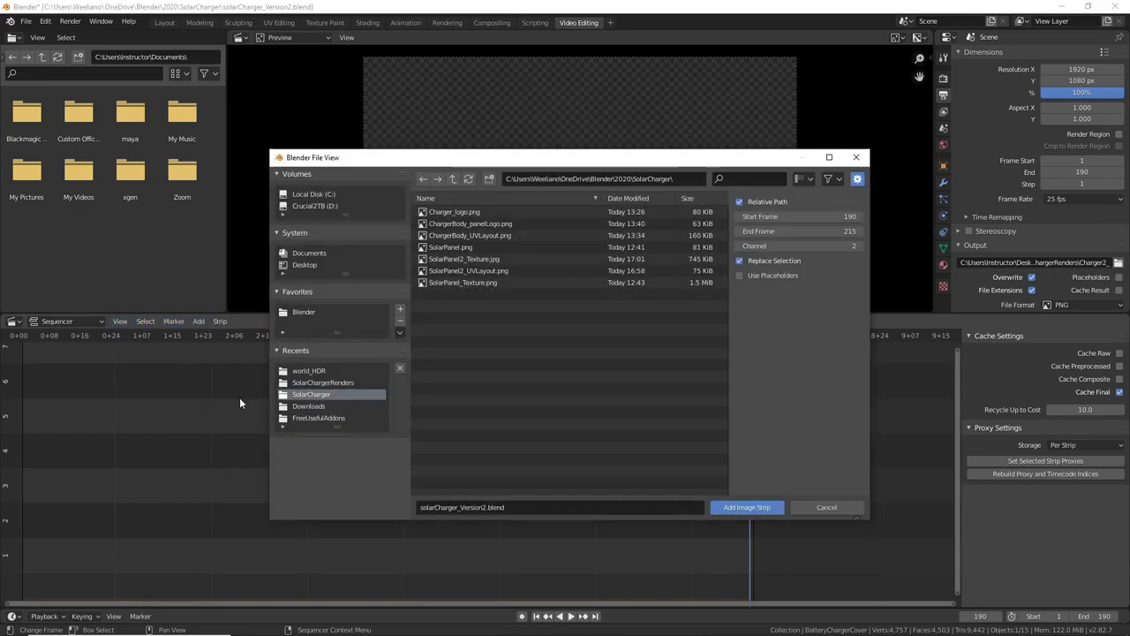
pyautogui.click(305, 264)
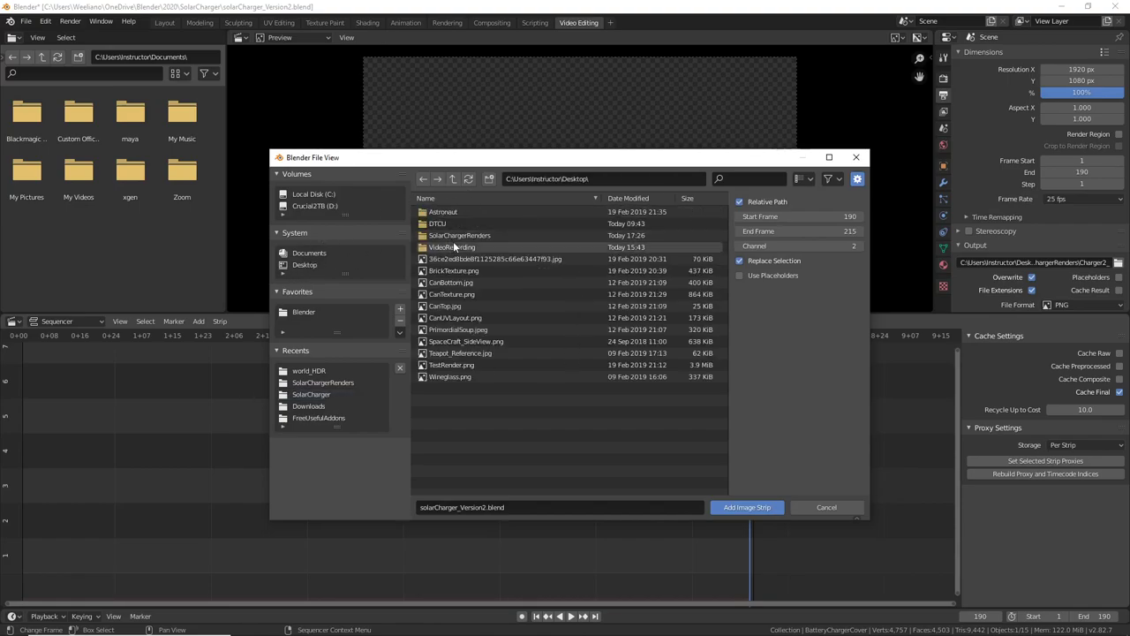
pyautogui.doubleClick(450, 236)
pyautogui.click(458, 211)
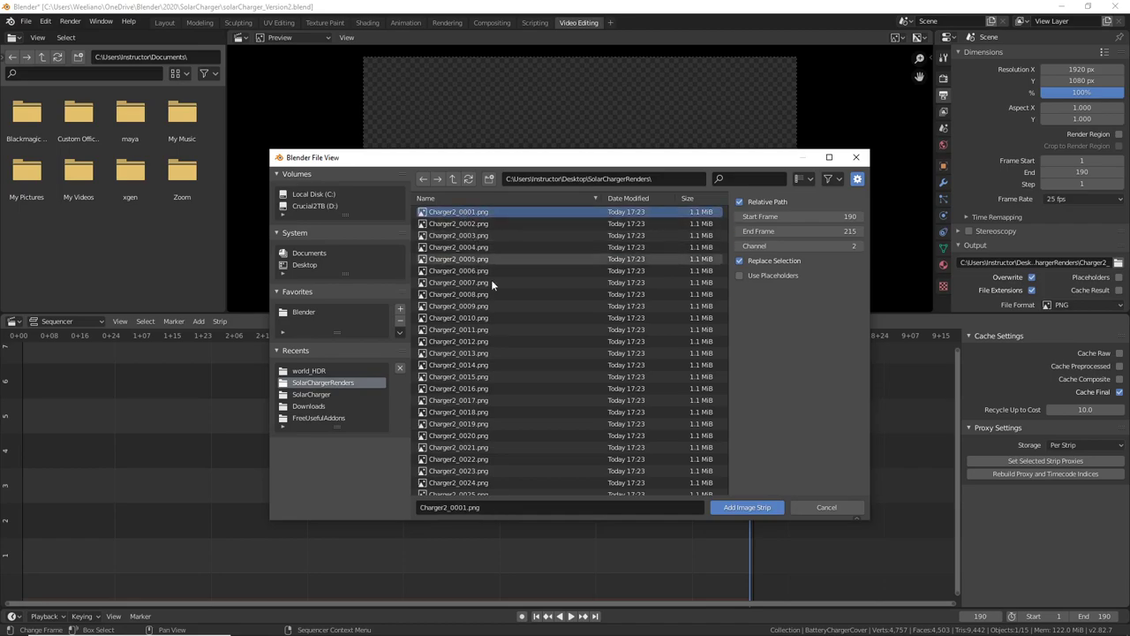
pyautogui.scroll(-8, 618, 389)
pyautogui.scroll(-20, 618, 389)
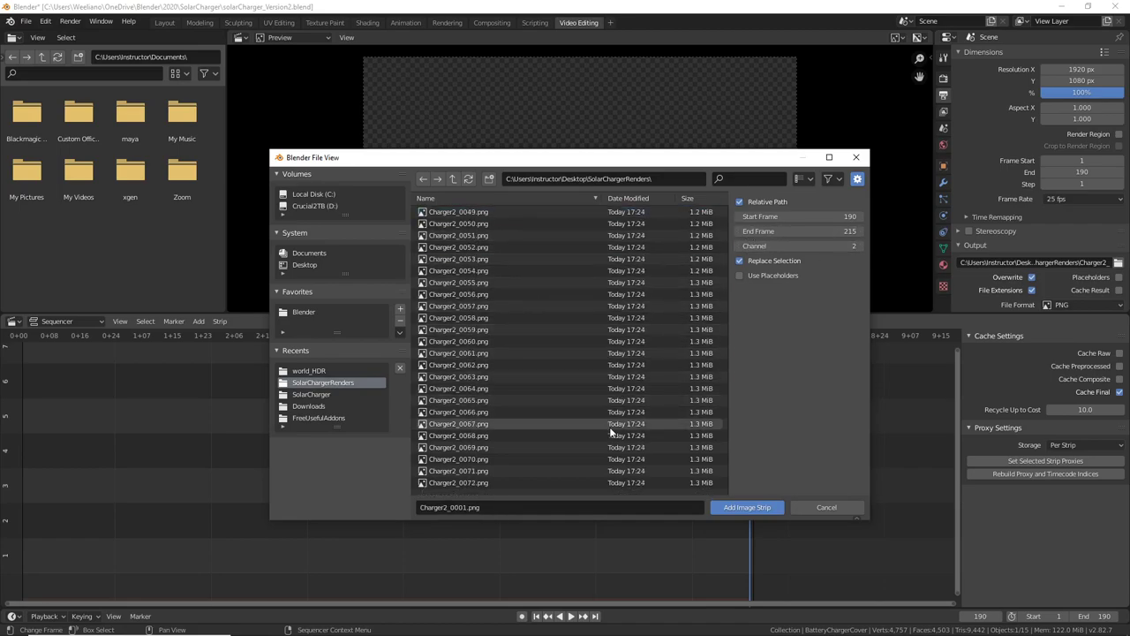
pyautogui.scroll(-20, 570, 446)
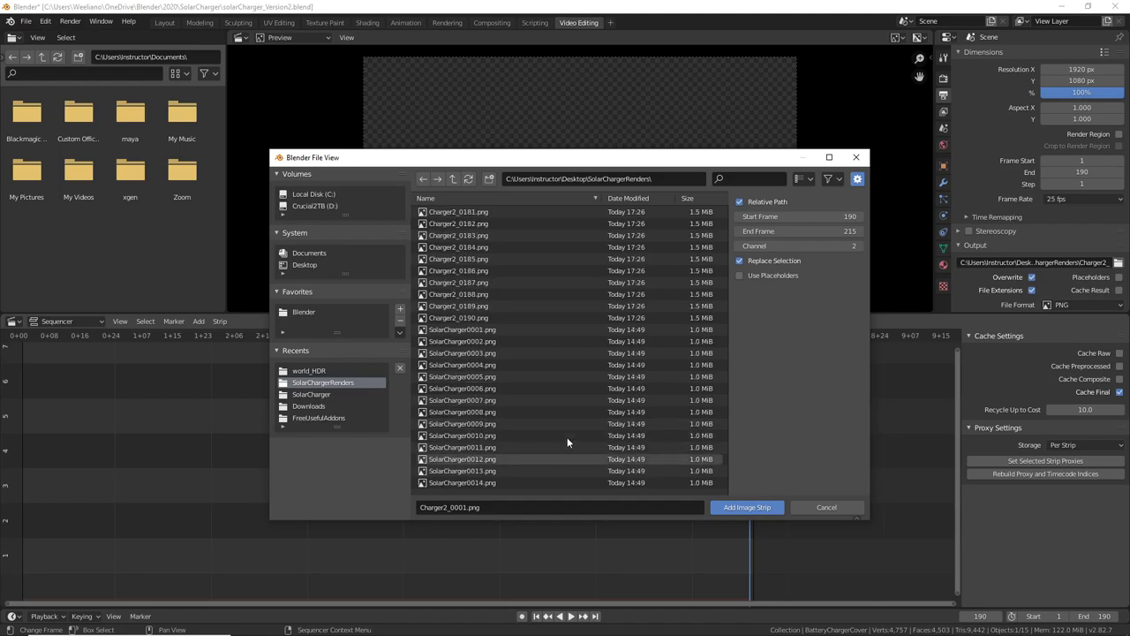
pyautogui.keyDown('shift'); pyautogui.click(496, 317); pyautogui.keyUp('shift')
pyautogui.scroll(20, 497, 327)
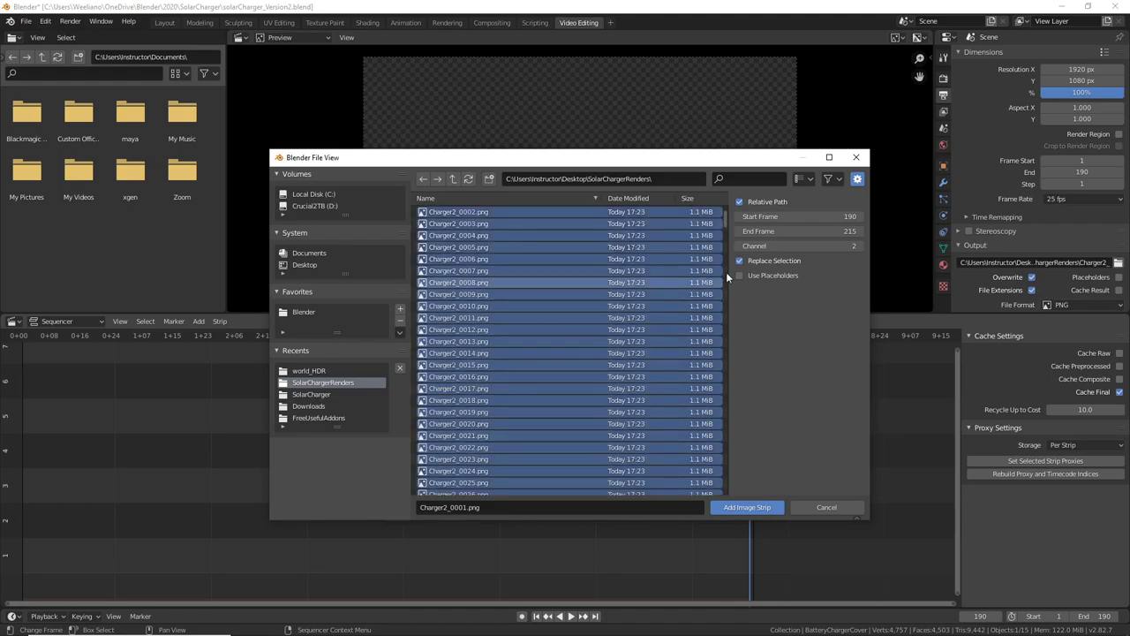
pyautogui.moveTo(725, 219); pyautogui.dragTo(730, 340)
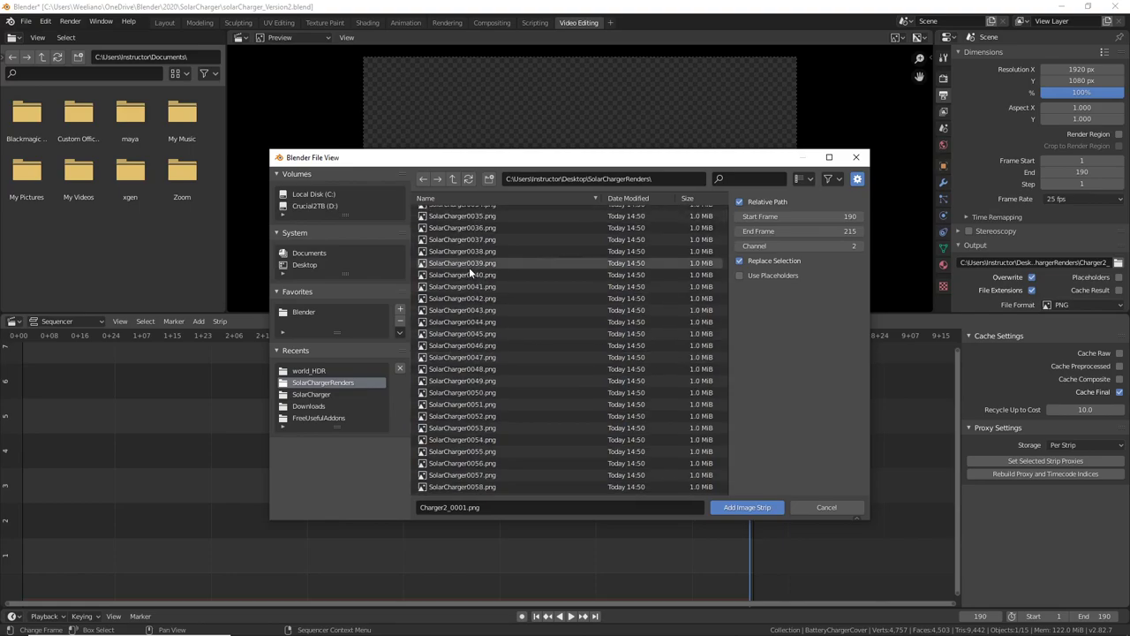
pyautogui.click(747, 508)
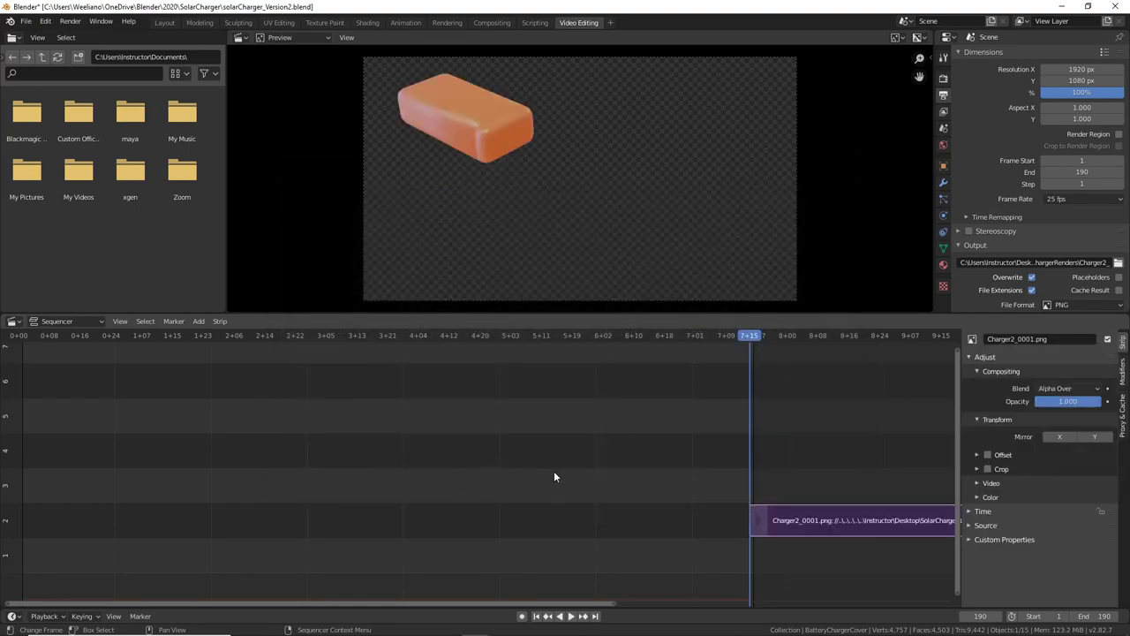
# Step: Move the image sequence strip to the start of the timeline on channel 2 and scrub through the animation
pyautogui.moveTo(898, 520); pyautogui.dragTo(157, 527)
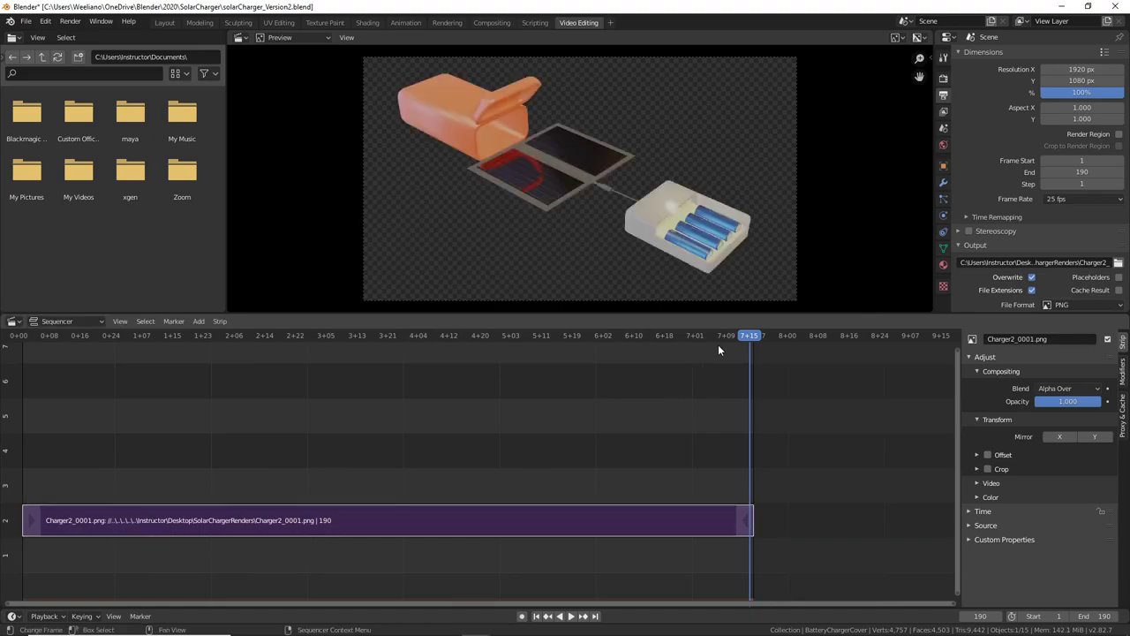
pyautogui.moveTo(664, 344); pyautogui.dragTo(26, 394)
pyautogui.moveTo(38, 332); pyautogui.dragTo(672, 313)
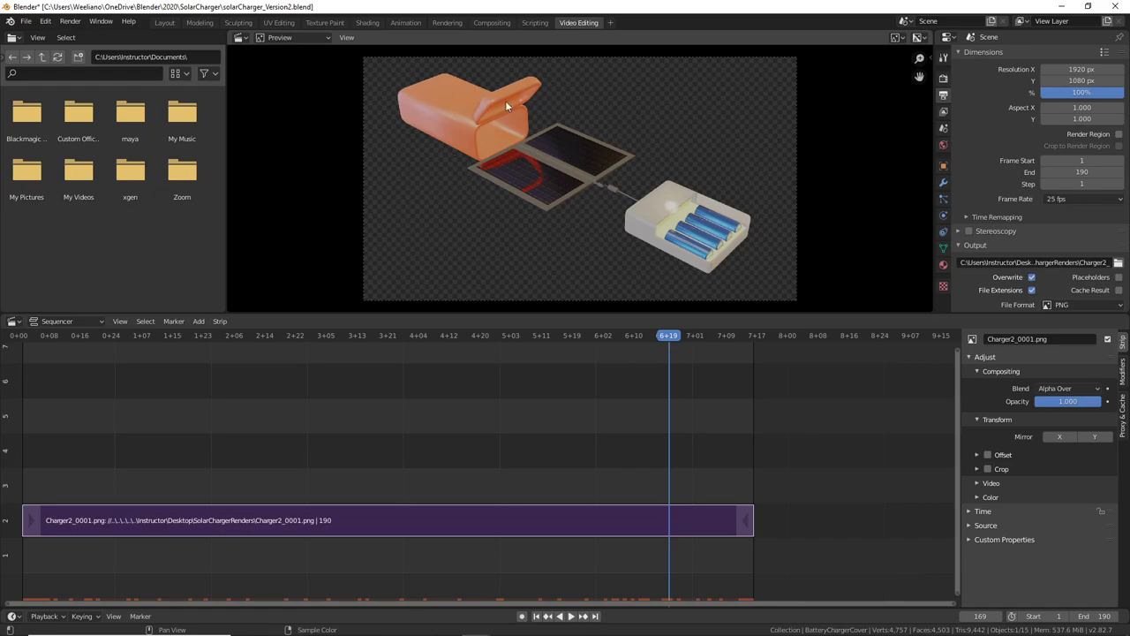
pyautogui.moveTo(669, 343); pyautogui.dragTo(465, 352)
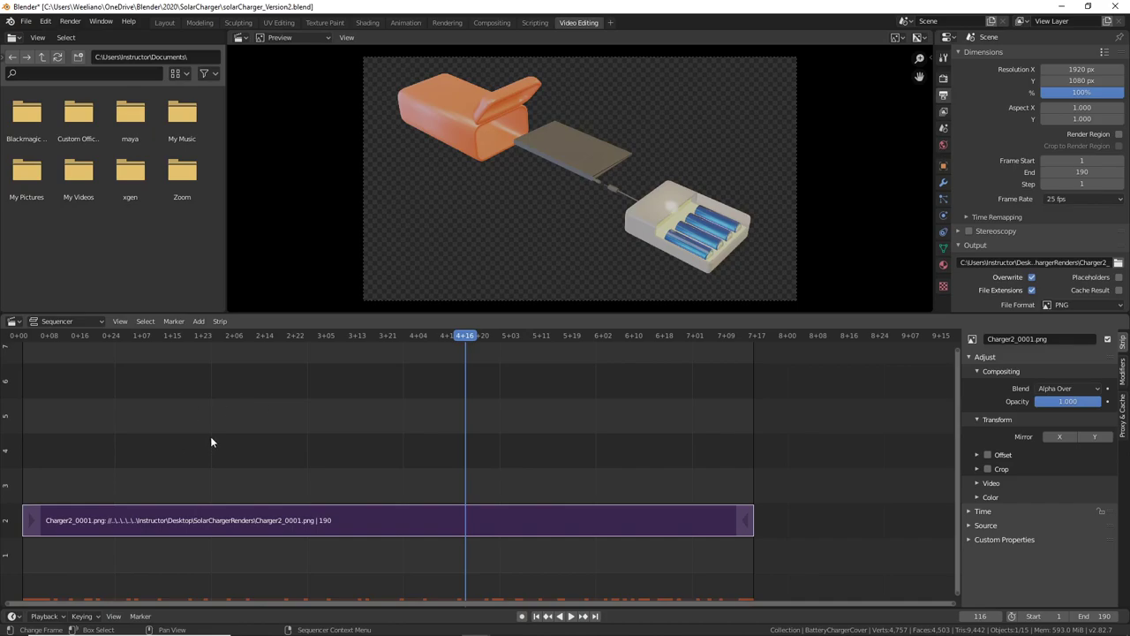
# Step: Add a color strip on channel 1 beneath the image sequence, spanning frames 1 to 190
pyautogui.click(198, 322)
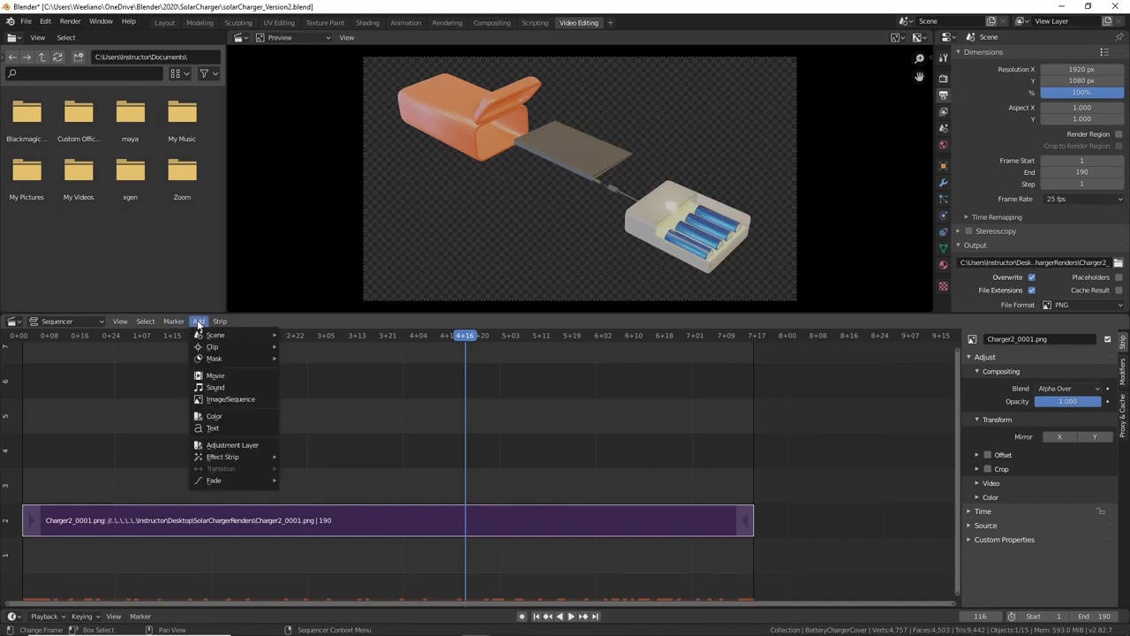
pyautogui.click(212, 419)
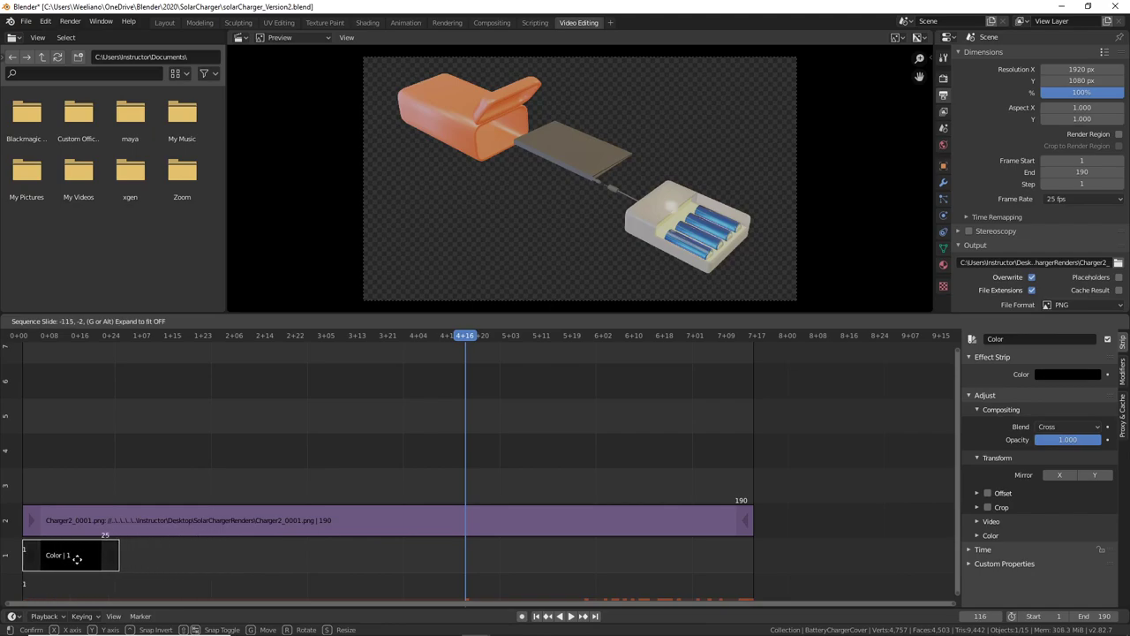
pyautogui.click(76, 558)
pyautogui.moveTo(121, 560); pyautogui.dragTo(726, 553)
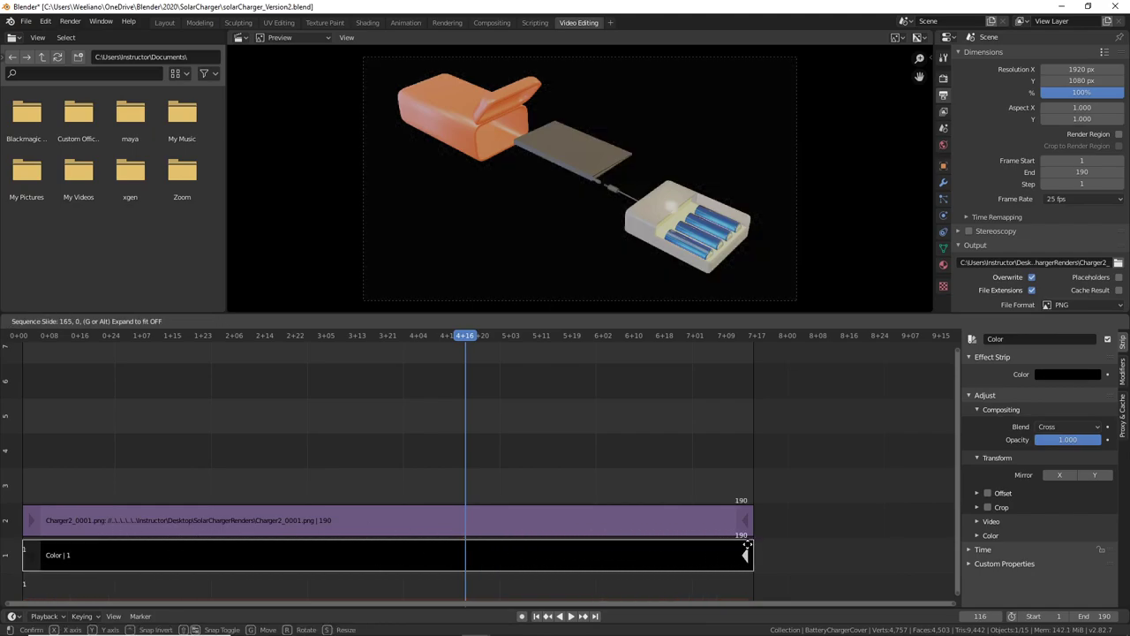
pyautogui.click(747, 545)
# Step: Set the color strip to blue (H 0.554, S 0.679, V 0.760) and scrub the timeline to check the background
pyautogui.moveTo(457, 353); pyautogui.dragTo(371, 365)
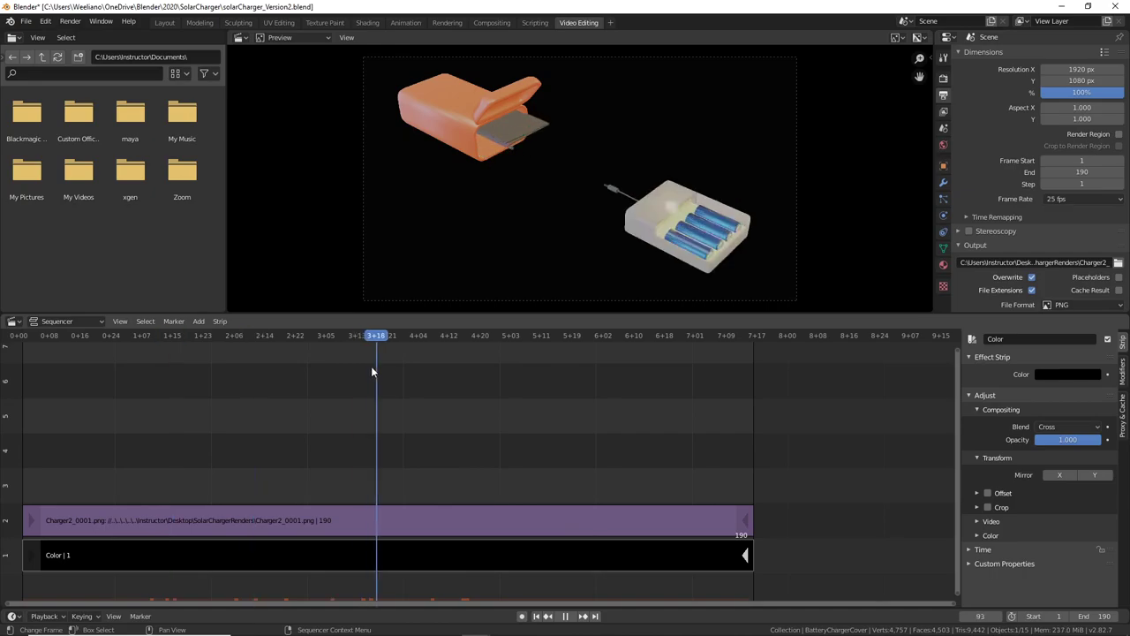
pyautogui.click(1070, 373)
pyautogui.moveTo(1097, 276); pyautogui.dragTo(1092, 238)
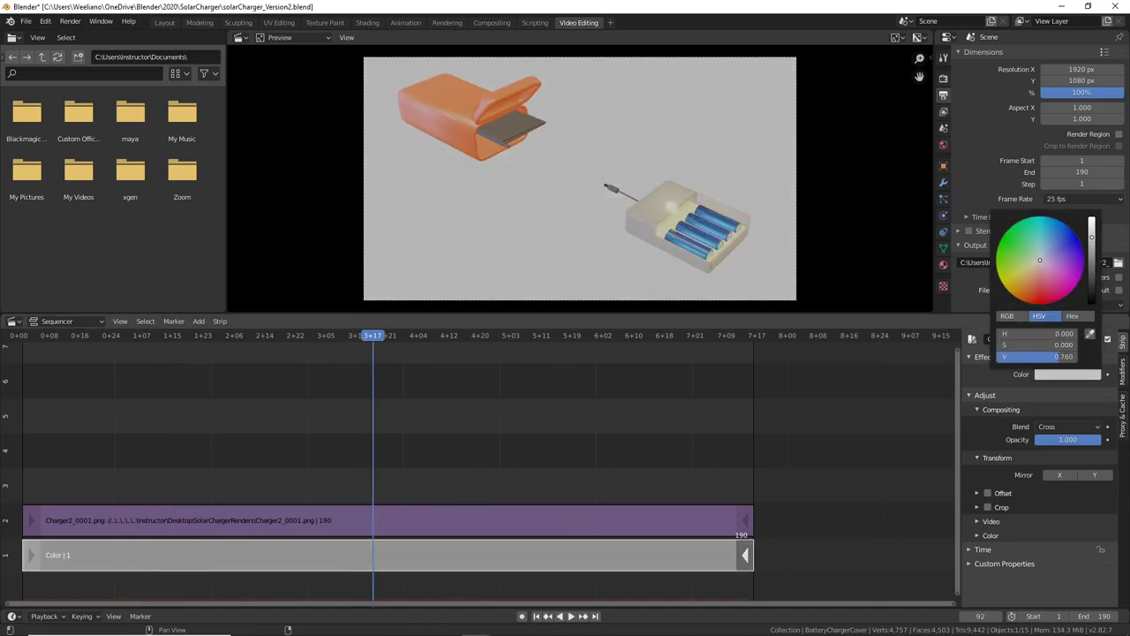
pyautogui.click(1050, 231)
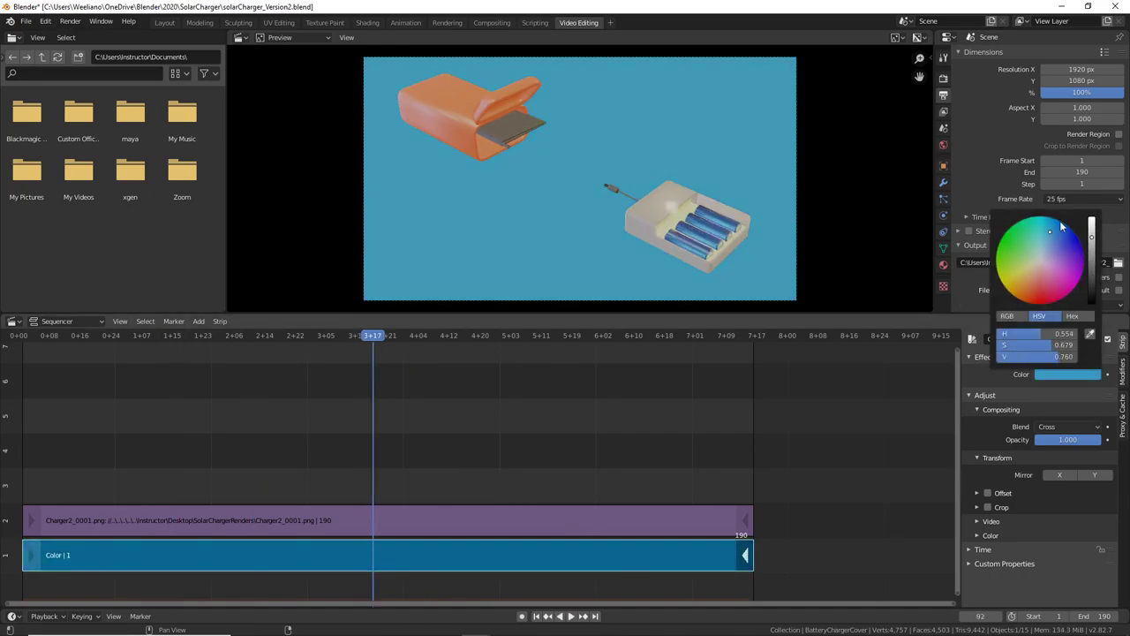
pyautogui.moveTo(391, 349); pyautogui.dragTo(707, 401)
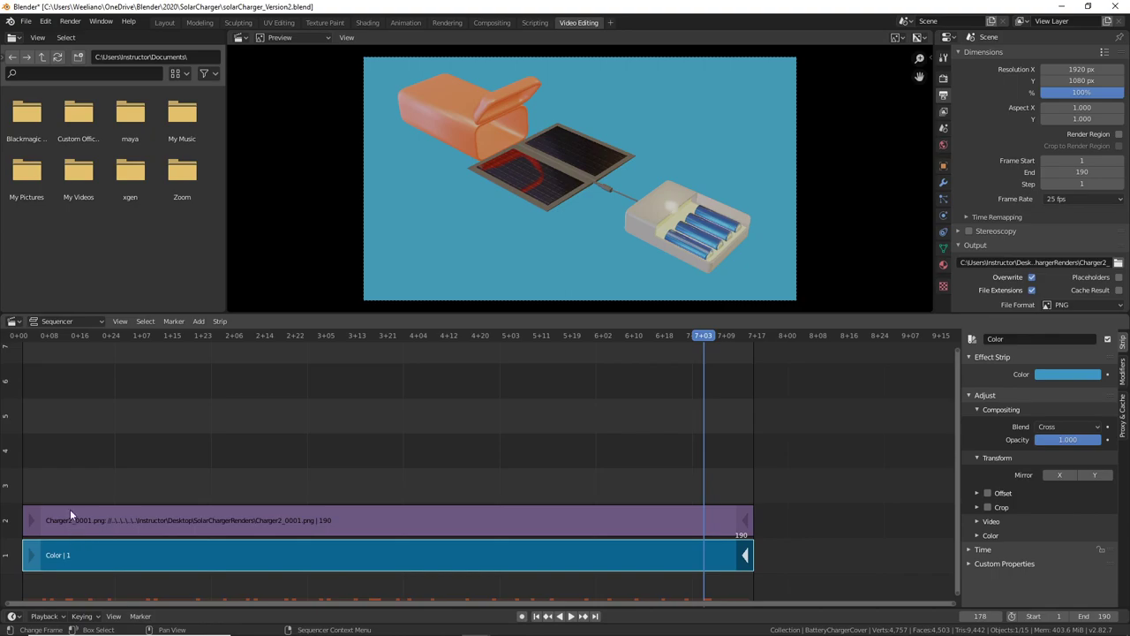
pyautogui.click(174, 321)
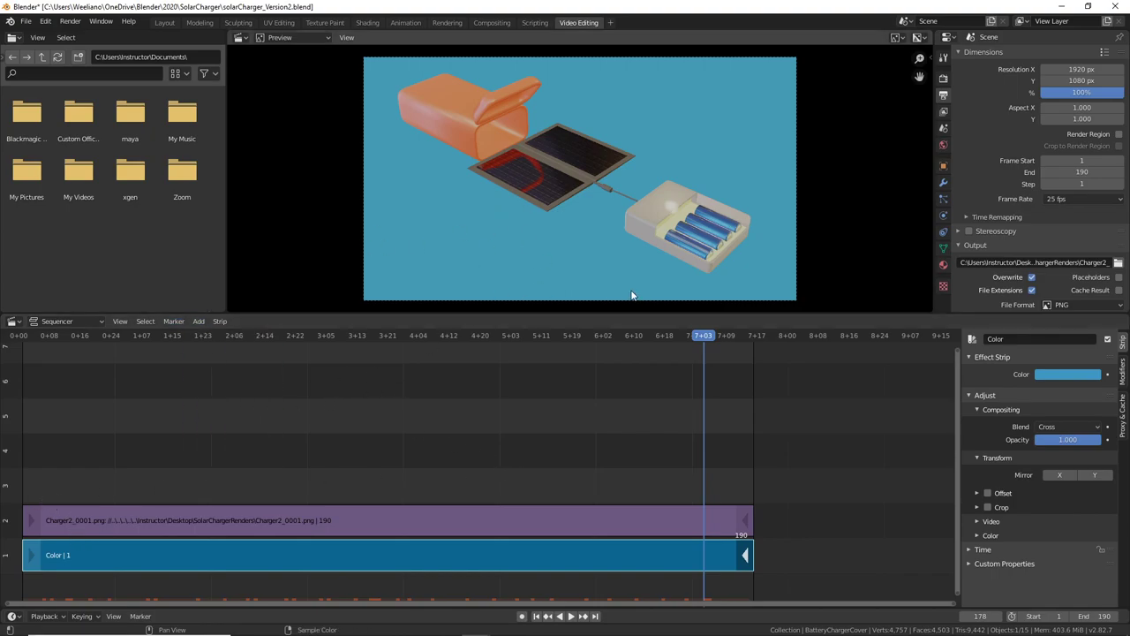
pyautogui.moveTo(707, 344); pyautogui.dragTo(741, 449)
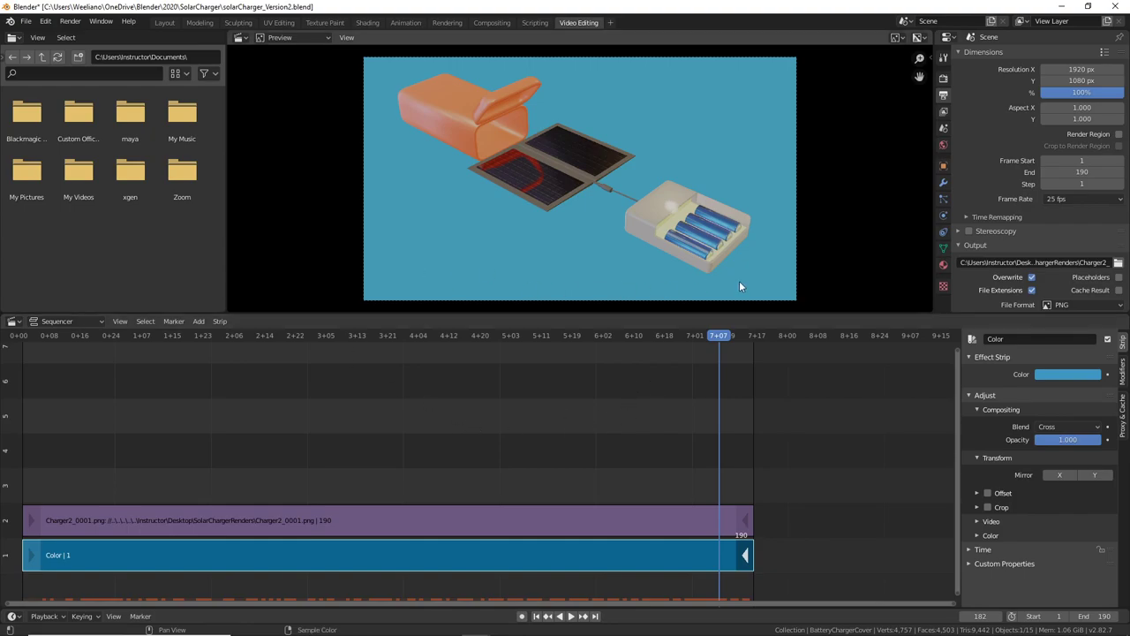
pyautogui.moveTo(706, 355); pyautogui.dragTo(149, 401)
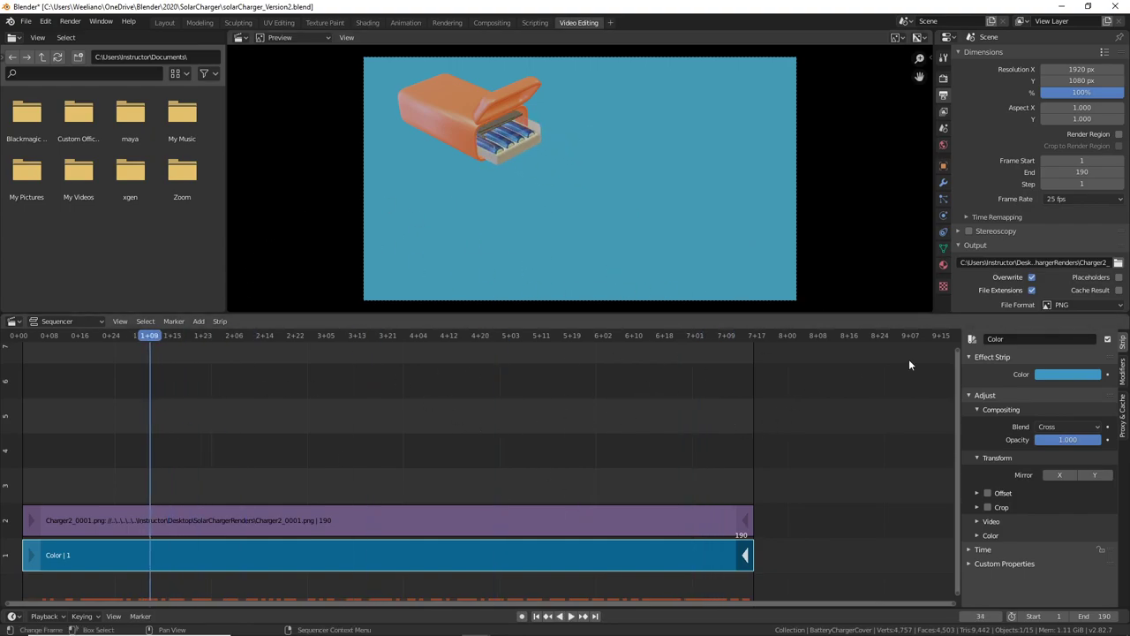
# Step: Set the output file format to FFmpeg video with the AVI container
pyautogui.scroll(-3, 980, 272)
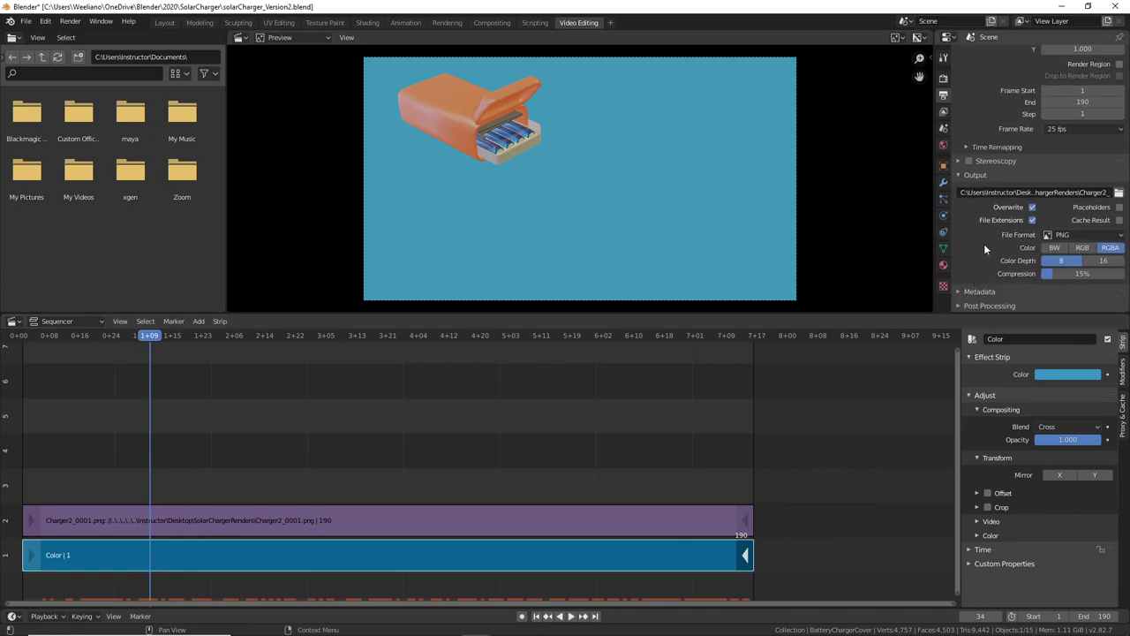
pyautogui.click(1076, 235)
pyautogui.click(1082, 305)
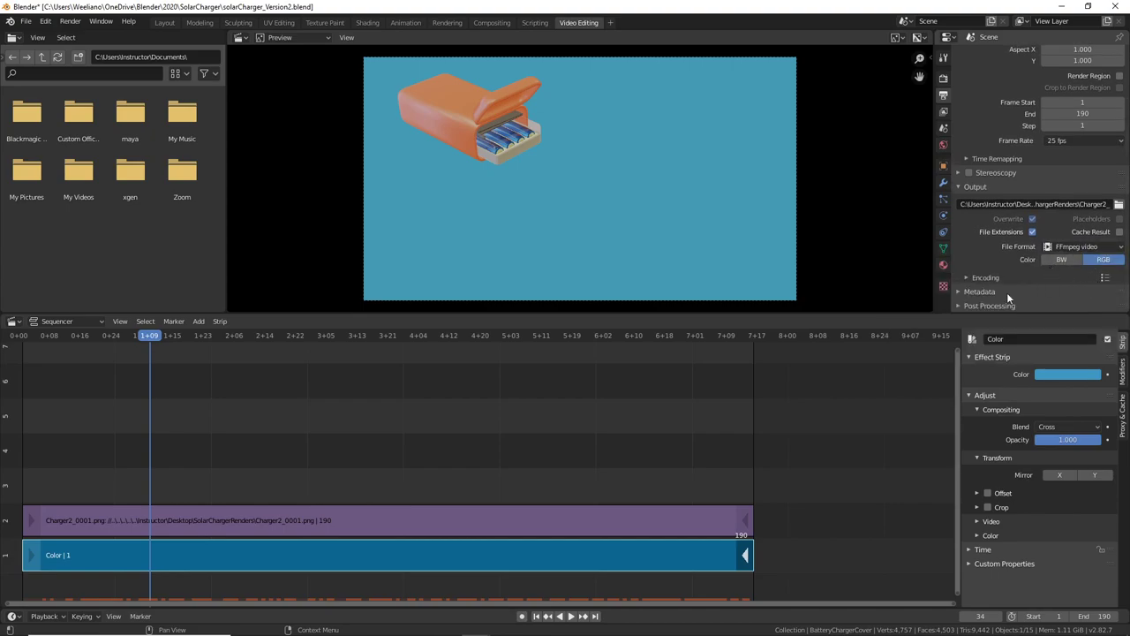
pyautogui.click(967, 277)
pyautogui.scroll(-5, 1016, 259)
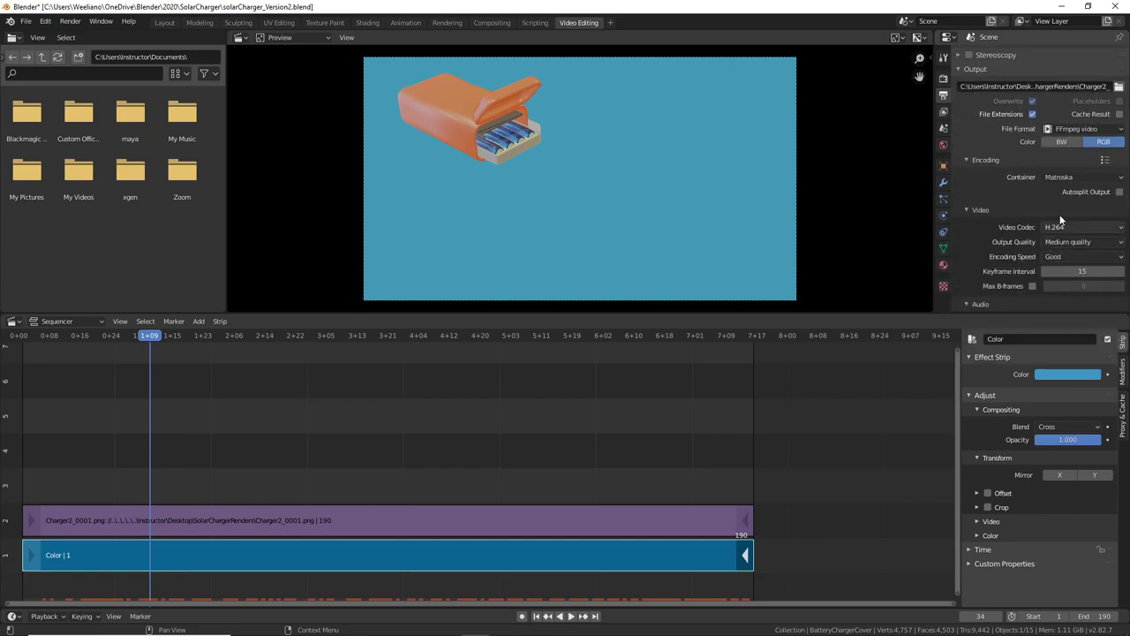
pyautogui.click(1088, 179)
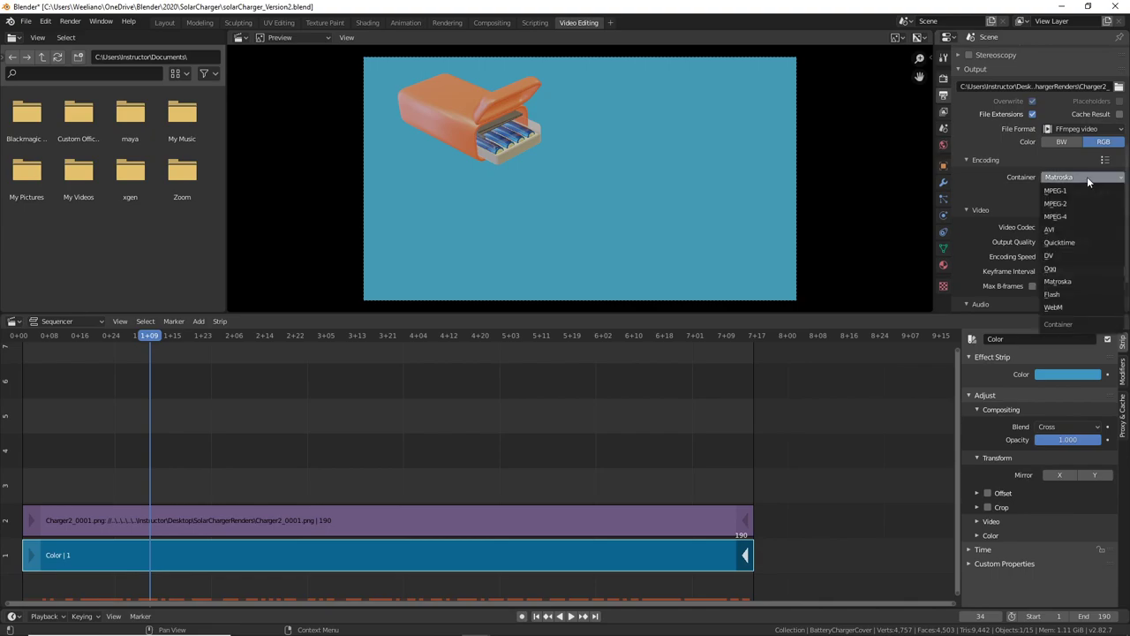
pyautogui.click(1084, 229)
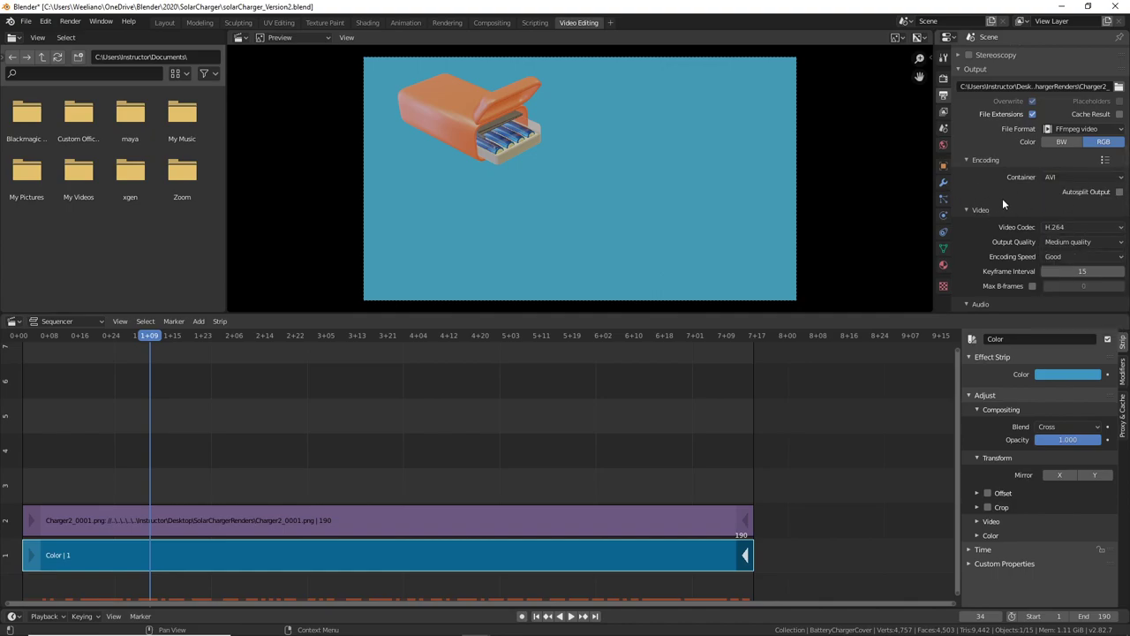
# Step: Check the video encoding settings and output path, and render the full animation to video
pyautogui.scroll(-2, 1070, 202)
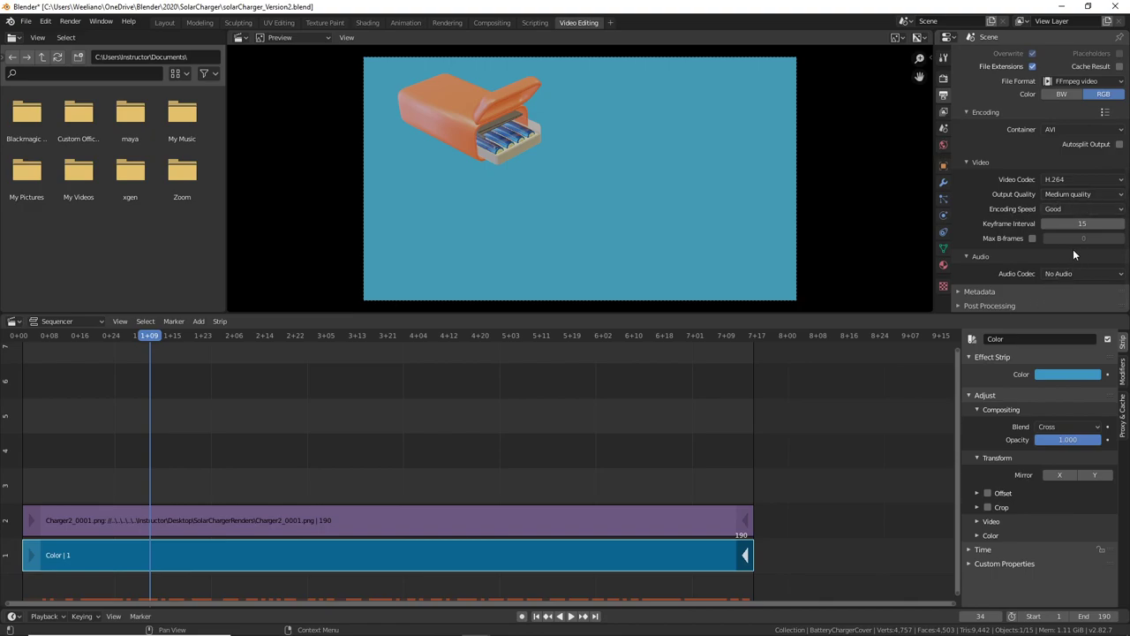
pyautogui.scroll(1, 1088, 256)
pyautogui.scroll(2, 1093, 248)
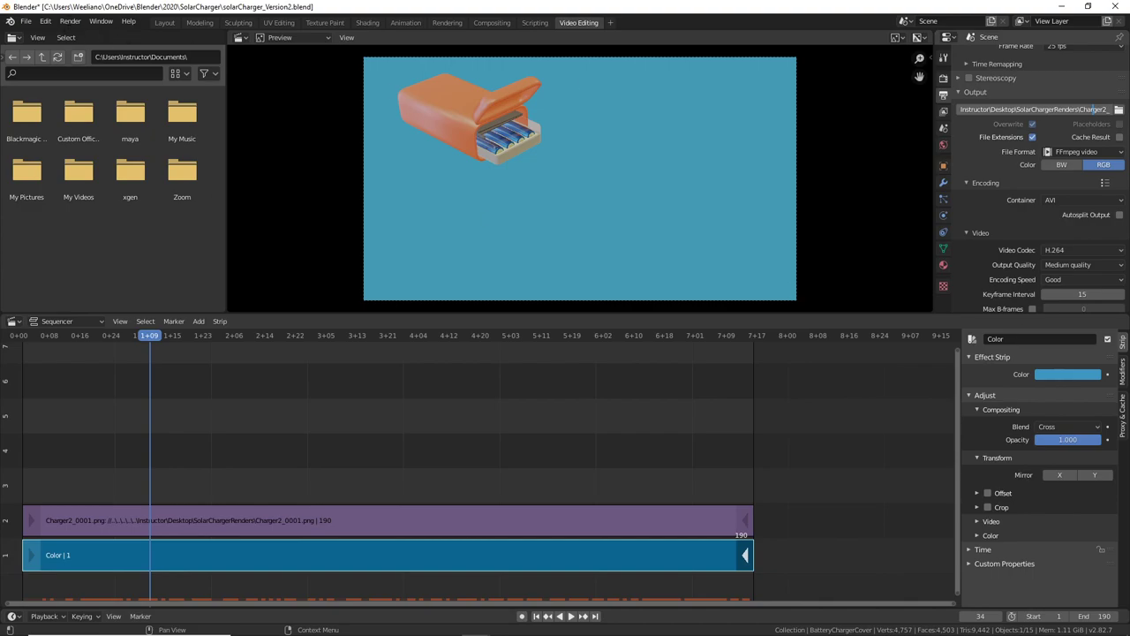
pyautogui.scroll(4, 1015, 189)
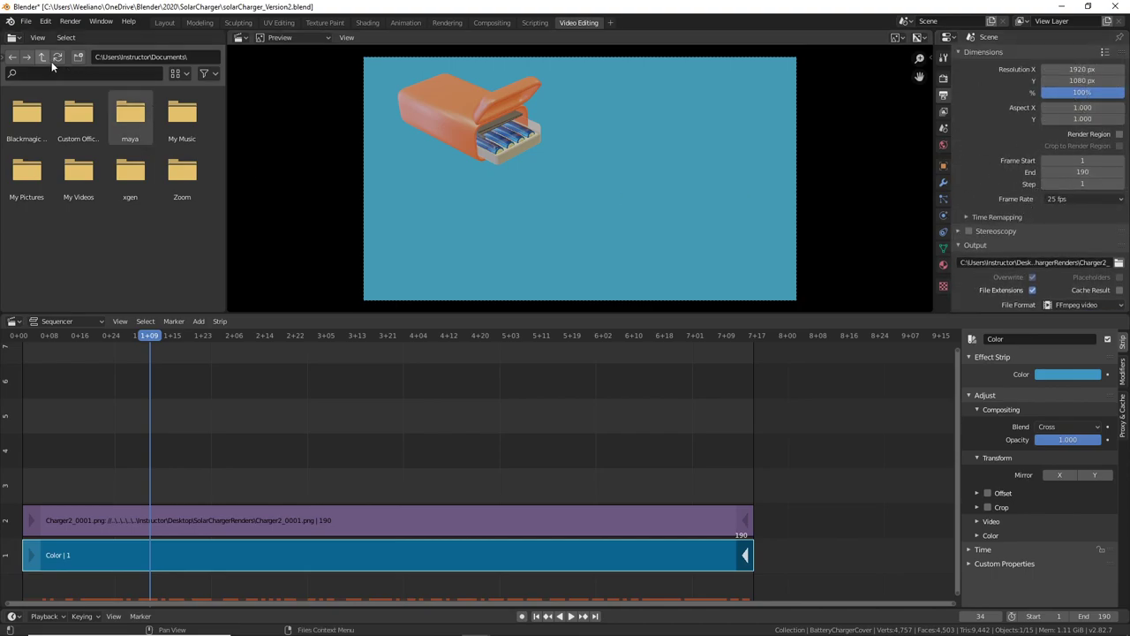
pyautogui.click(48, 23)
pyautogui.moveTo(71, 21)
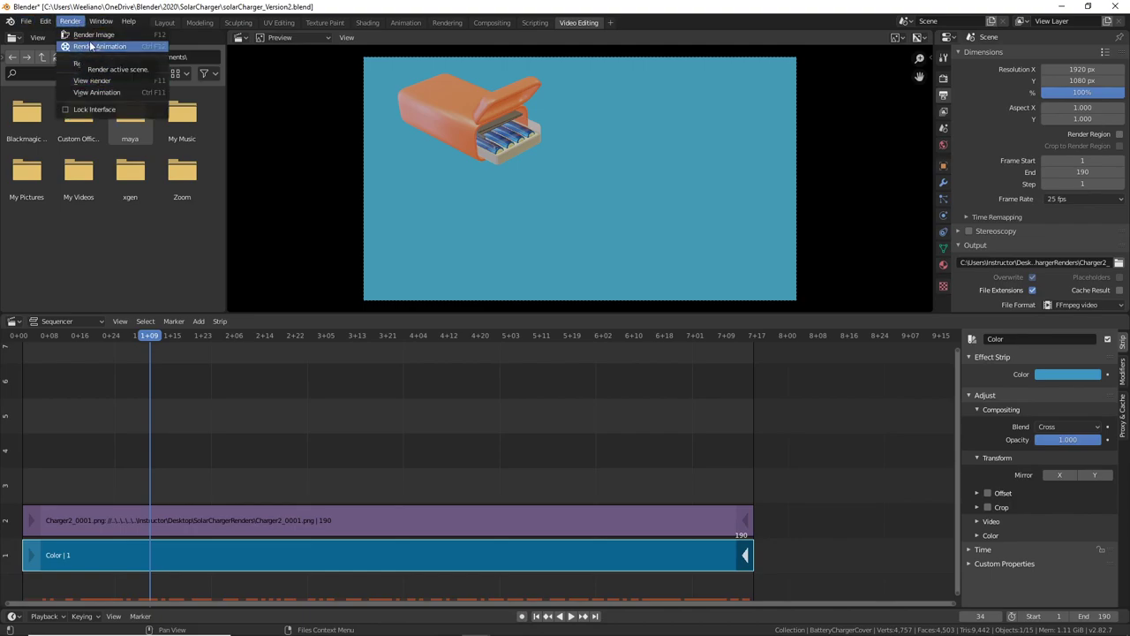
pyautogui.click(91, 46)
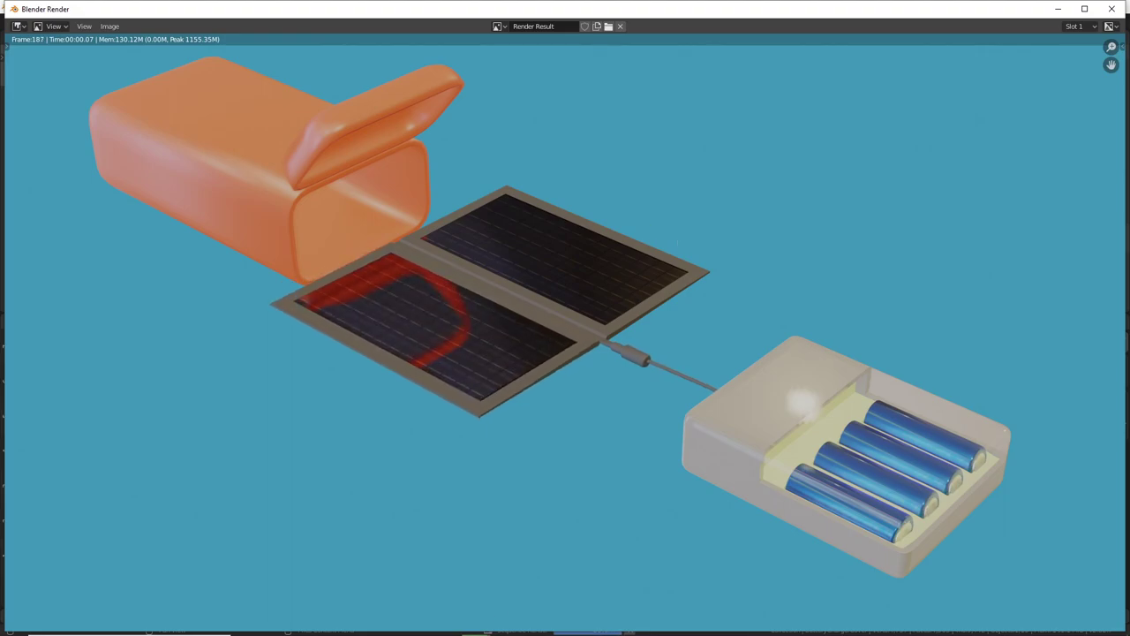
# Step: Find the rendered Charger2_0001-0190.avi in the SolarChargerRenders folder and try to open it with the default player
pyautogui.moveTo(395, 626)
pyautogui.moveTo(331, 625)
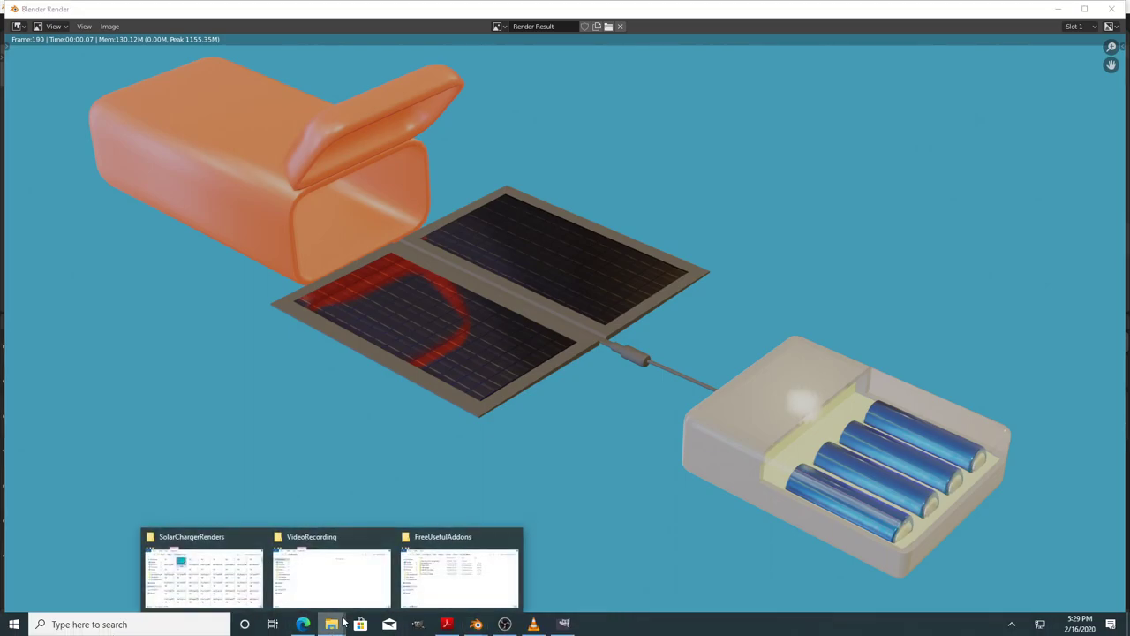
pyautogui.click(222, 590)
pyautogui.scroll(-3, 539, 309)
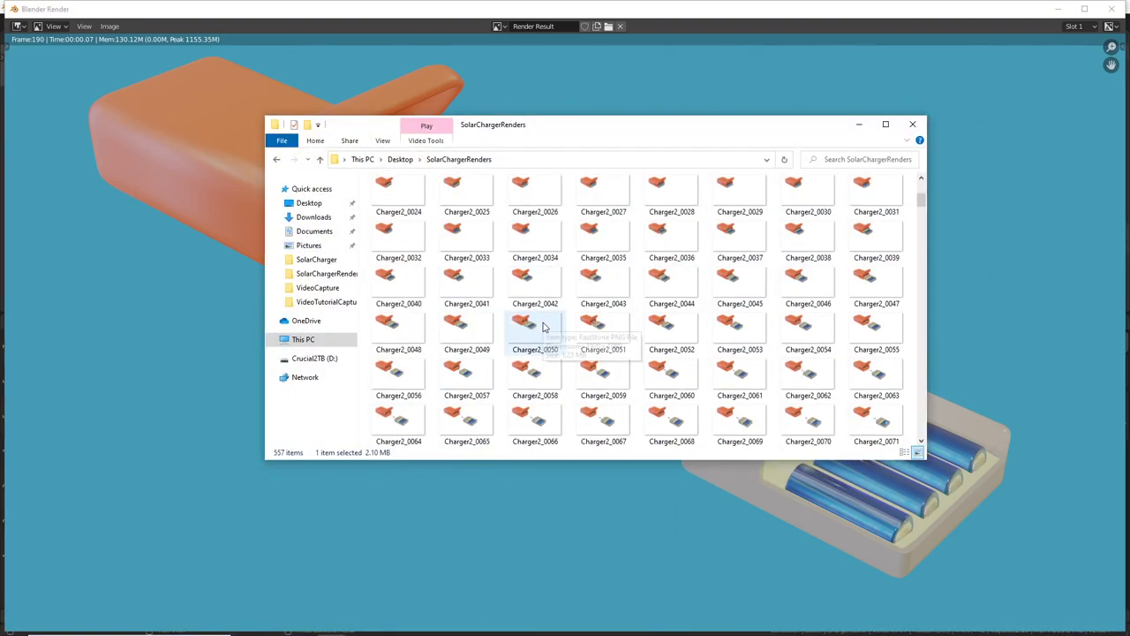
pyautogui.scroll(3, 539, 323)
pyautogui.click(466, 208)
pyautogui.doubleClick(465, 208)
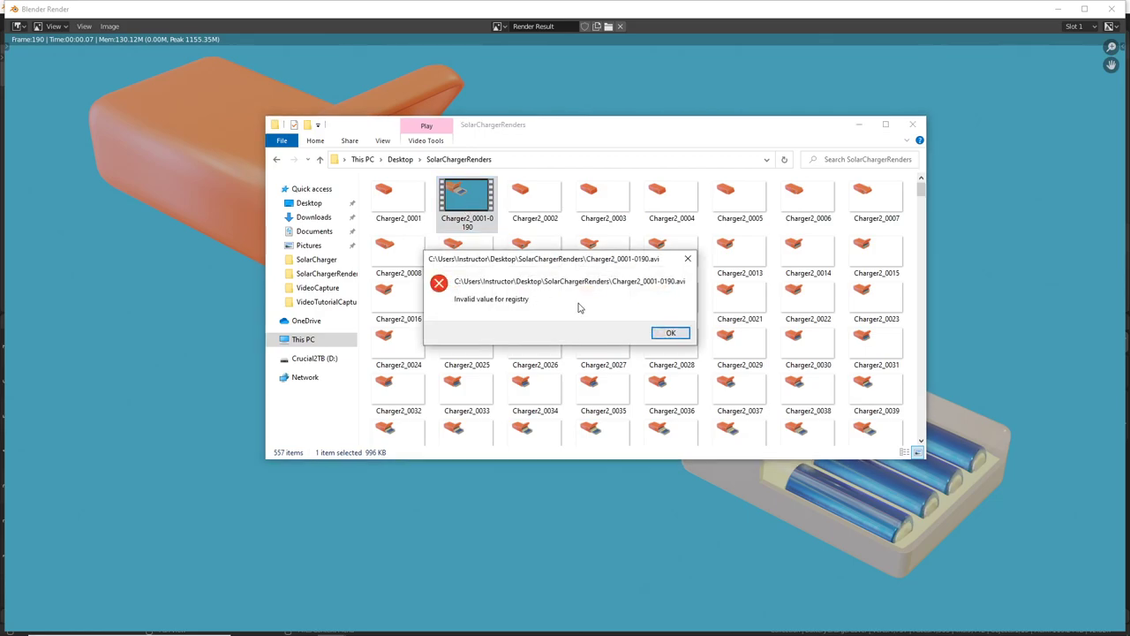
pyautogui.click(669, 335)
# Step: Open Charger2_0001-0190.avi with a different media player, scrub through the video to check it, and close the player
pyautogui.rightClick(474, 199)
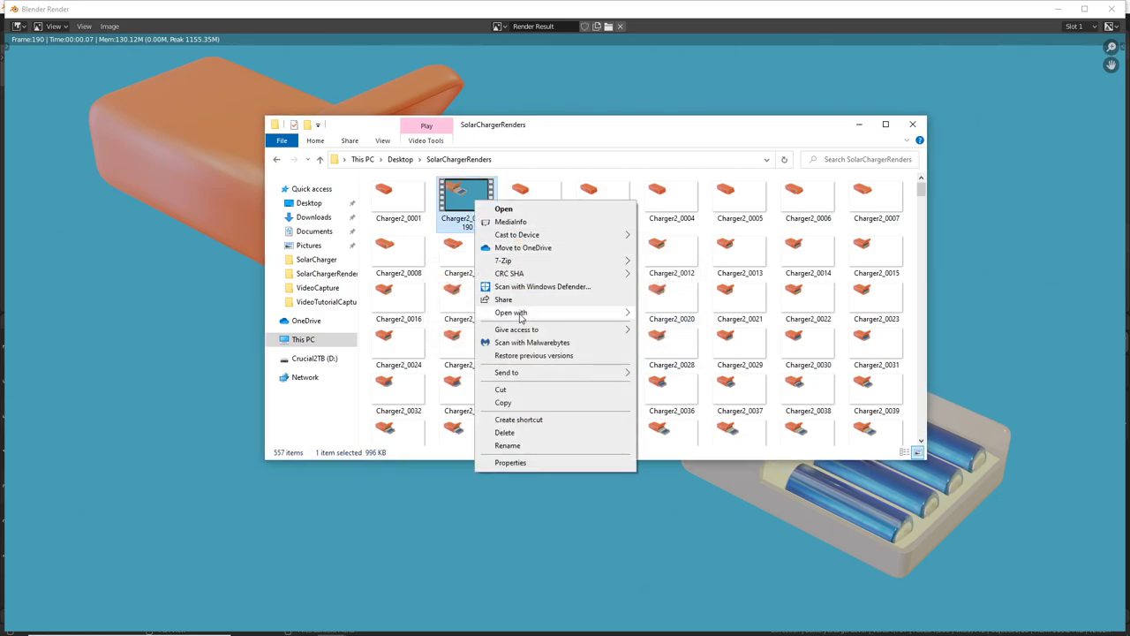
pyautogui.moveTo(523, 315)
pyautogui.click(676, 328)
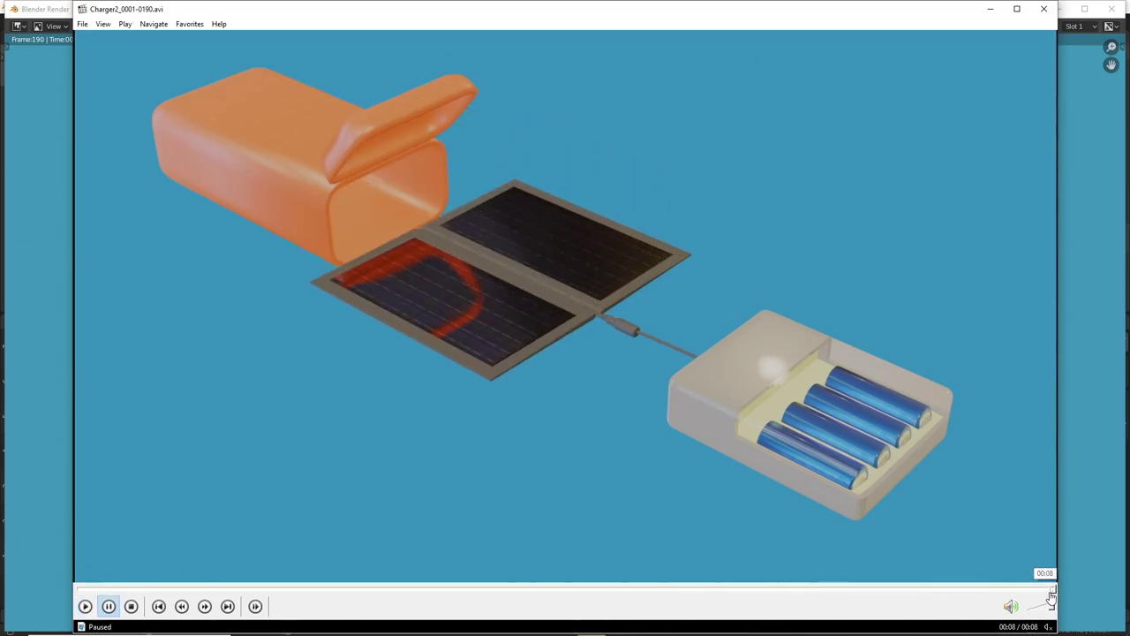
pyautogui.moveTo(273, 590); pyautogui.dragTo(996, 588)
pyautogui.click(1043, 11)
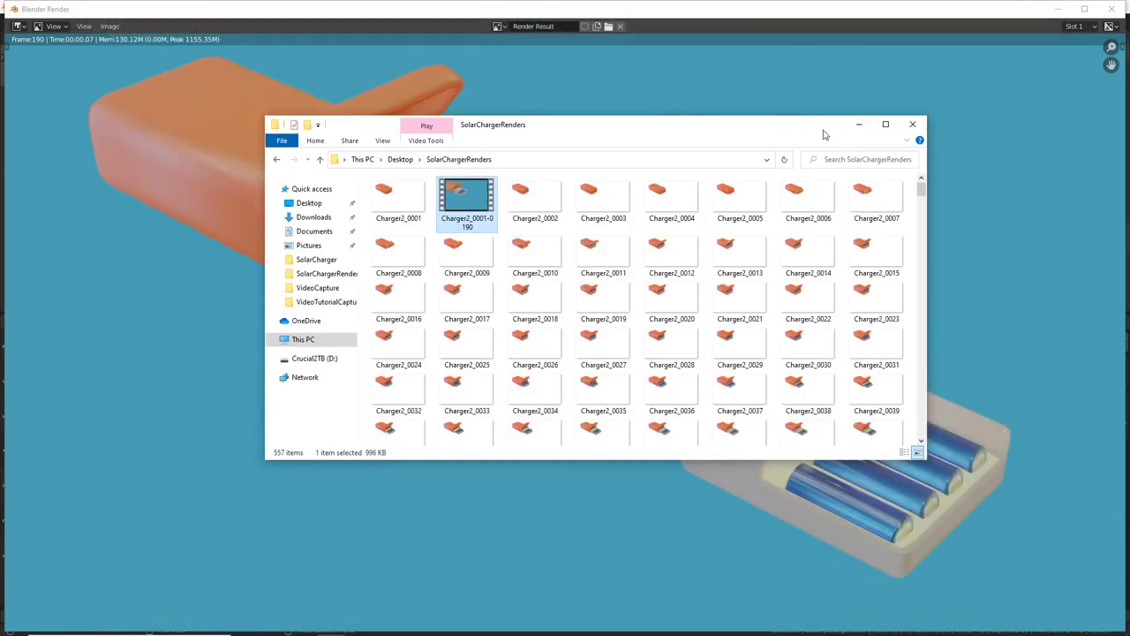
# Step: Put away the renders folder, close the render result window, and scrub the sequencer from 1+09 to 6+18 to review the animation
pyautogui.click(863, 130)
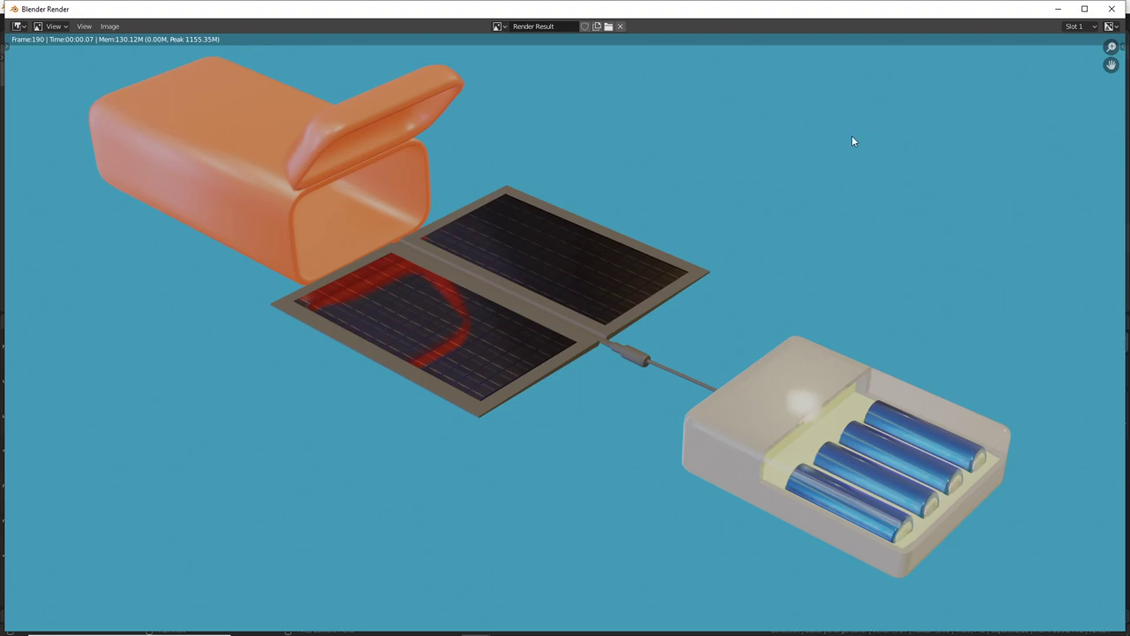
pyautogui.click(1114, 11)
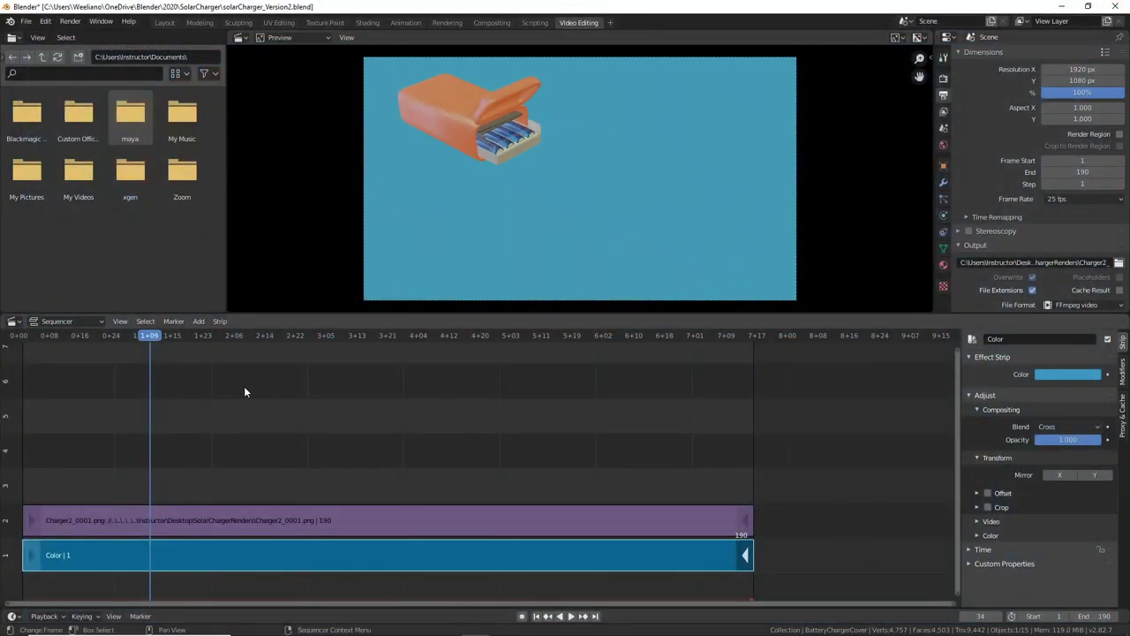
pyautogui.moveTo(159, 342); pyautogui.dragTo(667, 386)
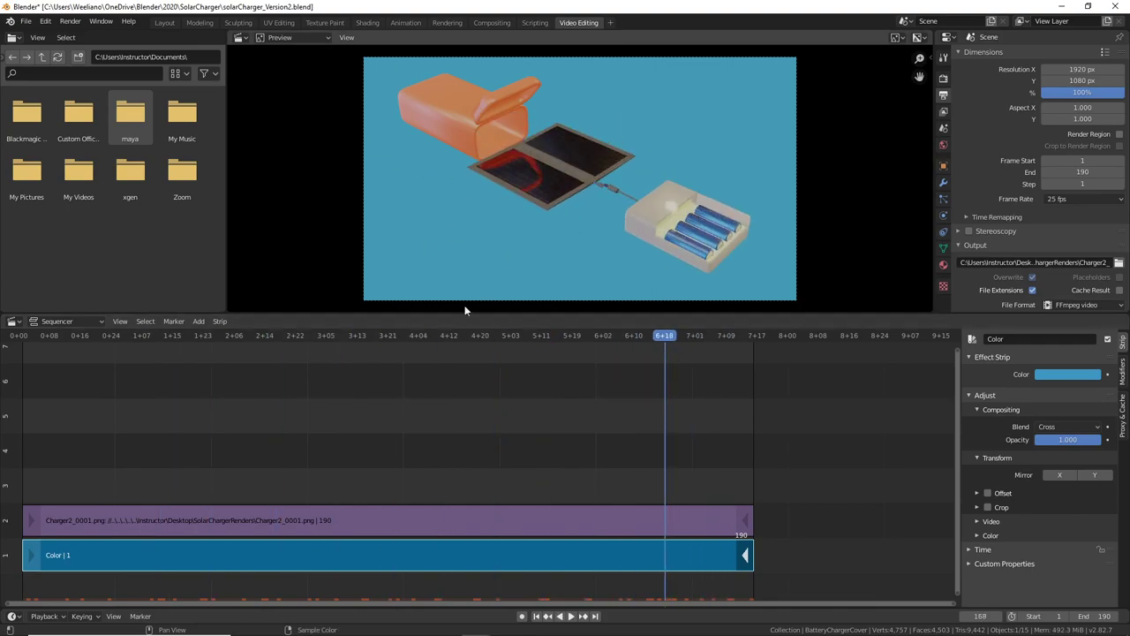
# Step: Switch to the web browser and look through the Solar AA battery Charger image results for reference designs
pyautogui.click(303, 623)
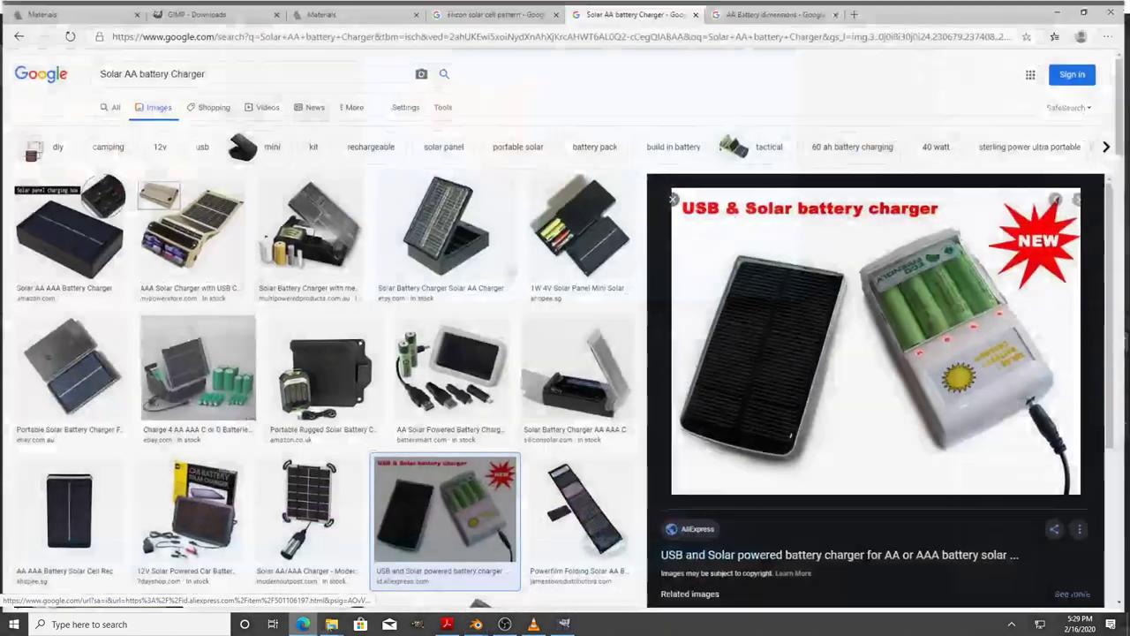
pyautogui.scroll(-5, 501, 284)
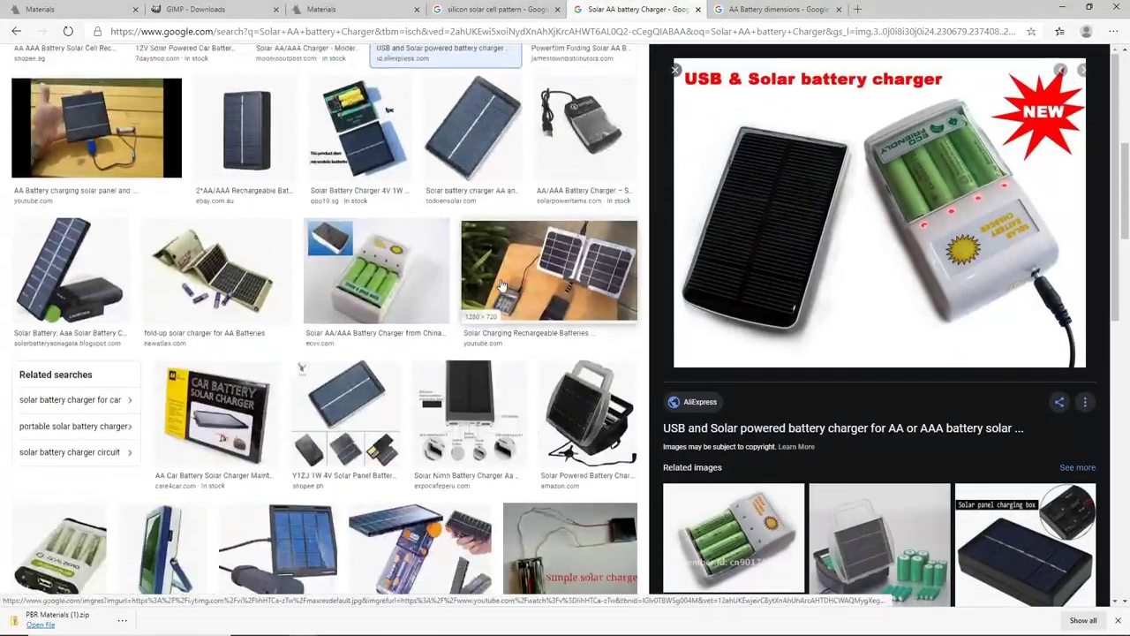
pyautogui.scroll(-3, 501, 284)
pyautogui.scroll(-12, 492, 273)
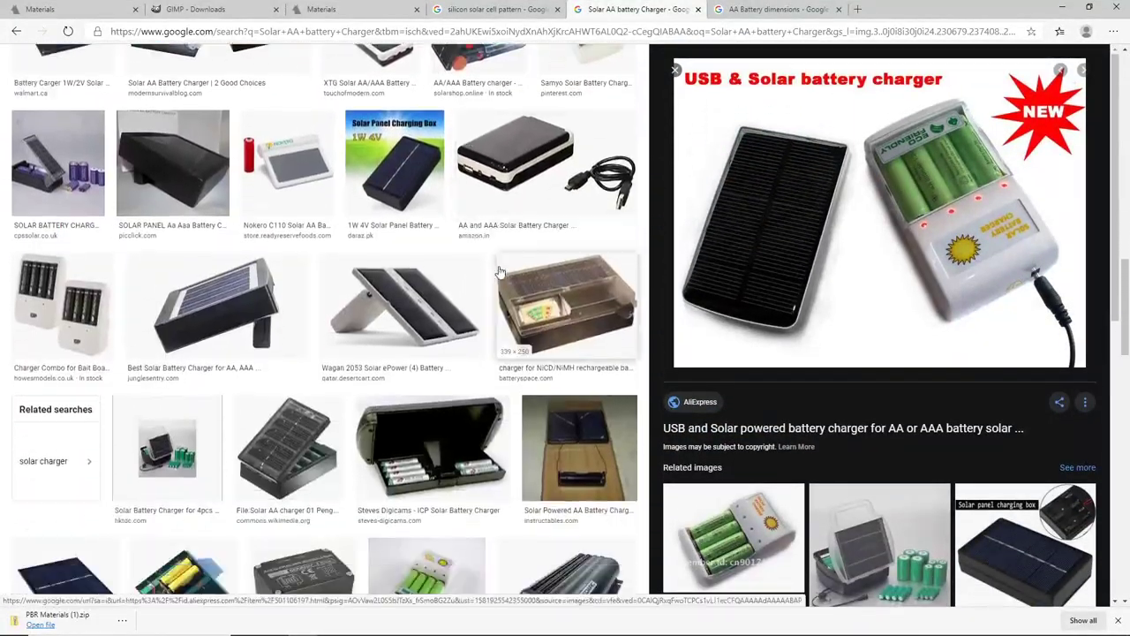
pyautogui.scroll(-5, 512, 256)
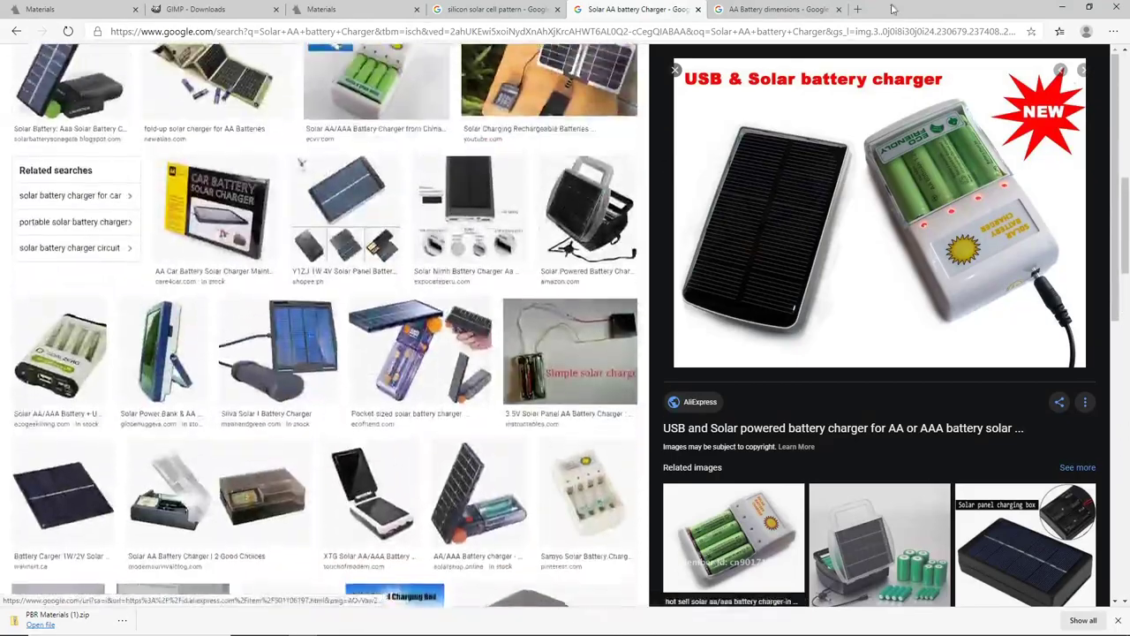
pyautogui.click(1064, 9)
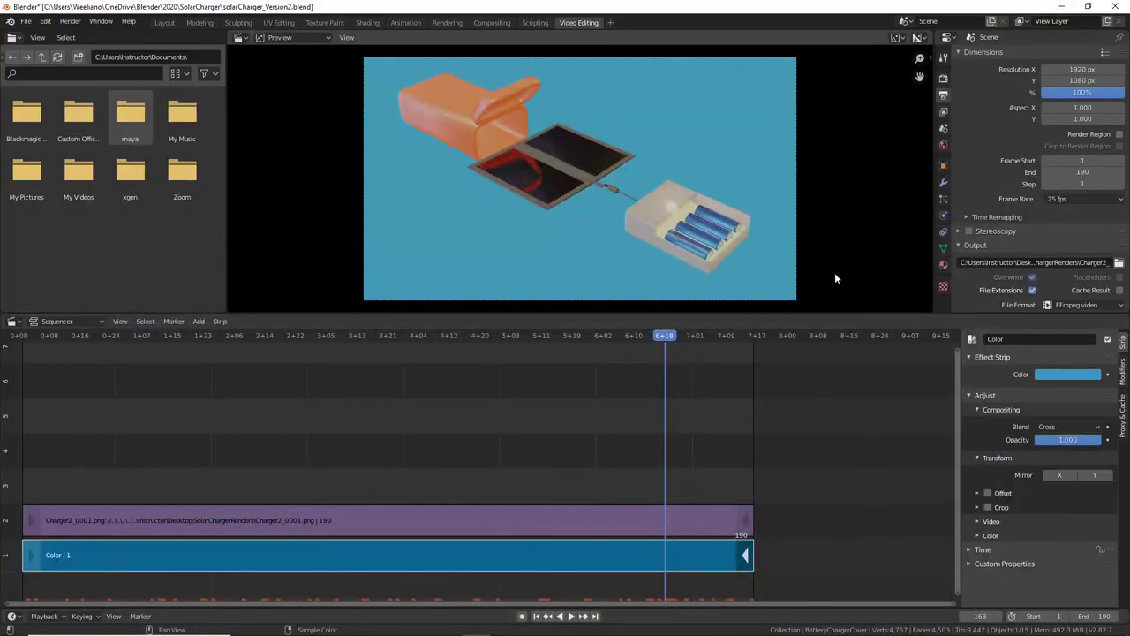
# Step: Scrub the charger animation to 7+07, clear the open windows, and switch to the Blender window with SolarCharger4.blend
pyautogui.moveTo(665, 341); pyautogui.dragTo(719, 336)
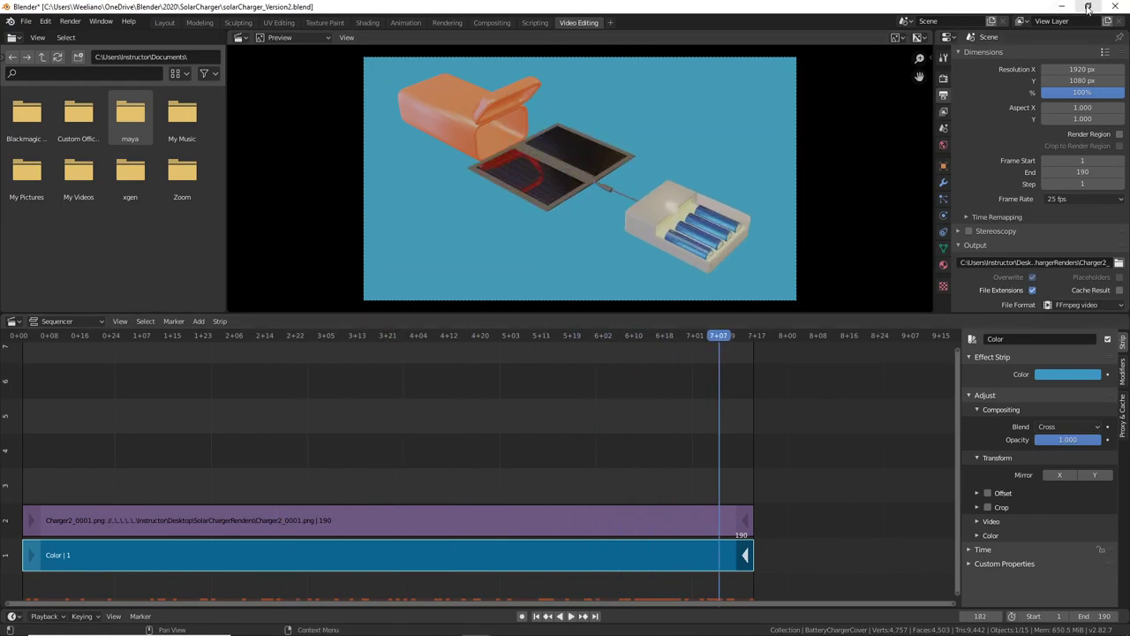
pyautogui.click(1063, 9)
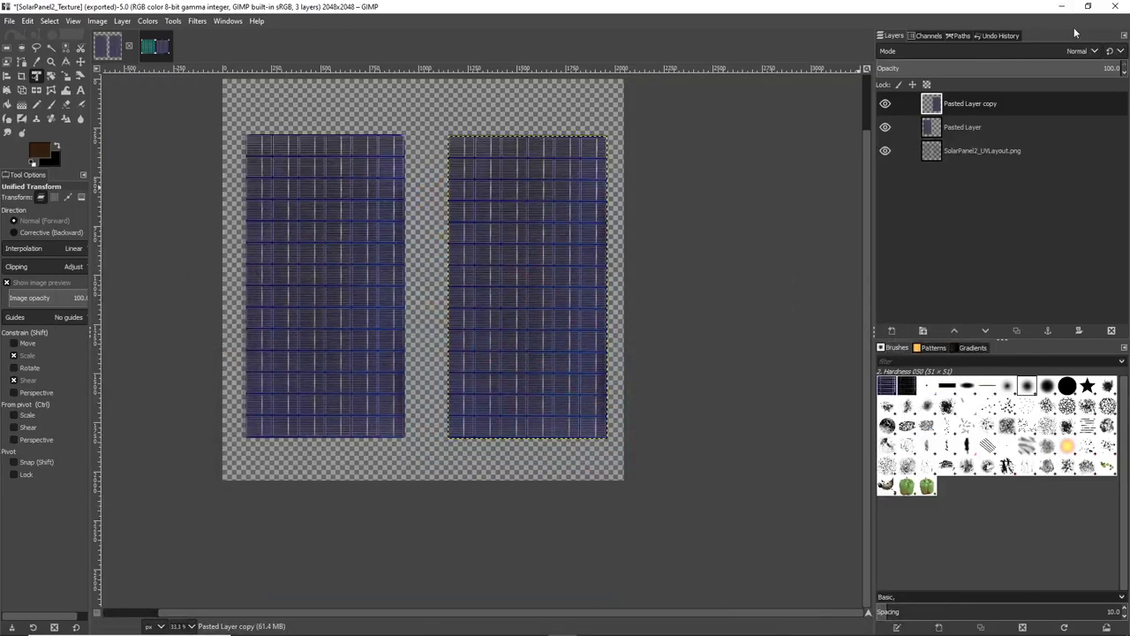
pyautogui.click(1057, 7)
pyautogui.moveTo(313, 627)
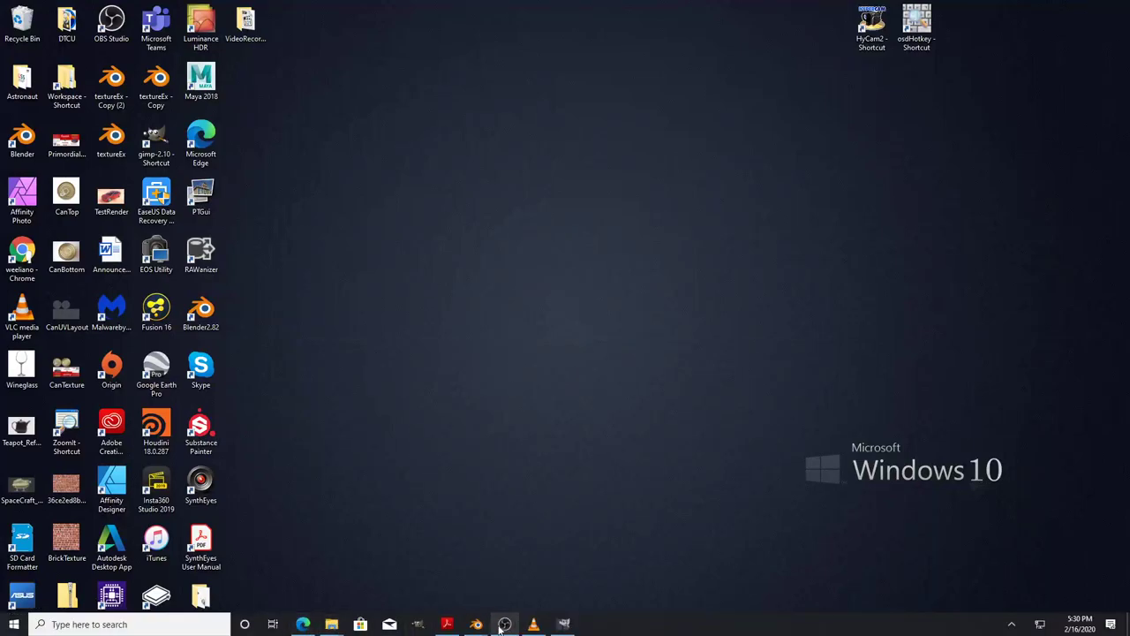
pyautogui.moveTo(477, 624)
pyautogui.click(519, 580)
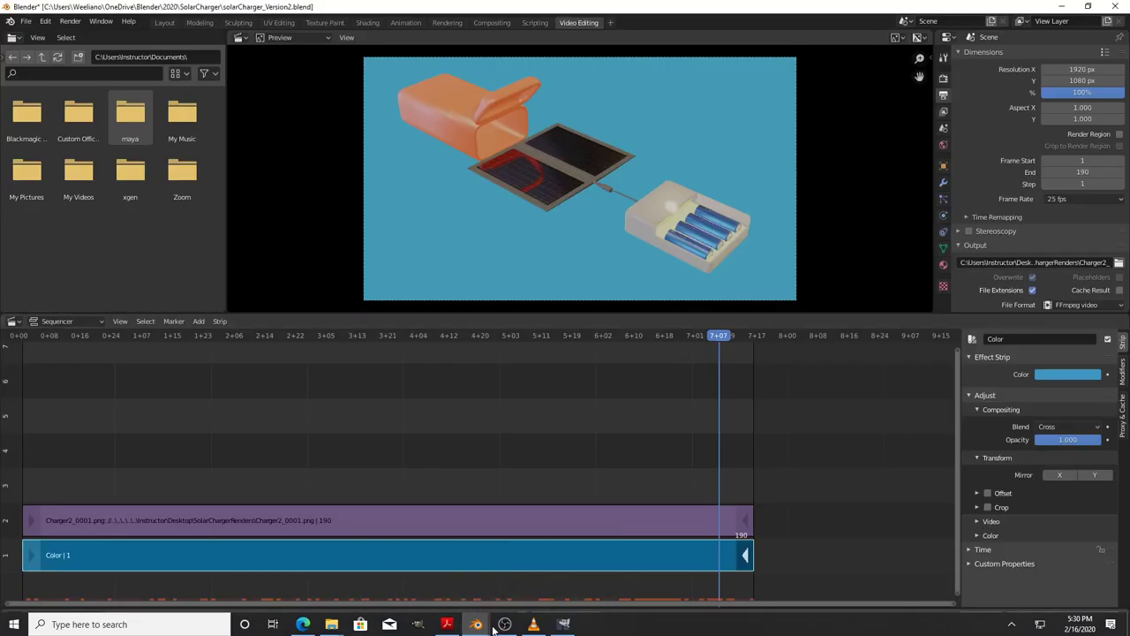
pyautogui.click(416, 581)
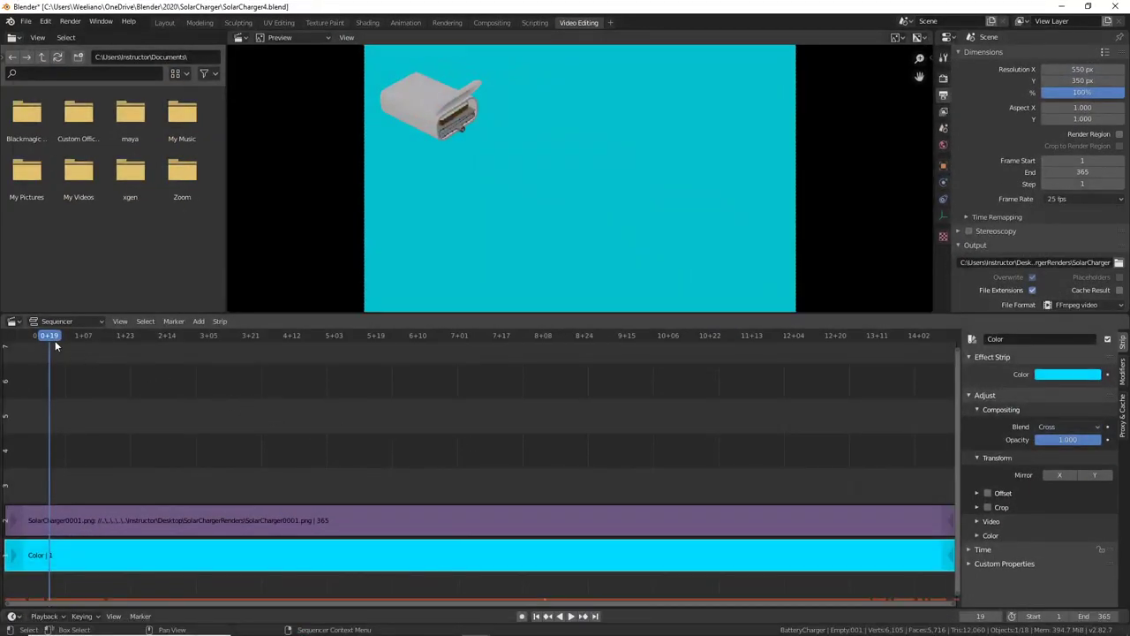
# Step: Scrub back and forth through the 365-frame SolarCharger4 sequence to review the solar panel and battery charger animation
pyautogui.moveTo(55, 346); pyautogui.dragTo(885, 424)
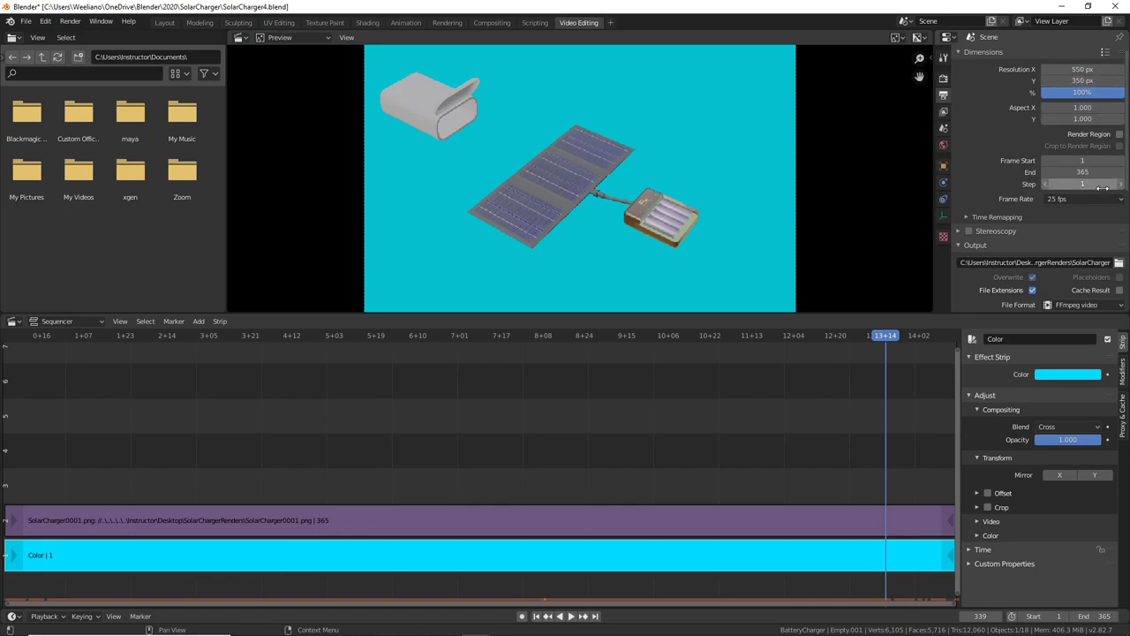
pyautogui.moveTo(887, 352); pyautogui.dragTo(4, 382)
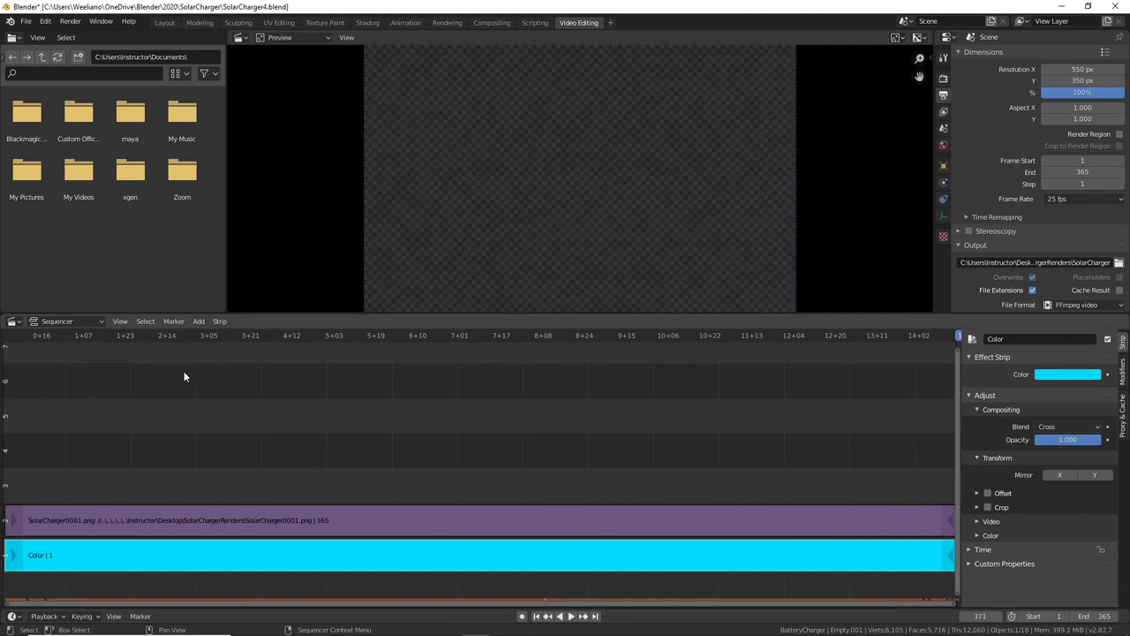
pyautogui.moveTo(358, 344); pyautogui.dragTo(835, 358)
pyautogui.press('space')
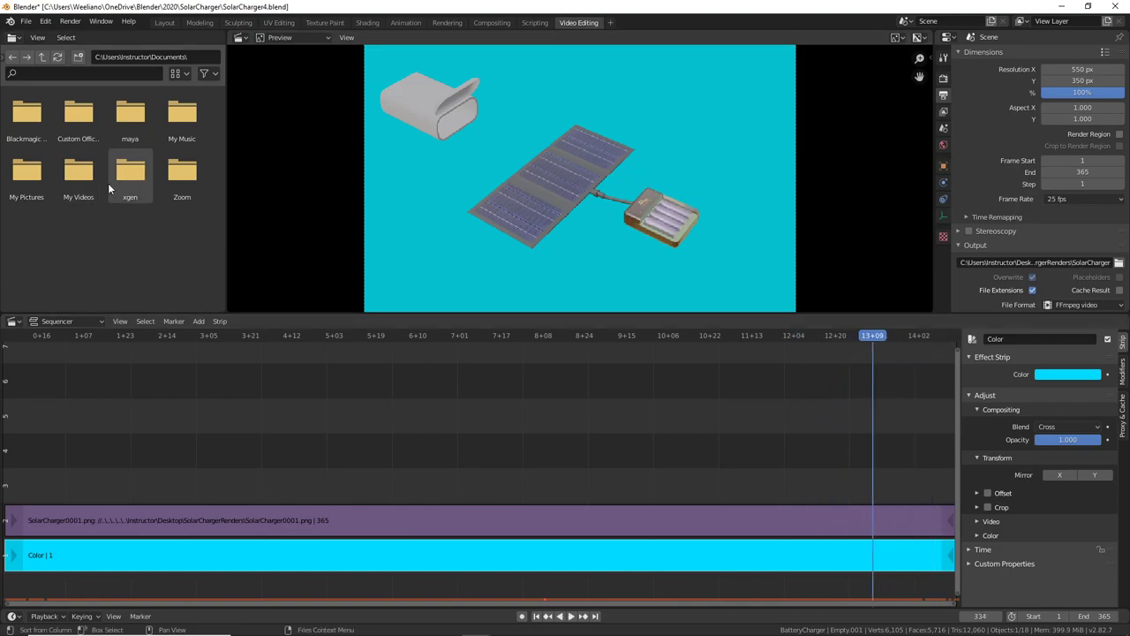